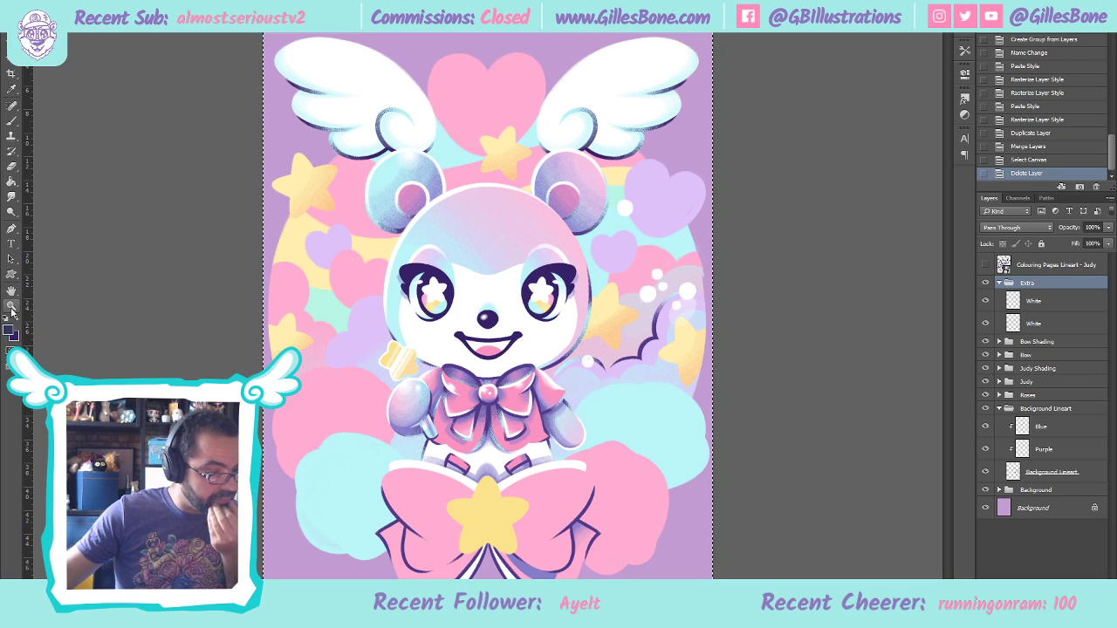
Collapse the Background Lineart group, expand the Shade group inside Bow Shading, and select its Shade 50% layer
click(1054, 440)
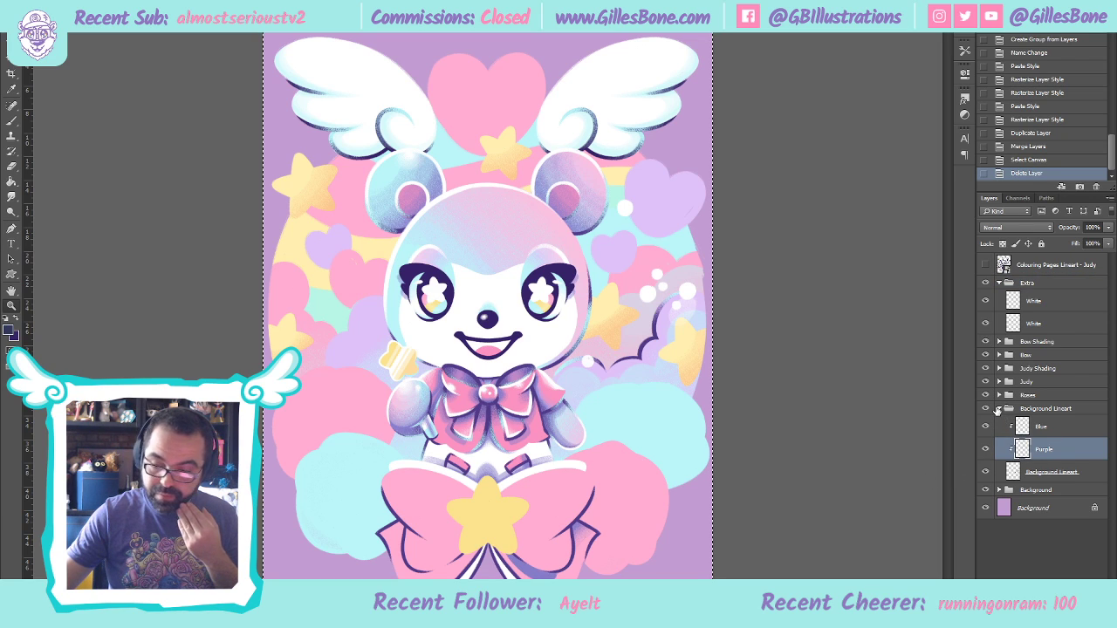
click(998, 410)
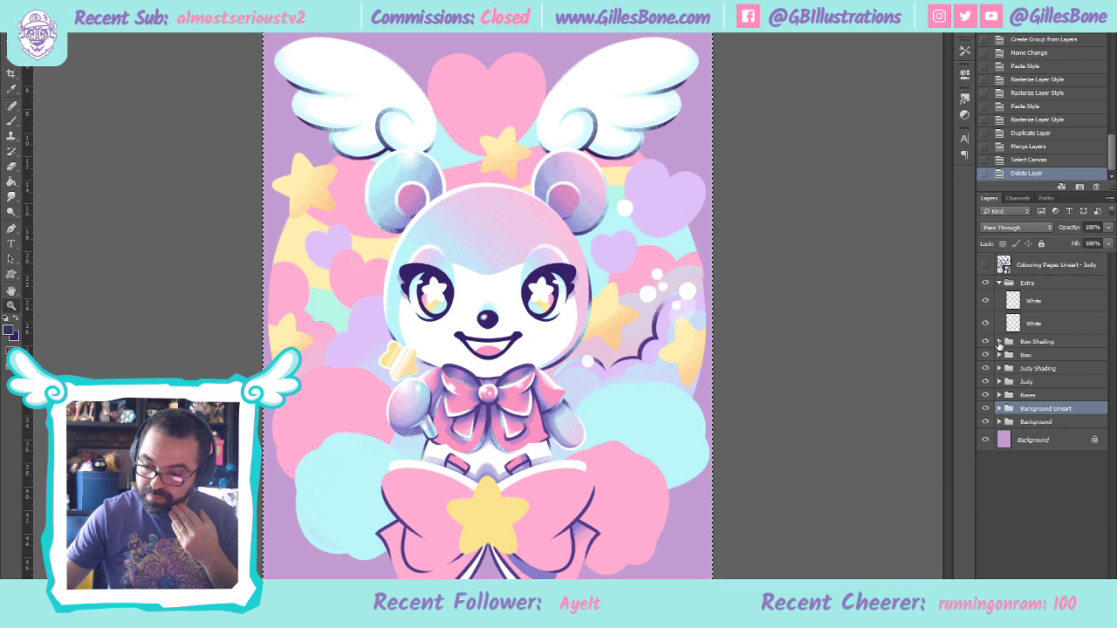
click(999, 342)
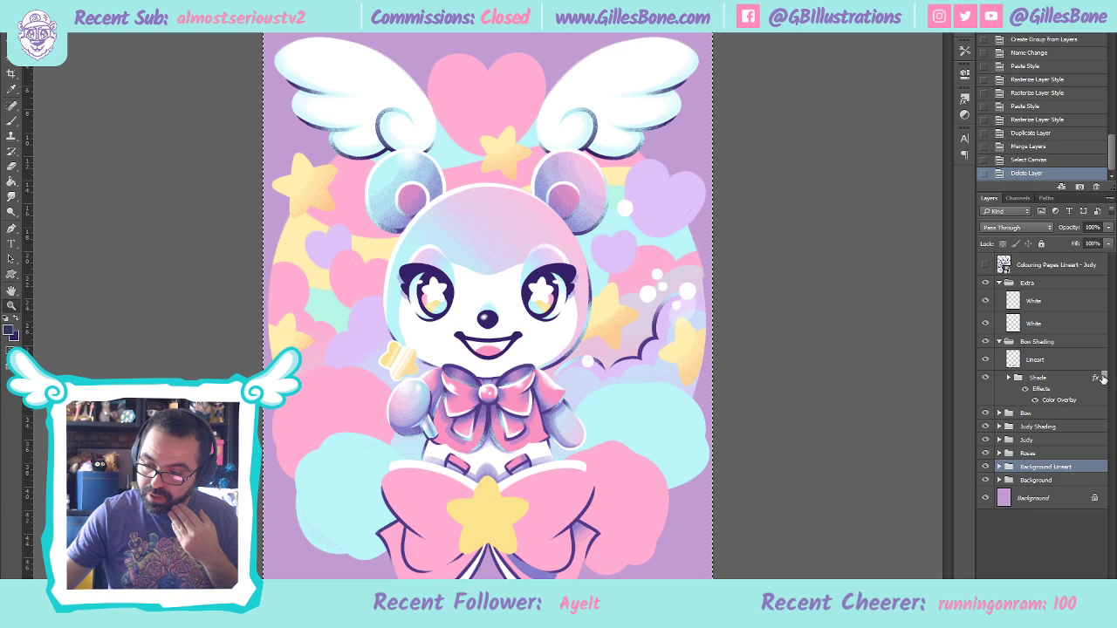
click(1010, 378)
click(1052, 399)
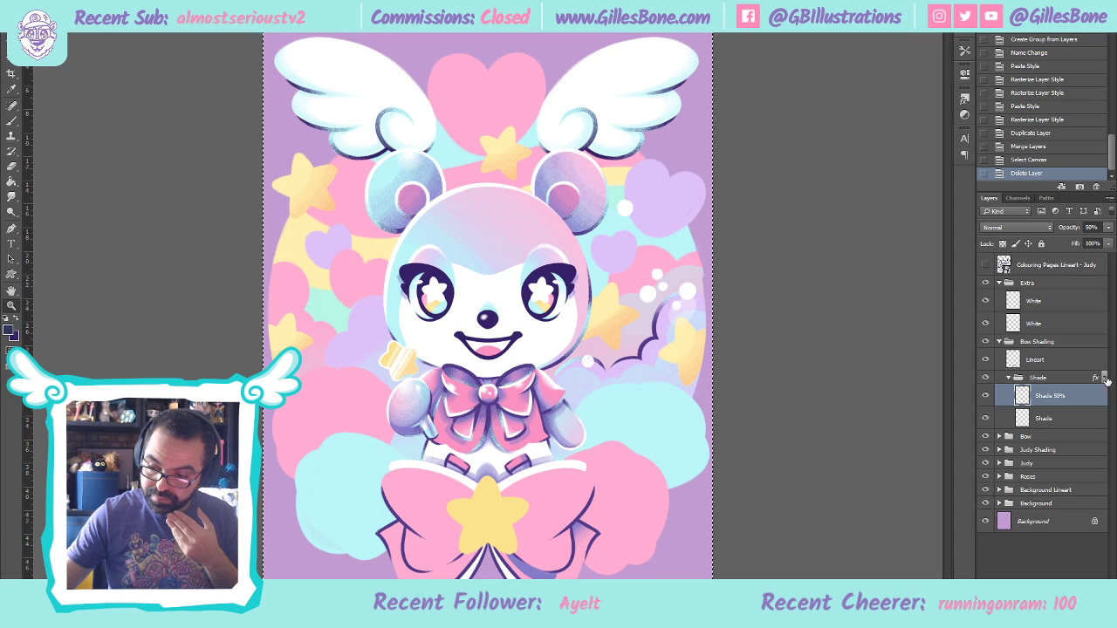
Disable the Shade group's layer effects and sample the light blue of the existing bow shading as the foreground colour
click(1106, 381)
click(1022, 389)
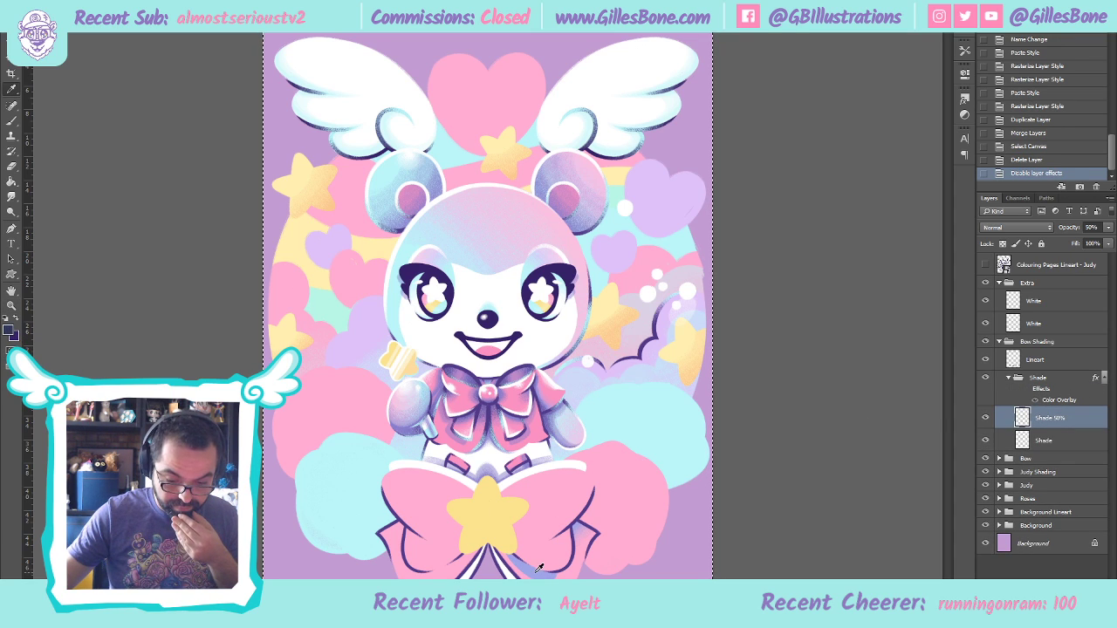
key(x)
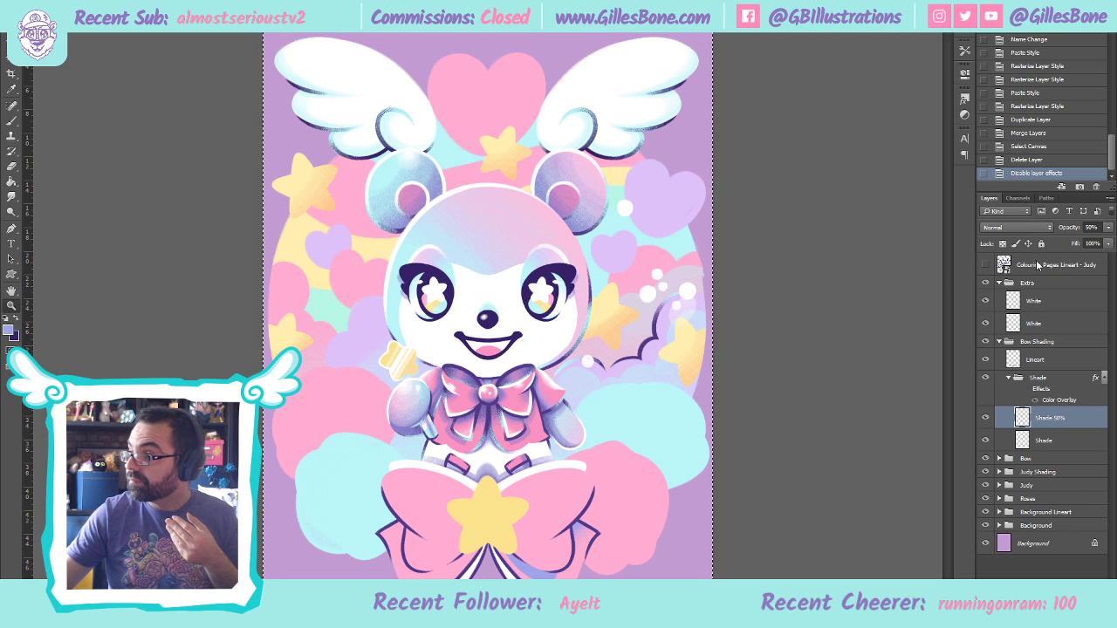
click(1104, 380)
Brush light blue shading on the Shade layer along the upper edge of the white trim on the bow's right tail
click(1056, 423)
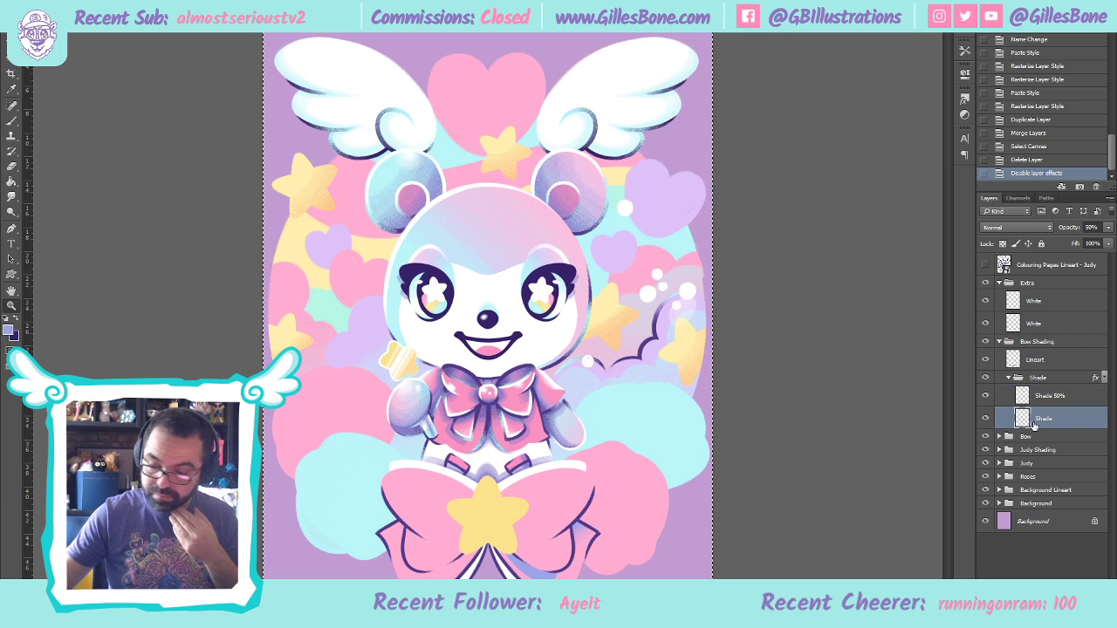
drag(366, 499, 599, 576)
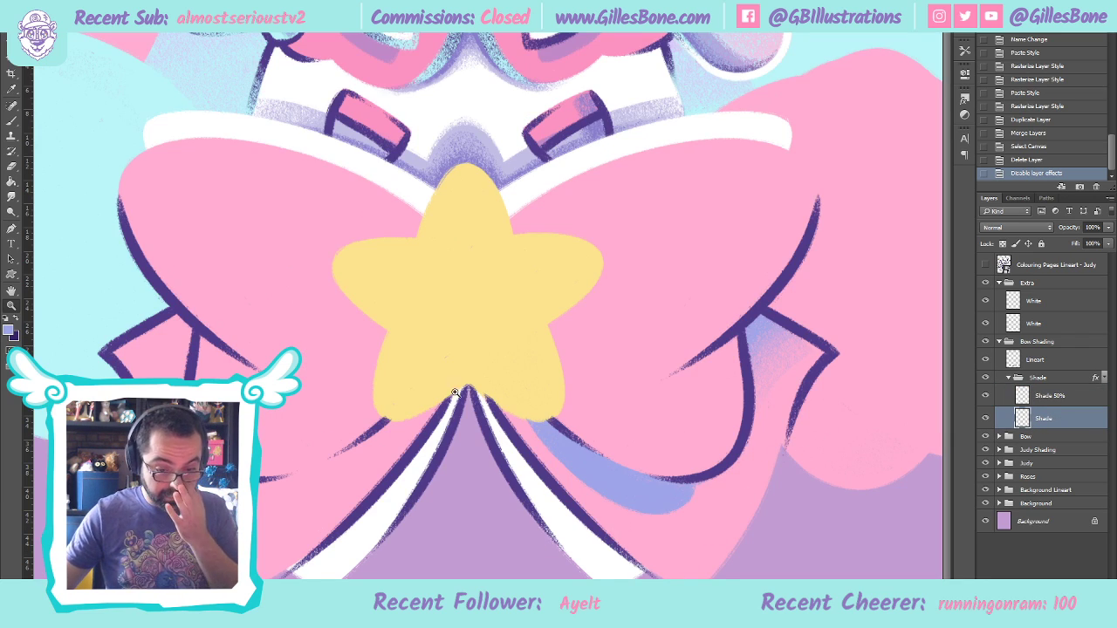
click(491, 404)
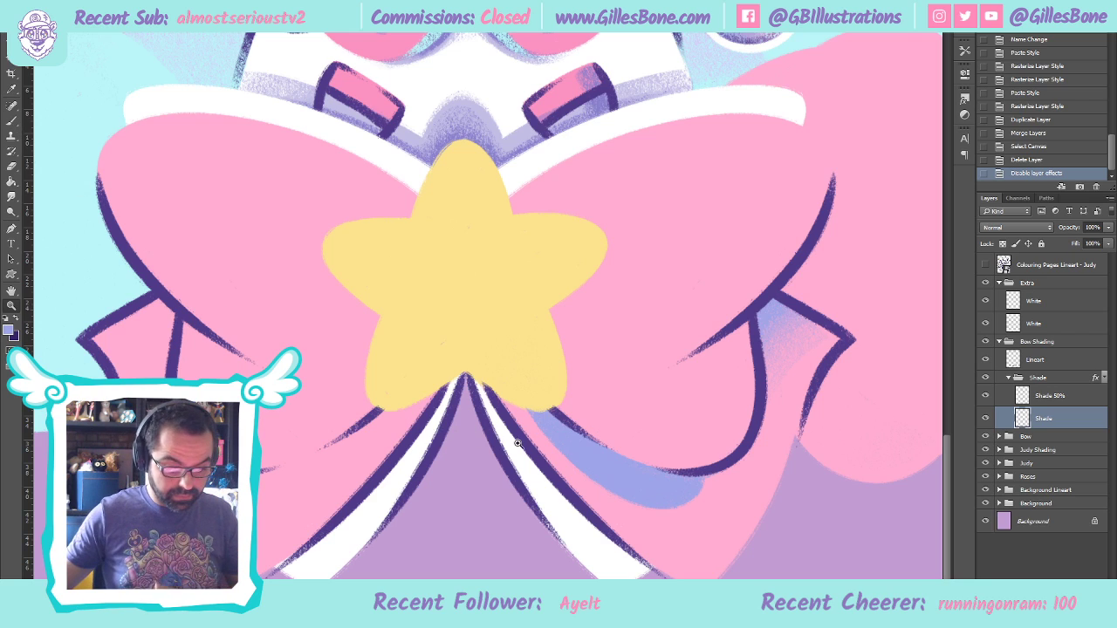
scroll(511, 439, down, 3)
click(11, 123)
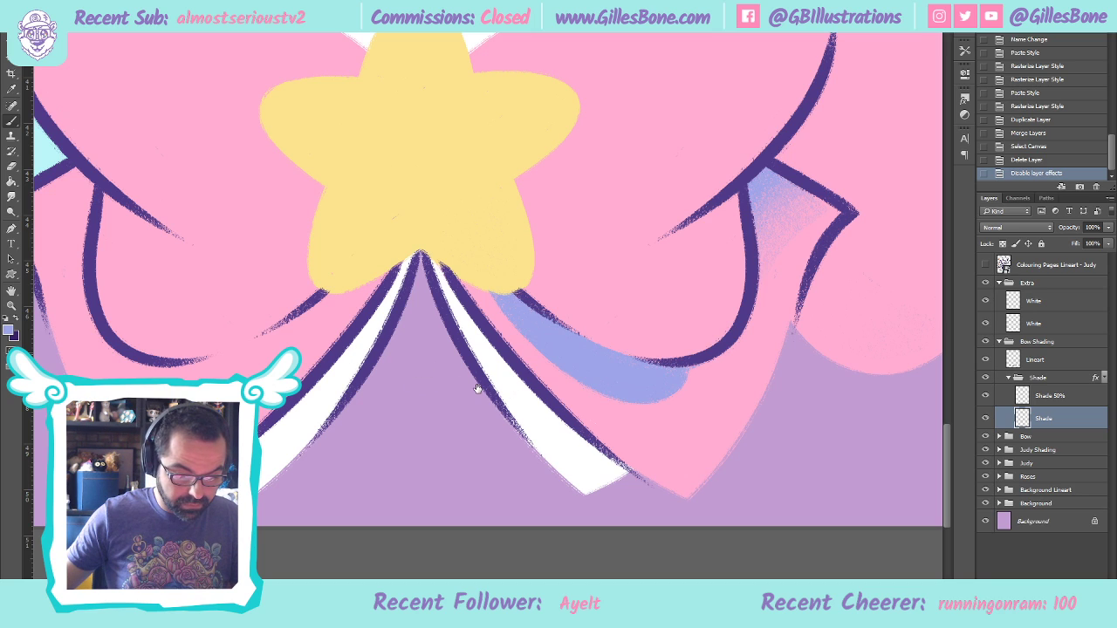
scroll(572, 409, up, 1)
scroll(572, 408, up, 2)
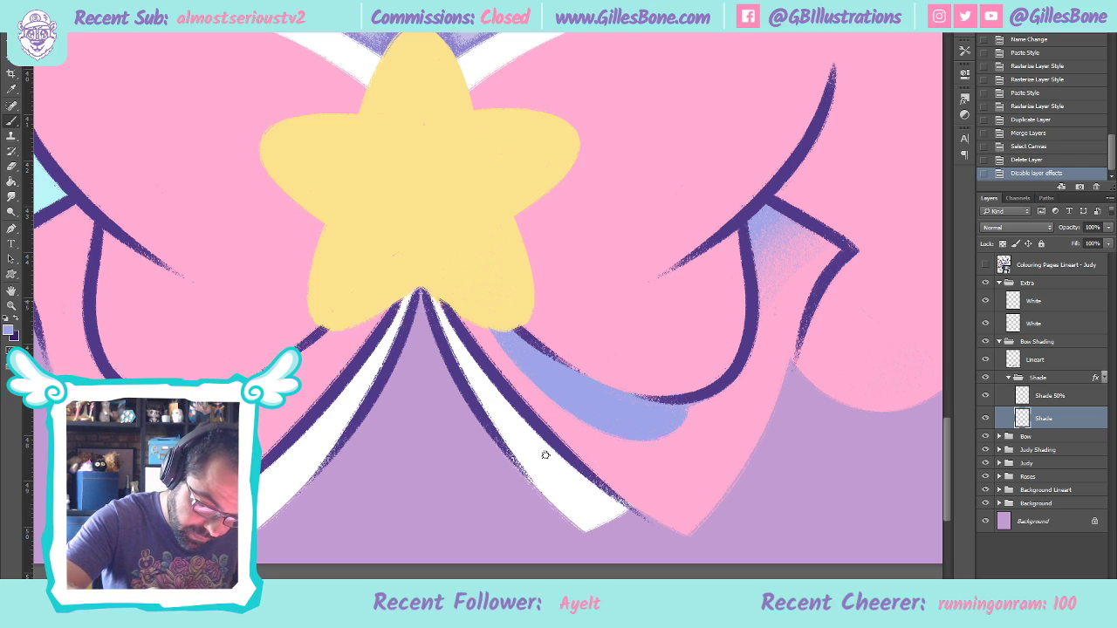
drag(524, 426, 439, 307)
mouse_move(520, 424)
mouse_down()
mouse_move(449, 322)
mouse_move(606, 508)
mouse_up()
drag(480, 373, 609, 511)
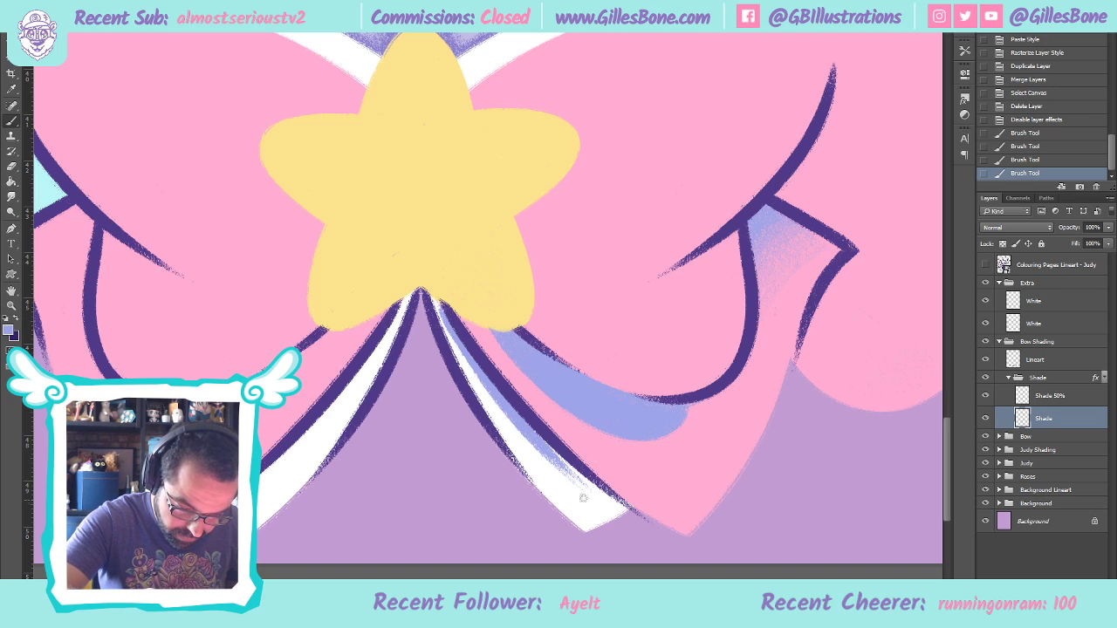
drag(521, 422, 611, 518)
mouse_move(521, 420)
mouse_down()
mouse_move(622, 521)
mouse_move(530, 433)
mouse_move(619, 502)
mouse_up()
click(619, 502)
drag(536, 452, 616, 514)
drag(504, 401, 610, 511)
drag(435, 302, 462, 342)
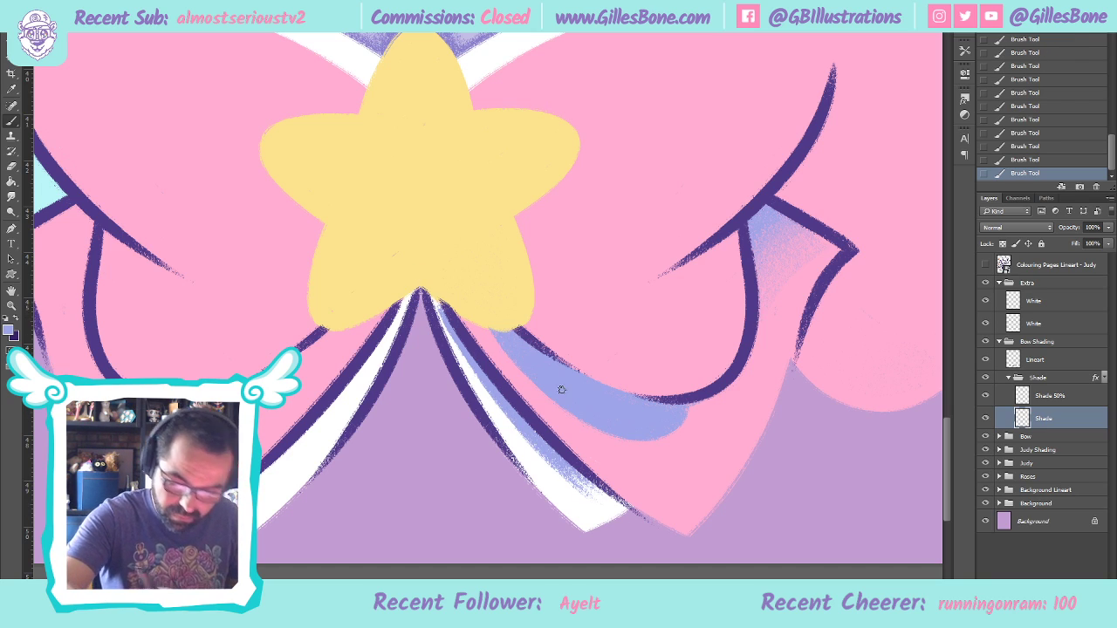
Add softer shading to the right tail on the Shade 50% layer, and re-enable the Shade group's layer effects
click(1050, 398)
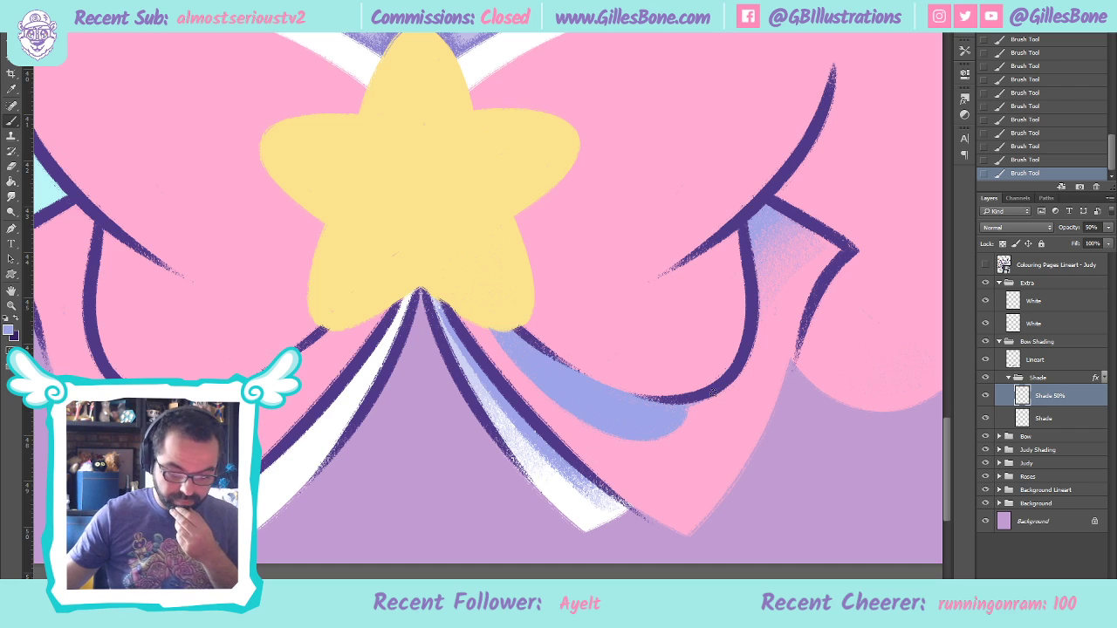
scroll(807, 317, up, 1)
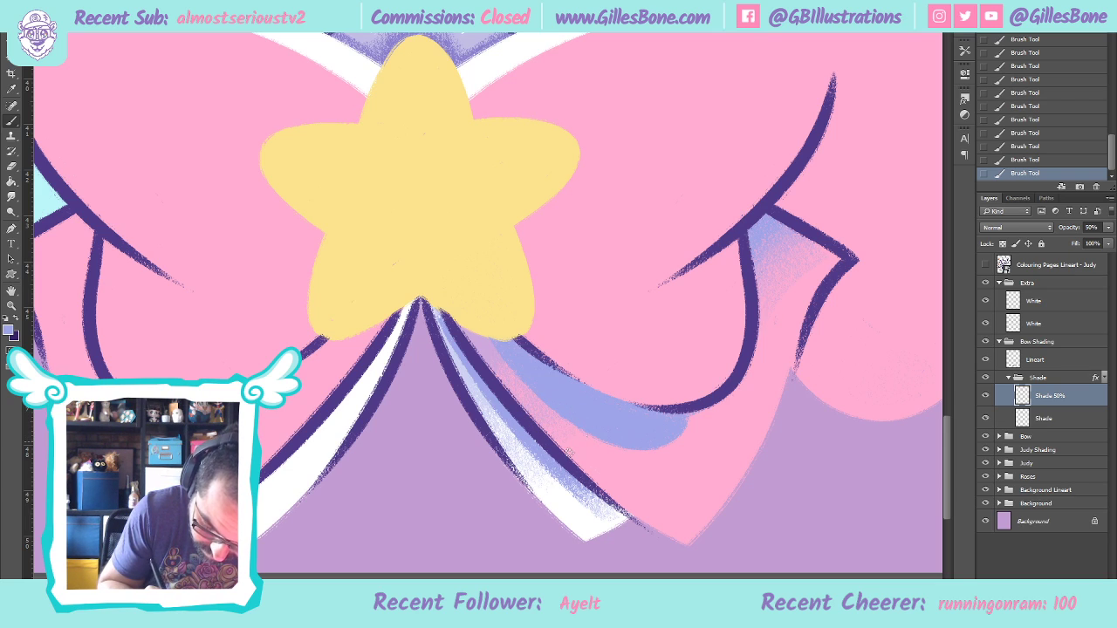
click(1103, 377)
click(1027, 389)
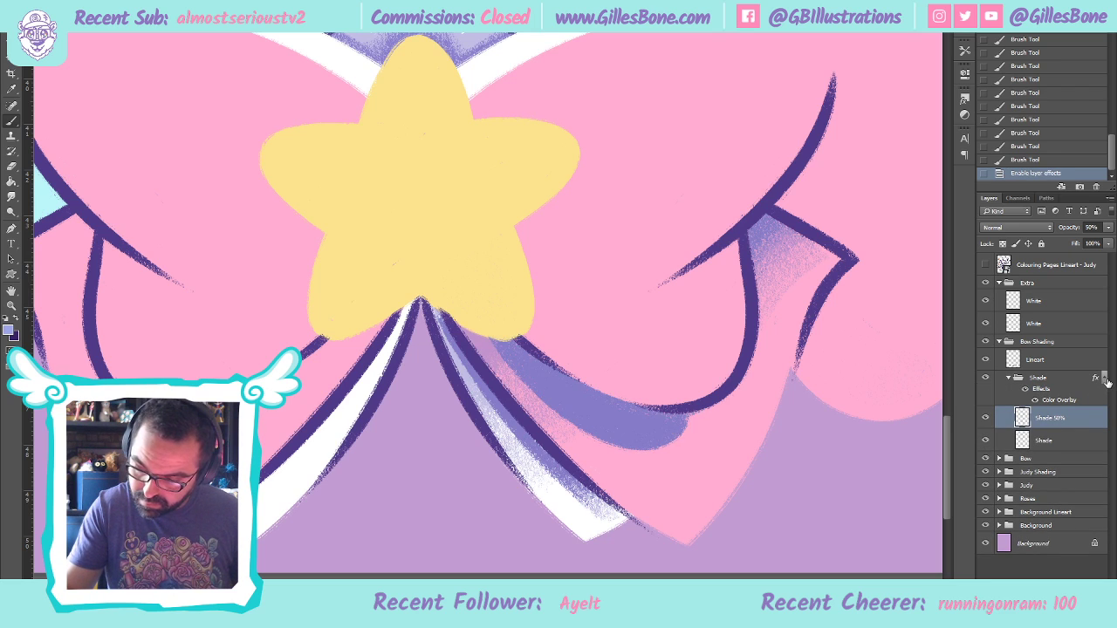
click(1103, 378)
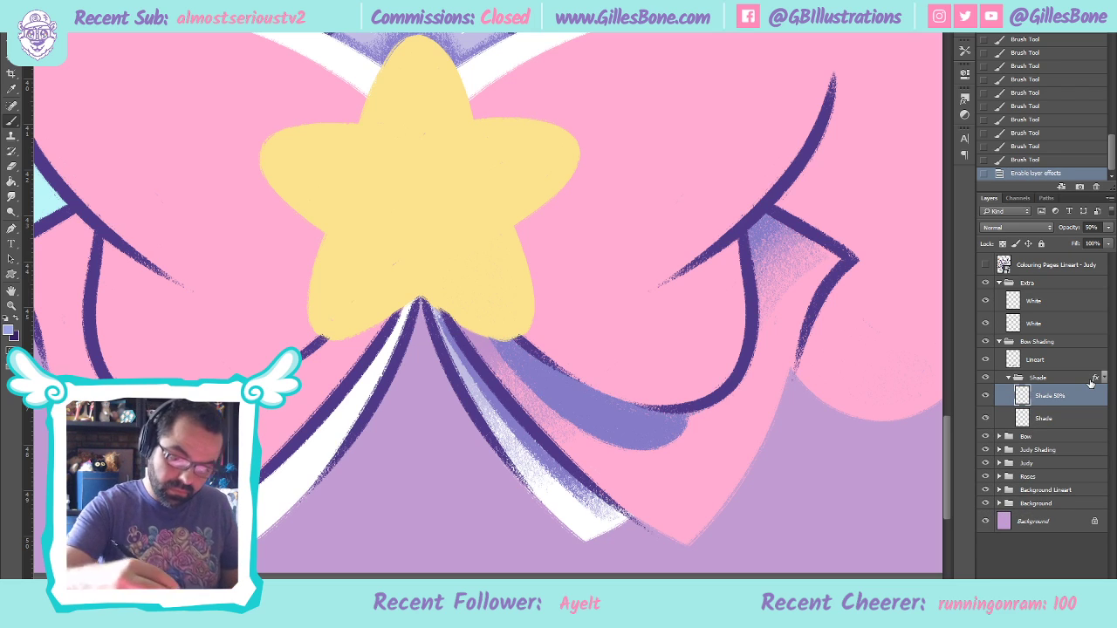
Deepen the shadow directly beneath the star at the top of the right tail, painting on the Shade layer
key(alt+bracketleft)
drag(423, 301, 460, 330)
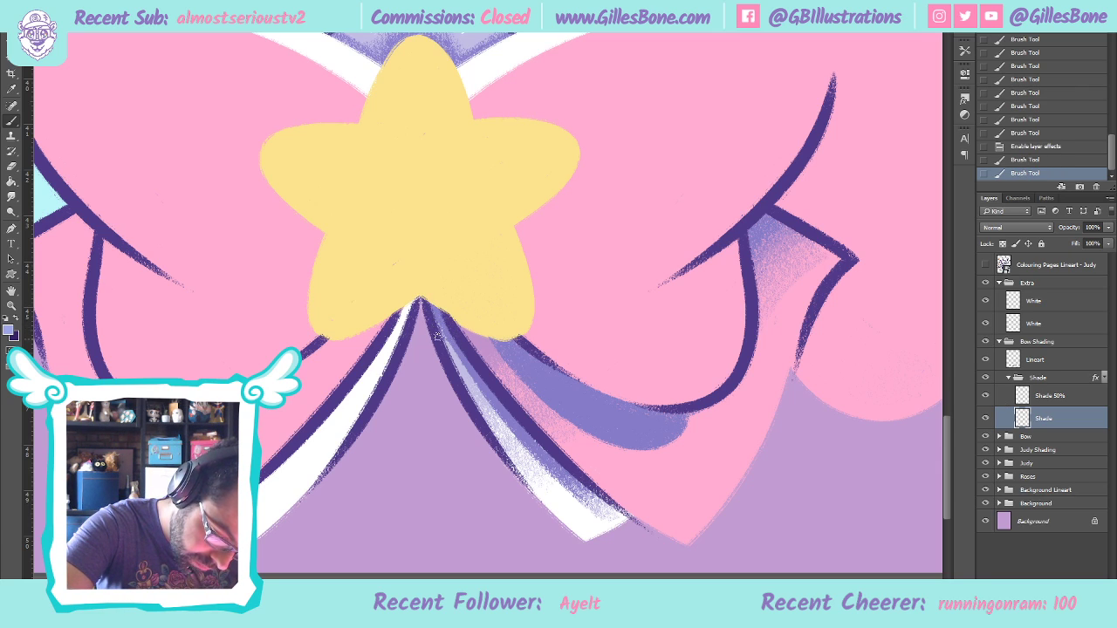
mouse_move(479, 348)
mouse_down()
mouse_move(452, 320)
mouse_move(470, 335)
mouse_up()
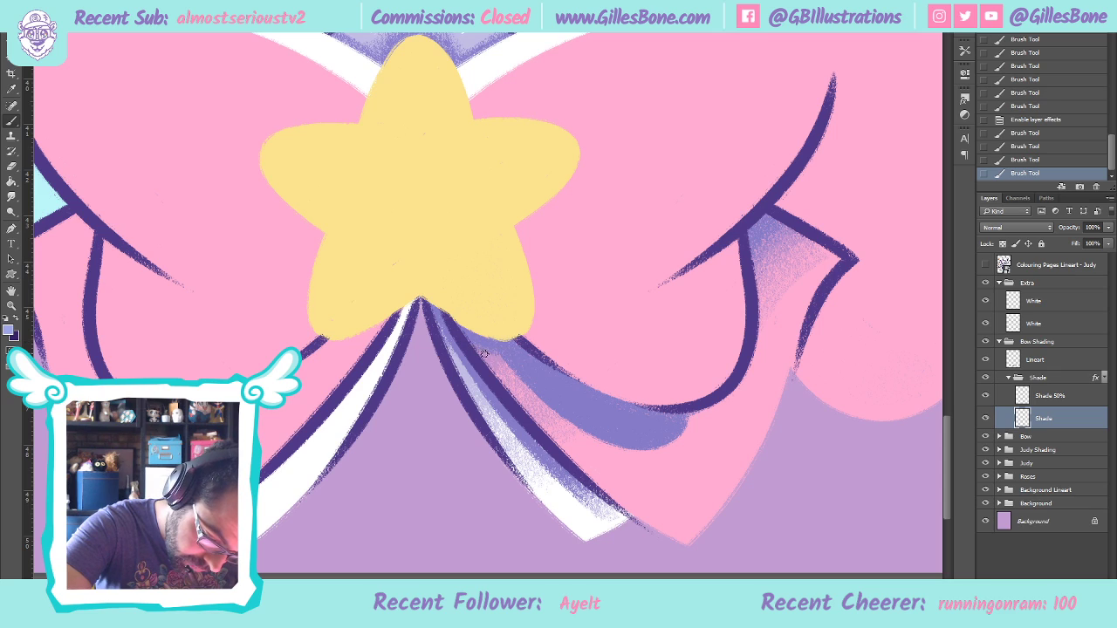
mouse_move(481, 365)
mouse_down()
mouse_move(457, 340)
mouse_move(488, 358)
mouse_up()
drag(475, 349, 499, 370)
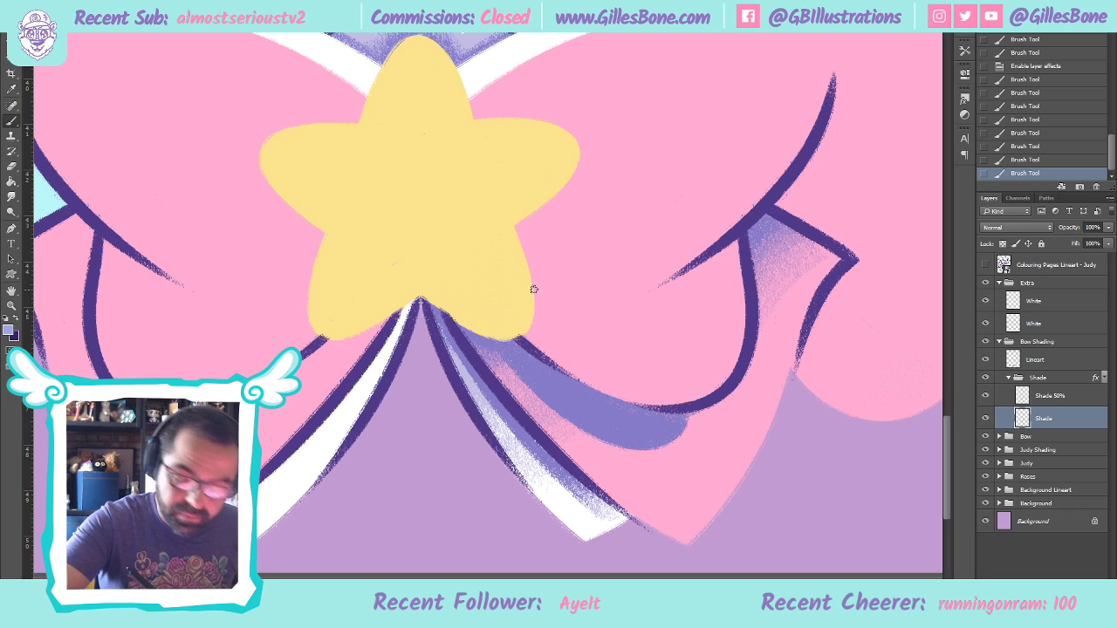
Paint a shadow beside the star's lower-right point on the Shade layer, and soften its outer edge on Shade 50%
mouse_move(528, 338)
mouse_down()
mouse_move(534, 260)
mouse_move(516, 337)
mouse_up()
key(ctrl+z)
mouse_move(524, 241)
mouse_down()
mouse_move(521, 340)
mouse_move(538, 332)
mouse_up()
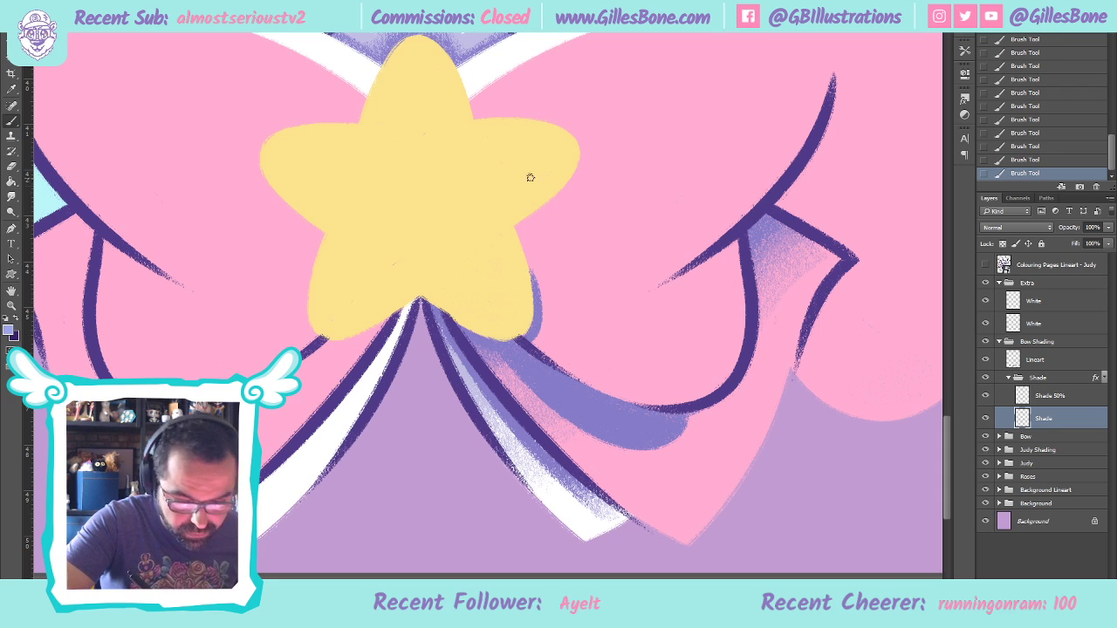
click(1055, 398)
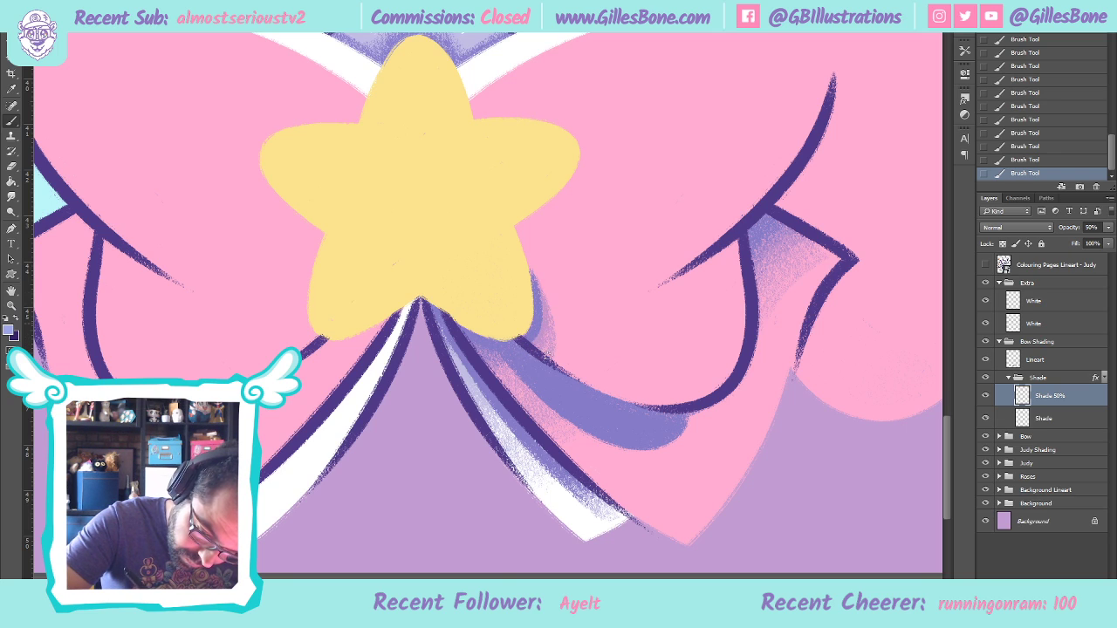
Paint a solid shadow on the Shade layer along the underside of the star's right arm
click(1038, 416)
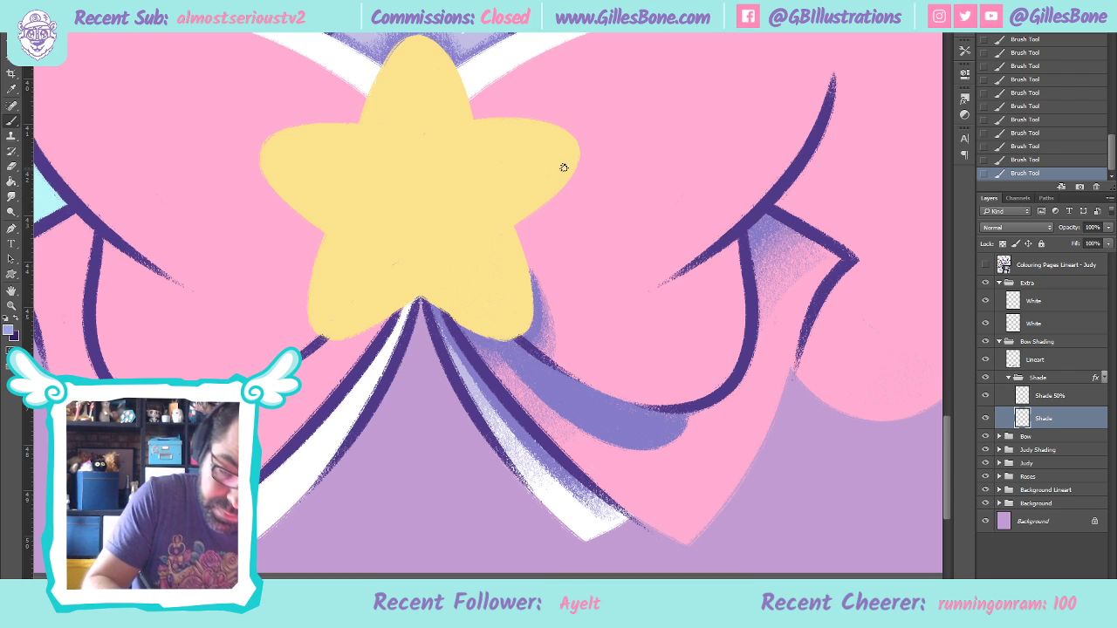
drag(517, 226, 578, 152)
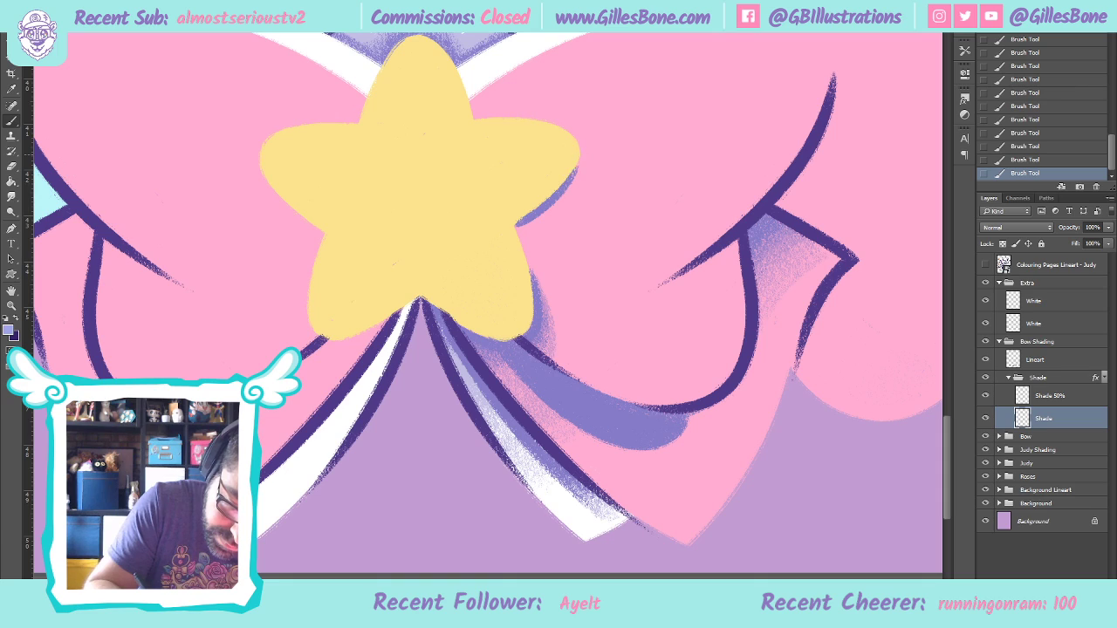
mouse_move(524, 258)
mouse_down()
mouse_move(572, 206)
mouse_move(586, 173)
mouse_move(573, 169)
mouse_move(585, 165)
mouse_move(532, 231)
mouse_move(581, 173)
mouse_up()
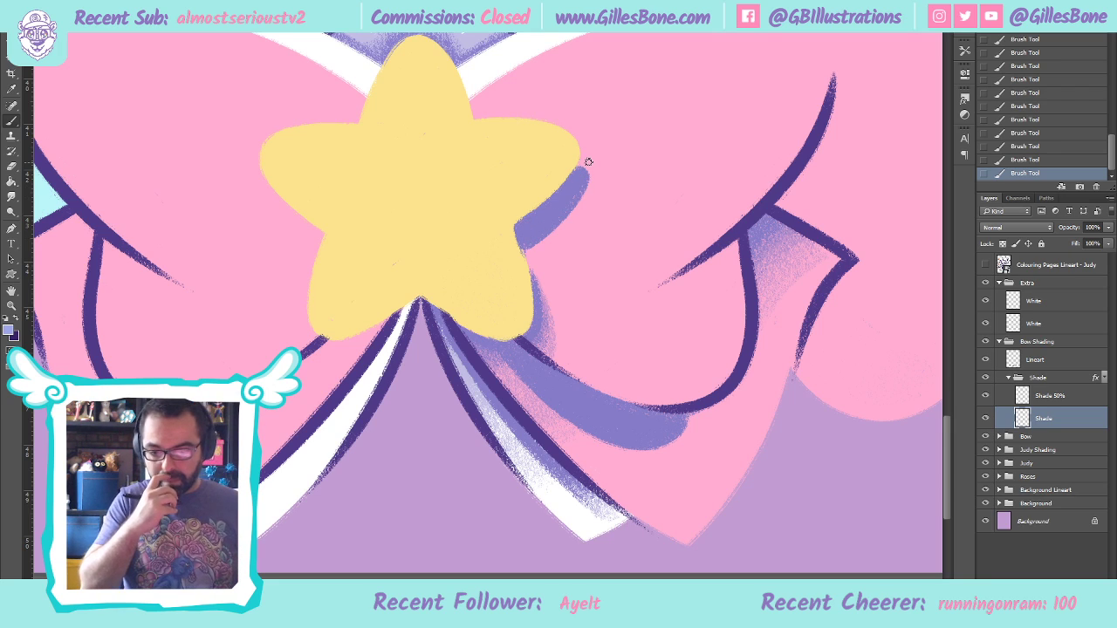
Blend a softer, textured shadow on the Shade 50% layer below the shadow of the star's right arm
click(1054, 397)
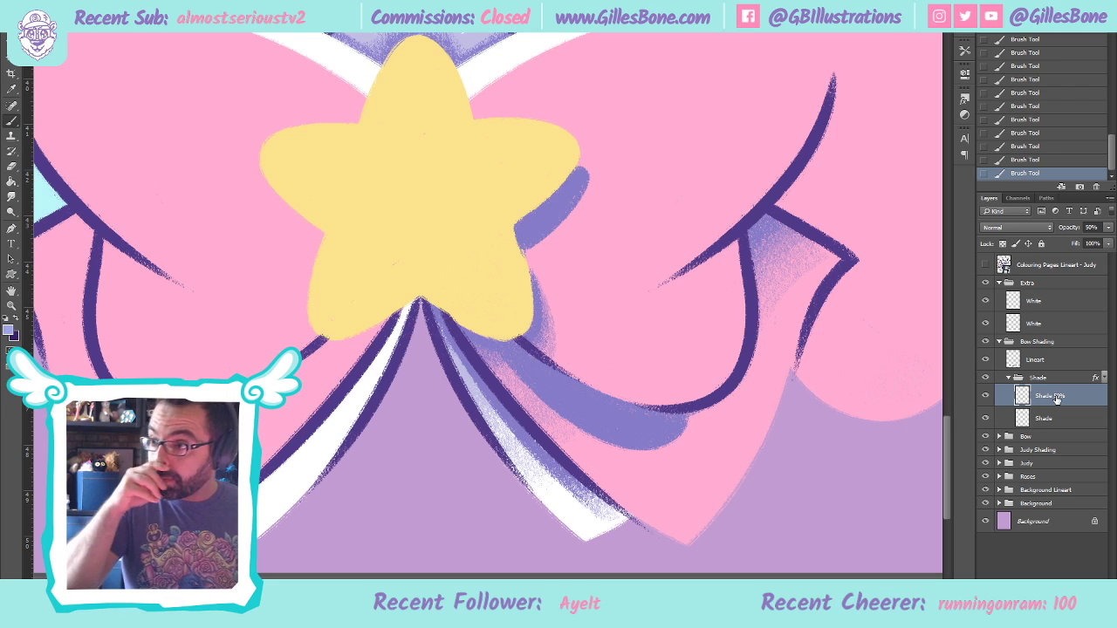
drag(581, 209, 532, 289)
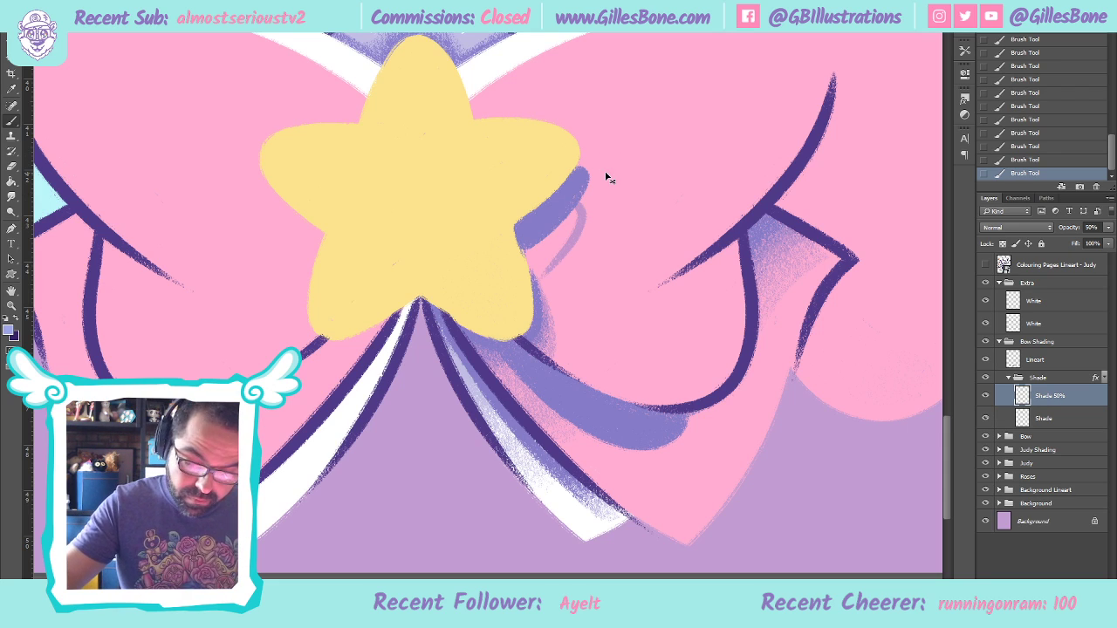
key(ctrl+z)
mouse_move(523, 229)
mouse_down()
mouse_move(550, 302)
mouse_move(536, 228)
mouse_move(556, 288)
mouse_move(540, 219)
mouse_move(563, 290)
mouse_move(544, 216)
mouse_move(564, 281)
mouse_move(554, 227)
mouse_up()
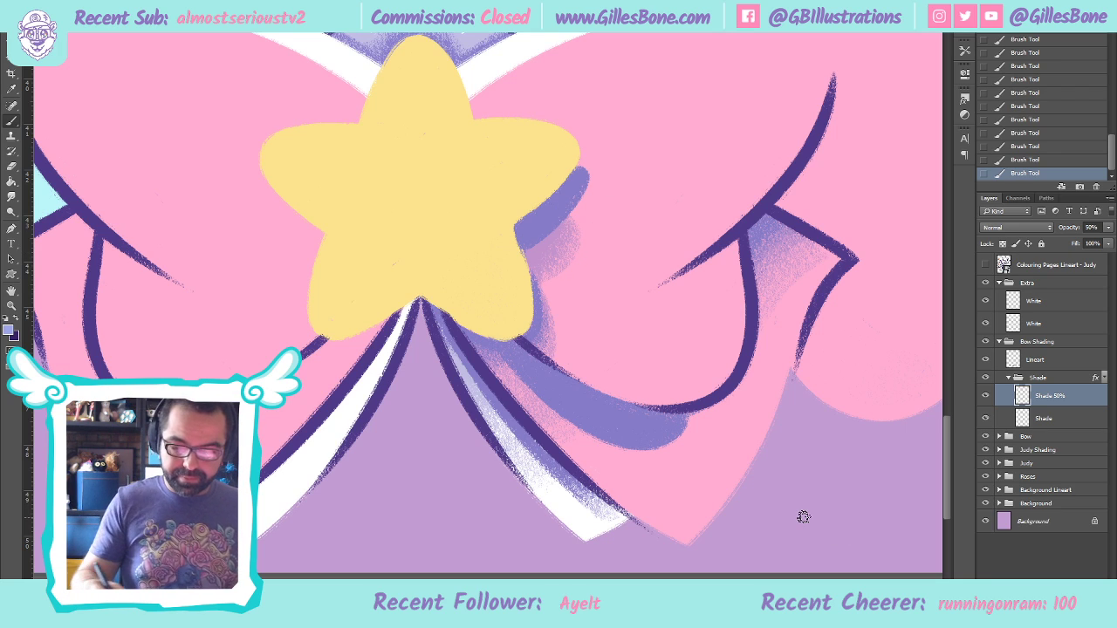
Shade the inside of the right bow loop along its lower curved outline on the Shade 50% layer, with a textured upper edge
mouse_move(555, 347)
mouse_down()
mouse_move(668, 383)
mouse_move(740, 243)
mouse_up()
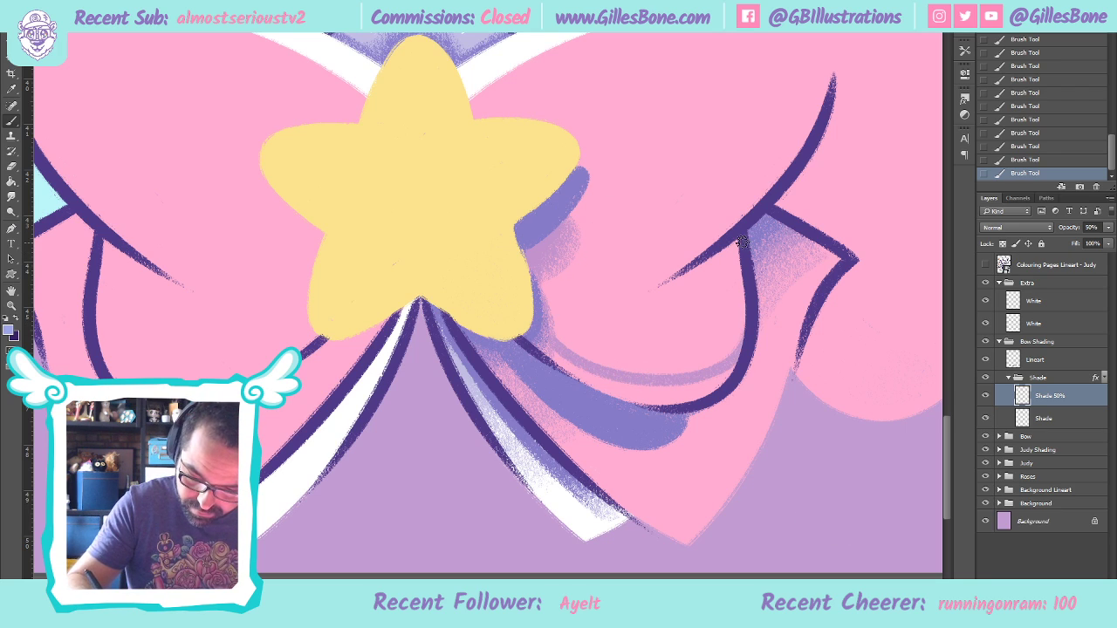
mouse_move(551, 350)
mouse_down()
mouse_move(750, 350)
mouse_move(666, 399)
mouse_move(558, 369)
mouse_move(537, 343)
mouse_up()
drag(721, 388, 748, 336)
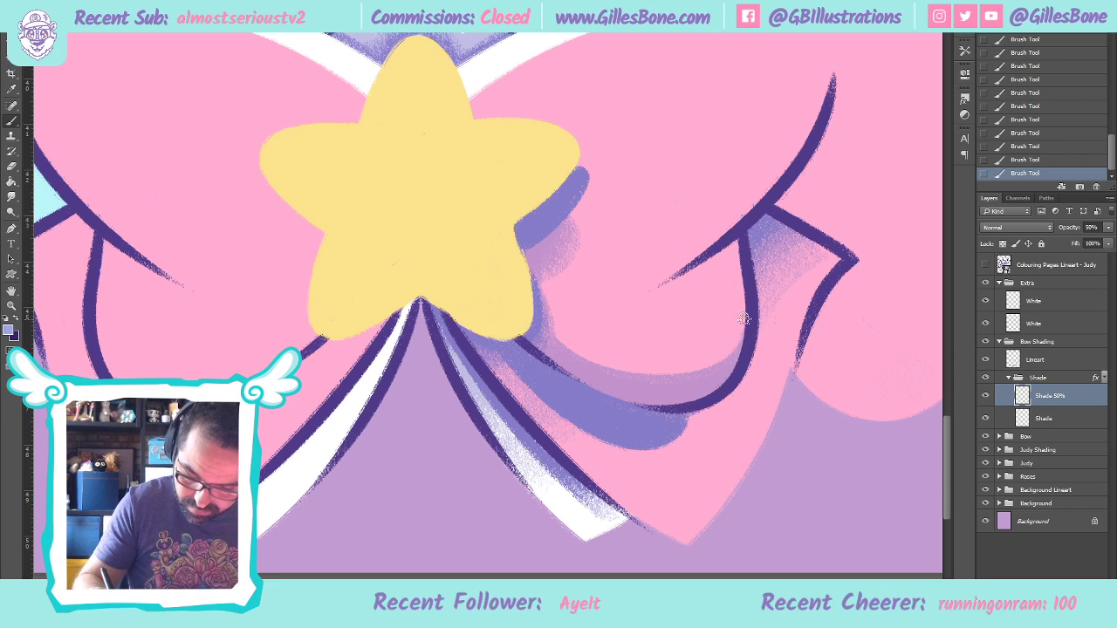
click(760, 303)
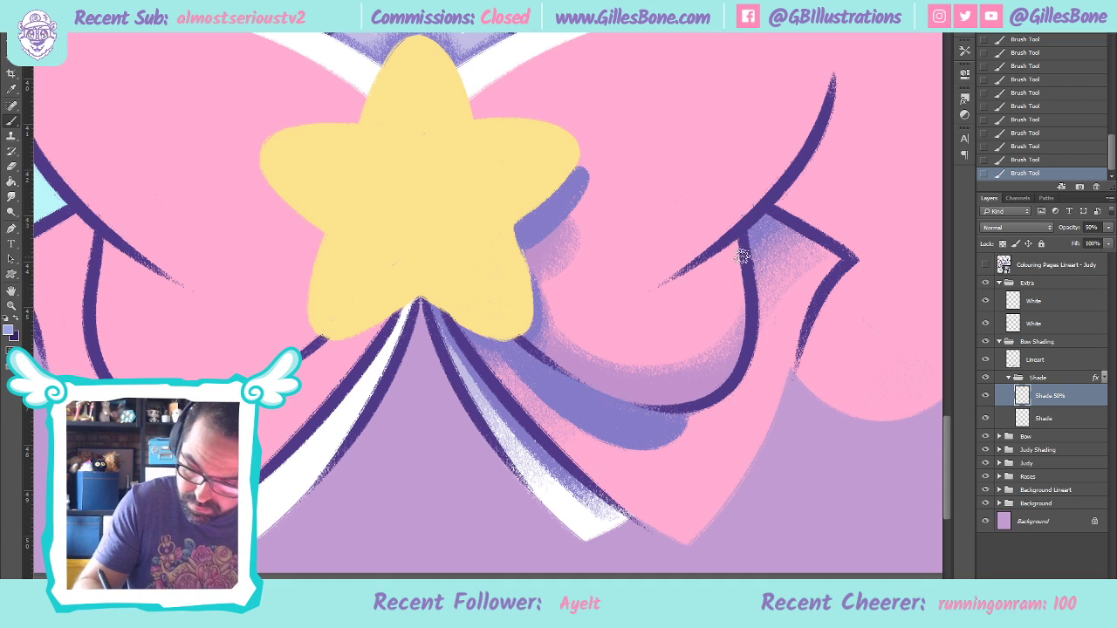
Shade beneath the right loop's diagonal crease line on the Shade 50% layer, and deepen it near the fold on the Shade layer
drag(644, 292, 748, 237)
mouse_move(650, 288)
mouse_down()
mouse_move(746, 260)
mouse_move(761, 239)
mouse_move(669, 280)
mouse_move(720, 281)
mouse_move(752, 259)
mouse_move(720, 284)
mouse_move(671, 283)
mouse_move(746, 272)
mouse_move(699, 291)
mouse_move(668, 282)
mouse_move(714, 293)
mouse_move(752, 271)
mouse_move(726, 293)
mouse_move(670, 290)
mouse_move(736, 294)
mouse_move(754, 276)
mouse_move(723, 300)
mouse_move(667, 290)
mouse_move(676, 278)
mouse_move(731, 278)
mouse_move(749, 258)
mouse_move(719, 284)
mouse_move(678, 279)
mouse_move(708, 287)
mouse_move(746, 273)
mouse_move(738, 282)
mouse_move(683, 290)
mouse_up()
mouse_move(739, 233)
mouse_down()
mouse_move(697, 285)
mouse_move(739, 235)
mouse_move(687, 282)
mouse_move(736, 235)
mouse_move(663, 285)
mouse_move(746, 234)
mouse_move(689, 273)
mouse_move(728, 248)
mouse_move(699, 267)
mouse_move(736, 253)
mouse_move(730, 277)
mouse_move(685, 269)
mouse_move(747, 272)
mouse_move(741, 280)
mouse_move(694, 291)
mouse_up()
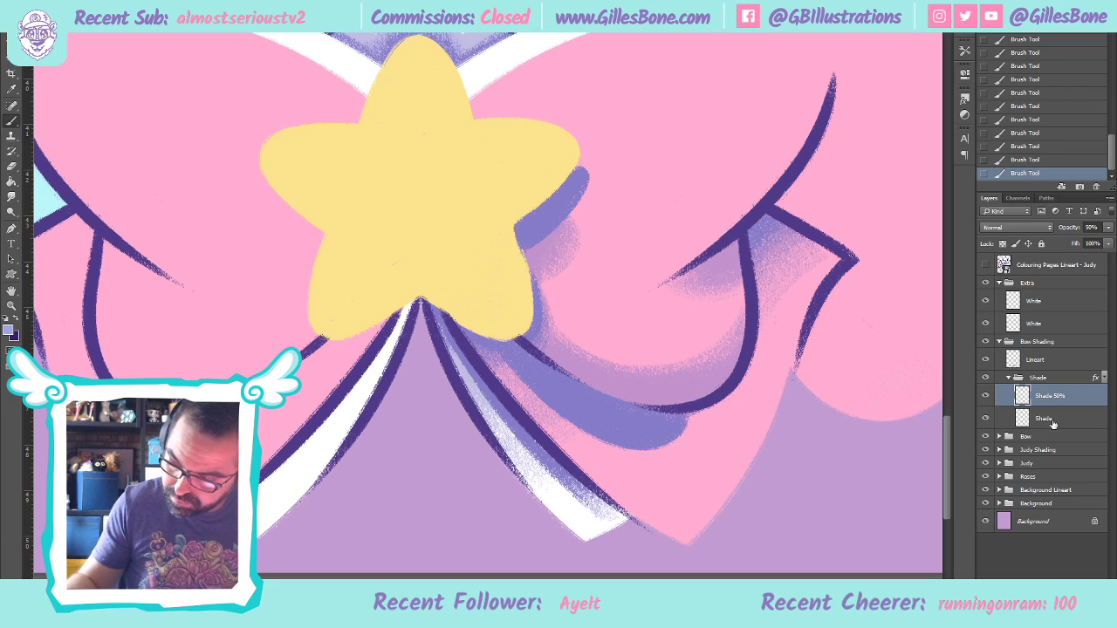
click(1050, 420)
mouse_move(731, 244)
mouse_down()
mouse_move(701, 257)
mouse_move(740, 259)
mouse_move(698, 262)
mouse_move(705, 271)
mouse_move(744, 260)
mouse_move(691, 266)
mouse_move(709, 277)
mouse_move(742, 268)
mouse_move(711, 278)
mouse_up()
mouse_move(752, 333)
mouse_down()
mouse_move(729, 380)
mouse_move(652, 409)
mouse_move(606, 396)
mouse_move(647, 409)
mouse_move(741, 368)
mouse_move(745, 338)
mouse_move(696, 398)
mouse_move(616, 395)
mouse_move(696, 394)
mouse_move(767, 324)
mouse_up()
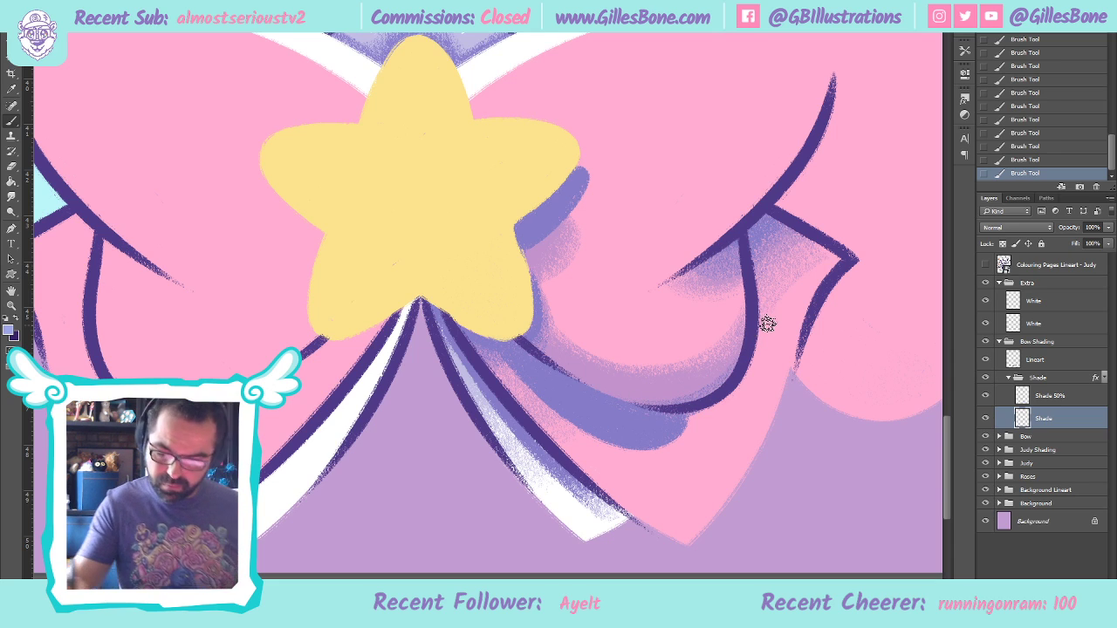
click(1026, 159)
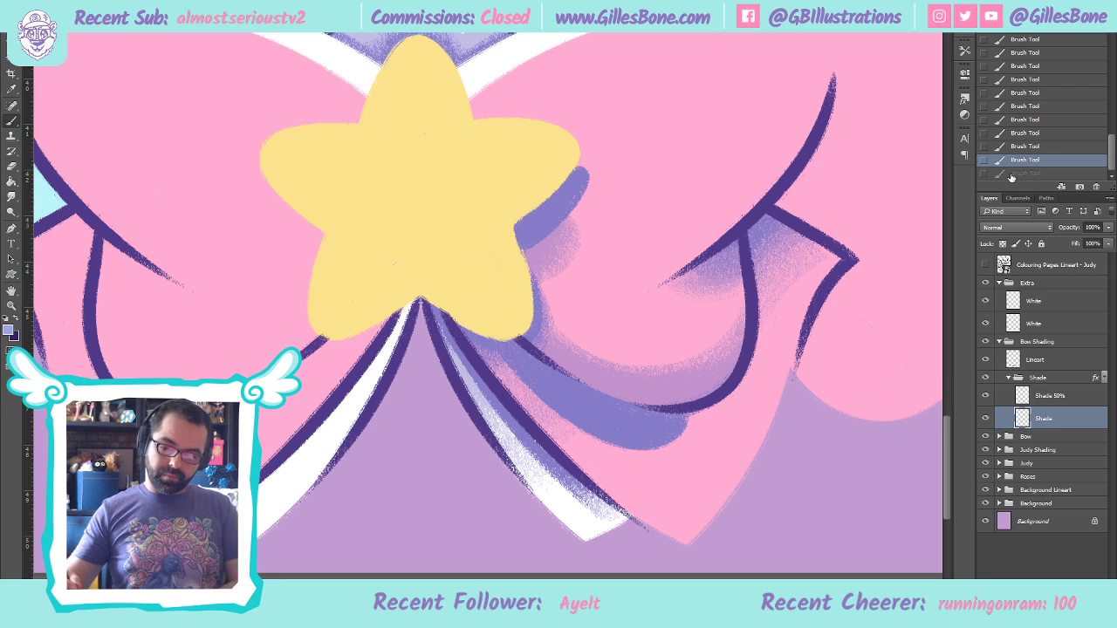
scroll(488, 289, right, 2)
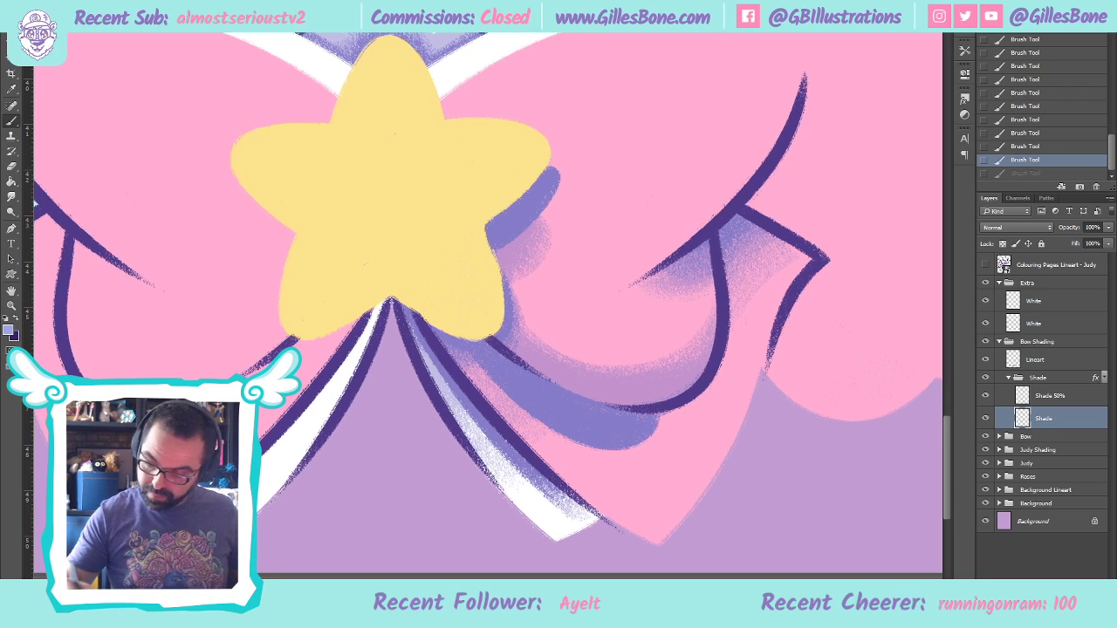
Load the lower Pink layer in the Bow group as a selection and brush textured shade over the right ribbon tail on the Shade 50% layer
click(1000, 436)
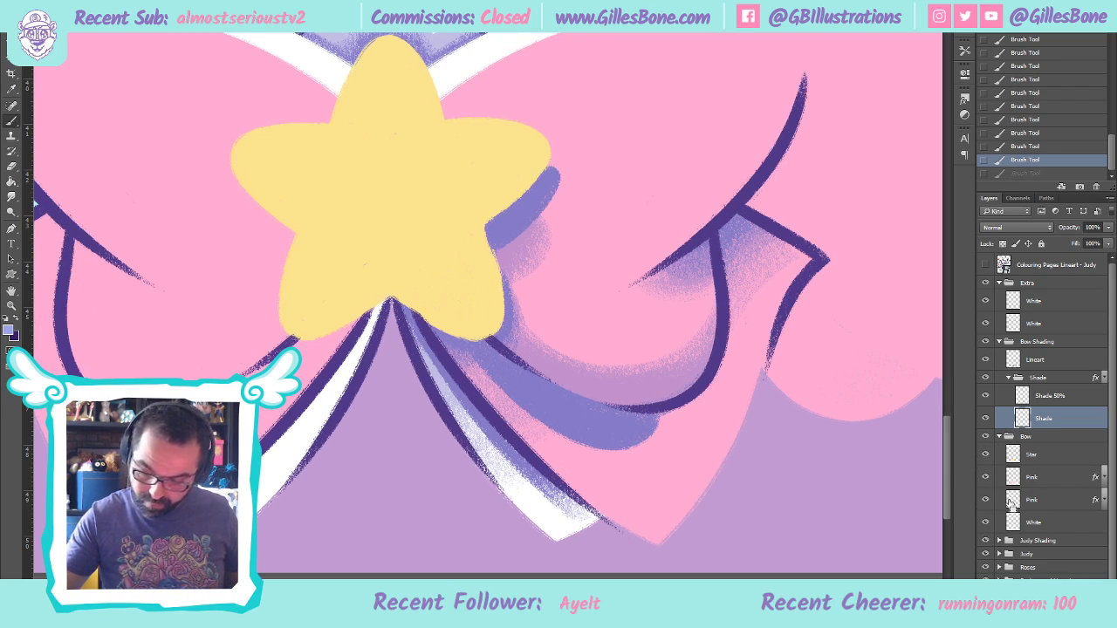
ctrl+click(1012, 500)
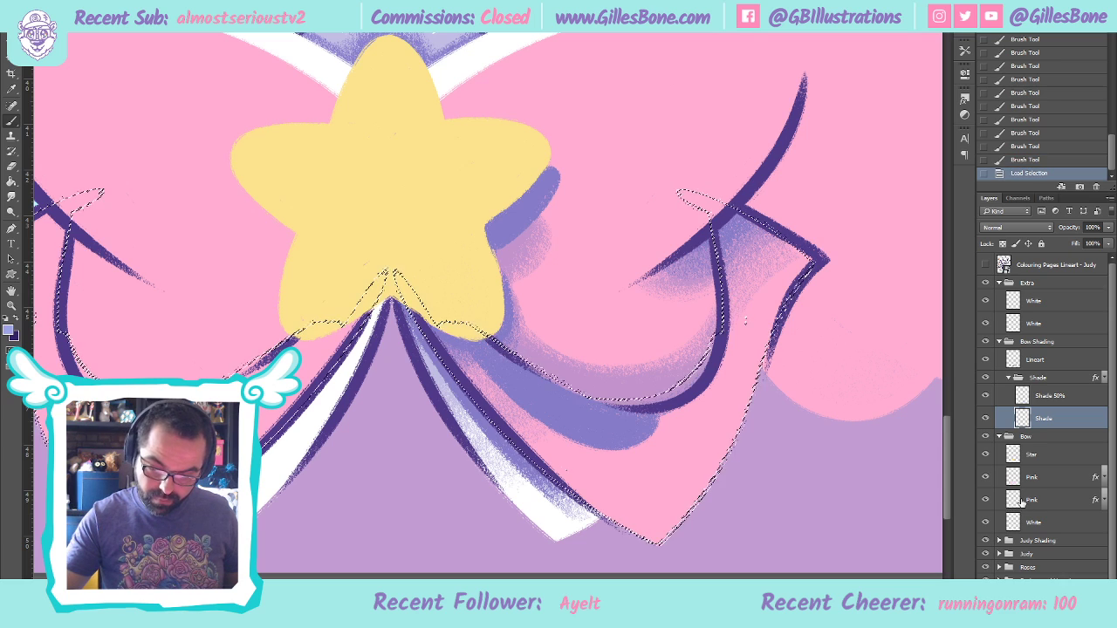
click(1053, 397)
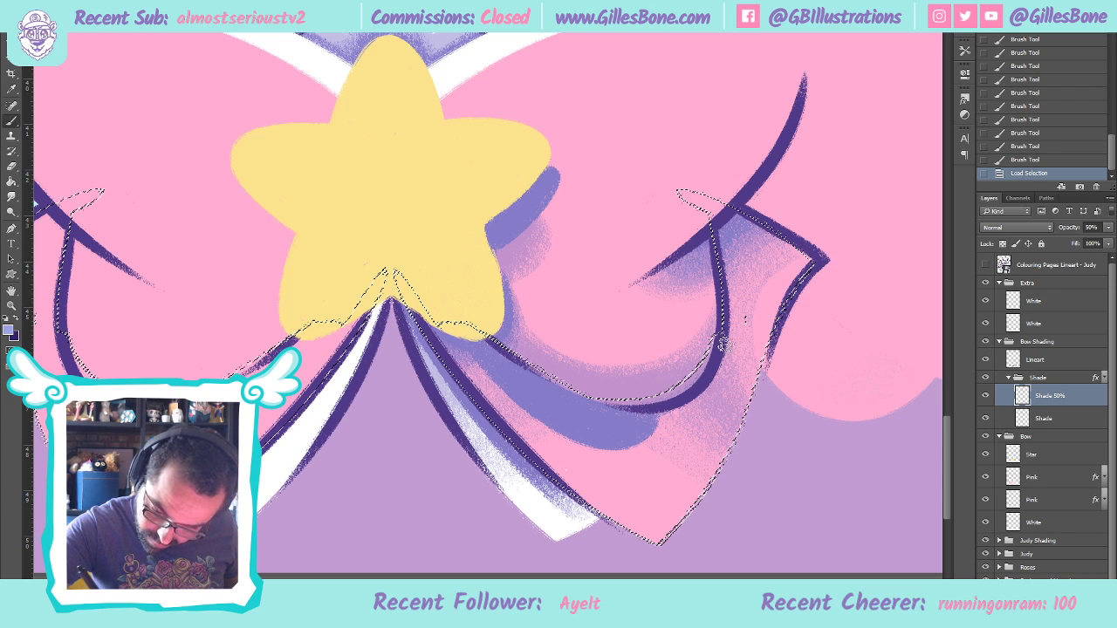
drag(726, 325, 725, 291)
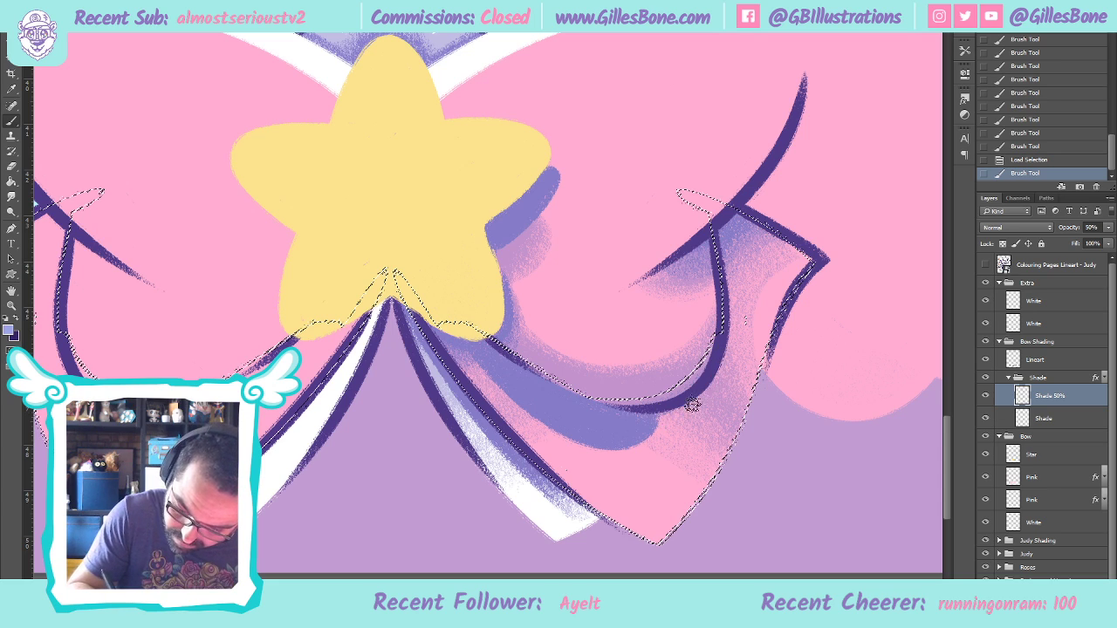
drag(748, 354, 765, 352)
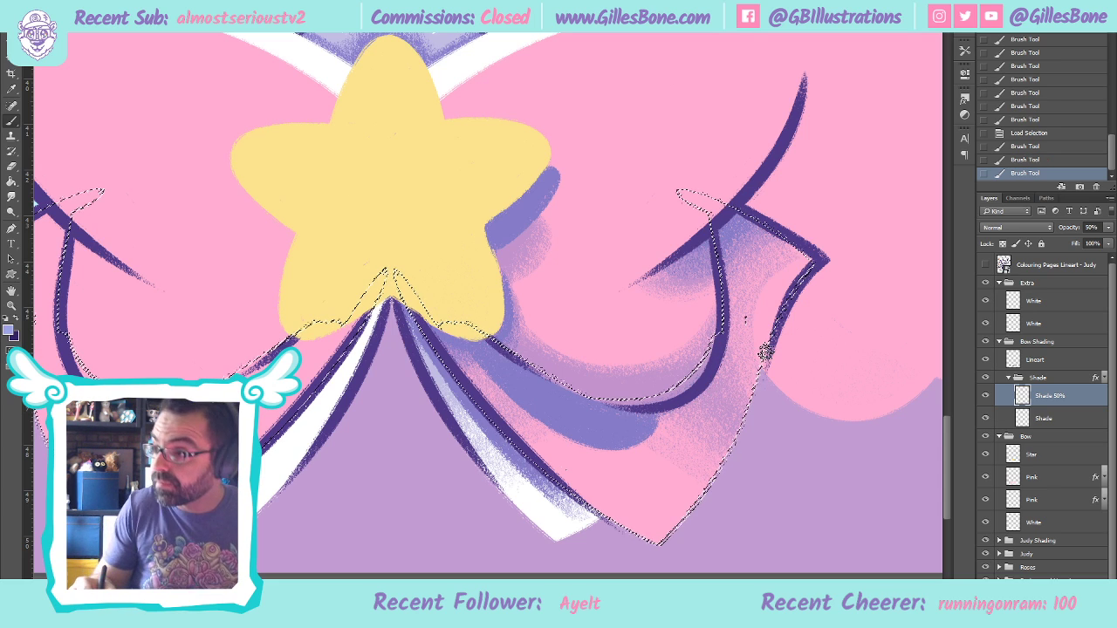
click(765, 351)
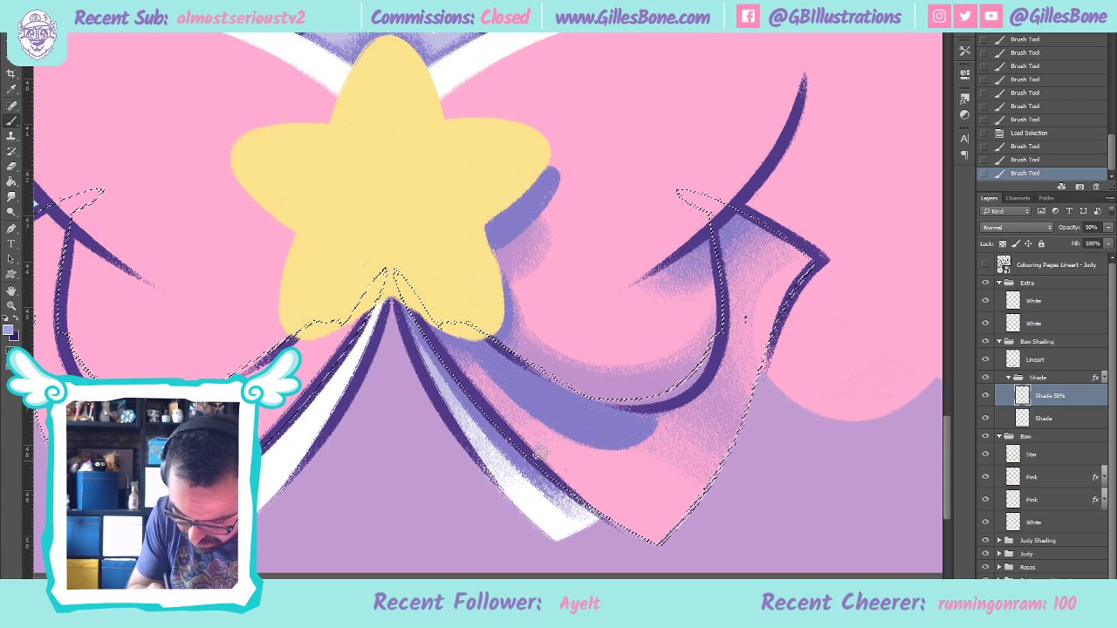
drag(716, 495, 805, 545)
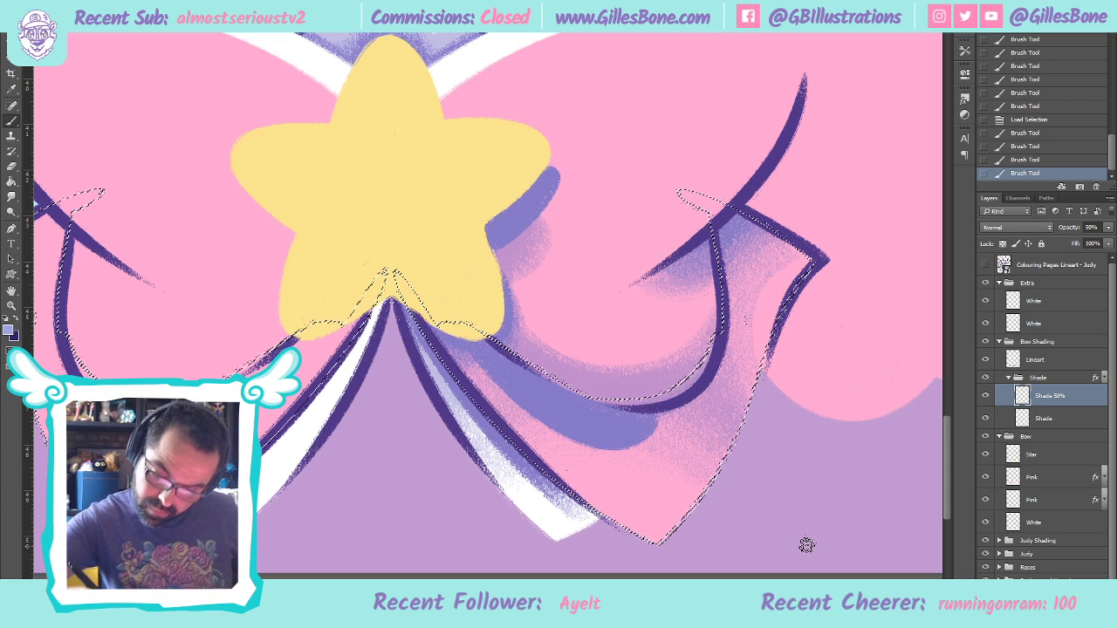
mouse_move(738, 370)
mouse_down()
mouse_move(760, 375)
mouse_move(723, 375)
mouse_move(718, 342)
mouse_up()
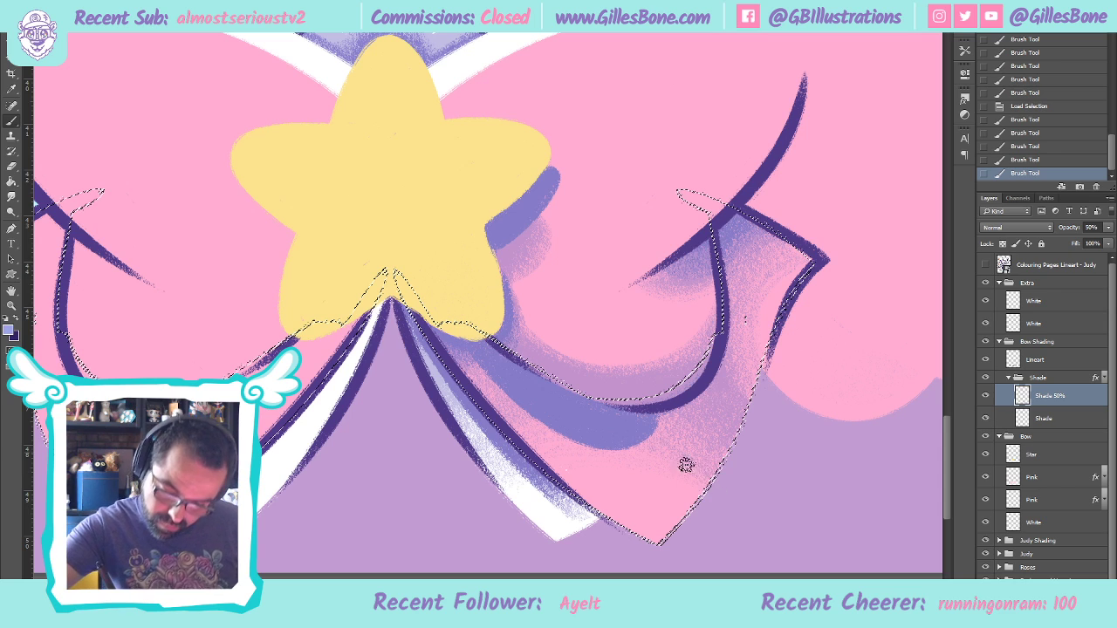
drag(727, 509, 733, 541)
Soften the right tail's shading on the Shade 50% layer with the Eraser, around the loop's outer curve and below the solid shadow
click(11, 166)
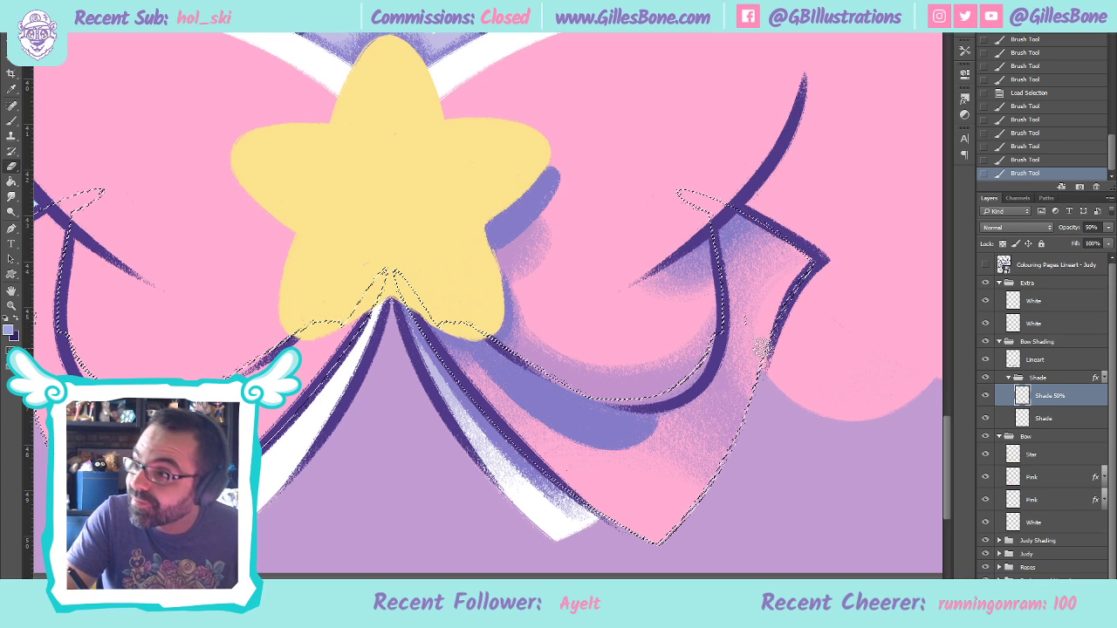
drag(761, 347, 768, 307)
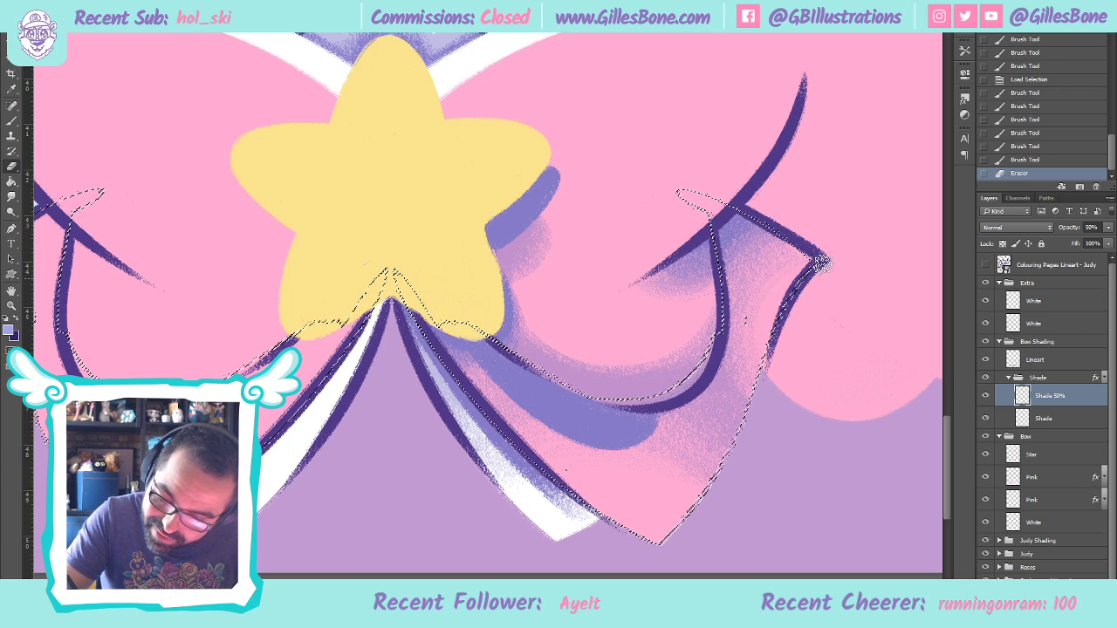
drag(785, 399, 711, 343)
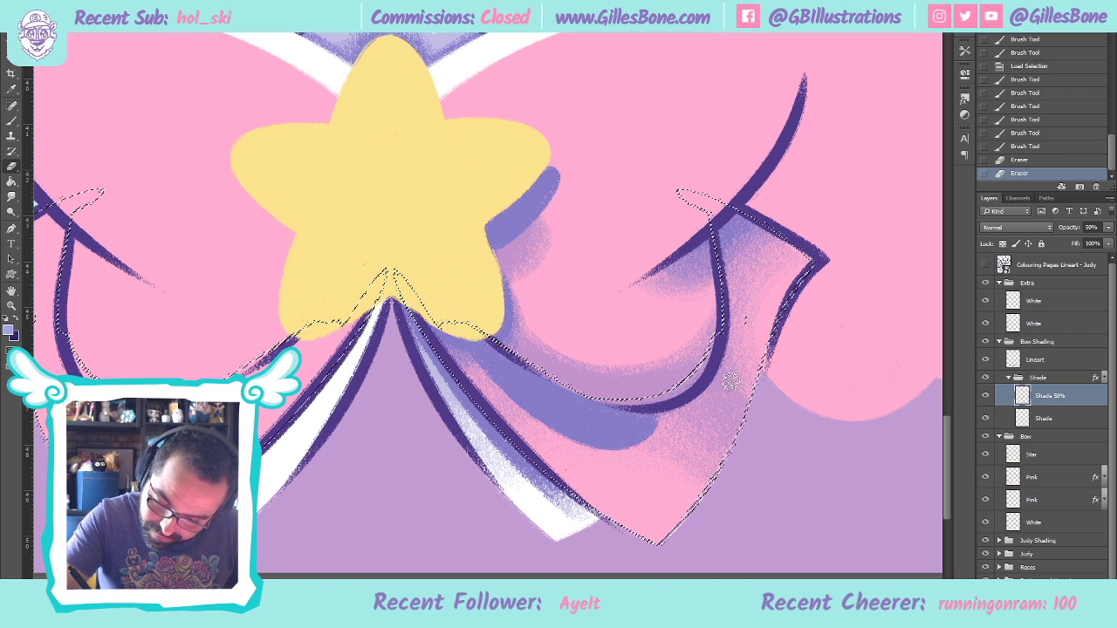
drag(732, 347, 750, 415)
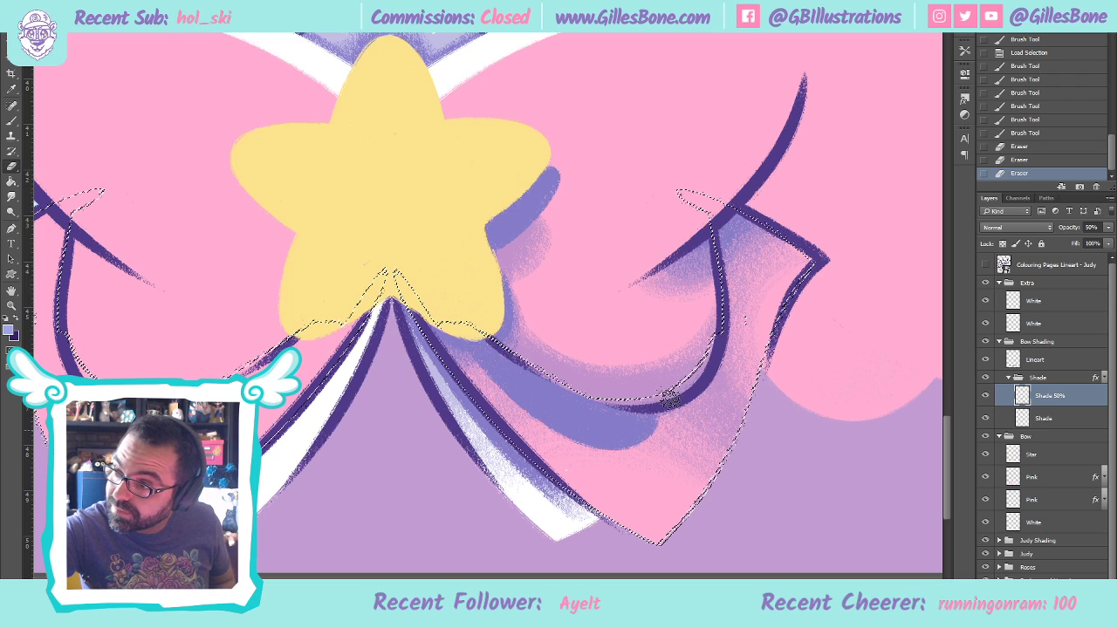
drag(671, 392, 638, 378)
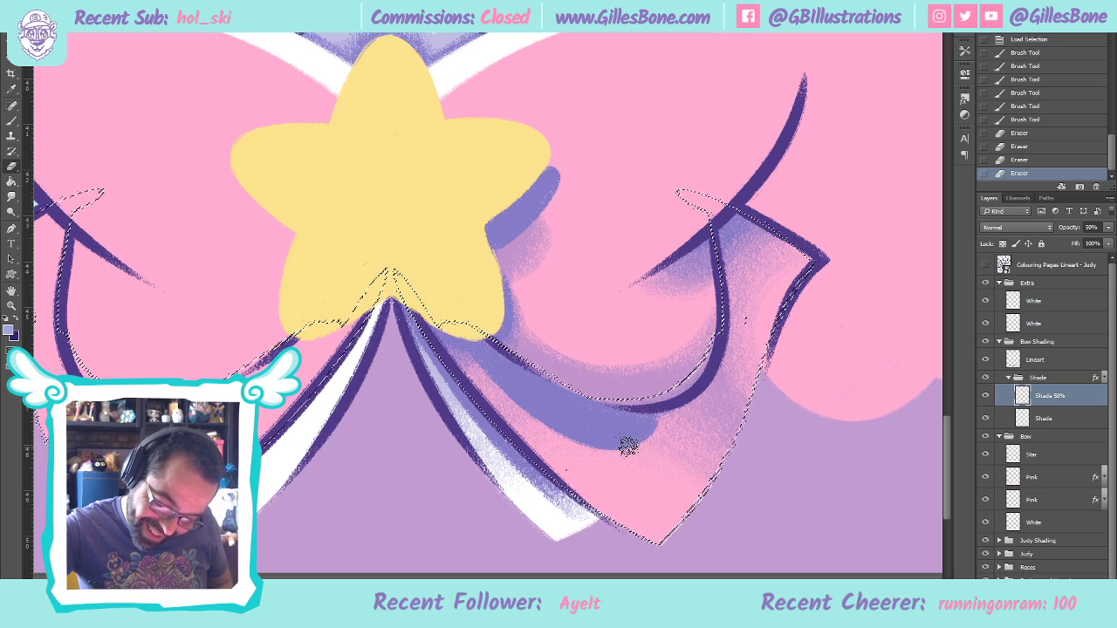
drag(650, 460, 652, 441)
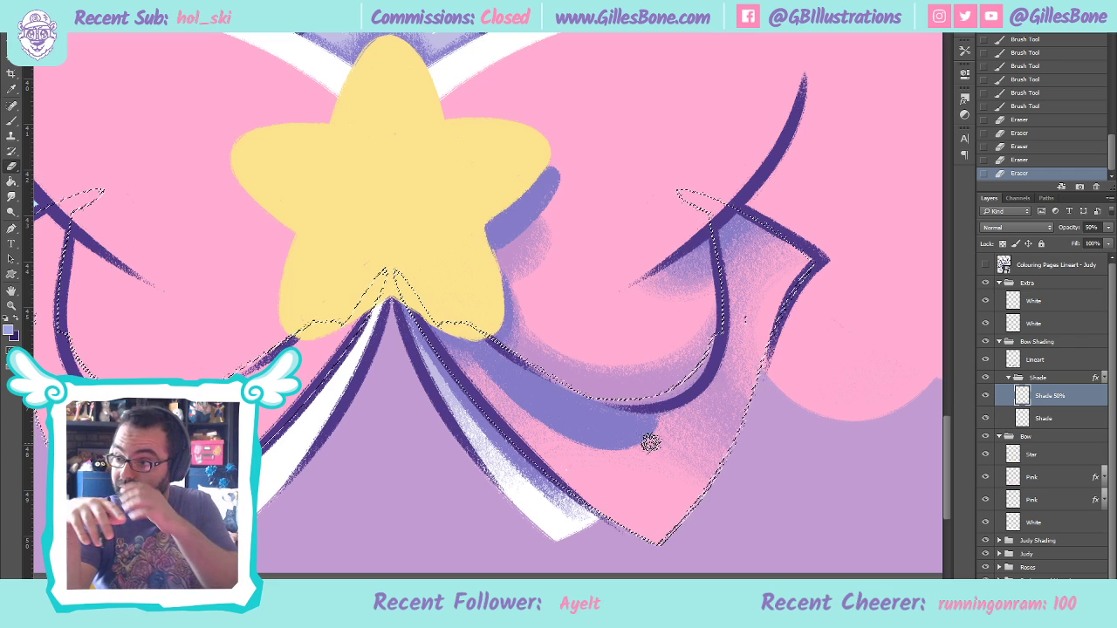
Deepen the right tail's shadow on the Shade layer with textured brush strokes, between the loop's outer curve and the tail's outer edge
click(1056, 419)
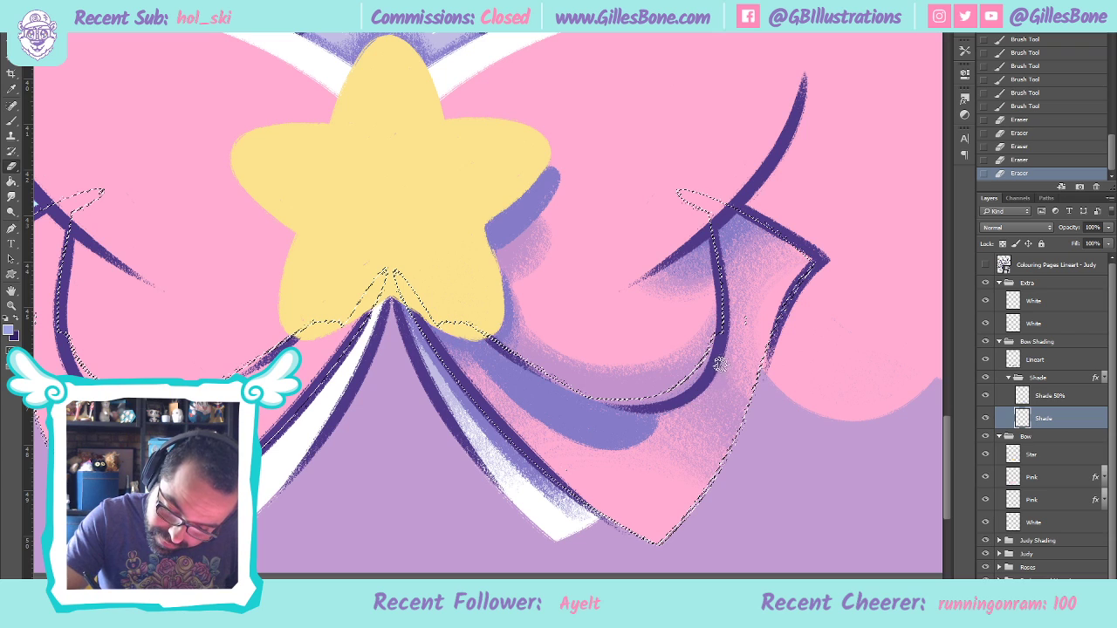
drag(765, 333, 744, 320)
key(ctrl+z)
key(b)
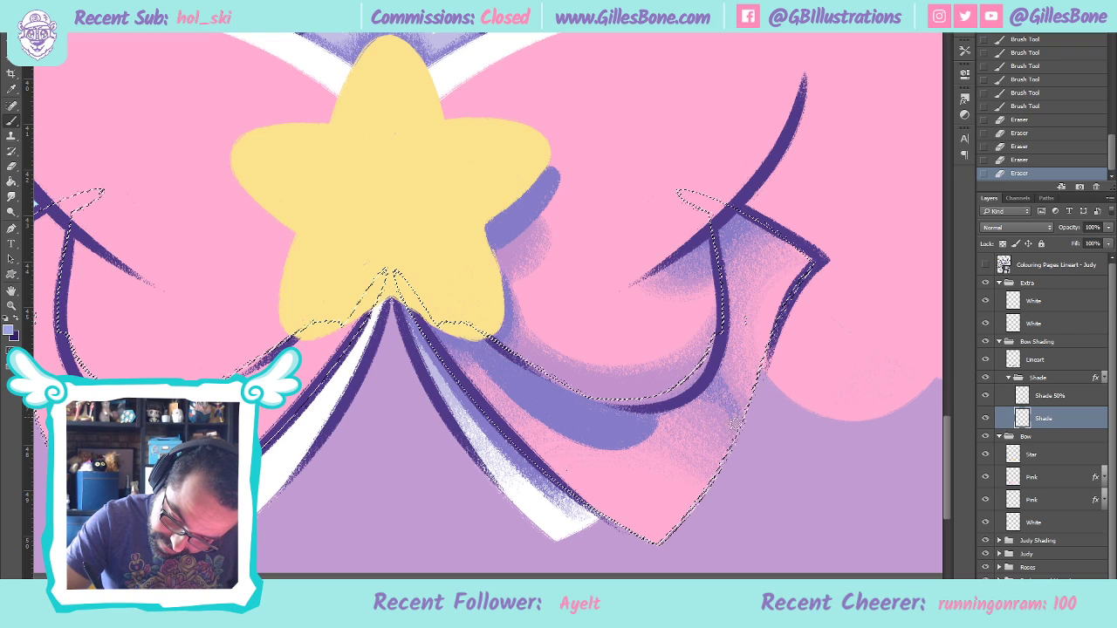
drag(752, 461, 750, 420)
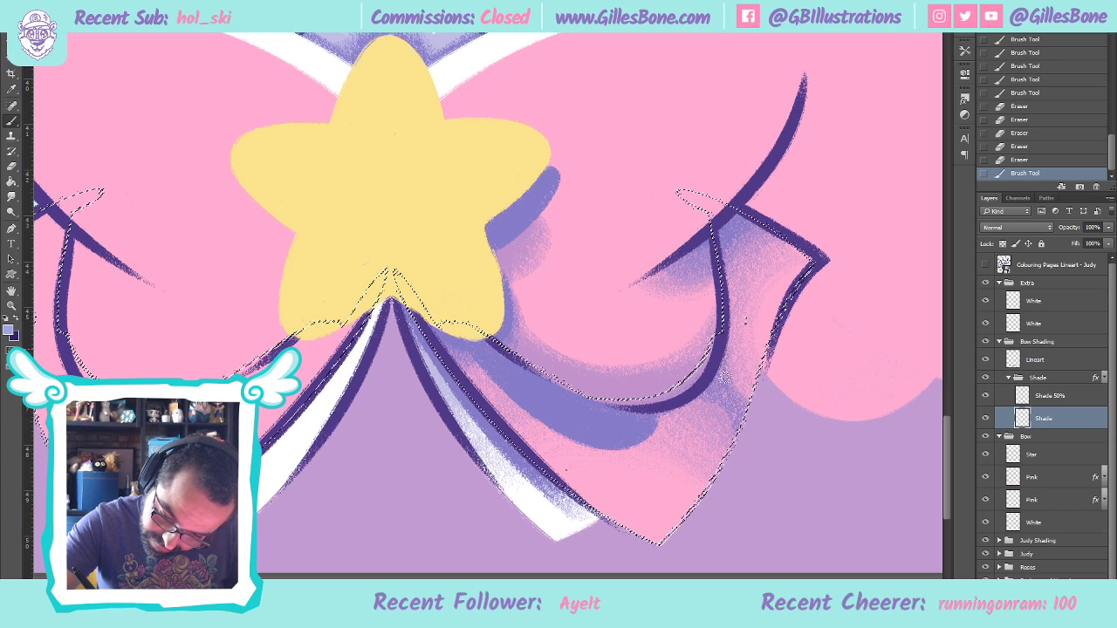
drag(707, 366, 711, 384)
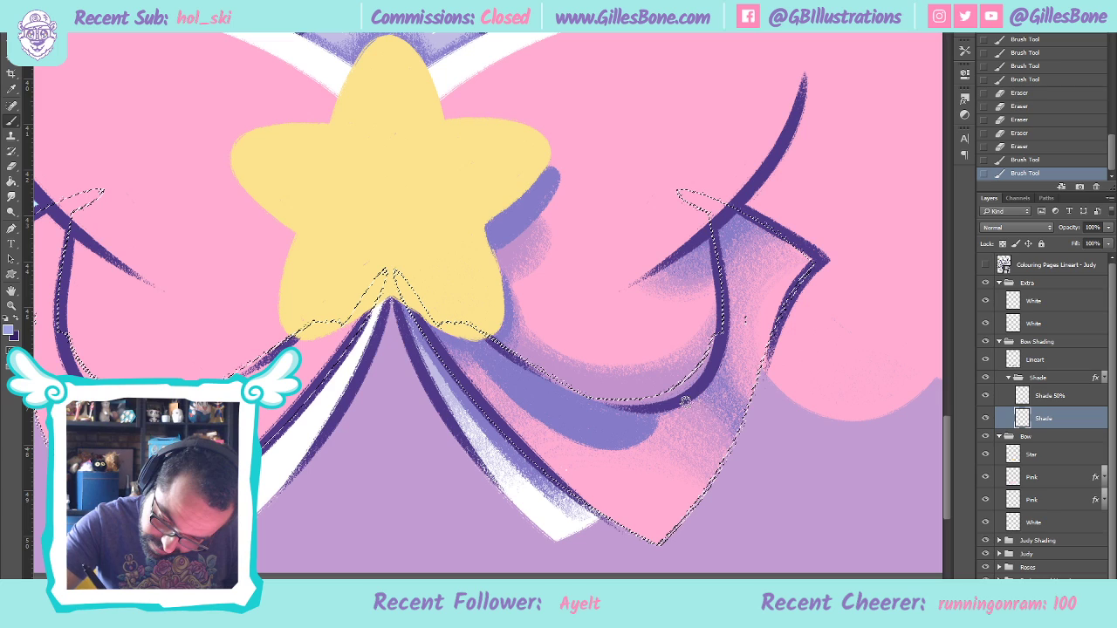
mouse_move(727, 457)
mouse_down()
mouse_move(705, 405)
mouse_move(686, 396)
mouse_up()
mouse_move(743, 419)
mouse_down()
mouse_move(719, 362)
mouse_move(749, 415)
mouse_move(723, 341)
mouse_move(728, 399)
mouse_move(721, 390)
mouse_move(723, 336)
mouse_move(718, 390)
mouse_move(726, 323)
mouse_up()
drag(768, 442, 711, 353)
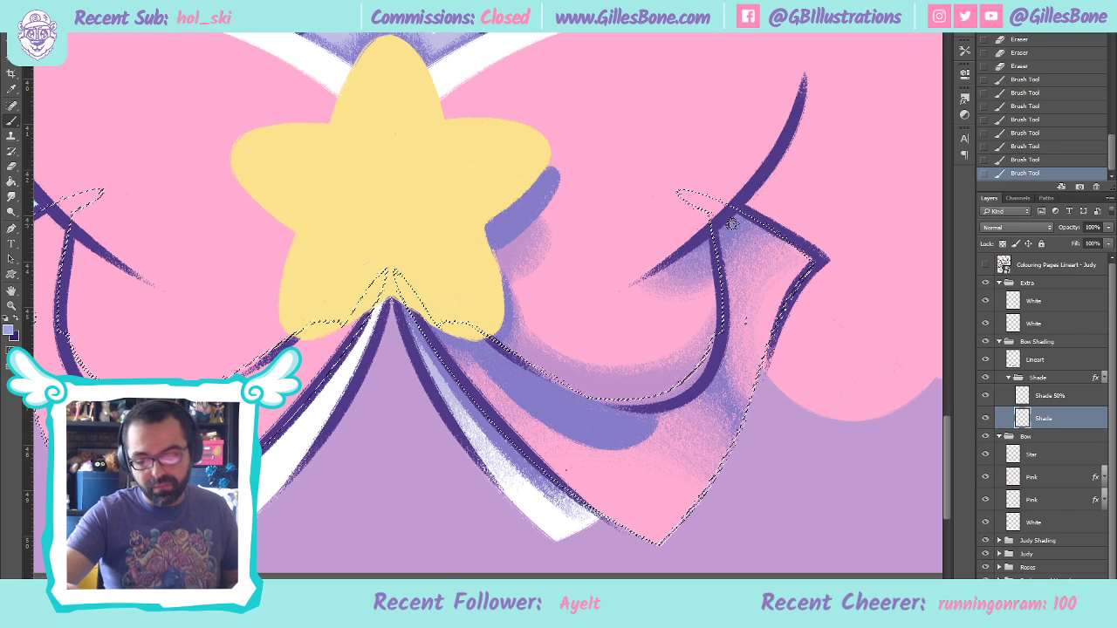
drag(695, 346, 733, 428)
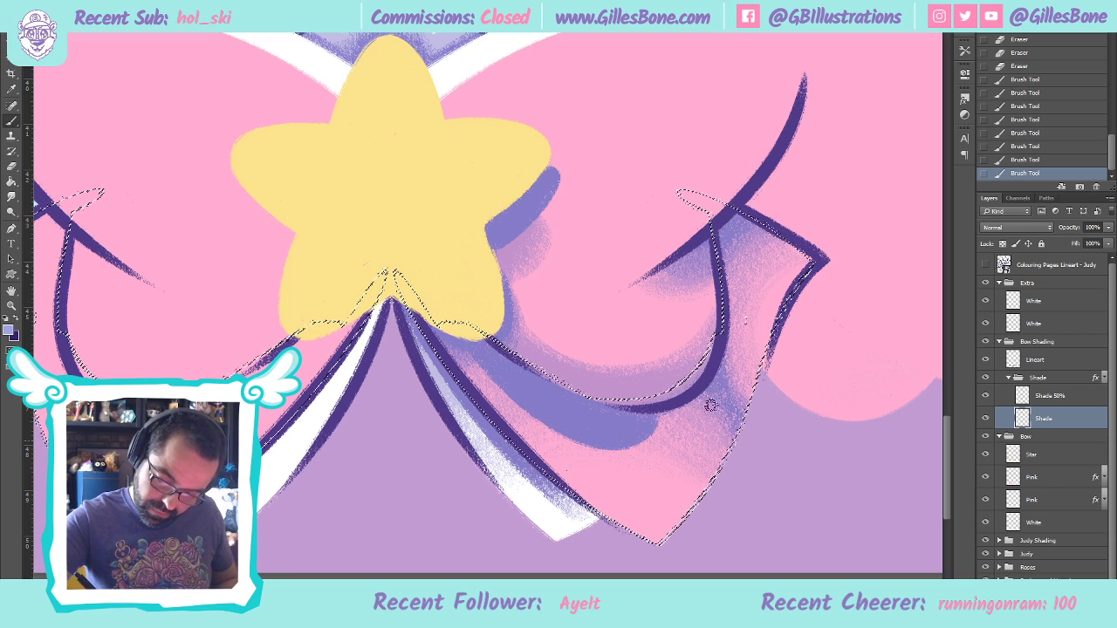
click(674, 380)
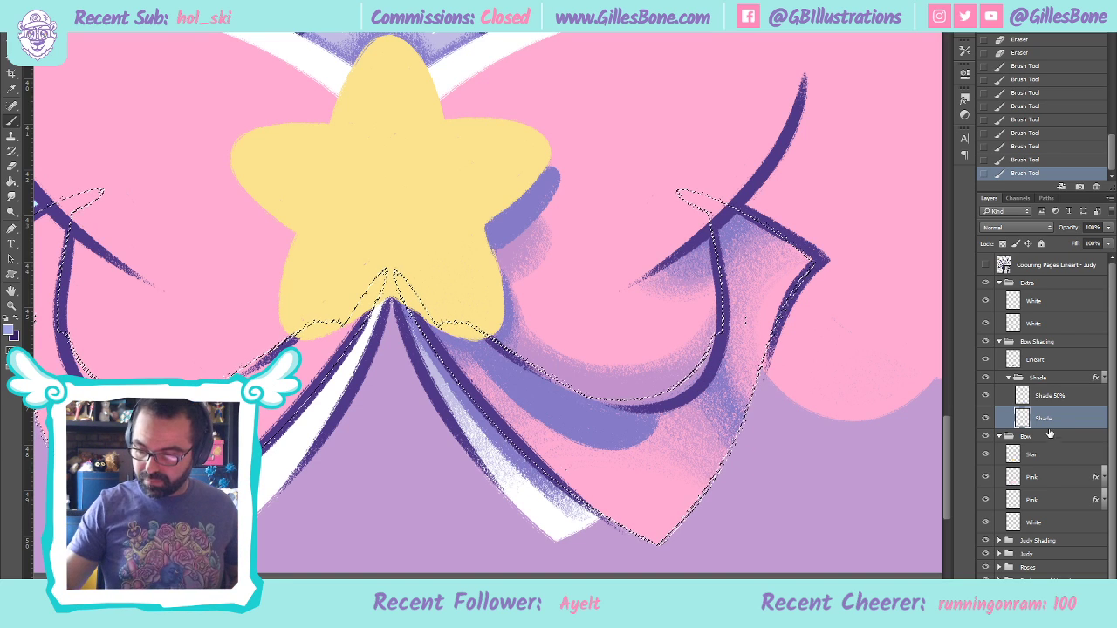
Blend the right tail's shadow toward the solid shadow under the loop using the Shade 50% and Shade layers, and clear the selection
click(1051, 396)
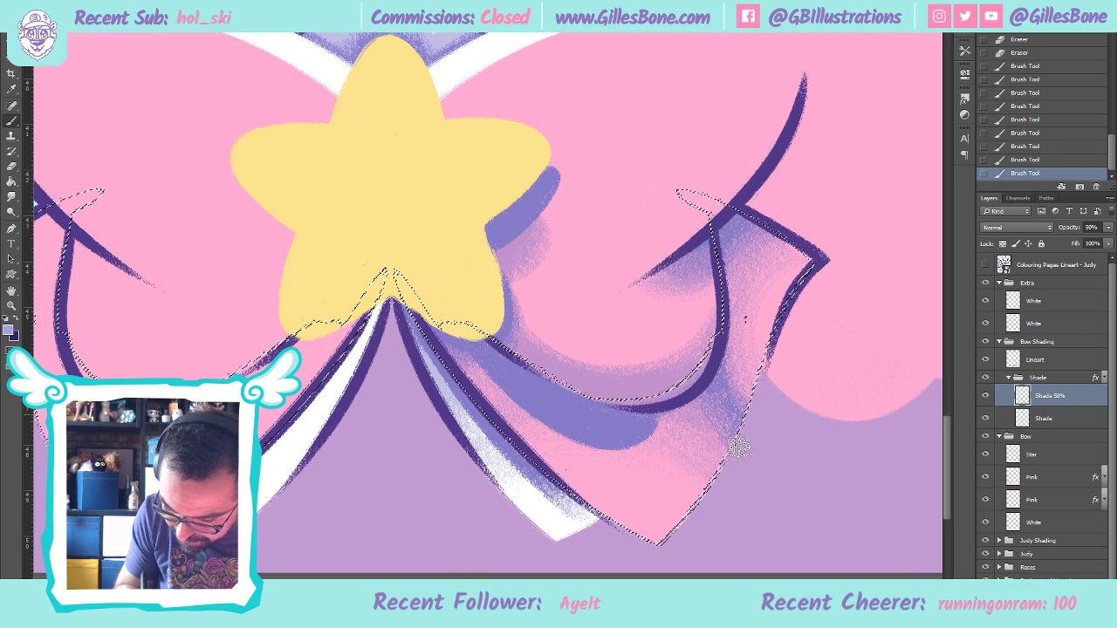
mouse_move(648, 436)
mouse_down()
mouse_move(717, 481)
mouse_move(793, 469)
mouse_up()
click(1044, 419)
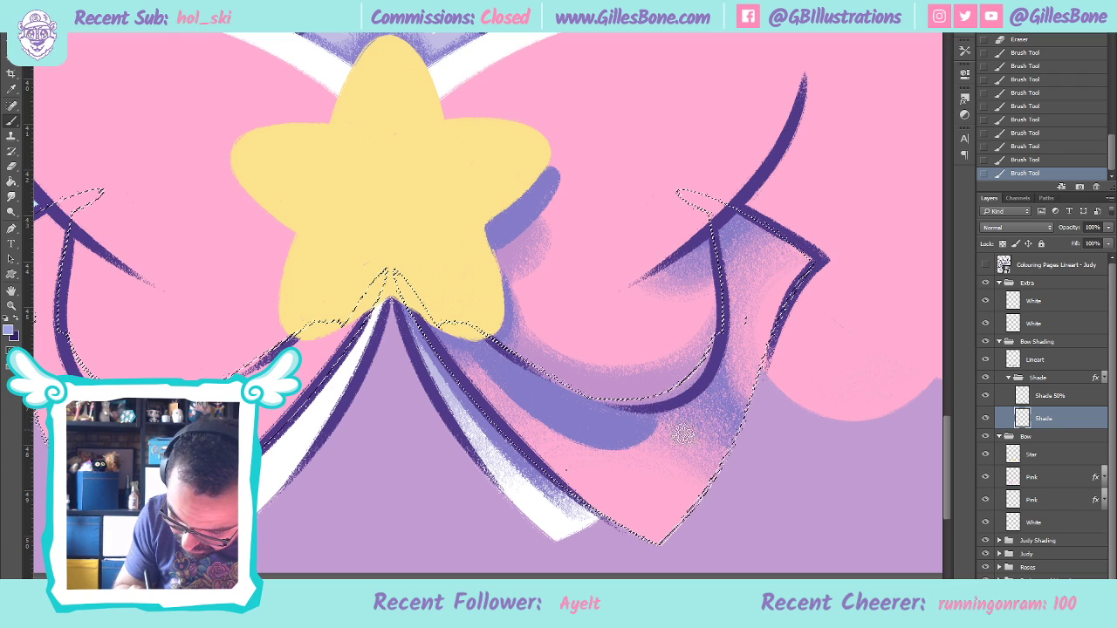
drag(740, 490, 752, 490)
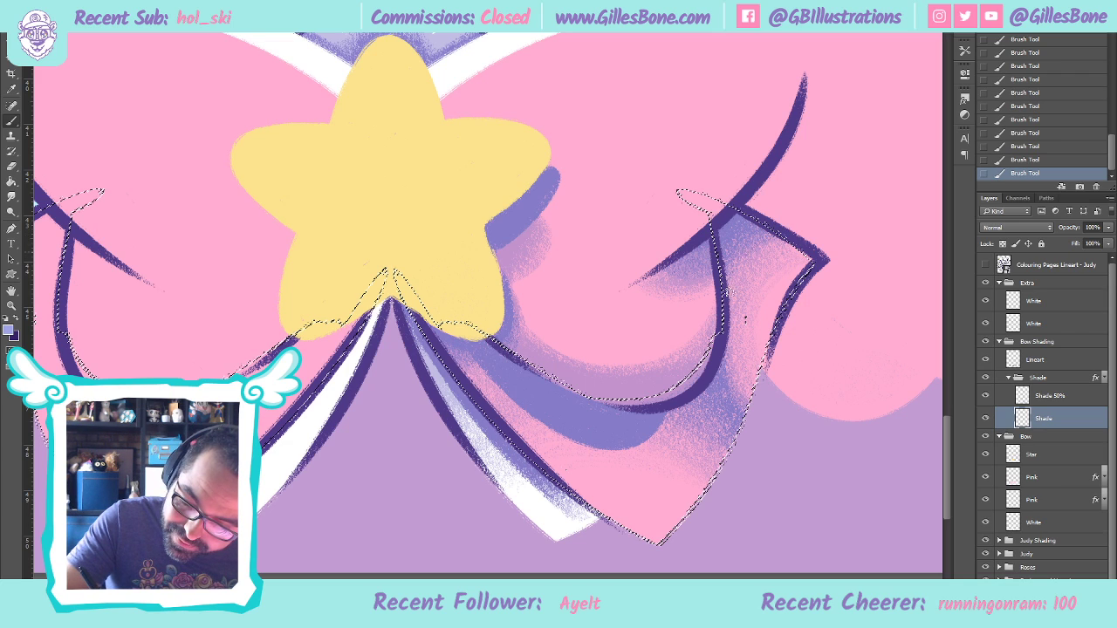
click(1056, 396)
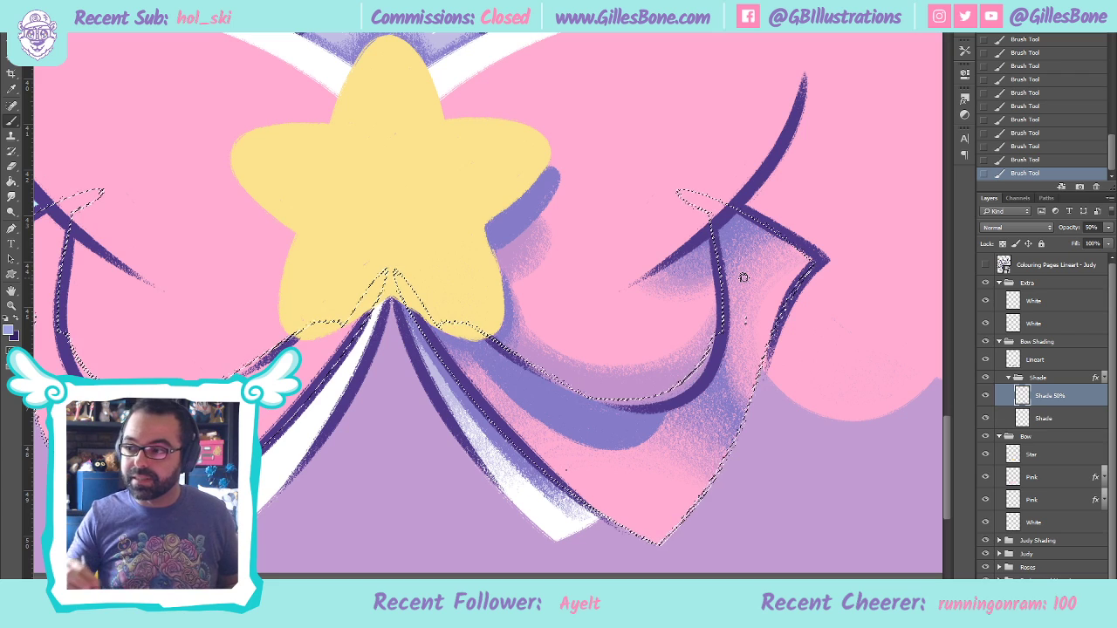
key(ctrl+d)
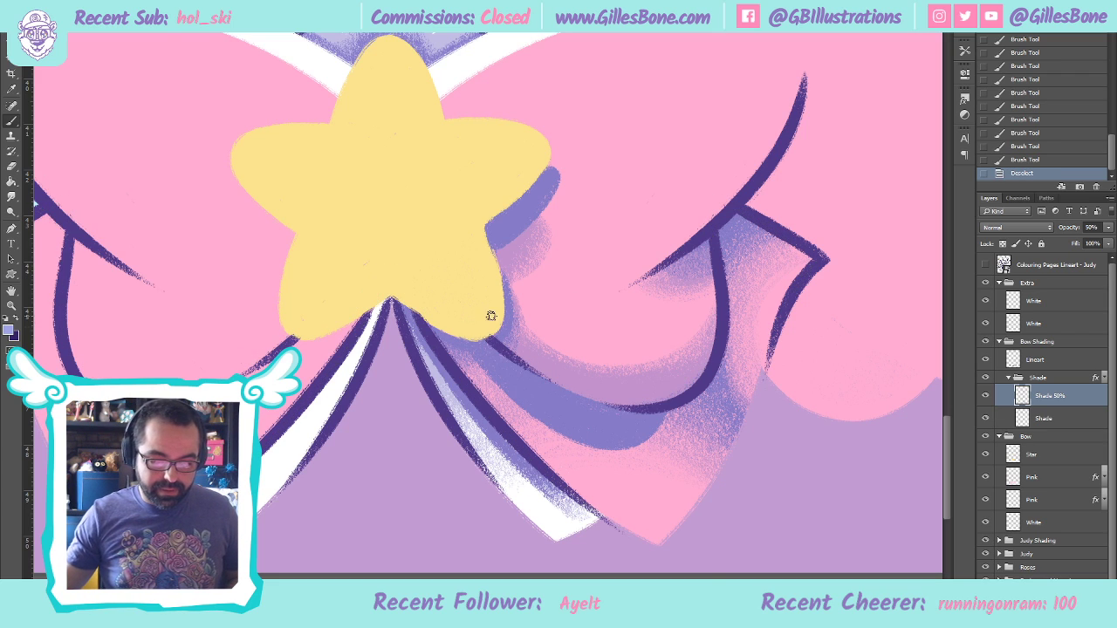
Darken the shadow on the Shade layer along the outer edge of the star's lower-right point
click(1043, 425)
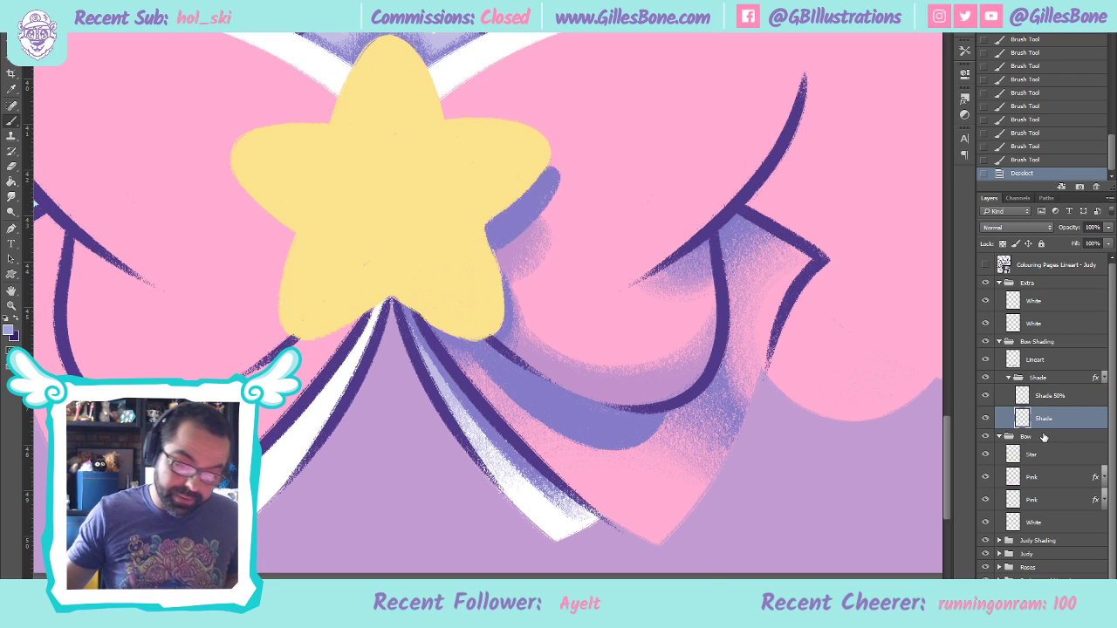
drag(502, 331, 508, 299)
key(ctrl+z)
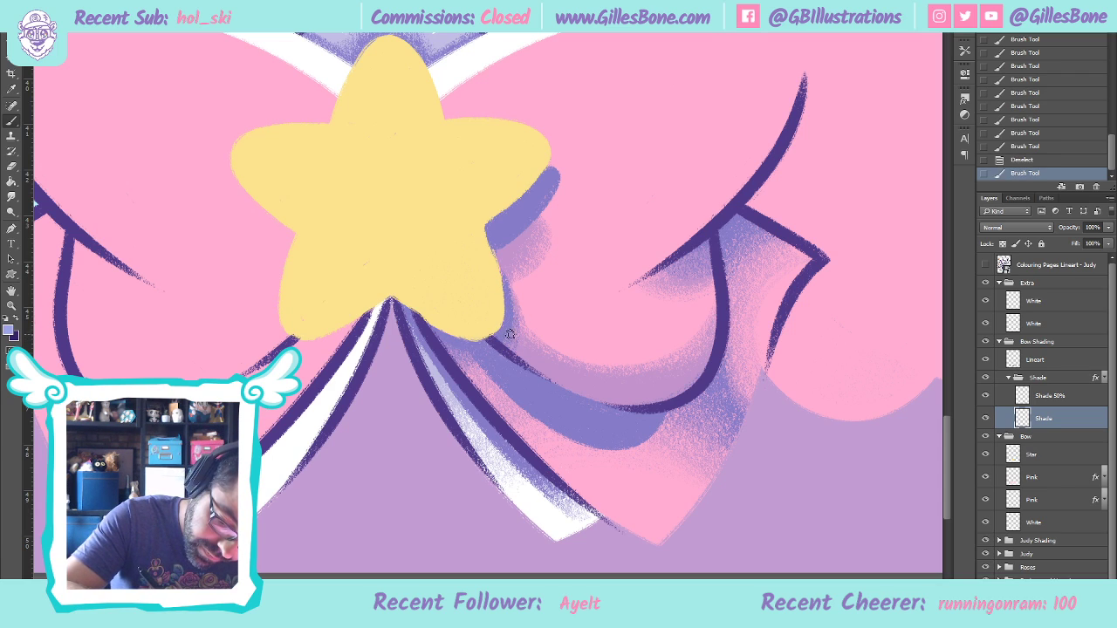
mouse_move(494, 349)
mouse_down()
mouse_move(506, 286)
mouse_move(513, 305)
mouse_up()
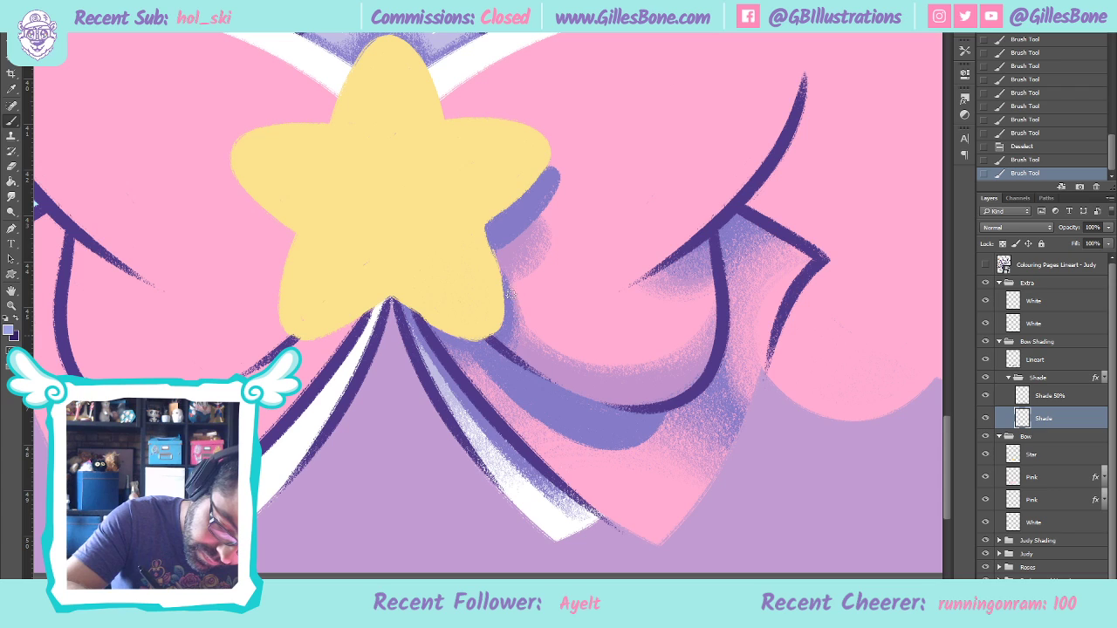
drag(504, 360, 513, 306)
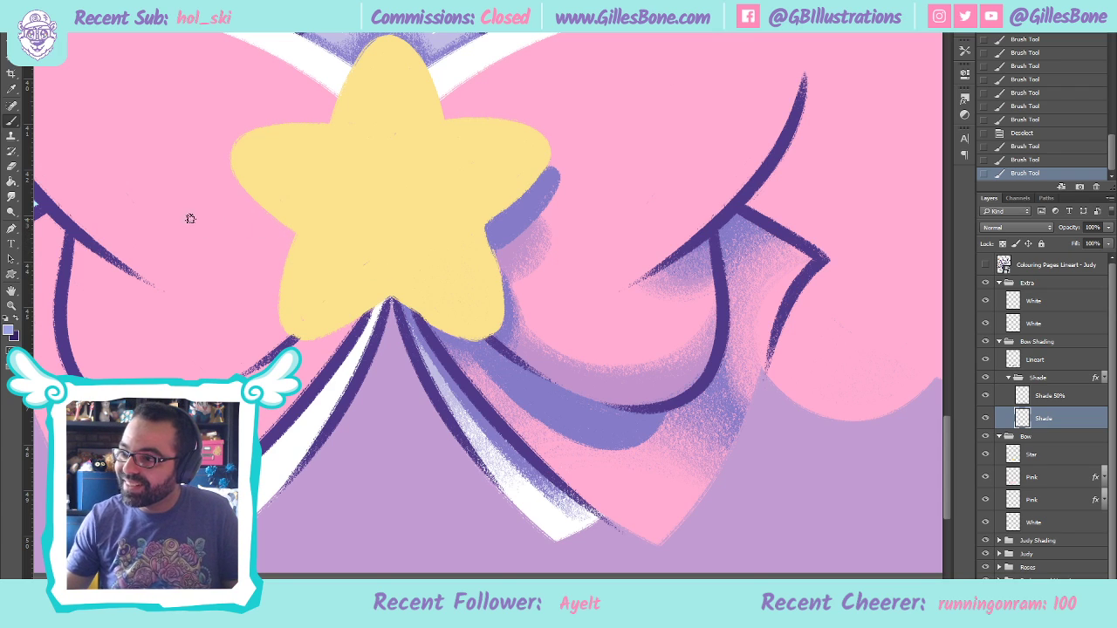
Lighten the dark shadow at the right tail's outer edge, just below the folded corner, with the Eraser on the Shade layer
click(13, 306)
click(384, 17)
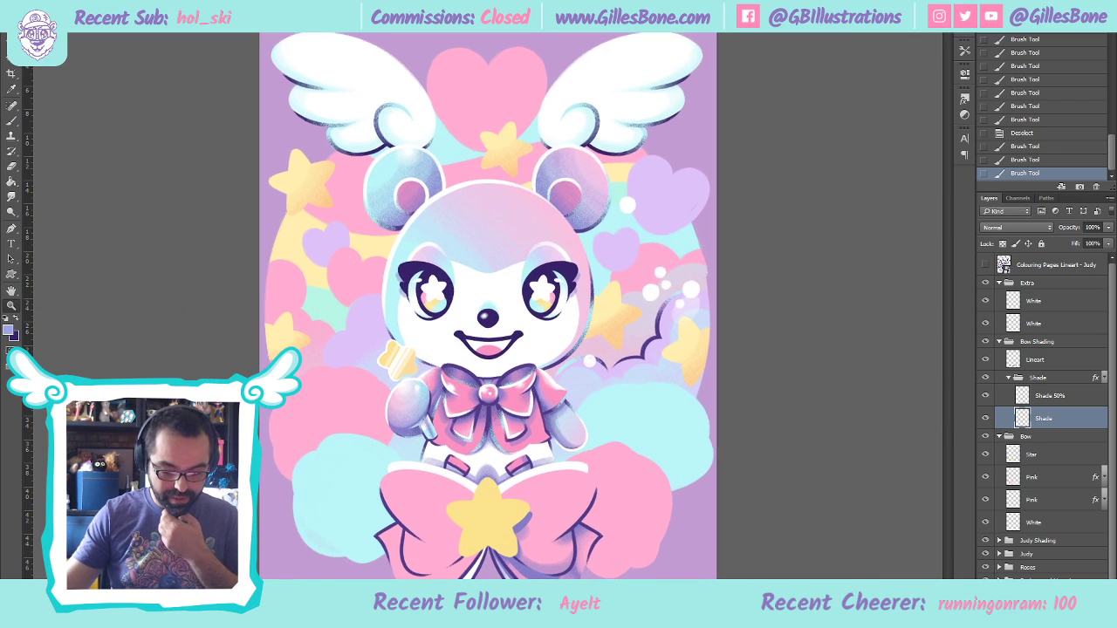
click(587, 333)
click(599, 578)
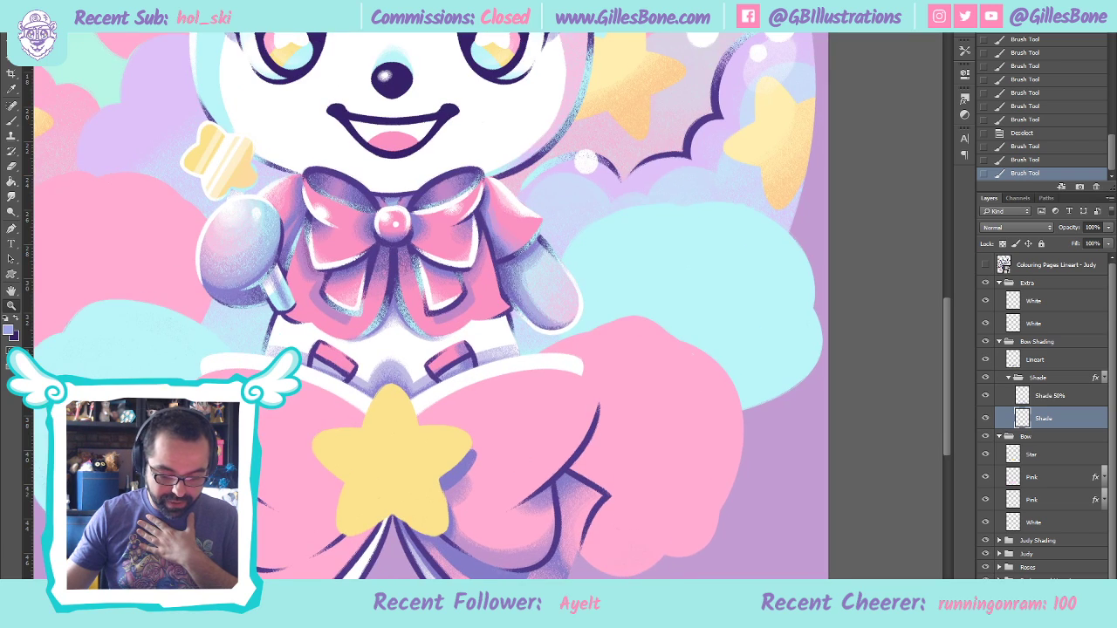
drag(572, 527, 572, 455)
click(571, 456)
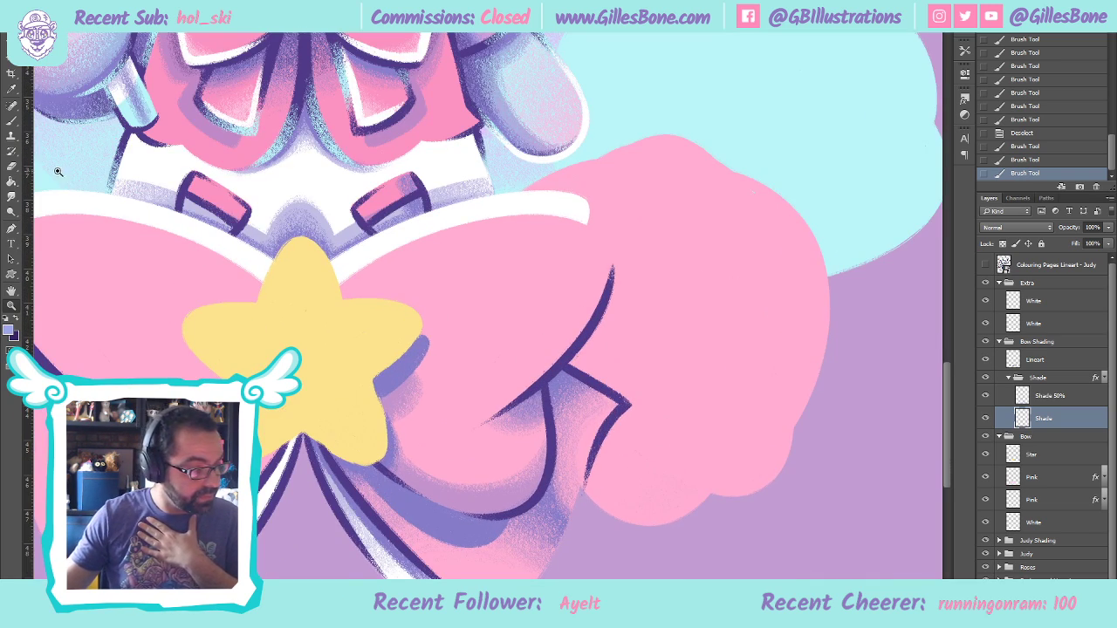
scroll(523, 445, down, 3)
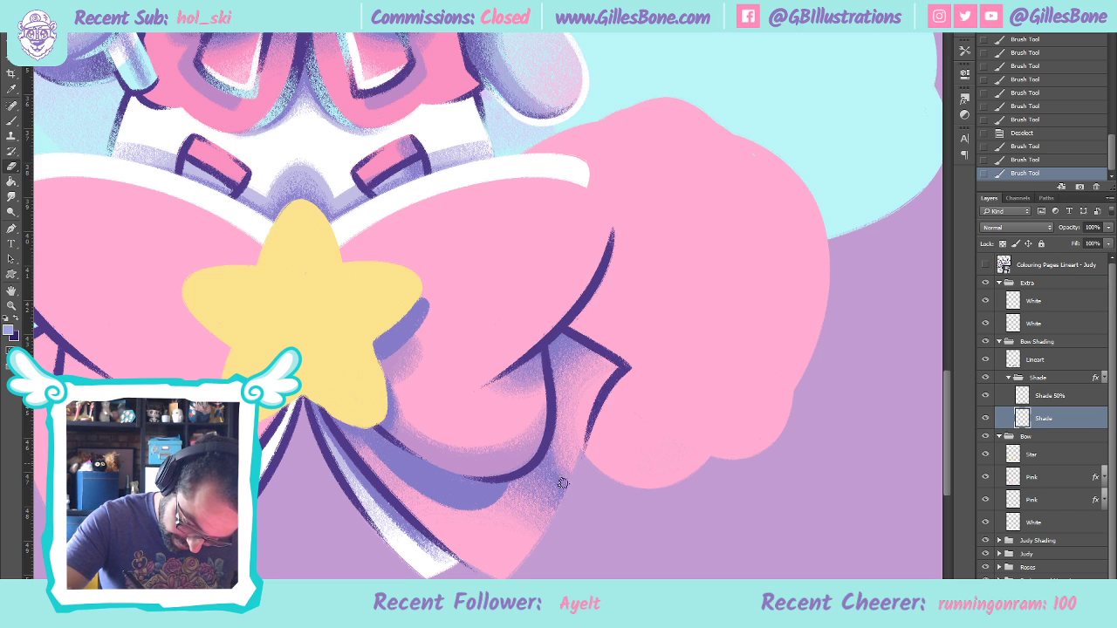
drag(576, 498, 600, 475)
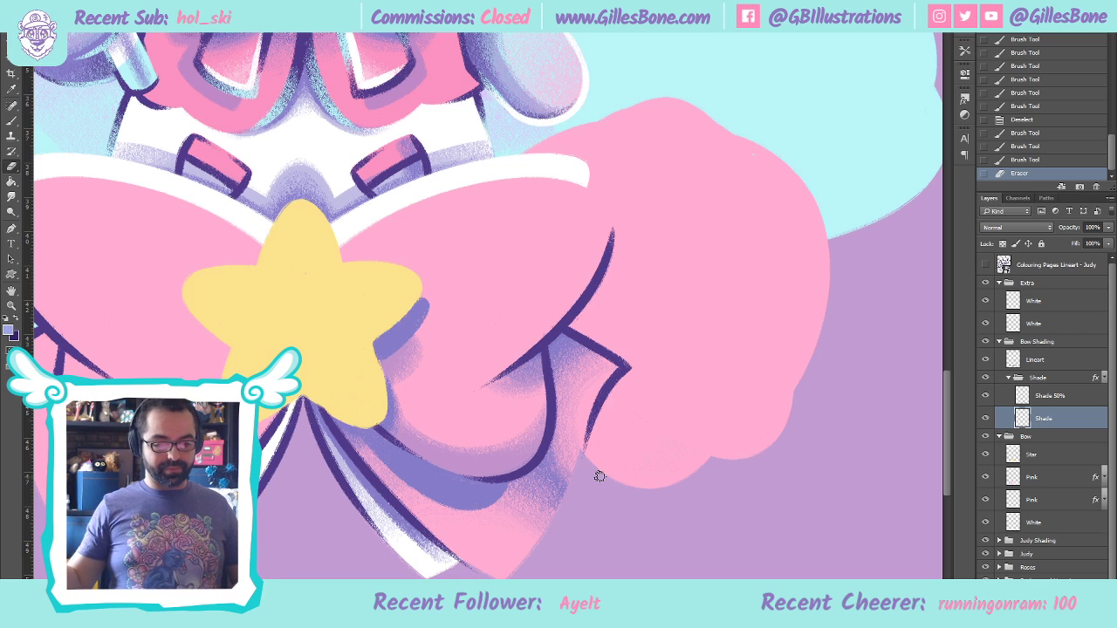
Add a new layer above the Shade layer, name it Shade 30%, and set its opacity to 20%
scroll(597, 290, up, 1)
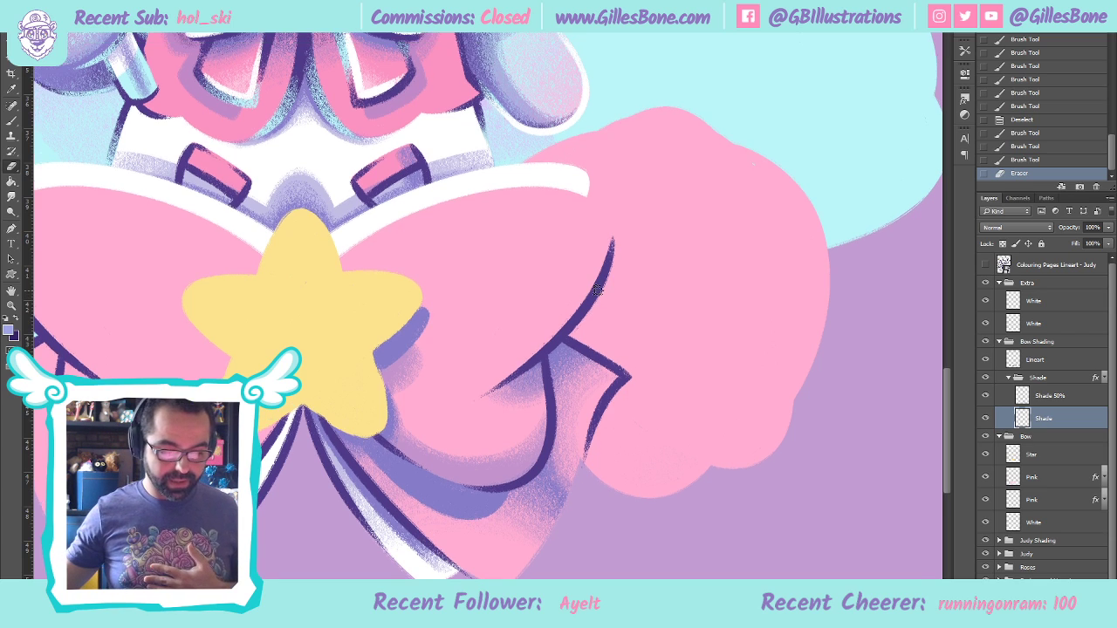
scroll(597, 291, up, 4)
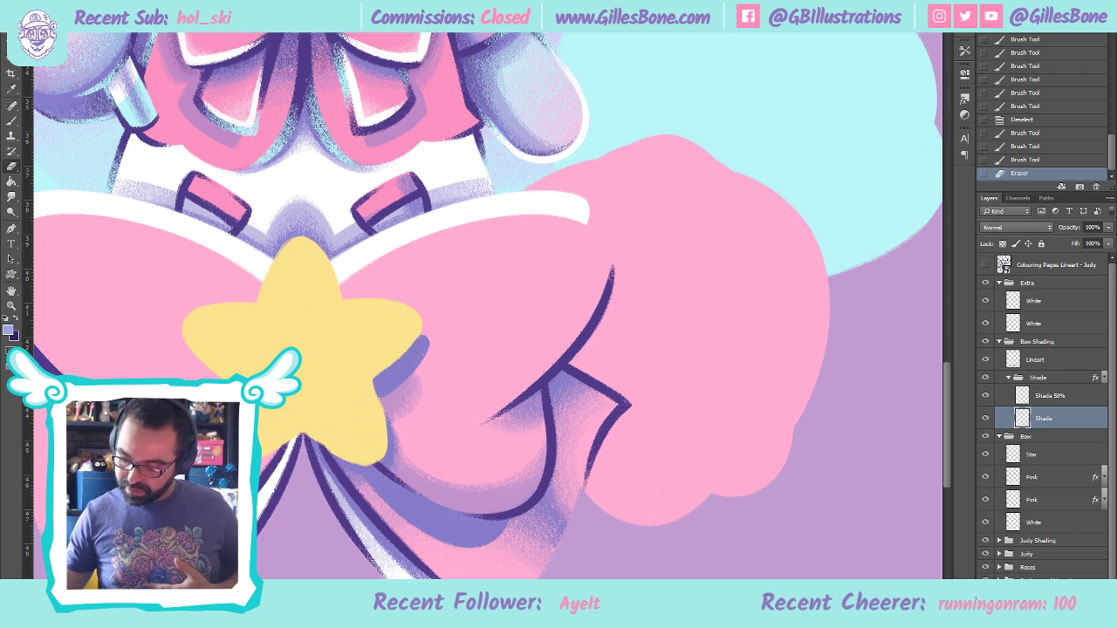
key(ctrl+shift+alt+n)
double_click(1050, 397)
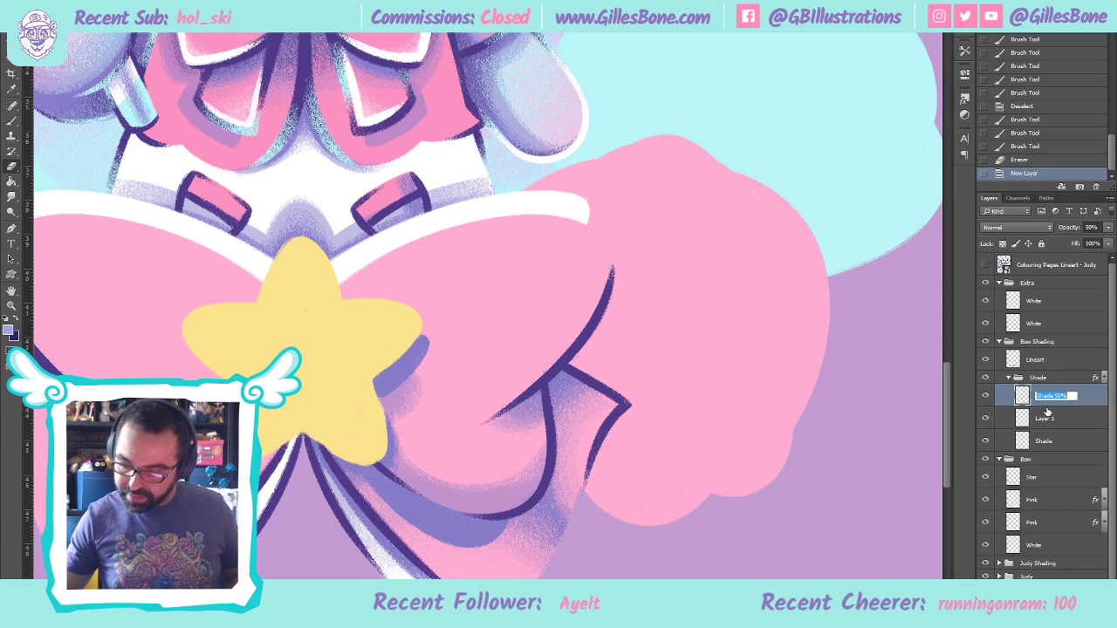
key(ctrl+c)
double_click(1046, 418)
key(ctrl+v)
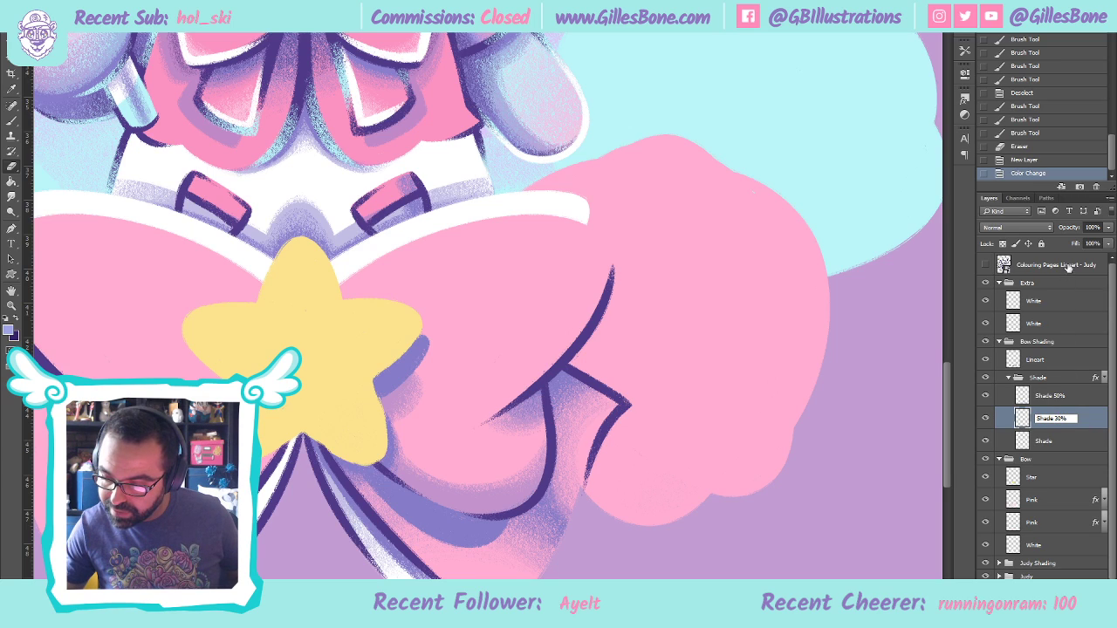
click(1092, 227)
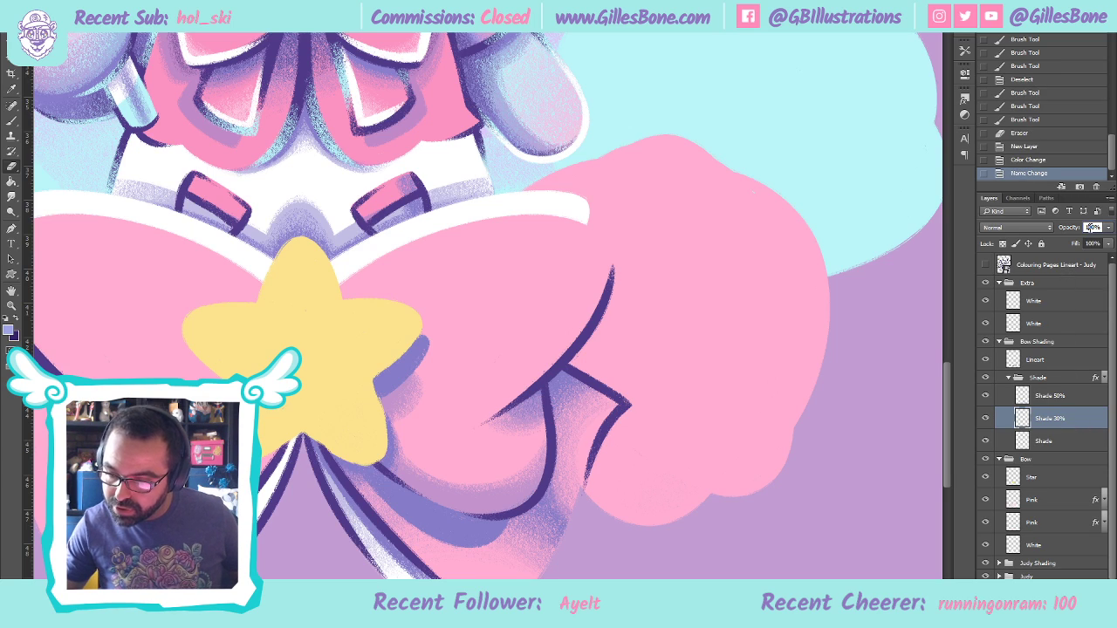
text(20)
key(Return)
Rename the Shade 30% layer as Shade 0% and move it beneath the Shade layer
double_click(1050, 417)
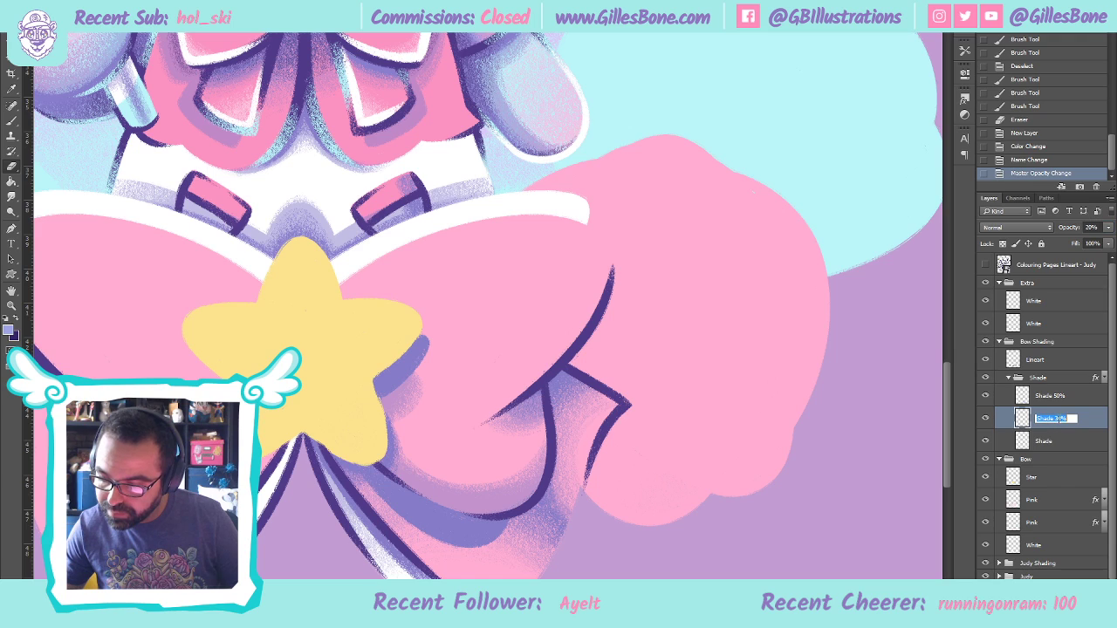
key(Return)
drag(1072, 441, 1072, 449)
Within a selection of the pink bow loops, brush light shading on the Shade 0% layer across the right loop's lower half and outer edge
key(b)
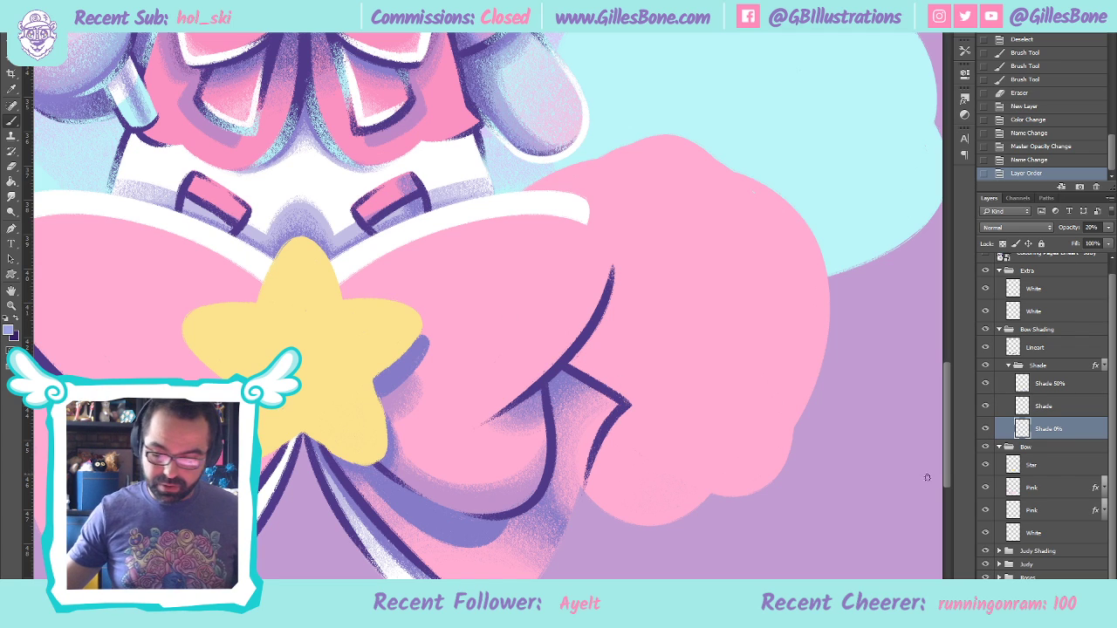
ctrl+click(1012, 486)
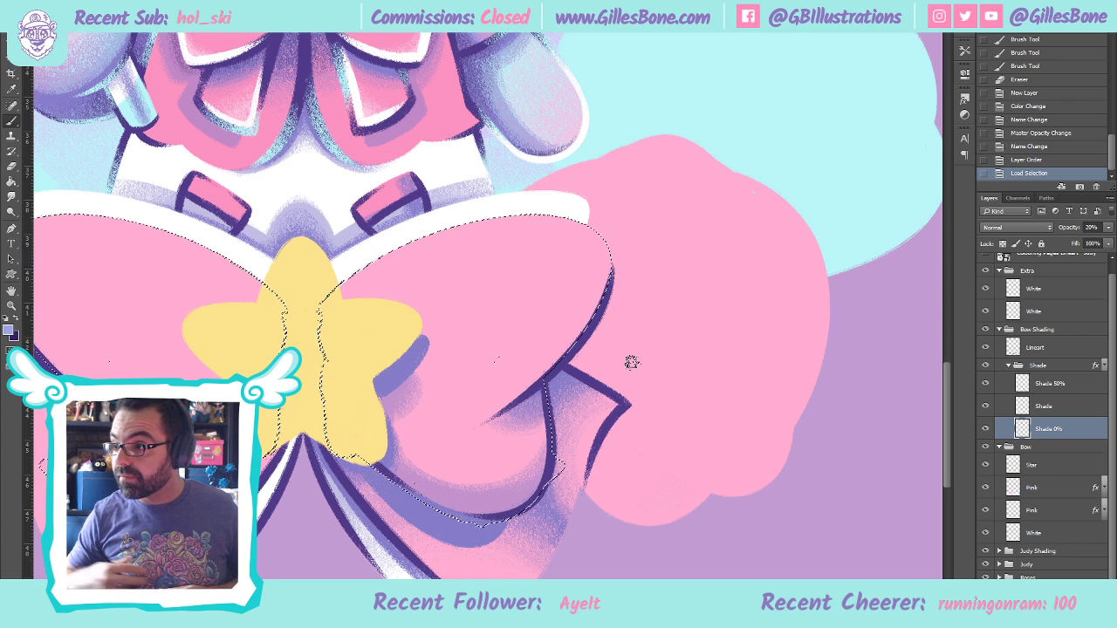
key(ctrl+h)
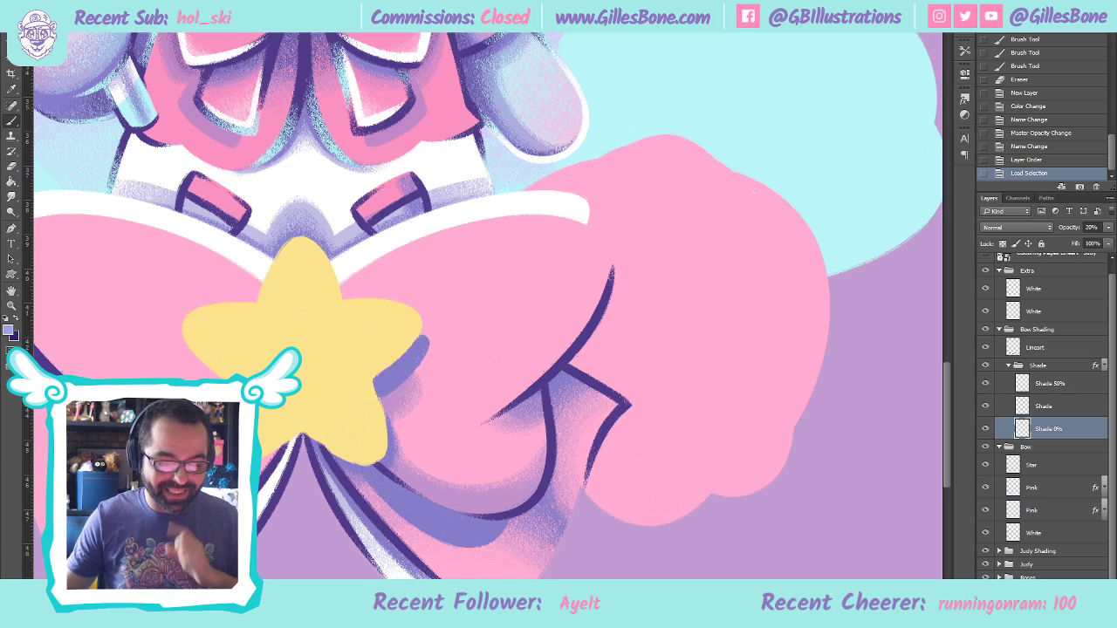
key(ctrl+h)
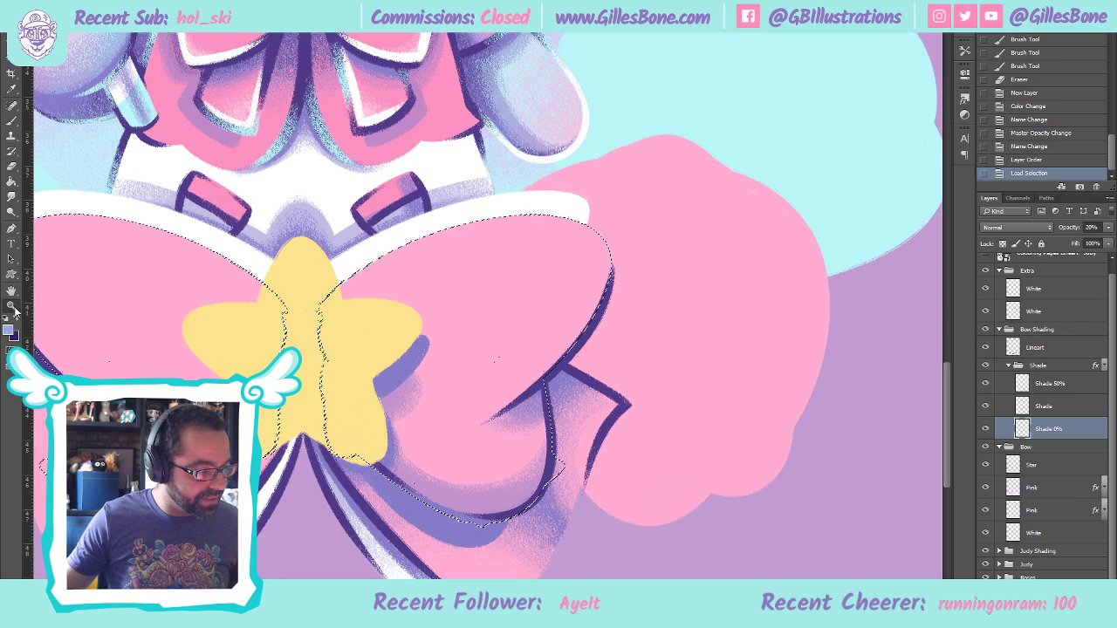
key(ctrl+0)
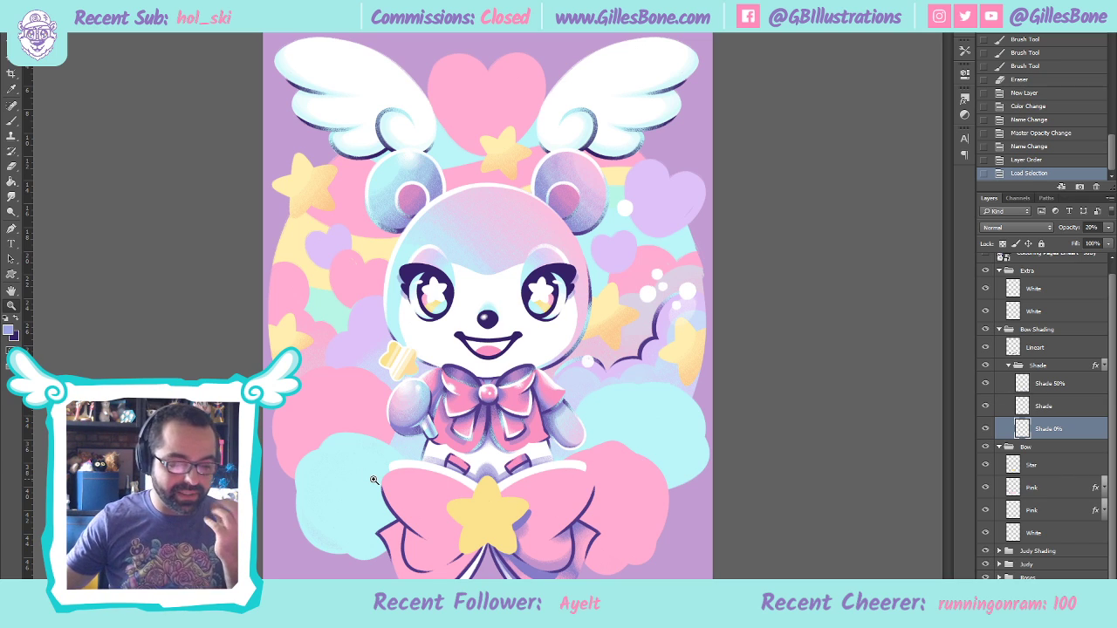
scroll(500, 536, up, 5)
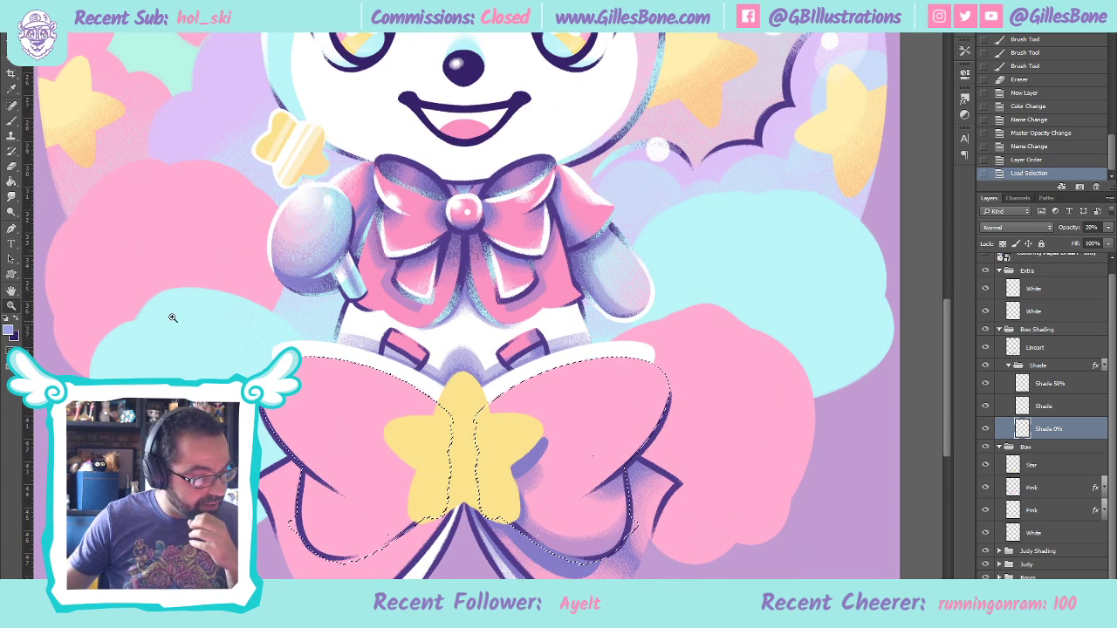
click(525, 563)
key(b)
scroll(661, 379, down, 2)
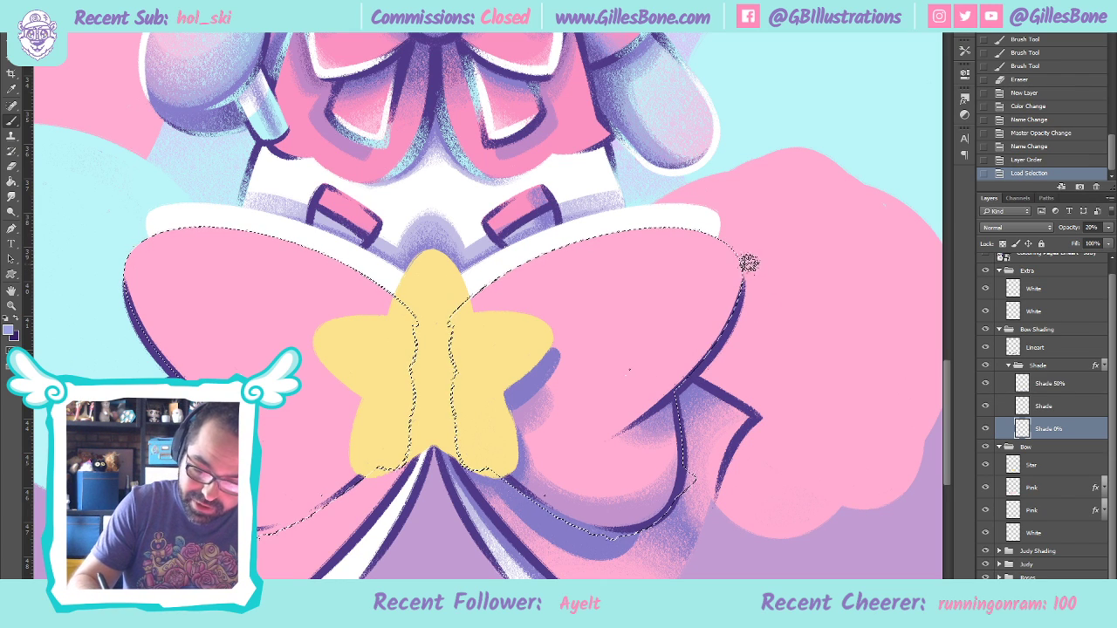
mouse_move(479, 410)
mouse_down()
mouse_move(740, 322)
mouse_move(516, 409)
mouse_move(714, 349)
mouse_move(506, 414)
mouse_move(686, 369)
mouse_move(521, 424)
mouse_move(668, 387)
mouse_move(626, 424)
mouse_move(509, 419)
mouse_move(689, 369)
mouse_move(501, 402)
mouse_move(530, 423)
mouse_move(544, 474)
mouse_move(665, 410)
mouse_move(629, 471)
mouse_up()
mouse_move(524, 460)
mouse_down()
mouse_move(656, 493)
mouse_move(675, 419)
mouse_move(660, 490)
mouse_move(552, 510)
mouse_move(514, 465)
mouse_move(607, 529)
mouse_move(680, 461)
mouse_move(701, 409)
mouse_move(620, 477)
mouse_move(534, 451)
mouse_move(518, 432)
mouse_move(569, 485)
mouse_move(635, 483)
mouse_move(659, 435)
mouse_move(647, 464)
mouse_move(576, 488)
mouse_move(528, 448)
mouse_move(574, 486)
mouse_move(648, 470)
mouse_move(641, 429)
mouse_move(648, 459)
mouse_move(579, 491)
mouse_move(527, 455)
mouse_move(582, 491)
mouse_move(650, 463)
mouse_move(632, 435)
mouse_move(641, 444)
mouse_move(600, 493)
mouse_move(534, 467)
mouse_move(523, 434)
mouse_move(565, 489)
mouse_move(658, 481)
mouse_move(669, 432)
mouse_move(609, 511)
mouse_move(521, 473)
mouse_move(555, 502)
mouse_move(657, 483)
mouse_move(662, 421)
mouse_move(667, 477)
mouse_move(664, 435)
mouse_move(655, 464)
mouse_move(651, 454)
mouse_move(609, 502)
mouse_move(650, 462)
mouse_move(652, 426)
mouse_move(635, 477)
mouse_move(551, 491)
mouse_move(528, 463)
mouse_move(613, 497)
mouse_move(668, 428)
mouse_move(623, 404)
mouse_move(515, 386)
mouse_move(633, 382)
mouse_move(728, 313)
mouse_move(736, 243)
mouse_move(736, 278)
mouse_move(653, 366)
mouse_move(538, 389)
mouse_move(672, 355)
mouse_move(732, 262)
mouse_move(724, 290)
mouse_move(621, 370)
mouse_move(527, 372)
mouse_move(616, 370)
mouse_move(718, 291)
mouse_move(726, 237)
mouse_move(699, 324)
mouse_move(577, 389)
mouse_move(522, 390)
mouse_move(645, 377)
mouse_move(738, 290)
mouse_move(628, 385)
mouse_move(522, 384)
mouse_move(727, 307)
mouse_move(673, 369)
mouse_move(553, 393)
mouse_move(736, 296)
mouse_move(525, 373)
mouse_move(736, 301)
mouse_move(539, 370)
mouse_move(726, 282)
mouse_move(636, 218)
mouse_up()
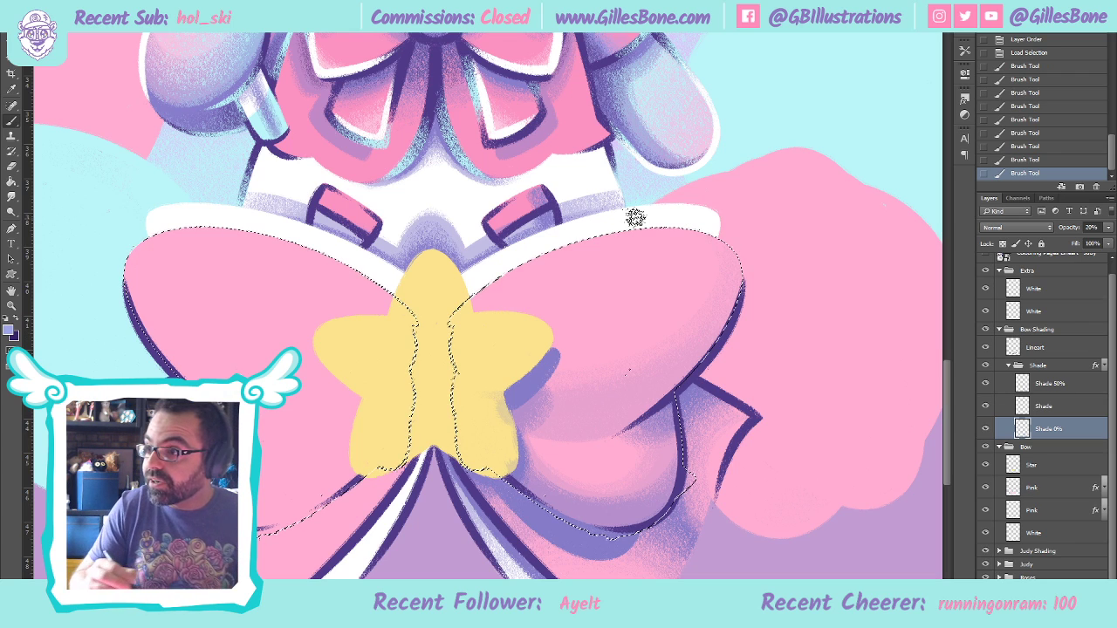
mouse_move(717, 238)
mouse_down()
mouse_move(676, 340)
mouse_move(571, 382)
mouse_move(525, 382)
mouse_move(626, 375)
mouse_move(729, 286)
mouse_move(700, 341)
mouse_move(532, 410)
mouse_move(709, 346)
mouse_up()
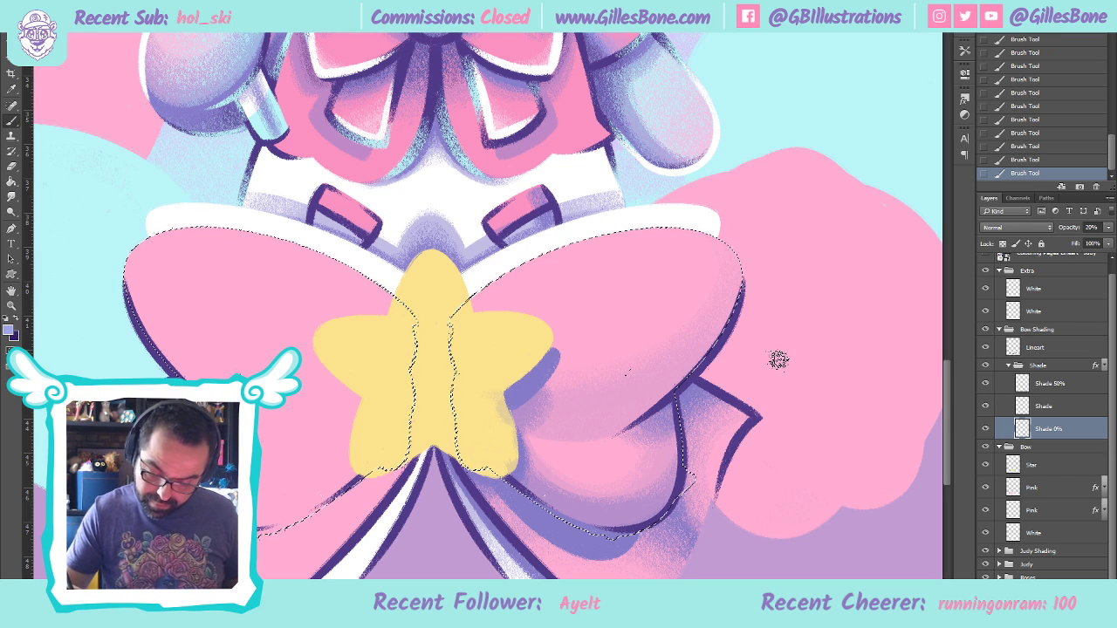
Deepen the right loop's shading on the Shade 50% layer along its outer and lower edges, and clear the selection
key(ctrl+d)
key(ctrl+z)
click(1047, 383)
drag(765, 466, 590, 504)
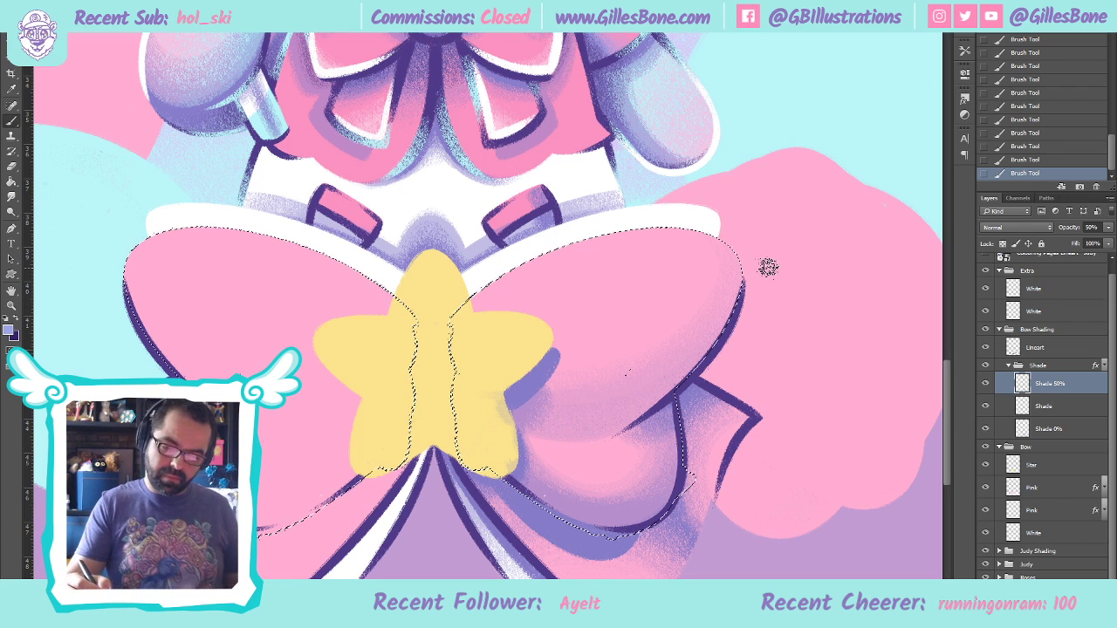
key(ctrl+d)
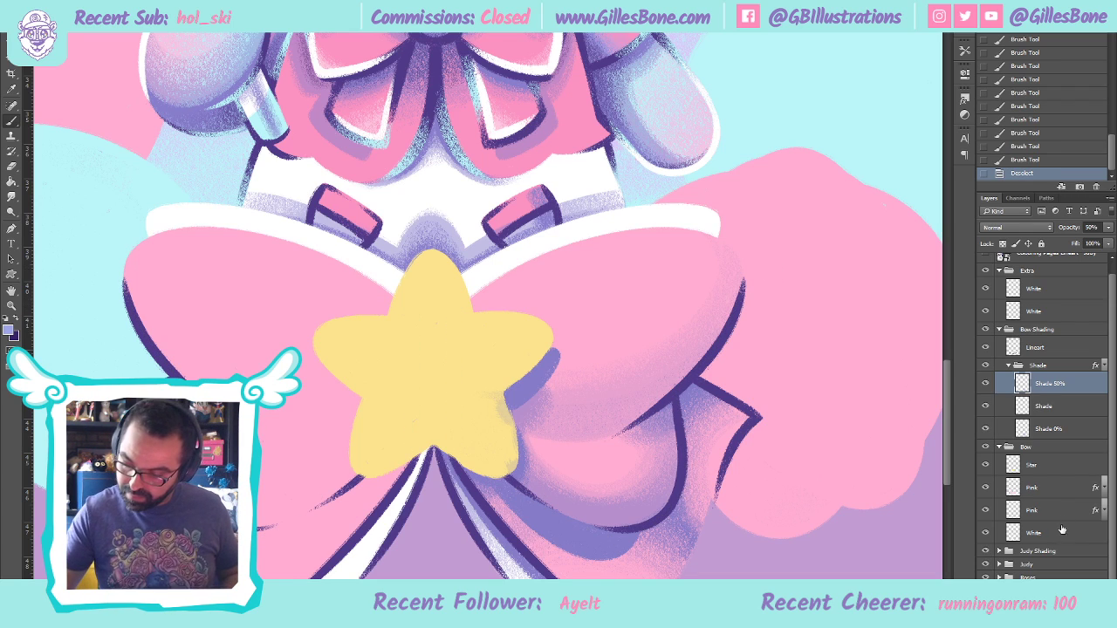
Clear the star-shaped area from the Shade 50%, Shade, Shade 0% and Lineart layers using the star's outline as the selection
ctrl+click(1014, 464)
key(Delete)
click(1056, 410)
key(Delete)
click(1060, 429)
key(Delete)
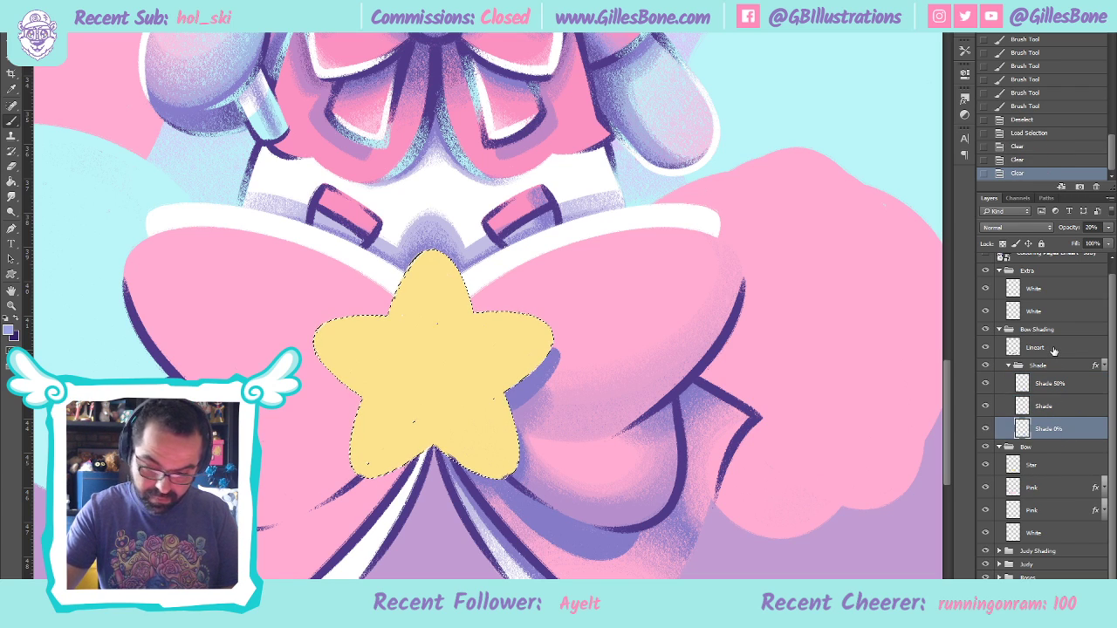
click(1050, 350)
key(Delete)
key(ctrl+d)
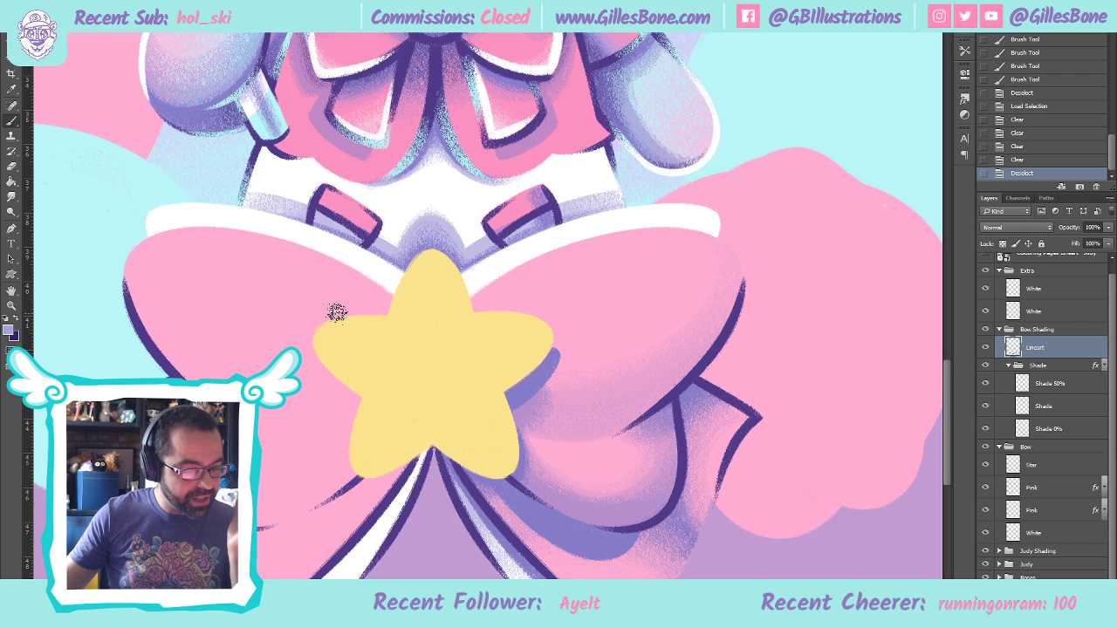
Examine the bow's shading in the full illustration and up close around the right loop
click(12, 304)
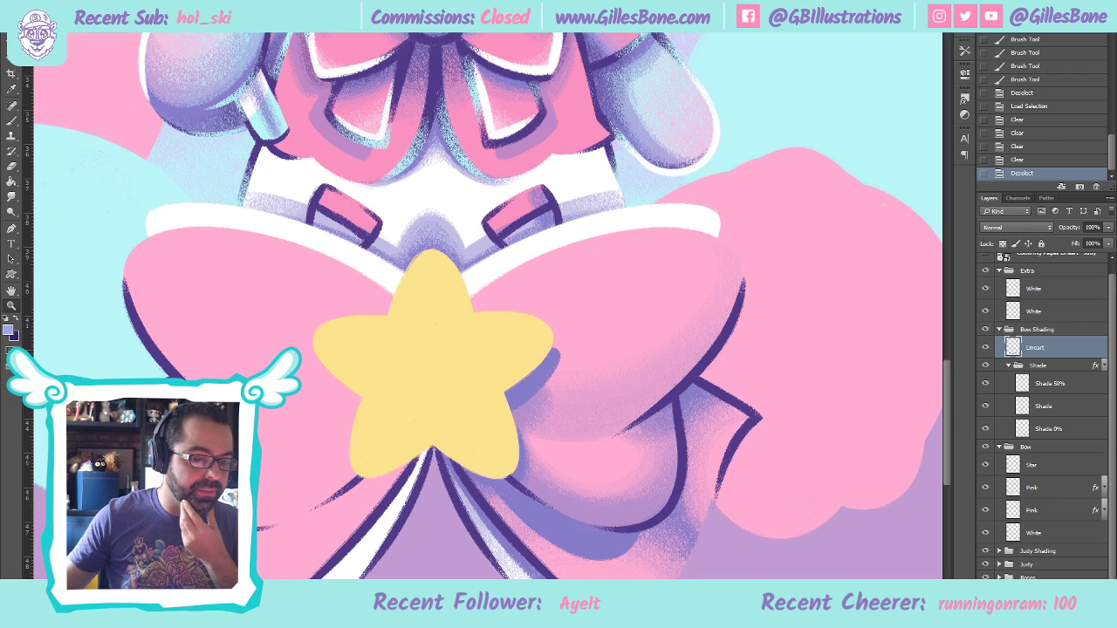
key(ctrl+0)
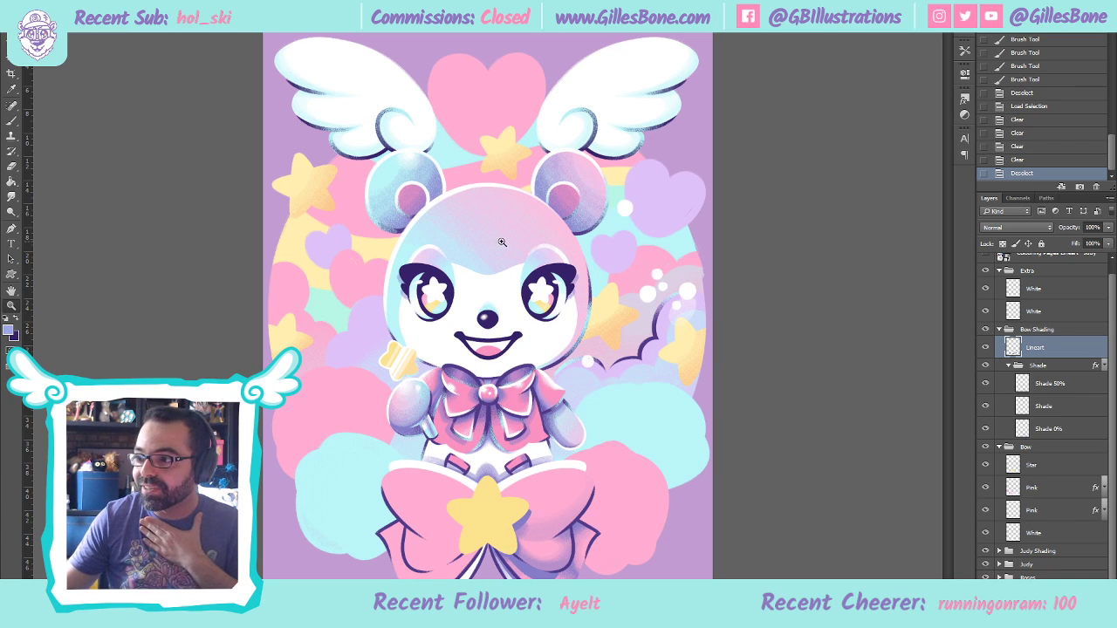
click(572, 531)
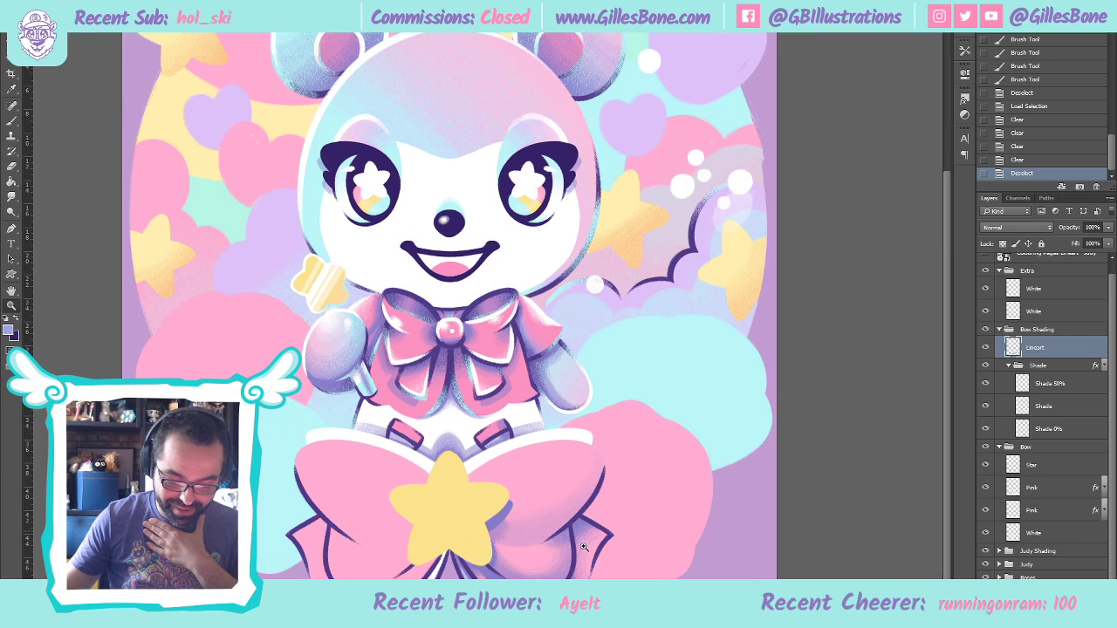
click(567, 541)
click(565, 550)
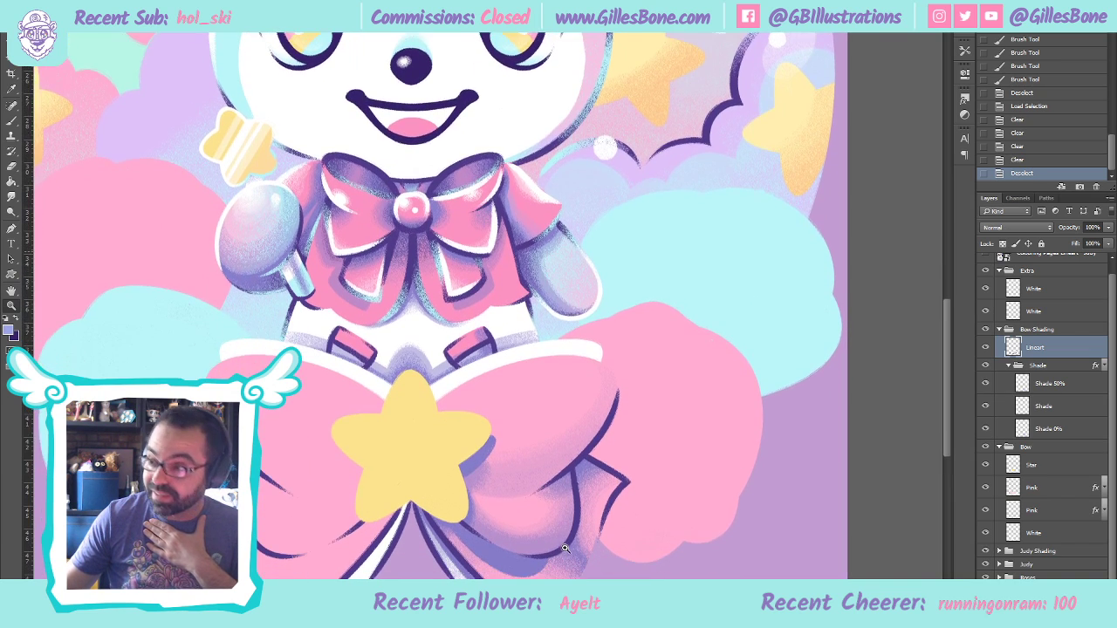
click(581, 413)
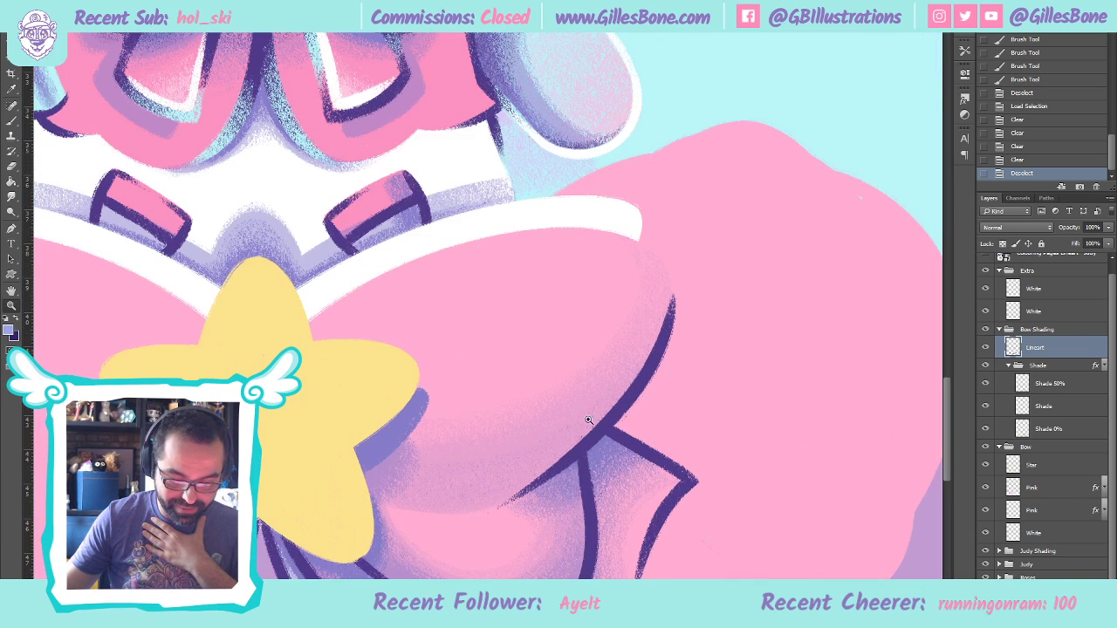
click(596, 428)
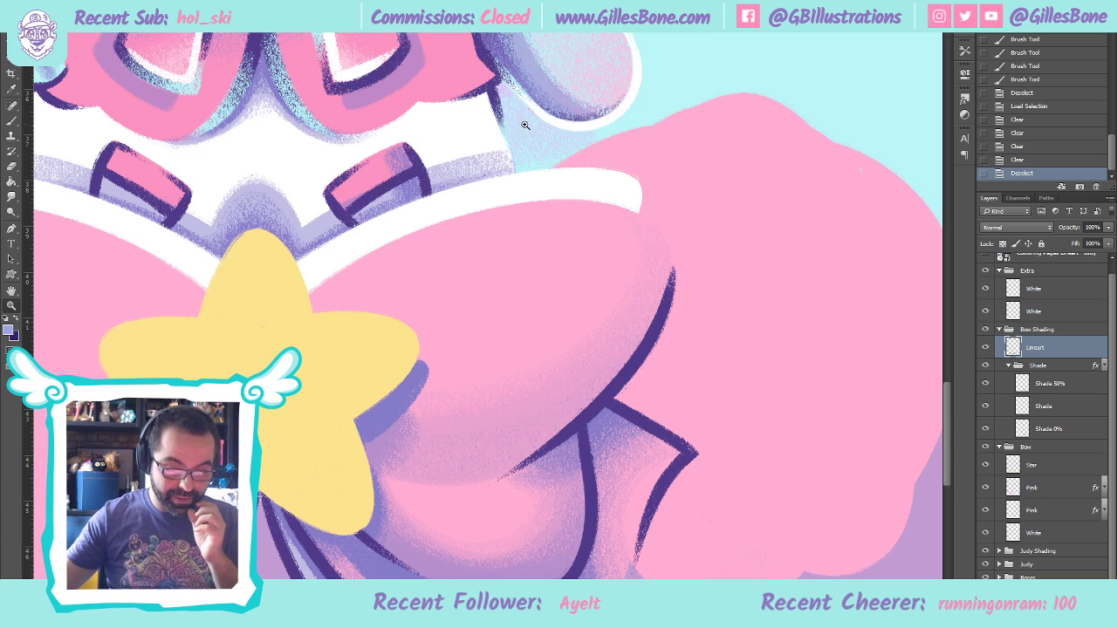
scroll(488, 395, down, 1)
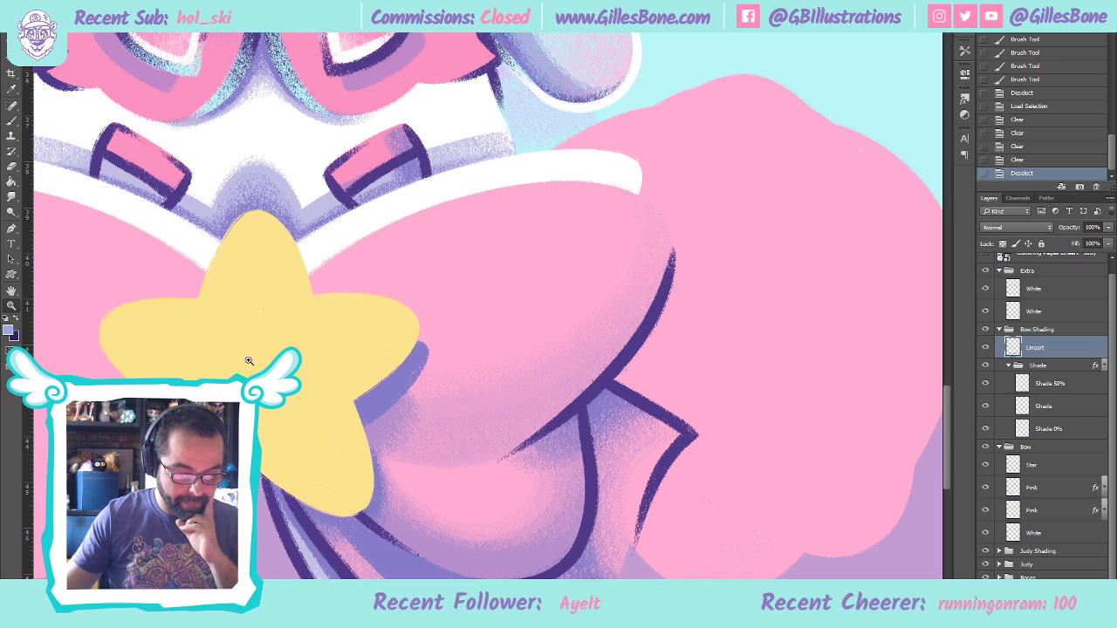
key(ctrl+0)
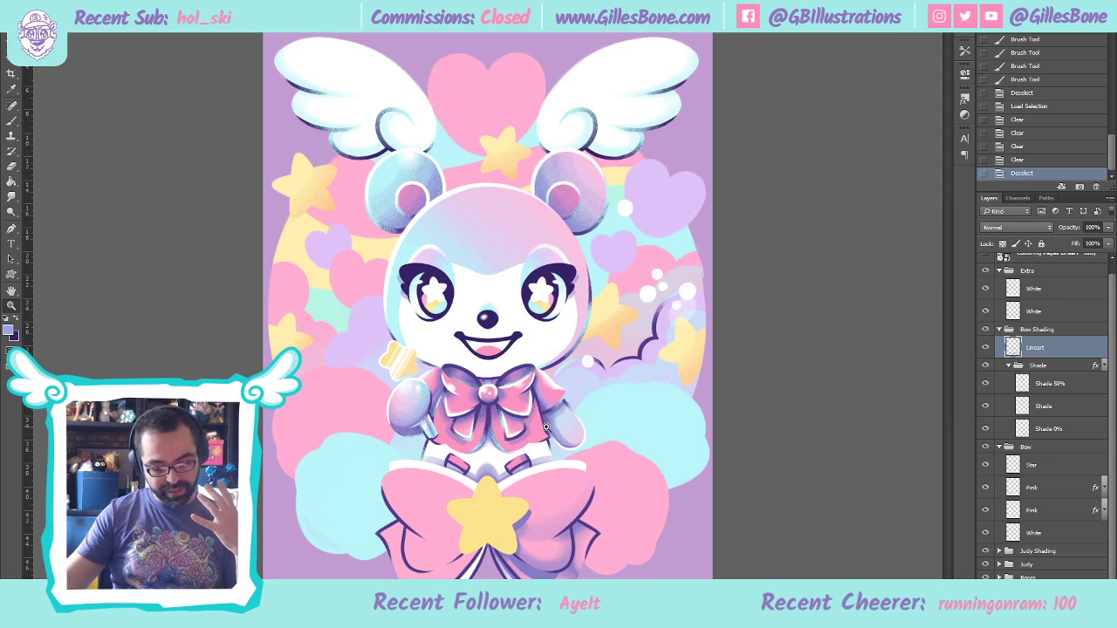
Load the pink ribbon tails as a selection and rename the Shade 0% layer as Shade 20%
drag(566, 519, 530, 543)
key(b)
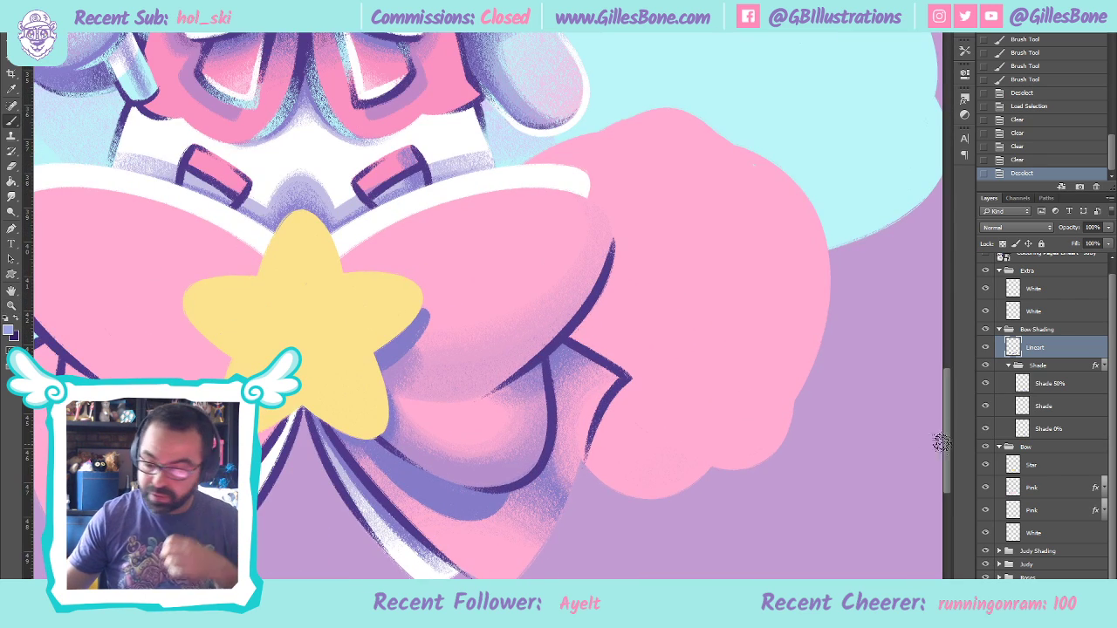
scroll(942, 493, down, 1)
ctrl+click(1012, 487)
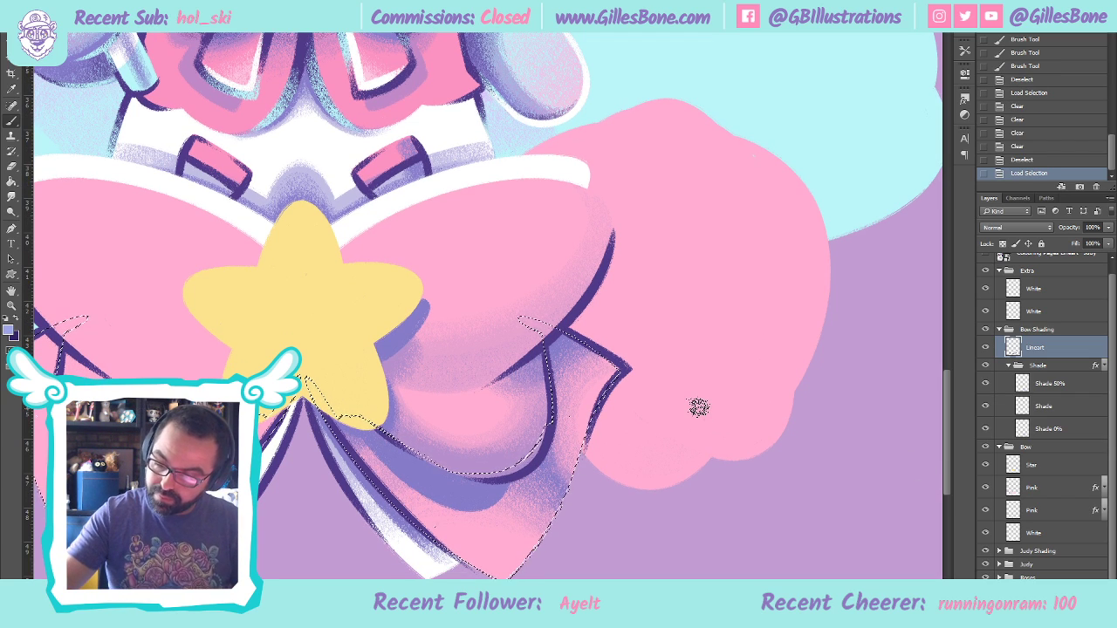
click(1063, 406)
click(1077, 427)
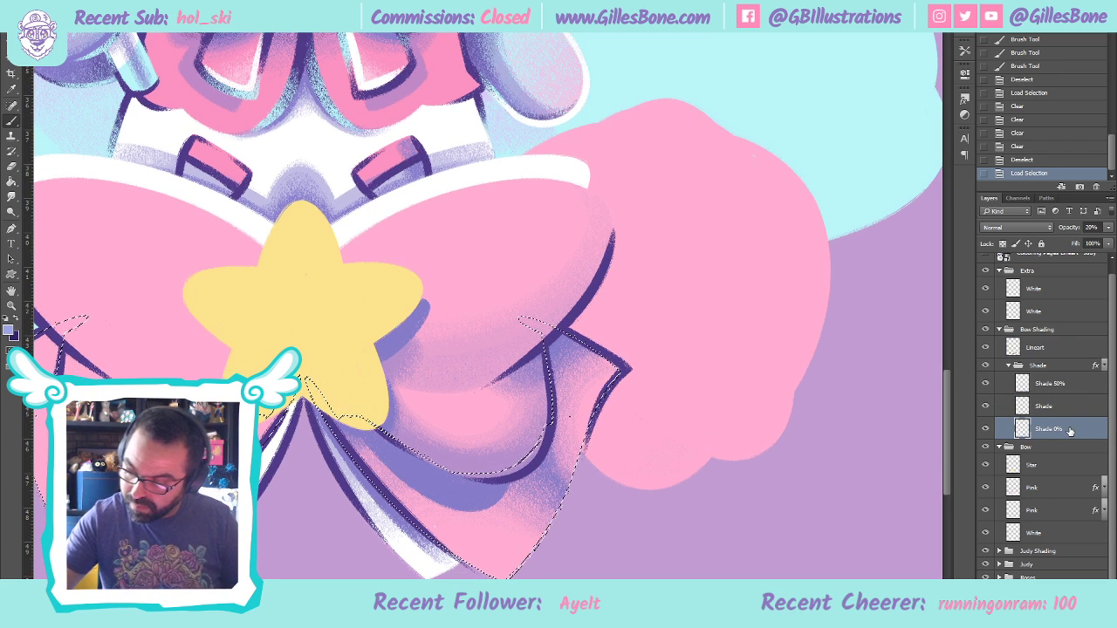
text(20%)
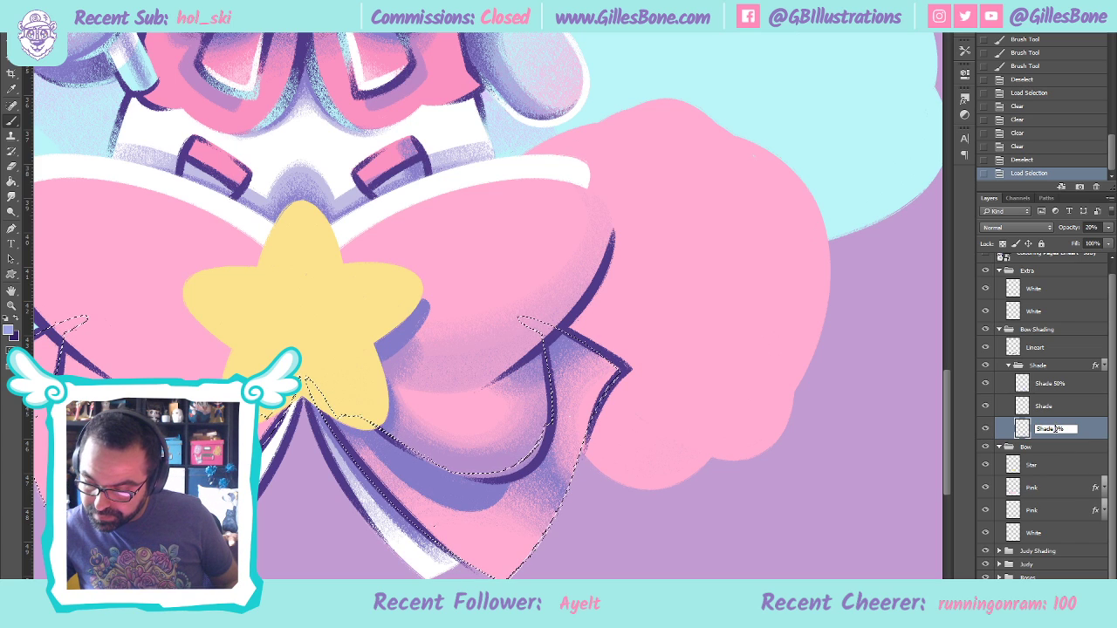
key(Return)
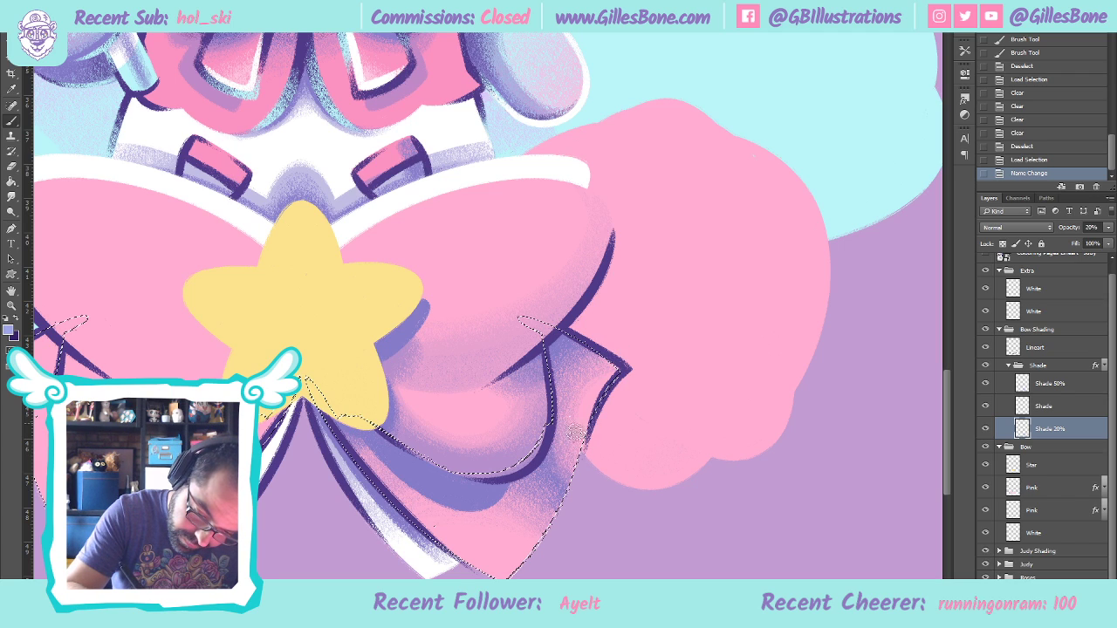
Brush light shading over the lower folds and inner edge of the right pink ribbon tail on the Shade 20% layer
mouse_move(587, 483)
mouse_down()
mouse_move(563, 452)
mouse_move(502, 480)
mouse_up()
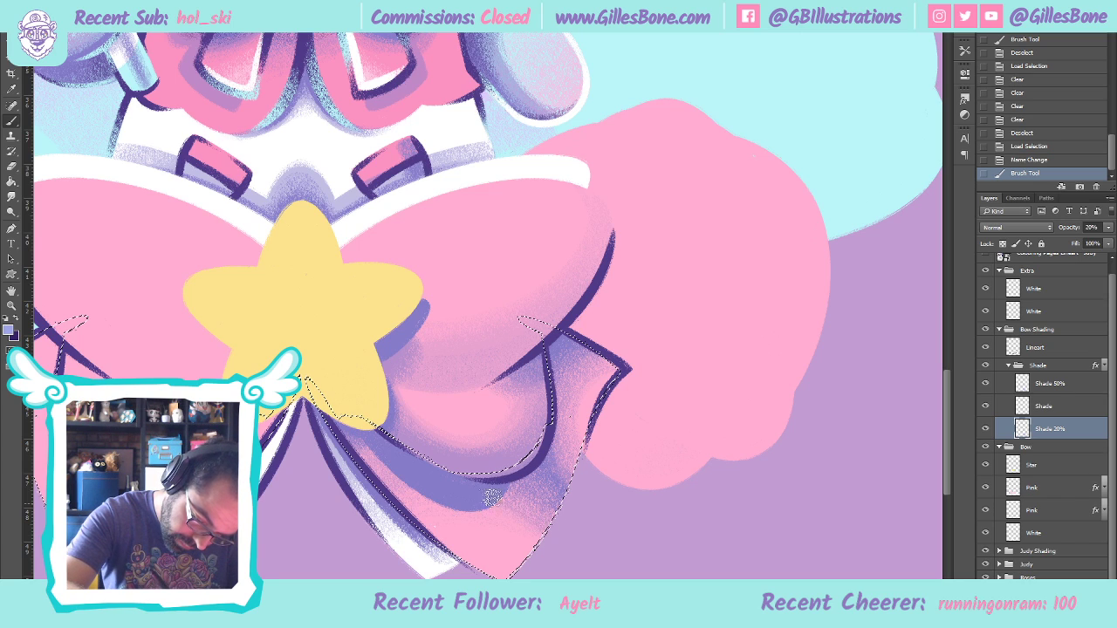
mouse_move(546, 550)
mouse_down()
mouse_move(429, 427)
mouse_move(352, 436)
mouse_move(434, 521)
mouse_move(360, 442)
mouse_move(467, 514)
mouse_move(389, 468)
mouse_up()
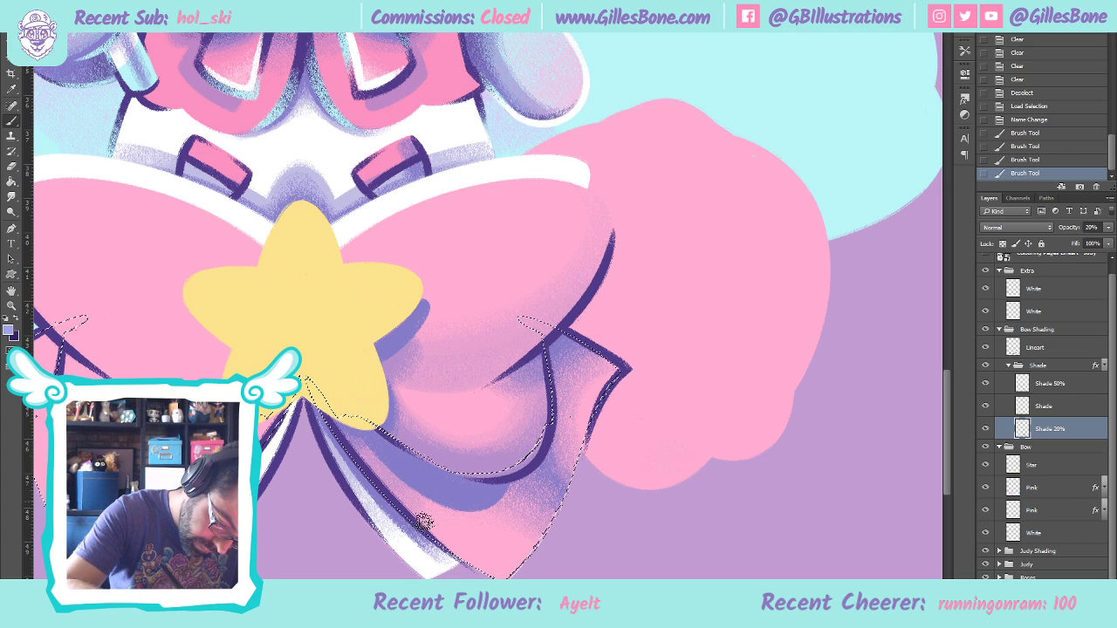
drag(432, 524, 411, 469)
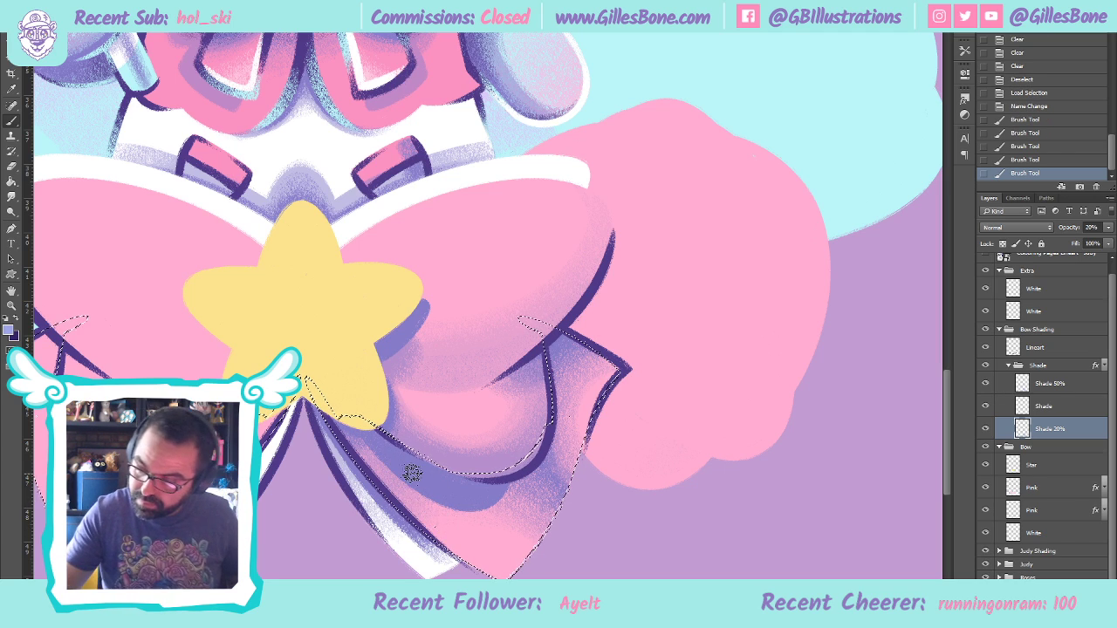
Load the bow's white trim as a selection, shade the right tail's white edge below the star, and deselect
ctrl+click(1015, 534)
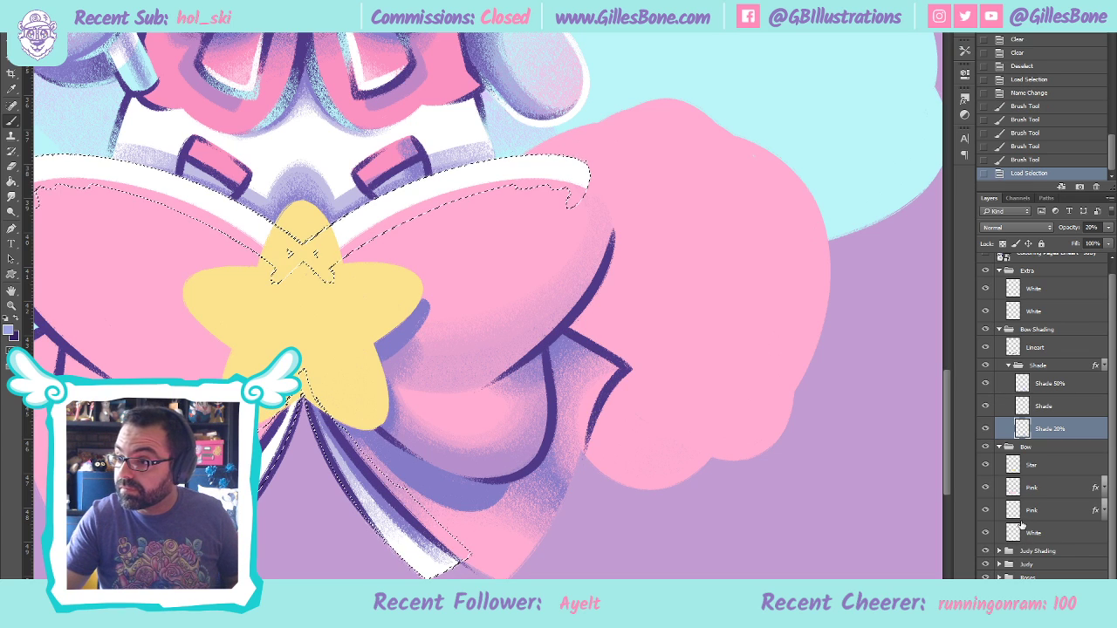
mouse_move(314, 384)
mouse_down()
mouse_move(354, 489)
mouse_move(432, 555)
mouse_move(319, 434)
mouse_move(433, 566)
mouse_move(349, 484)
mouse_up()
mouse_move(323, 432)
mouse_down()
mouse_move(451, 558)
mouse_move(394, 521)
mouse_move(414, 565)
mouse_move(395, 534)
mouse_up()
mouse_move(312, 388)
mouse_down()
mouse_move(376, 506)
mouse_move(366, 504)
mouse_move(378, 502)
mouse_move(380, 522)
mouse_move(391, 515)
mouse_move(384, 538)
mouse_move(399, 521)
mouse_move(387, 542)
mouse_move(404, 524)
mouse_move(402, 554)
mouse_up()
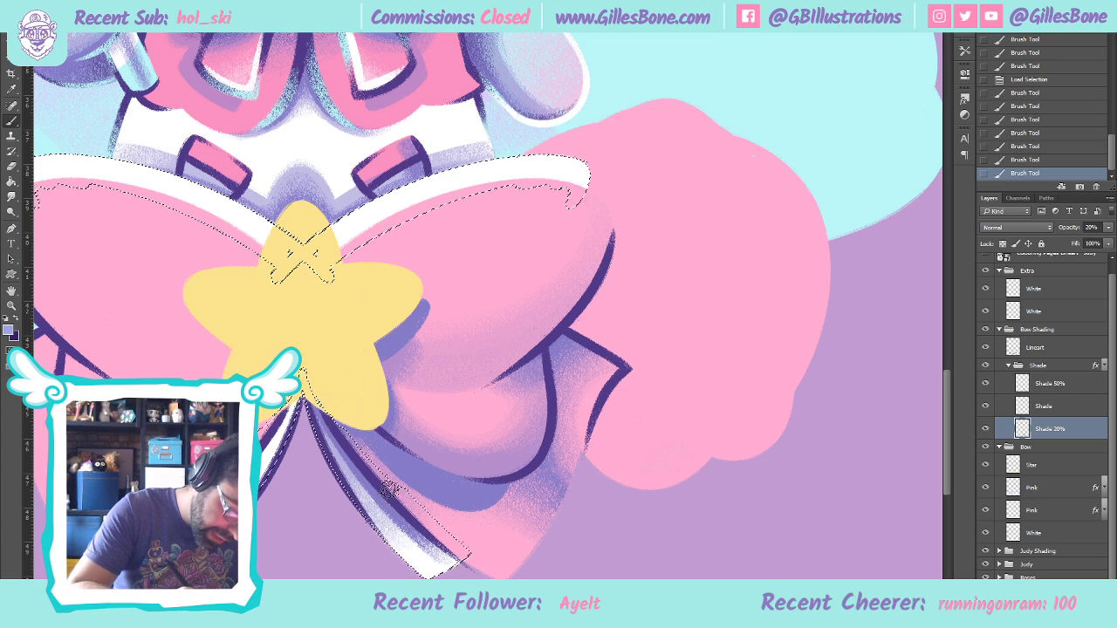
drag(310, 410, 395, 516)
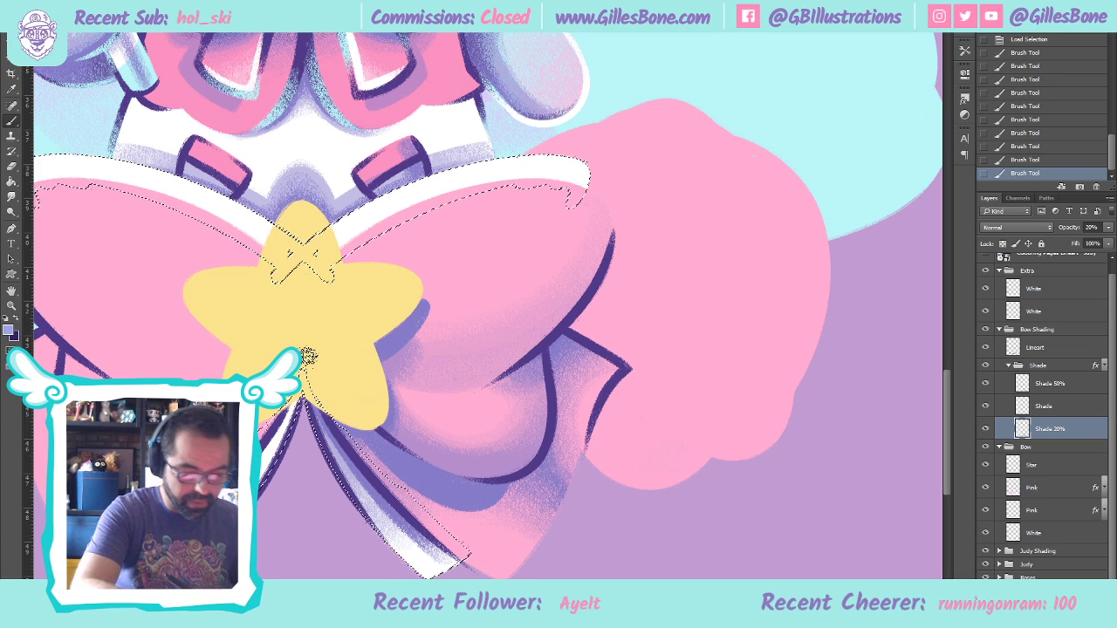
key(ctrl+d)
Brush soft Shade 20% tones below the star, along the right fold, and on the underside of the right loop
drag(366, 451, 411, 462)
mouse_move(381, 376)
mouse_down()
mouse_move(431, 471)
mouse_move(419, 480)
mouse_move(424, 441)
mouse_up()
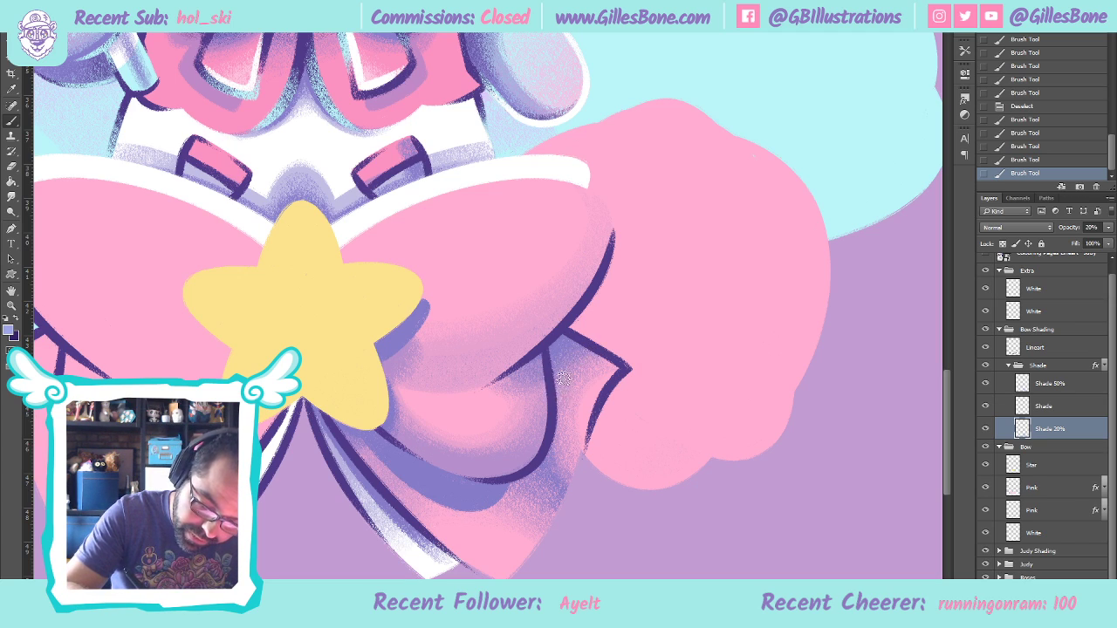
mouse_move(555, 412)
mouse_down()
mouse_move(572, 379)
mouse_move(514, 479)
mouse_up()
mouse_move(524, 374)
mouse_down()
mouse_move(512, 375)
mouse_move(546, 360)
mouse_move(509, 377)
mouse_move(593, 285)
mouse_up()
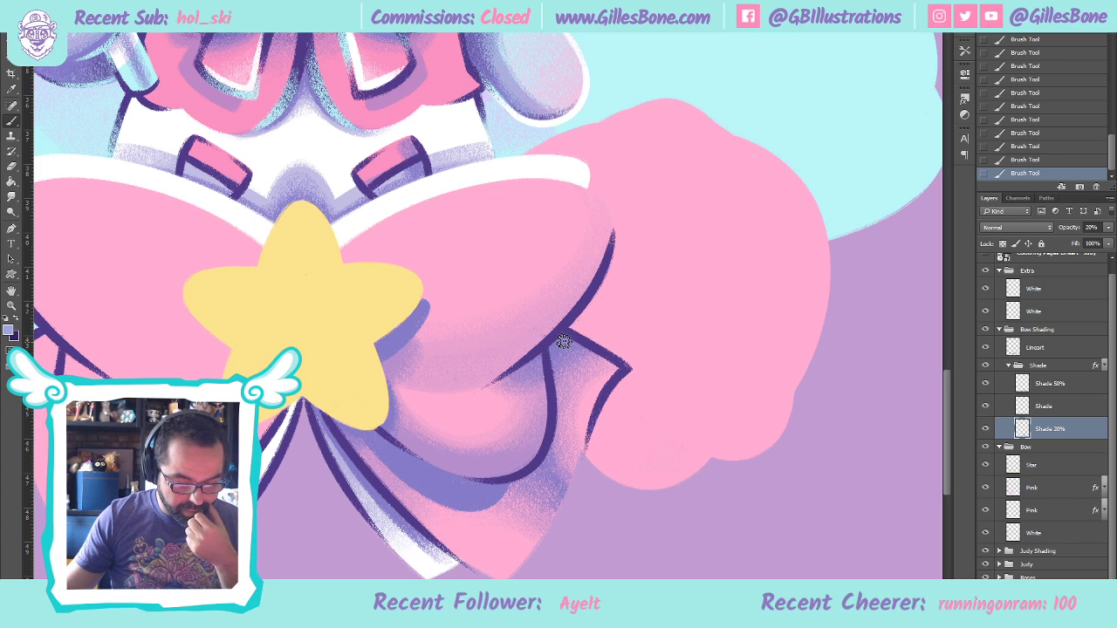
Set white as the foreground colour and add a layer named White above the Lineart layer in the Bow Shading group
click(6, 319)
click(15, 320)
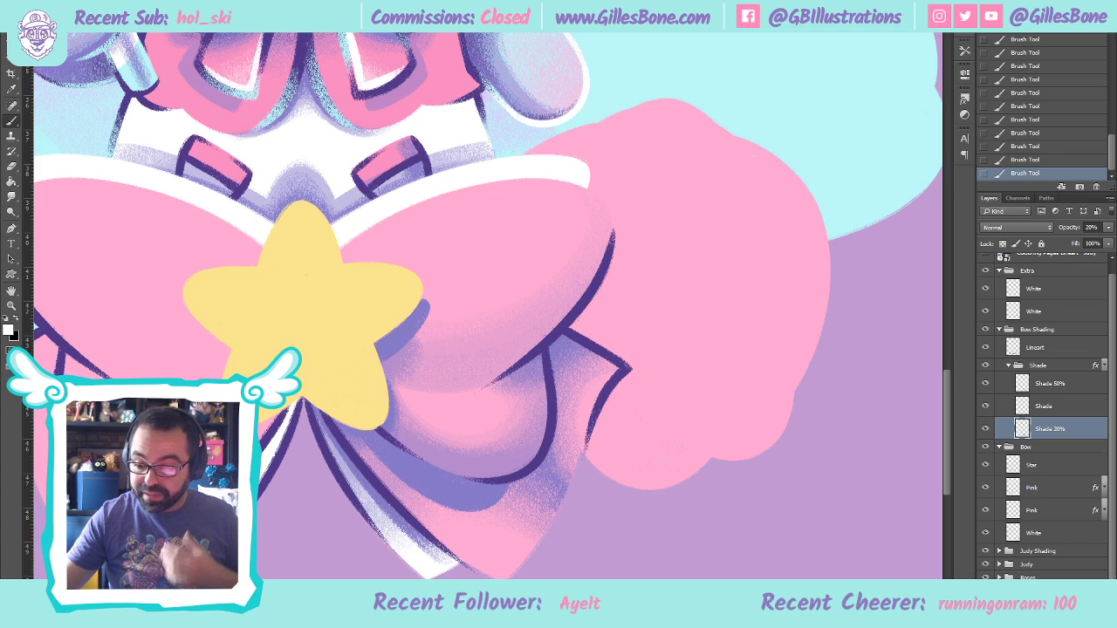
click(1043, 347)
key(ctrl+shift+alt+n)
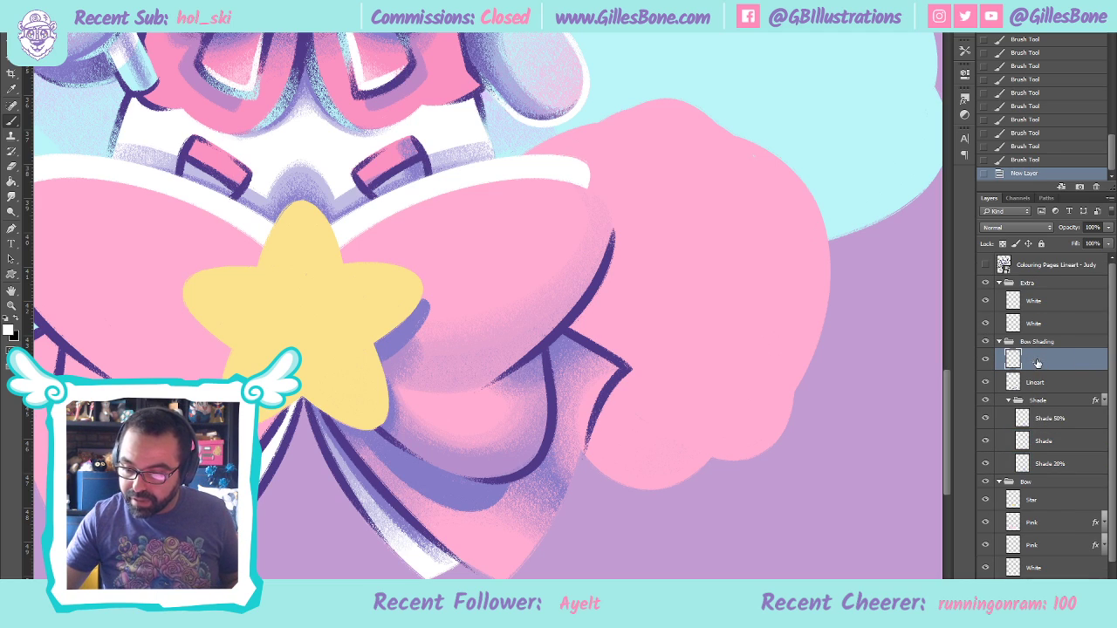
double_click(1036, 360)
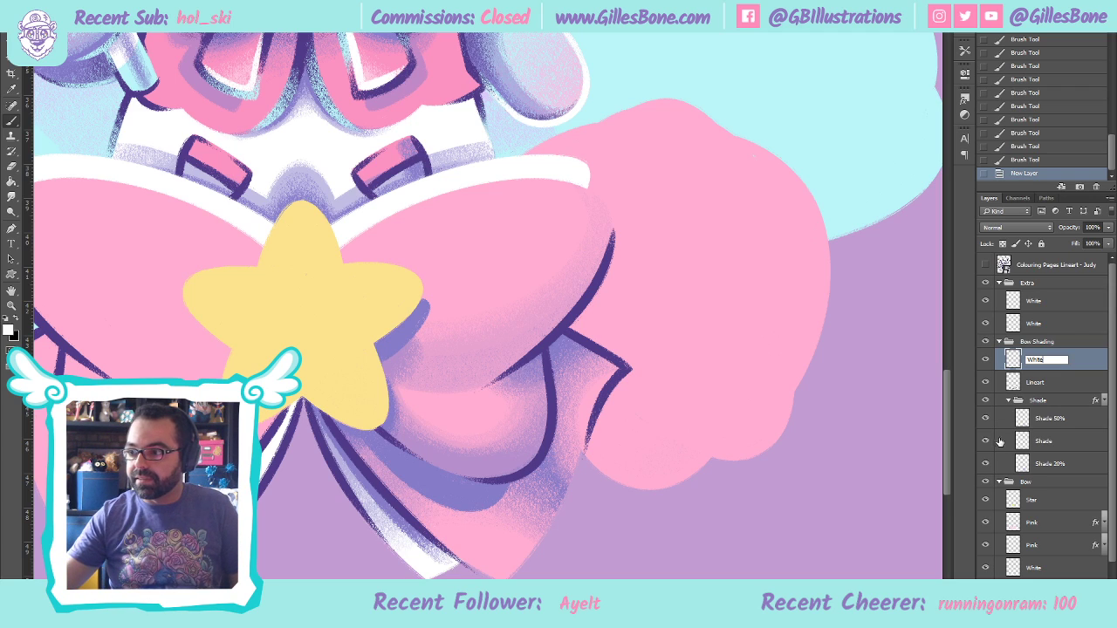
key(Return)
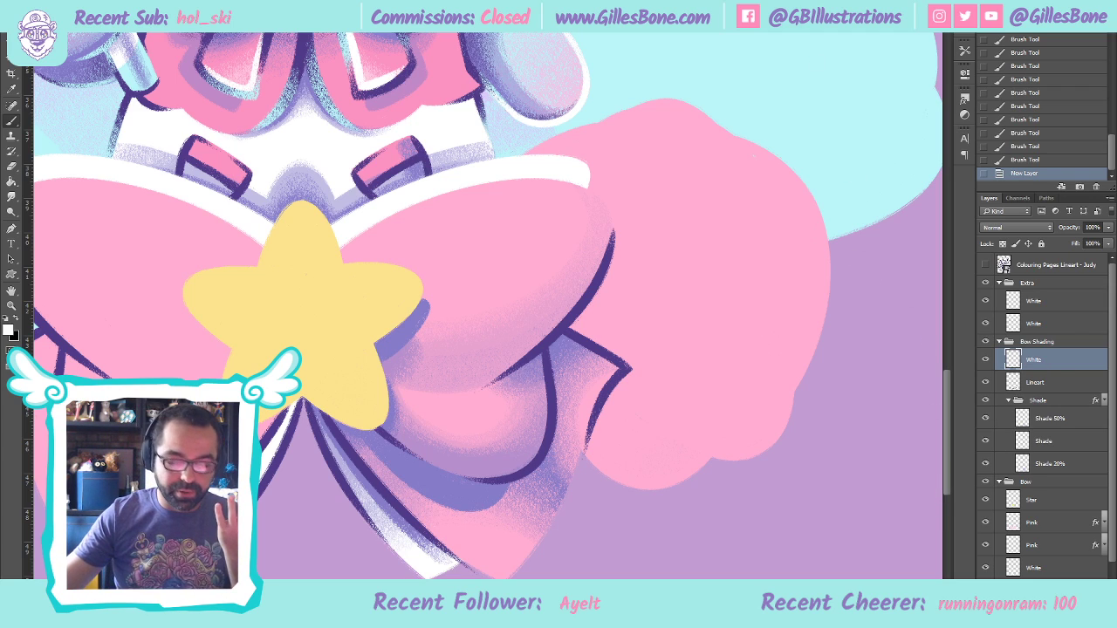
Paint a white highlight along the right ribbon tail's outer edge, from its pointed tip up to the dark outline
click(12, 303)
drag(490, 515, 506, 535)
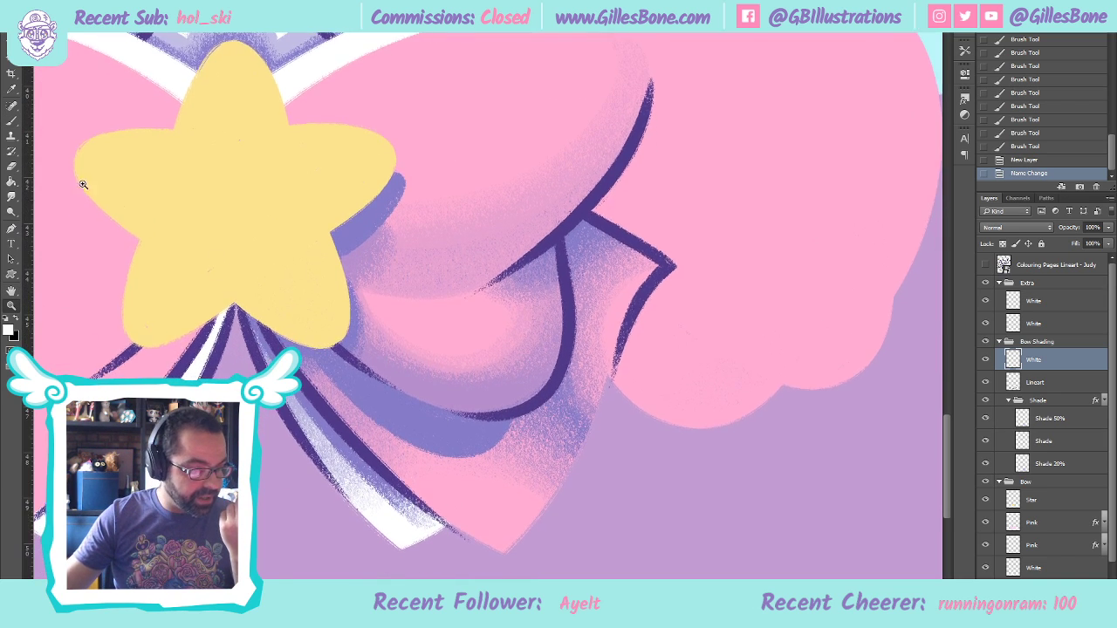
key(b)
scroll(449, 469, down, 1)
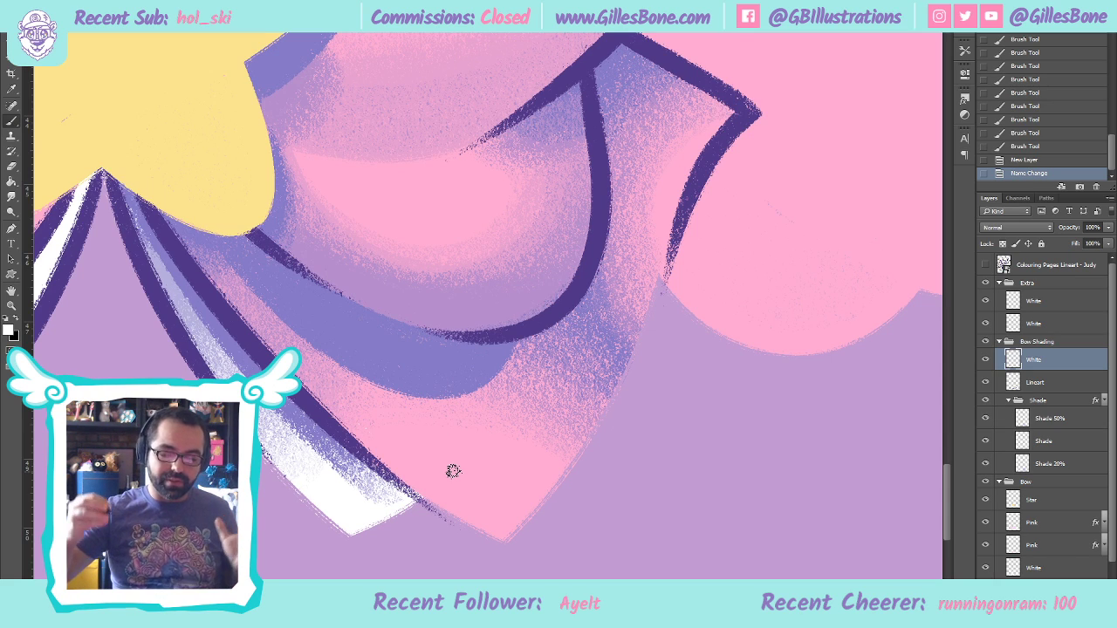
mouse_move(504, 544)
mouse_down()
mouse_move(543, 519)
mouse_move(625, 400)
mouse_move(688, 185)
mouse_up()
key(ctrl+z)
mouse_move(501, 553)
mouse_down()
mouse_move(559, 501)
mouse_move(629, 381)
mouse_move(689, 195)
mouse_up()
key(ctrl+z)
mouse_move(496, 555)
mouse_down()
mouse_move(574, 481)
mouse_move(652, 324)
mouse_move(707, 143)
mouse_up()
drag(638, 369, 706, 122)
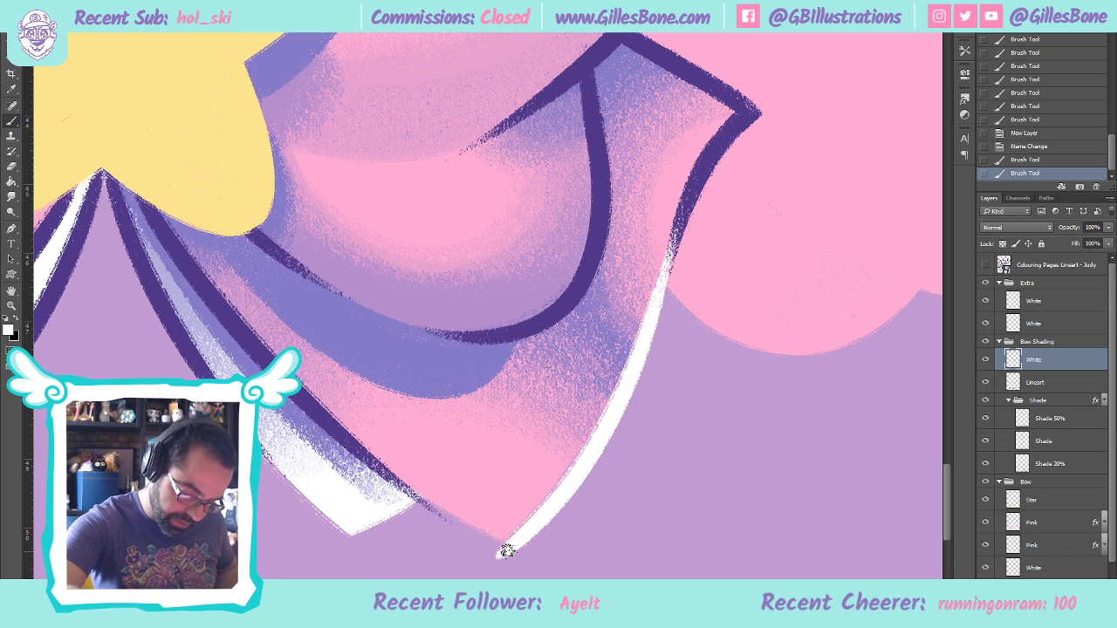
Extend the white highlight around the tail's tip and along its lower inner edge, thickening it into a sharp point
drag(508, 550, 418, 502)
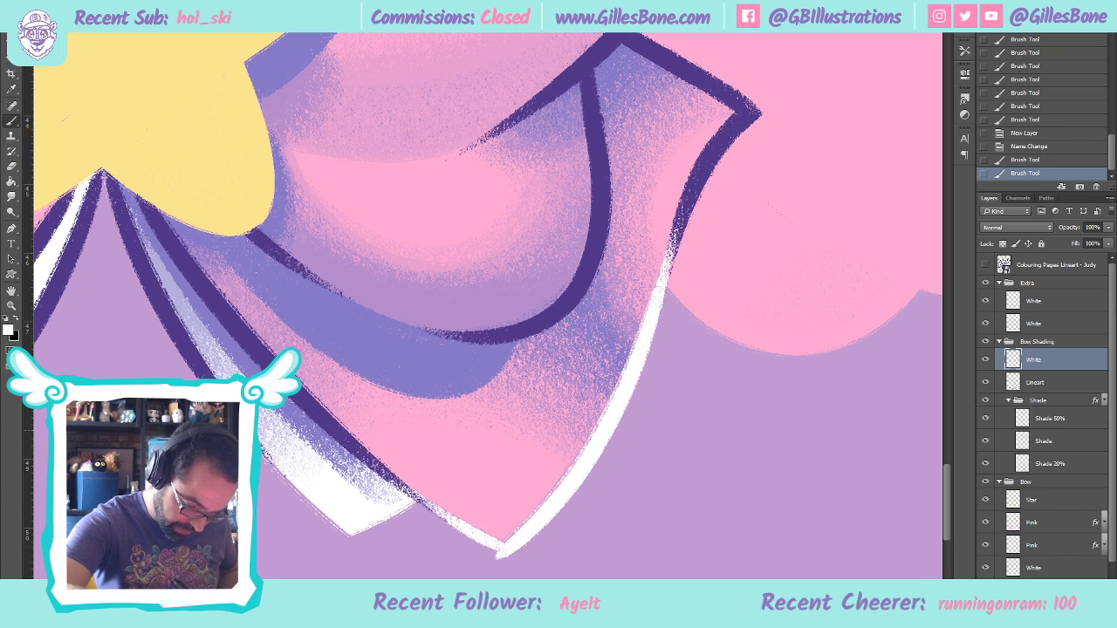
drag(500, 553, 362, 459)
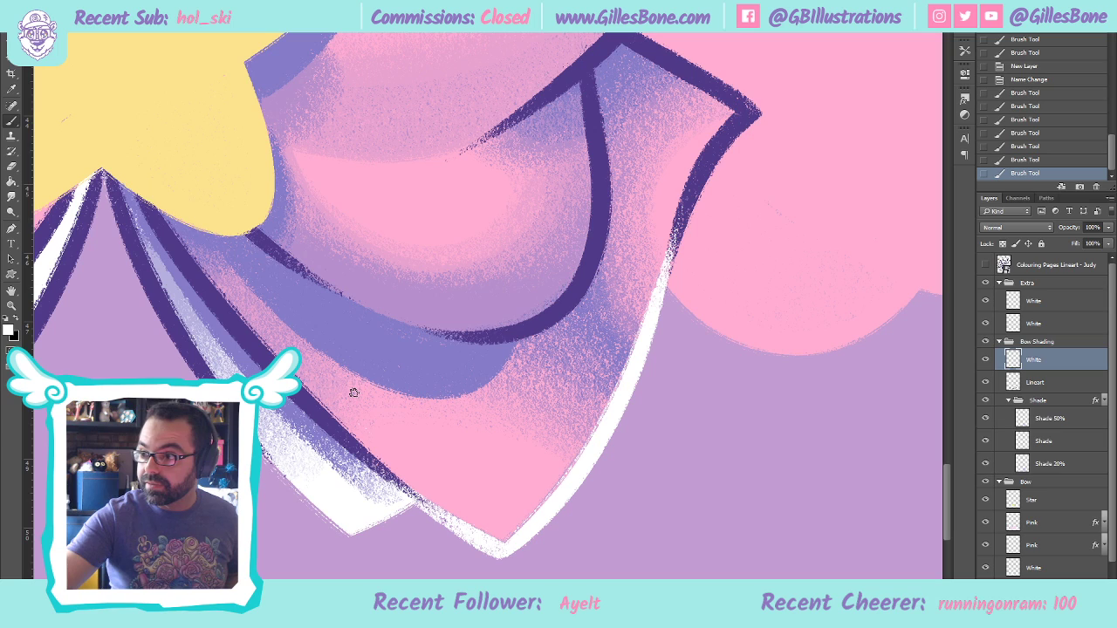
mouse_move(507, 558)
mouse_down()
mouse_move(585, 465)
mouse_move(602, 434)
mouse_up()
mouse_move(506, 563)
mouse_down()
mouse_move(593, 458)
mouse_move(623, 390)
mouse_up()
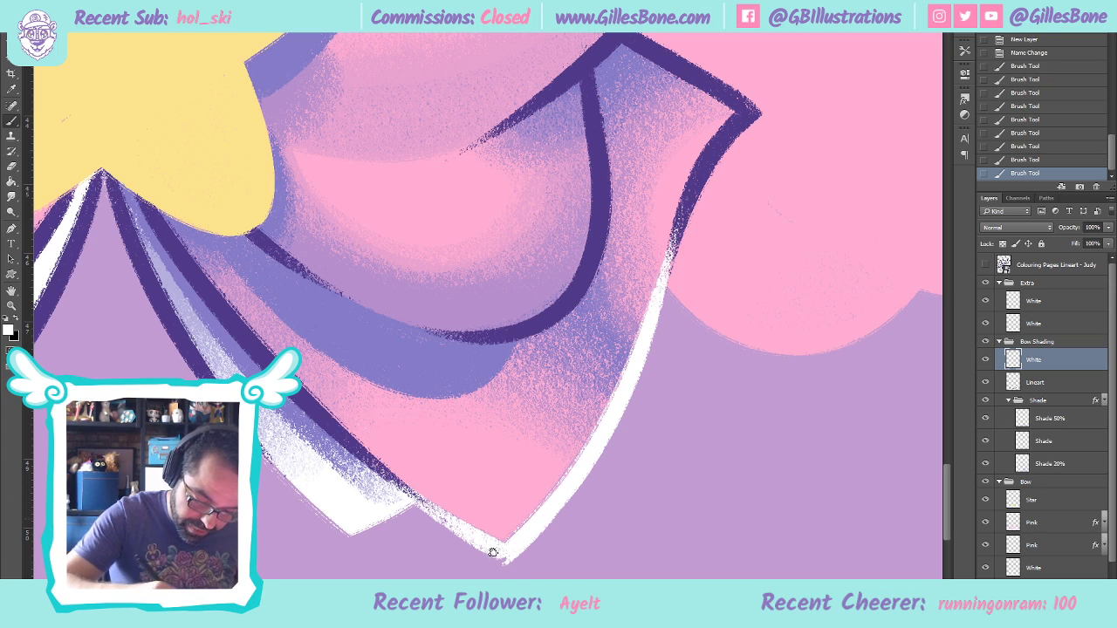
drag(508, 560, 465, 526)
drag(506, 561, 430, 506)
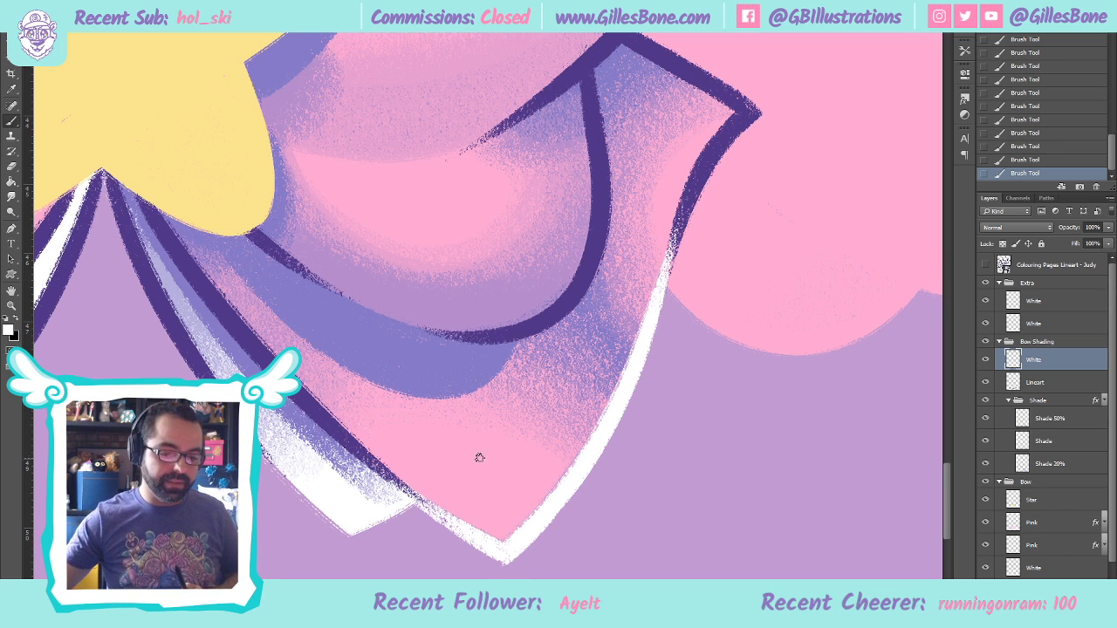
Paint a tapered white highlight along the dark fold line beneath the right loop, just below the star
scroll(479, 457, up, 1)
scroll(479, 458, down, 1)
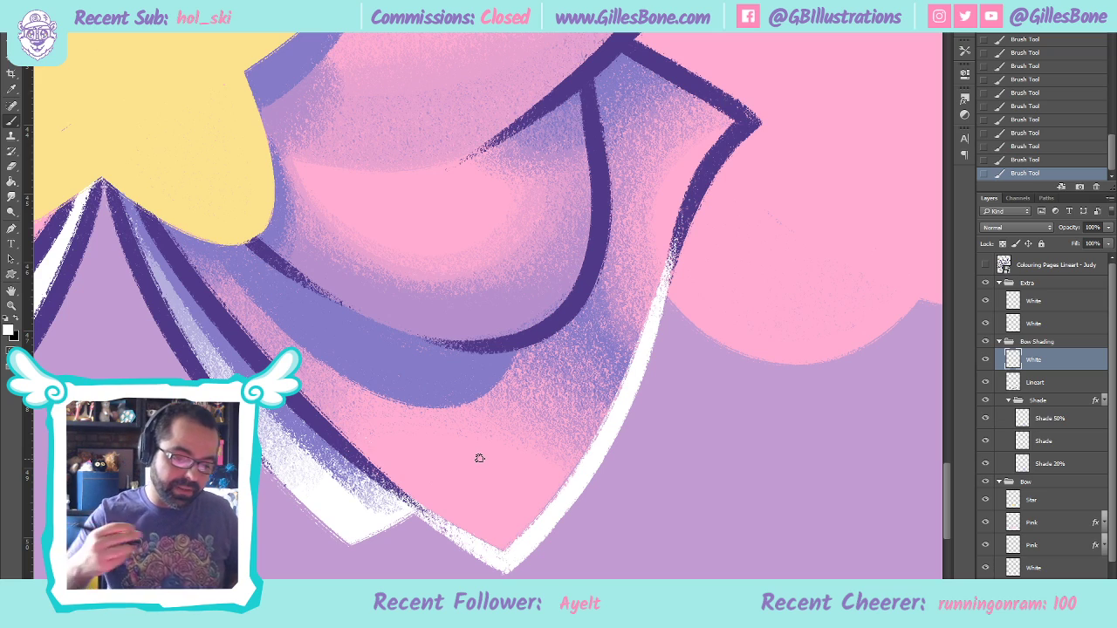
drag(299, 278, 402, 333)
key(ctrl+z)
mouse_move(295, 271)
mouse_down()
mouse_move(345, 312)
mouse_move(500, 348)
mouse_up()
key(ctrl+z)
mouse_move(297, 272)
mouse_down()
mouse_move(362, 314)
mouse_move(510, 346)
mouse_up()
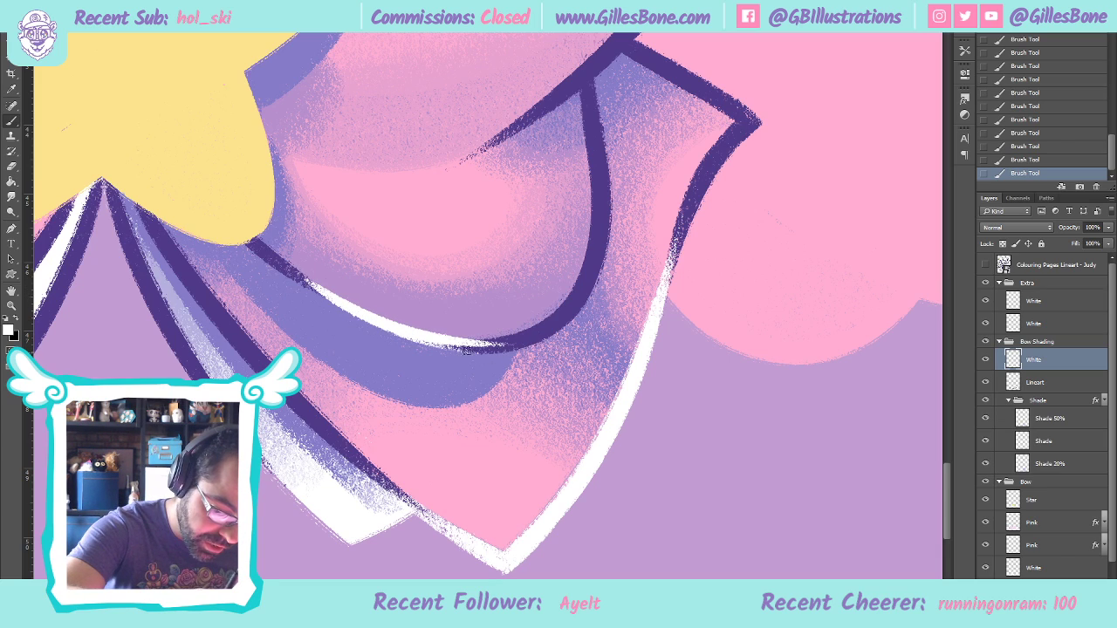
key(ctrl+z)
drag(338, 303, 506, 345)
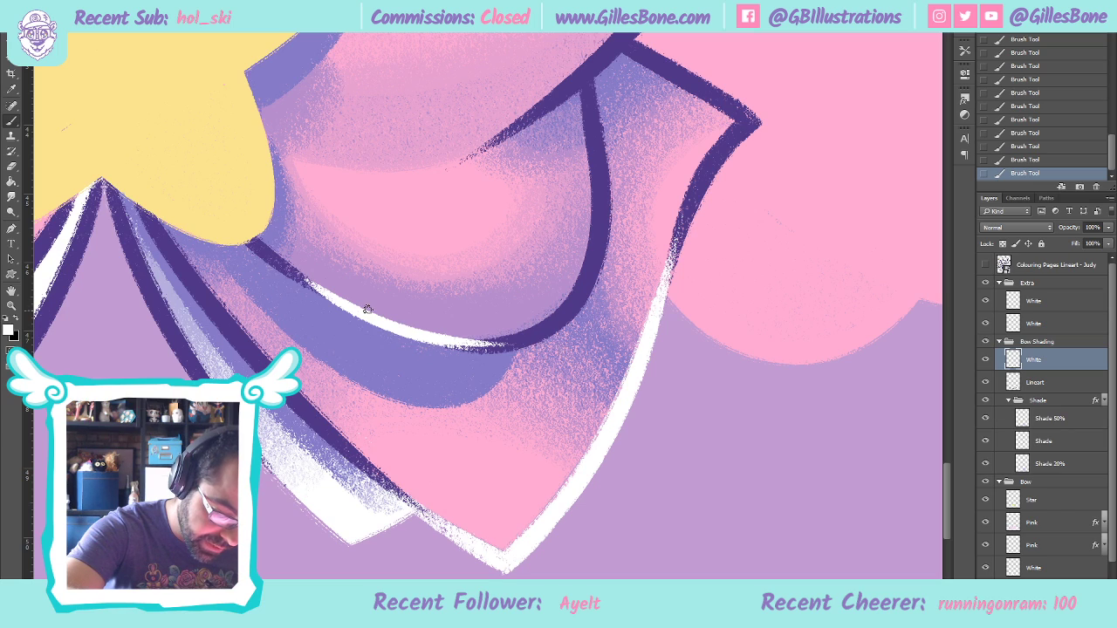
drag(356, 316, 275, 267)
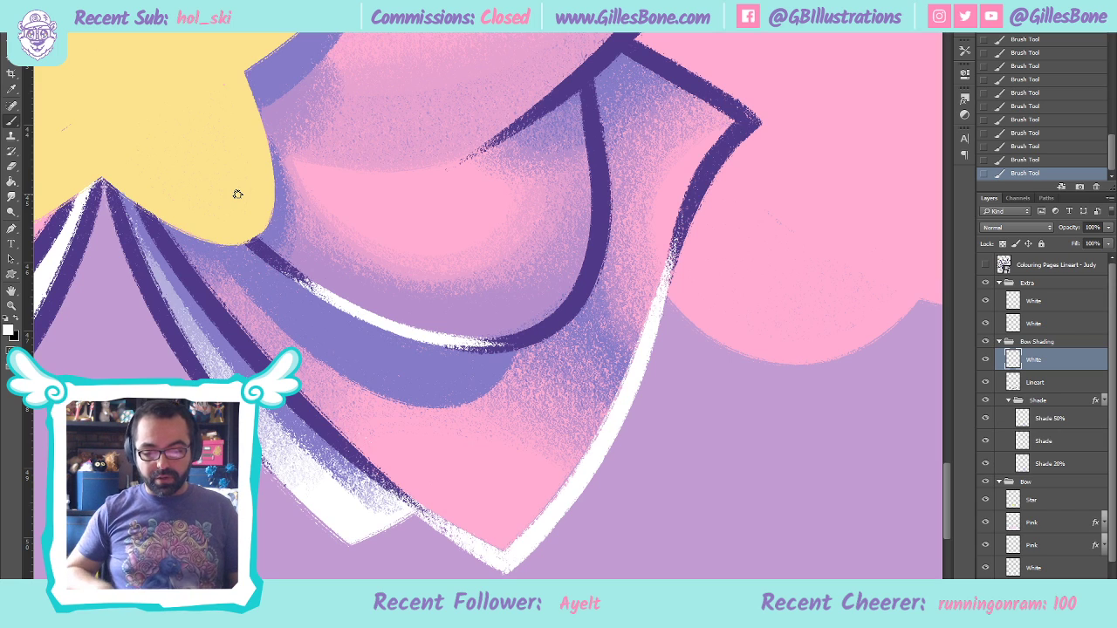
Sample the outline's dark purple and sharpen the right tail's outer corner on the Lineart layer
click(17, 319)
key(i)
click(288, 279)
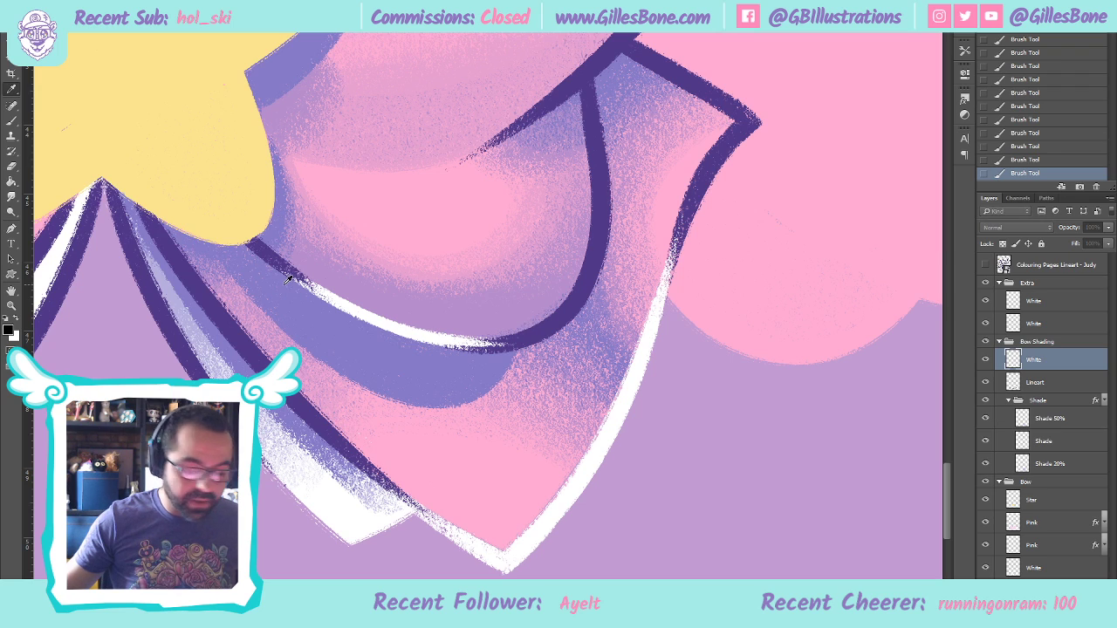
key(b)
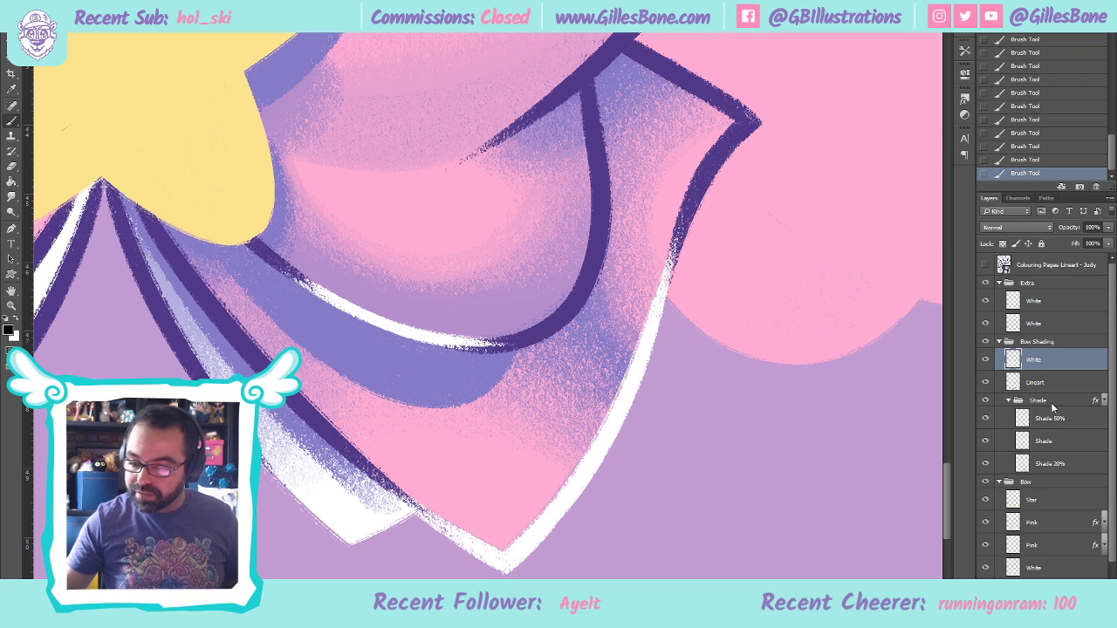
click(1068, 387)
scroll(772, 301, up, 4)
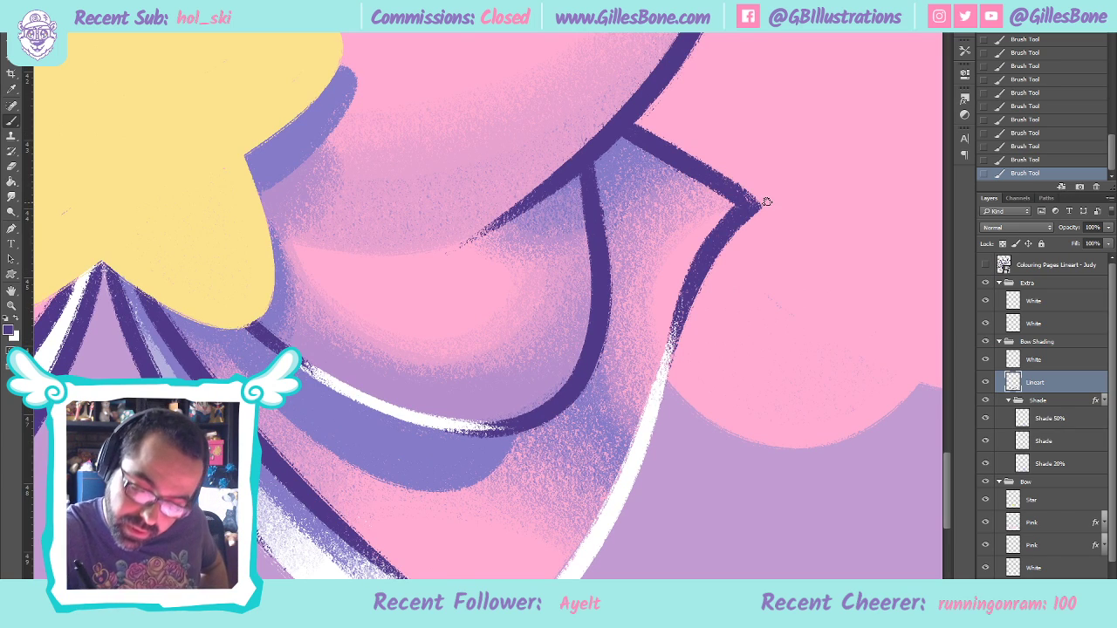
mouse_move(700, 164)
mouse_down()
mouse_move(674, 155)
mouse_move(764, 203)
mouse_move(697, 166)
mouse_up()
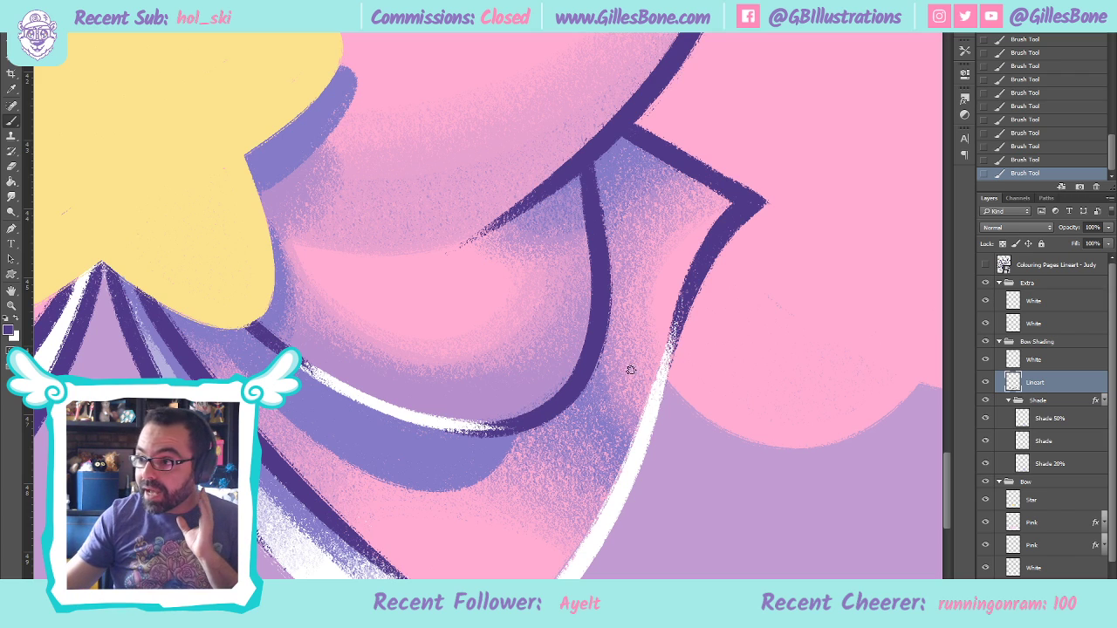
Examine the shaded bow in the full illustration and closer up around the star and right loop
click(11, 305)
key(ctrl+0)
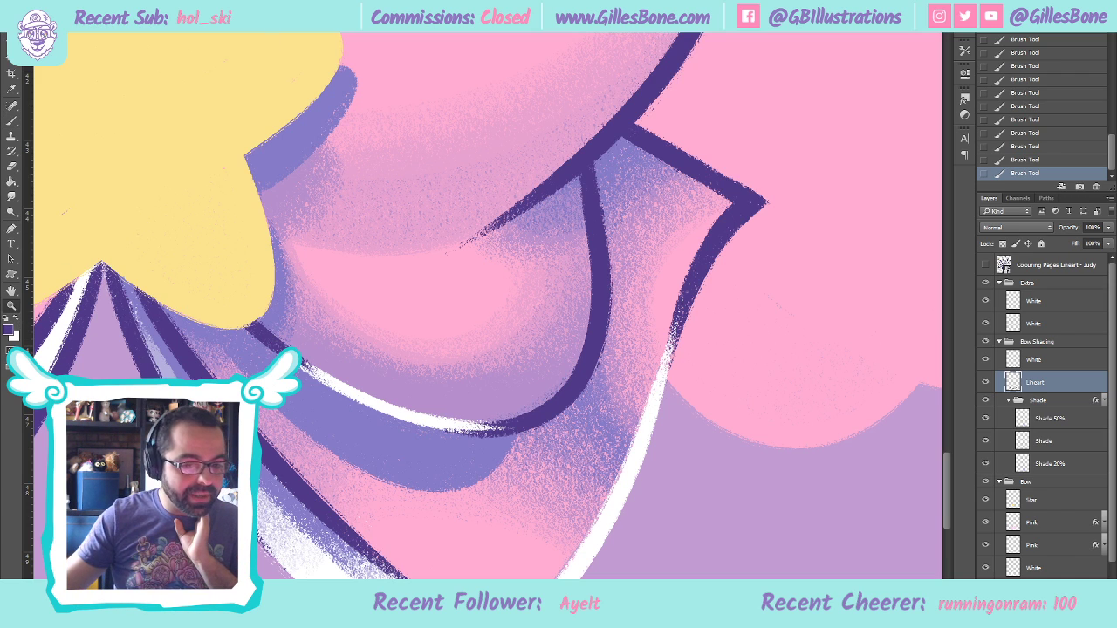
click(572, 538)
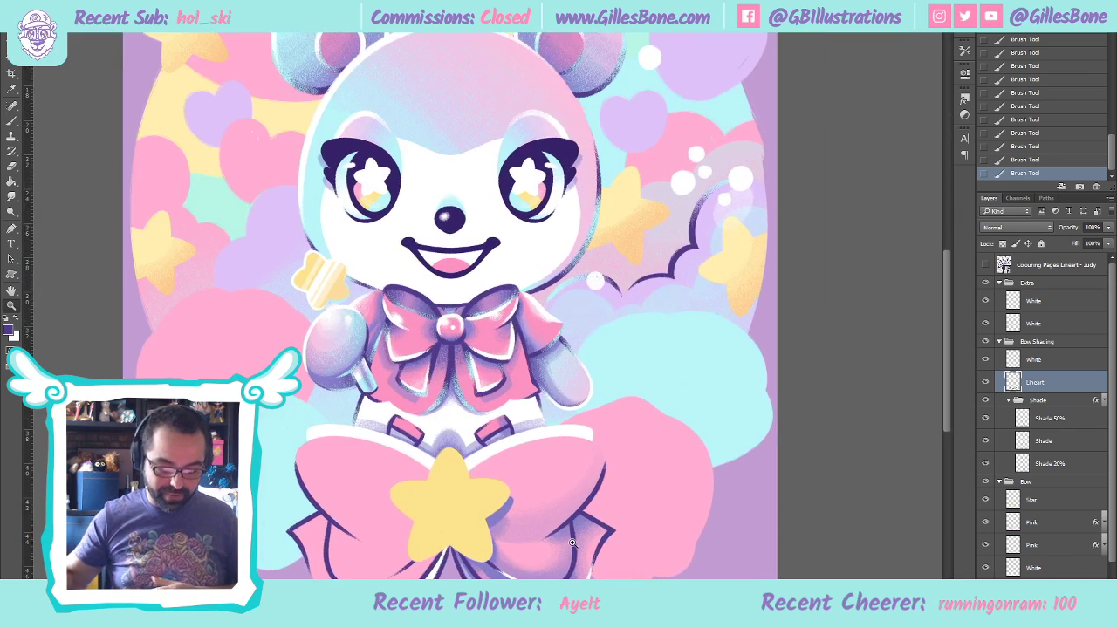
scroll(541, 480, down, 5)
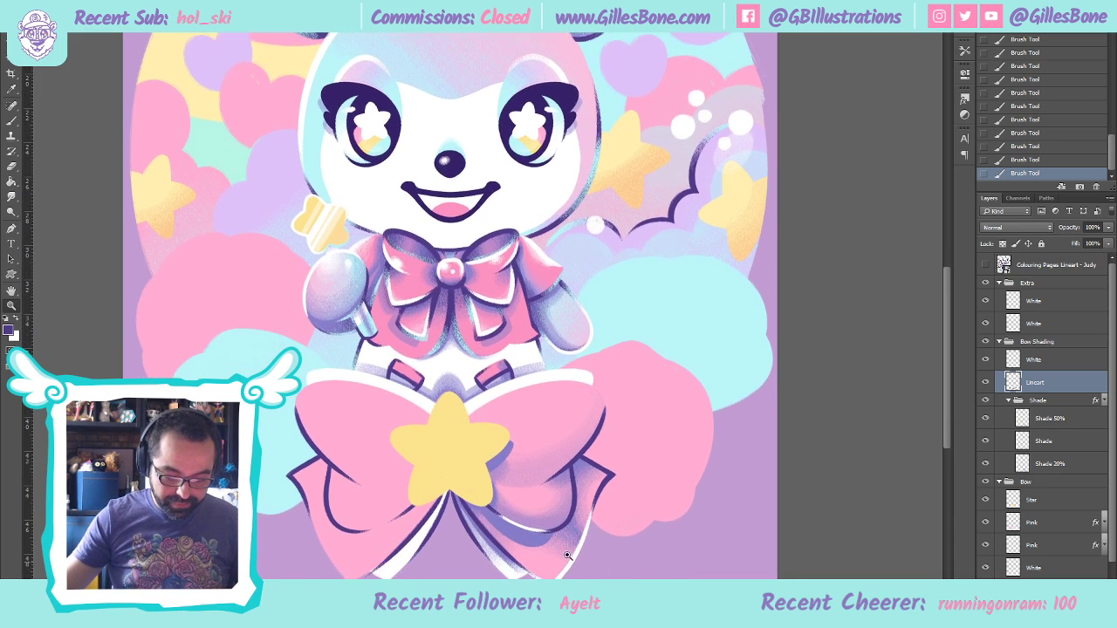
click(511, 414)
scroll(559, 445, down, 3)
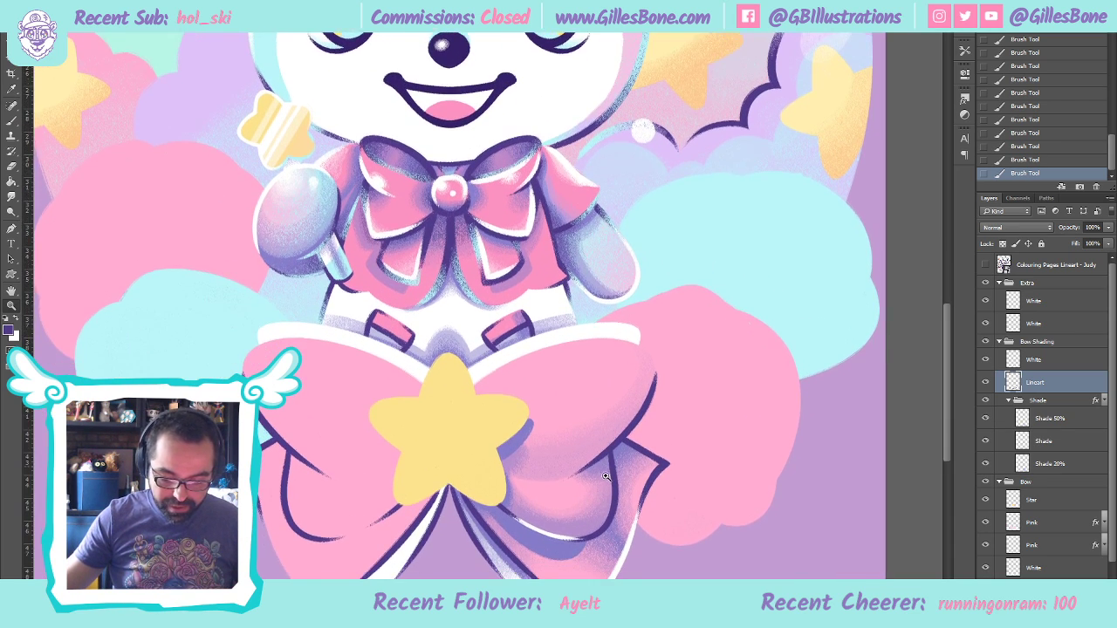
key(ctrl+0)
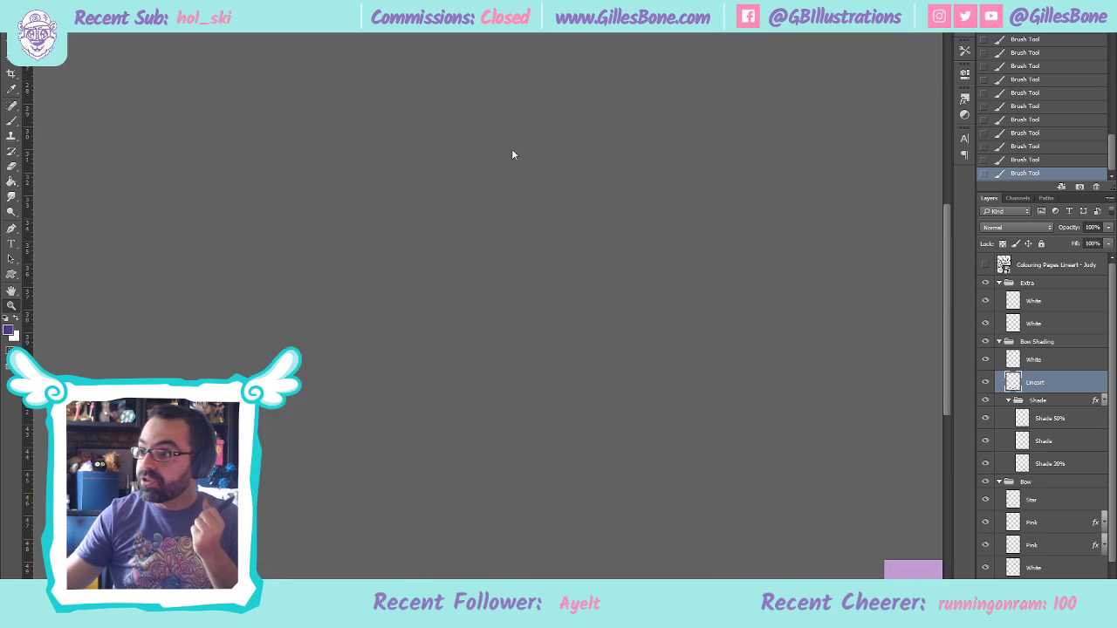
click(556, 441)
scroll(556, 441, down, 2)
scroll(558, 437, right, 1)
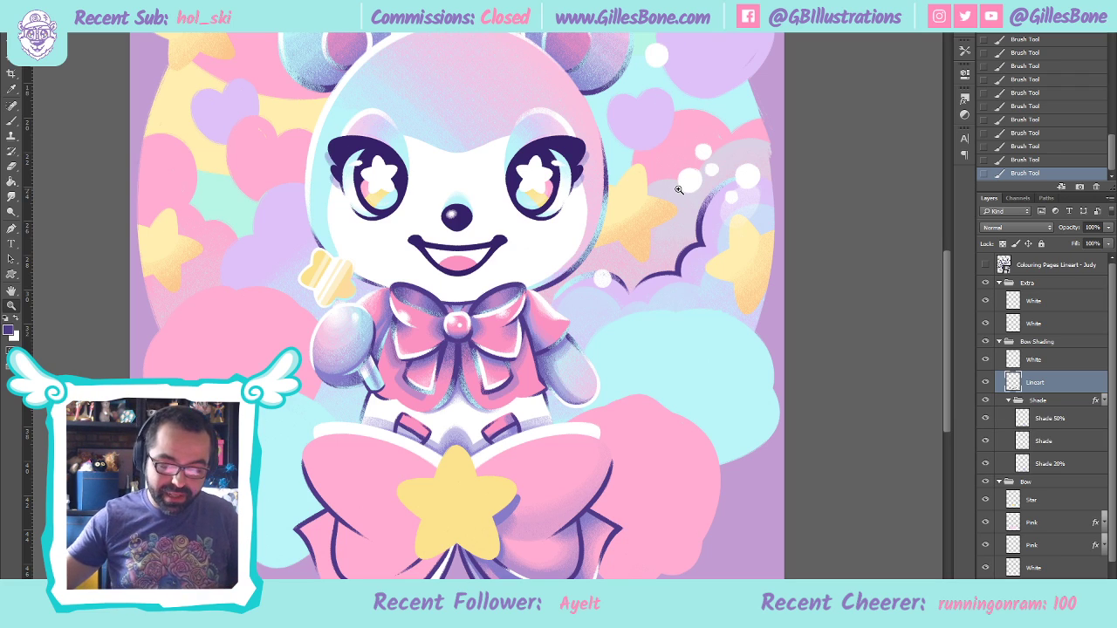
click(575, 534)
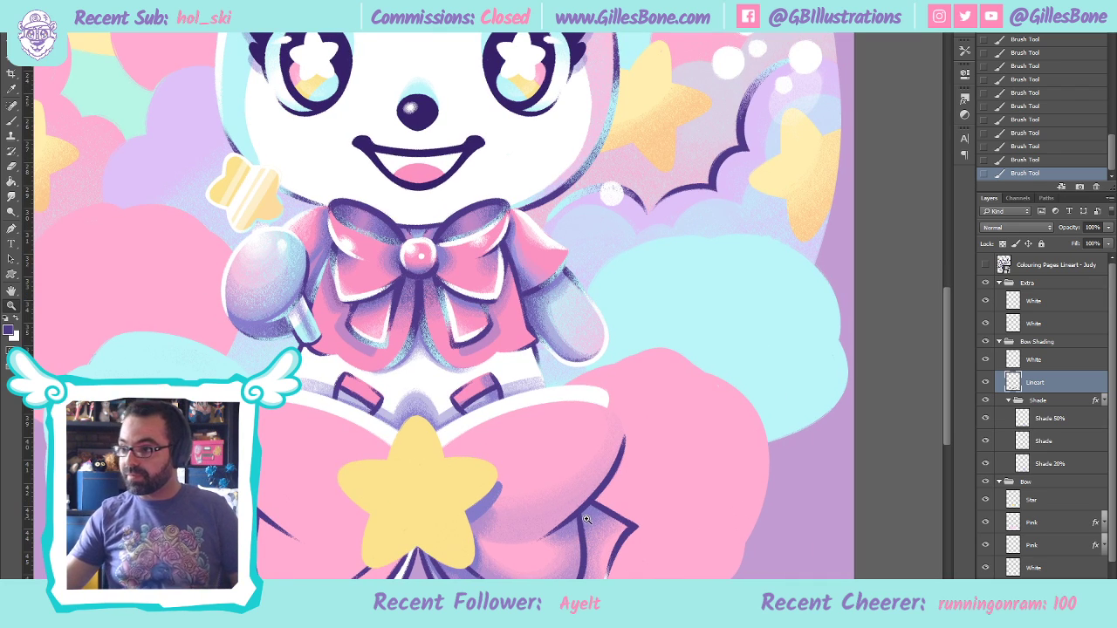
click(574, 457)
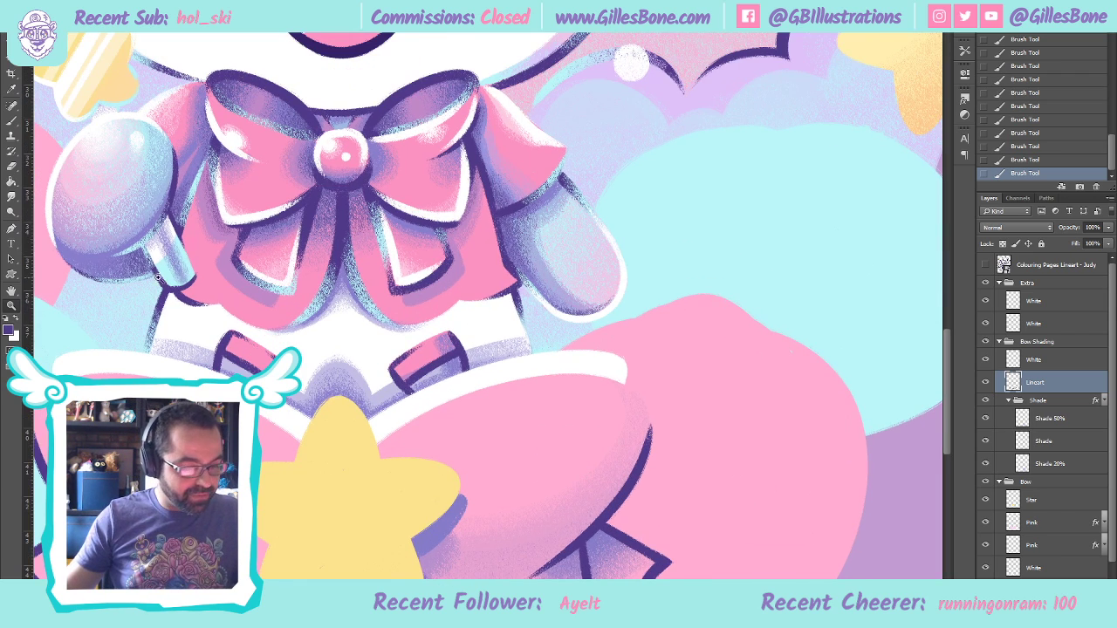
Paint a tapered white highlight around the right loop's upper outer edge on the Bow Shading group's White layer, undoing the unwanted strokes
key(b)
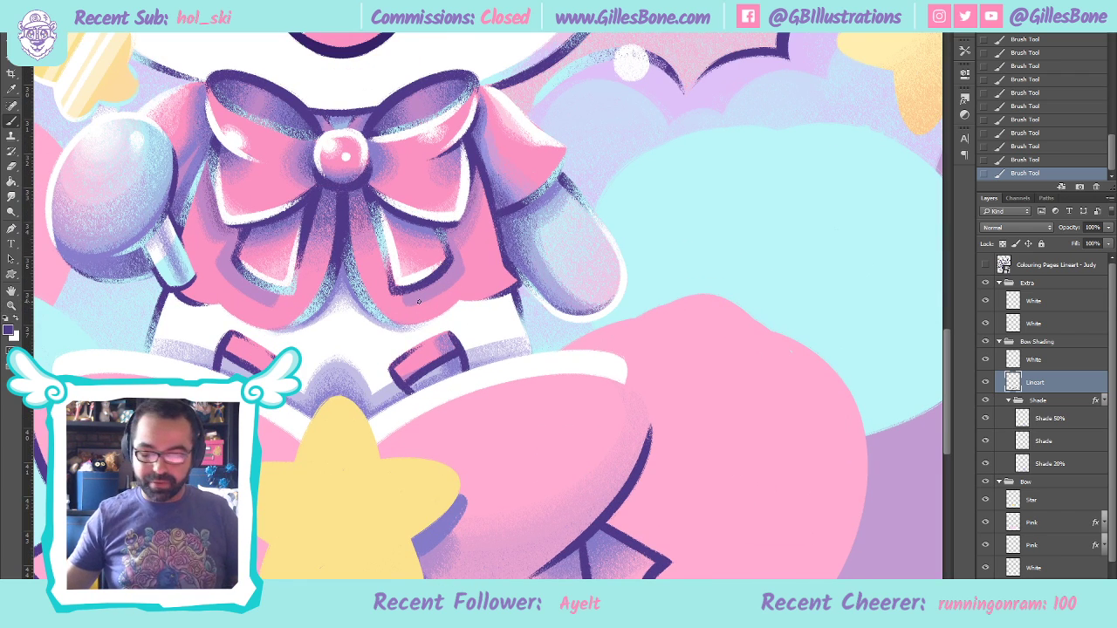
click(1051, 359)
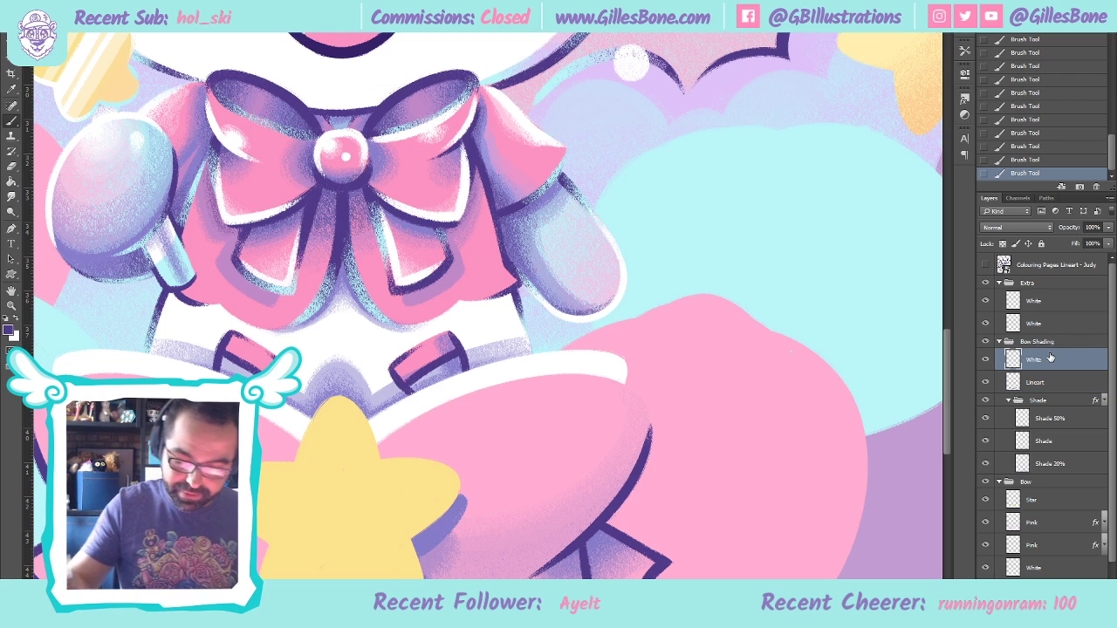
click(17, 319)
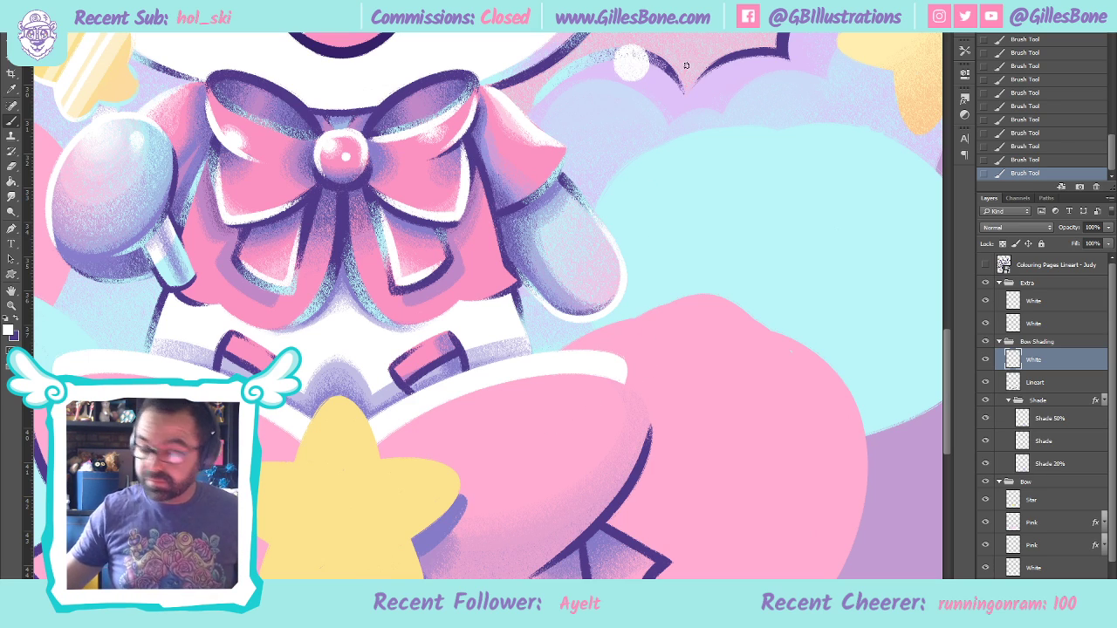
drag(514, 380, 667, 419)
drag(630, 384, 644, 463)
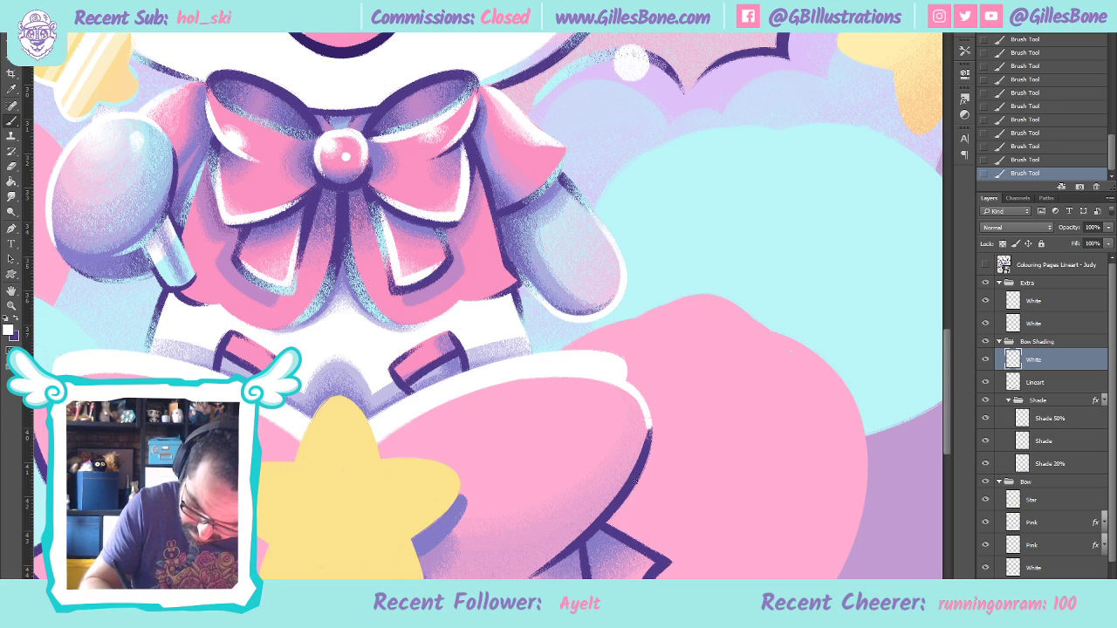
key(ctrl+z)
mouse_move(614, 382)
mouse_down()
mouse_move(648, 430)
mouse_move(640, 478)
mouse_up()
key(ctrl+z)
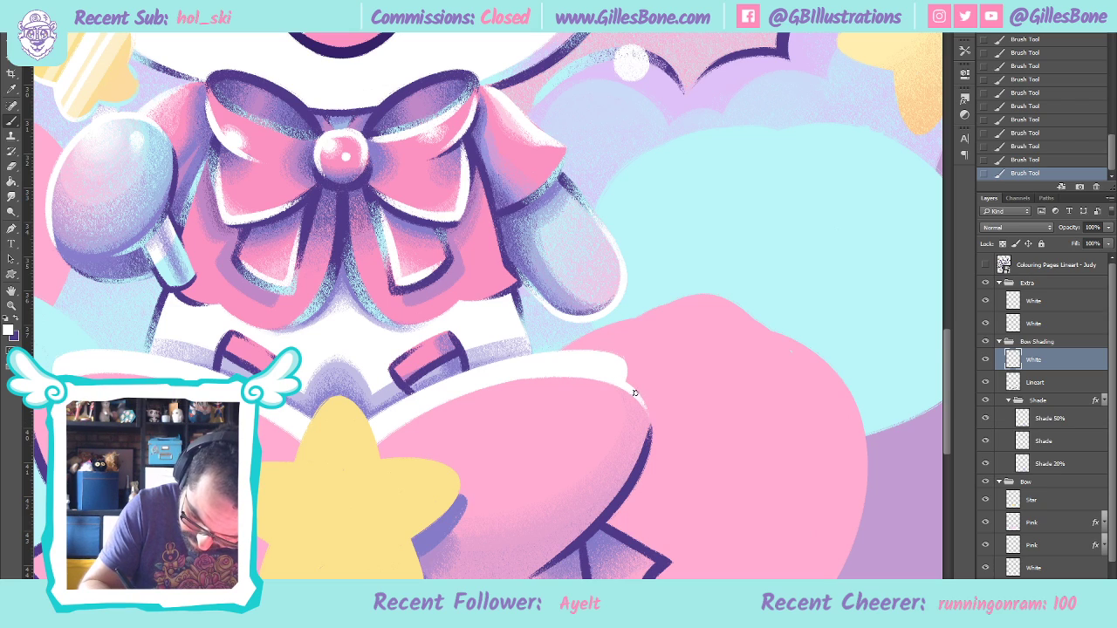
key(ctrl+z)
key(ctrl+z)
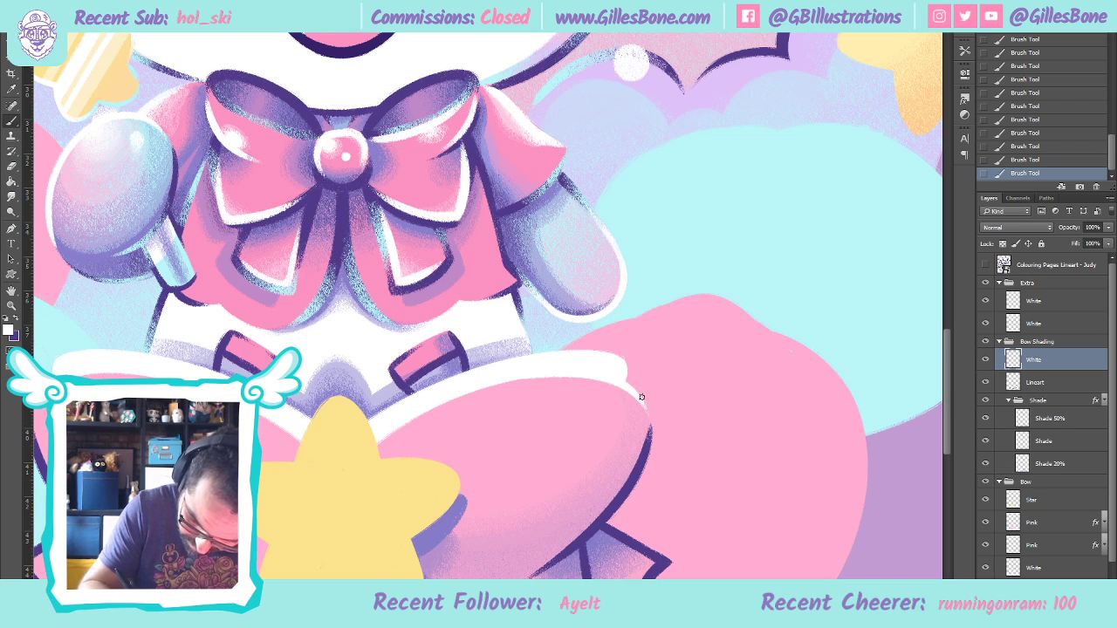
key(ctrl+z)
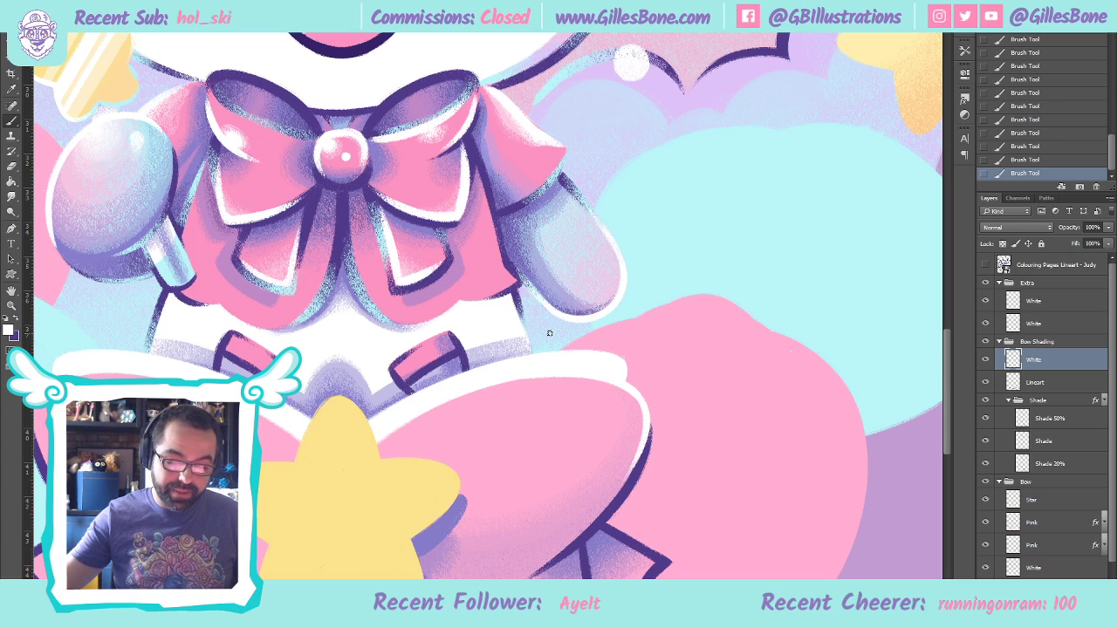
Add a new layer directly above Lineart in the Bow Shading group and name it 50% White
click(12, 306)
key(ctrl+0)
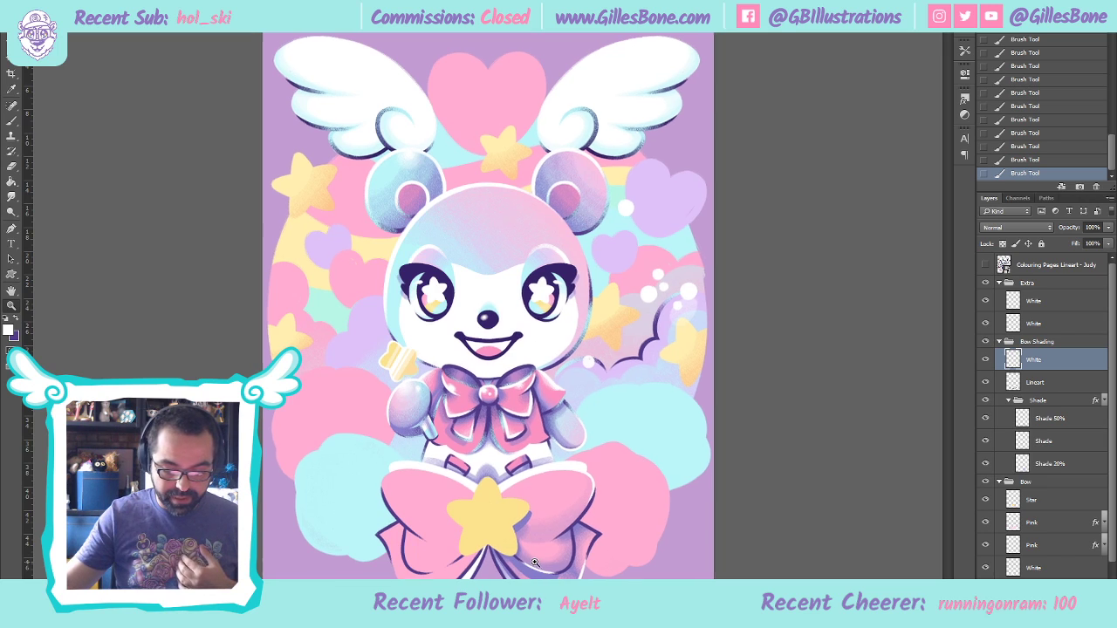
click(534, 563)
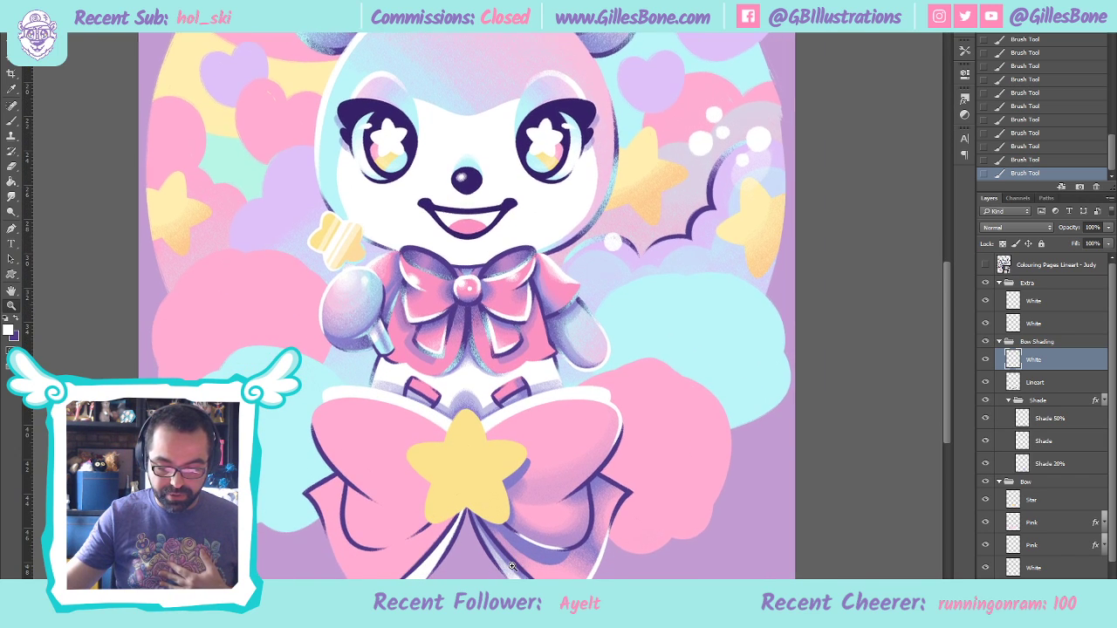
click(512, 567)
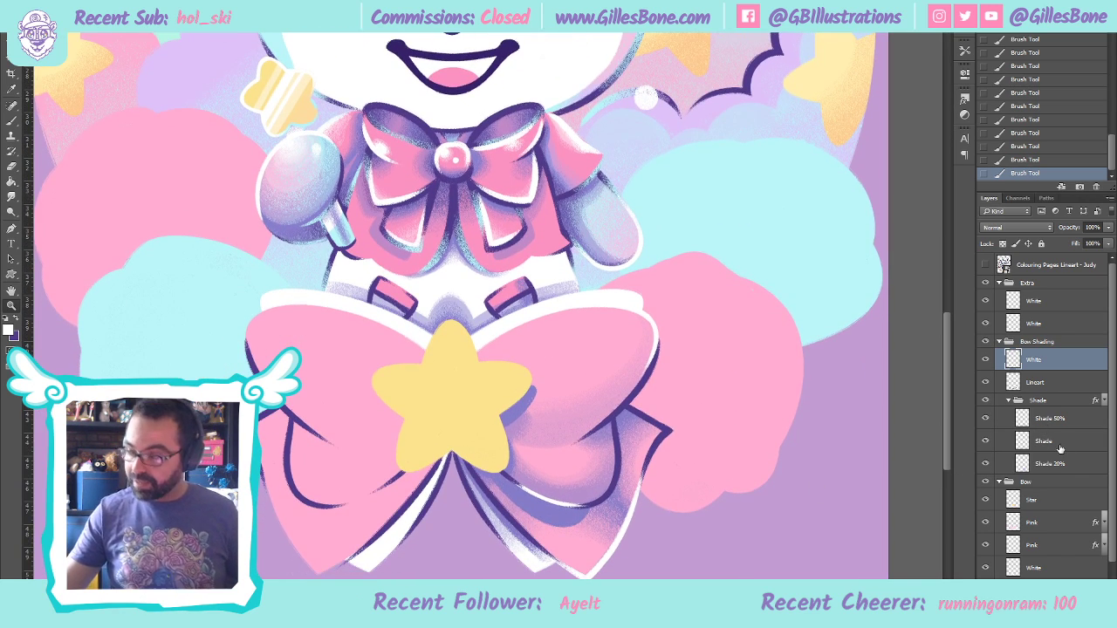
click(1068, 427)
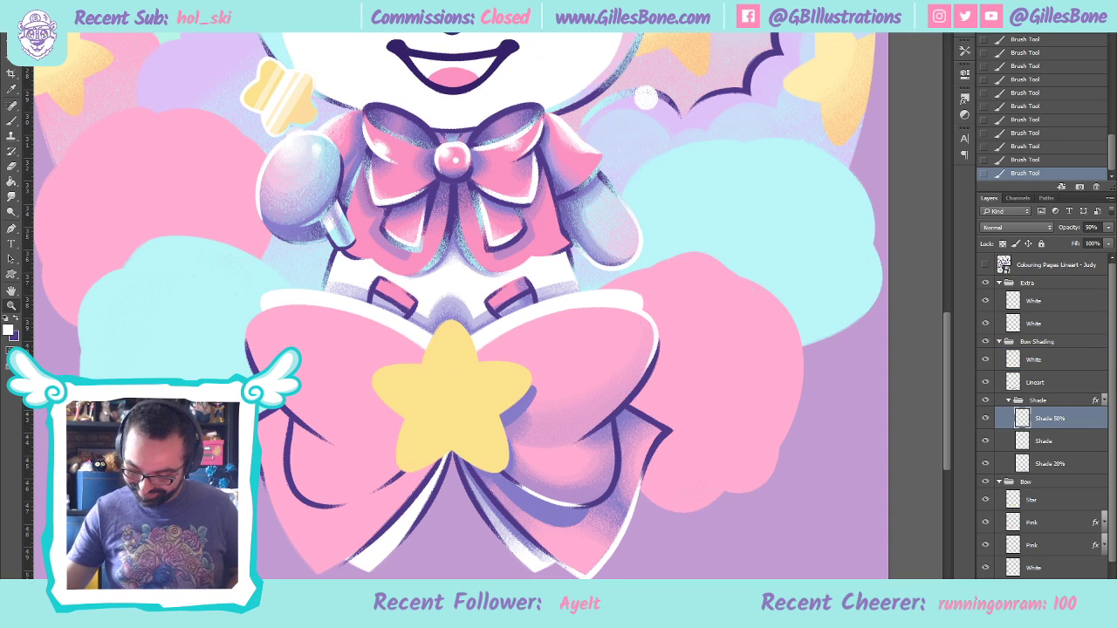
click(1051, 402)
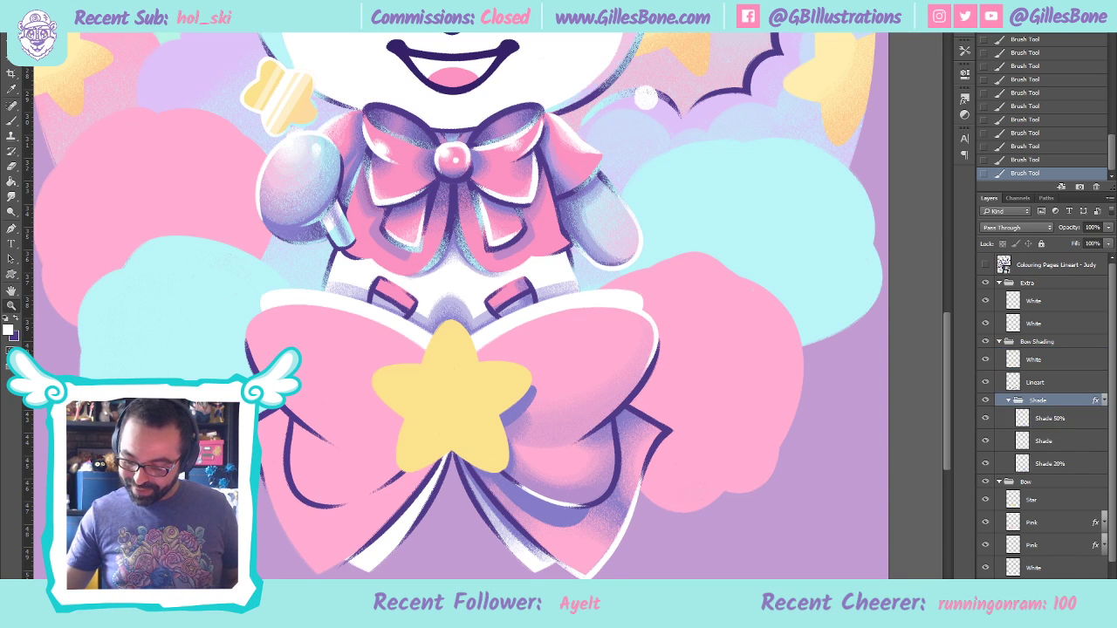
key(ctrl+shift+alt+n)
drag(1047, 418, 1044, 381)
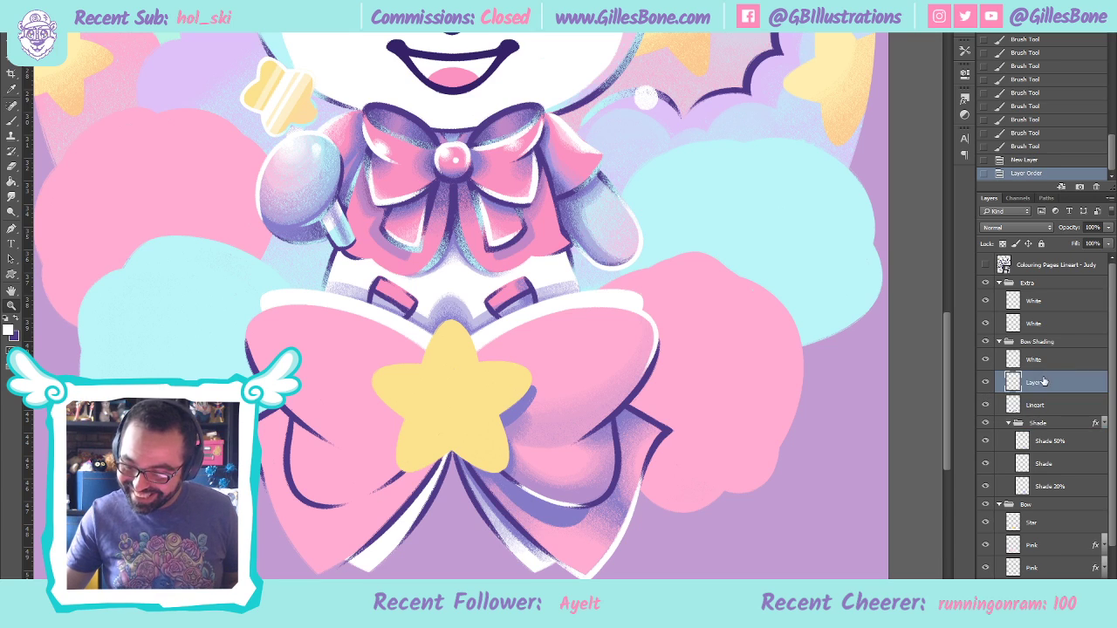
double_click(1039, 382)
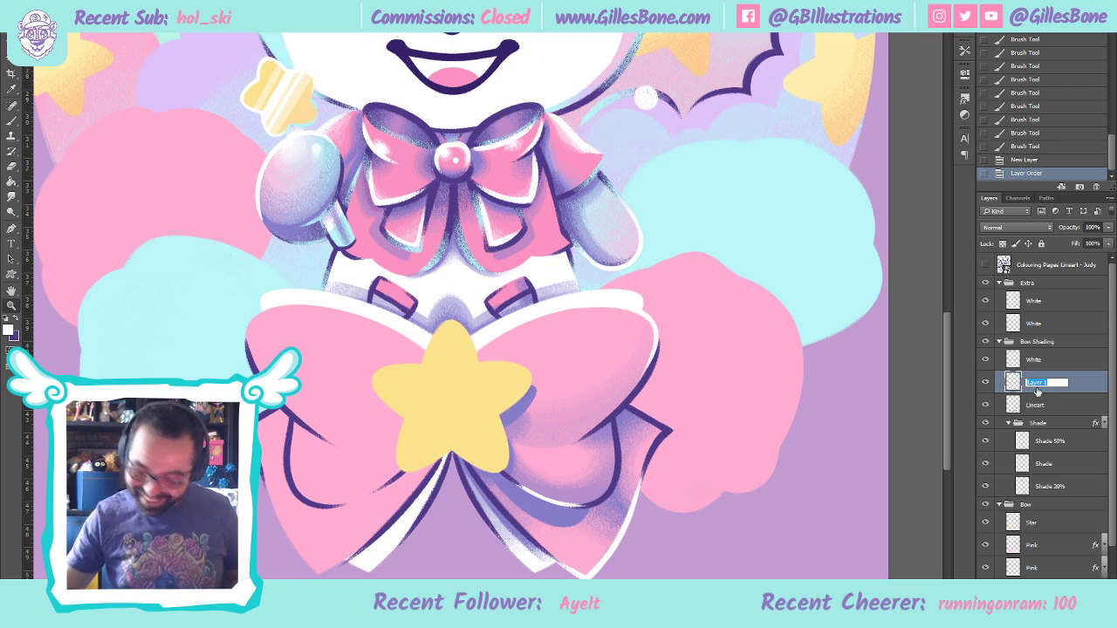
text(50% White)
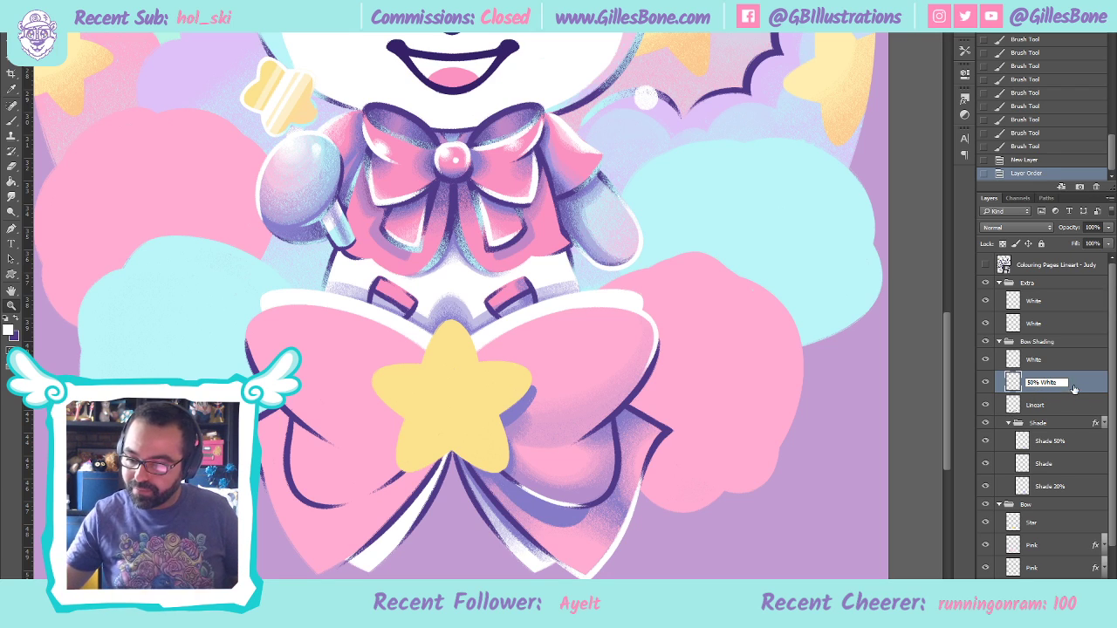
key(Return)
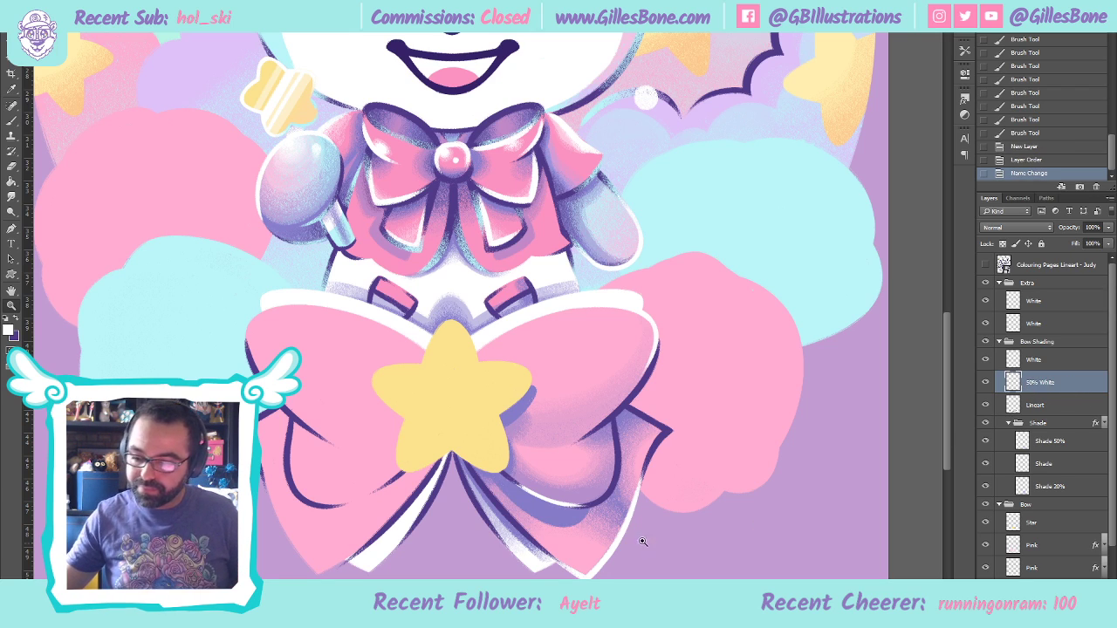
Move the 50% White layer beneath the Lineart layer, ready for brushing soft highlights on the bow
click(552, 473)
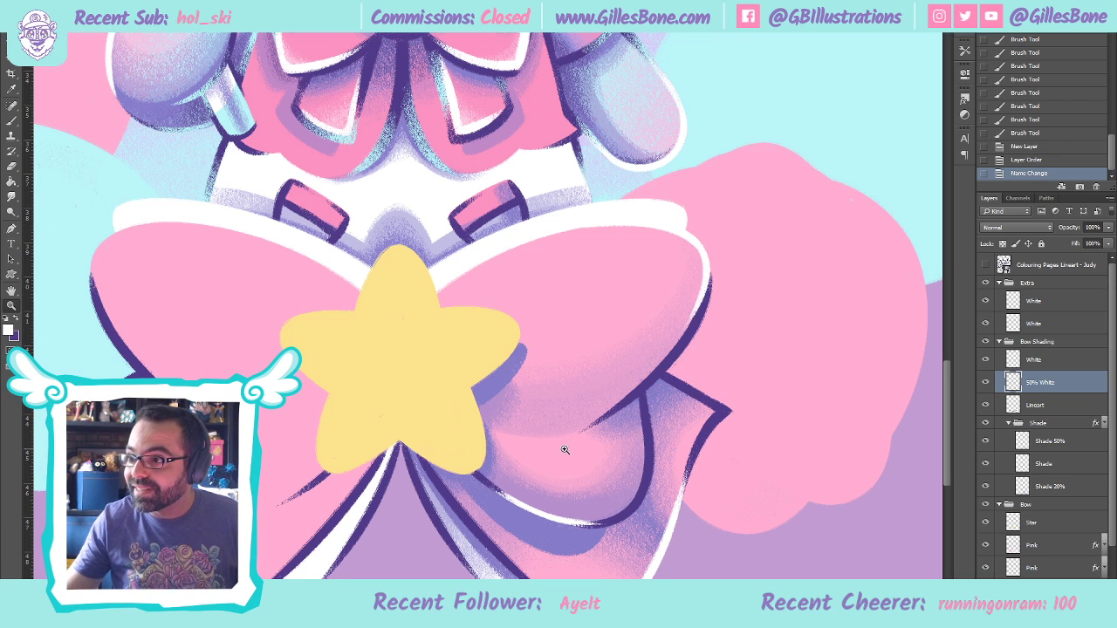
key(ctrl+0)
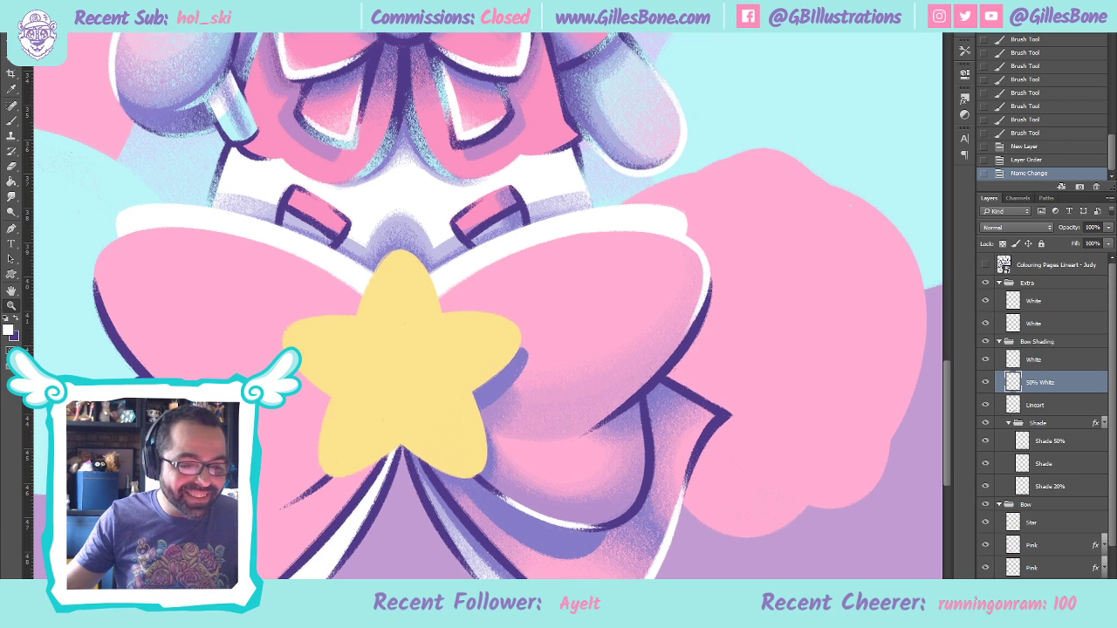
click(563, 571)
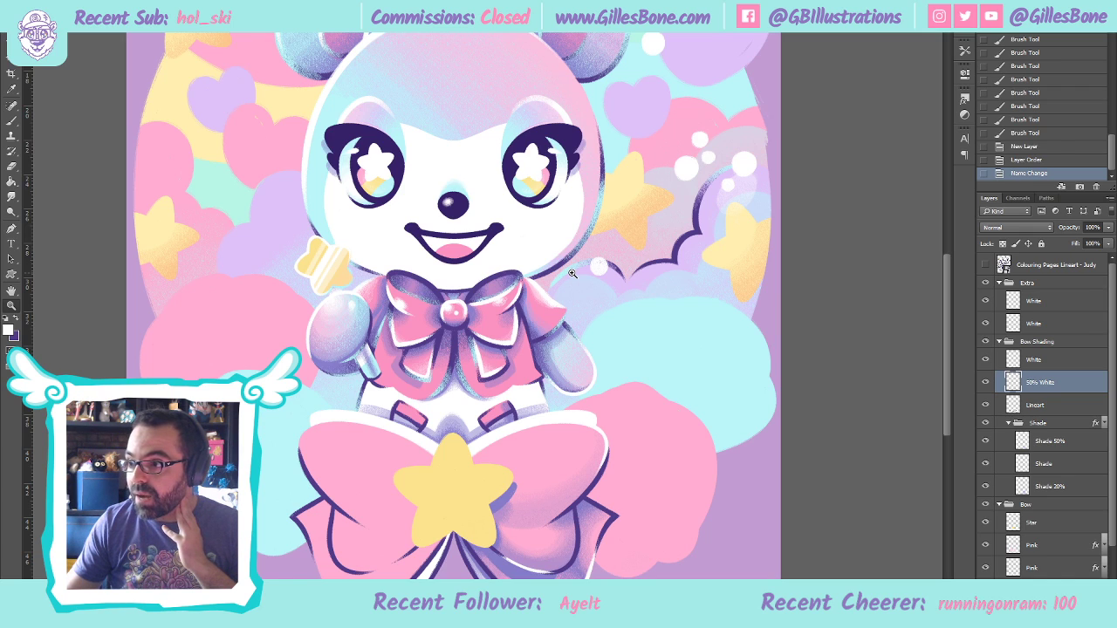
click(544, 558)
drag(543, 558, 208, 294)
click(11, 127)
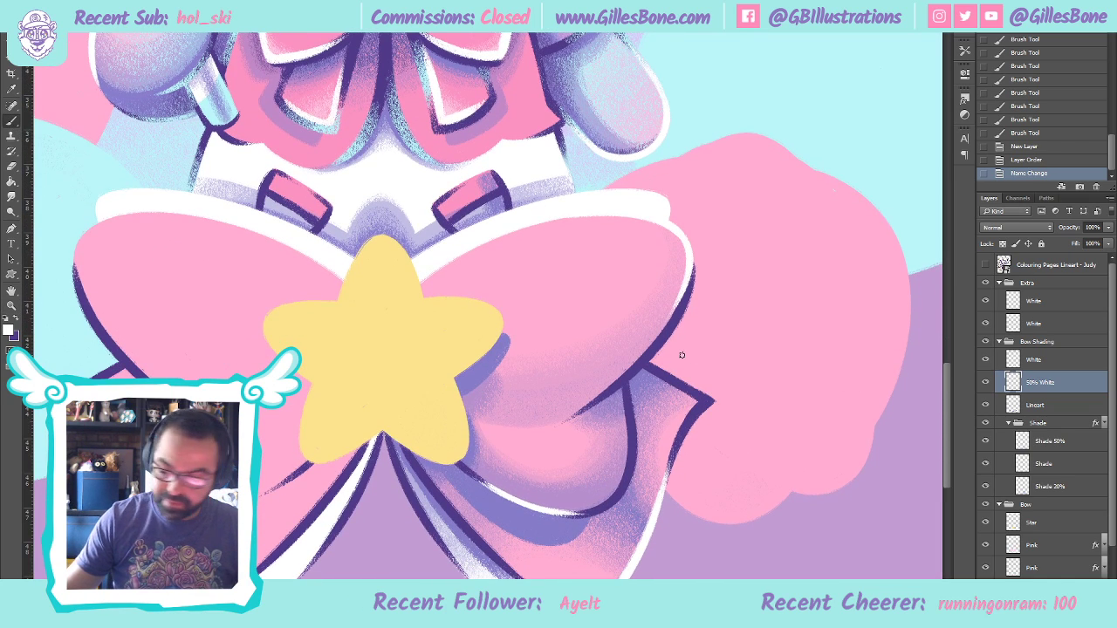
scroll(708, 514, down, 2)
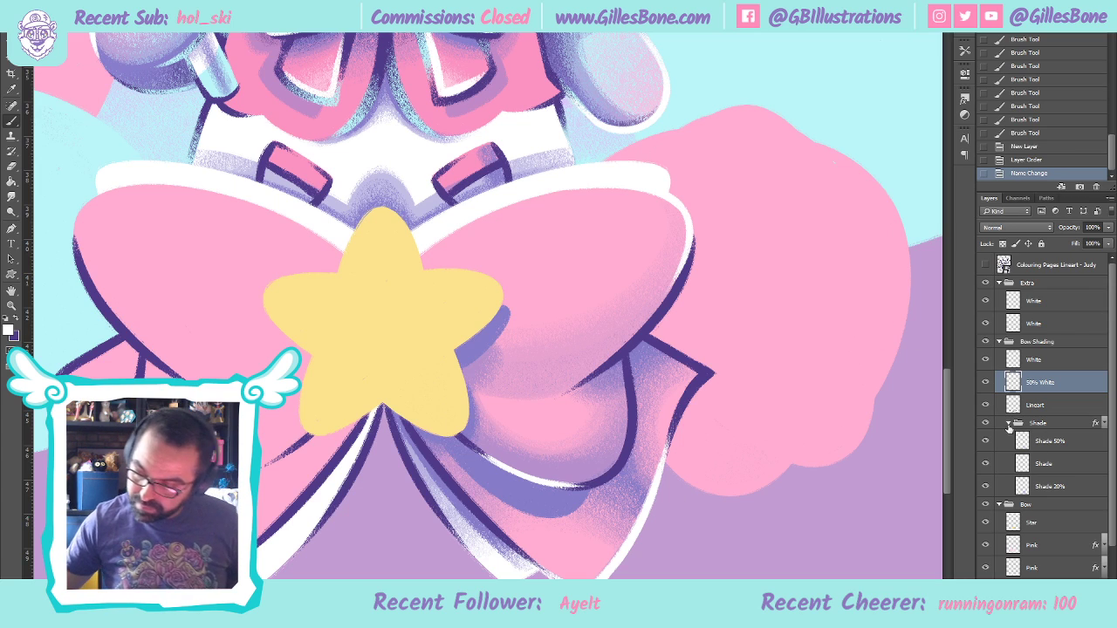
drag(1048, 390, 1048, 415)
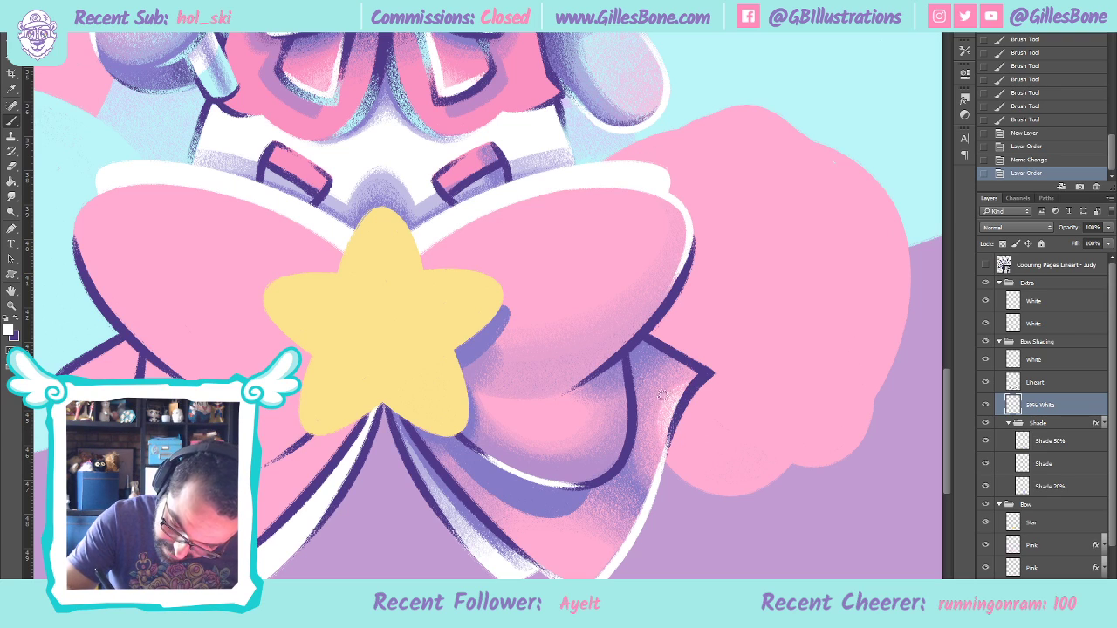
Brush soft white highlights onto the right ribbon tail's outer corner and lower tip, setting the 50% White layer's opacity to 50%
drag(692, 382, 655, 397)
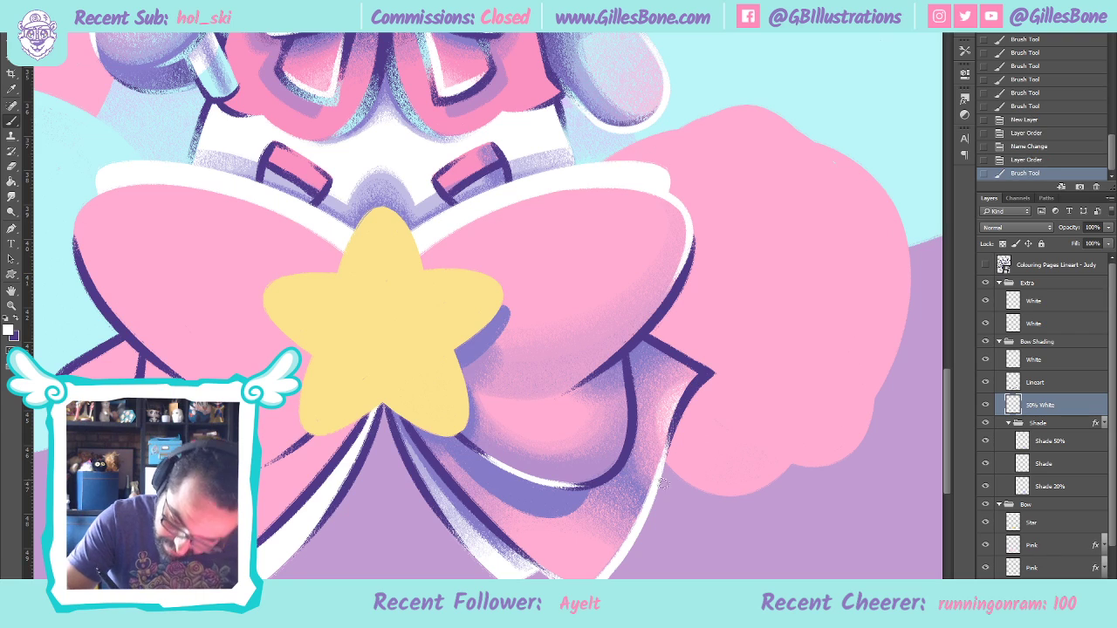
click(1092, 227)
text(50)
key(Return)
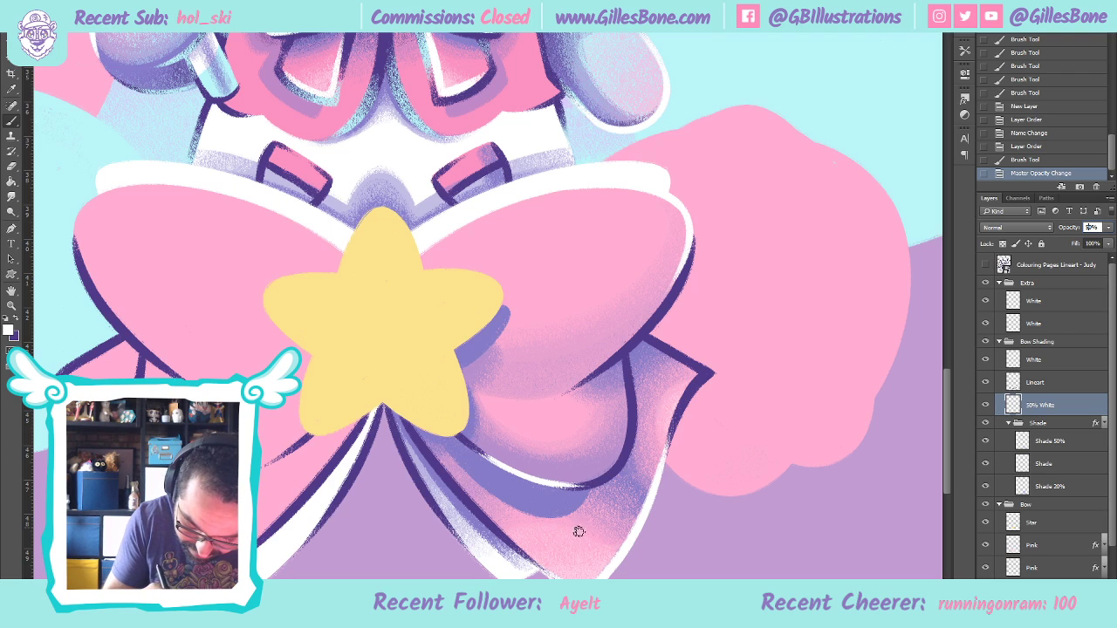
drag(634, 540, 675, 528)
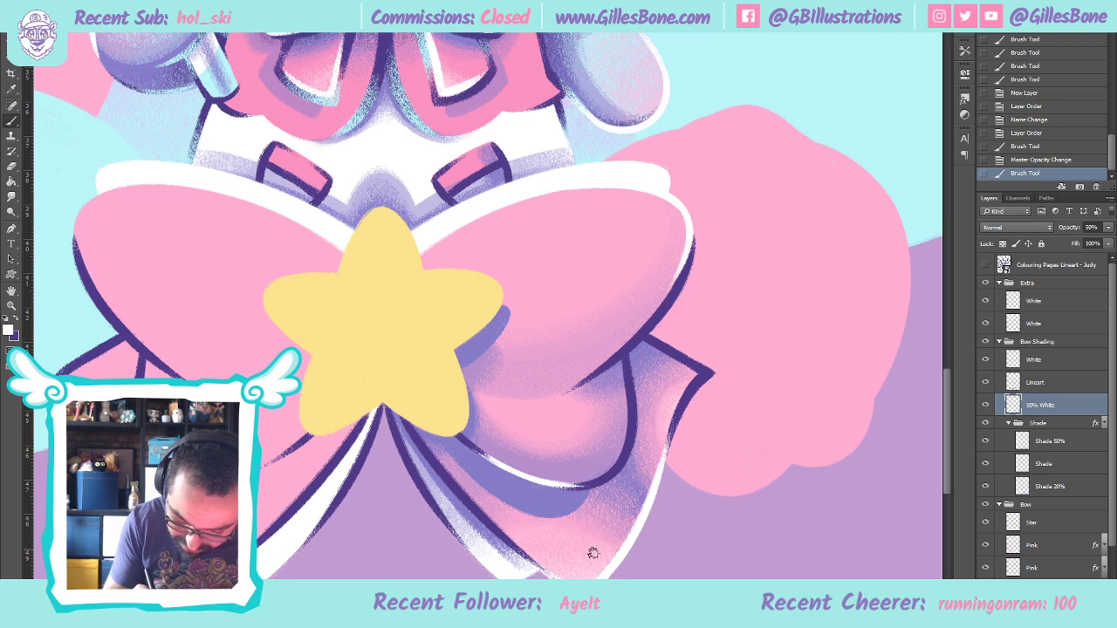
drag(626, 548, 702, 510)
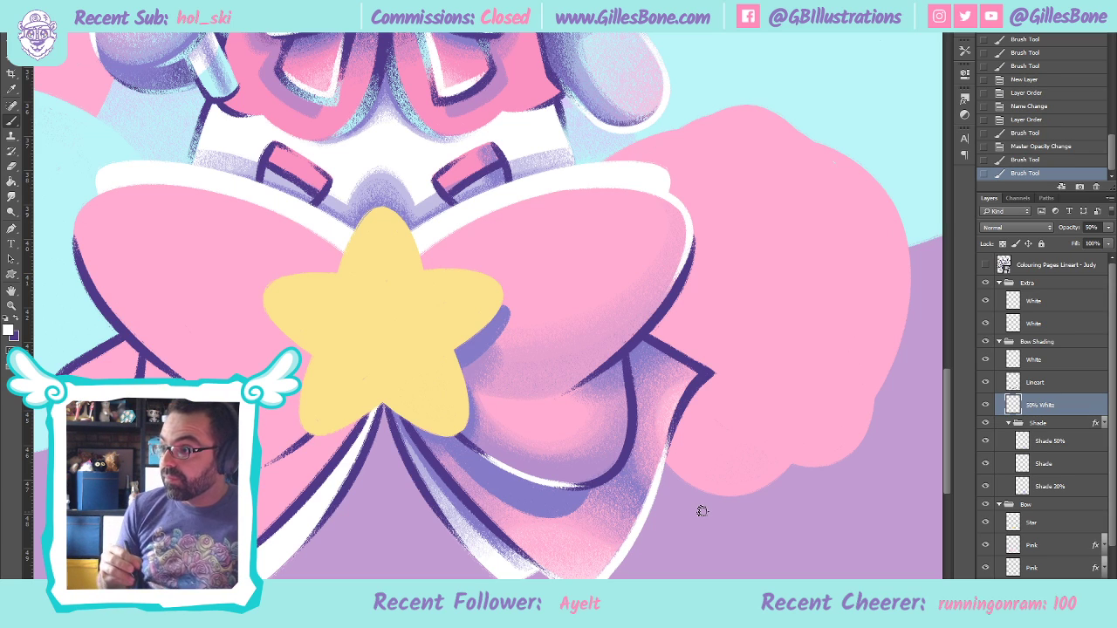
Brush a soft white highlight across the fold beneath the right loop, building it up just under the loop's lower edge
scroll(702, 511, down, 2)
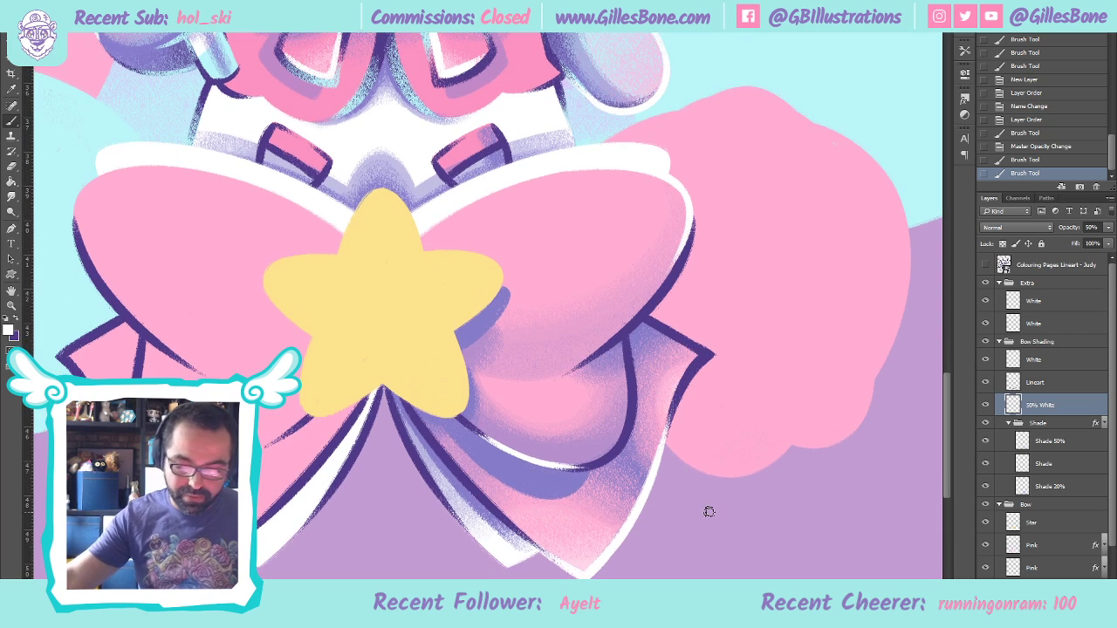
mouse_move(526, 379)
mouse_down()
mouse_move(487, 381)
mouse_move(562, 382)
mouse_move(486, 382)
mouse_move(563, 386)
mouse_move(496, 392)
mouse_move(557, 393)
mouse_move(502, 397)
mouse_move(561, 394)
mouse_move(513, 400)
mouse_move(569, 398)
mouse_move(527, 411)
mouse_move(572, 400)
mouse_move(535, 413)
mouse_move(561, 417)
mouse_move(574, 400)
mouse_move(563, 417)
mouse_move(575, 397)
mouse_move(565, 380)
mouse_move(574, 397)
mouse_move(545, 415)
mouse_move(480, 380)
mouse_move(561, 415)
mouse_move(568, 383)
mouse_move(565, 417)
mouse_move(511, 409)
mouse_move(490, 388)
mouse_move(534, 419)
mouse_move(577, 414)
mouse_move(570, 382)
mouse_move(579, 396)
mouse_move(556, 421)
mouse_move(486, 383)
mouse_move(537, 415)
mouse_move(576, 410)
mouse_move(566, 381)
mouse_move(576, 417)
mouse_move(617, 414)
mouse_up()
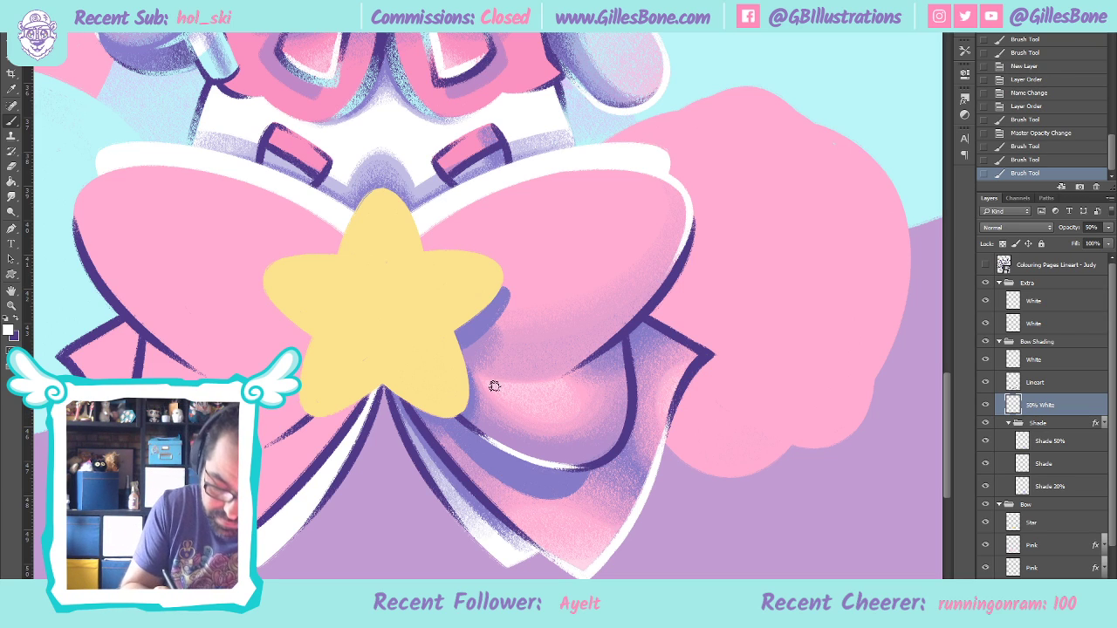
mouse_move(473, 374)
mouse_down()
mouse_move(535, 387)
mouse_move(568, 377)
mouse_move(533, 390)
mouse_move(484, 384)
mouse_move(558, 387)
mouse_move(505, 393)
mouse_move(560, 395)
mouse_move(528, 401)
mouse_move(558, 381)
mouse_up()
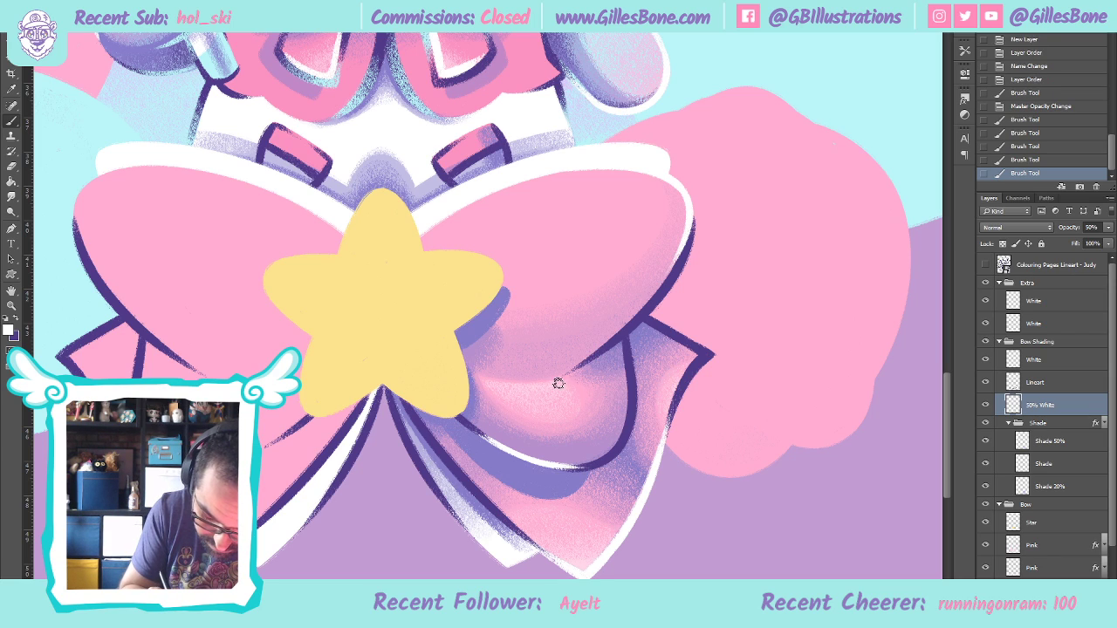
drag(476, 374, 656, 335)
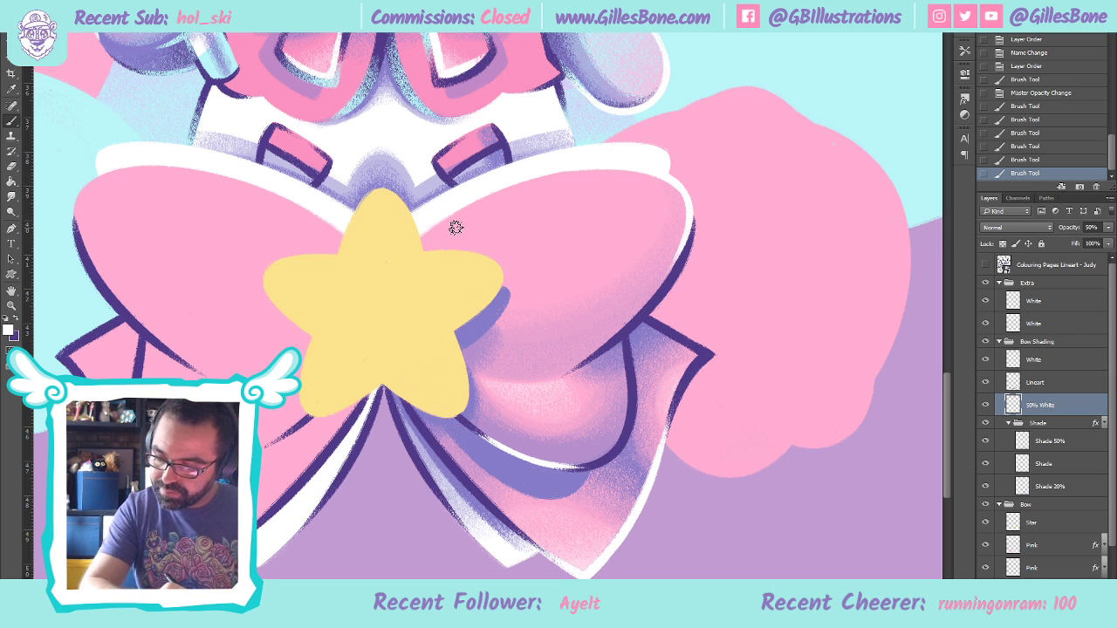
Brush a grainy white highlight along the right loop's upper edge within a selection loaded from the upper Pink layer, and clear the selection
ctrl+click(1012, 548)
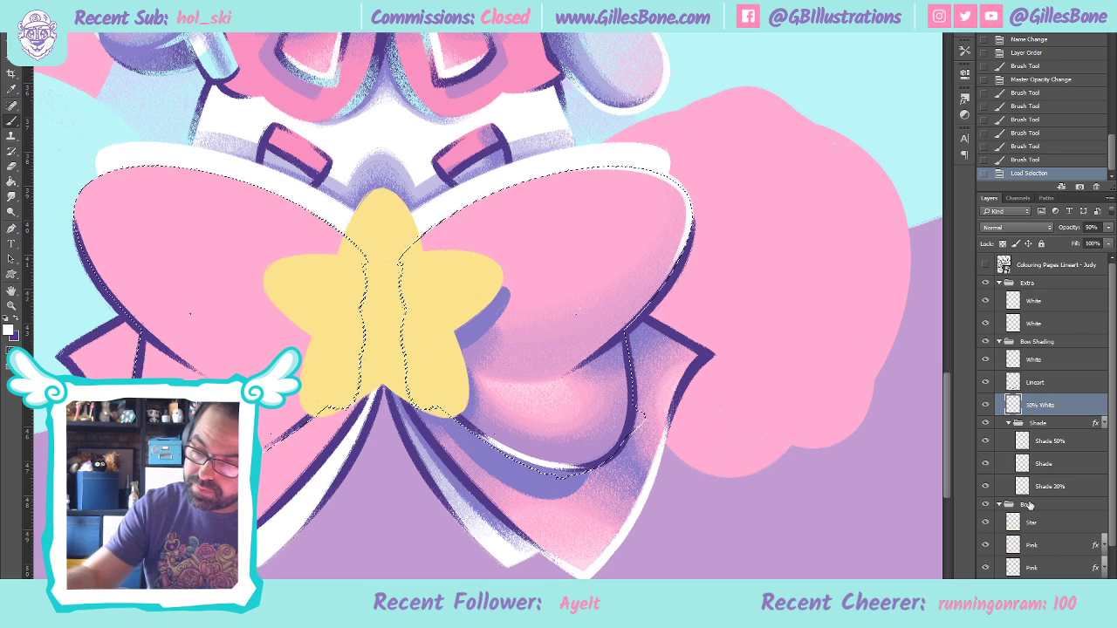
mouse_move(420, 240)
mouse_down()
mouse_move(578, 154)
mouse_move(425, 246)
mouse_move(593, 149)
mouse_move(498, 230)
mouse_move(435, 254)
mouse_move(595, 166)
mouse_move(542, 215)
mouse_move(448, 258)
mouse_move(590, 187)
mouse_move(464, 264)
mouse_move(555, 229)
mouse_move(623, 156)
mouse_move(536, 250)
mouse_move(484, 262)
mouse_move(626, 187)
mouse_move(494, 276)
mouse_move(540, 261)
mouse_move(635, 172)
mouse_move(603, 231)
mouse_move(489, 279)
mouse_move(599, 244)
mouse_move(656, 167)
mouse_move(582, 256)
mouse_move(497, 281)
mouse_move(595, 256)
mouse_move(660, 184)
mouse_move(600, 253)
mouse_move(493, 284)
mouse_move(571, 280)
mouse_move(667, 199)
mouse_move(547, 289)
mouse_move(507, 297)
mouse_move(632, 222)
mouse_move(616, 219)
mouse_move(484, 283)
mouse_move(648, 185)
mouse_move(491, 265)
mouse_move(608, 183)
mouse_move(525, 218)
mouse_move(590, 176)
mouse_move(455, 274)
mouse_move(609, 161)
mouse_move(440, 260)
mouse_move(531, 181)
mouse_move(464, 215)
mouse_move(466, 205)
mouse_move(510, 196)
mouse_move(425, 269)
mouse_move(562, 173)
mouse_move(459, 248)
mouse_move(562, 186)
mouse_move(460, 256)
mouse_move(609, 164)
mouse_move(466, 254)
mouse_move(589, 196)
mouse_move(490, 260)
mouse_move(639, 171)
mouse_move(535, 253)
mouse_move(648, 176)
mouse_move(530, 266)
mouse_move(652, 187)
mouse_move(583, 255)
mouse_move(494, 280)
mouse_move(634, 228)
mouse_move(650, 210)
mouse_move(516, 286)
mouse_move(542, 291)
mouse_move(657, 212)
mouse_move(547, 294)
mouse_move(653, 229)
mouse_move(669, 165)
mouse_up()
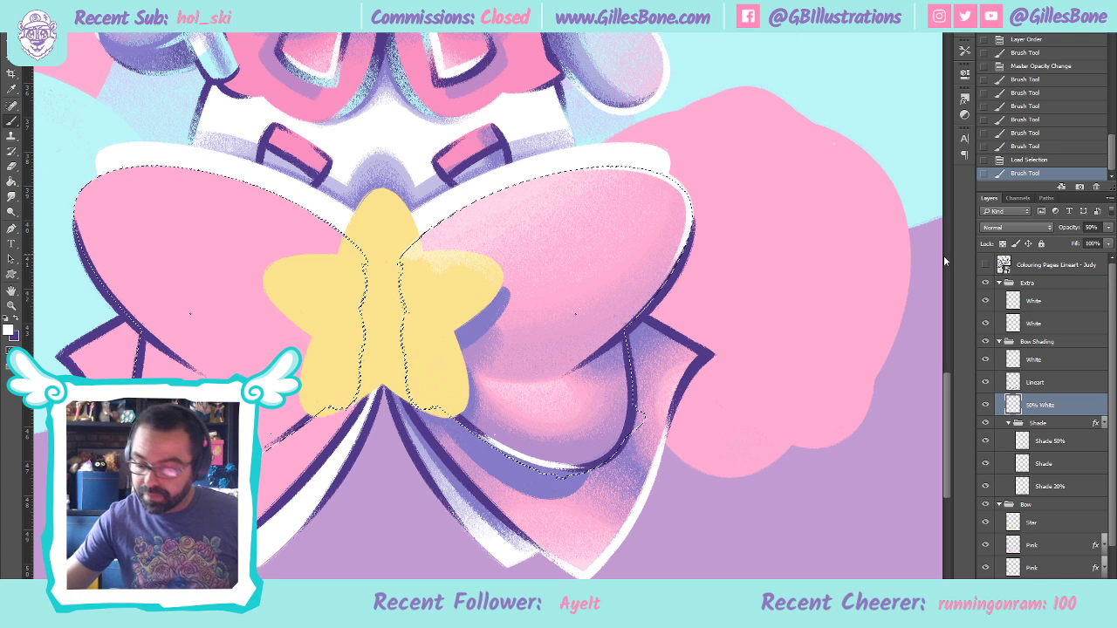
key(ctrl+d)
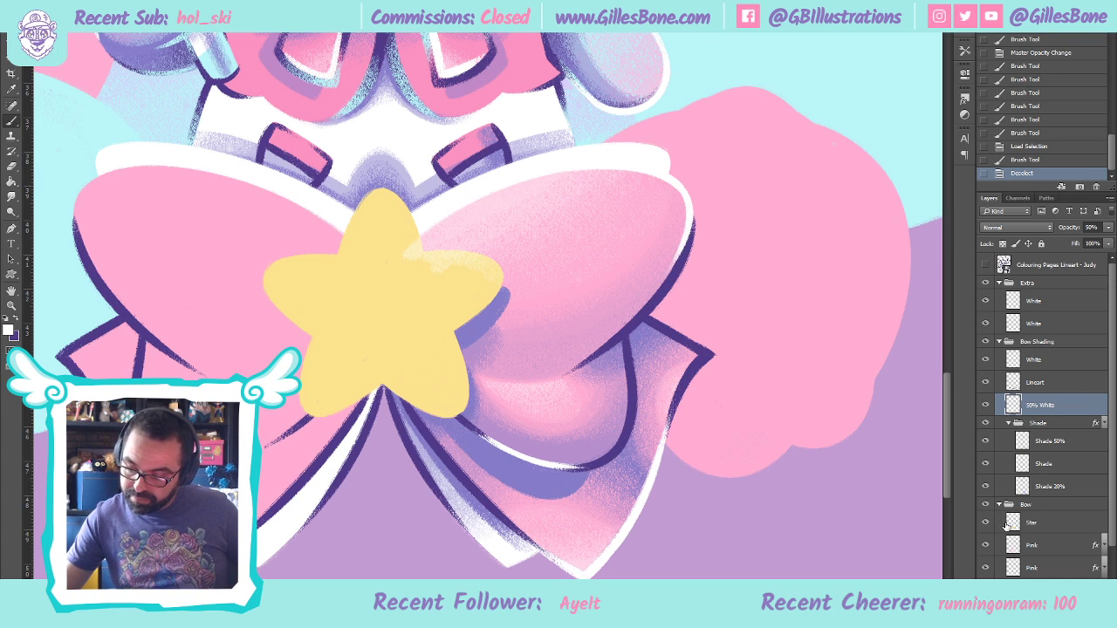
Erase the highlight overlapping the yellow star from the 50% White layer using a selection loaded from the Star layer
ctrl+click(1012, 521)
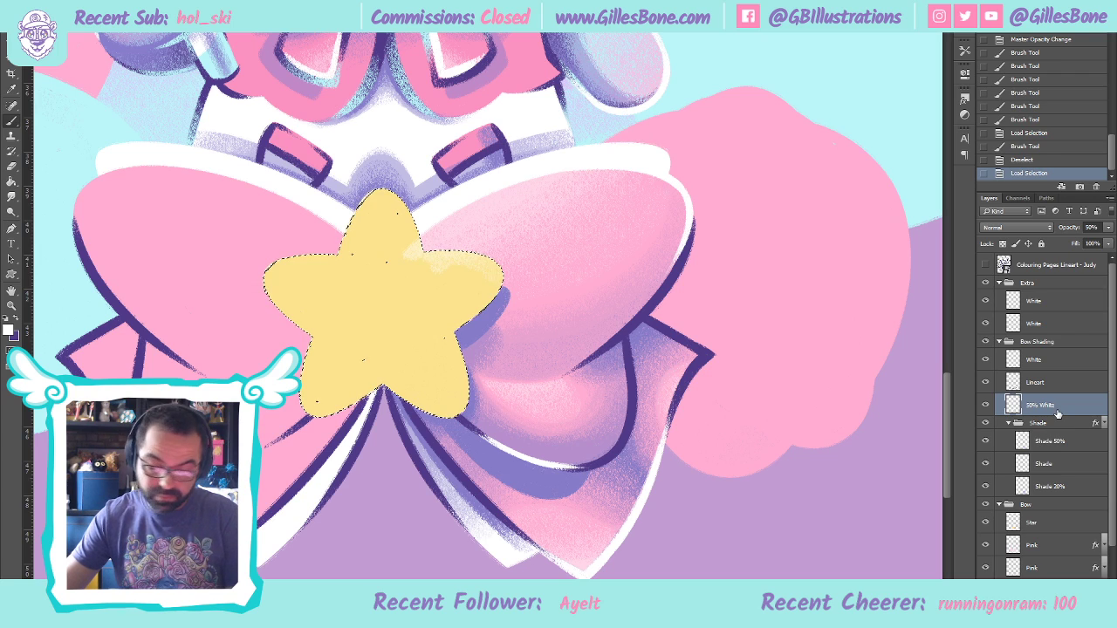
key(Delete)
key(ctrl+d)
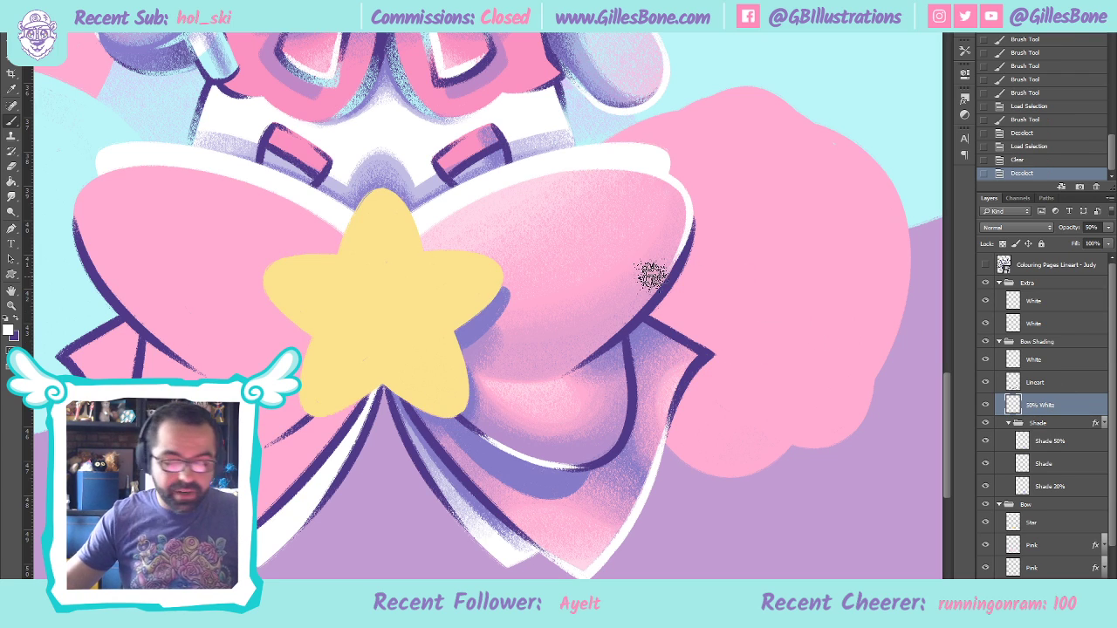
Brush a purple shadow along the right loop's upper edge on the Shade 50% layer, starting at the star
key(bracketleft)
key(bracketleft)
key(bracketleft)
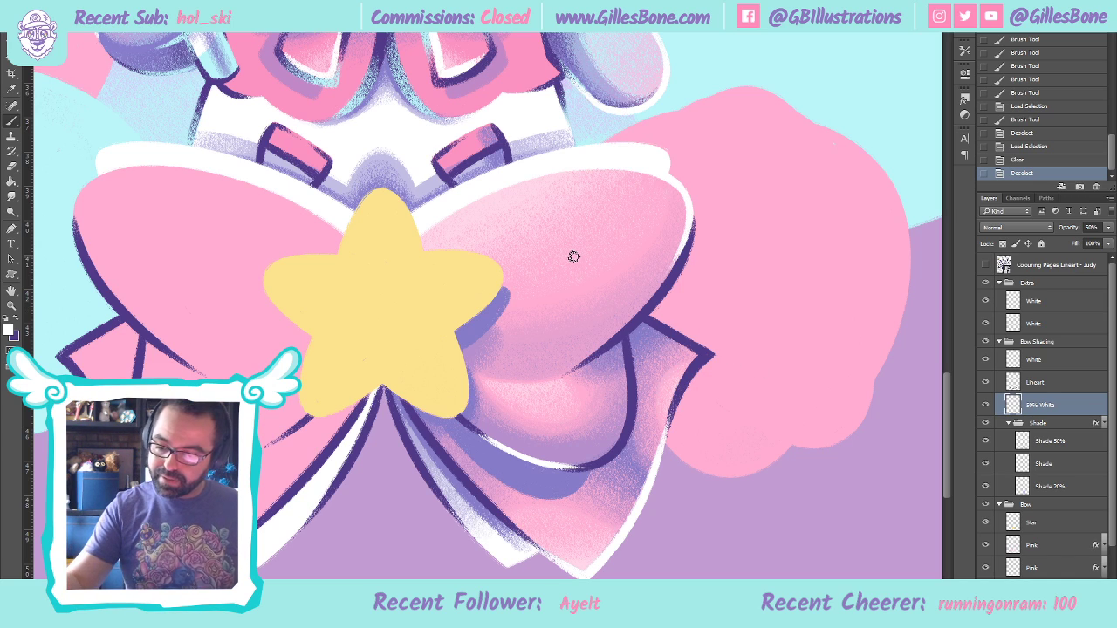
key(alt+bracketright)
key(alt+bracketright)
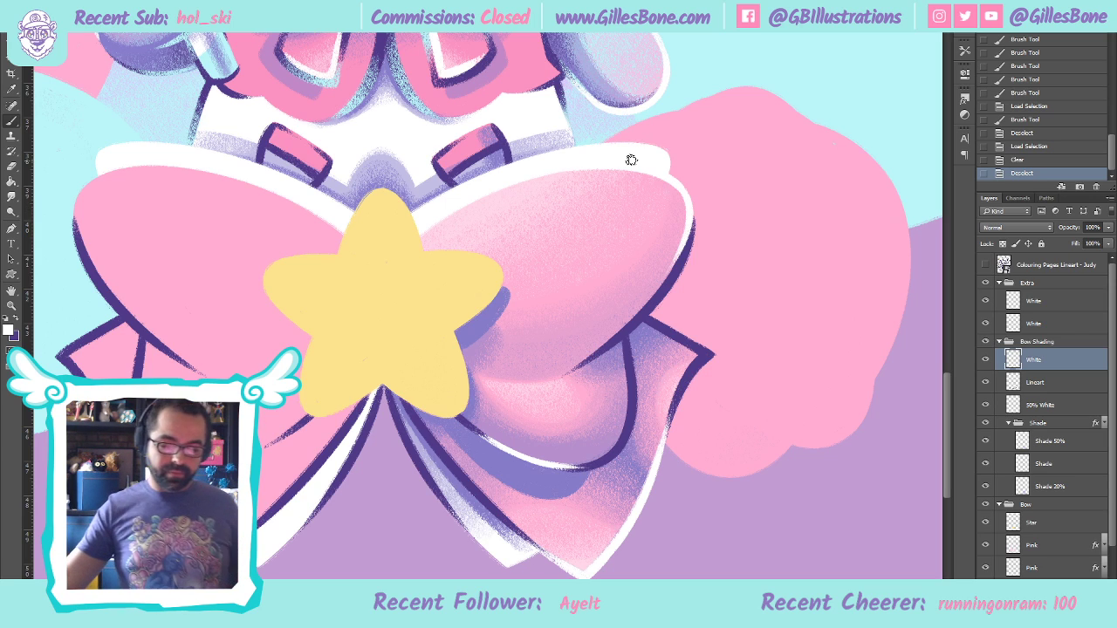
click(1043, 404)
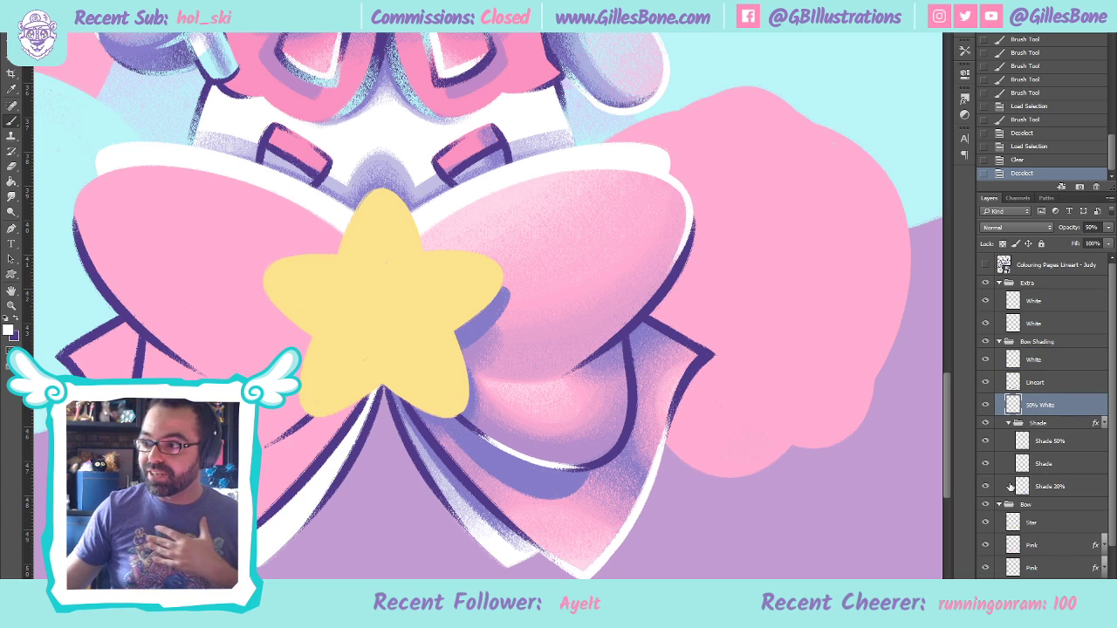
click(18, 320)
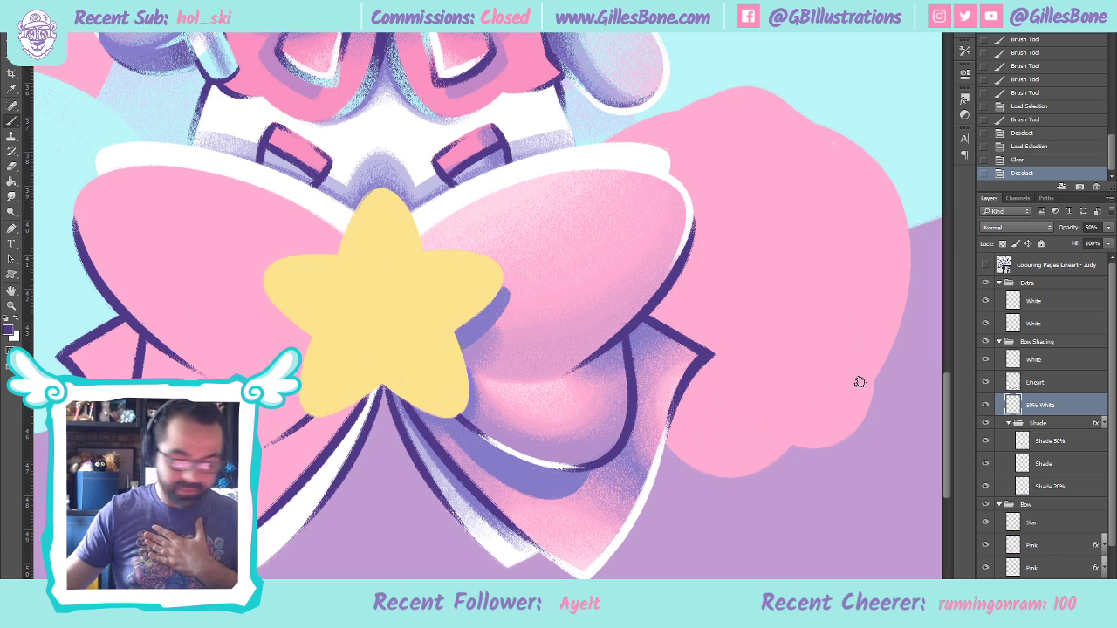
click(1058, 442)
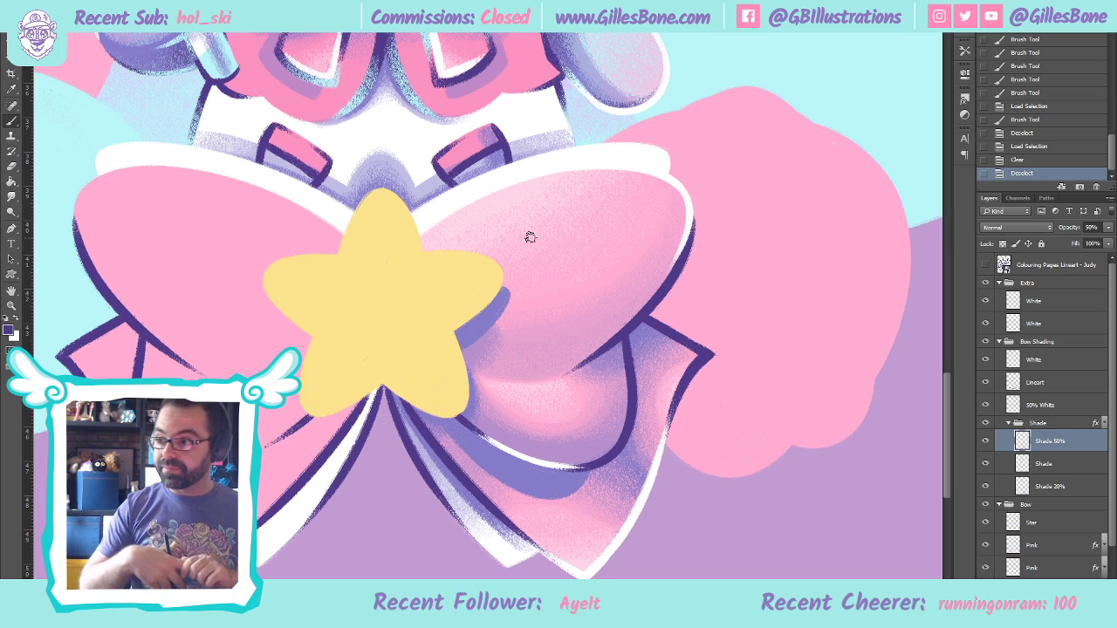
drag(423, 234, 565, 163)
key(ctrl+z)
click(411, 232)
shift+click(550, 177)
key(ctrl+z)
click(401, 237)
shift+click(623, 167)
drag(456, 206, 667, 170)
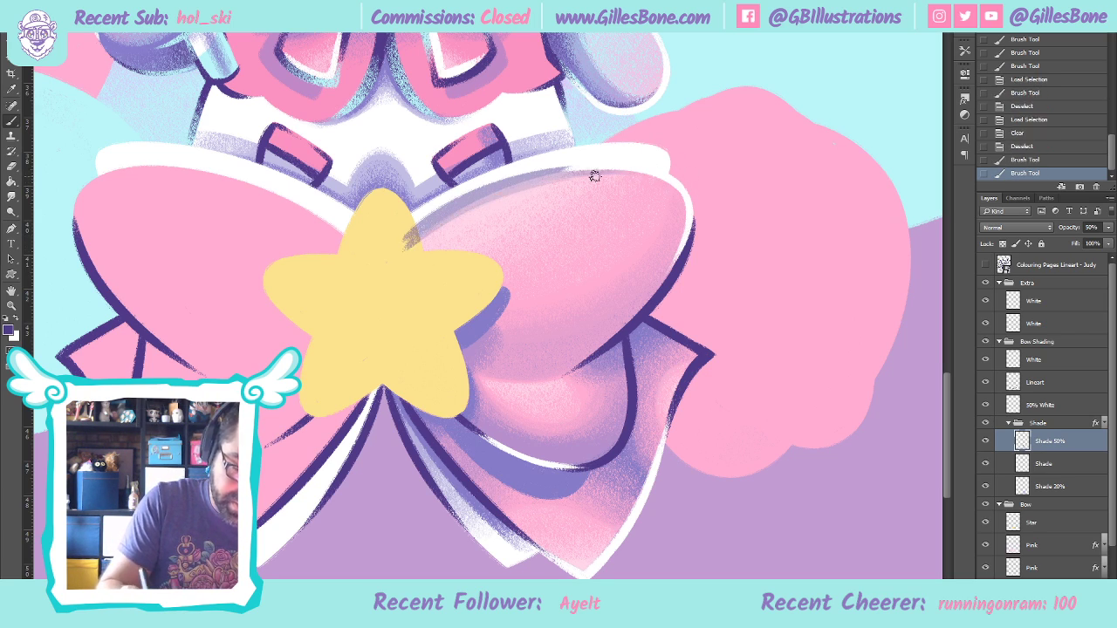
Widen the shadow on the Shade 50% layer up onto the white trim, extending it to the trim's outer end
mouse_move(404, 239)
mouse_down()
mouse_move(458, 199)
mouse_move(635, 166)
mouse_move(675, 179)
mouse_up()
drag(428, 210, 673, 175)
drag(401, 234, 568, 154)
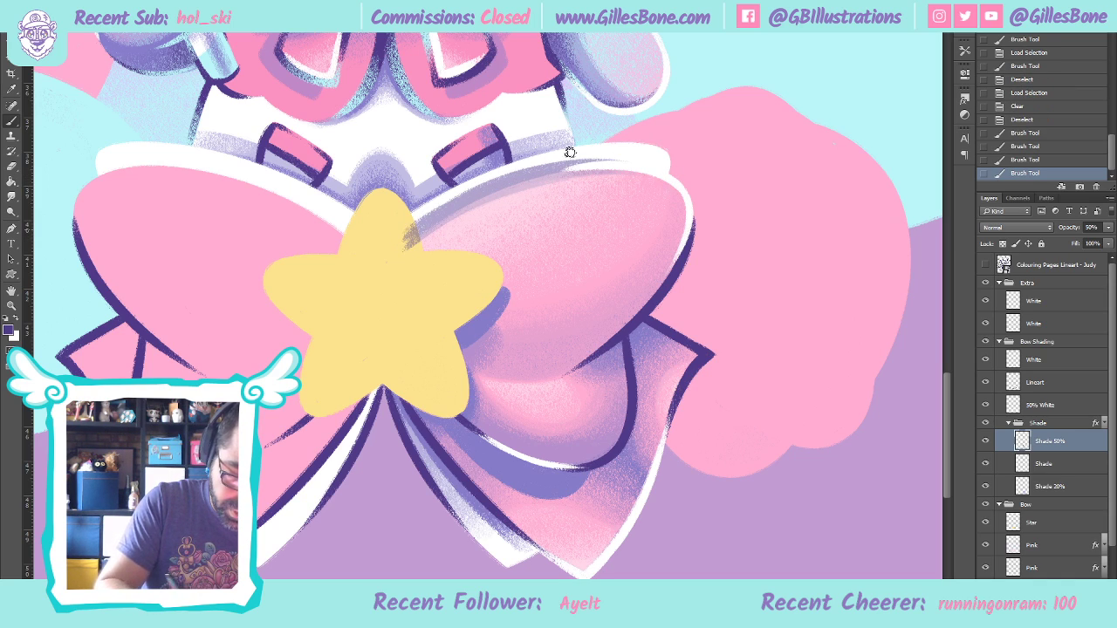
drag(413, 219, 553, 160)
mouse_move(411, 229)
mouse_down()
mouse_move(595, 156)
mouse_move(662, 170)
mouse_up()
mouse_move(409, 237)
mouse_down()
mouse_move(493, 181)
mouse_move(649, 162)
mouse_up()
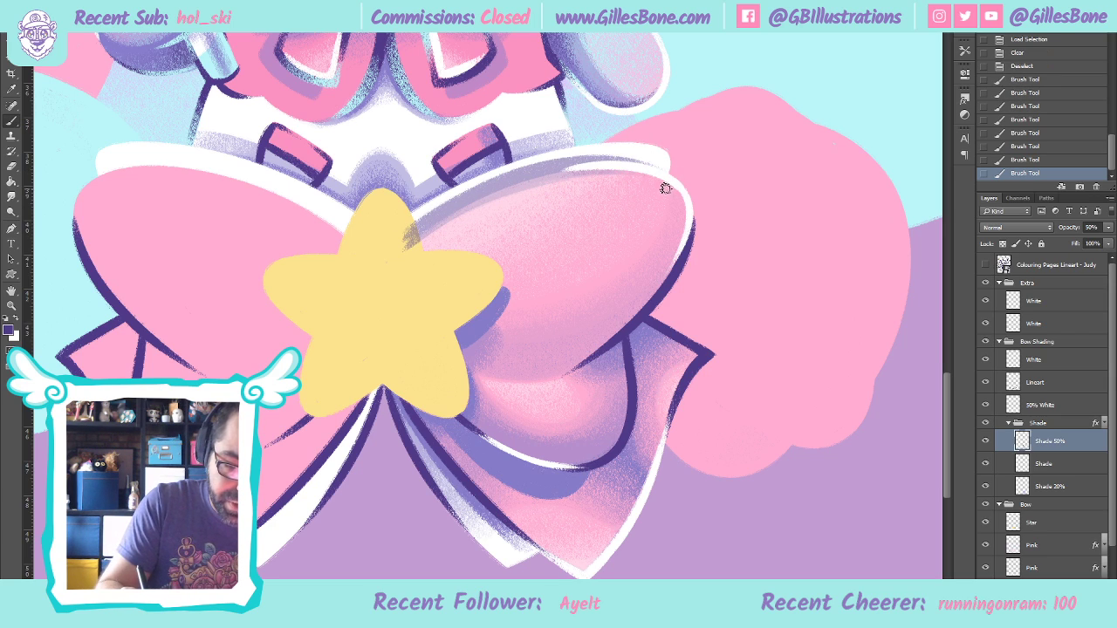
Erase the shadow overlapping the yellow star's upper right edge from the Shade 50% layer
key(e)
mouse_move(411, 267)
mouse_down()
mouse_move(404, 207)
mouse_move(415, 253)
mouse_up()
drag(403, 211, 441, 336)
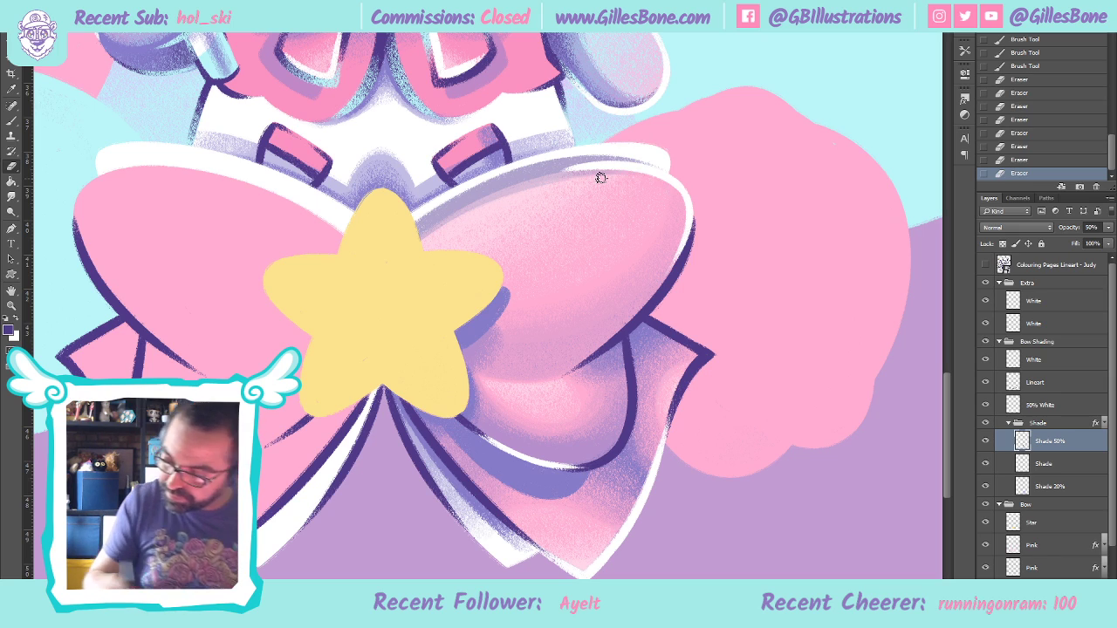
Brush a crisp white rim along the right loop's upper edge, from its outer end to the star, on the Bow Shading group's White layer
click(17, 321)
click(11, 121)
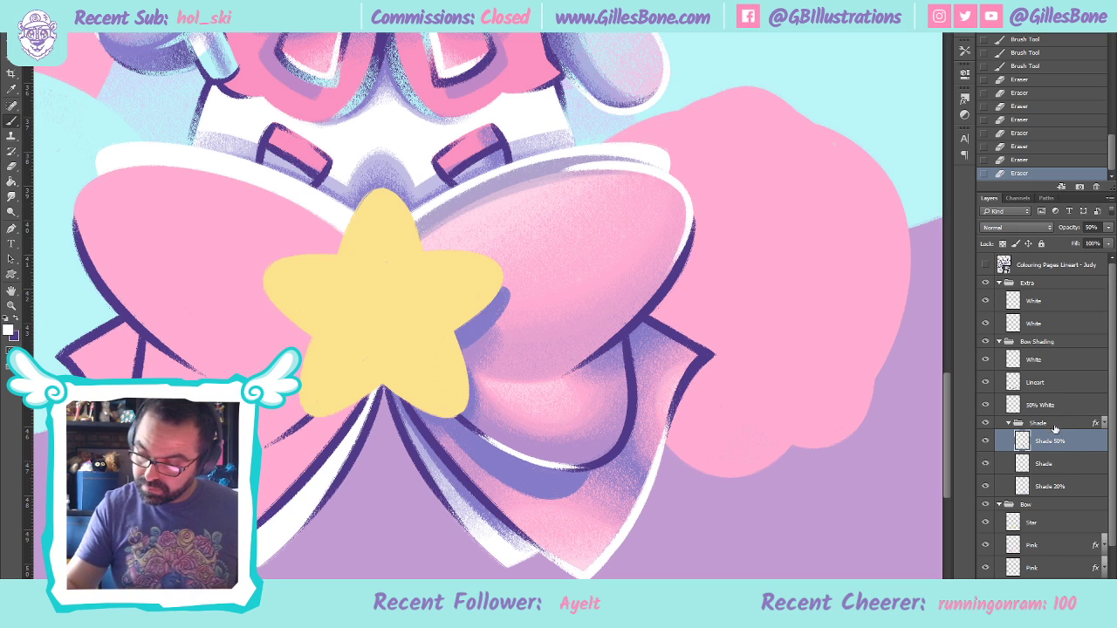
click(1042, 361)
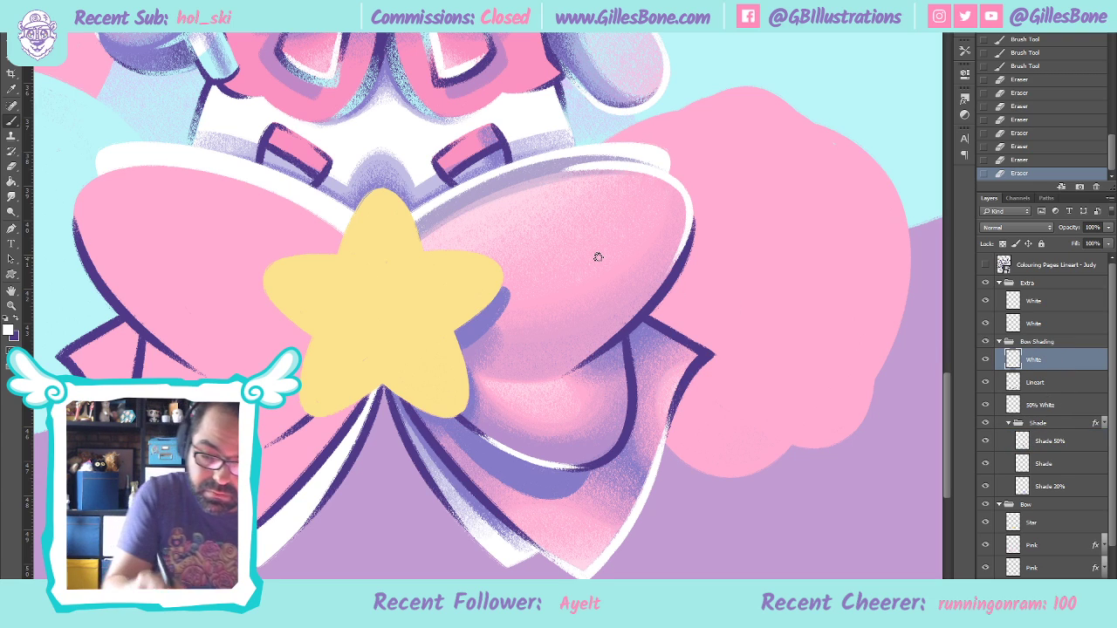
mouse_move(648, 169)
mouse_down()
mouse_move(596, 167)
mouse_move(435, 221)
mouse_up()
key(ctrl+z)
mouse_move(651, 167)
mouse_down()
mouse_move(450, 204)
mouse_move(506, 189)
mouse_up()
drag(399, 251, 400, 249)
mouse_move(565, 169)
mouse_down()
mouse_move(413, 224)
mouse_move(384, 262)
mouse_up()
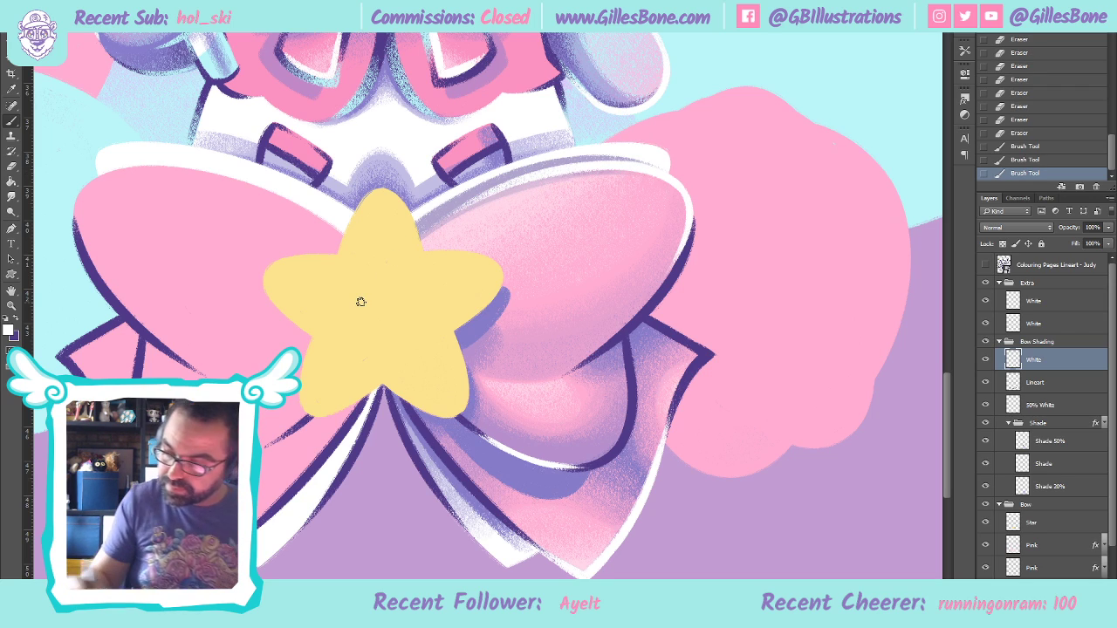
Erase the shadow spilling below the right loop's white rim from the Shade 50% layer, cleaning it down to the star
click(1058, 446)
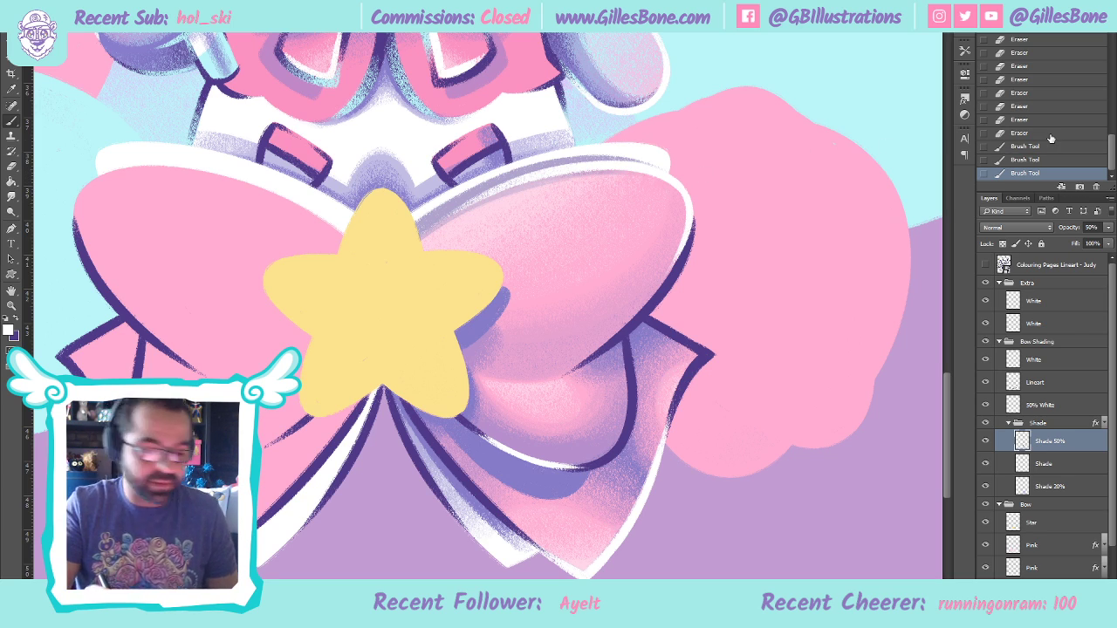
click(14, 166)
drag(618, 174, 471, 209)
click(493, 200)
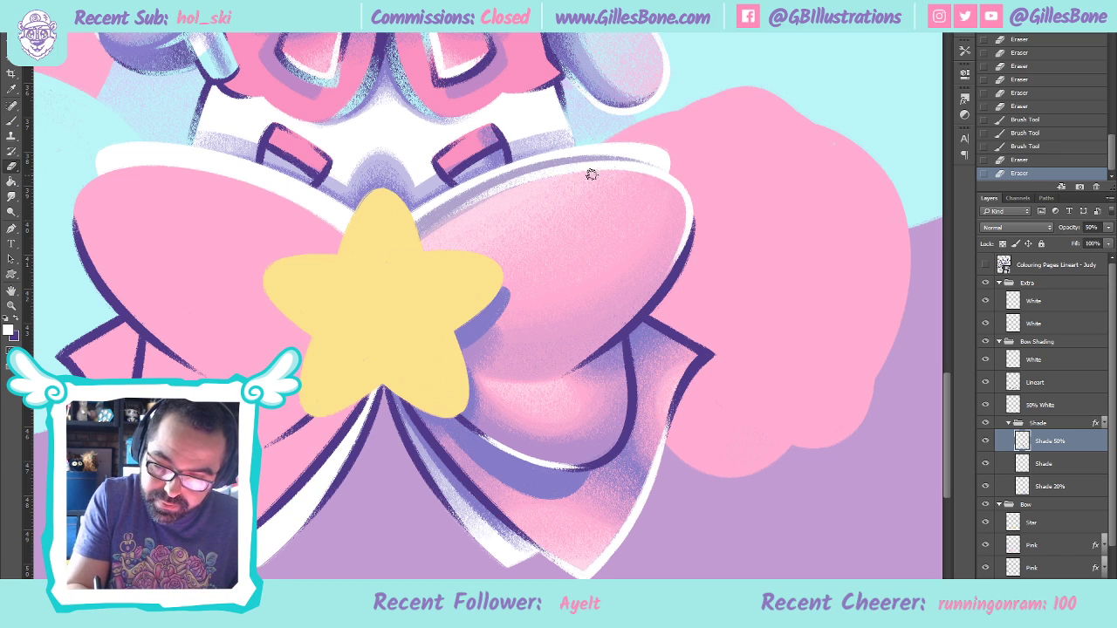
drag(603, 172, 413, 242)
drag(541, 178, 436, 226)
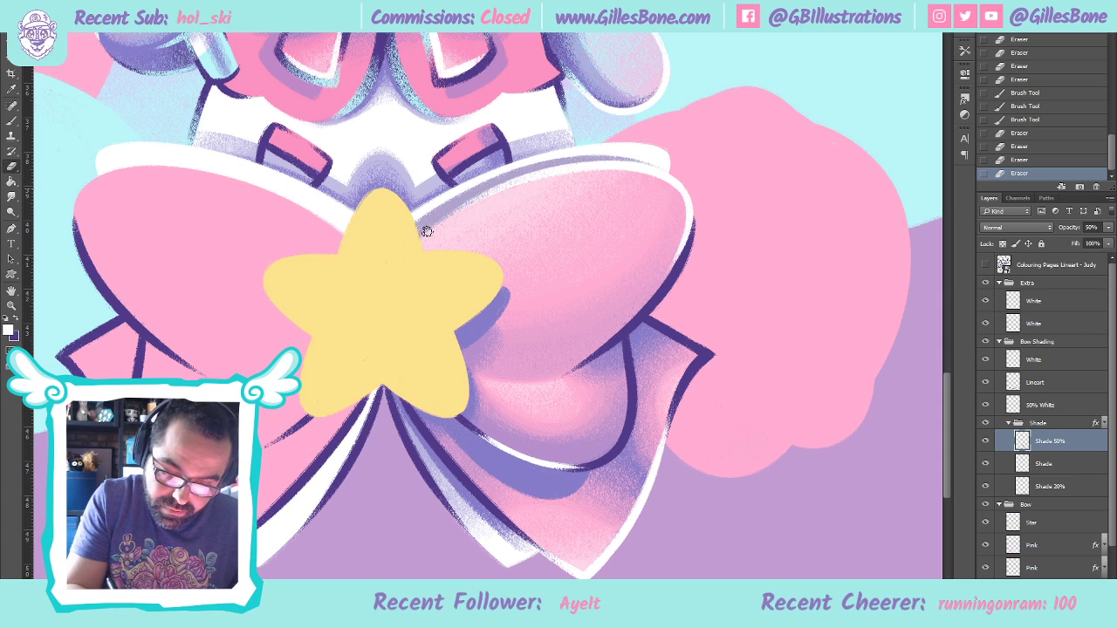
key(ctrl+z)
mouse_move(564, 176)
mouse_down()
mouse_move(431, 232)
mouse_move(381, 280)
mouse_up()
drag(491, 194, 401, 252)
click(630, 169)
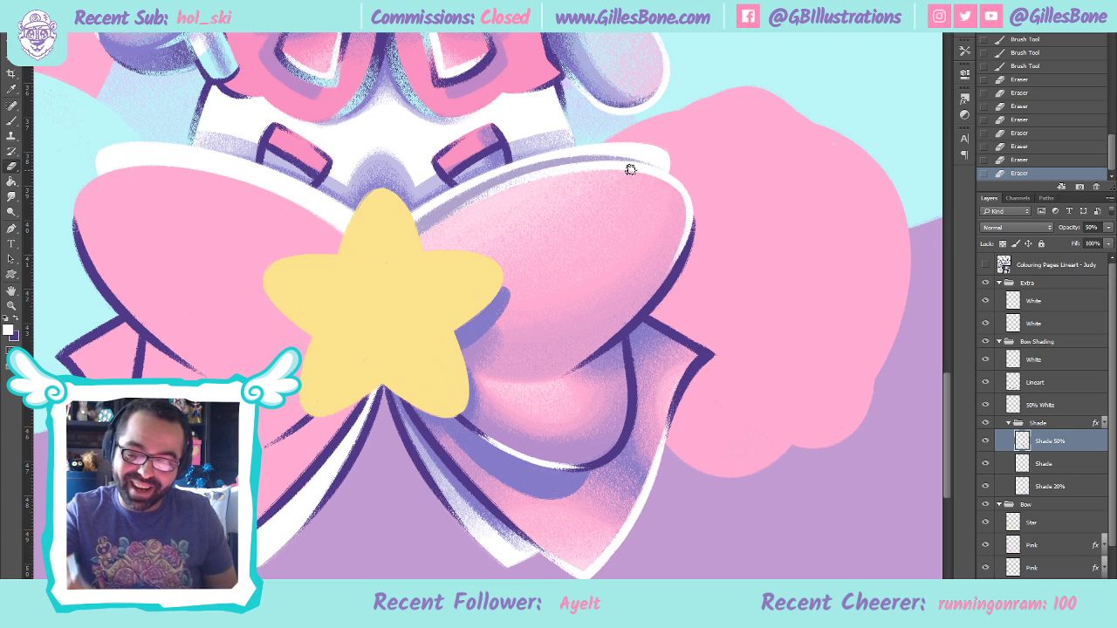
Brush a purple shadow over the white trim above the right loop on the Shade 20% layer, from the star to the outer end
click(1055, 486)
click(18, 122)
click(17, 320)
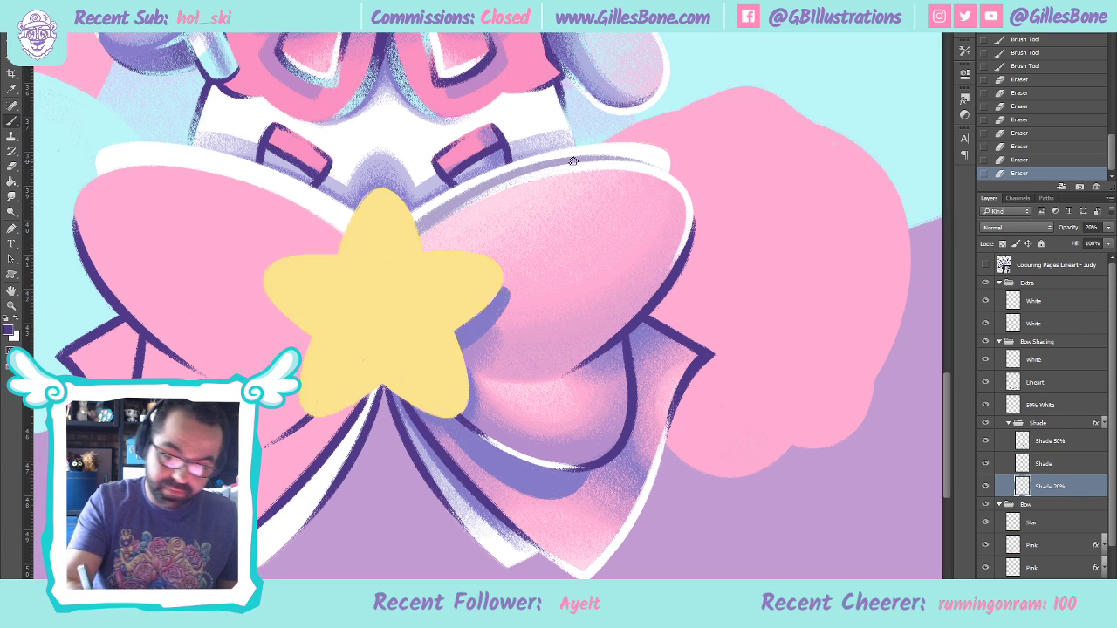
mouse_move(464, 197)
mouse_down()
mouse_move(573, 161)
mouse_move(619, 165)
mouse_up()
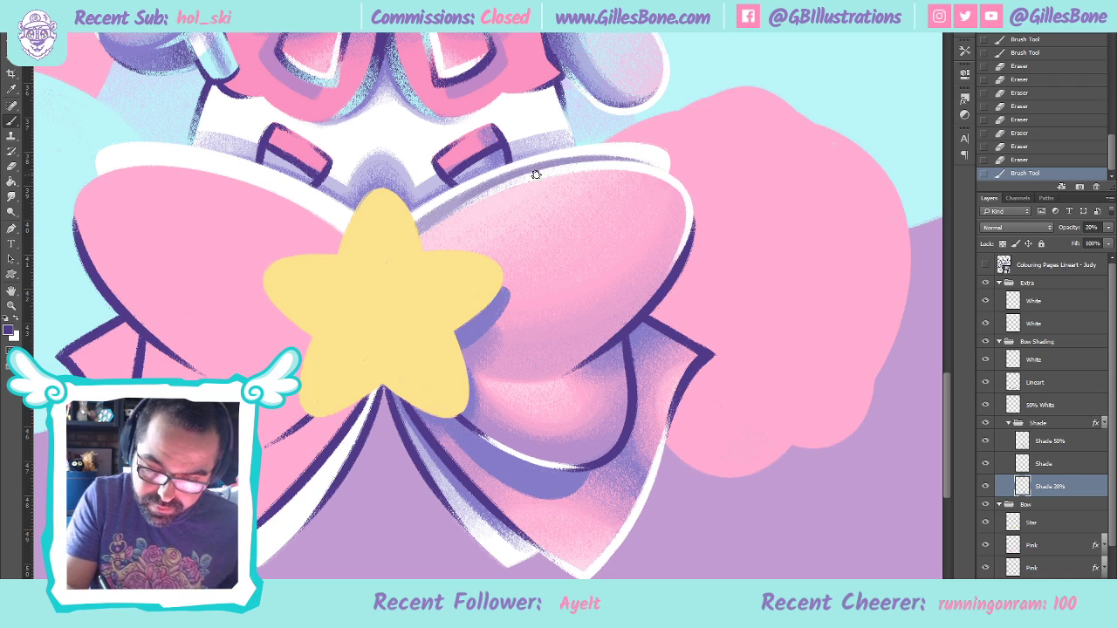
drag(472, 196, 633, 160)
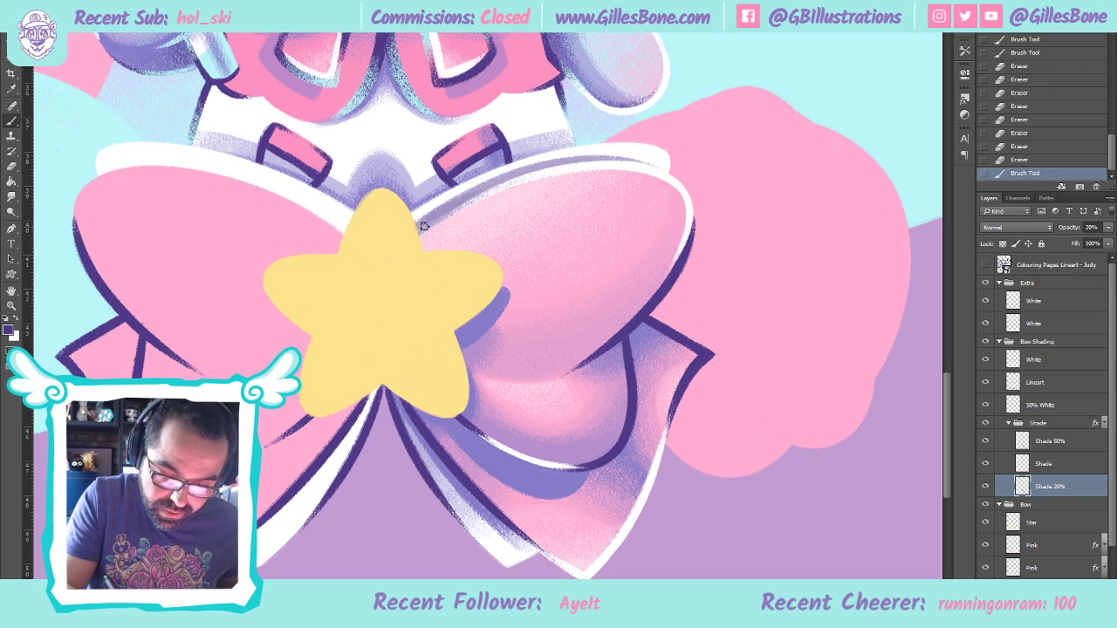
drag(531, 169, 532, 167)
drag(418, 235, 540, 166)
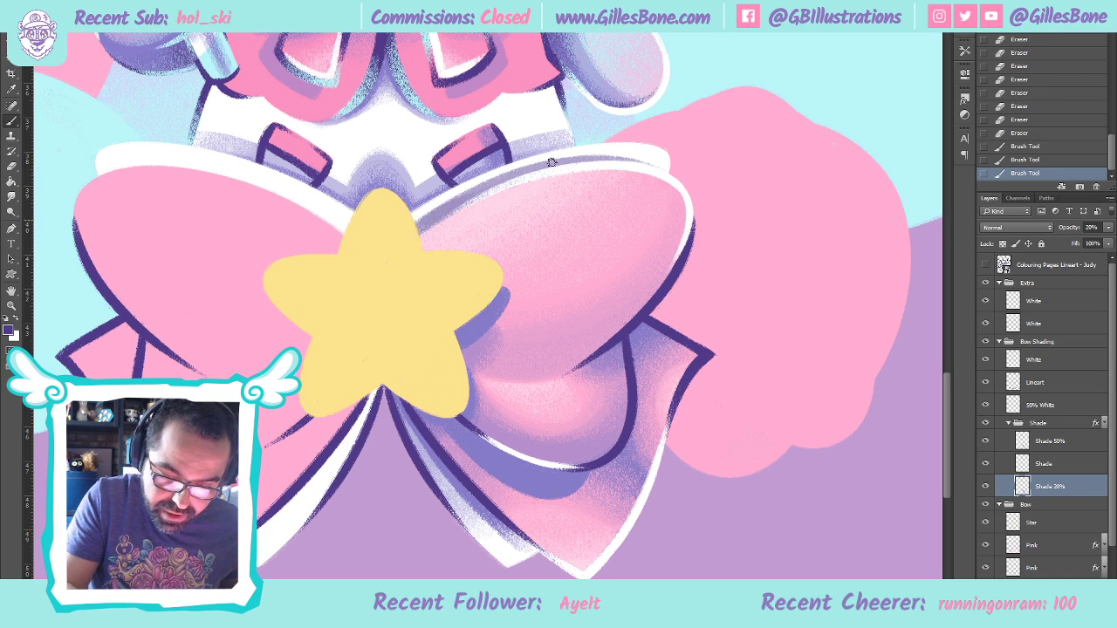
drag(441, 211, 666, 160)
drag(535, 169, 656, 161)
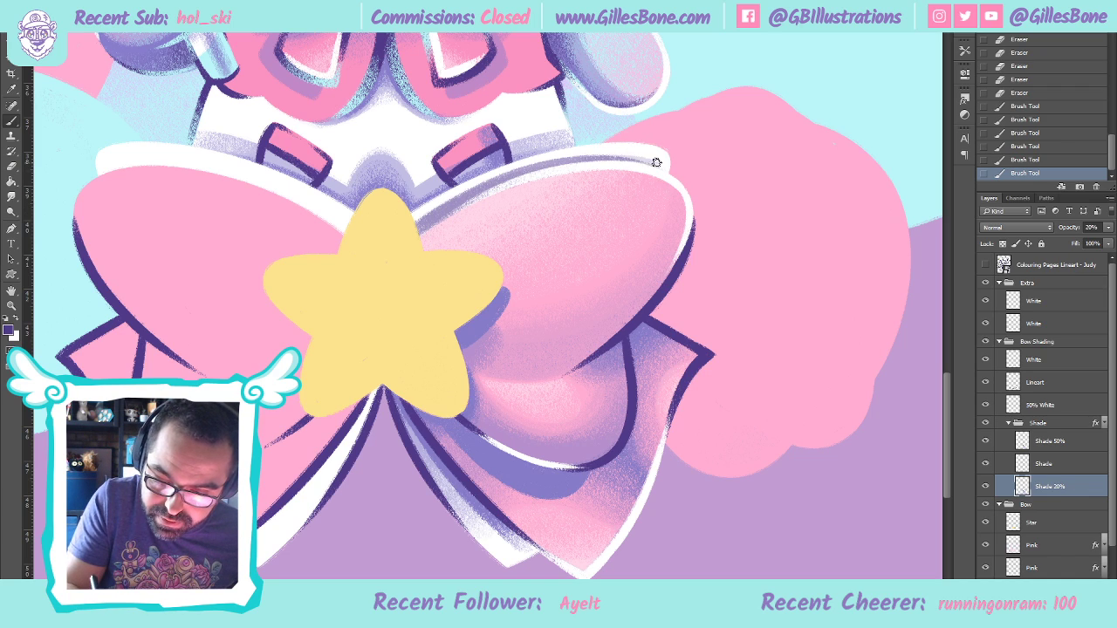
Check the Shade layer by toggling its visibility, and thin the Shade 50% shadow on the trim above the right loop with the Eraser
click(985, 467)
click(985, 463)
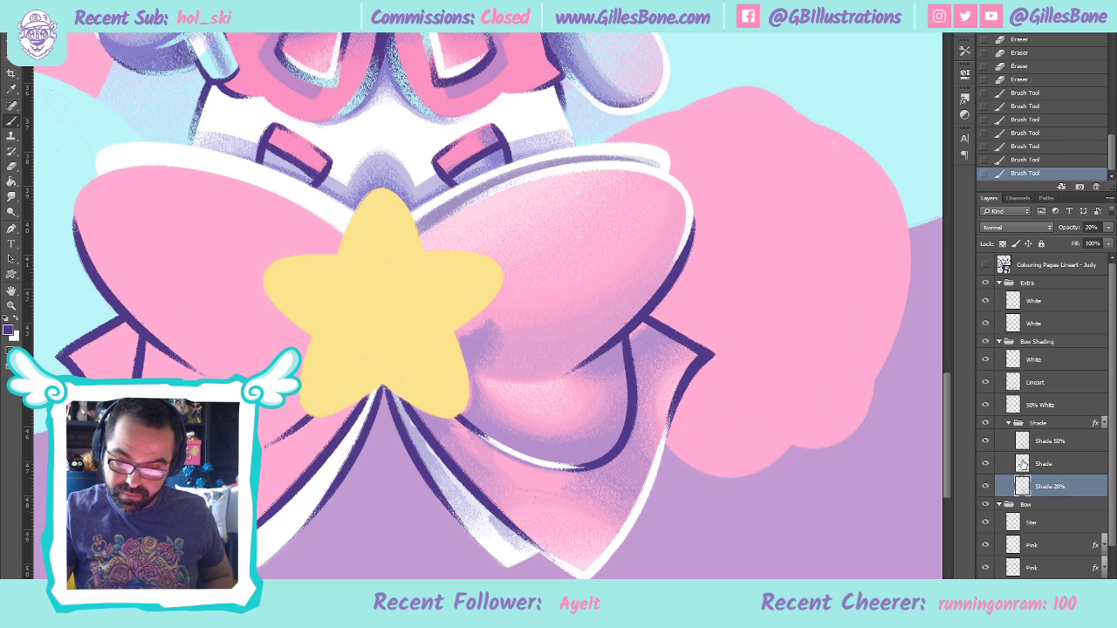
click(1056, 441)
click(13, 168)
mouse_move(650, 165)
mouse_down()
mouse_move(584, 159)
mouse_move(511, 174)
mouse_up()
mouse_move(638, 157)
mouse_down()
mouse_move(504, 180)
mouse_move(646, 159)
mouse_move(518, 168)
mouse_move(630, 156)
mouse_move(575, 156)
mouse_move(447, 204)
mouse_up()
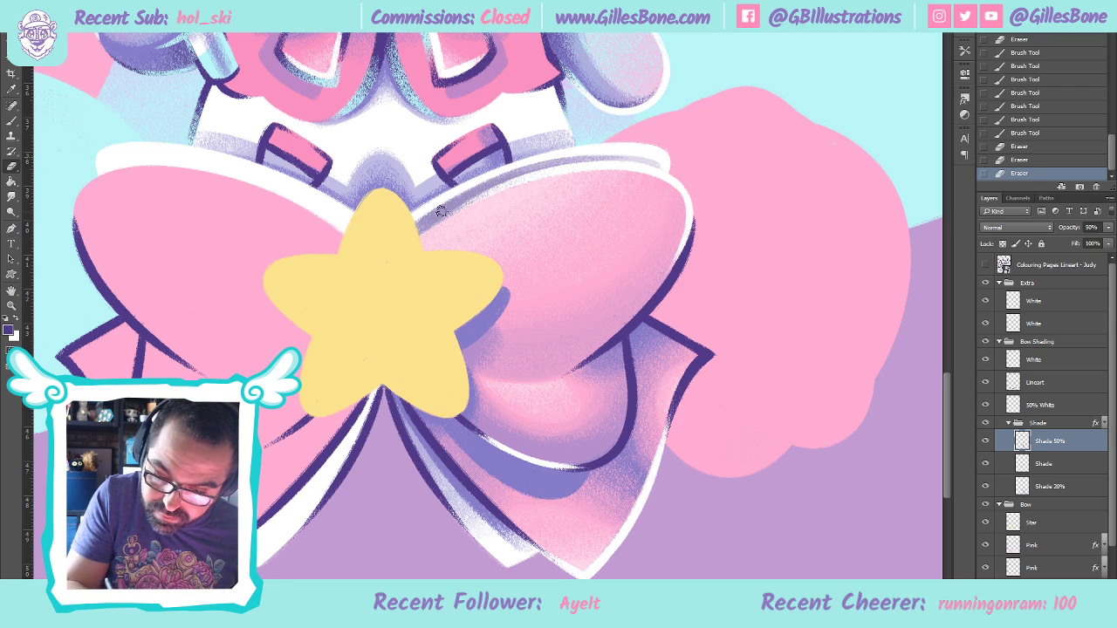
drag(643, 157, 473, 202)
mouse_move(623, 154)
mouse_down()
mouse_move(469, 188)
mouse_move(632, 156)
mouse_move(418, 224)
mouse_up()
mouse_move(640, 160)
mouse_down()
mouse_move(487, 189)
mouse_move(448, 215)
mouse_up()
Build up the lighter shadow on the Shade 20% layer along the trim, blending it from the outer end back toward the star
click(17, 124)
click(1057, 486)
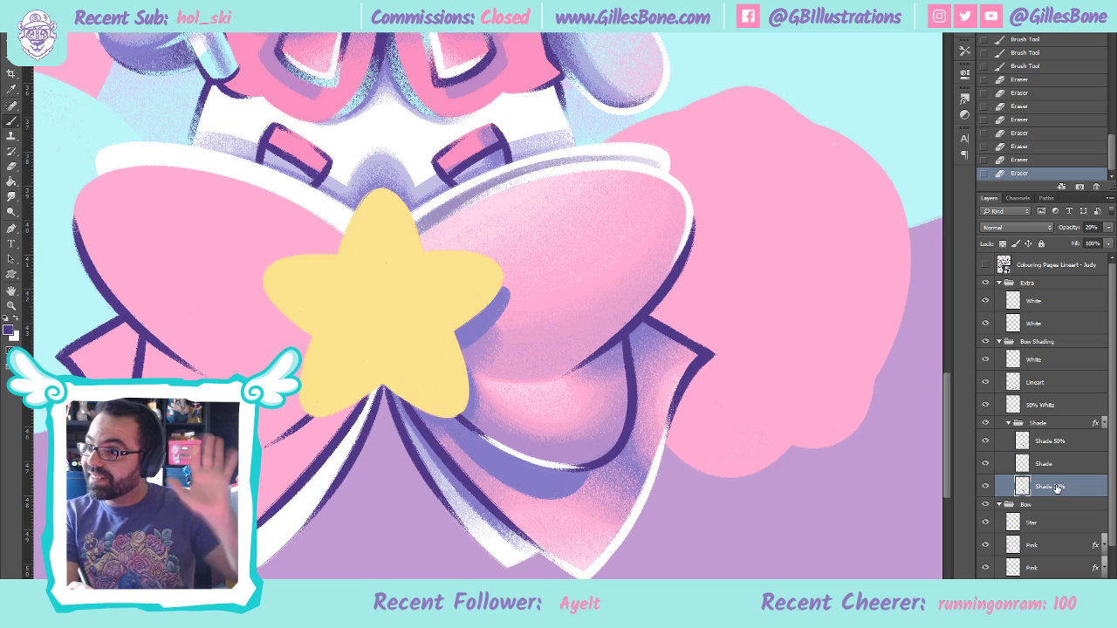
mouse_move(553, 157)
mouse_down()
mouse_move(610, 154)
mouse_move(654, 163)
mouse_up()
key(ctrl+z)
drag(492, 179, 652, 162)
drag(474, 182, 643, 159)
mouse_move(543, 162)
mouse_down()
mouse_move(638, 158)
mouse_move(427, 218)
mouse_up()
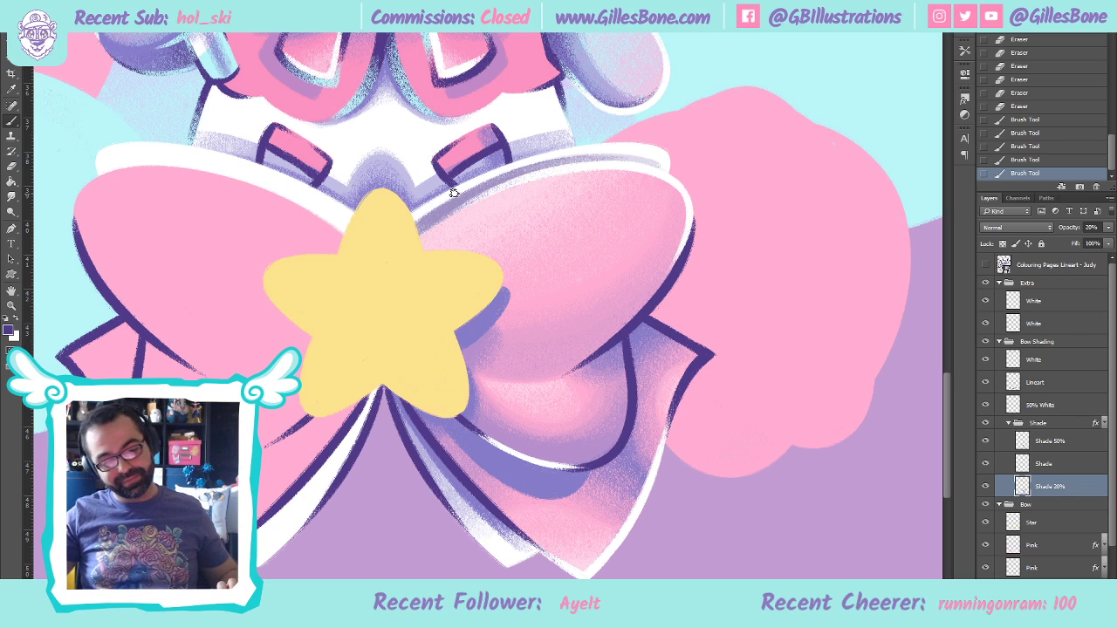
Erase excess shadow along the right loop's white rim near the star from the Shade 50% and Shade 20% layers
click(1061, 425)
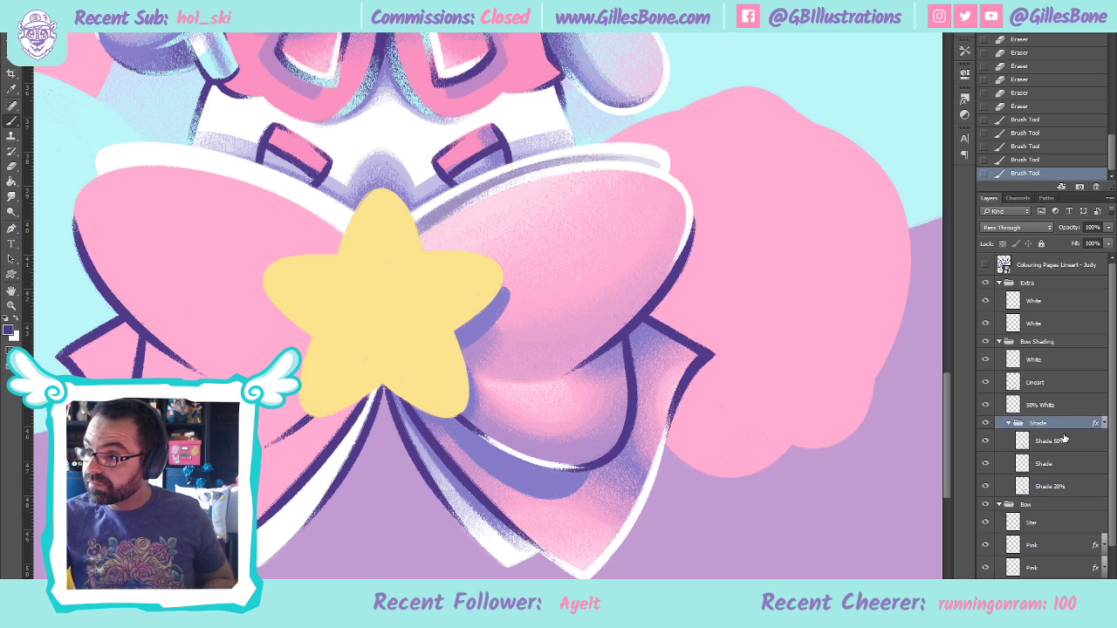
click(1061, 445)
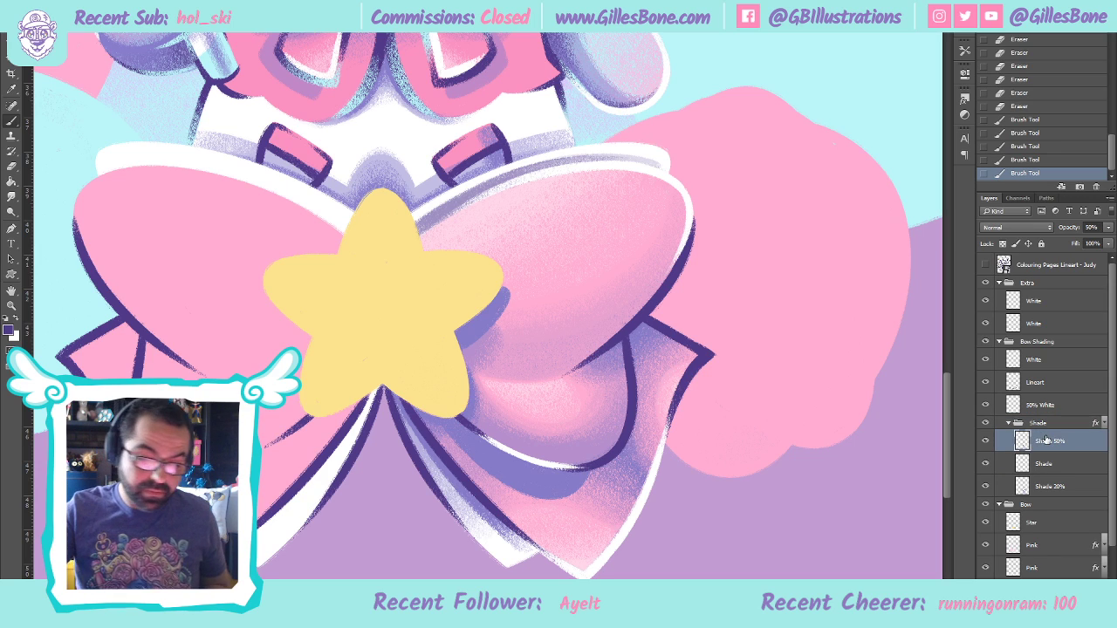
click(16, 169)
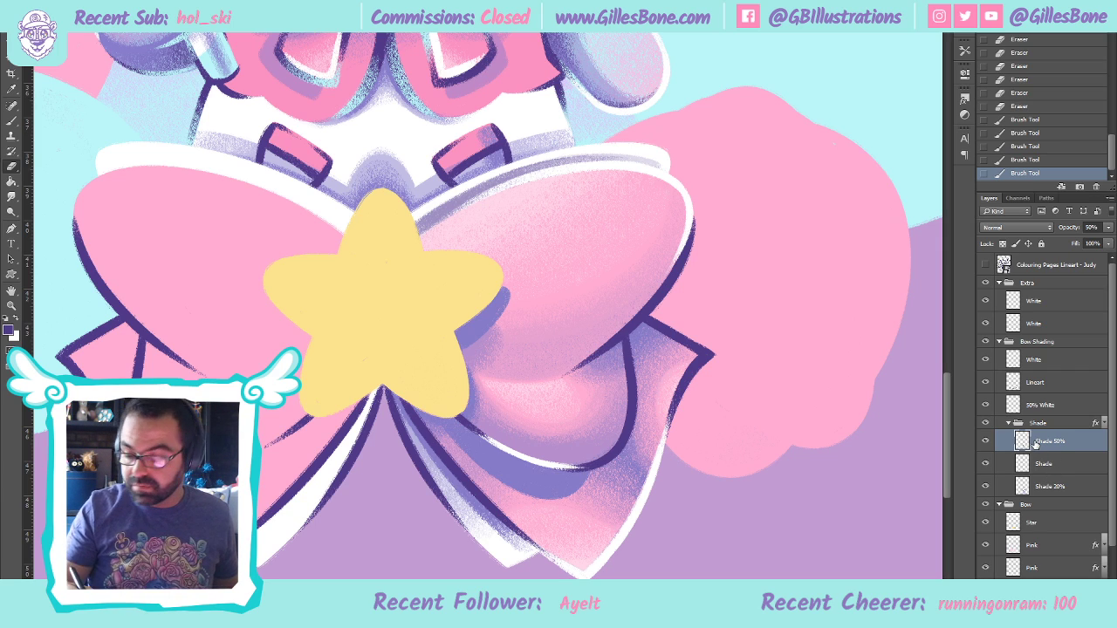
mouse_move(491, 192)
mouse_down()
mouse_move(412, 243)
mouse_move(550, 175)
mouse_move(425, 227)
mouse_move(442, 219)
mouse_up()
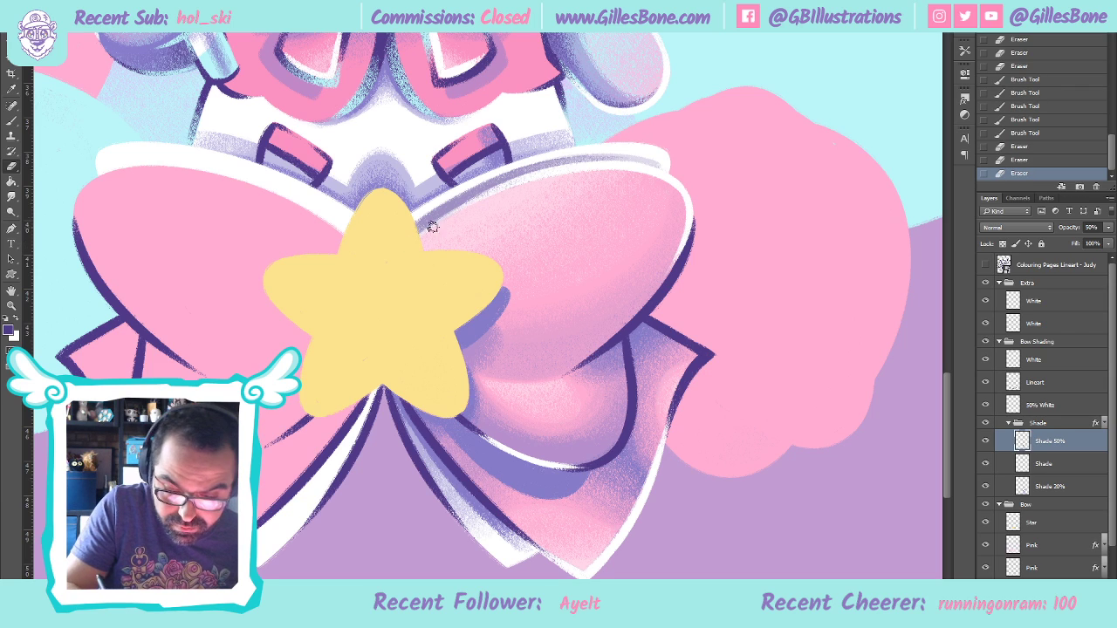
mouse_move(541, 176)
mouse_down()
mouse_move(417, 242)
mouse_move(438, 222)
mouse_move(584, 171)
mouse_move(489, 194)
mouse_move(429, 232)
mouse_move(512, 185)
mouse_move(561, 176)
mouse_move(430, 232)
mouse_move(493, 191)
mouse_move(577, 175)
mouse_move(441, 223)
mouse_up()
click(1051, 486)
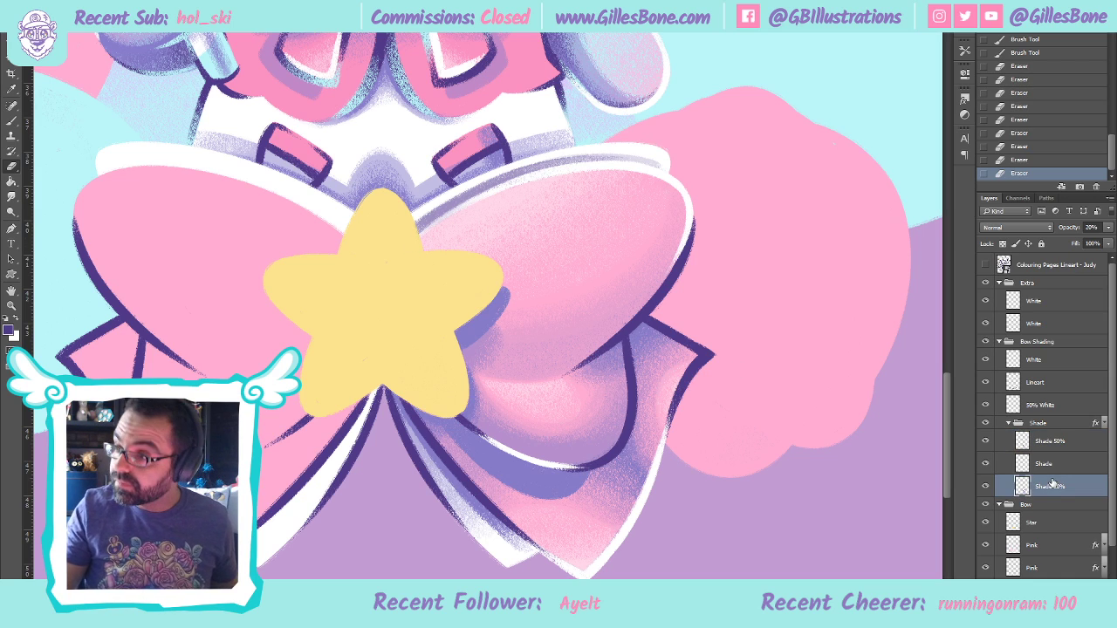
mouse_move(431, 230)
mouse_down()
mouse_move(533, 185)
mouse_move(413, 246)
mouse_move(489, 198)
mouse_move(592, 173)
mouse_move(466, 212)
mouse_move(542, 175)
mouse_move(621, 167)
mouse_move(561, 175)
mouse_move(416, 241)
mouse_move(546, 177)
mouse_up()
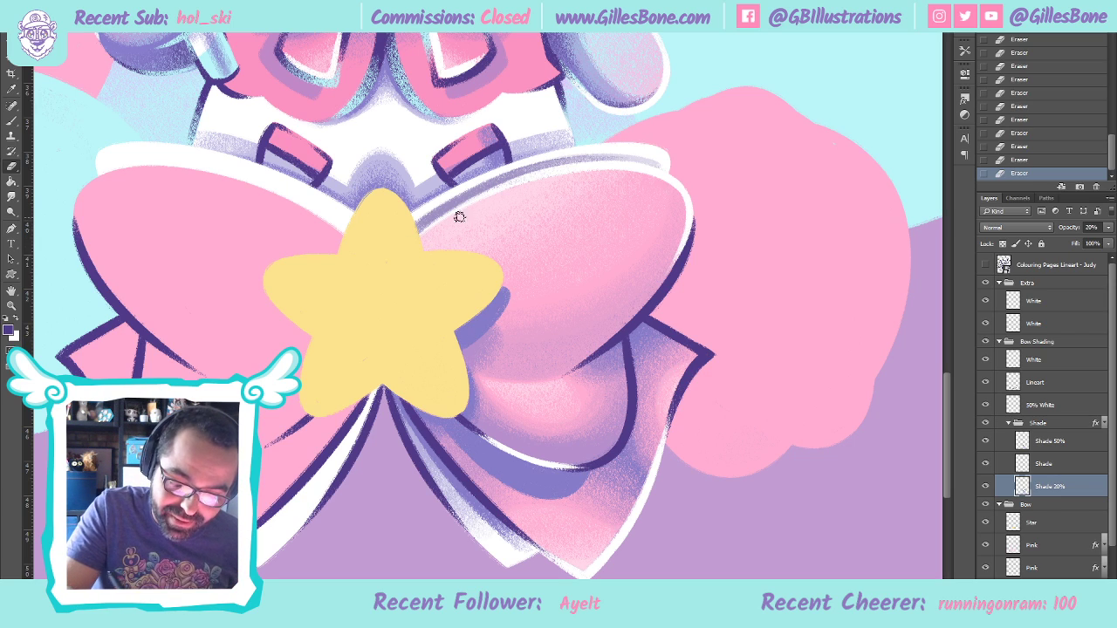
click(1056, 443)
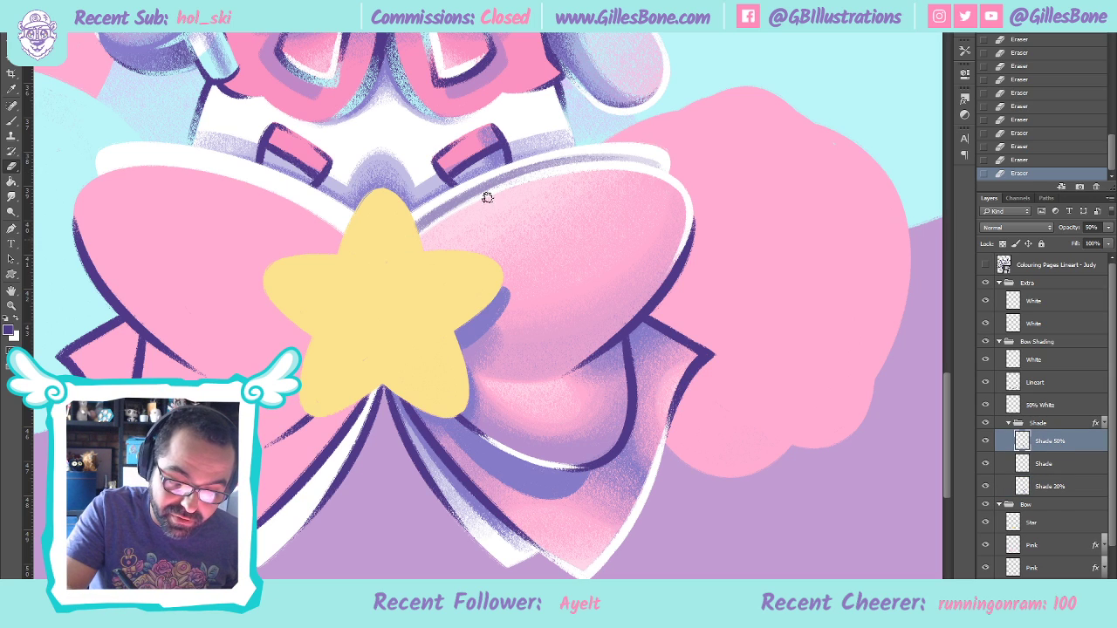
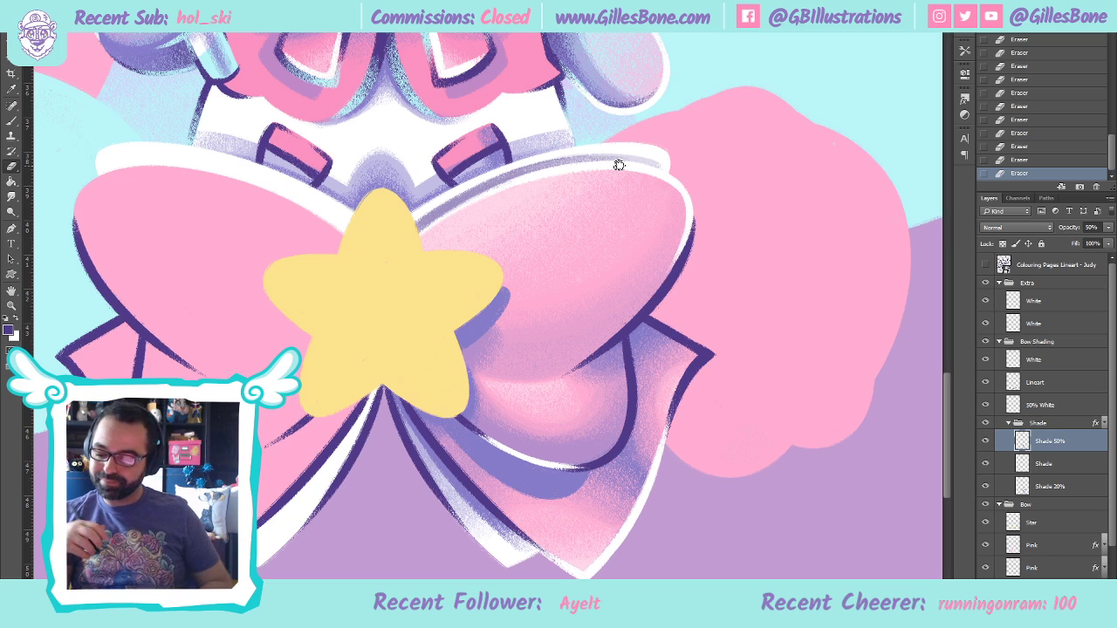
Brush a darker purple shadow on the Shade layer along the trim above the right loop, beginning beside the star
click(1054, 467)
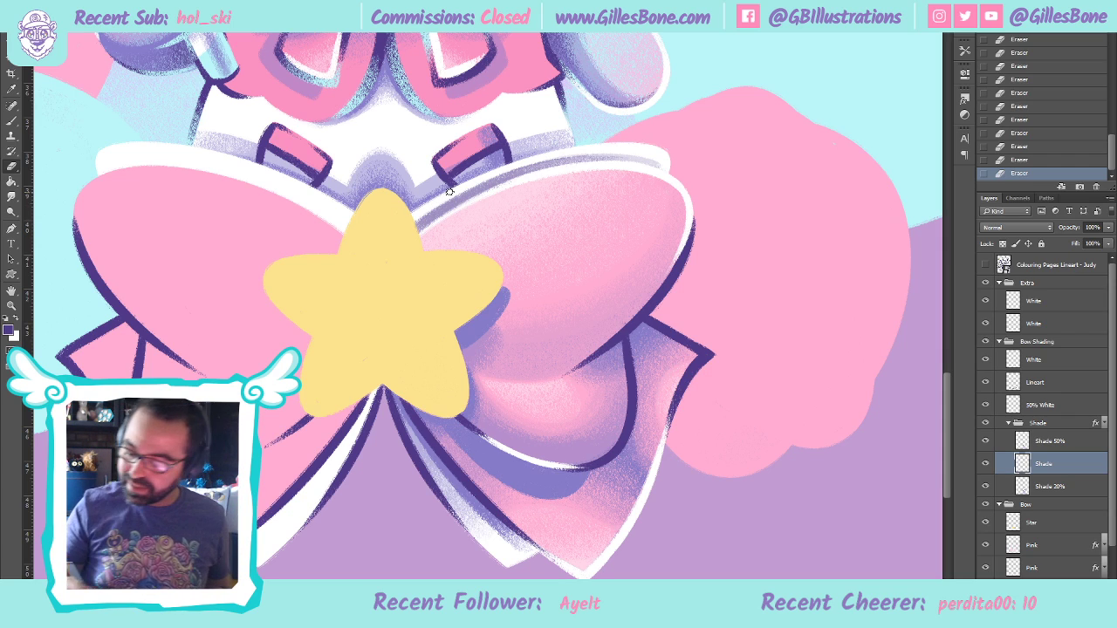
key(b)
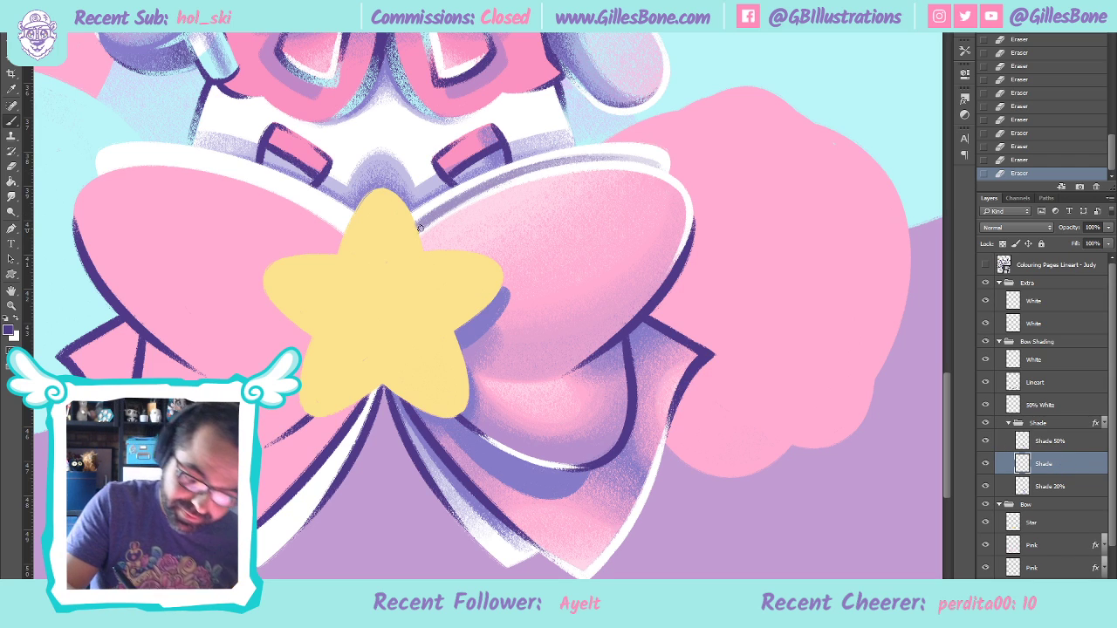
drag(420, 228, 470, 189)
drag(418, 229, 517, 172)
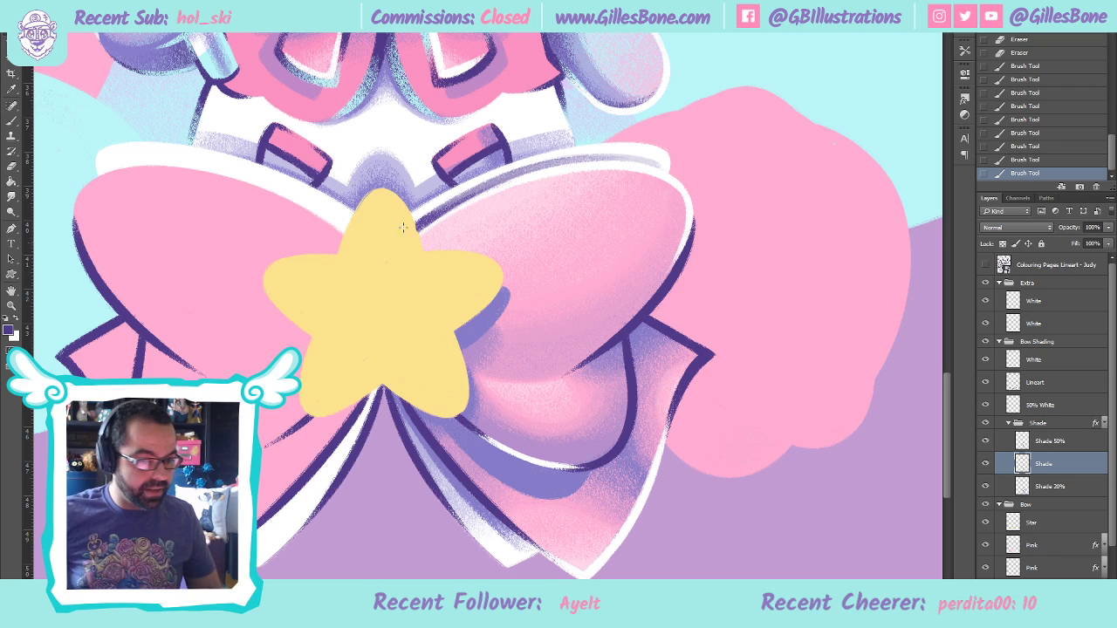
Clear the left half of the bow's outlines from the Lineart layer using a rectangular selection, and deselect
click(1045, 384)
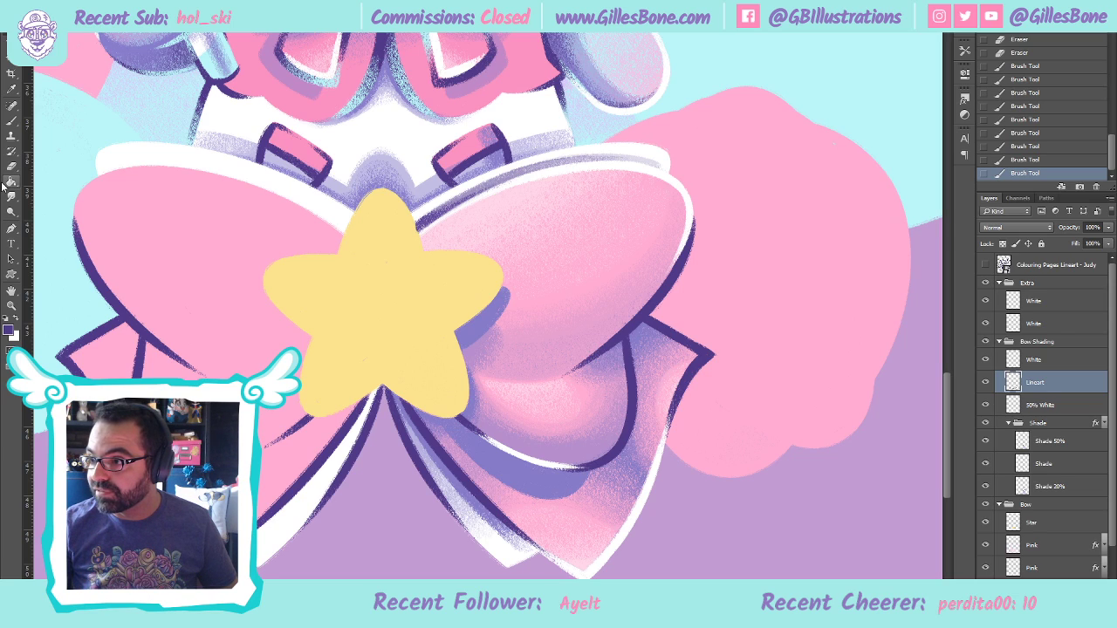
drag(40, 140, 384, 564)
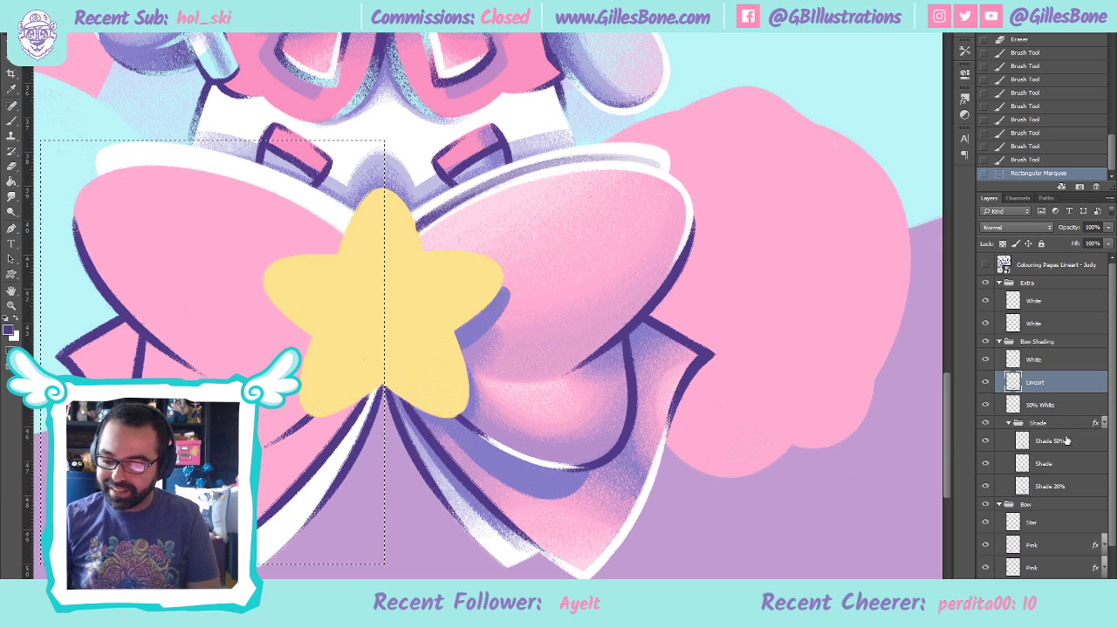
key(Delete)
key(ctrl+d)
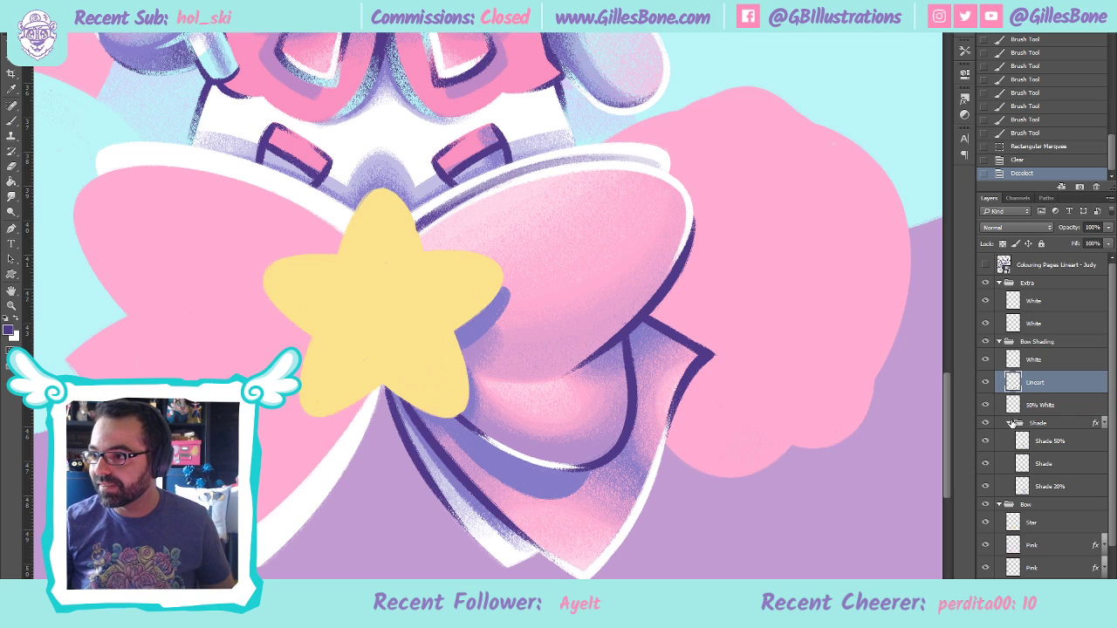
Duplicate the Bow Shading group and name the copy Bow Shading II
click(1000, 341)
click(1000, 341)
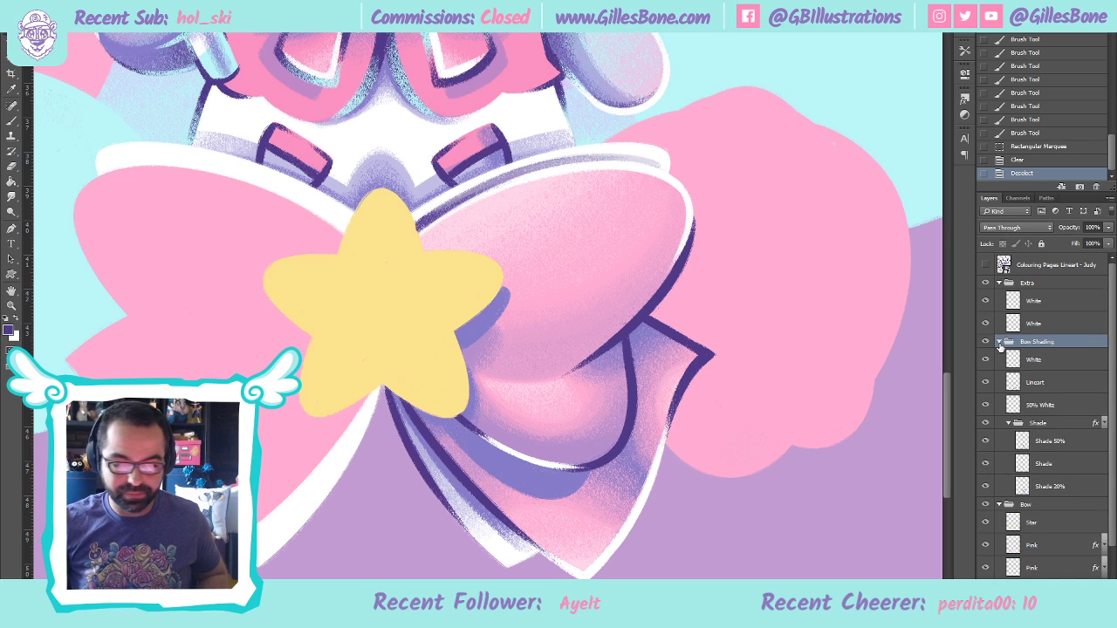
click(985, 341)
click(985, 341)
double_click(1035, 342)
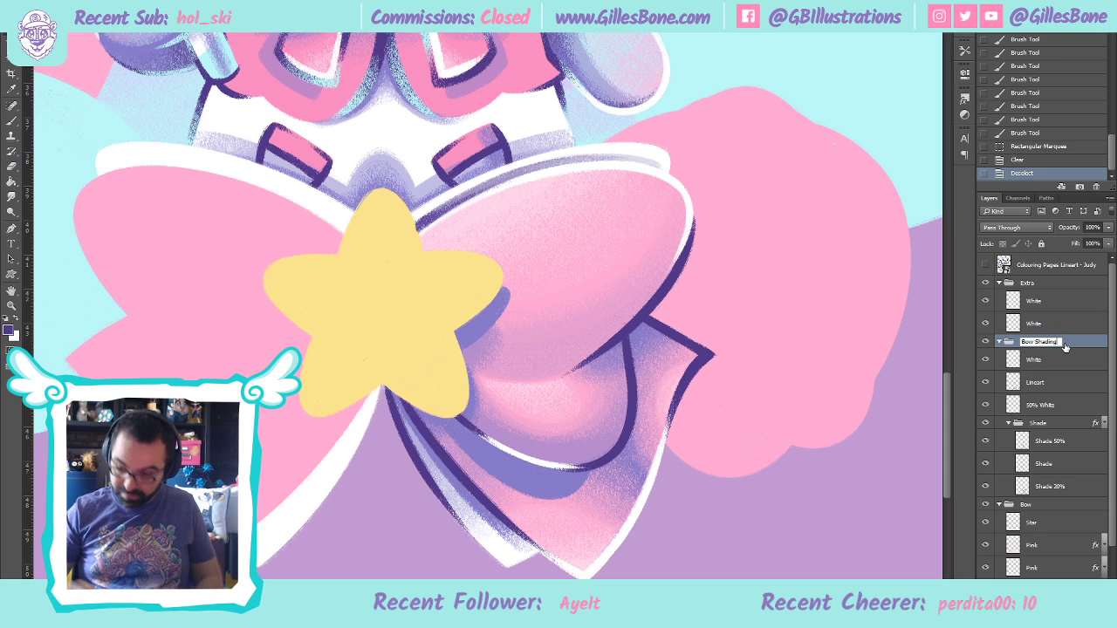
key(Return)
scroll(1079, 404, down, 1)
key(ctrl+j)
double_click(1047, 342)
double_click(1064, 342)
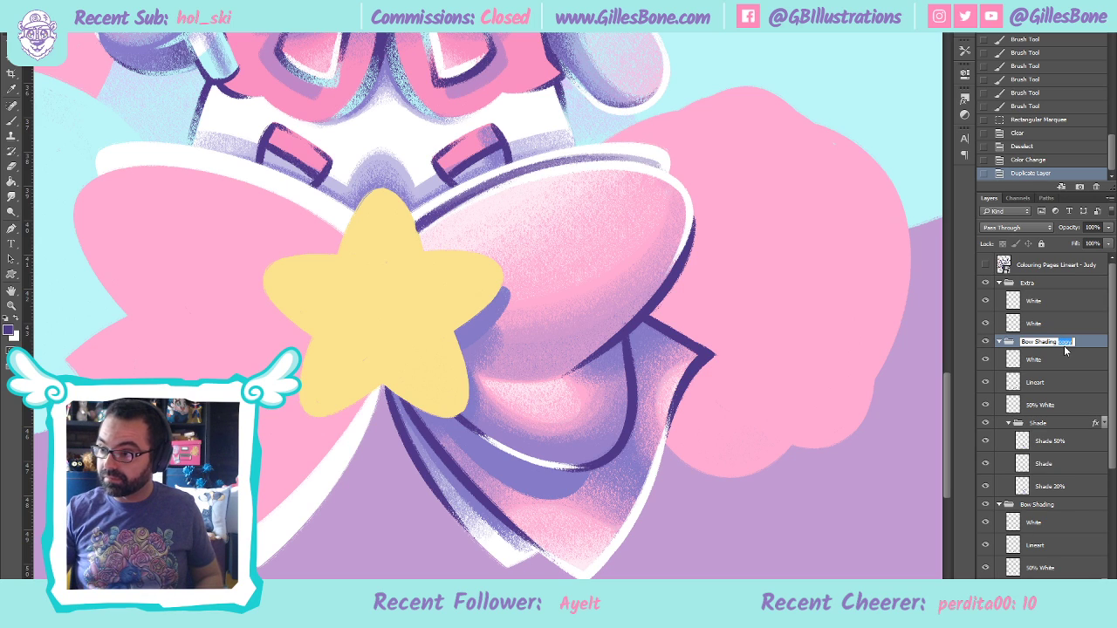
text(II)
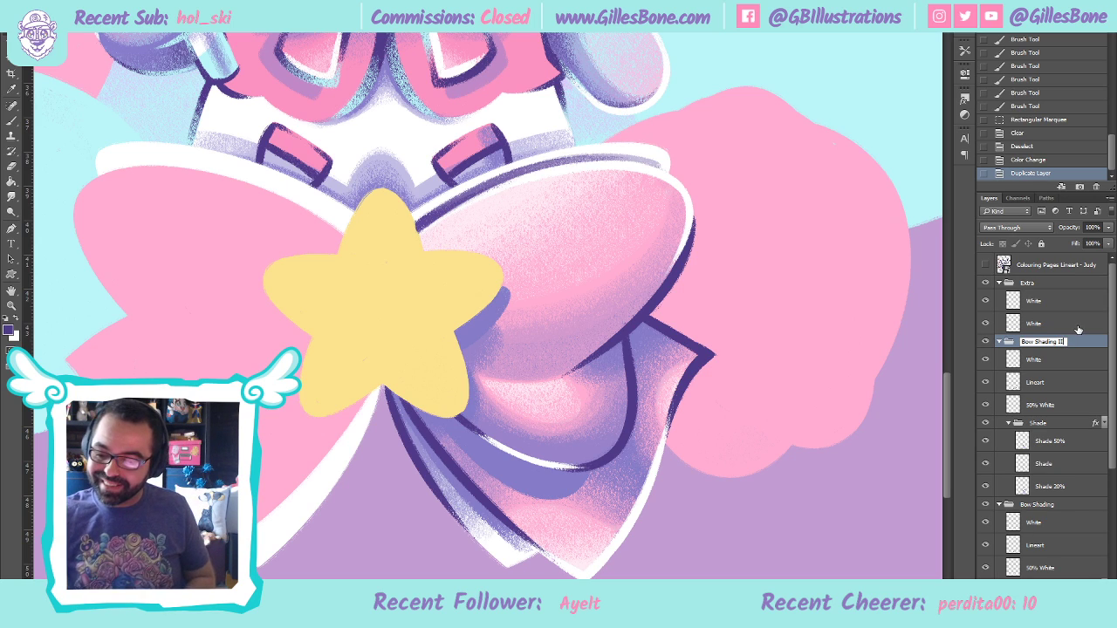
key(Return)
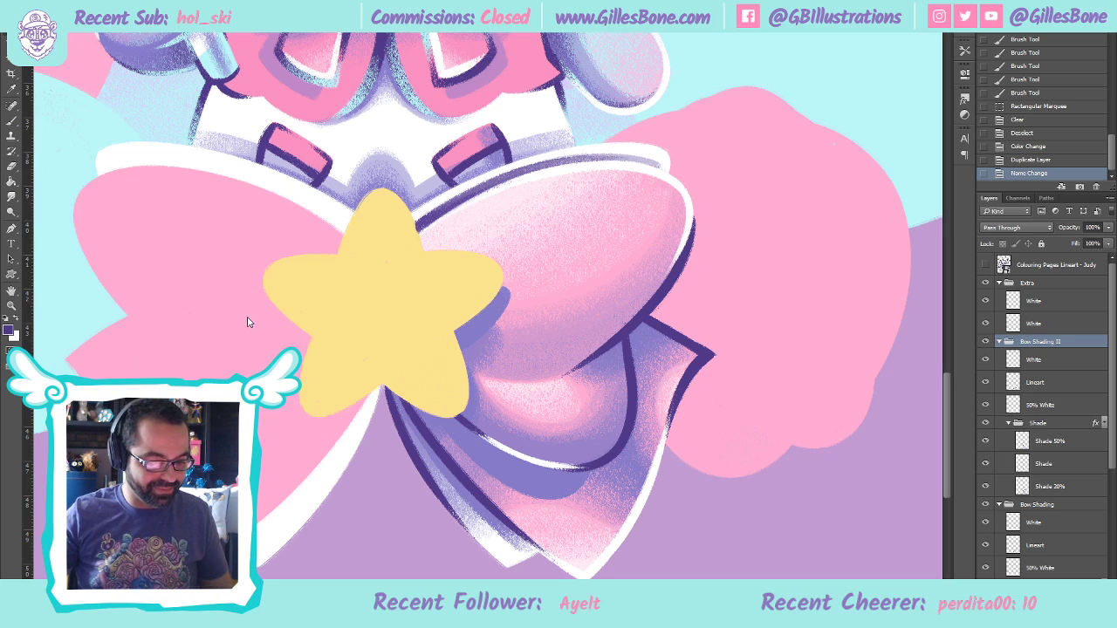
Flip the Bow Shading II group horizontally and align it over the left half of the bow
key(ctrl+shift+h)
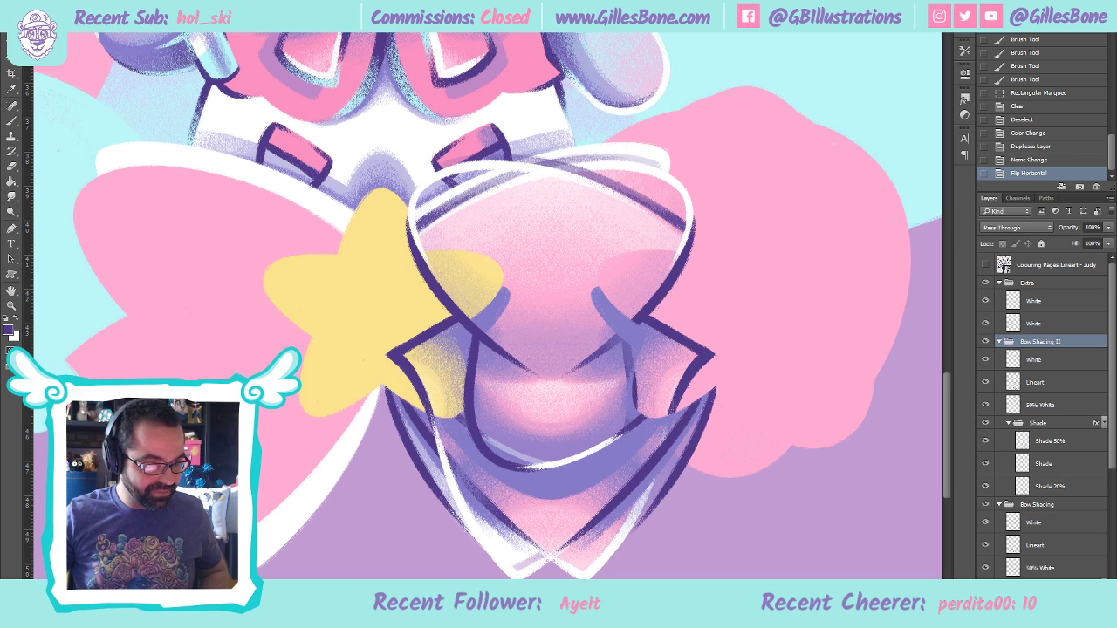
drag(733, 360, 399, 395)
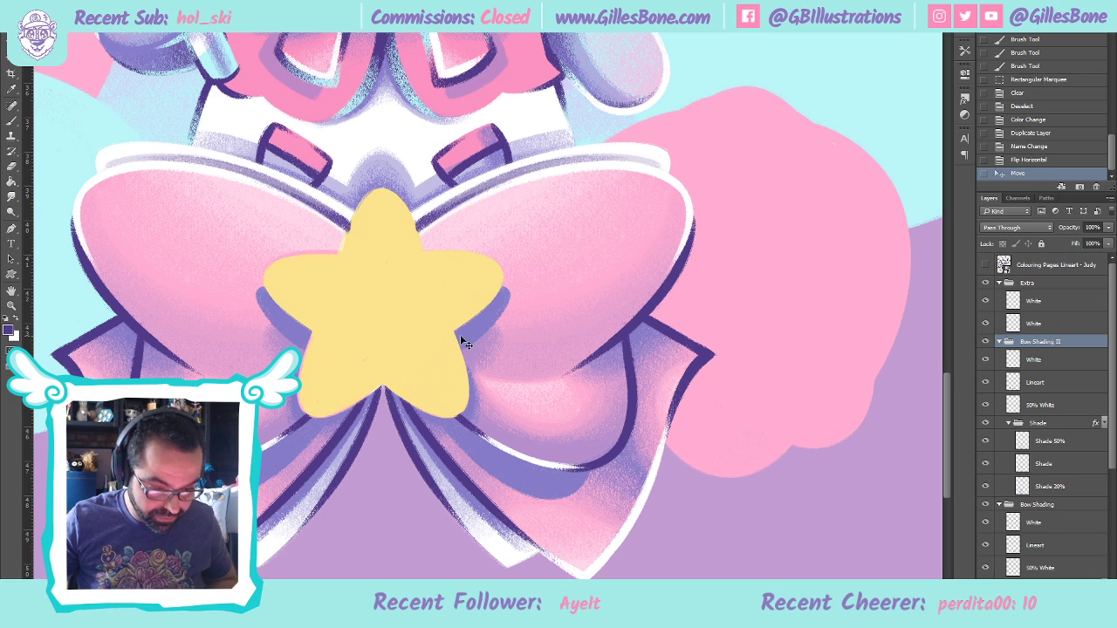
key(Left)
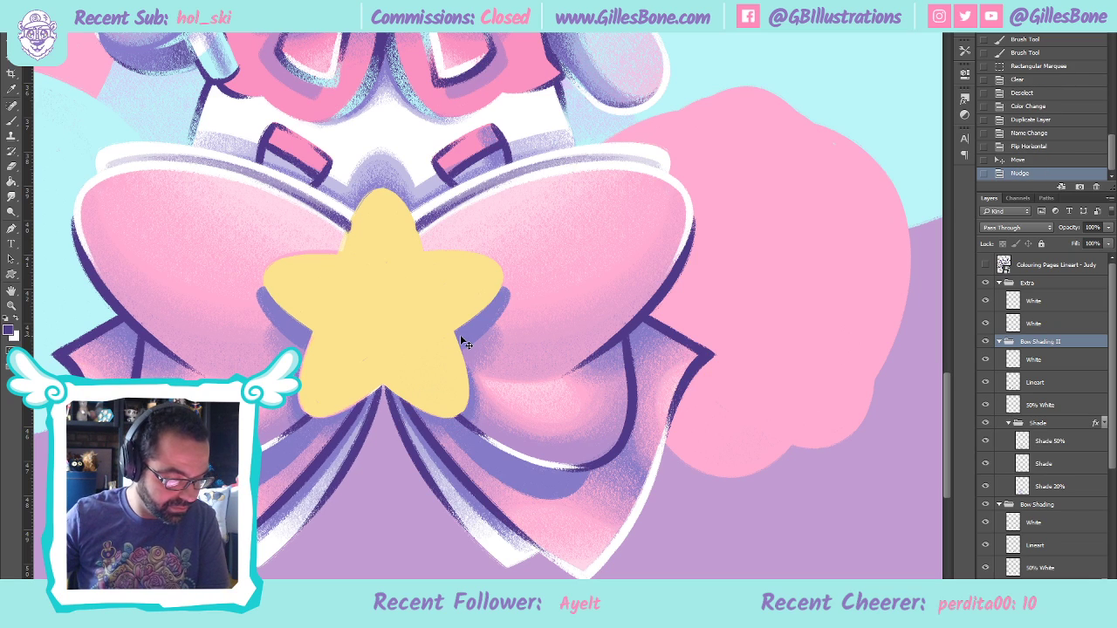
key(Left)
key(Left)
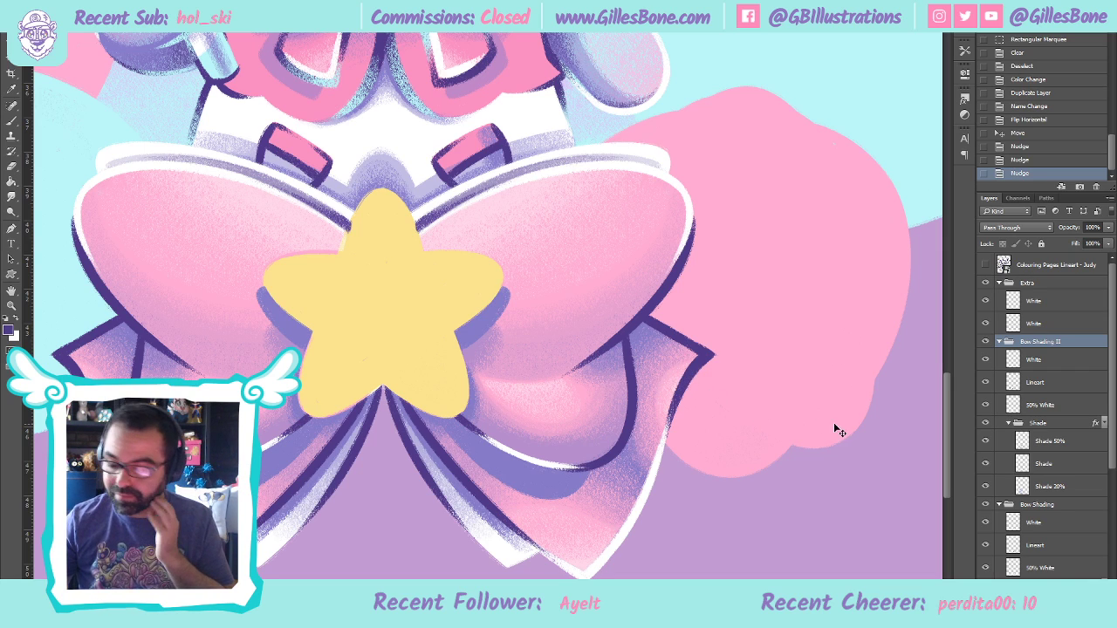
Collapse both bow shading groups and create a new group named Star Shadow above them
click(999, 342)
click(999, 356)
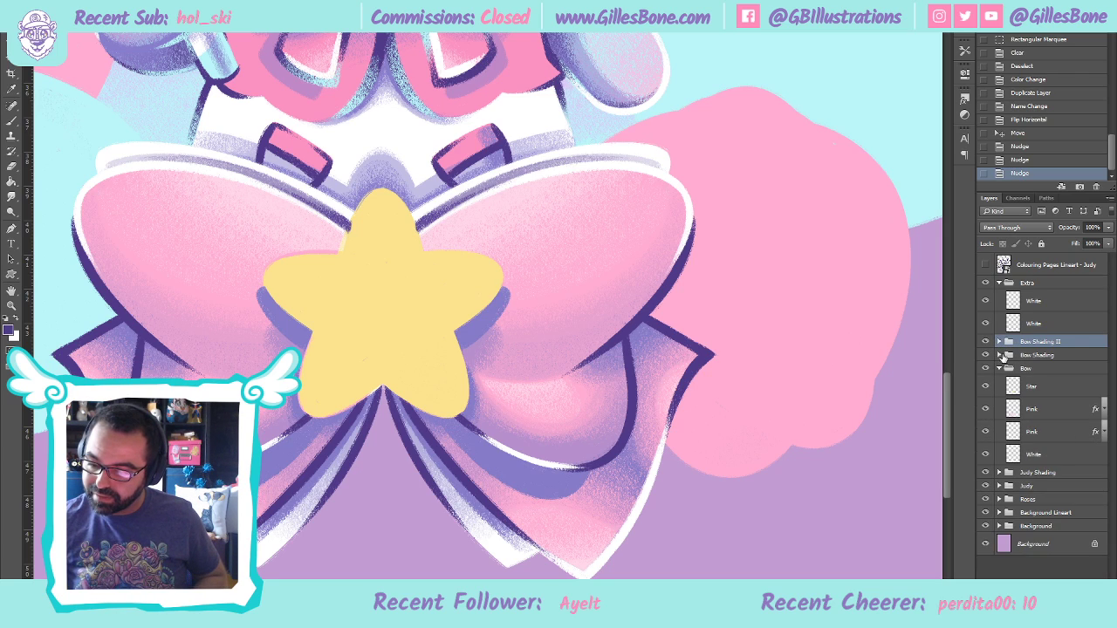
click(1061, 586)
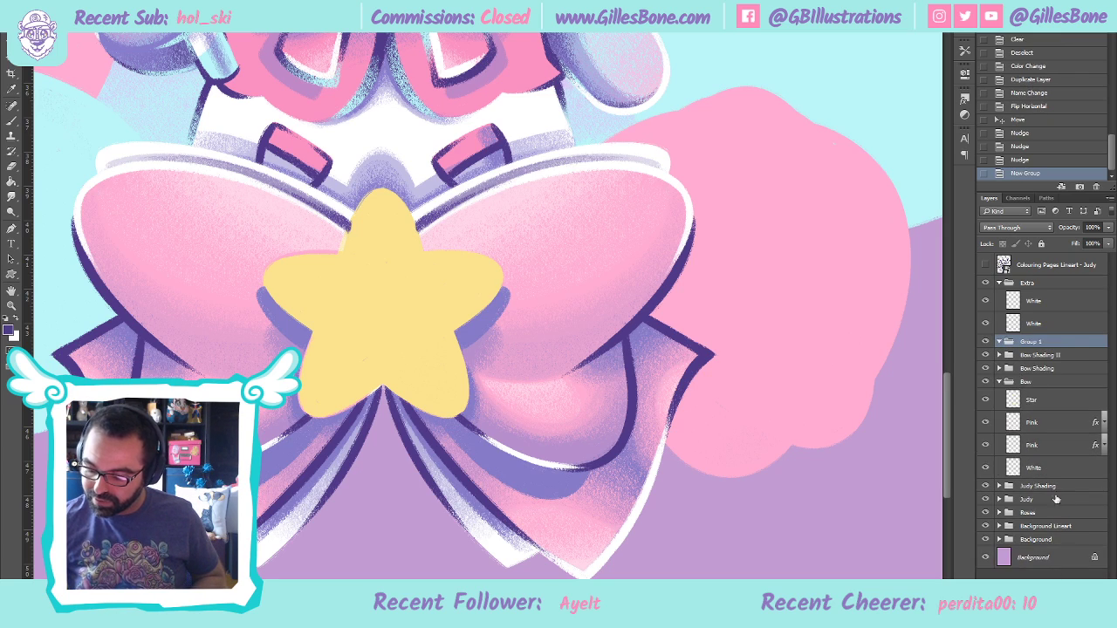
double_click(1035, 343)
text(Star Shadow)
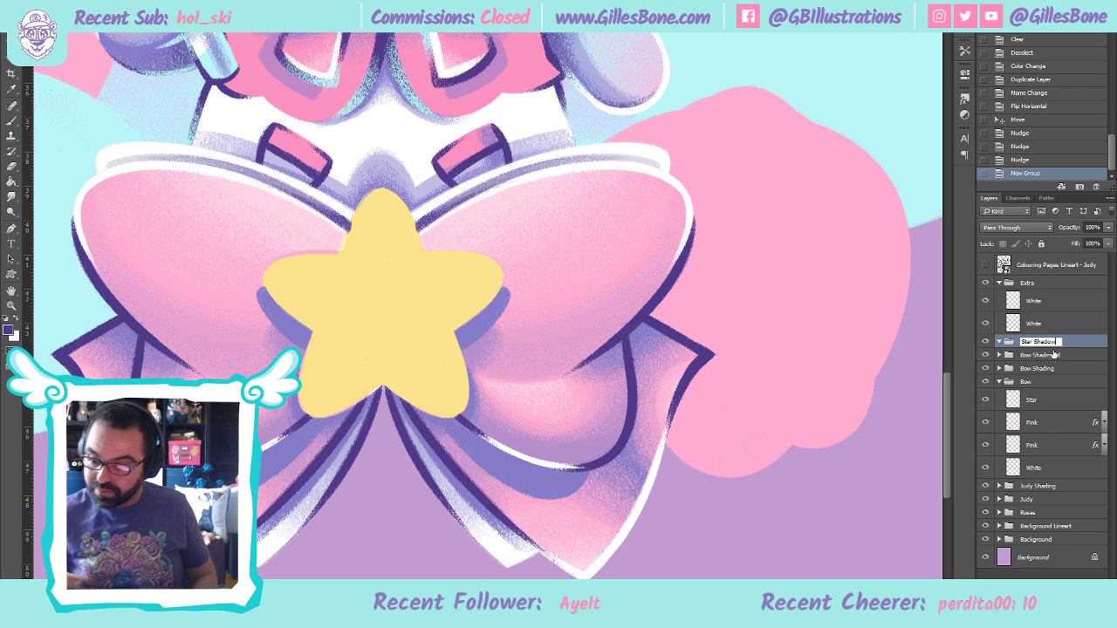
Add two layers named White and White 50% inside the Star Shadow group, with White 50% on top
click(1080, 186)
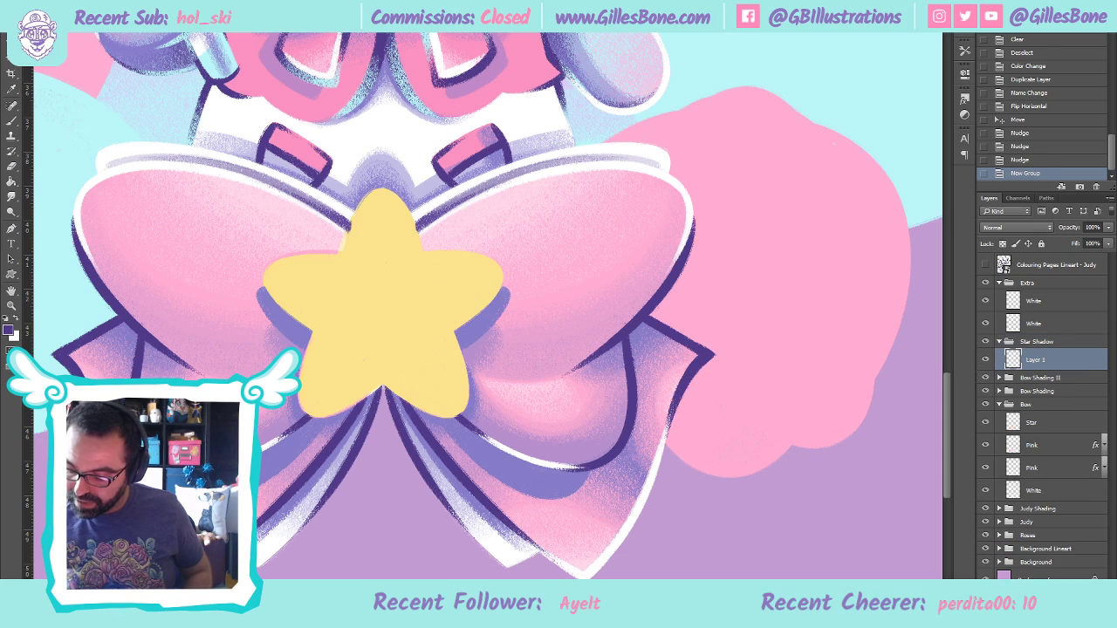
double_click(1068, 359)
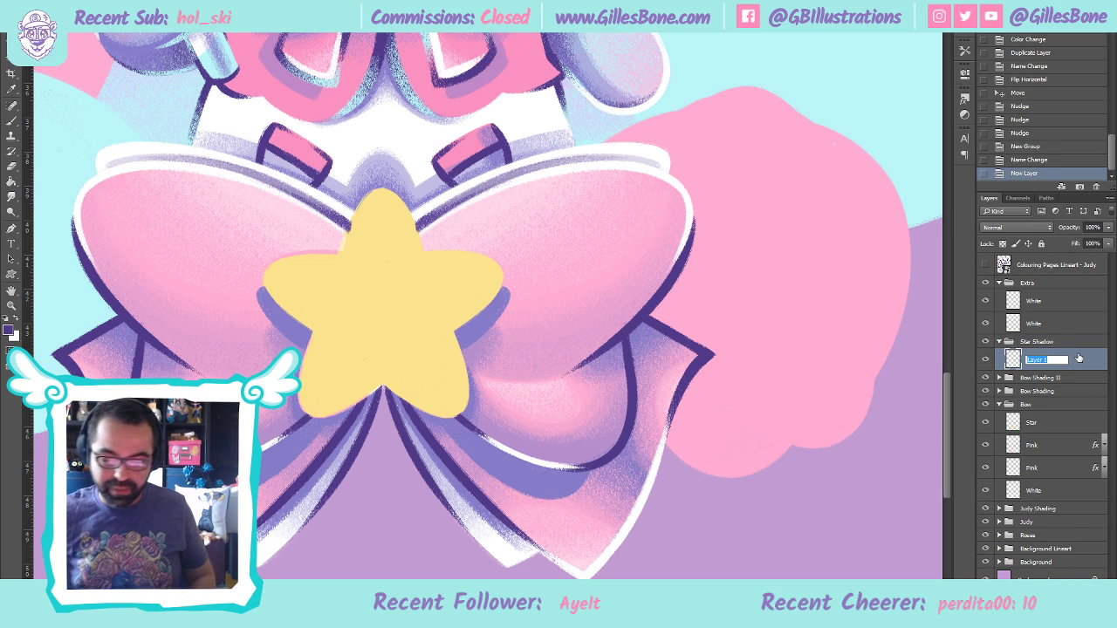
text(White)
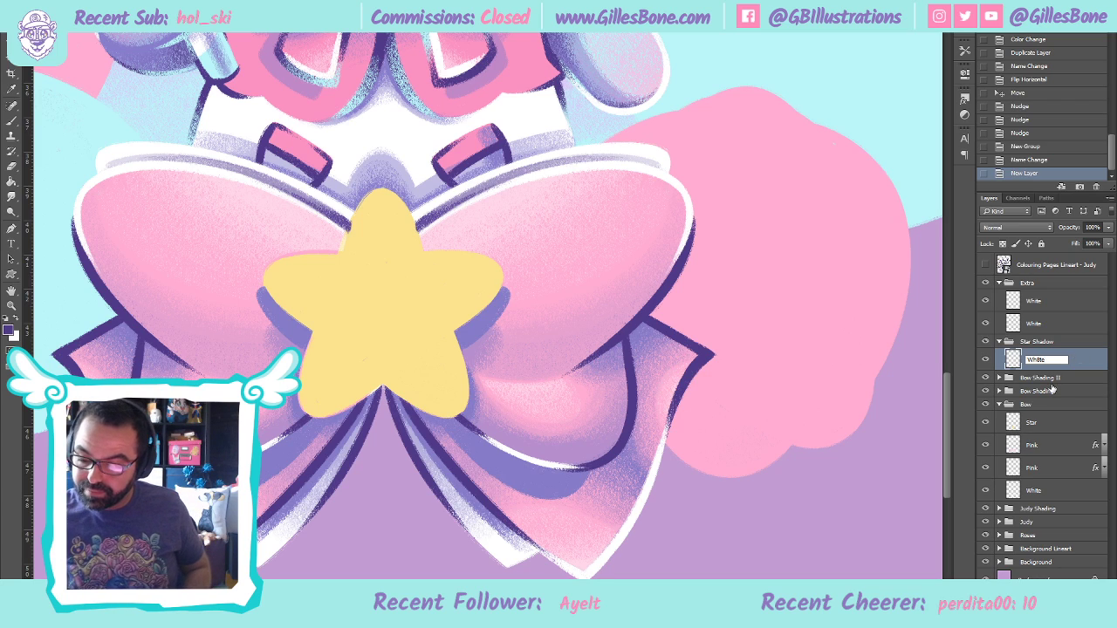
key(ctrl+a)
click(1079, 600)
drag(1046, 362, 1049, 378)
double_click(1036, 362)
text(Wh8te)
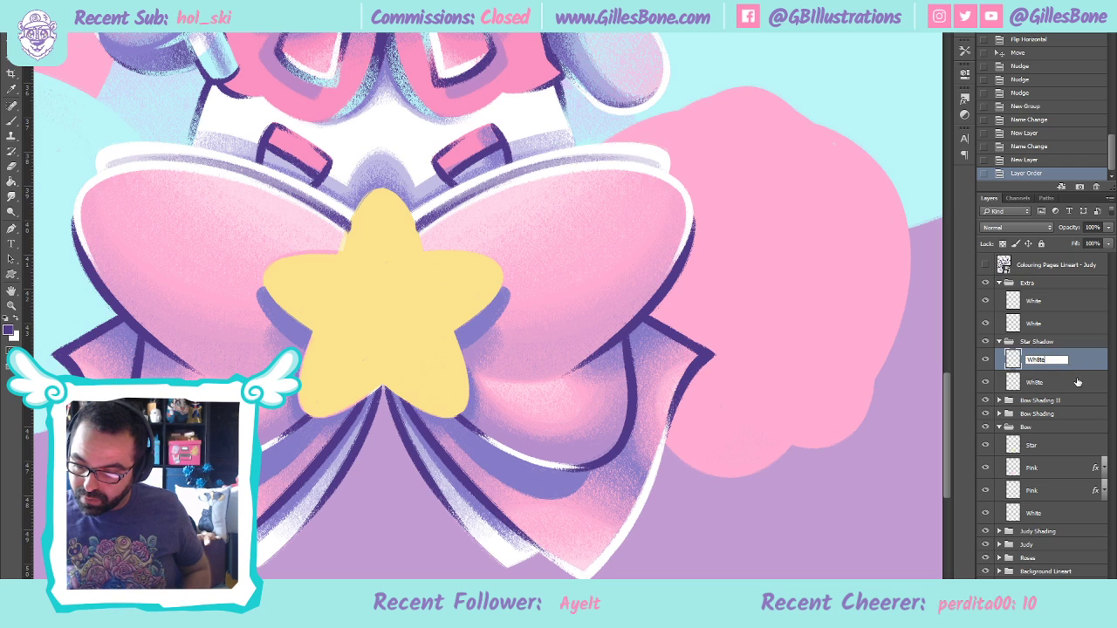
text(50)
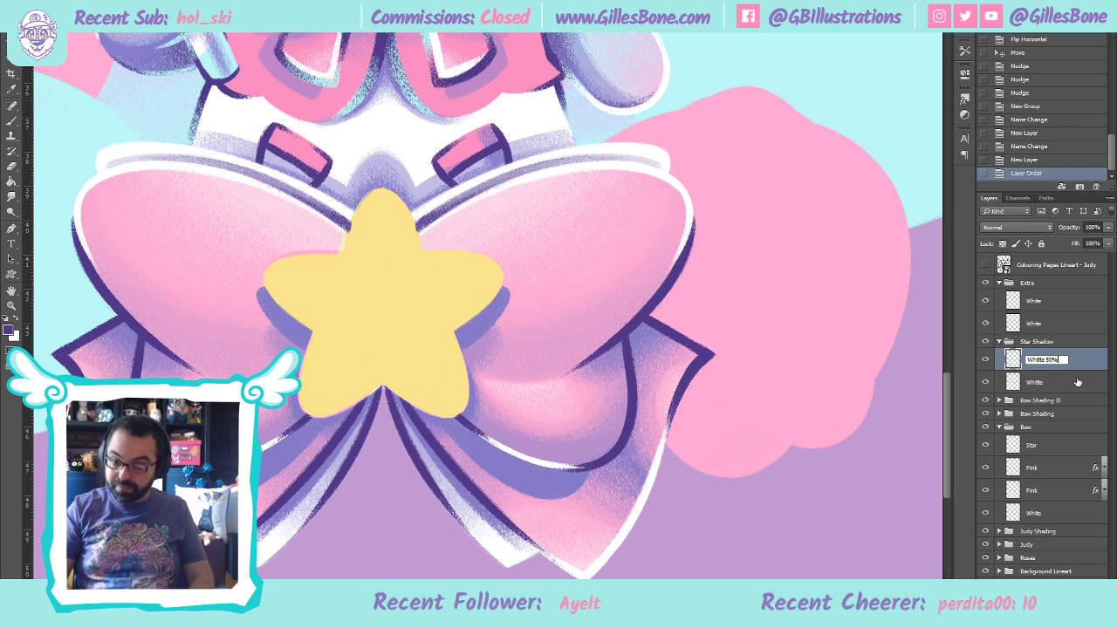
key(Return)
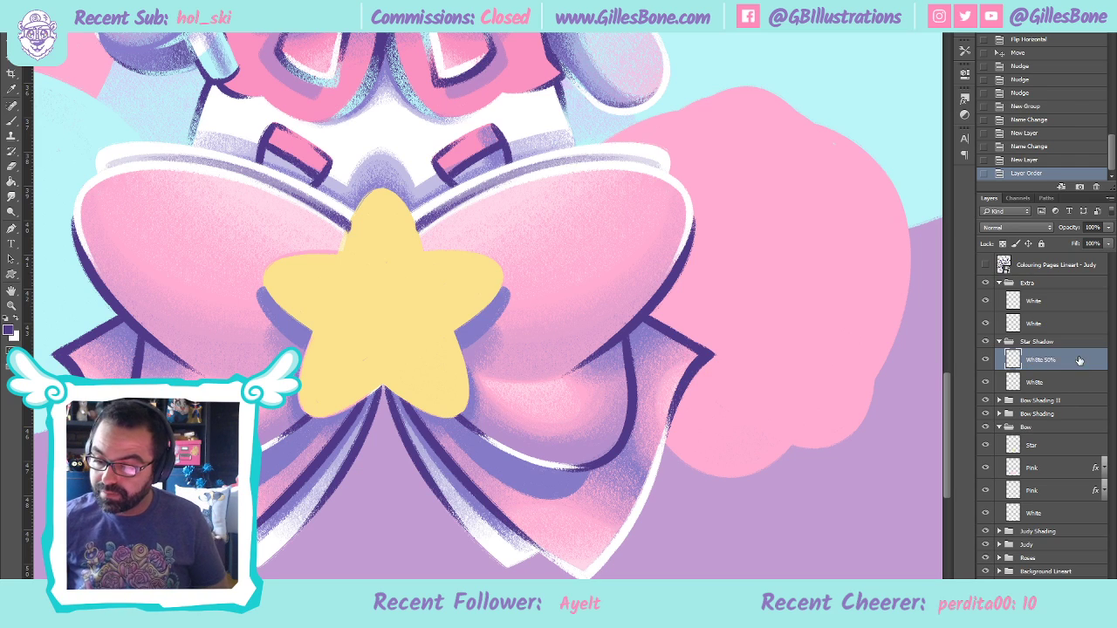
Paint a white outline around the star's top point on the White layer with the Brush, redoing the stroke until it is clean
click(11, 120)
click(17, 319)
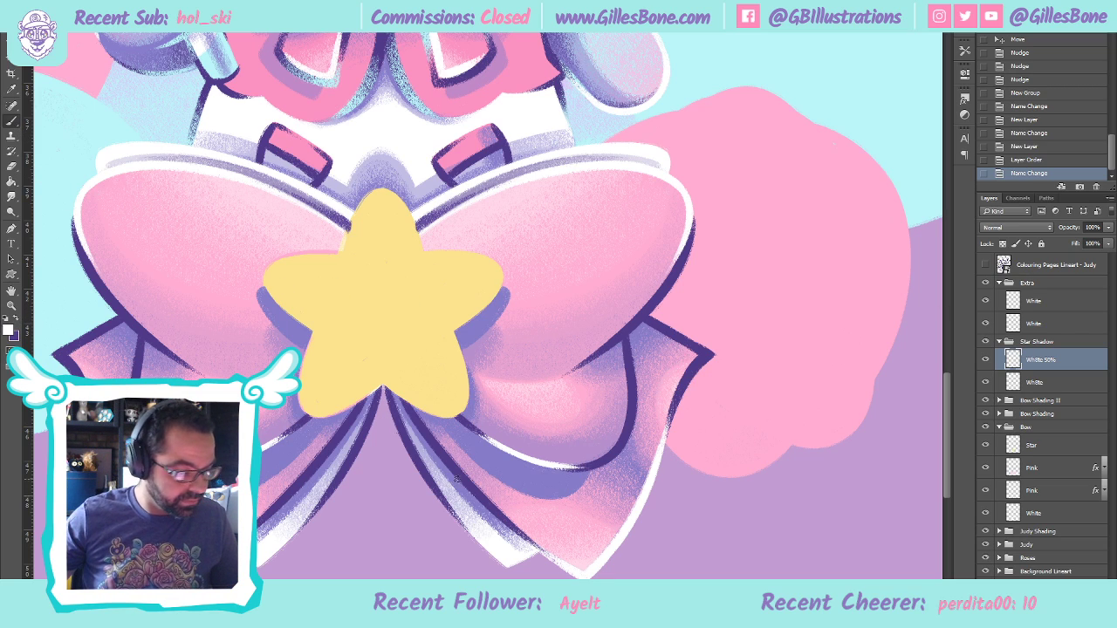
drag(337, 396, 454, 396)
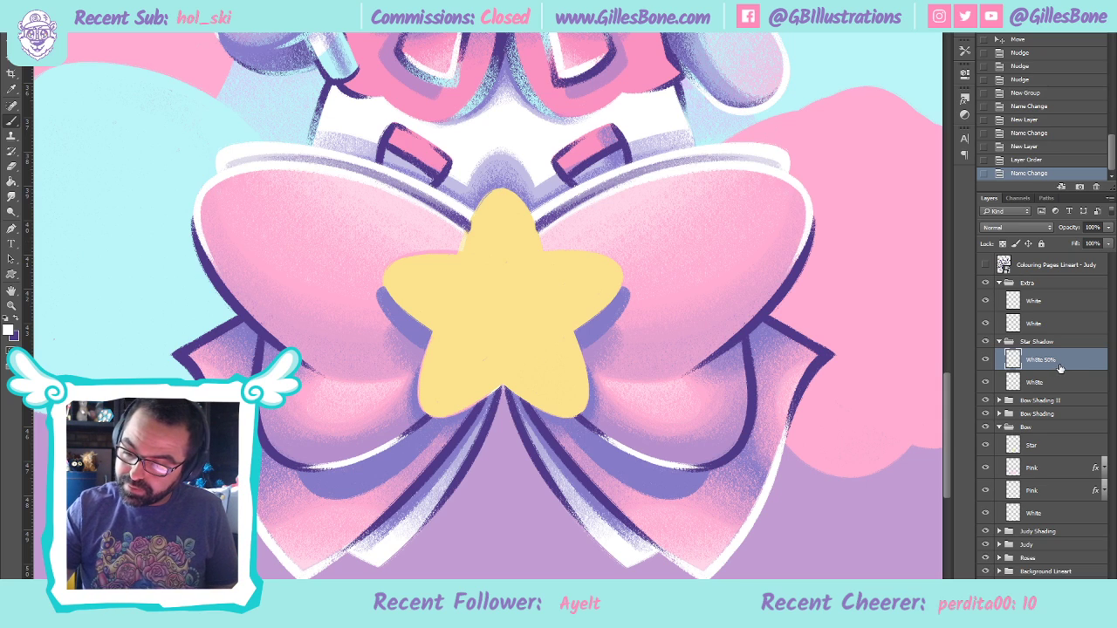
click(1063, 389)
mouse_move(459, 253)
mouse_down()
mouse_move(471, 217)
mouse_move(518, 187)
mouse_up()
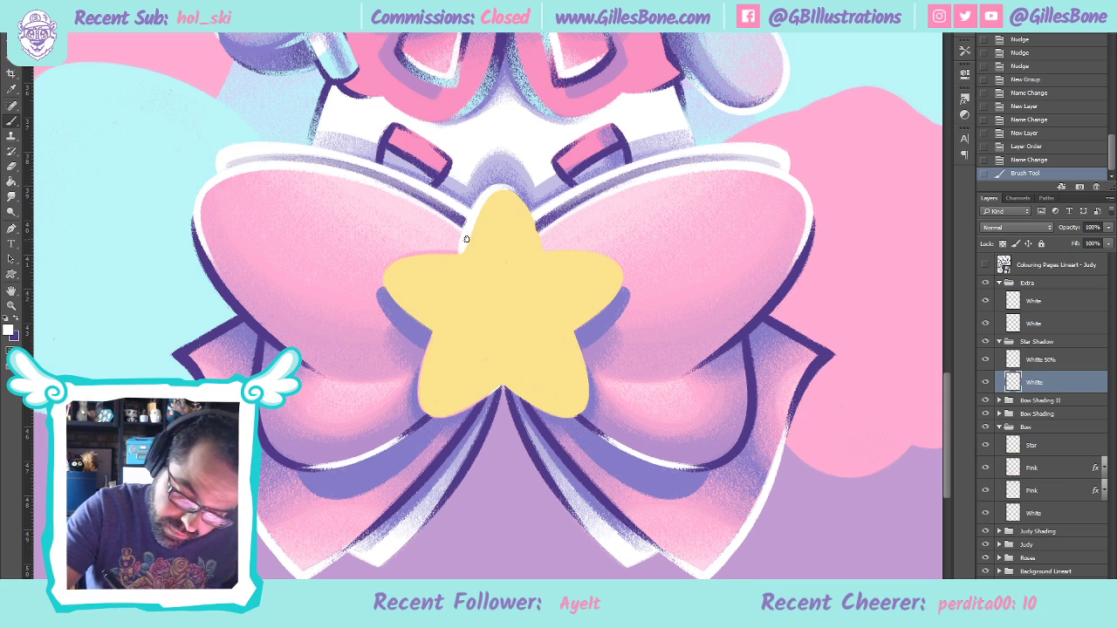
key(ctrl+z)
mouse_move(460, 253)
mouse_down()
mouse_move(473, 210)
mouse_move(515, 184)
mouse_up()
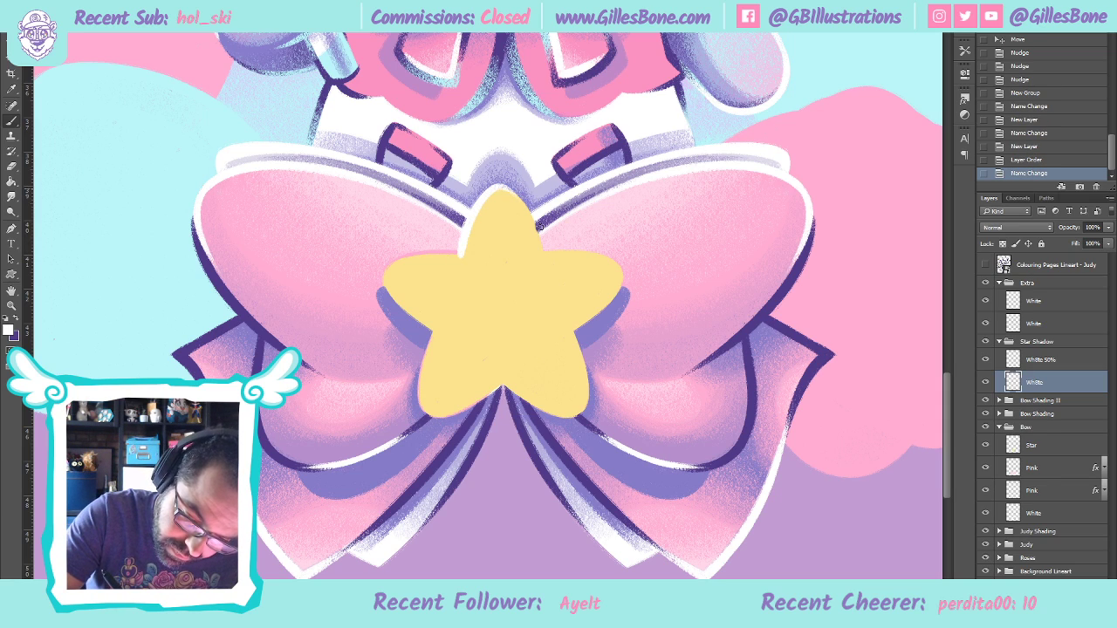
key(ctrl+z)
mouse_move(459, 257)
mouse_down()
mouse_move(490, 190)
mouse_move(531, 211)
mouse_up()
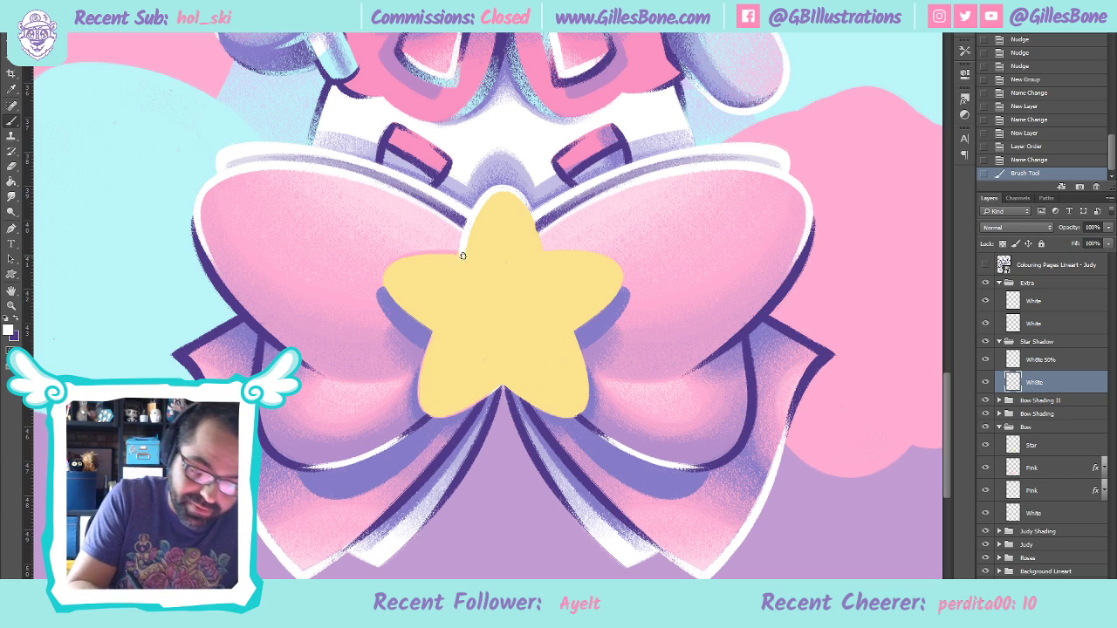
Continue the white outline around the star's left arm and lower-left point
mouse_move(462, 254)
mouse_down()
mouse_move(397, 256)
mouse_move(381, 296)
mouse_up()
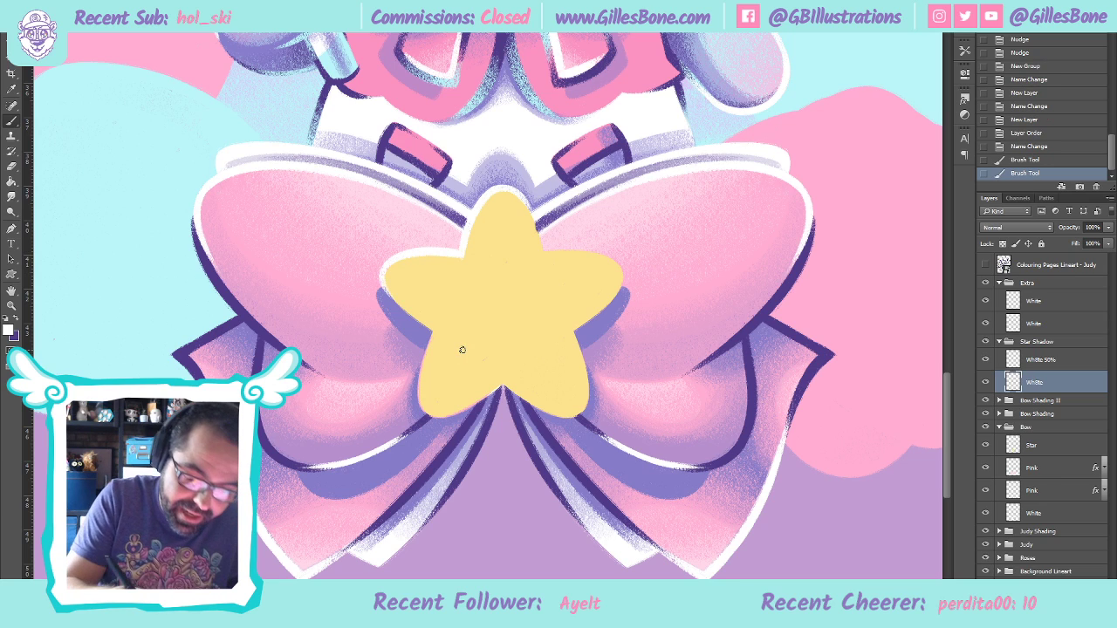
drag(461, 253, 389, 261)
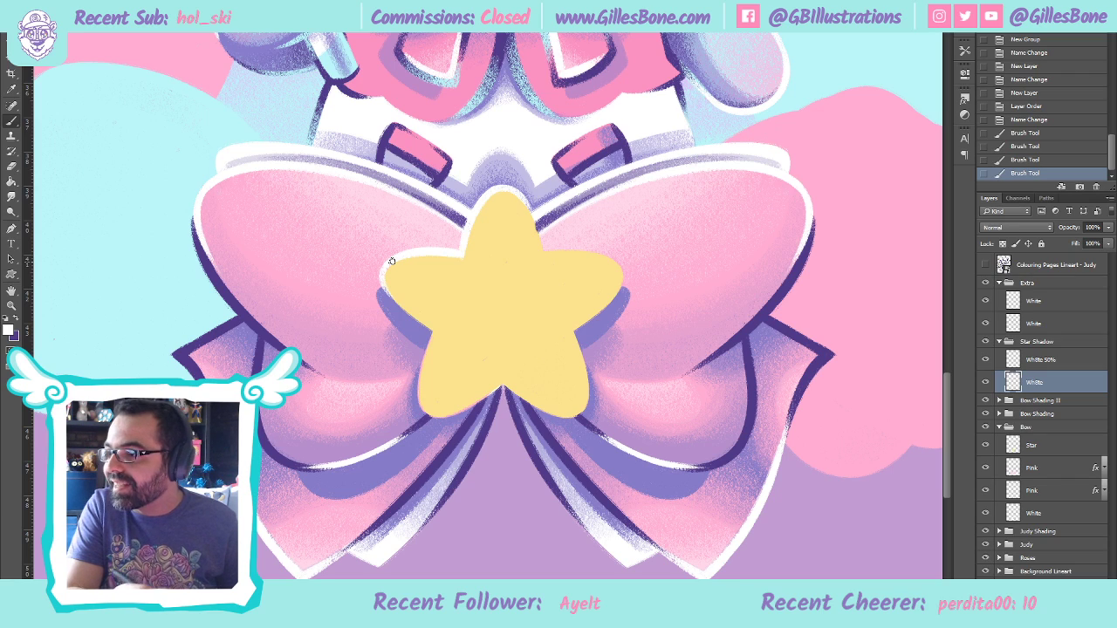
mouse_move(432, 332)
mouse_down()
mouse_move(424, 409)
mouse_move(450, 414)
mouse_move(563, 349)
mouse_move(495, 362)
mouse_move(498, 391)
mouse_move(484, 401)
mouse_move(409, 420)
mouse_move(418, 400)
mouse_move(434, 418)
mouse_move(501, 385)
mouse_move(436, 417)
mouse_up()
key(ctrl+z)
key(ctrl+z)
key(ctrl+z)
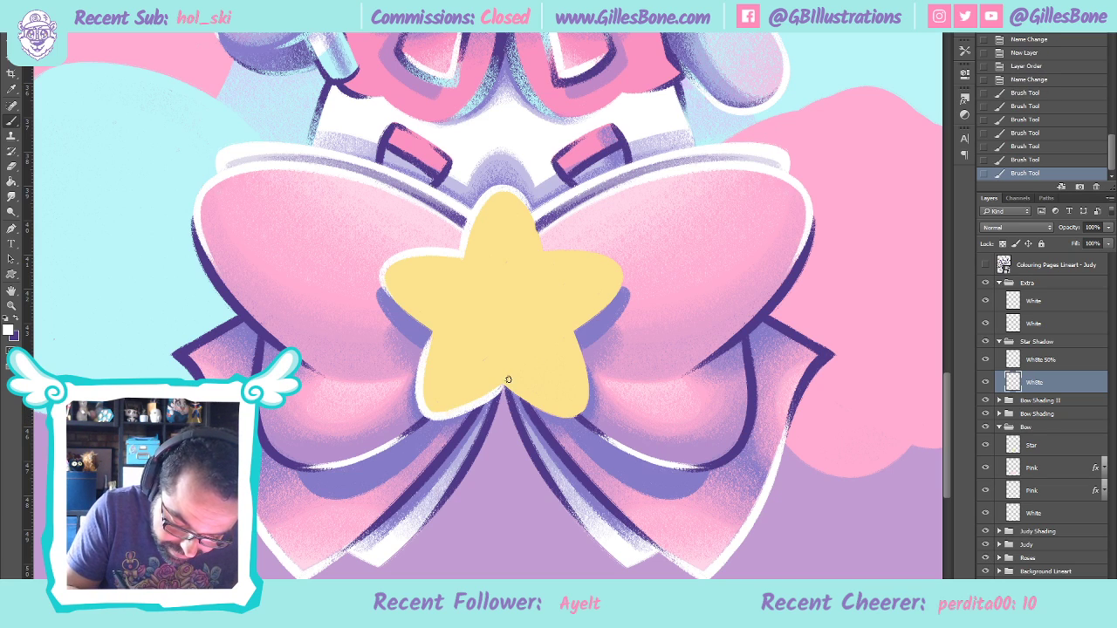
Outline the star's lower-right point in white and refine the rim at the notch between the two lower points
mouse_move(502, 387)
mouse_down()
mouse_move(541, 416)
mouse_move(589, 349)
mouse_move(593, 384)
mouse_up()
key(ctrl+z)
mouse_move(503, 389)
mouse_down()
mouse_move(528, 410)
mouse_move(583, 418)
mouse_move(587, 342)
mouse_up()
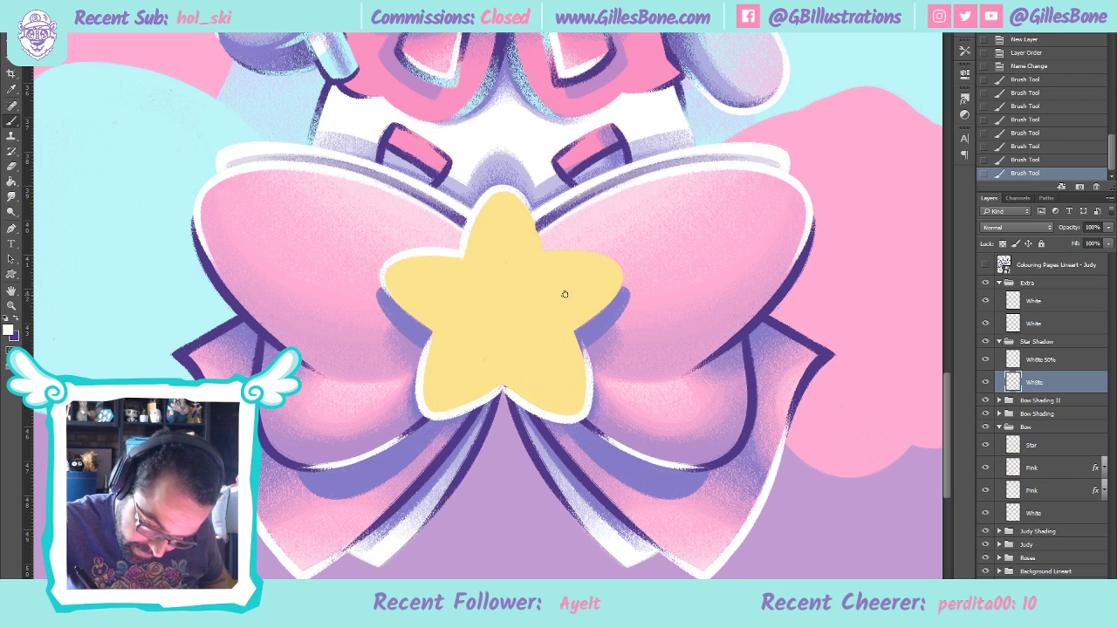
key(ctrl+z)
mouse_move(505, 389)
mouse_down()
mouse_move(565, 422)
mouse_move(589, 403)
mouse_move(583, 349)
mouse_up()
key(ctrl+z)
mouse_move(502, 388)
mouse_down()
mouse_move(572, 421)
mouse_move(591, 397)
mouse_move(586, 345)
mouse_up()
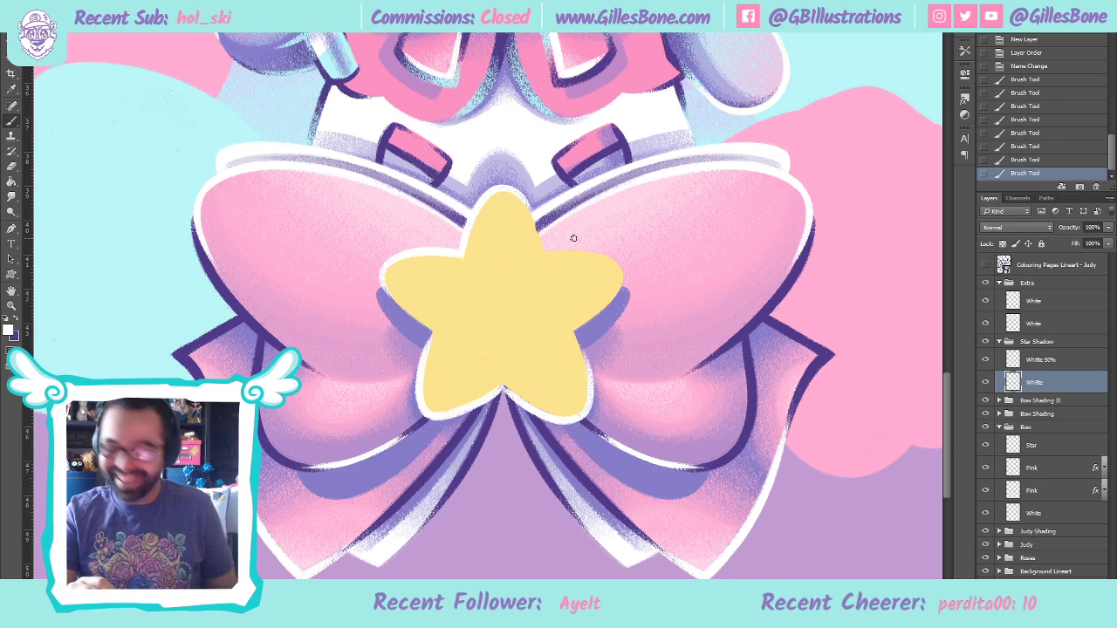
drag(504, 390, 455, 418)
drag(501, 390, 531, 411)
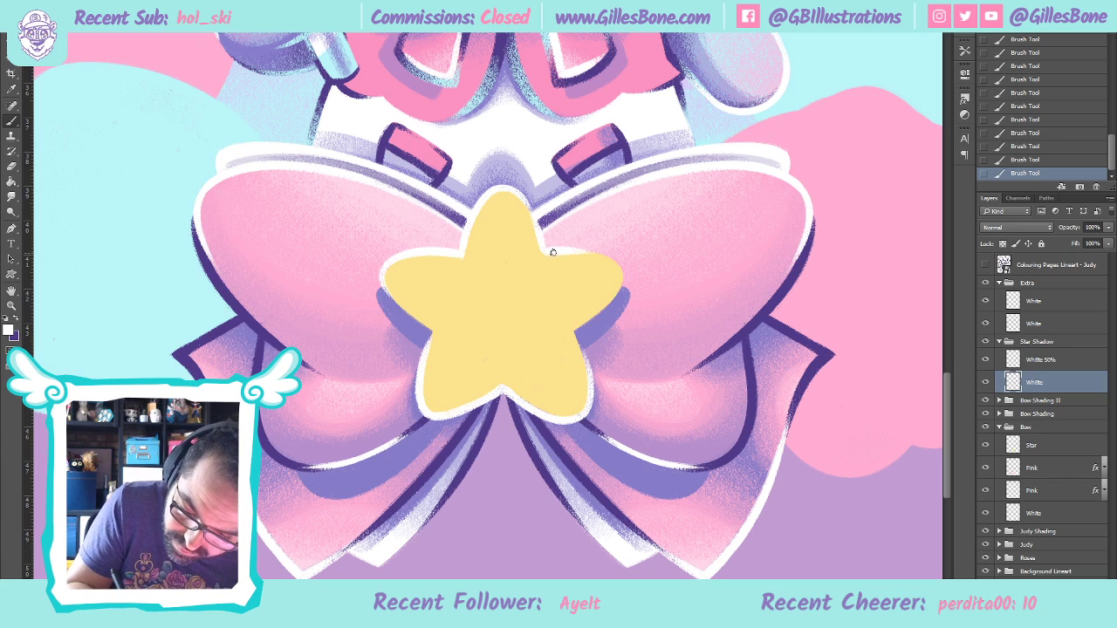
Finish the white outline along the top of the star's right arm and add another White layer above the outline layer
drag(540, 252, 602, 255)
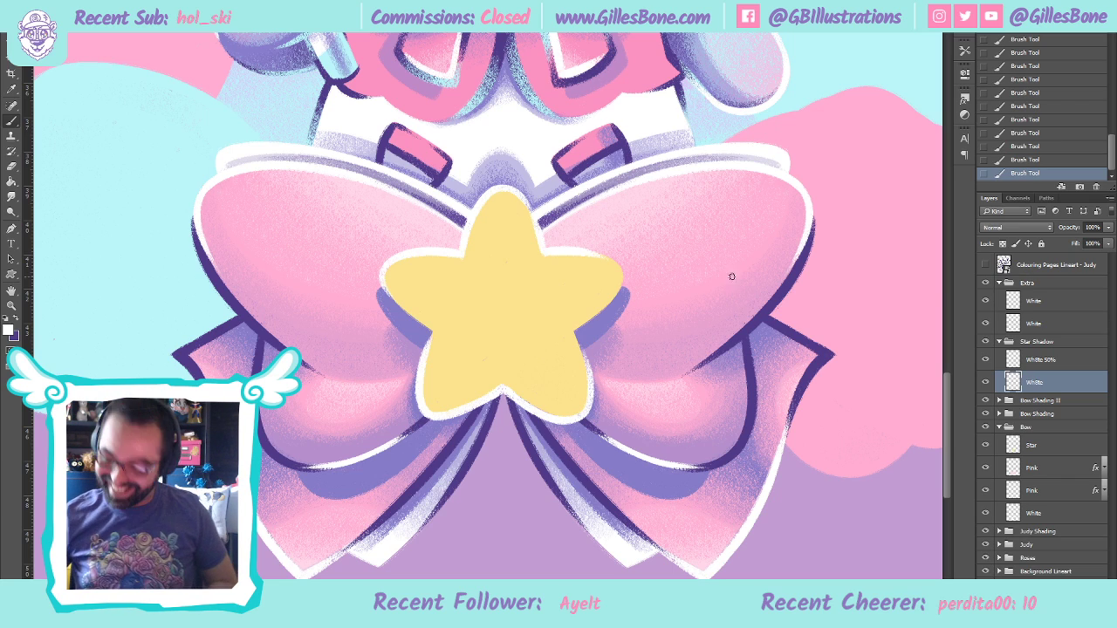
key(ctrl+shift+alt+n)
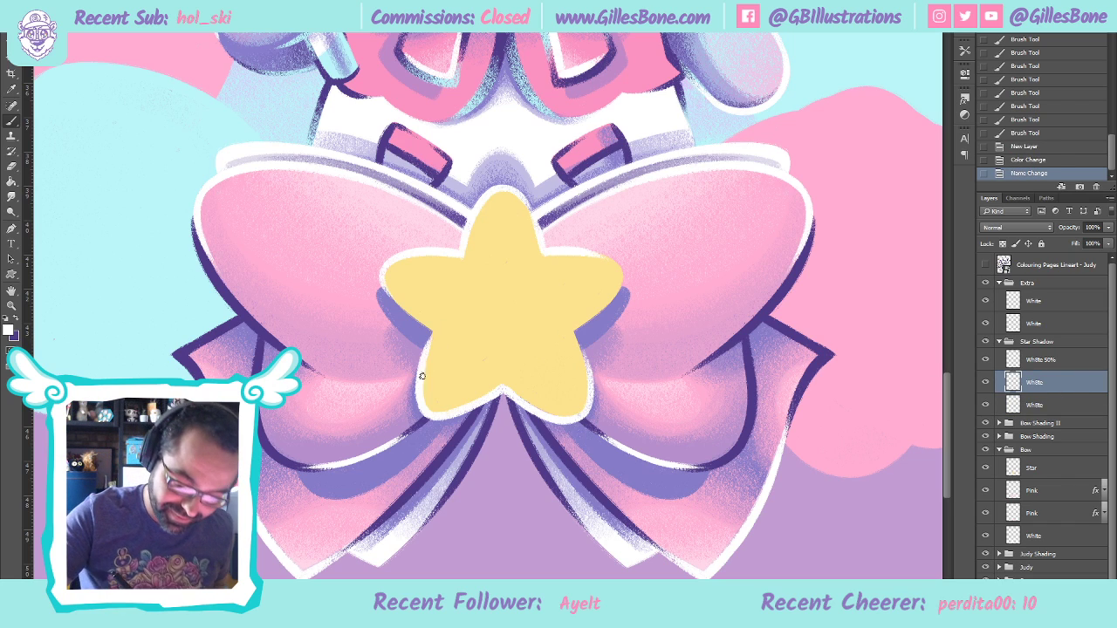
Paint two parallel diagonal white shine stripes across the star from the upper-right notch to the lower-left point, redoing strokes until straight
mouse_move(422, 380)
mouse_down()
mouse_move(538, 232)
mouse_move(420, 384)
mouse_up()
key(ctrl+z)
mouse_move(451, 343)
mouse_down()
mouse_move(422, 375)
mouse_move(538, 229)
mouse_move(466, 325)
mouse_move(515, 256)
mouse_up()
mouse_move(442, 357)
mouse_down()
mouse_move(541, 271)
mouse_move(428, 417)
mouse_up()
key(ctrl+z)
mouse_move(548, 246)
mouse_down()
mouse_move(425, 412)
mouse_move(463, 362)
mouse_up()
key(ctrl+z)
mouse_move(425, 409)
mouse_down()
mouse_move(549, 249)
mouse_move(424, 410)
mouse_up()
key(ctrl+z)
drag(546, 252, 501, 311)
key(ctrl+z)
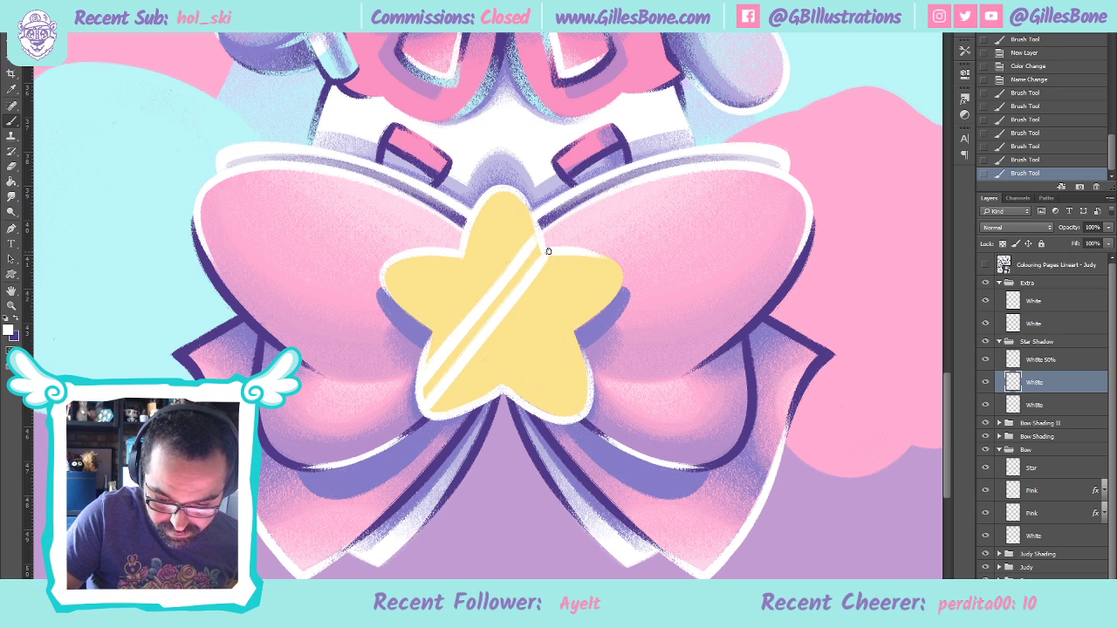
Add a wide textured white band beside the two stripes and a thin tapered streak below the star's top point
drag(565, 260, 458, 412)
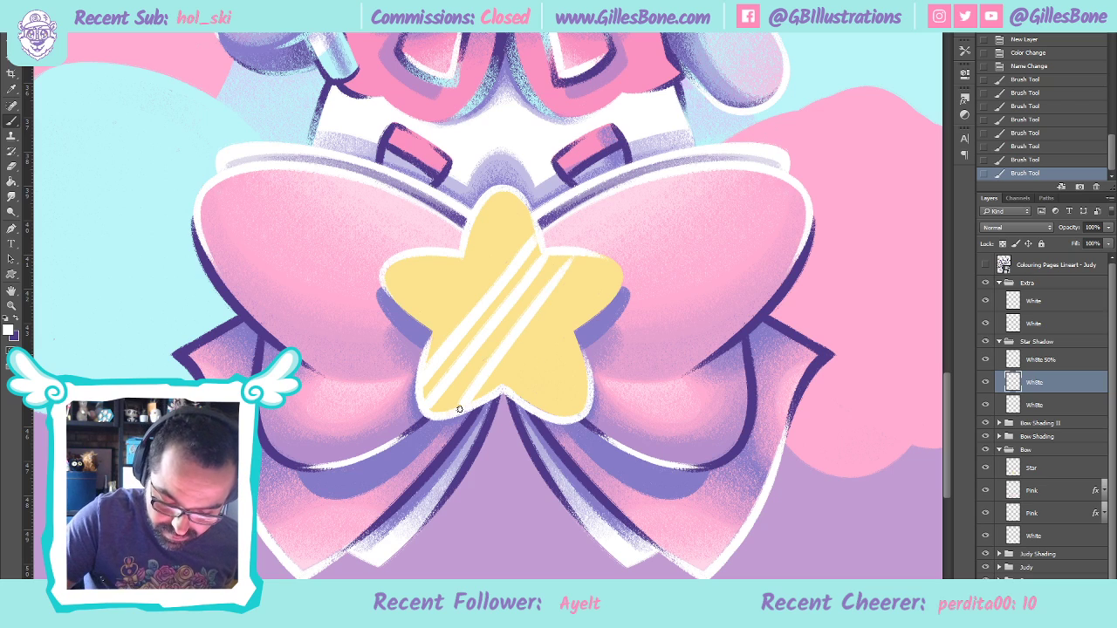
mouse_move(563, 263)
mouse_down()
mouse_move(518, 323)
mouse_move(572, 252)
mouse_move(533, 298)
mouse_move(567, 252)
mouse_move(534, 287)
mouse_move(544, 255)
mouse_move(559, 288)
mouse_up()
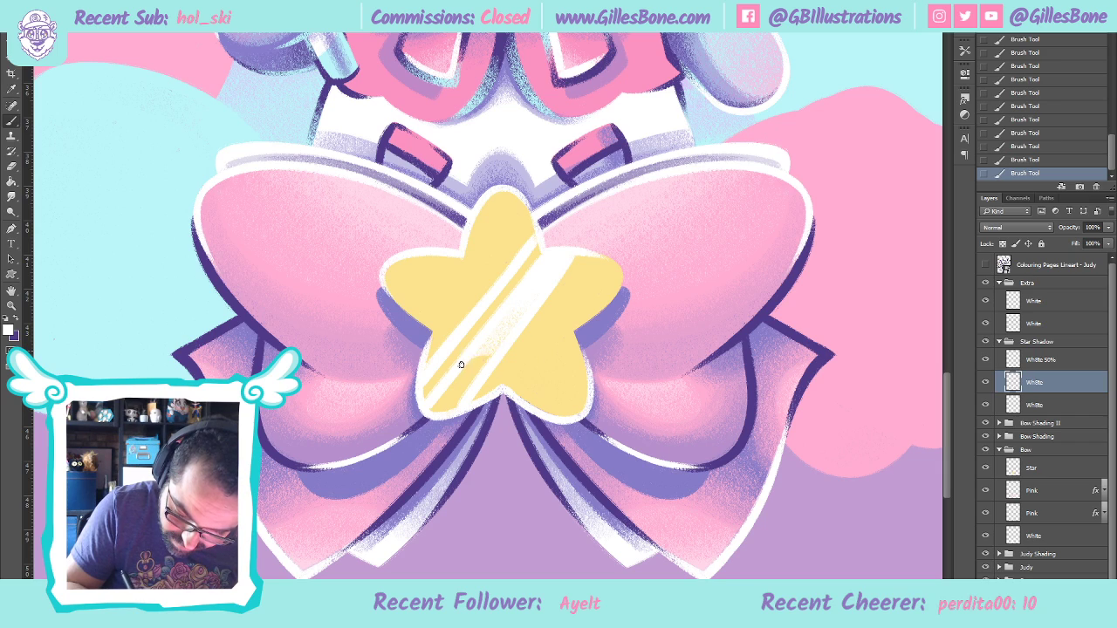
mouse_move(492, 362)
mouse_down()
mouse_move(431, 402)
mouse_move(464, 394)
mouse_move(431, 410)
mouse_move(456, 409)
mouse_move(472, 387)
mouse_move(432, 412)
mouse_move(474, 390)
mouse_move(439, 401)
mouse_up()
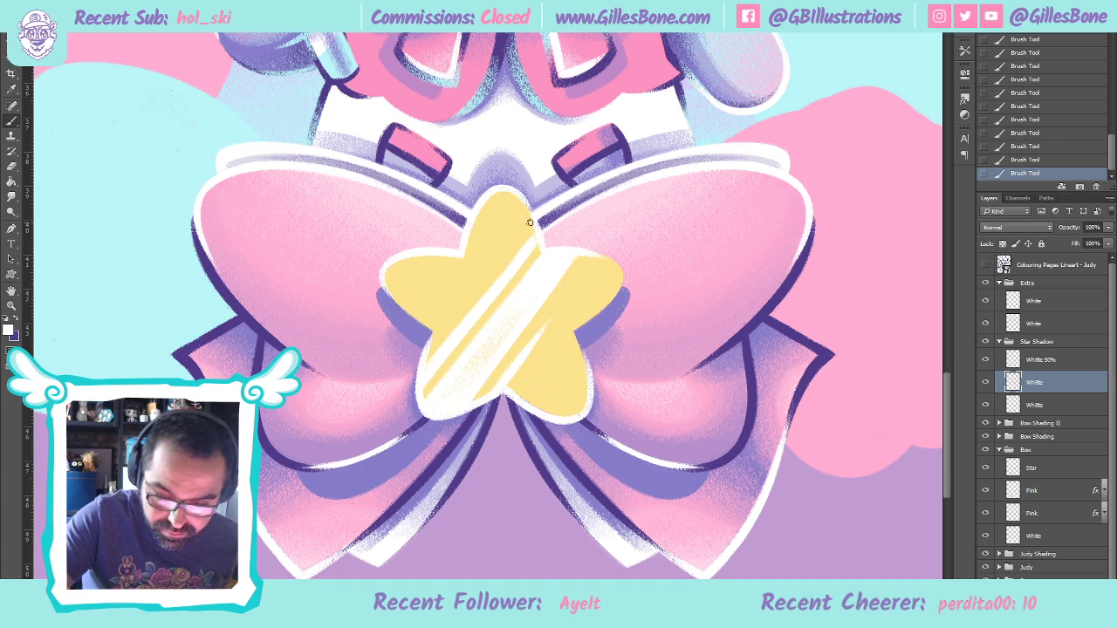
drag(534, 222, 468, 307)
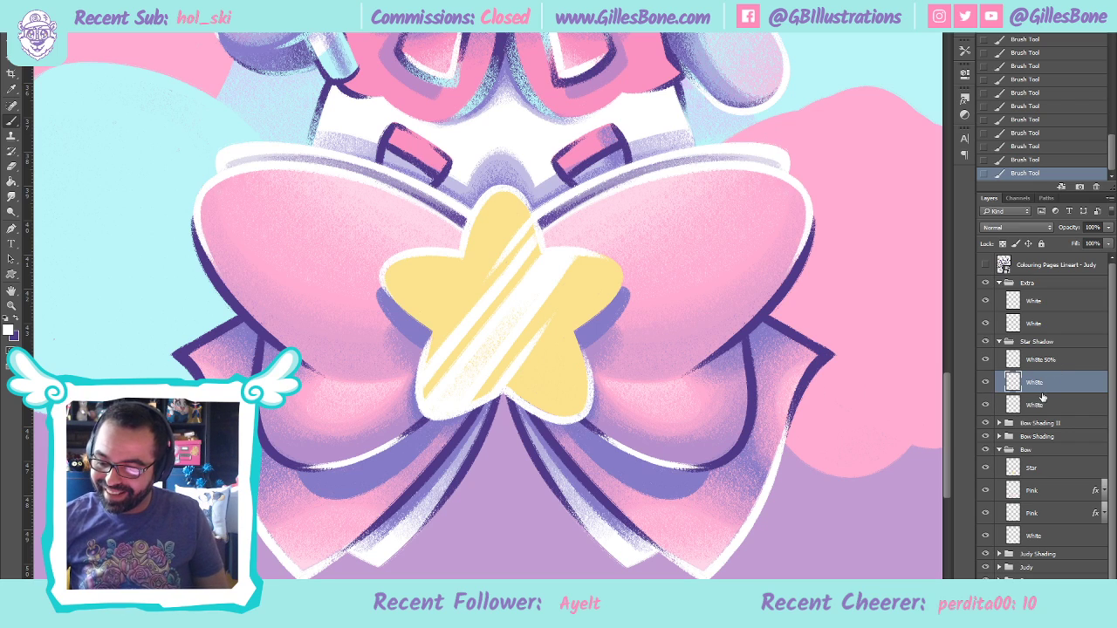
Set the White 50% layer's opacity to 50% after undoing a test stroke painted on it
click(1052, 365)
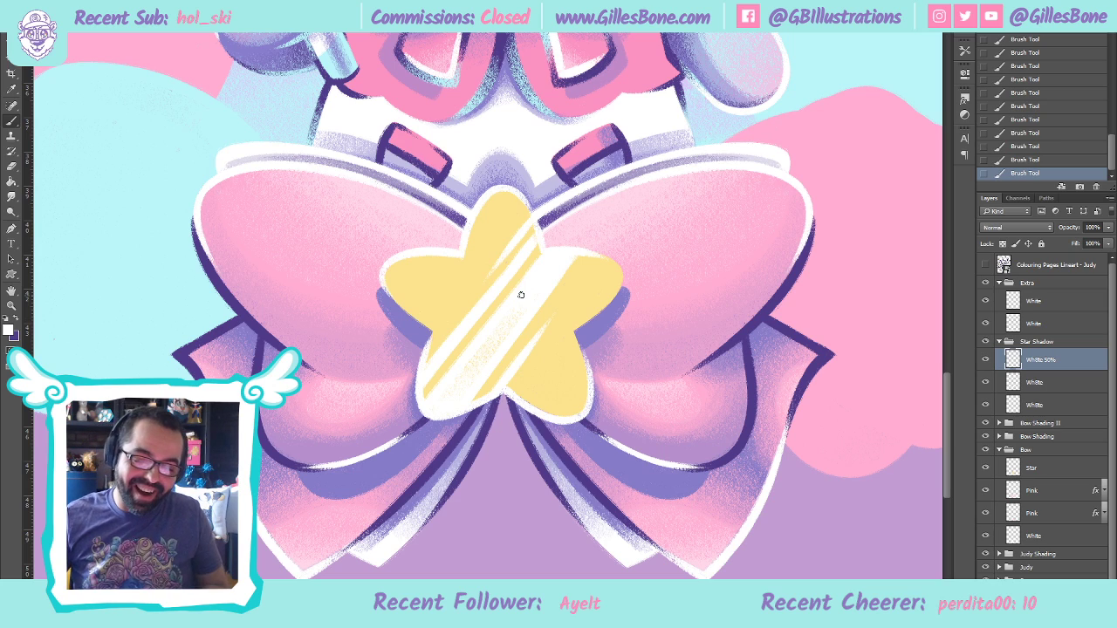
drag(432, 345, 527, 215)
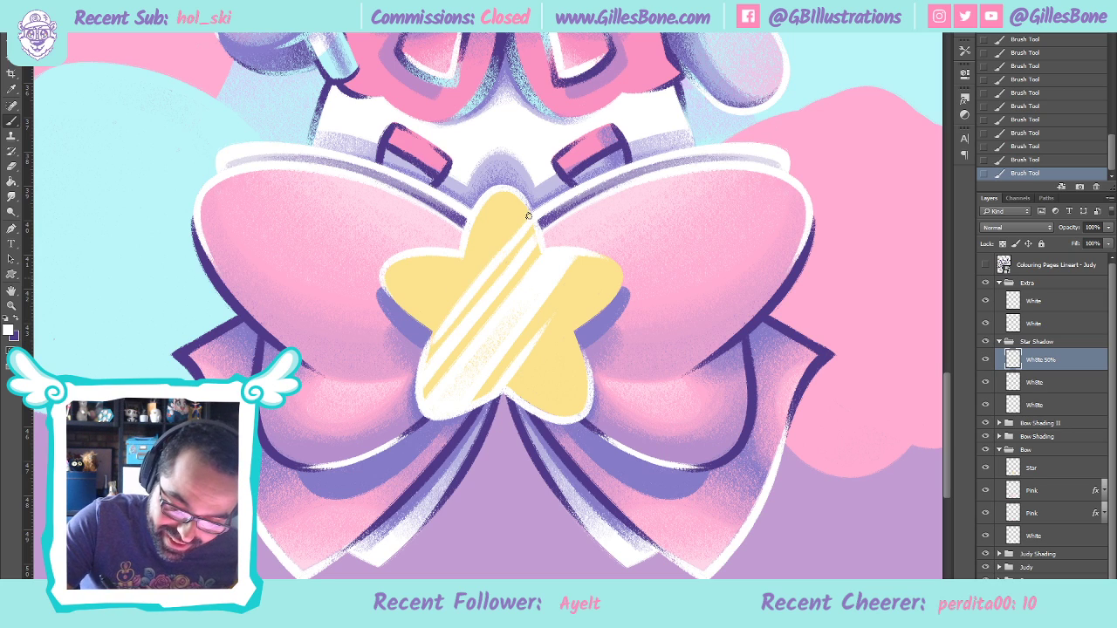
key(ctrl+z)
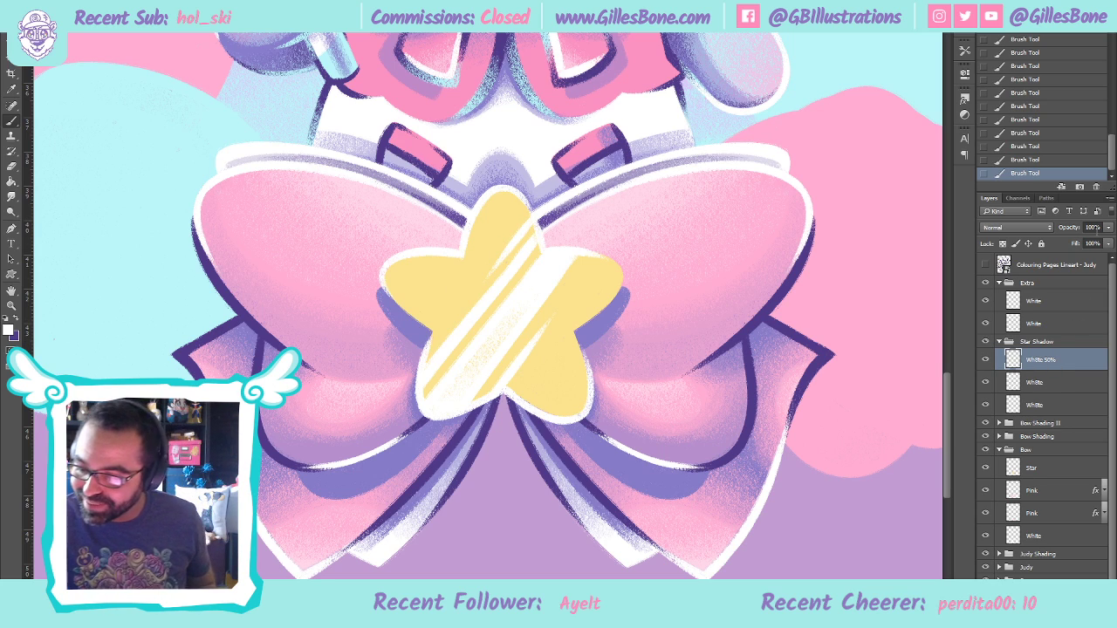
text(40)
key(Return)
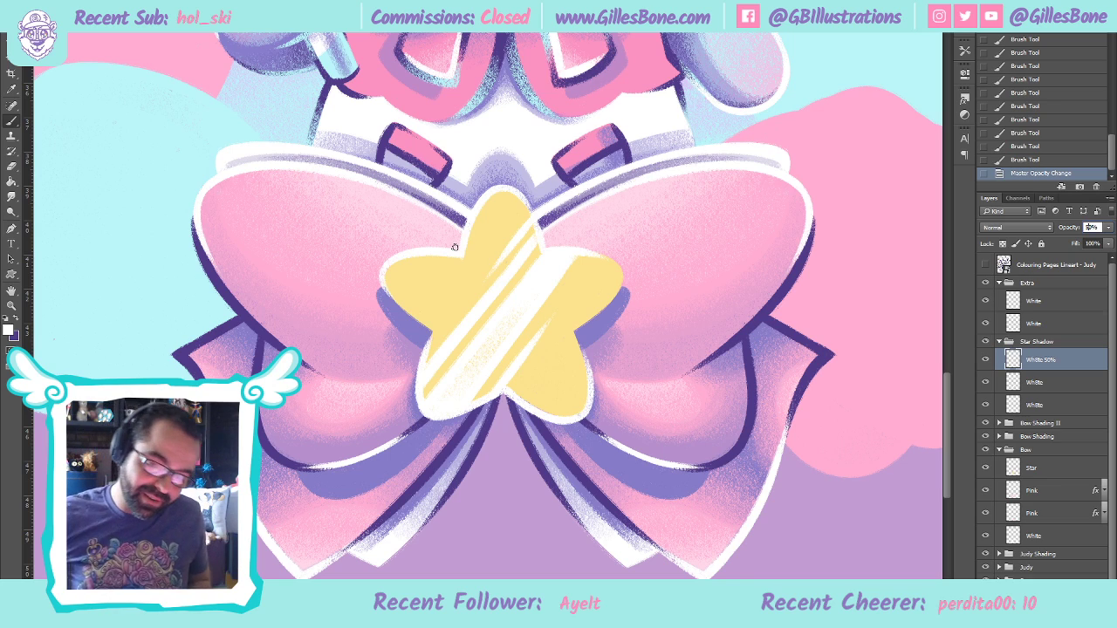
Paint translucent white diagonal stripes on the White 50% layer, between and on both sides of the solid stripes
drag(425, 360, 536, 223)
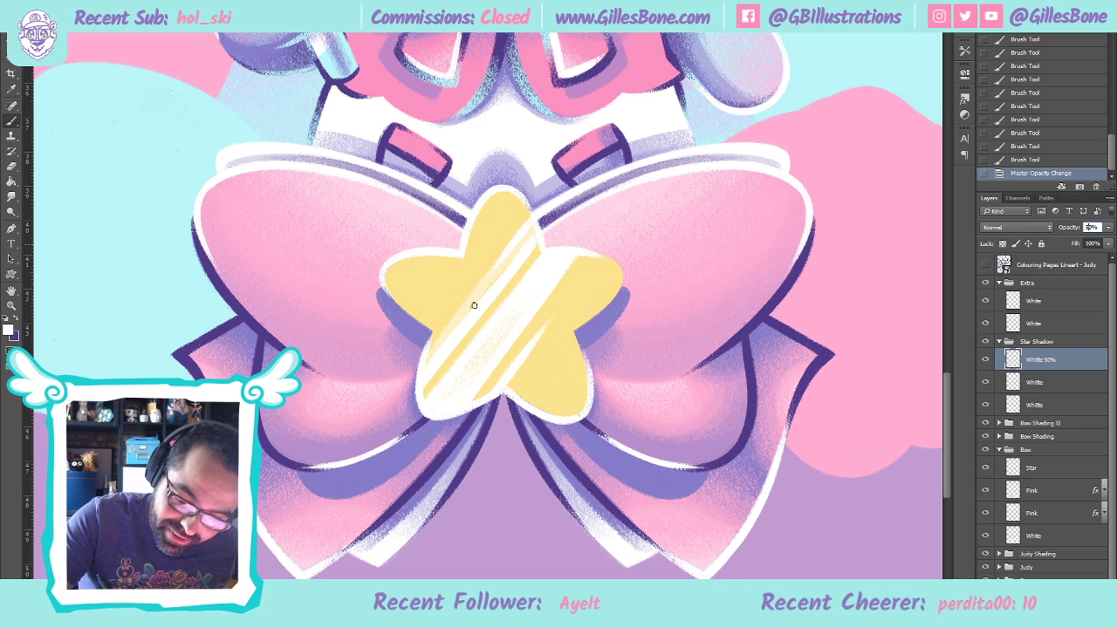
drag(426, 368, 483, 279)
drag(442, 332, 541, 199)
key(ctrl+z)
mouse_move(423, 359)
mouse_down()
mouse_move(524, 221)
mouse_move(531, 229)
mouse_up()
drag(435, 376, 539, 248)
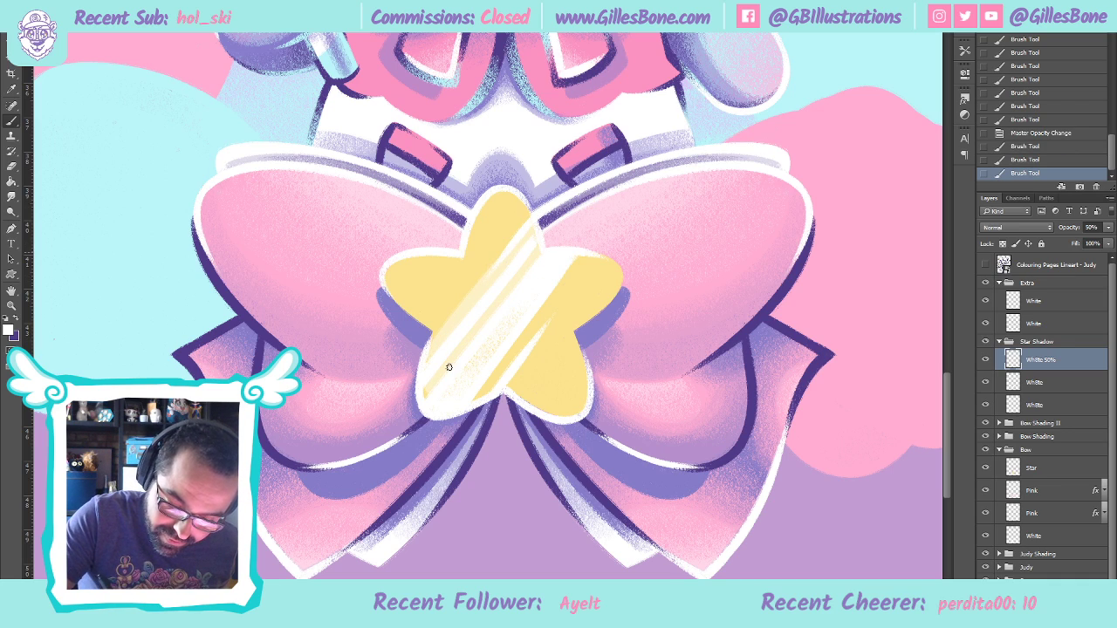
mouse_move(500, 392)
mouse_down()
mouse_move(601, 256)
mouse_move(506, 392)
mouse_up()
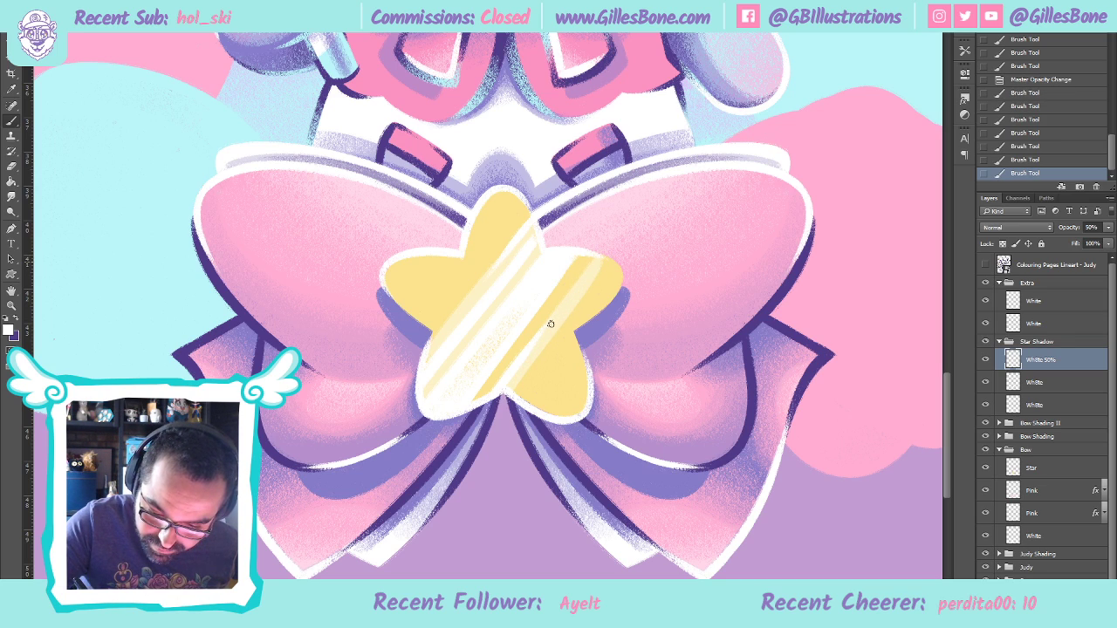
drag(597, 253, 511, 384)
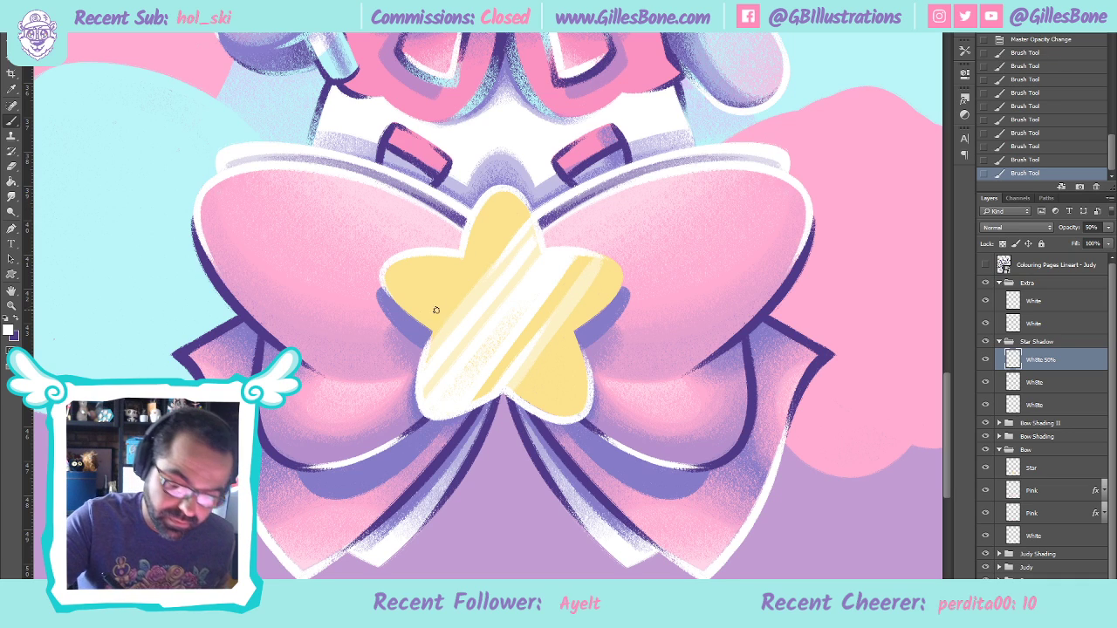
drag(422, 326, 520, 199)
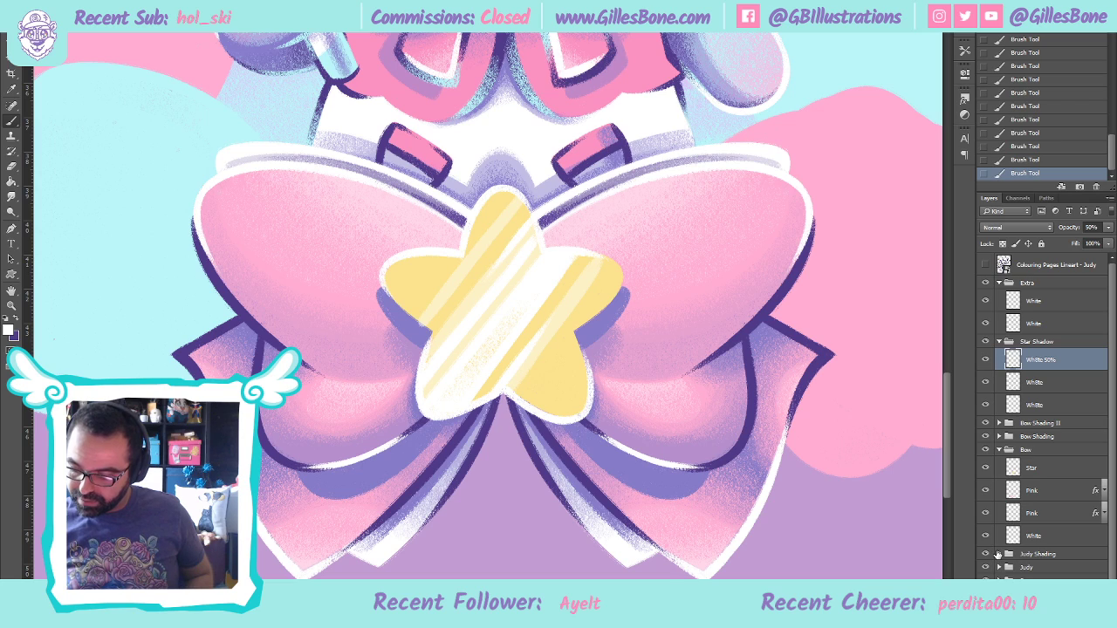
Erase the translucent stripe where it spills over the star's edge at the notch below the left arm
ctrl+click(1012, 471)
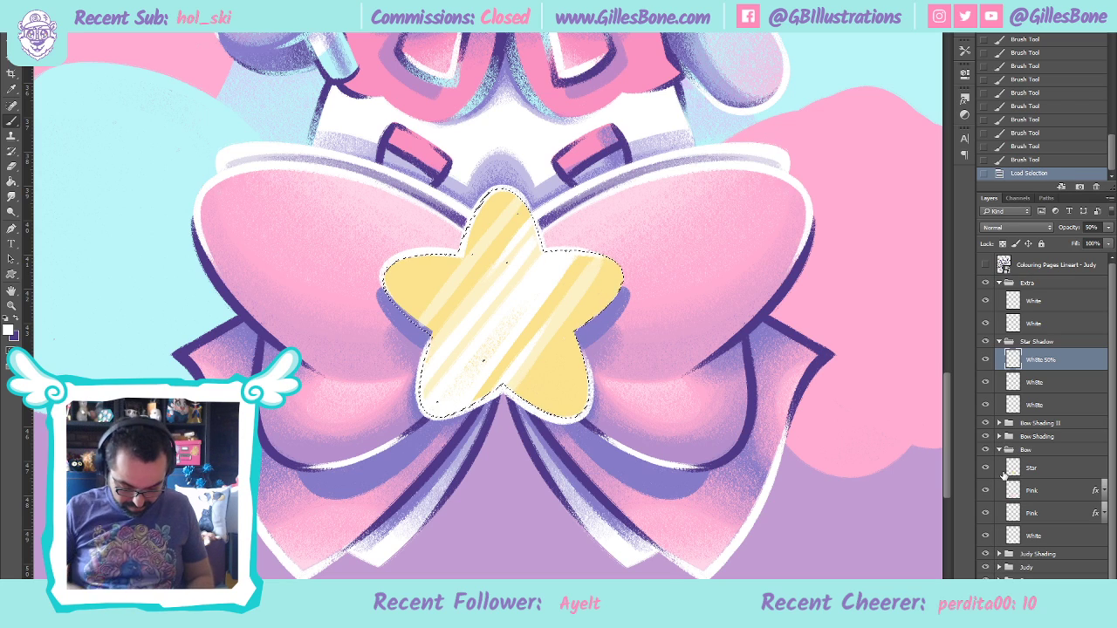
key(ctrl+d)
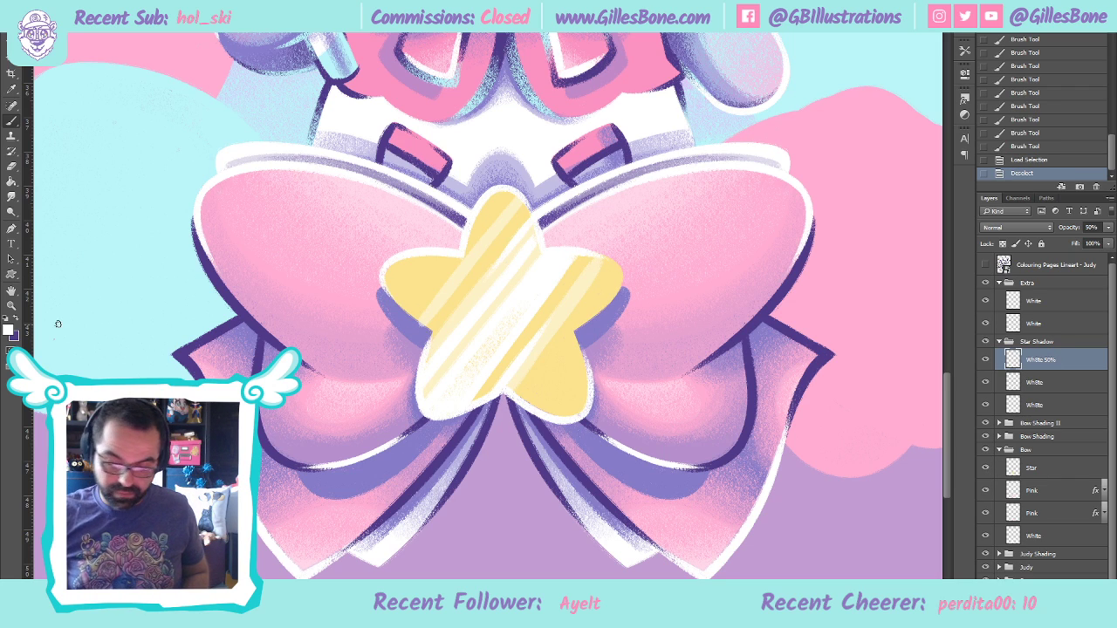
click(11, 168)
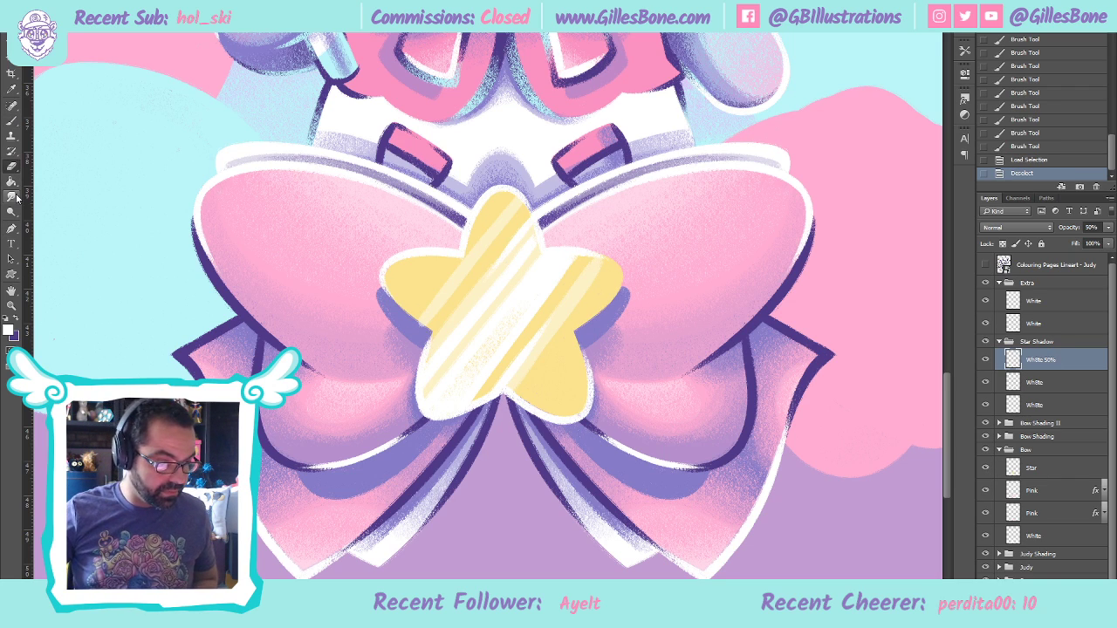
click(417, 325)
click(429, 331)
click(393, 304)
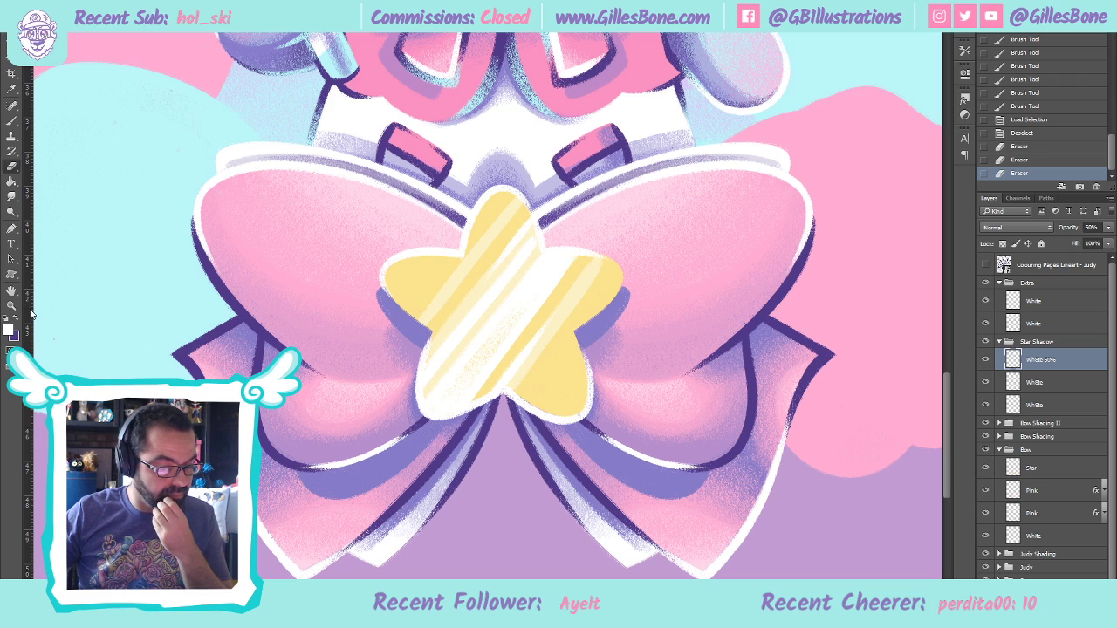
Add a layer named Orange clipped to the Star layer, and rename the Star layer Yellow
key(ctrl+0)
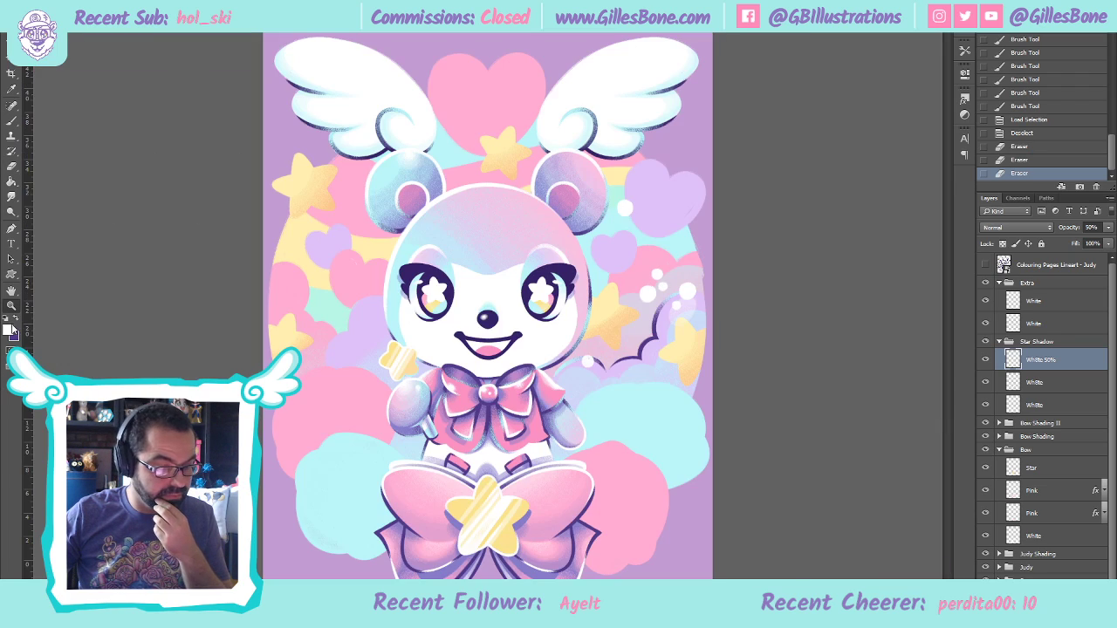
drag(480, 288, 429, 340)
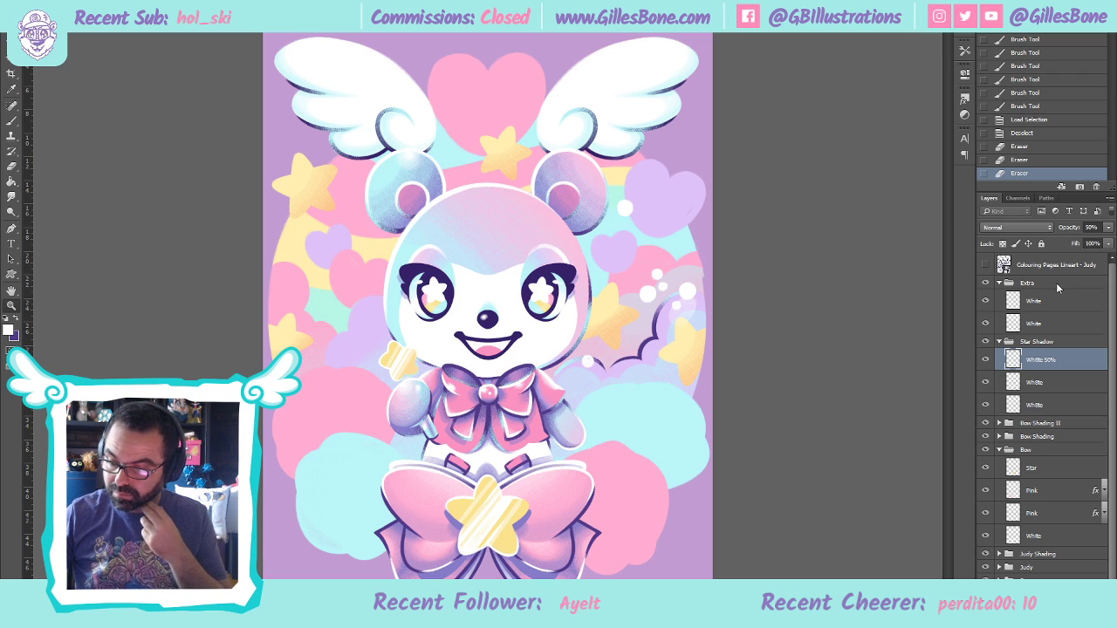
click(1052, 471)
key(ctrl+shift+alt+n)
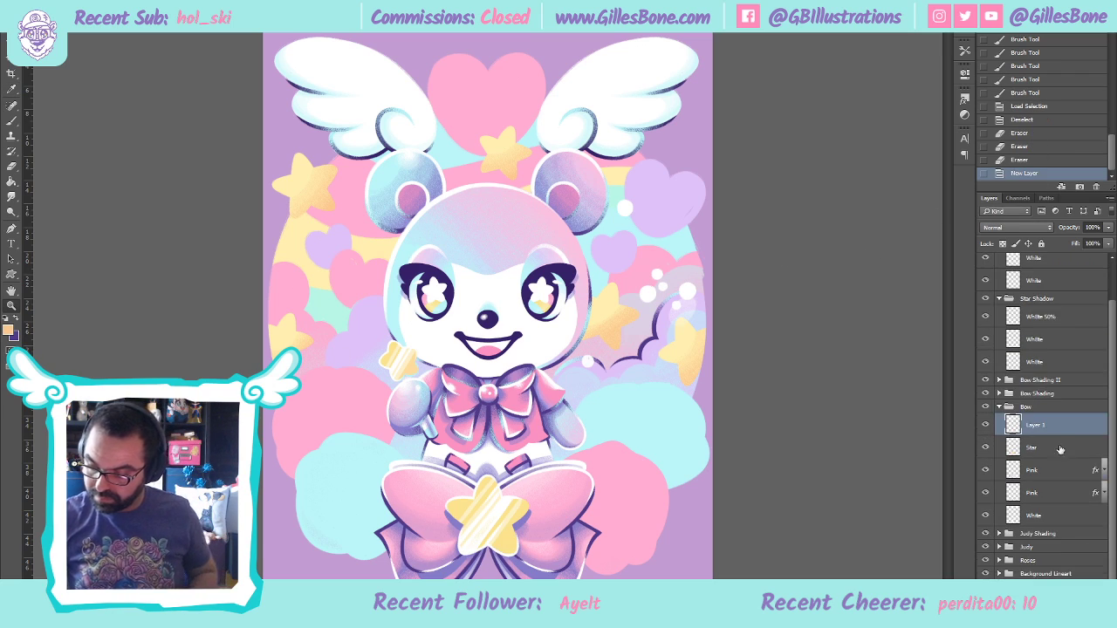
key(ctrl+alt+g)
double_click(1044, 425)
text(Gl)
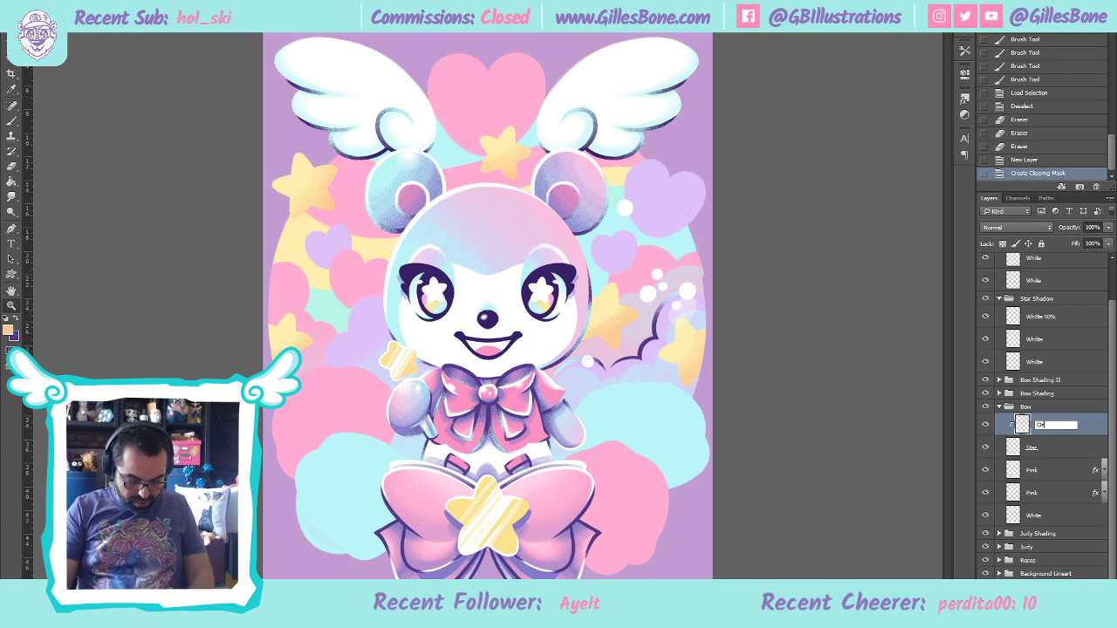
text(ange)
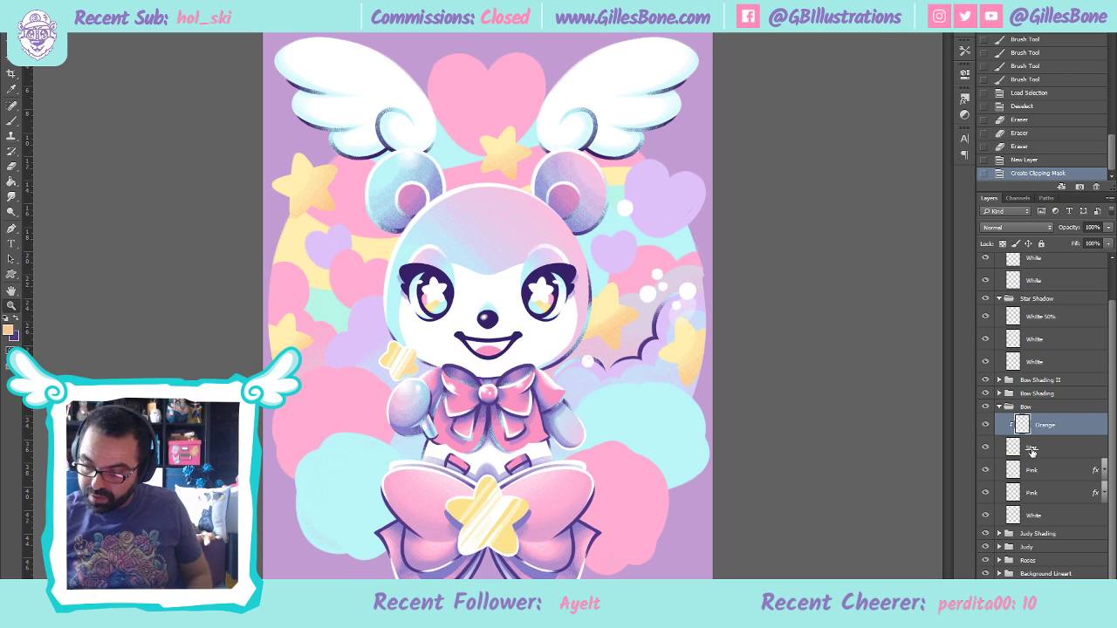
double_click(1032, 448)
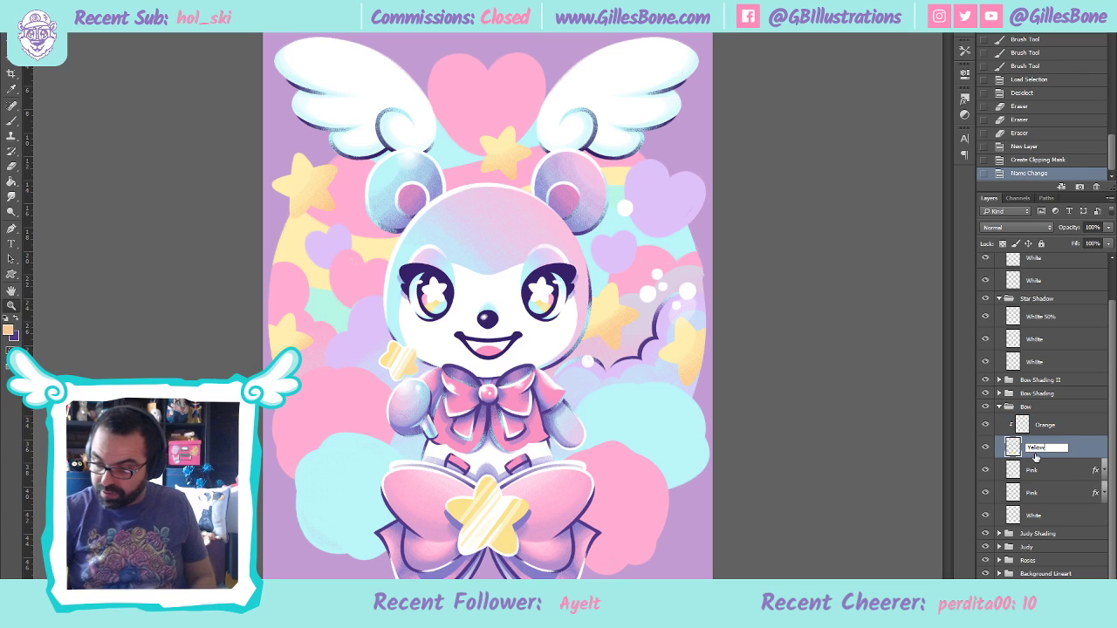
click(1050, 425)
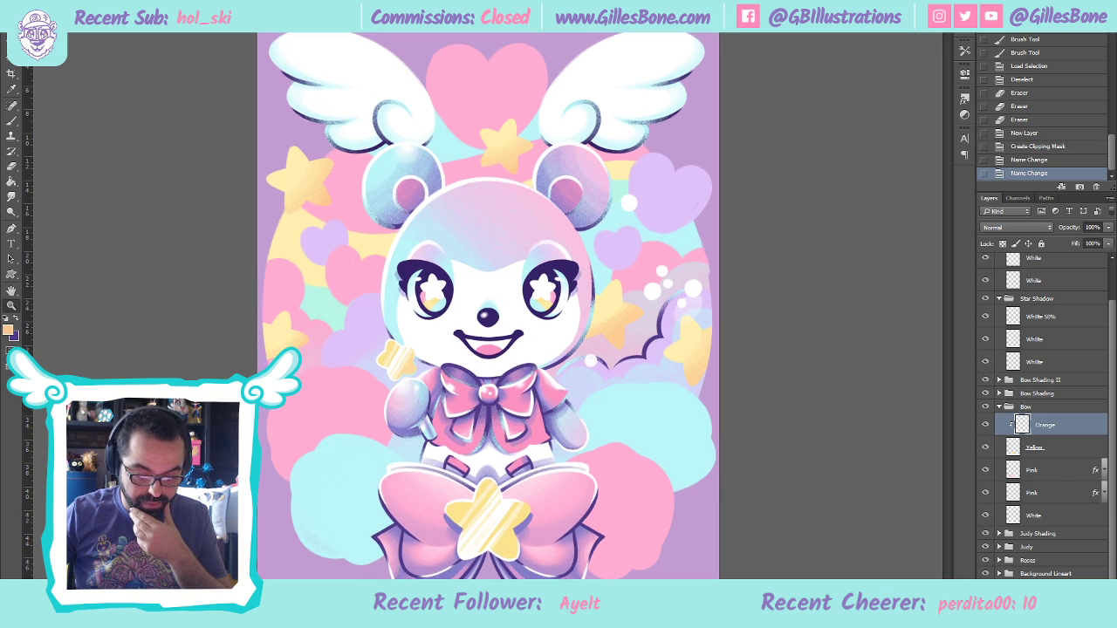
Collapse the Extra layer group and toggle the Star Shadow group's visibility off and on to check the star's highlights
drag(472, 515, 910, 483)
scroll(1005, 445, up, 2)
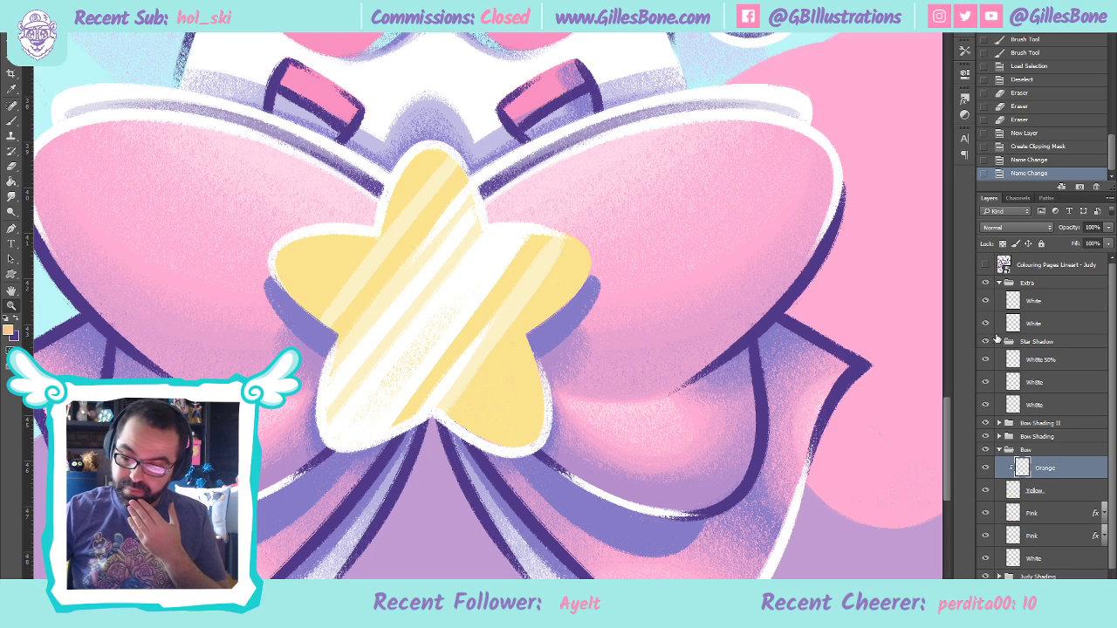
click(999, 284)
click(987, 343)
click(987, 343)
click(1038, 361)
click(11, 166)
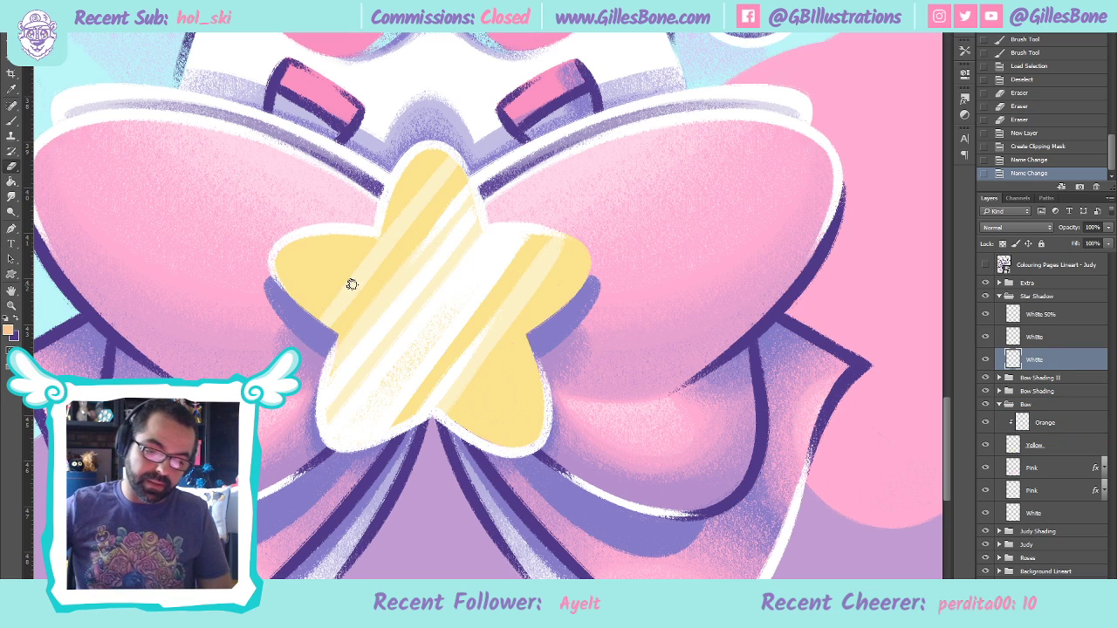
mouse_move(490, 146)
mouse_down()
mouse_move(501, 155)
mouse_move(491, 141)
mouse_up()
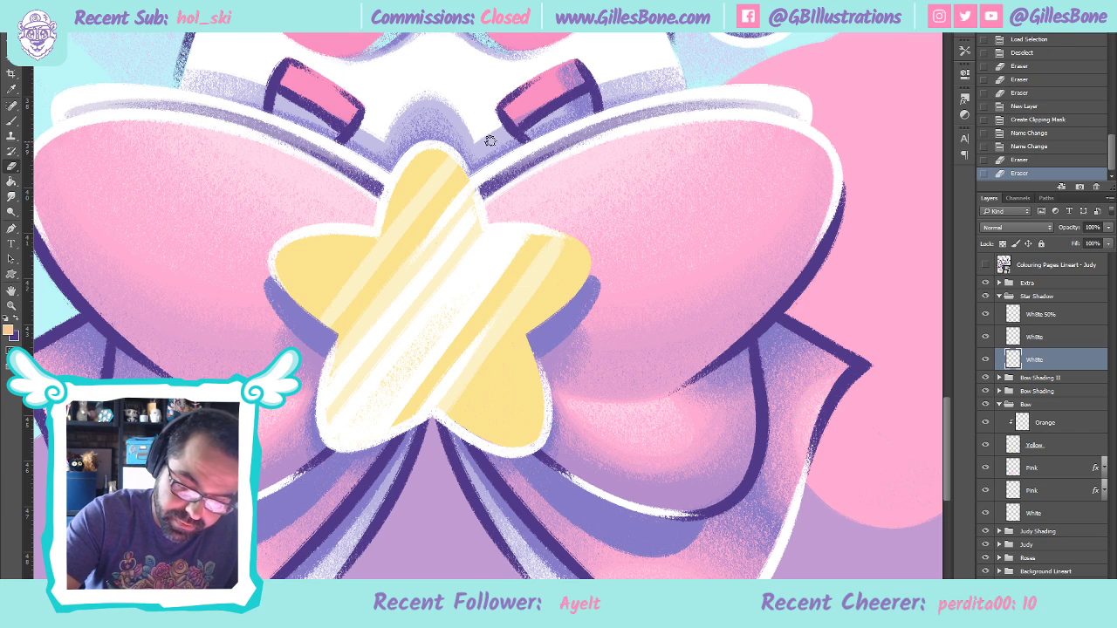
click(1034, 163)
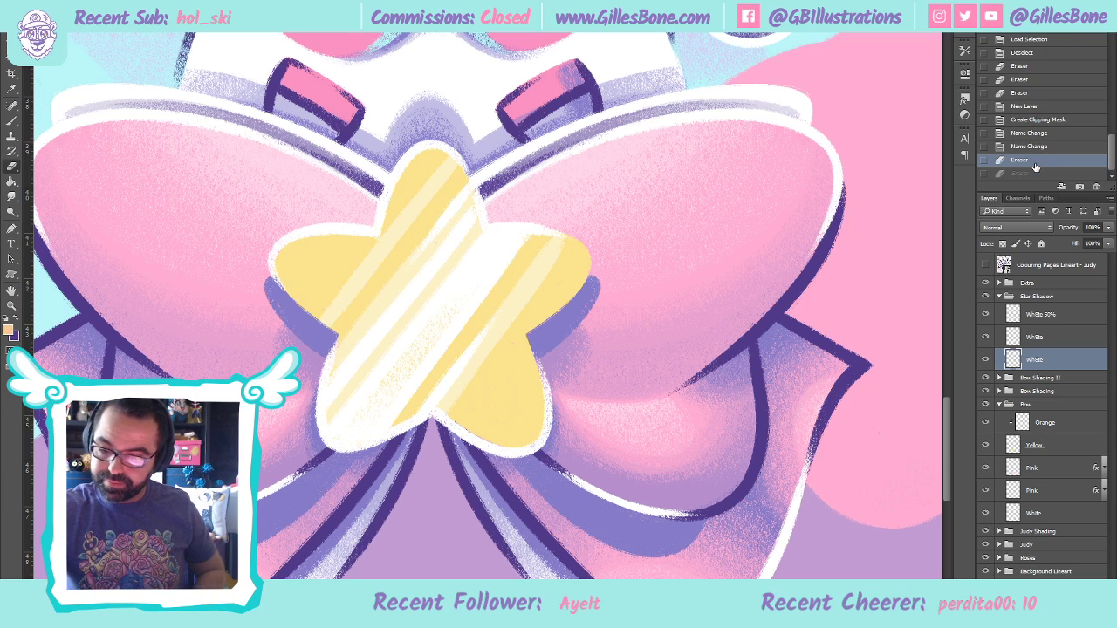
click(1042, 146)
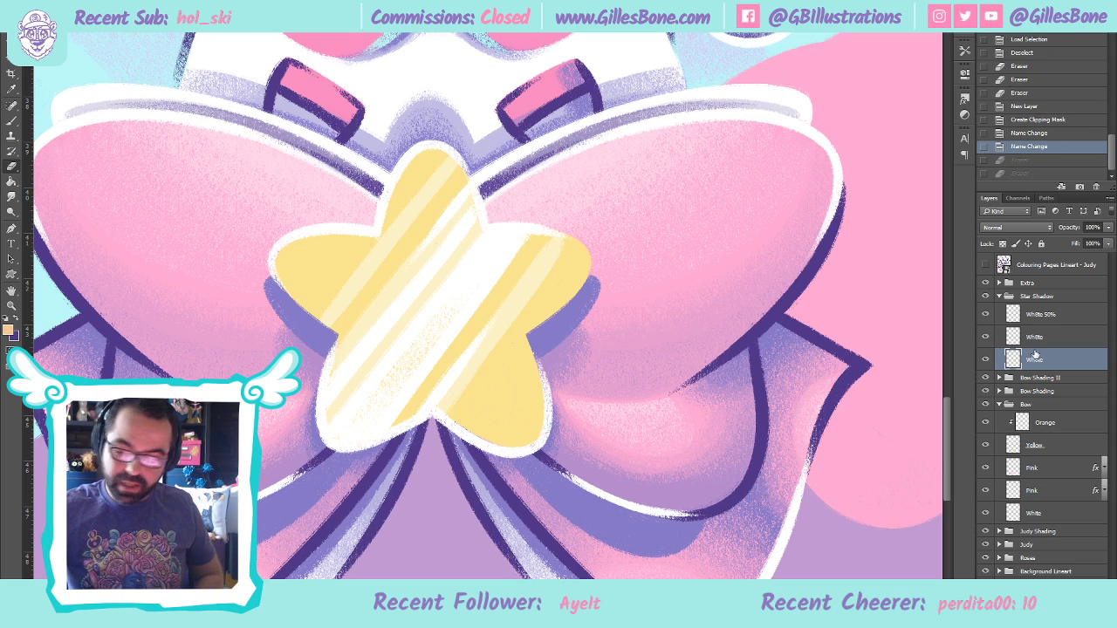
On the upper White layer of the Star Shadow group, erase along the solid stripe edges at the star's top arm and centre
click(987, 342)
click(987, 342)
click(1037, 337)
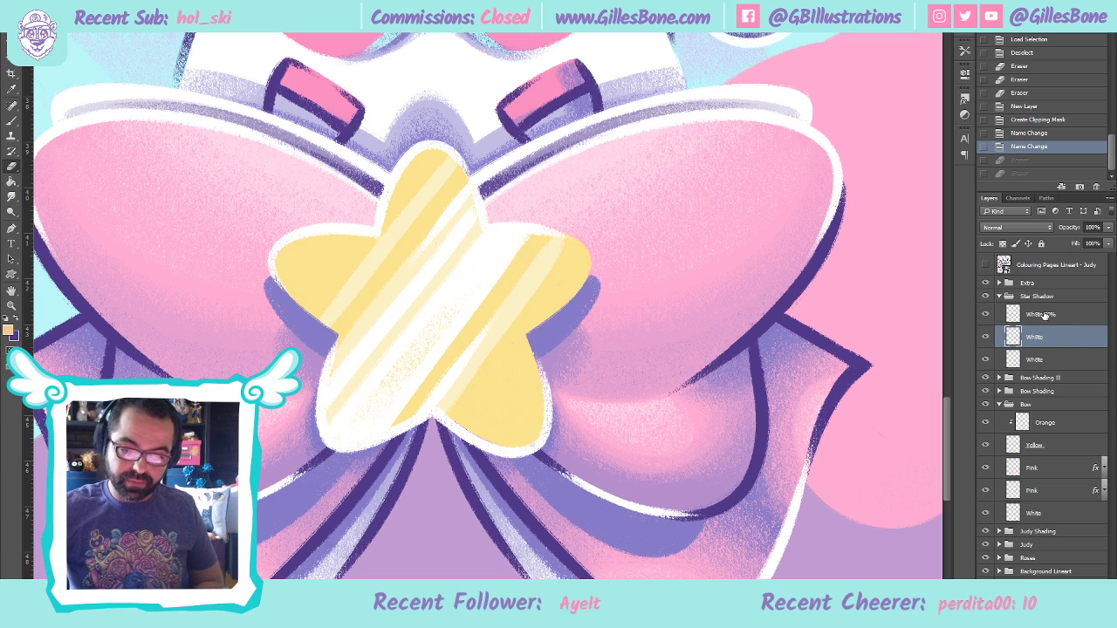
mouse_move(470, 190)
mouse_down()
mouse_move(480, 171)
mouse_move(429, 239)
mouse_move(462, 188)
mouse_up()
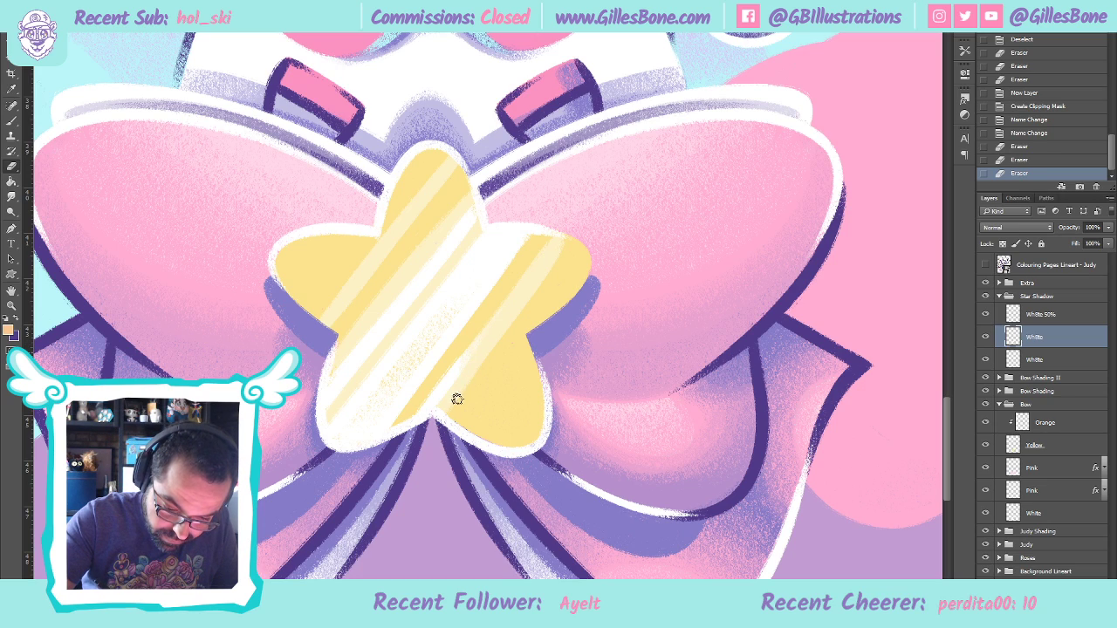
drag(443, 369, 486, 319)
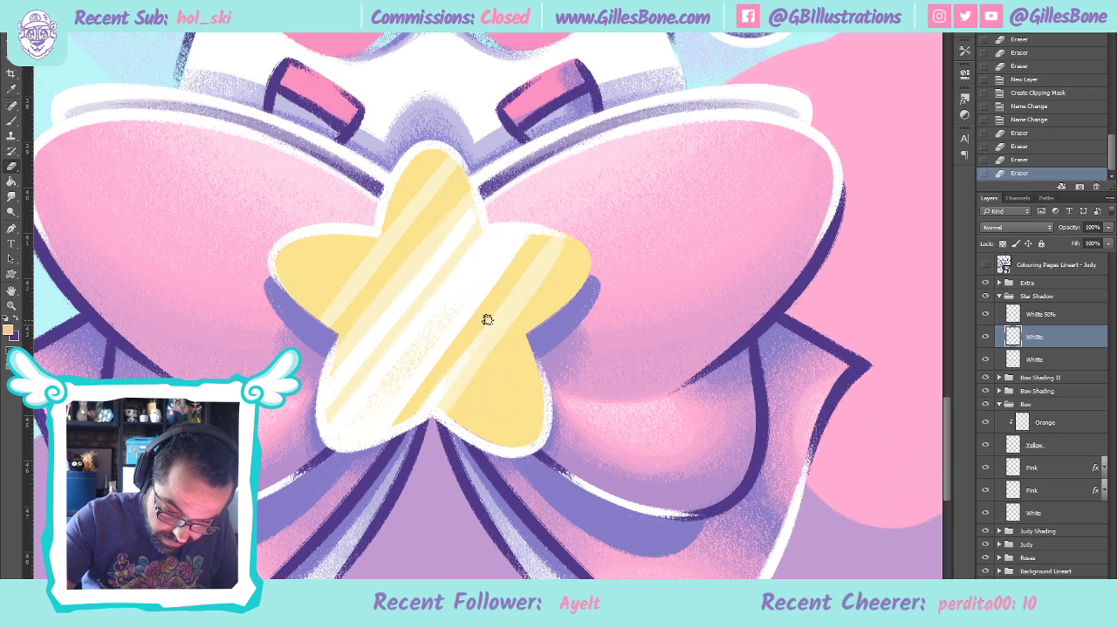
drag(459, 404, 486, 327)
drag(462, 374, 496, 320)
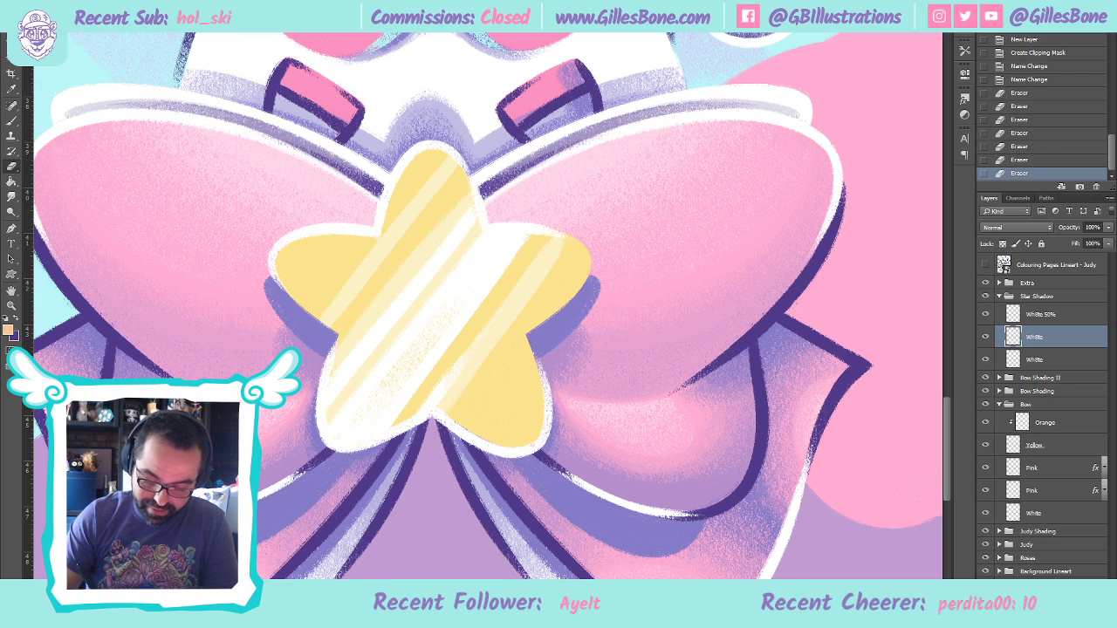
Erase texture into the wide solid stripe on the White layer, from the star's upper notch down to its lower left arm
scroll(488, 306, left, 2)
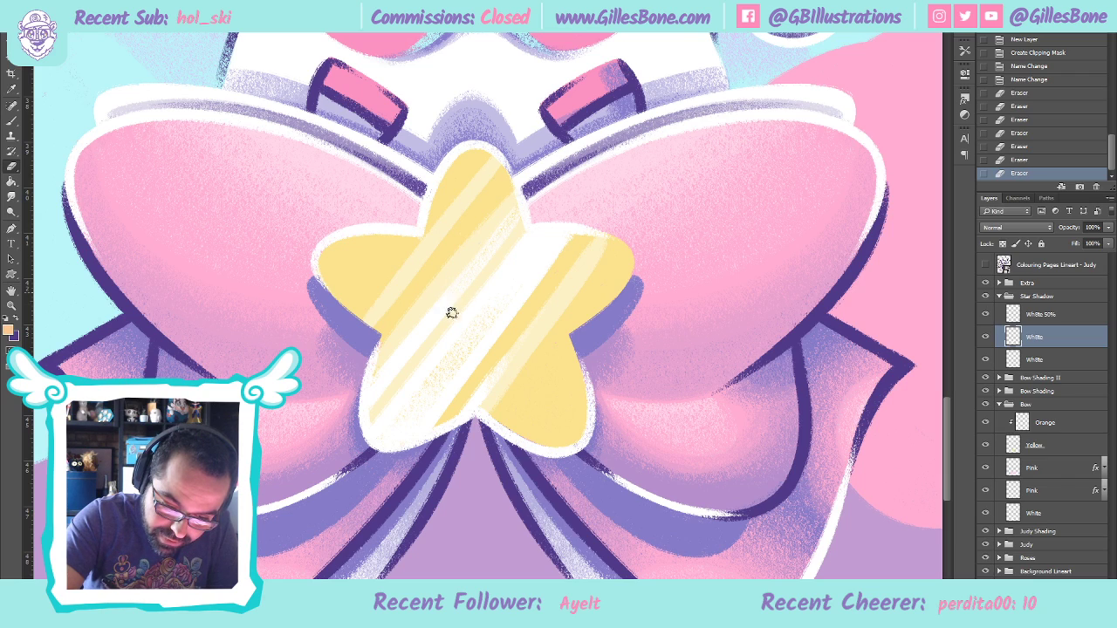
drag(439, 301, 440, 331)
drag(518, 190, 451, 288)
drag(498, 244, 442, 333)
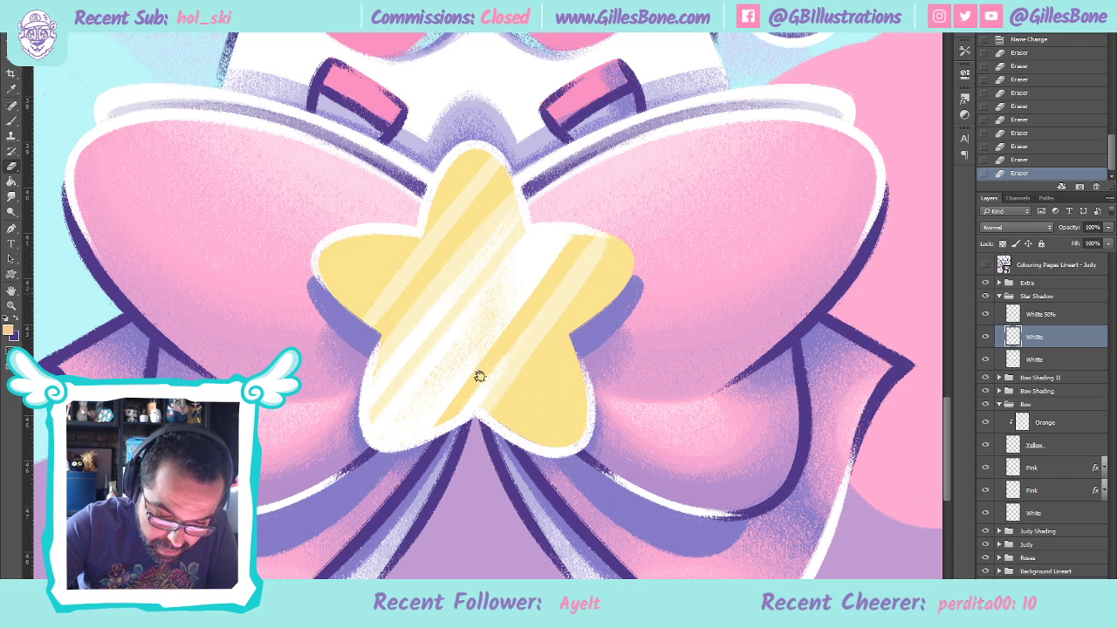
mouse_move(470, 397)
mouse_down()
mouse_move(460, 324)
mouse_move(450, 416)
mouse_up()
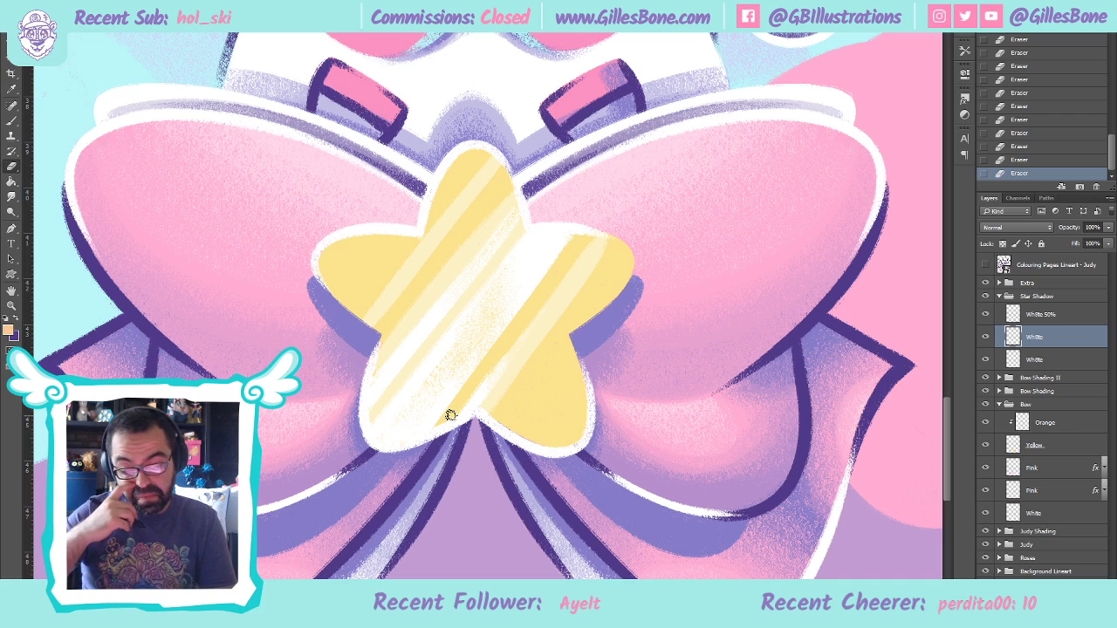
On the White 50% layer, brush translucent white diagonal strokes over the star's wide central stripe
click(1037, 315)
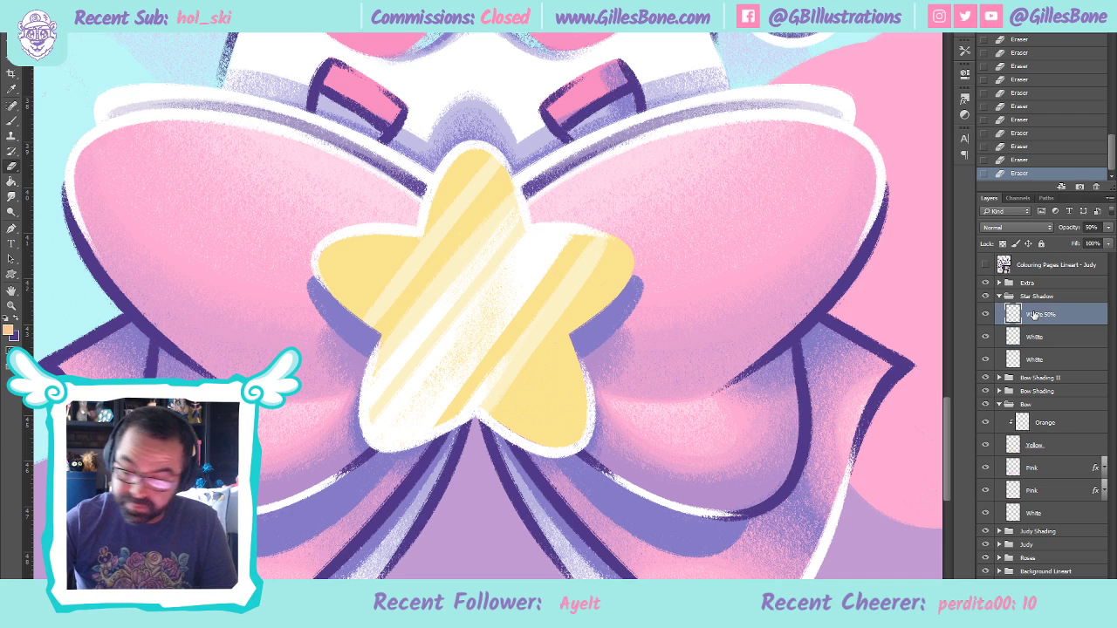
click(19, 128)
click(15, 319)
key(i)
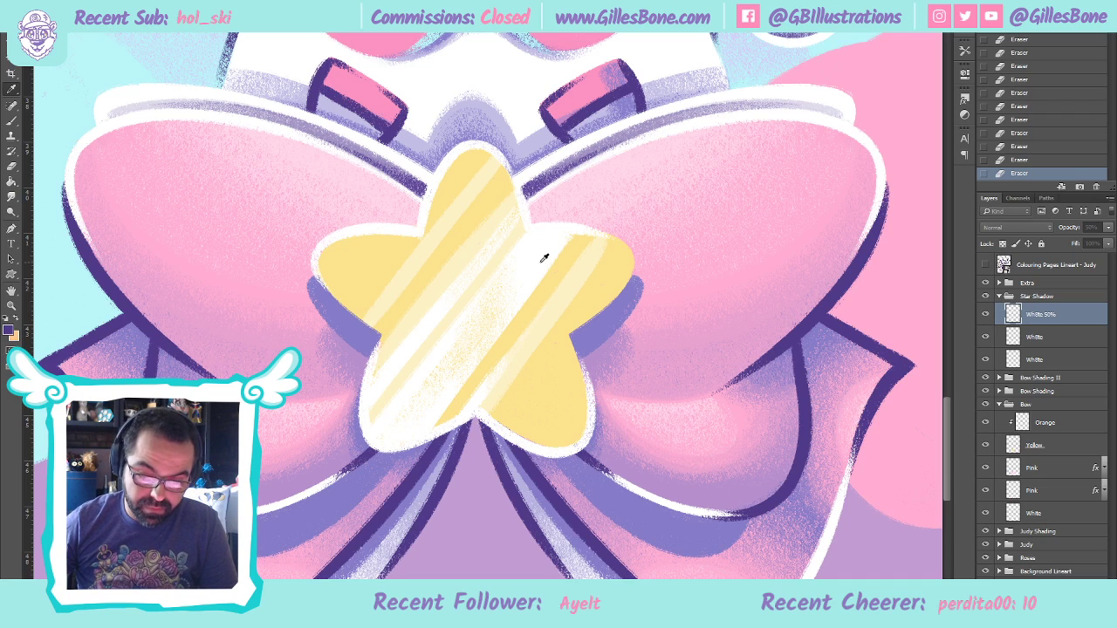
key(b)
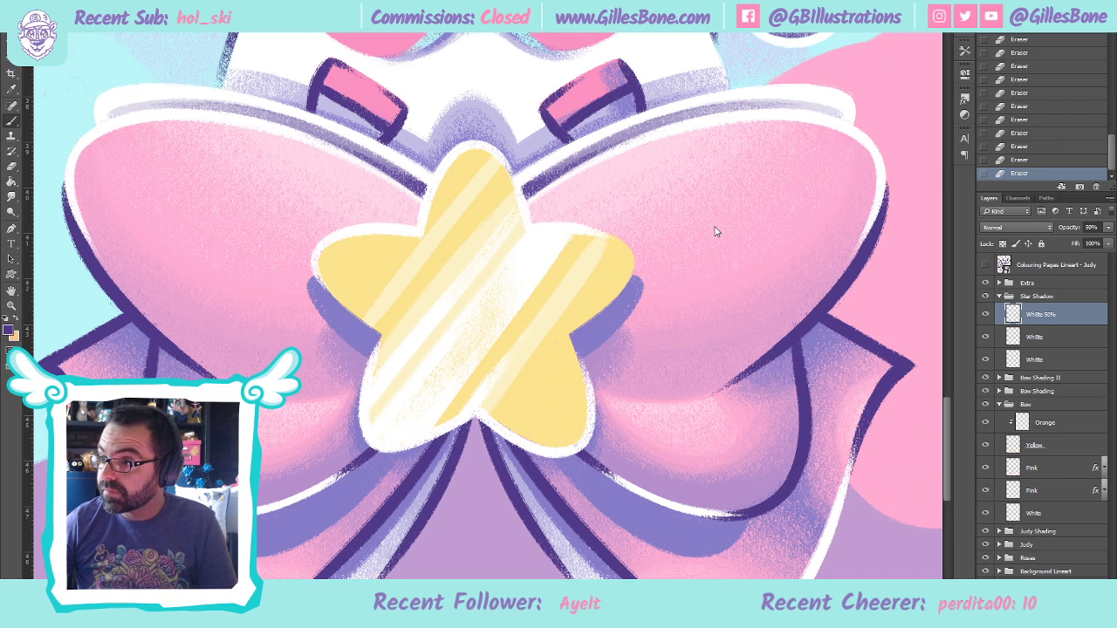
alt+click(713, 228)
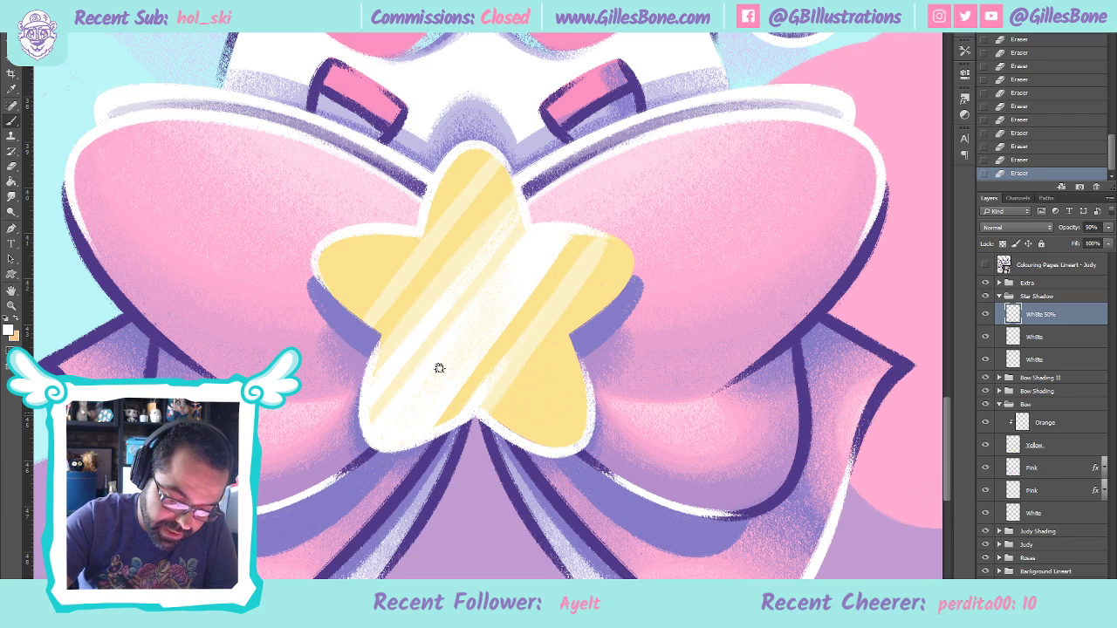
drag(457, 346, 381, 434)
drag(530, 227, 424, 378)
drag(550, 215, 424, 406)
drag(541, 245, 430, 401)
drag(547, 224, 563, 185)
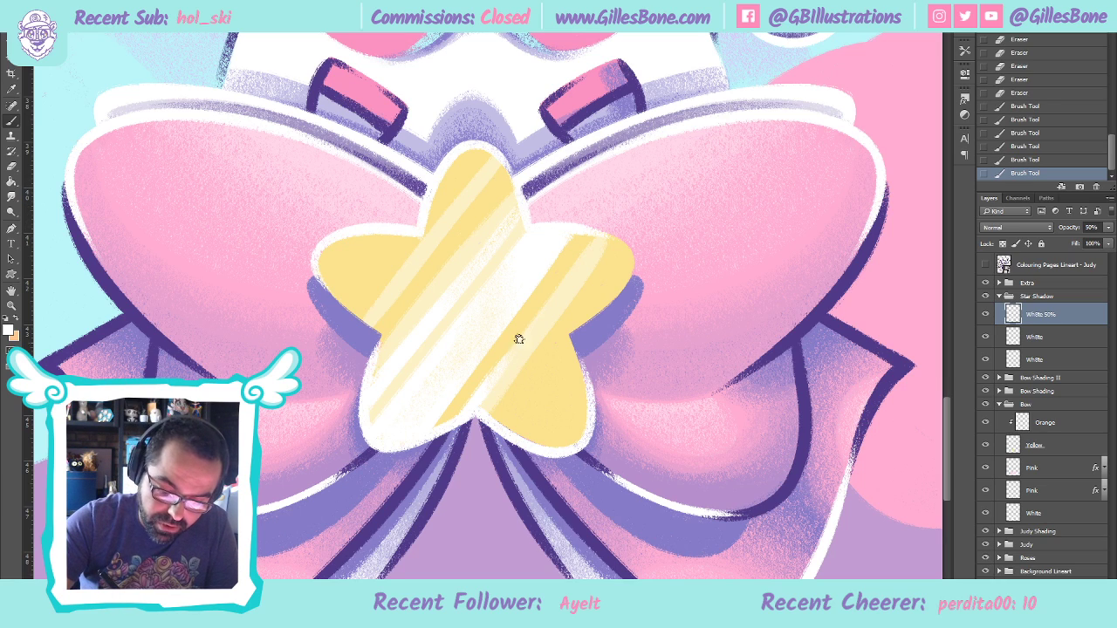
Brush more translucent white along the diagonal stripes running from the star's top arm to its left notch
drag(494, 235, 442, 321)
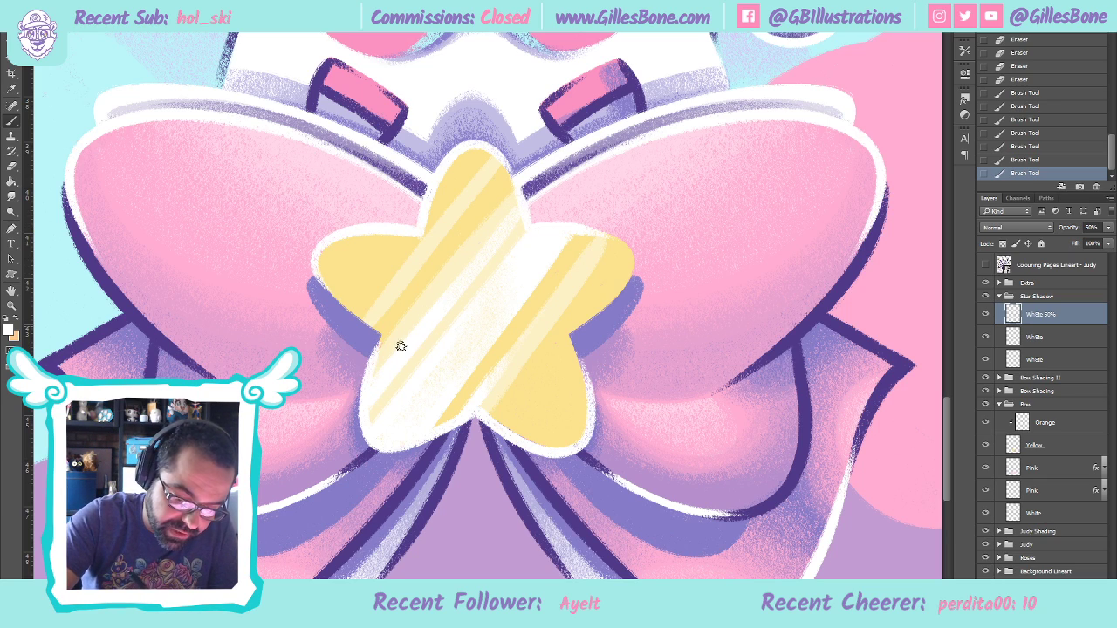
mouse_move(504, 225)
mouse_down()
mouse_move(514, 183)
mouse_move(456, 269)
mouse_up()
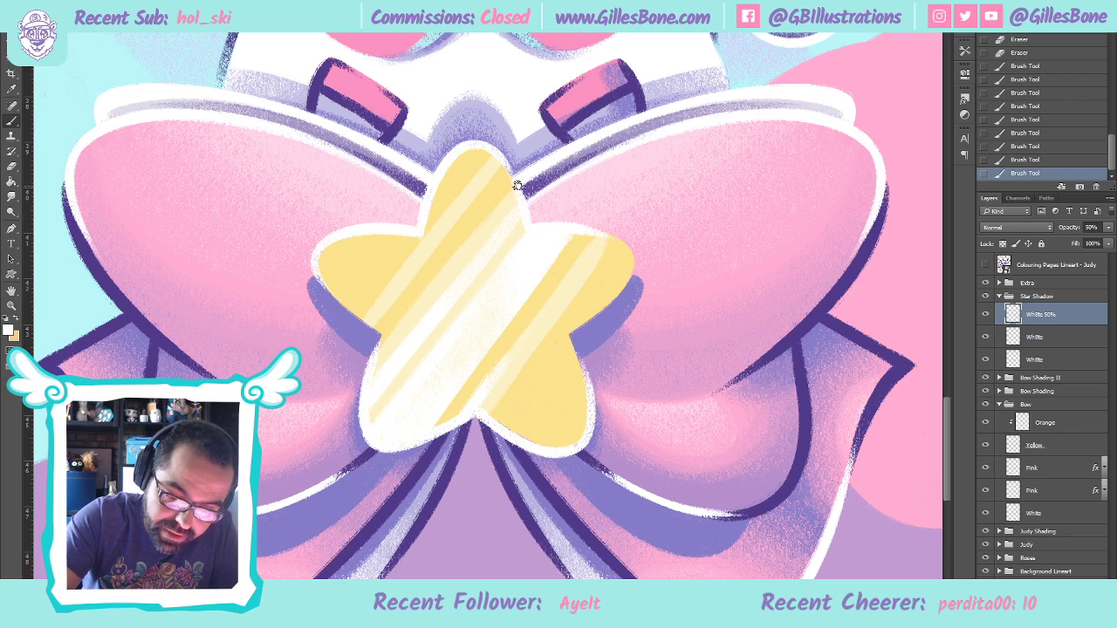
drag(514, 180, 425, 304)
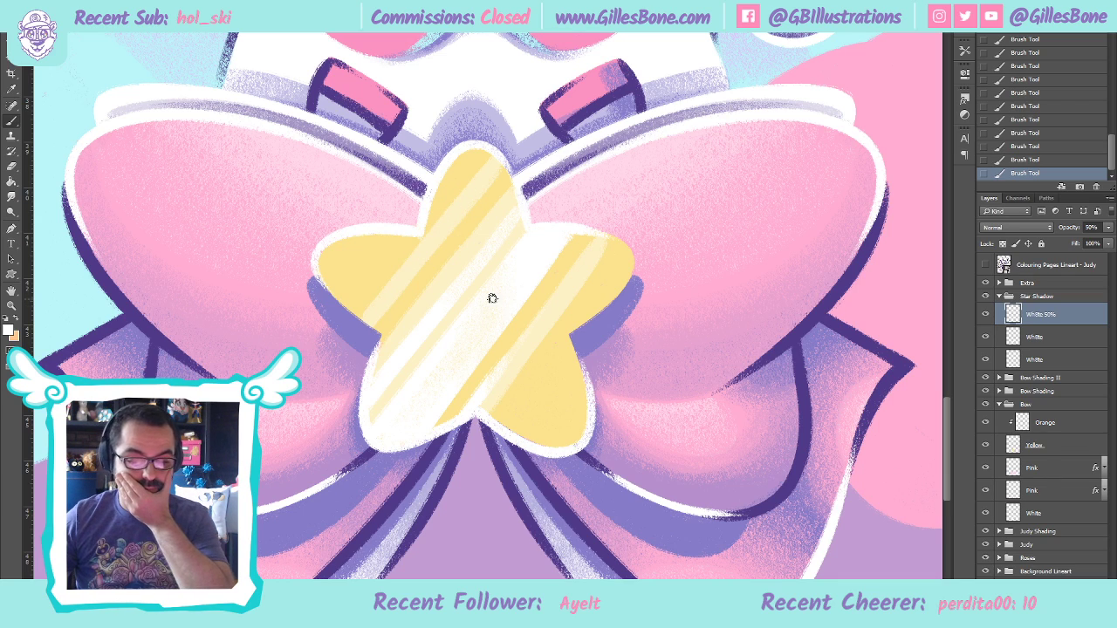
On the Orange layer, brush grainy orange shading over the star's right arm and lower right arm
click(15, 321)
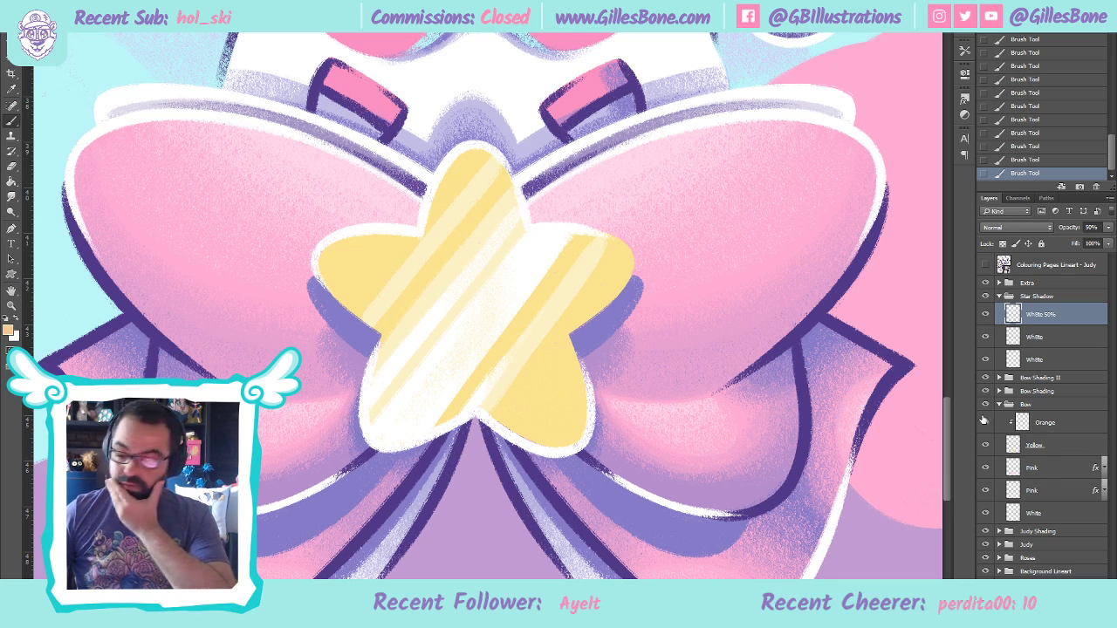
click(1056, 427)
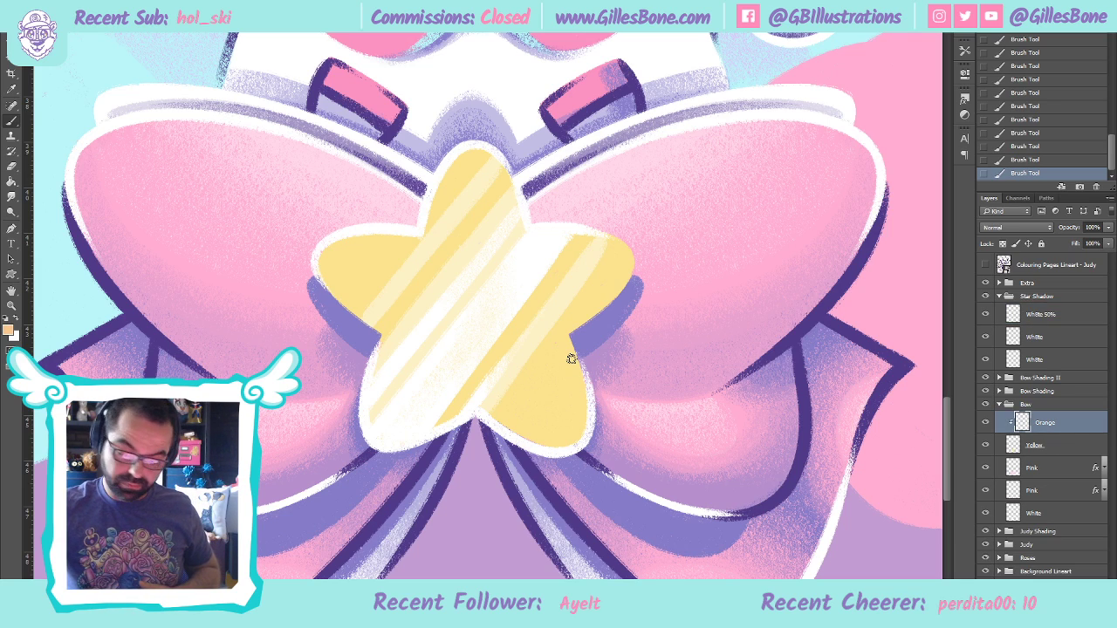
mouse_move(571, 359)
mouse_down()
mouse_move(531, 506)
mouse_move(672, 306)
mouse_move(536, 471)
mouse_move(519, 474)
mouse_move(660, 287)
mouse_move(603, 344)
mouse_move(482, 514)
mouse_move(645, 267)
mouse_move(479, 483)
mouse_move(648, 232)
mouse_move(466, 462)
mouse_move(627, 222)
mouse_move(420, 473)
mouse_move(579, 239)
mouse_move(375, 485)
mouse_move(414, 384)
mouse_move(560, 185)
mouse_move(351, 437)
mouse_move(509, 207)
mouse_move(351, 397)
mouse_move(501, 187)
mouse_move(346, 387)
mouse_move(551, 124)
mouse_up()
mouse_move(666, 227)
mouse_down()
mouse_move(518, 462)
mouse_move(663, 264)
mouse_up()
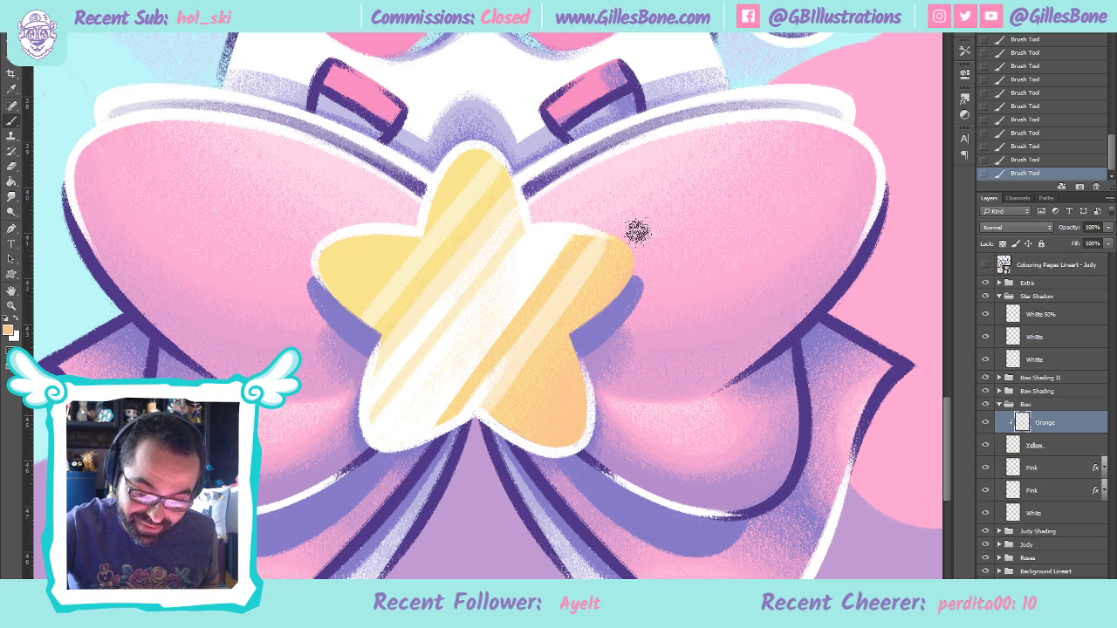
Return to white on the White 50% layer and examine the shaded star within the whole bear illustration
click(17, 321)
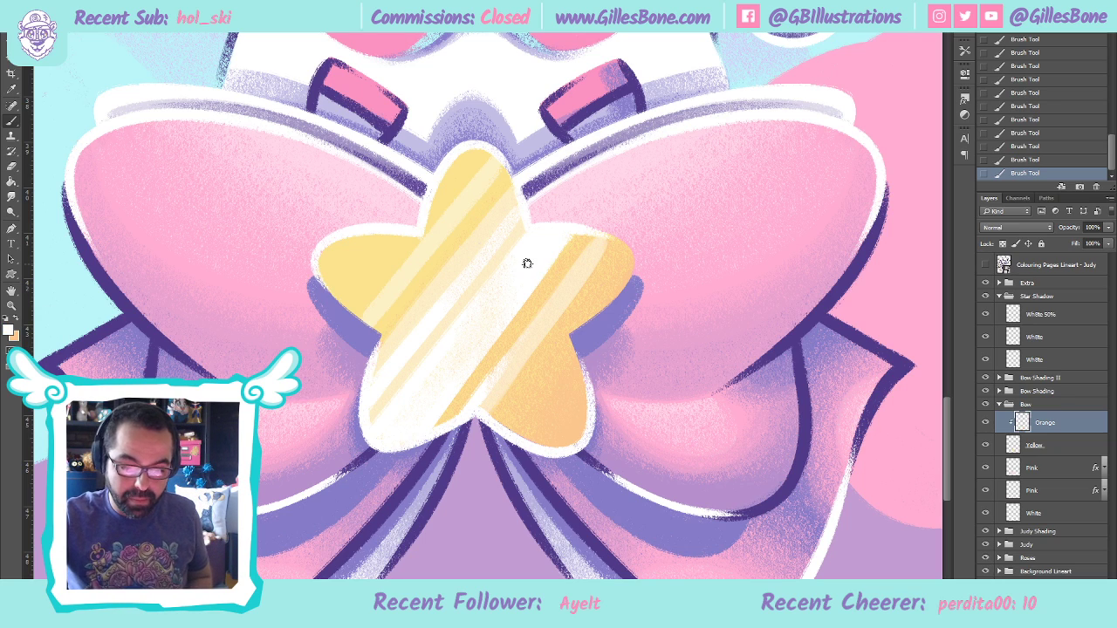
click(1052, 318)
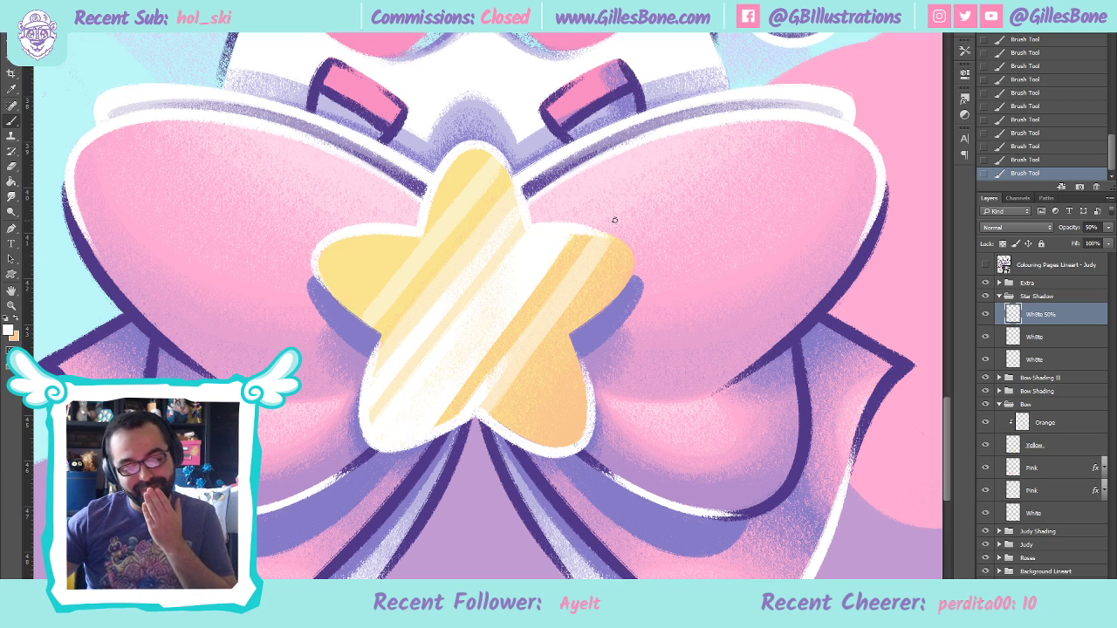
click(11, 305)
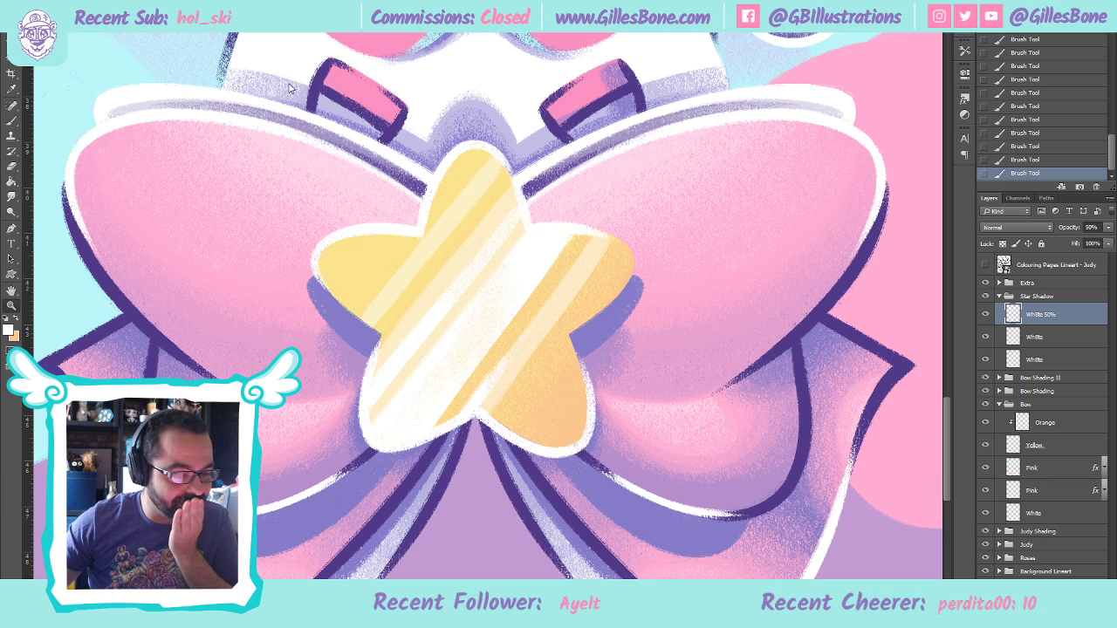
key(ctrl+0)
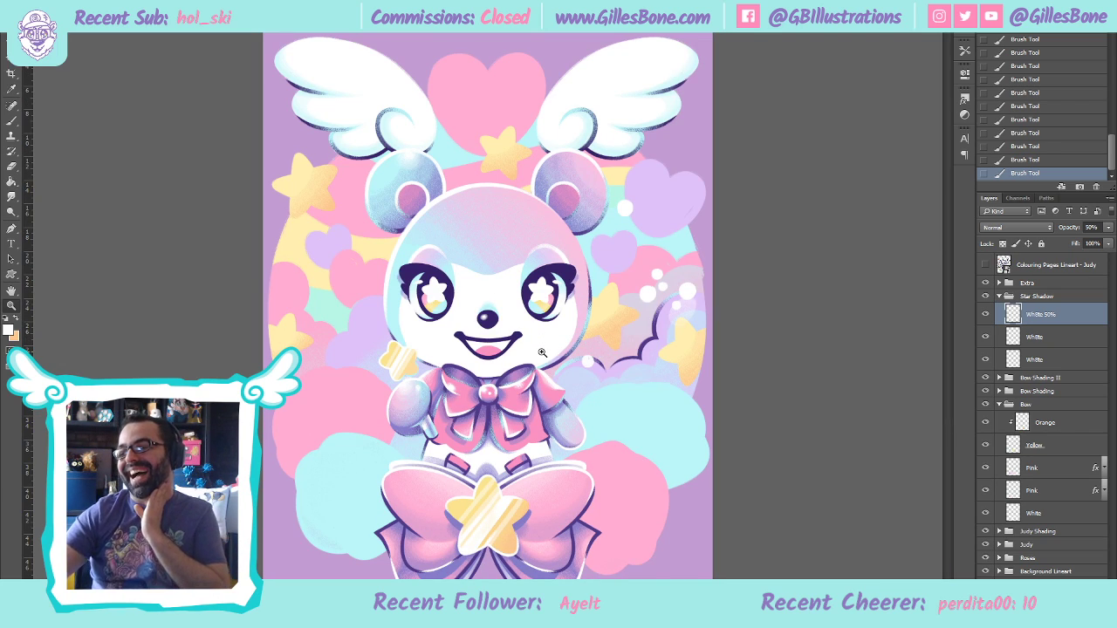
click(516, 573)
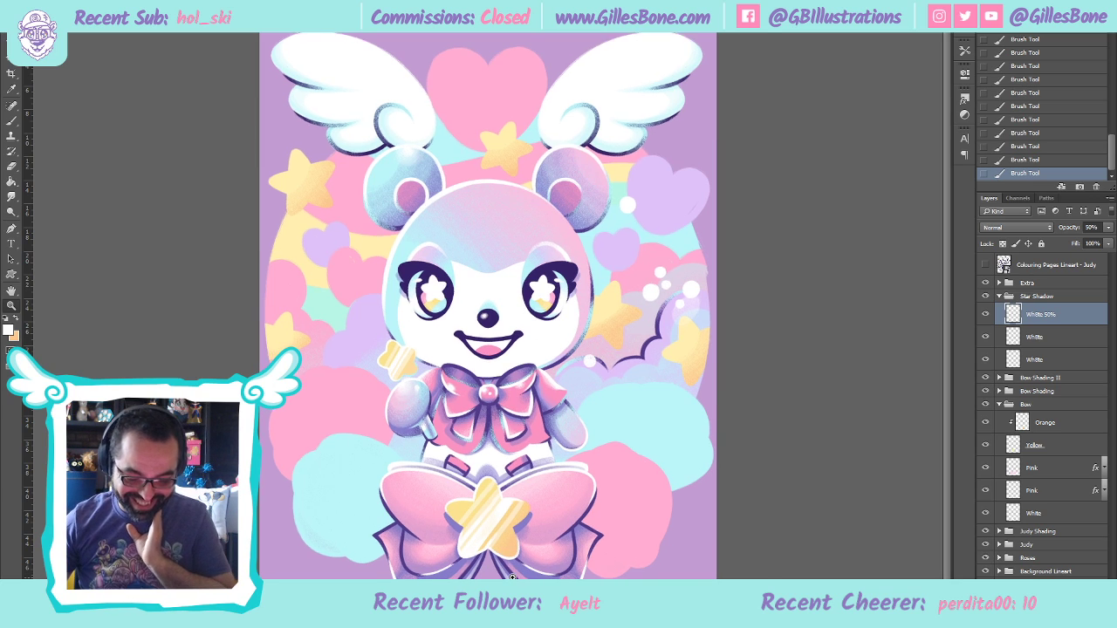
click(516, 576)
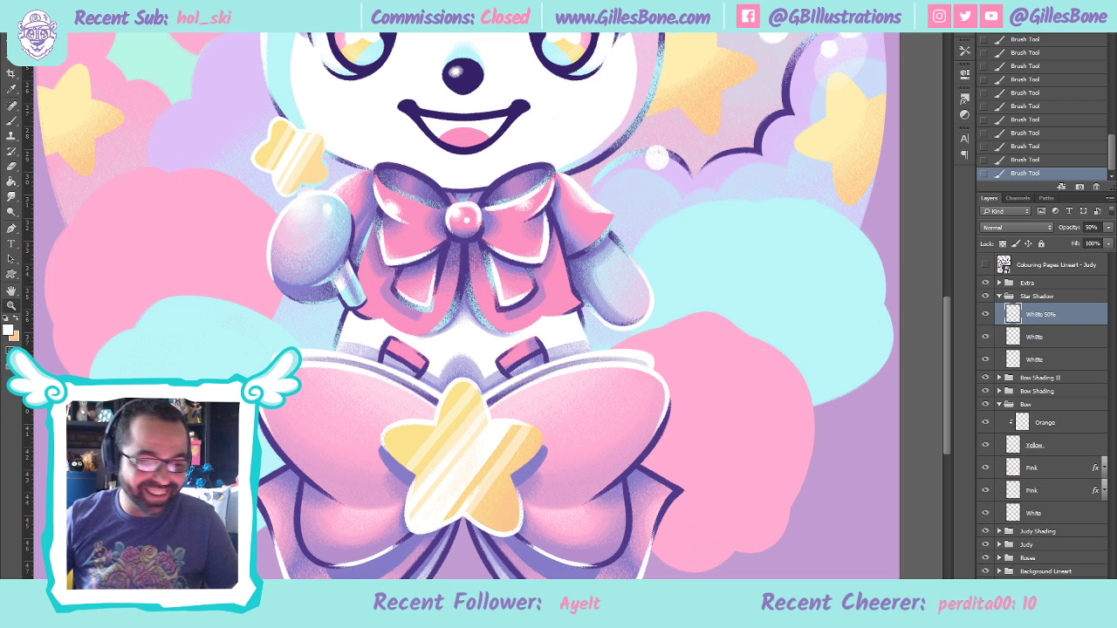
key(ctrl+0)
click(487, 568)
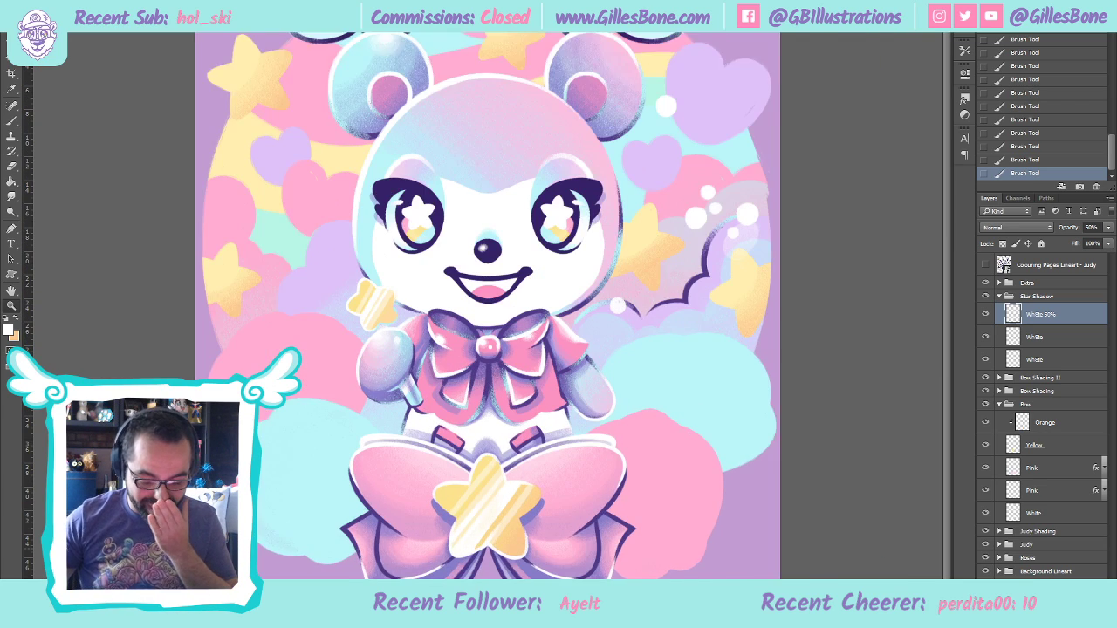
click(487, 568)
click(487, 568)
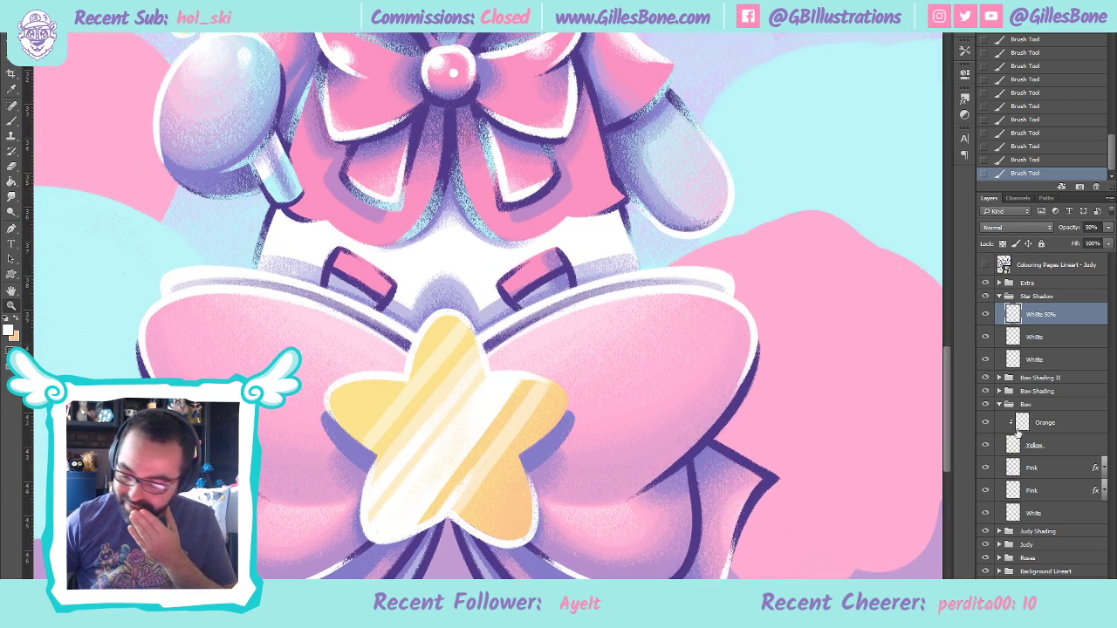
On the upper White layer, erase along the lower right edge of the star's wide central stripe
click(1051, 339)
key(e)
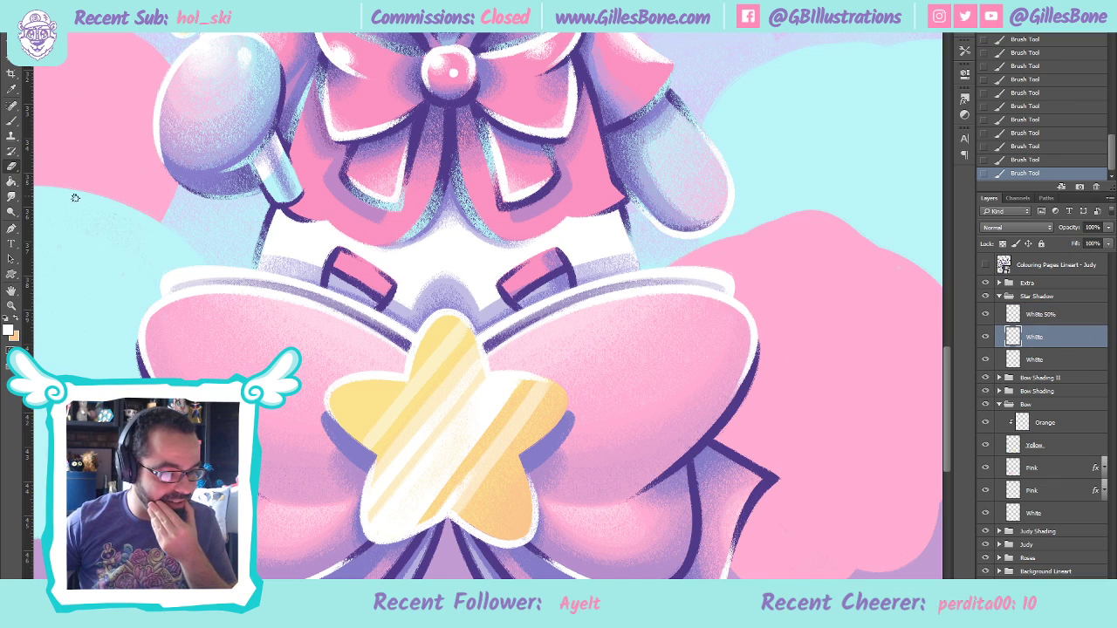
drag(491, 419, 425, 520)
drag(493, 419, 394, 553)
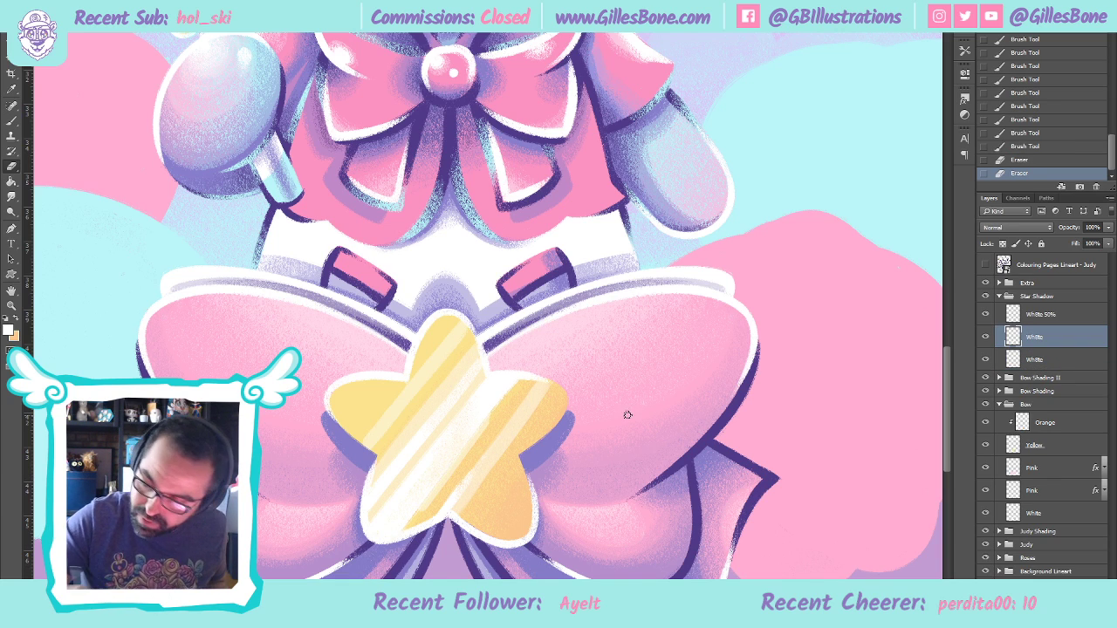
On the White 50% layer, erase the translucent white along the central stripe's lower right edge down to the lower left arm
click(1028, 315)
drag(484, 425, 388, 569)
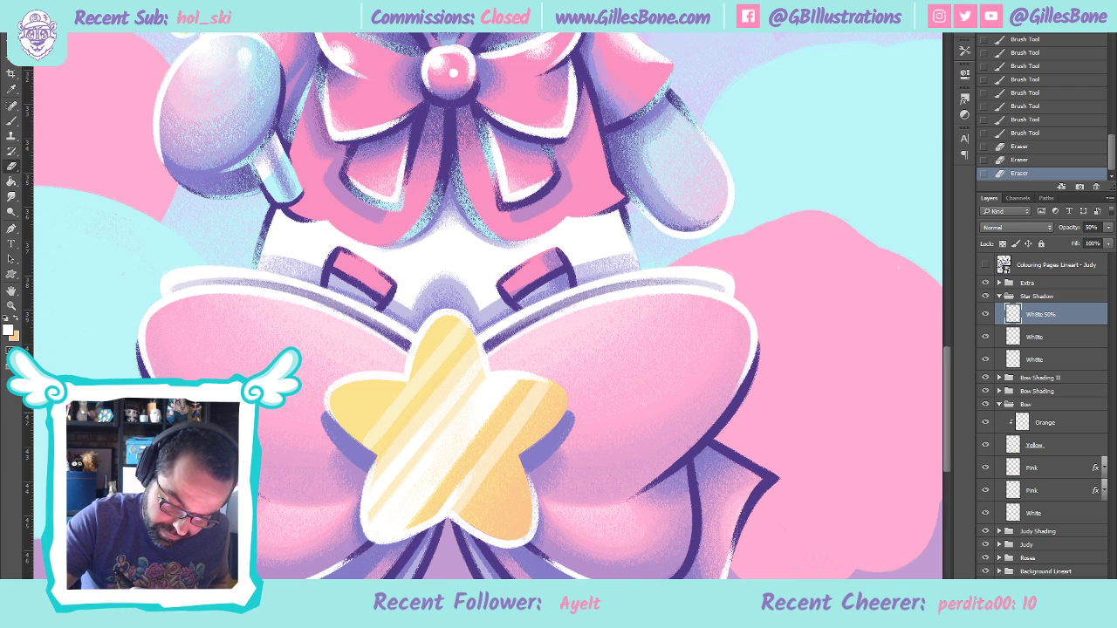
drag(451, 475, 383, 573)
drag(478, 436, 381, 572)
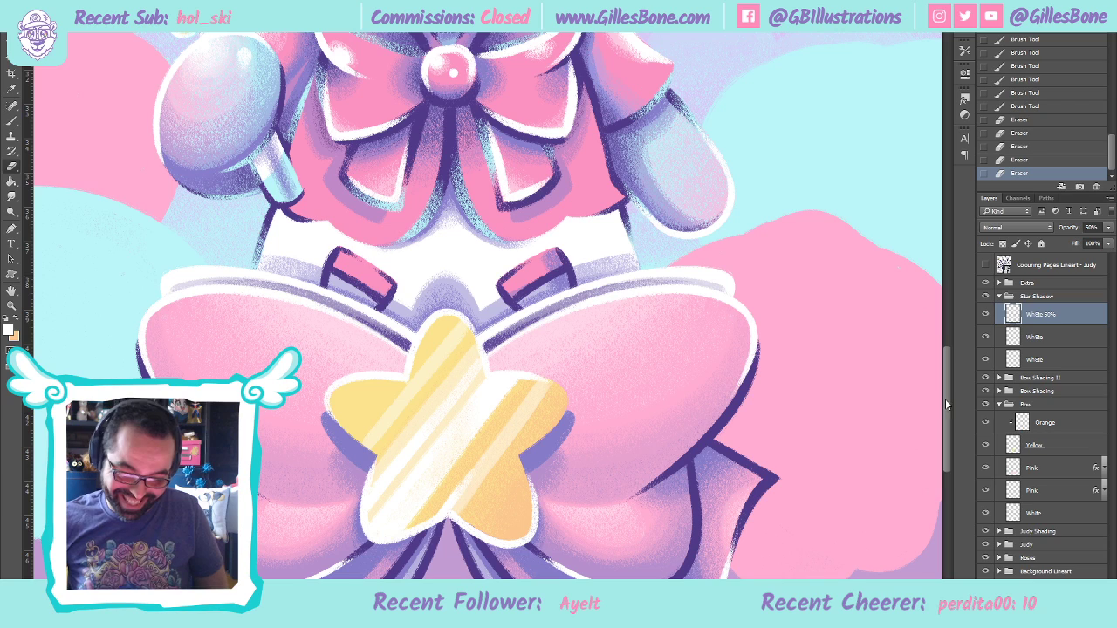
Erase part of the solid white near the star's centre on the upper White layer, comparing before and after
click(1036, 342)
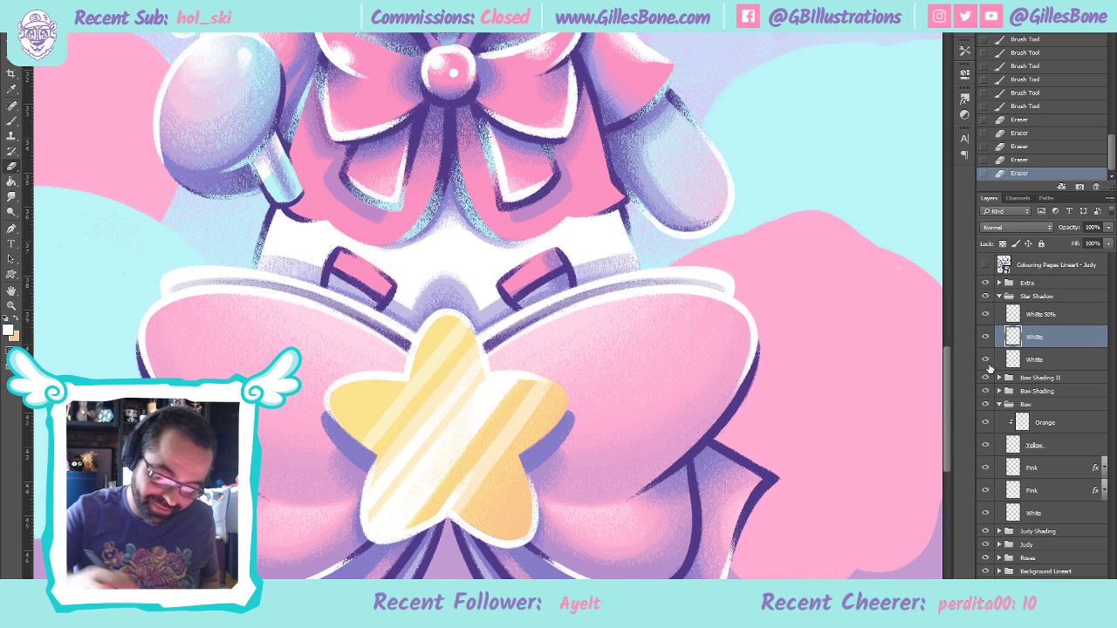
drag(424, 451, 436, 462)
key(ctrl+z)
key(ctrl+z)
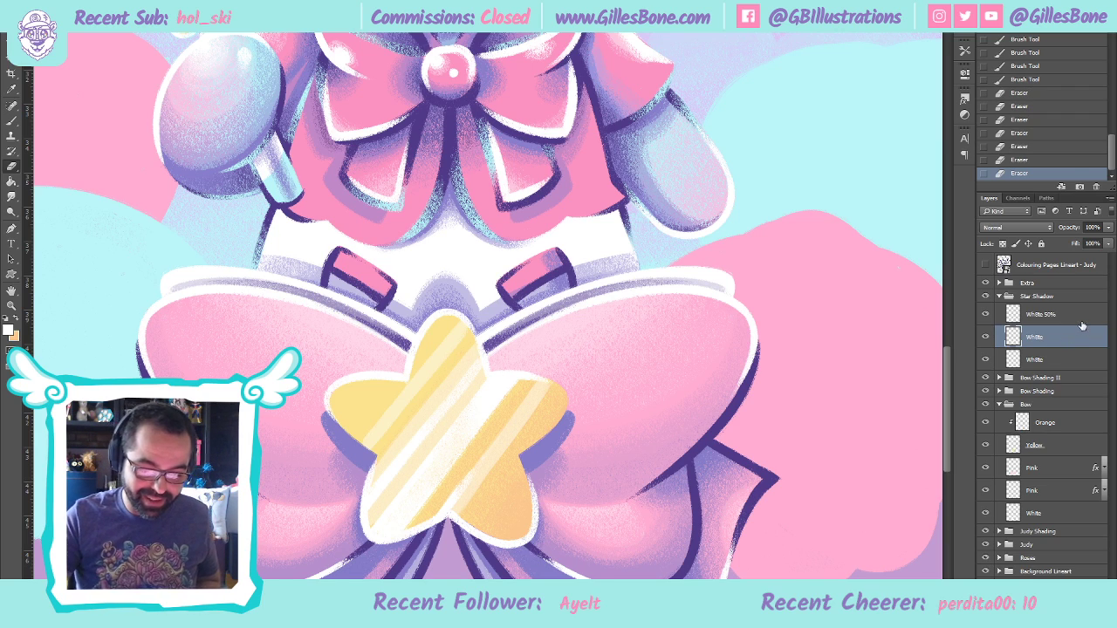
On the White 50% layer, erase along the outer edge of the translucent stripe between the star's left notch and top arm
click(1047, 314)
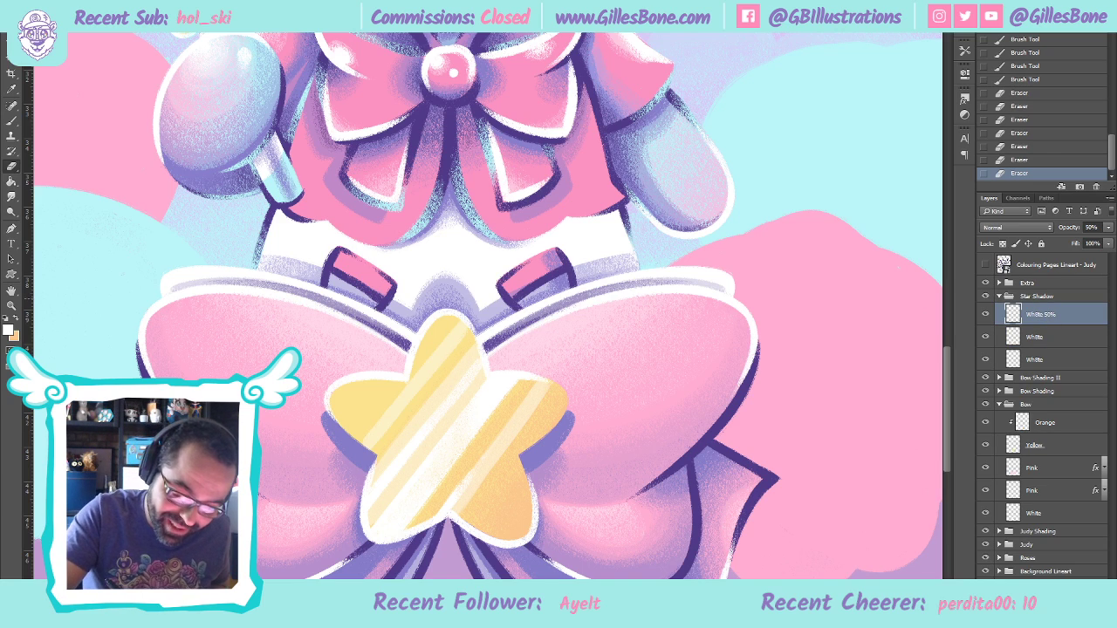
drag(308, 520, 381, 409)
key(ctrl+z)
key(ctrl+z)
key(ctrl+z)
drag(312, 493, 431, 356)
drag(298, 523, 306, 507)
Brush thin translucent white strokes along the stripe from the star's top arm to its left notch
key(b)
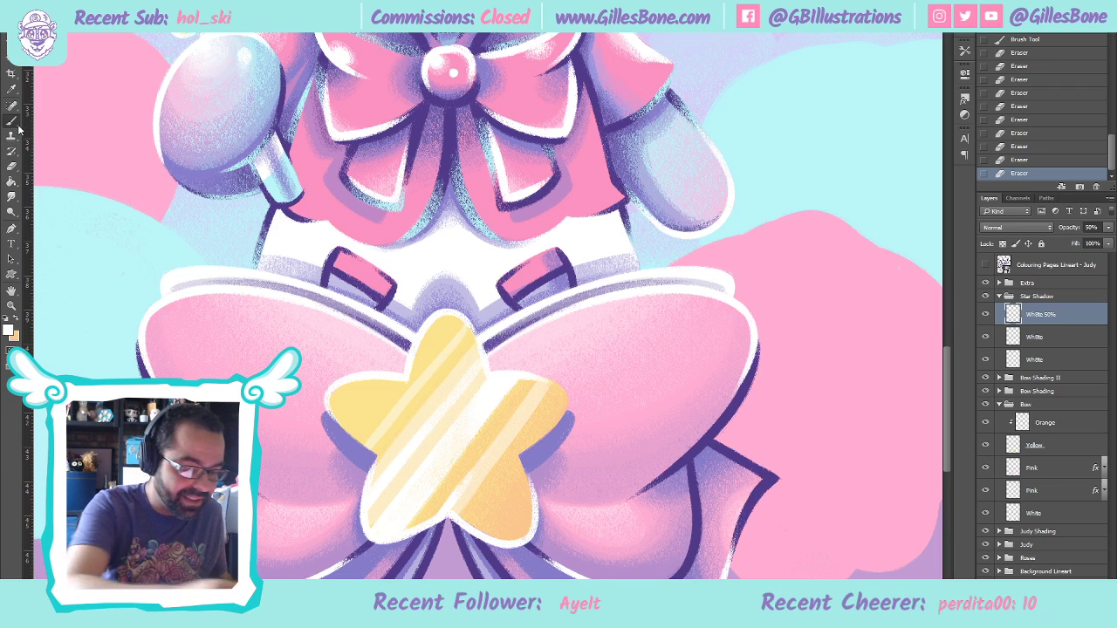
drag(470, 325, 424, 384)
drag(384, 428, 373, 438)
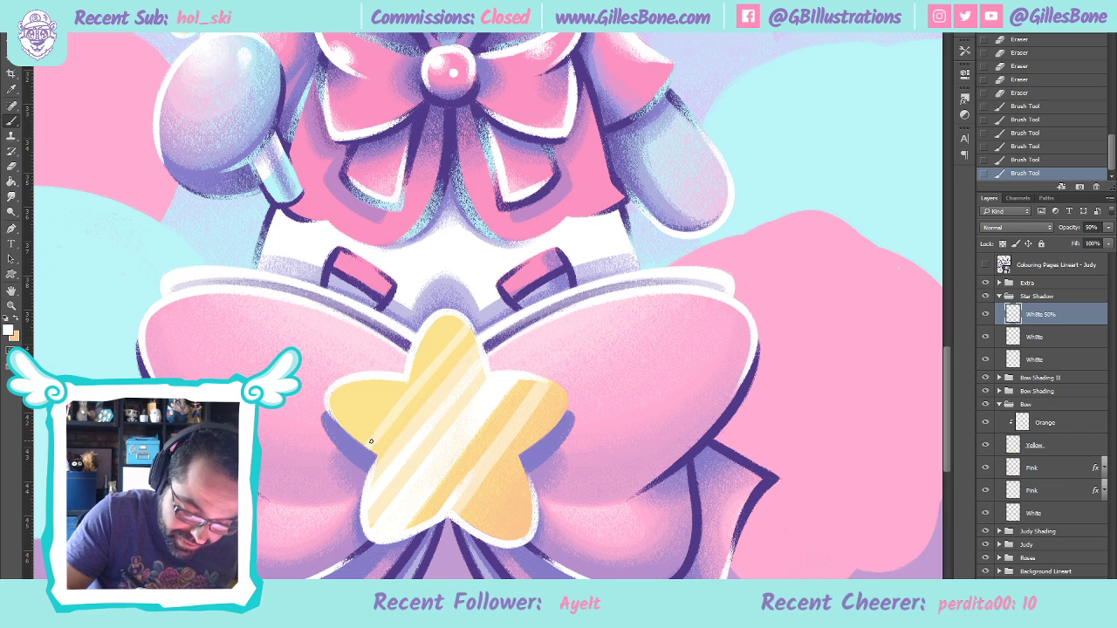
On the White 50% layer, erase along the edge of the thin translucent stripe from the star's top arm to its lower left side
drag(494, 274, 487, 284)
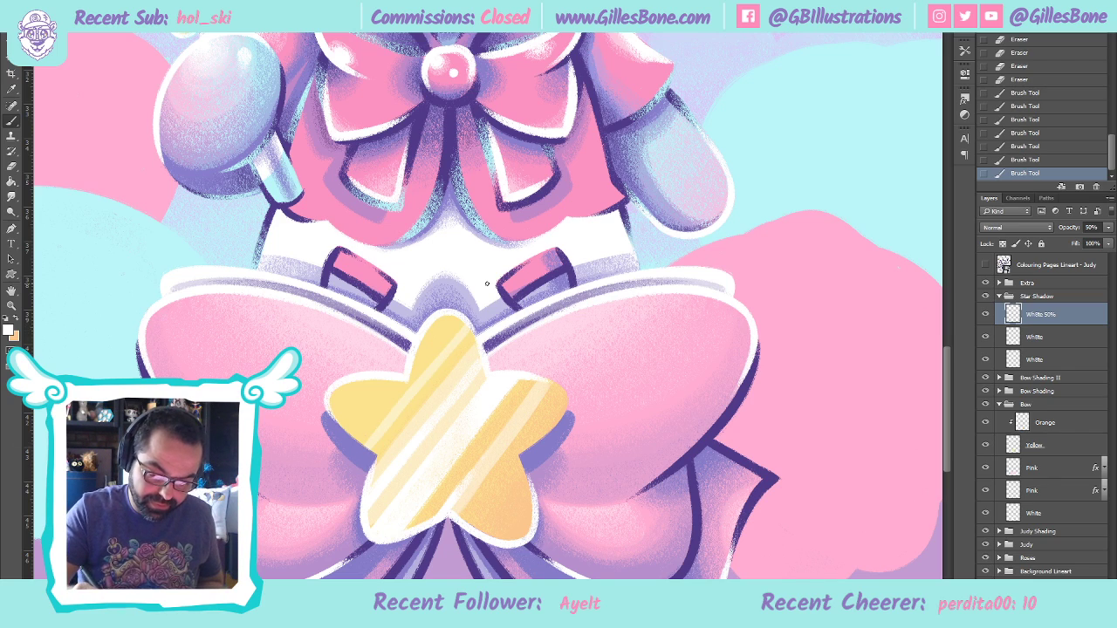
key(e)
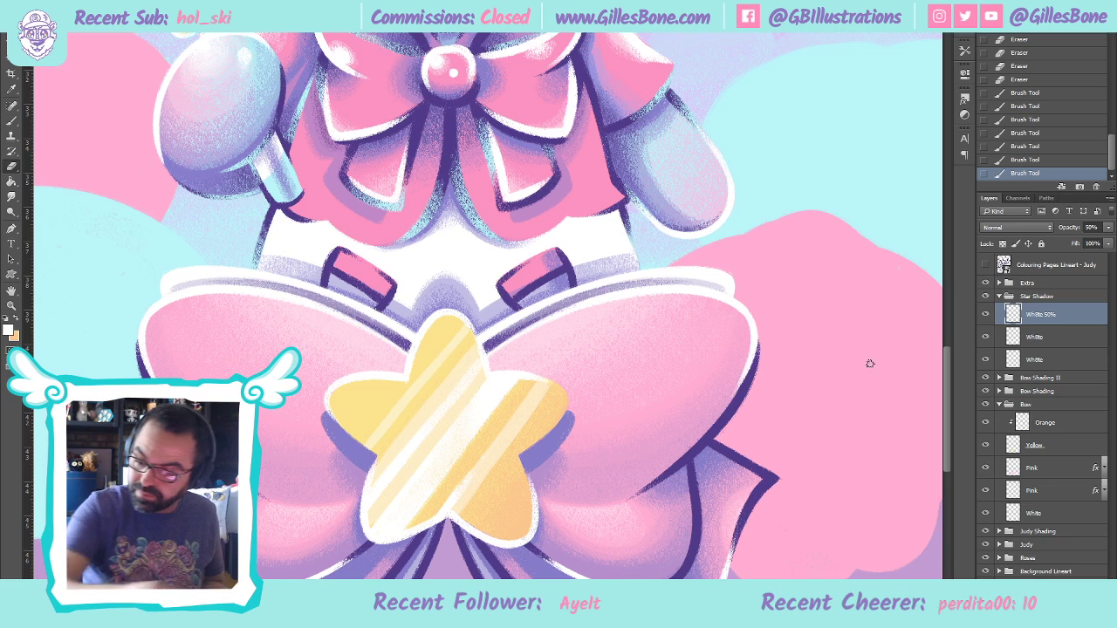
drag(464, 354, 368, 469)
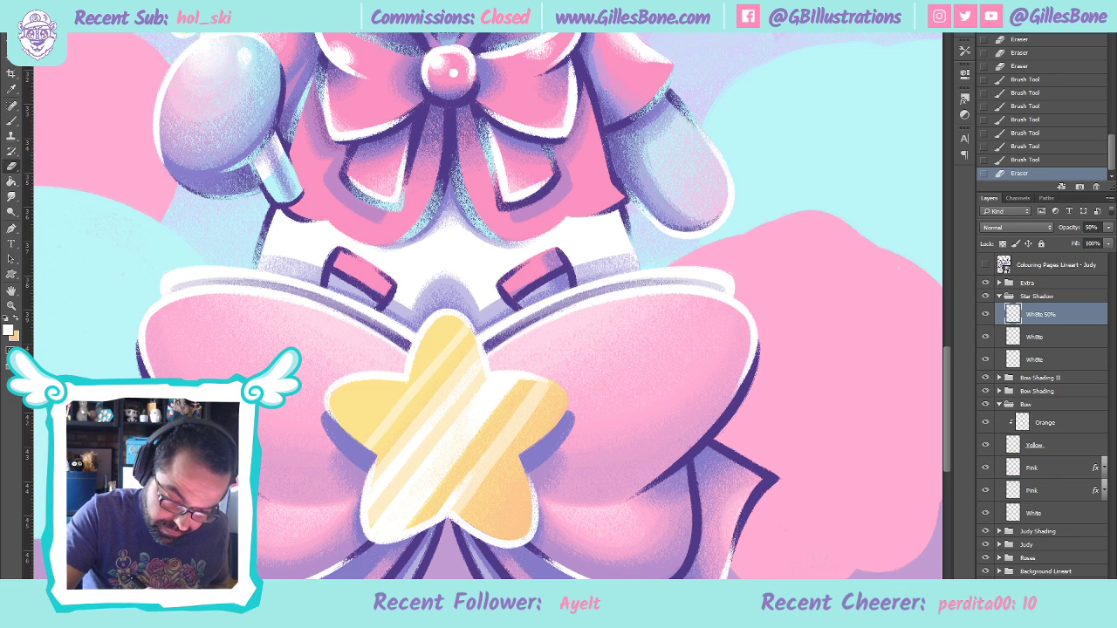
key(ctrl+z)
drag(462, 349, 346, 494)
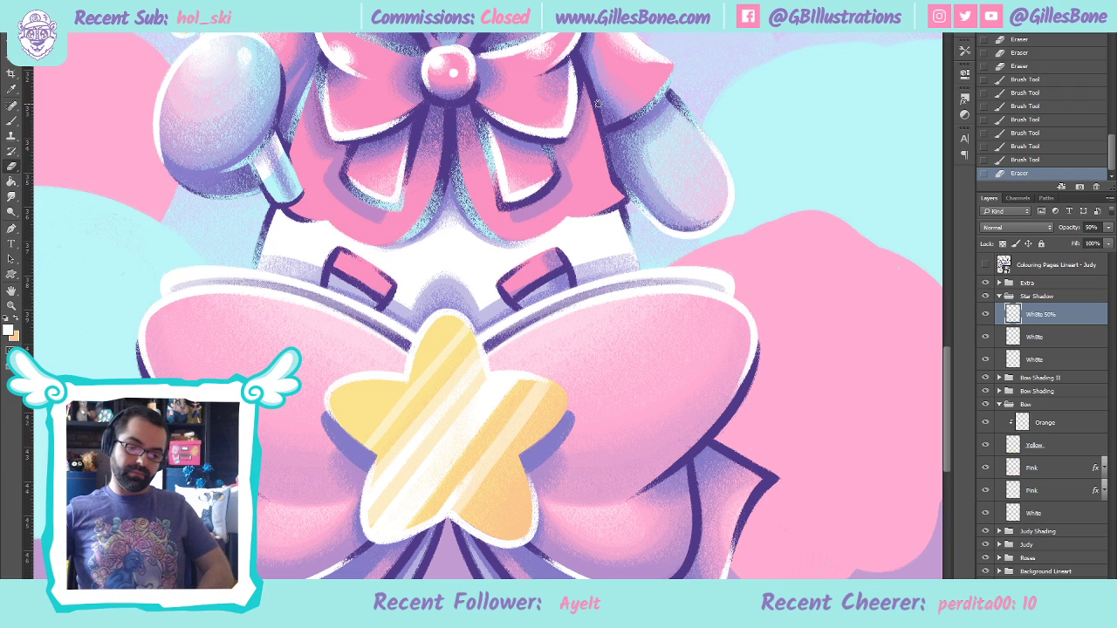
Check the star against the whole illustration and pick light blue as the foreground colour
click(11, 305)
key(ctrl+0)
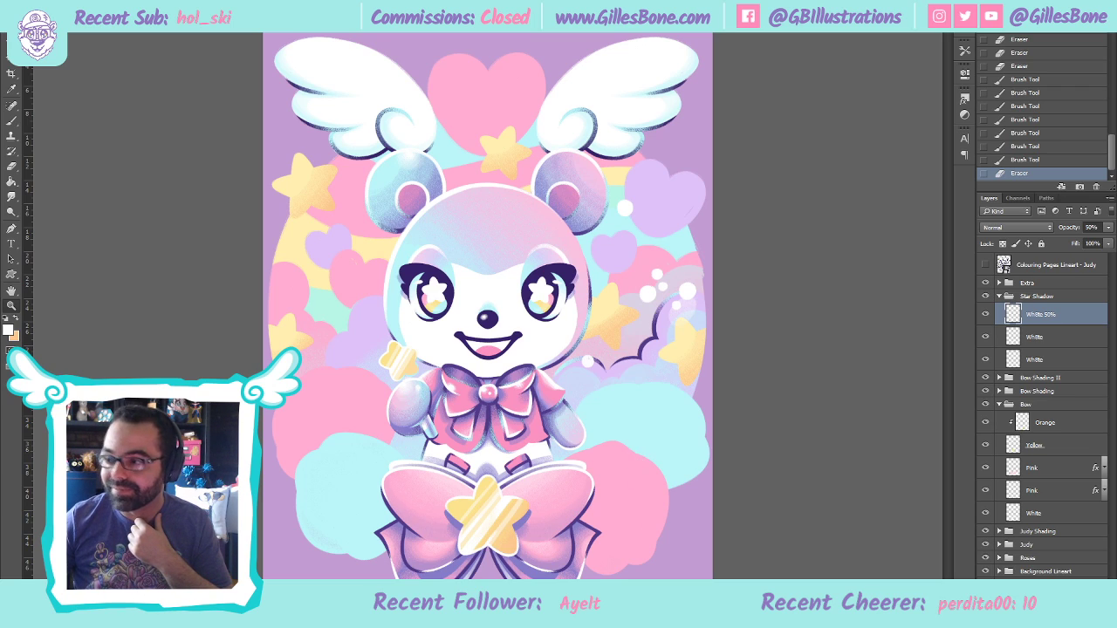
alt+click(525, 571)
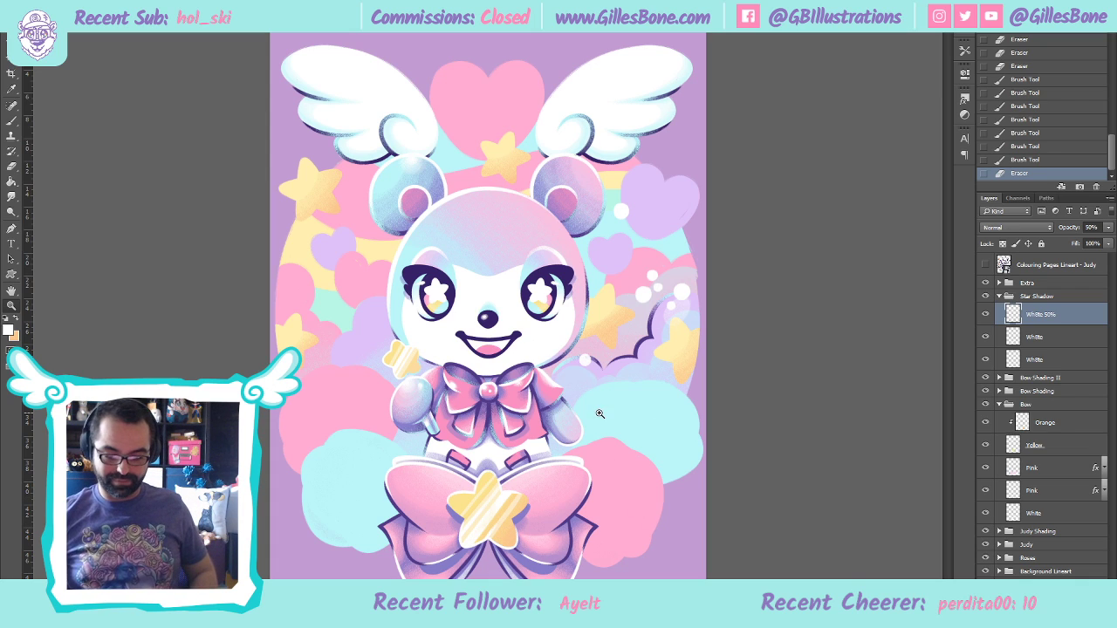
click(523, 576)
click(18, 321)
key(b)
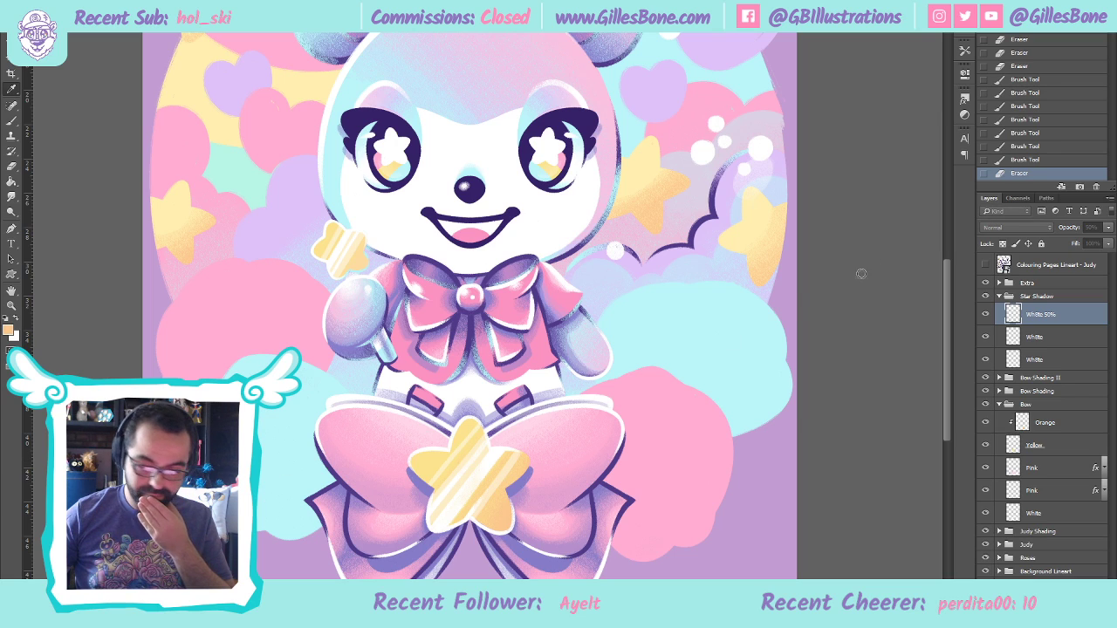
click(1006, 153)
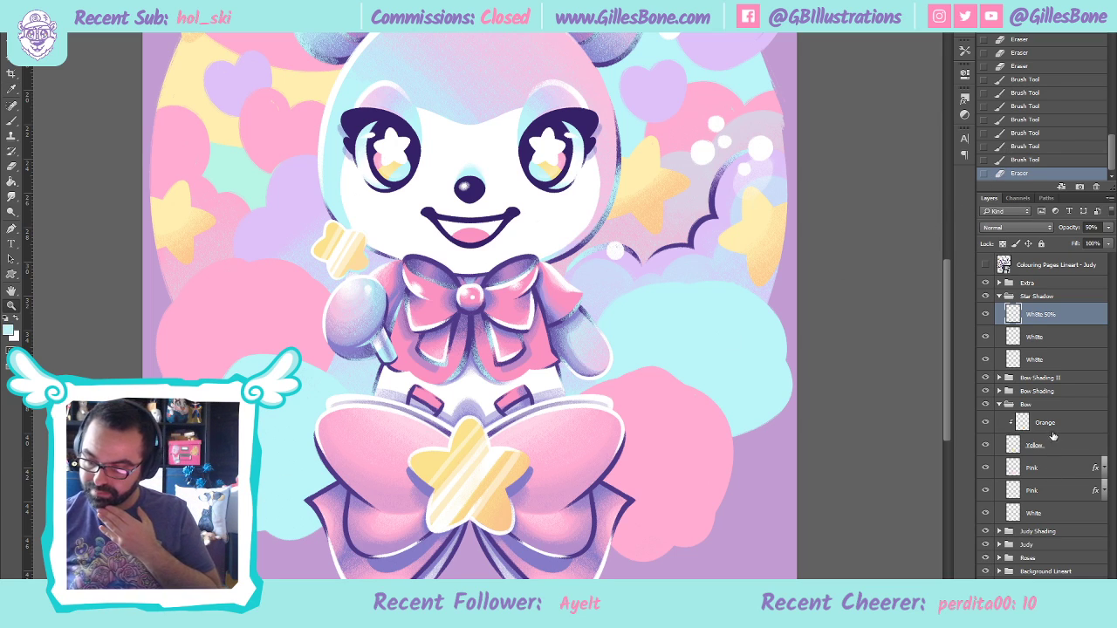
Expand the Bow Shading and Bow Shading II groups and merge their two Lineart layers into one
click(1000, 391)
click(1000, 378)
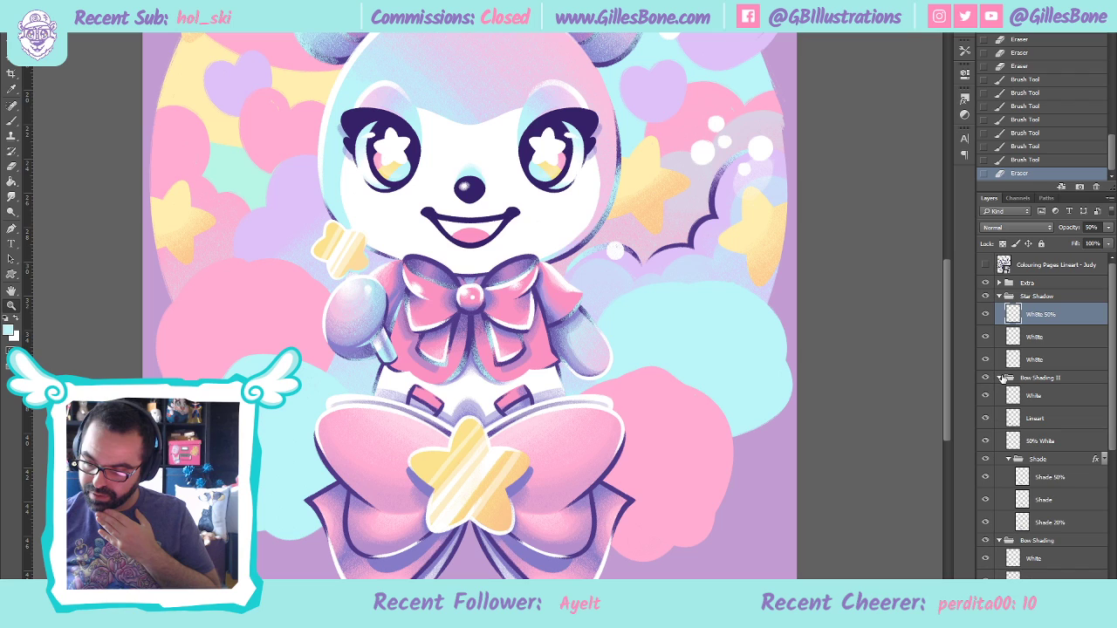
click(1059, 418)
scroll(1075, 476, down, 2)
ctrl+click(1059, 515)
key(ctrl+e)
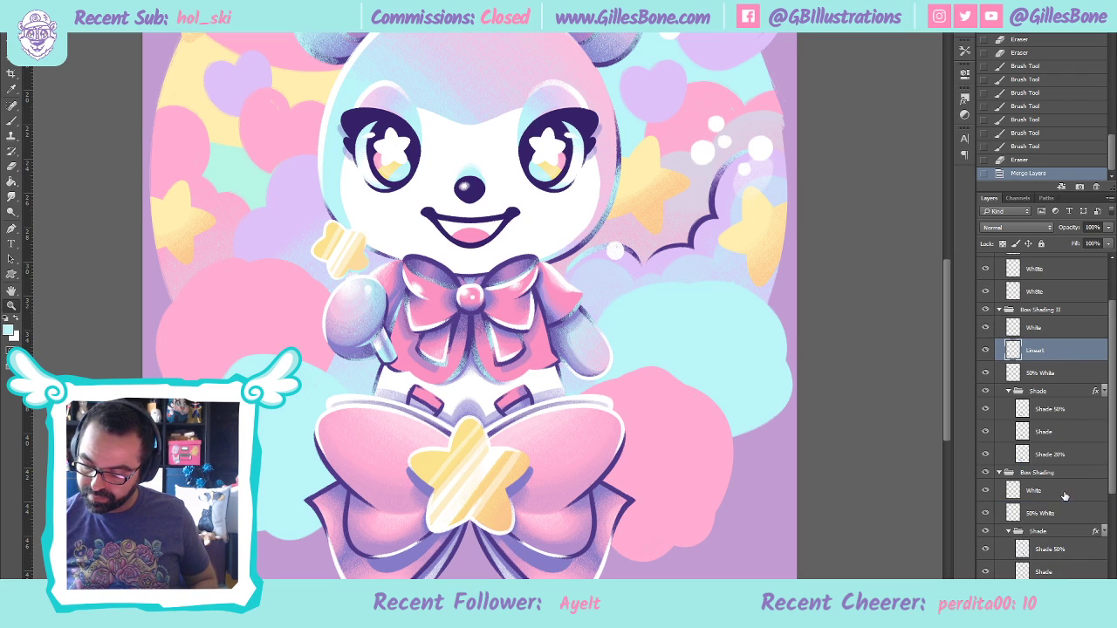
Merge the White layers of both bow shading groups and move White and Lineart out above the Bow Shading II group
scroll(1064, 390, up, 2)
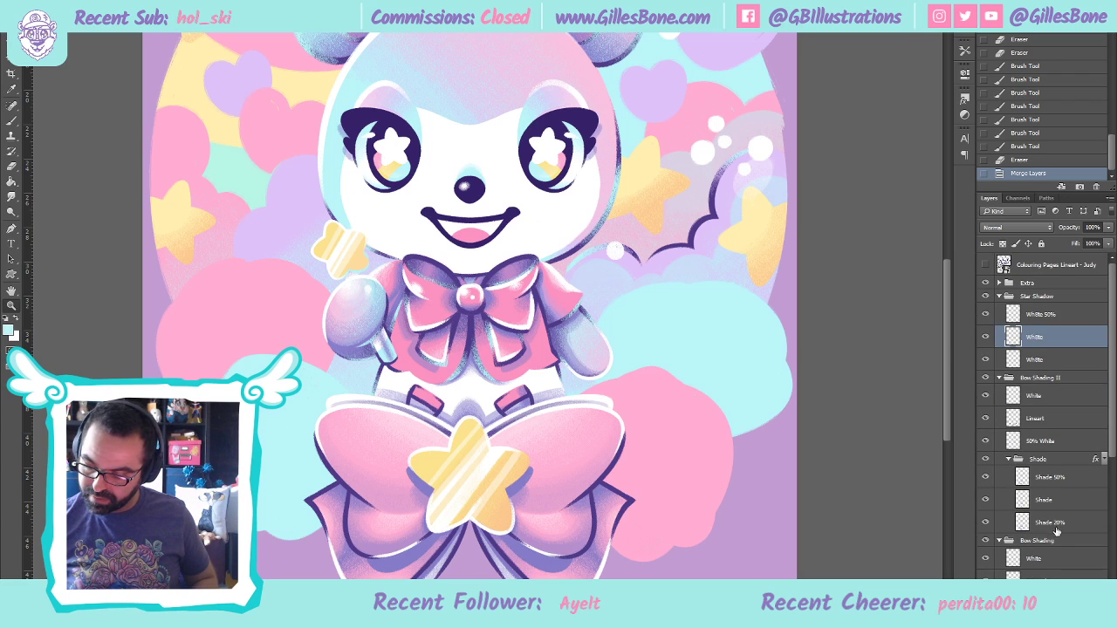
click(1049, 558)
ctrl+click(1051, 401)
key(ctrl+e)
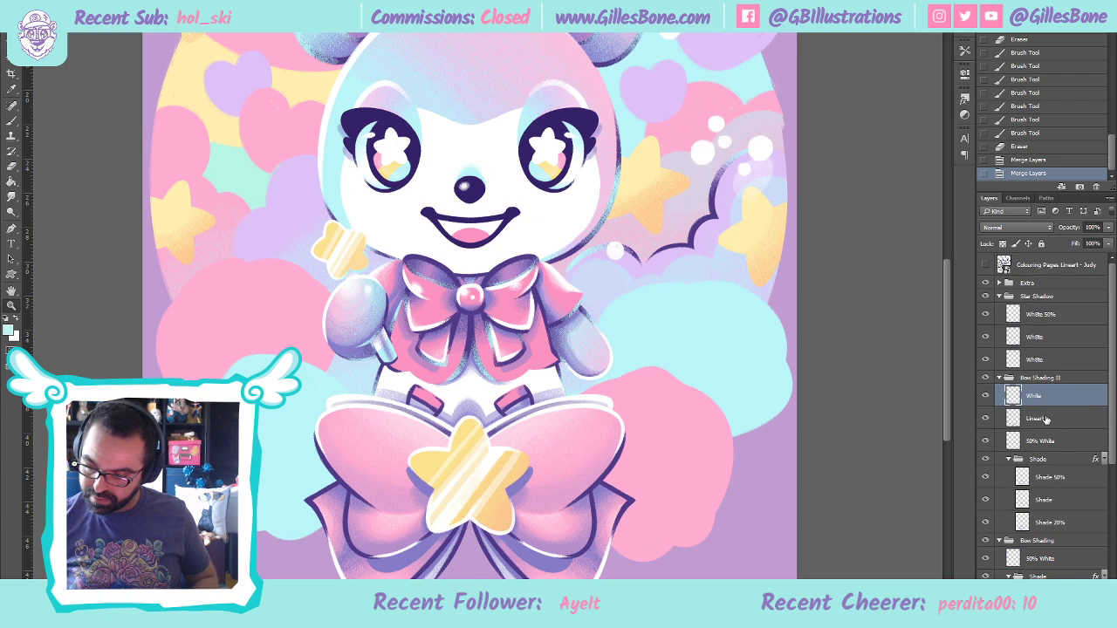
ctrl+click(1047, 419)
drag(1061, 401, 1059, 369)
Add a new layer named Blue above Lineart and clip it to the Lineart layer
click(1052, 403)
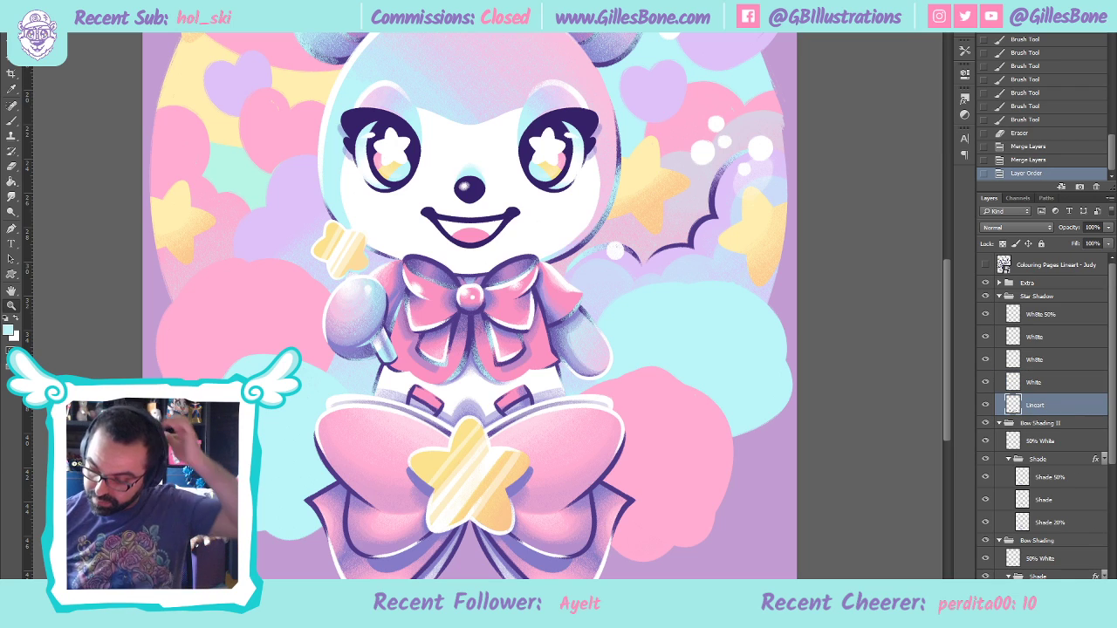
key(ctrl+shift+alt+n)
double_click(1036, 406)
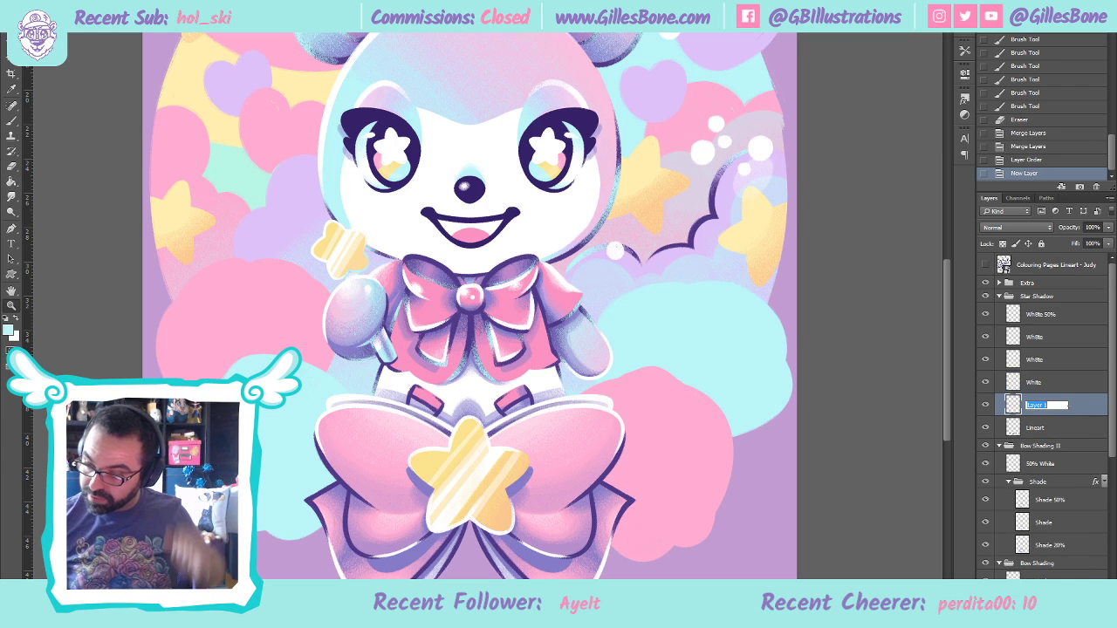
text(Blue)
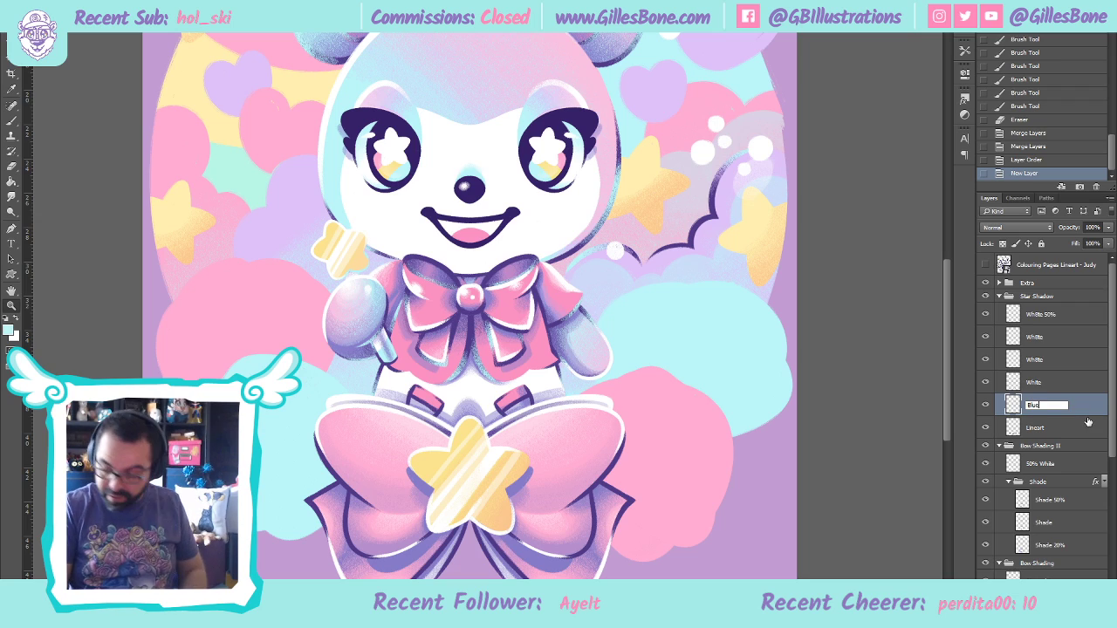
key(Return)
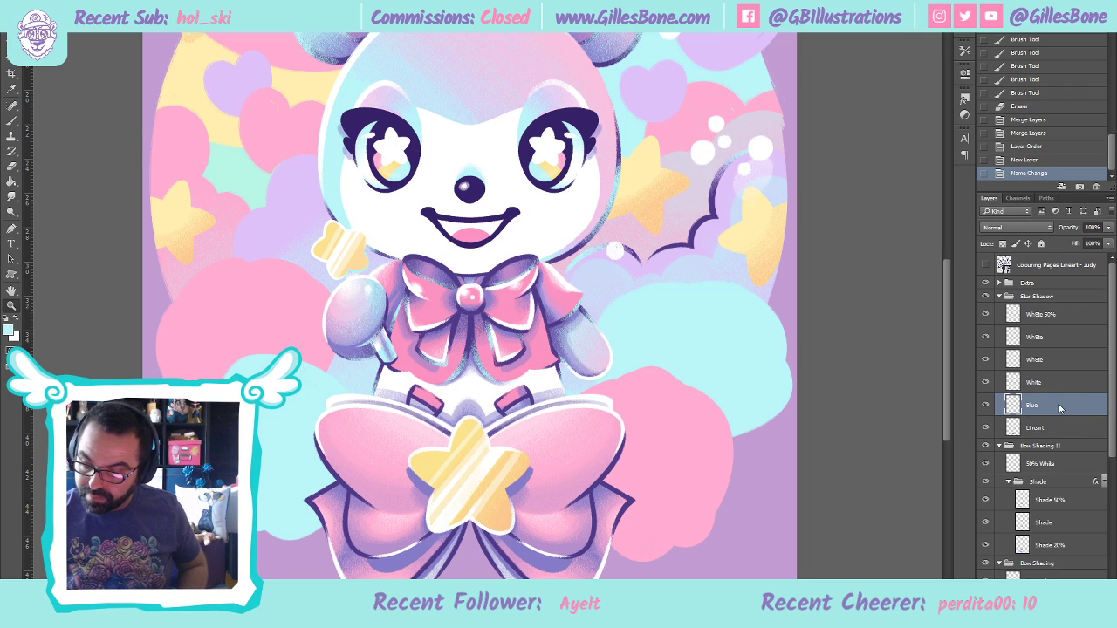
key(ctrl+alt+g)
Add another clipped layer named Purple between the Lineart and Blue layers
key(alt+bracketleft)
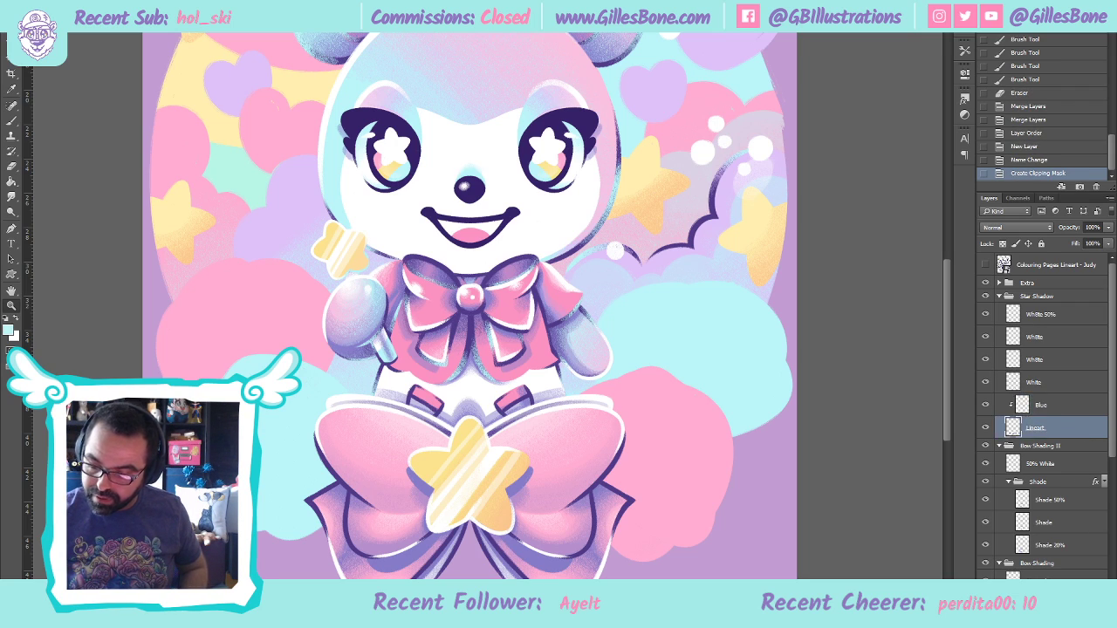
key(ctrl+shift+alt+n)
double_click(1045, 427)
text(Purple)
key(Return)
Pick light purple as the second colour, keeping light blue as the foreground colour for work on the large bow
click(14, 320)
key(i)
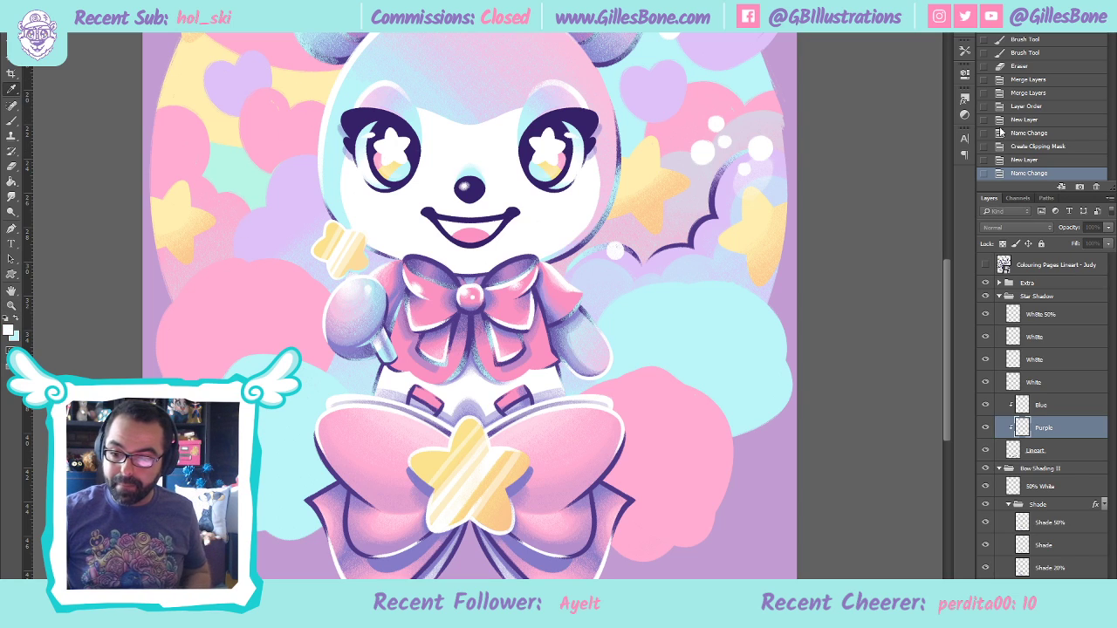
click(17, 320)
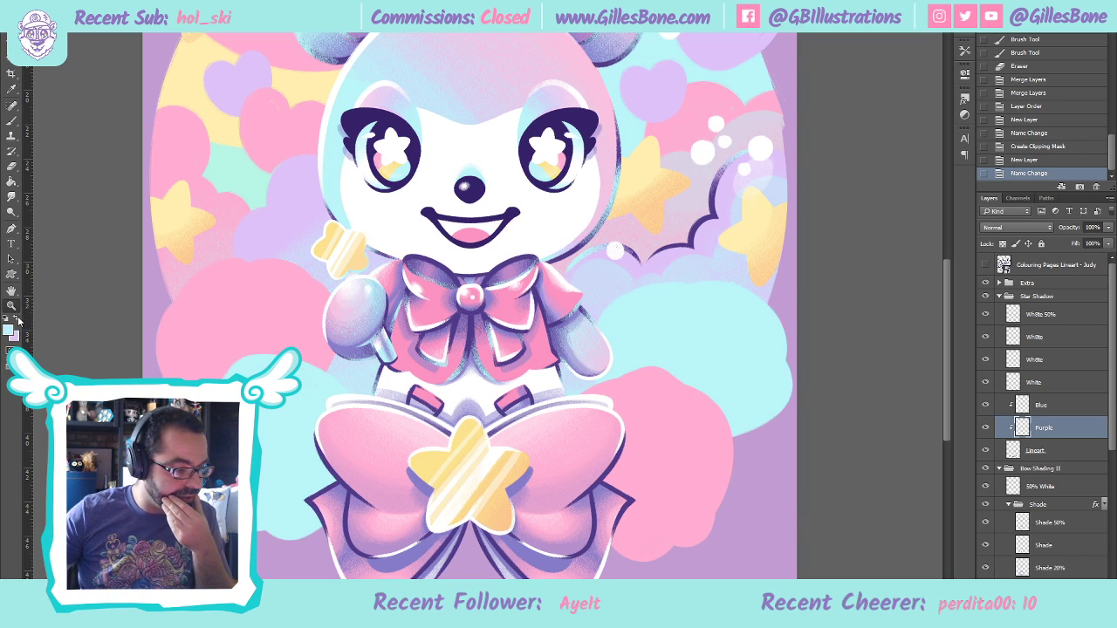
click(504, 575)
scroll(489, 567, down, 3)
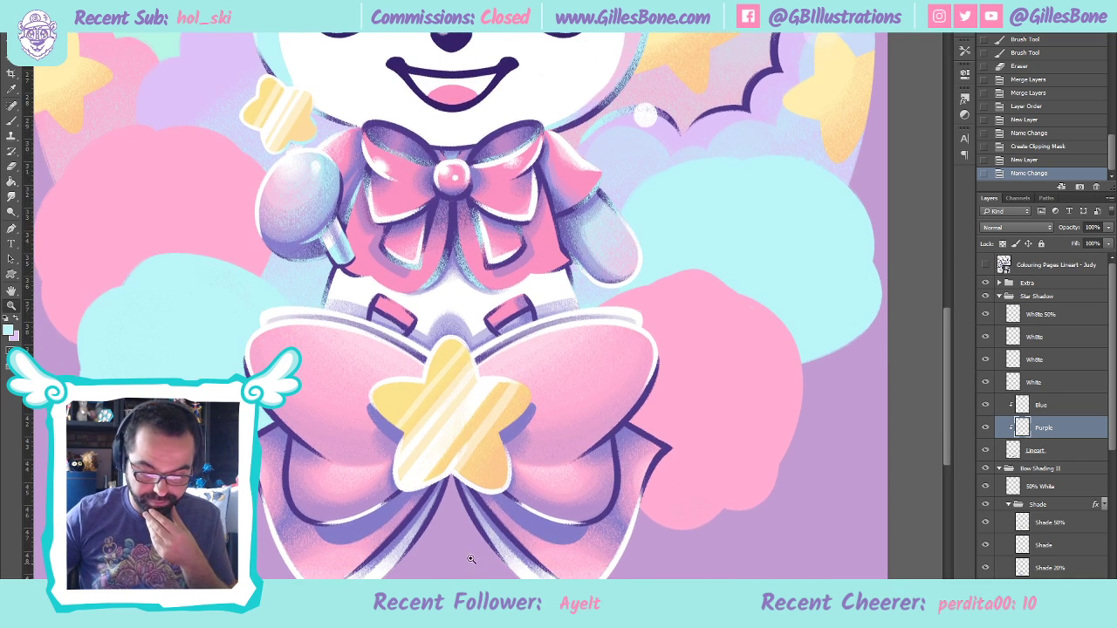
Brush light blue texture along the outer outline of the large bow's right wing on the Blue layer
scroll(463, 558, down, 3)
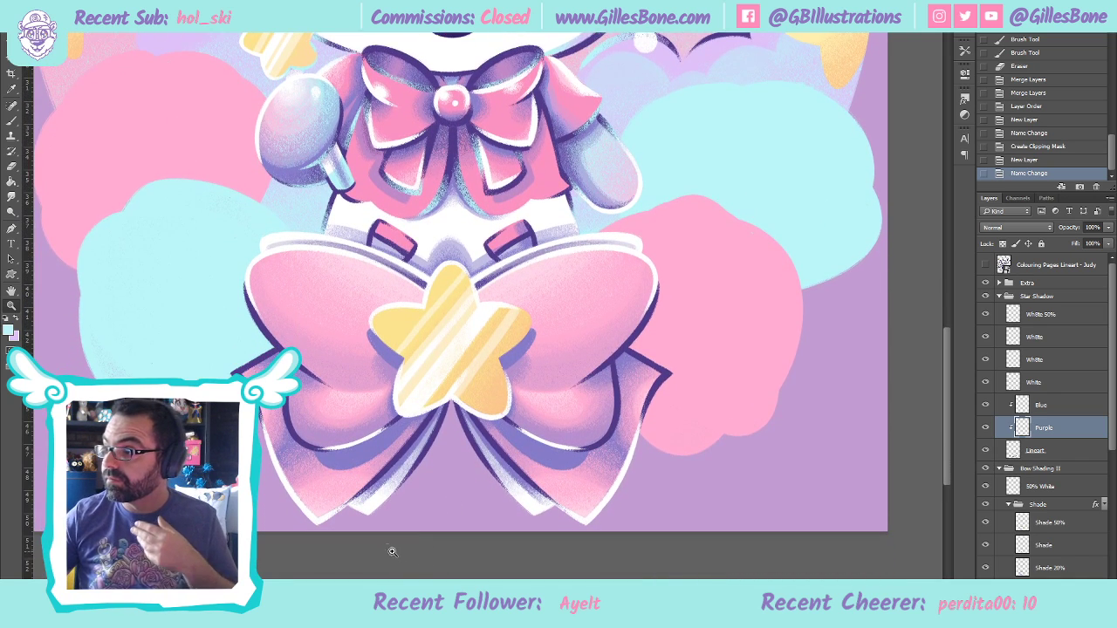
click(297, 505)
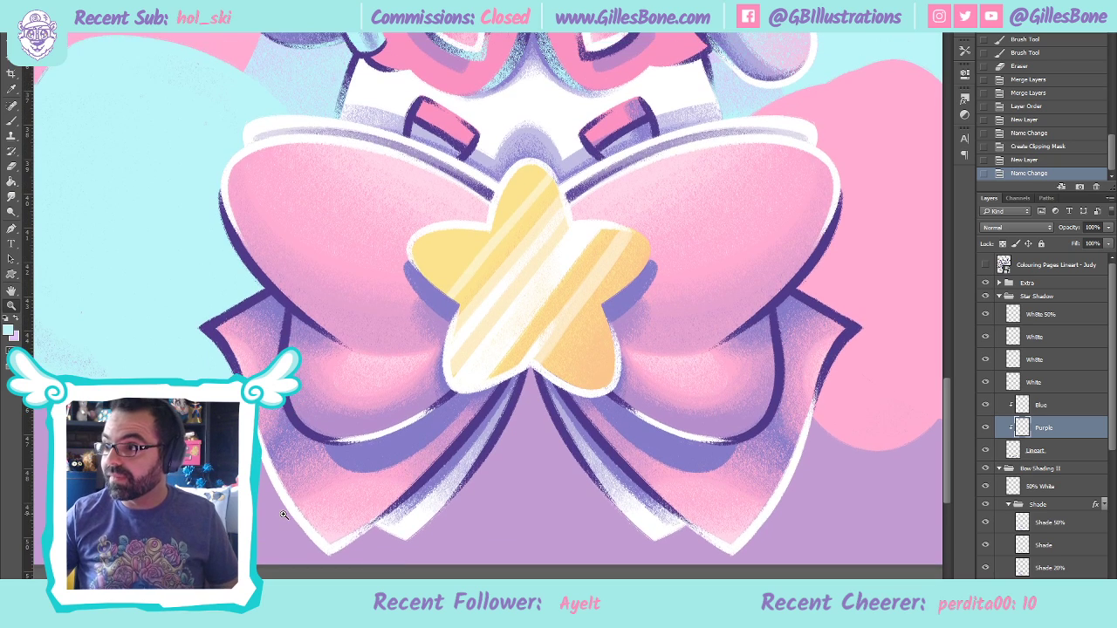
scroll(368, 568, up, 1)
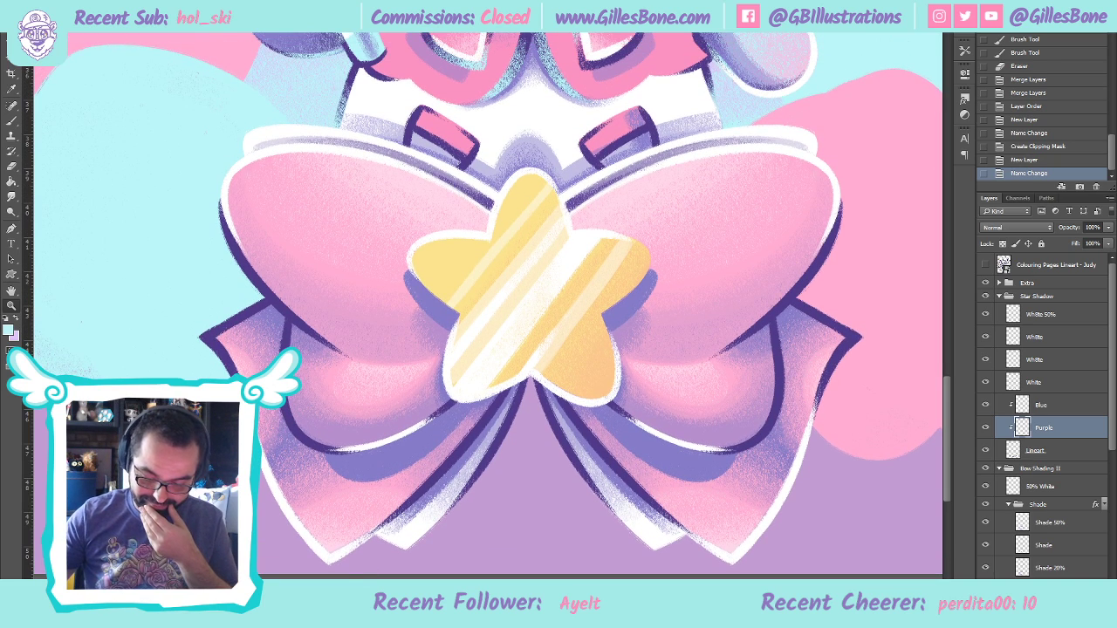
scroll(331, 391, left, 1)
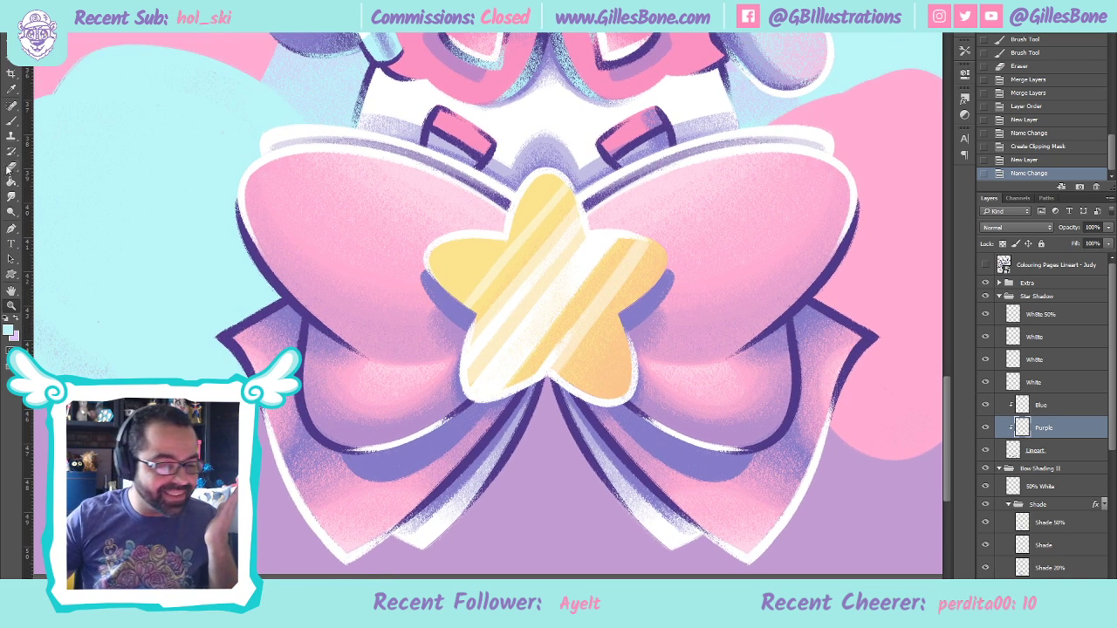
click(11, 120)
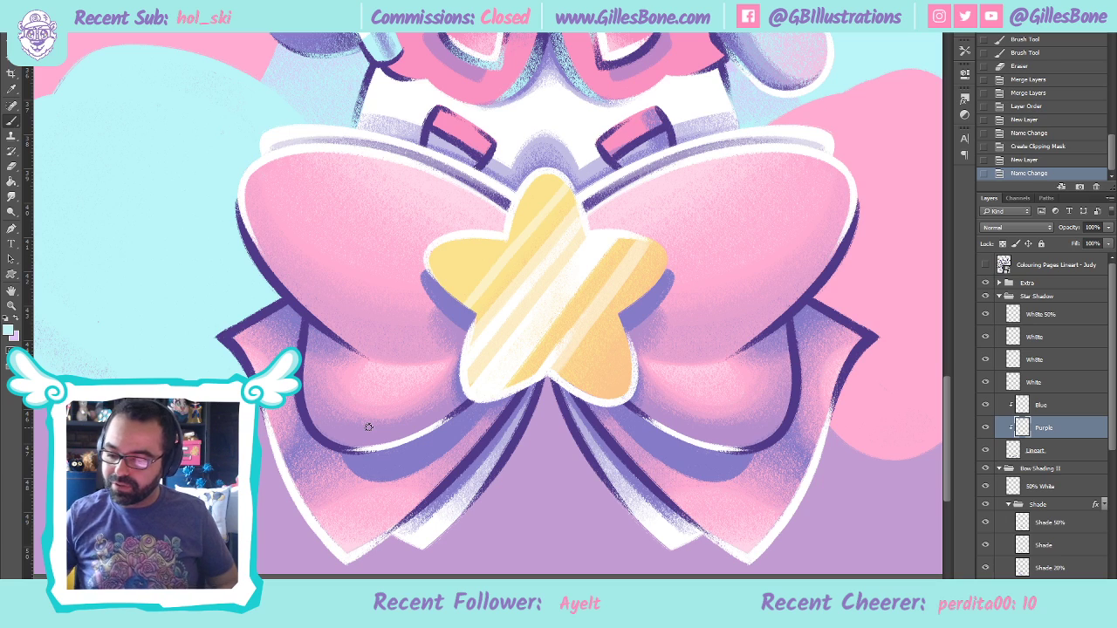
click(1058, 403)
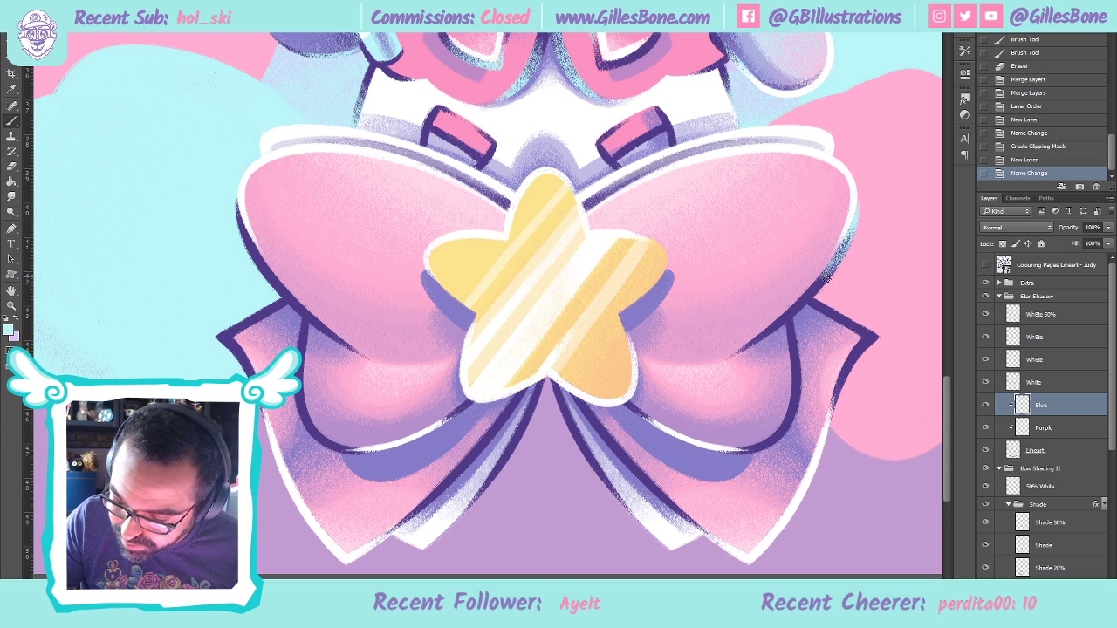
click(818, 286)
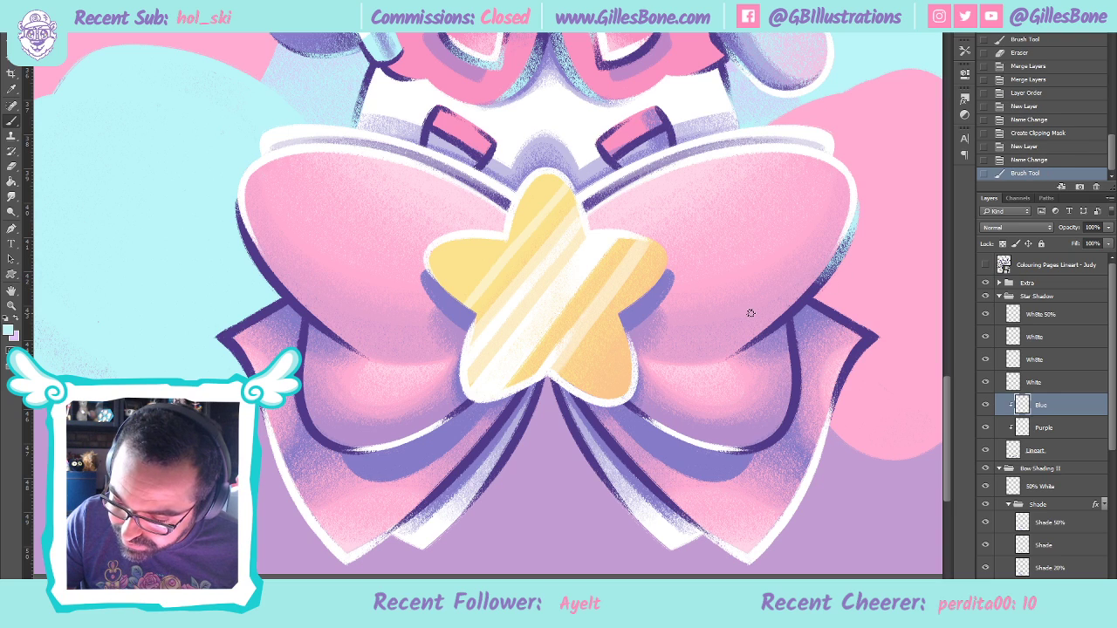
Brush light purple texture on the Purple layer along the lower outline of the bow's right wing
click(1048, 421)
key(x)
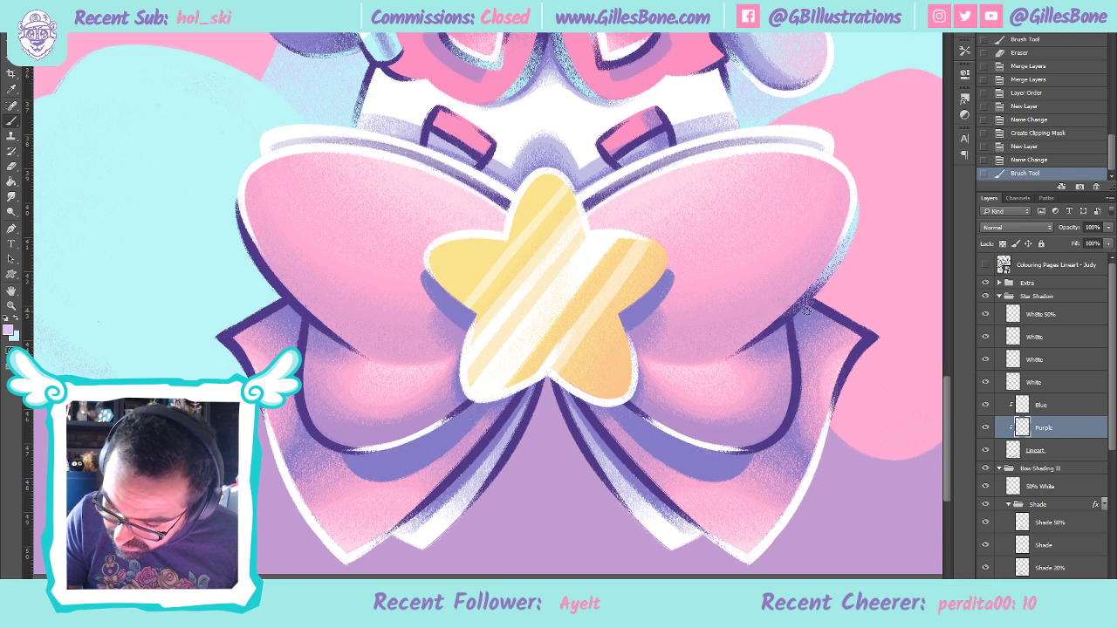
drag(708, 363, 688, 378)
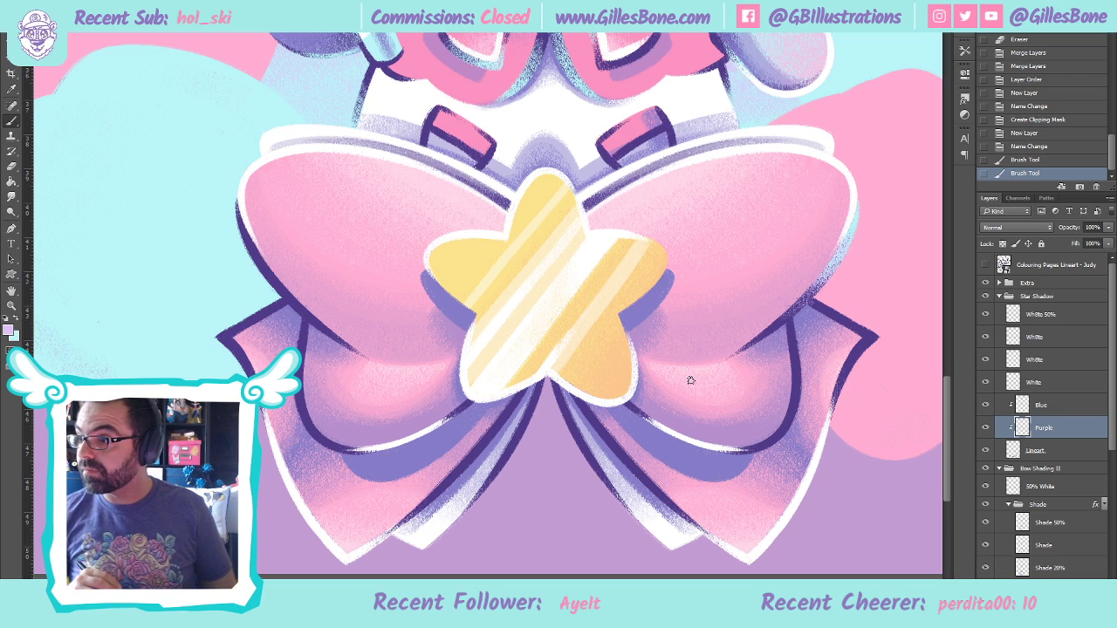
Brush light blue highlights on the Blue layer along the curved outline of the bow's lower left loop
click(1052, 410)
click(19, 322)
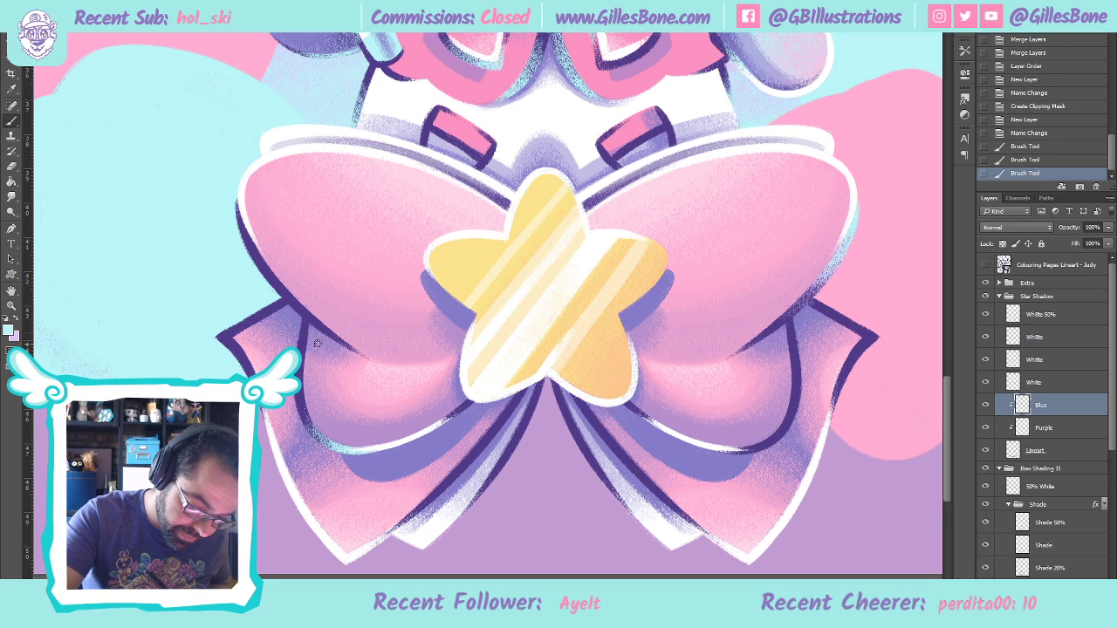
drag(315, 350, 342, 276)
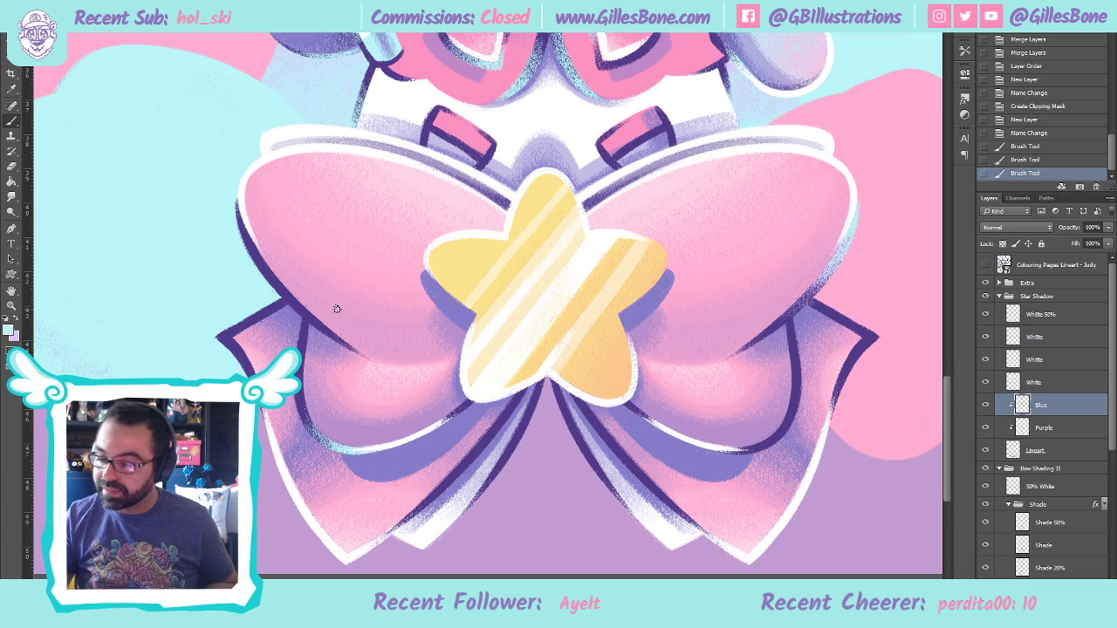
Brush light purple texture on the Purple layer over the outlines of the lower left loop and left ribbon tail
click(1047, 420)
key(x)
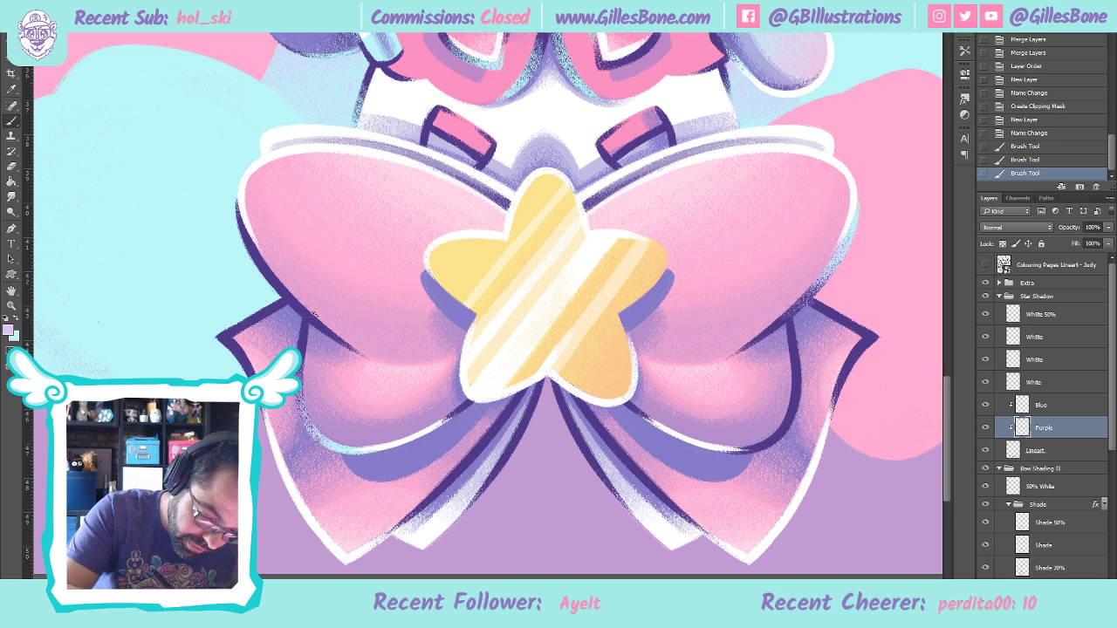
click(360, 236)
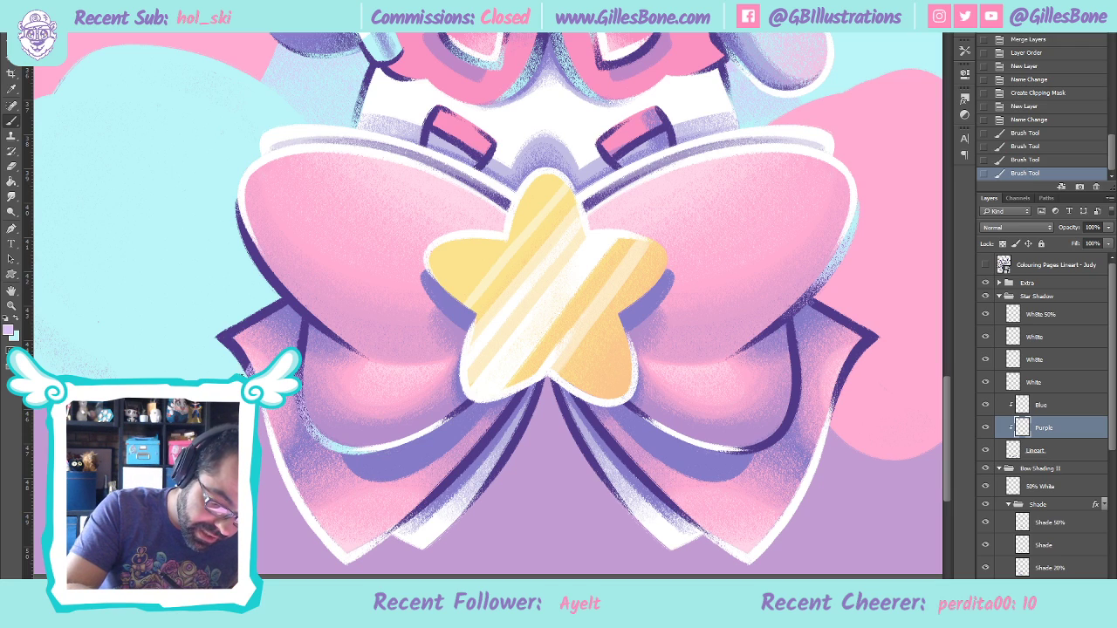
click(244, 347)
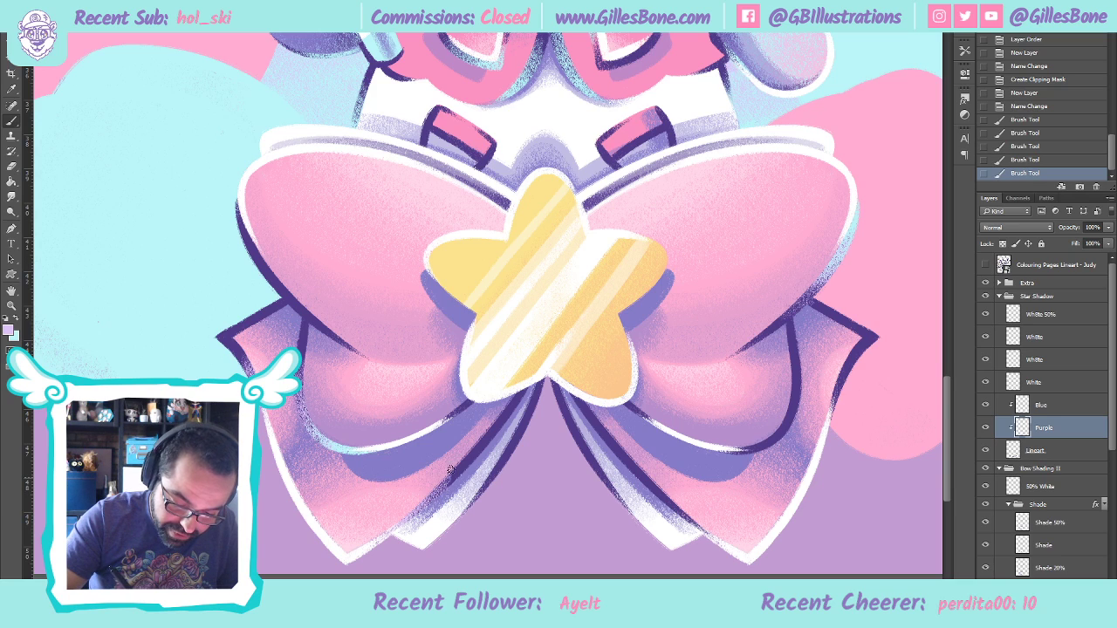
drag(466, 466, 479, 384)
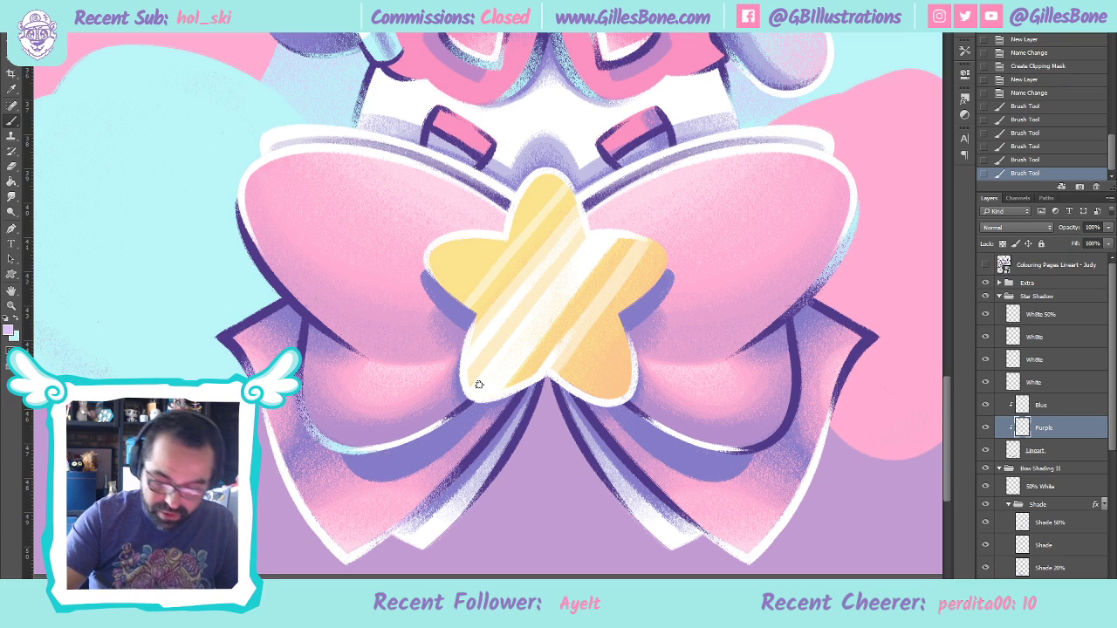
Brush light blue highlights on the Blue layer along the inner outlines of the left ribbon tail
key(alt+bracketright)
click(21, 317)
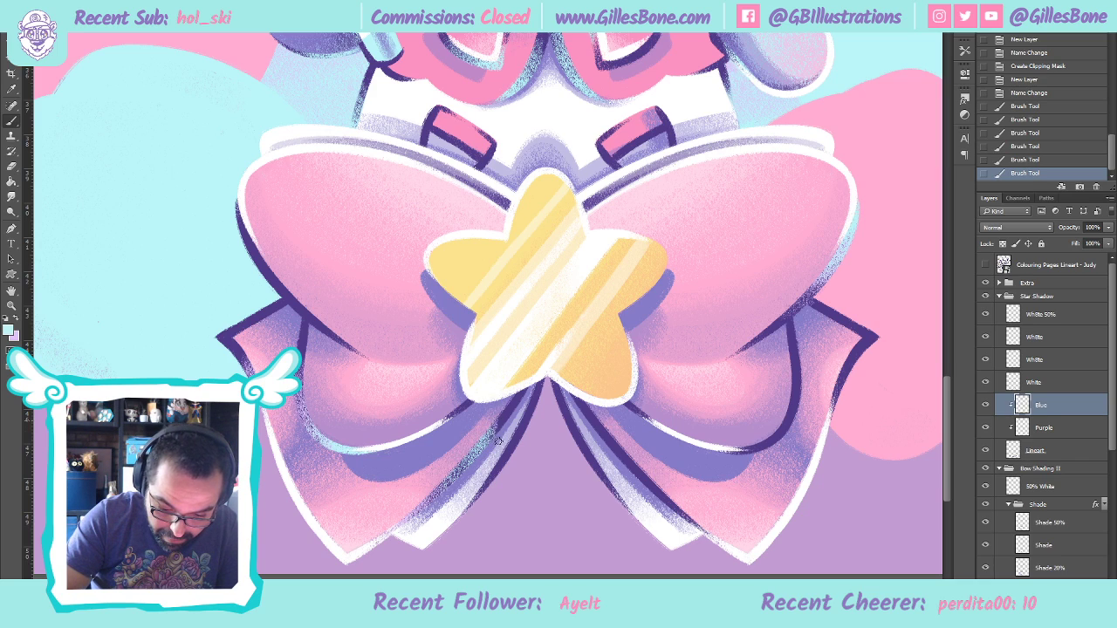
click(507, 422)
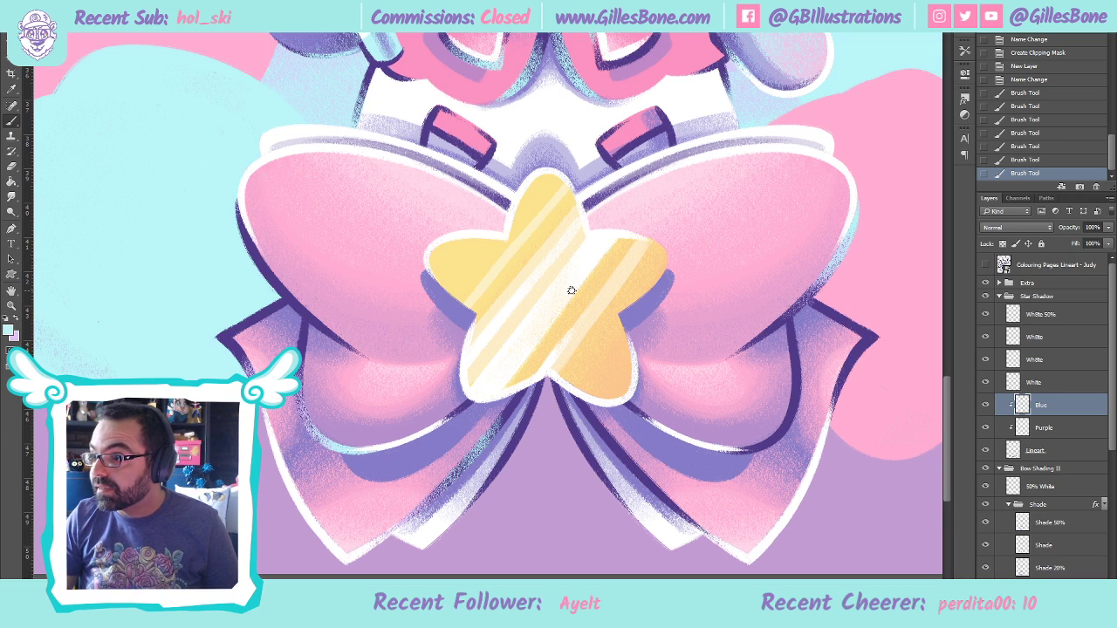
drag(468, 508, 508, 450)
drag(547, 389, 527, 396)
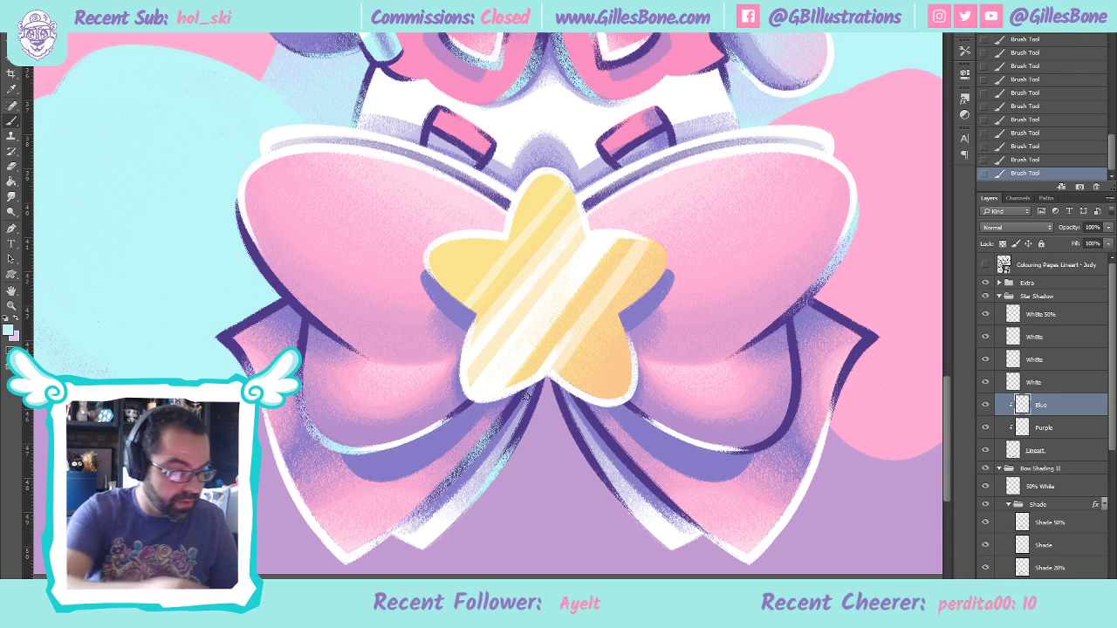
Erase excess light blue from the left ribbon tail's outline, then brush light blue back along its inner edge below the star
click(17, 168)
mouse_move(472, 445)
mouse_down()
mouse_move(505, 417)
mouse_move(436, 500)
mouse_move(459, 480)
mouse_up()
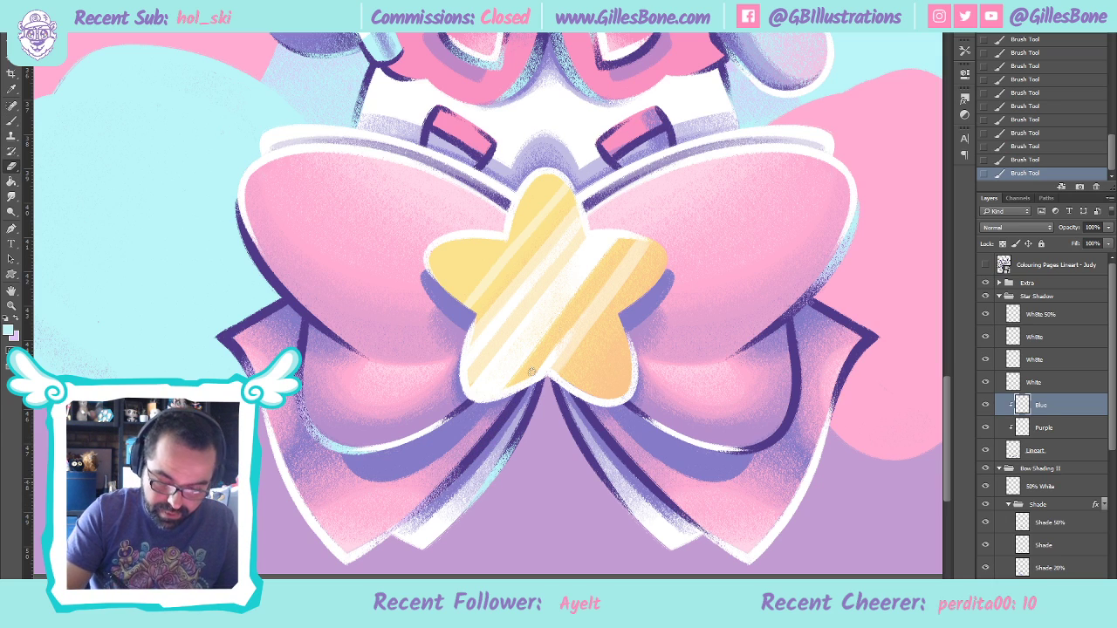
click(12, 120)
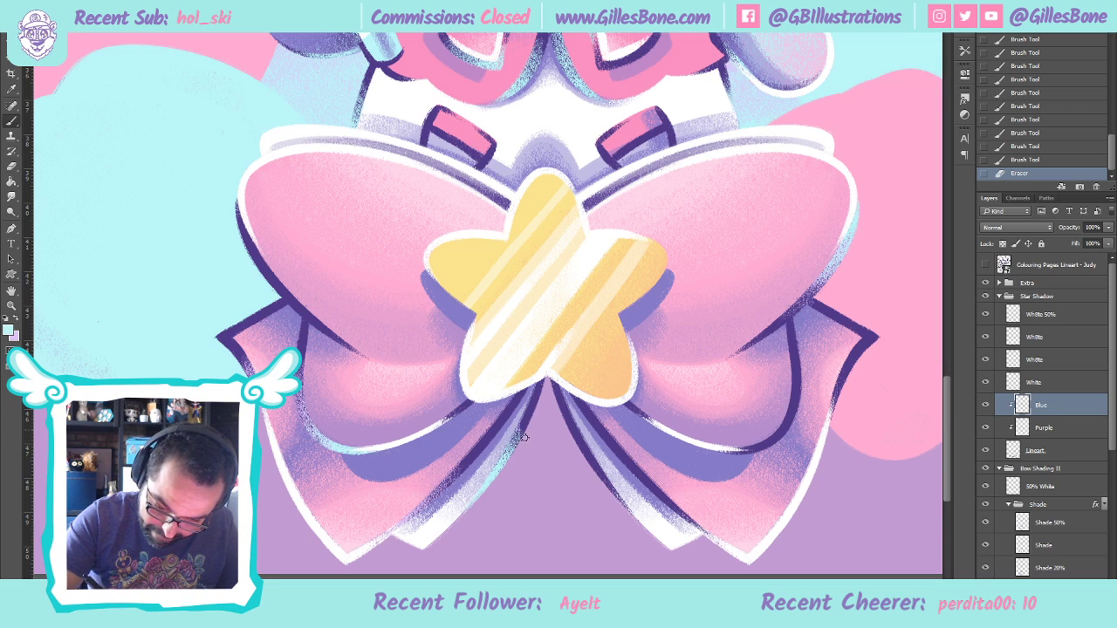
drag(522, 417, 524, 386)
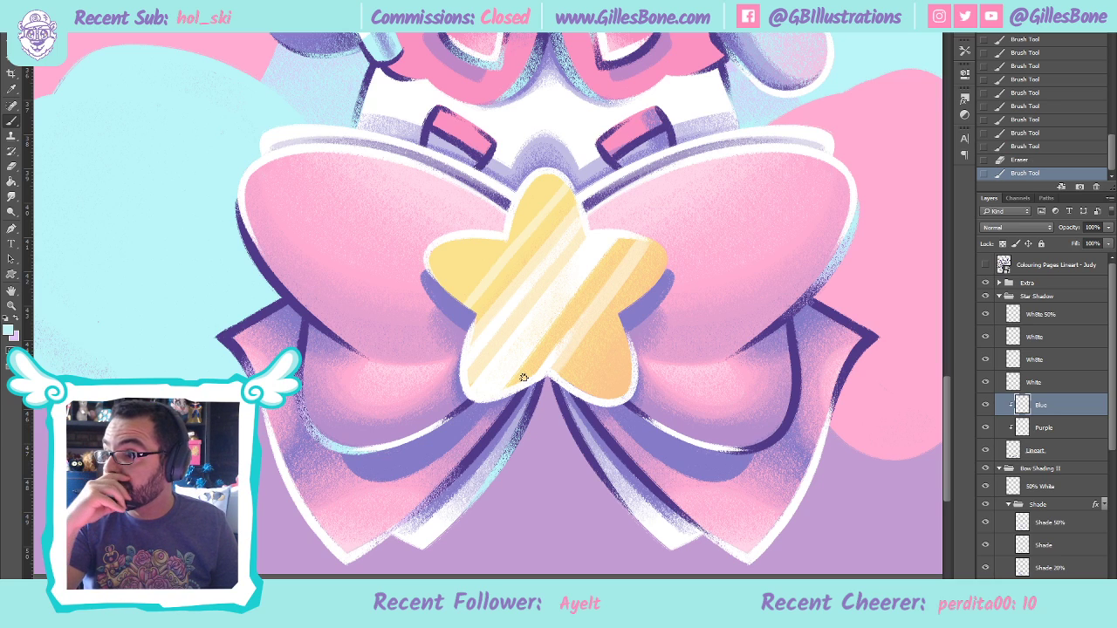
Brush light purple texture on the Purple layer over the left and right ribbon tail outlines just below the star
key(x)
click(1044, 427)
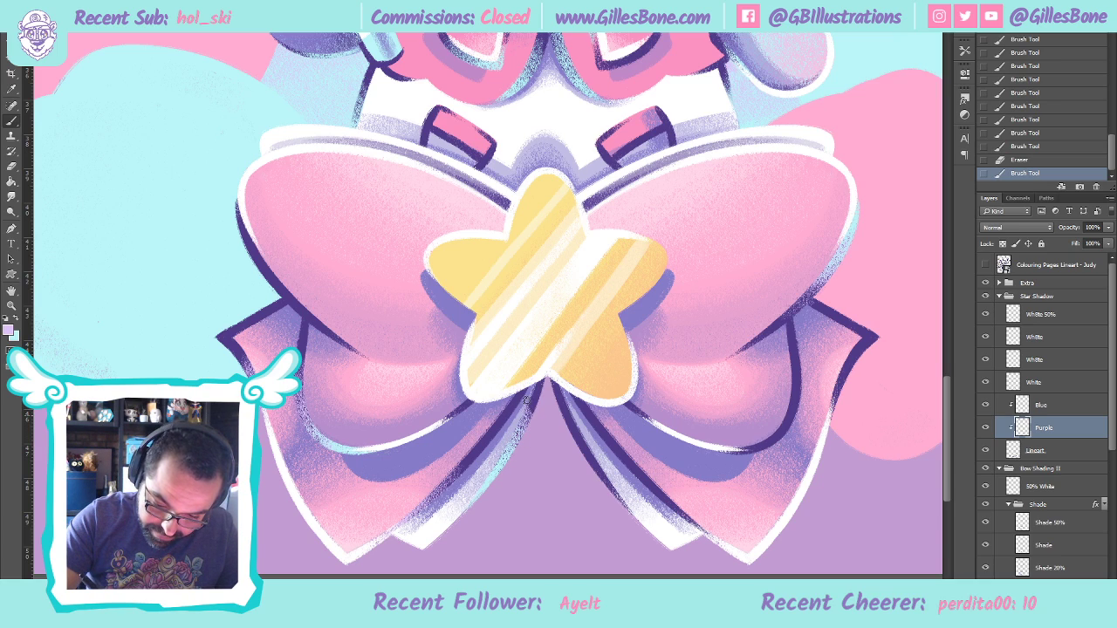
drag(538, 403, 540, 328)
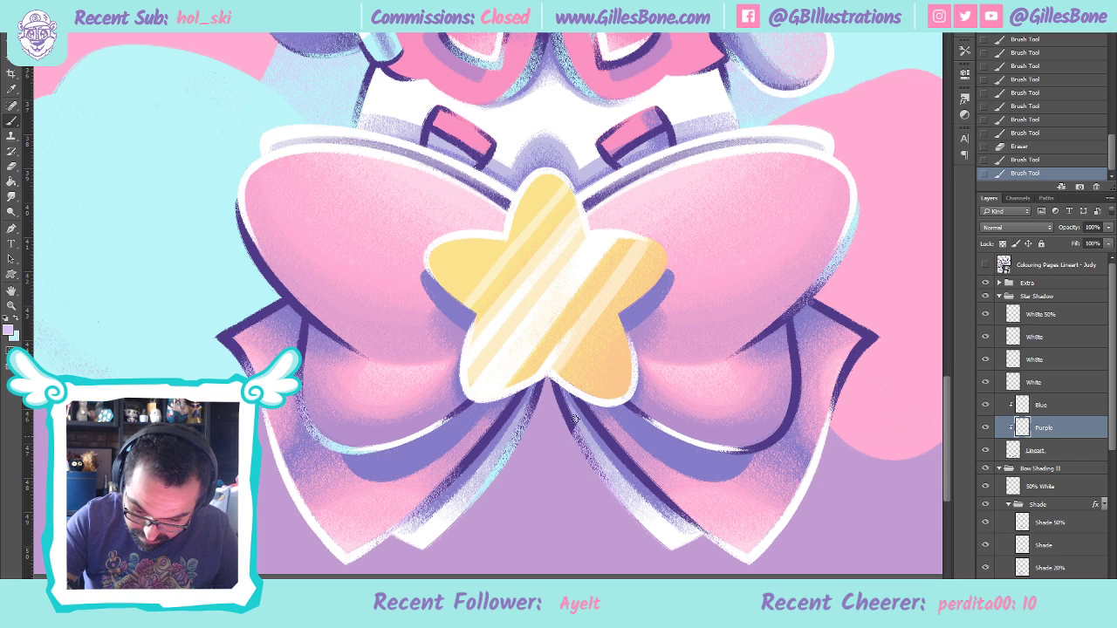
drag(566, 426, 586, 357)
Brush light blue highlights on the Blue layer along the right ribbon tail's outlines below the star
click(1053, 405)
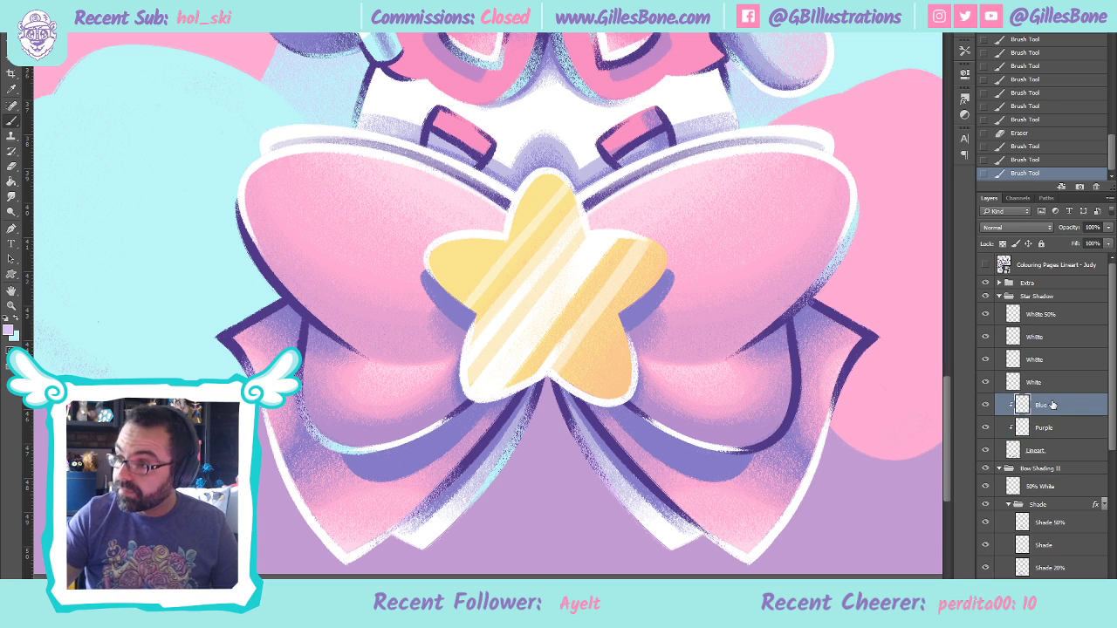
key(x)
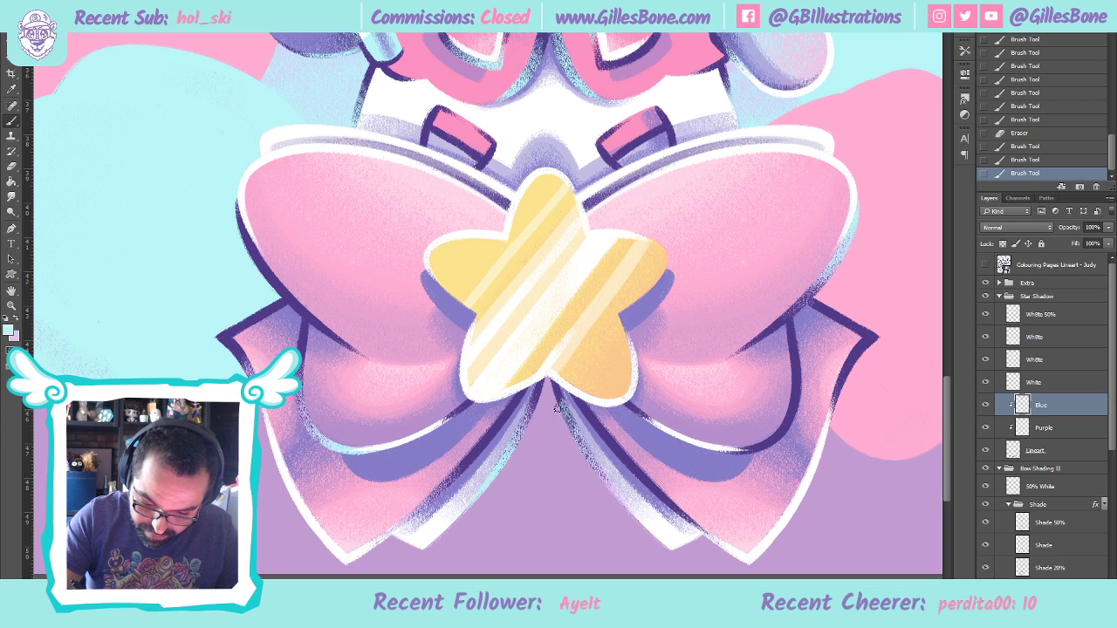
drag(560, 390, 569, 358)
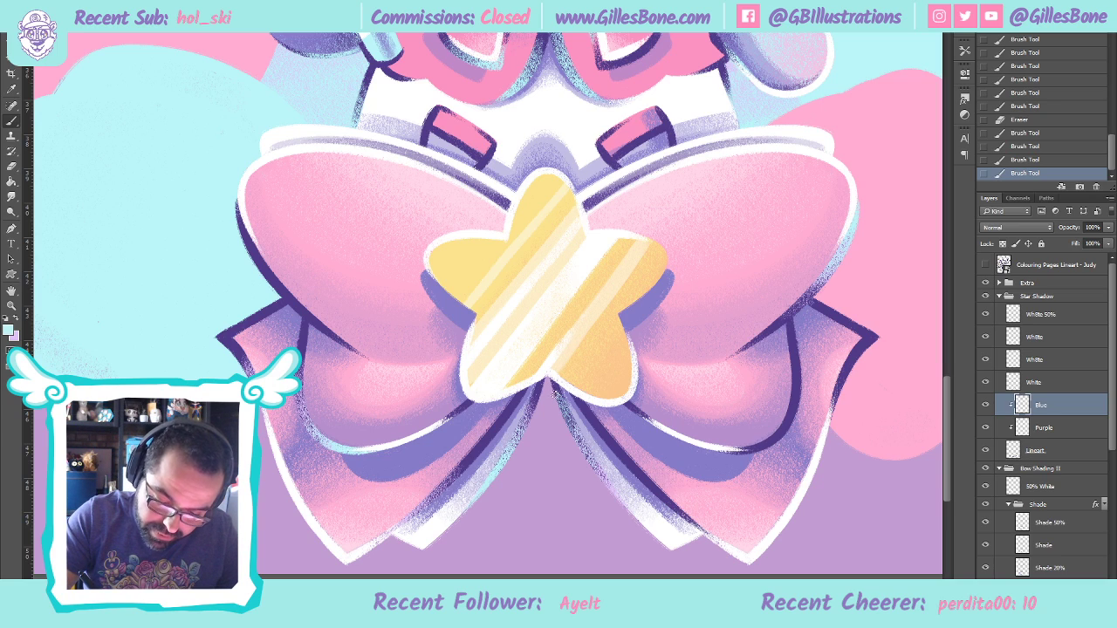
mouse_move(565, 398)
mouse_down()
mouse_move(606, 489)
mouse_move(622, 494)
mouse_move(612, 489)
mouse_up()
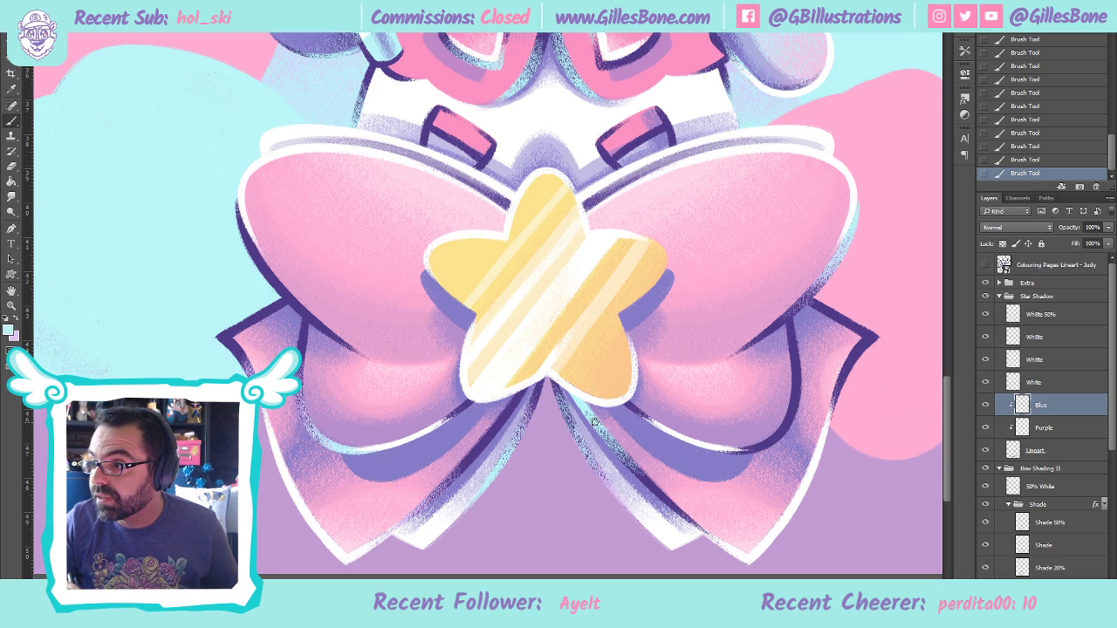
Brush light purple and light blue texture, each on its own layer, along the outline of the bow's lower right loop
click(1061, 429)
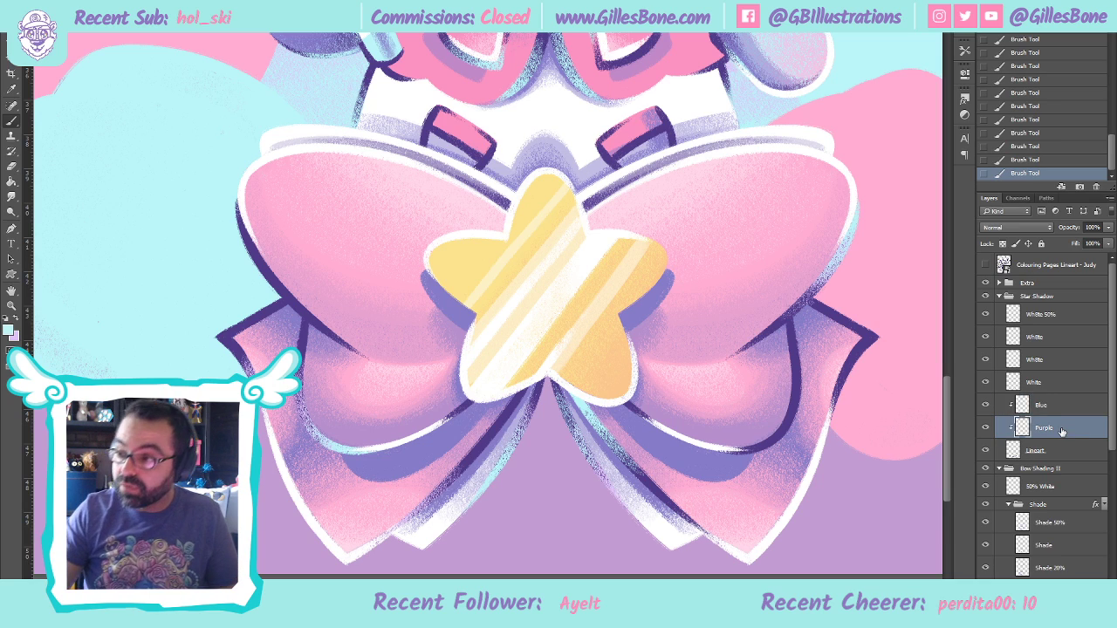
click(21, 321)
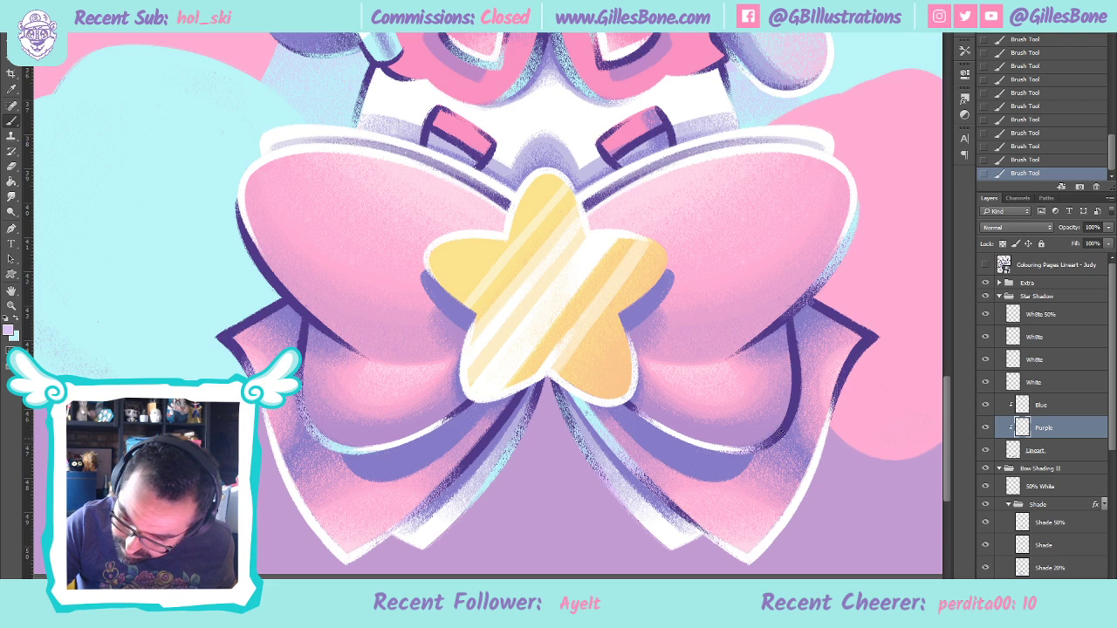
click(1057, 408)
click(20, 320)
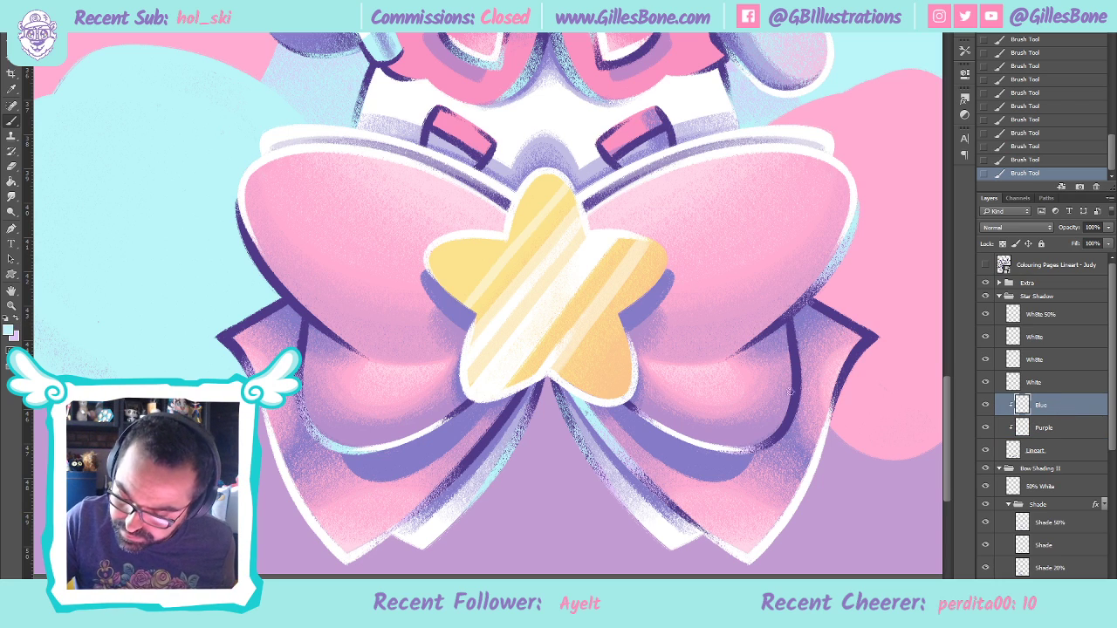
mouse_move(761, 441)
mouse_down()
mouse_move(797, 432)
mouse_move(807, 409)
mouse_move(778, 416)
mouse_move(797, 398)
mouse_move(774, 401)
mouse_move(808, 371)
mouse_move(781, 379)
mouse_move(801, 349)
mouse_up()
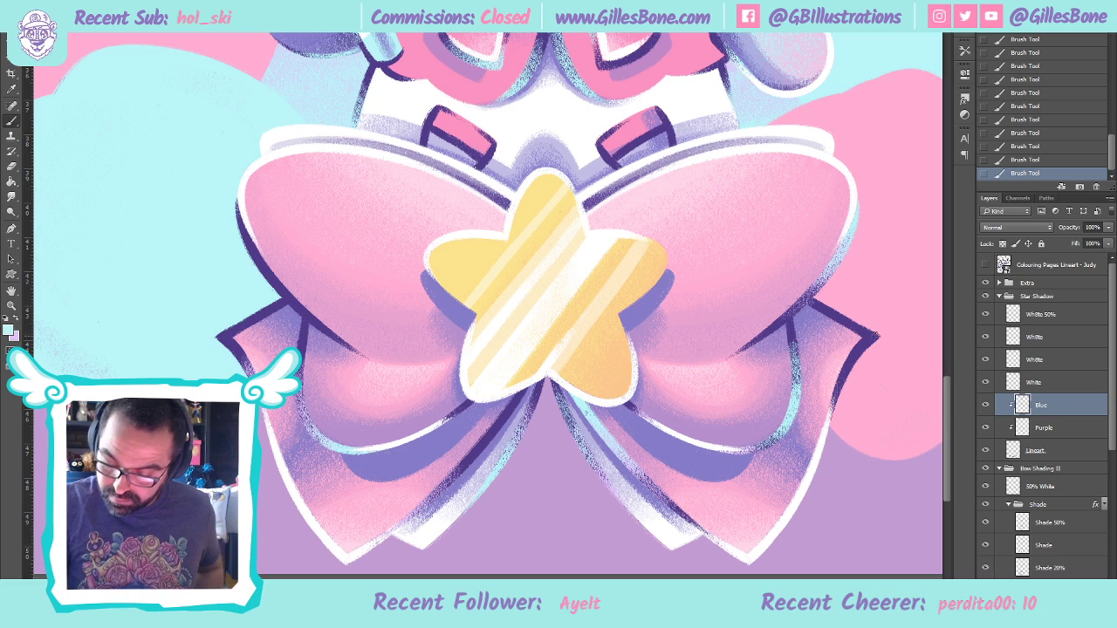
Brush light blue and light purple texture, each on its own layer, along the outer outline of the right ribbon's pointed tip
mouse_move(844, 346)
mouse_down()
mouse_move(893, 341)
mouse_move(831, 349)
mouse_move(895, 338)
mouse_move(836, 349)
mouse_move(886, 341)
mouse_move(830, 357)
mouse_move(882, 346)
mouse_move(827, 363)
mouse_move(871, 352)
mouse_move(828, 371)
mouse_move(868, 363)
mouse_move(823, 383)
mouse_move(857, 374)
mouse_move(821, 397)
mouse_up()
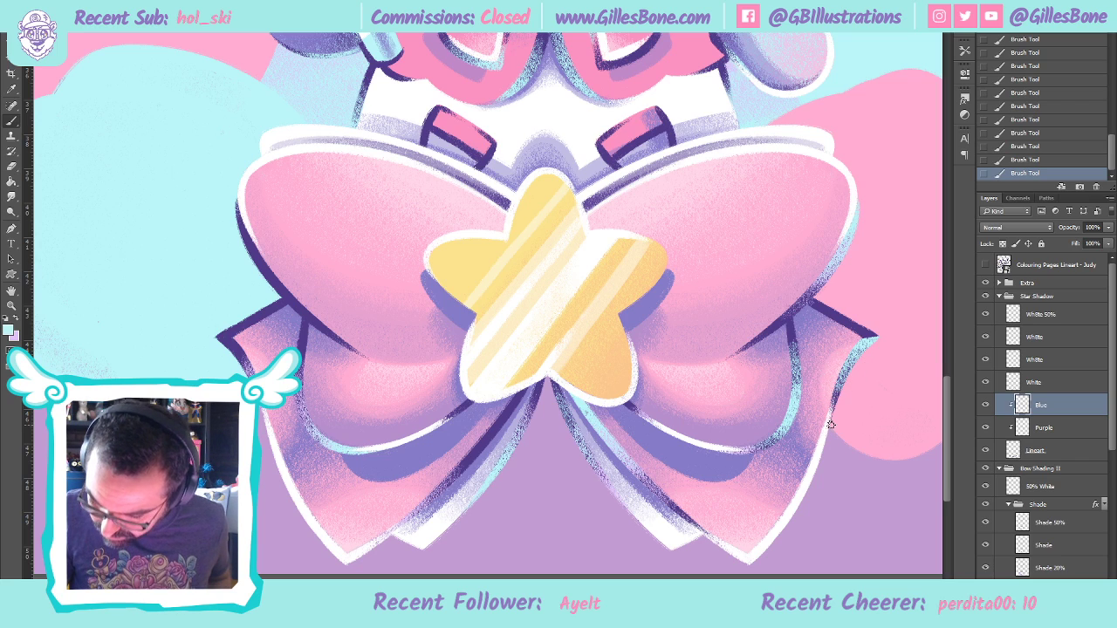
click(1052, 427)
click(17, 322)
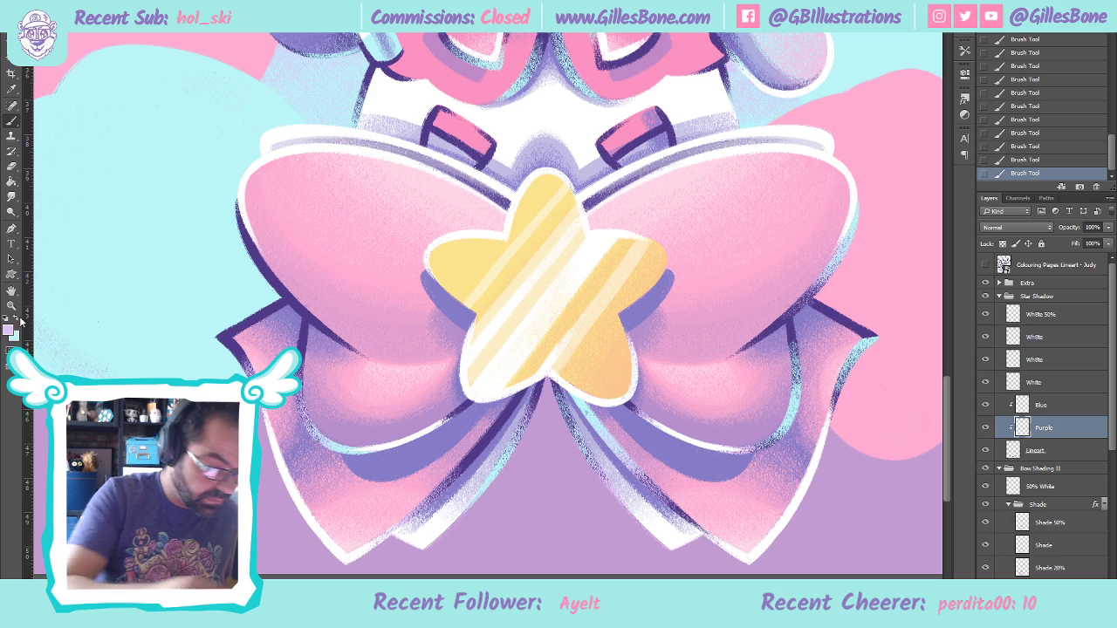
mouse_move(828, 365)
mouse_down()
mouse_move(871, 359)
mouse_move(817, 392)
mouse_move(850, 401)
mouse_move(839, 434)
mouse_move(810, 451)
mouse_up()
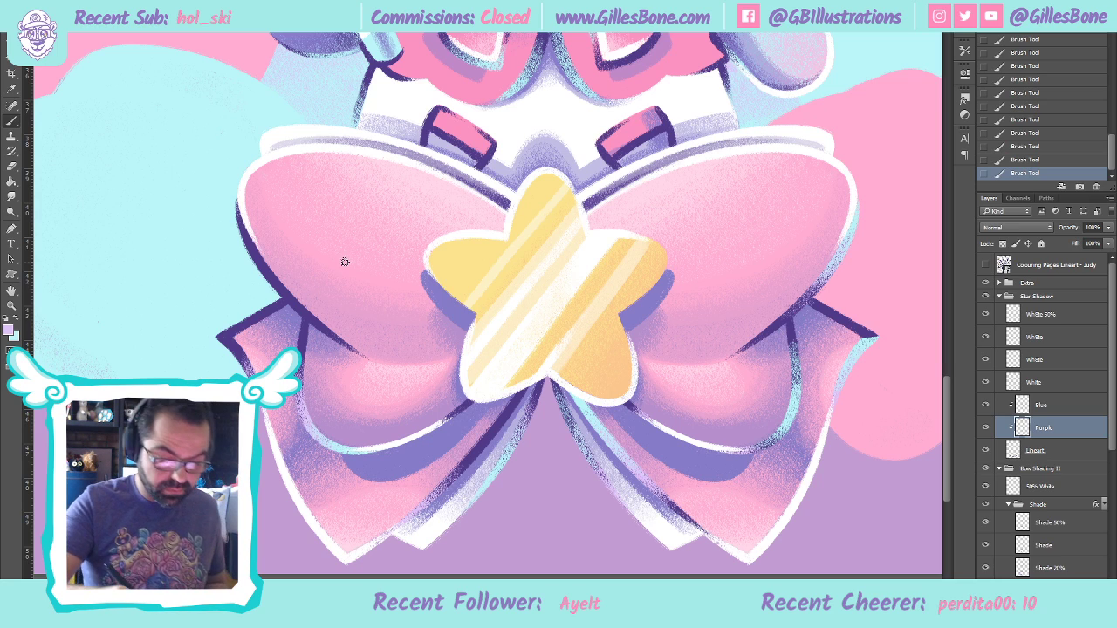
Brush light blue texture on the Blue layer along the dark outline at the top of the bow's lower left loop
click(998, 403)
click(18, 320)
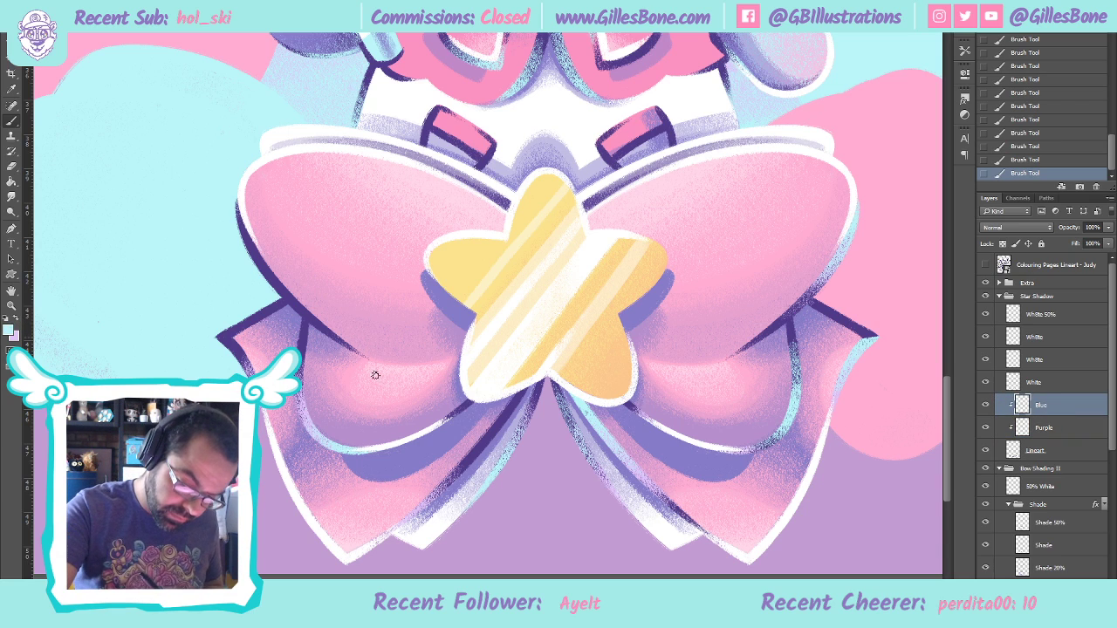
mouse_move(369, 378)
mouse_down()
mouse_move(334, 311)
mouse_move(349, 367)
mouse_move(329, 309)
mouse_move(340, 359)
mouse_move(324, 308)
mouse_move(333, 353)
mouse_move(318, 303)
mouse_move(326, 350)
mouse_move(314, 296)
mouse_move(315, 334)
mouse_up()
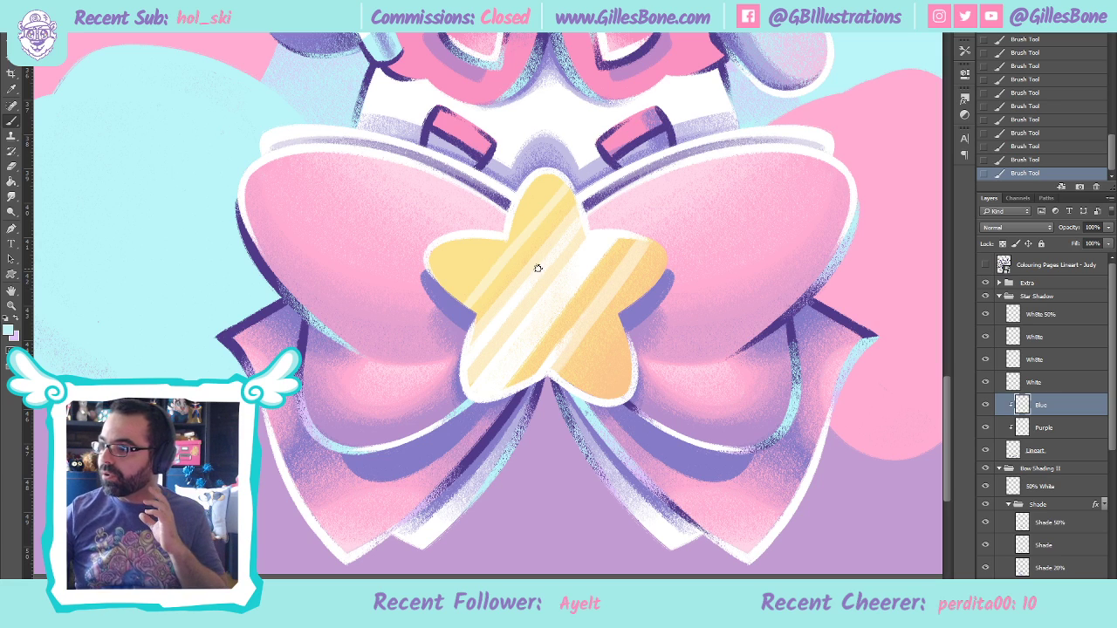
Collapse the Star Shadow group, expand the Extra group and rename its lower White layer to White Shading
click(13, 307)
key(ctrl+0)
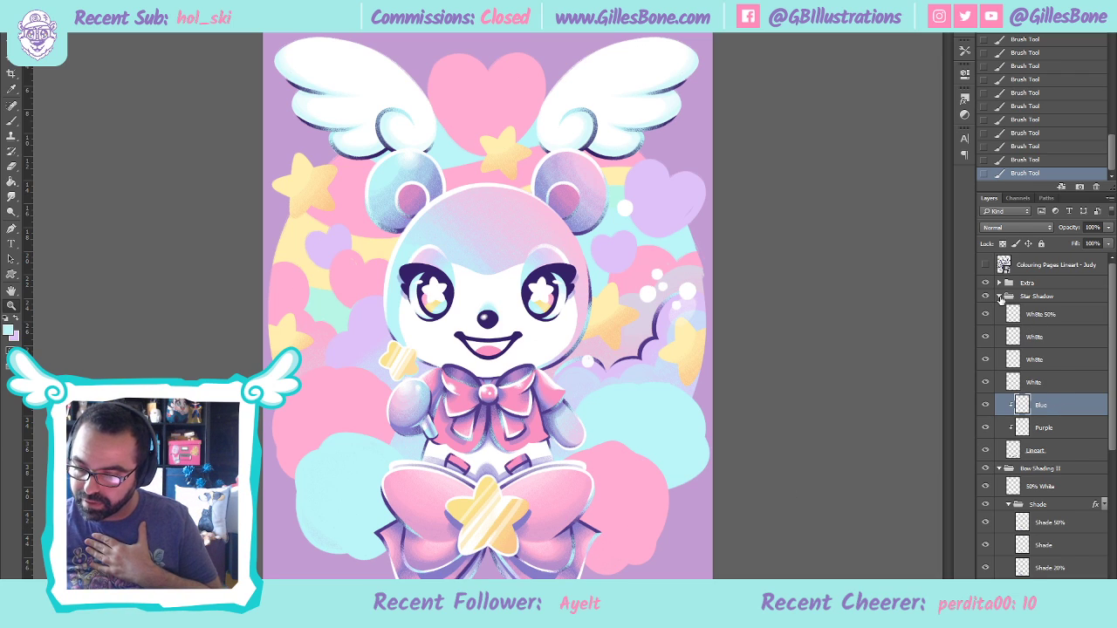
click(999, 297)
click(999, 284)
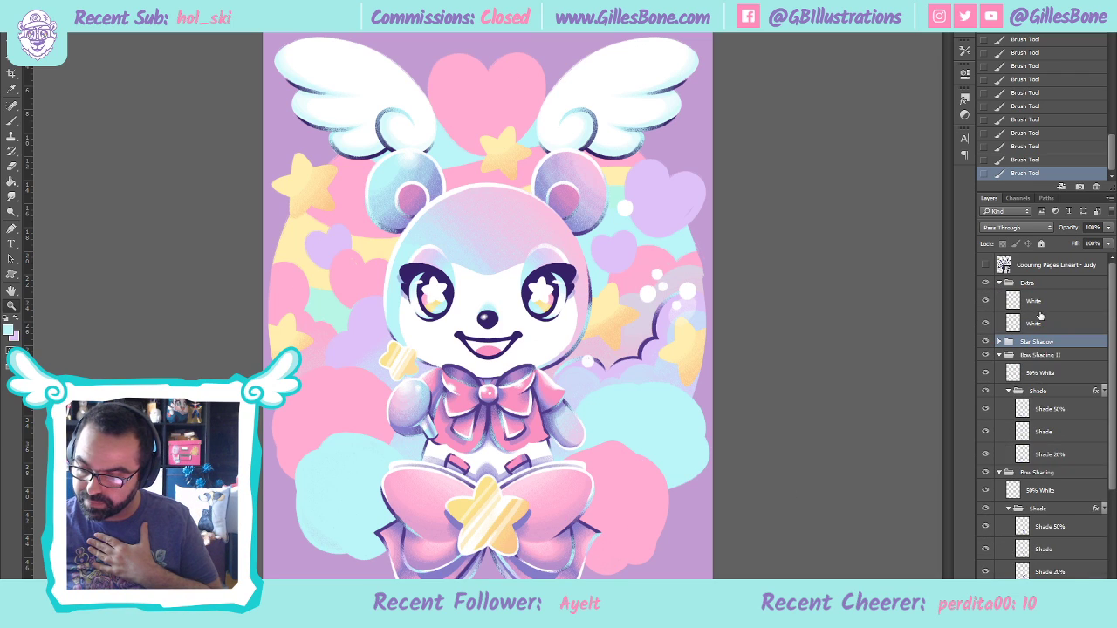
click(986, 324)
click(986, 306)
click(986, 305)
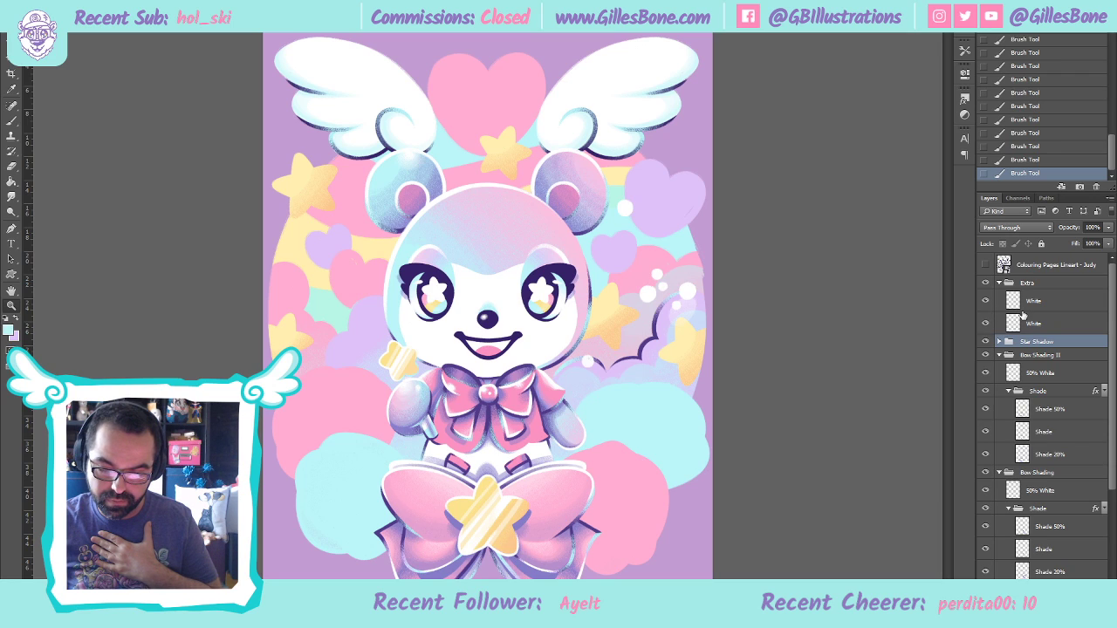
click(1025, 314)
double_click(1035, 324)
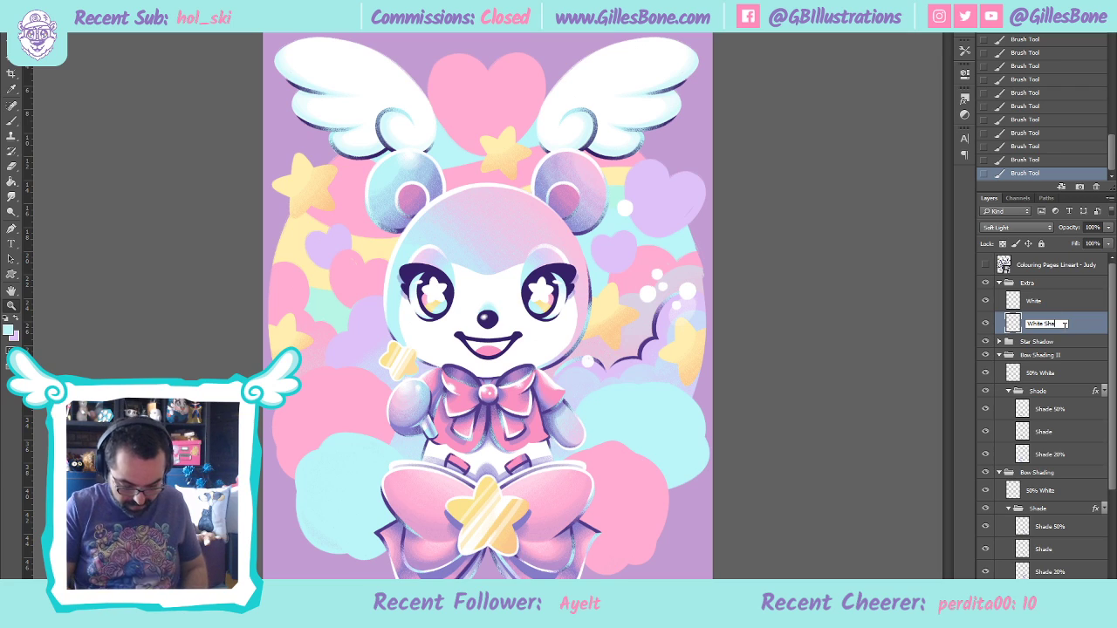
click(1046, 305)
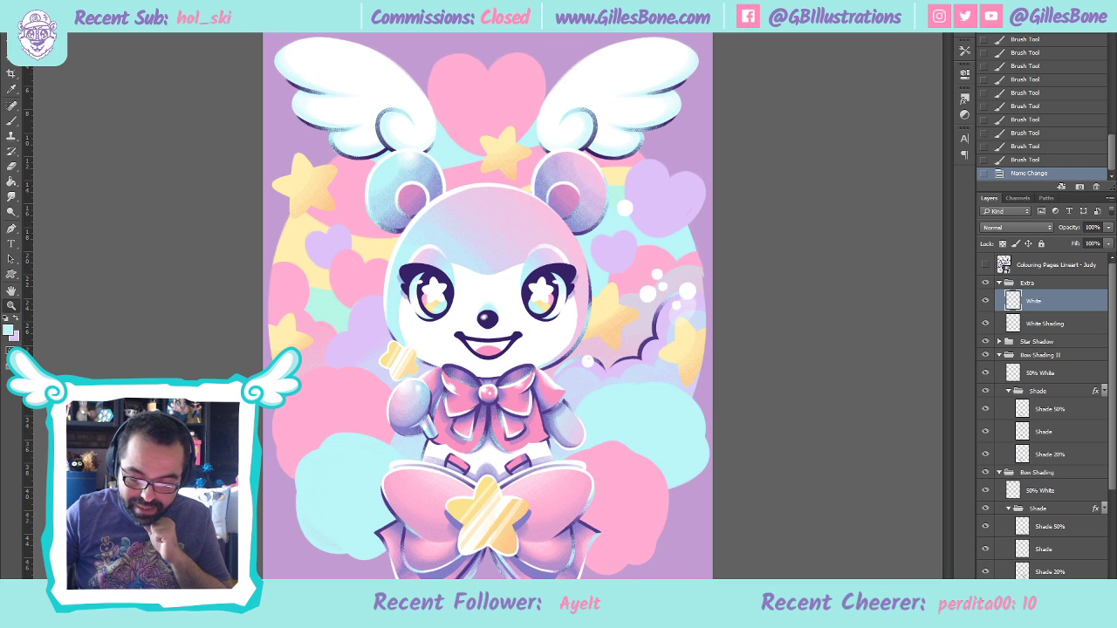
Dab a cluster of three solid white dots on the bow's upper right loop on the Extra group's White layer
scroll(493, 561, up, 4)
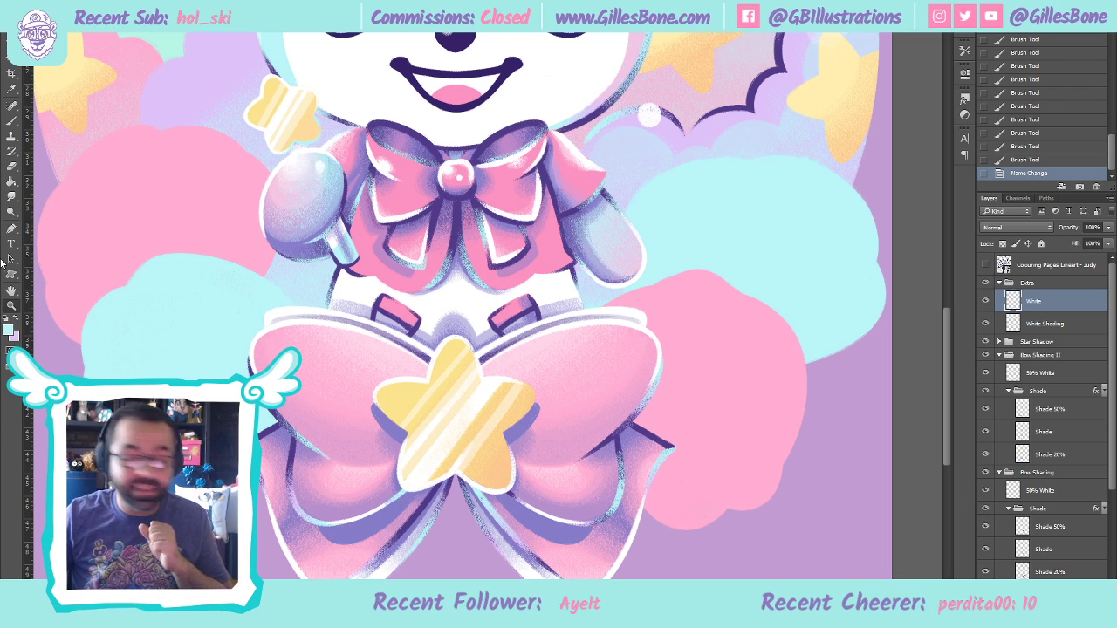
click(12, 127)
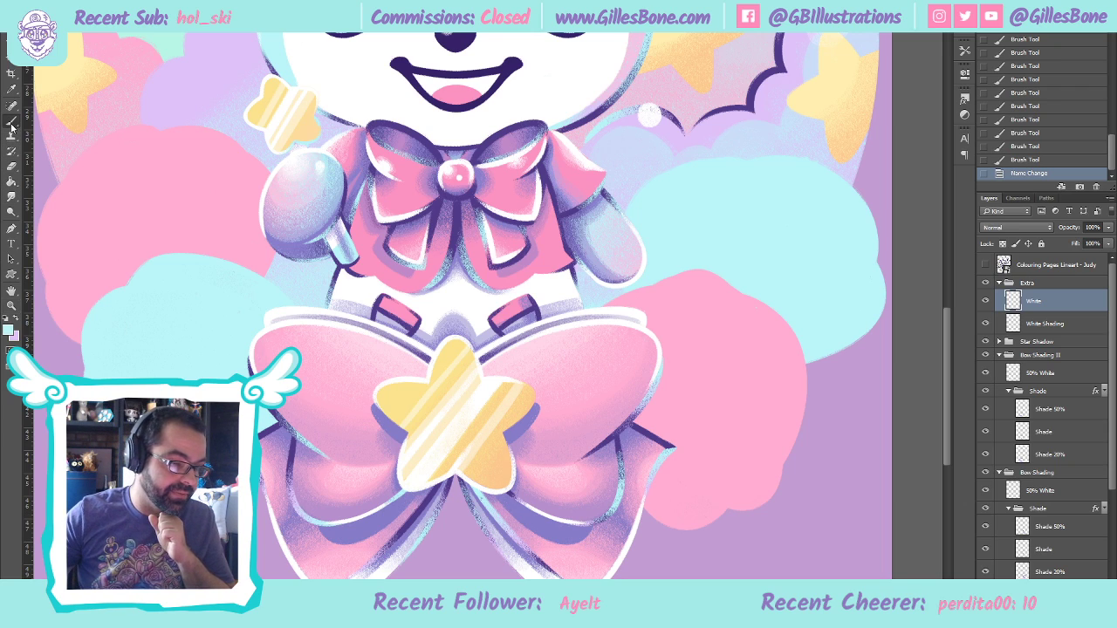
click(5, 318)
key(x)
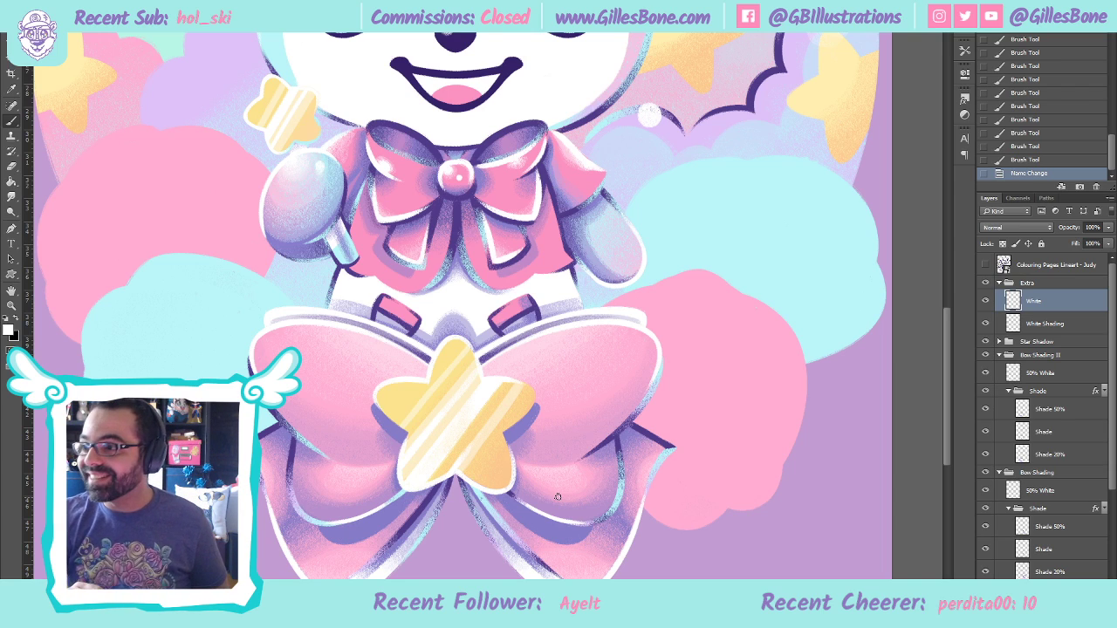
click(627, 384)
click(599, 401)
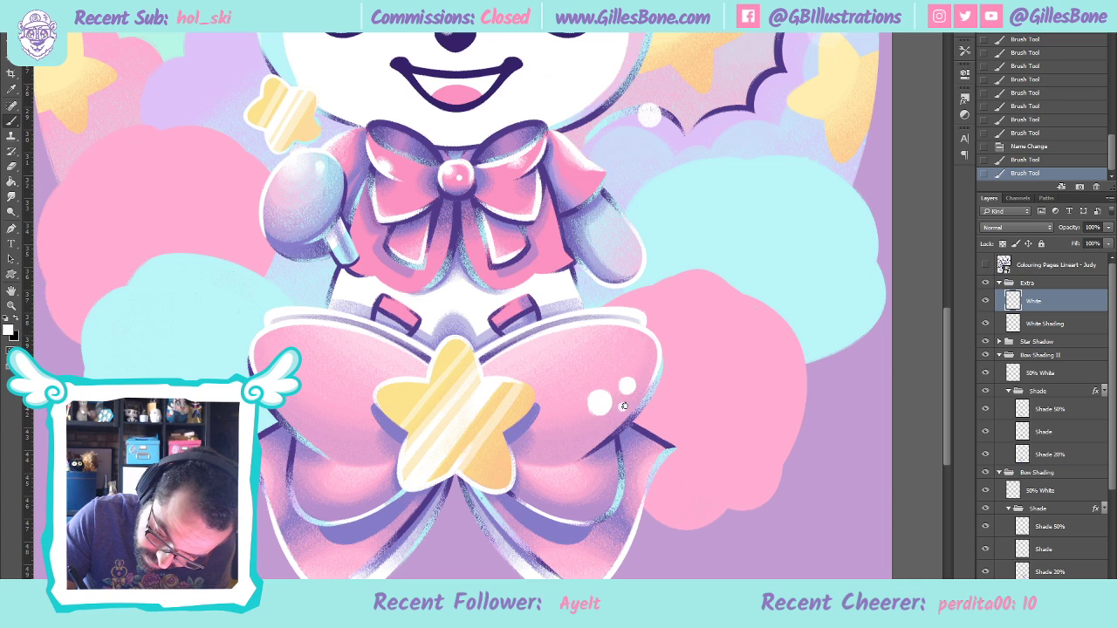
click(620, 407)
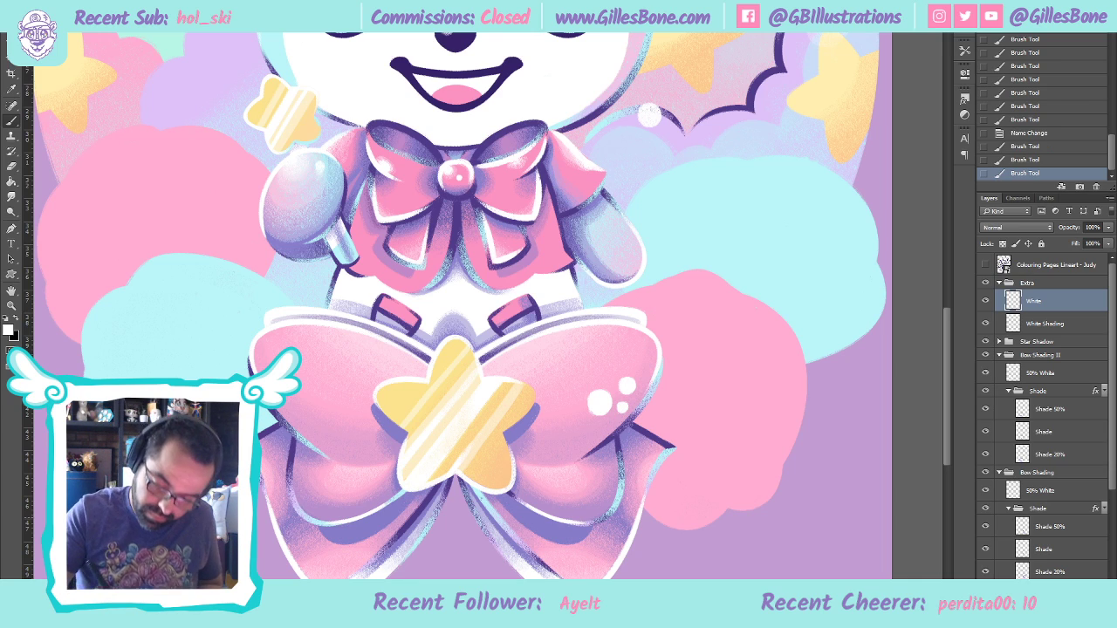
Dab clusters of three white dots on the bow's lower right loop and on the right ribbon's pointed tip
drag(566, 516, 569, 497)
click(584, 503)
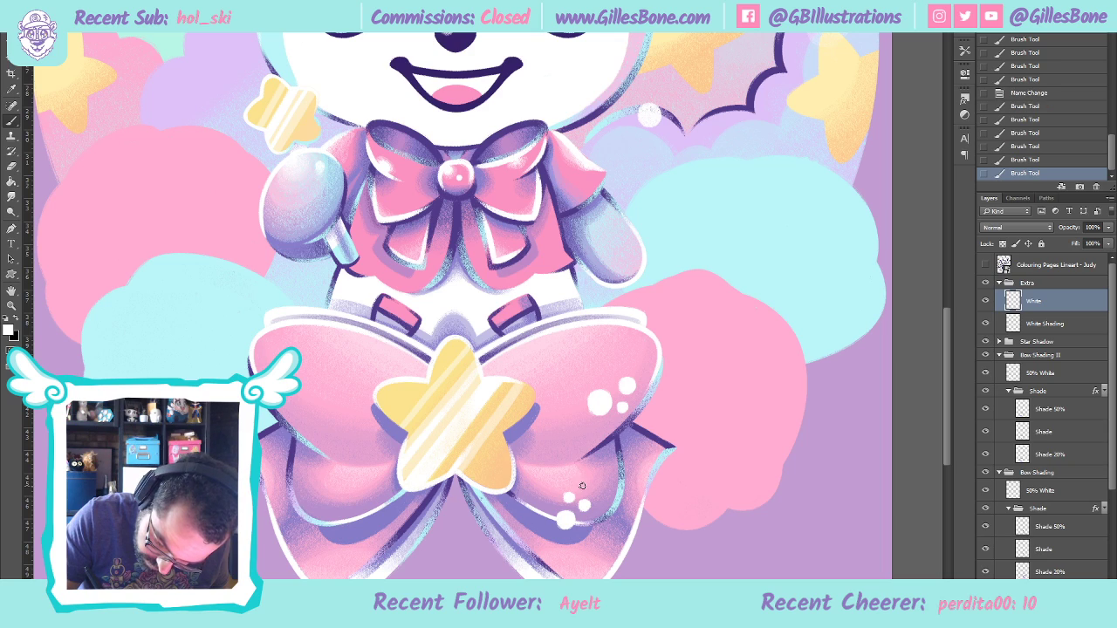
click(595, 566)
drag(580, 569, 577, 570)
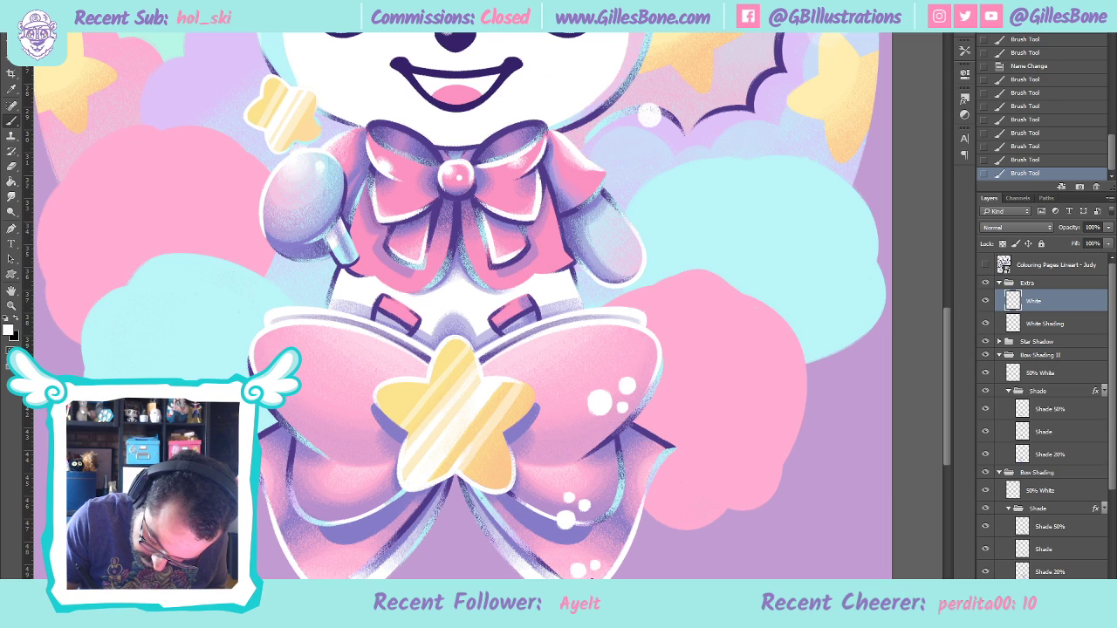
click(590, 578)
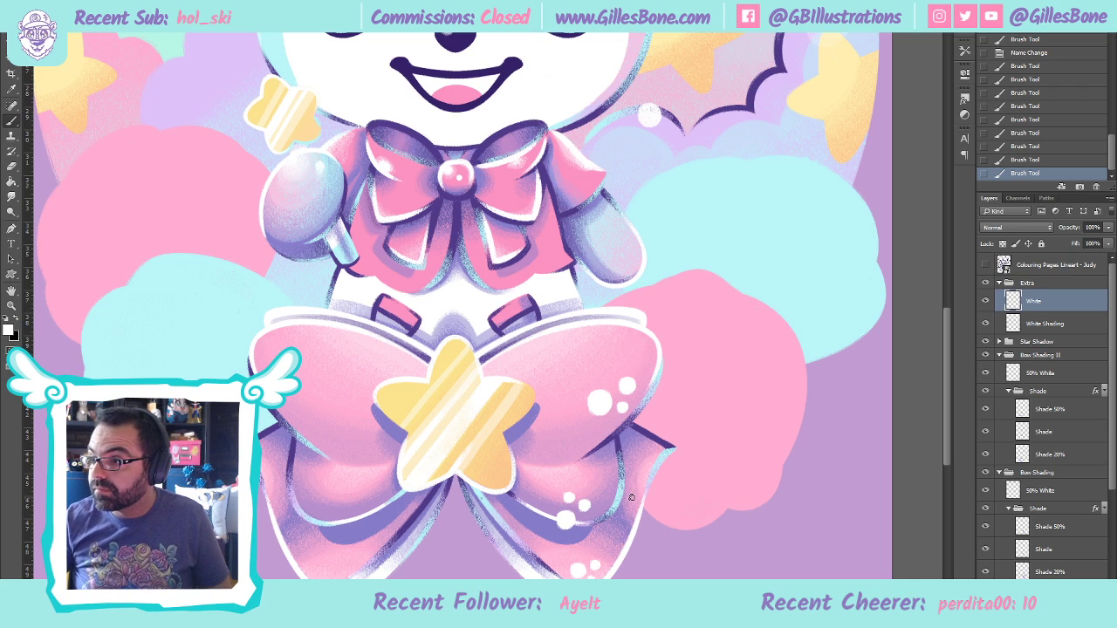
Dab clusters of white dots on the bow's lower left loop, the left ribbon's tip and the upper left loop
scroll(552, 441, down, 4)
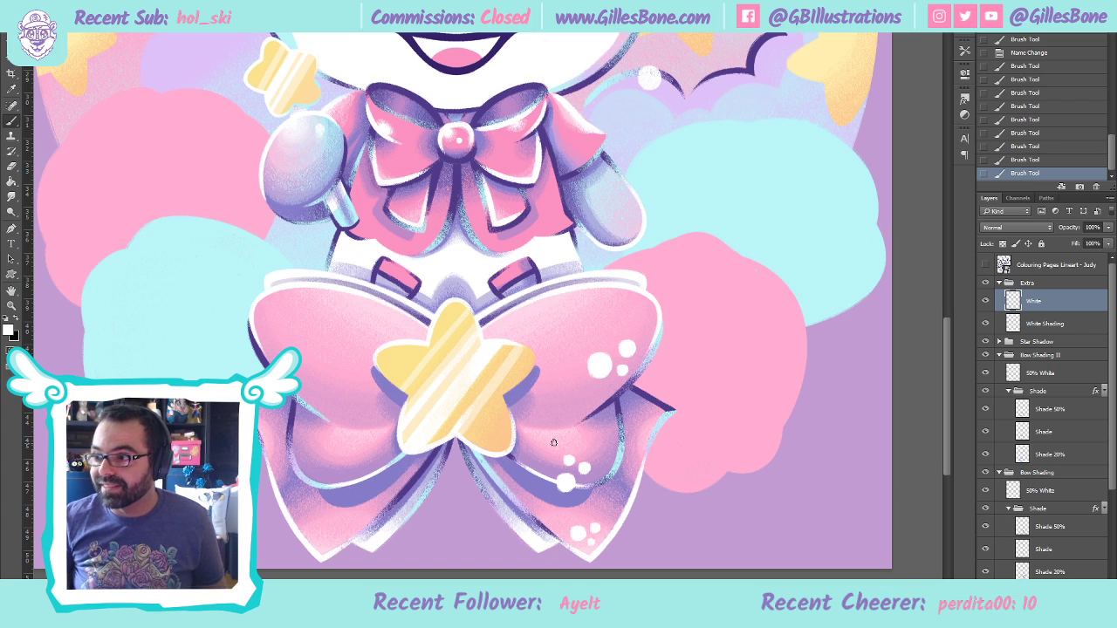
click(309, 454)
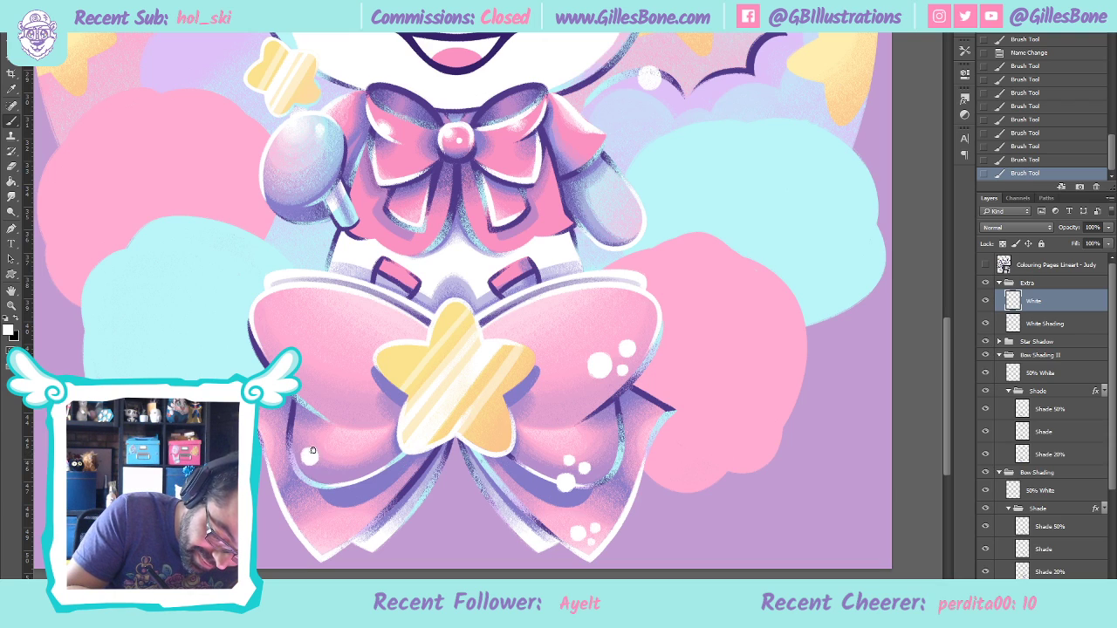
click(330, 452)
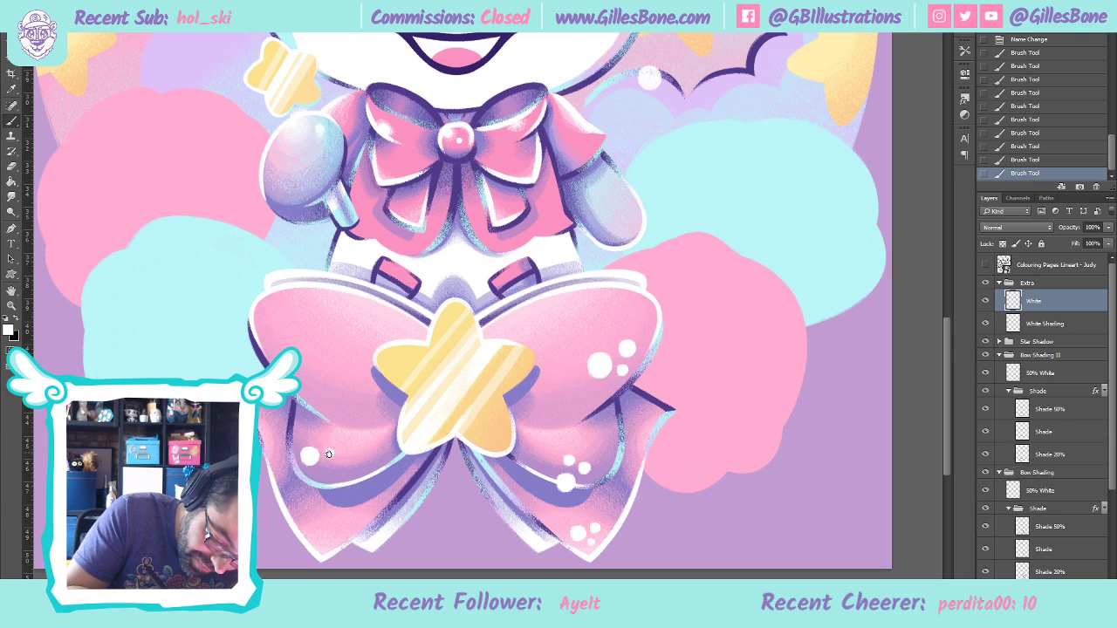
click(328, 469)
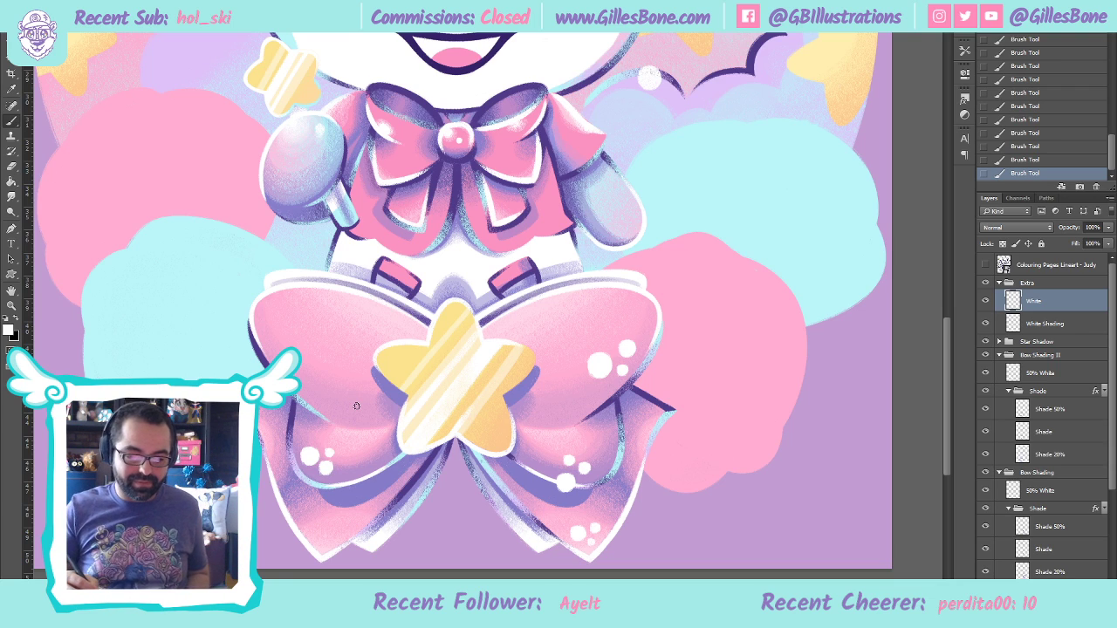
click(318, 534)
click(325, 519)
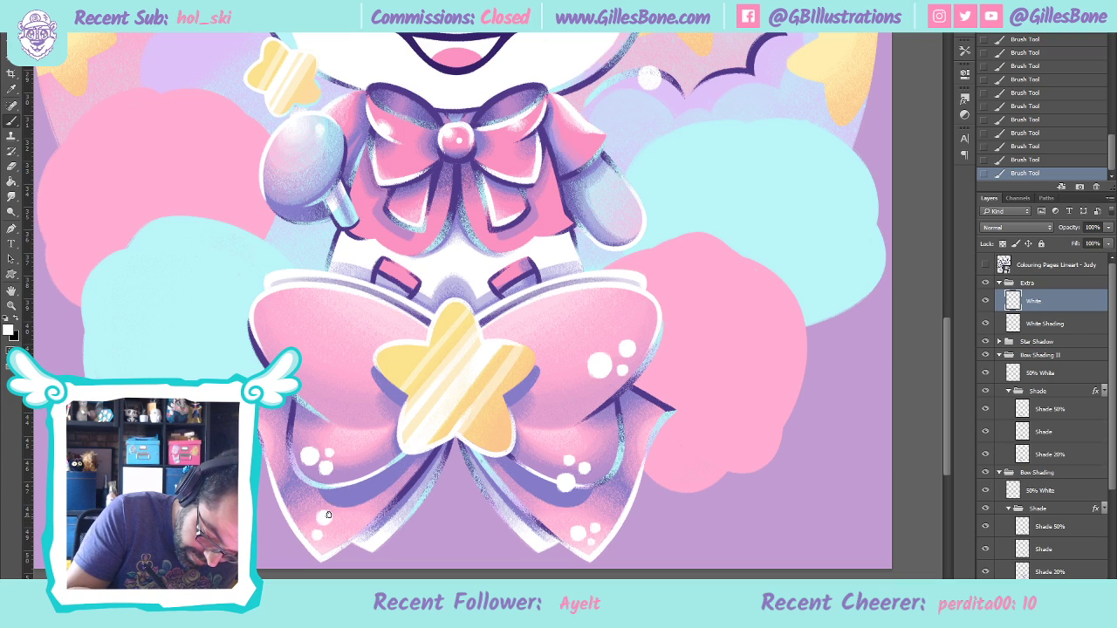
click(334, 531)
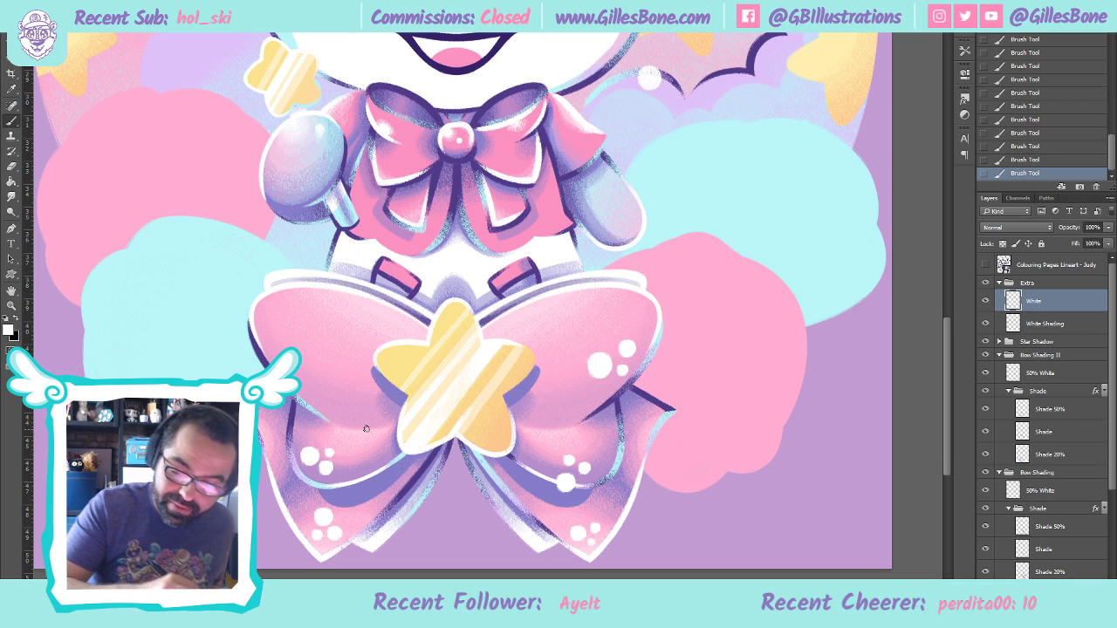
click(278, 307)
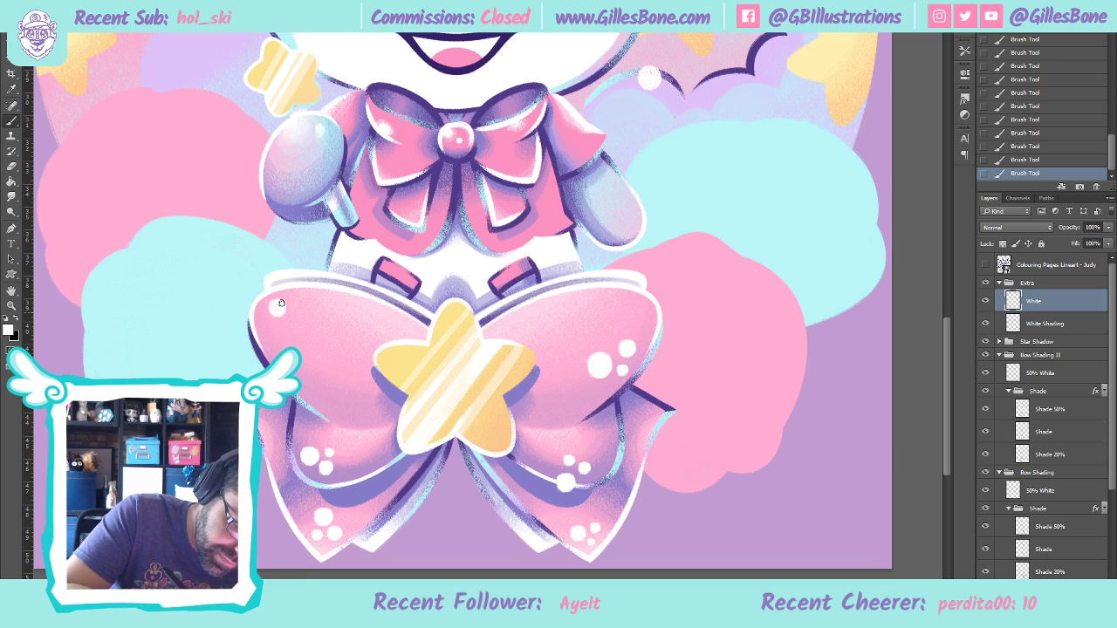
click(271, 329)
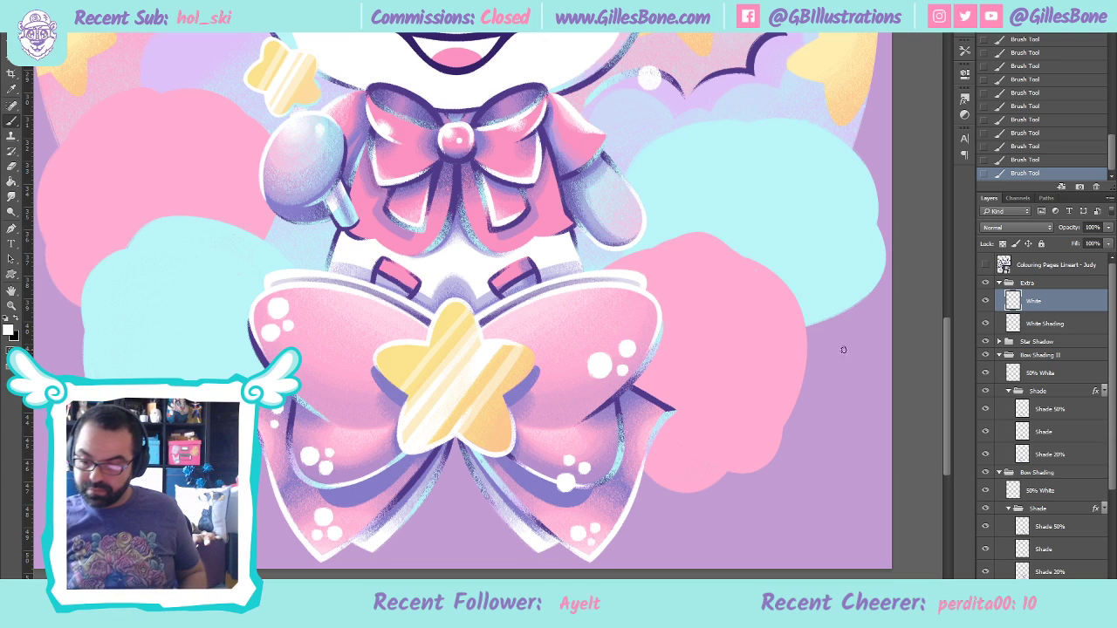
Create a layer named White 50% above White Shading in the Extra group and set its opacity to 50%
click(1050, 324)
key(ctrl+shift+alt+n)
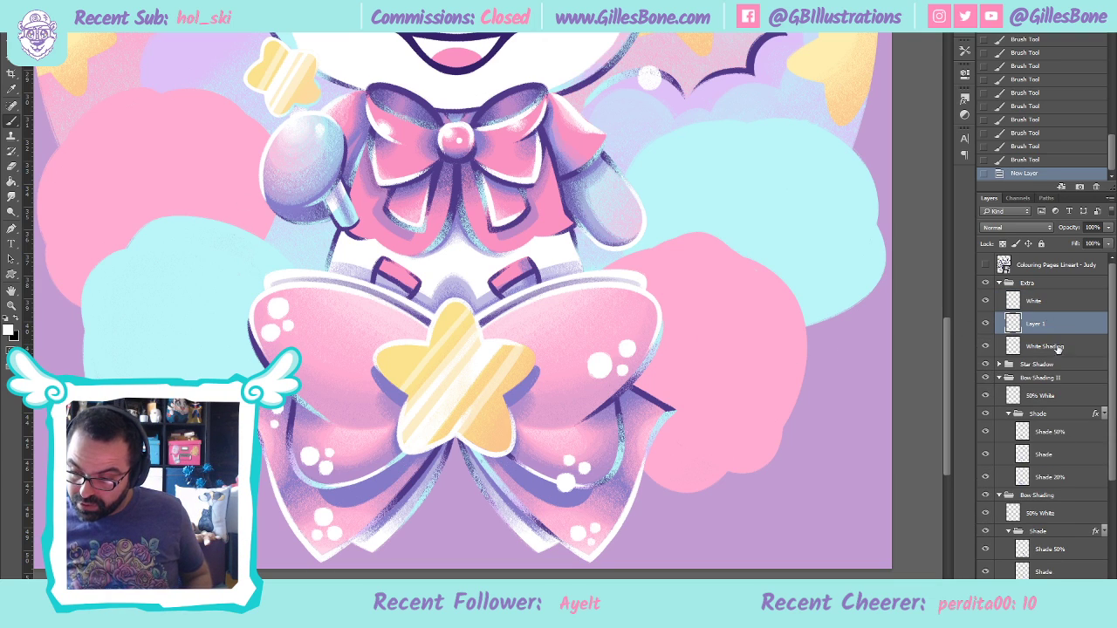
click(1036, 303)
double_click(1035, 325)
text(White)
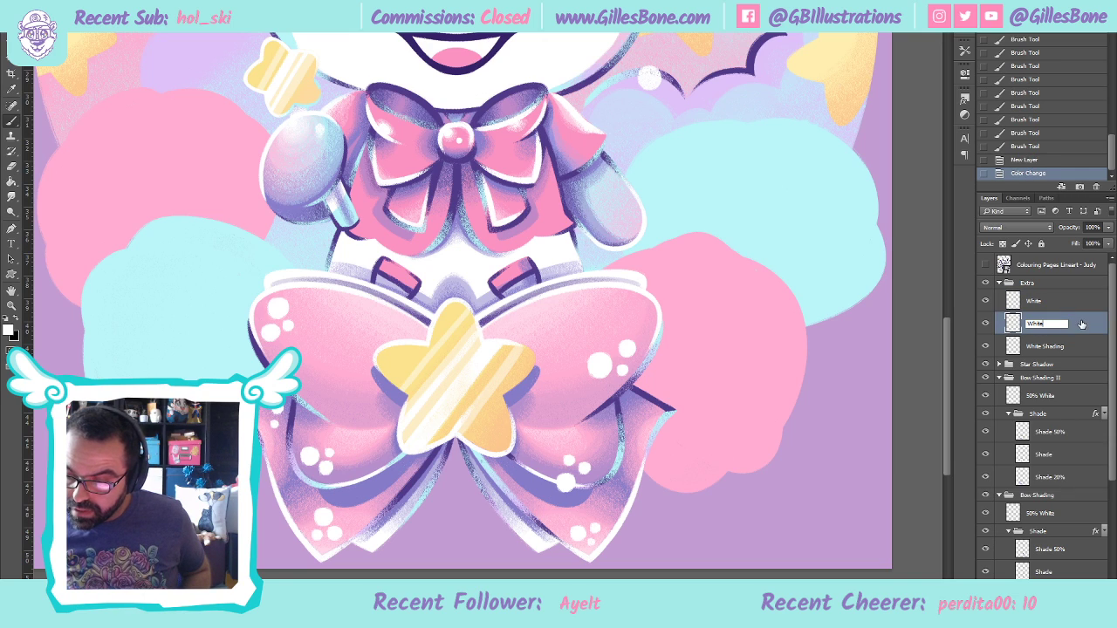
text( 50%)
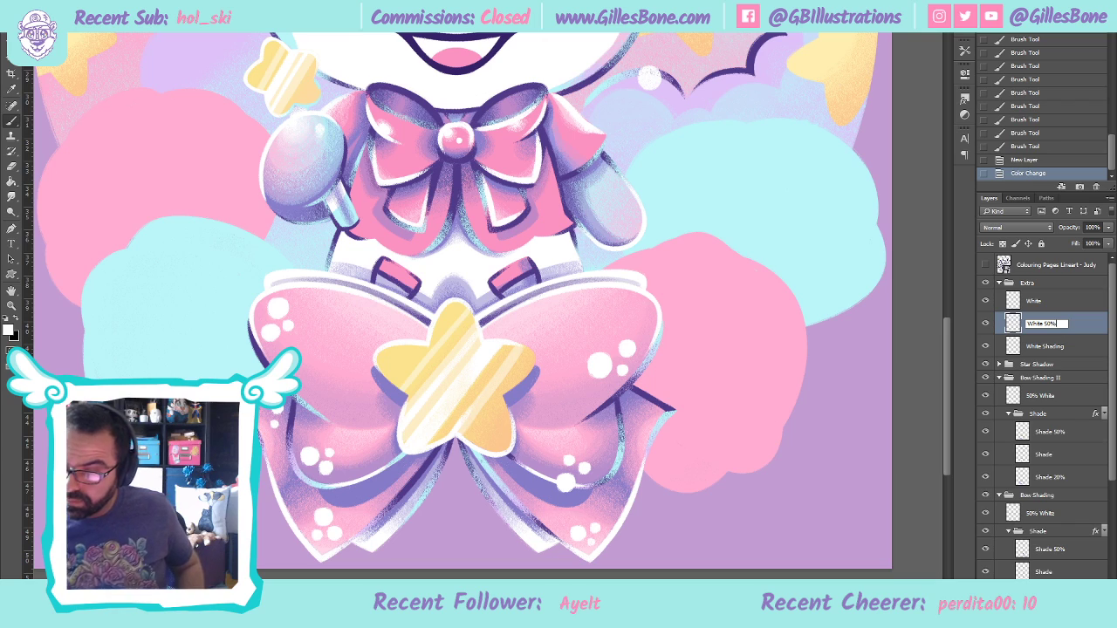
key(Return)
text(50)
key(Return)
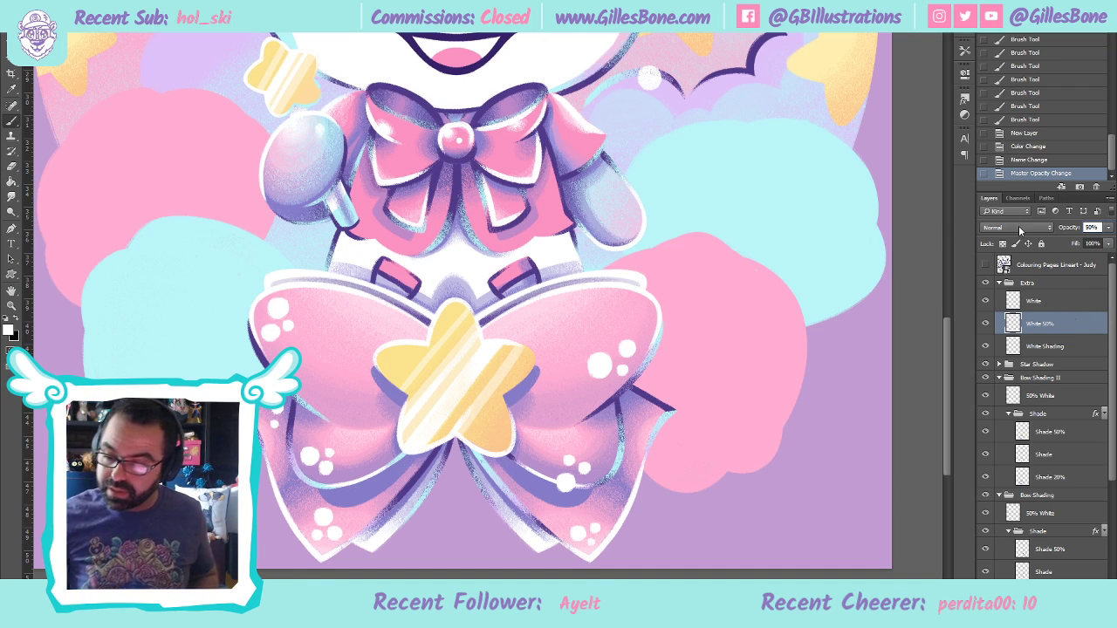
Set the White 50% layer to Soft Light and dab faint dots beside the upper left loop's white dots
key(shift+alt+f)
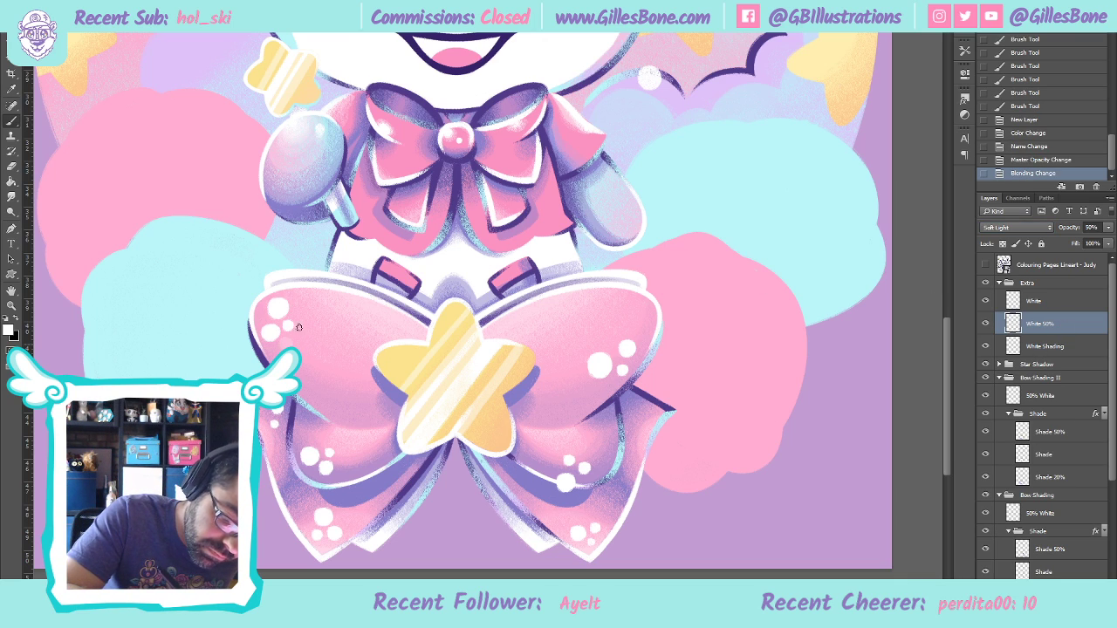
drag(291, 339, 295, 323)
click(295, 312)
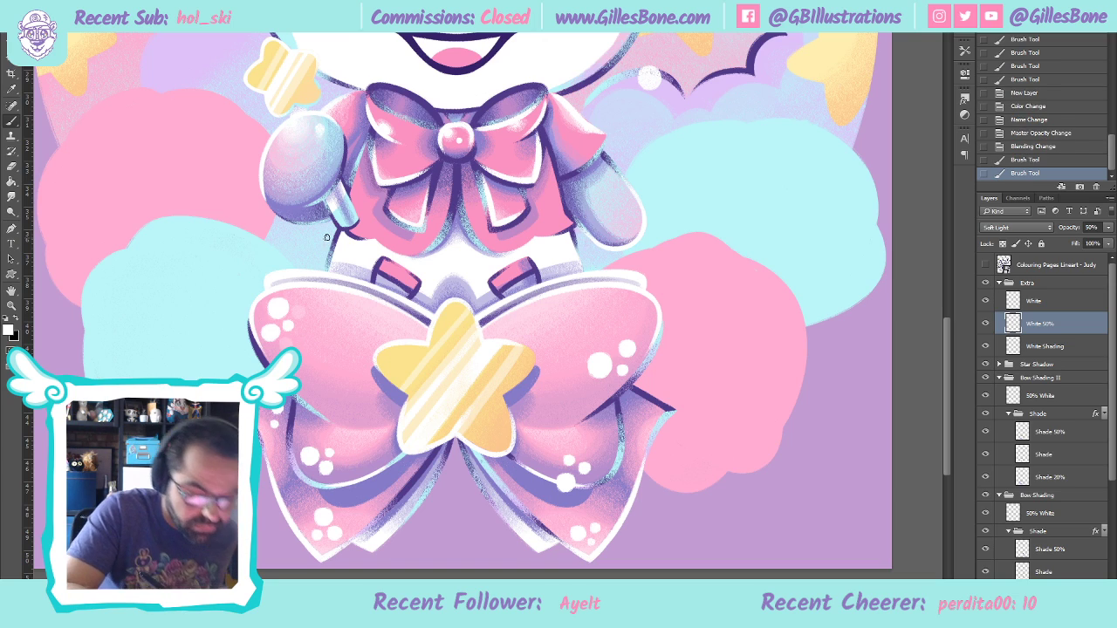
Switch the White 50% layer to Overlay blending and dab translucent dots around the lower left loop's white cluster
click(1026, 225)
key(Up)
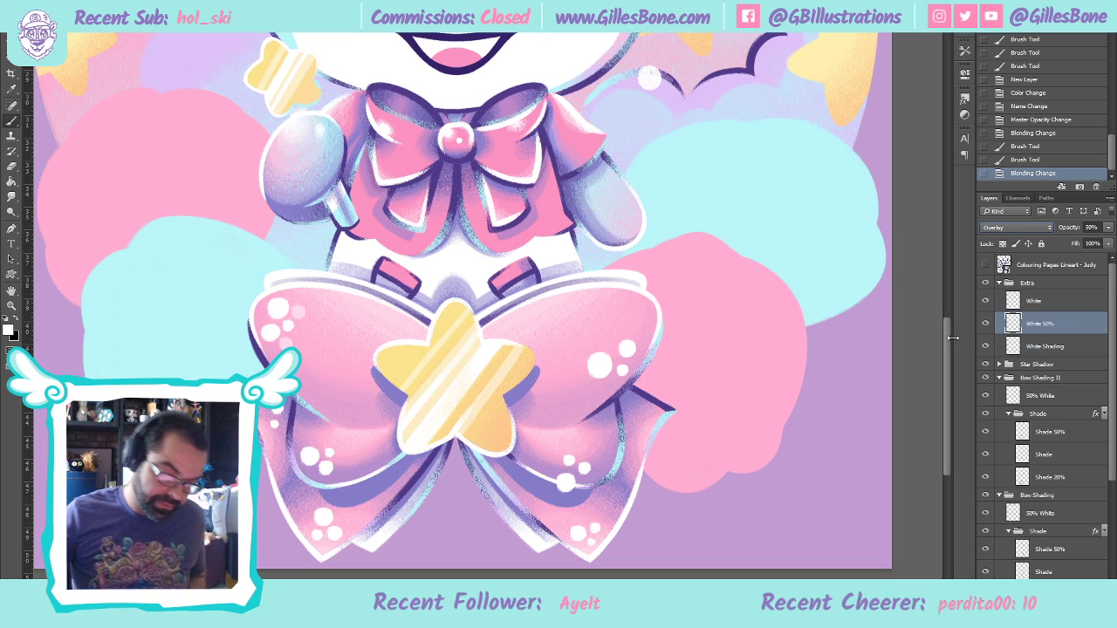
drag(343, 462, 320, 421)
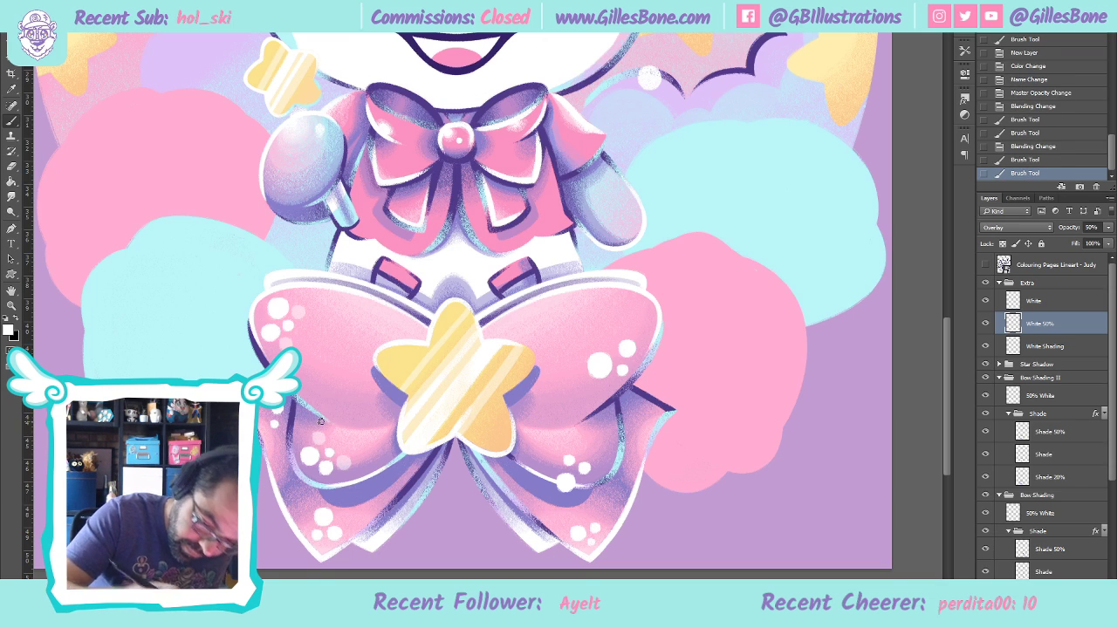
Dab translucent white dots above and below the white cluster on the bow's upper right loop
click(609, 384)
click(608, 340)
click(593, 384)
click(592, 389)
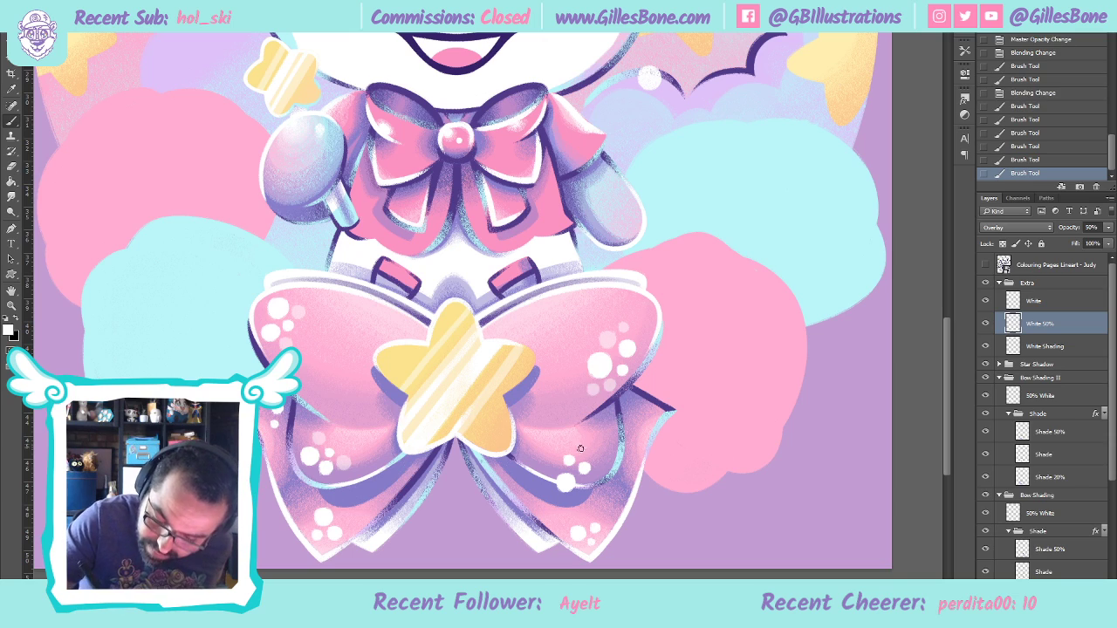
Dab three translucent white dots around the white cluster on the bow's lower right loop
click(582, 449)
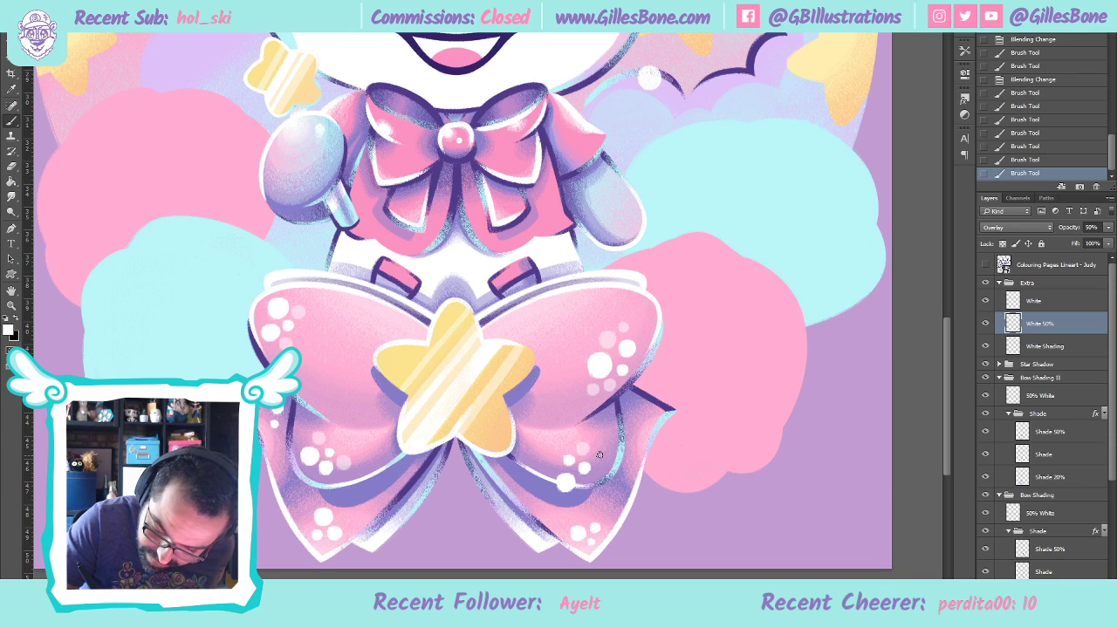
click(585, 445)
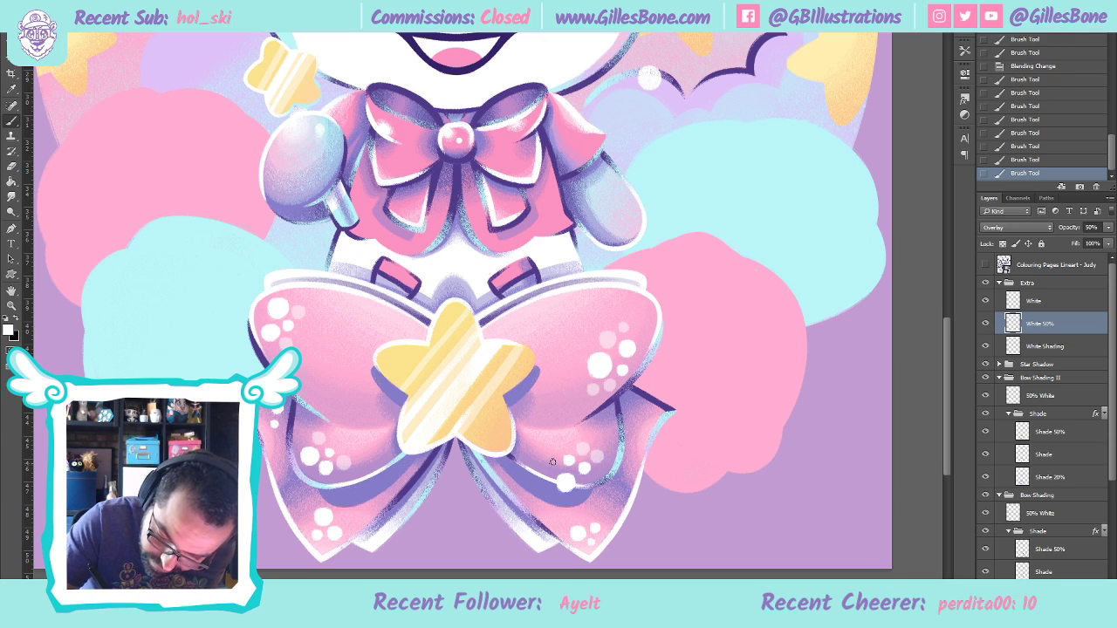
click(552, 463)
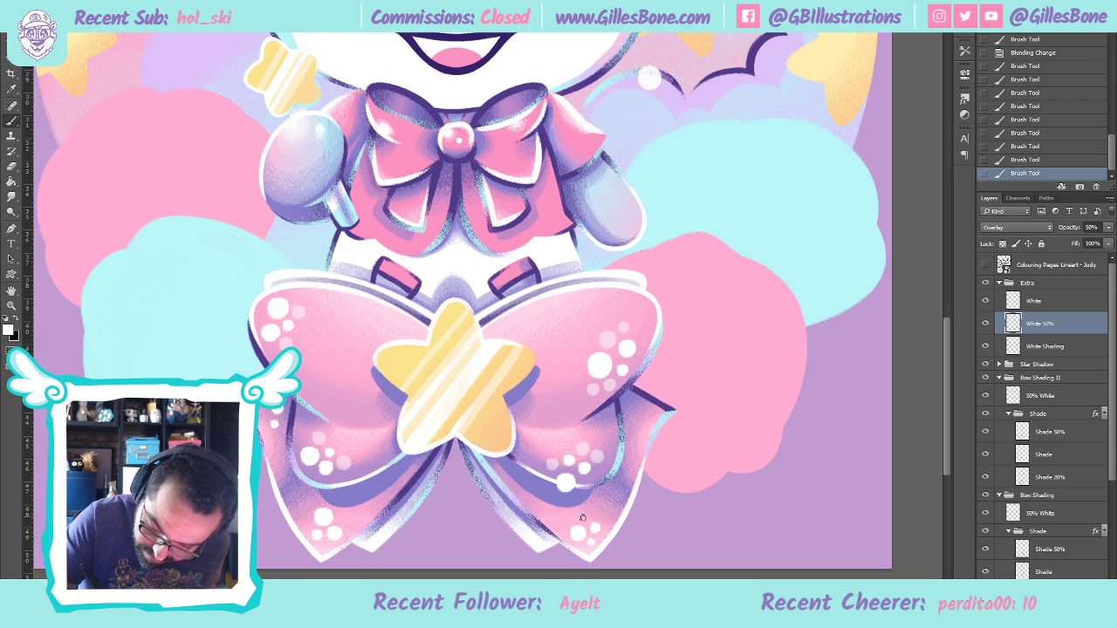
Dab translucent white dots above the white cluster on the bow's lower right ribbon tail
click(585, 515)
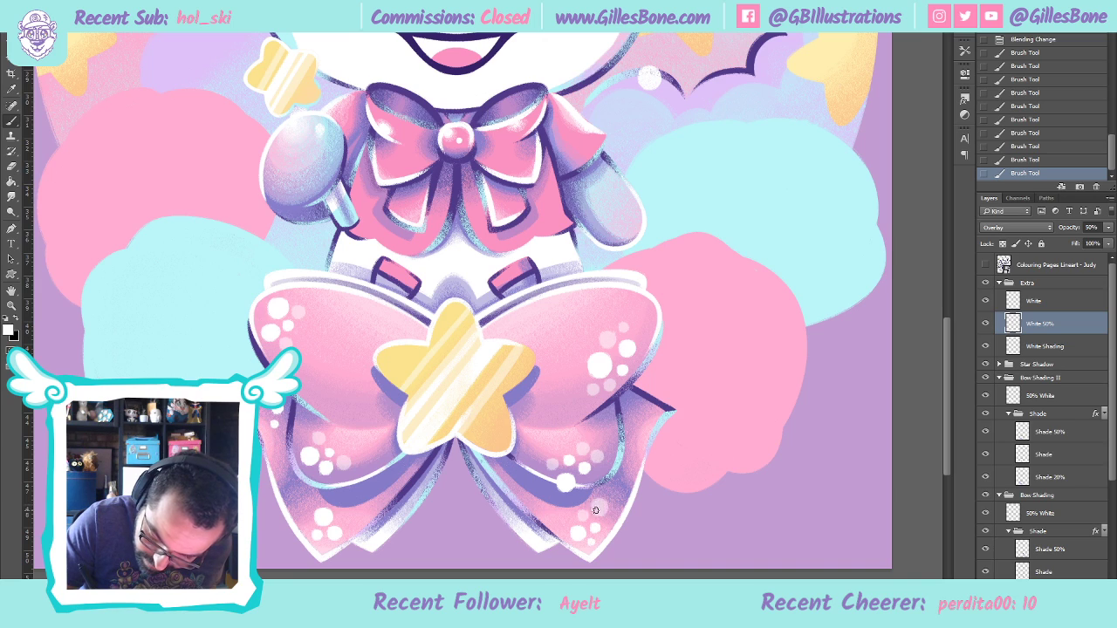
click(599, 506)
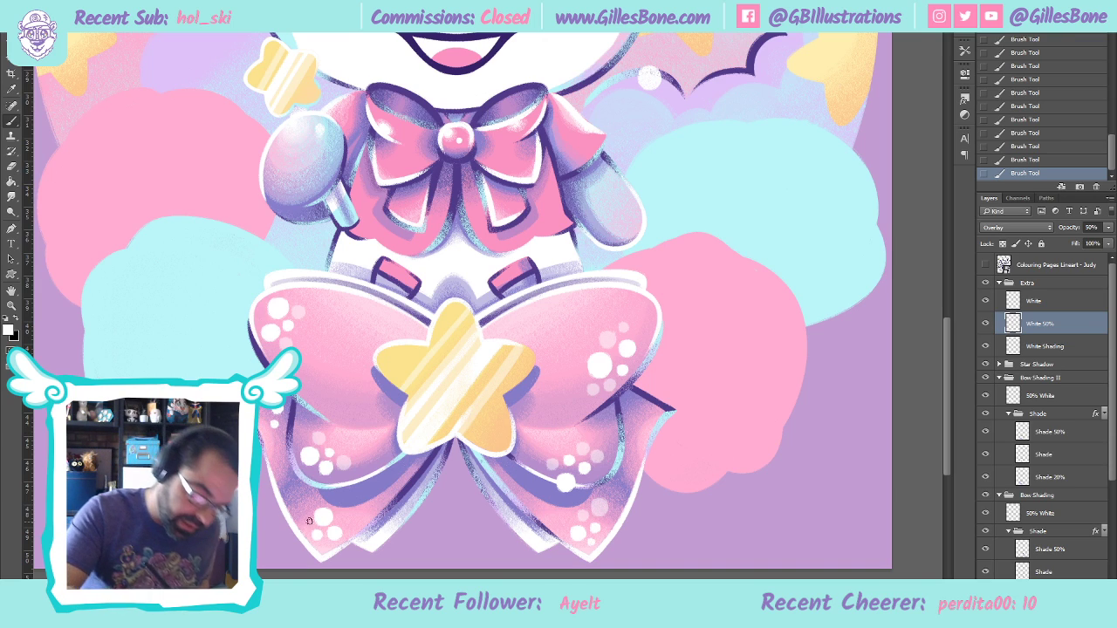
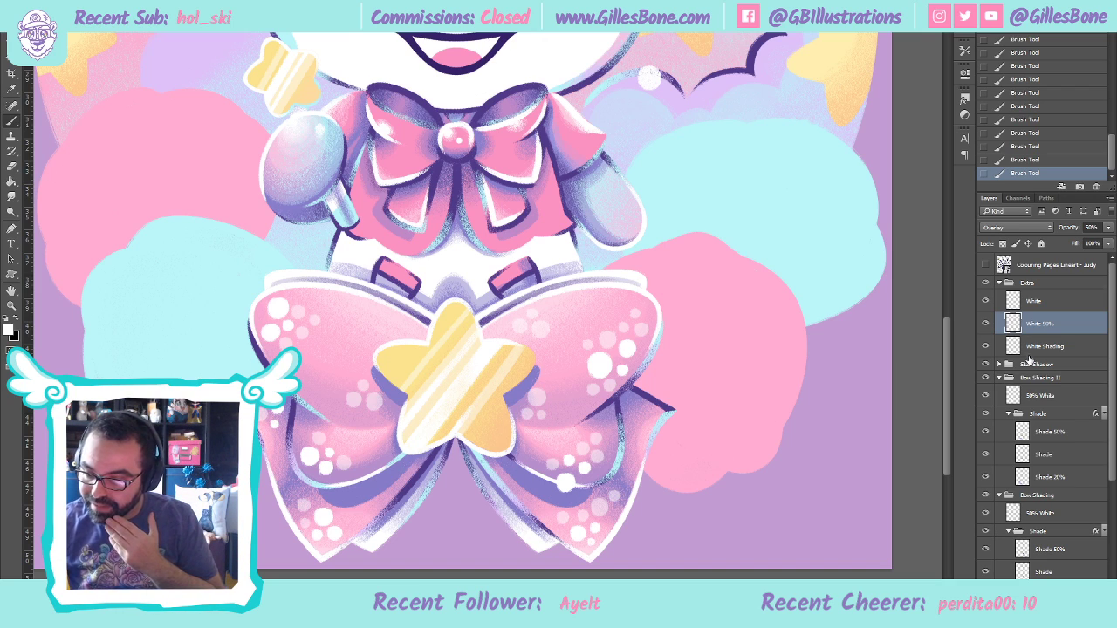
Compare the bow with and without the White 50% layer and test its opacity, ending at 50%
click(986, 324)
click(986, 324)
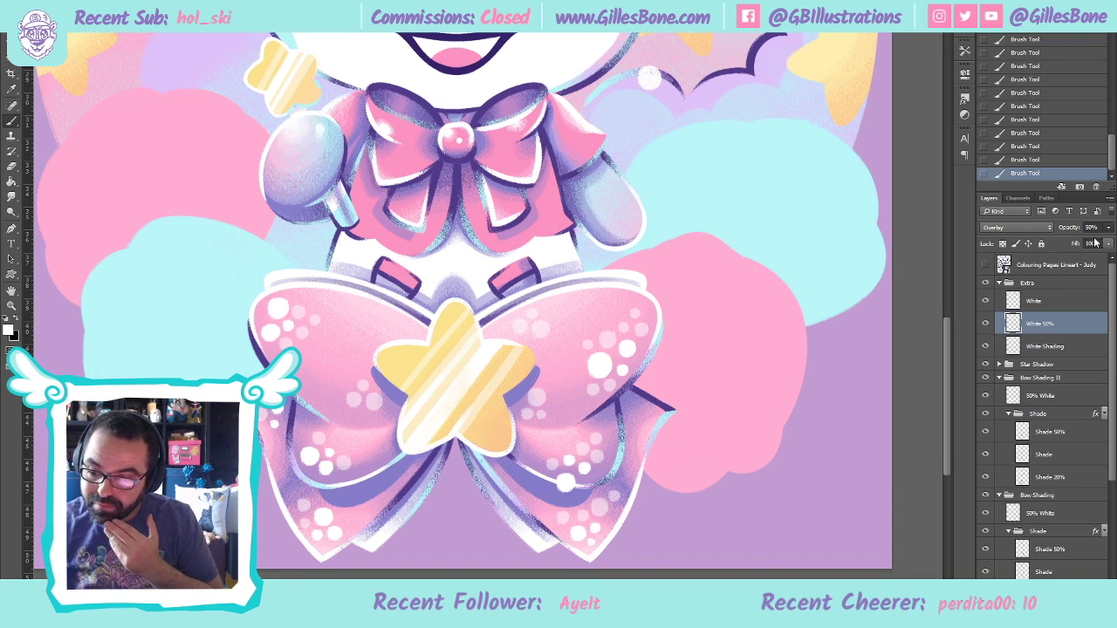
drag(1089, 245, 1078, 245)
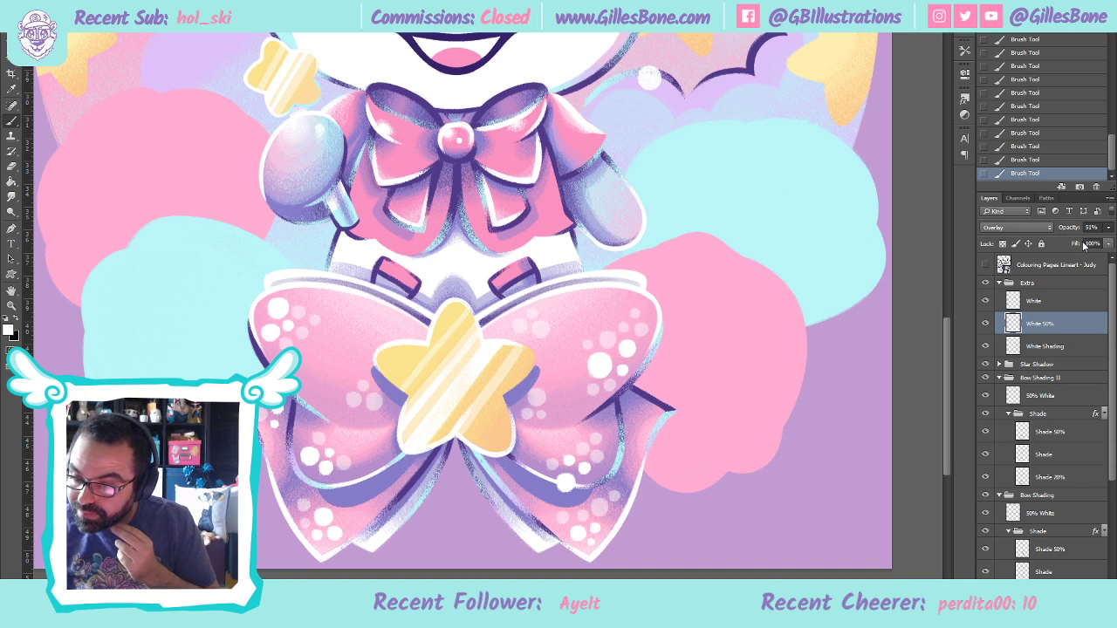
drag(1082, 246, 1082, 246)
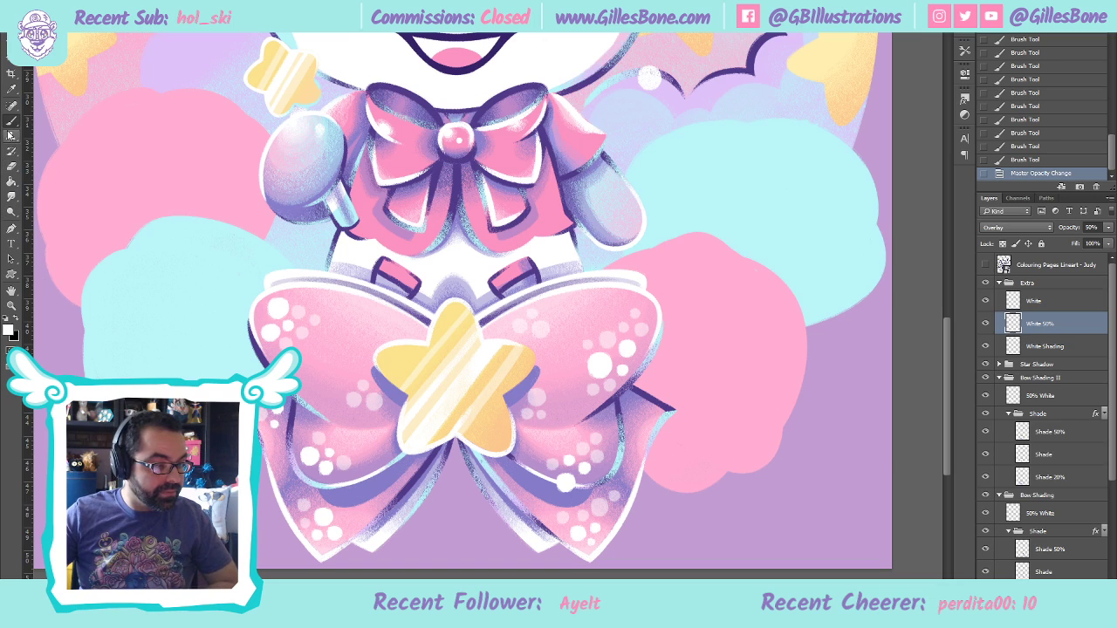
Try to tone down the translucent dots with black brushwork directly on the White 50% layer, and revert those strokes
click(18, 321)
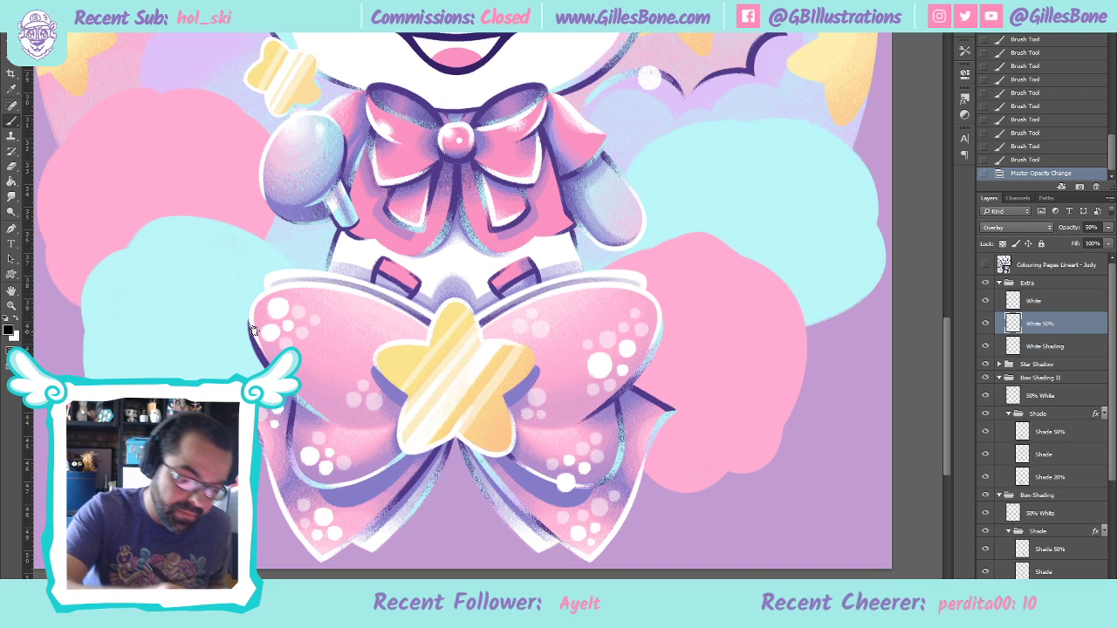
drag(314, 309, 307, 345)
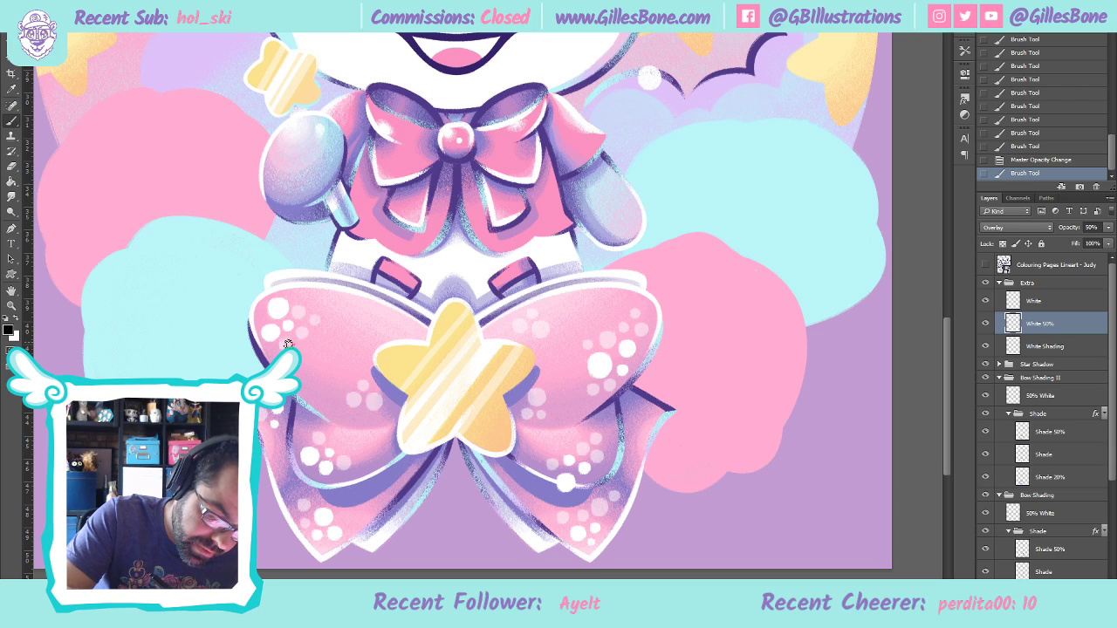
click(288, 333)
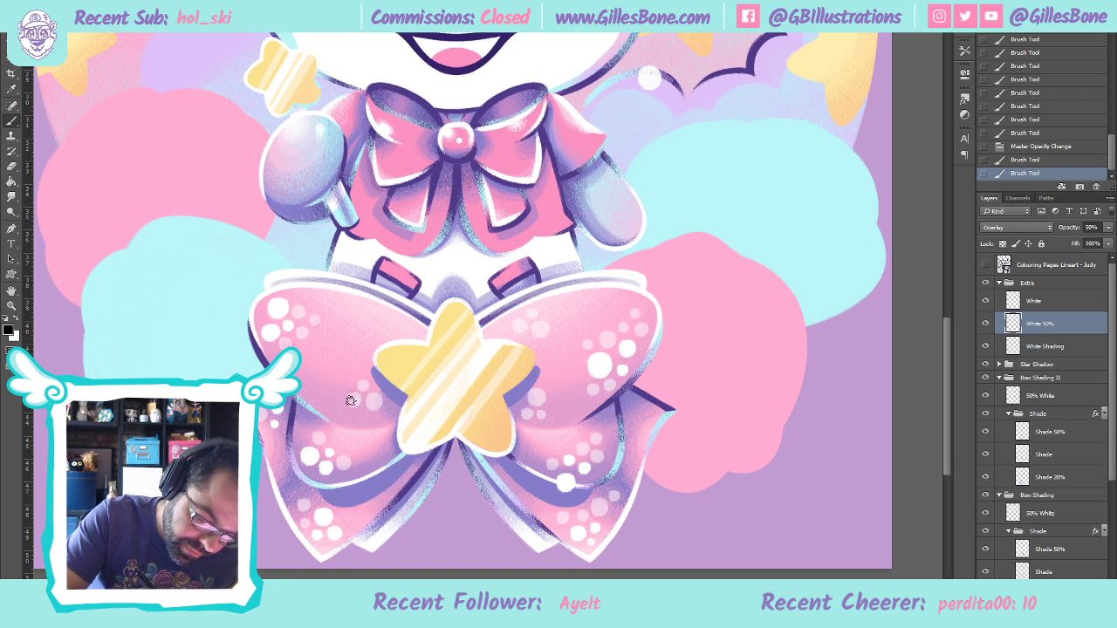
drag(383, 394, 358, 399)
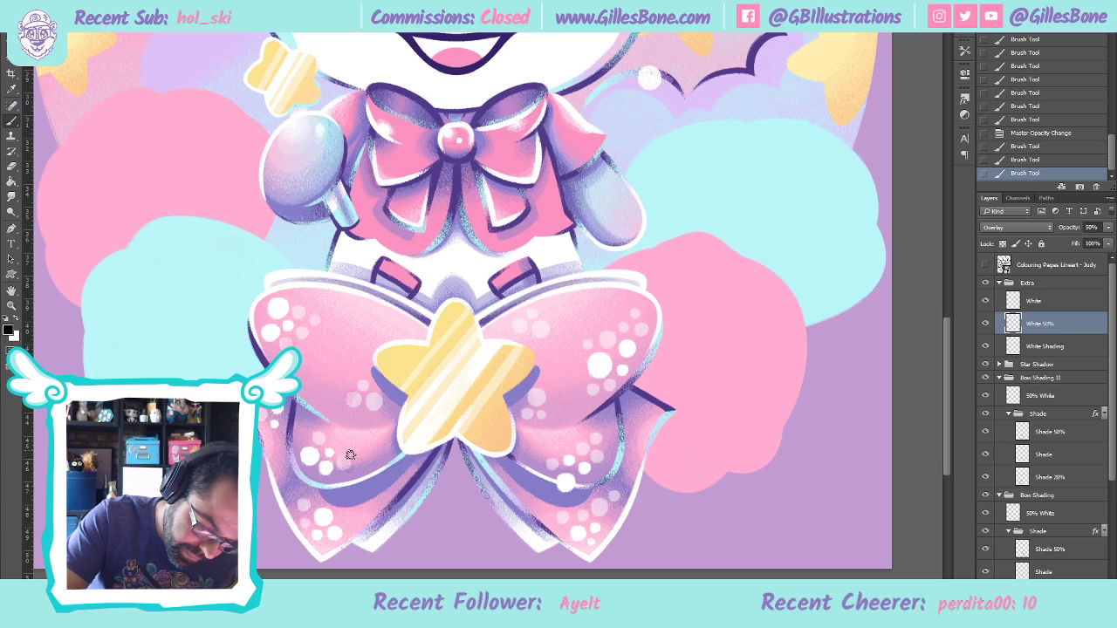
click(364, 456)
click(377, 377)
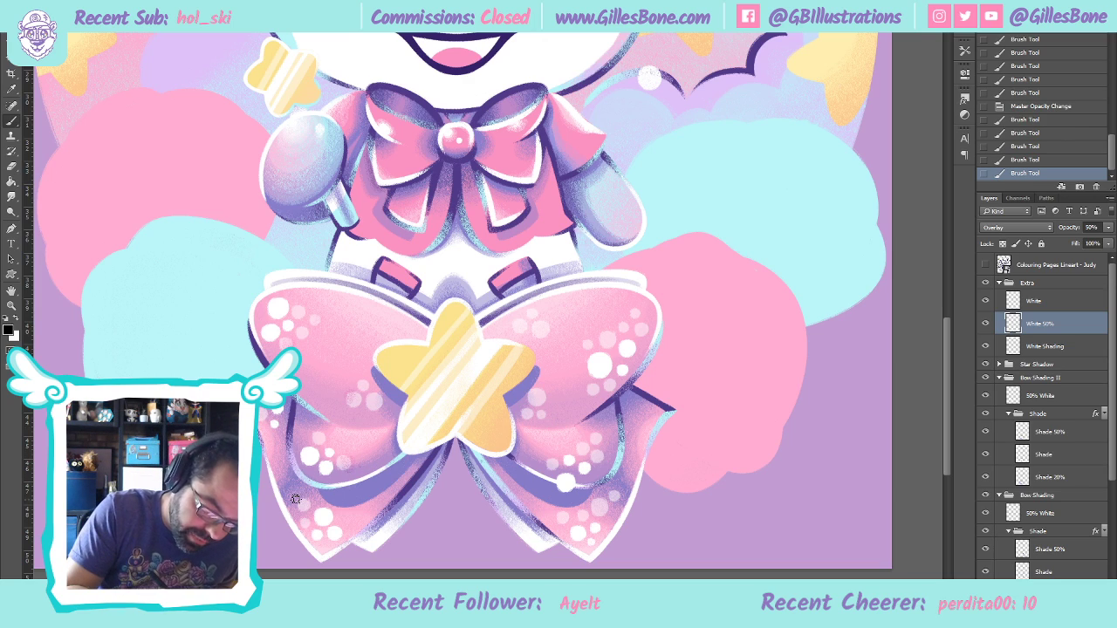
drag(302, 508, 316, 506)
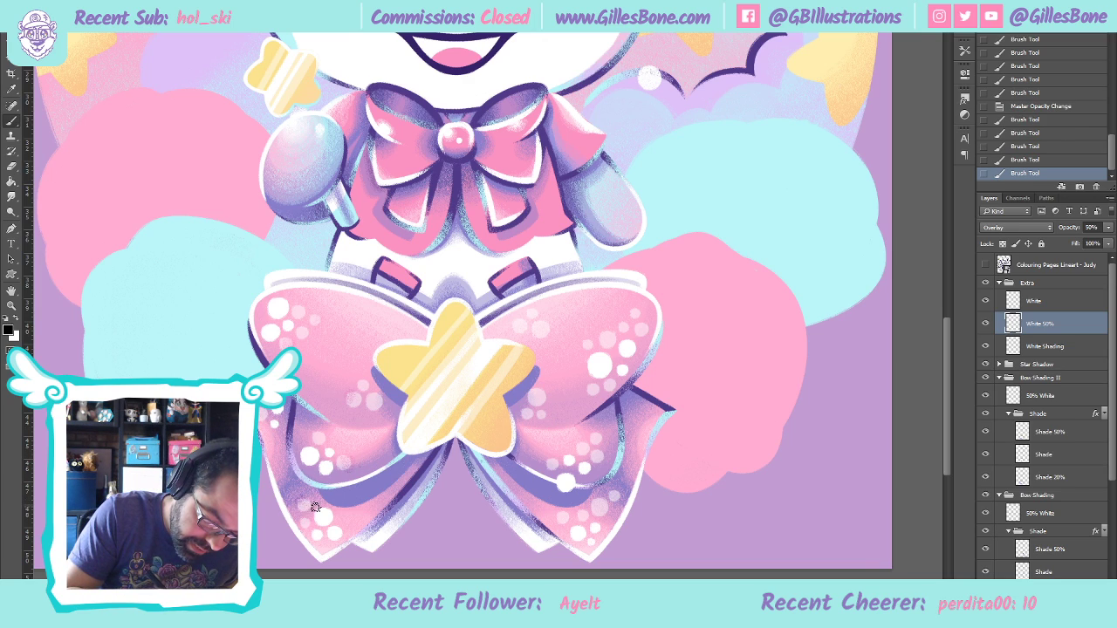
click(263, 412)
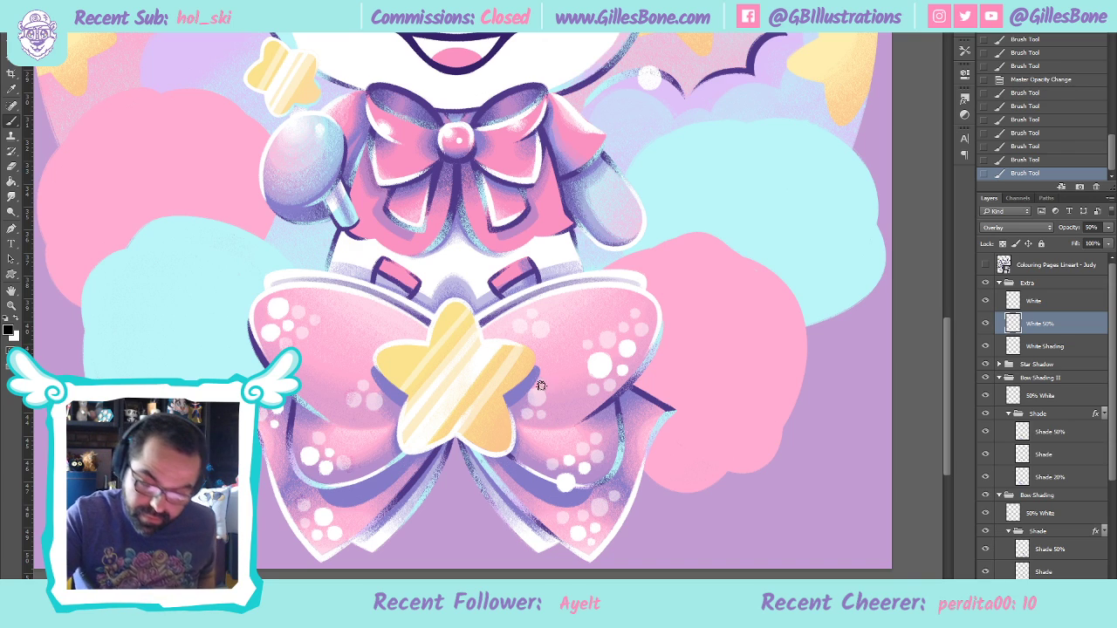
drag(536, 389, 581, 356)
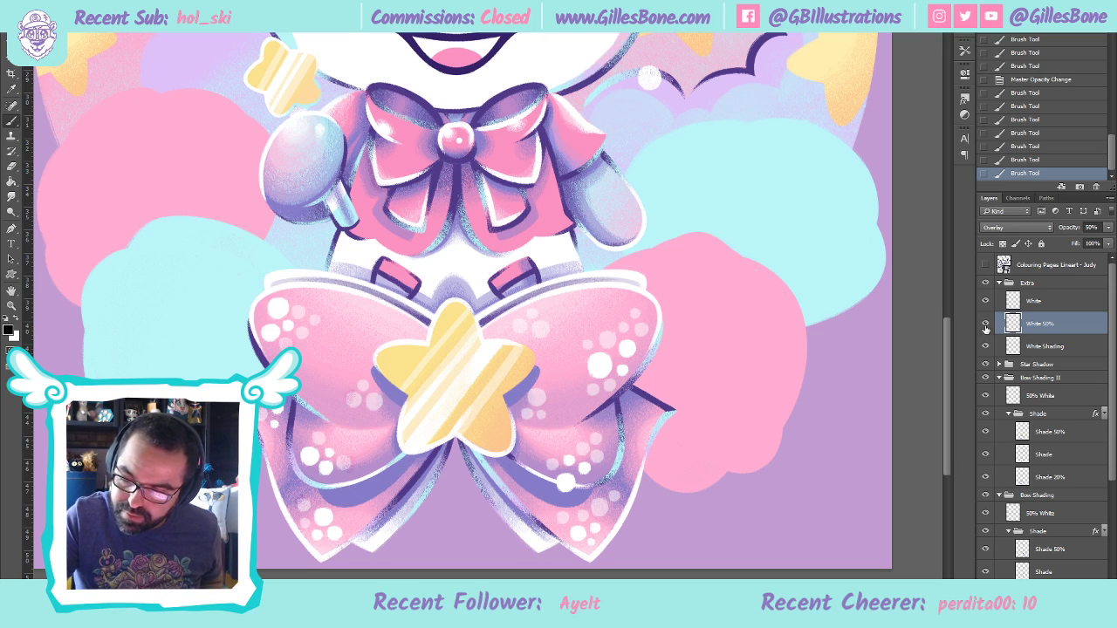
click(985, 324)
click(985, 326)
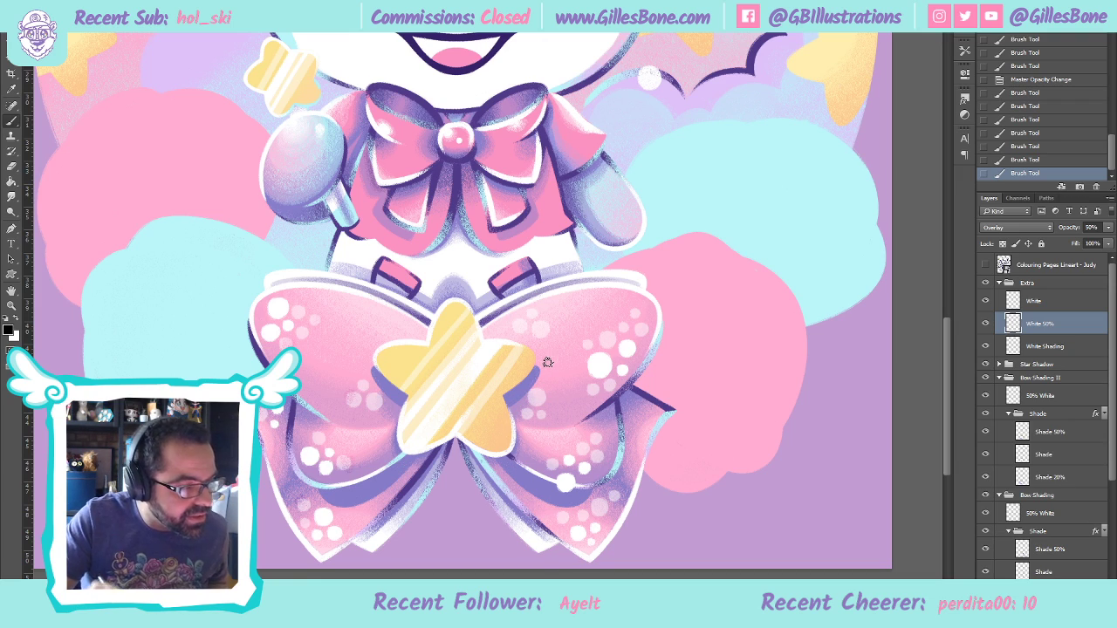
click(1050, 84)
Add a layer mask to the White 50% layer and brush black over the translucent dots on both sides of the star
key(ctrl+shift+m)
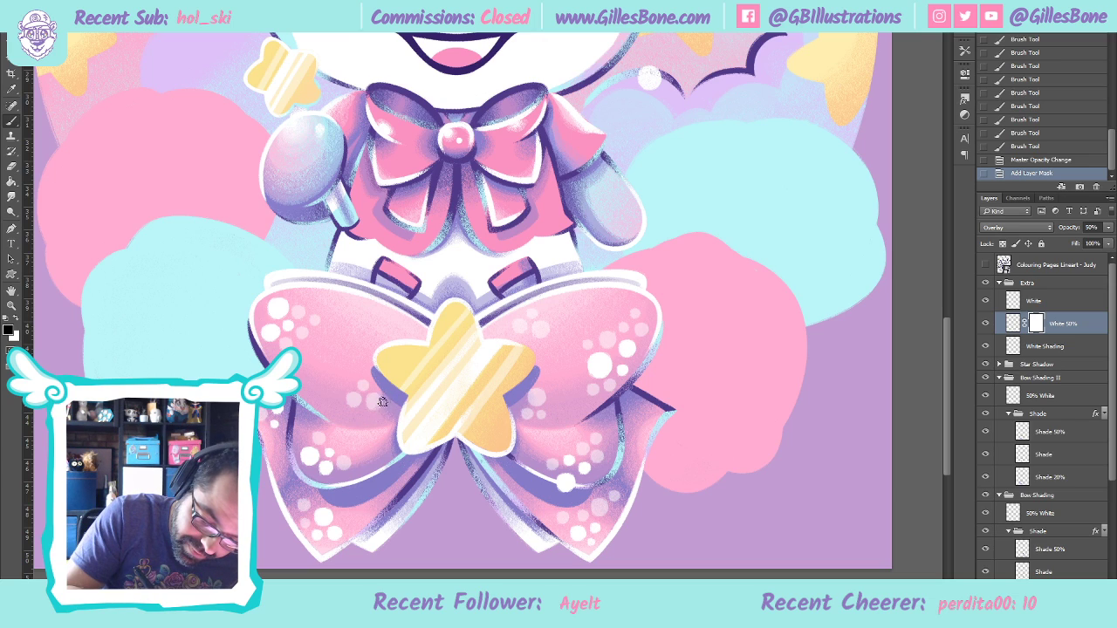
drag(370, 399, 373, 408)
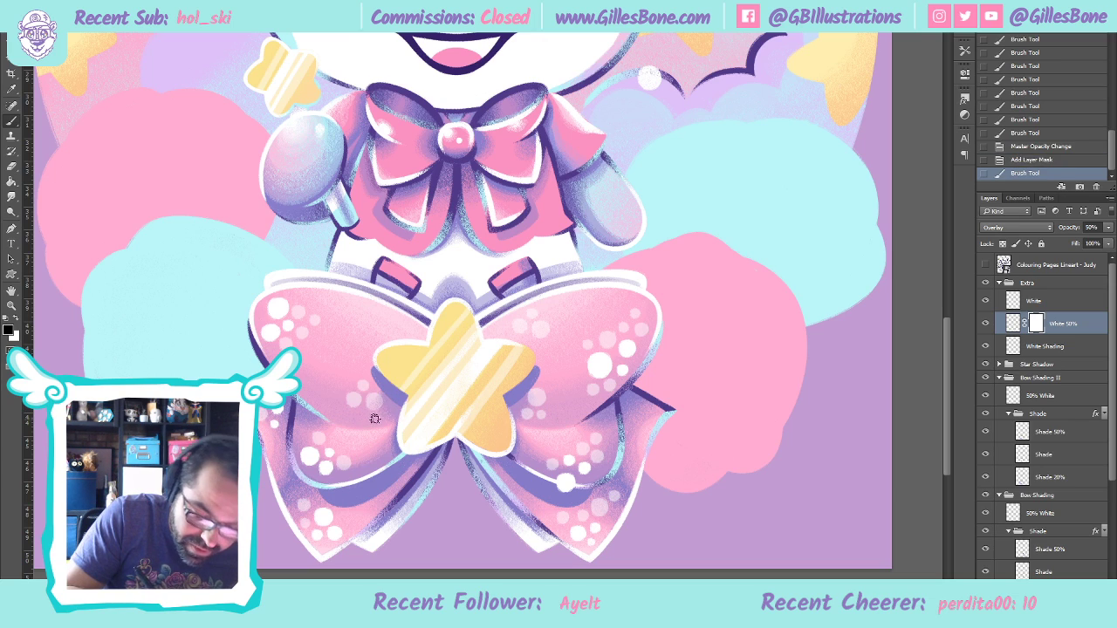
click(380, 403)
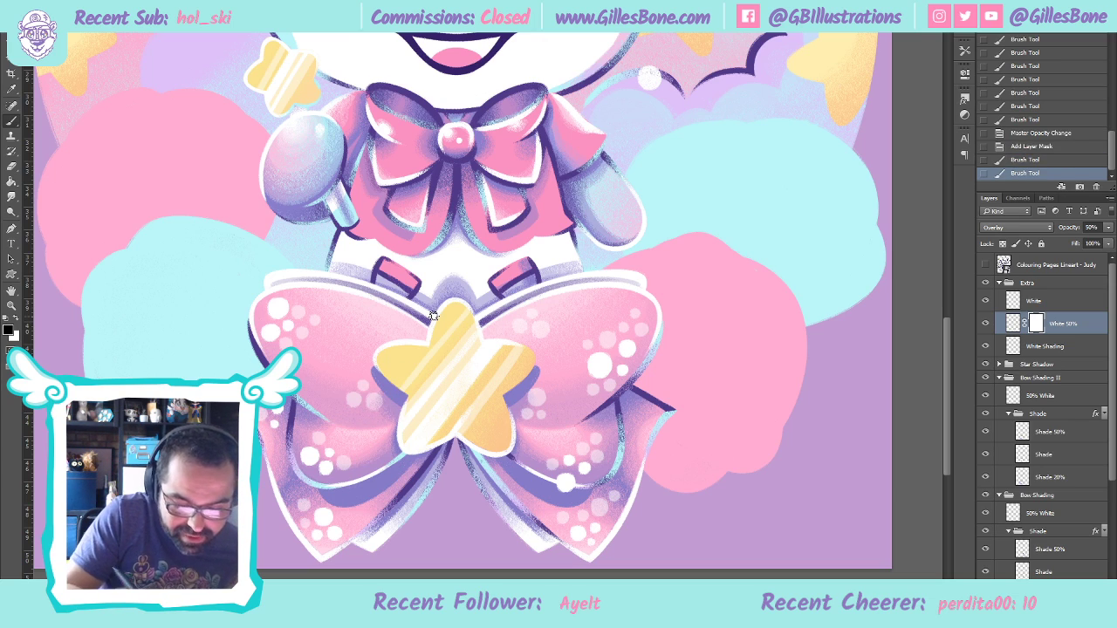
click(539, 402)
click(547, 391)
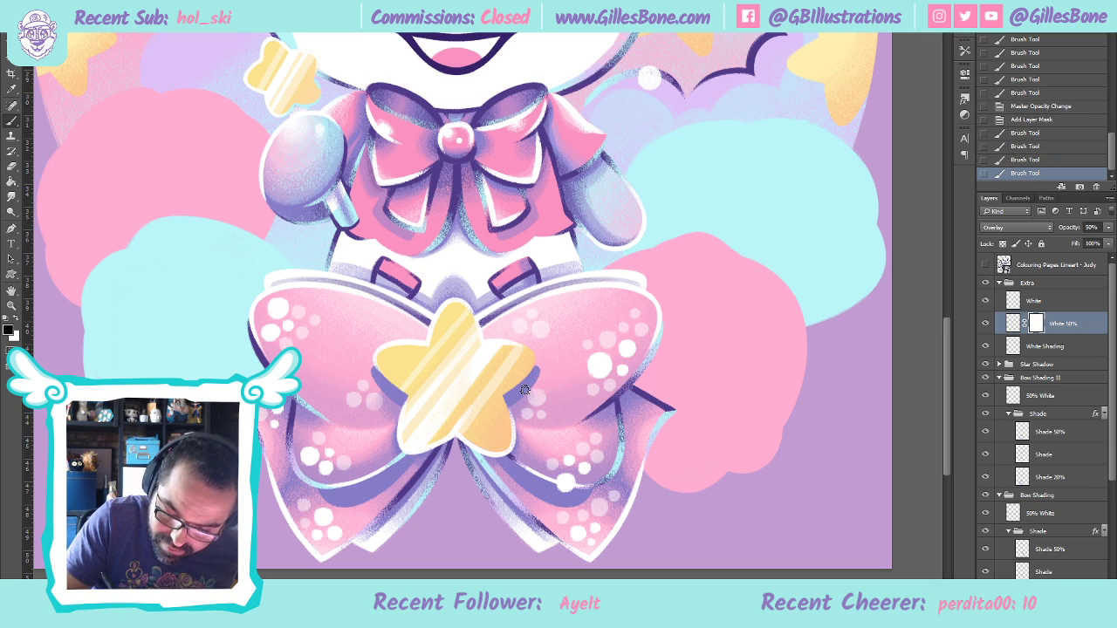
click(548, 391)
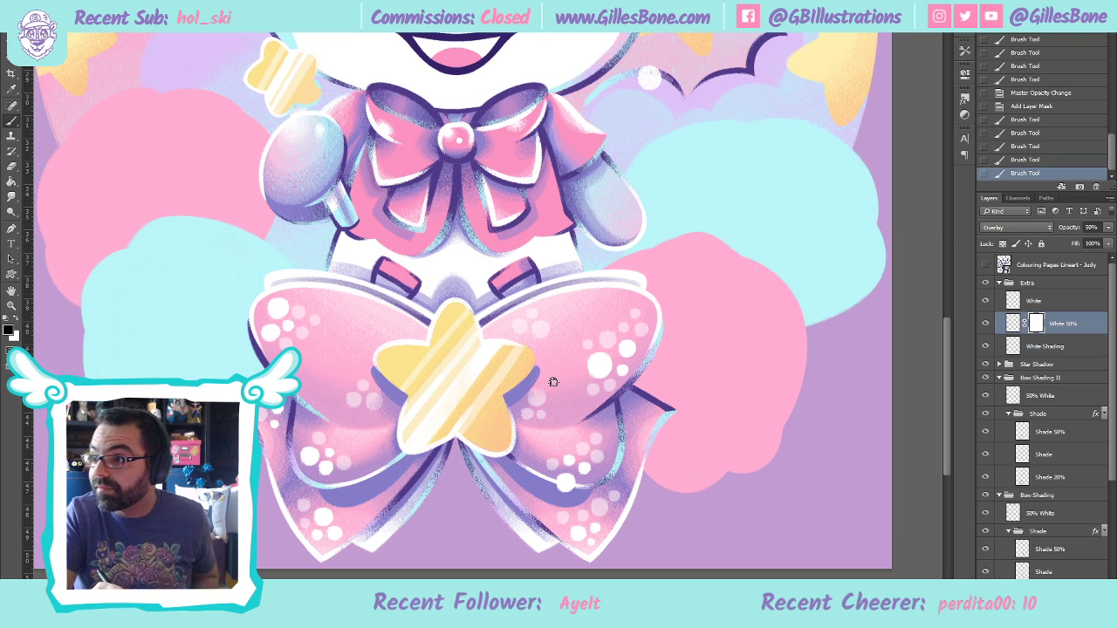
Brush black on the White 50% mask over the translucent dots of the bow's lower right and upper right loops
click(587, 448)
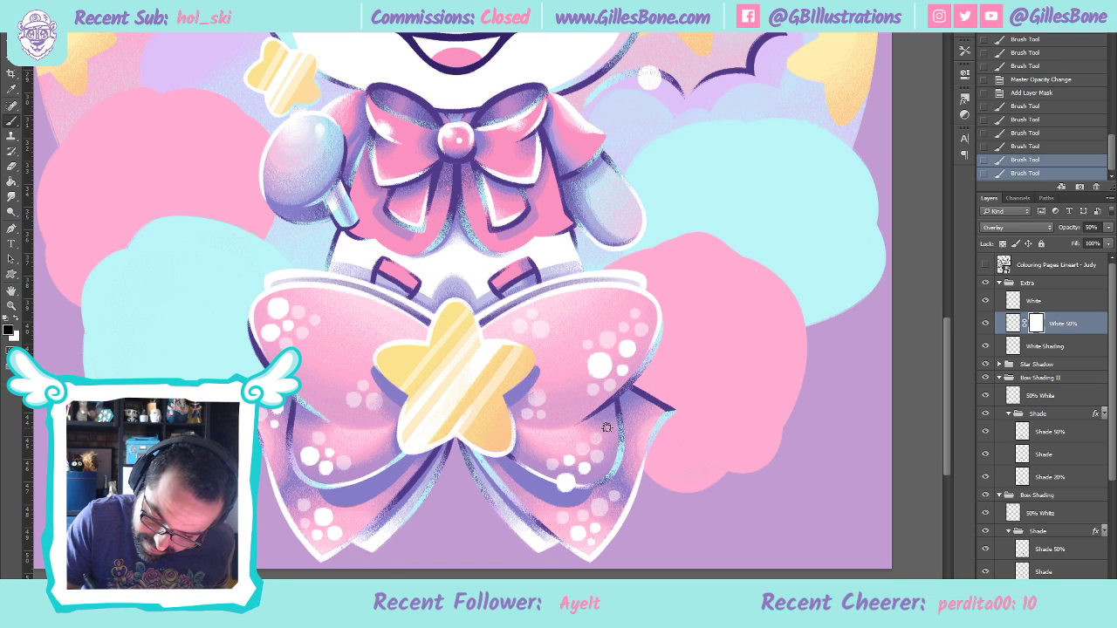
click(645, 392)
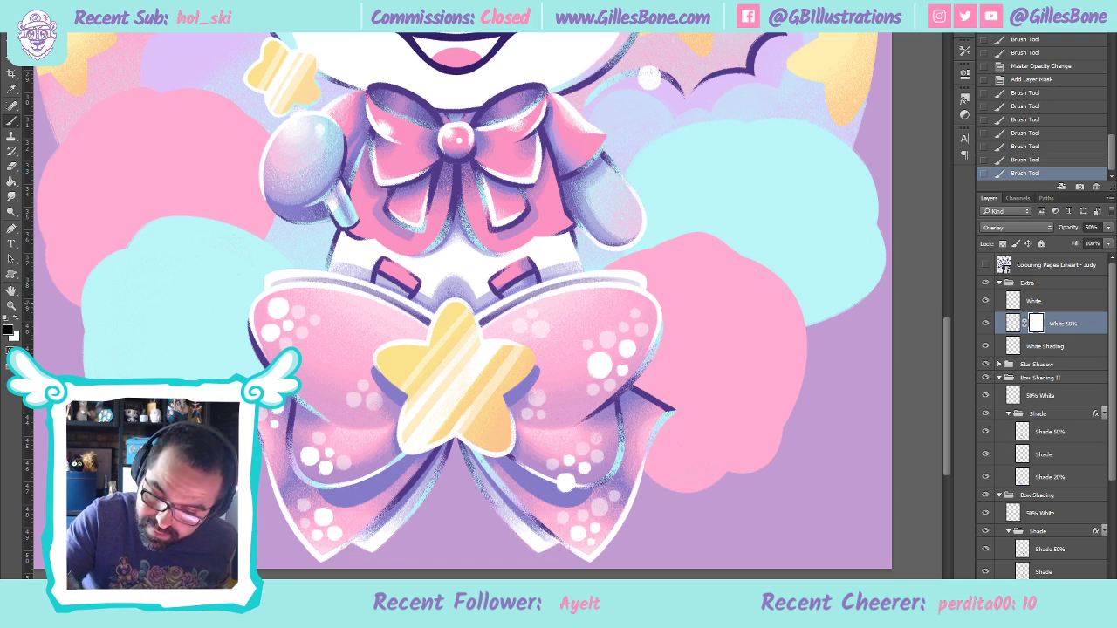
click(604, 329)
click(615, 338)
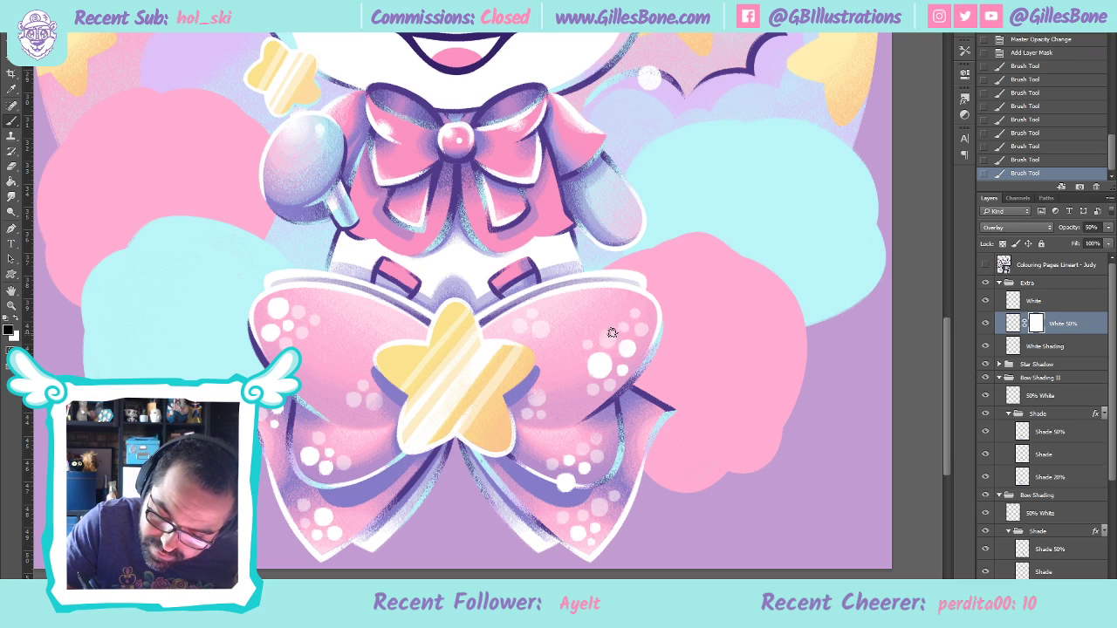
click(600, 343)
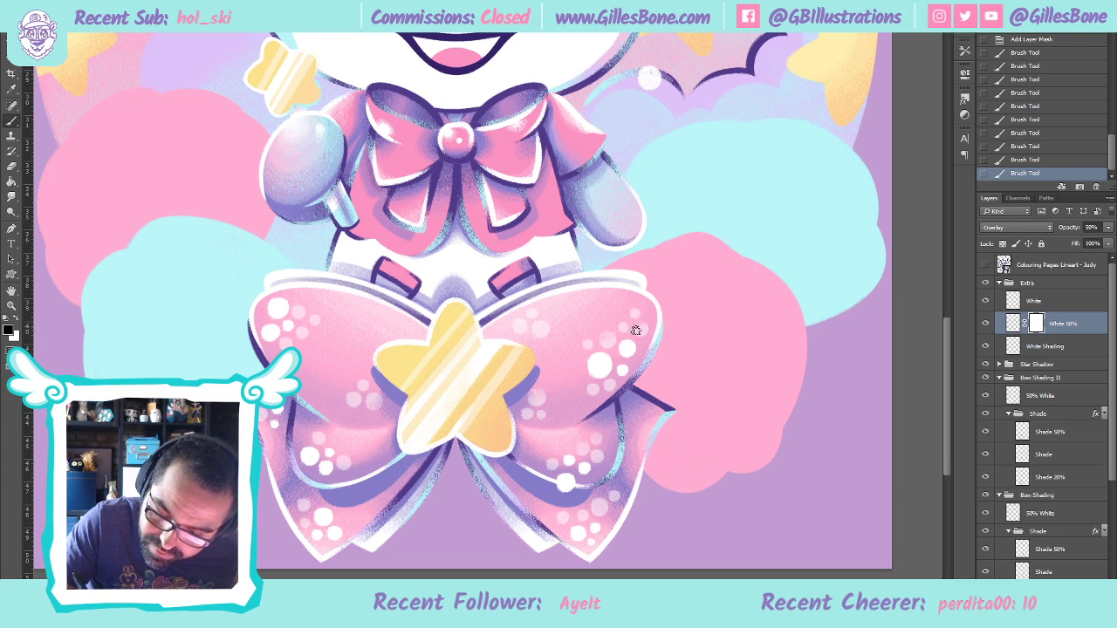
click(652, 321)
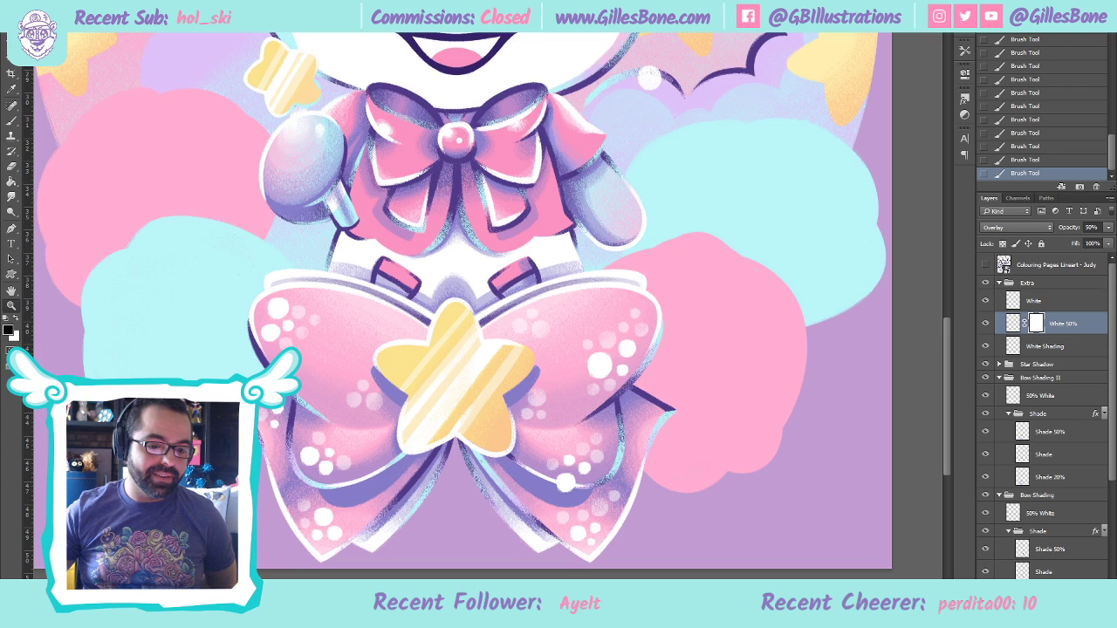
Collapse the Extra and bow layer groups, expand the Judy Shading group and select its upper White layer
key(ctrl+0)
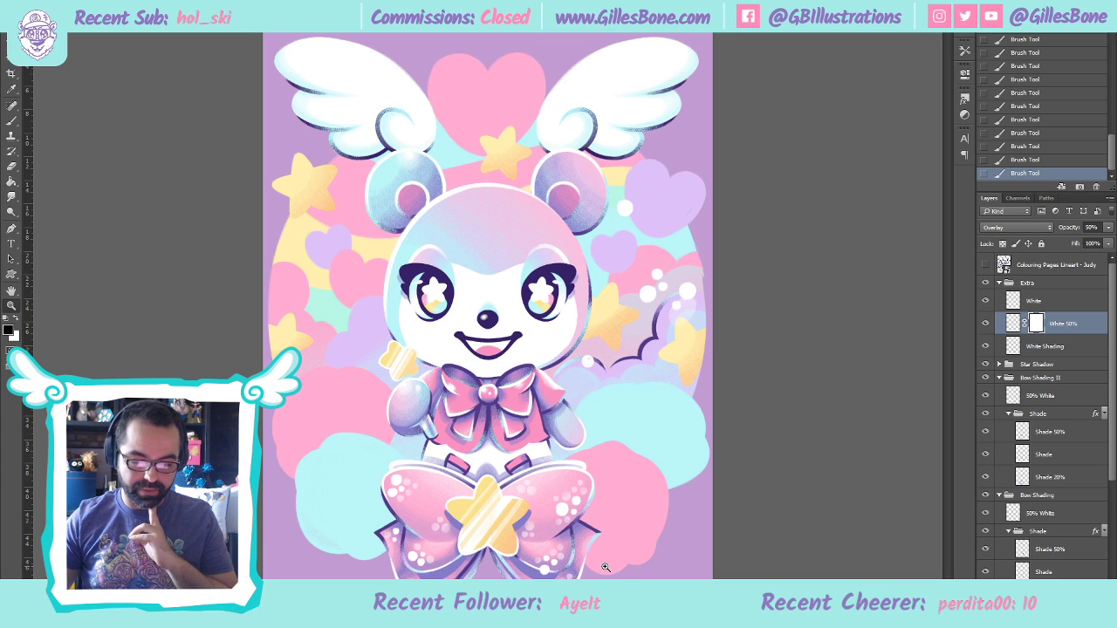
click(471, 476)
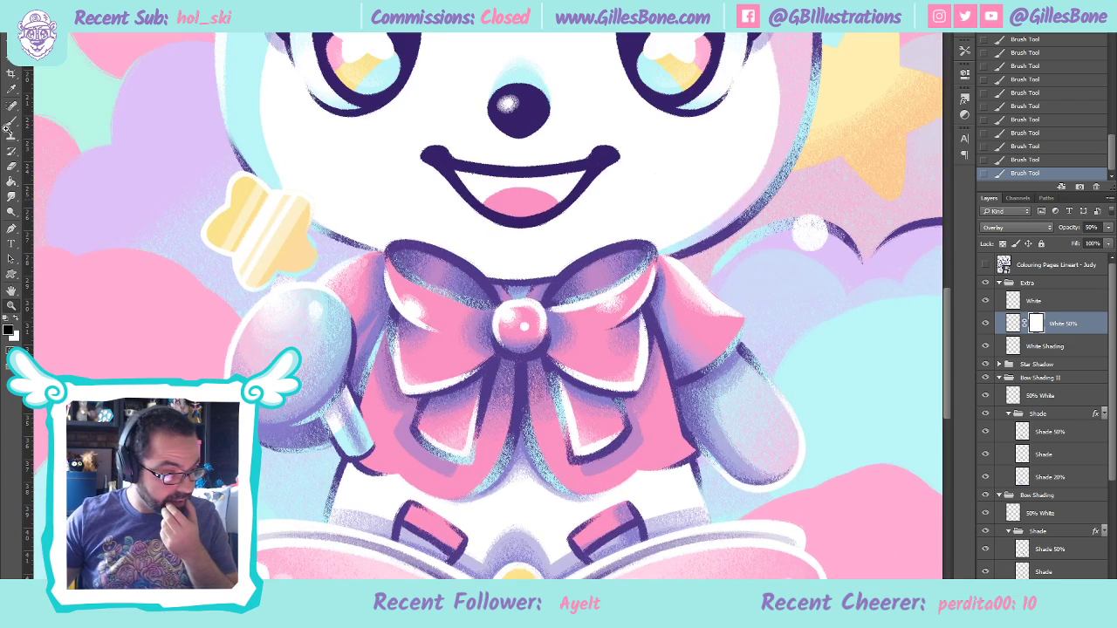
click(10, 122)
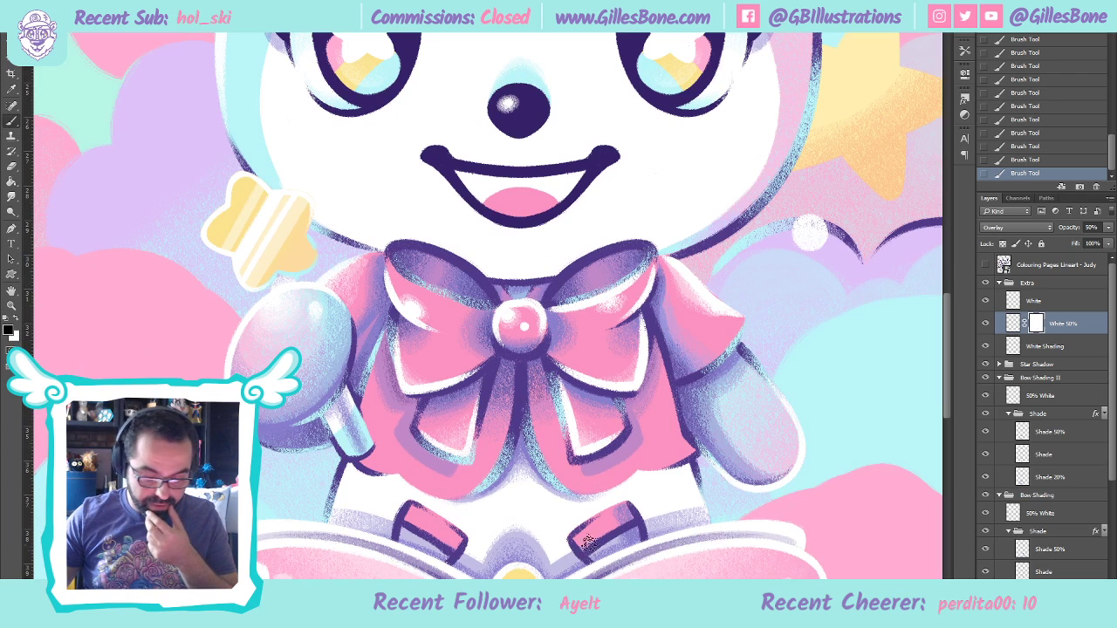
scroll(478, 524, down, 1)
scroll(478, 525, down, 2)
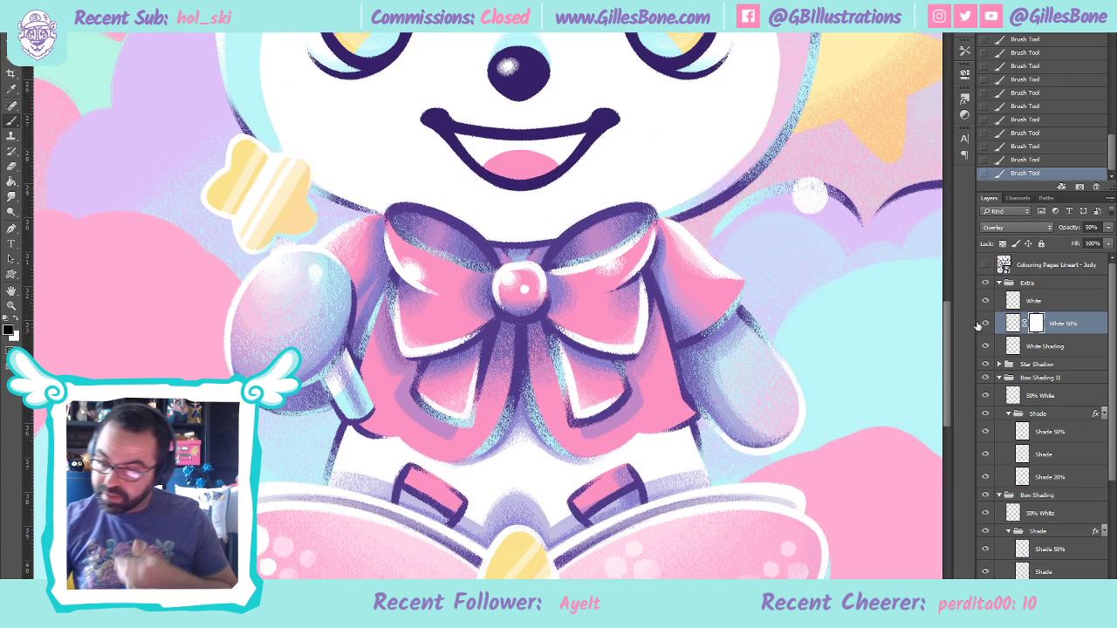
click(999, 284)
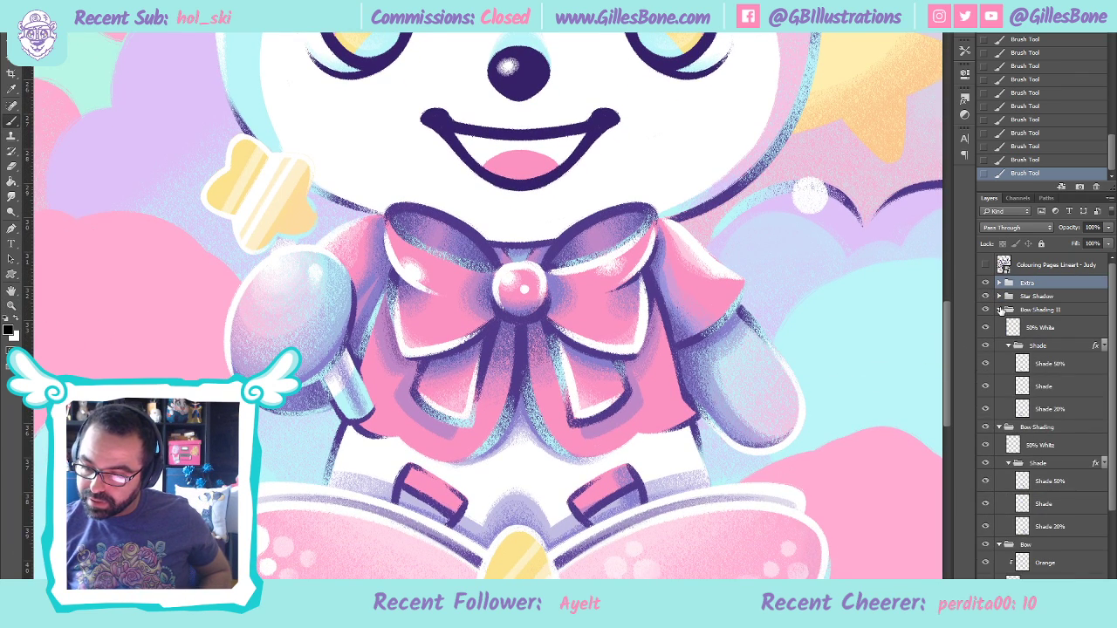
click(999, 310)
click(1000, 322)
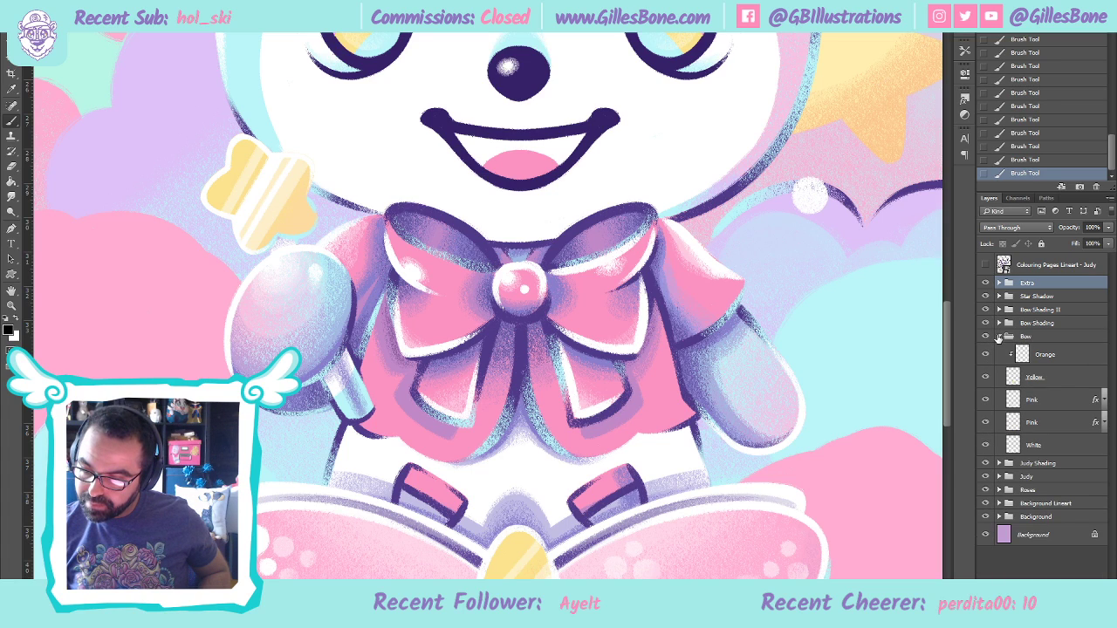
click(999, 337)
click(999, 350)
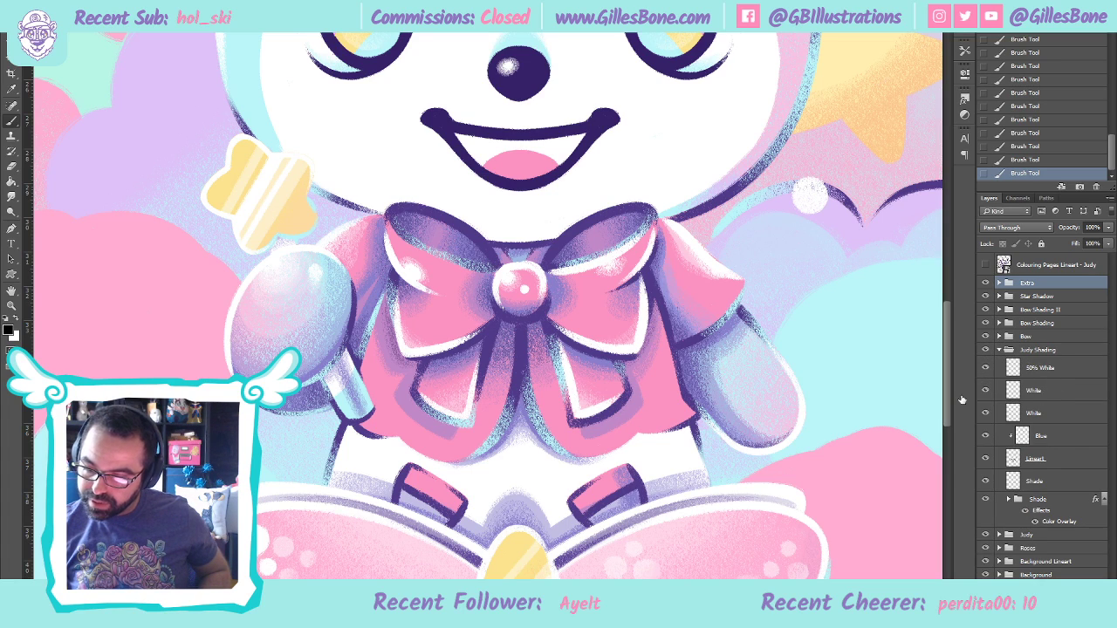
click(1003, 395)
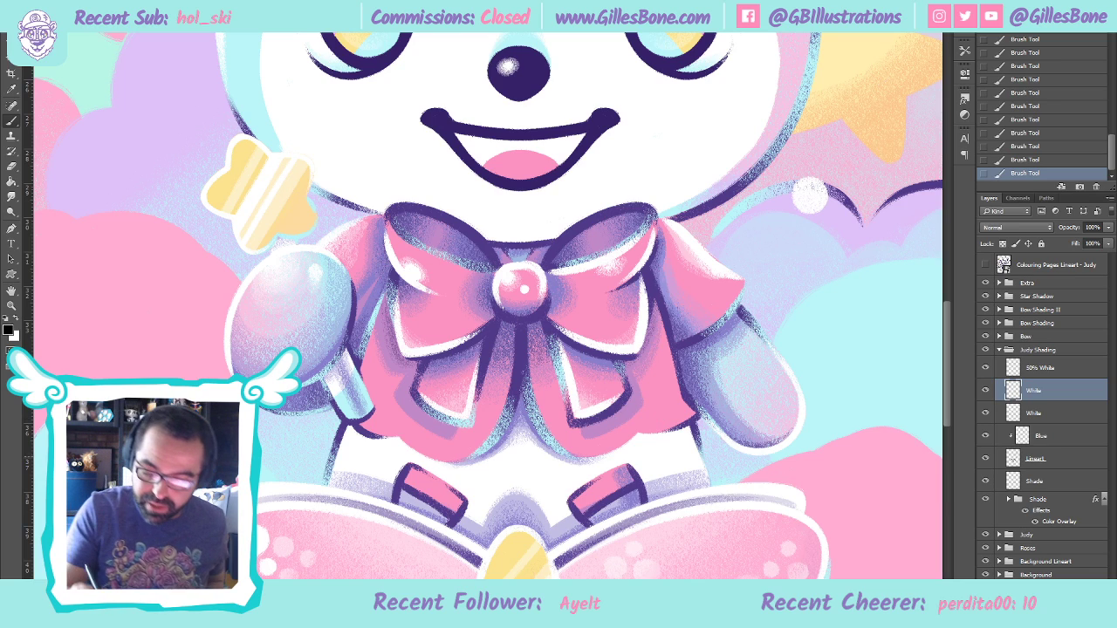
Switch the brush colour to white and paint highlights across the right pink strap above the large bow
drag(626, 467, 586, 485)
key(ctrl+z)
key(x)
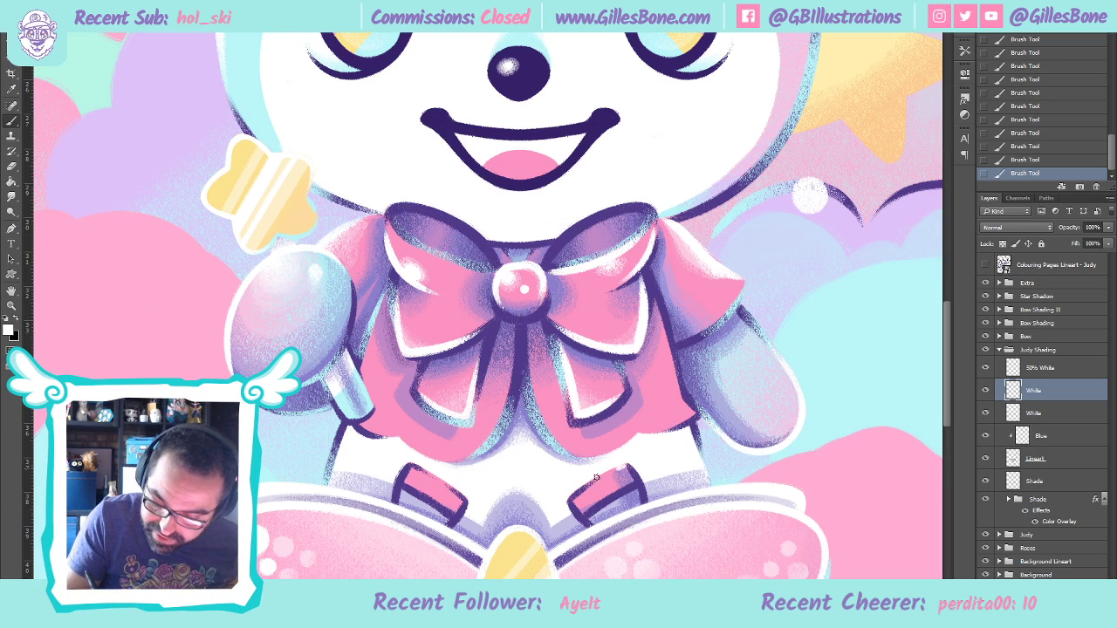
drag(624, 469, 570, 502)
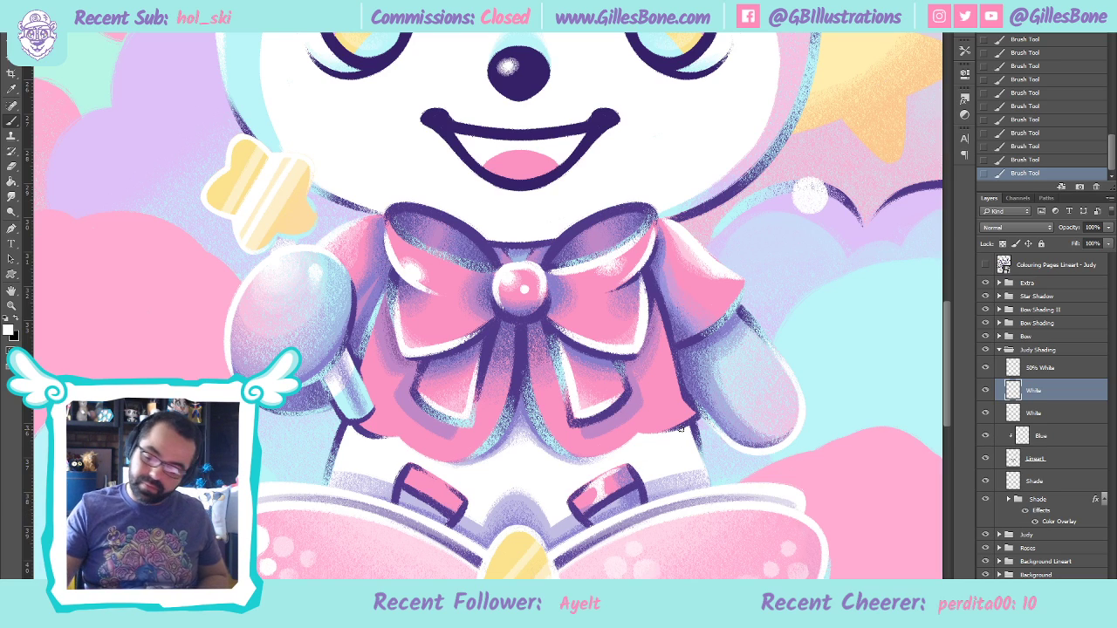
Paint white highlights on the left pink strap and the lowered right arm, alternating between the White and 50% White layers
click(1049, 370)
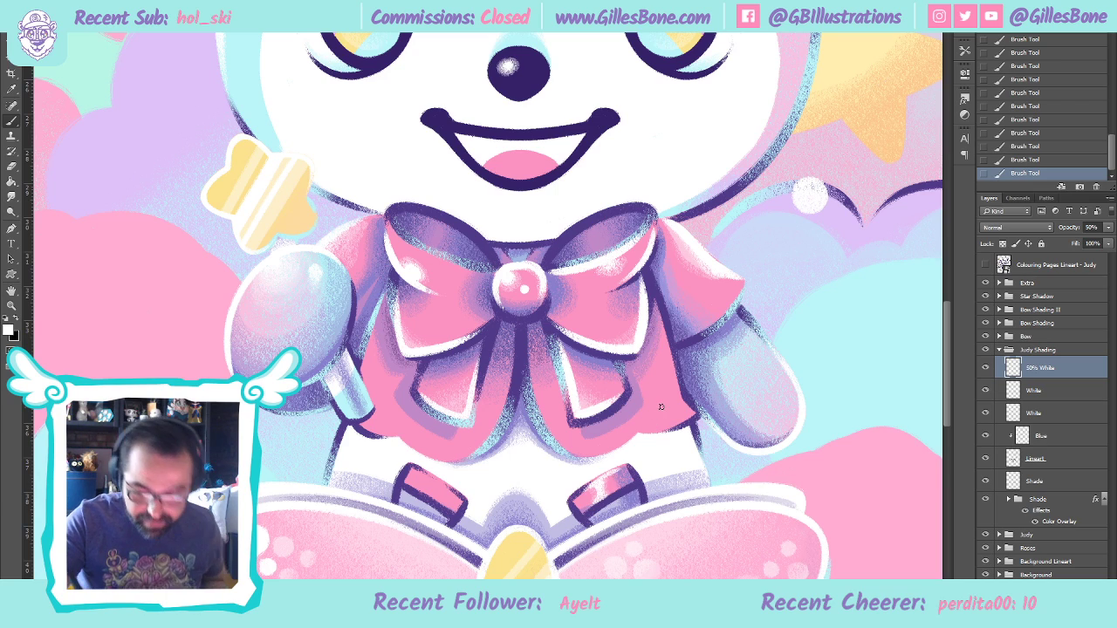
click(1047, 392)
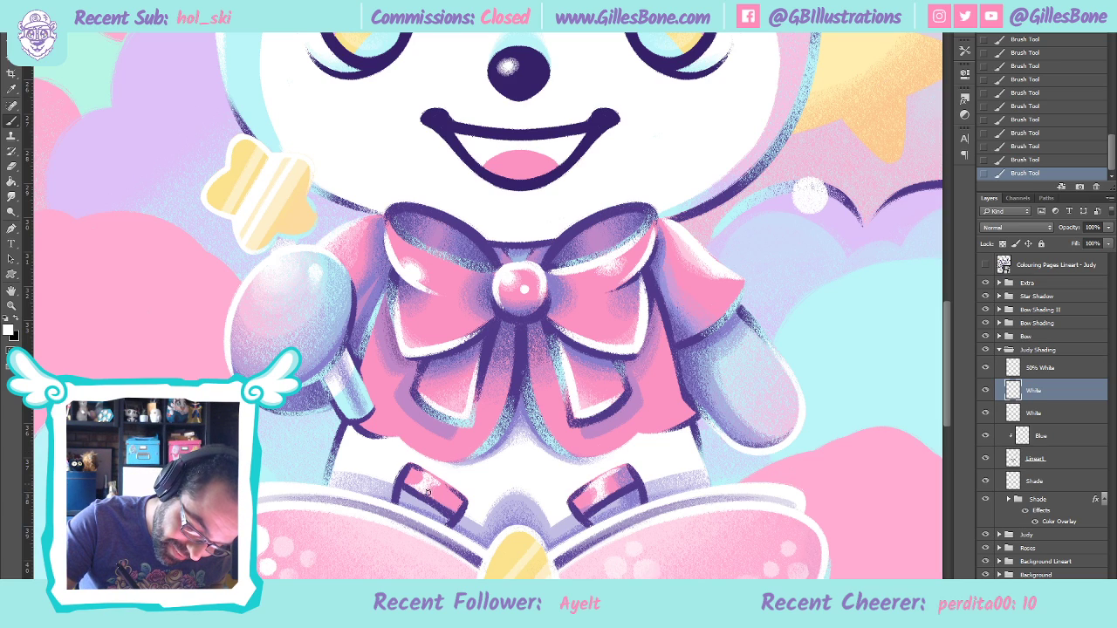
click(1052, 370)
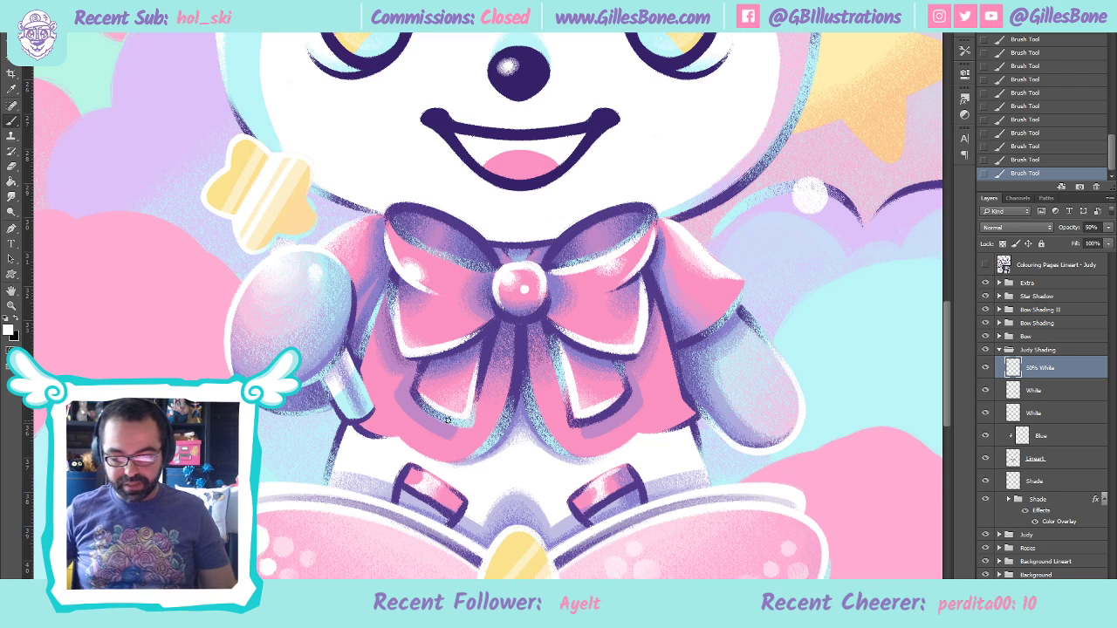
click(12, 305)
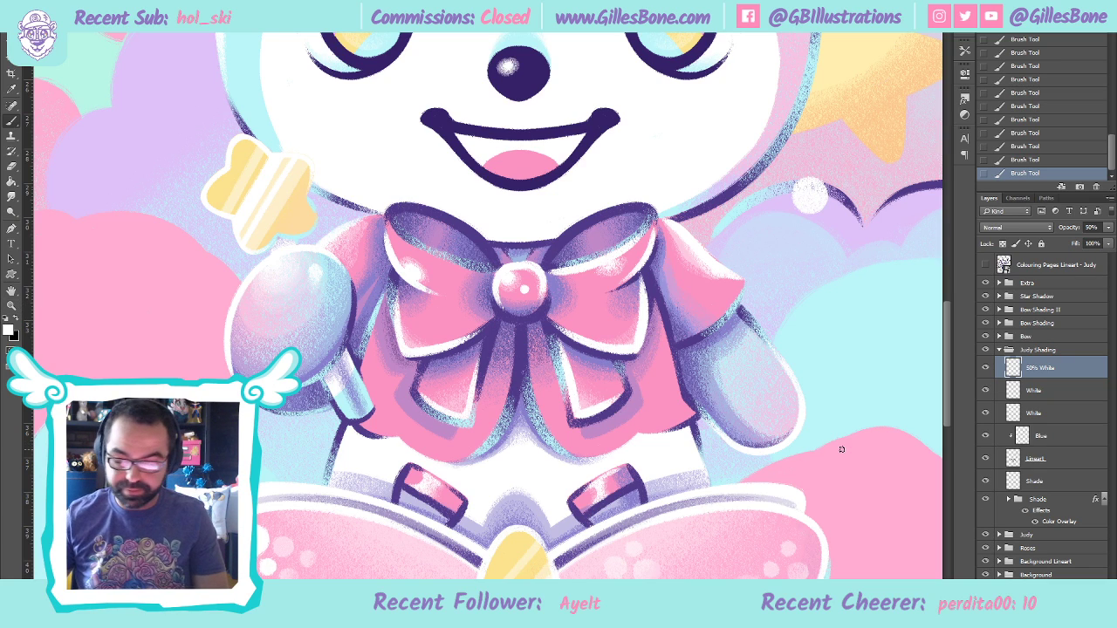
click(1034, 393)
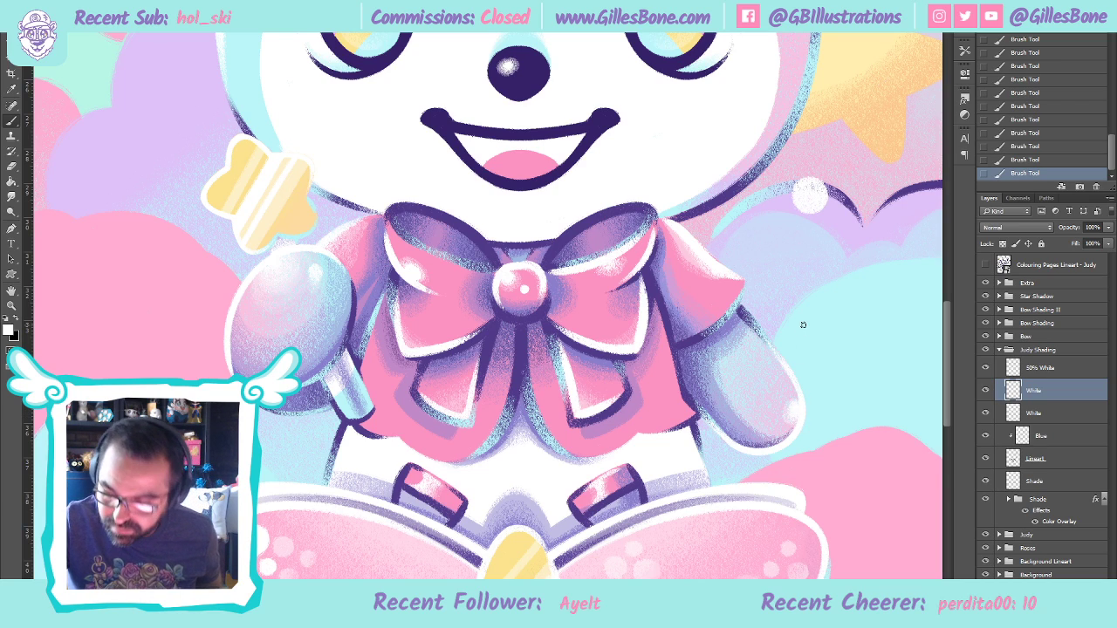
click(1043, 370)
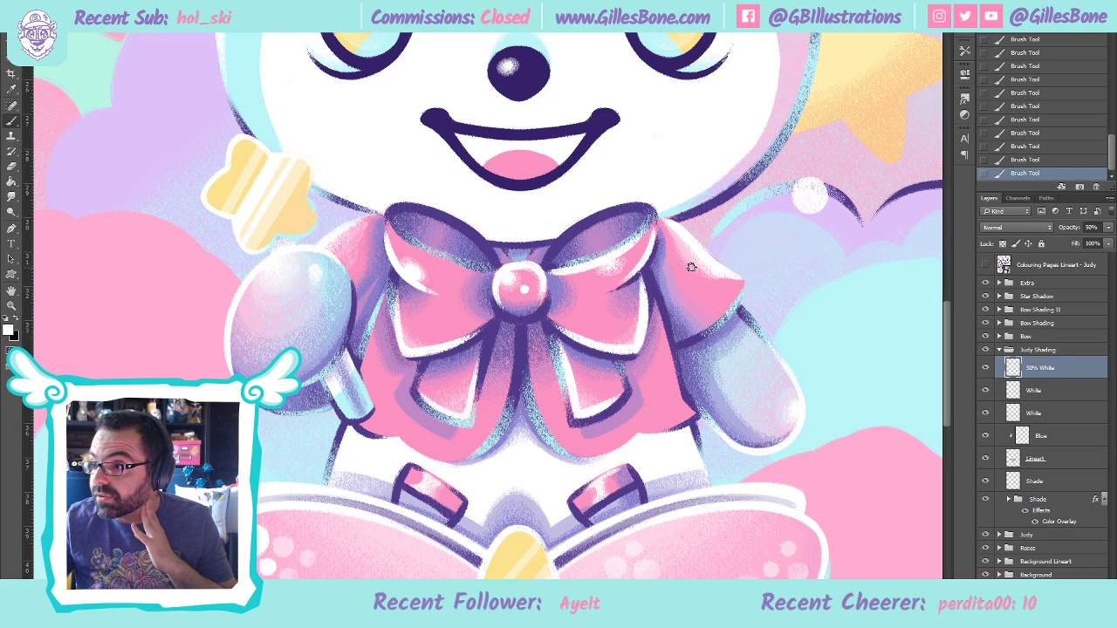
Fit the whole illustration in view and sample the dark purple of the large bow's lower-left outline as the foreground colour
key(z)
key(ctrl+0)
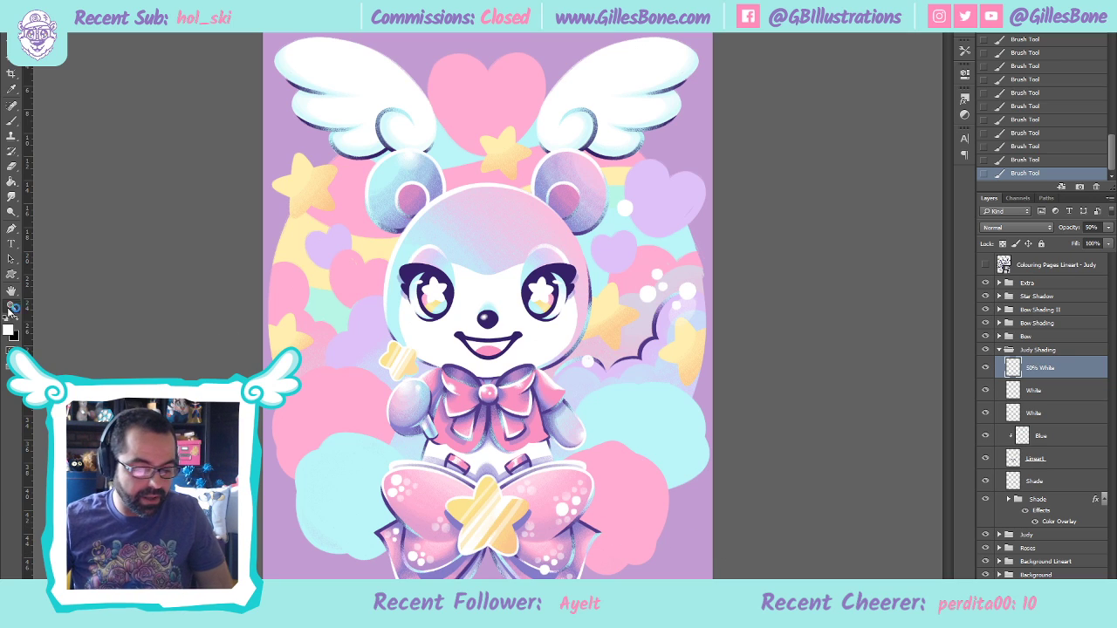
key(i)
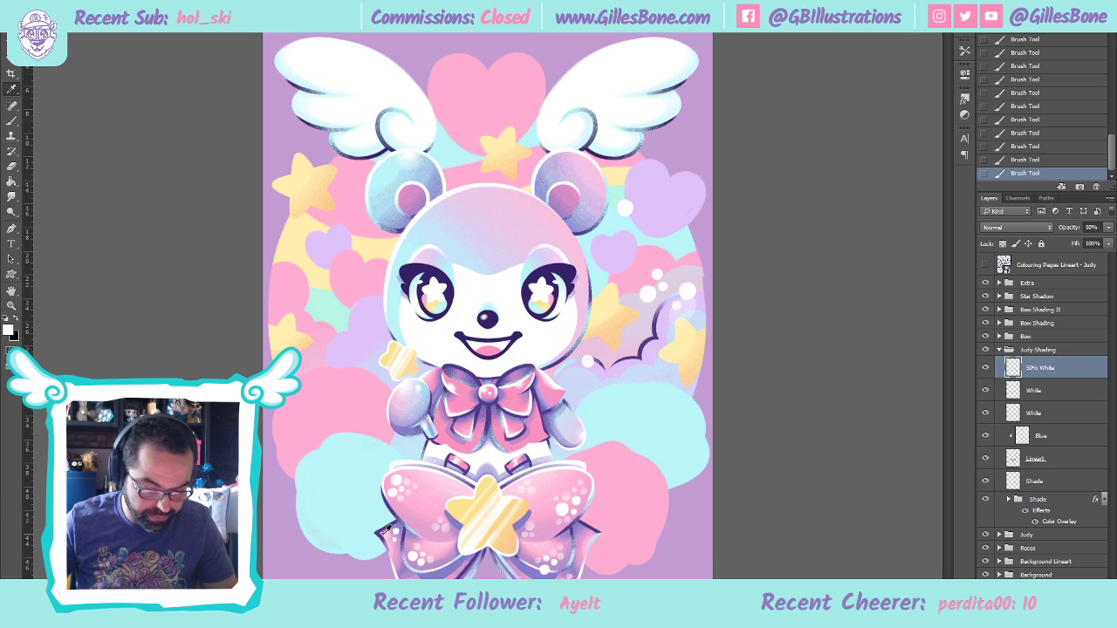
click(380, 531)
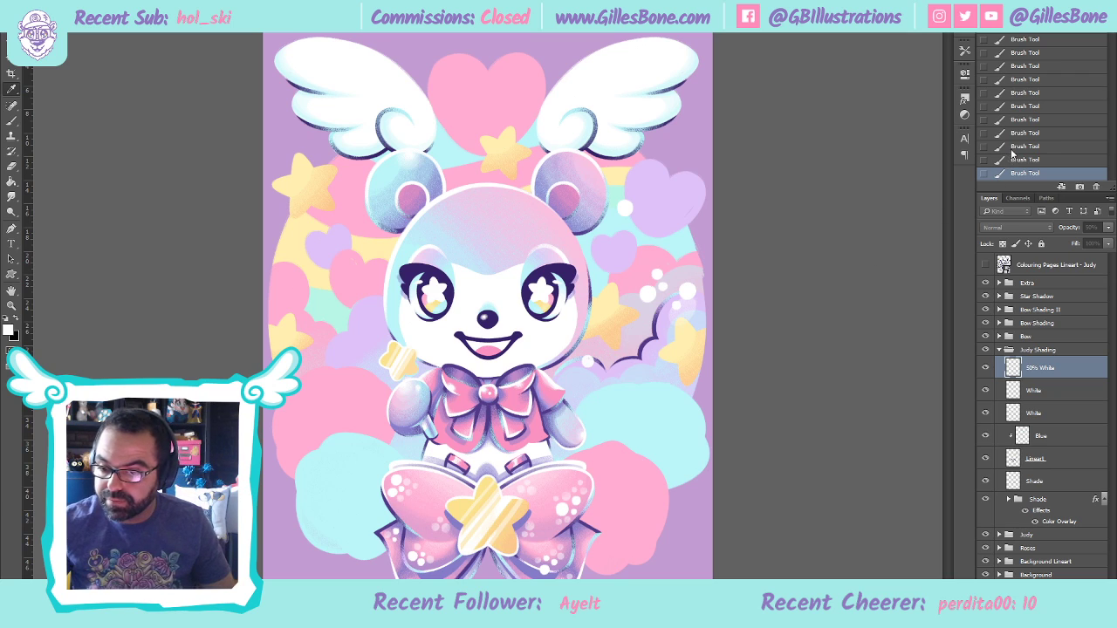
Collapse the Judy Shading group, expand the Background group and collapse the effect lists of its layers
click(999, 350)
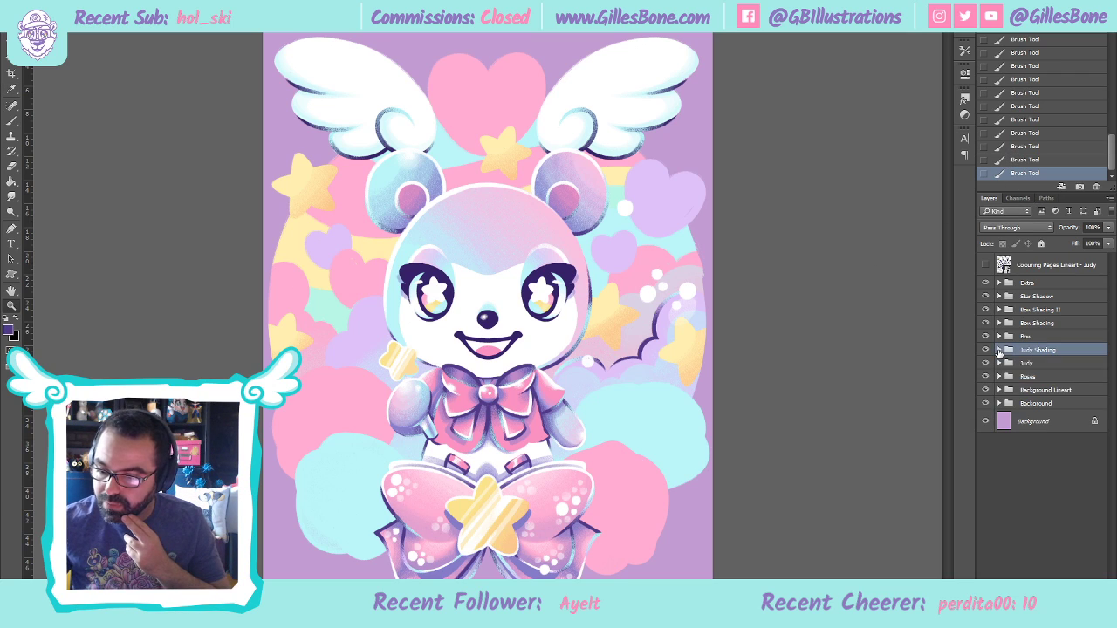
click(999, 403)
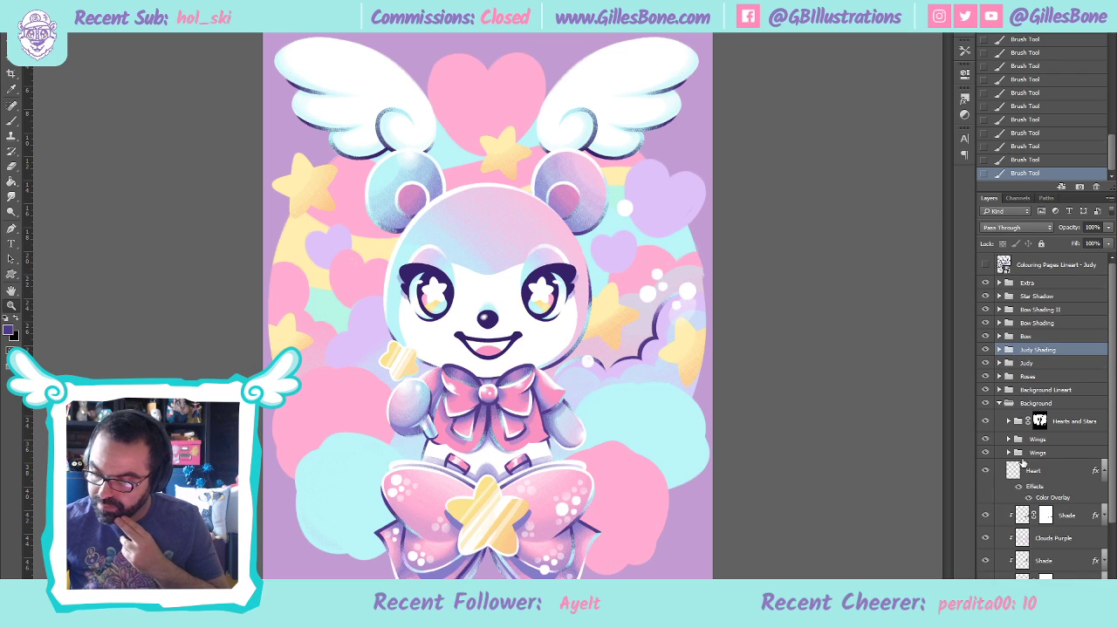
click(1106, 472)
click(1106, 494)
click(1106, 494)
scroll(1105, 494, down, 3)
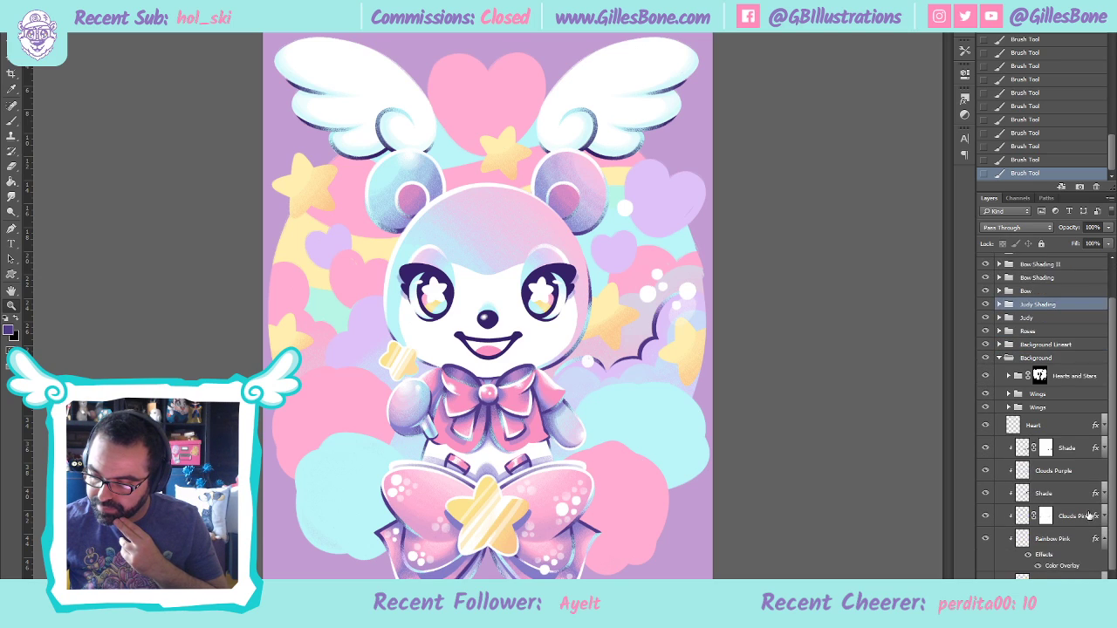
click(1104, 493)
click(1104, 494)
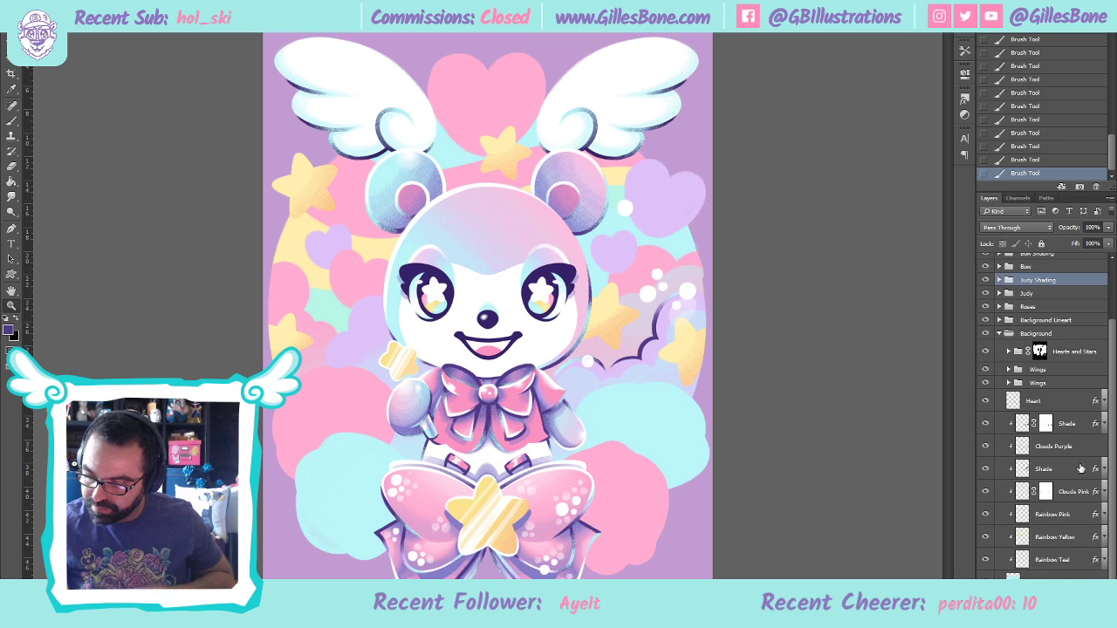
Group the layers from Heart down through the base layer beneath Rainbow Teal and name the group Background
click(1046, 401)
shift+click(1056, 561)
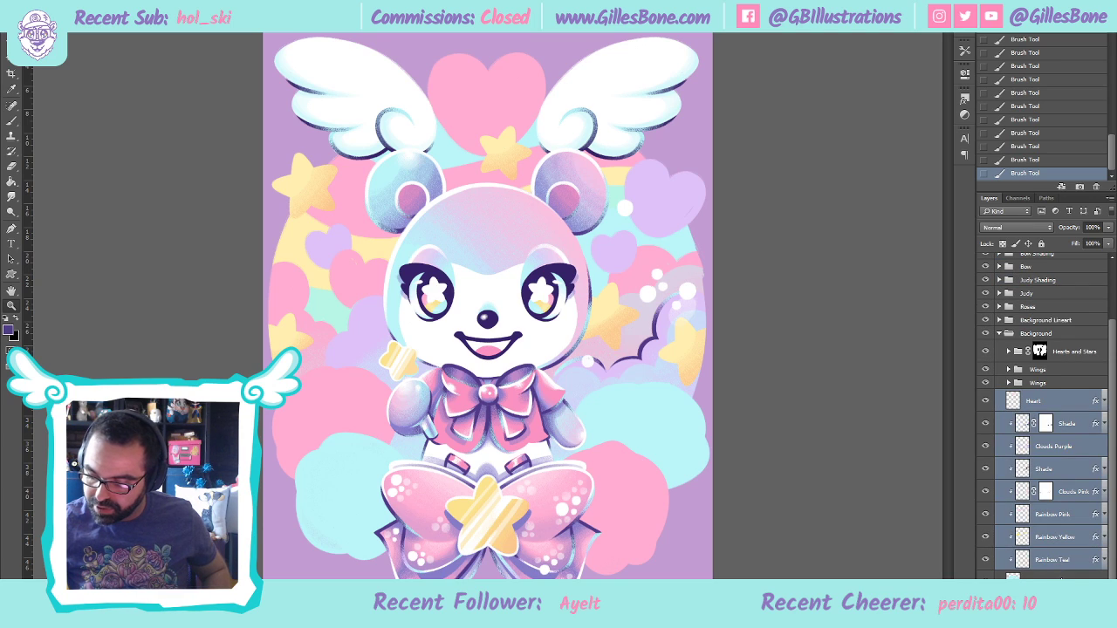
shift+click(1061, 577)
key(ctrl+g)
double_click(1041, 466)
text(Background)
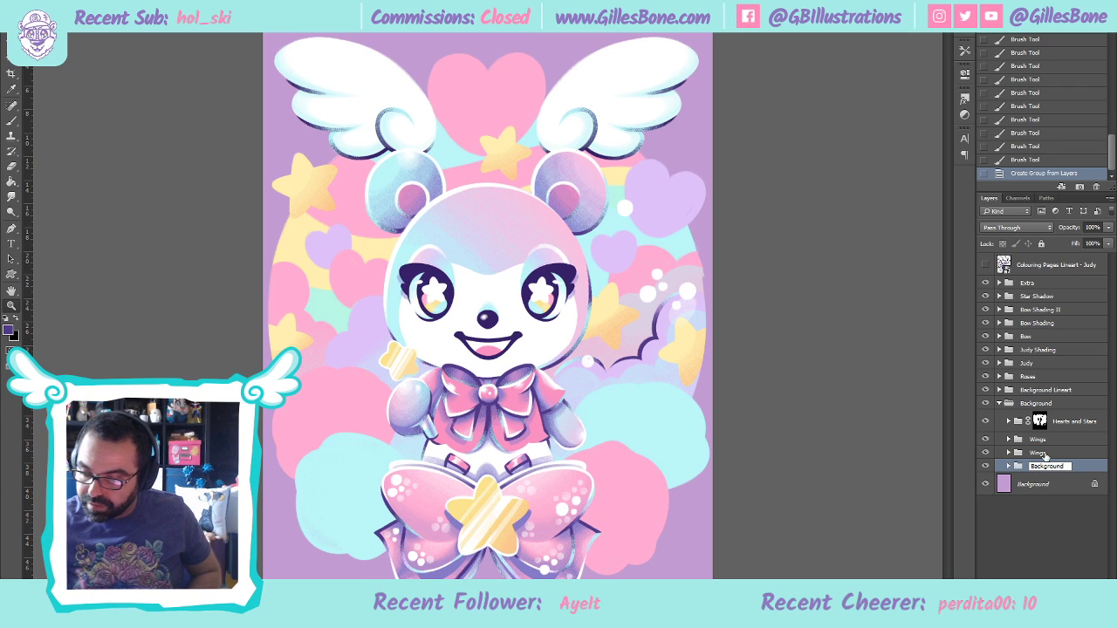
click(1045, 454)
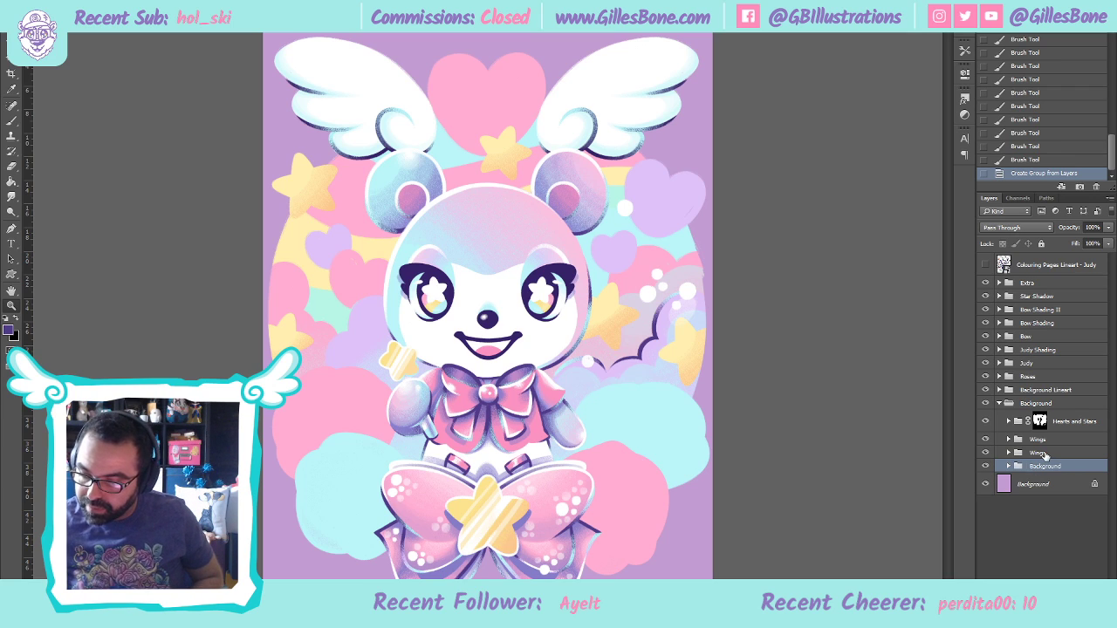
Expand the Roses group, check its lower subgroups by toggling their visibility, and open the third Roses subgroup containing Rose Base
click(999, 376)
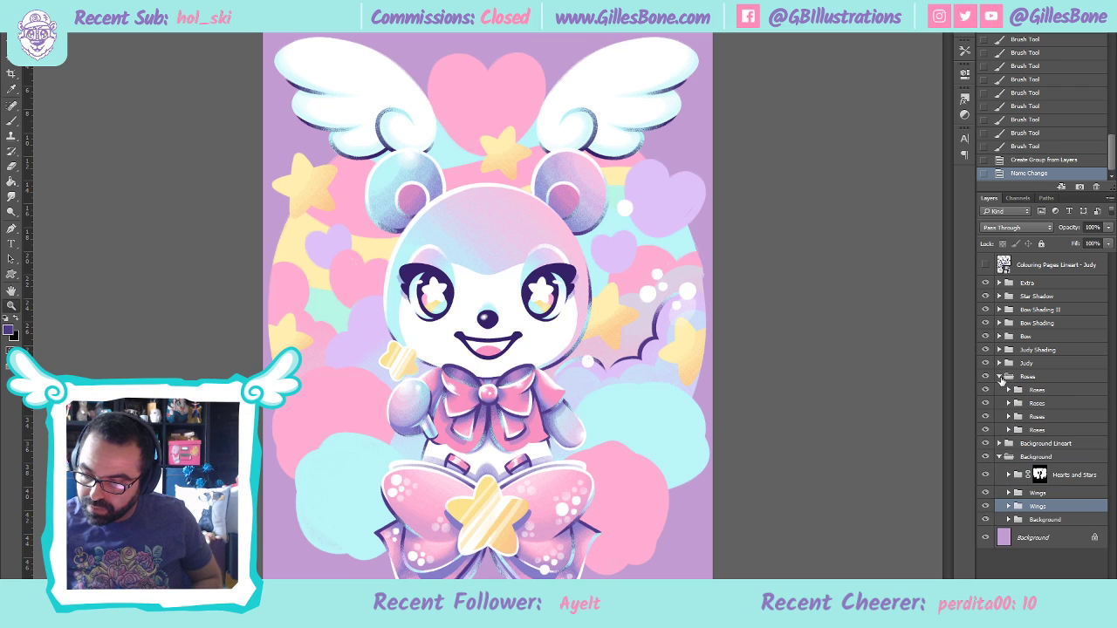
click(999, 456)
click(985, 429)
click(985, 430)
click(985, 416)
click(985, 416)
click(1009, 417)
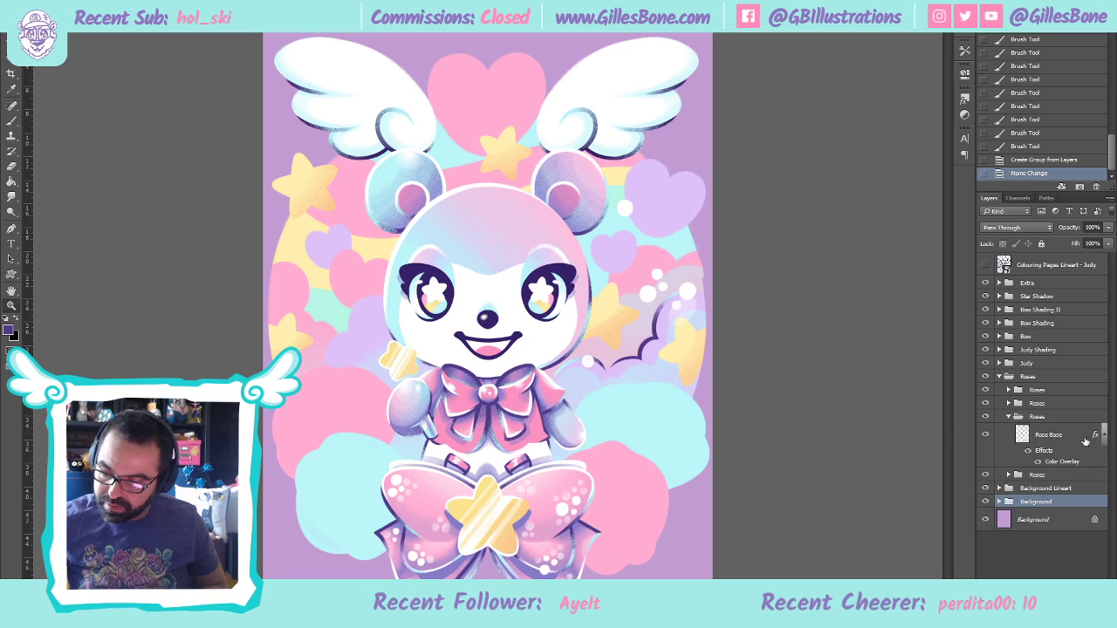
click(1103, 434)
Add two new layers above Rose Base, naming the lower one Lineart and the upper one White
key(ctrl+shift+alt+n)
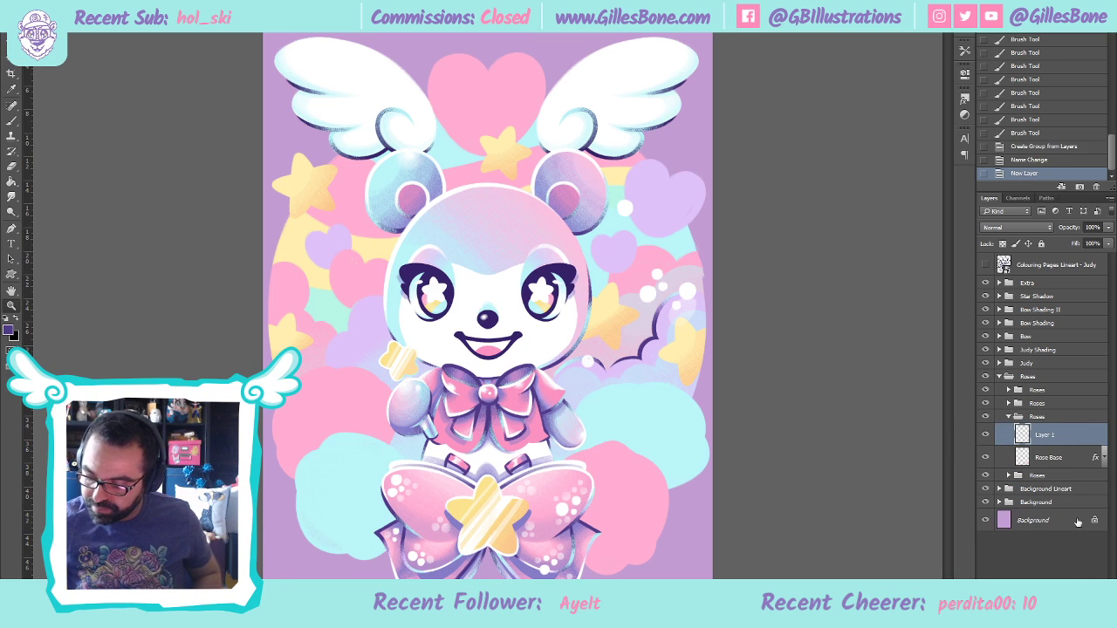
double_click(1045, 434)
text(St)
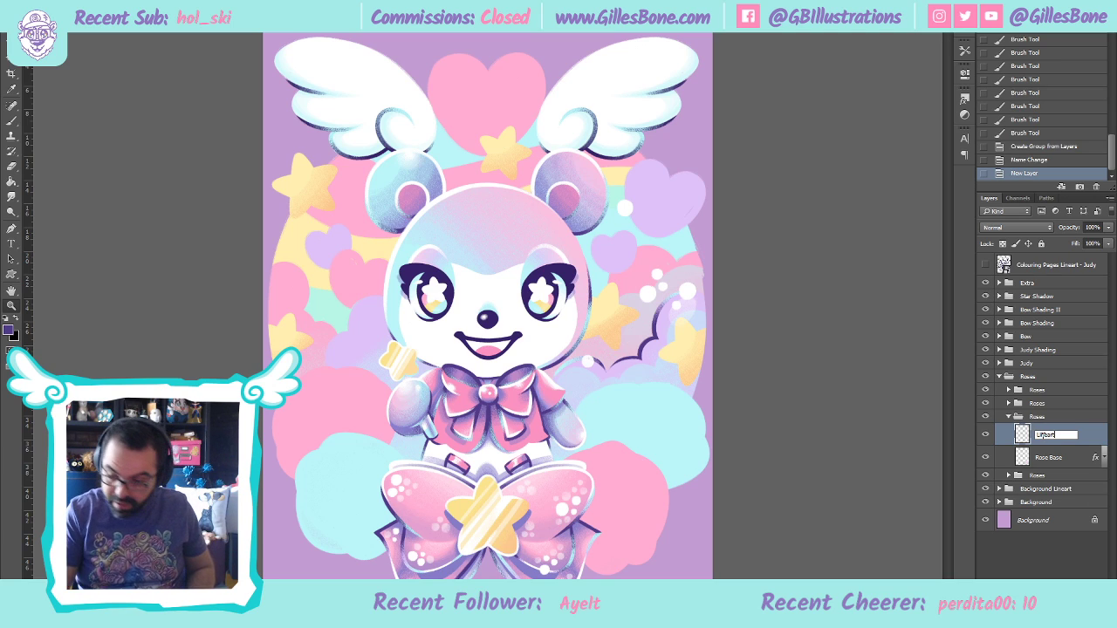
key(Return)
key(ctrl+shift+alt+n)
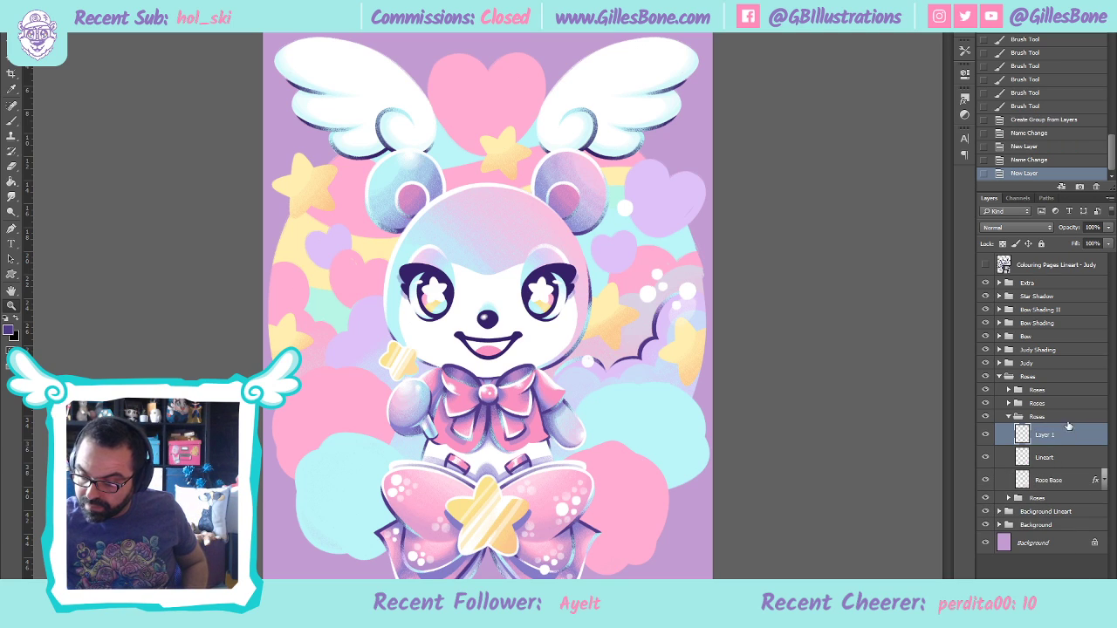
text(White)
key(Return)
Create a new group directly above Rose Base and add two empty layers inside it
click(1056, 480)
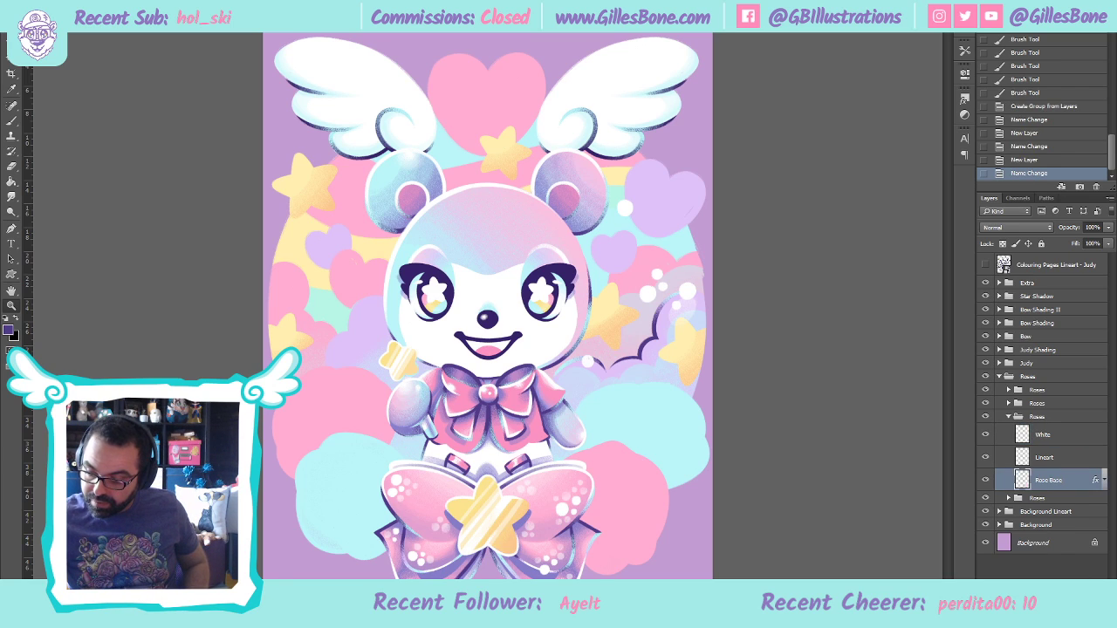
key(ctrl+g)
key(ctrl+shift+alt+n)
key(ctrl+shift+alt+n)
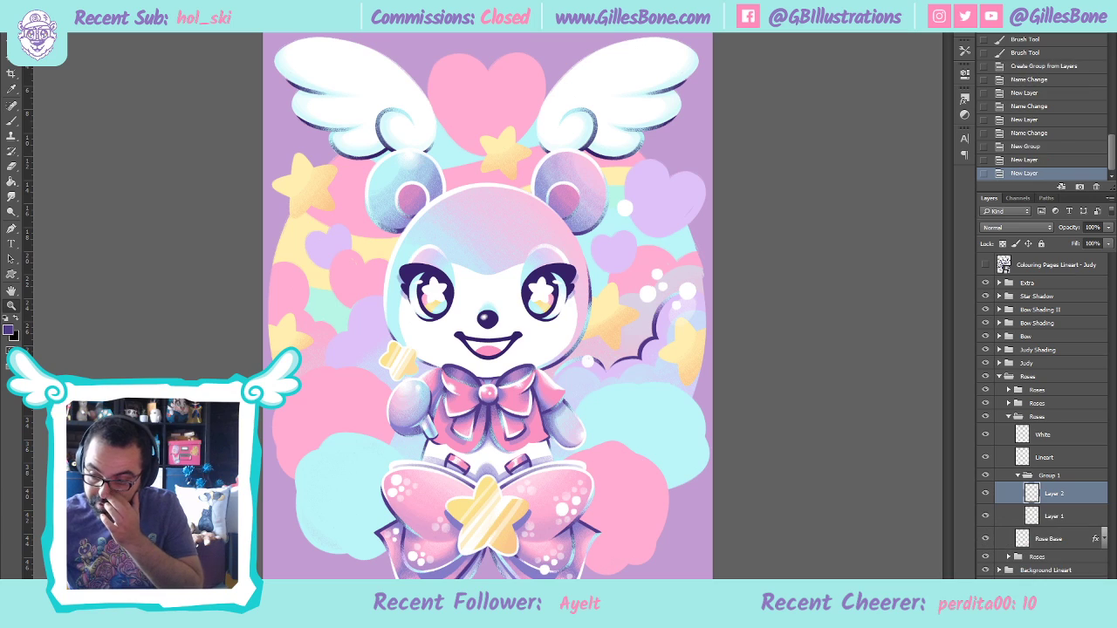
Paste the copied Color Overlay layer style onto the new group and name it Shade
click(1054, 479)
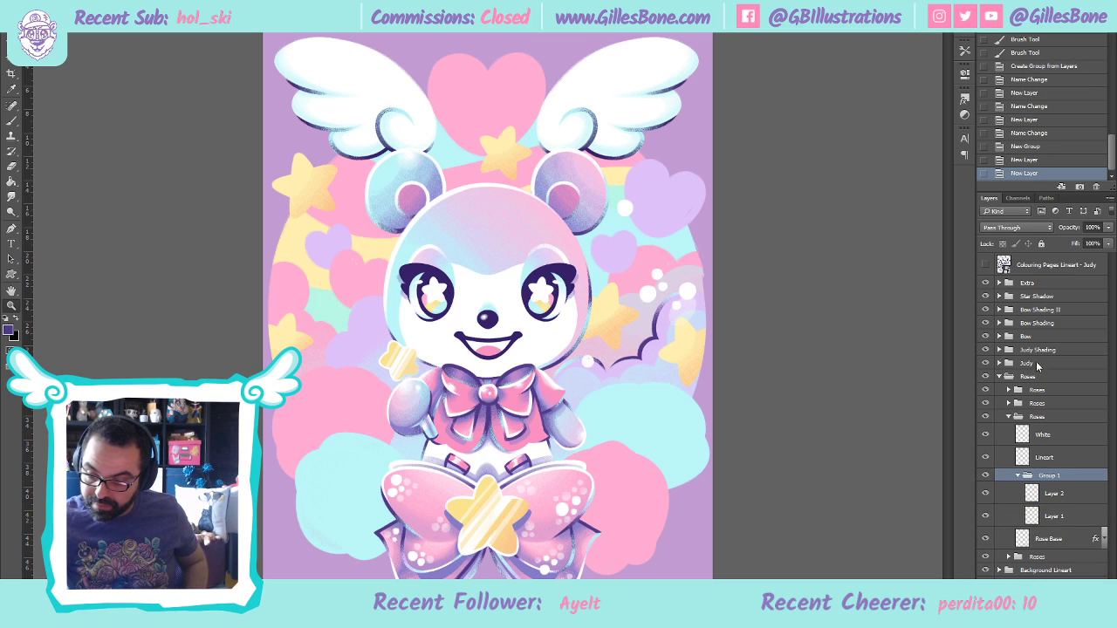
key(ctrl+alt+v)
double_click(1050, 475)
text(Shade)
key(Return)
Name the Shade group's upper layer Shade and its lower layer Shade 50%, setting the lower one to 50% opacity
double_click(1054, 516)
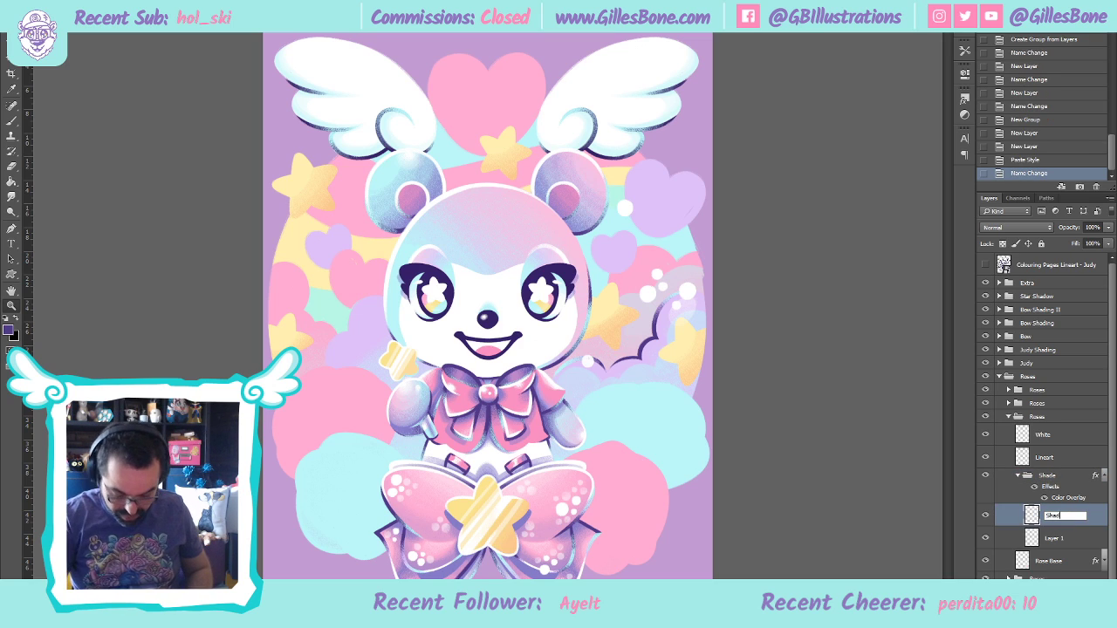
text(Shade)
key(Return)
double_click(1053, 538)
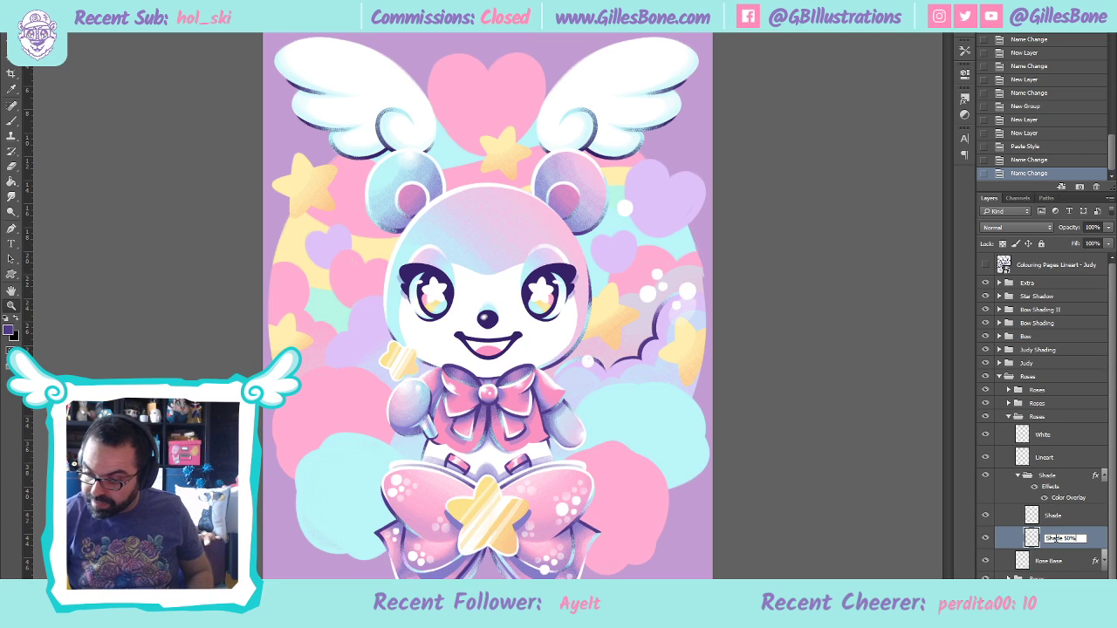
click(1091, 228)
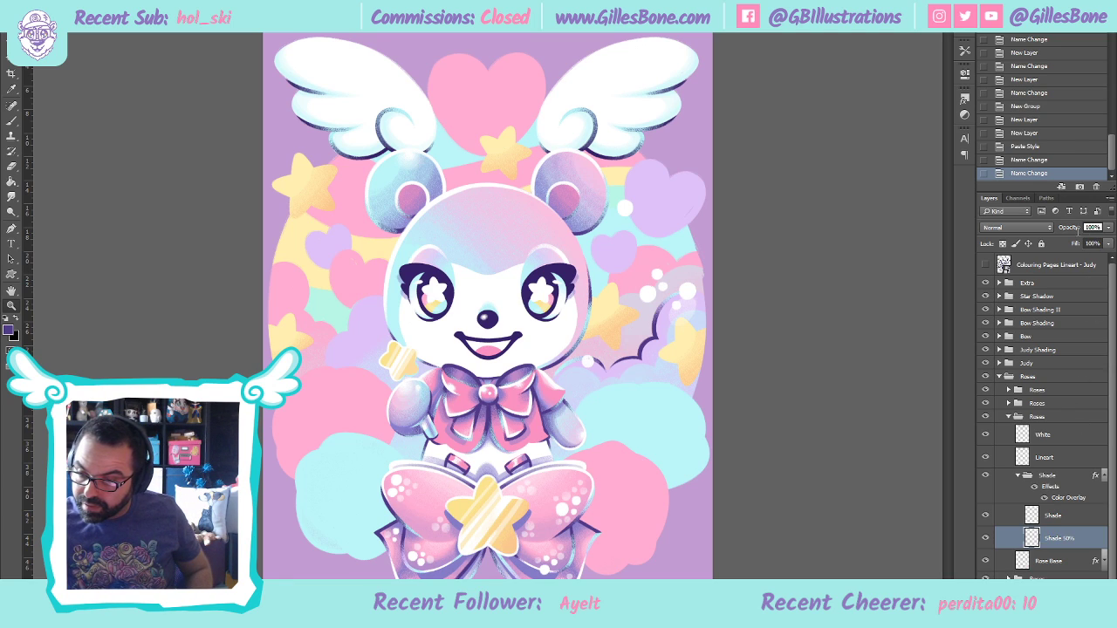
text(50)
key(Return)
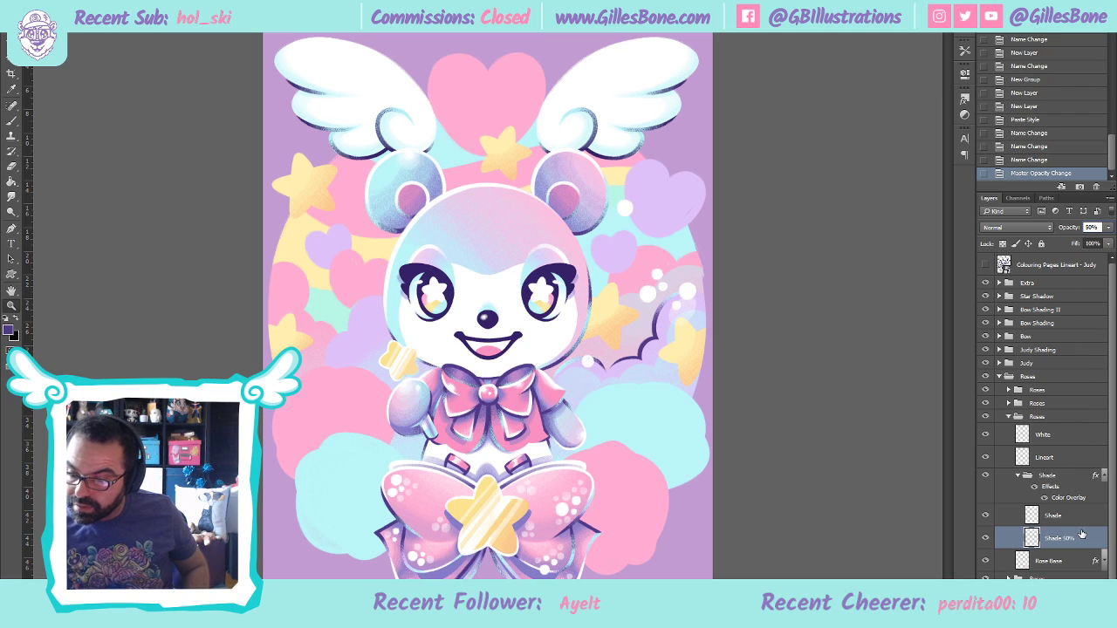
Duplicate the White and Lineart layers and the Shade group from the open Roses subgroup into the other Roses subgroups
click(1104, 476)
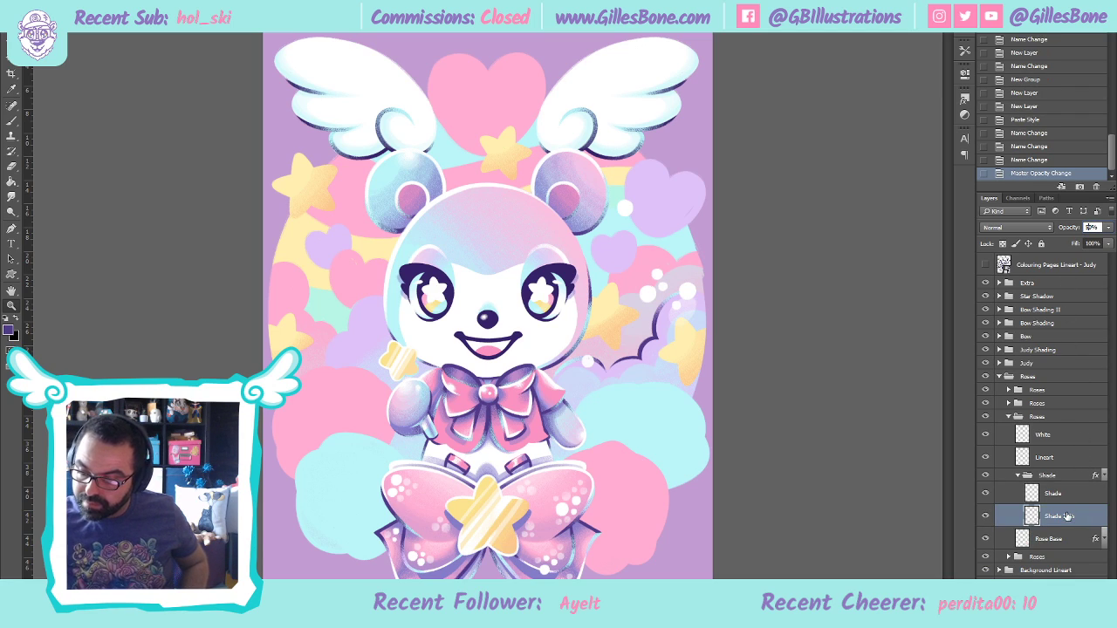
click(1059, 437)
shift+click(1066, 517)
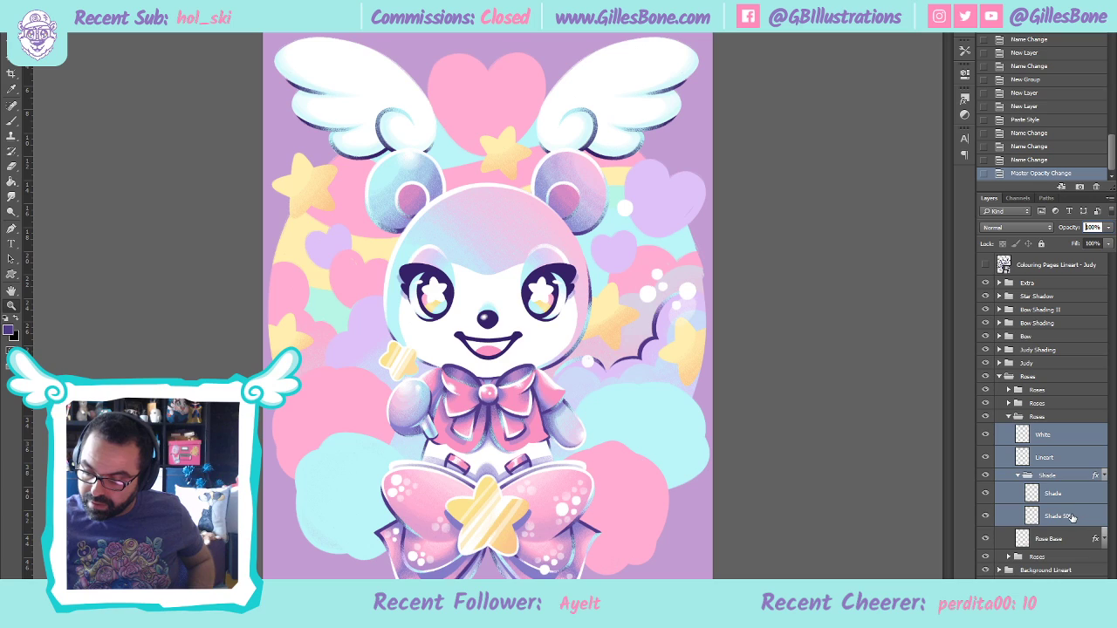
drag(1057, 435, 1047, 403)
click(1053, 436)
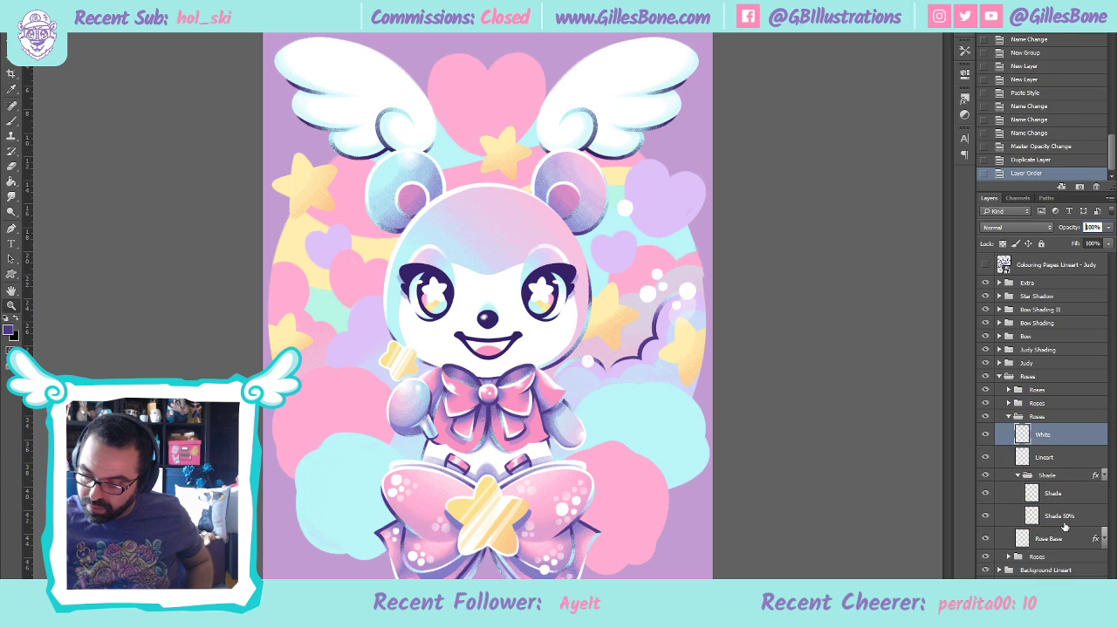
shift+click(1063, 520)
drag(1048, 435, 1047, 405)
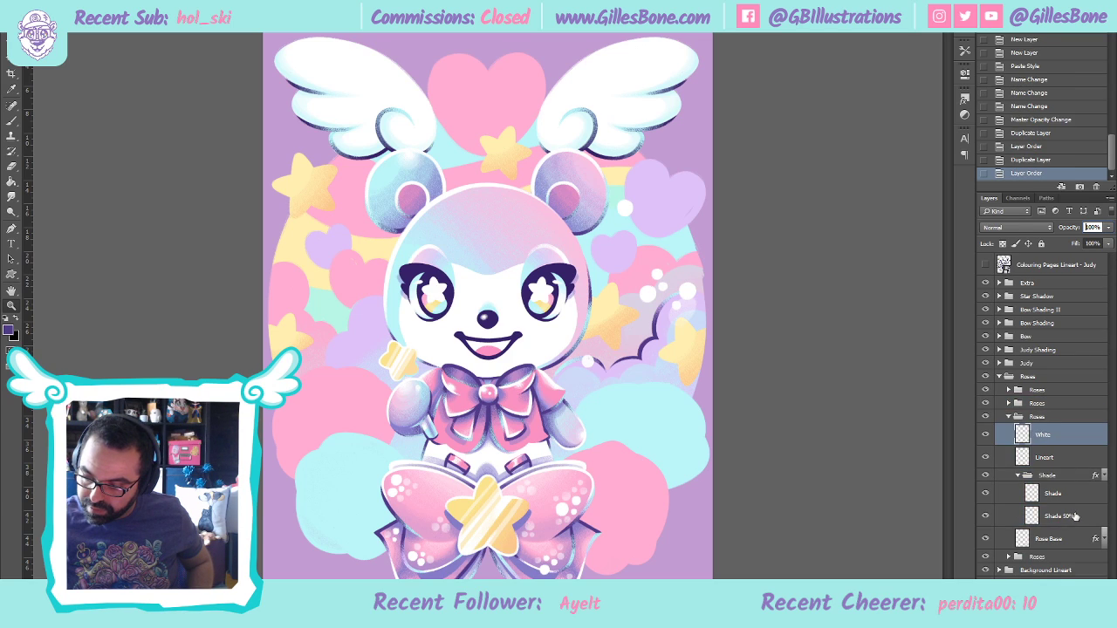
click(1055, 434)
shift+click(1073, 519)
drag(1059, 439, 1056, 395)
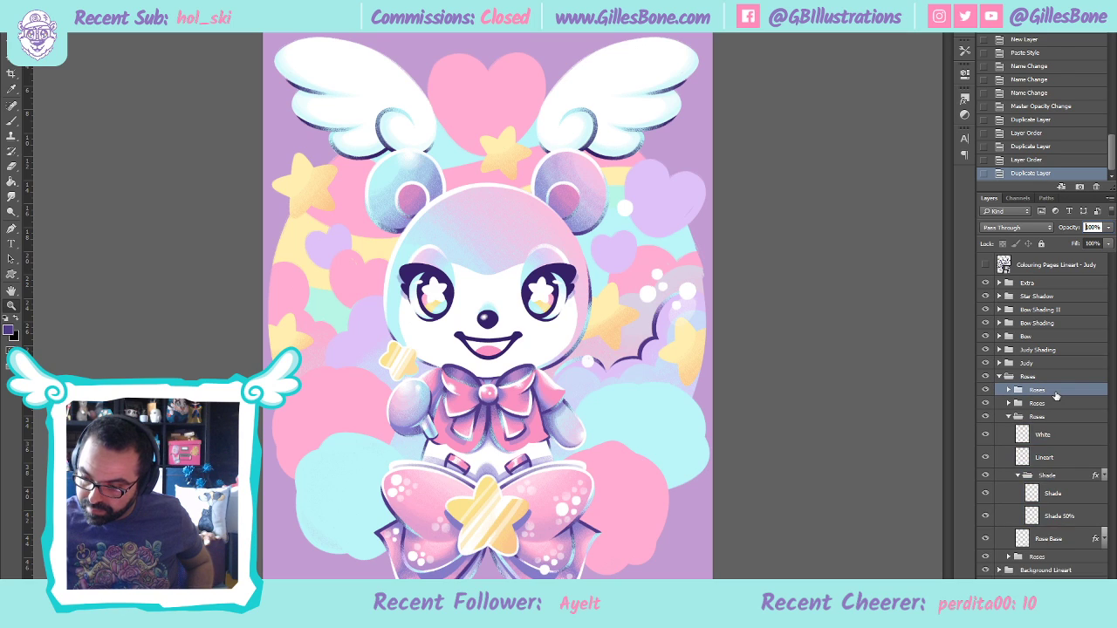
click(1031, 431)
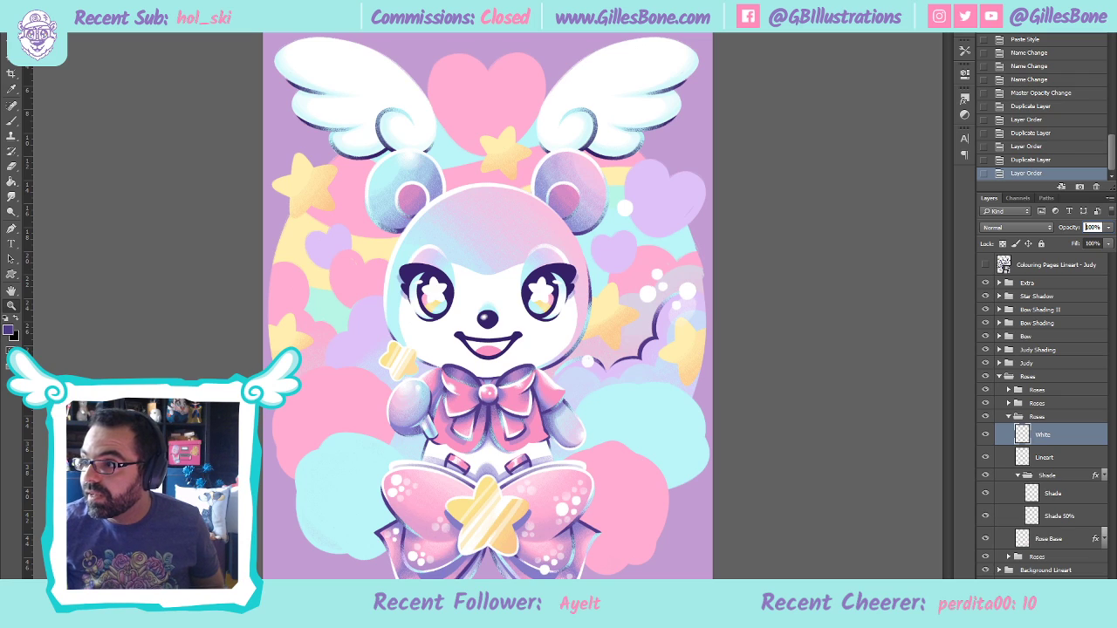
key(Return)
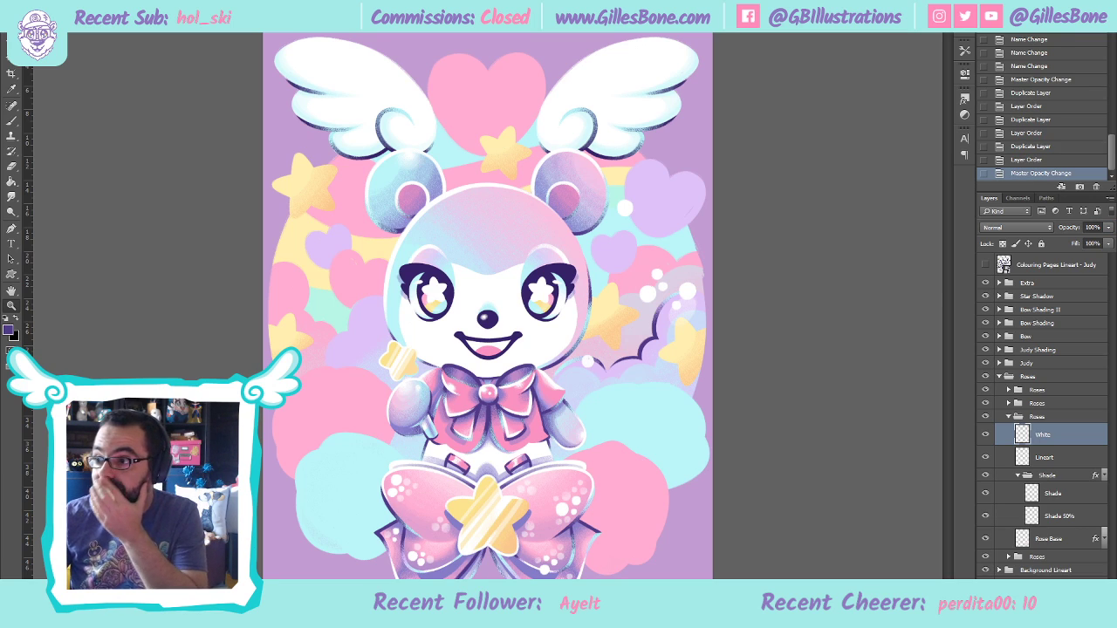
Show the Colouring Pages Lineart - Judy guide and ready the brush with white for the lower pink rose
click(661, 537)
click(985, 264)
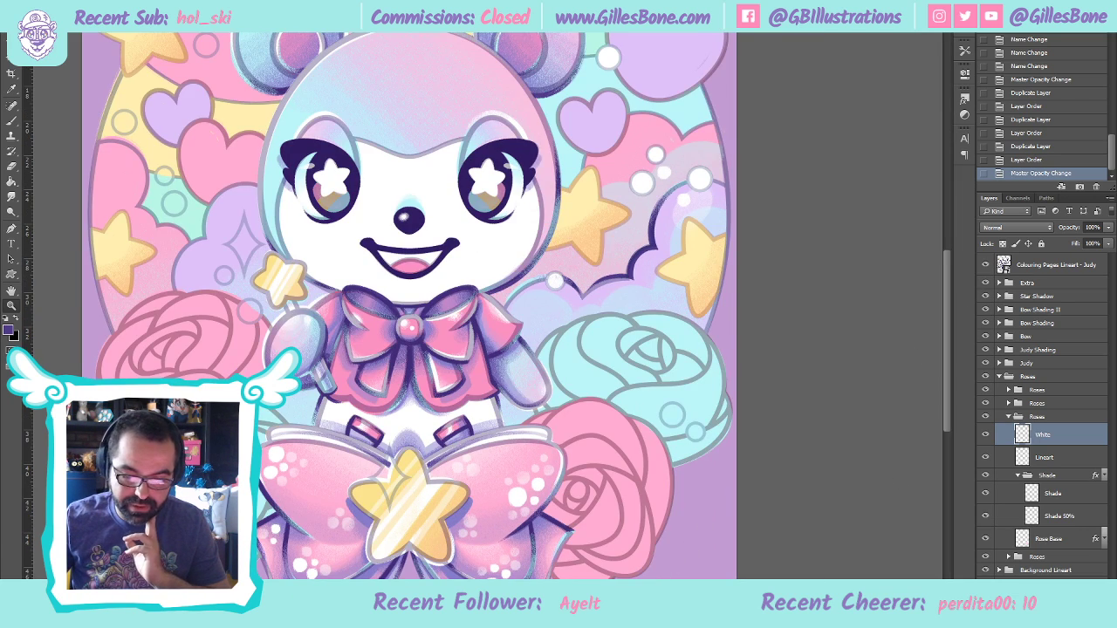
click(654, 576)
click(647, 565)
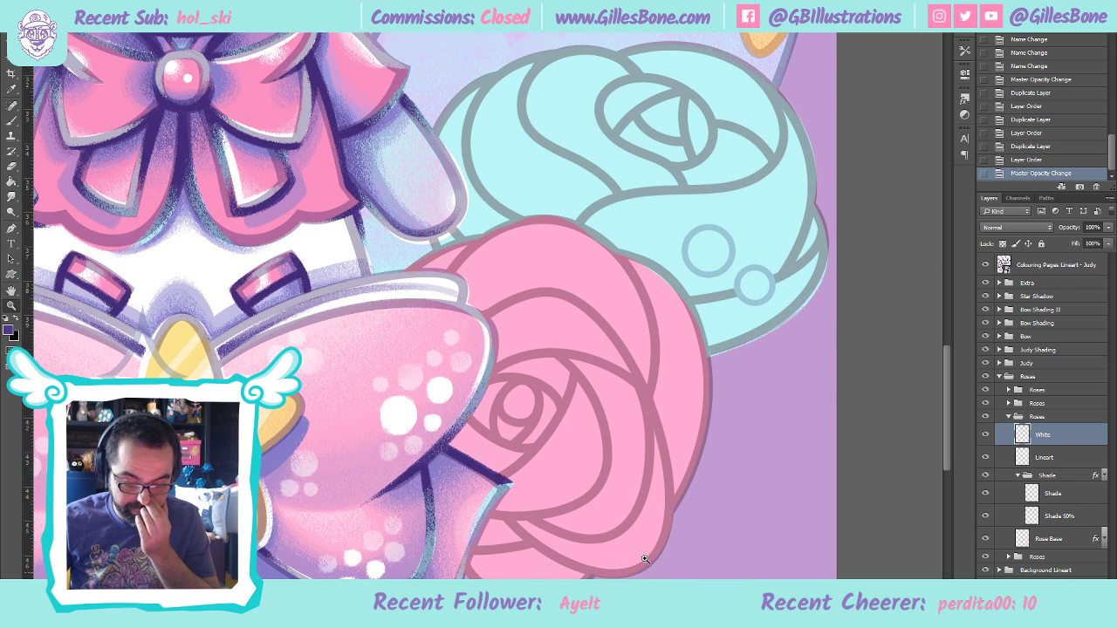
click(17, 322)
key(i)
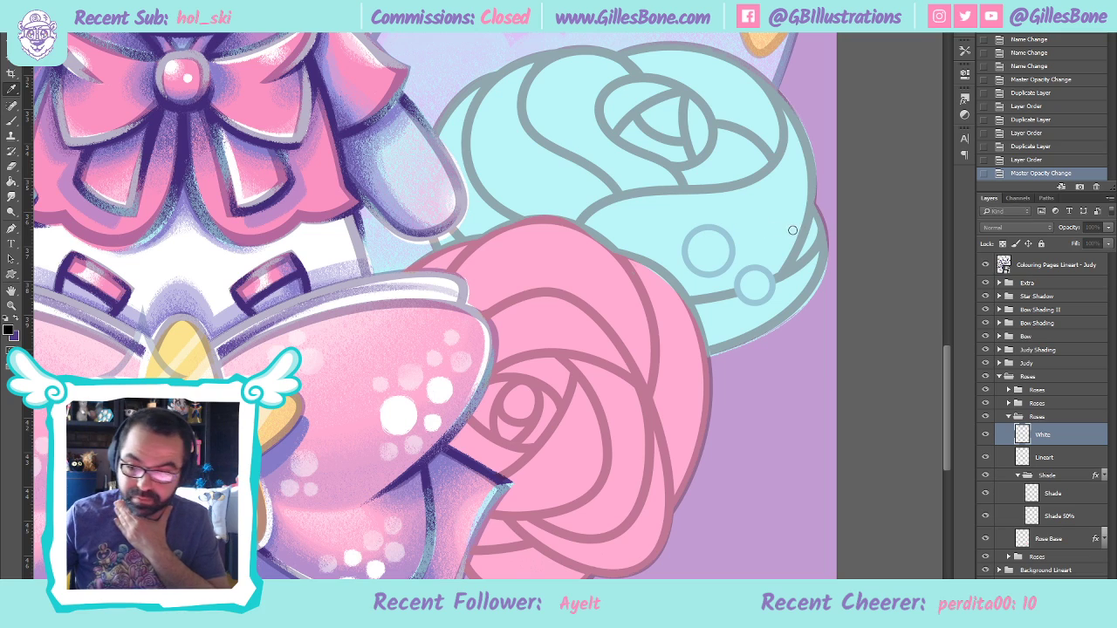
click(409, 219)
click(11, 120)
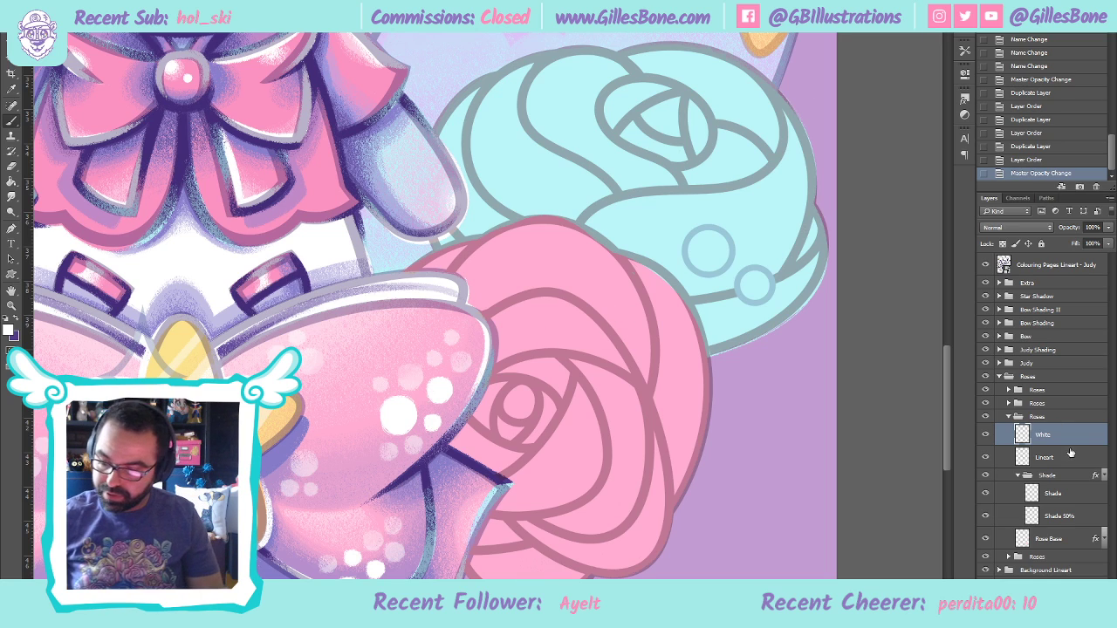
Trace the upper and outer edges of the pink rose's outer petals in white on the White layer
drag(580, 348, 580, 340)
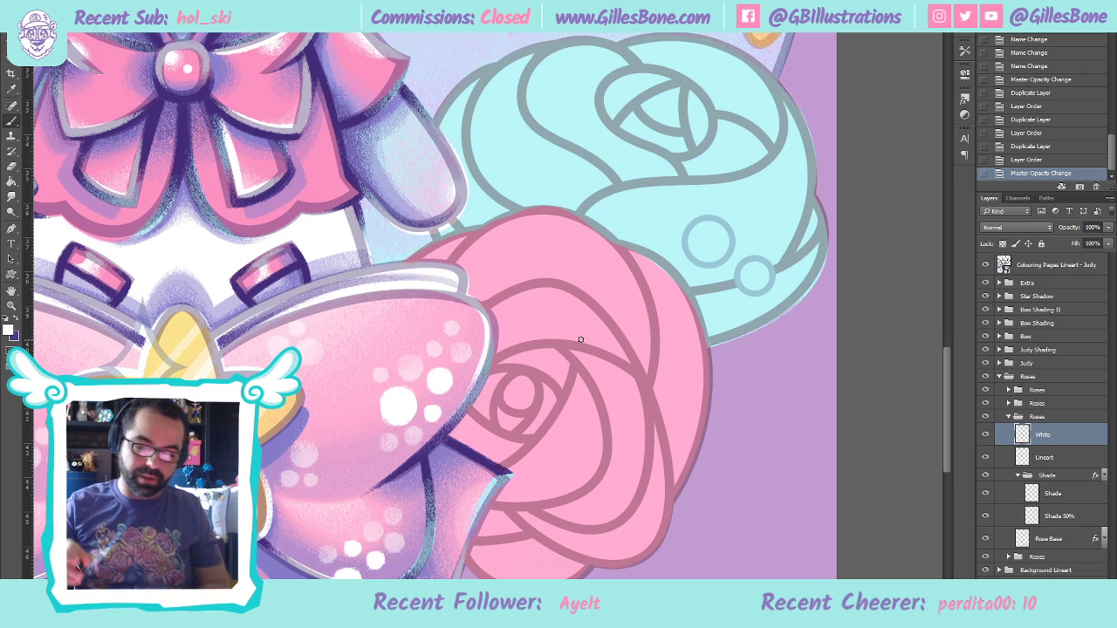
mouse_move(446, 272)
mouse_down()
mouse_move(522, 210)
mouse_move(607, 241)
mouse_move(656, 377)
mouse_up()
key(ctrl+z)
mouse_move(443, 266)
mouse_down()
mouse_move(508, 210)
mouse_move(572, 209)
mouse_move(633, 252)
mouse_move(656, 376)
mouse_move(645, 447)
mouse_up()
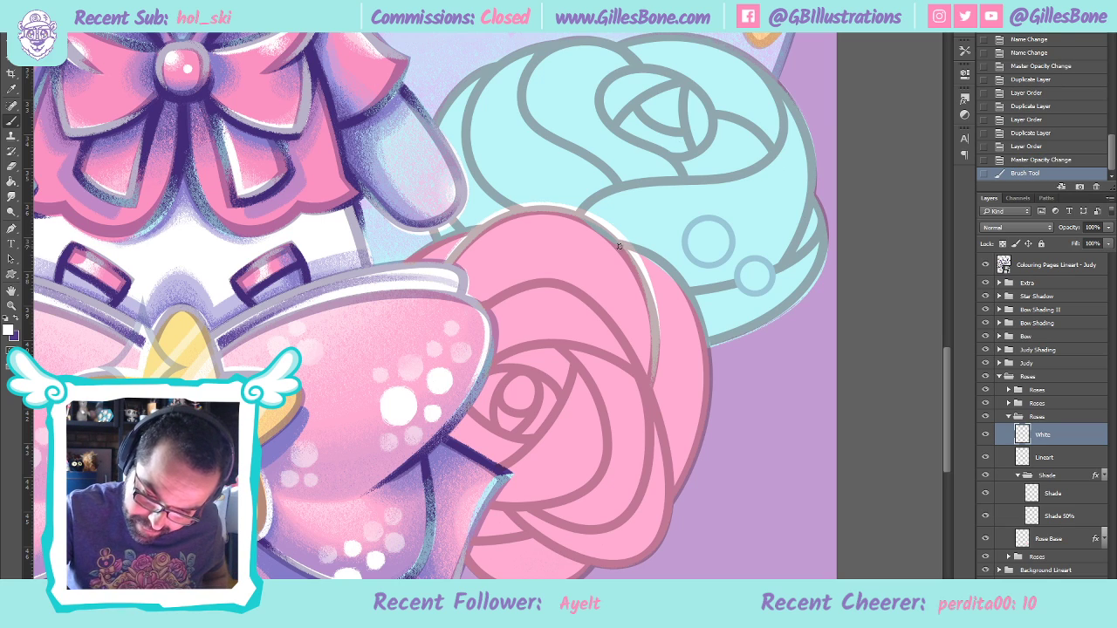
mouse_move(636, 245)
mouse_down()
mouse_move(680, 274)
mouse_move(715, 396)
mouse_move(661, 528)
mouse_up()
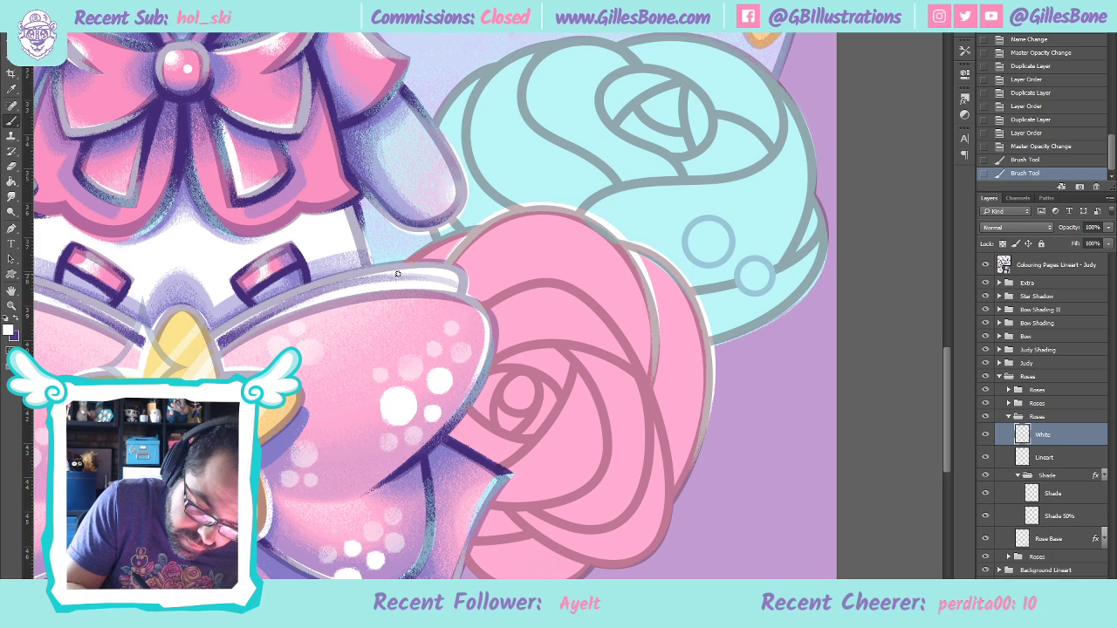
drag(431, 241, 494, 223)
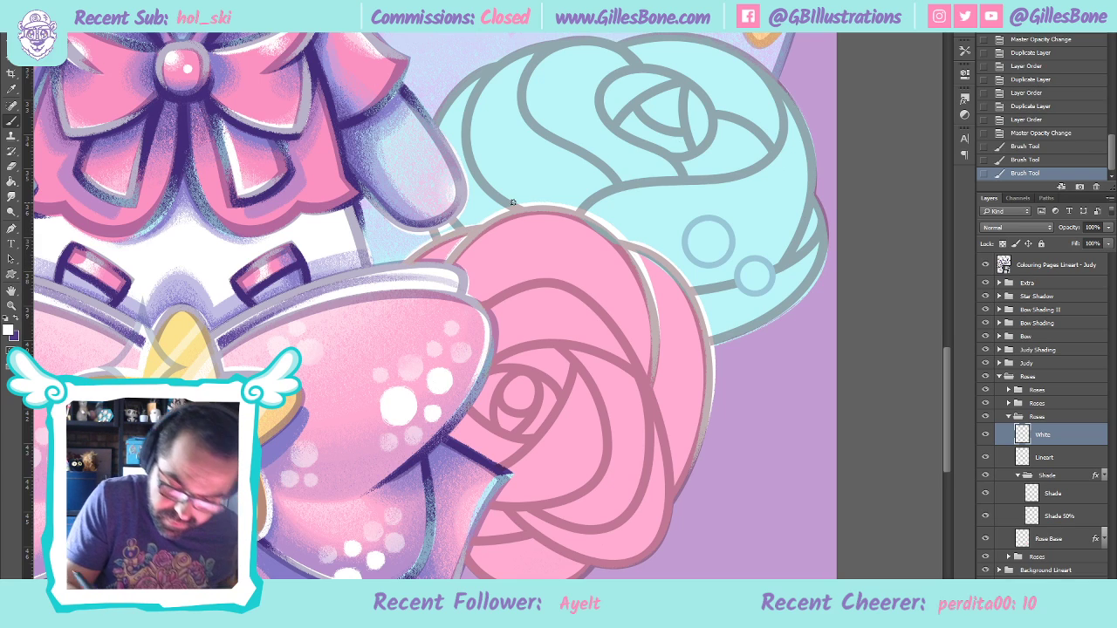
Trace the curved edge of the pink rose's middle petal in white, redrawing it until it follows the guide
mouse_move(480, 311)
mouse_down()
mouse_move(518, 286)
mouse_move(566, 286)
mouse_move(612, 318)
mouse_move(651, 397)
mouse_move(644, 563)
mouse_up()
key(ctrl+z)
mouse_move(481, 307)
mouse_down()
mouse_move(558, 279)
mouse_move(650, 393)
mouse_move(644, 515)
mouse_up()
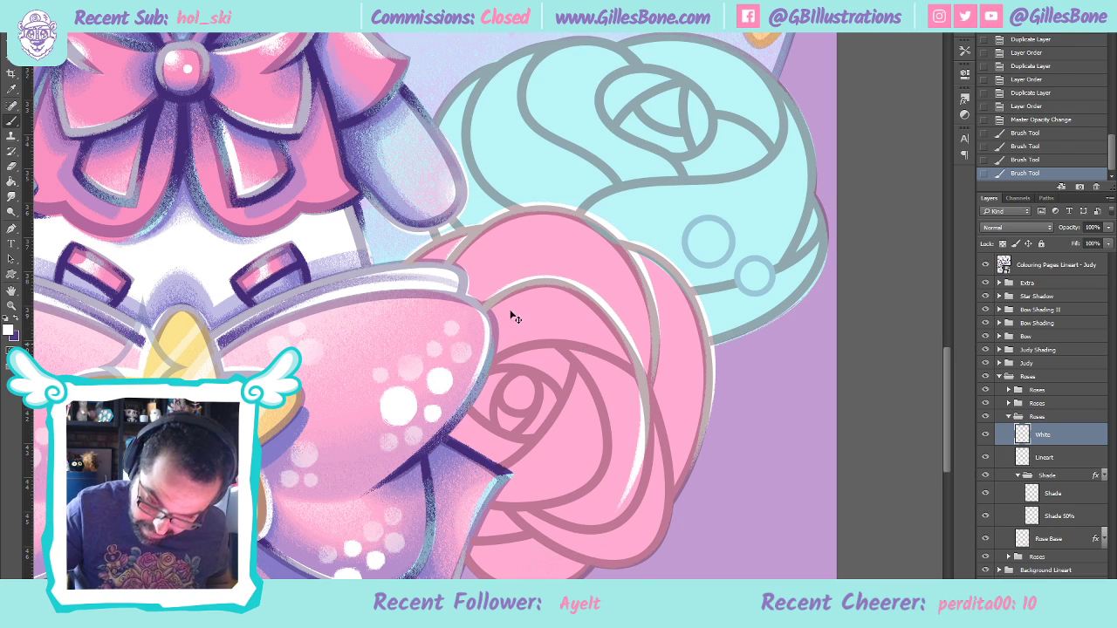
key(ctrl+z)
mouse_move(476, 311)
mouse_down()
mouse_move(499, 296)
mouse_move(620, 321)
mouse_move(647, 517)
mouse_up()
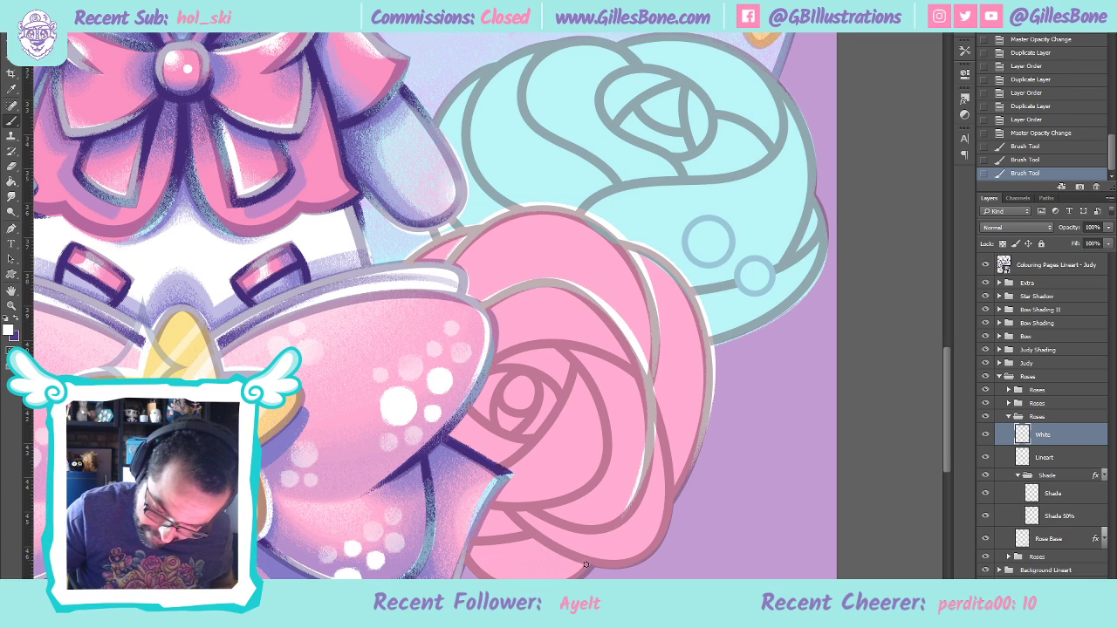
Trace the outer edge of the pink rose's lower overlapping petal in white, redoing the stroke until it is smooth
mouse_move(656, 405)
mouse_down()
mouse_move(676, 505)
mouse_move(603, 577)
mouse_move(560, 556)
mouse_move(598, 576)
mouse_up()
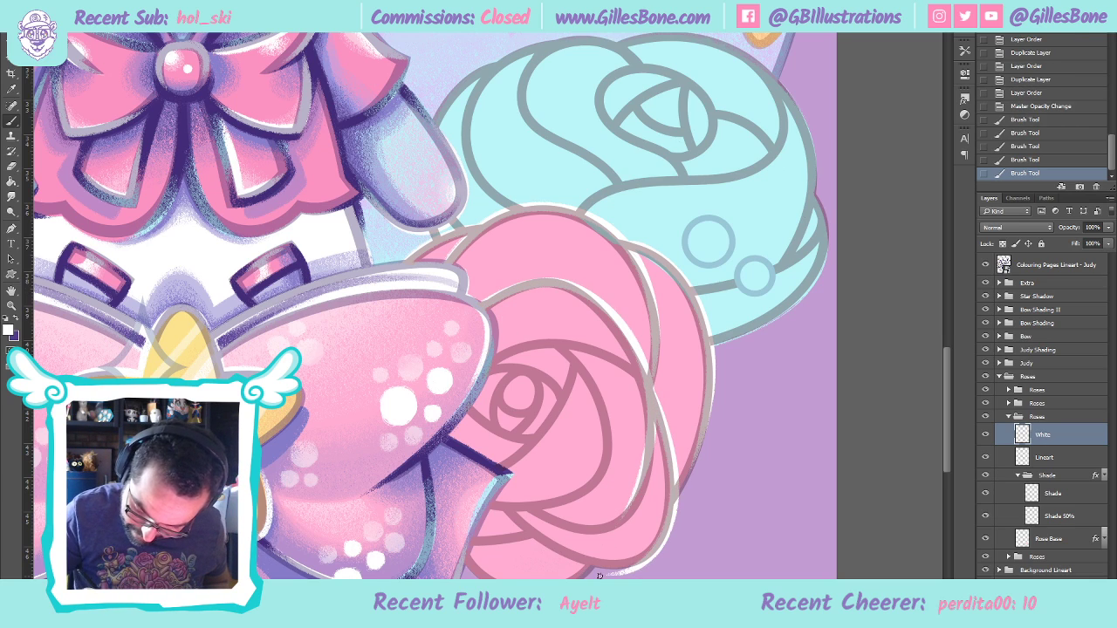
key(ctrl+z)
mouse_move(656, 395)
mouse_down()
mouse_move(667, 539)
mouse_move(644, 567)
mouse_up()
key(ctrl+z)
mouse_move(656, 394)
mouse_down()
mouse_move(663, 436)
mouse_move(663, 539)
mouse_move(601, 571)
mouse_up()
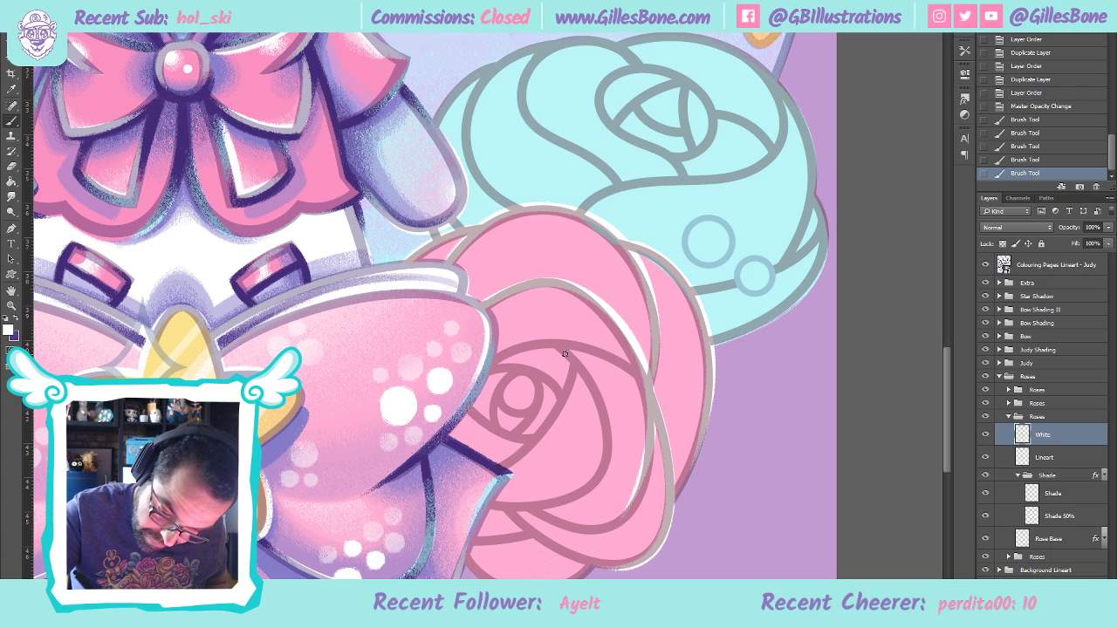
Add white contour strokes to the pink rose's inner petal and around its central bud
mouse_move(573, 358)
mouse_down()
mouse_move(606, 419)
mouse_move(595, 486)
mouse_move(513, 511)
mouse_up()
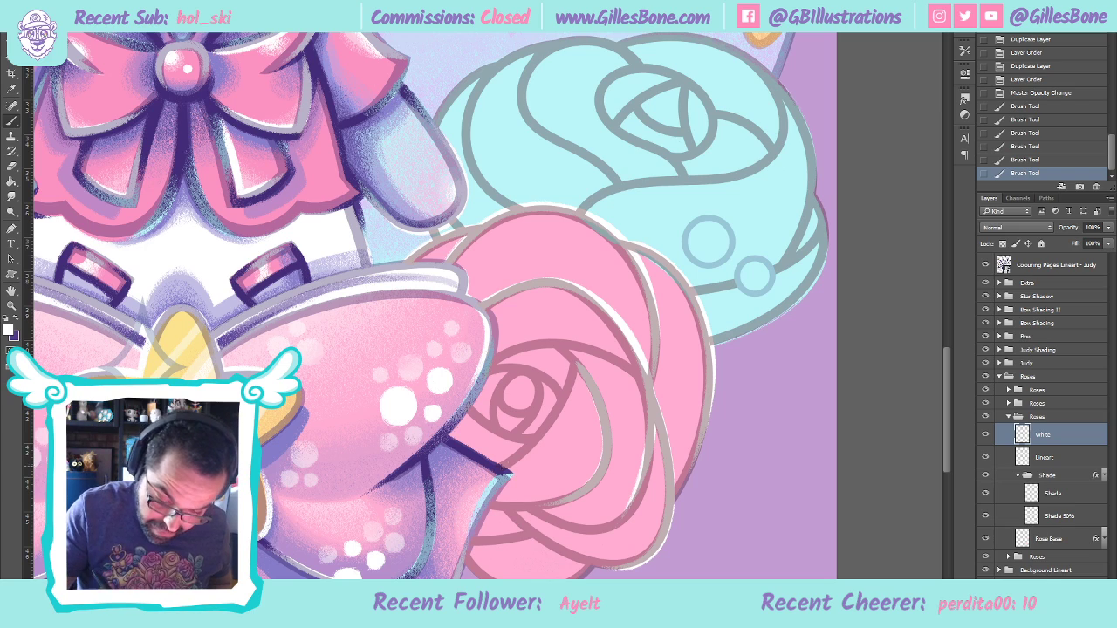
mouse_move(493, 470)
mouse_down()
mouse_move(565, 407)
mouse_move(584, 355)
mouse_move(569, 395)
mouse_up()
key(ctrl+z)
drag(497, 468, 576, 363)
key(ctrl+z)
mouse_move(494, 467)
mouse_down()
mouse_move(555, 413)
mouse_move(496, 436)
mouse_move(537, 404)
mouse_move(507, 416)
mouse_move(519, 352)
mouse_up()
key(ctrl+z)
key(ctrl+z)
key(ctrl+z)
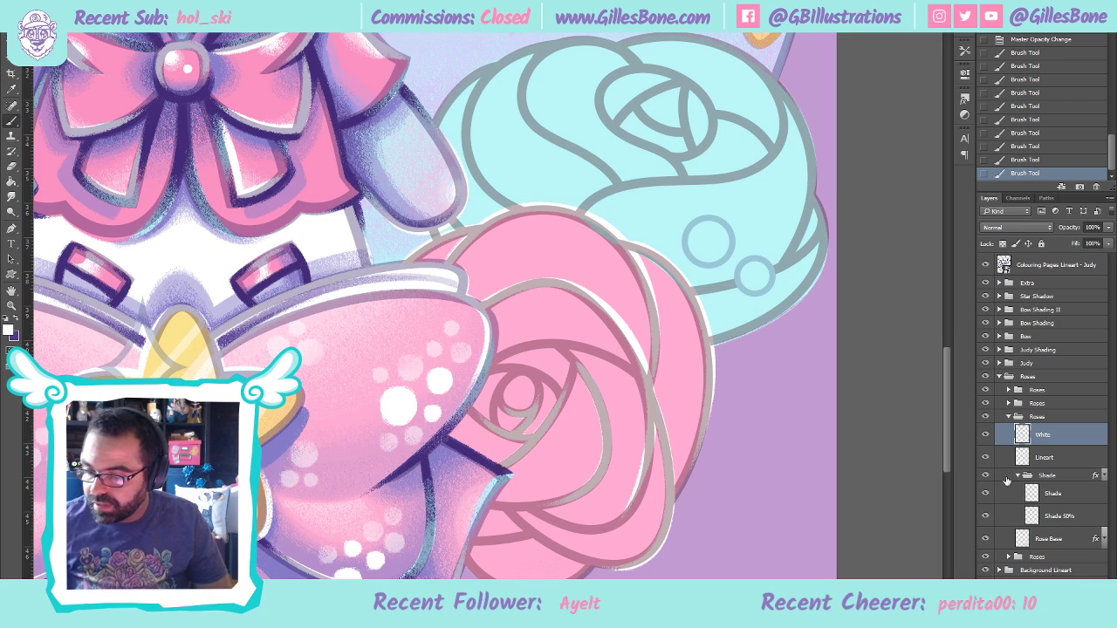
On the Lineart layer, ink the pink rose's arched inner petal edge and lower outer contour in dark purple
key(alt+bracketleft)
key(x)
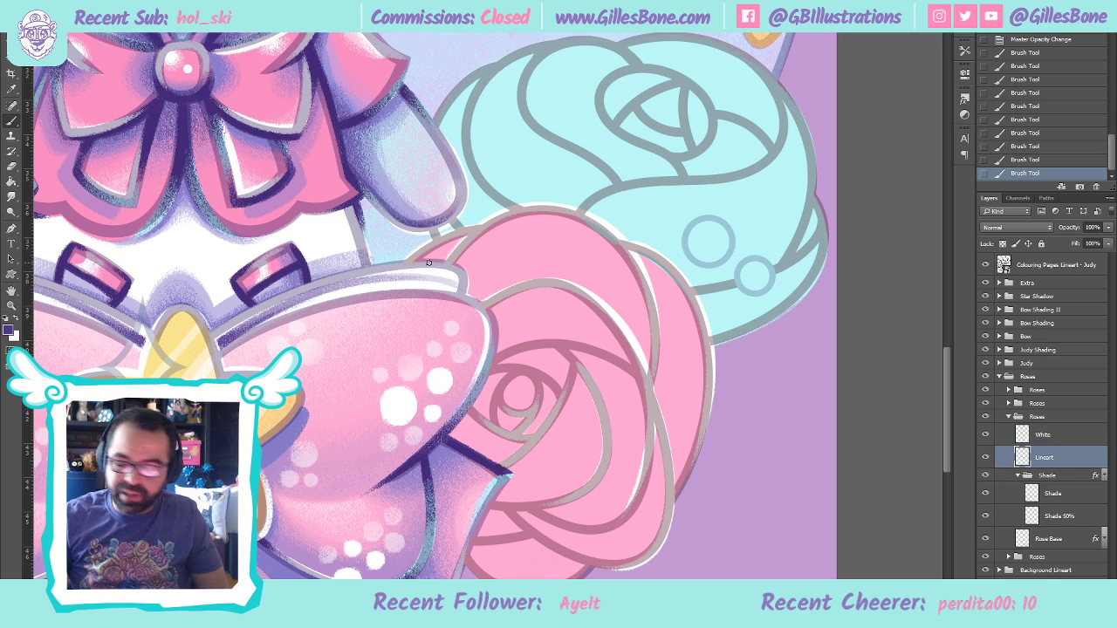
mouse_move(490, 365)
mouse_down()
mouse_move(517, 348)
mouse_move(643, 375)
mouse_move(646, 389)
mouse_up()
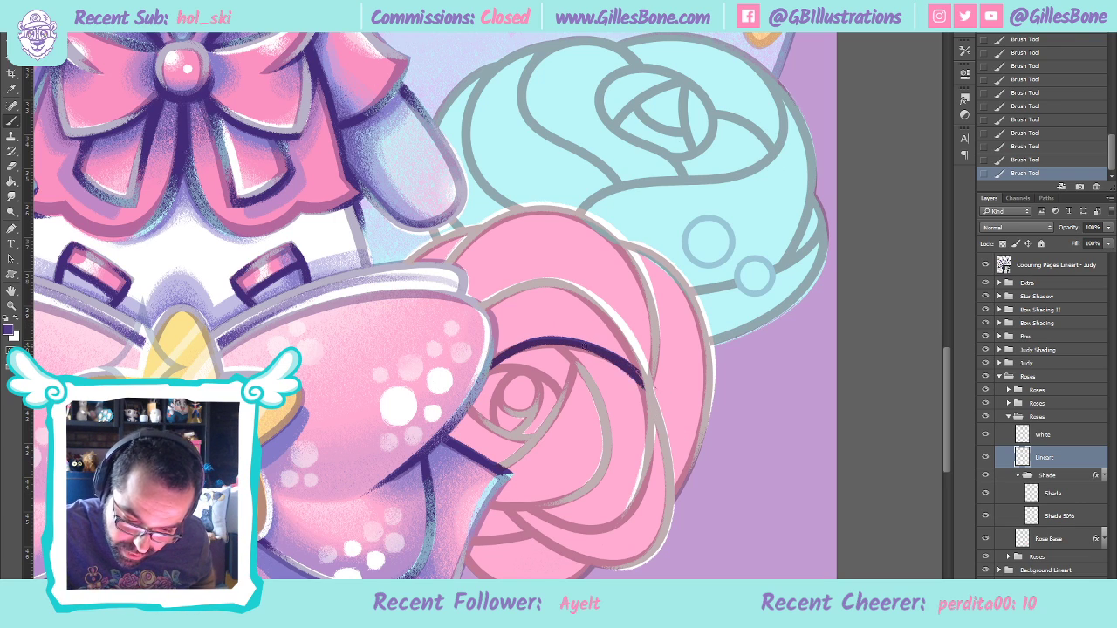
key(ctrl+z)
drag(595, 355, 646, 390)
key(ctrl+z)
drag(595, 354, 632, 367)
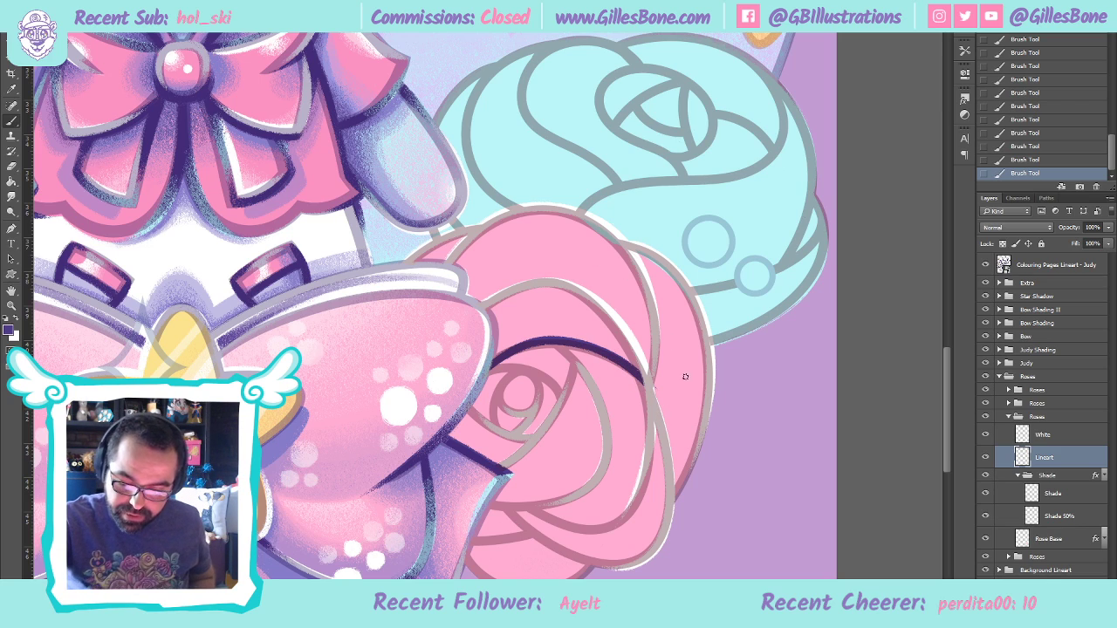
drag(668, 510, 705, 425)
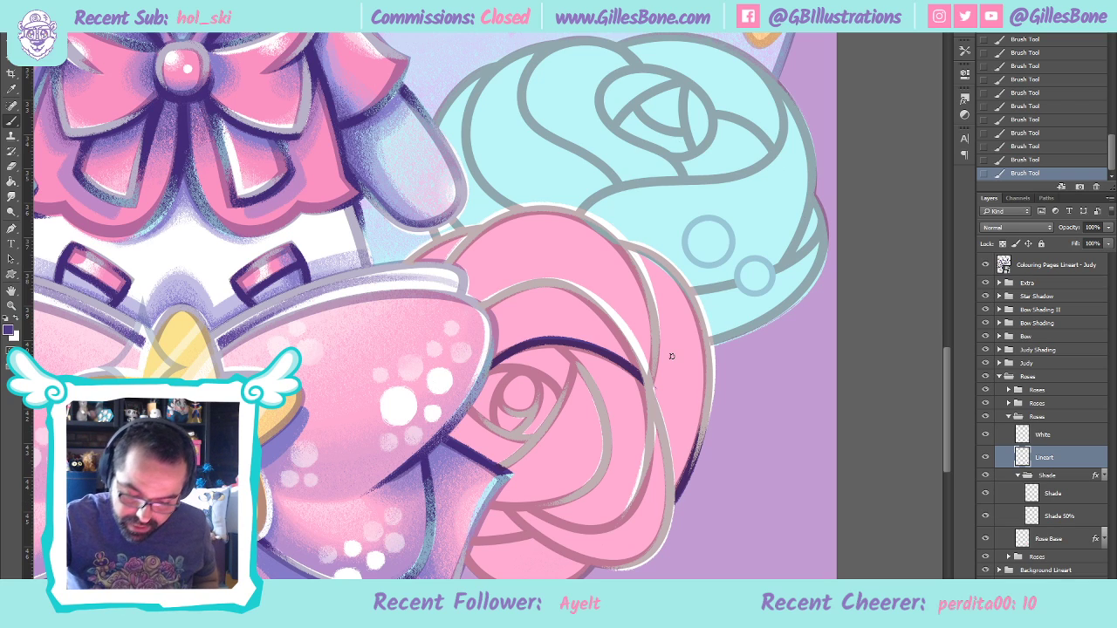
Ink the curved lower edges of the pink rose's inner petals in dark purple
mouse_move(479, 503)
mouse_down()
mouse_move(577, 498)
mouse_move(640, 532)
mouse_up()
key(ctrl+z)
mouse_move(525, 504)
mouse_down()
mouse_move(568, 527)
mouse_move(604, 528)
mouse_move(644, 460)
mouse_up()
key(ctrl+z)
mouse_move(527, 504)
mouse_down()
mouse_move(580, 534)
mouse_move(646, 463)
mouse_up()
key(ctrl+z)
mouse_move(528, 504)
mouse_down()
mouse_move(563, 526)
mouse_move(609, 527)
mouse_move(648, 470)
mouse_up()
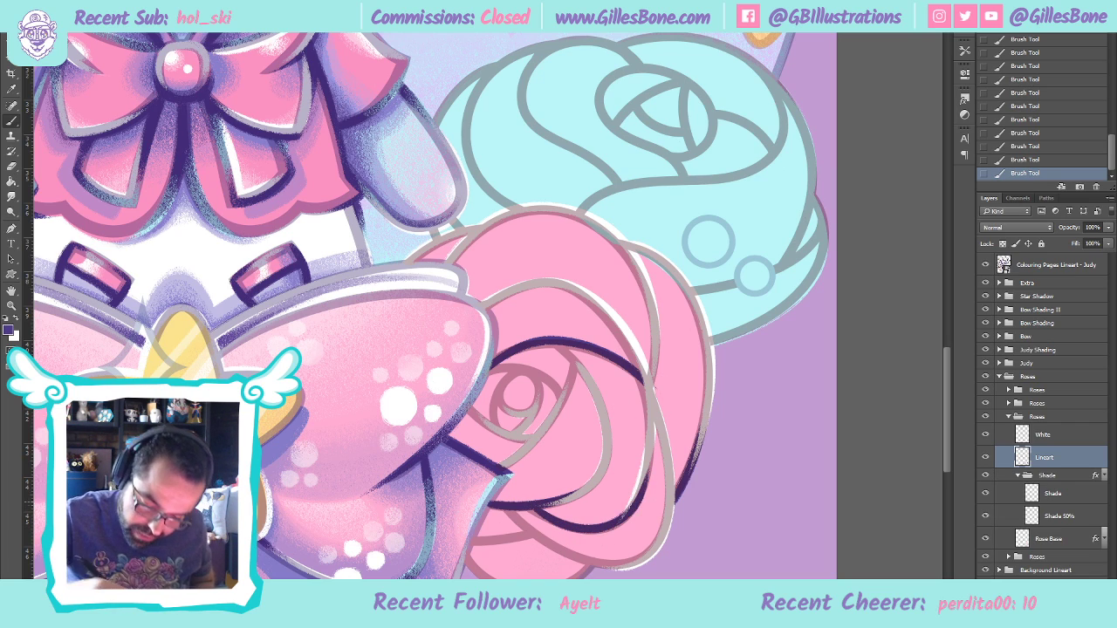
Ink the contours of the pink rose's lowest outer petals in dark purple beside the large bow's tail
drag(506, 511, 616, 567)
key(ctrl+z)
drag(501, 504, 617, 570)
drag(505, 505, 652, 567)
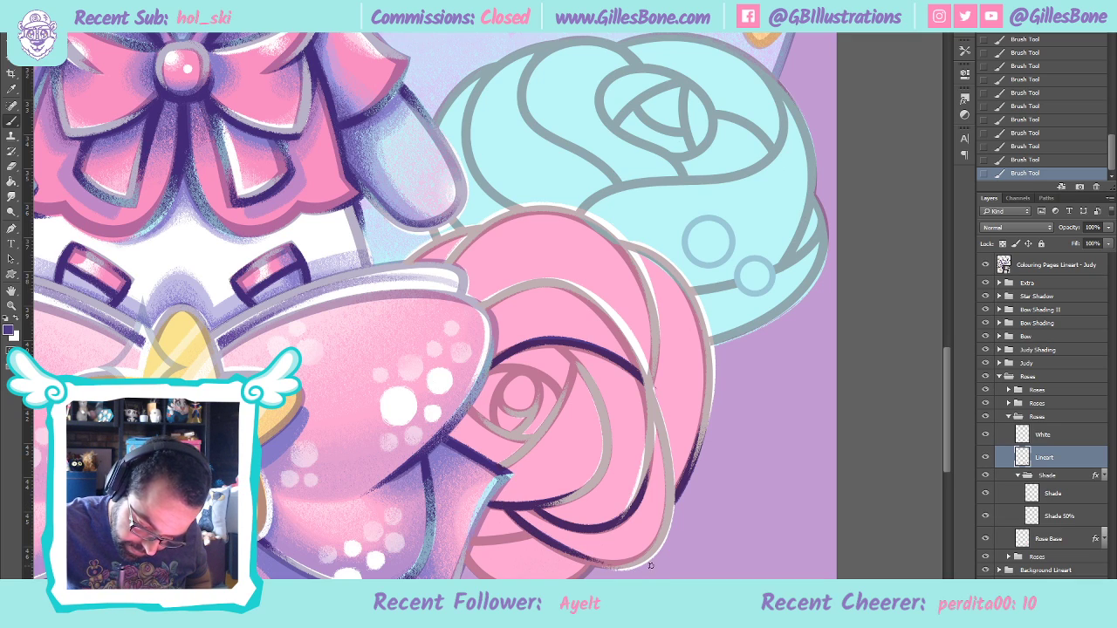
key(ctrl+z)
mouse_move(504, 503)
mouse_down()
mouse_move(547, 544)
mouse_move(641, 565)
mouse_up()
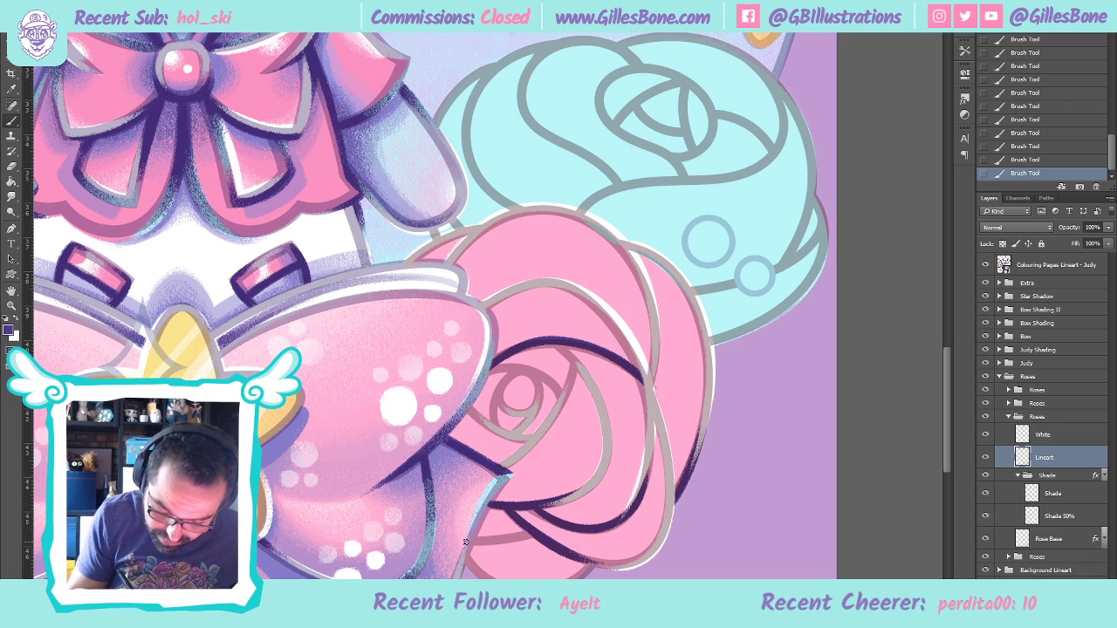
drag(471, 541, 534, 531)
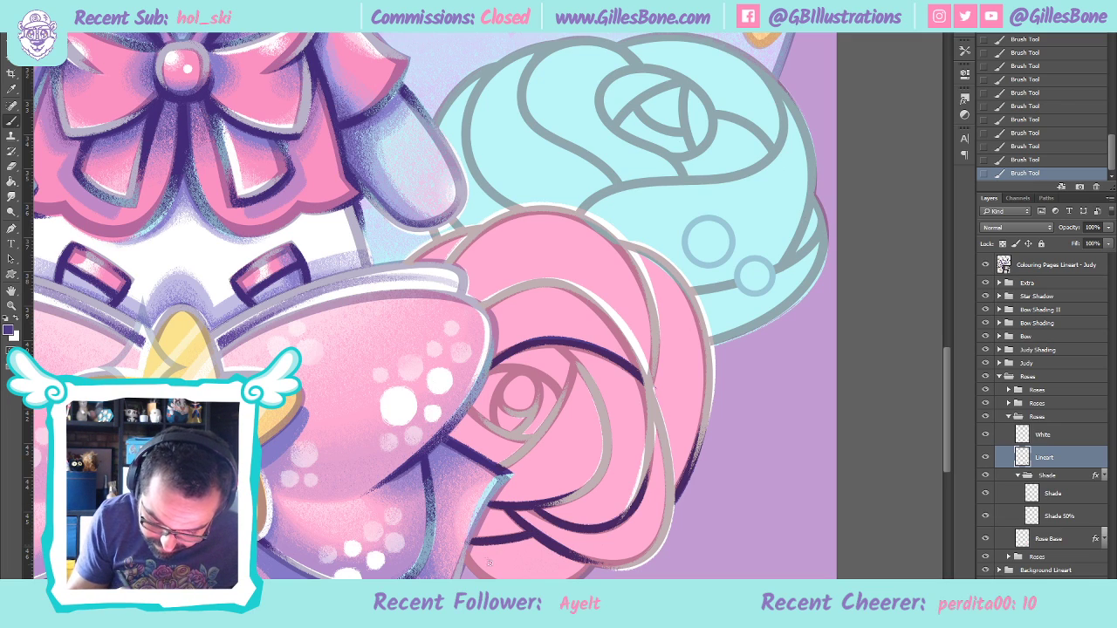
mouse_move(462, 553)
mouse_down()
mouse_move(498, 576)
mouse_move(593, 567)
mouse_up()
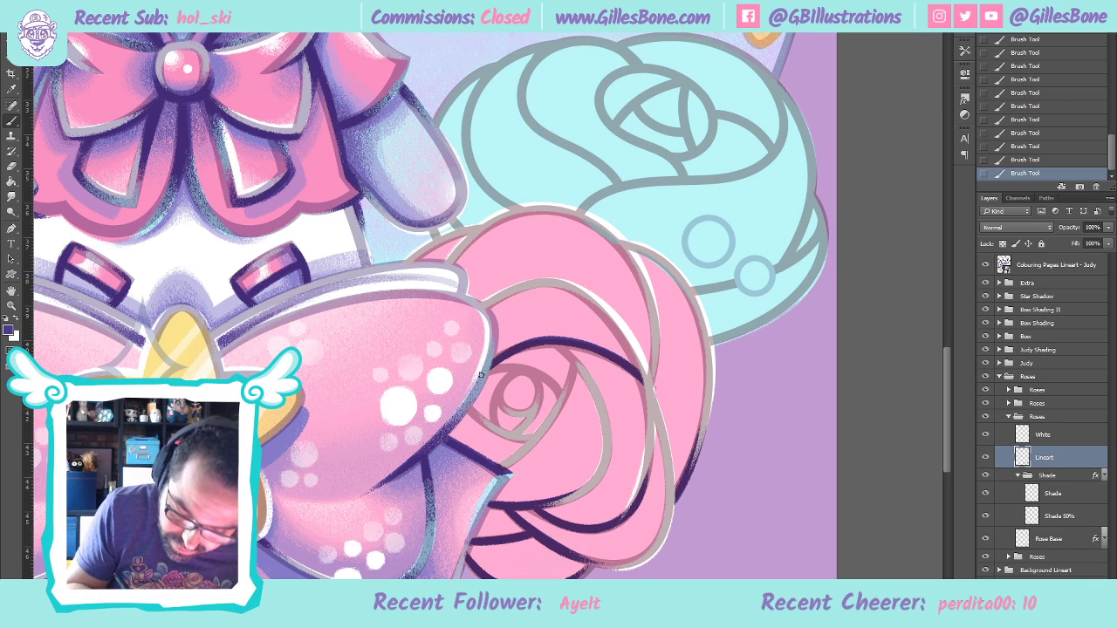
Ink the petal folds and spiral at the pink rose's central bud in dark purple
mouse_move(480, 375)
mouse_down()
mouse_move(530, 365)
mouse_move(570, 407)
mouse_up()
key(ctrl+z)
mouse_move(483, 376)
mouse_down()
mouse_move(520, 365)
mouse_move(568, 412)
mouse_up()
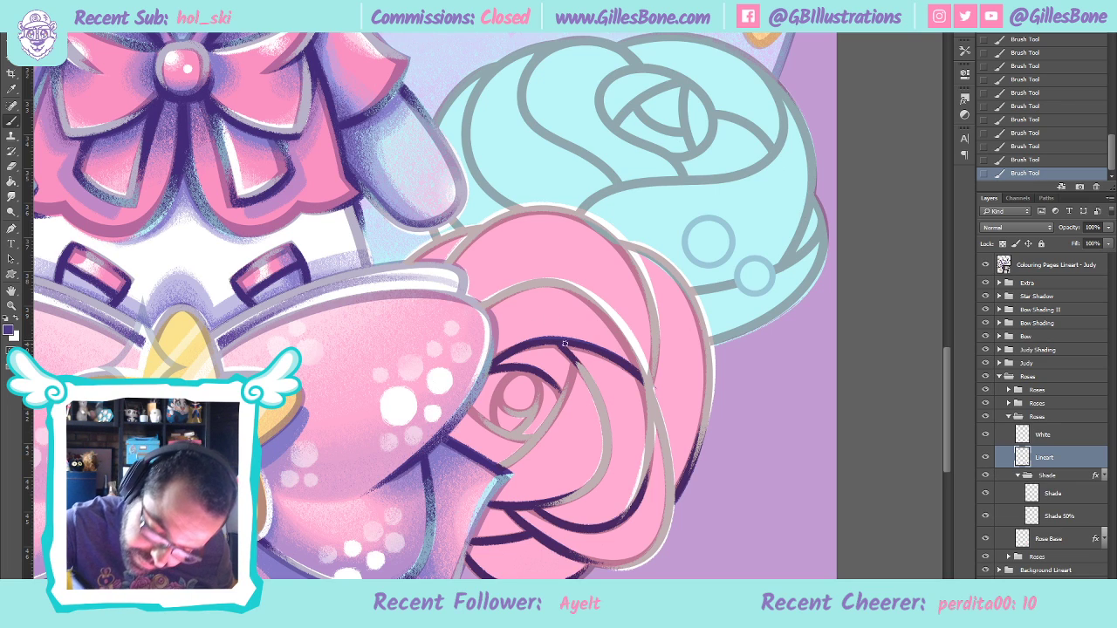
drag(574, 354, 565, 397)
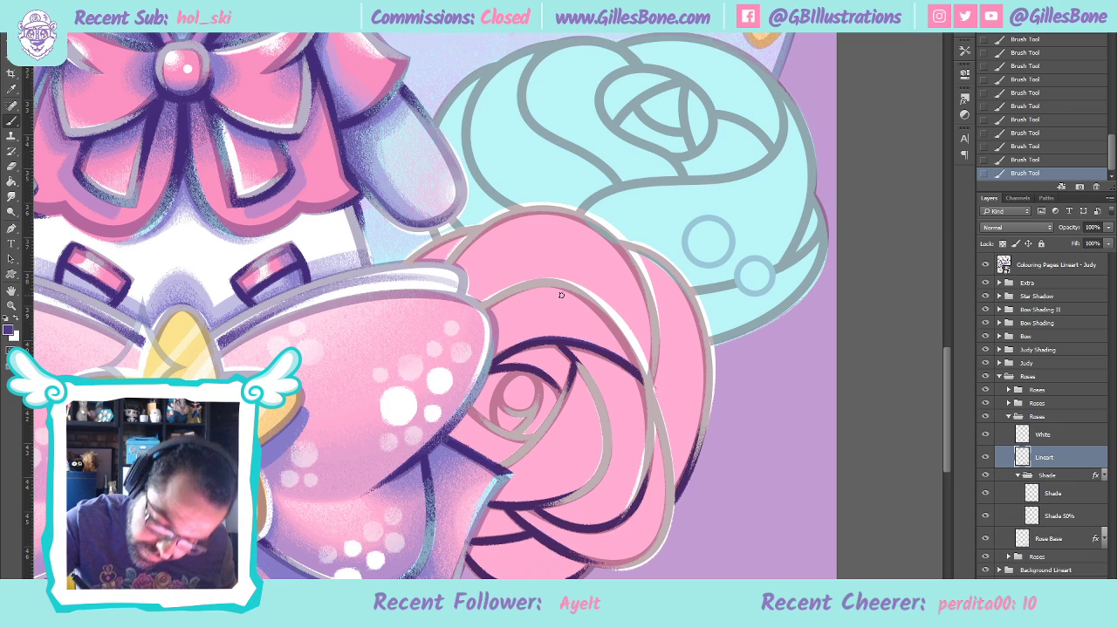
mouse_move(491, 417)
mouse_down()
mouse_move(539, 384)
mouse_move(504, 410)
mouse_up()
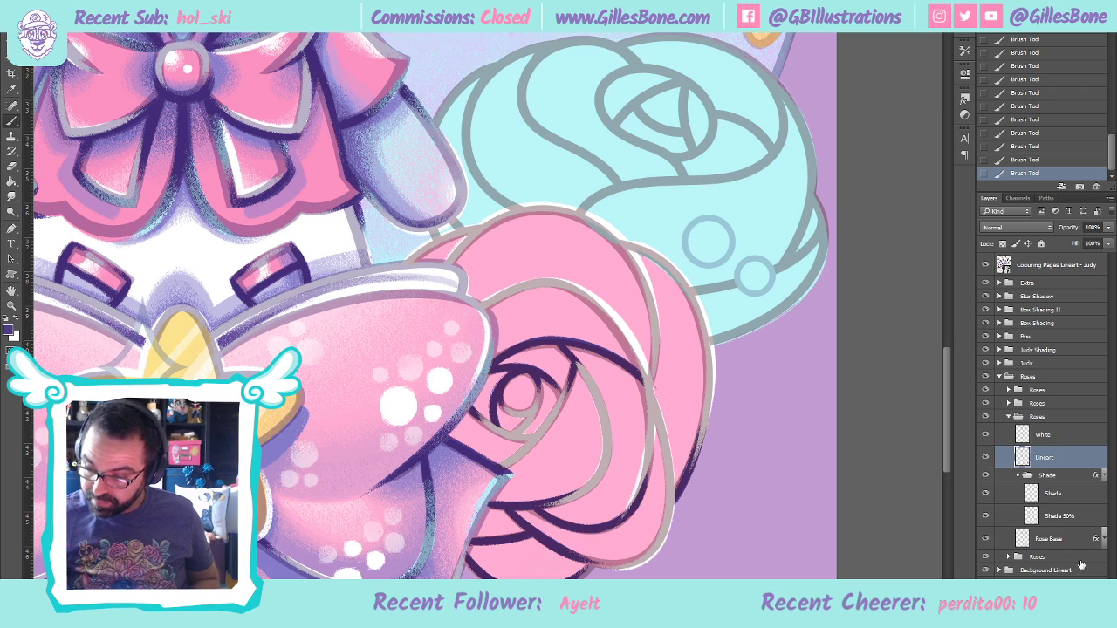
Hide the Colouring Pages Lineart - Judy guide and erase stray dark line art around the rose's lower petals
click(986, 265)
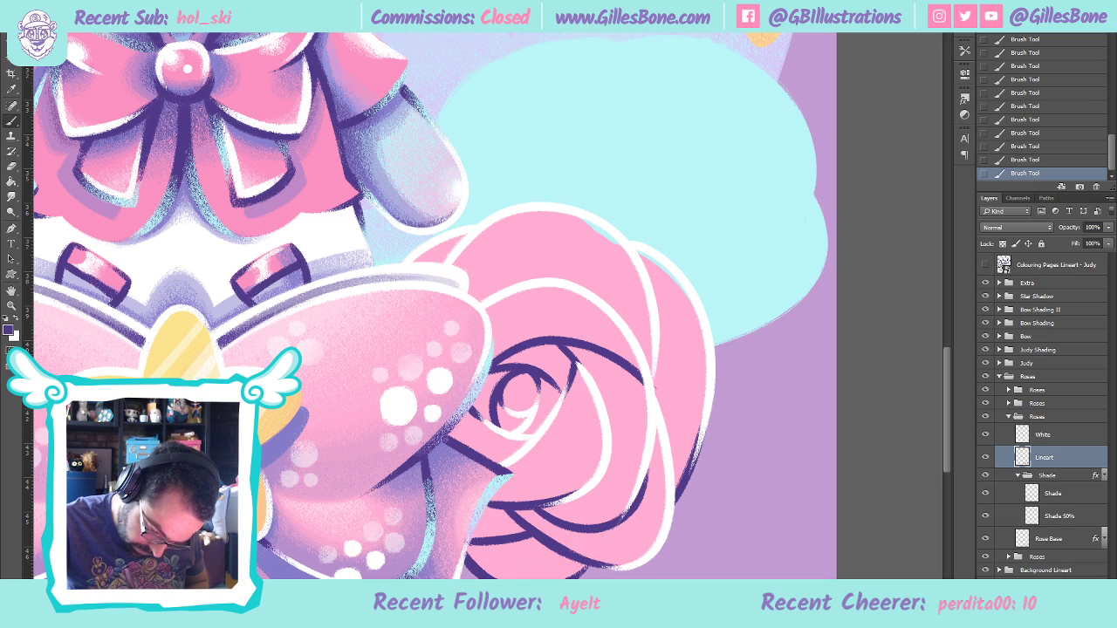
key(e)
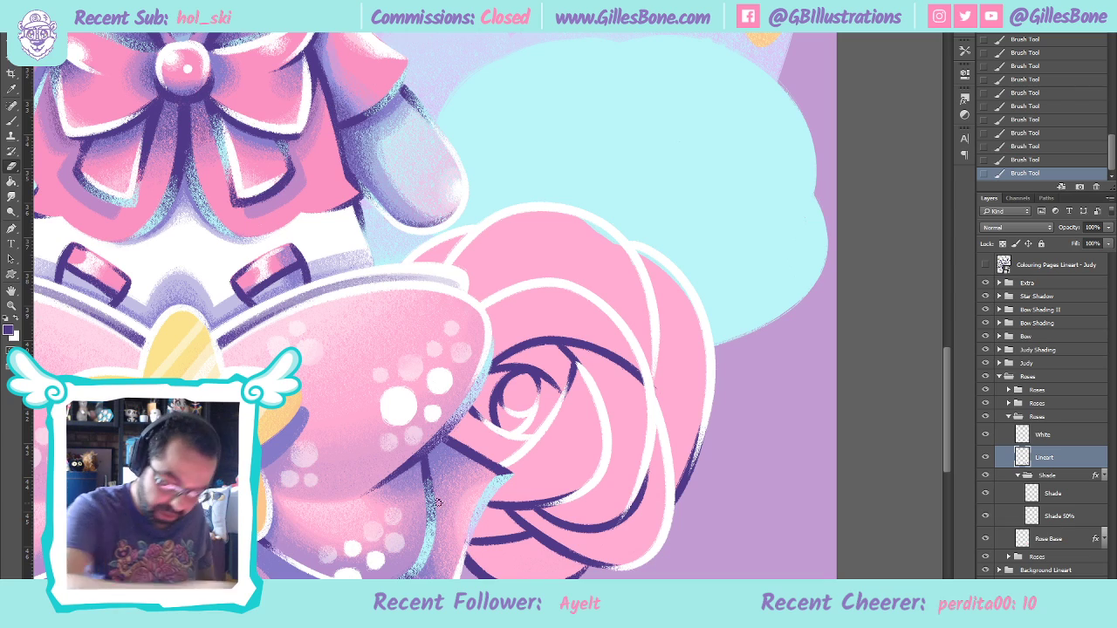
mouse_move(474, 558)
mouse_down()
mouse_move(485, 569)
mouse_move(596, 561)
mouse_move(537, 568)
mouse_up()
key(ctrl+z)
Retouch the dark purple line art on the pink rose's lower petals with the Brush tool
click(13, 123)
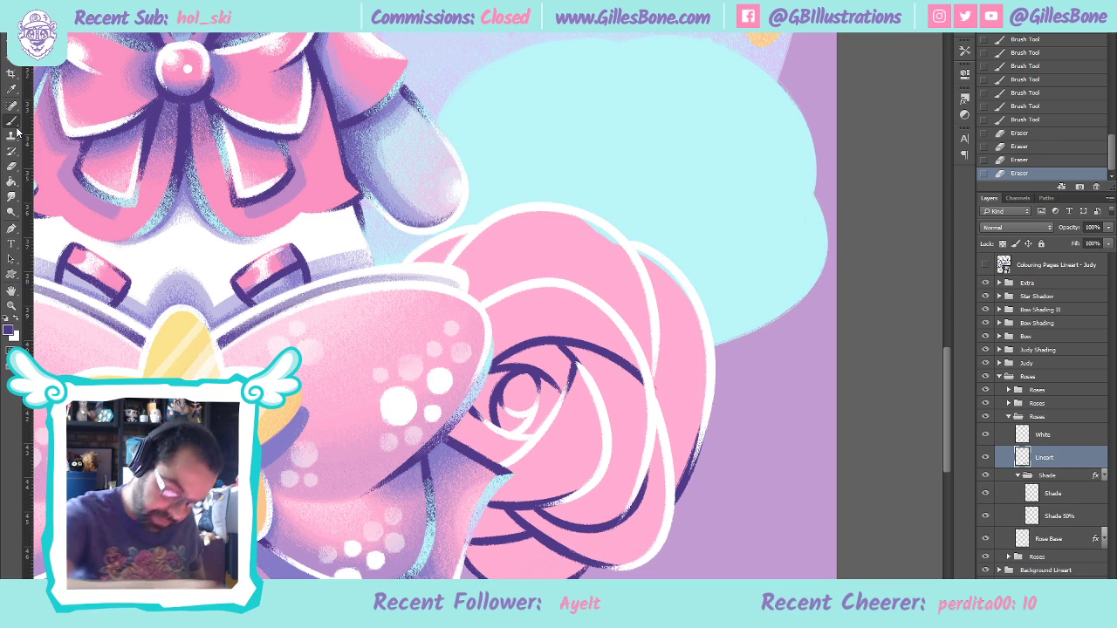
drag(539, 541, 583, 573)
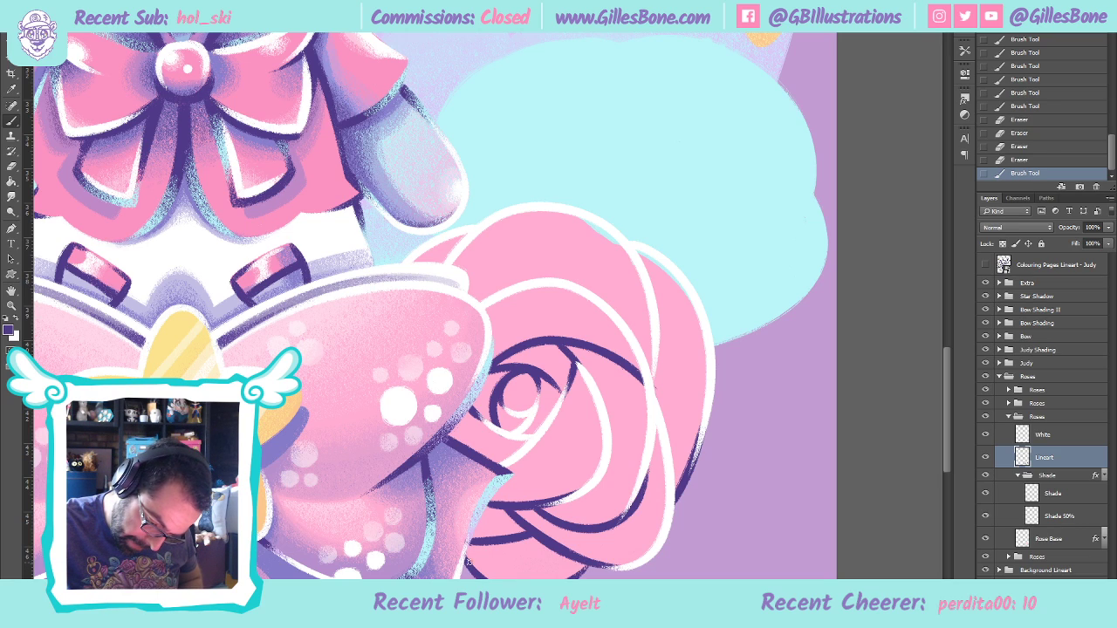
key(ctrl+z)
key(ctrl+z)
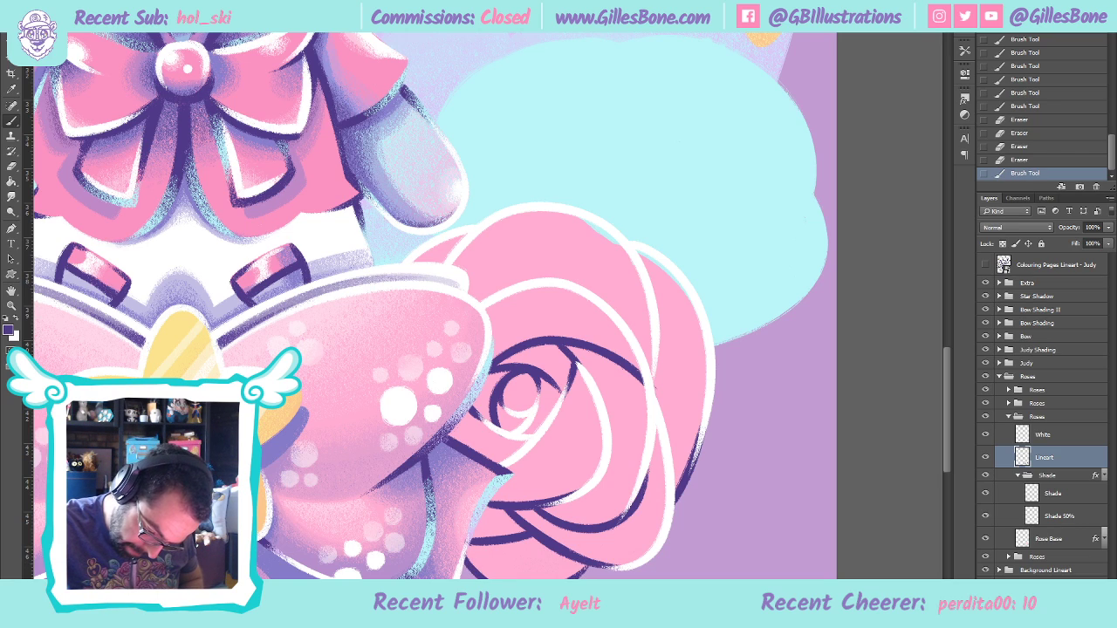
drag(524, 524, 475, 569)
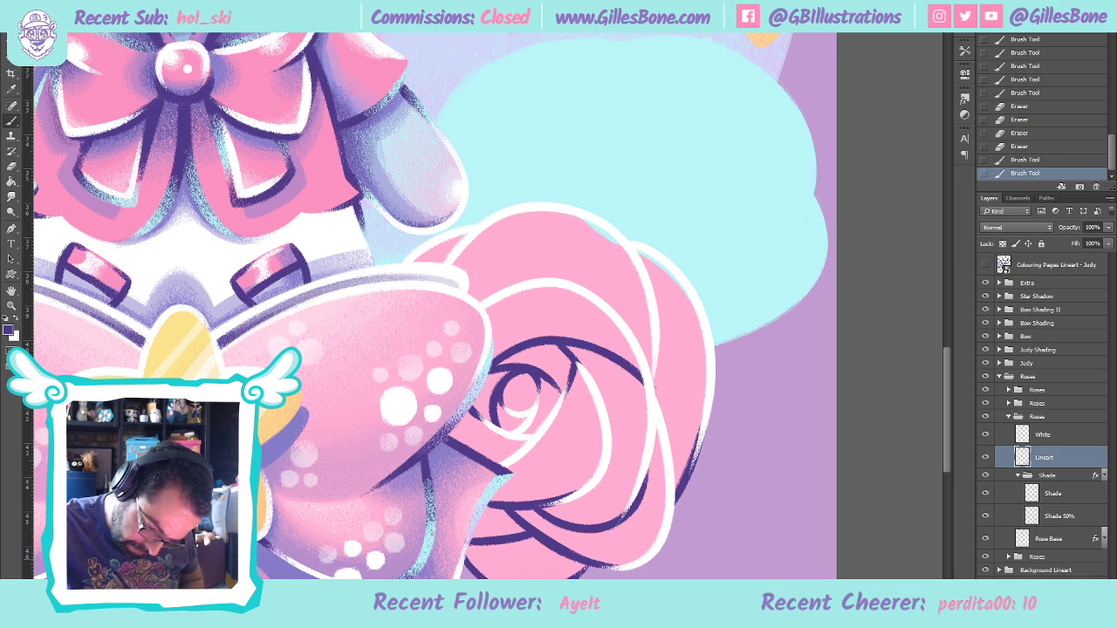
click(552, 555)
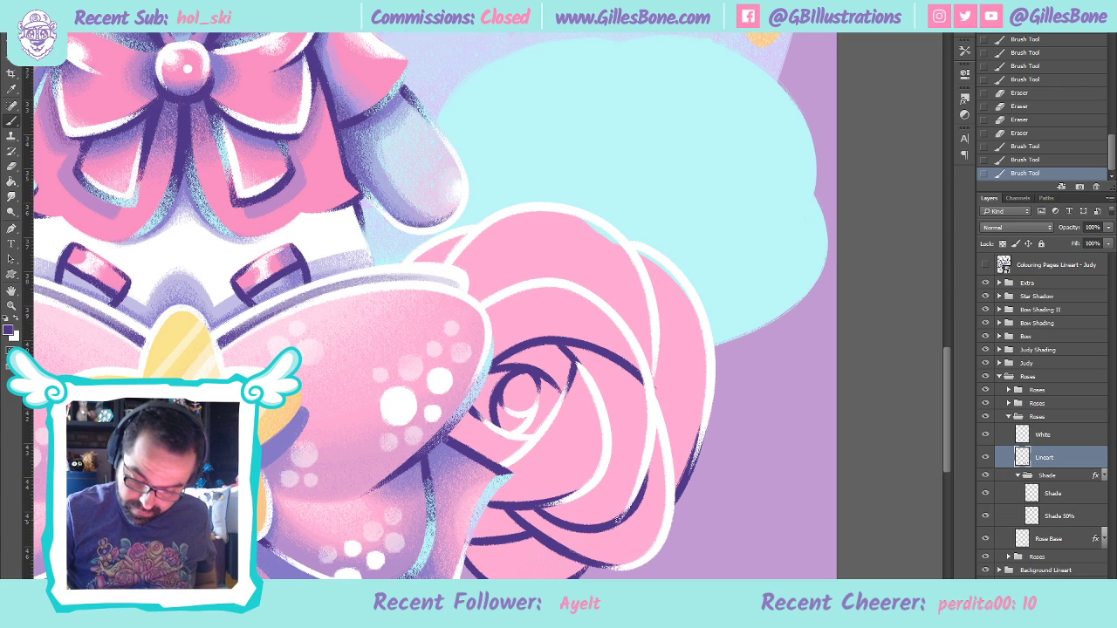
drag(601, 524, 666, 391)
click(653, 440)
On the White layer, erase the excess white along the pink rose's lower inner petal edges
click(1043, 434)
click(12, 168)
mouse_move(640, 511)
mouse_down()
mouse_move(638, 448)
mouse_move(602, 530)
mouse_up()
drag(639, 467, 608, 536)
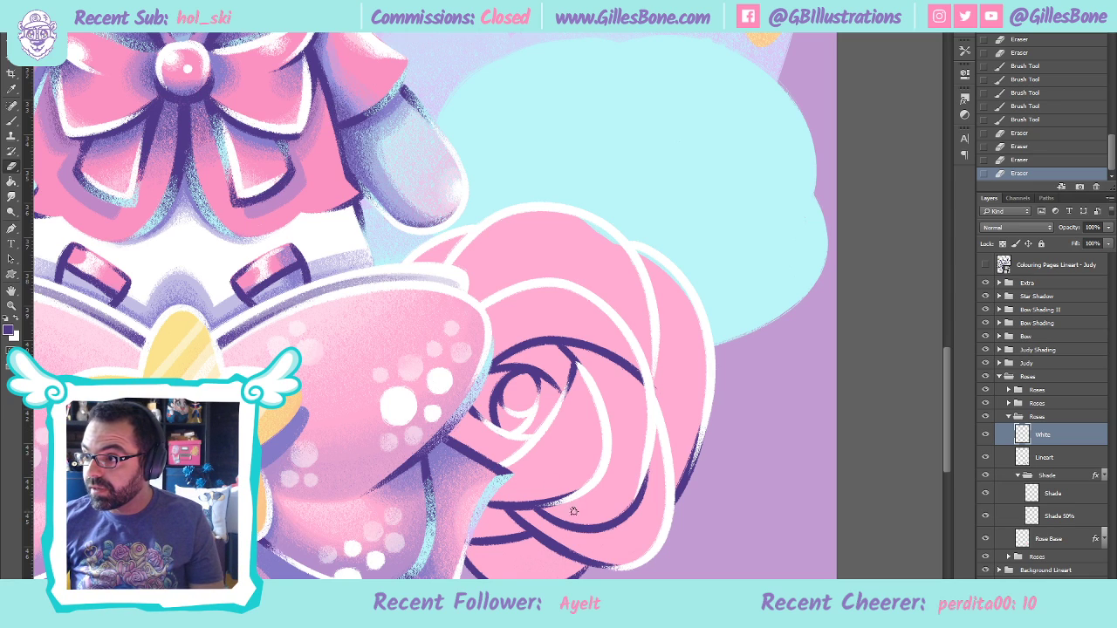
click(13, 307)
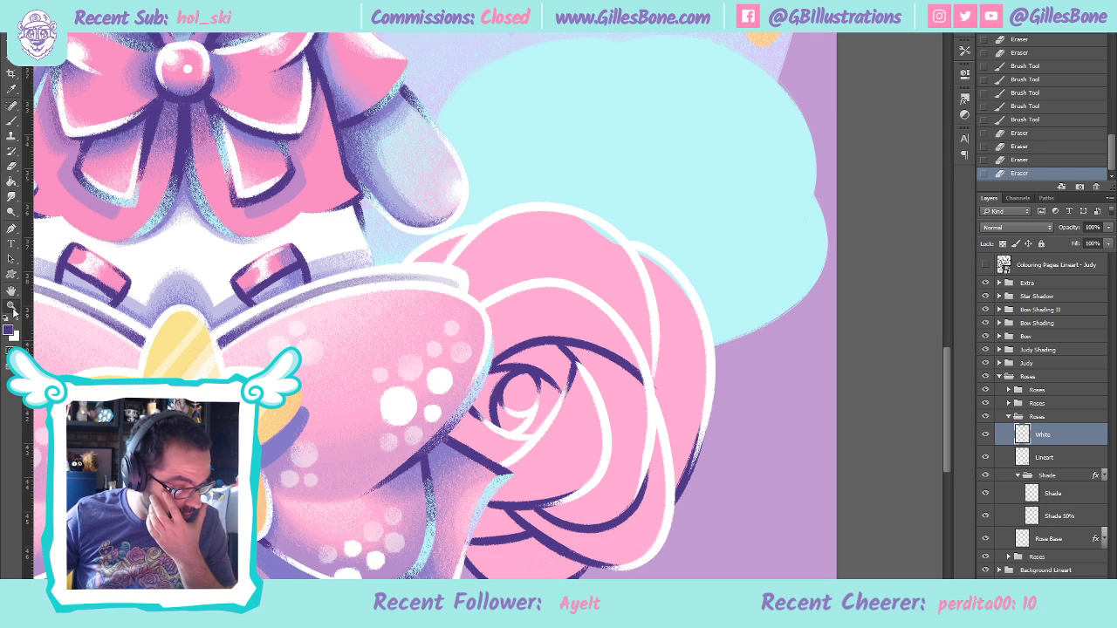
On the Rose Base layer, use the Brush with the rose's own pink to fill the gaps along its upper and outer petals
key(ctrl+0)
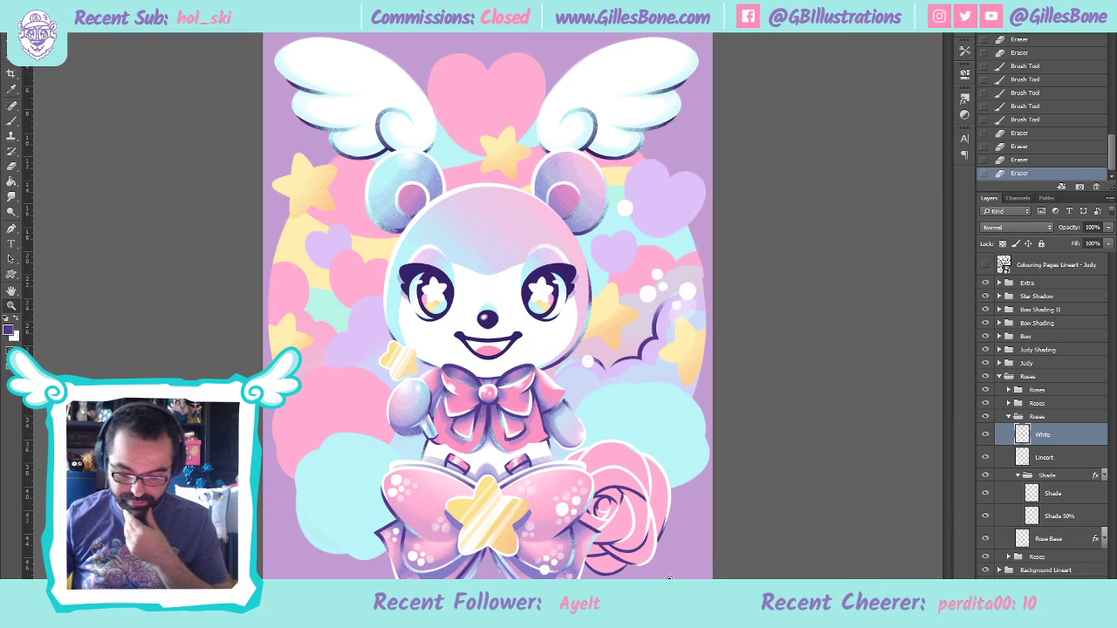
key(ctrl+plus)
drag(669, 578, 610, 521)
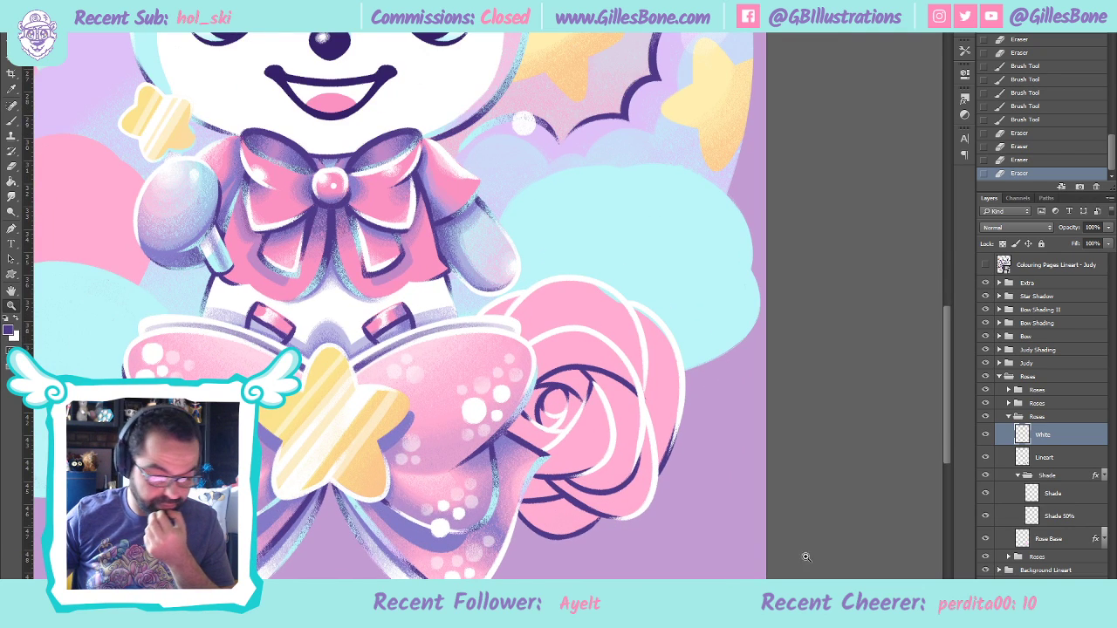
click(1066, 495)
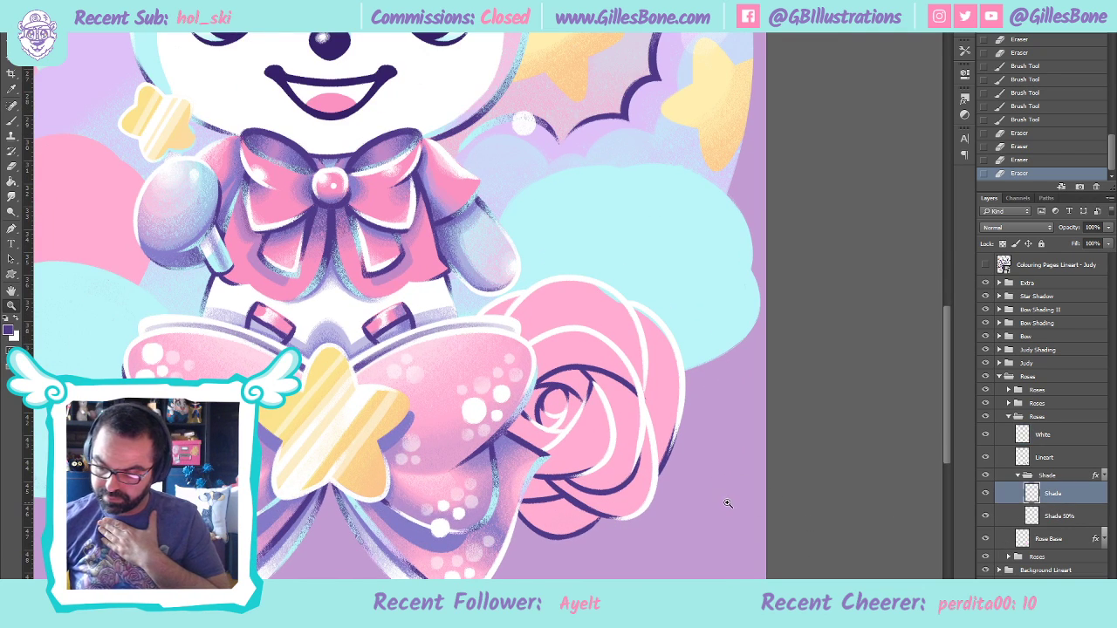
click(593, 452)
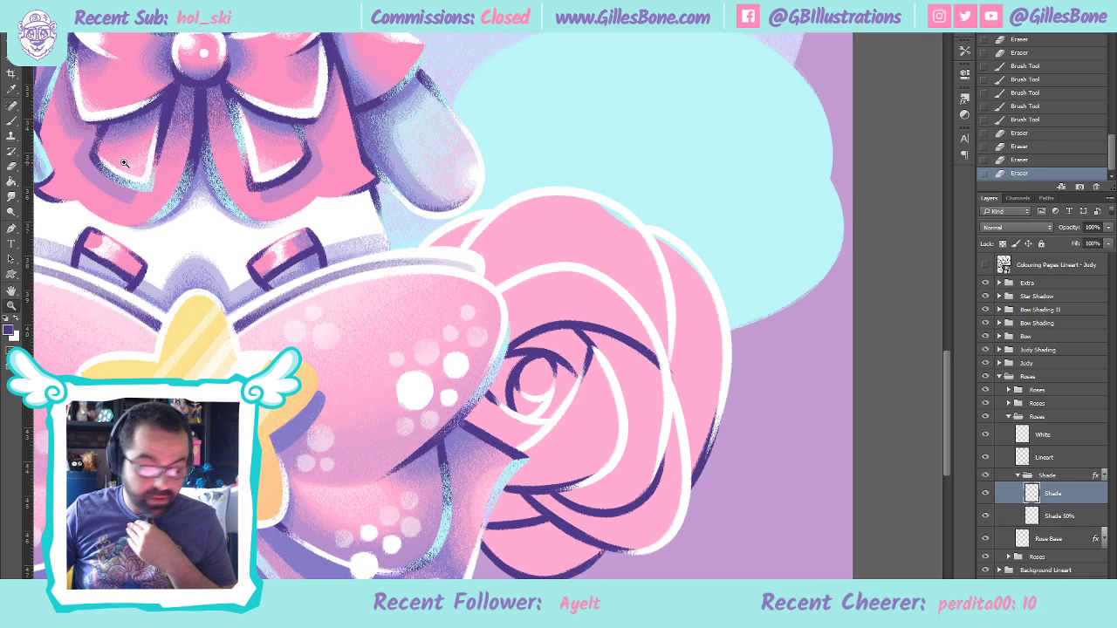
click(11, 120)
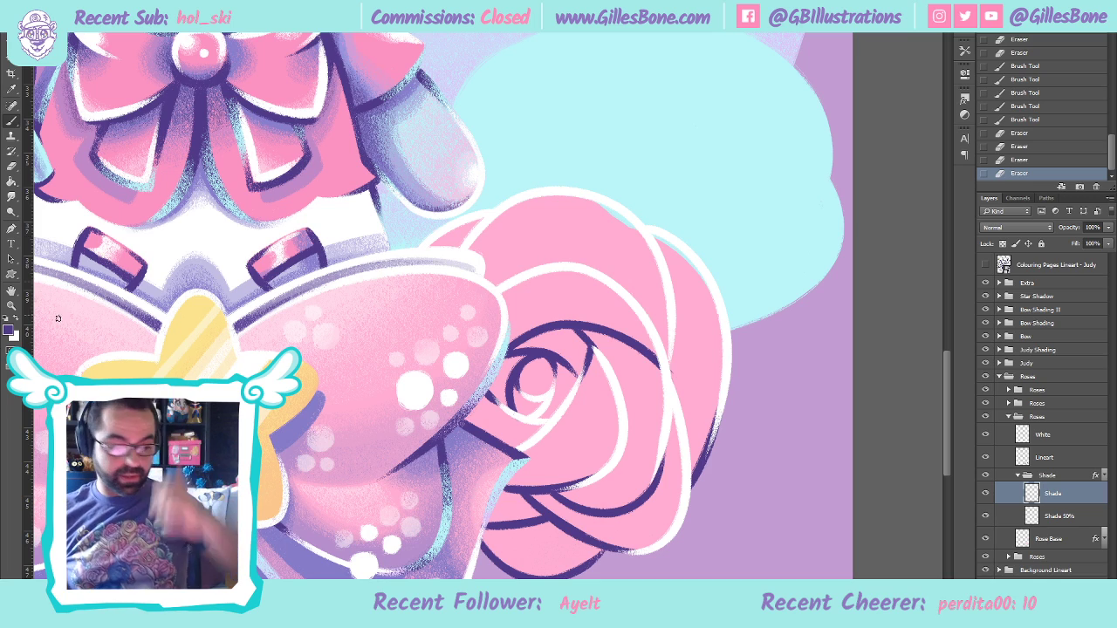
key(x)
key(i)
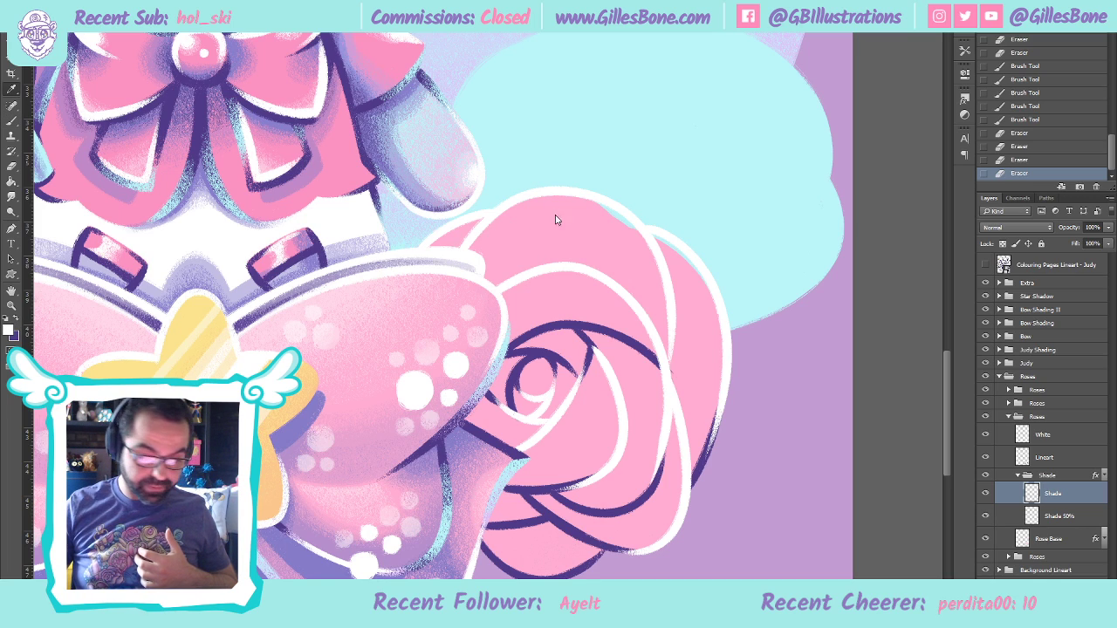
key(b)
click(1051, 540)
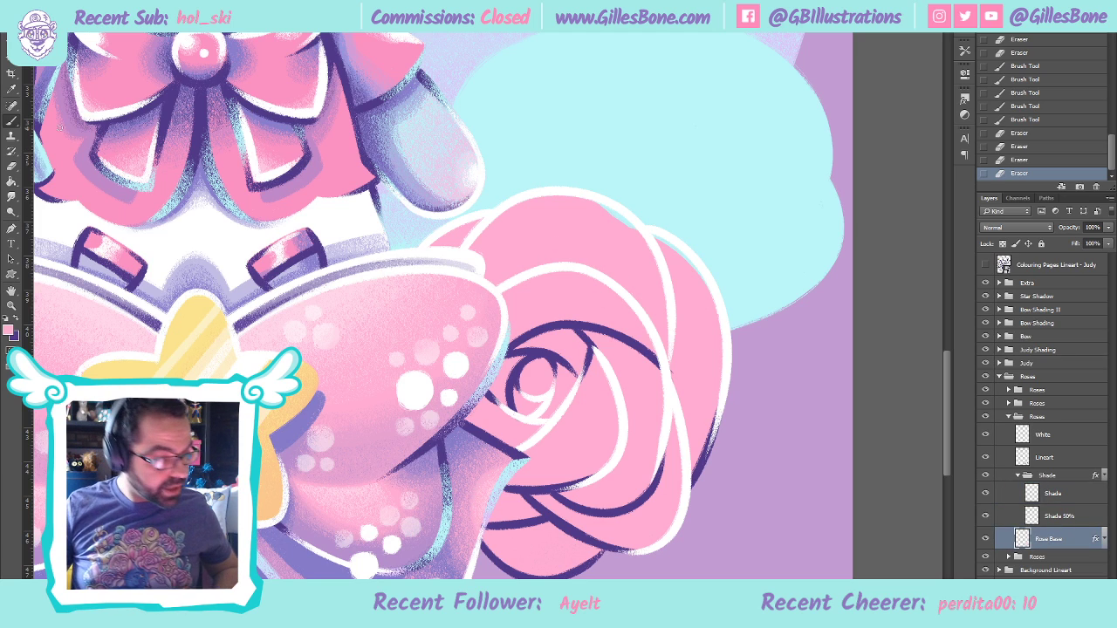
mouse_move(589, 199)
mouse_down()
mouse_move(658, 264)
mouse_move(662, 294)
mouse_up()
drag(670, 335, 663, 288)
mouse_move(656, 233)
mouse_down()
mouse_move(719, 306)
mouse_move(684, 254)
mouse_up()
drag(711, 408, 687, 269)
mouse_move(715, 333)
mouse_down()
mouse_move(719, 346)
mouse_move(667, 270)
mouse_up()
drag(535, 244, 611, 249)
On the Lineart layer, erase the stray dark line art beside the white edge where the rose's outer petals overlap
click(15, 182)
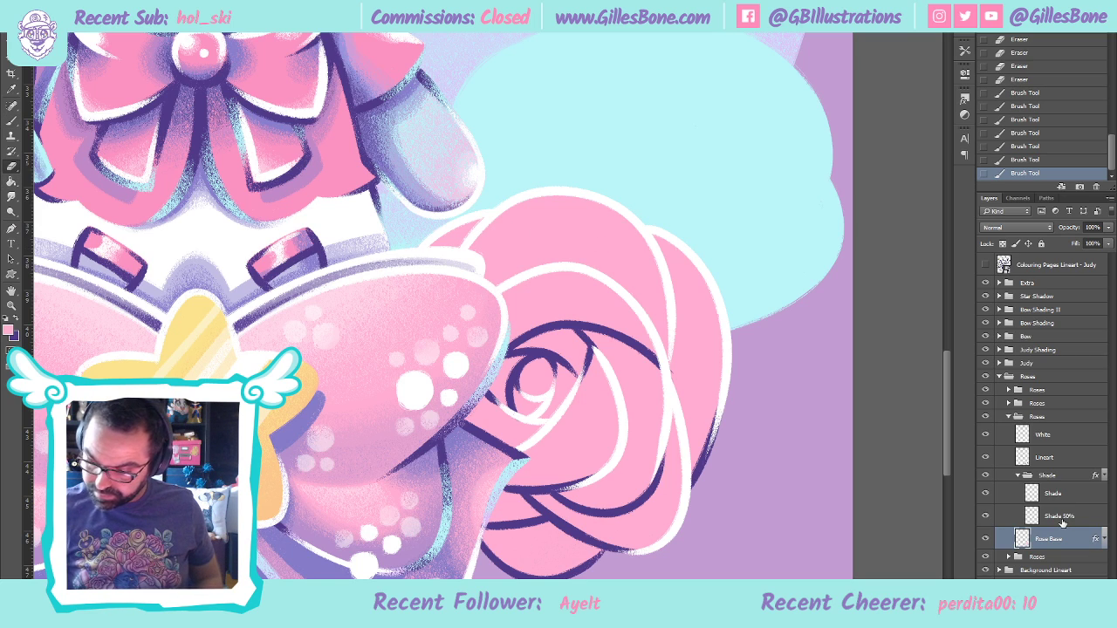
click(1057, 462)
mouse_move(671, 363)
mouse_down()
mouse_move(673, 417)
mouse_move(668, 401)
mouse_up()
click(669, 401)
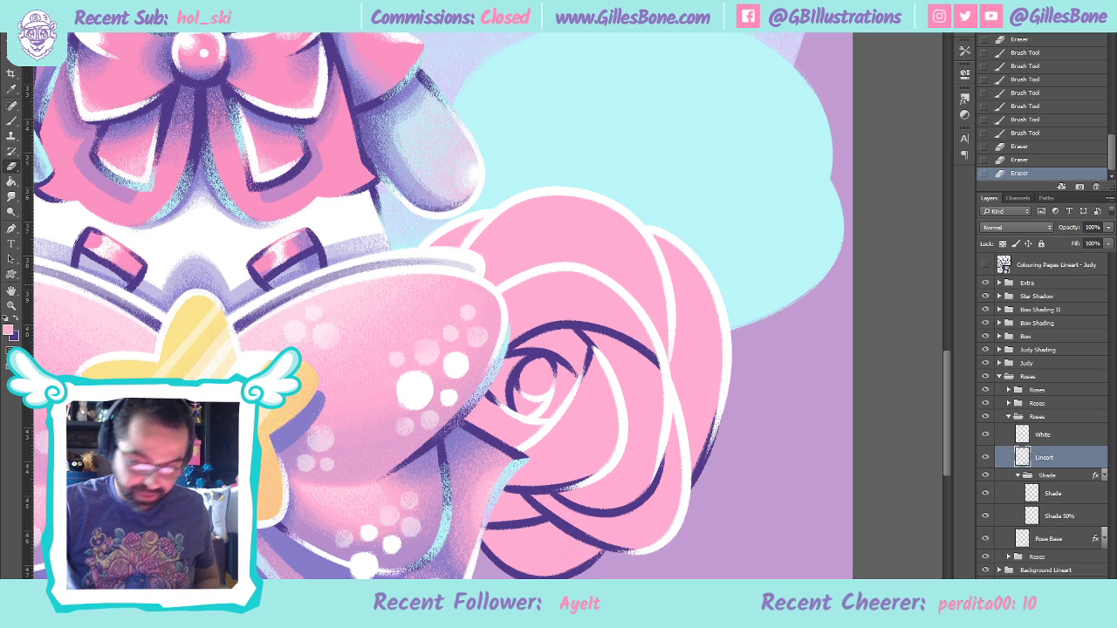
On the White layer, repaint the white outline between the rose's large upper petal and its outermost petal with sampled white
click(11, 120)
key(i)
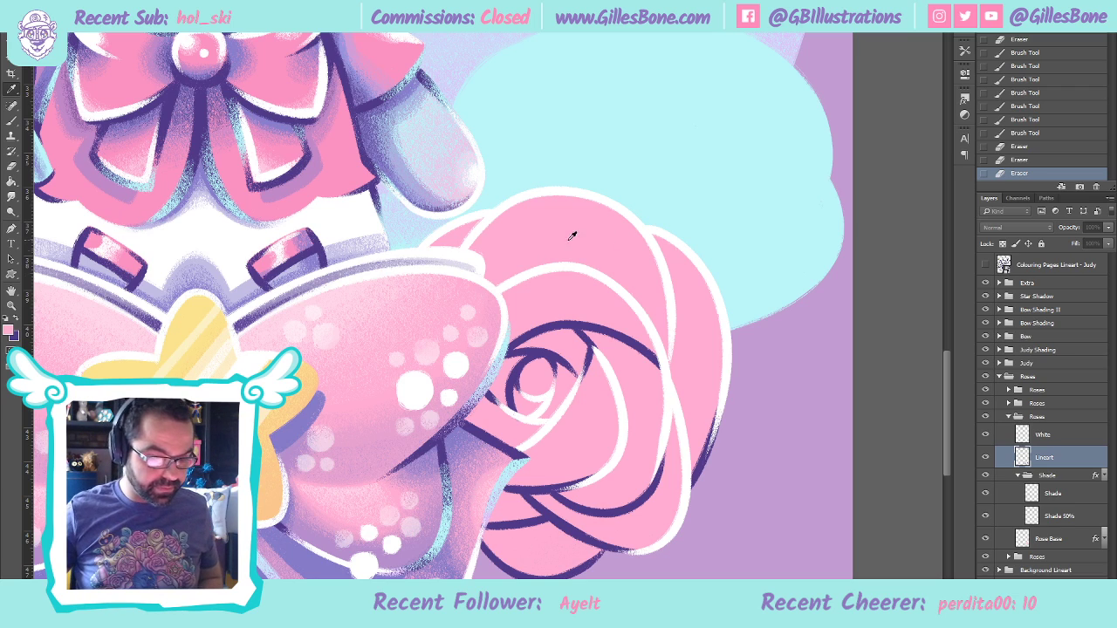
key(b)
click(1045, 459)
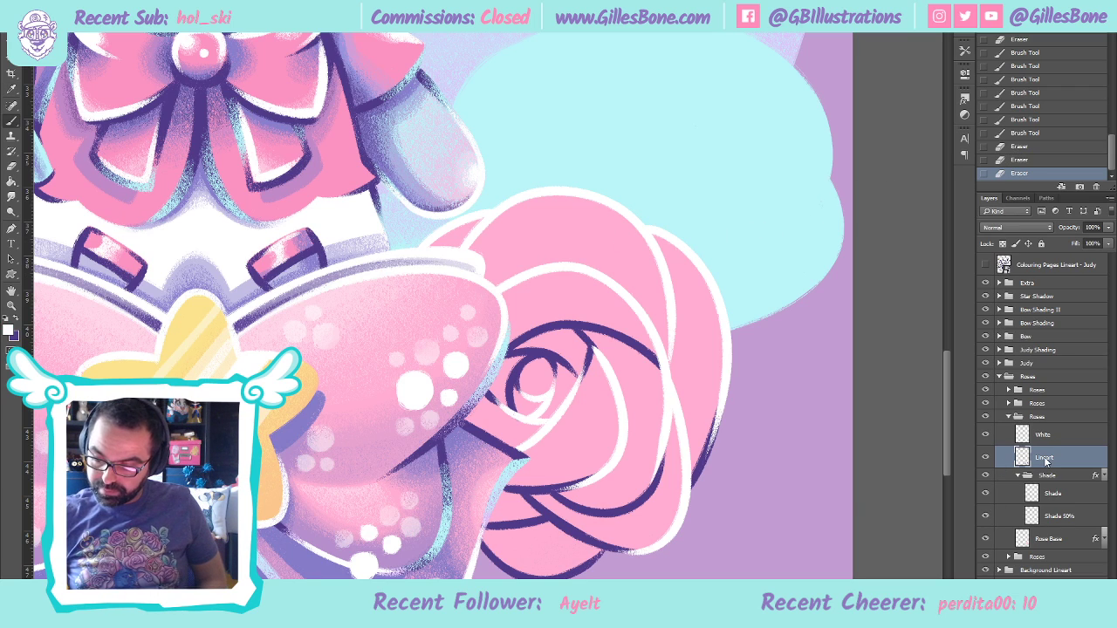
click(1053, 442)
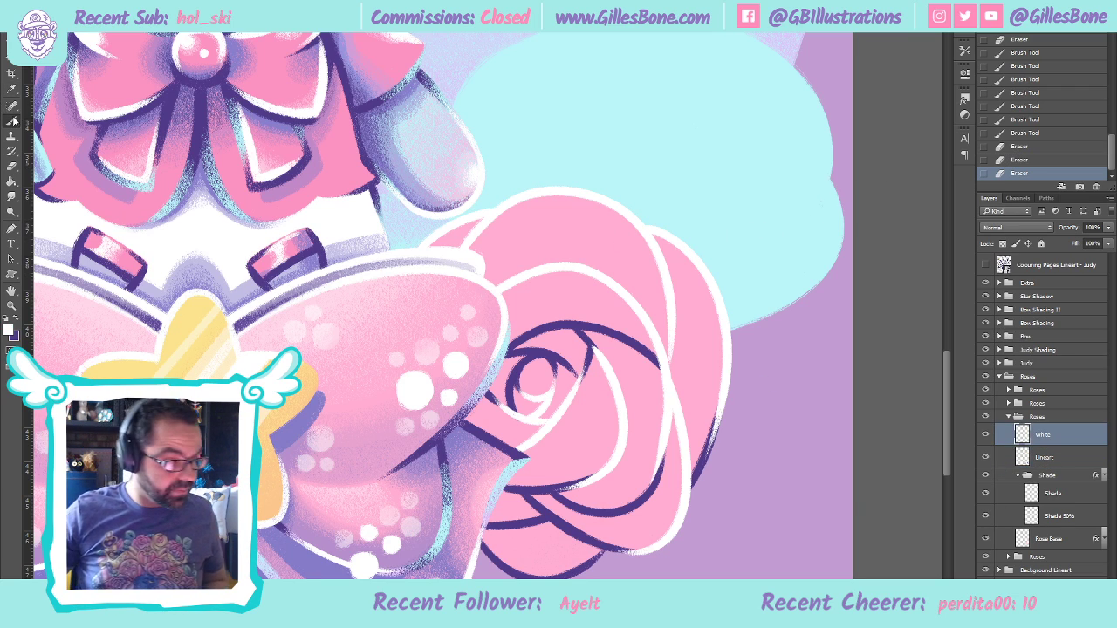
click(12, 119)
drag(667, 396, 667, 250)
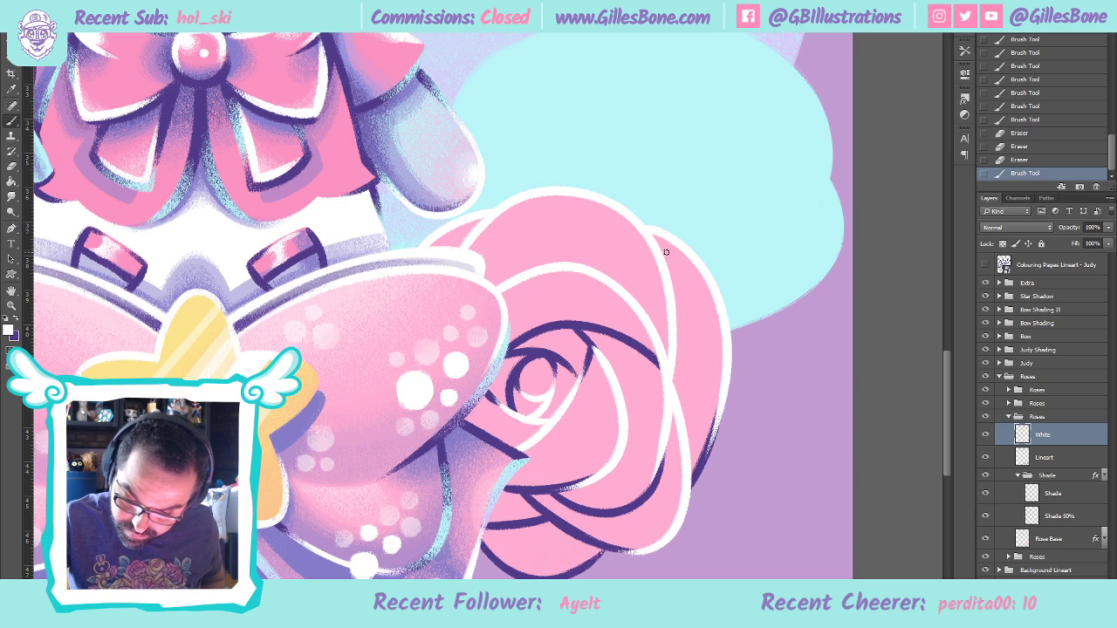
drag(672, 393, 665, 254)
drag(666, 402, 667, 245)
drag(669, 399, 664, 207)
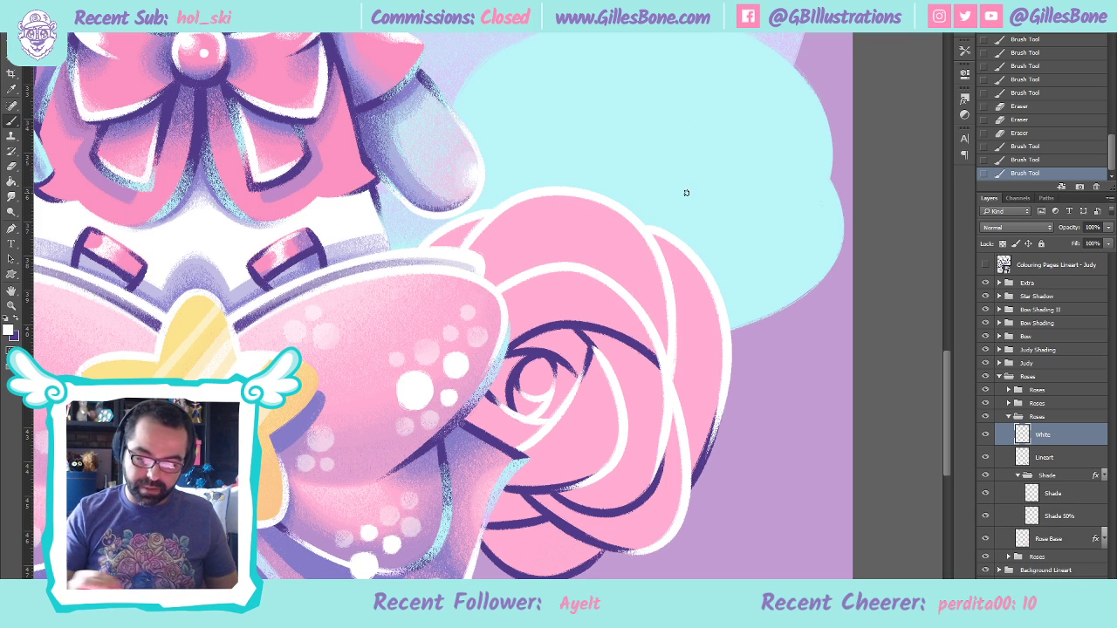
Try a dark purple shading stroke above the rose's inner petals on the Shade layer
click(1064, 495)
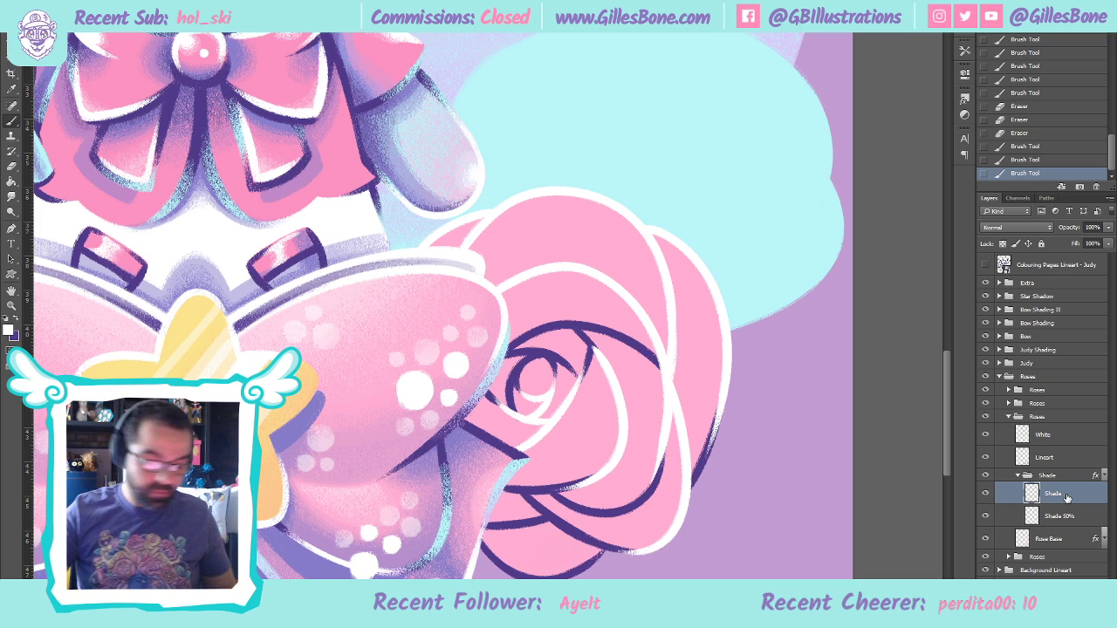
key(x)
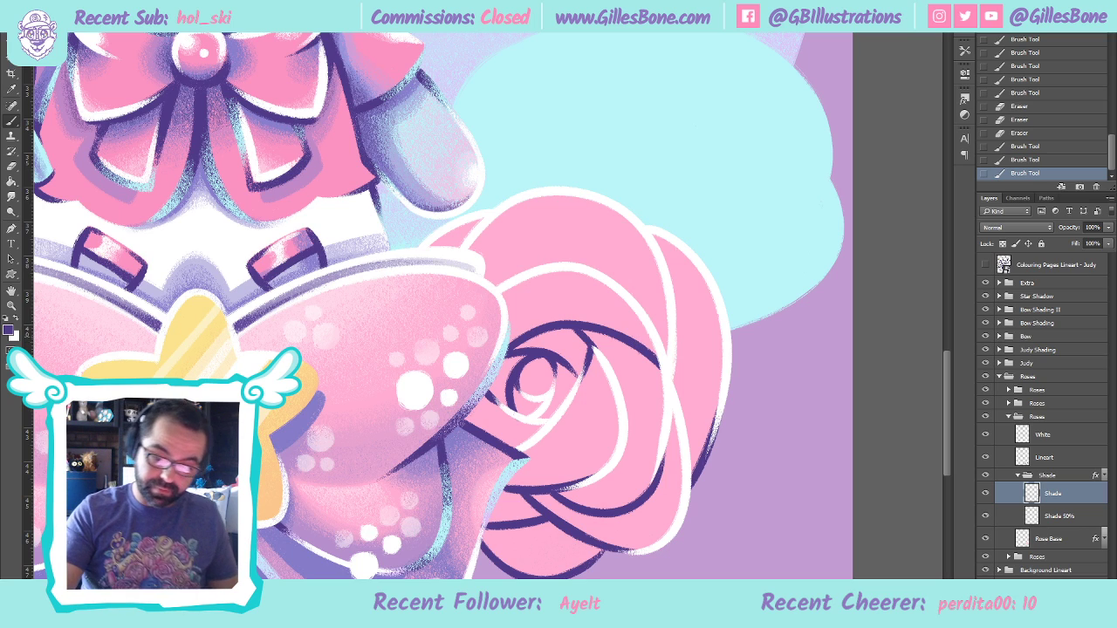
mouse_move(513, 337)
mouse_down()
mouse_move(632, 328)
mouse_move(657, 345)
mouse_up()
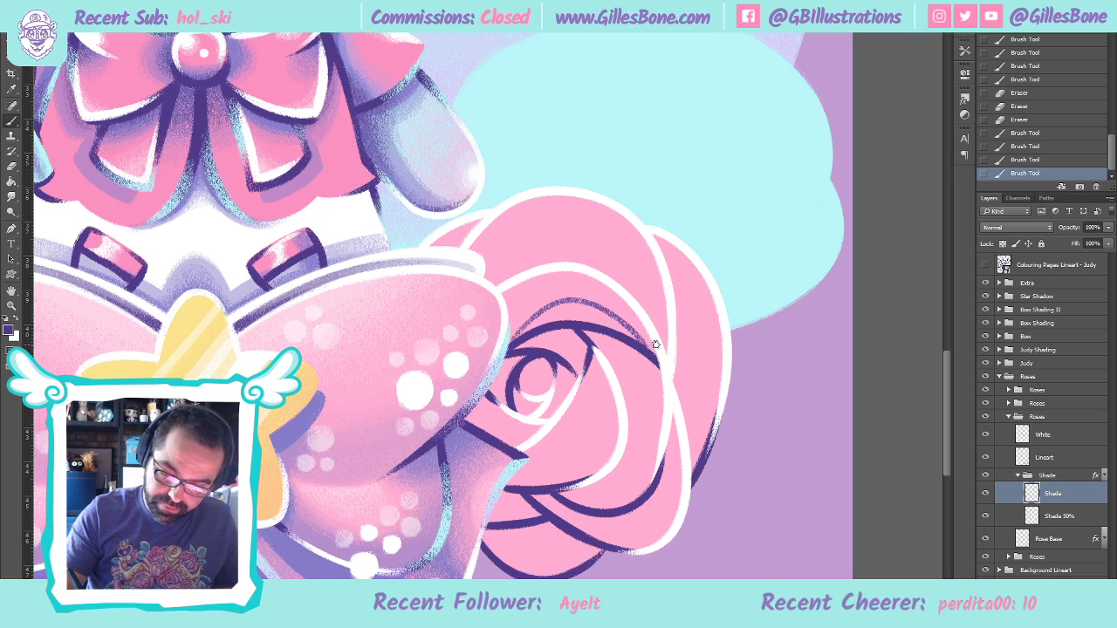
key(ctrl+z)
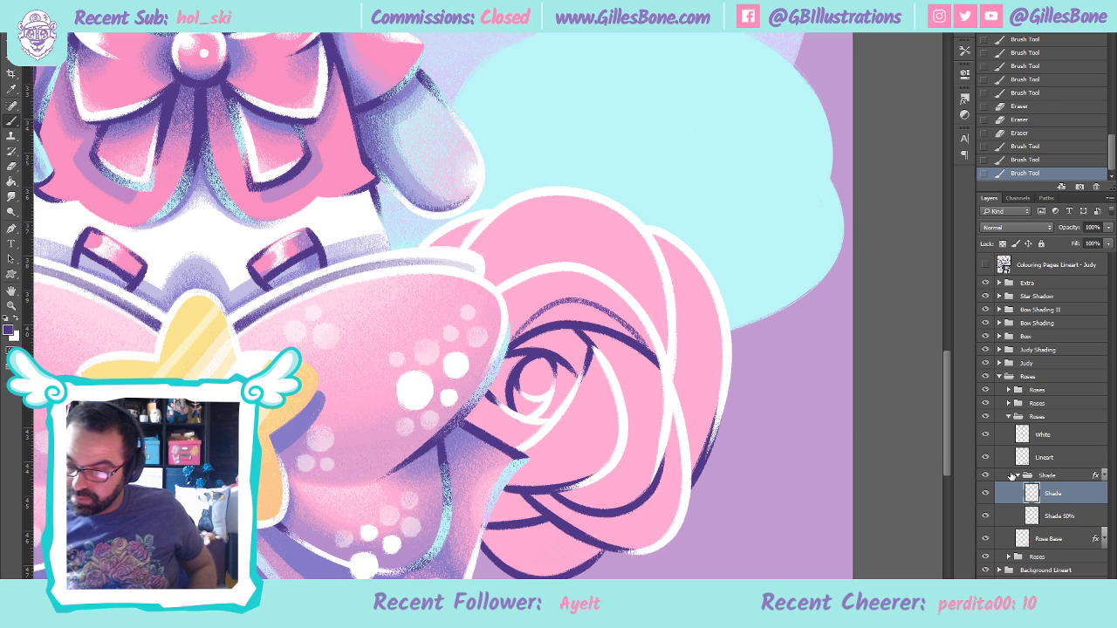
Copy the layer style of the Shade group in Bow Shading and paste it onto the rose's Shade group
click(999, 323)
click(1047, 360)
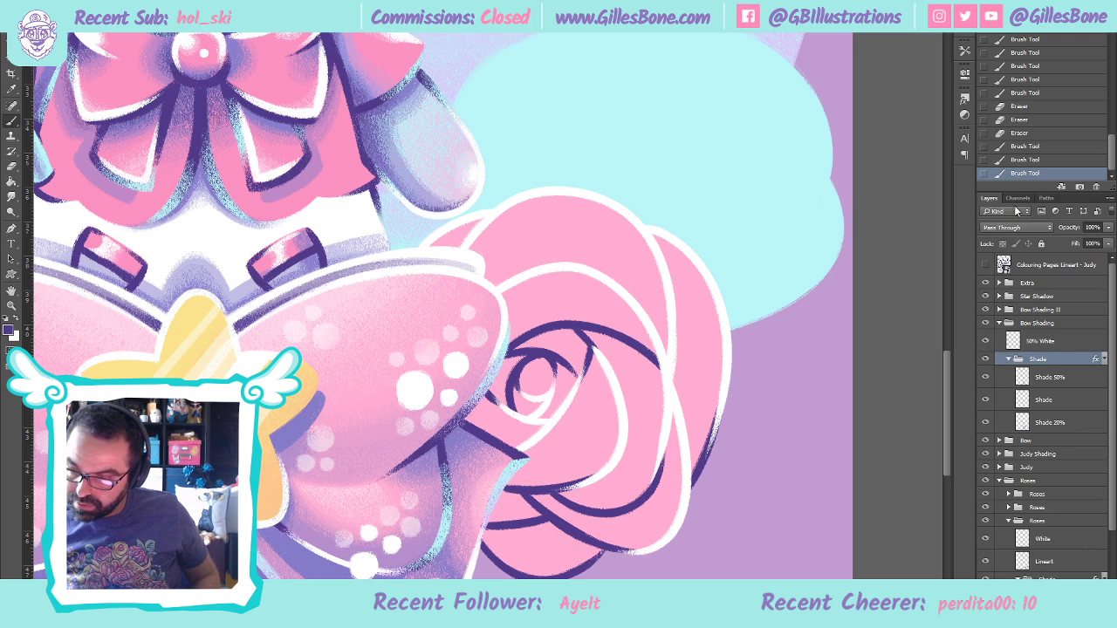
click(999, 323)
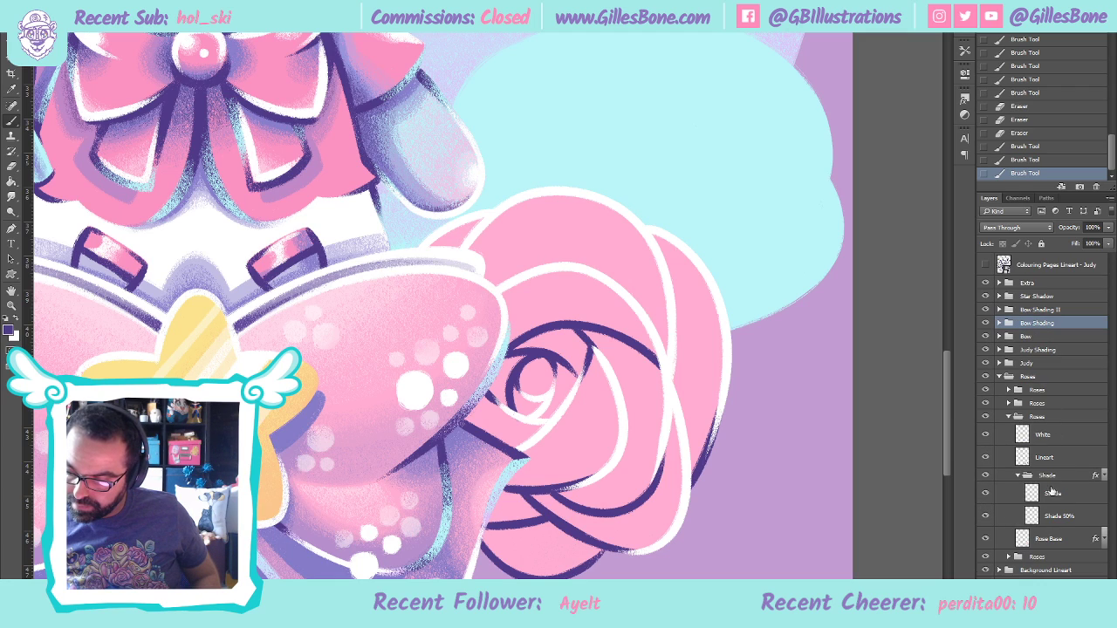
click(1055, 477)
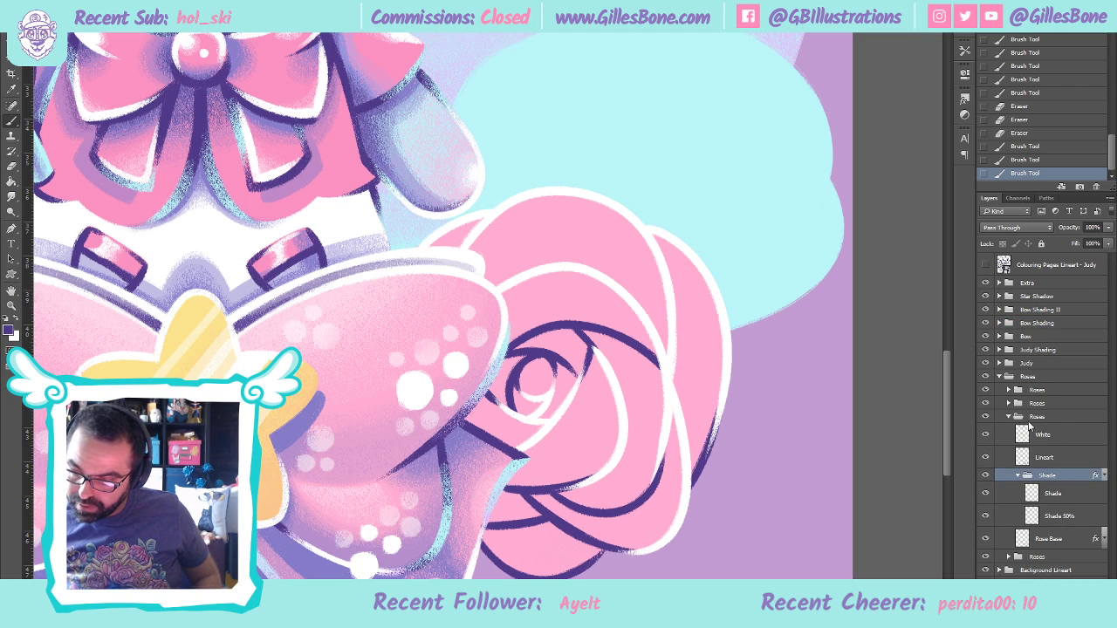
Test the pasted style with a shading stroke along the rose's inner petal on the Shade layer, and undo it
click(1052, 494)
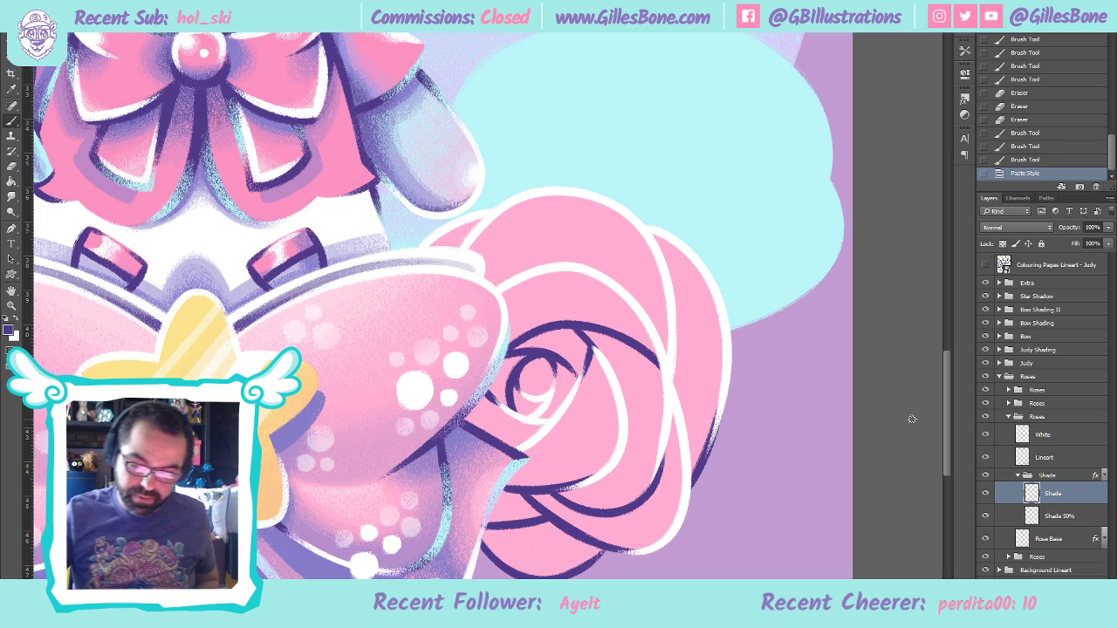
mouse_move(508, 346)
mouse_down()
mouse_move(538, 317)
mouse_move(631, 329)
mouse_move(663, 346)
mouse_up()
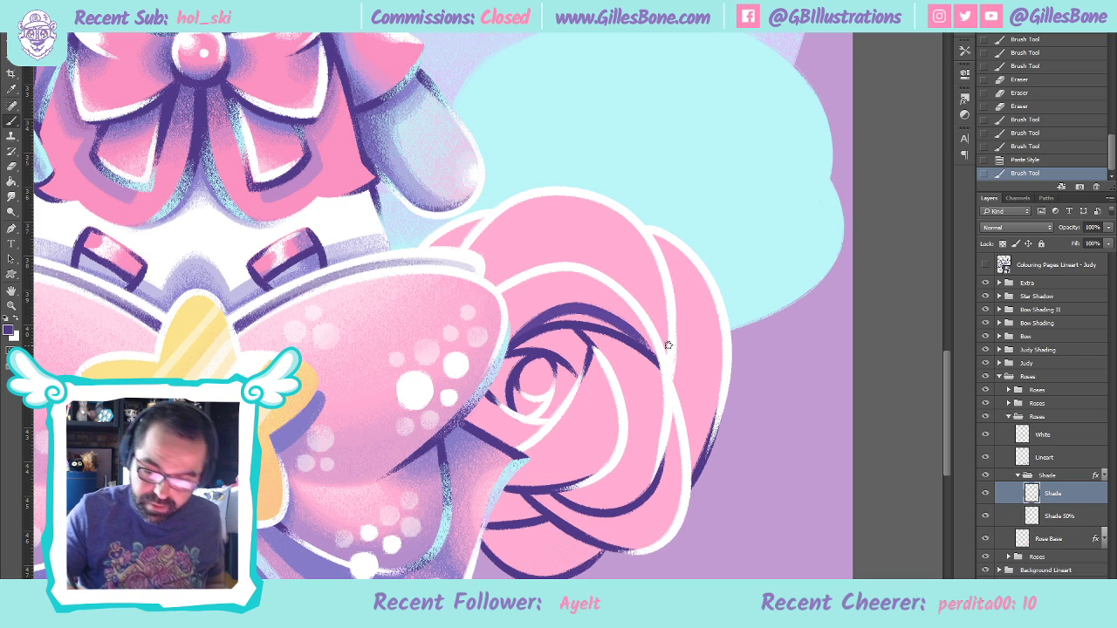
key(ctrl+z)
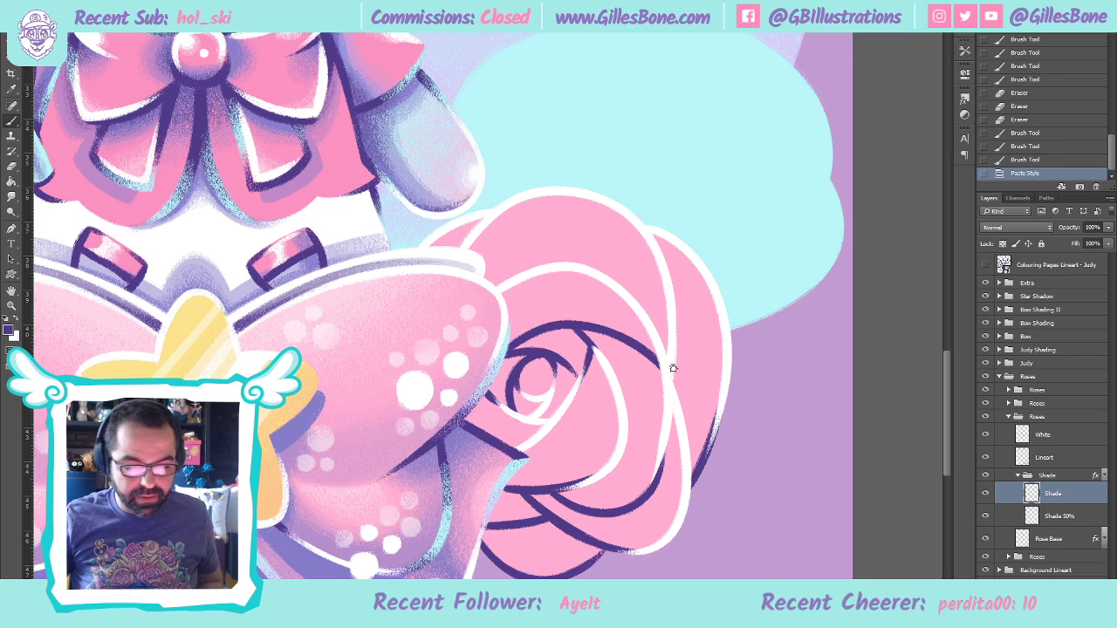
Switch off the effects of Bow Shading II's Shade group, sample lavender as the brush colour, and re-enable the effects
click(999, 310)
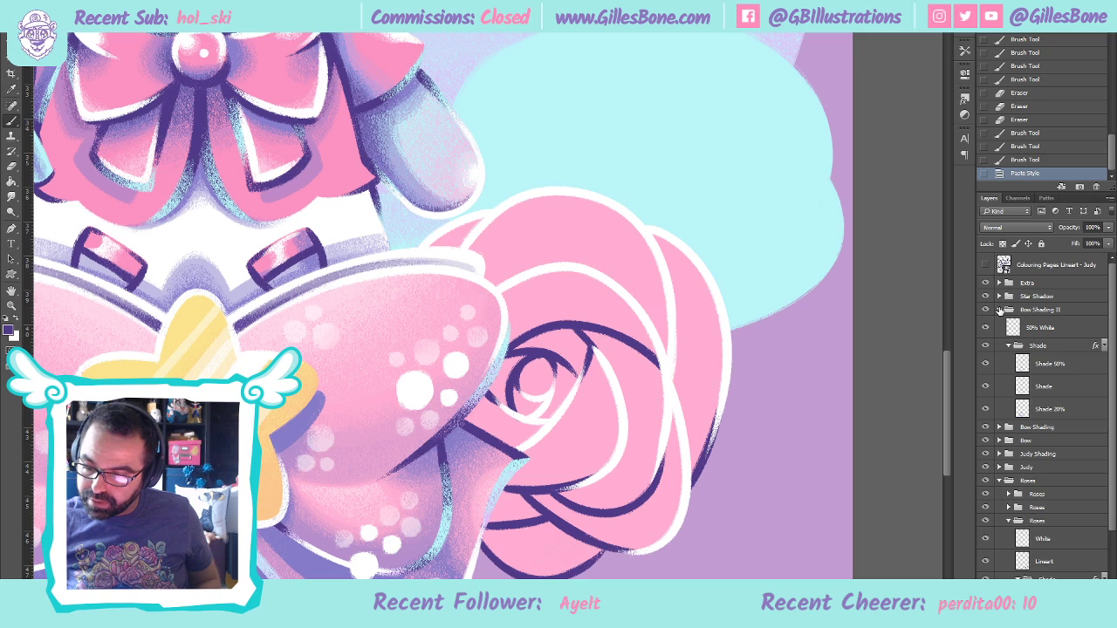
click(1008, 346)
click(1009, 347)
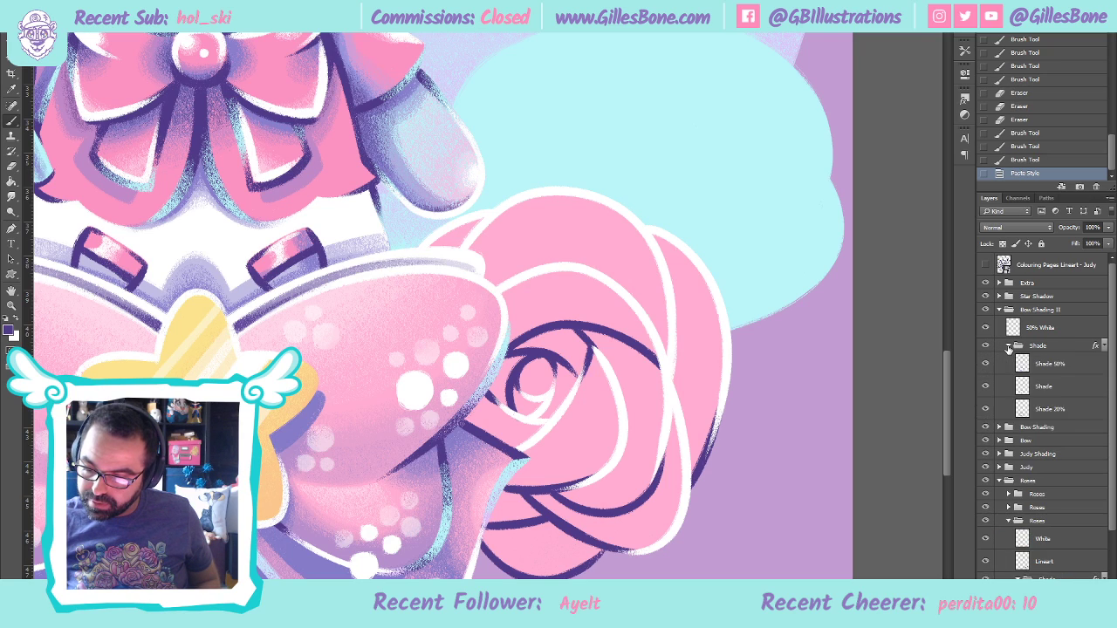
click(1104, 347)
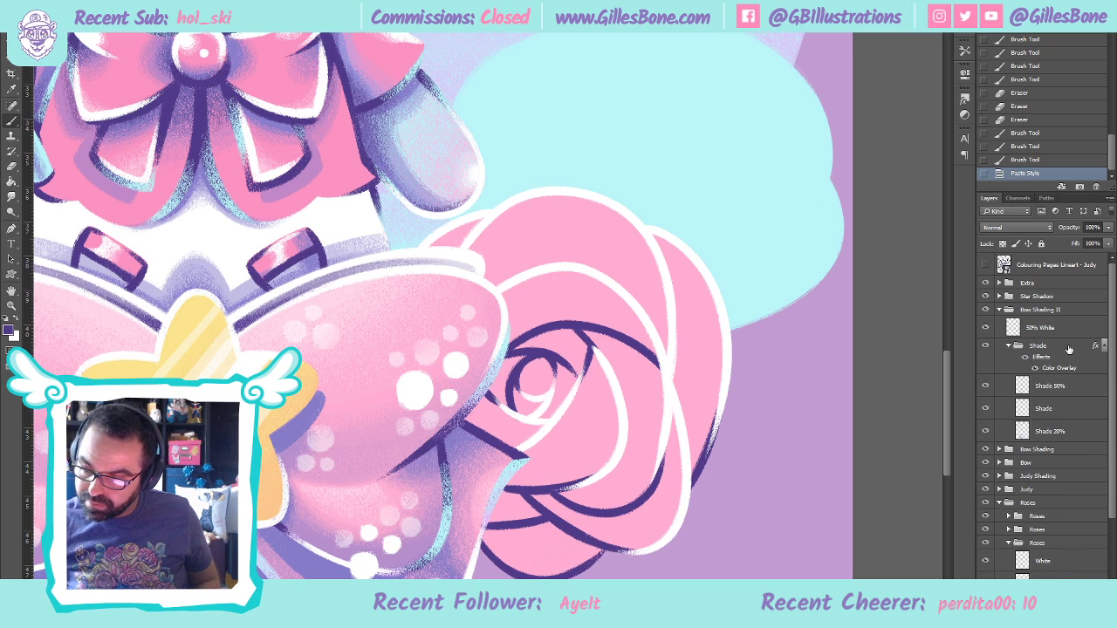
click(1068, 348)
click(1025, 358)
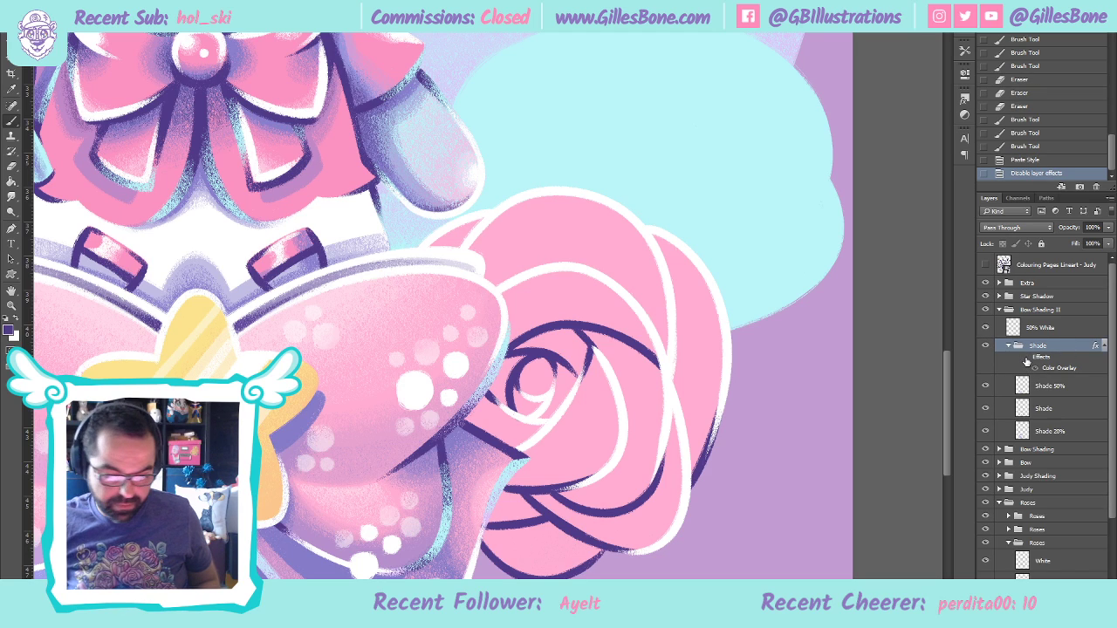
key(i)
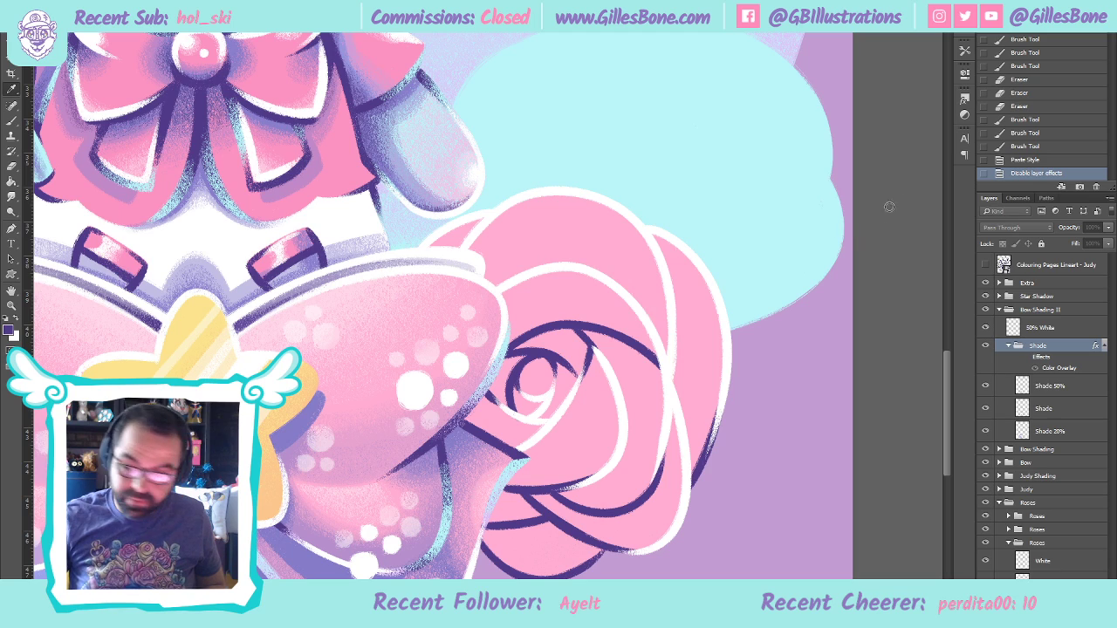
key(b)
click(1024, 358)
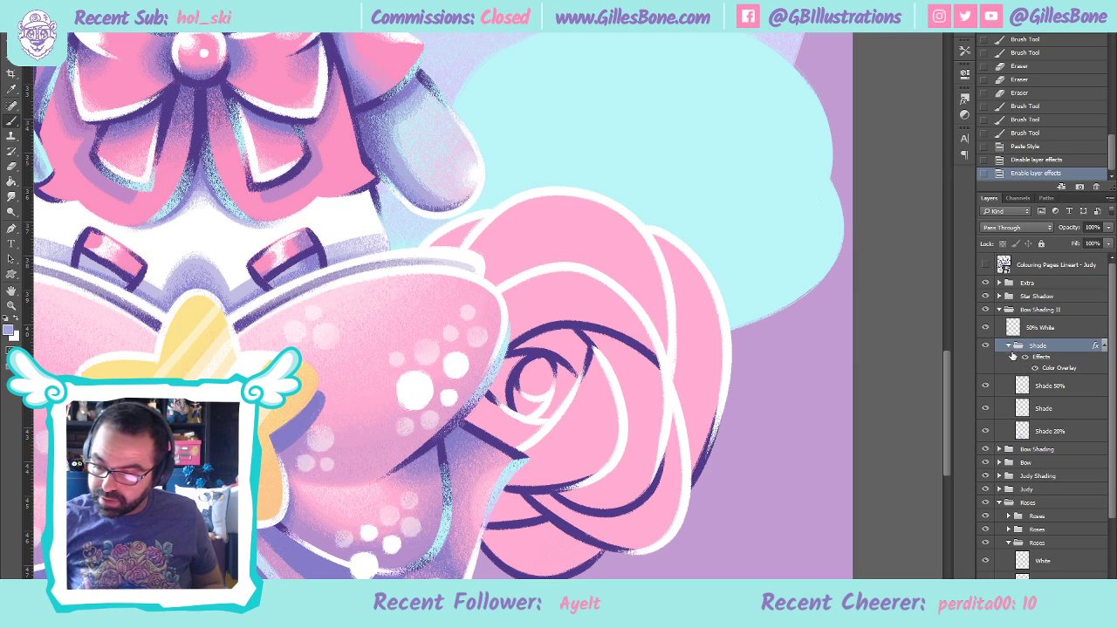
click(1010, 348)
click(1103, 346)
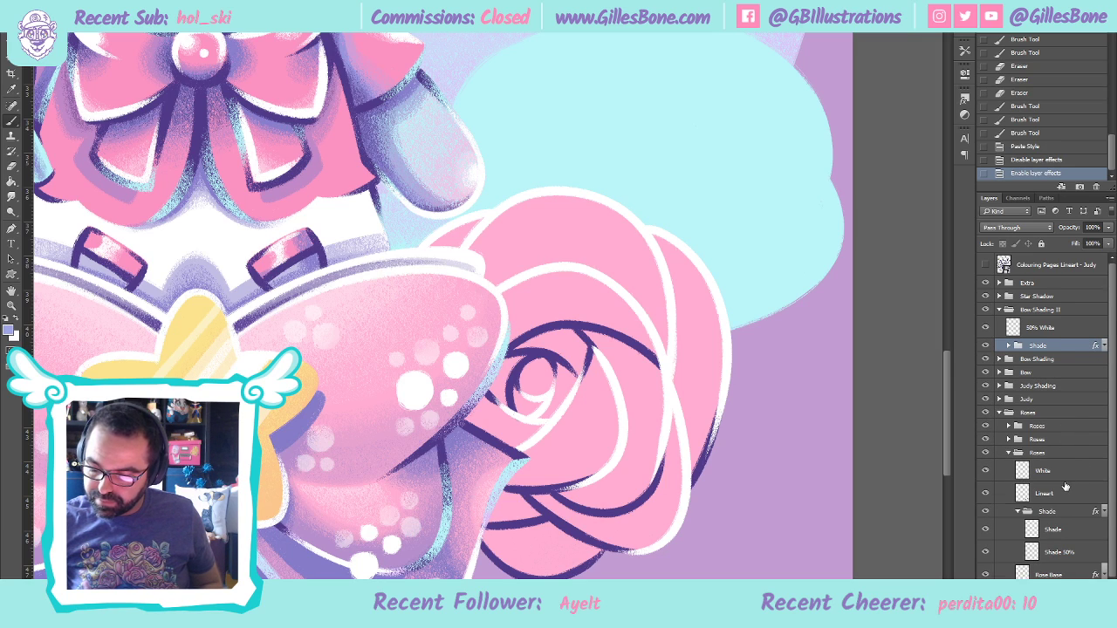
Try a lavender shading stroke above the rose's inner petals on the Shade layer, undo it and adjust the brush size
scroll(1064, 486, down, 1)
click(1063, 495)
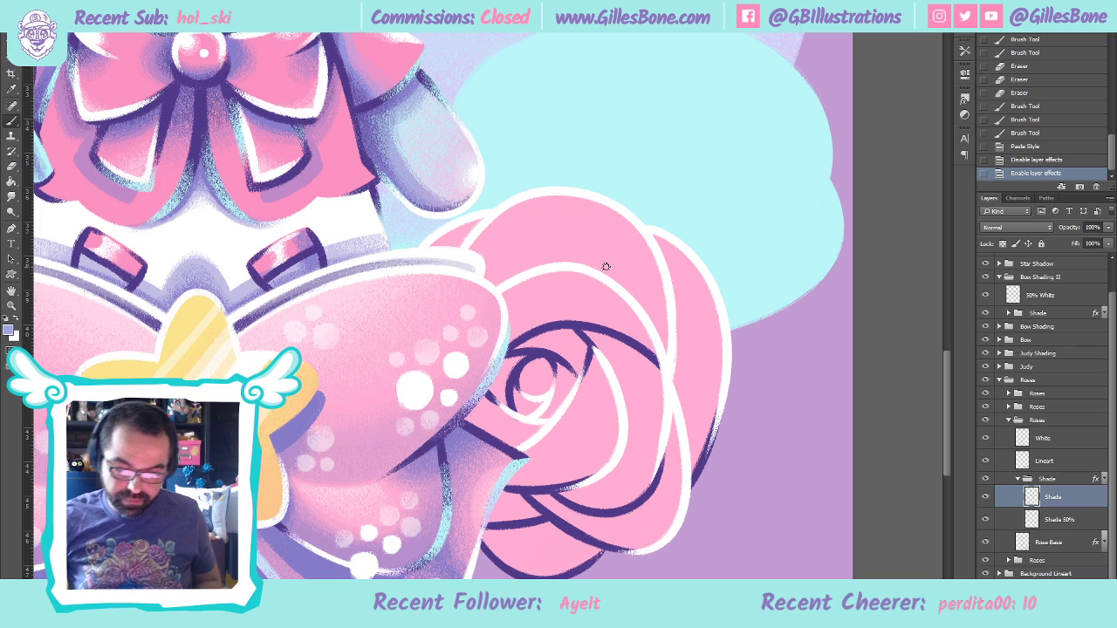
mouse_move(512, 337)
mouse_down()
mouse_move(524, 324)
mouse_move(611, 316)
mouse_move(641, 340)
mouse_up()
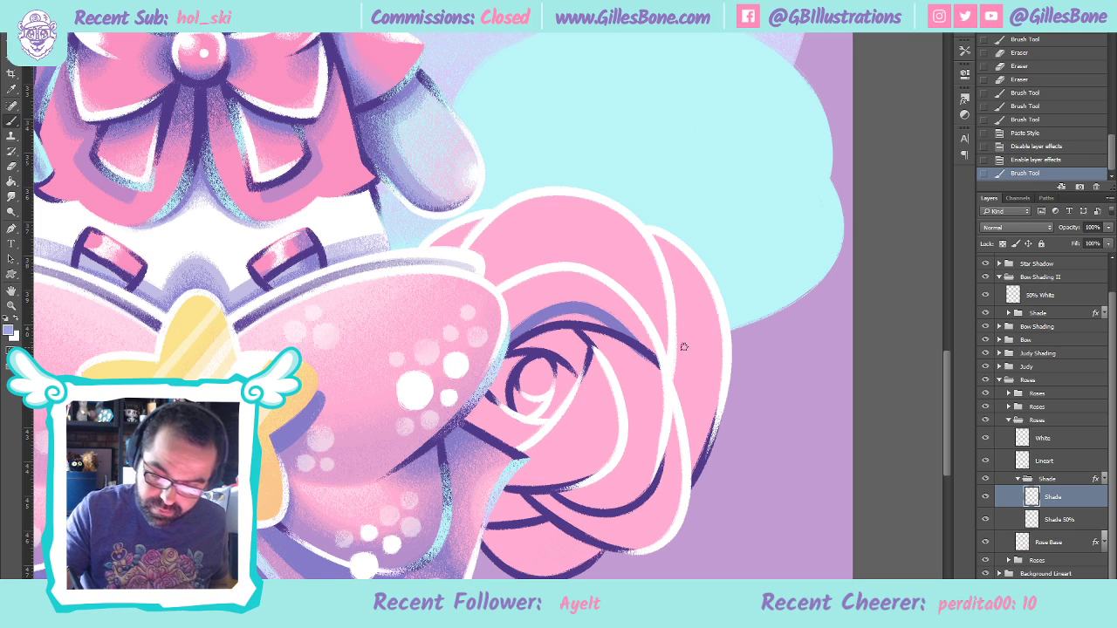
key(ctrl+z)
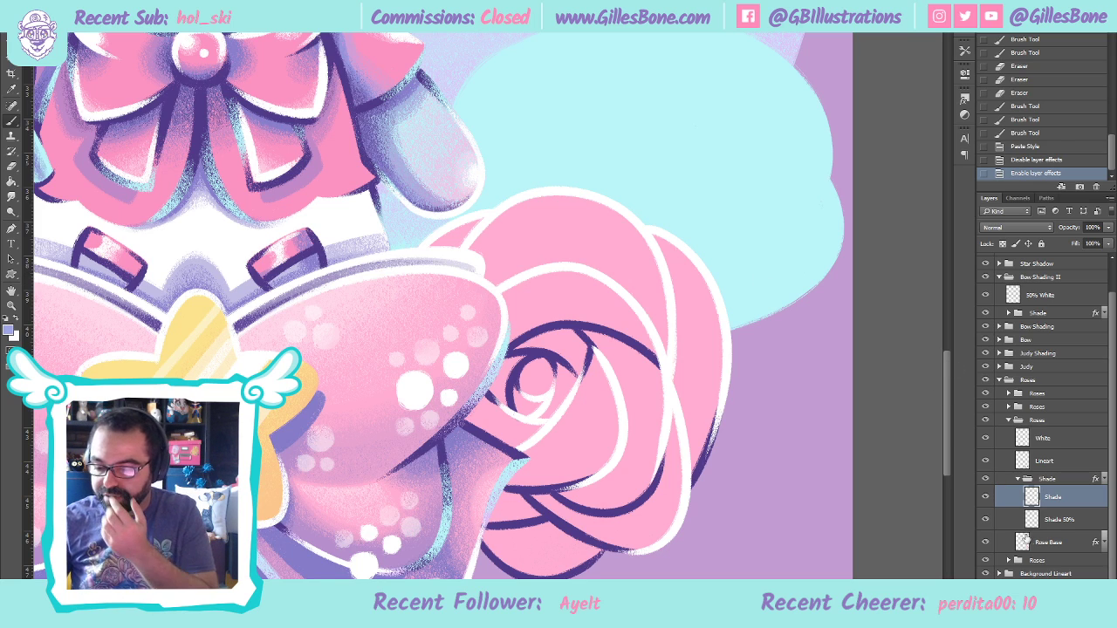
key(bracketright)
key(bracketleft)
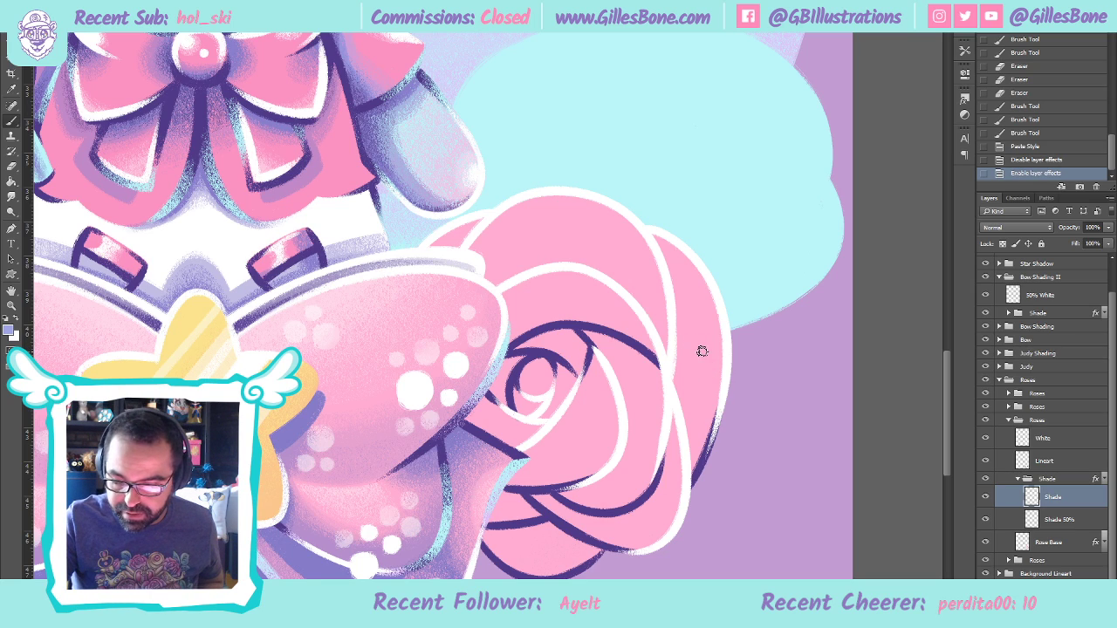
Paint a lavender shadow arc above the dark line over the rose's inner petals on the Shade layer
mouse_move(522, 329)
mouse_down()
mouse_move(615, 315)
mouse_move(655, 351)
mouse_up()
key(ctrl+z)
mouse_move(512, 338)
mouse_down()
mouse_move(572, 308)
mouse_move(654, 351)
mouse_up()
mouse_move(524, 334)
mouse_down()
mouse_move(546, 322)
mouse_move(637, 340)
mouse_up()
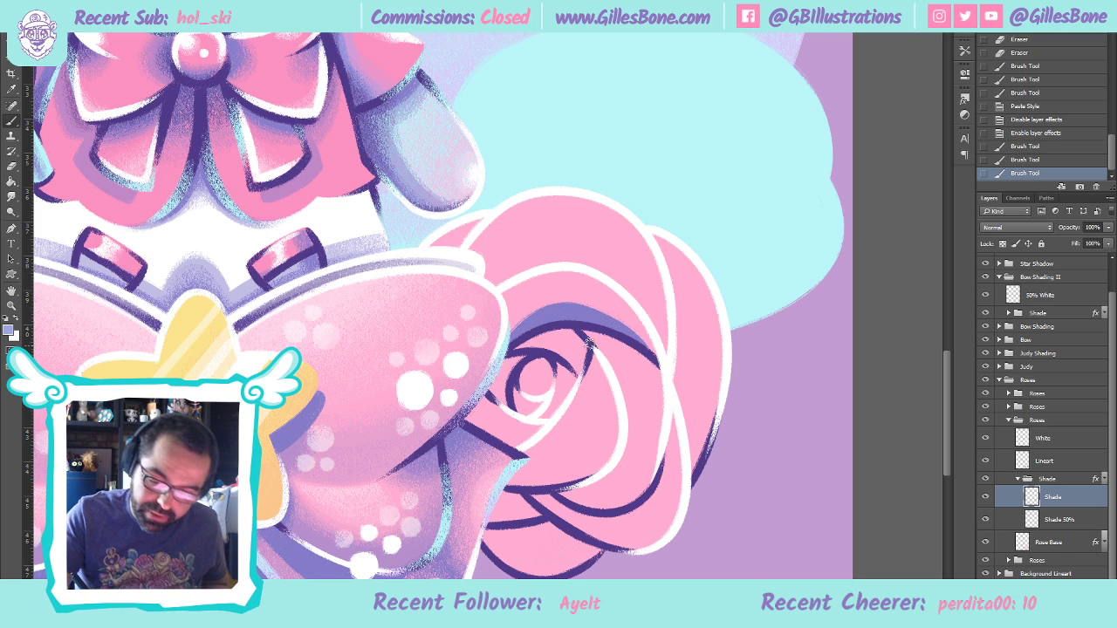
Shade the petal curving down the right side of the rose's centre in lavender and trim the excess with the eraser
mouse_move(593, 354)
mouse_down()
mouse_move(571, 434)
mouse_move(506, 462)
mouse_up()
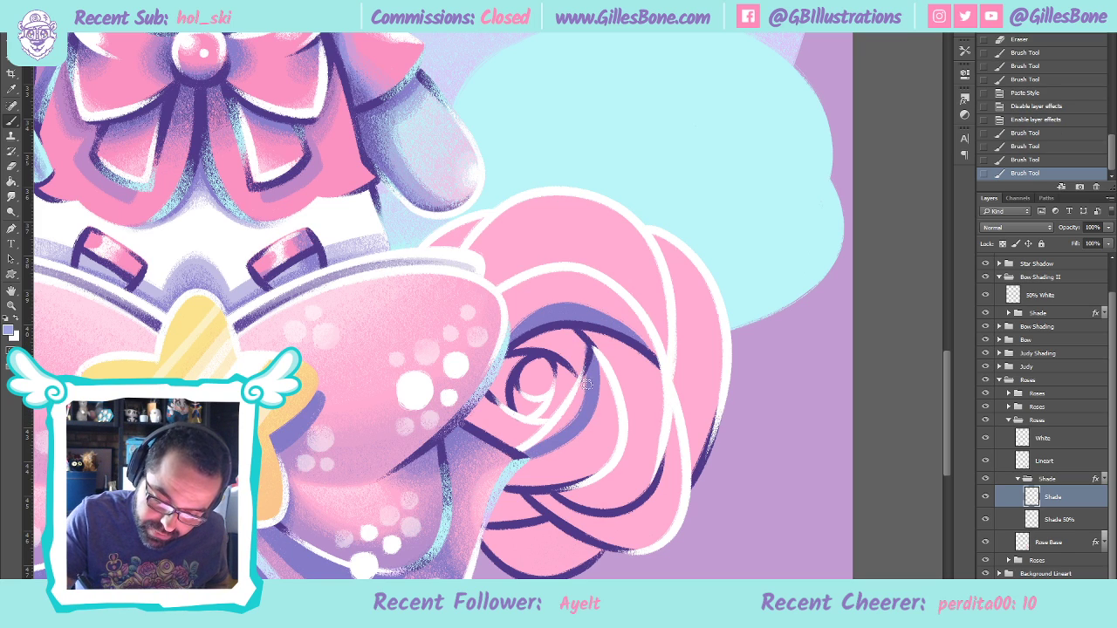
drag(591, 371, 541, 443)
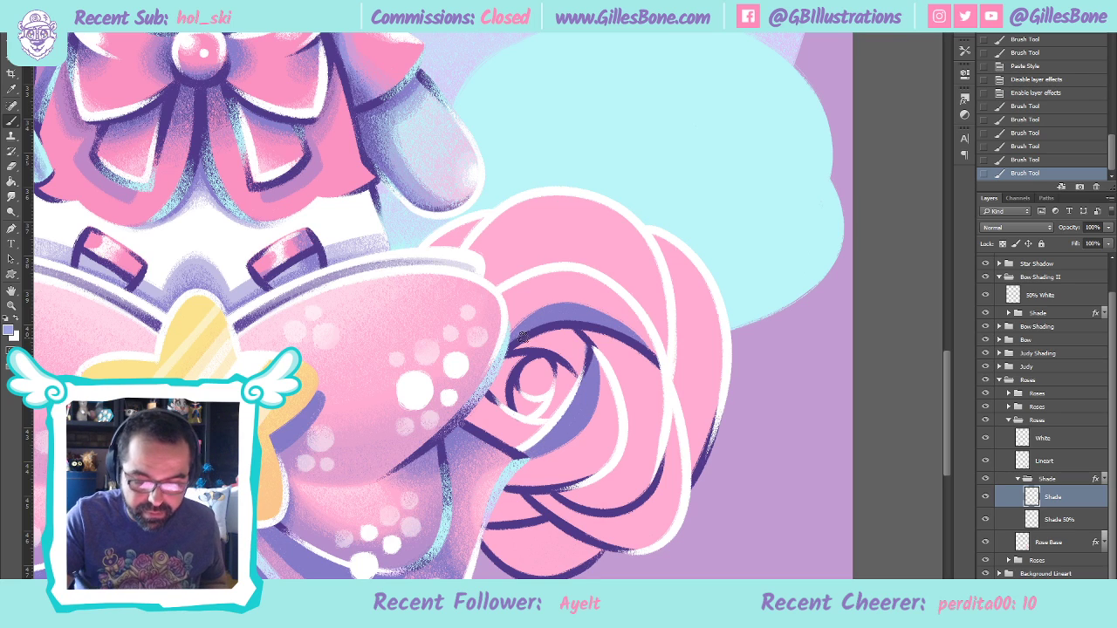
click(13, 167)
drag(588, 336, 572, 388)
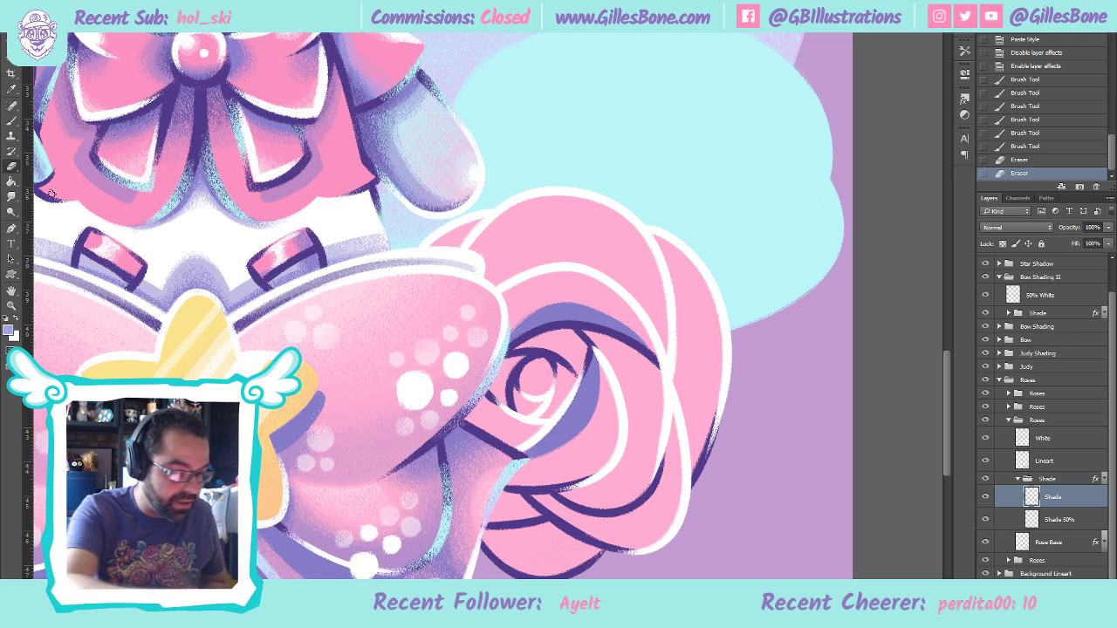
Paint lavender shading beneath the white curve under the rose's central bud
click(12, 120)
mouse_move(486, 389)
mouse_down()
mouse_move(512, 426)
mouse_move(552, 425)
mouse_up()
mouse_move(487, 396)
mouse_down()
mouse_move(509, 418)
mouse_move(560, 423)
mouse_up()
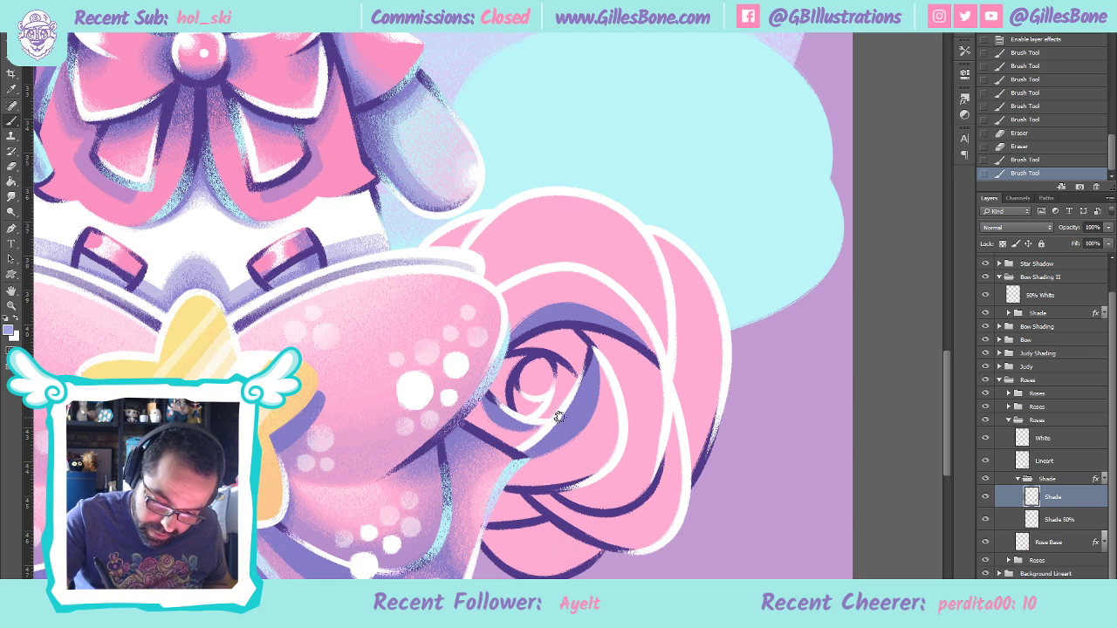
Shade the petal arching over the rose's central bud in lavender, undoing and redoing the stroke until it fits the curve
drag(523, 349, 584, 381)
key(ctrl+z)
mouse_move(520, 346)
mouse_down()
mouse_move(564, 348)
mouse_move(580, 391)
mouse_up()
key(ctrl+z)
drag(520, 345, 581, 395)
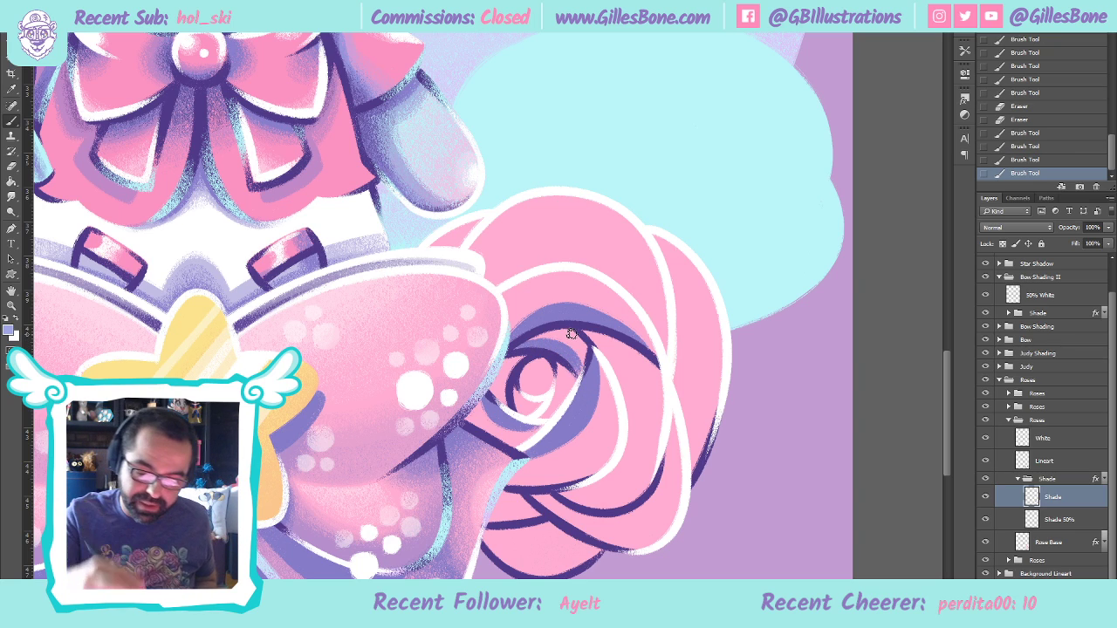
Shade inside the rose's central bud and fill the narrow gap on its left with lavender
mouse_move(520, 407)
mouse_down()
mouse_move(524, 364)
mouse_move(555, 377)
mouse_move(517, 388)
mouse_move(546, 359)
mouse_move(555, 391)
mouse_move(518, 391)
mouse_move(550, 360)
mouse_move(556, 375)
mouse_up()
key(ctrl+z)
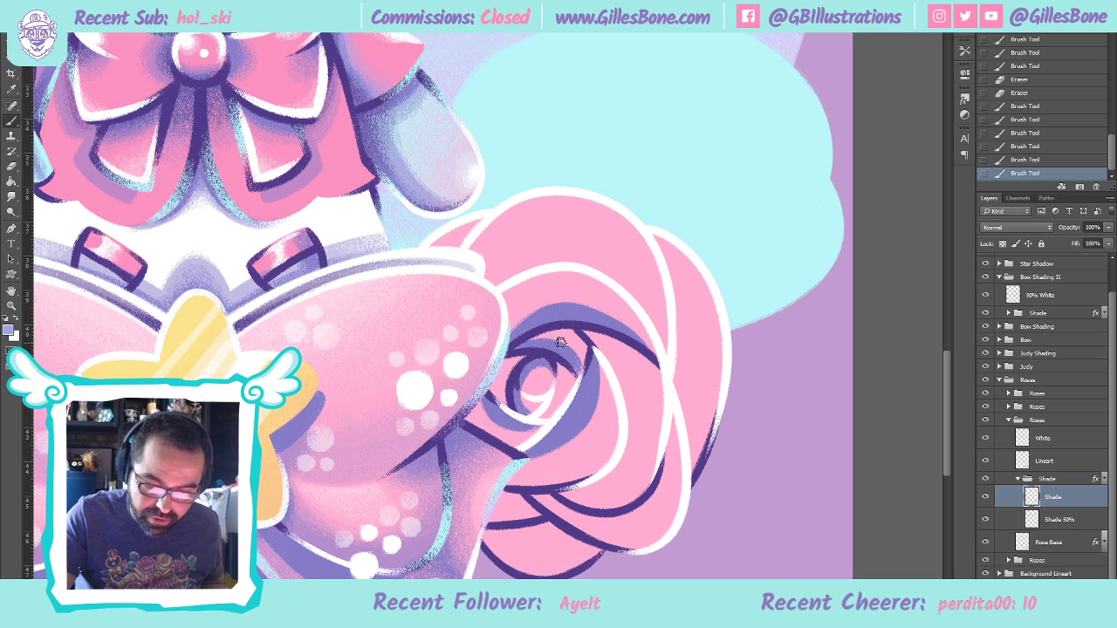
mouse_move(490, 391)
mouse_down()
mouse_move(510, 361)
mouse_move(558, 366)
mouse_up()
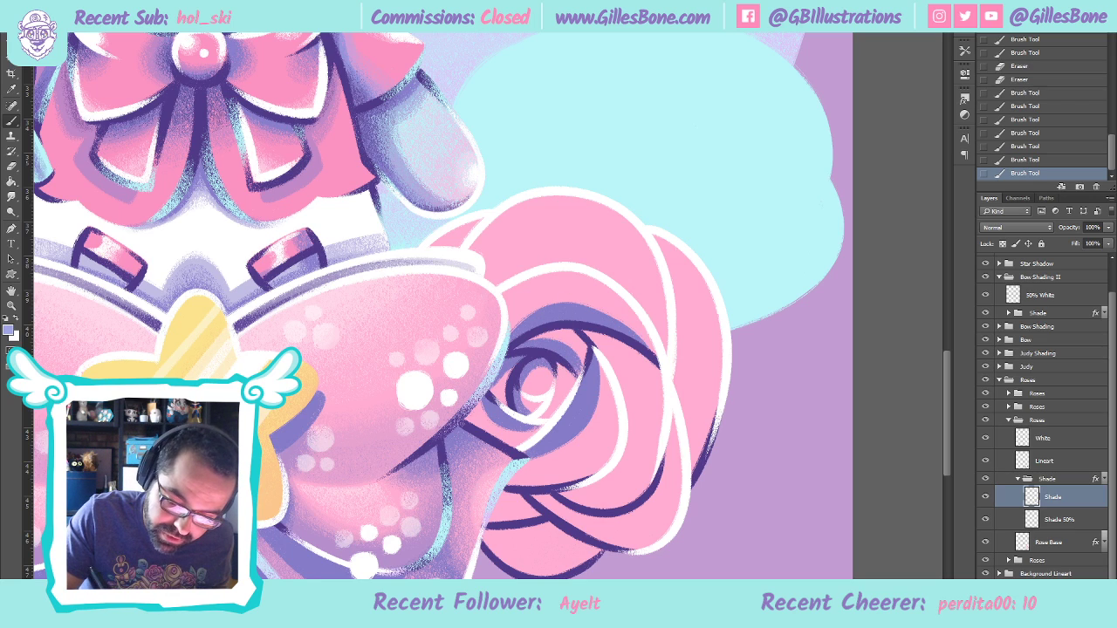
mouse_move(494, 379)
mouse_down()
mouse_move(559, 355)
mouse_move(494, 393)
mouse_up()
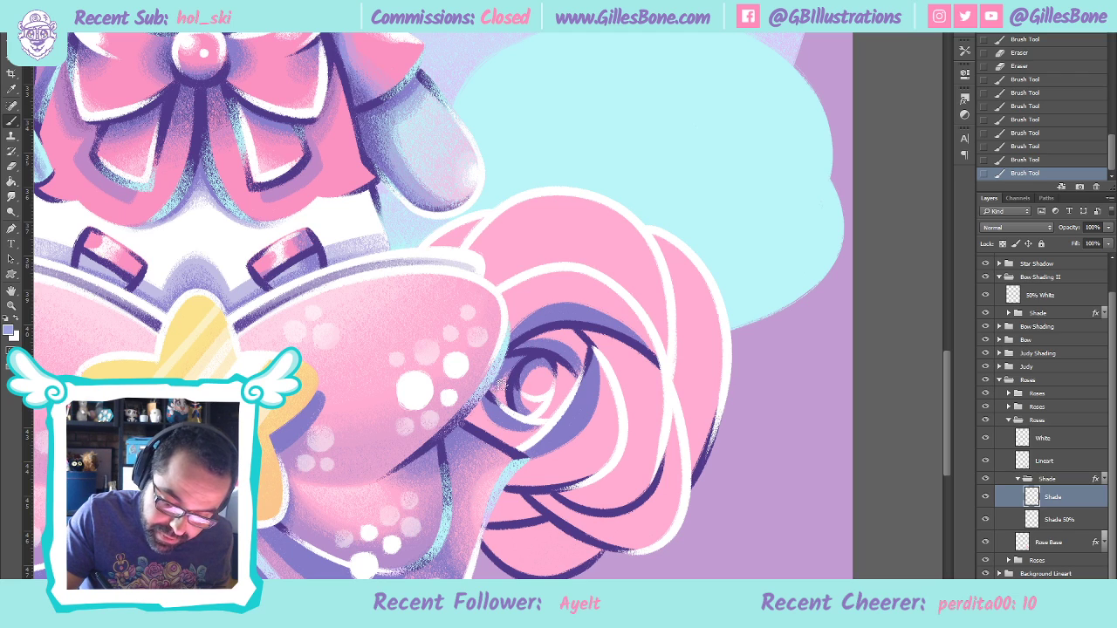
drag(499, 388, 491, 396)
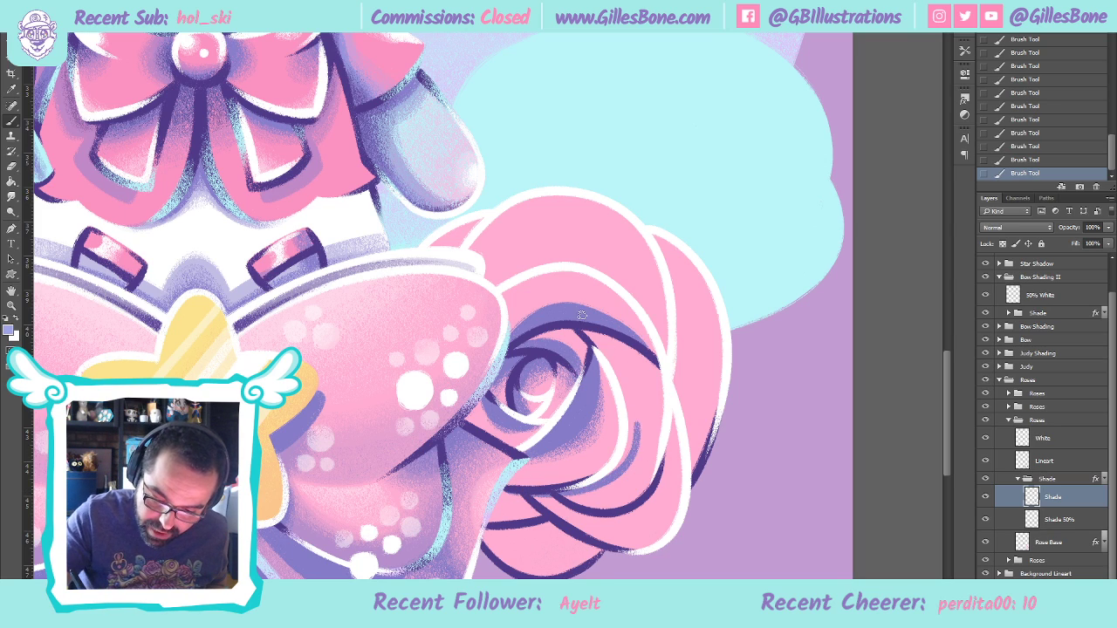
Shade the middle petal outside the inner white outline and along the fold beneath it in lavender
mouse_move(584, 329)
mouse_down()
mouse_move(631, 405)
mouse_move(619, 477)
mouse_move(519, 495)
mouse_up()
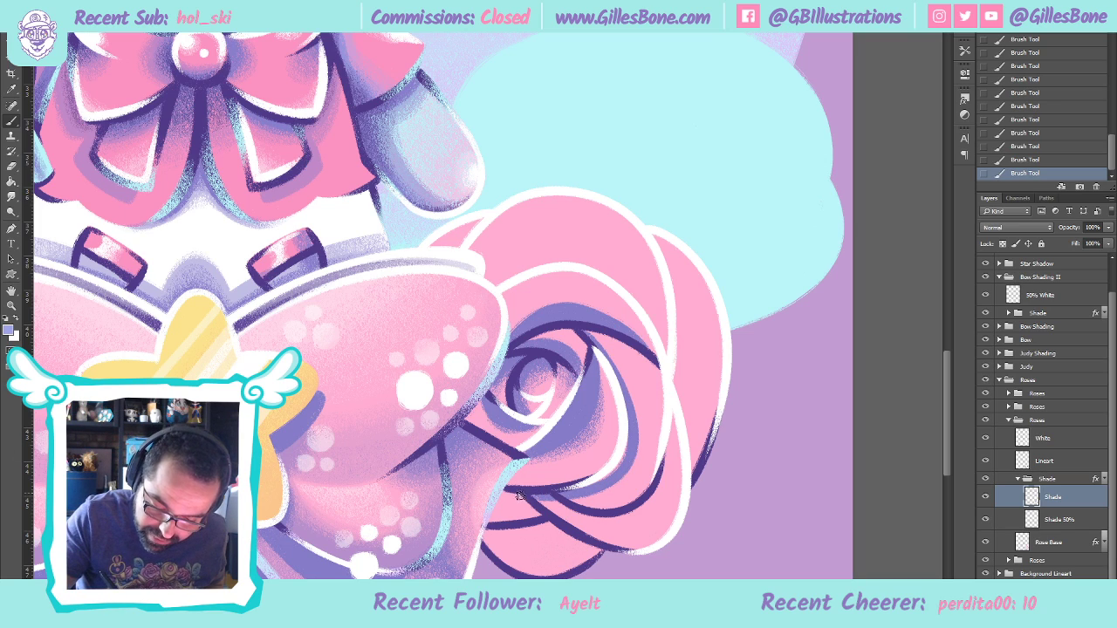
drag(585, 485, 628, 407)
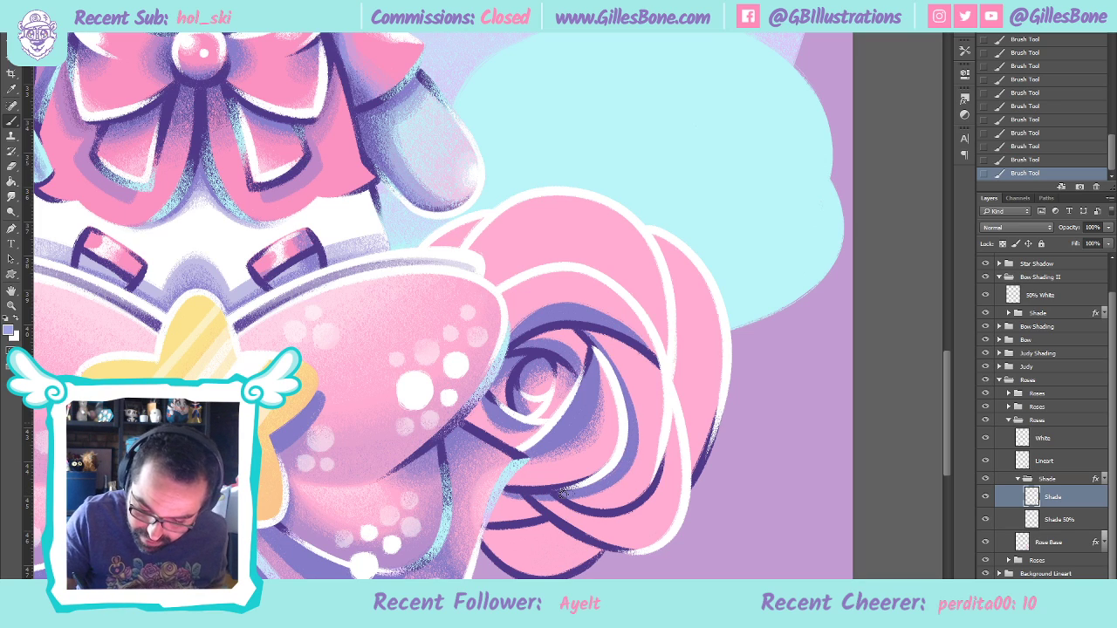
mouse_move(627, 479)
mouse_down()
mouse_move(637, 412)
mouse_move(576, 312)
mouse_up()
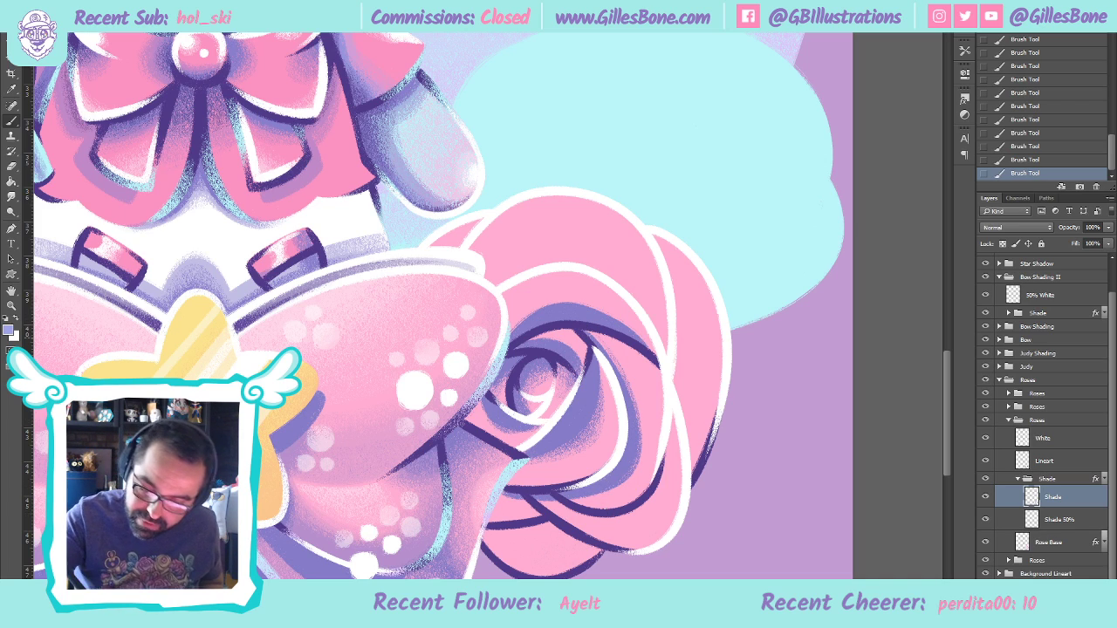
drag(625, 483, 565, 503)
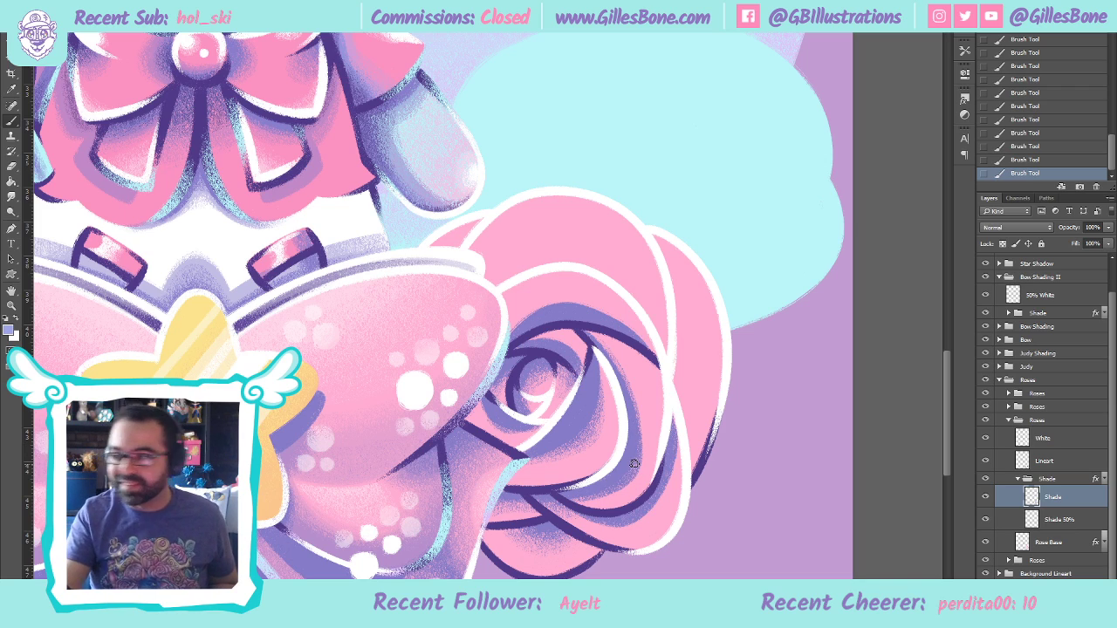
Erase excess shading from the lower right petal and along the right end of the shadow arc above the inner petals
click(12, 166)
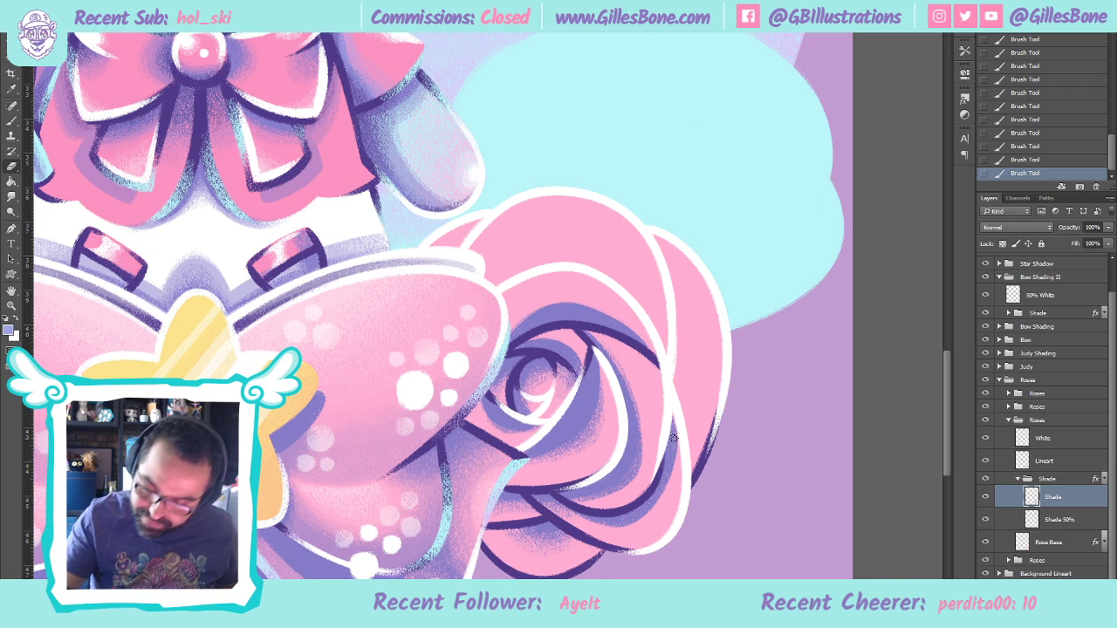
drag(673, 432, 661, 498)
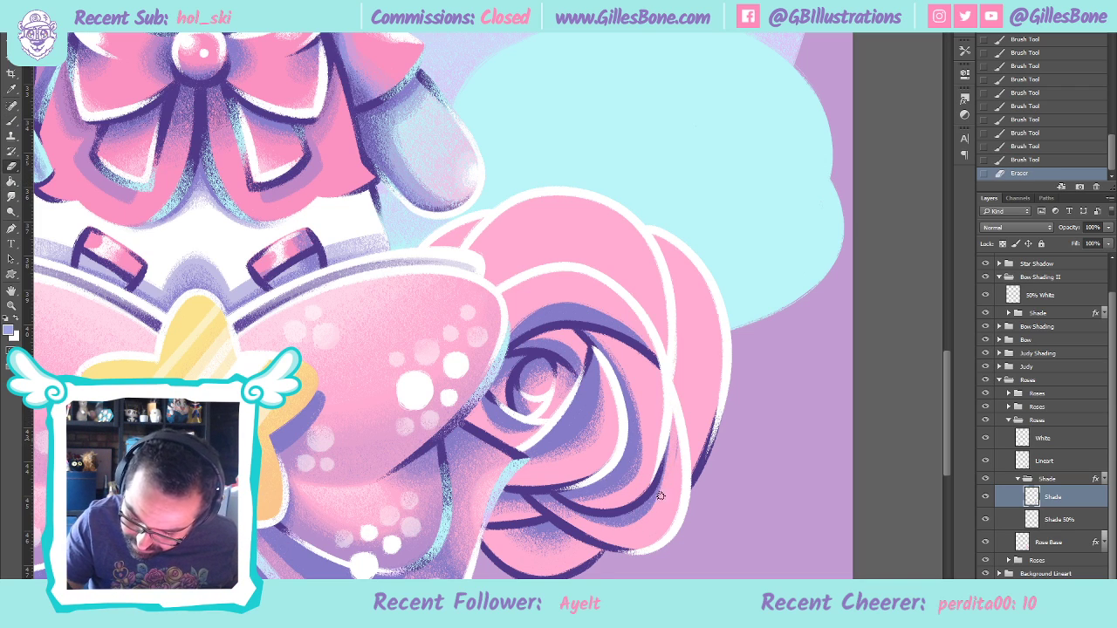
mouse_move(610, 536)
mouse_down()
mouse_move(674, 465)
mouse_move(672, 425)
mouse_move(689, 400)
mouse_up()
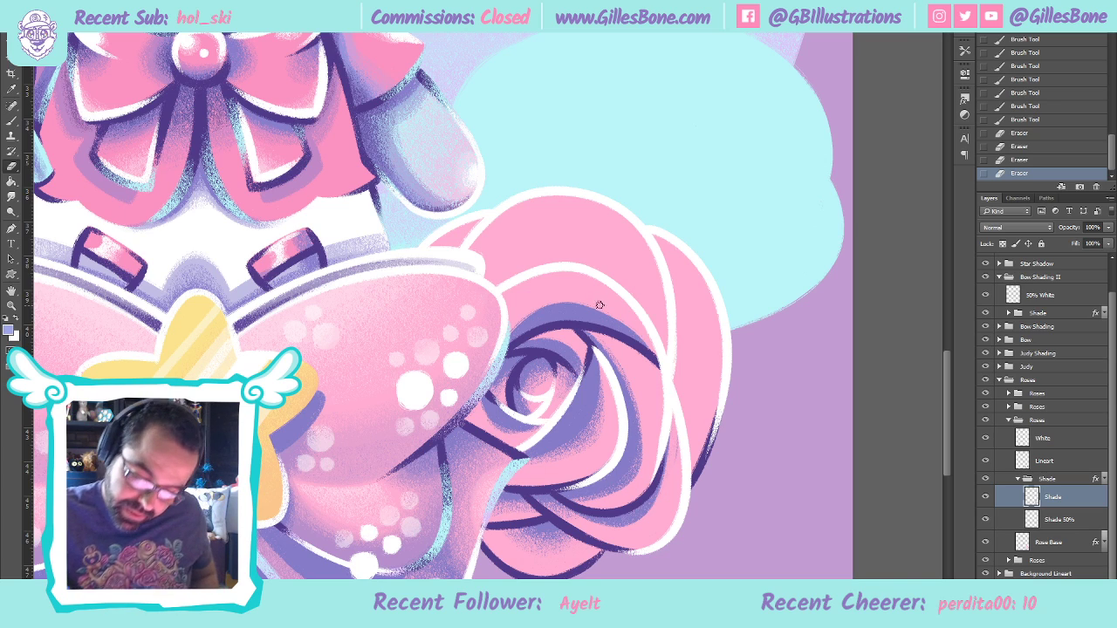
drag(608, 313, 666, 375)
drag(588, 299, 669, 383)
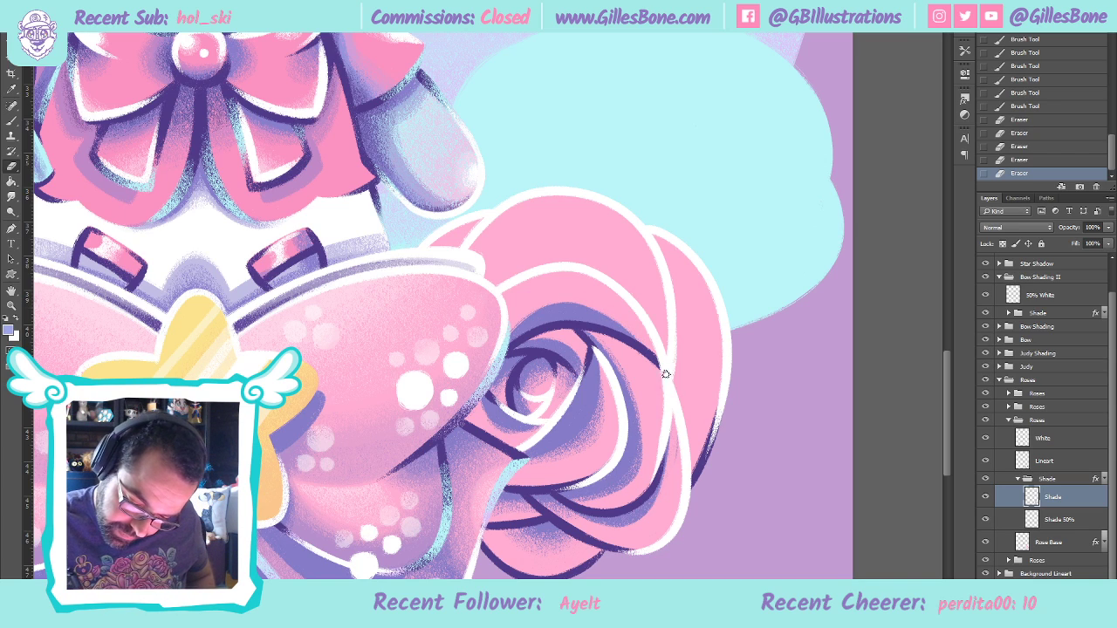
drag(607, 310, 658, 367)
drag(627, 313, 663, 371)
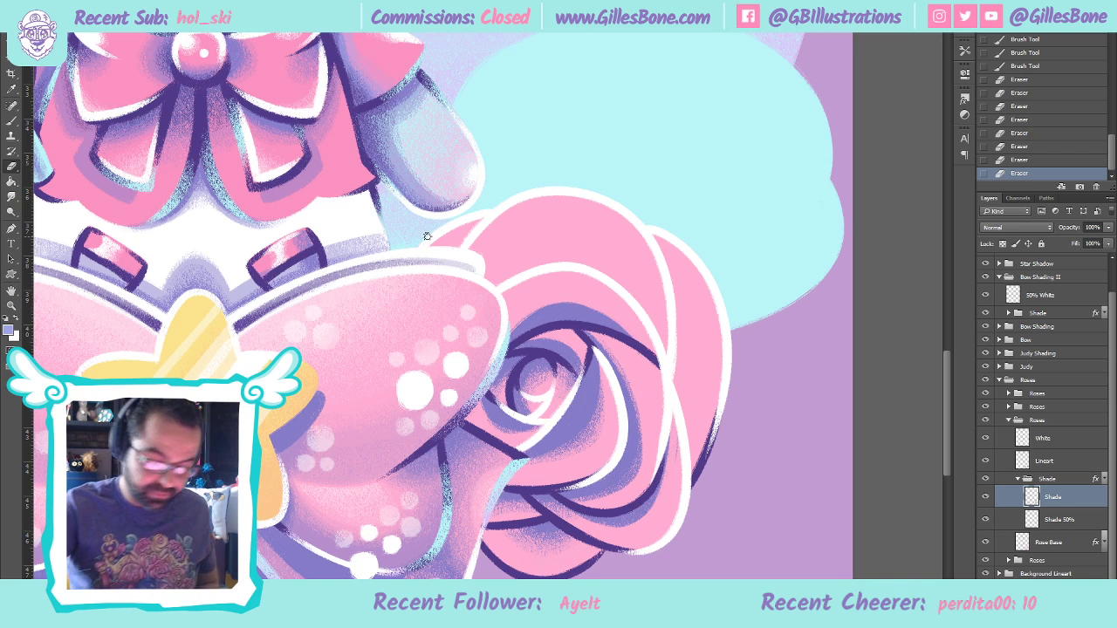
Paint lavender shading down the inner edge of the rose's outer right petals, following the white outlines
key(b)
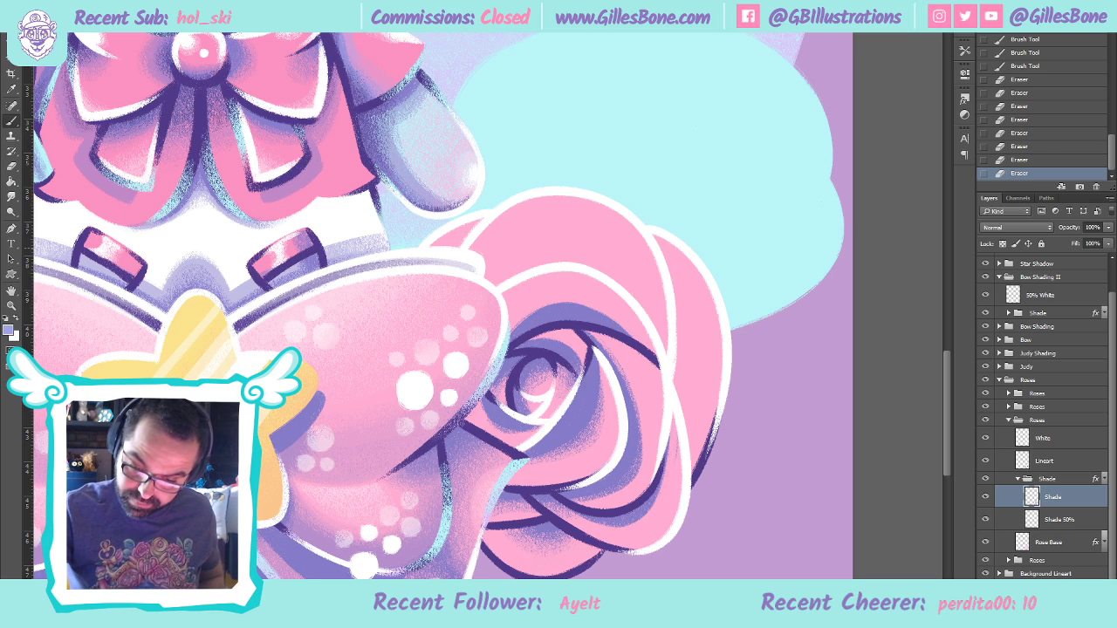
mouse_move(650, 228)
mouse_down()
mouse_move(673, 292)
mouse_move(671, 437)
mouse_up()
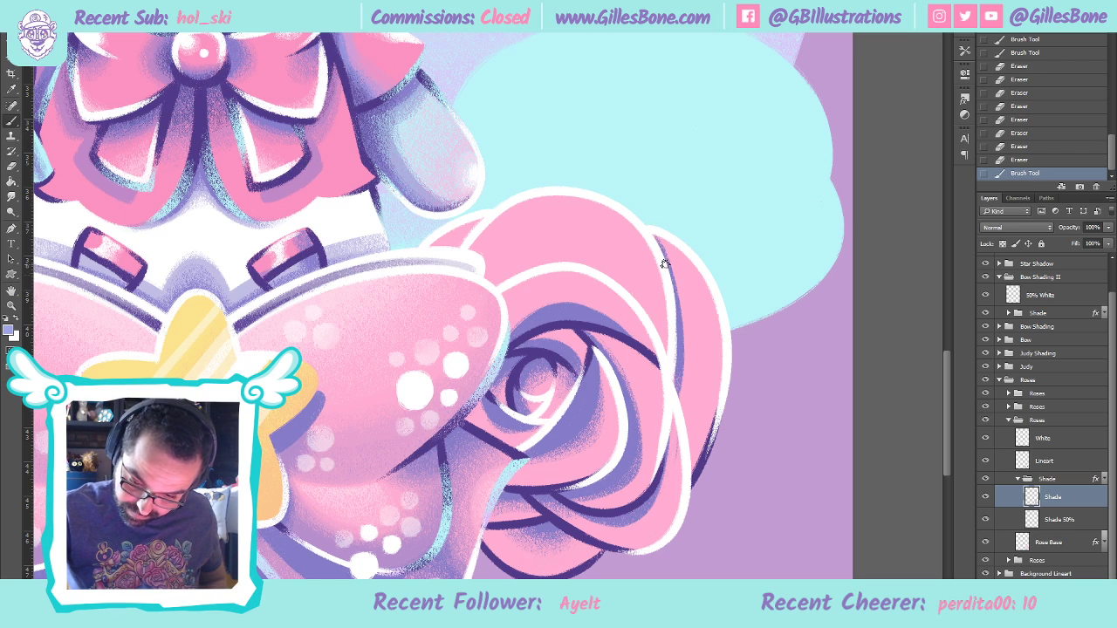
mouse_move(650, 228)
mouse_down()
mouse_move(677, 294)
mouse_move(666, 424)
mouse_up()
drag(674, 383, 673, 426)
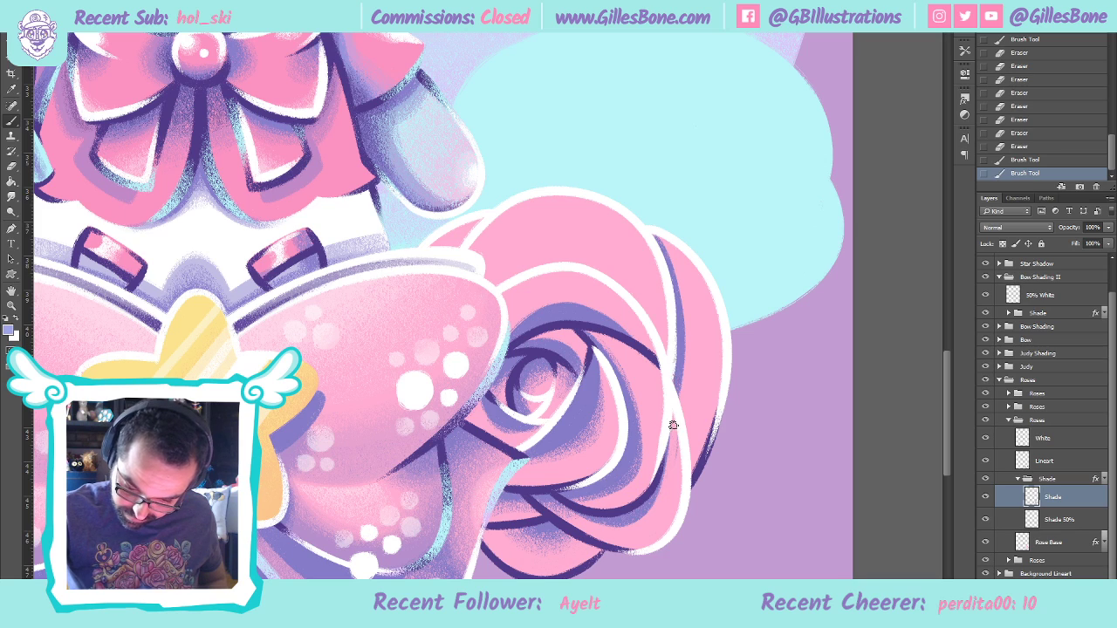
mouse_move(671, 363)
mouse_down()
mouse_move(692, 483)
mouse_move(687, 522)
mouse_up()
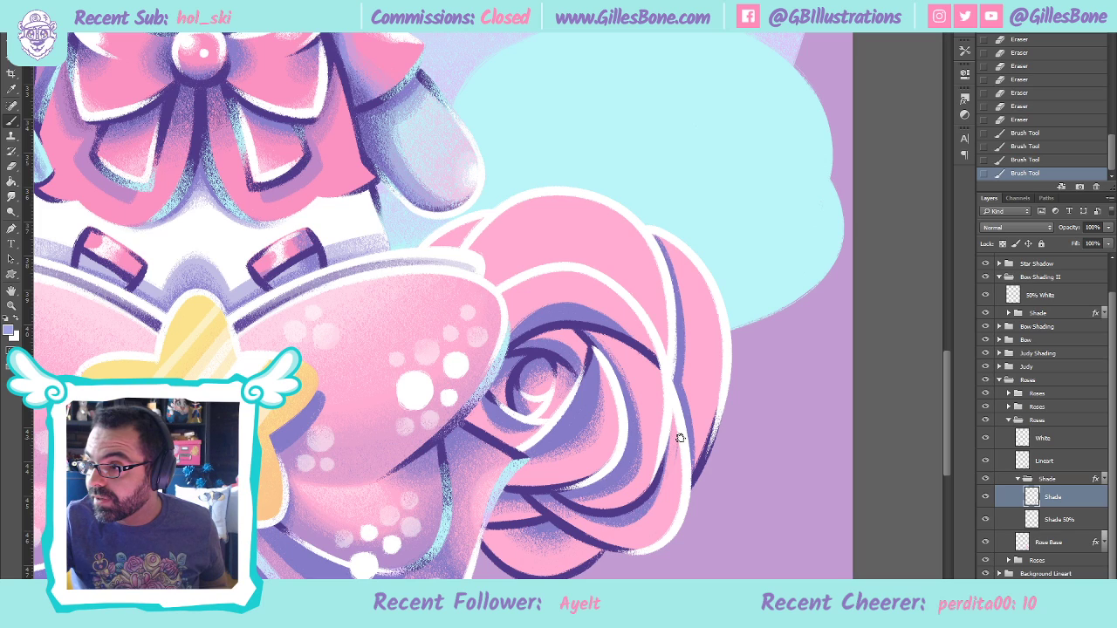
mouse_move(673, 379)
mouse_down()
mouse_move(695, 478)
mouse_move(670, 360)
mouse_up()
Erase stray shading near the outer edge of the rose's lower right petal
click(13, 166)
drag(671, 521, 679, 499)
drag(679, 499, 672, 520)
Widen the shading on the outer right petal and shade the large upper petal along its inner white outline
click(13, 121)
mouse_move(685, 349)
mouse_down()
mouse_move(675, 303)
mouse_move(694, 332)
mouse_move(683, 420)
mouse_move(694, 371)
mouse_move(681, 319)
mouse_move(681, 404)
mouse_move(680, 307)
mouse_up()
mouse_move(682, 417)
mouse_down()
mouse_move(701, 377)
mouse_move(681, 303)
mouse_move(700, 381)
mouse_move(685, 423)
mouse_move(704, 376)
mouse_move(680, 277)
mouse_up()
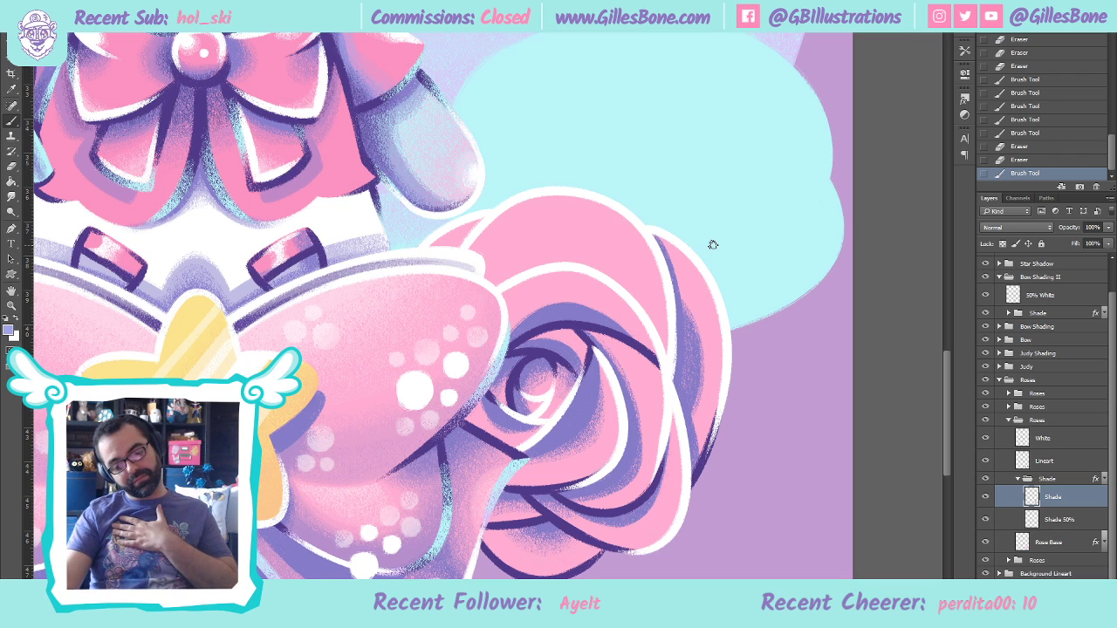
mouse_move(504, 267)
mouse_down()
mouse_move(572, 244)
mouse_move(647, 309)
mouse_move(667, 369)
mouse_move(630, 312)
mouse_move(517, 269)
mouse_move(491, 287)
mouse_move(538, 253)
mouse_move(592, 259)
mouse_move(614, 278)
mouse_move(554, 260)
mouse_move(493, 286)
mouse_move(640, 299)
mouse_up()
mouse_move(534, 260)
mouse_down()
mouse_move(635, 286)
mouse_move(669, 368)
mouse_up()
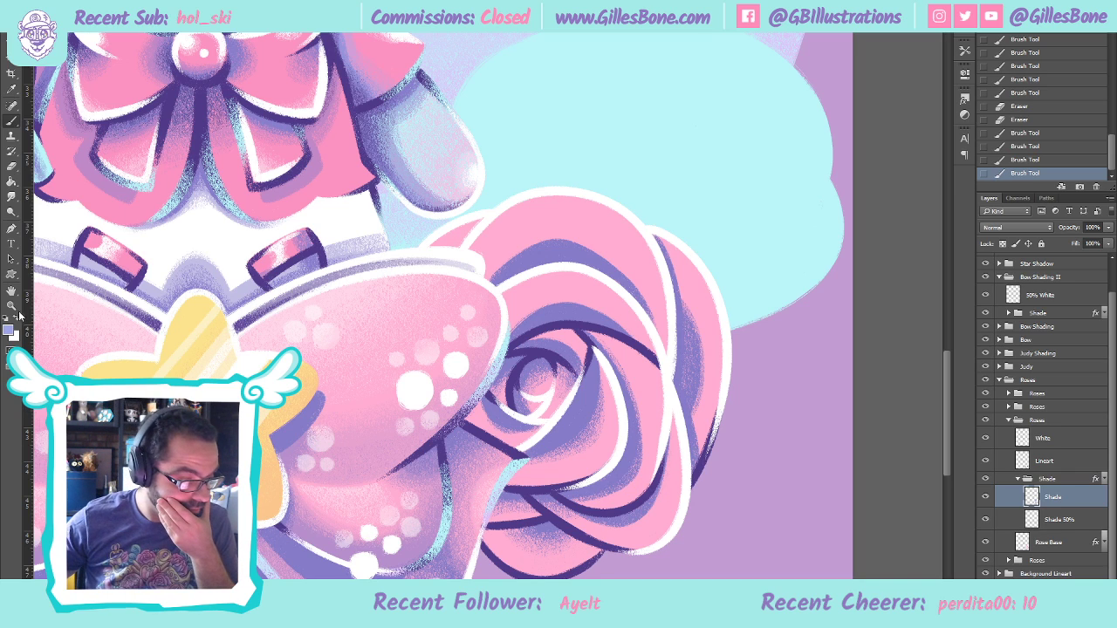
Touch up the lavender shading beside the central bud and extend the soft edge of the shadow arc above it
scroll(605, 393, down, 4)
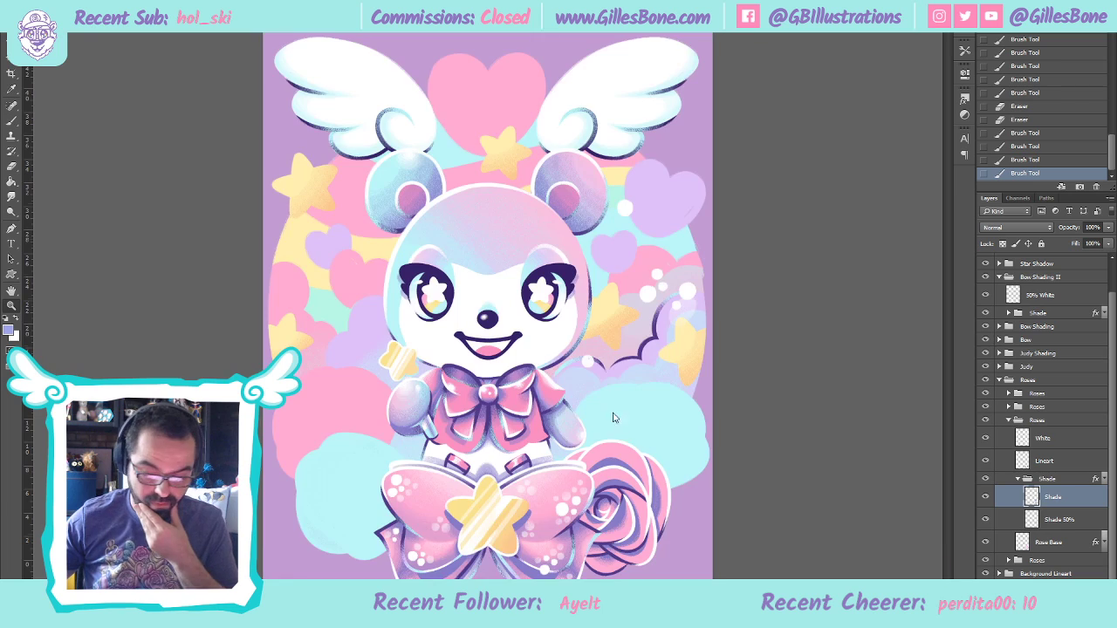
scroll(698, 541, up, 1)
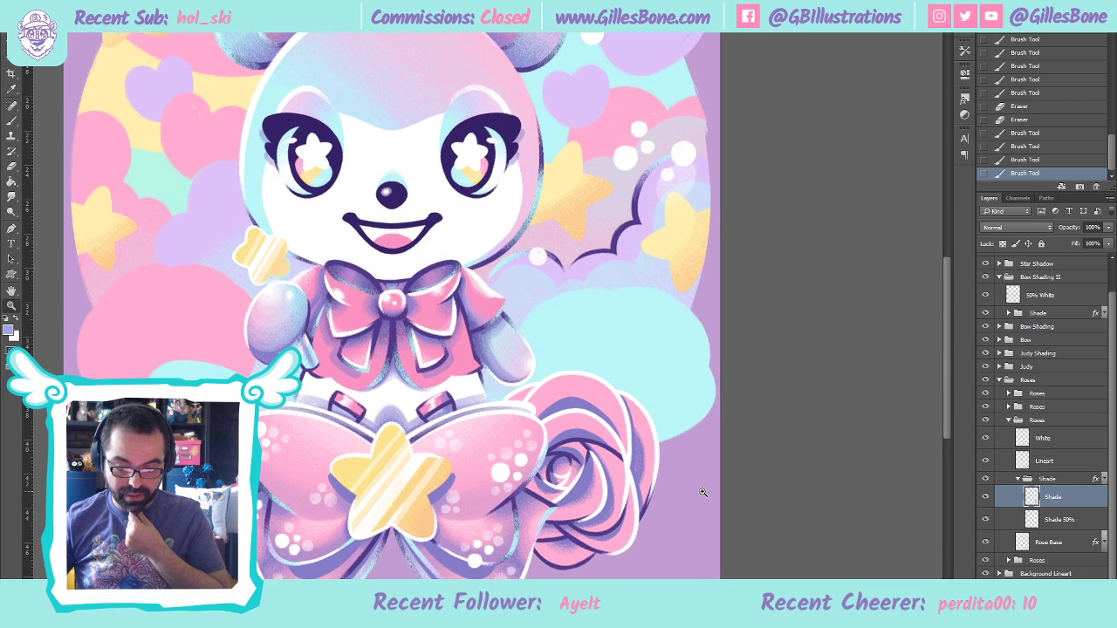
scroll(702, 536, up, 1)
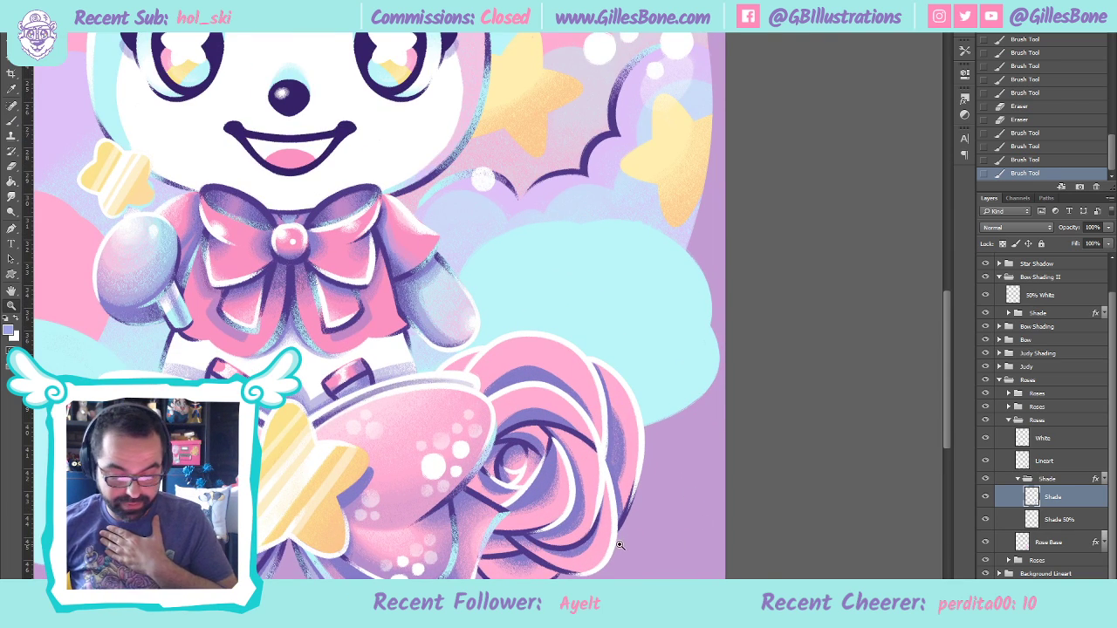
scroll(620, 545, up, 1)
click(11, 121)
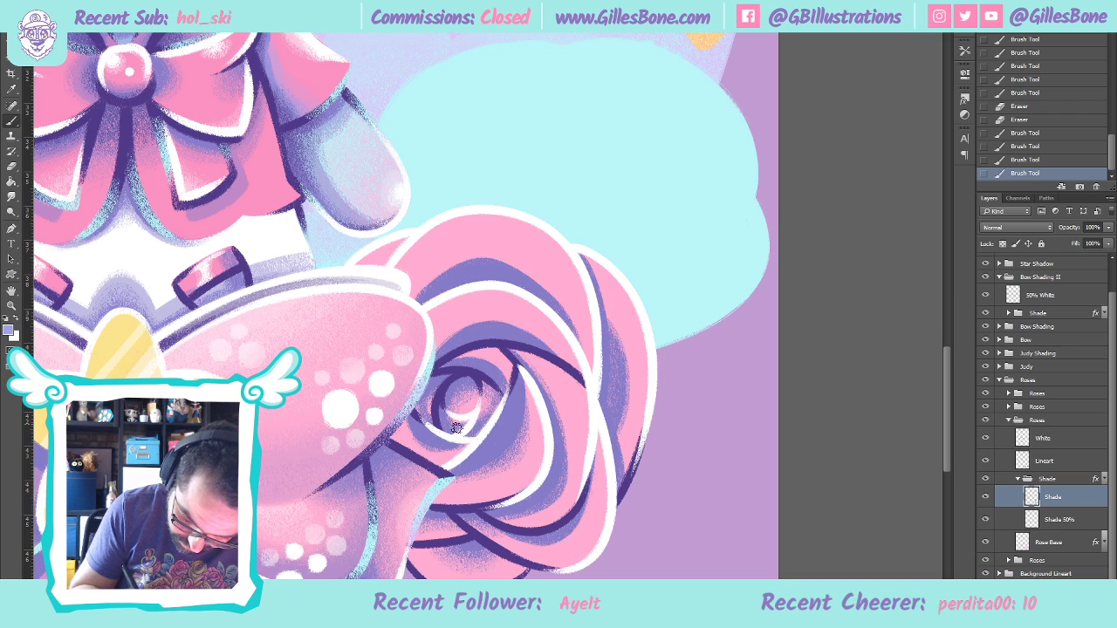
mouse_move(461, 431)
mouse_down()
mouse_move(439, 431)
mouse_move(526, 348)
mouse_up()
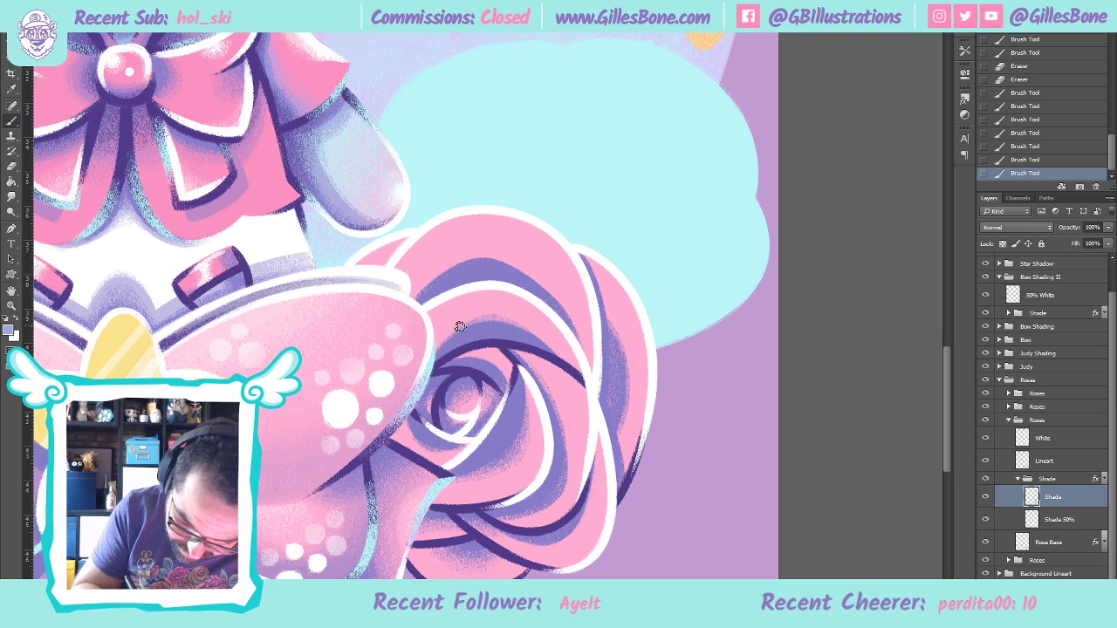
mouse_move(462, 327)
mouse_down()
mouse_move(513, 324)
mouse_move(495, 320)
mouse_up()
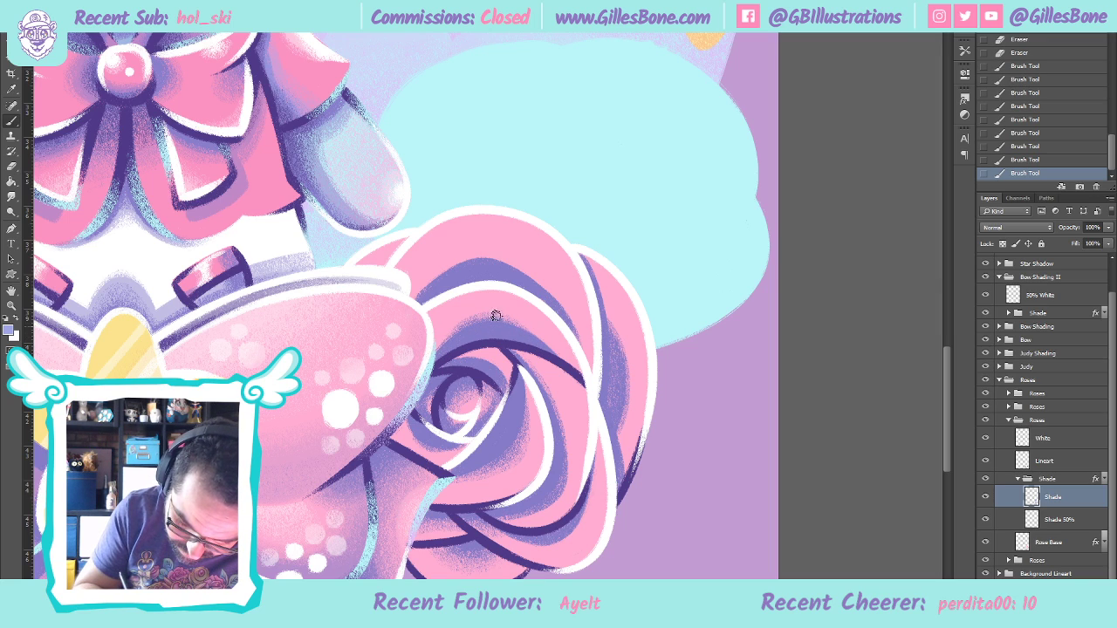
drag(436, 359, 480, 317)
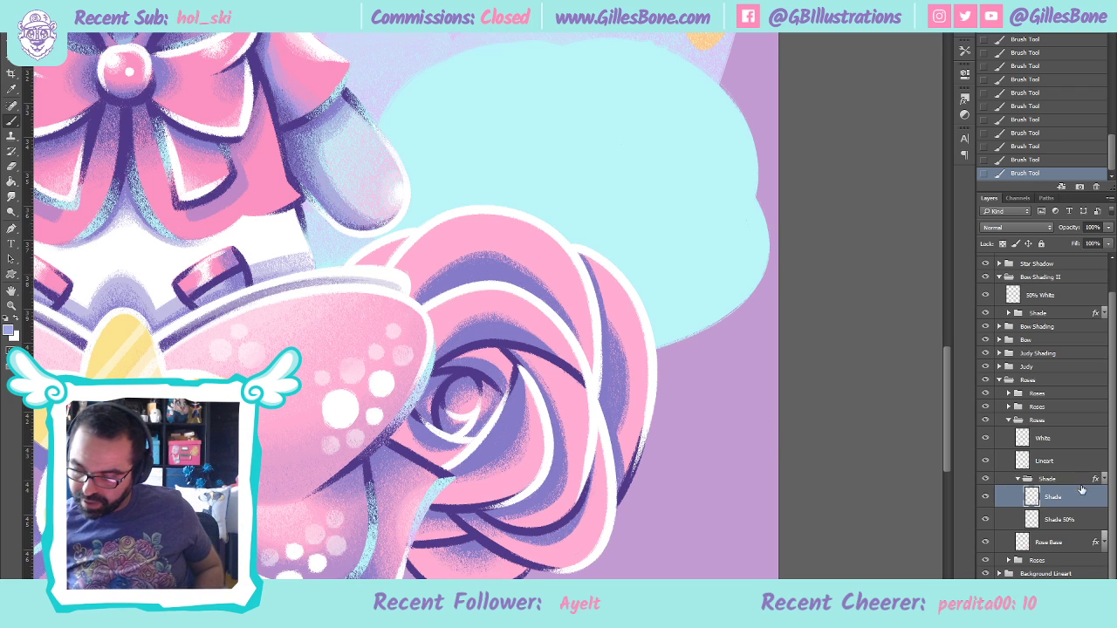
Duplicate the rose's Shade layer, hide the original, and extend lavender shading over the outer right petals on the copy
key(ctrl+j)
click(985, 497)
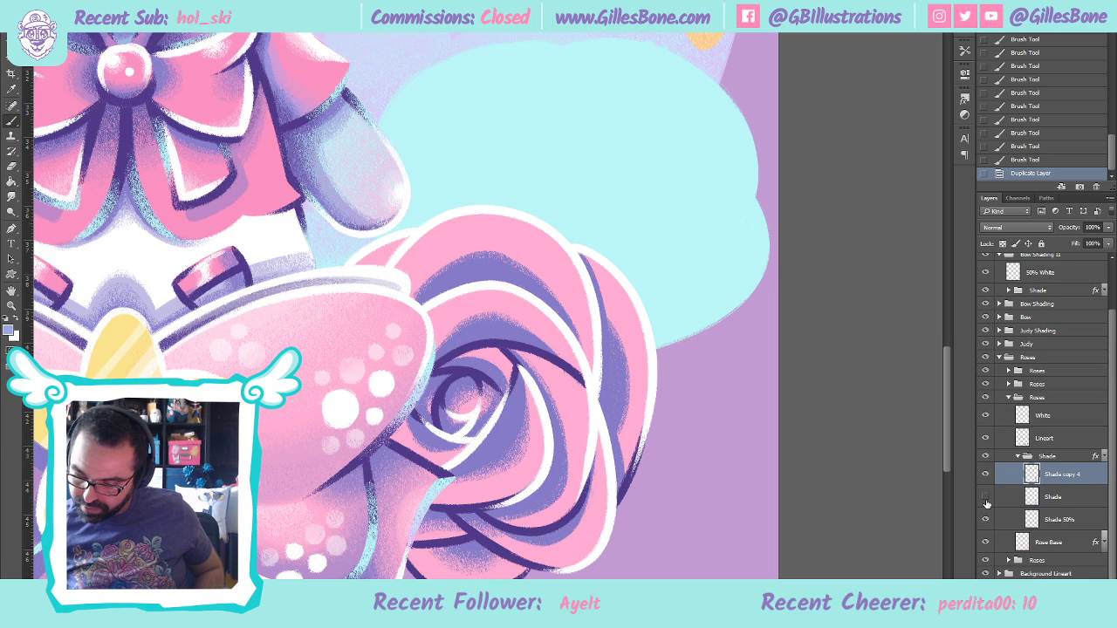
mouse_move(515, 425)
mouse_down()
mouse_move(542, 472)
mouse_move(560, 412)
mouse_move(515, 427)
mouse_move(504, 451)
mouse_move(529, 479)
mouse_move(545, 468)
mouse_move(579, 332)
mouse_move(550, 466)
mouse_move(585, 469)
mouse_move(604, 390)
mouse_up()
key(ctrl+z)
mouse_move(568, 528)
mouse_down()
mouse_move(600, 546)
mouse_move(650, 408)
mouse_move(657, 311)
mouse_up()
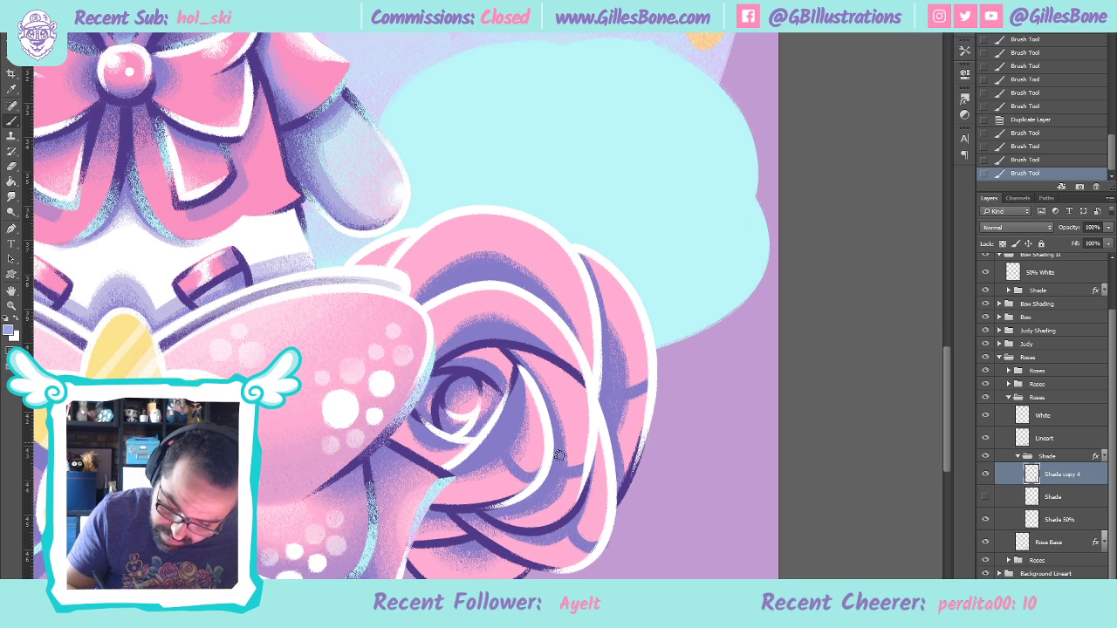
drag(596, 444, 644, 372)
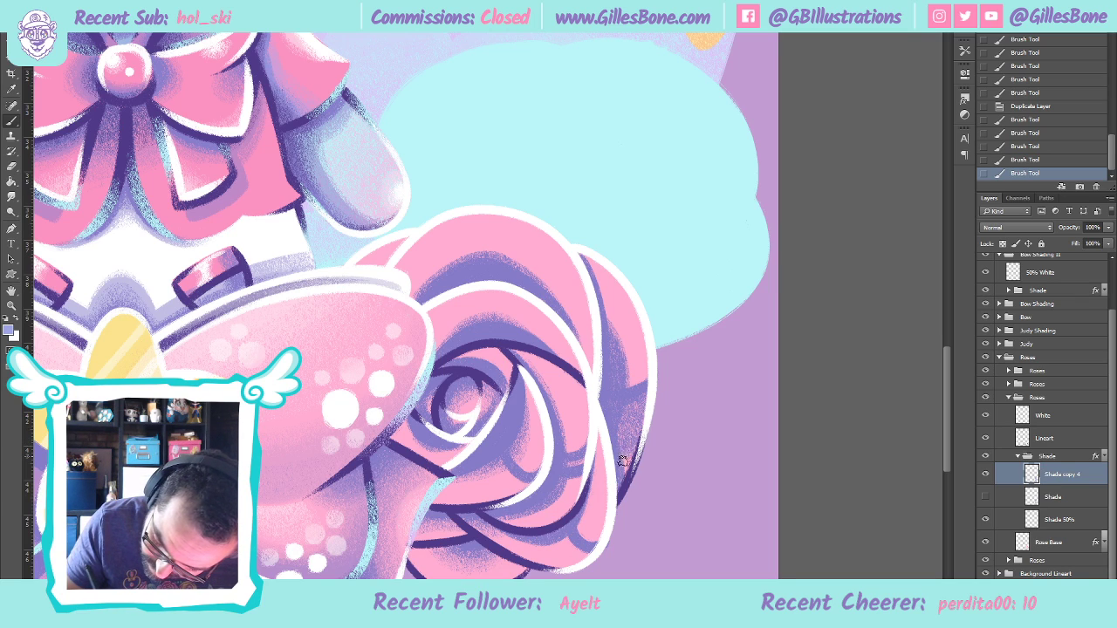
click(646, 411)
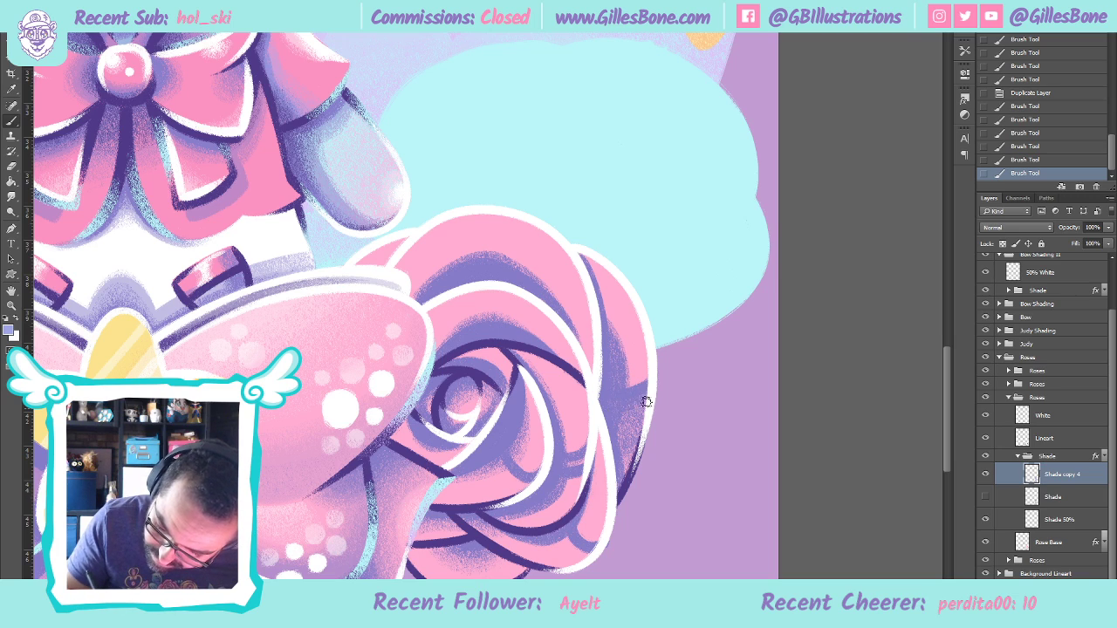
click(643, 428)
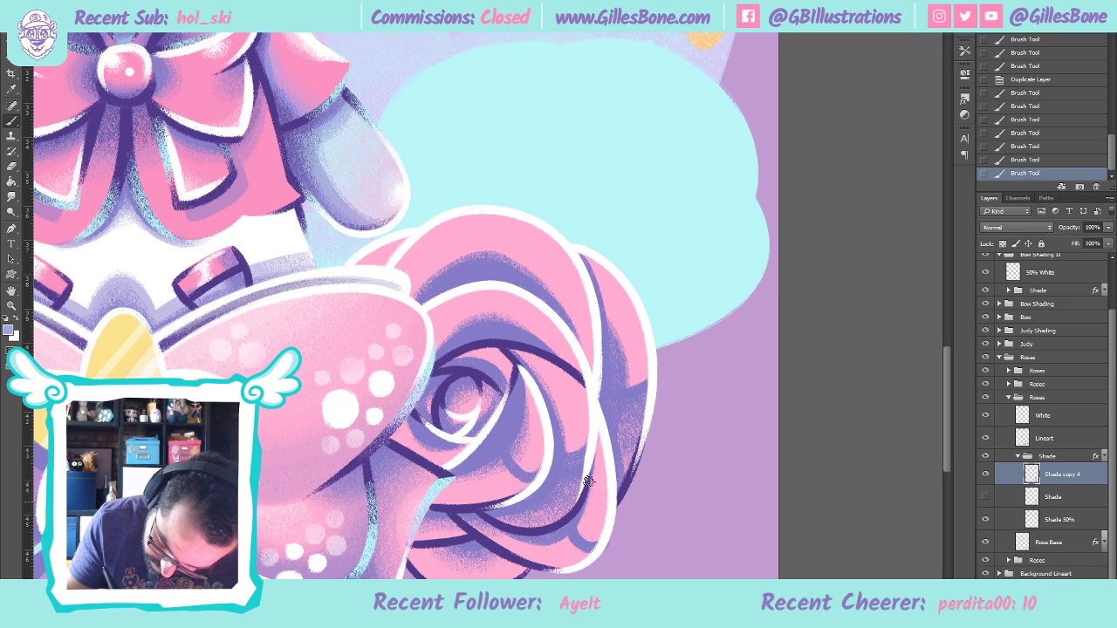
Paint textured lavender shading across the rose's lower petals and the inner petals below the central bud
drag(594, 446, 610, 424)
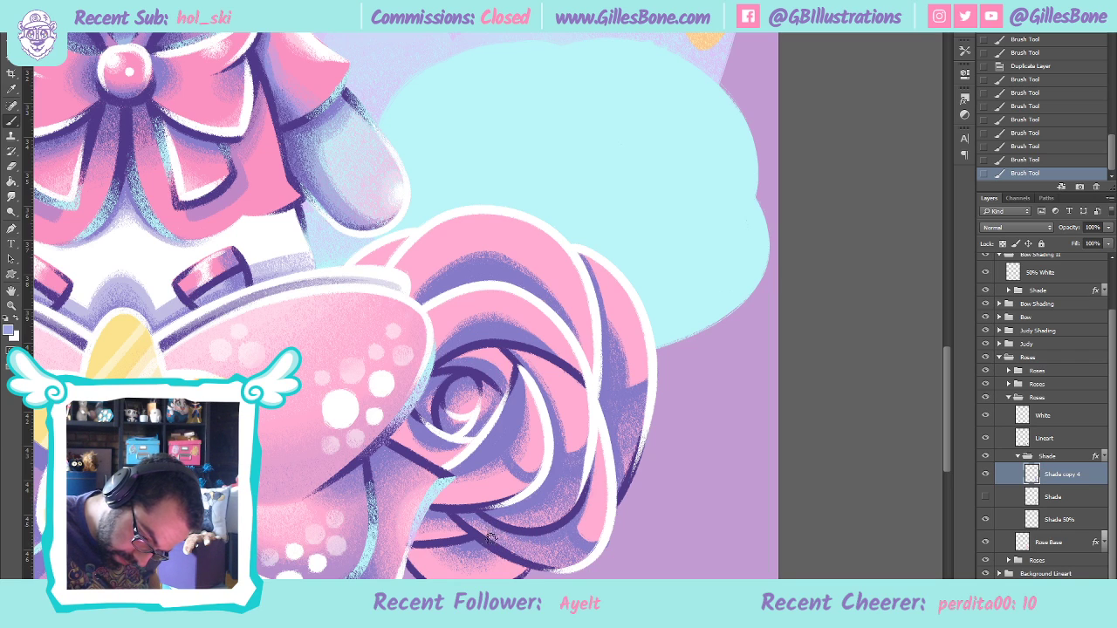
drag(493, 503, 502, 508)
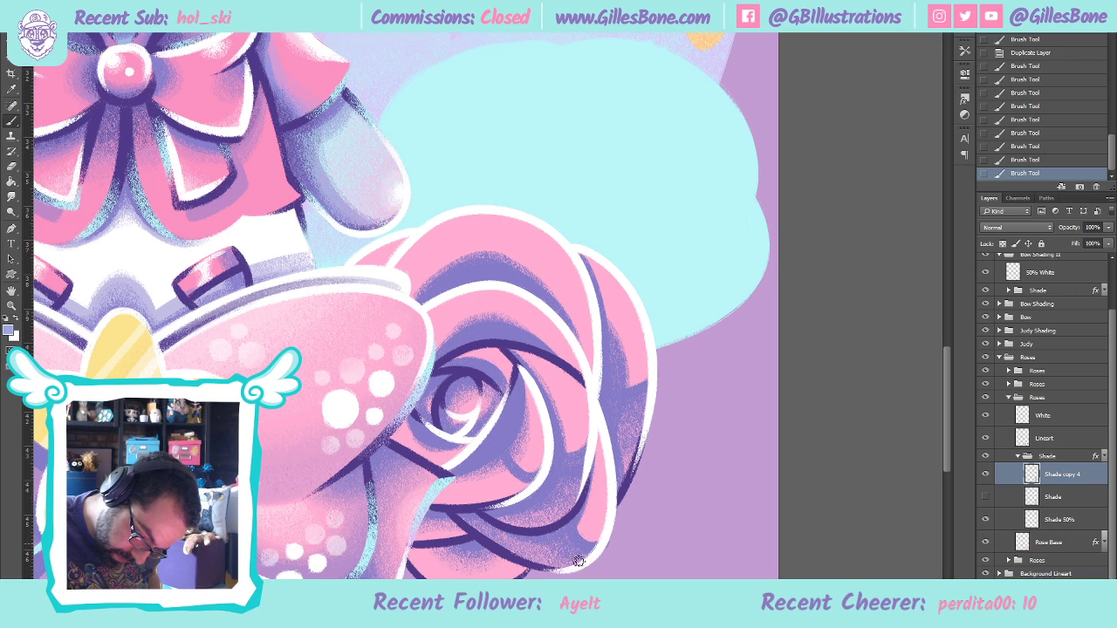
click(489, 448)
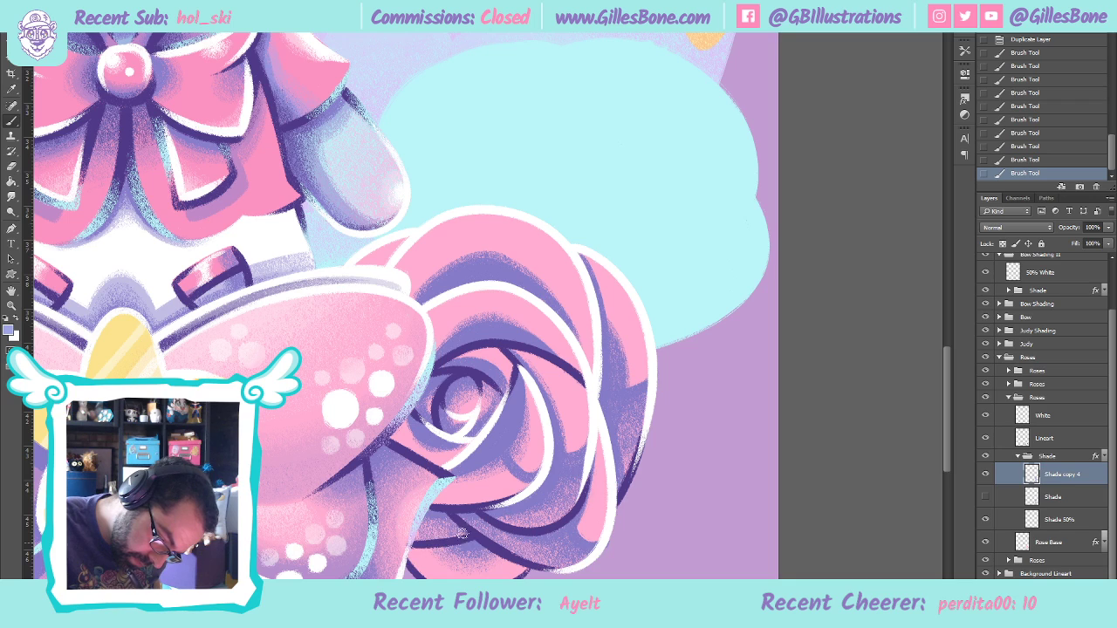
drag(419, 517, 421, 520)
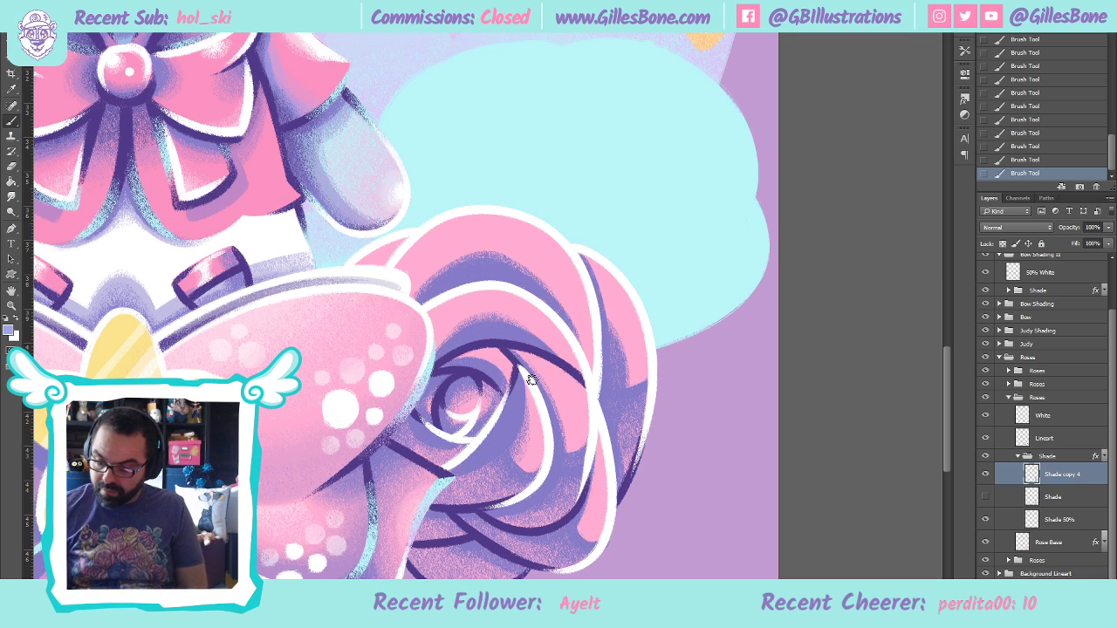
Rename the Shade copy 4 layer to Shade 50% and set its opacity to 50%
click(1055, 519)
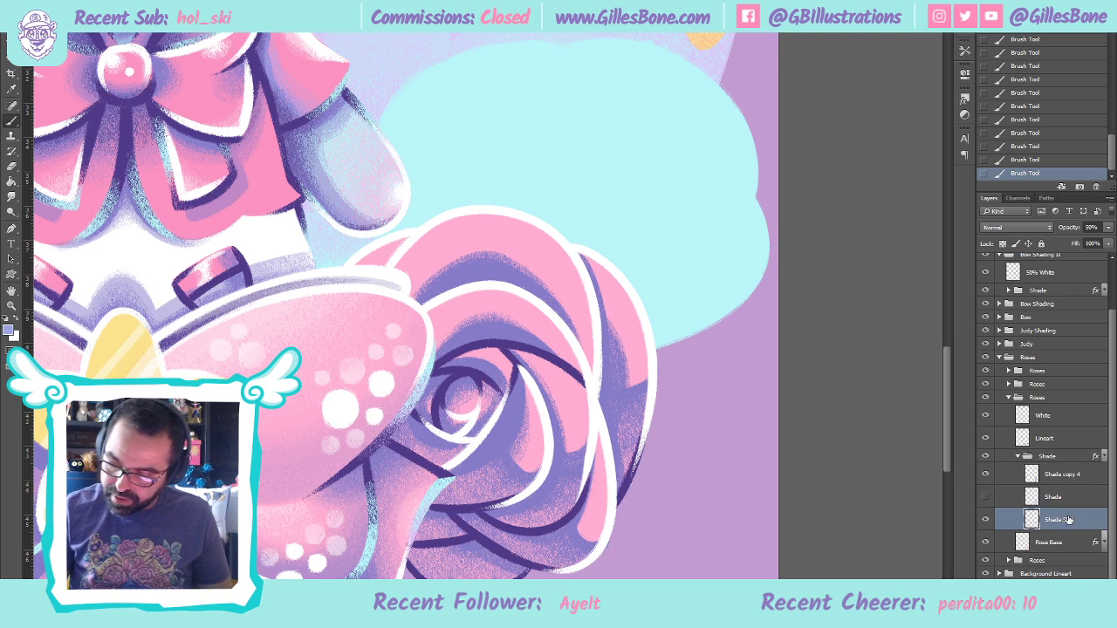
click(1079, 474)
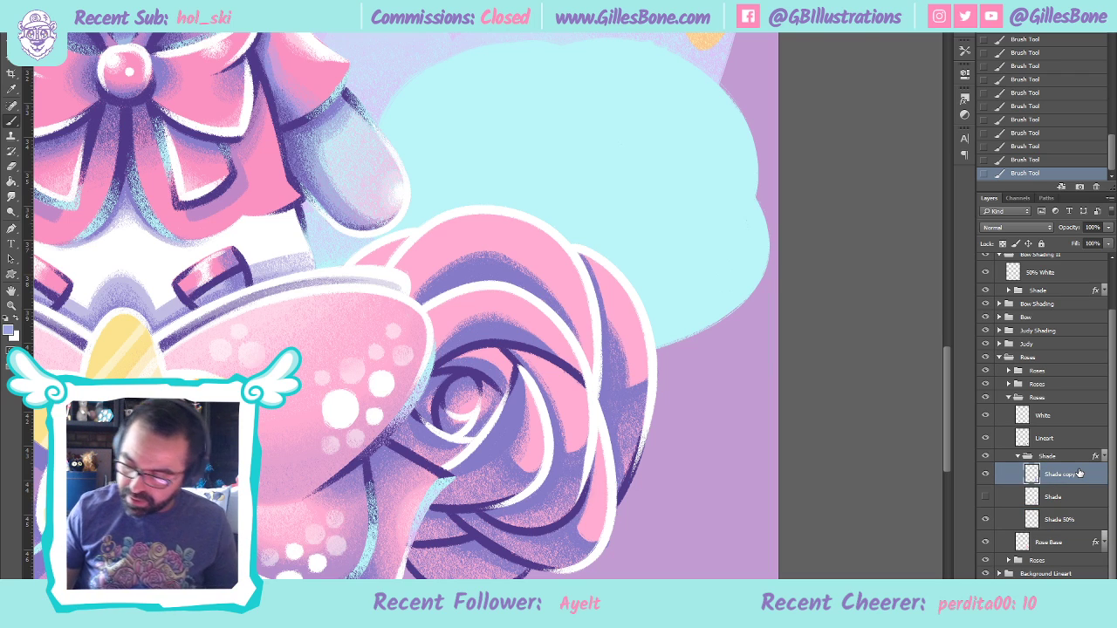
click(1090, 227)
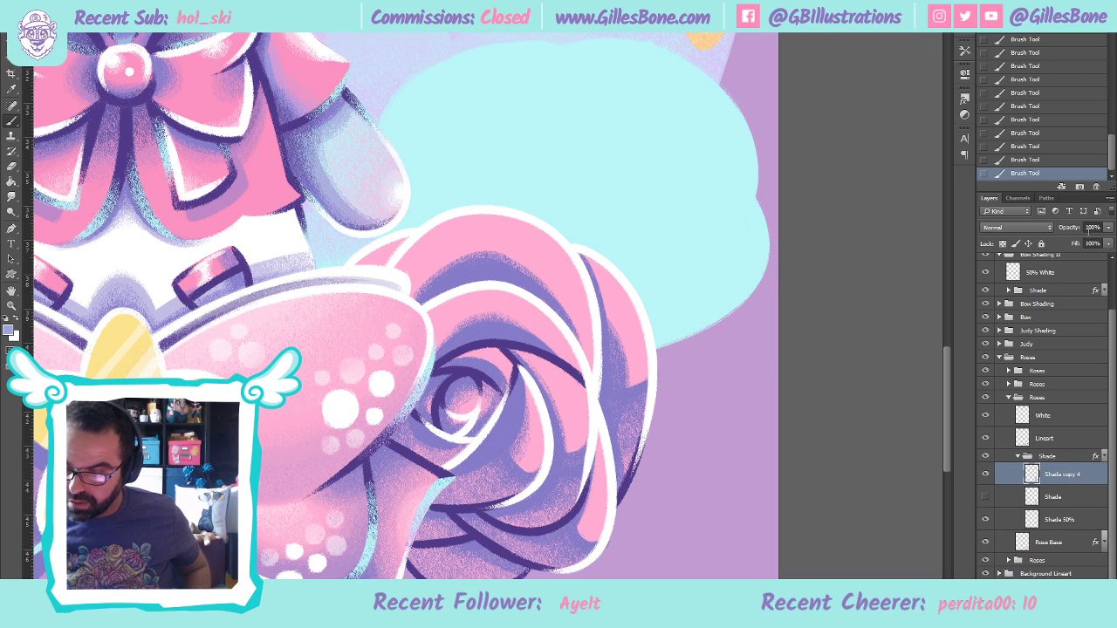
click(1093, 227)
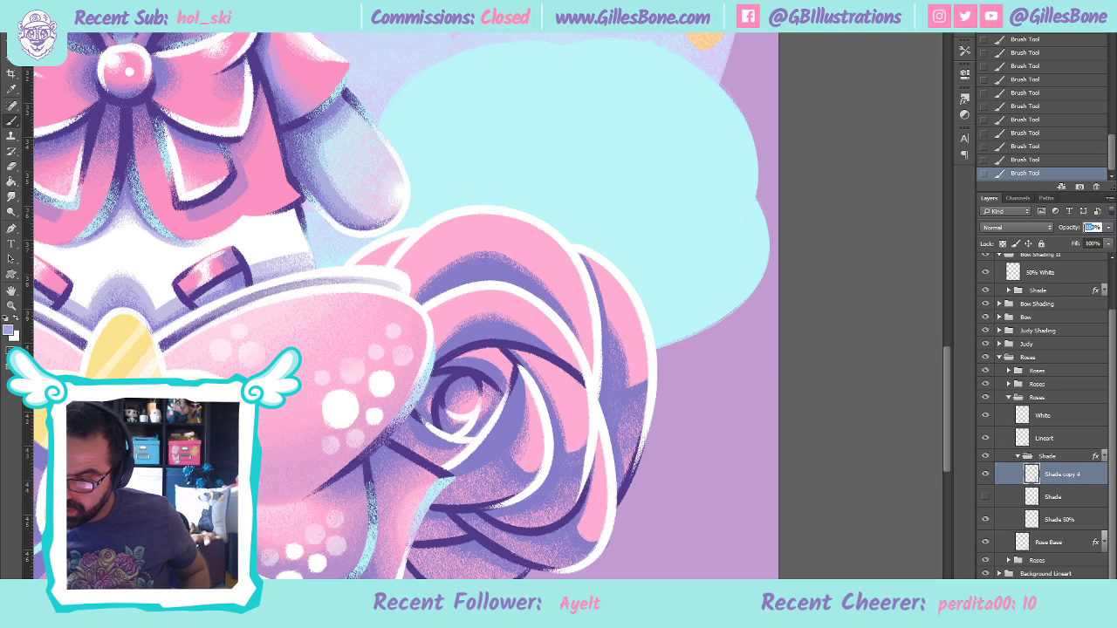
double_click(1066, 521)
key(ctrl+c)
key(Return)
double_click(1066, 475)
key(ctrl+v)
key(Return)
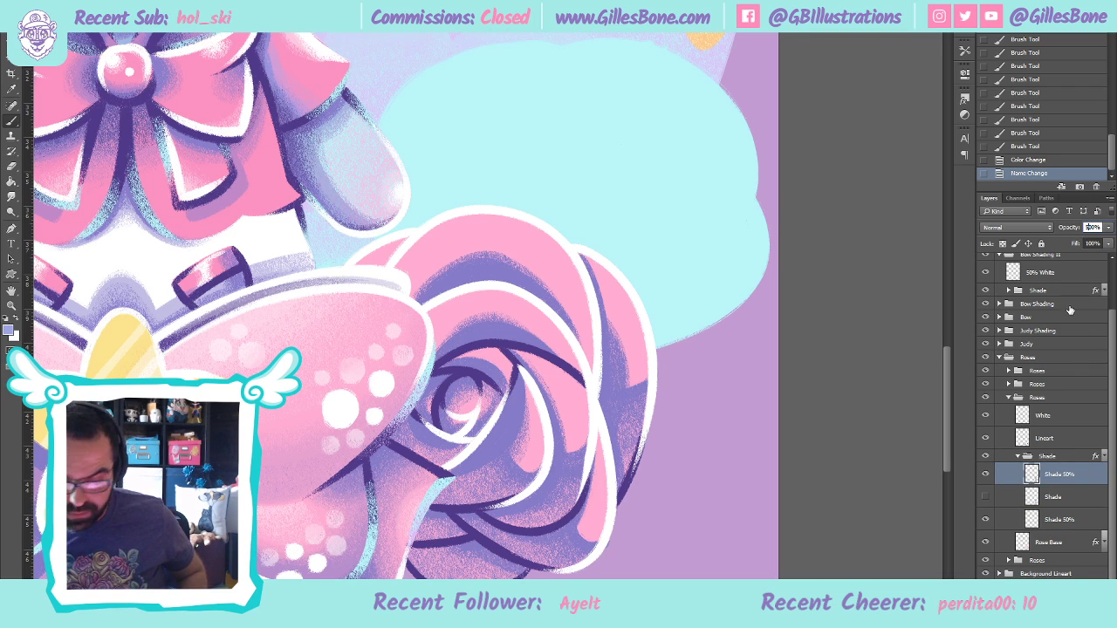
text(50)
key(Return)
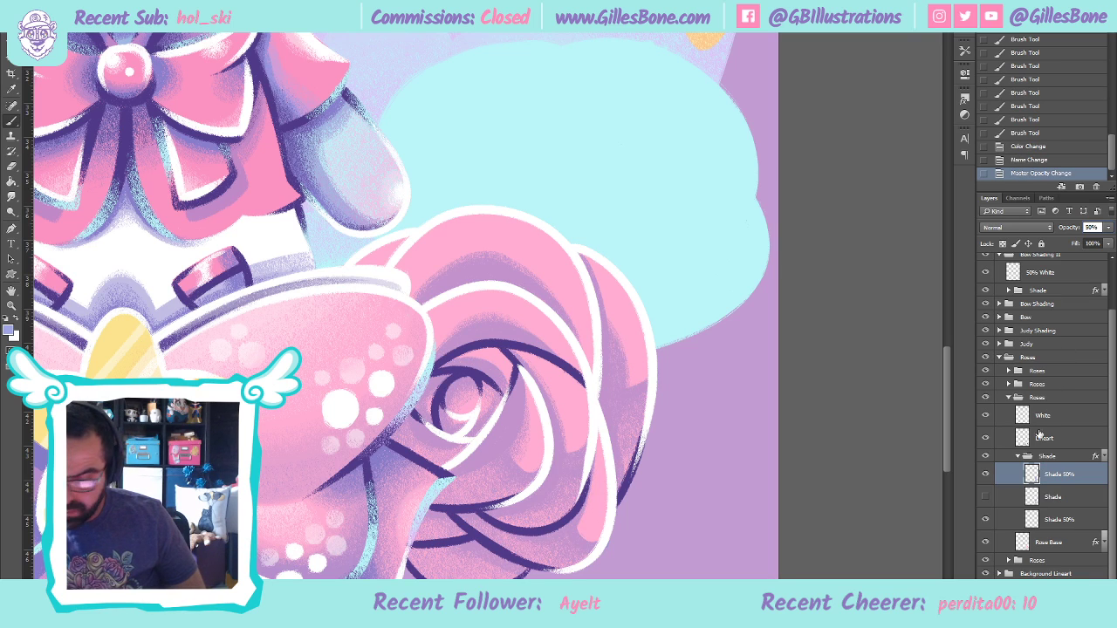
Replace the old Shade 50% layer with a duplicate of the new one, placed directly beneath it
click(1077, 519)
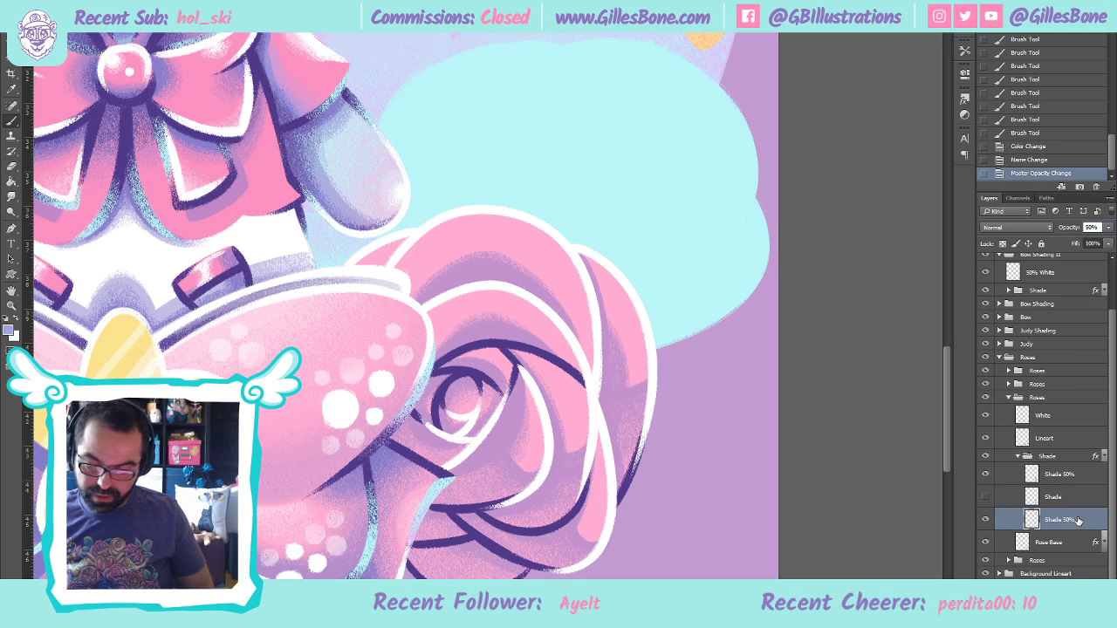
key(Delete)
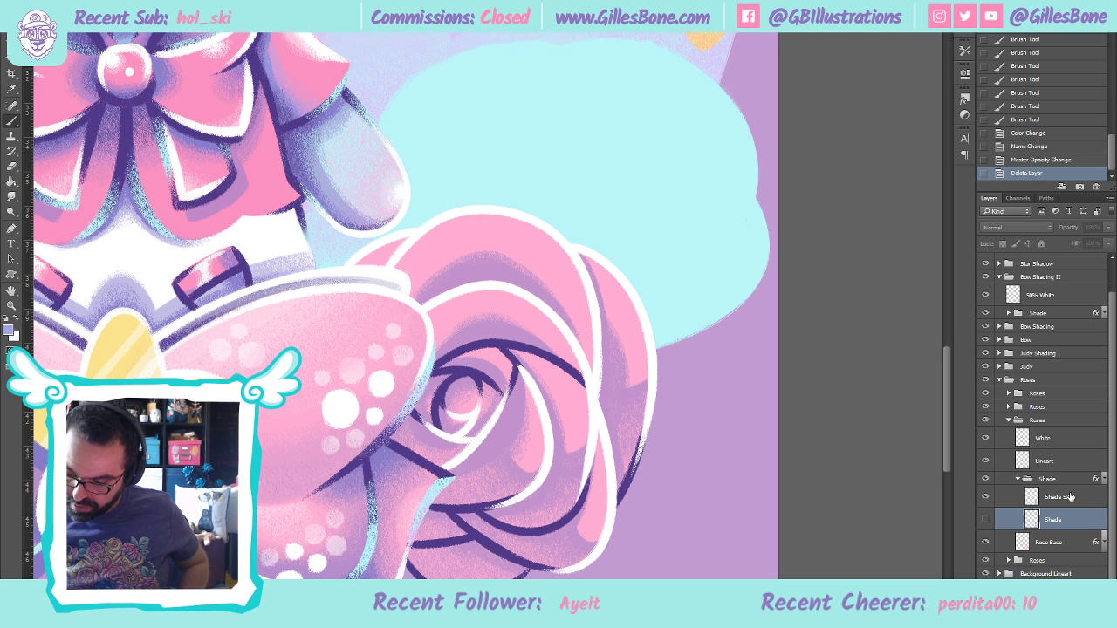
click(1073, 497)
key(ctrl+j)
drag(1055, 486, 1059, 508)
Rename the duplicated shading layer to Shade 50%
double_click(1066, 496)
key(Right)
key(BackSpace)
key(BackSpace)
key(BackSpace)
key(BackSpace)
key(BackSpace)
key(Return)
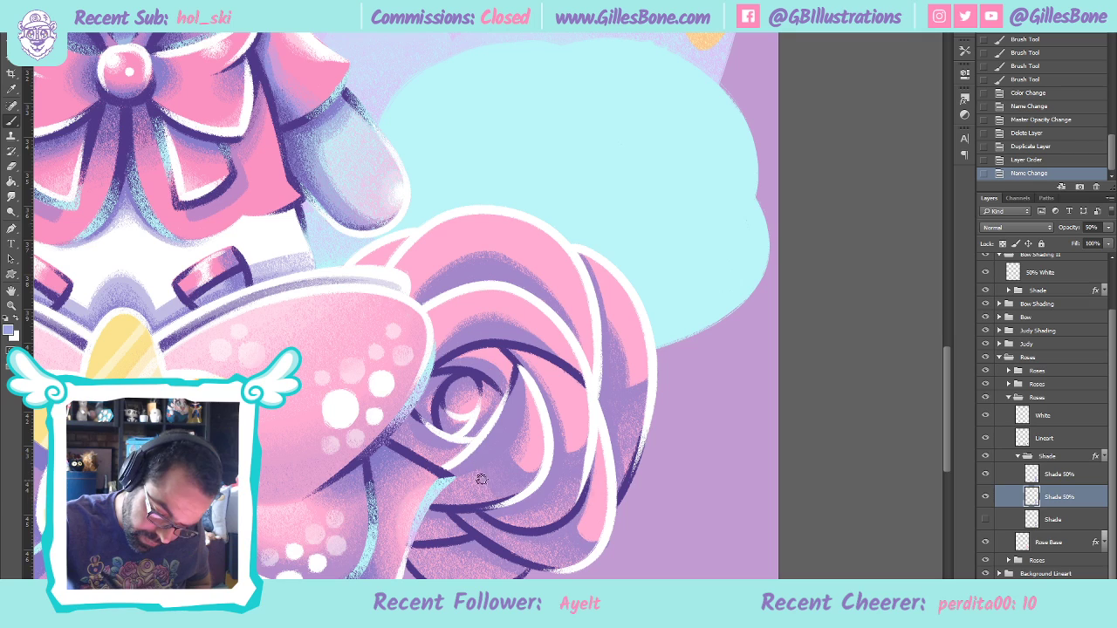
Extend the half-opacity shading over the lower left, lower right and outer right petals and beneath the central bud
drag(455, 502, 441, 498)
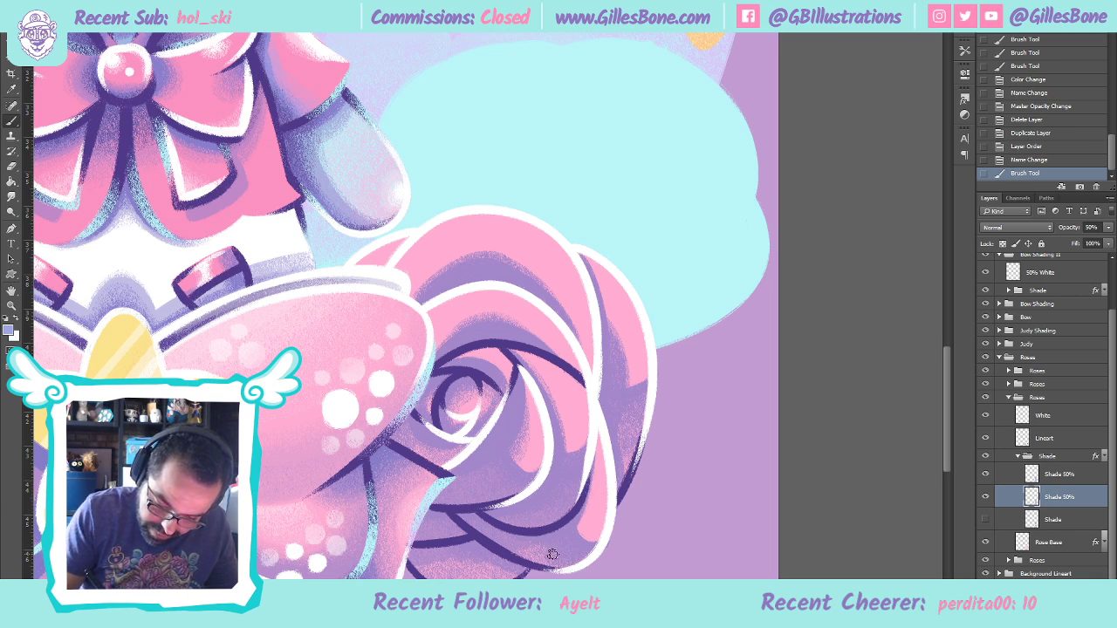
click(584, 530)
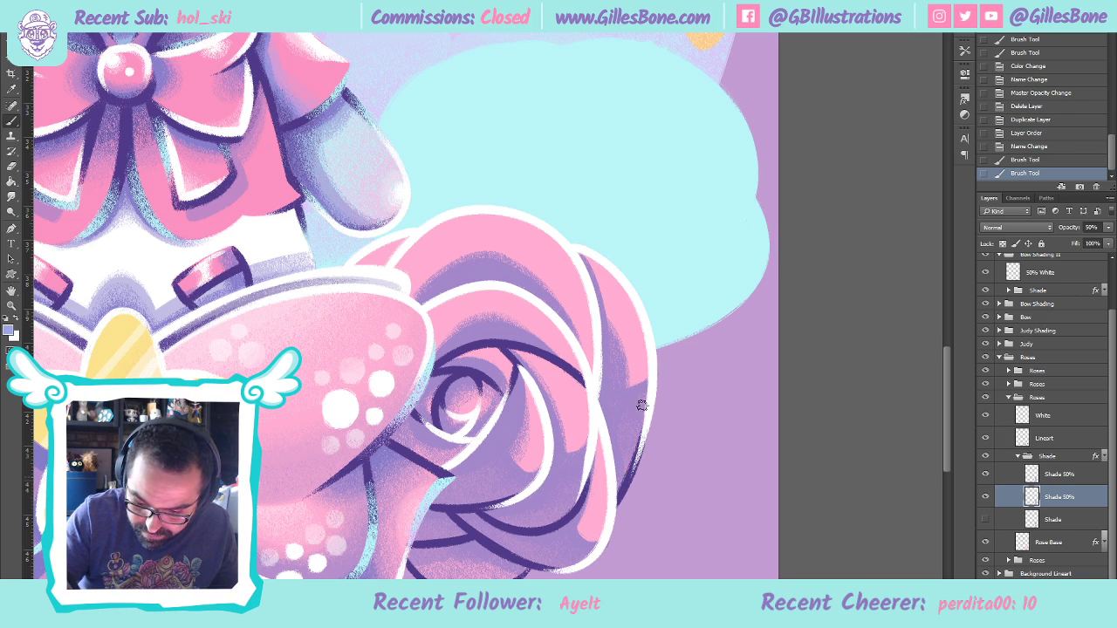
mouse_move(618, 392)
mouse_down()
mouse_move(600, 308)
mouse_move(608, 399)
mouse_up()
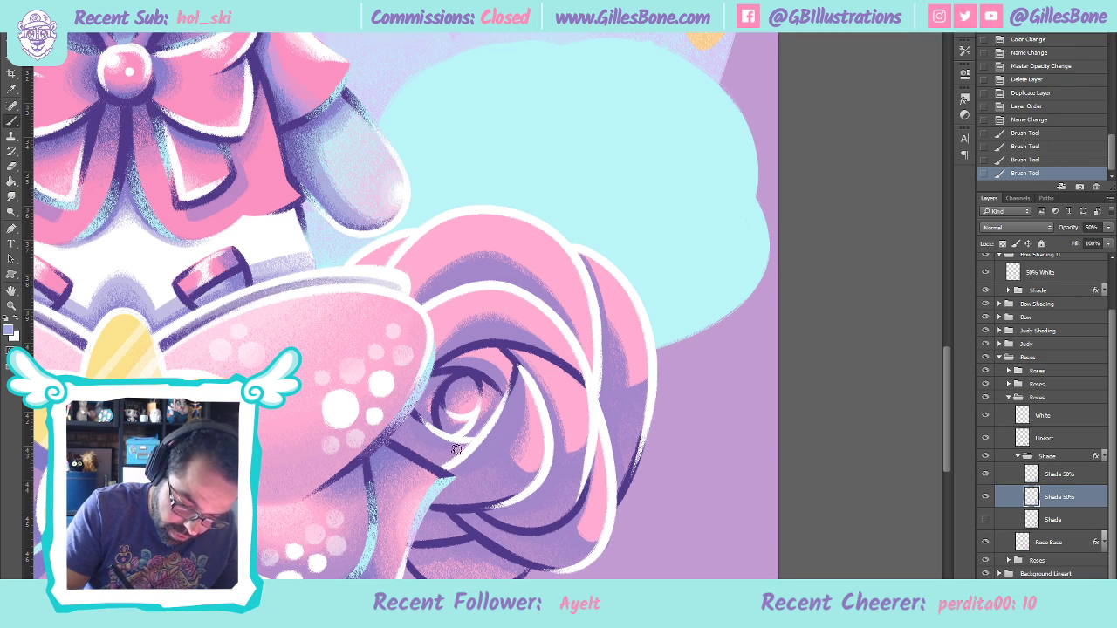
drag(473, 452, 444, 426)
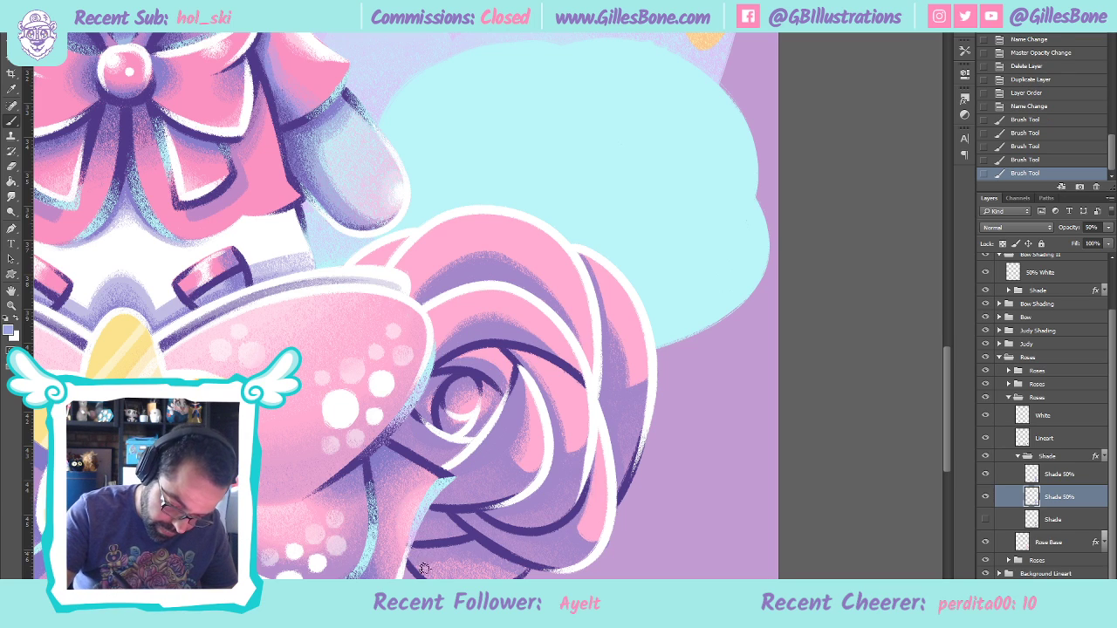
Fill in the half-opacity shading on the rose's bottom petals and touch up the petals beneath the bud and at the right
mouse_move(438, 547)
mouse_down()
mouse_move(464, 569)
mouse_move(494, 565)
mouse_up()
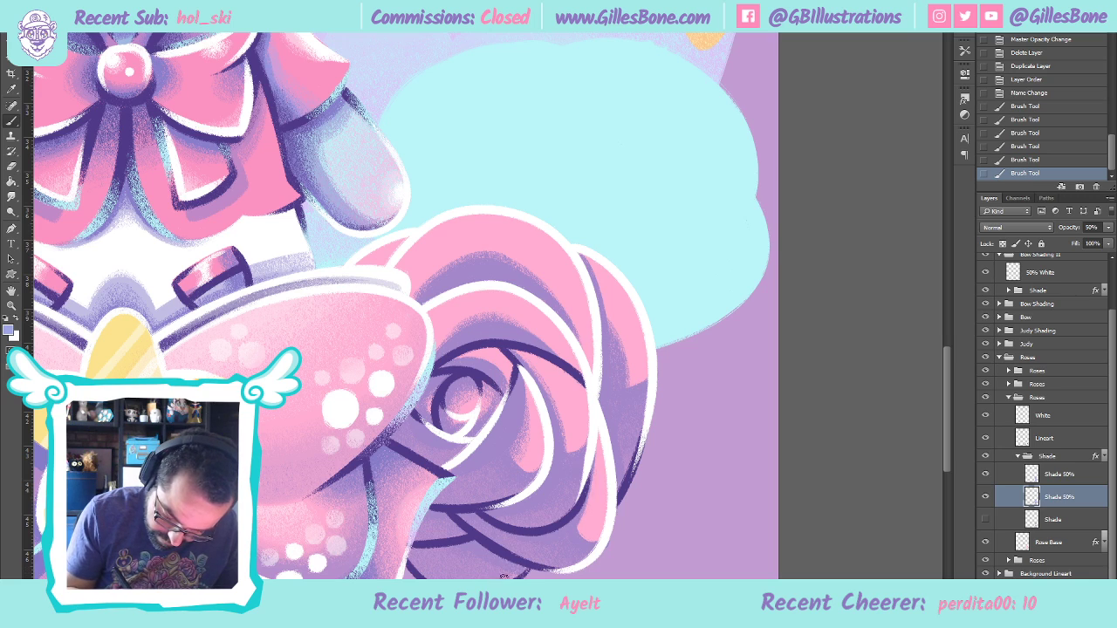
mouse_move(434, 527)
mouse_down()
mouse_move(571, 531)
mouse_move(541, 526)
mouse_up()
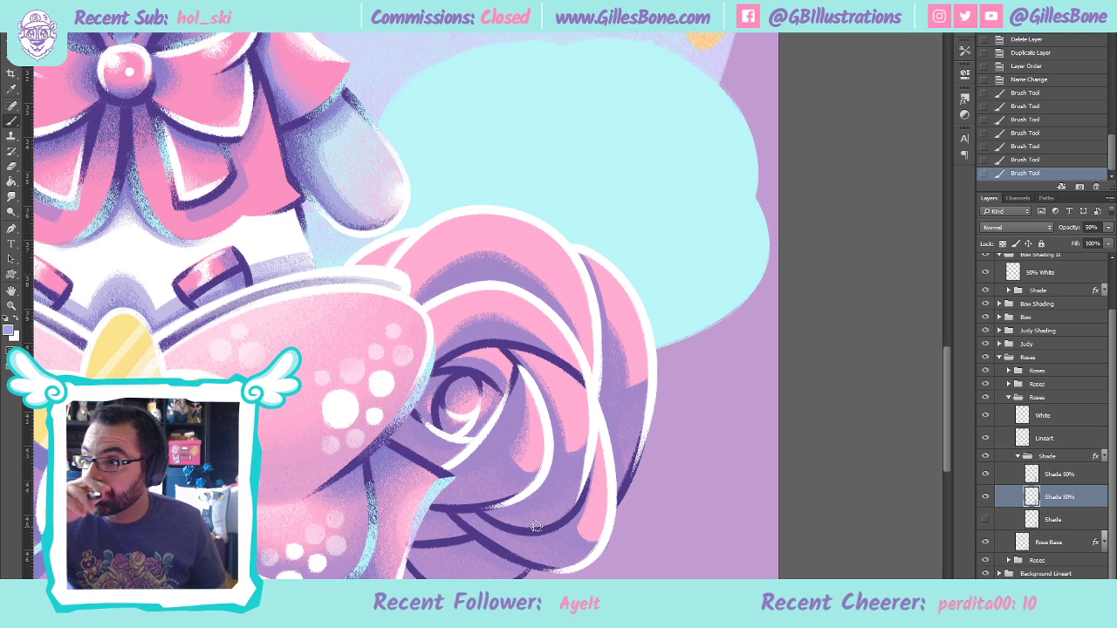
mouse_move(466, 474)
mouse_down()
mouse_move(406, 438)
mouse_move(469, 482)
mouse_move(456, 458)
mouse_up()
drag(506, 537, 486, 506)
drag(587, 445, 606, 427)
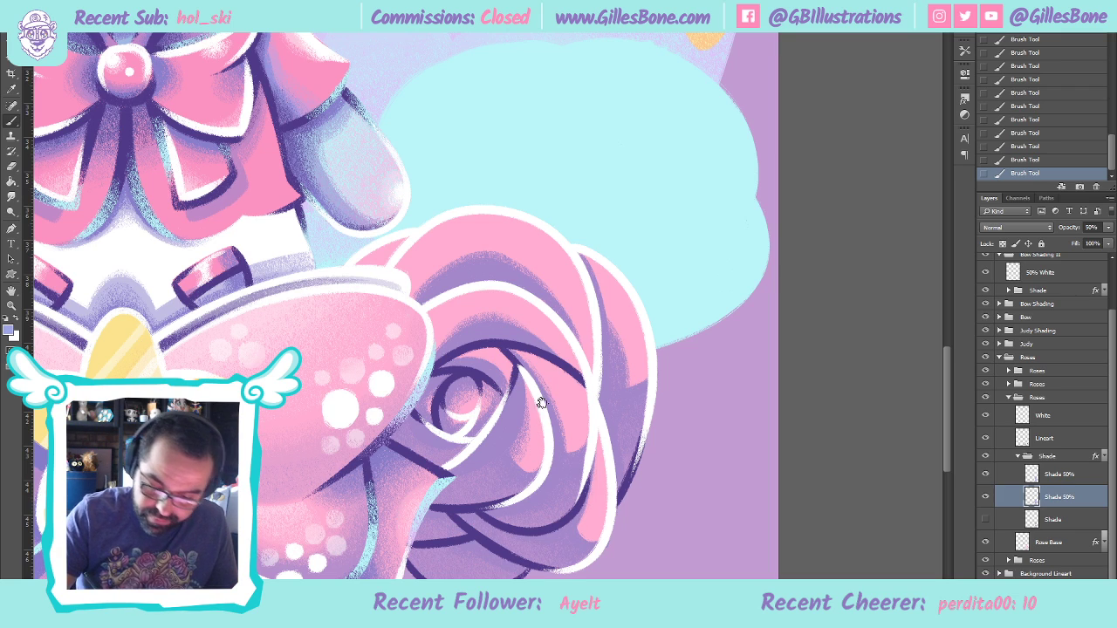
Compare the rose's shading with the original Shade layer shown and hidden
click(1063, 477)
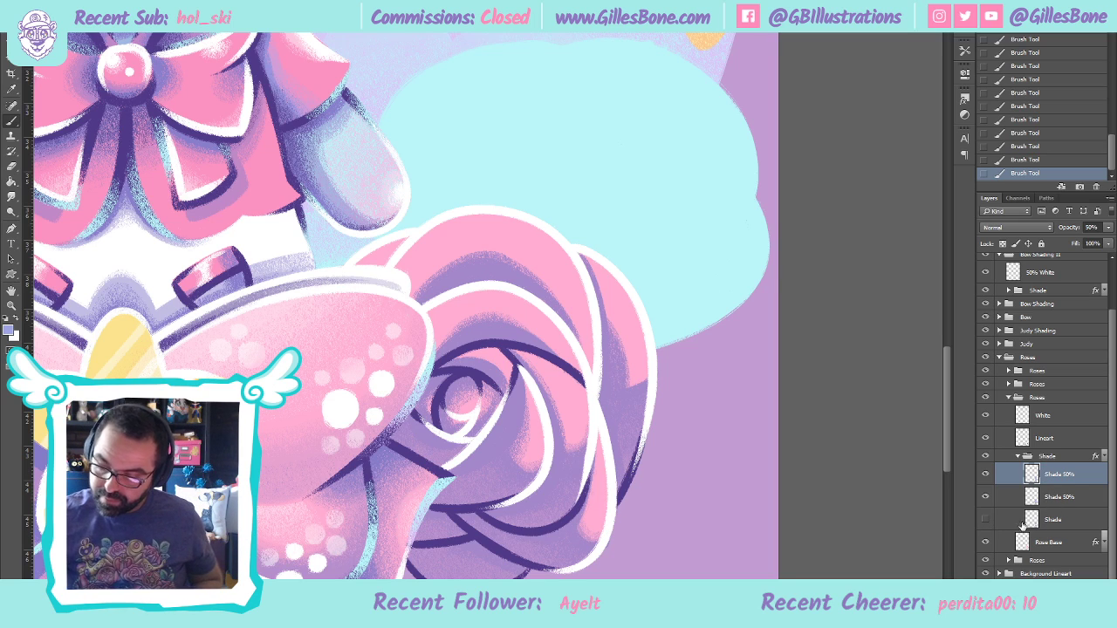
click(985, 519)
click(1049, 521)
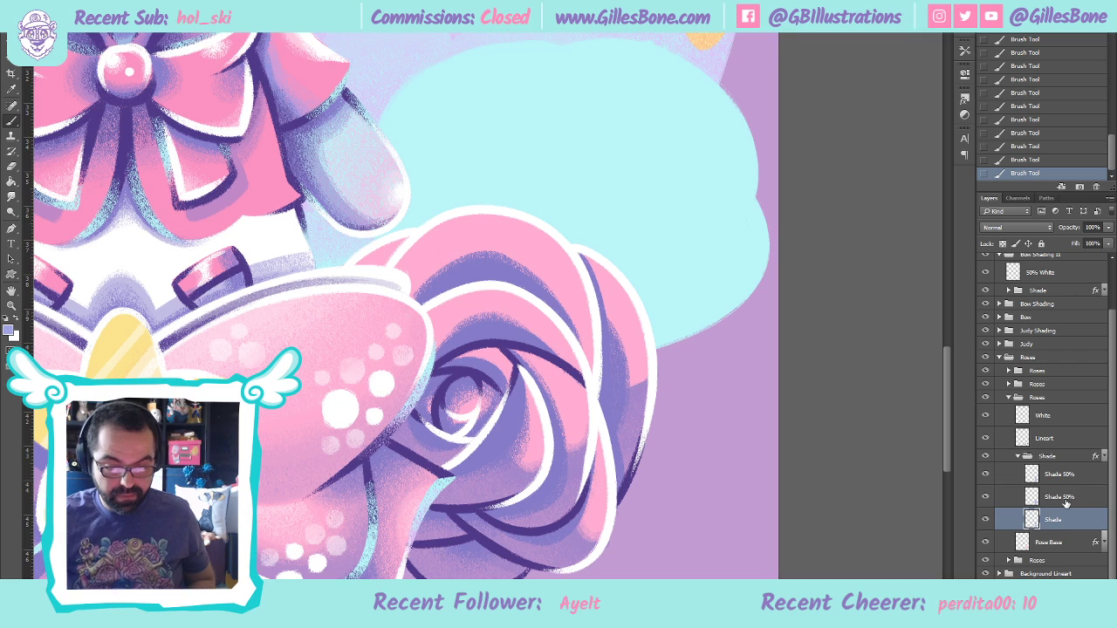
click(985, 520)
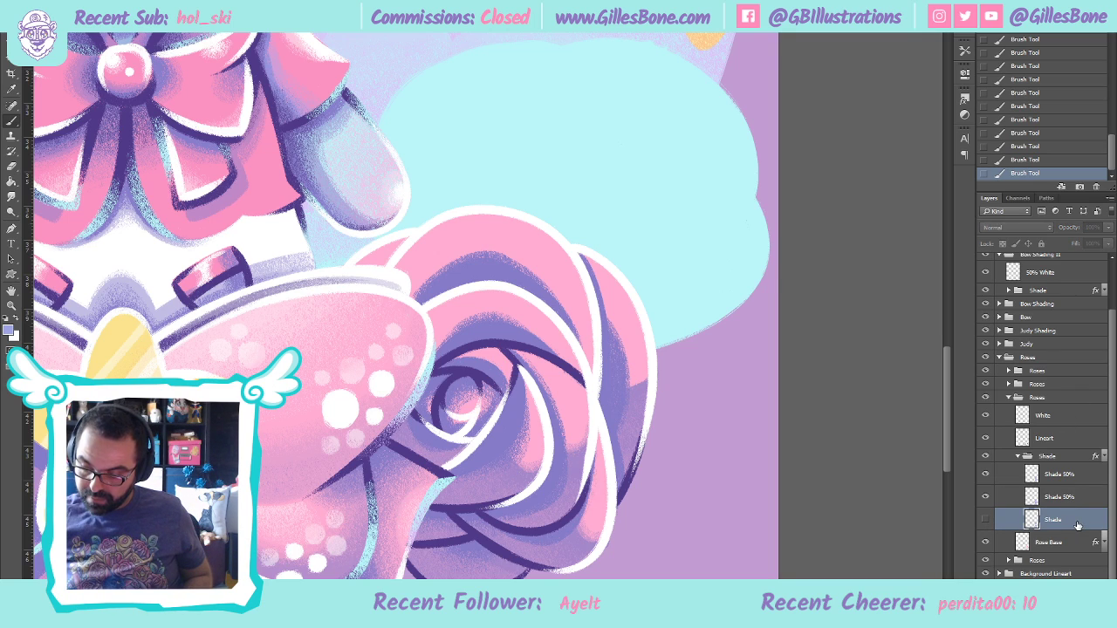
Add a new layer named Shade and place it above the Shade group, directly below the Lineart layer
key(ctrl+shift+alt+n)
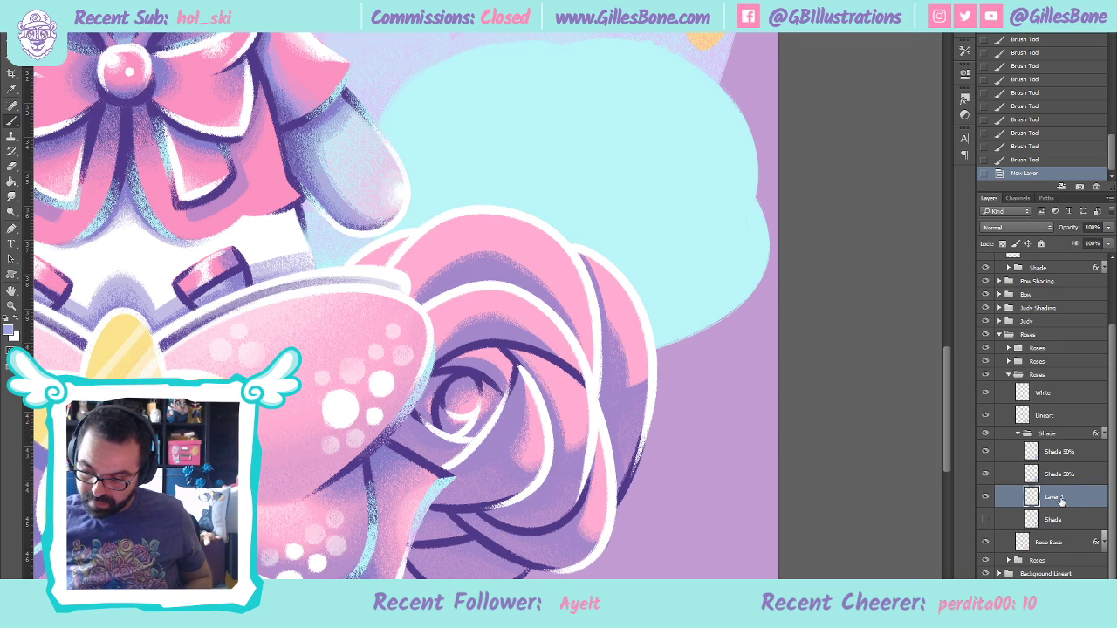
double_click(1055, 497)
text(Shade)
key(Return)
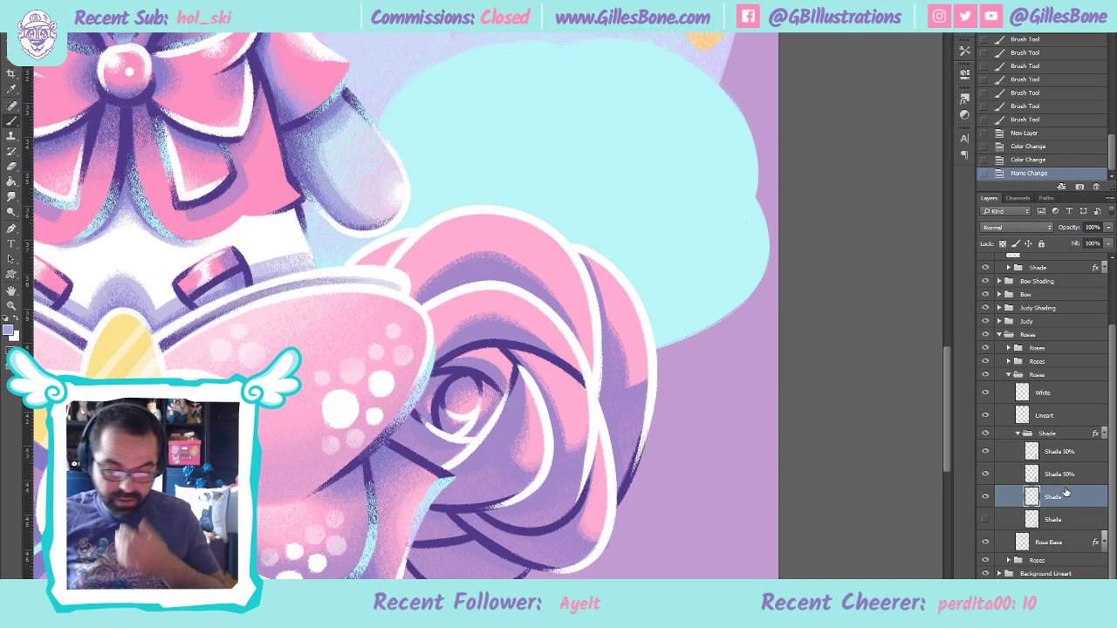
drag(1058, 501, 1058, 426)
Sample the lineart's dark purple and brush dark textured shading beside the bow edge and beneath the rose's central bud
key(i)
click(486, 334)
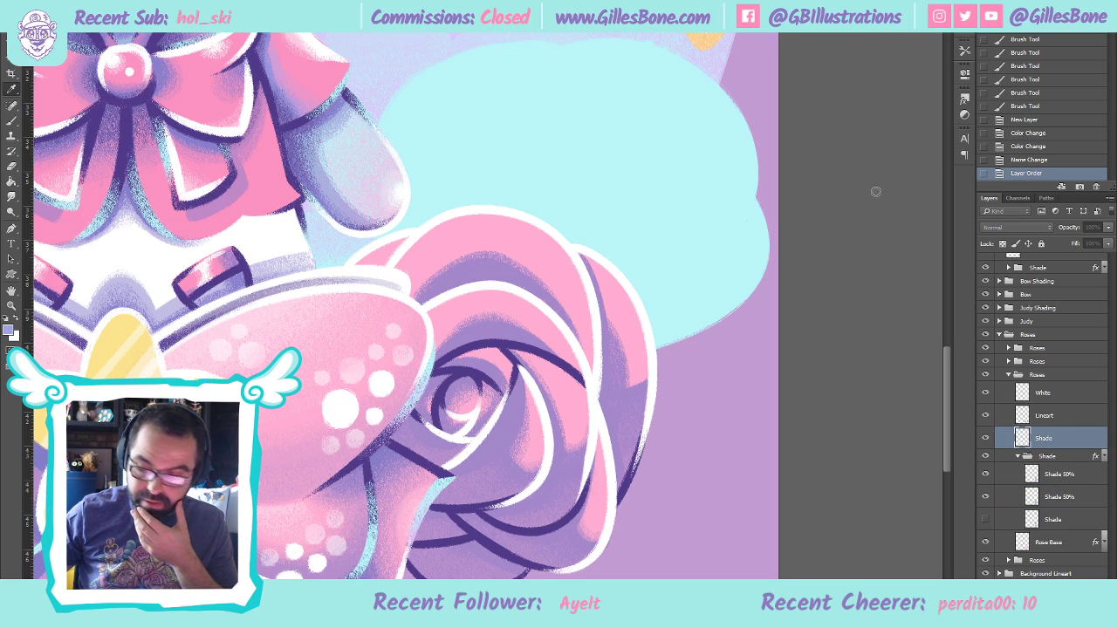
key(b)
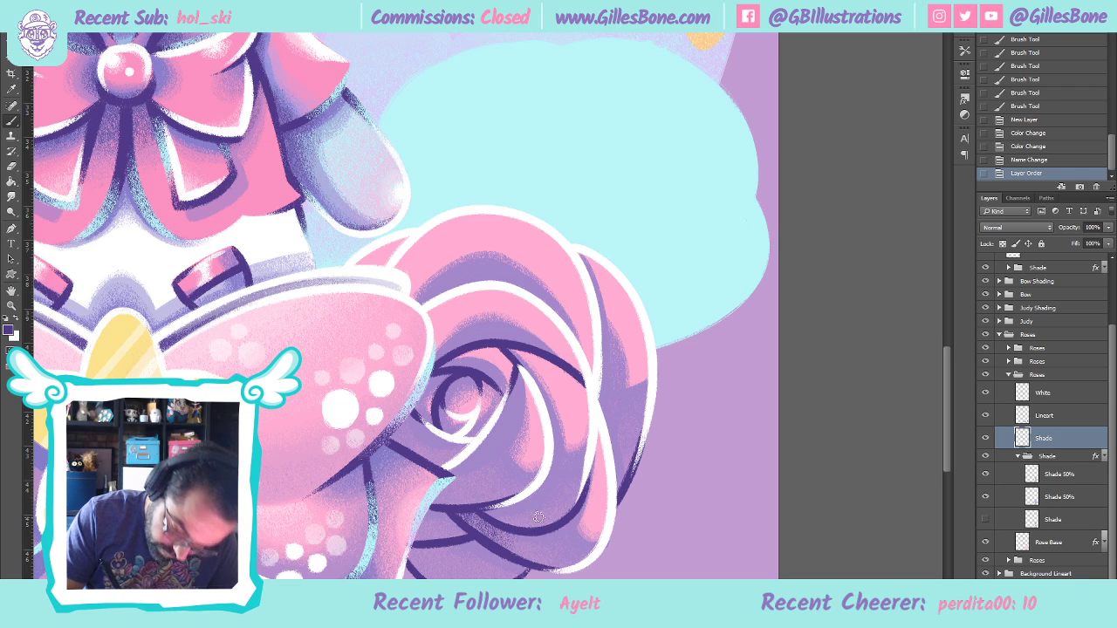
click(556, 459)
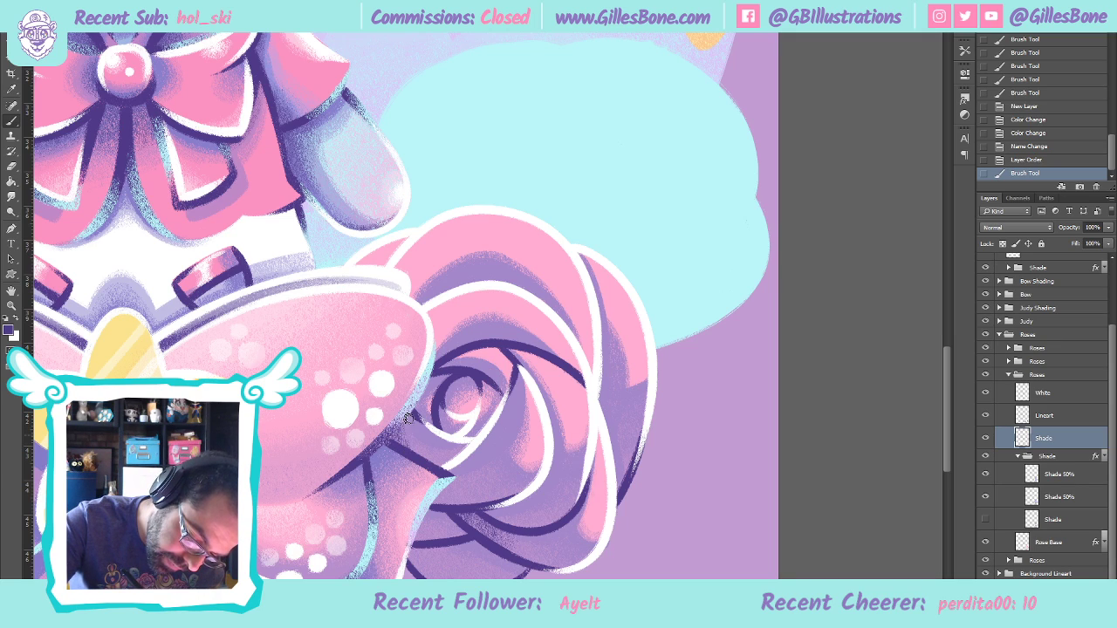
mouse_move(417, 415)
mouse_down()
mouse_move(461, 441)
mouse_move(427, 434)
mouse_move(460, 442)
mouse_move(420, 390)
mouse_up()
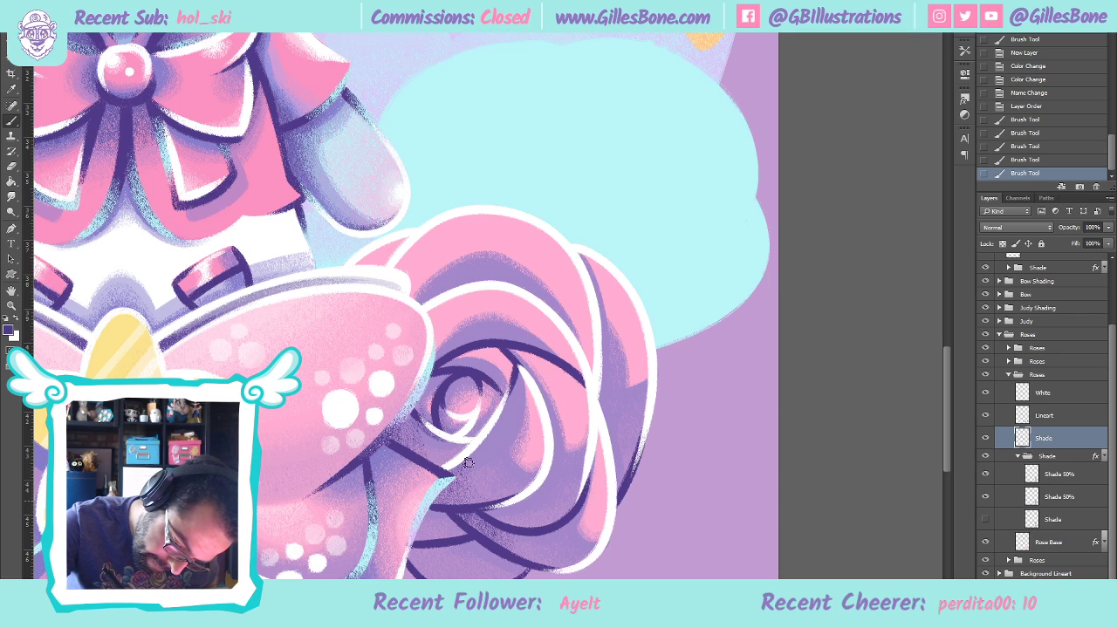
mouse_move(492, 483)
mouse_down()
mouse_move(474, 453)
mouse_move(446, 481)
mouse_up()
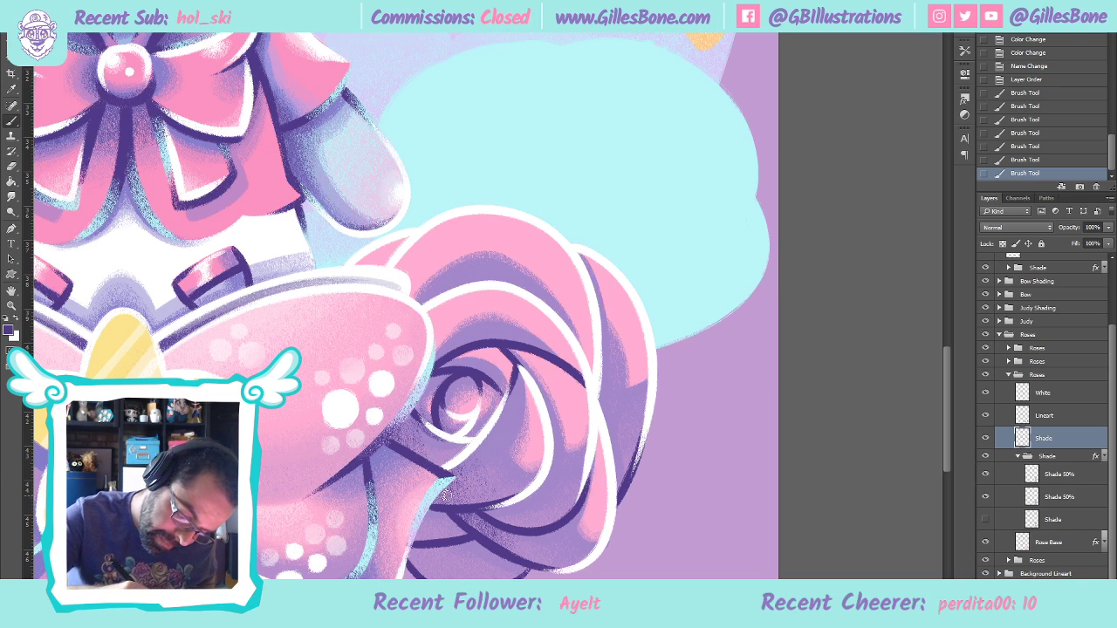
Extend the dark purple textured shading to the rose's lower left, outer right and upper petals
click(460, 523)
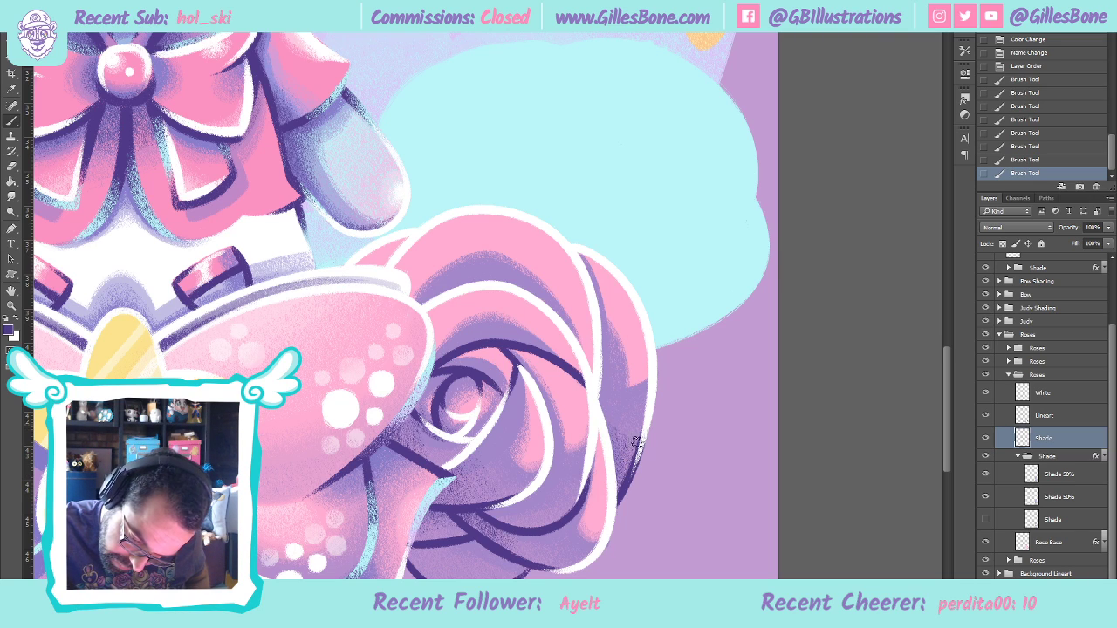
click(591, 367)
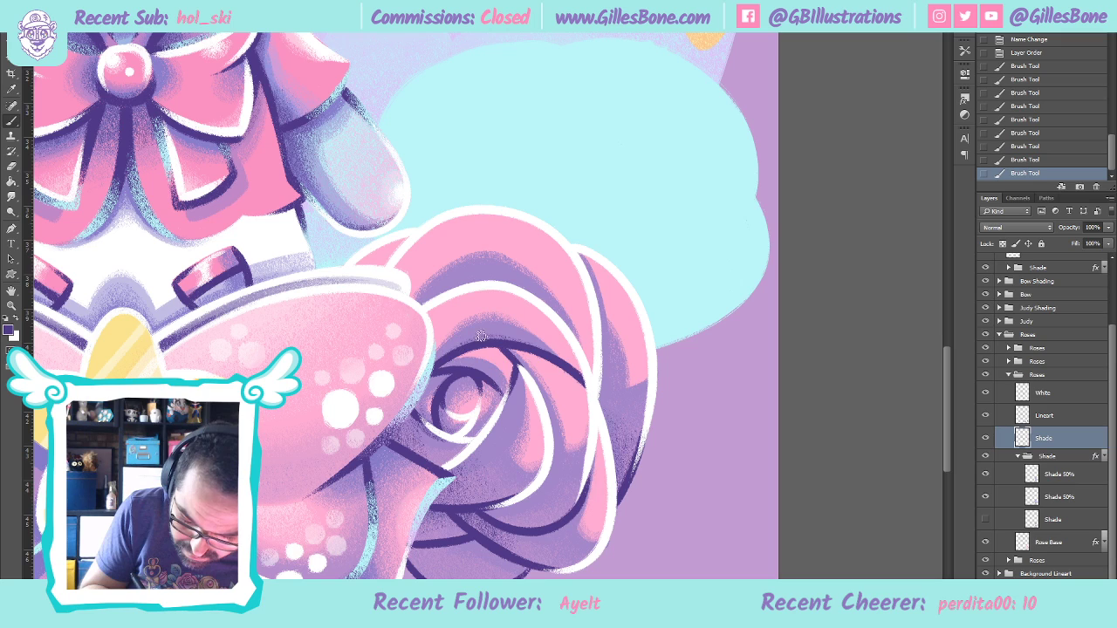
click(546, 334)
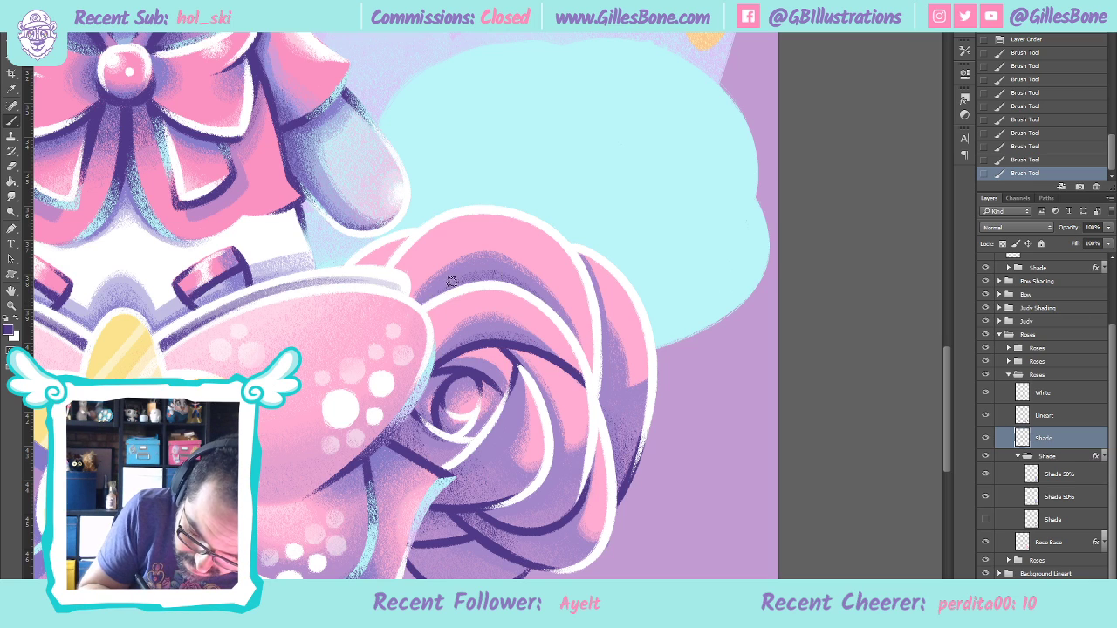
click(399, 340)
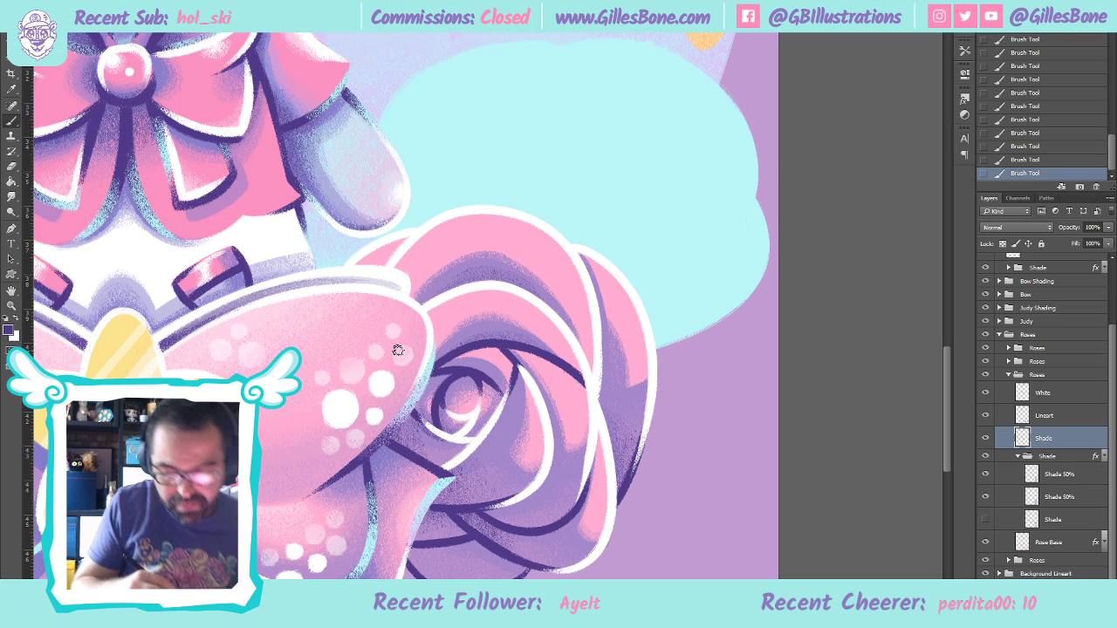
Check the rose against the whole illustration and add a layer mask to its Shade group
click(10, 305)
key(ctrl+0)
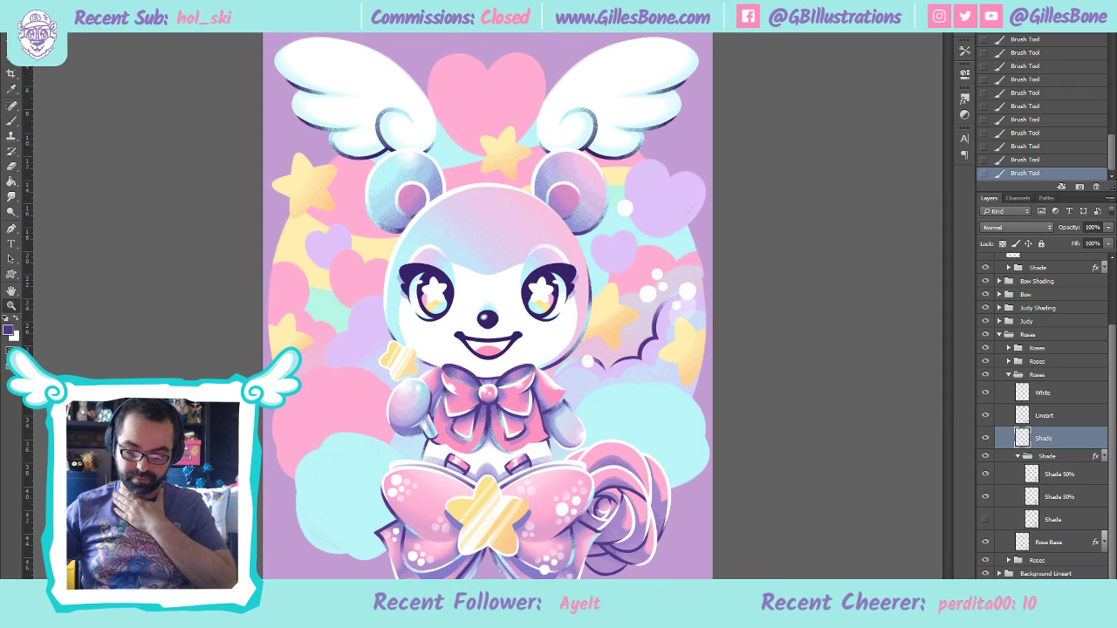
key(ctrl+plus)
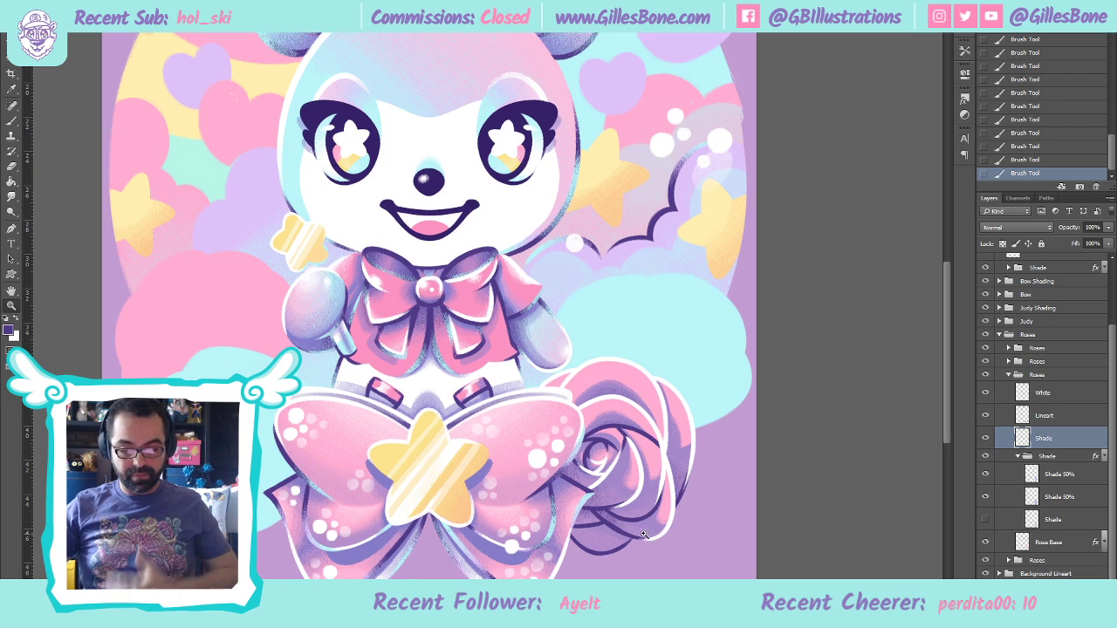
click(661, 529)
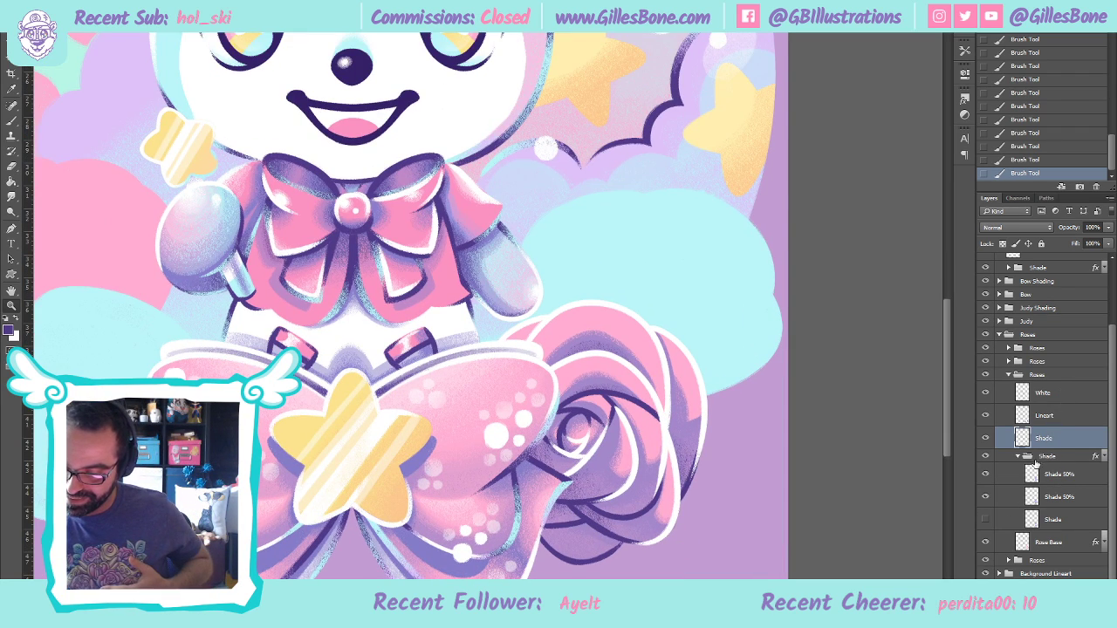
click(1047, 456)
click(1027, 598)
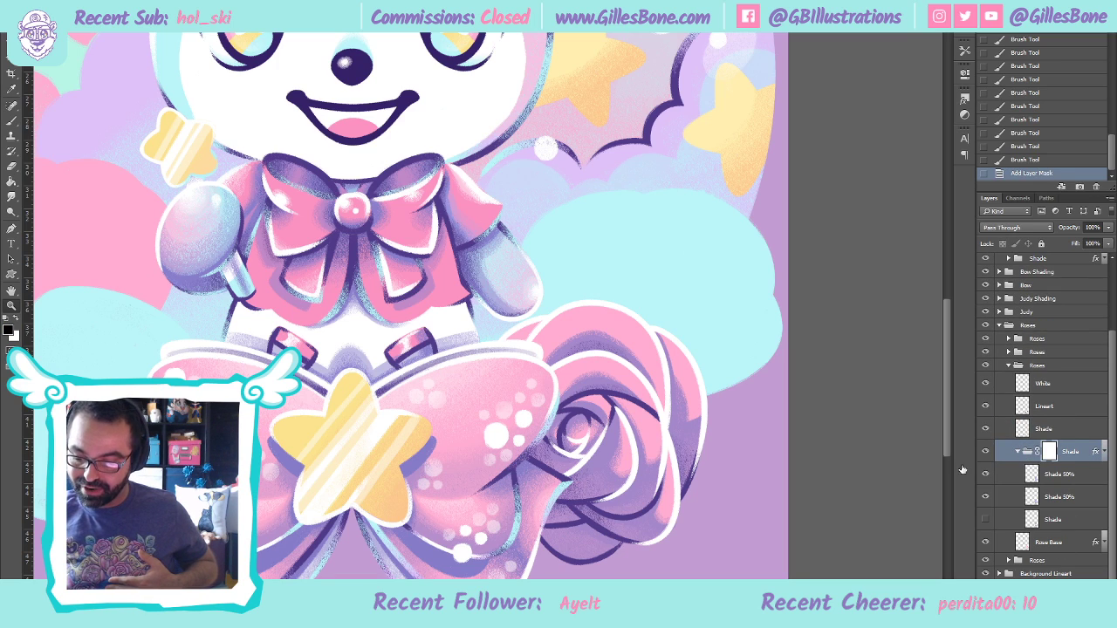
Brush black on the Shade group's mask to soften the shading on the rose's upper, right and lower right petals
click(13, 124)
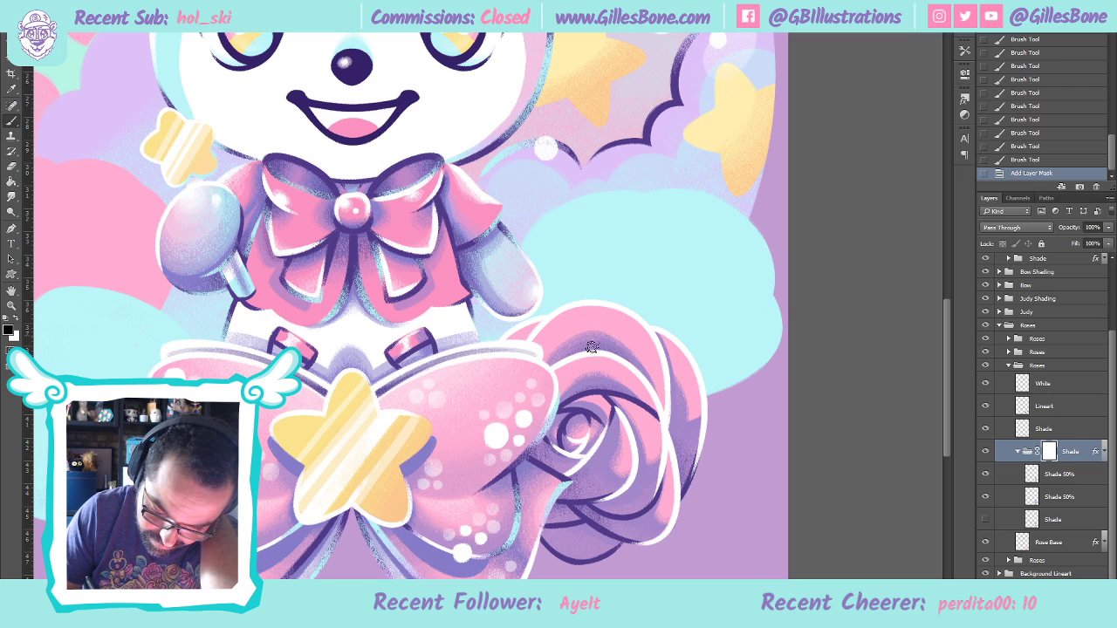
mouse_move(600, 346)
mouse_down()
mouse_move(618, 346)
mouse_move(601, 332)
mouse_up()
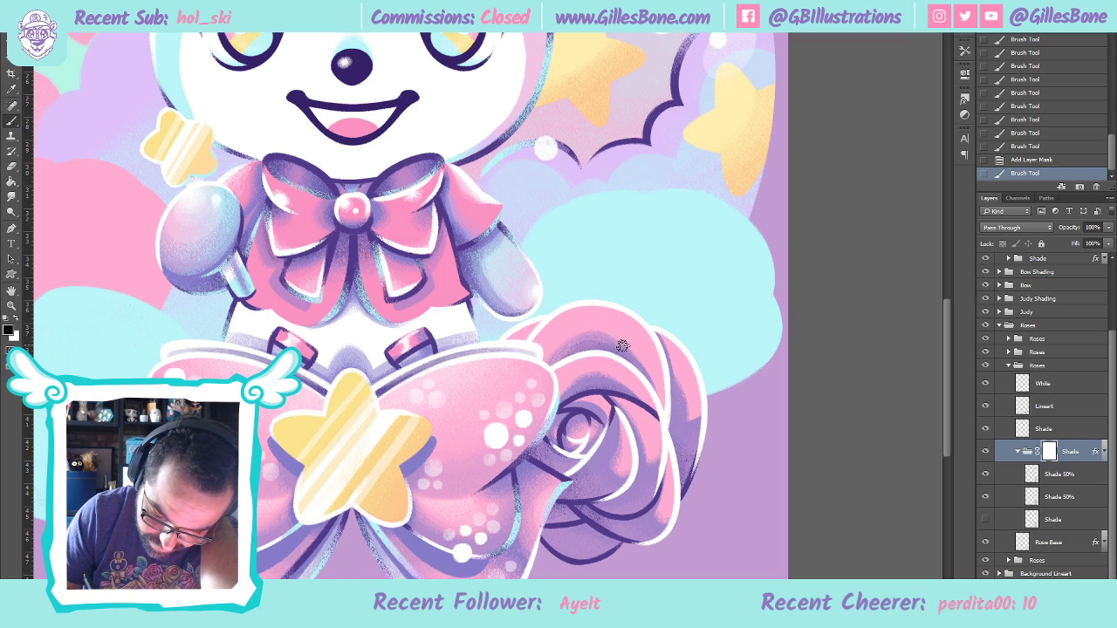
drag(644, 351, 649, 320)
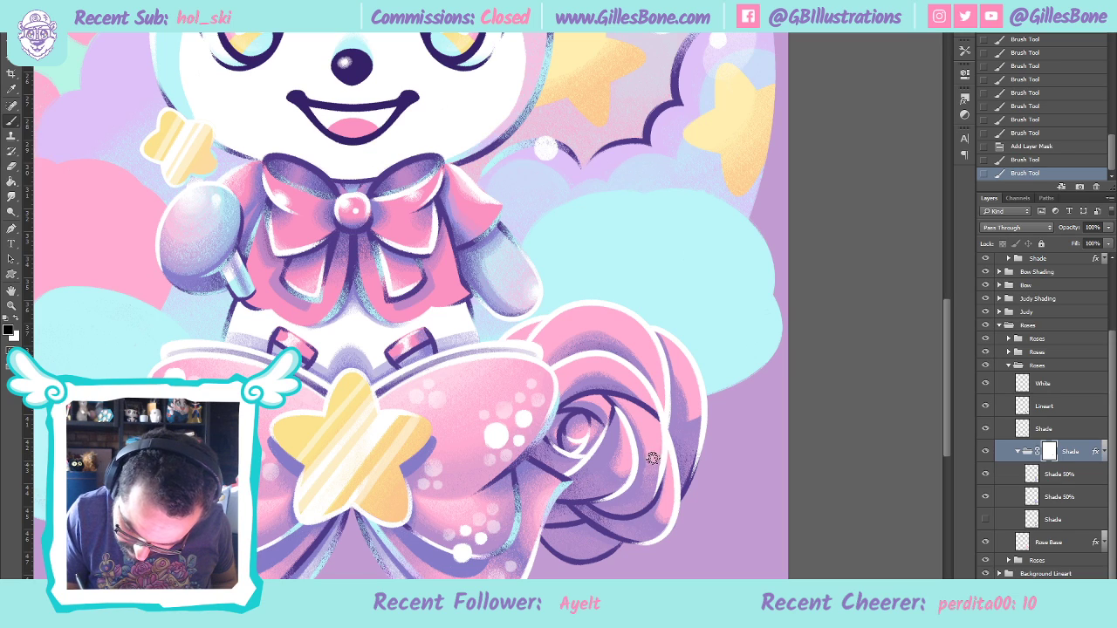
drag(649, 485, 669, 431)
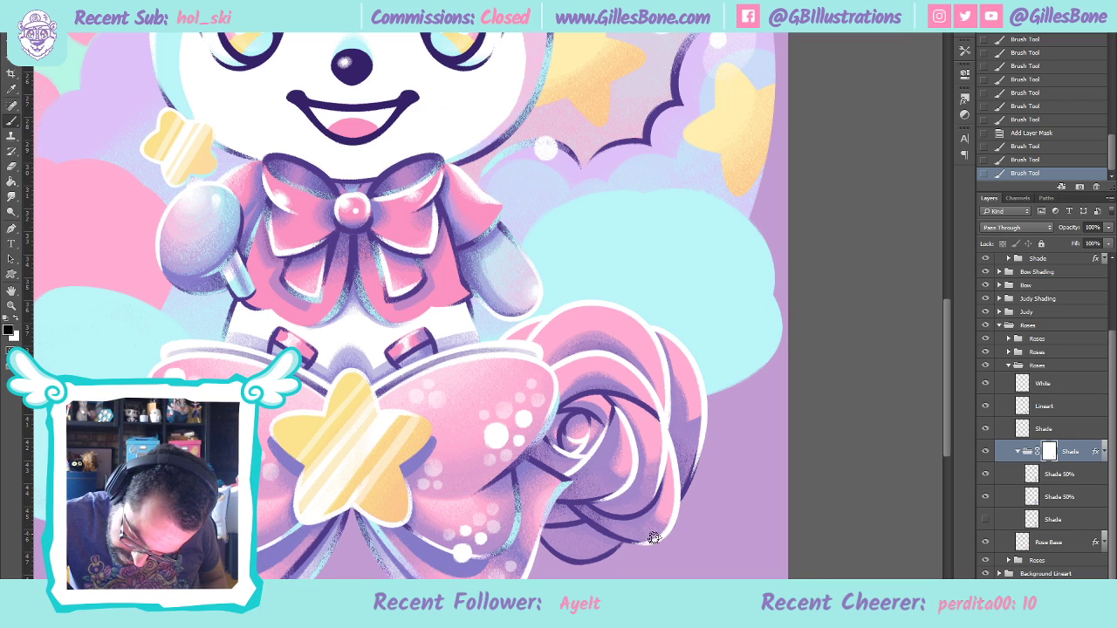
mouse_move(638, 536)
mouse_down()
mouse_move(658, 510)
mouse_move(671, 517)
mouse_move(656, 514)
mouse_move(667, 524)
mouse_move(654, 516)
mouse_move(658, 526)
mouse_move(667, 528)
mouse_move(668, 488)
mouse_up()
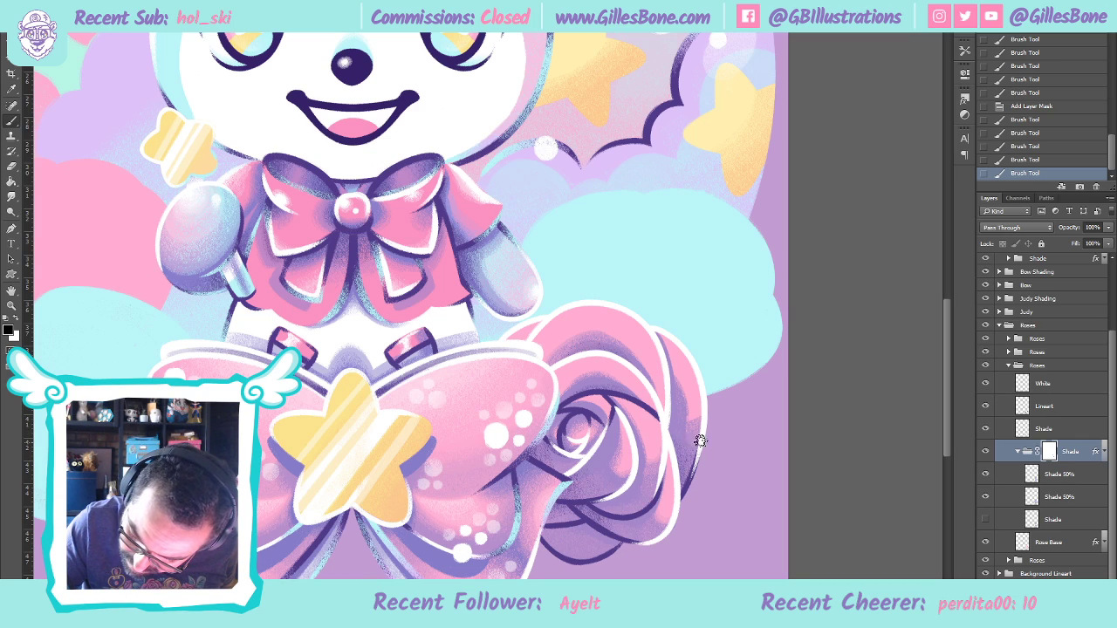
Soften the shading on the outer right petal and the petals beside the central bud through the group mask
mouse_move(684, 444)
mouse_down()
mouse_move(704, 423)
mouse_move(703, 407)
mouse_move(689, 420)
mouse_move(703, 419)
mouse_move(693, 438)
mouse_move(688, 391)
mouse_move(709, 412)
mouse_up()
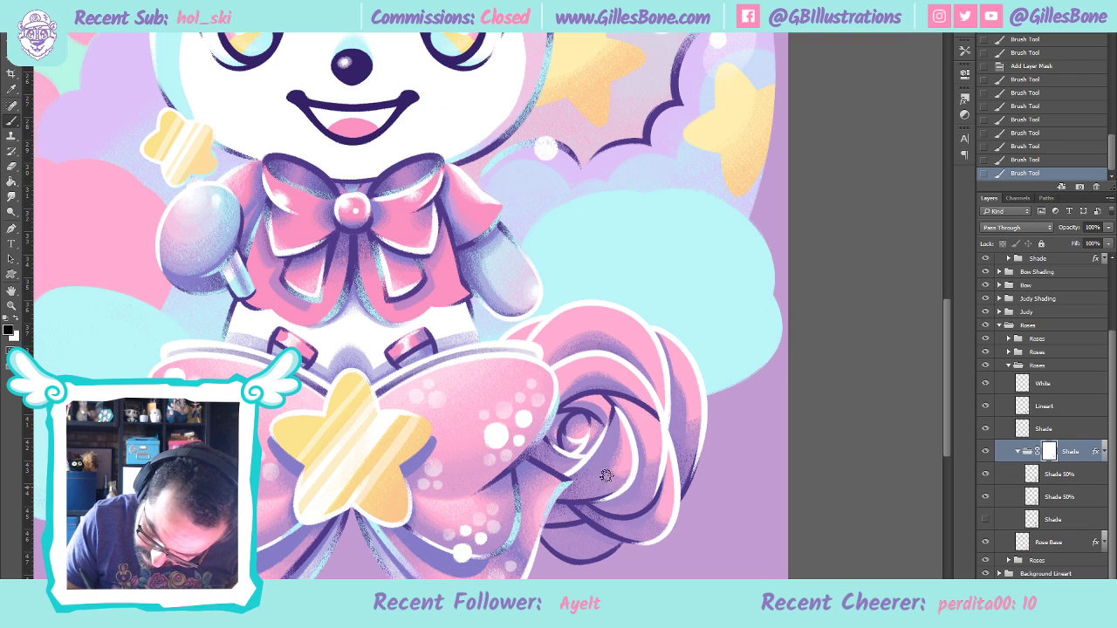
mouse_move(597, 487)
mouse_down()
mouse_move(633, 464)
mouse_move(627, 415)
mouse_up()
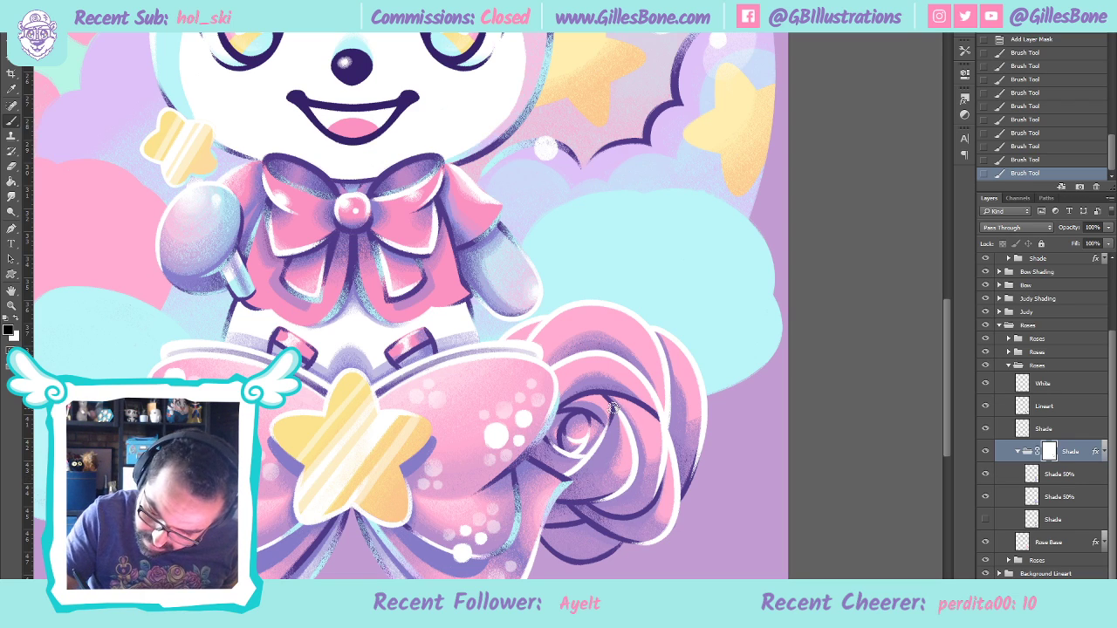
drag(615, 462, 624, 442)
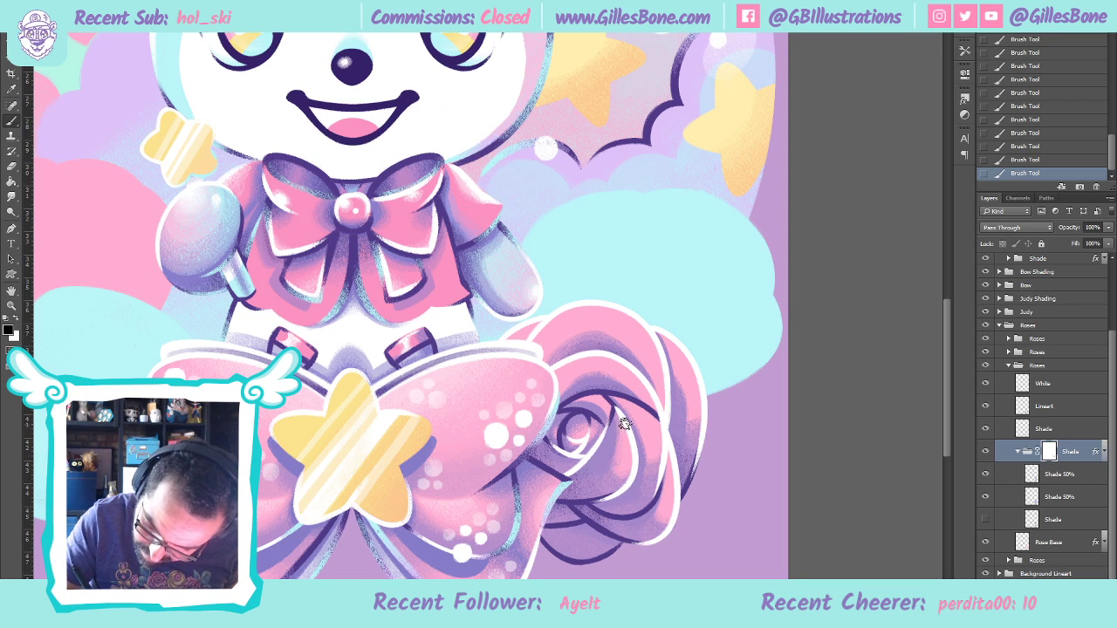
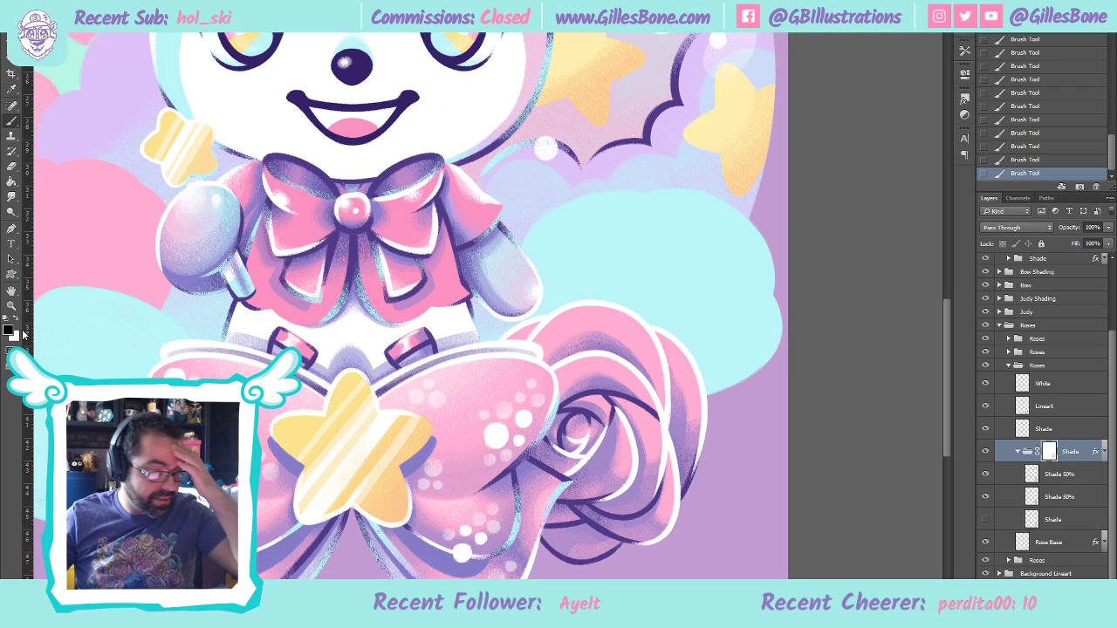
Sample the cloud's light blue and add a layer named Blue above Lineart, clipped to it
key(alt)
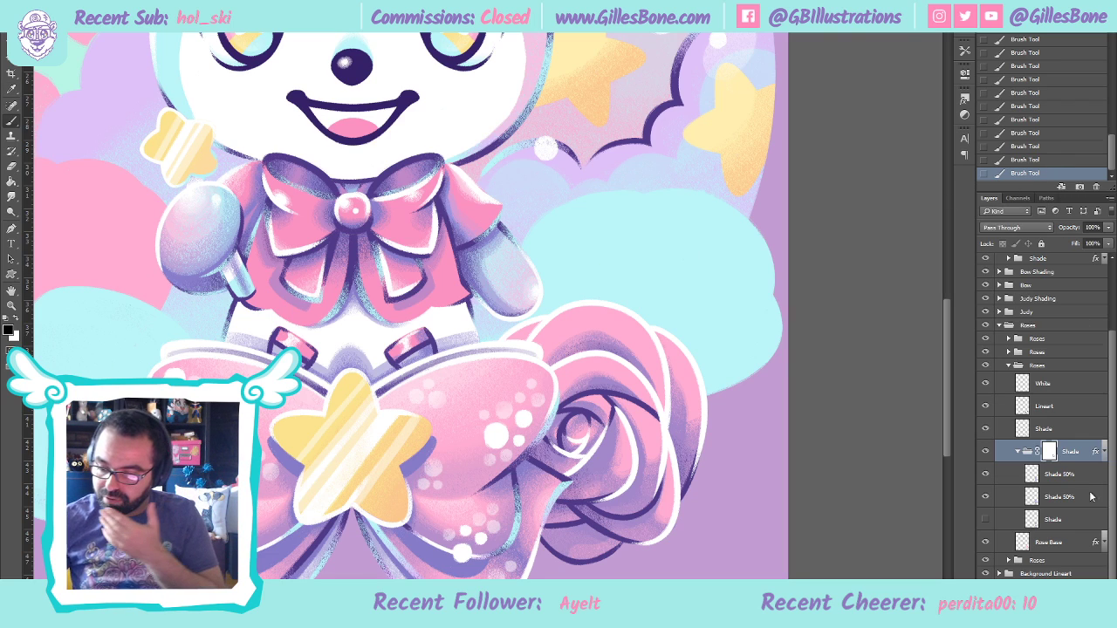
click(1066, 410)
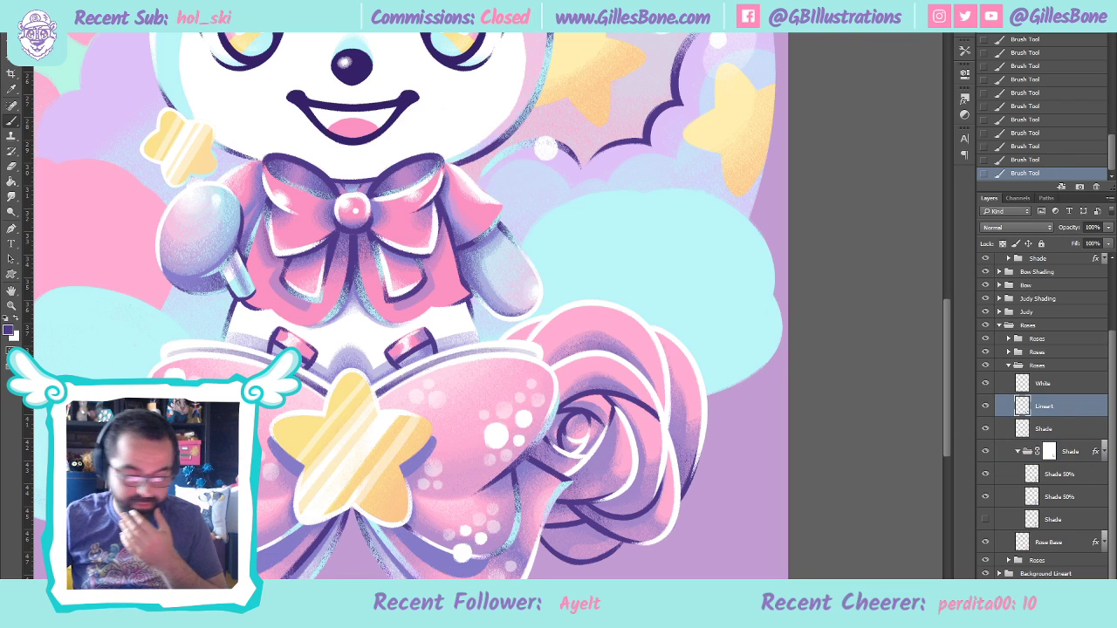
key(alt)
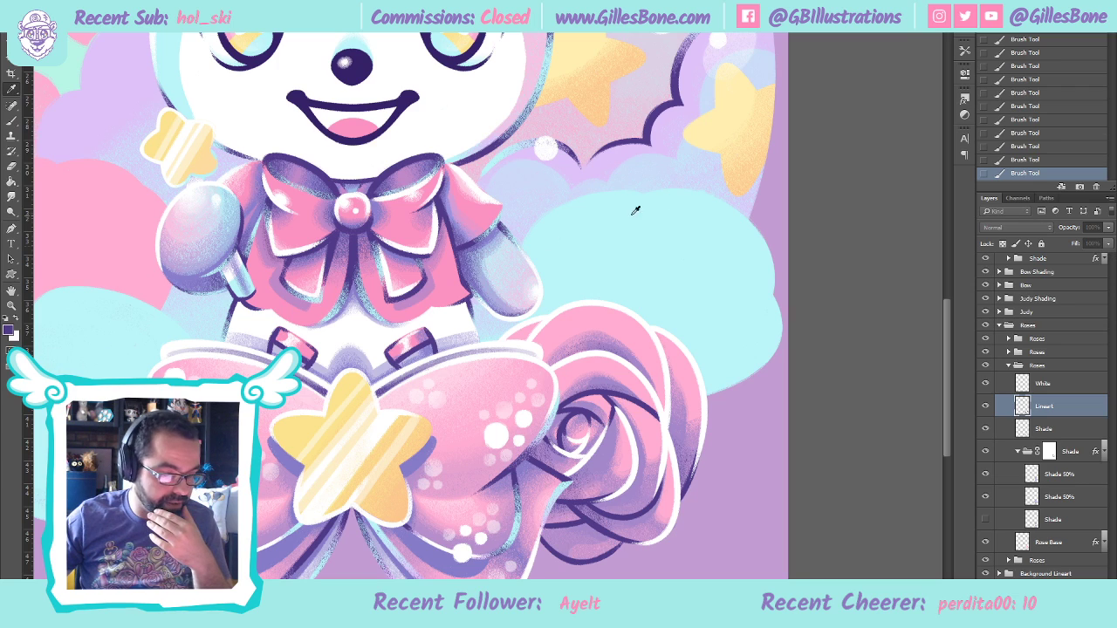
key(b)
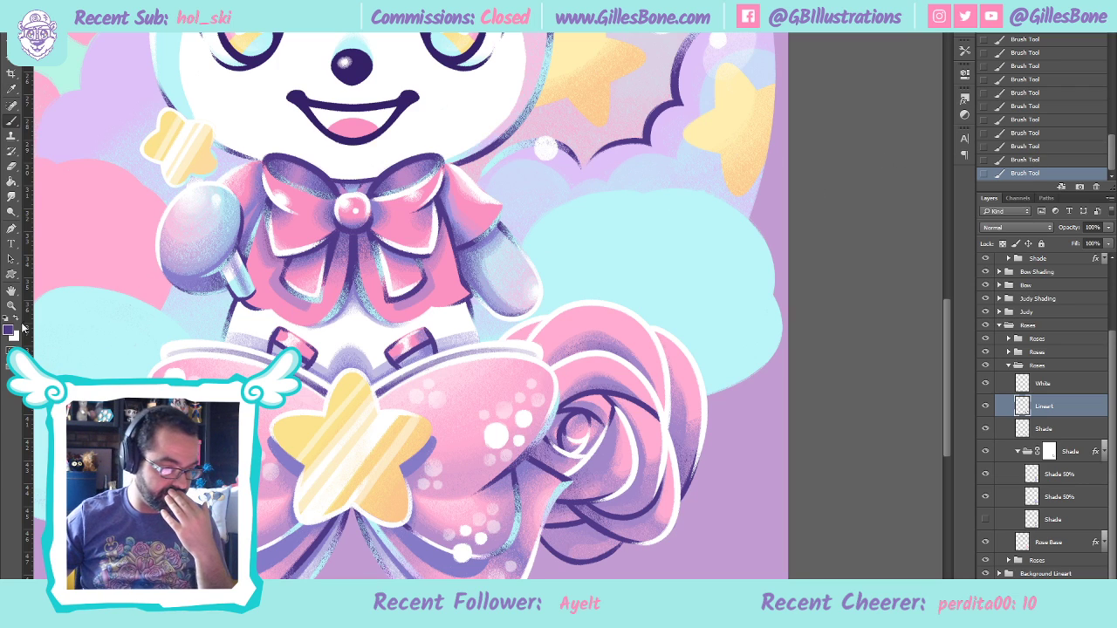
key(alt)
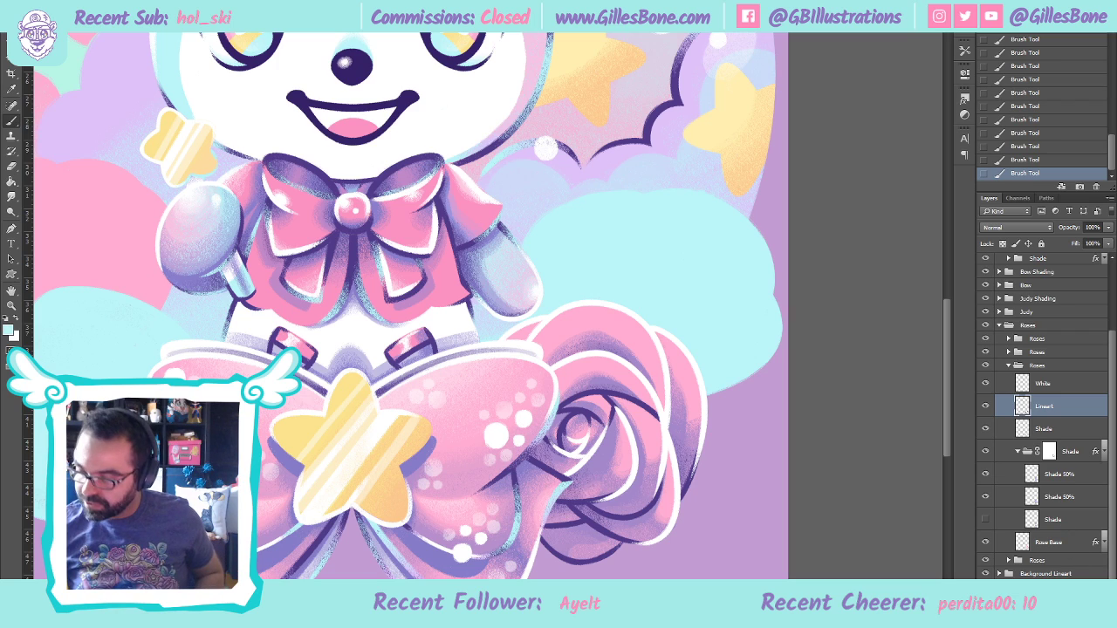
key(ctrl+shift+alt+n)
double_click(1073, 383)
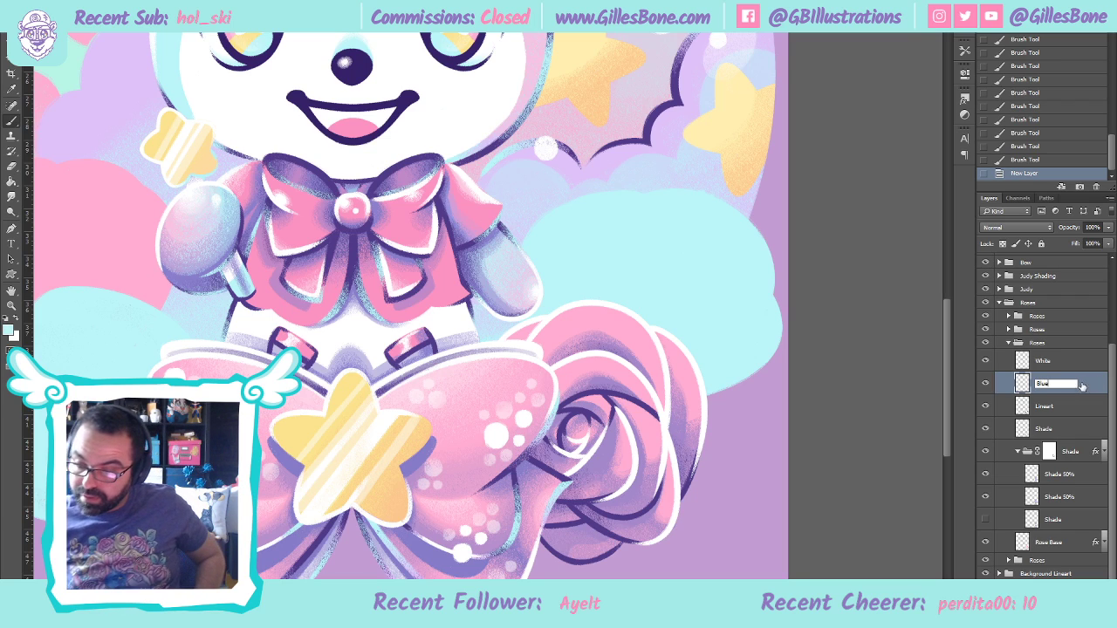
key(Return)
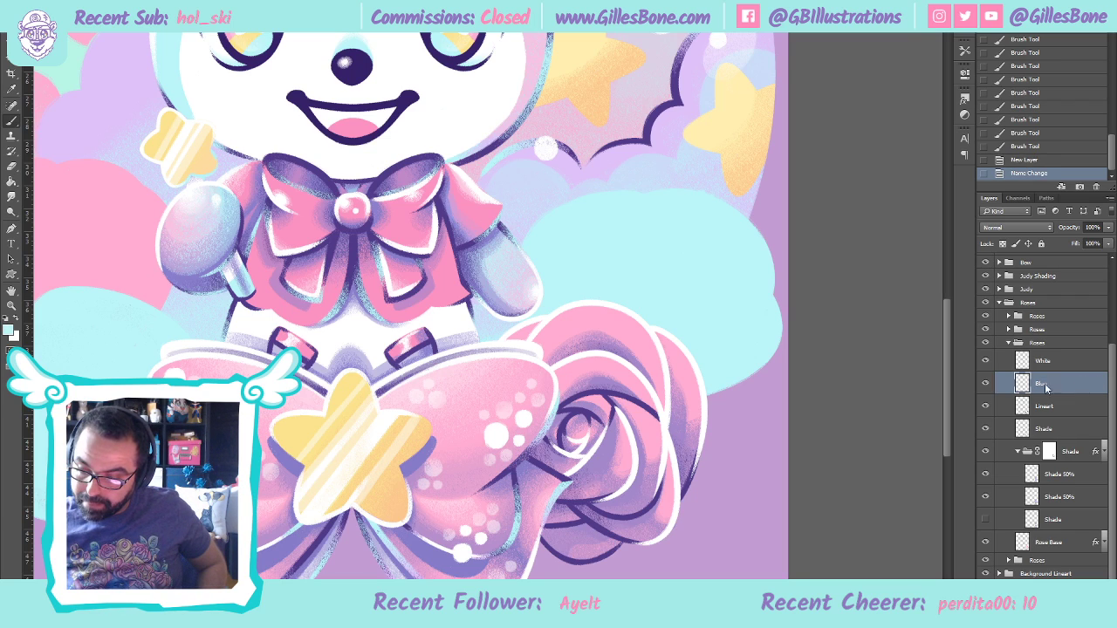
key(ctrl+alt+g)
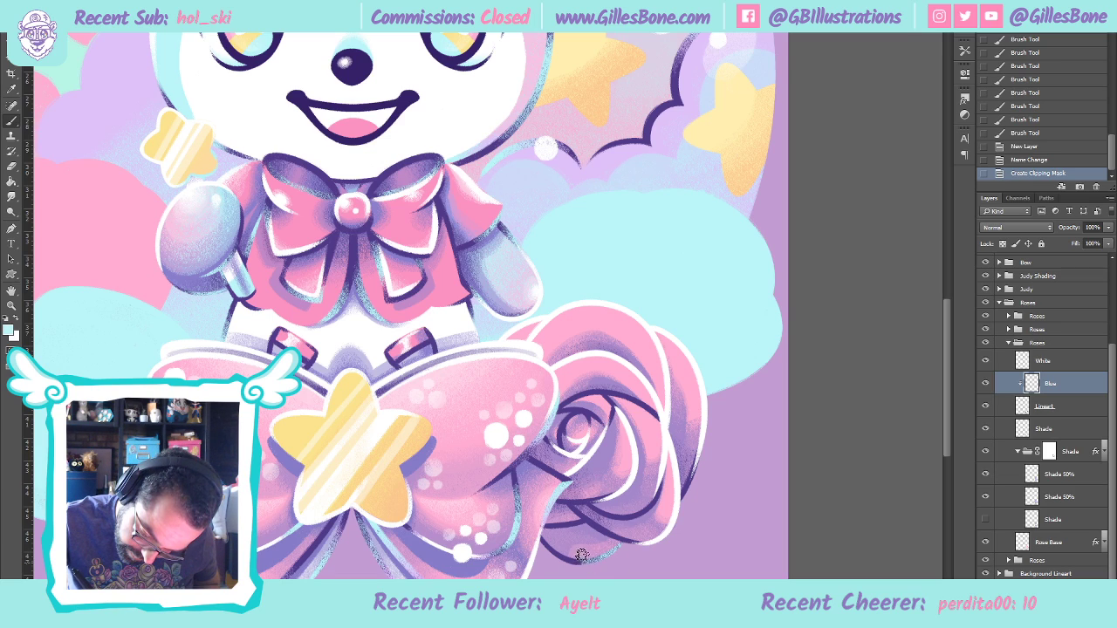
Brush light blue texture on the Blue layer over the lineart of the rose's lower and outer right petals
drag(576, 564, 582, 560)
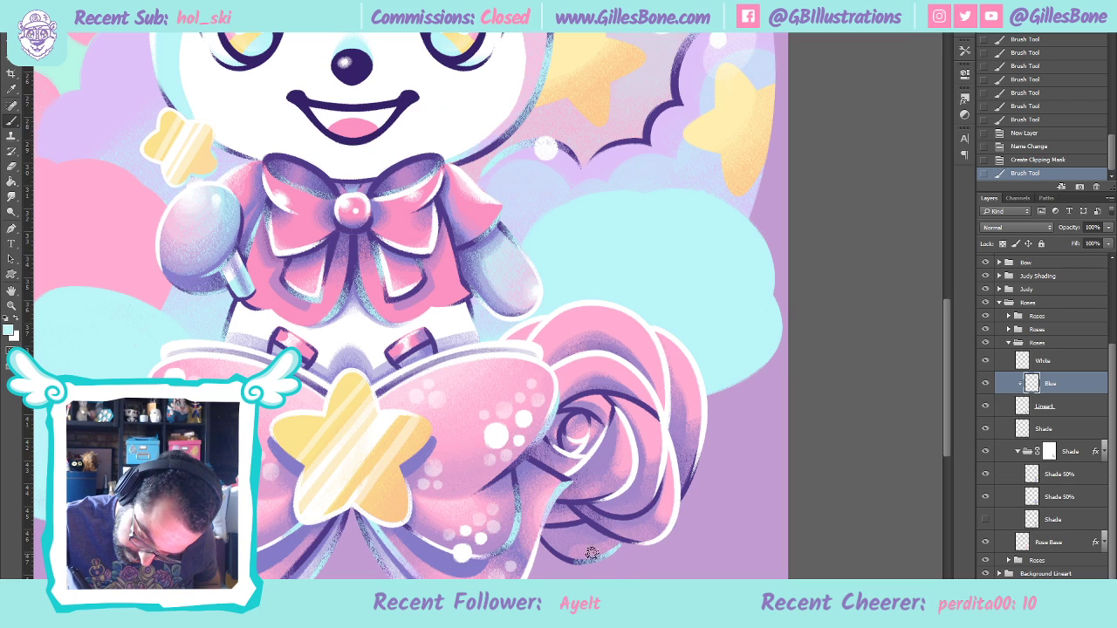
drag(583, 566, 567, 567)
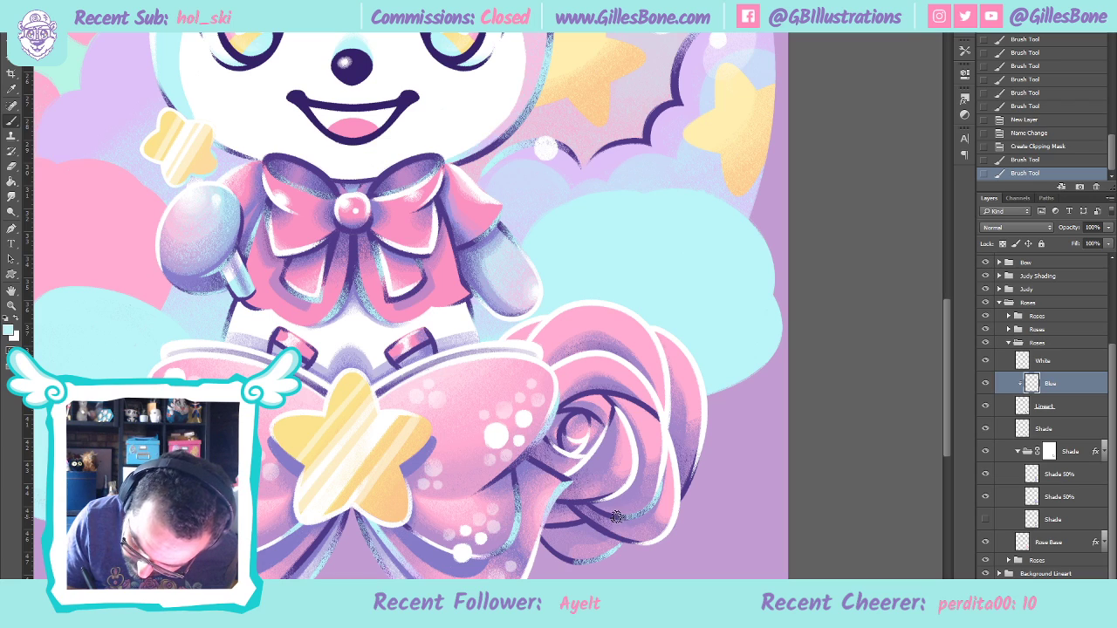
drag(605, 515, 660, 458)
mouse_move(646, 521)
mouse_down()
mouse_move(662, 468)
mouse_move(704, 434)
mouse_up()
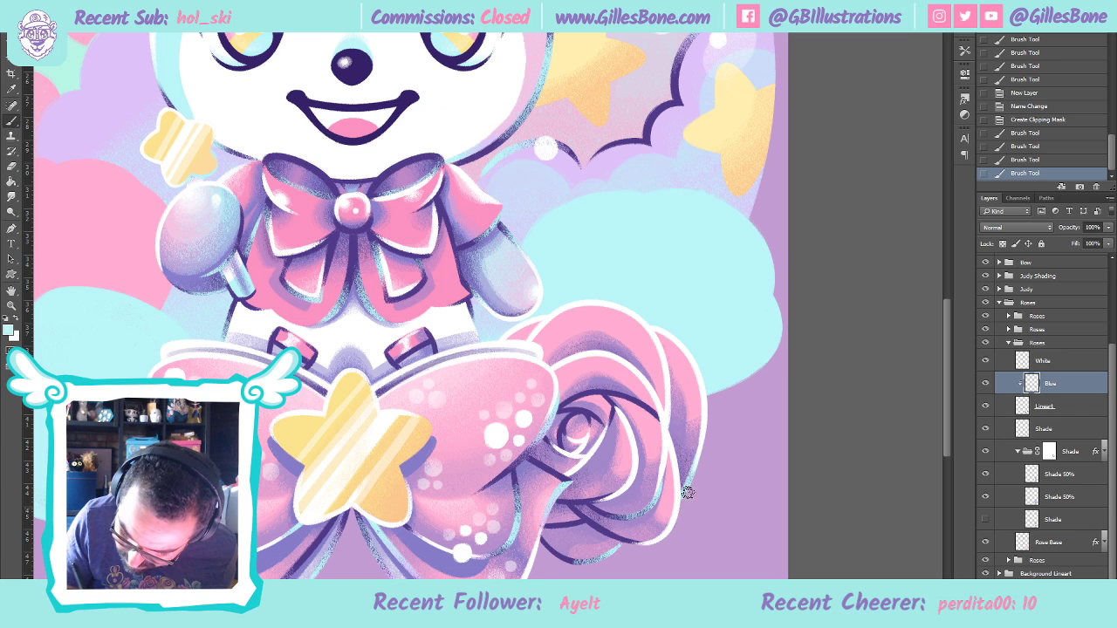
drag(683, 491, 714, 443)
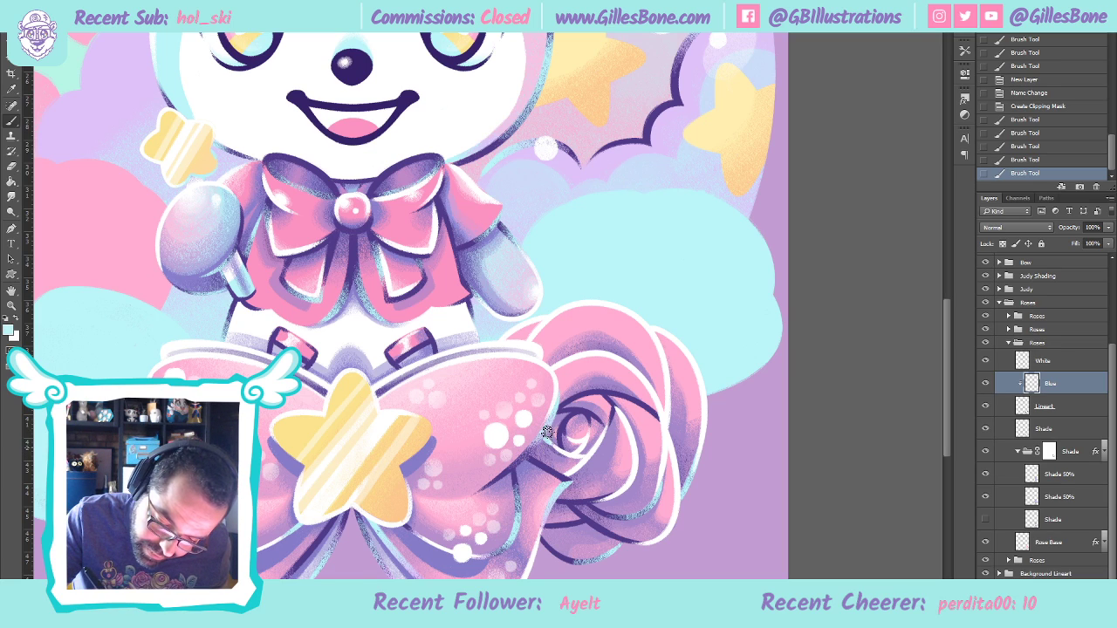
Brush light blue accents along the lineart of the rose's central bud and the petals around it
drag(557, 458, 608, 427)
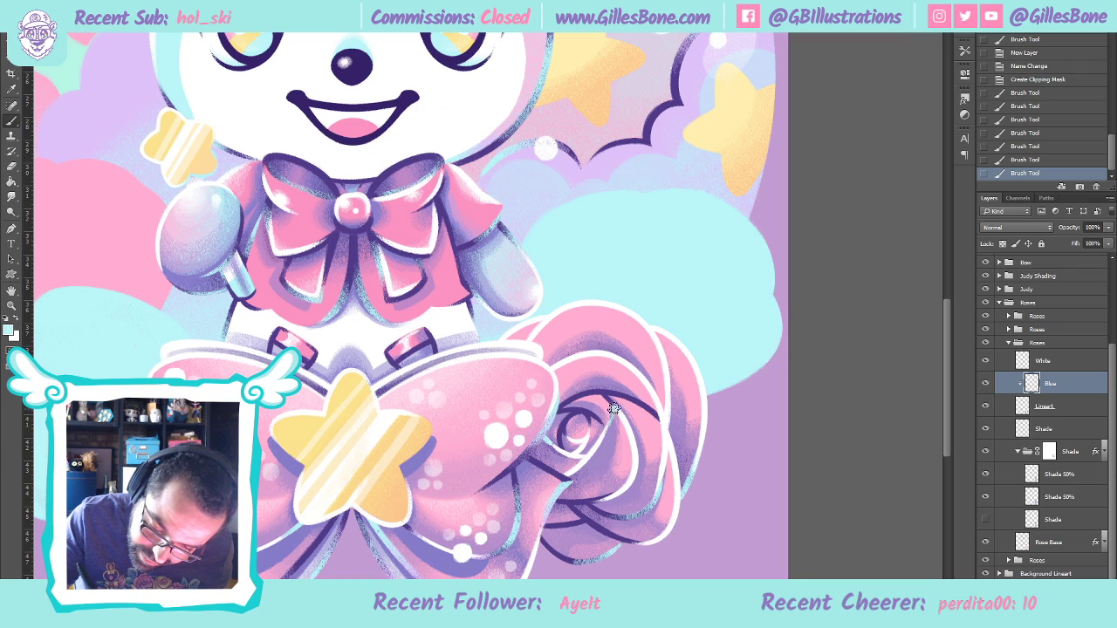
drag(621, 430, 622, 426)
drag(579, 486, 598, 458)
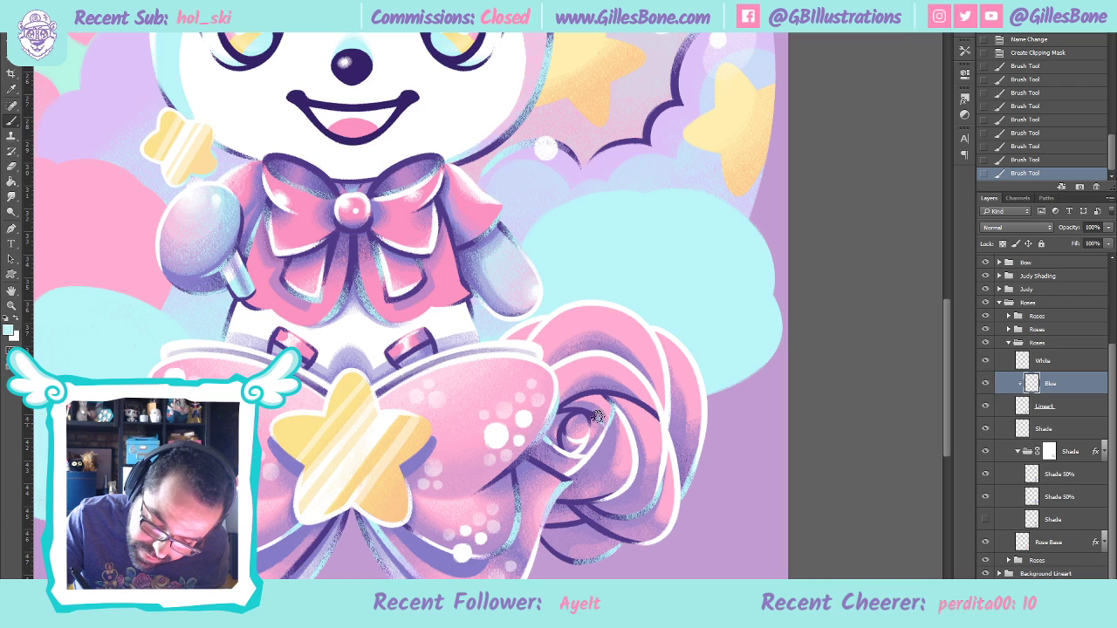
drag(607, 427, 610, 424)
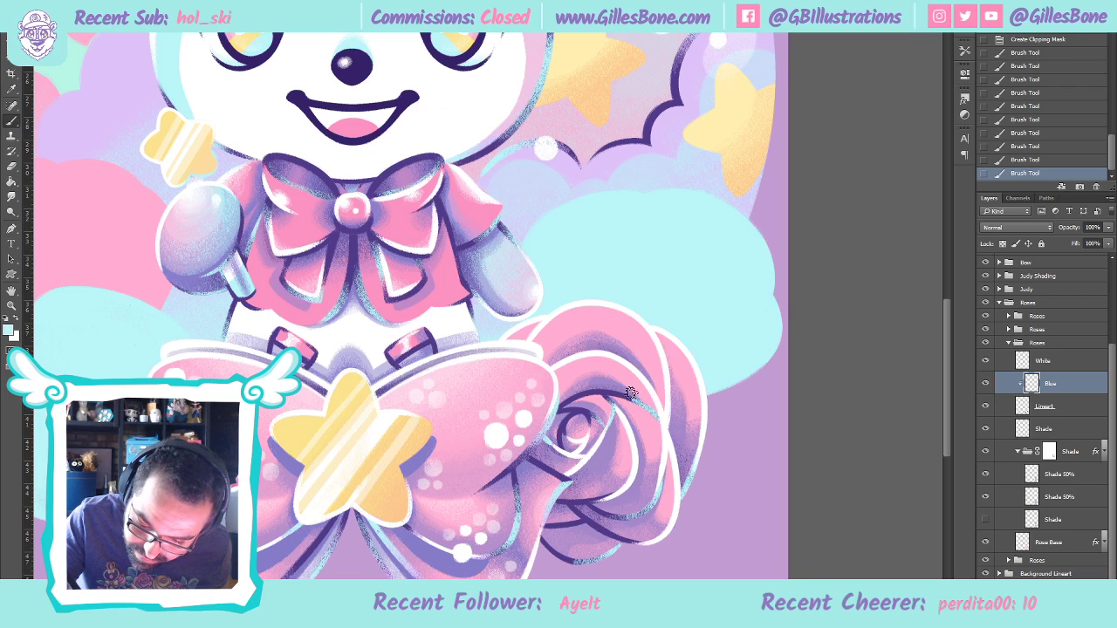
drag(603, 379, 651, 398)
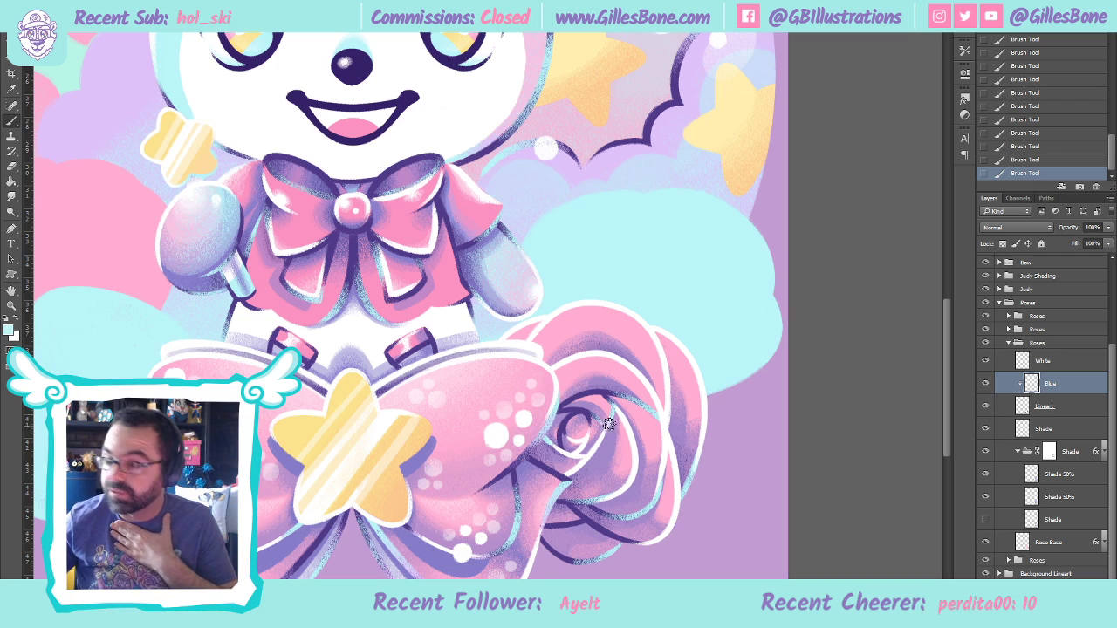
Switch the paint colour to white and add a layer named White 50% above Blue at 50% opacity
click(16, 319)
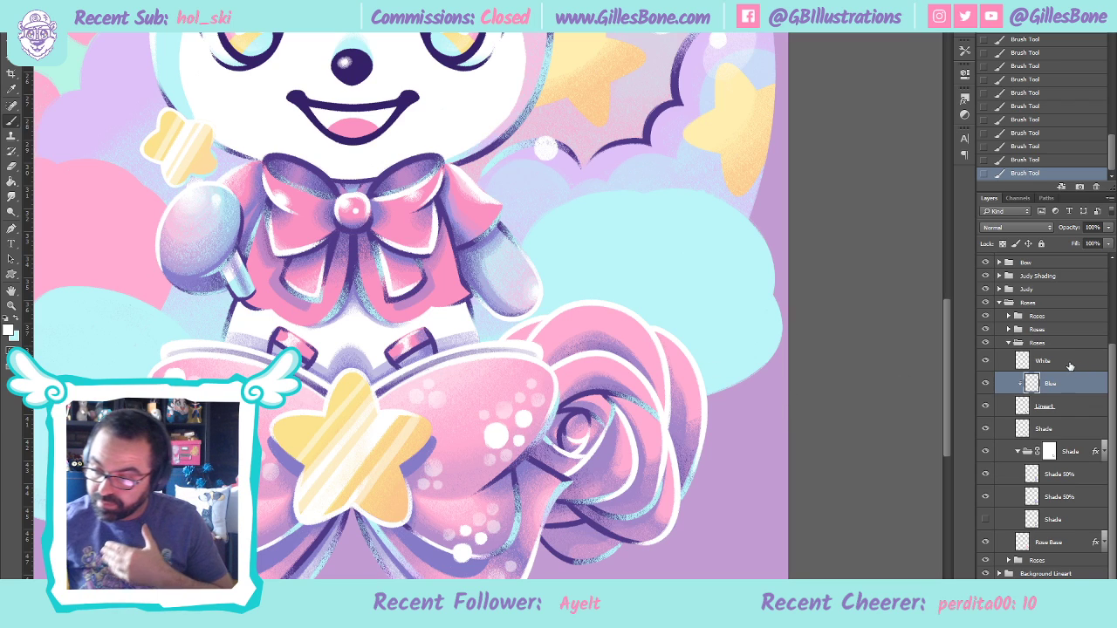
key(ctrl+shift+alt+n)
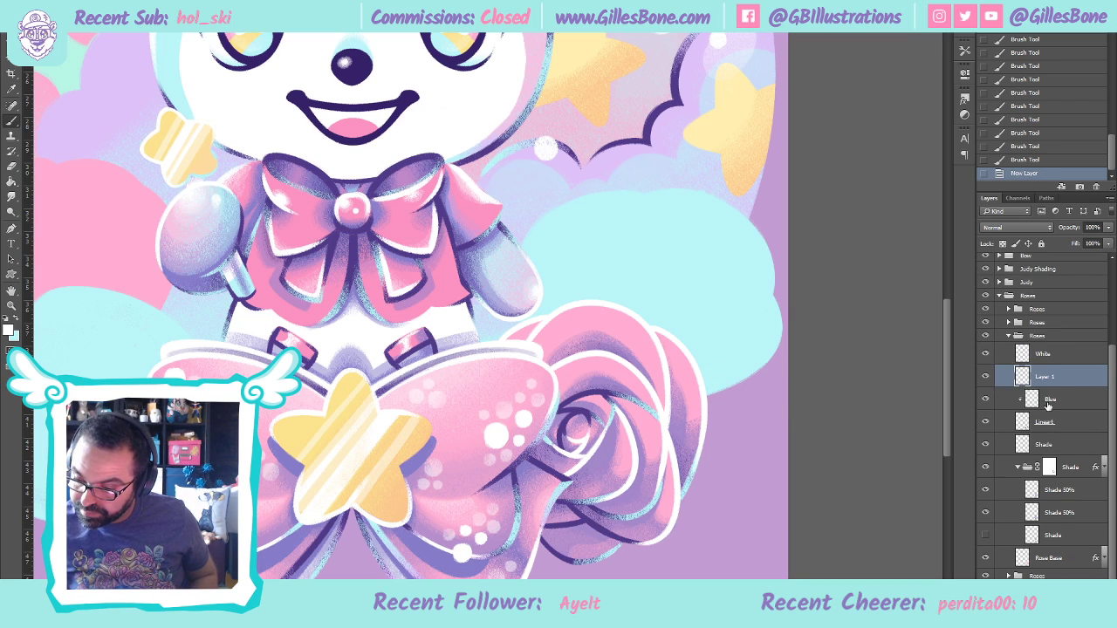
double_click(1045, 376)
text(White 50%)
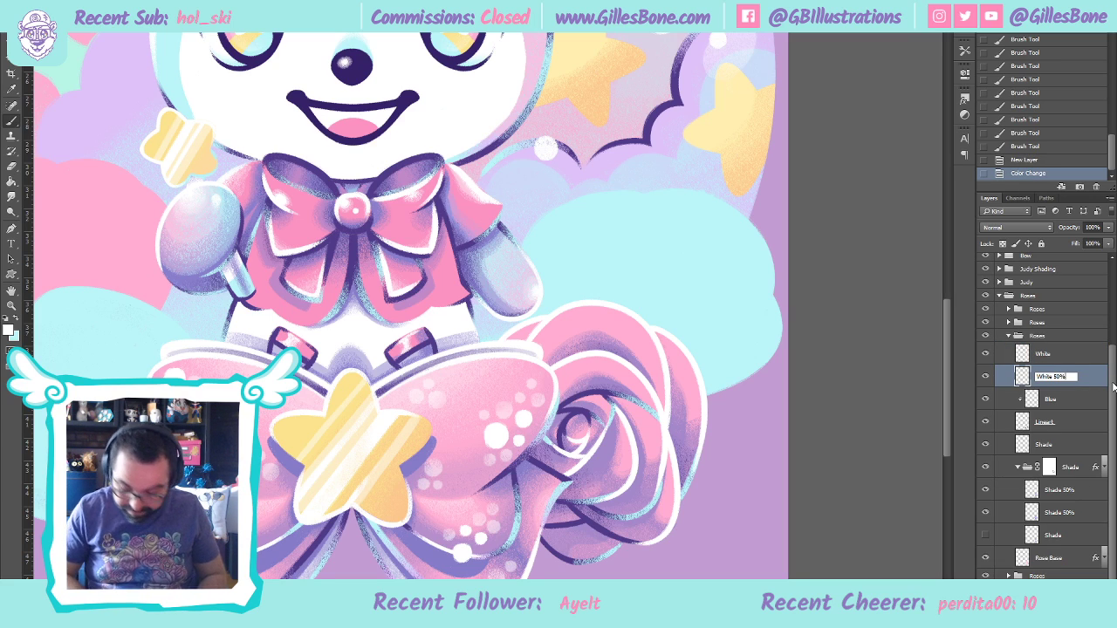
key(Return)
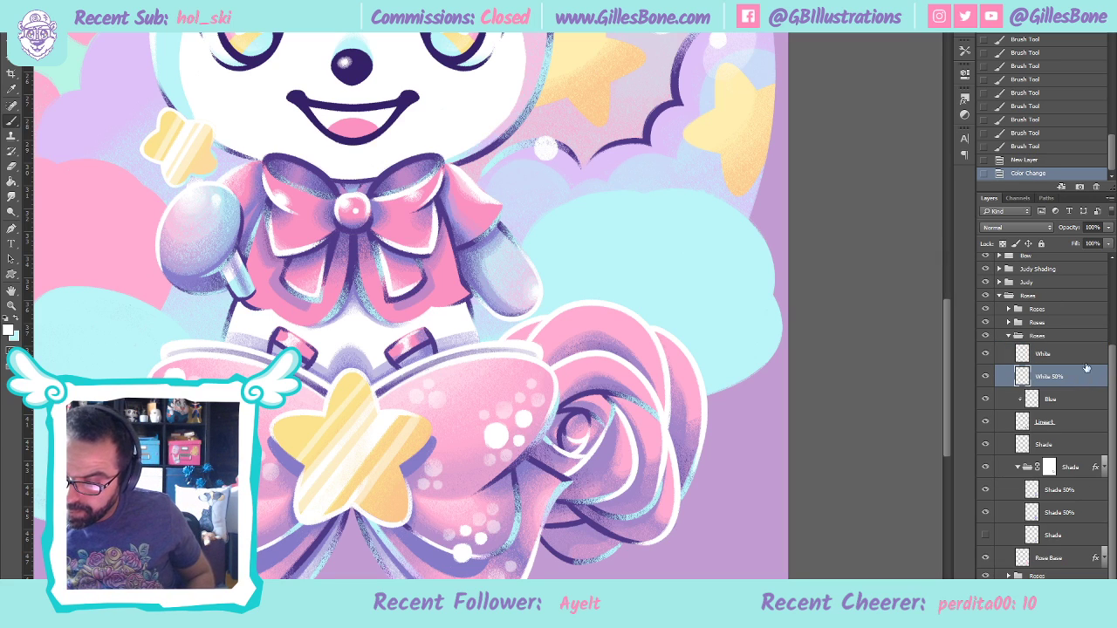
key(5)
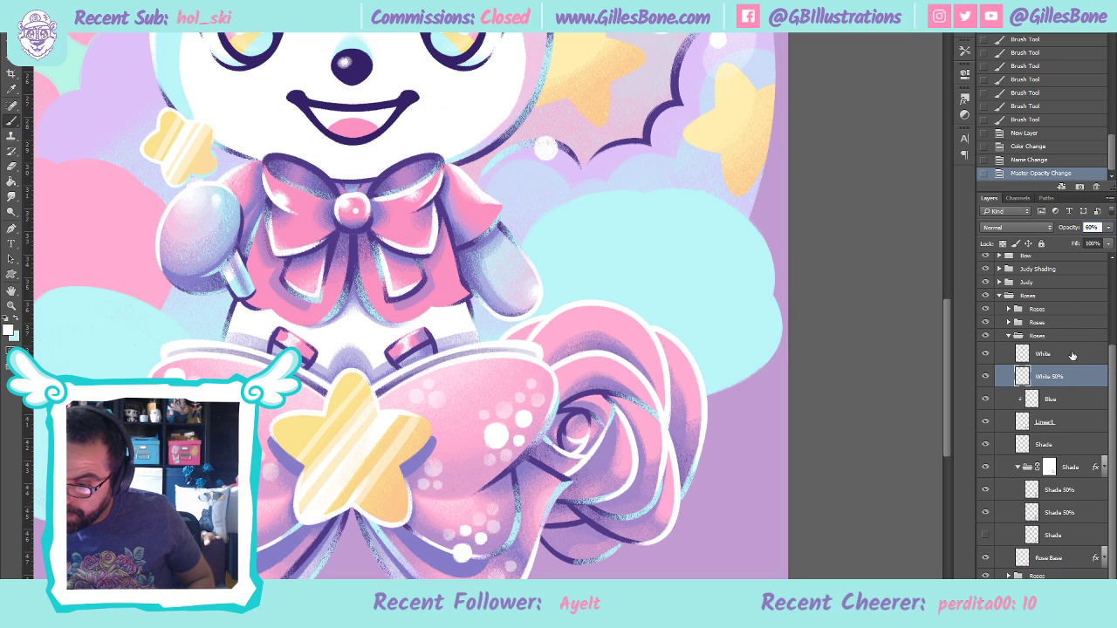
key(5)
key(5)
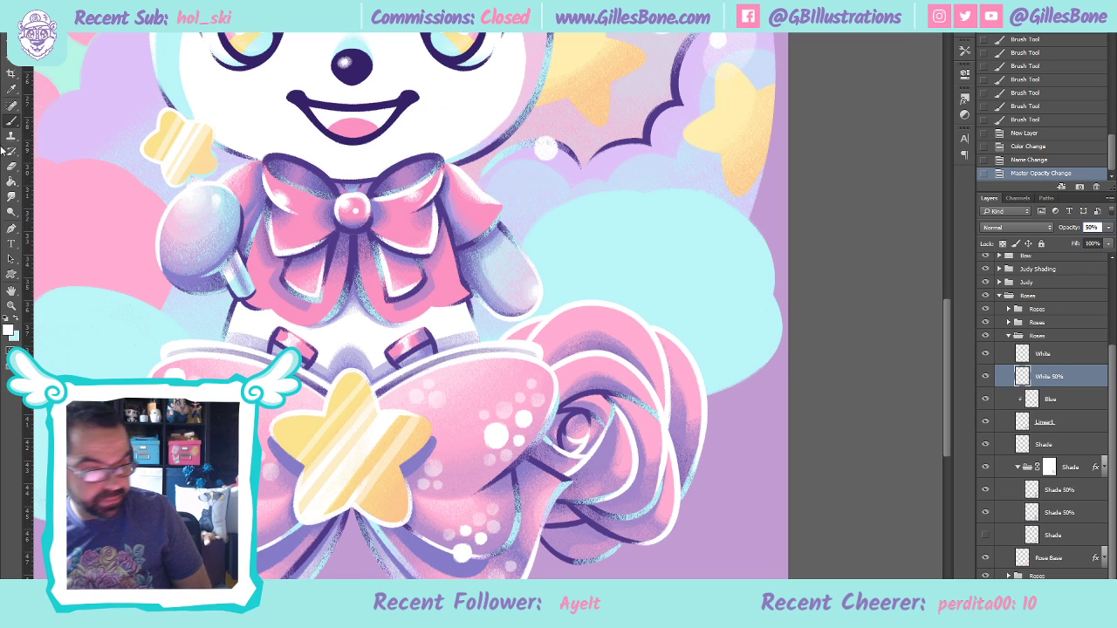
Brush soft white highlights on the White 50% layer along the rose's right and upper petals
click(12, 120)
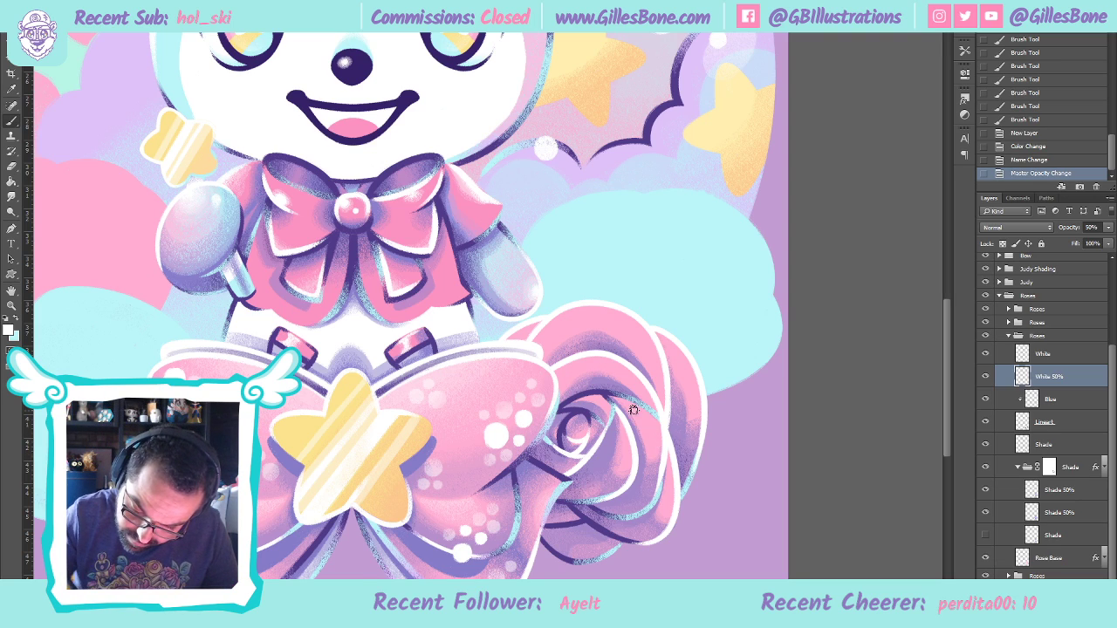
mouse_move(650, 461)
mouse_down()
mouse_move(624, 406)
mouse_move(644, 421)
mouse_move(643, 407)
mouse_move(660, 444)
mouse_move(650, 397)
mouse_up()
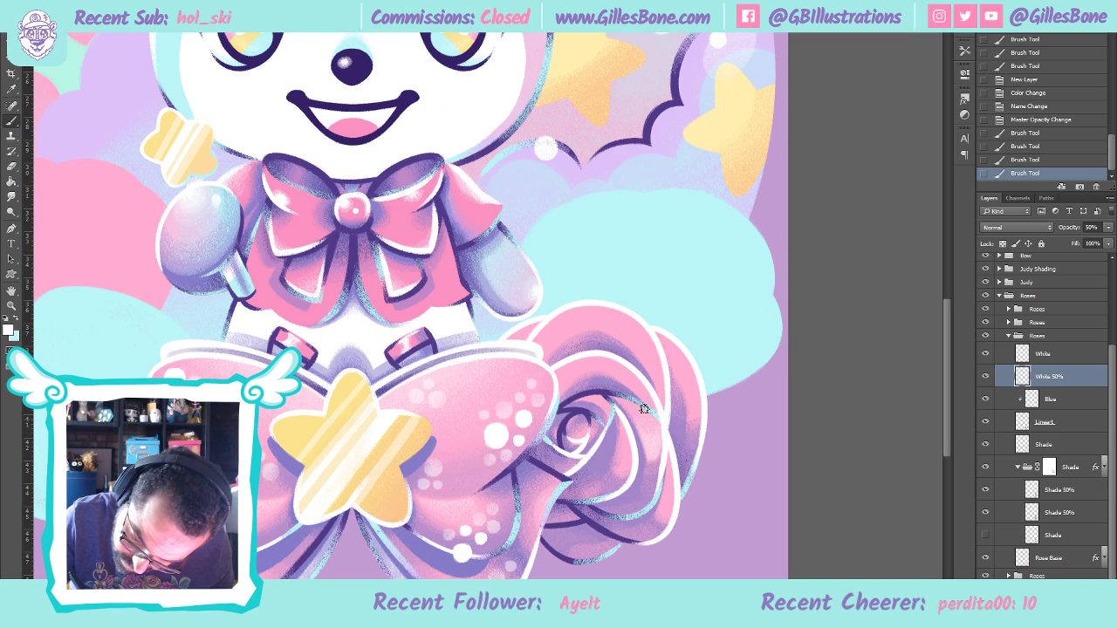
drag(633, 406, 635, 403)
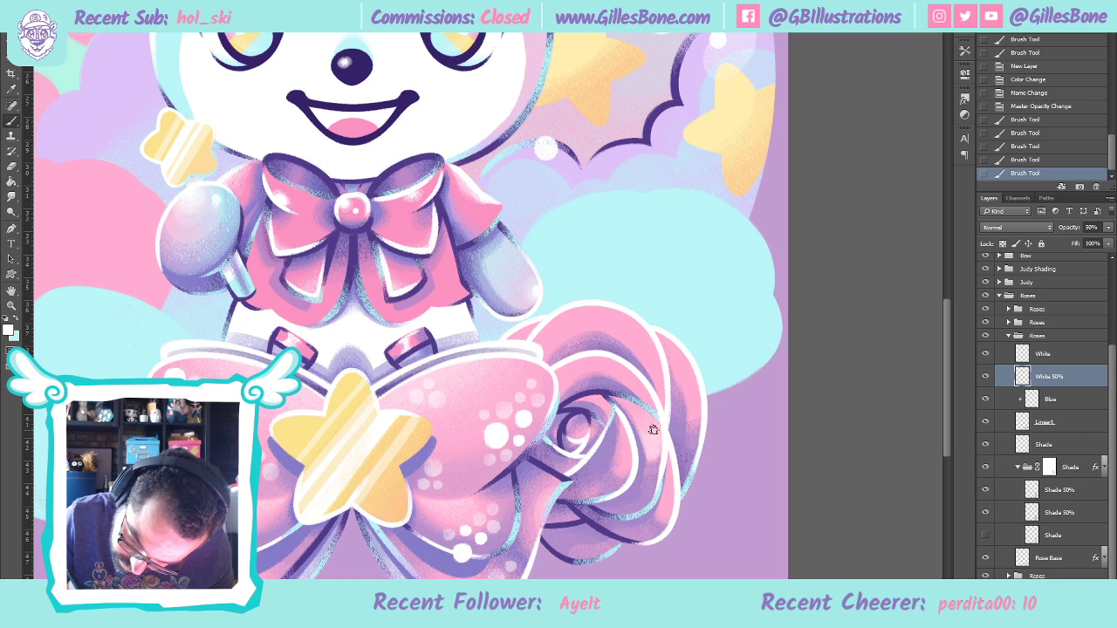
drag(644, 411, 667, 440)
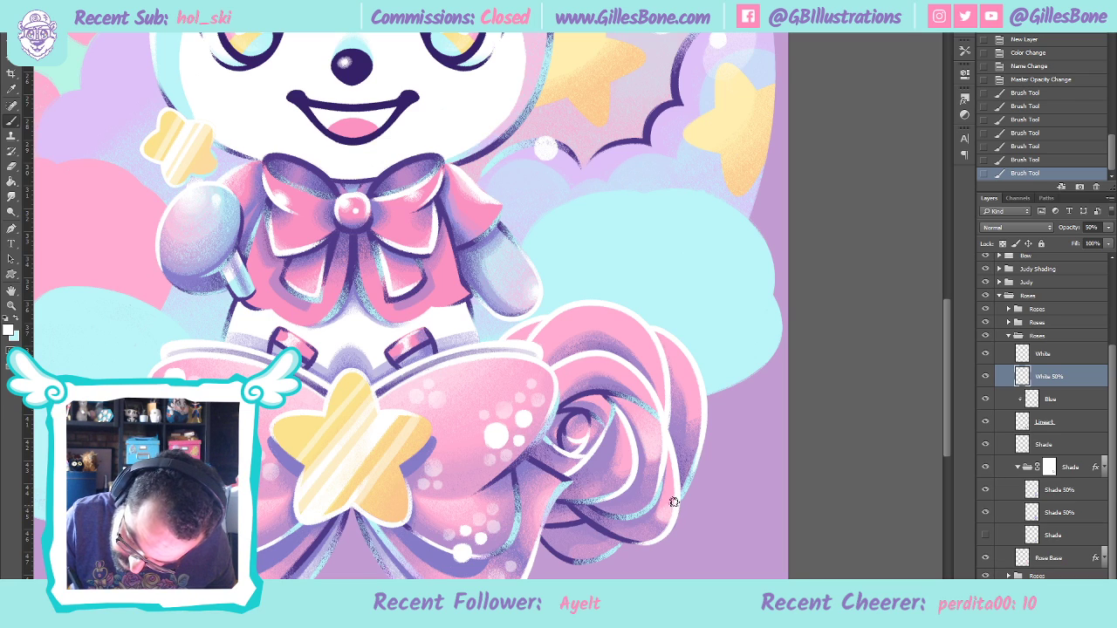
drag(663, 491, 672, 471)
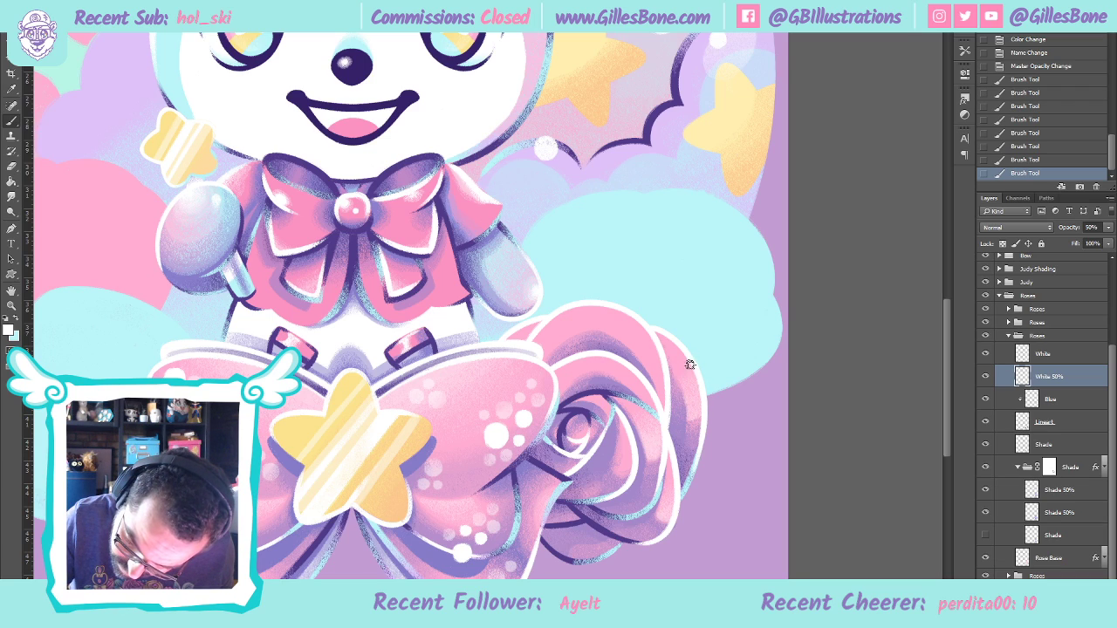
mouse_move(684, 344)
mouse_down()
mouse_move(696, 418)
mouse_move(721, 317)
mouse_up()
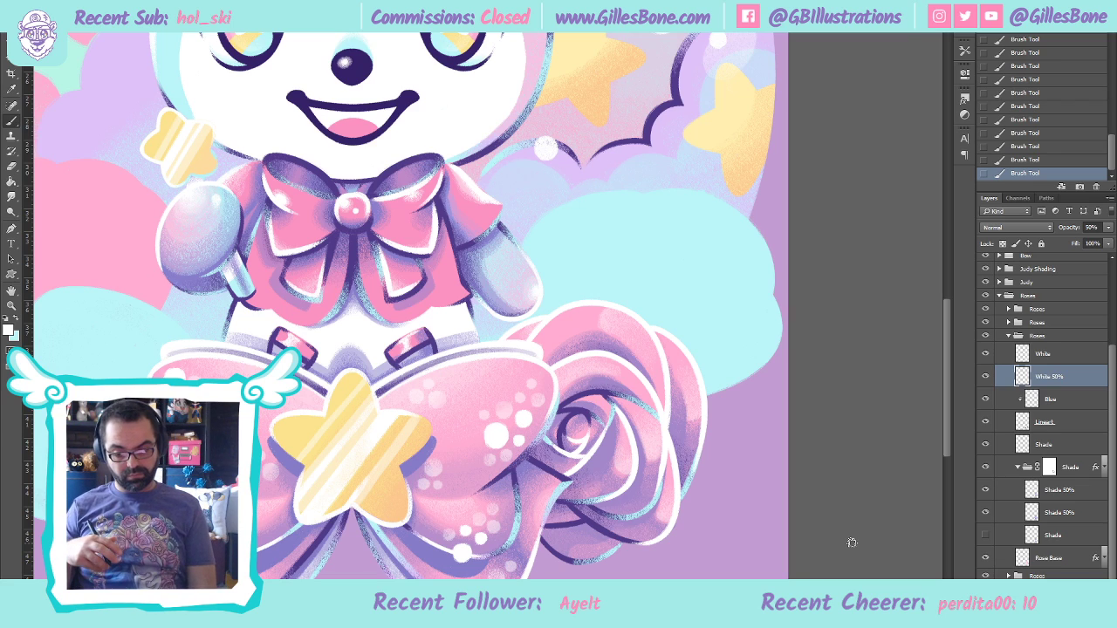
Erase small bits of the White layer's lines just below and beside the rose's central bud
click(1054, 359)
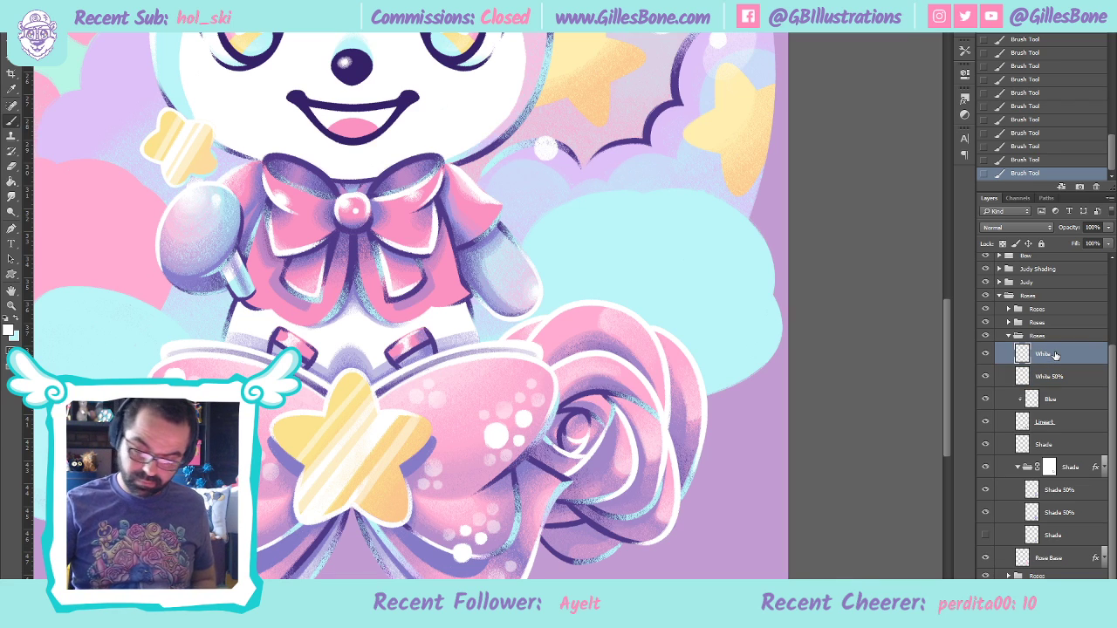
key(e)
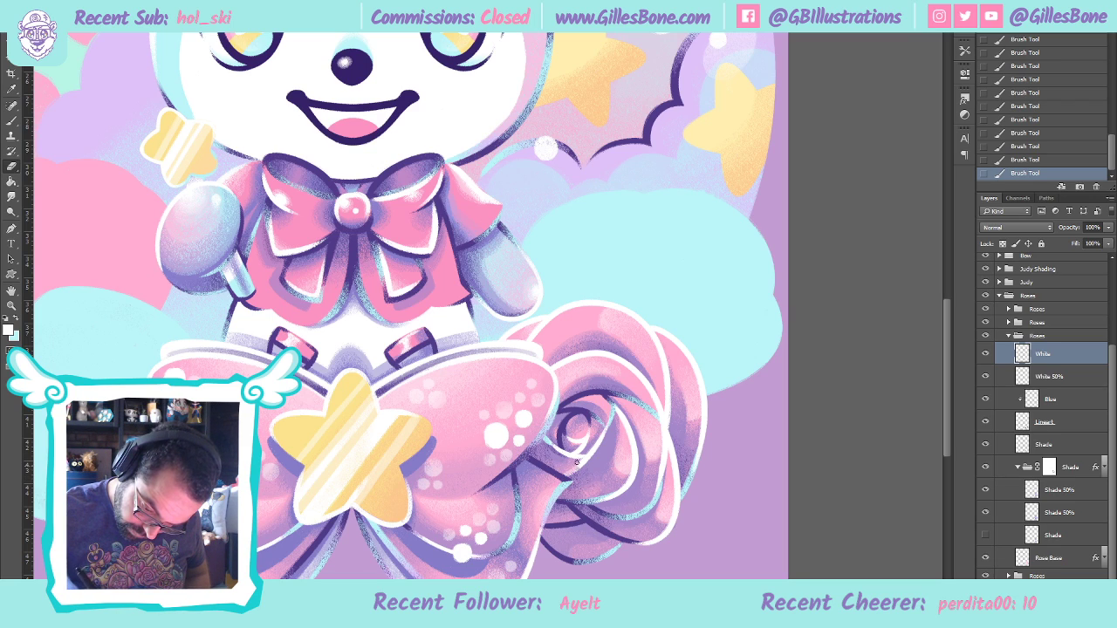
drag(588, 460, 572, 482)
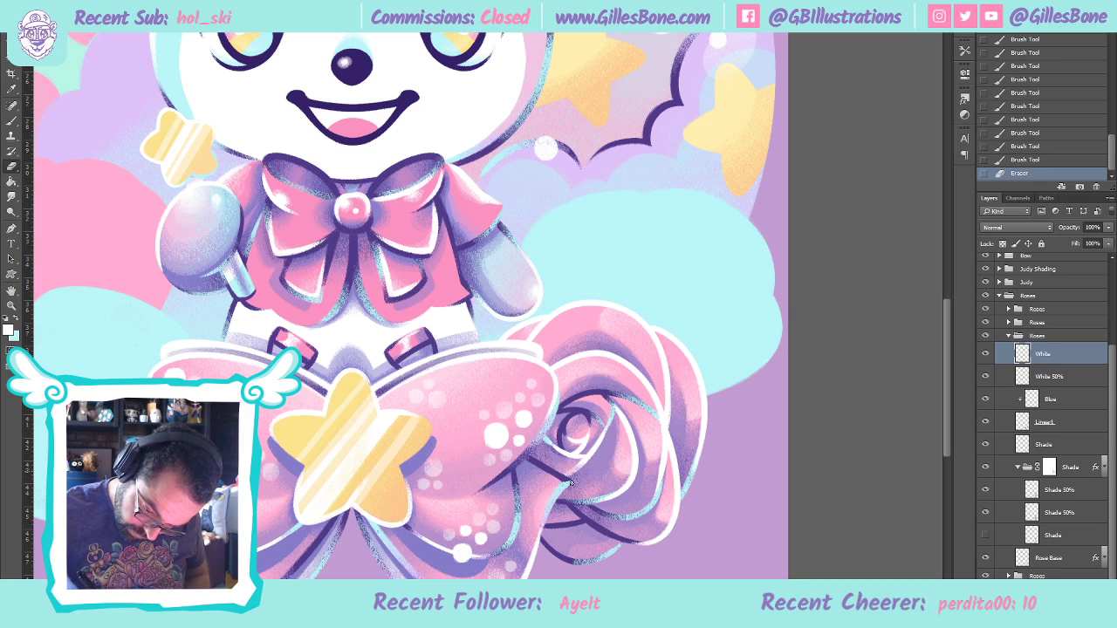
click(583, 469)
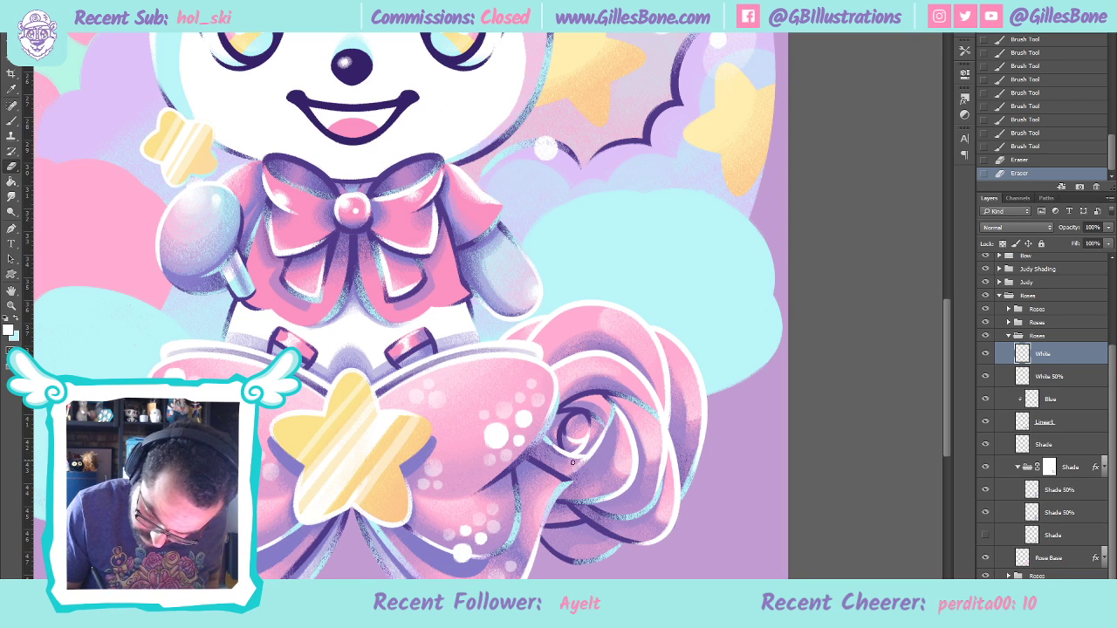
click(611, 450)
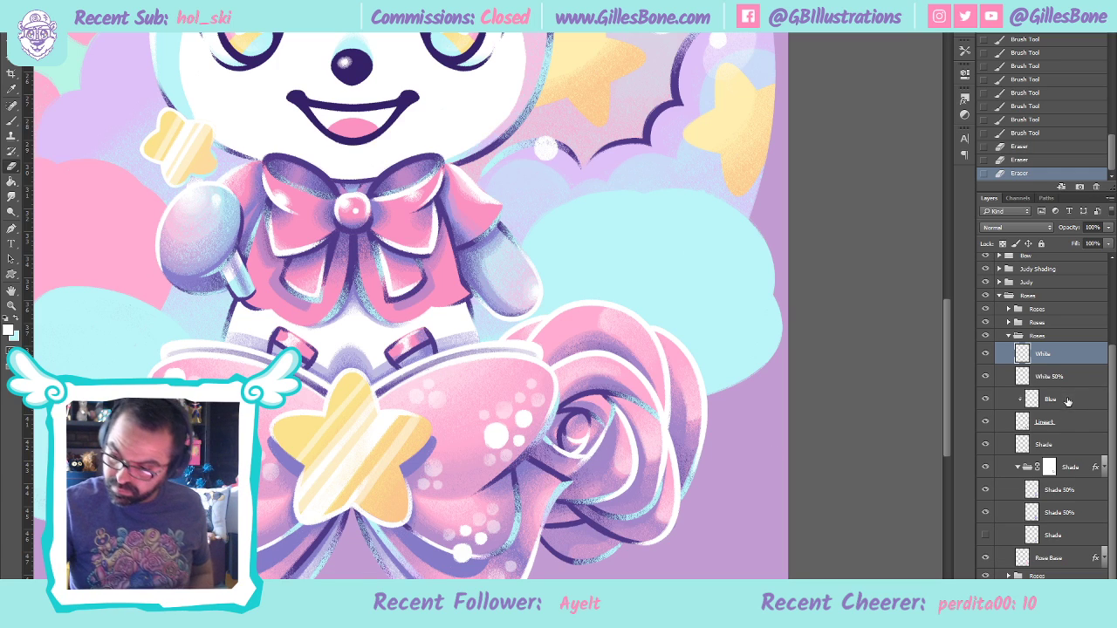
Make the rose's Lineart layer active and ready the Eyedropper for sampling a colour
click(1061, 424)
key(i)
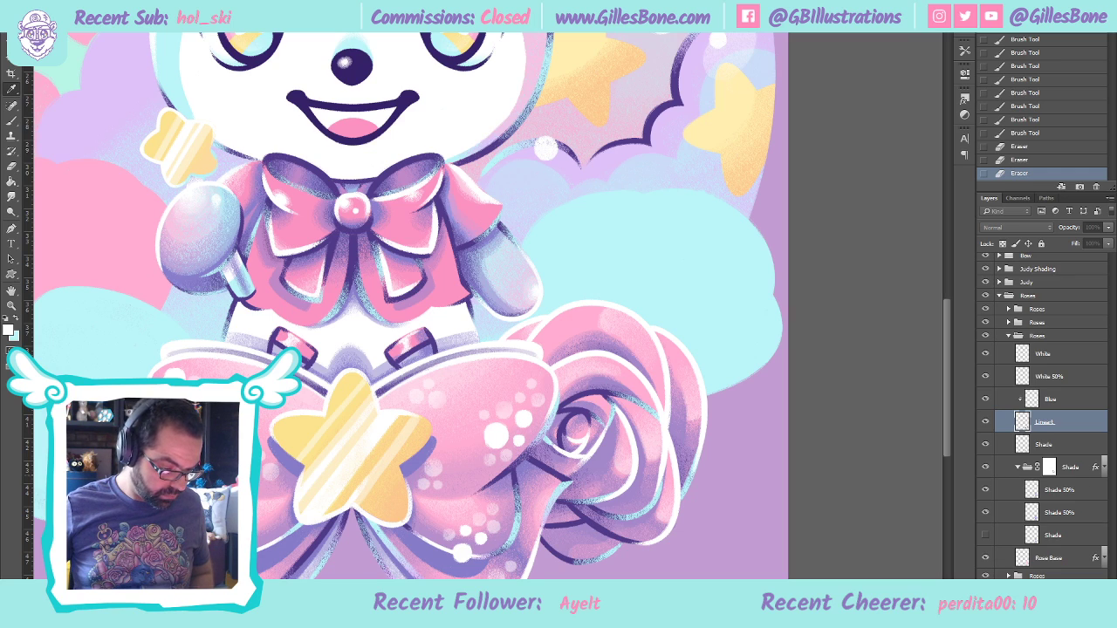
Paint small dark purple touch-ups on the pink rose's Lineart layer with the Brush tool
click(998, 156)
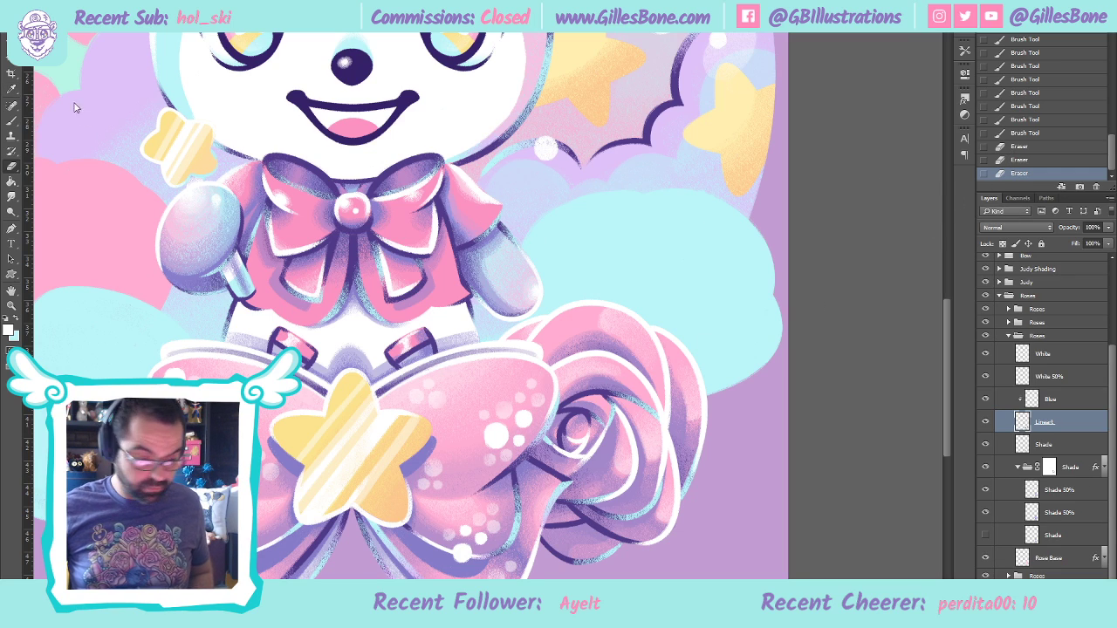
click(12, 120)
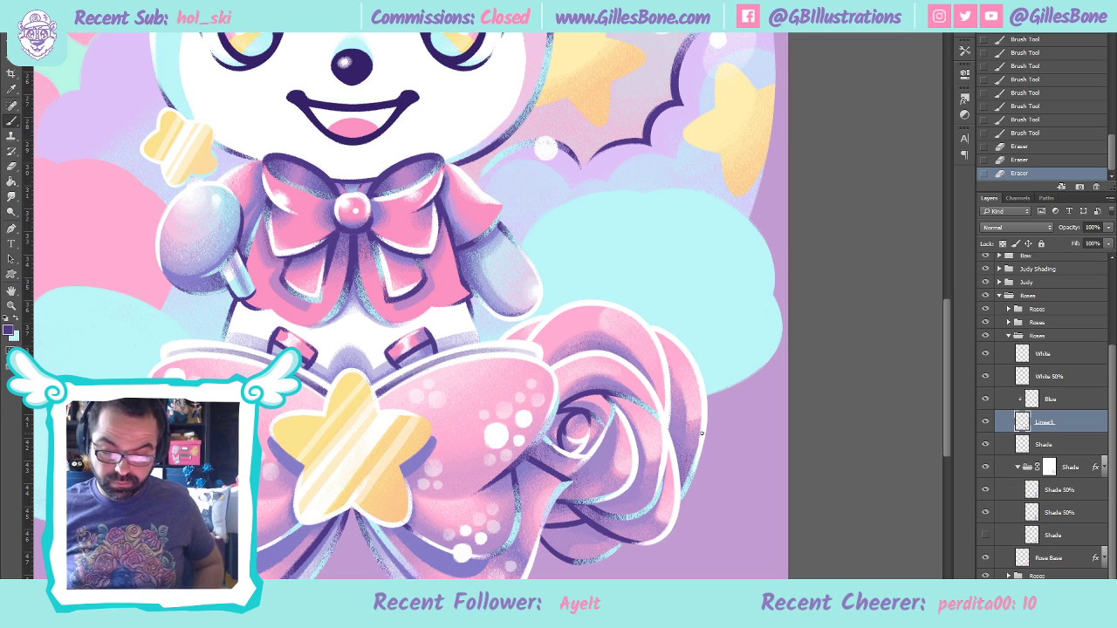
drag(564, 477, 586, 460)
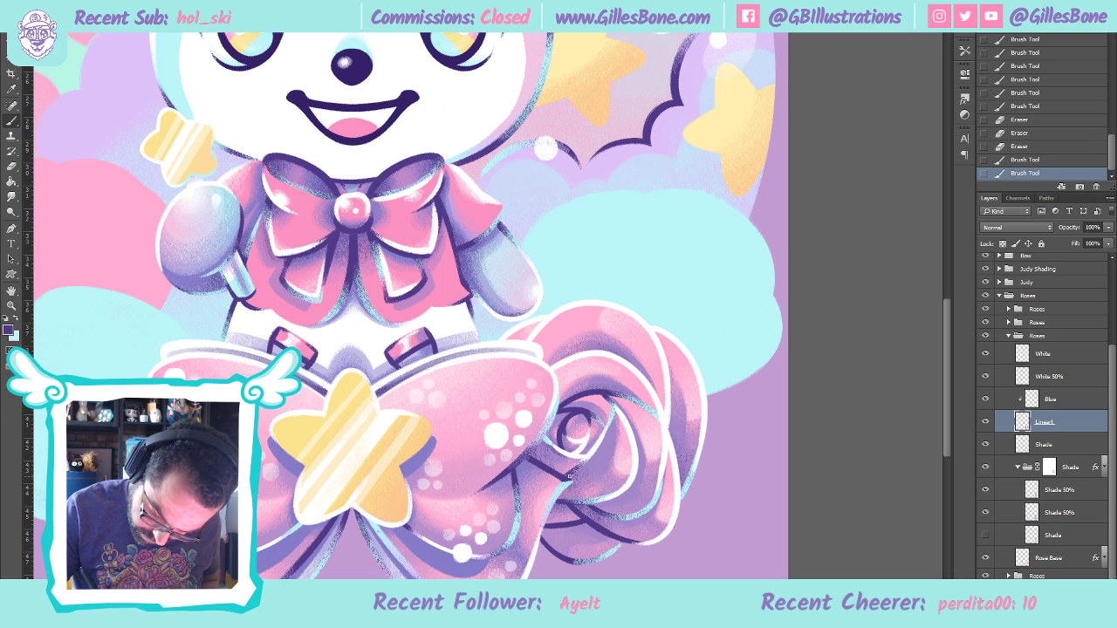
click(638, 350)
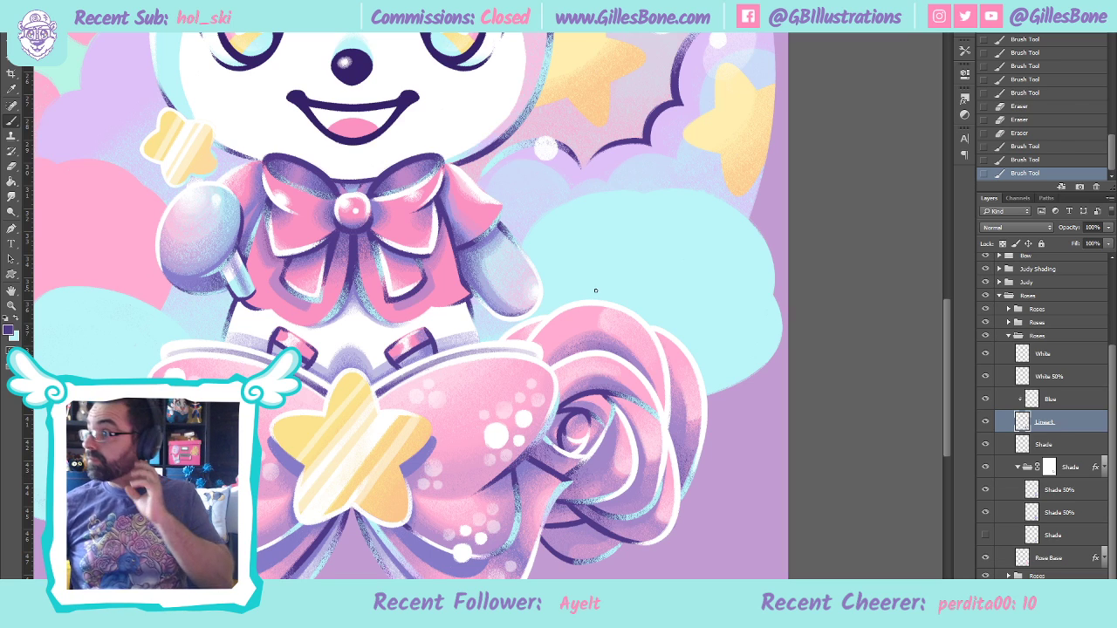
Collapse the pink rose's Roses group and expand the lowest Roses group that holds only the Rose Base layer
click(12, 306)
key(ctrl+0)
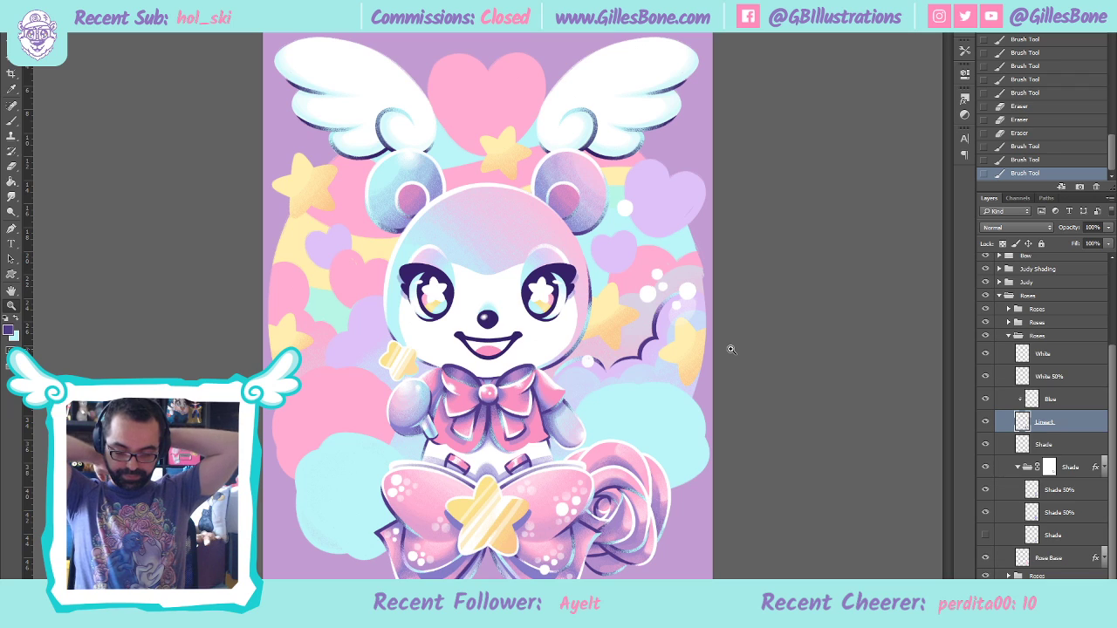
click(1009, 336)
click(986, 440)
click(986, 467)
click(986, 467)
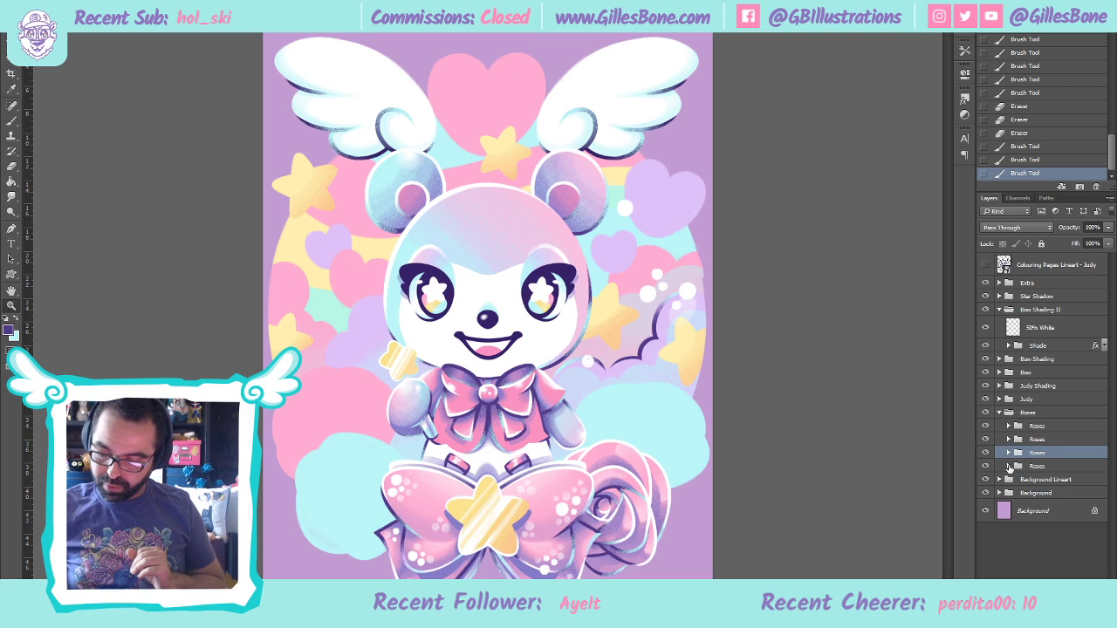
click(1008, 466)
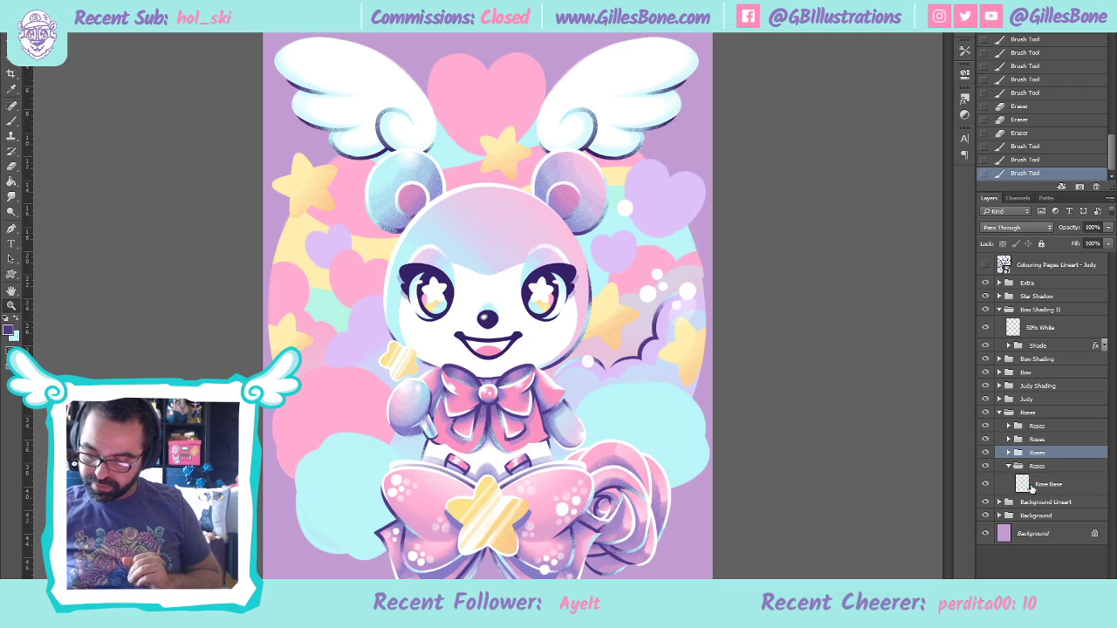
Move White copy 2, Lineart copy 2 and the Shade copy 2 group from the second Roses group into the lowest Roses group
click(1009, 438)
scroll(1027, 459, down, 2)
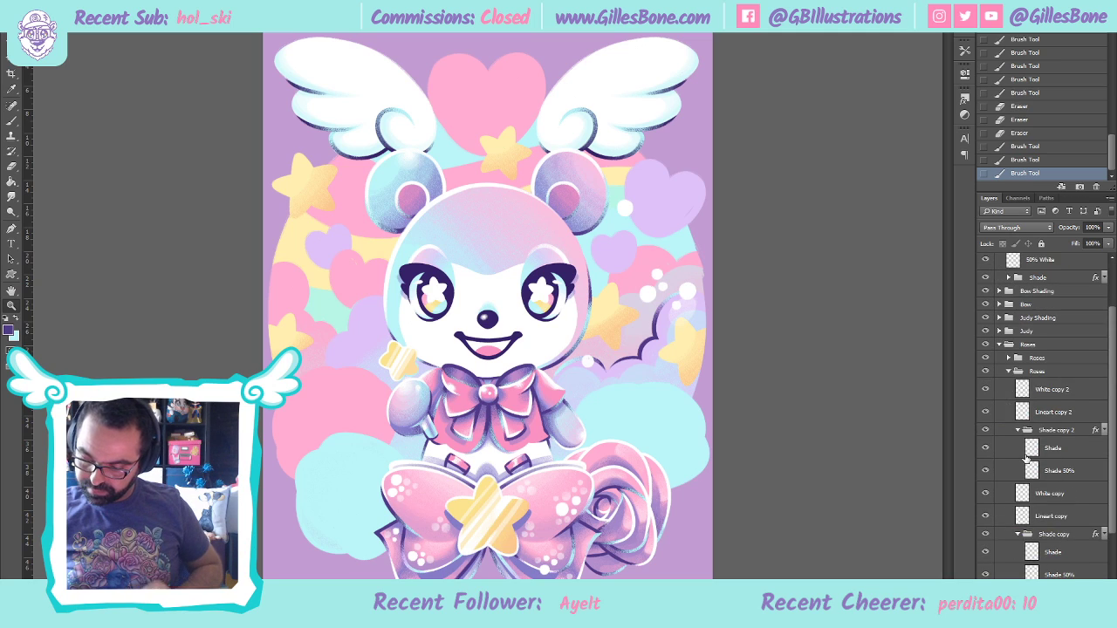
scroll(1027, 460, down, 2)
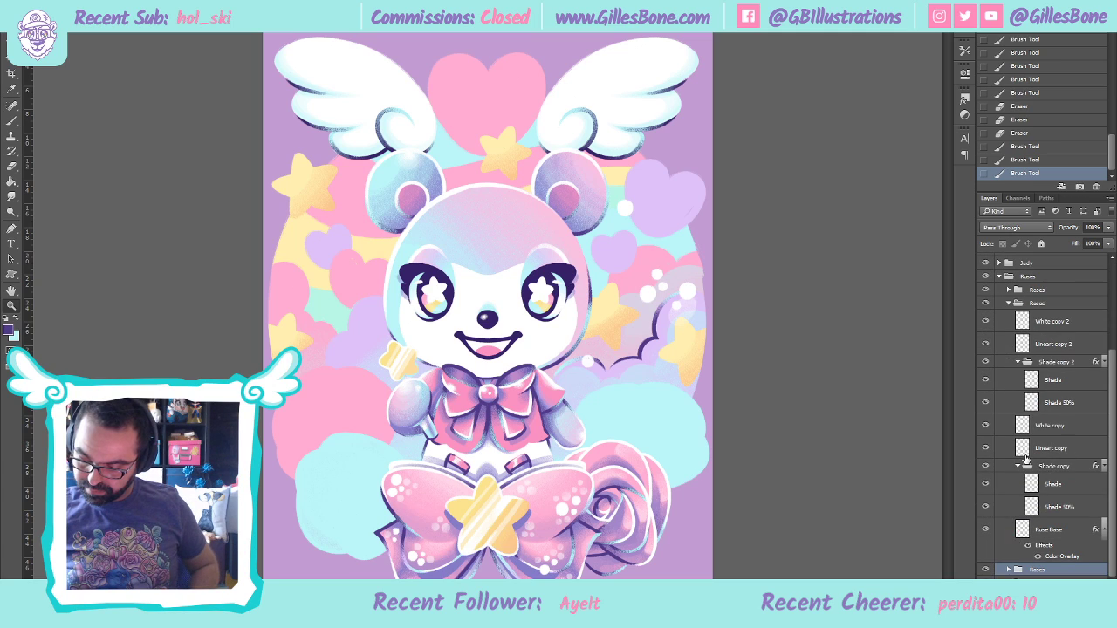
click(1066, 324)
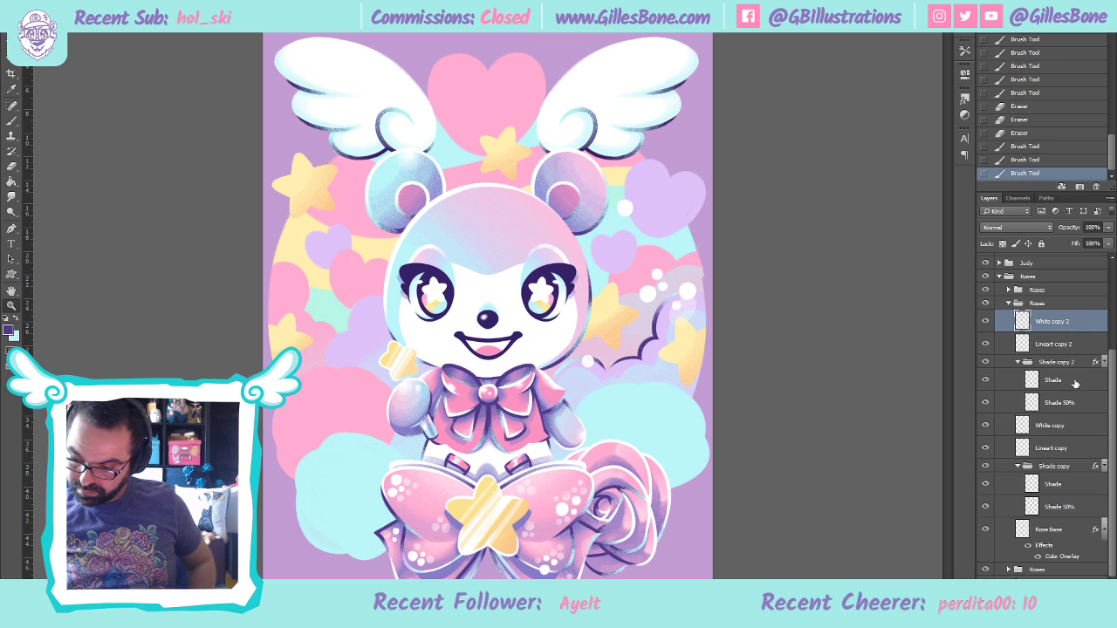
shift+click(1065, 365)
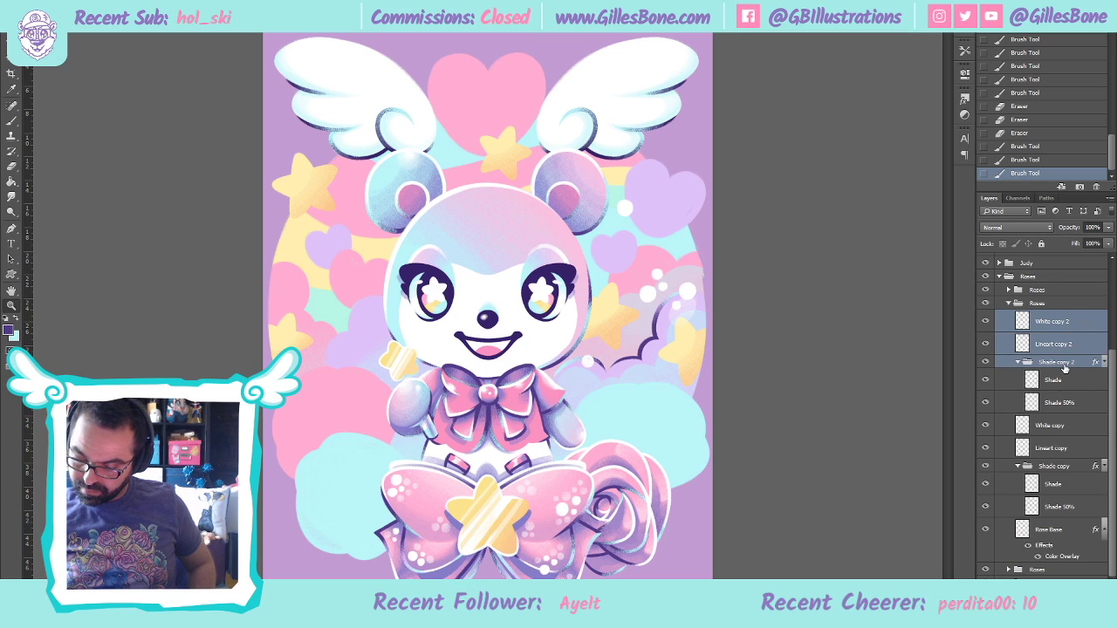
drag(1060, 349, 1089, 497)
Rename the moved layers and group as White, Lineart and Shade
double_click(1054, 451)
key(BackSpace)
double_click(1056, 474)
key(BackSpace)
double_click(1071, 495)
key(BackSpace)
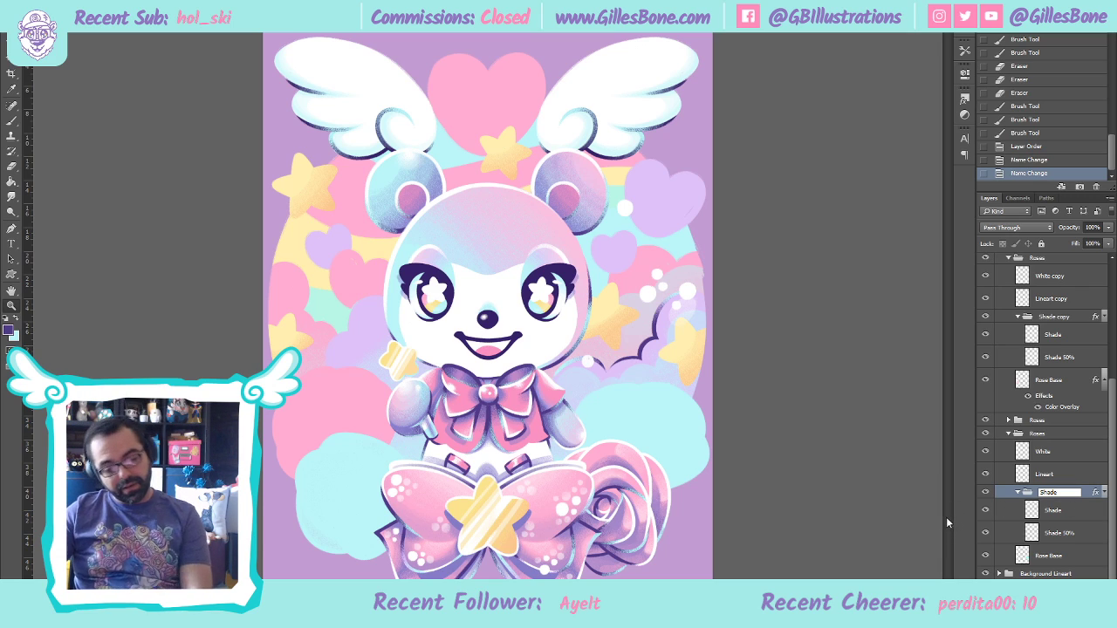
key(Return)
Collapse the second Roses group and the Bow Shading II group, and show the Colouring Pages Lineart - Judy layer
click(1074, 513)
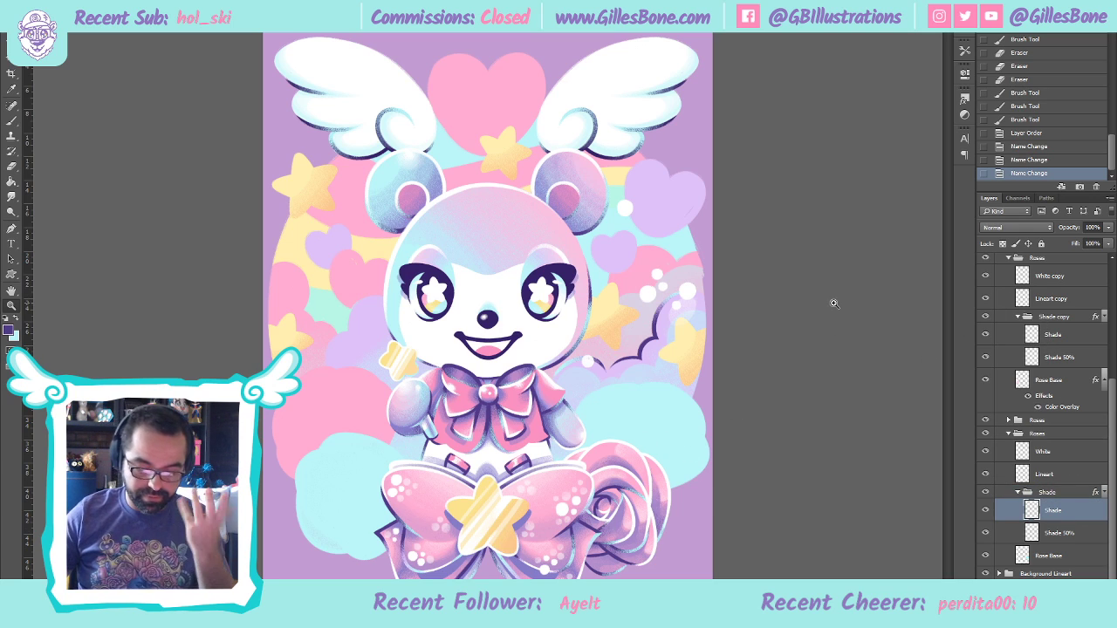
click(1050, 291)
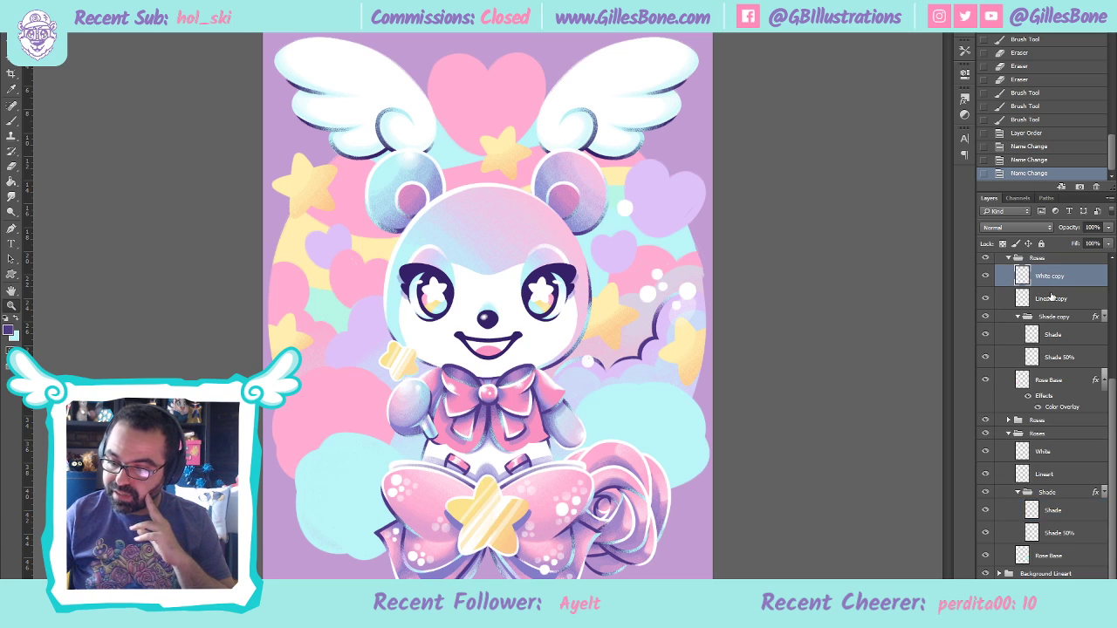
scroll(1051, 295, up, 2)
click(1009, 372)
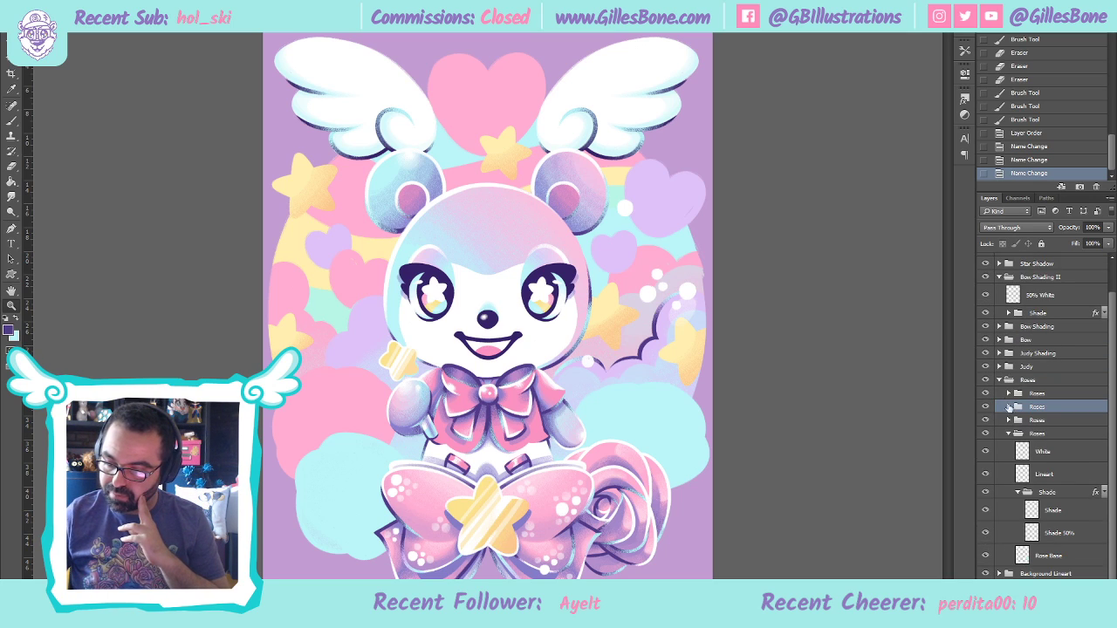
scroll(1005, 293, up, 1)
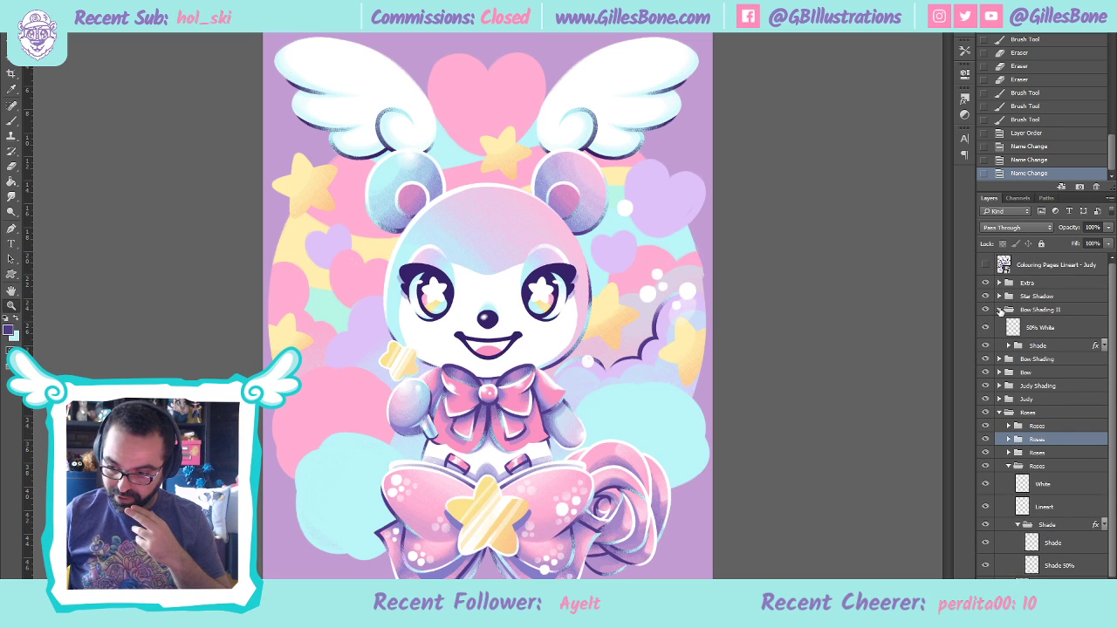
click(1000, 311)
click(985, 265)
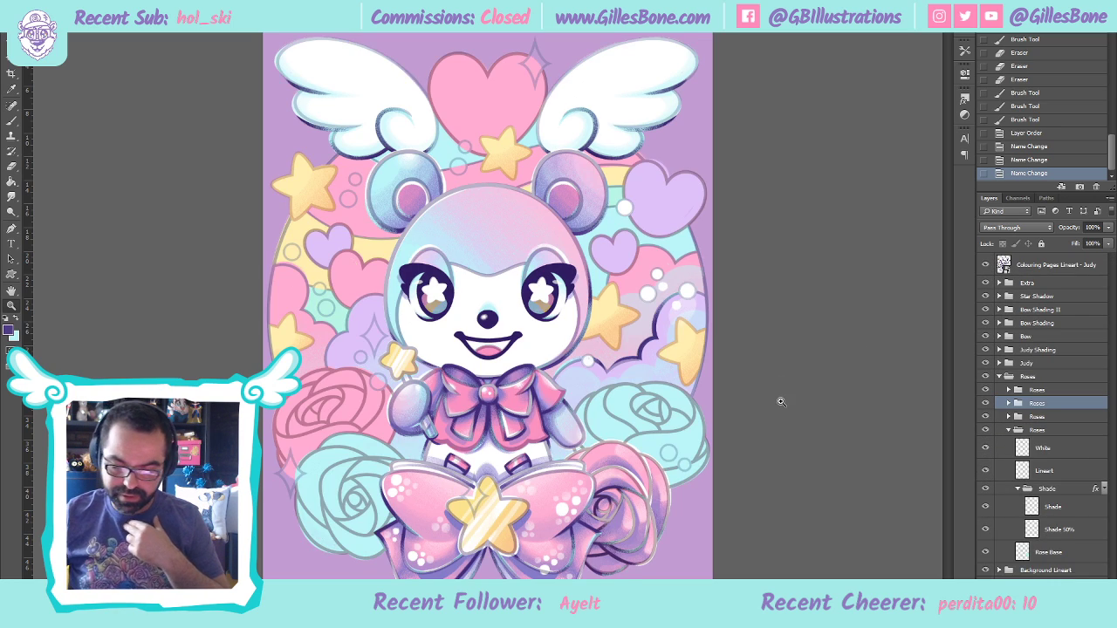
Brush a tapered dark purple line along the turquoise rose's lower front petal fold on the lowest Roses group's Lineart layer
scroll(654, 411, up, 1)
scroll(654, 411, up, 5)
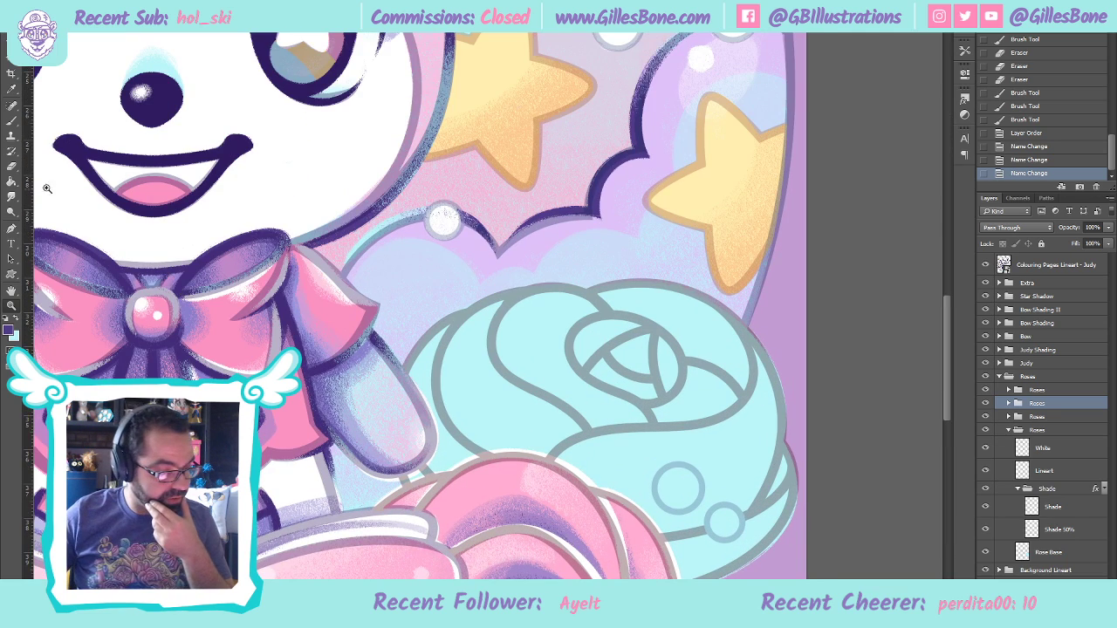
click(12, 121)
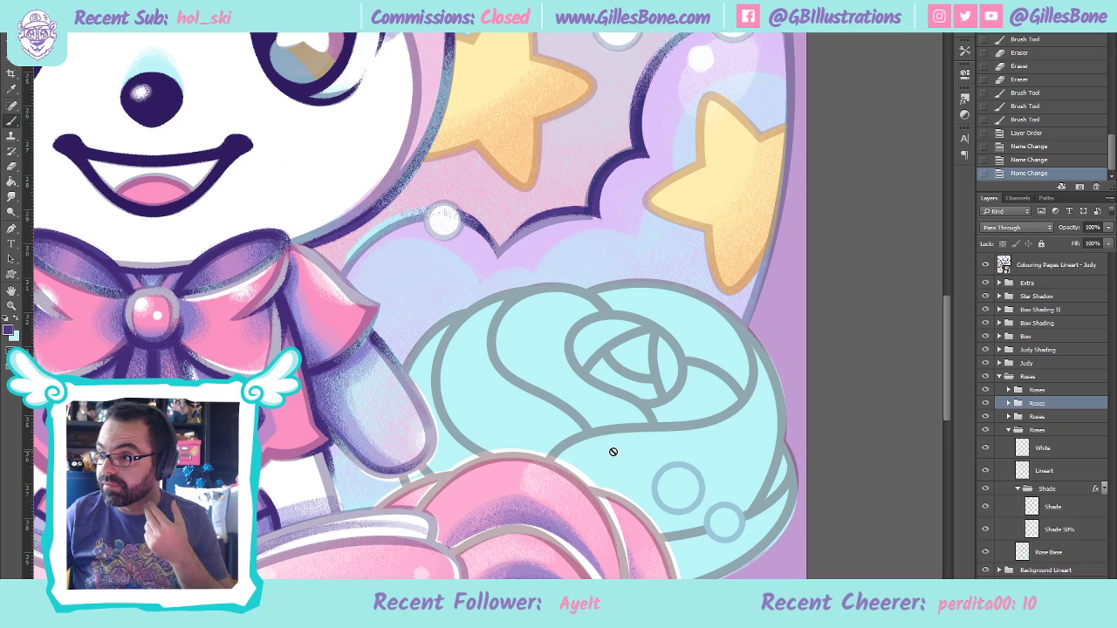
click(1051, 471)
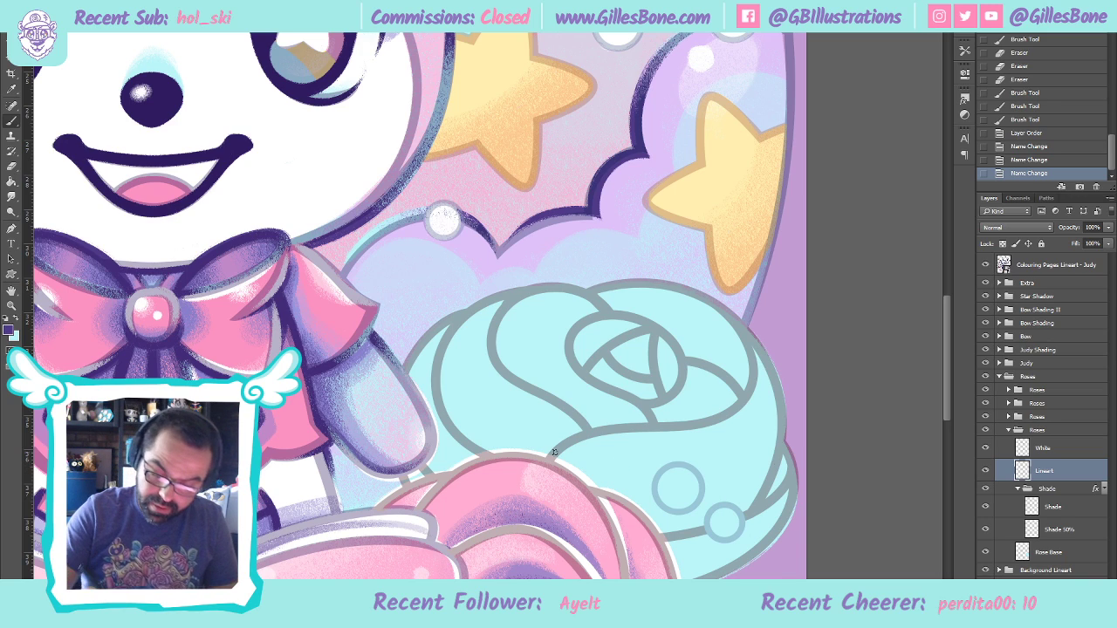
drag(551, 455, 627, 428)
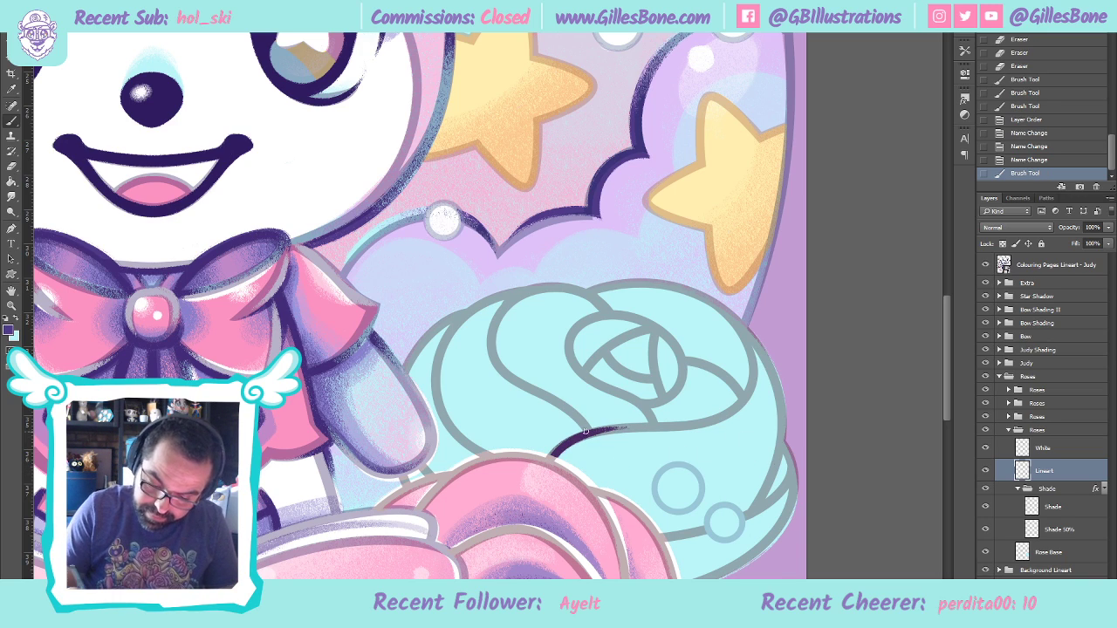
key(ctrl+z)
drag(551, 454, 616, 428)
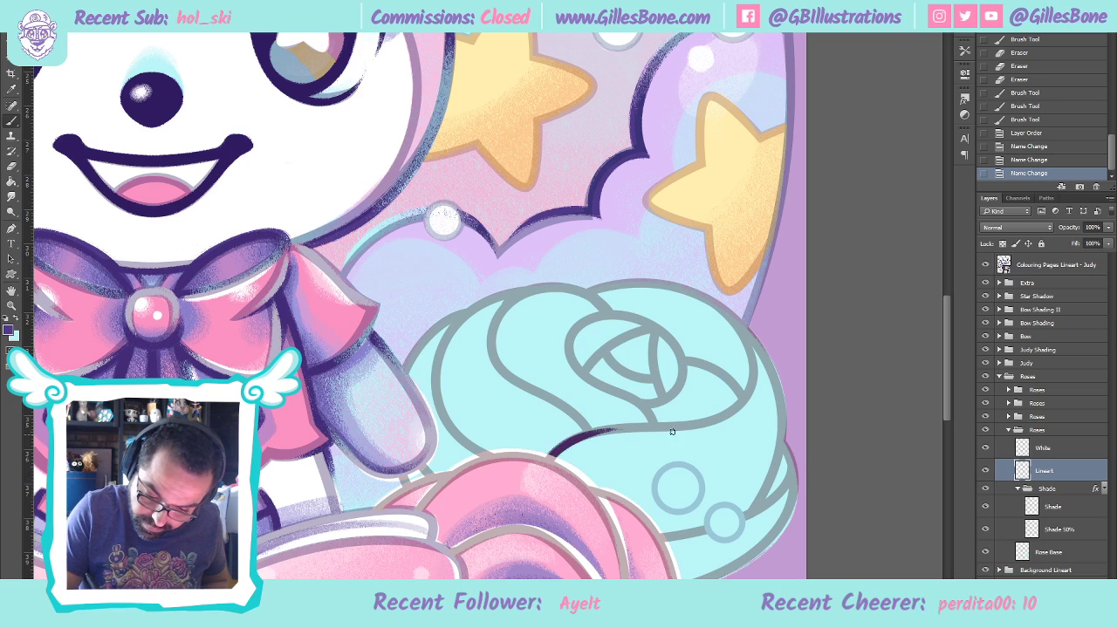
Ink the two outermost petal edges at the turquoise rose's lower right in dark purple, following the guide lines
mouse_move(663, 537)
mouse_down()
mouse_move(769, 493)
mouse_move(790, 454)
mouse_up()
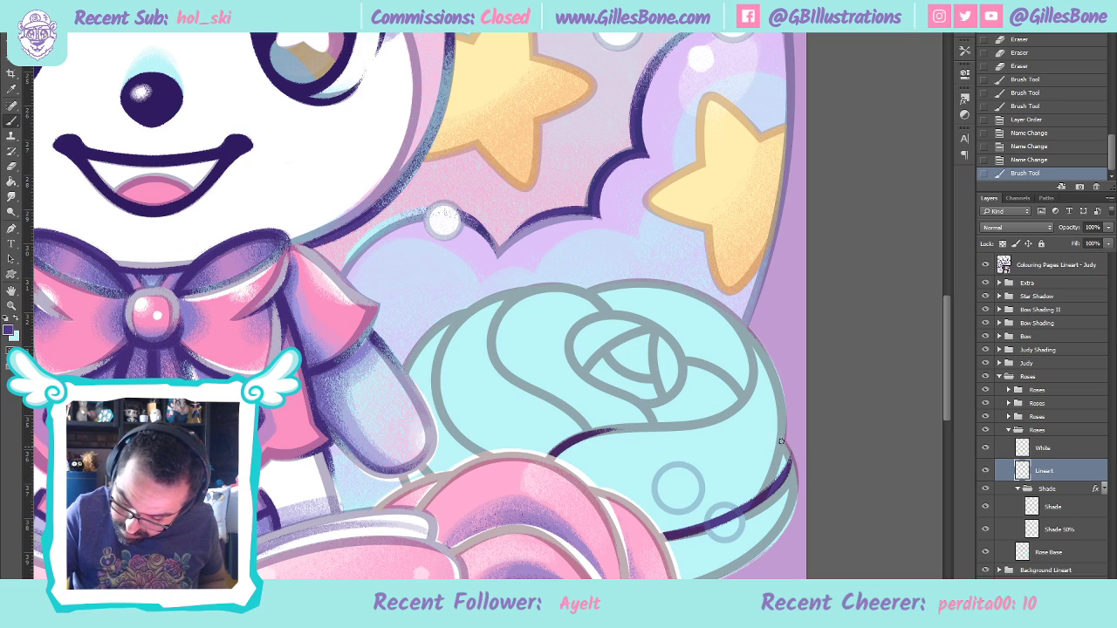
key(ctrl+z)
mouse_move(780, 445)
mouse_down()
mouse_move(781, 506)
mouse_move(663, 537)
mouse_up()
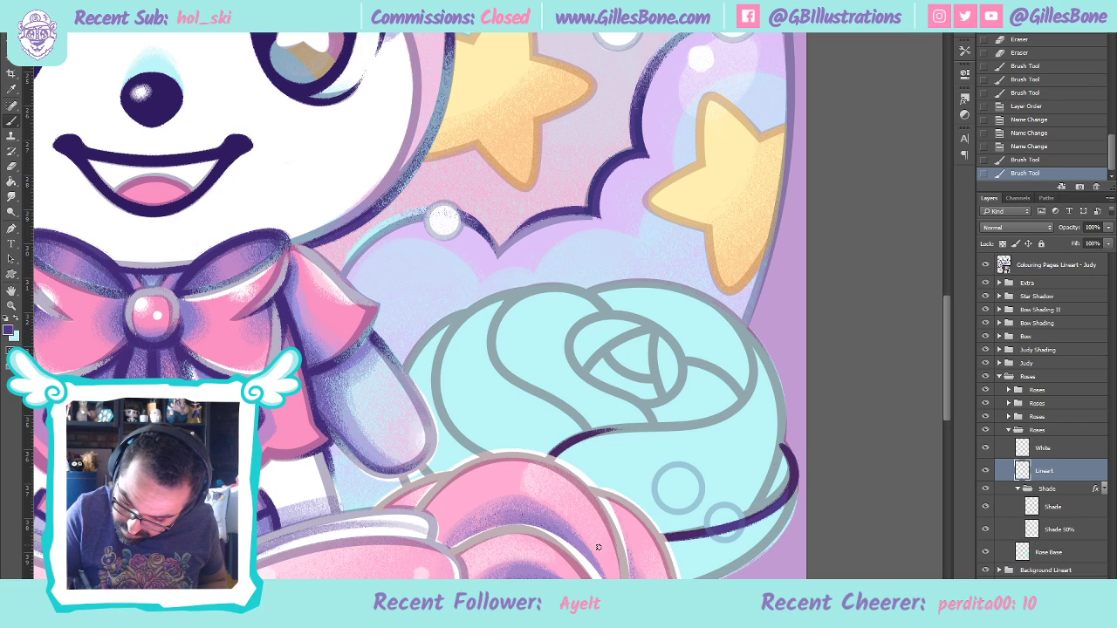
drag(796, 494, 721, 578)
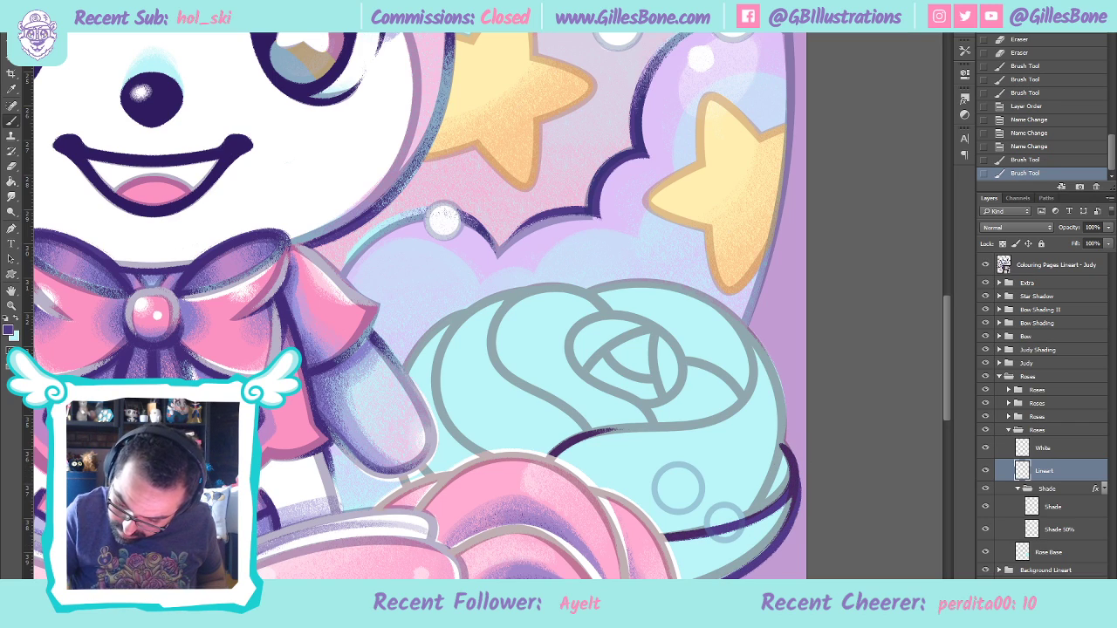
key(ctrl+z)
mouse_move(781, 447)
mouse_down()
mouse_move(797, 506)
mouse_move(700, 576)
mouse_up()
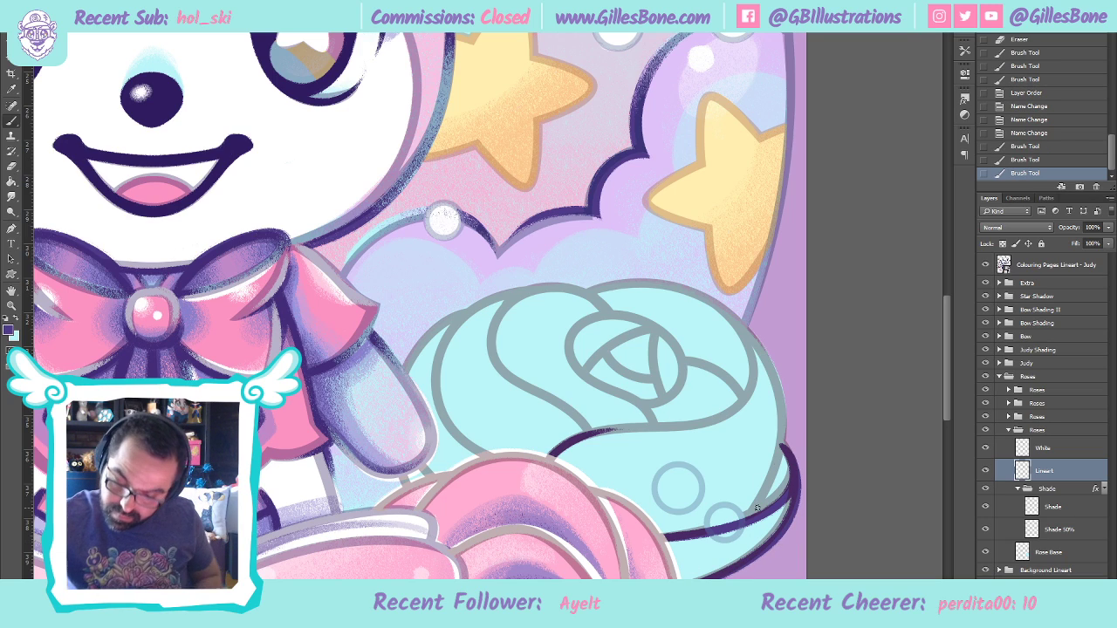
Ink the turquoise rose's large right petal edge with a dark purple stroke that tapers upward
mouse_move(744, 516)
mouse_down()
mouse_move(780, 466)
mouse_move(771, 393)
mouse_up()
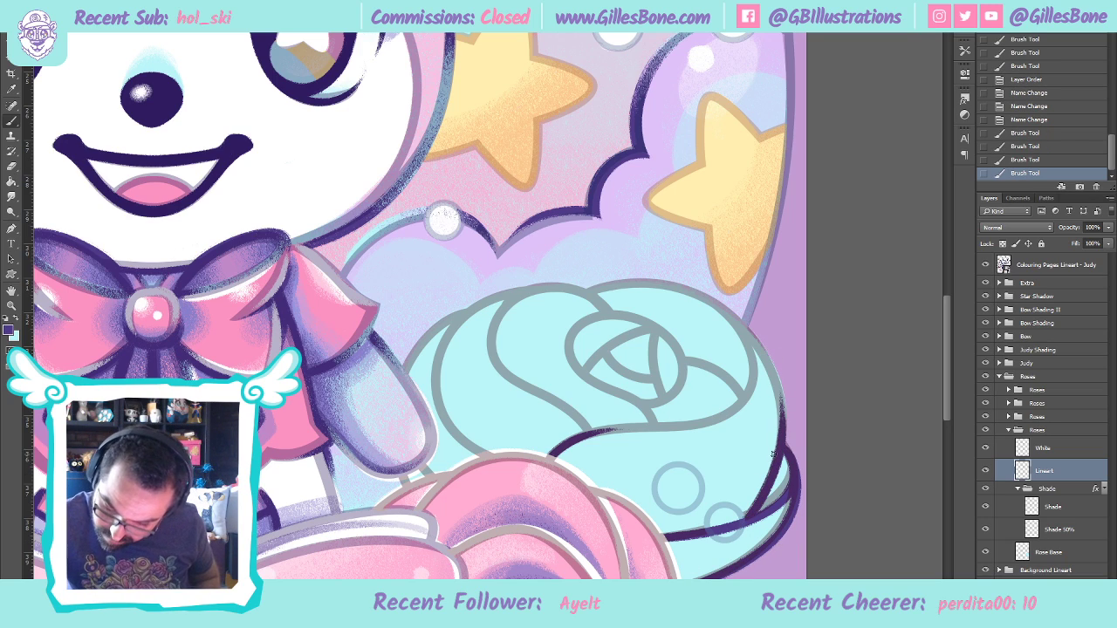
key(ctrl+z)
drag(742, 527, 783, 417)
drag(774, 362, 776, 360)
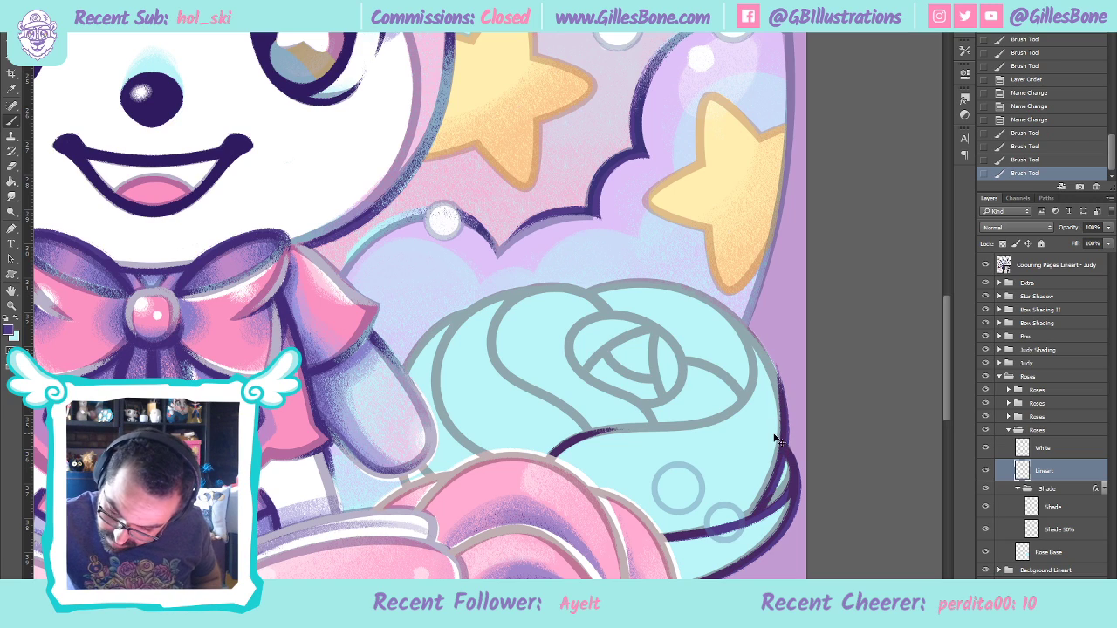
key(ctrl+z)
mouse_move(743, 528)
mouse_down()
mouse_move(763, 504)
mouse_move(785, 434)
mouse_move(766, 346)
mouse_up()
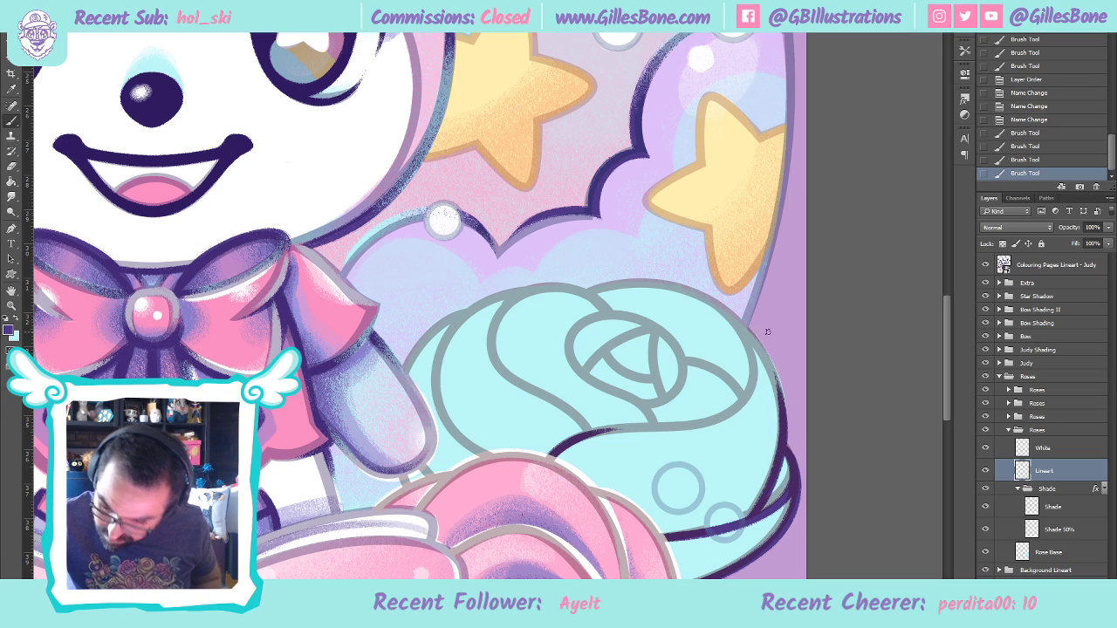
Ink the turquoise rose's left outer petals, the short lines beside the paw and the inner S-shaped fold in dark purple
mouse_move(447, 484)
mouse_down()
mouse_move(422, 469)
mouse_move(403, 481)
mouse_up()
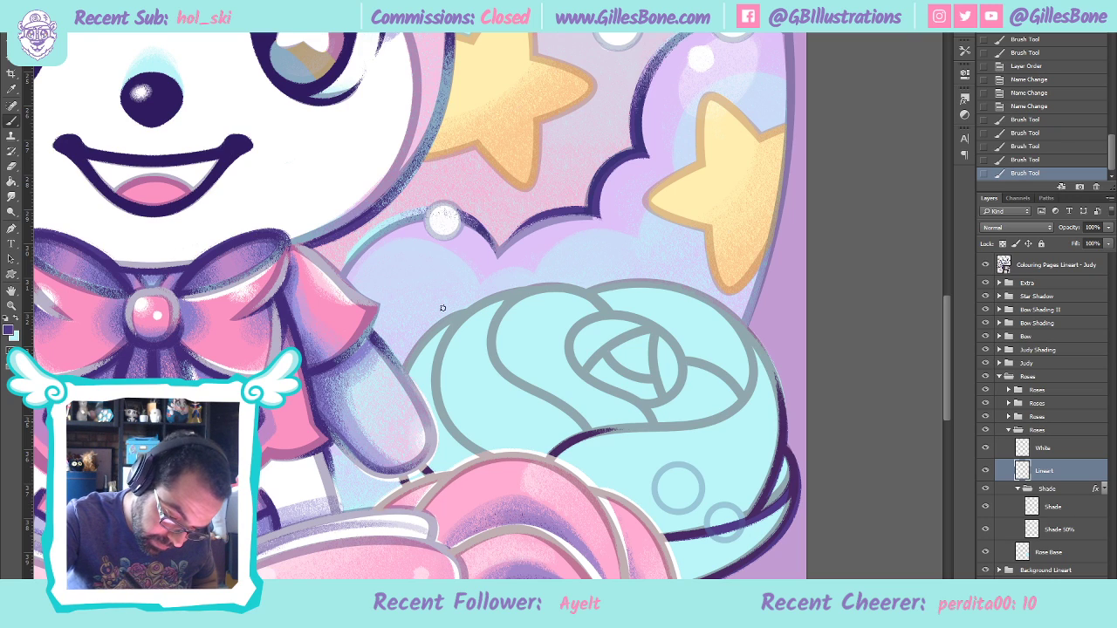
mouse_move(406, 376)
mouse_down()
mouse_move(489, 305)
mouse_move(432, 387)
mouse_move(487, 452)
mouse_up()
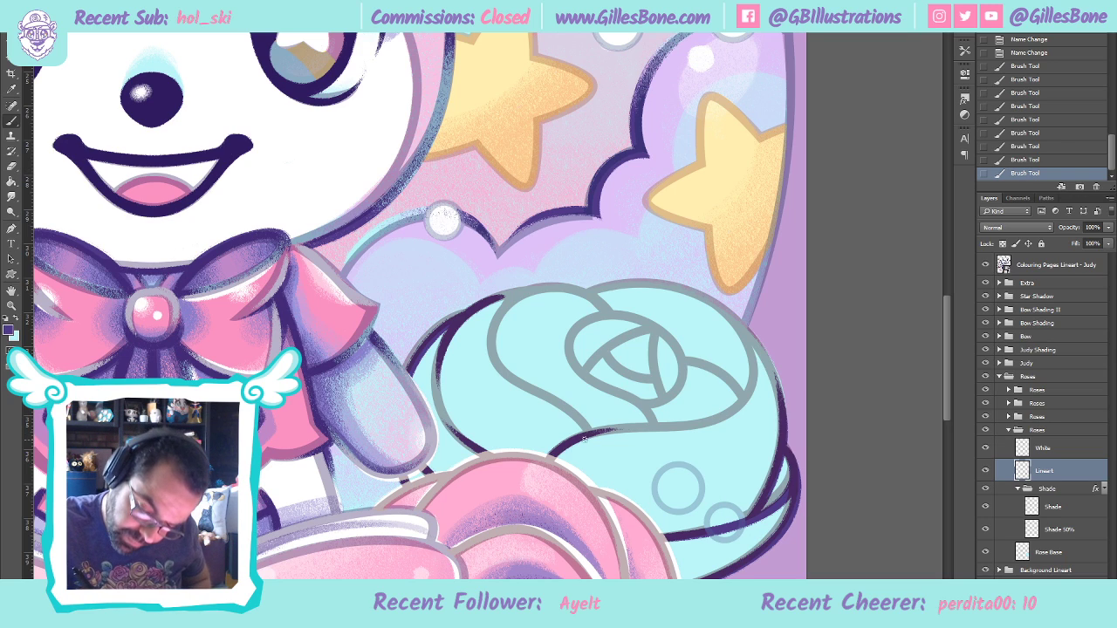
drag(589, 429, 491, 349)
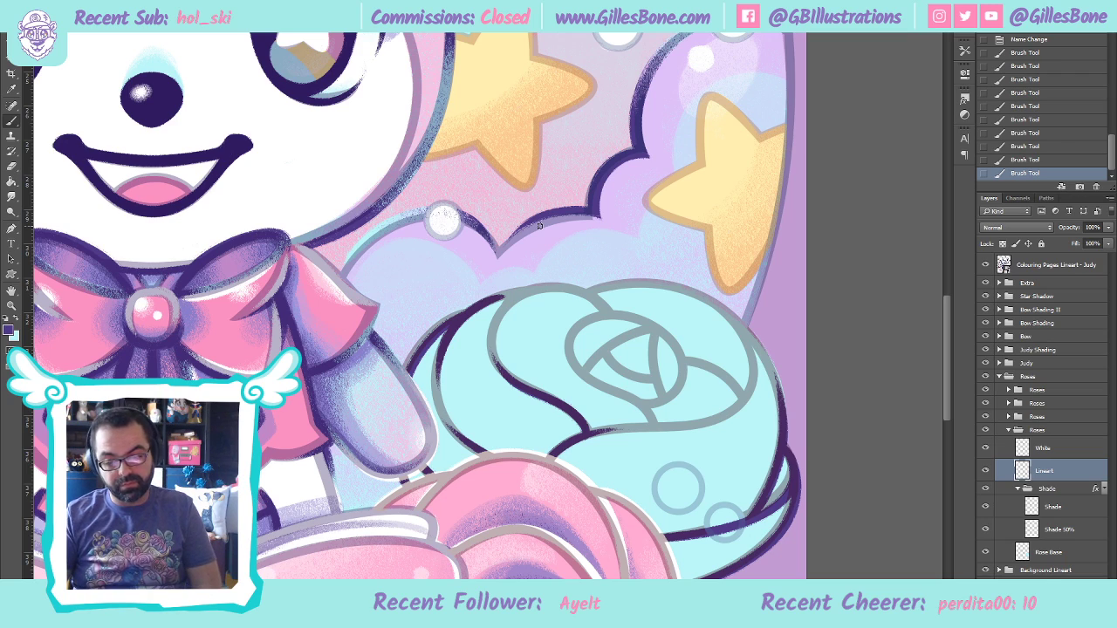
Trace the turquoise rose's central bud and its inner petal lines in white on the White layer of the lowest Roses group
click(1054, 449)
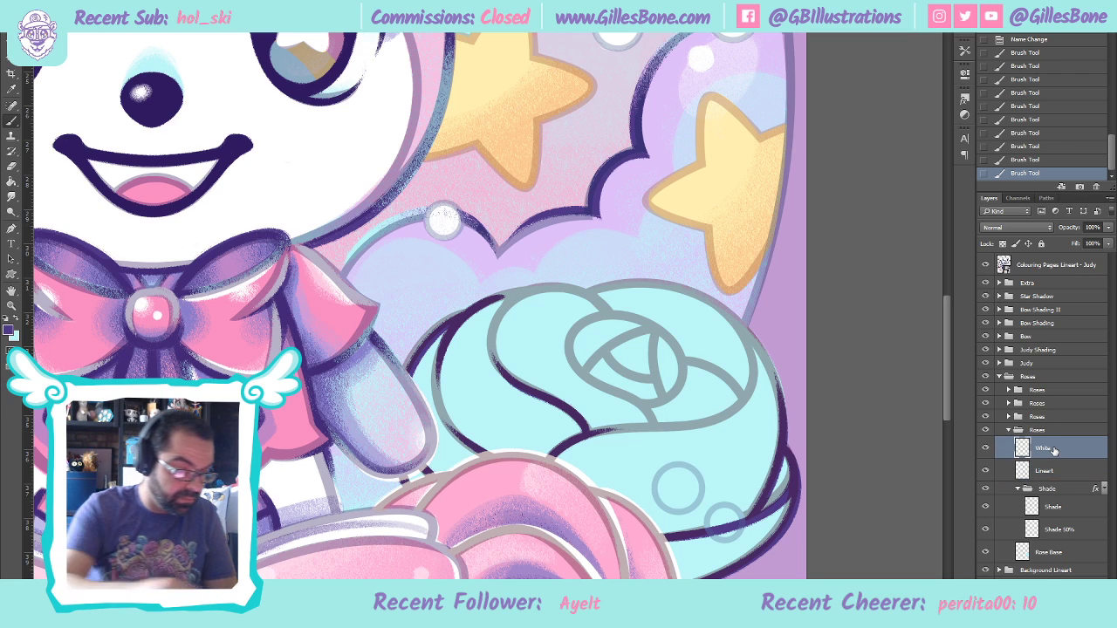
key(i)
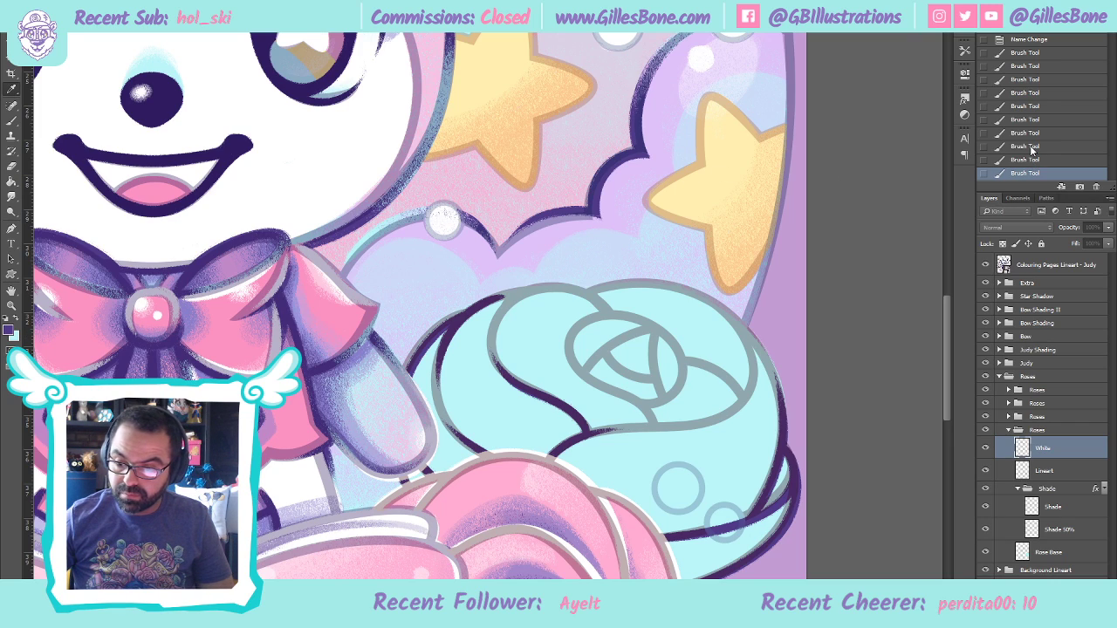
key(b)
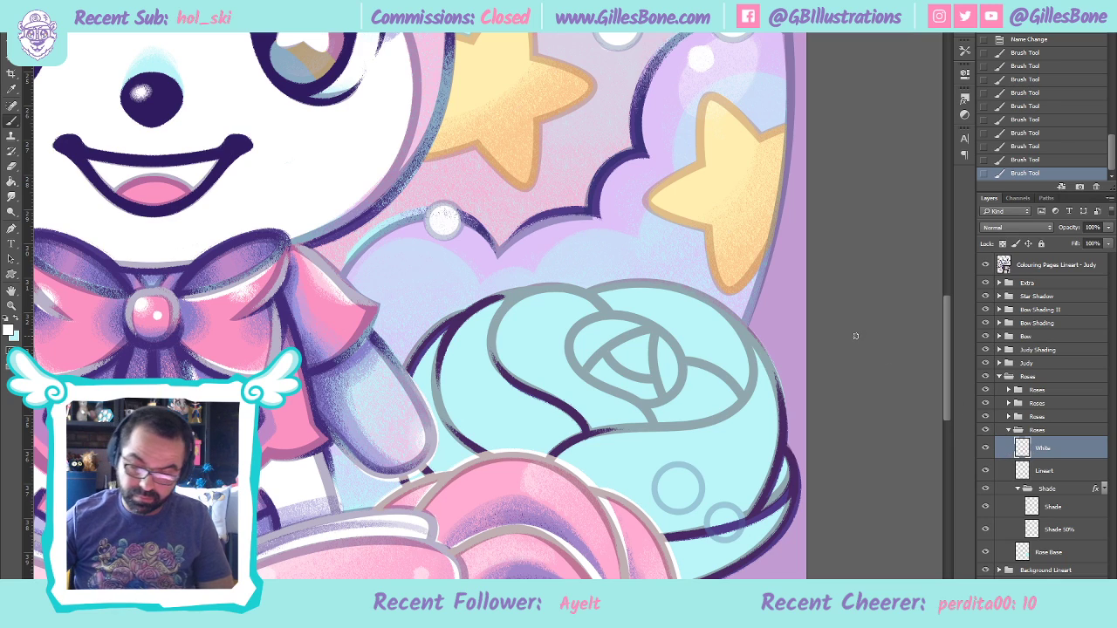
mouse_move(640, 405)
mouse_down()
mouse_move(680, 377)
mouse_move(673, 342)
mouse_move(625, 315)
mouse_move(572, 332)
mouse_move(577, 369)
mouse_move(622, 389)
mouse_move(653, 427)
mouse_up()
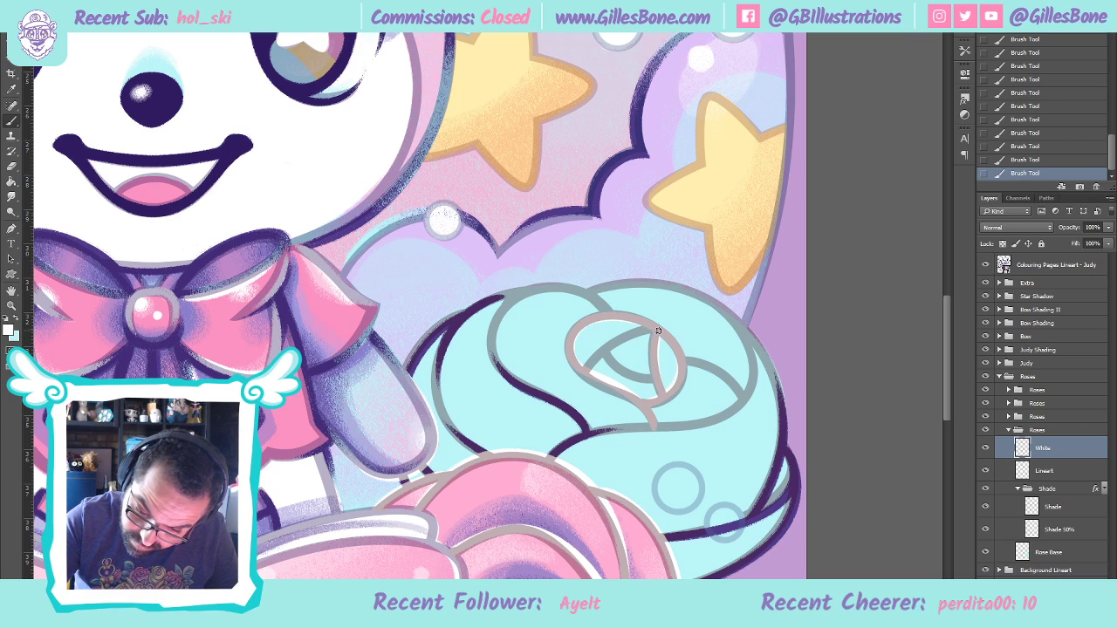
mouse_move(584, 374)
mouse_down()
mouse_move(656, 330)
mouse_move(616, 368)
mouse_move(653, 370)
mouse_up()
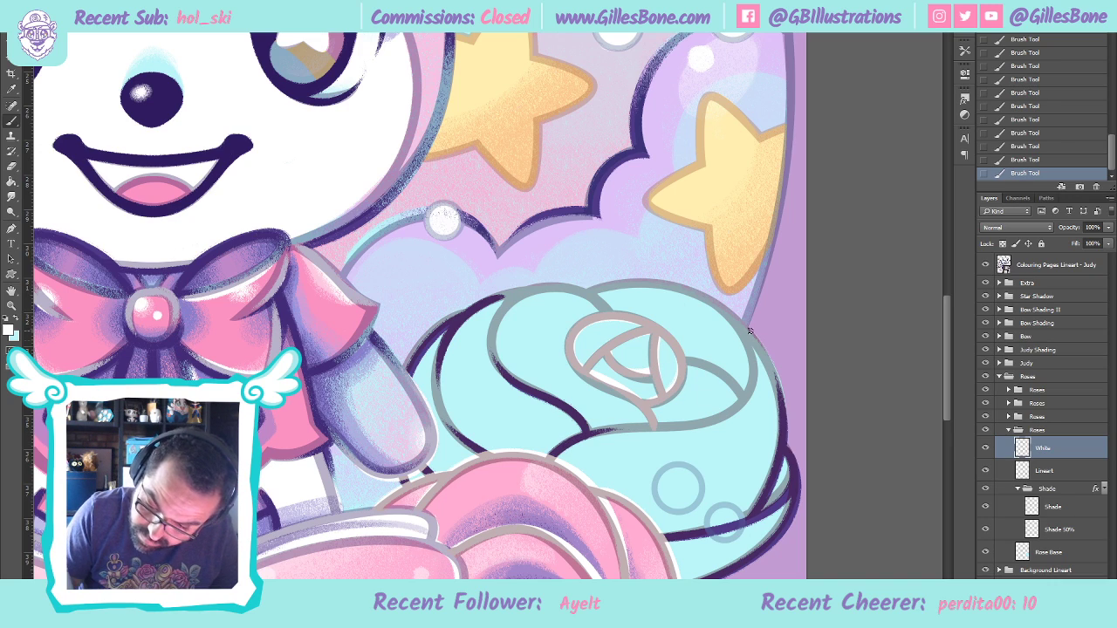
Ink the turquoise rose's upper-left petal, inner left edge and large petal around the bud in white, redoing the large petal's outline once
mouse_move(606, 317)
mouse_down()
mouse_move(568, 285)
mouse_move(491, 359)
mouse_up()
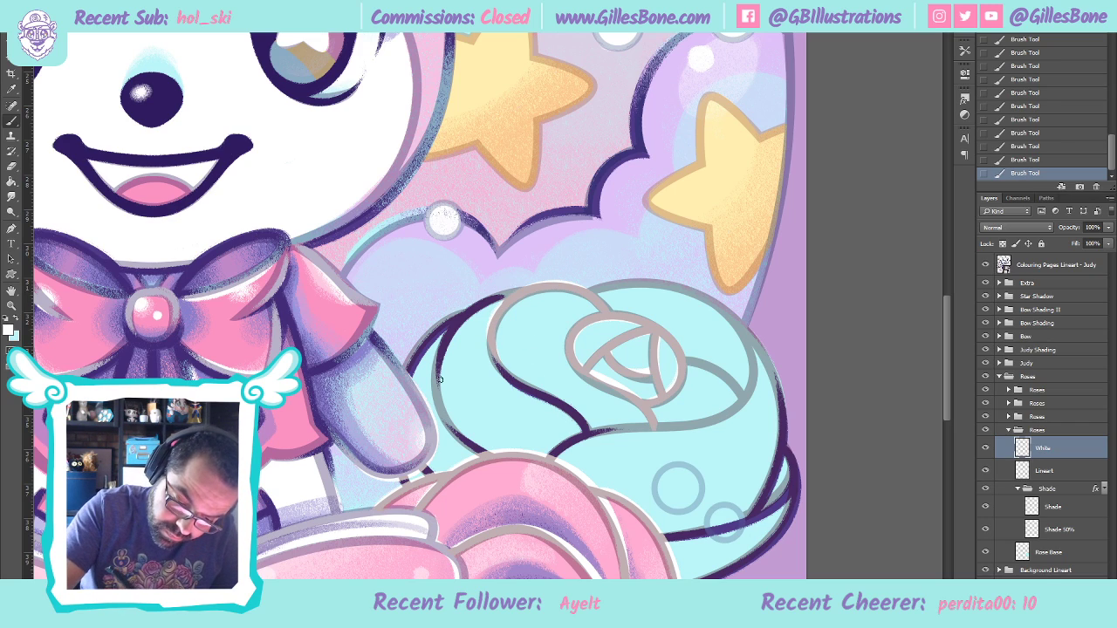
mouse_move(442, 342)
mouse_down()
mouse_move(436, 397)
mouse_move(472, 442)
mouse_up()
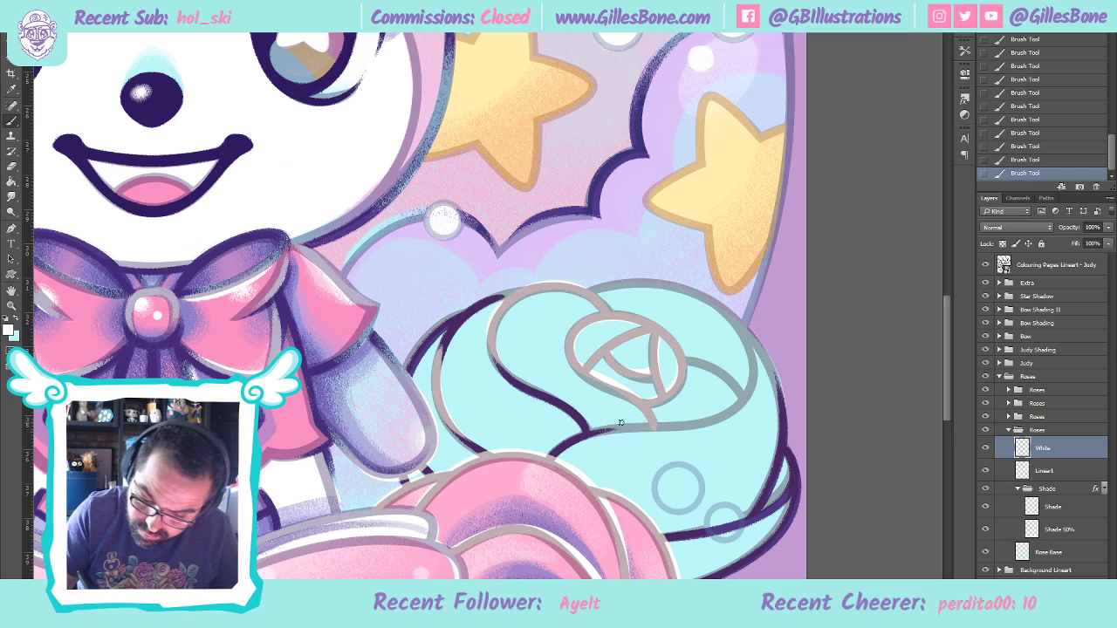
mouse_move(587, 294)
mouse_down()
mouse_move(700, 291)
mouse_move(753, 330)
mouse_move(755, 390)
mouse_move(697, 425)
mouse_move(593, 430)
mouse_up()
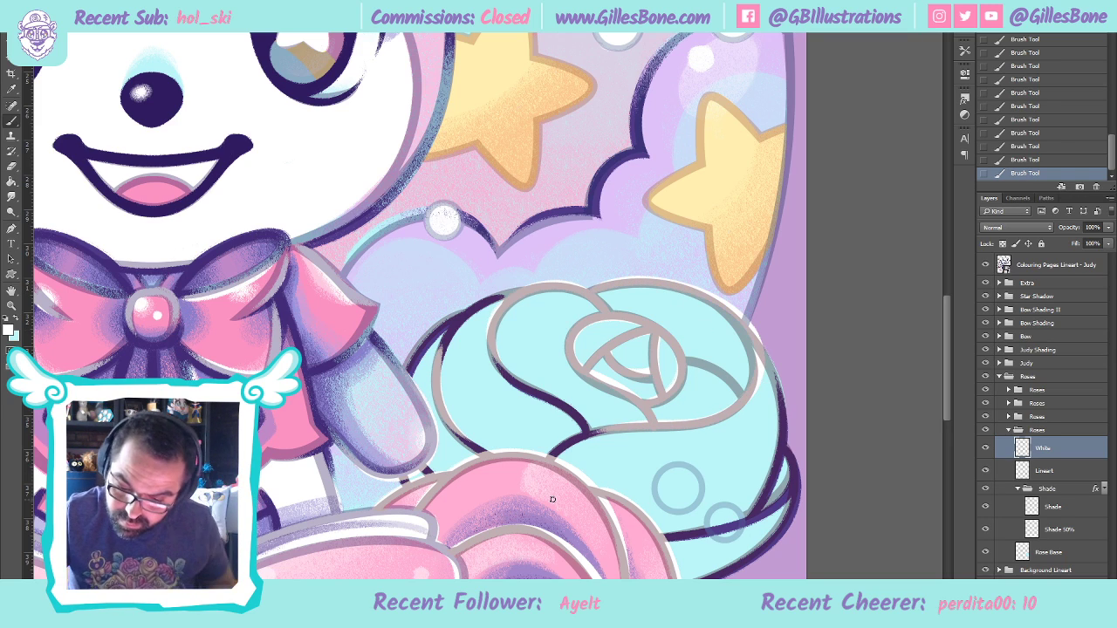
key(ctrl+z)
mouse_move(596, 285)
mouse_down()
mouse_move(703, 294)
mouse_move(761, 376)
mouse_move(644, 427)
mouse_move(583, 429)
mouse_up()
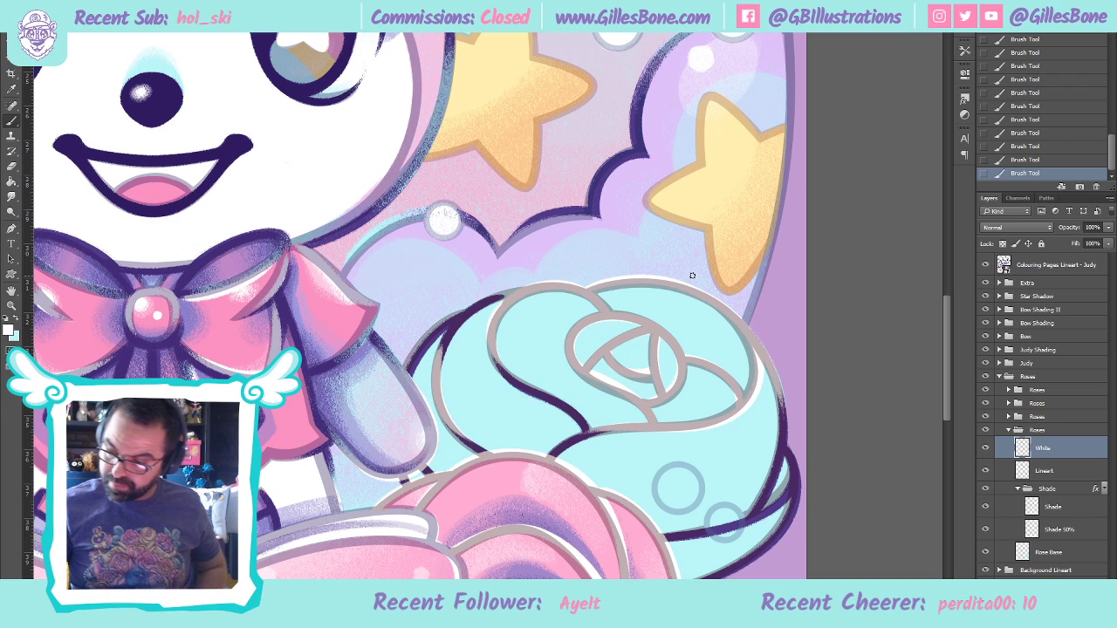
Hide the Colouring Pages Lineart - Judy layer and touch up the turquoise rose's right petal edge in white
click(985, 264)
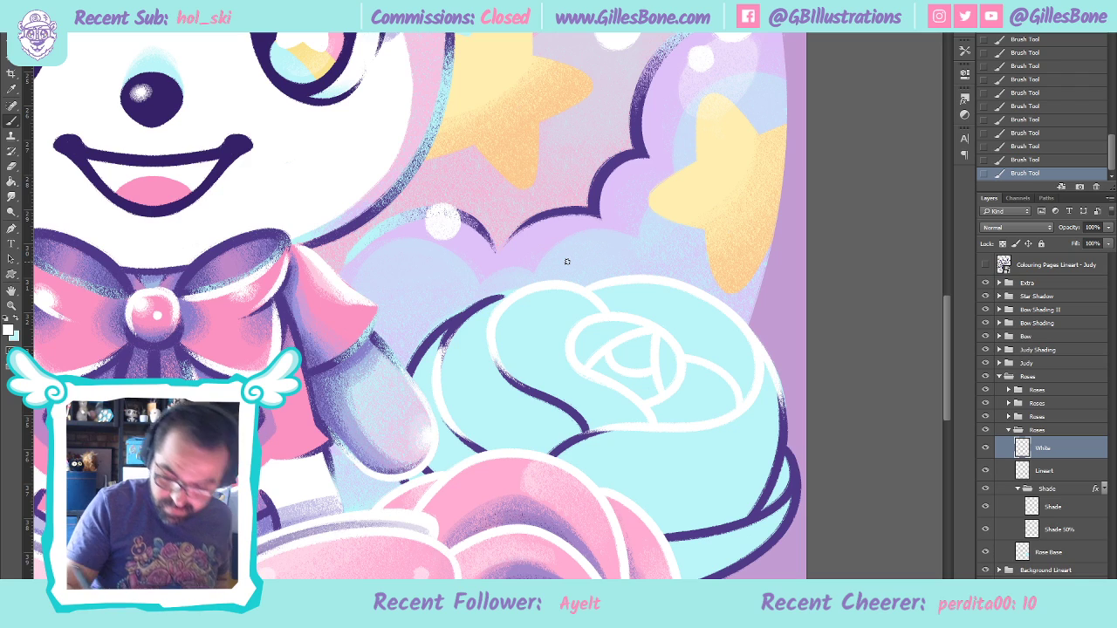
drag(782, 383, 781, 427)
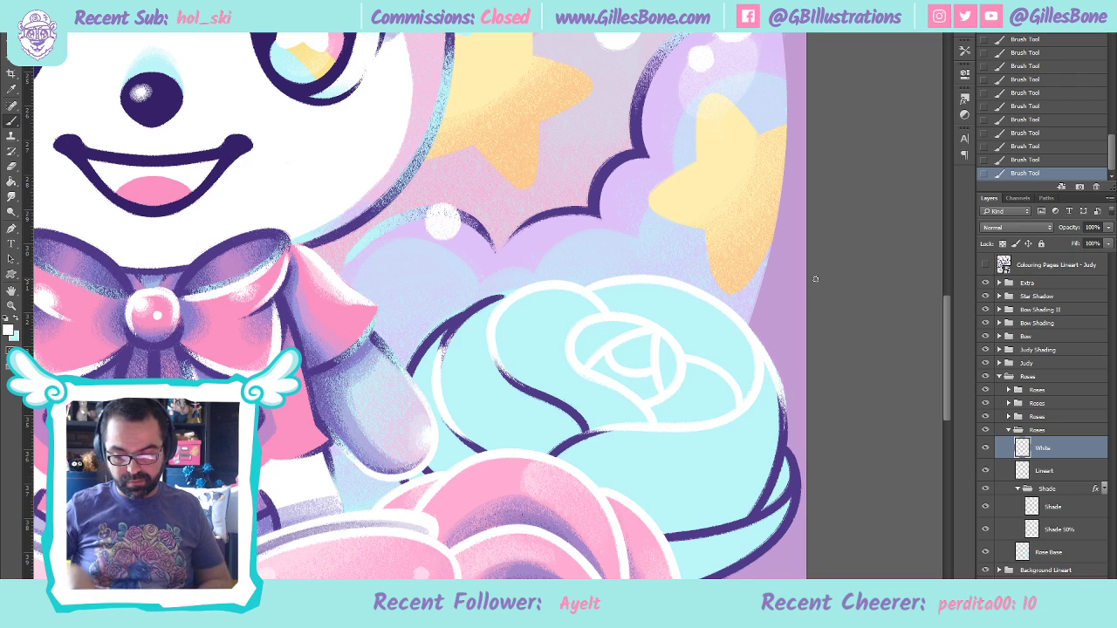
click(11, 305)
key(ctrl+0)
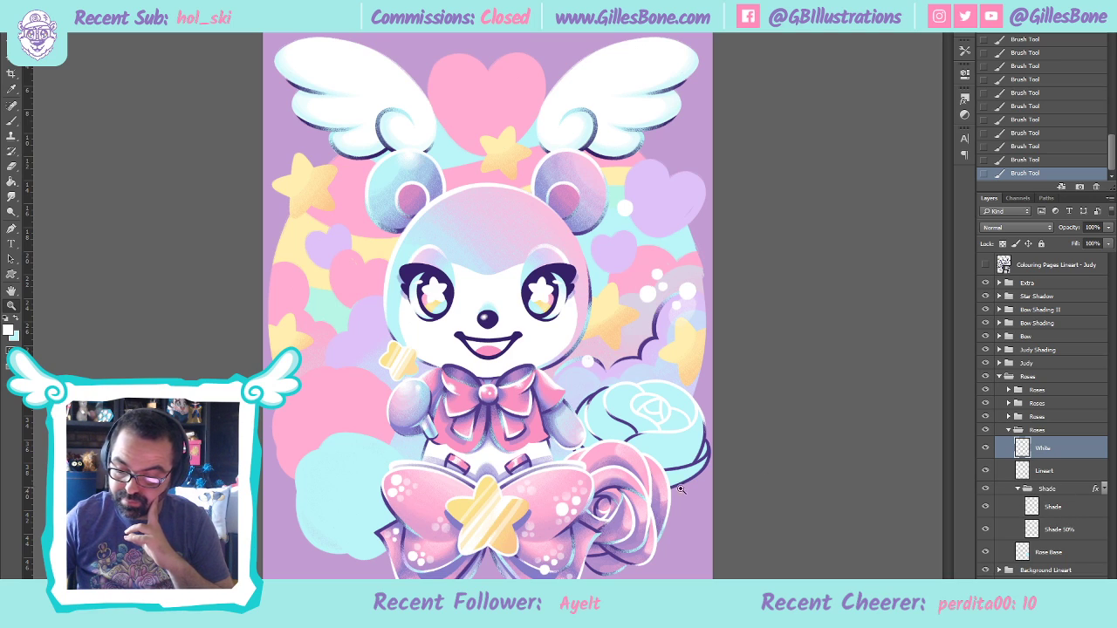
Pick the lilac shading colour as foreground while the Bow Shading group's Shade effects are switched off, and switch the effects back on
key(i)
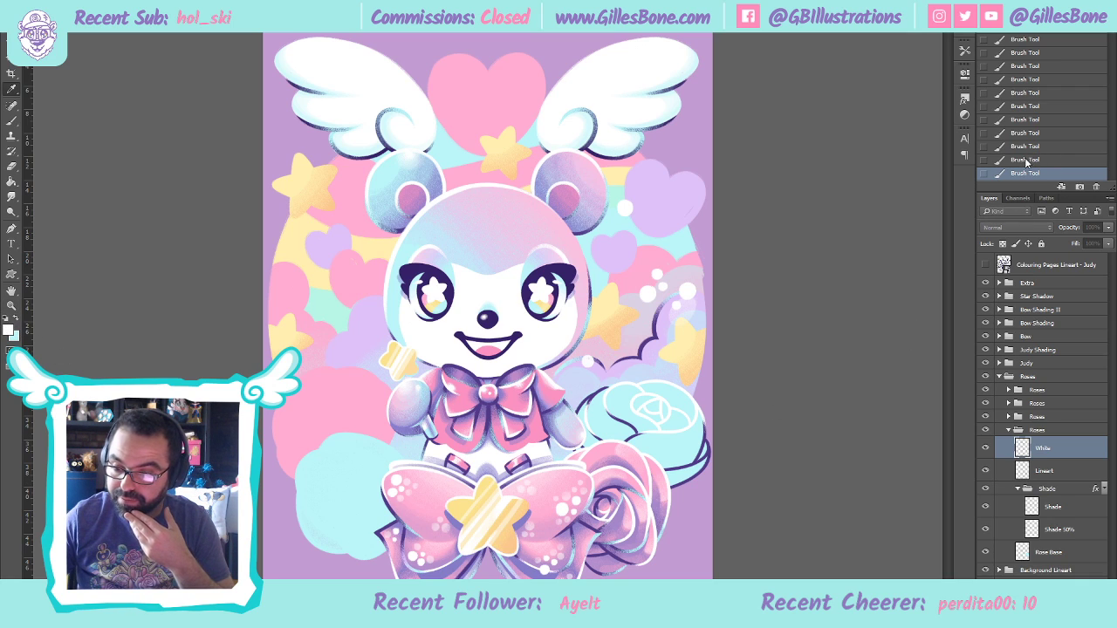
key(z)
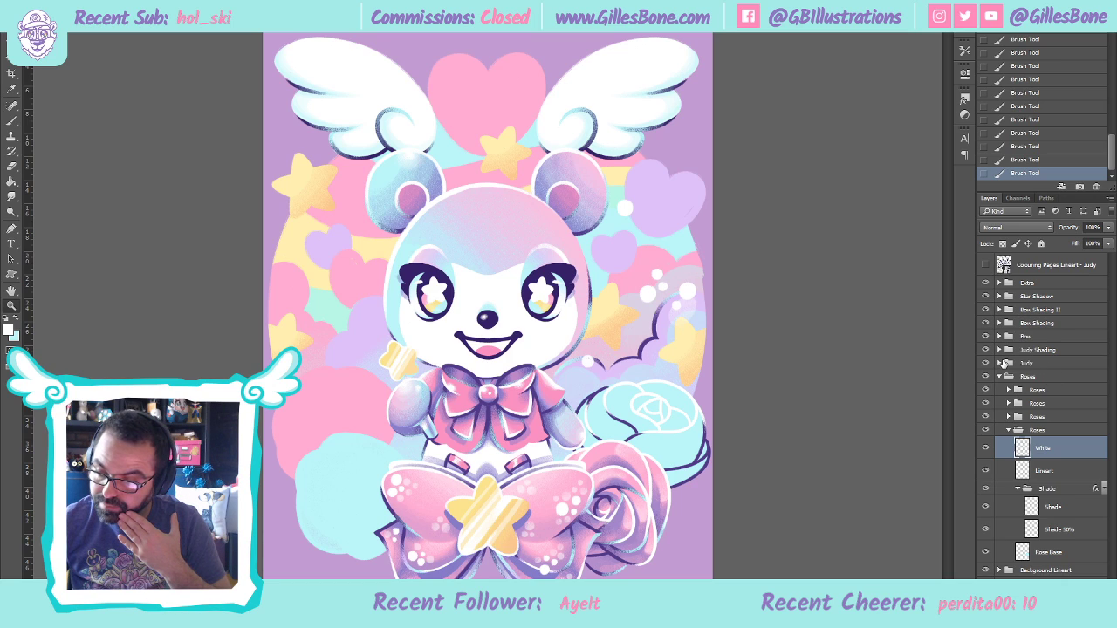
click(999, 324)
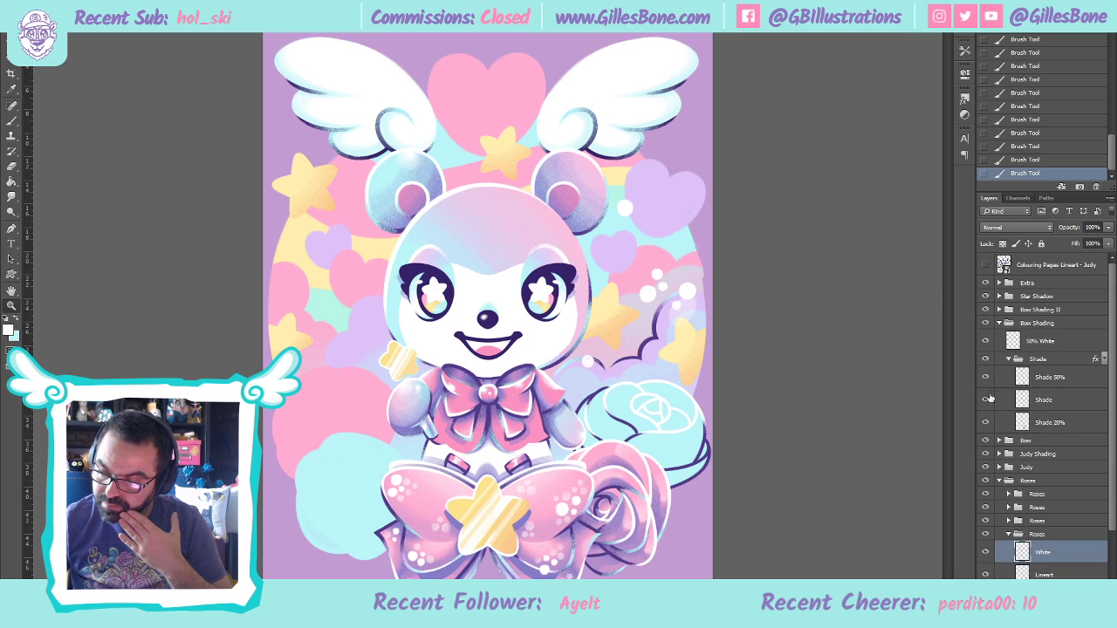
click(1103, 359)
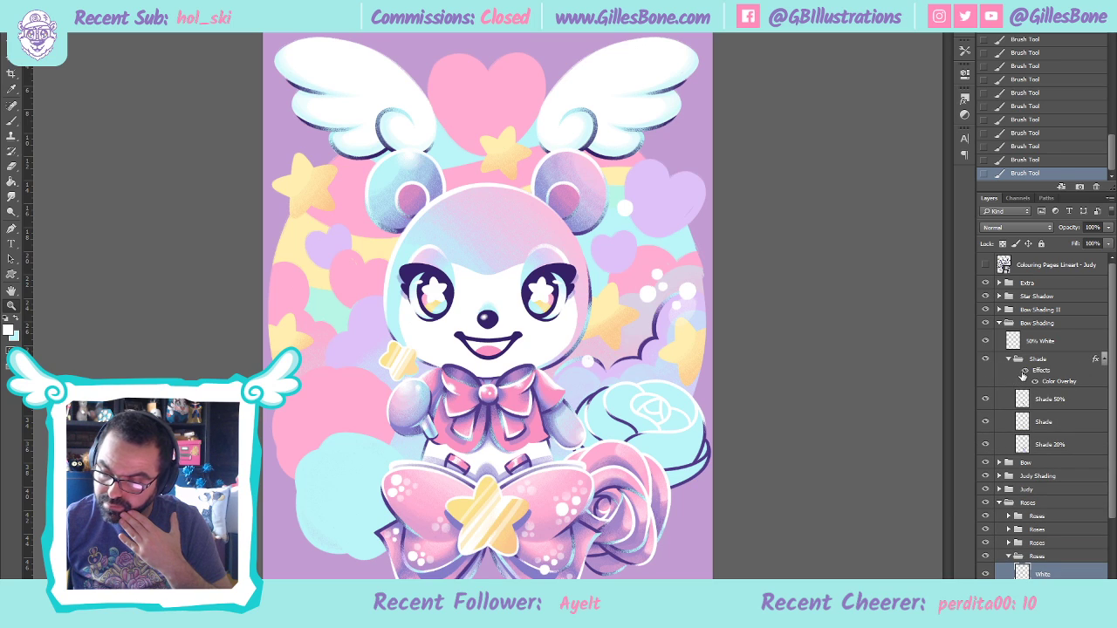
click(1025, 370)
key(i)
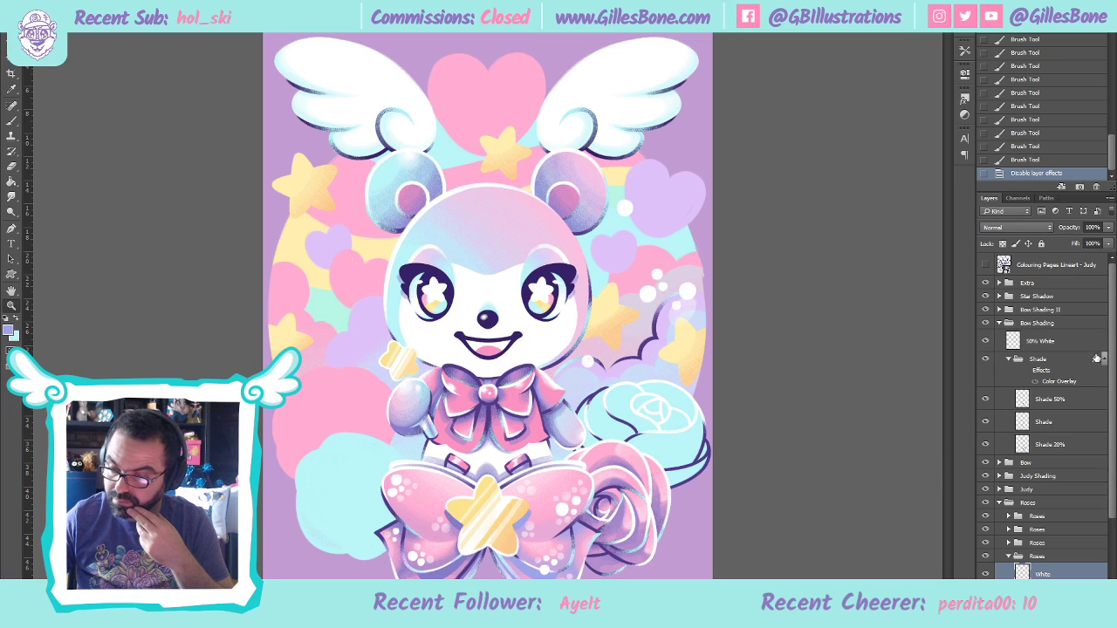
click(1034, 371)
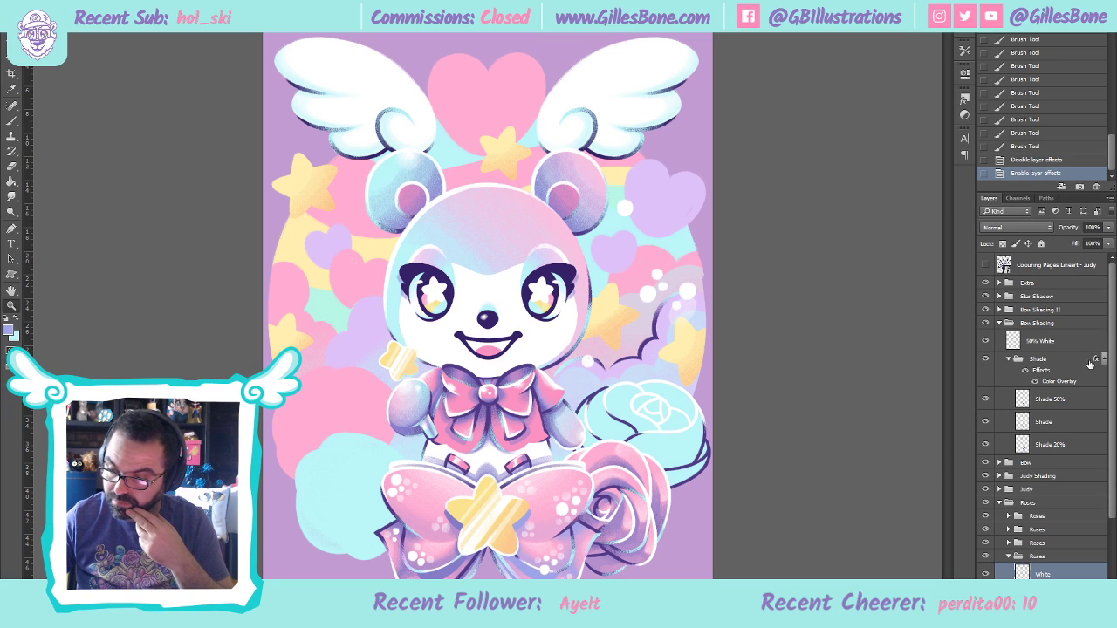
click(1008, 359)
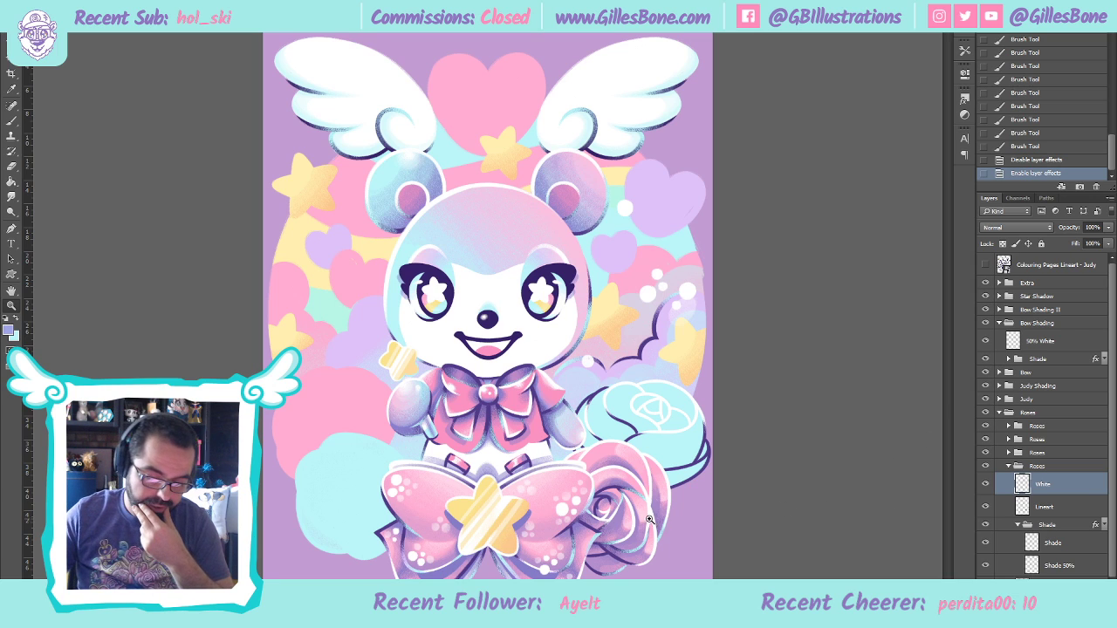
Try a turquoise Color Overlay on the Rose Base layer of the pink rose's group
scroll(642, 419, up, 2)
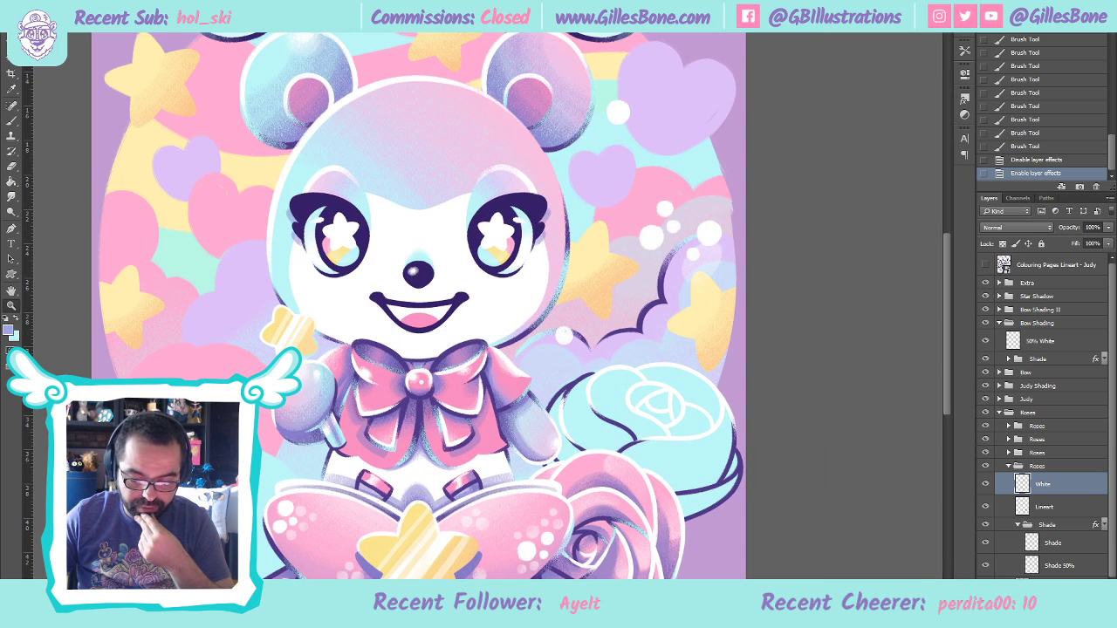
scroll(706, 505, down, 2)
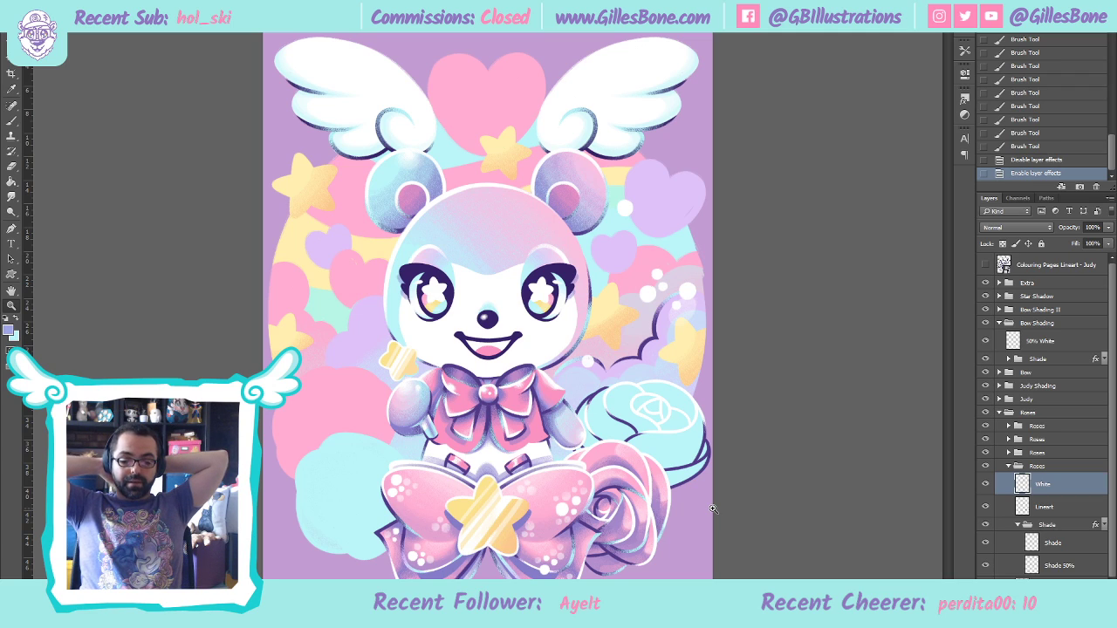
scroll(1072, 572, down, 1)
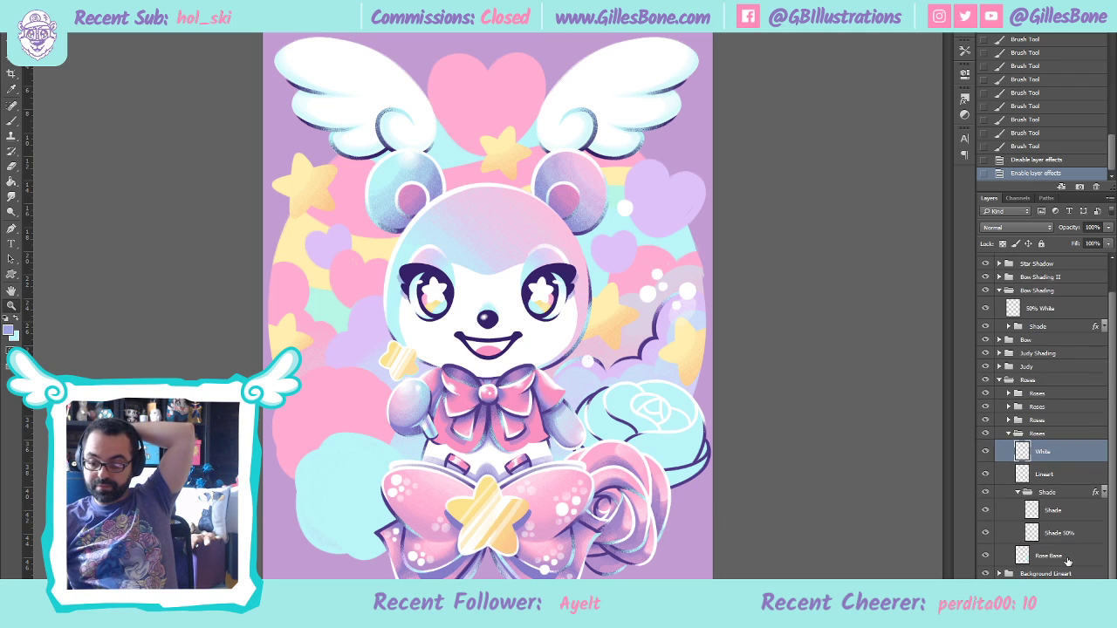
click(1009, 421)
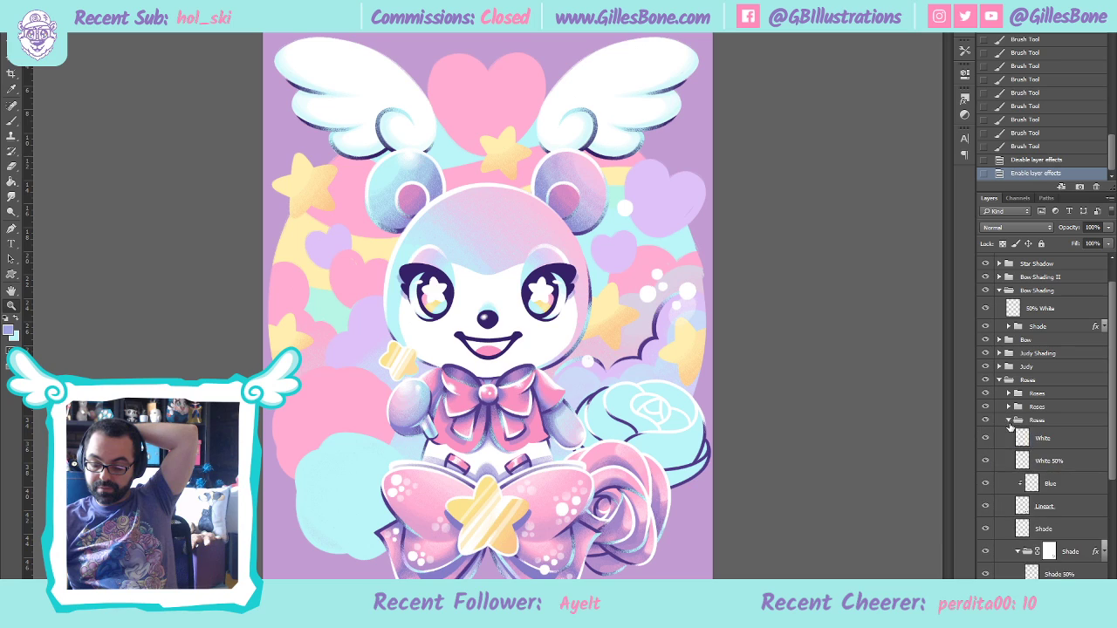
scroll(1071, 548, down, 2)
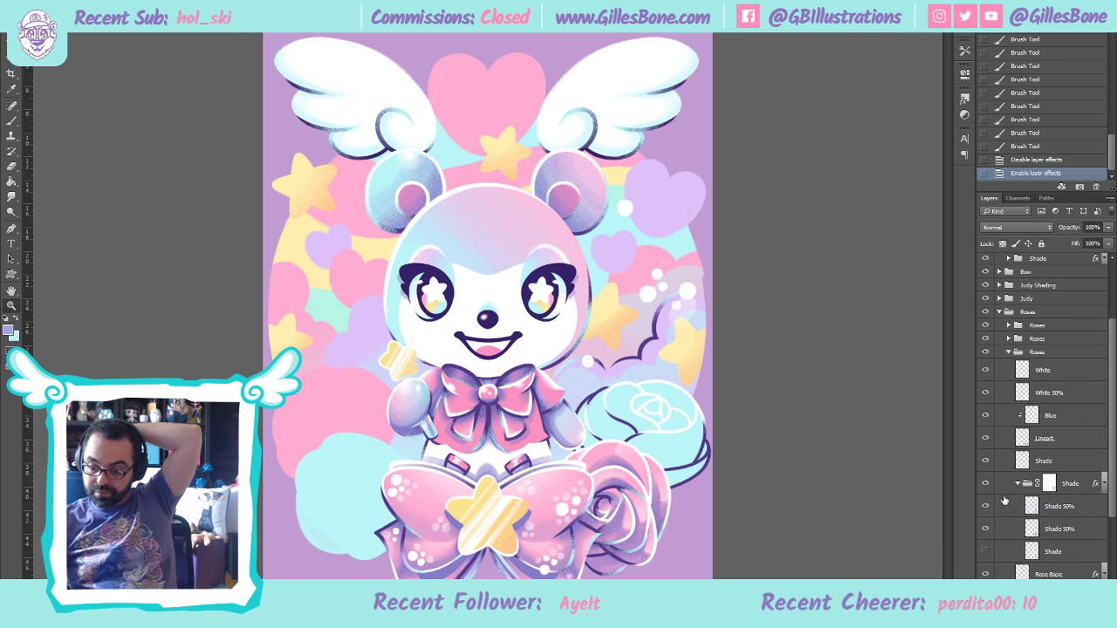
click(1102, 573)
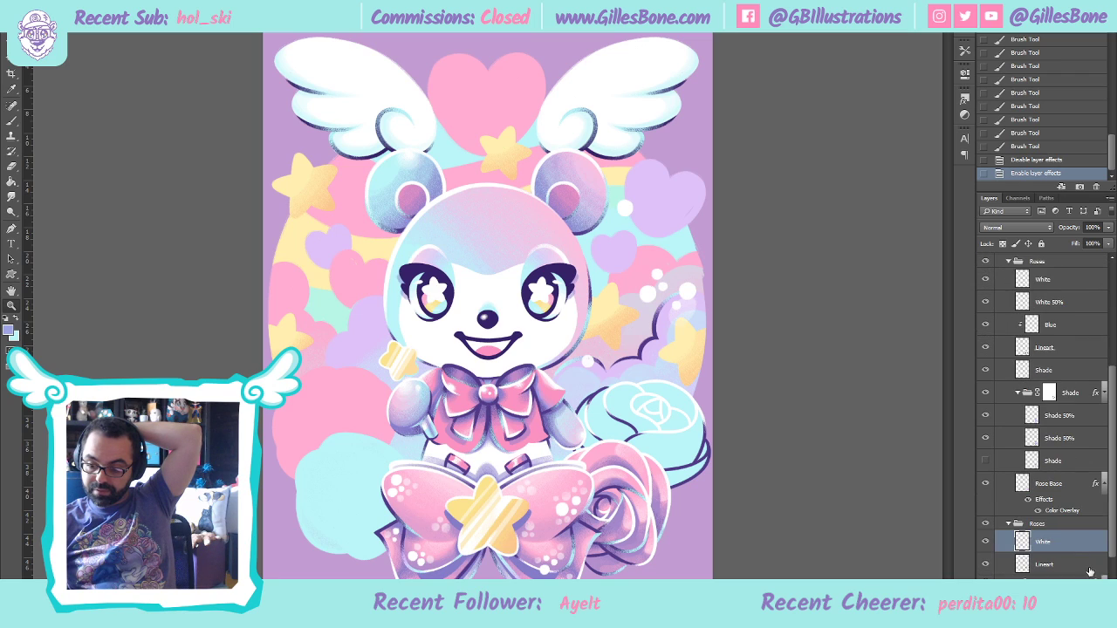
click(1058, 511)
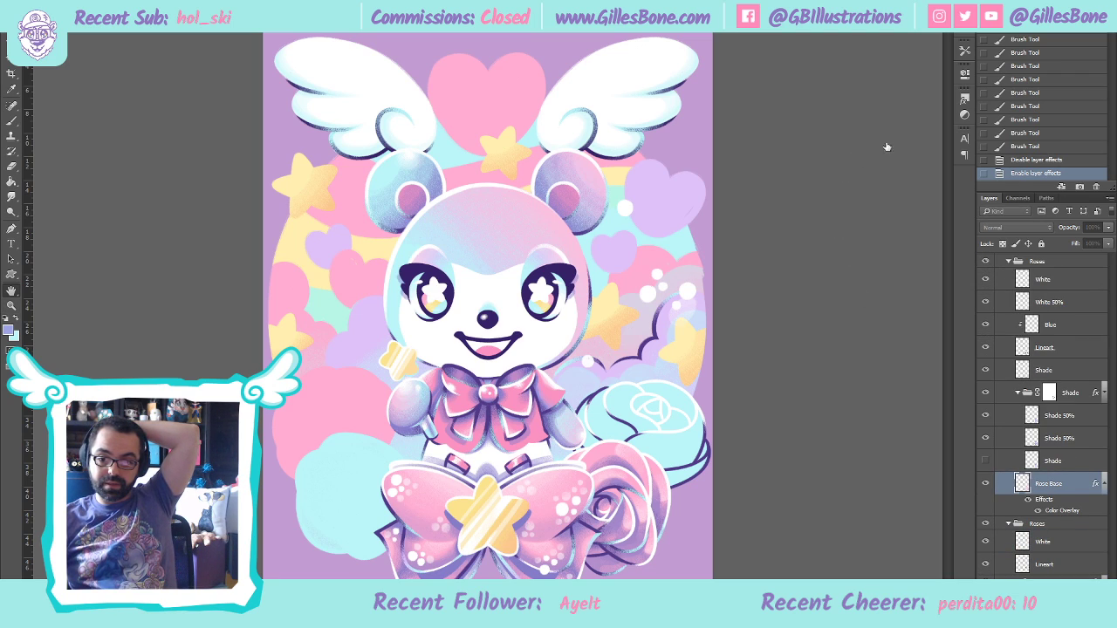
key(i)
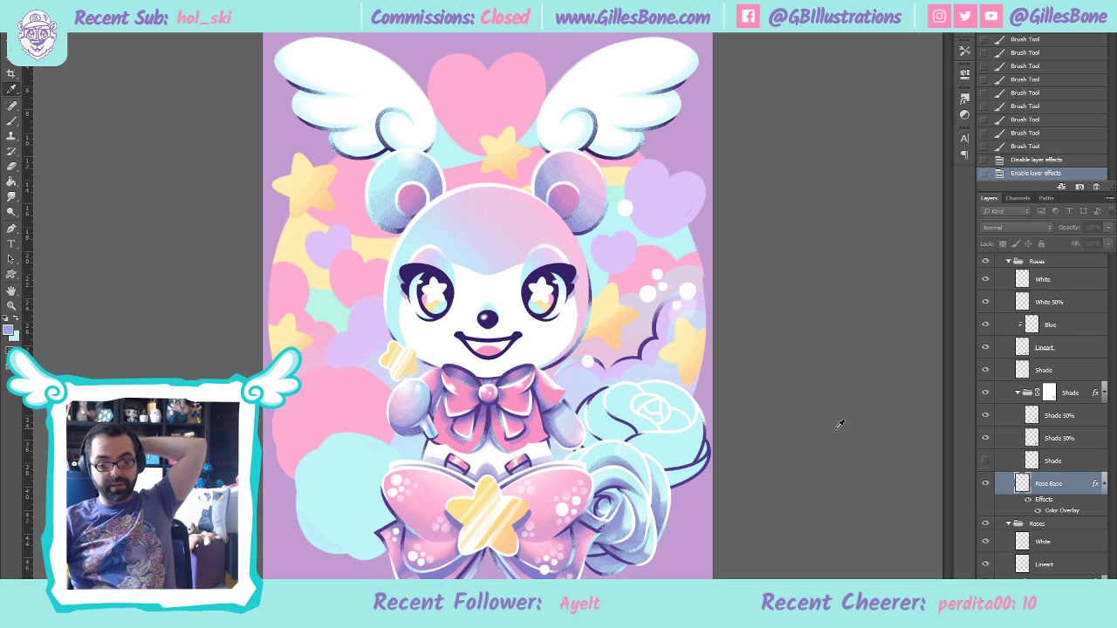
click(1046, 121)
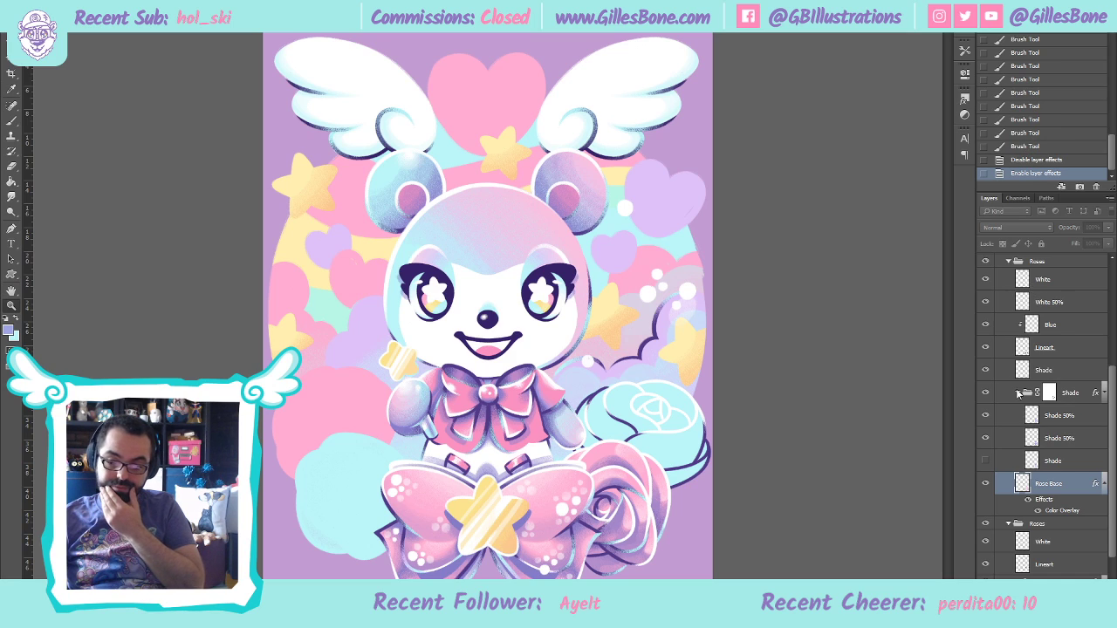
Add a dark purple Color Overlay to the White layer in the pink rose's group
scroll(1082, 415, up, 2)
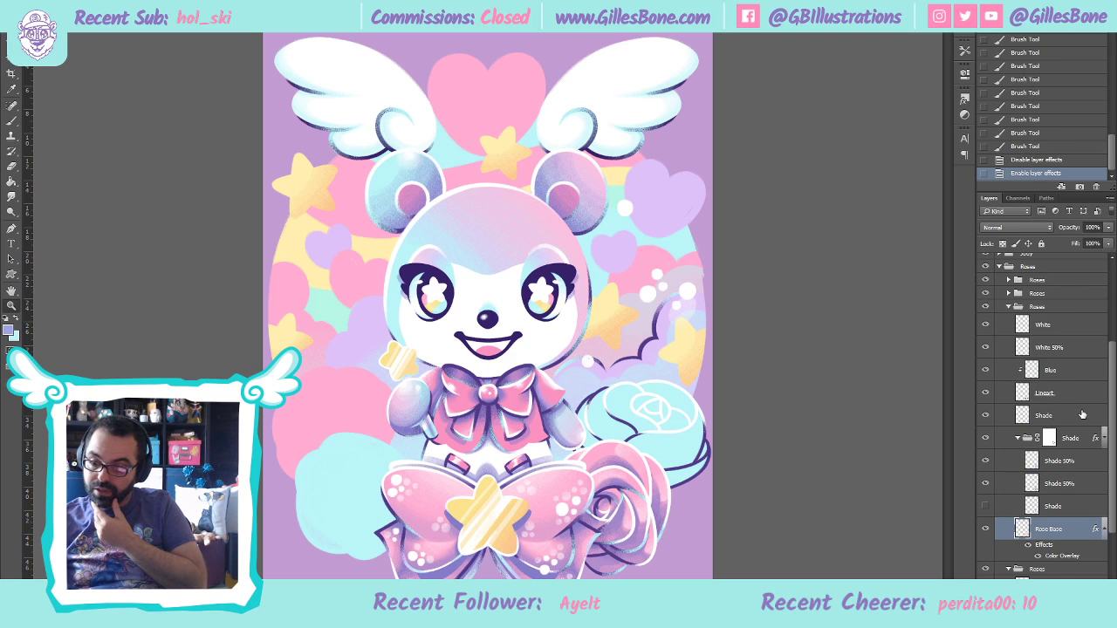
click(1065, 327)
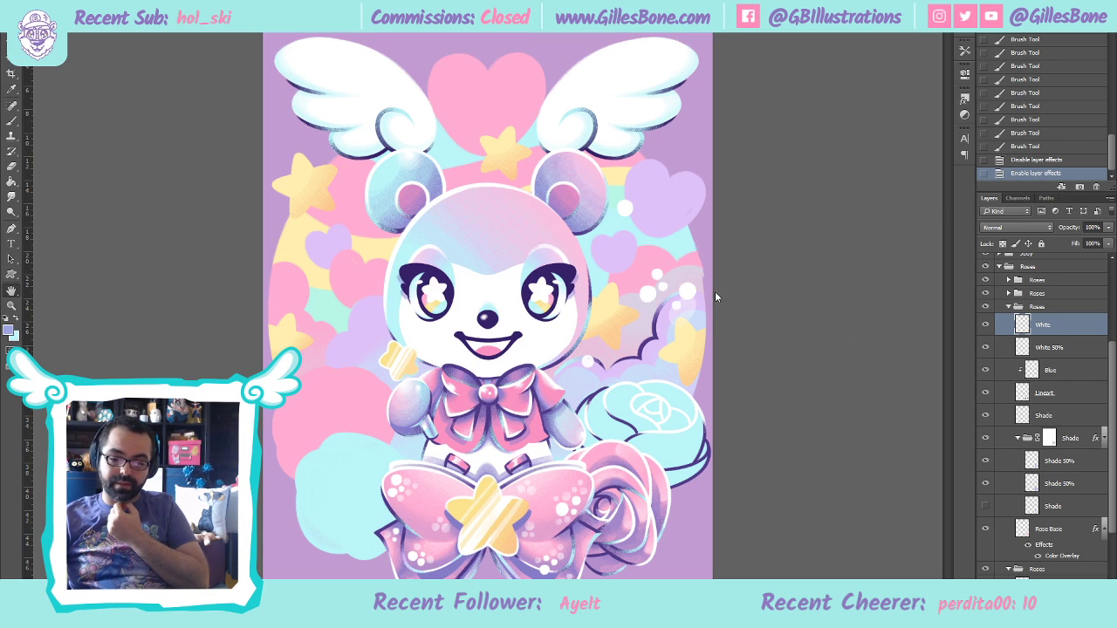
click(682, 237)
click(914, 112)
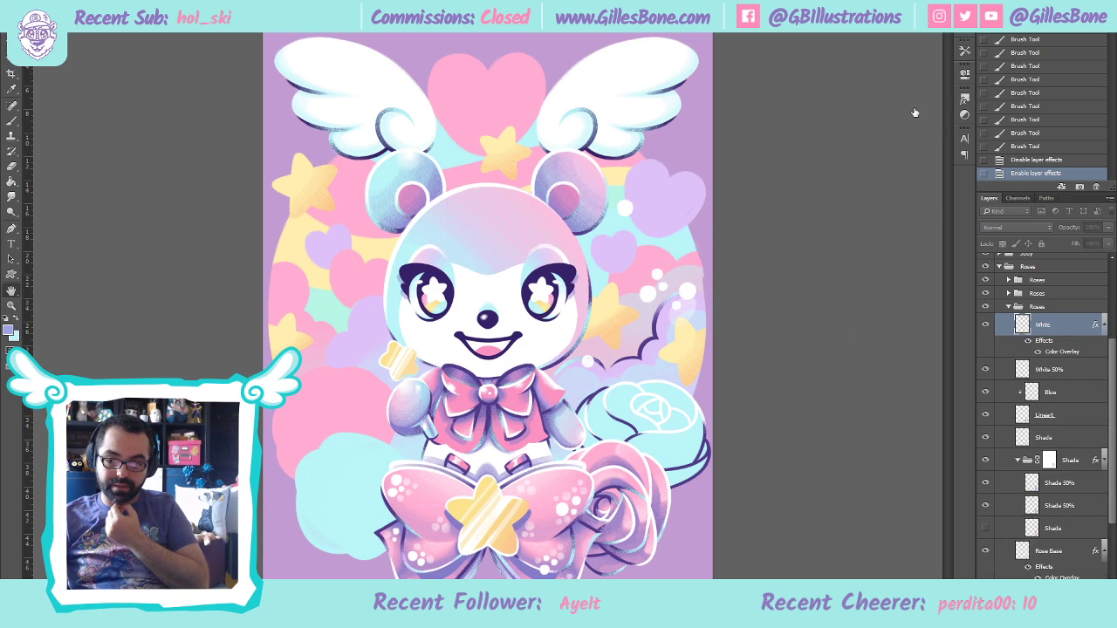
key(i)
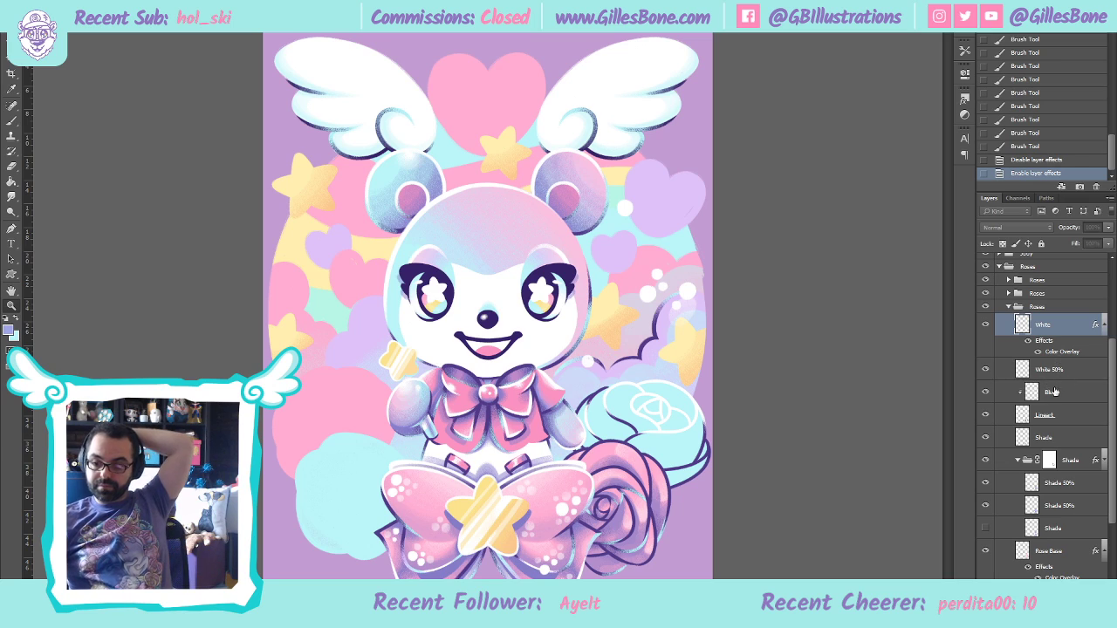
Hide the clipped Blue layer in the pink rose's group and inspect both roses up close
click(985, 392)
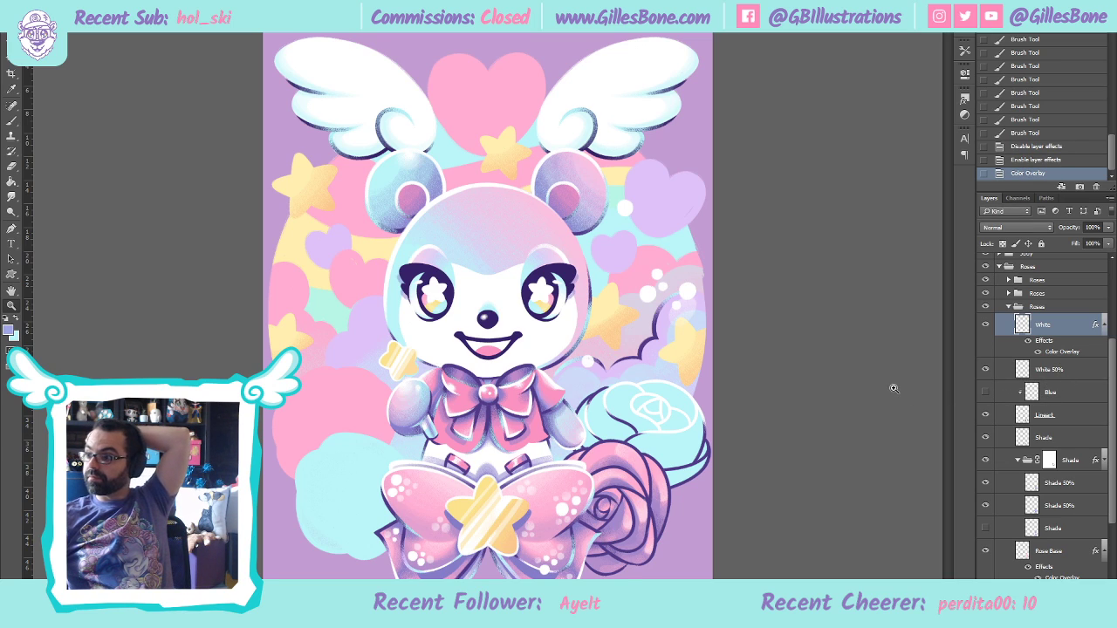
click(617, 559)
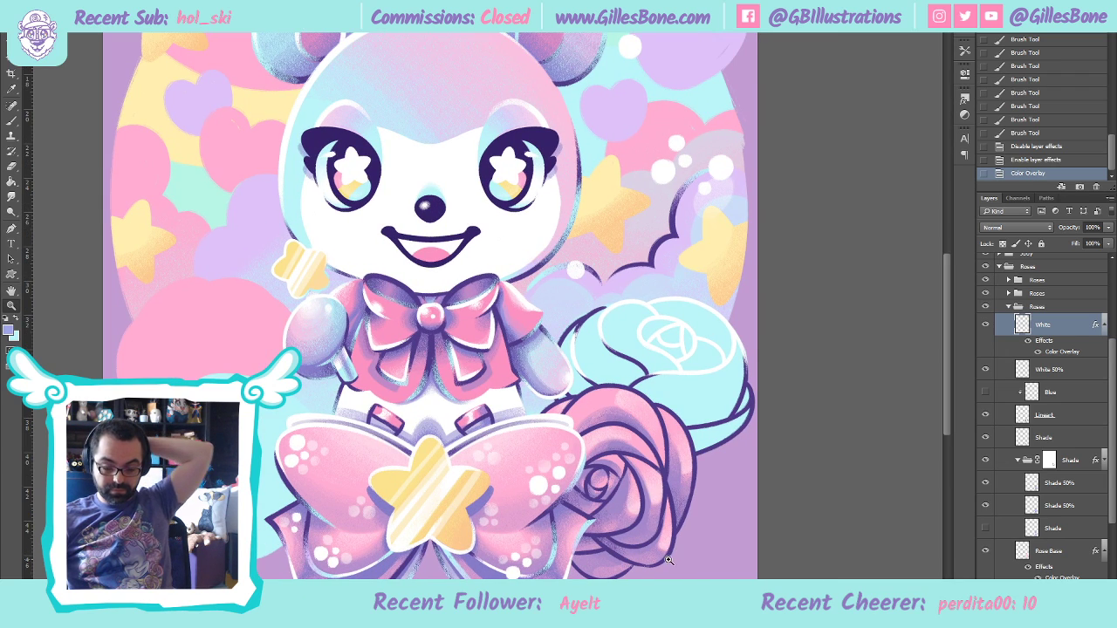
click(729, 546)
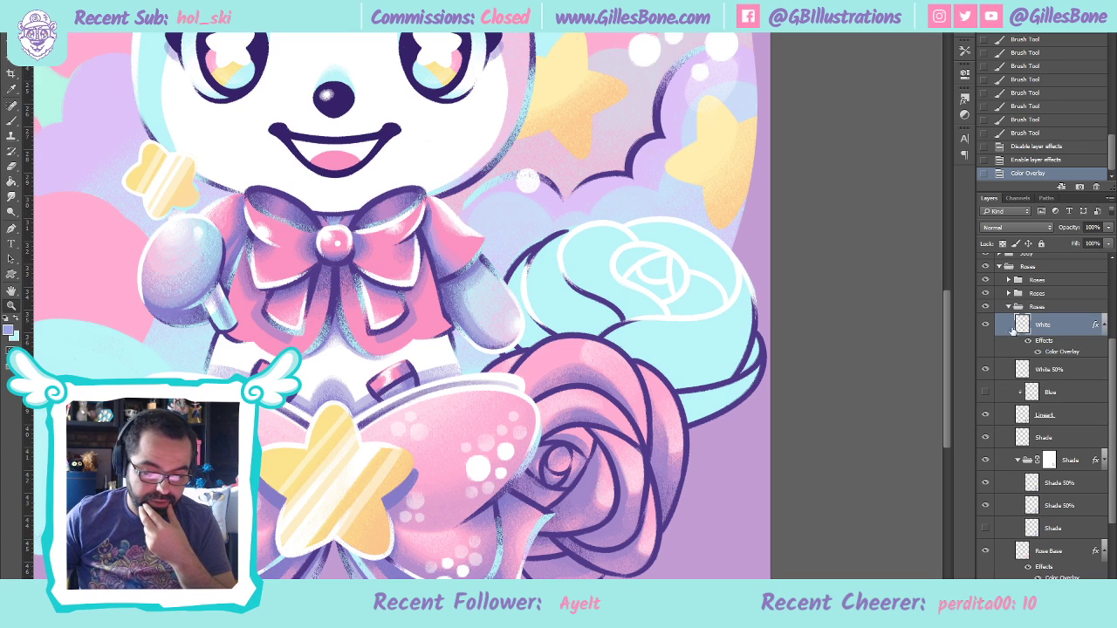
Copy the dark purple Color Overlay from the pink rose's White layer onto the turquoise rose's White layer
key(ctrl+0)
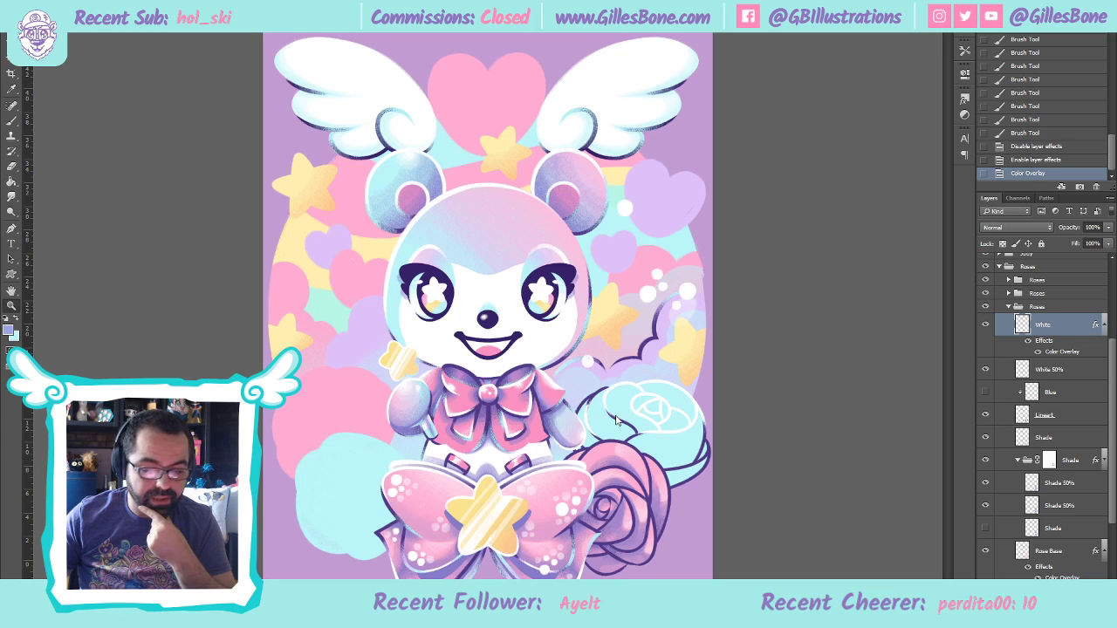
drag(656, 550, 677, 565)
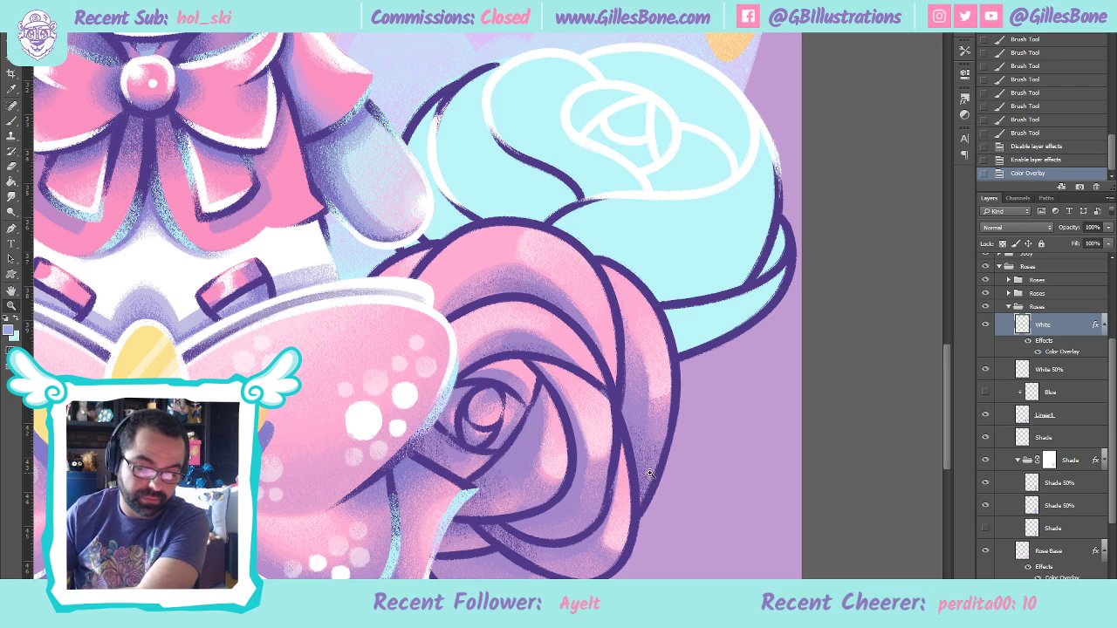
key(ctrl+0)
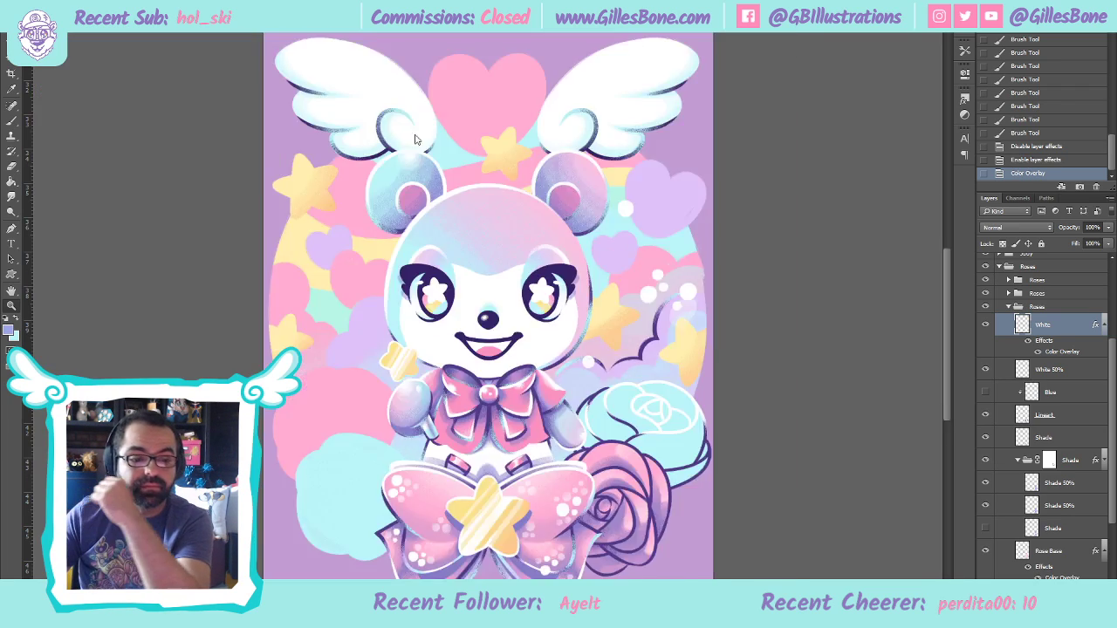
click(1104, 326)
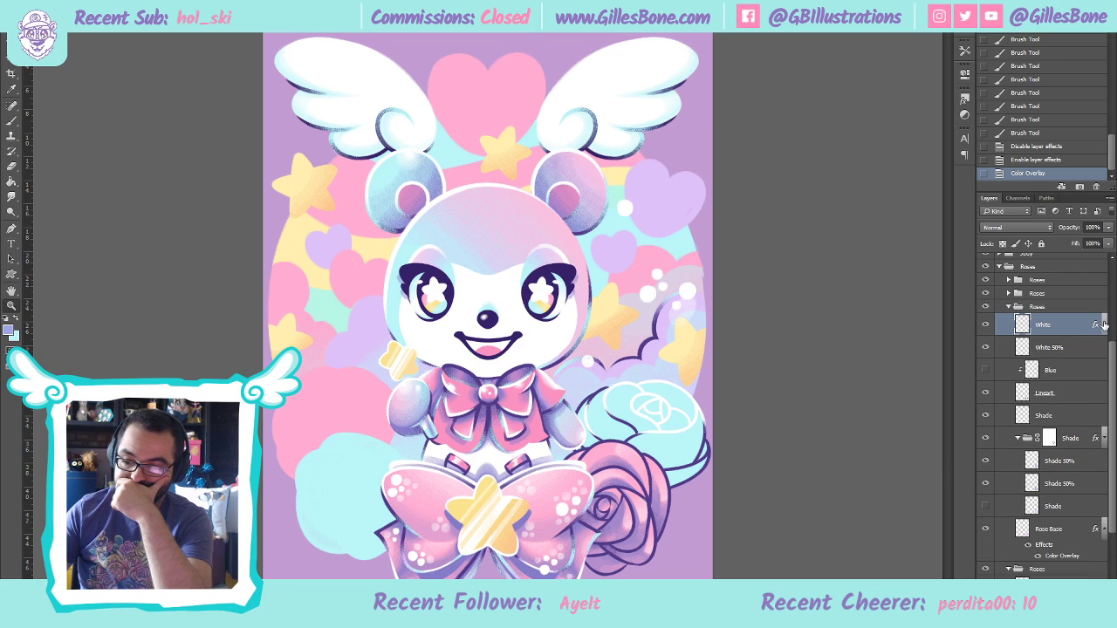
click(1023, 307)
click(1009, 307)
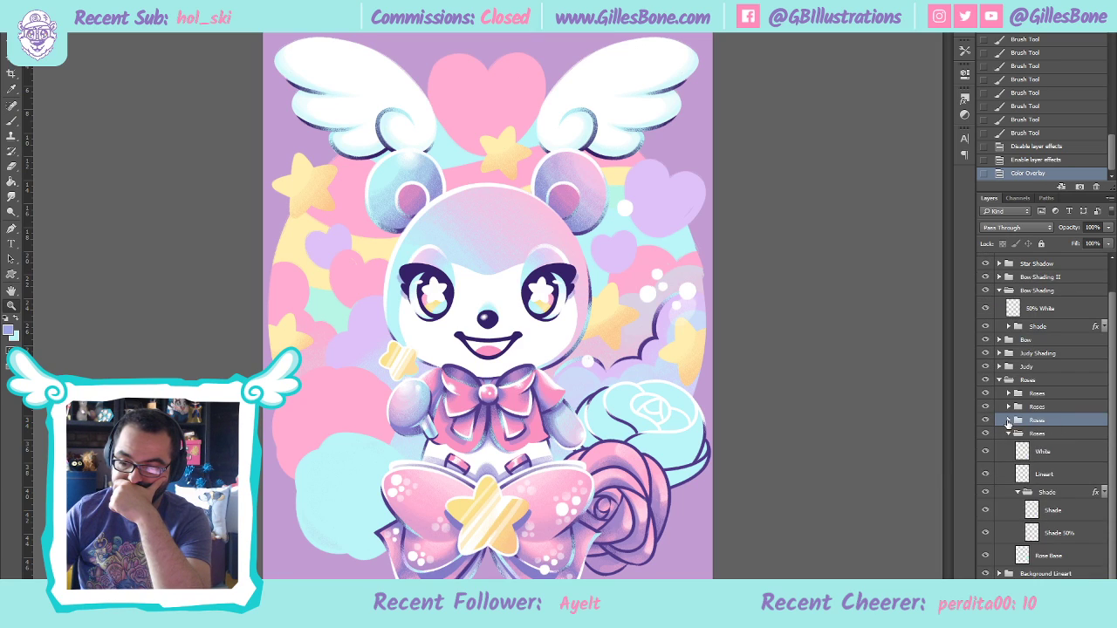
click(1009, 421)
click(1063, 443)
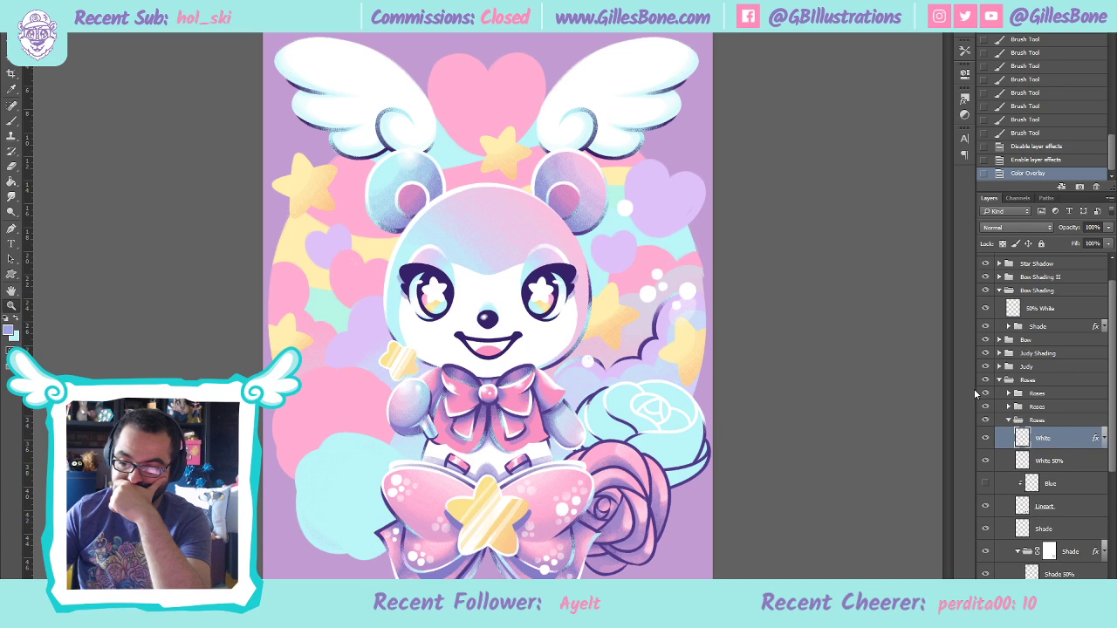
click(1007, 421)
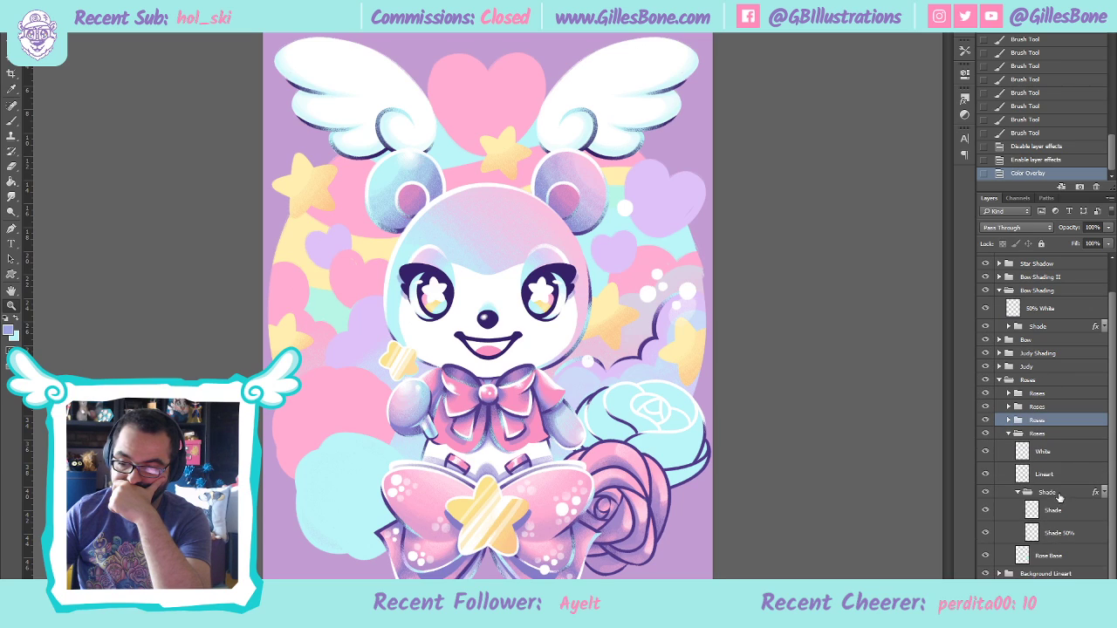
click(1062, 451)
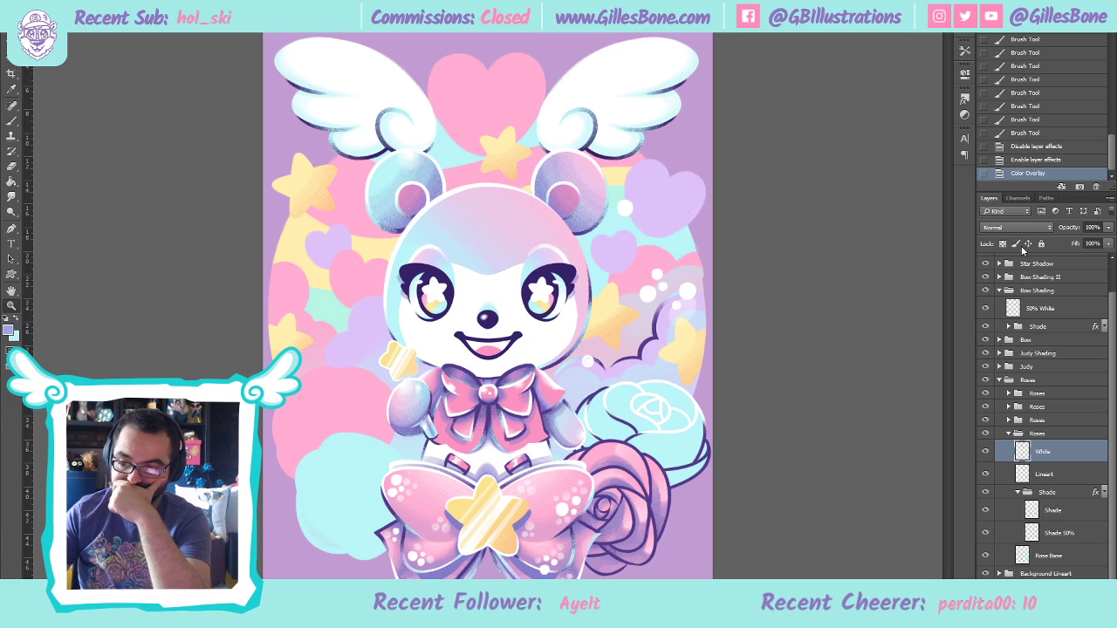
click(1023, 251)
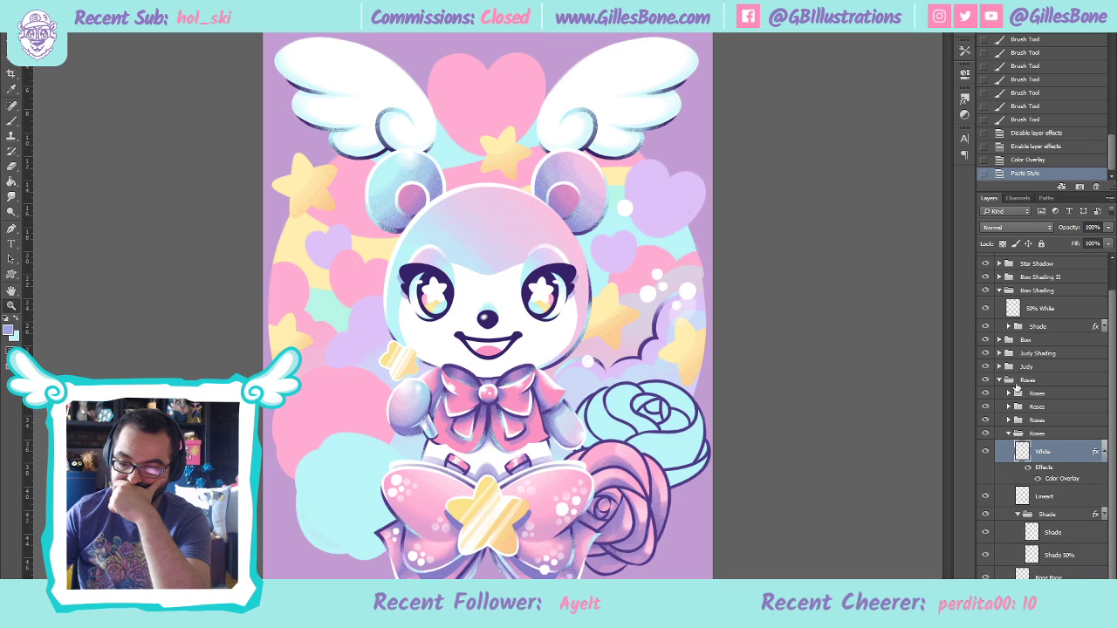
click(1104, 451)
On the turquoise rose's Lineart layer, sample the dark purple and brush the upper left petal outlines thicker and joined at their tips
key(alt+bracketleft)
drag(742, 501, 481, 367)
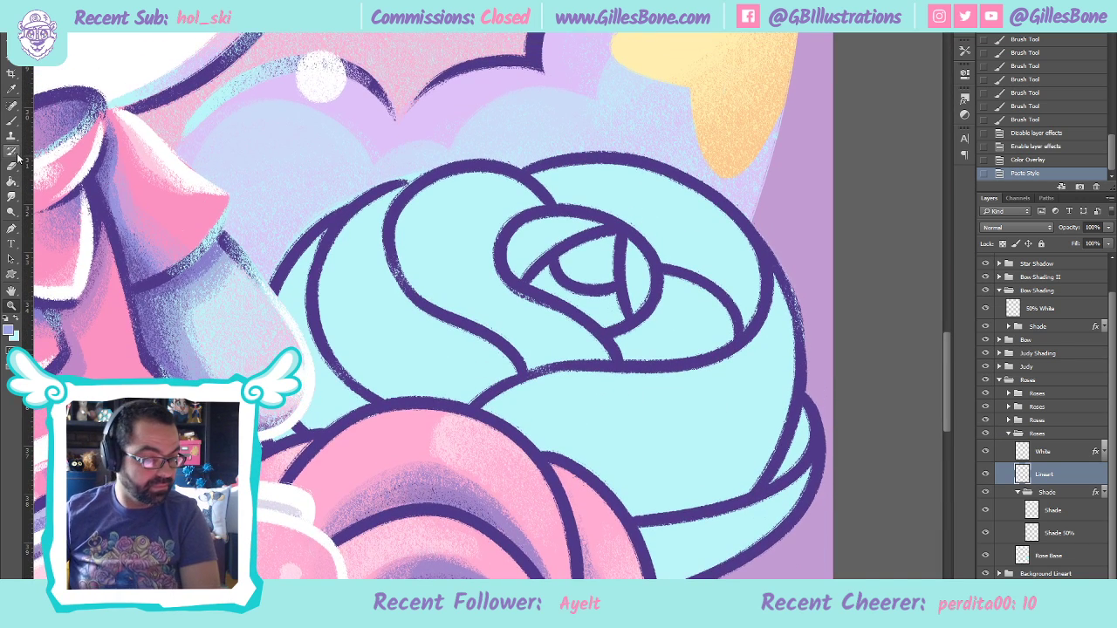
click(11, 120)
click(18, 321)
key(i)
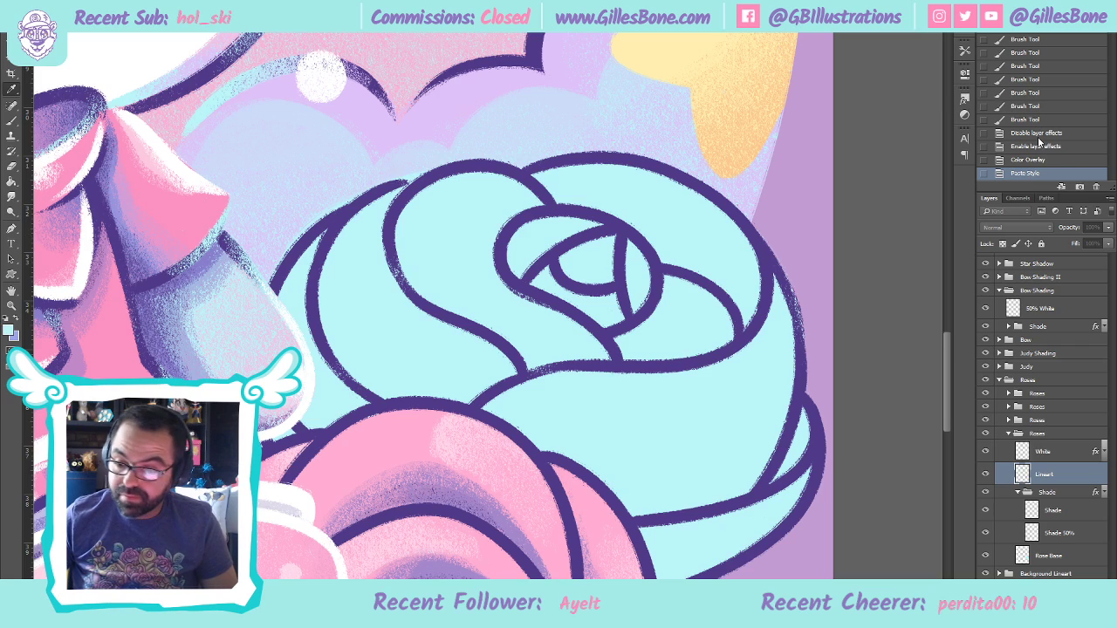
key(b)
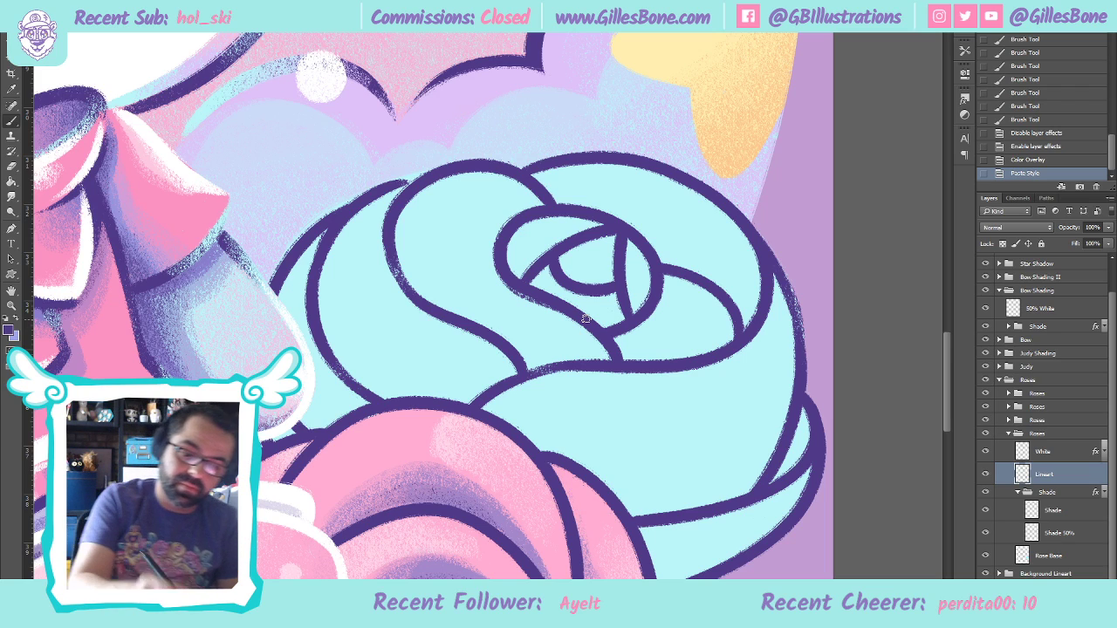
drag(430, 177, 407, 178)
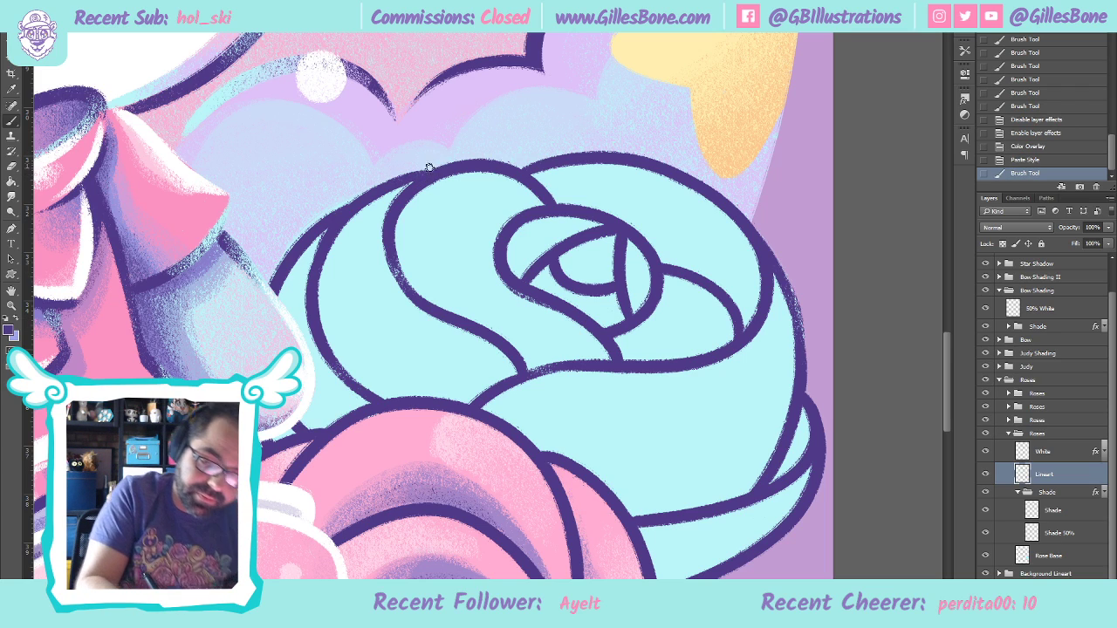
key(ctrl+z)
key(ctrl+z)
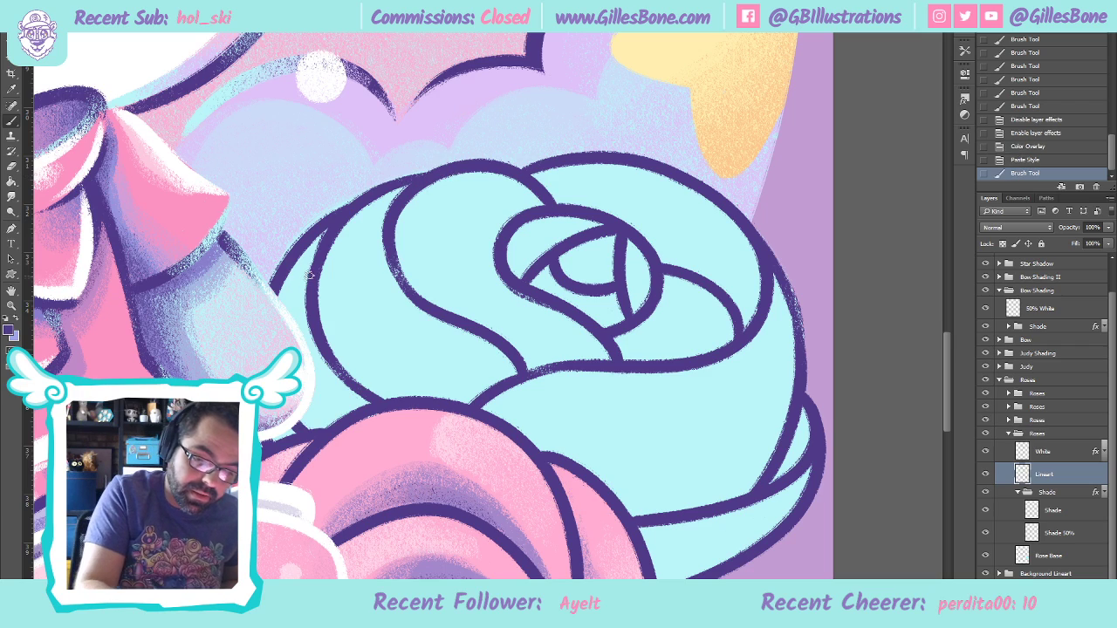
mouse_move(432, 175)
mouse_down()
mouse_move(363, 191)
mouse_move(305, 277)
mouse_up()
key(ctrl+z)
drag(431, 174, 363, 190)
drag(308, 279, 321, 245)
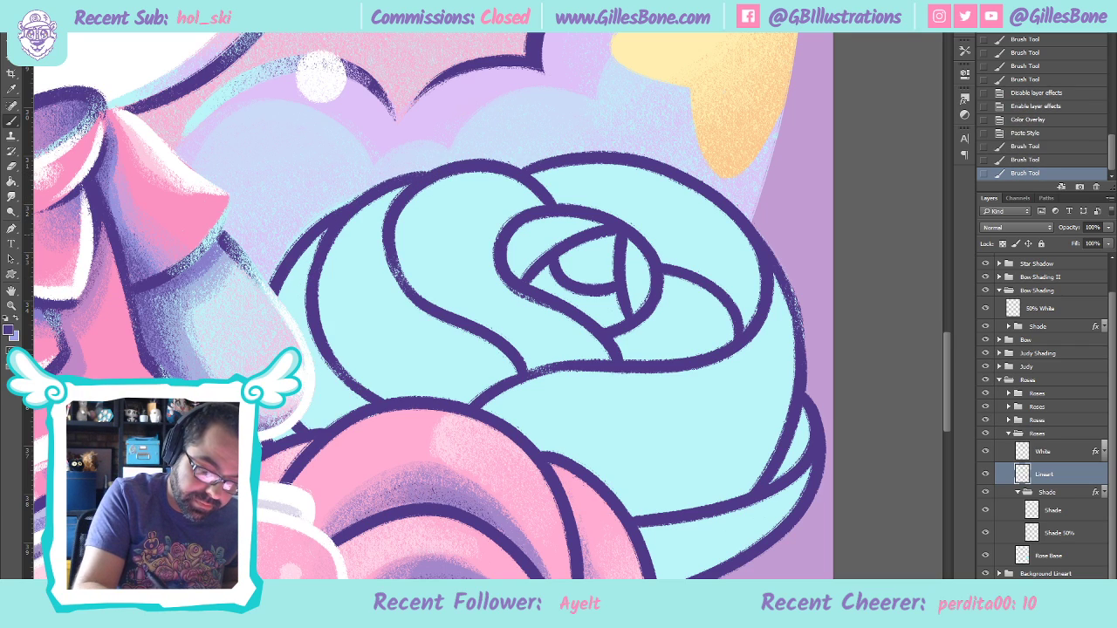
mouse_move(306, 309)
mouse_down()
mouse_move(333, 224)
mouse_move(315, 254)
mouse_move(327, 382)
mouse_move(371, 185)
mouse_move(268, 299)
mouse_move(267, 313)
mouse_move(290, 259)
mouse_move(394, 169)
mouse_up()
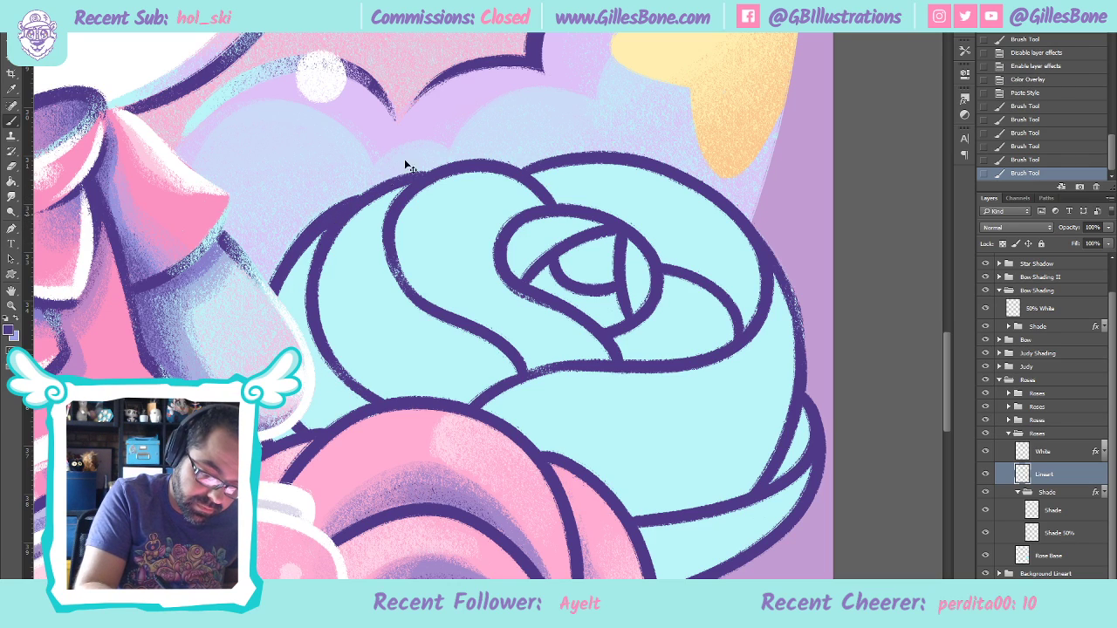
Thicken the upper part of the curved inner petal line on the turquoise rose with dark purple brush strokes
mouse_move(426, 322)
mouse_down()
mouse_move(386, 253)
mouse_move(453, 330)
mouse_up()
key(ctrl+z)
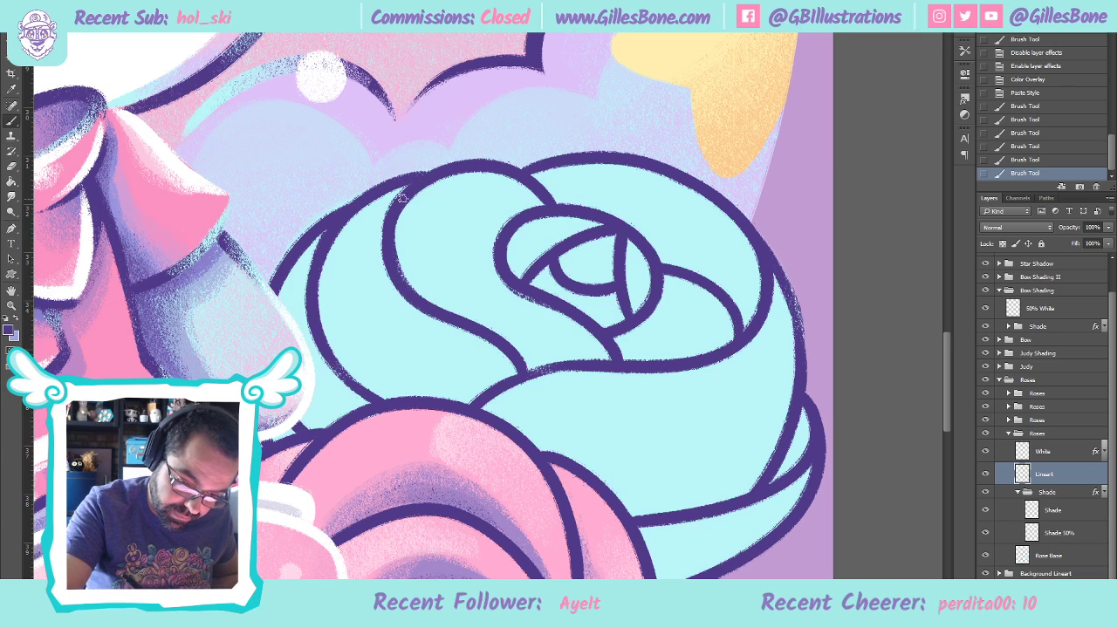
drag(389, 210, 384, 277)
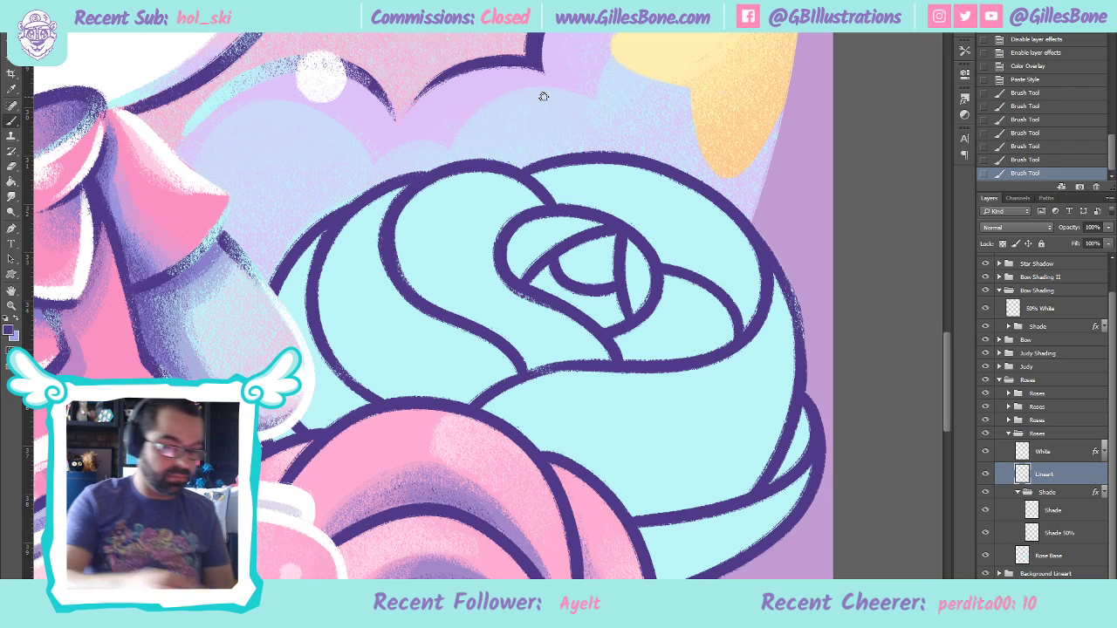
Merge the turquoise rose's White layer down into its Lineart layer
click(19, 170)
drag(416, 288, 447, 298)
key(ctrl+z)
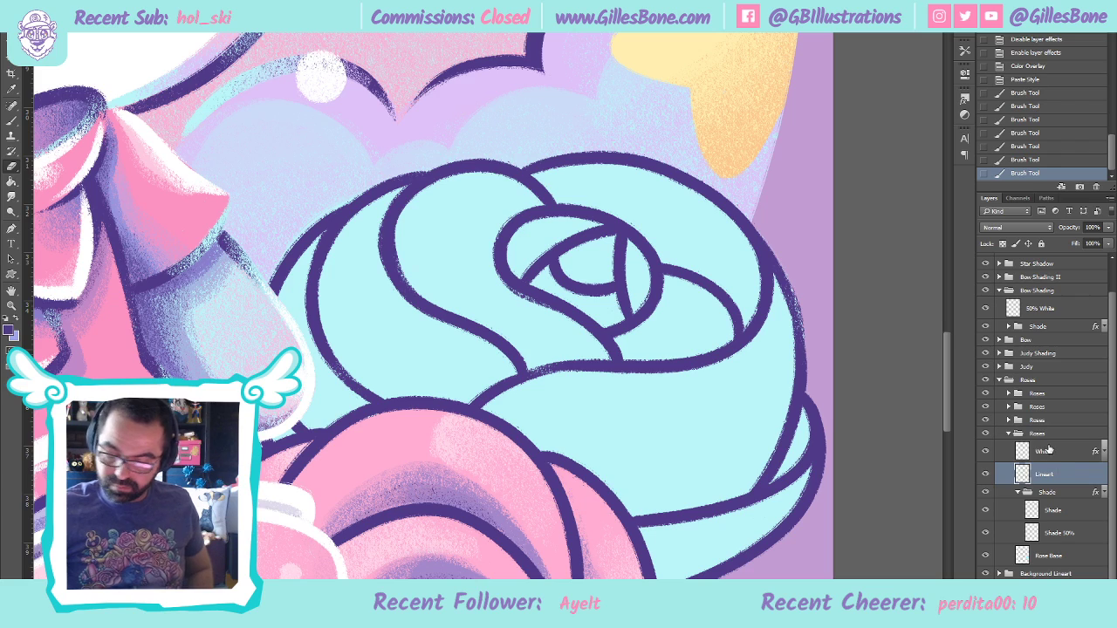
click(1043, 448)
key(ctrl+e)
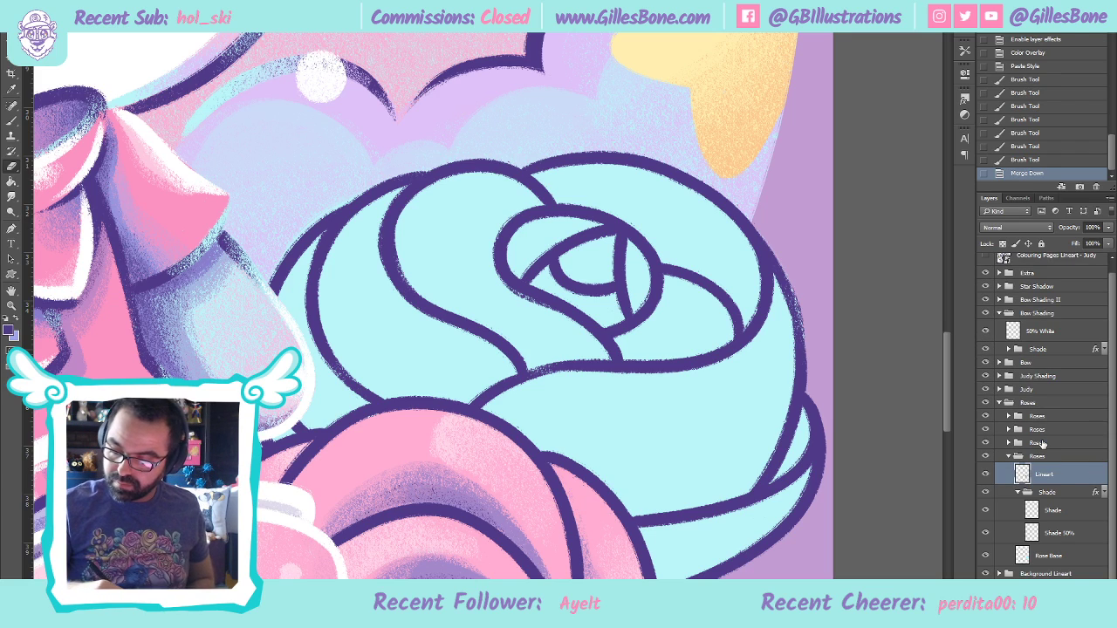
Erase along both edges of the turquoise rose's curved inner petal line to even out its thickness
drag(398, 265, 456, 310)
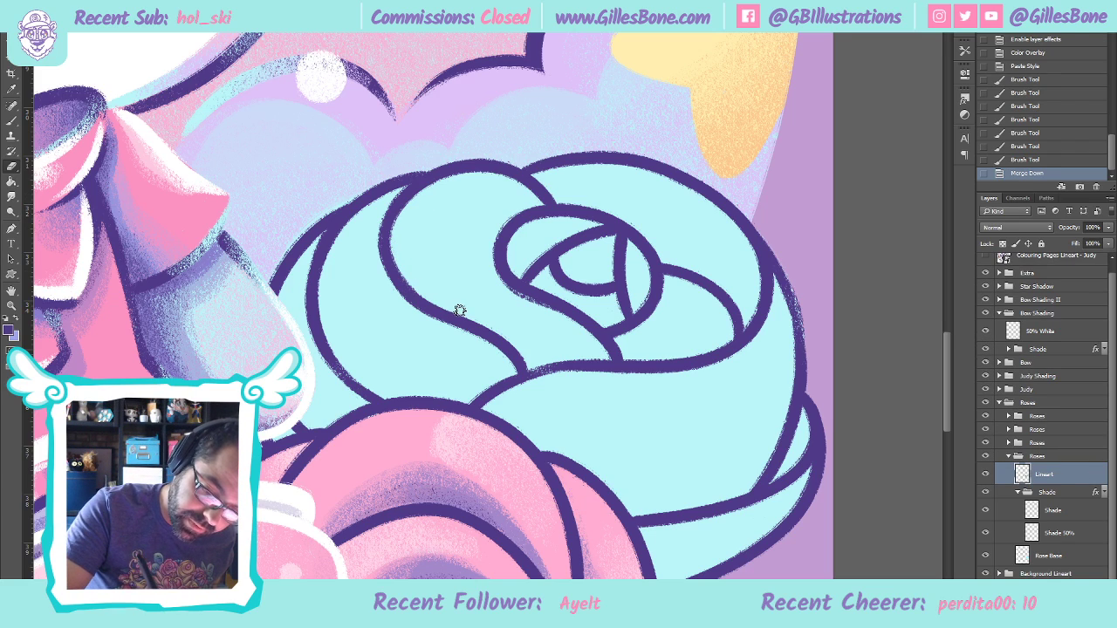
key(ctrl+z)
mouse_move(396, 219)
mouse_down()
mouse_move(415, 284)
mouse_move(466, 308)
mouse_move(413, 267)
mouse_move(414, 213)
mouse_move(398, 260)
mouse_move(450, 298)
mouse_up()
mouse_move(378, 215)
mouse_down()
mouse_move(473, 357)
mouse_move(515, 299)
mouse_up()
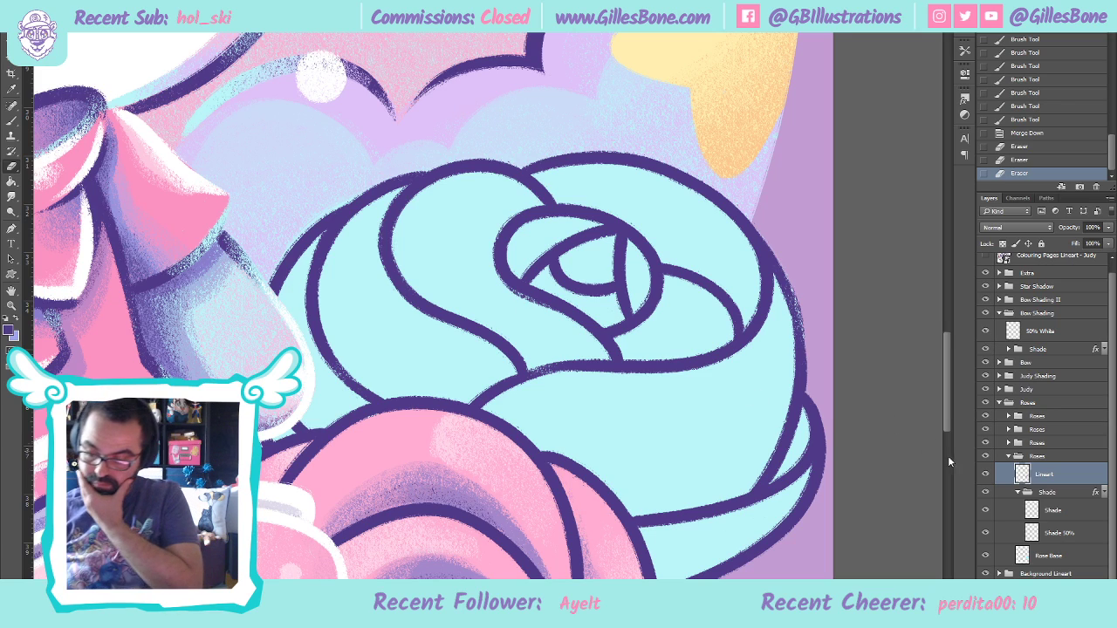
On the turquoise rose's Shade 50% layer, brush lilac shadow bands along the large lower right petal and inside the left petal's outer edge
click(1057, 512)
click(17, 321)
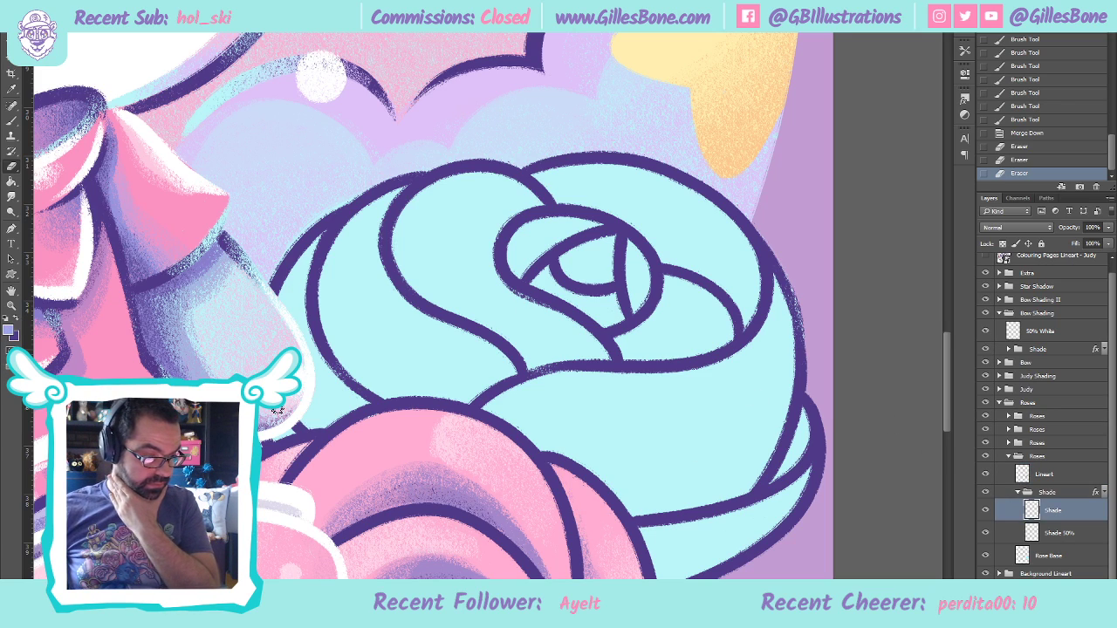
click(1059, 533)
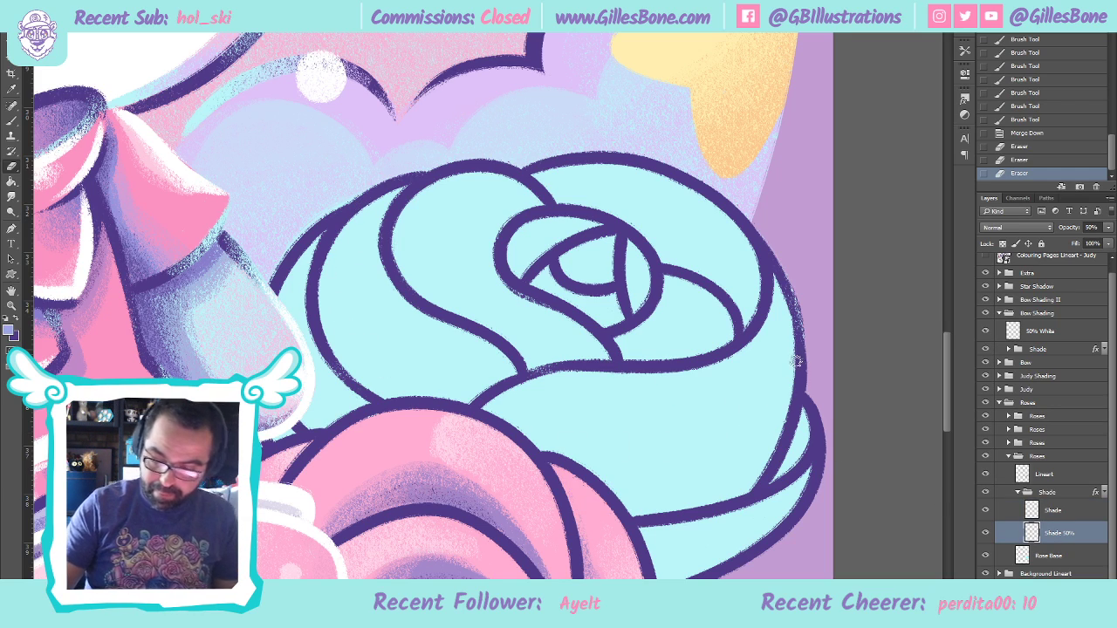
drag(796, 369, 801, 351)
click(12, 121)
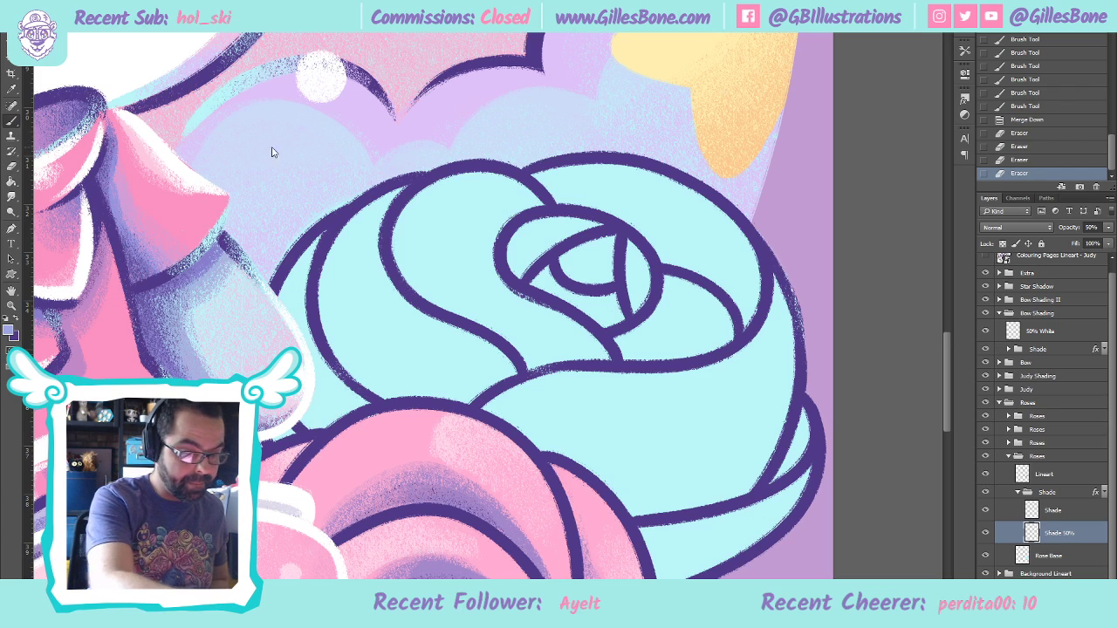
mouse_move(534, 450)
mouse_down()
mouse_move(705, 442)
mouse_move(796, 344)
mouse_up()
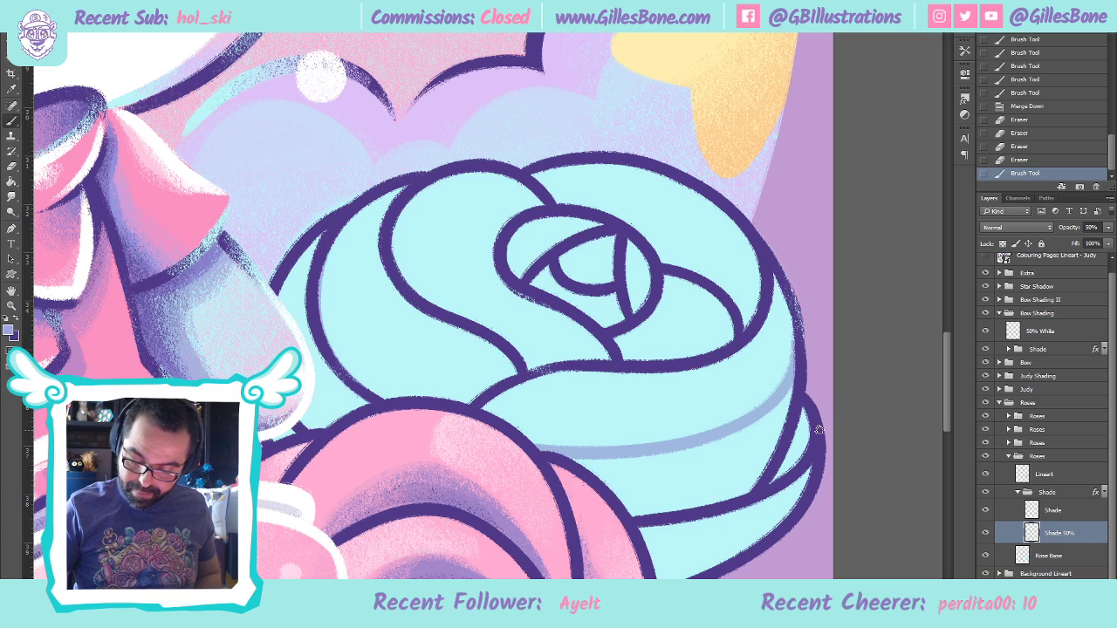
key(ctrl+z)
drag(796, 376, 698, 469)
mouse_move(362, 403)
mouse_down()
mouse_move(327, 279)
mouse_move(461, 189)
mouse_up()
mouse_move(344, 224)
mouse_down()
mouse_move(333, 323)
mouse_move(397, 404)
mouse_move(410, 402)
mouse_up()
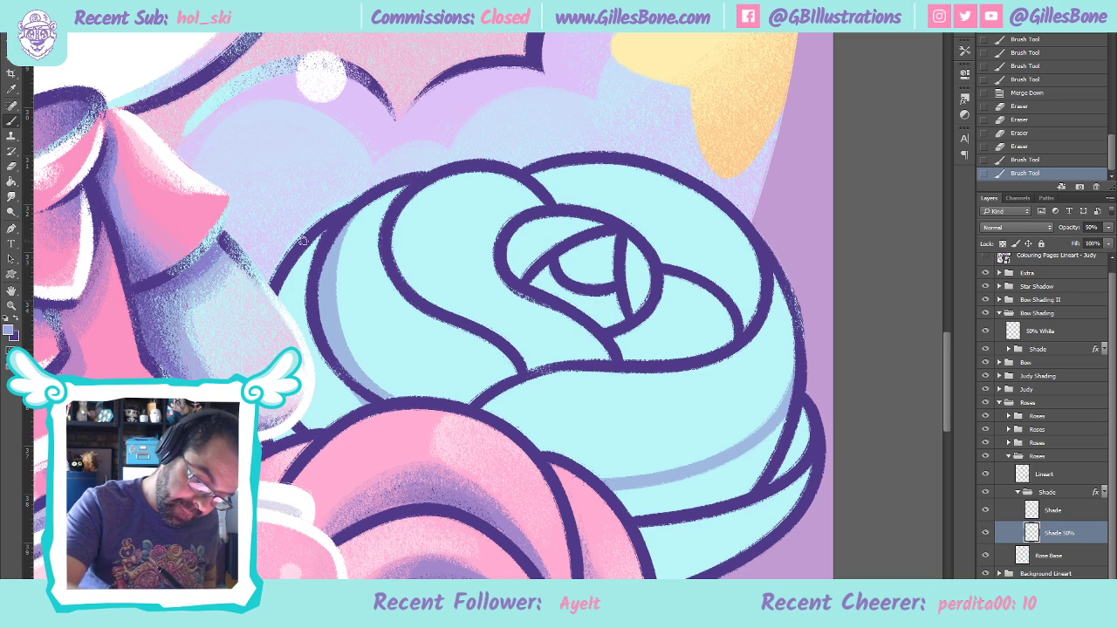
Fill the narrow back petal at the far left of the turquoise rose with the lilac shade
mouse_move(291, 432)
mouse_down()
mouse_move(362, 400)
mouse_move(330, 382)
mouse_move(320, 340)
mouse_move(318, 367)
mouse_up()
mouse_move(325, 232)
mouse_down()
mouse_move(283, 292)
mouse_move(298, 315)
mouse_move(324, 236)
mouse_up()
mouse_move(313, 335)
mouse_down()
mouse_move(300, 314)
mouse_move(326, 374)
mouse_up()
mouse_move(297, 315)
mouse_down()
mouse_move(311, 255)
mouse_move(307, 267)
mouse_up()
drag(307, 333, 341, 382)
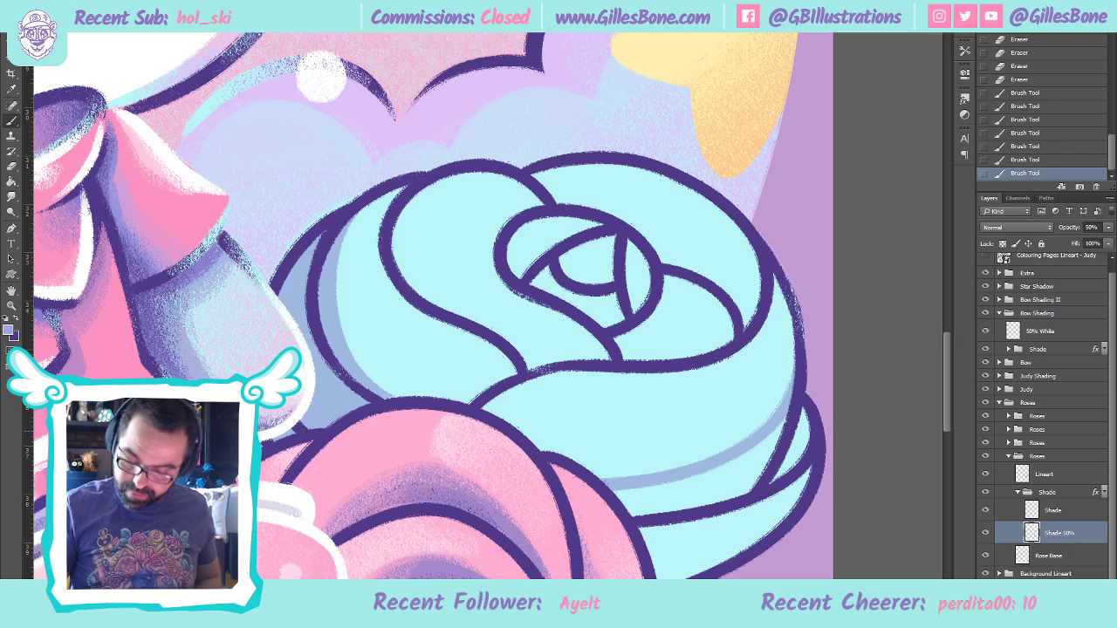
Fill the turquoise rose's lower right outer petals with lilac shade and refine the curved shadow edge on the large lower petal
mouse_move(792, 403)
mouse_down()
mouse_move(690, 477)
mouse_move(614, 491)
mouse_move(686, 482)
mouse_move(787, 424)
mouse_move(732, 471)
mouse_move(626, 498)
mouse_move(722, 485)
mouse_move(778, 441)
mouse_move(653, 509)
mouse_move(775, 460)
mouse_move(797, 411)
mouse_move(807, 426)
mouse_move(742, 494)
mouse_move(806, 436)
mouse_move(756, 489)
mouse_move(807, 440)
mouse_up()
mouse_move(649, 531)
mouse_down()
mouse_move(787, 488)
mouse_move(807, 470)
mouse_move(688, 539)
mouse_move(653, 542)
mouse_move(790, 486)
mouse_move(669, 568)
mouse_move(745, 532)
mouse_move(813, 469)
mouse_move(744, 544)
mouse_move(658, 568)
mouse_move(629, 498)
mouse_move(659, 519)
mouse_move(662, 545)
mouse_move(708, 487)
mouse_move(663, 565)
mouse_move(740, 479)
mouse_move(666, 573)
mouse_move(752, 476)
mouse_move(670, 576)
mouse_move(766, 474)
mouse_up()
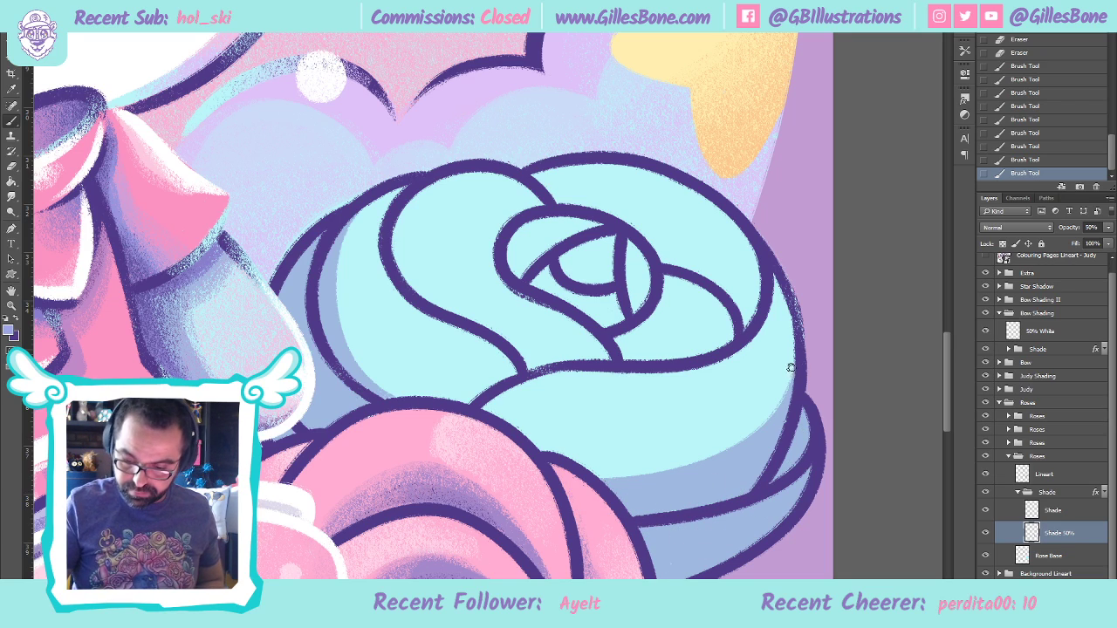
mouse_move(796, 339)
mouse_down()
mouse_move(777, 409)
mouse_move(687, 463)
mouse_move(592, 478)
mouse_up()
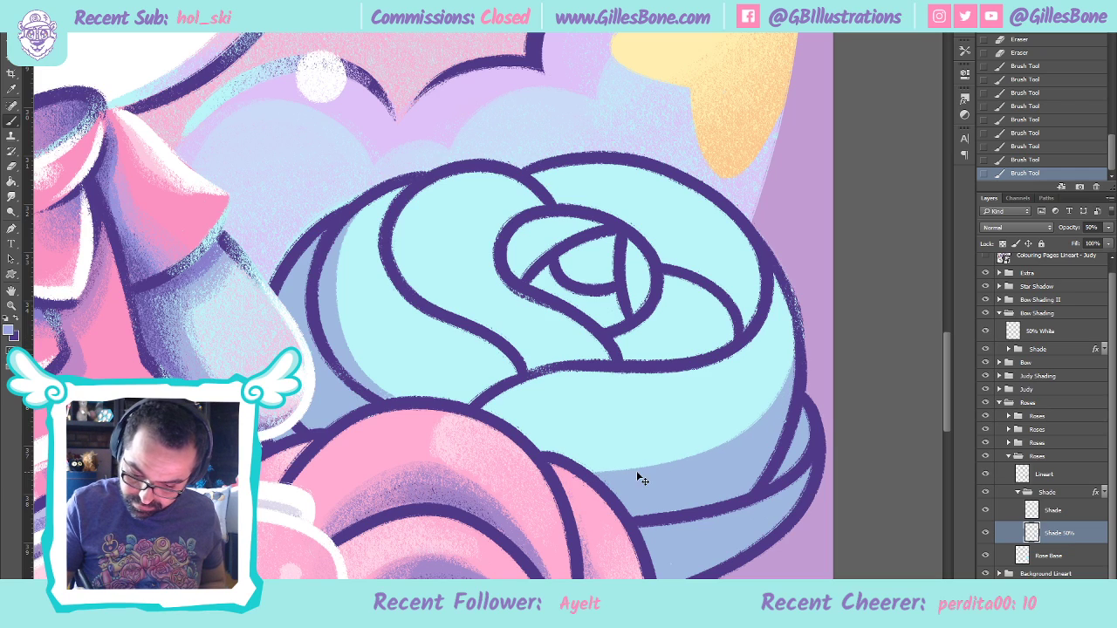
key(ctrl+z)
mouse_move(665, 475)
mouse_down()
mouse_move(783, 409)
mouse_move(802, 335)
mouse_up()
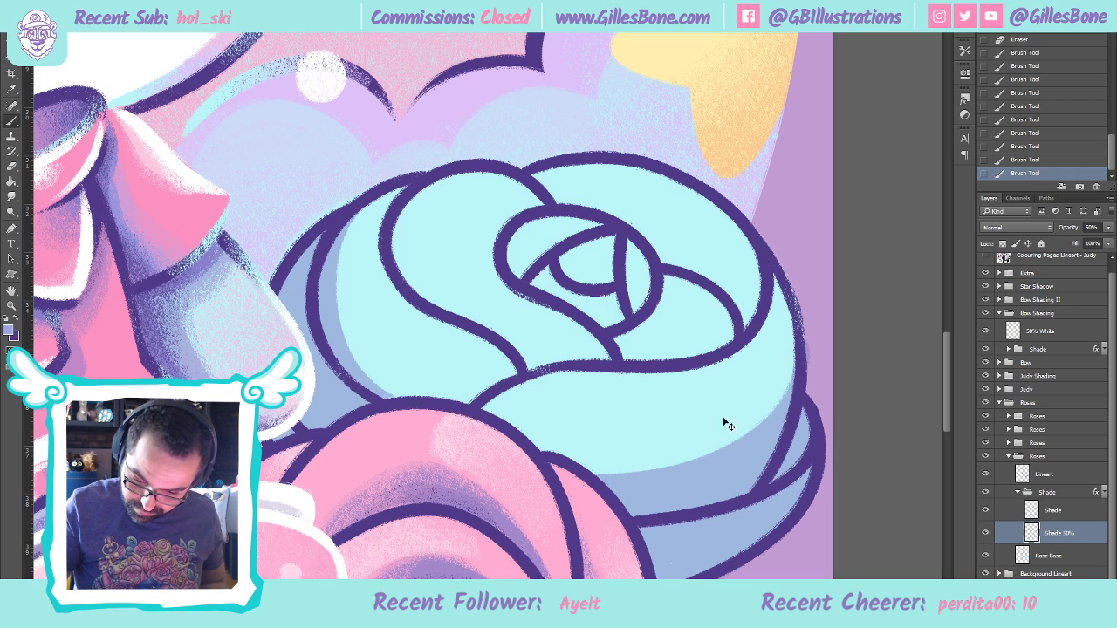
key(ctrl+z)
mouse_move(602, 478)
mouse_down()
mouse_move(637, 479)
mouse_move(752, 437)
mouse_move(803, 358)
mouse_up()
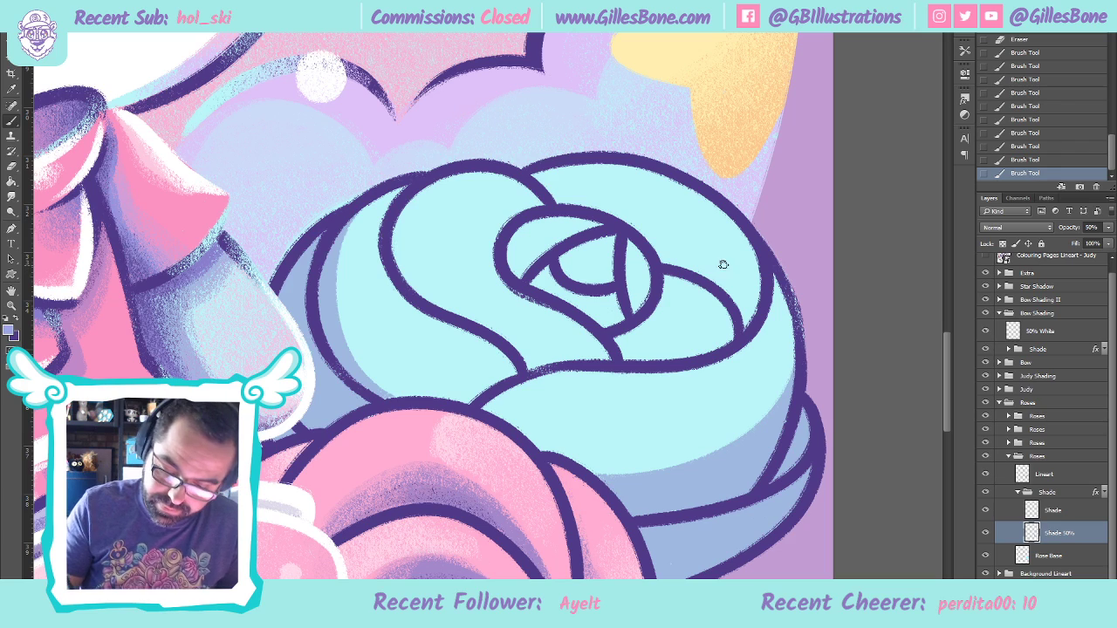
Brush lilac shadows along the base of the turquoise rose's inner petals and on the petal area right of the central bud
mouse_move(454, 403)
mouse_down()
mouse_move(528, 353)
mouse_move(624, 351)
mouse_move(739, 325)
mouse_move(766, 261)
mouse_move(744, 222)
mouse_move(760, 296)
mouse_move(708, 347)
mouse_move(531, 357)
mouse_move(467, 397)
mouse_move(543, 362)
mouse_move(596, 353)
mouse_up()
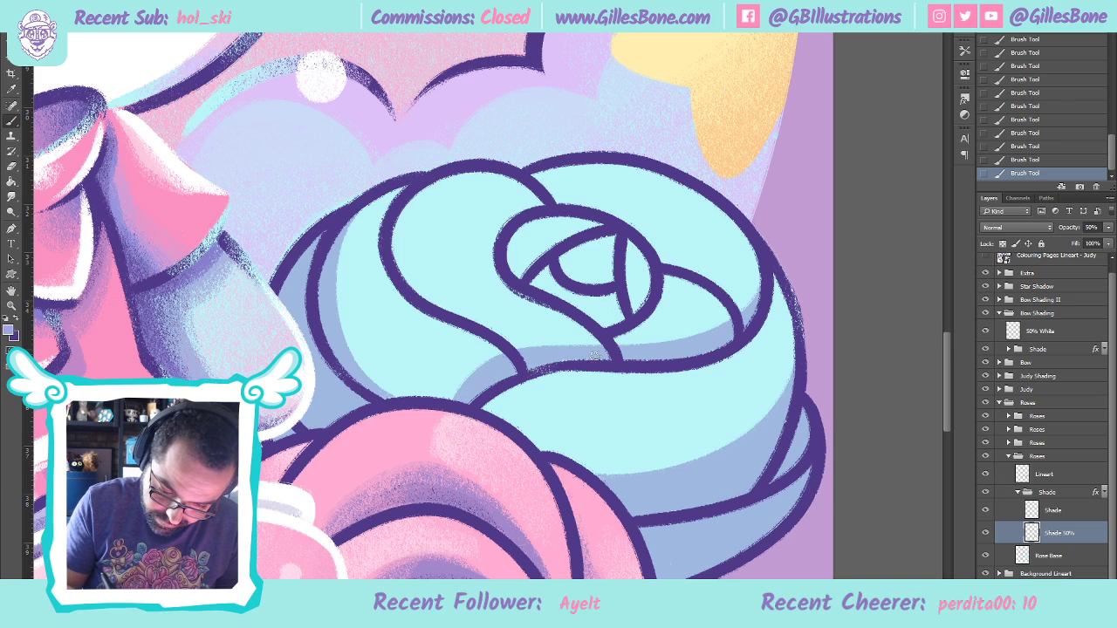
mouse_move(447, 403)
mouse_down()
mouse_move(487, 361)
mouse_move(680, 353)
mouse_up()
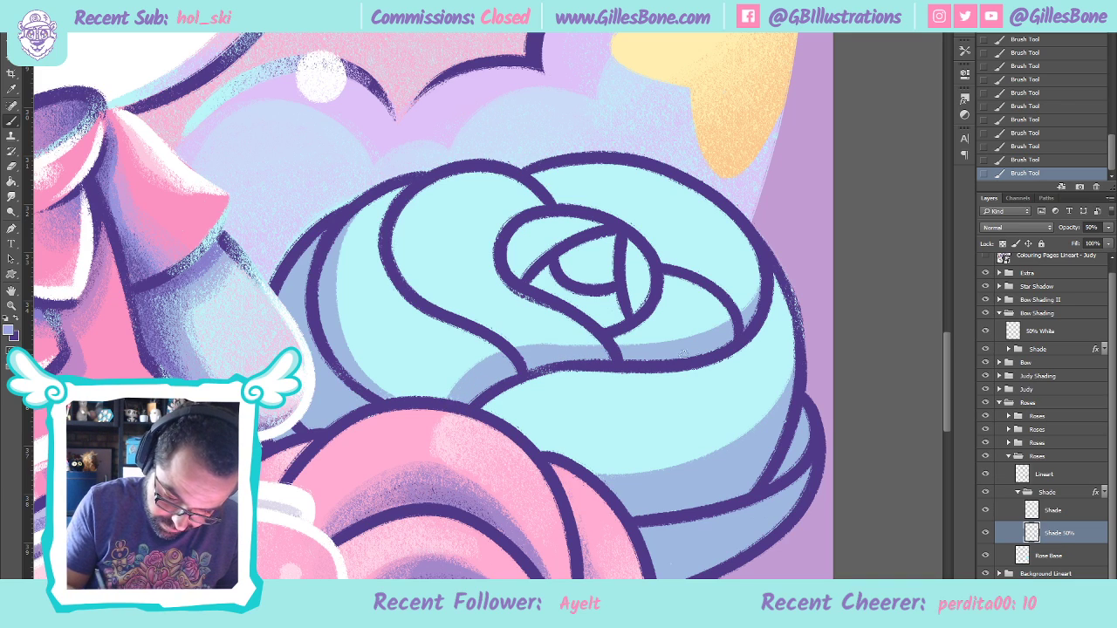
mouse_move(618, 224)
mouse_down()
mouse_move(676, 226)
mouse_move(746, 301)
mouse_up()
mouse_move(654, 246)
mouse_down()
mouse_move(640, 224)
mouse_move(701, 253)
mouse_up()
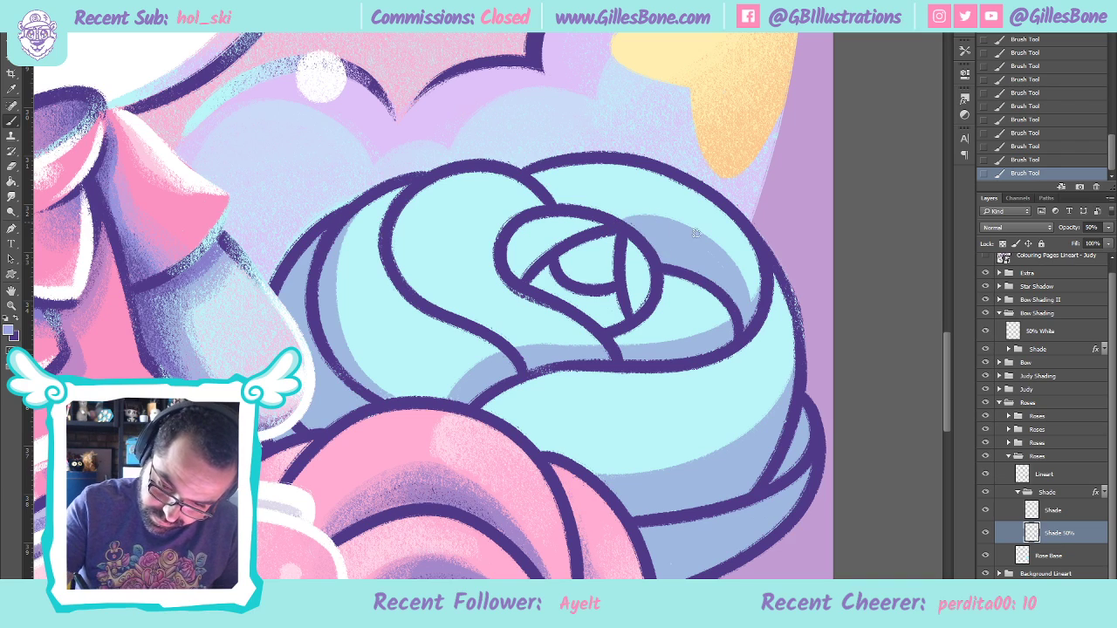
Brush lilac shadows into the turquoise rose's central bud and along the lower inner edge of the S-shaped petal beside it
mouse_move(508, 241)
mouse_down()
mouse_move(546, 279)
mouse_move(614, 303)
mouse_move(616, 329)
mouse_up()
mouse_move(524, 272)
mouse_down()
mouse_move(590, 309)
mouse_move(607, 331)
mouse_move(592, 296)
mouse_move(611, 323)
mouse_up()
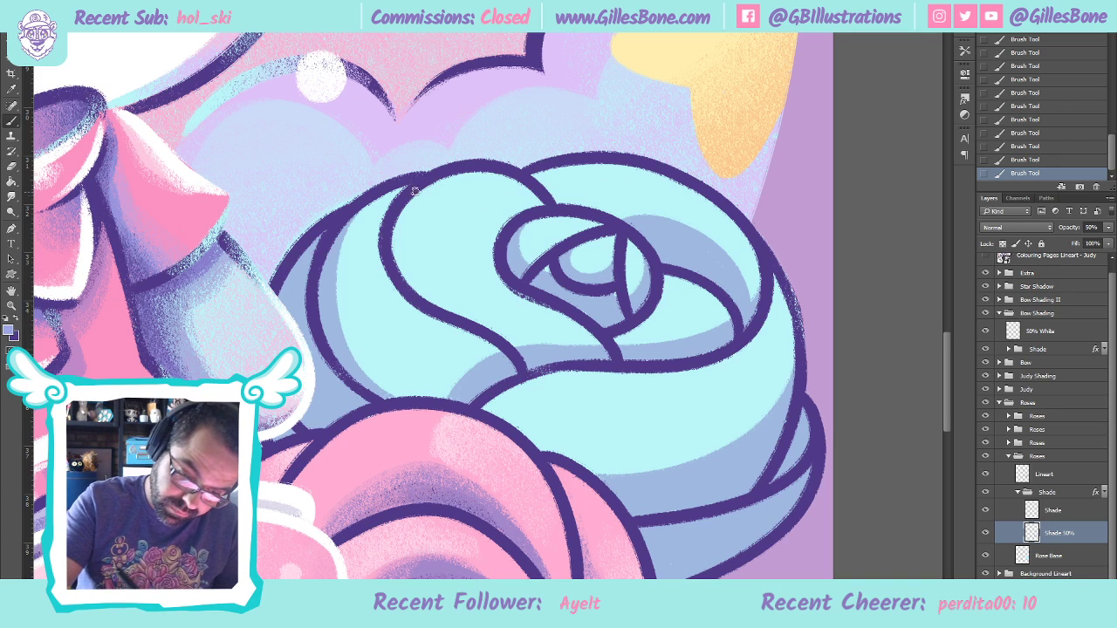
mouse_move(390, 228)
mouse_down()
mouse_move(432, 281)
mouse_move(516, 313)
mouse_move(541, 357)
mouse_up()
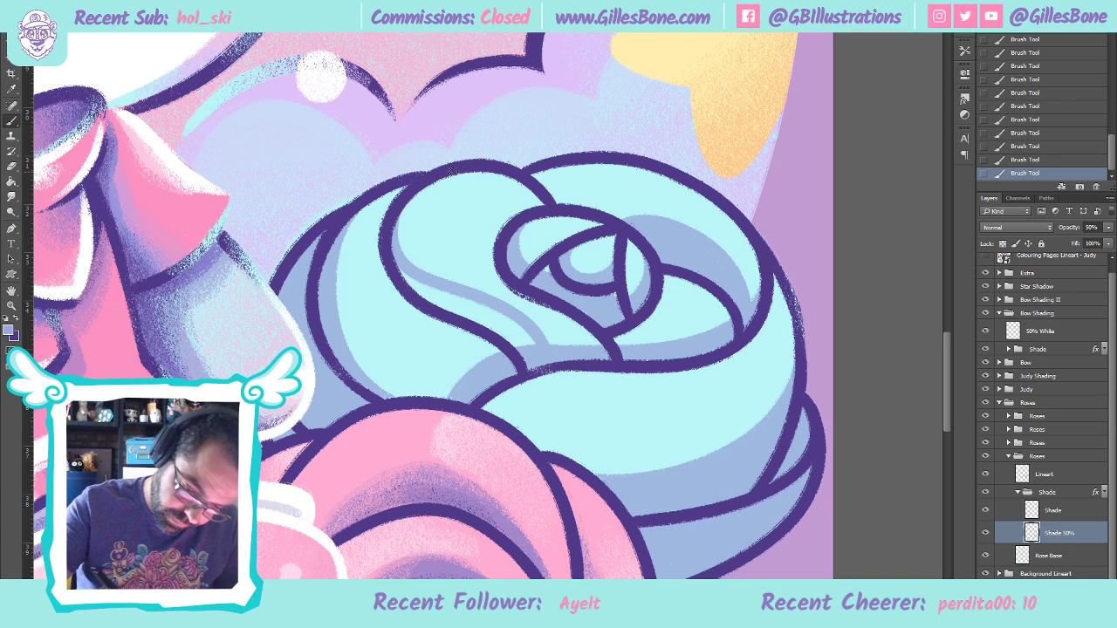
key(ctrl+z)
mouse_move(398, 201)
mouse_down()
mouse_move(406, 272)
mouse_move(541, 357)
mouse_up()
mouse_move(400, 269)
mouse_down()
mouse_move(457, 308)
mouse_move(531, 356)
mouse_up()
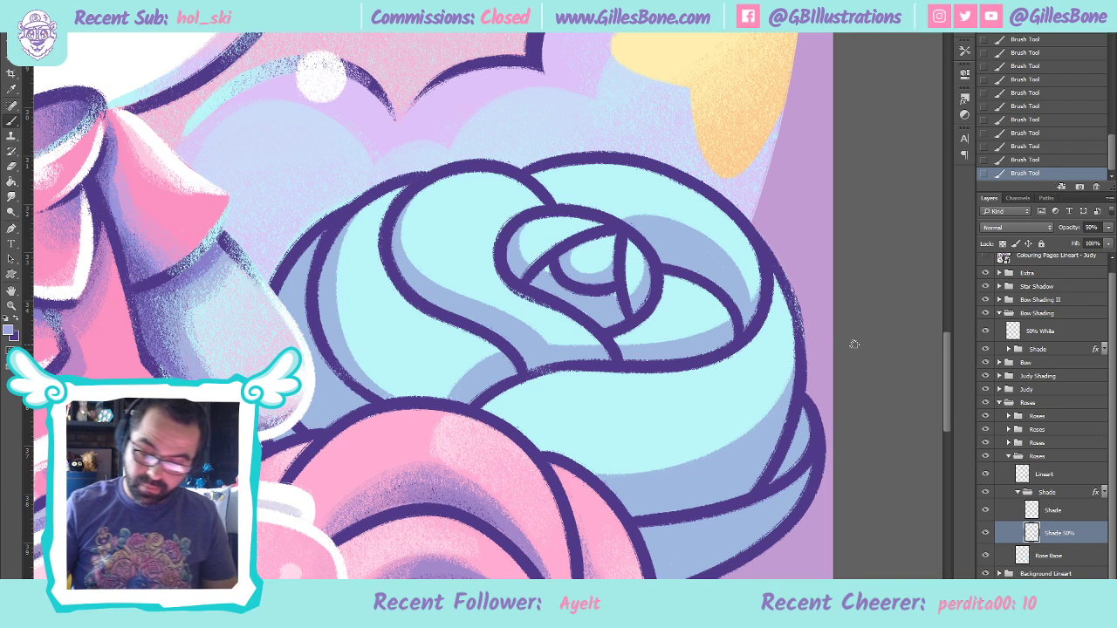
Widen the lilac shadow bands on the rose's large lower petal and along the curved left petal's outer and lower edges
mouse_move(787, 312)
mouse_down()
mouse_move(760, 424)
mouse_move(558, 462)
mouse_move(651, 464)
mouse_up()
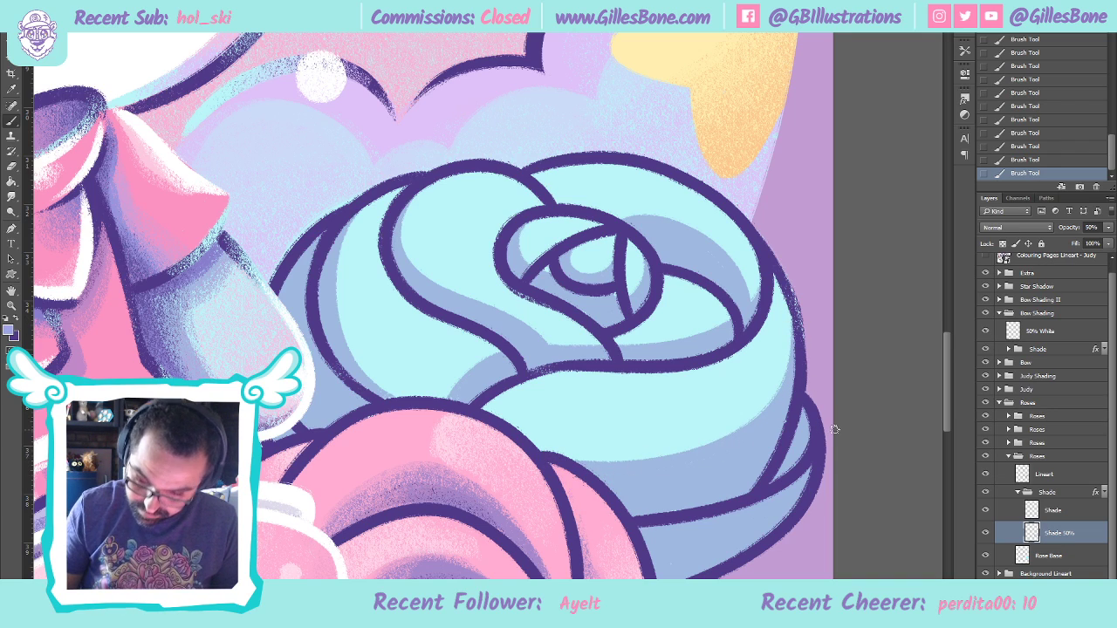
mouse_move(337, 248)
mouse_down()
mouse_move(352, 352)
mouse_move(447, 403)
mouse_move(377, 386)
mouse_up()
mouse_move(383, 191)
mouse_down()
mouse_move(352, 343)
mouse_move(479, 397)
mouse_move(434, 393)
mouse_up()
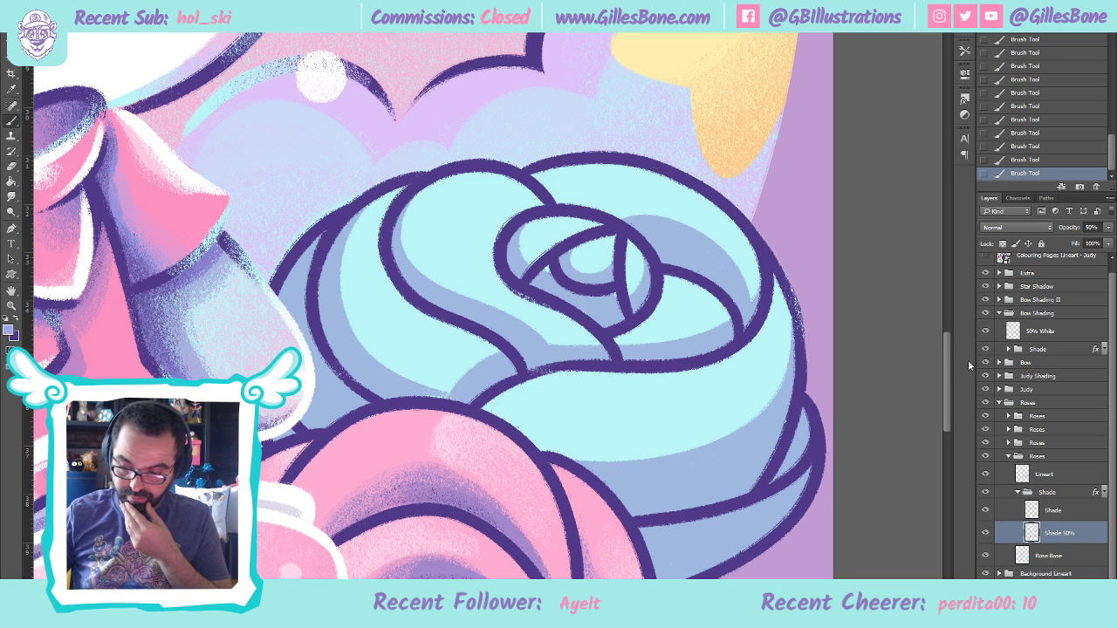
Soften the lilac shadow edges on the rose's bud and the petals around it with grainy brush texture
mouse_move(947, 373)
mouse_down()
mouse_move(938, 426)
mouse_move(938, 371)
mouse_up()
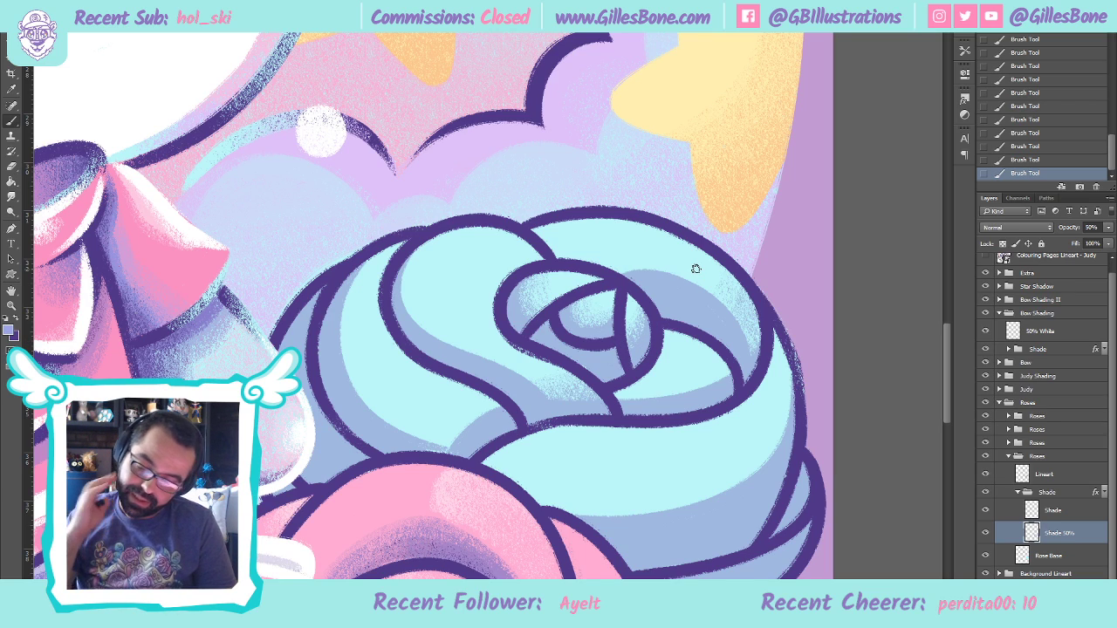
drag(672, 396, 726, 373)
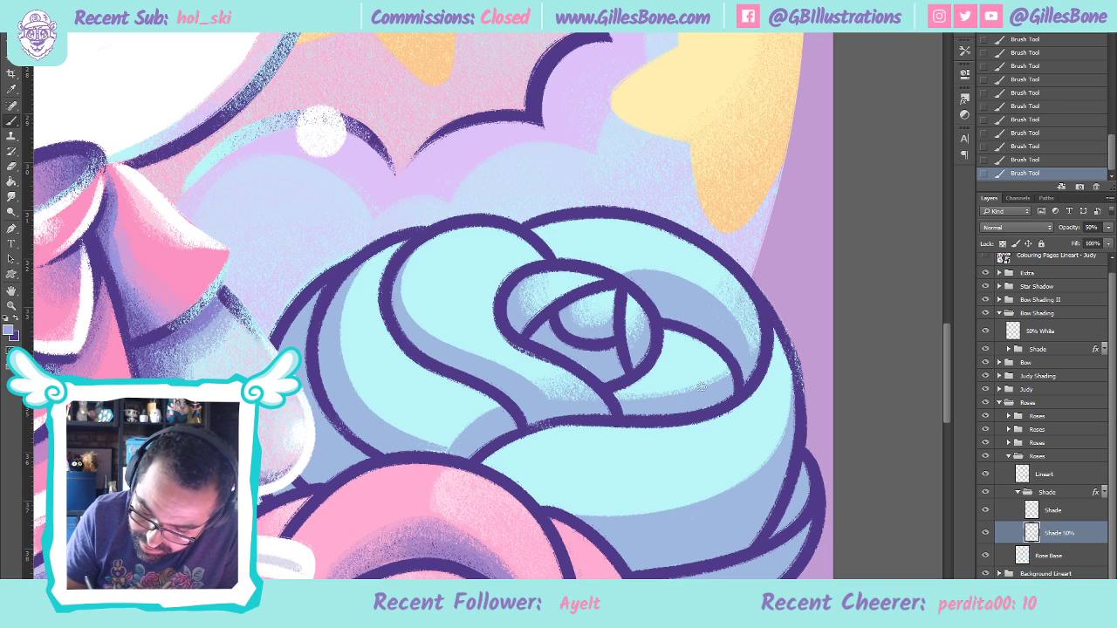
drag(717, 369, 627, 384)
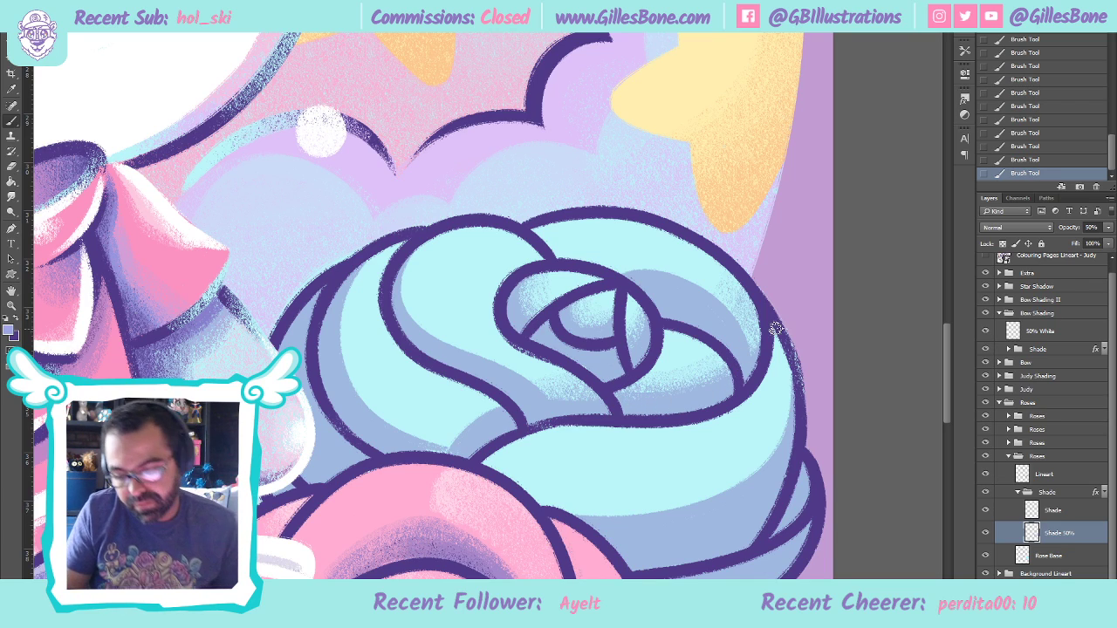
On the Shade layer, brush deeper purple grainy shadows into the bud, the petals around it and the left petal's edges
key(alt+bracketright)
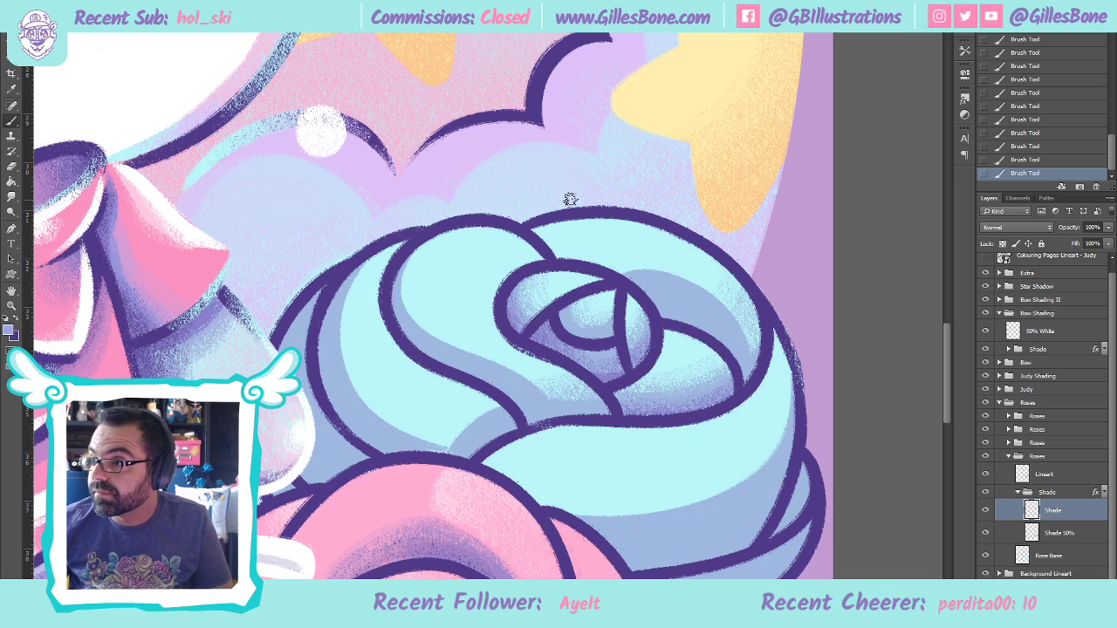
scroll(521, 192, down, 1)
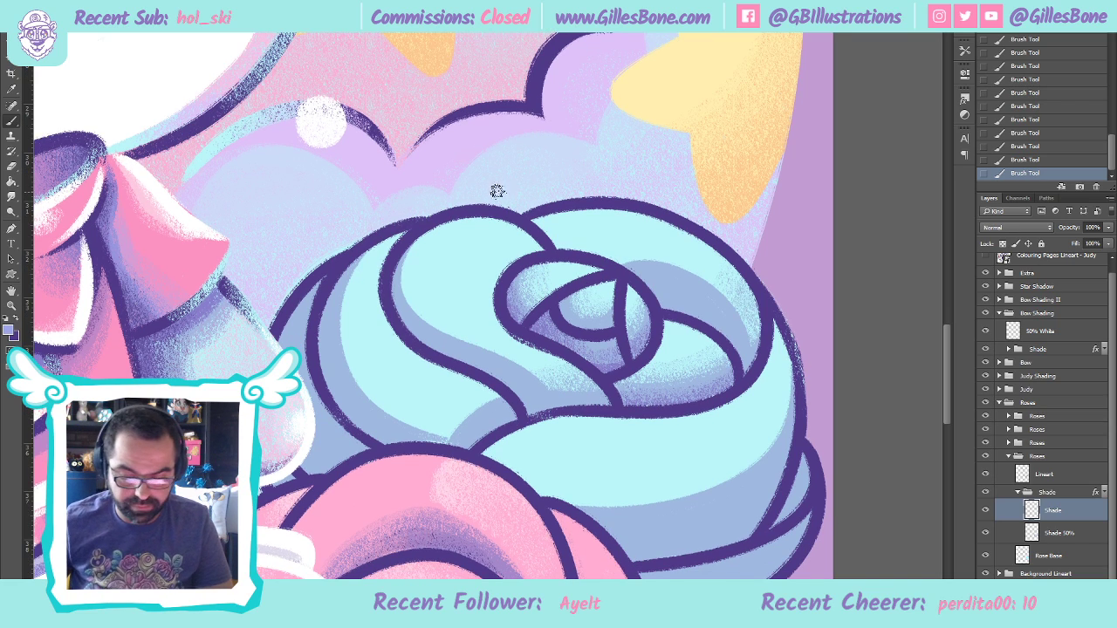
scroll(513, 274, down, 1)
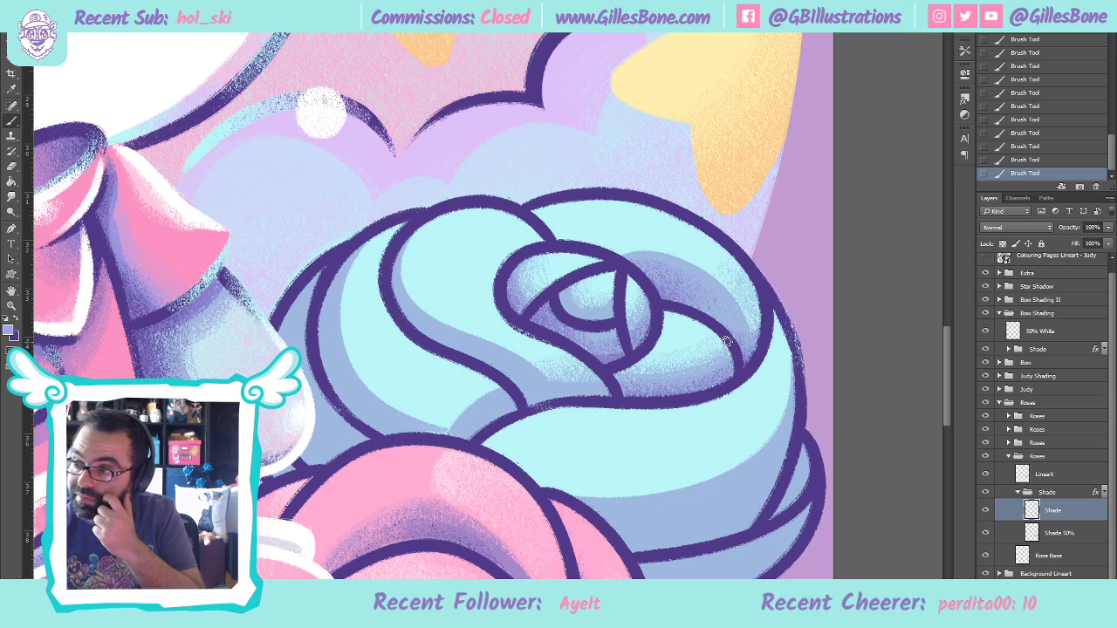
mouse_move(487, 420)
mouse_down()
mouse_move(502, 410)
mouse_move(471, 437)
mouse_move(512, 397)
mouse_up()
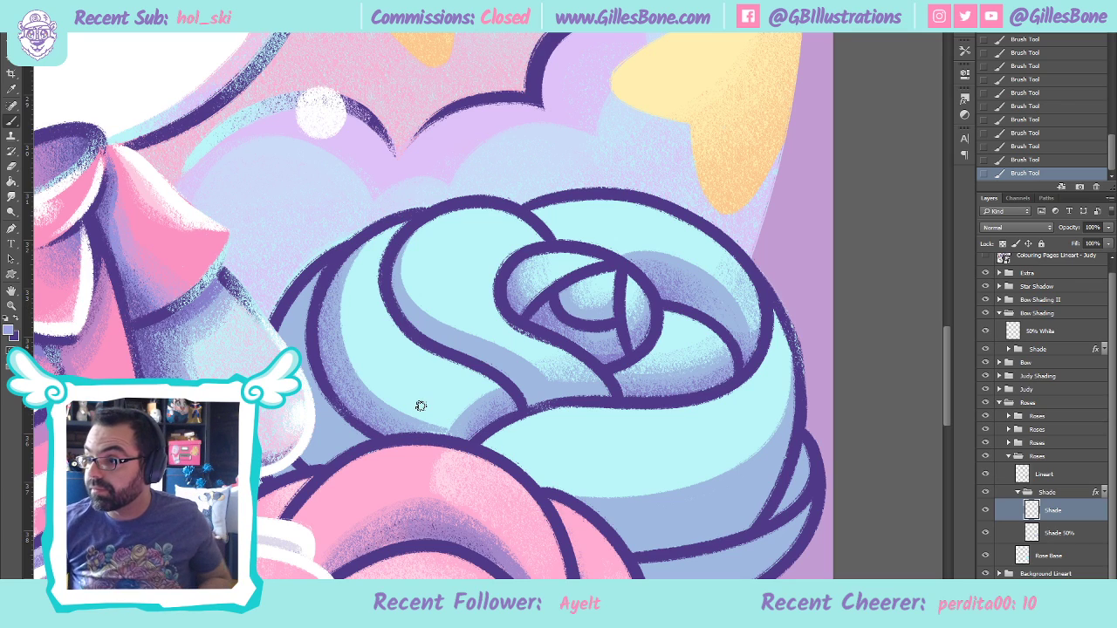
Add grain to the large lower petal's shadow edge on Shade 50%, and deepen the narrow outer right petal on Shade
click(1056, 532)
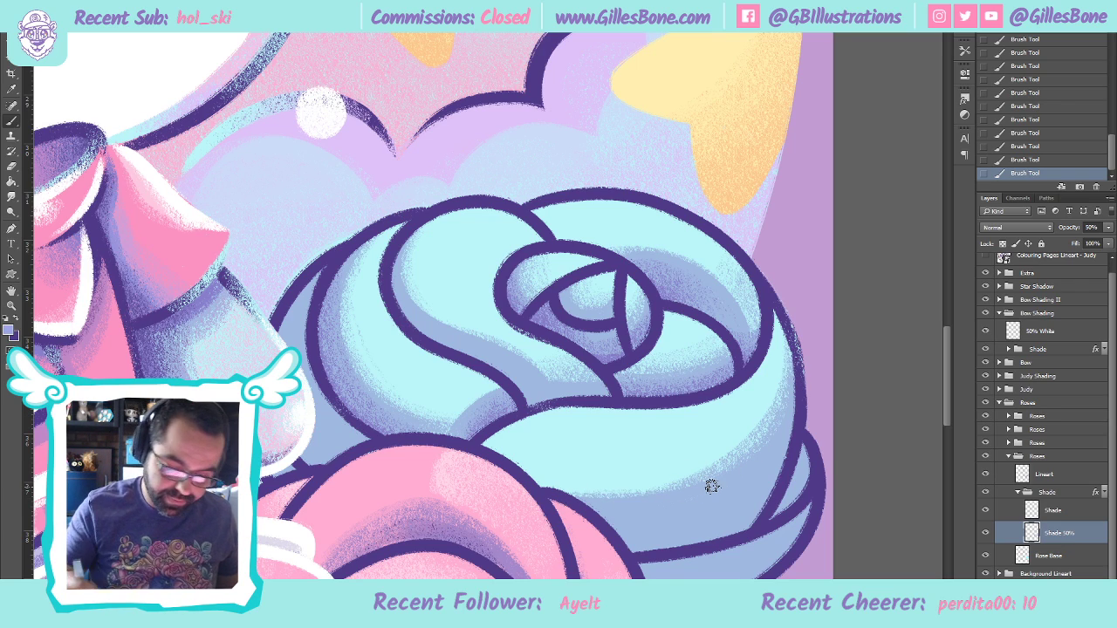
click(1051, 511)
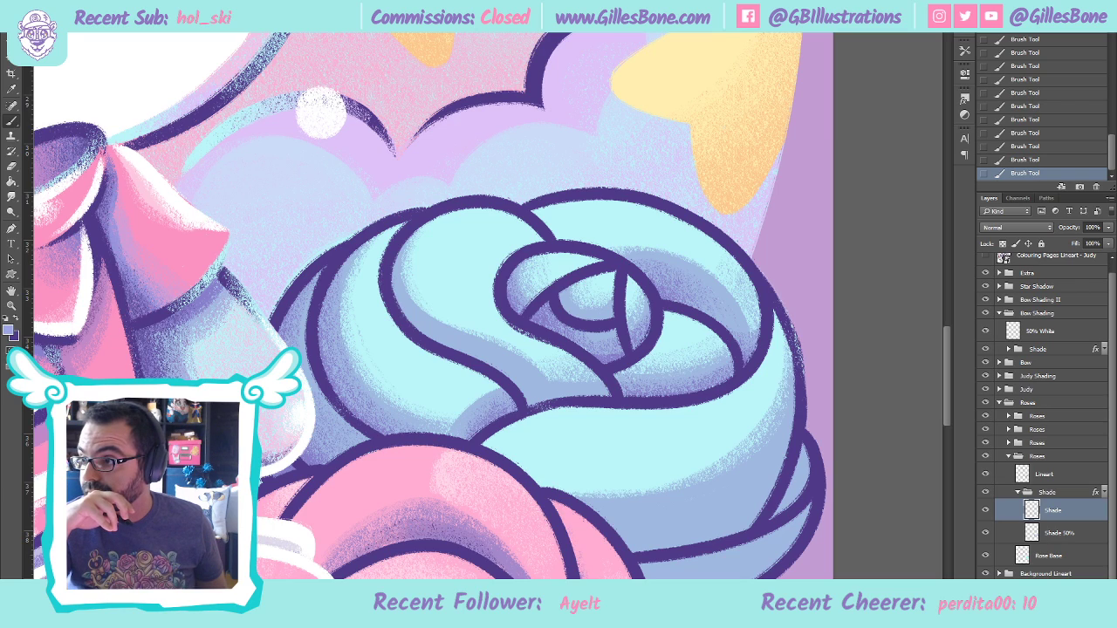
mouse_move(801, 415)
mouse_down()
mouse_move(794, 464)
mouse_move(805, 453)
mouse_move(776, 500)
mouse_move(806, 468)
mouse_move(758, 523)
mouse_up()
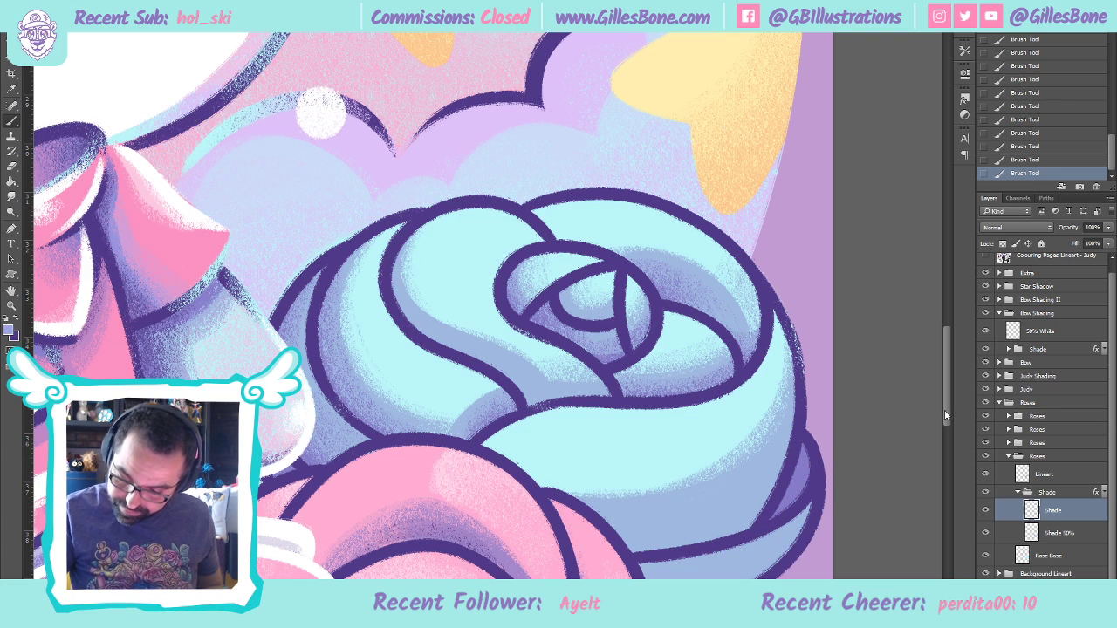
Brush deep purple grainy shadows along the large lower petal's bottom and right edge and the outer petal beneath it
drag(942, 410, 939, 421)
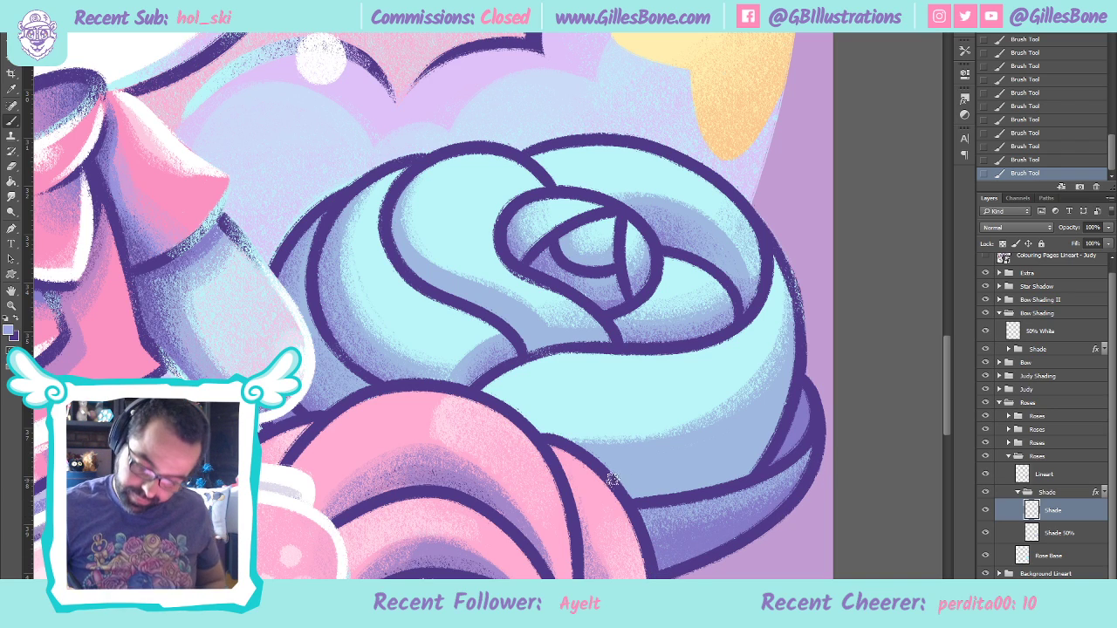
mouse_move(615, 492)
mouse_down()
mouse_move(732, 479)
mouse_move(772, 442)
mouse_move(716, 480)
mouse_move(619, 491)
mouse_move(668, 487)
mouse_move(777, 435)
mouse_move(753, 449)
mouse_move(622, 485)
mouse_move(739, 450)
mouse_move(791, 402)
mouse_move(720, 449)
mouse_move(613, 476)
mouse_move(770, 416)
mouse_move(790, 385)
mouse_move(687, 452)
mouse_move(598, 461)
mouse_move(652, 459)
mouse_move(774, 395)
mouse_move(798, 348)
mouse_move(732, 421)
mouse_move(587, 455)
mouse_move(680, 440)
mouse_up()
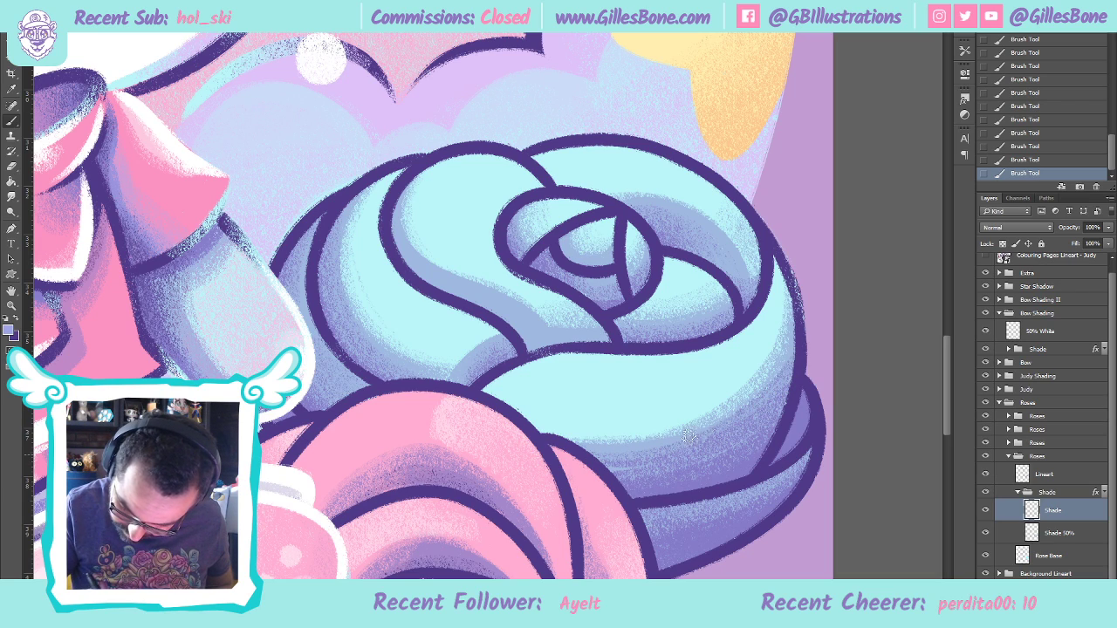
mouse_move(798, 332)
mouse_down()
mouse_move(735, 410)
mouse_move(618, 455)
mouse_move(575, 455)
mouse_move(652, 462)
mouse_move(629, 468)
mouse_move(604, 472)
mouse_move(772, 424)
mouse_up()
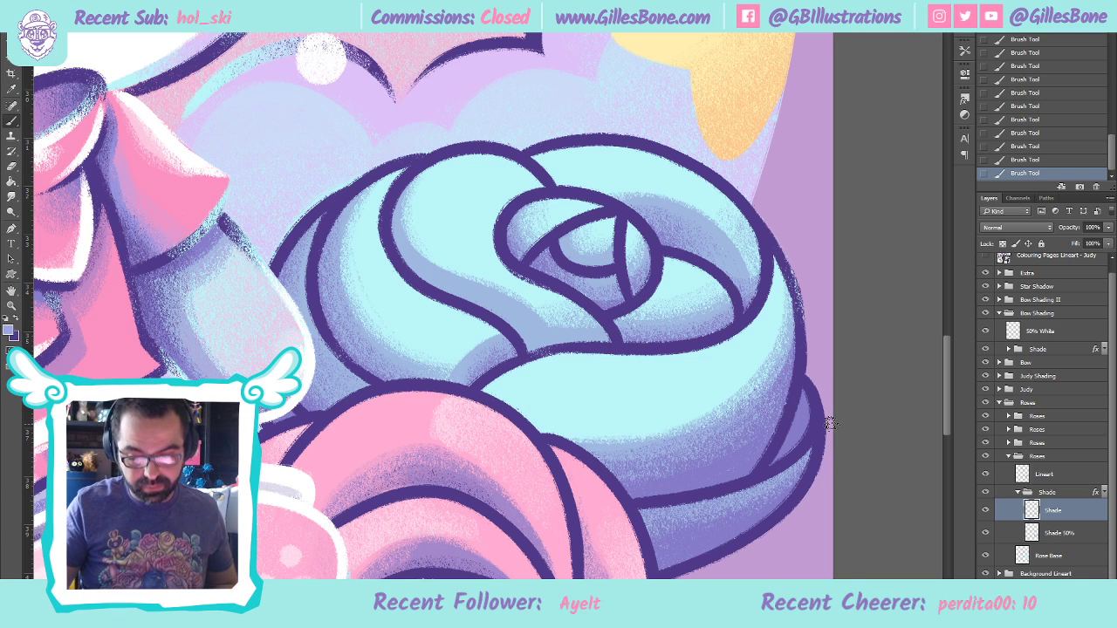
Examine the shaded turquoise rose against the whole illustration and the pink rose, ending on a close view of it
key(z)
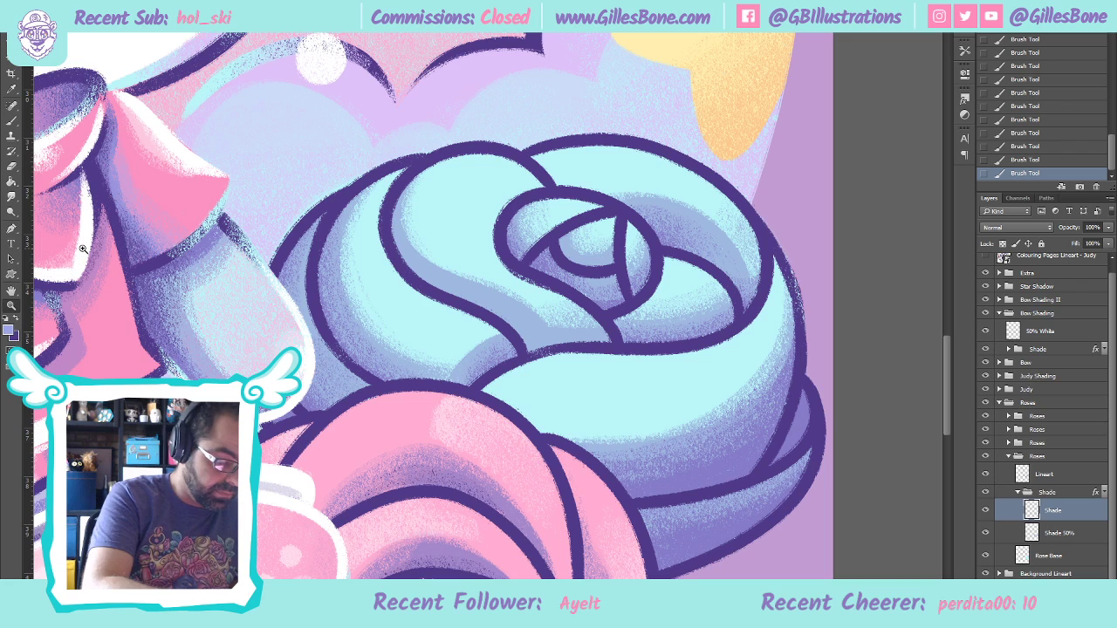
key(ctrl+0)
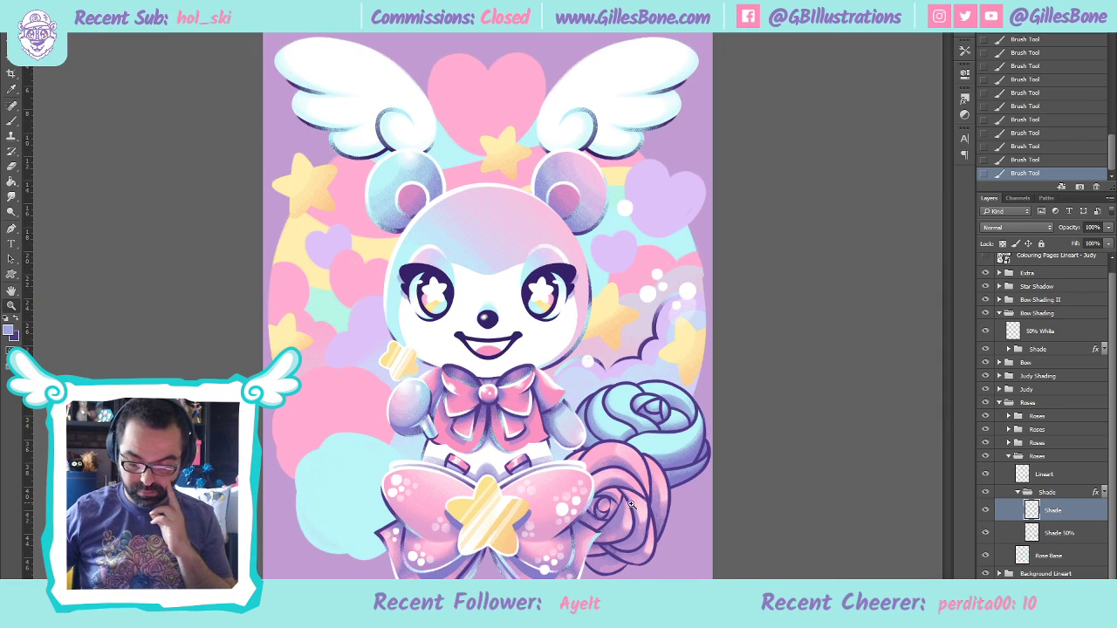
click(696, 560)
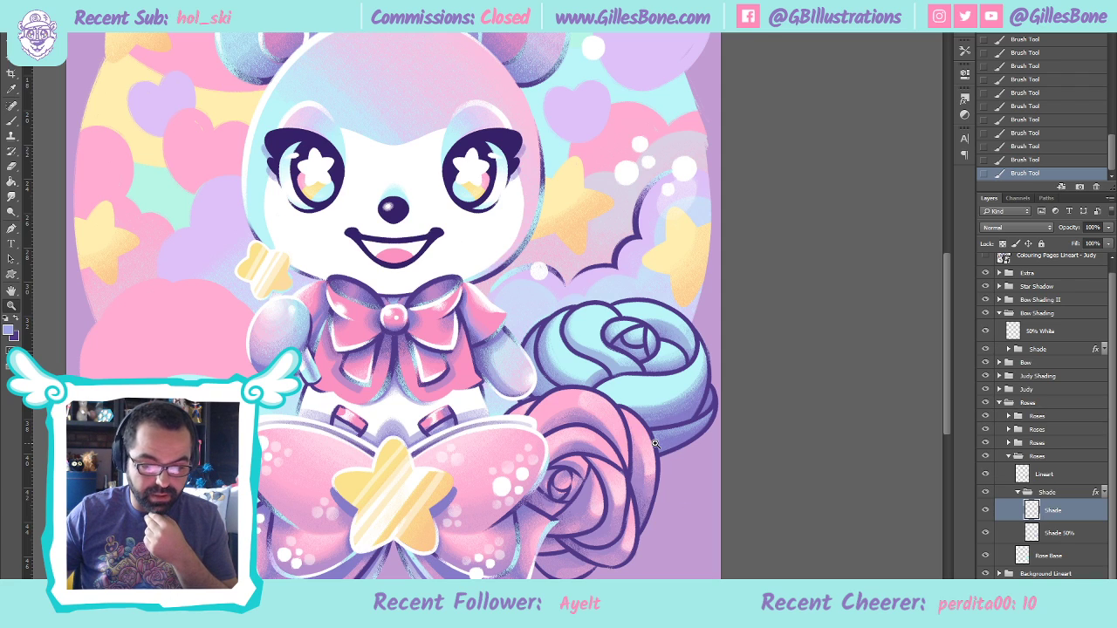
scroll(546, 336, down, 2)
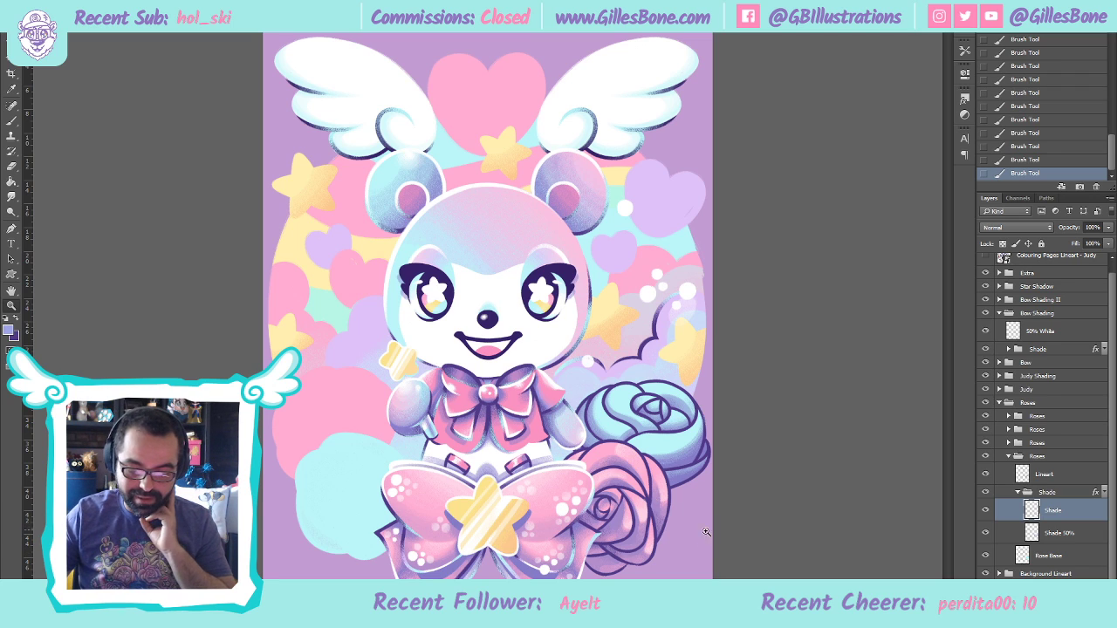
click(693, 534)
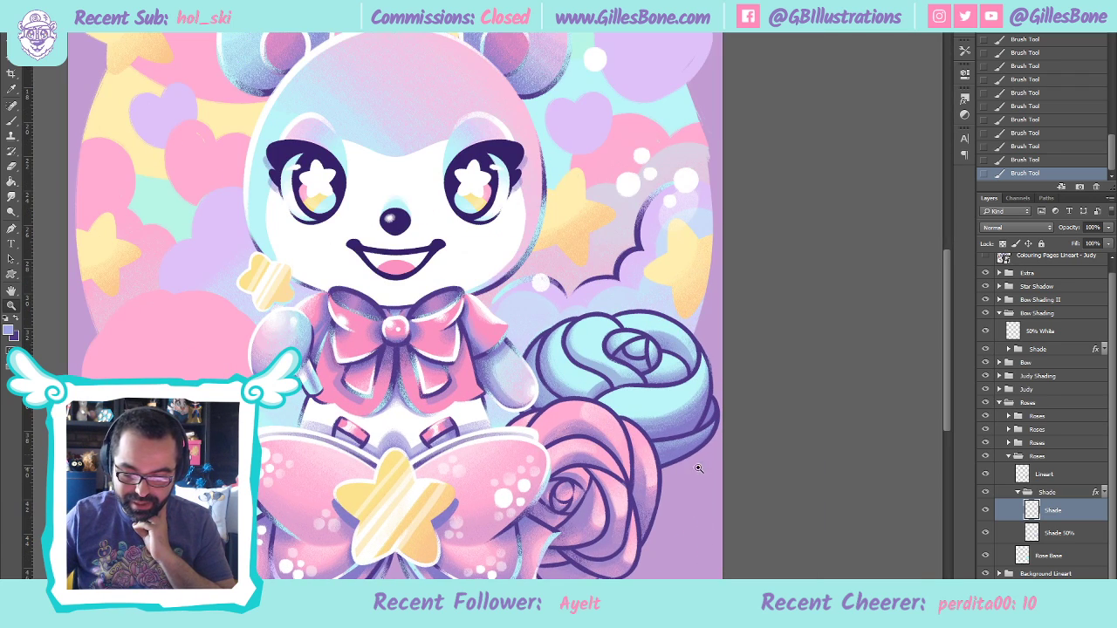
click(698, 361)
click(643, 307)
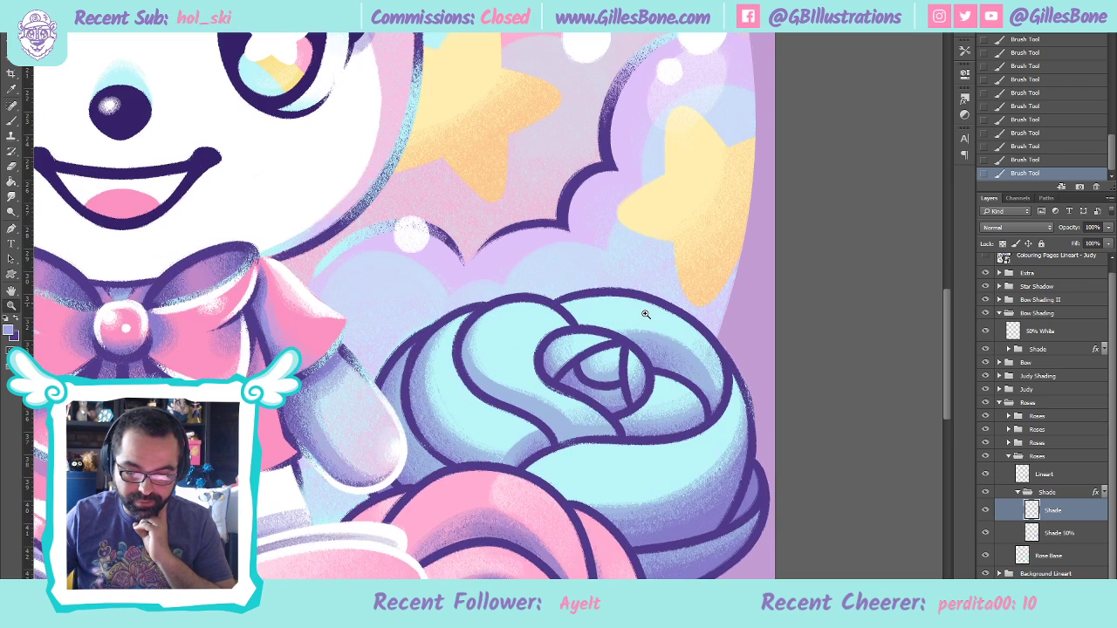
With white as the painting colour, add a layer named White 50% directly below Lineart and set its opacity to 50%
key(b)
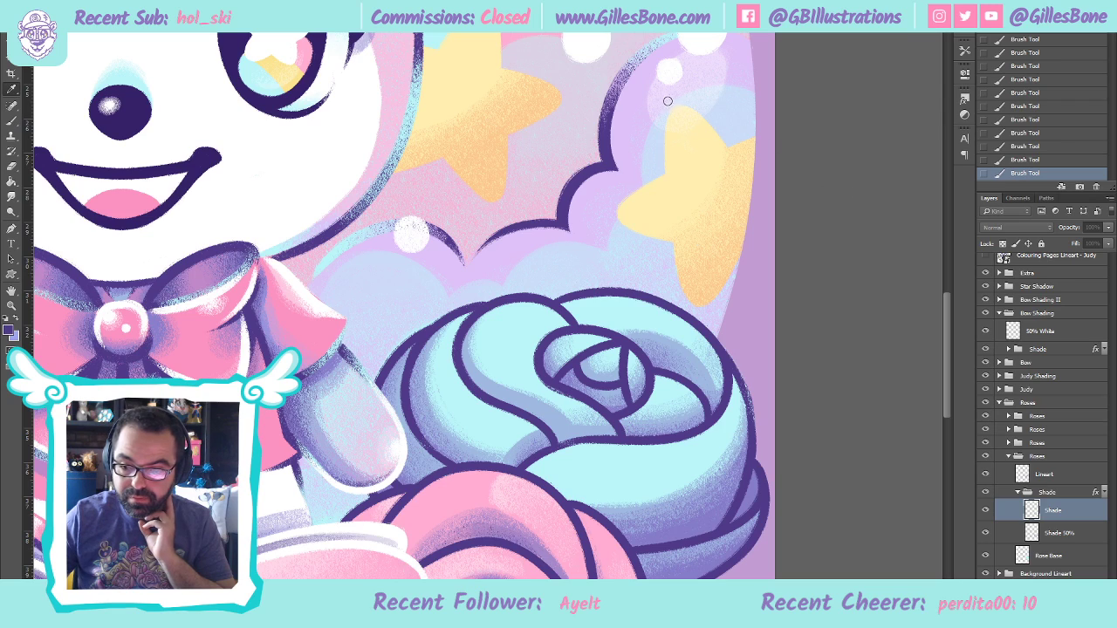
key(x)
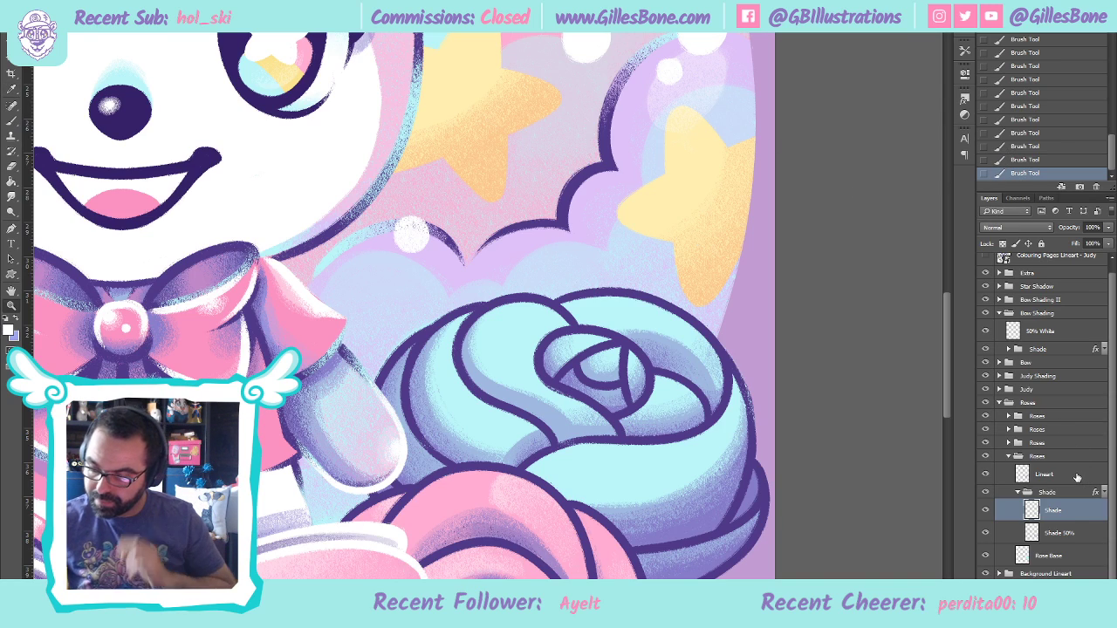
click(1047, 474)
key(ctrl+shift+alt+n)
drag(1051, 463, 1047, 475)
double_click(1044, 474)
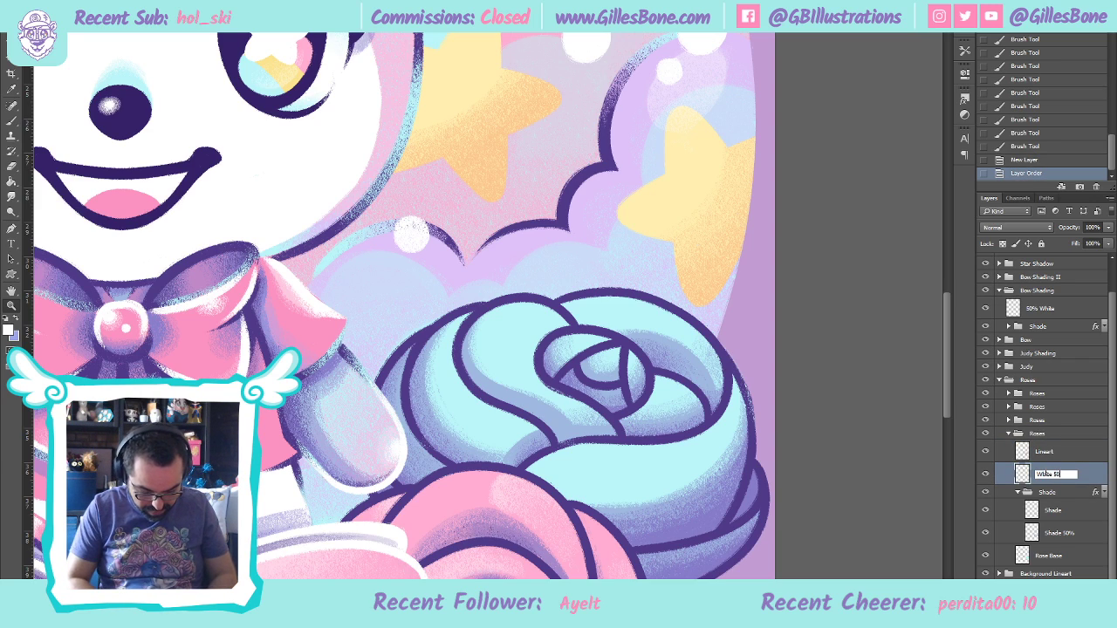
key(Return)
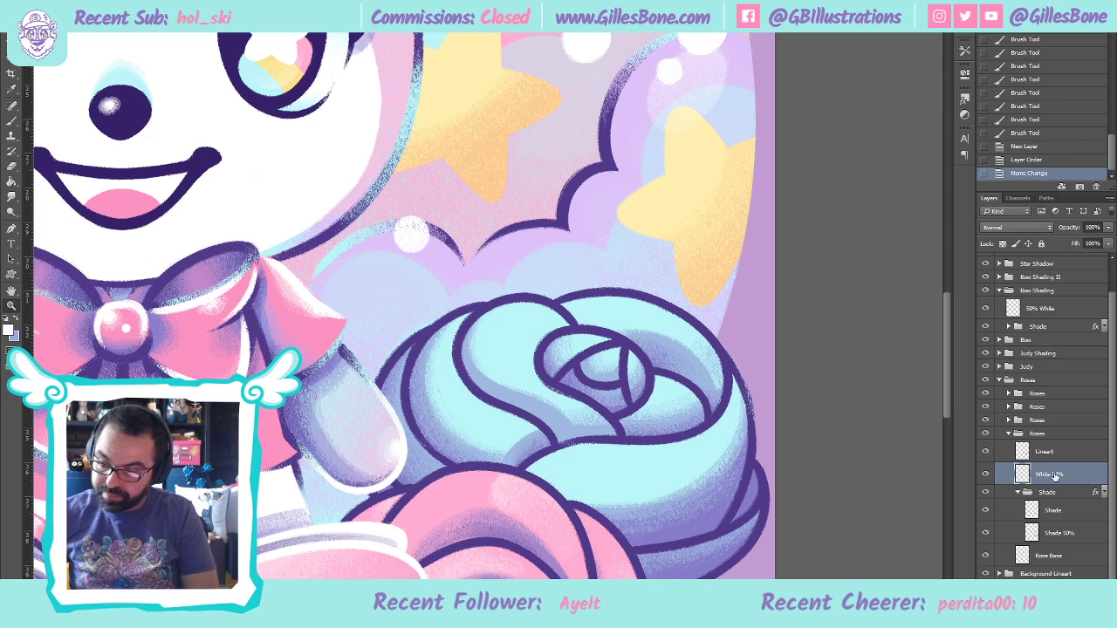
click(1092, 227)
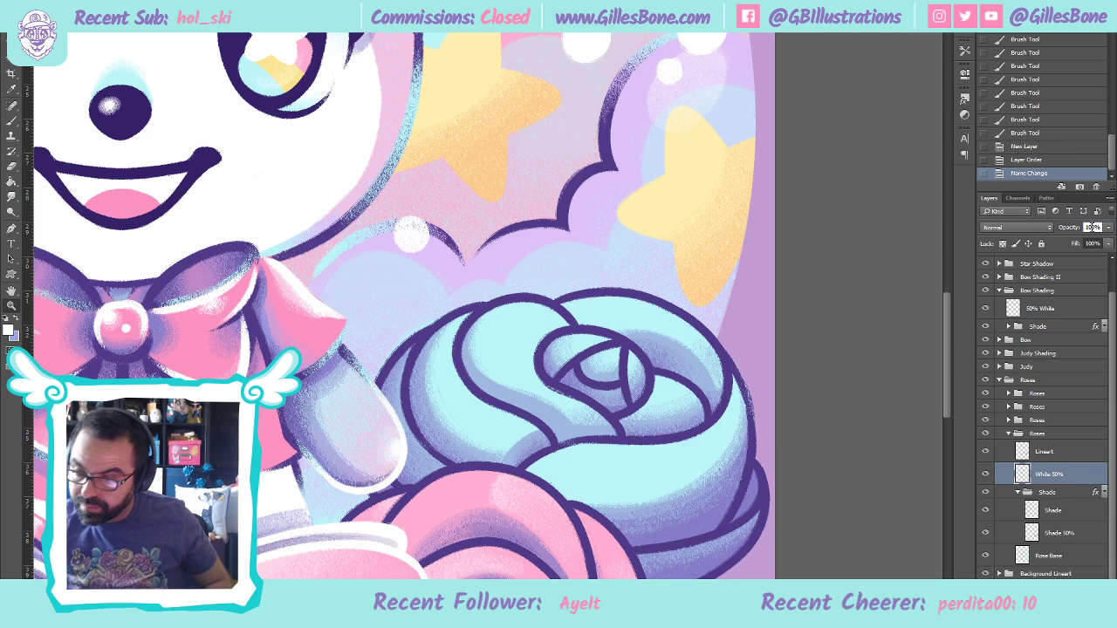
text(45)
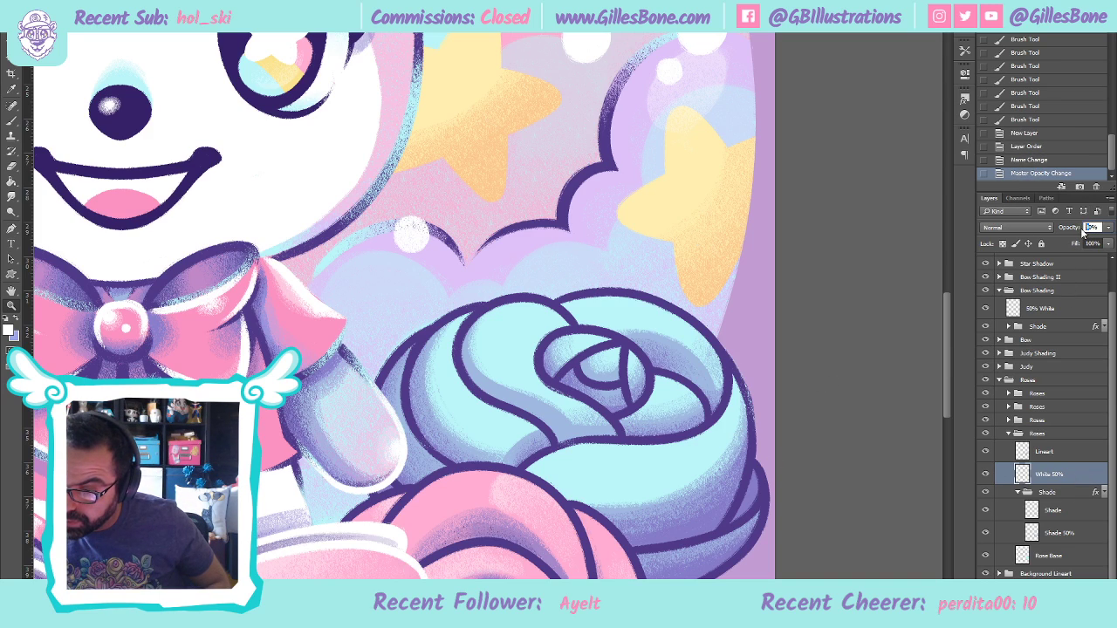
Brush soft white highlights on the turquoise rose's large lower petal and the S-shaped petal beside the bud
text(b)
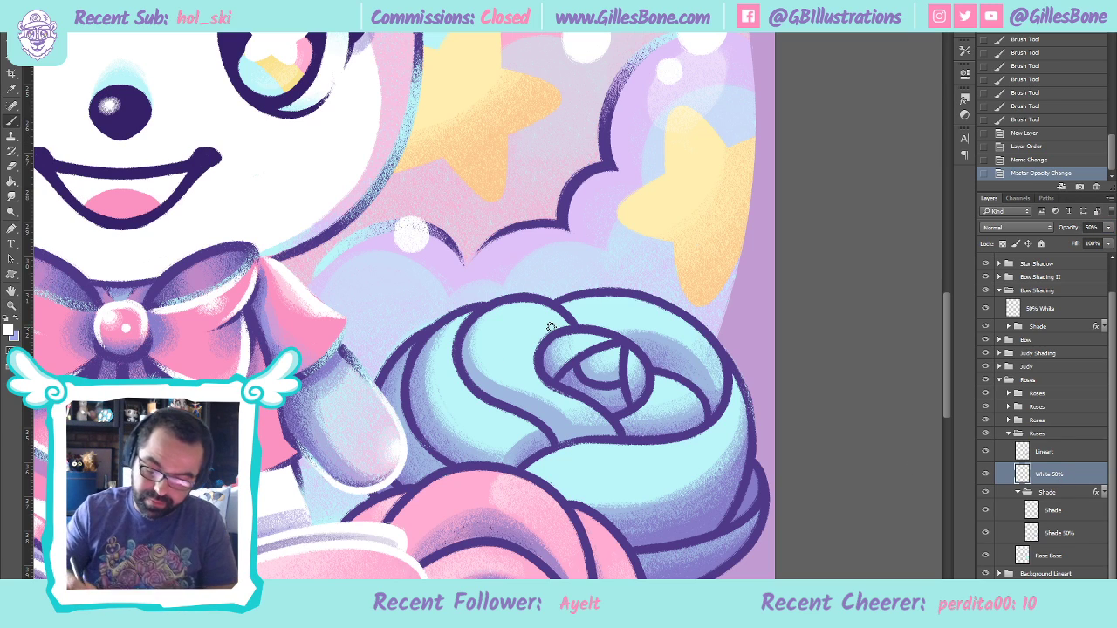
mouse_move(523, 474)
mouse_down()
mouse_move(590, 445)
mouse_move(543, 466)
mouse_move(590, 448)
mouse_move(544, 487)
mouse_move(607, 441)
mouse_move(549, 489)
mouse_move(604, 457)
mouse_move(568, 493)
mouse_move(626, 443)
mouse_move(568, 502)
mouse_move(635, 443)
mouse_move(588, 493)
mouse_move(642, 458)
mouse_move(624, 487)
mouse_move(656, 451)
mouse_move(630, 493)
mouse_move(671, 440)
mouse_move(640, 495)
mouse_move(675, 442)
mouse_move(656, 490)
mouse_move(679, 442)
mouse_move(698, 441)
mouse_move(752, 386)
mouse_move(732, 371)
mouse_move(734, 397)
mouse_move(671, 466)
mouse_up()
mouse_move(738, 397)
mouse_down()
mouse_move(729, 369)
mouse_move(713, 441)
mouse_move(675, 468)
mouse_move(731, 405)
mouse_move(737, 413)
mouse_move(690, 473)
mouse_move(663, 474)
mouse_up()
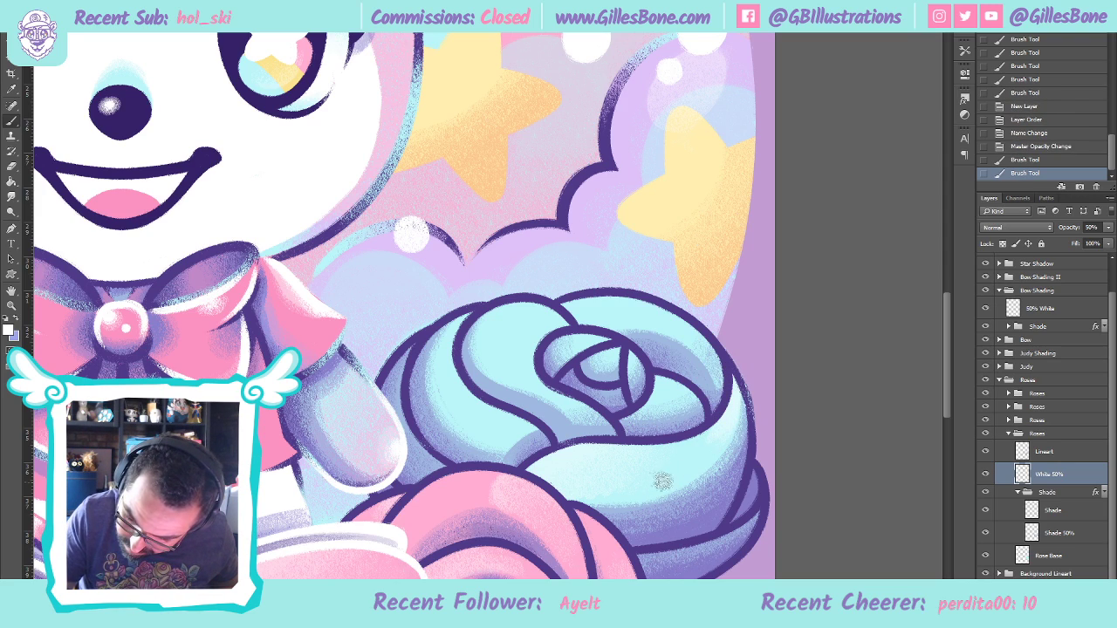
mouse_move(719, 424)
mouse_down()
mouse_move(695, 441)
mouse_move(713, 450)
mouse_move(691, 444)
mouse_move(704, 464)
mouse_move(691, 442)
mouse_move(683, 474)
mouse_move(679, 446)
mouse_move(675, 480)
mouse_move(676, 459)
mouse_move(658, 490)
mouse_move(721, 416)
mouse_move(671, 452)
mouse_move(729, 409)
mouse_move(690, 468)
mouse_move(722, 438)
mouse_move(734, 403)
mouse_move(697, 472)
mouse_move(667, 489)
mouse_move(729, 439)
mouse_move(736, 407)
mouse_move(708, 468)
mouse_move(661, 495)
mouse_move(740, 418)
mouse_up()
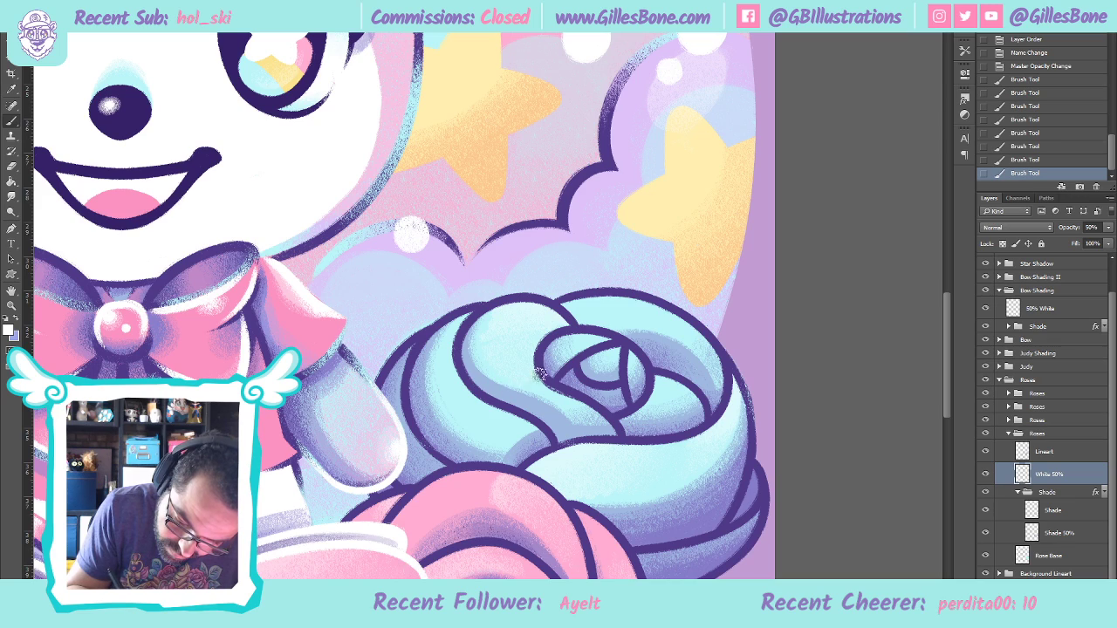
mouse_move(550, 399)
mouse_down()
mouse_move(553, 361)
mouse_move(572, 327)
mouse_up()
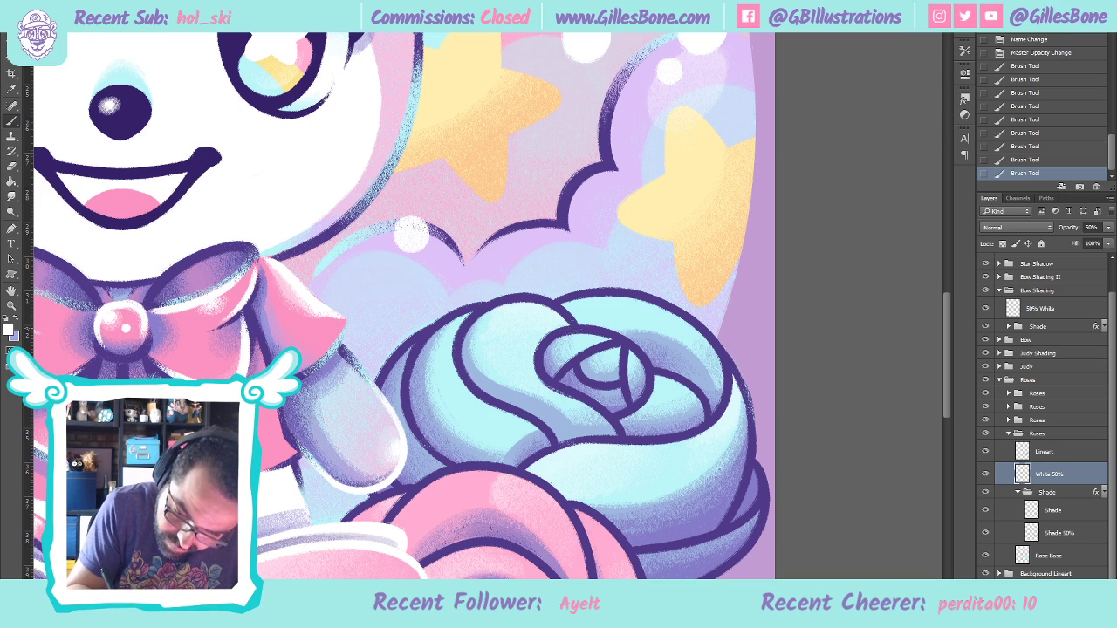
mouse_move(530, 389)
mouse_down()
mouse_move(536, 332)
mouse_move(563, 322)
mouse_up()
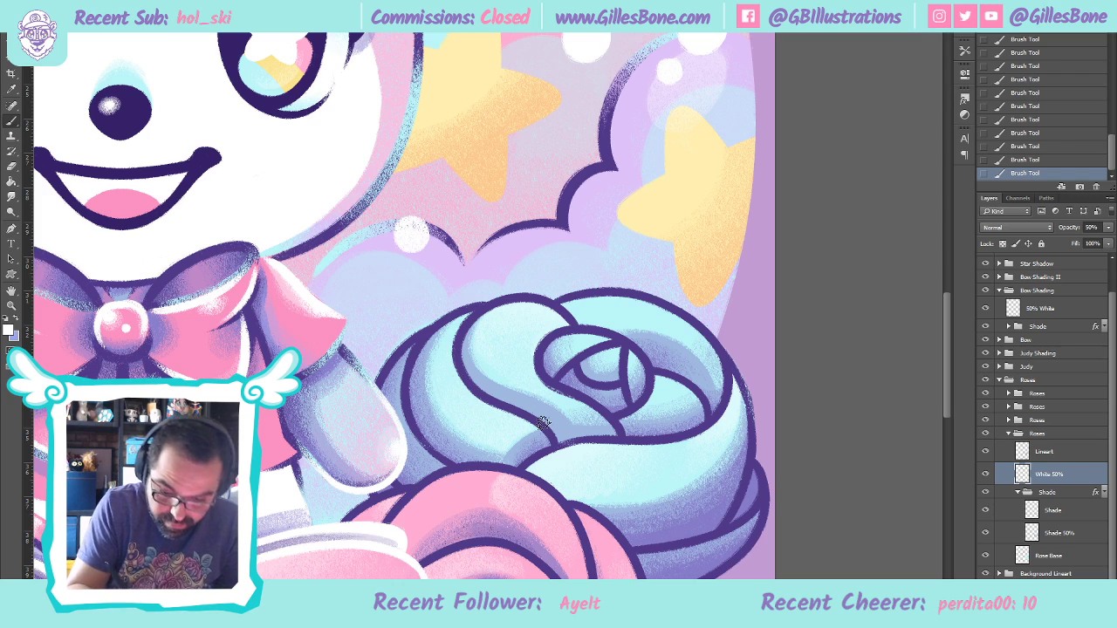
Erase stray white highlight along the lower edges of the turquoise rose's left and right petals and beside the bud
click(12, 166)
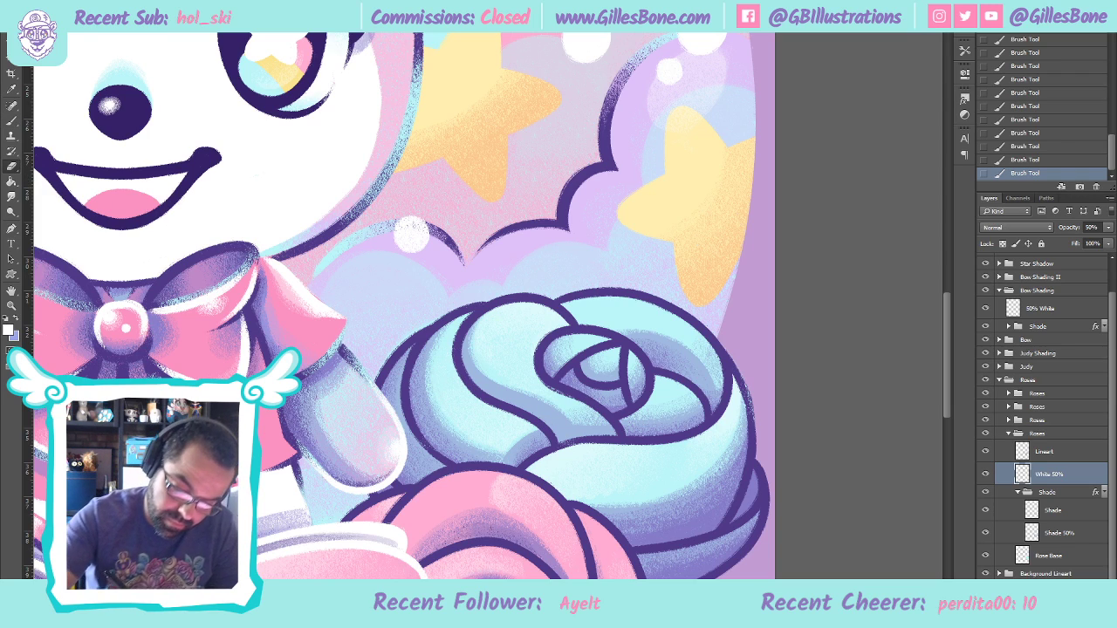
click(521, 454)
click(520, 454)
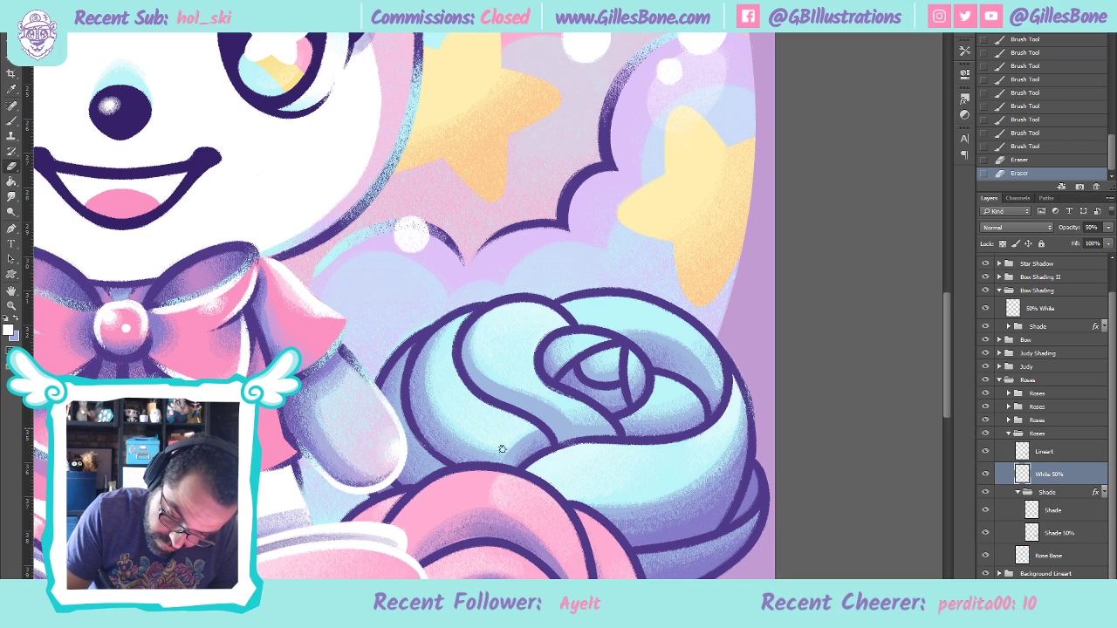
drag(504, 434, 532, 433)
click(538, 431)
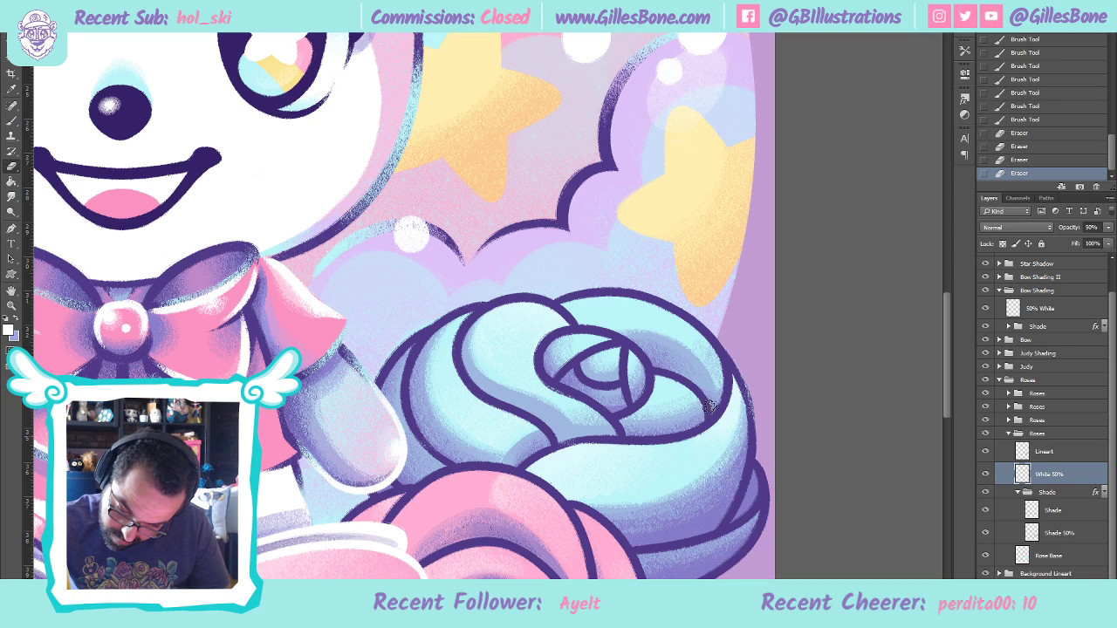
click(694, 425)
click(712, 425)
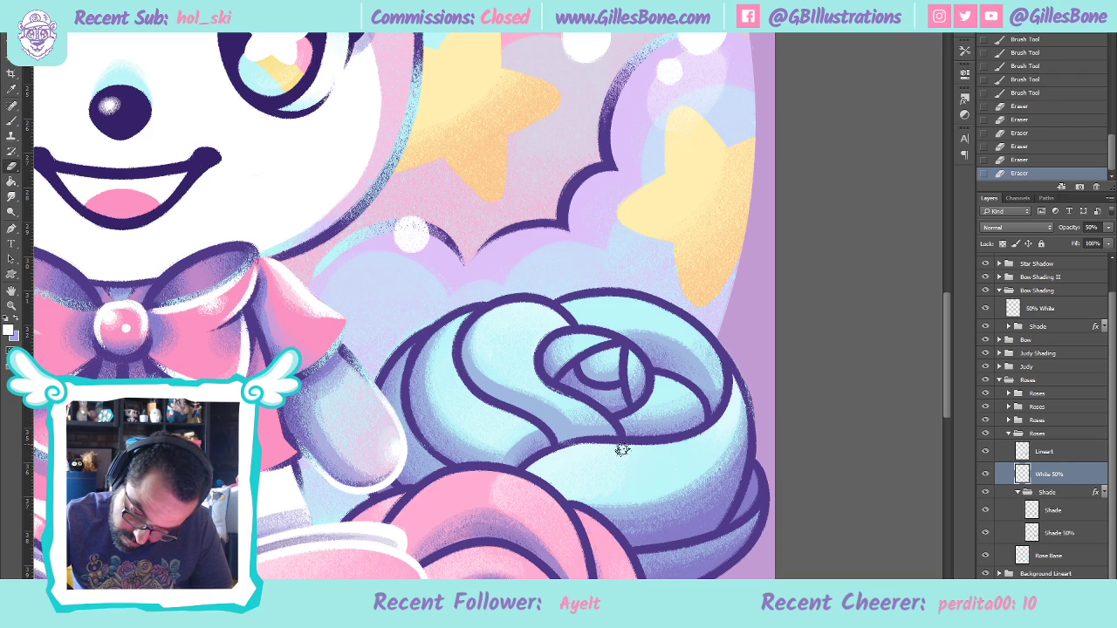
click(685, 328)
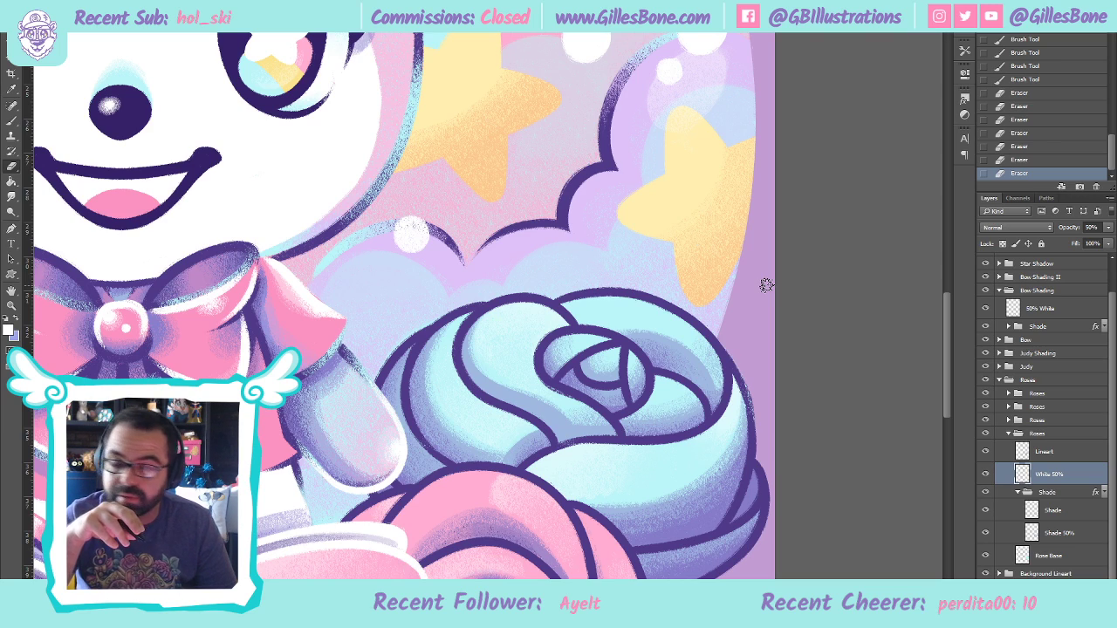
Brush soft white highlights on the small petals of the turquoise rose's central bud
key(b)
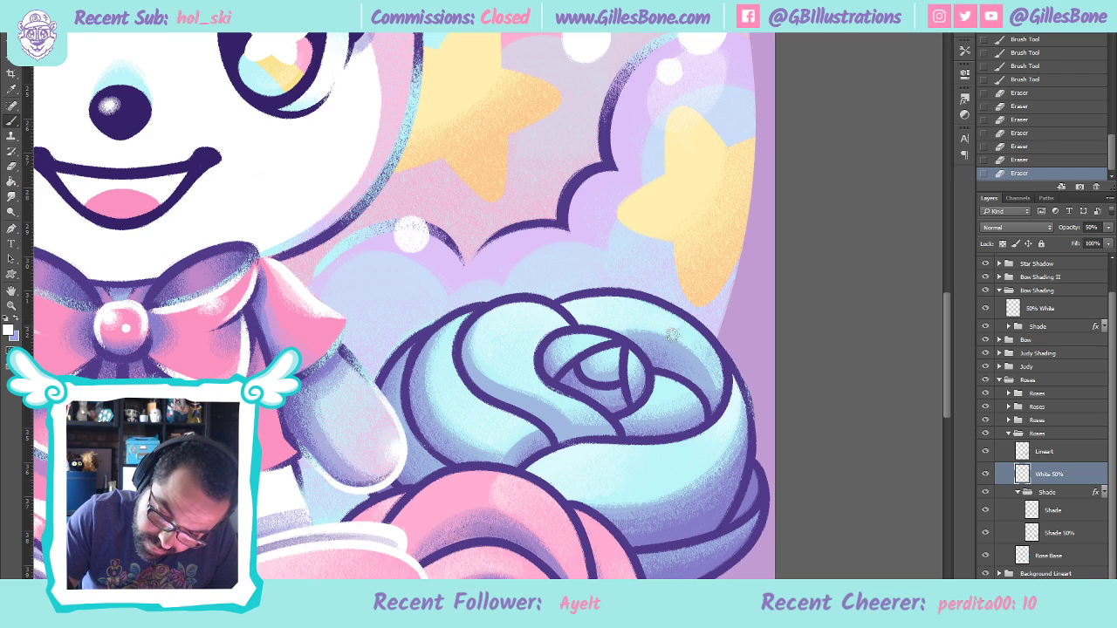
mouse_move(601, 330)
mouse_down()
mouse_move(572, 359)
mouse_move(597, 348)
mouse_move(588, 341)
mouse_move(575, 353)
mouse_move(584, 331)
mouse_move(571, 350)
mouse_move(635, 350)
mouse_move(631, 372)
mouse_move(613, 343)
mouse_move(607, 362)
mouse_move(600, 350)
mouse_move(595, 359)
mouse_move(621, 349)
mouse_up()
drag(621, 344, 607, 357)
mouse_move(607, 356)
mouse_down()
mouse_move(617, 341)
mouse_move(579, 342)
mouse_up()
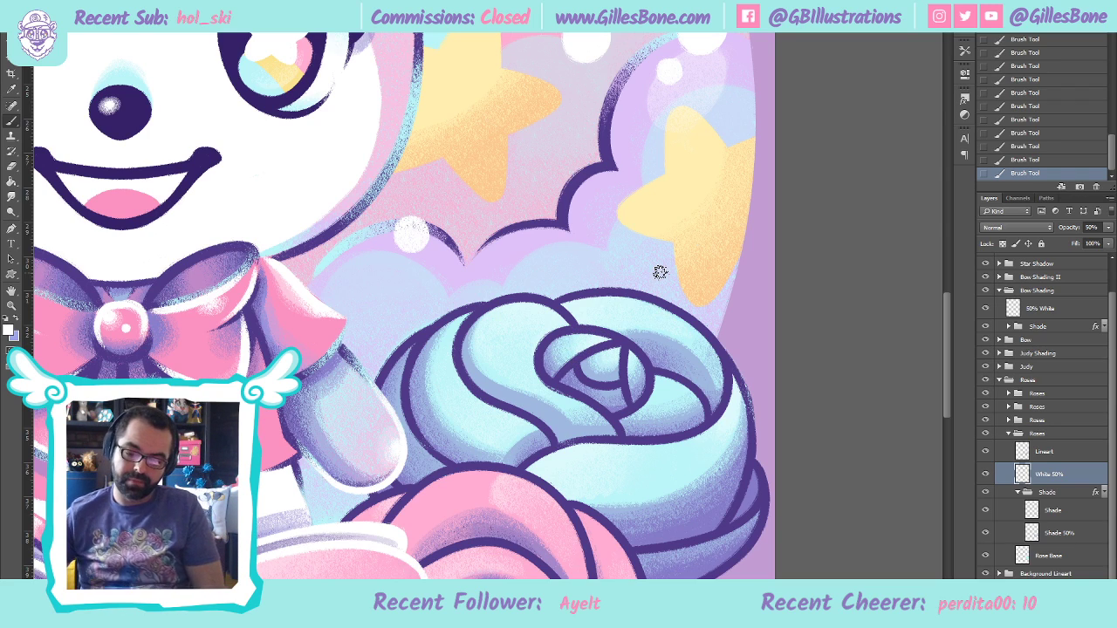
Add a new layer directly above Lineart in the turquoise rose's group
click(12, 306)
key(ctrl+0)
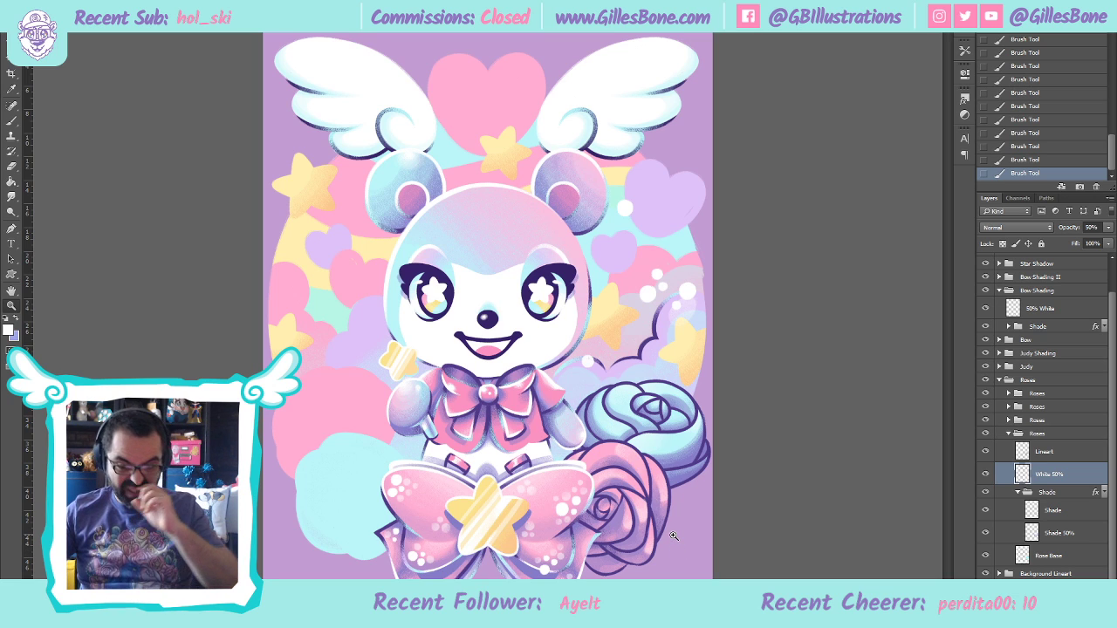
click(630, 449)
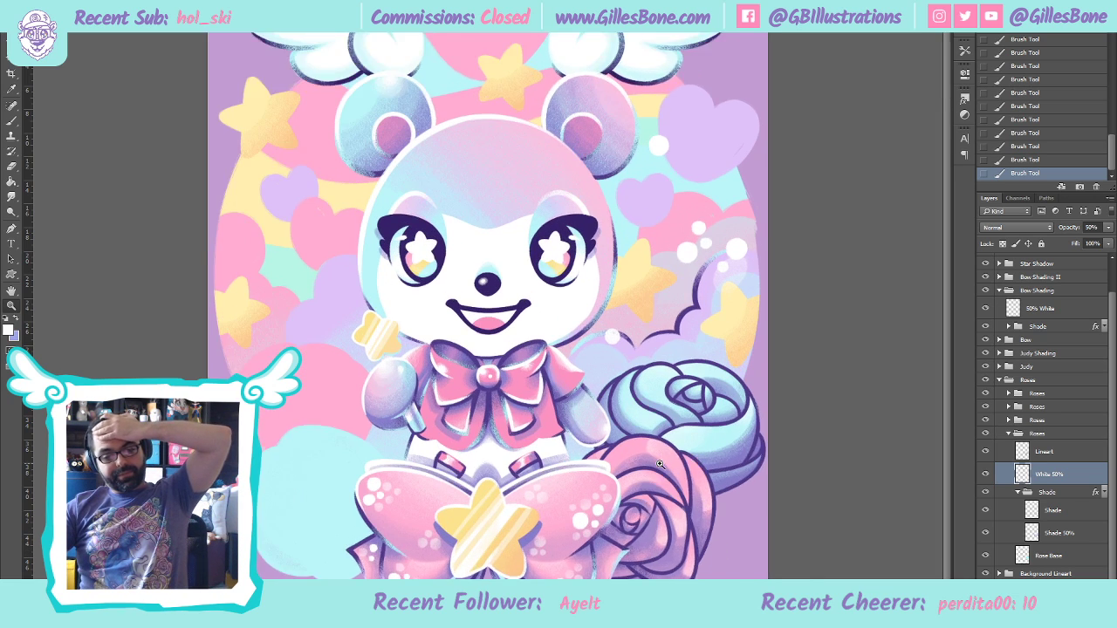
click(1064, 458)
key(ctrl+shift+alt+n)
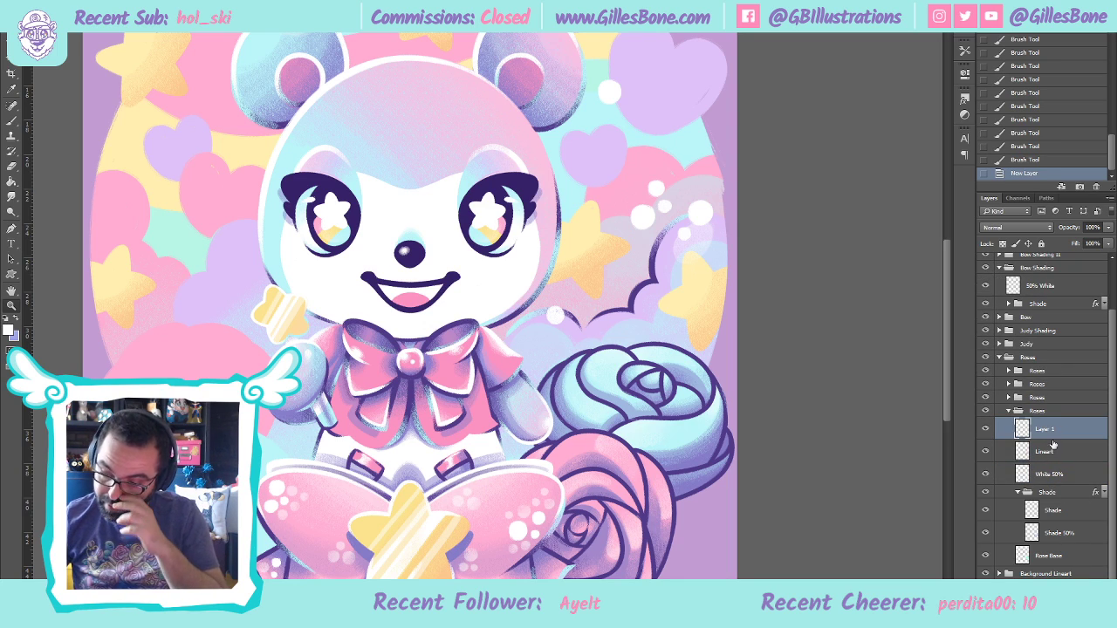
Clip the new layer to Lineart, rename it Pink and sample a pink from the artwork as the painting colour
key(ctrl+alt+g)
double_click(1063, 430)
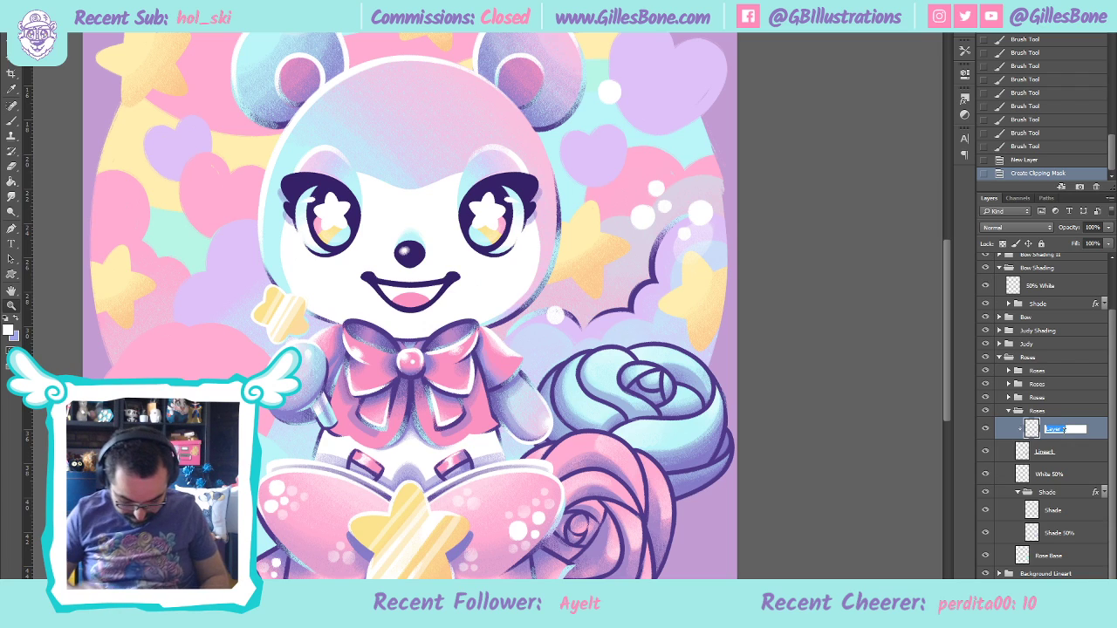
text(R)
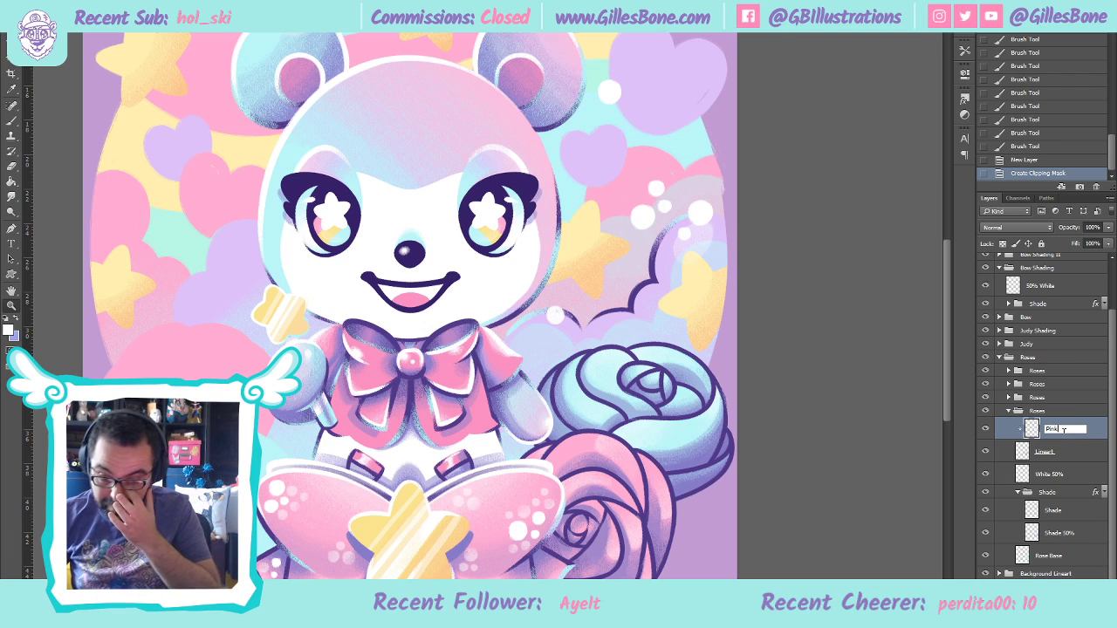
click(17, 322)
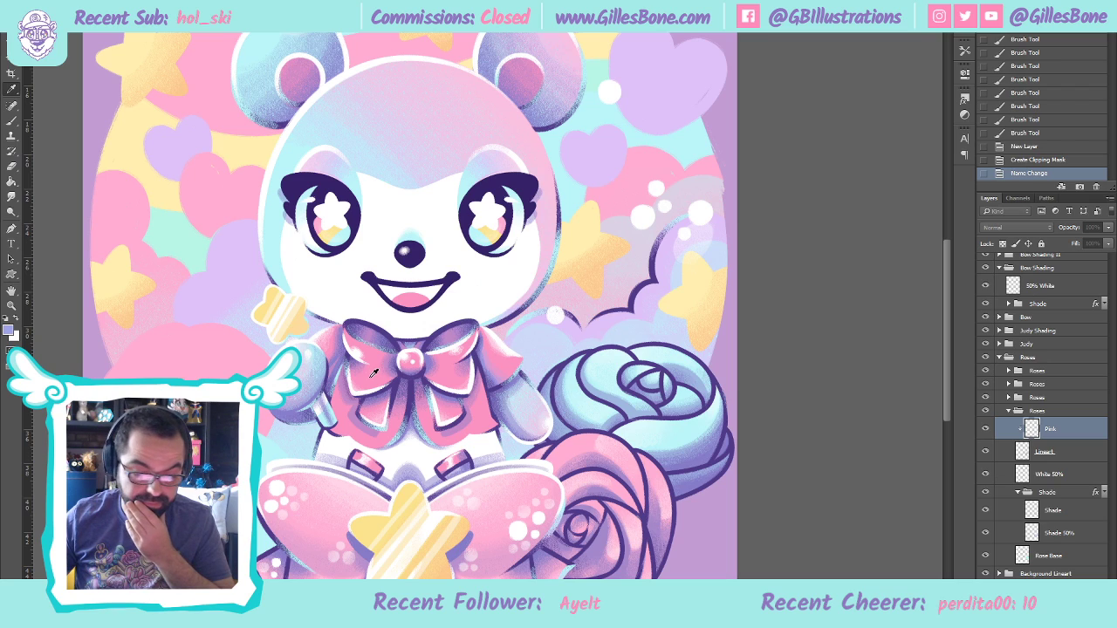
key(Return)
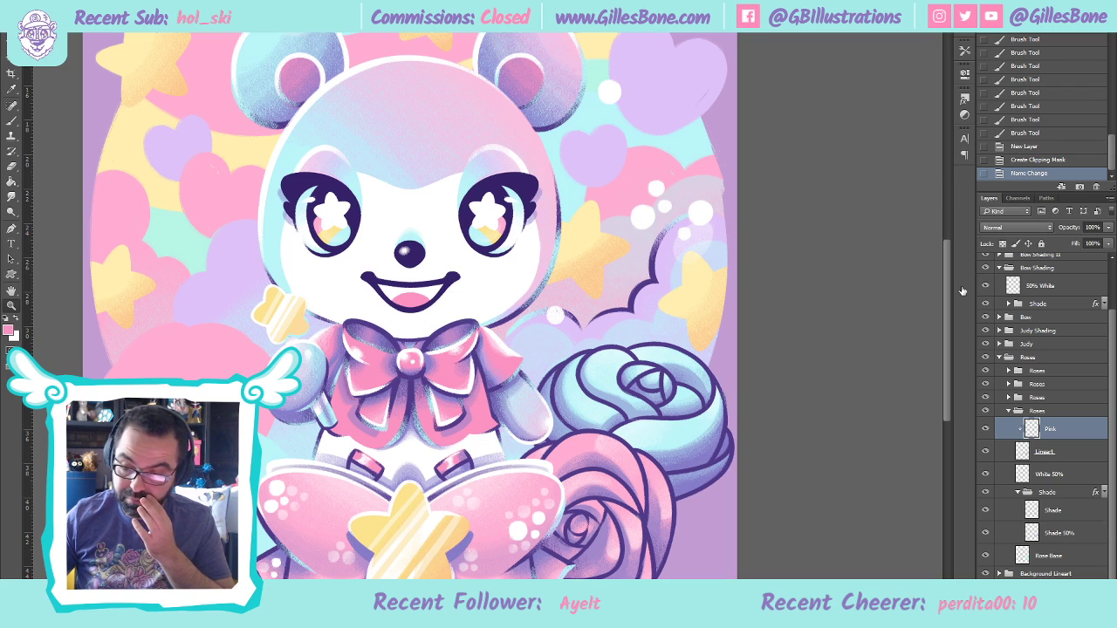
Roll back the new layer's clipping and renaming, and adjust the Color Overlay on the pink rose's Rose Base layer
click(1021, 146)
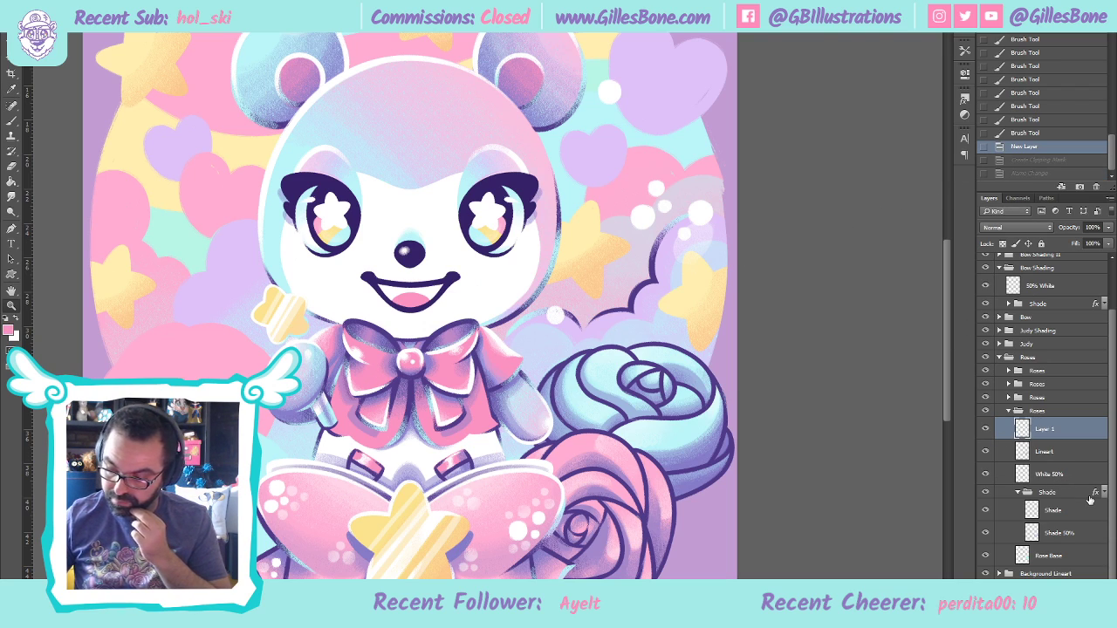
click(1009, 398)
scroll(1067, 461, down, 1)
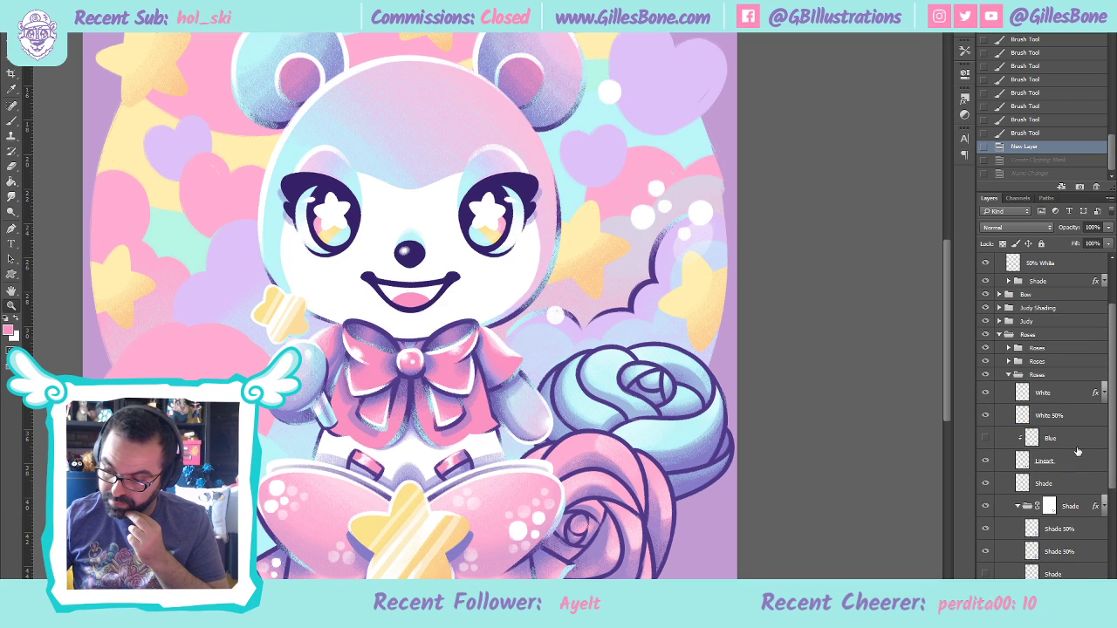
scroll(1069, 485, down, 2)
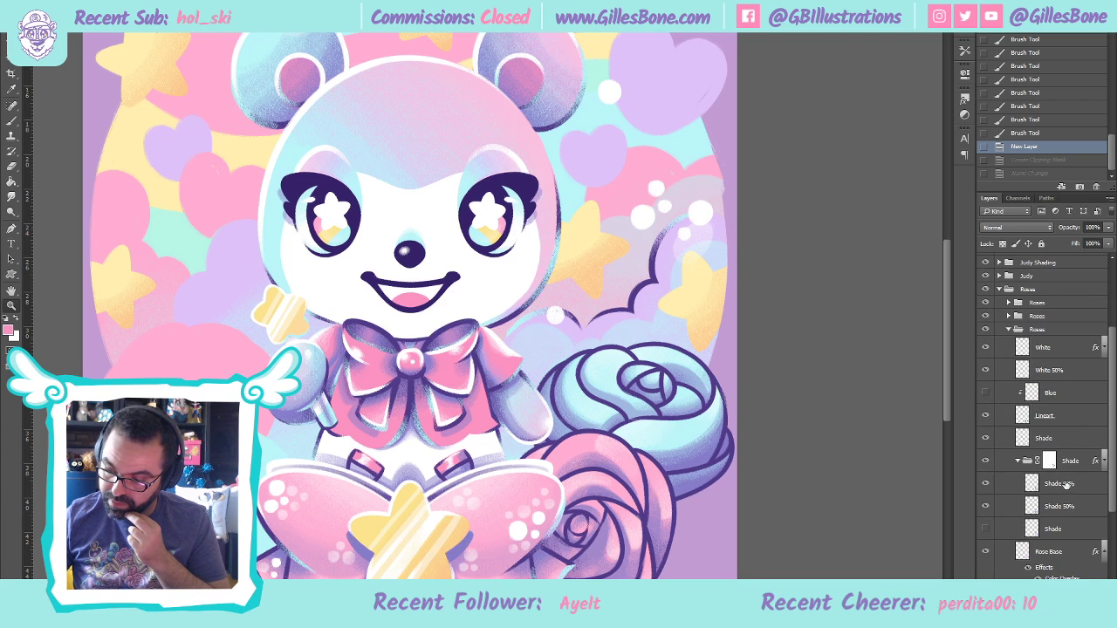
click(1018, 461)
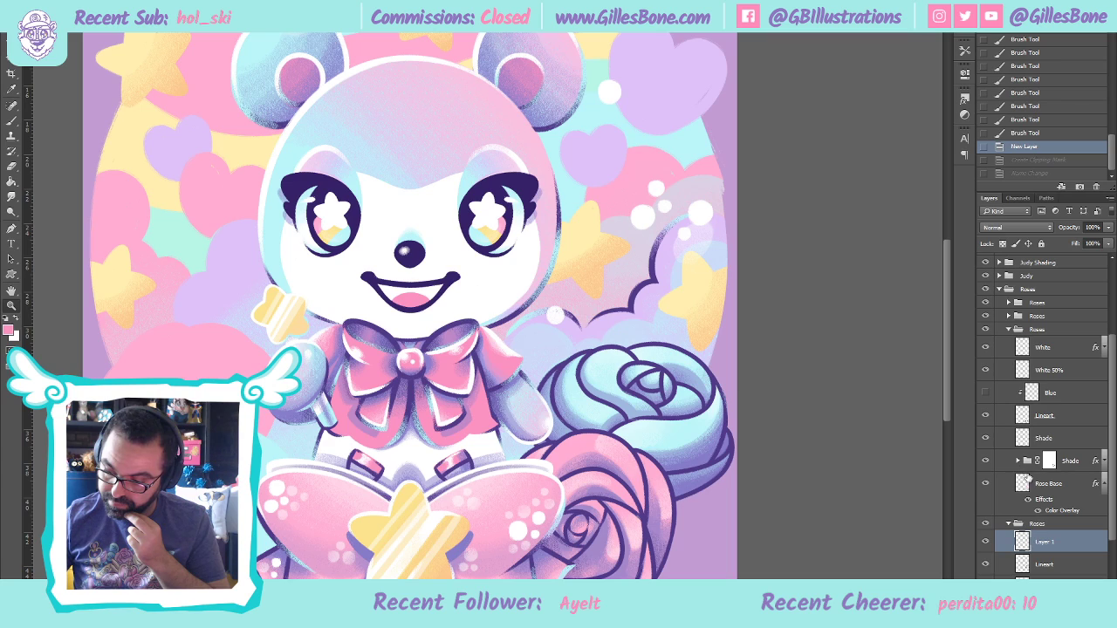
click(1103, 482)
click(1091, 484)
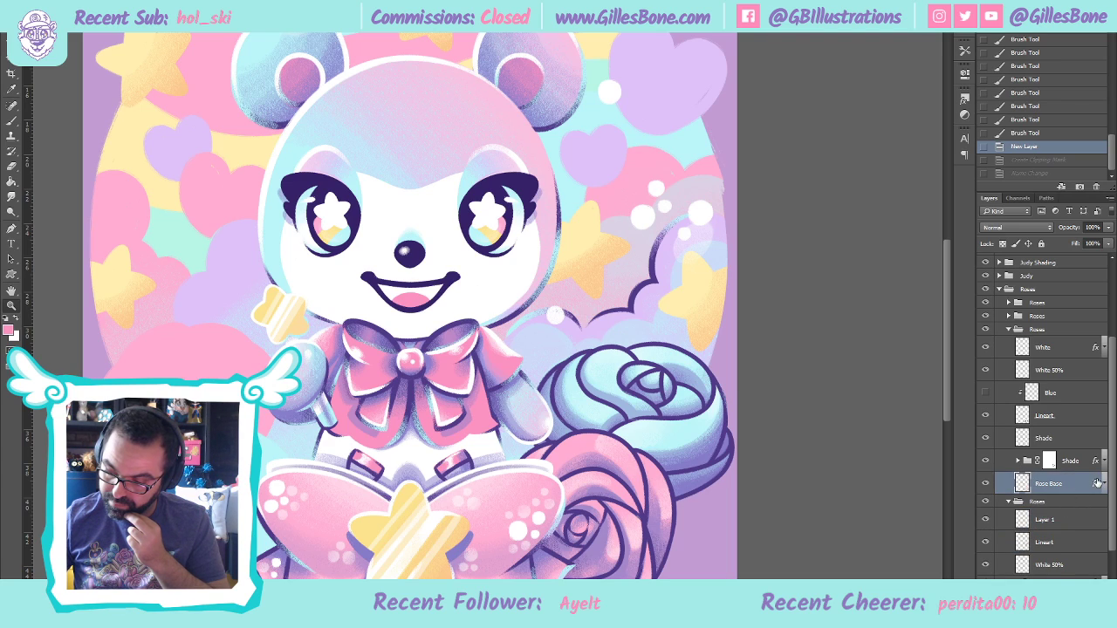
click(1101, 483)
key(space)
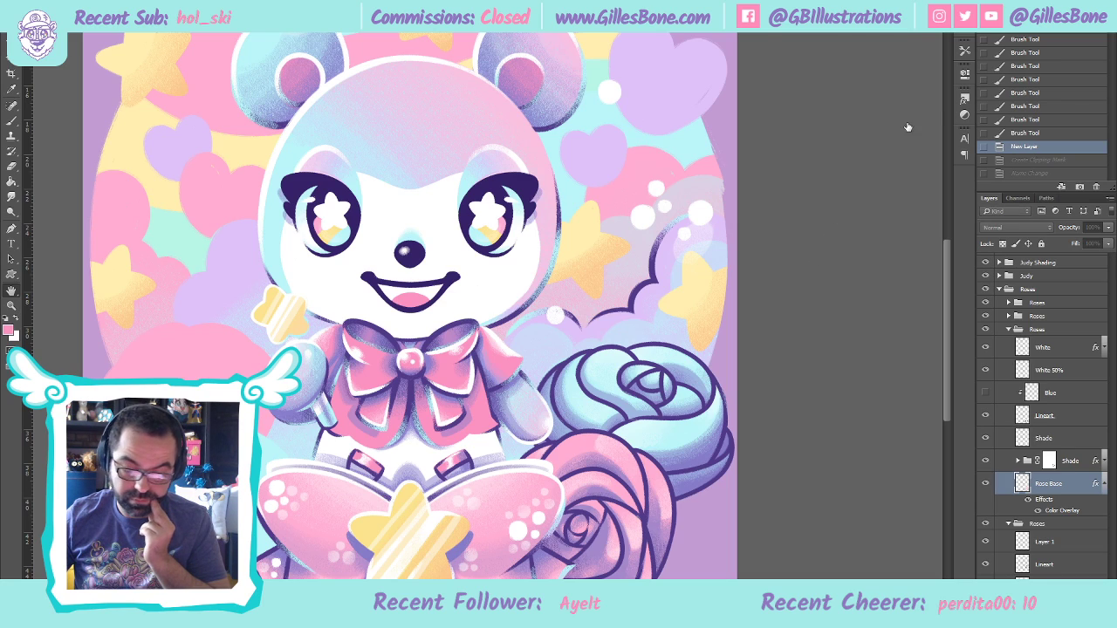
key(i)
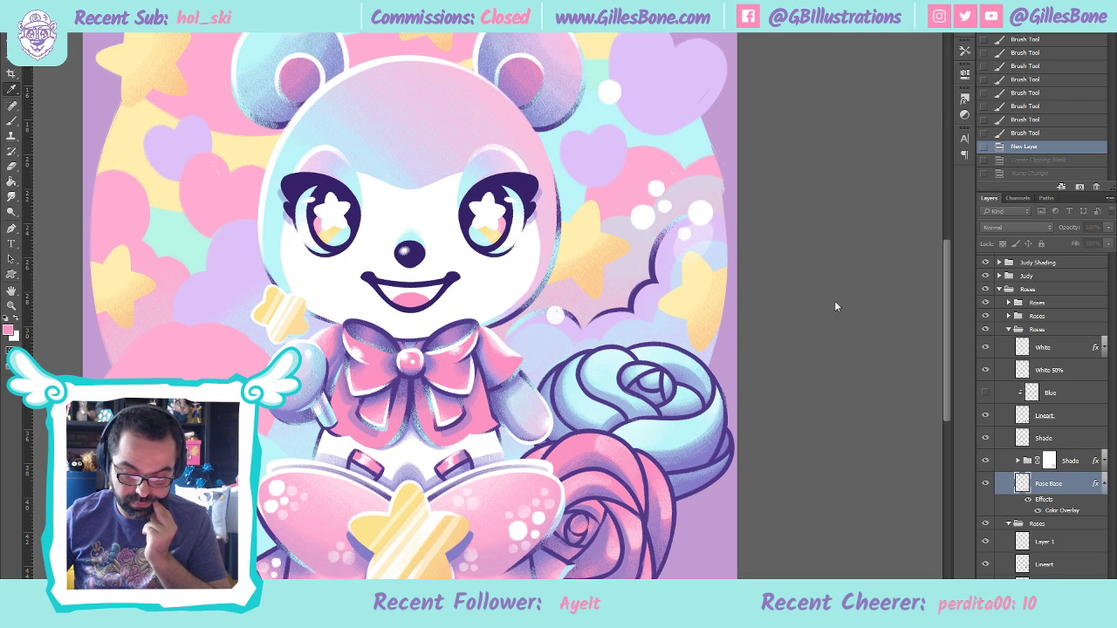
key(h)
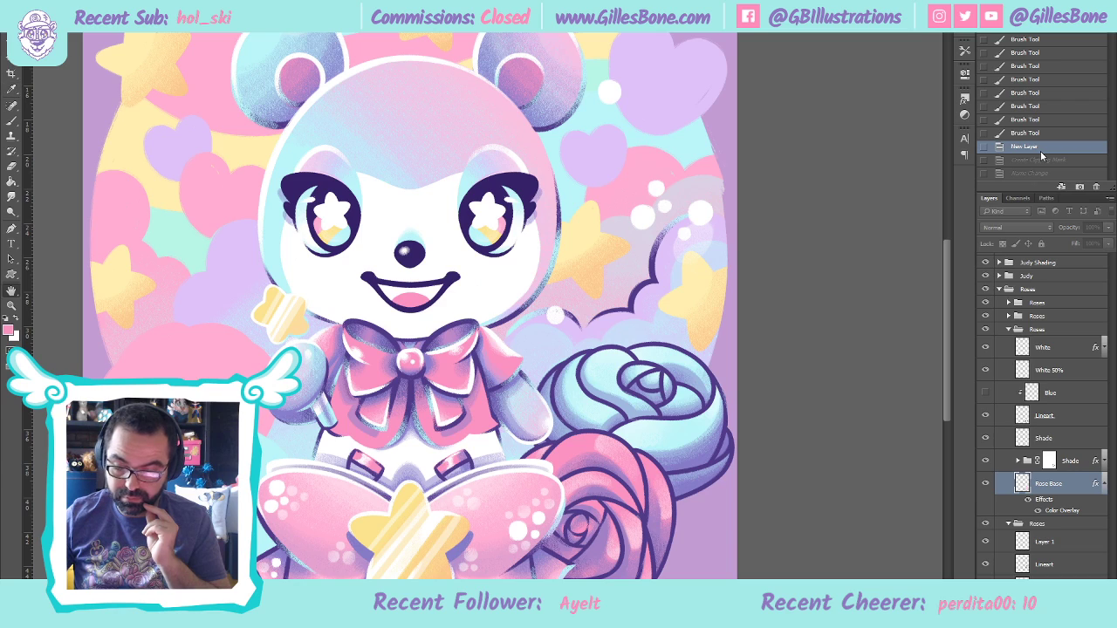
click(1102, 485)
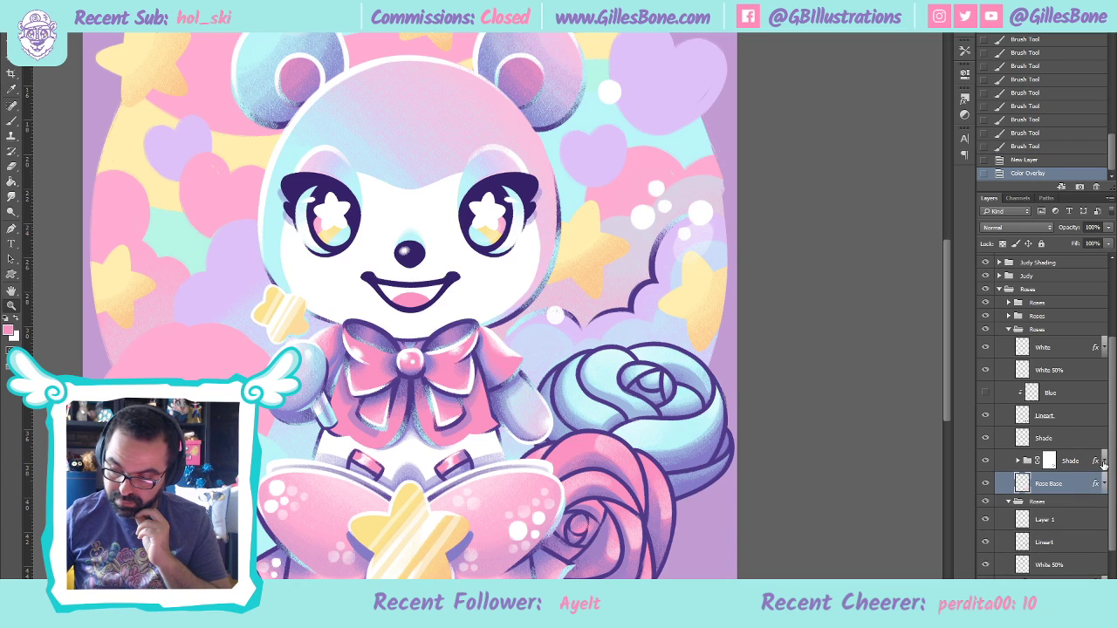
Adjust the Color Overlay on the pink rose's Shade group
click(1104, 463)
scroll(1077, 476, down, 1)
click(1049, 443)
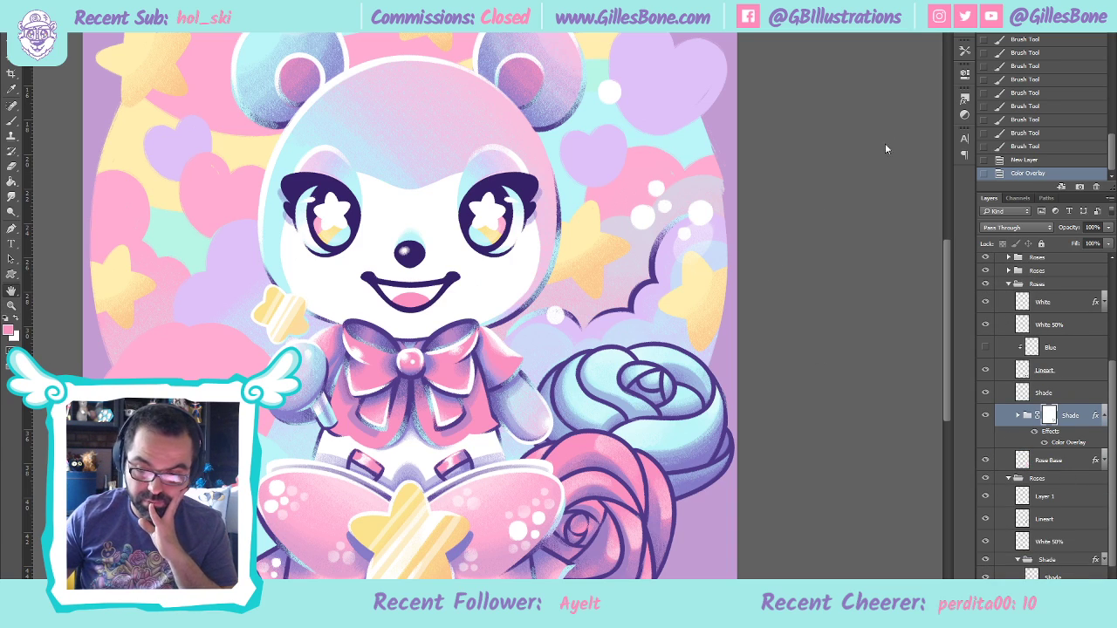
key(d)
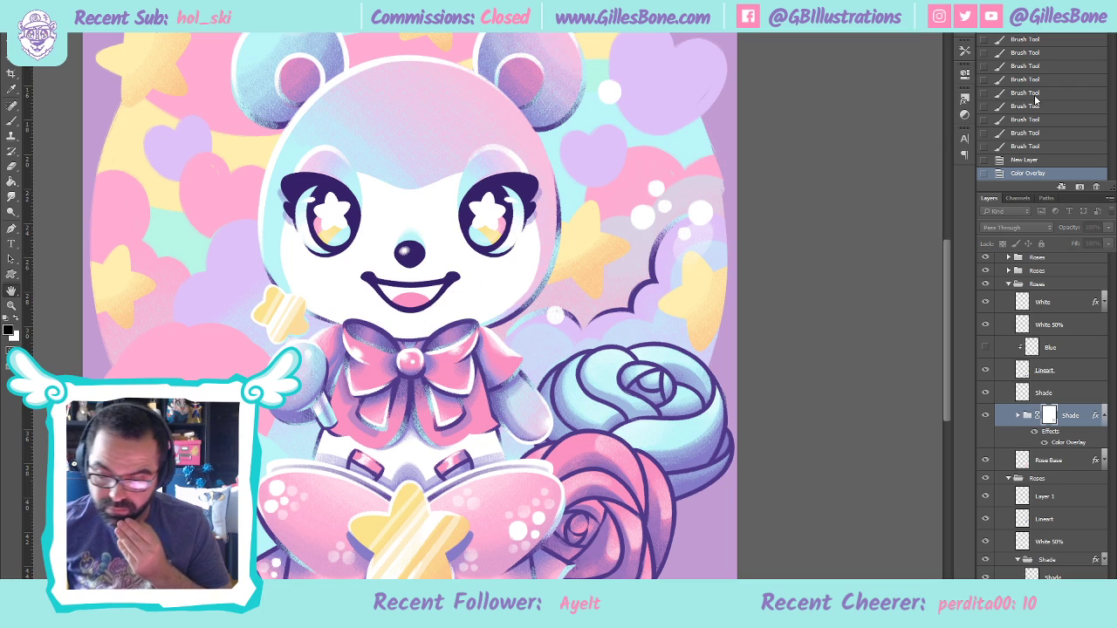
key(Return)
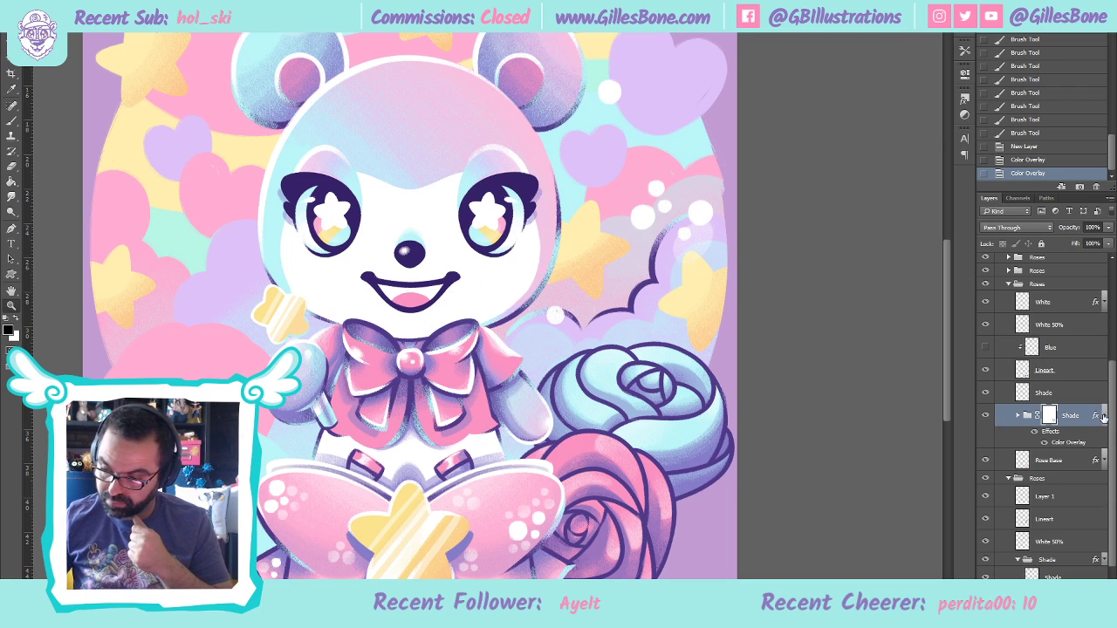
click(1103, 416)
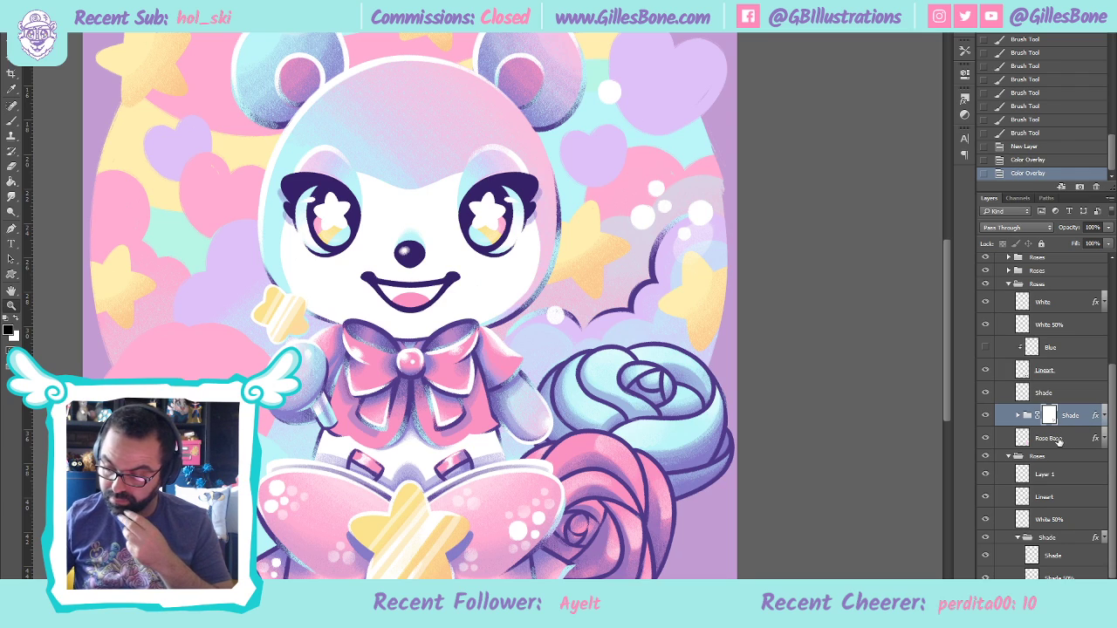
Clip the empty layer above the turquoise rose's Lineart to it and rename the layer Pink
click(1068, 479)
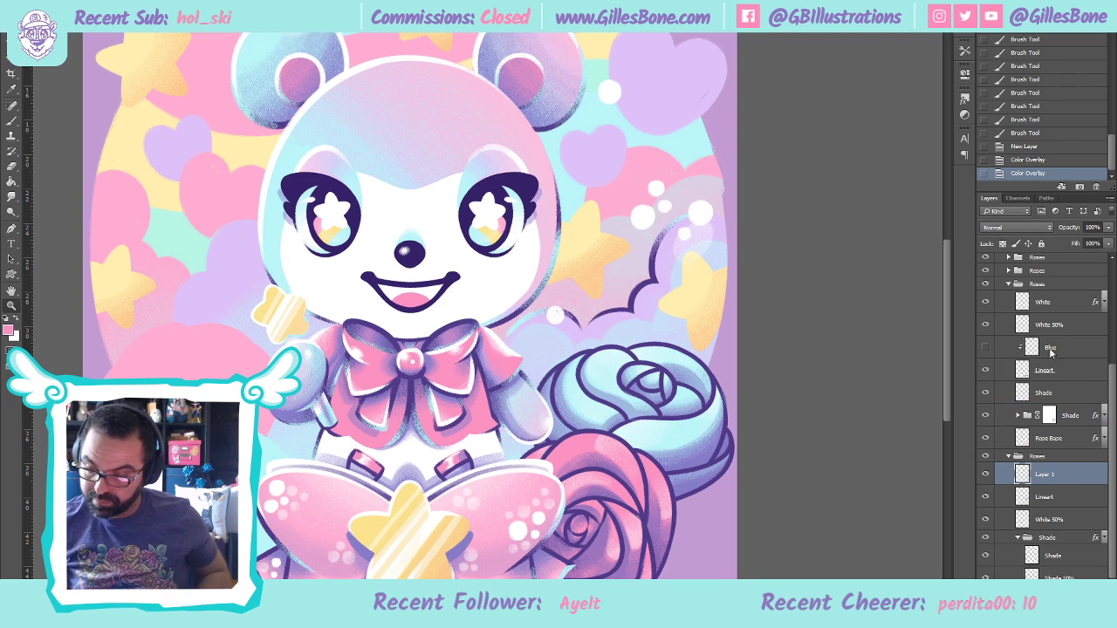
key(ctrl+alt+g)
double_click(1057, 475)
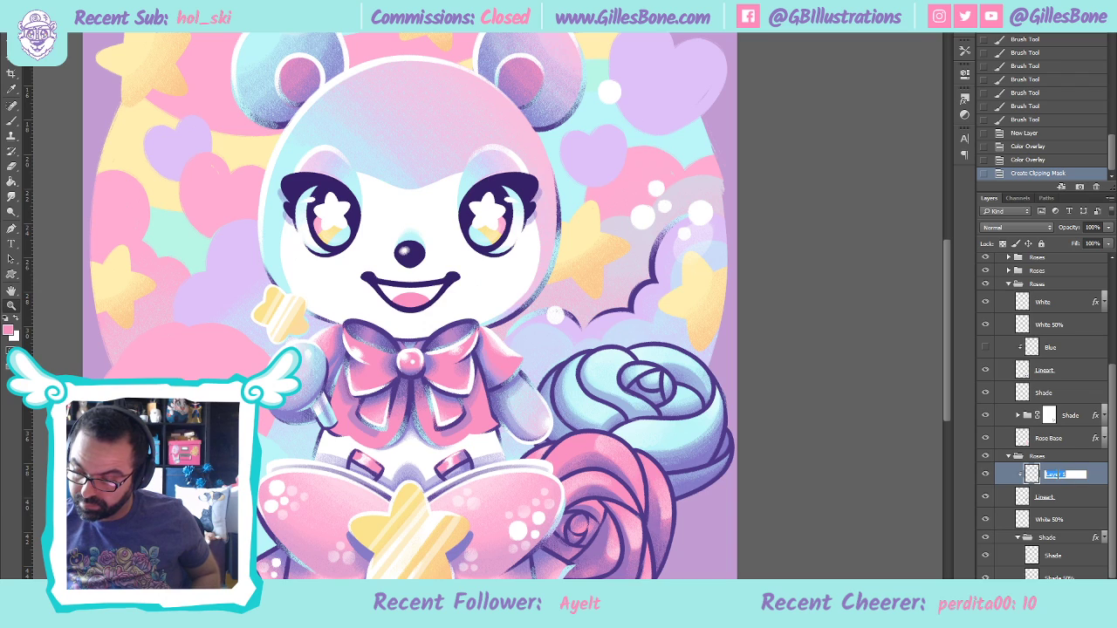
text(R)
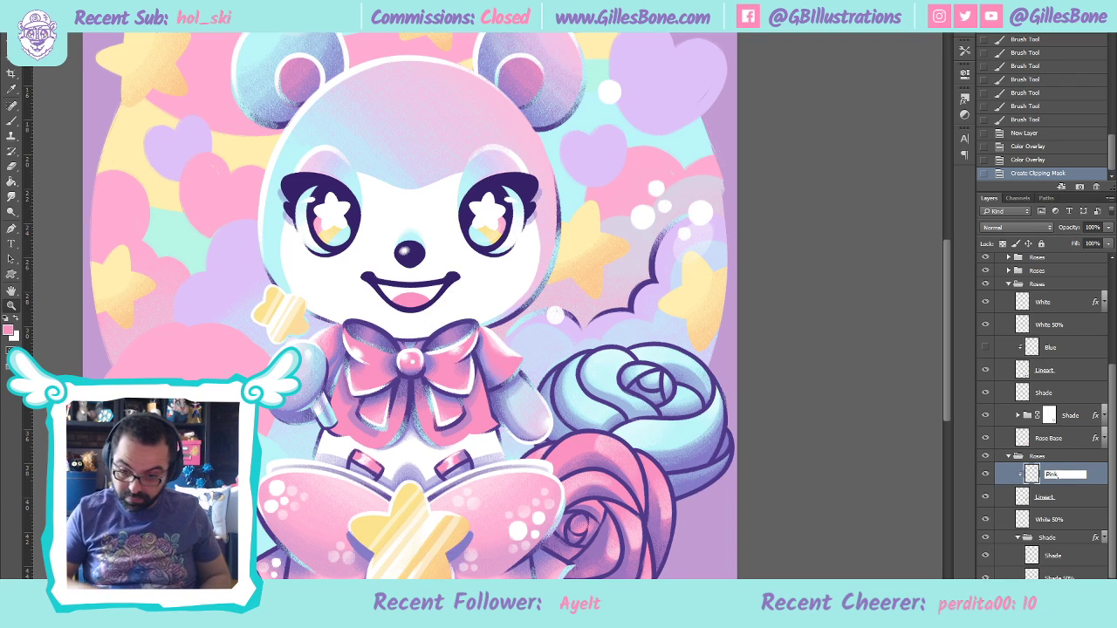
key(Return)
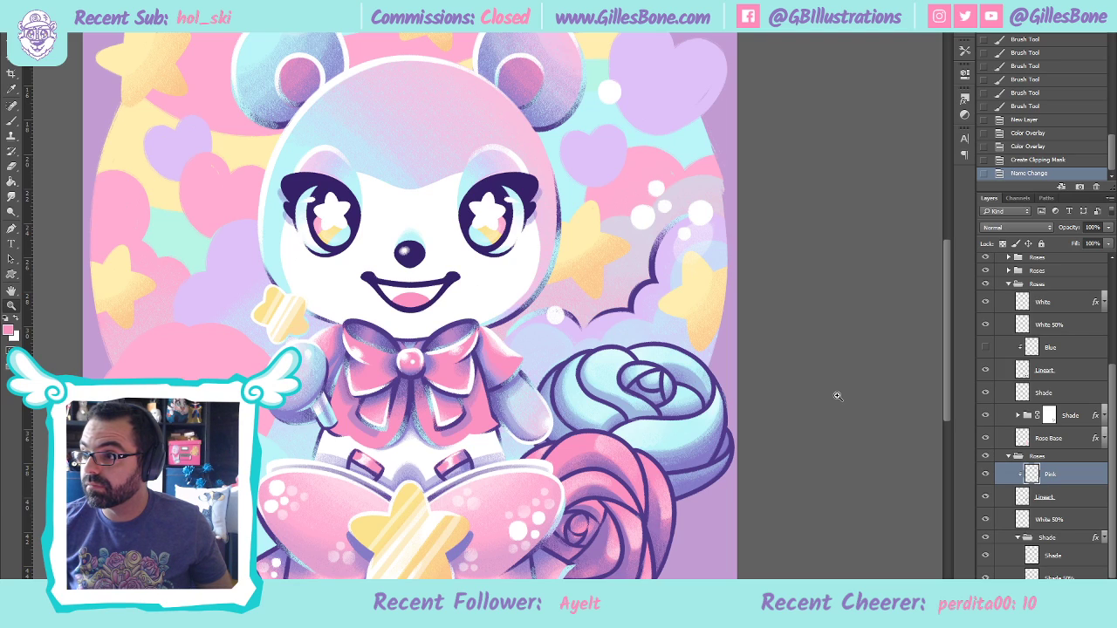
Brush pink over the turquoise rose's outlines along the S-shaped petal and the upper and right outer petal edges
click(12, 120)
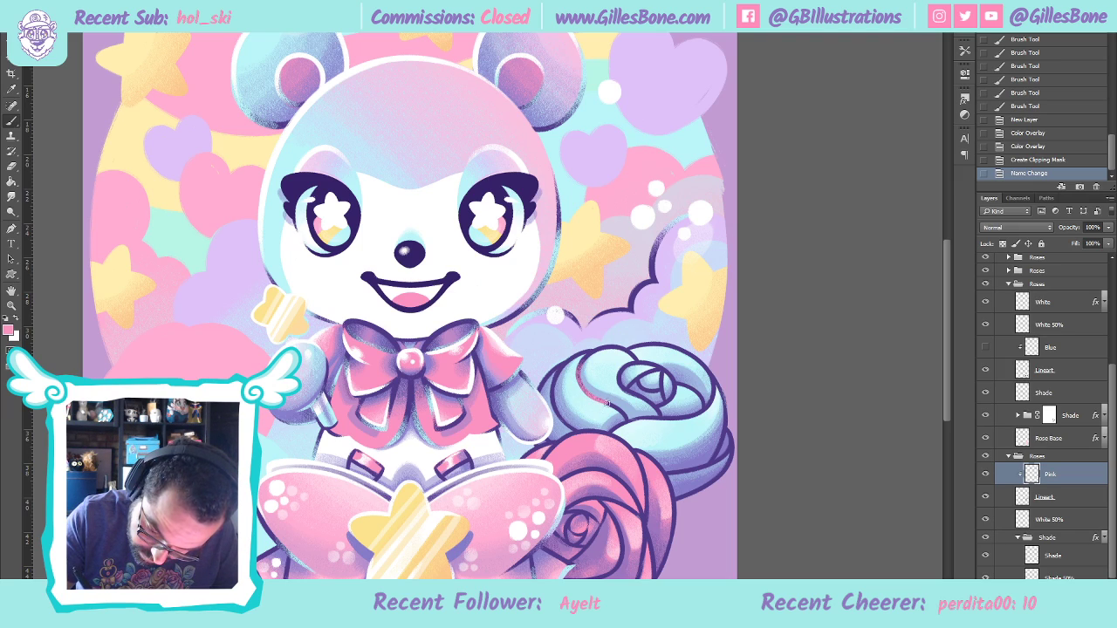
mouse_move(622, 407)
mouse_down()
mouse_move(592, 396)
mouse_move(629, 424)
mouse_up()
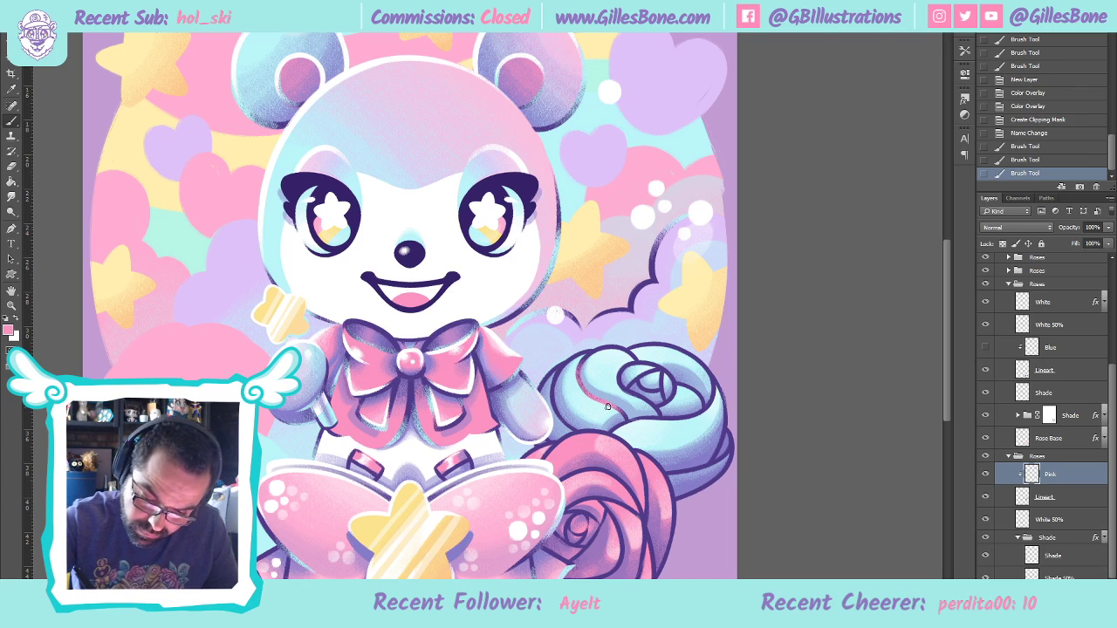
mouse_move(583, 391)
mouse_down()
mouse_move(576, 351)
mouse_move(596, 403)
mouse_move(634, 364)
mouse_up()
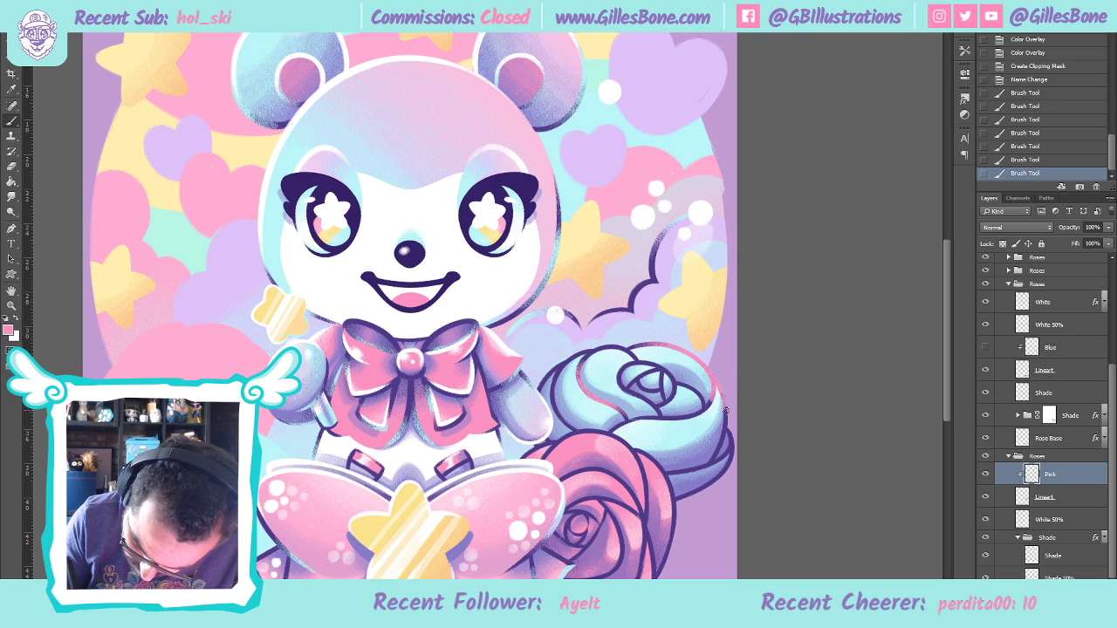
drag(723, 426, 720, 395)
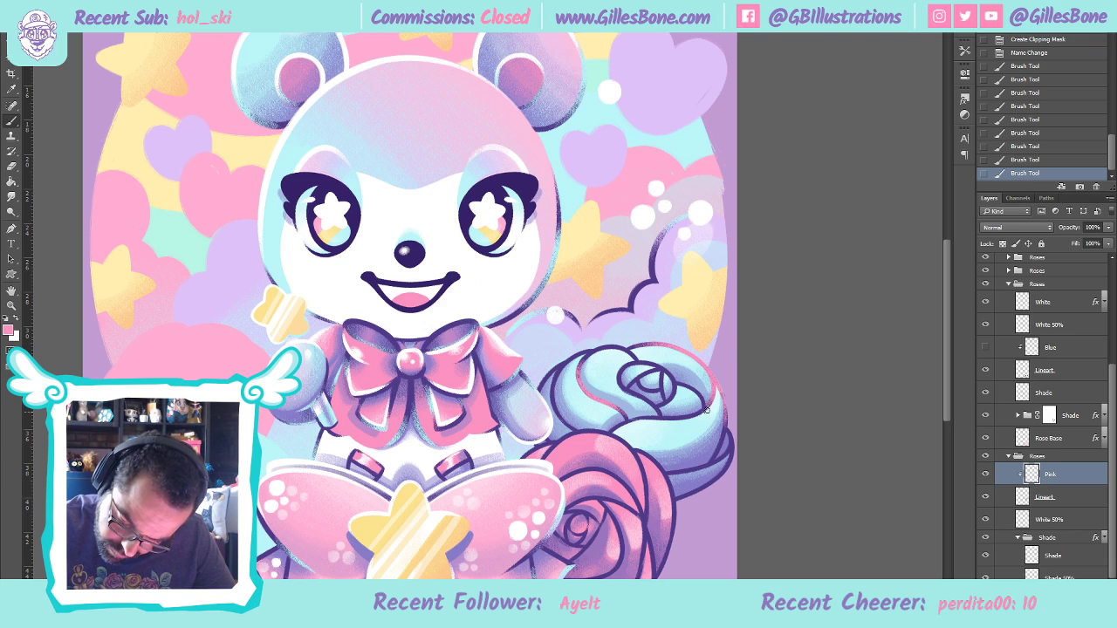
Brush pink over the turquoise rose's remaining outlines at the right inner petal, the central bud and the left outer petals
drag(704, 414, 706, 421)
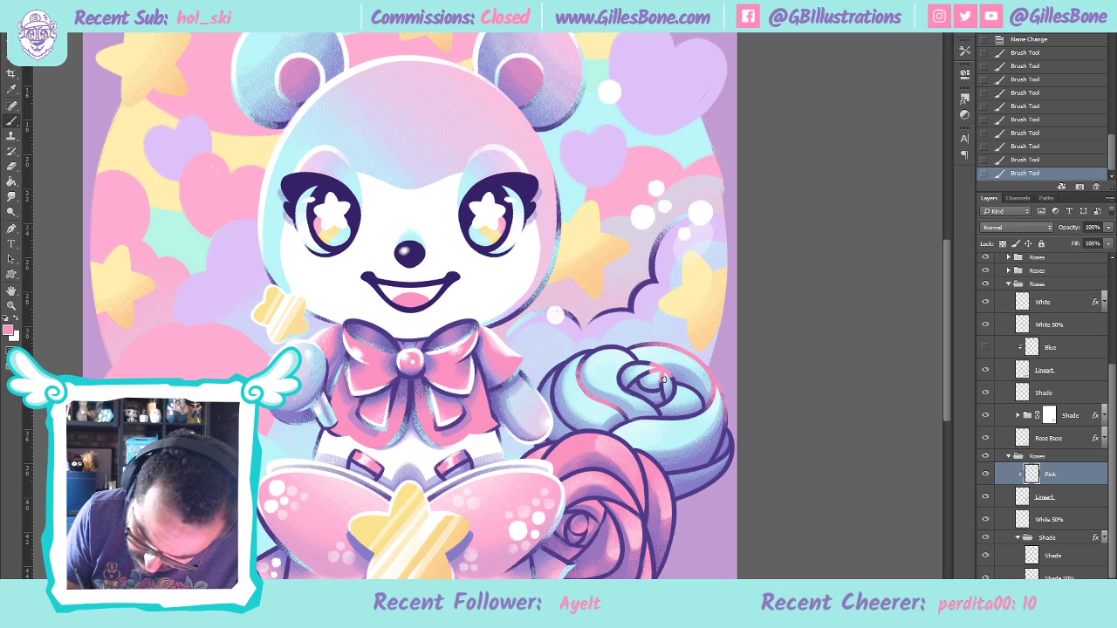
drag(669, 387, 678, 360)
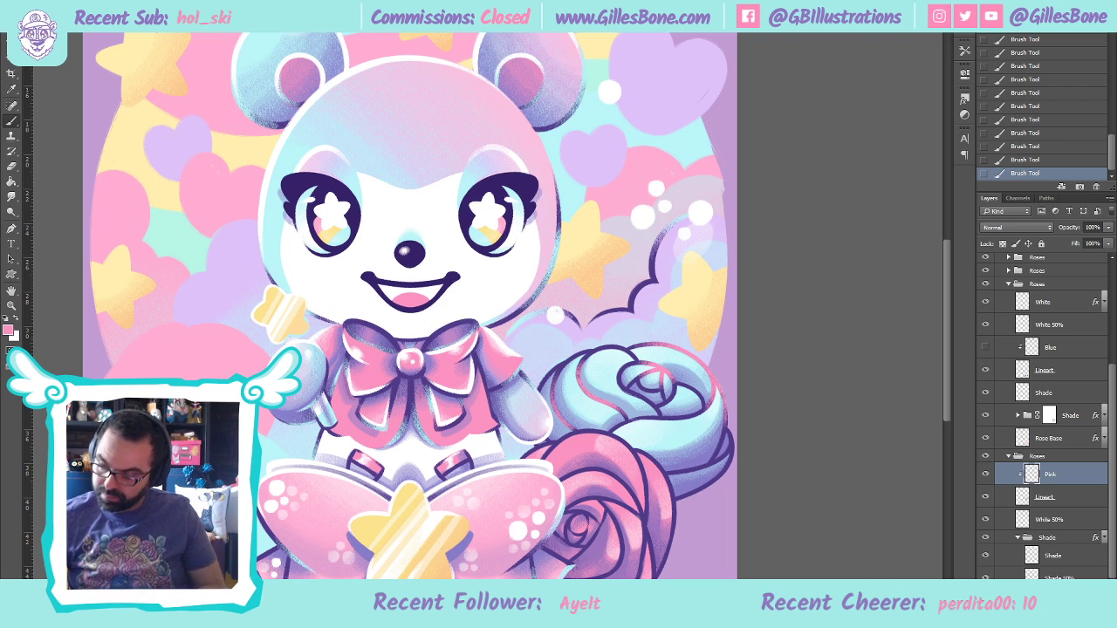
Add a layer above the turquoise rose's Pink layer, clip it to the Lineart and name it White
key(ctrl+shift+alt+n)
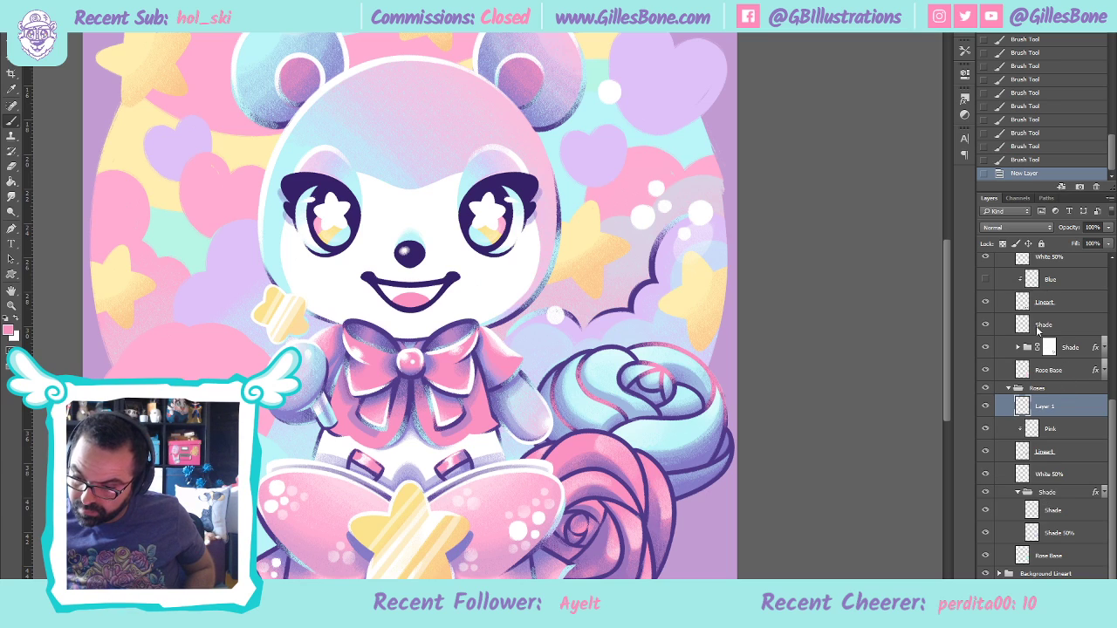
alt+click(1003, 417)
double_click(1052, 405)
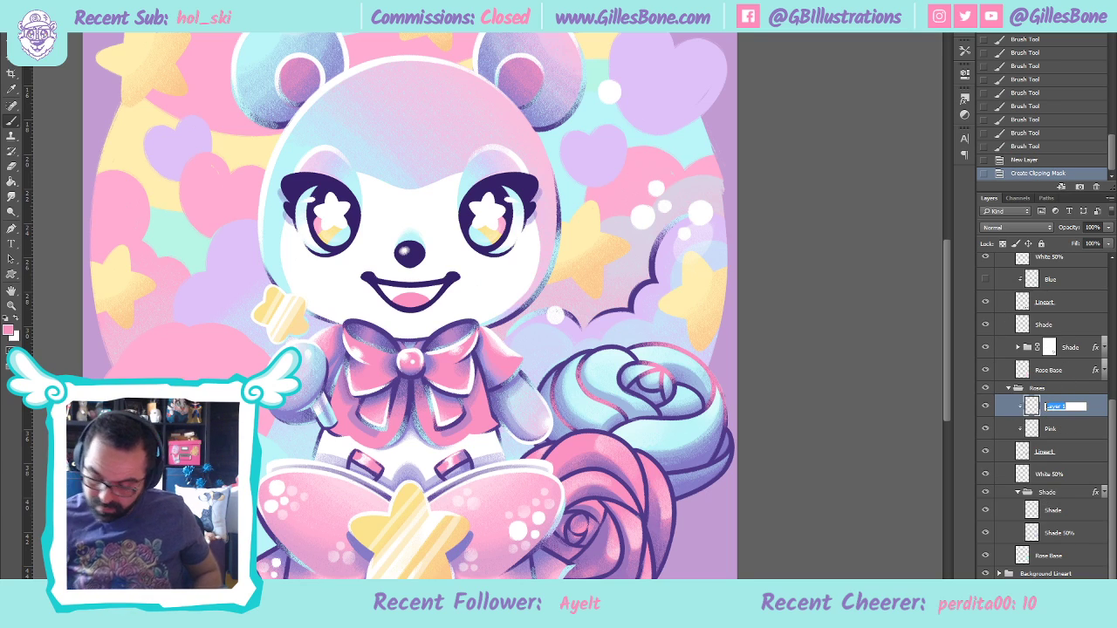
text(White)
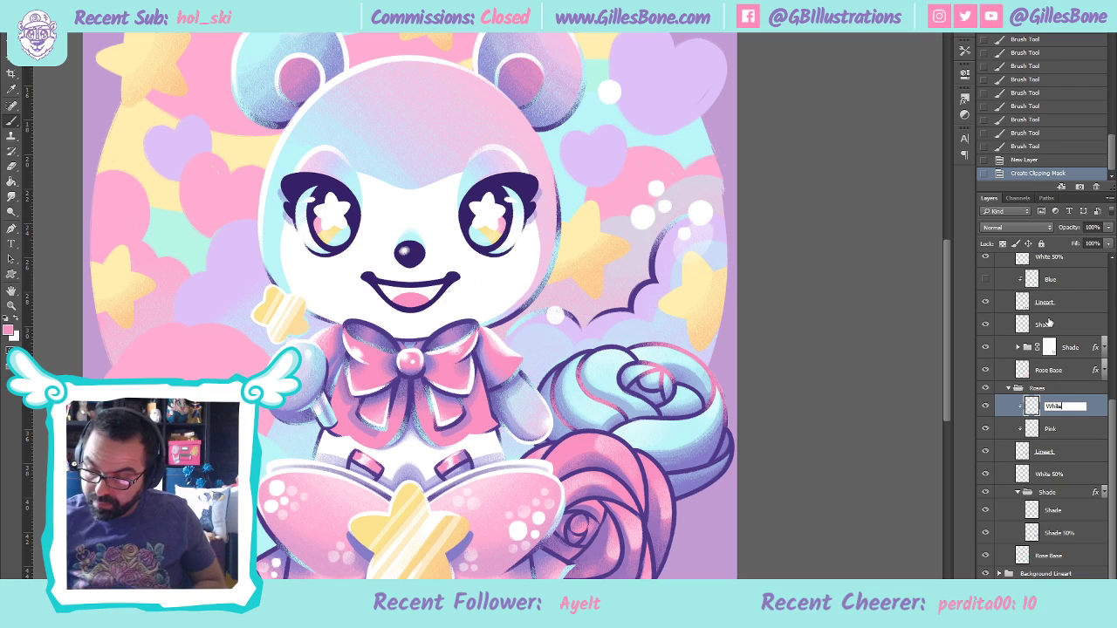
Brush white glints over the turquoise rose's pink-tinted outlines along the upper edge, central bud, S-shaped petal and left outer edge
click(17, 319)
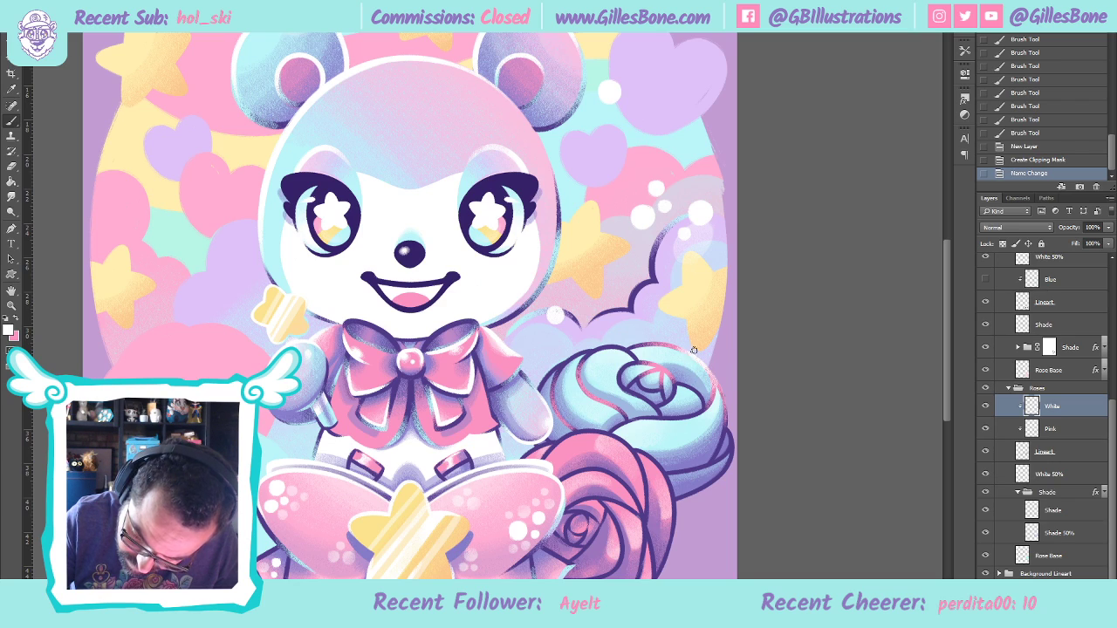
mouse_move(664, 341)
mouse_down()
mouse_move(676, 341)
mouse_move(662, 358)
mouse_up()
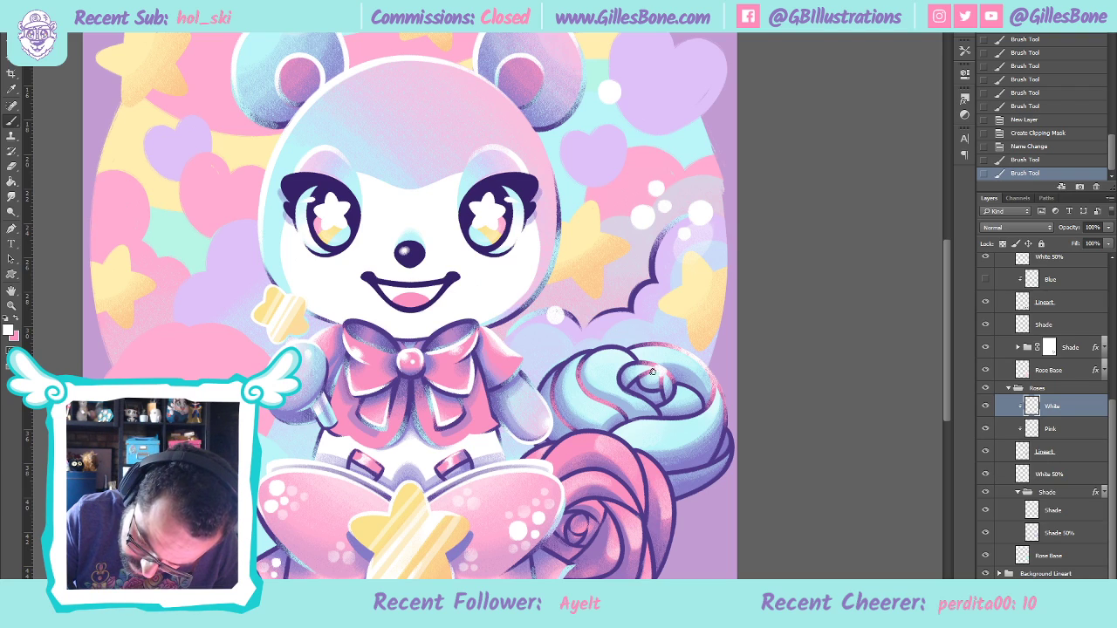
drag(667, 381, 667, 364)
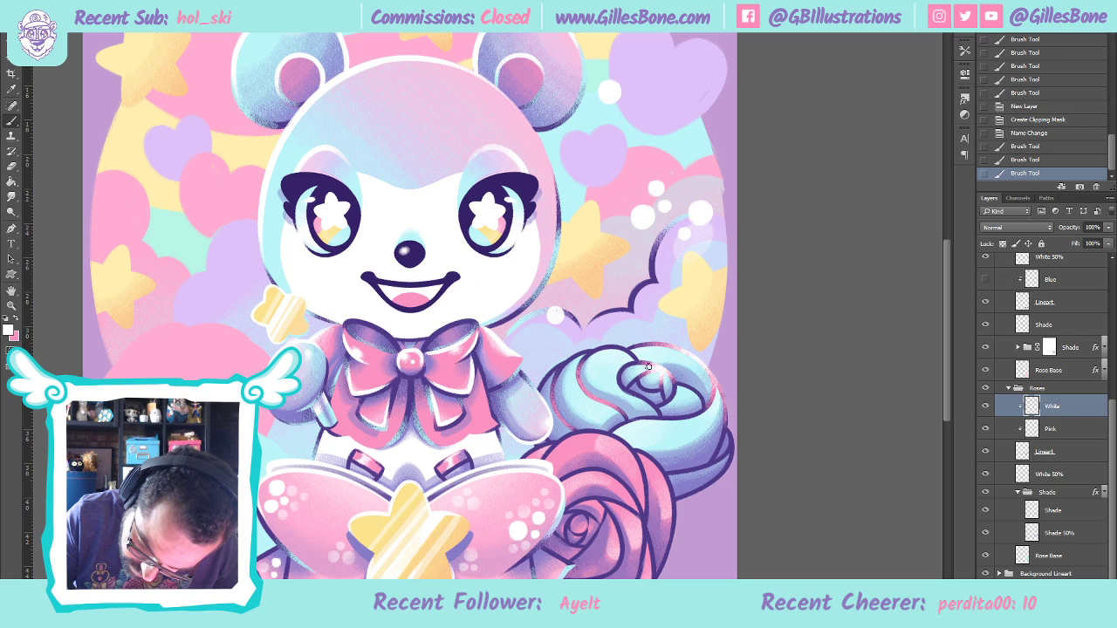
drag(646, 365, 645, 389)
drag(694, 360, 698, 354)
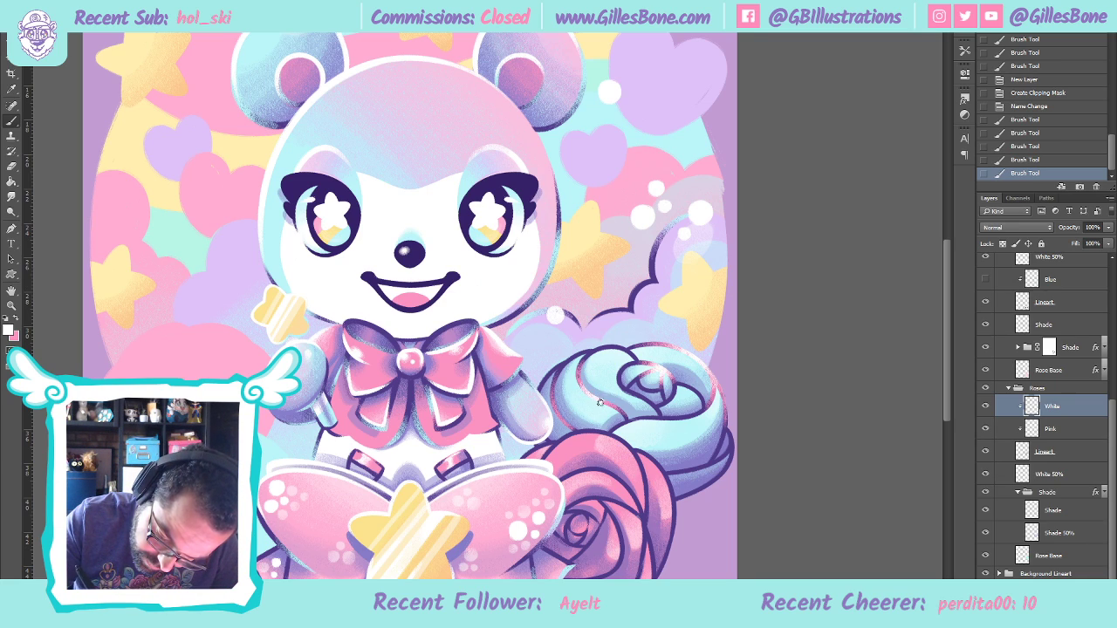
drag(614, 412, 606, 404)
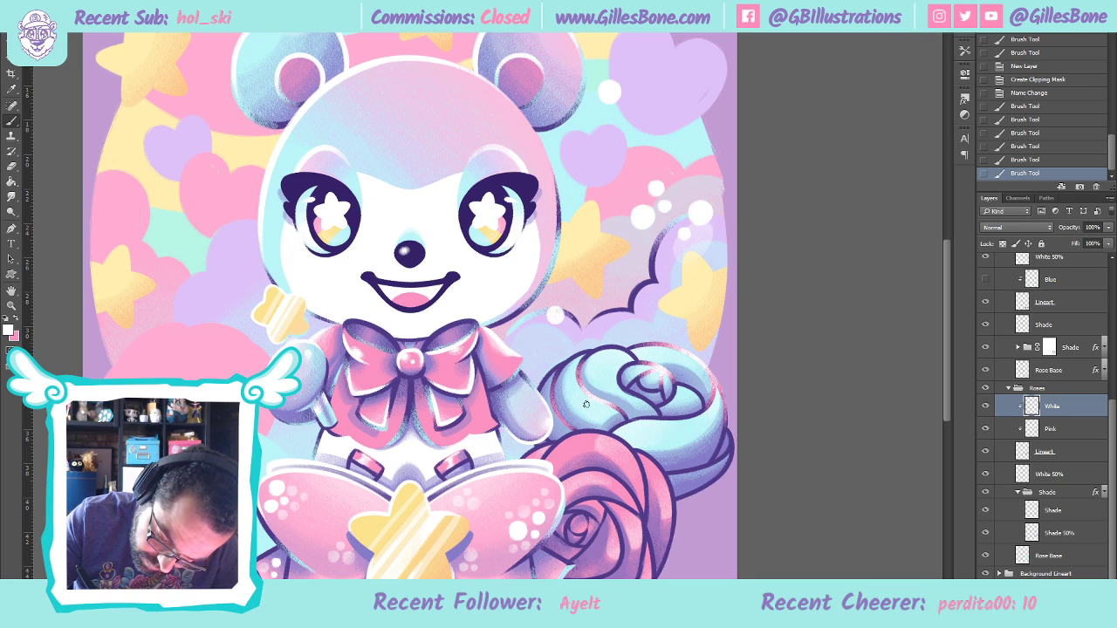
drag(585, 372, 583, 375)
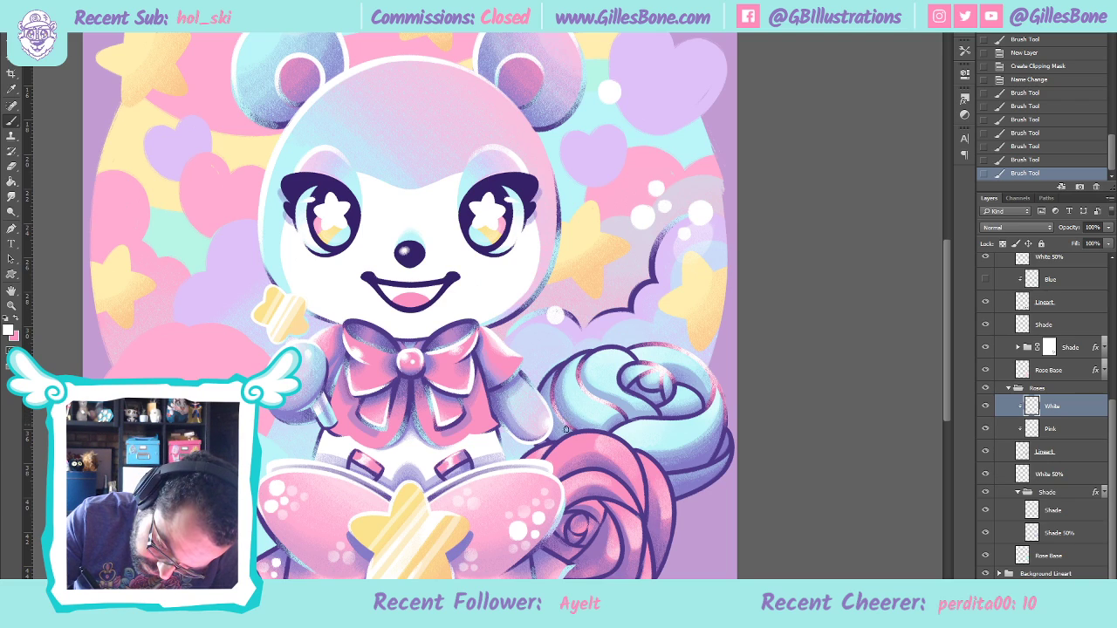
mouse_move(565, 433)
mouse_down()
mouse_move(551, 402)
mouse_move(556, 379)
mouse_up()
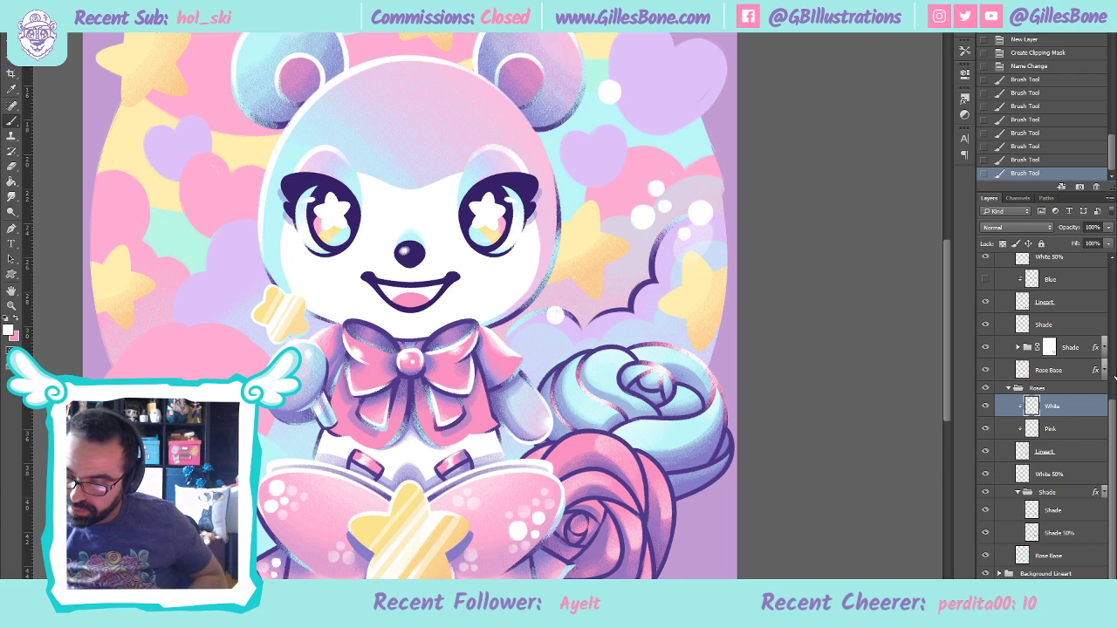
Move the pink rose's White and White 50% layers below its Lineart layer
scroll(1047, 370, up, 2)
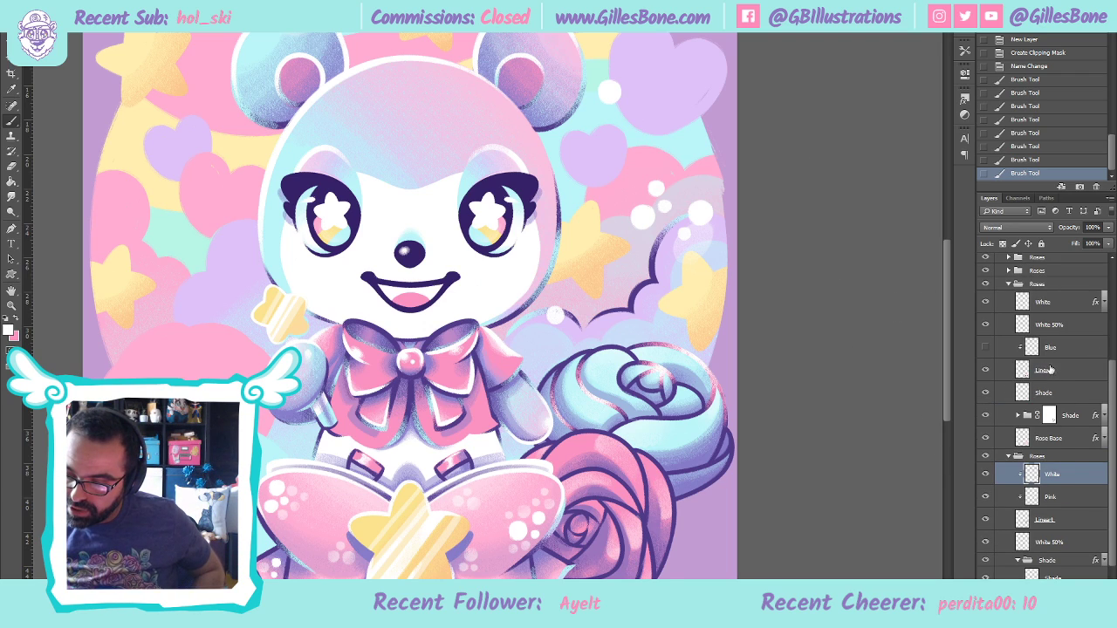
click(986, 347)
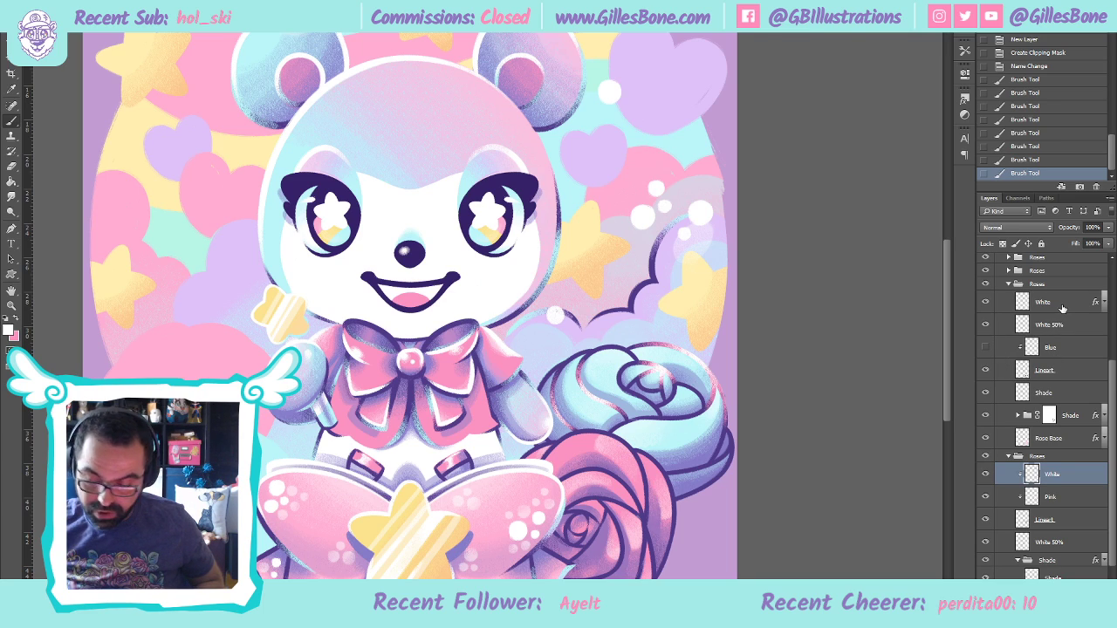
click(1068, 307)
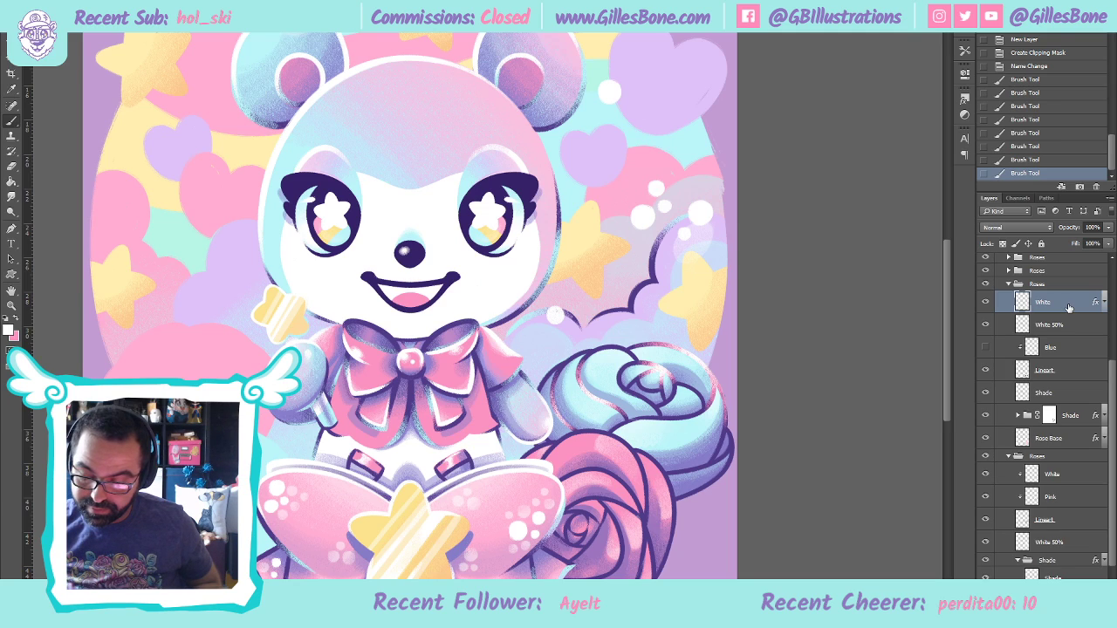
drag(1064, 325, 1066, 384)
scroll(1073, 329, up, 3)
click(1070, 334)
drag(1070, 335, 1068, 381)
Rename the pink rose's Lineart layer White
double_click(1044, 332)
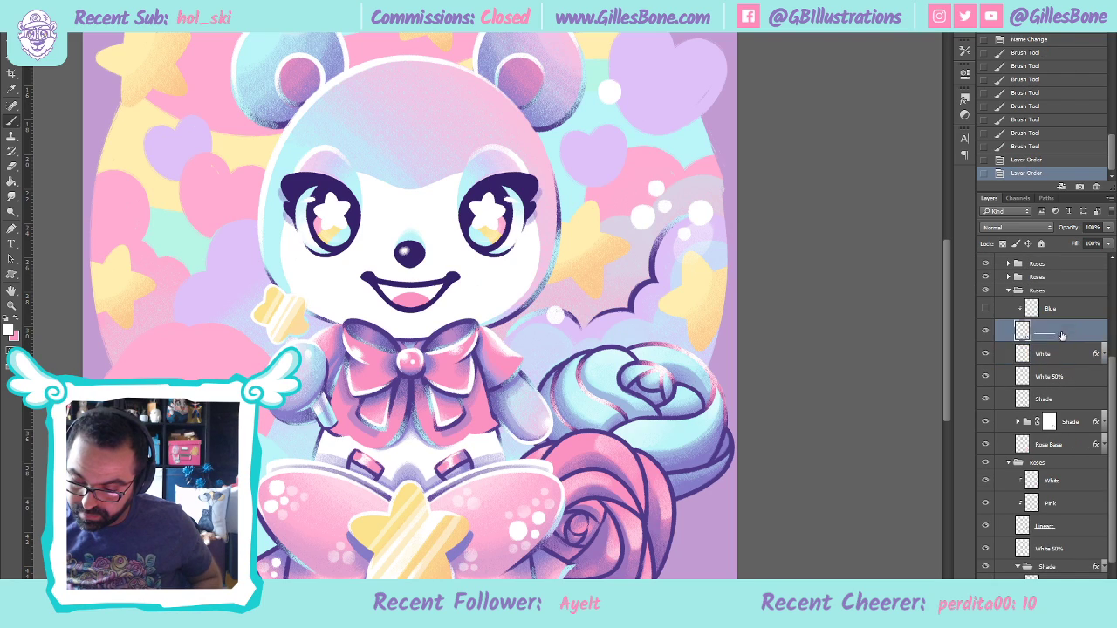
text(White)
key(Return)
double_click(1047, 354)
click(1044, 332)
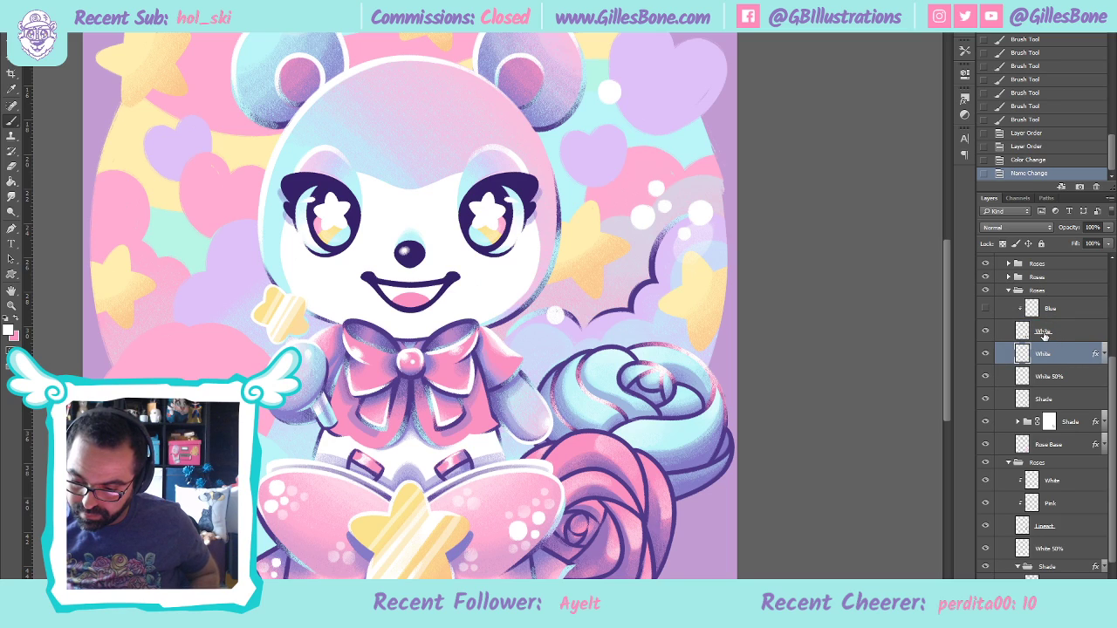
click(1044, 527)
double_click(1054, 377)
key(Return)
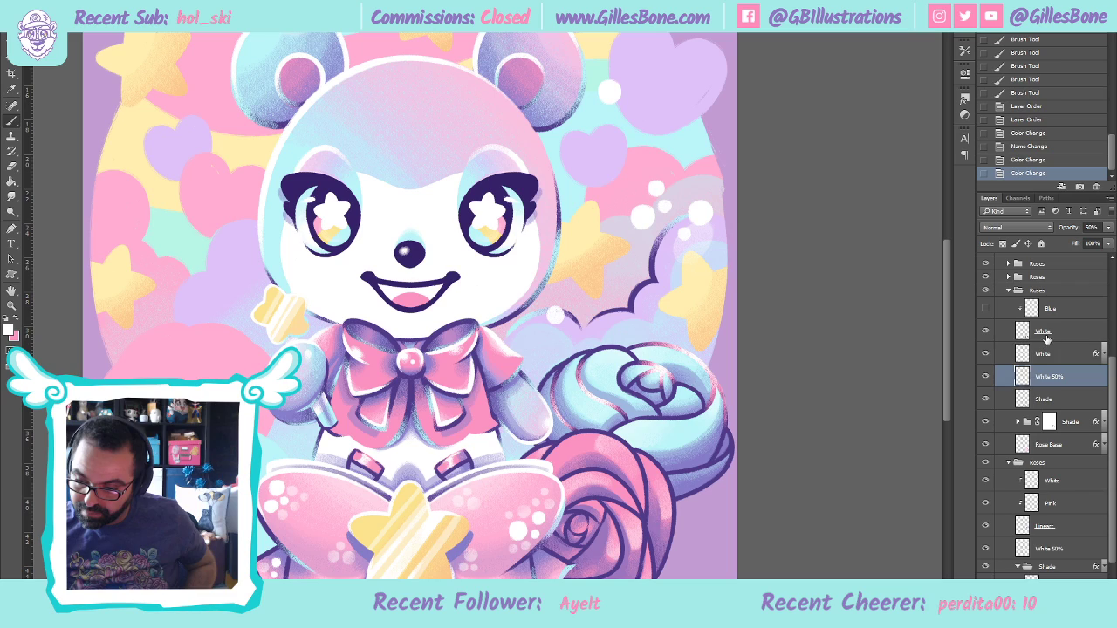
Rename both layers directly below the pink rose's Blue layer as Lineart
double_click(1045, 354)
text(Lineart)
key(Return)
double_click(1043, 333)
text(Lineart)
Merge the pink rose's two Lineart layers, make the Blue layer visible and clip it to the merged Lineart
shift+click(1073, 351)
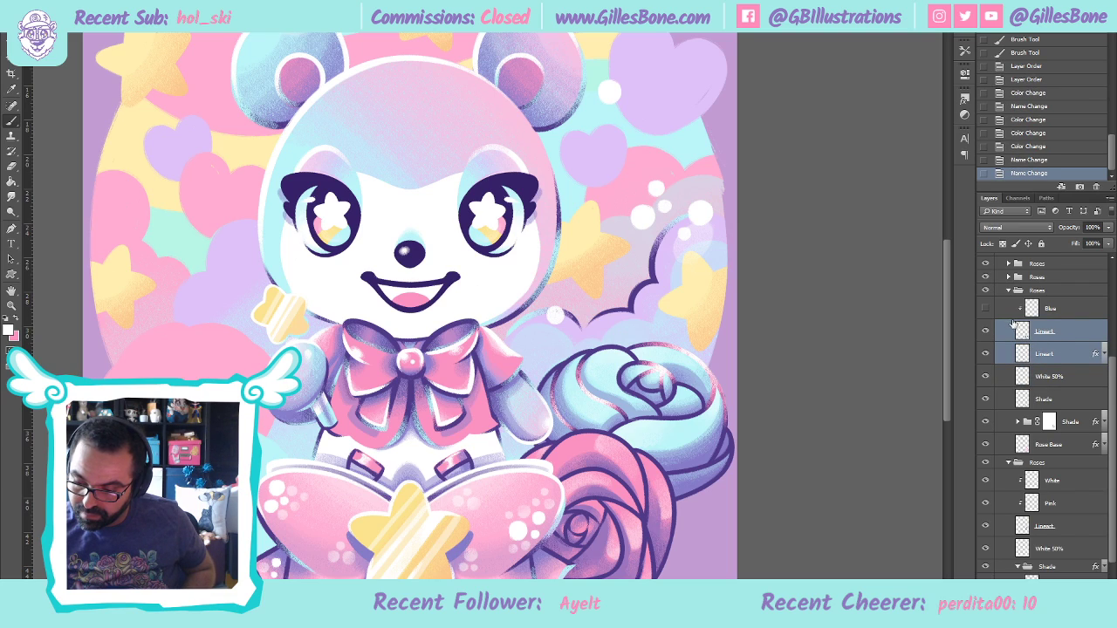
click(1059, 312)
key(ctrl+alt+g)
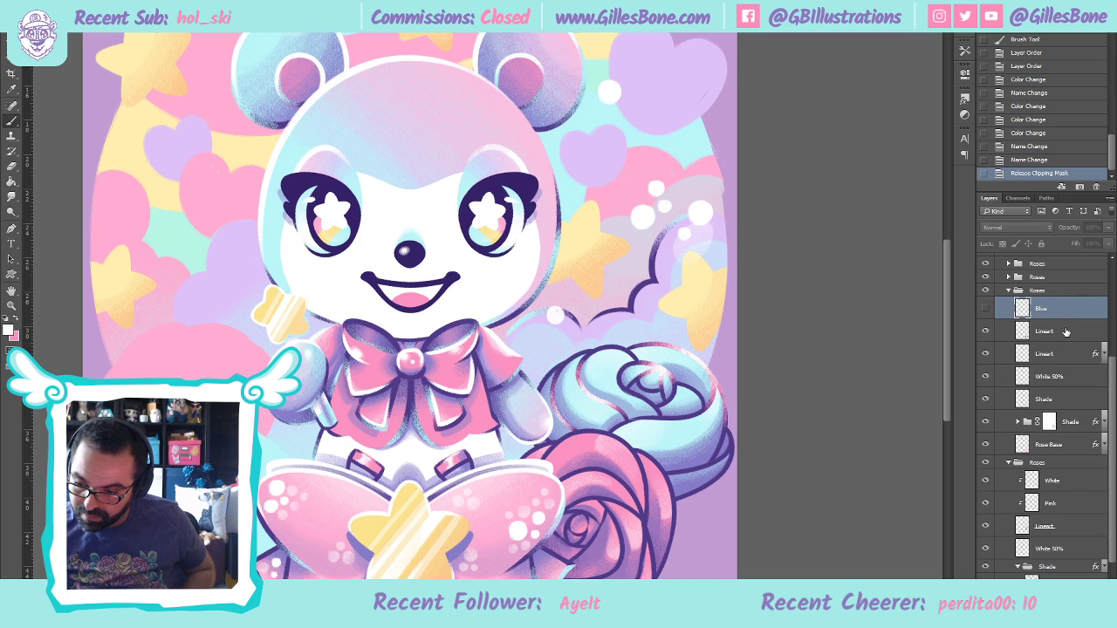
click(1066, 331)
key(ctrl+e)
click(985, 308)
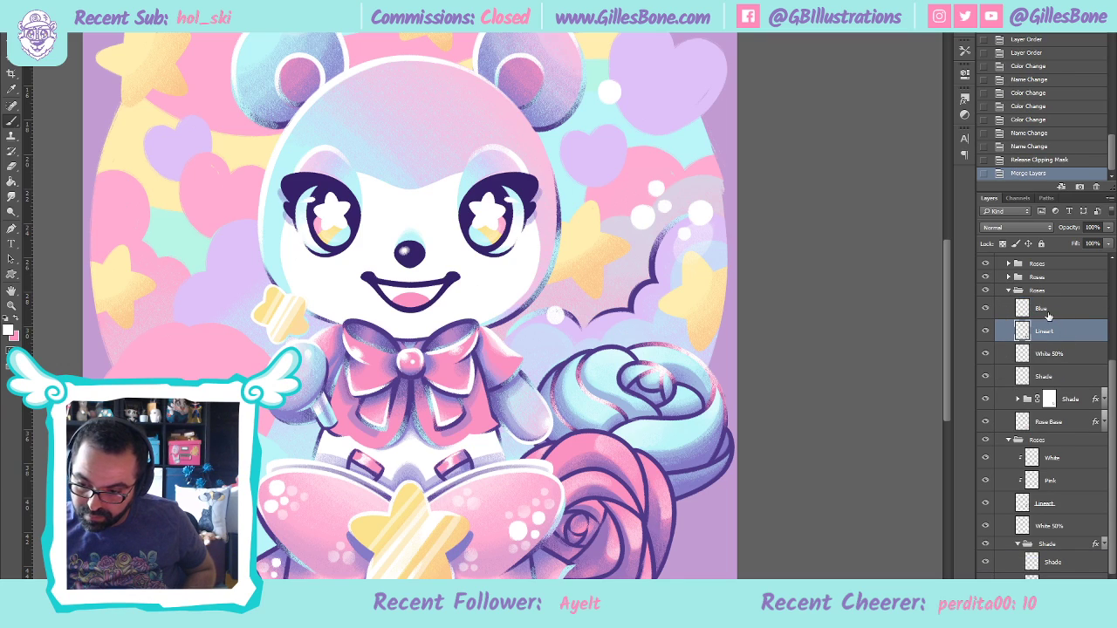
click(1051, 313)
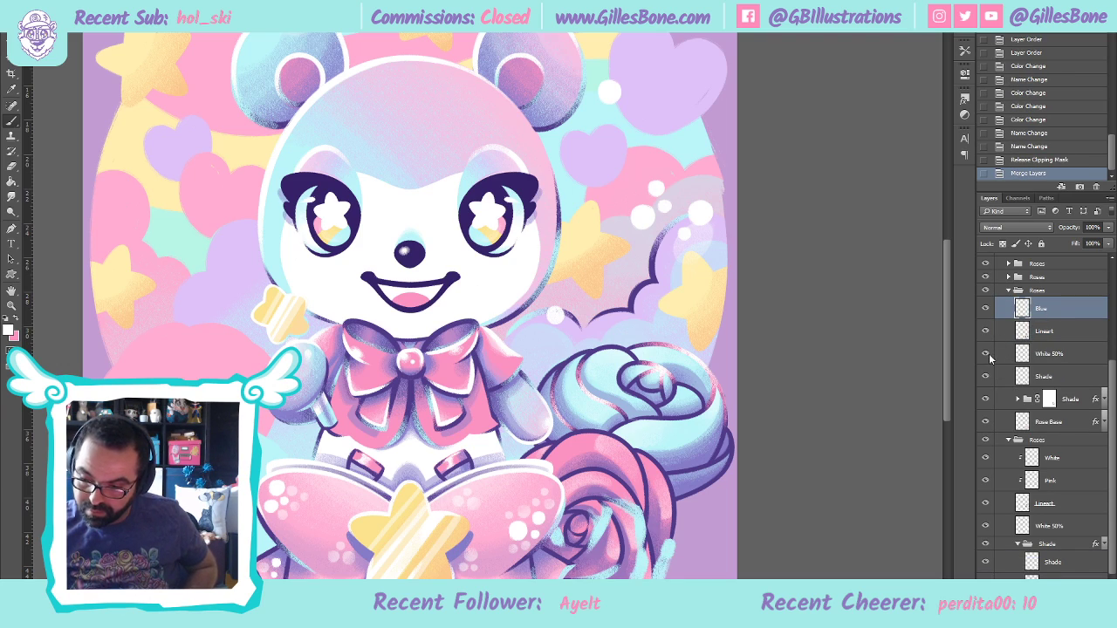
key(ctrl+alt+g)
Sample a light blue and brush it over the pink rose's outlines along the right outer petal edge
scroll(679, 543, down, 2)
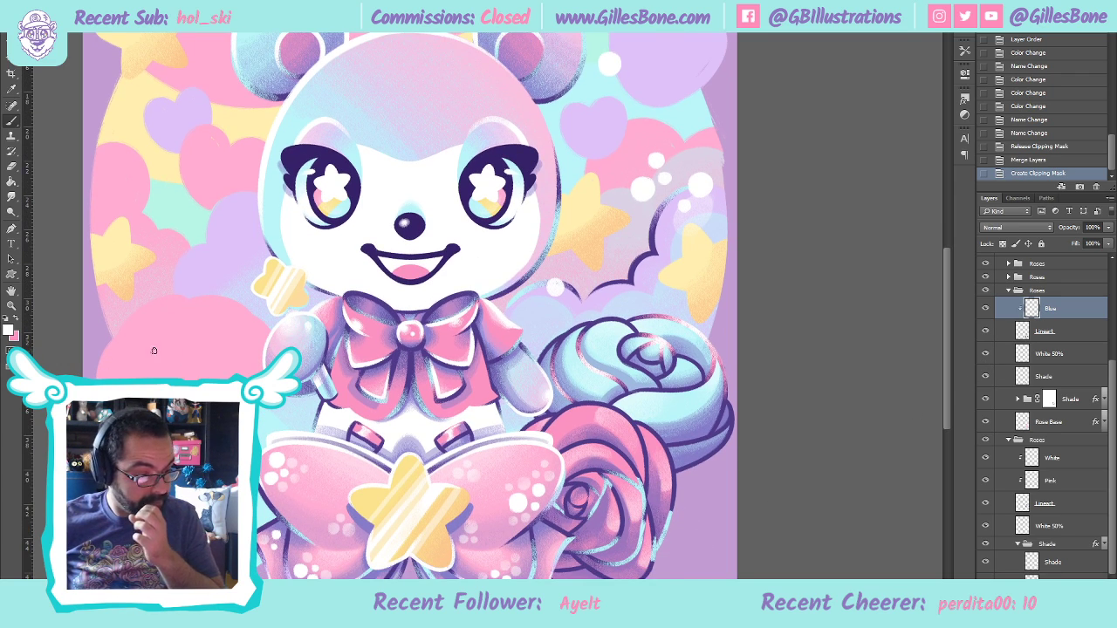
key(i)
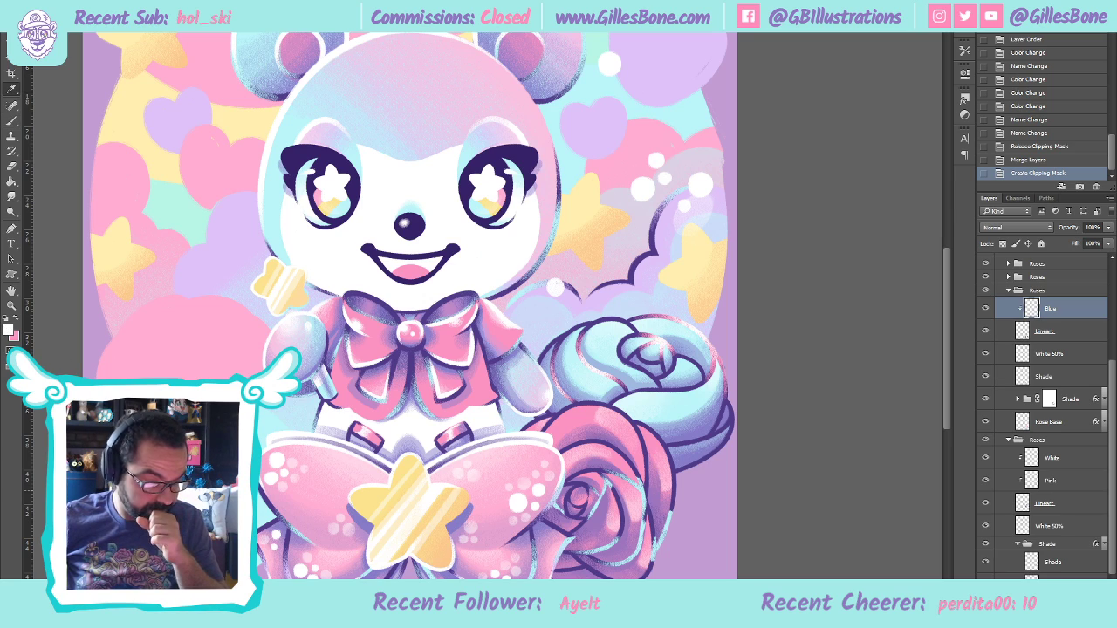
click(10, 123)
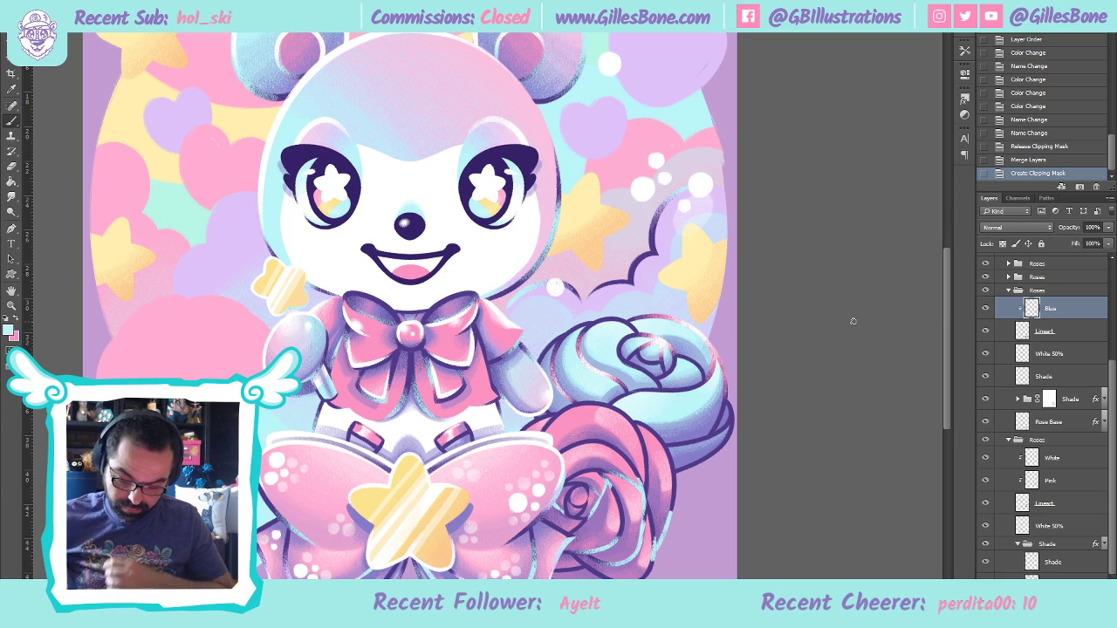
click(670, 492)
drag(675, 519, 659, 462)
Erase excess light blue from the pink rose's outlines along the right outer petals and around the central petals
click(11, 166)
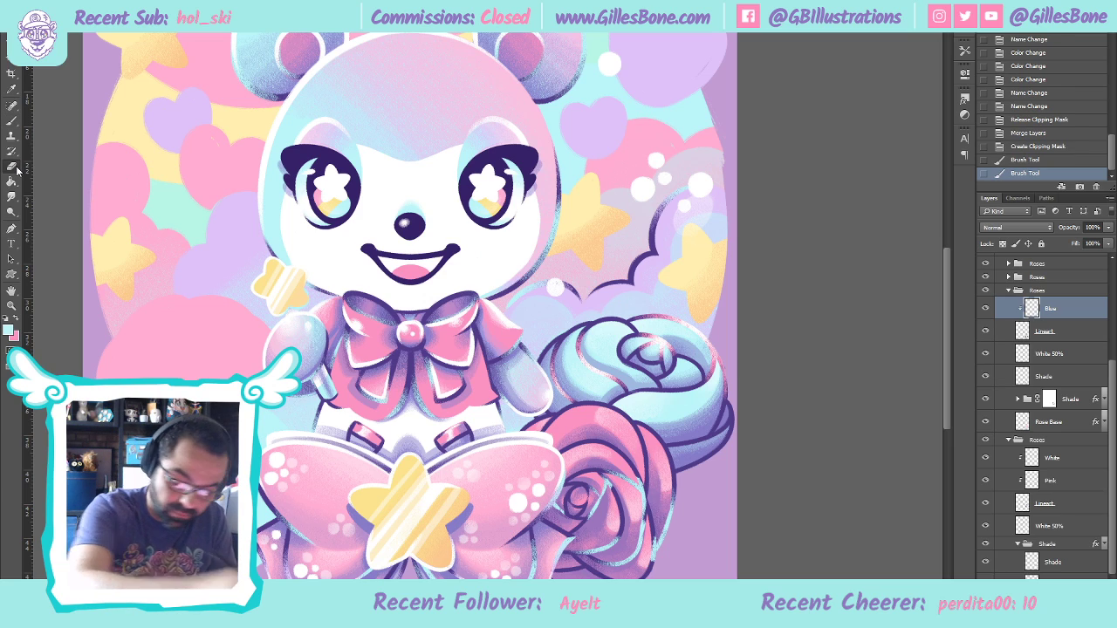
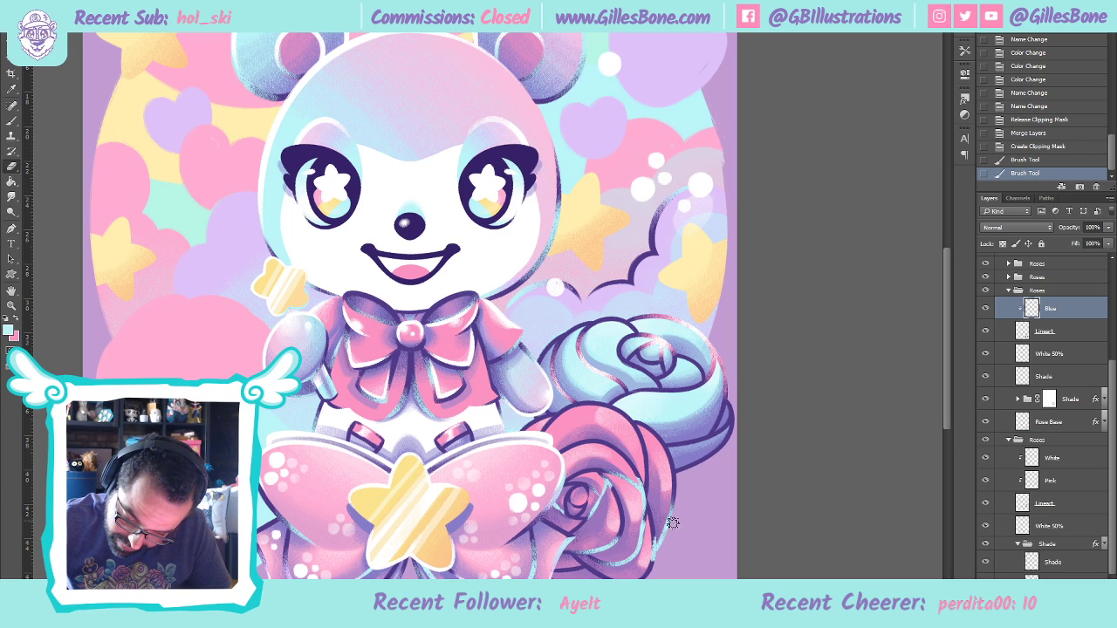
drag(660, 503, 648, 523)
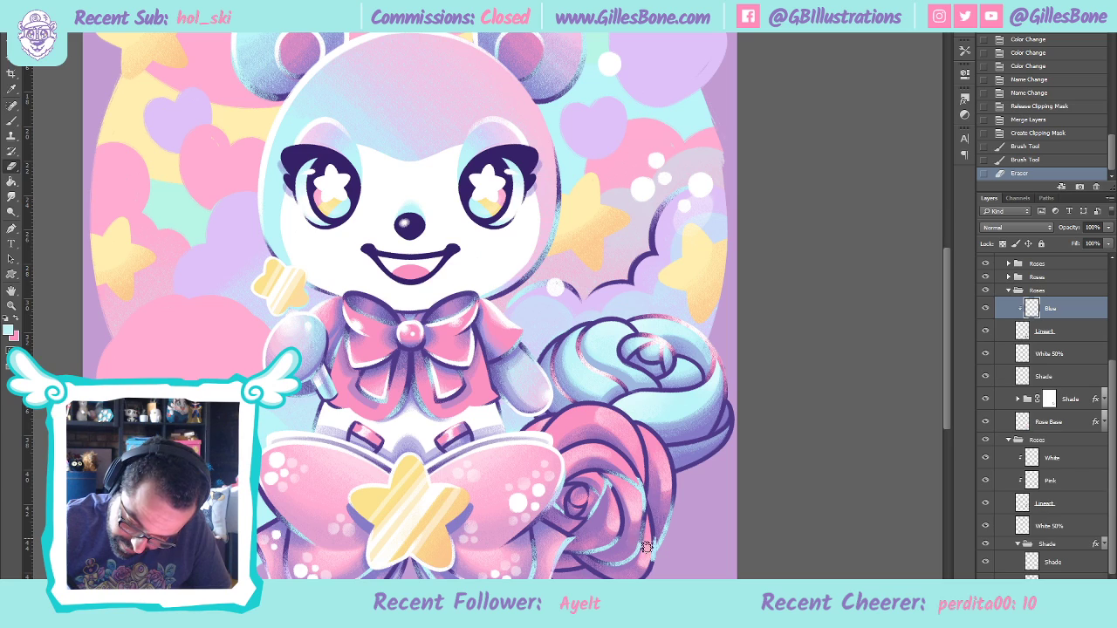
drag(638, 563, 645, 494)
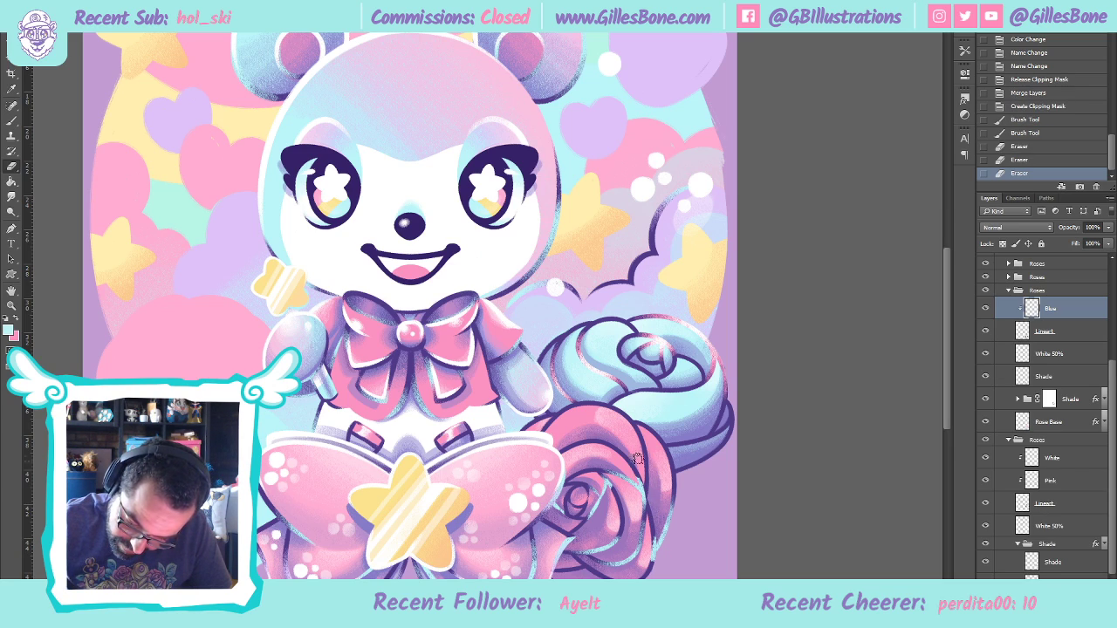
mouse_move(608, 545)
mouse_down()
mouse_move(603, 478)
mouse_move(616, 488)
mouse_move(578, 511)
mouse_move(581, 474)
mouse_up()
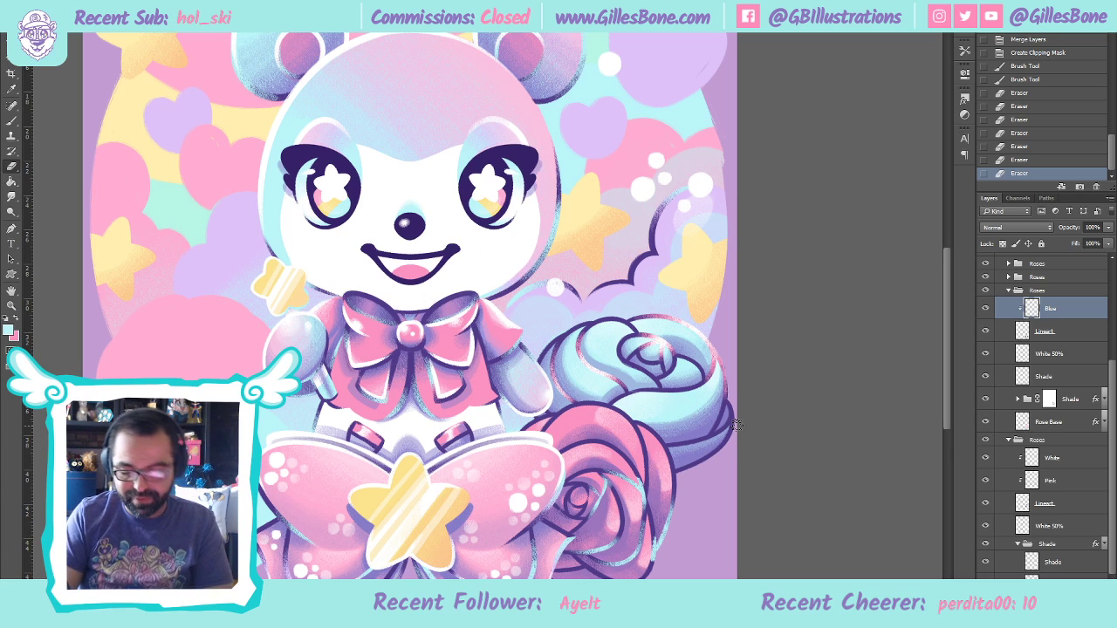
Sample white and add a clipped layer named White above the pink rose's Blue layer
key(i)
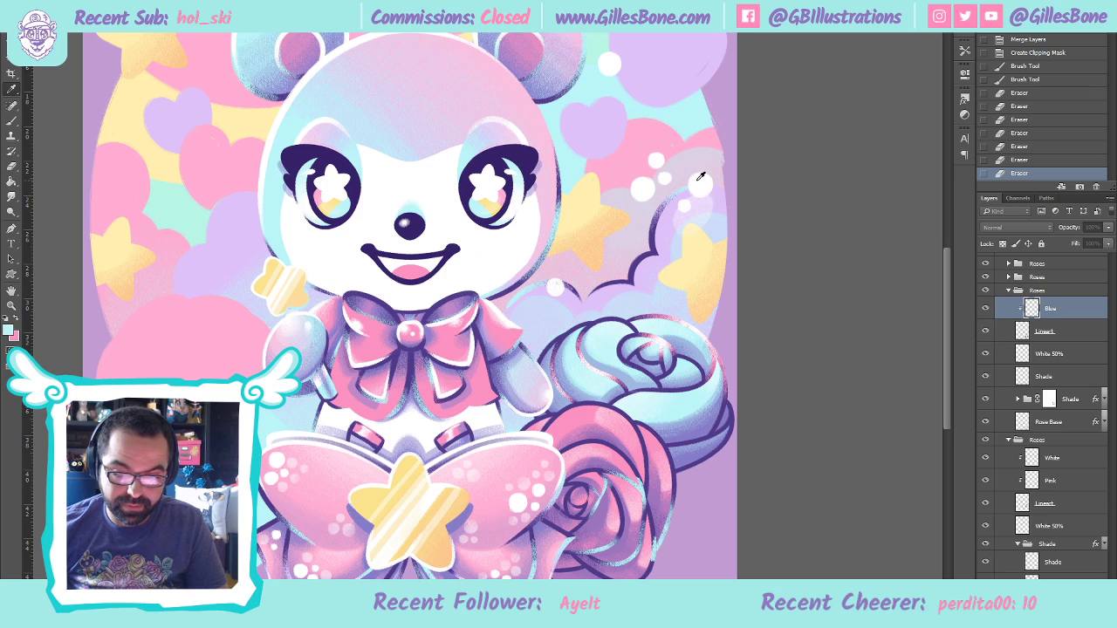
key(e)
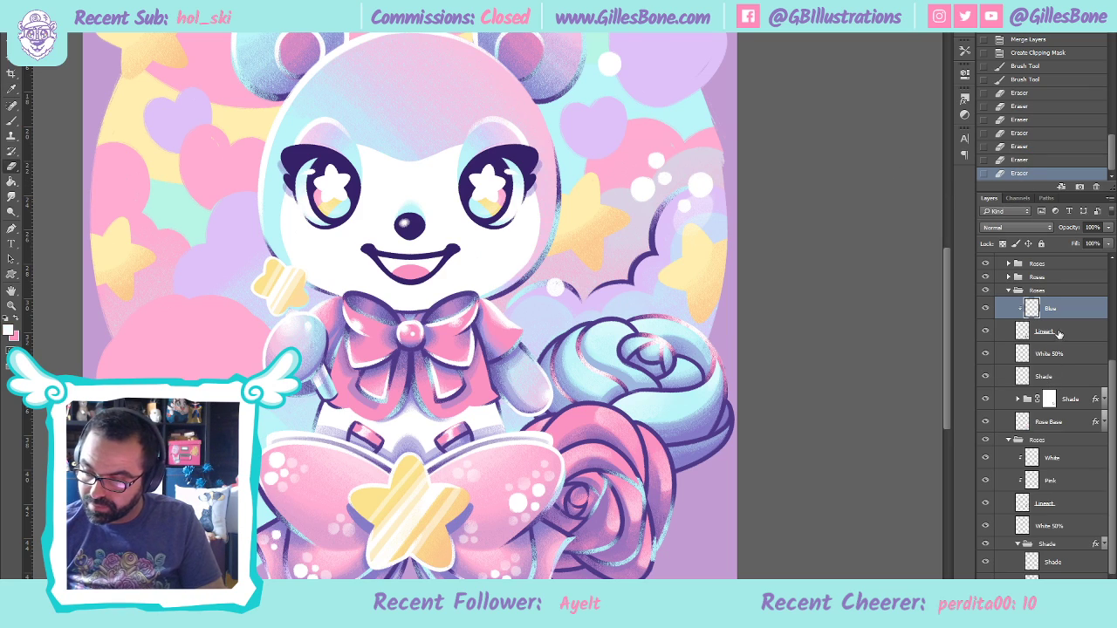
key(ctrl+shift+alt+n)
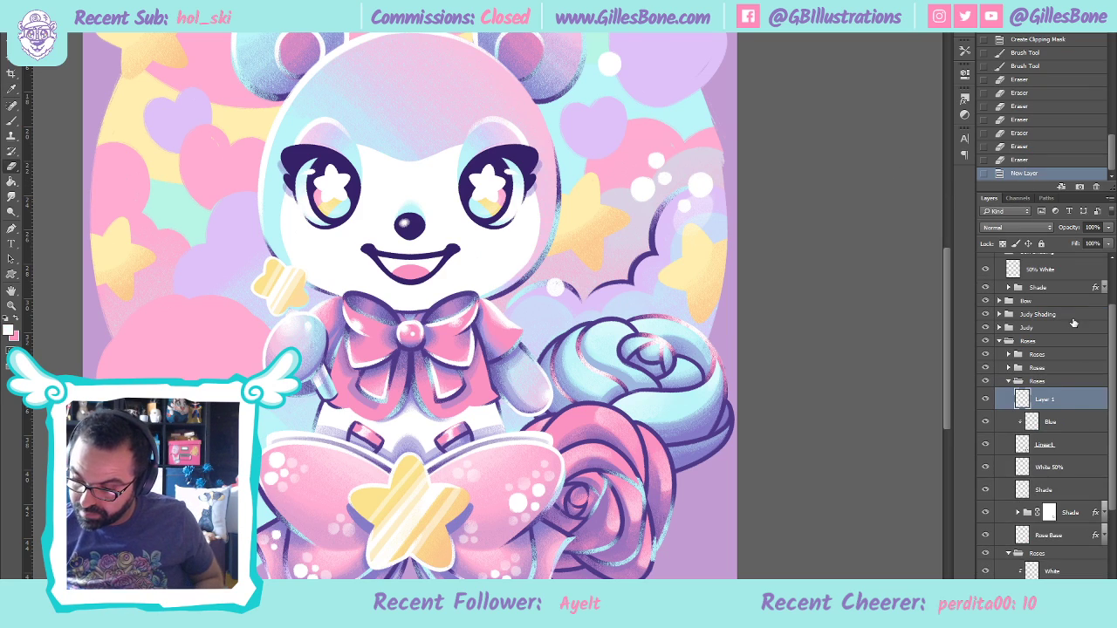
key(ctrl+alt+g)
double_click(1044, 399)
text(White)
key(Return)
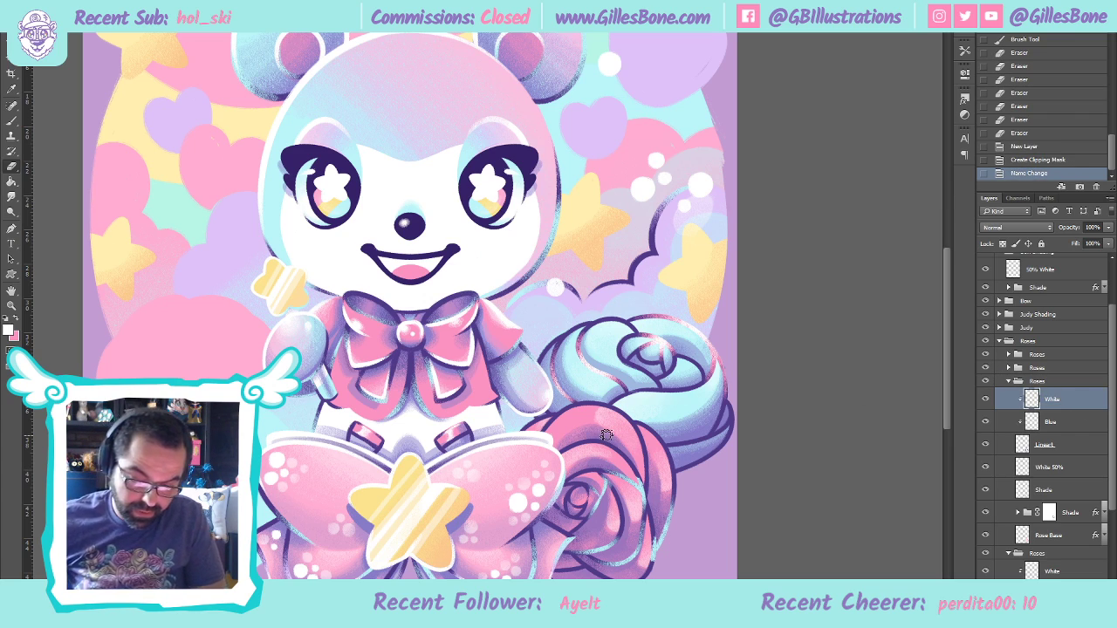
Brush white glints onto the pink rose's outlines along its upper and right outer petals on the clipped White layer
drag(606, 435, 621, 370)
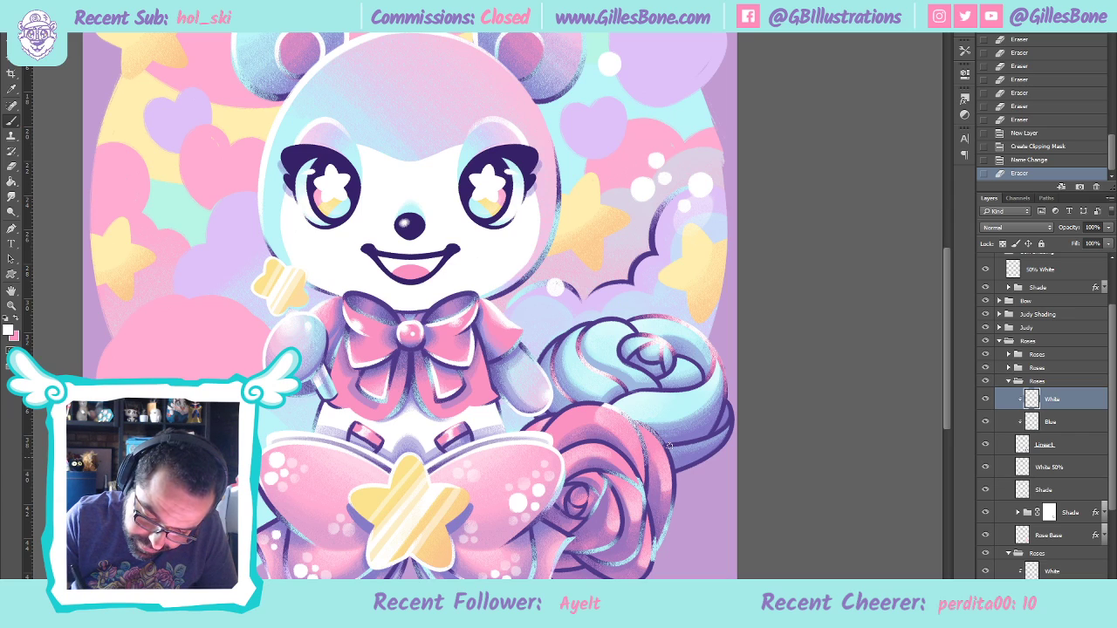
drag(645, 472, 613, 375)
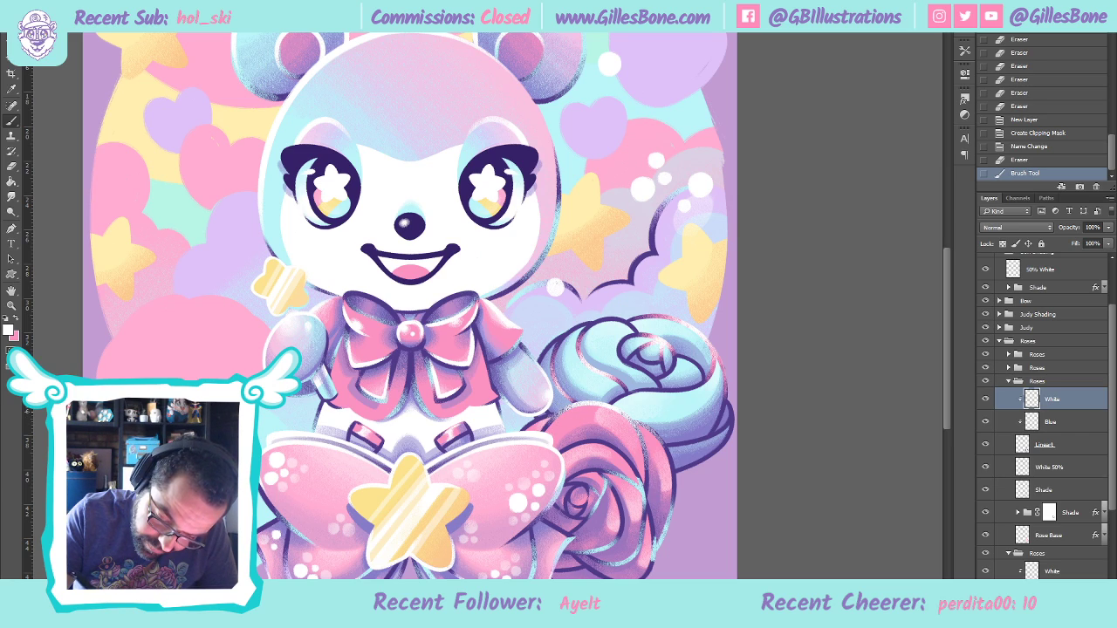
drag(566, 415, 591, 397)
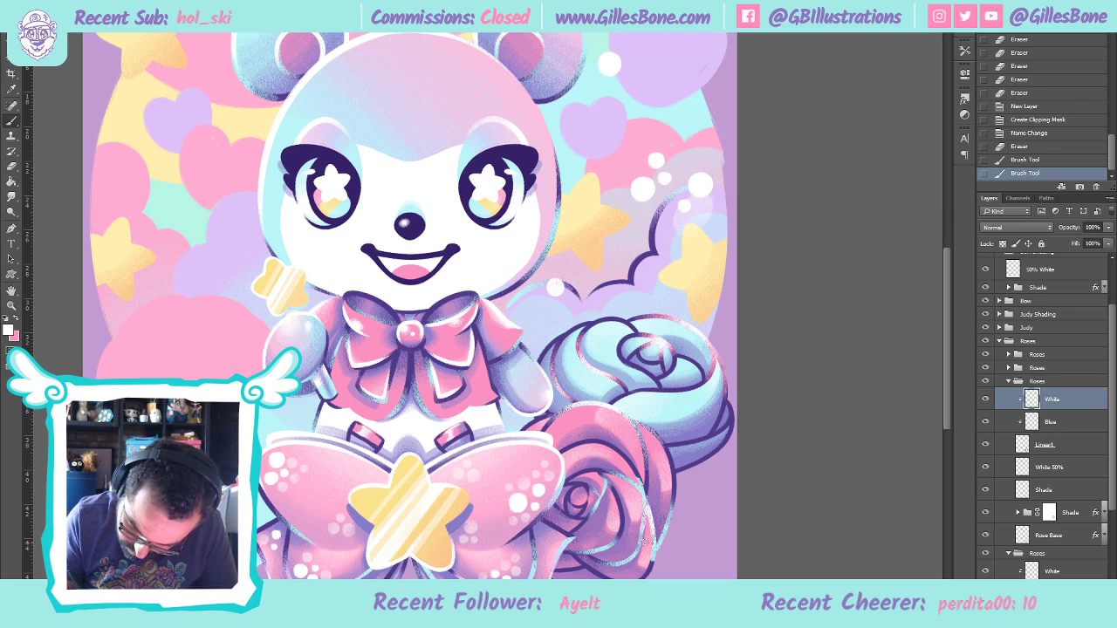
drag(657, 517, 660, 510)
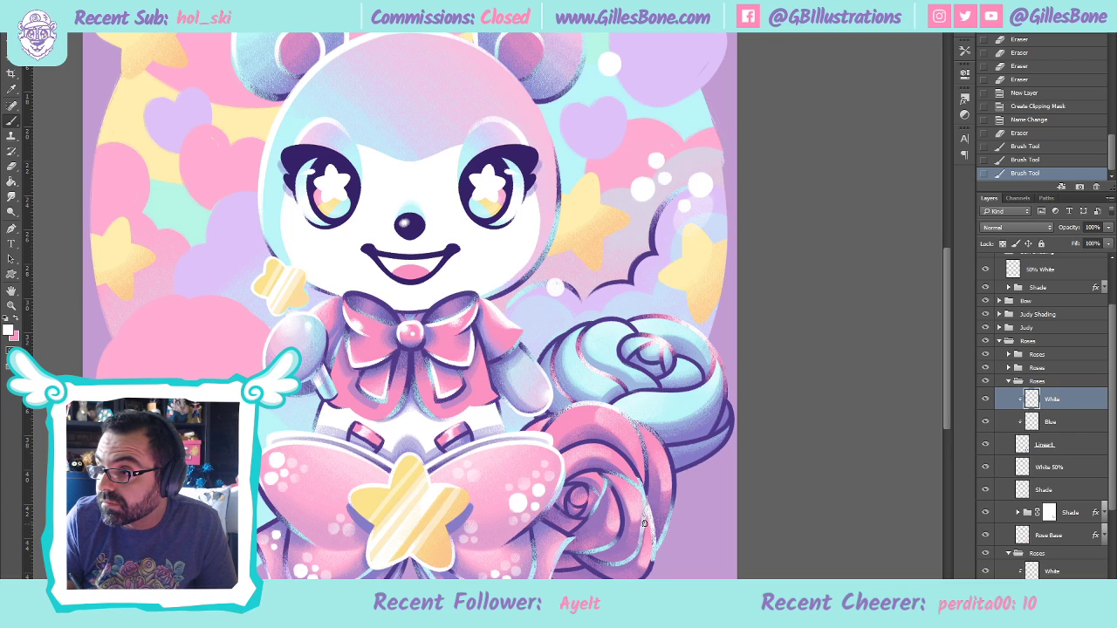
mouse_move(641, 537)
mouse_down()
mouse_move(654, 563)
mouse_move(650, 515)
mouse_up()
click(650, 513)
mouse_move(642, 555)
mouse_down()
mouse_move(639, 568)
mouse_move(645, 524)
mouse_up()
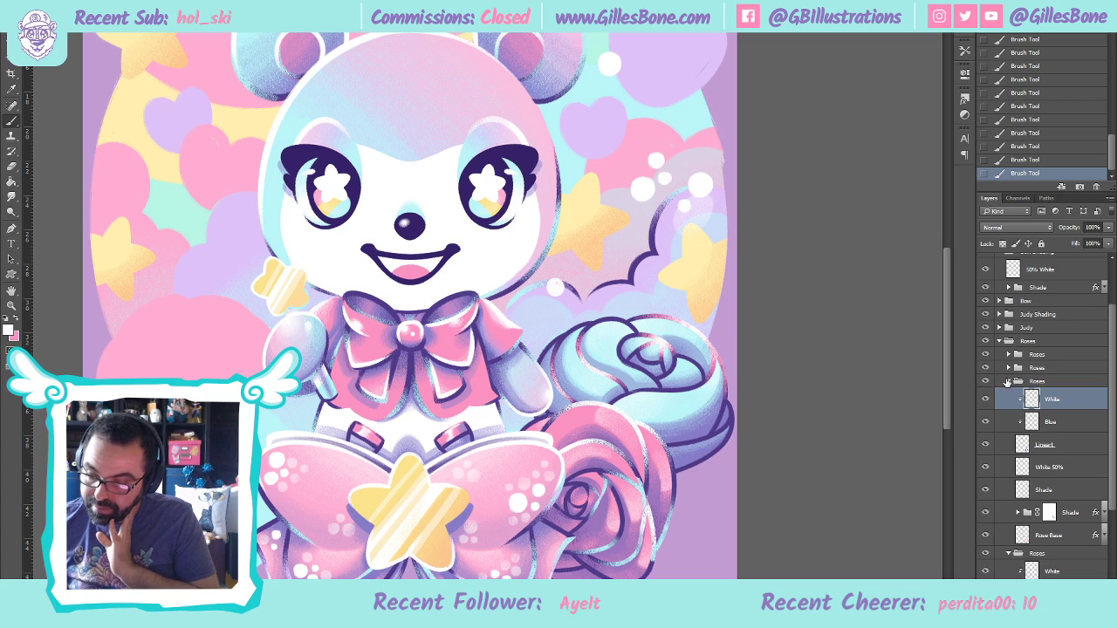
Erase excess white from the turquoise rose's outlines on its White layer, comparing the artwork with and without the last eraser strokes
scroll(1065, 556, down, 2)
click(1066, 532)
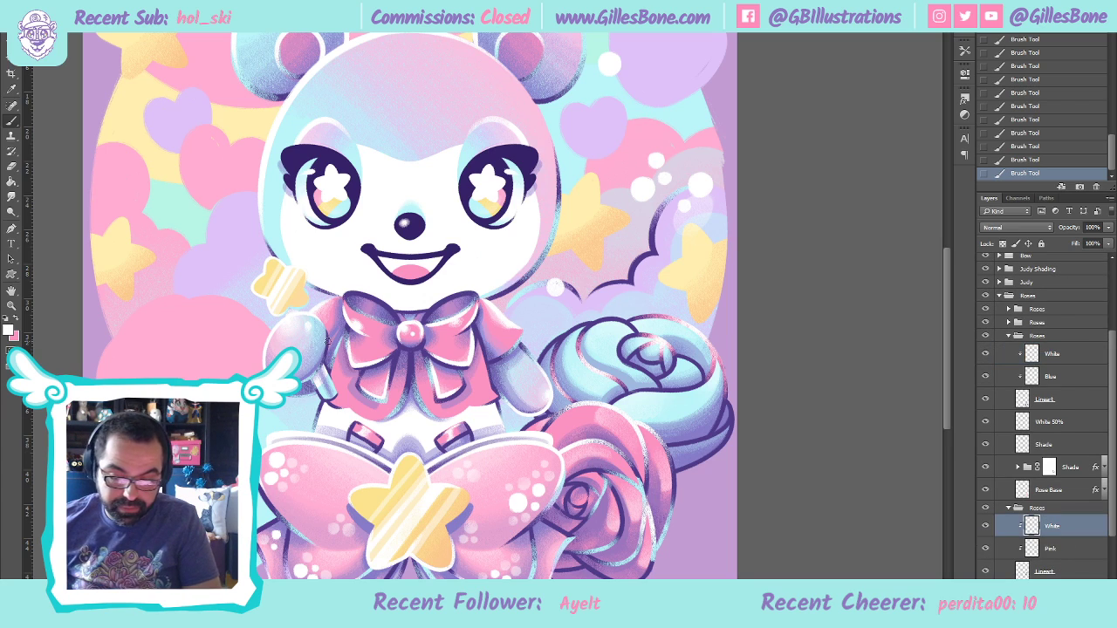
click(11, 166)
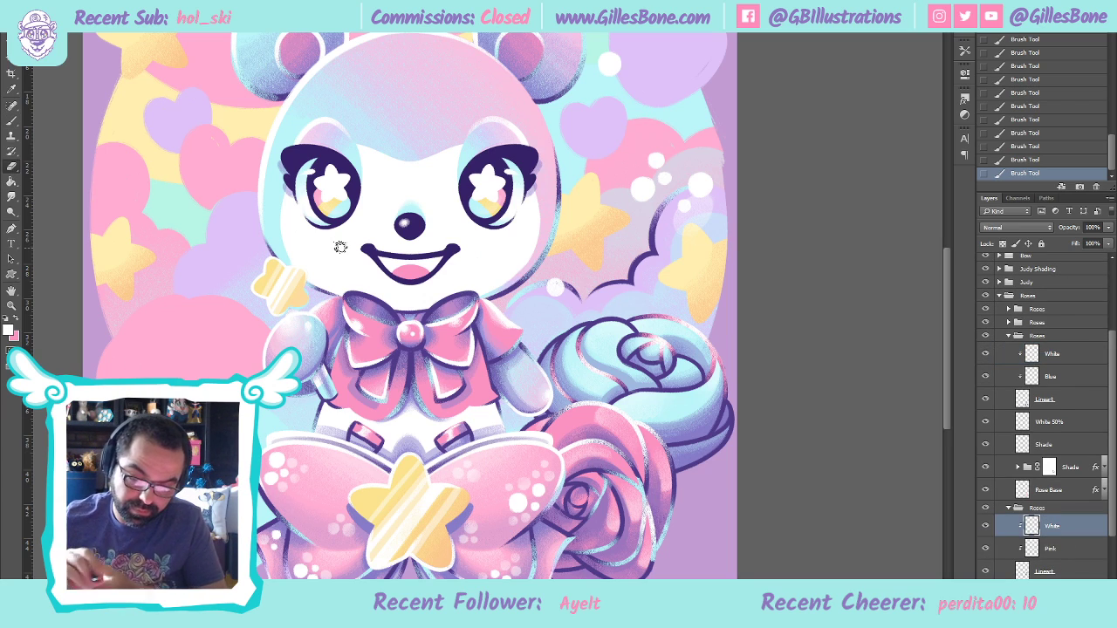
drag(598, 349, 585, 337)
drag(618, 377, 581, 342)
mouse_move(643, 387)
mouse_down()
mouse_move(581, 346)
mouse_move(642, 383)
mouse_up()
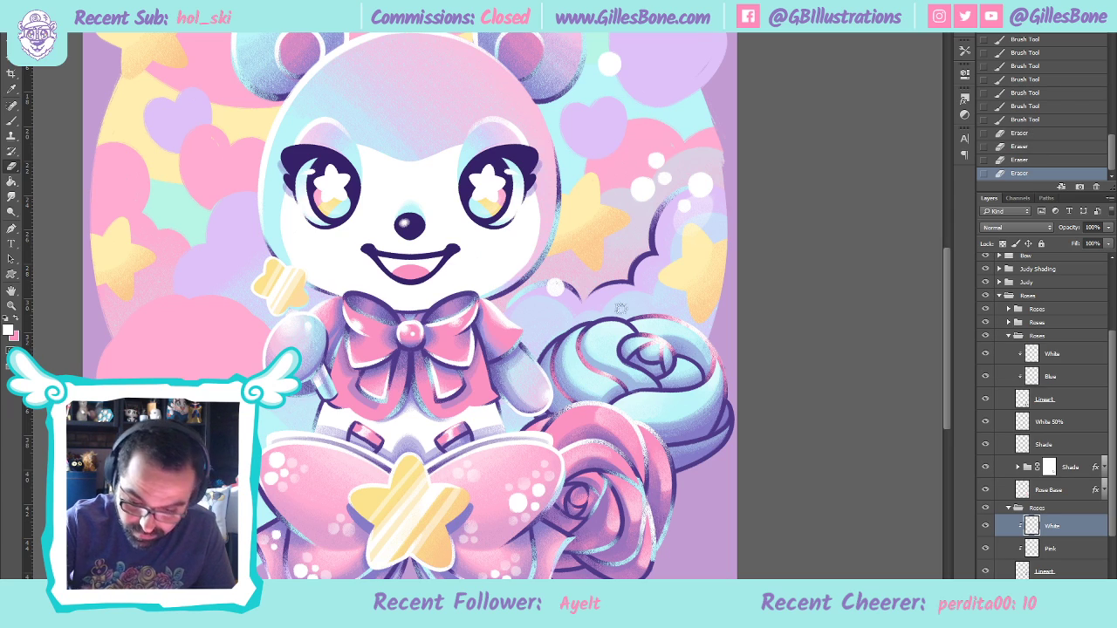
click(1021, 146)
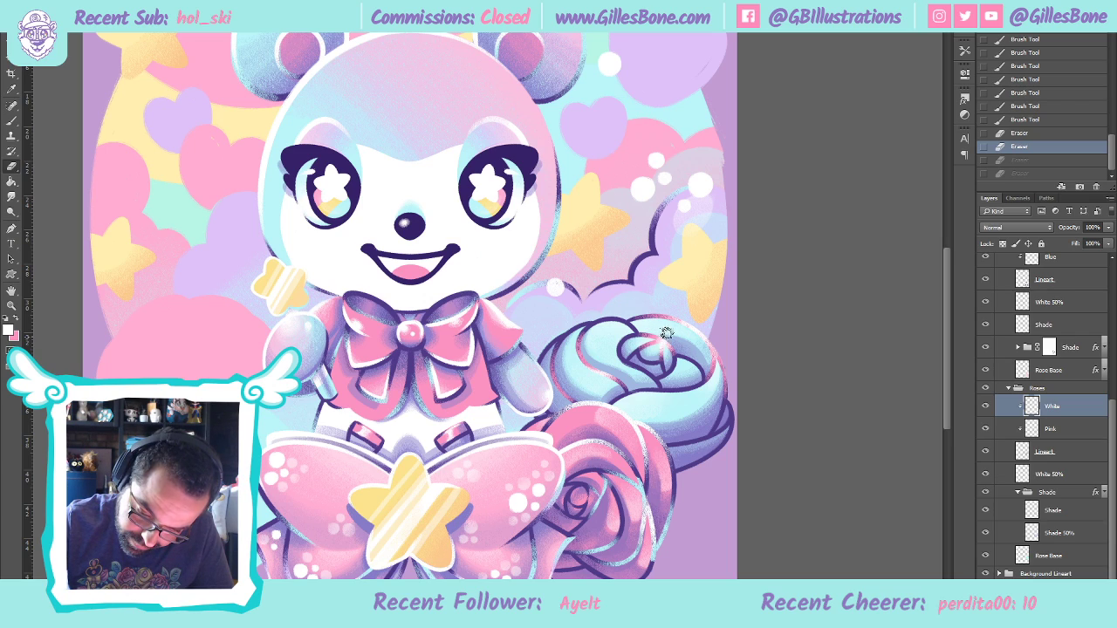
key(ctrl+shift+z)
key(ctrl+shift+z)
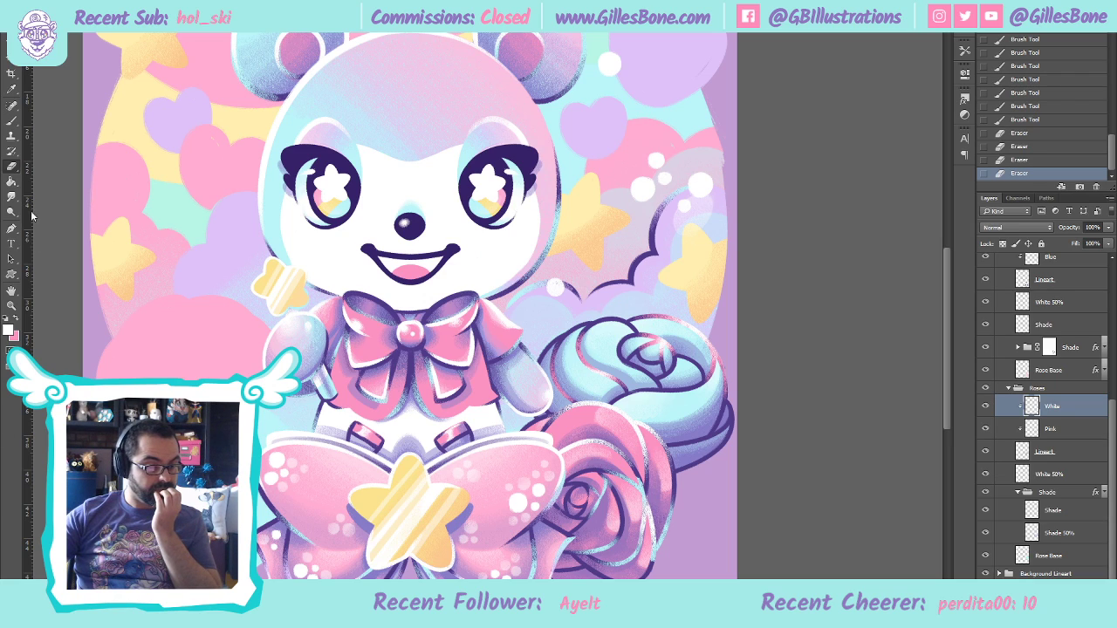
Collapse both finished rose groups, open the Extra group and make its White layer active for painting with the Brush tool
click(11, 122)
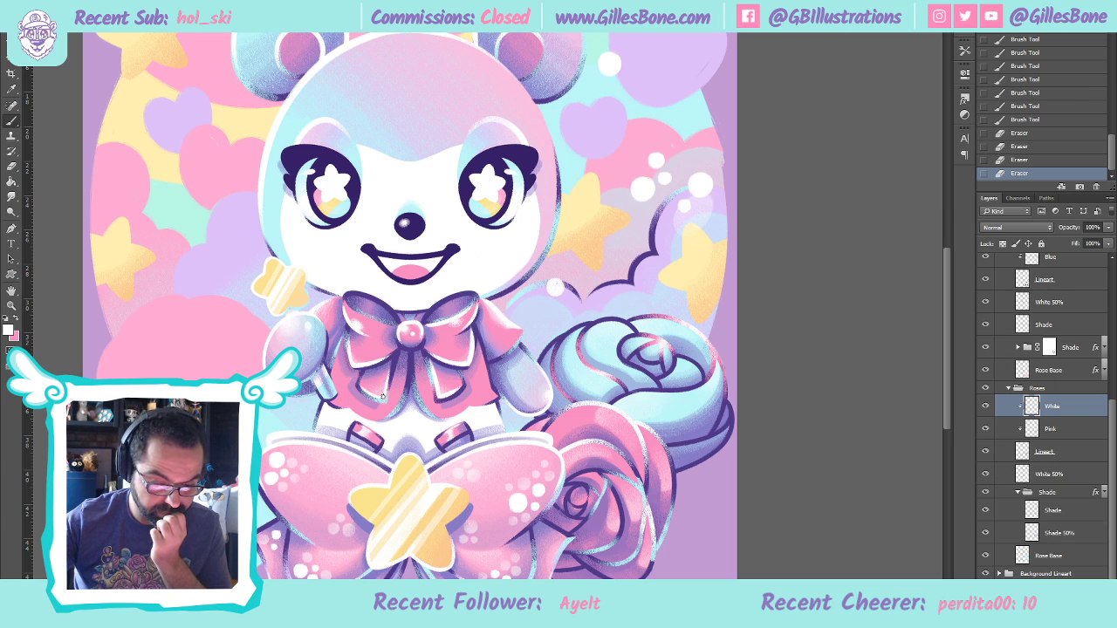
scroll(1025, 429, up, 3)
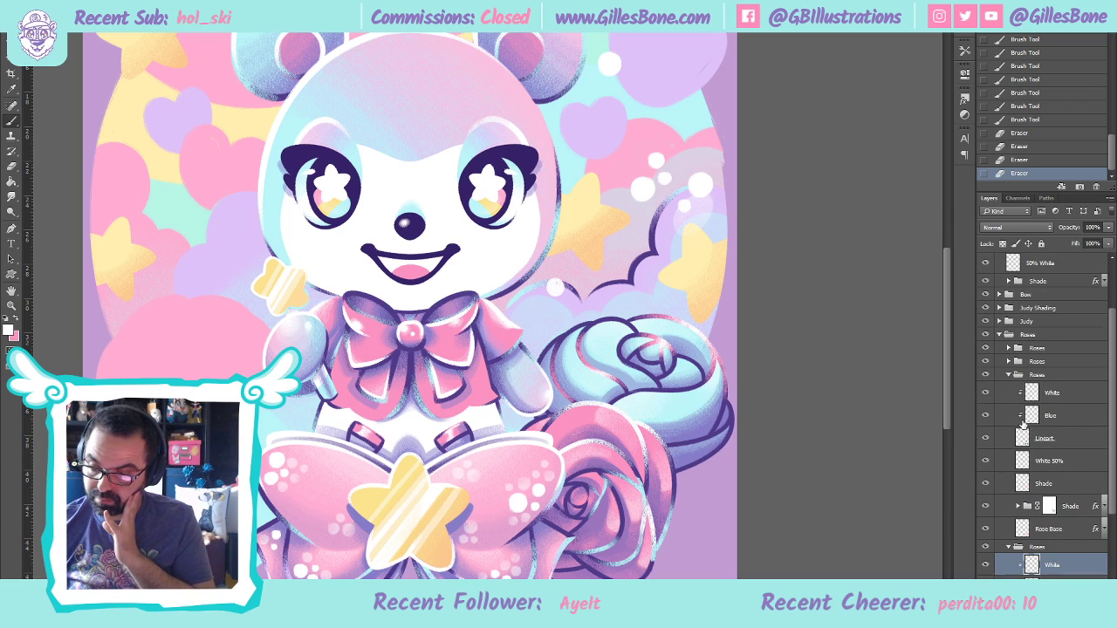
click(1009, 375)
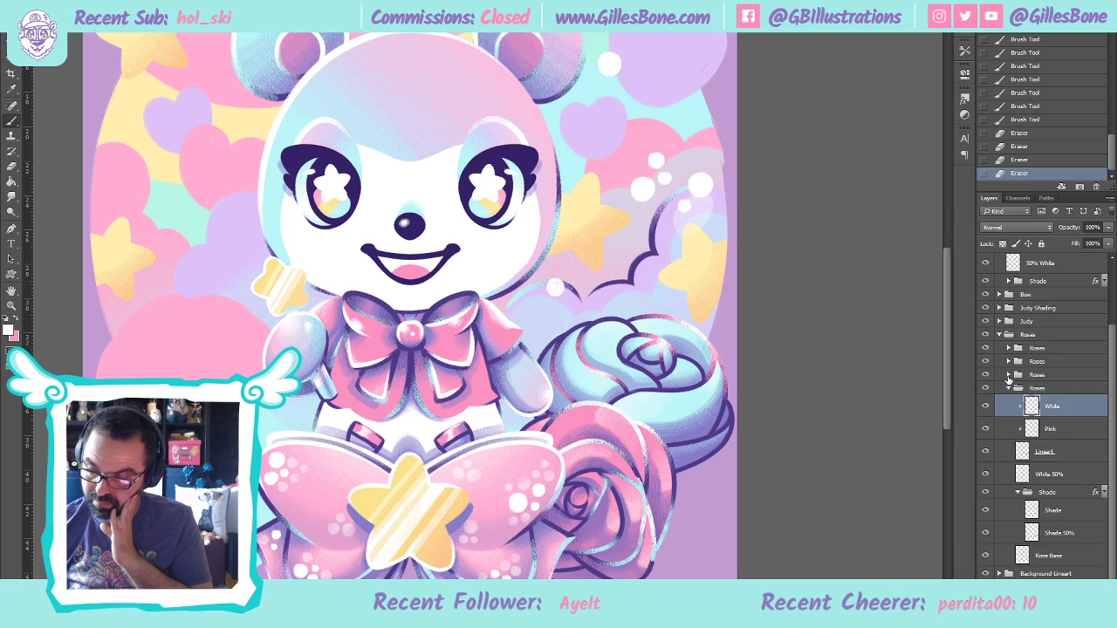
click(1008, 389)
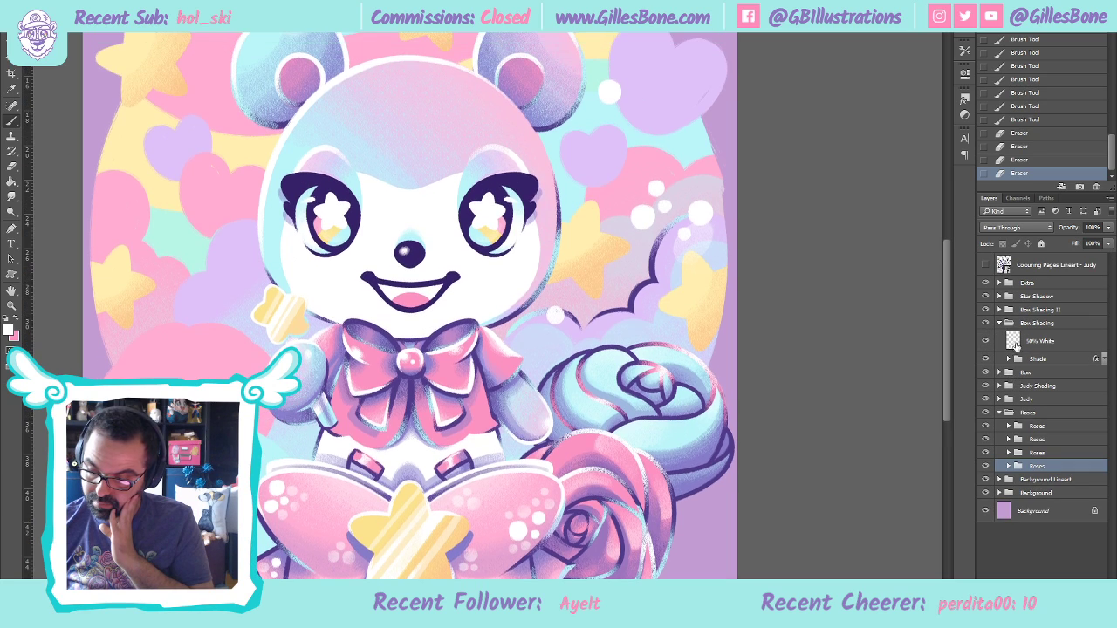
click(999, 283)
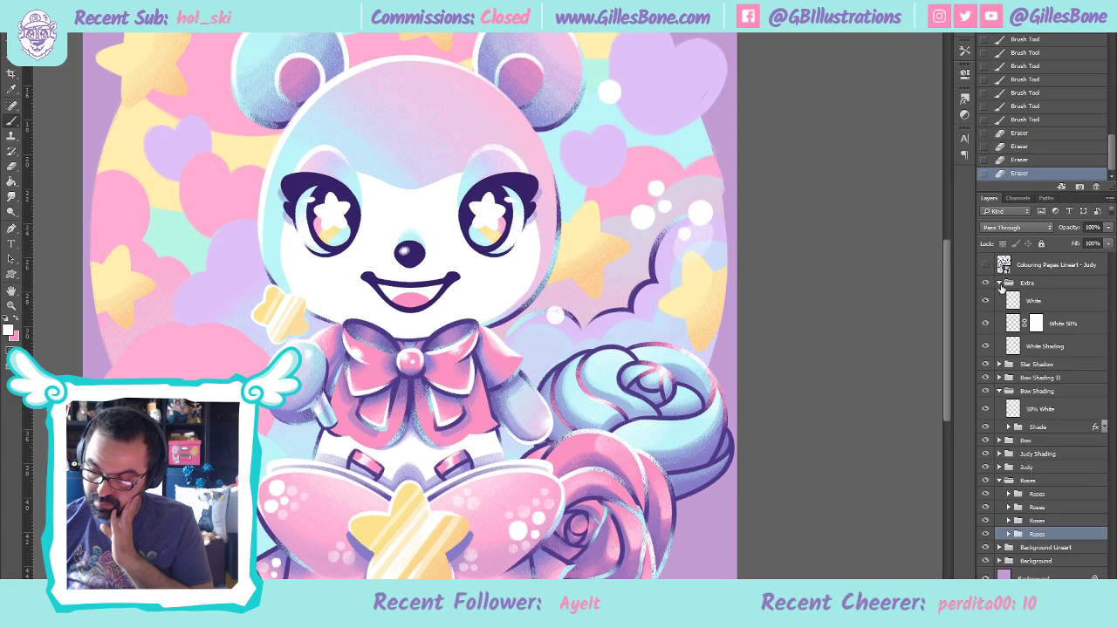
click(1057, 305)
click(1068, 323)
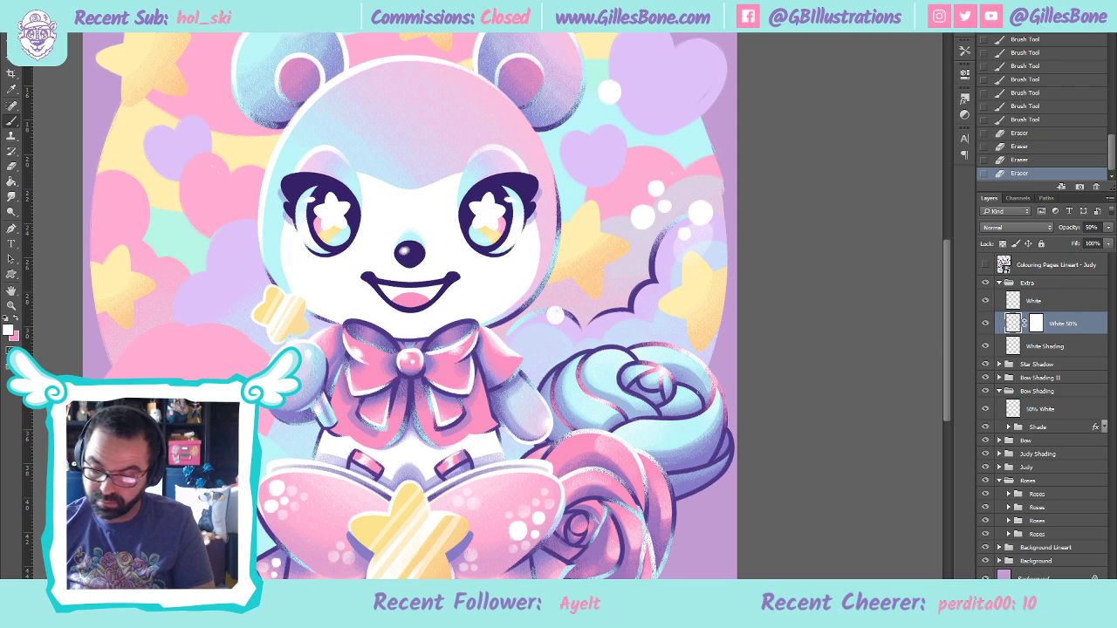
click(1072, 305)
scroll(656, 461, down, 2)
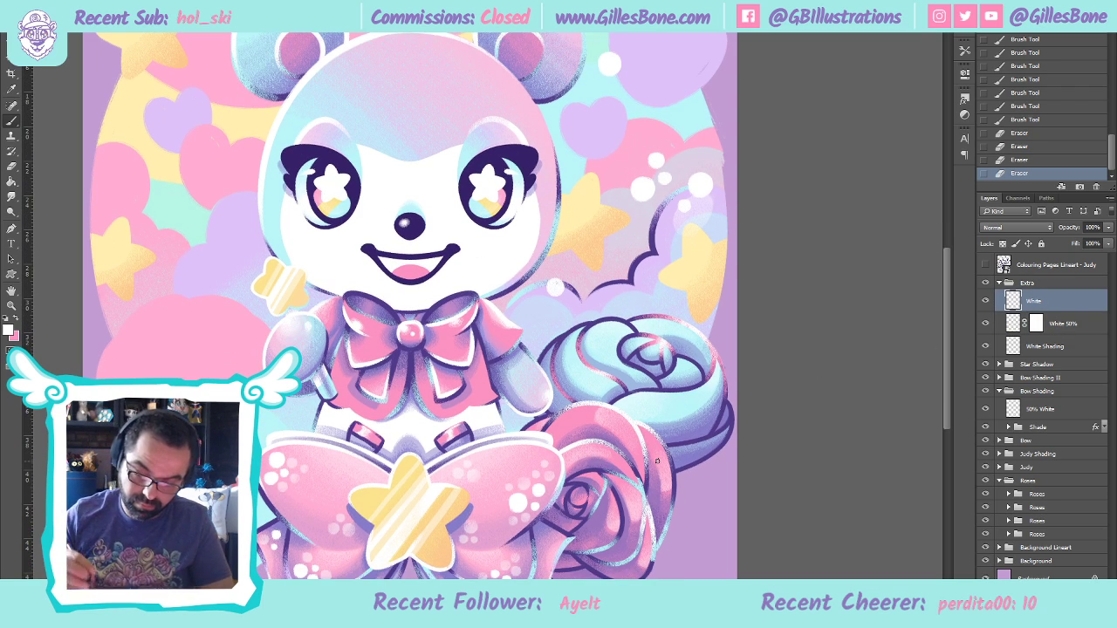
Dab a cluster of white dots on the turquoise rose's lower petals and another on the background just below it
click(671, 418)
click(689, 425)
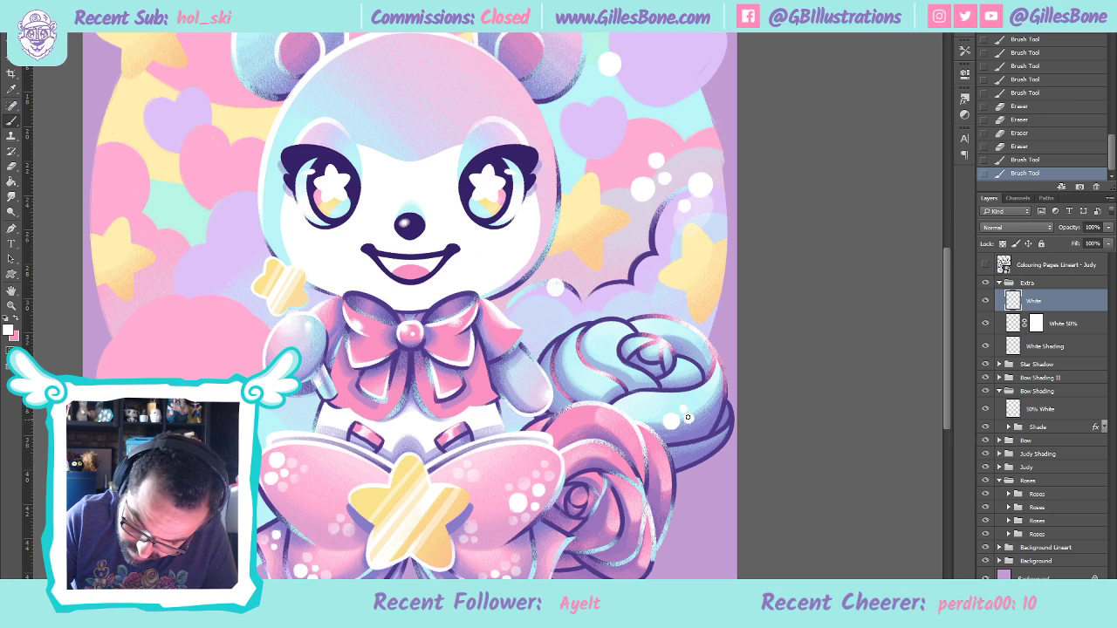
click(696, 413)
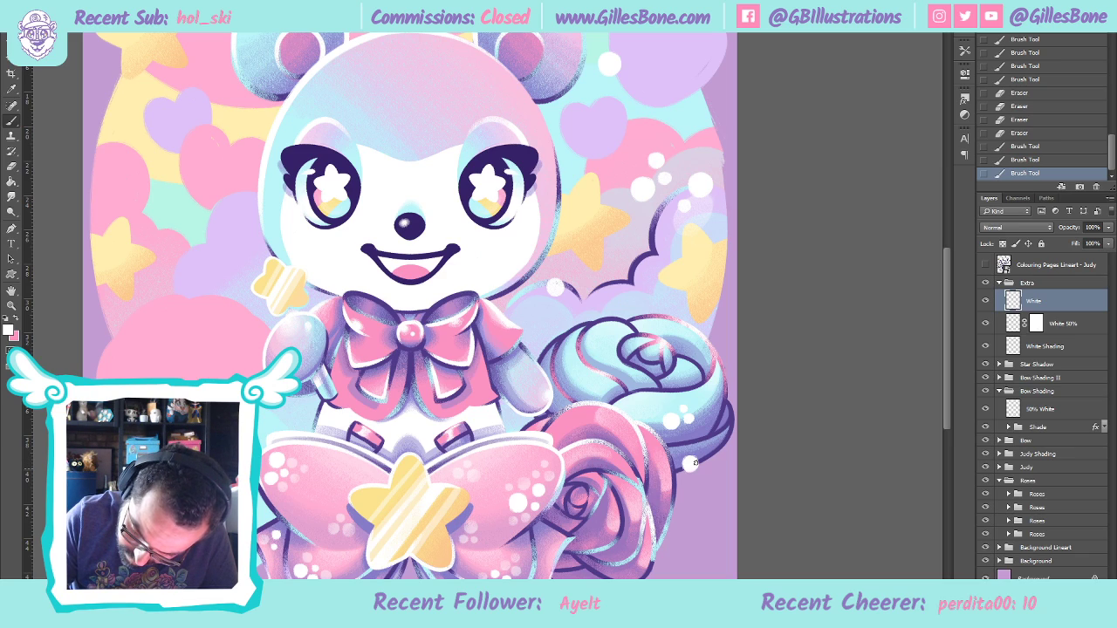
click(692, 463)
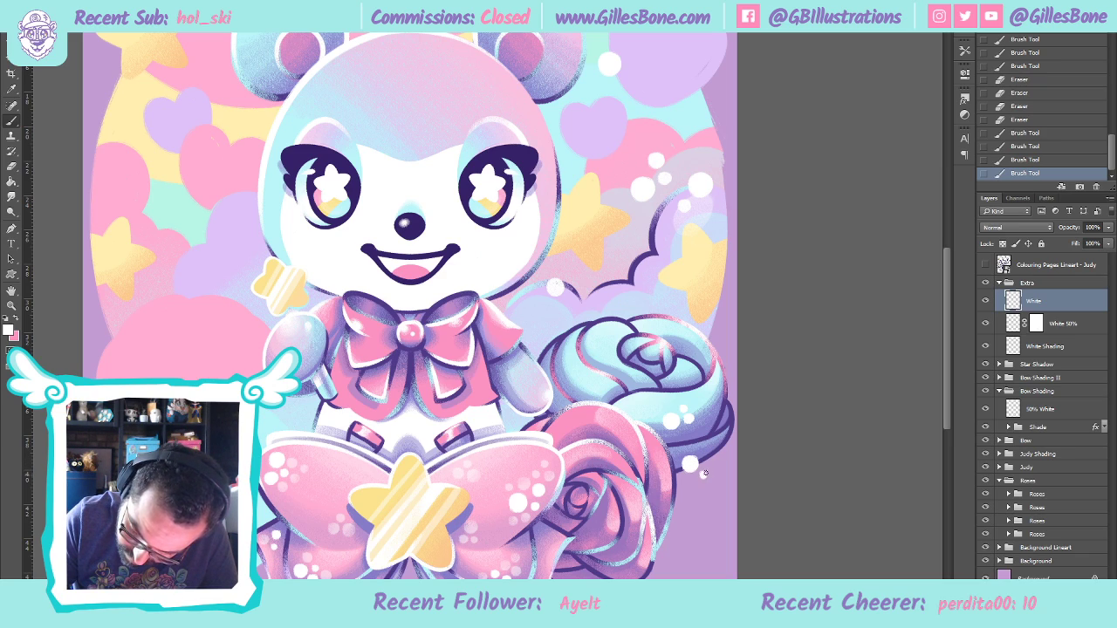
click(693, 481)
click(725, 417)
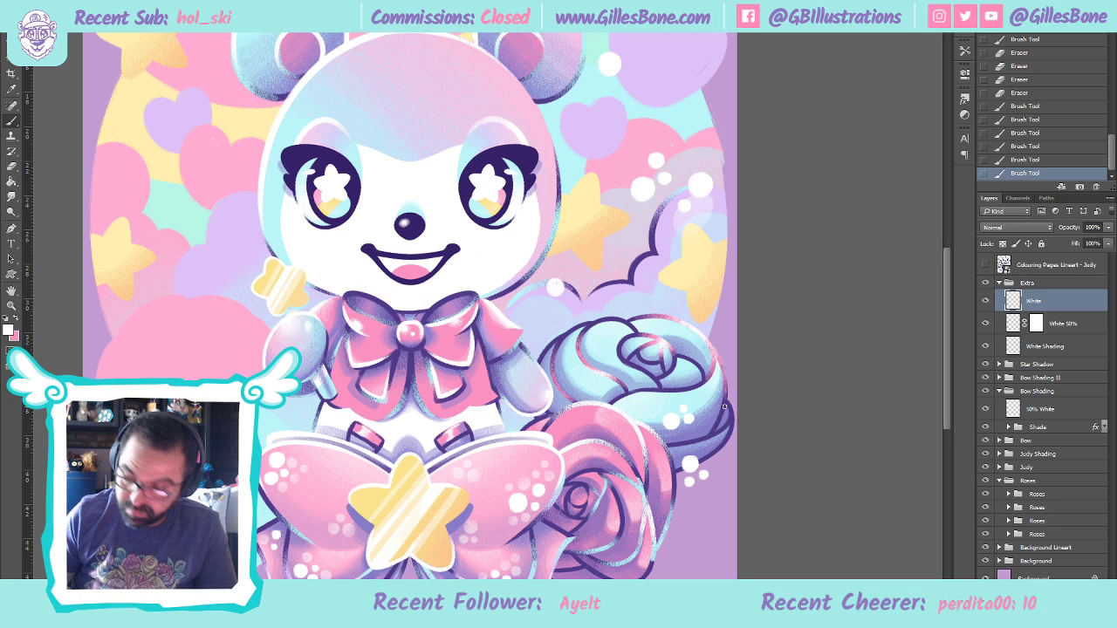
Check the Colouring Pages Lineart overlay, hide it again and dab white dots on the pink rose's upper and lower petals
click(986, 266)
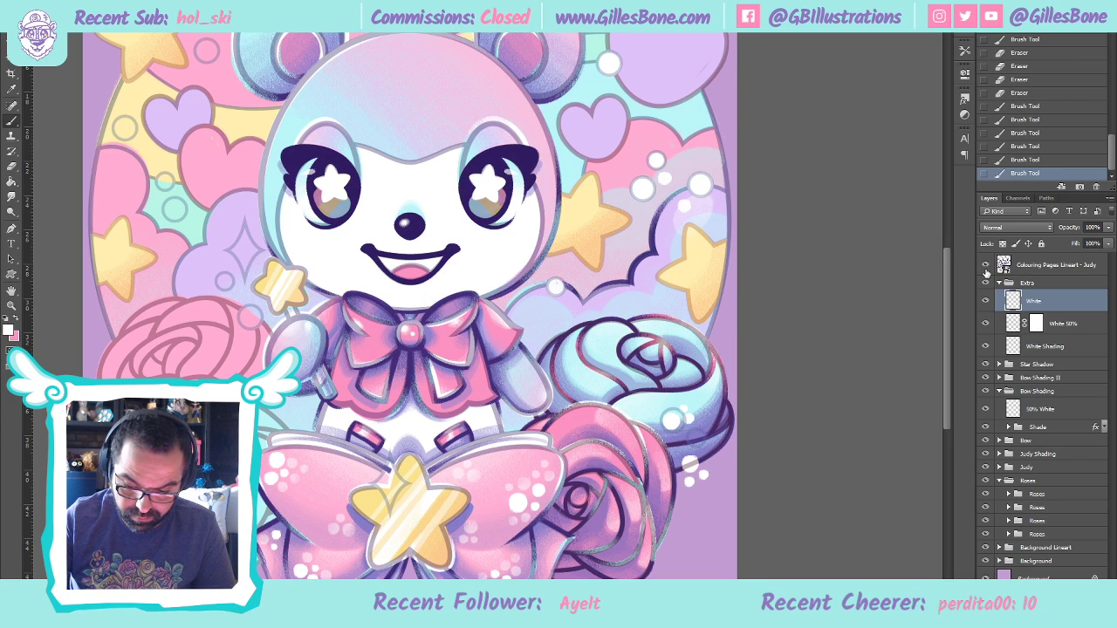
click(986, 267)
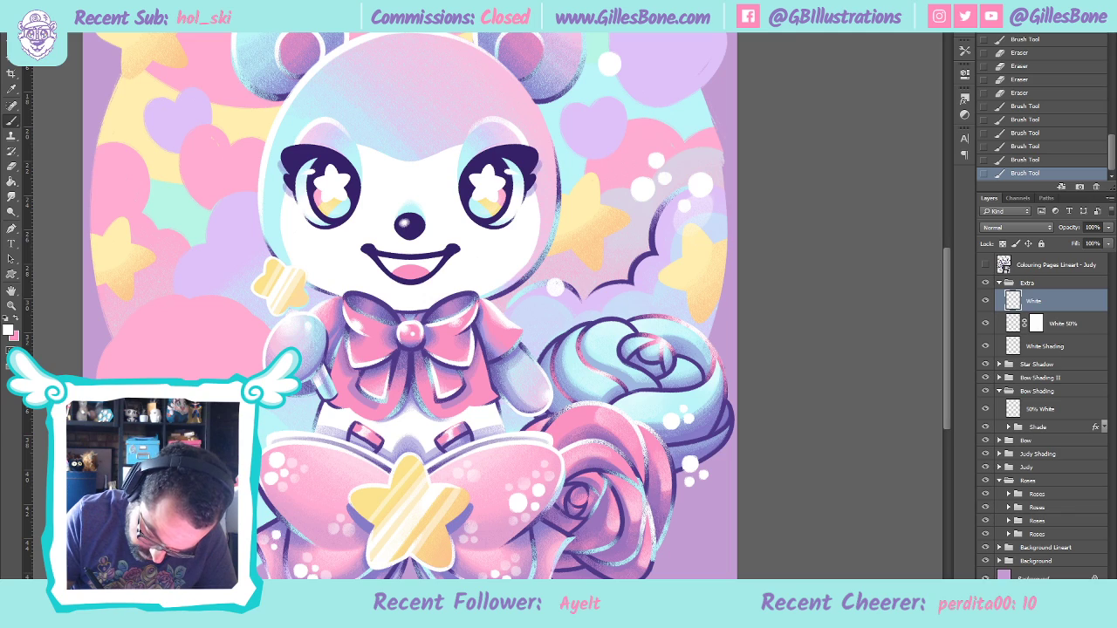
click(578, 582)
click(566, 568)
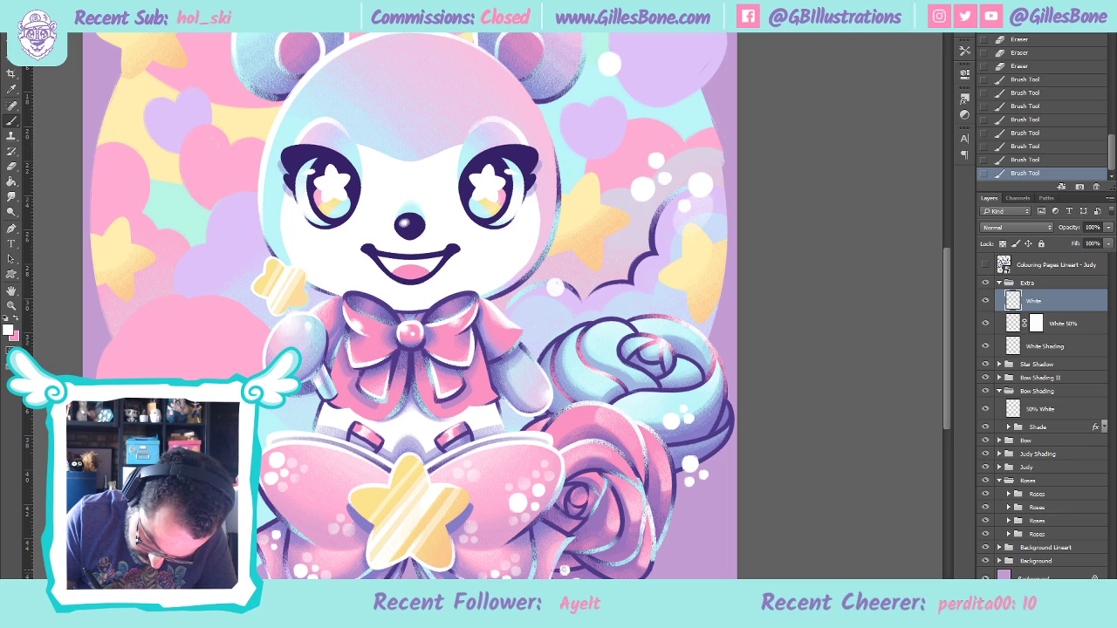
click(587, 546)
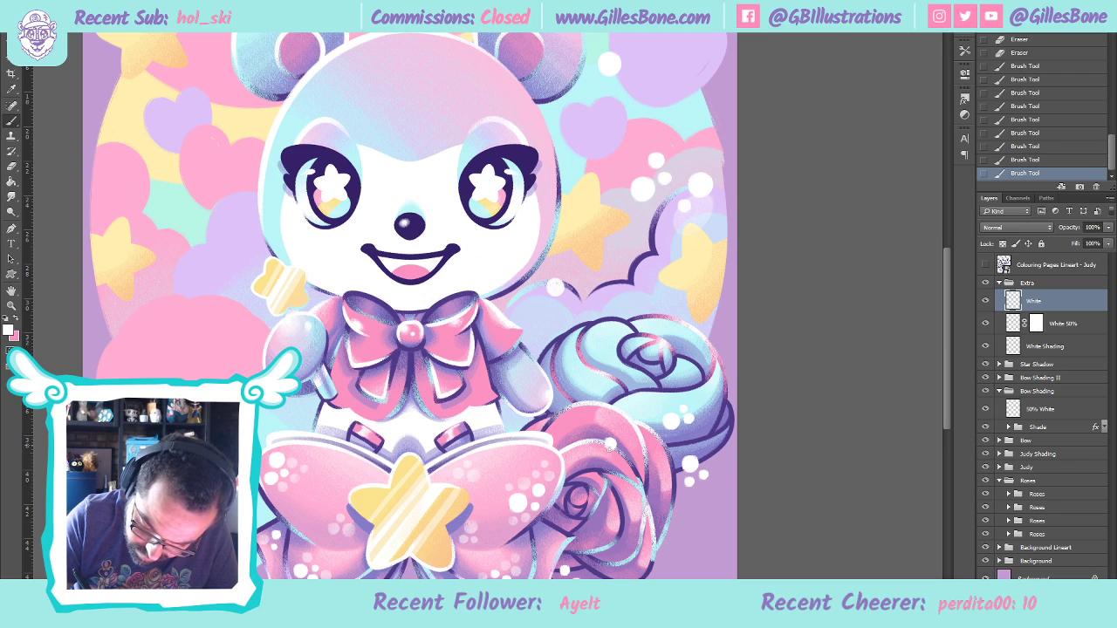
click(611, 446)
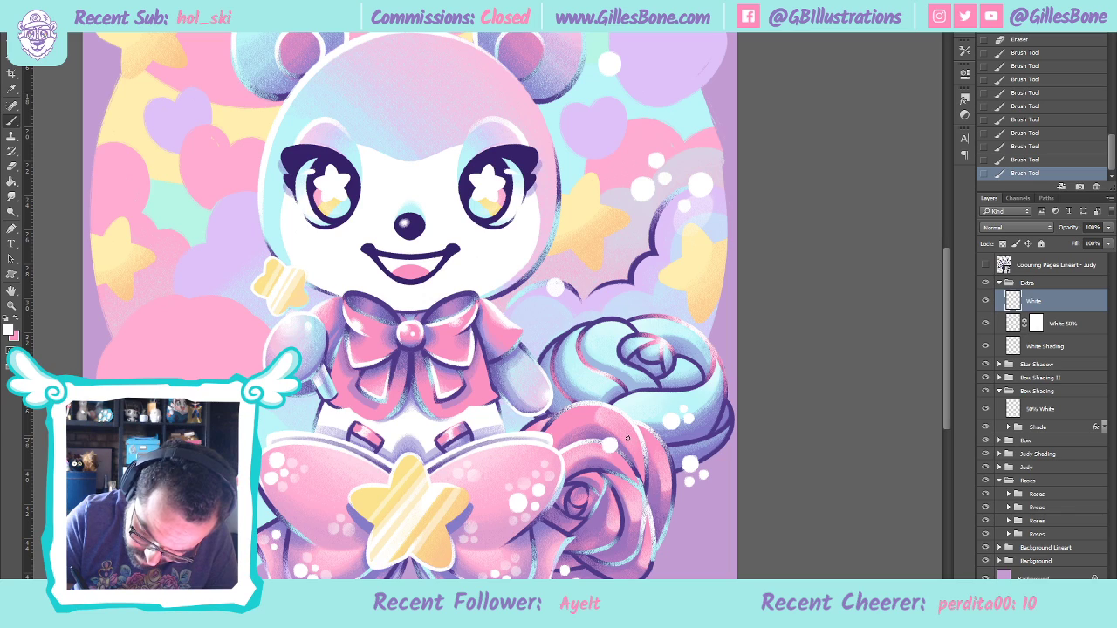
click(625, 453)
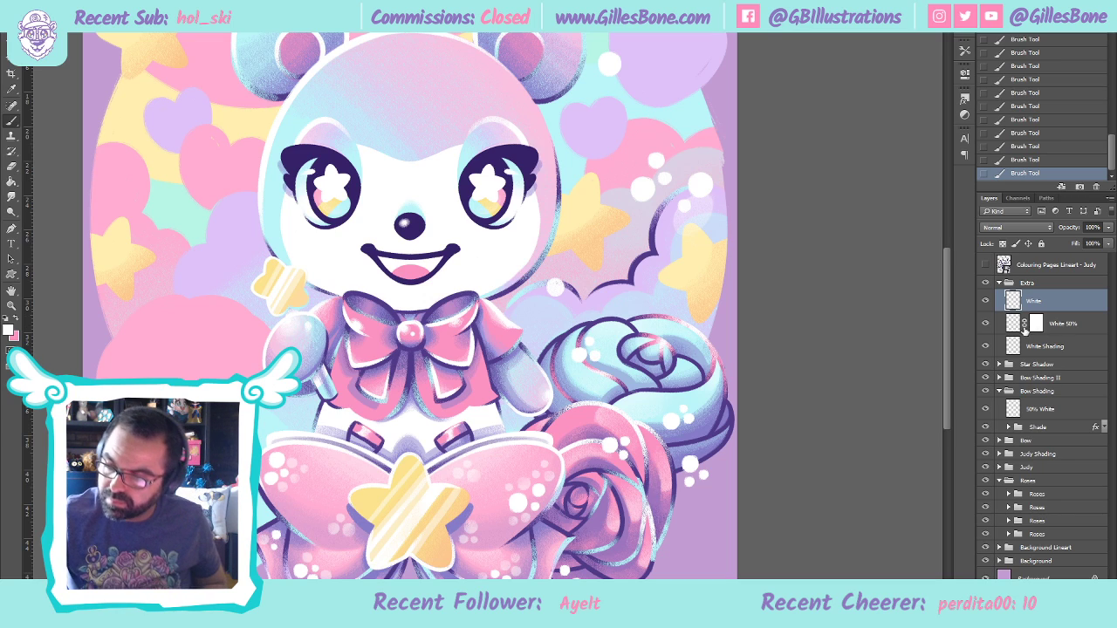
Set the White 50% layer to Overlay and add translucent white dots over the roses
click(1014, 332)
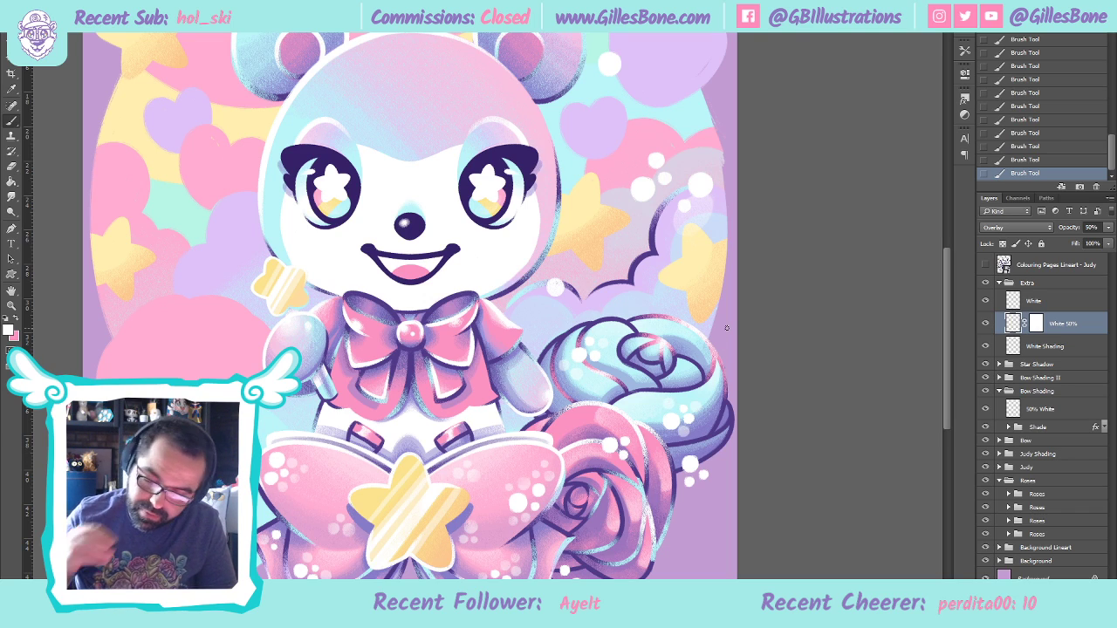
click(1036, 323)
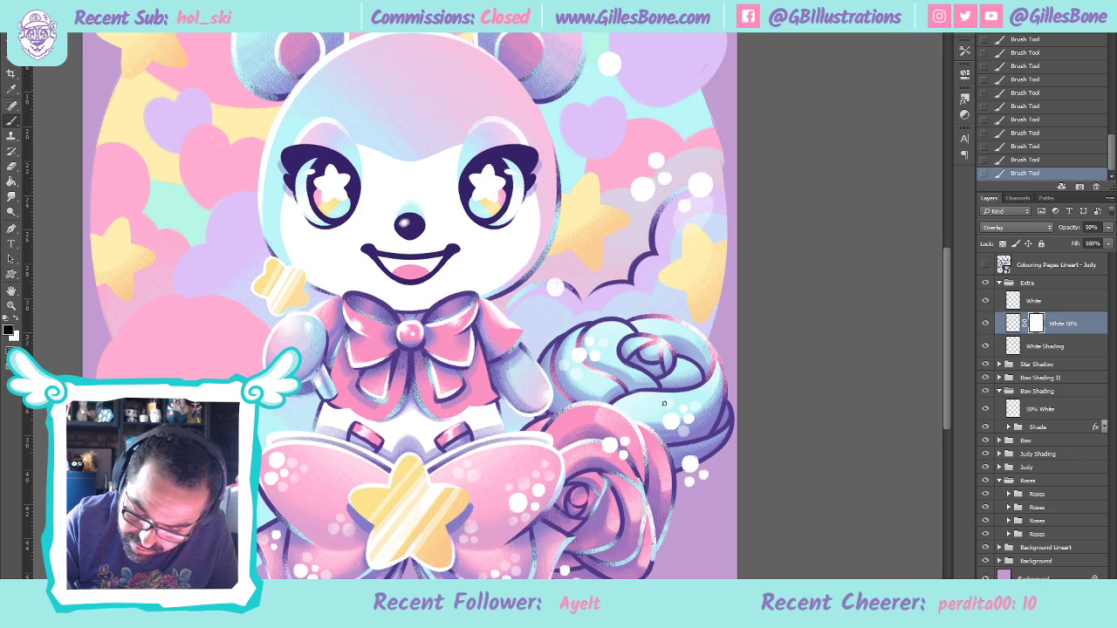
click(1015, 301)
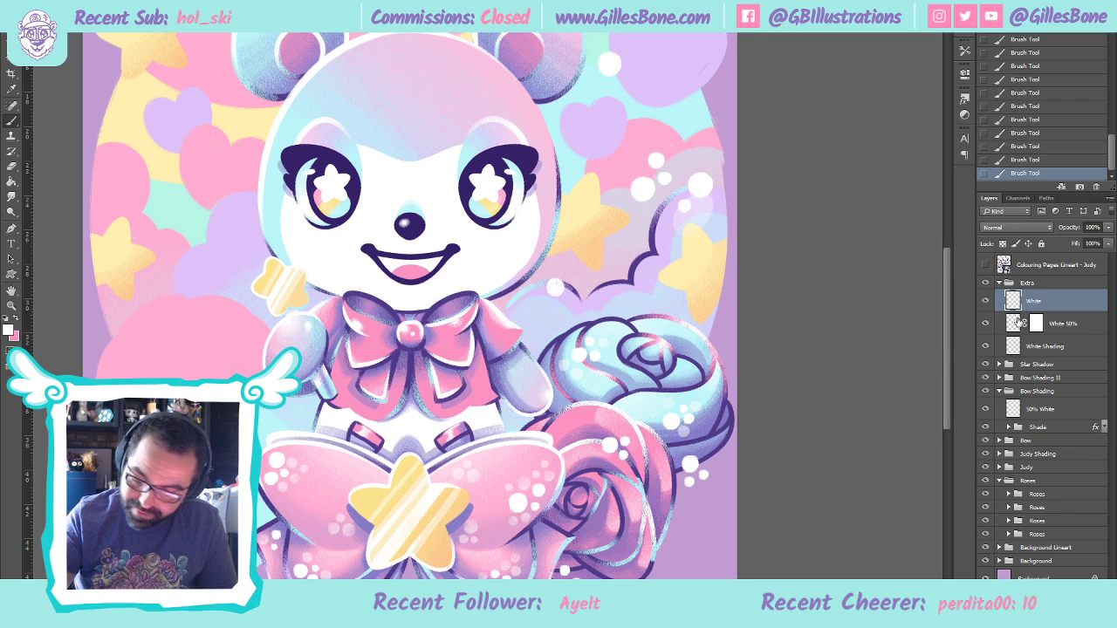
click(1017, 322)
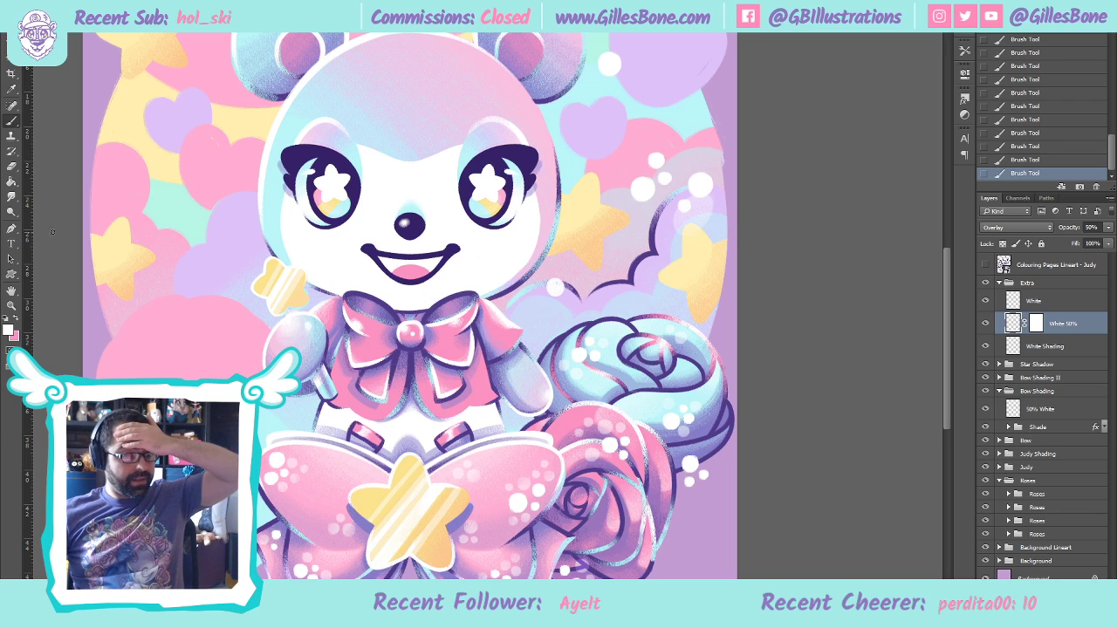
Collapse the Extra group and select the lowest Roses group
click(13, 305)
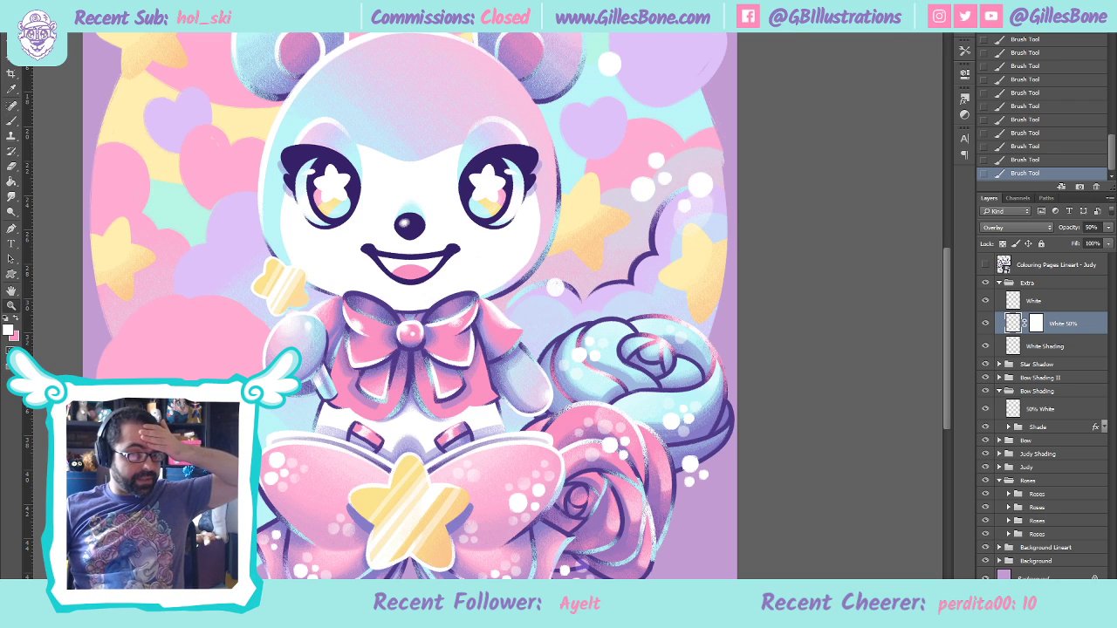
key(ctrl+0)
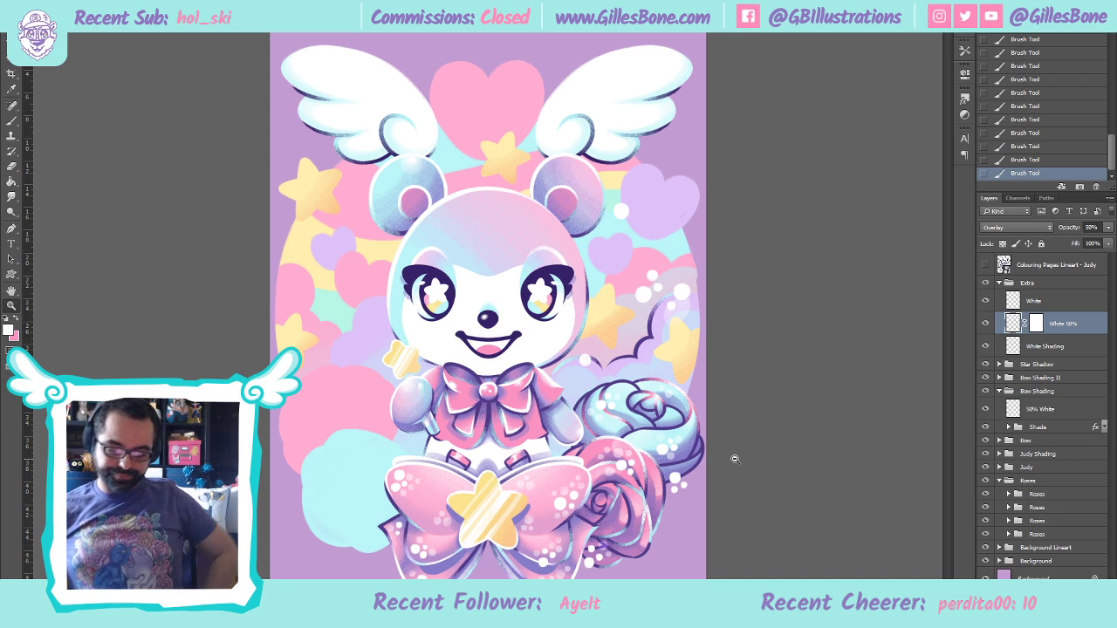
click(999, 284)
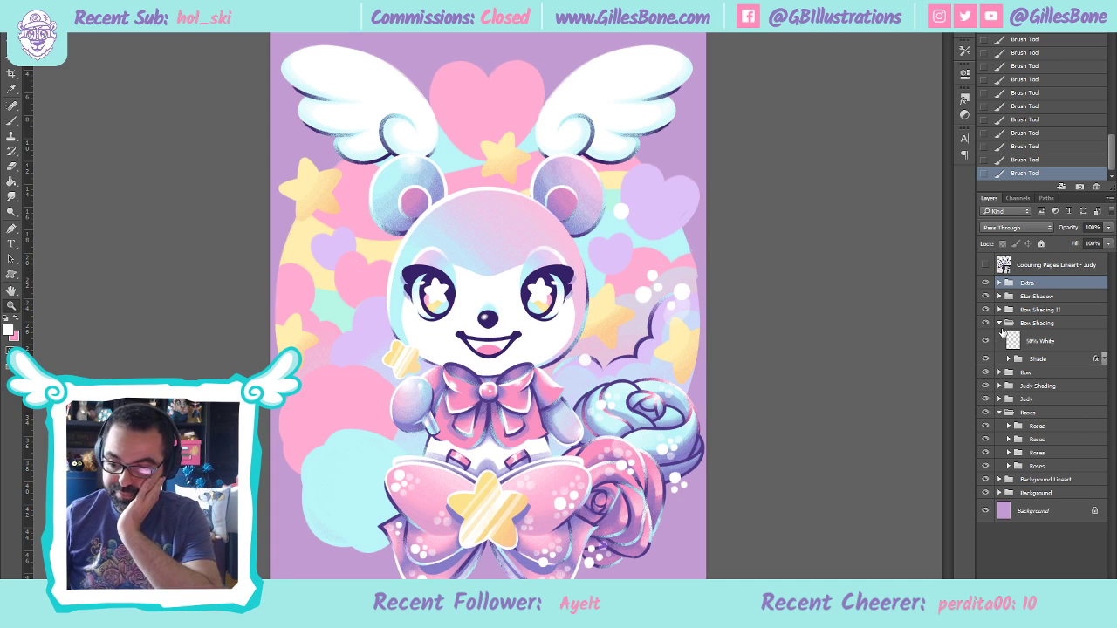
click(1007, 464)
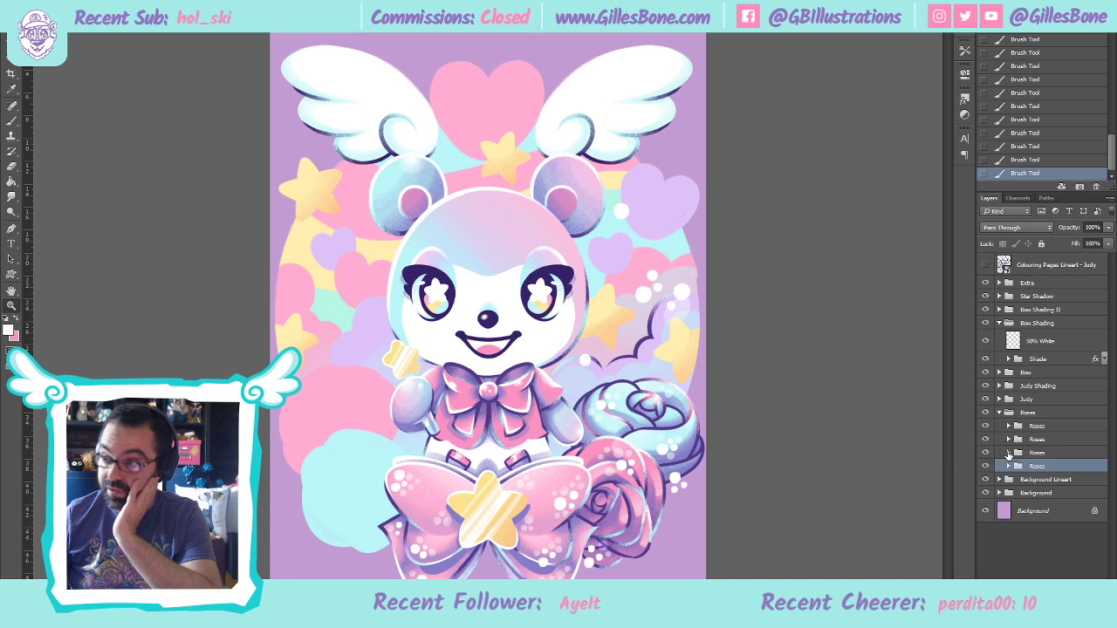
Copy the lower pink rose's Rose Base layer style onto the Rose Base layer in the lowest Roses group
click(1008, 453)
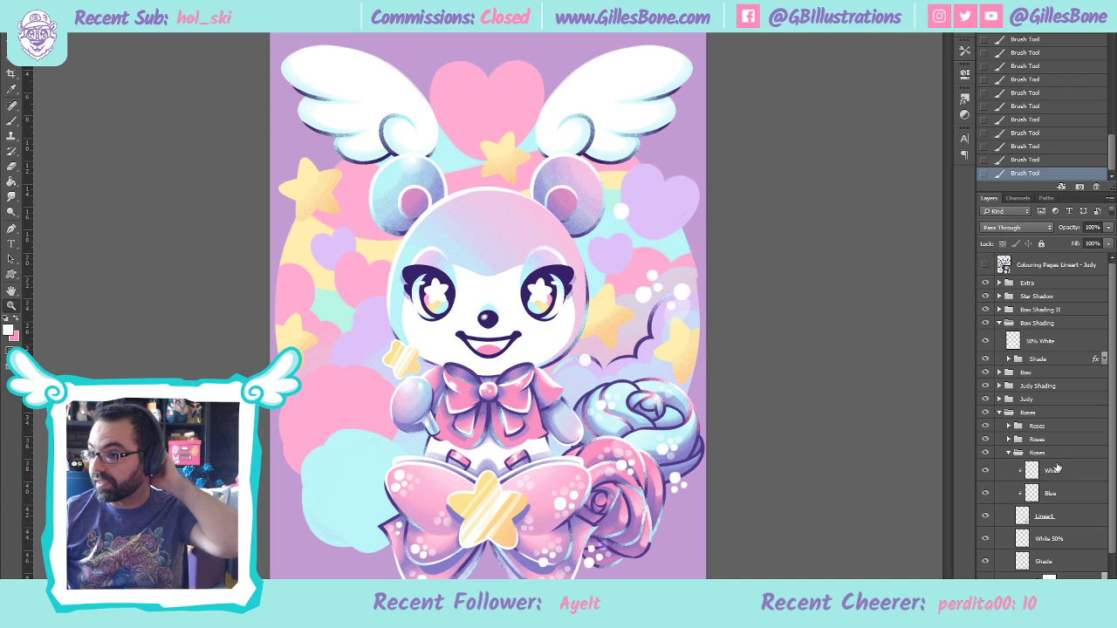
scroll(1054, 476, down, 2)
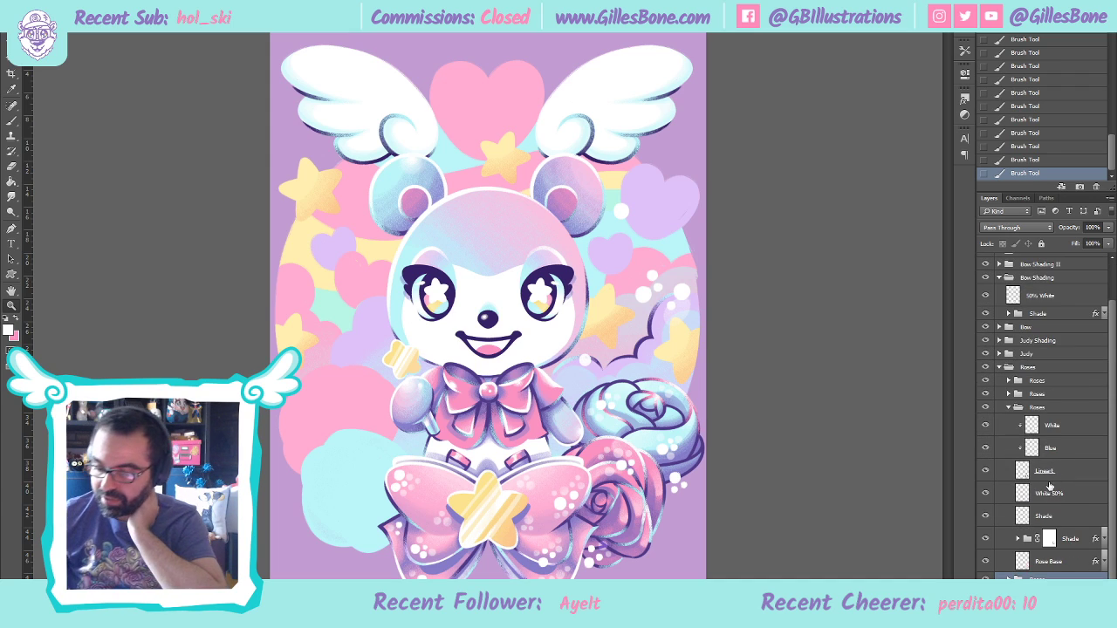
scroll(1051, 489, down, 8)
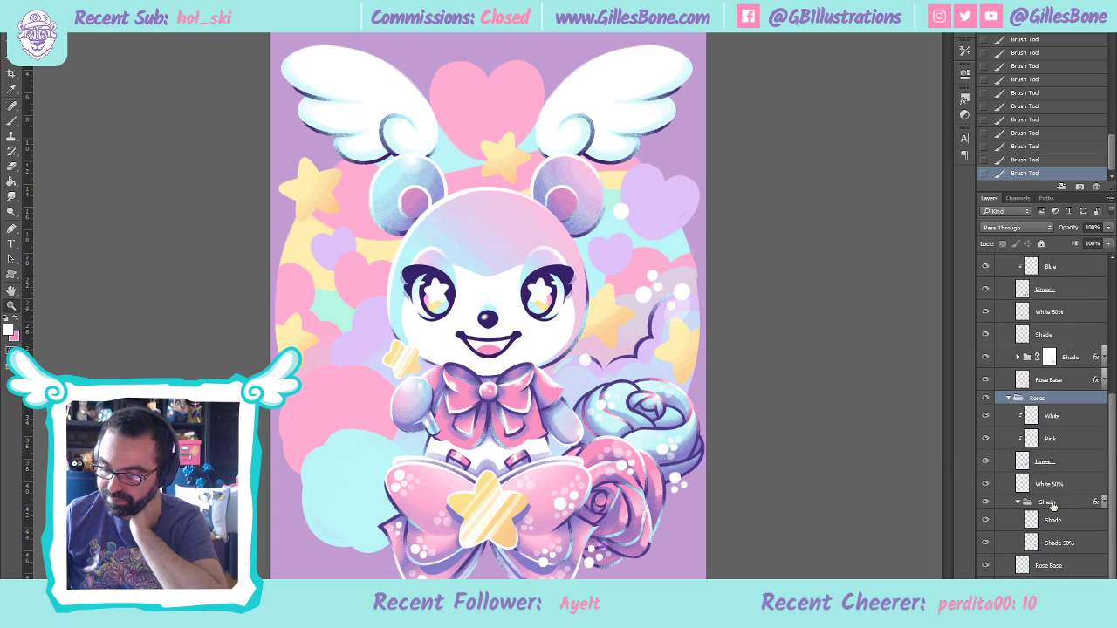
click(1049, 382)
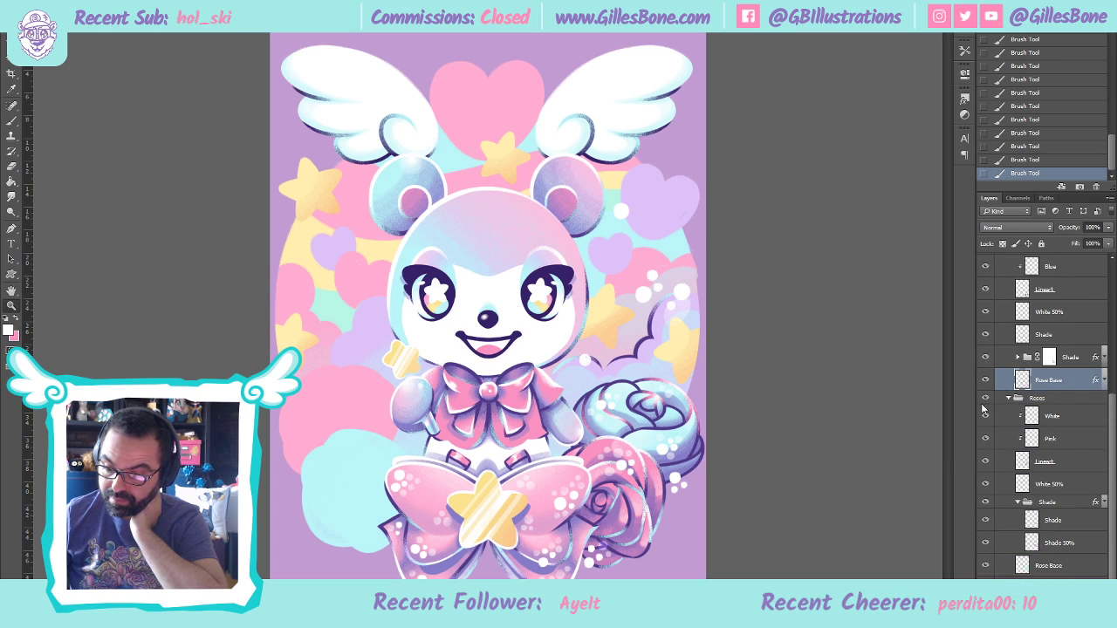
click(1056, 567)
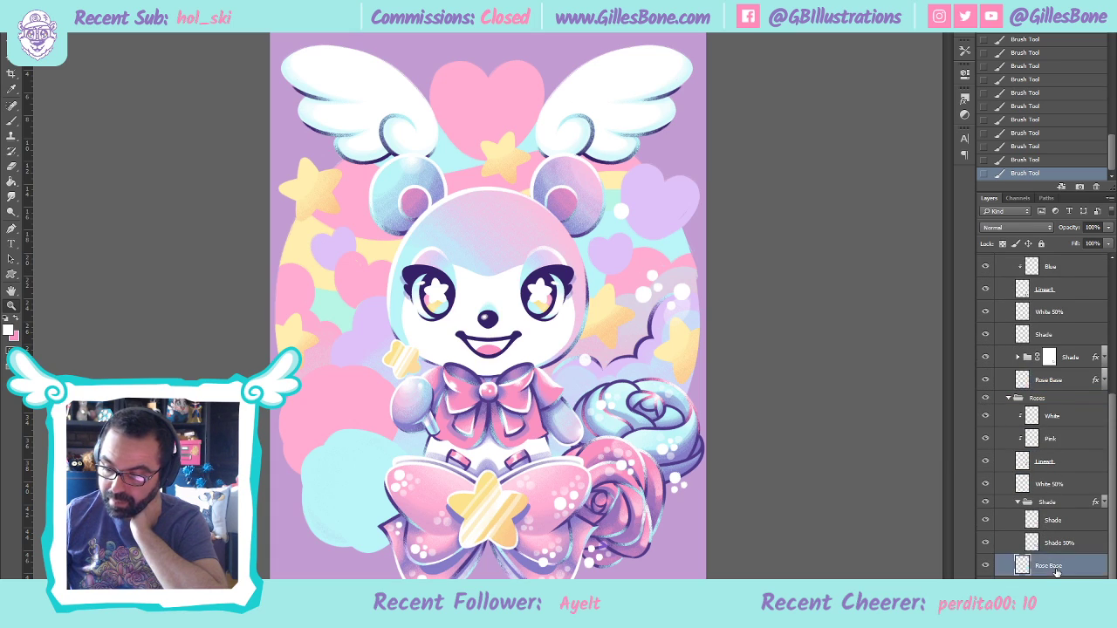
key(ctrl+alt+v)
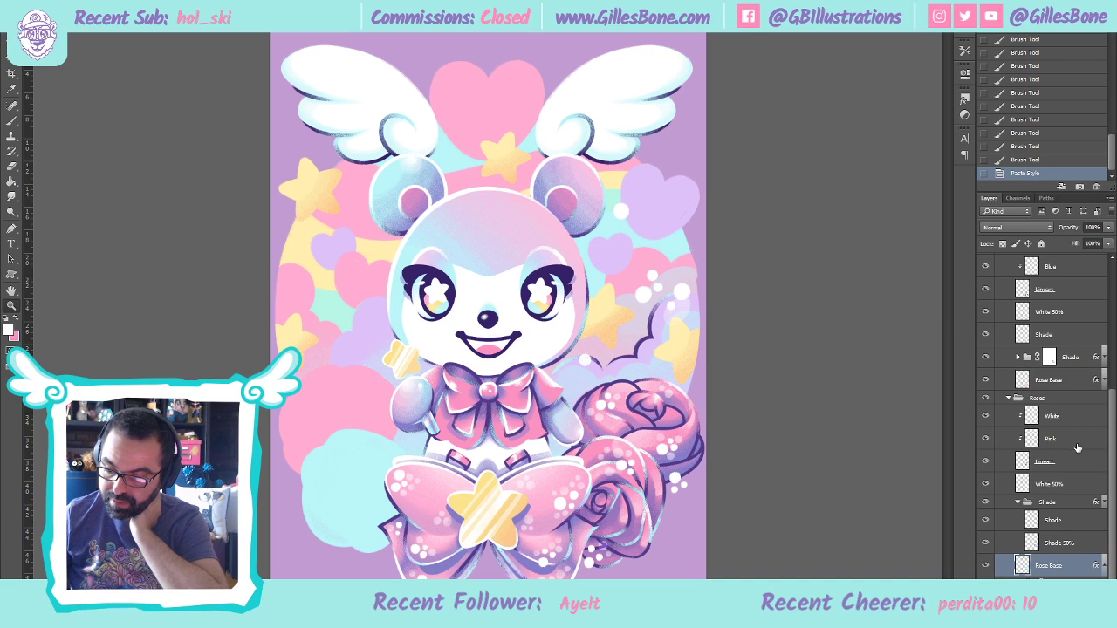
Paste the copied pink colour overlay onto the lower rose's Blue lineart tint layer
scroll(1080, 445, up, 3)
click(1064, 362)
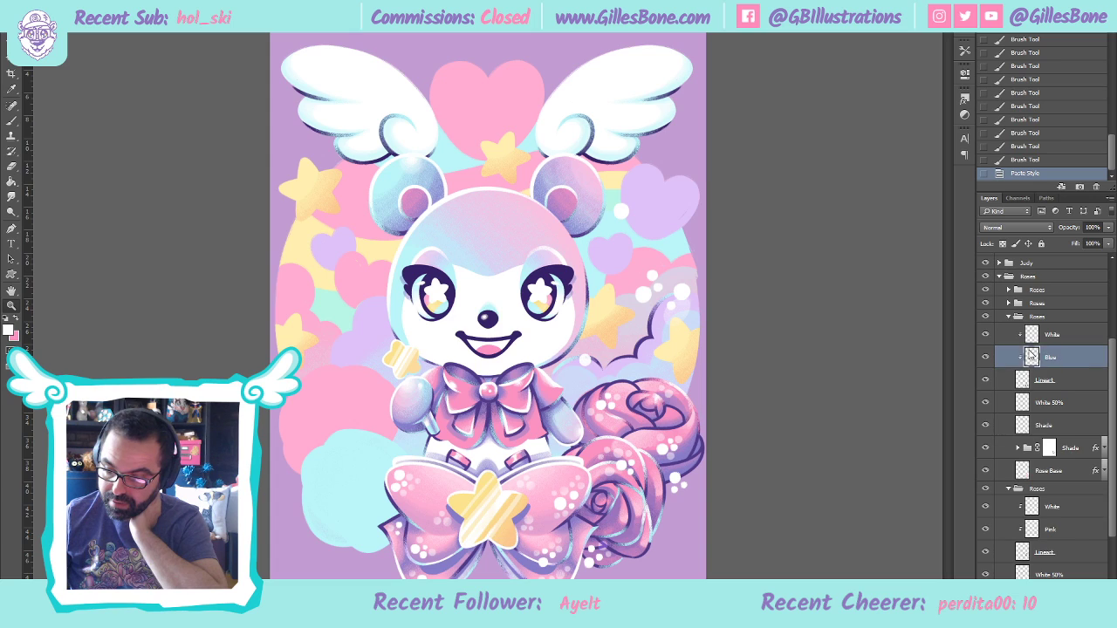
key(ctrl+alt+v)
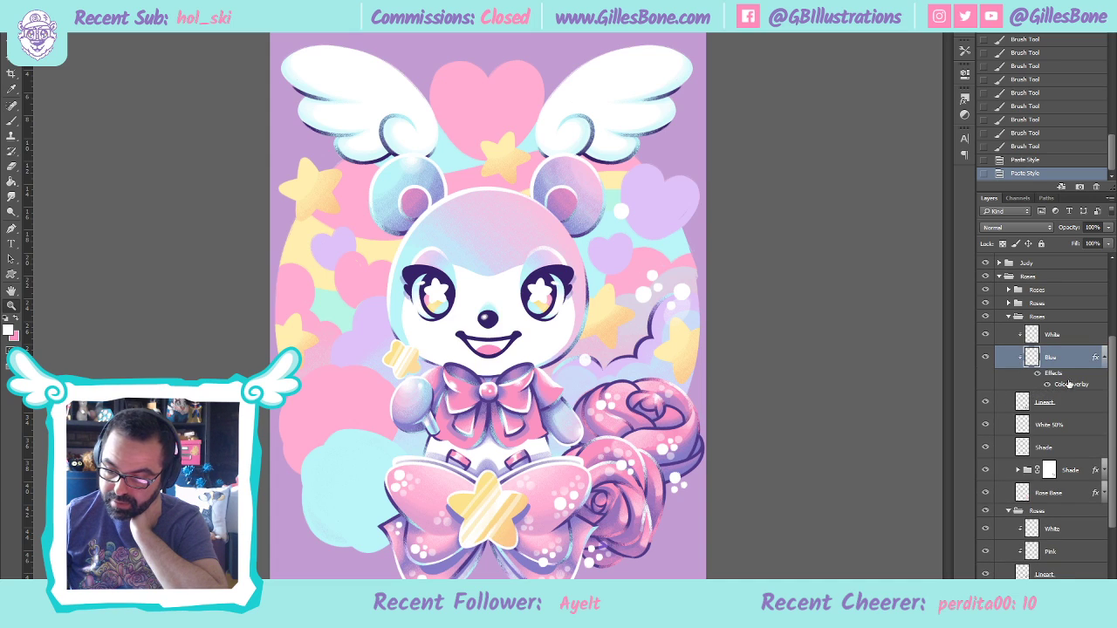
double_click(1051, 358)
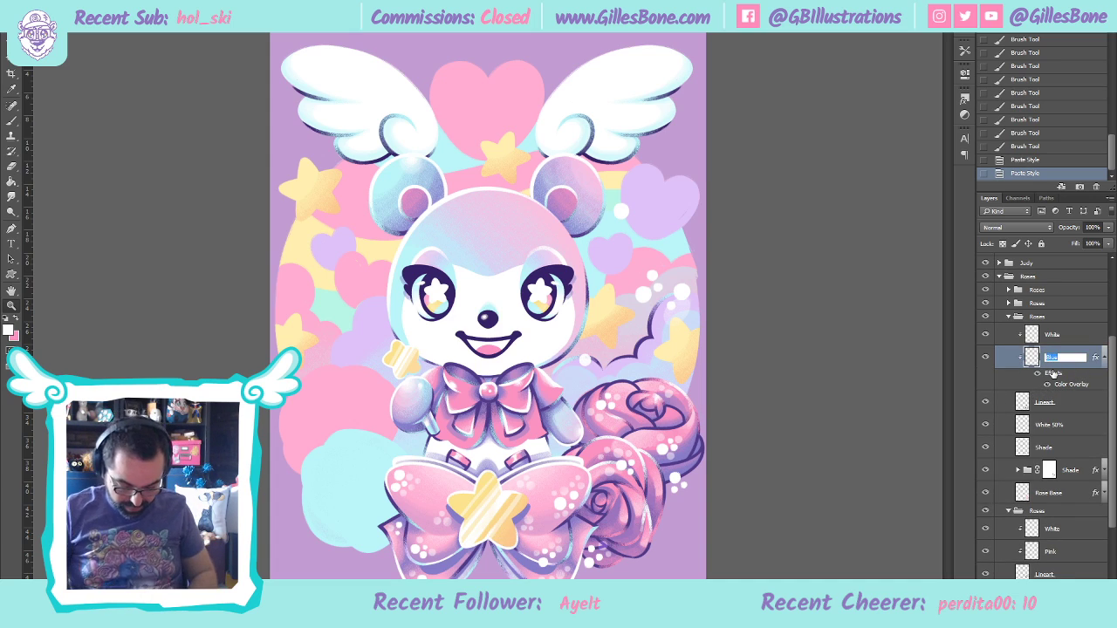
key(Return)
Set the lower rose's Rose Base colour overlay to the turquoise sampled from the rose shape beside the large bow
click(1060, 401)
scroll(1064, 436, down, 3)
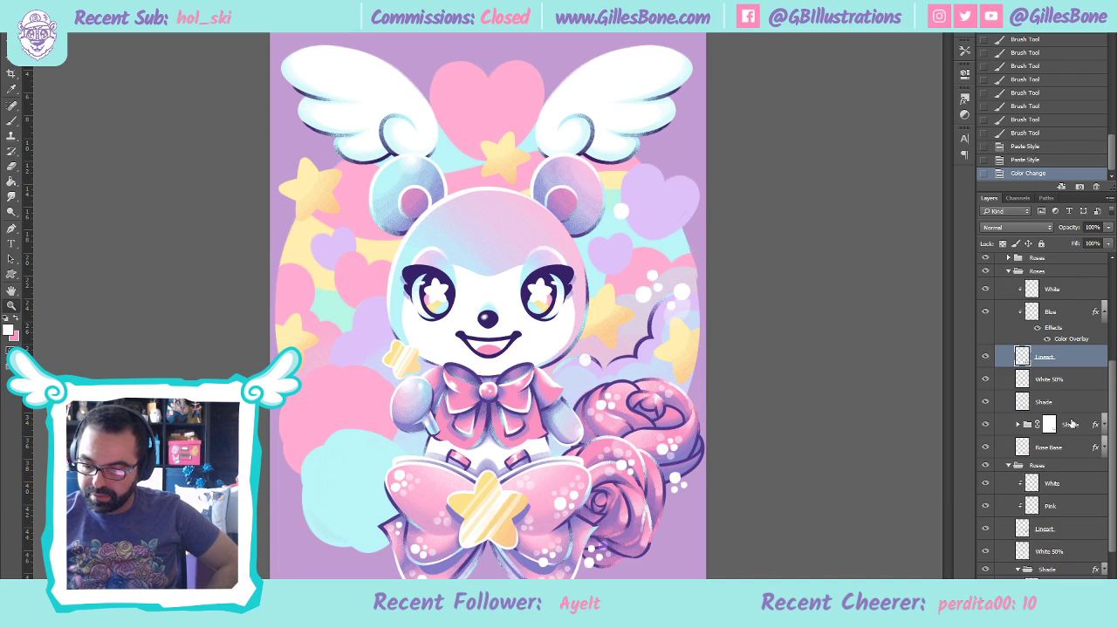
scroll(1074, 485, down, 1)
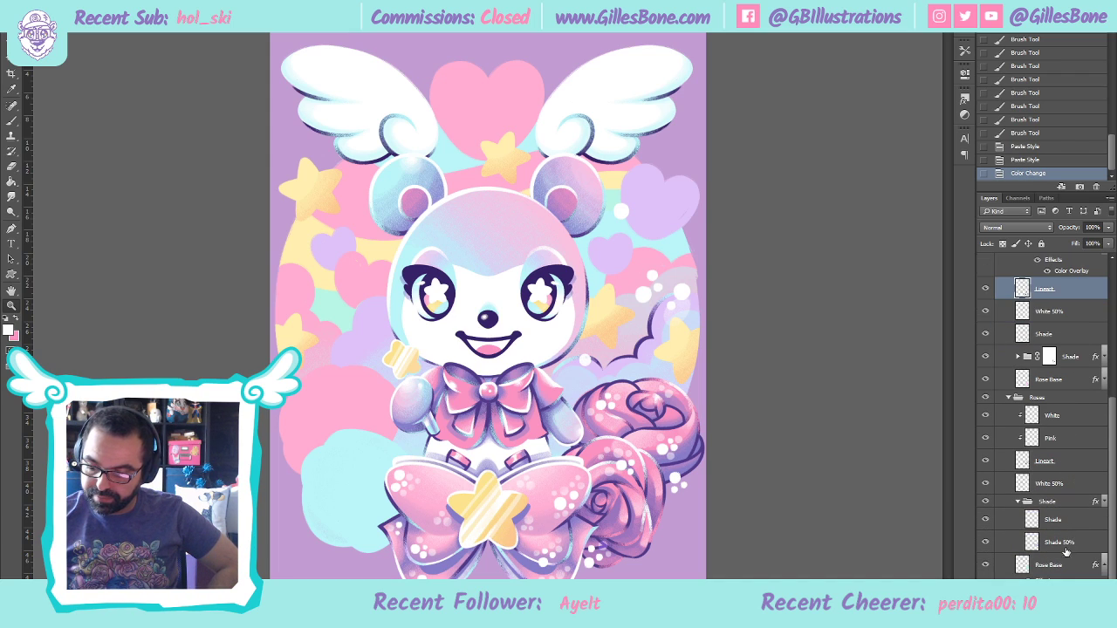
click(1101, 381)
click(1060, 407)
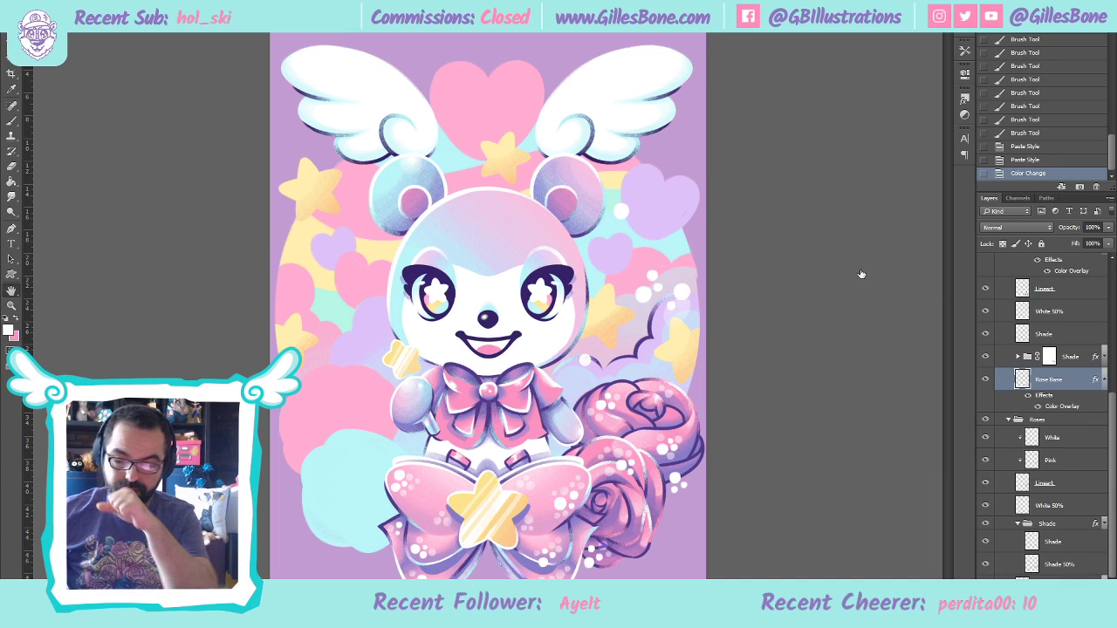
key(i)
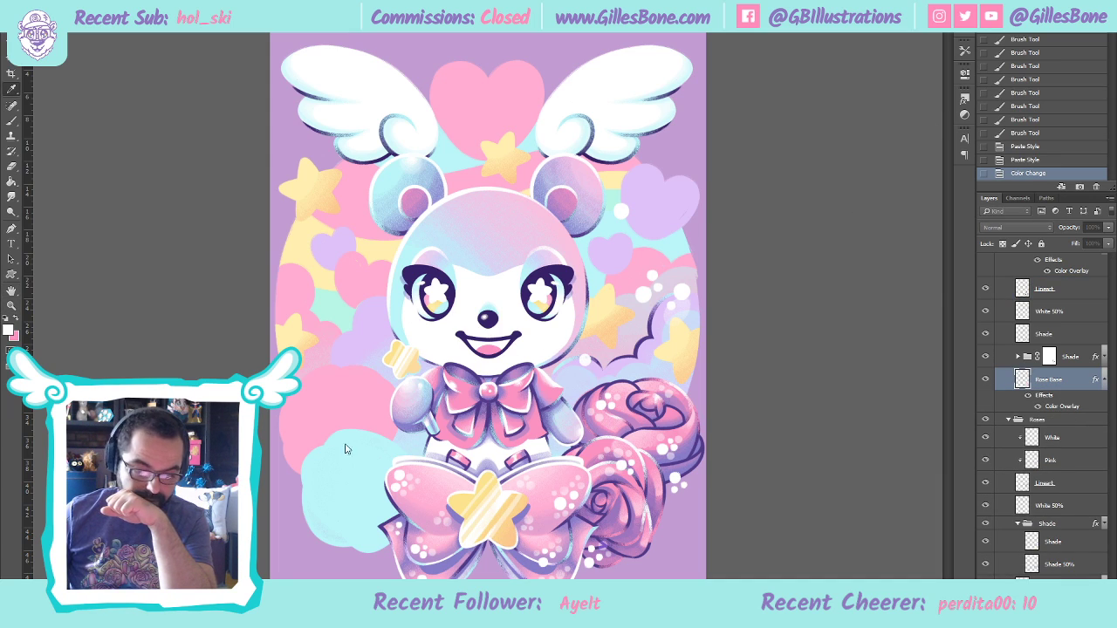
click(374, 480)
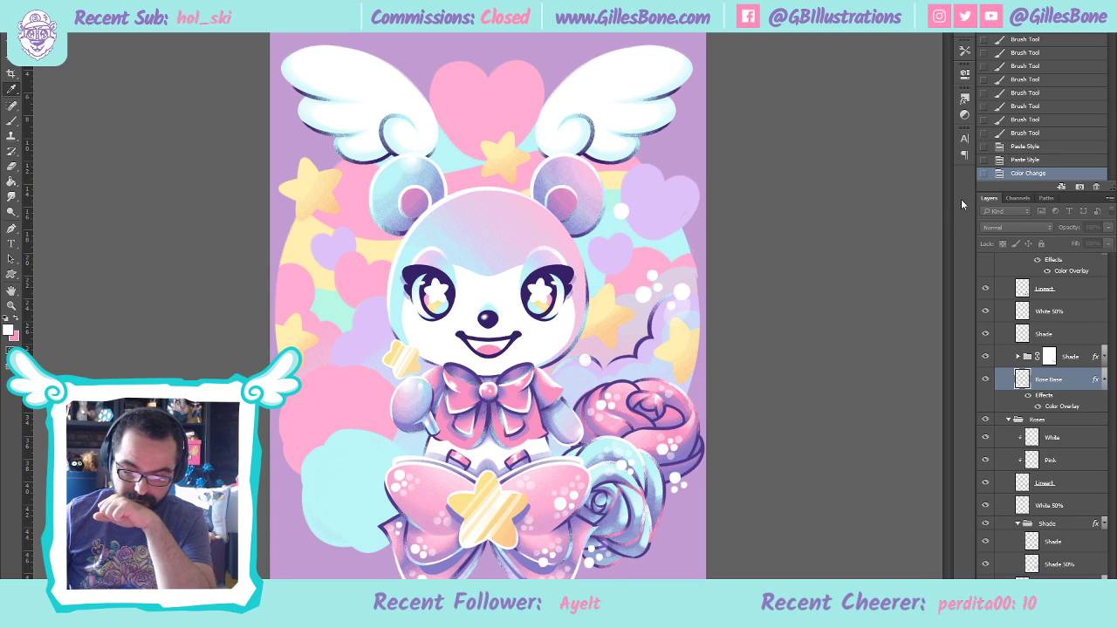
key(h)
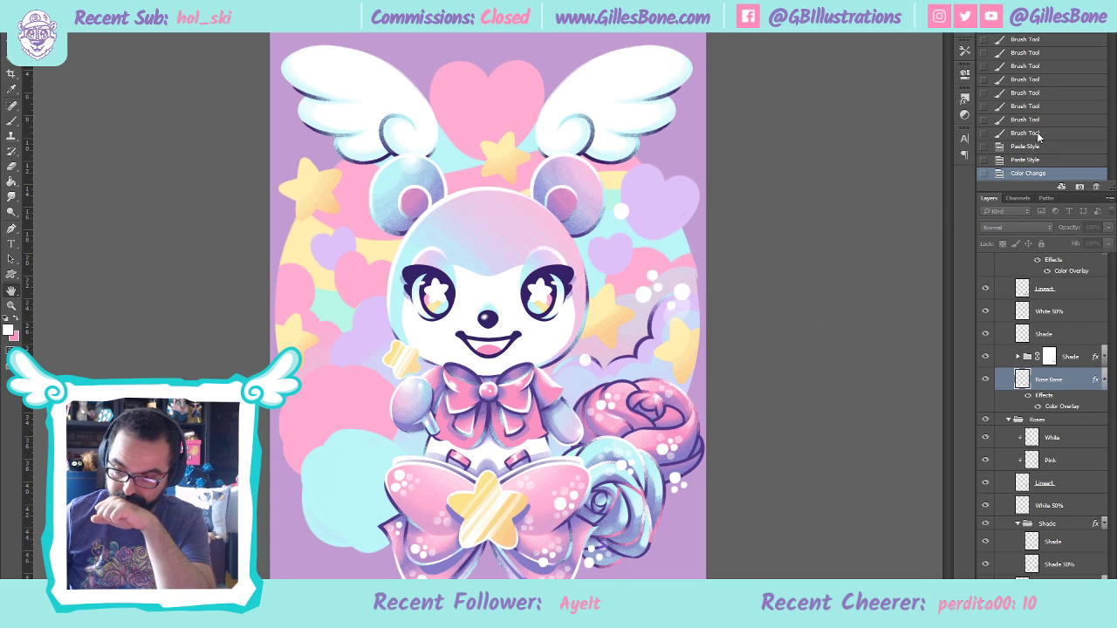
click(1077, 381)
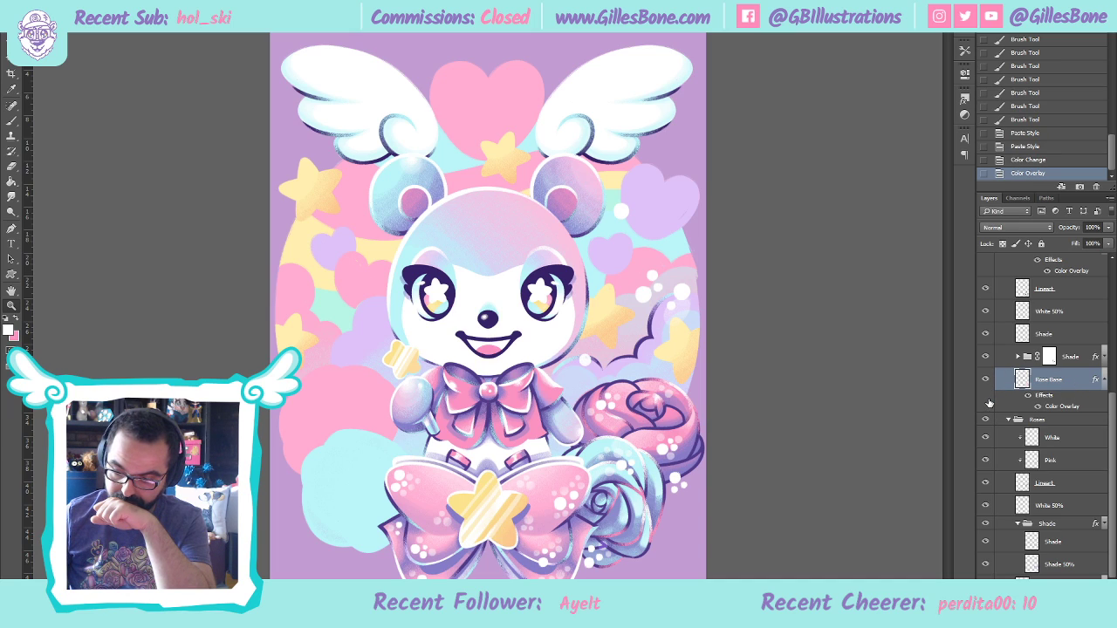
Paste the turquoise colour overlay onto the Pink tint layer in the lowest Roses group and rename that layer Blue
scroll(1101, 540, down, 2)
click(1068, 406)
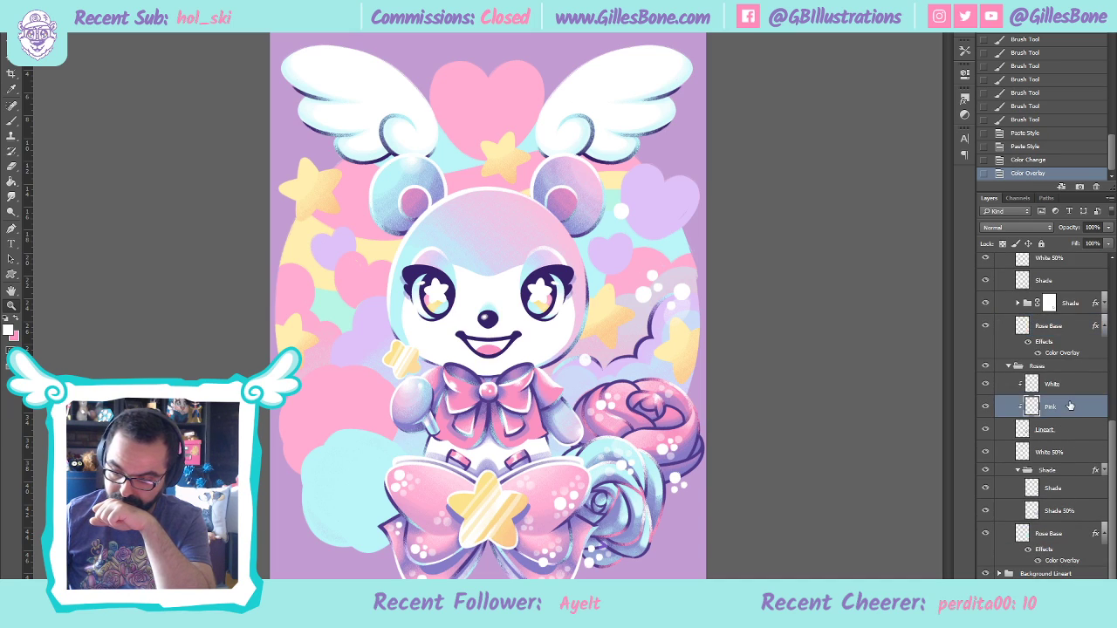
click(1005, 418)
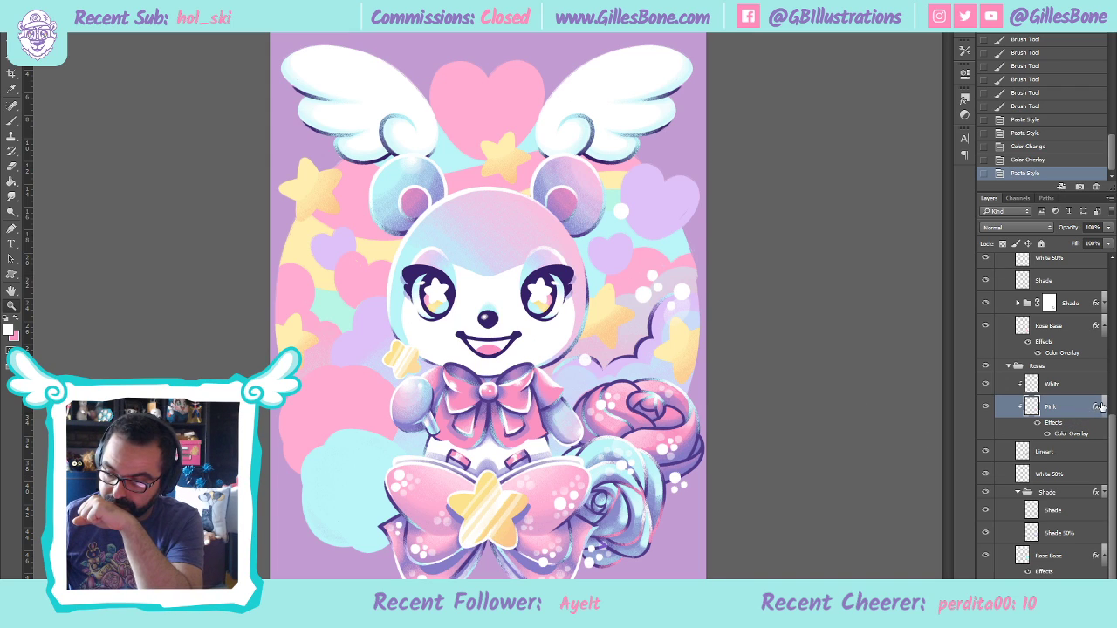
double_click(1052, 407)
text(B)
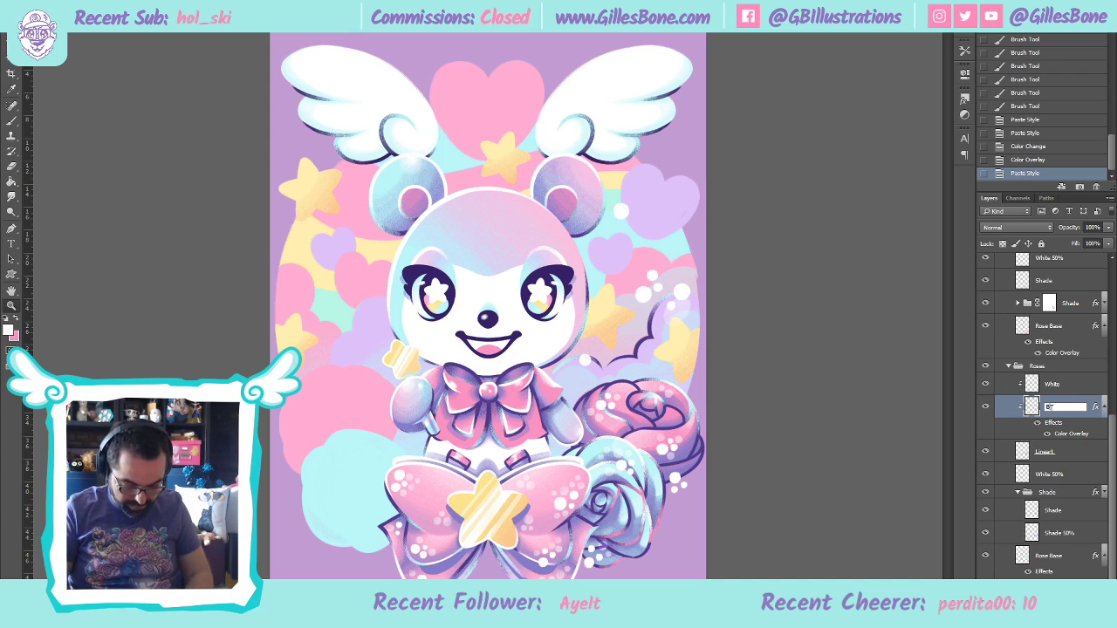
text(lue)
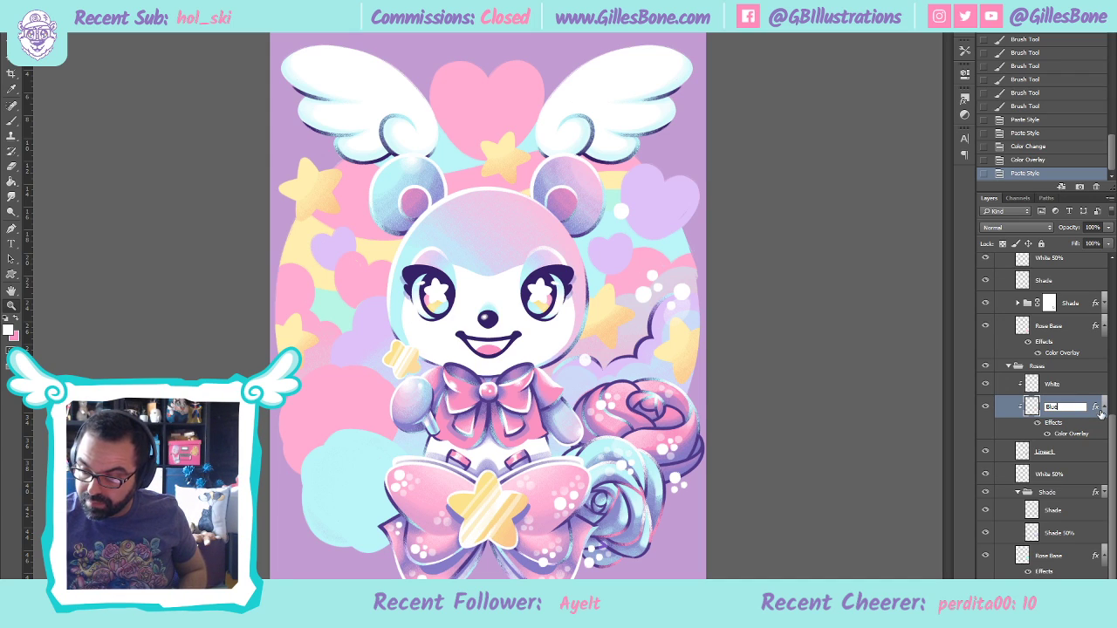
key(Return)
Collapse the lowest Roses group and rename the lower rose's Blue tint layer as Pink
click(1012, 370)
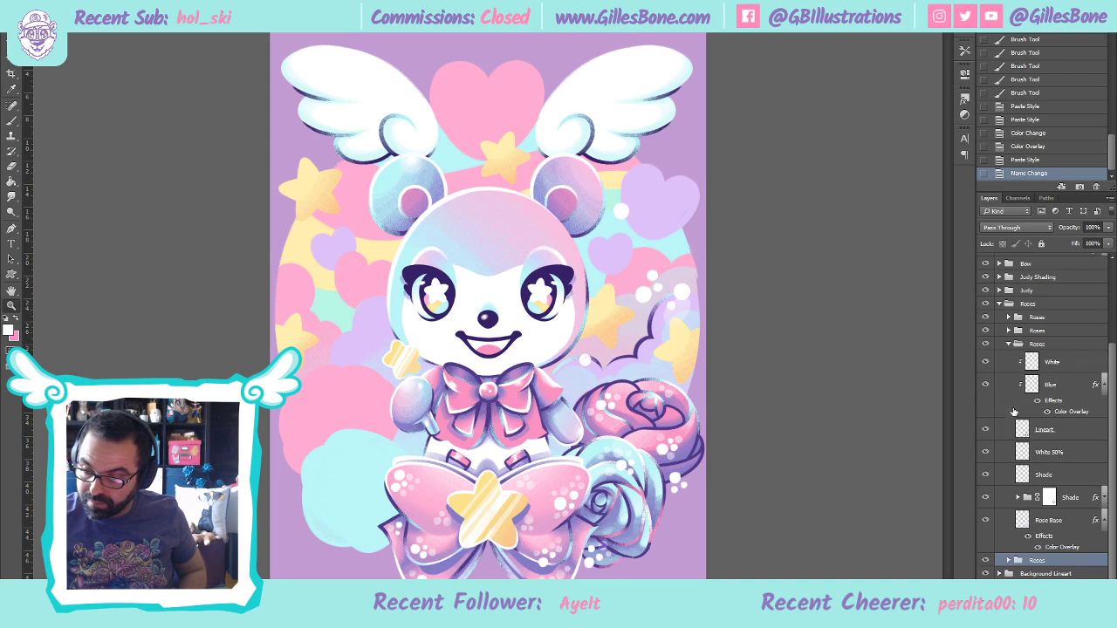
double_click(1051, 384)
text(Pink)
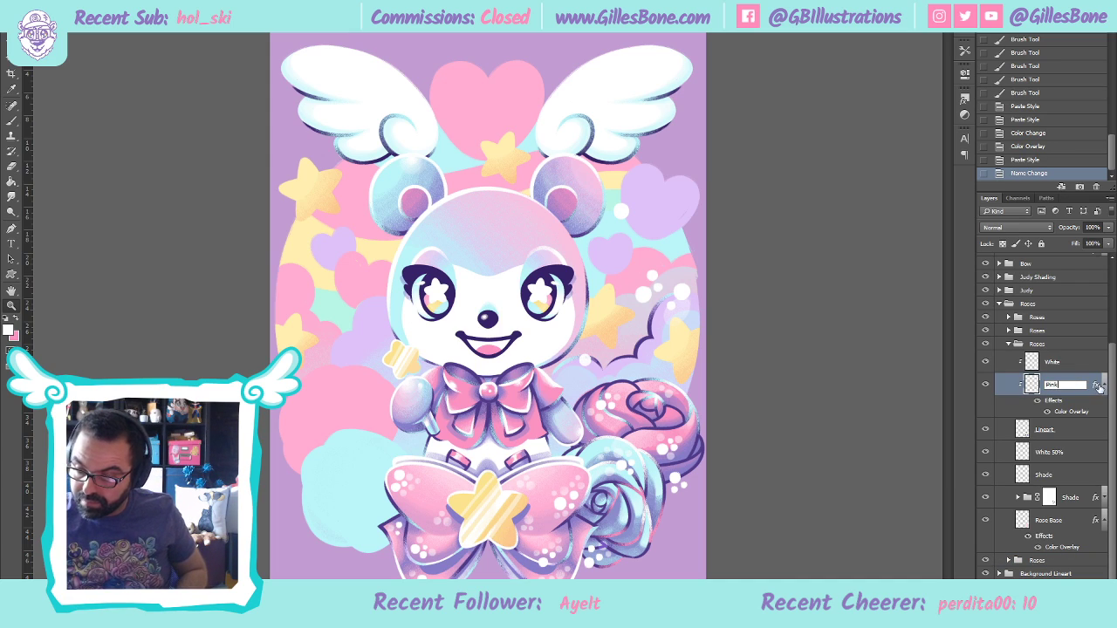
key(Return)
Rename the Shade copy, Lineart copy and White copy layers in the second Roses group as Shade, Lineart and White
click(1009, 352)
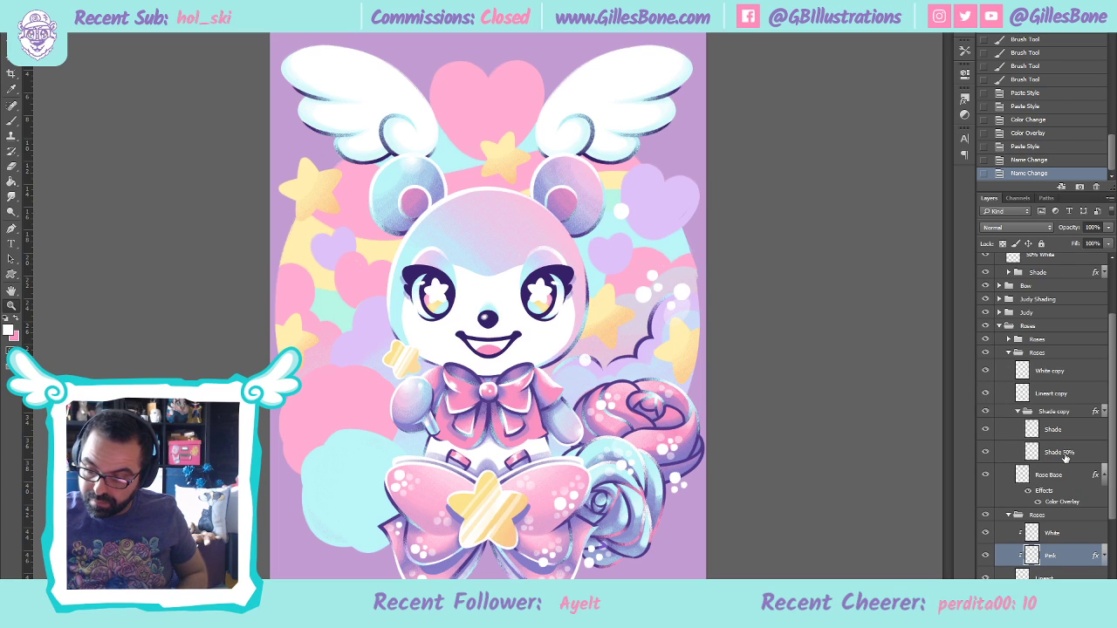
click(1064, 454)
click(1056, 412)
double_click(1064, 411)
key(Delete)
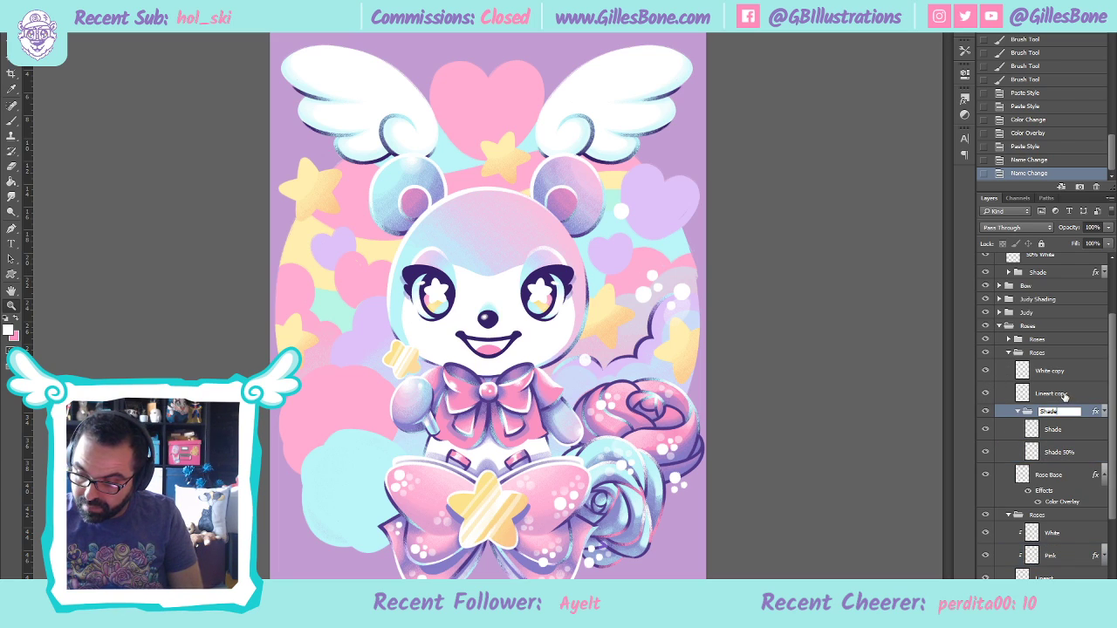
key(Return)
double_click(1061, 393)
click(1058, 375)
double_click(1058, 376)
key(Delete)
key(Return)
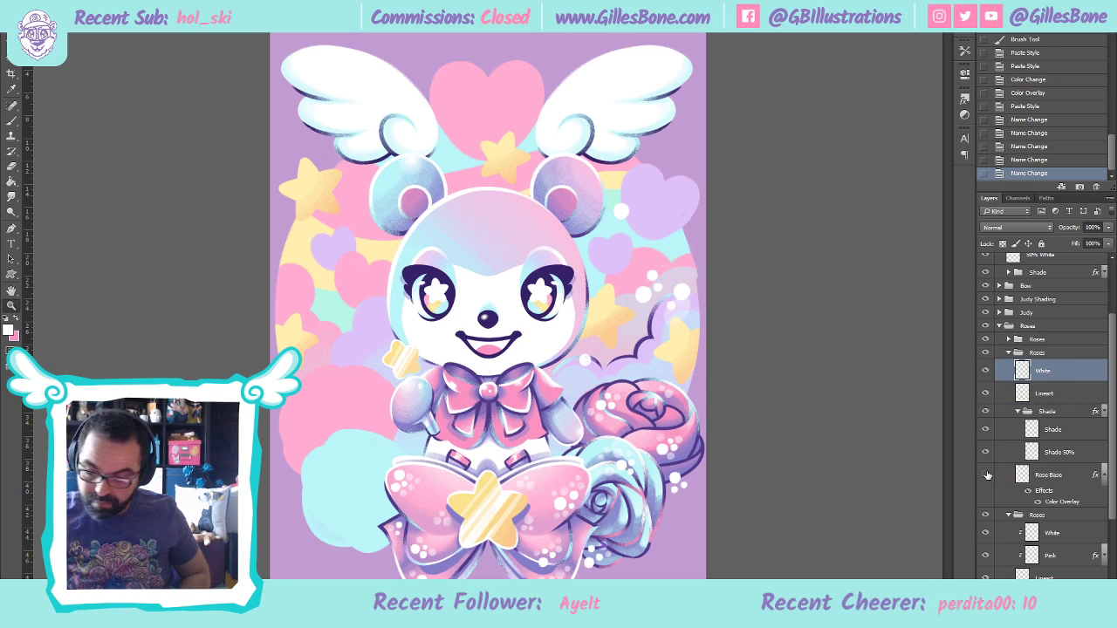
Paste the turquoise colour overlay onto the second Roses group's Rose Base layer and collapse the group
click(1061, 474)
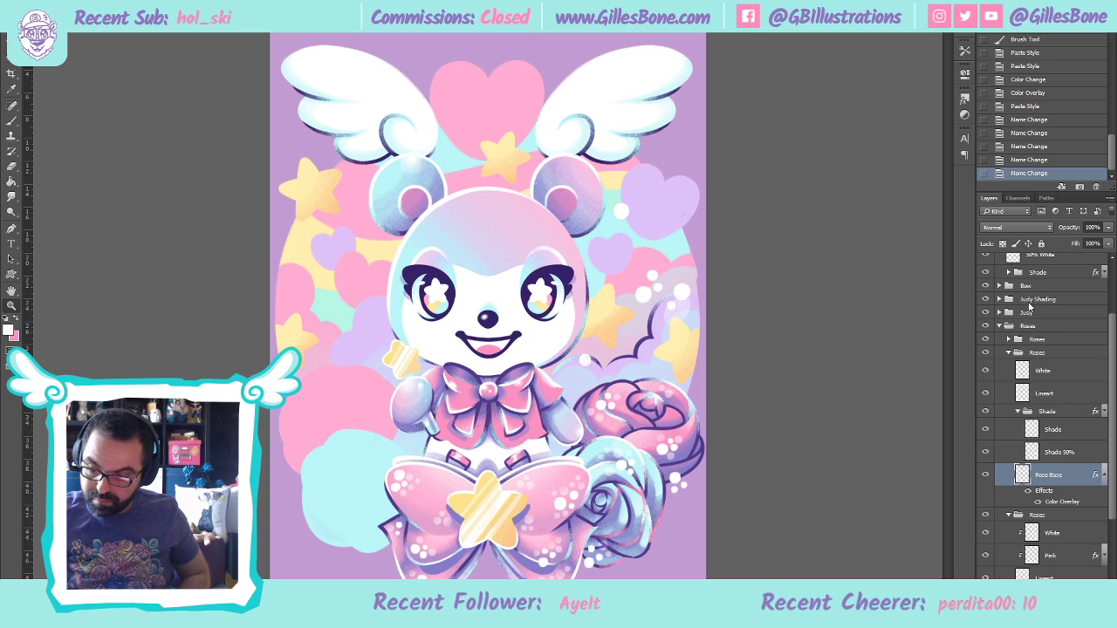
key(ctrl+shift+v)
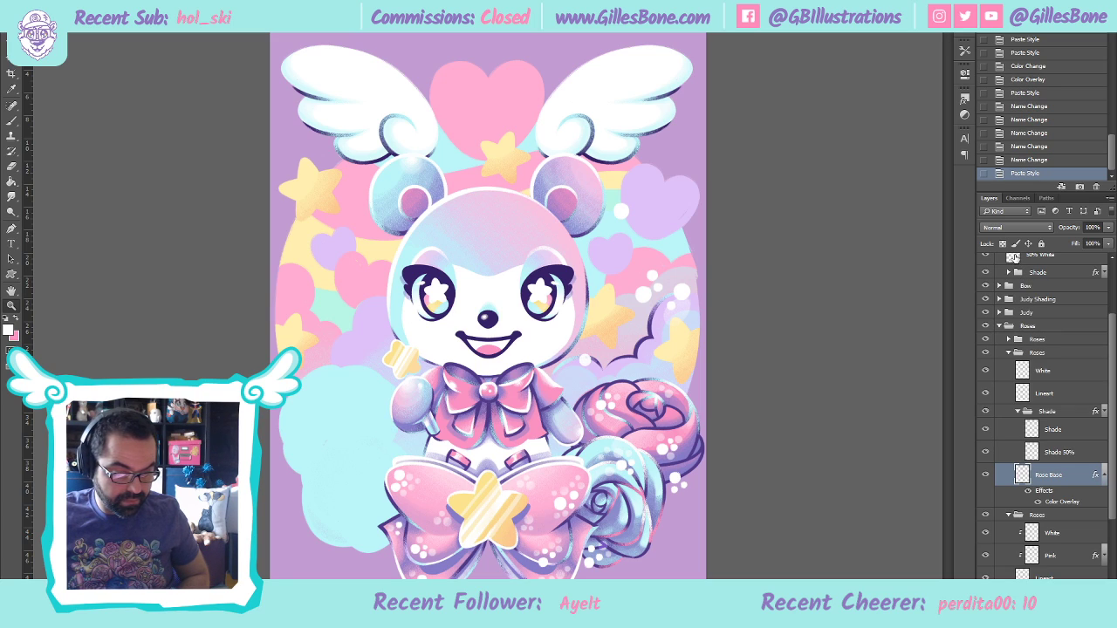
click(1103, 475)
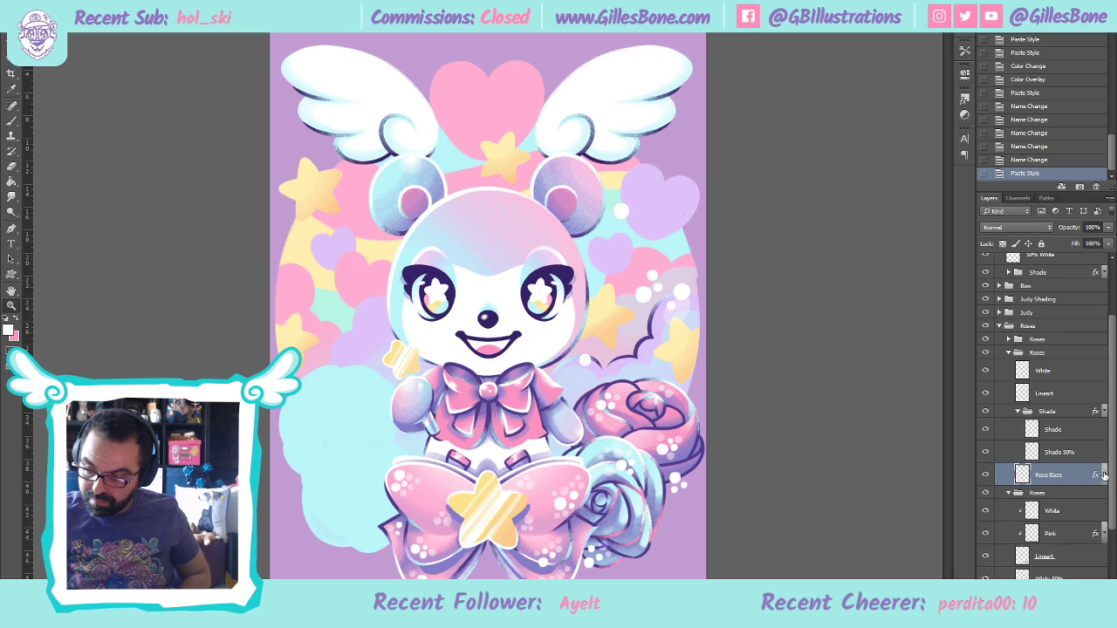
click(1008, 353)
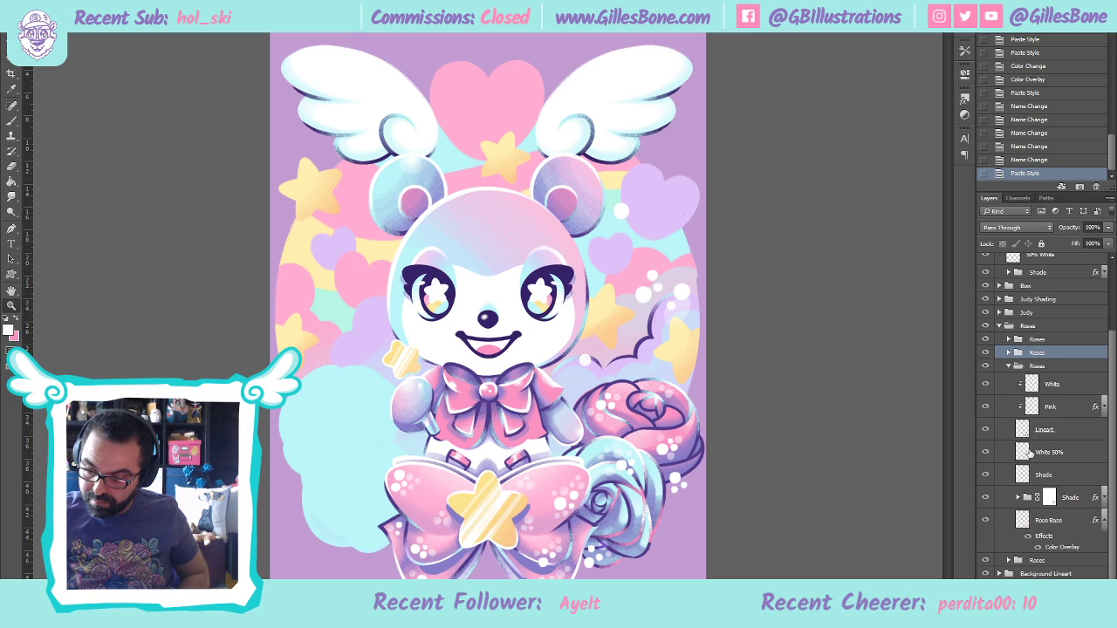
Try the turquoise colour overlay on the lowest Roses group's Rose Base, undo it and collapse the group
click(1059, 522)
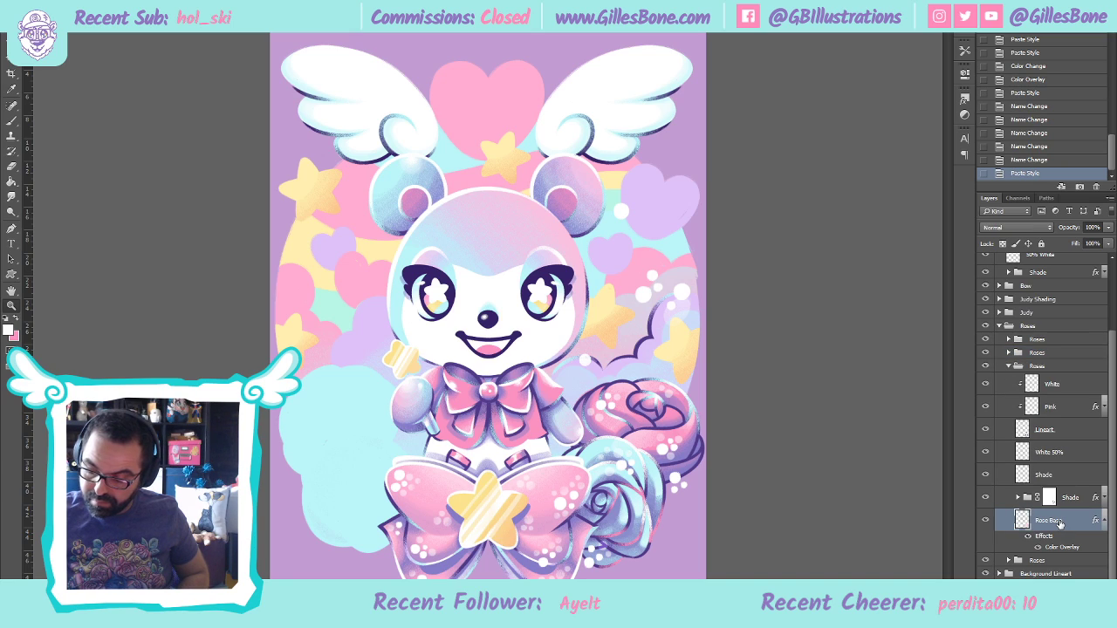
click(1008, 559)
scroll(1051, 556, down, 4)
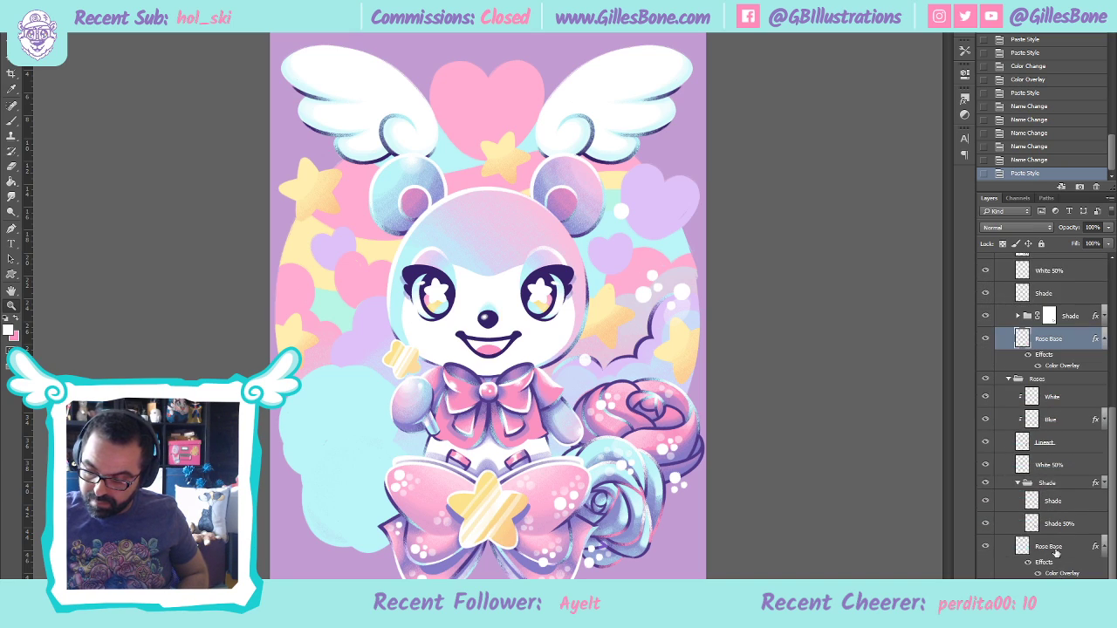
click(1056, 550)
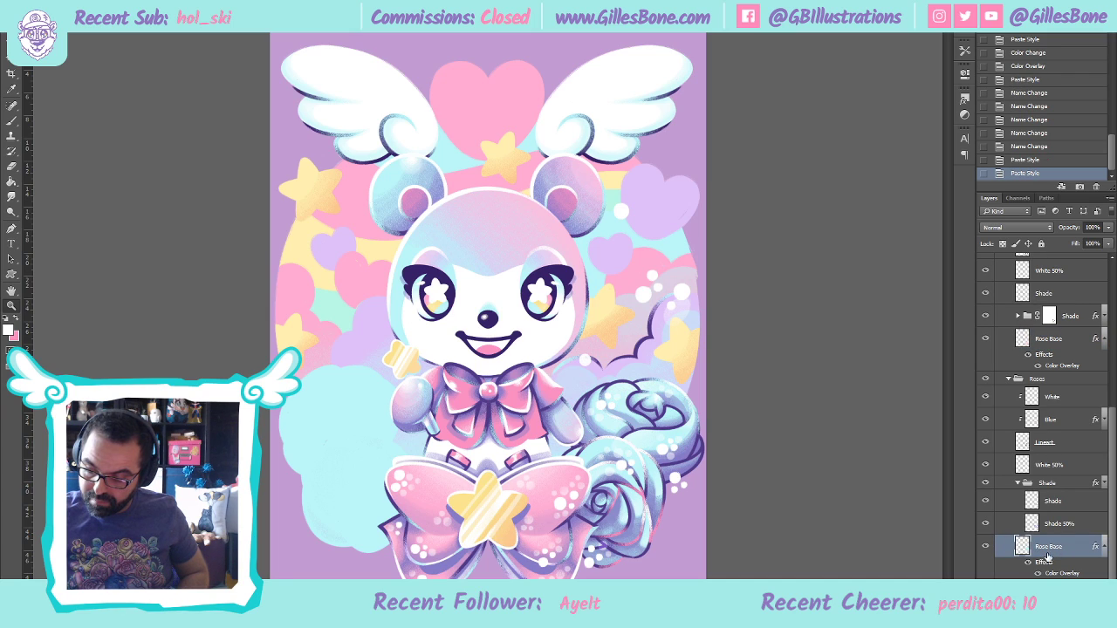
key(ctrl+z)
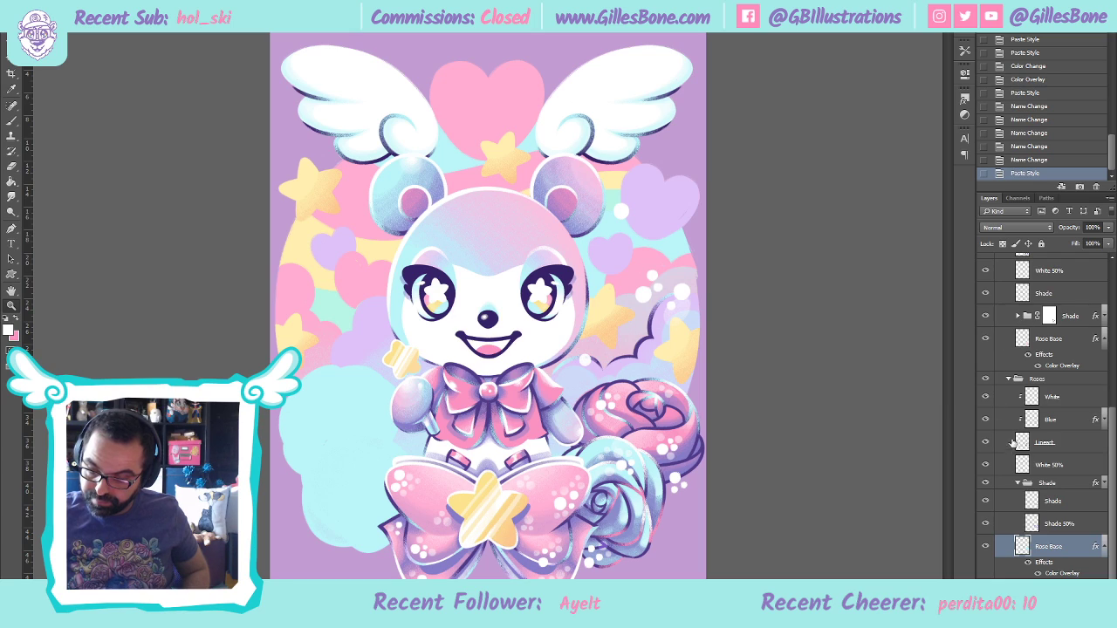
scroll(1013, 441, up, 2)
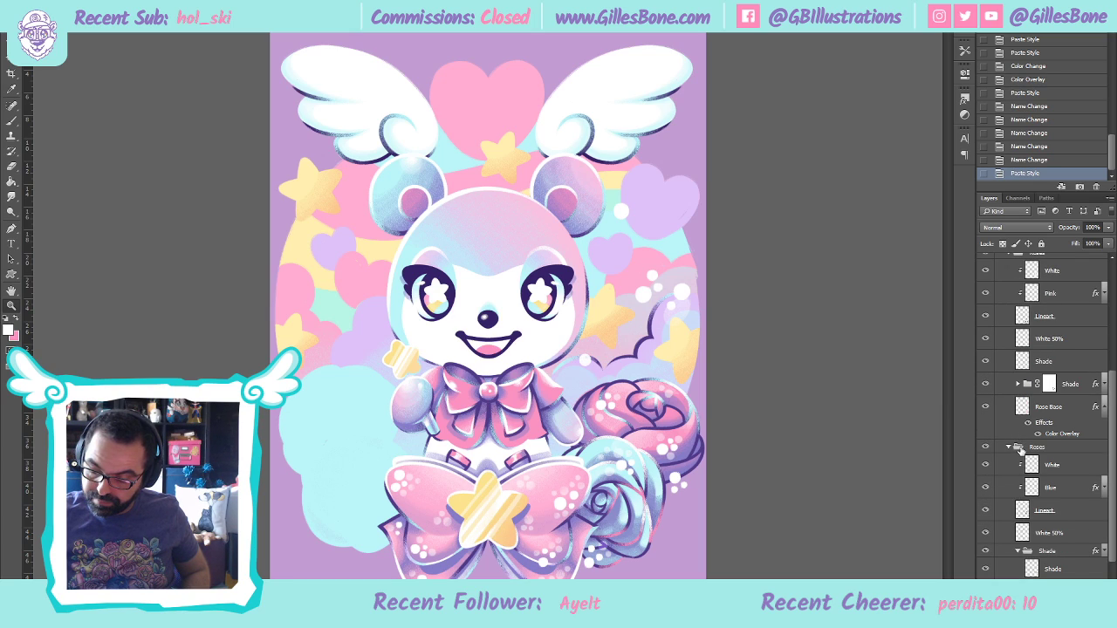
click(1009, 448)
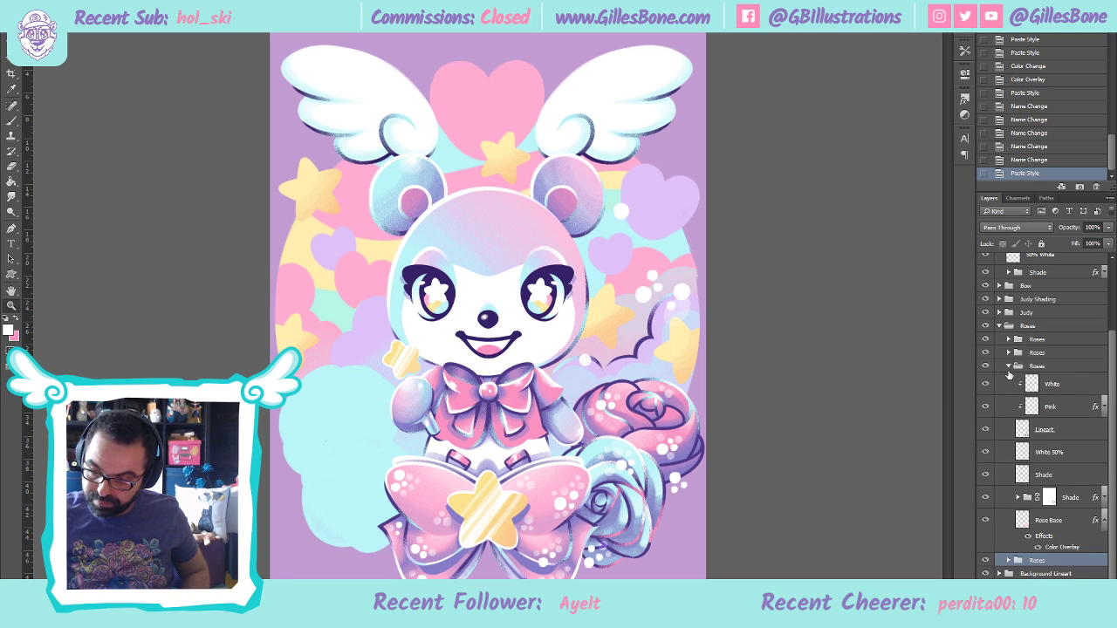
Collapse the third Roses group, try the pink colour overlay on the topmost Roses group's Rose Base, undo it and collapse that group
click(1012, 364)
click(1010, 364)
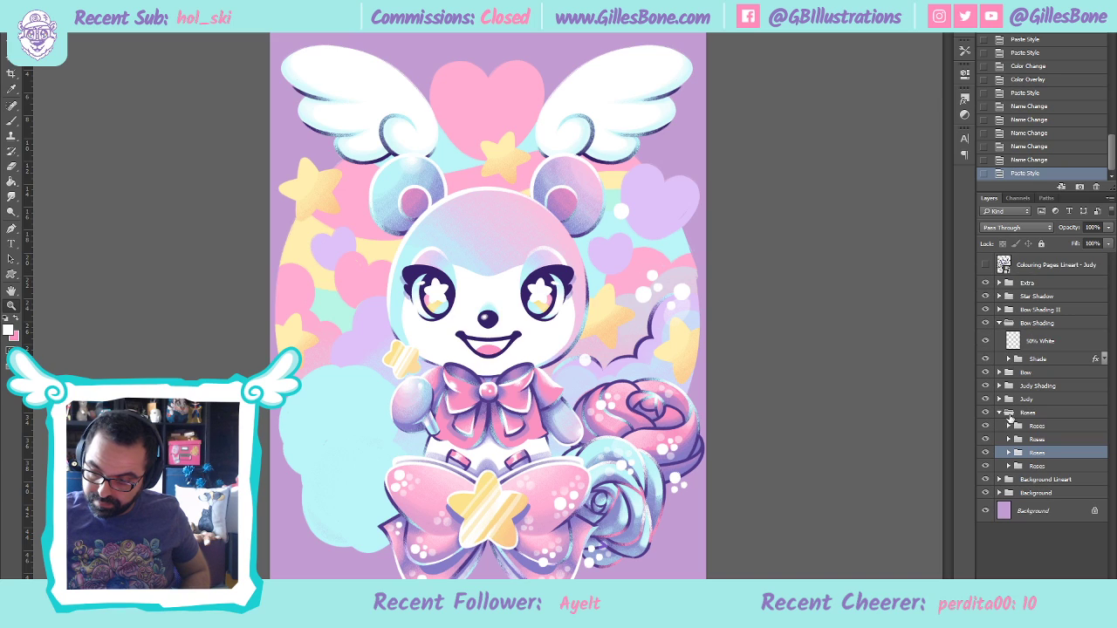
click(1010, 426)
scroll(1027, 458, down, 1)
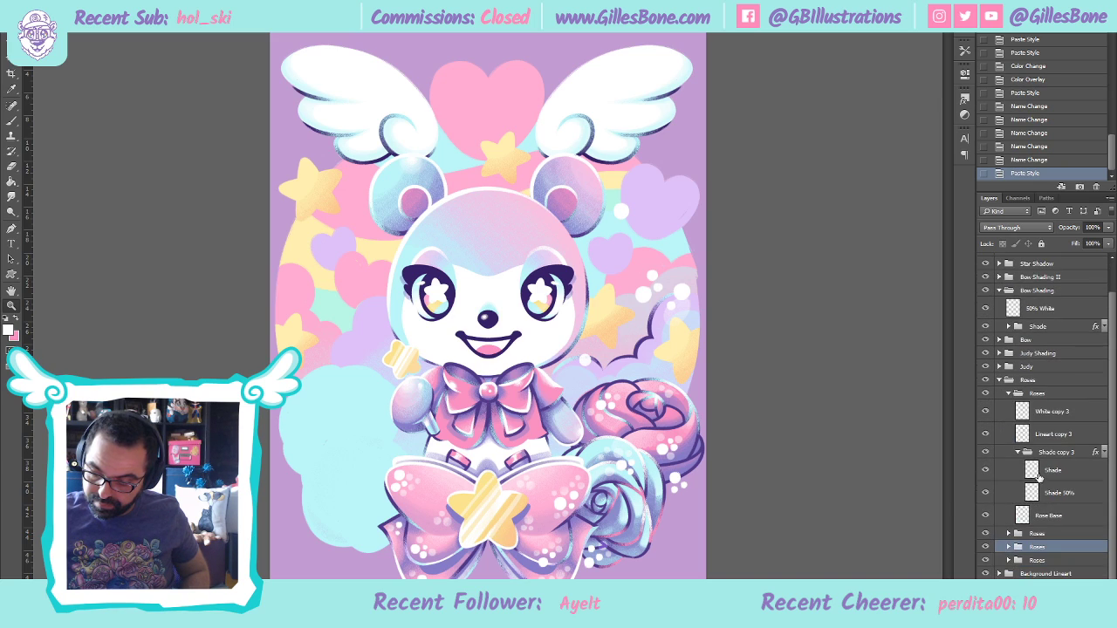
click(1056, 513)
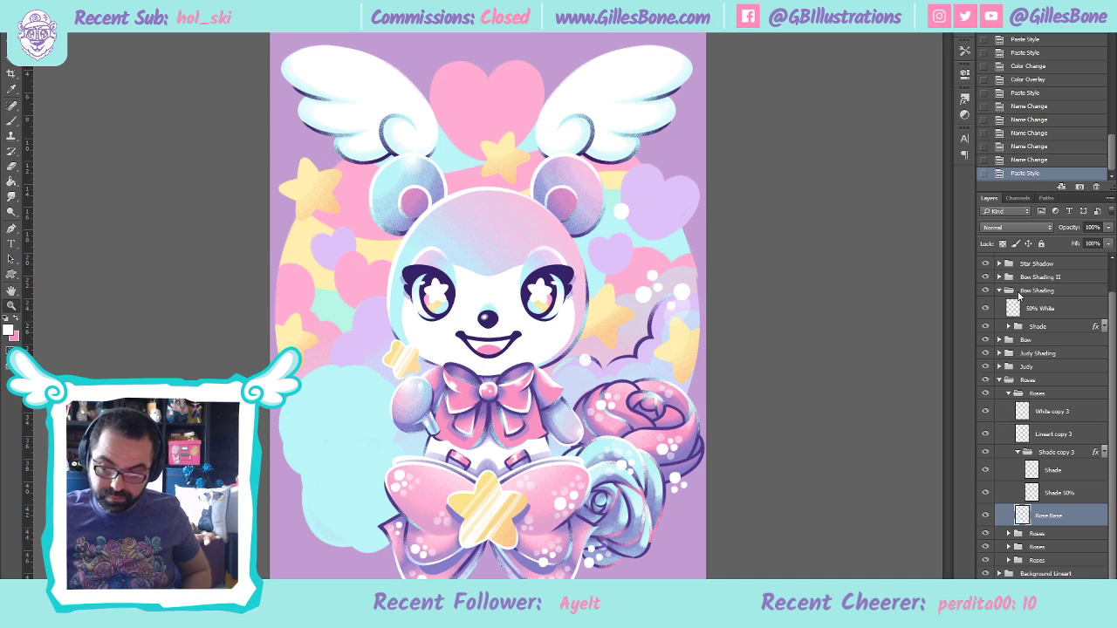
key(ctrl+alt+v)
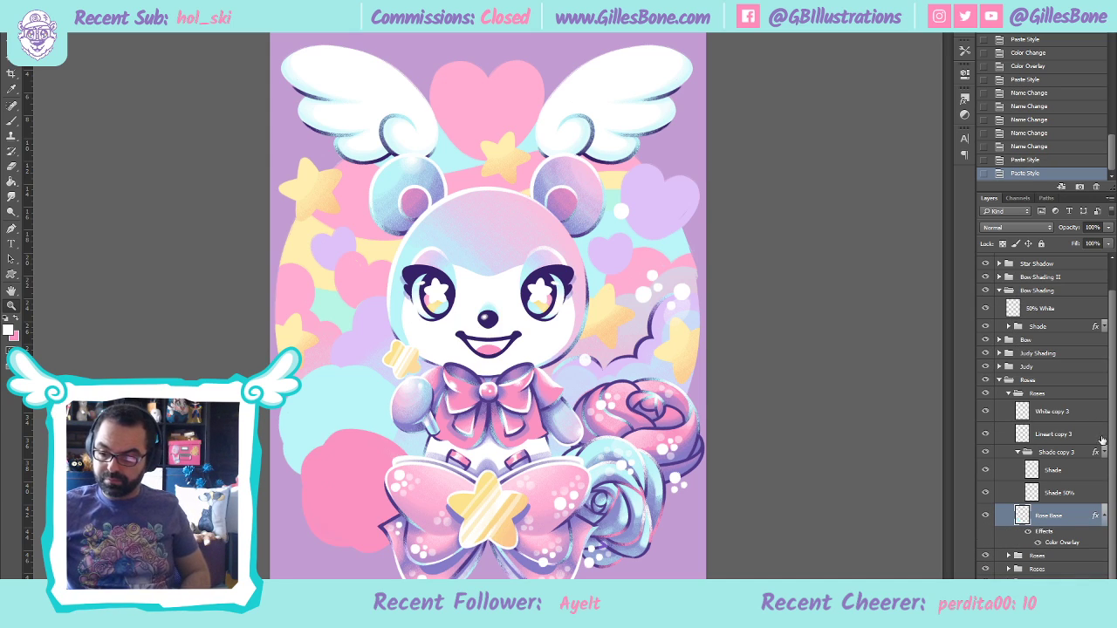
key(ctrl+z)
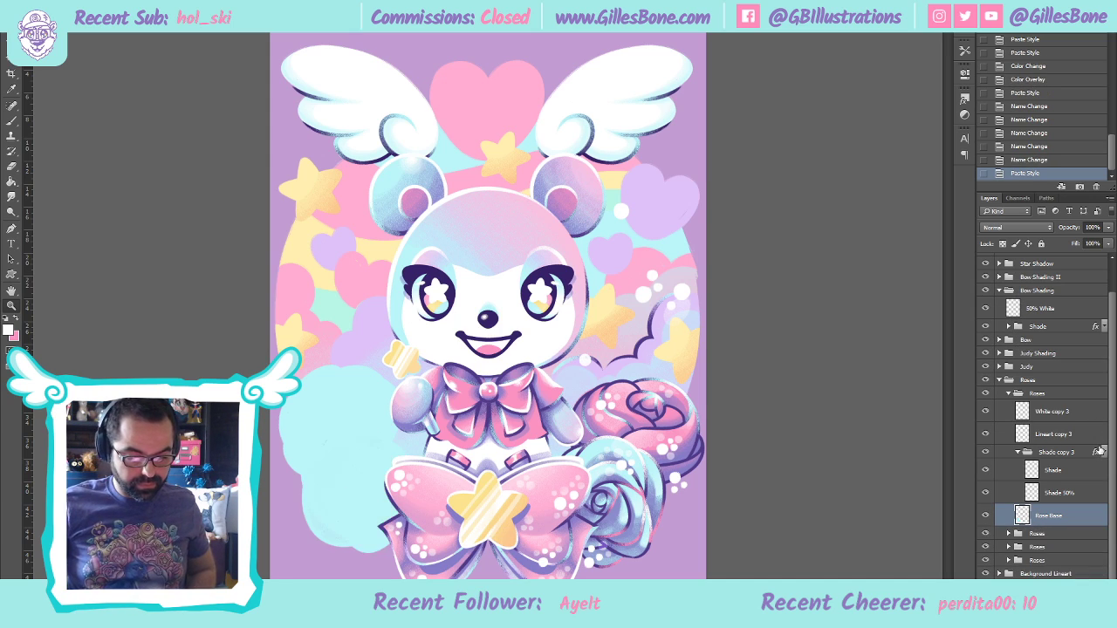
click(1018, 452)
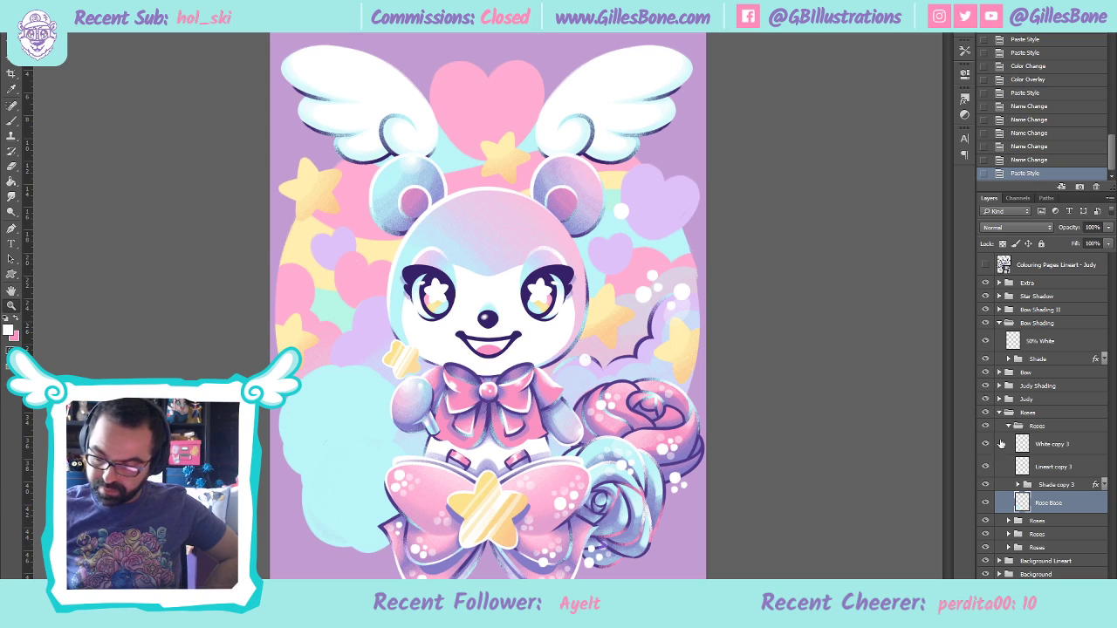
click(1010, 428)
Clear the layer style of the second Roses group's Rose Base, paste the pink colour overlay onto it and collapse the group
click(1009, 442)
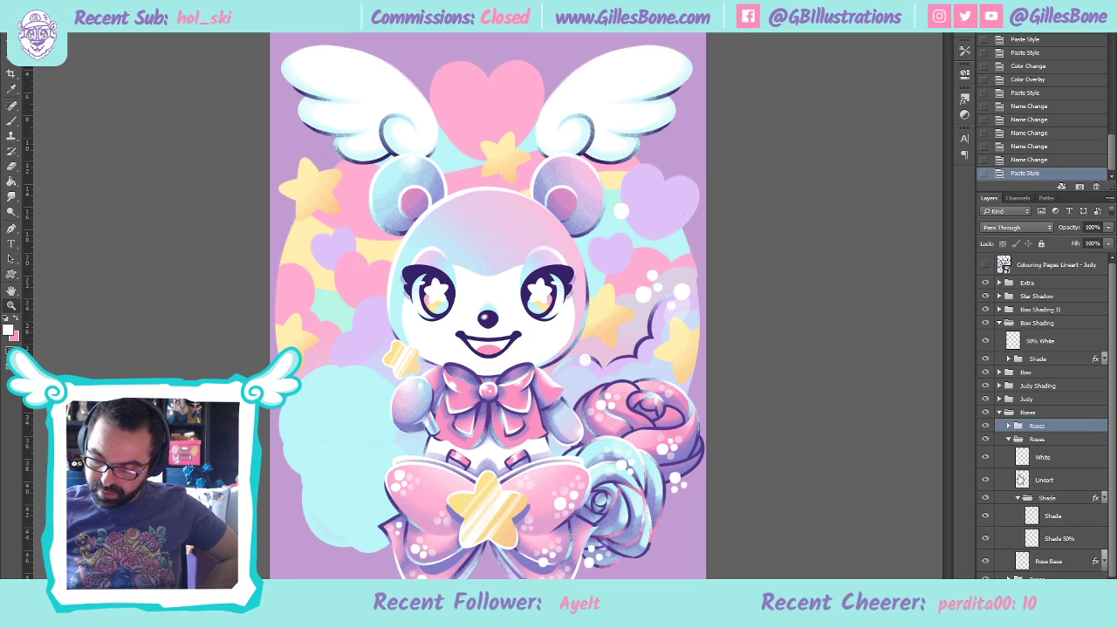
scroll(990, 515, down, 1)
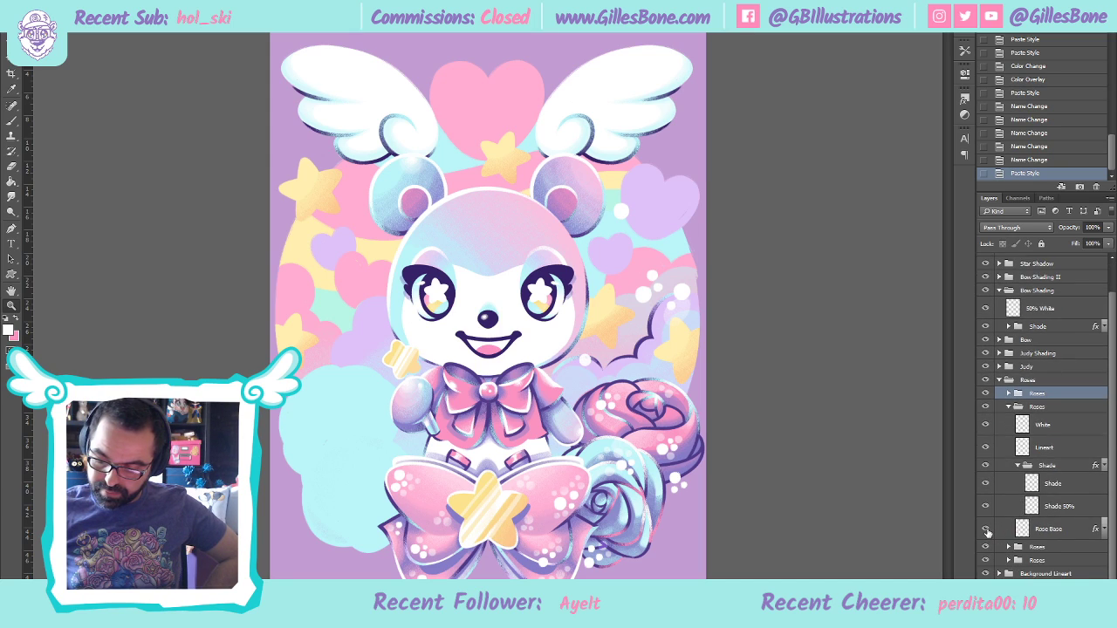
click(1061, 531)
click(1028, 328)
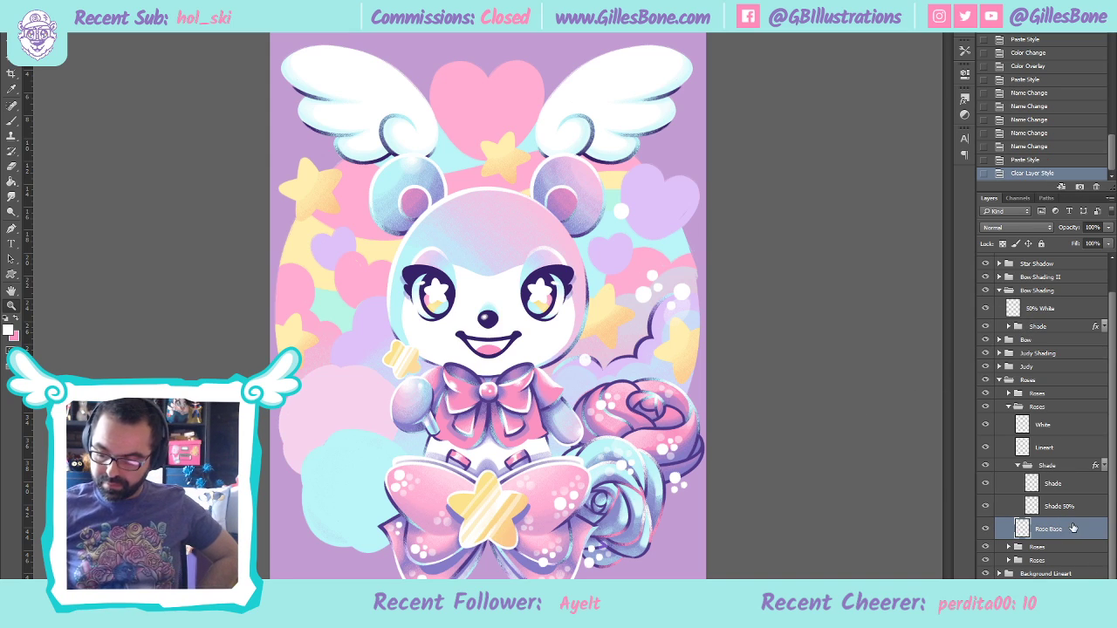
click(1033, 313)
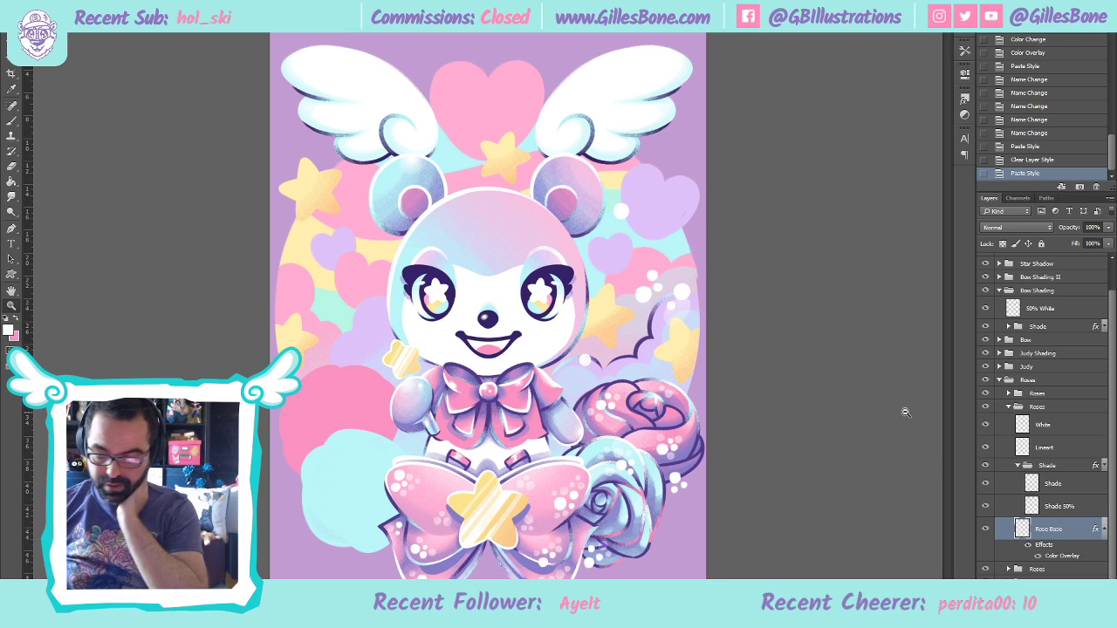
click(1017, 466)
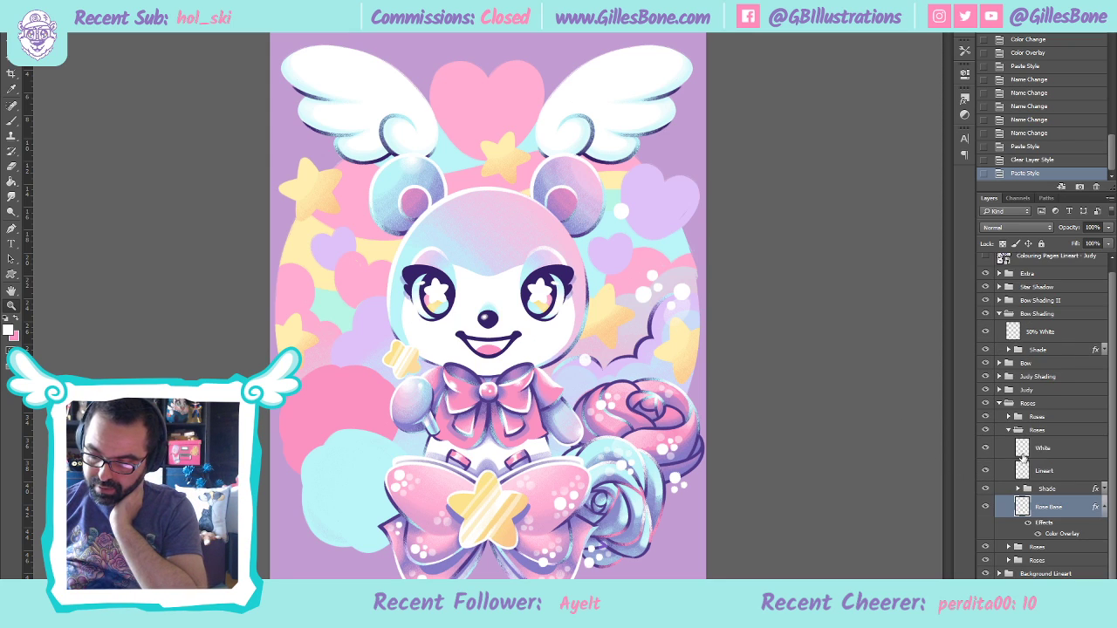
click(1008, 431)
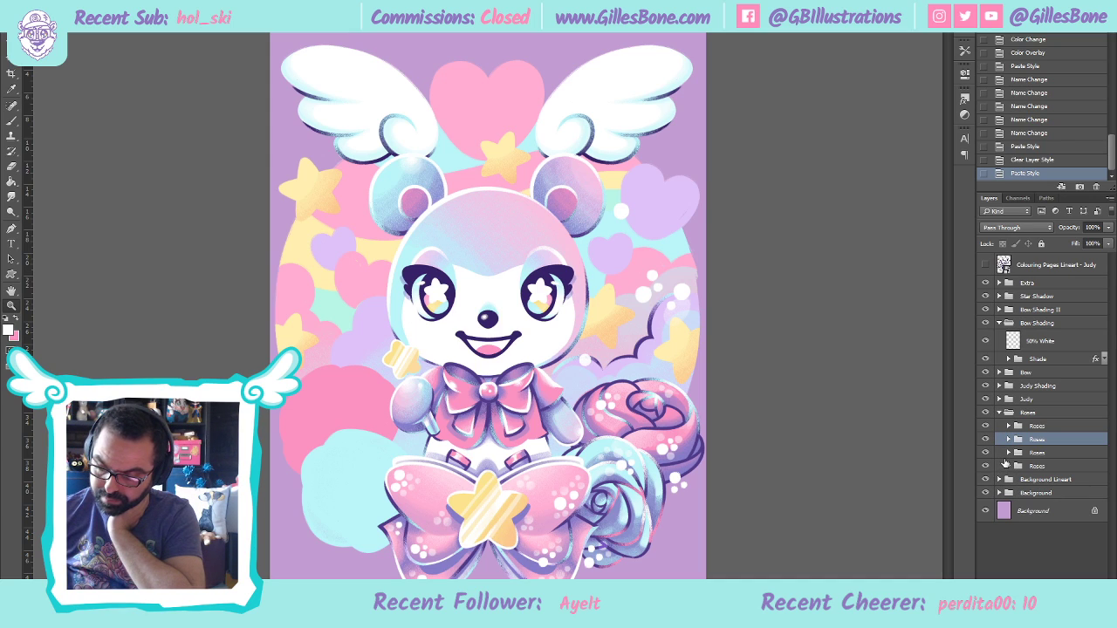
Change the colour overlay of the third Roses group's Rose Base to lilac and collapse its effects list
click(1008, 453)
scroll(1040, 507, down, 2)
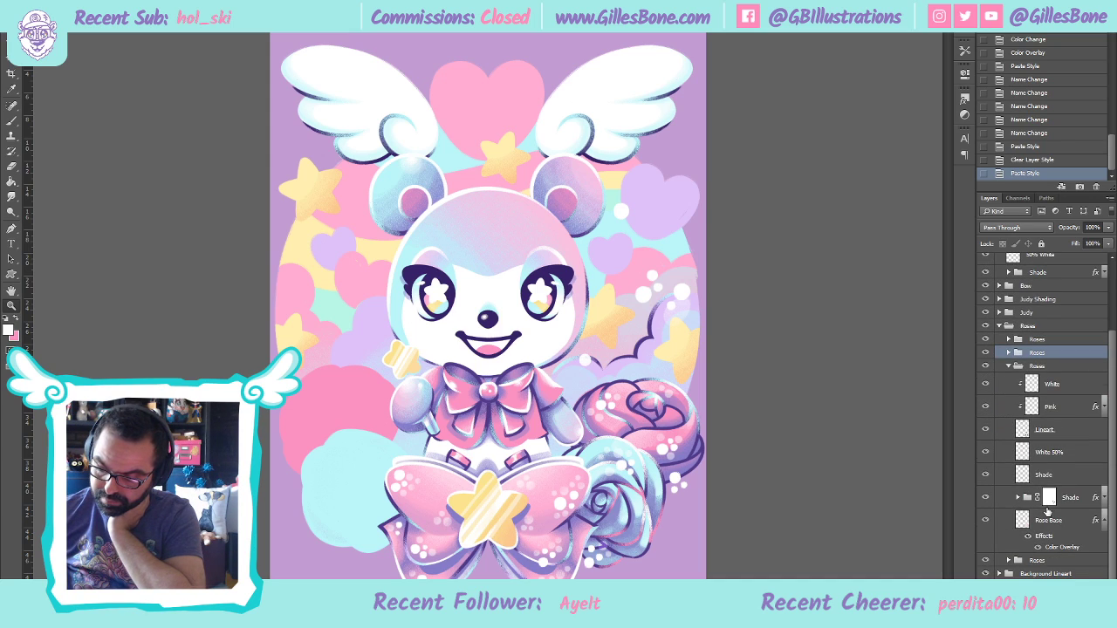
click(1070, 547)
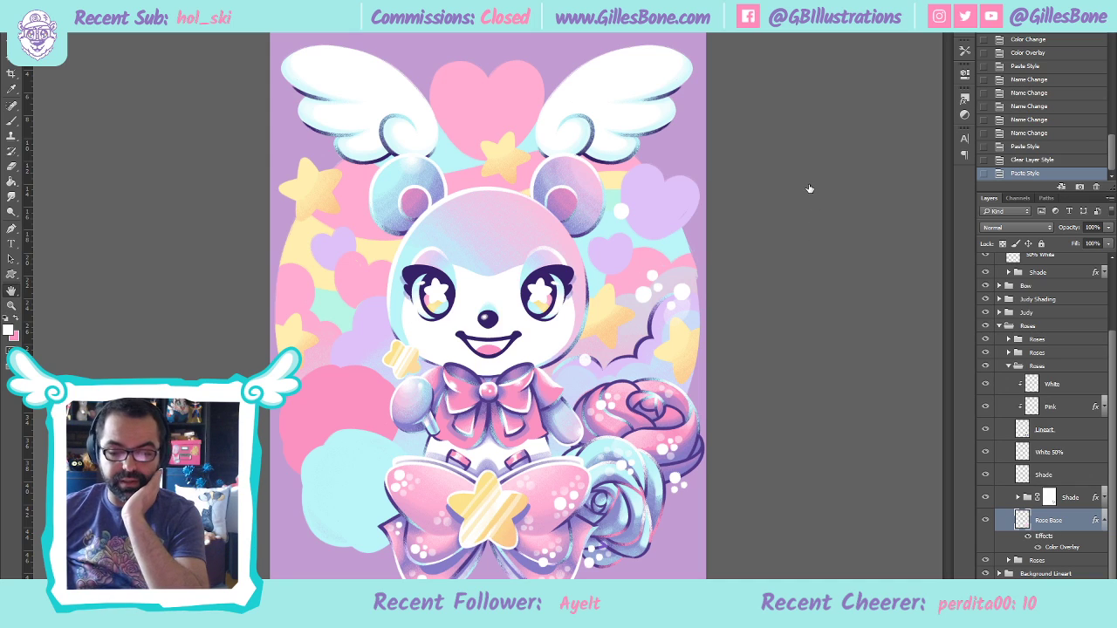
key(i)
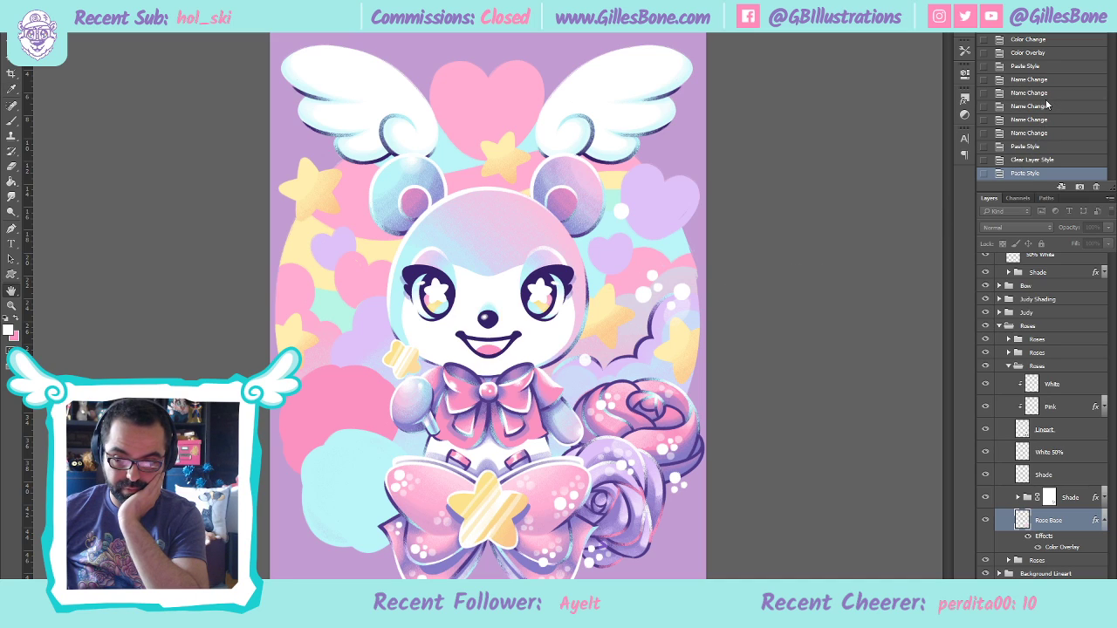
key(Return)
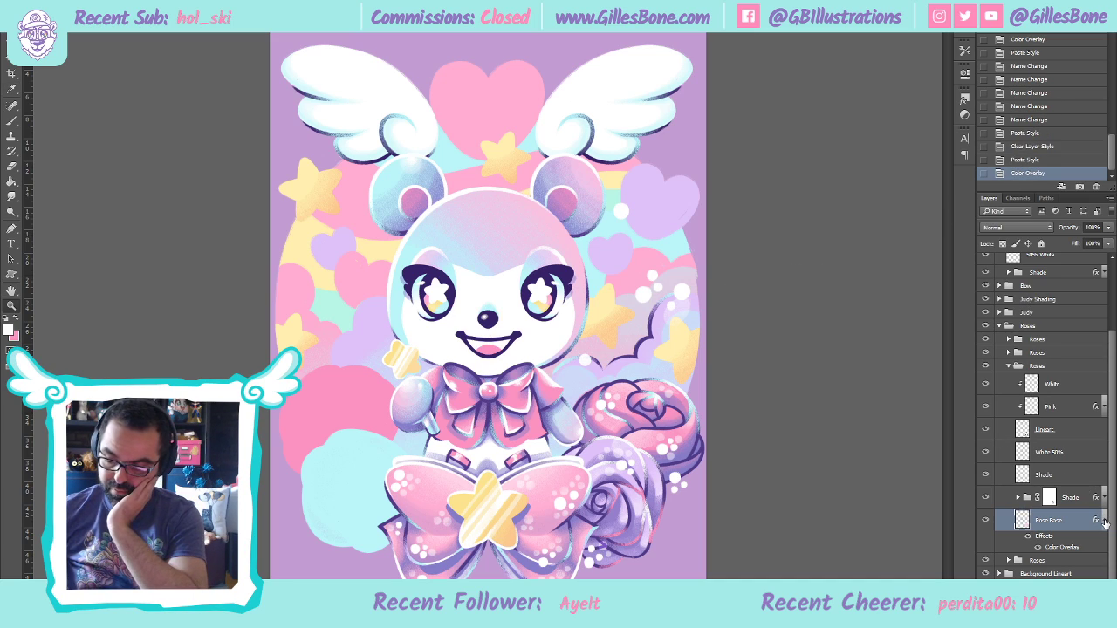
click(1105, 522)
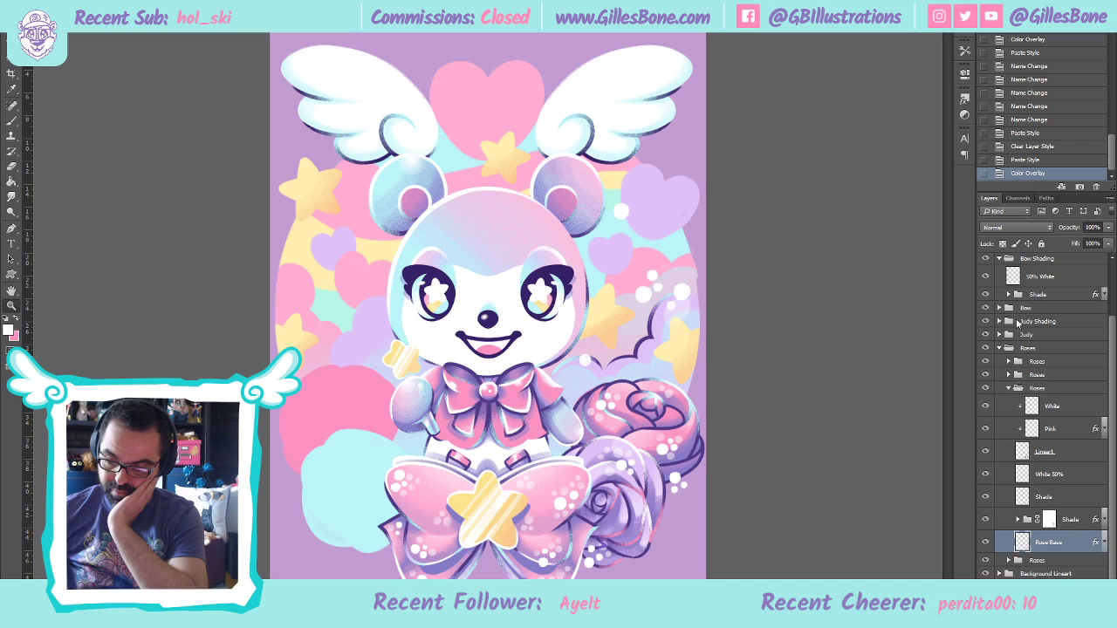
Try a pasted colour overlay on the third Roses group's Pink tint layer and compare it with earlier history states
click(1072, 432)
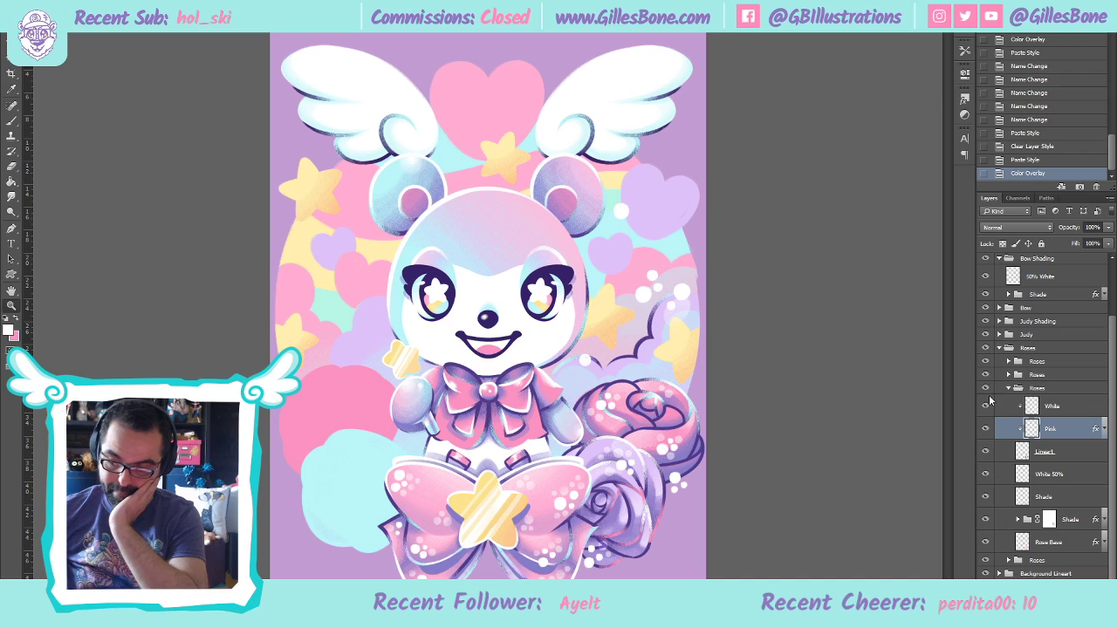
key(ctrl+alt+v)
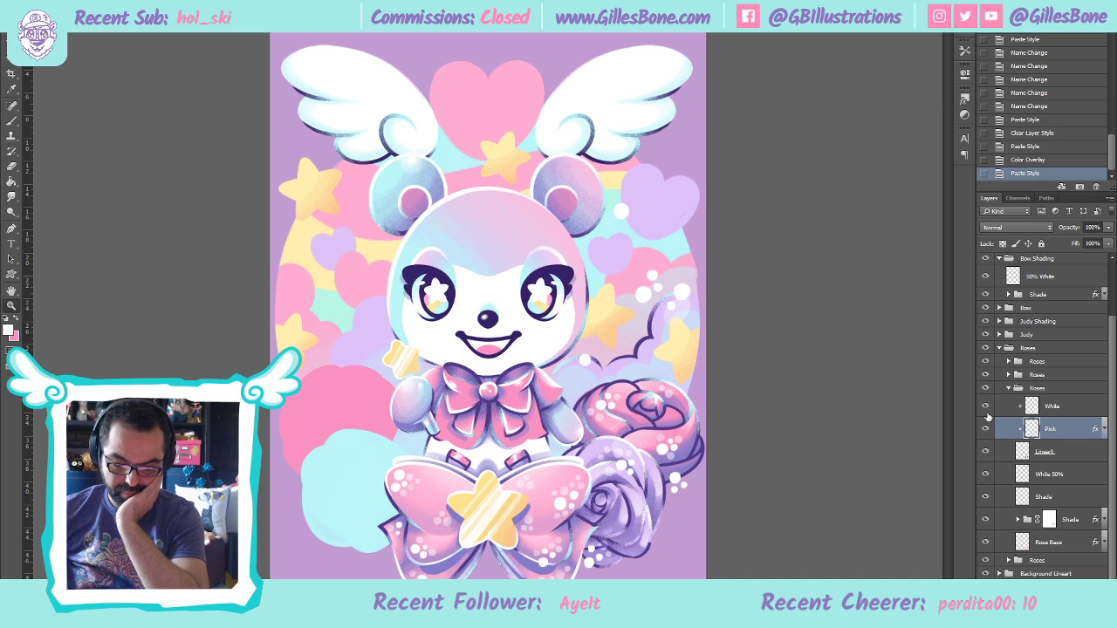
click(985, 429)
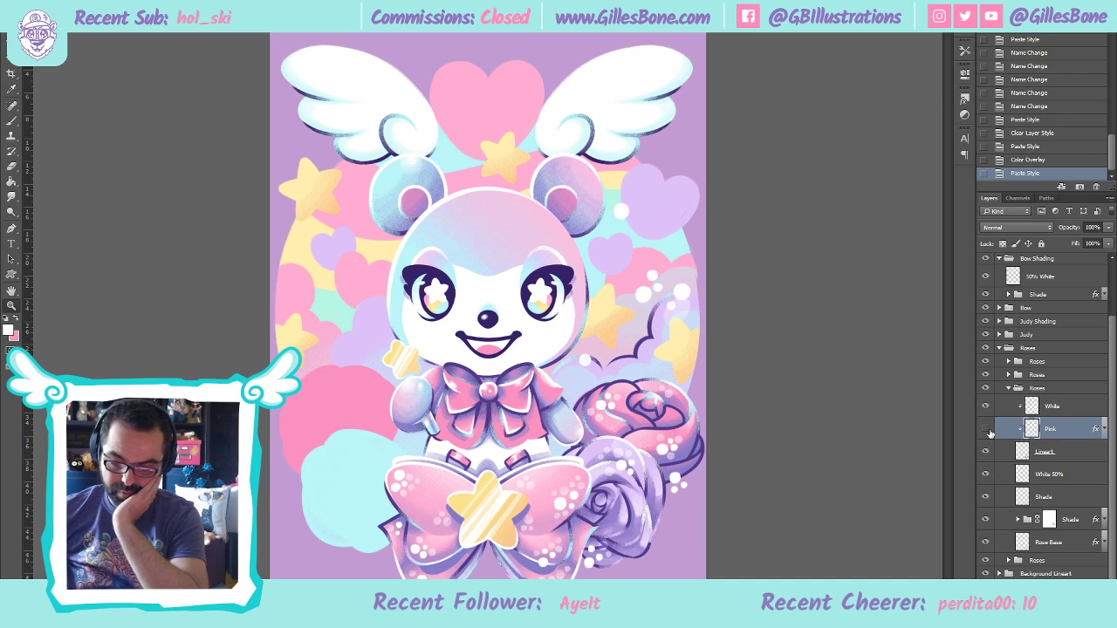
click(1103, 429)
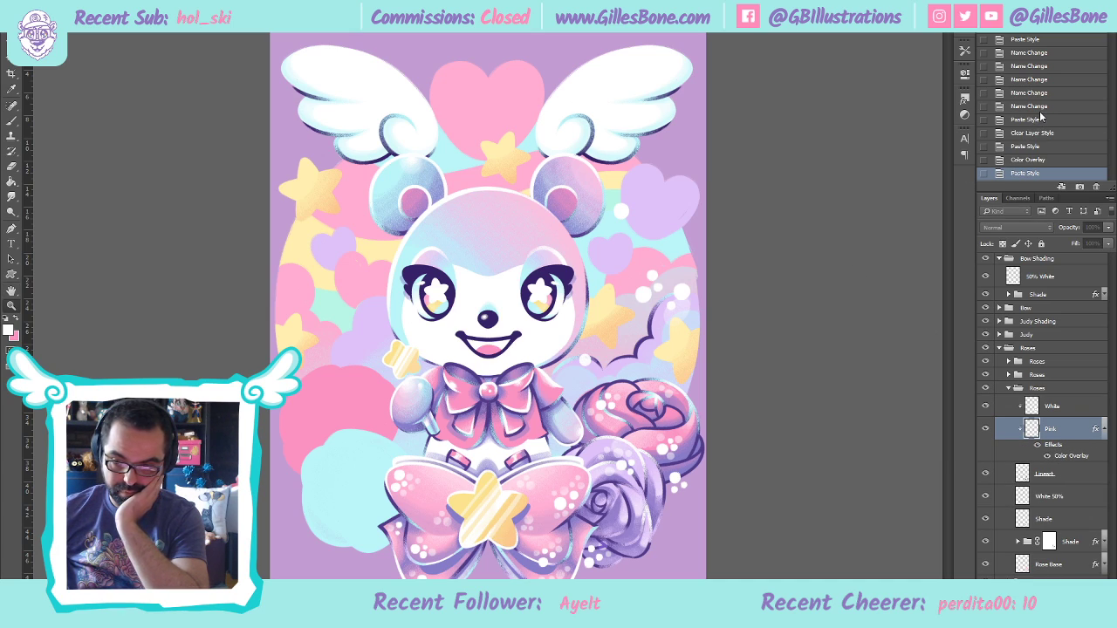
key(ctrl+z)
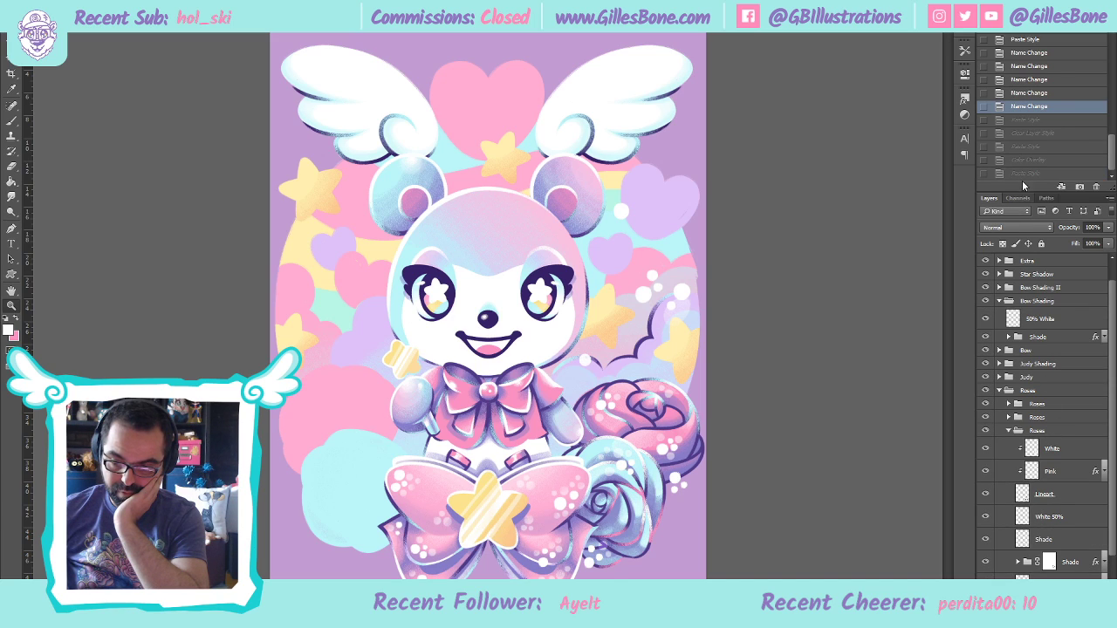
key(ctrl+z)
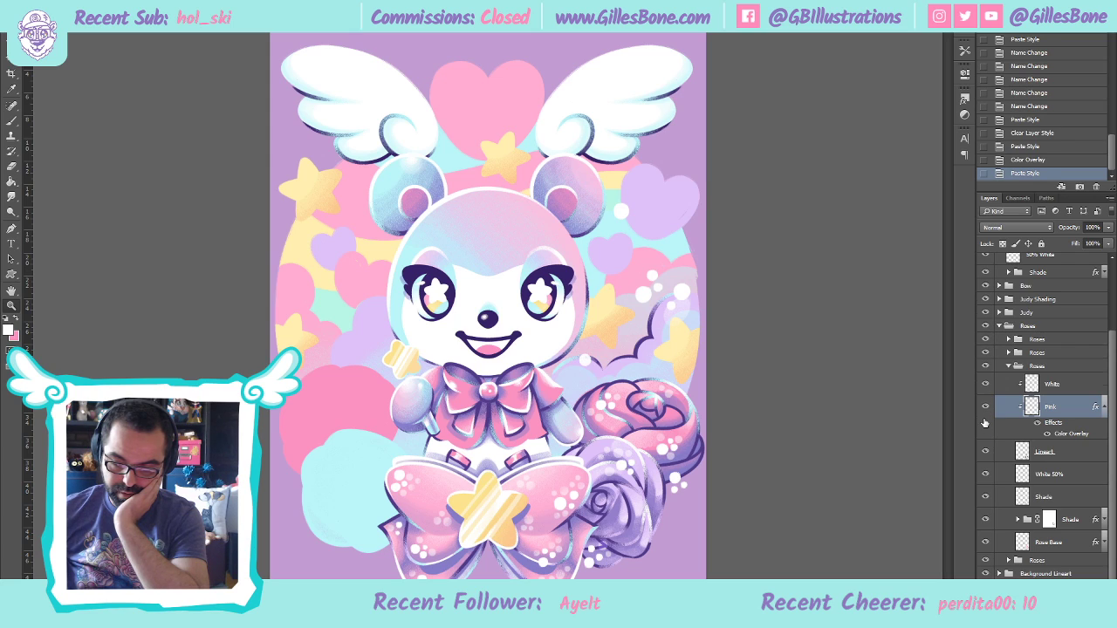
Clear the layer style from the third Roses group's Pink tint layer, rename the layer Blue and collapse the group
key(ctrl+alt+shift+x)
double_click(1050, 430)
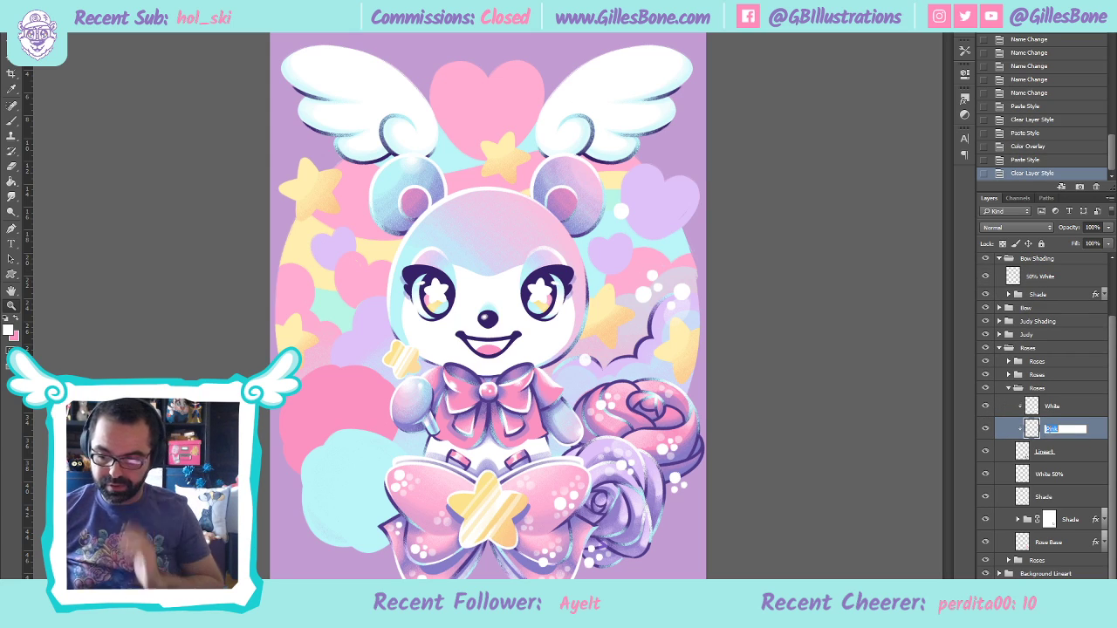
text(Blu)
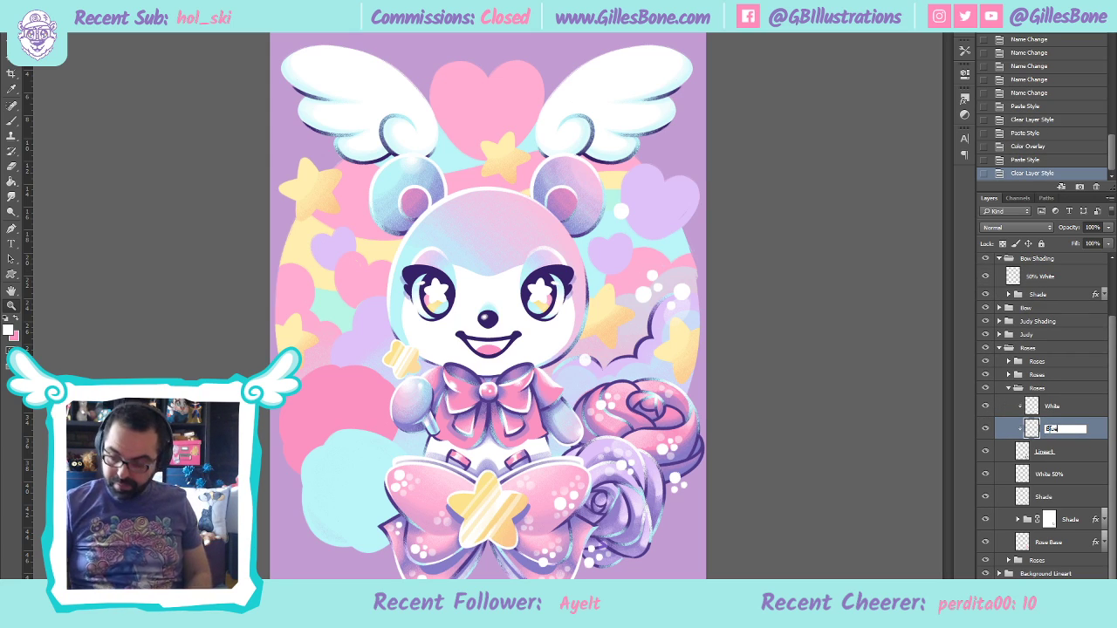
text(e)
key(Return)
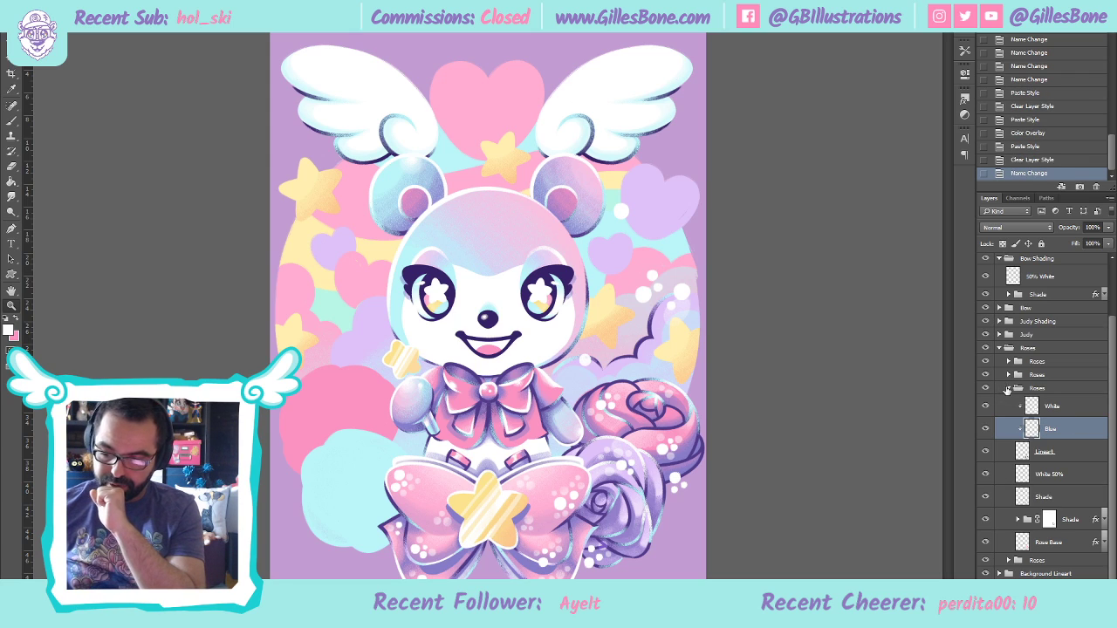
click(1007, 389)
Paste the lilac colour overlay onto the Rose Base layer in the topmost Roses group
click(1010, 425)
click(1009, 426)
click(1009, 425)
click(1058, 505)
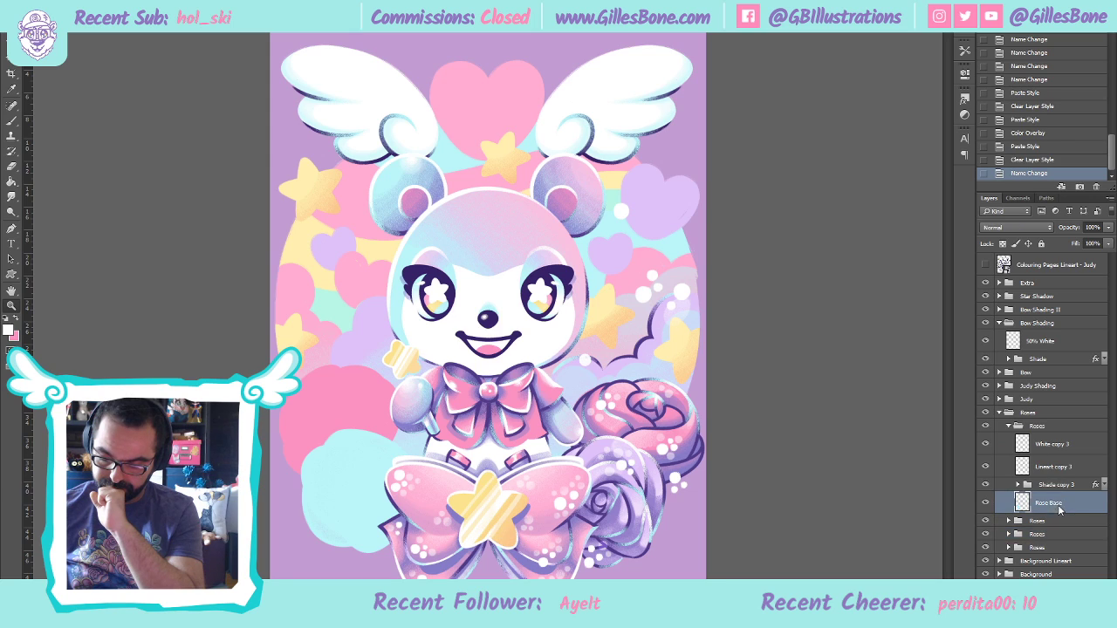
click(1019, 321)
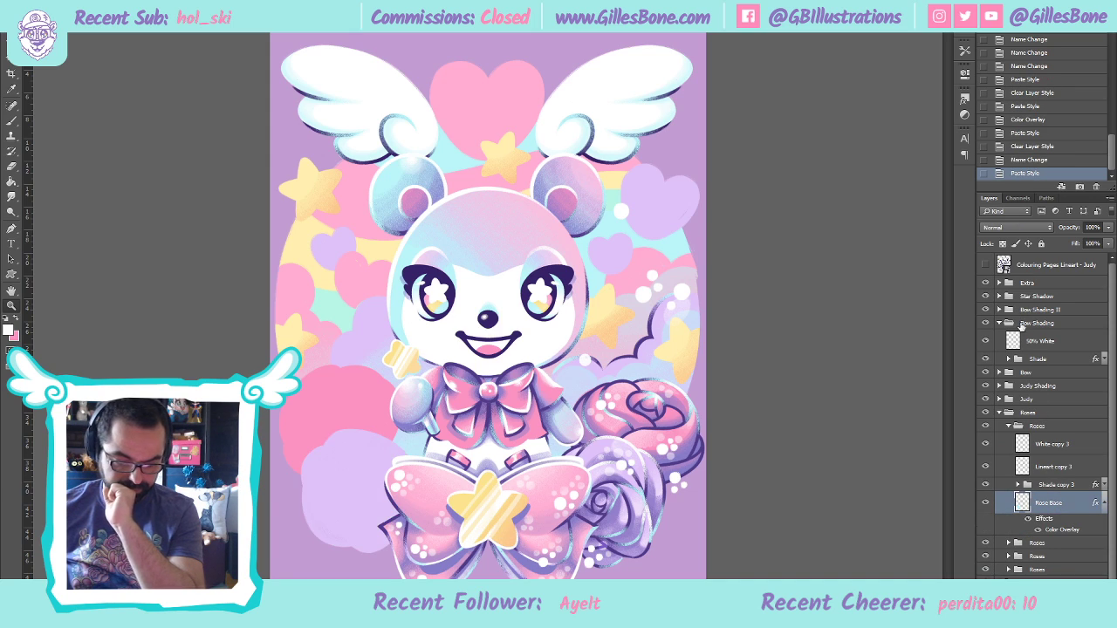
Rename the topmost group's Shade copy 3, Lineart copy 3 and White copy 3 as Shade, Lineart and White, and collapse all Roses groups
double_click(1057, 484)
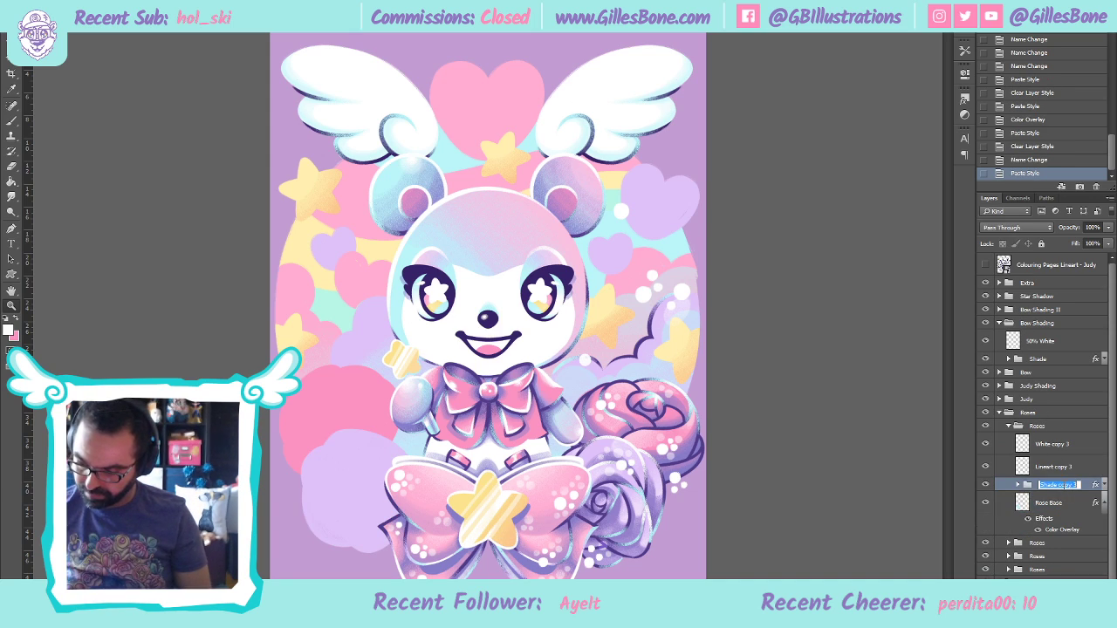
key(Return)
double_click(1056, 467)
text(Lineart)
key(Return)
double_click(1058, 445)
text(White)
key(Return)
click(1010, 427)
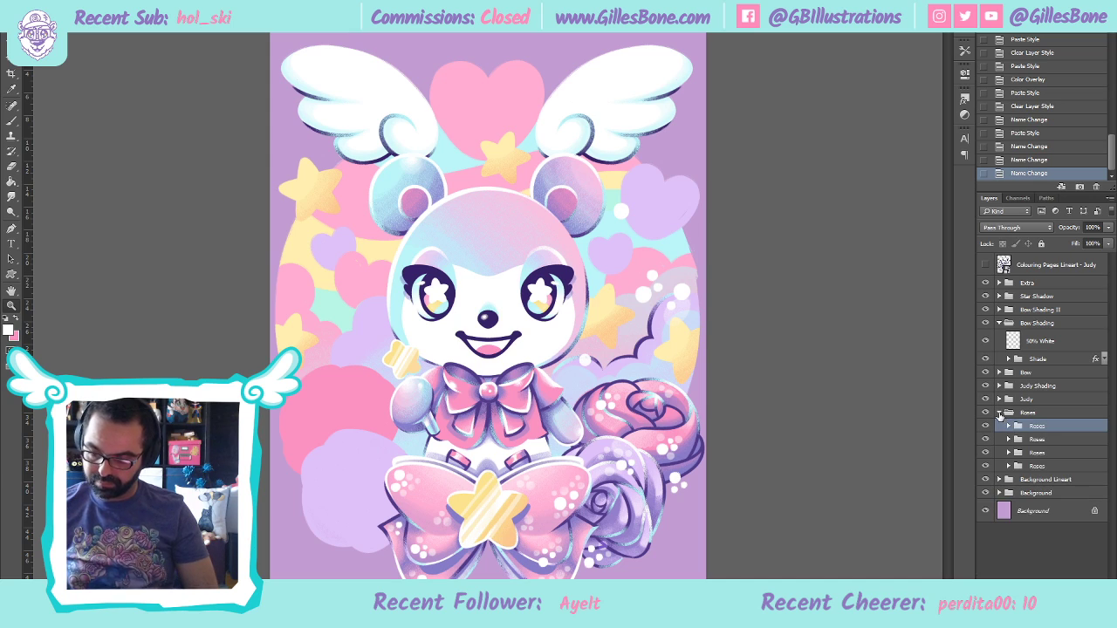
click(999, 412)
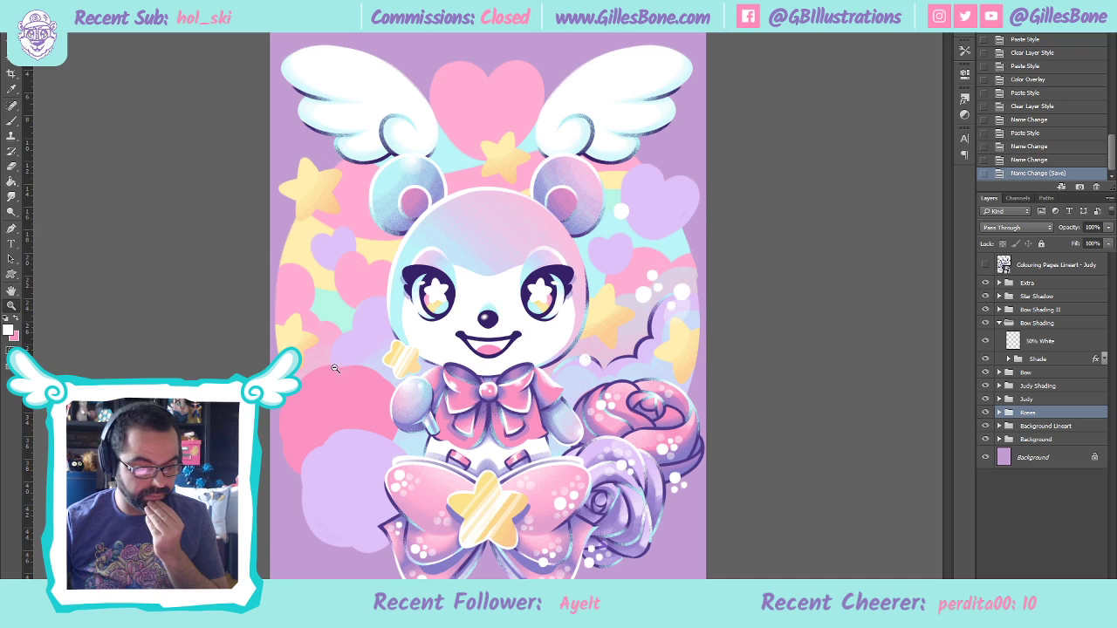
Set the foreground colour to light pink and add a new layer named Mouth above 50% Blue in the Judy group
click(17, 320)
key(i)
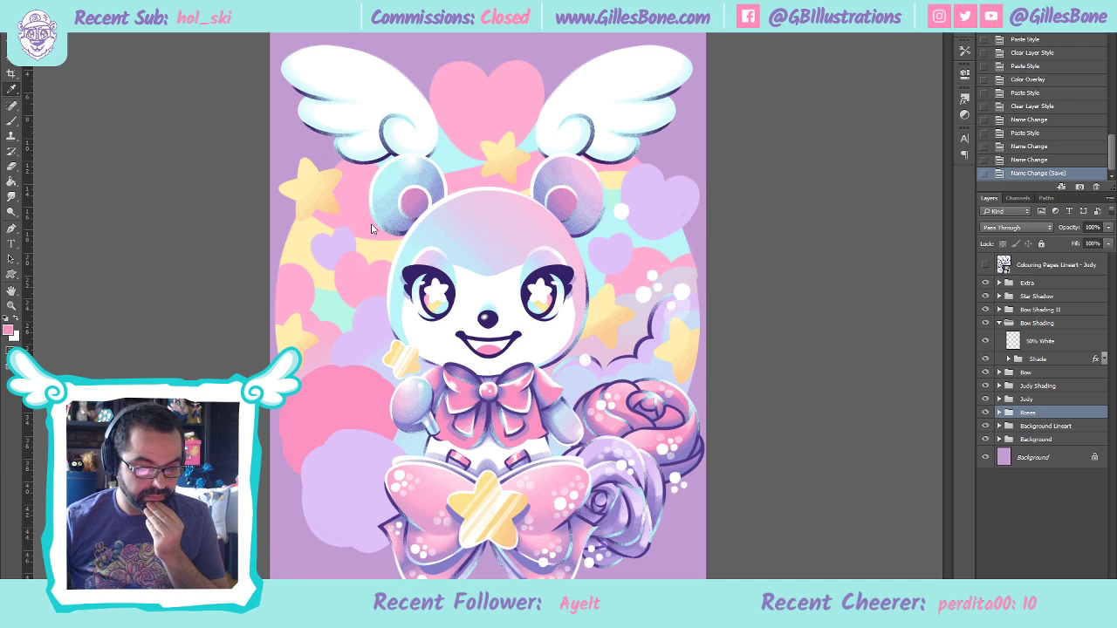
click(1000, 399)
scroll(1010, 524, down, 3)
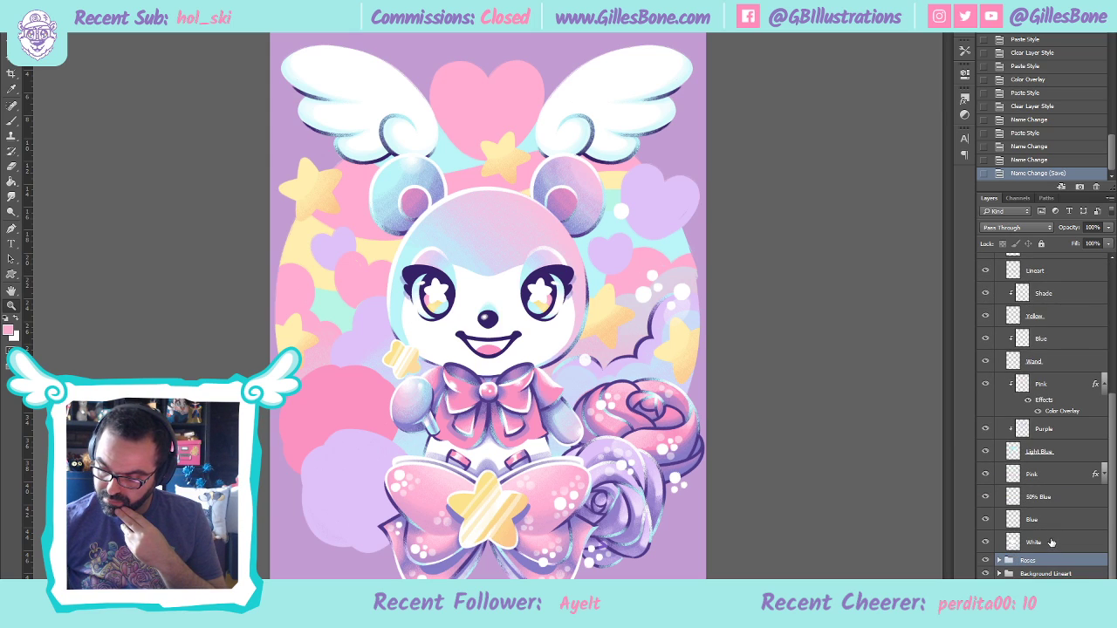
click(1047, 498)
key(ctrl+shift+alt+n)
double_click(1036, 474)
text(Mouth)
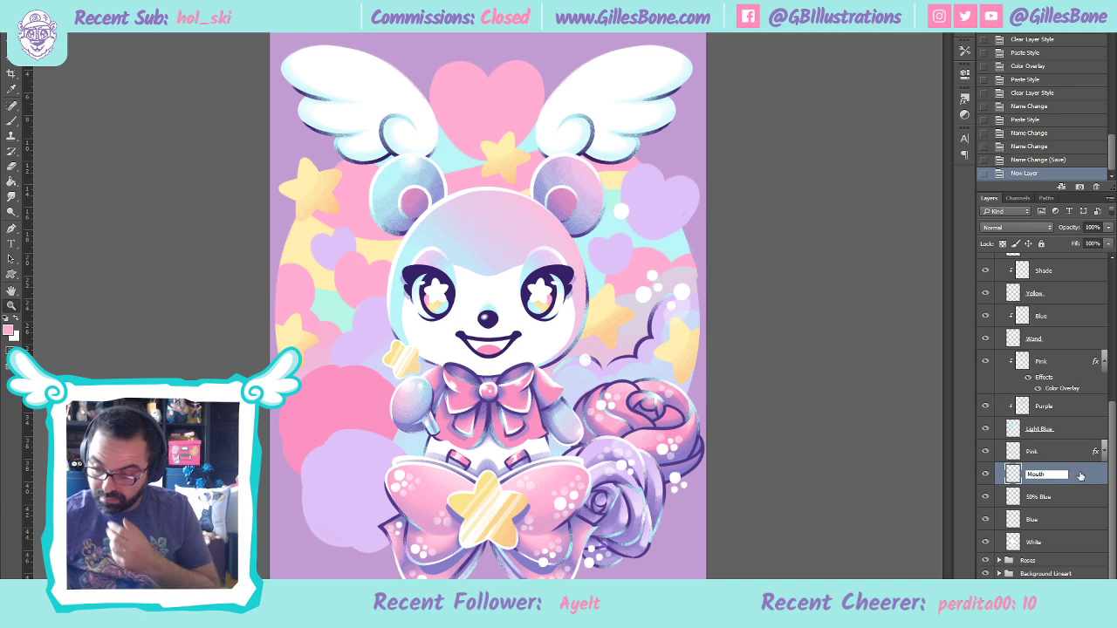
key(Return)
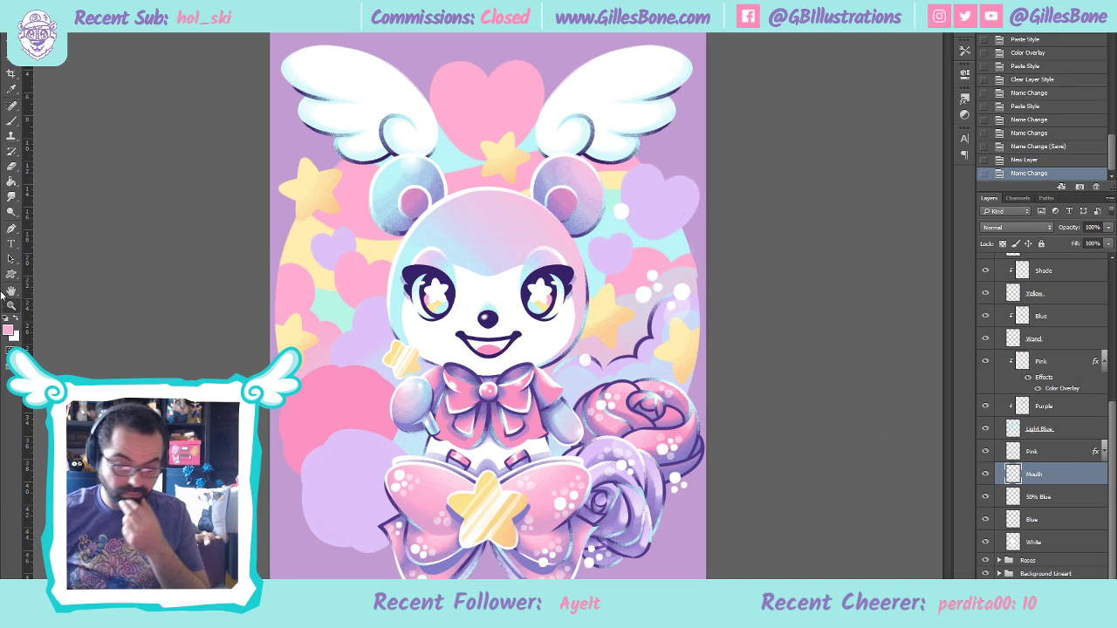
Paint the inside of Judy's mouth light pink on the Mouth layer with a smaller brush
key(ctrl+minus)
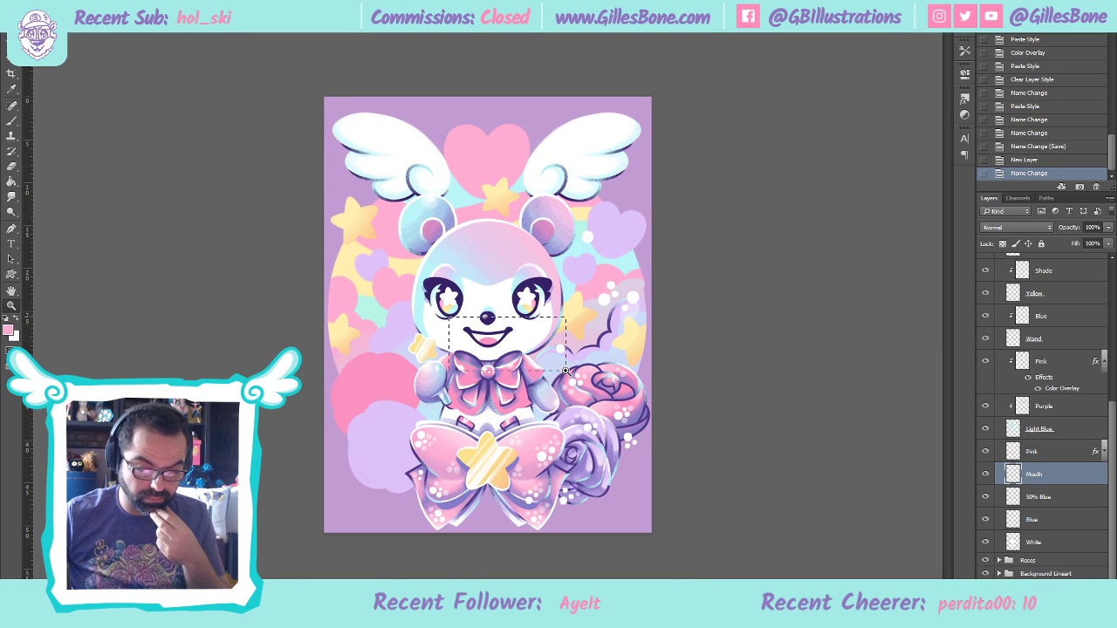
key(ctrl+plus)
key(ctrl+plus)
key(ctrl+plus)
click(11, 120)
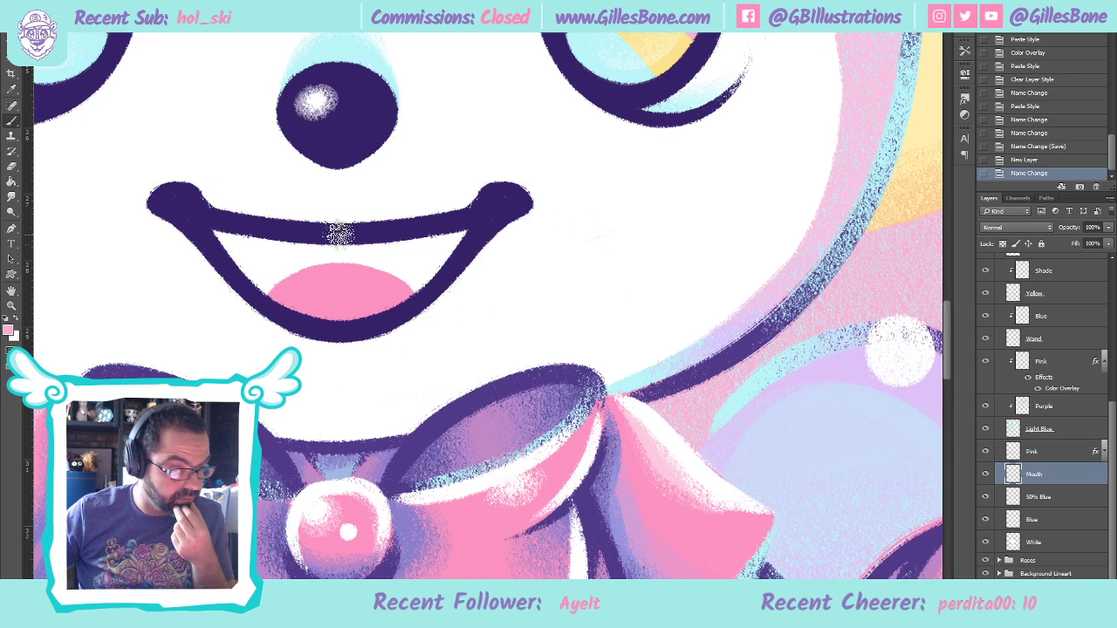
key(bracketleft)
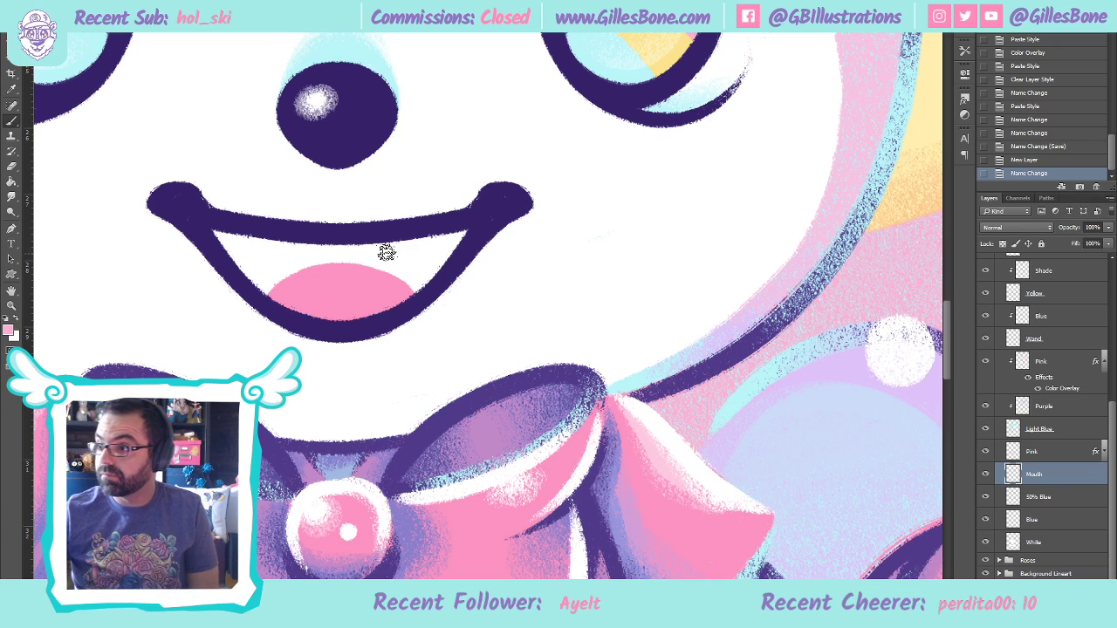
mouse_move(218, 234)
mouse_down()
mouse_move(290, 307)
mouse_move(229, 235)
mouse_move(258, 255)
mouse_move(276, 250)
mouse_move(325, 267)
mouse_move(319, 237)
mouse_move(360, 269)
mouse_move(368, 245)
mouse_move(384, 248)
mouse_move(386, 280)
mouse_move(408, 240)
mouse_move(404, 284)
mouse_move(467, 228)
mouse_move(420, 285)
mouse_move(467, 229)
mouse_move(406, 239)
mouse_move(492, 240)
mouse_up()
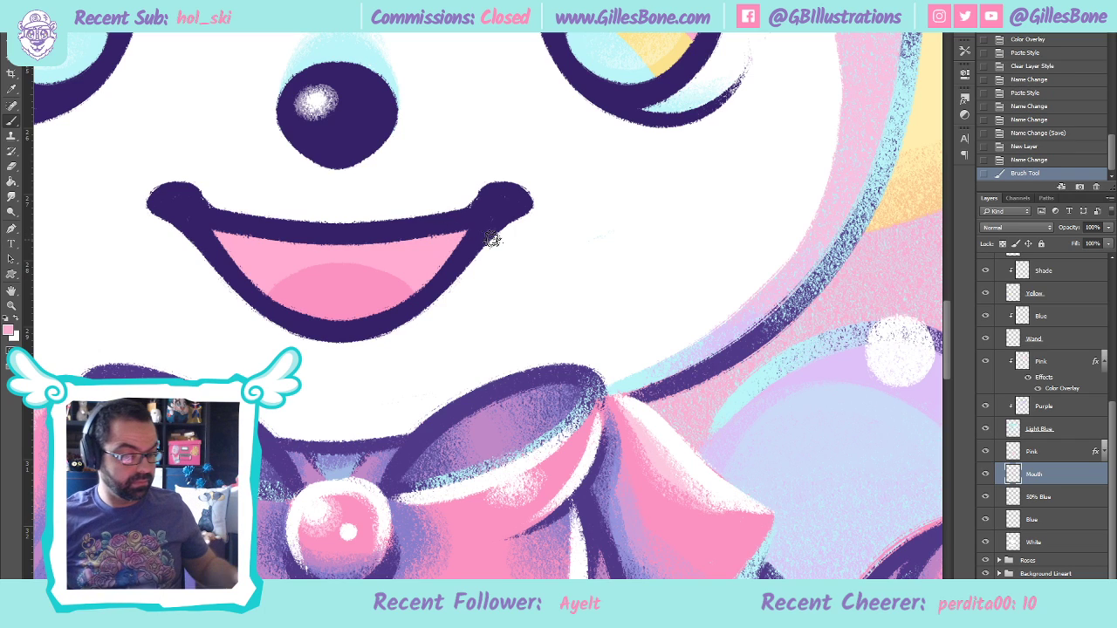
Lower the Mouth layer's opacity to 60%
click(12, 304)
key(ctrl+0)
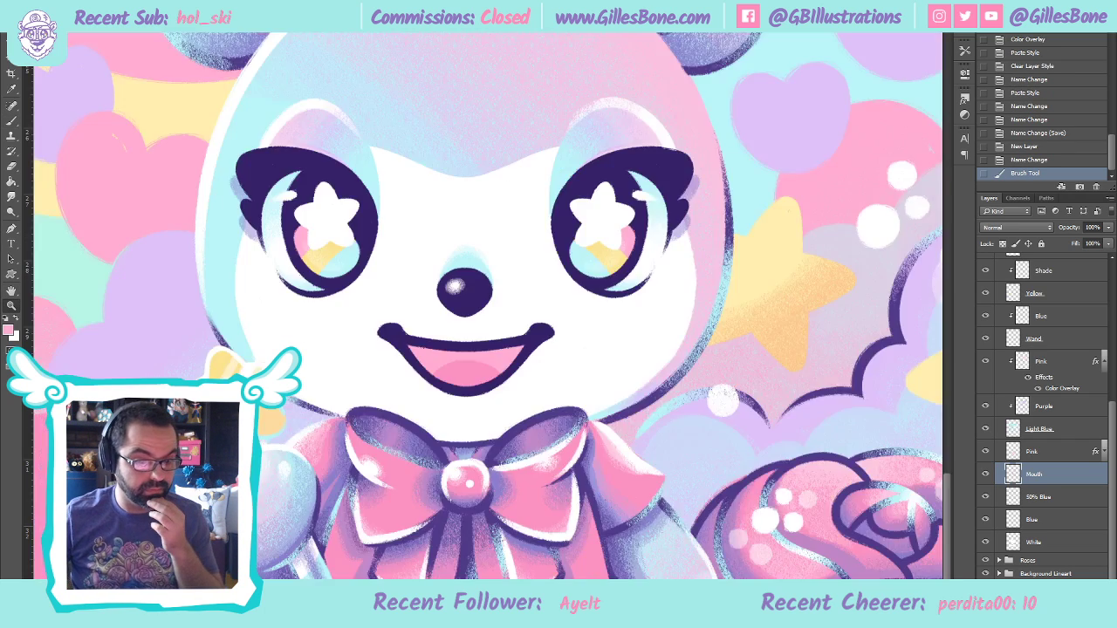
click(1108, 228)
drag(1106, 242, 1091, 244)
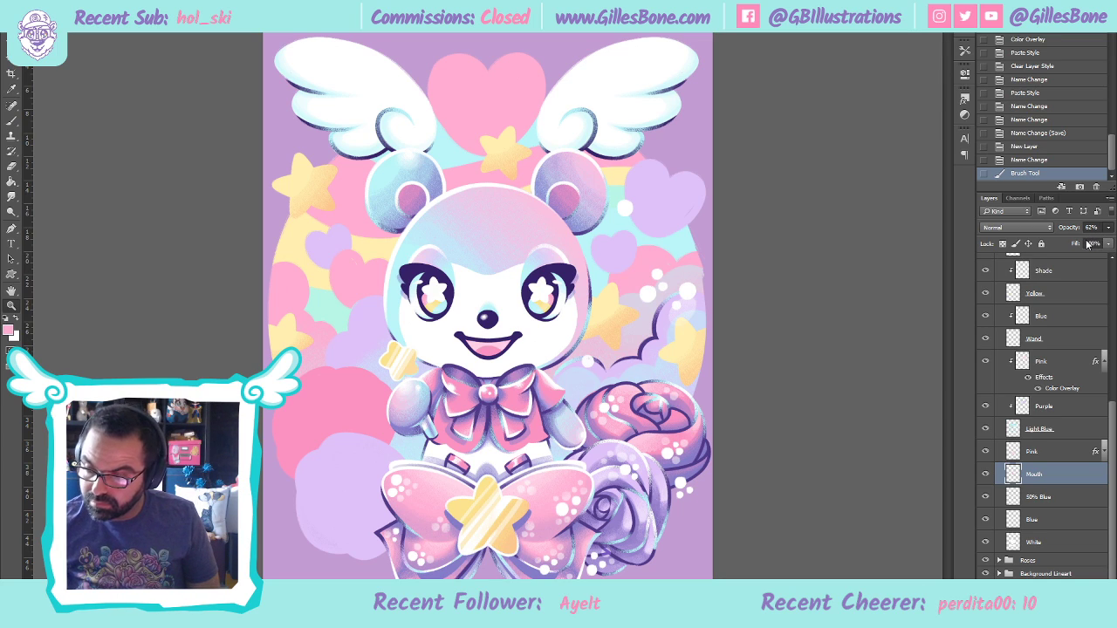
drag(1086, 246, 1086, 245)
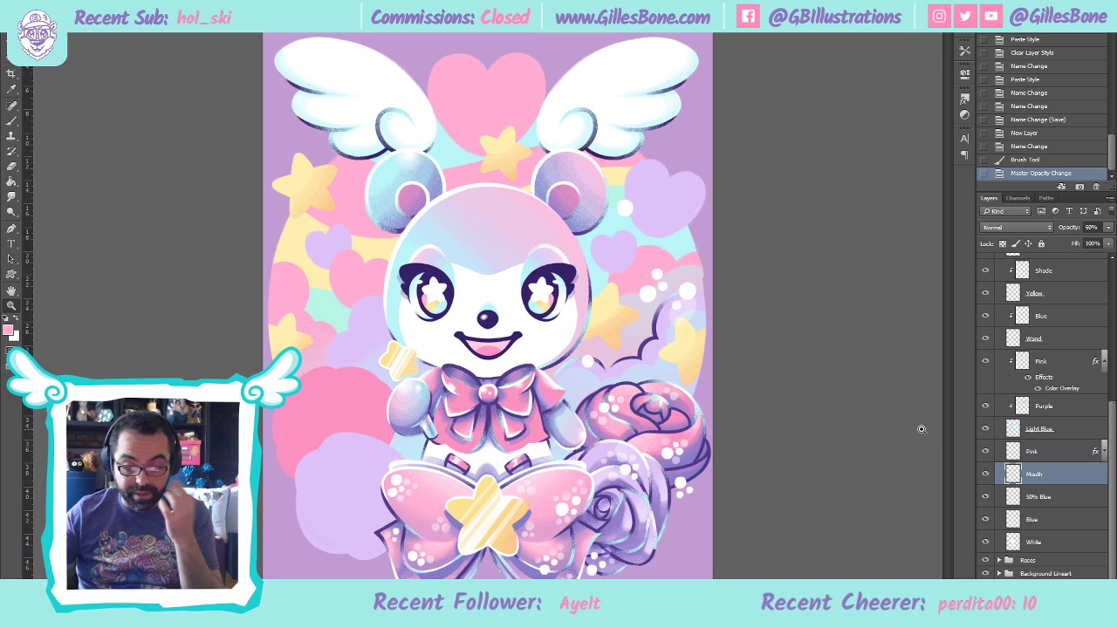
Set the foreground colour to light blue and add a new layer above Rose Base in the third Roses group
click(7, 331)
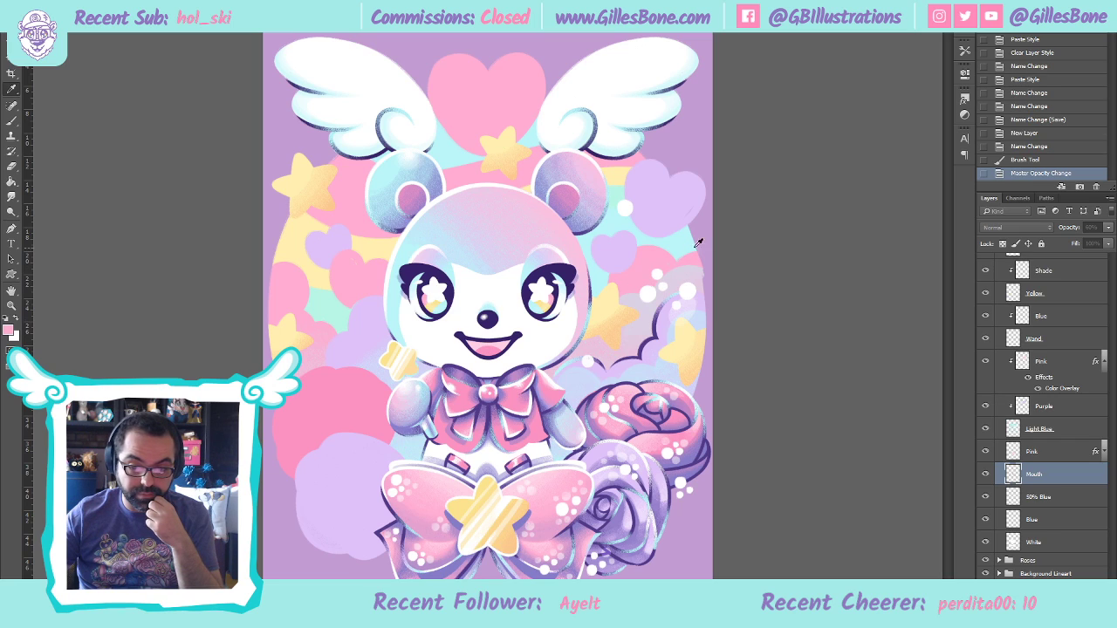
key(Return)
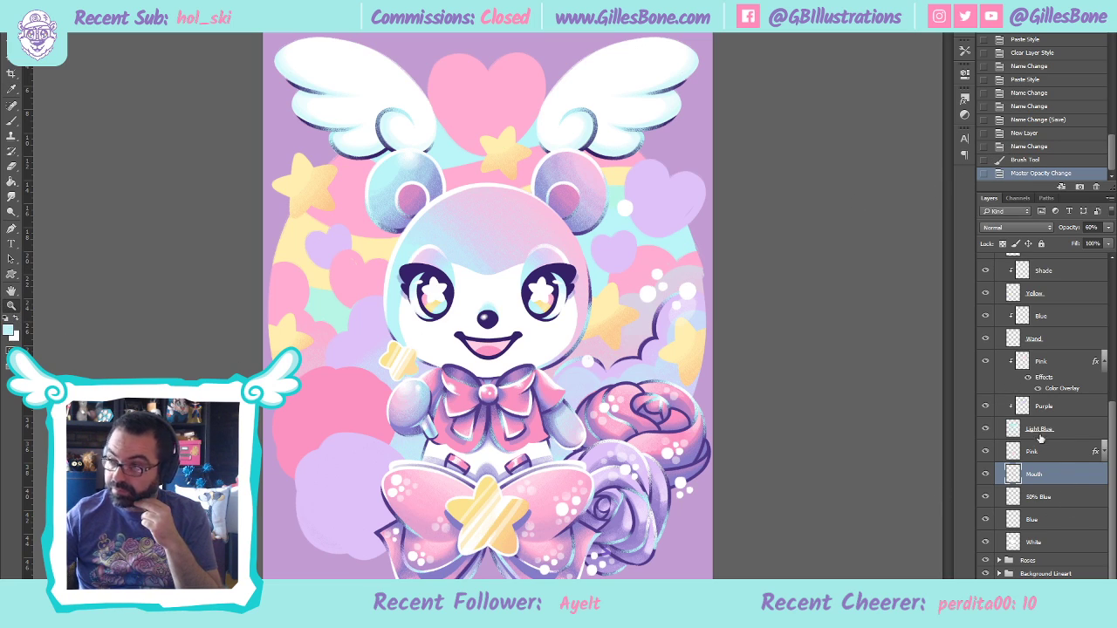
scroll(1064, 454, up, 3)
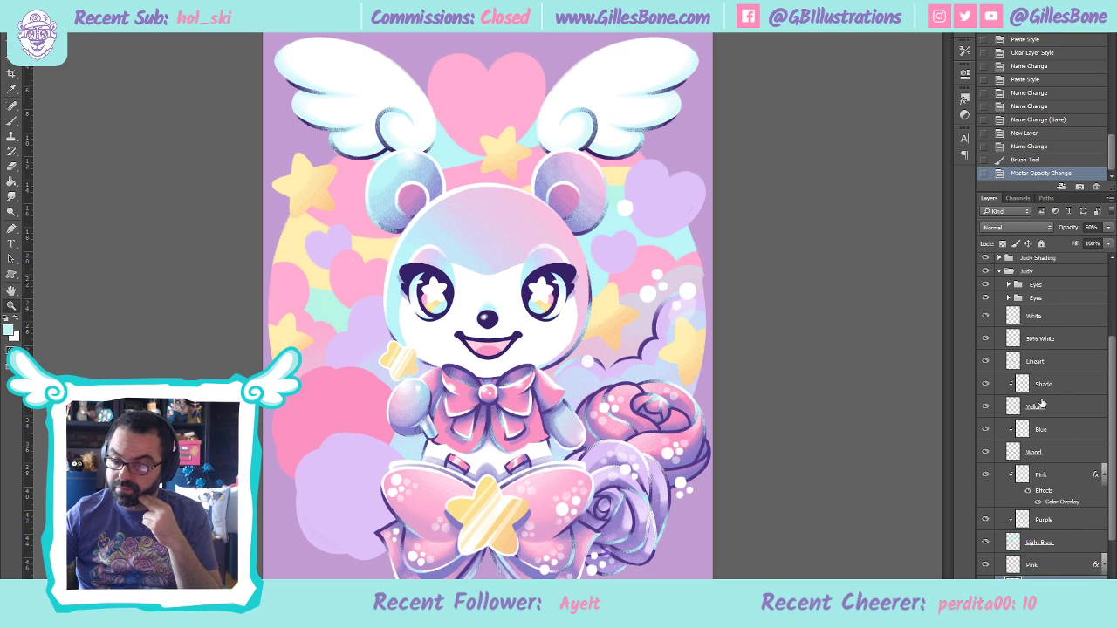
click(999, 272)
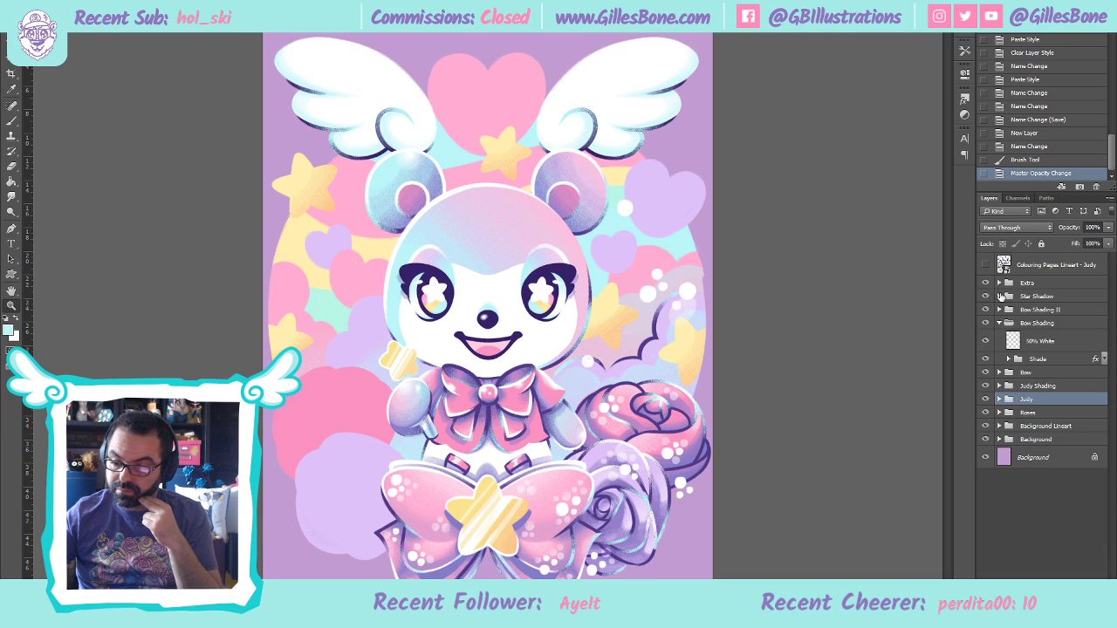
click(999, 413)
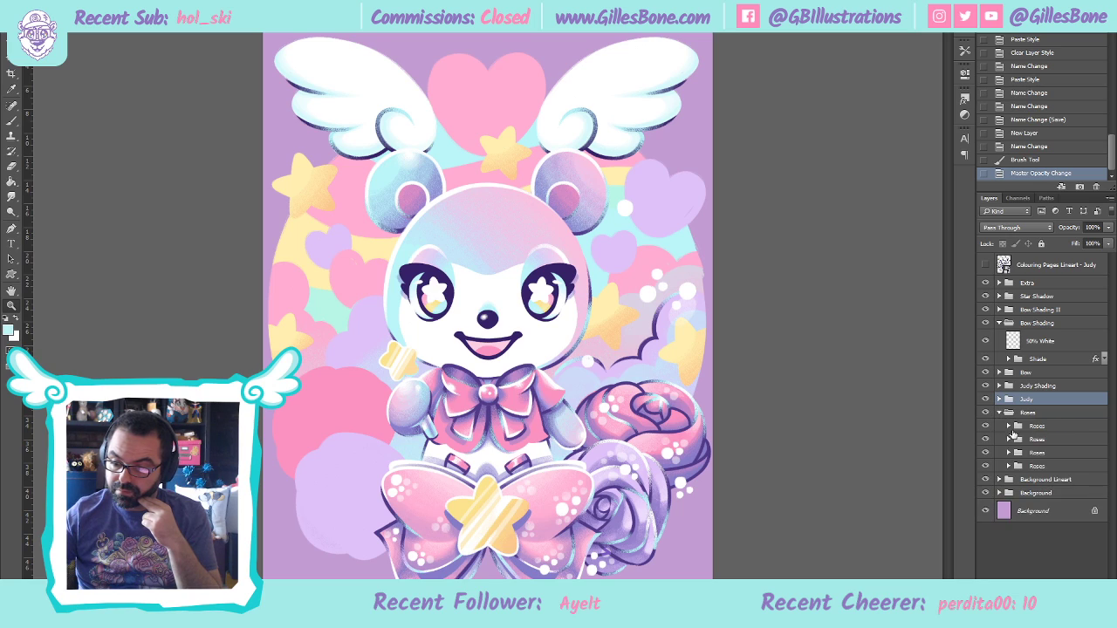
click(1009, 453)
scroll(1057, 529, down, 1)
click(1065, 545)
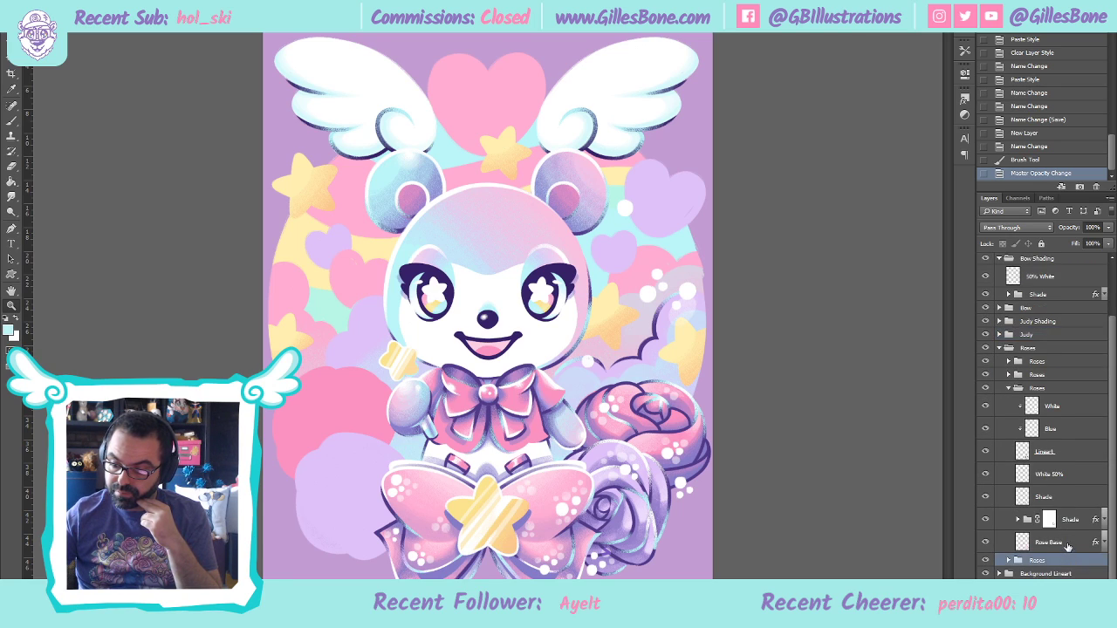
key(ctrl+shift+alt+n)
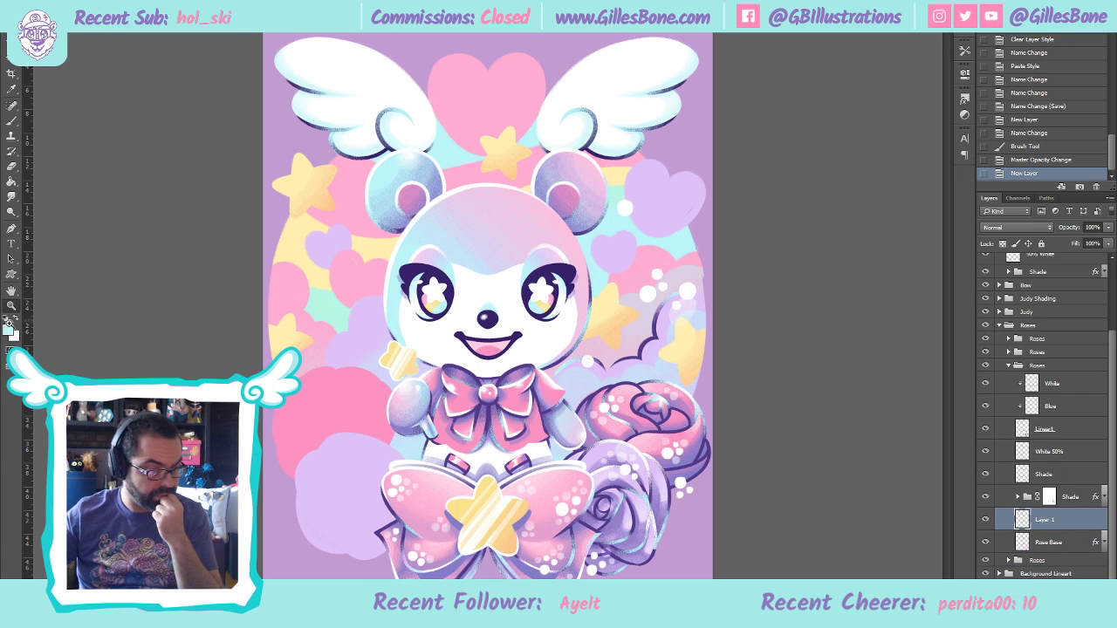
Brush light blue shading onto the inner petals of the lilac rose on the new layer
drag(661, 565, 698, 561)
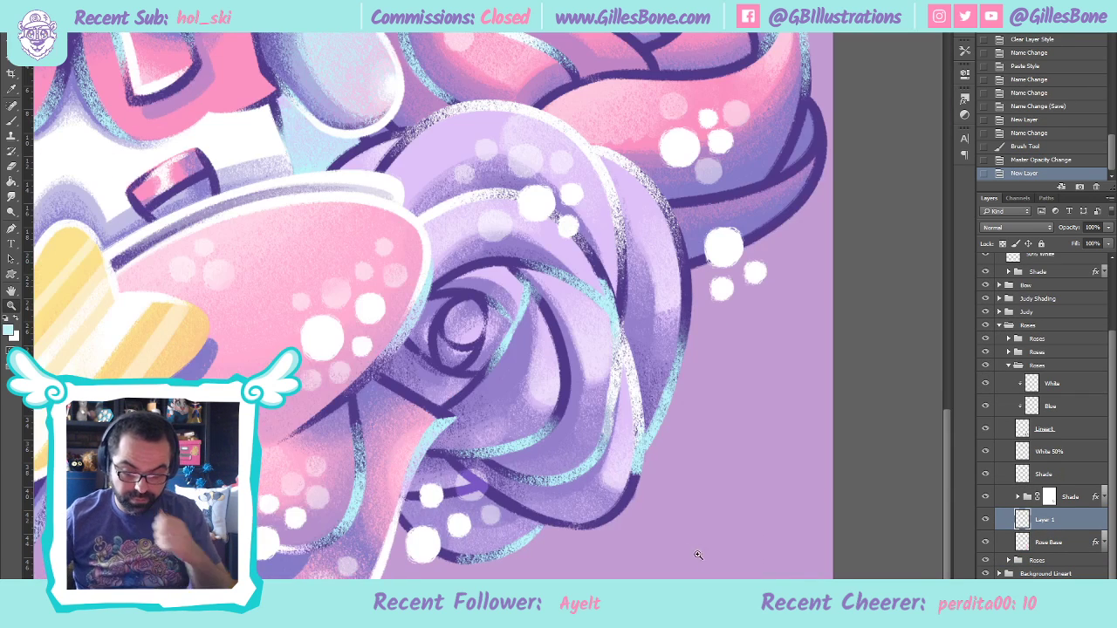
click(12, 121)
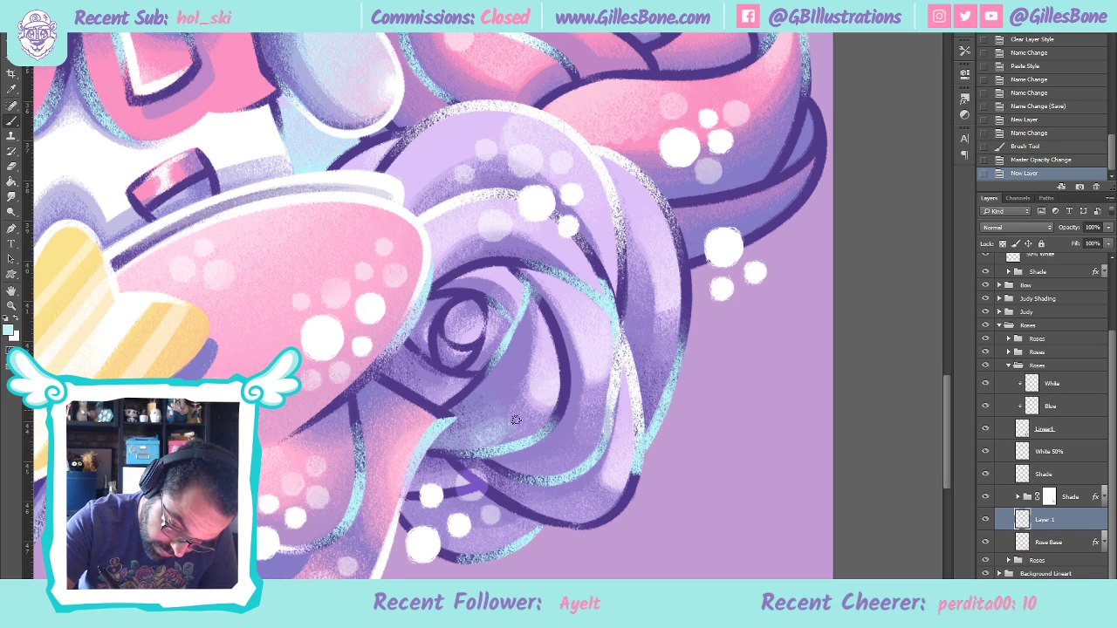
drag(481, 382, 455, 422)
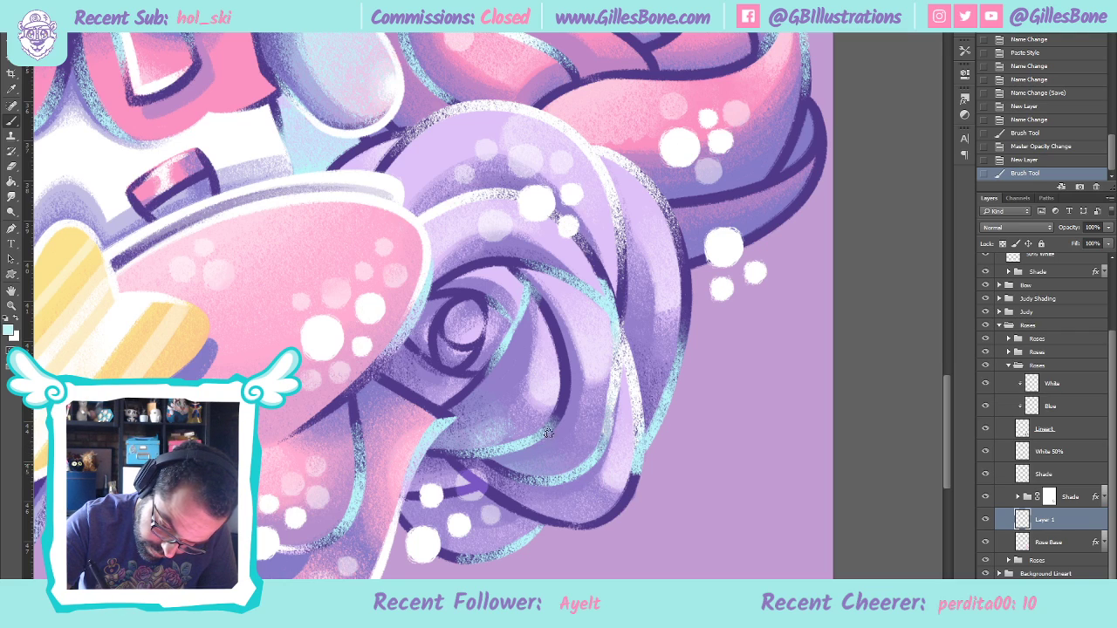
Brush textured light blue shading onto the purple rose's lower, outer and centre petals on Layer 1
drag(573, 451, 552, 407)
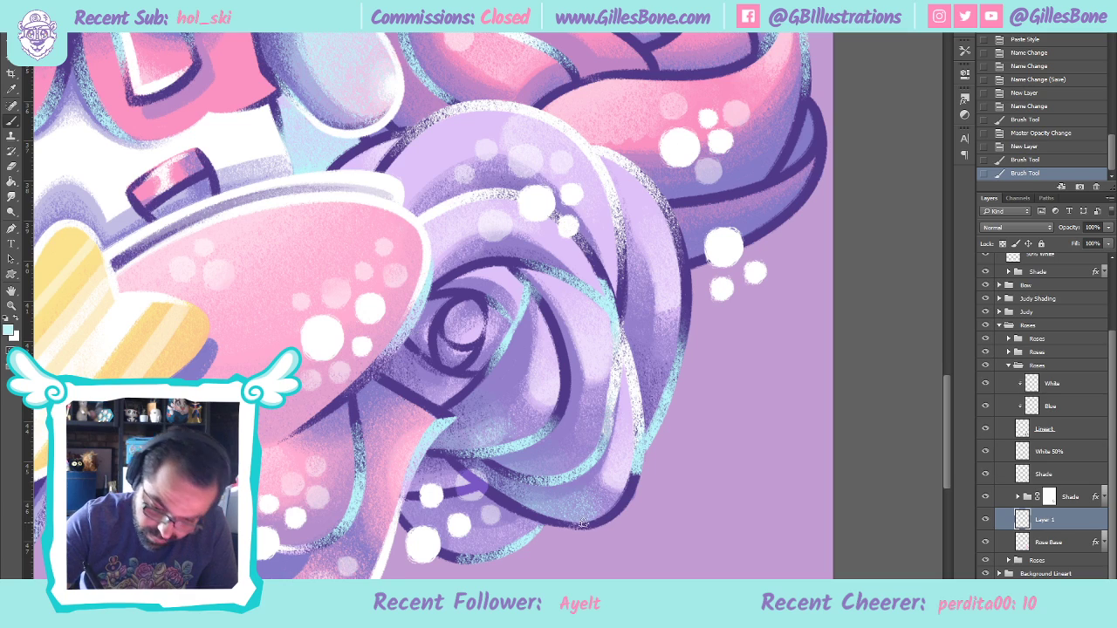
mouse_move(602, 519)
mouse_down()
mouse_move(611, 511)
mouse_move(577, 479)
mouse_up()
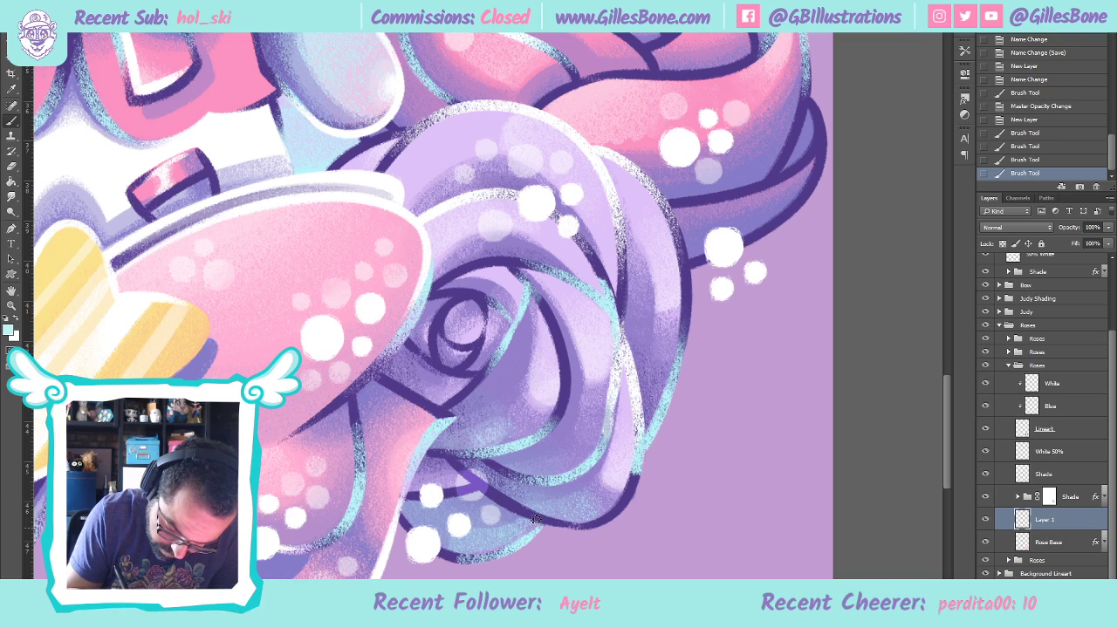
click(442, 462)
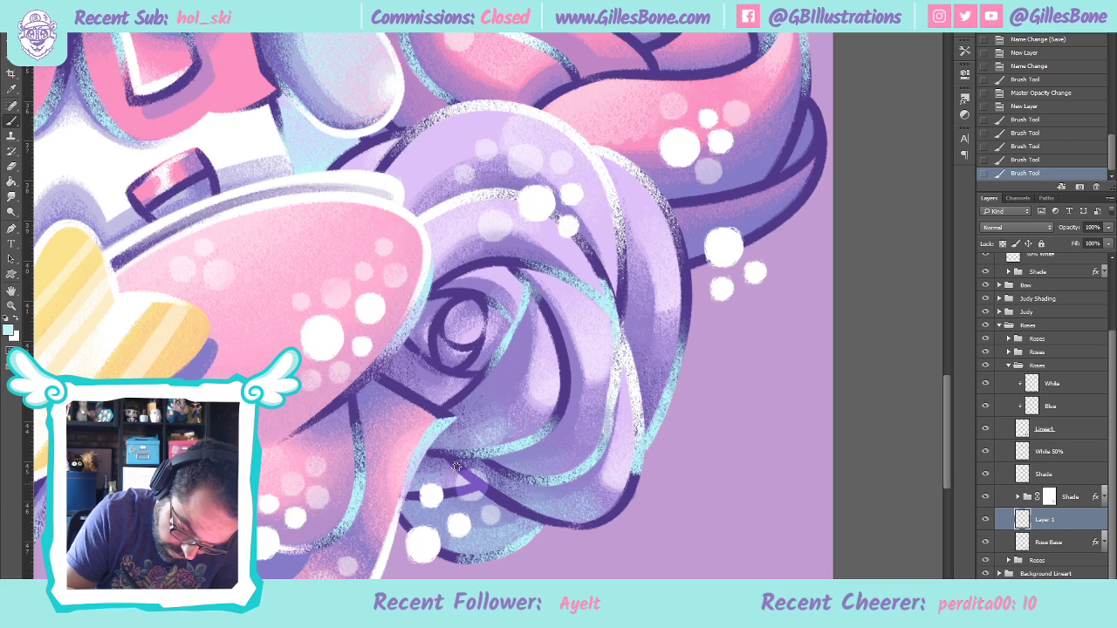
click(527, 466)
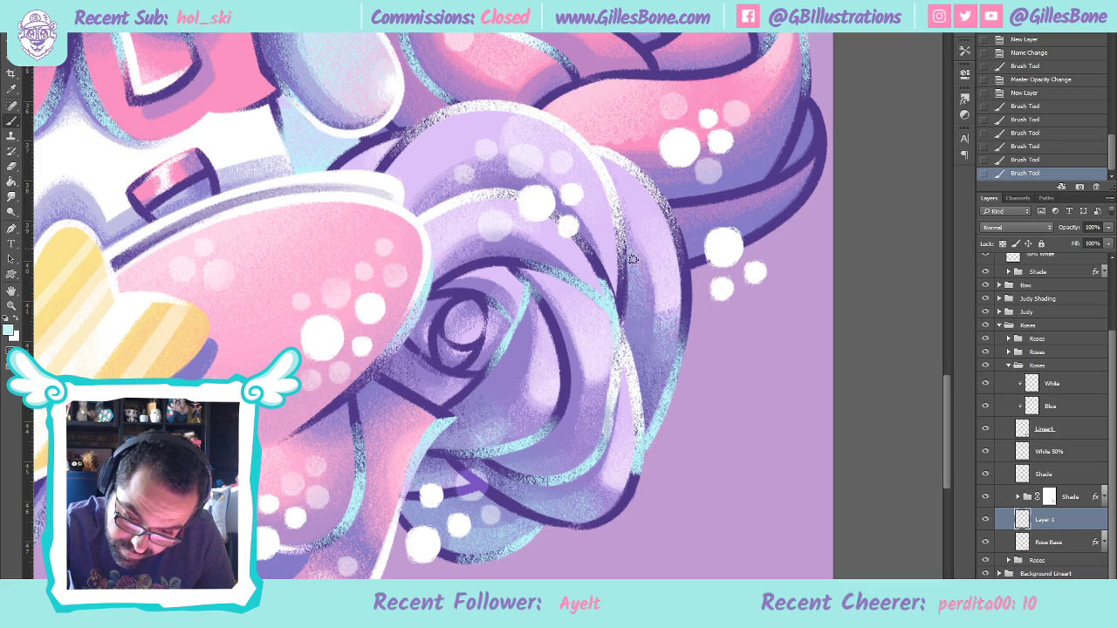
mouse_move(627, 229)
mouse_down()
mouse_move(653, 293)
mouse_move(654, 336)
mouse_up()
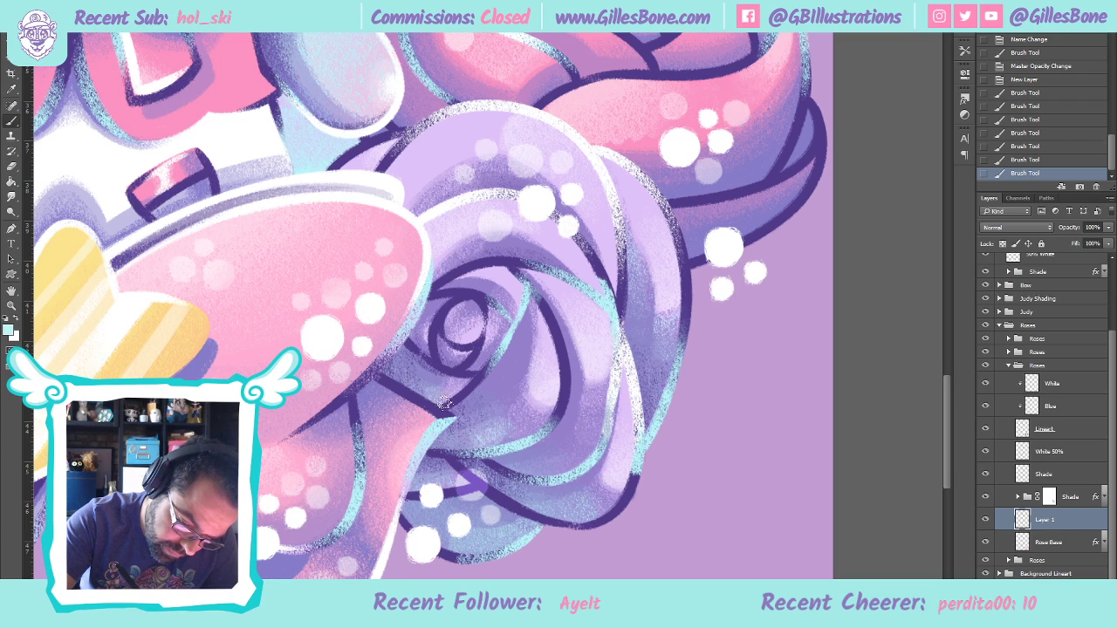
drag(456, 399, 441, 317)
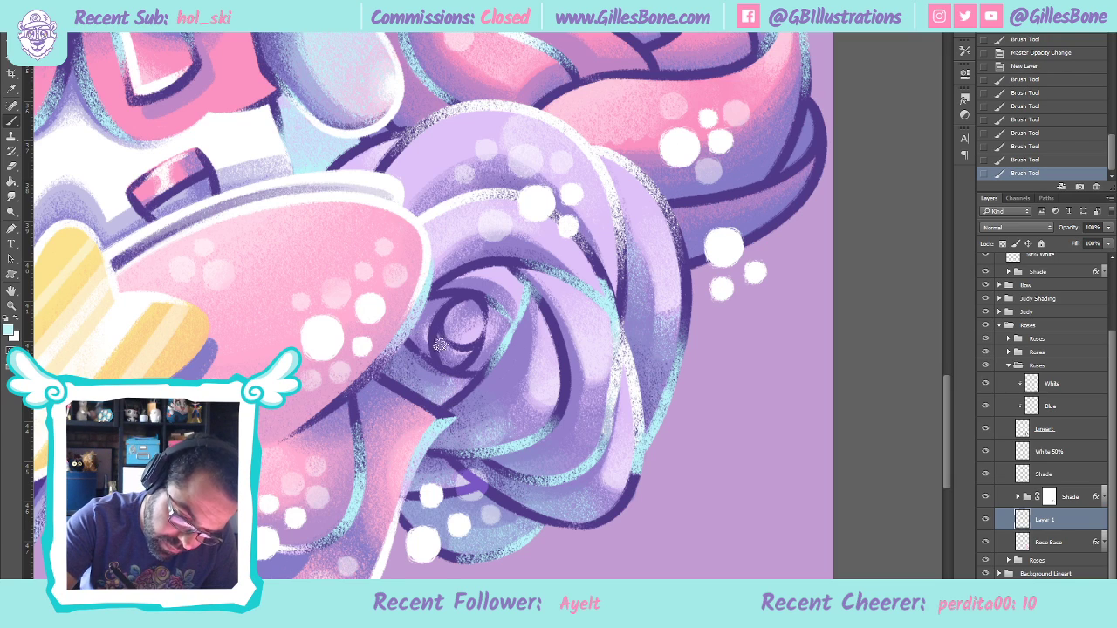
mouse_move(440, 359)
mouse_down()
mouse_move(441, 337)
mouse_move(442, 356)
mouse_up()
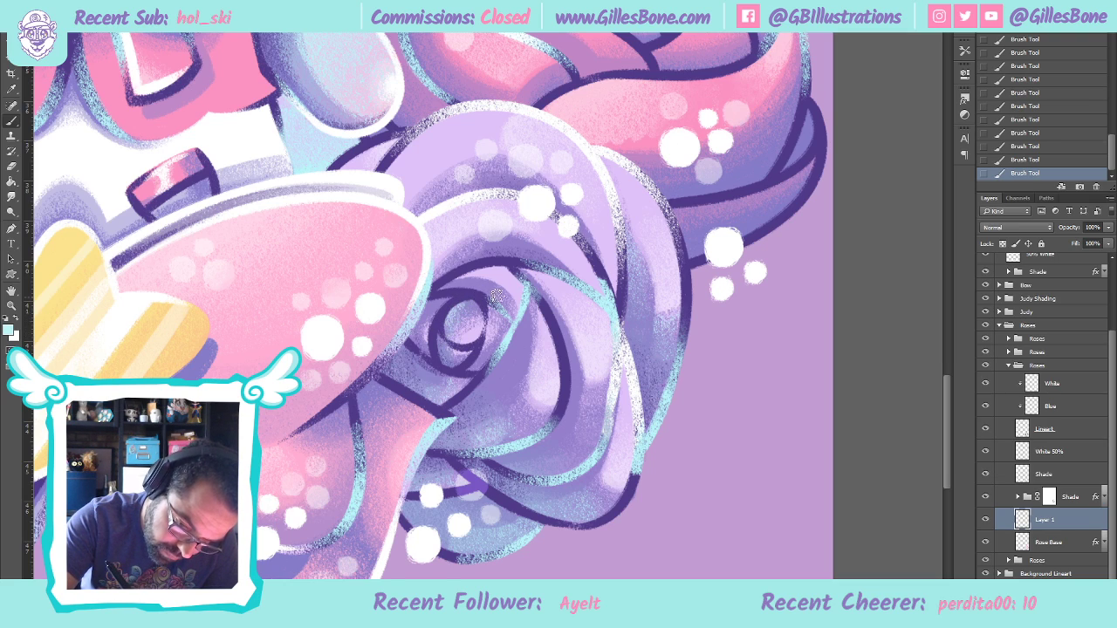
Rename the purple rose's Layer 1 as Blue
click(11, 304)
key(ctrl+0)
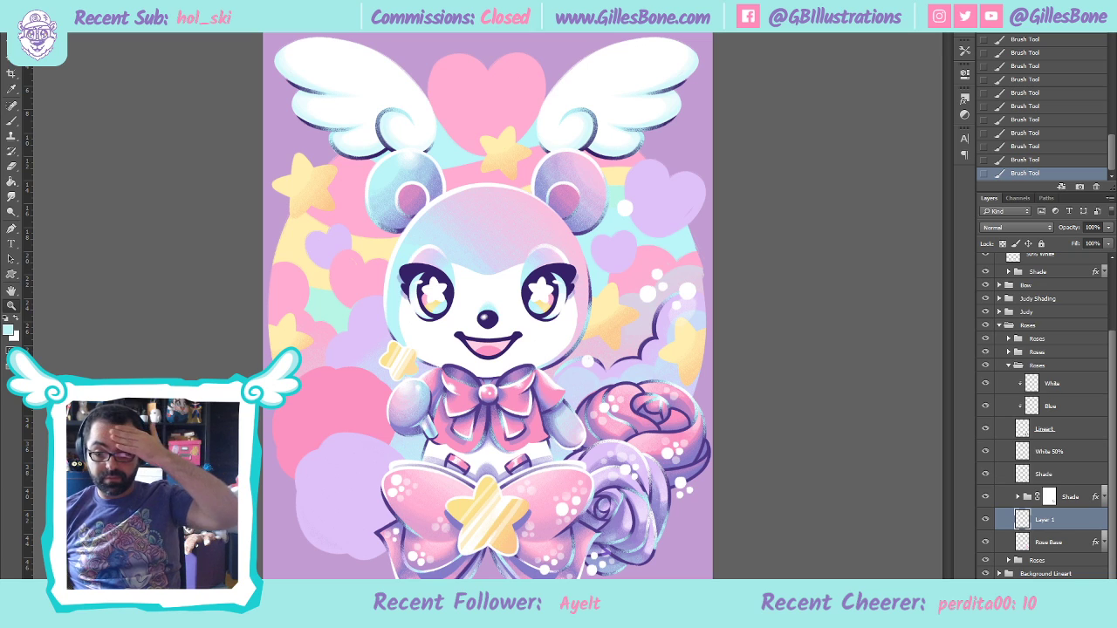
click(611, 365)
click(663, 489)
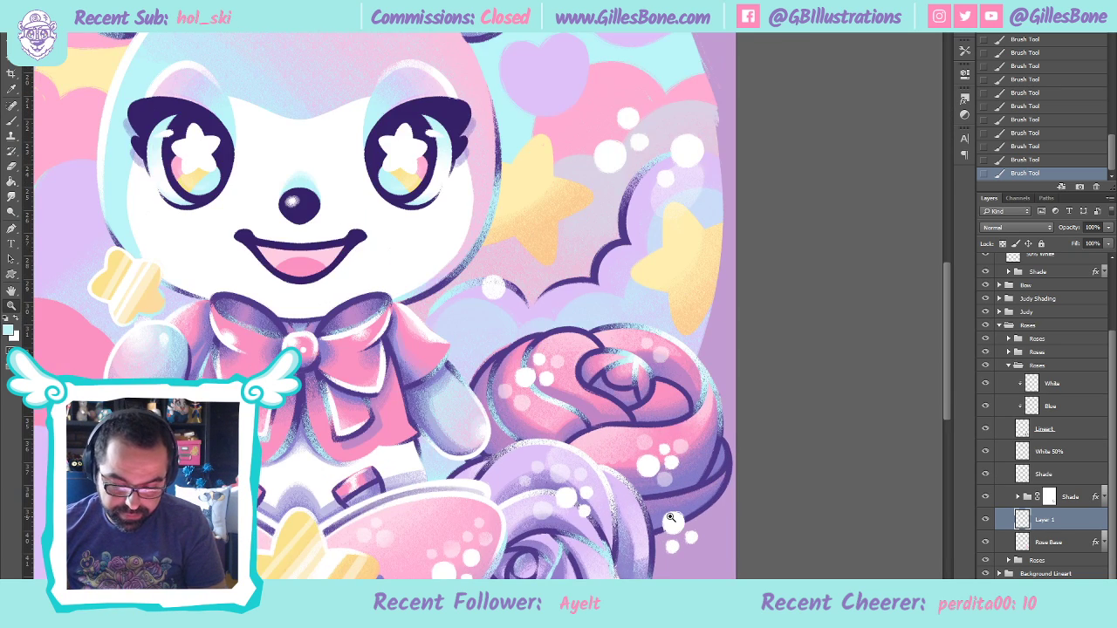
click(670, 518)
key(b)
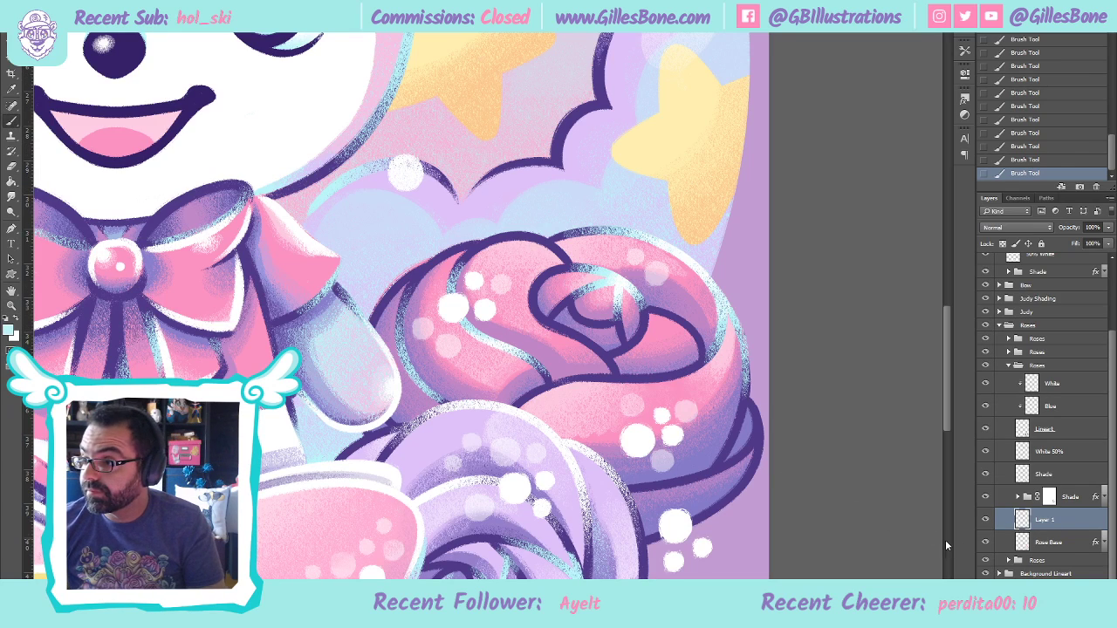
double_click(1047, 520)
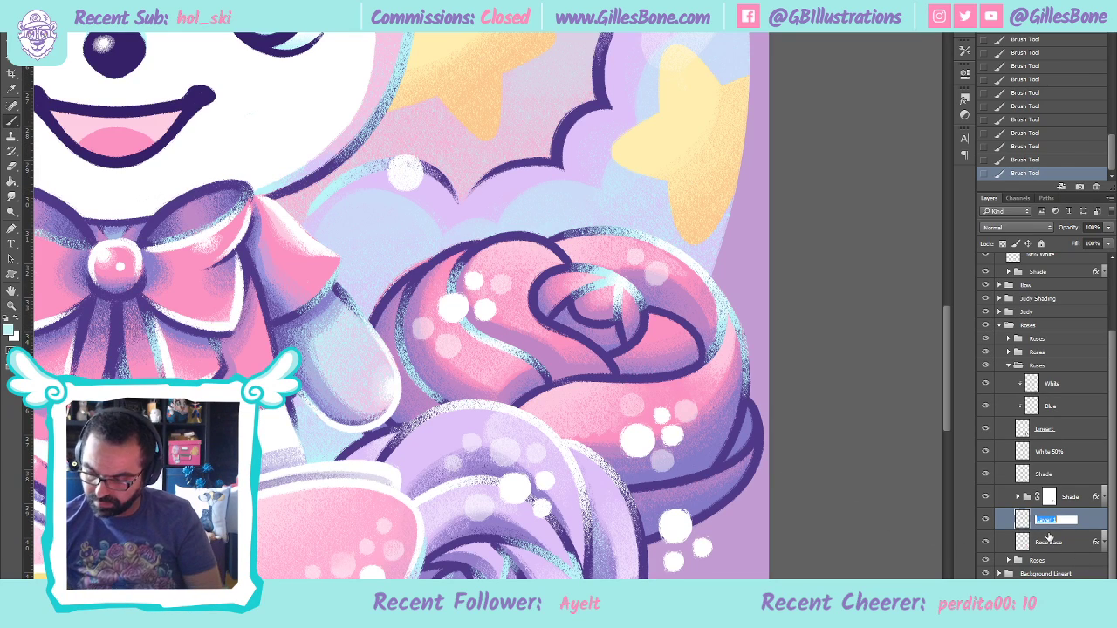
text(Blue)
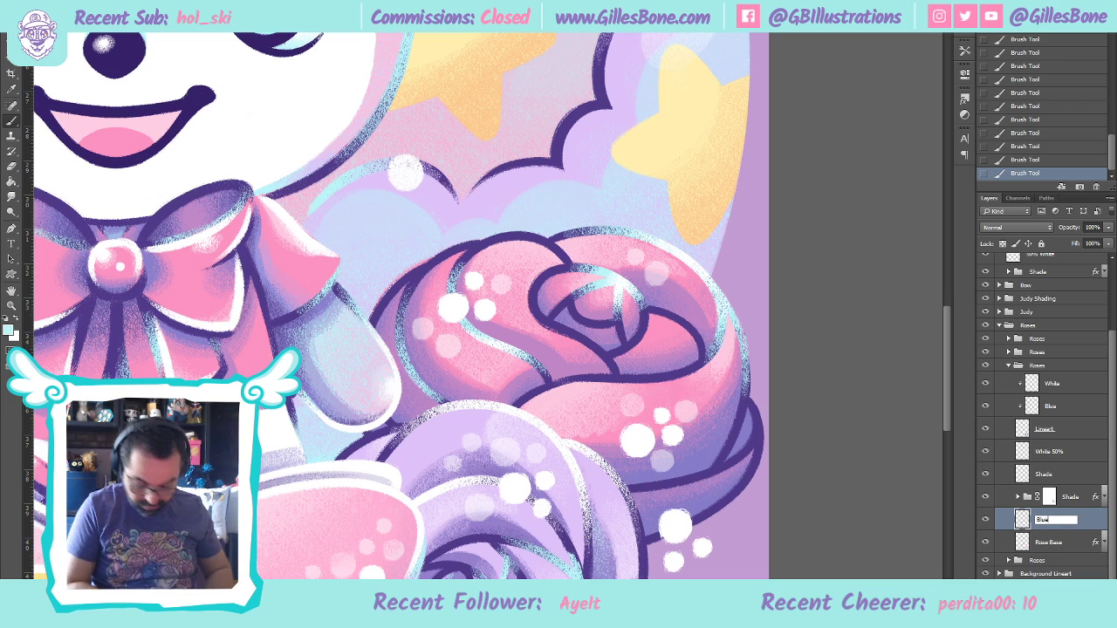
key(Return)
Add a layer named Blue directly above Rose Base in the pink rose's Roses group
click(1013, 366)
click(1008, 466)
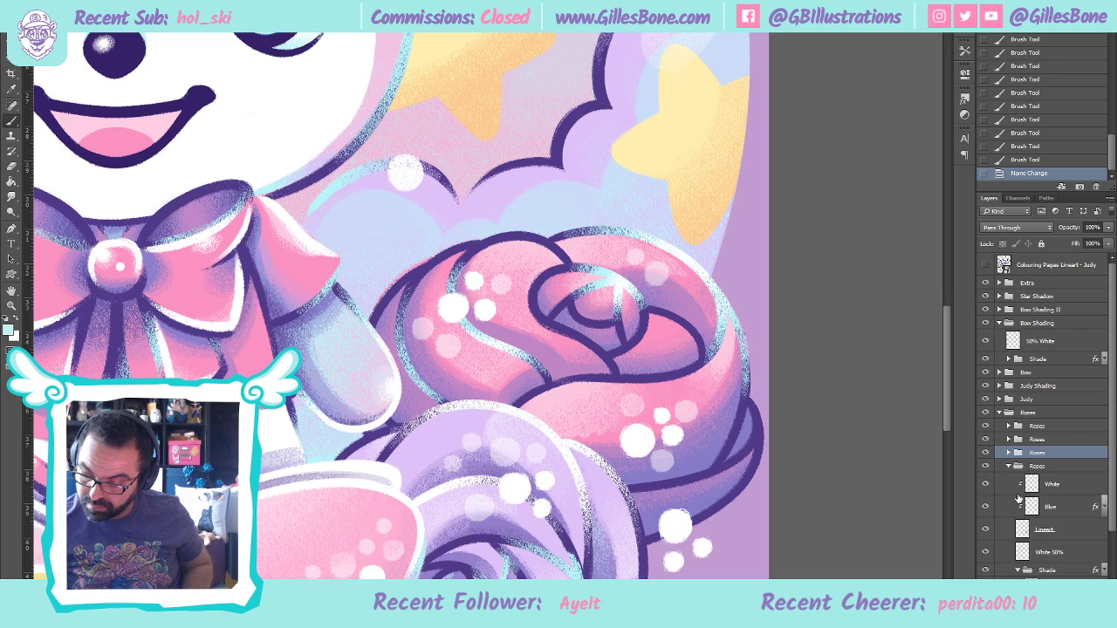
scroll(1041, 523, down, 3)
click(1058, 547)
key(ctrl+shift+alt+n)
double_click(1043, 511)
text(Blue)
key(Return)
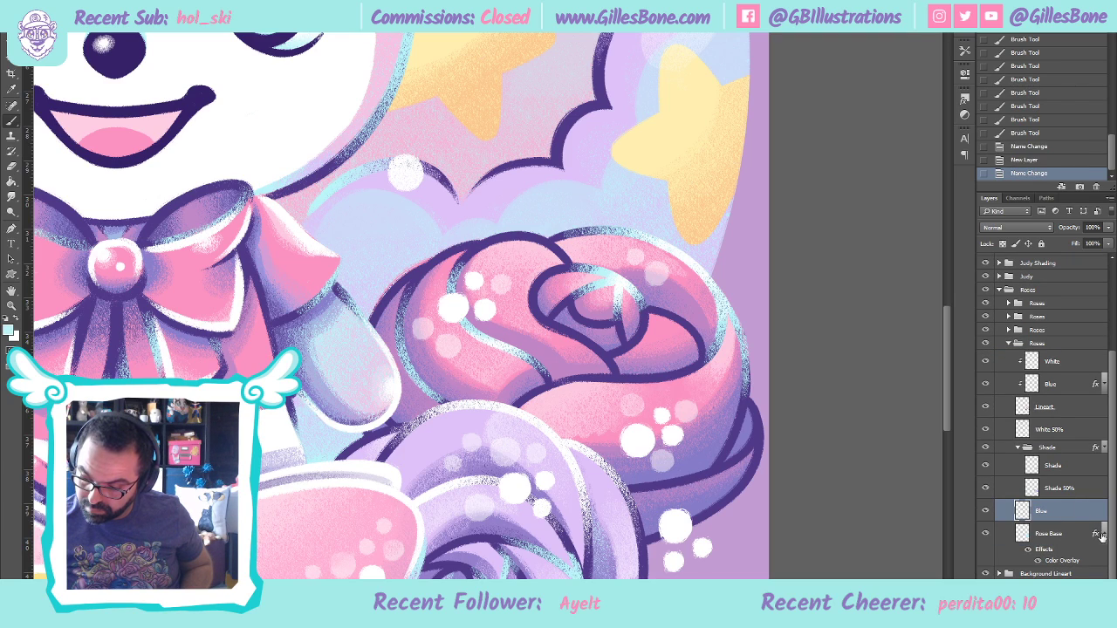
Brush textured light blue shading along the pink rose's lower-right outer petals on the new Blue layer
scroll(1090, 532, up, 1)
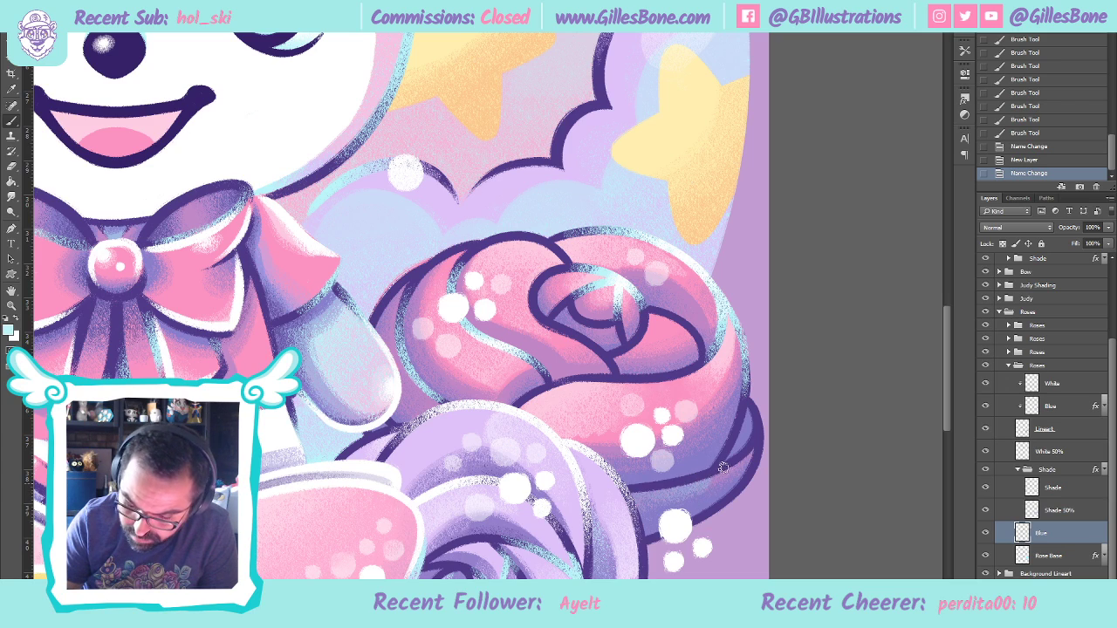
drag(747, 472, 775, 411)
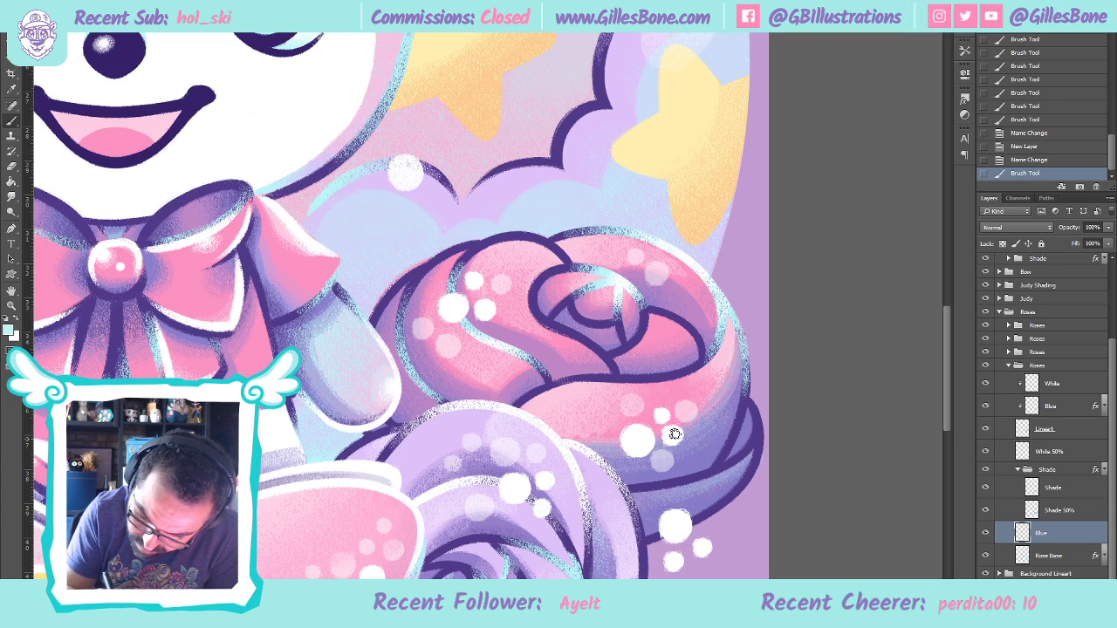
mouse_move(722, 435)
mouse_down()
mouse_move(721, 384)
mouse_move(734, 375)
mouse_move(685, 437)
mouse_move(638, 452)
mouse_move(751, 378)
mouse_up()
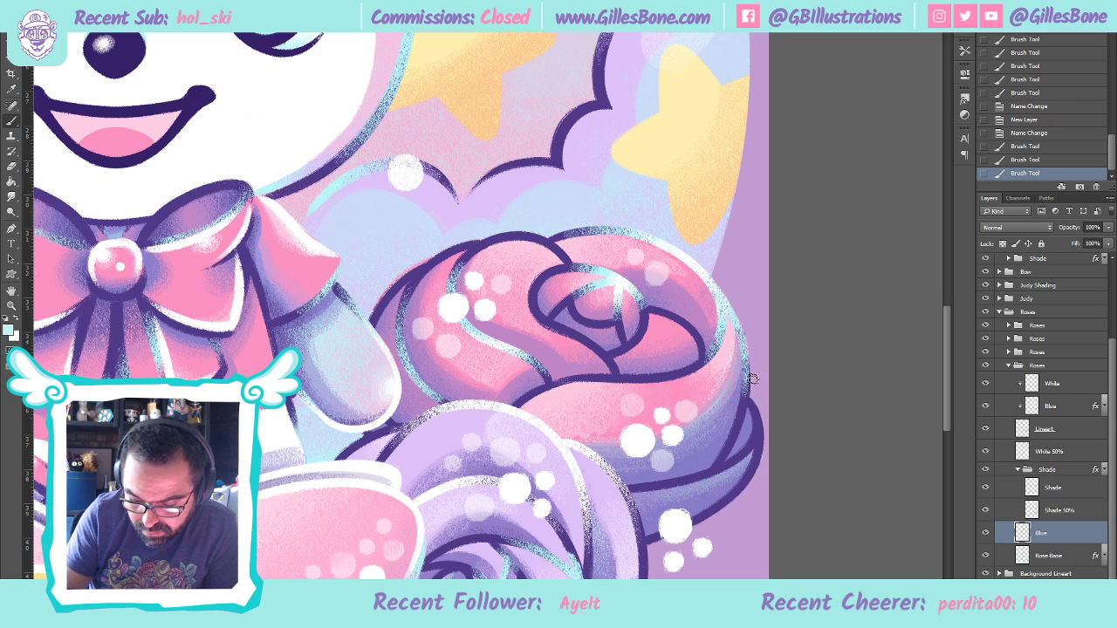
key(ctrl+z)
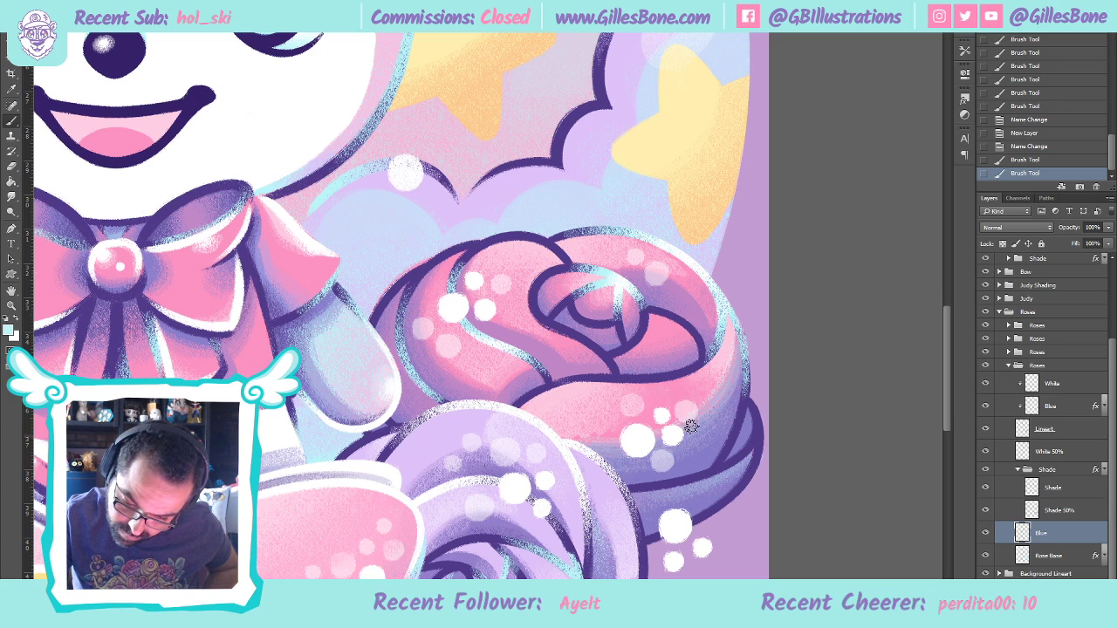
drag(745, 388, 755, 352)
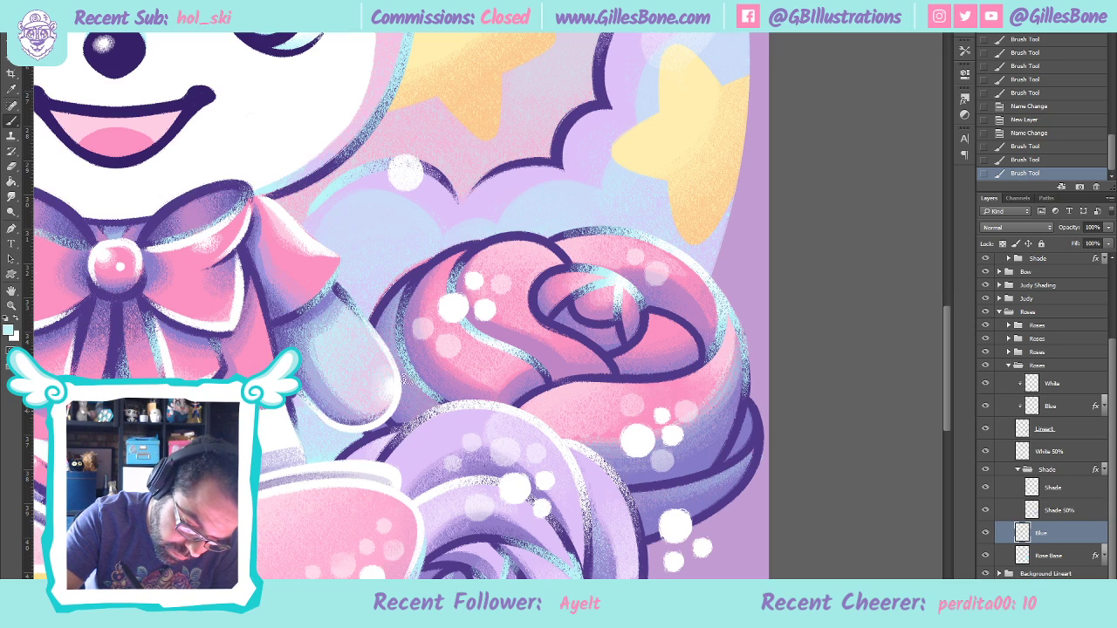
Brush light blue shading along the pink rose's left-hand petals, undoing the last unwanted stroke
drag(425, 269, 438, 270)
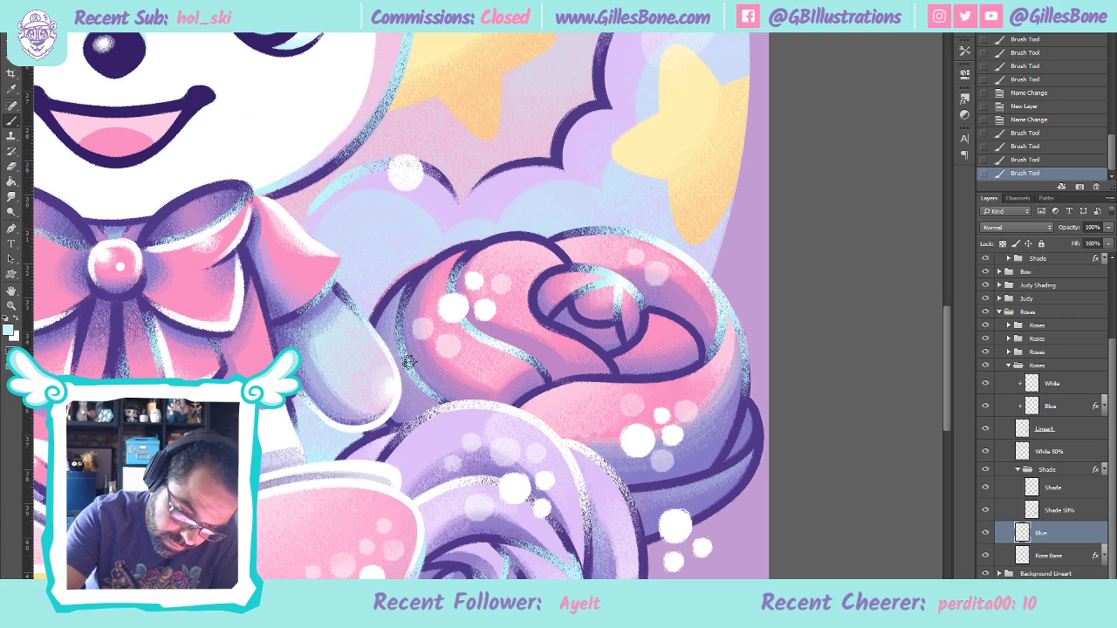
drag(475, 409, 410, 367)
click(451, 250)
click(451, 250)
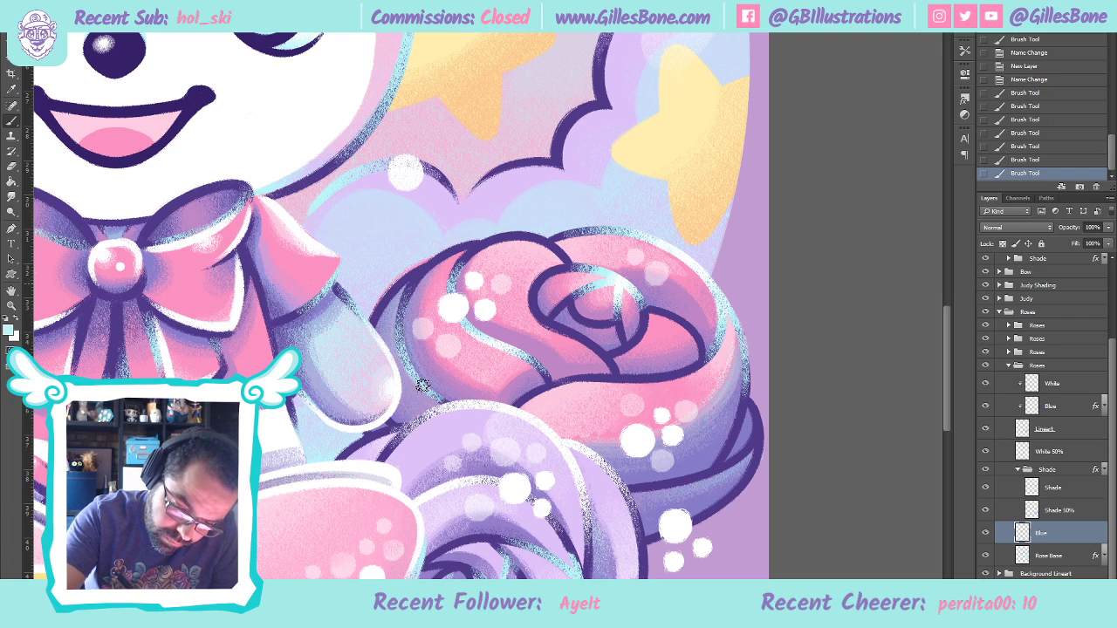
drag(531, 352, 580, 377)
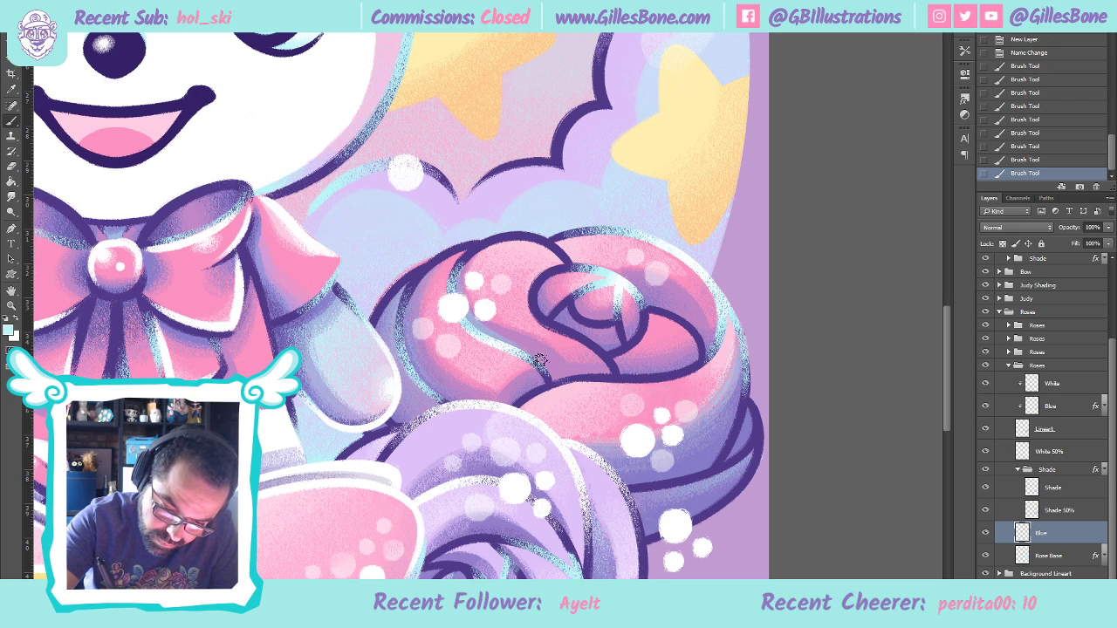
key(ctrl+z)
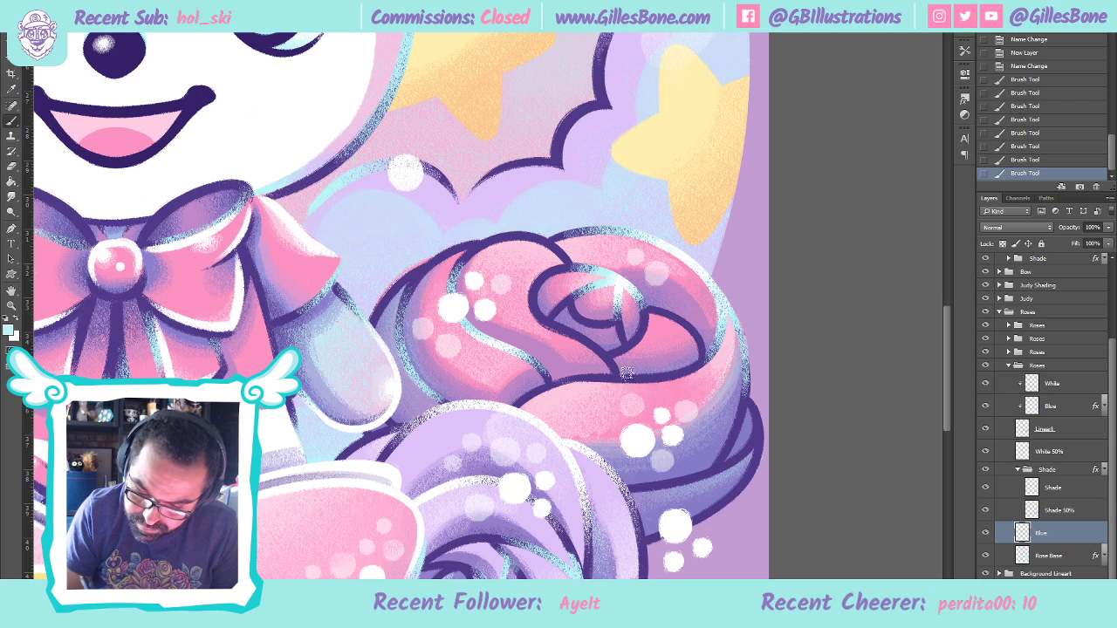
Brush light blue shading onto the pink rose's inner petals and around its central bud
click(705, 349)
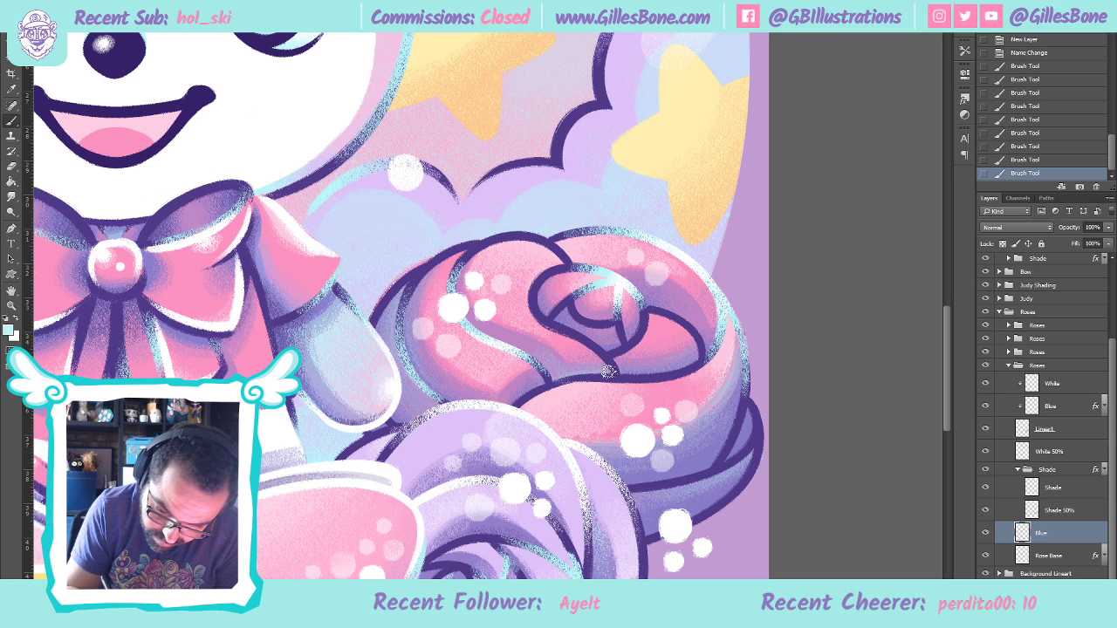
drag(629, 332, 590, 330)
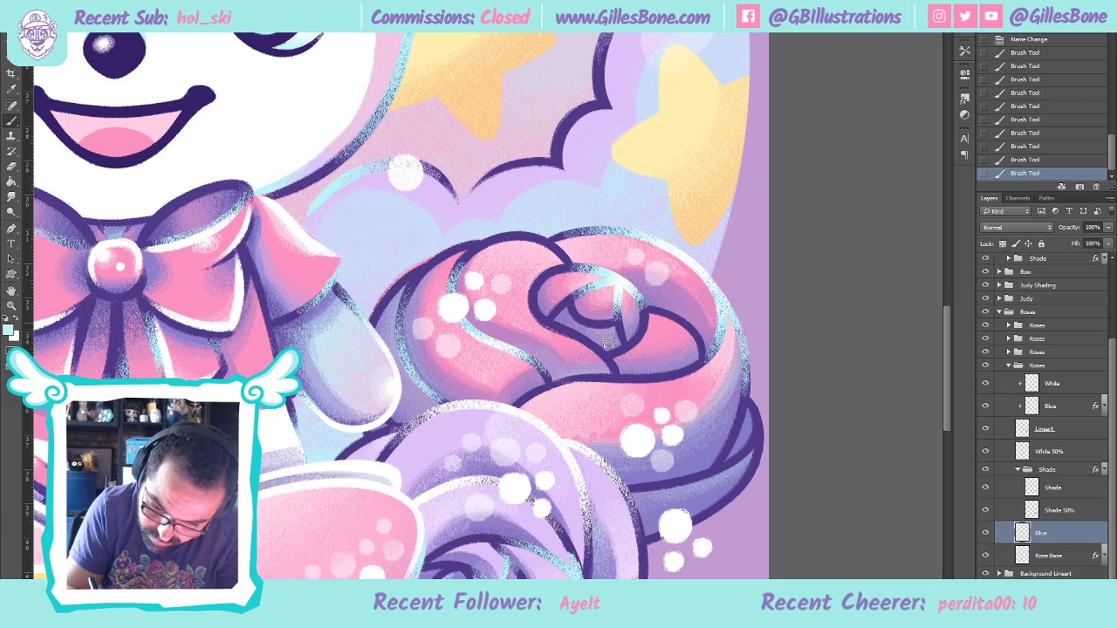
drag(638, 335, 540, 274)
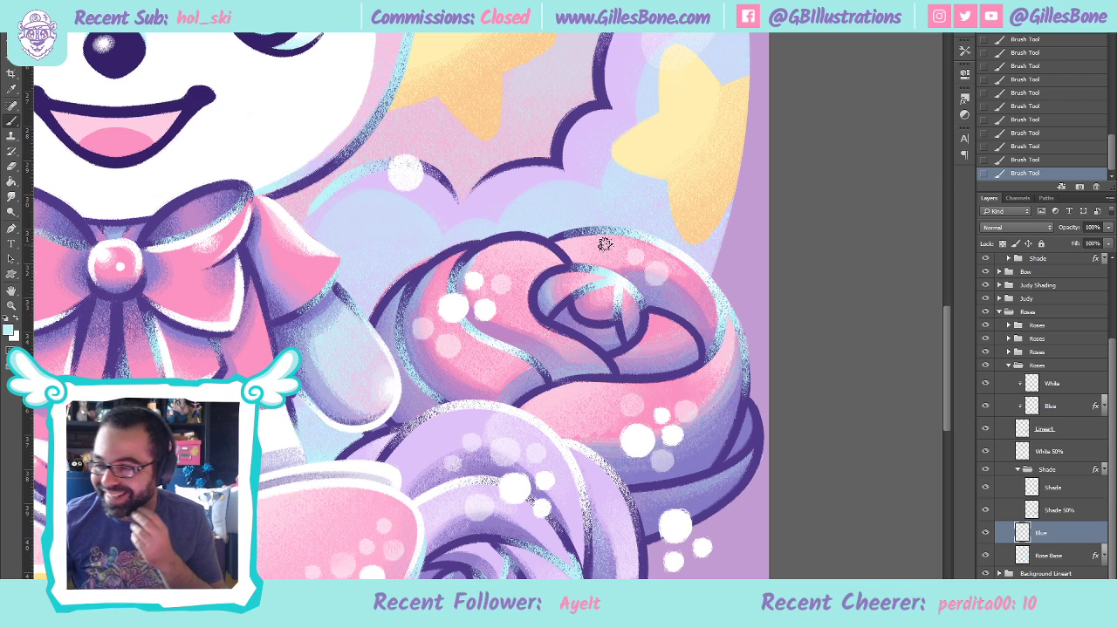
Compare the whole illustration with the pink rose's clipped Blue lineart layer hidden and shown
key(x)
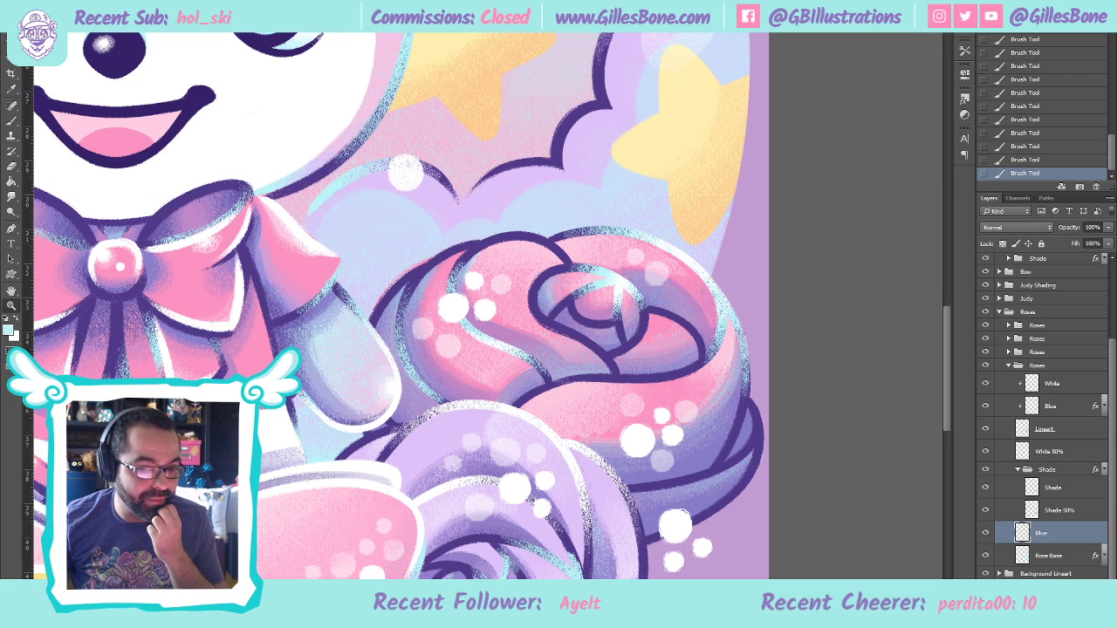
key(ctrl+0)
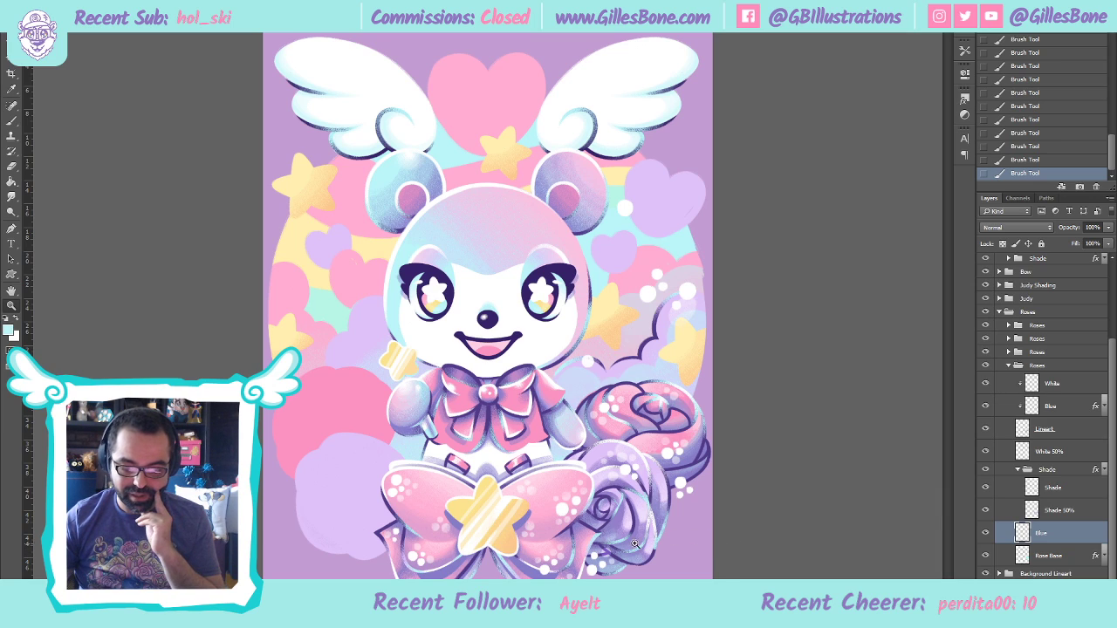
click(986, 406)
click(986, 408)
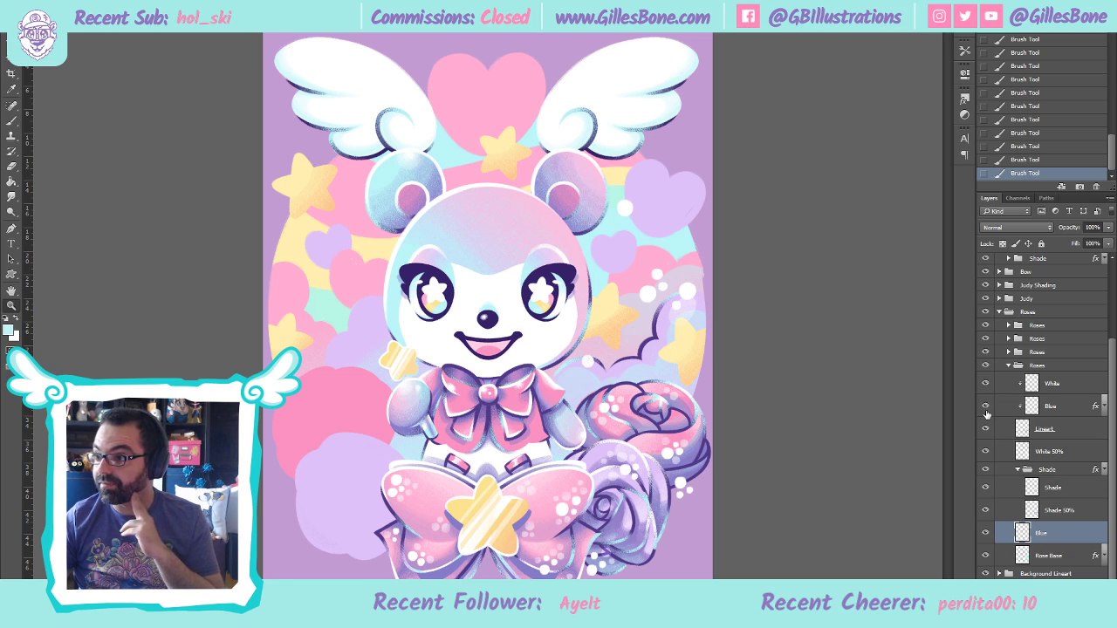
Erase parts of the light blue accents from the purple rose's lower petal outlines on its clipped Blue layer
click(1010, 367)
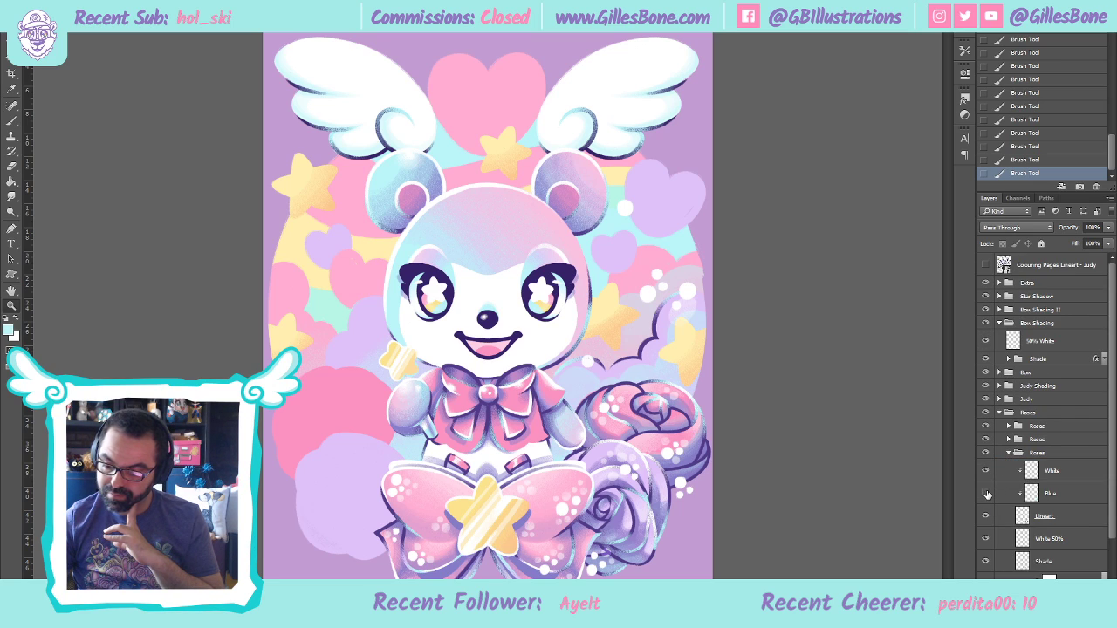
click(999, 493)
click(683, 557)
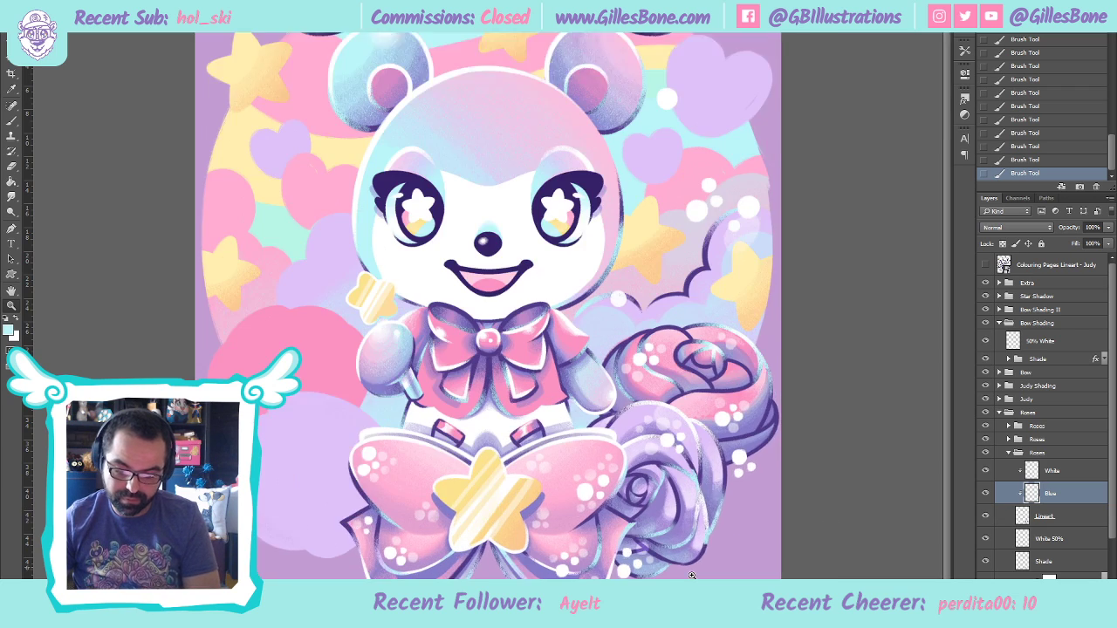
click(682, 557)
click(11, 165)
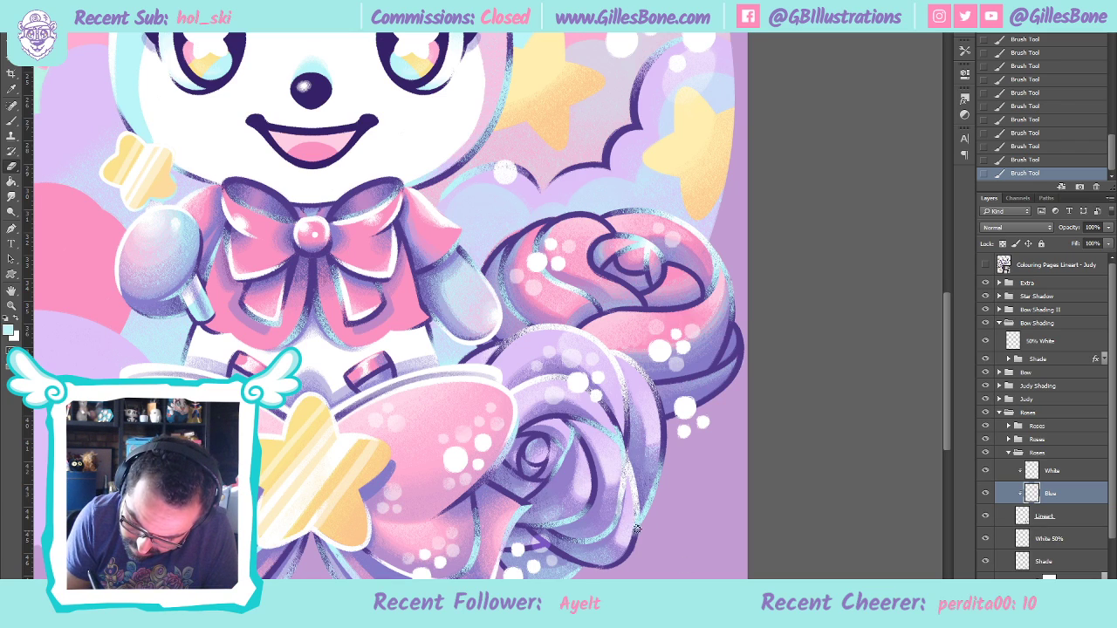
key(e)
mouse_move(640, 523)
mouse_down()
mouse_move(635, 556)
mouse_move(633, 543)
mouse_up()
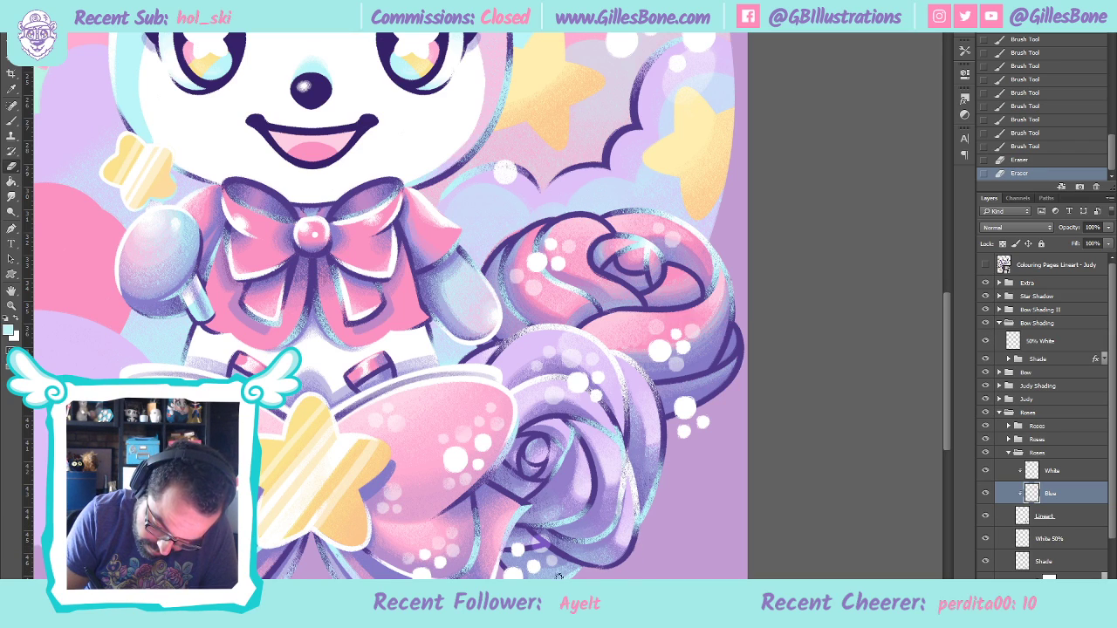
click(563, 537)
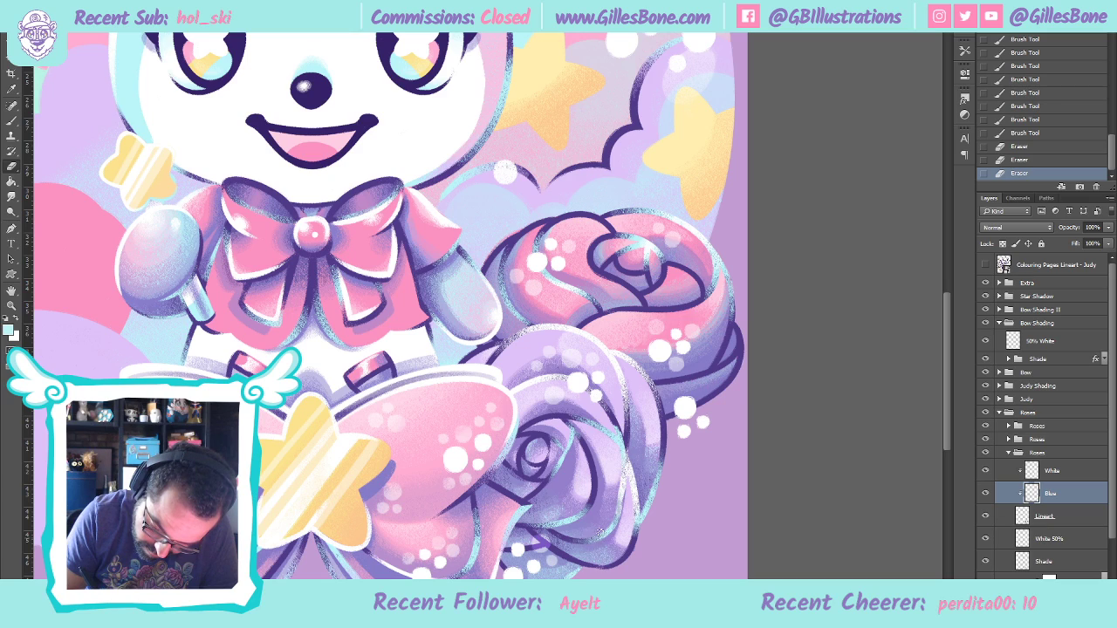
click(607, 535)
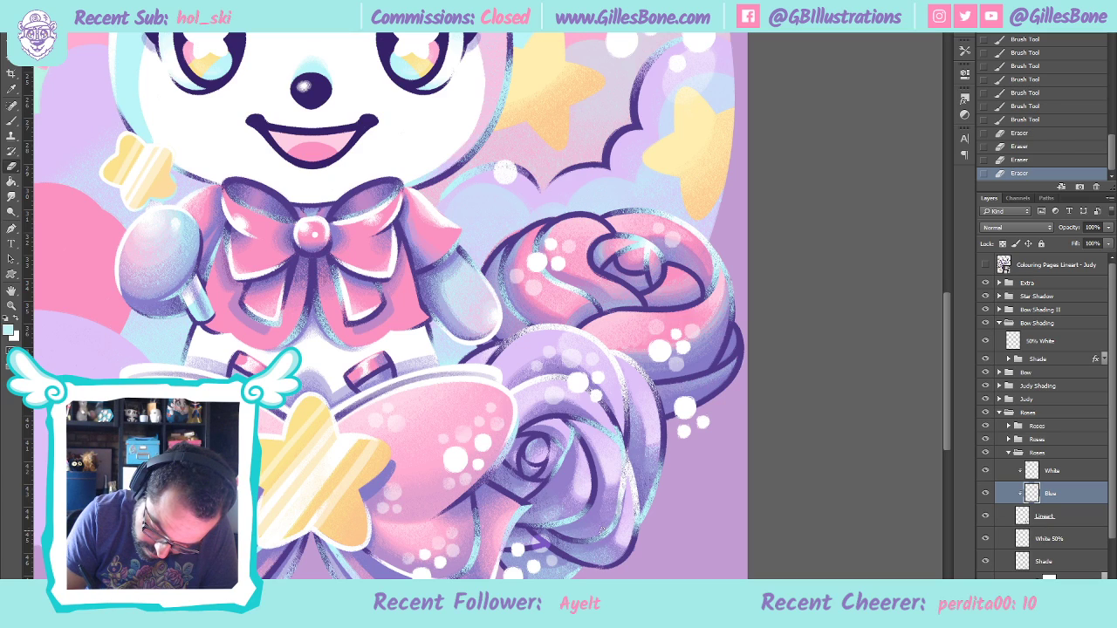
Erase the excess light blue accents around the purple rose's central and lower petals
click(569, 525)
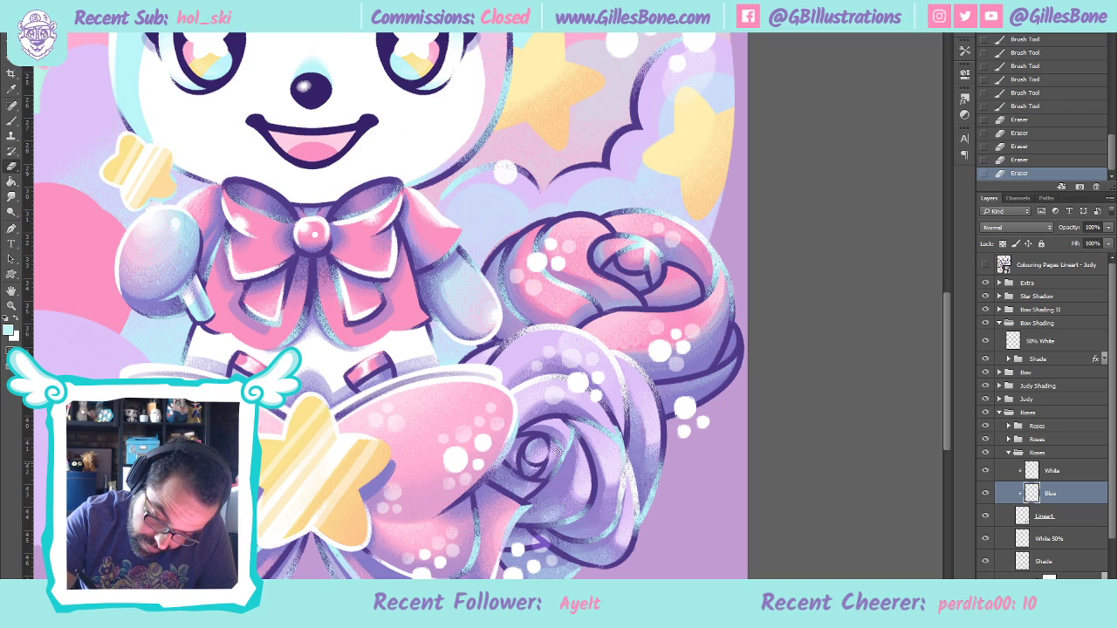
drag(548, 477, 550, 441)
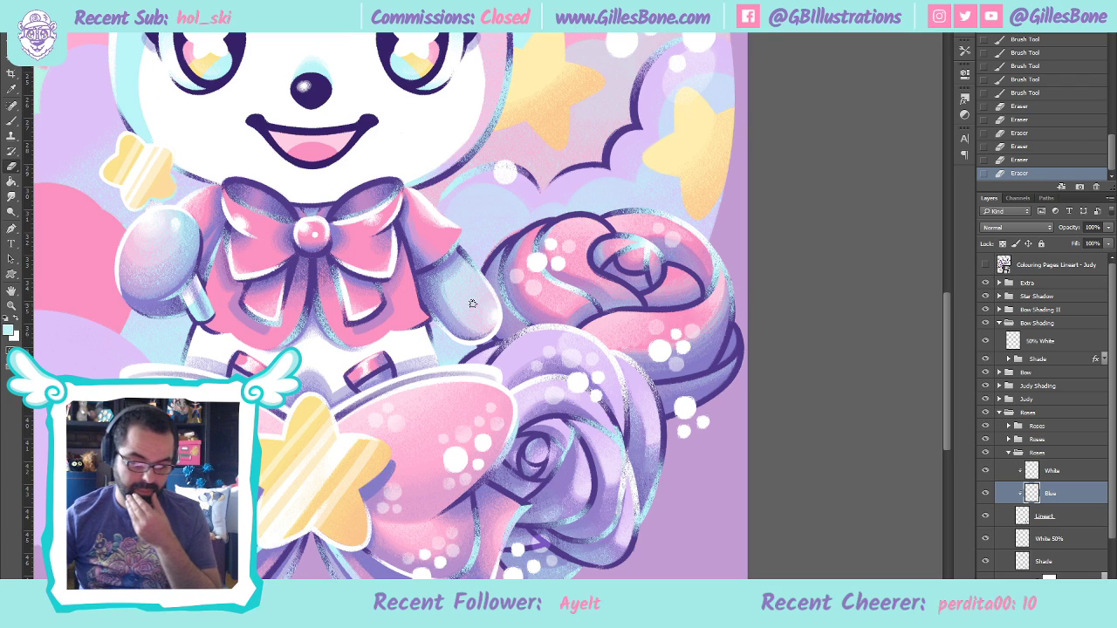
click(11, 305)
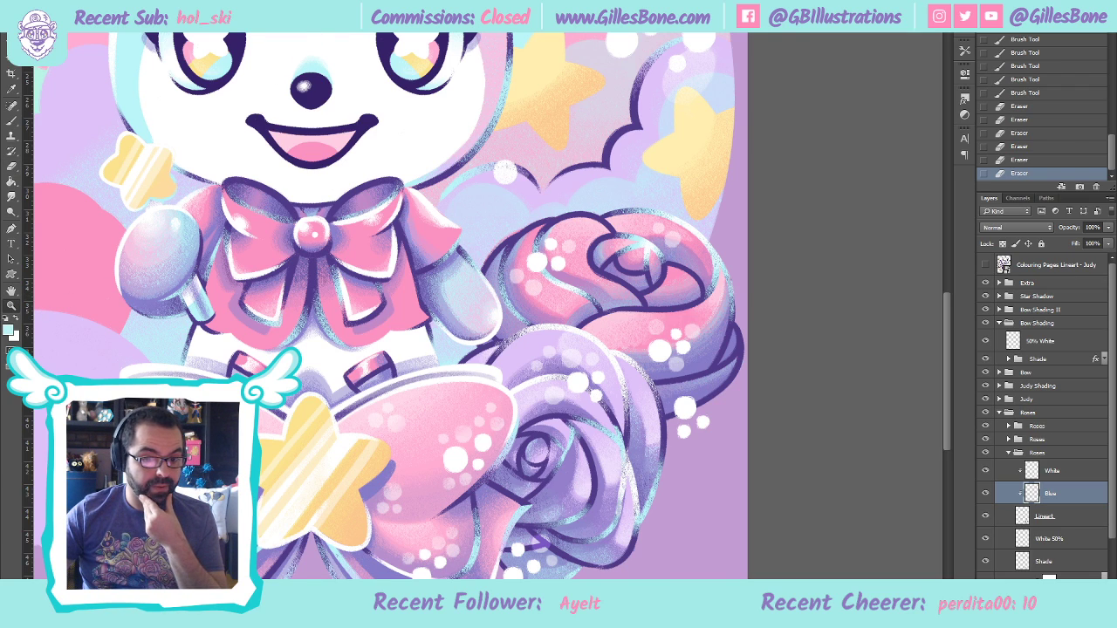
key(ctrl+0)
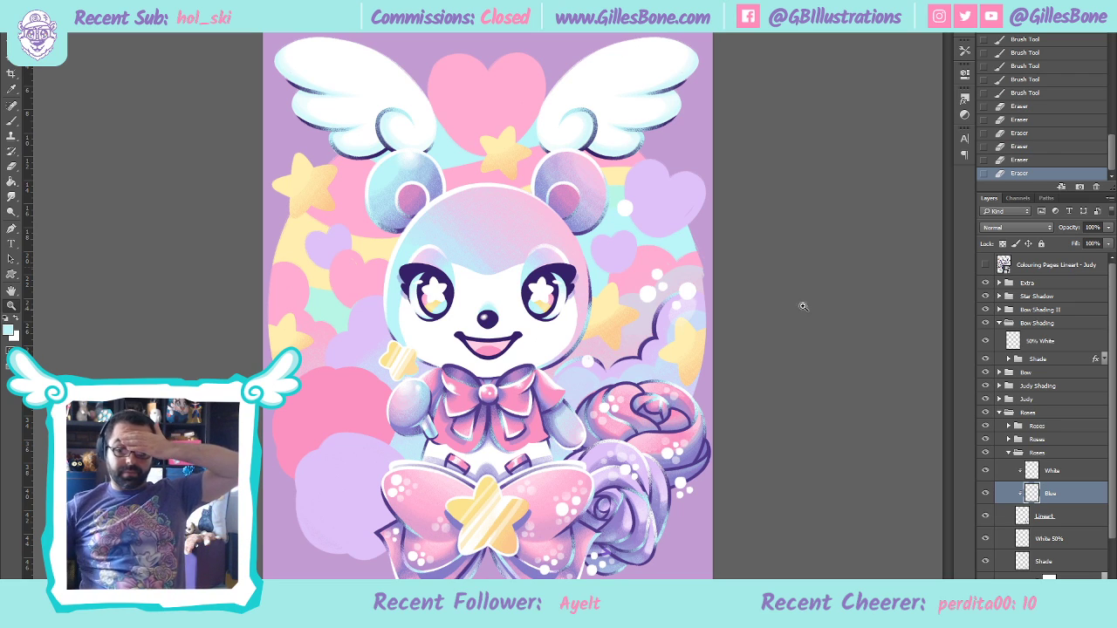
Hide the Extra group and save the illustration with the purple rose's layer group collapsed
click(985, 283)
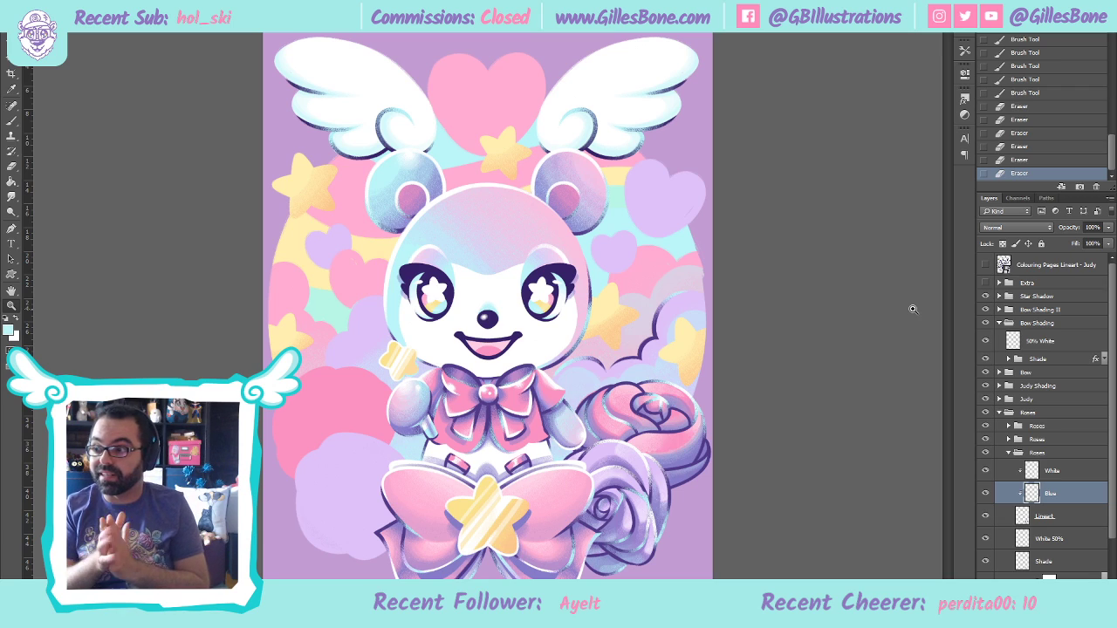
click(1017, 455)
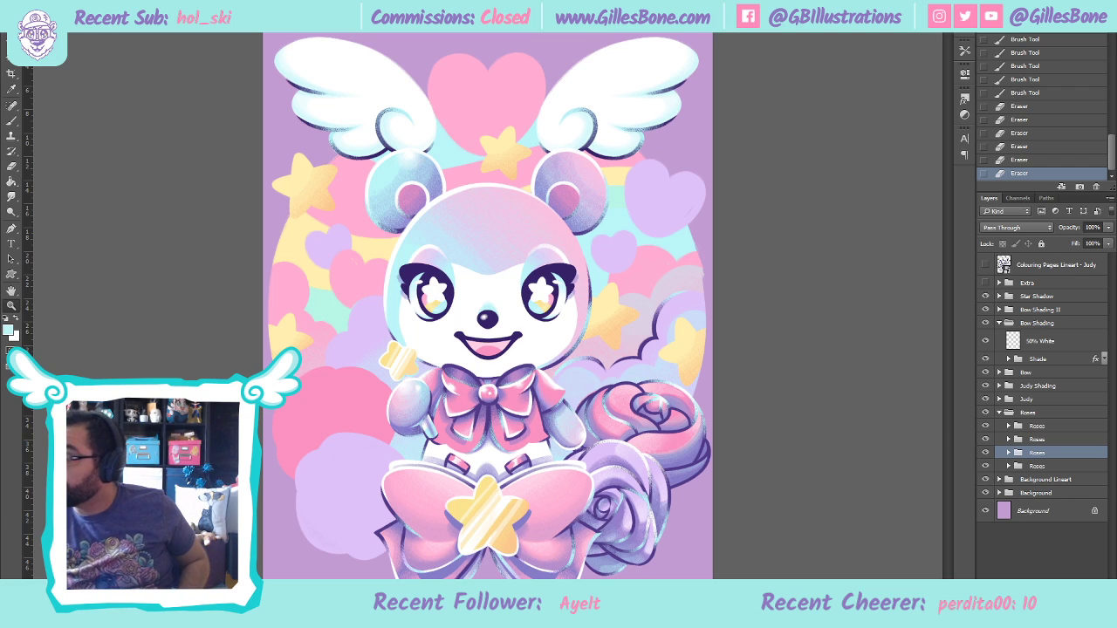
key(ctrl+s)
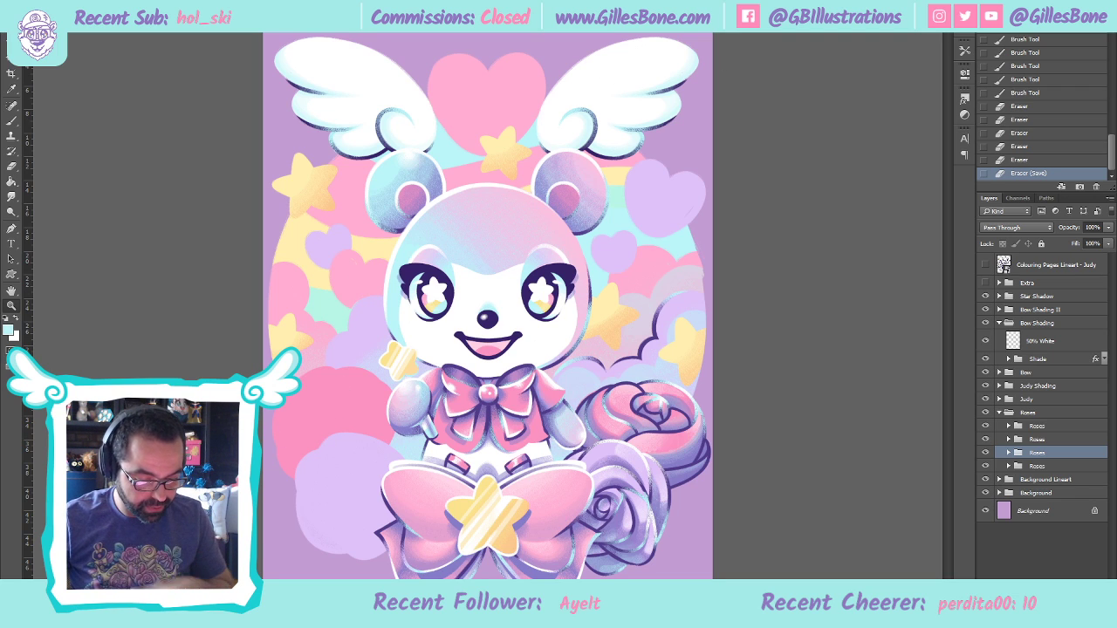
Reset the painting colours to the default black and white before working around the two flat, unshaded roses
click(278, 427)
scroll(275, 529, down, 3)
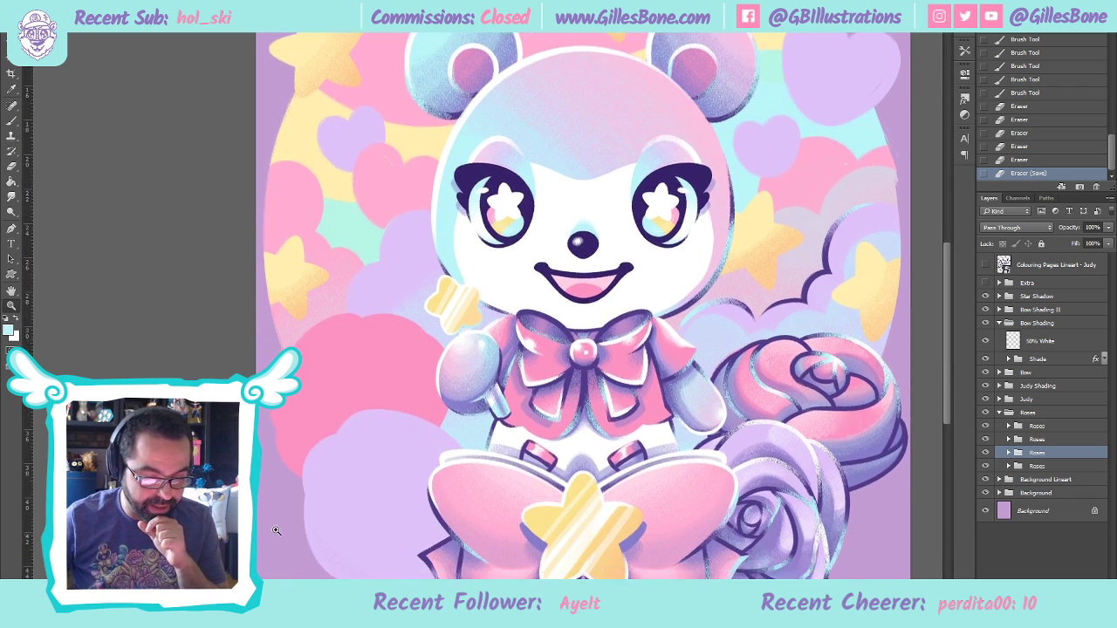
click(270, 515)
scroll(270, 513, down, 2)
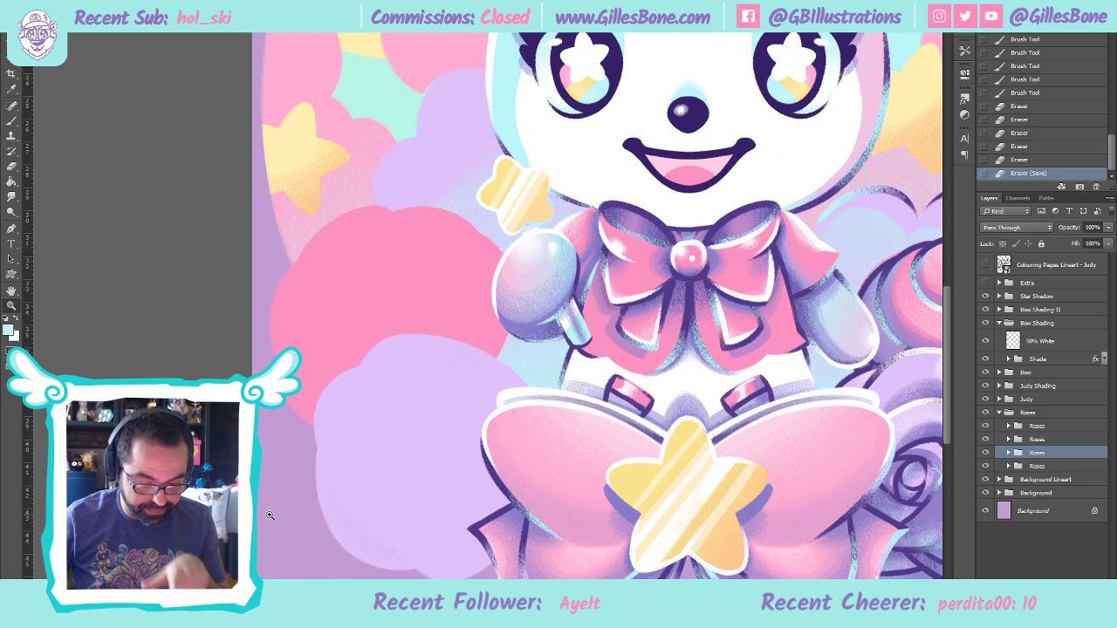
click(307, 477)
scroll(307, 477, down, 2)
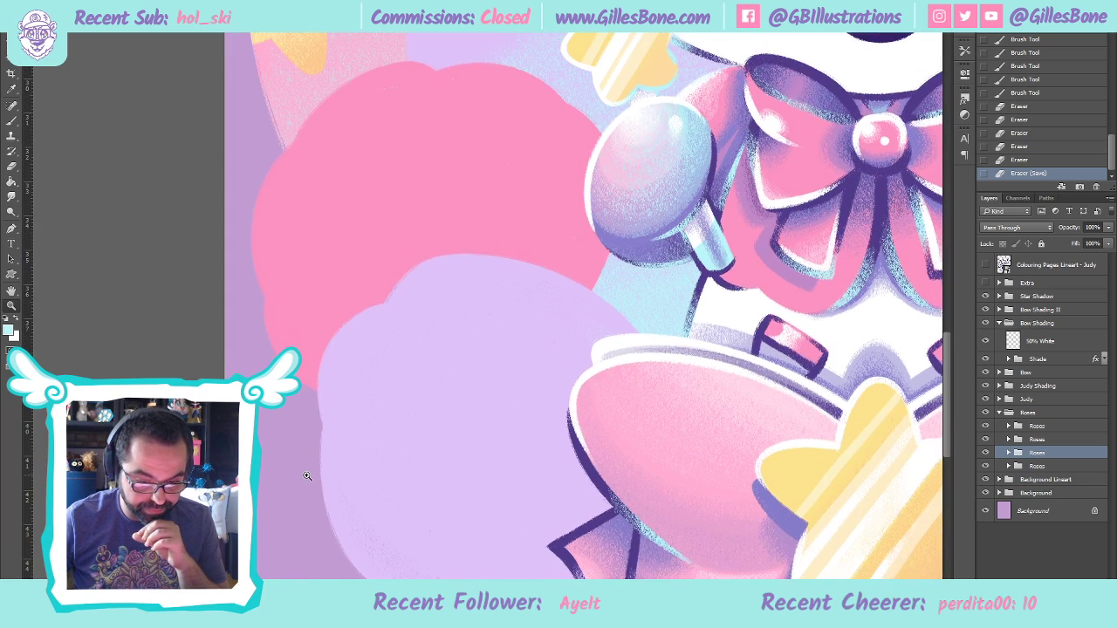
scroll(307, 477, down, 2)
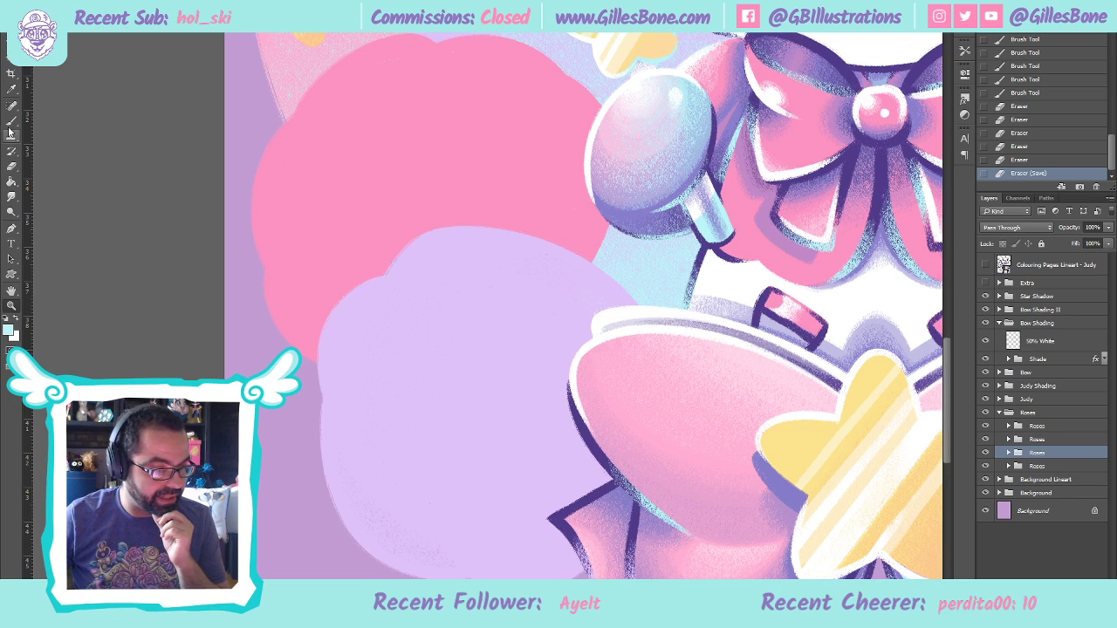
click(6, 321)
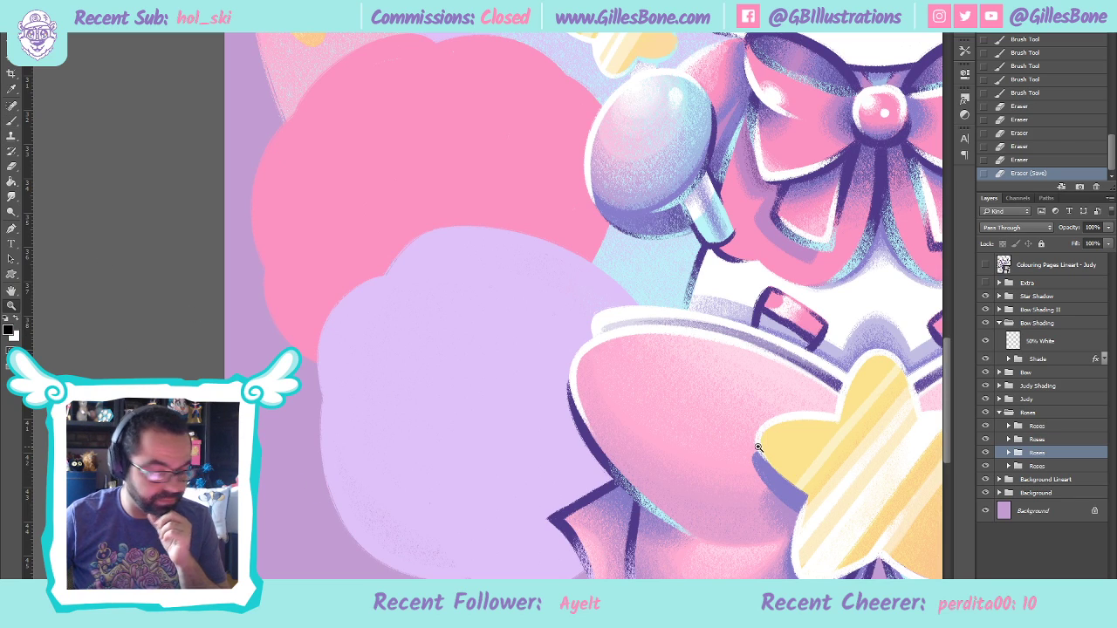
Check the contents of the upper two Roses groups, toggling layer visibility to identify which flat rose they hold
click(1012, 440)
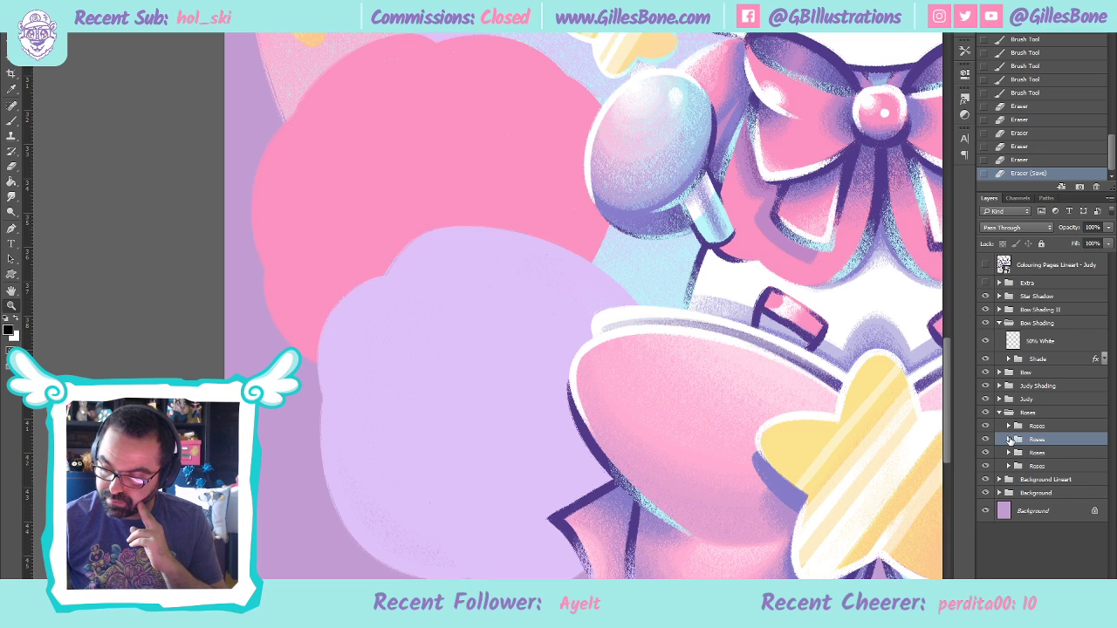
click(1008, 440)
click(985, 481)
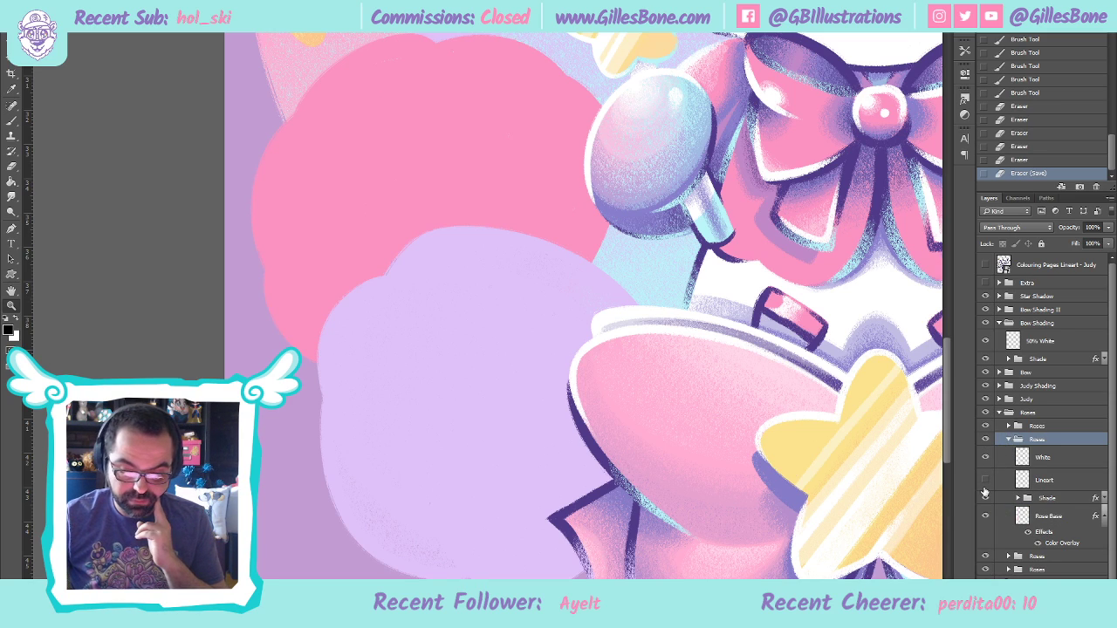
click(984, 515)
click(983, 515)
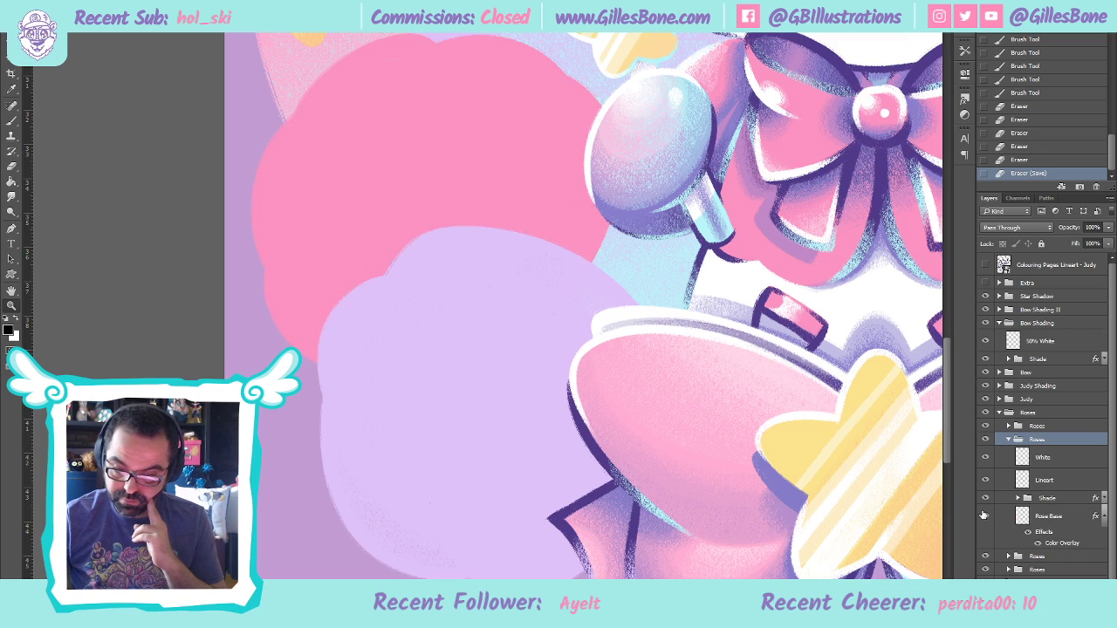
click(1008, 438)
click(1008, 427)
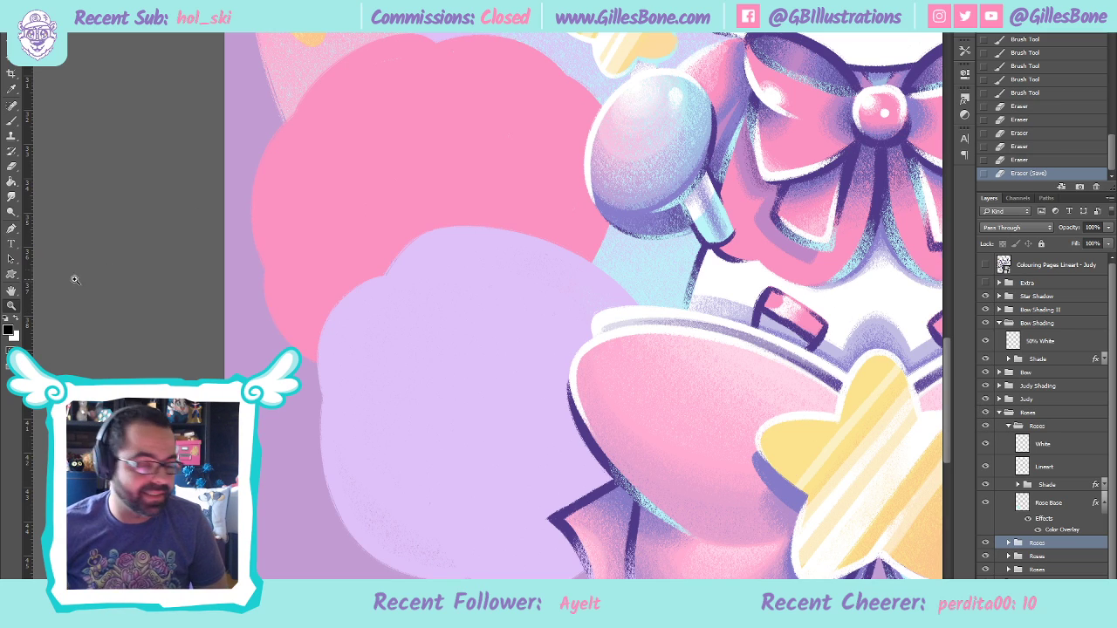
Show the Colouring Pages Lineart - Judy layer as a guide over the flat pink and purple roses
key(ctrl+0)
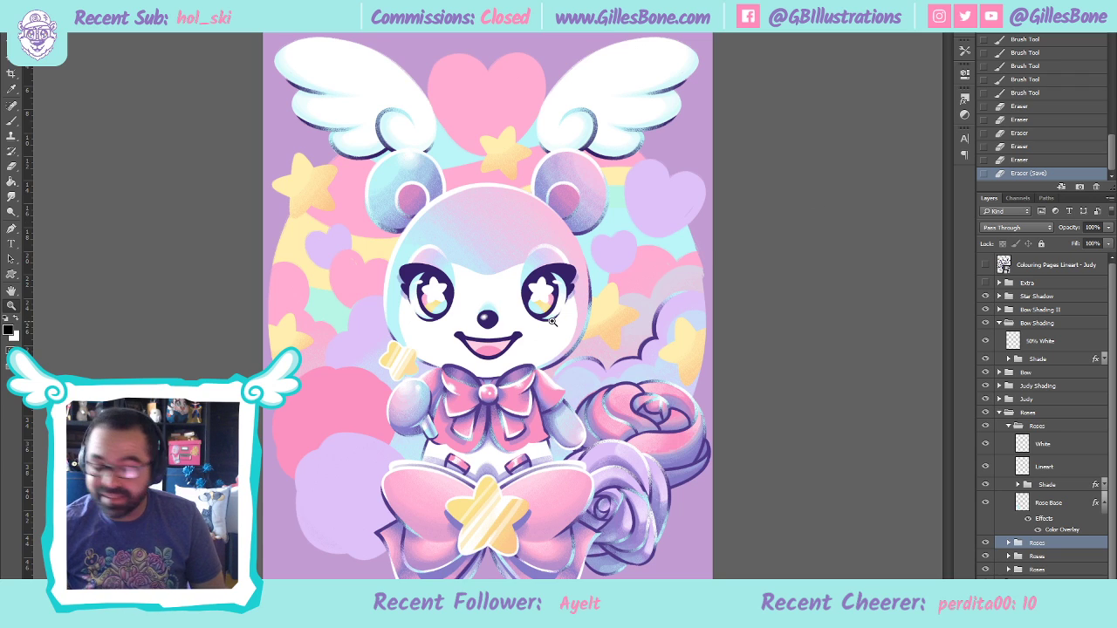
click(286, 511)
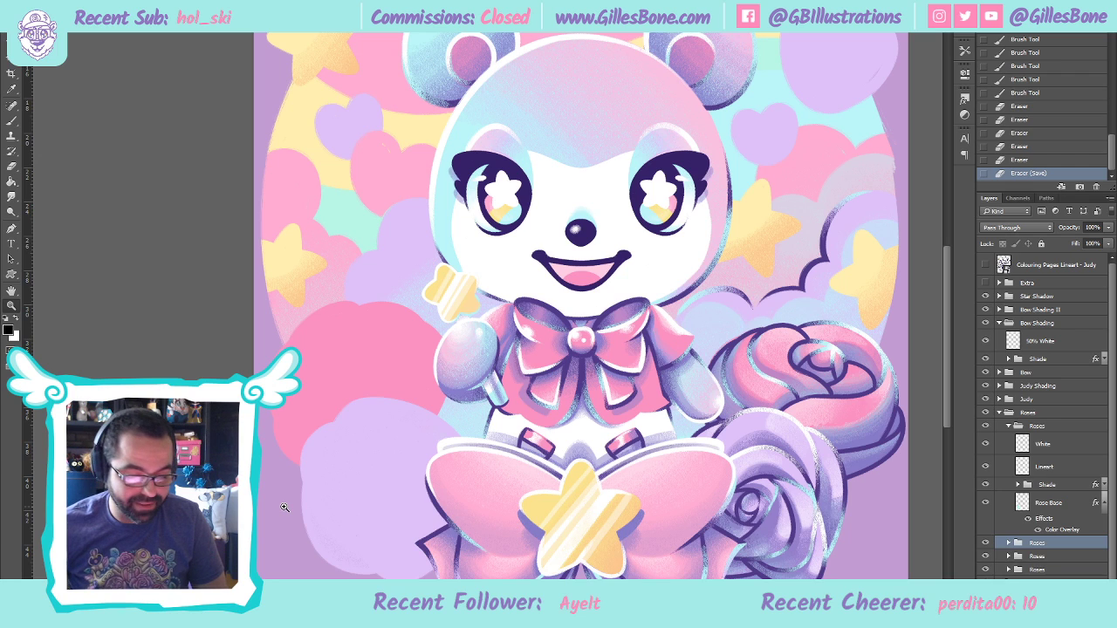
click(284, 507)
key(ctrl+plus)
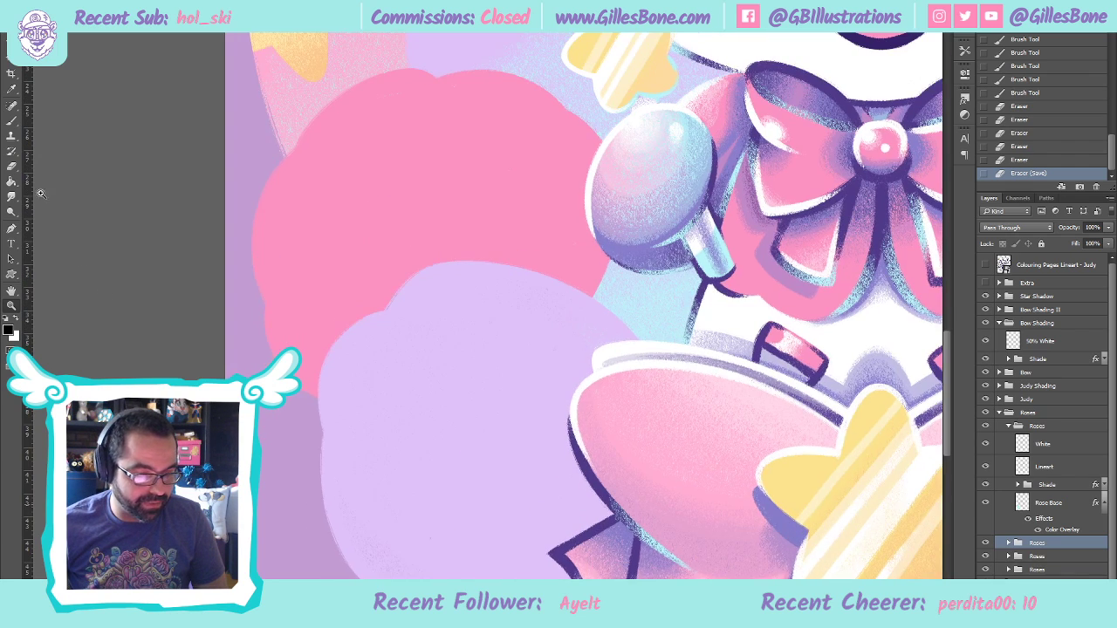
click(11, 120)
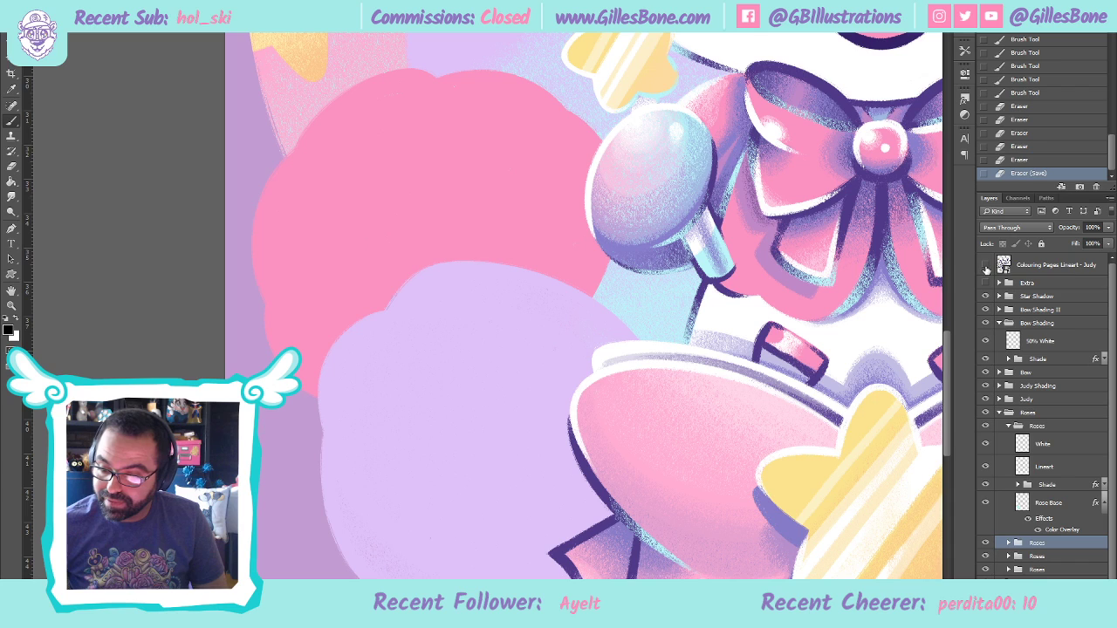
click(986, 267)
scroll(950, 506, down, 1)
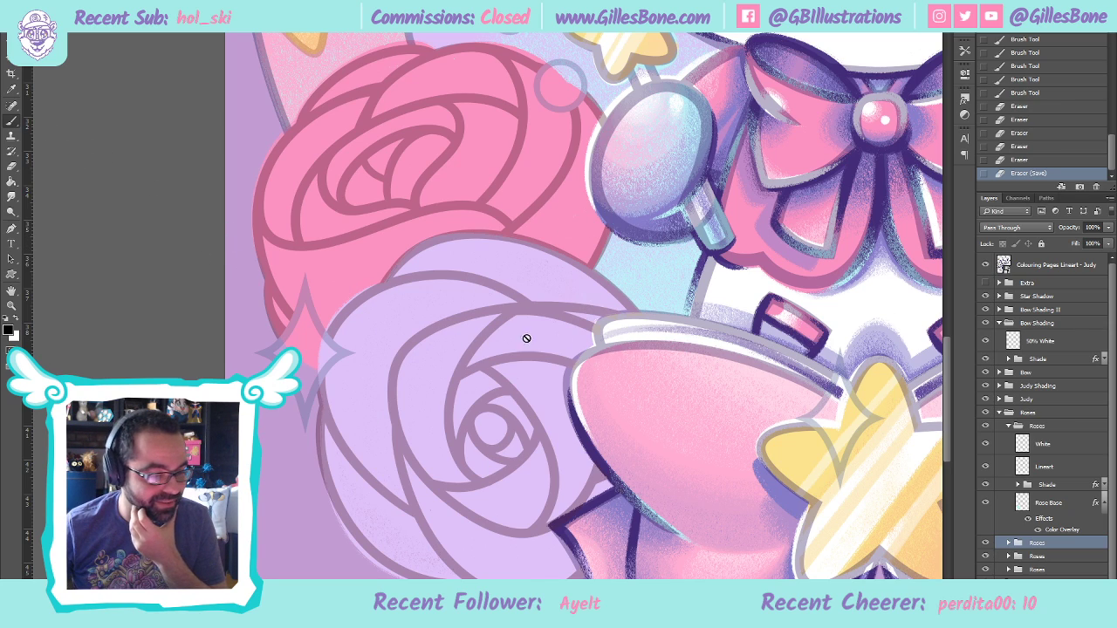
Add a new layer directly above the Extra group
click(1042, 298)
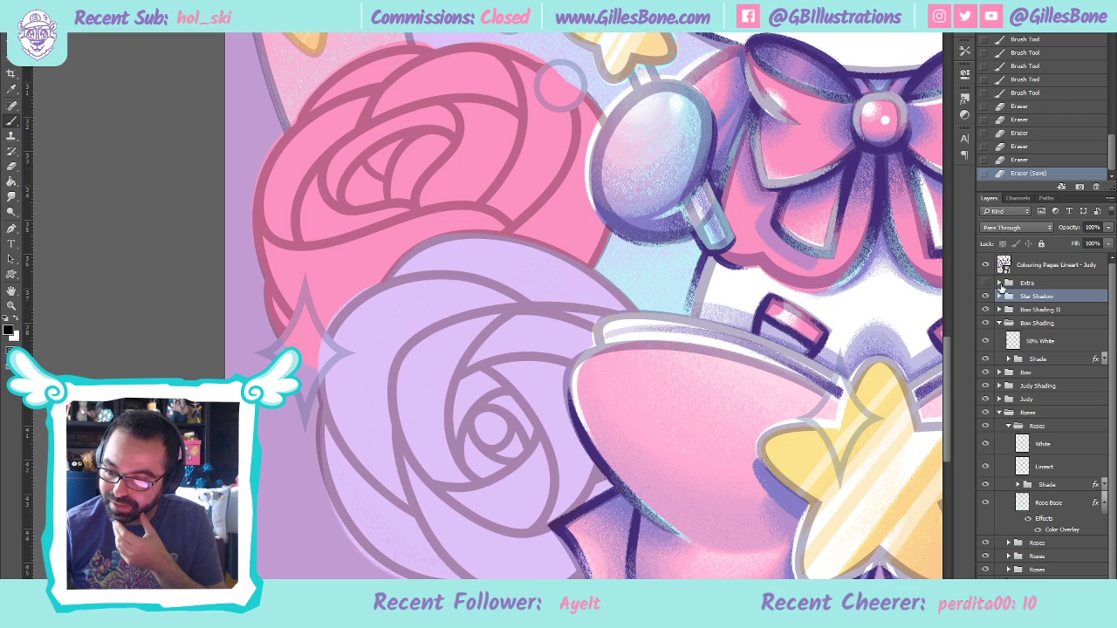
click(1026, 283)
key(ctrl+shift+alt+n)
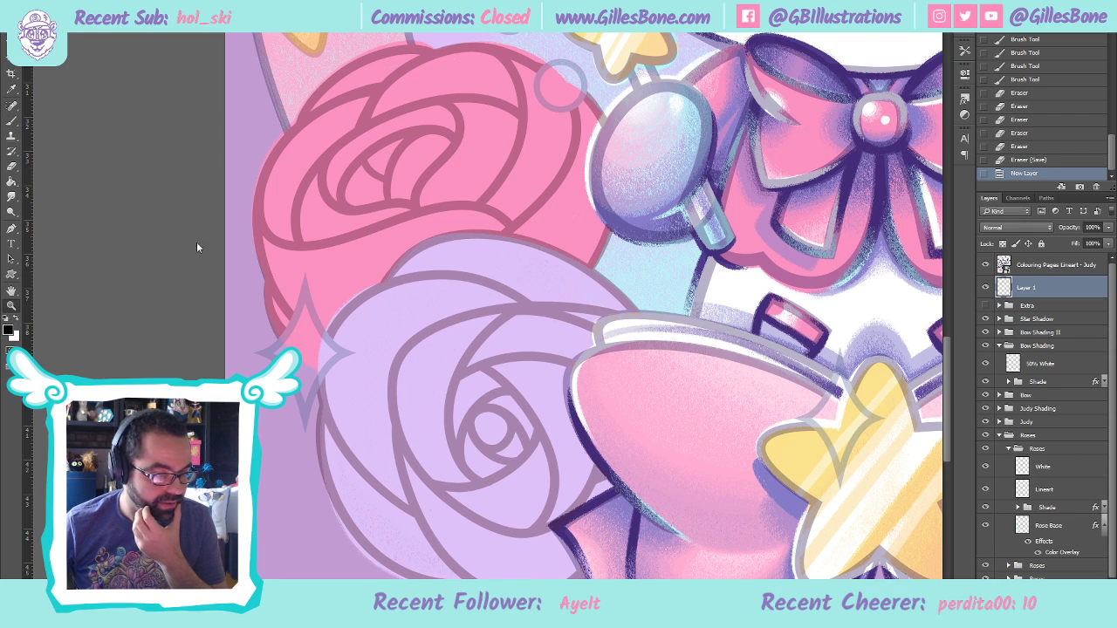
Outline the four-pointed sparkle beside the flat purple rose in white with a small textured brush
drag(352, 411, 381, 434)
click(12, 126)
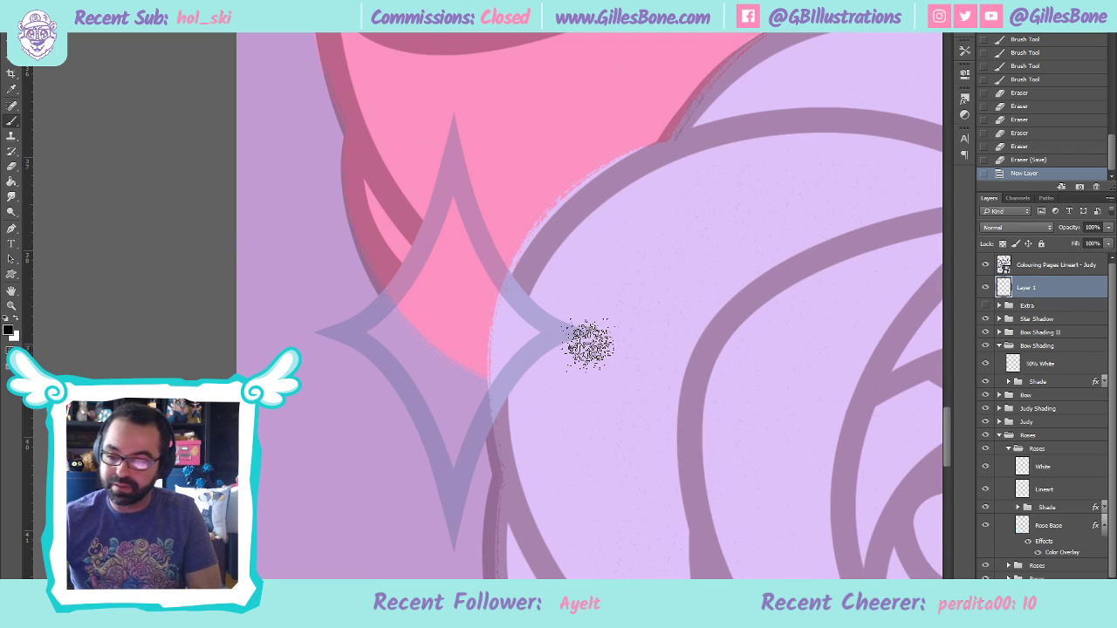
key(bracketleft)
key(bracketleft)
key(bracketleft)
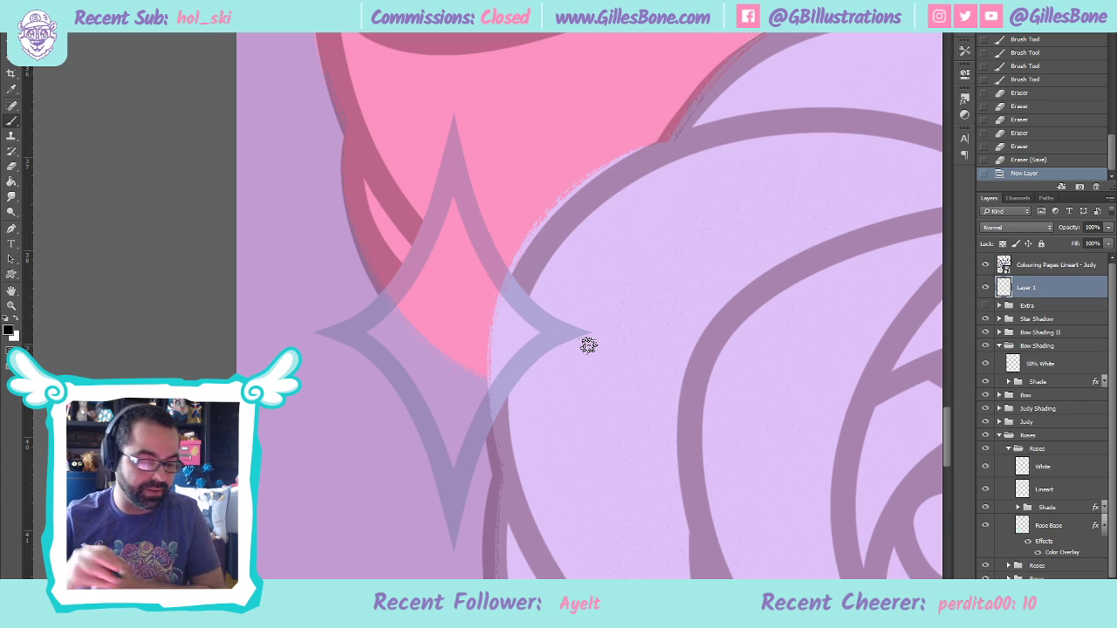
key(x)
mouse_move(455, 151)
mouse_down()
mouse_move(505, 296)
mouse_move(543, 328)
mouse_up()
mouse_move(451, 199)
mouse_down()
mouse_move(358, 341)
mouse_move(453, 487)
mouse_move(483, 379)
mouse_move(551, 324)
mouse_up()
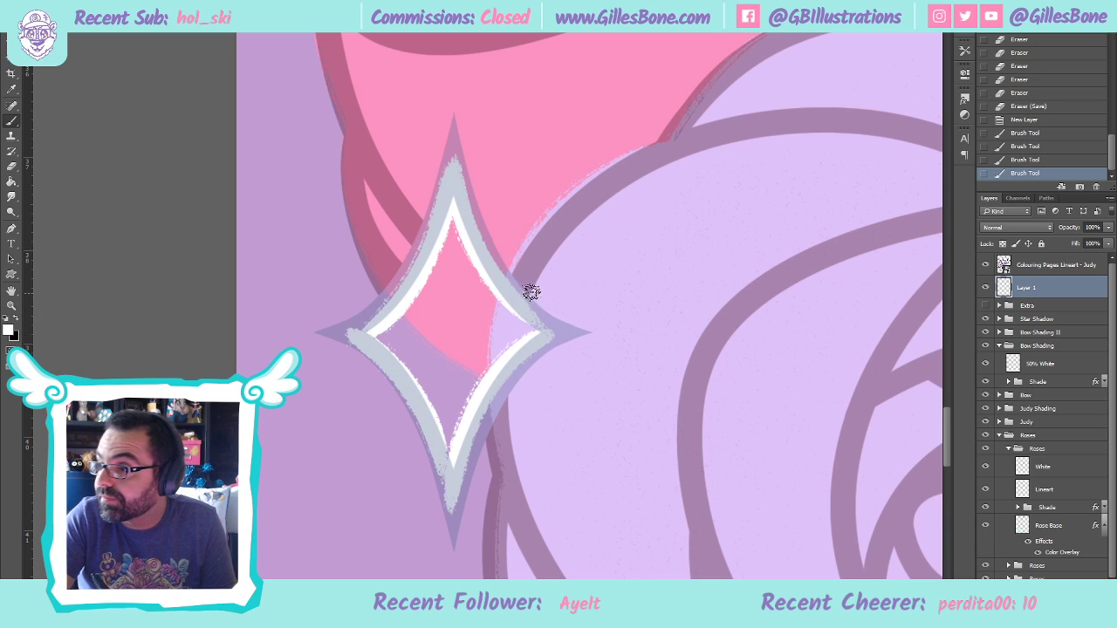
Fill the inside of the outlined sparkle with solid white
mouse_move(378, 331)
mouse_down()
mouse_move(397, 367)
mouse_move(400, 308)
mouse_move(416, 376)
mouse_move(411, 314)
mouse_move(423, 318)
mouse_move(444, 258)
mouse_move(451, 281)
mouse_move(464, 272)
mouse_move(478, 300)
mouse_move(518, 322)
mouse_up()
mouse_move(417, 283)
mouse_down()
mouse_move(422, 379)
mouse_move(443, 427)
mouse_move(447, 332)
mouse_move(450, 445)
mouse_move(473, 310)
mouse_move(453, 428)
mouse_move(489, 319)
mouse_move(464, 400)
mouse_move(506, 326)
mouse_up()
click(433, 356)
click(451, 501)
click(427, 411)
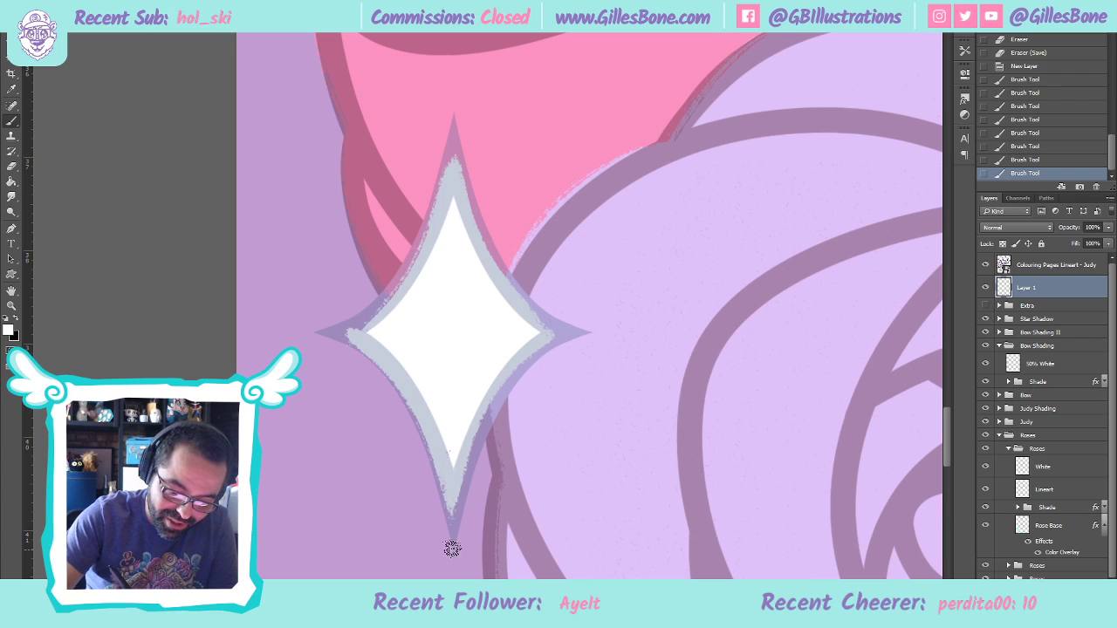
Extend the sparkle's edges and points with white along the guide, undoing and repainting one stray stroke
drag(451, 497, 453, 516)
drag(540, 351, 462, 494)
drag(525, 370, 478, 438)
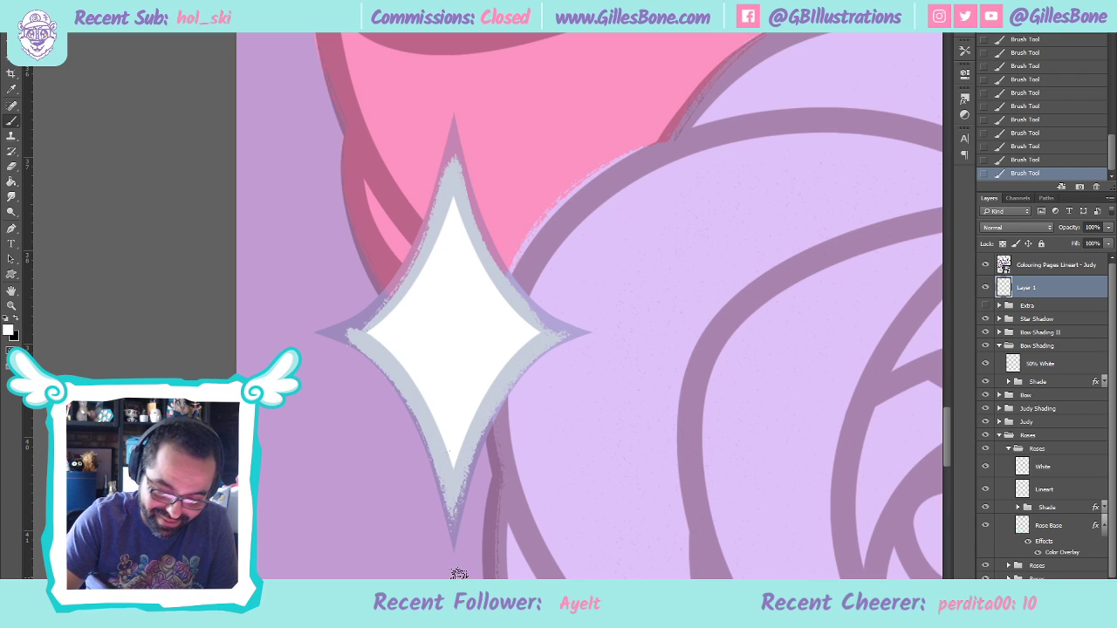
mouse_move(467, 187)
mouse_down()
mouse_move(485, 257)
mouse_move(568, 326)
mouse_up()
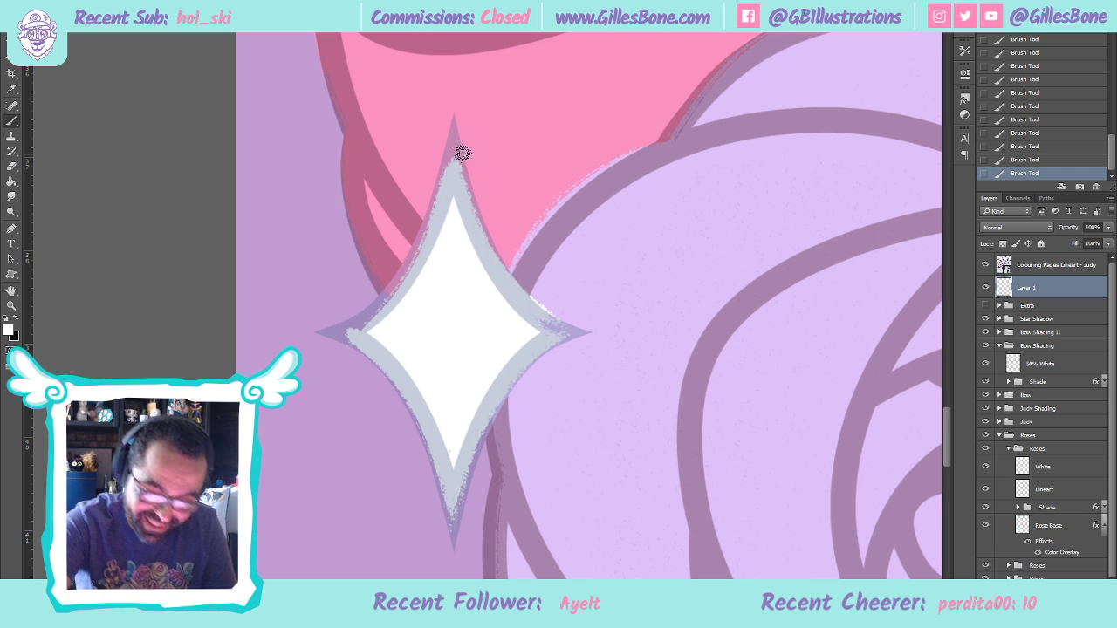
key(ctrl+z)
drag(452, 132, 551, 329)
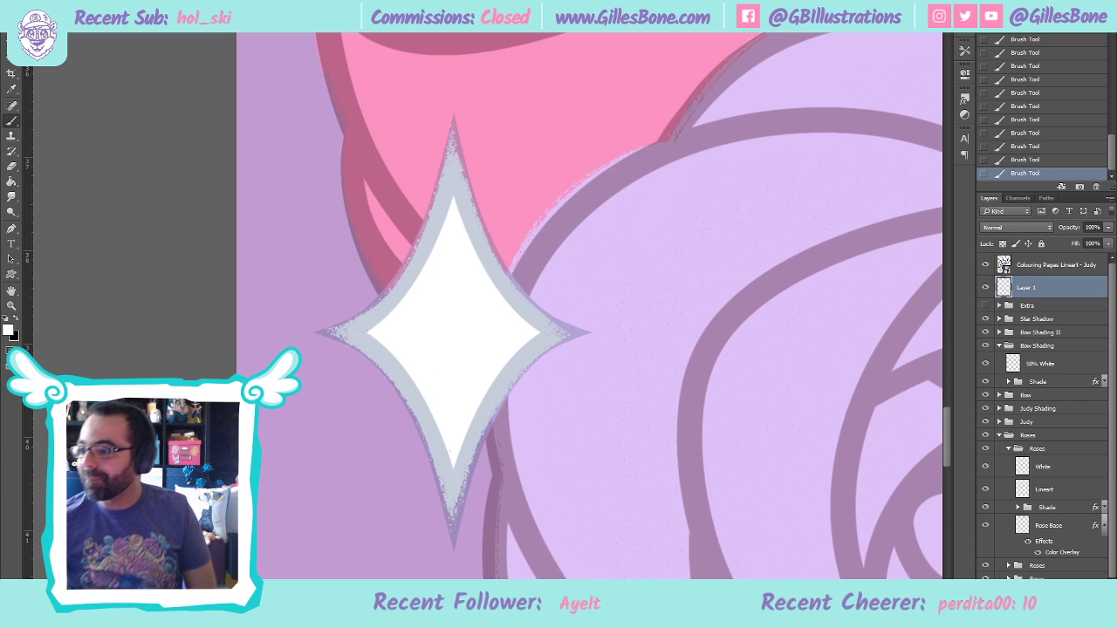
Compare the whole illustration and its new white sparkle with the lineart guide hidden and shown
click(12, 307)
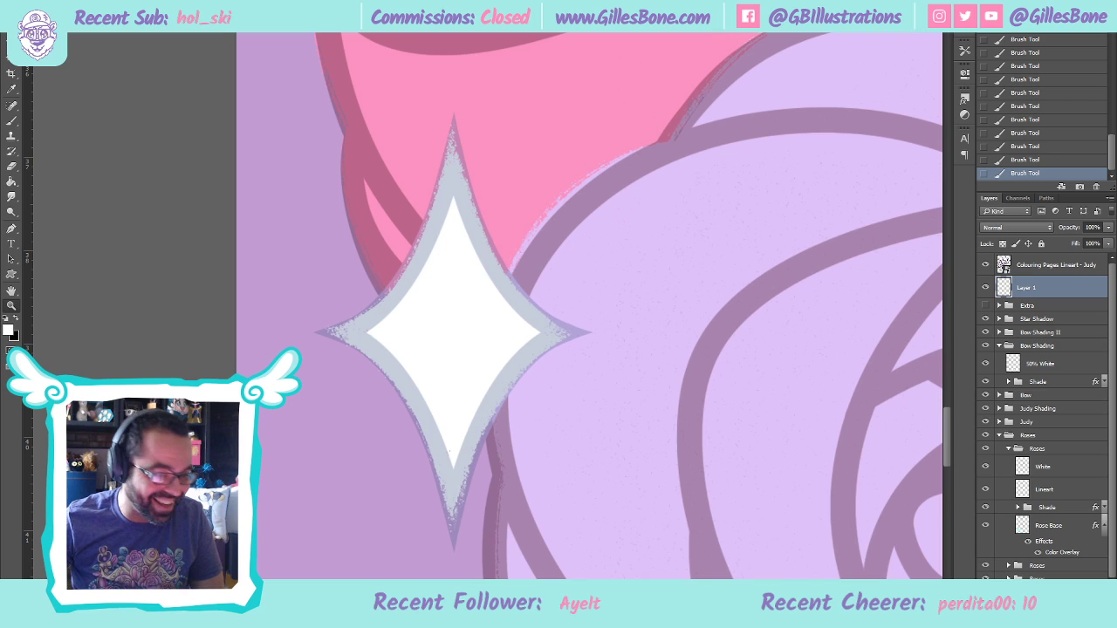
key(ctrl+0)
key(i)
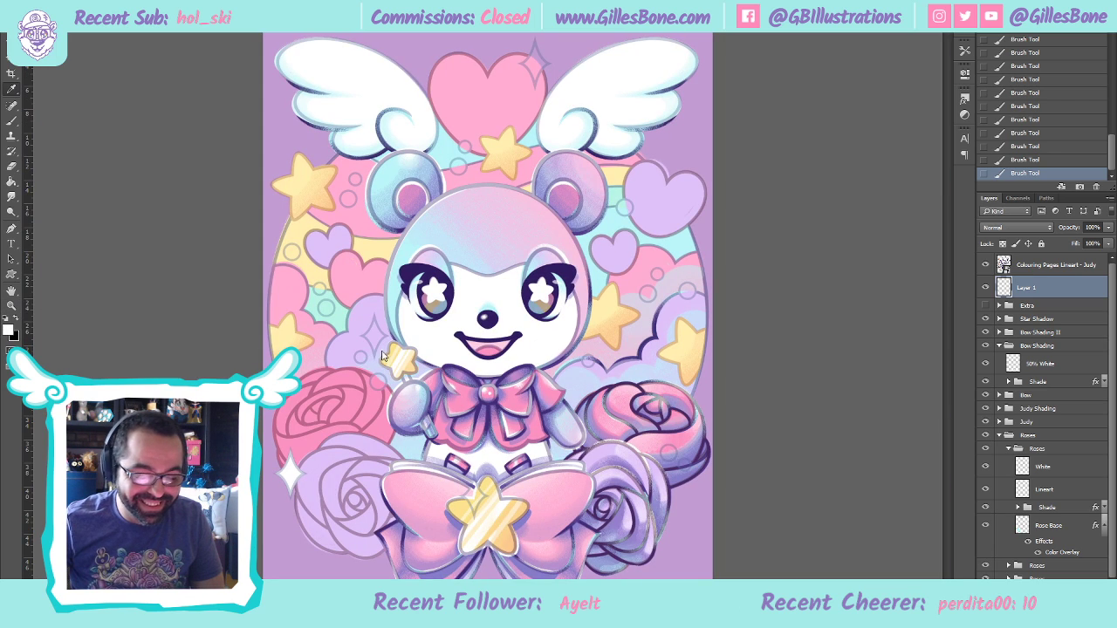
click(985, 265)
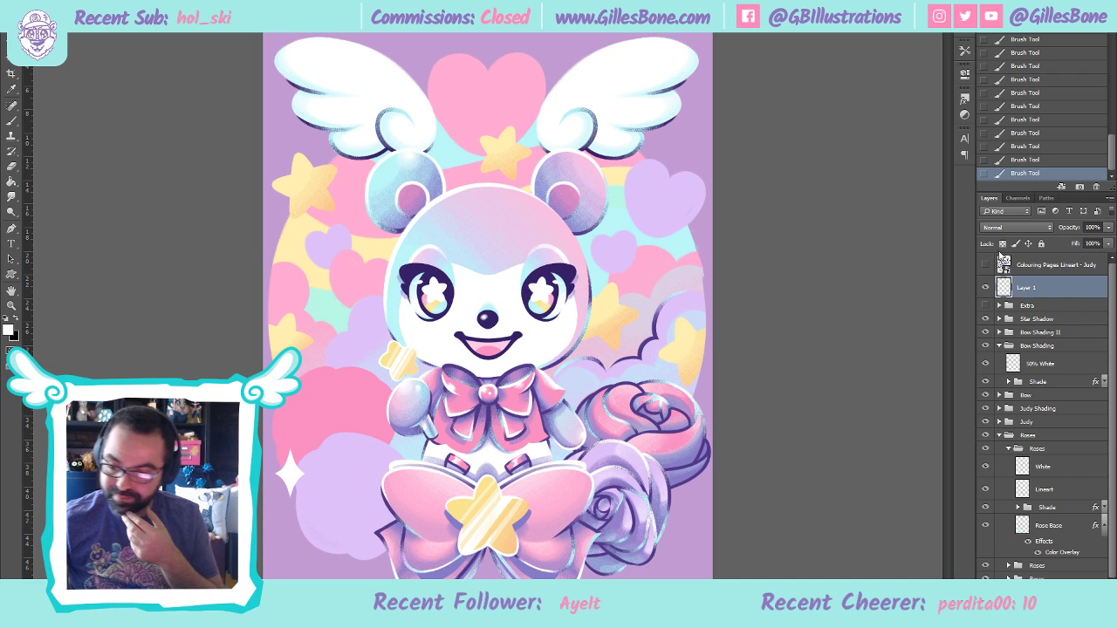
click(985, 265)
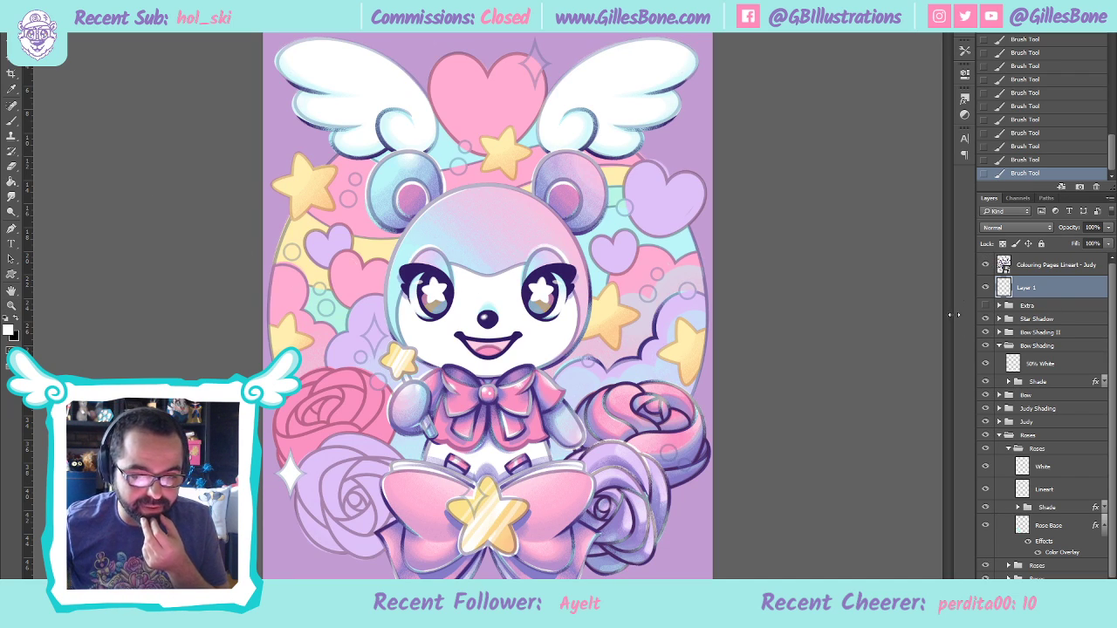
Duplicate the white sparkle layer and align the copy with the sparkle guide beside the large pink heart
scroll(1042, 402, down, 1)
key(ctrl+j)
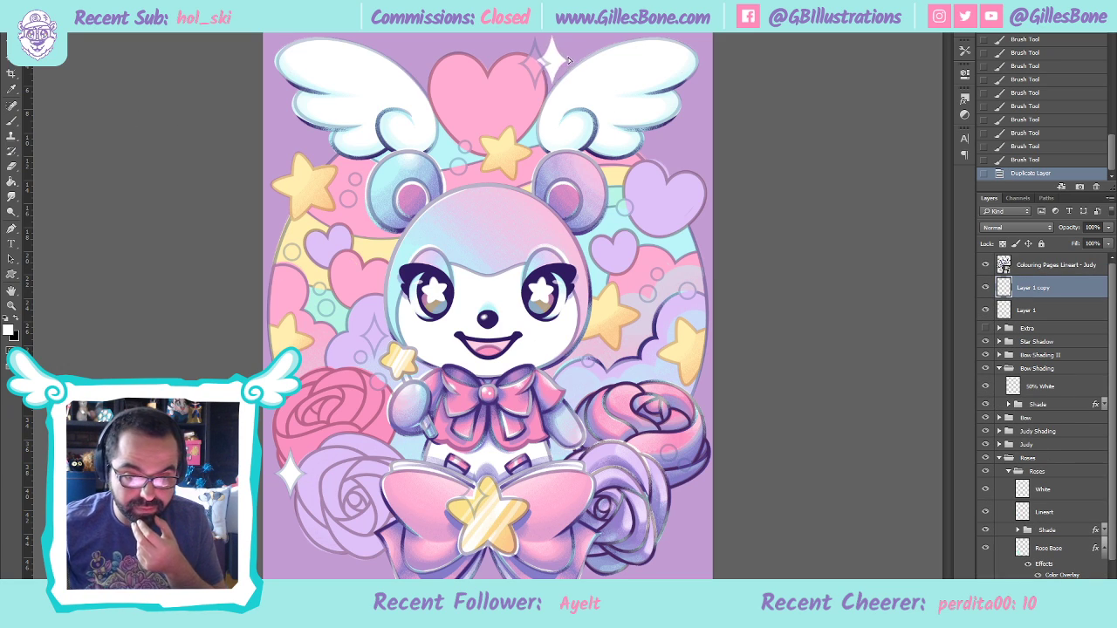
drag(550, 61, 552, 59)
key(Down)
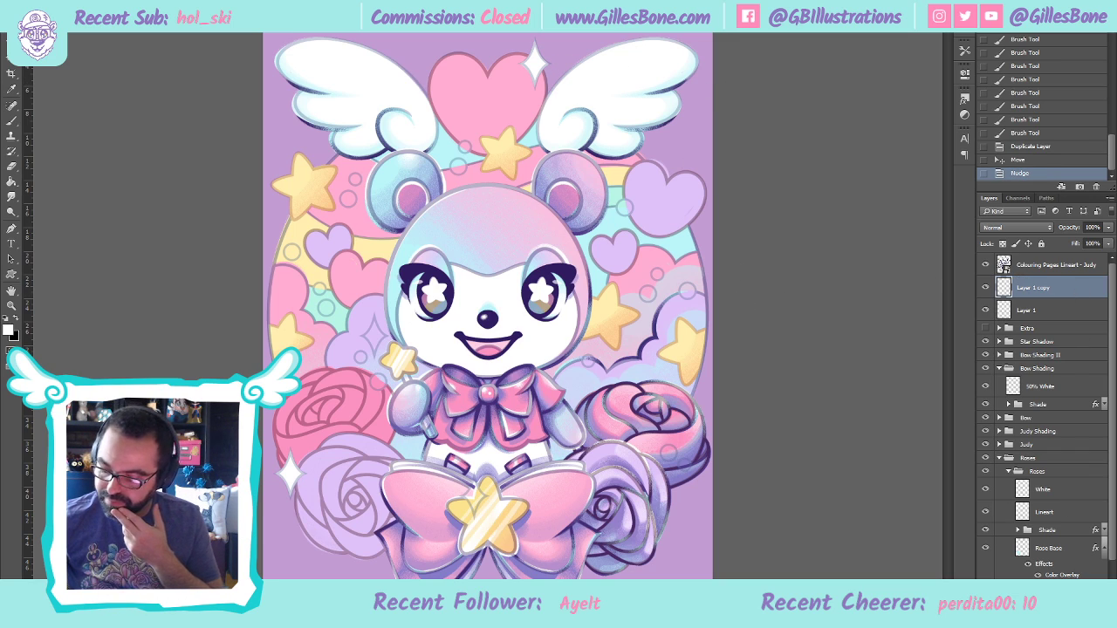
Duplicate the sparkle again and fit the copy precisely over the guide beside the star wand
scroll(1043, 419, down, 1)
key(ctrl+j)
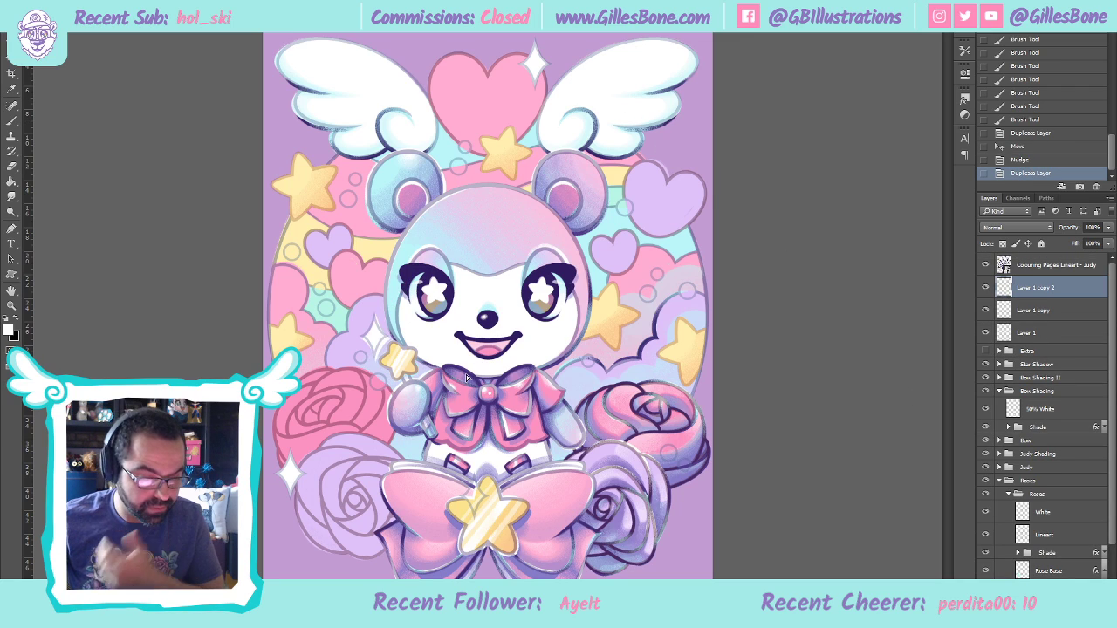
drag(464, 373, 463, 373)
key(Left)
key(Left)
key(Left)
key(Left)
key(Left)
key(Left)
key(Left)
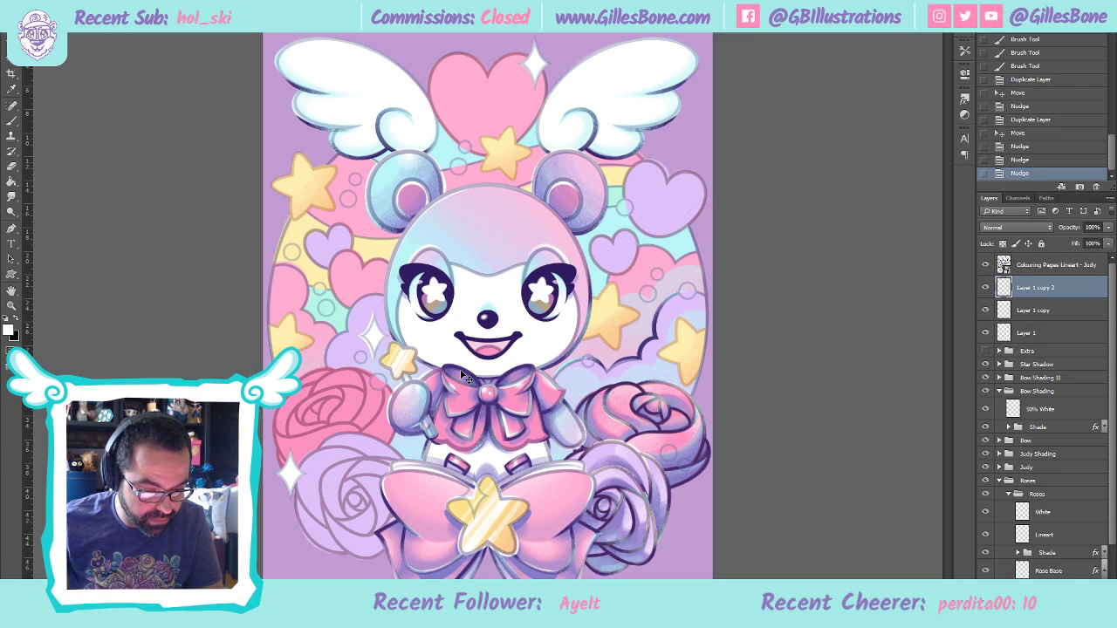
key(Left)
key(Left)
key(Left)
key(Left)
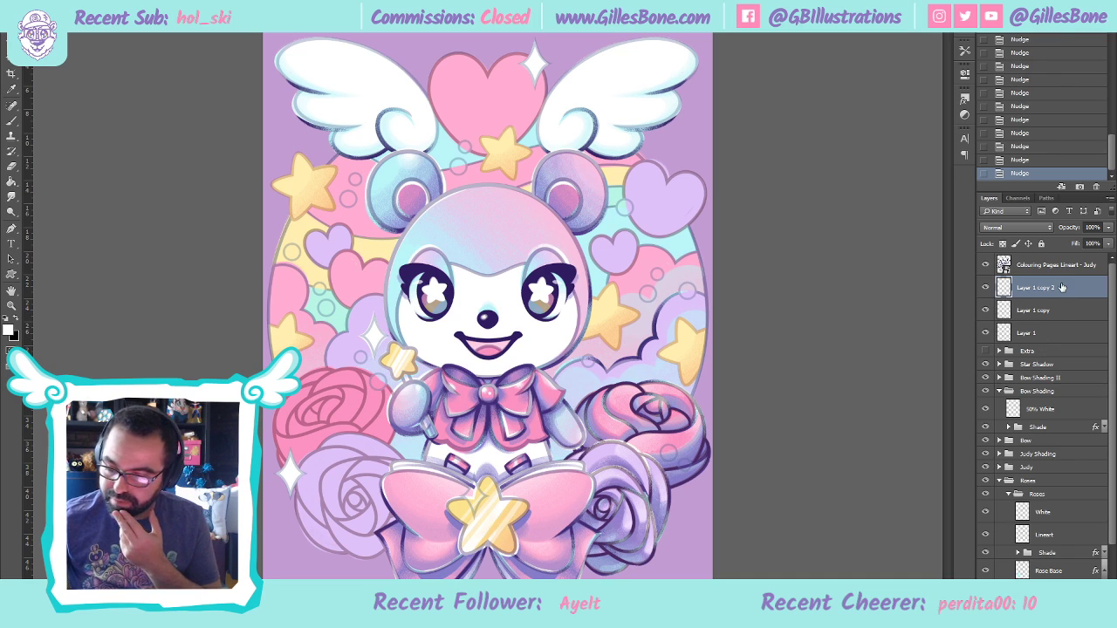
Add another sparkle copy with the lineart guide hidden, and scale and position it on the yellow star of the large bow
scroll(1042, 419, down, 1)
key(ctrl+j)
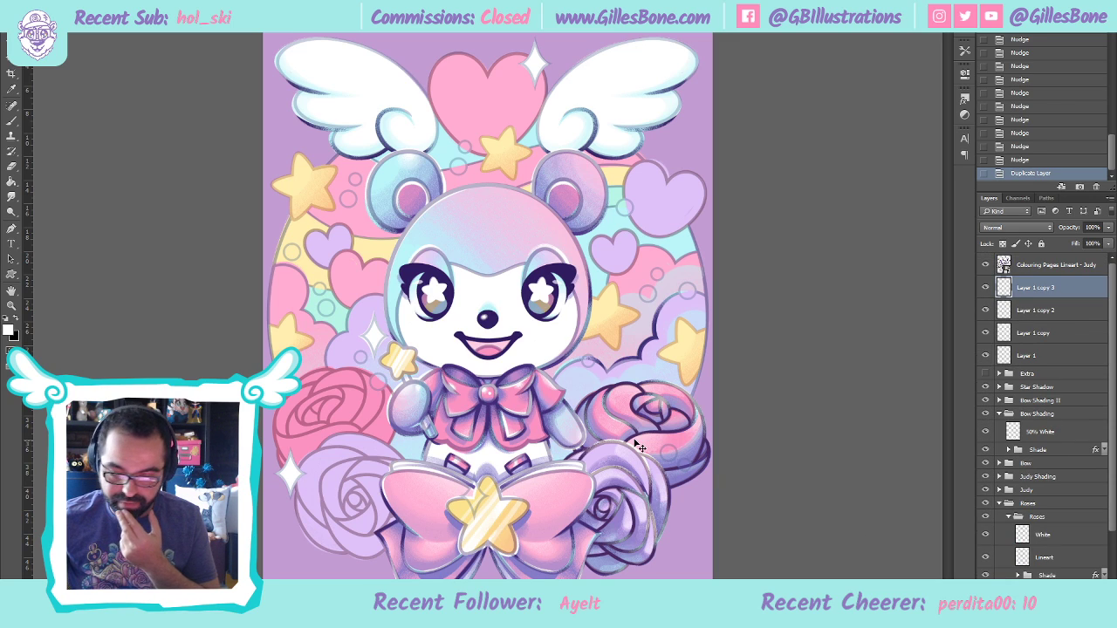
drag(513, 370, 501, 395)
drag(586, 364, 668, 533)
drag(639, 454, 591, 461)
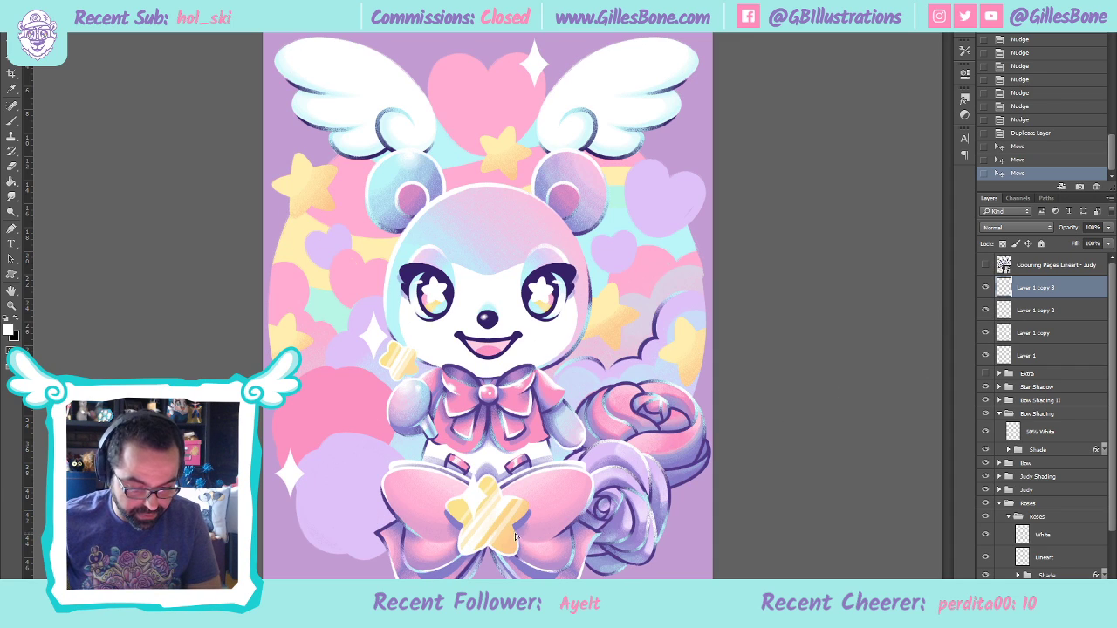
drag(518, 539, 485, 512)
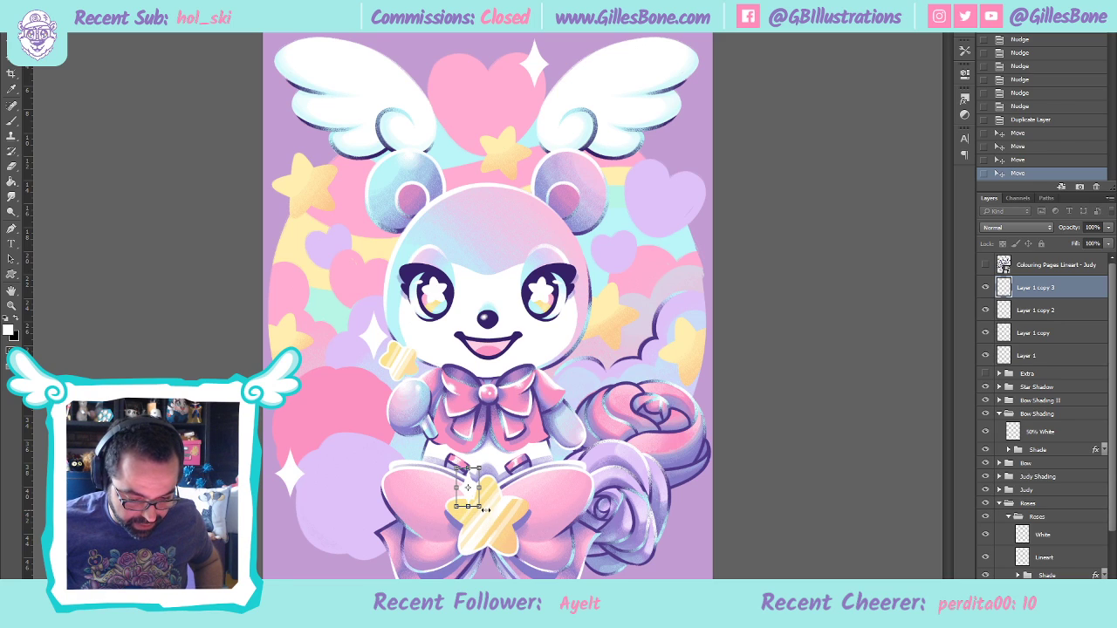
key(Return)
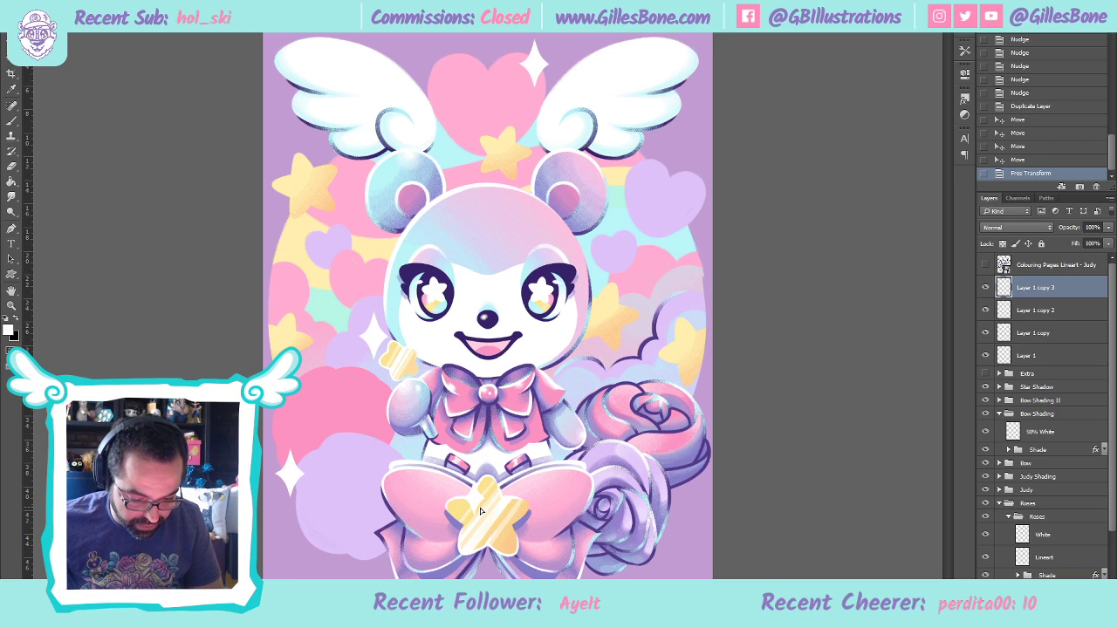
drag(480, 509, 482, 506)
key(Up)
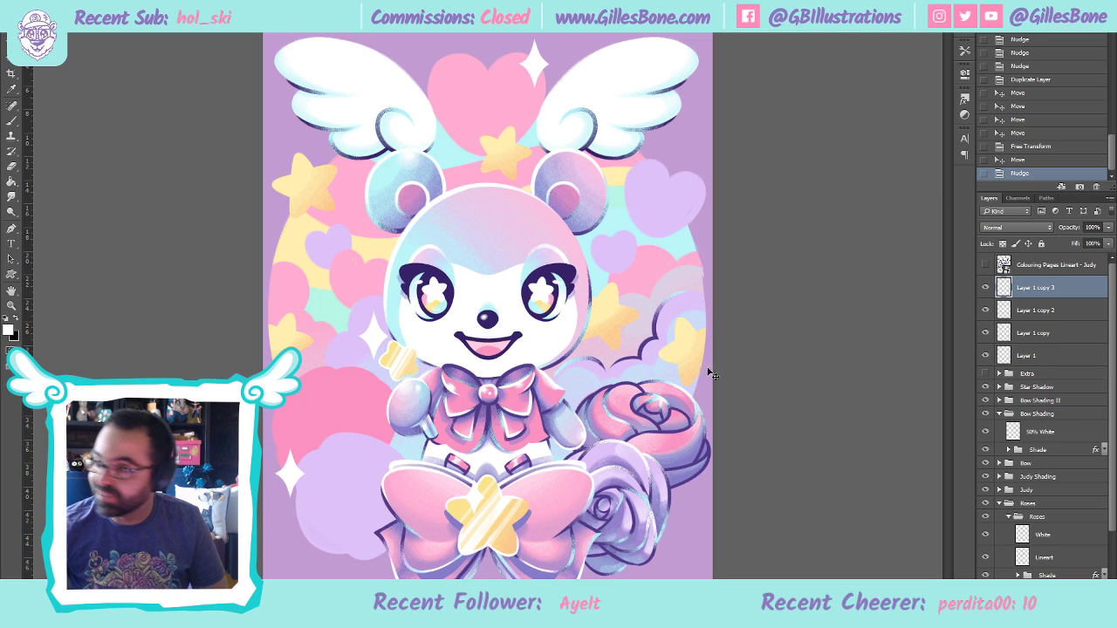
Rename all four sparkle layers as Sparkles
double_click(1037, 289)
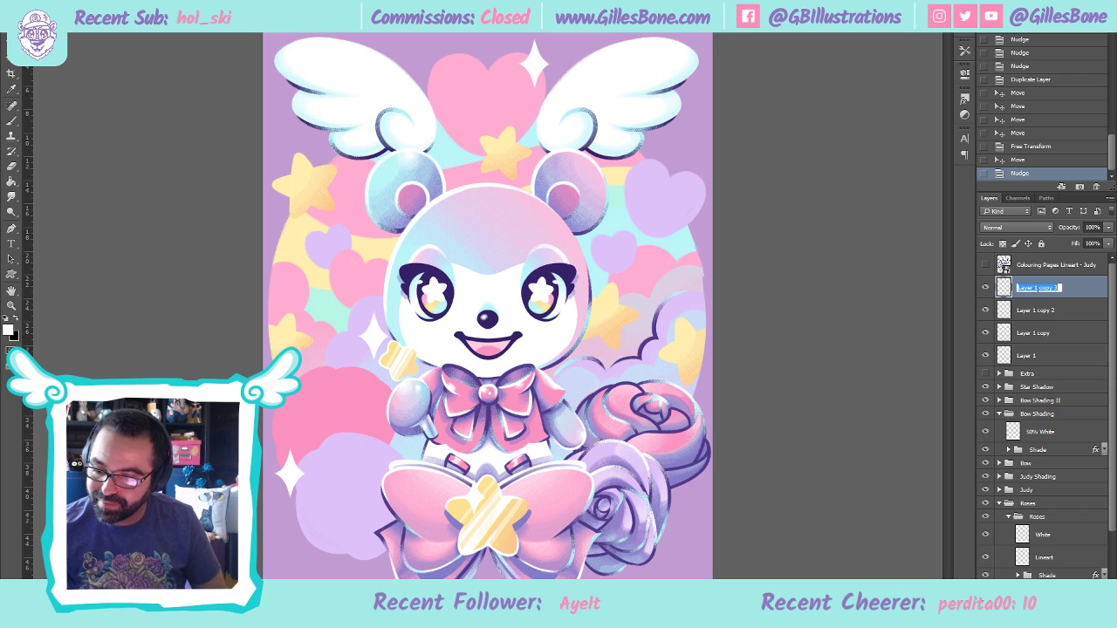
text(S)
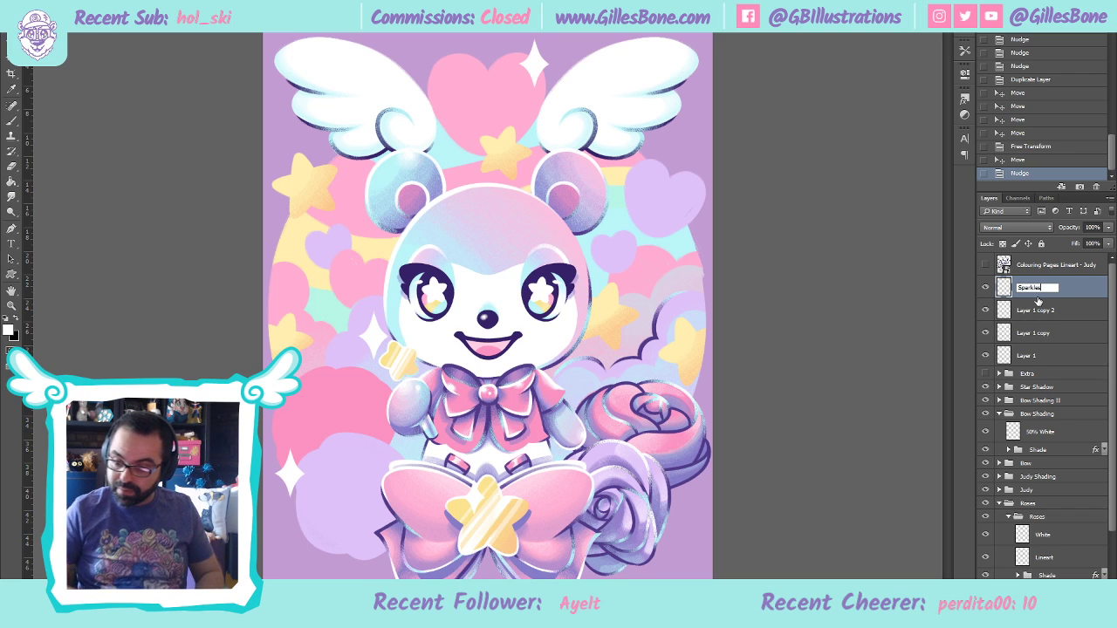
text(parkles)
click(1037, 313)
double_click(1034, 333)
text(Sparkles)
click(1037, 355)
double_click(1037, 355)
text(Sparkles)
key(Return)
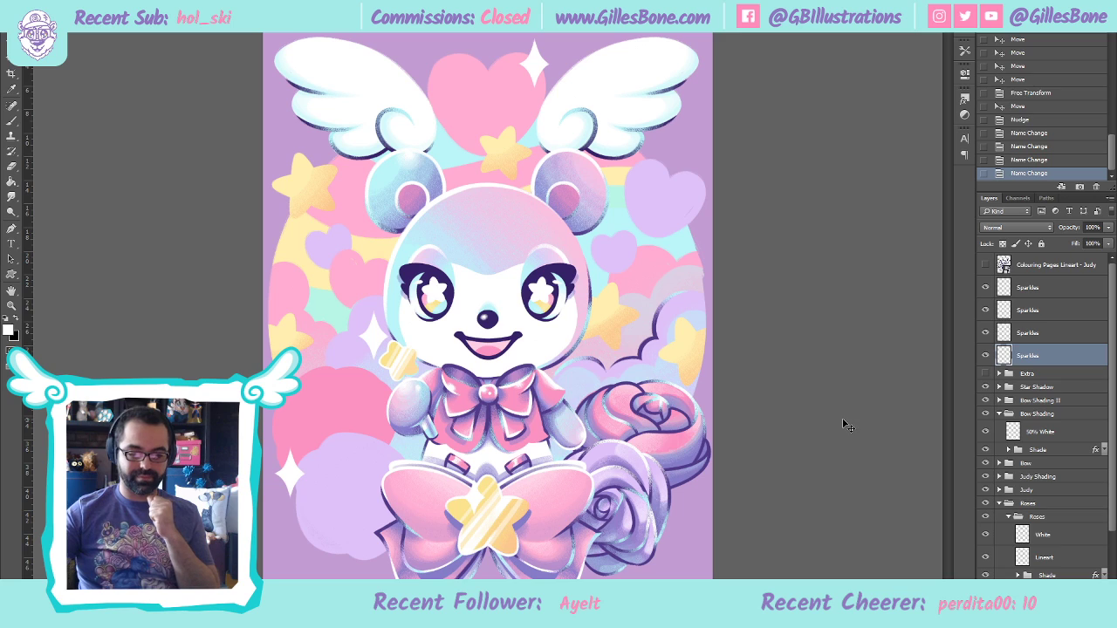
Hide the four Sparkles layers and show the lineart guide layer
drag(986, 288, 989, 354)
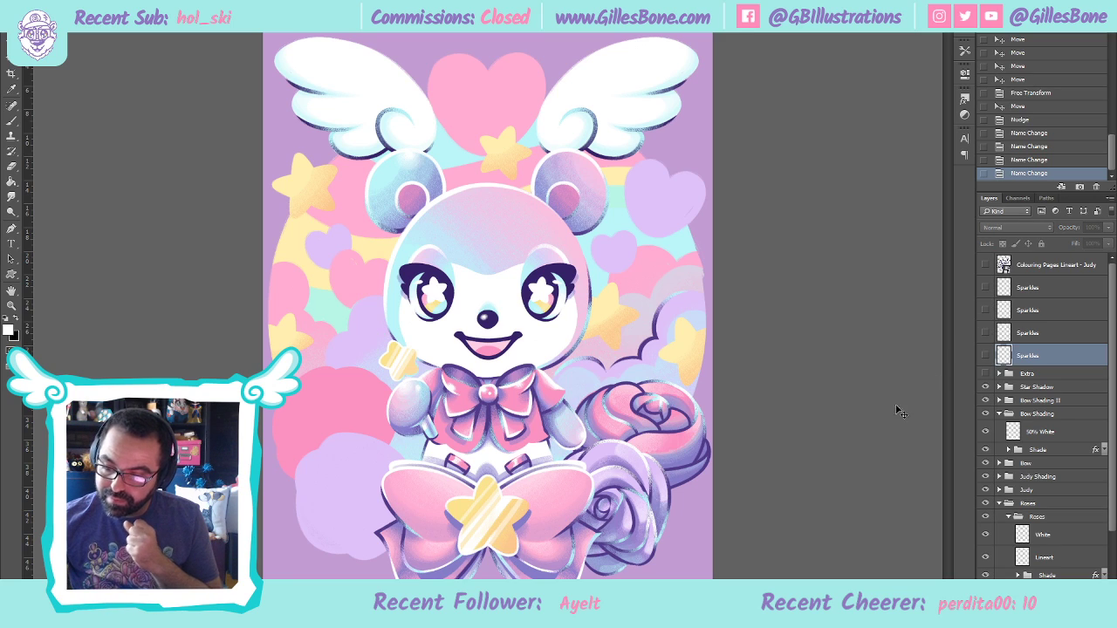
scroll(1008, 437, down, 3)
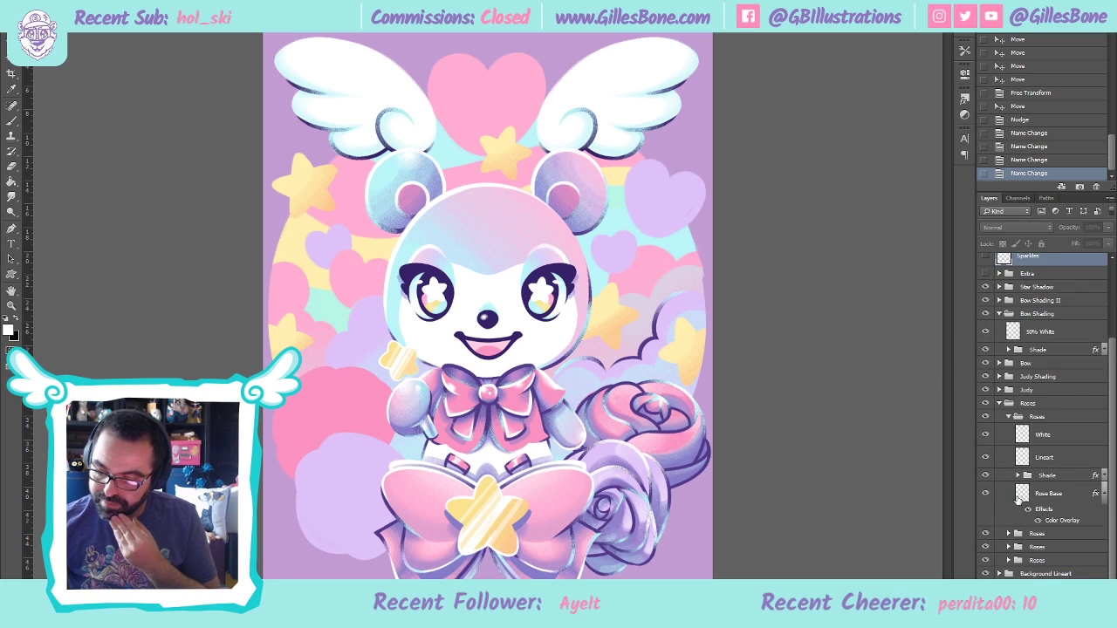
scroll(1006, 446, up, 3)
click(985, 264)
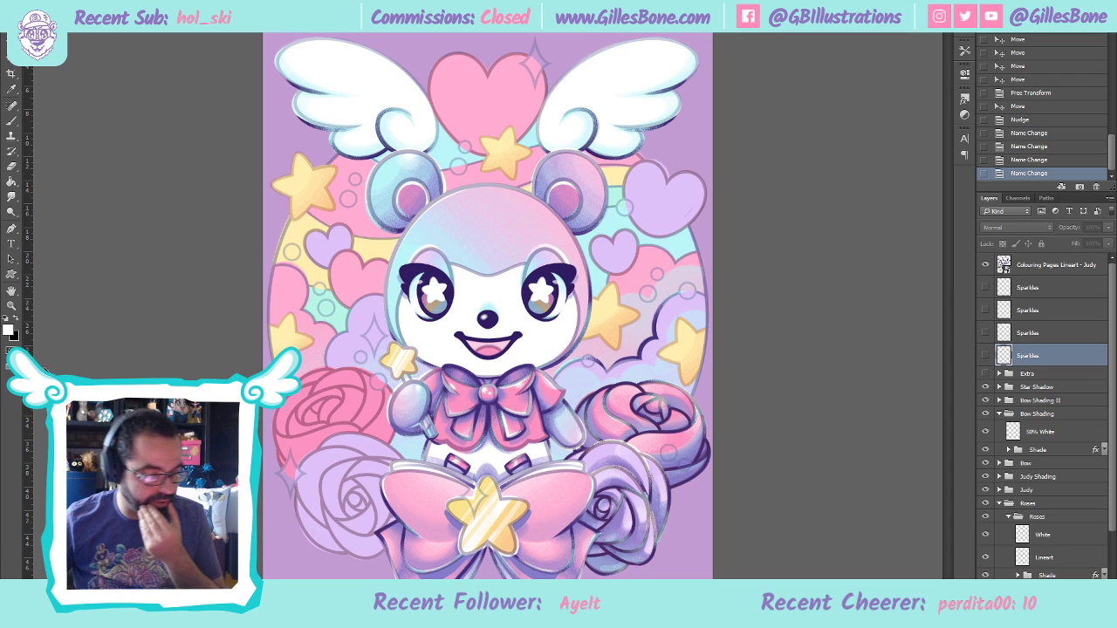
Set the foreground colour to a dark purple sampled from the outline of the large bow
click(16, 321)
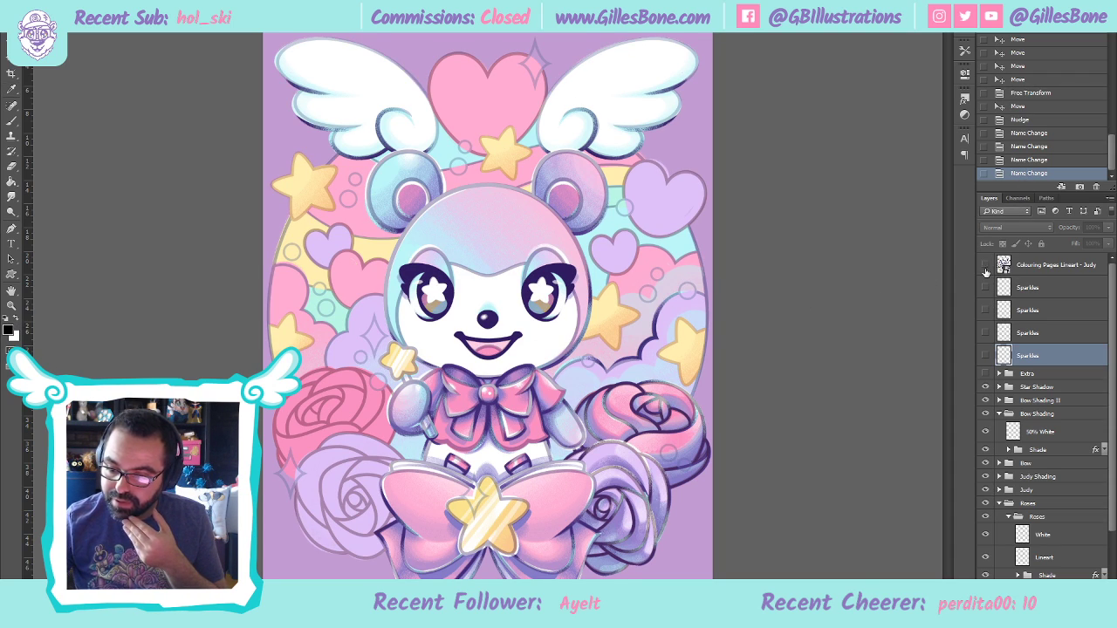
click(8, 331)
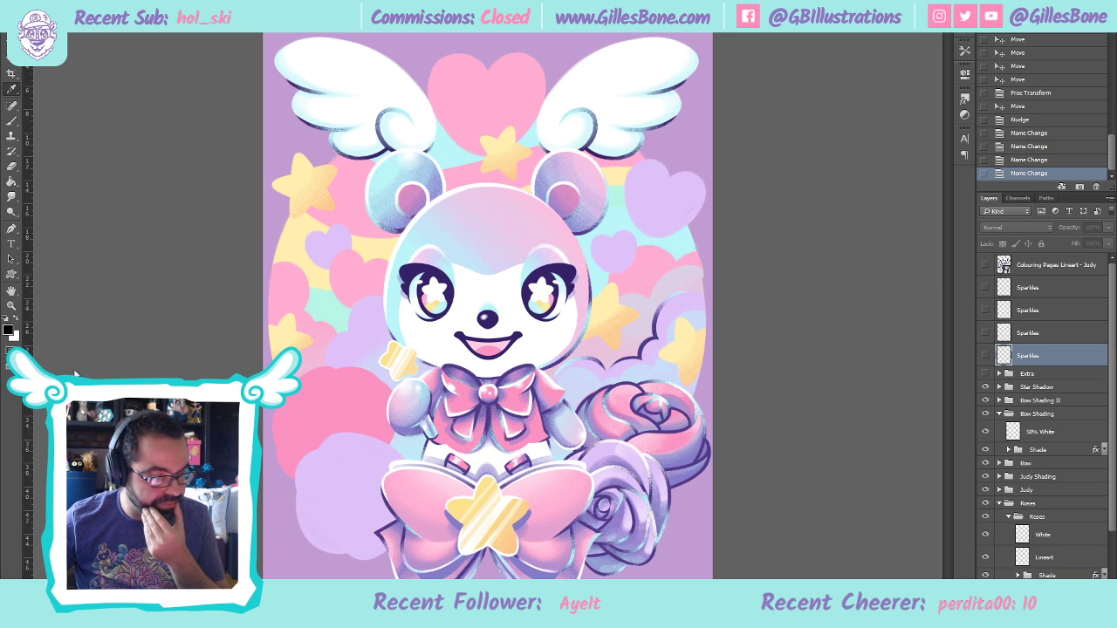
click(381, 528)
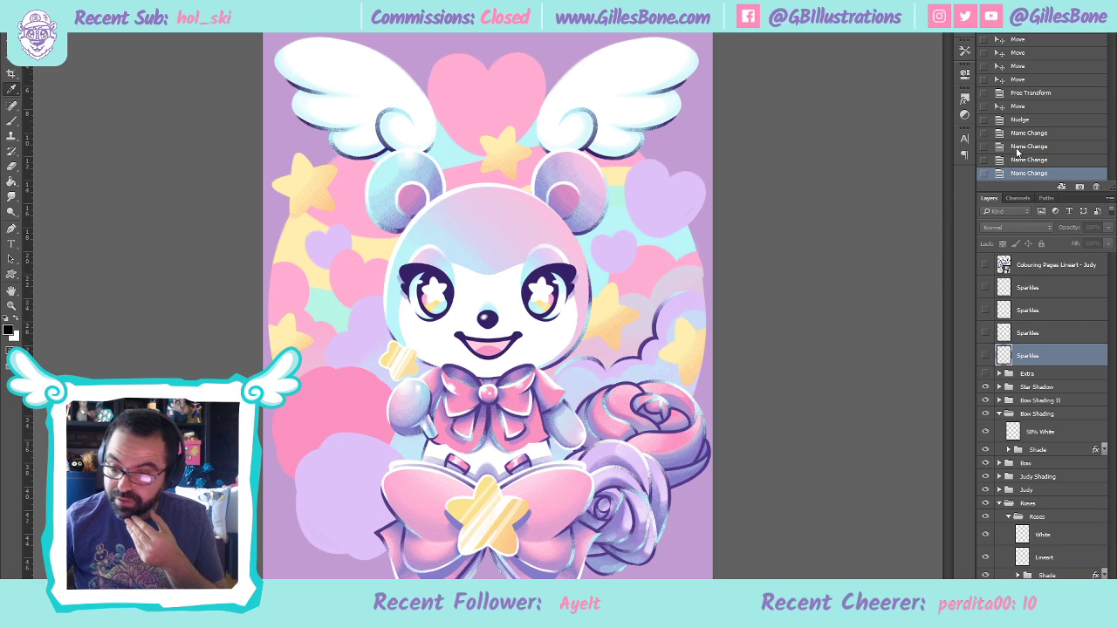
key(Return)
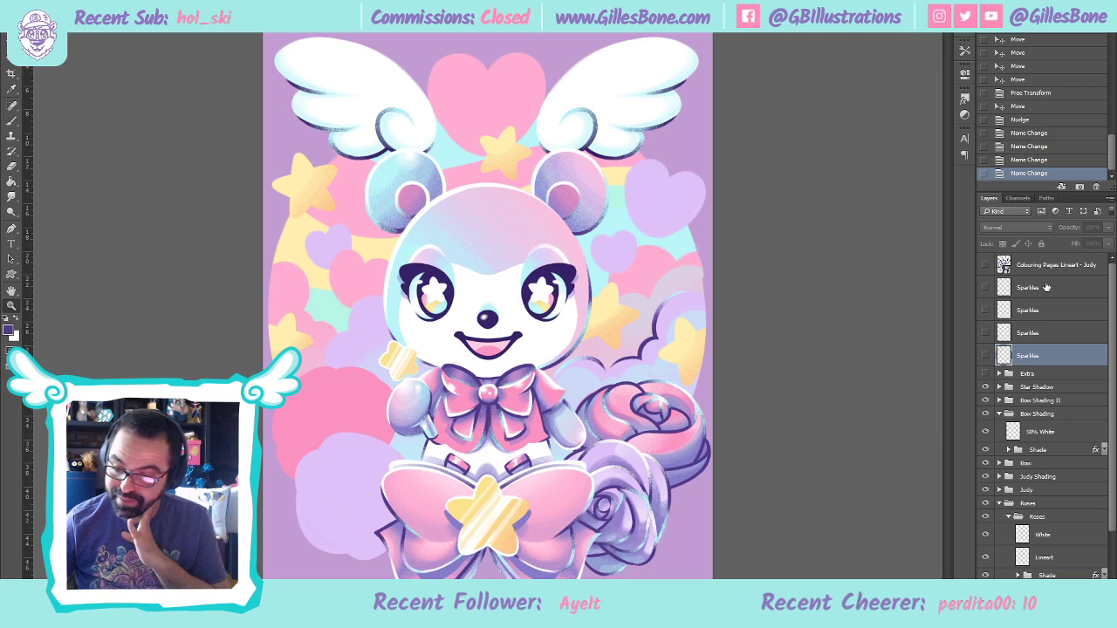
Show the lineart guide and make the Lineart layer inside the Roses group active
scroll(1060, 517, down, 3)
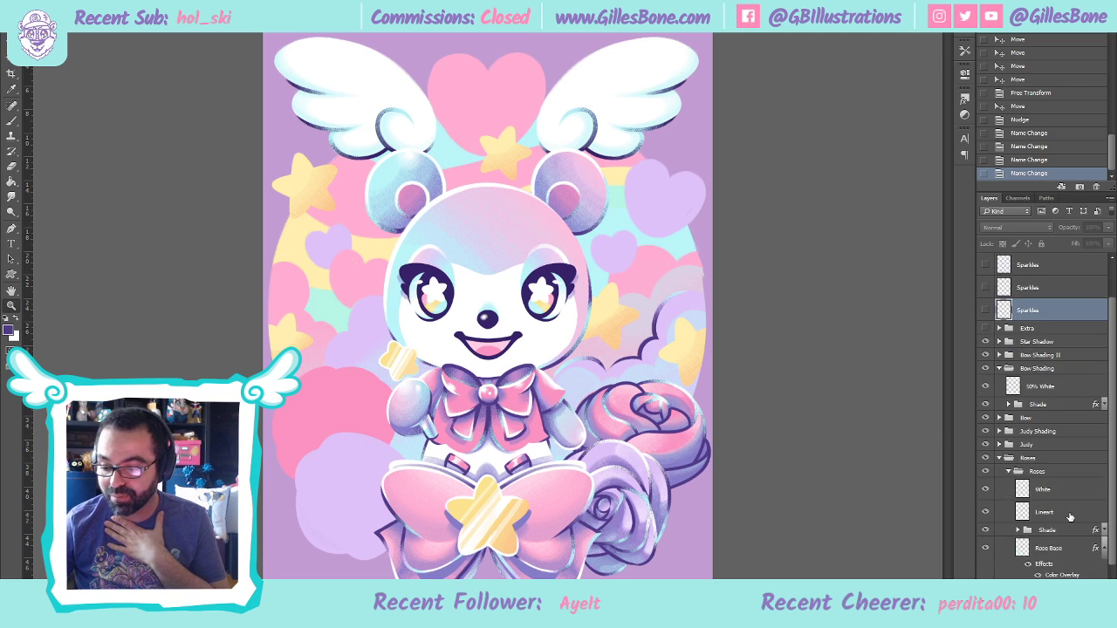
scroll(1065, 506, up, 3)
click(985, 265)
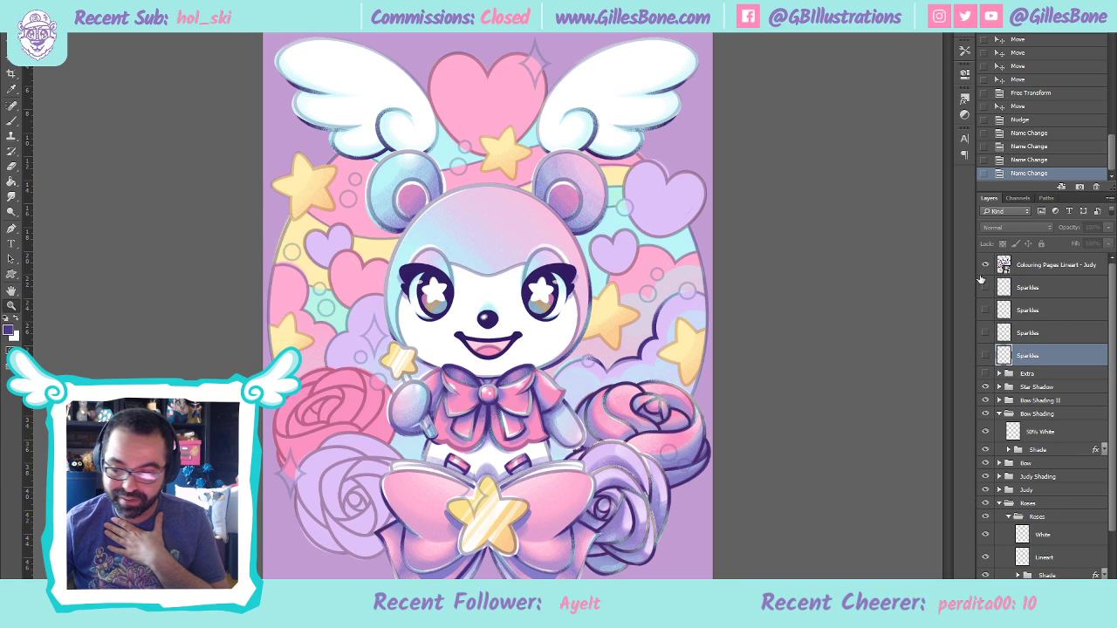
scroll(1034, 497, down, 3)
click(1061, 470)
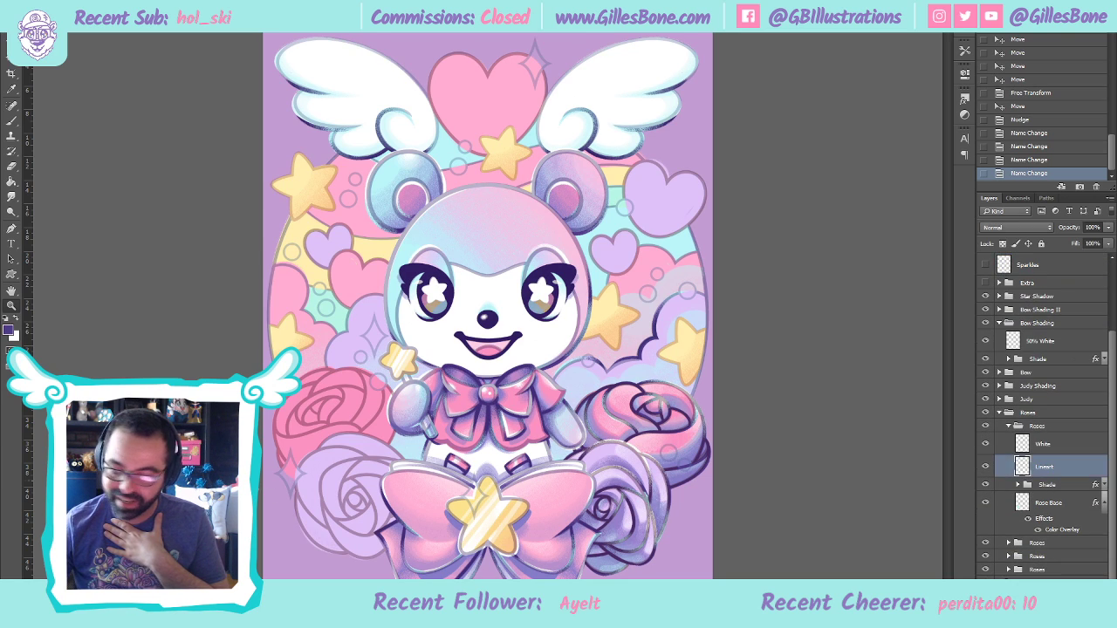
Trace the inner petals of the flat purple rose in dark purple with the brush, following the lineart guide
drag(305, 508, 379, 545)
click(13, 124)
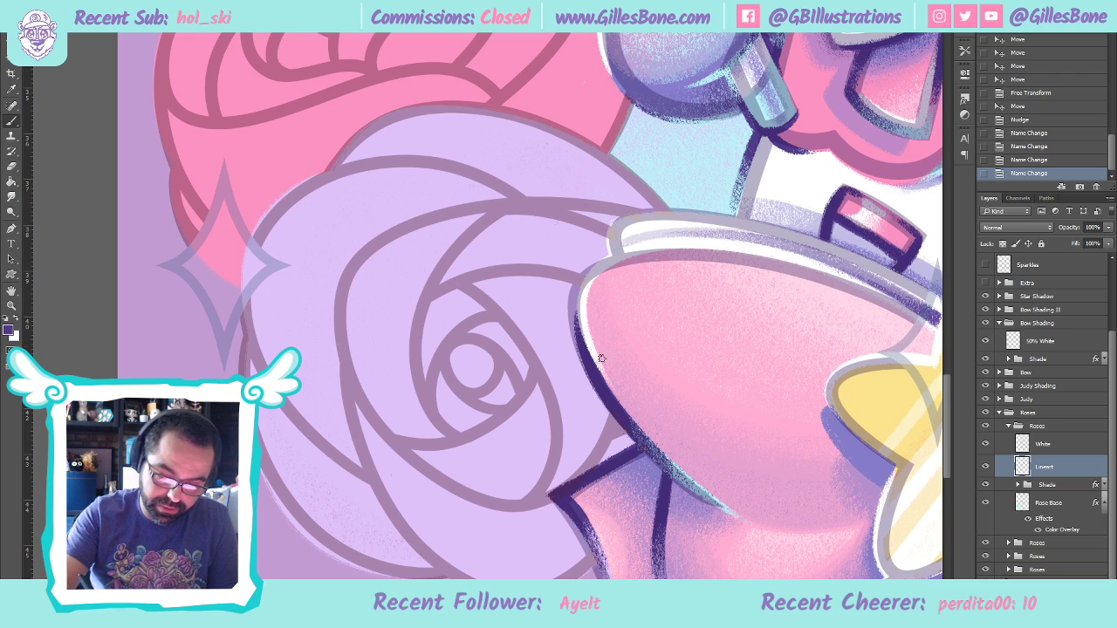
mouse_move(614, 427)
mouse_down()
mouse_move(550, 499)
mouse_move(358, 407)
mouse_move(408, 228)
mouse_move(610, 236)
mouse_up()
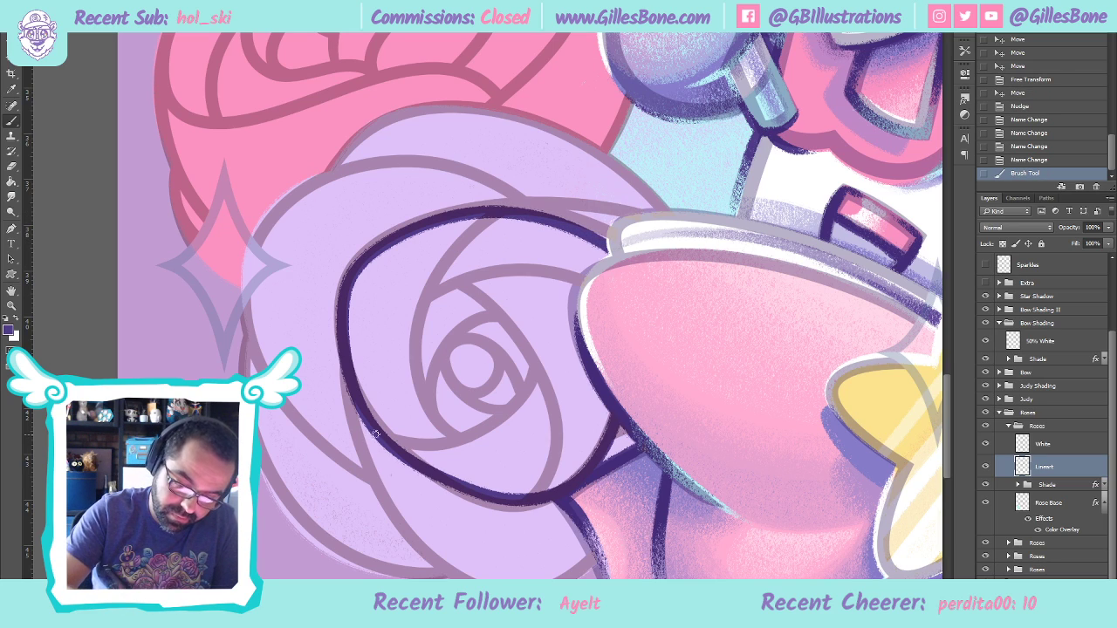
mouse_move(377, 428)
mouse_down()
mouse_move(439, 445)
mouse_move(513, 407)
mouse_move(529, 352)
mouse_up()
mouse_move(452, 281)
mouse_down()
mouse_move(547, 373)
mouse_move(539, 494)
mouse_up()
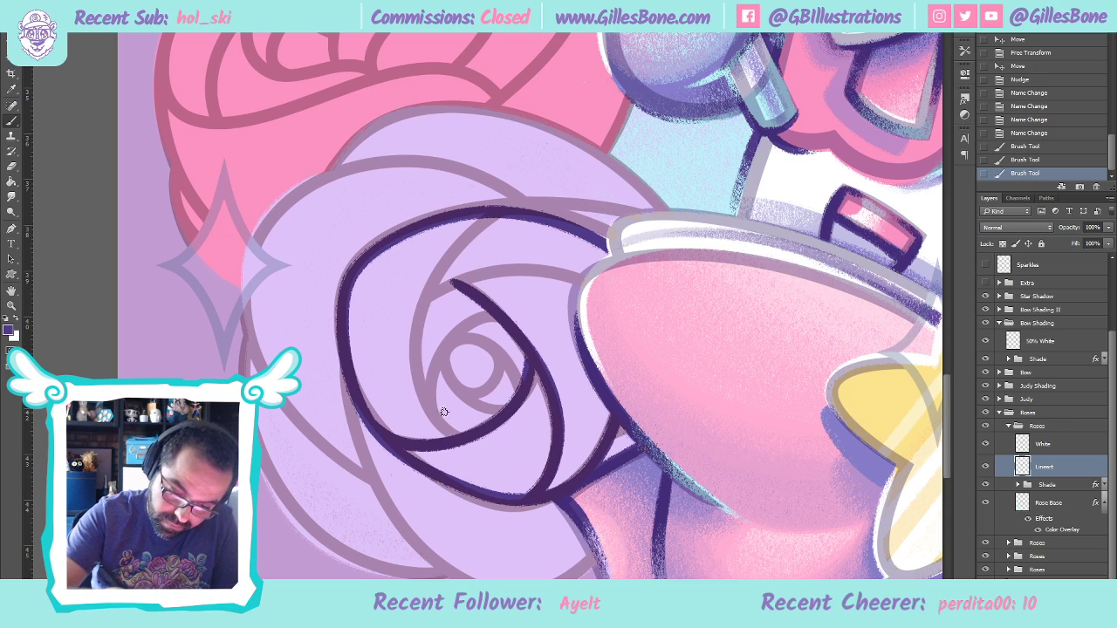
mouse_move(466, 440)
mouse_down()
mouse_move(425, 409)
mouse_move(413, 328)
mouse_move(472, 229)
mouse_move(497, 211)
mouse_up()
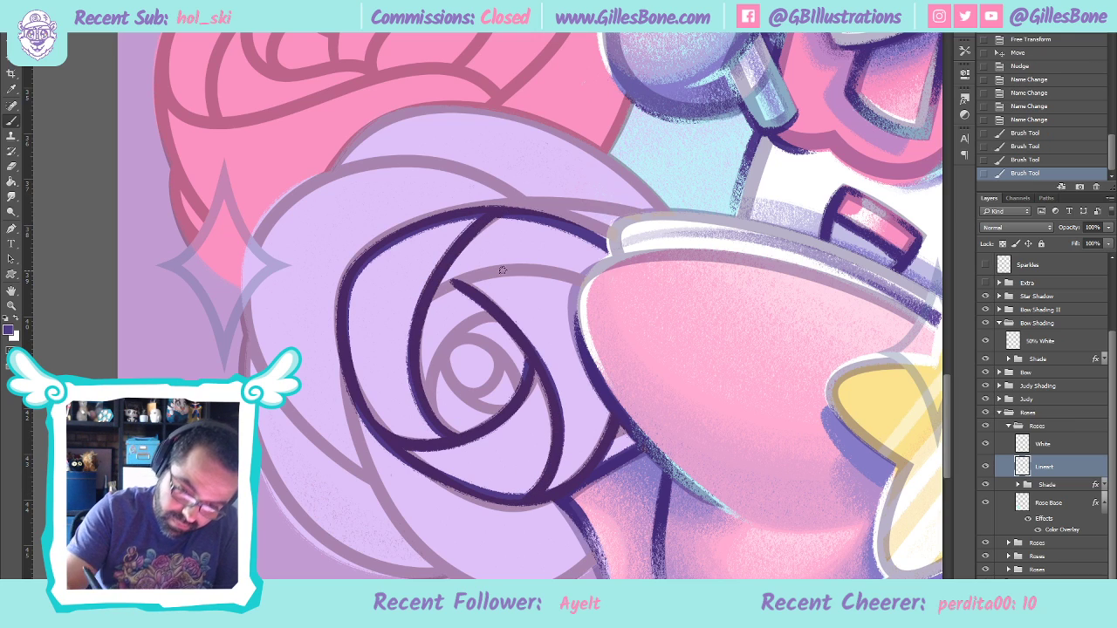
mouse_move(421, 310)
mouse_down()
mouse_move(548, 268)
mouse_move(584, 273)
mouse_up()
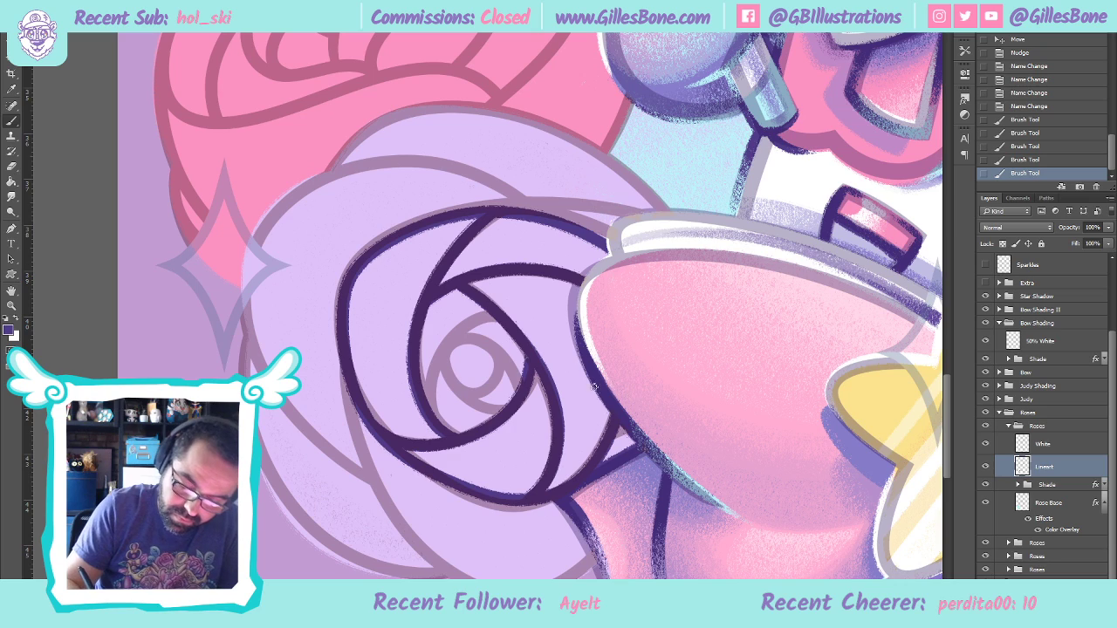
Ink the curled centre and small inner circle of the purple rose in dark purple, undoing and redrawing one stroke
mouse_move(431, 425)
mouse_down()
mouse_move(432, 354)
mouse_move(512, 302)
mouse_up()
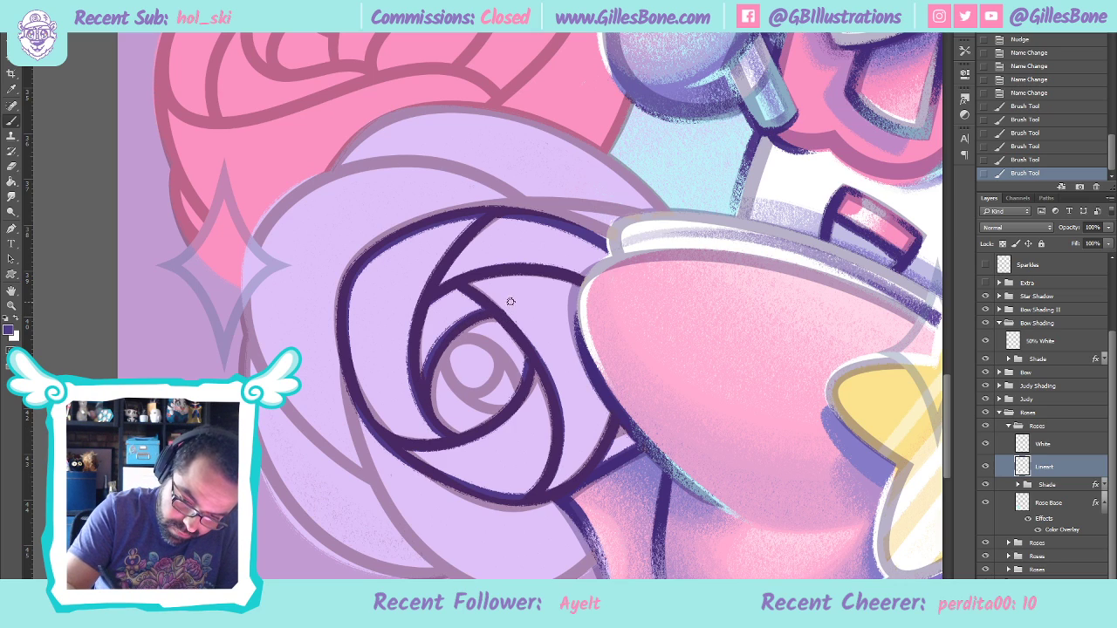
mouse_move(455, 330)
mouse_down()
mouse_move(493, 417)
mouse_move(515, 362)
mouse_move(445, 349)
mouse_move(454, 391)
mouse_move(471, 401)
mouse_move(502, 358)
mouse_move(465, 294)
mouse_up()
key(ctrl+z)
mouse_move(444, 361)
mouse_down()
mouse_move(490, 356)
mouse_move(453, 339)
mouse_up()
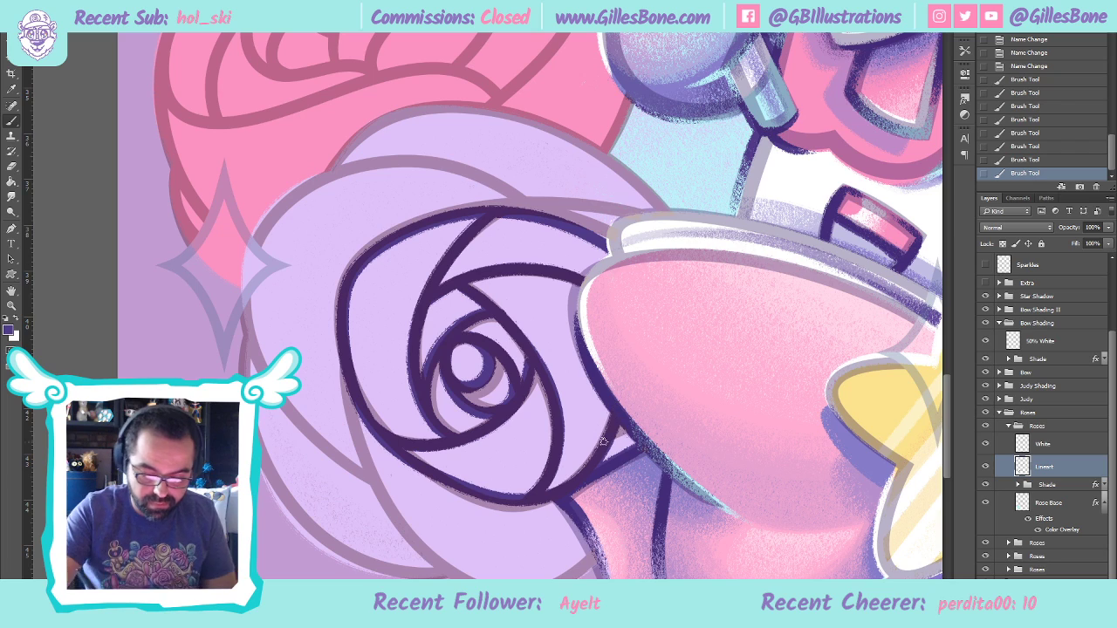
Outline the outer petals of the purple rose in dark purple along the guide, repainting the lower outer edge once
mouse_move(356, 391)
mouse_down()
mouse_move(371, 462)
mouse_move(523, 580)
mouse_move(658, 452)
mouse_up()
mouse_move(382, 493)
mouse_down()
mouse_move(262, 368)
mouse_move(252, 321)
mouse_move(313, 173)
mouse_move(443, 168)
mouse_move(563, 214)
mouse_up()
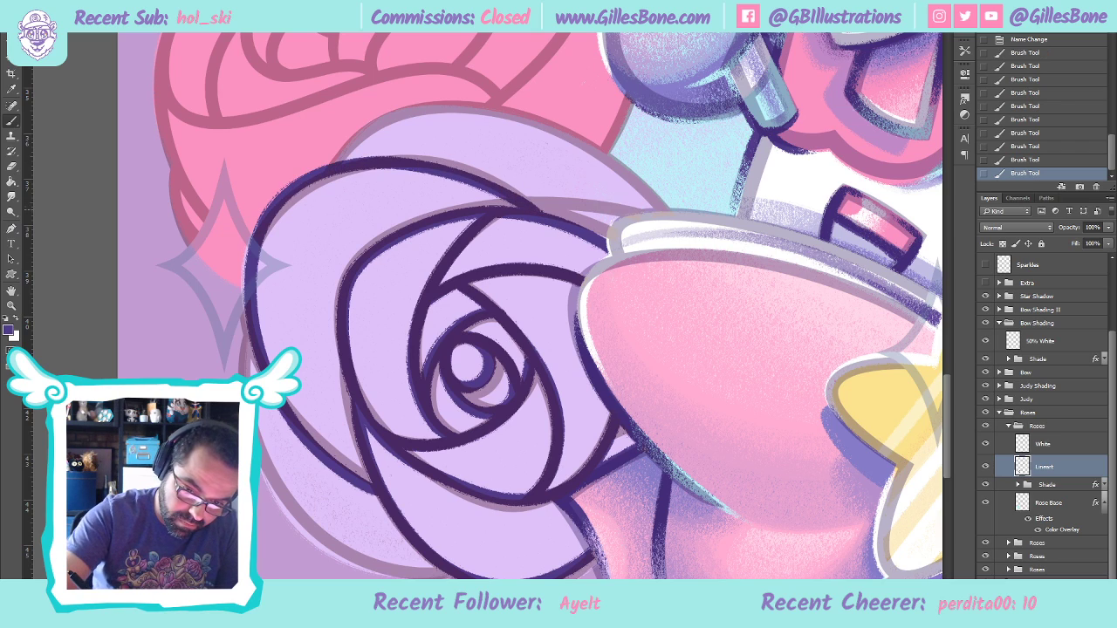
mouse_move(253, 321)
mouse_down()
mouse_move(295, 514)
mouse_move(408, 572)
mouse_move(445, 563)
mouse_up()
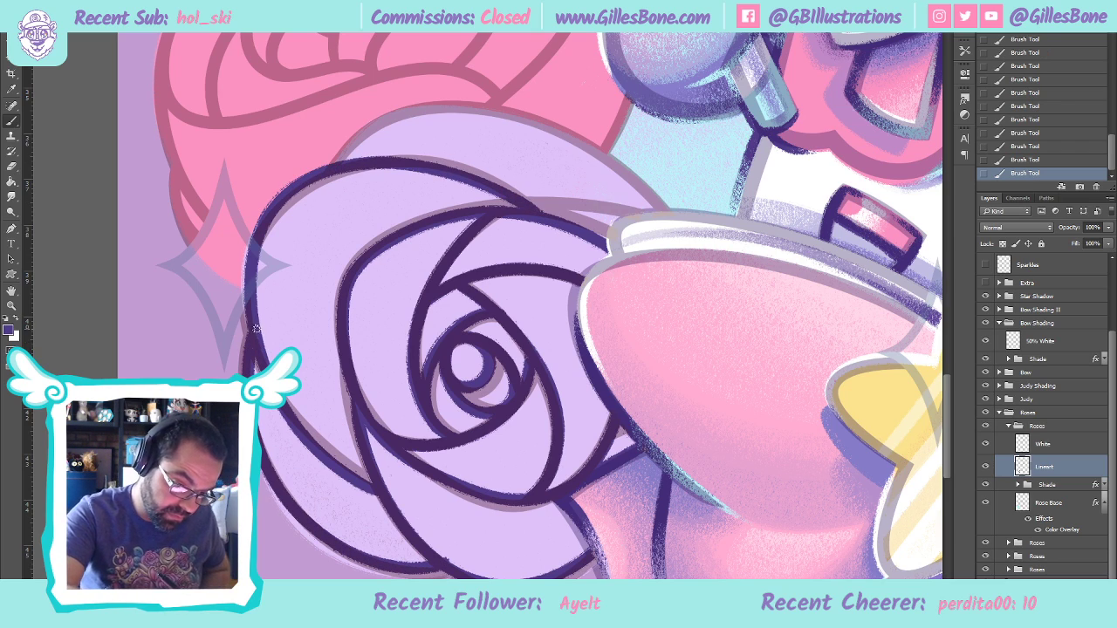
key(ctrl+z)
mouse_move(253, 336)
mouse_down()
mouse_move(349, 562)
mouse_move(453, 572)
mouse_up()
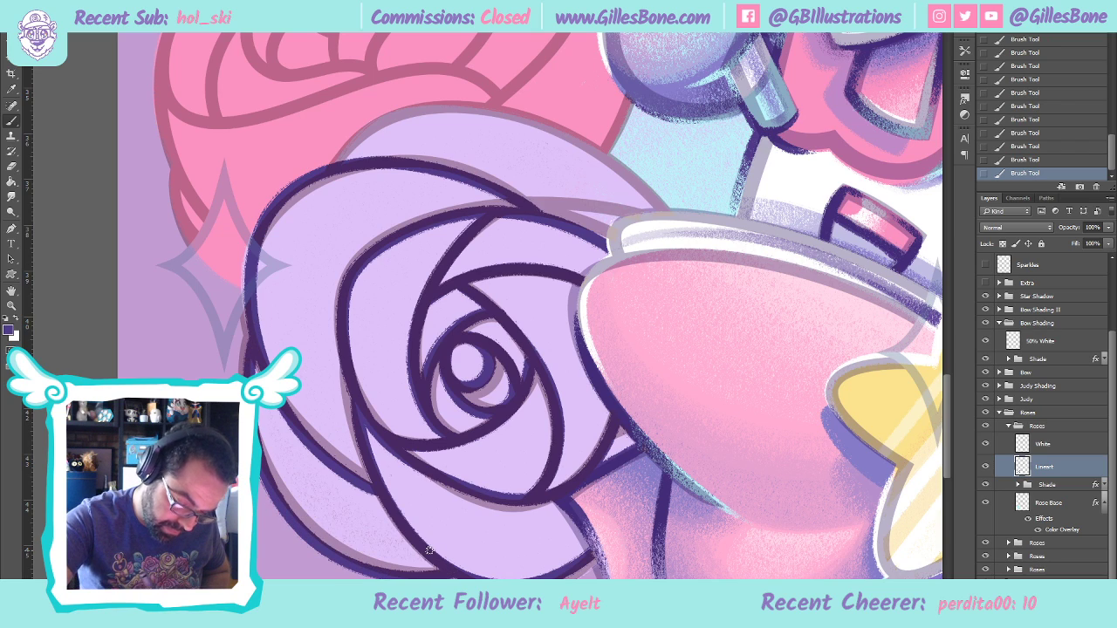
mouse_move(325, 175)
mouse_down()
mouse_move(457, 96)
mouse_move(663, 213)
mouse_up()
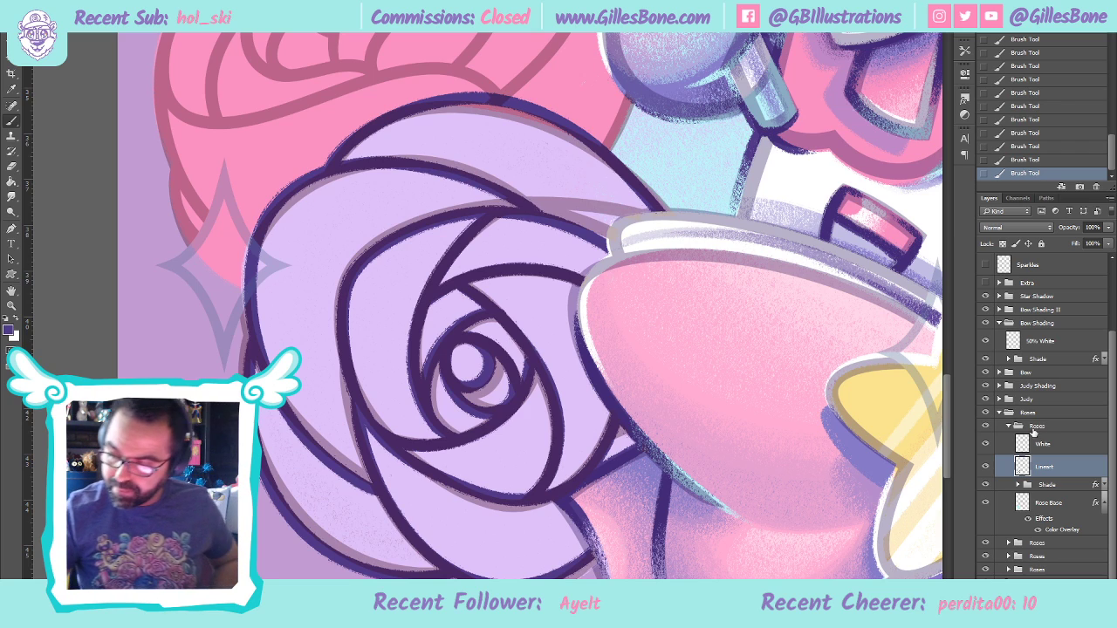
drag(1111, 363, 1113, 289)
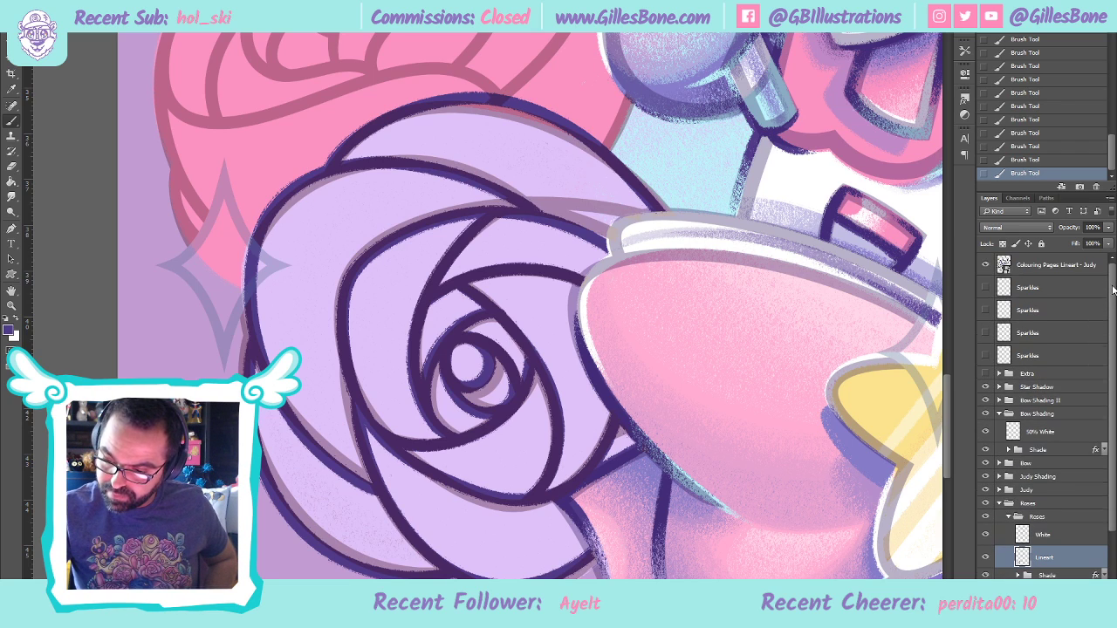
Hide the lineart guide and redraw the dark purple outline of the purple rose's uppermost outer petal until it curves smoothly
click(985, 264)
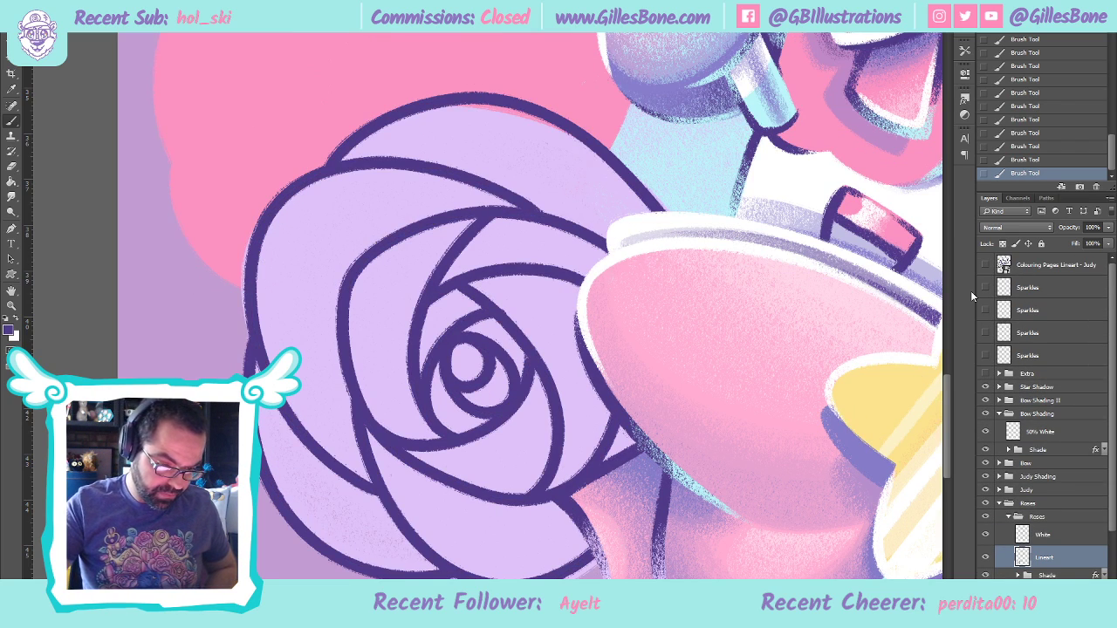
key(ctrl+z)
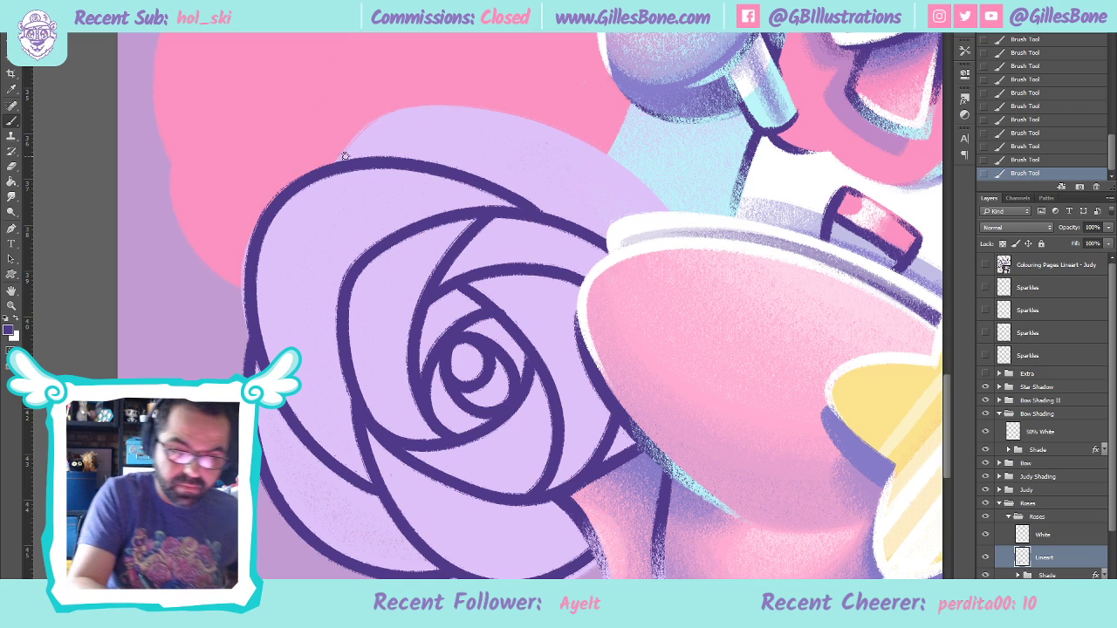
mouse_move(329, 169)
mouse_down()
mouse_move(454, 102)
mouse_move(677, 211)
mouse_up()
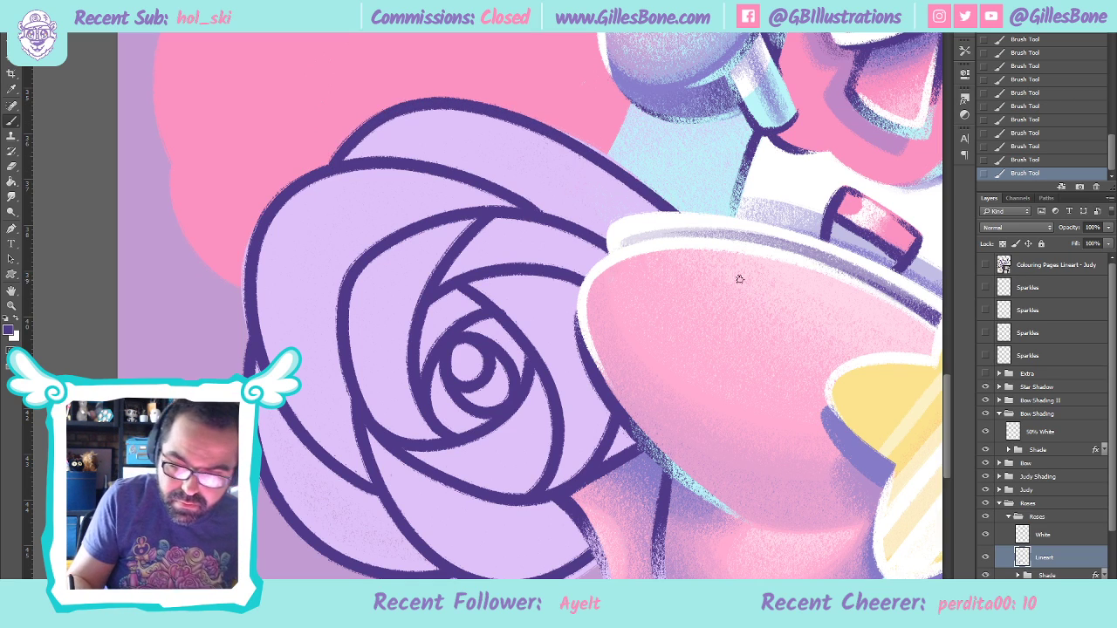
key(ctrl+z)
mouse_move(319, 173)
mouse_down()
mouse_move(441, 98)
mouse_move(552, 124)
mouse_move(677, 211)
mouse_up()
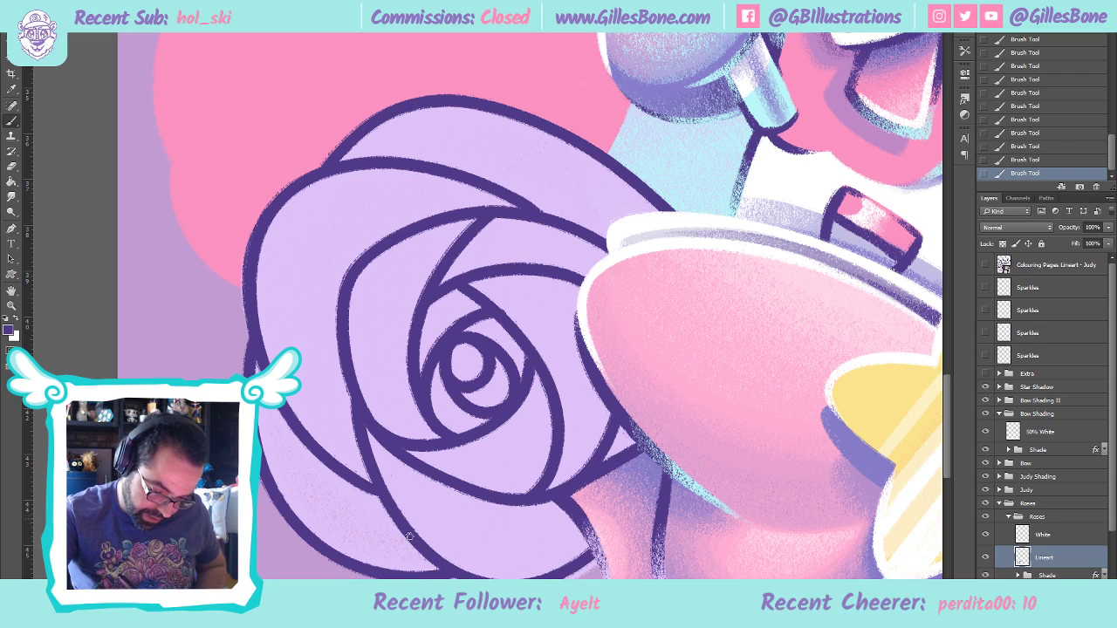
Erase the excess ink along the lower outer petals of the purple rose with the Eraser
click(10, 166)
drag(517, 576, 562, 566)
drag(637, 512, 619, 520)
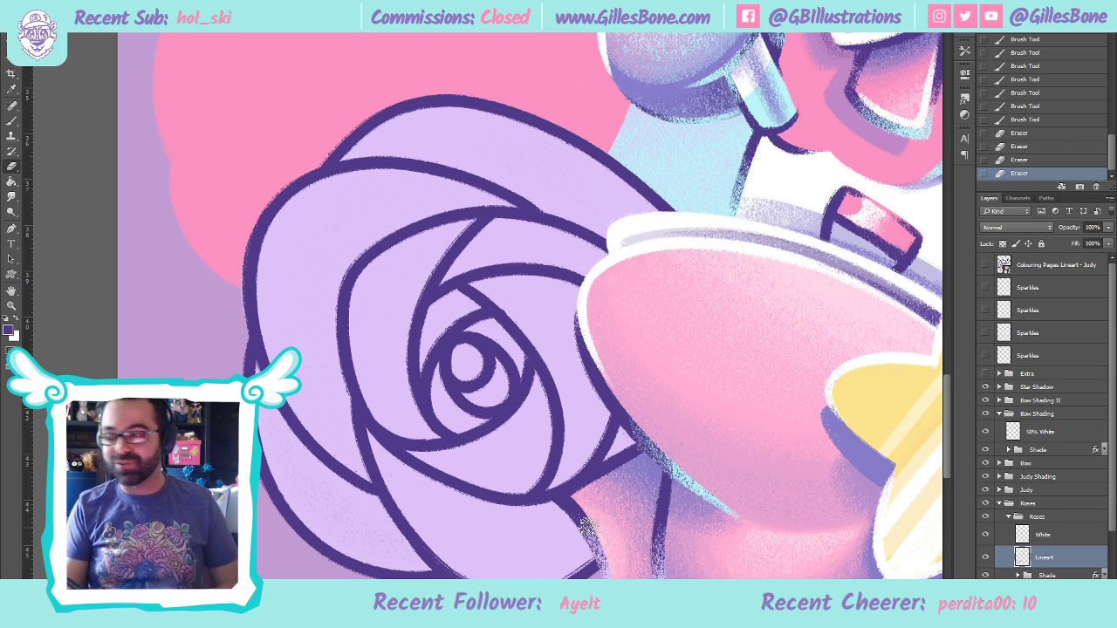
Touch up the purple rose's petal lines and line junctions with short dark purple brush strokes
key(b)
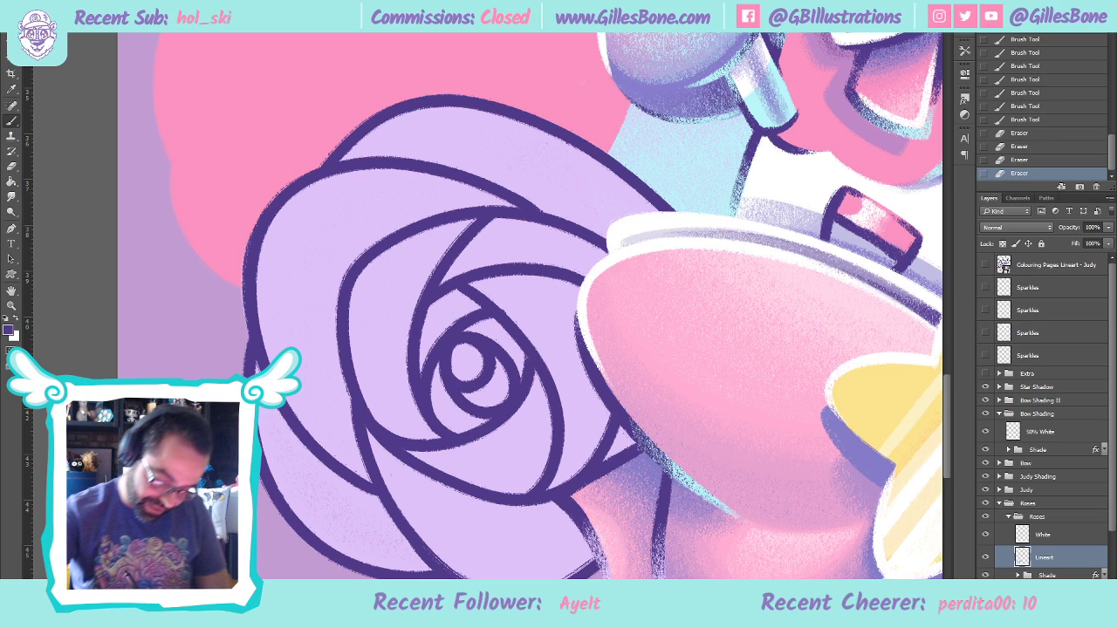
drag(375, 483, 379, 487)
drag(403, 533, 427, 564)
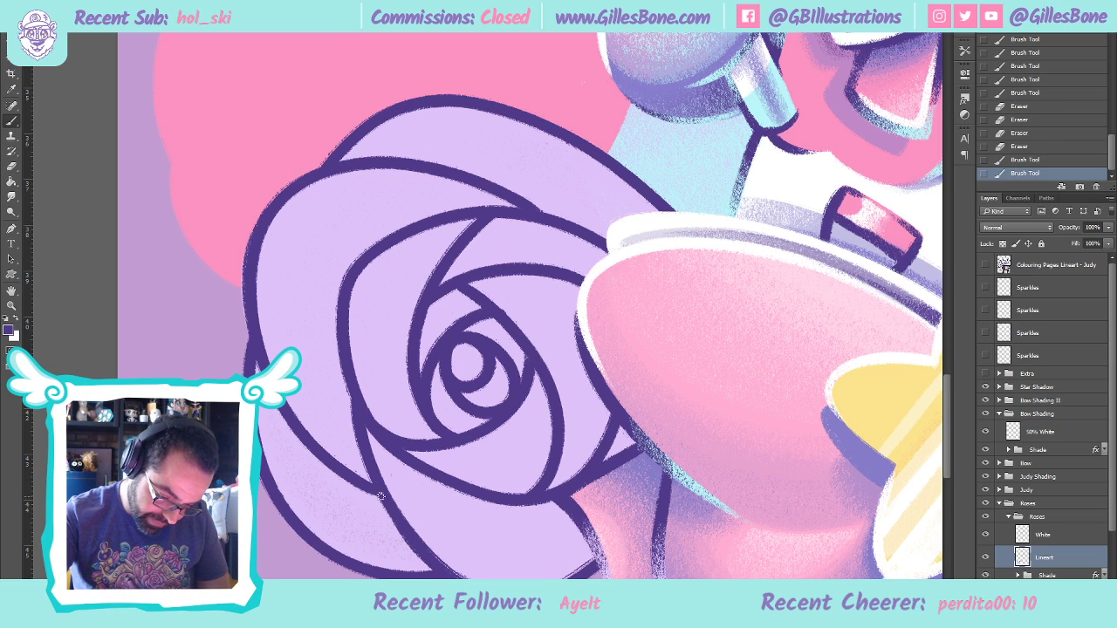
click(436, 571)
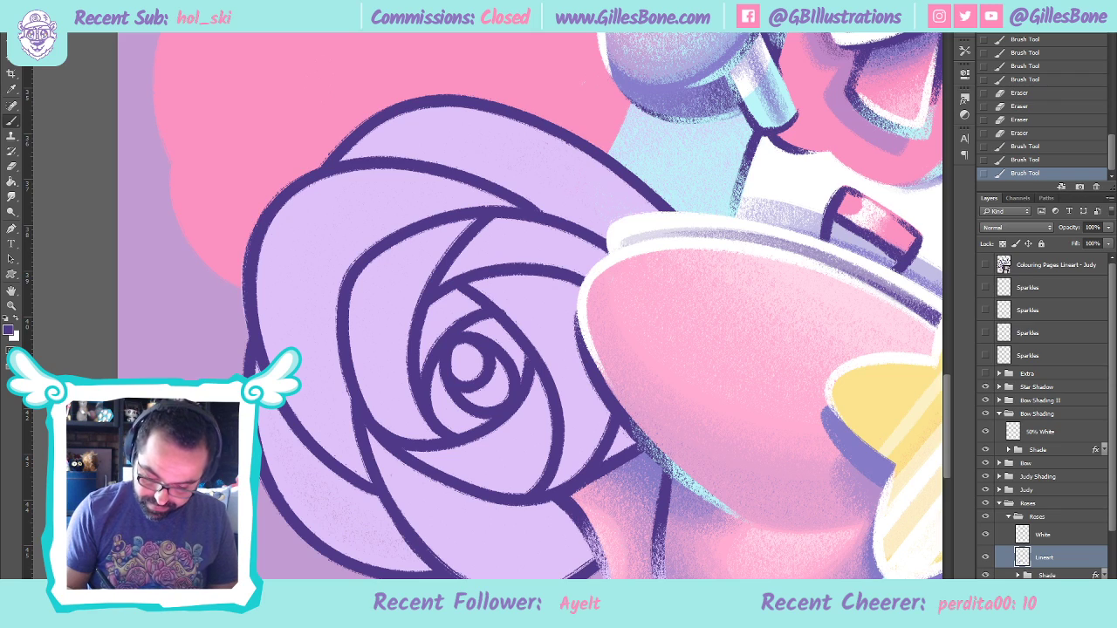
click(644, 510)
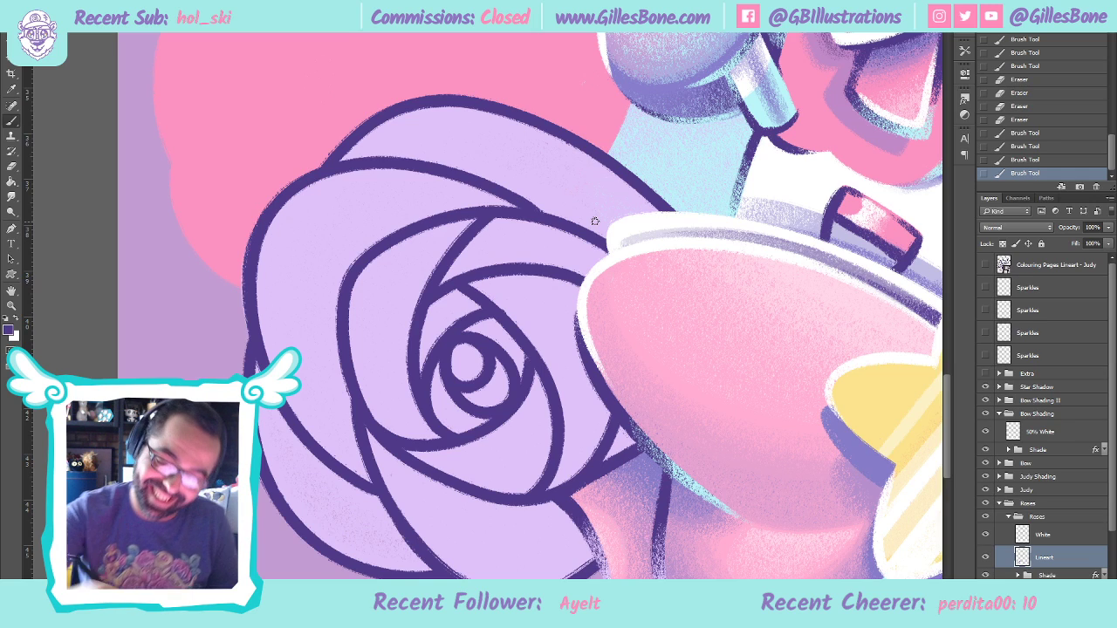
click(454, 161)
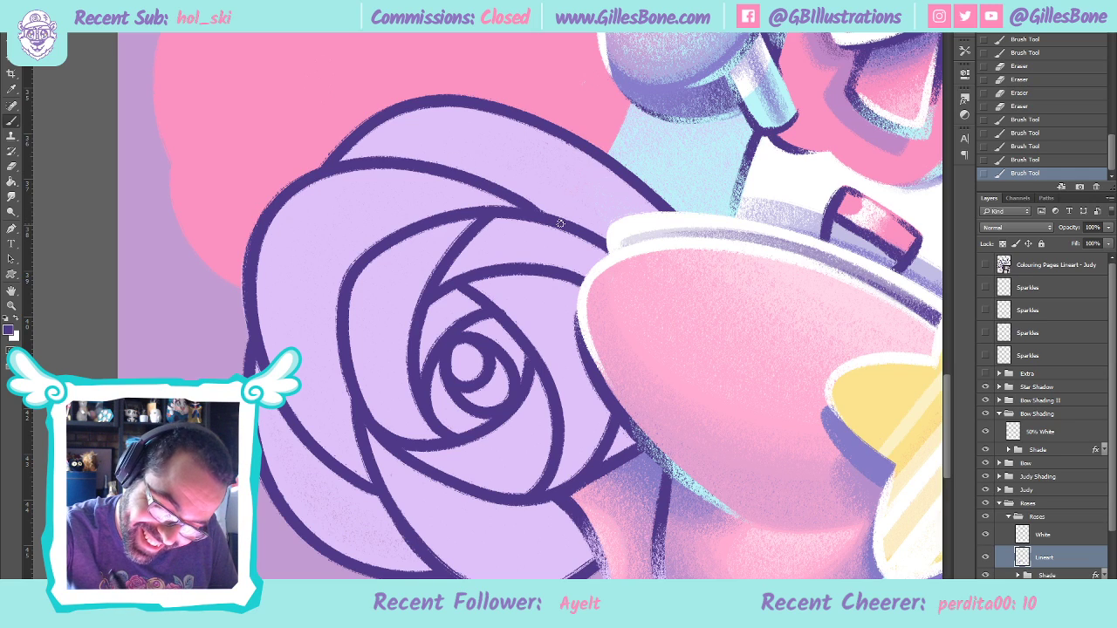
click(461, 161)
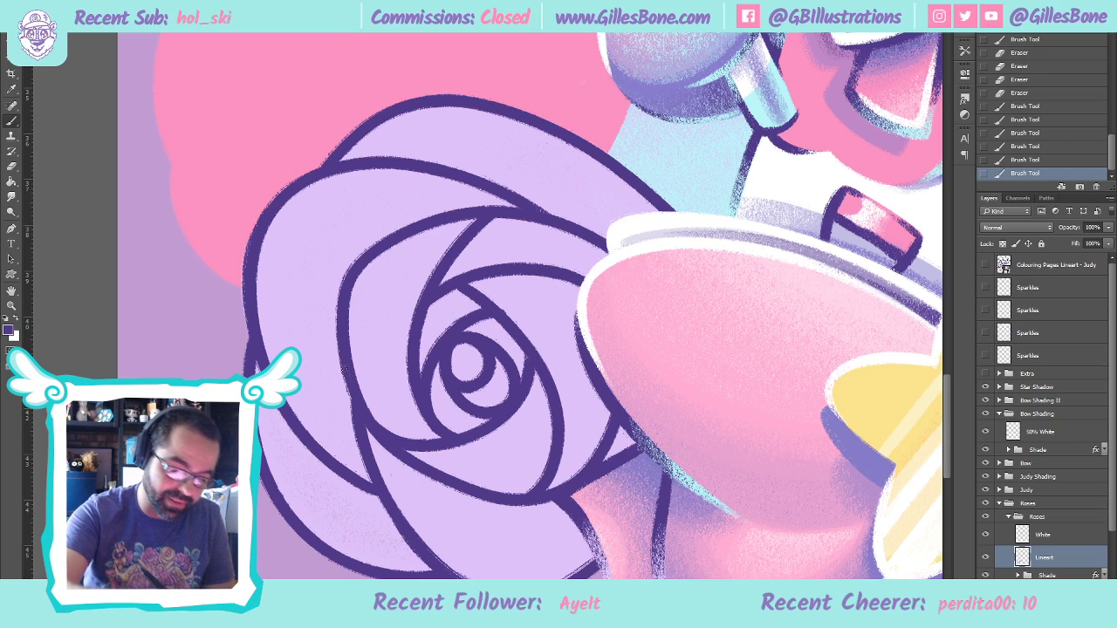
click(351, 245)
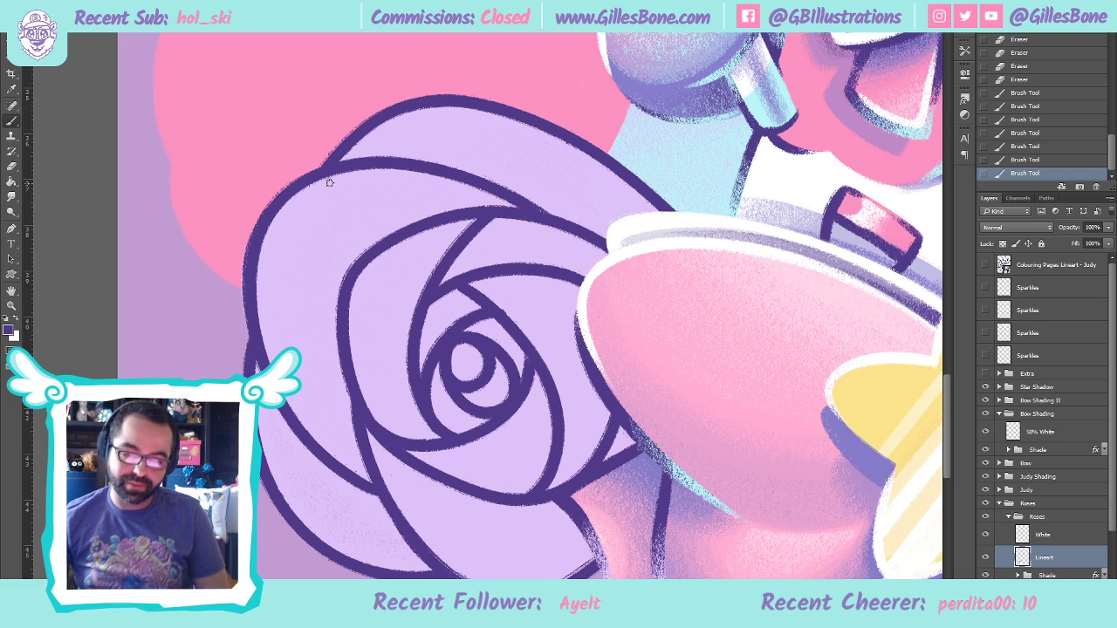
Make the Lineart layer of the second Roses group active and show the lineart guide again over the flat pink rose
click(12, 306)
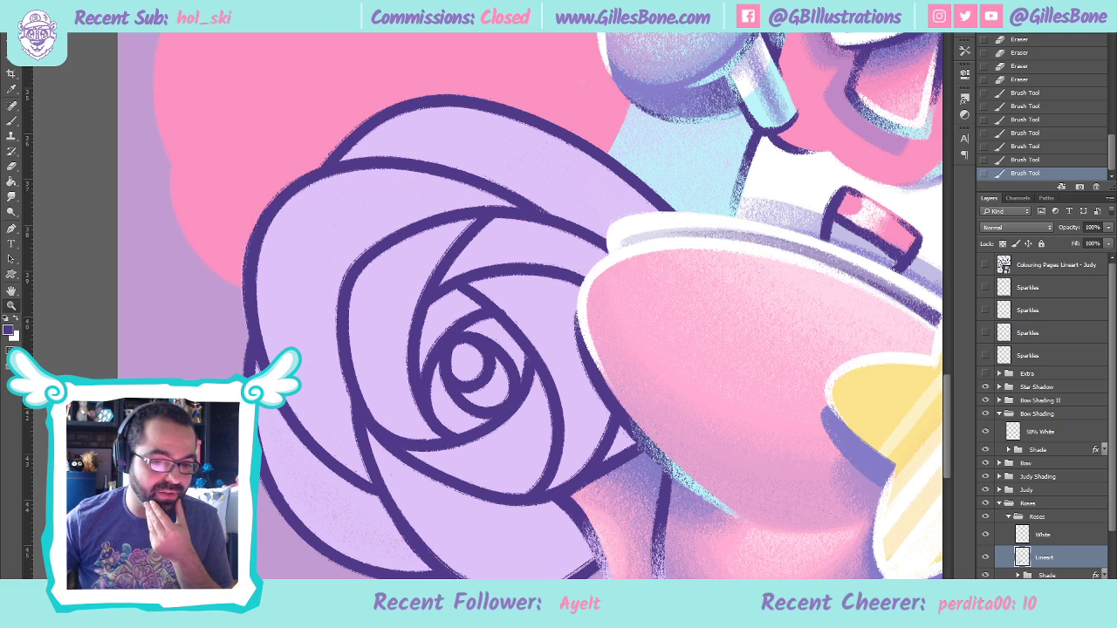
key(ctrl+0)
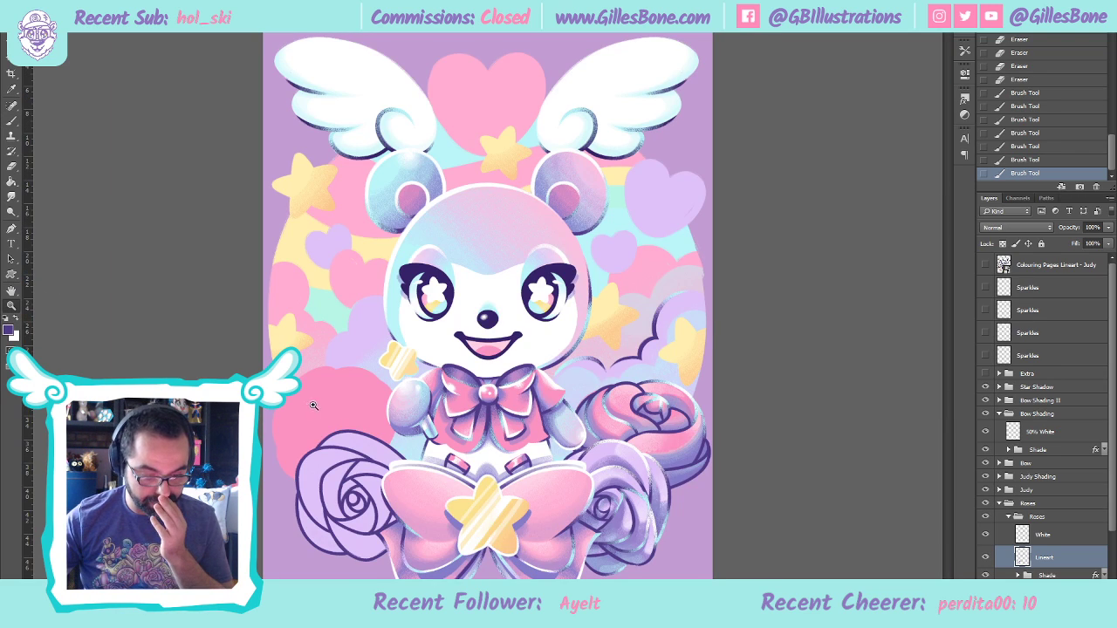
click(315, 406)
click(315, 405)
click(316, 405)
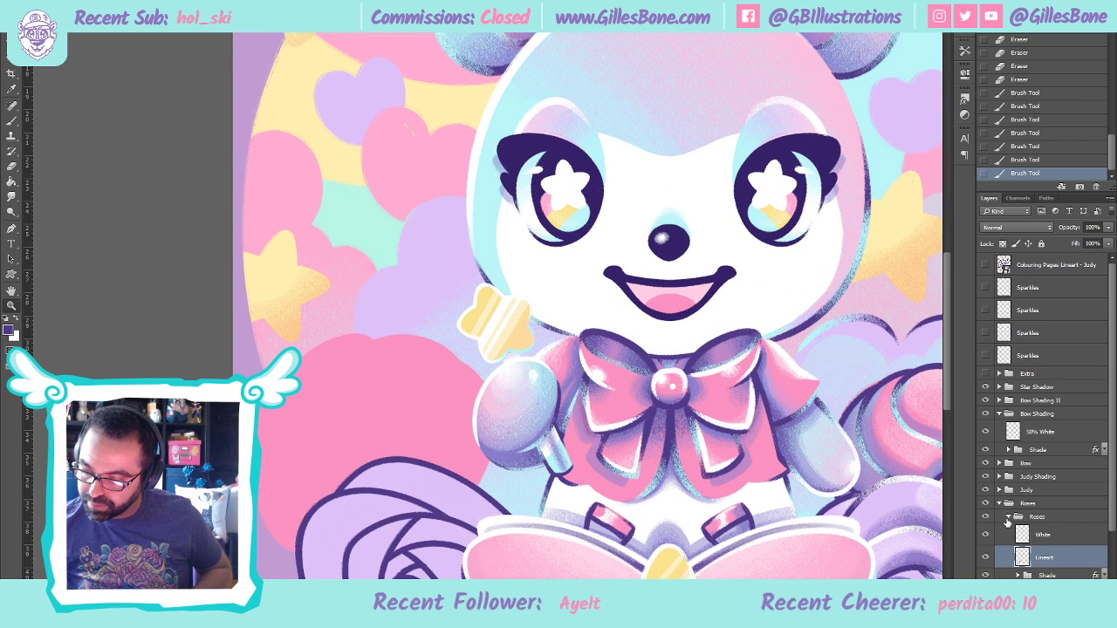
scroll(1014, 520, down, 3)
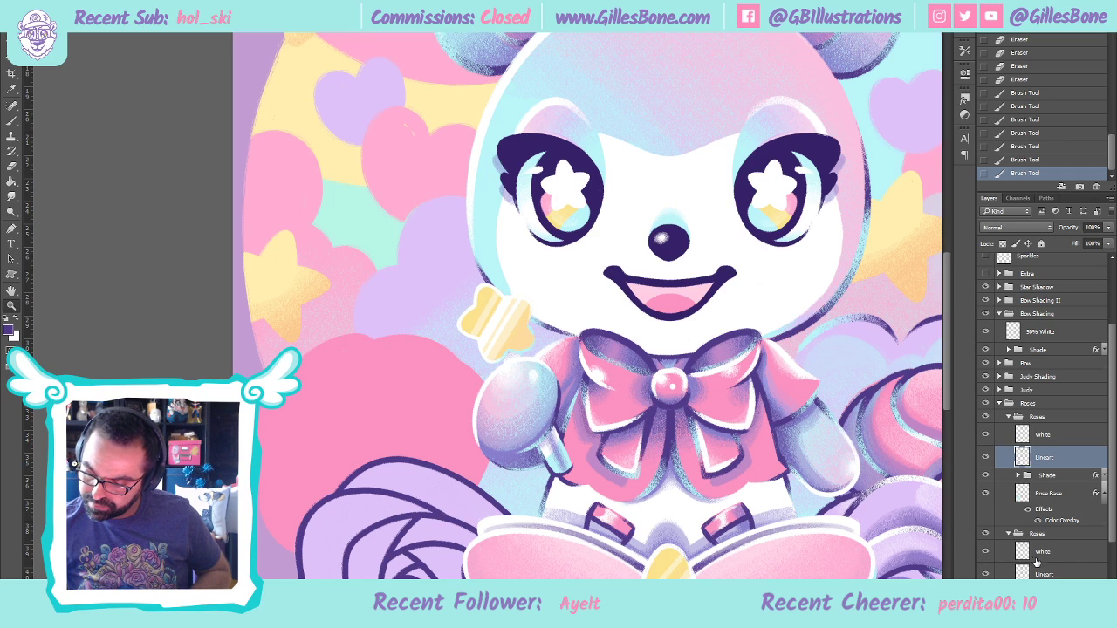
click(1045, 572)
scroll(1012, 393, up, 5)
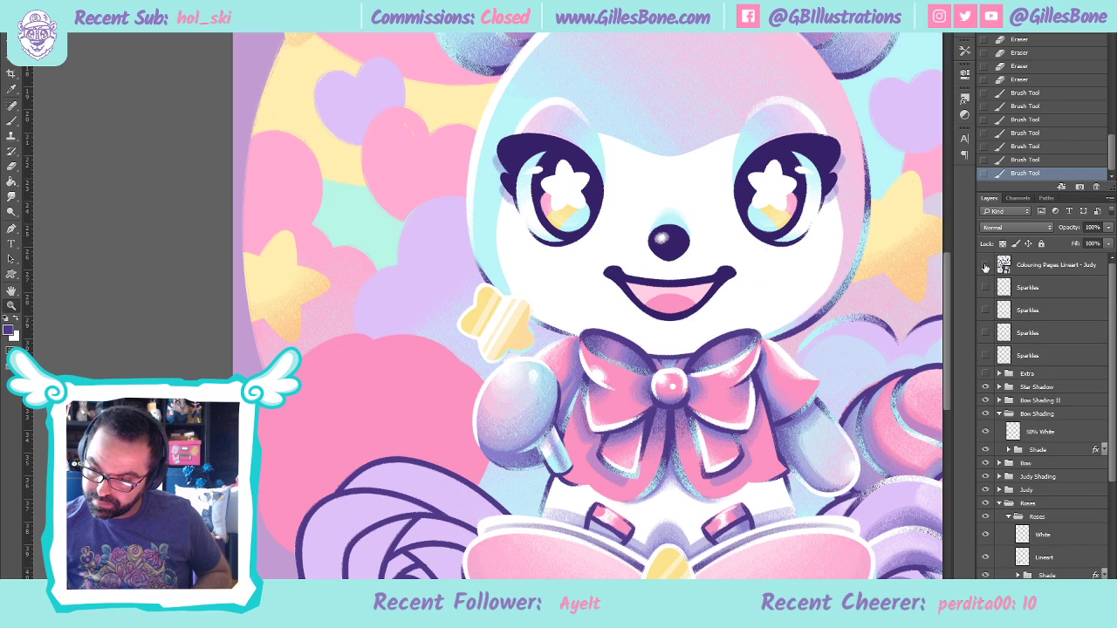
click(985, 264)
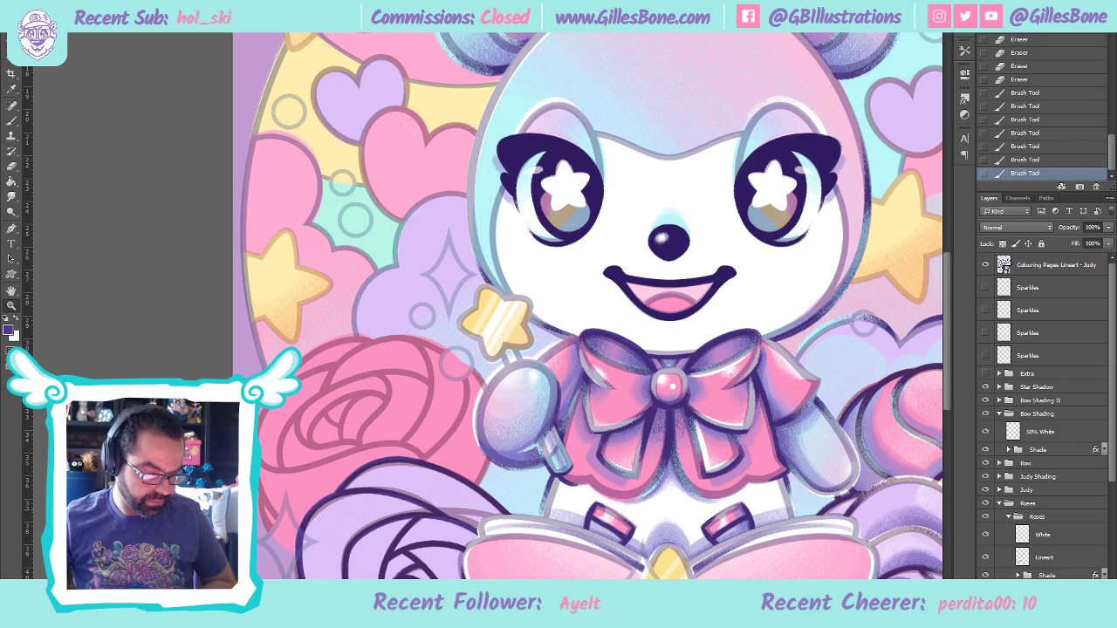
click(253, 504)
click(12, 123)
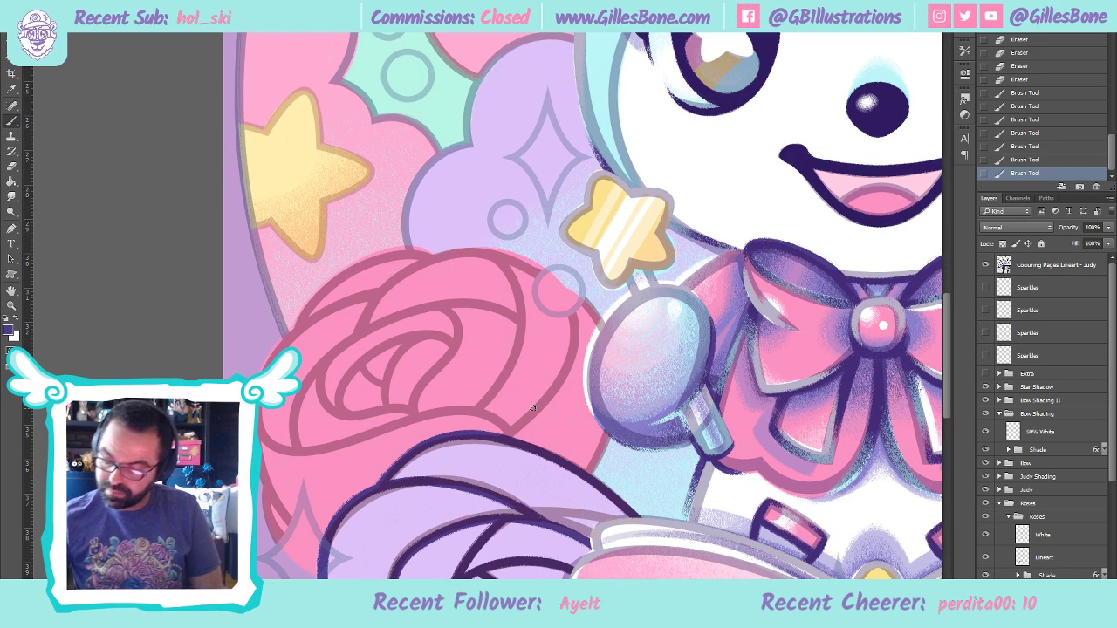
scroll(1047, 453, down, 5)
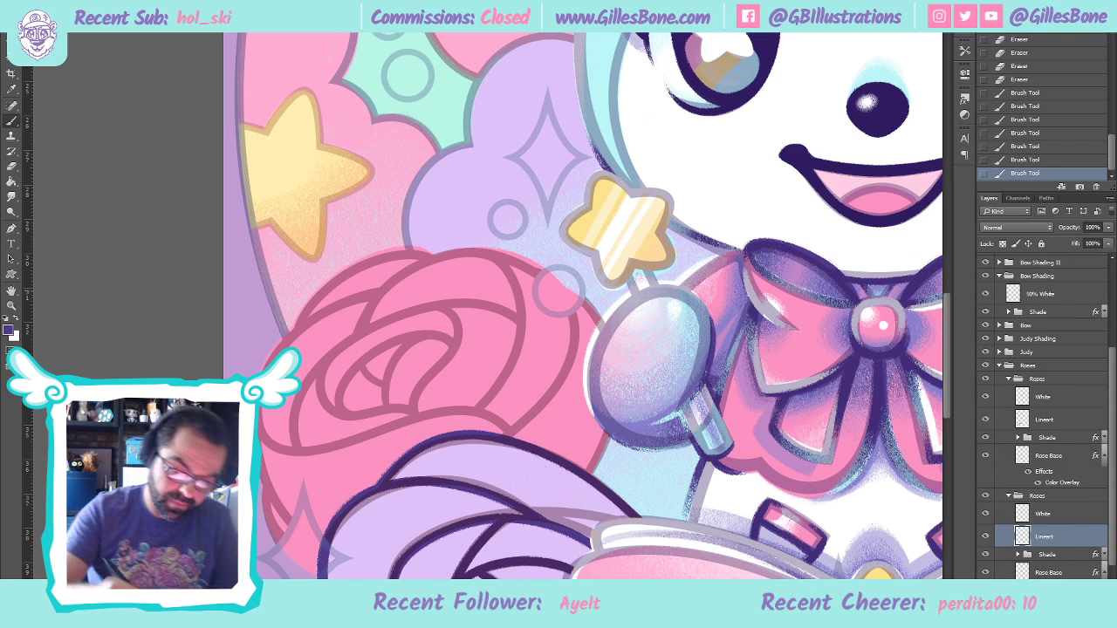
Ink the pink rose's outer petal edges beside the paw and its lower-left petals in dark purple, redrawing one stroke
mouse_move(532, 272)
mouse_down()
mouse_move(567, 291)
mouse_move(574, 349)
mouse_move(506, 436)
mouse_up()
mouse_move(564, 291)
mouse_down()
mouse_move(597, 316)
mouse_move(608, 441)
mouse_move(585, 473)
mouse_up()
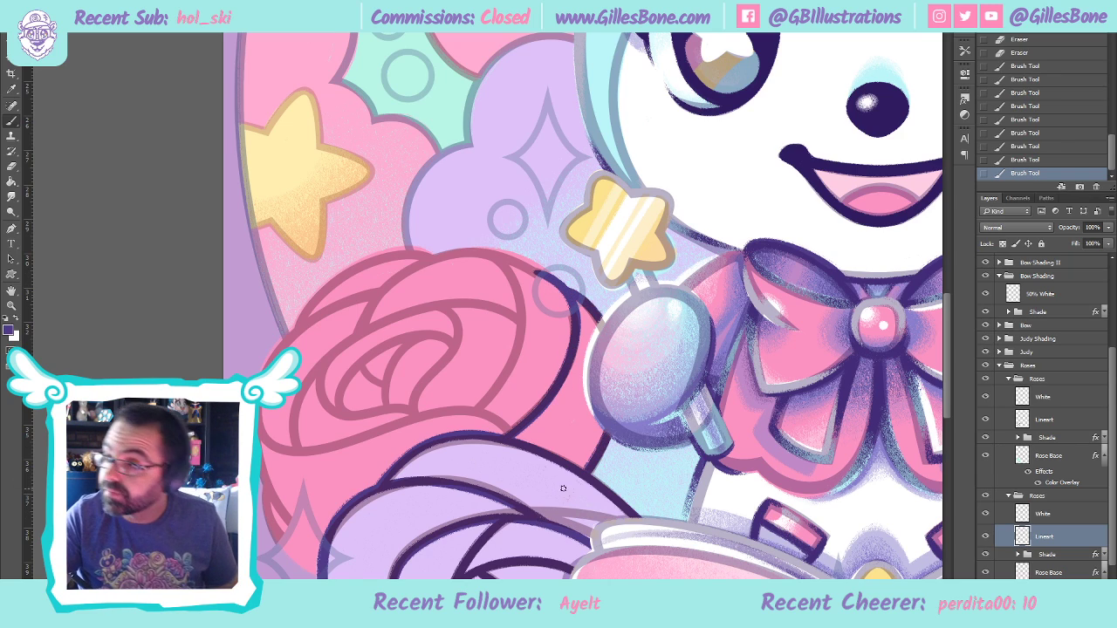
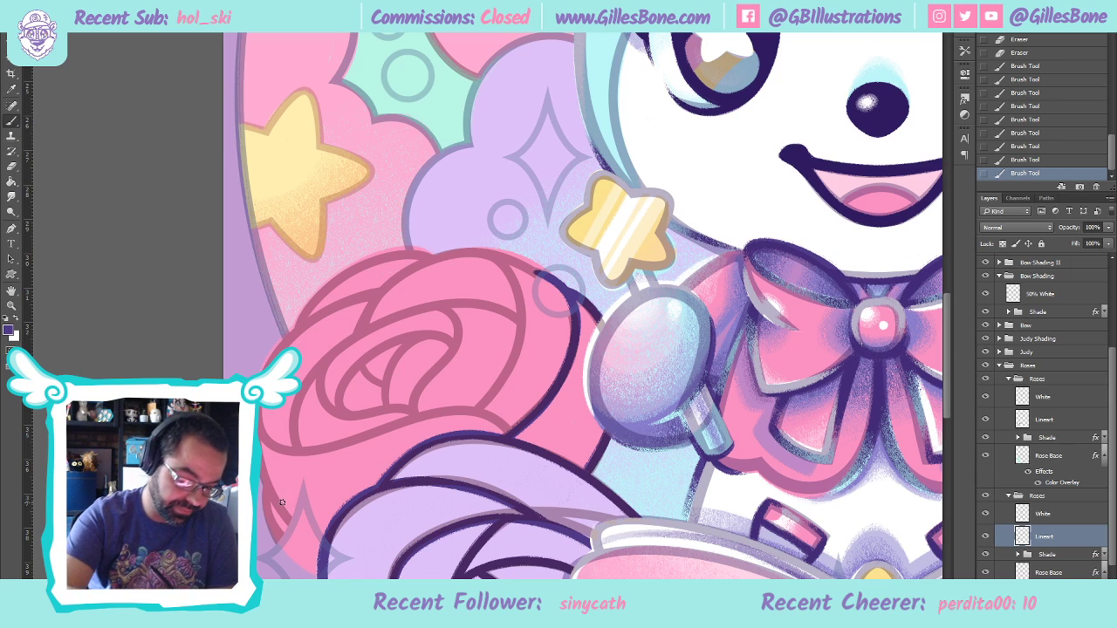
drag(266, 502, 305, 574)
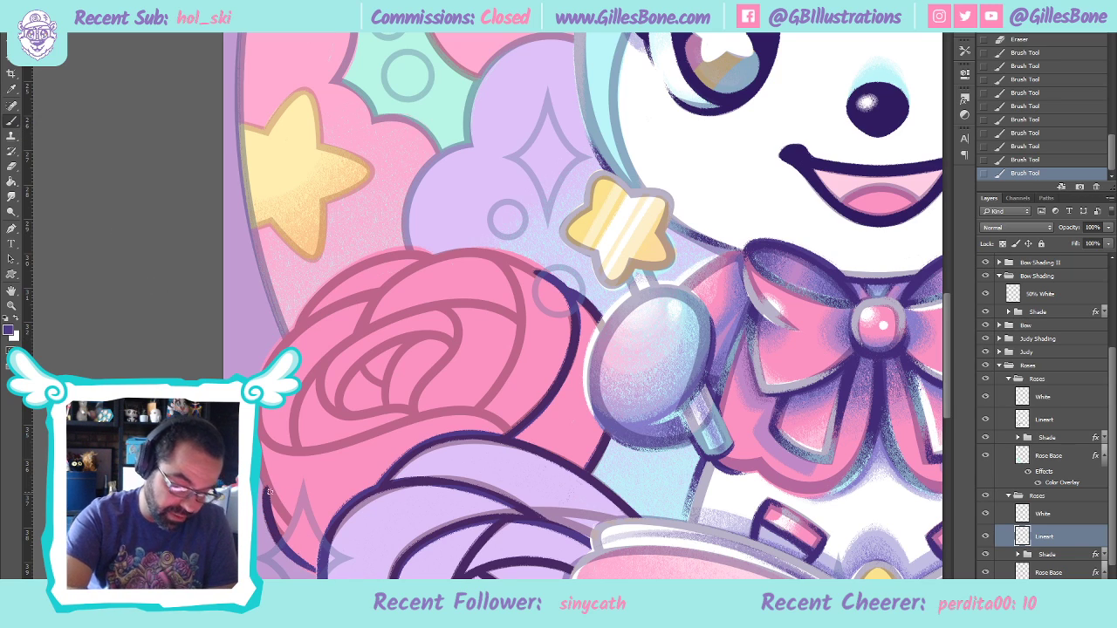
key(ctrl+z)
drag(264, 511, 321, 550)
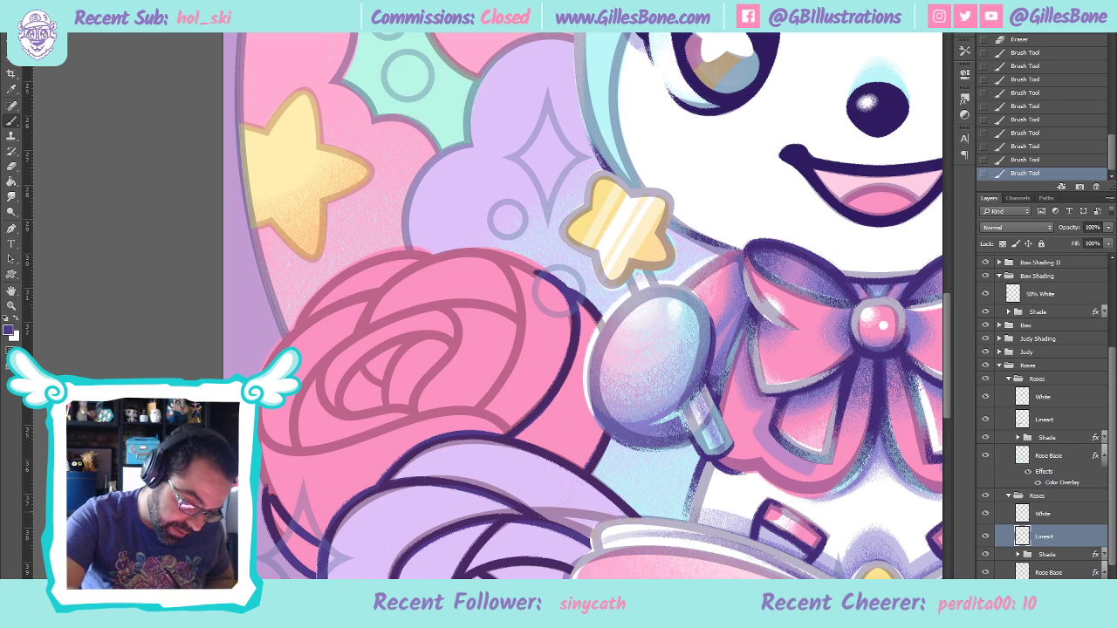
Outline the upper outer petals of the pink rose in dark purple along the guide, redrawing the strokes that miss
drag(266, 364, 375, 294)
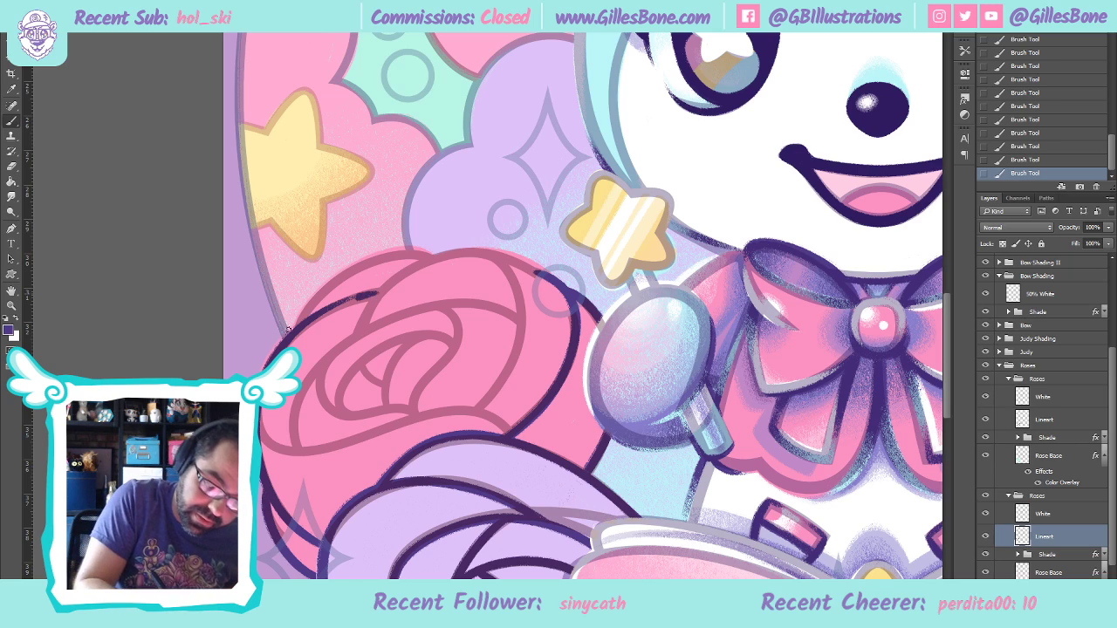
drag(358, 340, 429, 254)
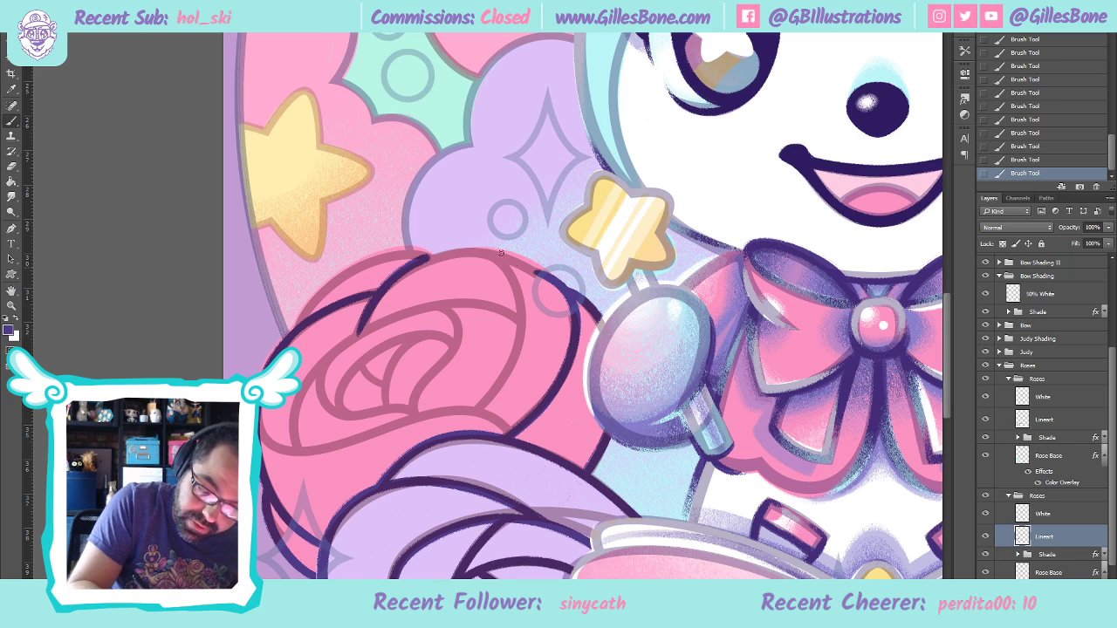
key(ctrl+z)
mouse_move(352, 339)
mouse_down()
mouse_move(446, 250)
mouse_move(482, 408)
mouse_move(503, 350)
mouse_up()
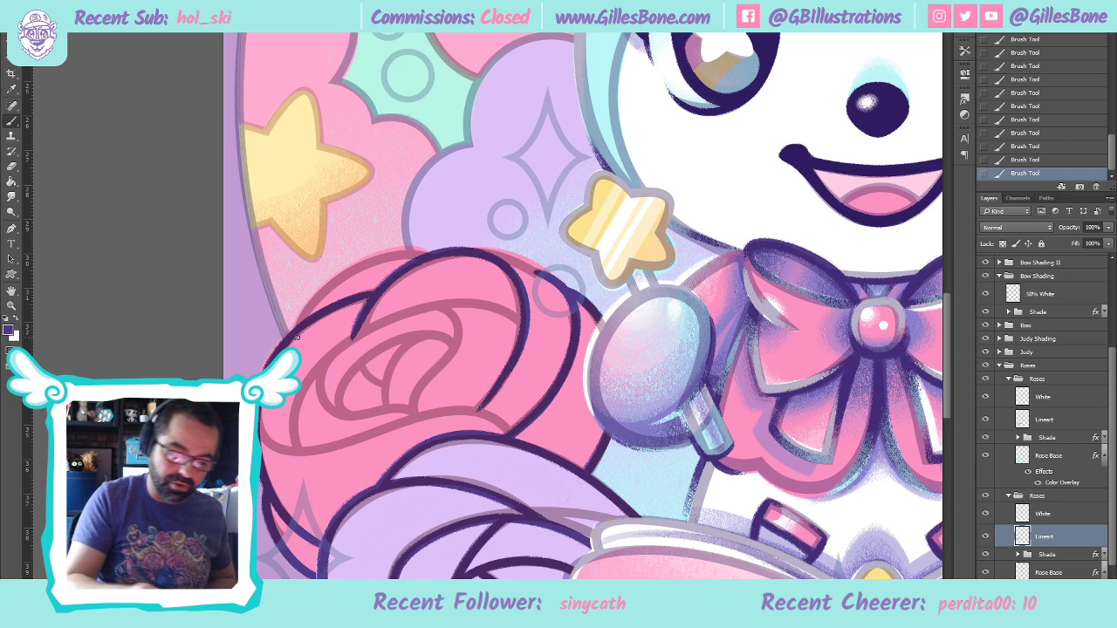
drag(330, 308, 260, 373)
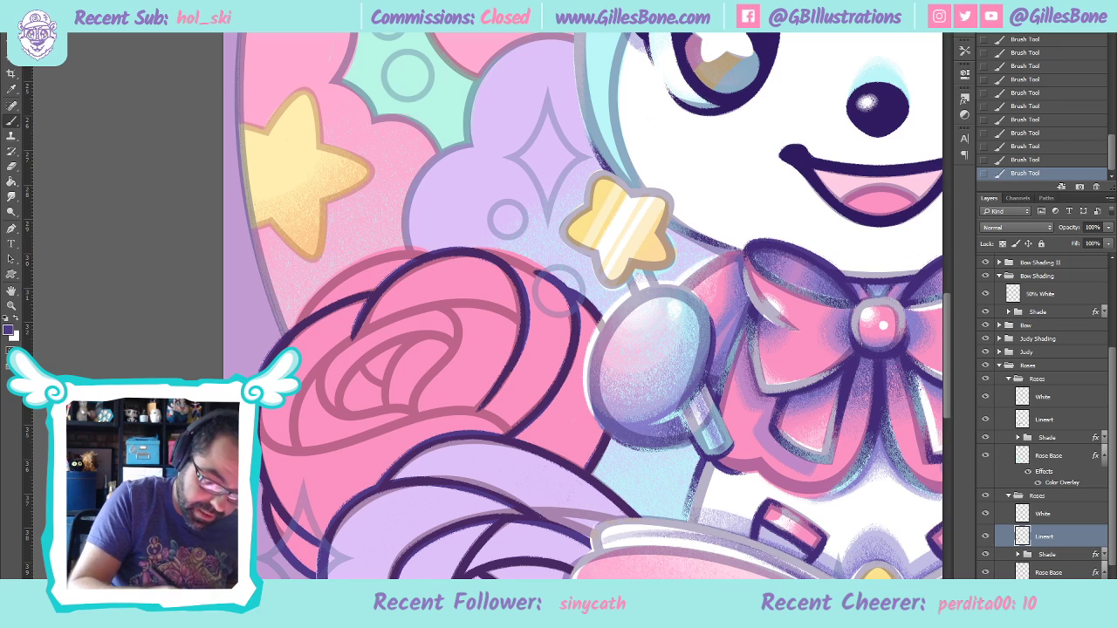
mouse_move(297, 323)
mouse_down()
mouse_move(426, 259)
mouse_move(365, 258)
mouse_move(293, 335)
mouse_up()
key(ctrl+z)
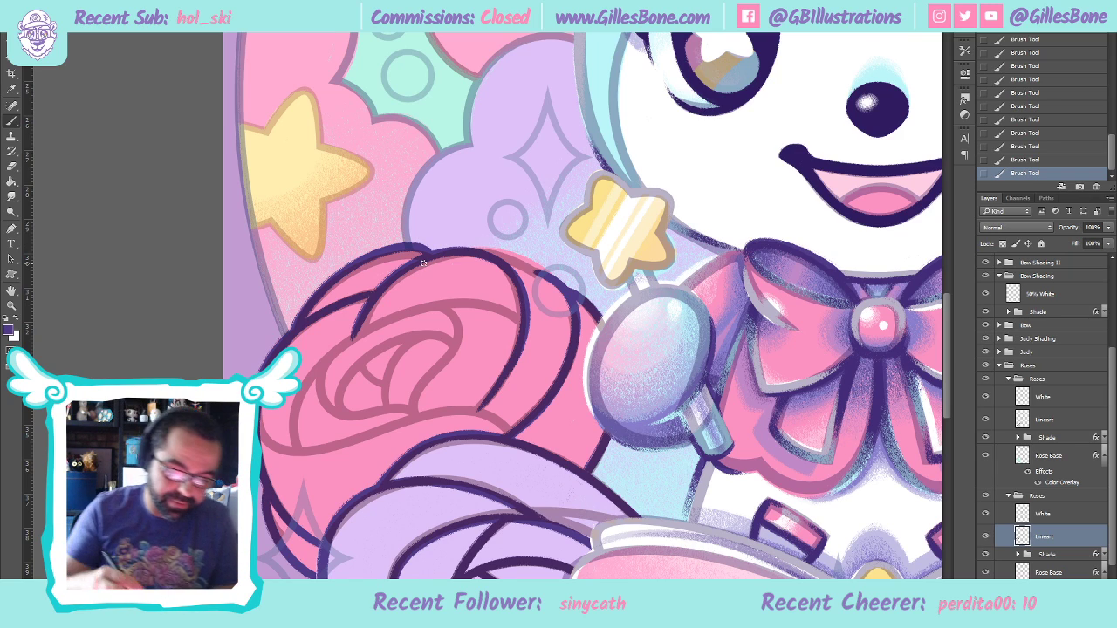
Ink the long lower fold and the middle ring of petals of the pink rose in dark purple
mouse_move(279, 454)
mouse_down()
mouse_move(318, 453)
mouse_move(456, 407)
mouse_move(508, 433)
mouse_up()
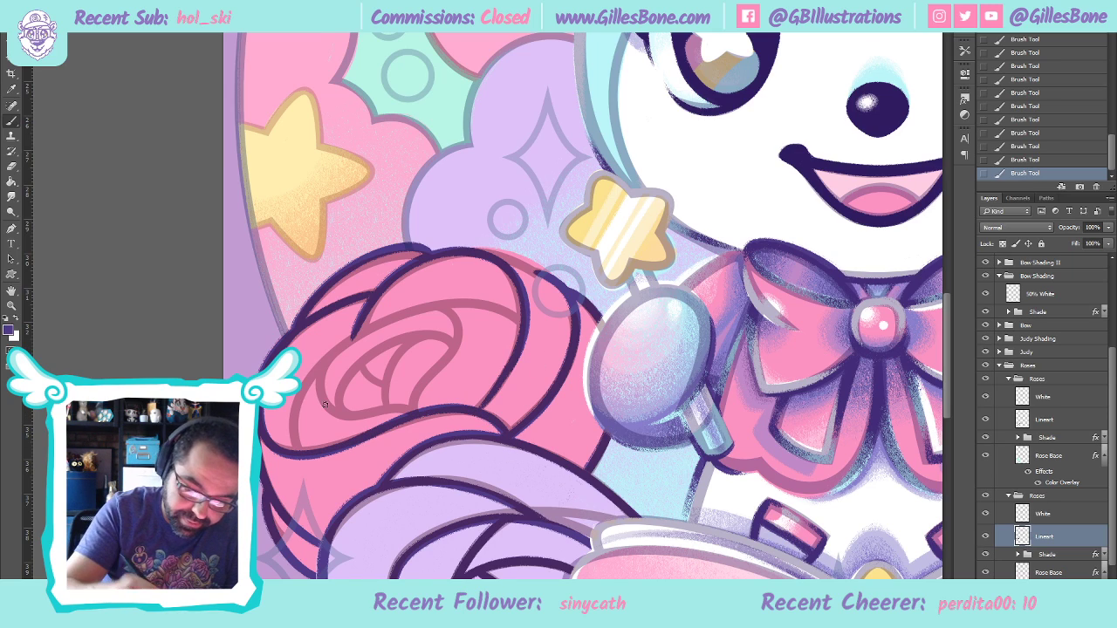
mouse_move(292, 406)
mouse_down()
mouse_move(465, 293)
mouse_move(513, 316)
mouse_move(515, 342)
mouse_move(520, 324)
mouse_move(473, 296)
mouse_move(366, 326)
mouse_move(294, 401)
mouse_move(295, 450)
mouse_up()
key(ctrl+z)
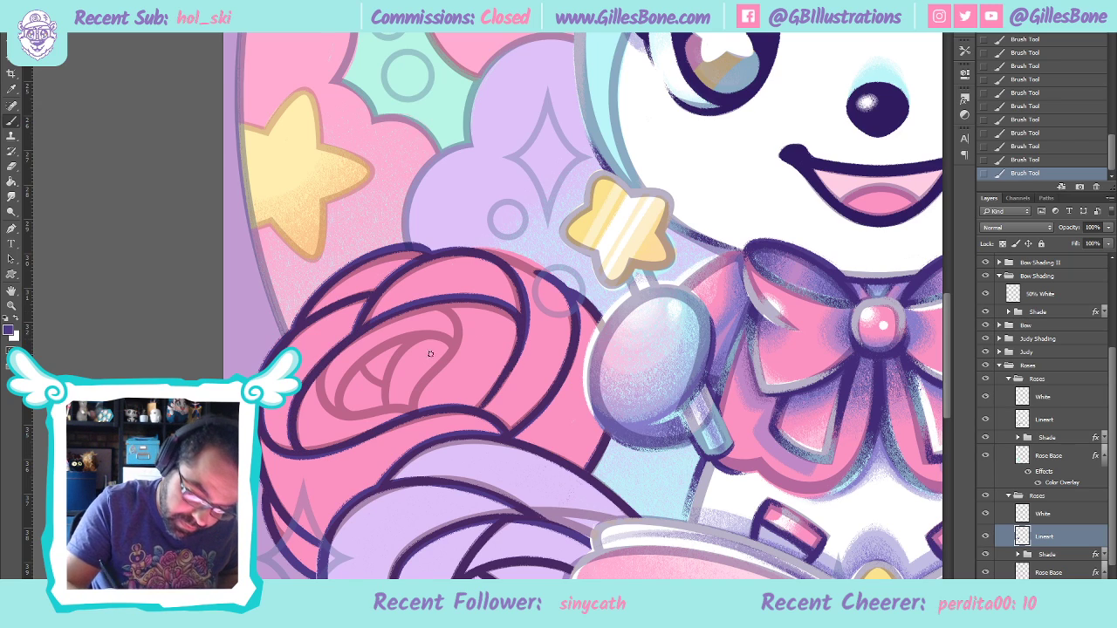
mouse_move(409, 407)
mouse_down()
mouse_move(456, 333)
mouse_move(437, 302)
mouse_move(383, 316)
mouse_move(454, 311)
mouse_move(449, 353)
mouse_move(412, 395)
mouse_move(421, 416)
mouse_move(330, 412)
mouse_move(317, 372)
mouse_move(389, 317)
mouse_up()
key(ctrl+z)
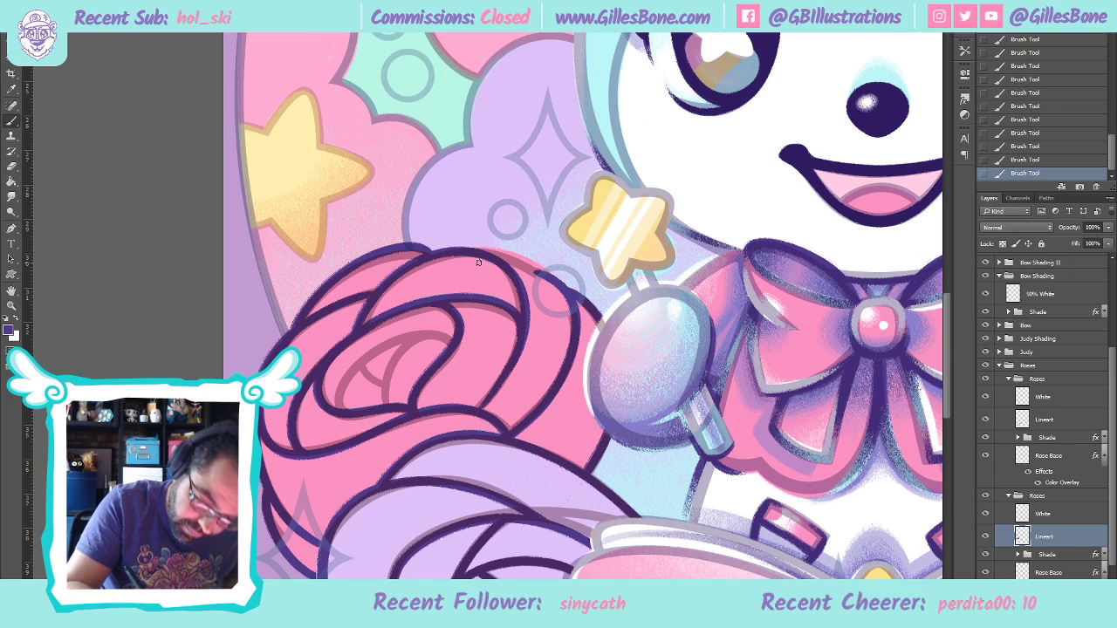
Trace the small curled petals at the centre of the pink rose in dark purple, redrawing strokes as needed
mouse_move(338, 398)
mouse_down()
mouse_move(388, 340)
mouse_move(445, 363)
mouse_up()
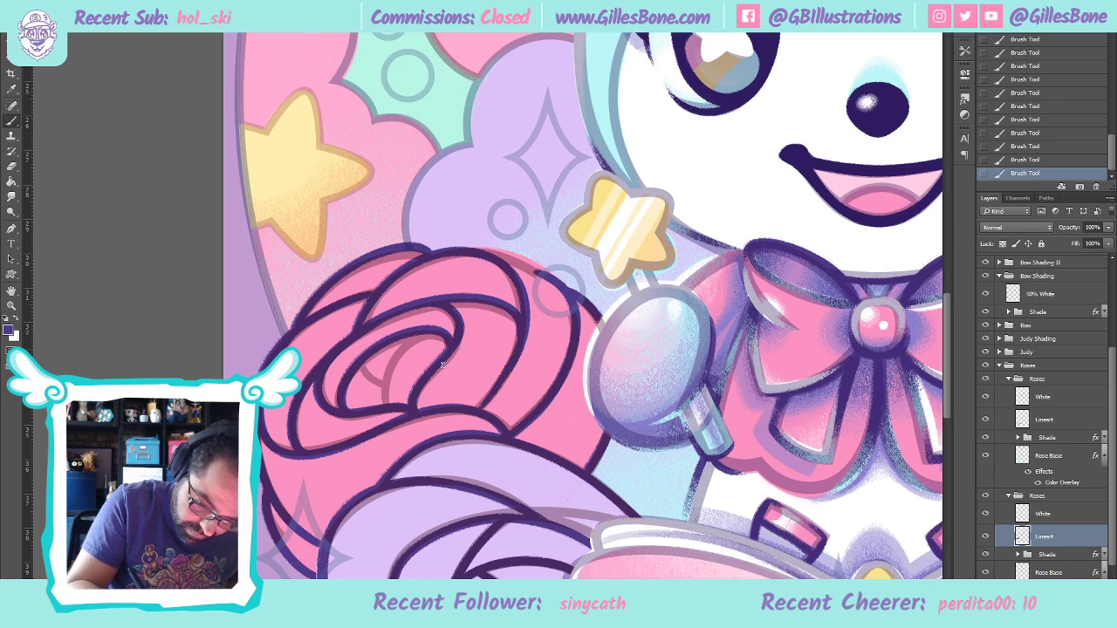
key(ctrl+z)
mouse_move(339, 400)
mouse_down()
mouse_move(380, 341)
mouse_move(444, 331)
mouse_move(445, 356)
mouse_move(424, 376)
mouse_move(446, 355)
mouse_move(442, 327)
mouse_move(408, 335)
mouse_move(388, 403)
mouse_up()
mouse_move(403, 341)
mouse_down()
mouse_move(362, 371)
mouse_move(389, 394)
mouse_move(366, 347)
mouse_up()
key(ctrl+z)
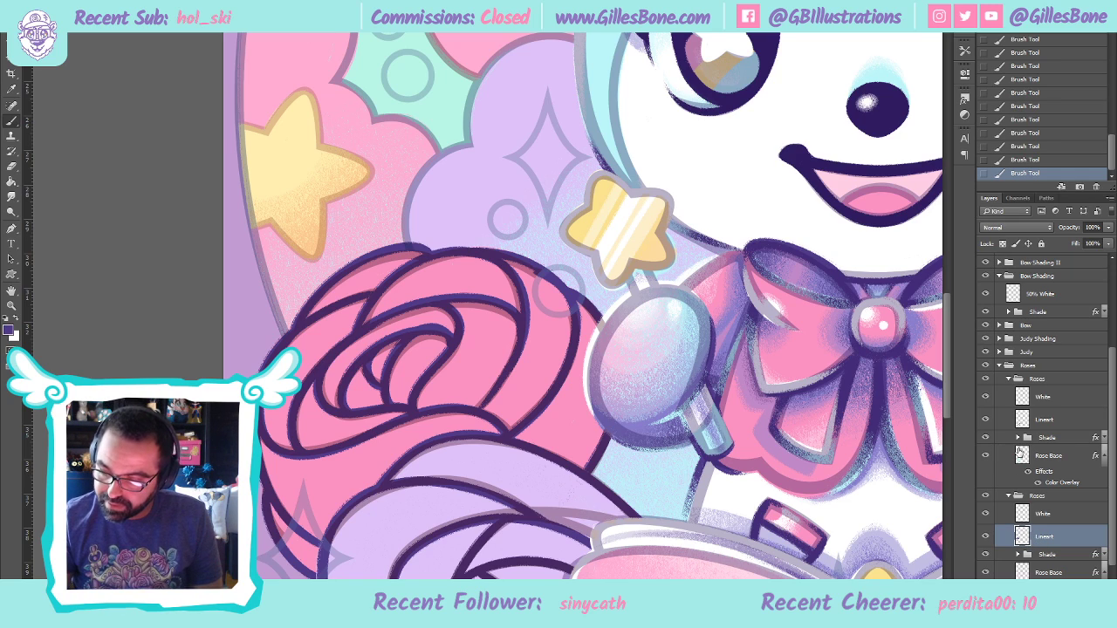
Hide the Colouring Pages Lineart guide layer to reveal the inked pink rose
scroll(1112, 356, up, 3)
click(985, 264)
scroll(1091, 341, down, 4)
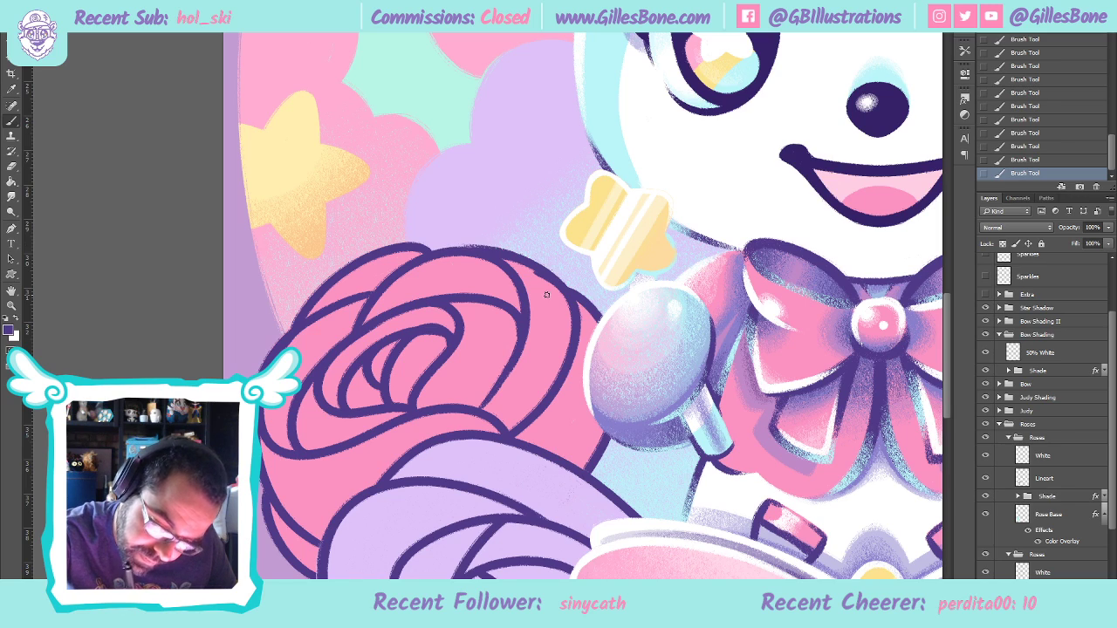
Erase the stray and overly thick bits of lineart on the outer right petals of the pink rose
click(14, 166)
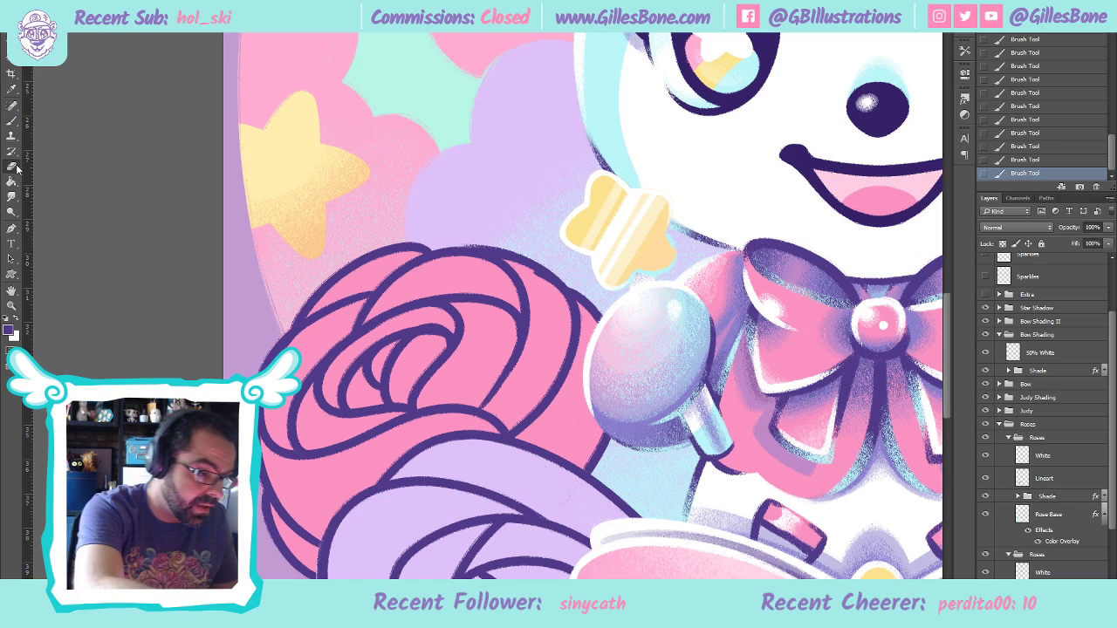
click(521, 271)
click(572, 329)
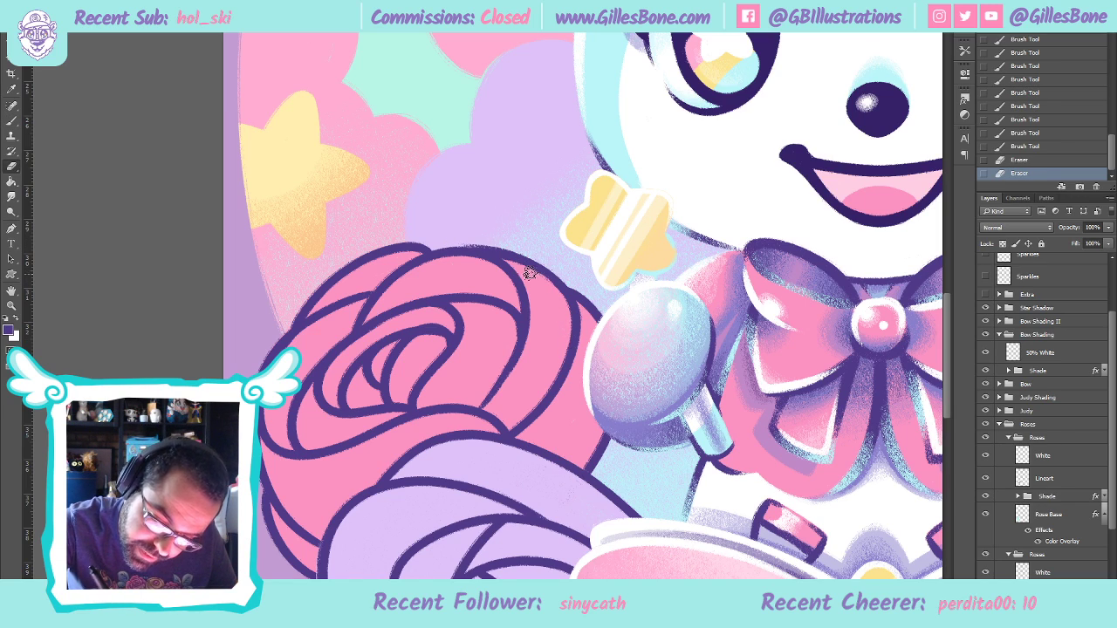
click(572, 347)
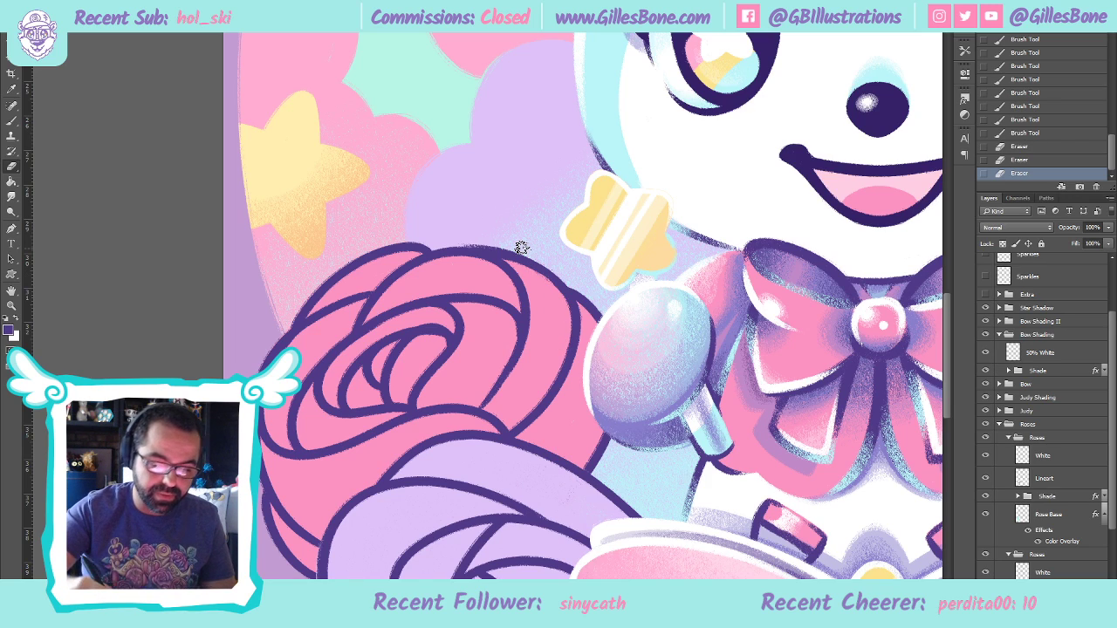
Reinforce the dark purple lines of the right-hand petals and the central curl of the pink rose
key(b)
mouse_move(468, 411)
mouse_down()
mouse_move(508, 358)
mouse_move(520, 312)
mouse_move(504, 371)
mouse_up()
drag(517, 319, 504, 372)
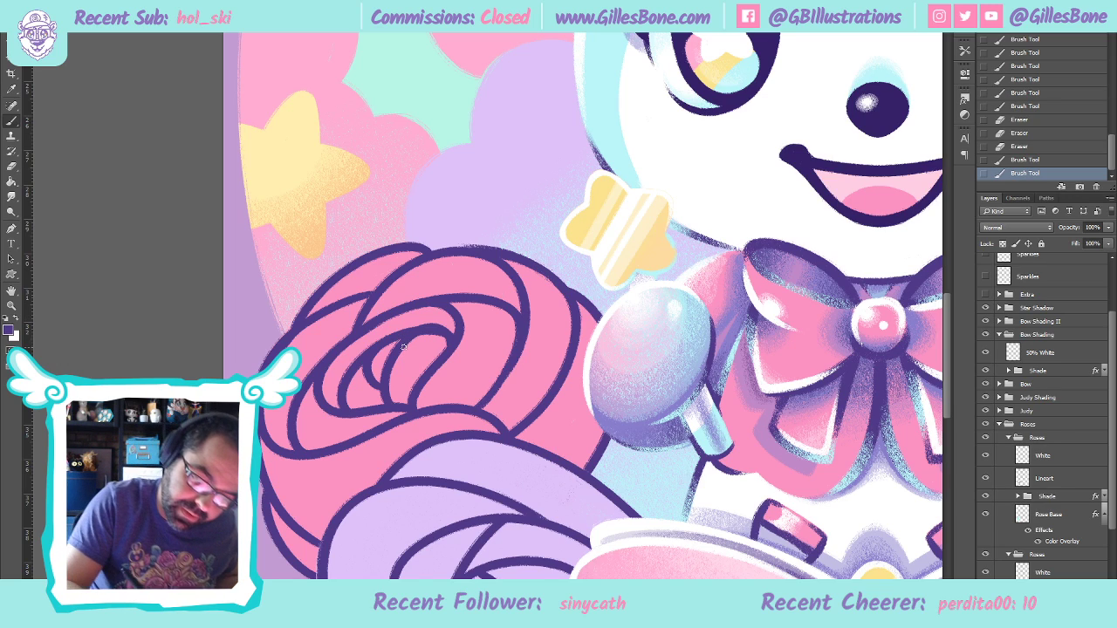
mouse_move(445, 339)
mouse_down()
mouse_move(439, 363)
mouse_move(386, 397)
mouse_up()
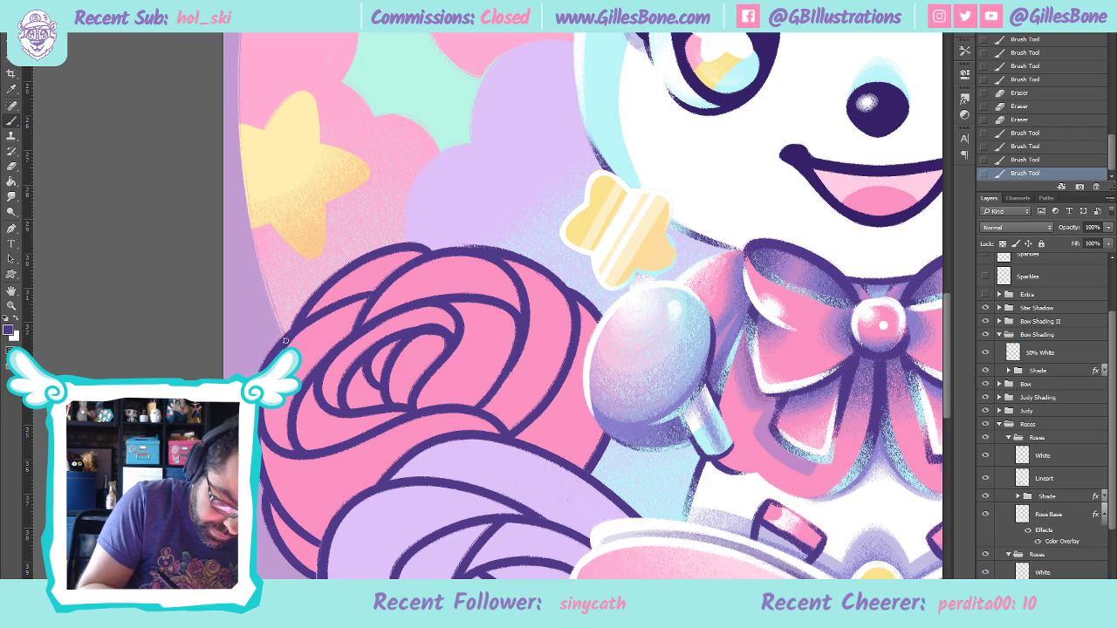
Retouch the dark purple line along the upper-left petals of the pink rose, redrawing the stroke that misses
drag(379, 291, 372, 292)
mouse_move(307, 316)
mouse_down()
mouse_move(384, 285)
mouse_move(284, 340)
mouse_up()
drag(378, 294, 292, 343)
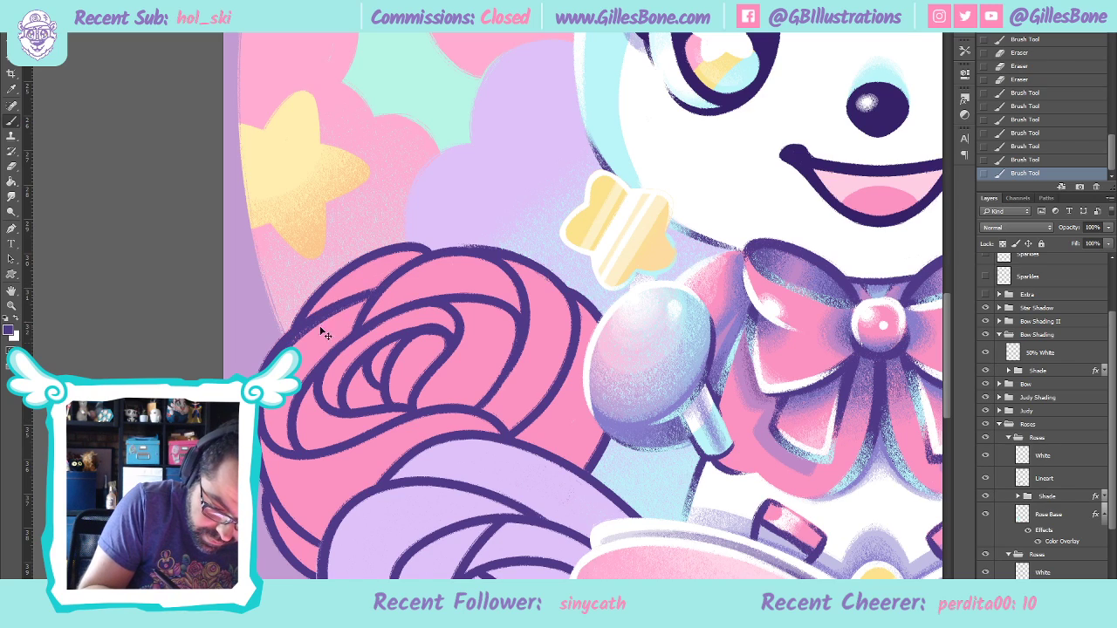
key(ctrl+z)
drag(357, 298, 285, 345)
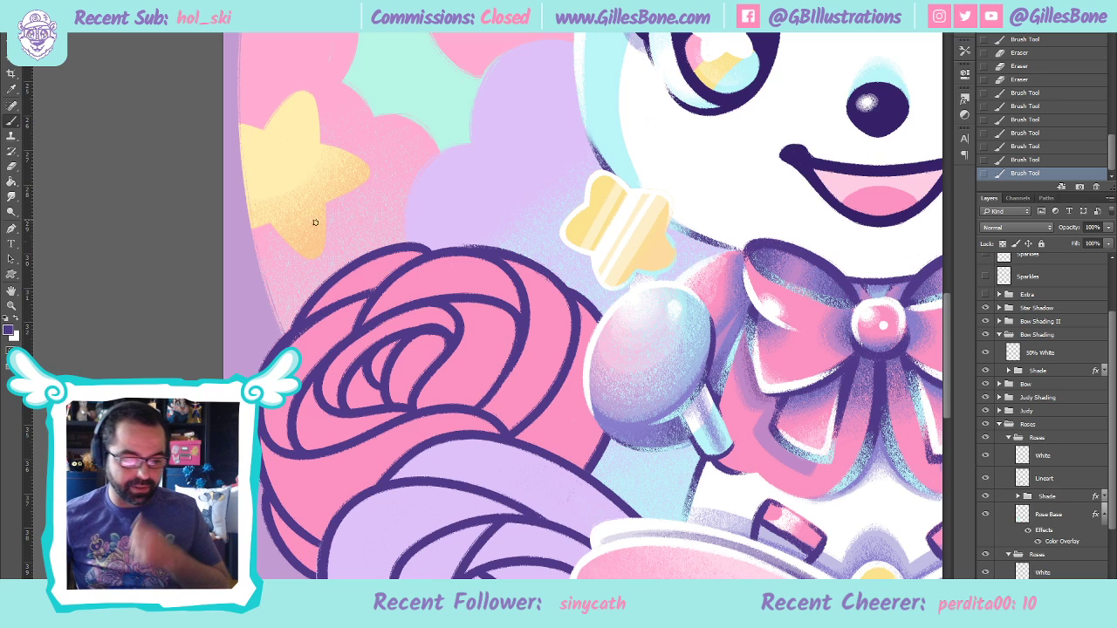
Collapse the Roses group, expand the Background Lineart group and select the line layer beneath Blue and Purple
click(14, 306)
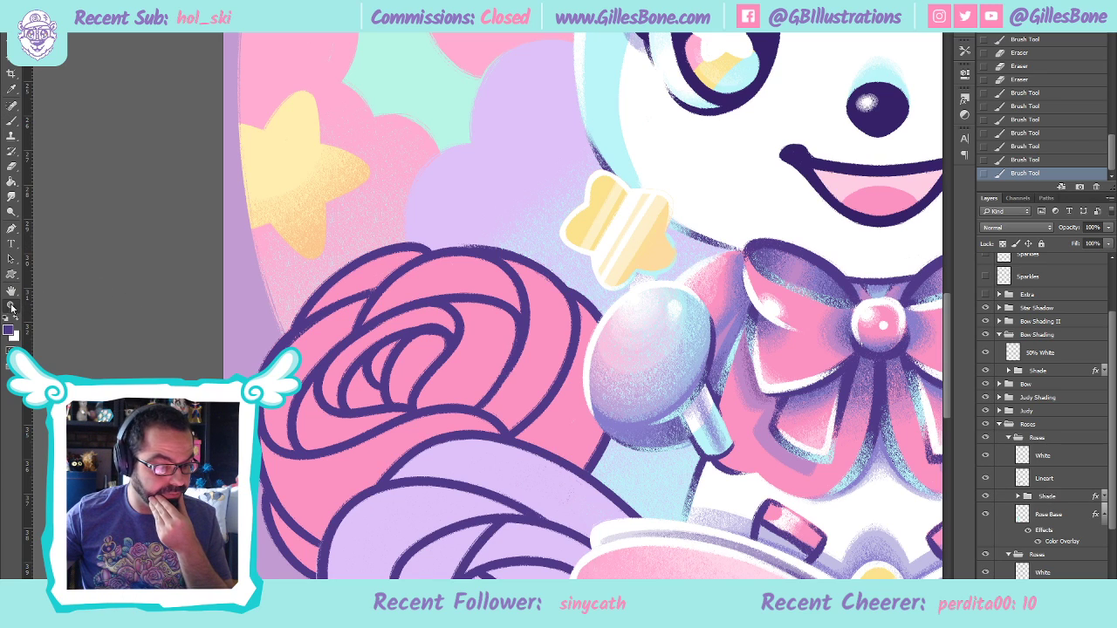
key(ctrl+0)
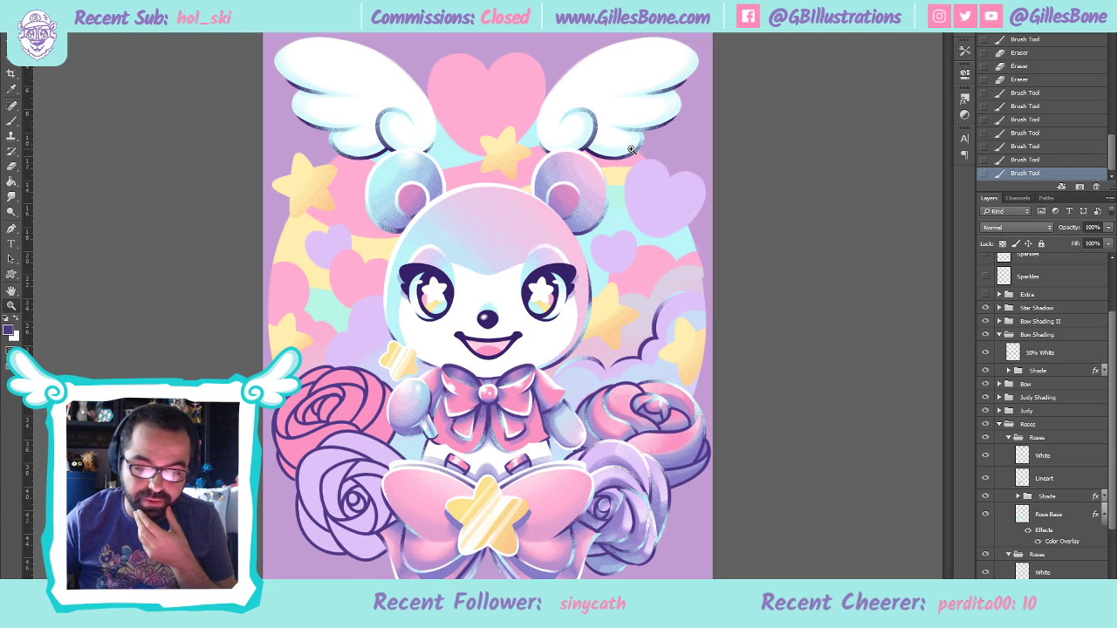
click(427, 216)
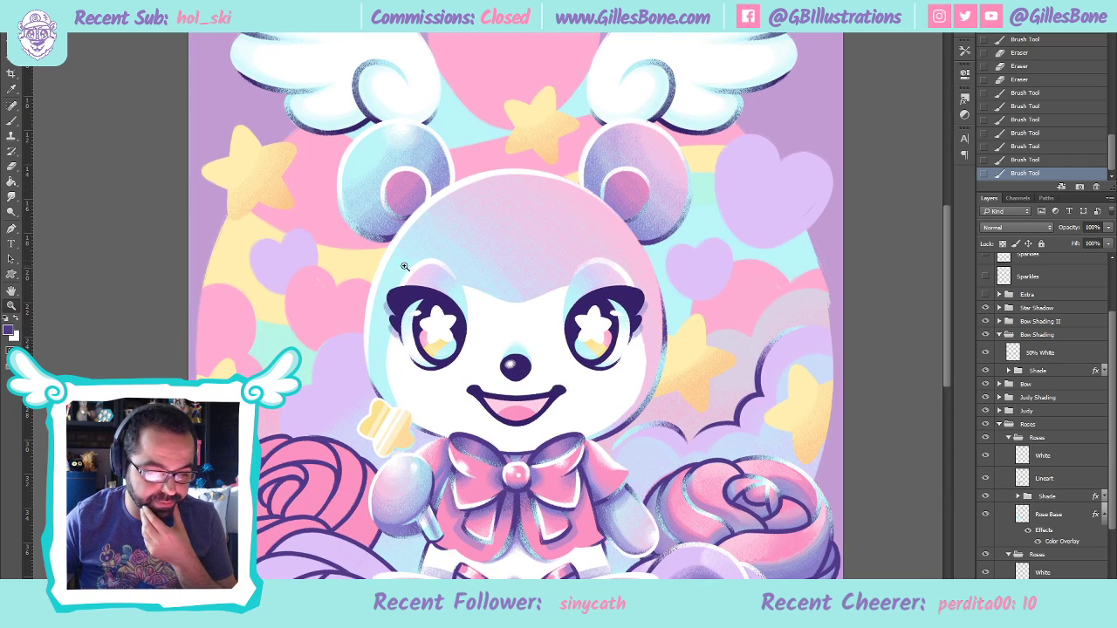
click(858, 148)
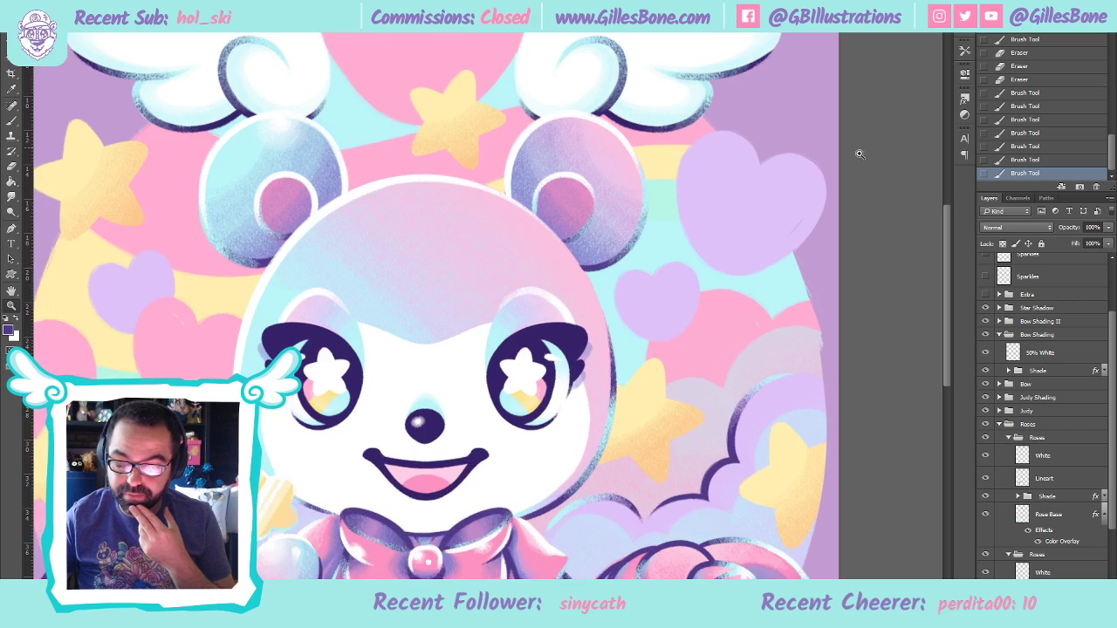
key(ctrl+0)
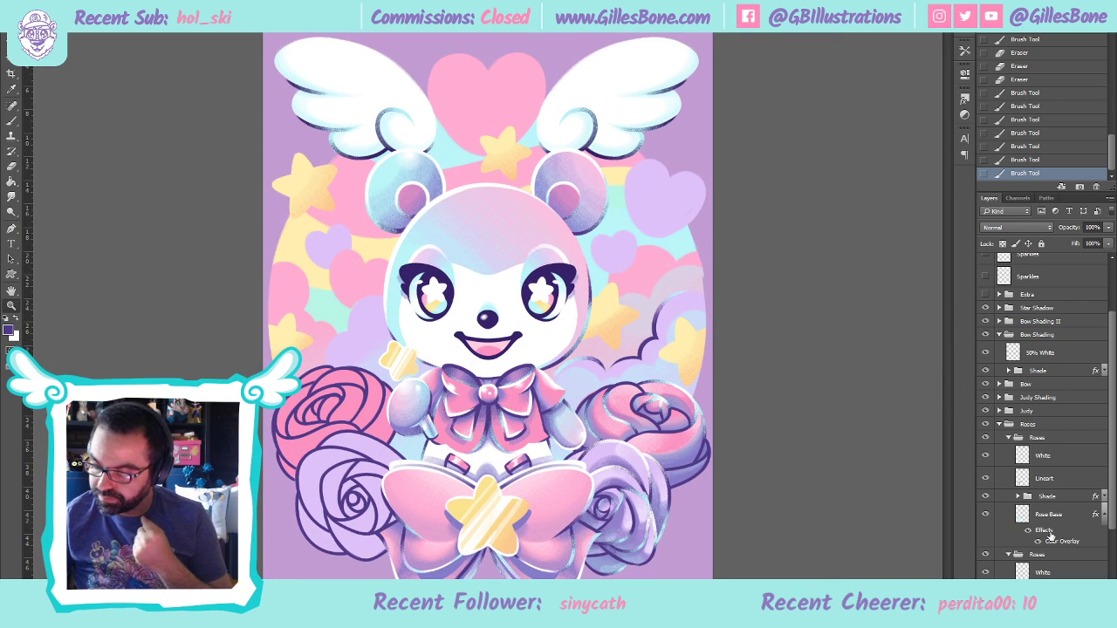
click(1006, 559)
click(999, 424)
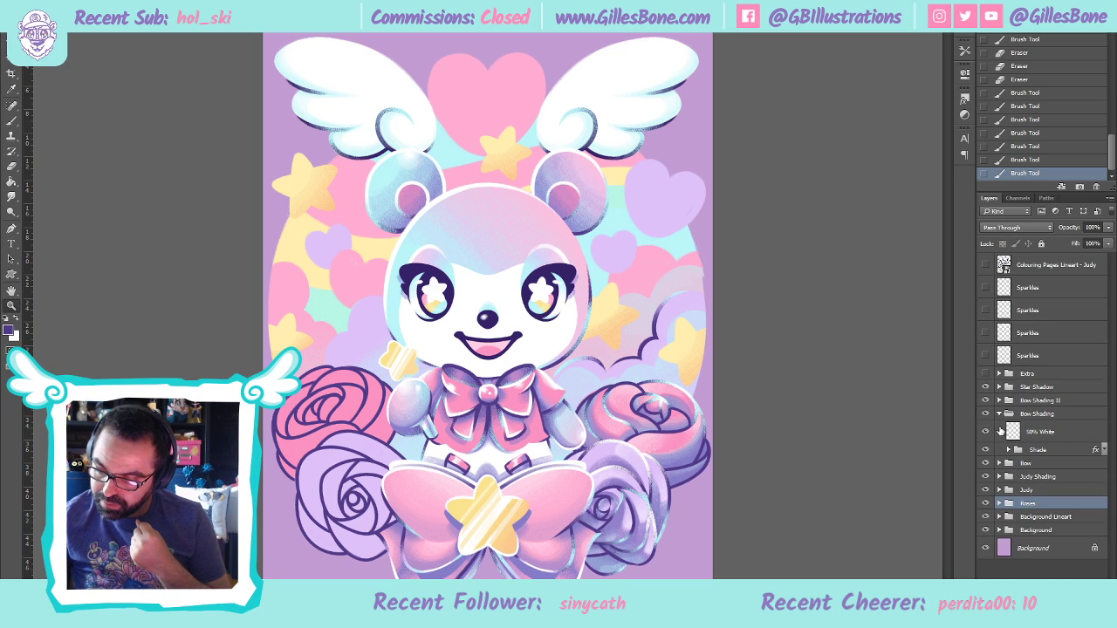
click(999, 516)
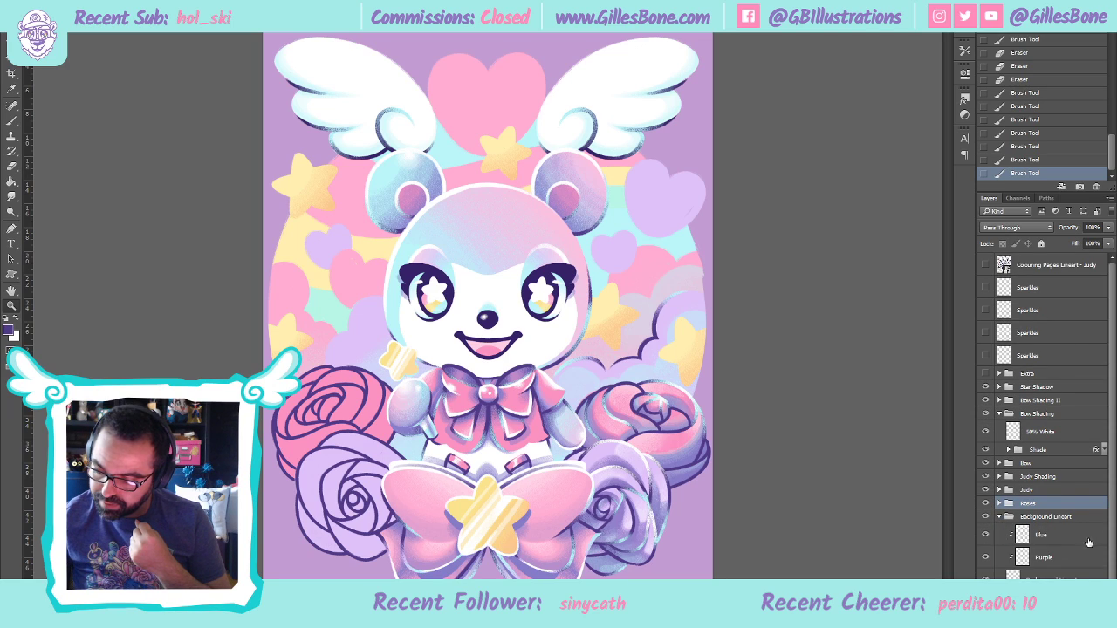
click(1051, 575)
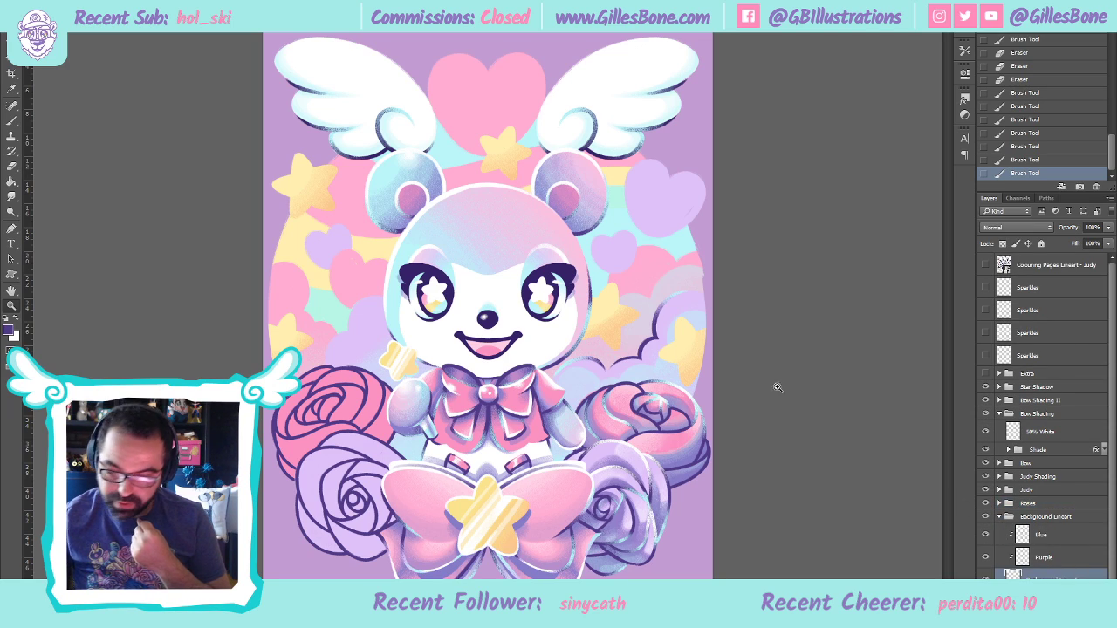
Ink the scalloped top of the pink cloud beside the bear in dark purple and erase the part crossing the small purple heart
click(655, 181)
click(678, 236)
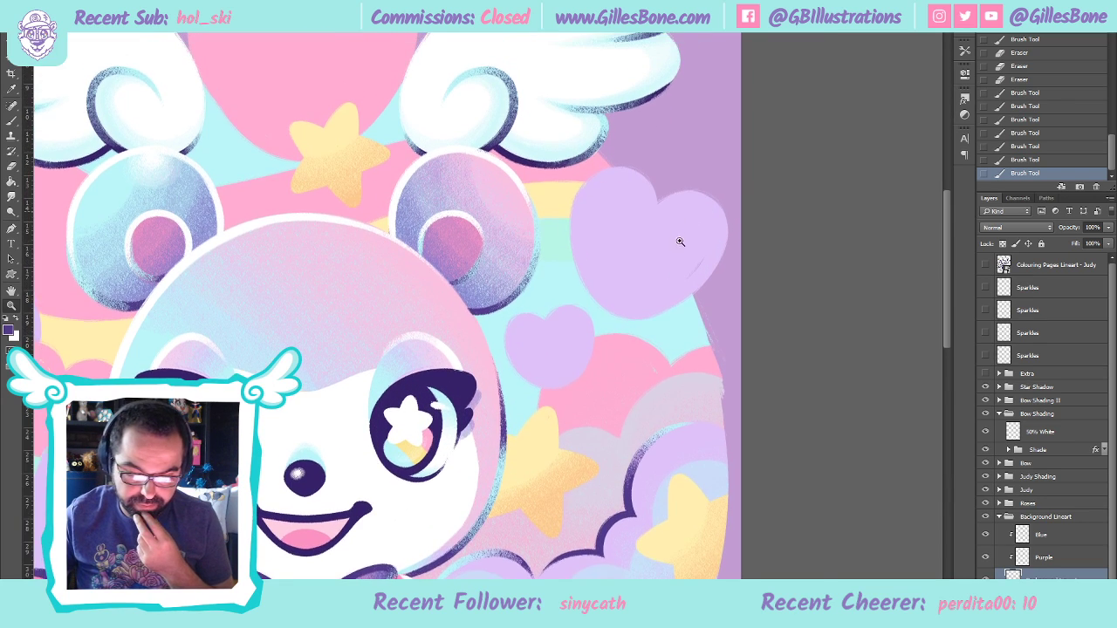
click(678, 236)
click(11, 124)
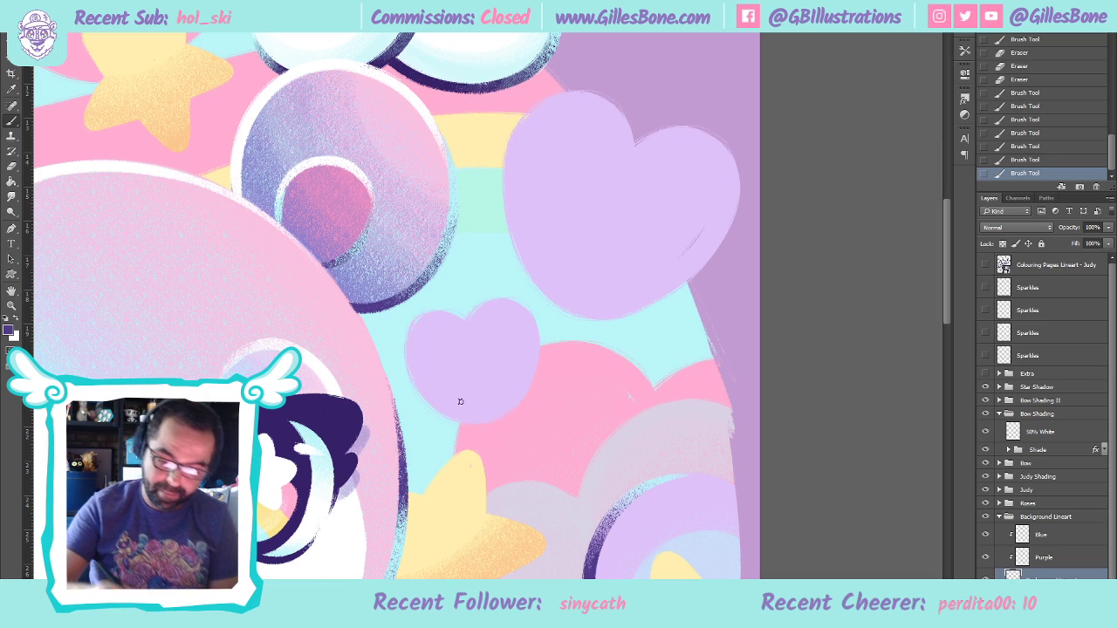
drag(501, 377, 452, 485)
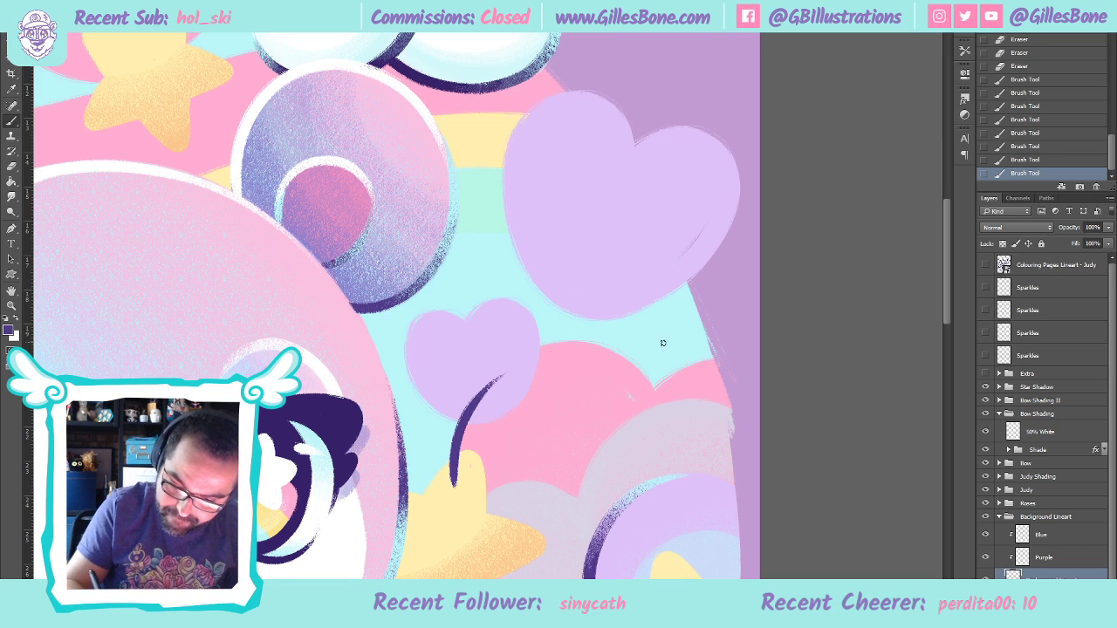
mouse_move(653, 388)
mouse_down()
mouse_move(593, 343)
mouse_move(484, 375)
mouse_up()
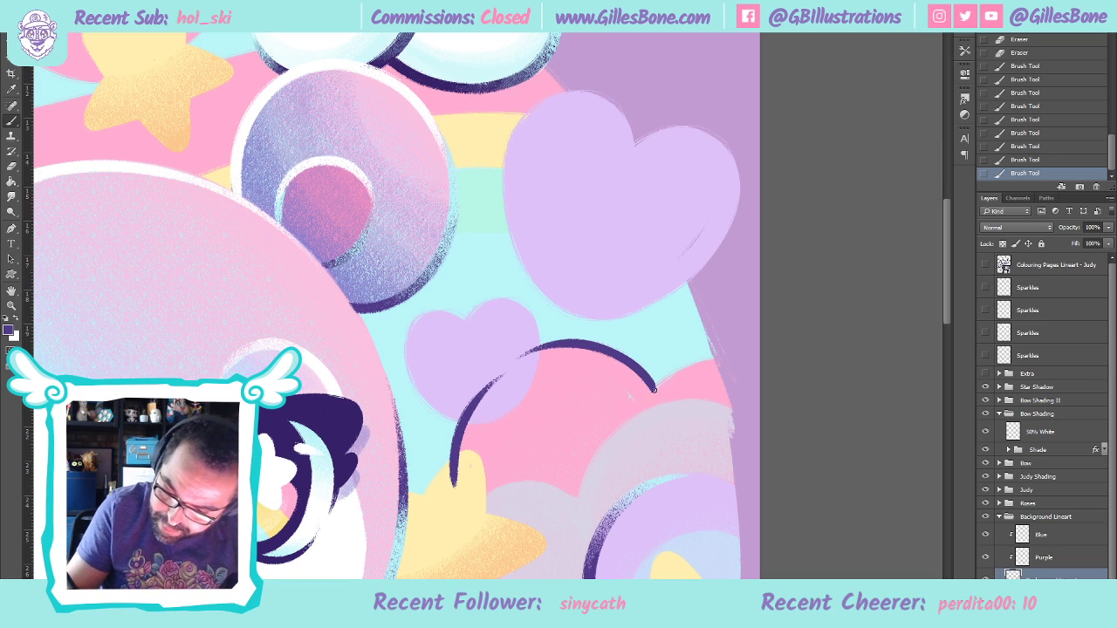
drag(652, 389, 738, 353)
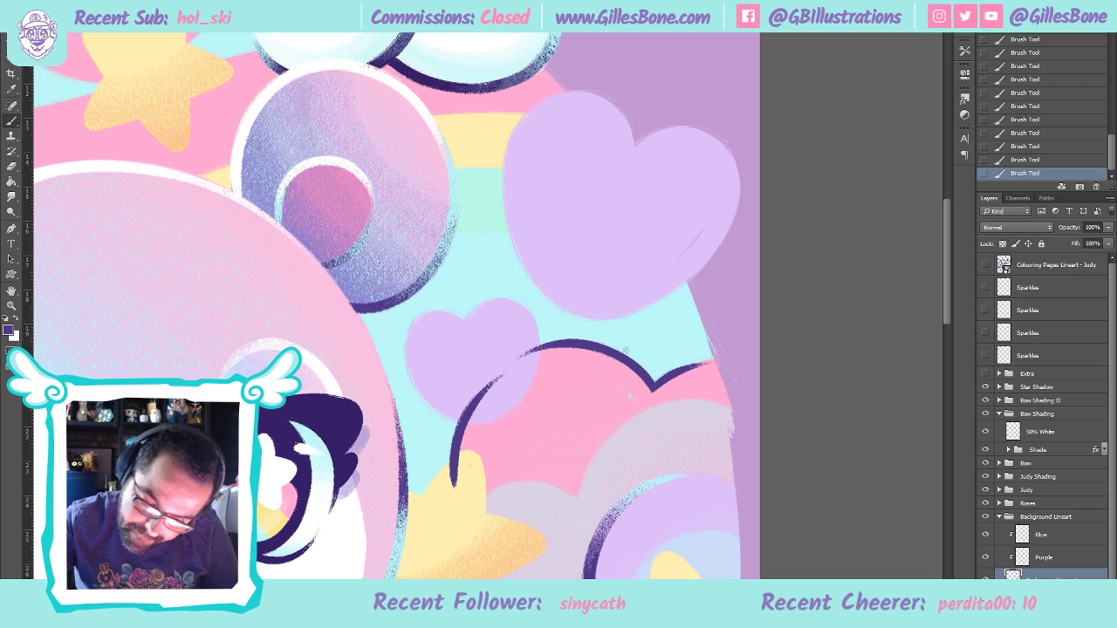
key(e)
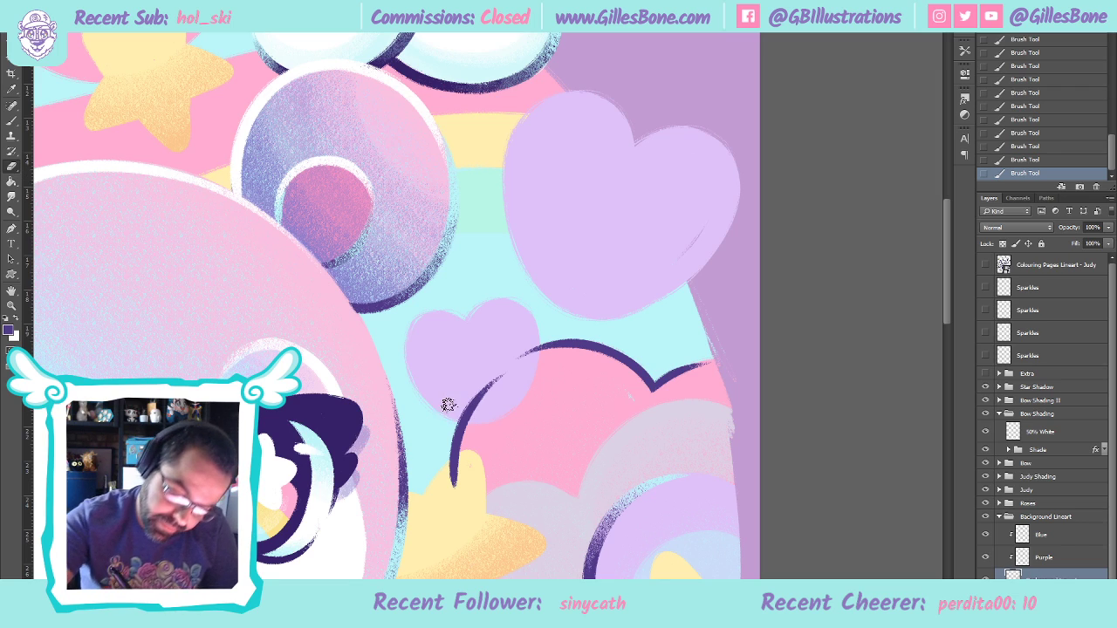
mouse_move(454, 410)
mouse_down()
mouse_move(495, 382)
mouse_move(513, 330)
mouse_move(526, 355)
mouse_up()
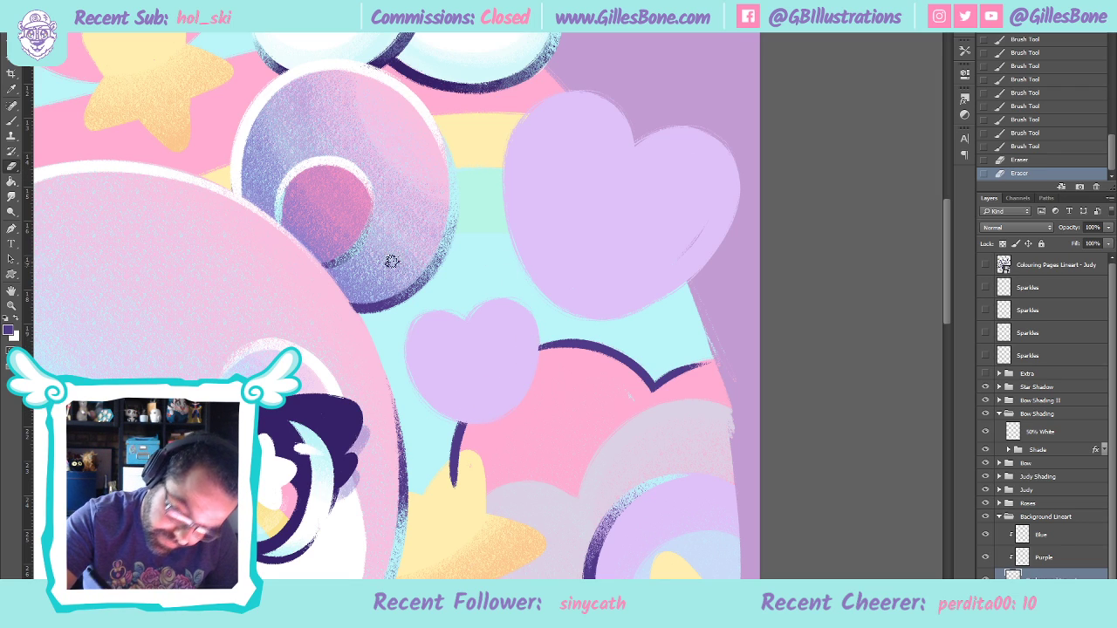
Outline the lower edge of the small purple heart in dark purple, redrawing missed strokes, and touch up the adjoining cloud line
click(14, 121)
mouse_move(447, 417)
mouse_down()
mouse_move(497, 416)
mouse_move(537, 369)
mouse_move(527, 306)
mouse_up()
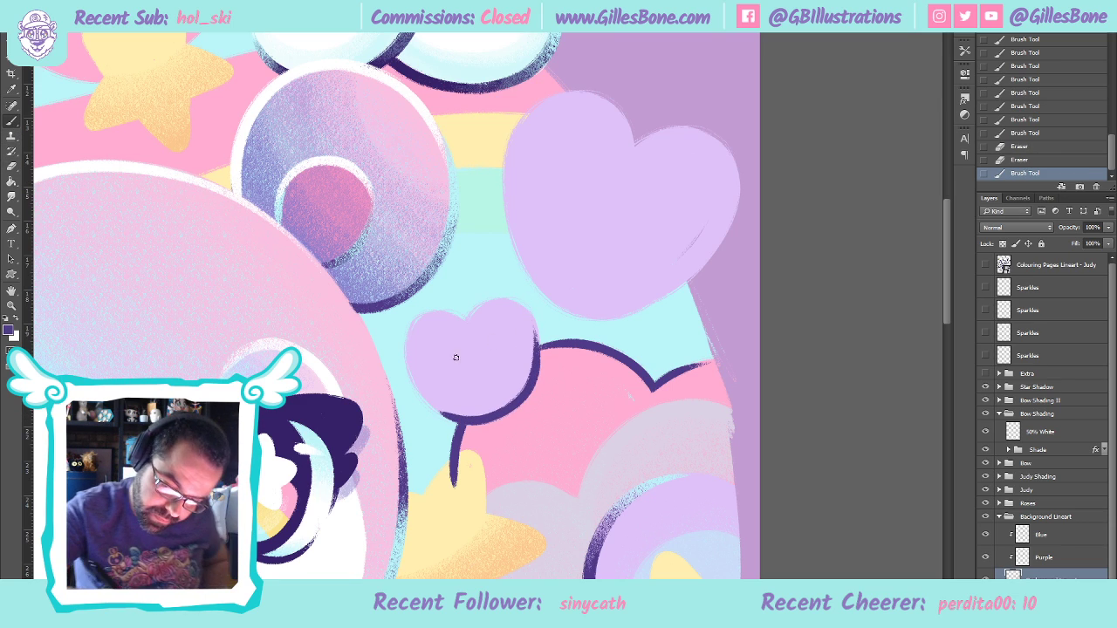
key(ctrl+z)
mouse_move(427, 398)
mouse_down()
mouse_move(455, 420)
mouse_move(516, 409)
mouse_move(543, 330)
mouse_up()
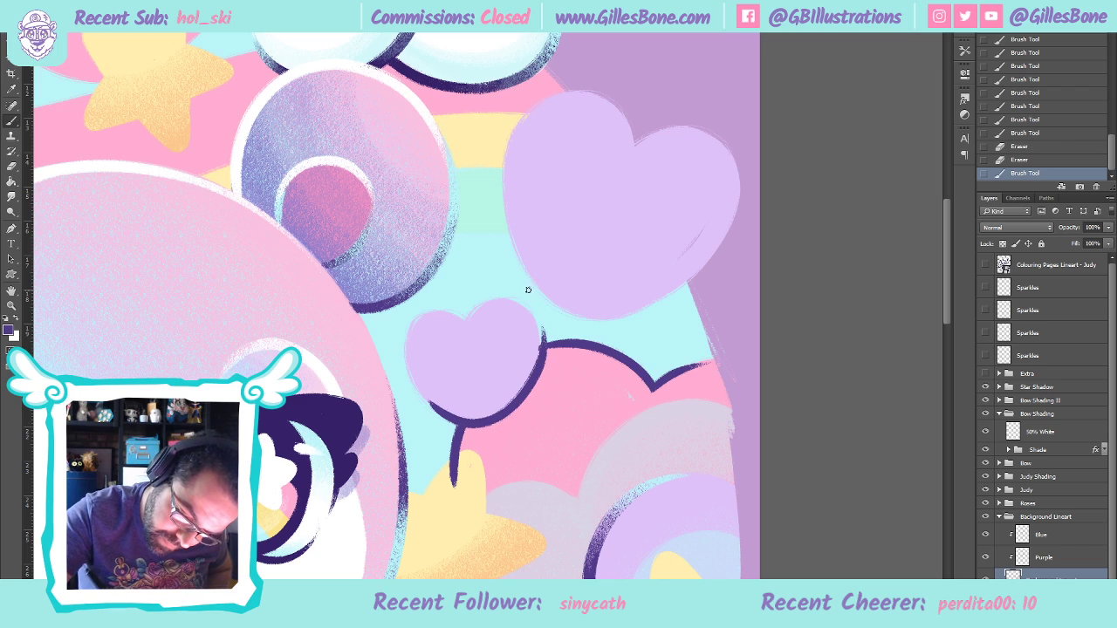
key(ctrl+z)
mouse_move(422, 393)
mouse_down()
mouse_move(493, 420)
mouse_move(537, 365)
mouse_move(528, 303)
mouse_up()
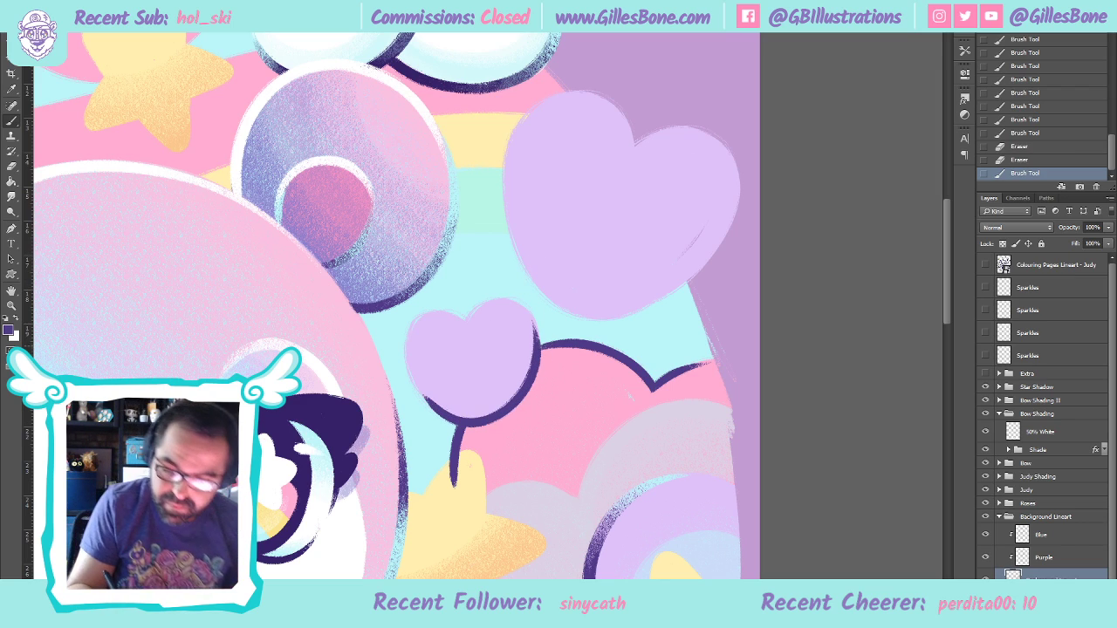
mouse_move(559, 342)
mouse_down()
mouse_move(600, 344)
mouse_move(539, 347)
mouse_move(612, 351)
mouse_move(537, 345)
mouse_move(610, 350)
mouse_move(539, 343)
mouse_move(574, 338)
mouse_up()
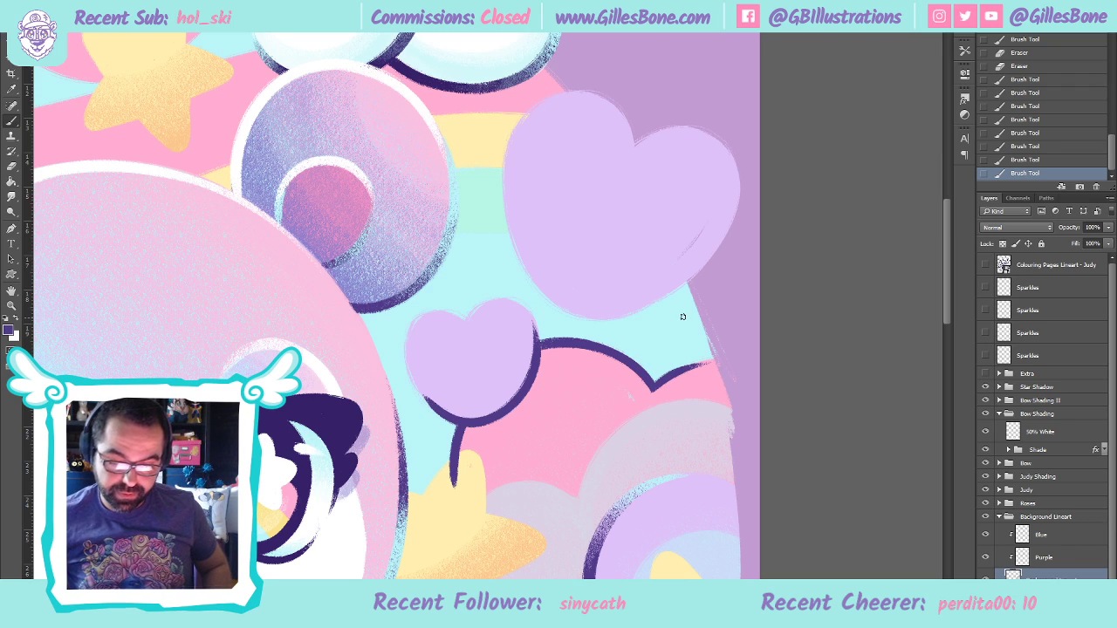
Outline the lower edge of the large purple heart in dark purple, redrawing the stroke until it follows the shape
scroll(672, 266, up, 3)
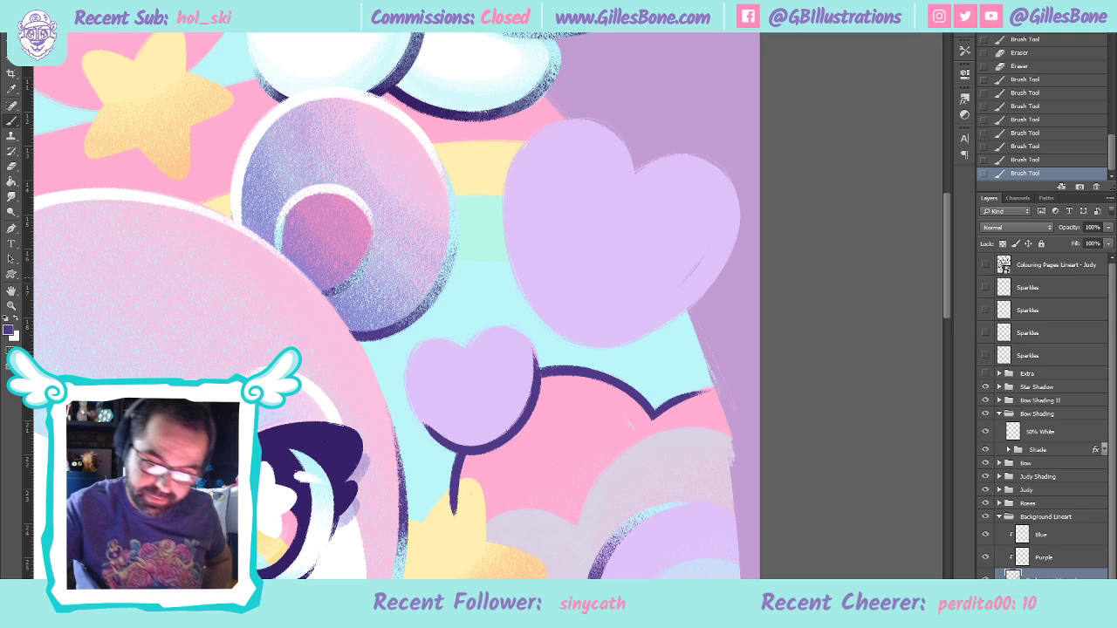
mouse_move(505, 236)
mouse_down()
mouse_move(592, 346)
mouse_move(734, 234)
mouse_up()
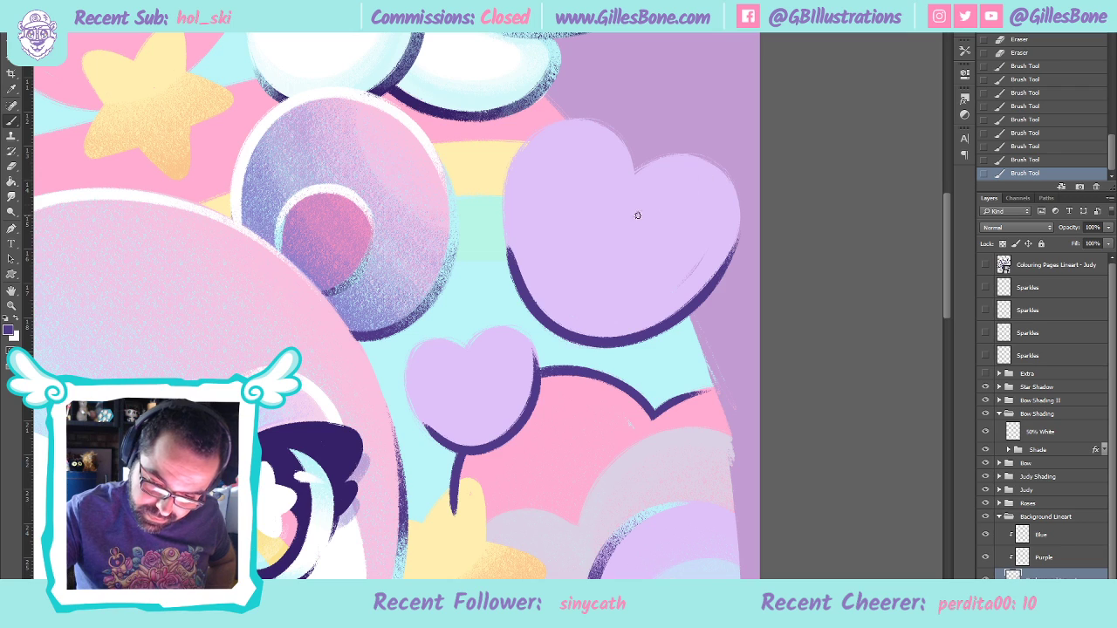
key(ctrl+z)
mouse_move(505, 218)
mouse_down()
mouse_move(521, 289)
mouse_move(599, 344)
mouse_move(702, 288)
mouse_move(739, 183)
mouse_up()
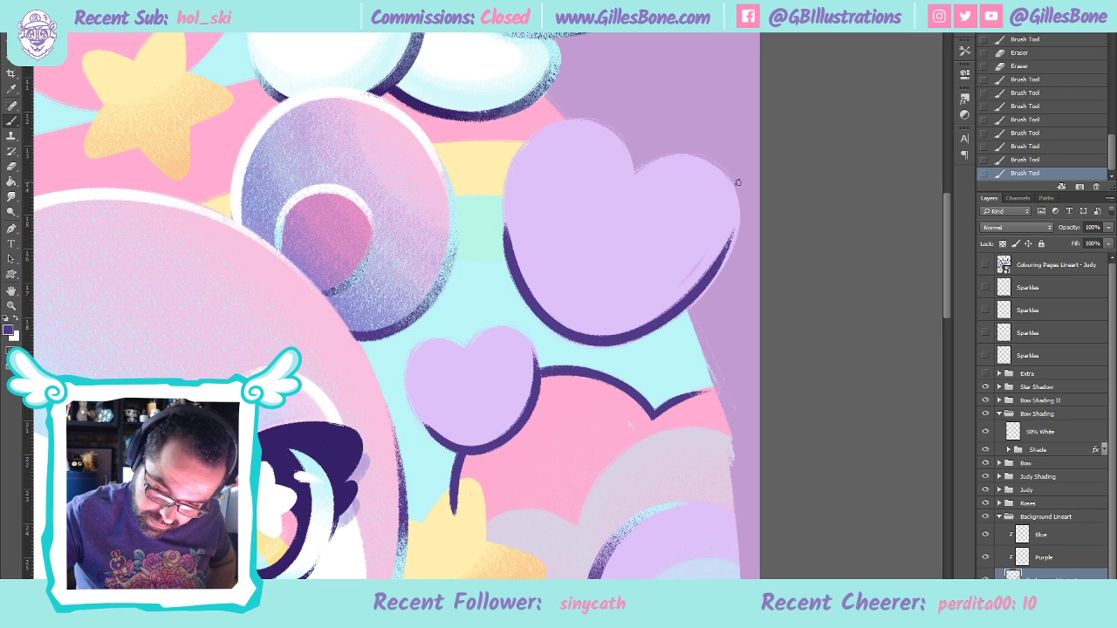
key(ctrl+z)
mouse_move(502, 206)
mouse_down()
mouse_move(522, 293)
mouse_move(599, 353)
mouse_move(720, 286)
mouse_move(743, 180)
mouse_up()
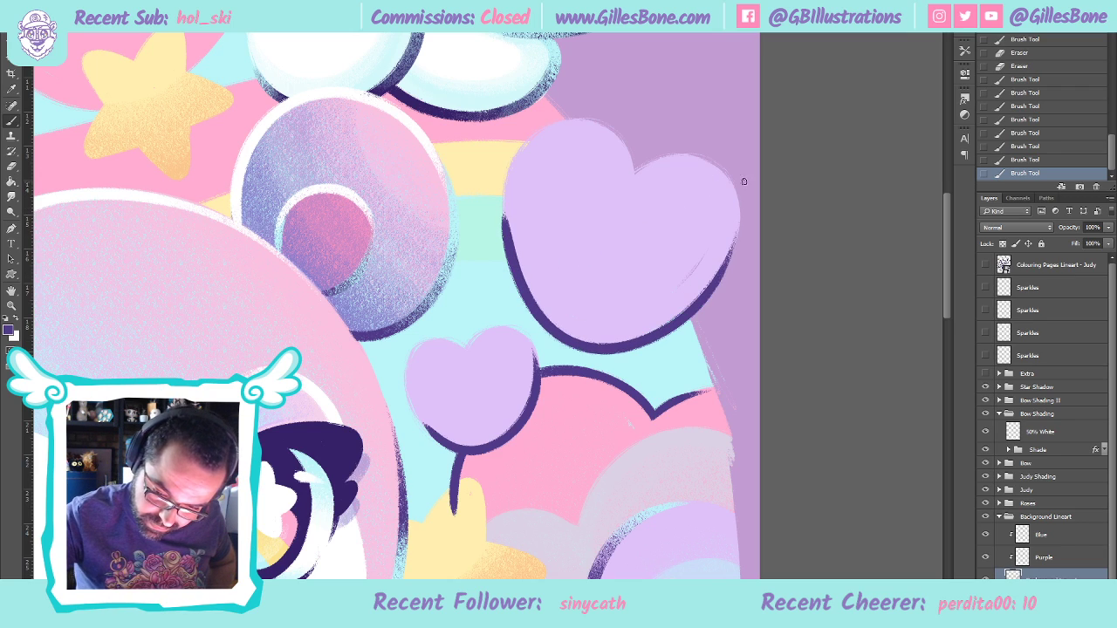
Thin and clean the left side of the large purple heart's outline with the Eraser
click(11, 166)
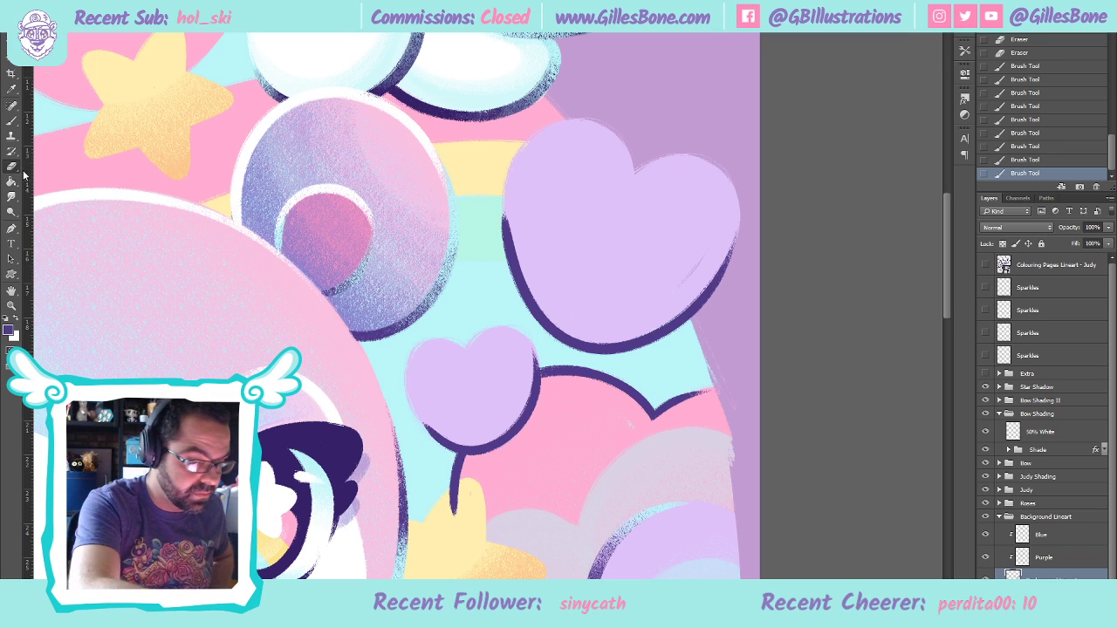
mouse_move(517, 230)
mouse_down()
mouse_move(510, 200)
mouse_move(510, 231)
mouse_up()
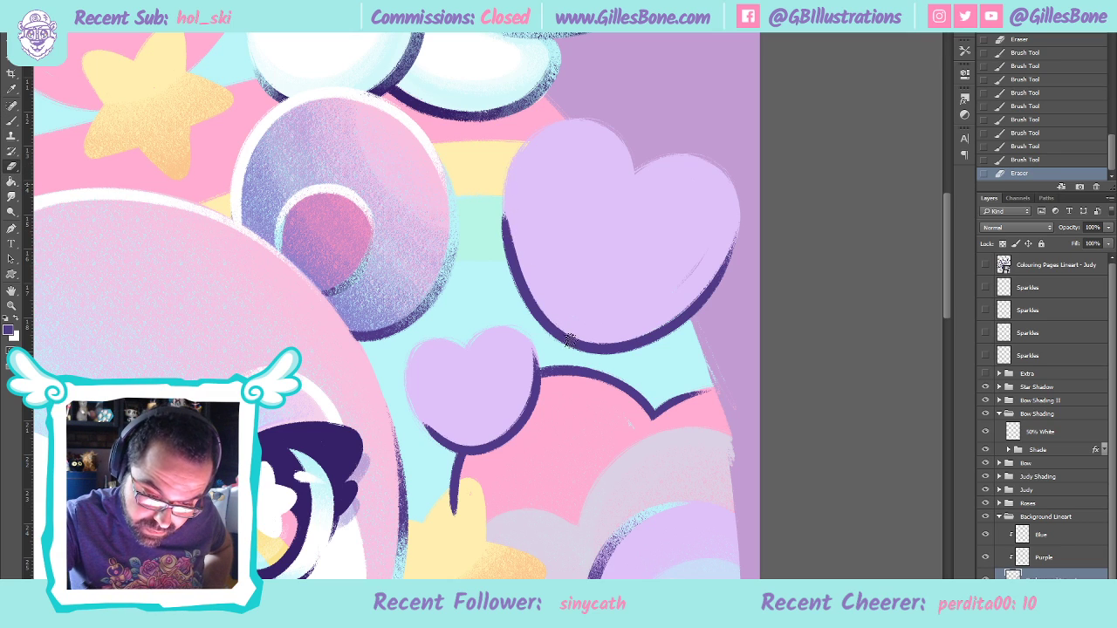
mouse_move(506, 179)
mouse_down()
mouse_move(520, 256)
mouse_move(587, 343)
mouse_move(509, 208)
mouse_move(510, 180)
mouse_move(578, 341)
mouse_up()
mouse_move(509, 202)
mouse_down()
mouse_move(561, 330)
mouse_move(512, 213)
mouse_move(532, 294)
mouse_move(603, 349)
mouse_up()
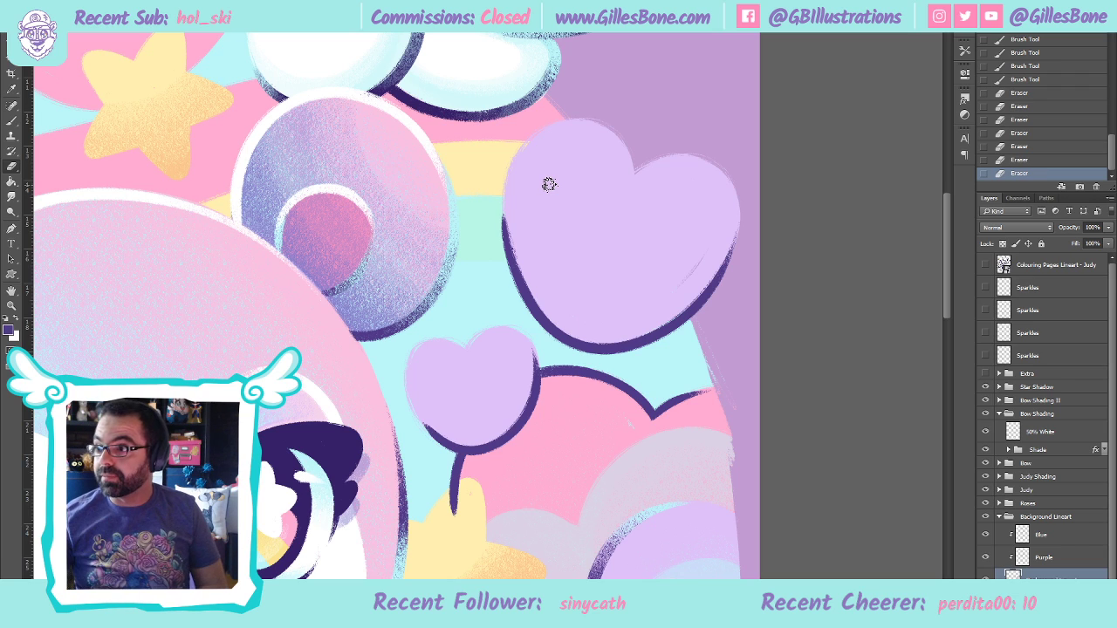
click(12, 306)
key(ctrl+0)
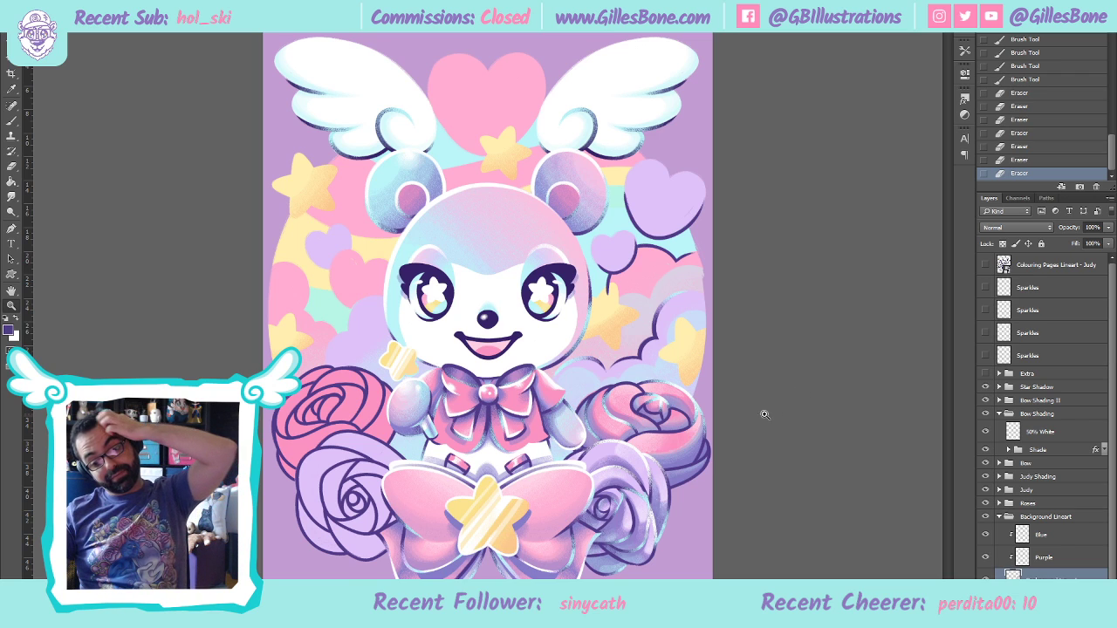
click(708, 441)
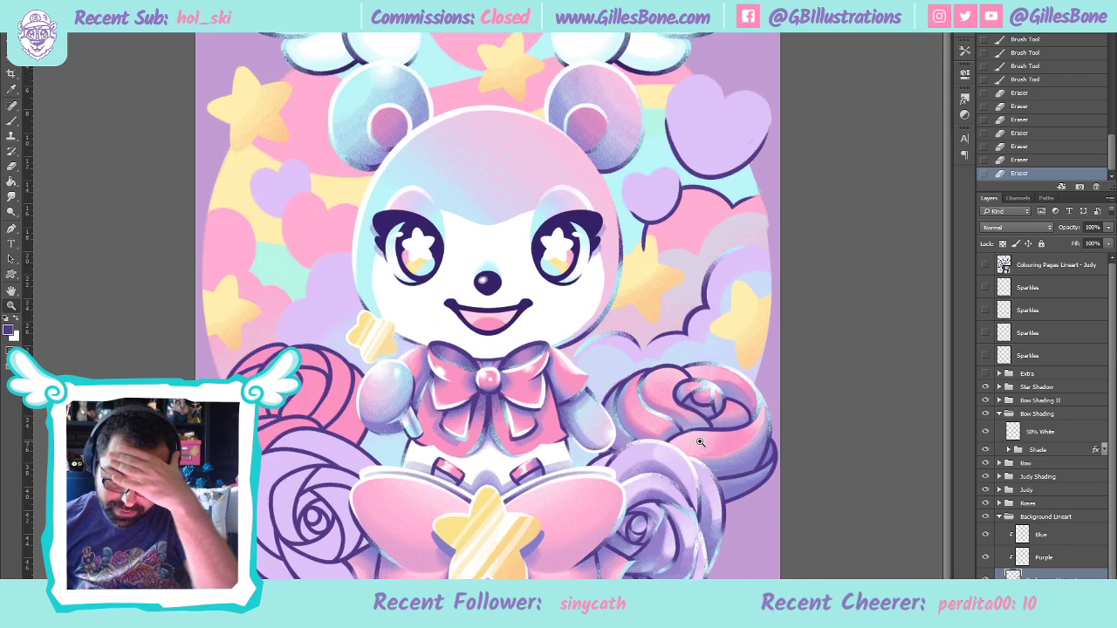
Erase the stray tail of the cloud outline below the small purple heart where it runs over the yellow star
click(700, 452)
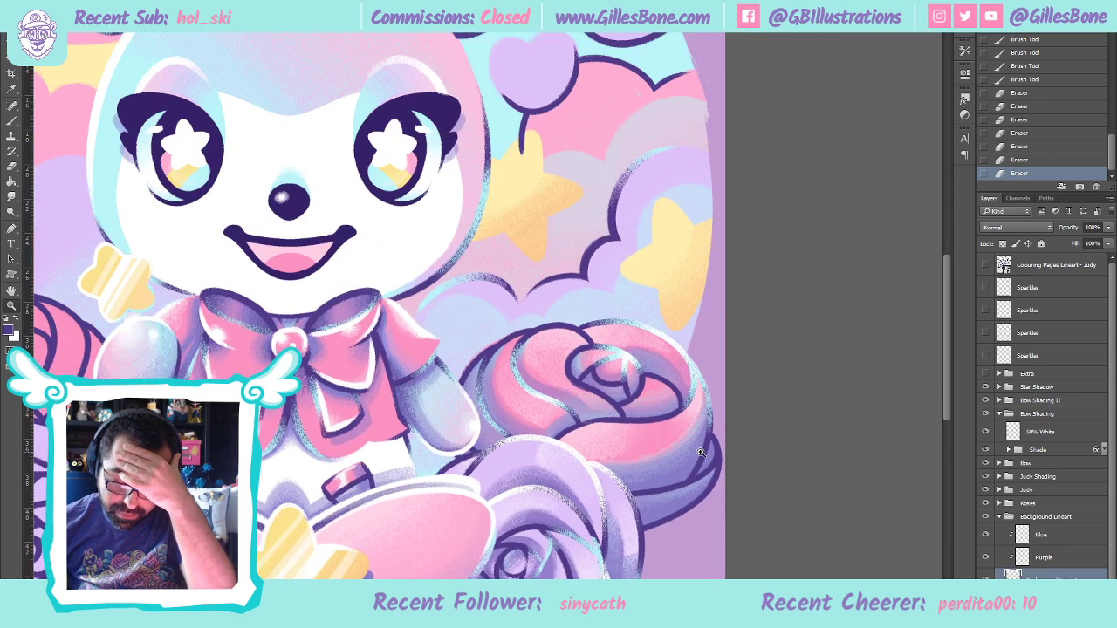
click(700, 452)
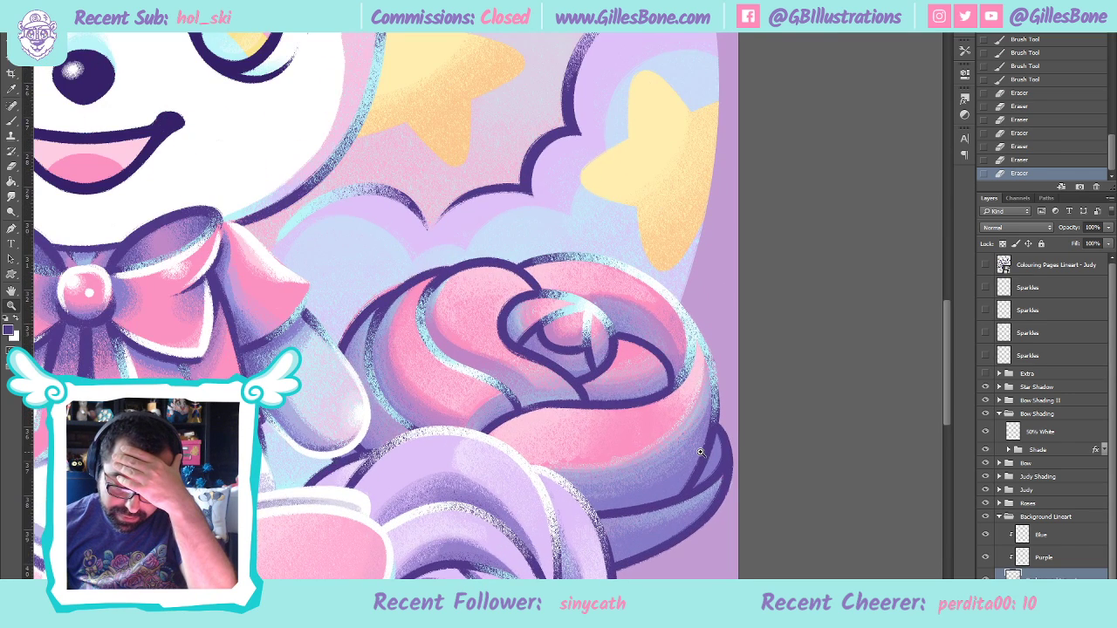
key(ctrl+0)
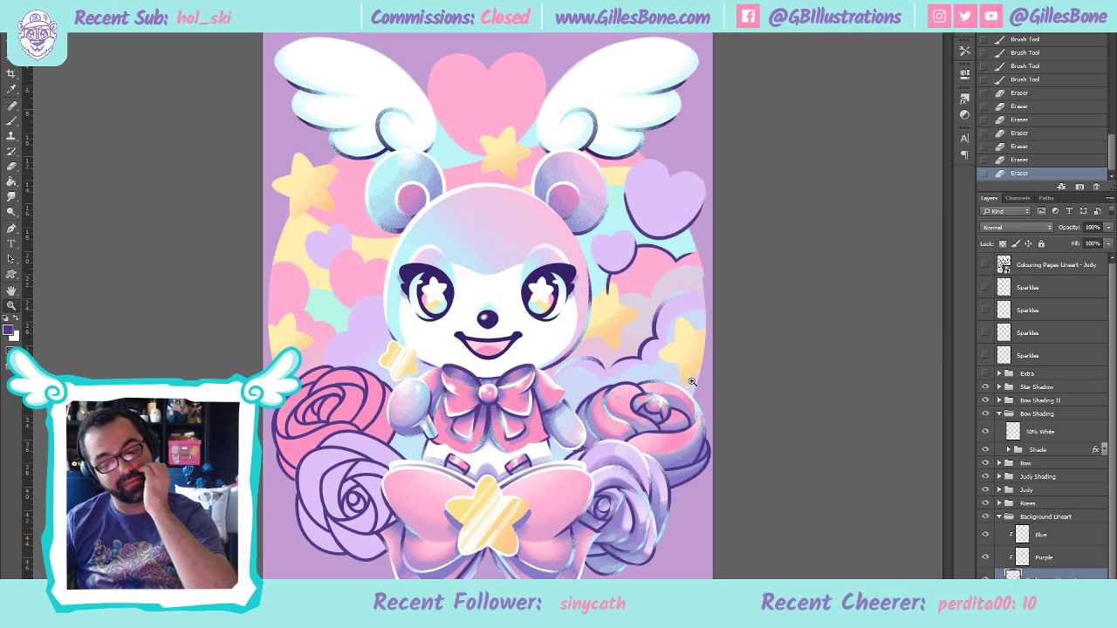
click(646, 244)
click(641, 241)
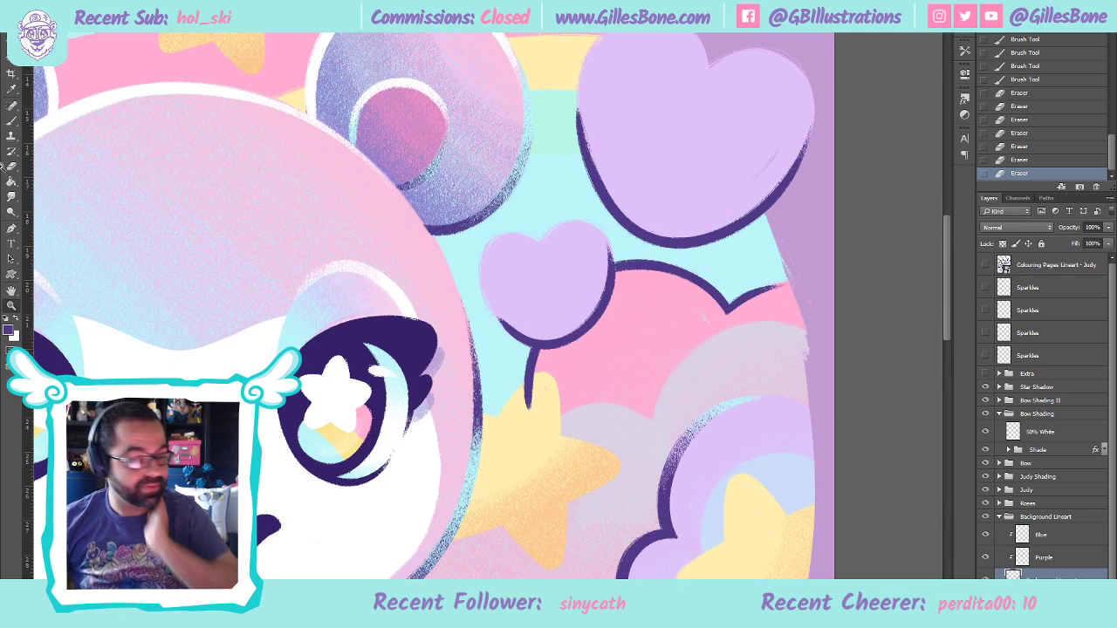
click(602, 314)
key(e)
mouse_move(503, 454)
mouse_down()
mouse_move(507, 434)
mouse_move(469, 474)
mouse_move(511, 428)
mouse_move(461, 491)
mouse_move(506, 424)
mouse_move(460, 506)
mouse_move(460, 449)
mouse_up()
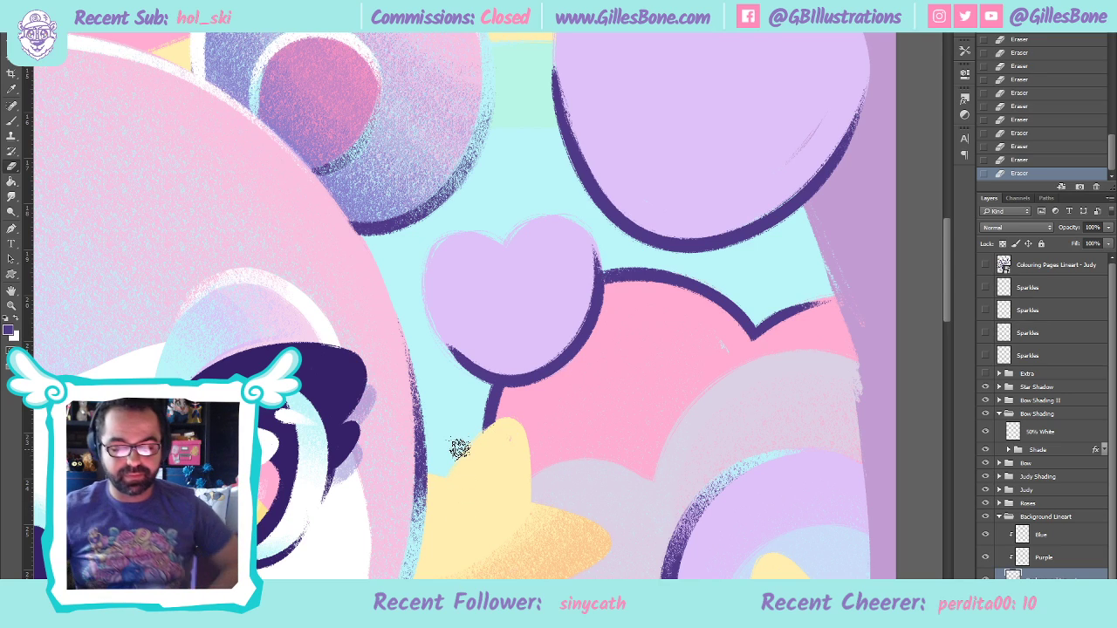
Create a new group inside the Background Lineart group, directly beneath the Background Lineart layer
scroll(1043, 539, down, 1)
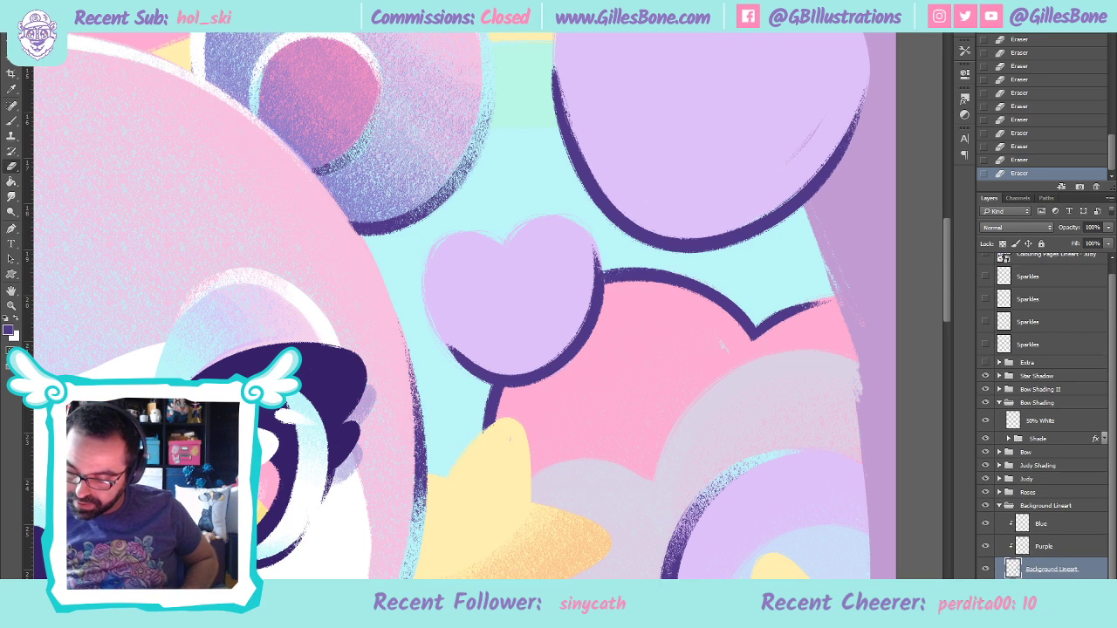
scroll(1052, 550, down, 3)
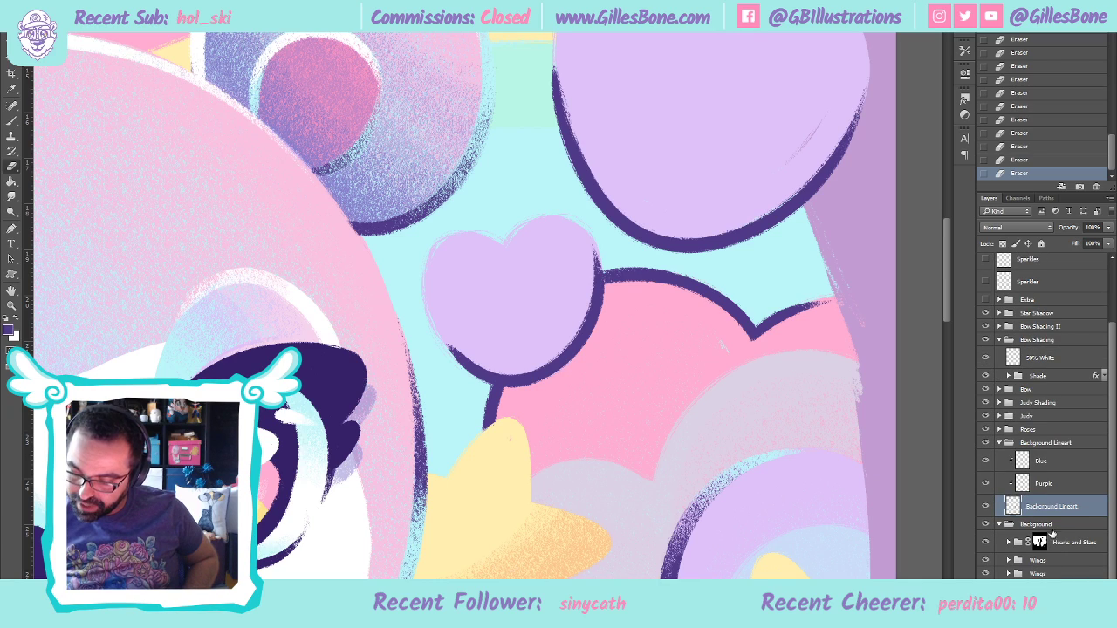
click(1051, 526)
key(ctrl+g)
drag(1050, 514, 1056, 509)
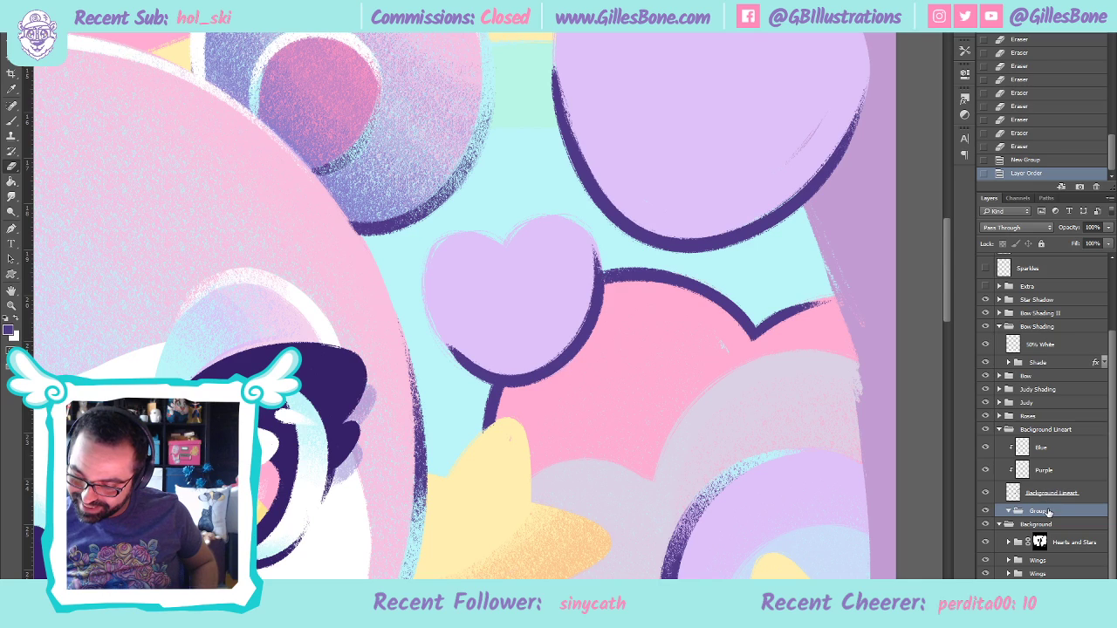
Copy the layer style of the Shade group in Bow Shading onto the new group
click(1039, 364)
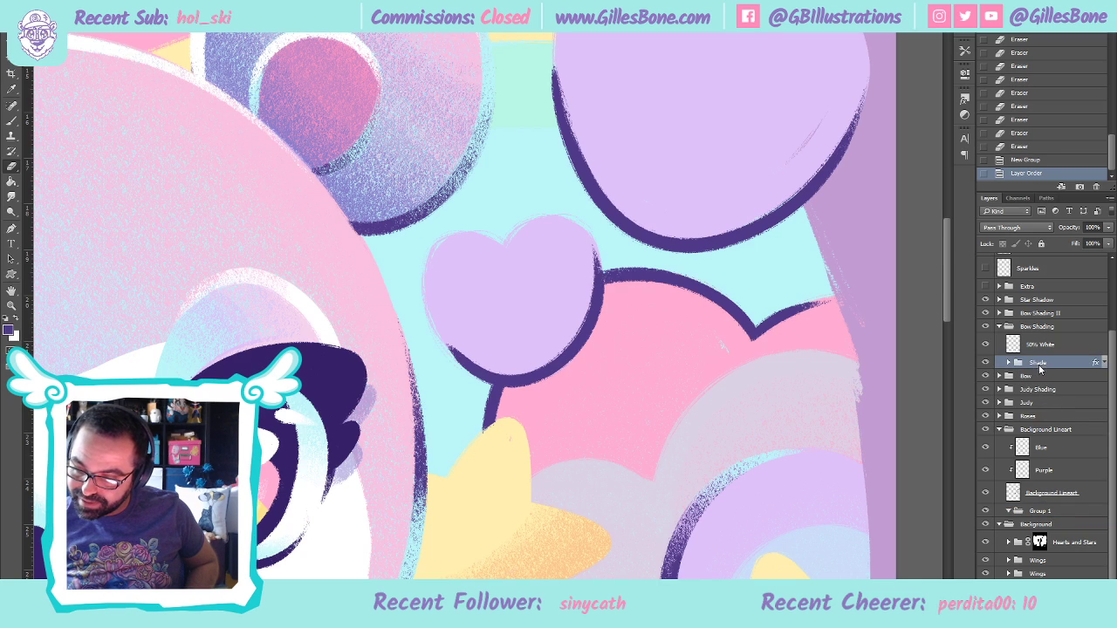
click(1051, 515)
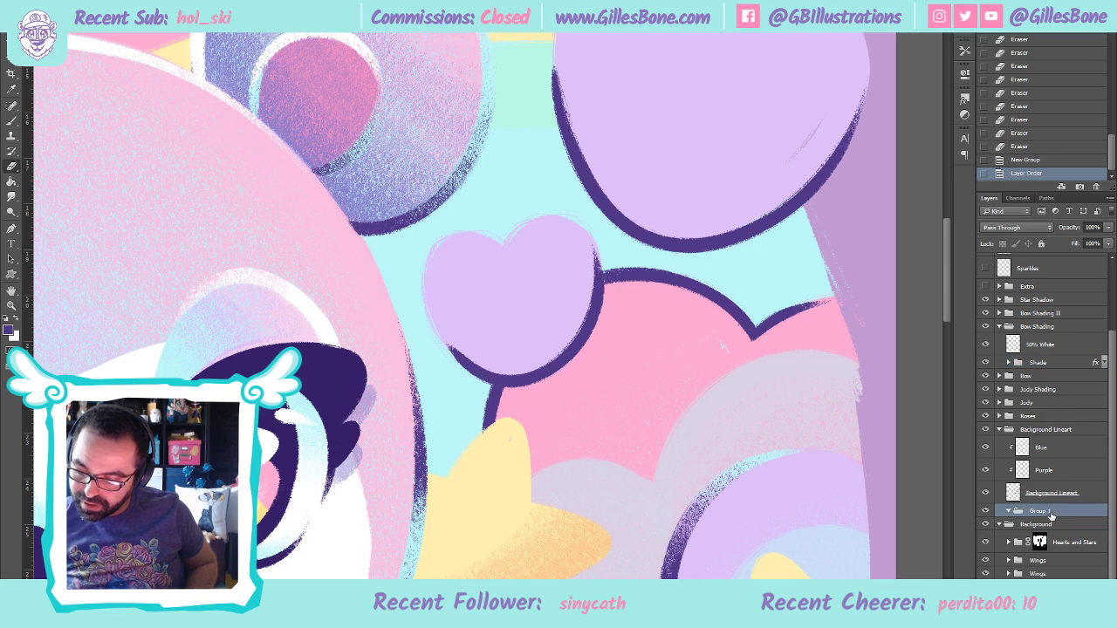
click(1019, 365)
click(1103, 511)
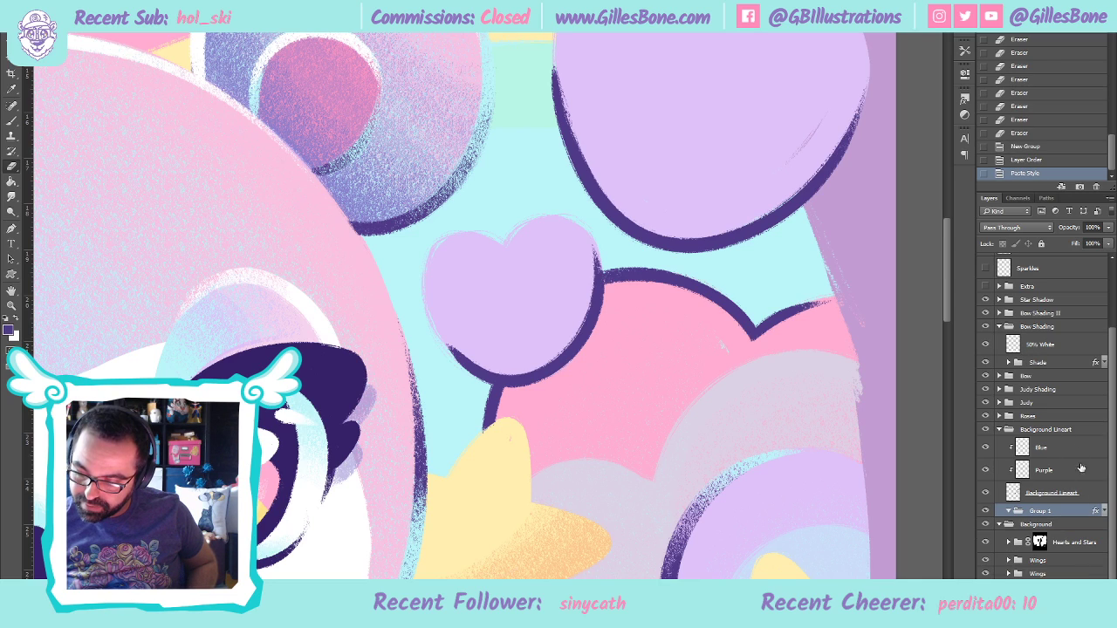
Rename the new group Shade, reusing the name of the bow's shading group
double_click(1039, 363)
key(ctrl+c)
double_click(1050, 513)
key(ctrl+v)
key(Return)
Add two empty layers inside the new Shade group, naming the upper one Shade and the lower one Shade 50%
key(ctrl+shift+alt+n)
key(ctrl+shift+alt+n)
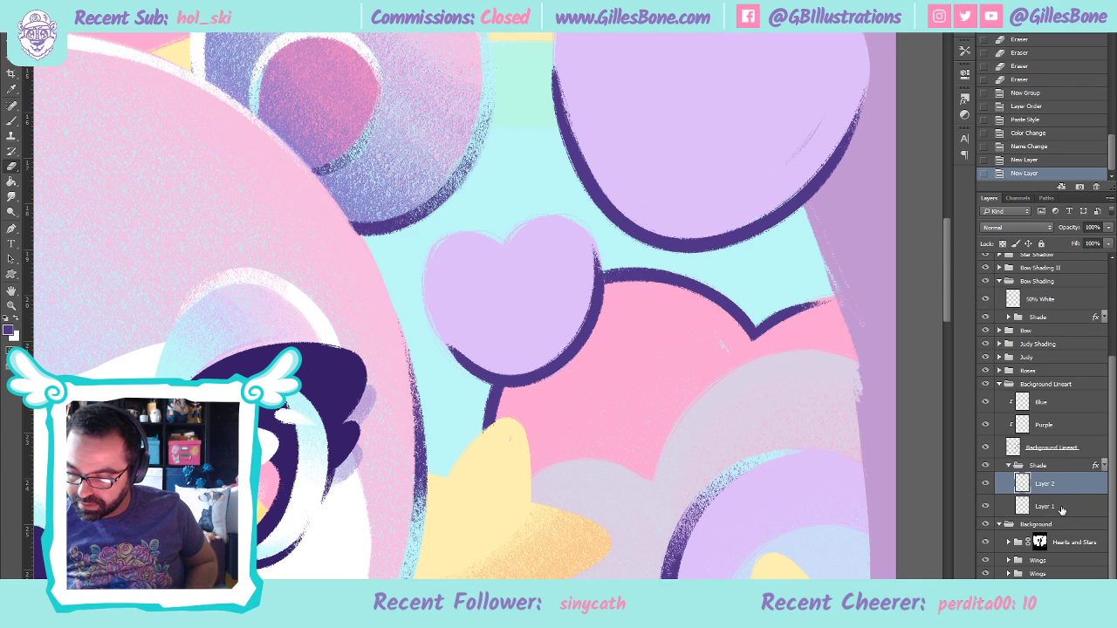
double_click(1043, 485)
key(ctrl+v)
key(Return)
double_click(1047, 506)
key(ctrl+v)
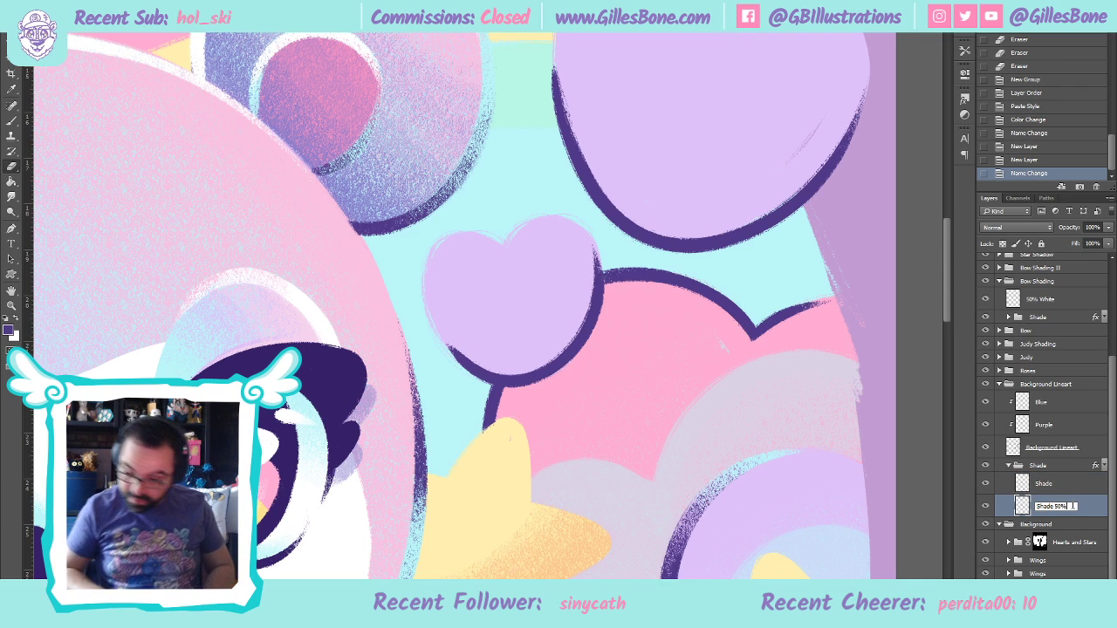
Set the opacity of the Shade 50% layer to 50%
click(1092, 226)
text(50)
key(Return)
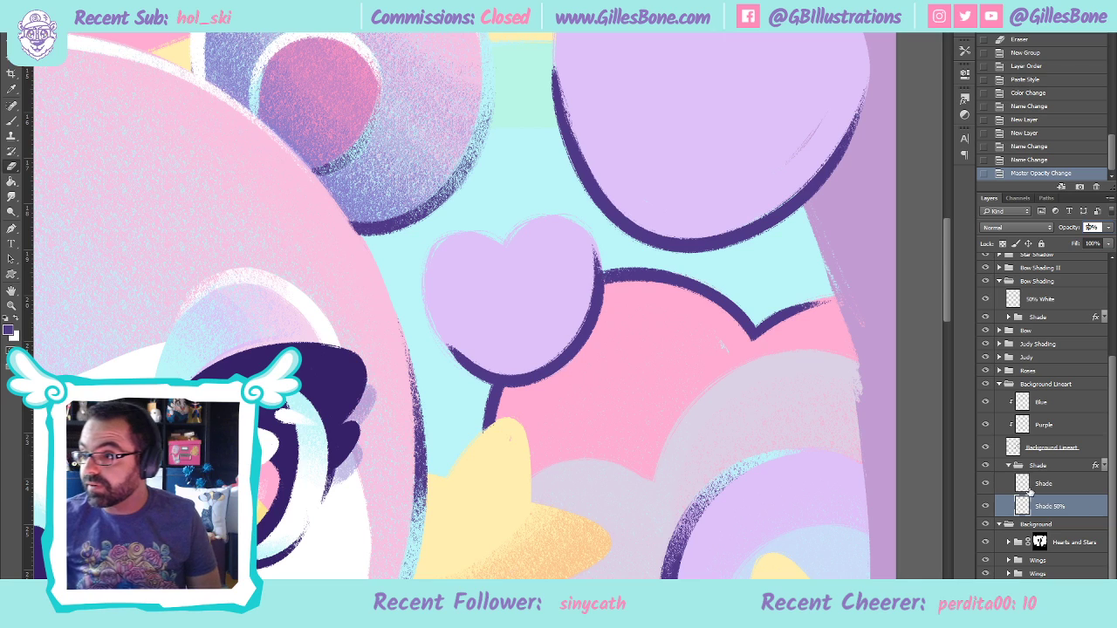
Clear the pasted layer style from the new Shade group under the background lineart
key(z)
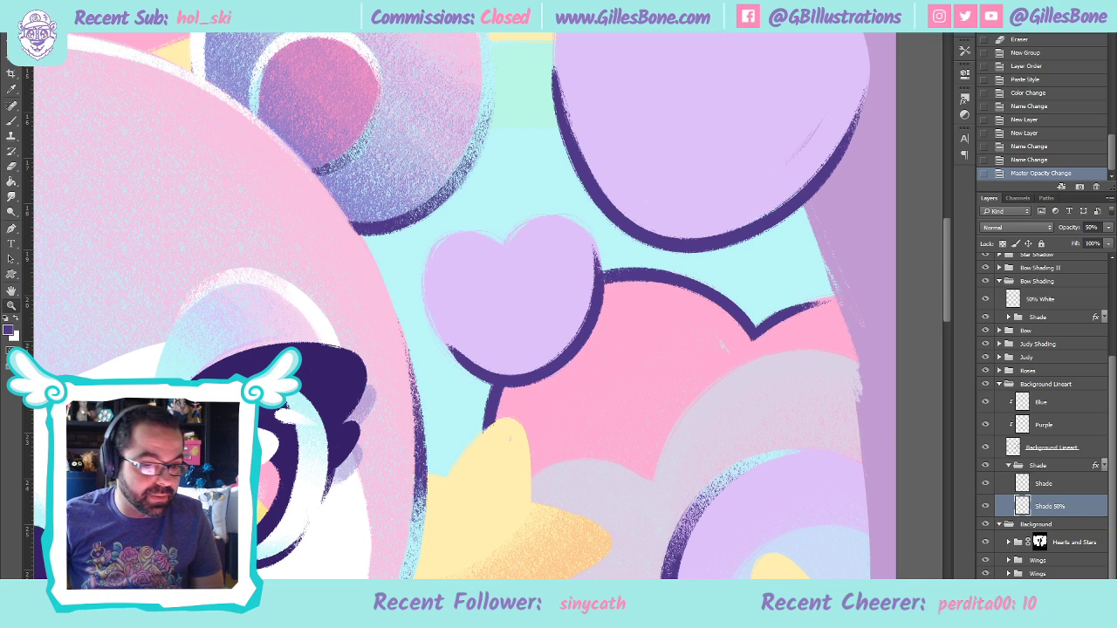
key(ctrl+0)
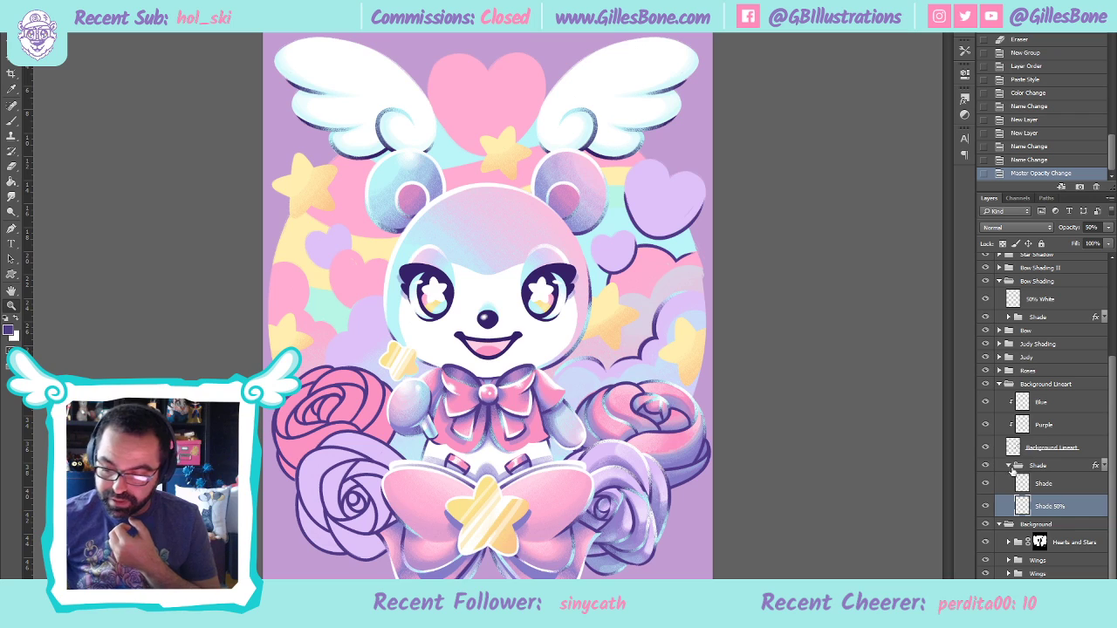
click(1043, 467)
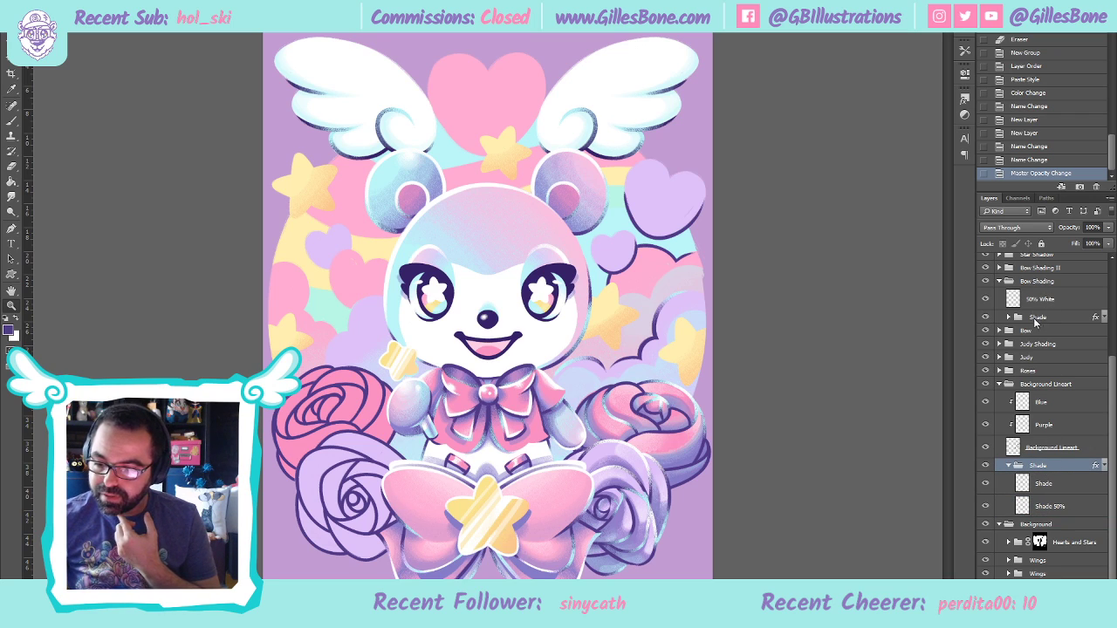
key(ctrl+alt+shift+c)
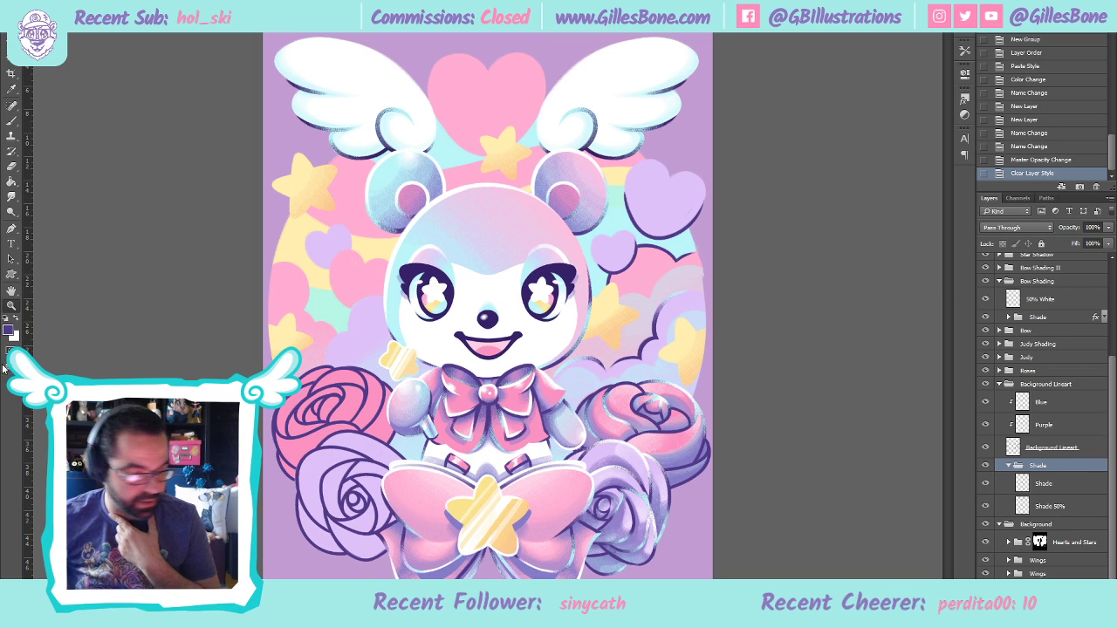
Sample a medium purple from the artwork as the foreground colour for shading the purple hearts
key(i)
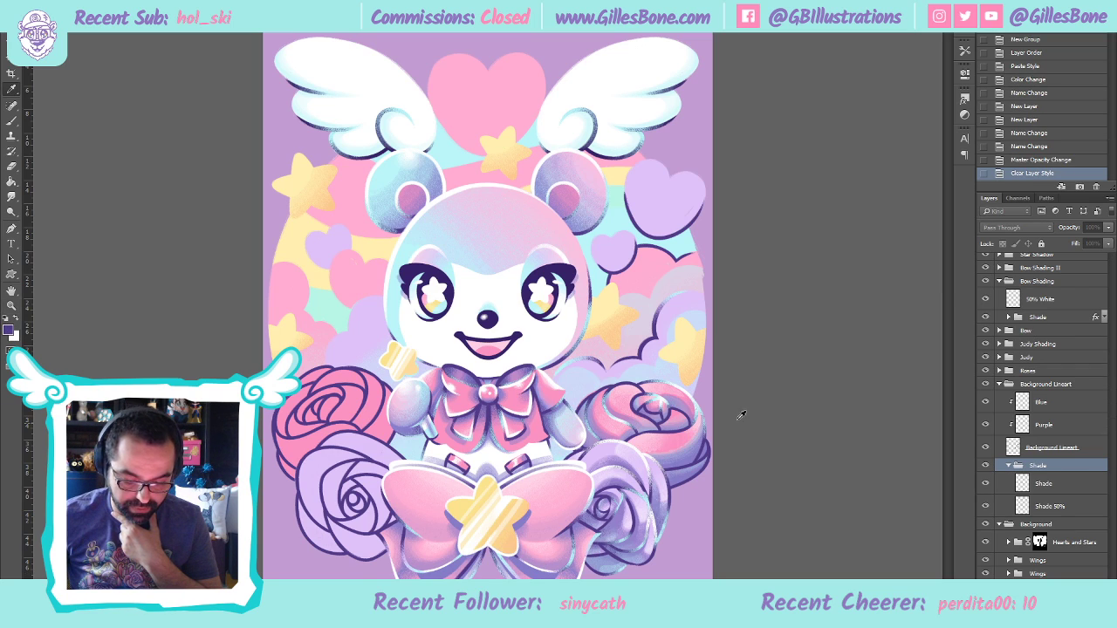
key(z)
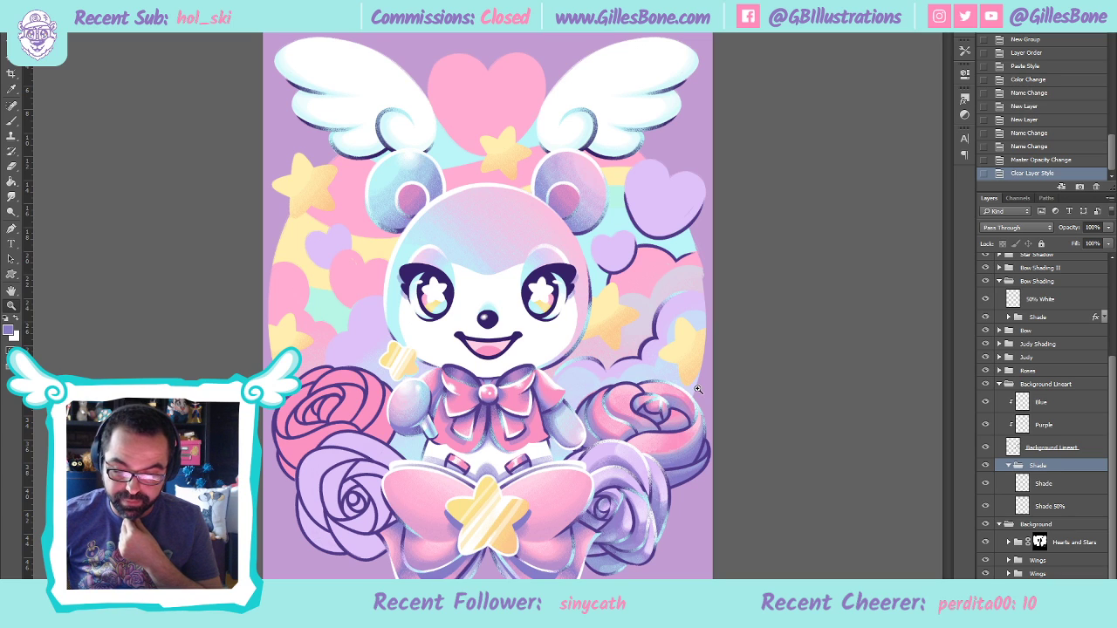
drag(573, 191, 655, 258)
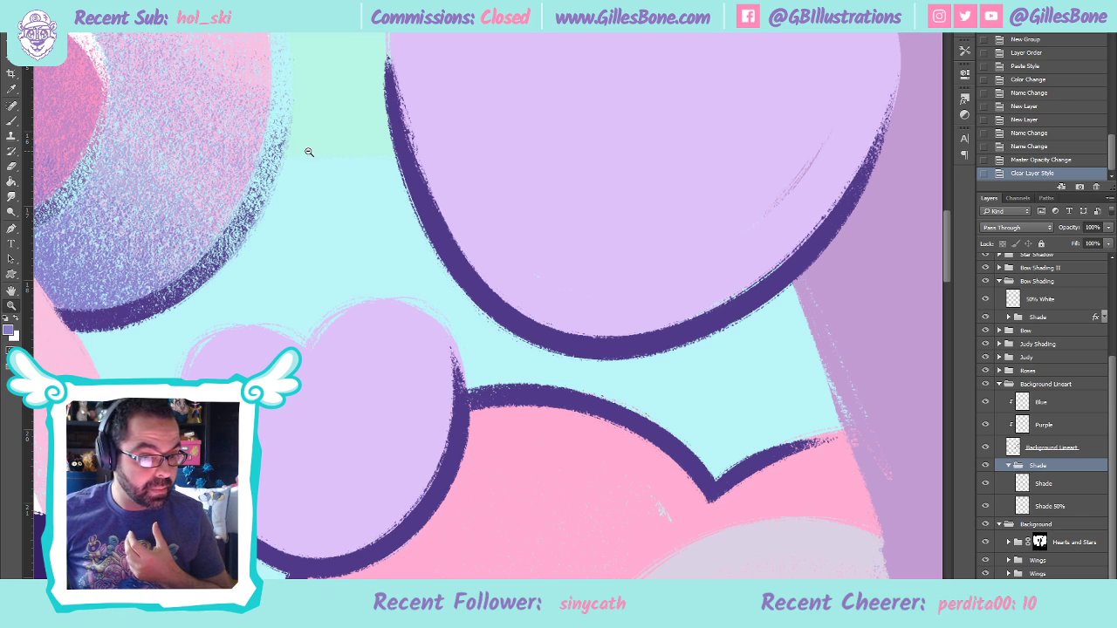
alt+click(316, 159)
scroll(317, 168, up, 5)
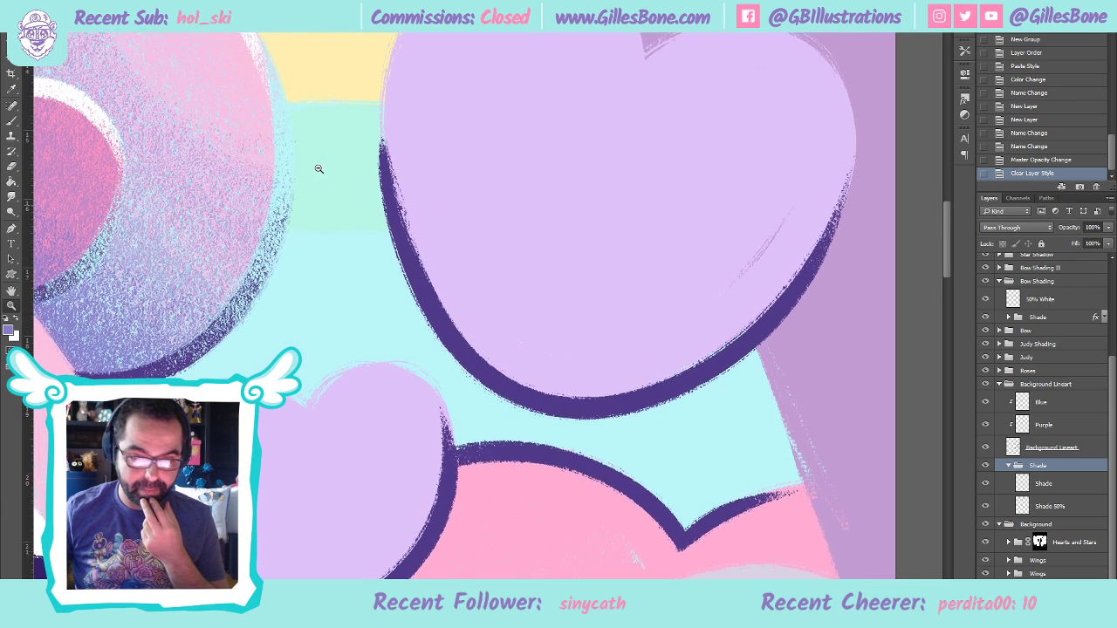
scroll(317, 169, up, 3)
scroll(314, 164, down, 2)
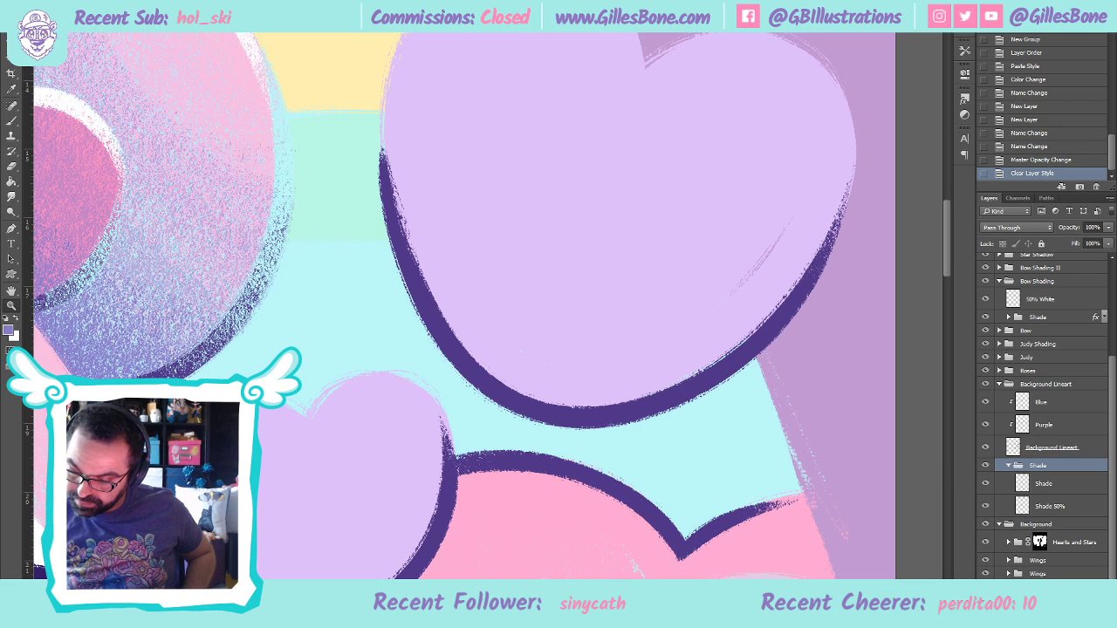
Expand the Hearts and Stars group and load its layer mask as a selection
scroll(1032, 559, down, 5)
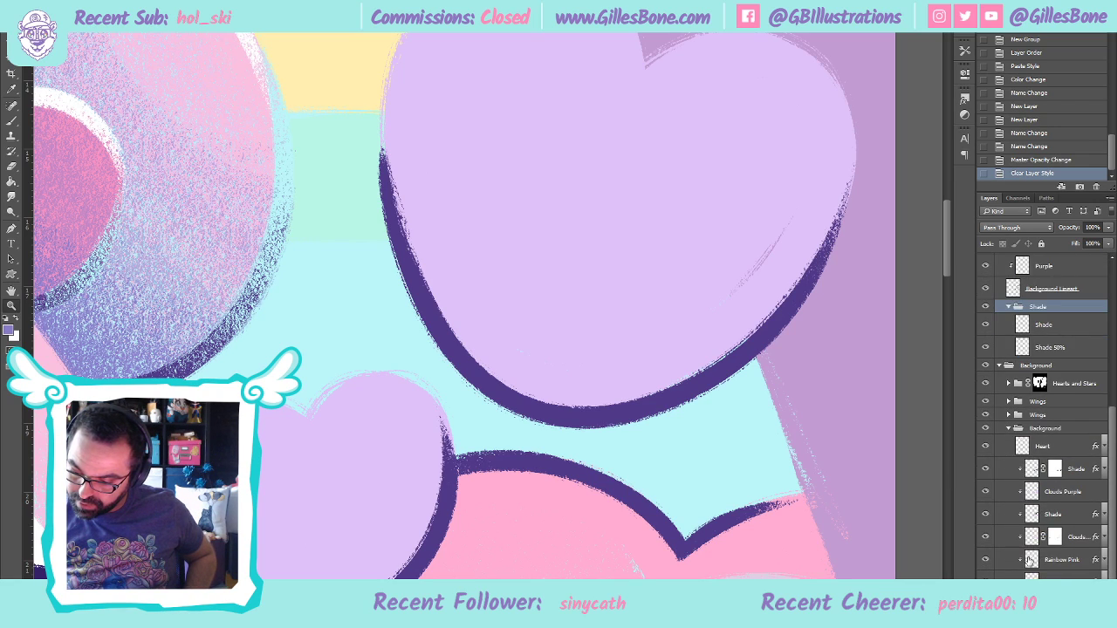
scroll(1030, 559, down, 1)
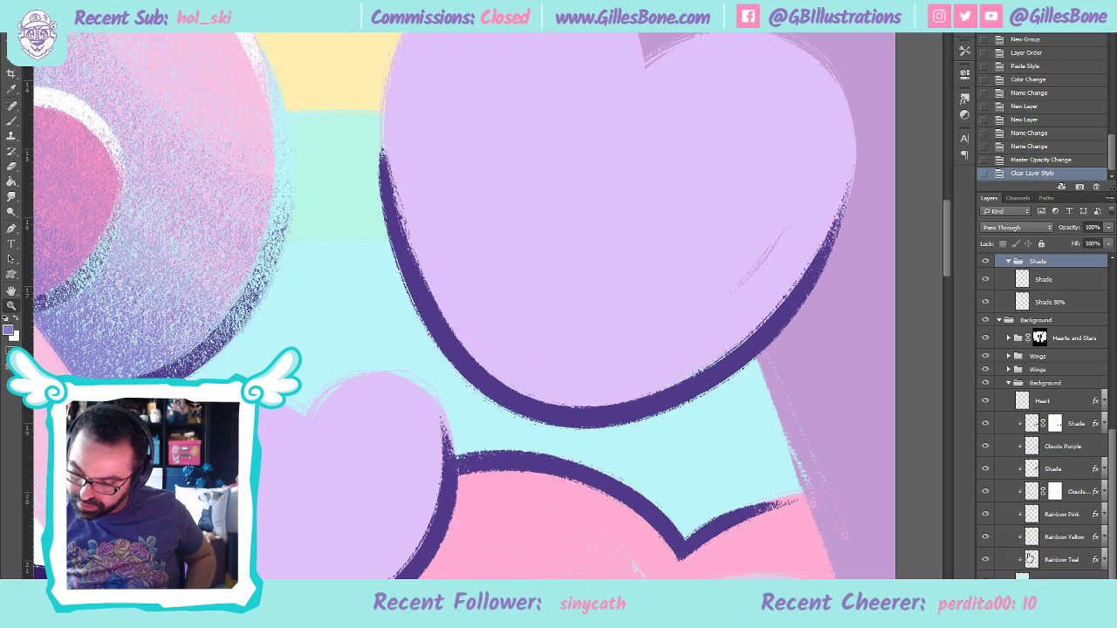
scroll(1029, 560, up, 6)
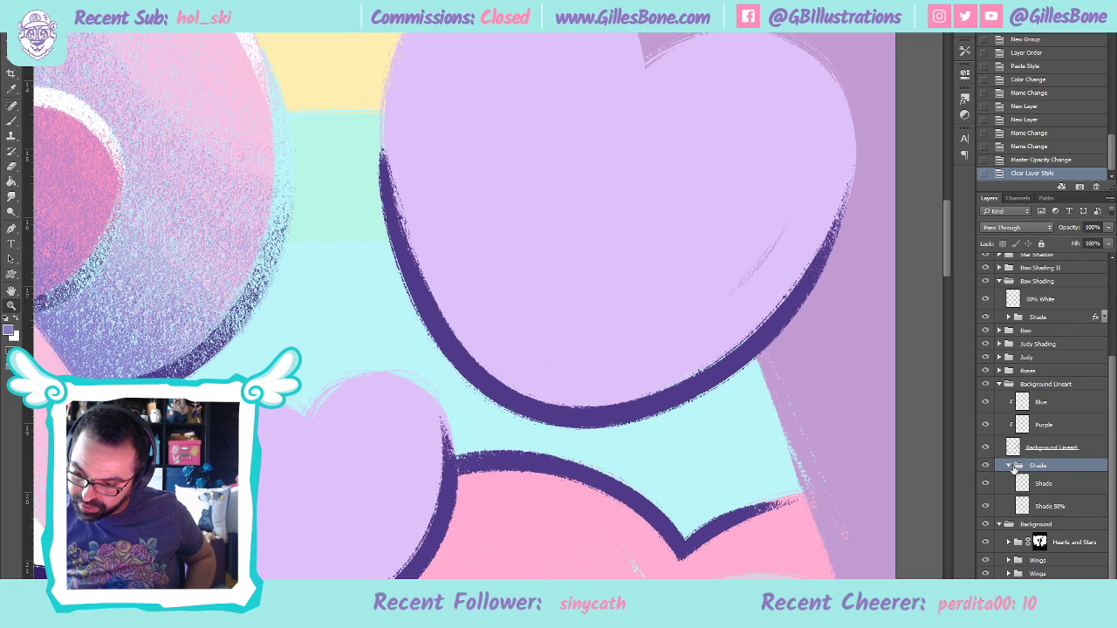
click(1008, 542)
scroll(1009, 542, down, 1)
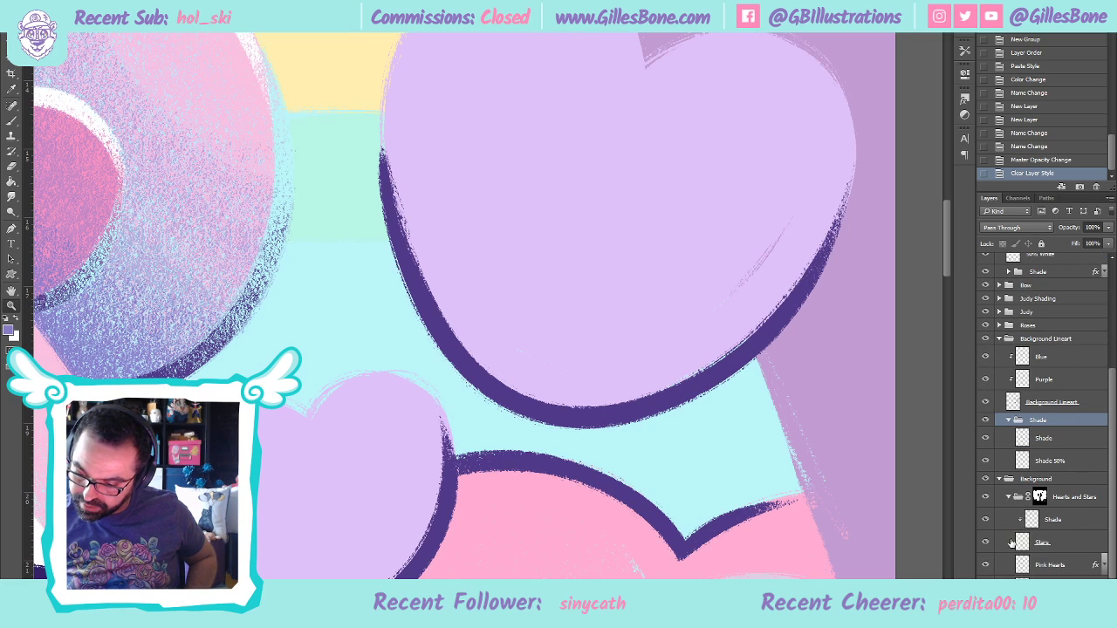
ctrl+click(1039, 497)
scroll(1009, 450, up, 1)
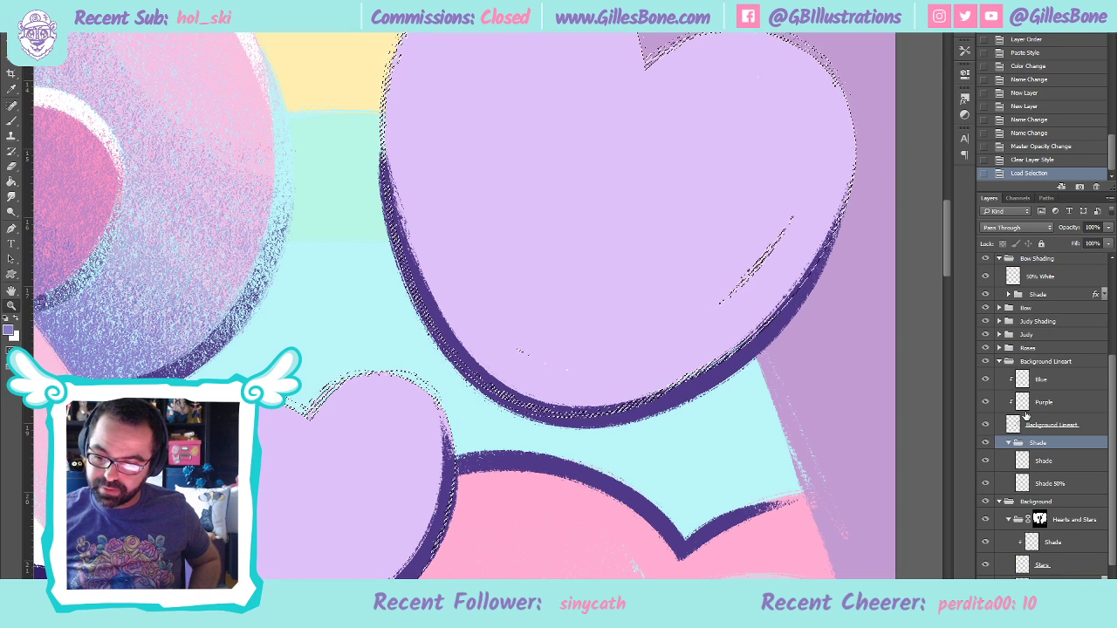
Brush grainy medium purple shading along the lower right side of the small purple heart on the Shade 50% layer
click(1054, 467)
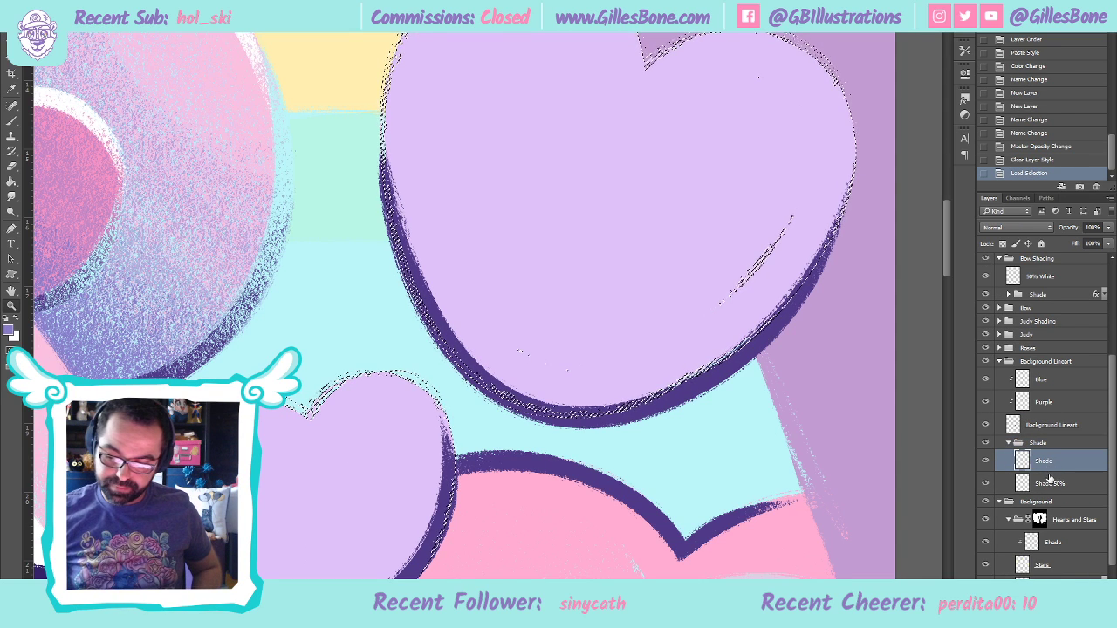
click(1050, 483)
scroll(41, 102, down, 1)
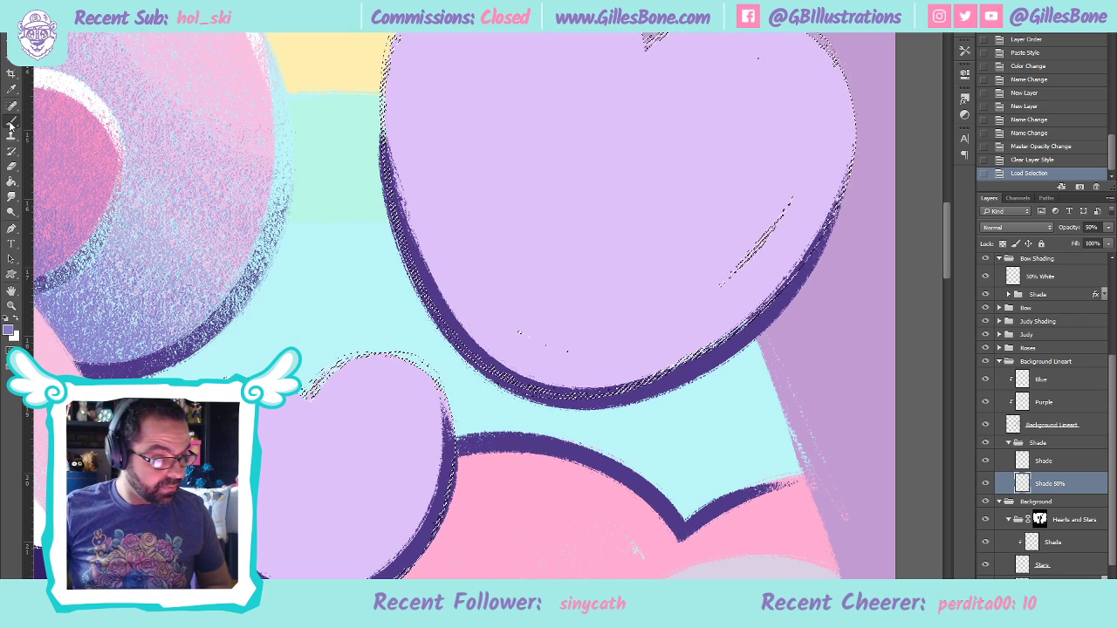
key(b)
scroll(329, 389, down, 1)
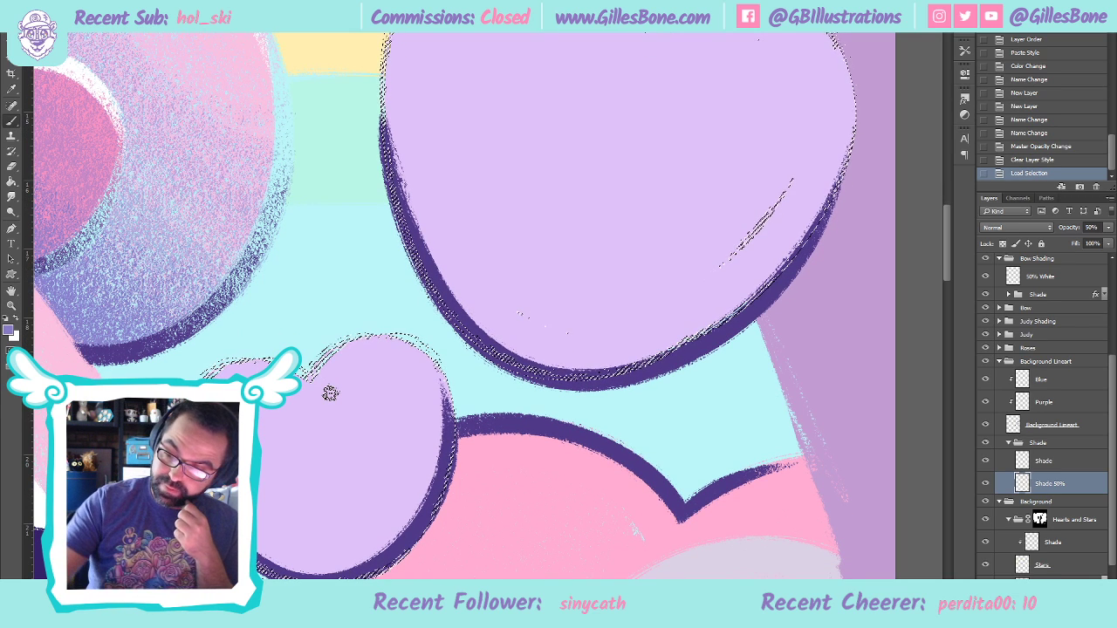
drag(324, 391, 332, 395)
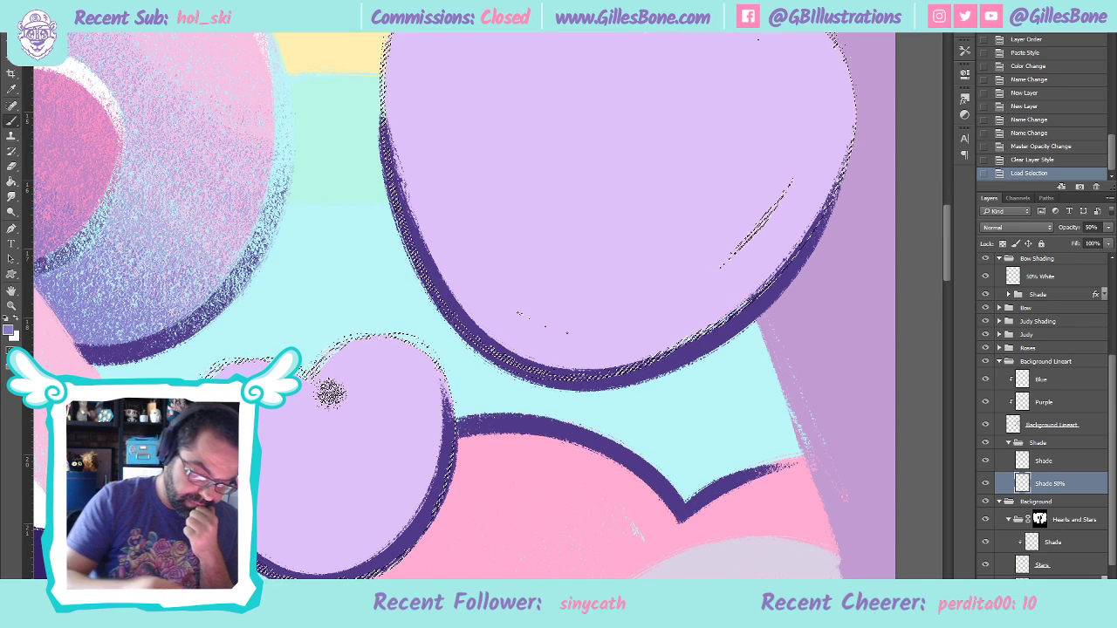
mouse_move(319, 499)
mouse_down()
mouse_move(420, 402)
mouse_move(432, 340)
mouse_up()
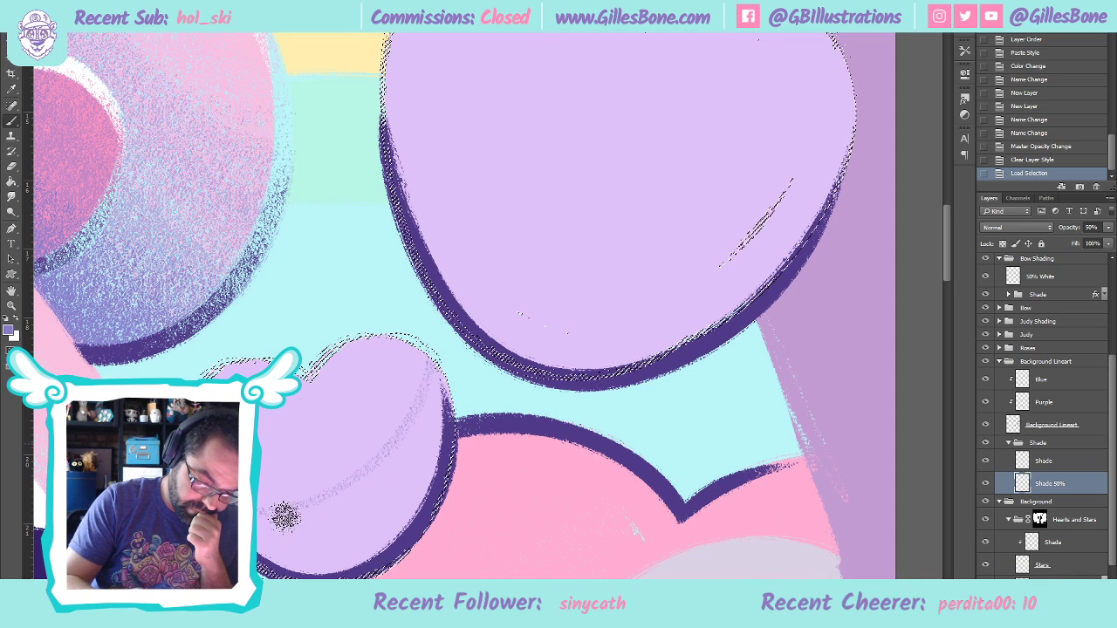
mouse_move(274, 519)
mouse_down()
mouse_move(416, 428)
mouse_move(439, 374)
mouse_up()
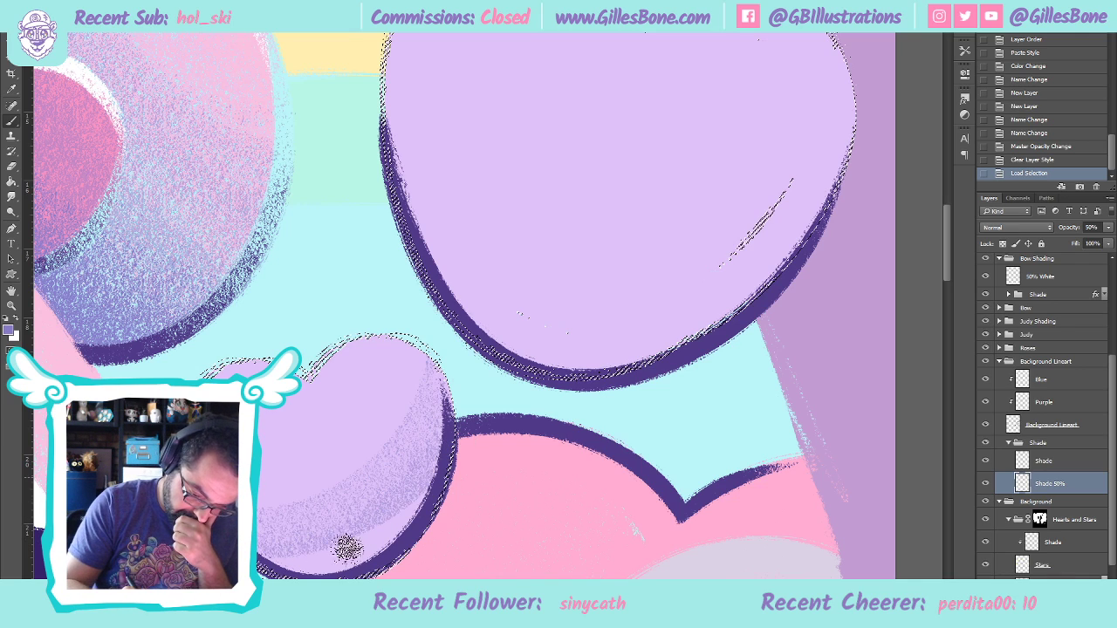
drag(478, 466, 421, 508)
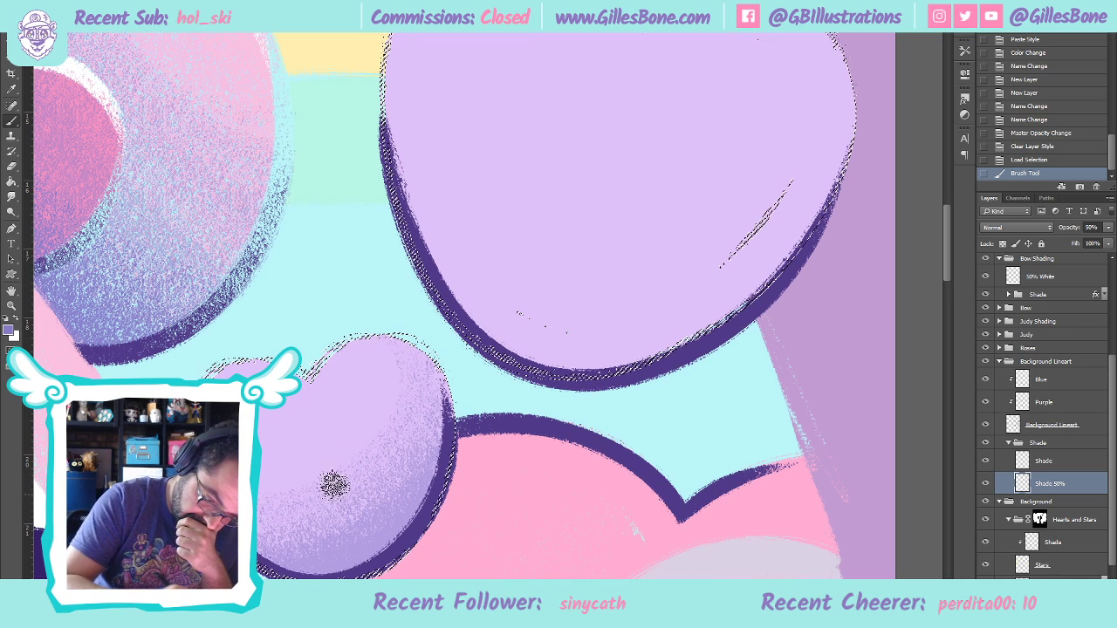
Build up the grainy medium purple shading across the small purple heart's lower half and right edge using the Shade 50% and Shade layers
drag(281, 517, 400, 455)
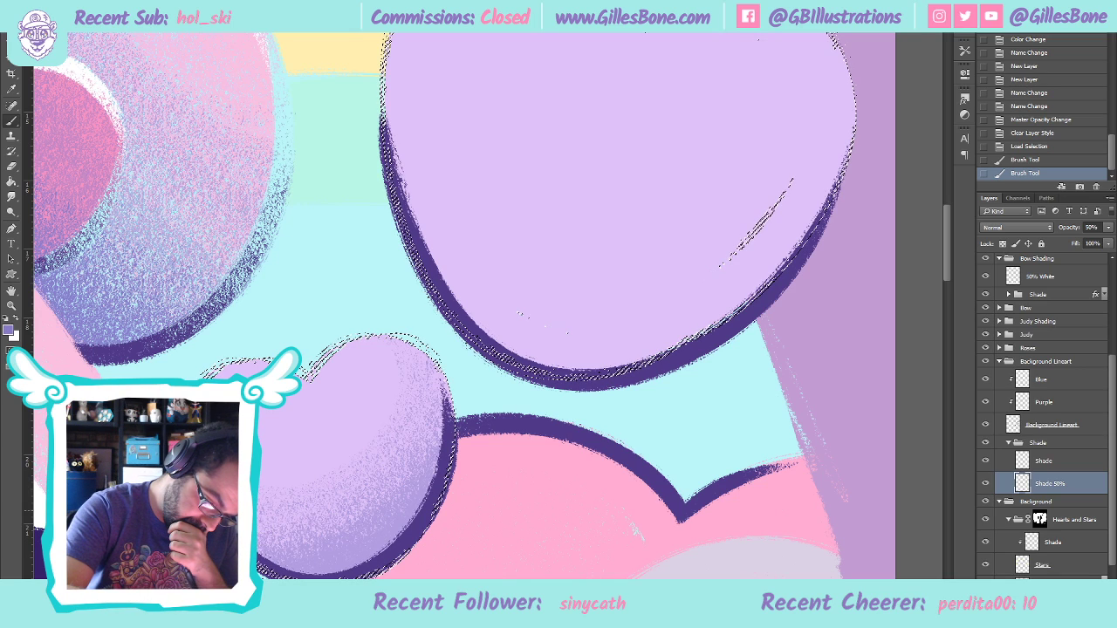
drag(332, 515, 393, 476)
drag(368, 545, 410, 493)
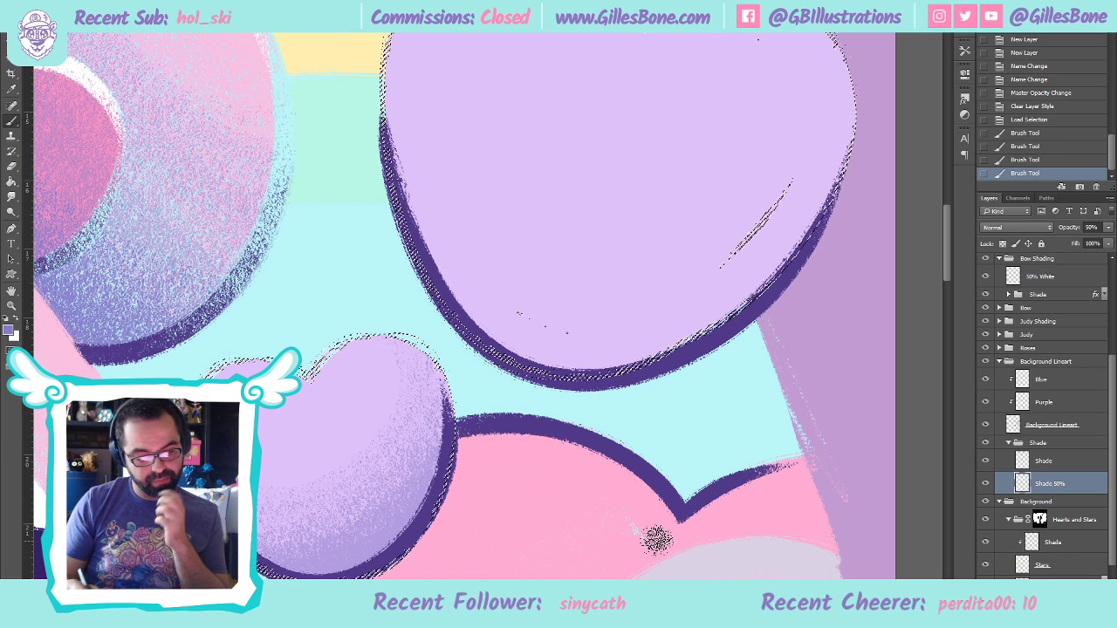
drag(424, 349, 448, 386)
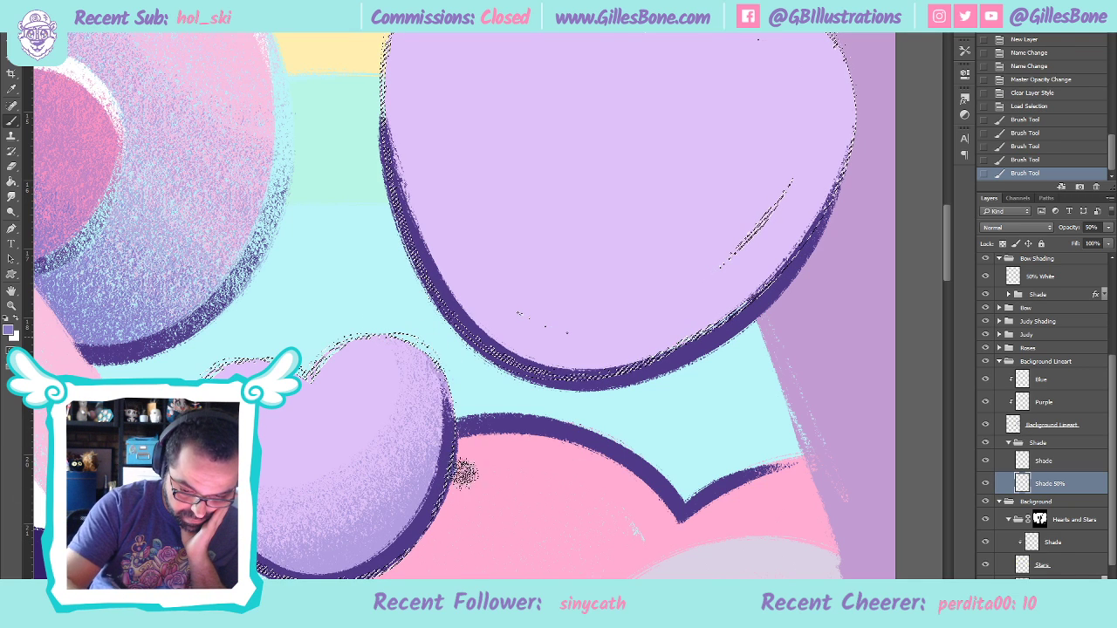
drag(428, 349, 428, 358)
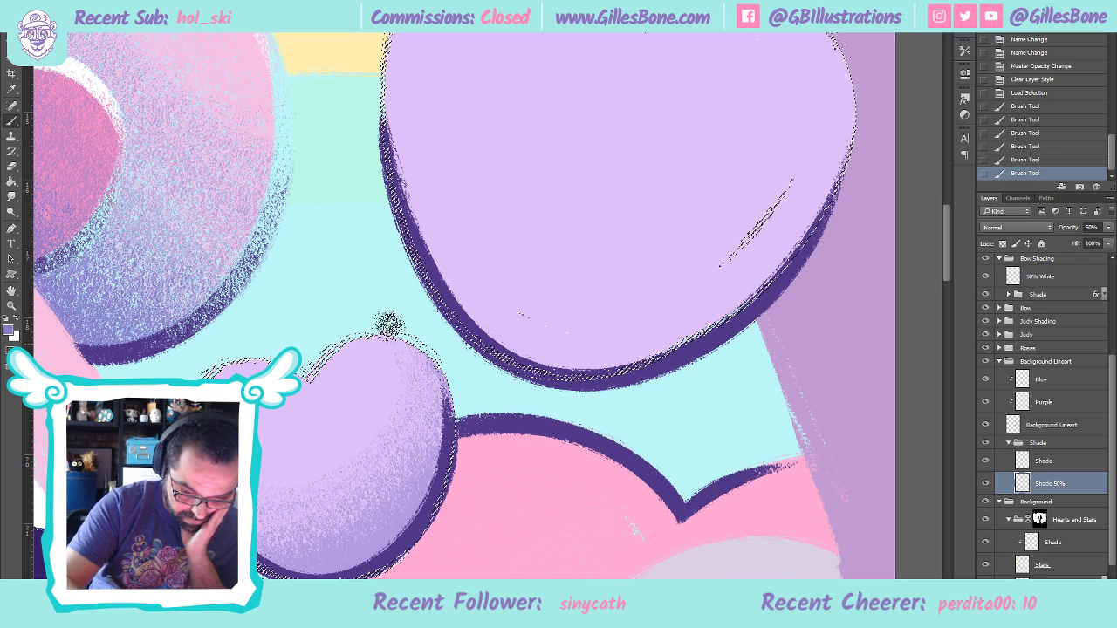
drag(441, 454, 438, 478)
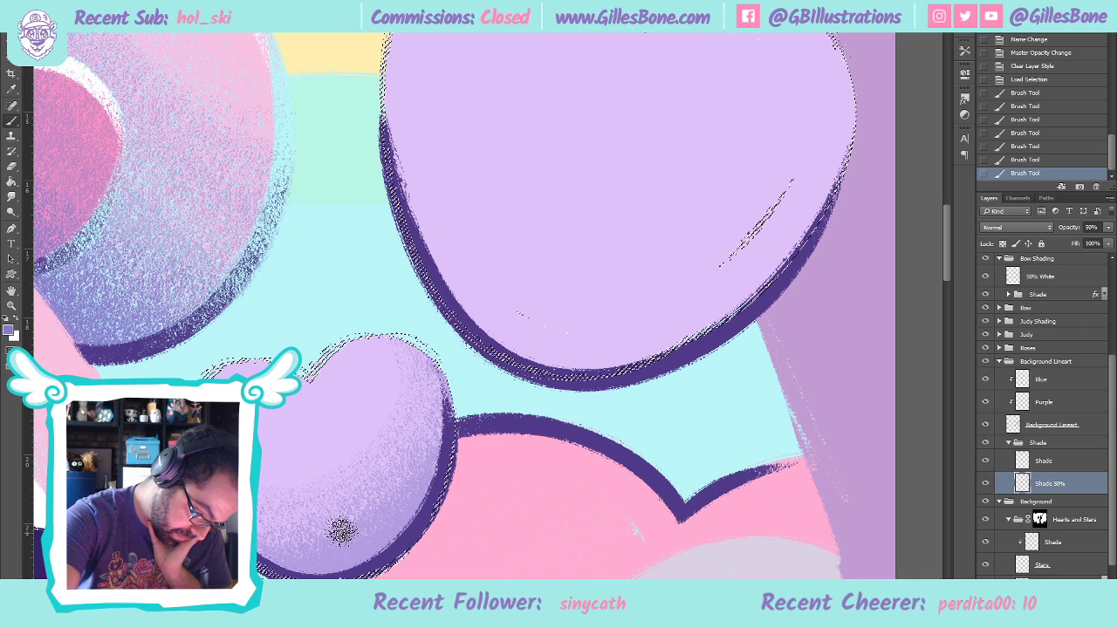
click(362, 558)
click(352, 544)
click(326, 536)
click(412, 482)
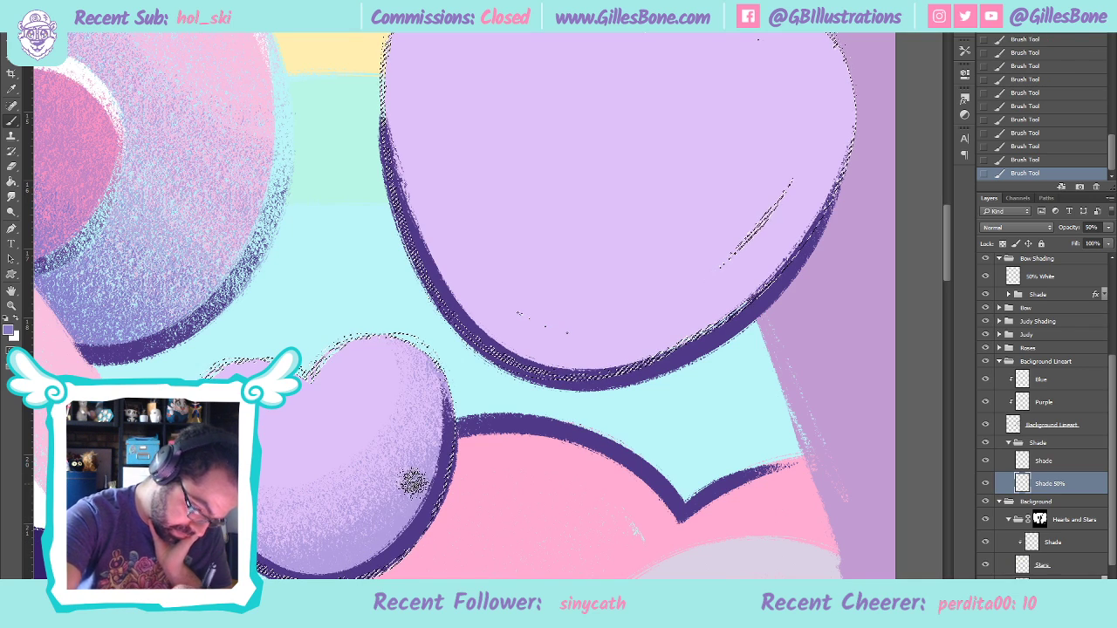
click(1060, 460)
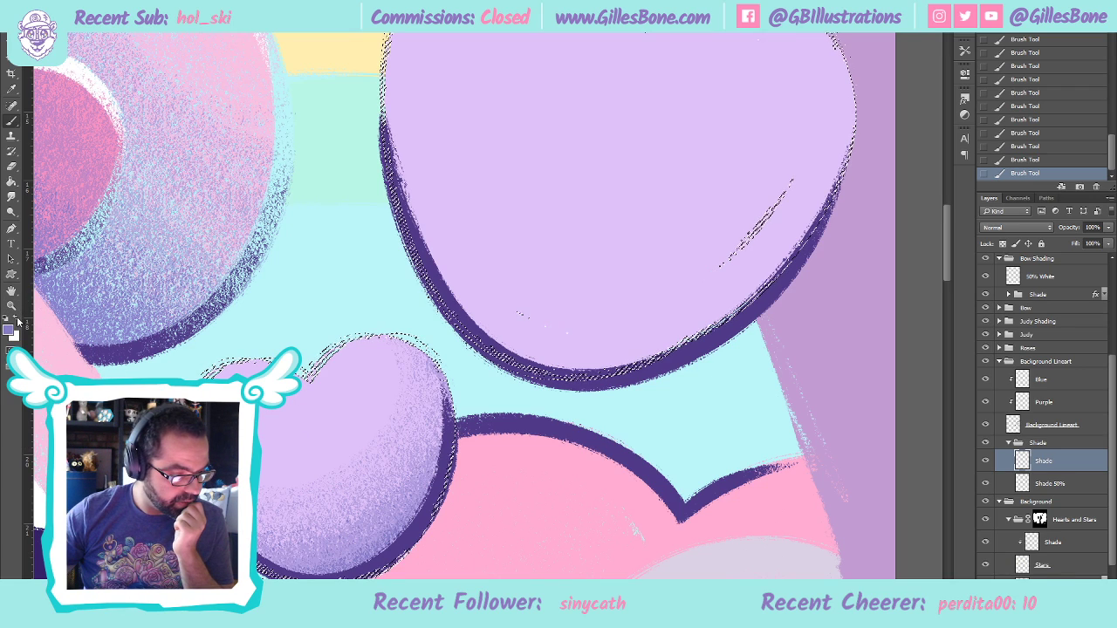
Add a layer named White 50% above the Blue lineart layer, set its opacity to 50%, and make white the foreground colour
click(1071, 384)
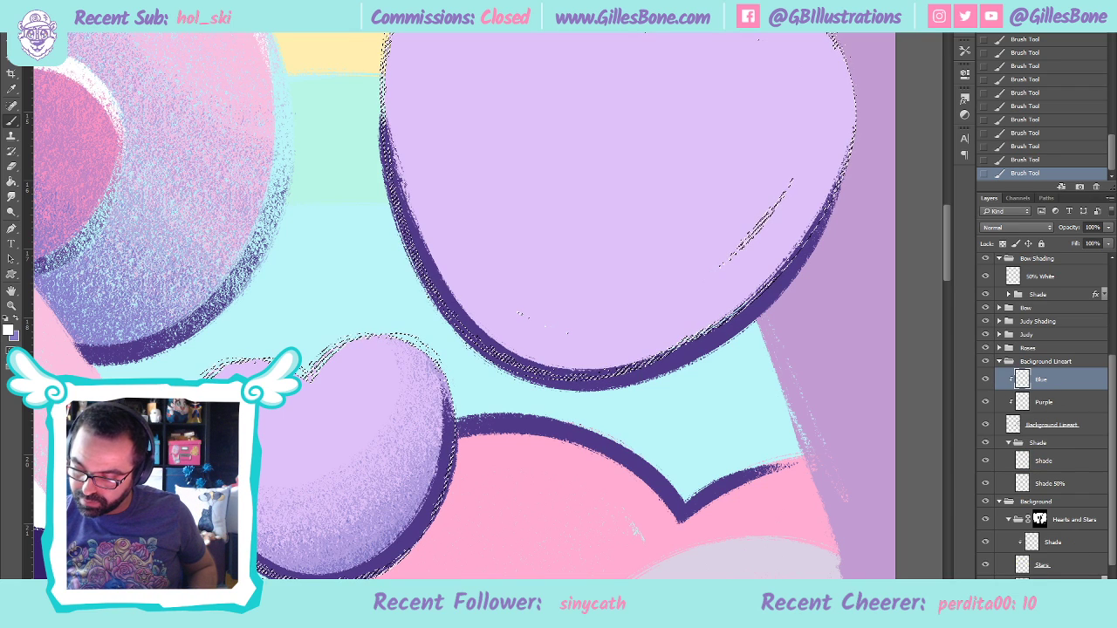
key(ctrl+shift+alt+n)
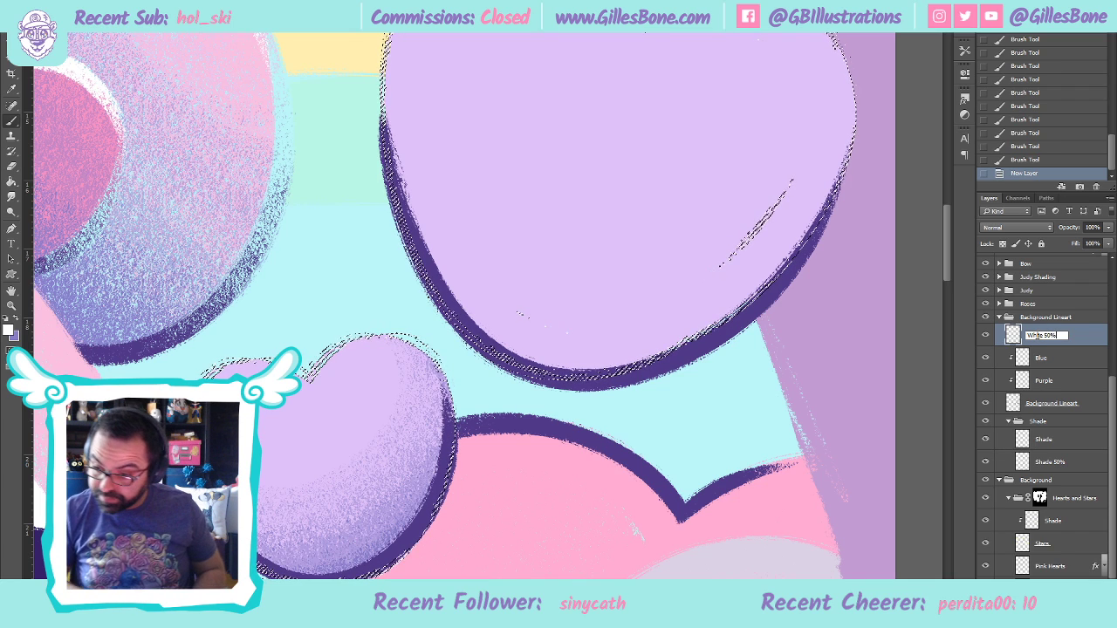
click(1087, 227)
key(Return)
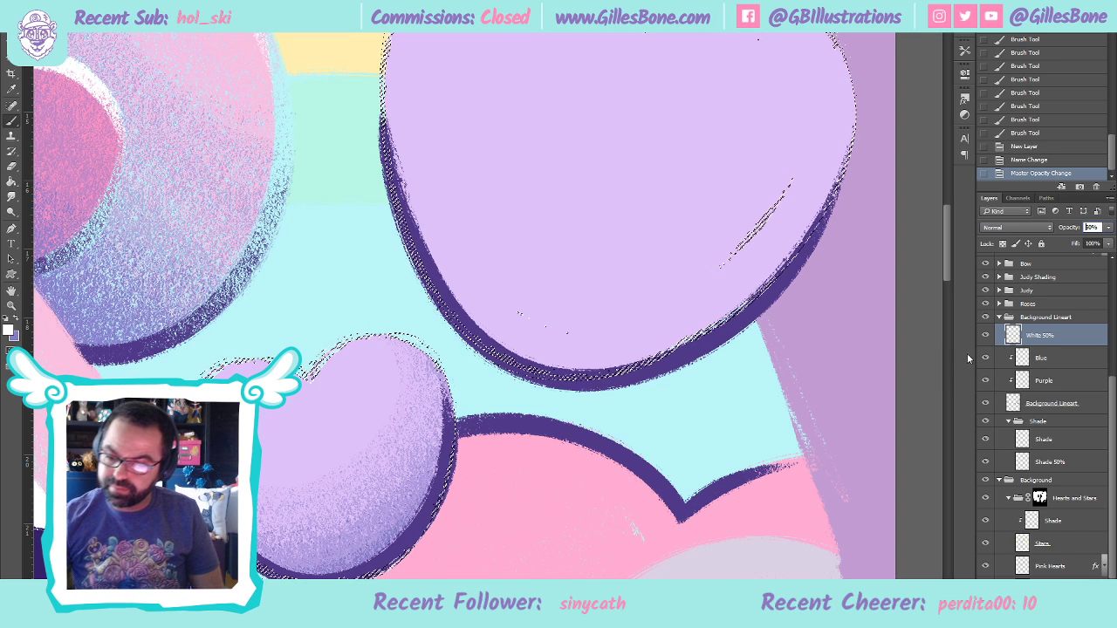
click(1038, 353)
click(1052, 338)
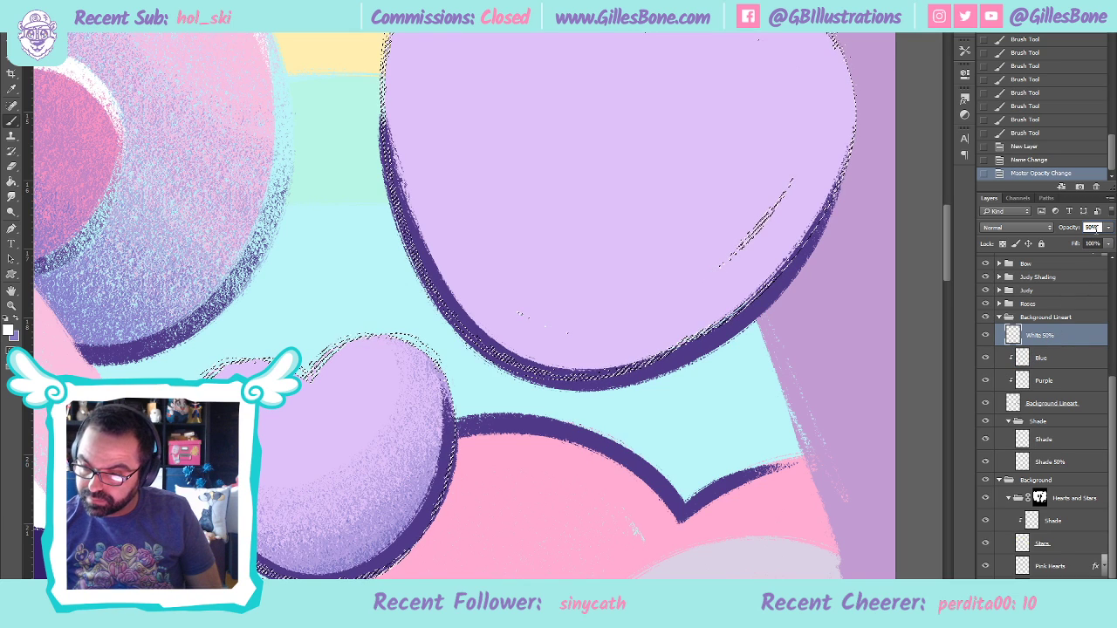
key(Return)
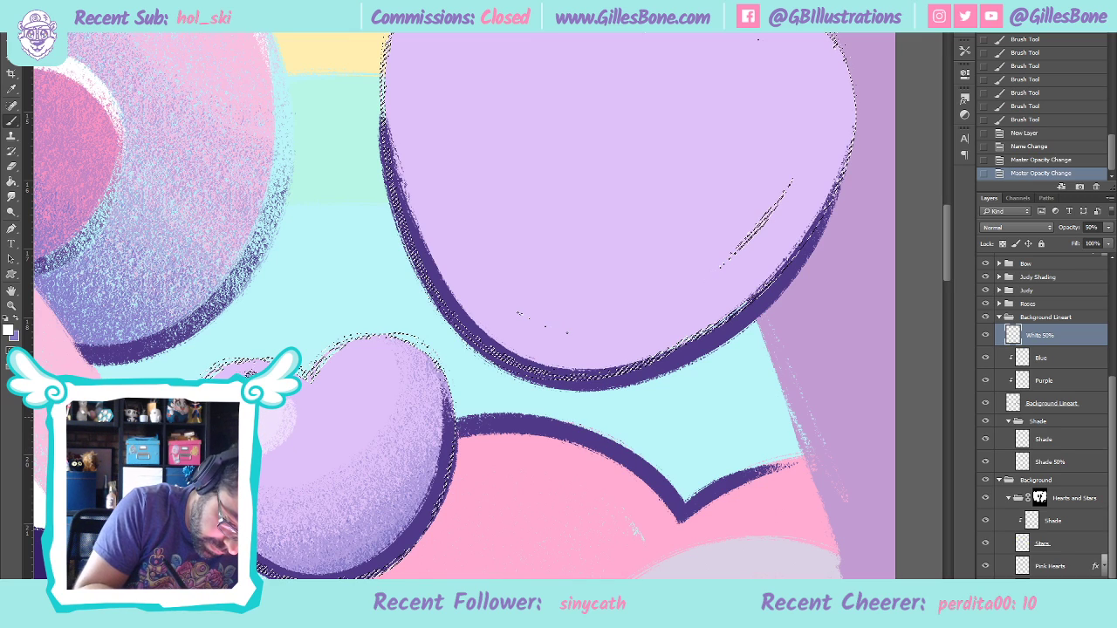
Brush a round white highlight on the small purple heart's upper left lobe, soften its lower edge with the Eraser, and deselect
click(293, 408)
key(e)
drag(293, 449, 279, 461)
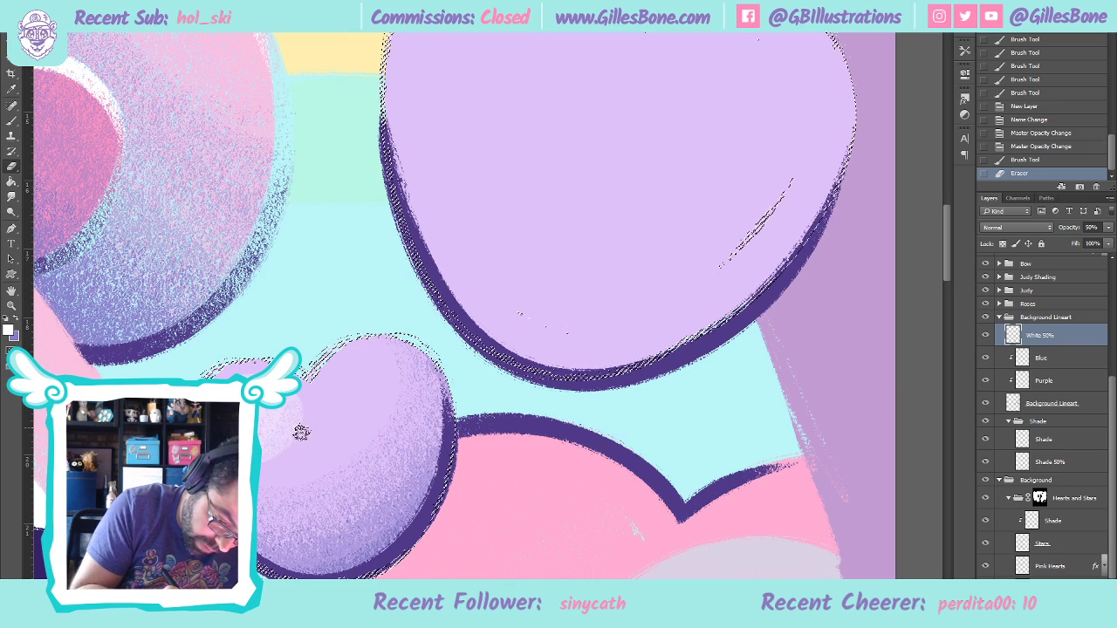
drag(419, 262, 541, 371)
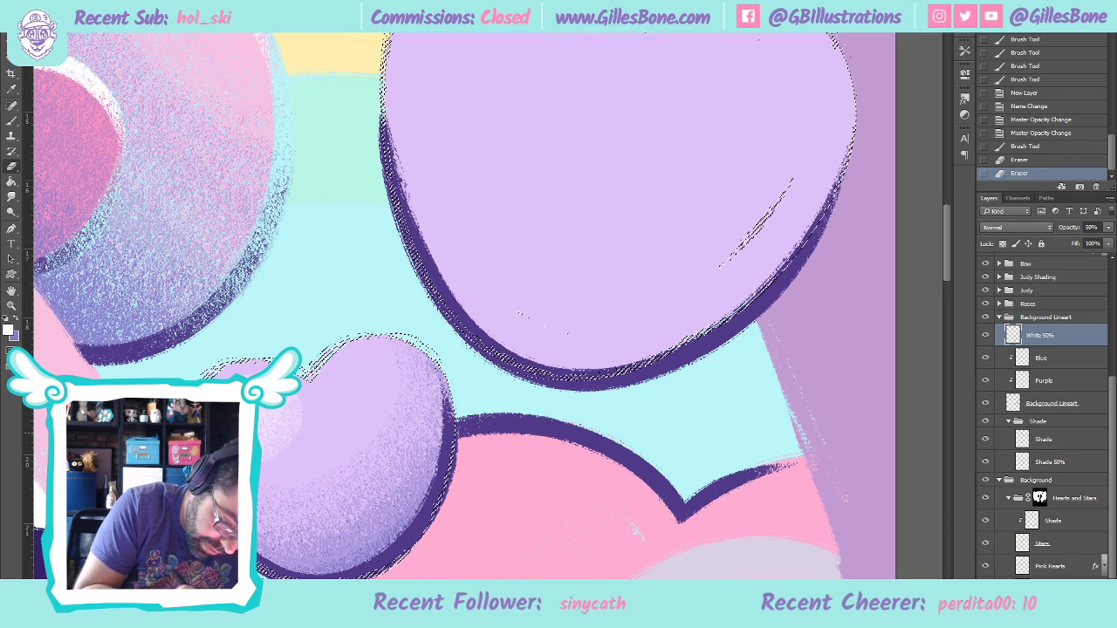
click(303, 438)
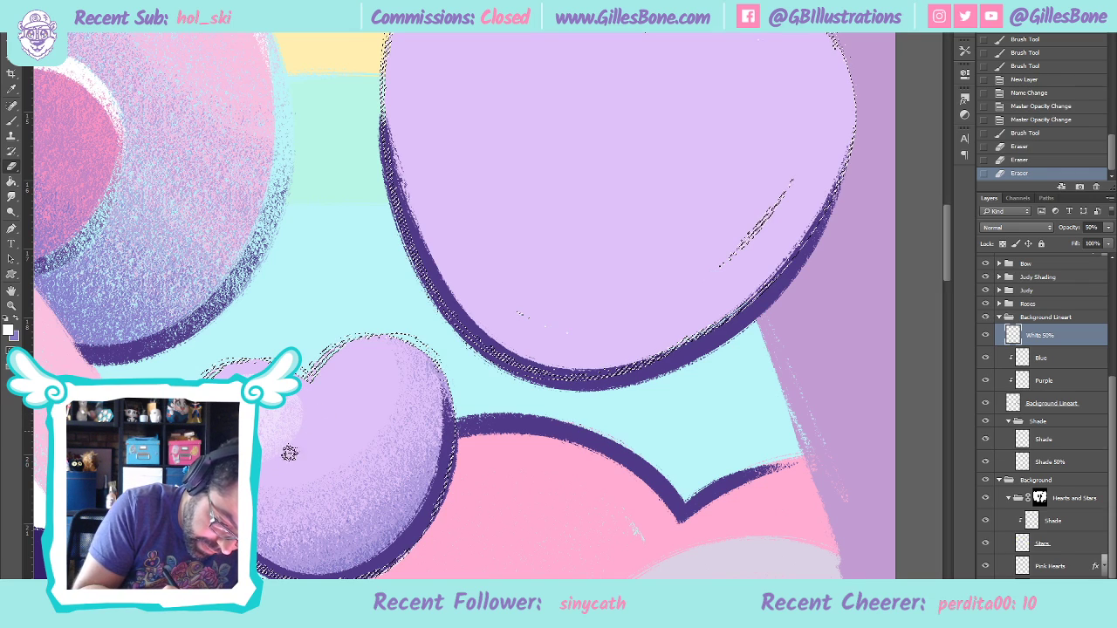
click(418, 369)
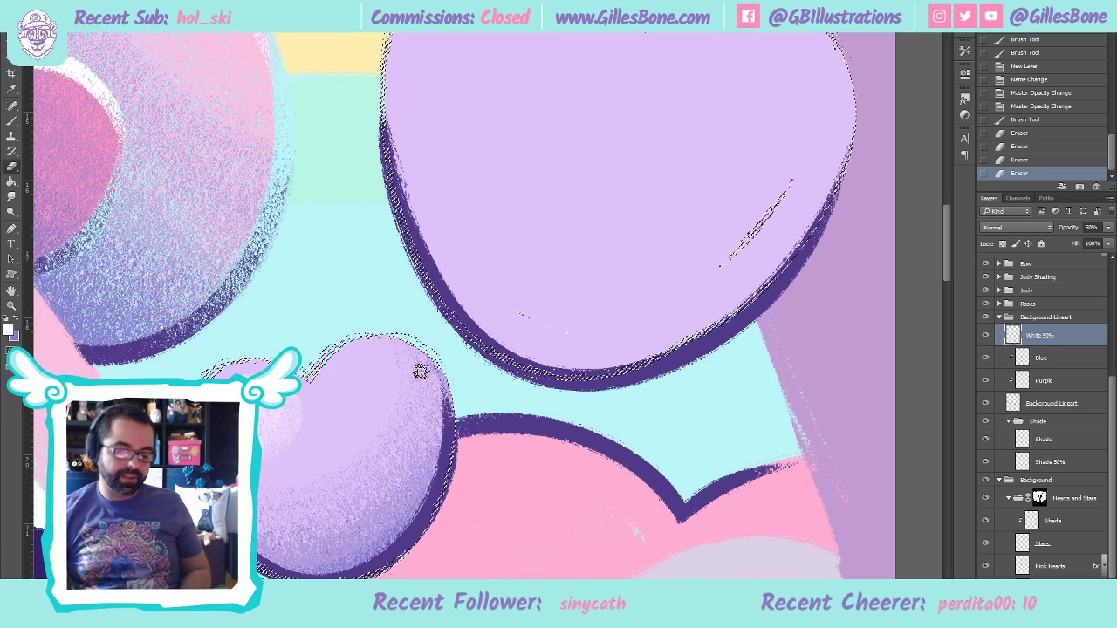
key(ctrl+d)
Brush a large oval white highlight on the upper left lobe of the large purple heart on the White 50% layer
click(14, 307)
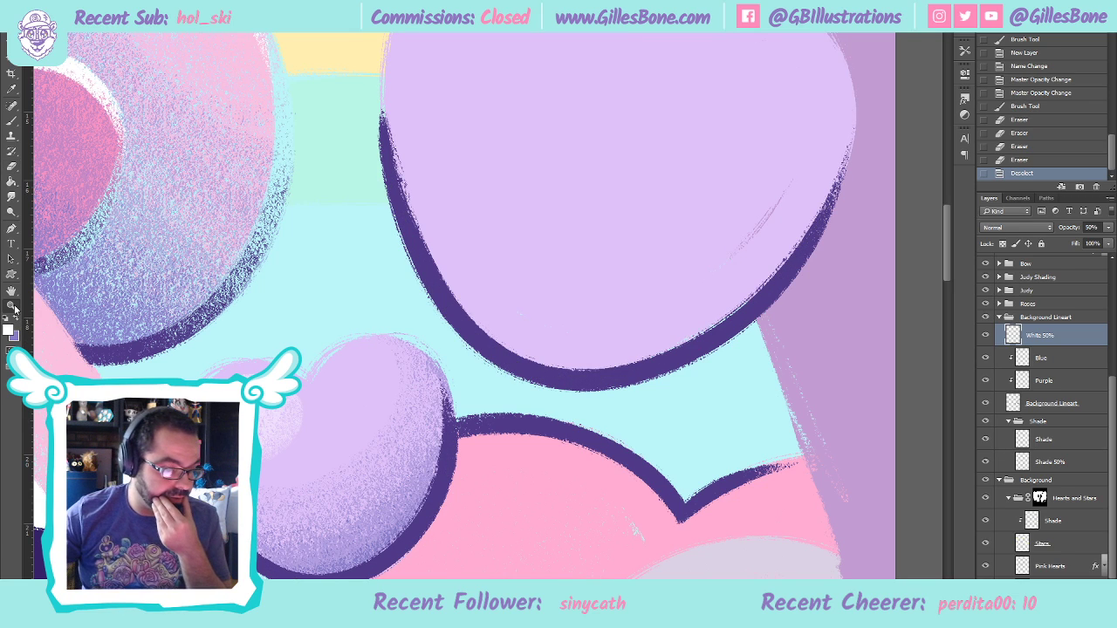
key(ctrl+0)
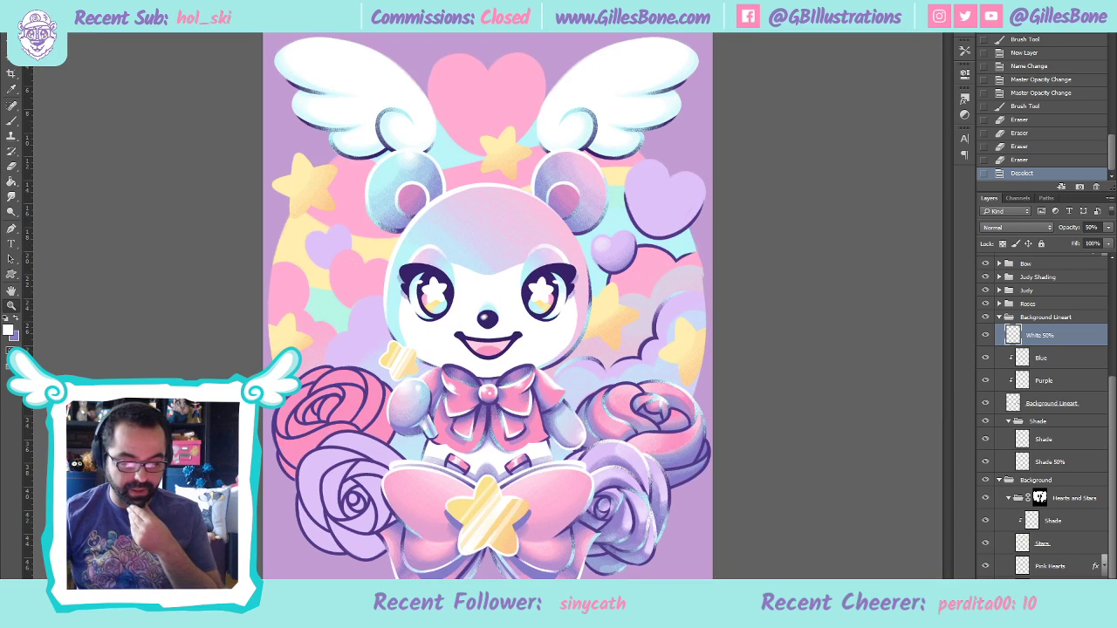
drag(678, 188, 597, 133)
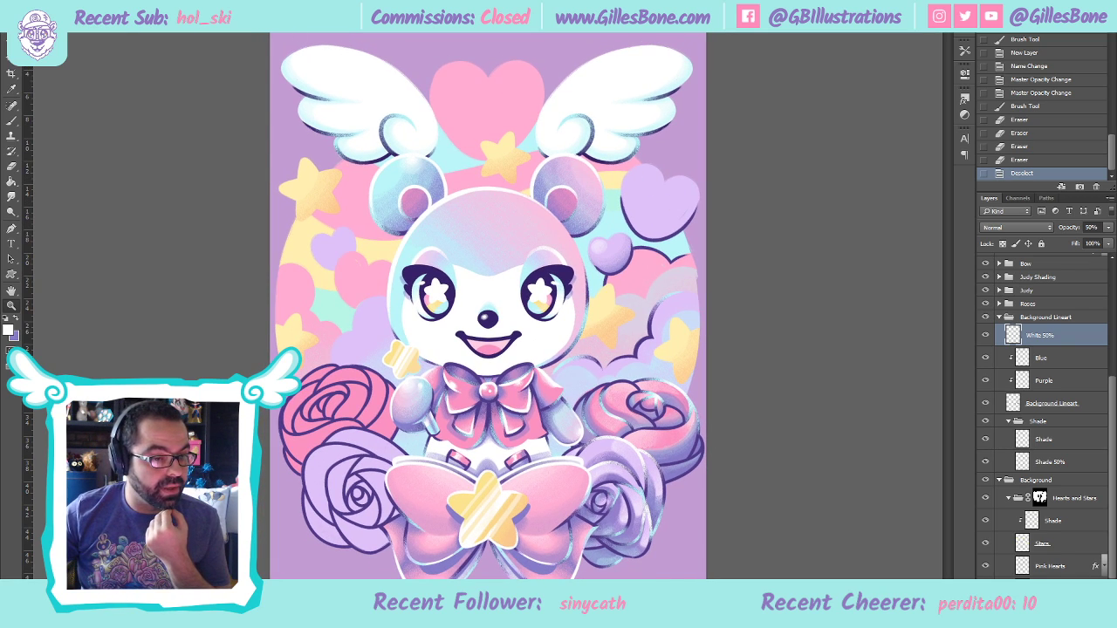
click(675, 219)
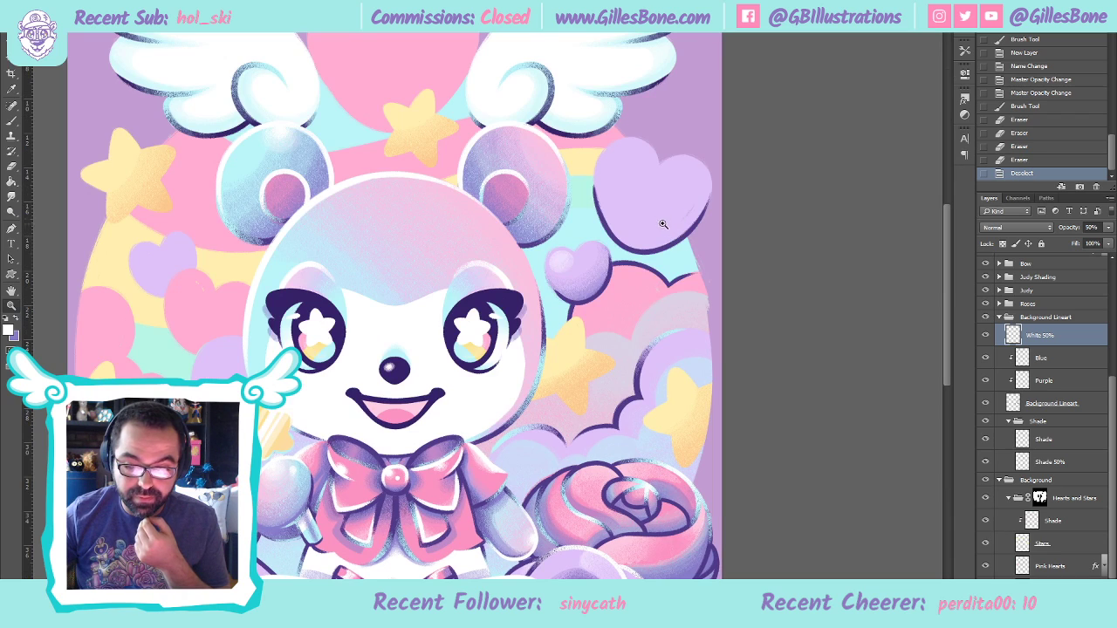
click(663, 188)
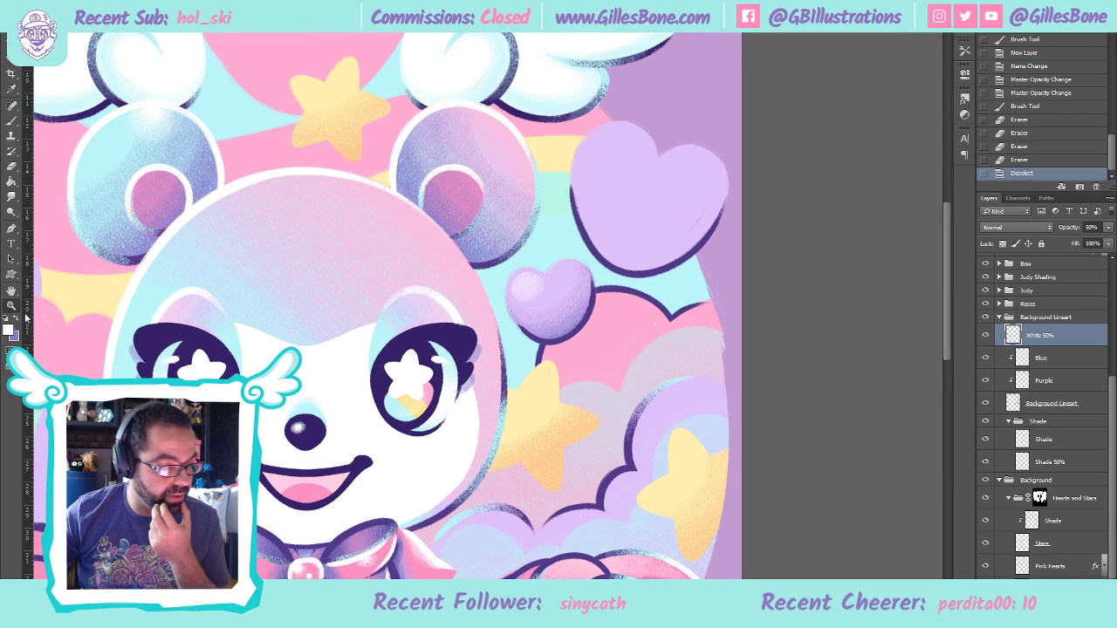
click(749, 258)
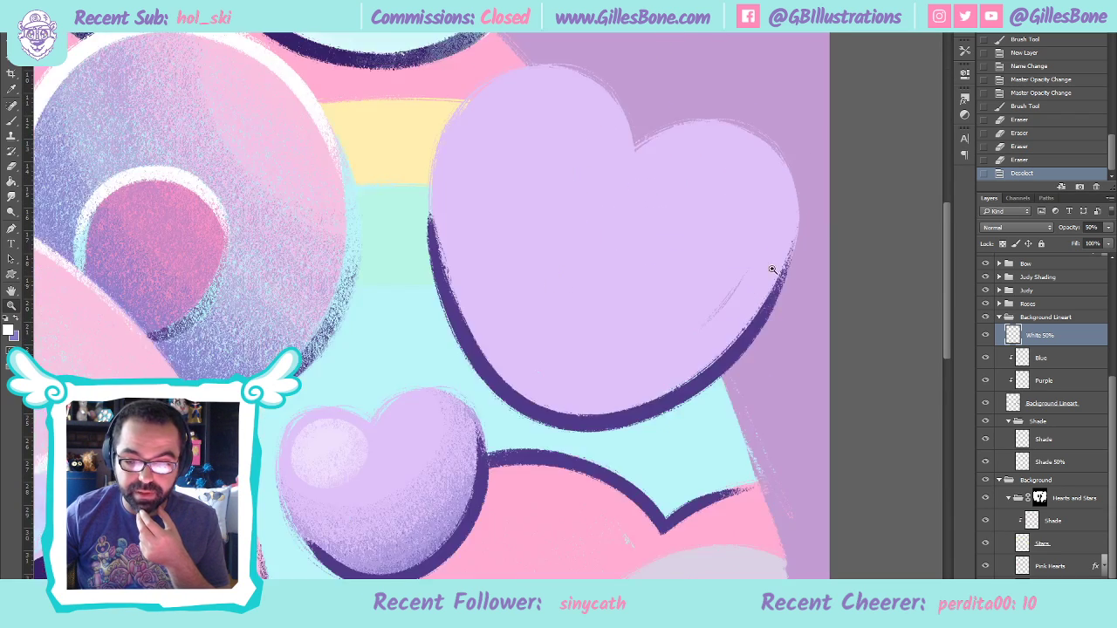
click(11, 120)
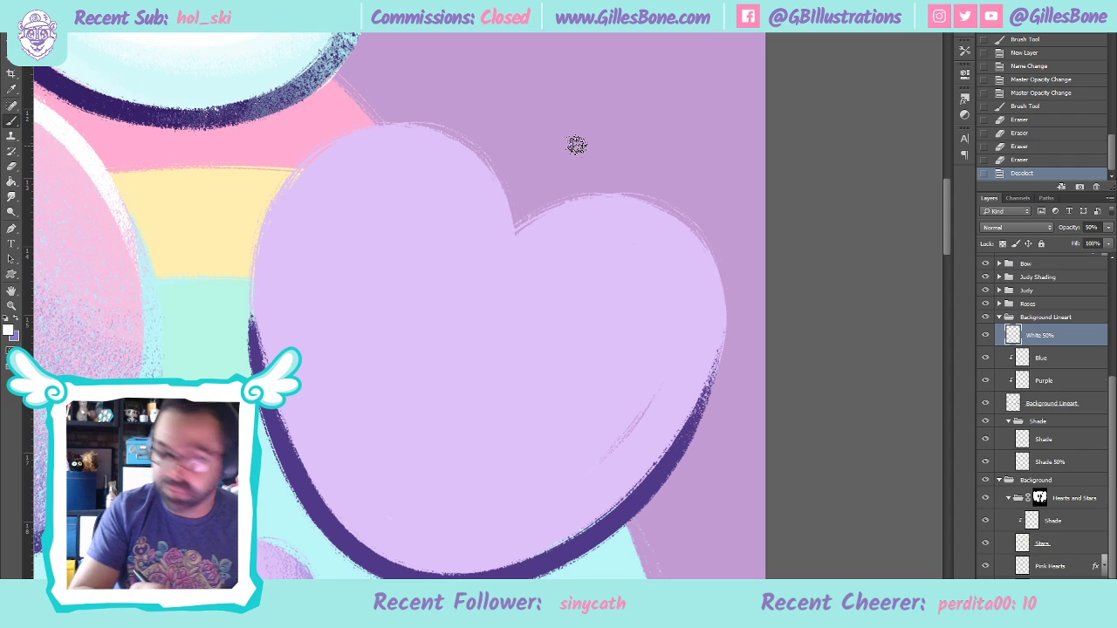
mouse_move(297, 244)
mouse_down()
mouse_move(389, 163)
mouse_move(484, 249)
mouse_move(343, 302)
mouse_move(330, 200)
mouse_move(391, 264)
mouse_up()
mouse_move(321, 213)
mouse_down()
mouse_move(427, 182)
mouse_move(328, 207)
mouse_move(413, 191)
mouse_move(341, 223)
mouse_move(403, 214)
mouse_move(379, 230)
mouse_move(417, 238)
mouse_move(366, 272)
mouse_move(451, 225)
mouse_move(370, 283)
mouse_move(446, 252)
mouse_move(389, 284)
mouse_move(467, 238)
mouse_move(436, 271)
mouse_move(462, 217)
mouse_move(429, 185)
mouse_move(441, 193)
mouse_move(426, 257)
mouse_move(341, 216)
mouse_move(337, 277)
mouse_move(329, 236)
mouse_move(346, 287)
mouse_move(376, 279)
mouse_move(325, 268)
mouse_move(399, 249)
mouse_move(342, 185)
mouse_up()
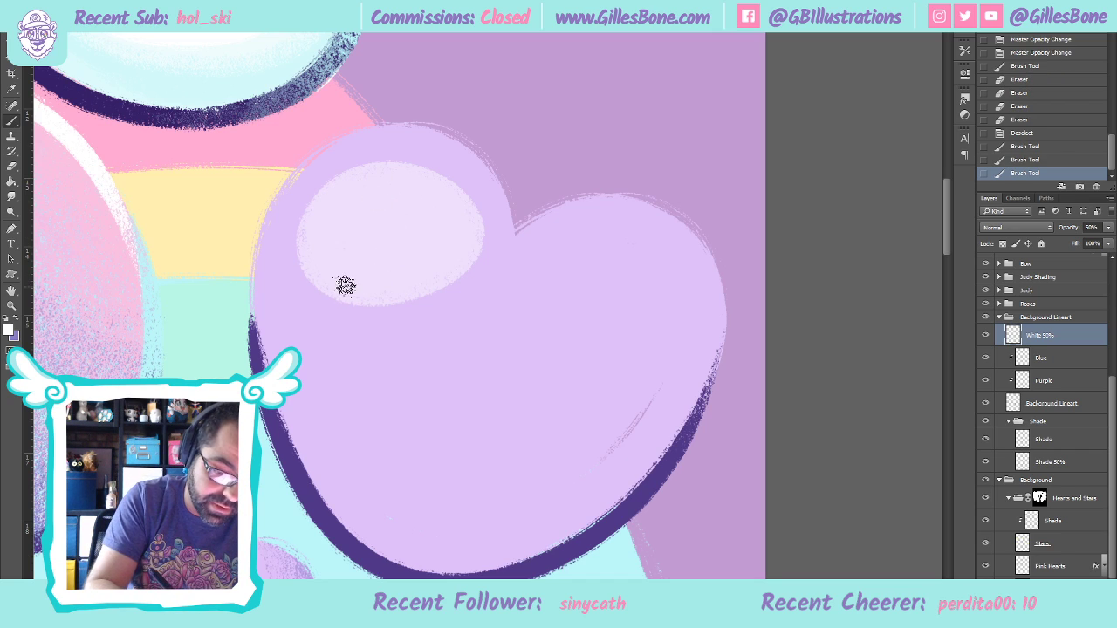
mouse_move(287, 242)
mouse_down()
mouse_move(355, 164)
mouse_move(485, 201)
mouse_move(434, 290)
mouse_move(287, 272)
mouse_move(361, 162)
mouse_move(291, 211)
mouse_move(316, 300)
mouse_move(462, 274)
mouse_move(483, 200)
mouse_move(513, 195)
mouse_move(463, 268)
mouse_move(384, 217)
mouse_up()
Erase grainy texture into the lower half and edges of the large heart's white highlight
click(20, 171)
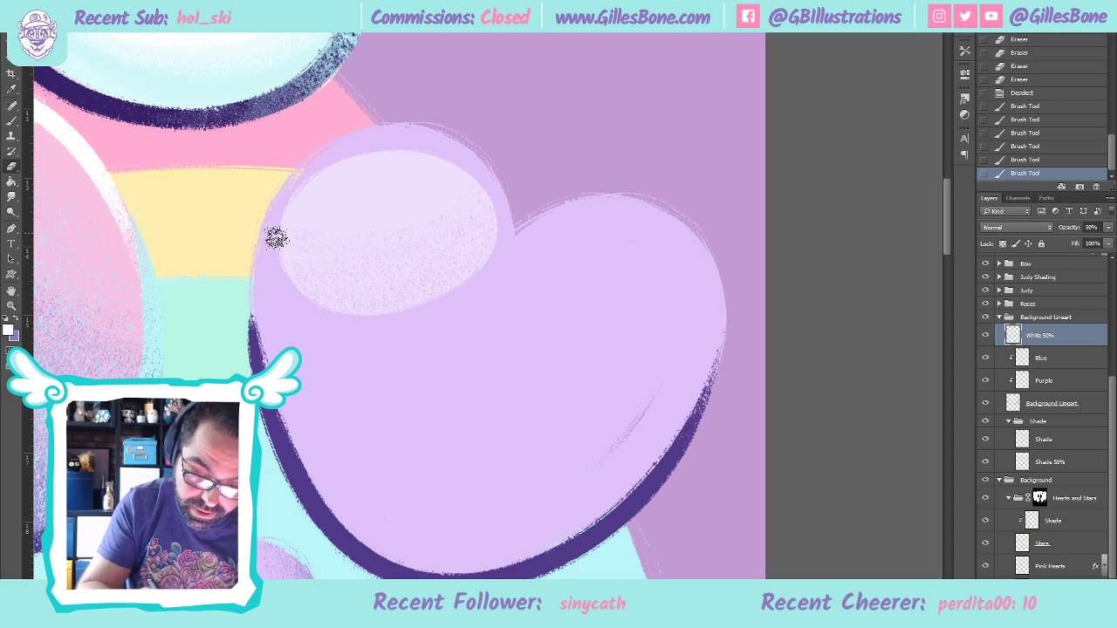
drag(486, 170, 498, 192)
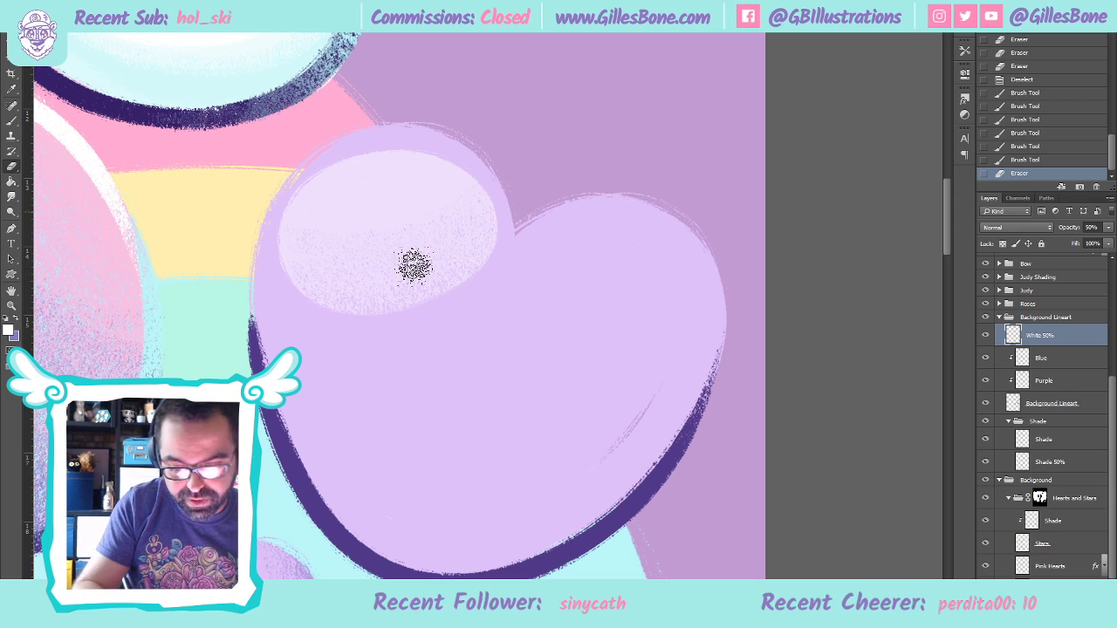
drag(402, 257, 534, 172)
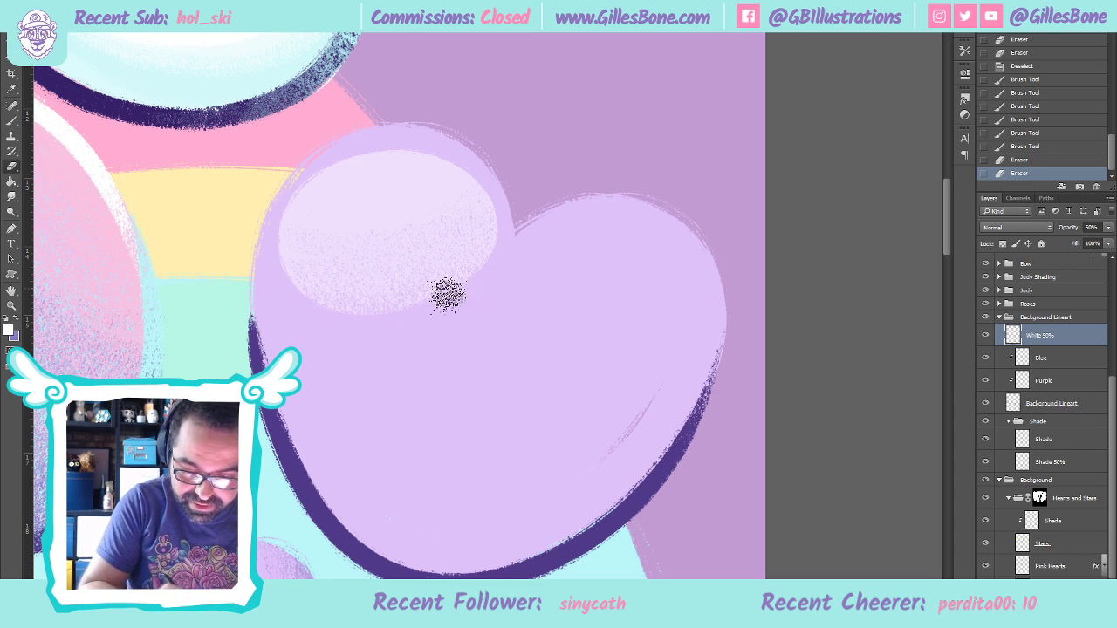
mouse_move(327, 319)
mouse_down()
mouse_move(479, 289)
mouse_move(498, 300)
mouse_up()
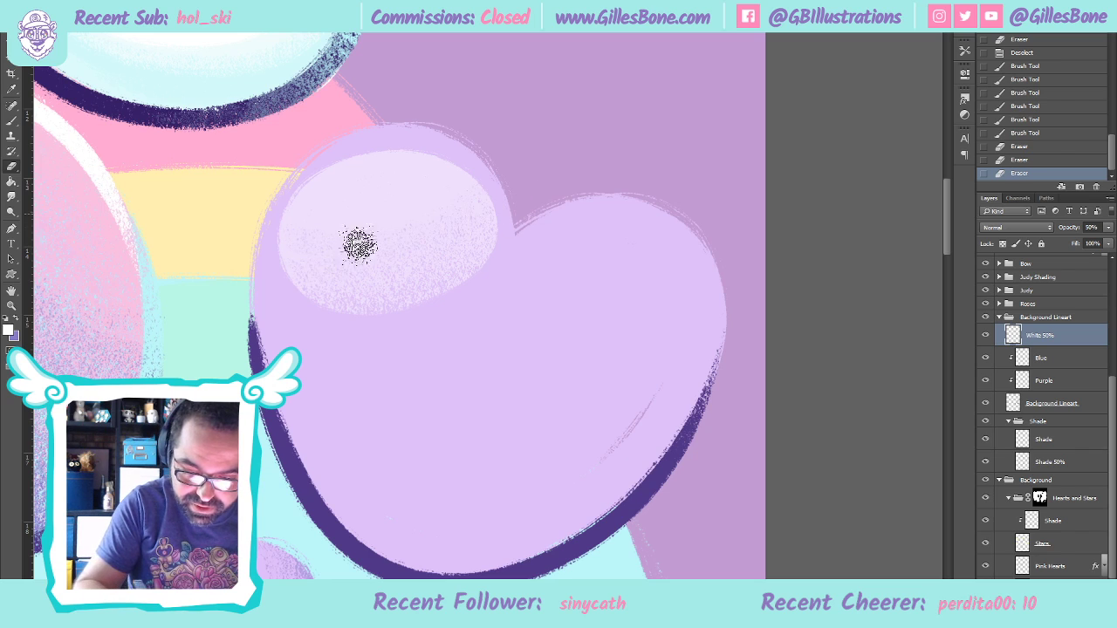
click(270, 247)
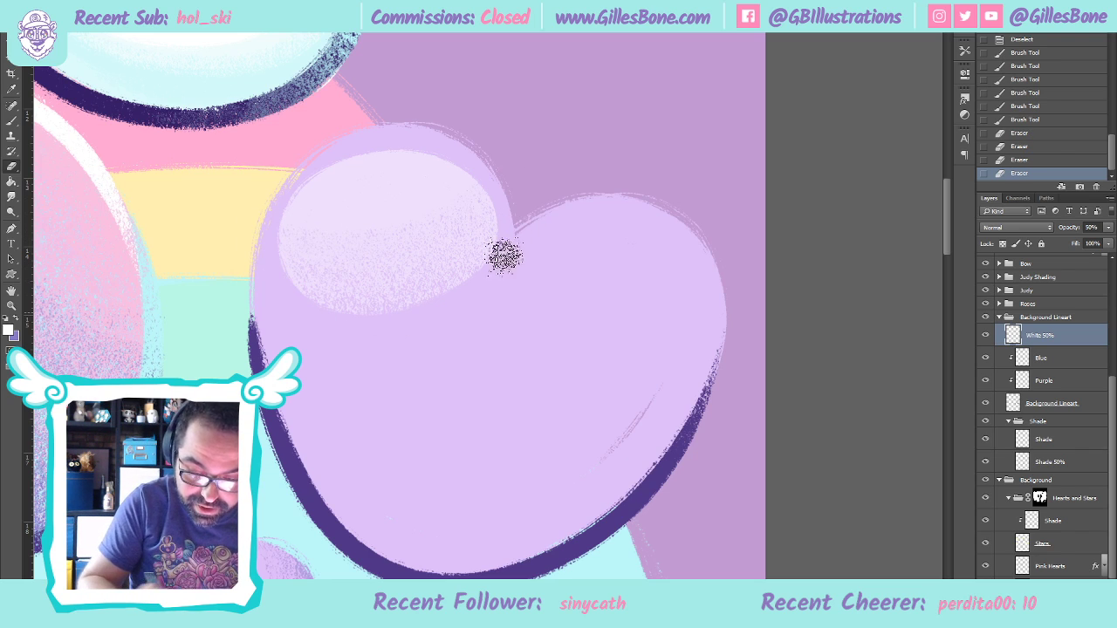
mouse_move(523, 184)
mouse_down()
mouse_move(512, 214)
mouse_move(383, 299)
mouse_move(464, 291)
mouse_move(306, 319)
mouse_up()
click(506, 219)
click(502, 210)
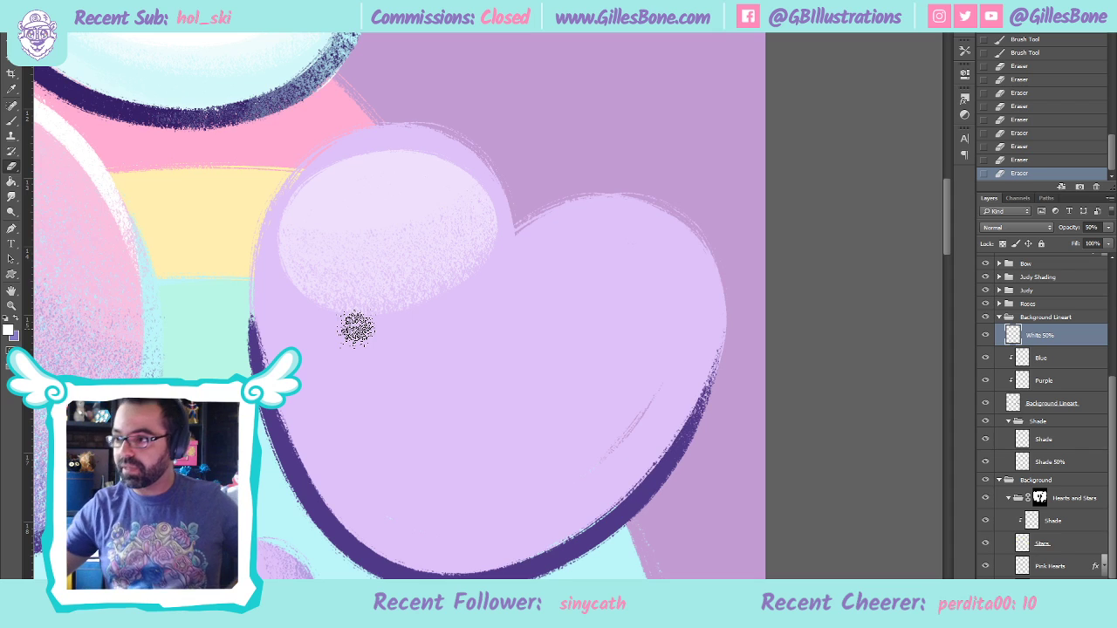
mouse_move(356, 329)
mouse_down()
mouse_move(286, 289)
mouse_move(273, 246)
mouse_move(342, 309)
mouse_move(278, 263)
mouse_move(330, 286)
mouse_move(280, 233)
mouse_move(351, 257)
mouse_move(278, 248)
mouse_move(286, 284)
mouse_move(352, 310)
mouse_move(277, 253)
mouse_up()
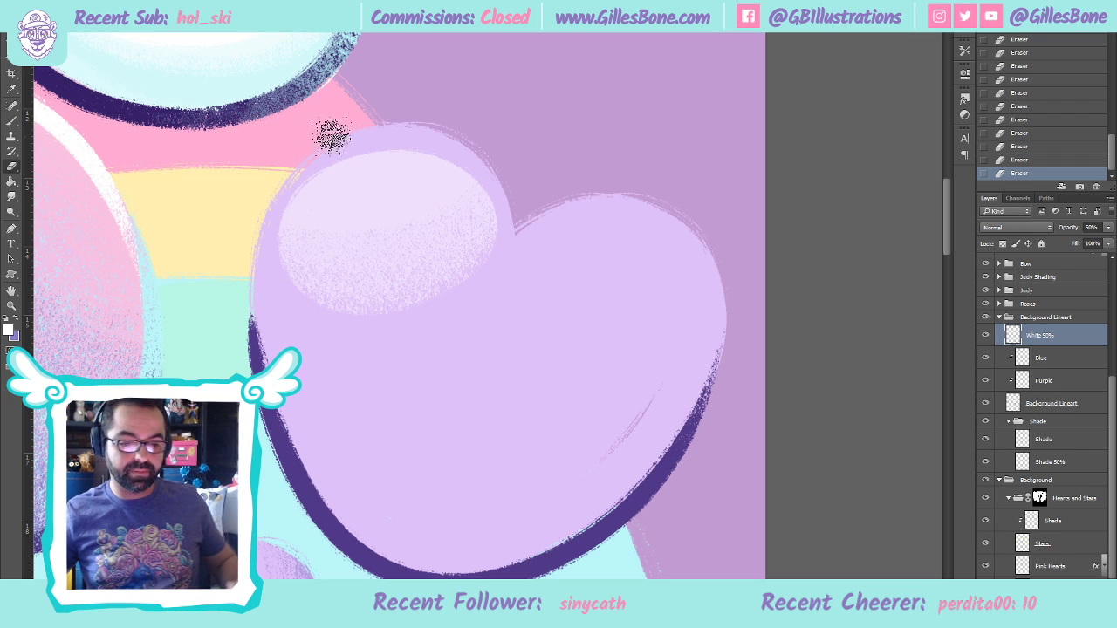
Extend the upper edge of the large heart's highlight with white brush strokes
click(12, 120)
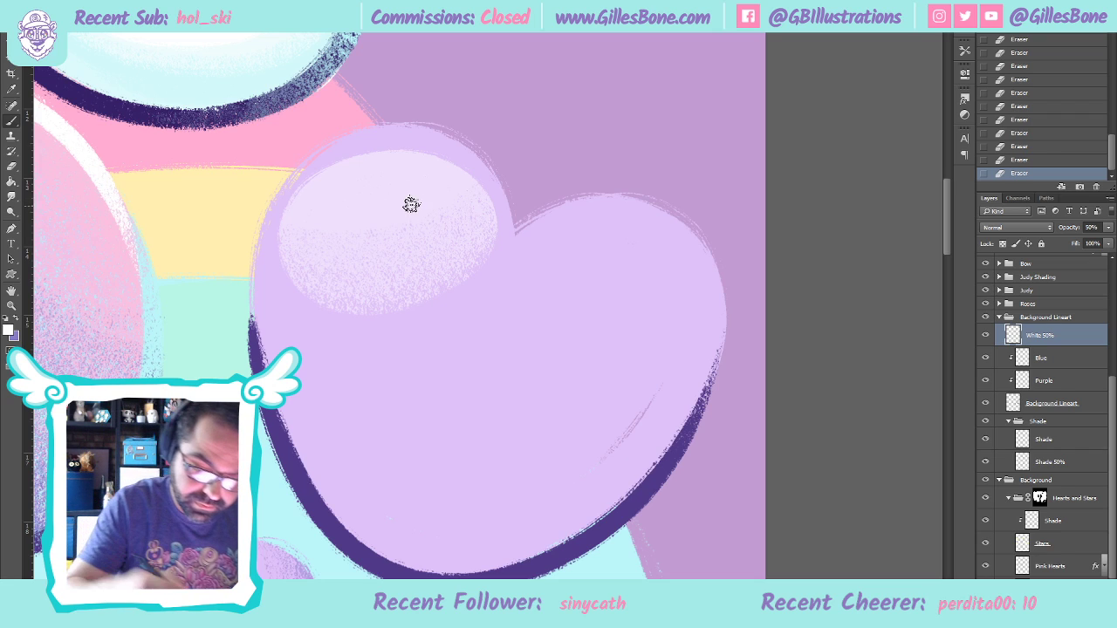
mouse_move(341, 150)
mouse_down()
mouse_move(470, 163)
mouse_move(287, 182)
mouse_move(273, 280)
mouse_up()
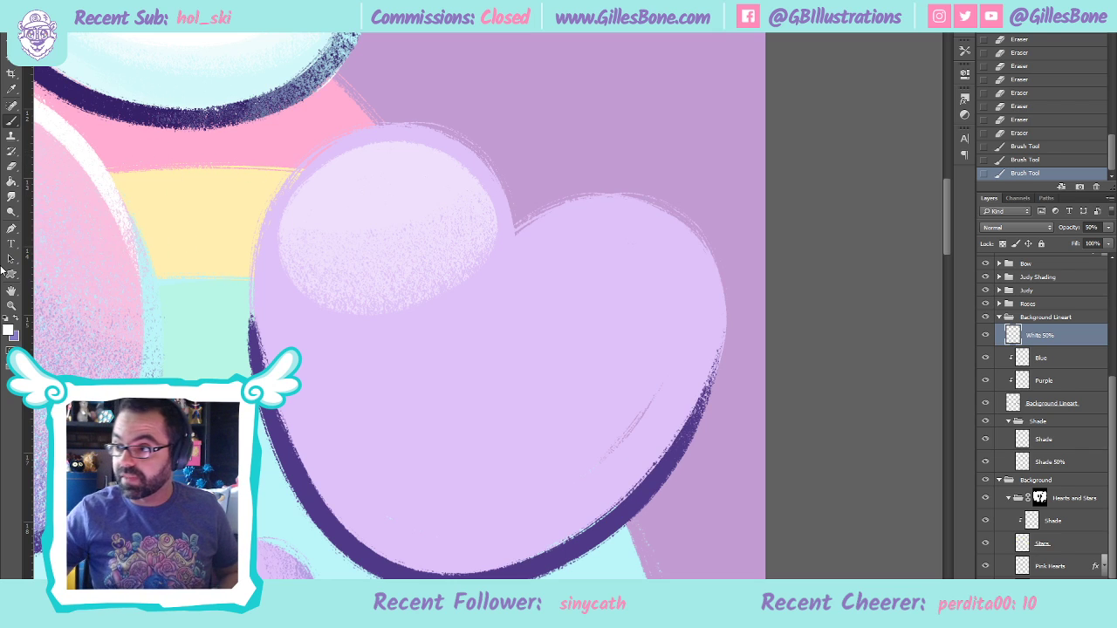
click(11, 305)
key(ctrl+0)
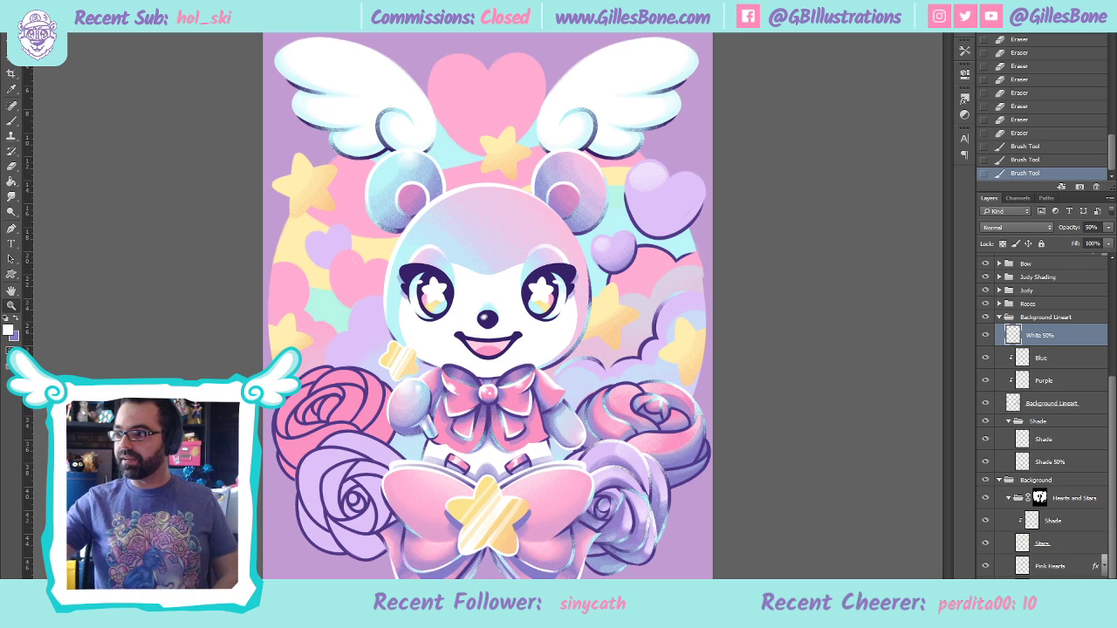
drag(715, 148, 698, 182)
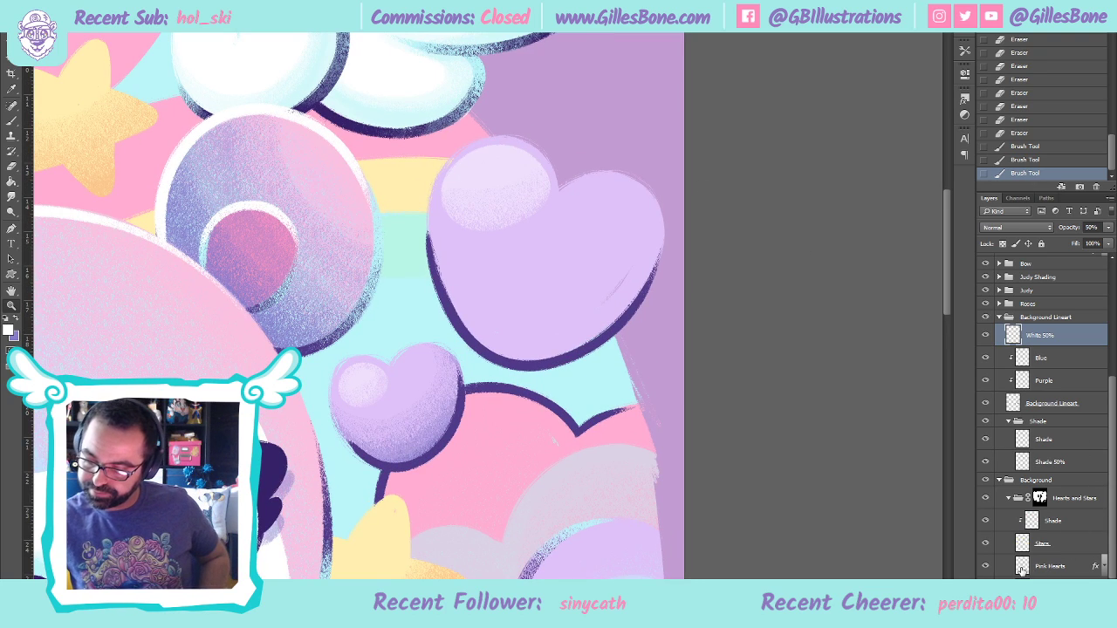
Load the Purple Hearts layer's outline as a selection and brush grainy purple shading over the large heart on the Shade 50% layer
ctrl+click(1022, 380)
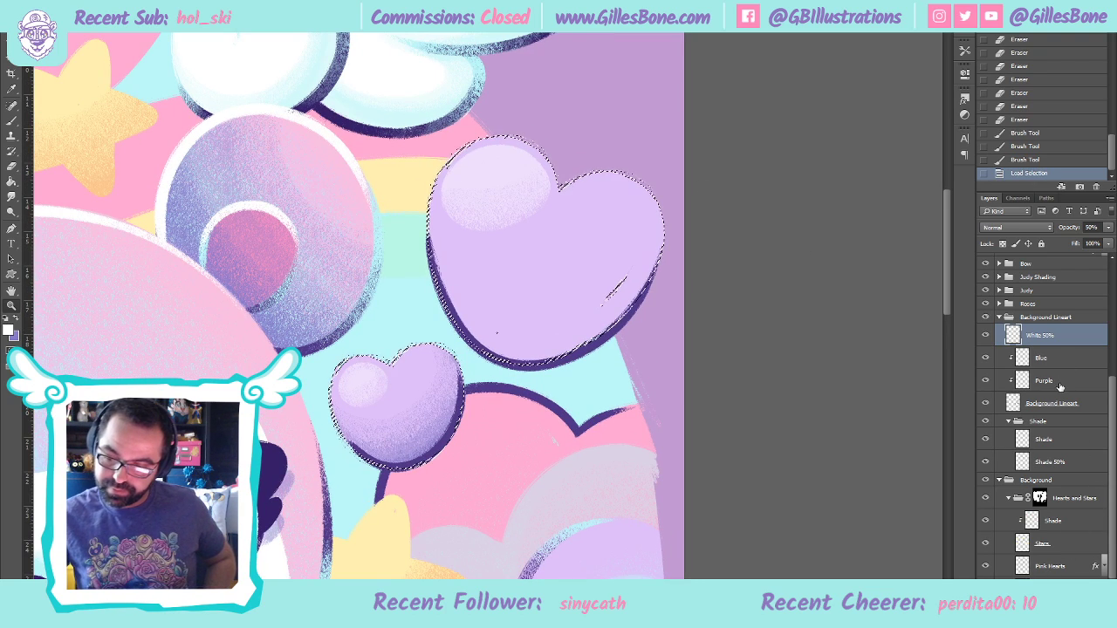
click(1066, 460)
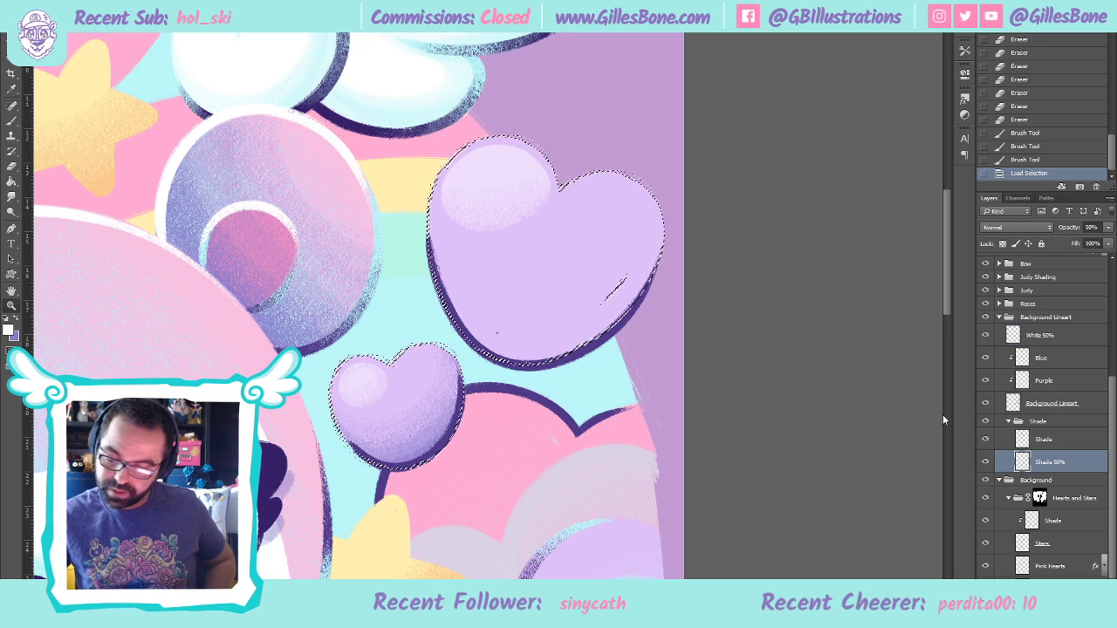
scroll(364, 327, up, 1)
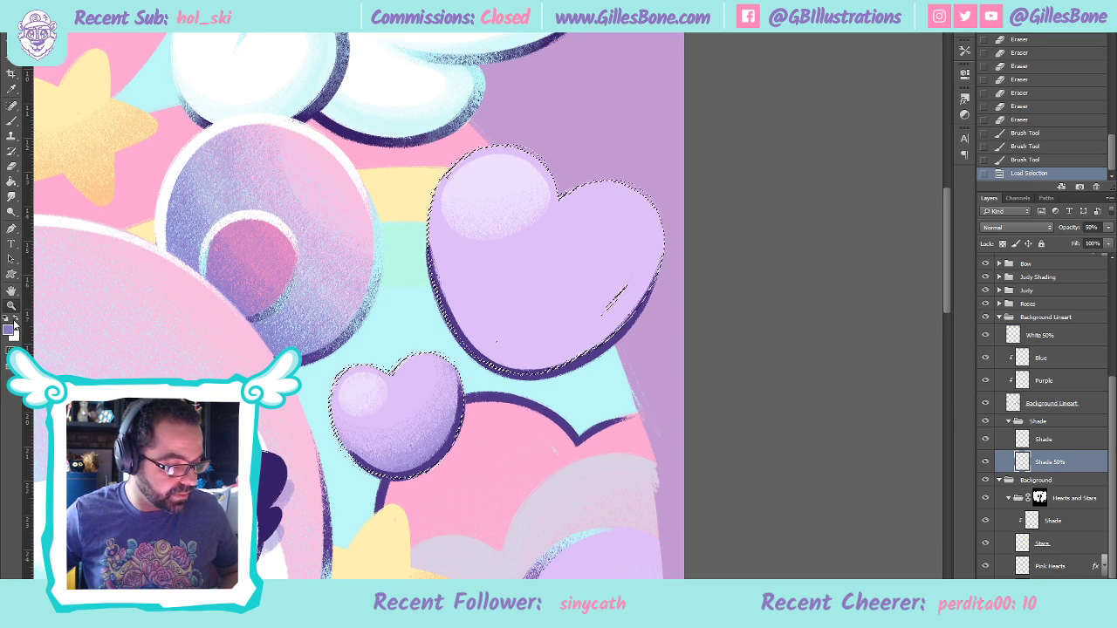
key(b)
key(x)
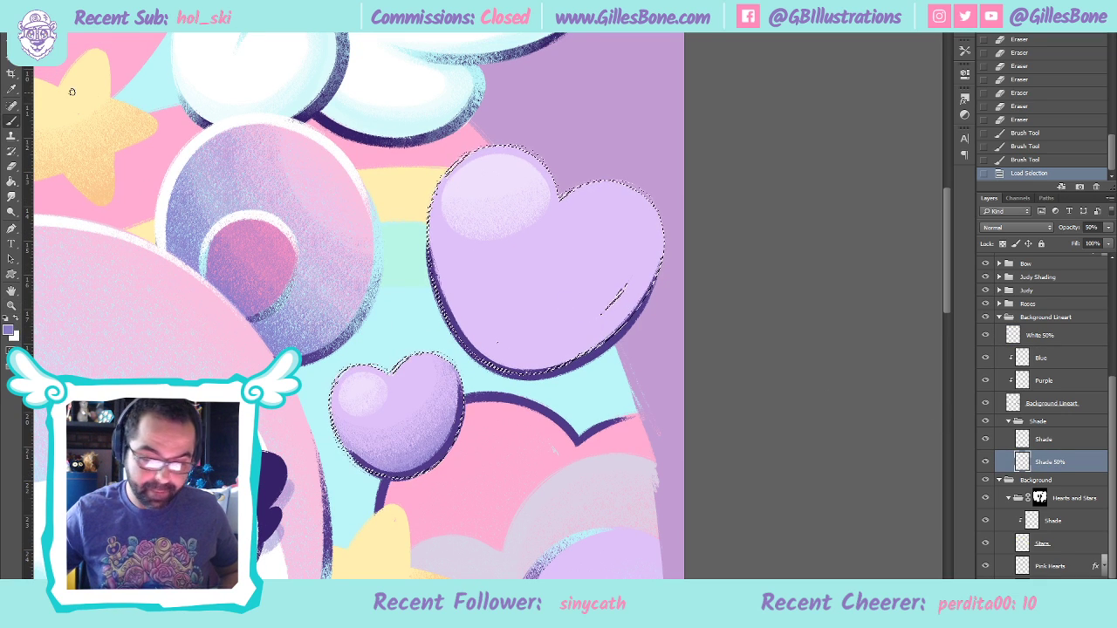
click(10, 304)
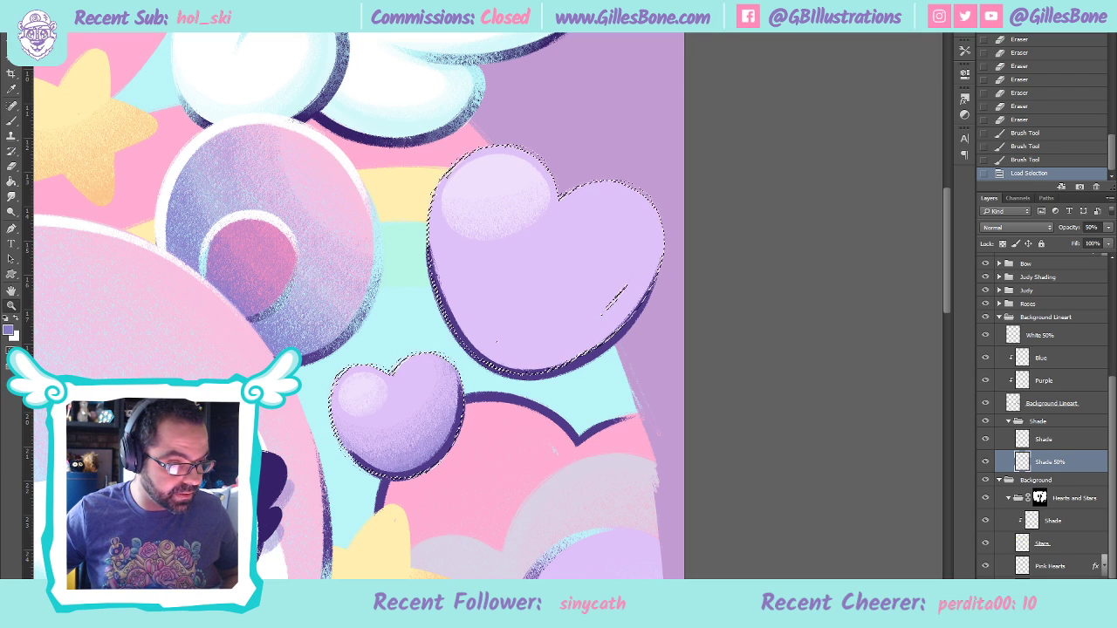
alt+click(281, 149)
key(b)
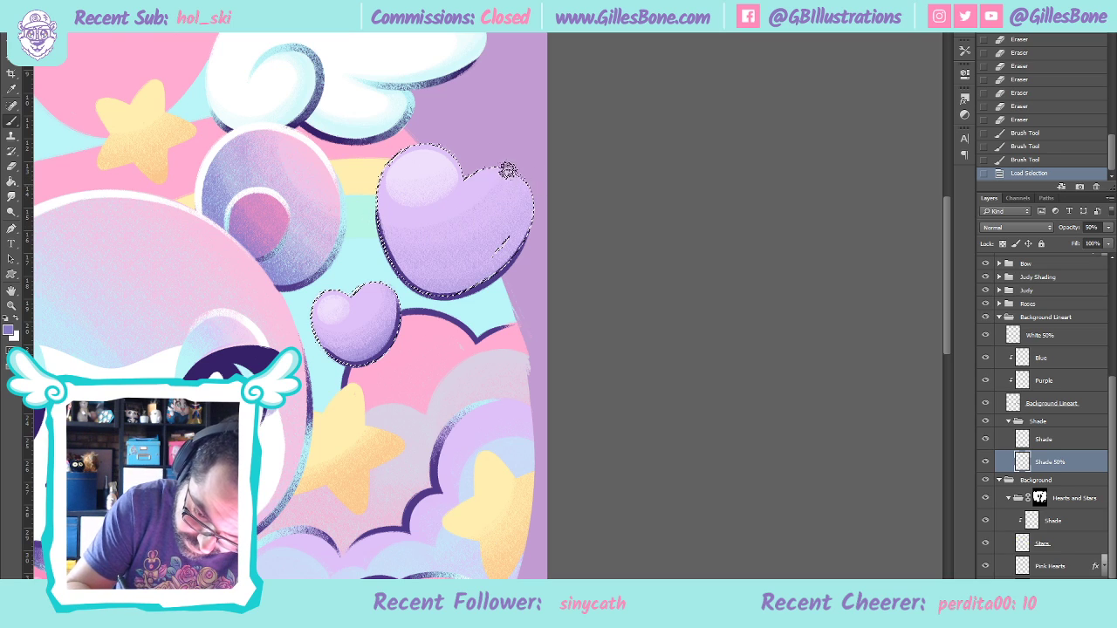
drag(487, 179, 515, 165)
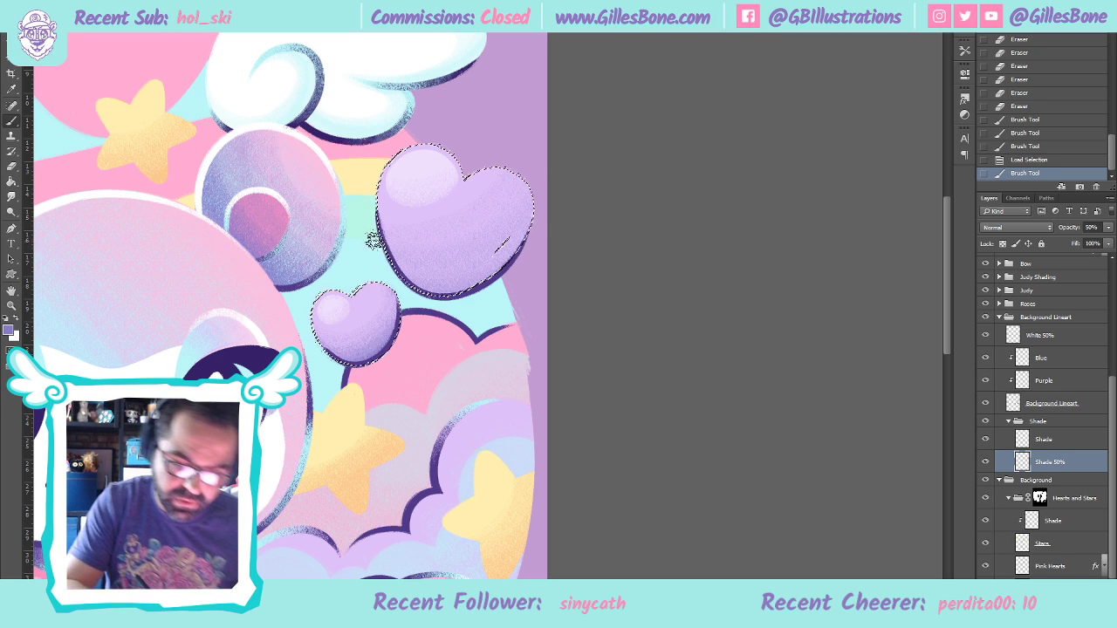
drag(520, 229, 462, 288)
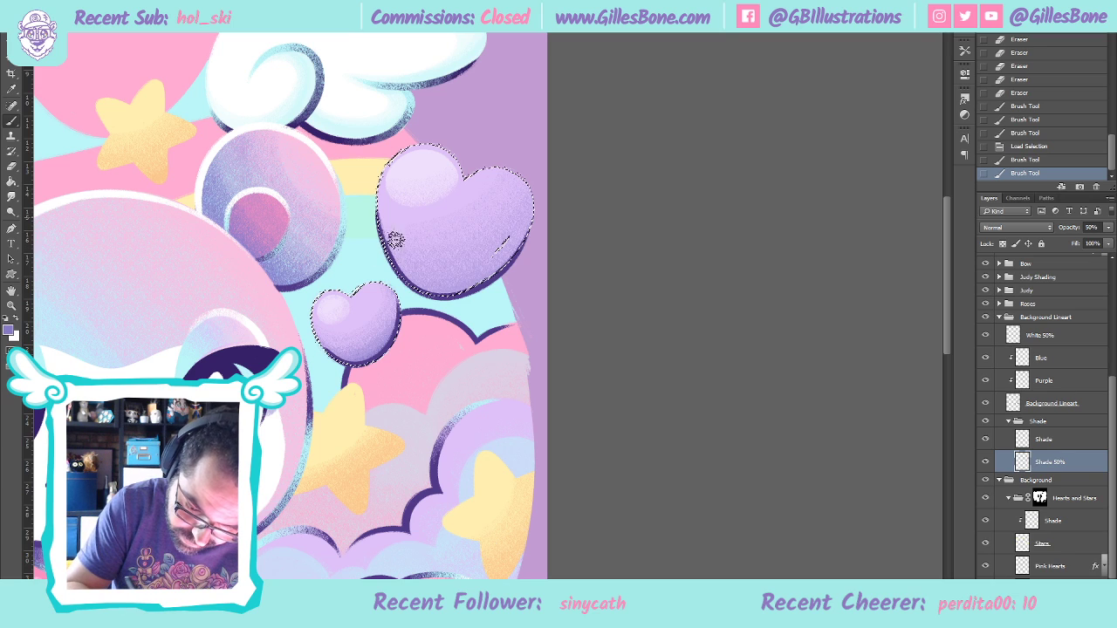
Build up the purple shading on the large heart's right lobe, center and lower left edge on Shade 50%
mouse_move(530, 182)
mouse_down()
mouse_move(503, 257)
mouse_move(520, 170)
mouse_up()
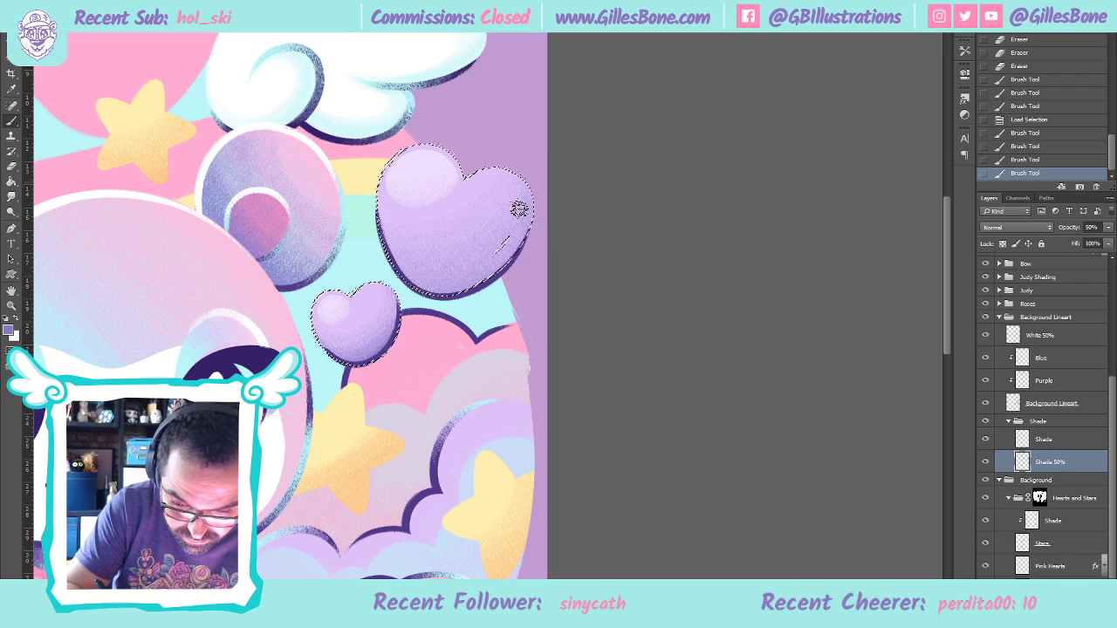
drag(528, 187, 520, 174)
drag(419, 234, 406, 244)
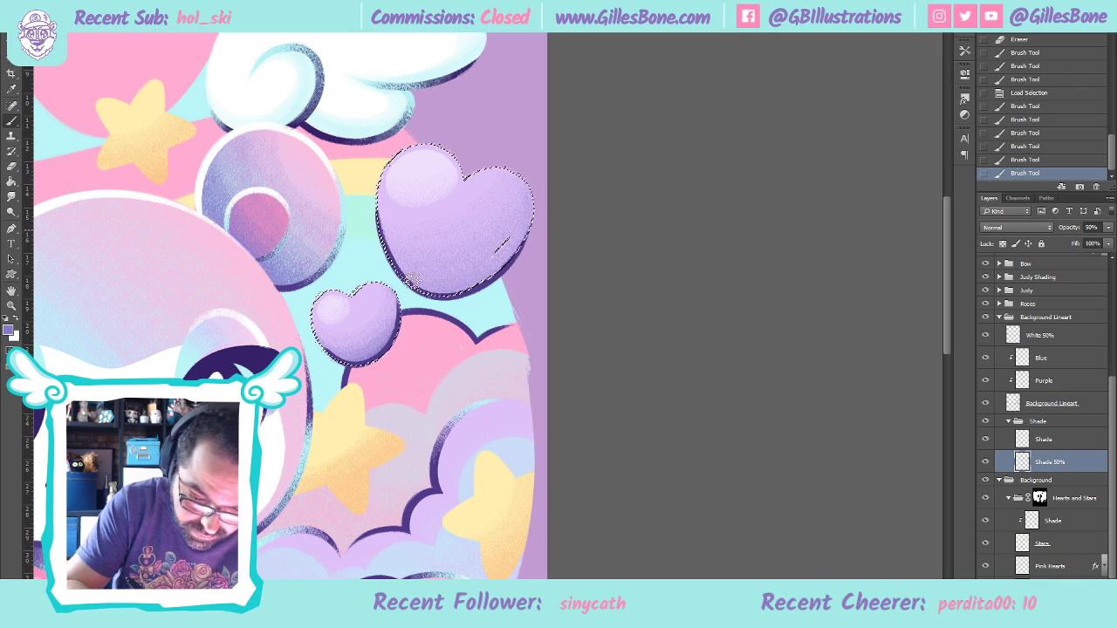
drag(495, 226, 414, 274)
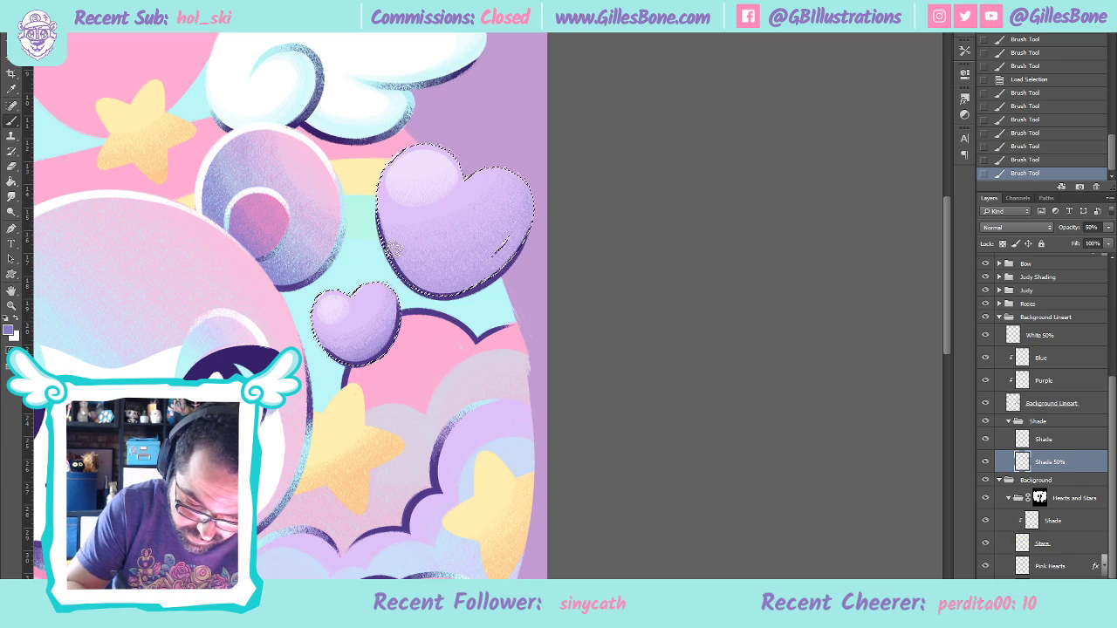
drag(541, 176, 546, 179)
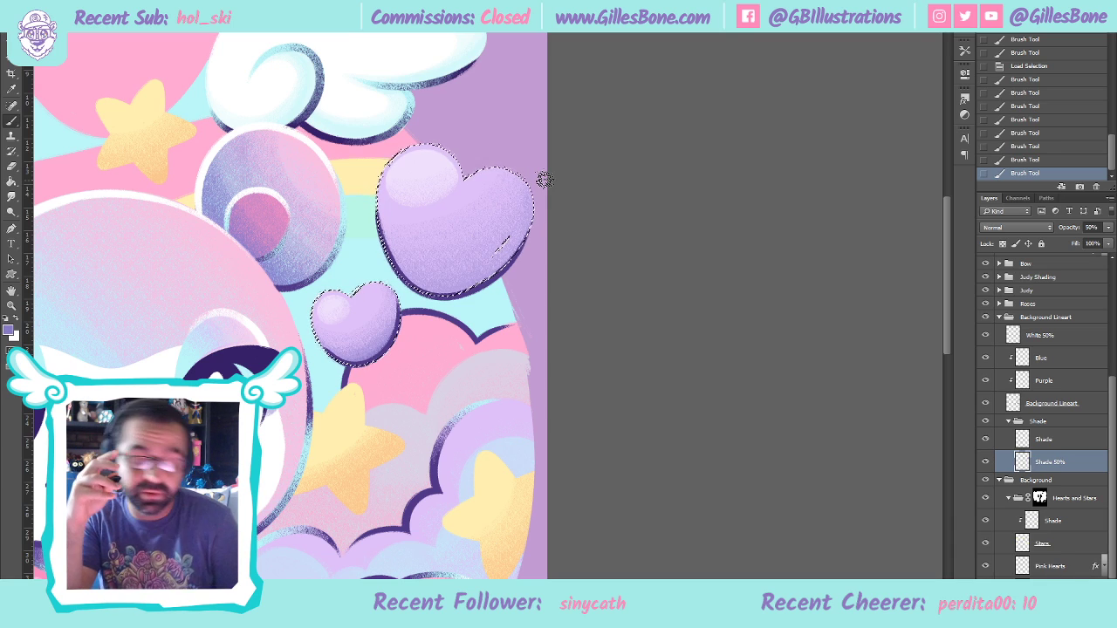
Brush darker grainy purple shading along the large heart's lower and right edges on the Shade layer
click(1059, 442)
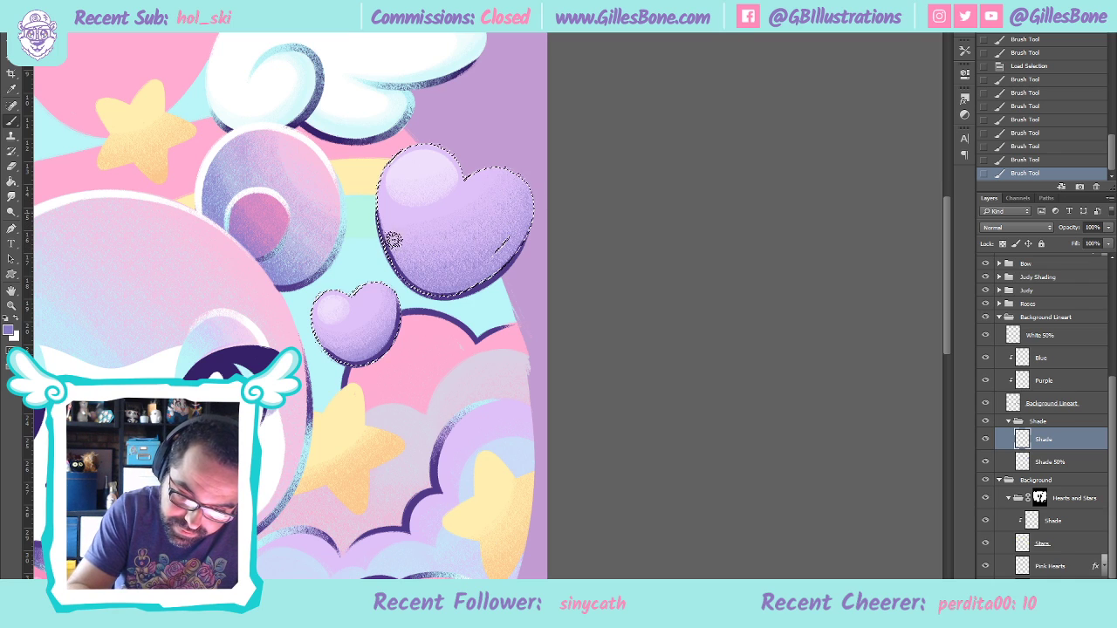
drag(364, 299, 528, 234)
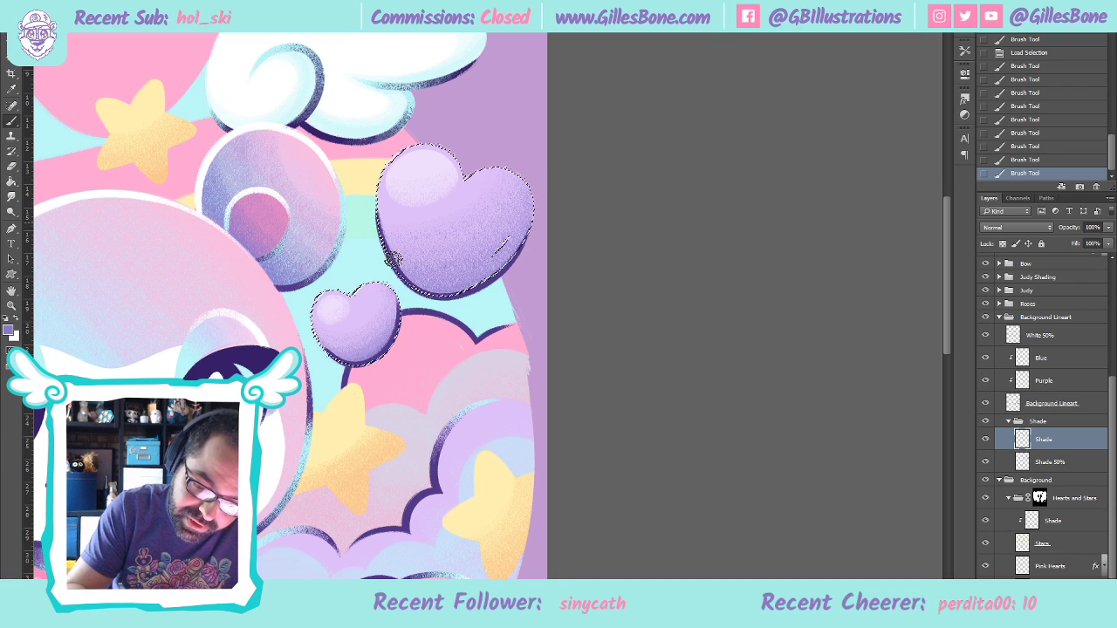
drag(541, 192, 524, 227)
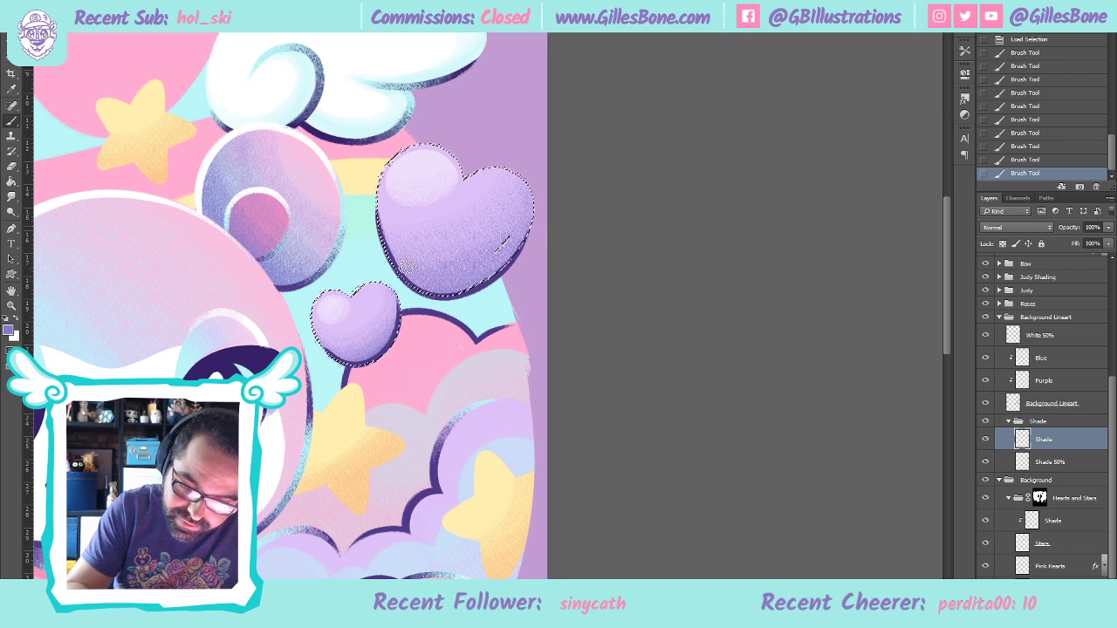
drag(535, 197, 528, 234)
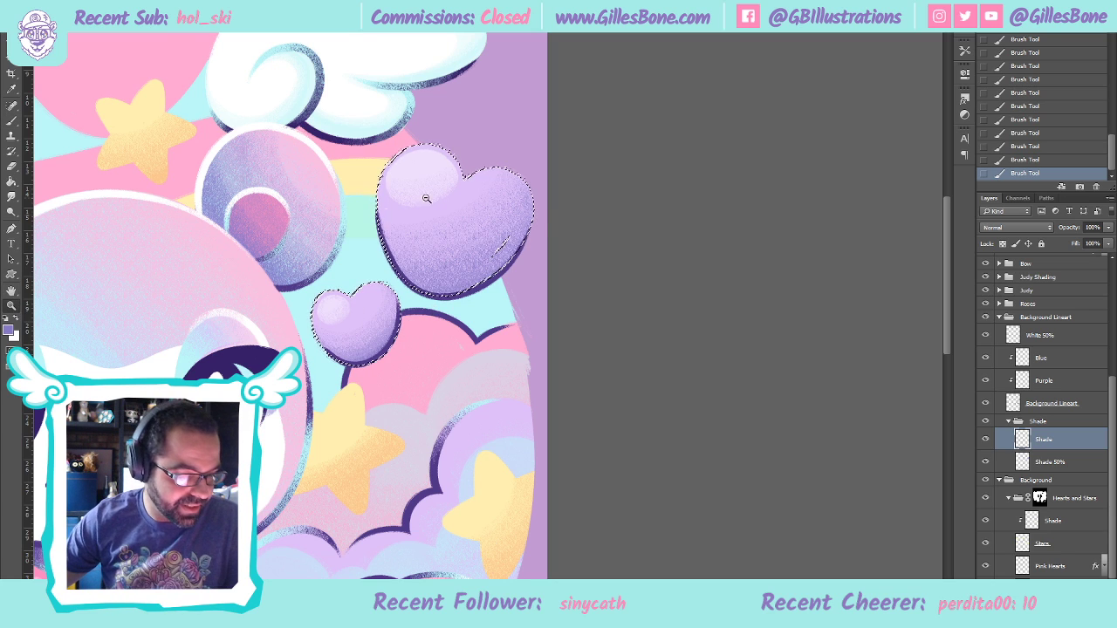
Soften the inner part of the large heart's Shade layer shading with grainy Eraser strokes toward the right lobe and notch
alt+click(381, 163)
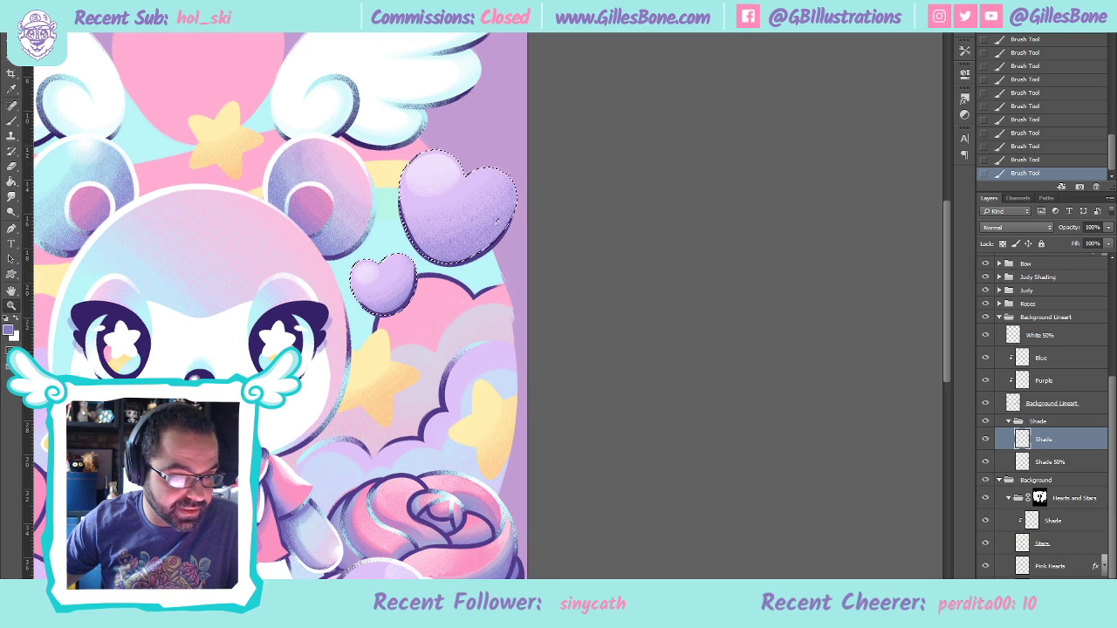
click(499, 199)
click(499, 199)
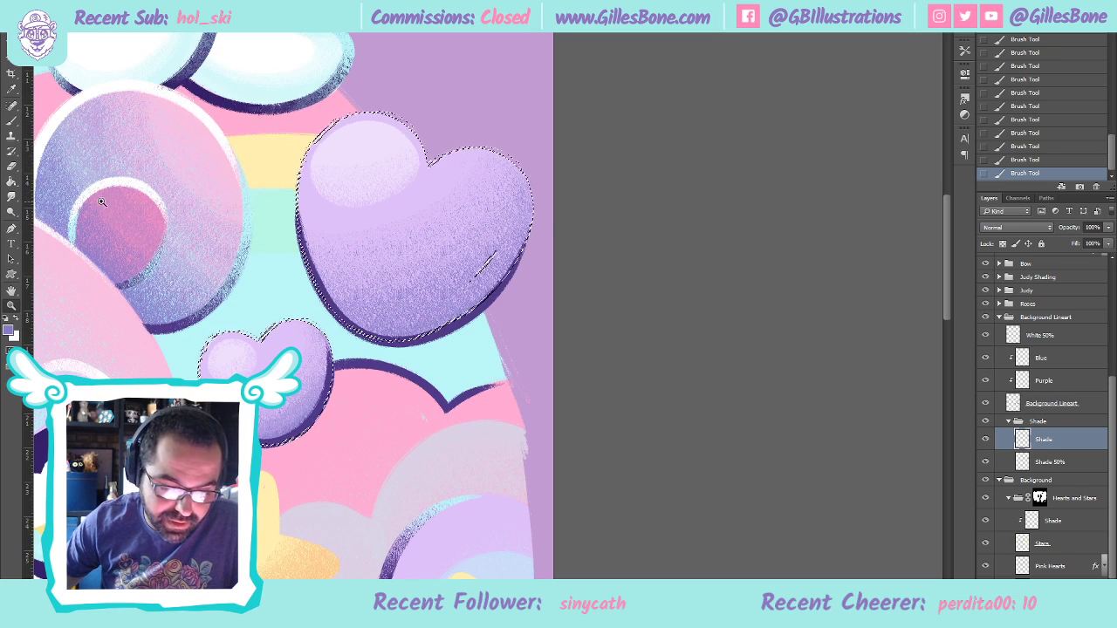
click(11, 167)
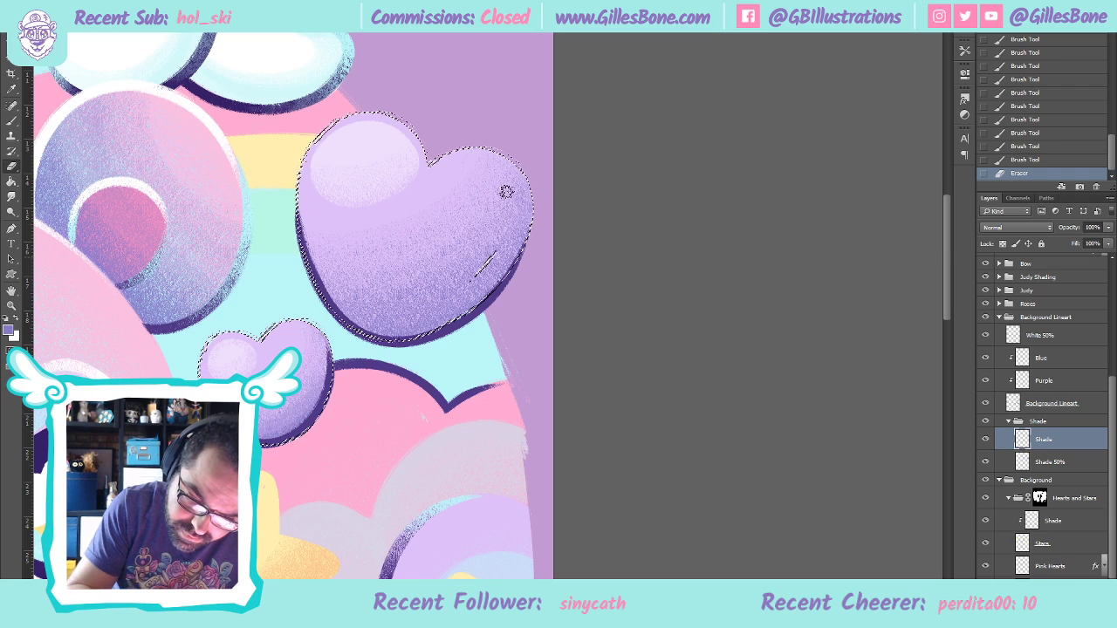
mouse_move(477, 217)
mouse_down()
mouse_move(330, 257)
mouse_move(381, 248)
mouse_move(367, 258)
mouse_move(338, 255)
mouse_move(422, 222)
mouse_move(324, 241)
mouse_move(442, 192)
mouse_up()
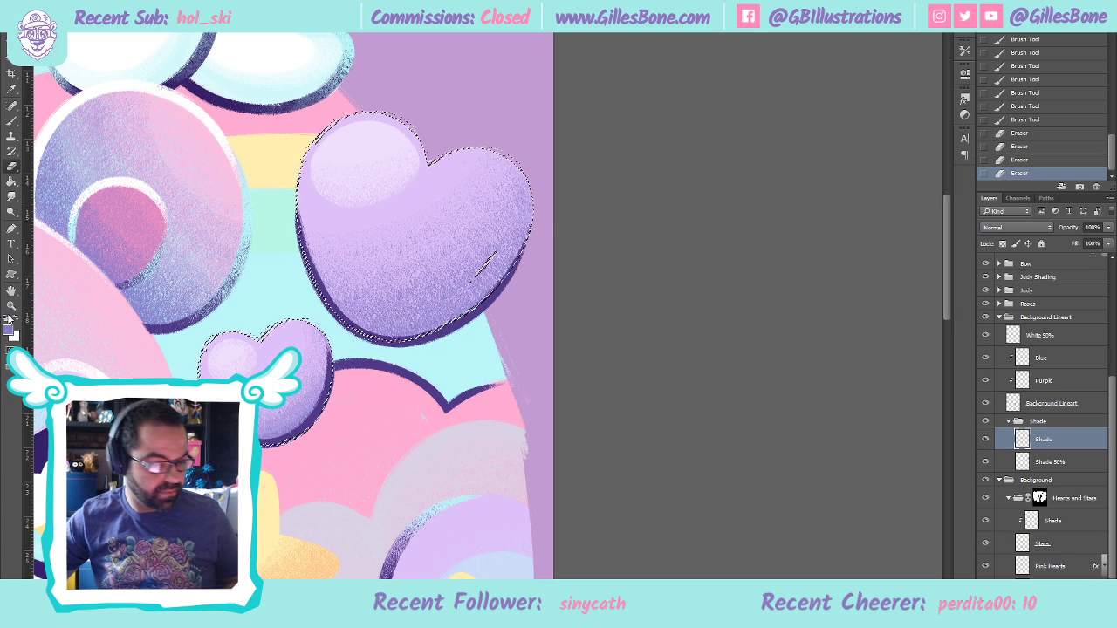
Pick light blue as the paint color and add a new layer named Blue directly below Shade 50%
key(ctrl+0)
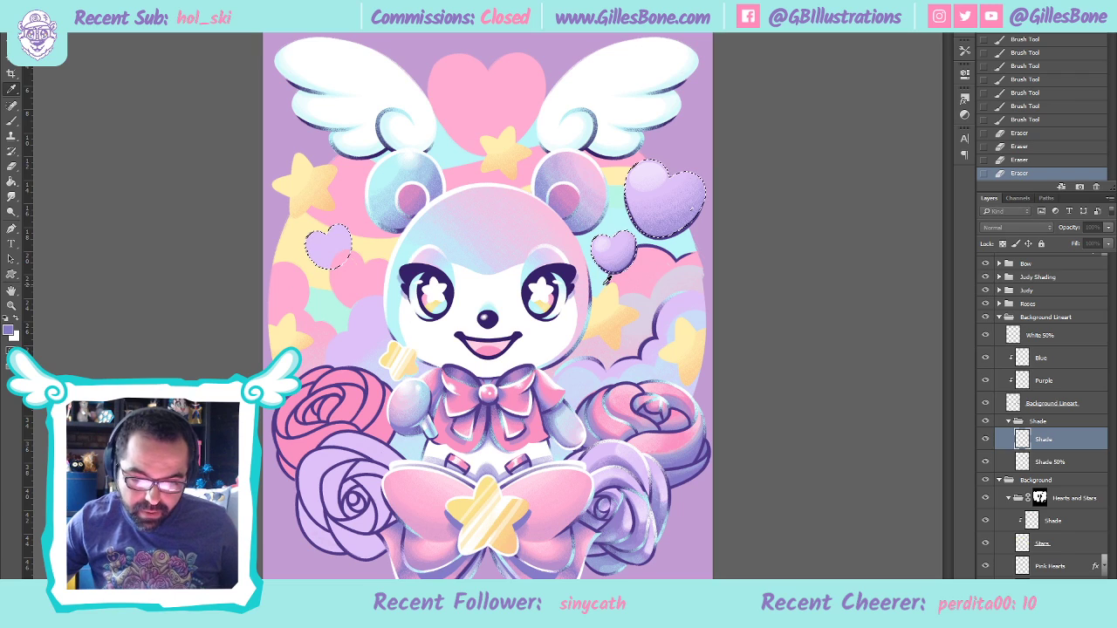
click(1077, 466)
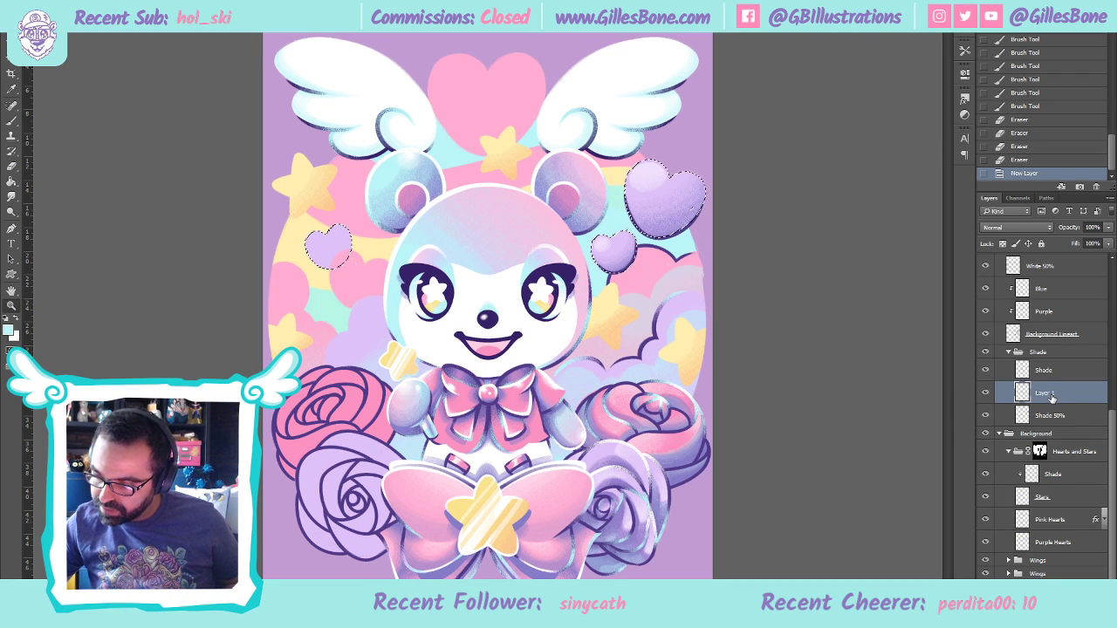
drag(1054, 413, 1056, 425)
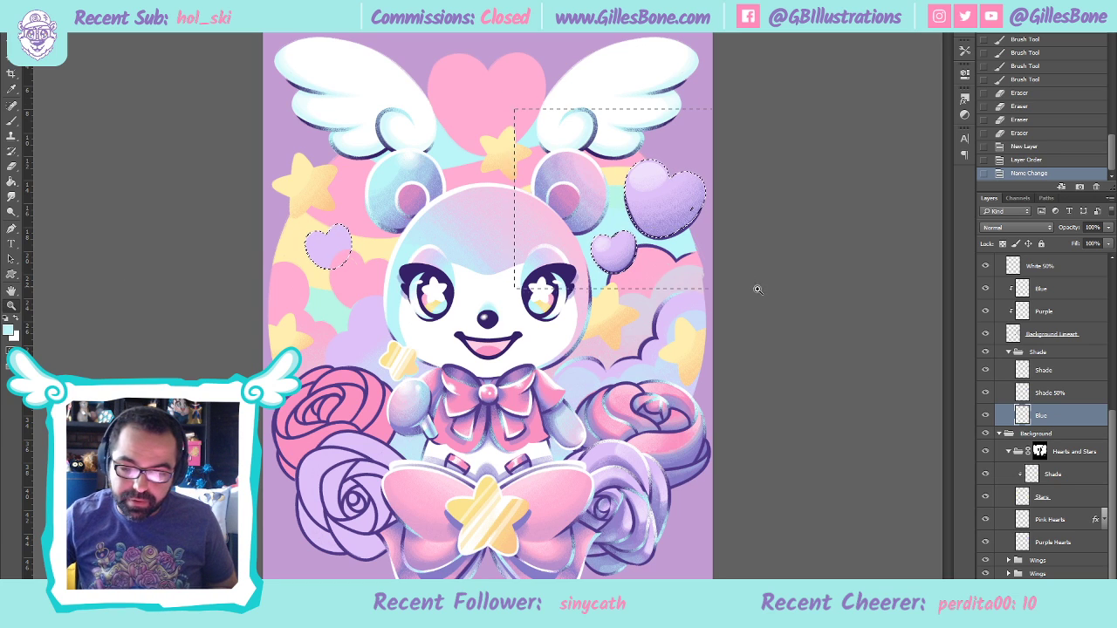
Brush grainy light blue reflected light along the small purple heart's lower right edge on the Blue layer
drag(757, 288, 756, 289)
click(16, 124)
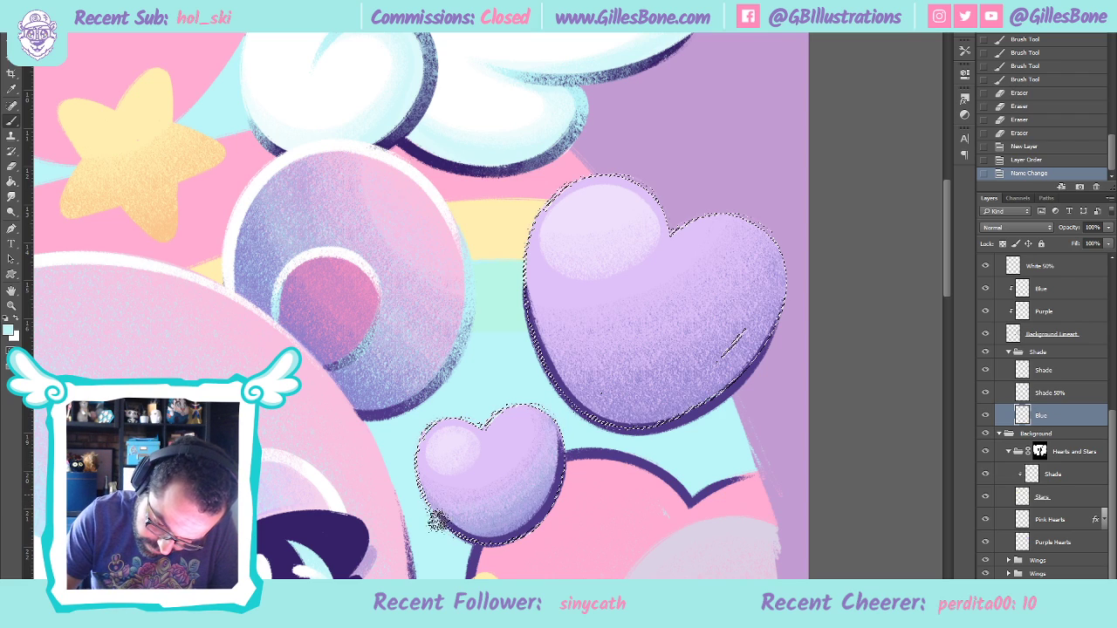
mouse_move(565, 458)
mouse_down()
mouse_move(536, 519)
mouse_move(455, 543)
mouse_up()
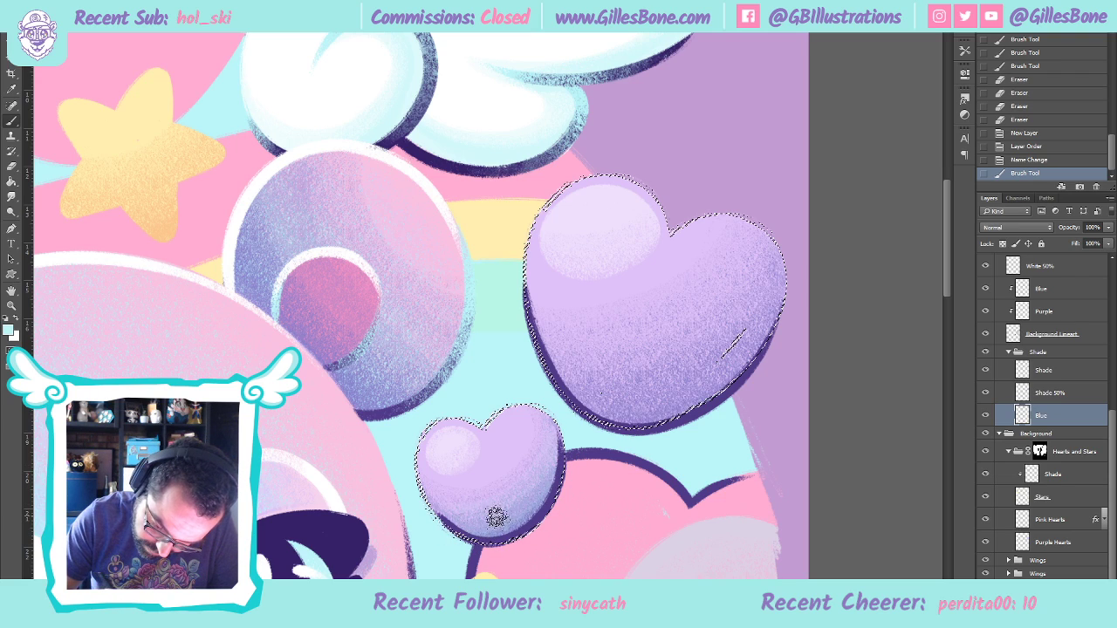
mouse_move(488, 521)
mouse_down()
mouse_move(472, 543)
mouse_move(545, 507)
mouse_up()
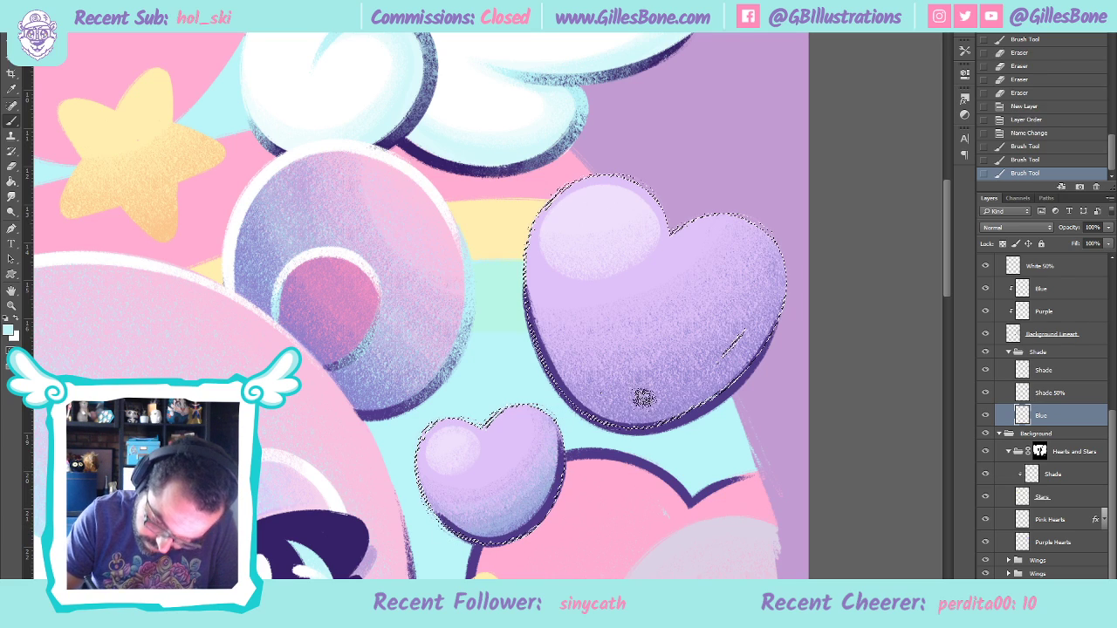
Brush grainy light blue over the large purple heart's lower half and right lobe, and deselect
drag(672, 412, 708, 402)
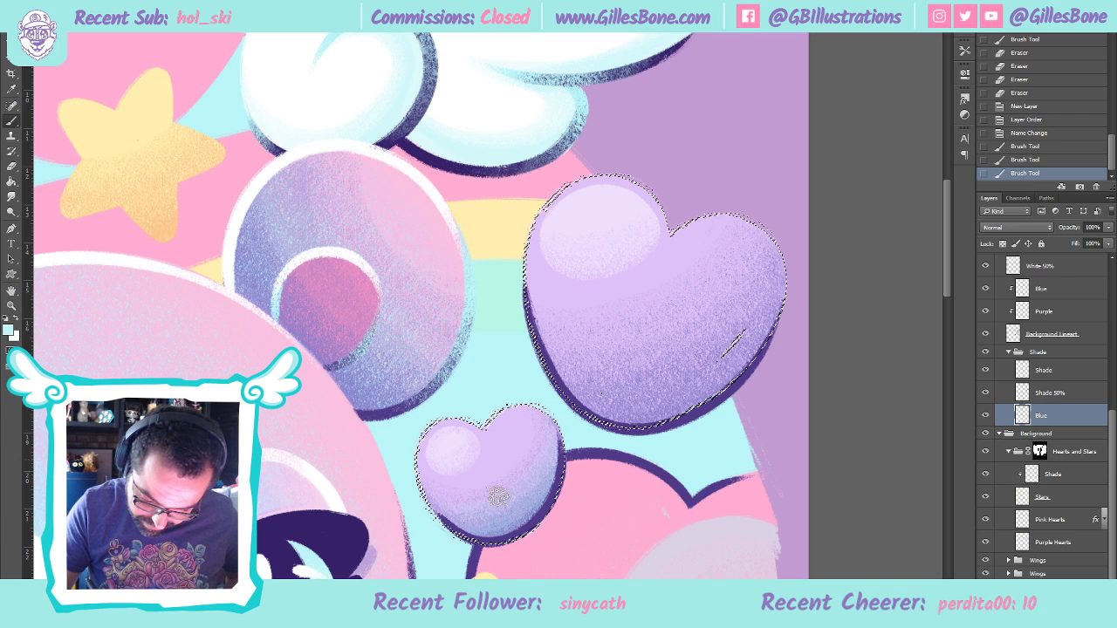
drag(656, 428, 710, 419)
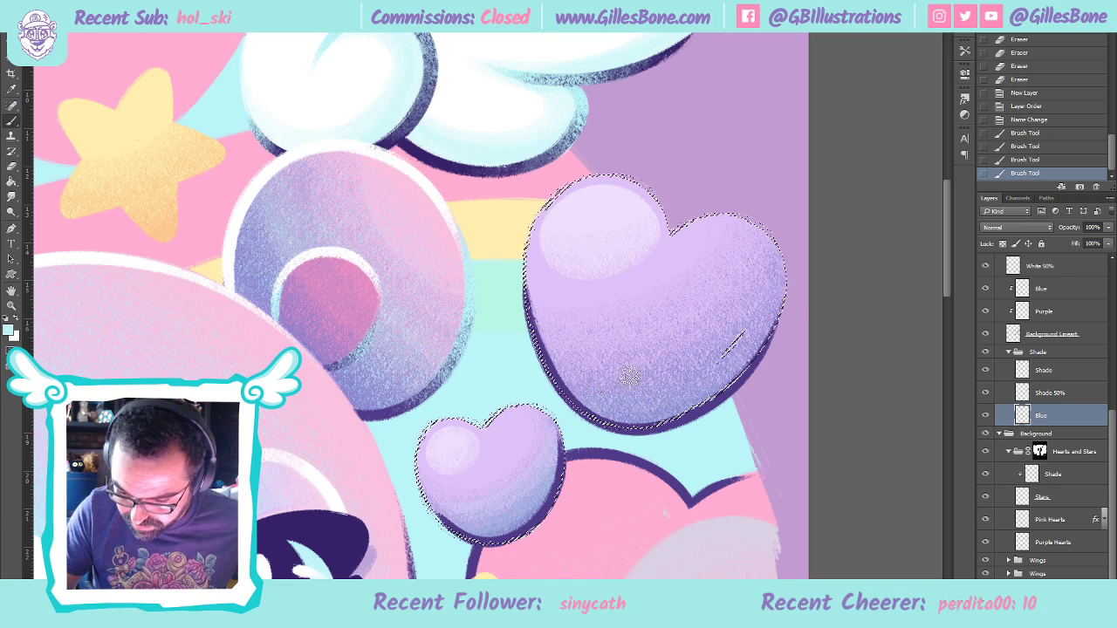
drag(758, 340, 768, 375)
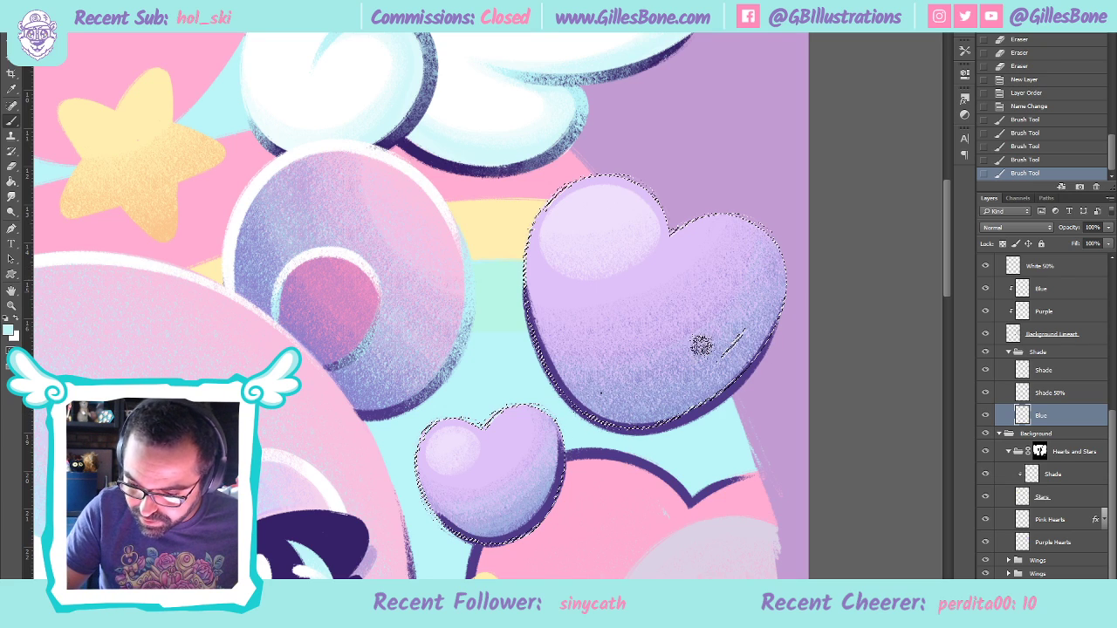
drag(732, 327, 638, 382)
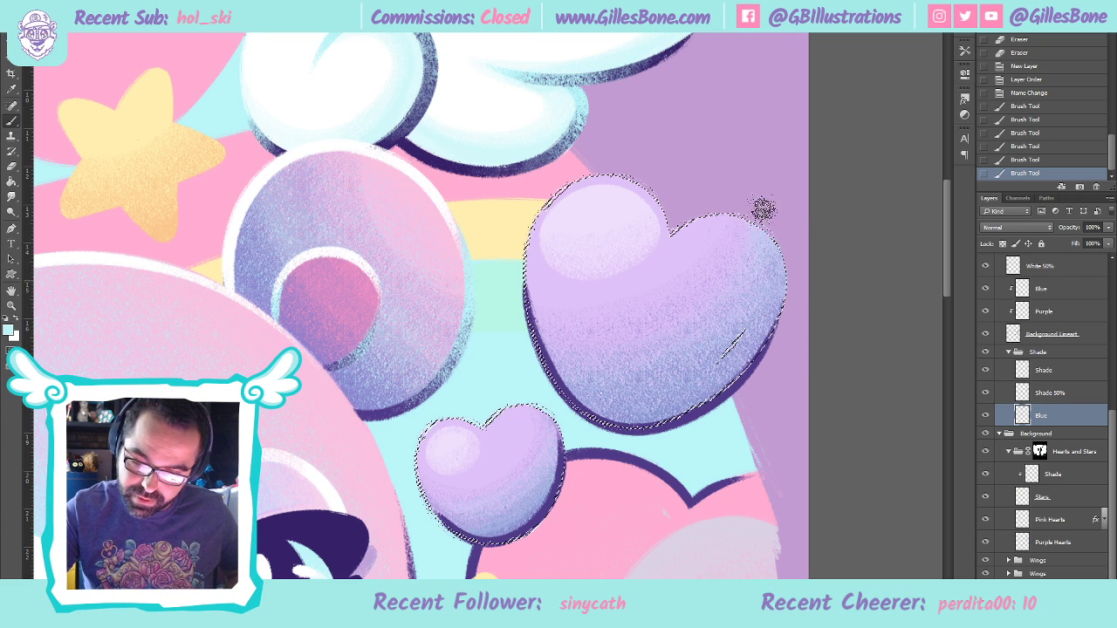
key(ctrl+d)
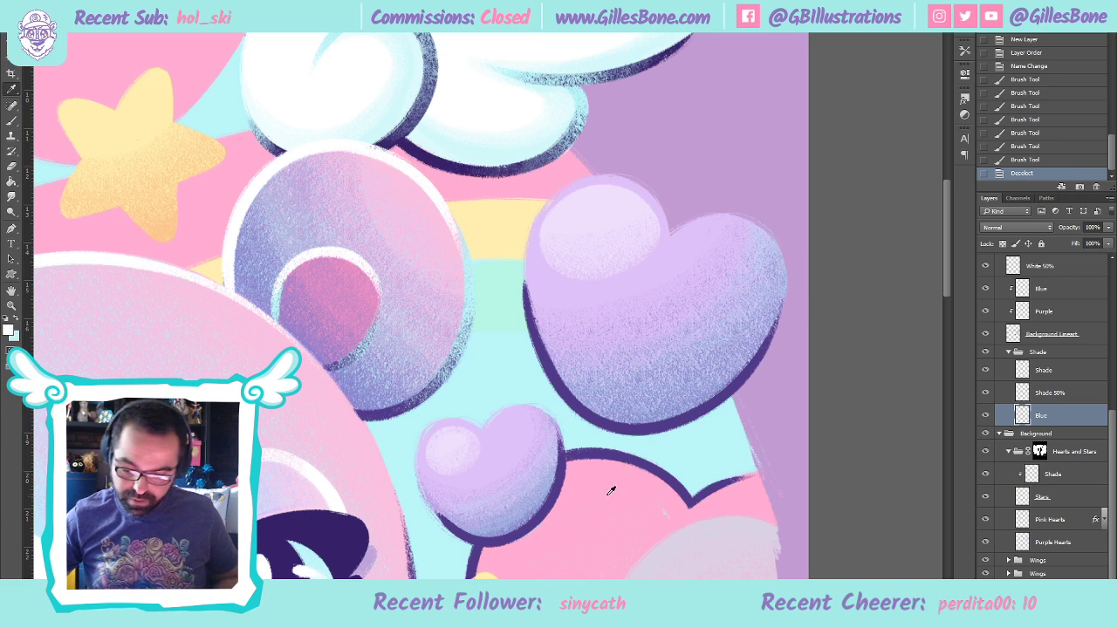
Sample pink from the artwork, add a new layer below Blue, and load the Purple Hearts outline as a selection
drag(611, 490, 608, 507)
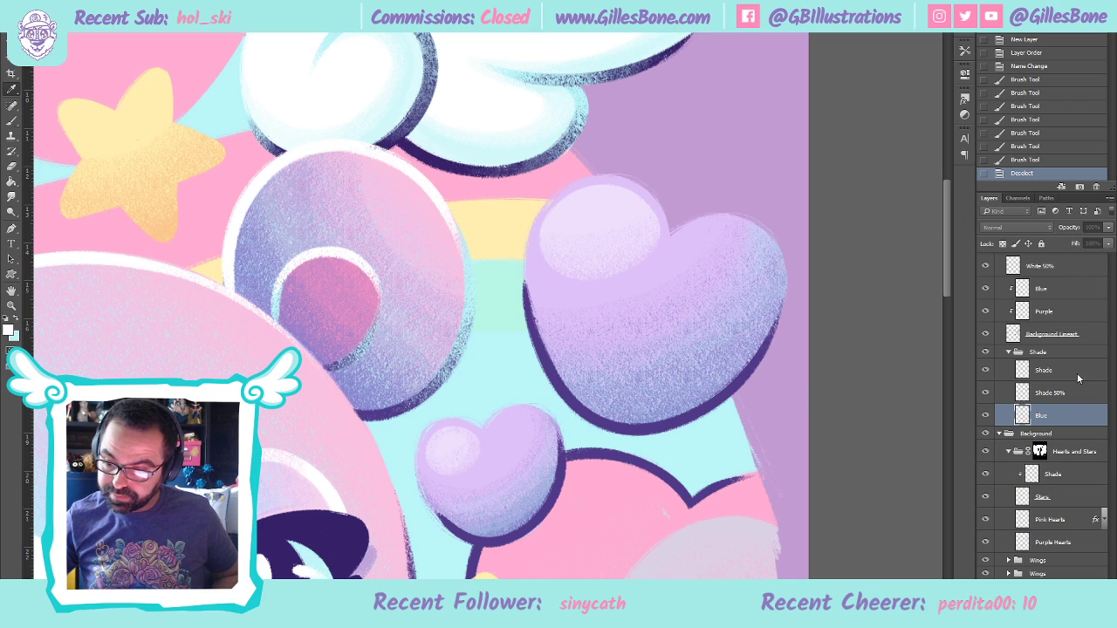
key(b)
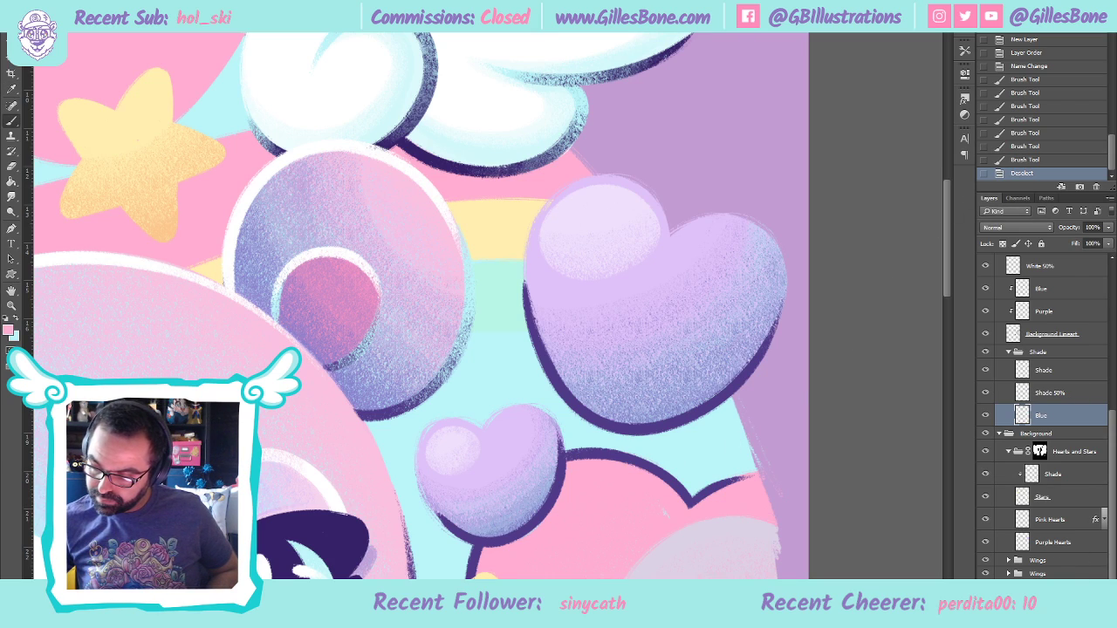
key(ctrl+shift+alt+n)
drag(1051, 416, 1051, 425)
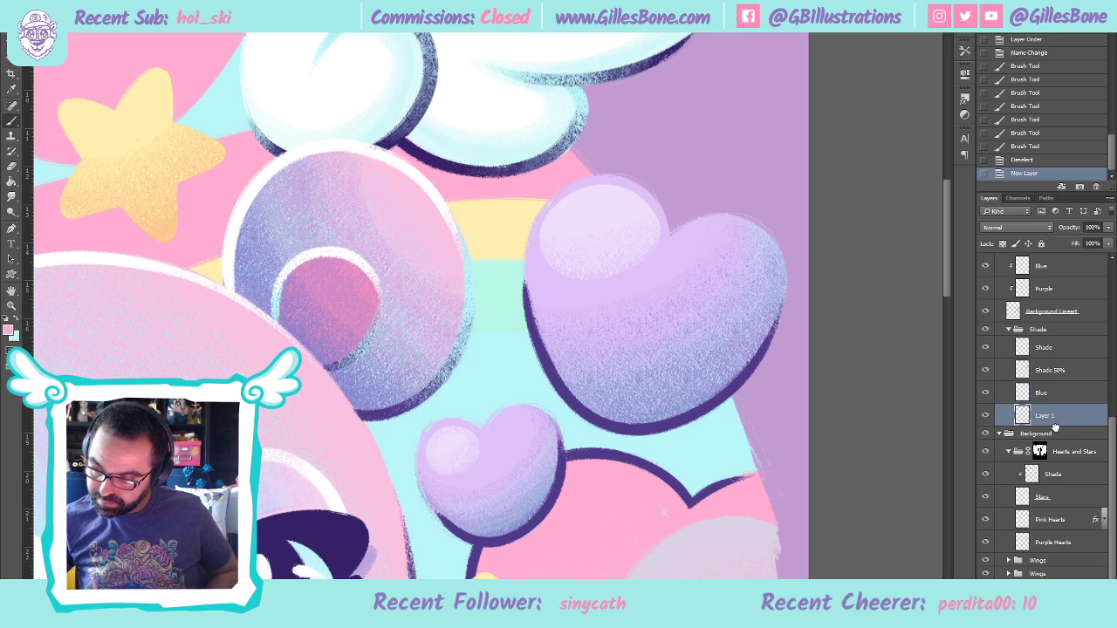
ctrl+click(1022, 542)
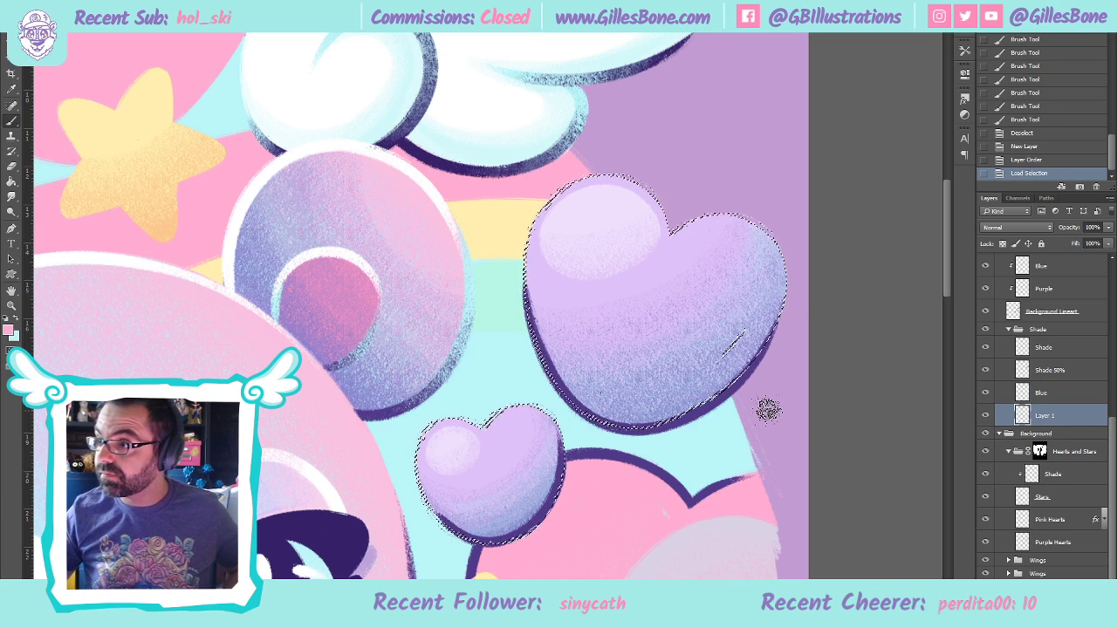
Try brushing grainy pink over the large purple heart's upper left lobe on the new layer, and deselect
drag(800, 316, 785, 339)
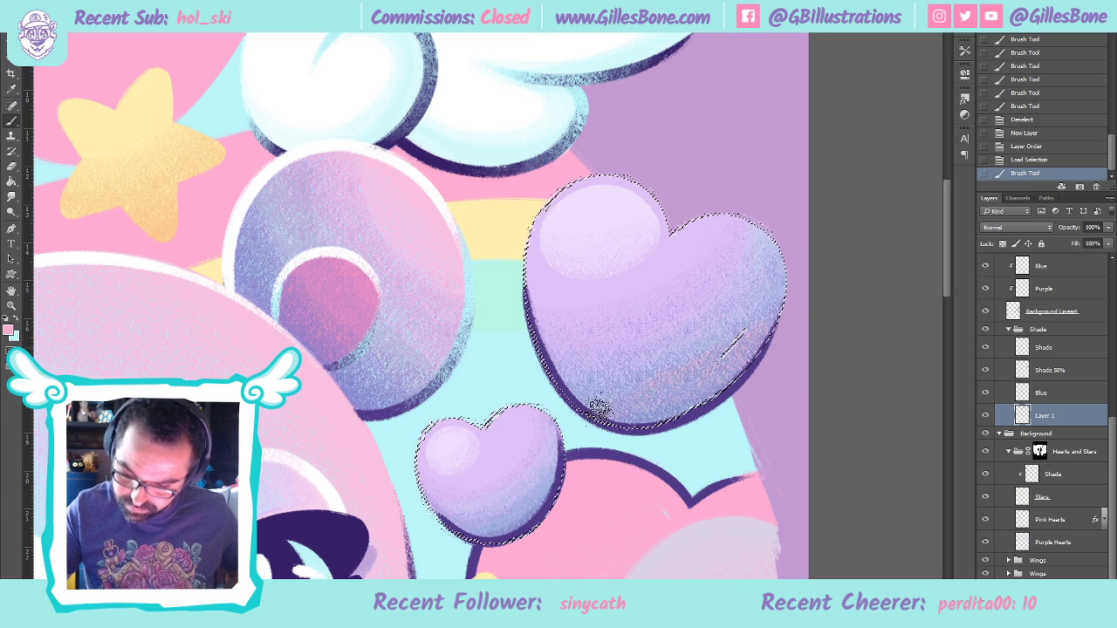
drag(591, 379, 748, 279)
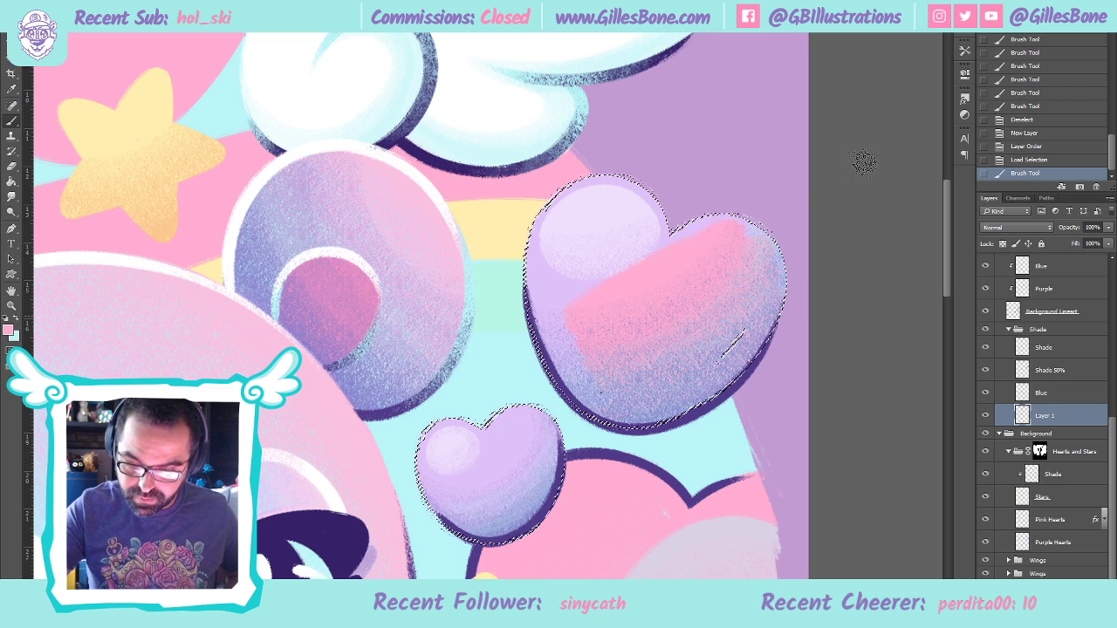
key(ctrl+z)
mouse_move(583, 250)
mouse_down()
mouse_move(531, 224)
mouse_move(565, 187)
mouse_move(523, 216)
mouse_up()
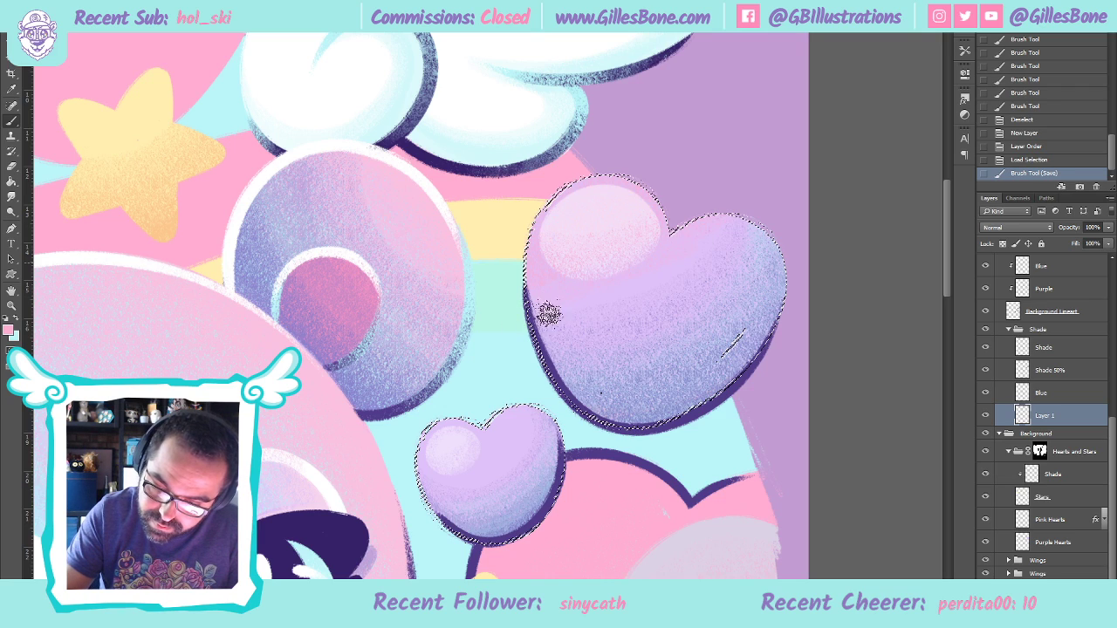
drag(569, 317, 596, 326)
drag(596, 326, 540, 336)
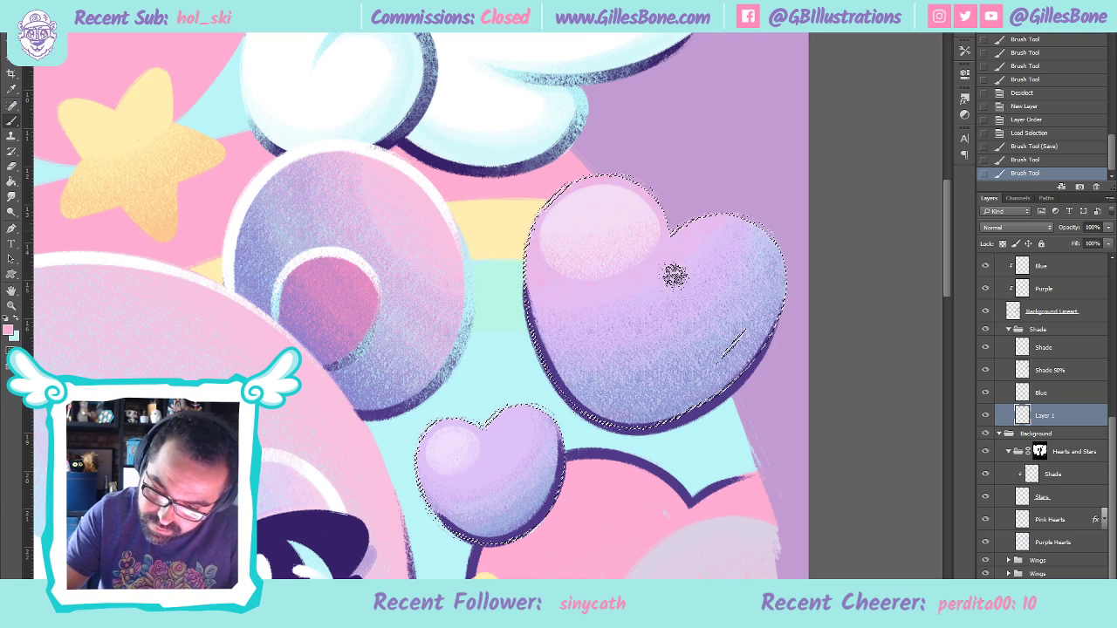
click(558, 345)
click(558, 345)
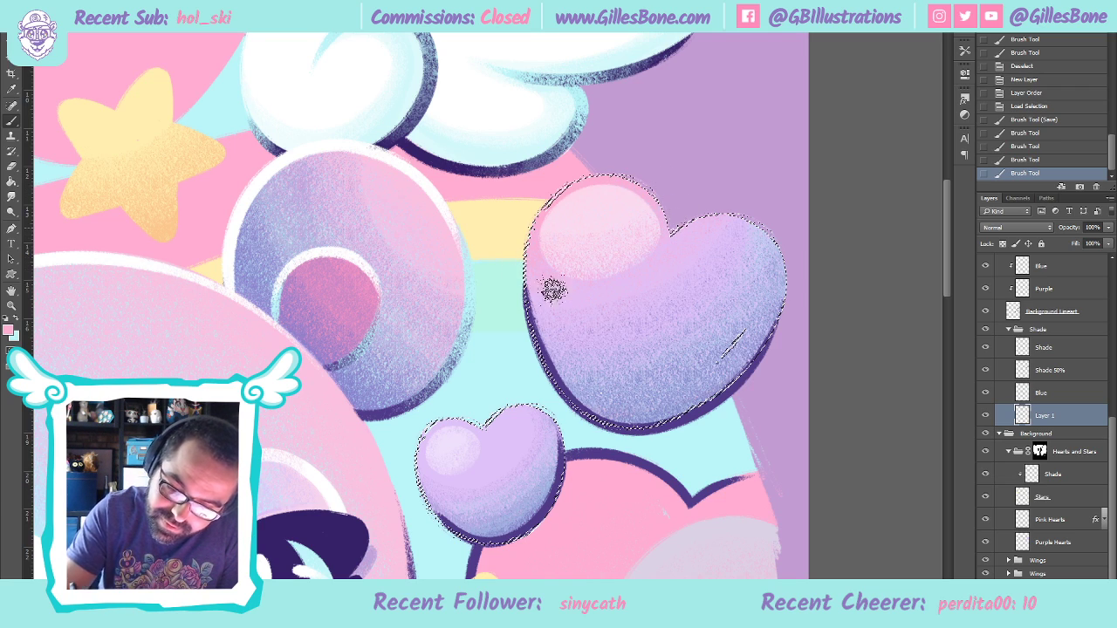
mouse_move(703, 223)
mouse_down()
mouse_move(534, 313)
mouse_move(709, 238)
mouse_move(635, 303)
mouse_move(721, 215)
mouse_up()
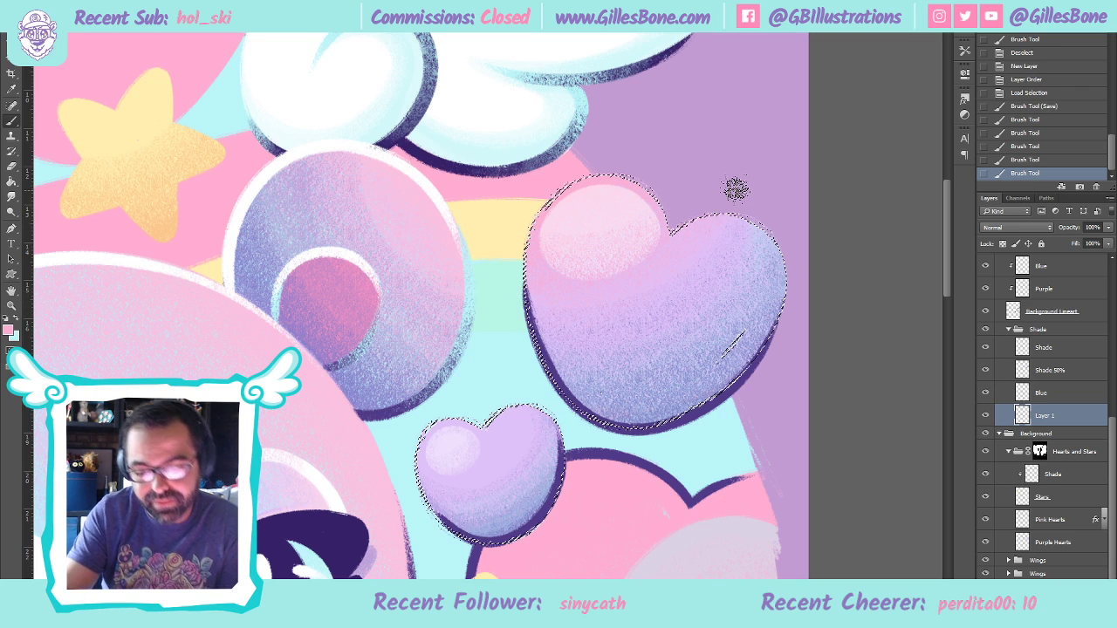
key(ctrl+d)
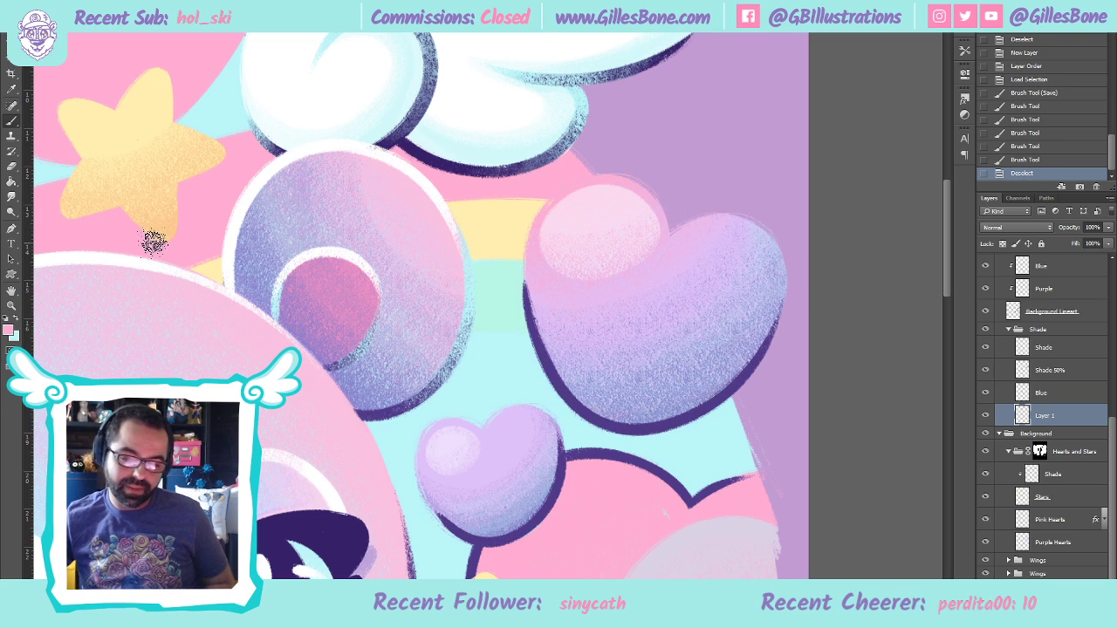
Delete the pink test layer and load the Purple Hearts outline as a selection with light blue as the paint color
key(ctrl+0)
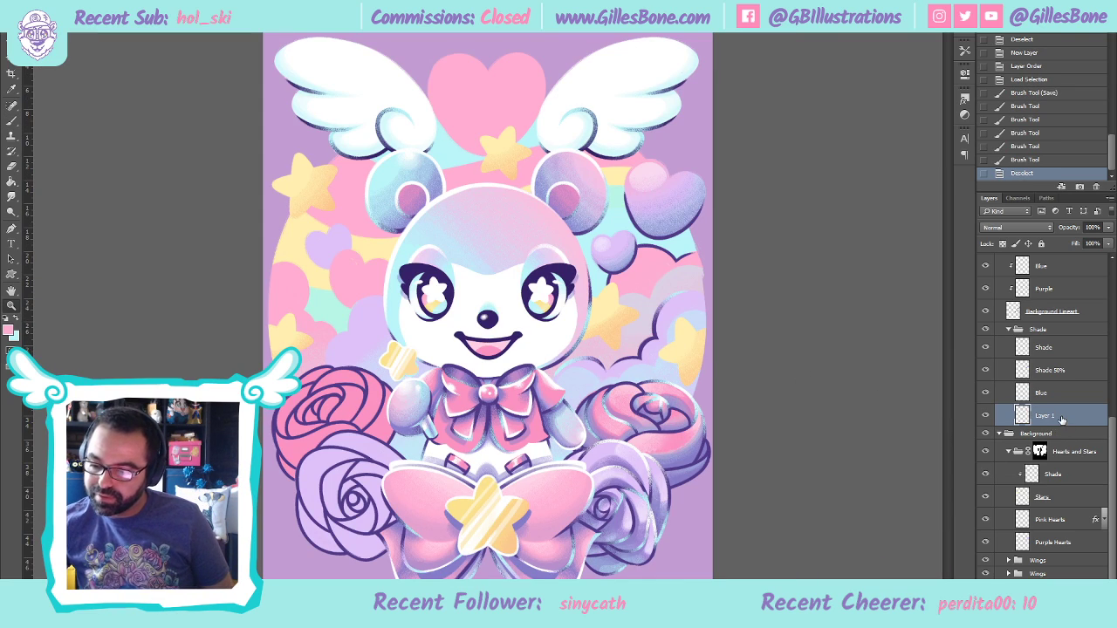
key(Delete)
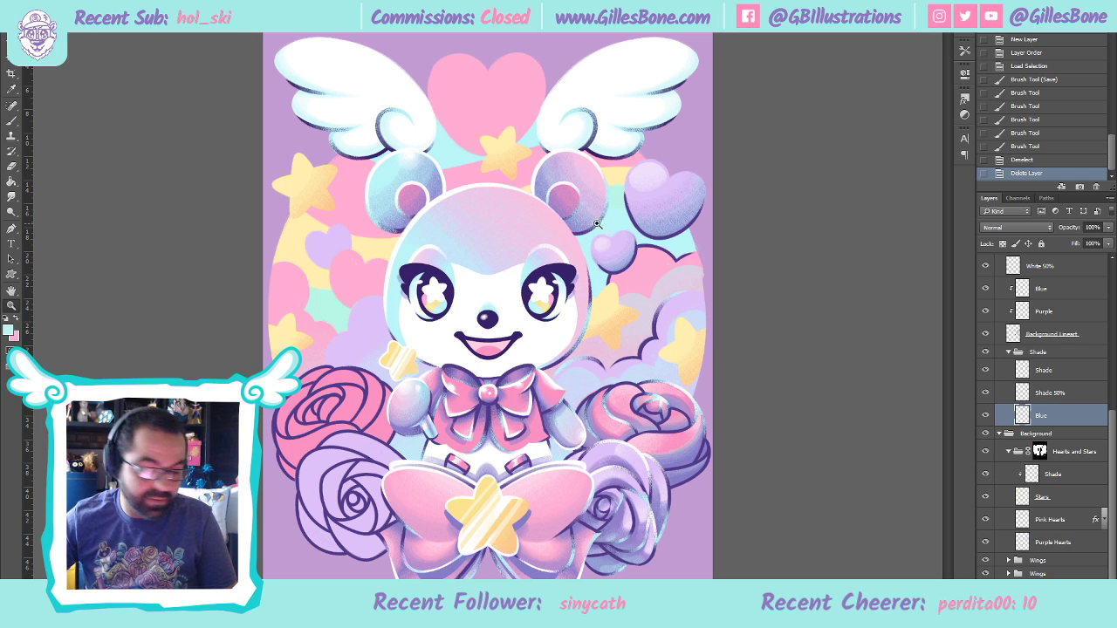
click(671, 165)
click(52, 150)
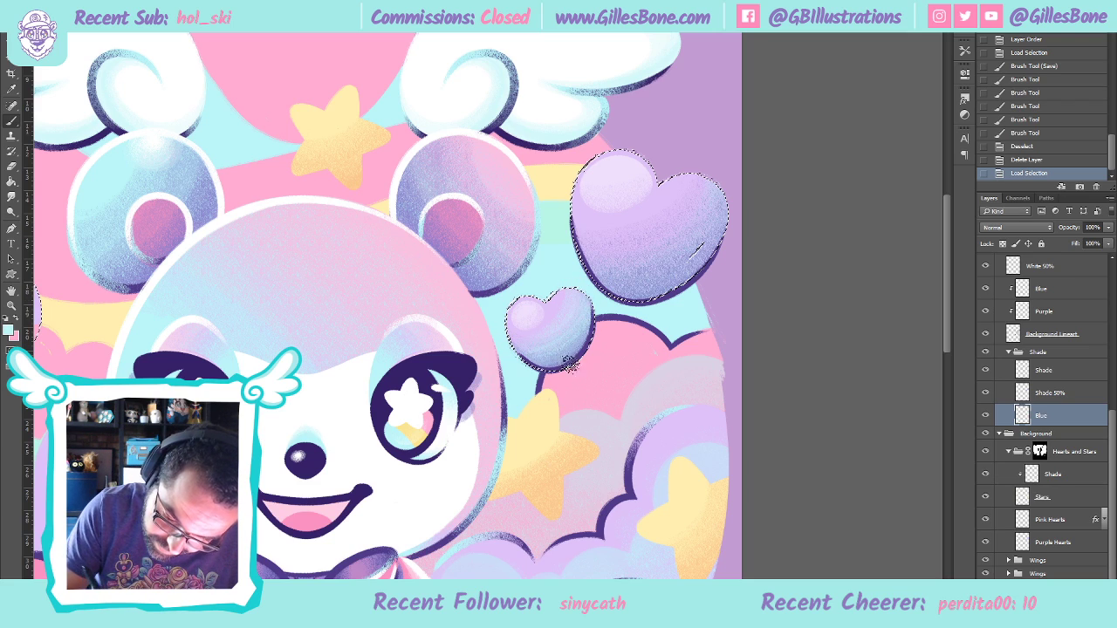
Brush more grainy light blue on the small purple heart, and soften it with the eraser around the center and right lobe
drag(562, 367, 616, 261)
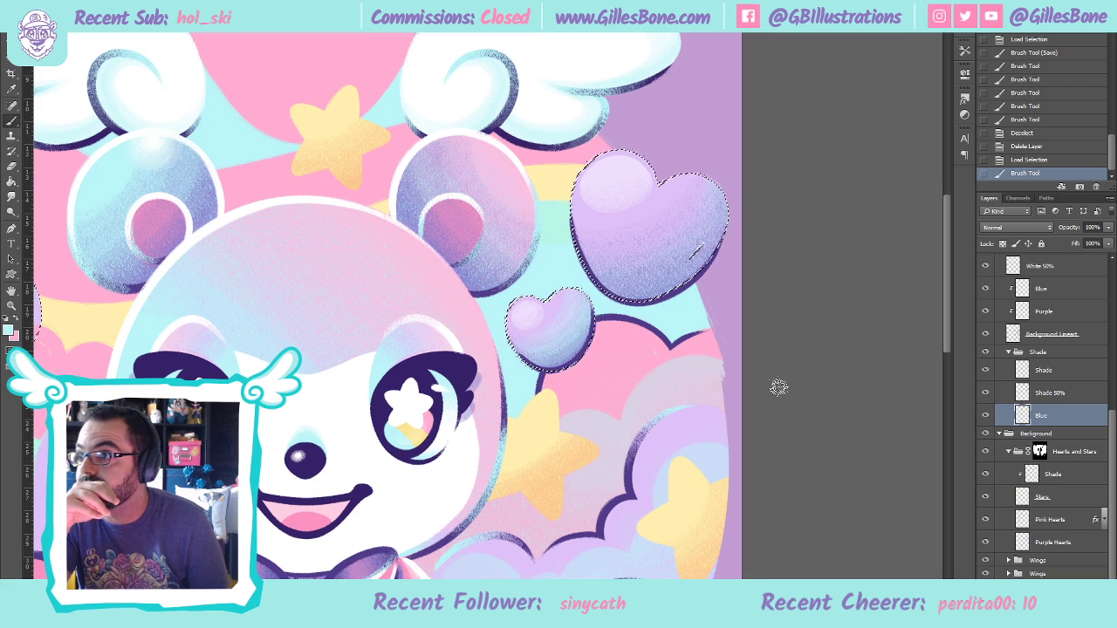
key(e)
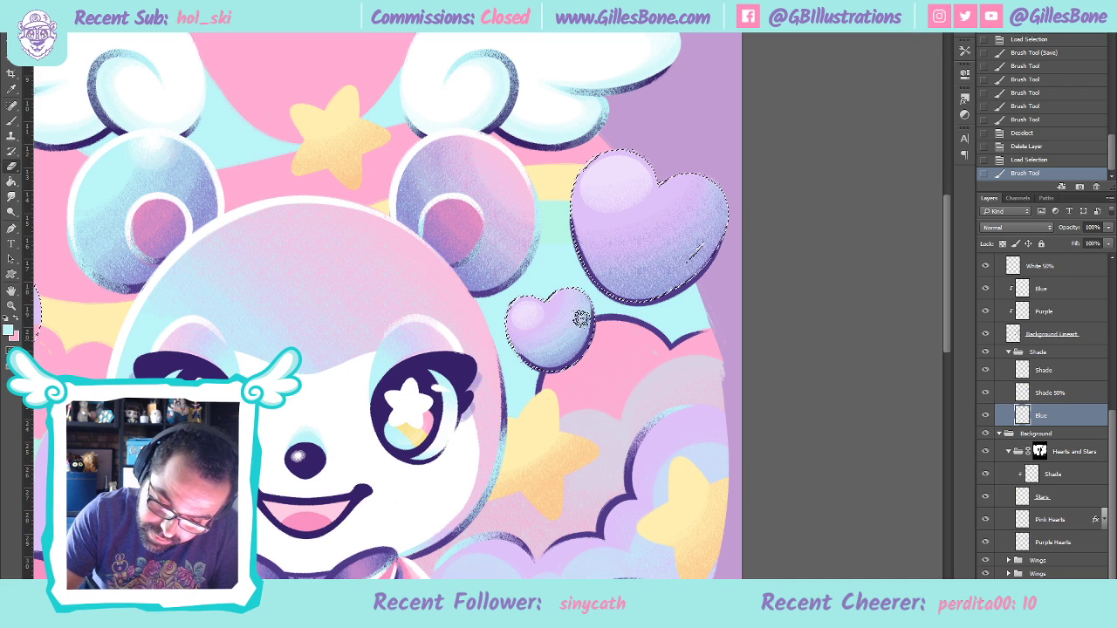
drag(592, 288, 586, 291)
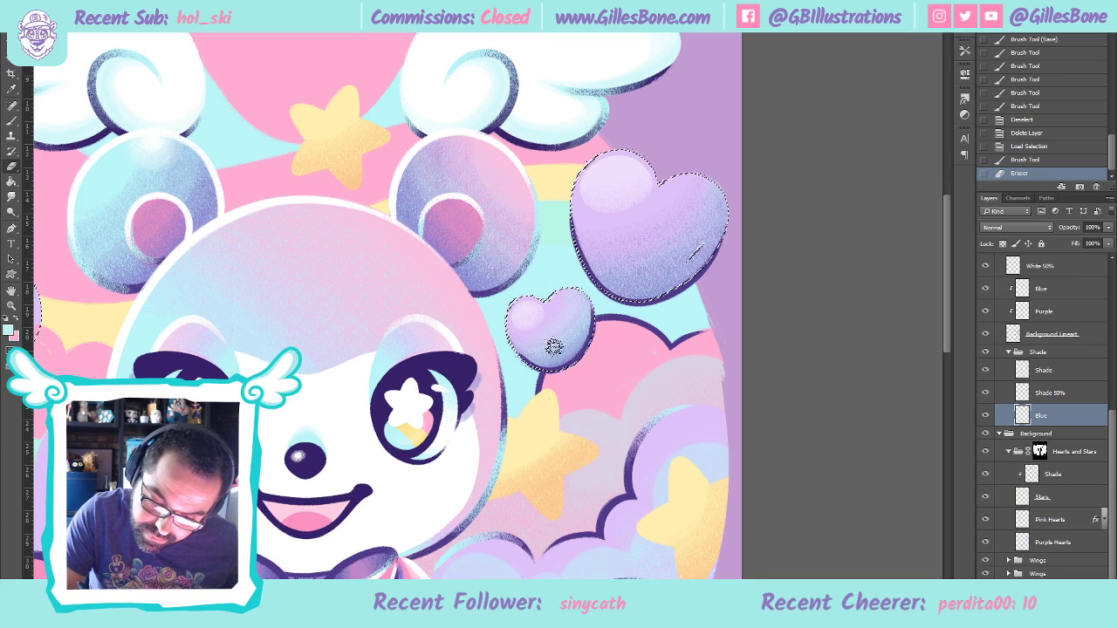
drag(547, 328, 576, 295)
Brush additional grainy light blue over the large purple heart's right lobe on the Blue layer, and deselect
click(11, 121)
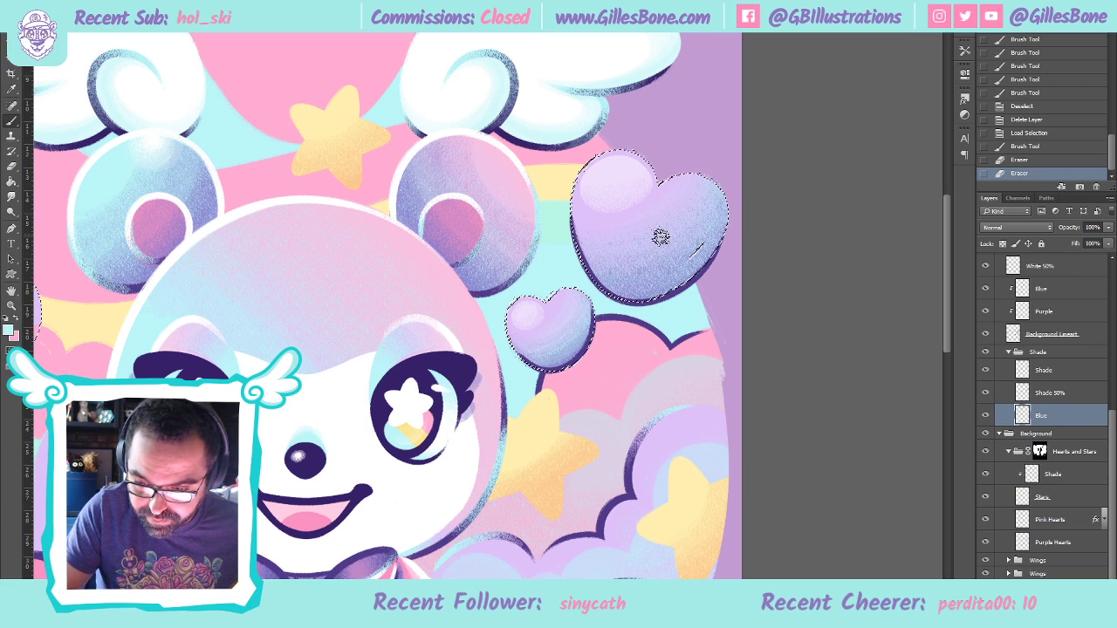
key(b)
drag(685, 241, 756, 169)
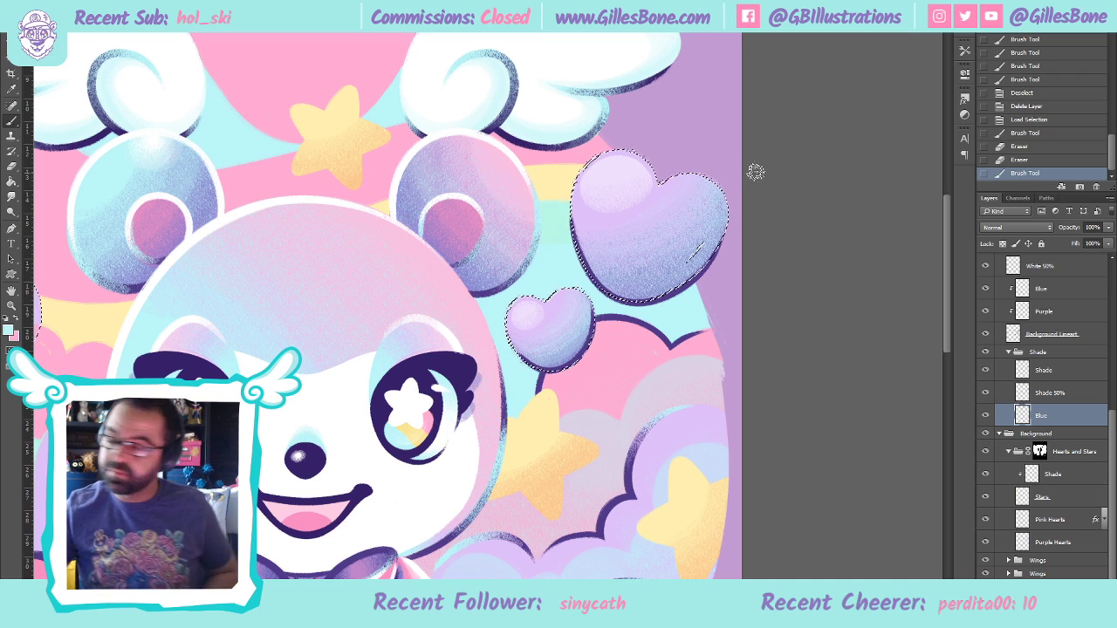
key(ctrl+d)
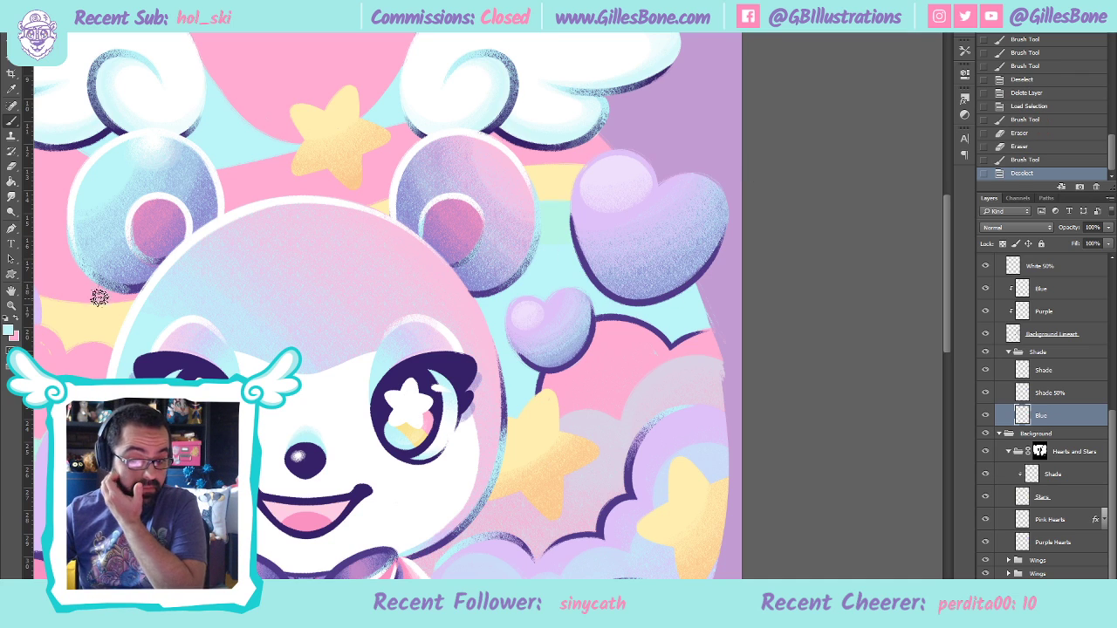
Set the paint color to white and add a new layer named White directly above White 50%
click(11, 305)
alt+click(696, 230)
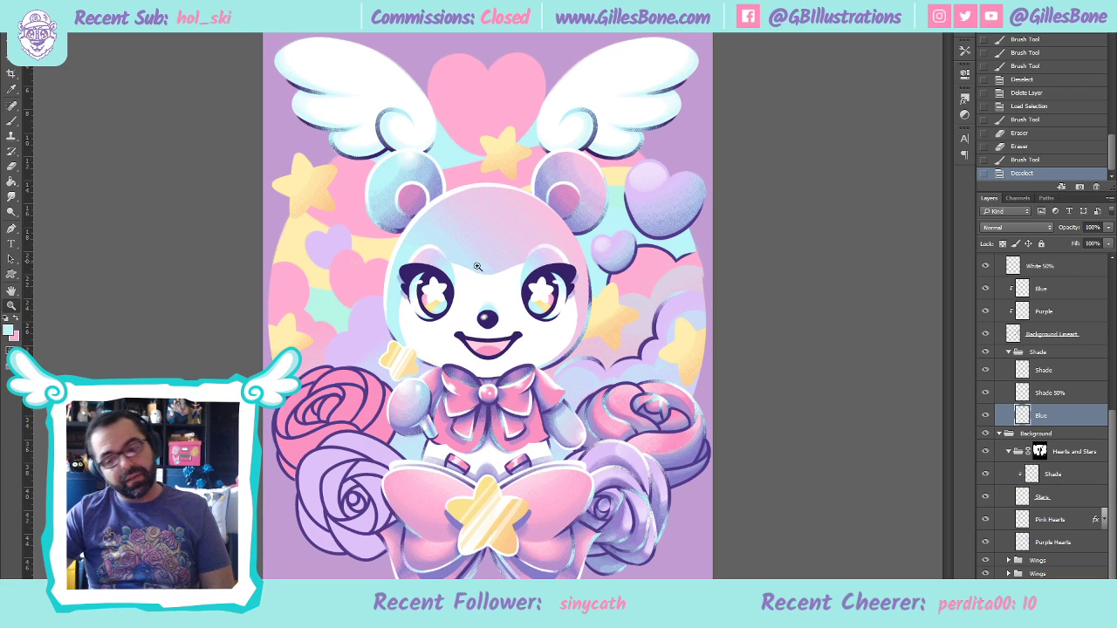
click(7, 318)
click(16, 319)
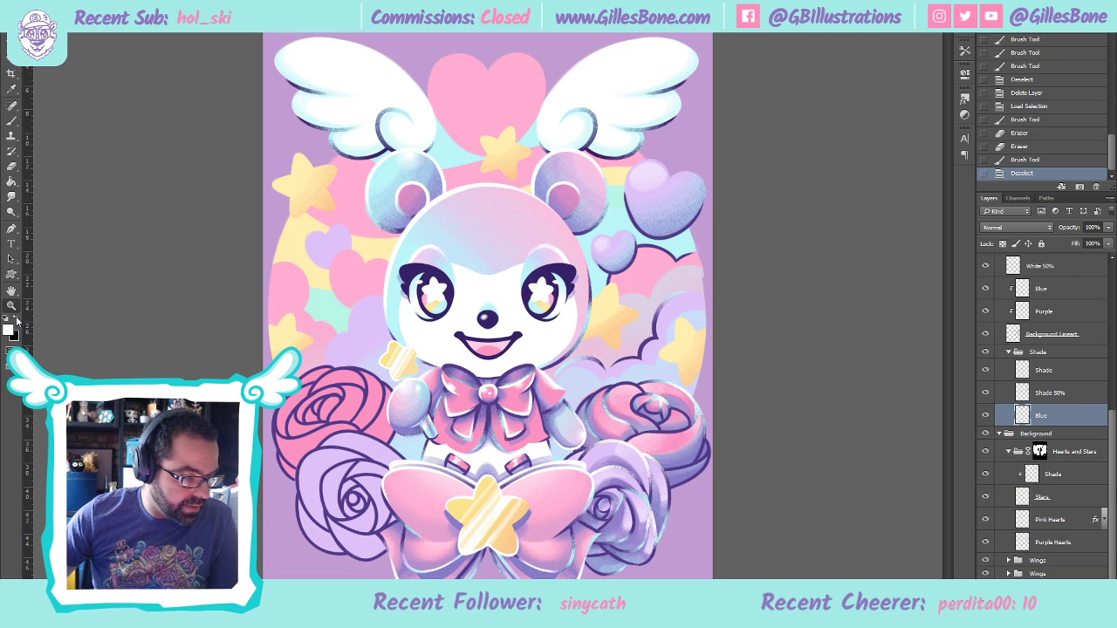
scroll(1047, 354, up, 3)
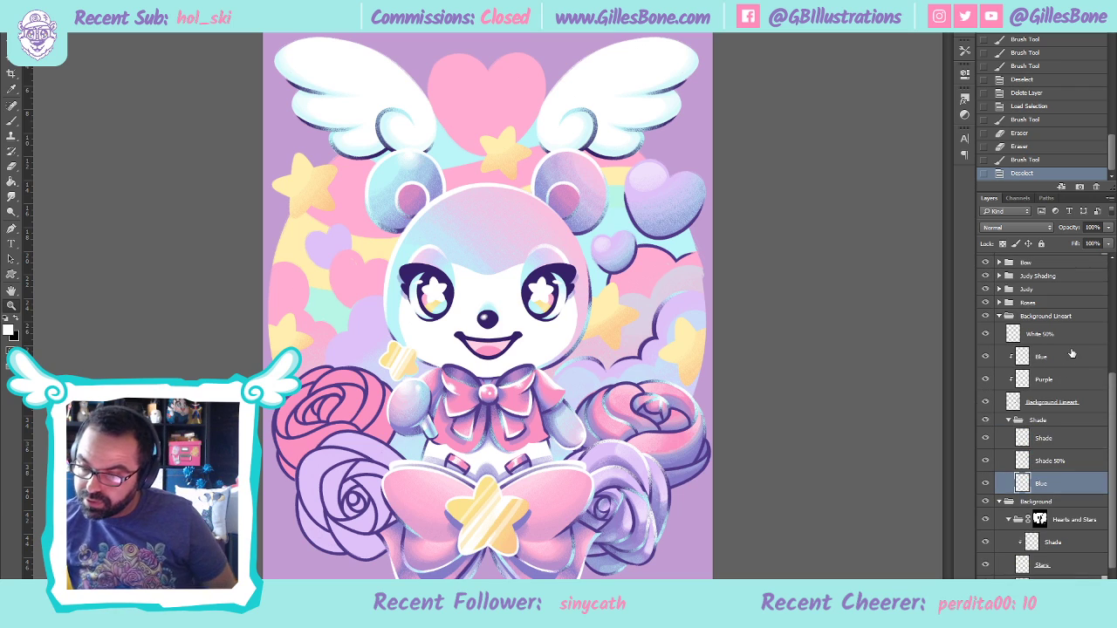
click(1067, 340)
key(ctrl+shift+alt+n)
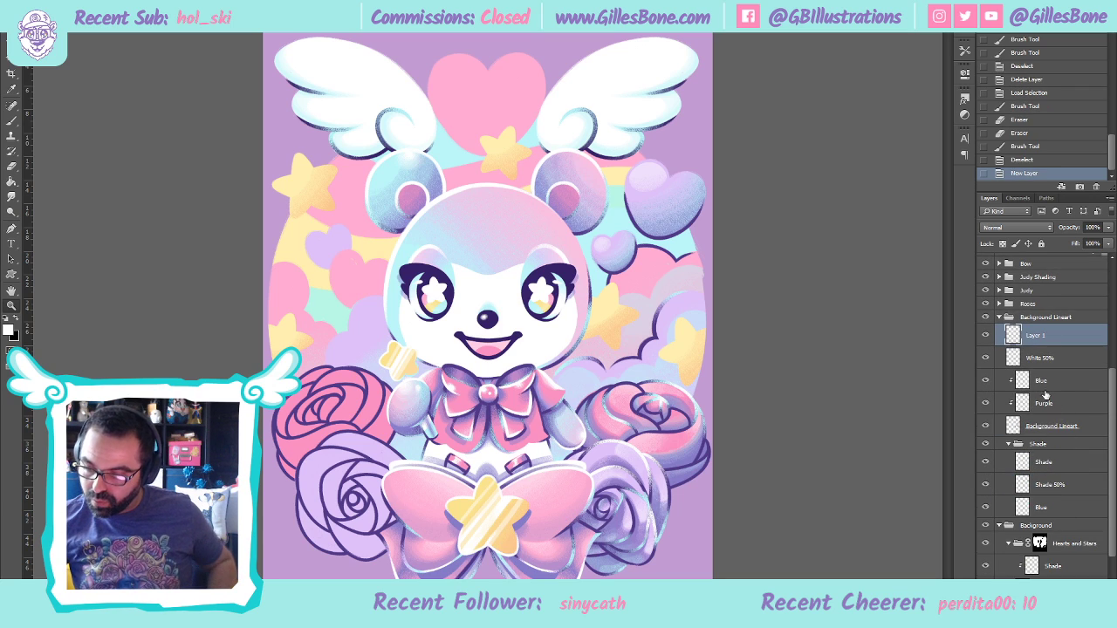
double_click(1034, 336)
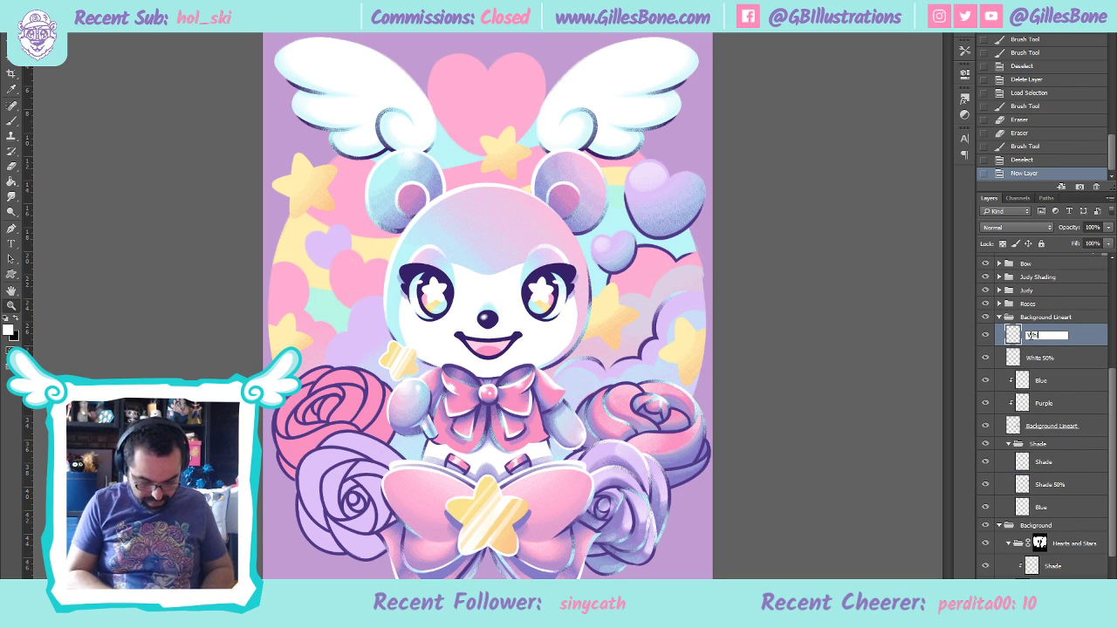
text(White)
key(Return)
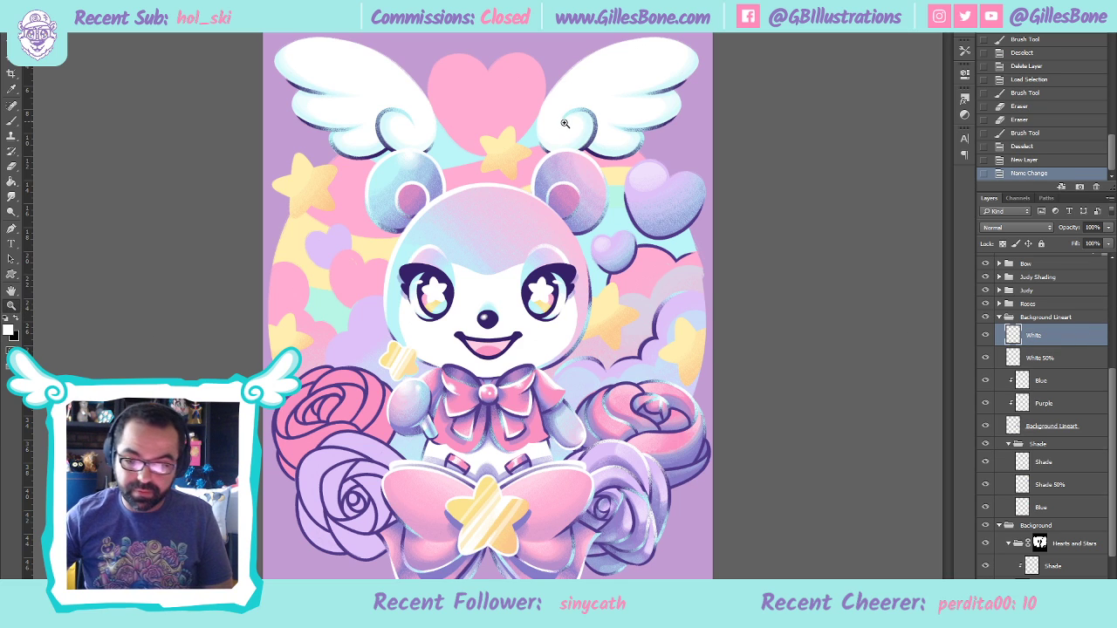
Brush a white rim highlight along the upper left side and both top lobes of the small purple heart
click(645, 205)
click(11, 120)
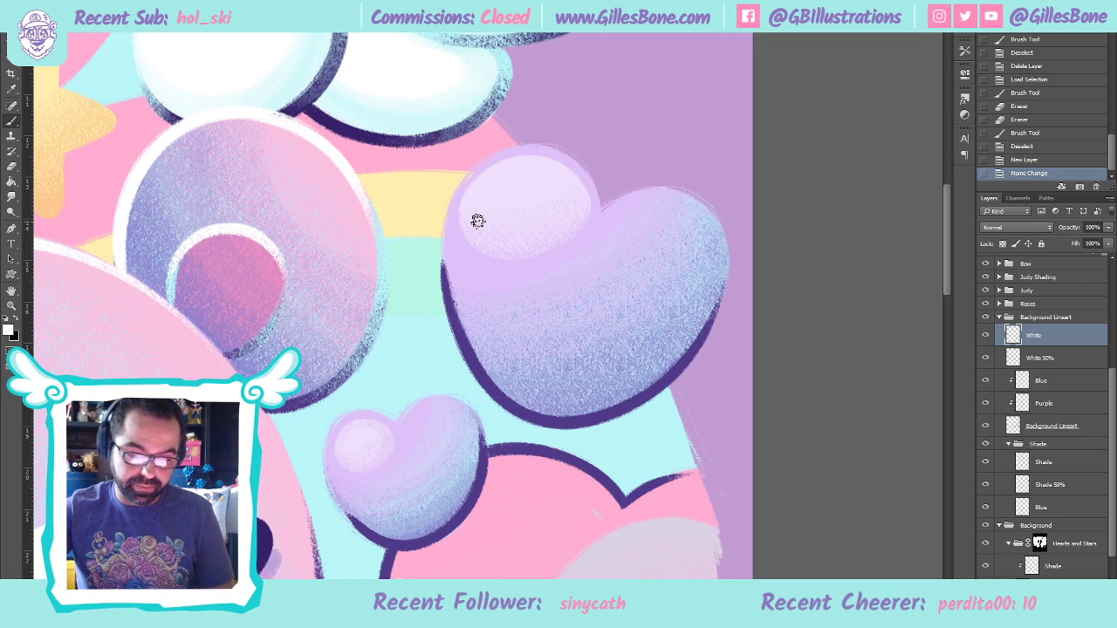
mouse_move(400, 424)
mouse_down()
mouse_move(319, 448)
mouse_move(374, 515)
mouse_up()
key(ctrl+z)
mouse_move(396, 420)
mouse_down()
mouse_move(342, 405)
mouse_move(321, 504)
mouse_up()
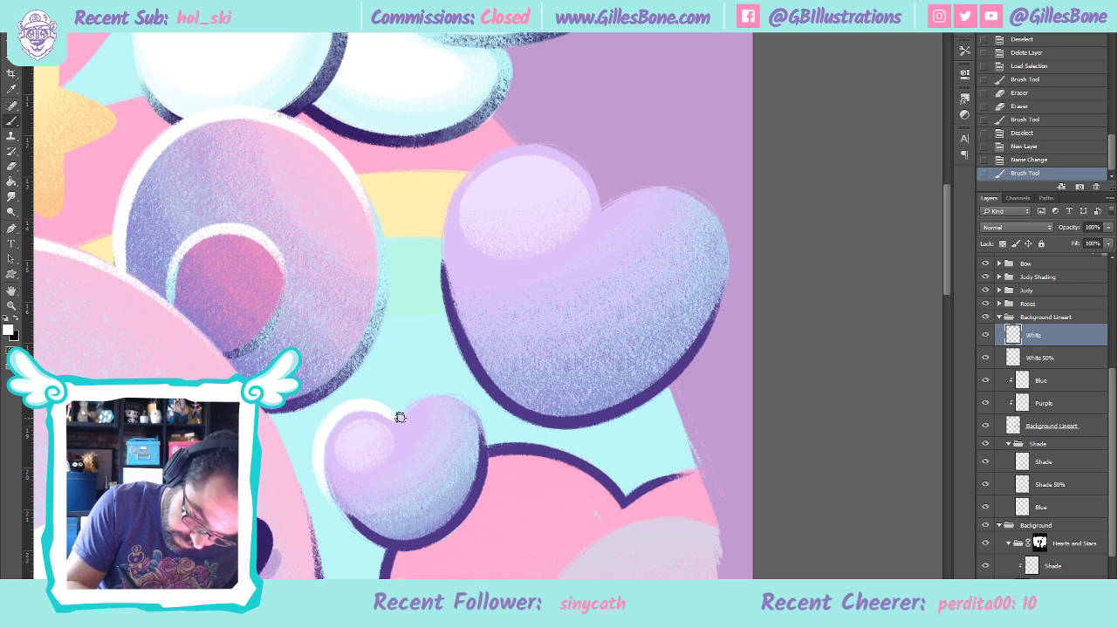
mouse_move(394, 406)
mouse_down()
mouse_move(423, 390)
mouse_move(480, 443)
mouse_up()
mouse_move(396, 411)
mouse_down()
mouse_move(461, 392)
mouse_move(482, 429)
mouse_up()
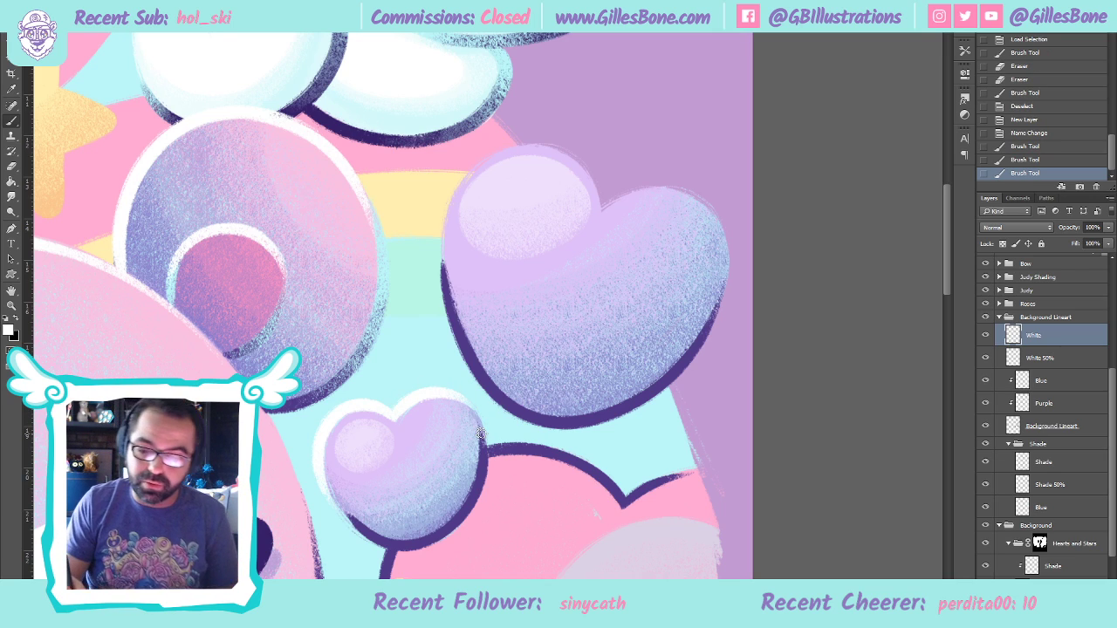
Brush a white rim highlight along the top of the large purple heart's right lobe, tapering down its outer edge
mouse_move(605, 200)
mouse_down()
mouse_move(728, 220)
mouse_move(705, 300)
mouse_up()
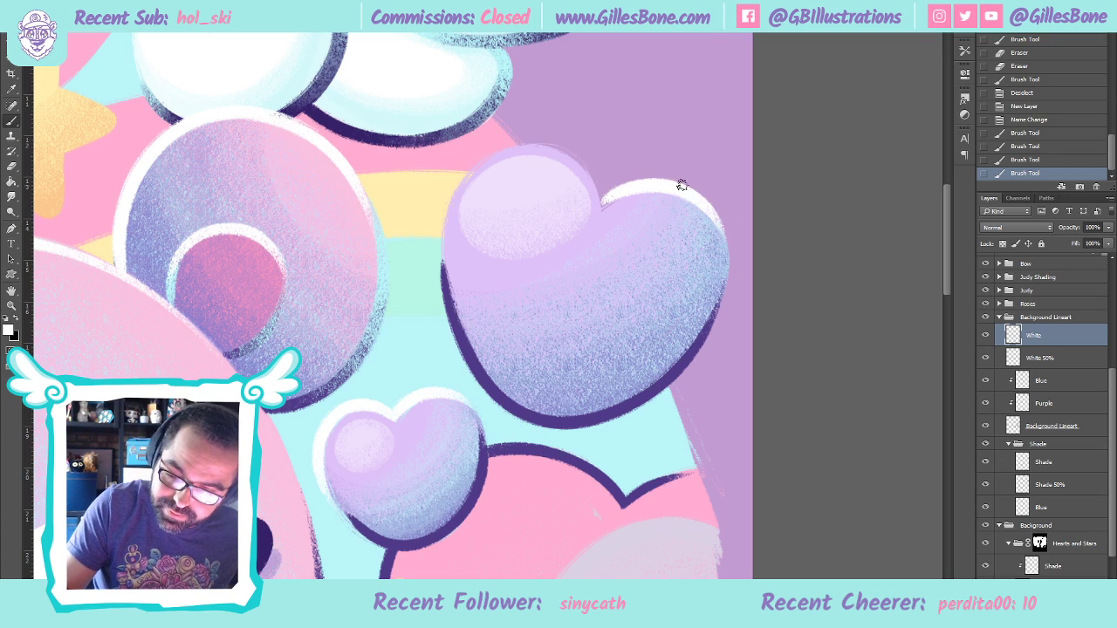
key(ctrl+z)
mouse_move(602, 202)
mouse_down()
mouse_move(623, 185)
mouse_move(731, 224)
mouse_move(705, 310)
mouse_up()
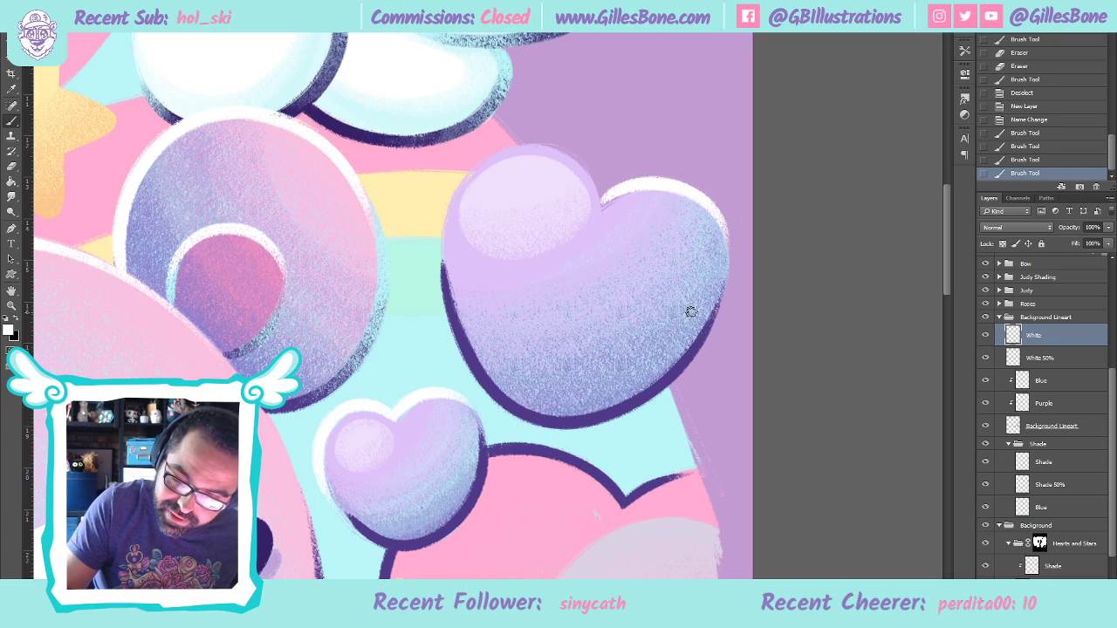
drag(598, 204, 681, 189)
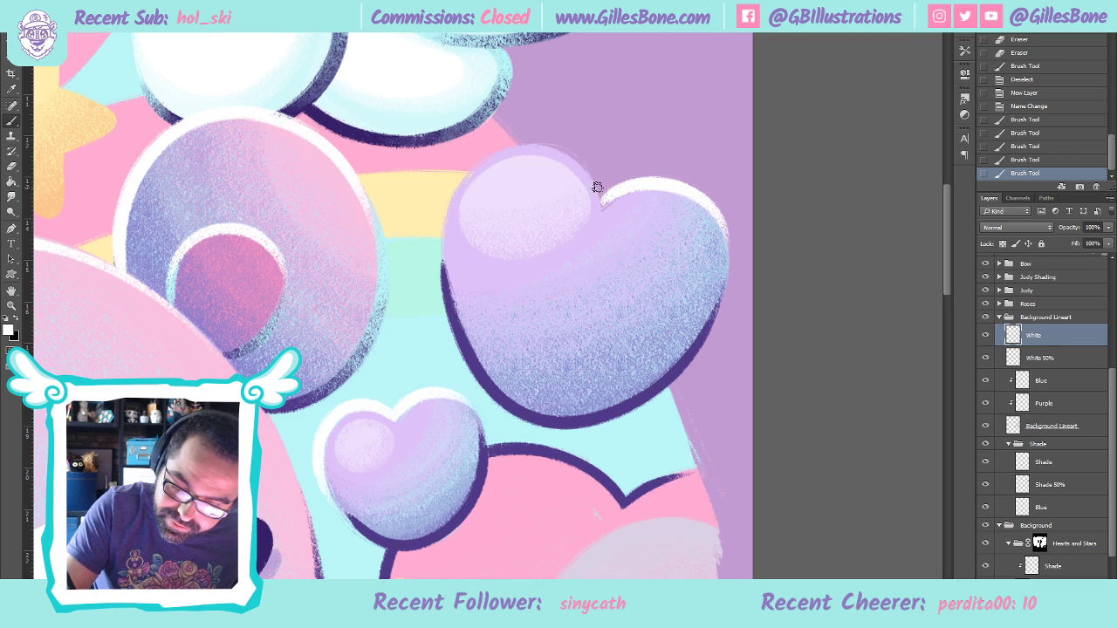
Brush a white rim highlight around the large purple heart's left lobe and thicken the line at the notch
mouse_move(603, 202)
mouse_down()
mouse_move(577, 158)
mouse_move(439, 187)
mouse_up()
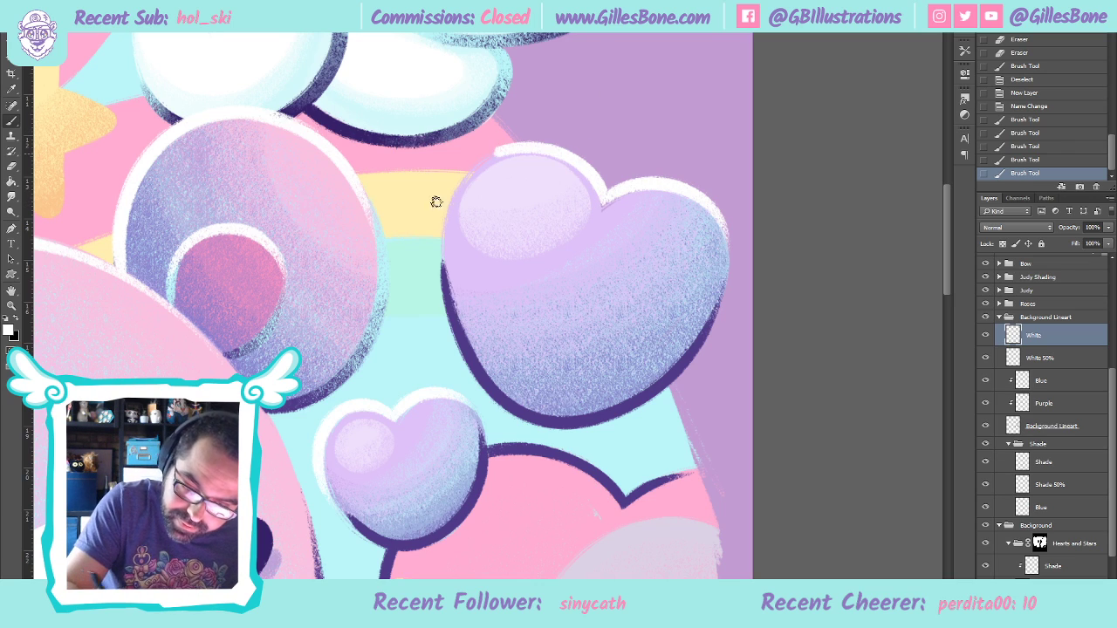
key(ctrl+z)
mouse_move(601, 185)
mouse_down()
mouse_move(531, 138)
mouse_move(439, 218)
mouse_up()
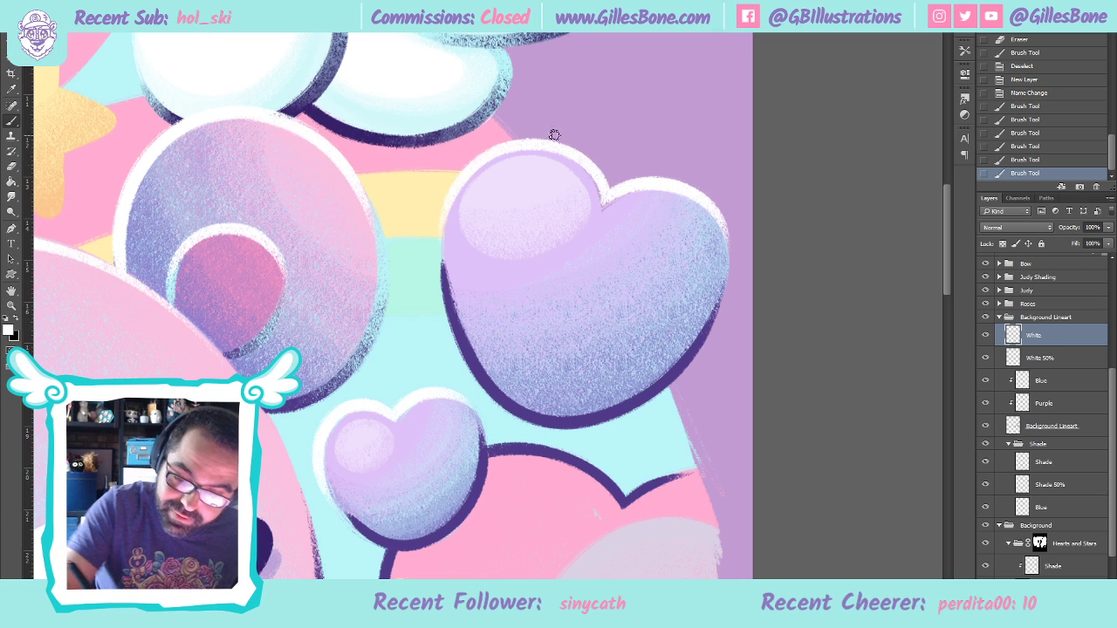
mouse_move(571, 142)
mouse_down()
mouse_move(601, 182)
mouse_move(681, 196)
mouse_up()
drag(603, 199, 692, 178)
drag(529, 145, 445, 277)
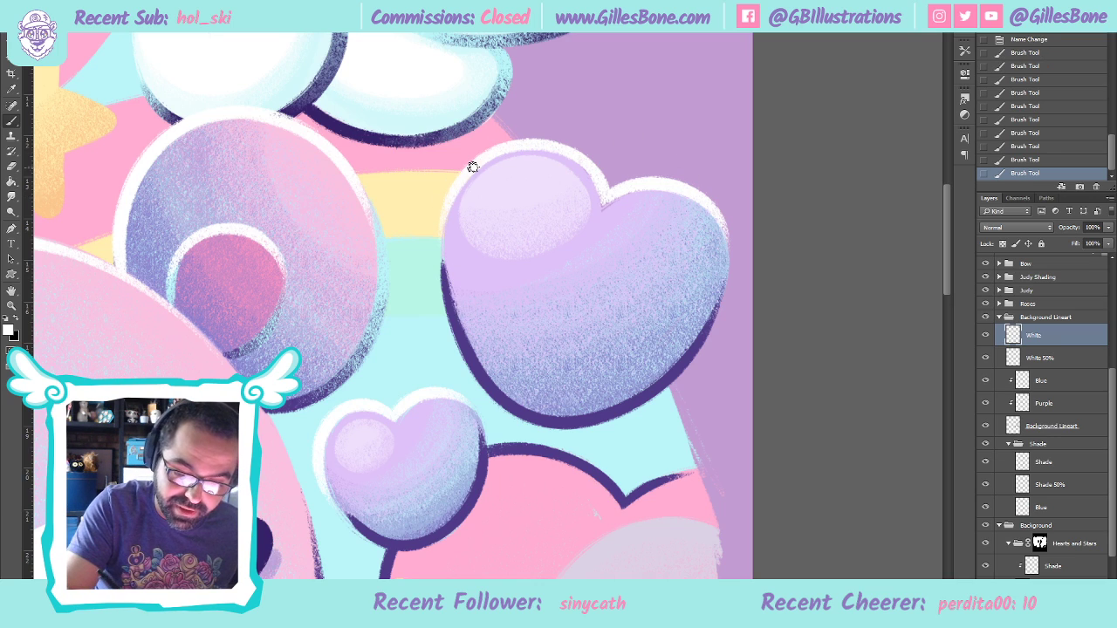
mouse_move(506, 144)
mouse_down()
mouse_move(433, 252)
mouse_move(470, 328)
mouse_up()
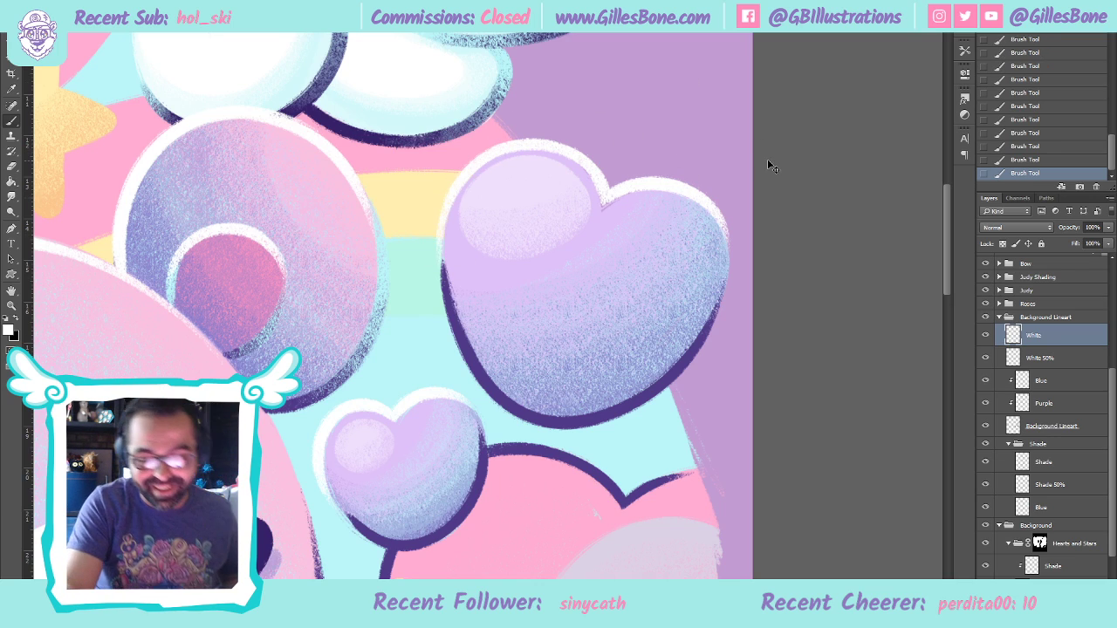
key(ctrl+z)
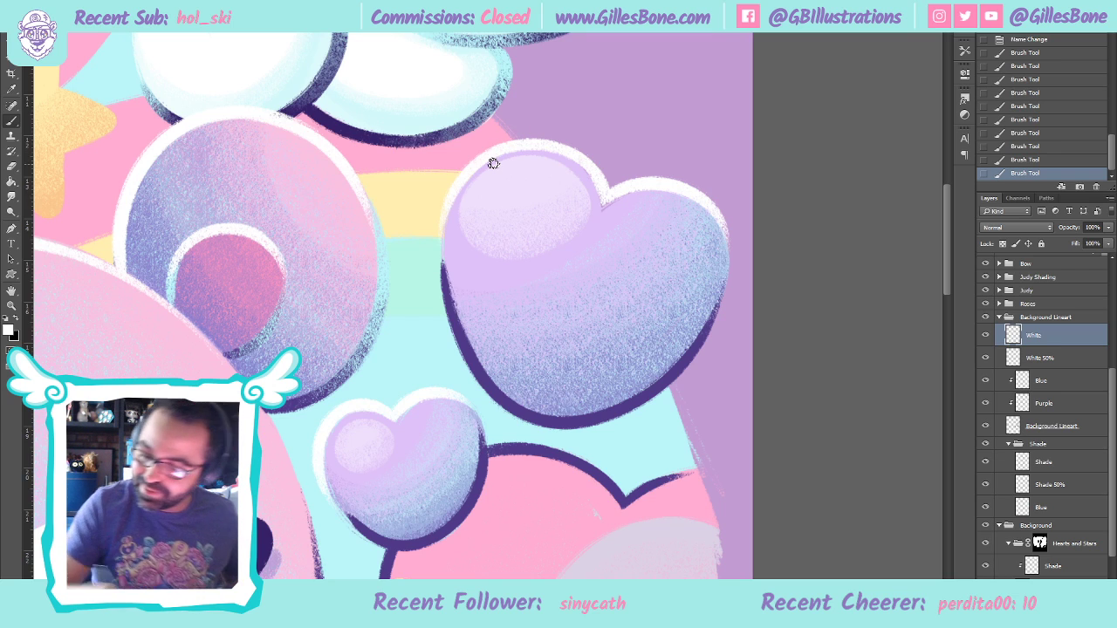
Add a new layer above White and paint one large and one small round white shine spot on the large heart's left lobe
key(ctrl+shift+alt+n)
mouse_move(495, 159)
mouse_down()
mouse_move(483, 167)
mouse_move(494, 154)
mouse_move(509, 156)
mouse_move(509, 169)
mouse_move(485, 171)
mouse_up()
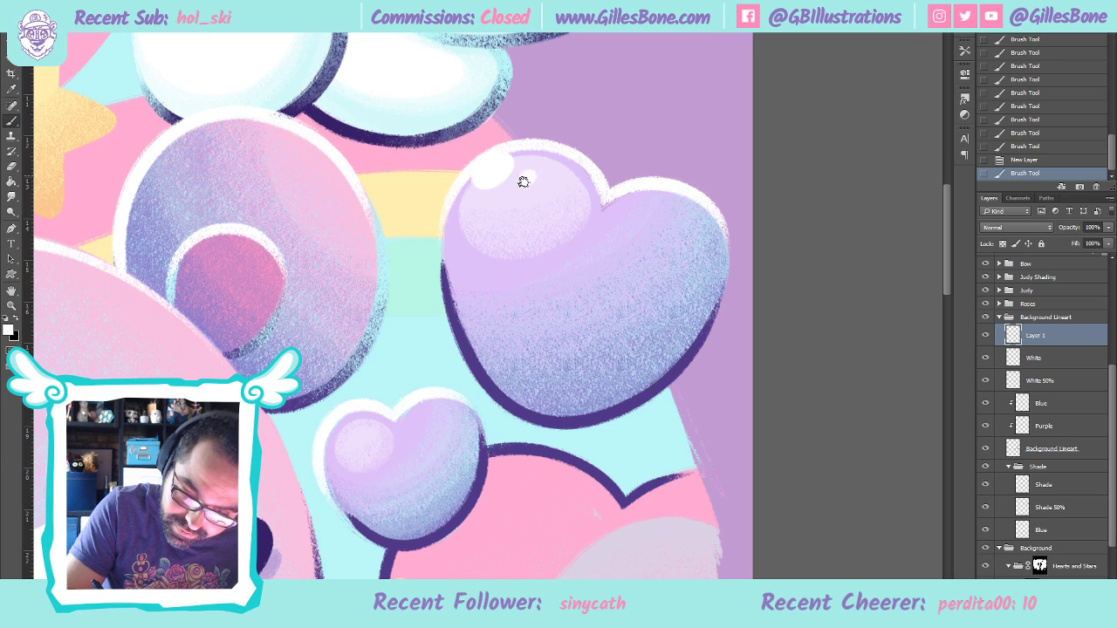
click(527, 179)
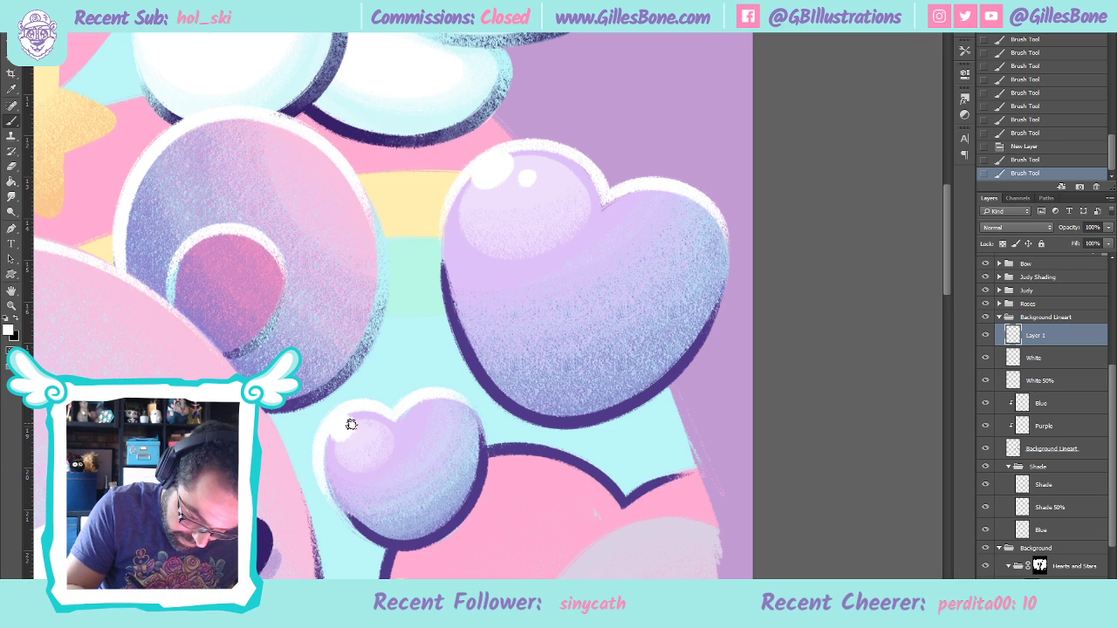
Paint one large and one small round white shine spot on the small purple heart's left lobe
click(340, 426)
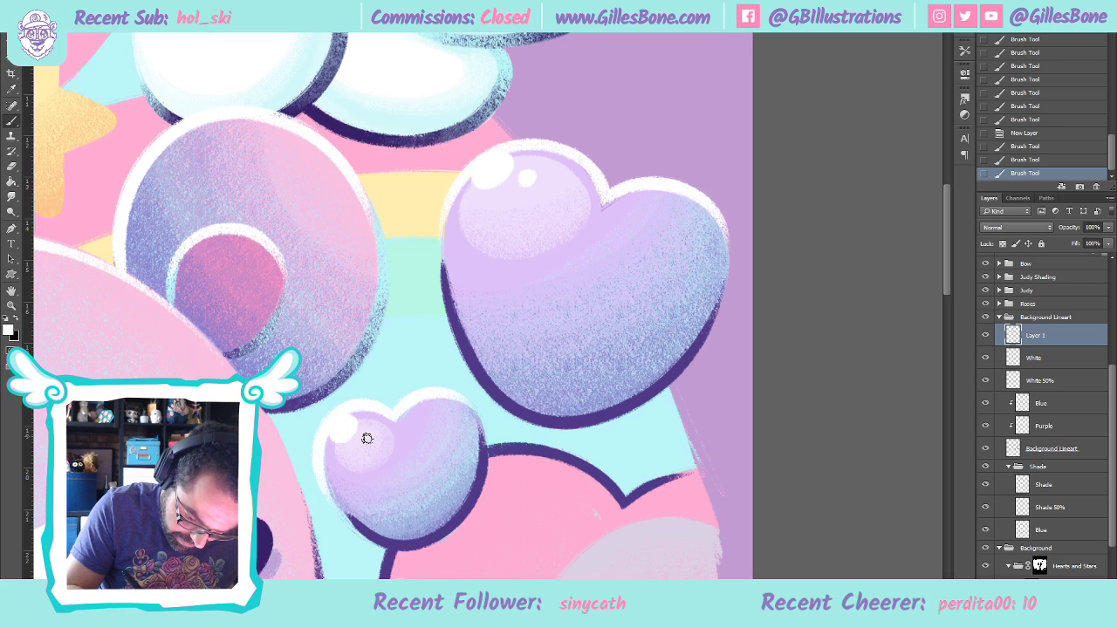
click(368, 435)
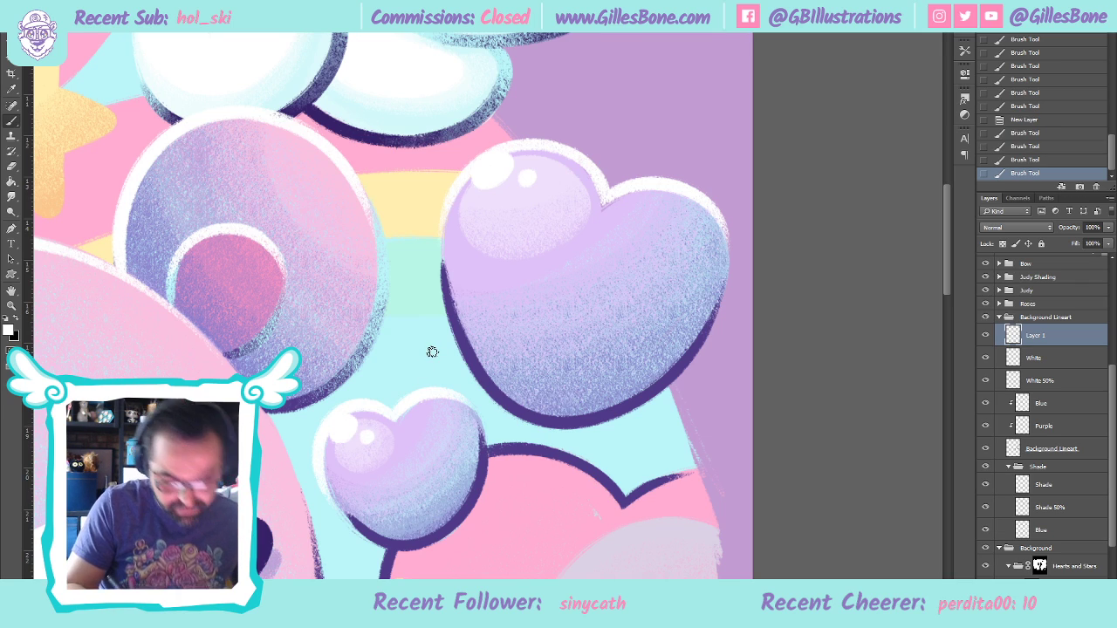
Touch up the two white shine spots on the large purple heart's left lobe with short brush strokes
click(12, 304)
key(ctrl+0)
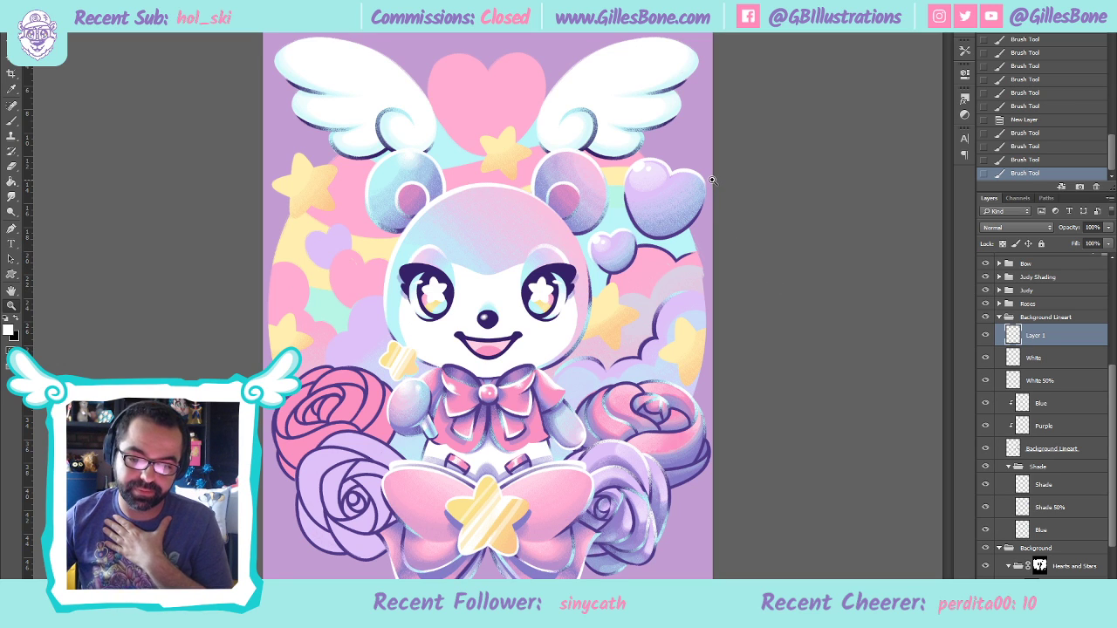
click(698, 151)
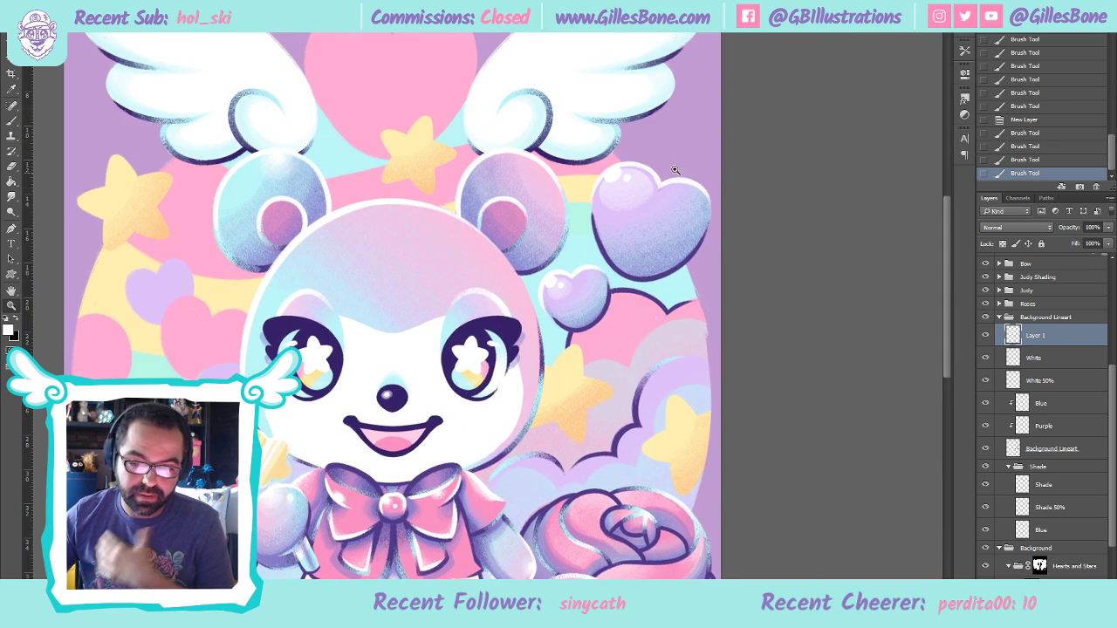
click(698, 151)
click(17, 125)
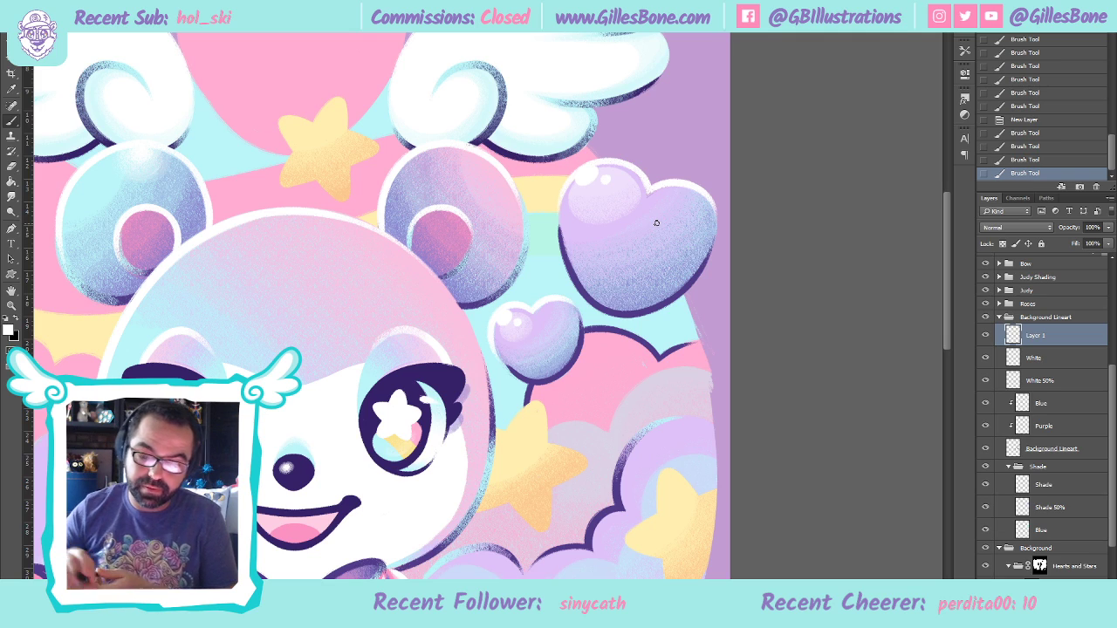
drag(574, 182, 602, 173)
click(597, 171)
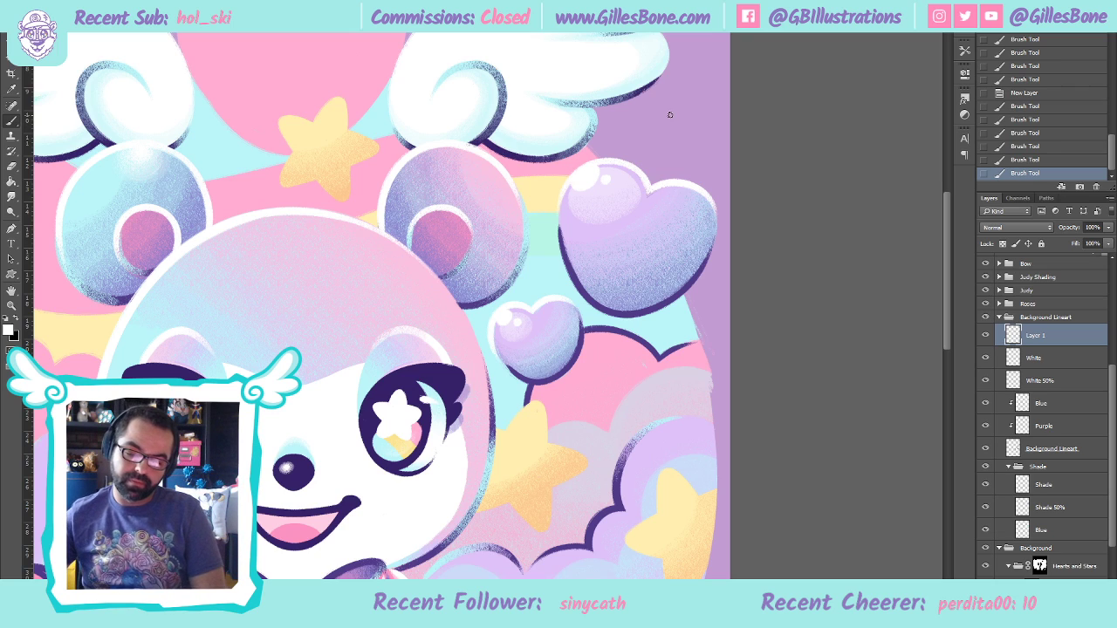
Set the painting colour to light blue and rename the shine-spot layer White
key(i)
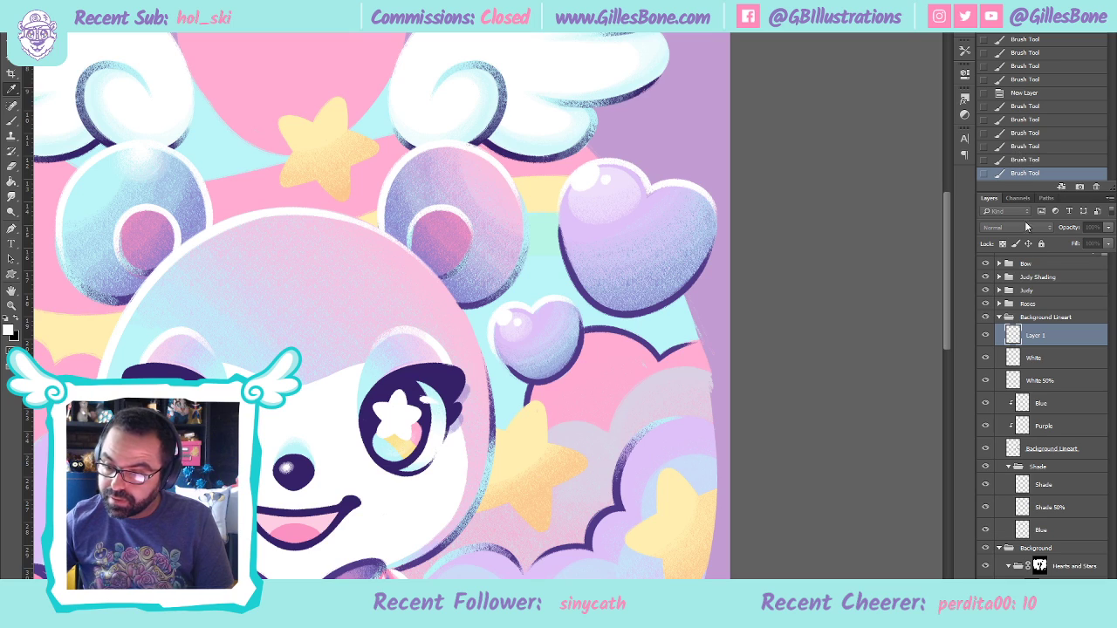
key(b)
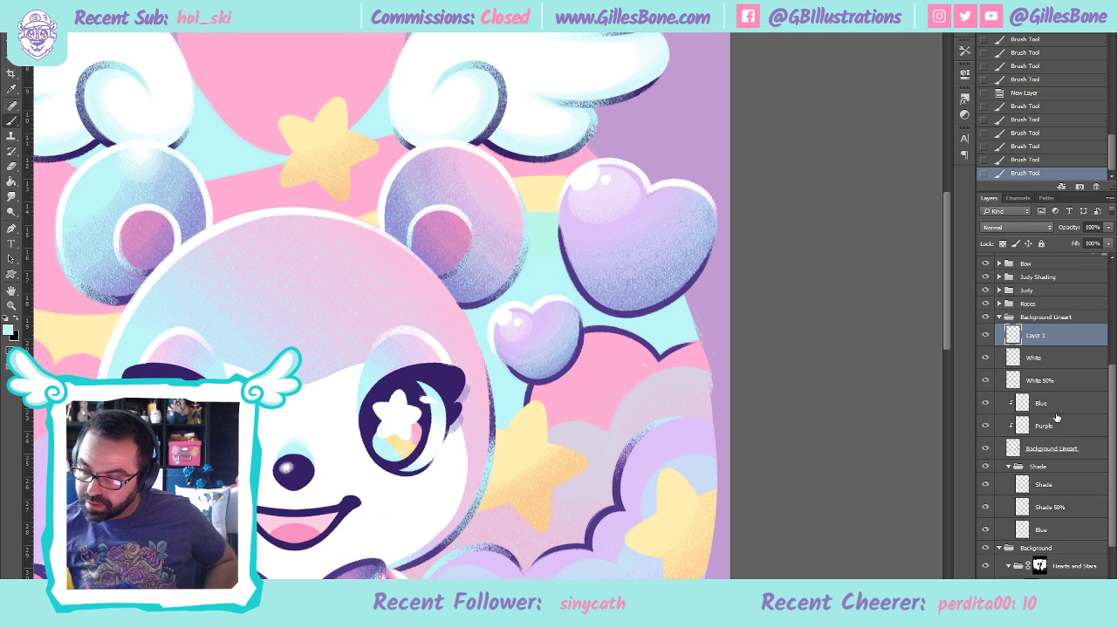
double_click(1036, 336)
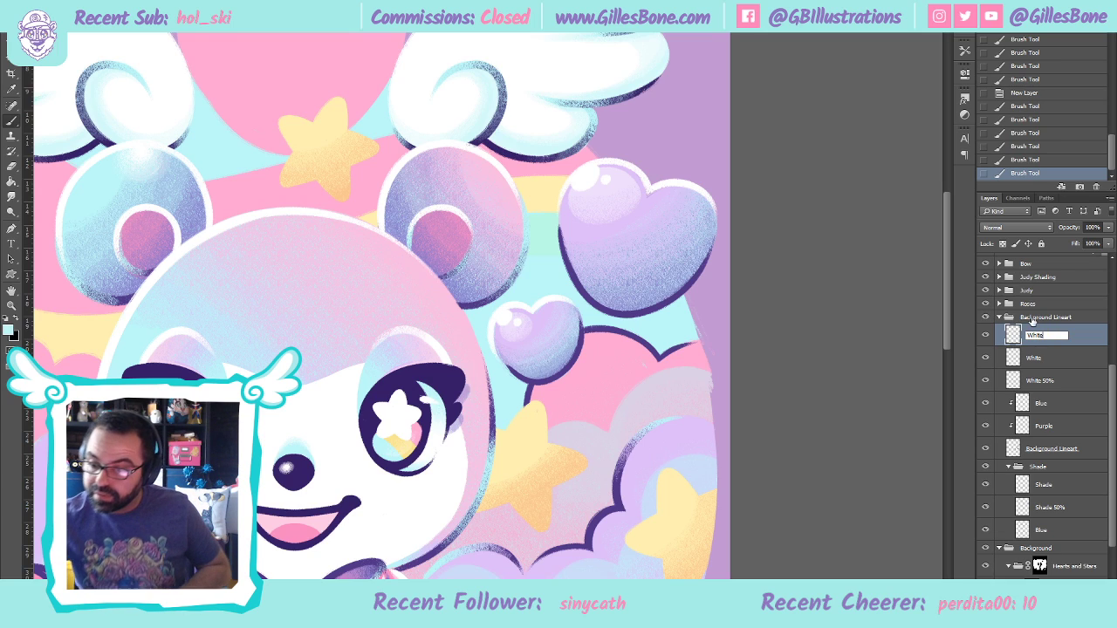
key(Return)
On the Blue layer clipped to the background lineart, brush light blue grain along the small heart's lower right outline
click(1059, 404)
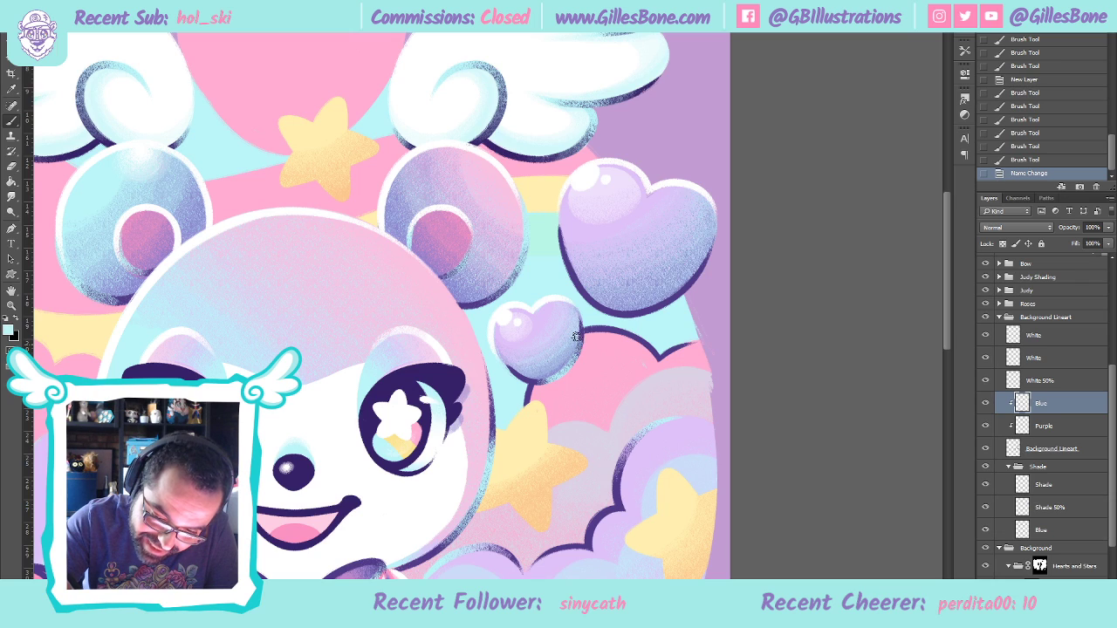
drag(576, 327, 580, 349)
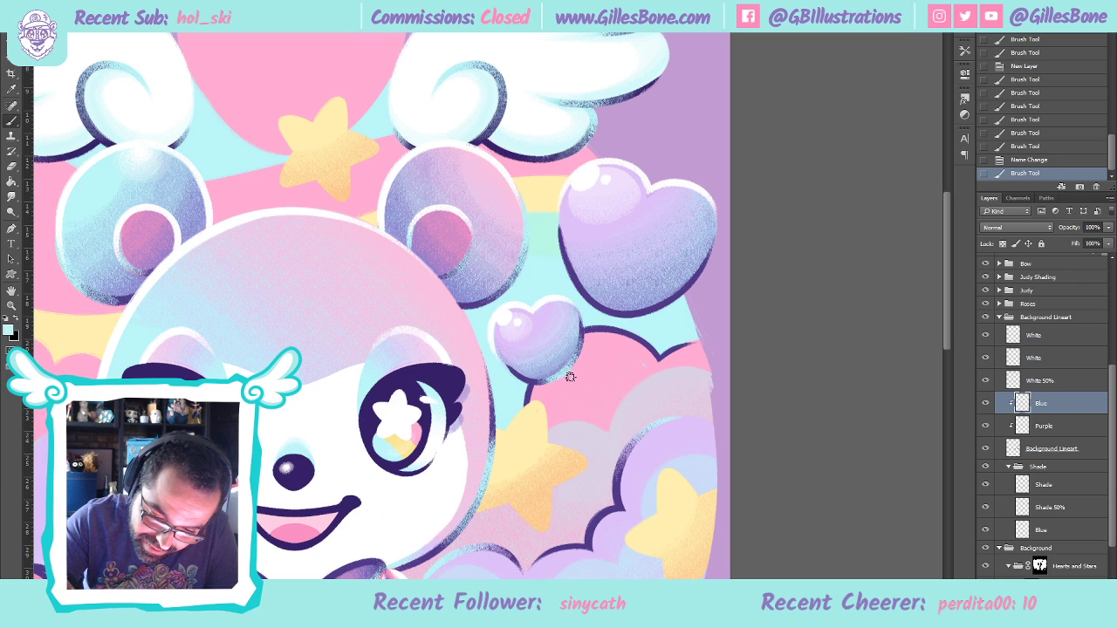
mouse_move(583, 342)
mouse_down()
mouse_move(563, 324)
mouse_move(563, 269)
mouse_up()
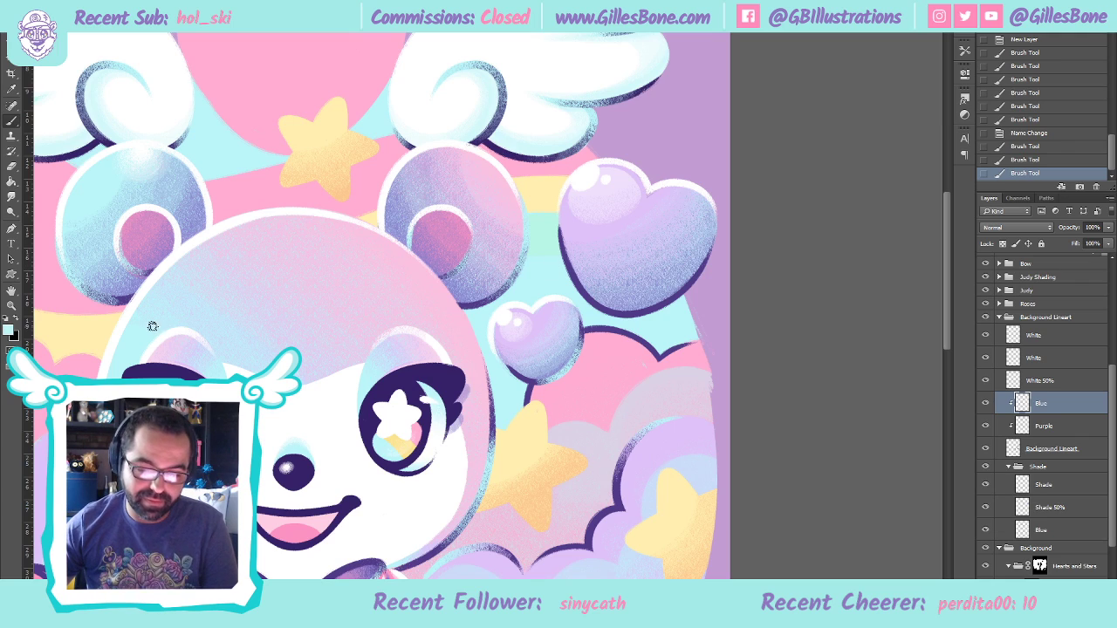
Swap the foreground and background colours and get ready to sample a new painting colour from the artwork
click(16, 321)
key(i)
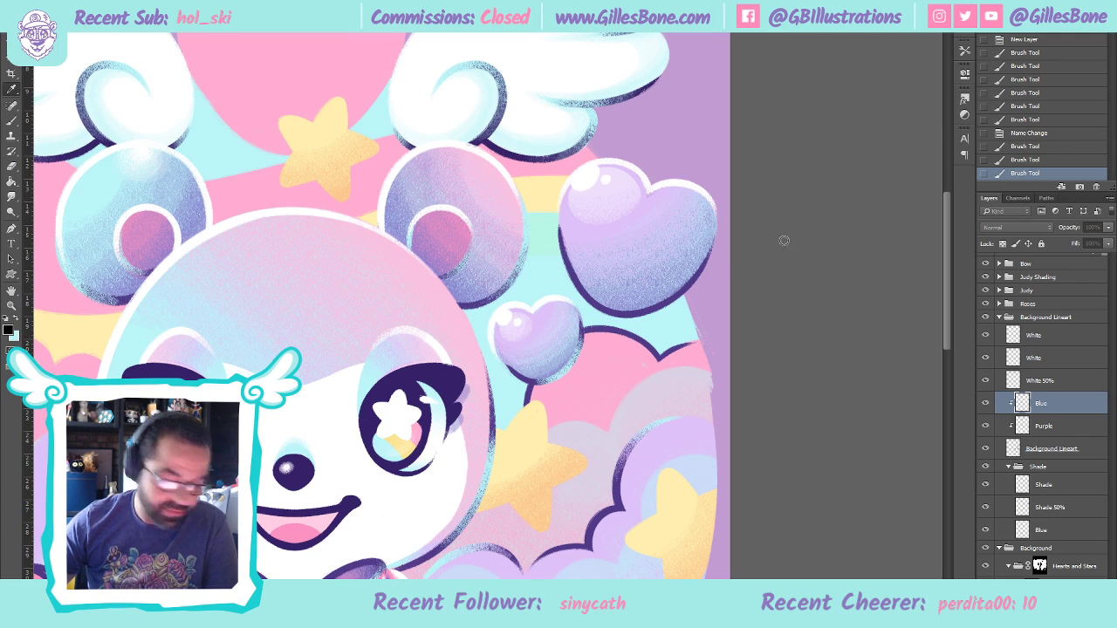
Paint lilac over the lower edges of the large purple heart's dark outline on the Purple layer
key(Return)
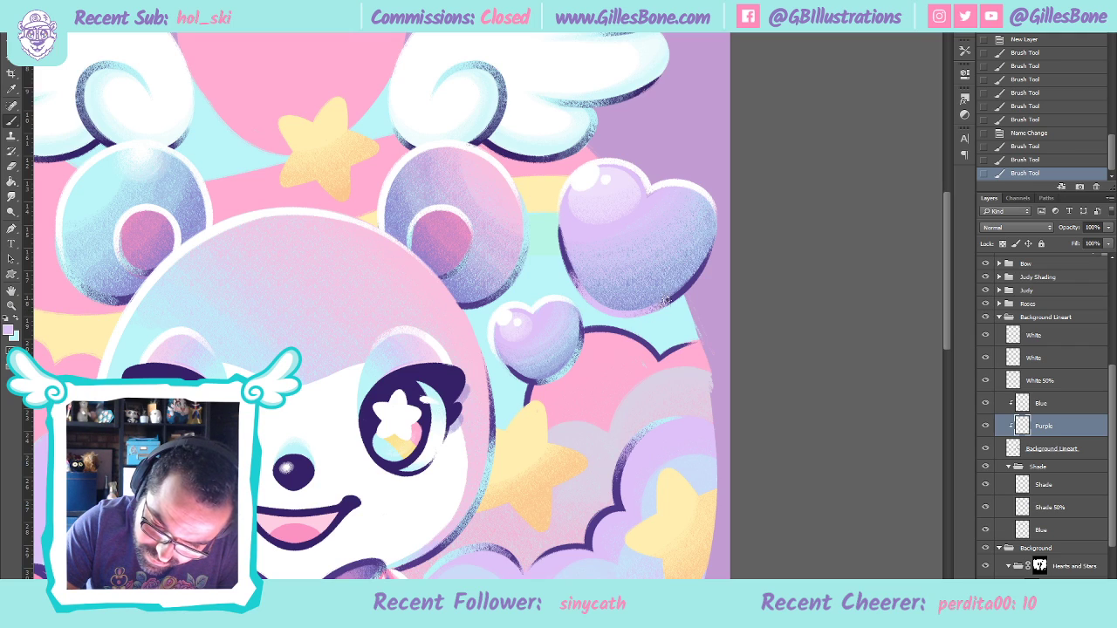
mouse_move(670, 290)
mouse_down()
mouse_move(678, 298)
mouse_move(683, 286)
mouse_up()
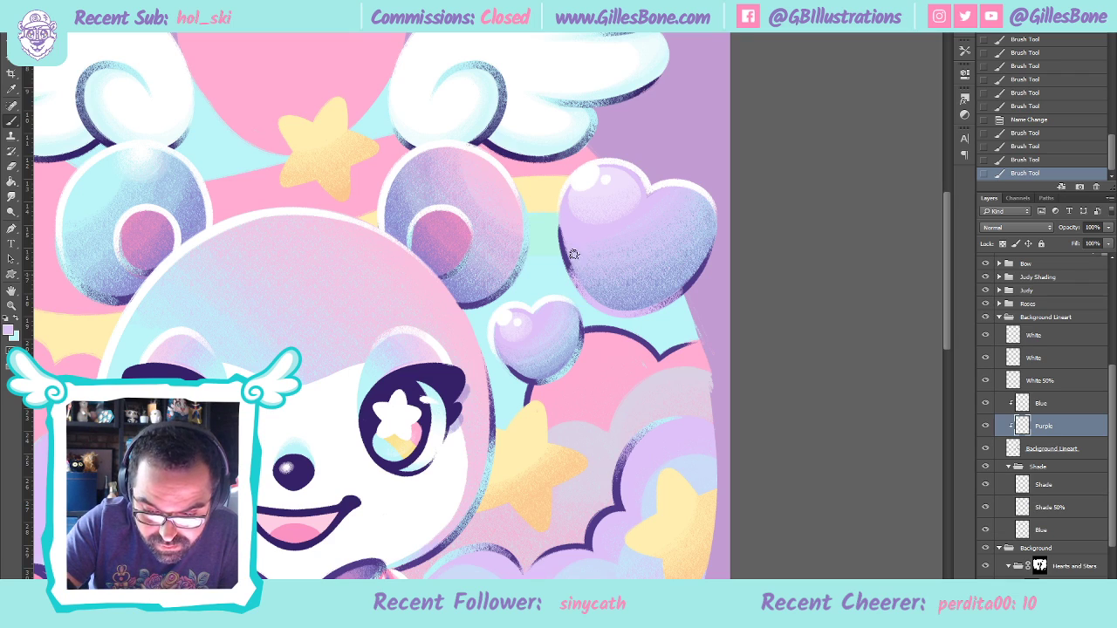
mouse_move(566, 260)
mouse_down()
mouse_move(565, 240)
mouse_move(578, 280)
mouse_move(585, 239)
mouse_move(606, 224)
mouse_up()
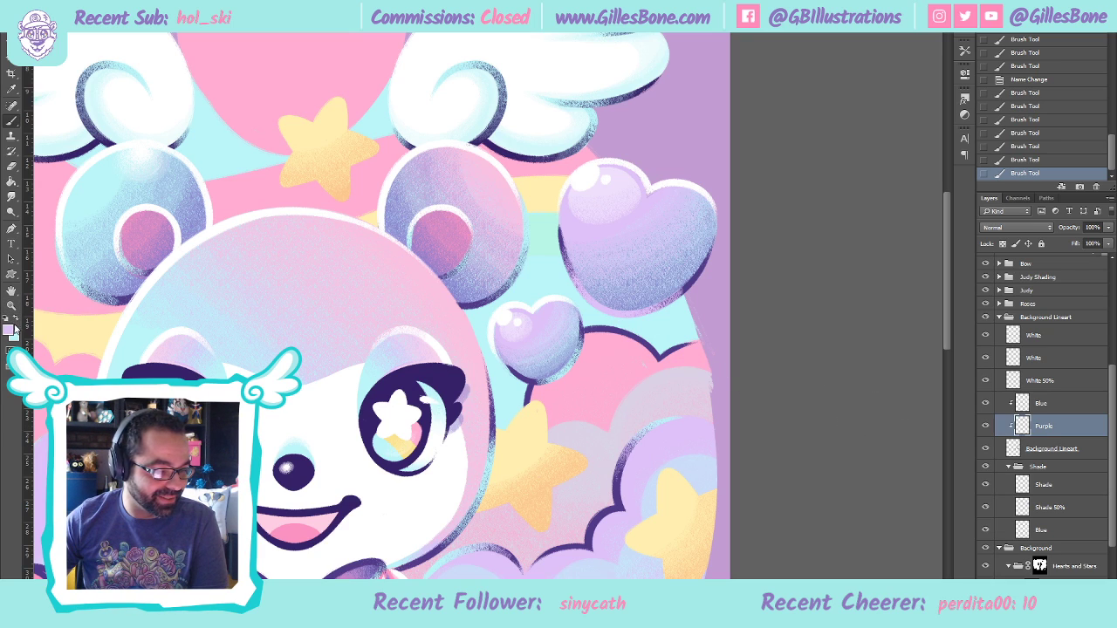
Paint a white outline around the upper and left points of the rightmost yellow star on the White layer above White 50%
click(12, 305)
key(ctrl+0)
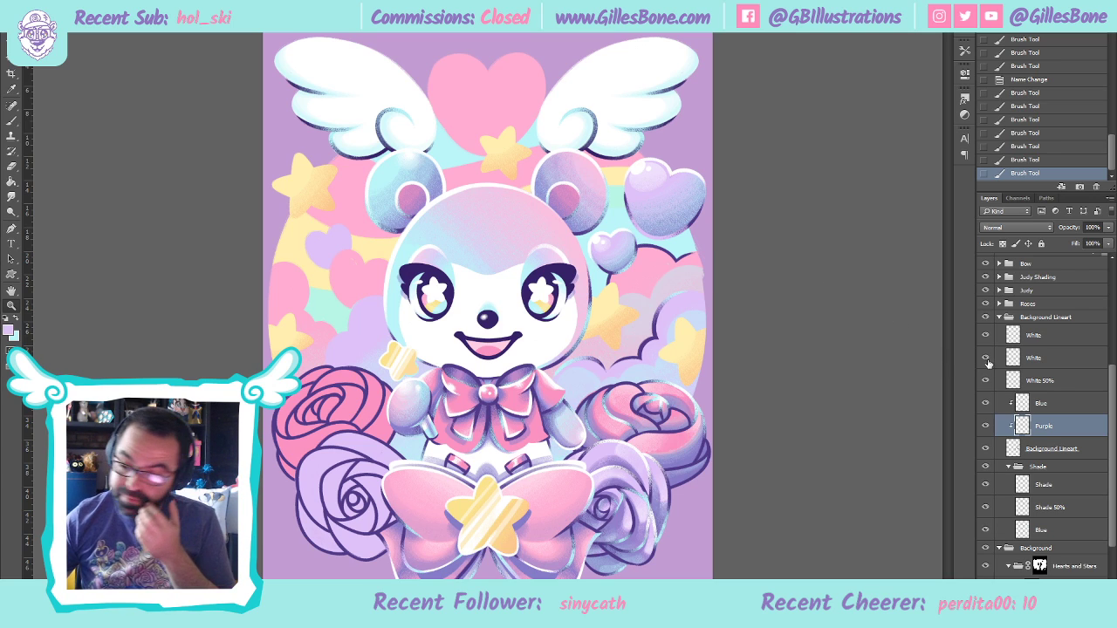
click(1039, 358)
click(6, 319)
click(16, 321)
drag(575, 256, 713, 374)
scroll(593, 379, up, 2)
key(b)
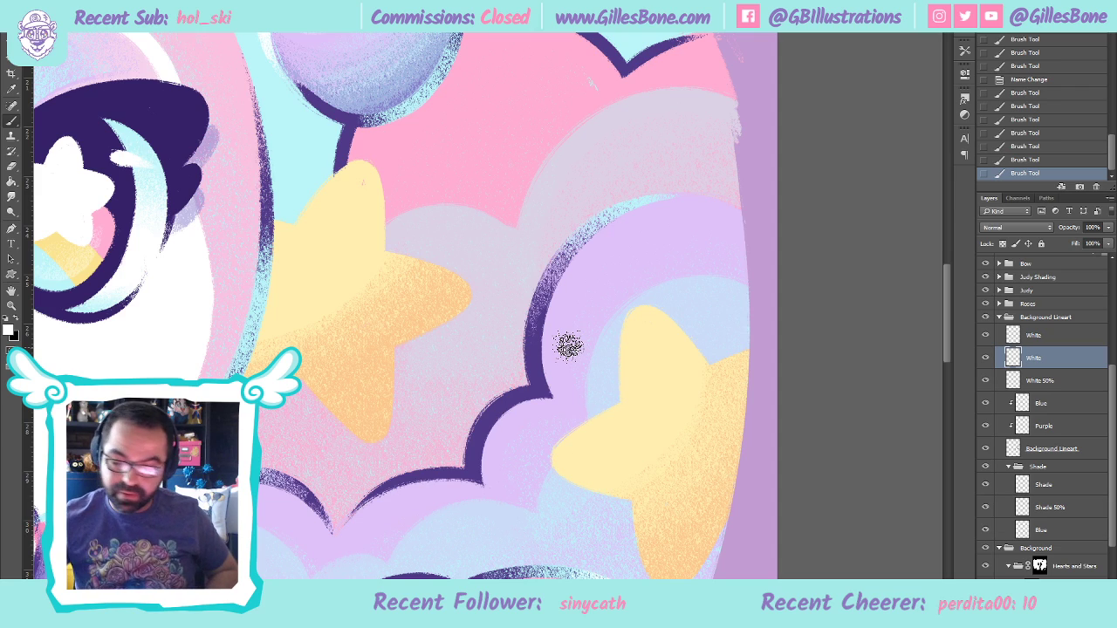
key(t)
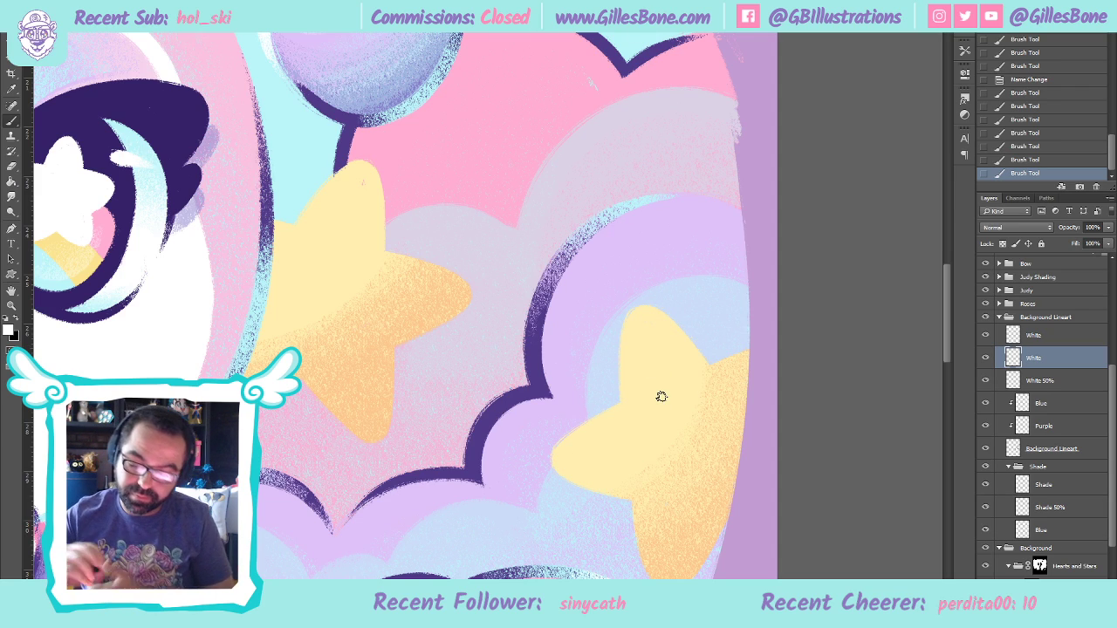
mouse_move(616, 404)
mouse_down()
mouse_move(623, 311)
mouse_move(660, 302)
mouse_move(709, 363)
mouse_up()
mouse_move(616, 401)
mouse_down()
mouse_move(566, 430)
mouse_move(548, 461)
mouse_move(588, 493)
mouse_move(633, 498)
mouse_up()
drag(709, 359, 772, 330)
drag(713, 363, 668, 297)
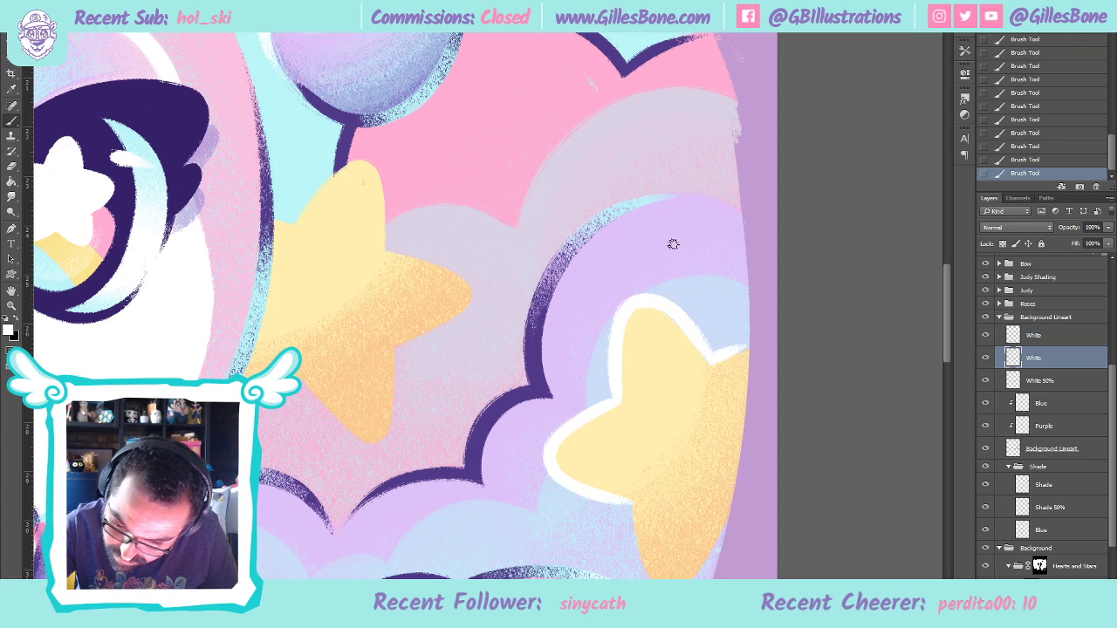
drag(711, 364, 761, 336)
drag(705, 356, 747, 341)
Erase the white outline stroke that overshoots the circular background's edge beside the rightmost star
click(11, 166)
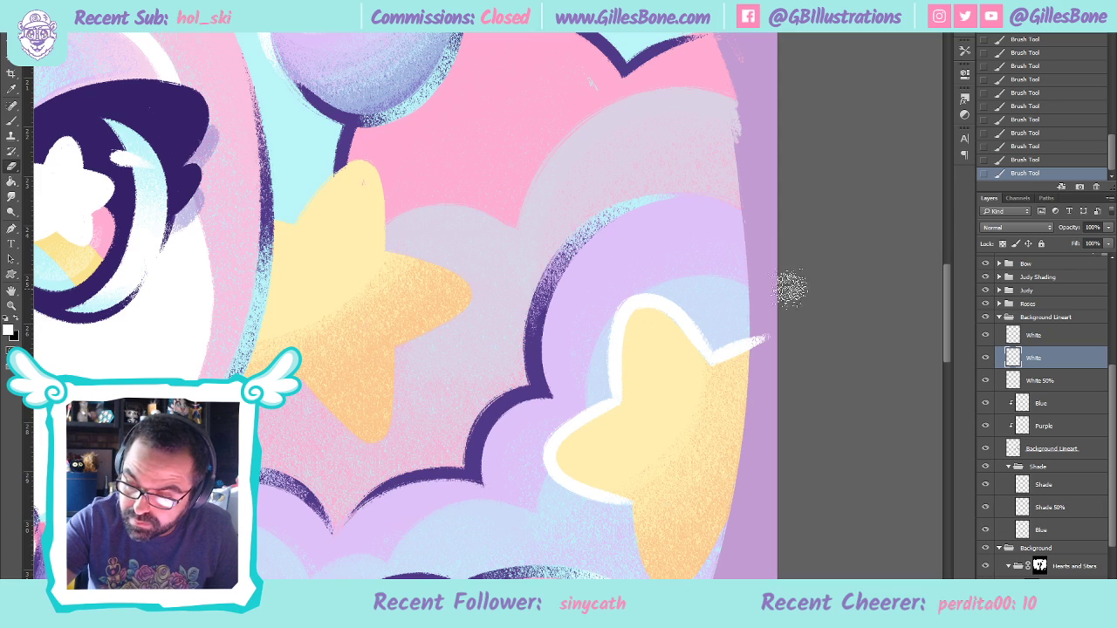
mouse_move(754, 336)
mouse_down()
mouse_move(759, 373)
mouse_move(753, 314)
mouse_up()
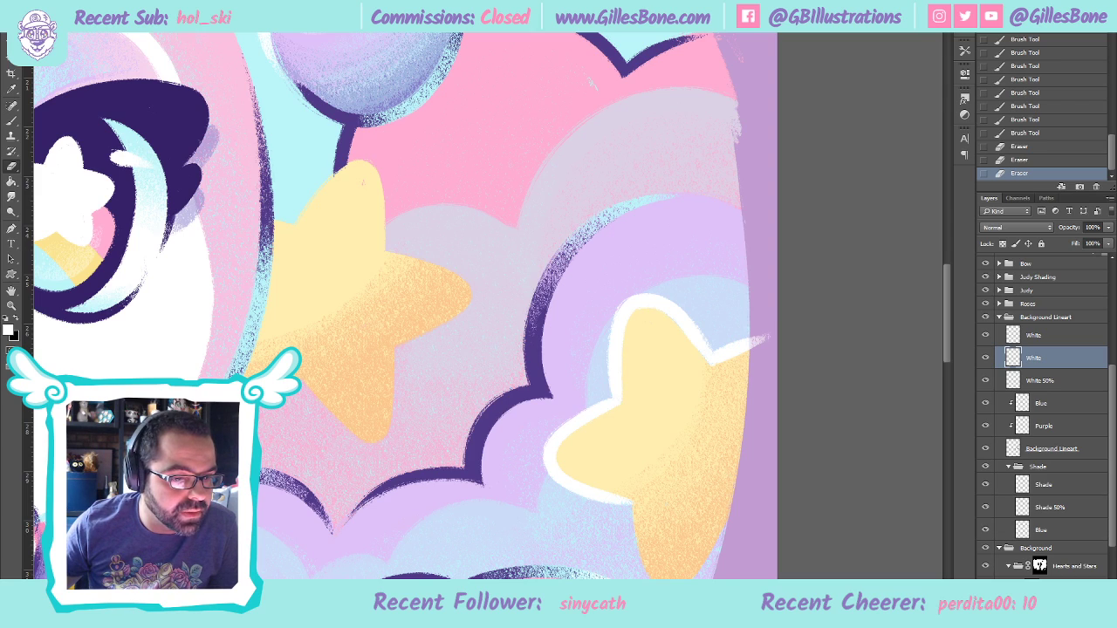
mouse_move(760, 330)
mouse_down()
mouse_move(758, 396)
mouse_move(763, 311)
mouse_move(757, 407)
mouse_move(773, 311)
mouse_up()
Thicken and smooth the white outline along the rightmost star's upper point and inner left corner
key(b)
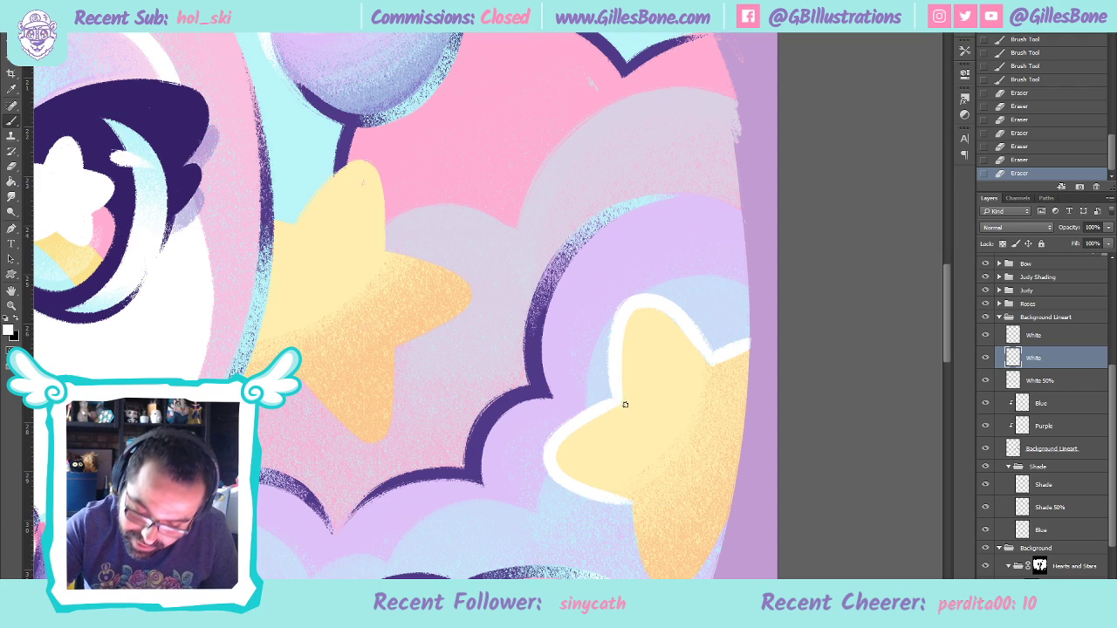
drag(616, 324, 624, 402)
drag(620, 304, 667, 305)
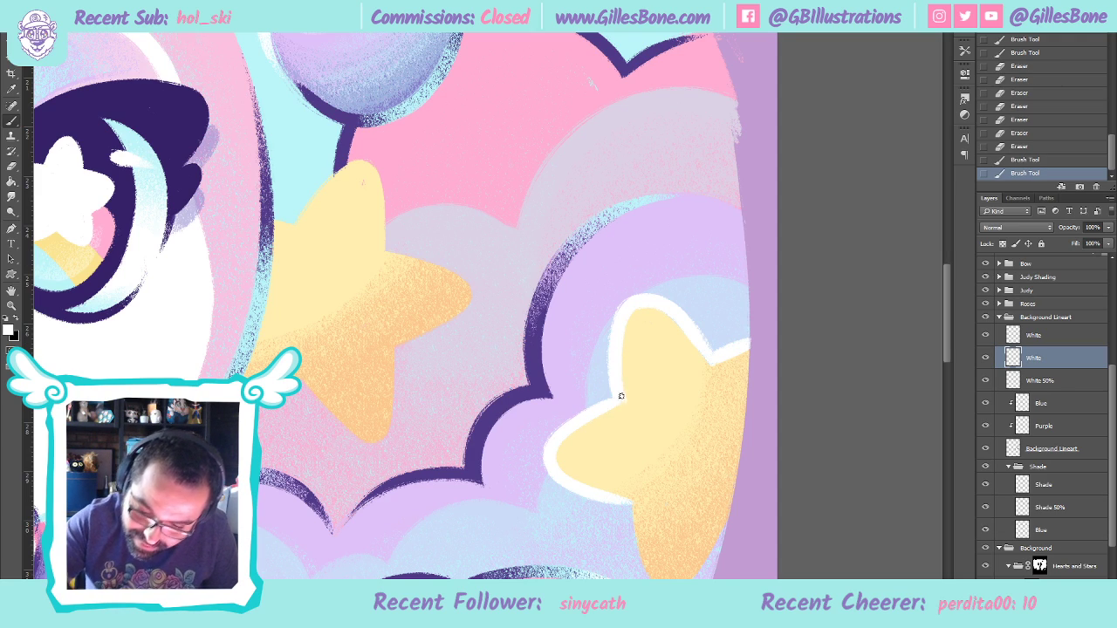
mouse_move(622, 398)
mouse_down()
mouse_move(564, 424)
mouse_move(630, 409)
mouse_up()
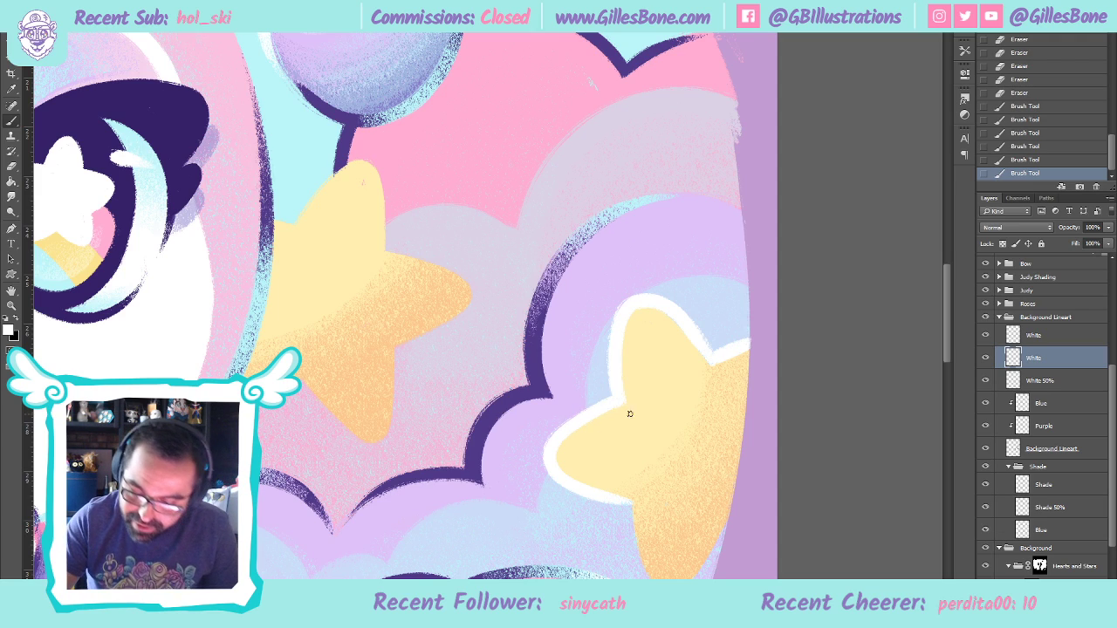
Extend the white outline down the lower-left edge of the rightmost star, redoing the stroke until it tapers cleanly
mouse_move(635, 529)
mouse_down()
mouse_move(638, 568)
mouse_move(602, 474)
mouse_move(578, 473)
mouse_up()
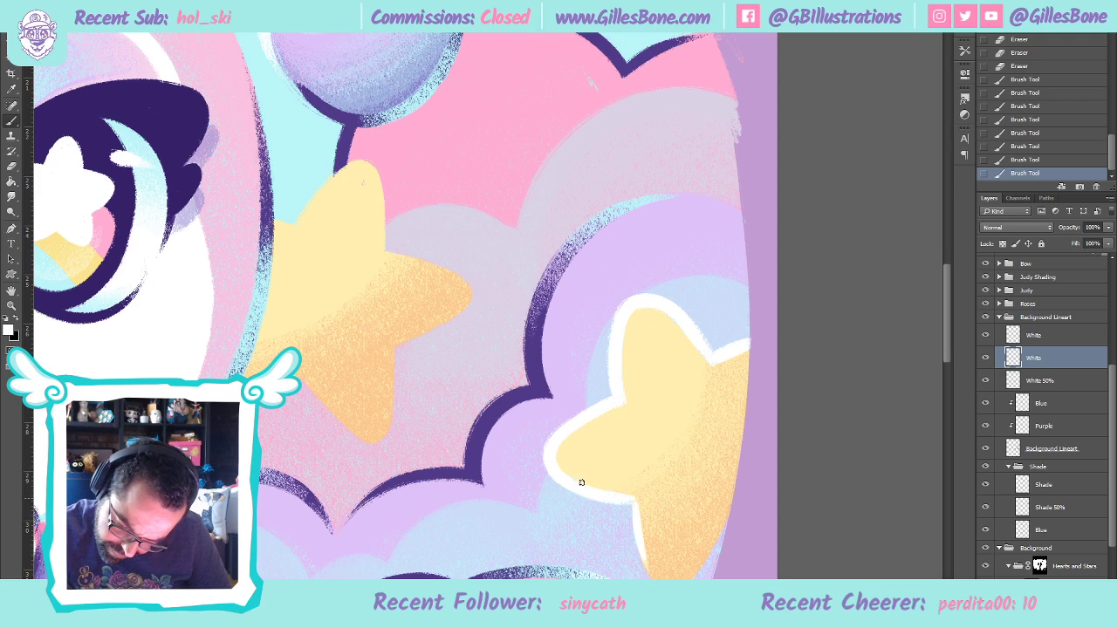
drag(631, 500, 637, 513)
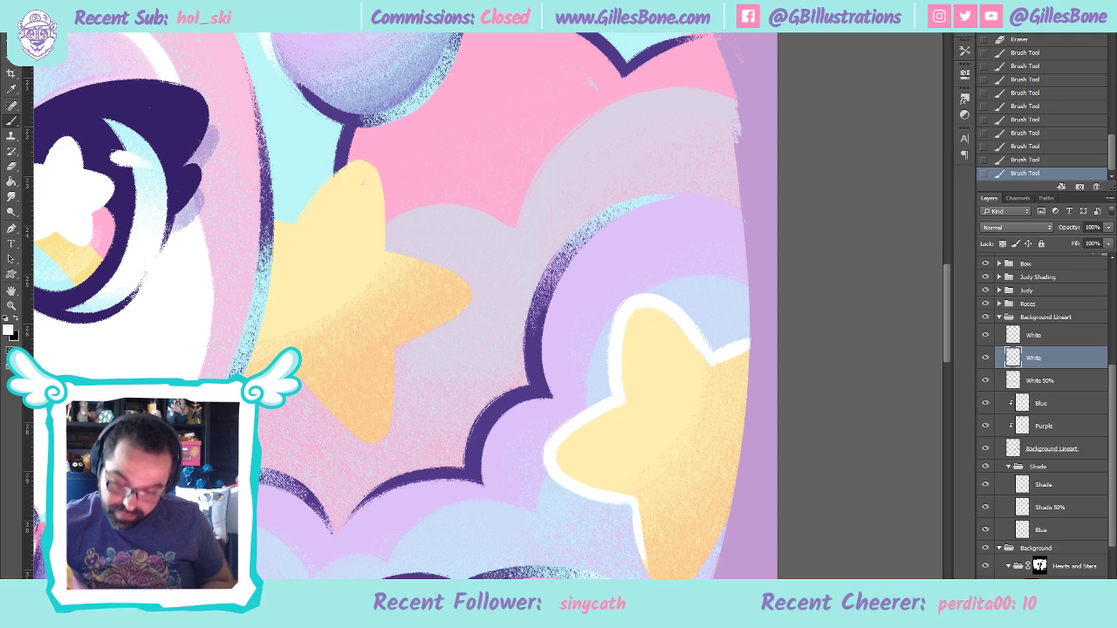
drag(634, 513, 651, 574)
key(ctrl+z)
drag(633, 496, 646, 572)
drag(637, 524, 650, 574)
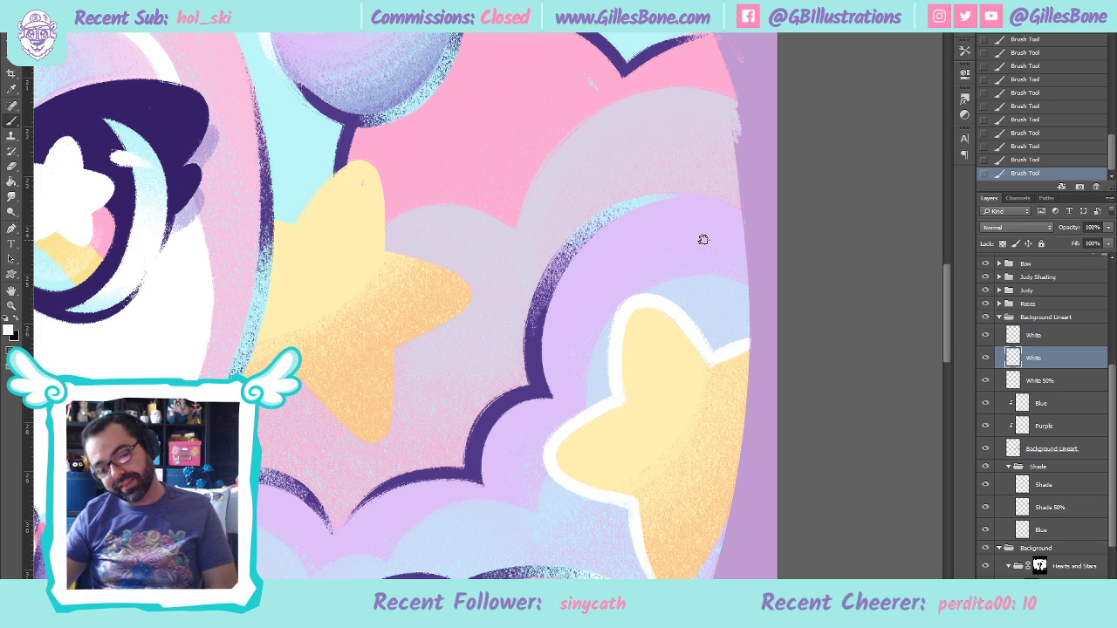
Paint a white outline around the top, right and lower-right edges of the yellow star beside the bear's face
scroll(576, 417, up, 2)
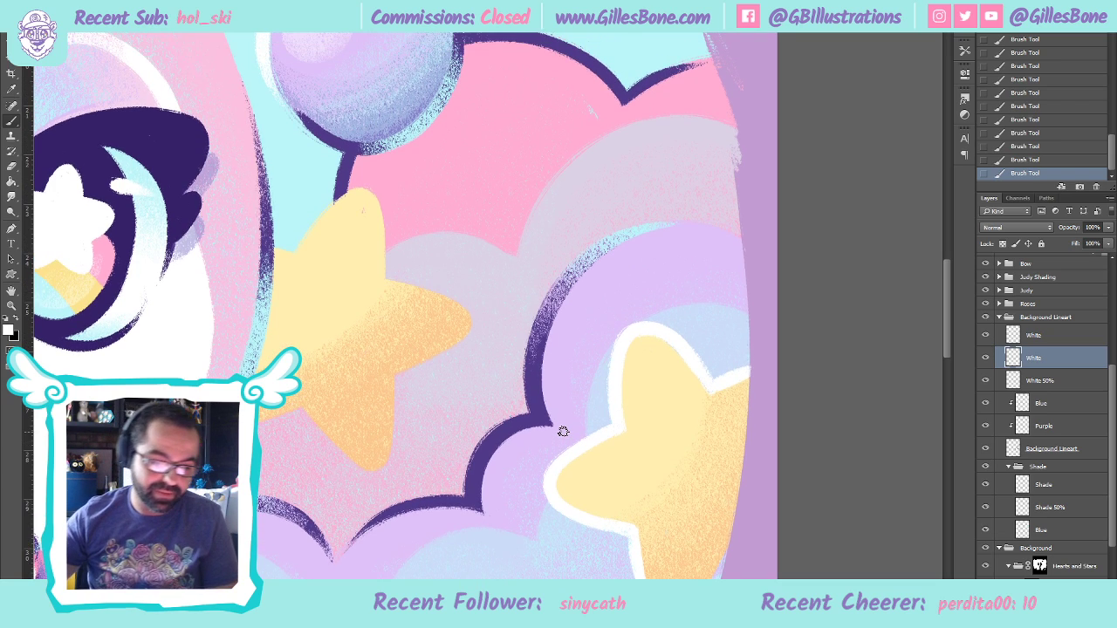
mouse_move(293, 251)
mouse_down()
mouse_move(341, 198)
mouse_move(391, 229)
mouse_up()
drag(387, 267, 387, 195)
mouse_move(407, 279)
mouse_down()
mouse_move(467, 344)
mouse_move(396, 374)
mouse_move(390, 456)
mouse_move(357, 469)
mouse_move(310, 370)
mouse_up()
key(ctrl+z)
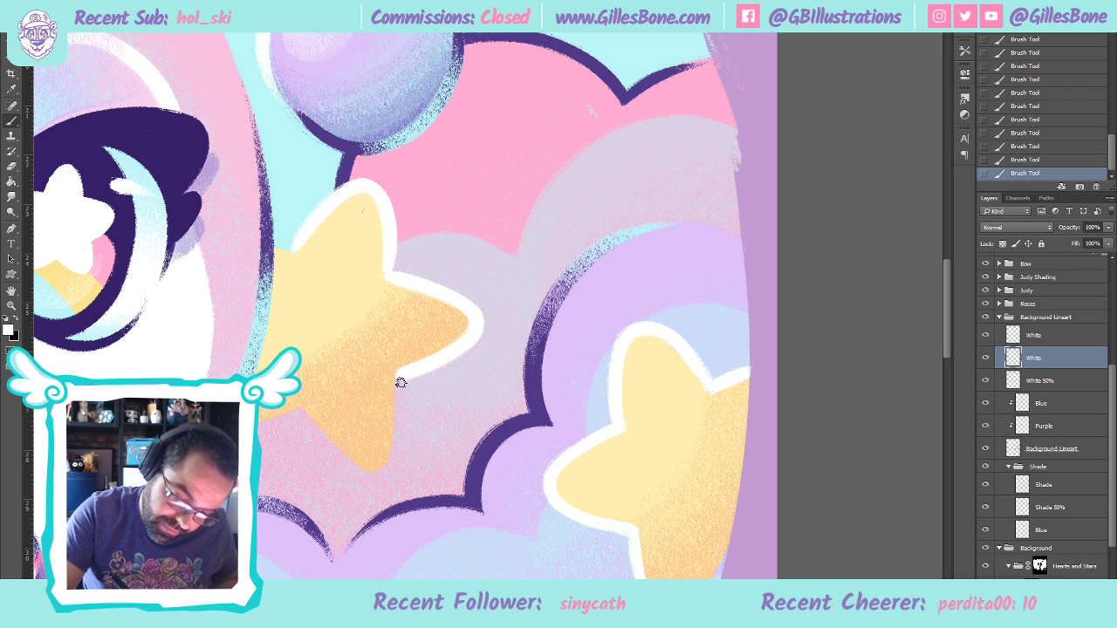
drag(394, 374, 380, 492)
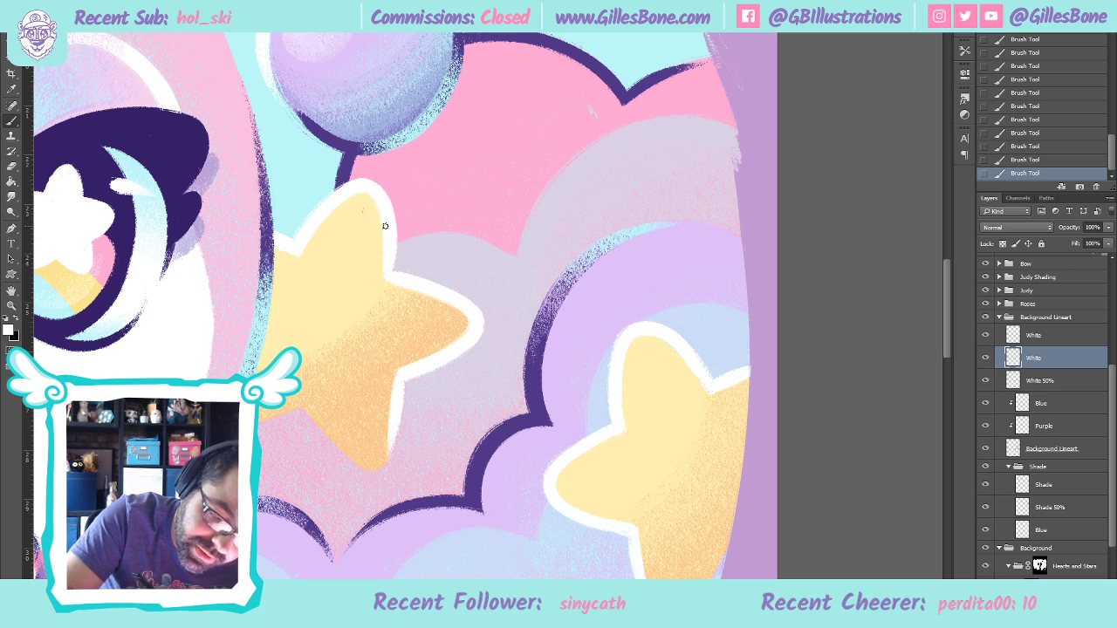
Touch up the white outline along the upper point, inner corner and lower-right edge of the star beside the bear's face
drag(370, 192, 394, 284)
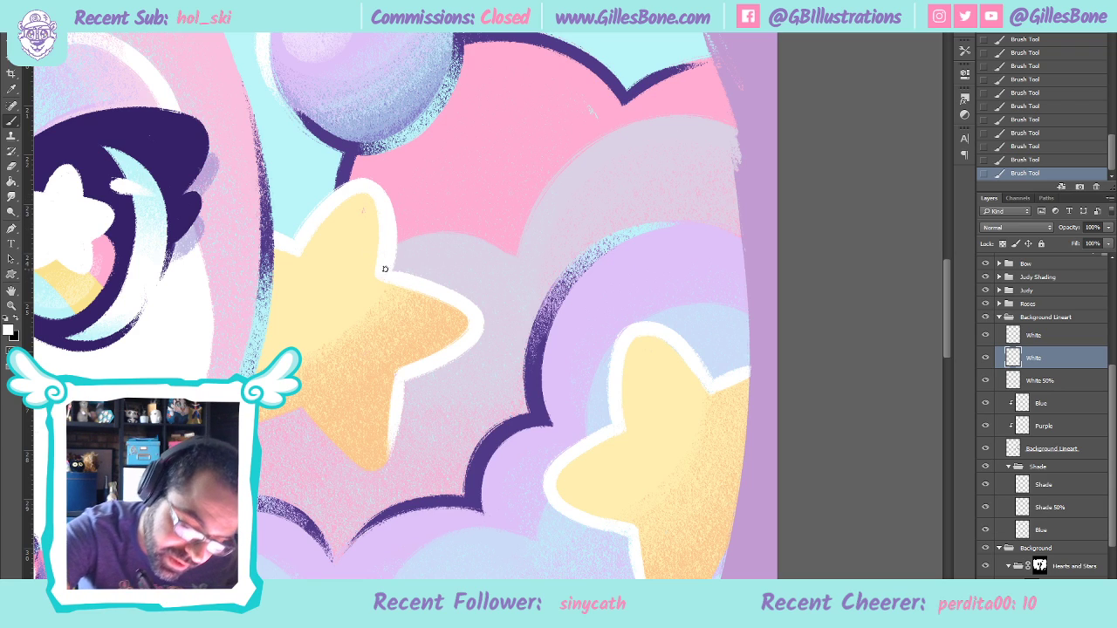
drag(386, 269, 450, 290)
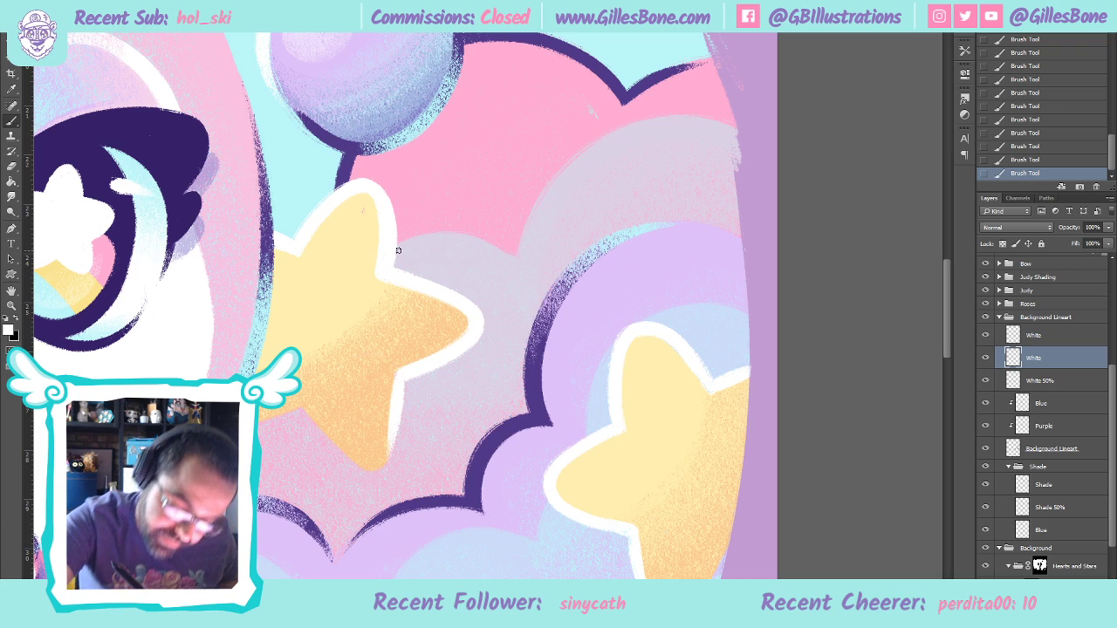
mouse_move(436, 354)
mouse_down()
mouse_move(392, 372)
mouse_move(386, 453)
mouse_up()
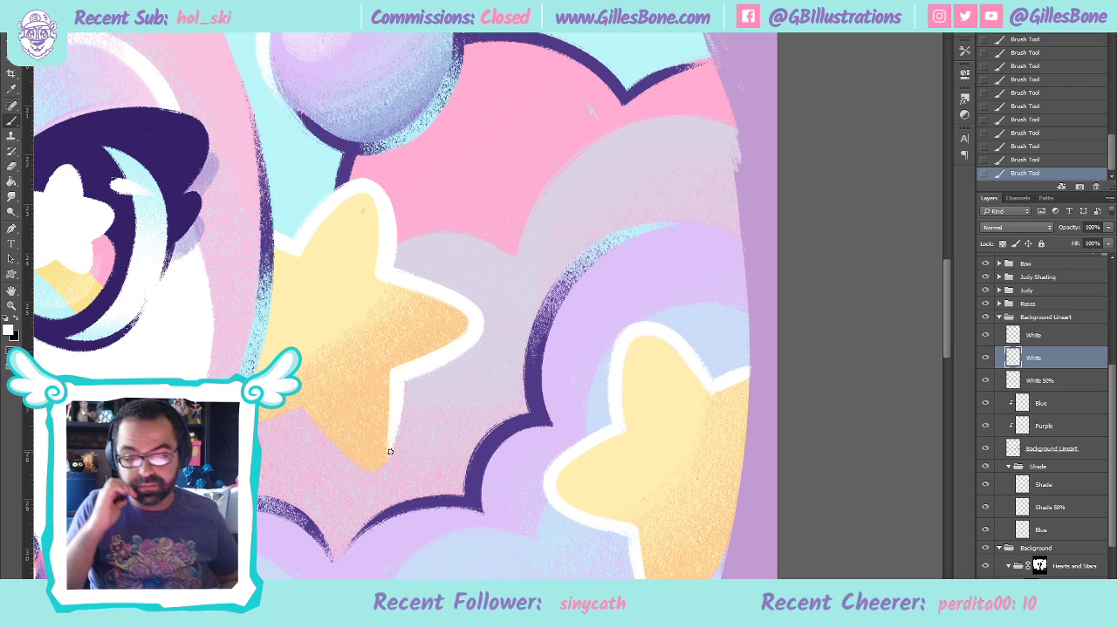
Erase excess white along the inner edges and lower tip of the outline on the star beside the bear's face
key(e)
mouse_move(372, 212)
mouse_down()
mouse_move(362, 349)
mouse_move(368, 200)
mouse_move(374, 227)
mouse_move(357, 340)
mouse_move(363, 199)
mouse_move(375, 249)
mouse_move(356, 334)
mouse_move(364, 199)
mouse_move(378, 245)
mouse_move(356, 364)
mouse_up()
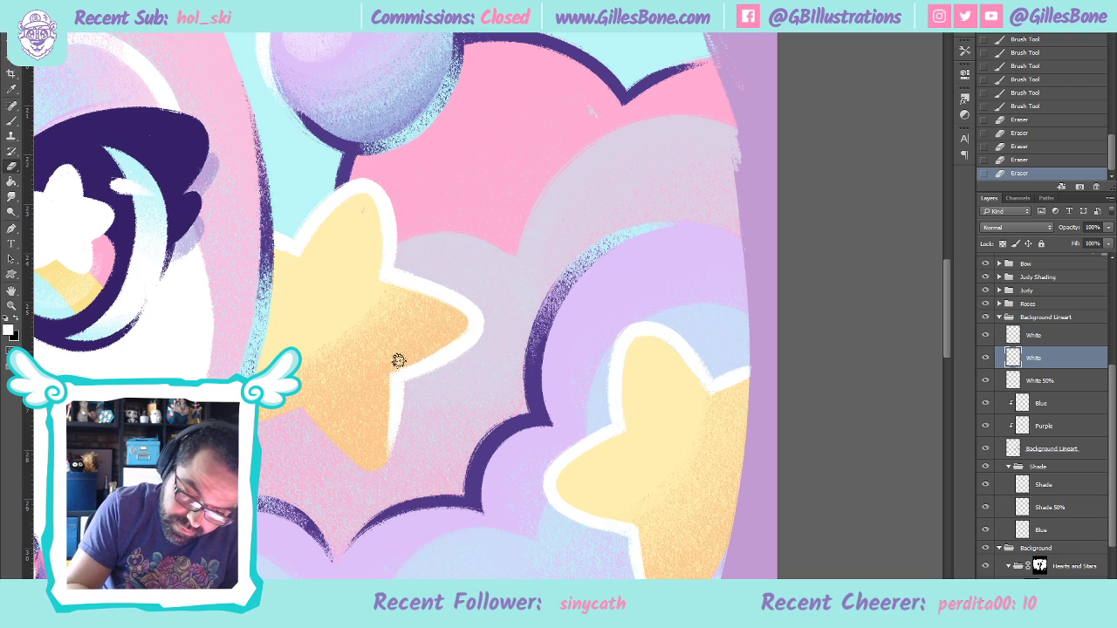
mouse_move(462, 325)
mouse_down()
mouse_move(345, 385)
mouse_move(463, 325)
mouse_move(443, 346)
mouse_move(338, 383)
mouse_move(384, 342)
mouse_up()
mouse_move(372, 496)
mouse_down()
mouse_move(387, 349)
mouse_move(374, 504)
mouse_up()
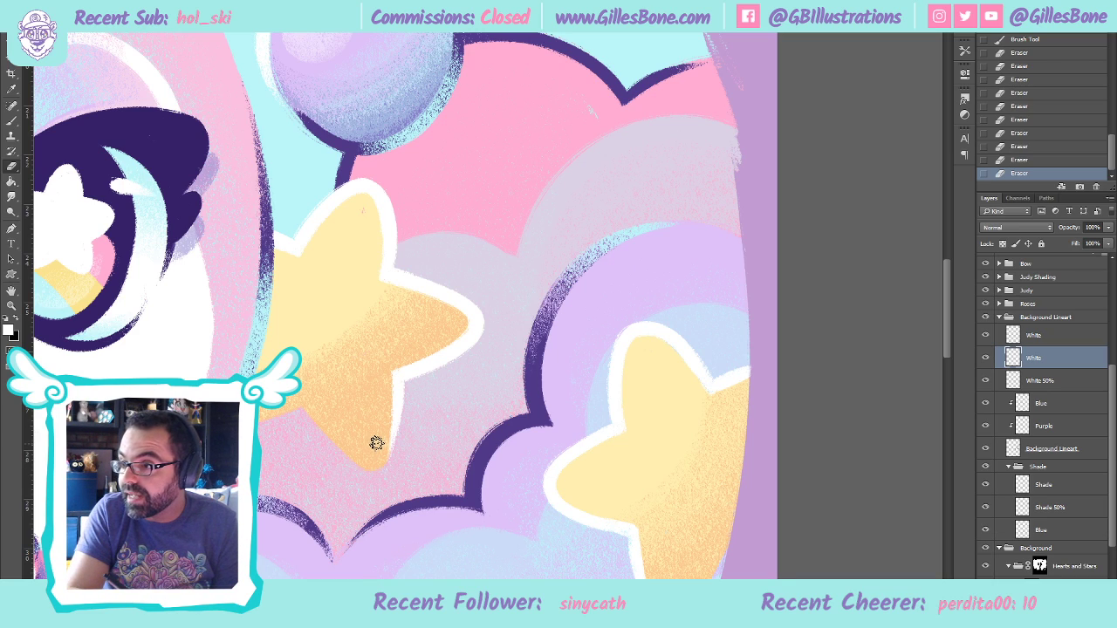
Repaint the white outline at the upper point and right inner corner of the star beside the bear's face
click(16, 123)
drag(389, 277, 393, 249)
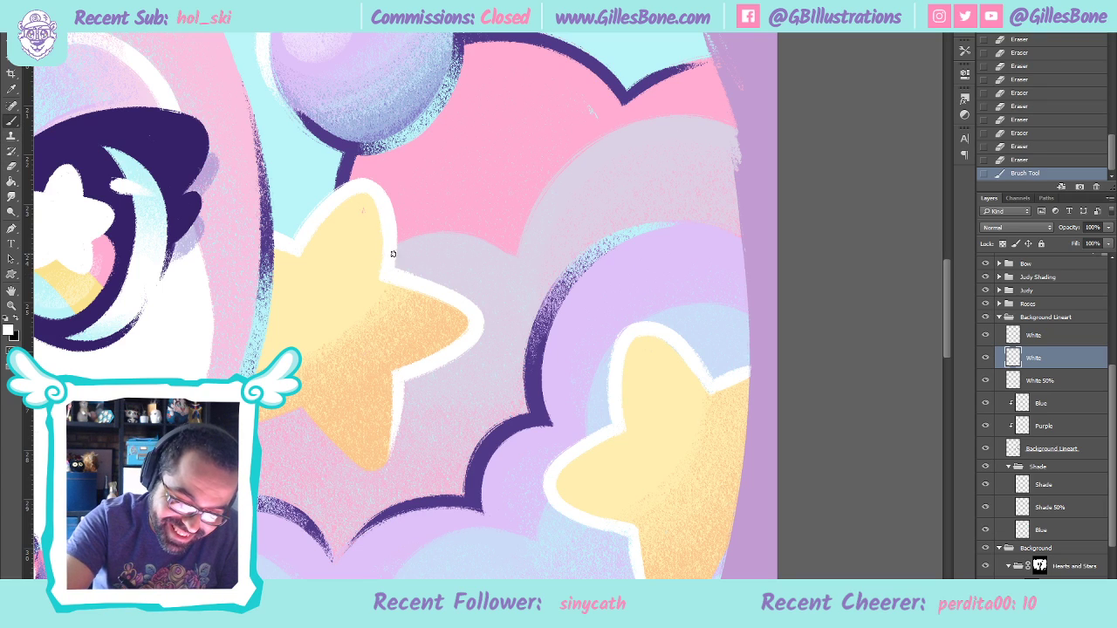
drag(386, 193, 375, 186)
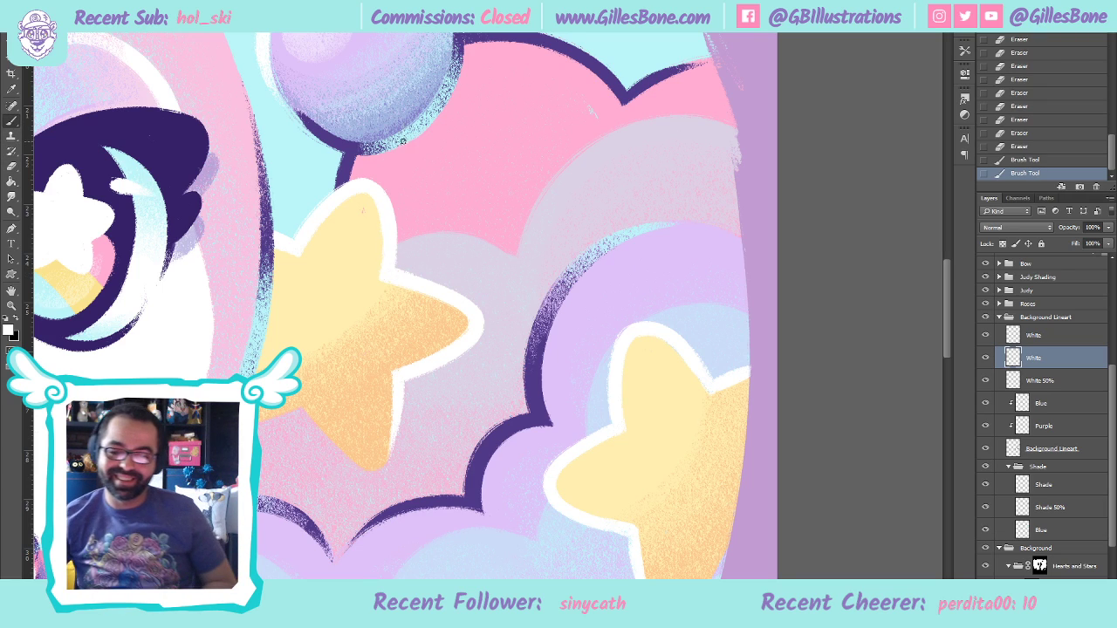
Add a new layer named White clipped to the Background Lineart layer, after checking that lineart's visibility
click(985, 449)
click(985, 449)
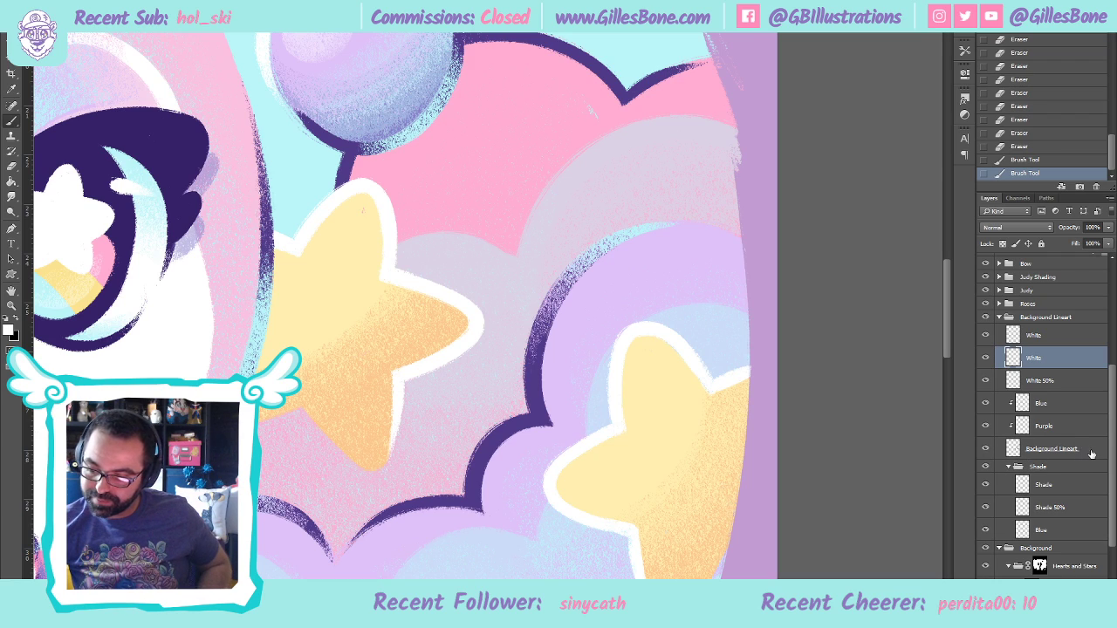
click(1088, 450)
key(ctrl+shift+alt+n)
scroll(1040, 415, down, 3)
double_click(1046, 312)
text(Whi)
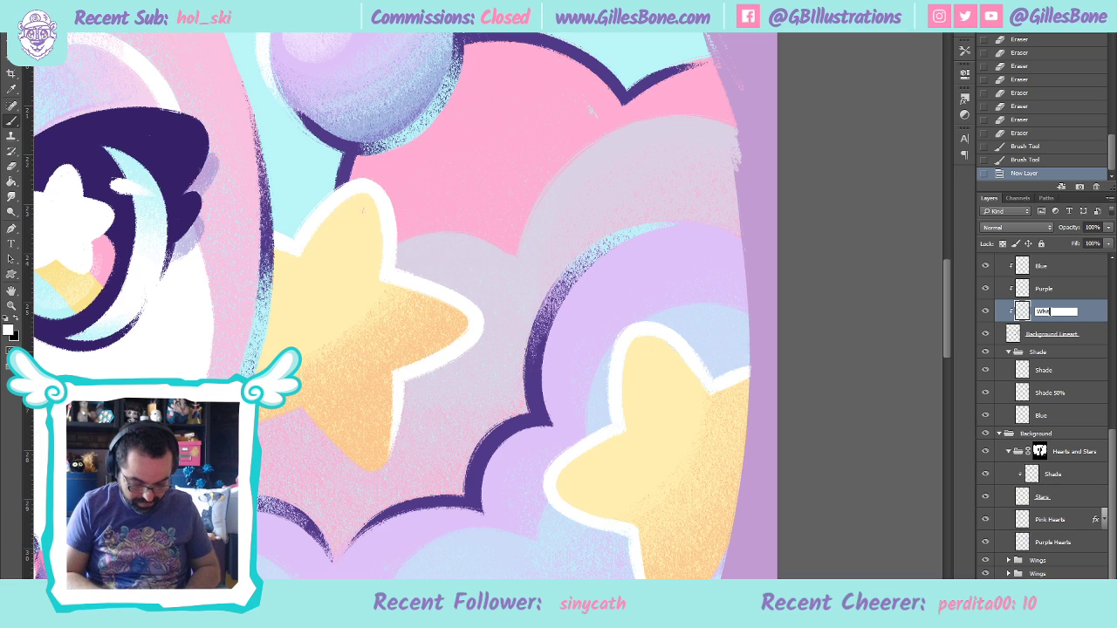
text(te)
key(Return)
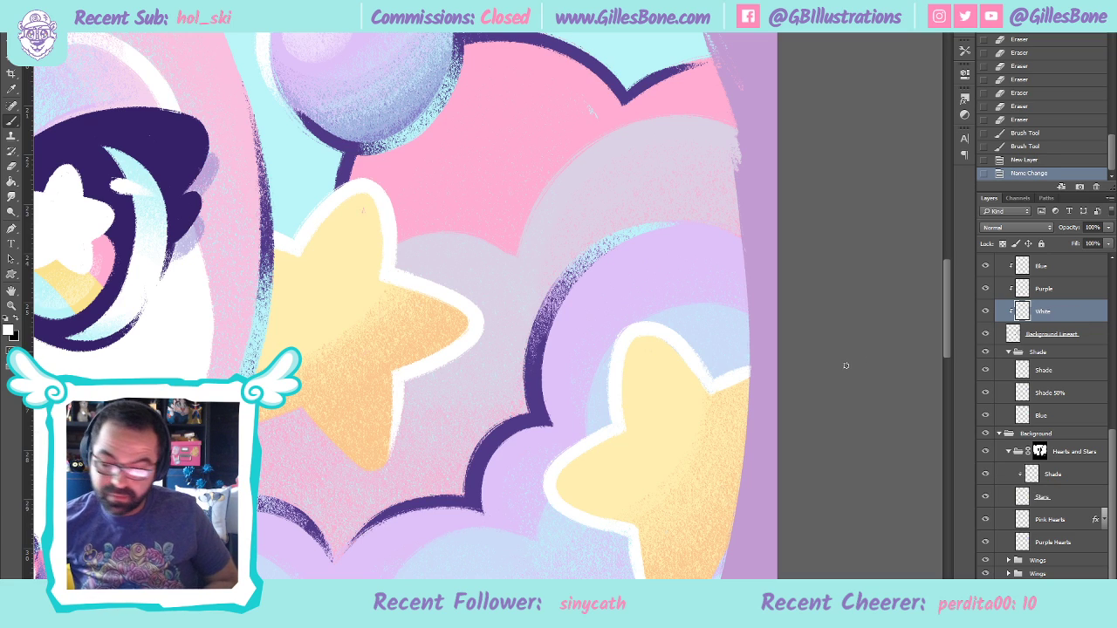
Paint the dark outlines of the pink and purple clouds around the two stars white on the new clipped layer
scroll(534, 365, up, 1)
scroll(534, 364, up, 2)
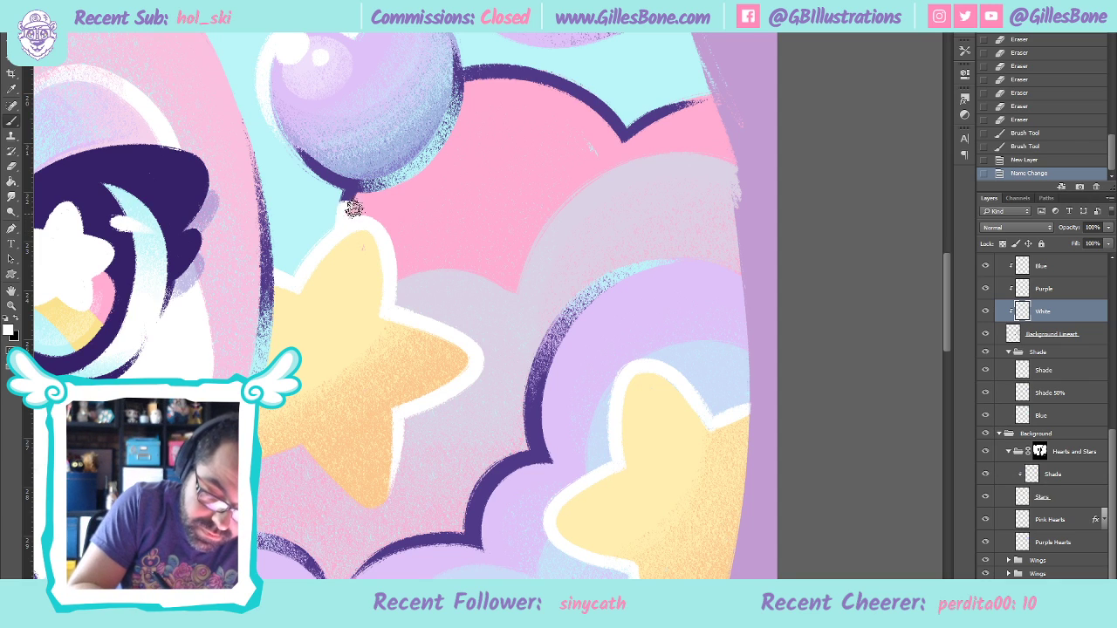
mouse_move(469, 76)
mouse_down()
mouse_move(511, 69)
mouse_move(568, 87)
mouse_up()
mouse_move(615, 125)
mouse_down()
mouse_move(631, 98)
mouse_move(646, 124)
mouse_move(733, 95)
mouse_up()
mouse_move(625, 267)
mouse_down()
mouse_move(517, 391)
mouse_move(527, 428)
mouse_move(590, 294)
mouse_move(506, 507)
mouse_move(486, 489)
mouse_move(462, 555)
mouse_move(443, 536)
mouse_move(372, 568)
mouse_move(377, 551)
mouse_move(350, 576)
mouse_move(325, 573)
mouse_move(326, 546)
mouse_move(293, 535)
mouse_move(262, 543)
mouse_up()
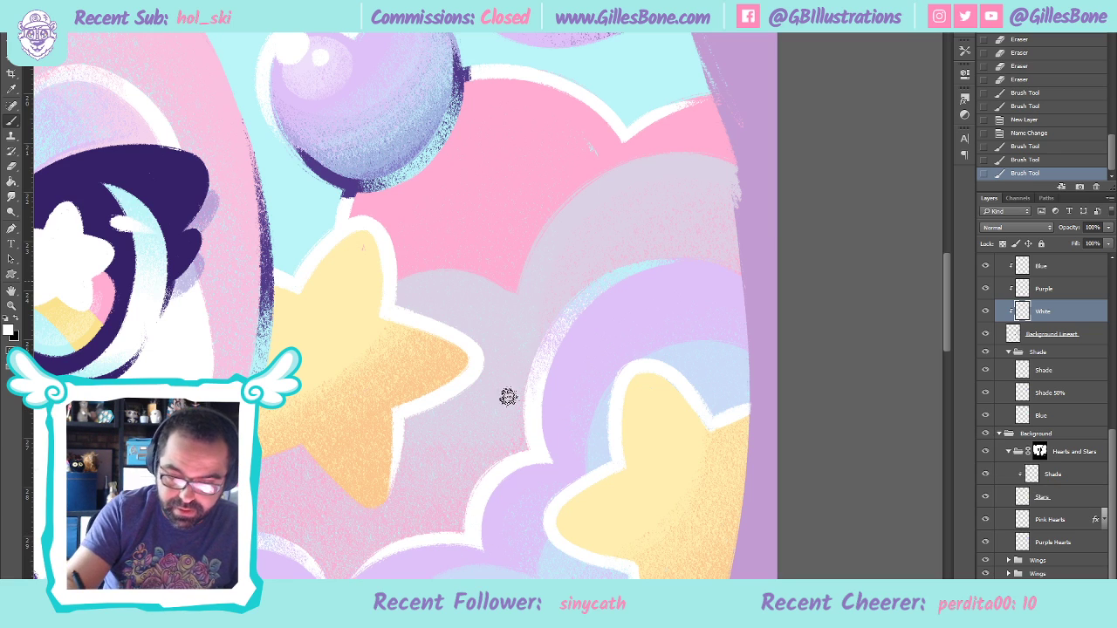
drag(568, 219, 521, 207)
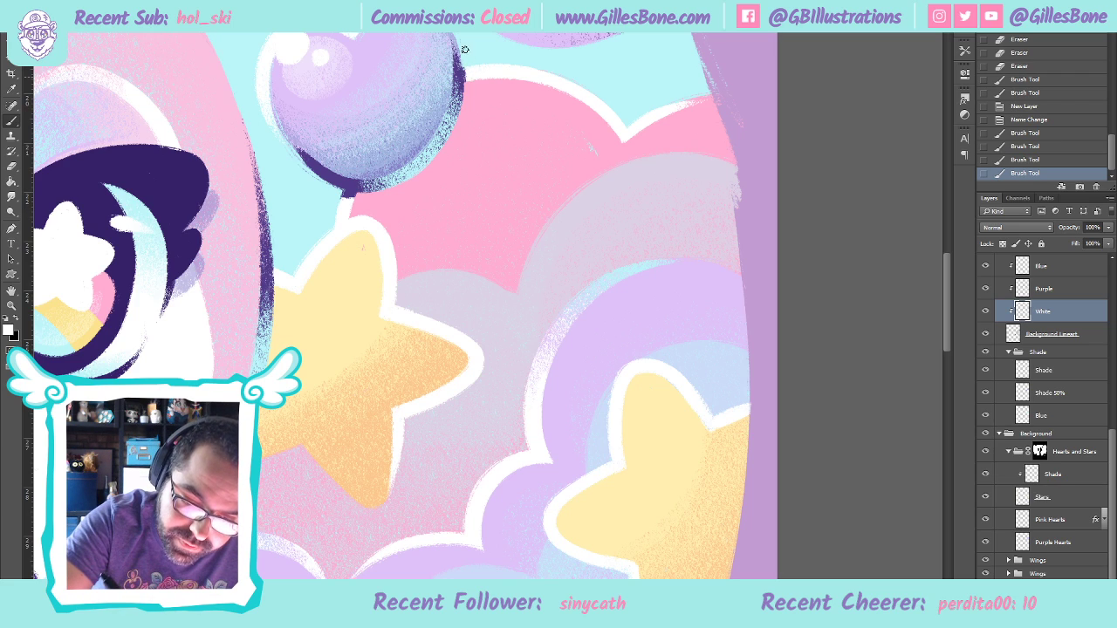
Cover the remaining dark lineart stubs with white where the pink cloud's outline meets the small purple heart
drag(468, 99, 465, 69)
drag(467, 122, 465, 68)
drag(467, 114, 458, 136)
mouse_move(325, 183)
mouse_down()
mouse_move(362, 198)
mouse_move(344, 192)
mouse_up()
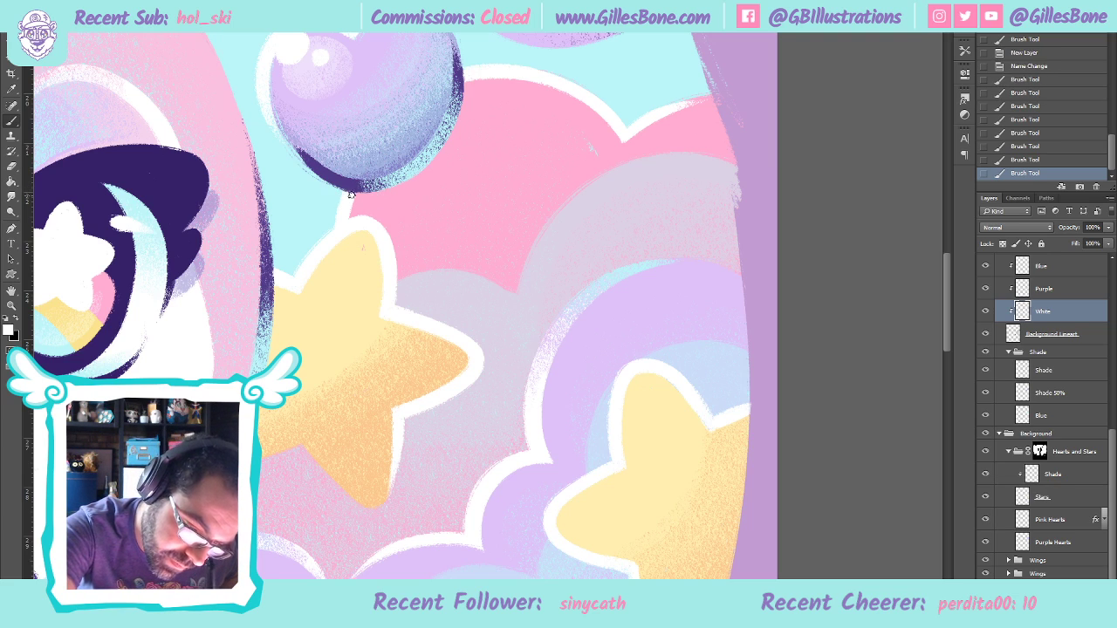
drag(355, 194, 370, 192)
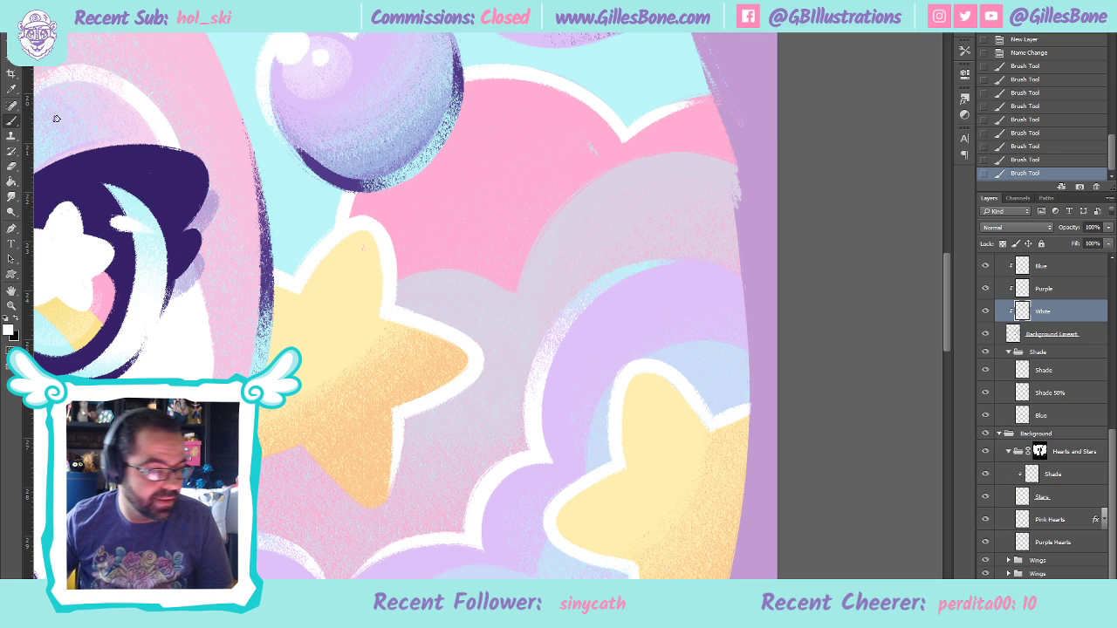
Erase the white from the upper-left curve of the purple cloud's outline to restore its dark textured line
click(12, 166)
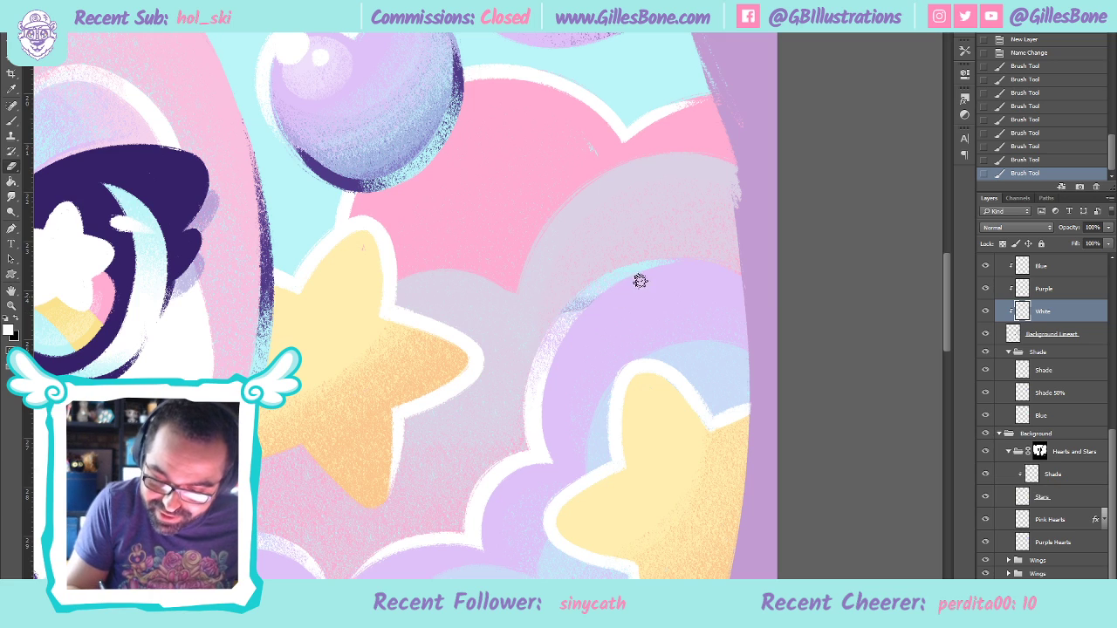
mouse_move(537, 323)
mouse_down()
mouse_move(595, 320)
mouse_move(541, 336)
mouse_move(568, 333)
mouse_move(538, 349)
mouse_move(570, 344)
mouse_move(518, 363)
mouse_move(576, 351)
mouse_move(519, 369)
mouse_move(554, 363)
mouse_move(525, 380)
mouse_move(562, 370)
mouse_move(512, 393)
mouse_move(560, 377)
mouse_move(513, 412)
mouse_move(551, 395)
mouse_move(515, 430)
mouse_move(540, 445)
mouse_up()
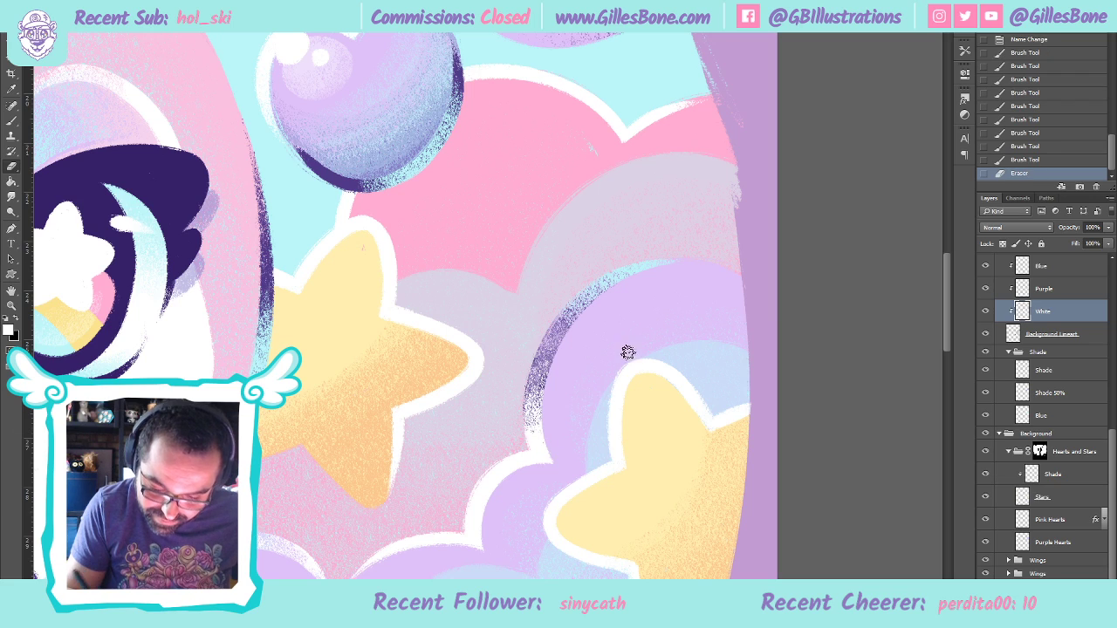
Clean the white off the purple cloud's upper-left outline and repaint its lower end white up to the dark textured part
mouse_move(532, 373)
mouse_down()
mouse_move(591, 290)
mouse_move(566, 324)
mouse_move(550, 443)
mouse_move(595, 289)
mouse_move(533, 427)
mouse_move(606, 274)
mouse_move(518, 424)
mouse_move(576, 311)
mouse_up()
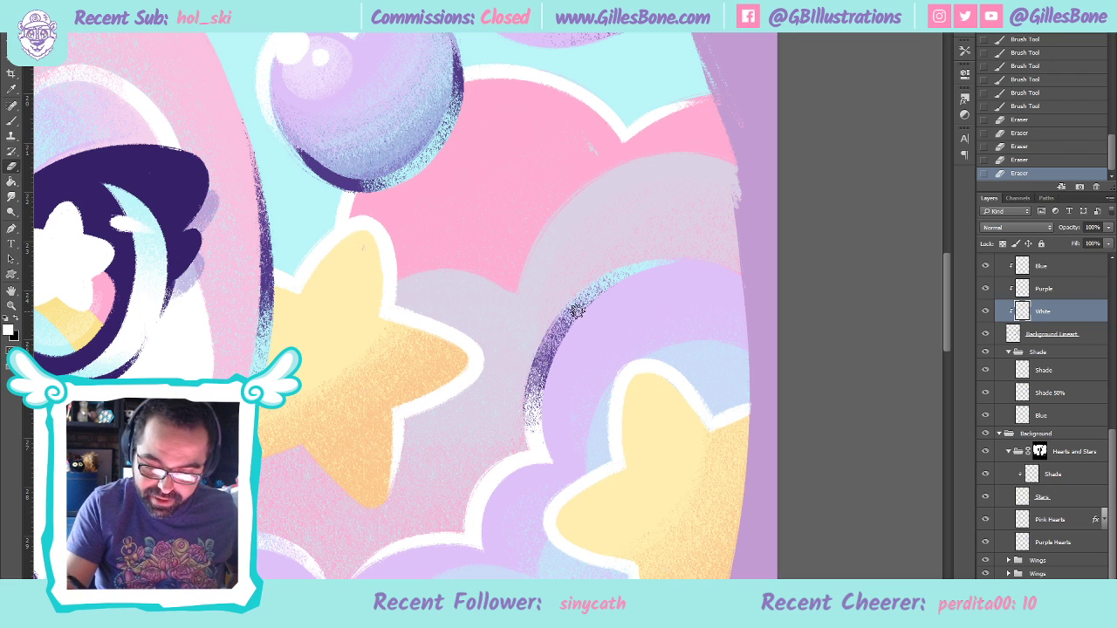
mouse_move(559, 376)
mouse_down()
mouse_move(523, 373)
mouse_move(557, 379)
mouse_move(518, 399)
mouse_move(550, 410)
mouse_up()
click(18, 121)
mouse_move(508, 435)
mouse_down()
mouse_move(559, 410)
mouse_move(514, 416)
mouse_move(559, 402)
mouse_move(520, 409)
mouse_move(554, 396)
mouse_move(514, 404)
mouse_move(553, 388)
mouse_move(520, 389)
mouse_move(556, 379)
mouse_move(527, 371)
mouse_up()
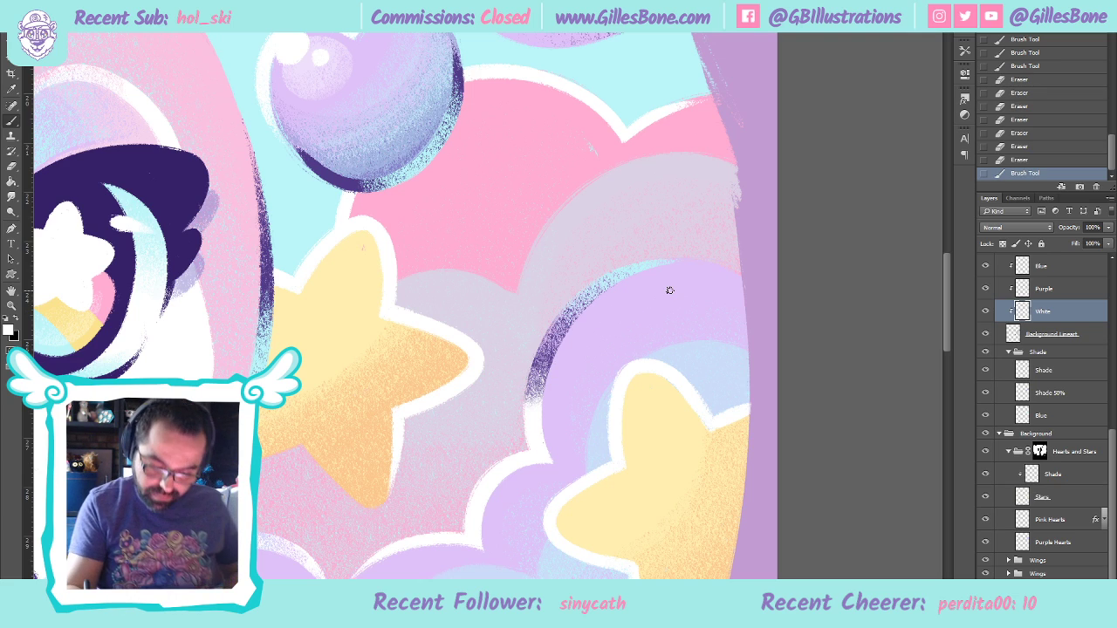
Paint the dark upper-left curve of the purple cloud's outline white after checking the whole illustration
key(ctrl+space)
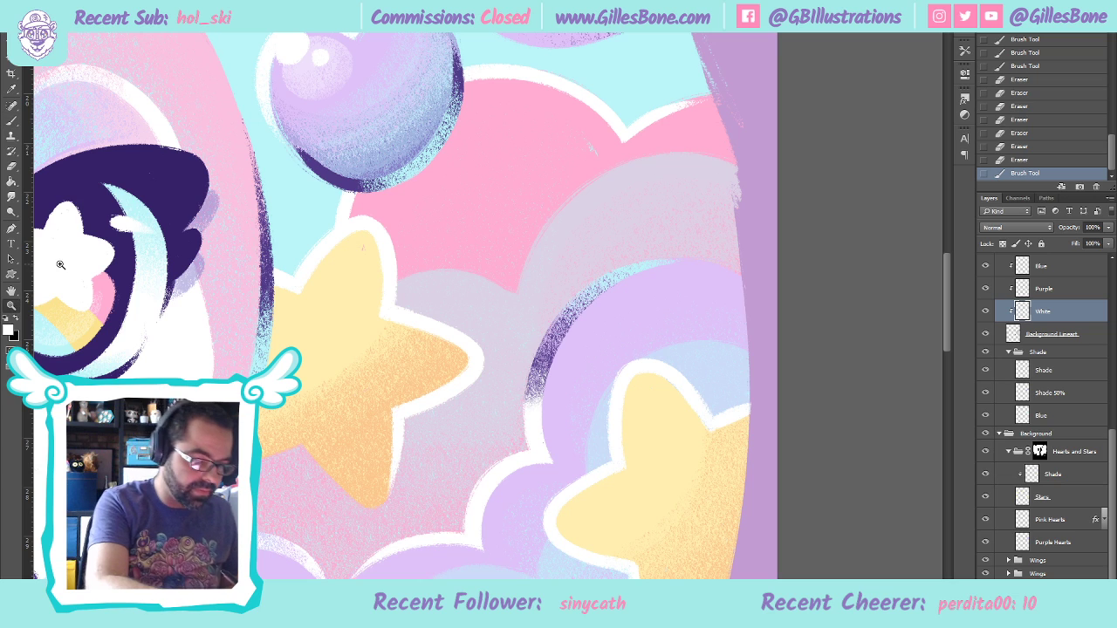
key(ctrl+0)
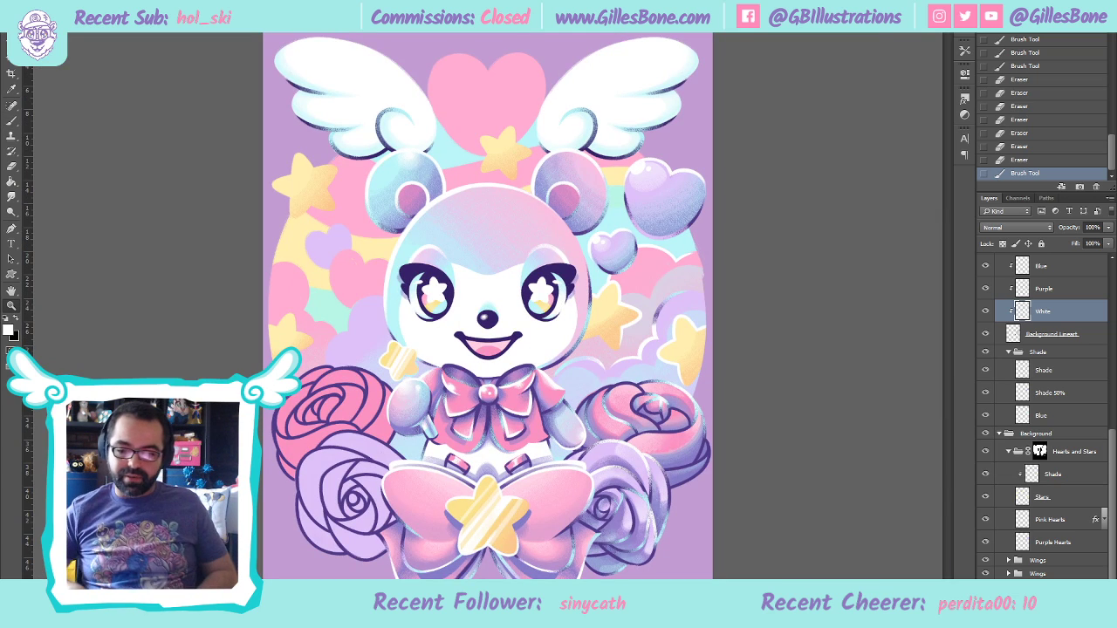
click(723, 280)
click(15, 120)
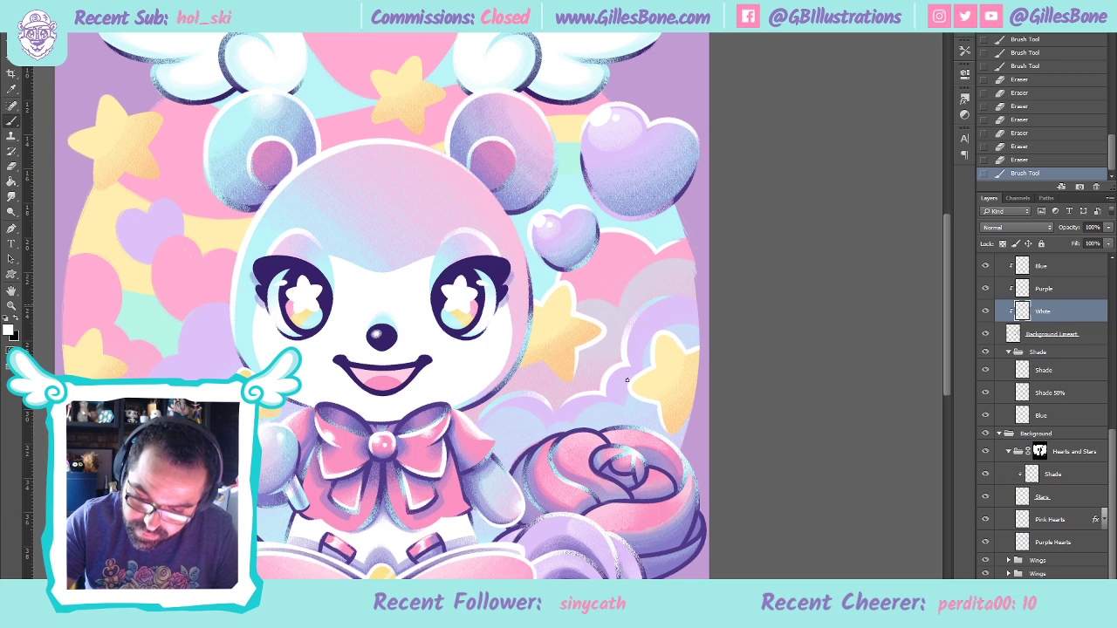
click(713, 229)
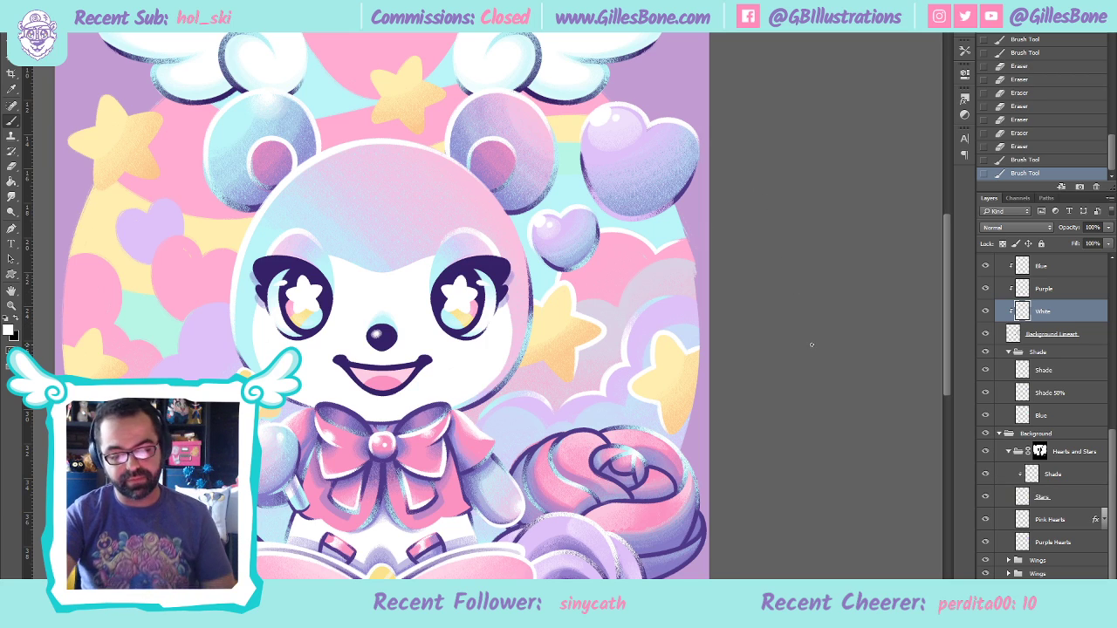
Erase the white from the purple cloud's left outline and the lower cloud scallops to bring back their dark lineart
click(12, 166)
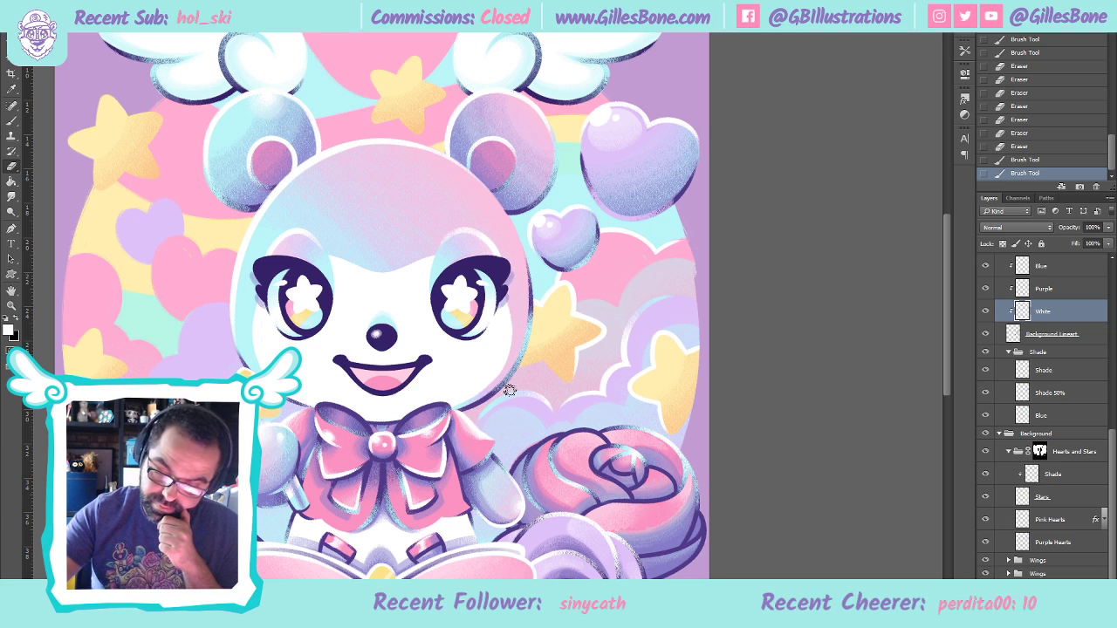
mouse_move(634, 317)
mouse_down()
mouse_move(656, 295)
mouse_move(588, 403)
mouse_move(539, 392)
mouse_move(512, 406)
mouse_move(515, 392)
mouse_move(545, 395)
mouse_up()
drag(609, 361, 685, 285)
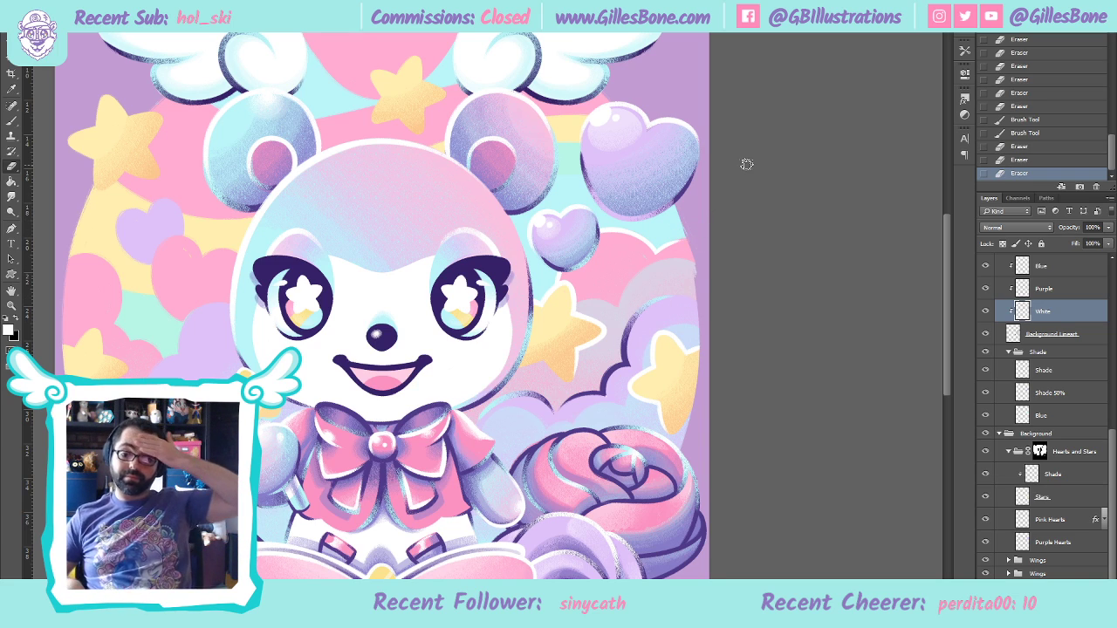
Sample light purple and use it on the Purple layer to tint the large heart's lower outline and the pink cloud's outline
key(i)
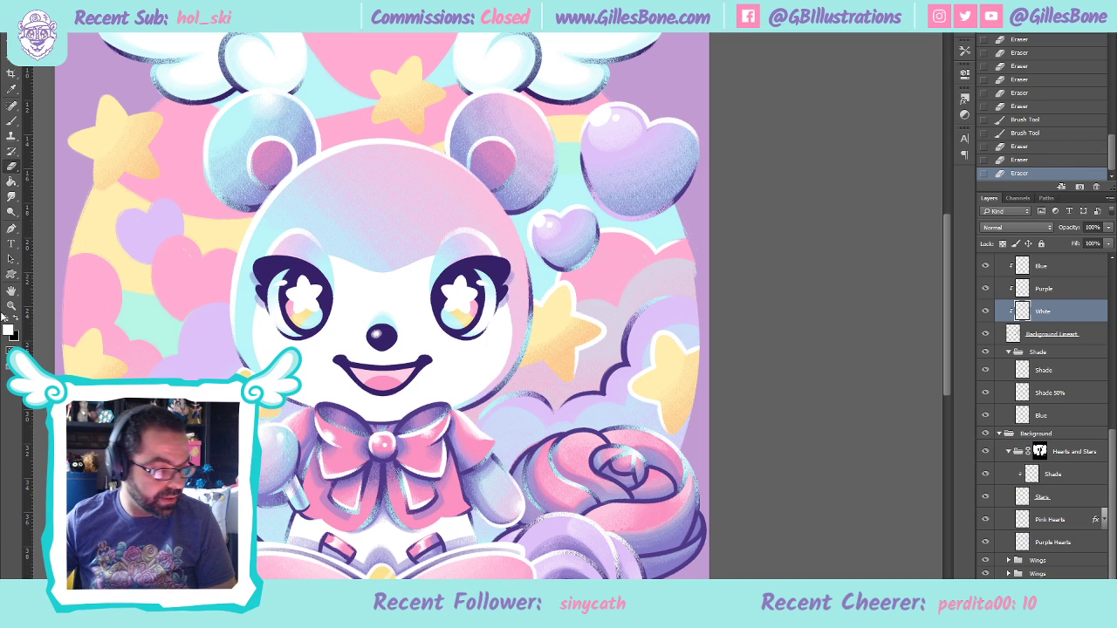
key(i)
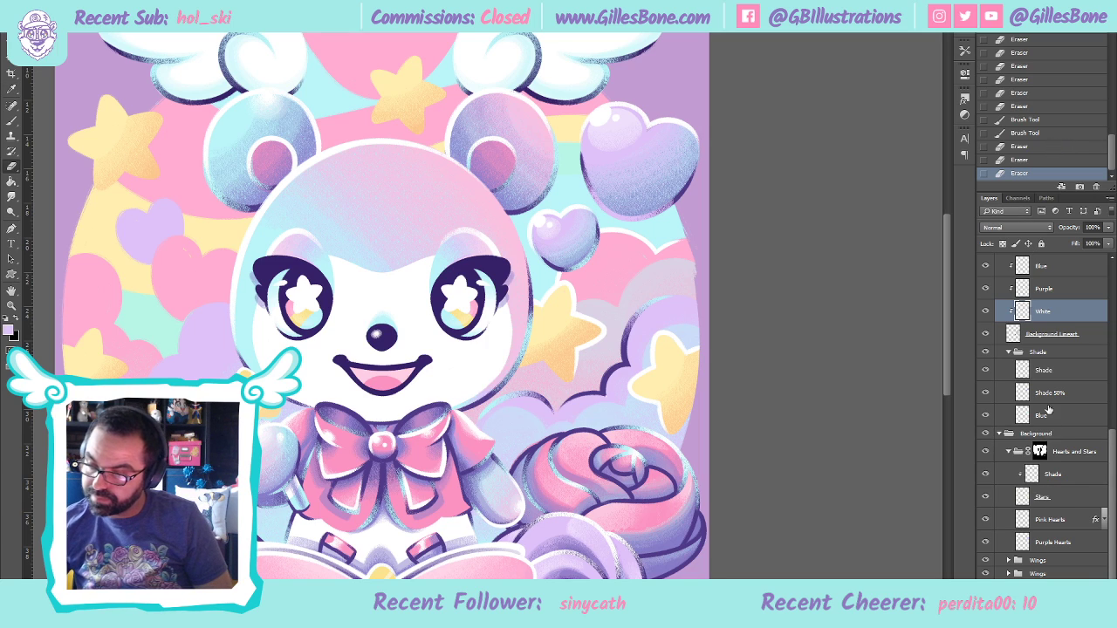
scroll(1054, 332, up, 2)
click(1054, 332)
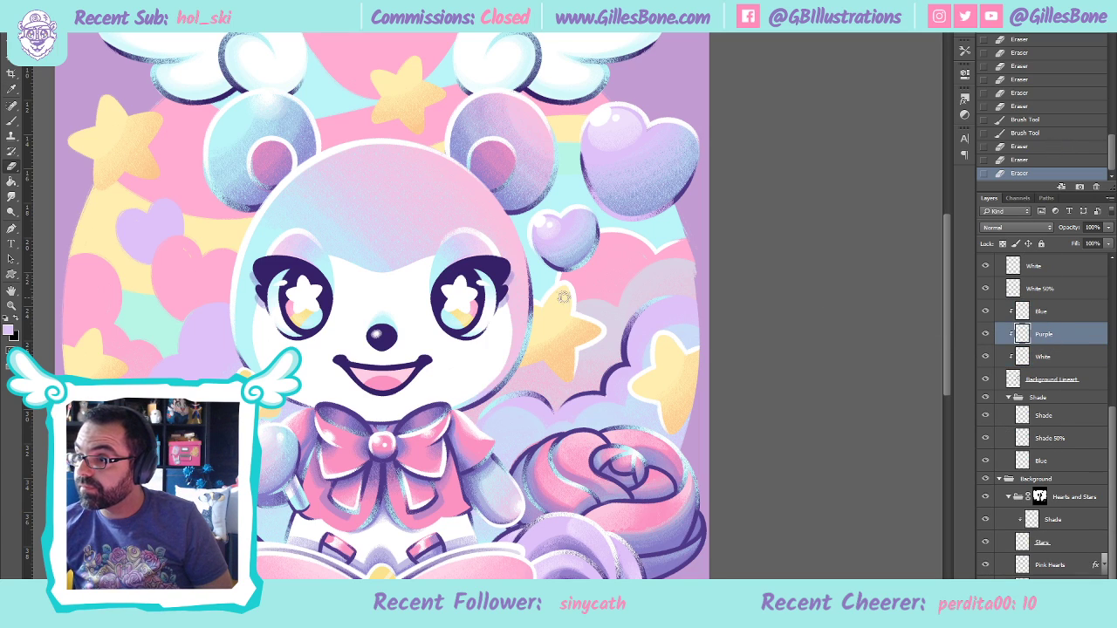
click(11, 125)
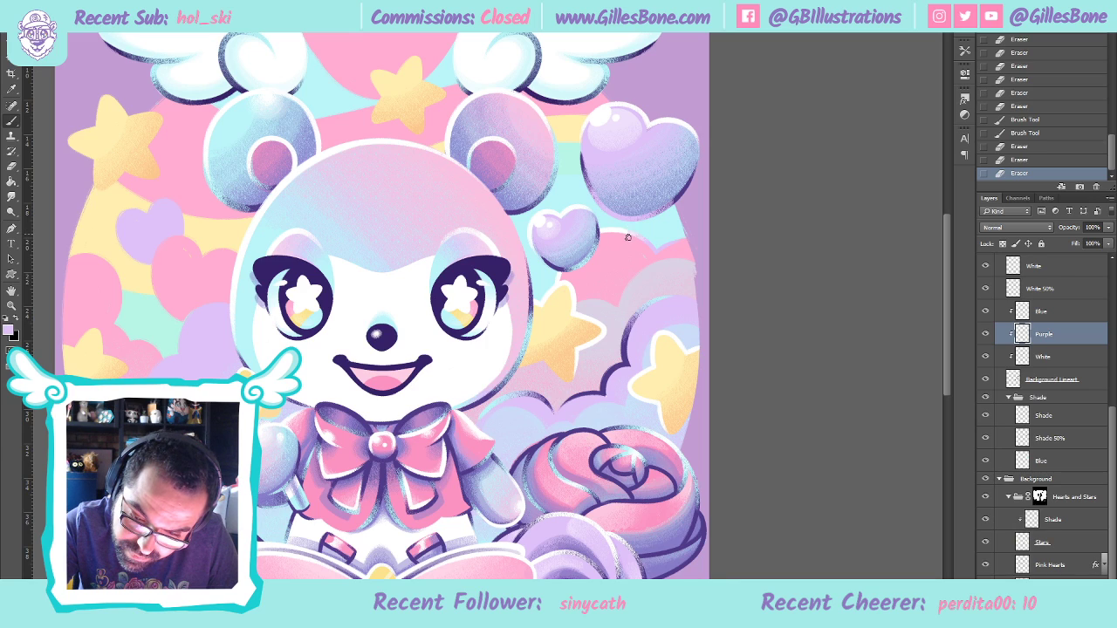
drag(611, 227, 612, 197)
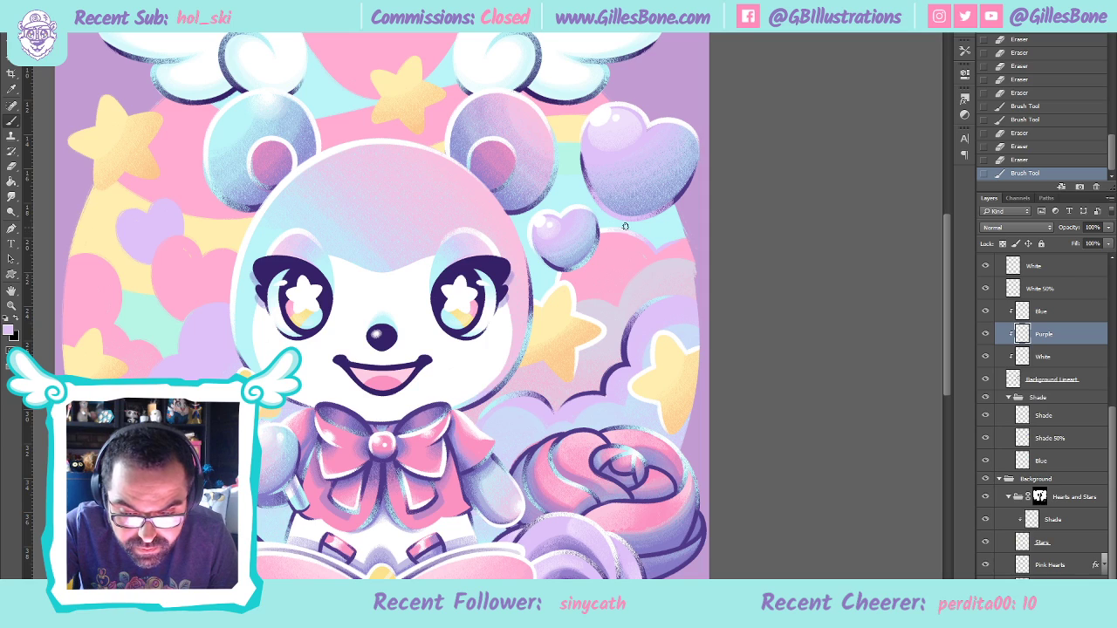
drag(679, 240, 734, 203)
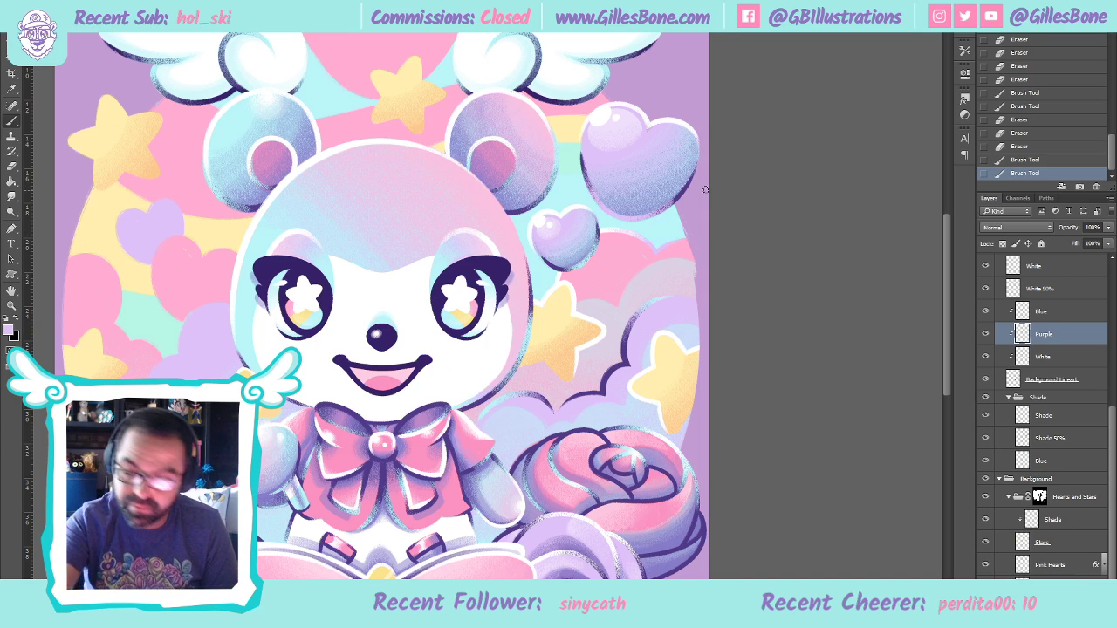
drag(639, 281, 651, 239)
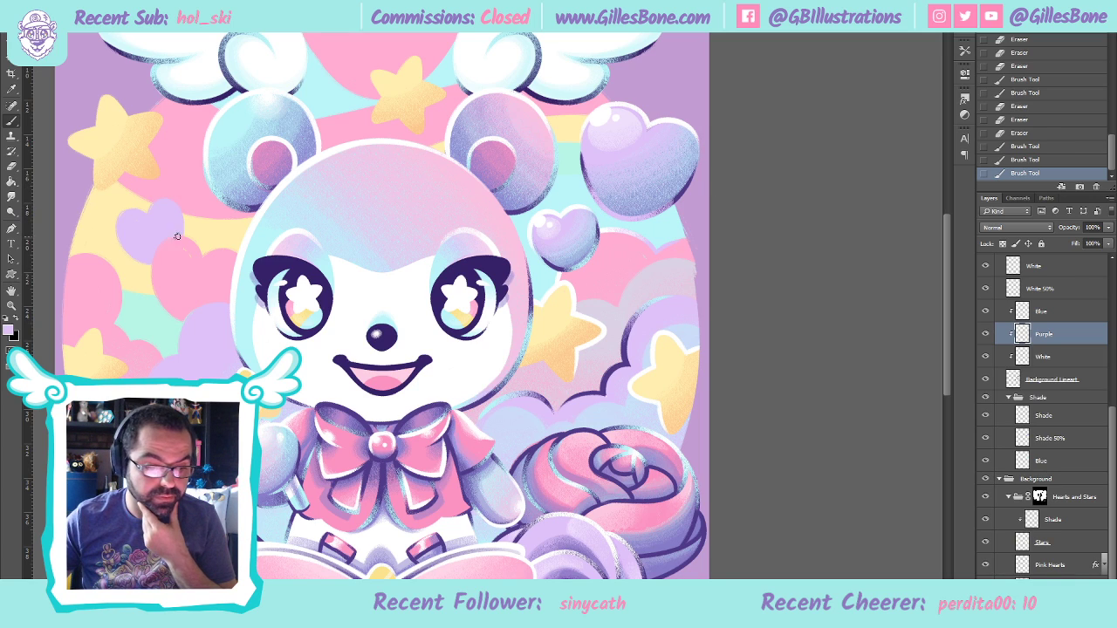
Sample a medium purple and shade the blue background band between the bear's ear and the large heart on the Shade 50% layer
key(i)
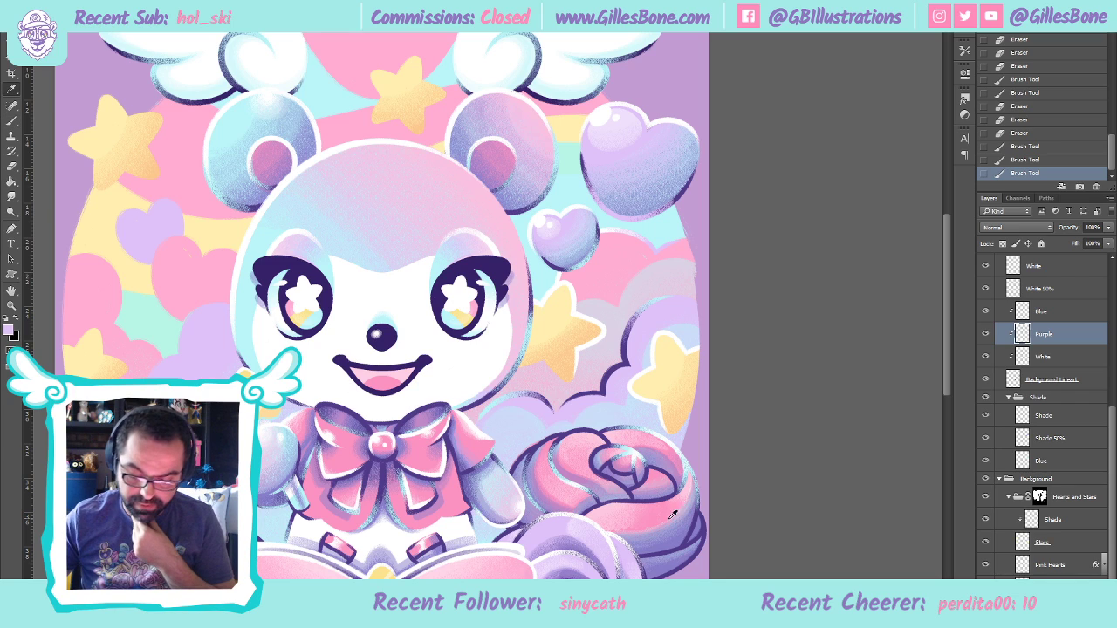
drag(944, 397, 944, 437)
key(b)
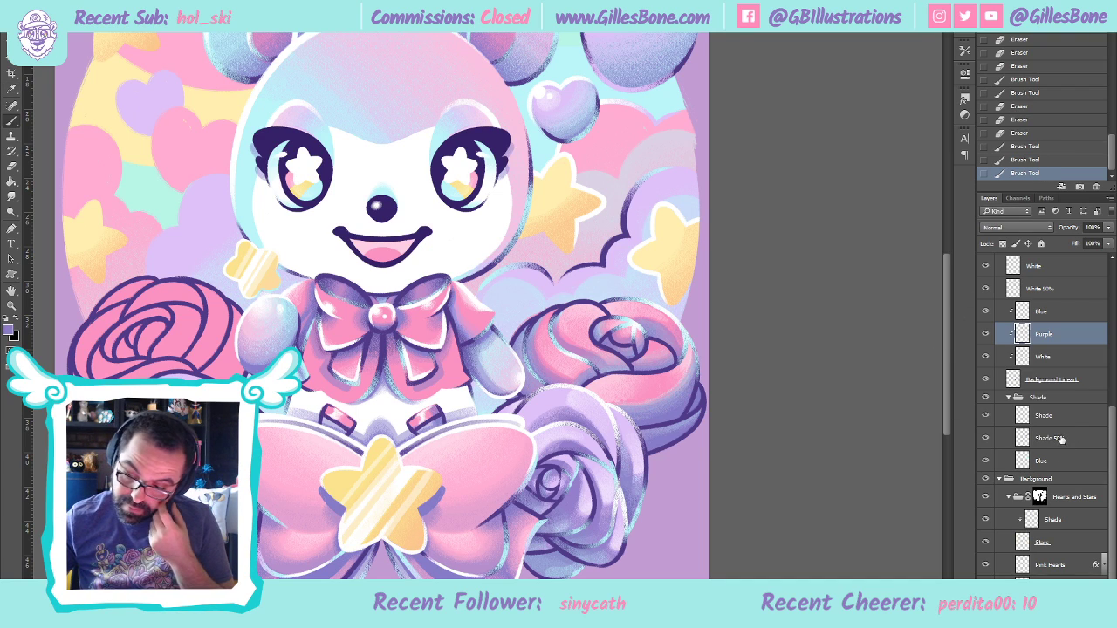
click(1061, 439)
scroll(47, 262, up, 3)
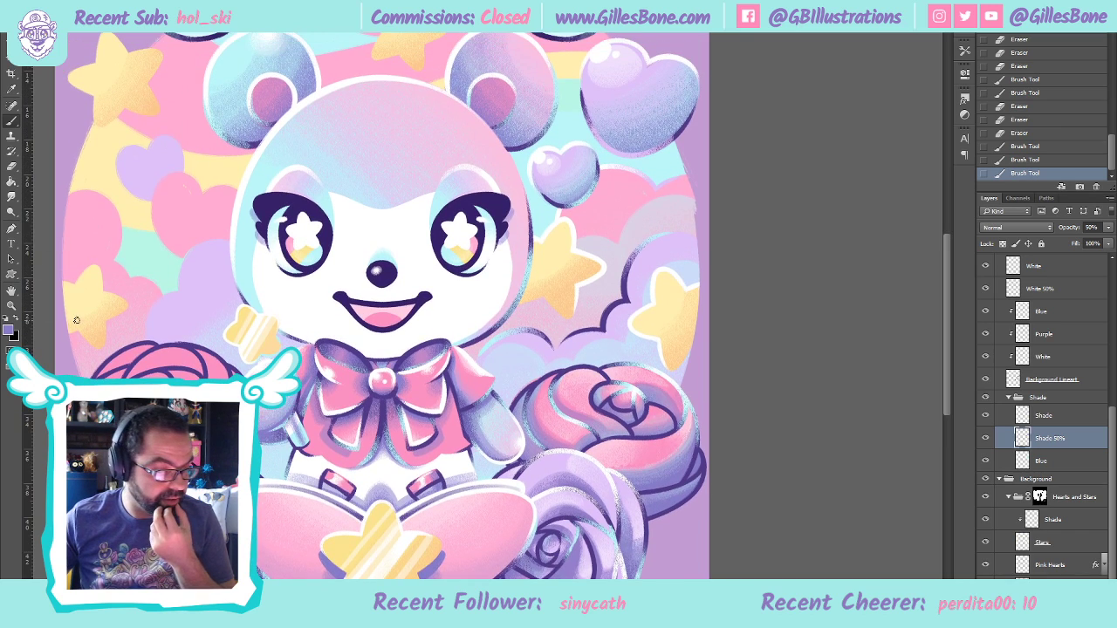
click(11, 306)
drag(571, 62, 665, 244)
click(12, 120)
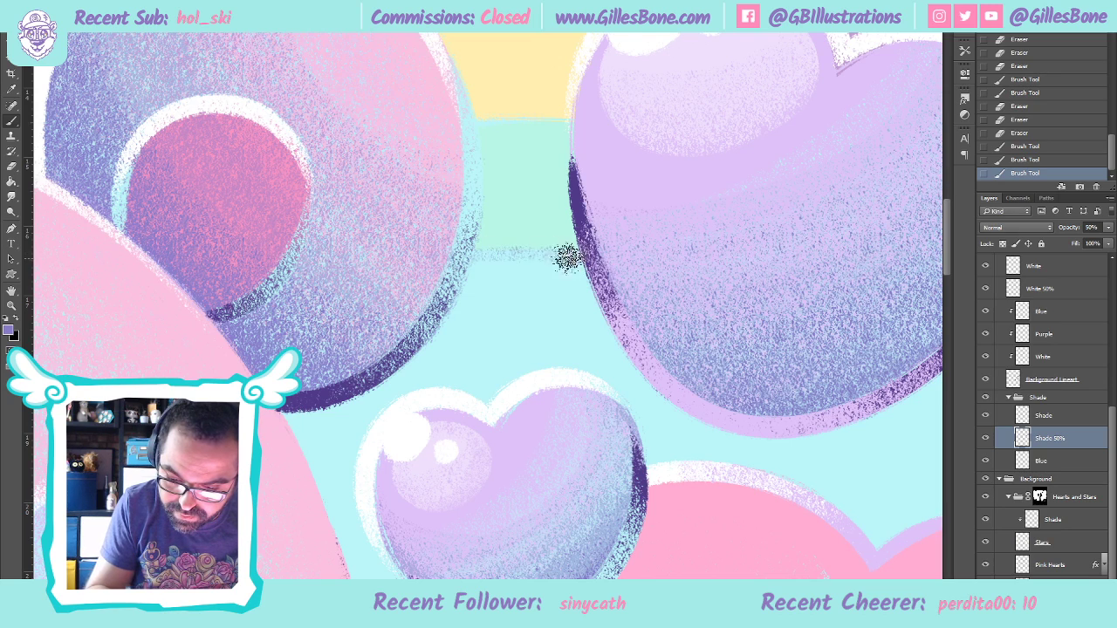
mouse_move(486, 269)
mouse_down()
mouse_move(435, 287)
mouse_move(578, 278)
mouse_move(473, 287)
mouse_move(605, 296)
mouse_move(431, 306)
mouse_move(585, 299)
mouse_move(506, 294)
mouse_move(603, 310)
mouse_move(418, 324)
mouse_move(612, 321)
mouse_move(487, 310)
mouse_move(606, 327)
mouse_move(410, 340)
mouse_move(614, 337)
mouse_move(494, 327)
mouse_move(462, 336)
mouse_move(644, 359)
mouse_move(423, 348)
mouse_move(526, 342)
mouse_move(597, 353)
mouse_move(501, 274)
mouse_move(460, 263)
mouse_move(532, 250)
mouse_move(570, 258)
mouse_move(445, 271)
mouse_move(590, 267)
mouse_move(480, 271)
mouse_move(556, 277)
mouse_move(462, 286)
mouse_move(612, 295)
mouse_move(442, 303)
mouse_move(589, 302)
mouse_move(489, 297)
mouse_move(572, 310)
mouse_move(420, 328)
mouse_move(631, 334)
mouse_move(433, 331)
mouse_move(582, 331)
mouse_move(419, 349)
mouse_move(654, 369)
mouse_move(663, 354)
mouse_move(447, 261)
mouse_move(603, 265)
mouse_move(449, 264)
mouse_move(536, 260)
mouse_move(565, 270)
mouse_move(443, 281)
mouse_move(609, 284)
mouse_move(437, 288)
mouse_move(564, 282)
mouse_move(475, 294)
mouse_move(595, 303)
mouse_move(433, 315)
mouse_move(612, 314)
mouse_move(451, 316)
mouse_up()
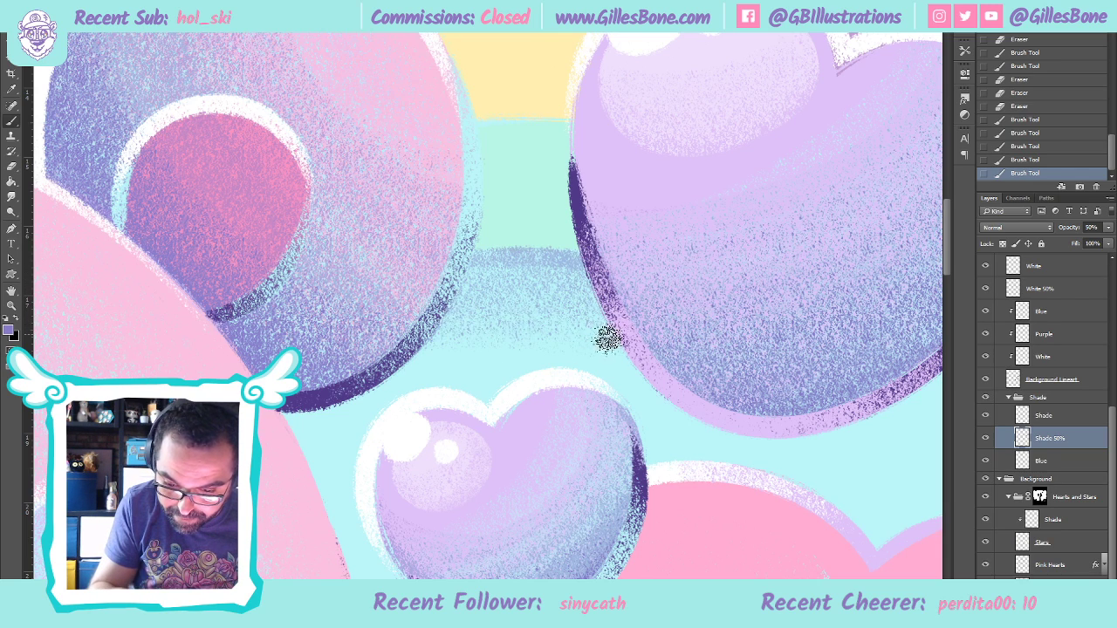
drag(382, 395, 392, 388)
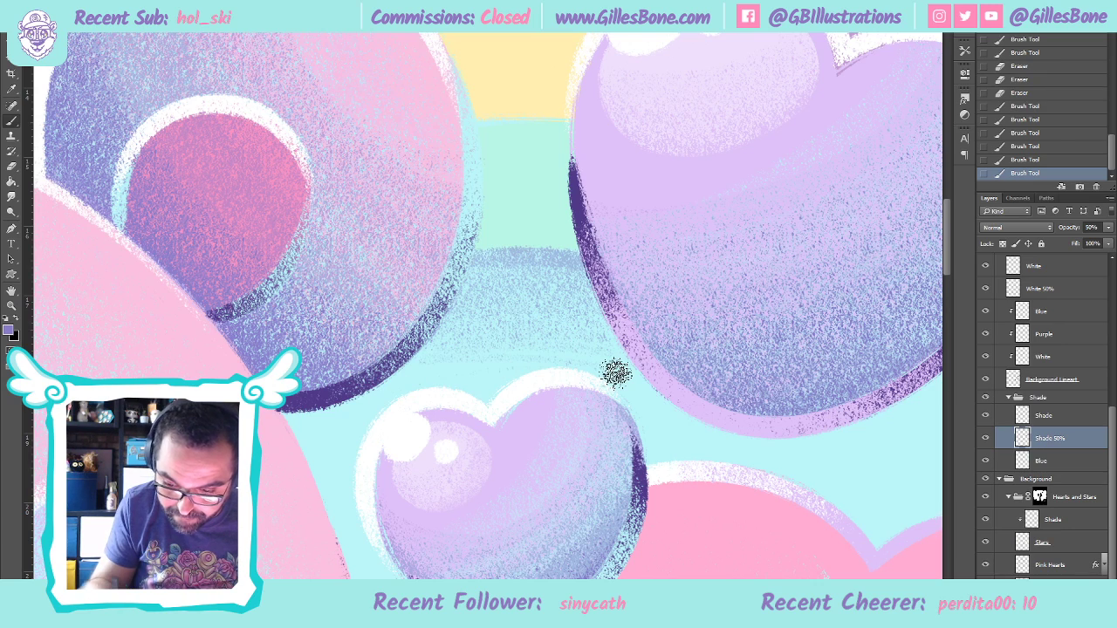
Build up the grainy shading at the blue band's upper edge and where it meets the ear and the large heart
click(475, 263)
click(492, 262)
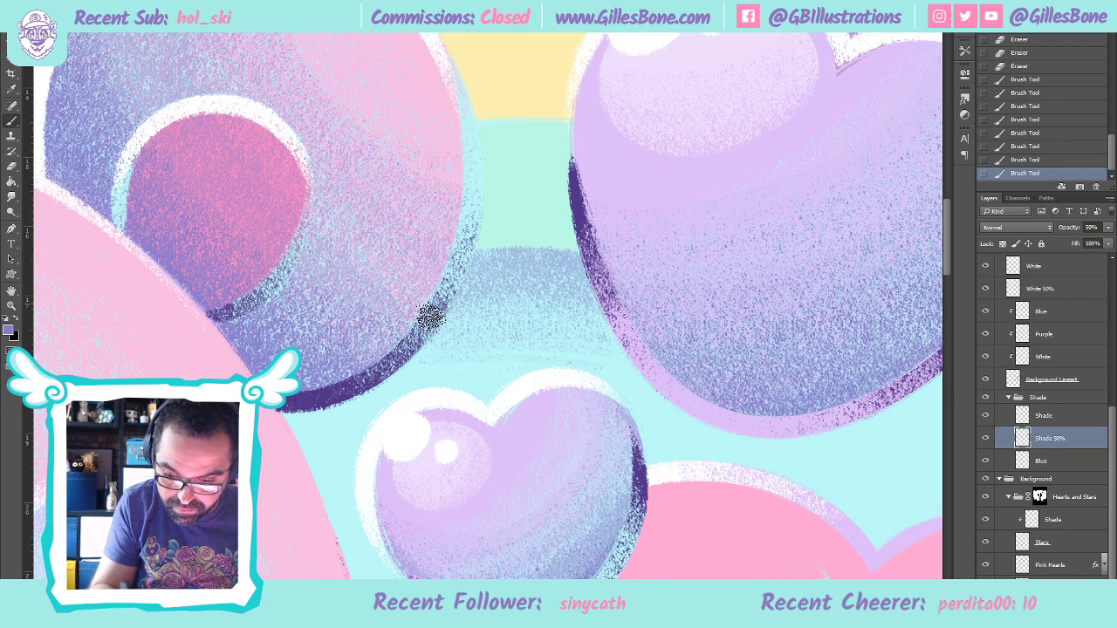
mouse_move(418, 344)
mouse_down()
mouse_move(494, 335)
mouse_move(437, 348)
mouse_up()
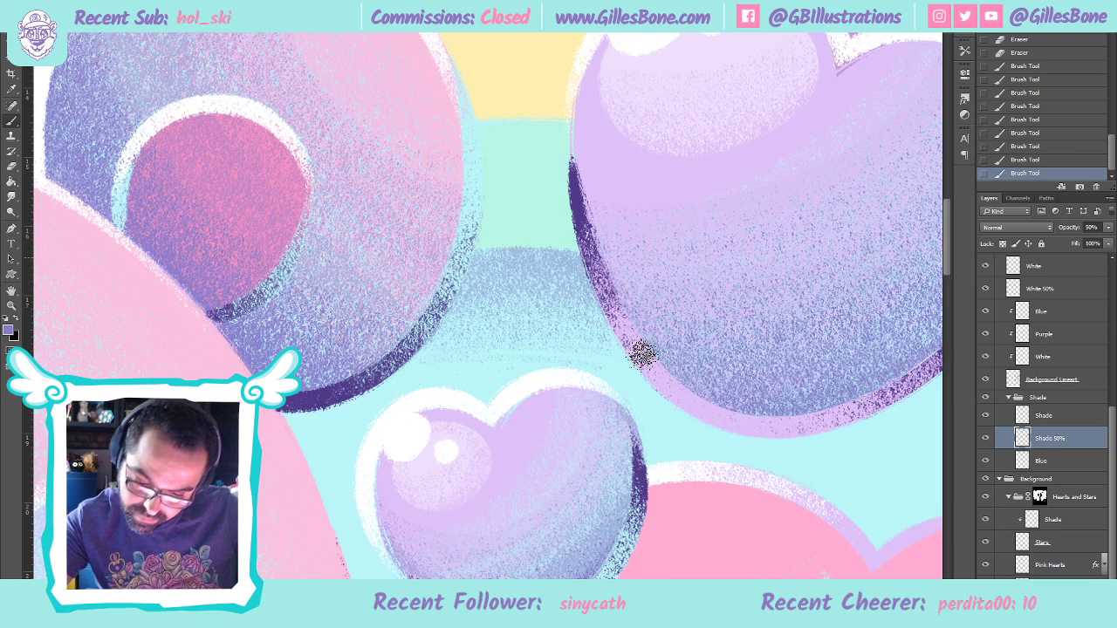
drag(645, 356, 576, 276)
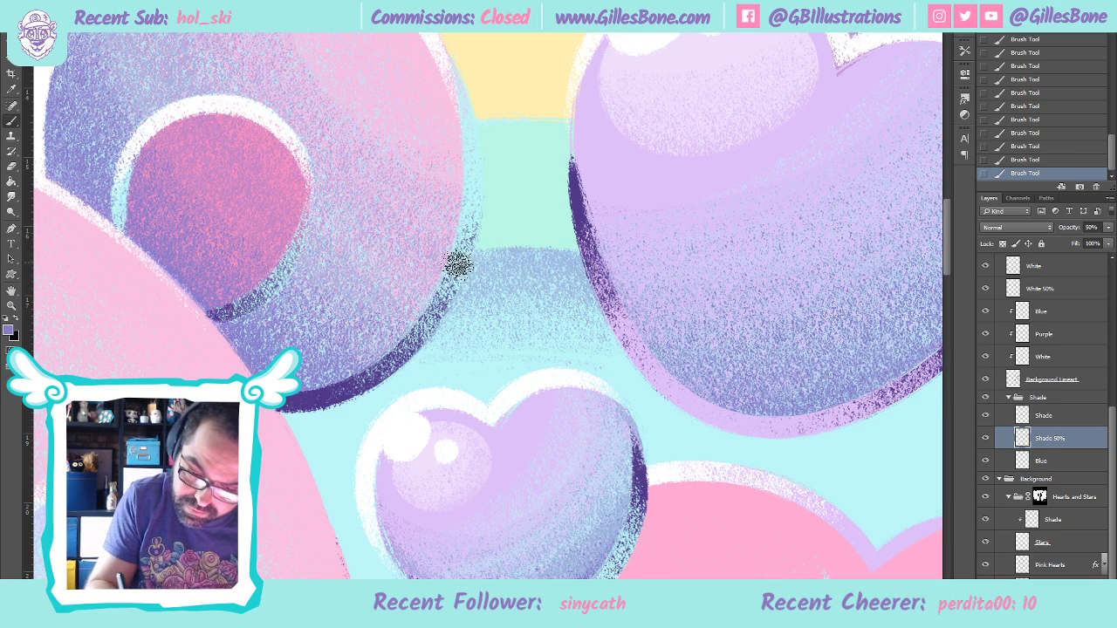
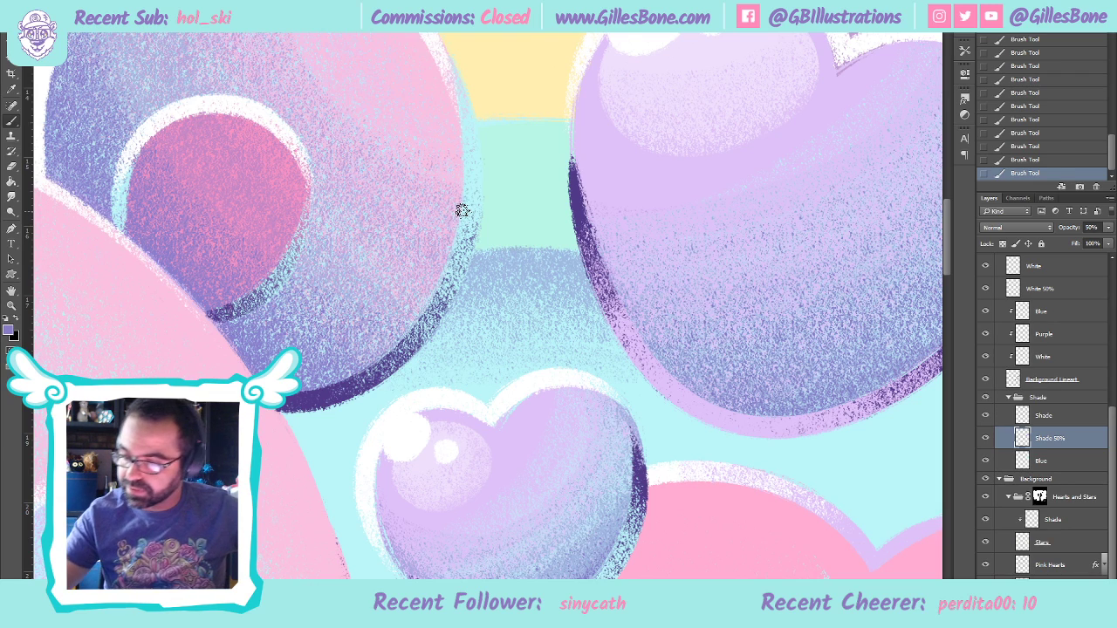
Try darkening the blue band's top edge with purple strokes on the Shade layer, redoing the first stroke
click(1074, 416)
drag(455, 259, 596, 264)
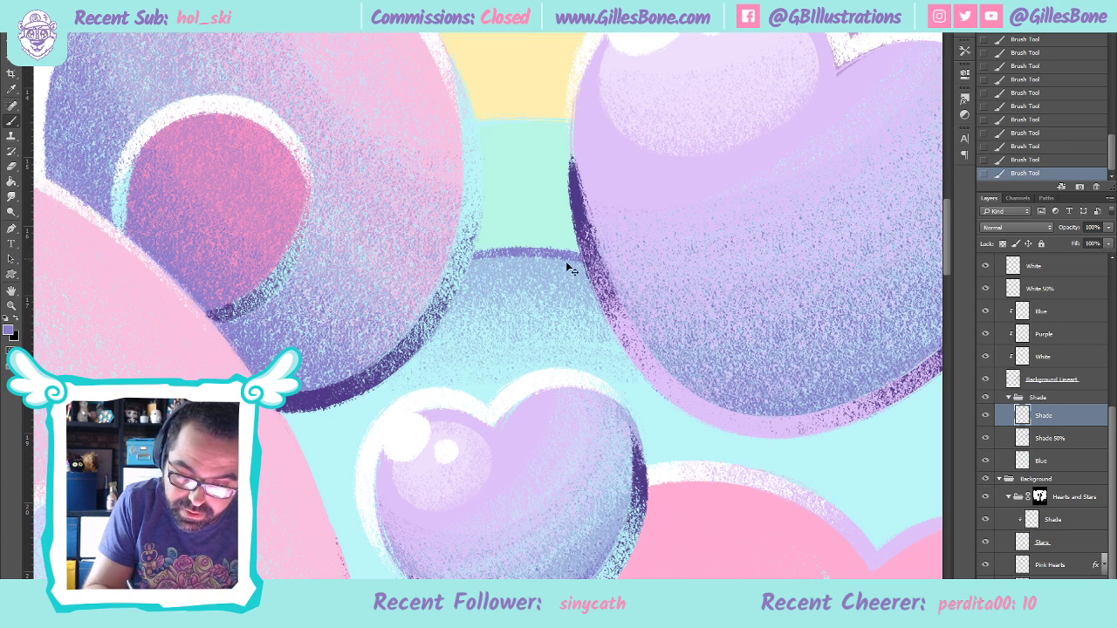
key(ctrl+z)
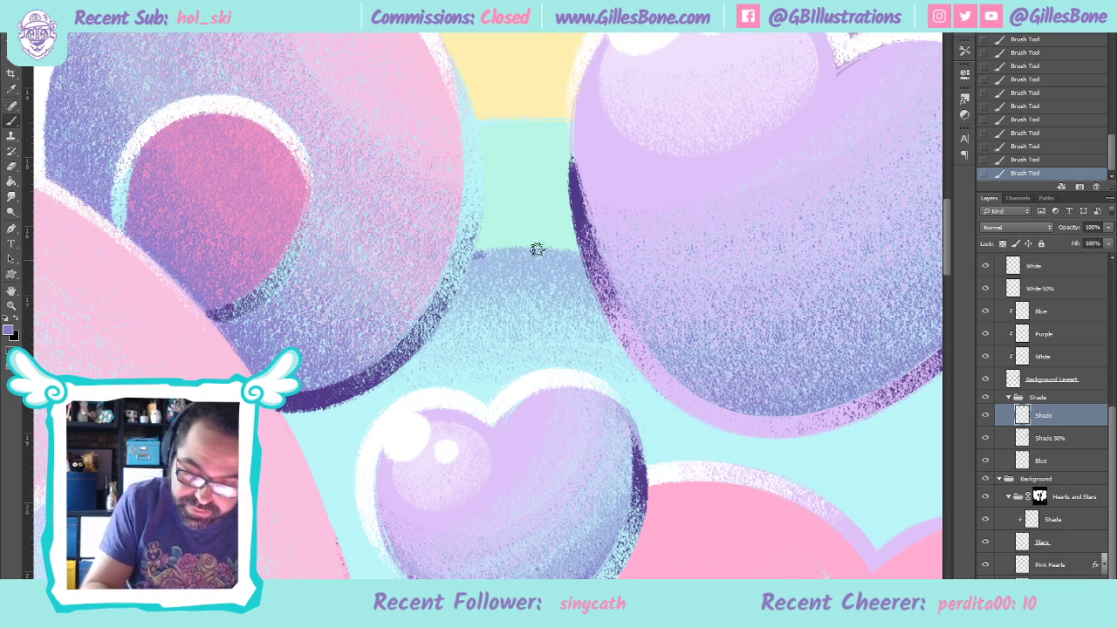
drag(460, 271, 579, 262)
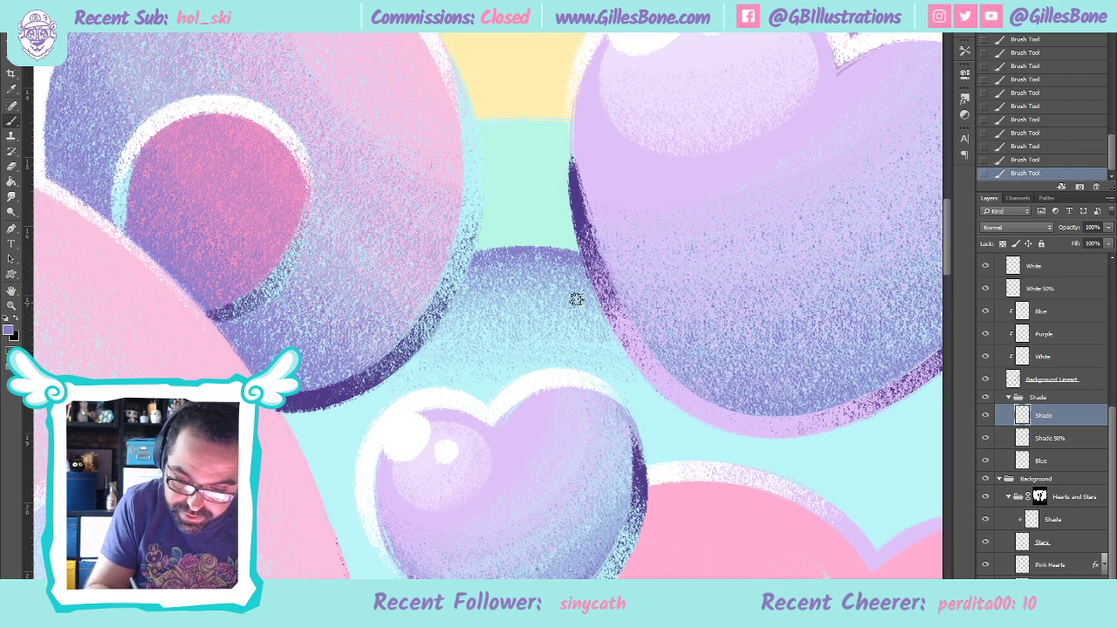
Review the whole illustration and revert the last two brush strokes made on the Shade layer
click(11, 306)
key(ctrl+0)
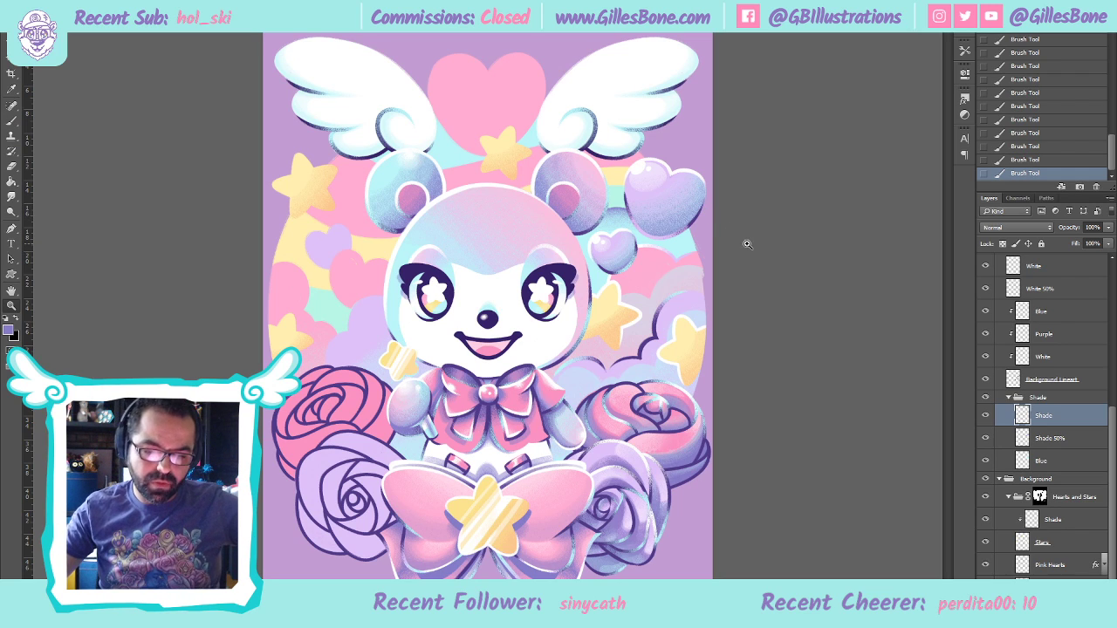
click(745, 217)
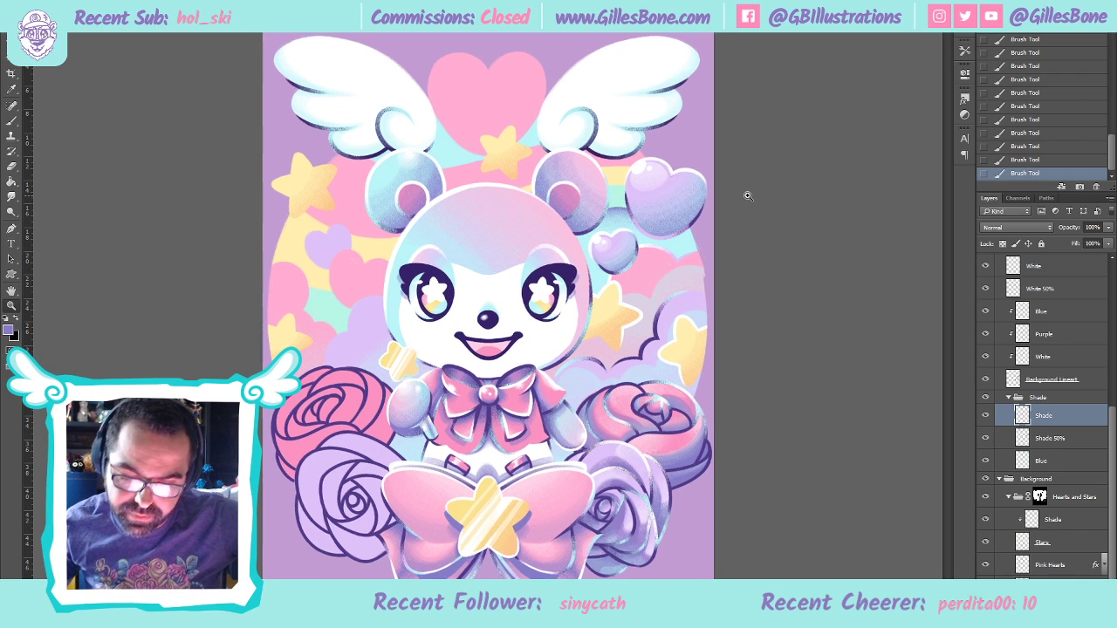
alt+click(709, 235)
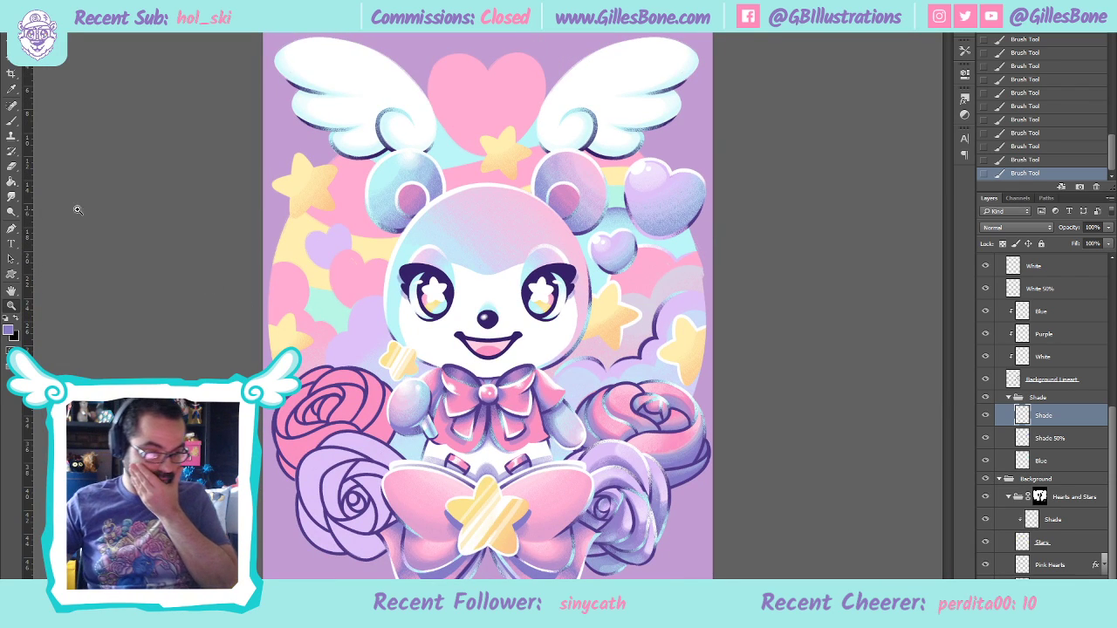
click(1022, 148)
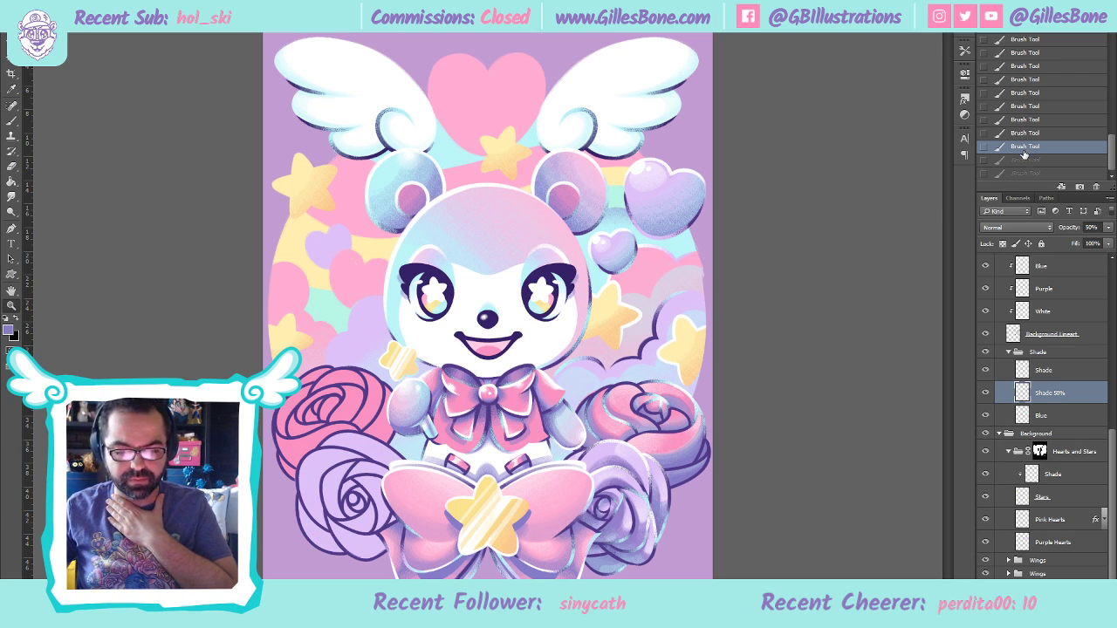
Lighten the Shade 50% shading on the blue band between the ear and the large heart with the Eraser
scroll(685, 244, up, 5)
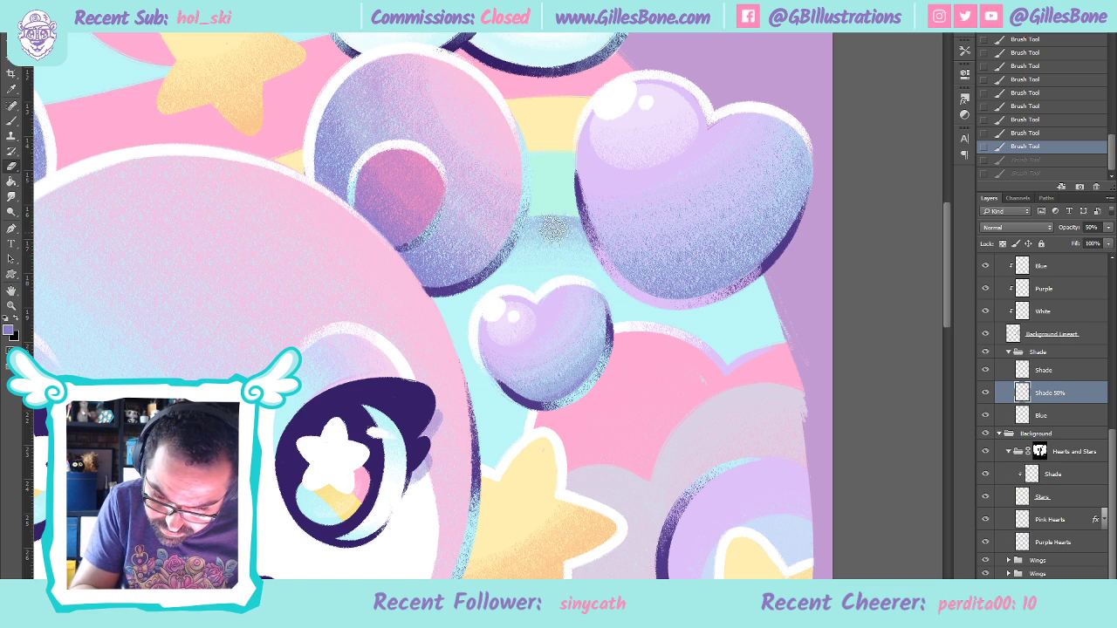
key(e)
click(552, 237)
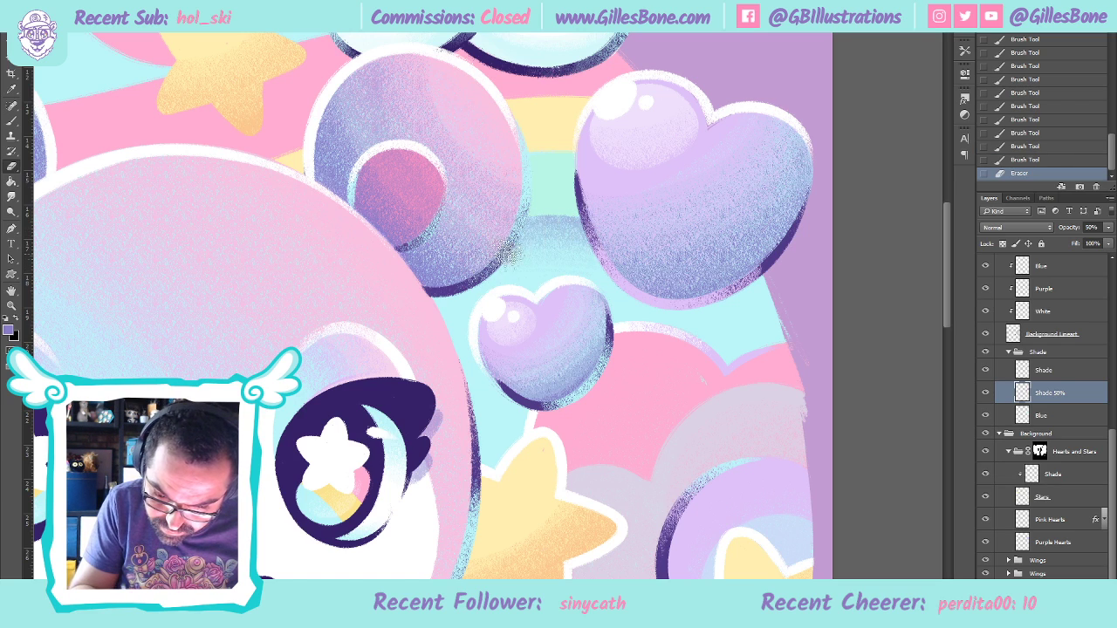
click(533, 230)
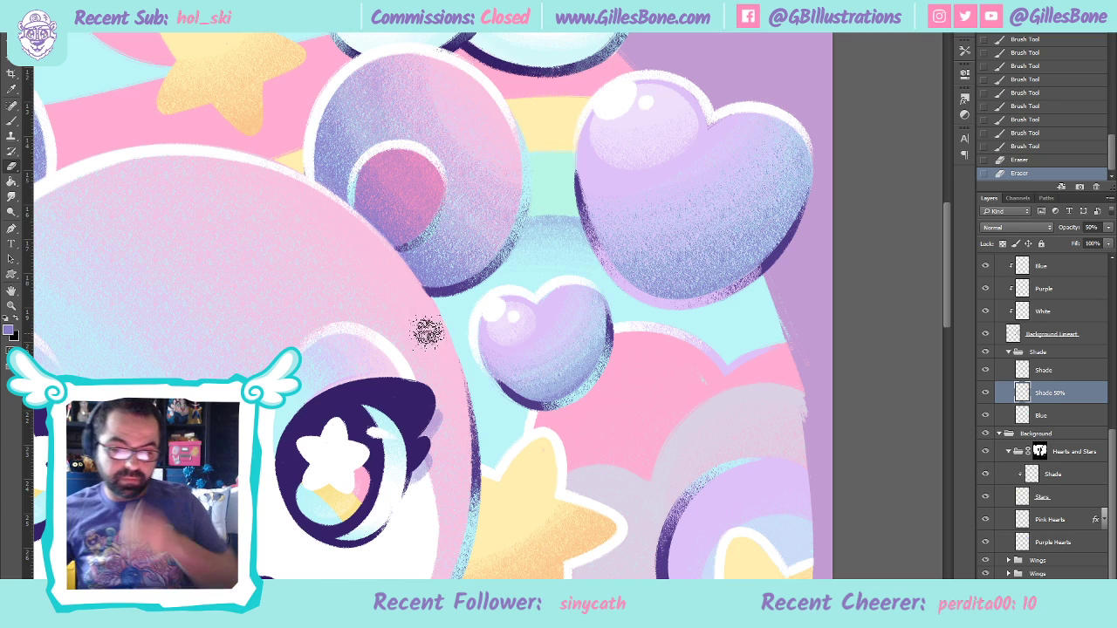
Erase more of the Shade 50% shading on the blue band between the ear and the large heart, checking the whole illustration
click(11, 305)
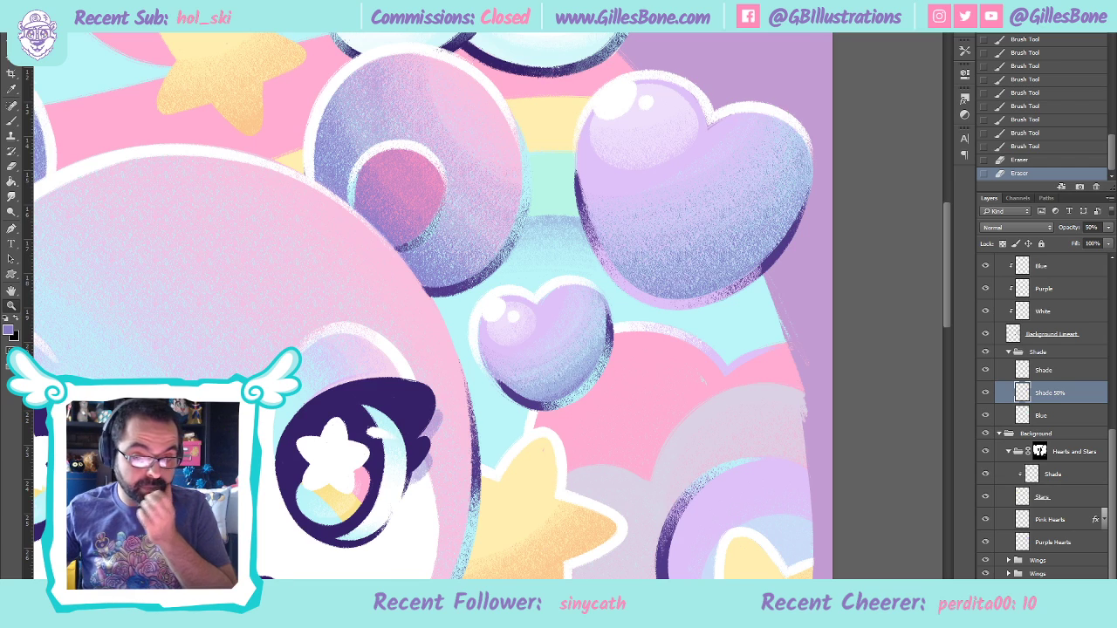
key(ctrl+0)
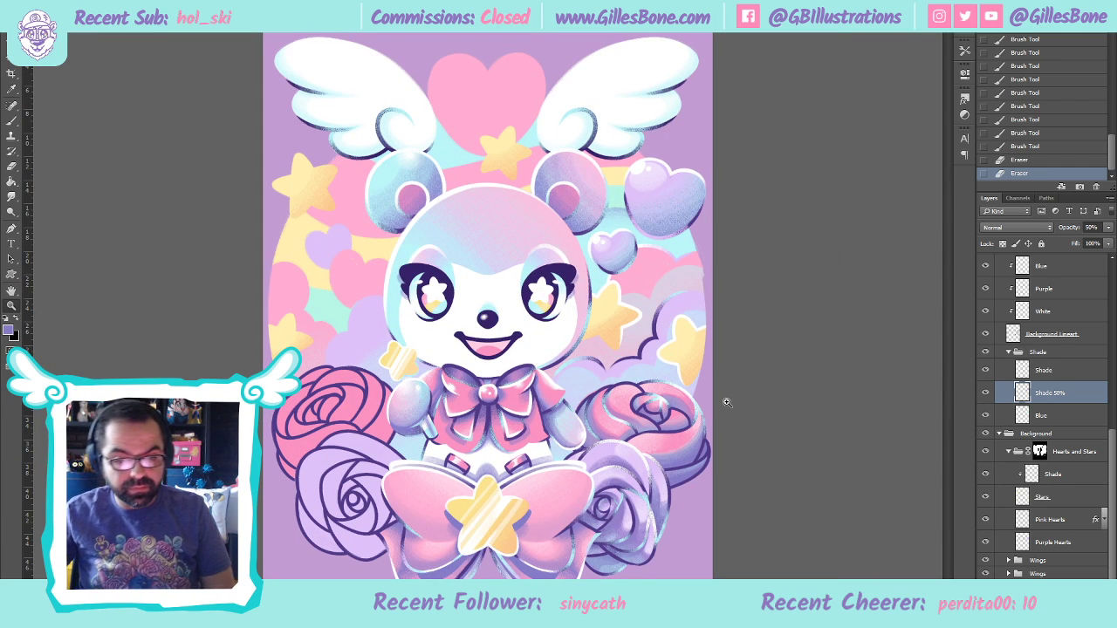
mouse_move(707, 241)
mouse_down()
mouse_move(701, 219)
mouse_move(698, 229)
mouse_up()
click(11, 167)
mouse_move(427, 176)
mouse_down()
mouse_move(409, 207)
mouse_move(426, 228)
mouse_move(438, 174)
mouse_move(450, 231)
mouse_move(456, 165)
mouse_move(477, 231)
mouse_move(466, 191)
mouse_move(494, 243)
mouse_move(481, 232)
mouse_move(401, 241)
mouse_move(457, 225)
mouse_move(417, 246)
mouse_move(439, 244)
mouse_move(477, 175)
mouse_move(488, 244)
mouse_move(489, 82)
mouse_move(534, 54)
mouse_up()
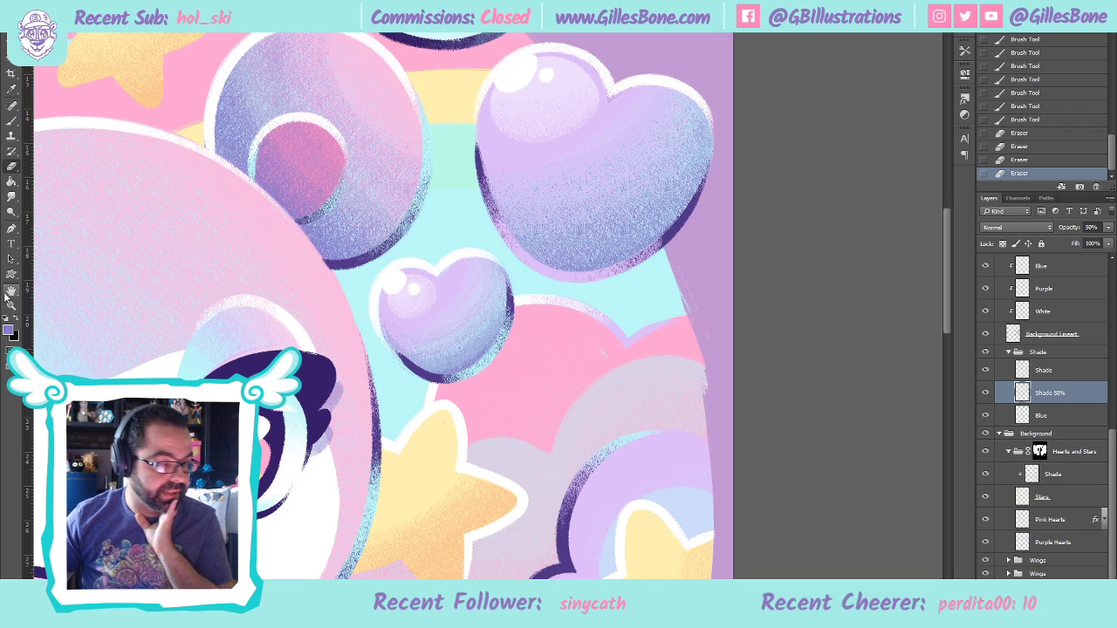
key(ctrl+0)
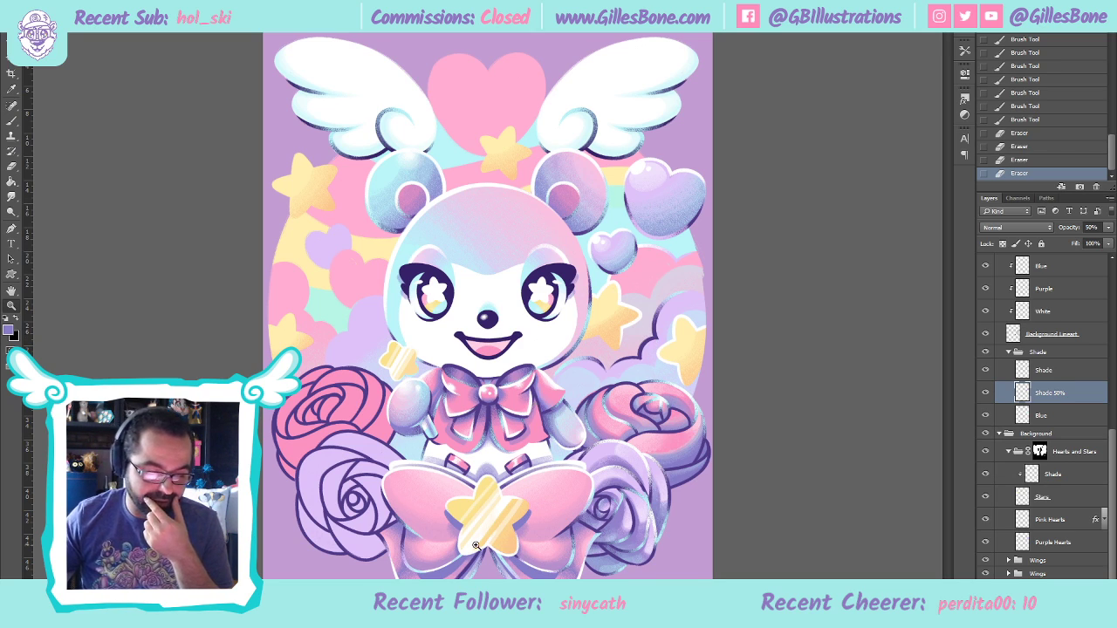
Clean up the texture on the pink rose's outer petal with a smaller Eraser on the Blue layer of the last Roses group
click(10, 126)
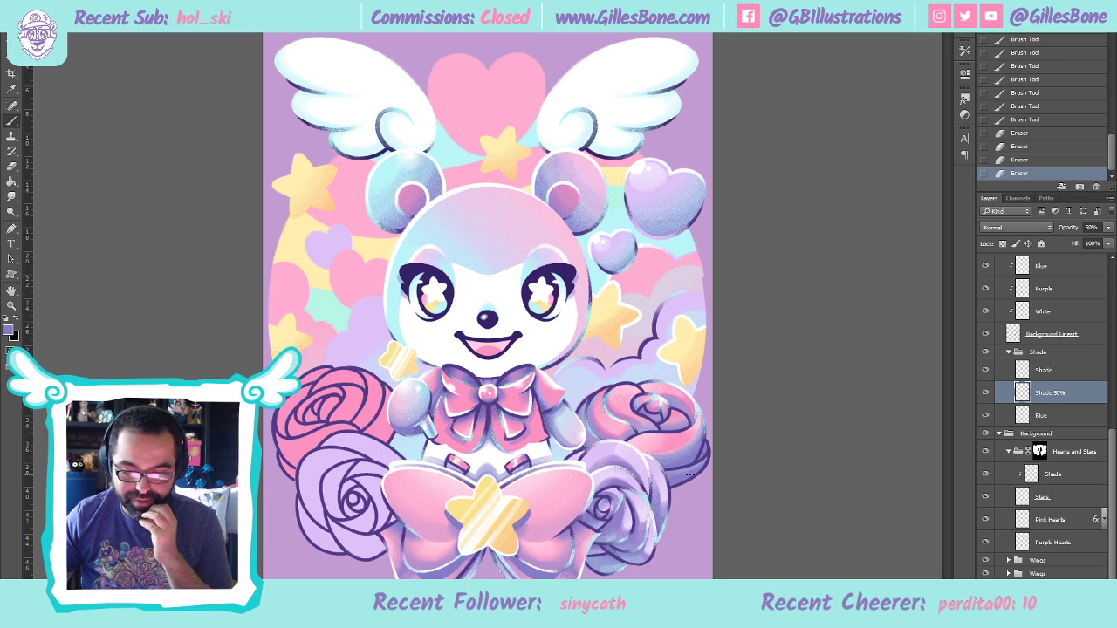
click(11, 306)
drag(704, 490, 699, 410)
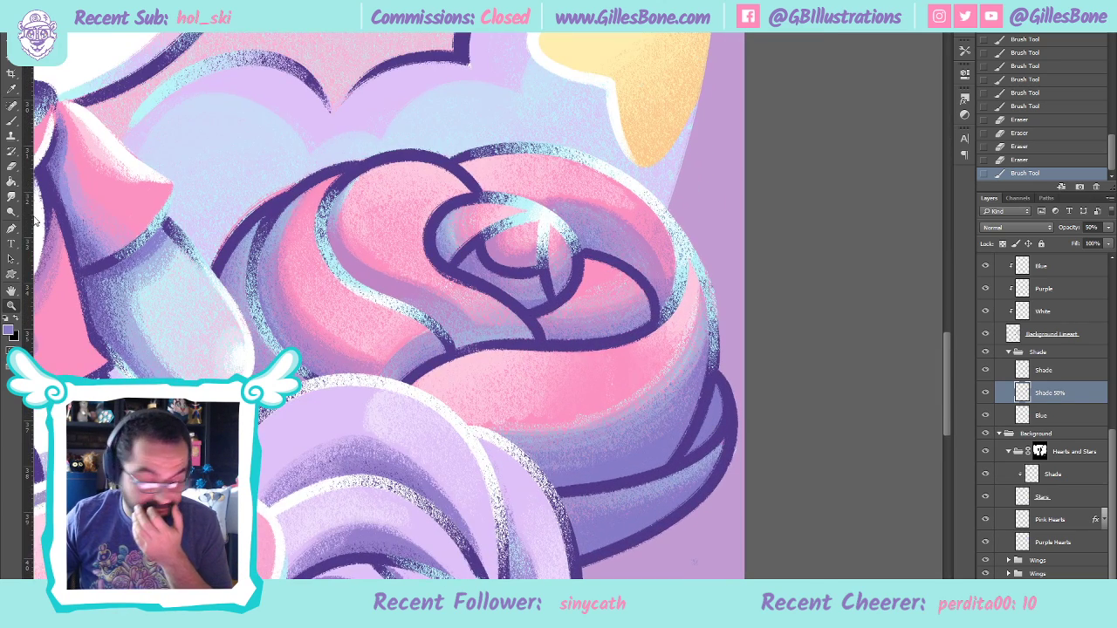
key(b)
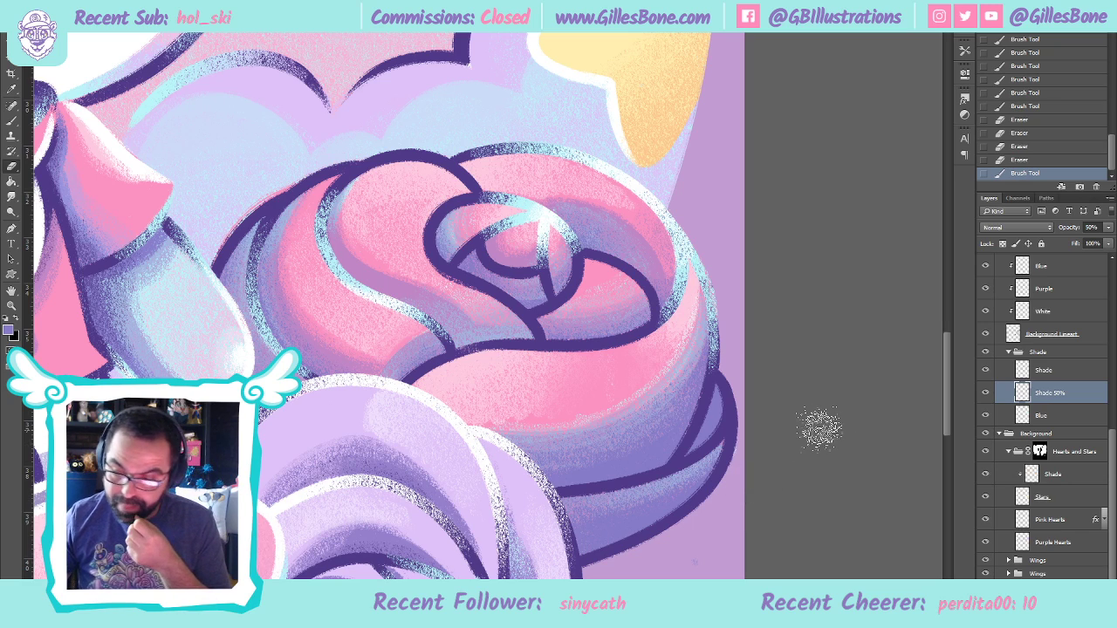
key(bracketleft)
key(bracketleft)
key(bracketleft)
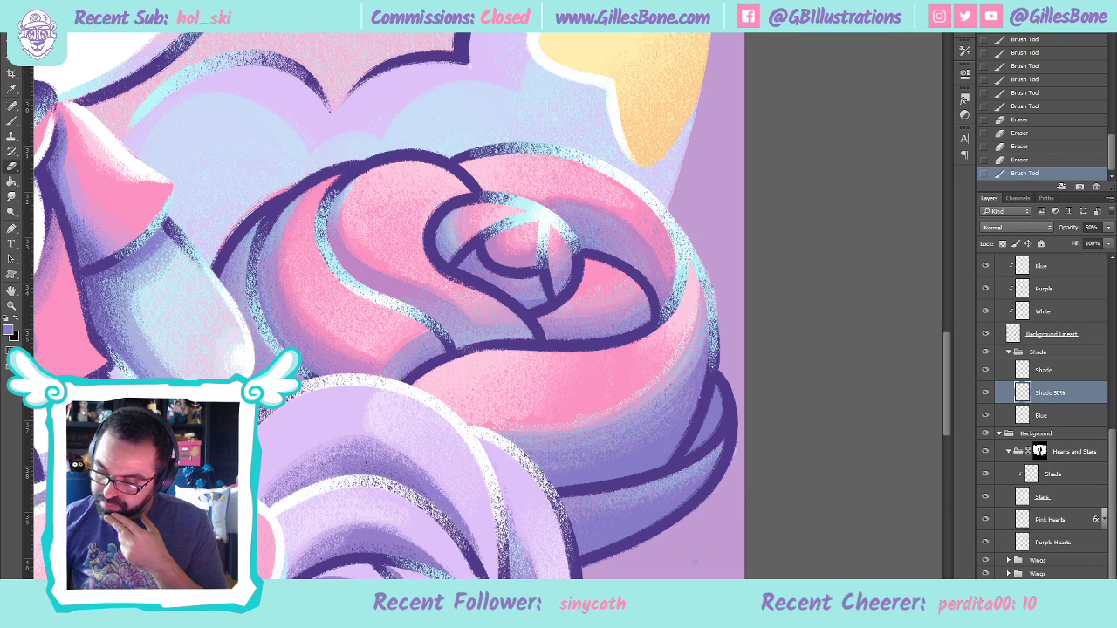
click(999, 436)
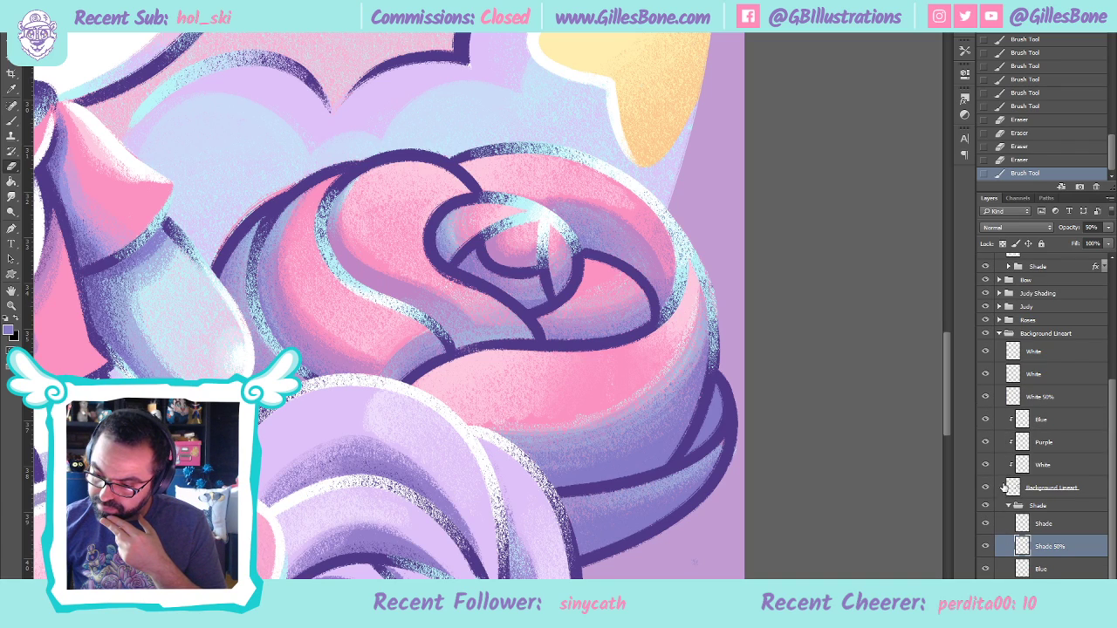
click(999, 321)
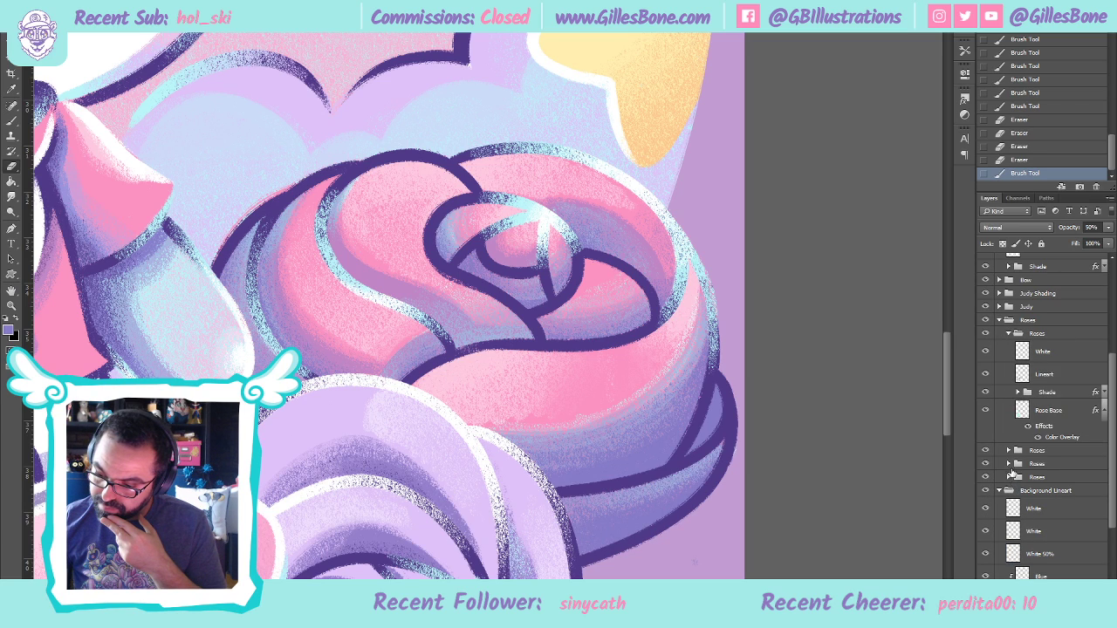
click(987, 478)
click(1008, 478)
scroll(1025, 540, down, 5)
click(1023, 530)
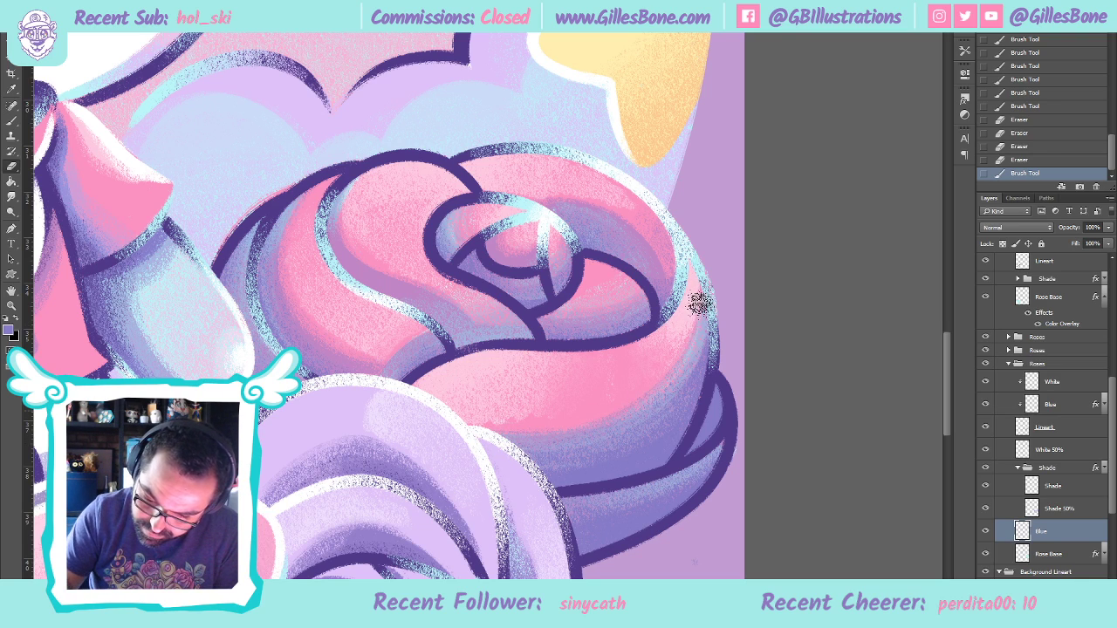
drag(683, 377, 704, 305)
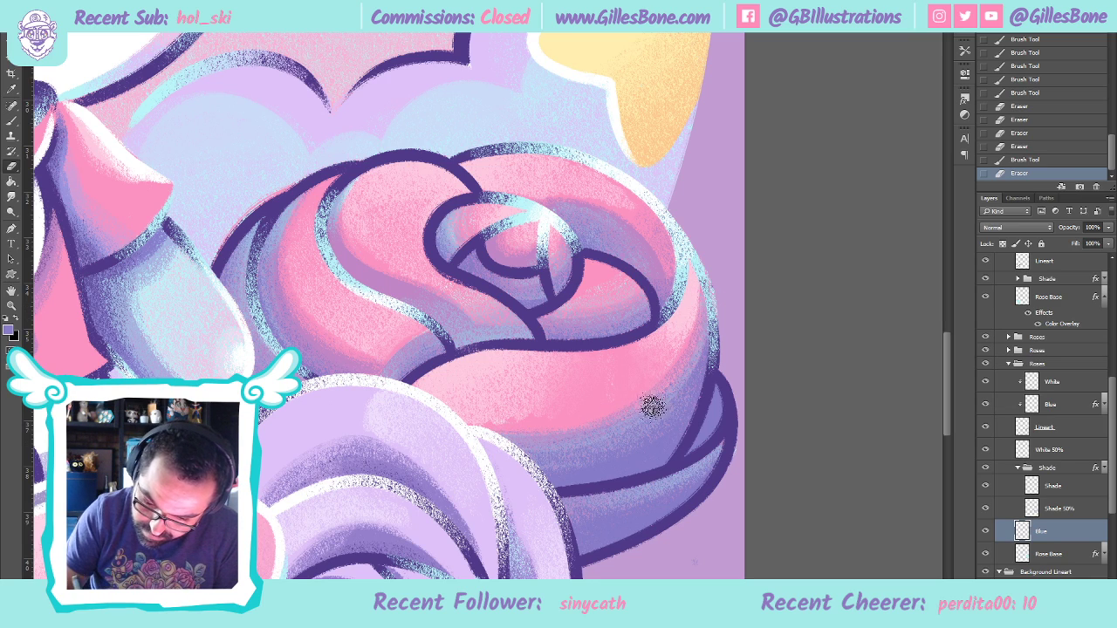
drag(688, 376, 705, 358)
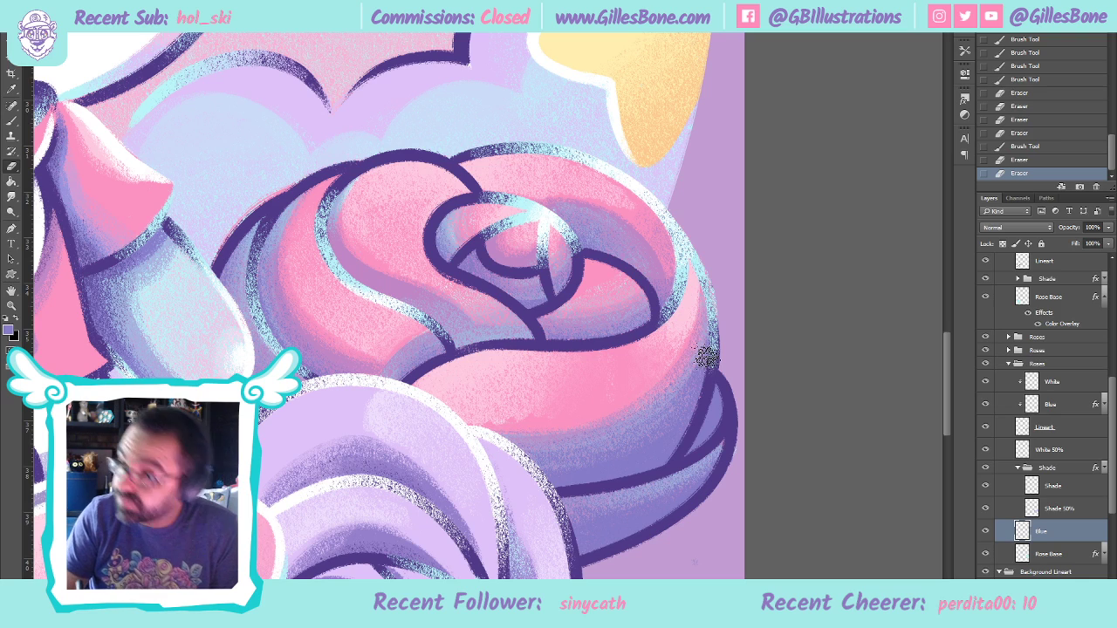
Soften the grainy highlights on the pink rose's front petal with the Eraser on the White 50% layer, and review the whole illustration
click(1053, 450)
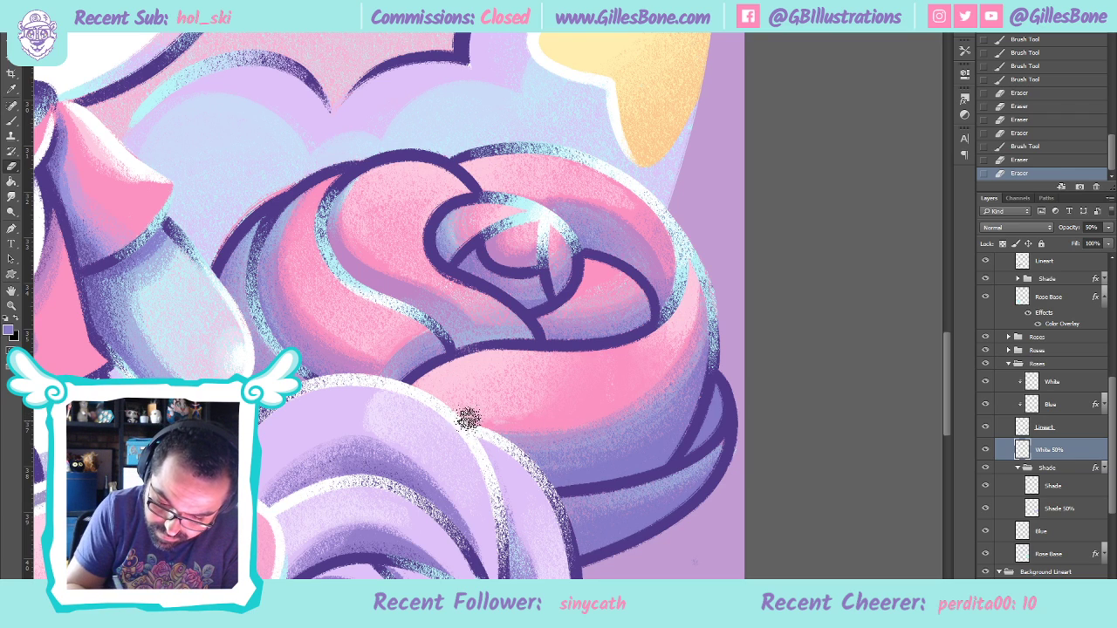
mouse_move(512, 417)
mouse_down()
mouse_move(555, 387)
mouse_move(466, 430)
mouse_move(503, 429)
mouse_move(573, 393)
mouse_move(499, 426)
mouse_move(472, 423)
mouse_move(563, 401)
mouse_move(530, 417)
mouse_move(465, 419)
mouse_move(558, 401)
mouse_move(513, 425)
mouse_move(461, 411)
mouse_move(551, 405)
mouse_move(450, 411)
mouse_move(538, 399)
mouse_up()
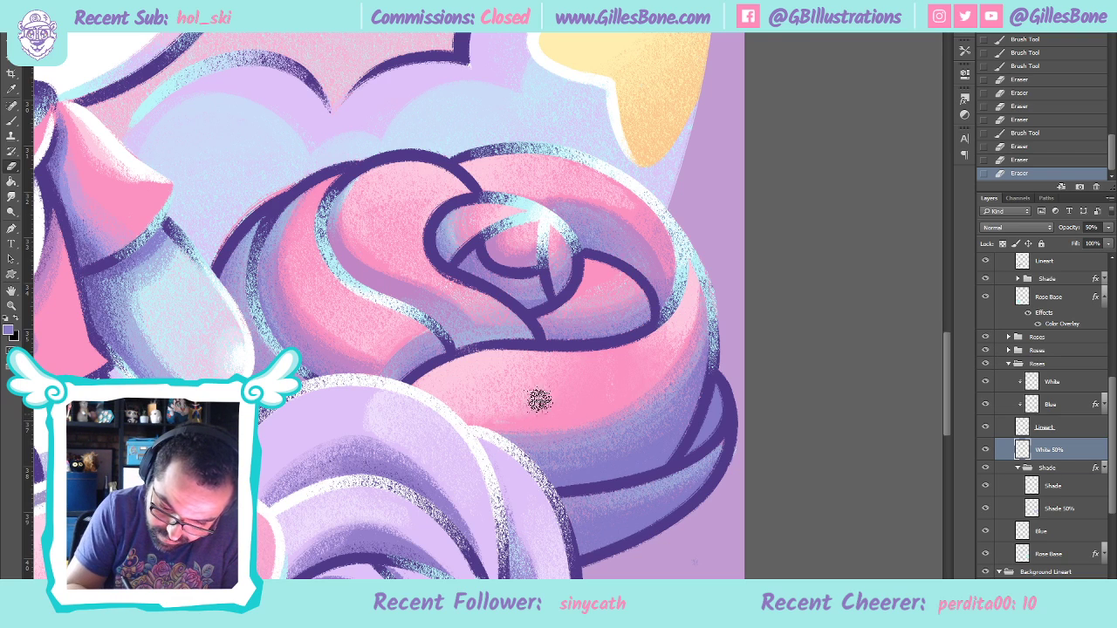
mouse_move(612, 358)
mouse_down()
mouse_move(611, 372)
mouse_move(606, 357)
mouse_up()
click(606, 357)
click(605, 357)
click(606, 357)
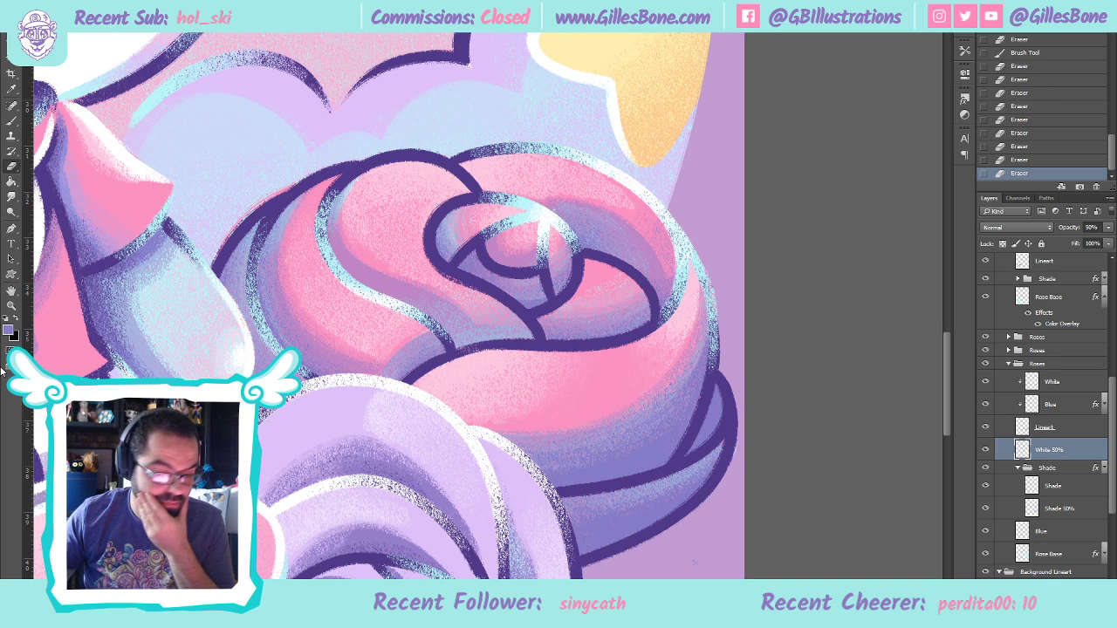
click(11, 305)
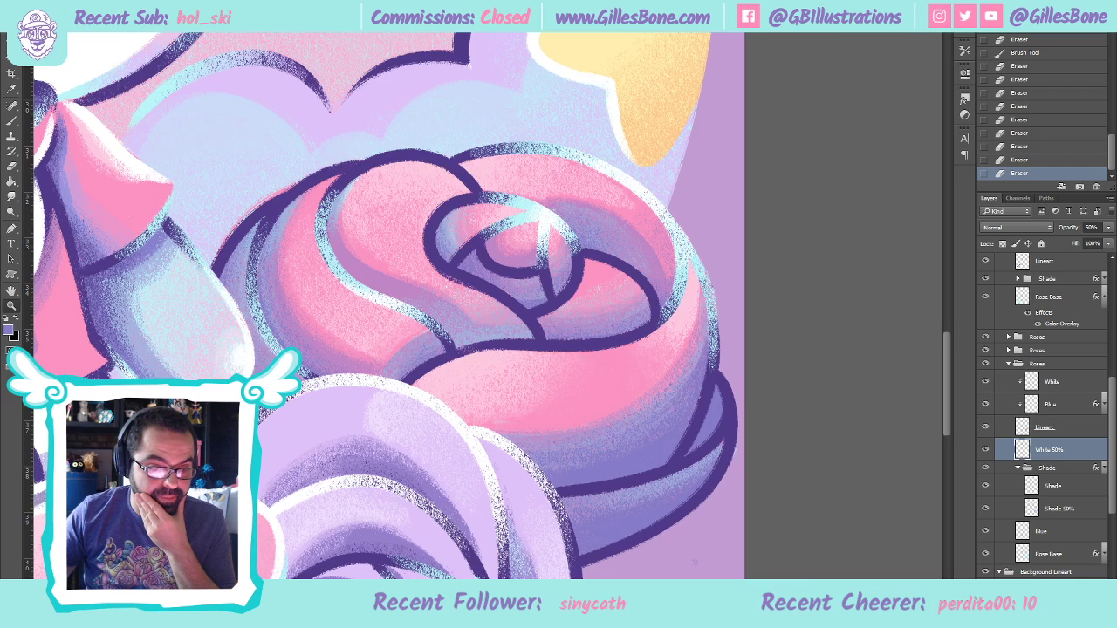
key(ctrl+0)
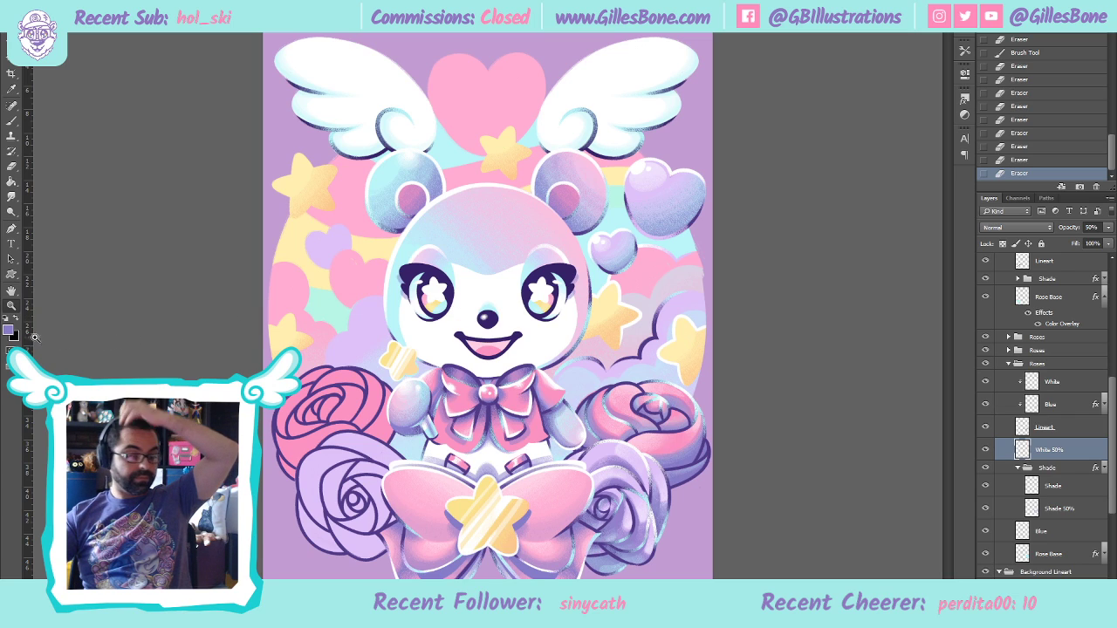
Sample the light blue of the background beside the bear's face as the foreground colour
click(12, 88)
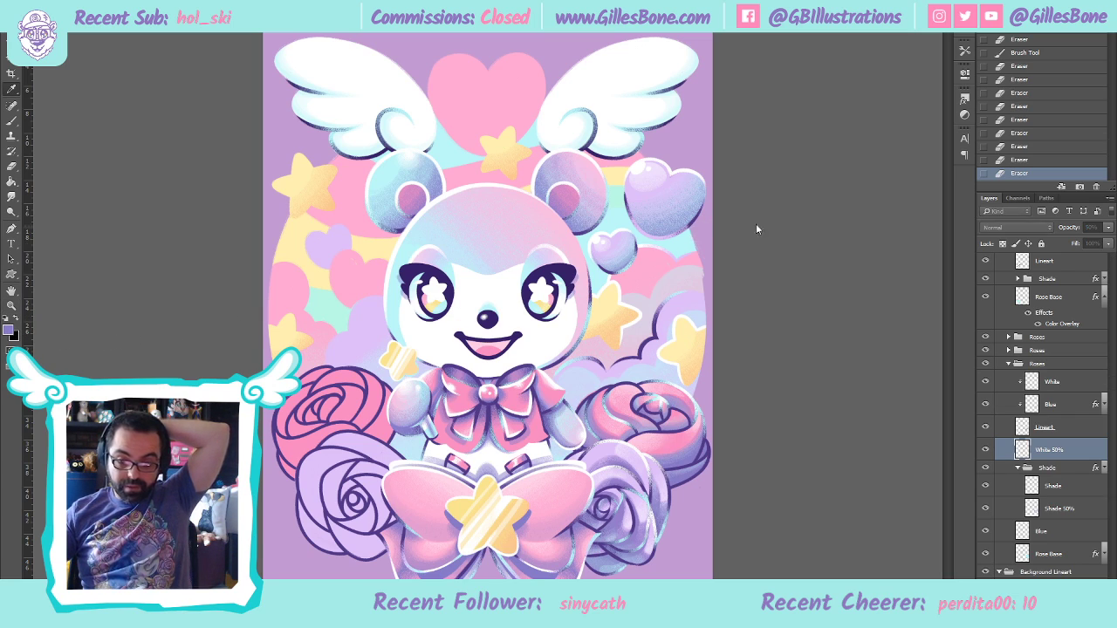
alt+click(373, 286)
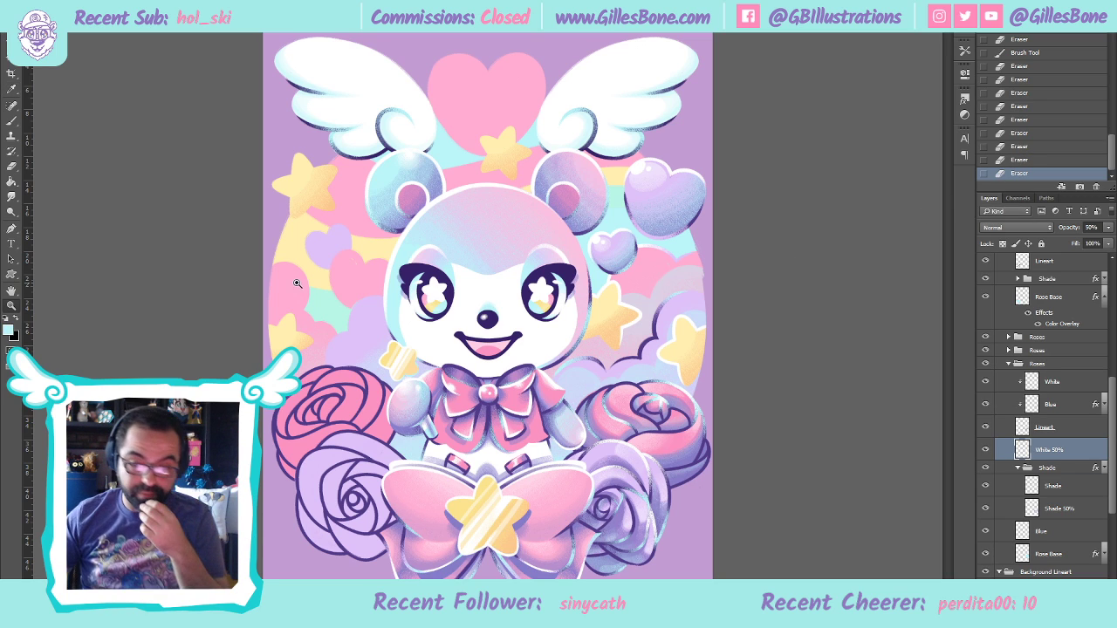
drag(663, 291, 670, 307)
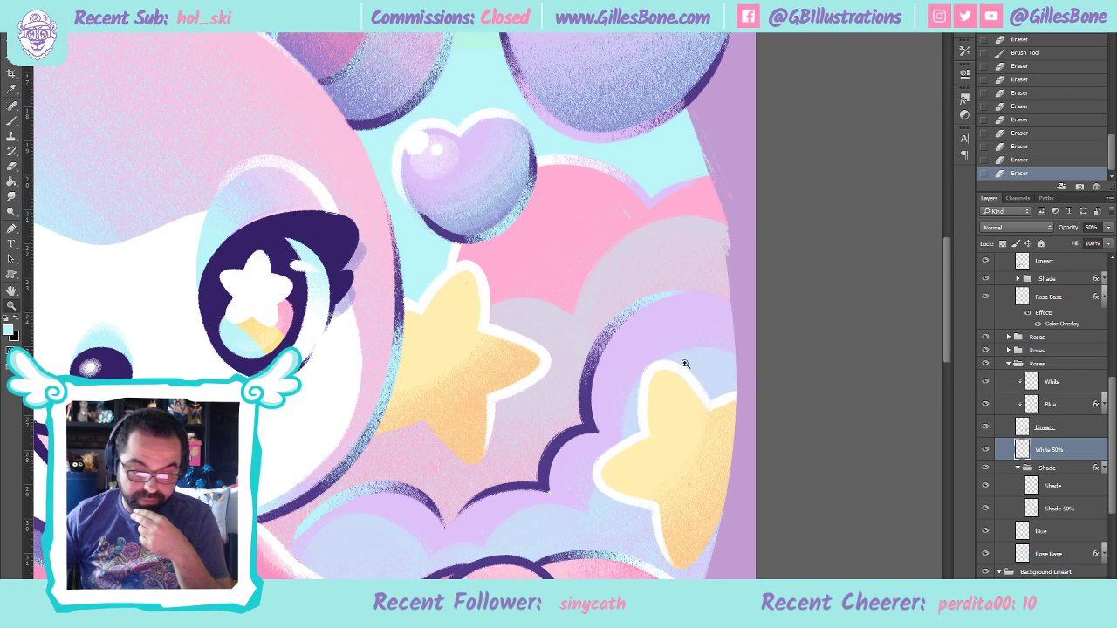
Collapse the Roses group and add a new layer named Blue at the top of the Background Lineart group
scroll(1032, 398, up, 8)
scroll(1032, 399, up, 4)
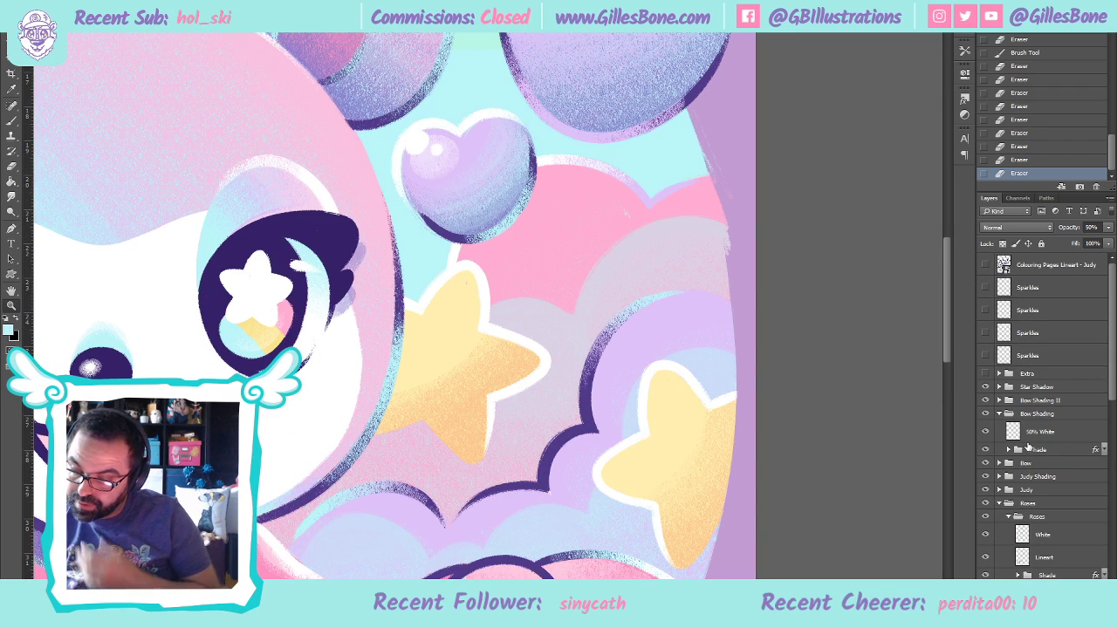
click(999, 505)
scroll(999, 511, down, 4)
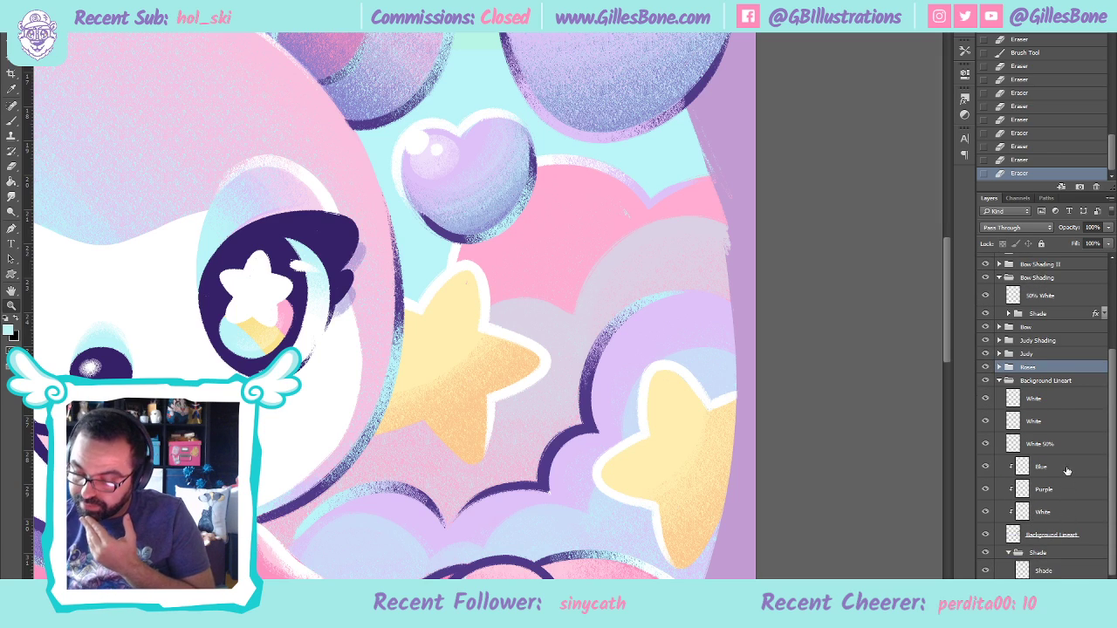
click(1072, 419)
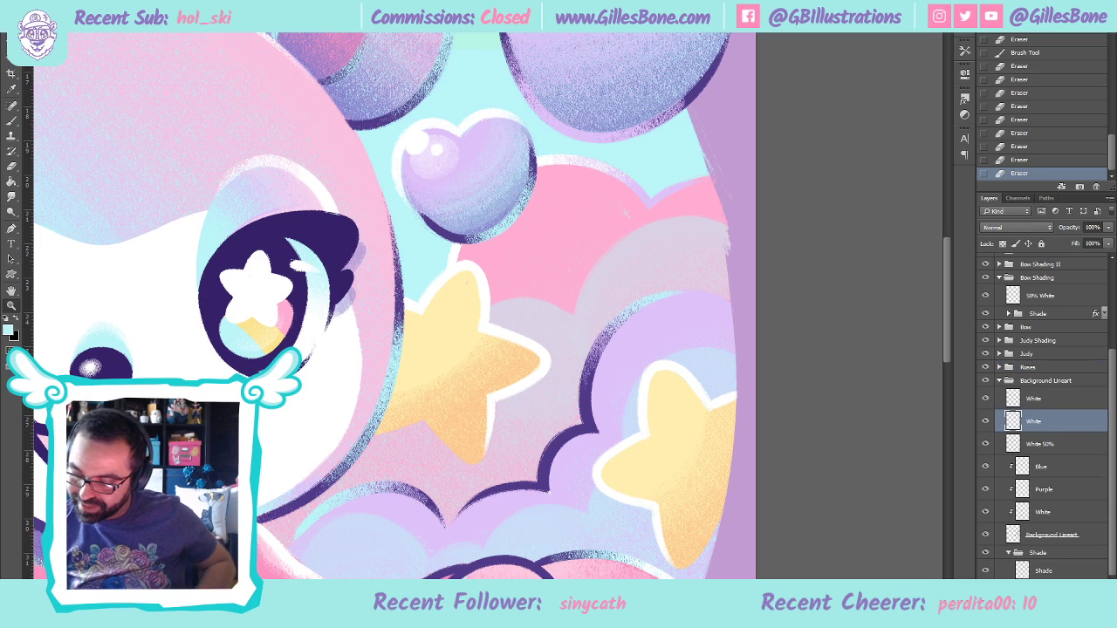
key(ctrl+shift+alt+n)
double_click(1034, 351)
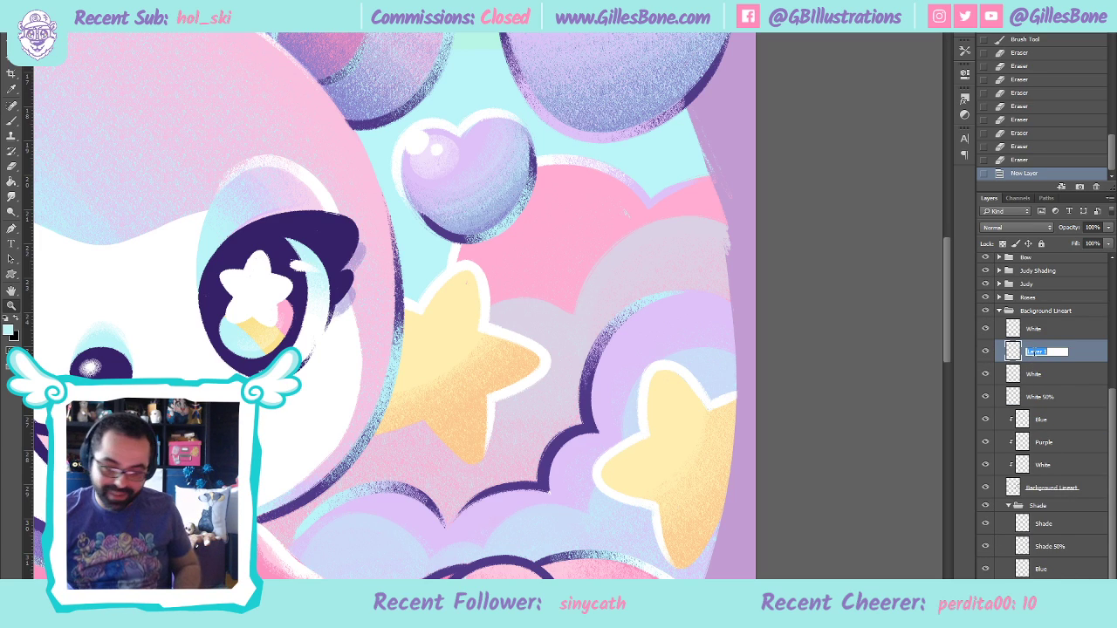
text(B)
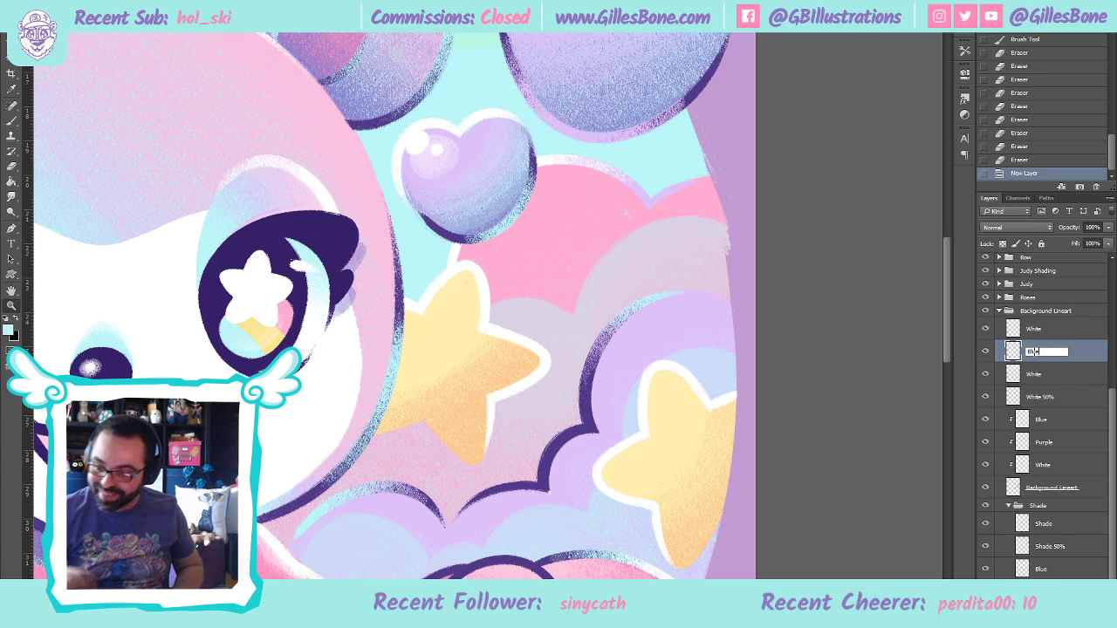
text(lue)
key(Return)
drag(1082, 358, 1074, 326)
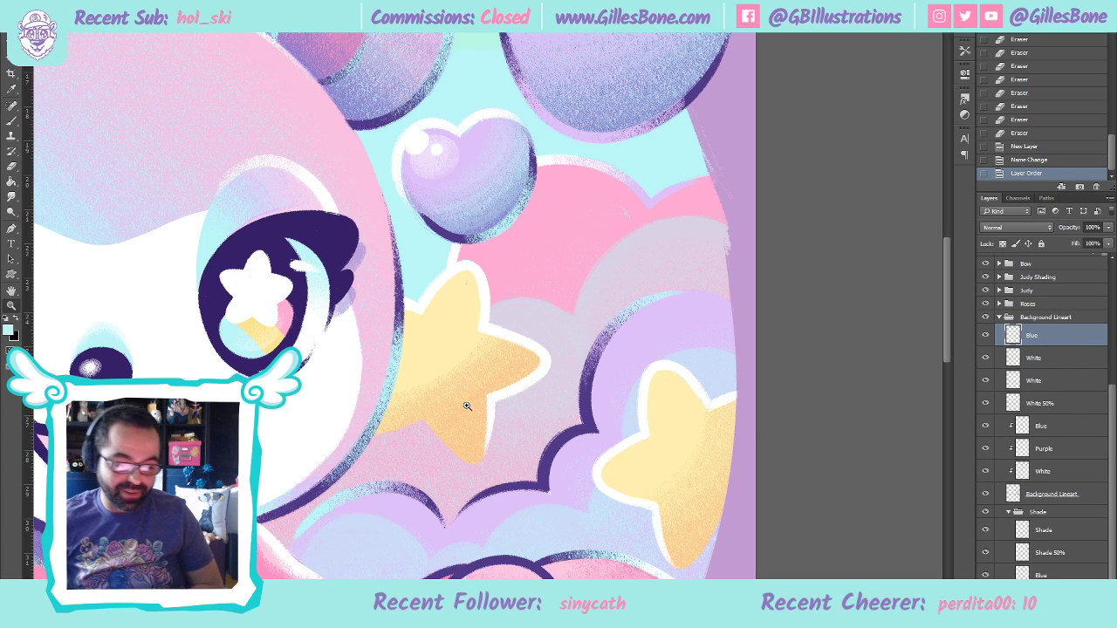
Paint a light blue outline along the lower edges of the star beside the bear's face, redoing strokes as needed
key(b)
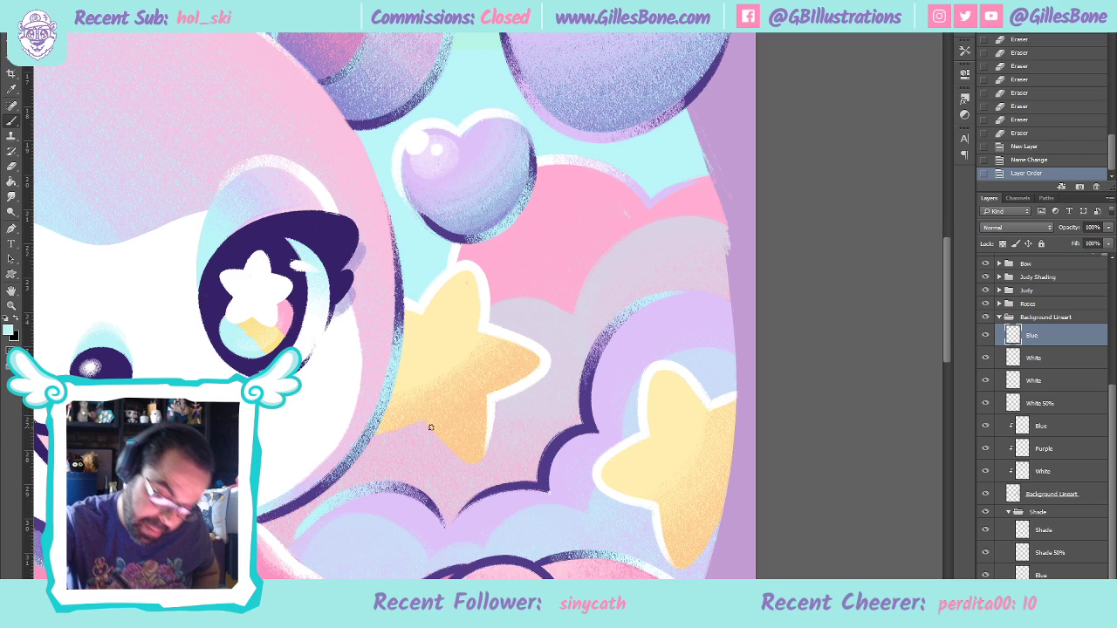
mouse_move(423, 421)
mouse_down()
mouse_move(468, 459)
mouse_move(485, 456)
mouse_up()
key(ctrl+z)
mouse_move(424, 419)
mouse_down()
mouse_move(448, 448)
mouse_move(485, 462)
mouse_up()
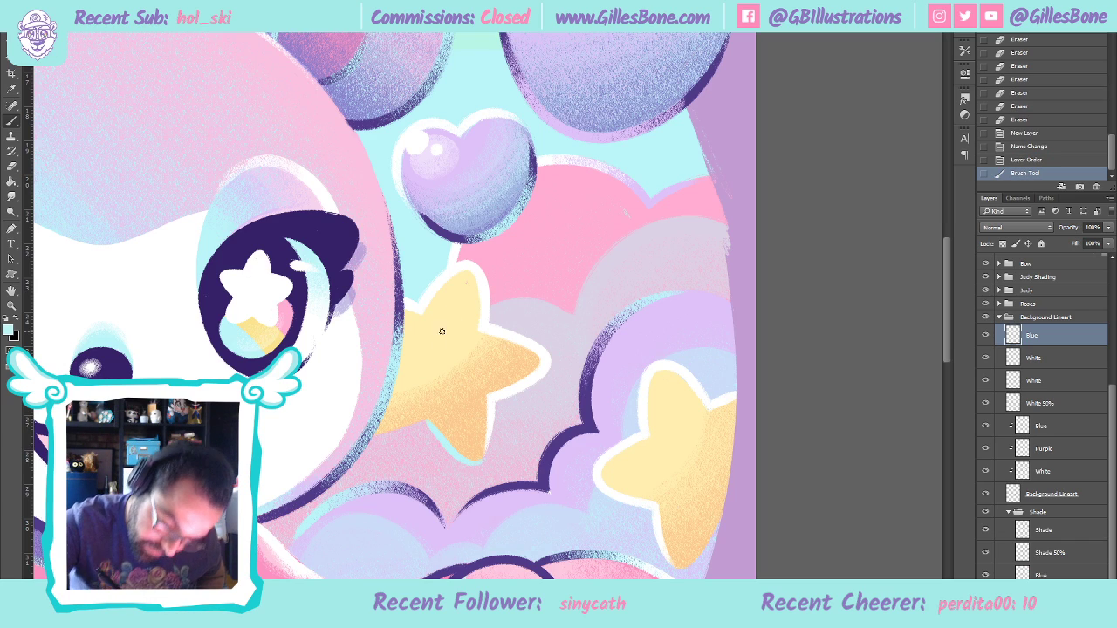
key(ctrl+z)
key(ctrl+z)
drag(429, 427, 339, 453)
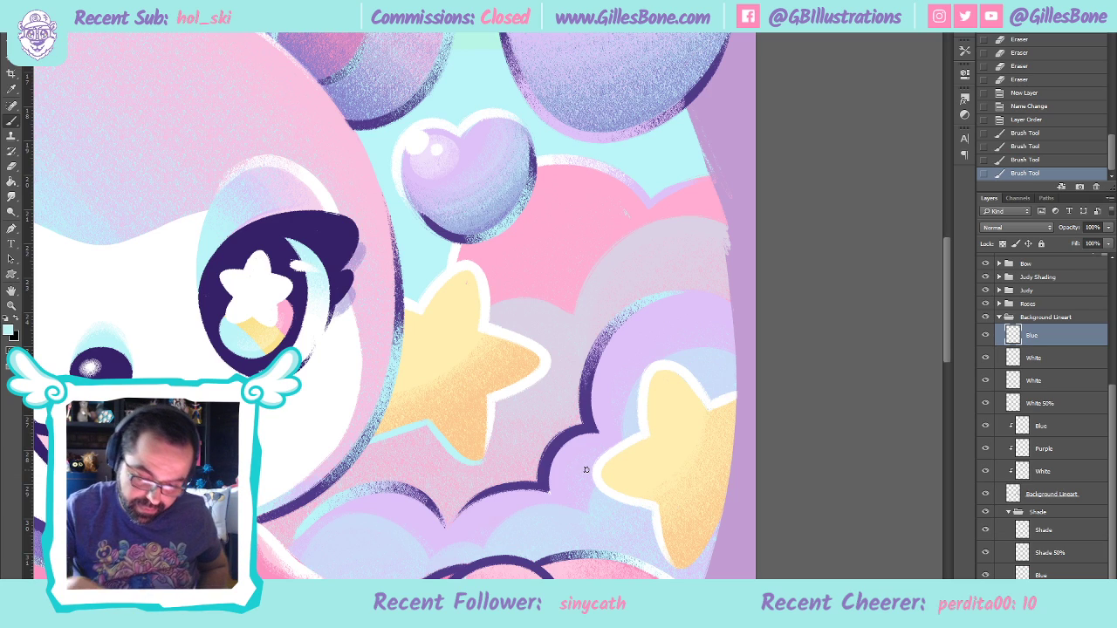
drag(473, 464, 491, 403)
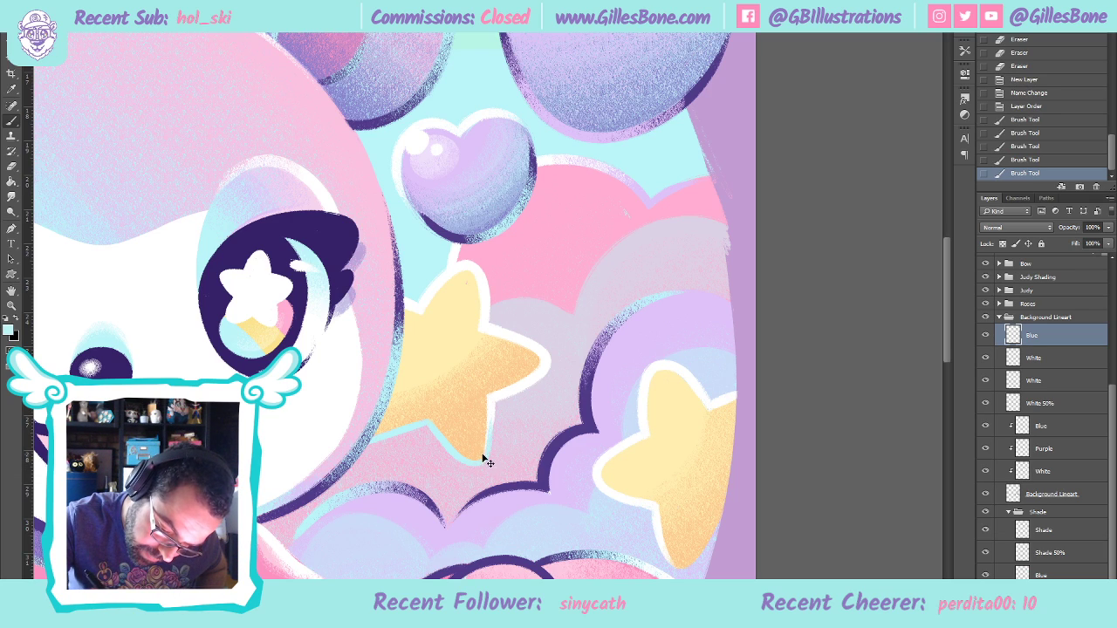
mouse_move(460, 459)
mouse_down()
mouse_move(480, 463)
mouse_move(501, 360)
mouse_up()
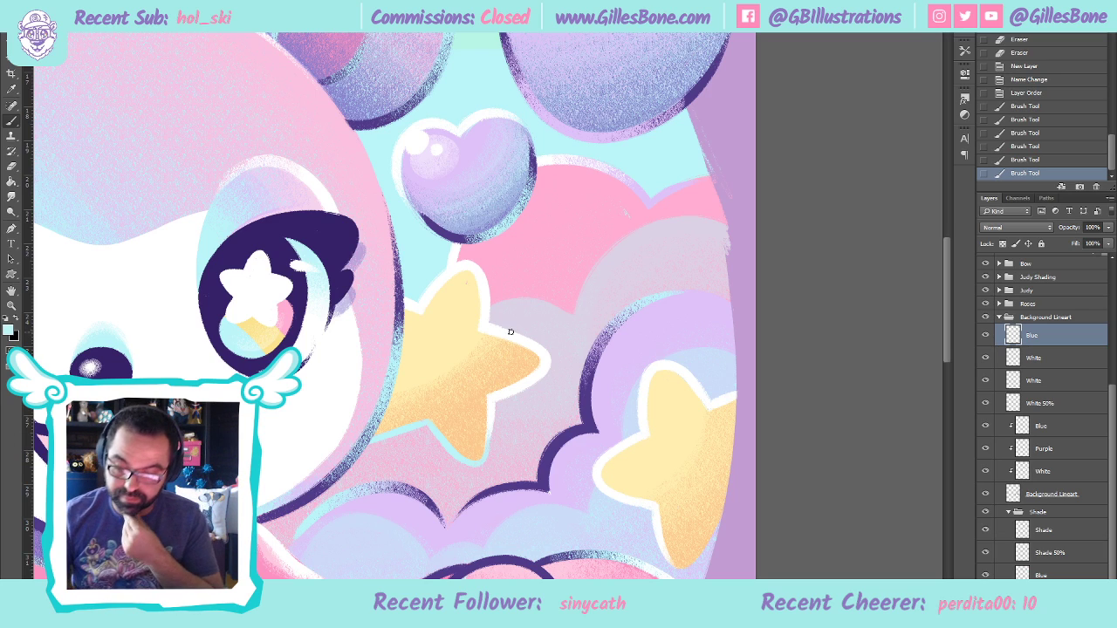
Paint a light blue outline around the lower point of the star at the background's outer edge and review the whole illustration
mouse_move(721, 516)
mouse_down()
mouse_move(679, 579)
mouse_move(718, 521)
mouse_move(682, 568)
mouse_move(662, 542)
mouse_up()
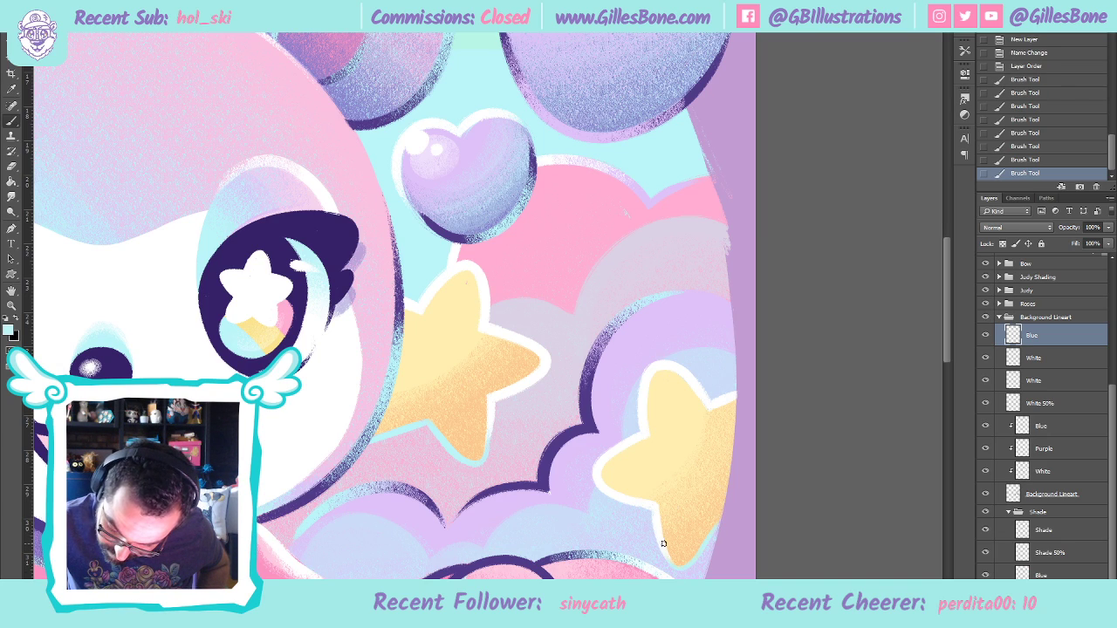
mouse_move(715, 519)
mouse_down()
mouse_move(698, 551)
mouse_move(728, 499)
mouse_up()
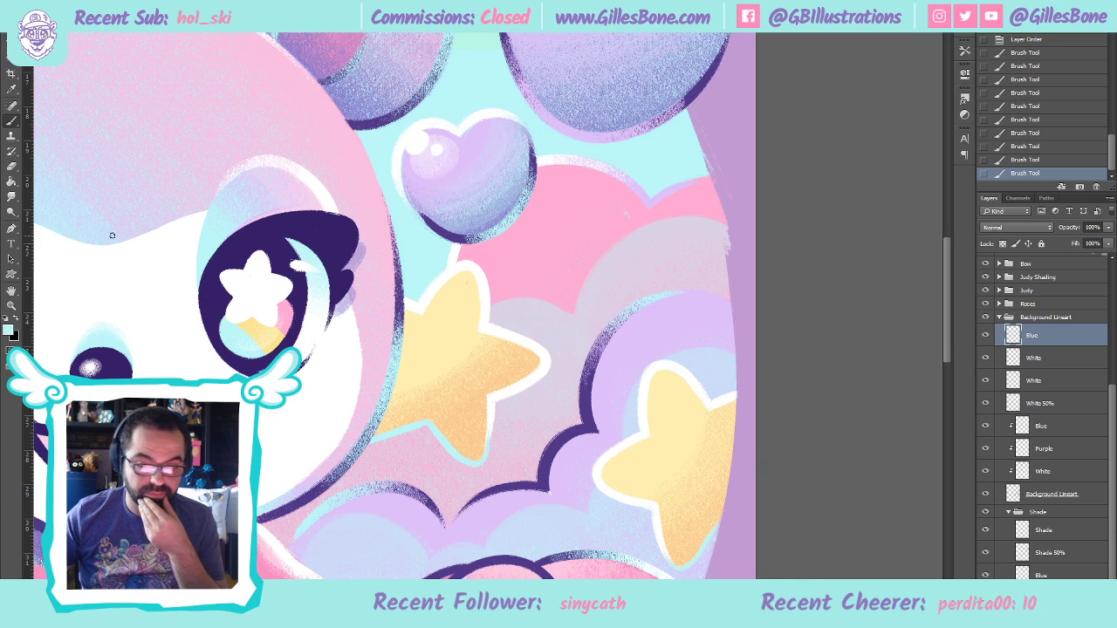
click(12, 305)
key(ctrl+0)
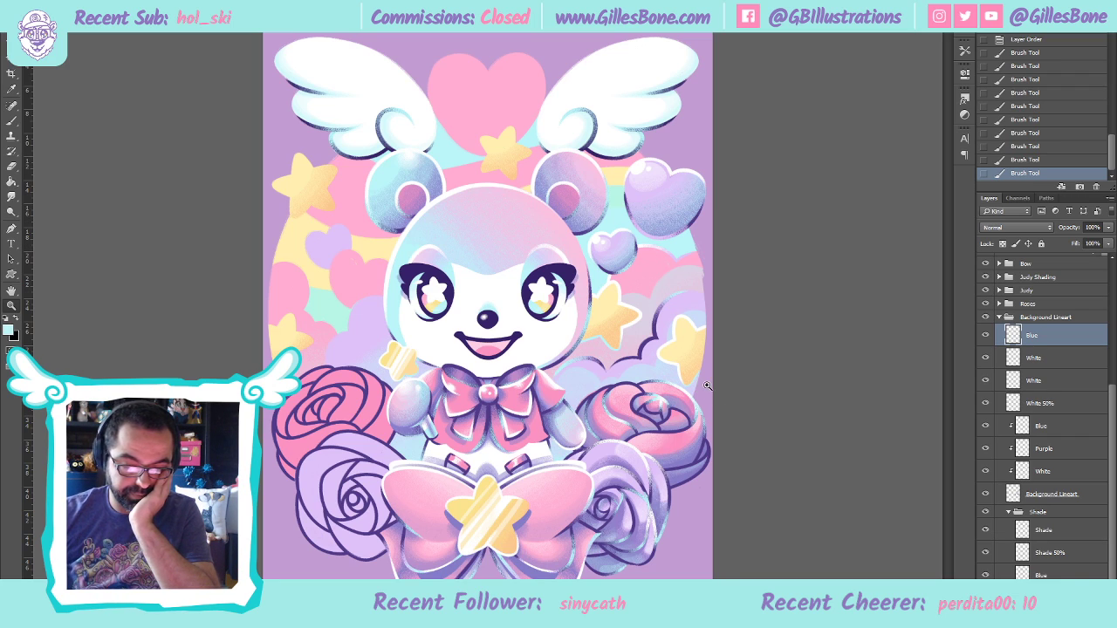
Paint a white outline around the star above the bear's head on the lower full-opacity White layer of the Background Lineart group
click(17, 319)
key(i)
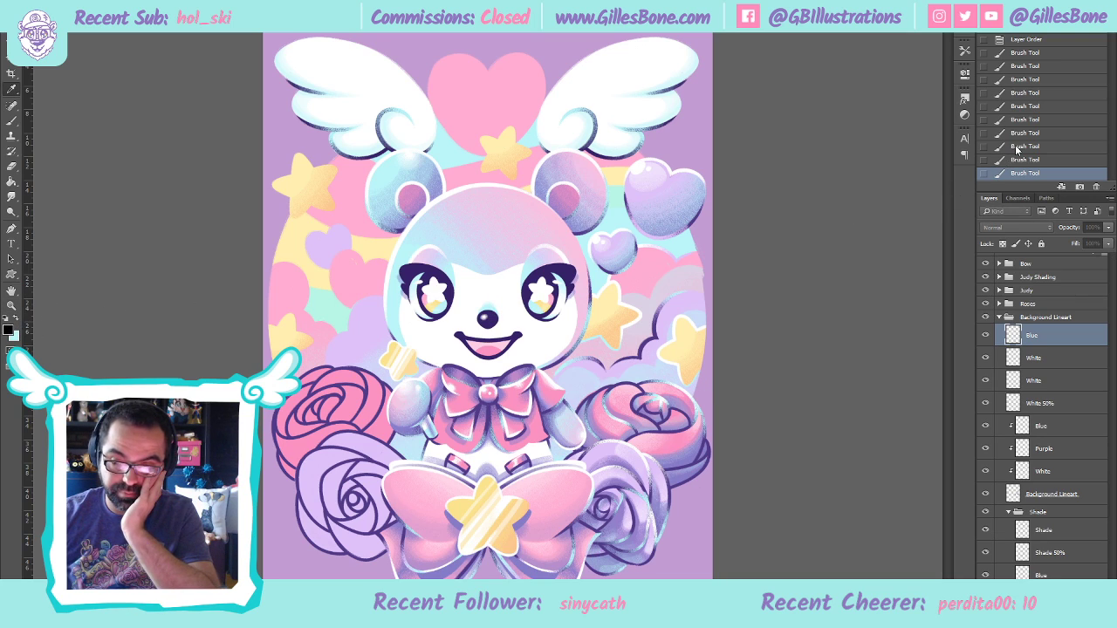
click(522, 171)
drag(464, 116, 570, 192)
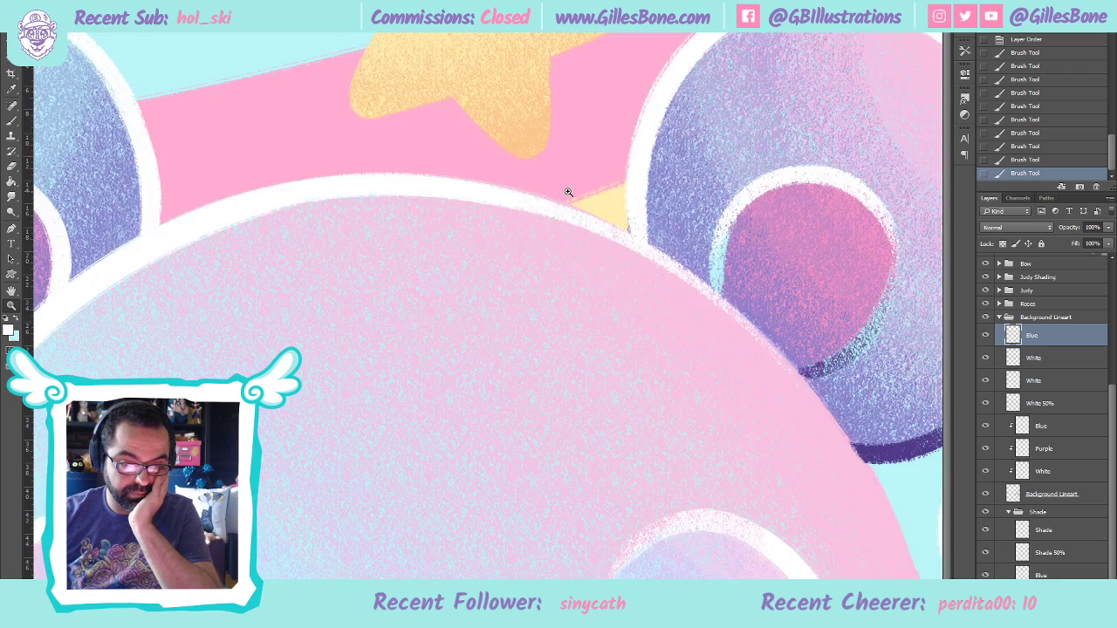
click(11, 120)
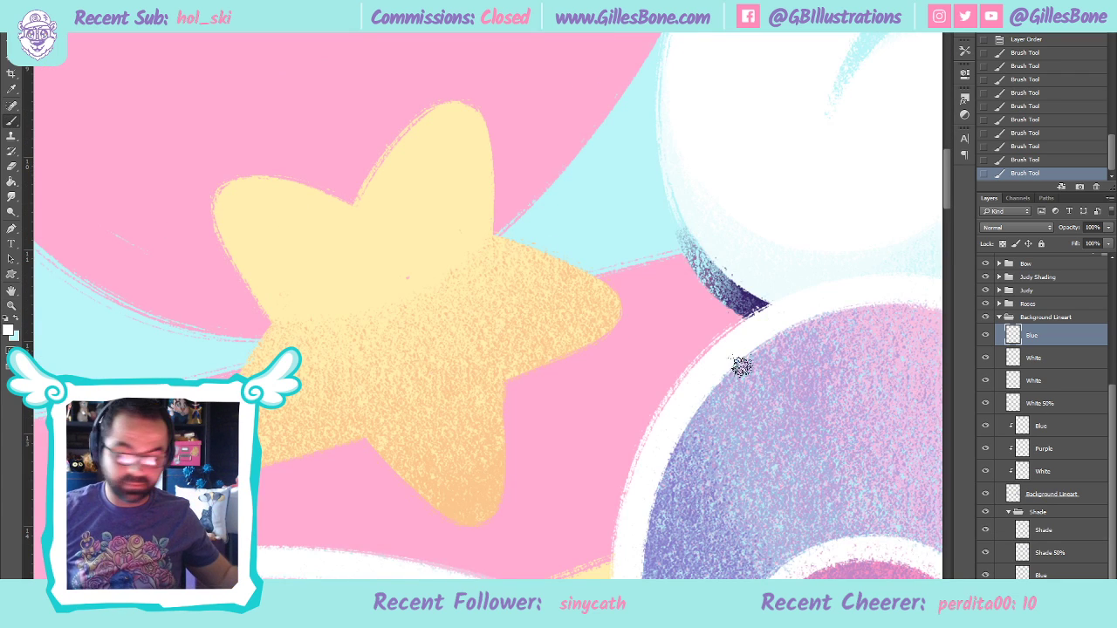
click(1029, 378)
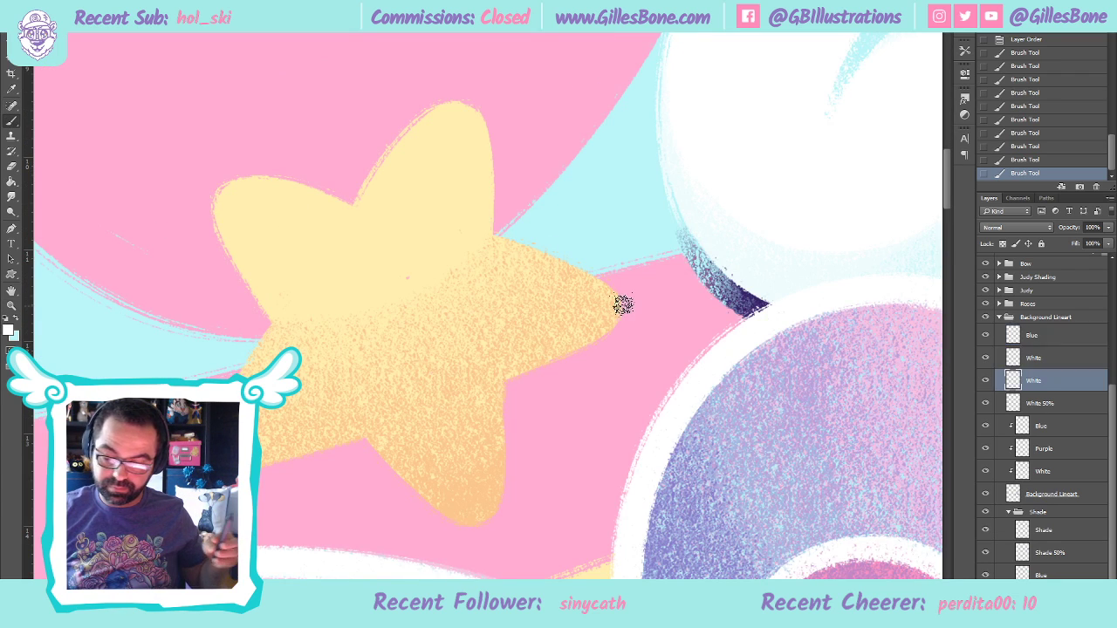
mouse_move(269, 319)
mouse_down()
mouse_move(234, 265)
mouse_move(219, 187)
mouse_move(280, 180)
mouse_move(355, 203)
mouse_move(411, 116)
mouse_move(471, 97)
mouse_move(493, 167)
mouse_move(492, 231)
mouse_move(524, 234)
mouse_move(609, 280)
mouse_move(618, 333)
mouse_move(506, 383)
mouse_move(506, 413)
mouse_move(303, 460)
mouse_up()
Paint a light blue outline along the lower edges of the star above the bear's head on the Blue layer
click(1047, 336)
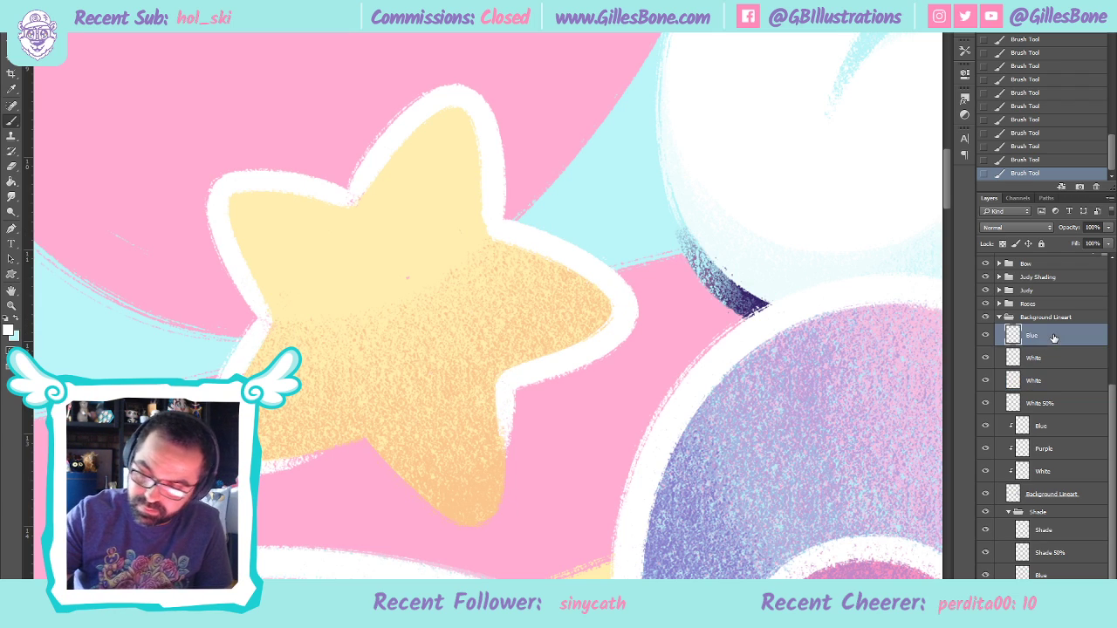
click(21, 319)
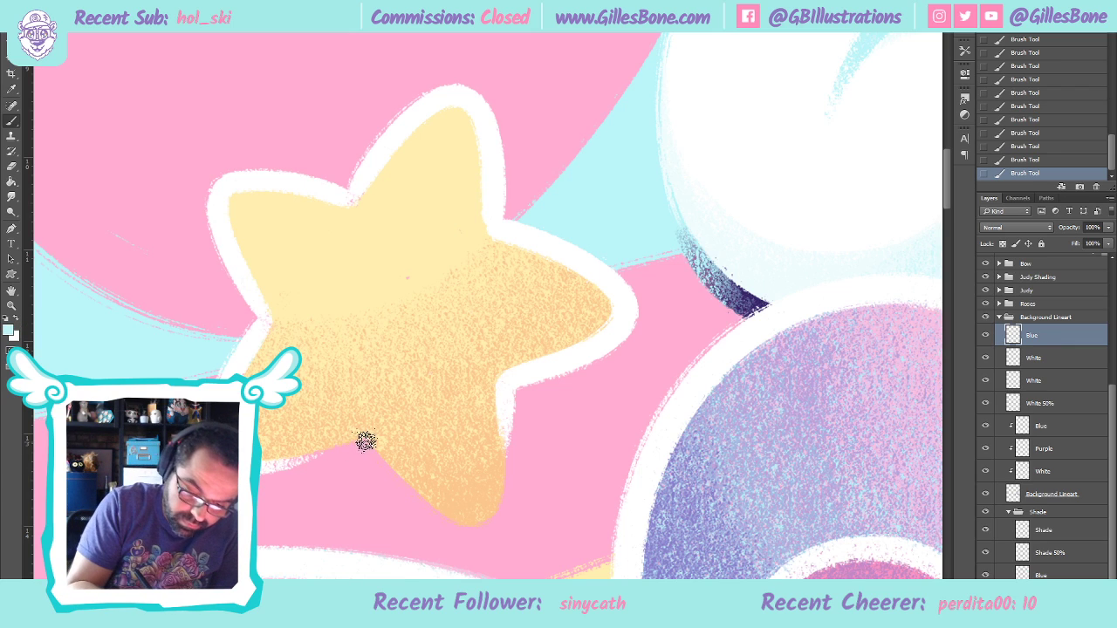
drag(364, 441, 284, 465)
mouse_move(362, 439)
mouse_down()
mouse_move(405, 493)
mouse_move(472, 532)
mouse_move(504, 500)
mouse_move(501, 381)
mouse_up()
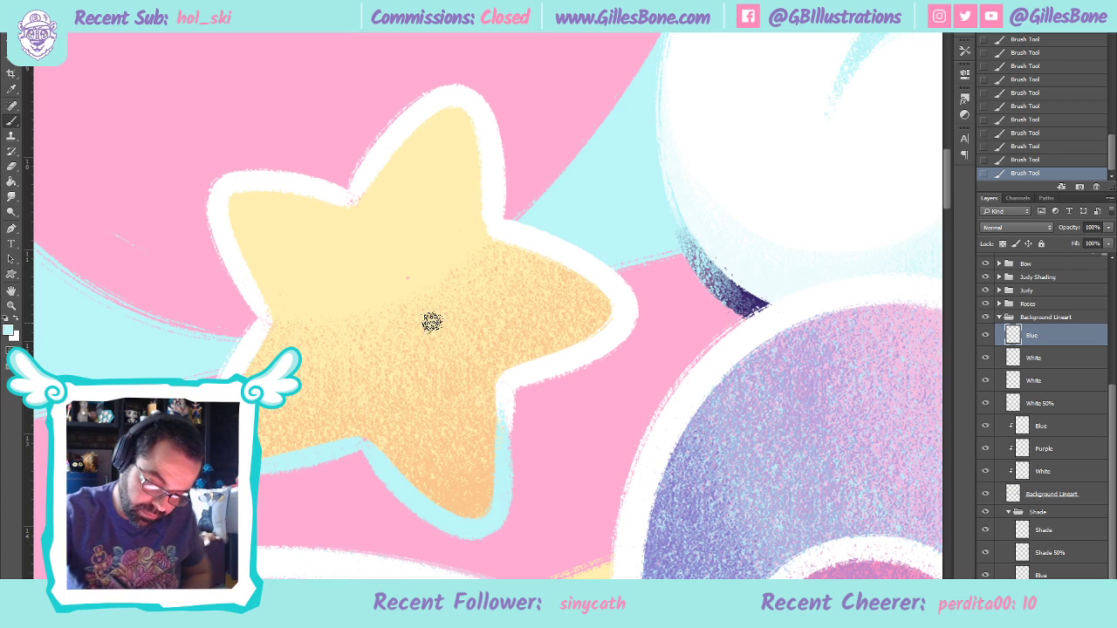
Sharpen the inner corners of the star's white outline with a smaller white brush on the lower full-opacity White layer
key(bracketleft)
key(bracketleft)
key(bracketleft)
key(bracketleft)
key(bracketleft)
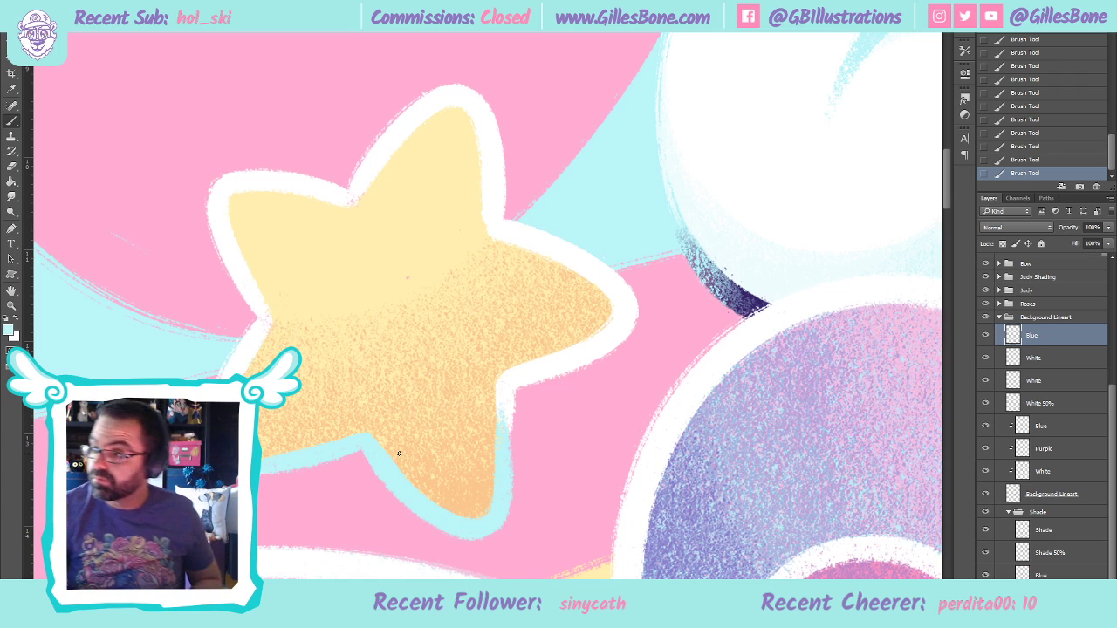
key(bracketright)
key(bracketright)
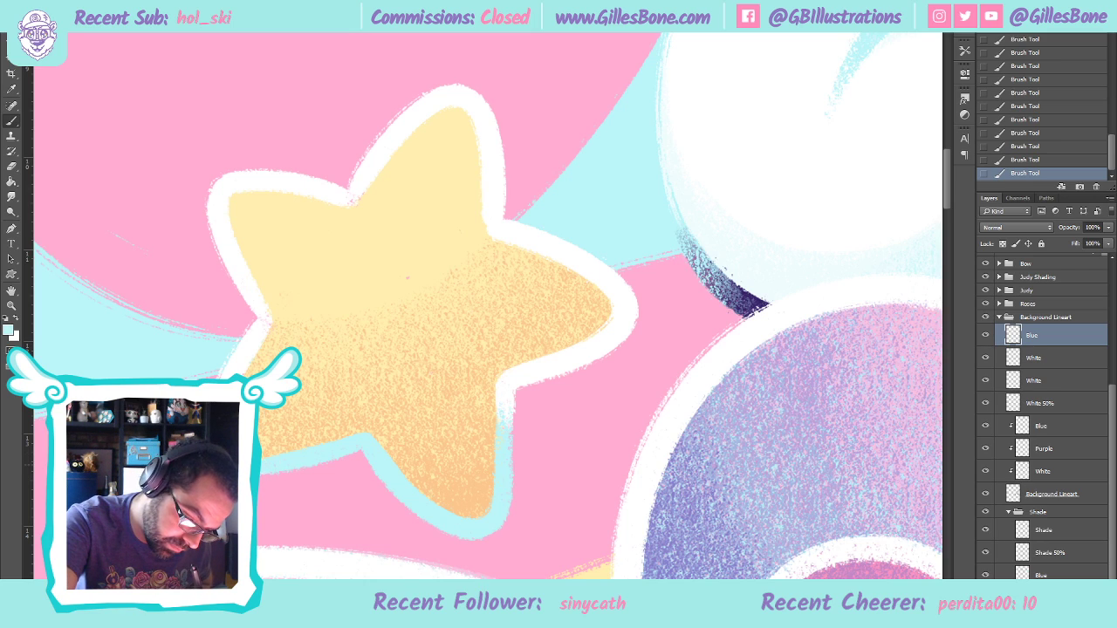
key(x)
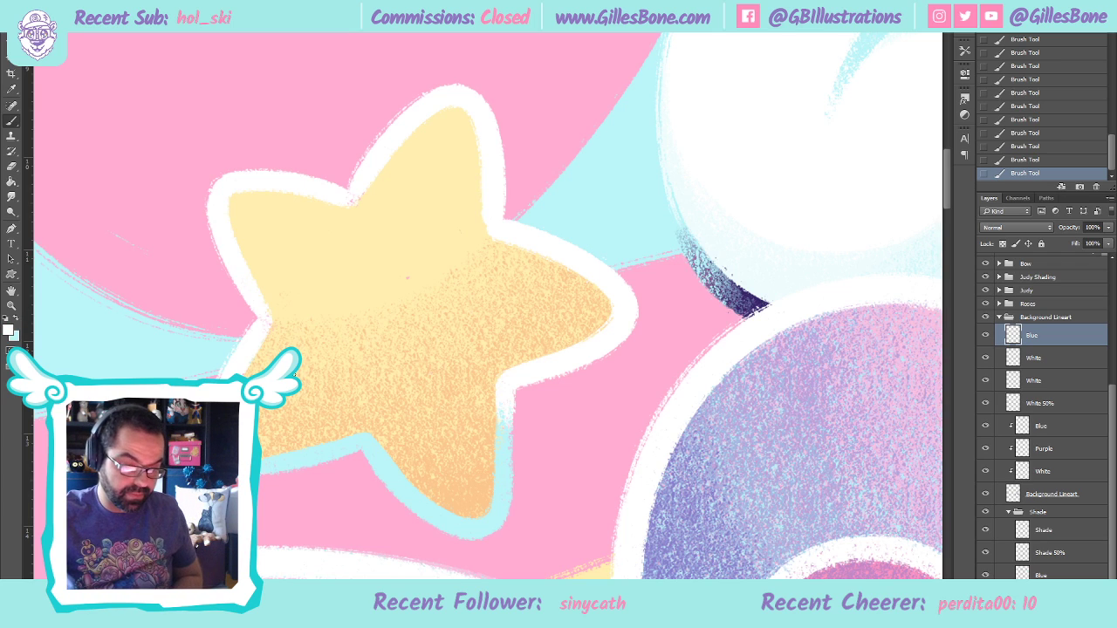
key(alt+bracketleft)
key(alt+bracketleft)
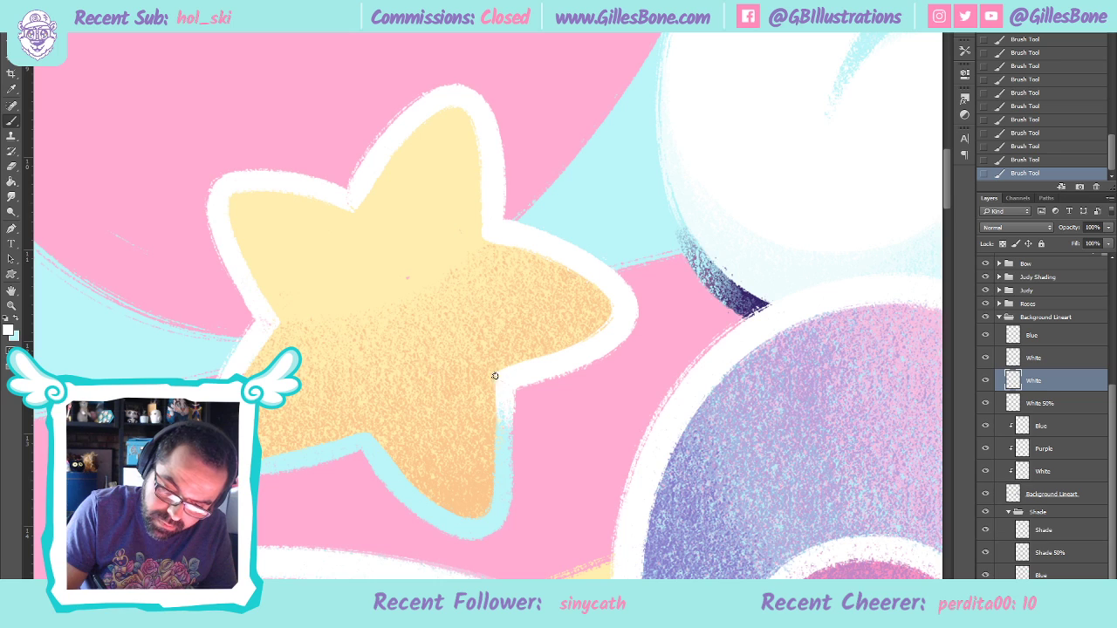
Erase stray white marks along the inner edges and corners of the outline on the star above the bear's head
key(e)
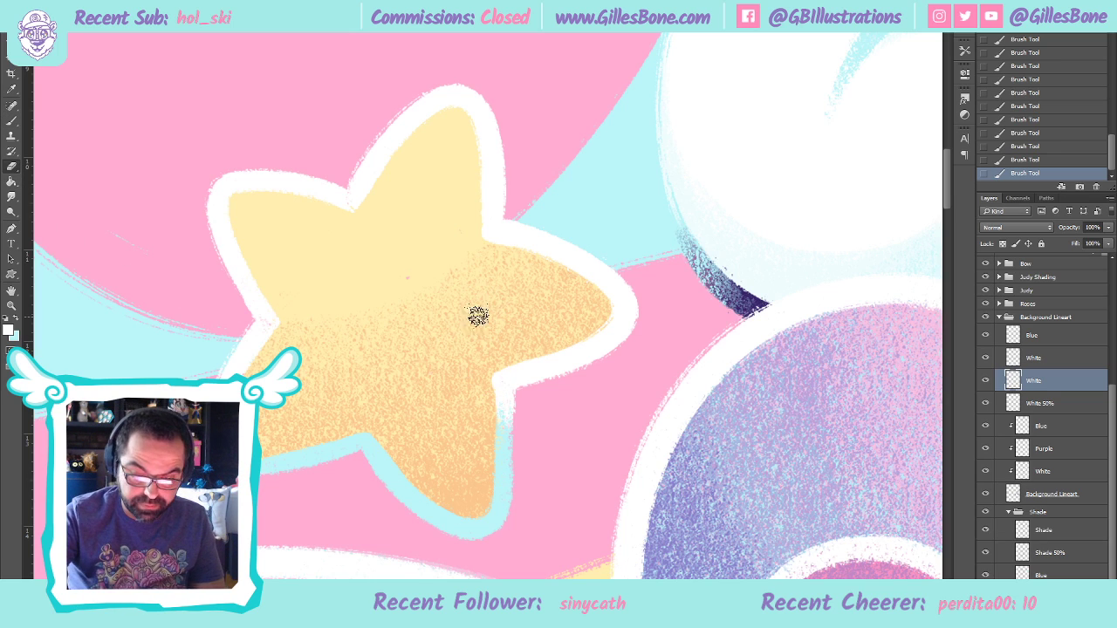
drag(489, 407, 490, 446)
drag(488, 351, 488, 453)
click(484, 496)
drag(571, 340, 623, 294)
mouse_move(477, 247)
mouse_down()
mouse_move(509, 254)
mouse_move(545, 291)
mouse_up()
drag(305, 327, 294, 320)
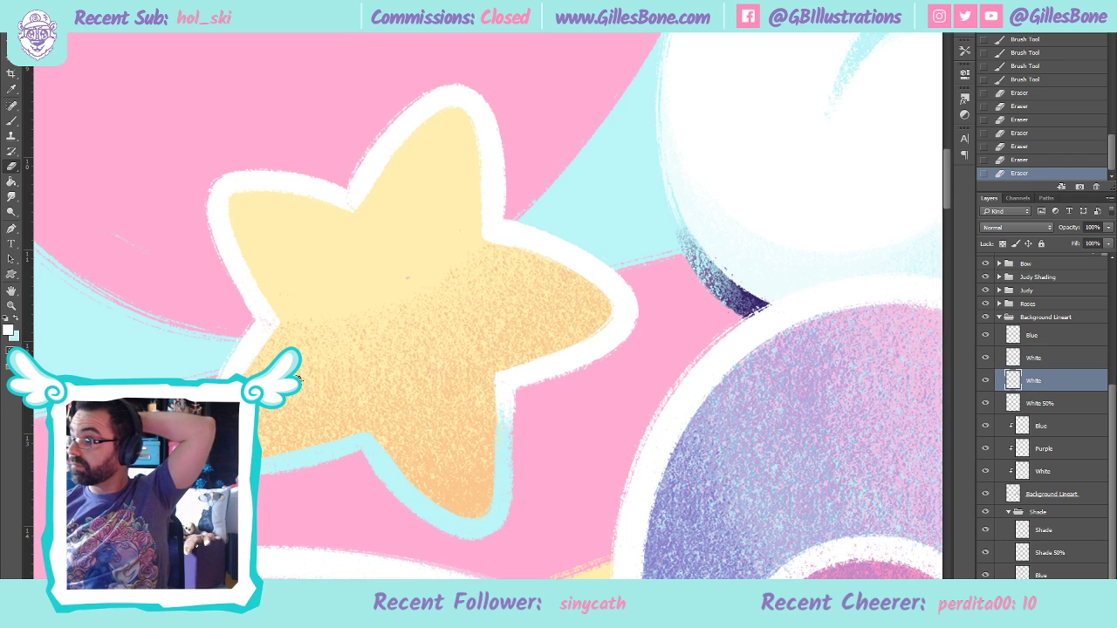
Collapse the Background Lineart group, show and expand the Extra group, and select its White Shading layer
click(11, 305)
key(ctrl+0)
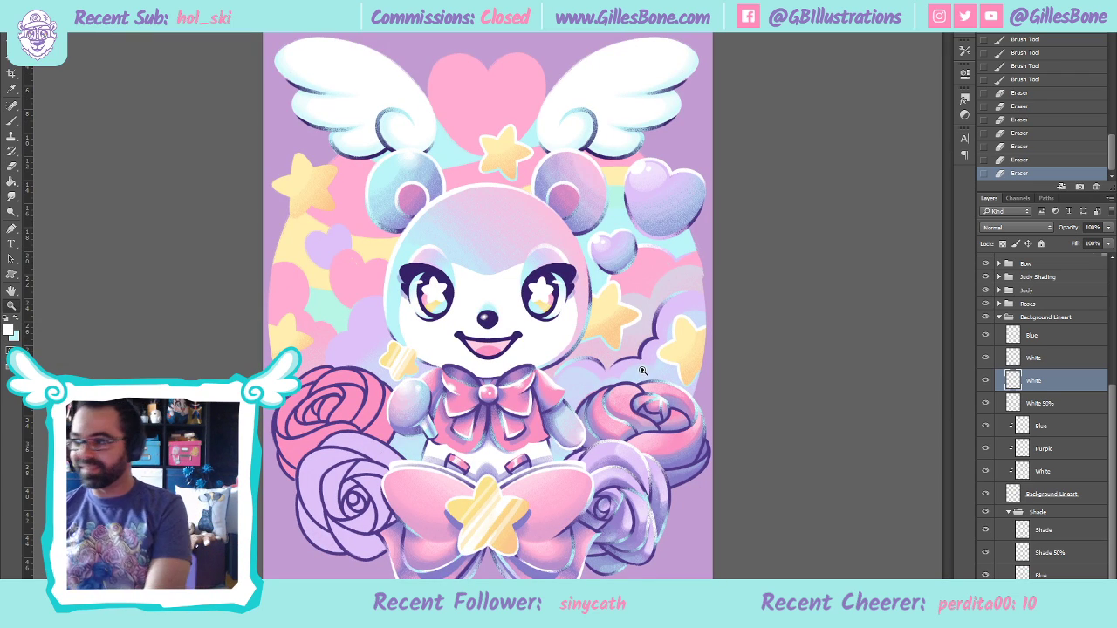
click(560, 110)
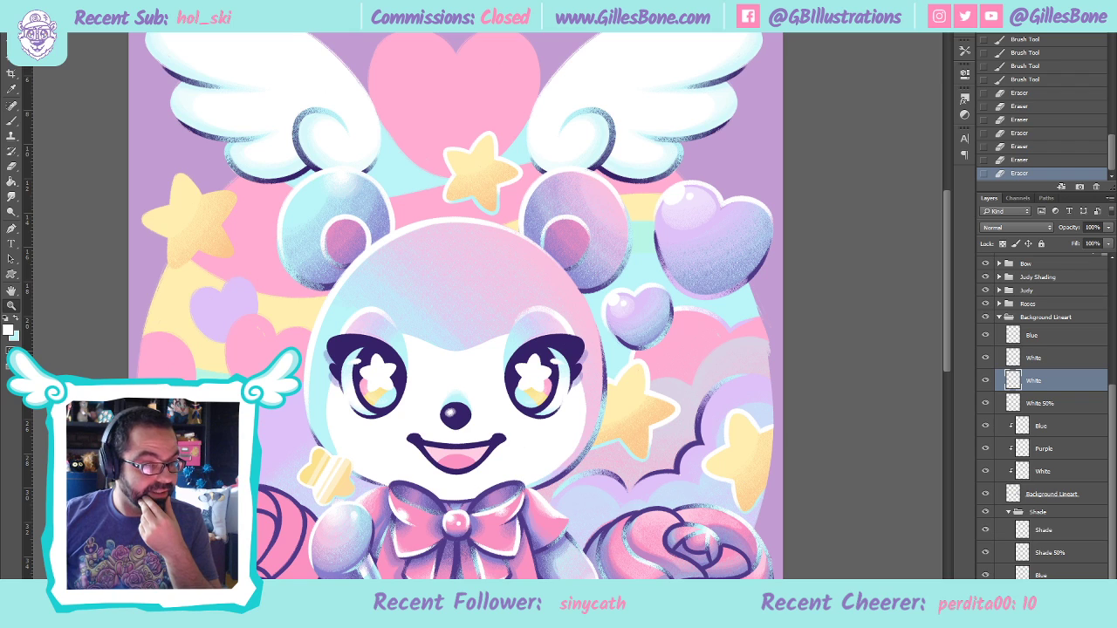
key(ctrl+minus)
key(ctrl+minus)
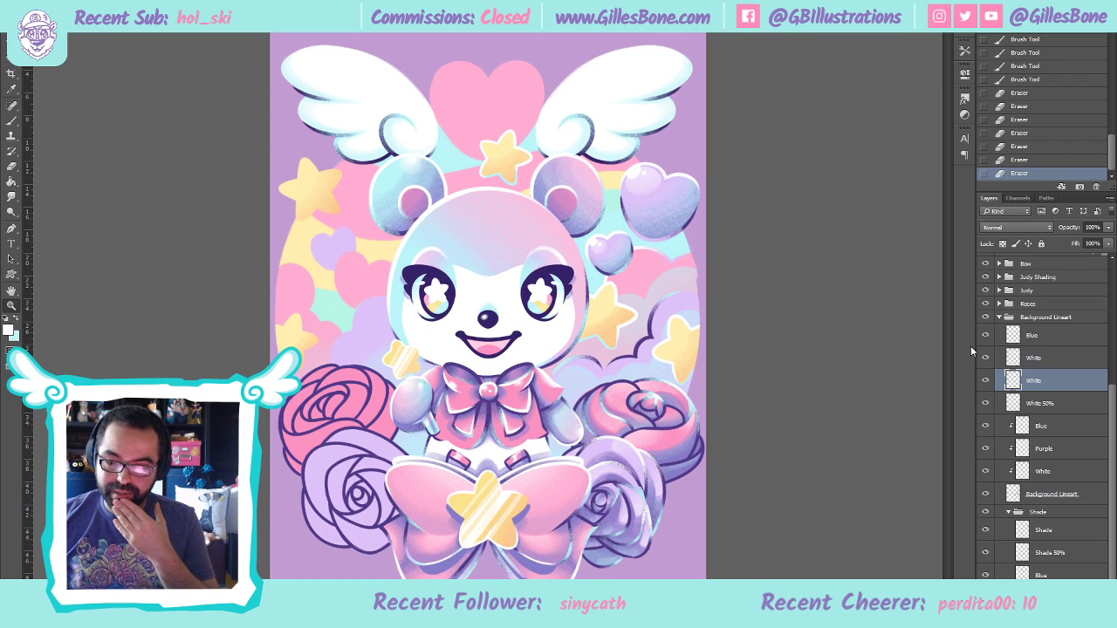
click(999, 317)
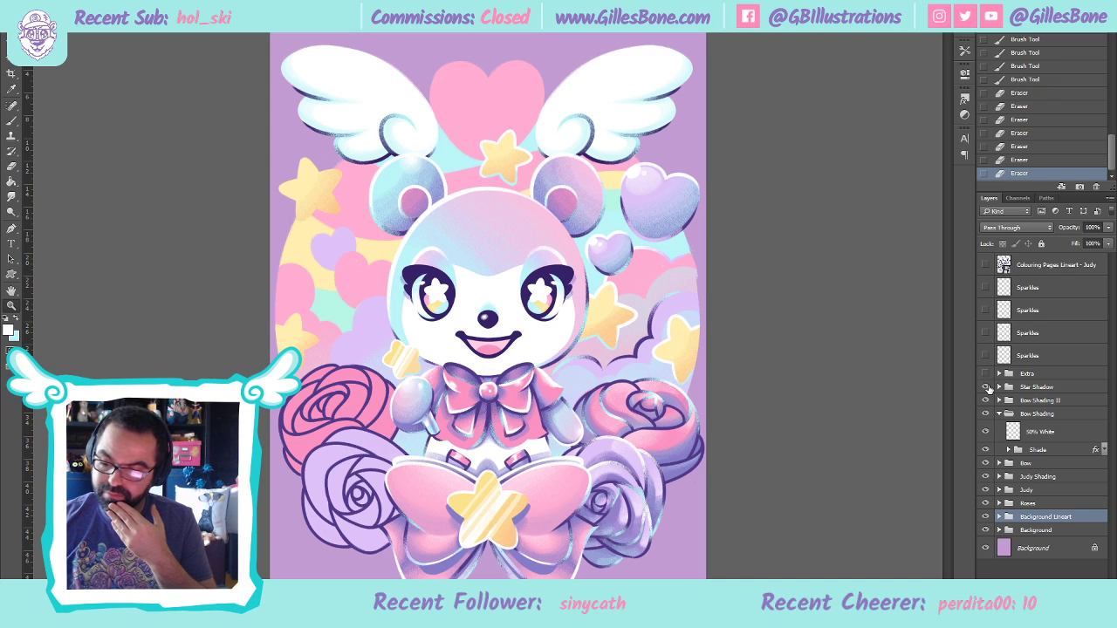
click(985, 374)
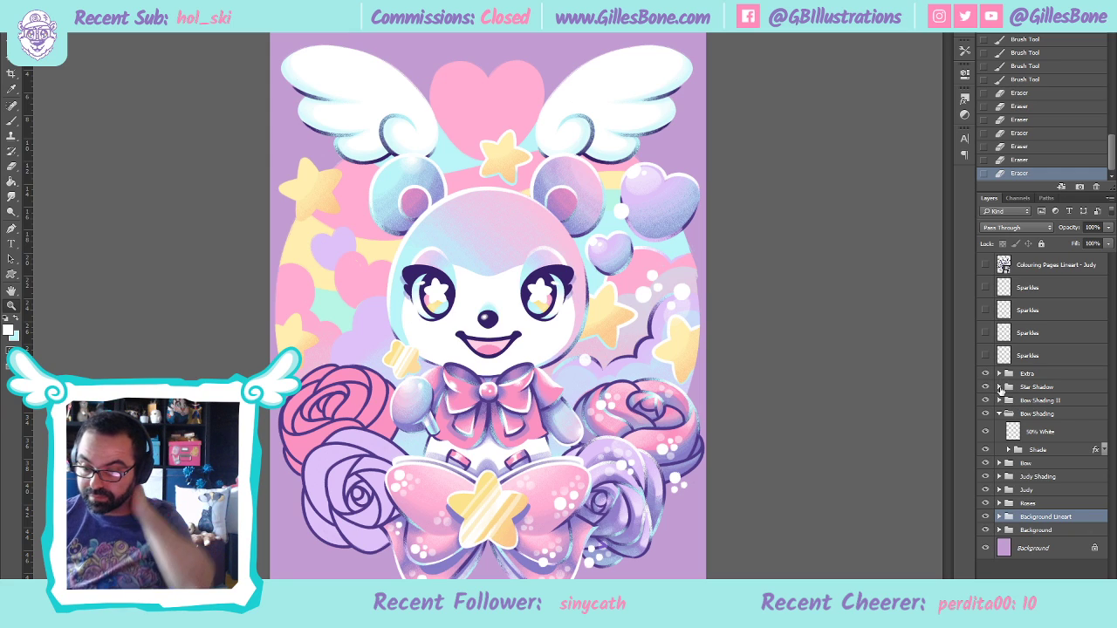
click(999, 374)
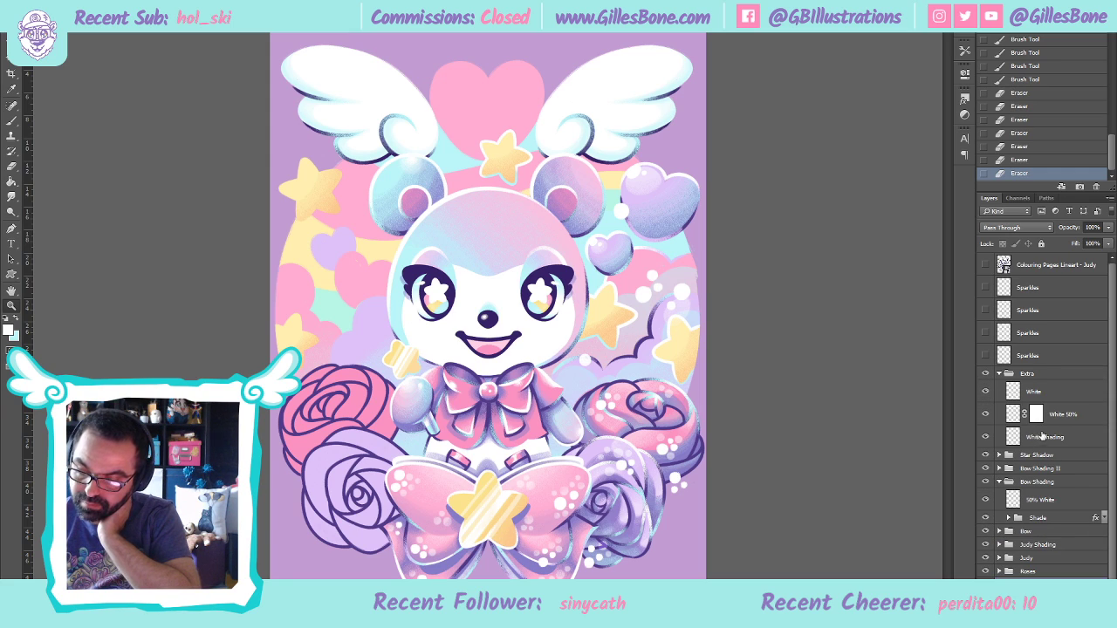
click(986, 414)
click(986, 415)
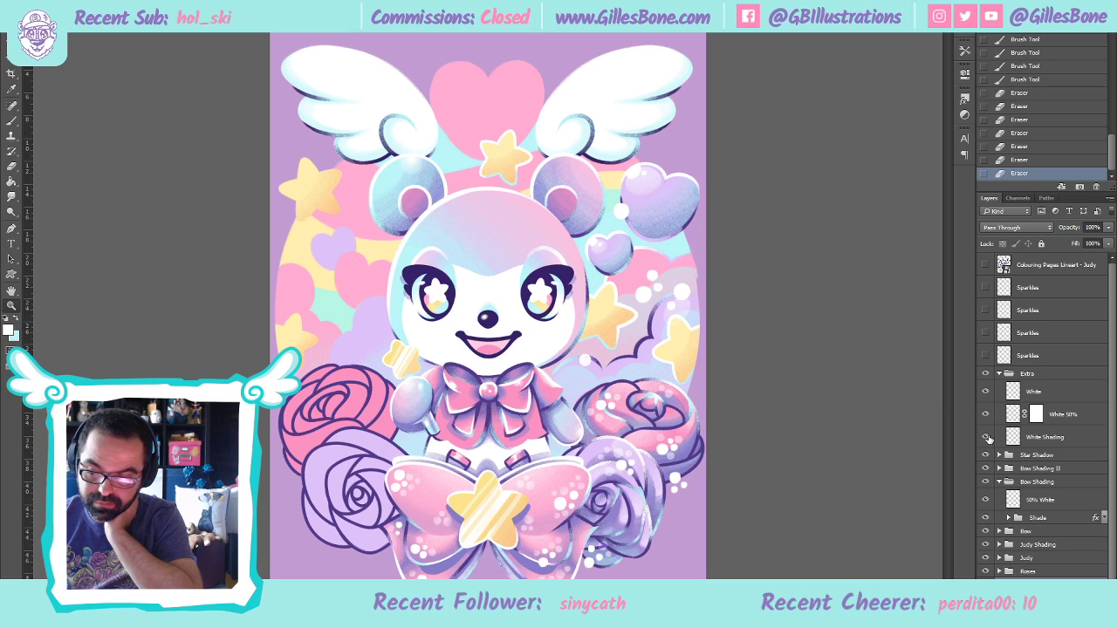
click(1027, 437)
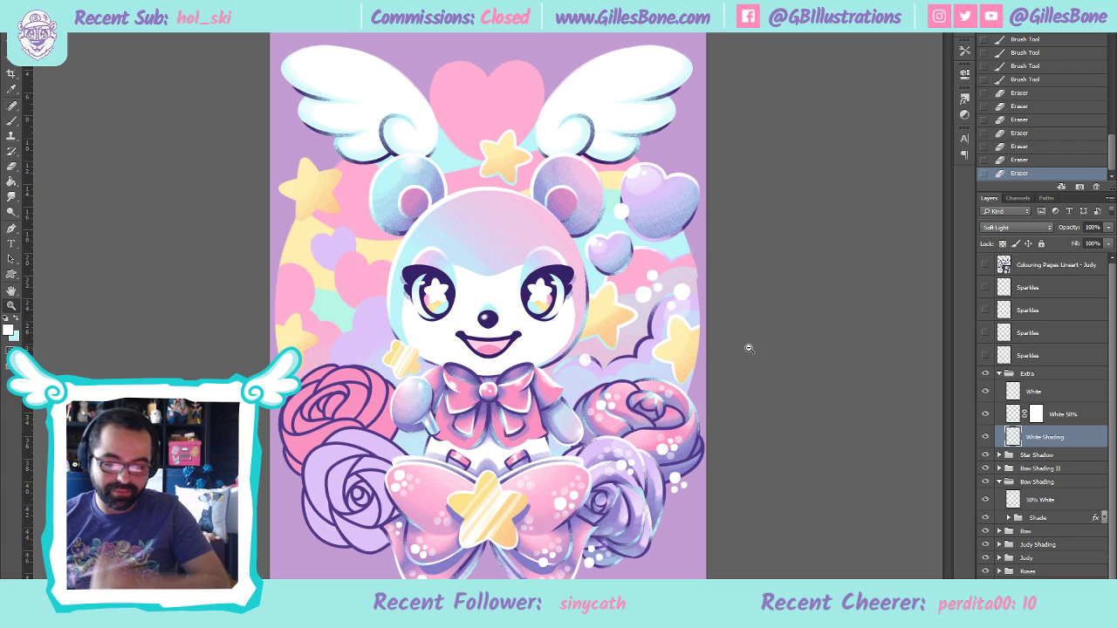
Try a soft white highlight over the star at the background's outer edge on the White Shading layer
alt+click(650, 173)
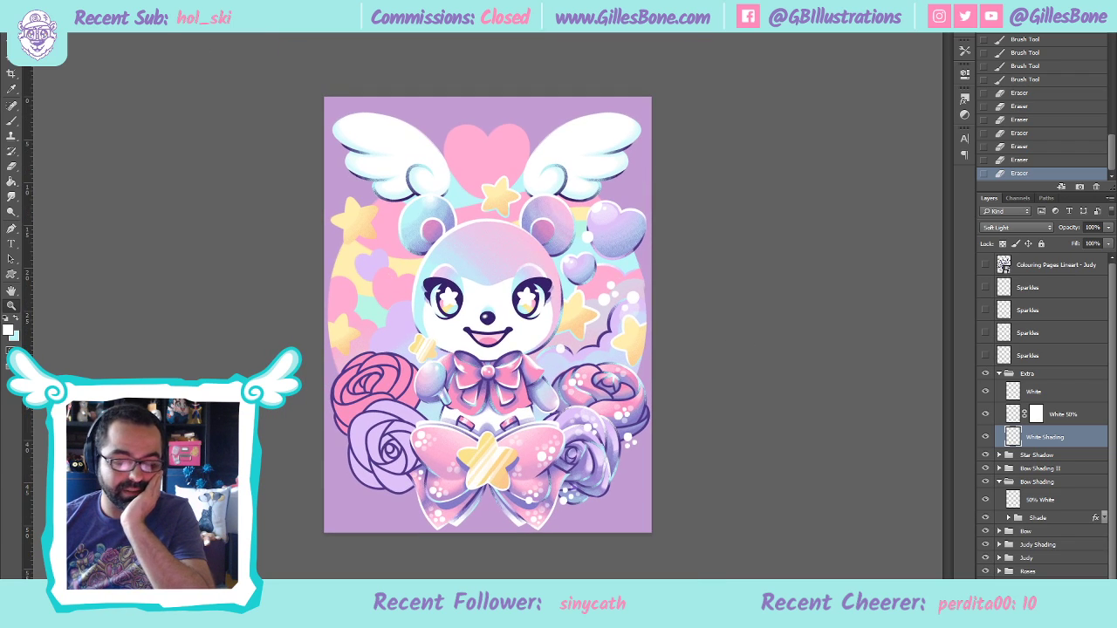
key(ctrl+plus)
key(ctrl+plus)
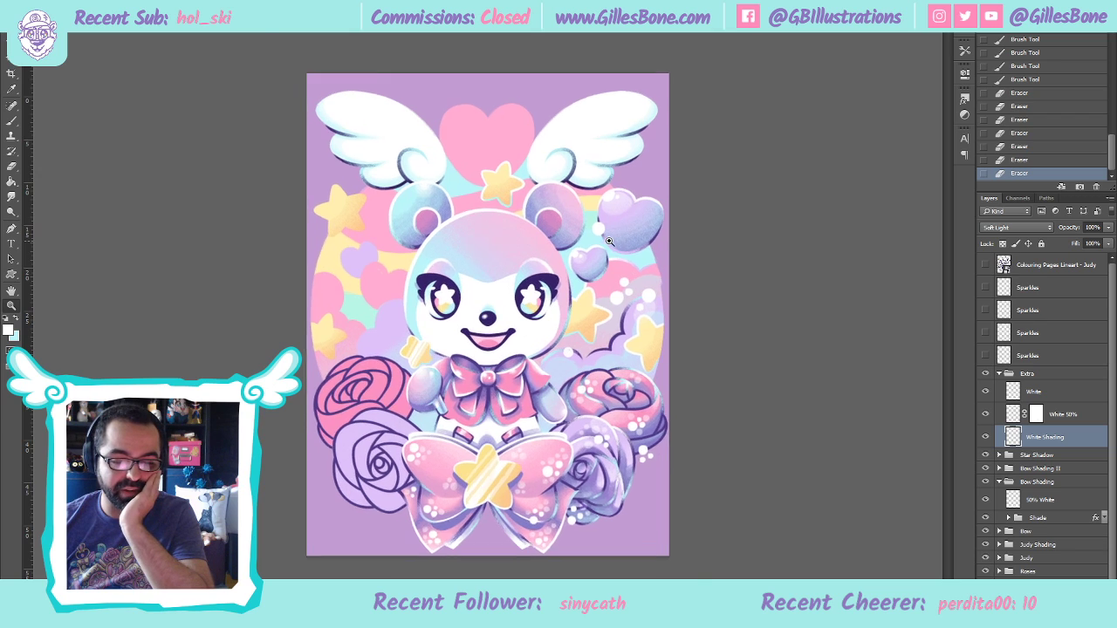
key(ctrl+plus)
key(ctrl+plus)
key(ctrl+plus)
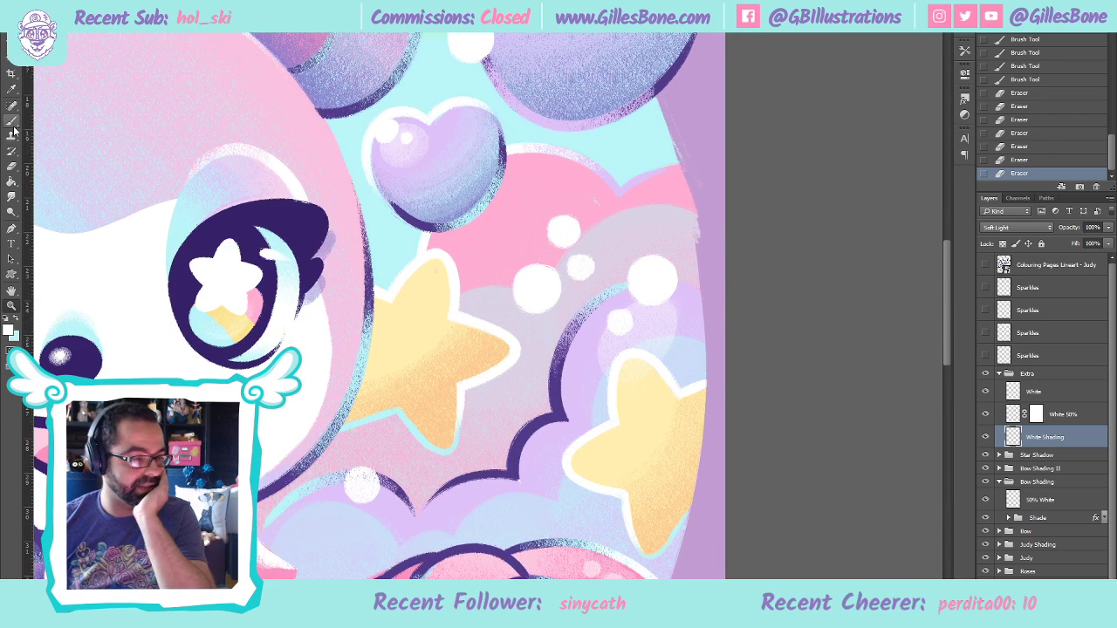
click(13, 126)
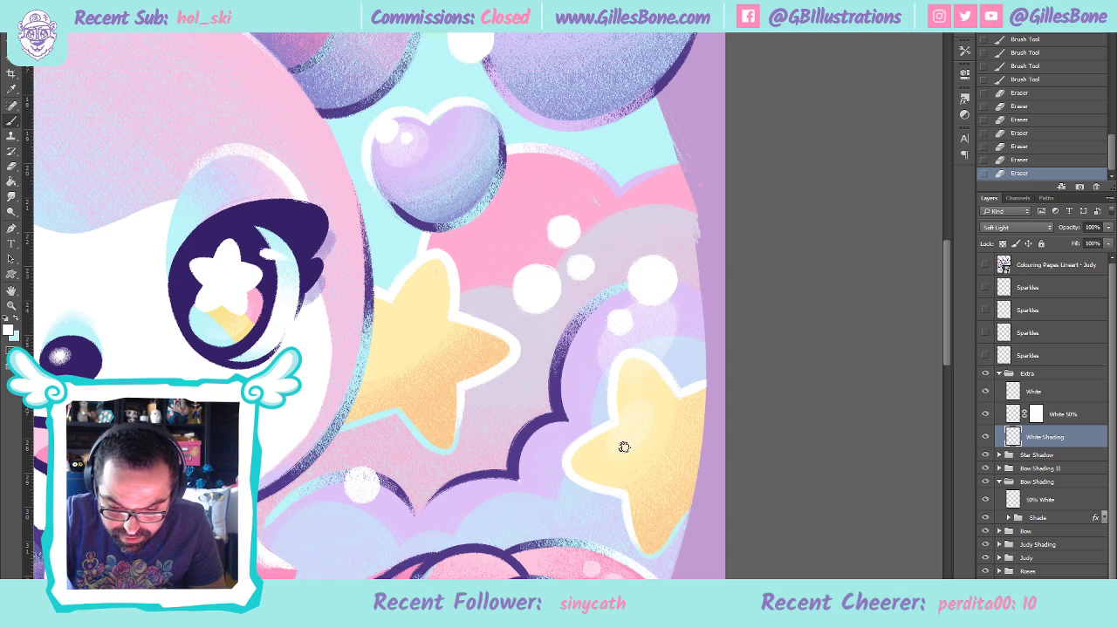
drag(624, 447, 681, 364)
Erase the excess soft highlight on the purple cloud around the upper point of the outer star
key(e)
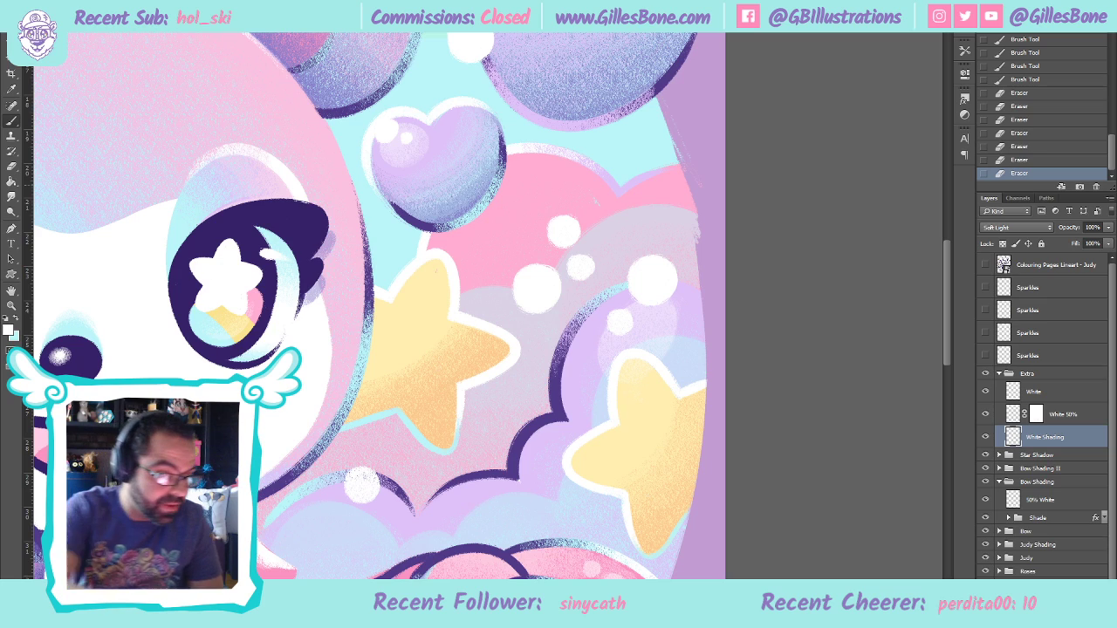
key(b)
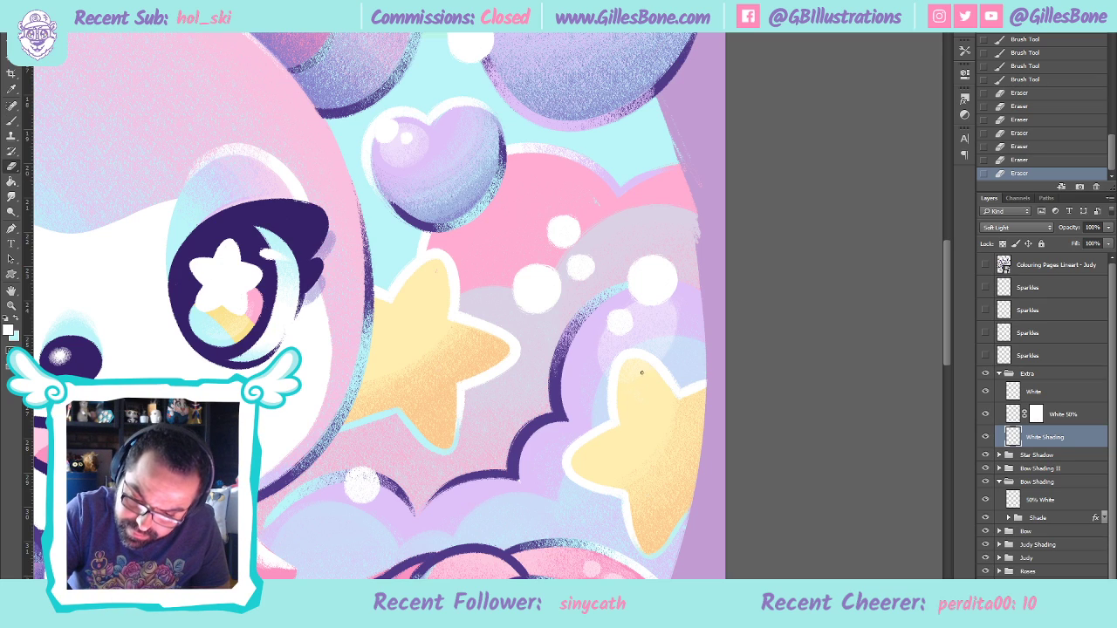
drag(647, 359, 653, 357)
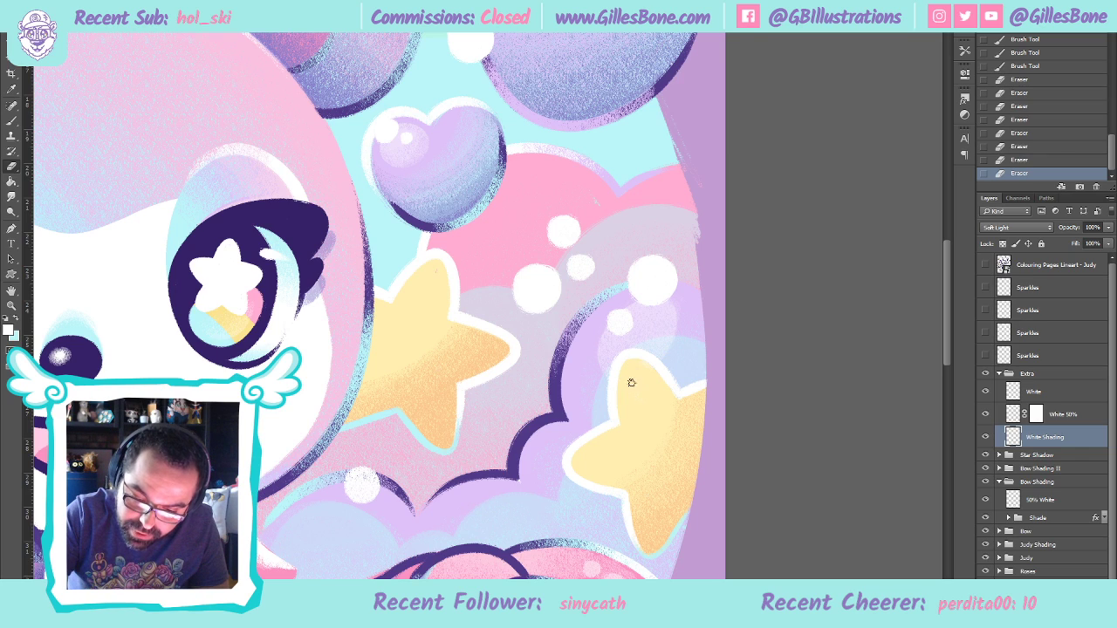
click(698, 332)
Paint a soft round highlight on the pink cloud below the small purple heart and soften its lower edge with the Eraser
drag(946, 316, 948, 281)
click(12, 121)
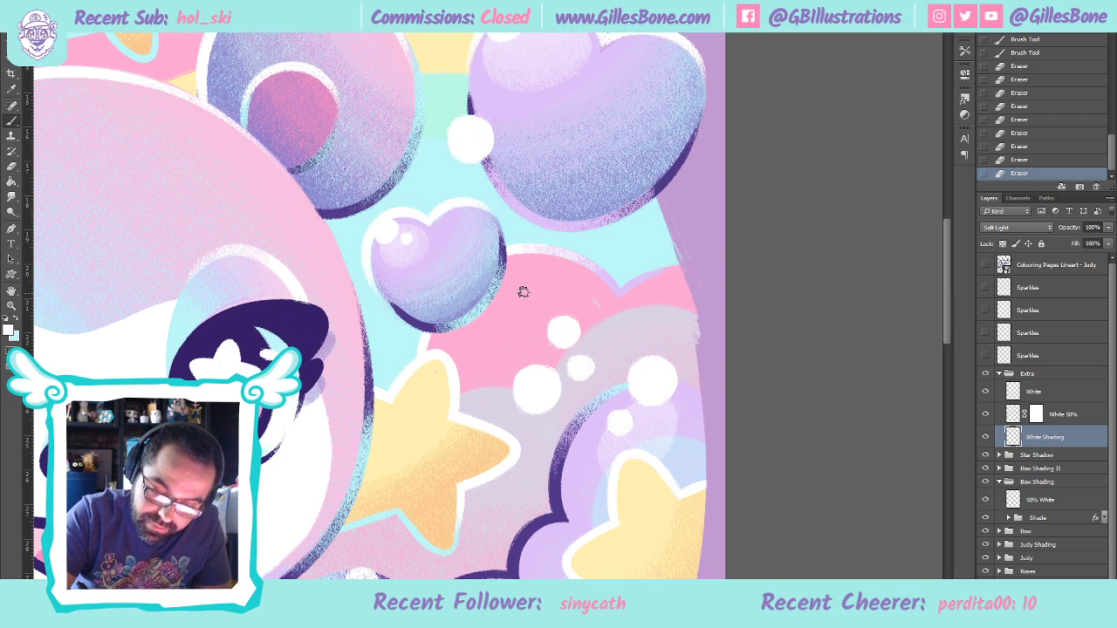
mouse_move(503, 314)
mouse_down()
mouse_move(548, 343)
mouse_move(567, 300)
mouse_move(537, 280)
mouse_move(502, 321)
mouse_move(528, 351)
mouse_move(561, 301)
mouse_move(532, 290)
mouse_move(509, 313)
mouse_move(548, 284)
mouse_move(507, 325)
mouse_move(551, 286)
mouse_move(508, 333)
mouse_move(554, 289)
mouse_move(508, 340)
mouse_move(556, 296)
mouse_move(512, 344)
mouse_move(555, 305)
mouse_move(526, 348)
mouse_move(547, 333)
mouse_move(556, 288)
mouse_move(539, 342)
mouse_move(511, 316)
mouse_move(504, 334)
mouse_move(554, 329)
mouse_move(550, 281)
mouse_move(501, 319)
mouse_move(527, 353)
mouse_move(508, 303)
mouse_move(557, 283)
mouse_move(548, 336)
mouse_move(562, 291)
mouse_move(520, 284)
mouse_move(501, 343)
mouse_move(553, 336)
mouse_move(524, 250)
mouse_up()
key(e)
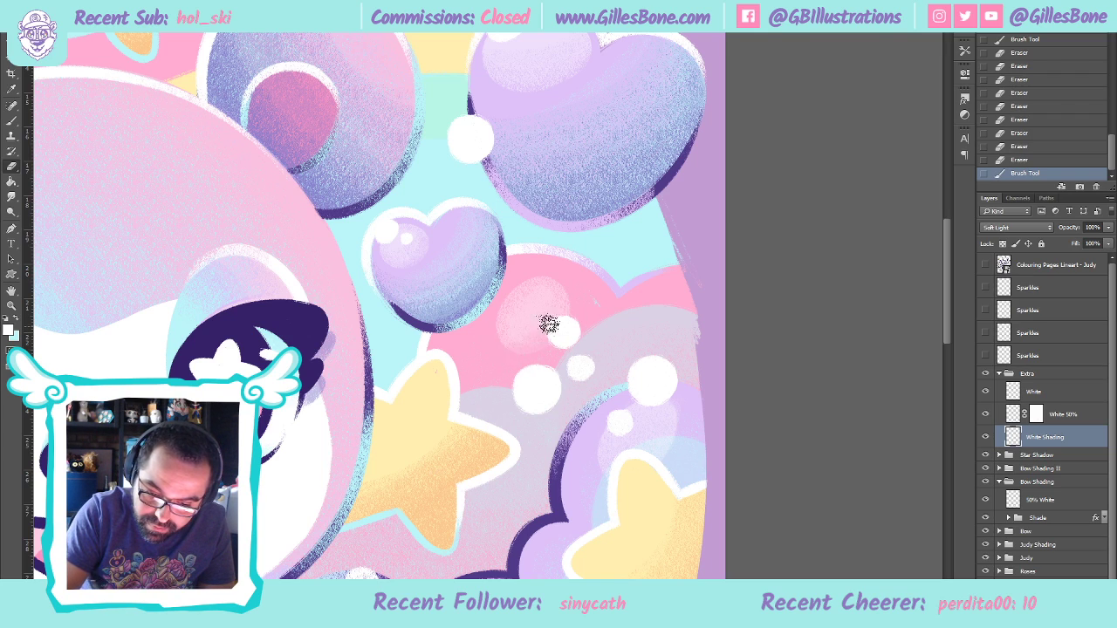
mouse_move(516, 320)
mouse_down()
mouse_move(513, 371)
mouse_move(498, 374)
mouse_move(599, 280)
mouse_move(638, 259)
mouse_up()
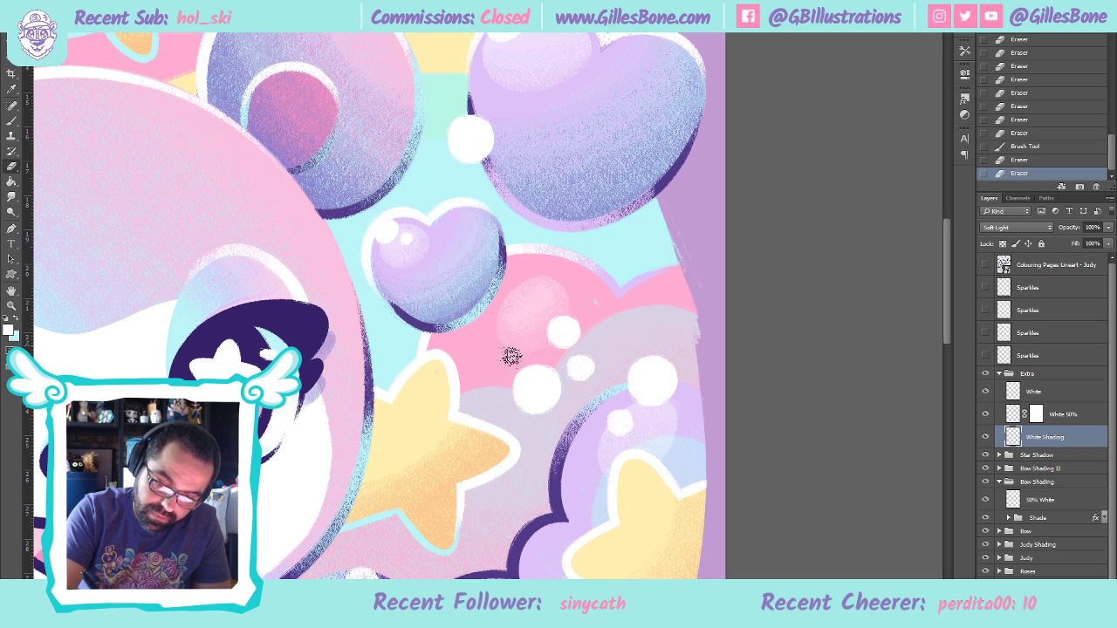
drag(506, 350, 588, 304)
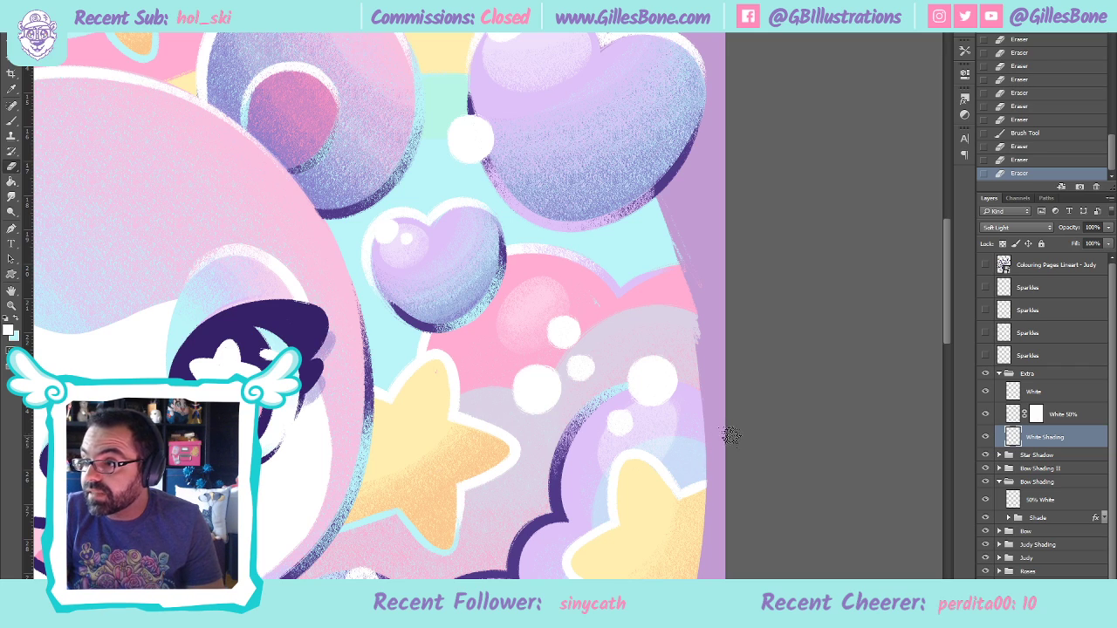
click(13, 307)
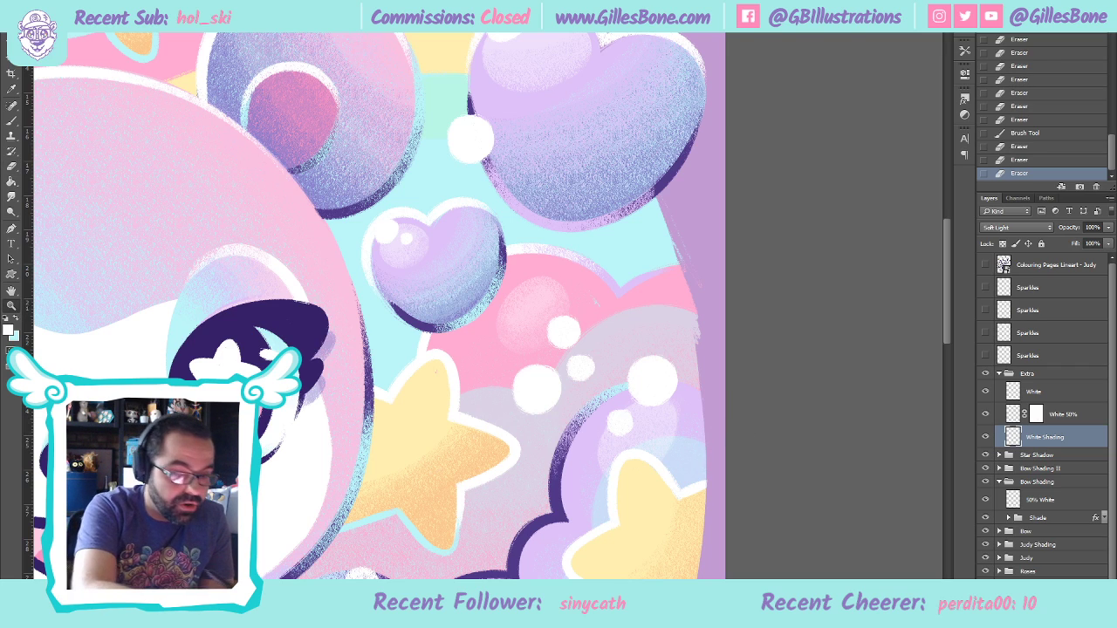
key(ctrl+0)
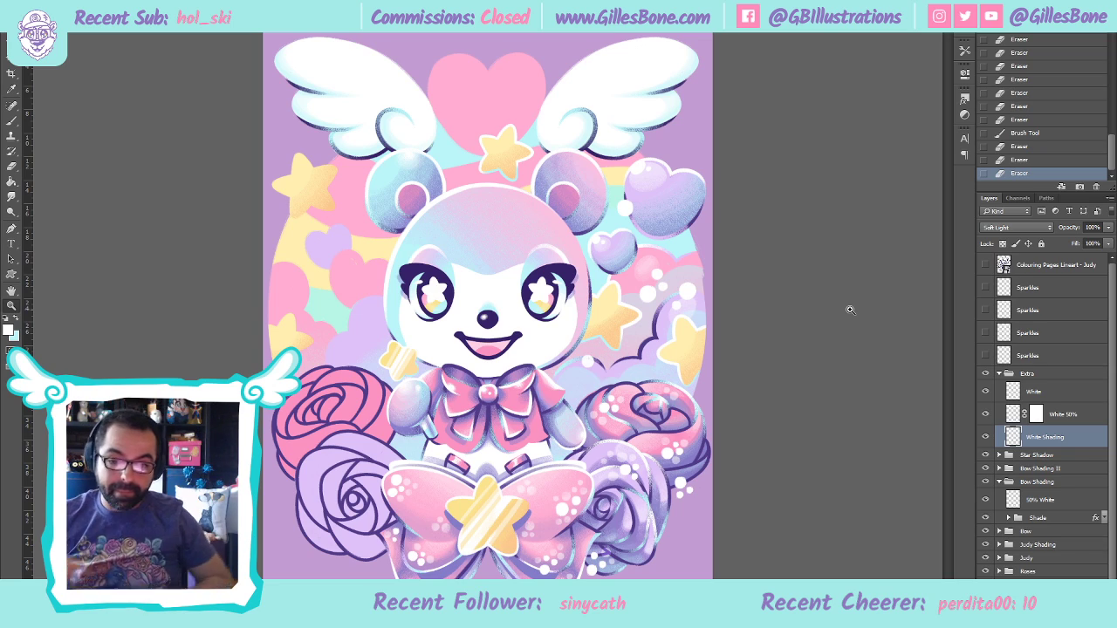
click(616, 110)
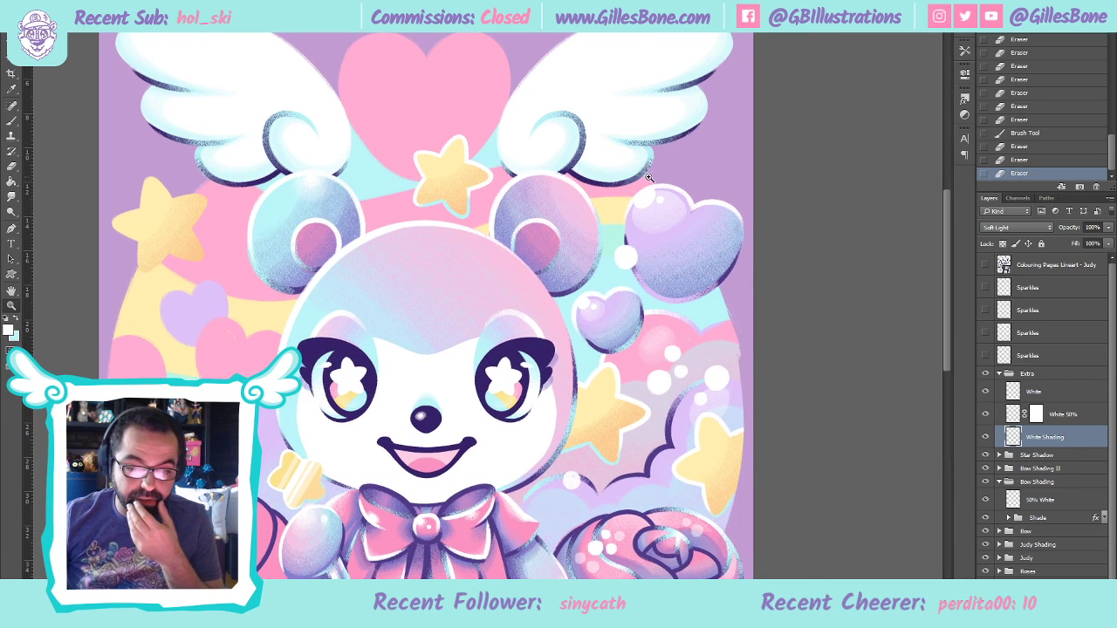
Load the outline of the Rainbow Teal layer in the inner Background group as a selection
click(639, 164)
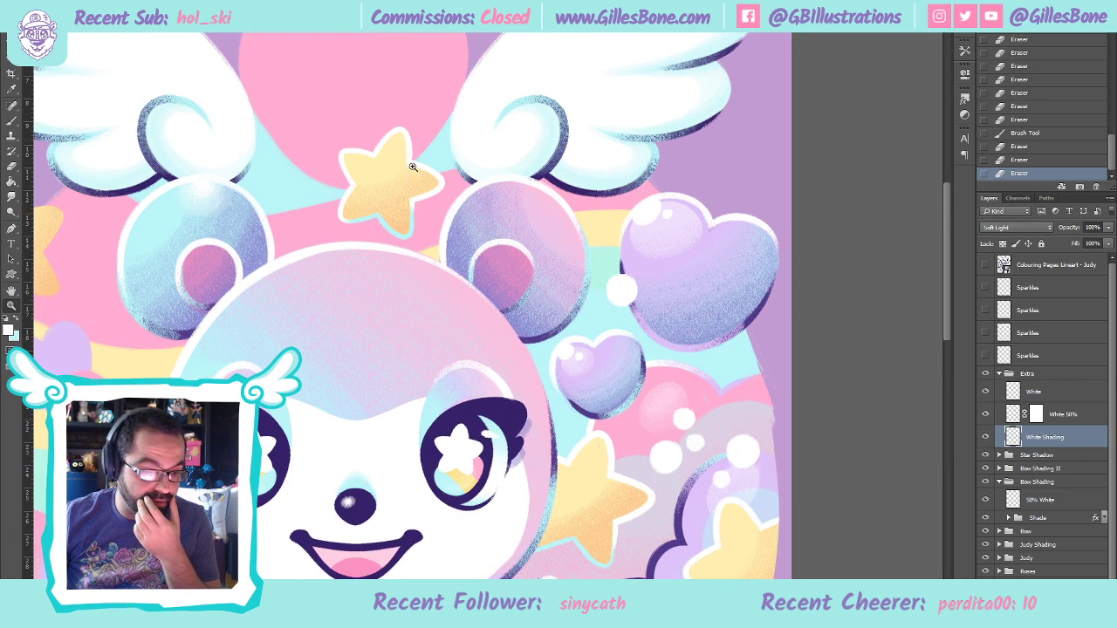
scroll(644, 219, up, 3)
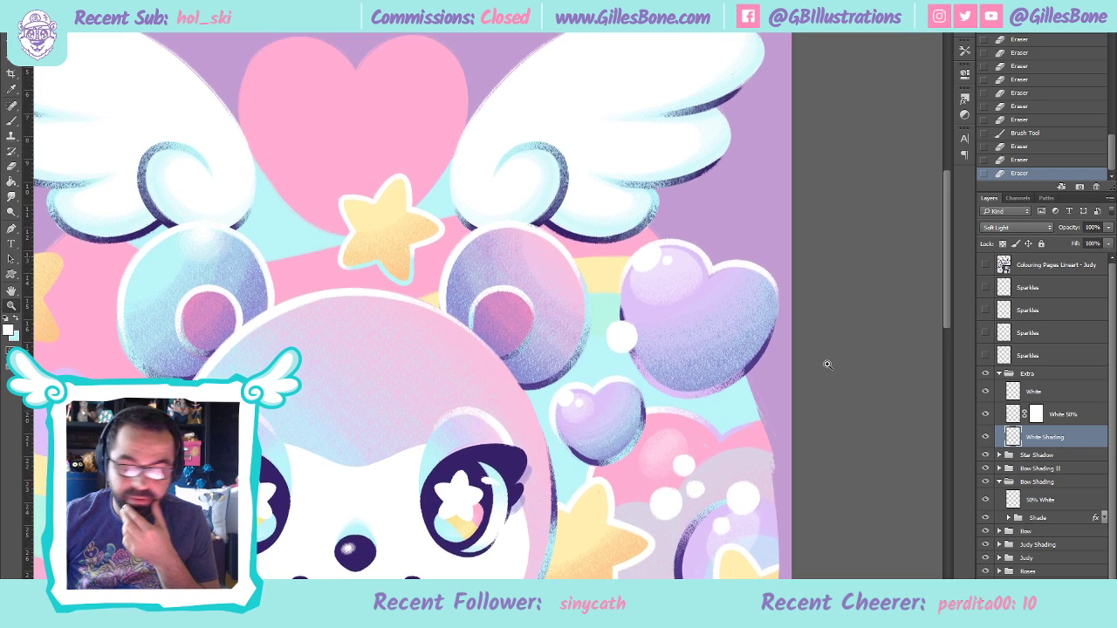
scroll(1034, 558, down, 1)
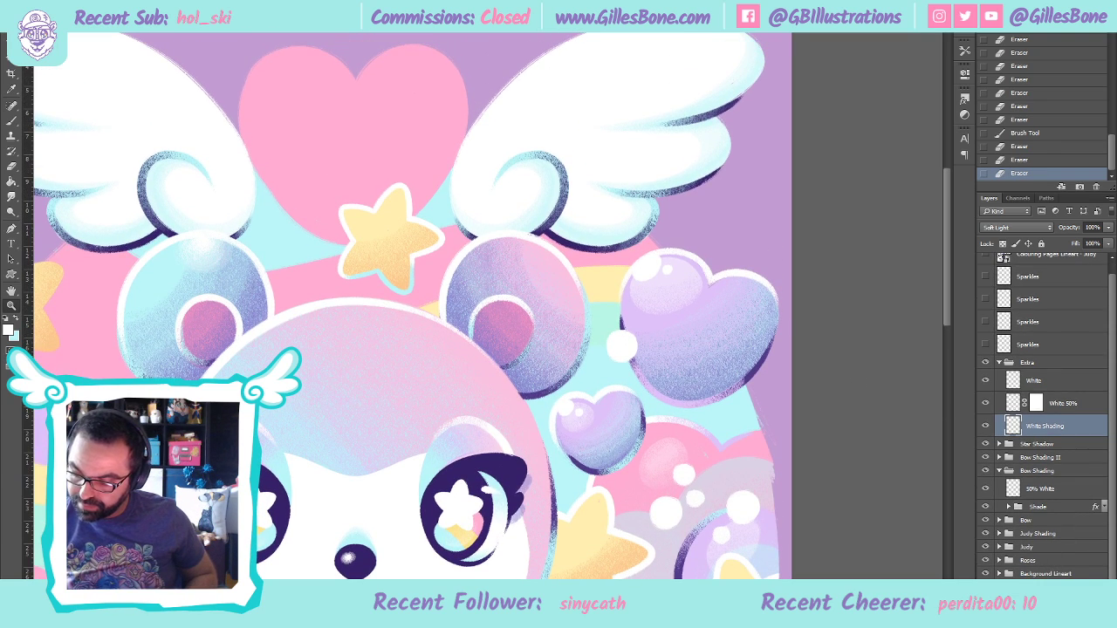
scroll(1077, 559, down, 5)
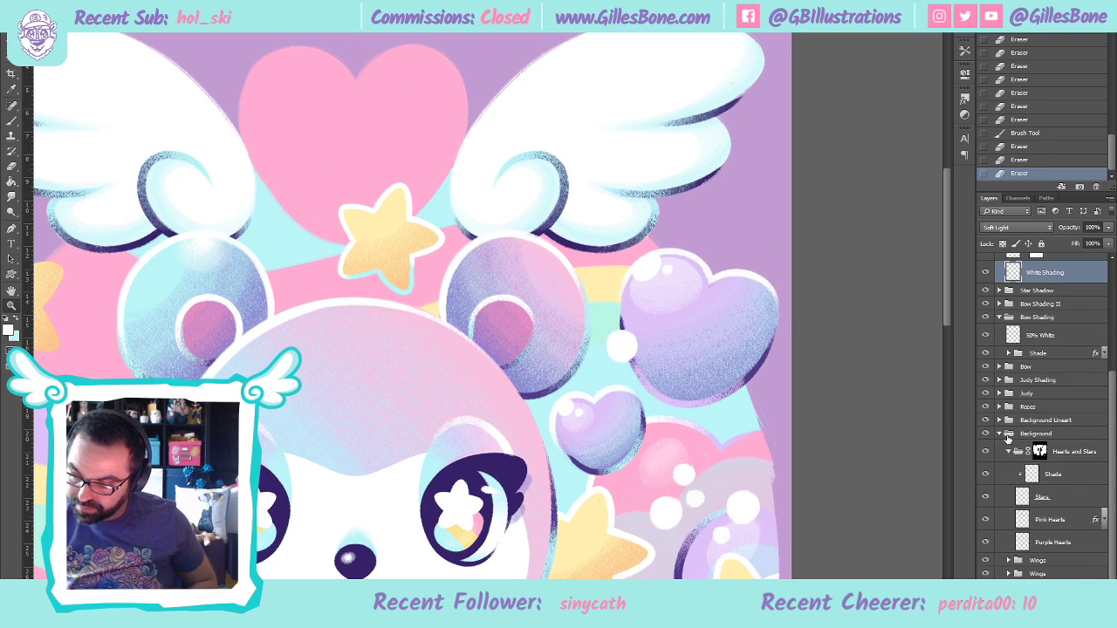
click(1004, 434)
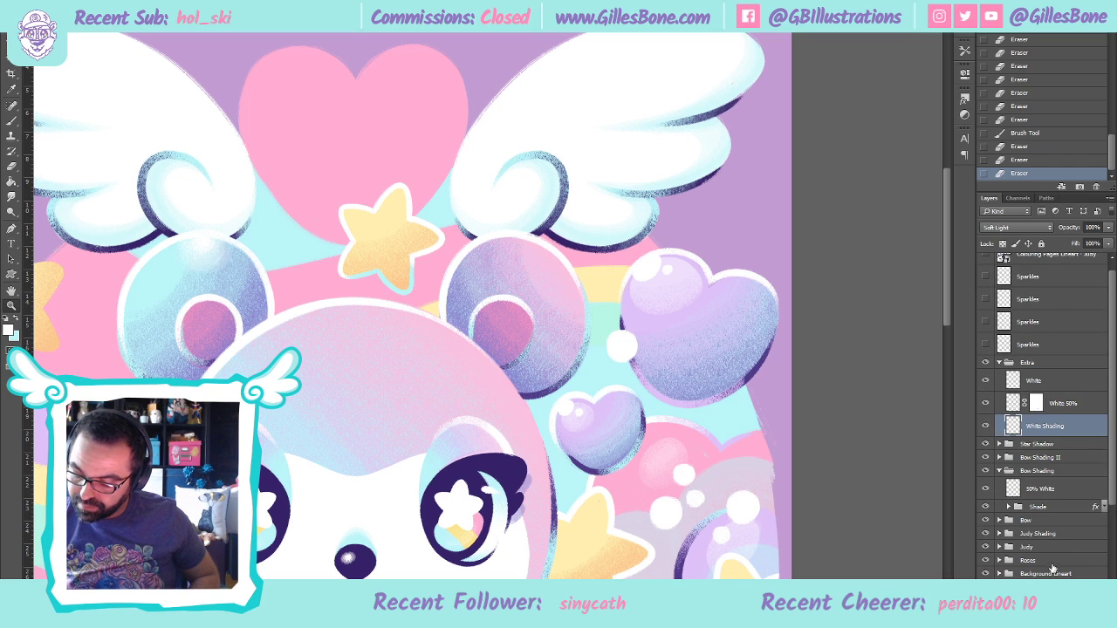
scroll(1069, 553, down, 5)
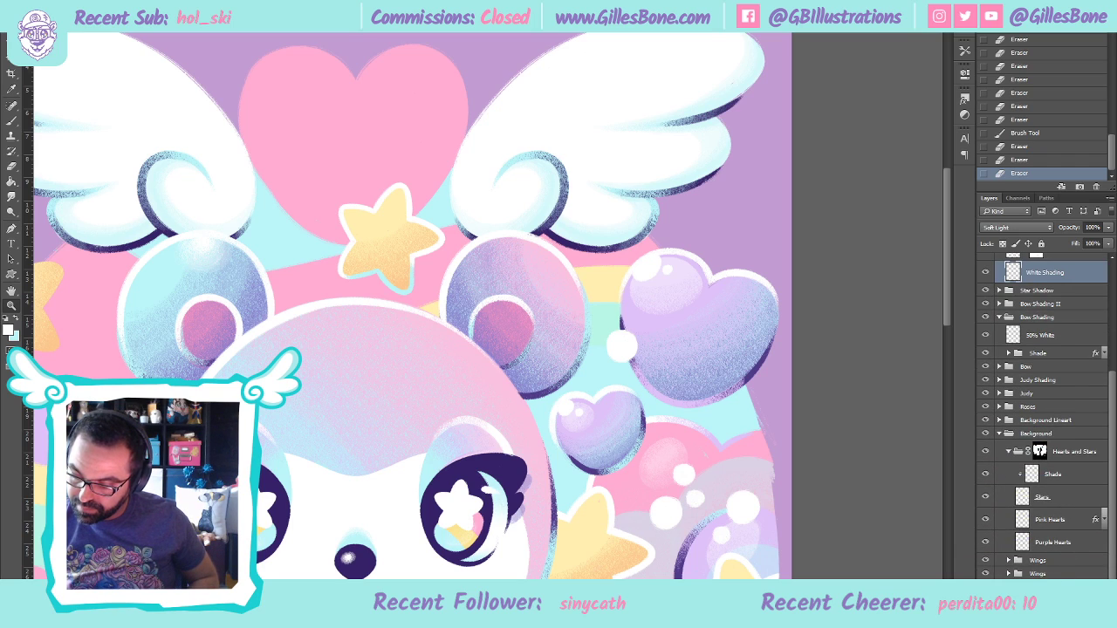
scroll(1090, 537, down, 7)
click(1072, 559)
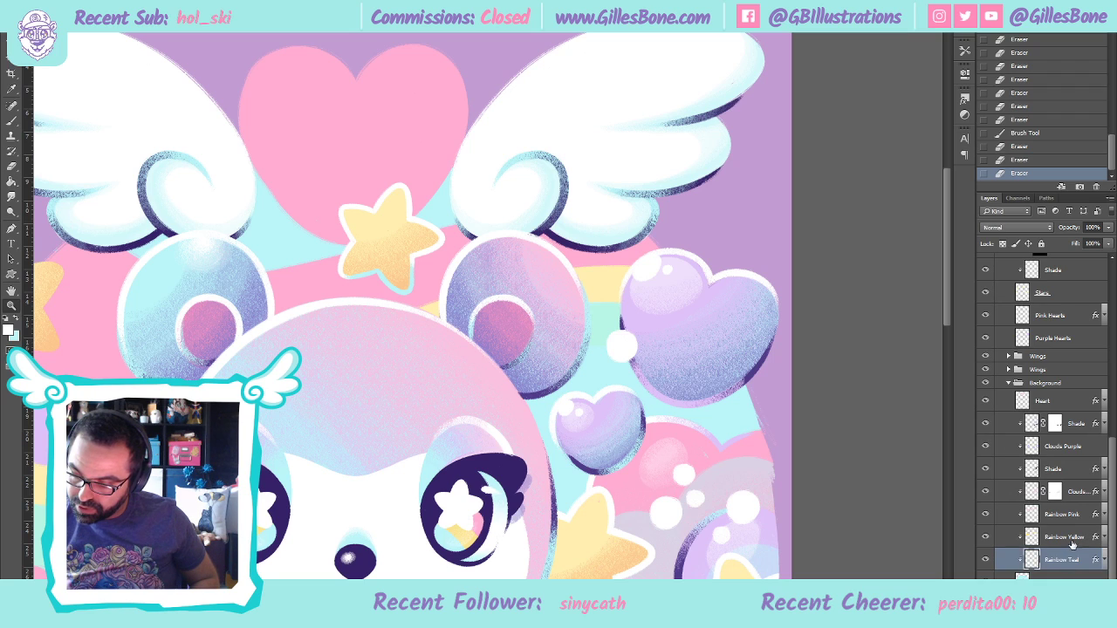
ctrl+click(1032, 559)
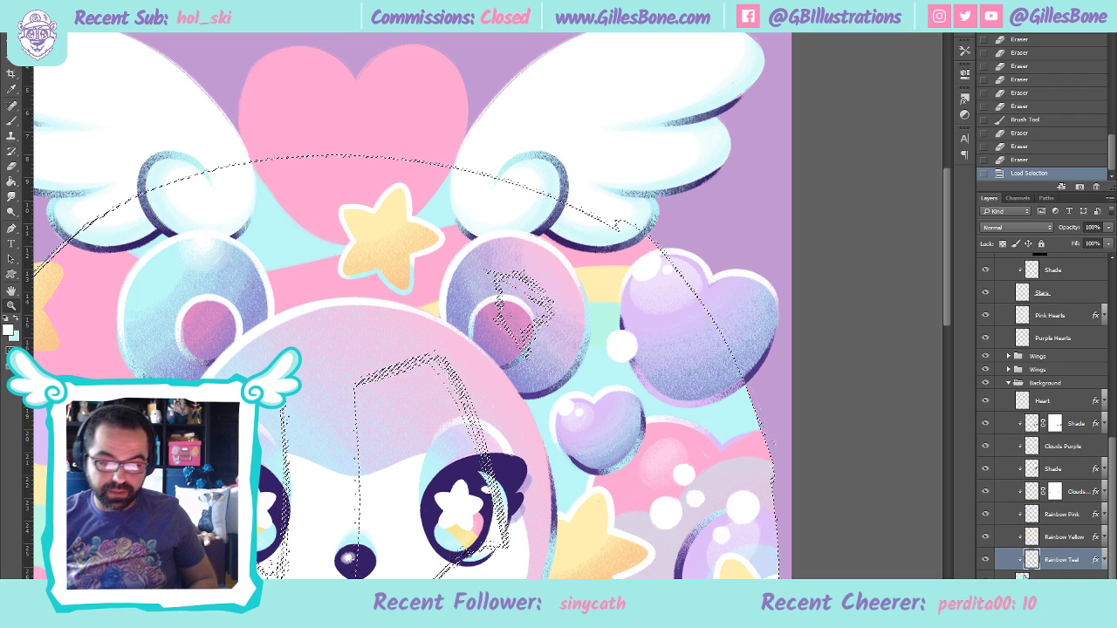
Duplicate the Rainbow Pink, Rainbow Yellow and Rainbow Teal layers and merge the copies into one layer
shift+click(1062, 514)
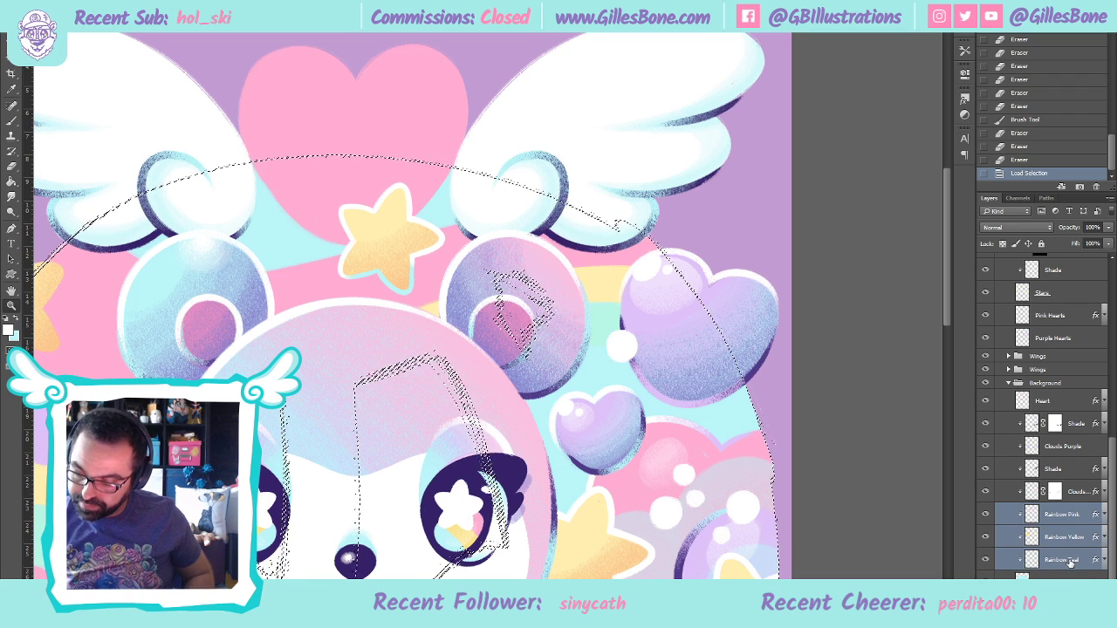
key(ctrl+j)
key(ctrl+e)
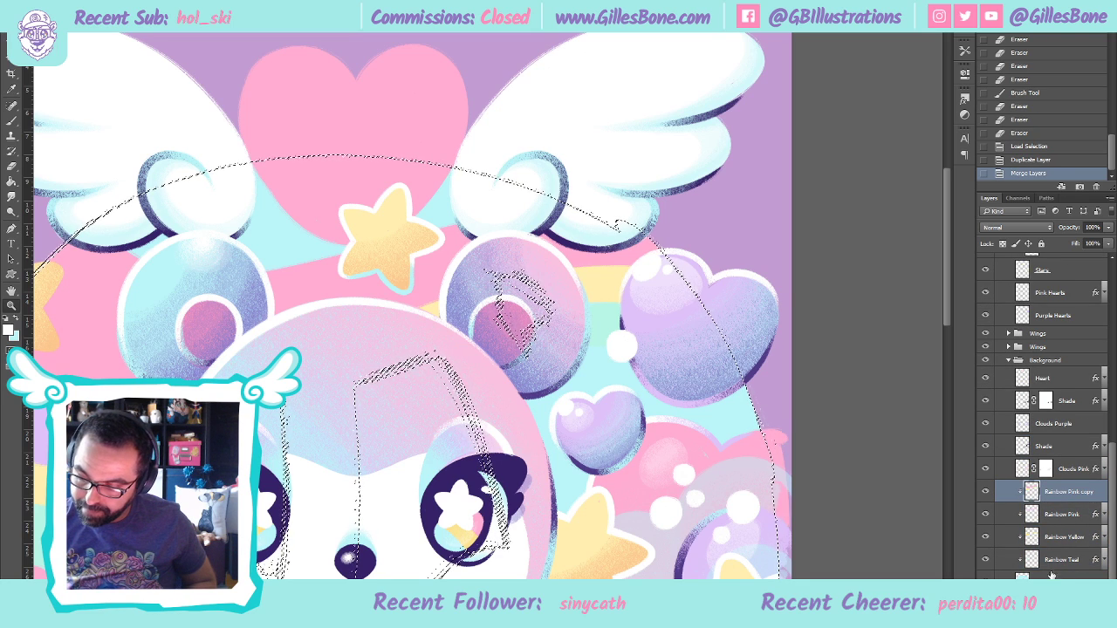
Clip the Clouds Pink, Clouds Purple and both cloud Shade layers back to the background base shape
click(1058, 469)
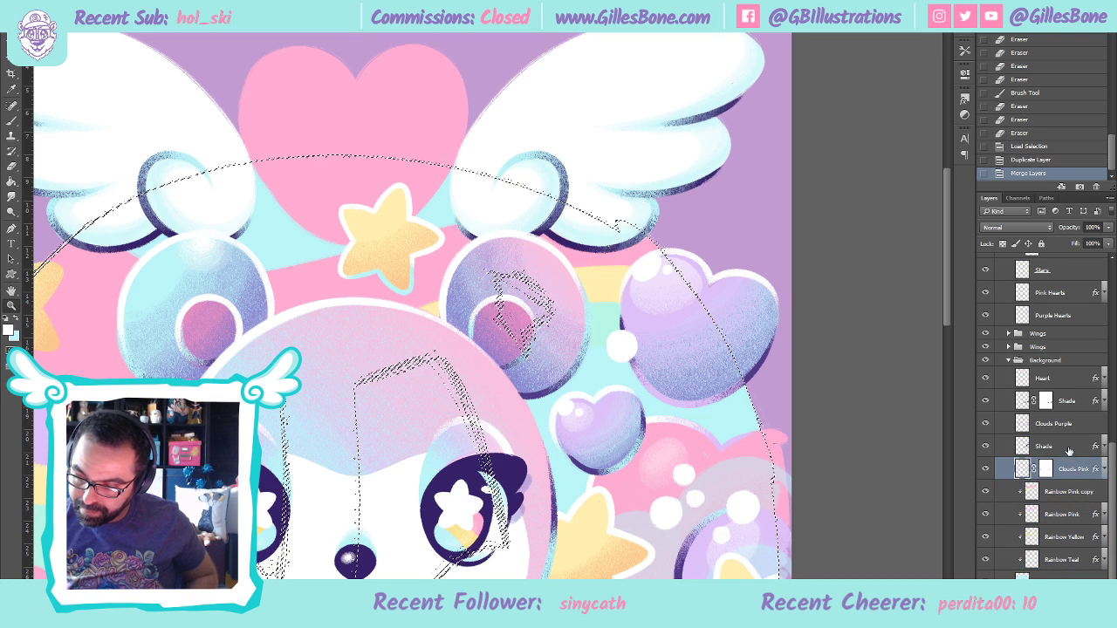
shift+click(1073, 401)
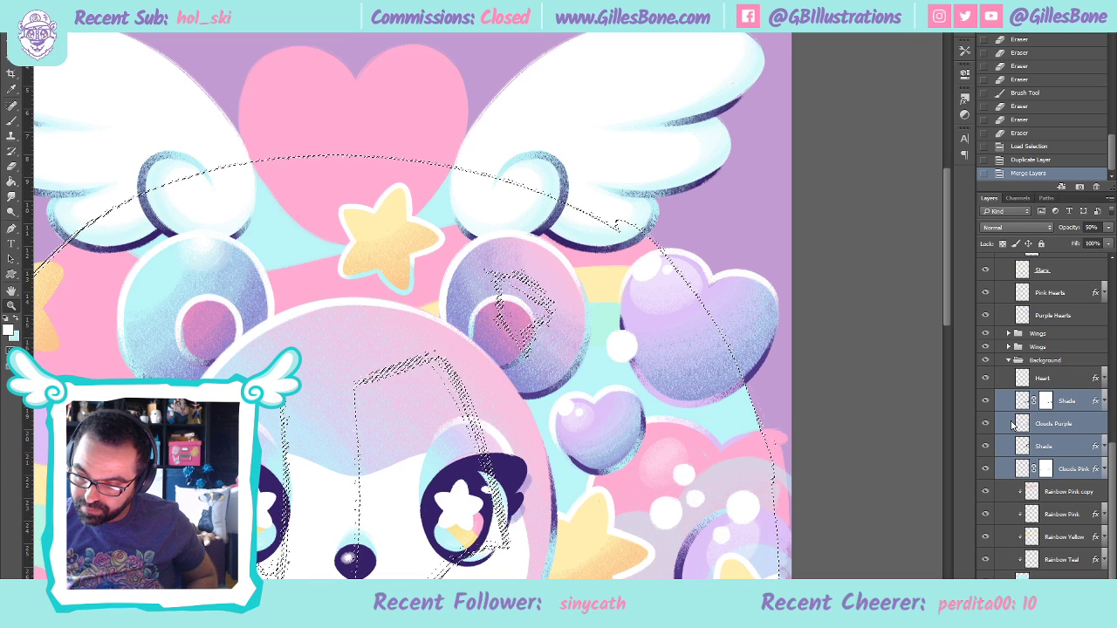
key(ctrl+alt+g)
Load the outline of the merged Rainbow Pink copy layer as a selection and hide that layer
click(1065, 491)
ctrl+click(1032, 492)
click(985, 495)
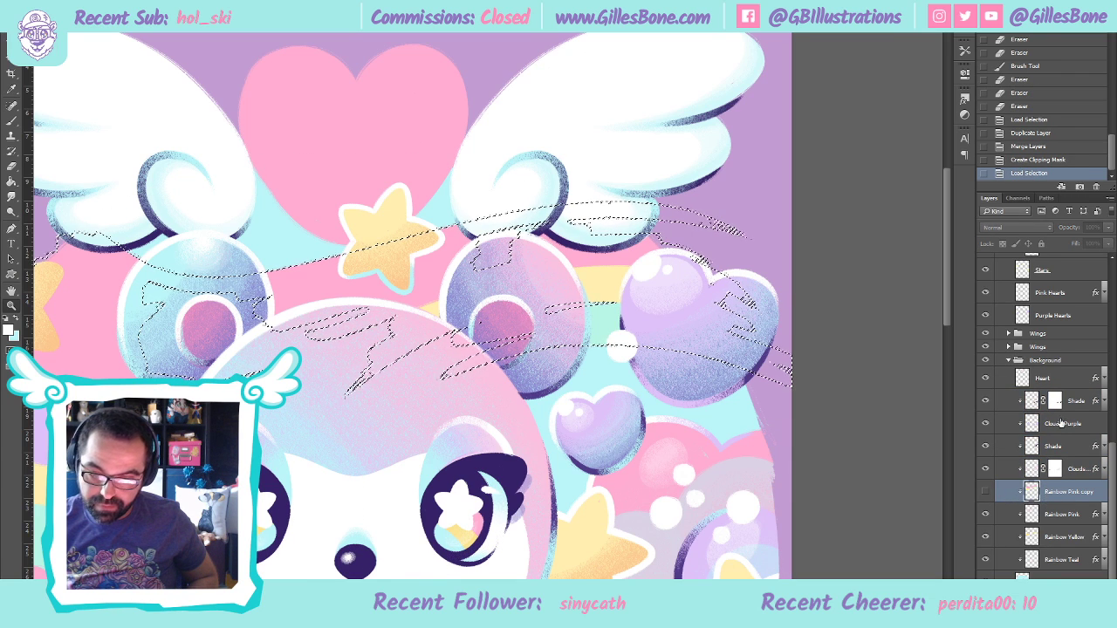
Expand the Background Lineart group and select the Shade 50% layer in its Shade subgroup
scroll(1062, 429, up, 3)
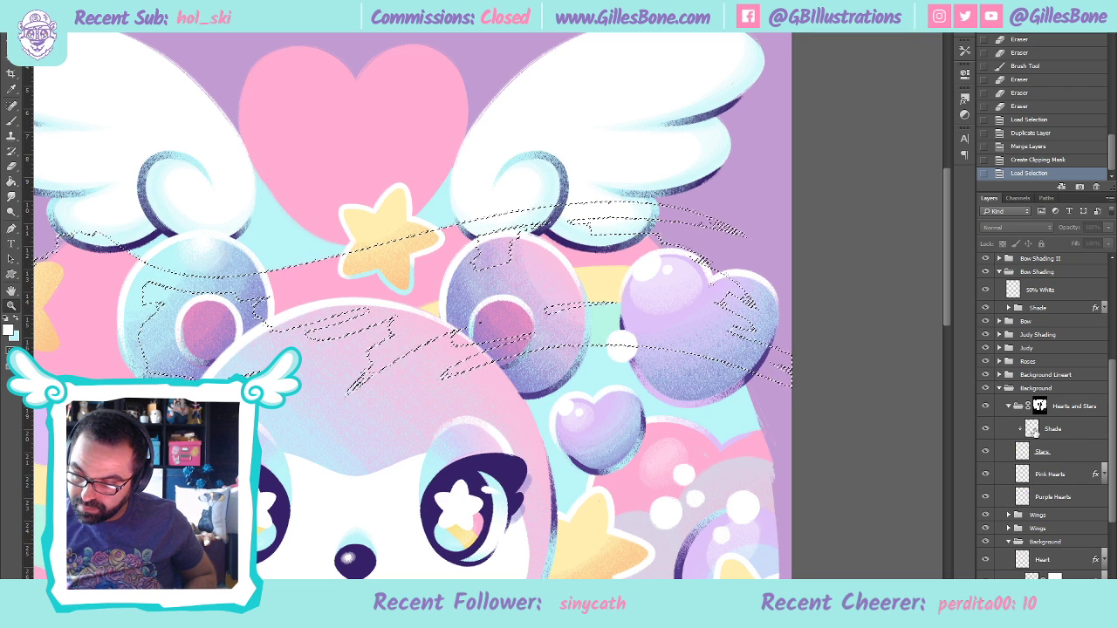
click(1000, 376)
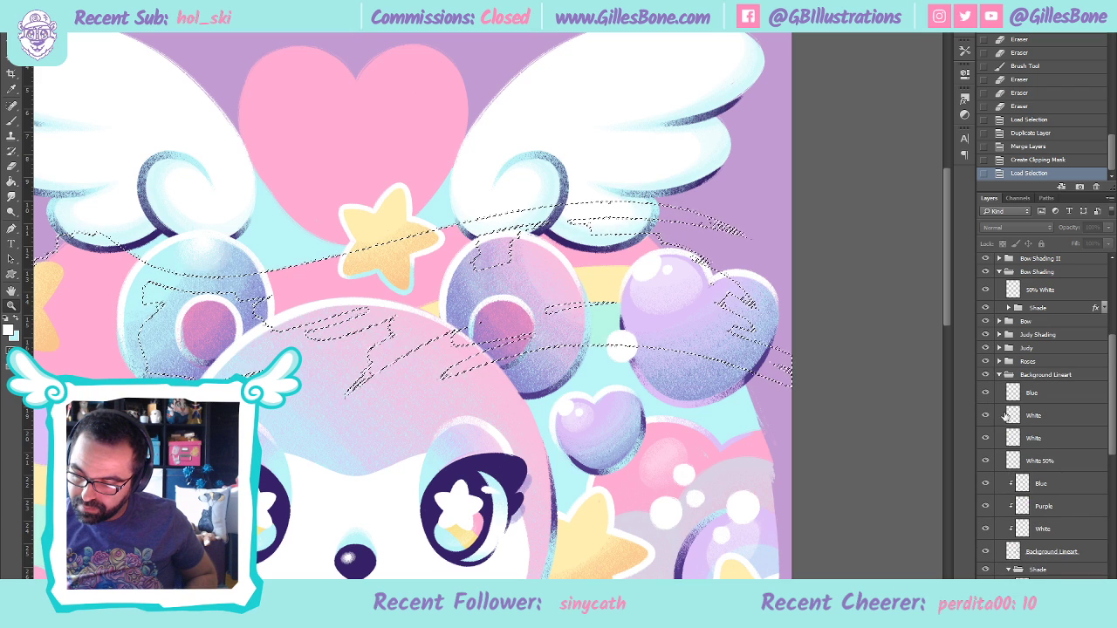
scroll(1079, 525, down, 3)
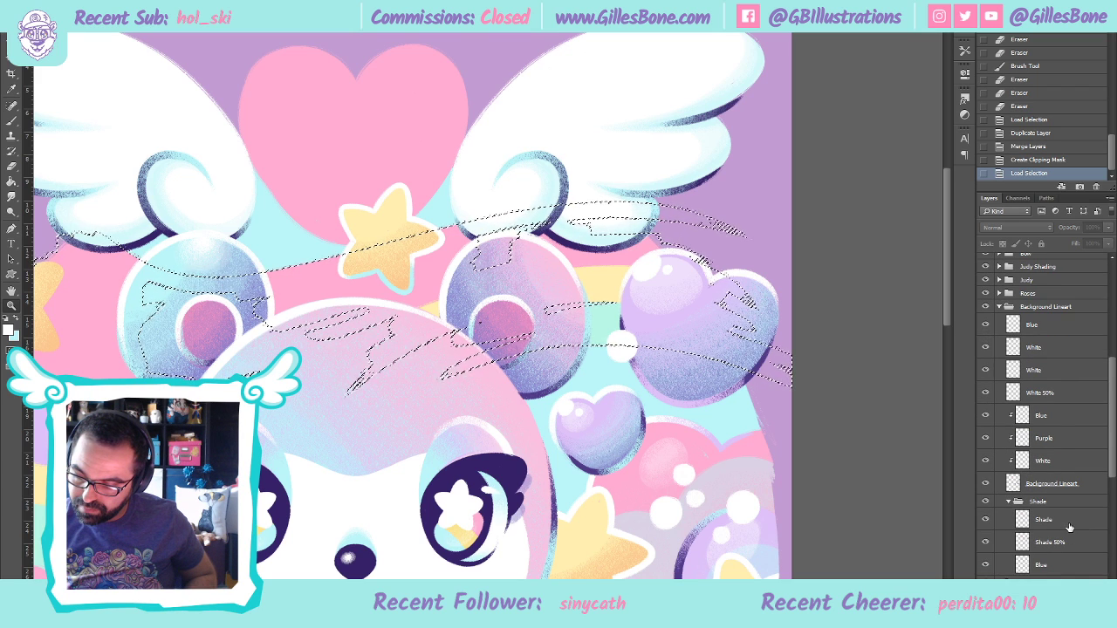
click(1067, 543)
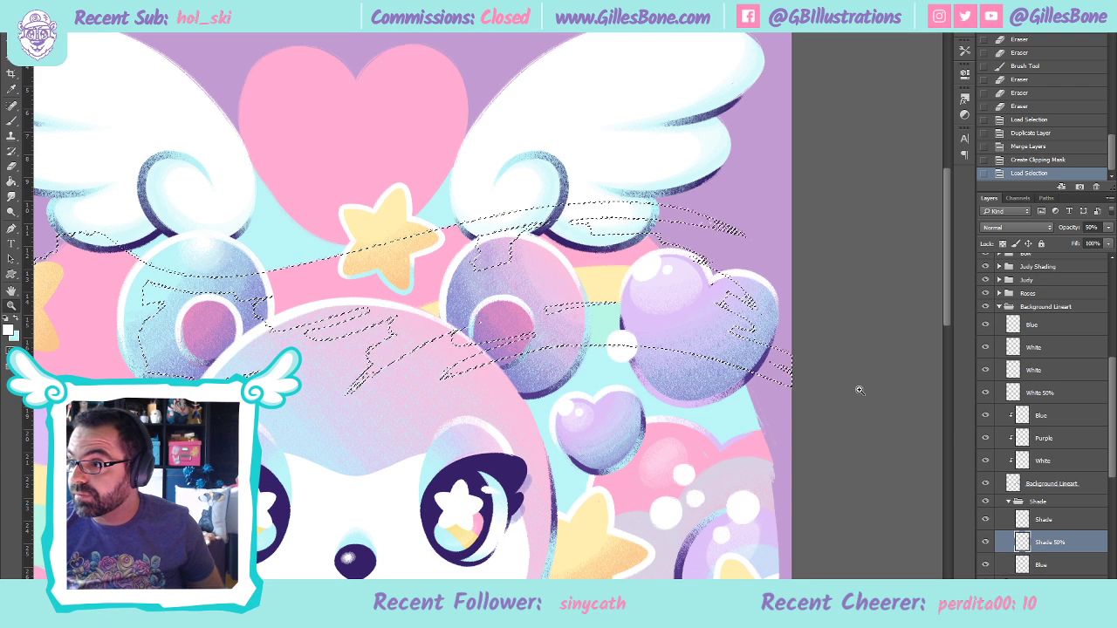
Activate the Brush tool and sample the purple shading colour from the large bow as the foreground colour
scroll(410, 306, up, 1)
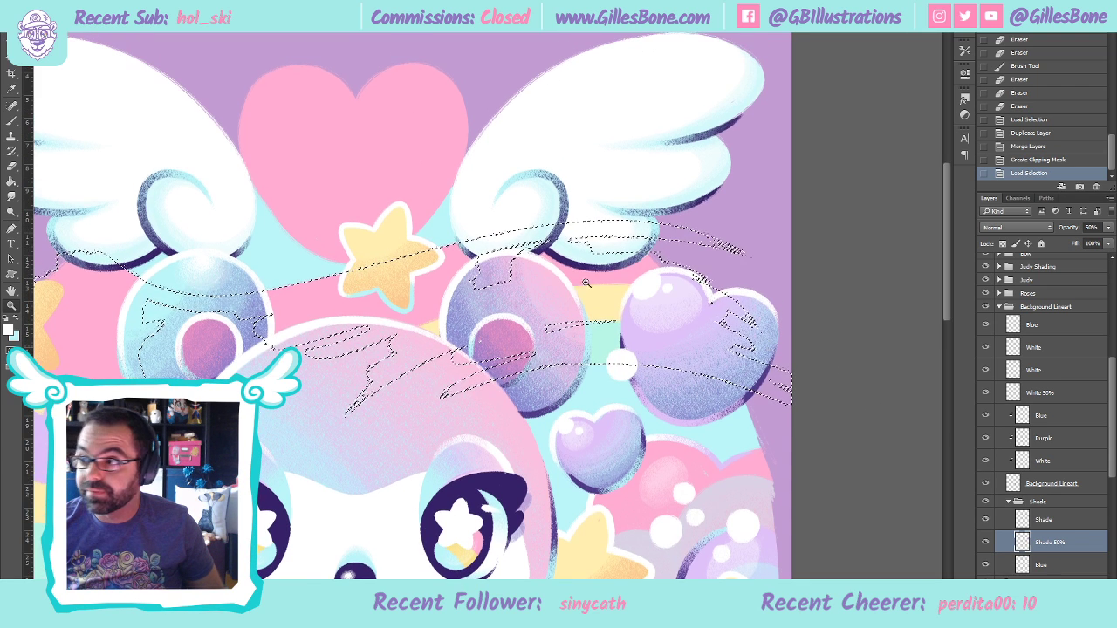
click(11, 119)
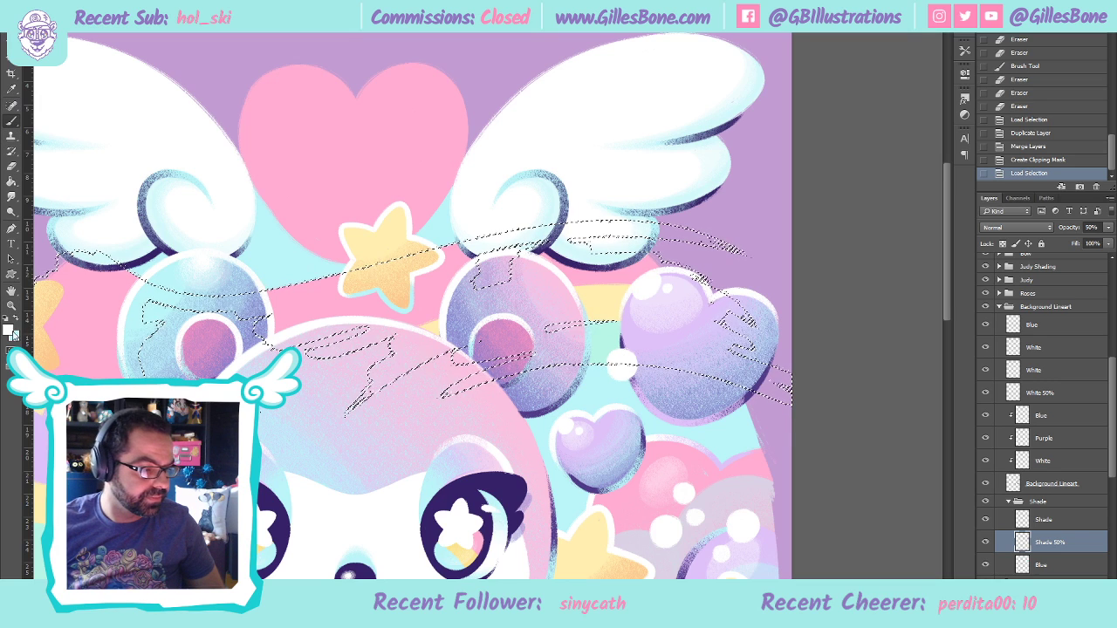
drag(946, 279, 942, 385)
scroll(327, 392, down, 3)
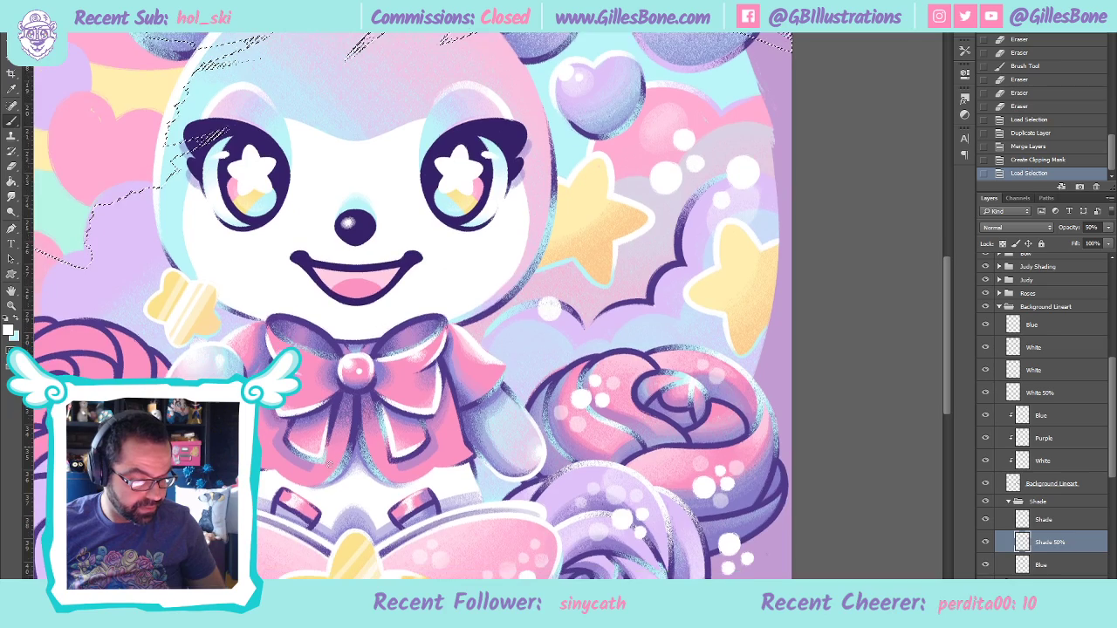
scroll(330, 448, down, 4)
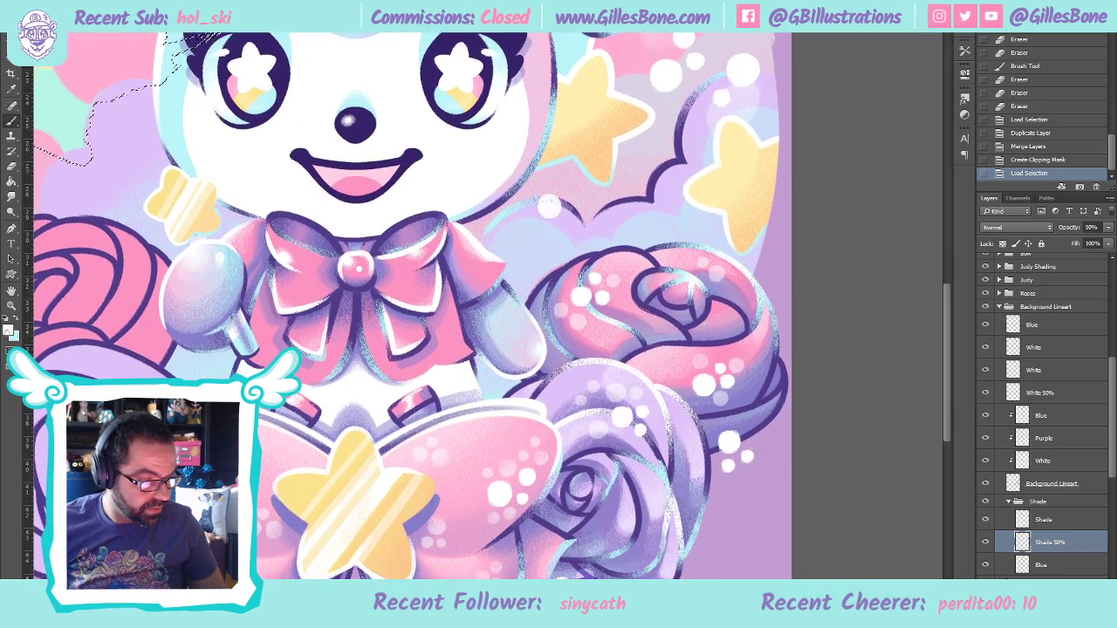
scroll(406, 305, down, 3)
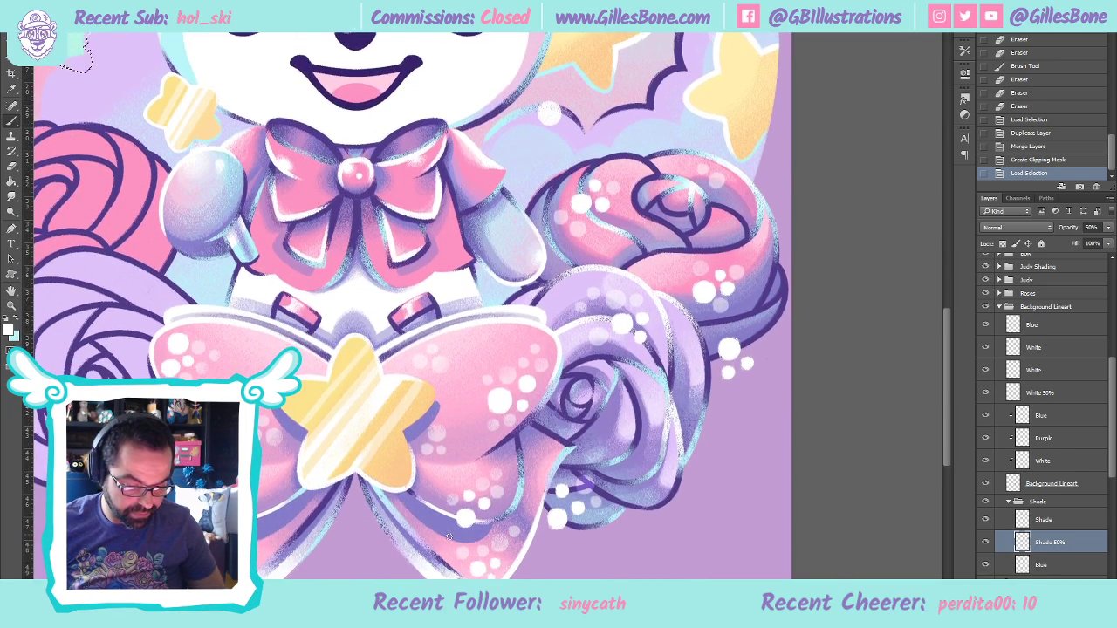
key(ctrl+u)
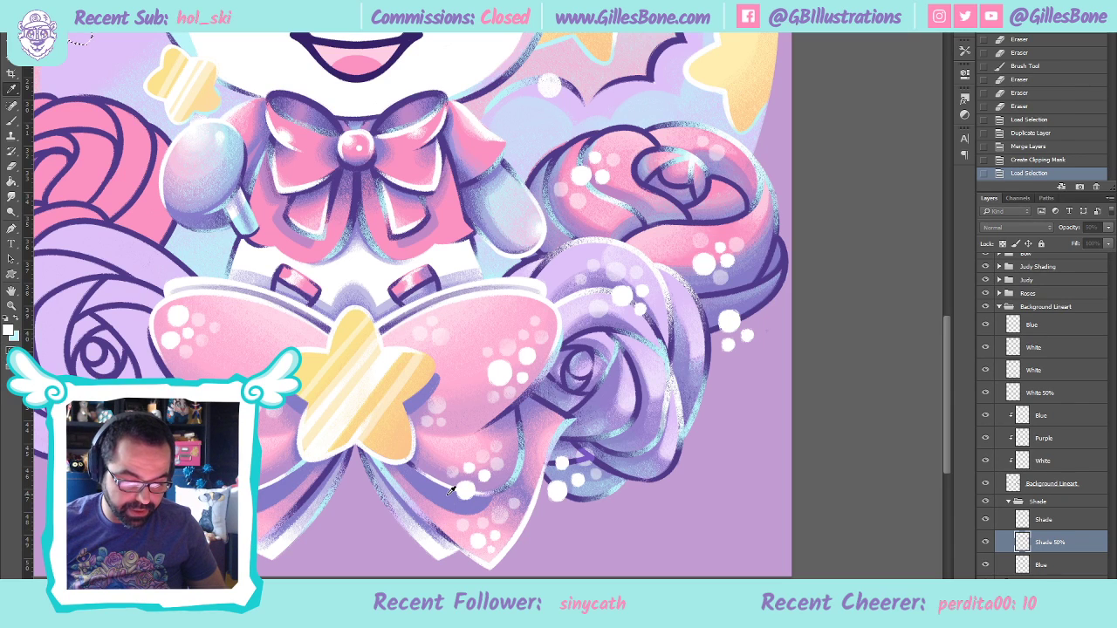
key(Return)
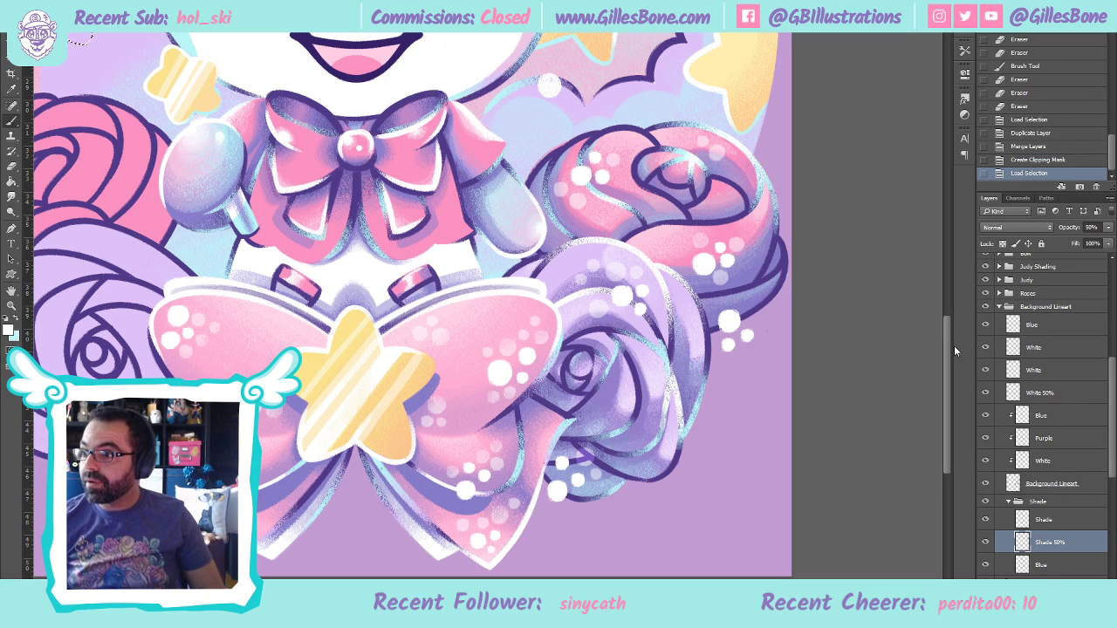
scroll(952, 372, up, 15)
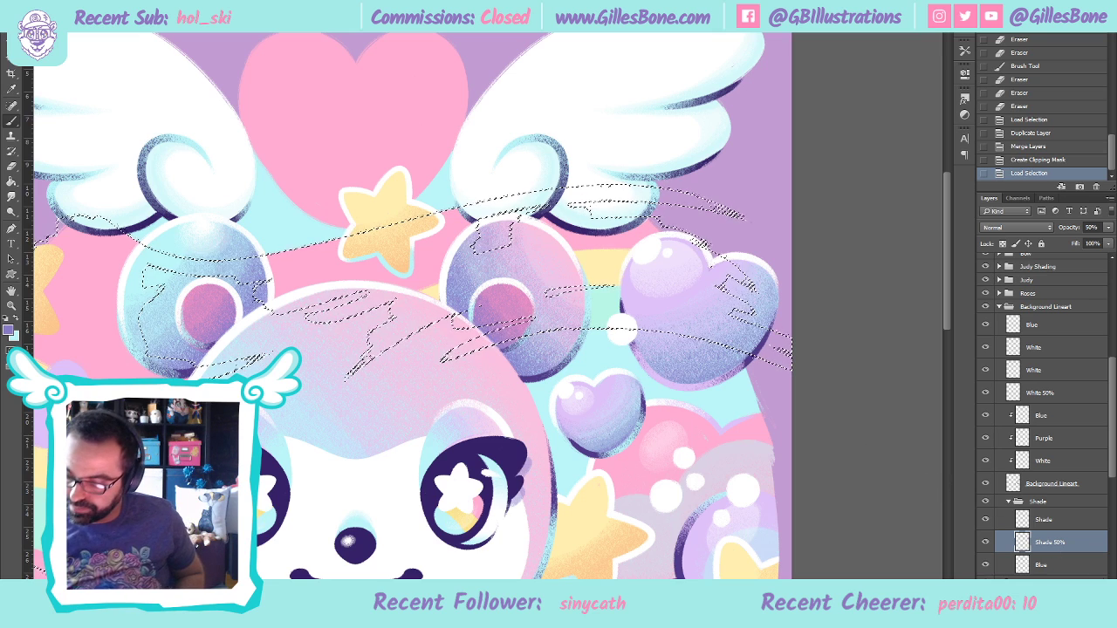
Create a new layer group directly above the inner Background group that holds the heart, cloud and rainbow layers
scroll(1082, 569, down, 5)
scroll(1082, 569, up, 1)
scroll(1078, 568, down, 2)
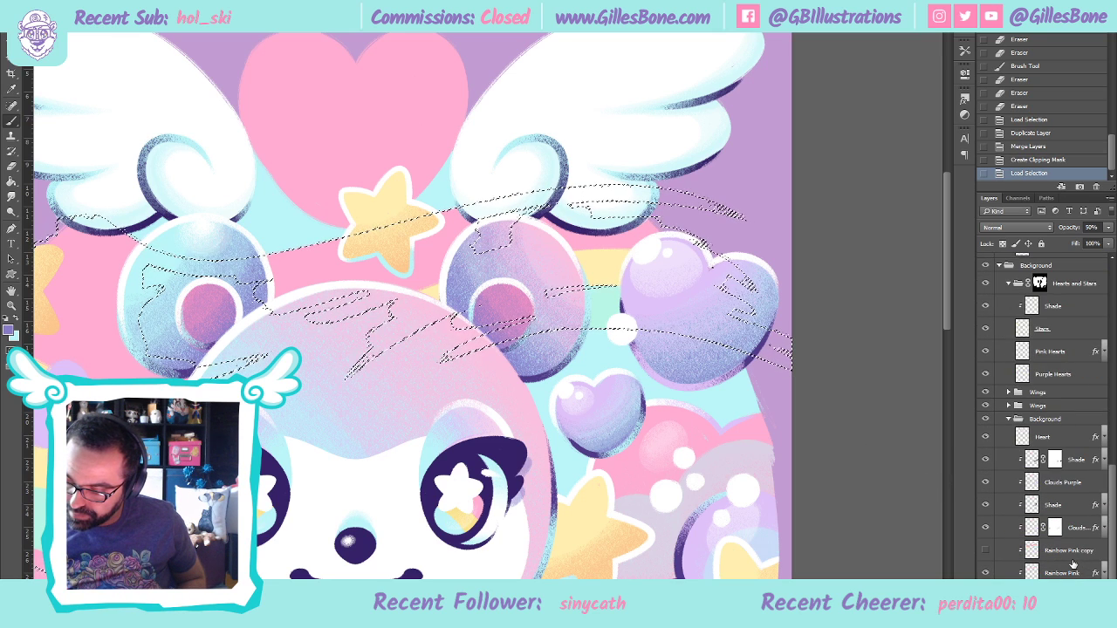
scroll(1075, 567, up, 1)
click(1051, 534)
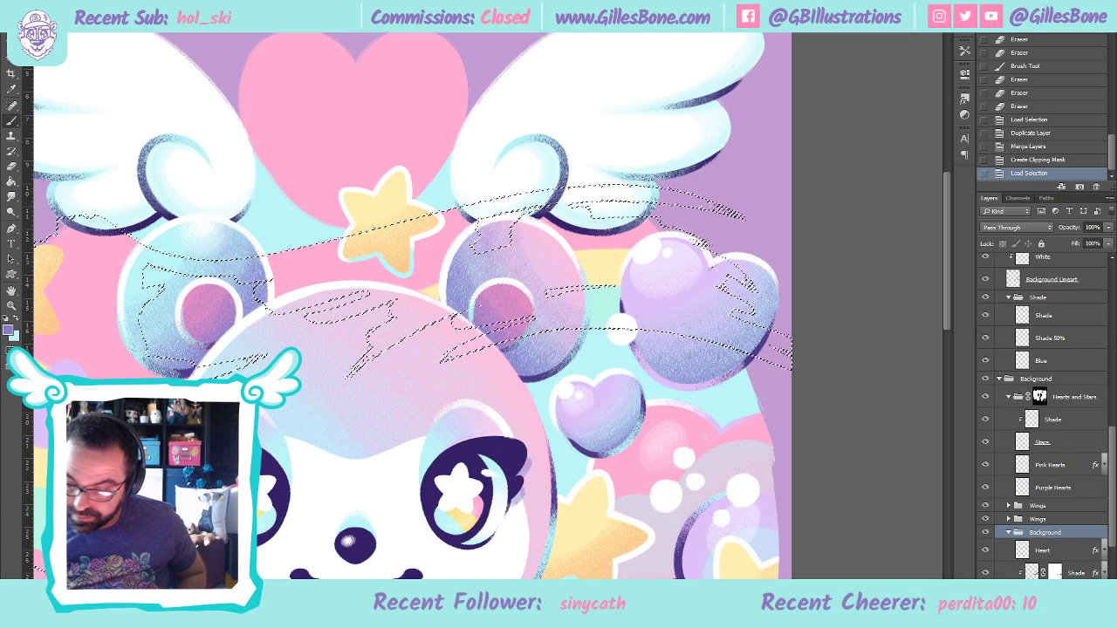
scroll(1047, 415, down, 2)
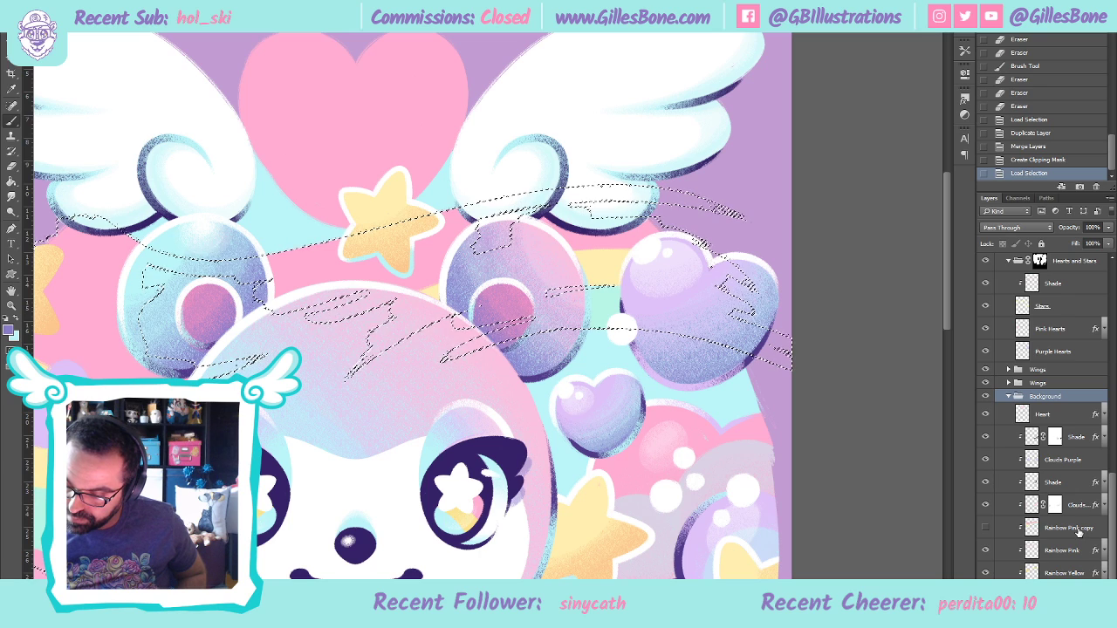
scroll(1079, 531, up, 1)
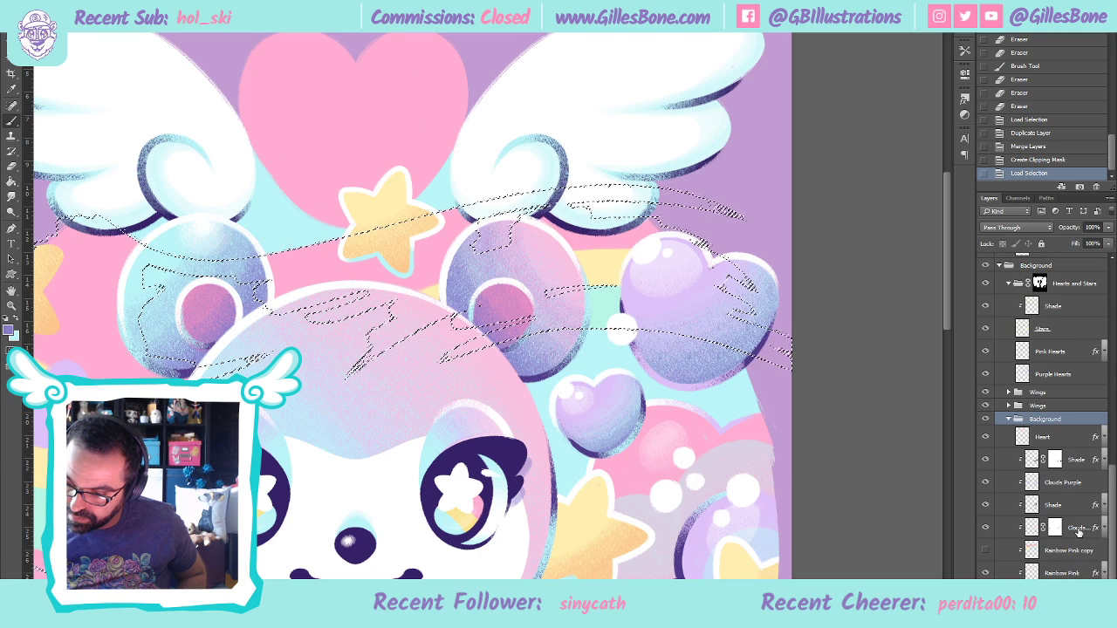
key(ctrl+g)
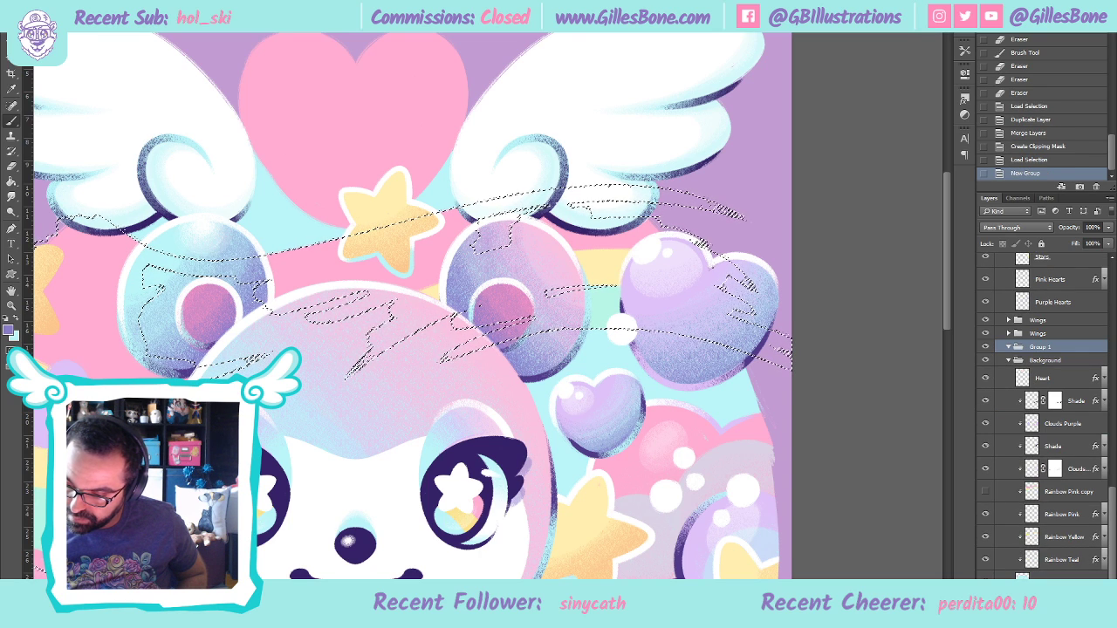
Add a new layer inside the new group and set its opacity to 50%
key(ctrl+shift+alt+n)
click(1090, 227)
text(50)
key(Return)
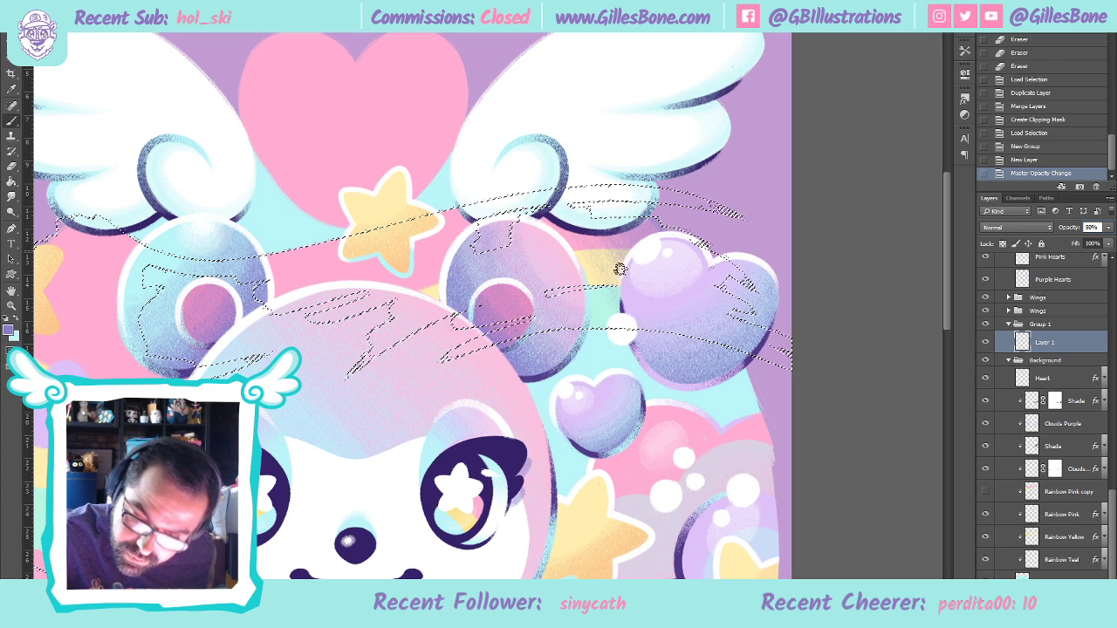
Brush purple shading onto the rainbow beneath the wing near the large purple heart, first on the 50% layer and again on a new layer above
click(644, 255)
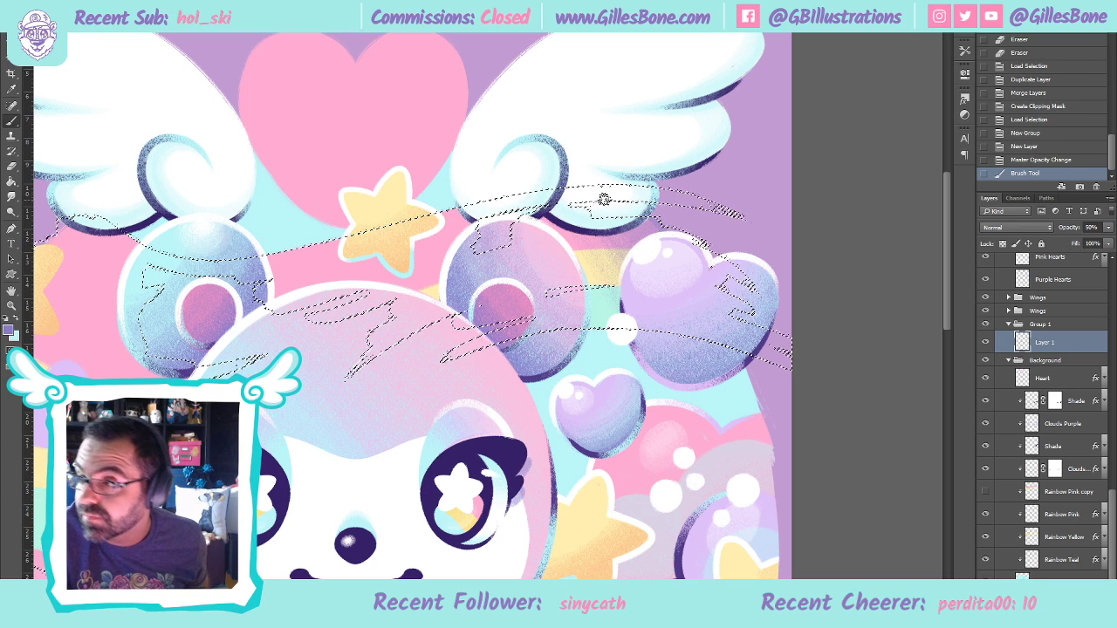
drag(602, 197, 606, 217)
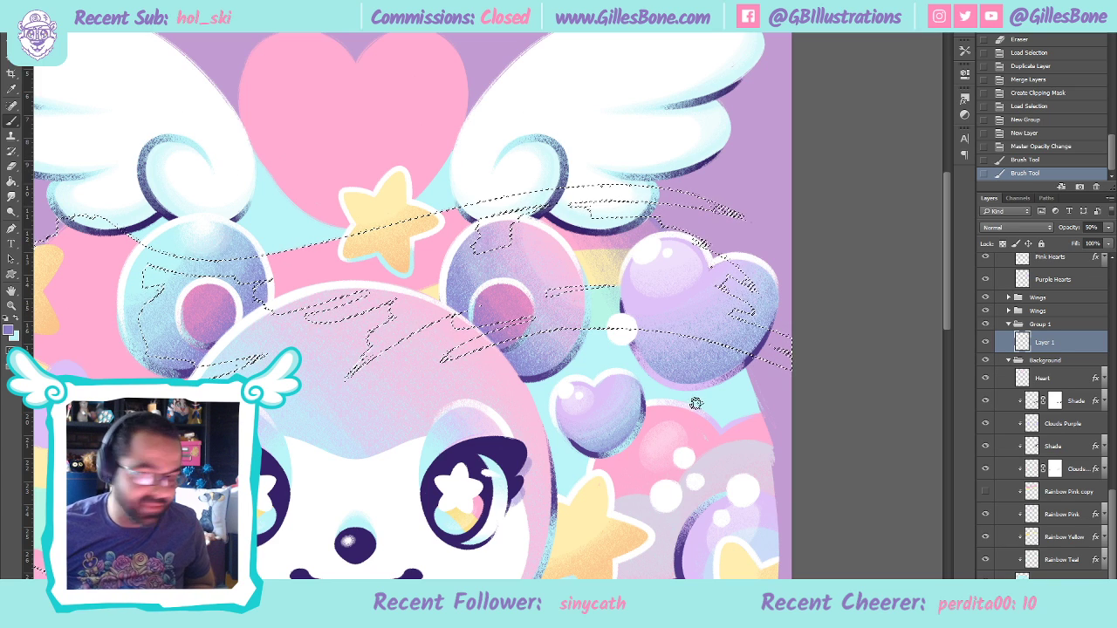
key(ctrl+shift+alt+n)
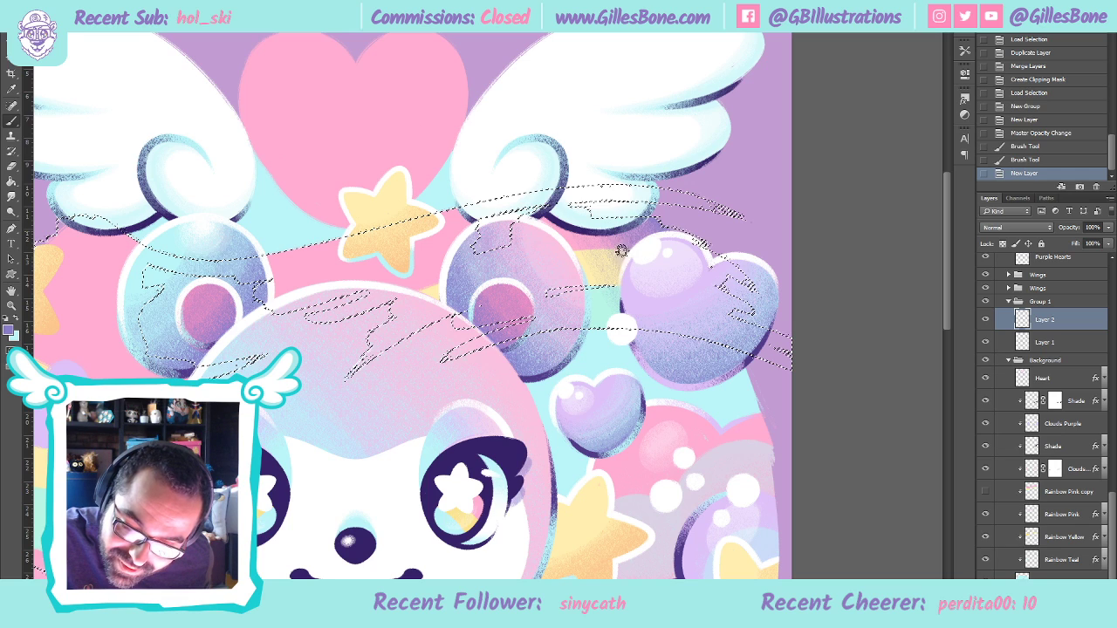
drag(619, 254, 581, 175)
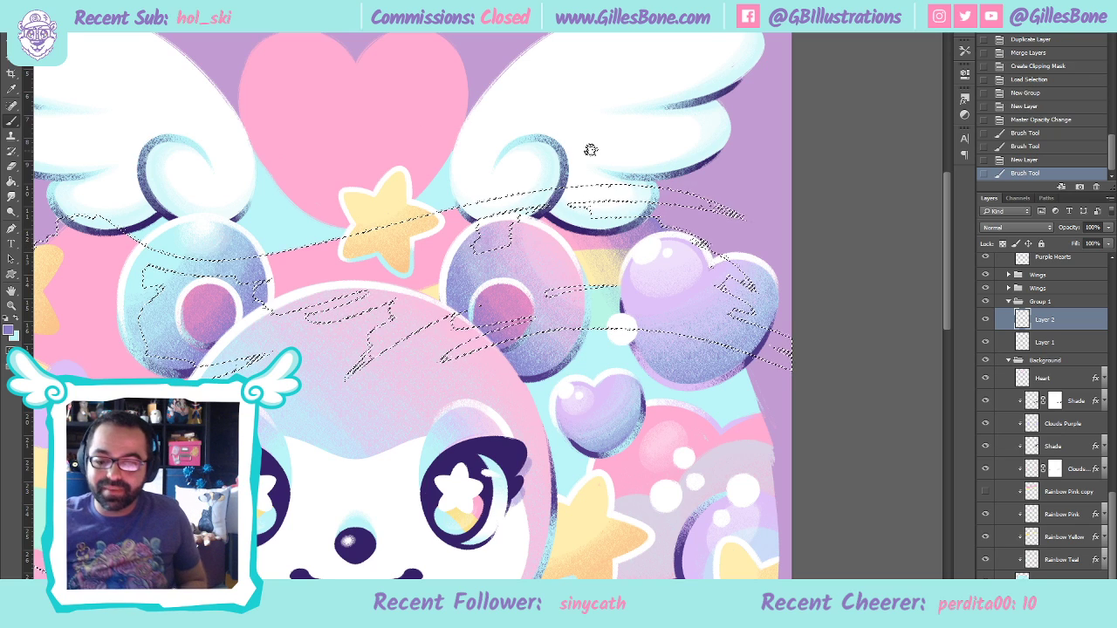
Clear the shading that spills outside the circular rainbow background from both Layer 2 and Layer 1, and drop the selection
key(ctrl+d)
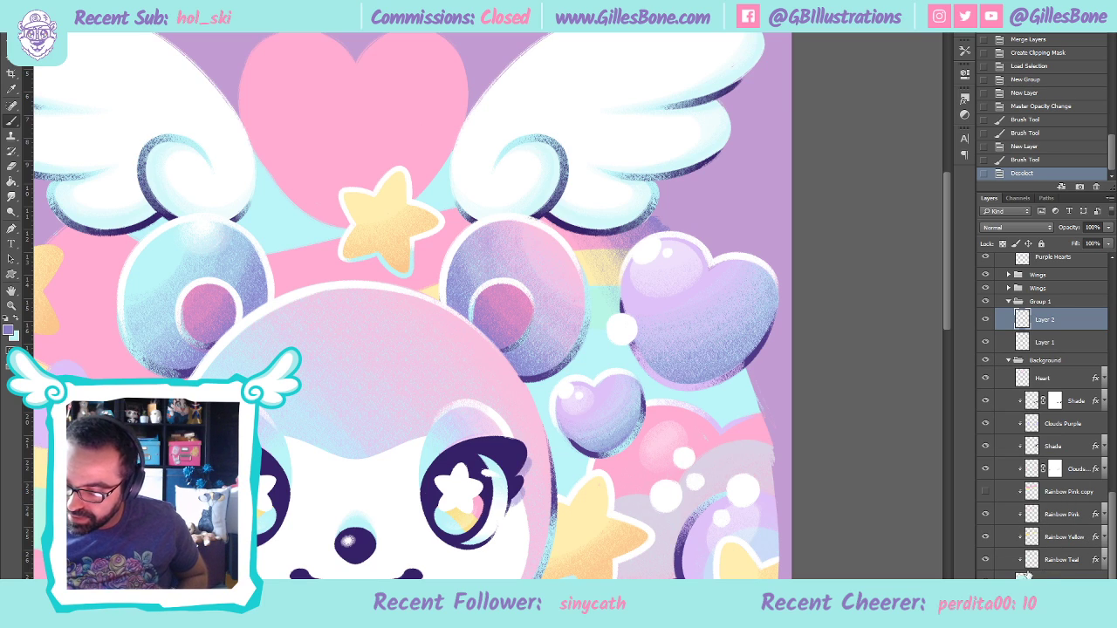
ctrl+click(1031, 493)
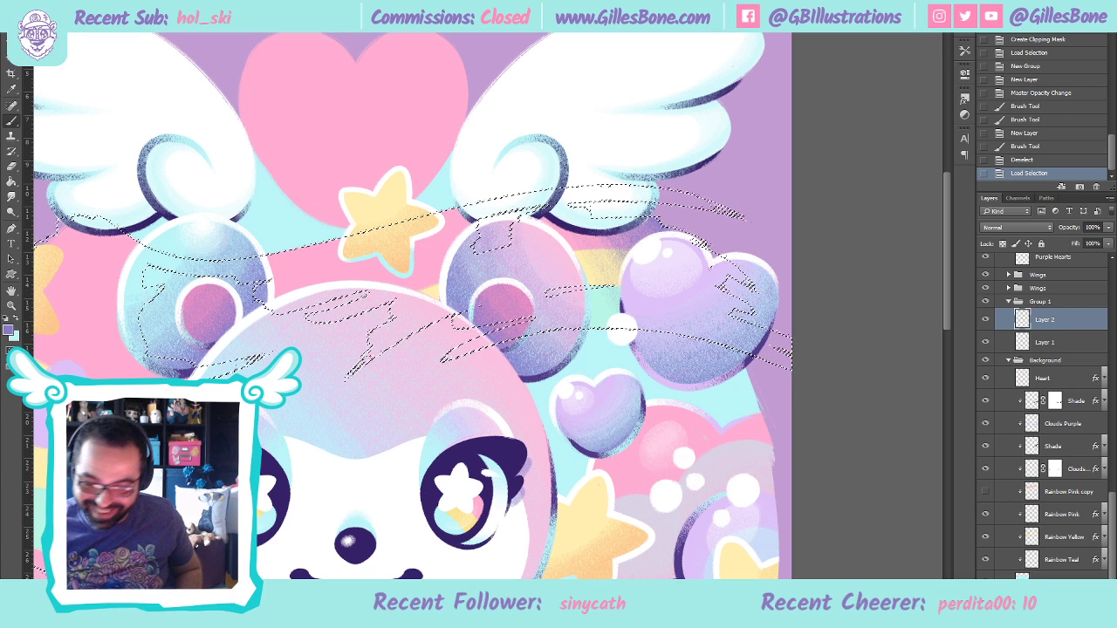
ctrl+click(1032, 537)
key(ctrl+shift+i)
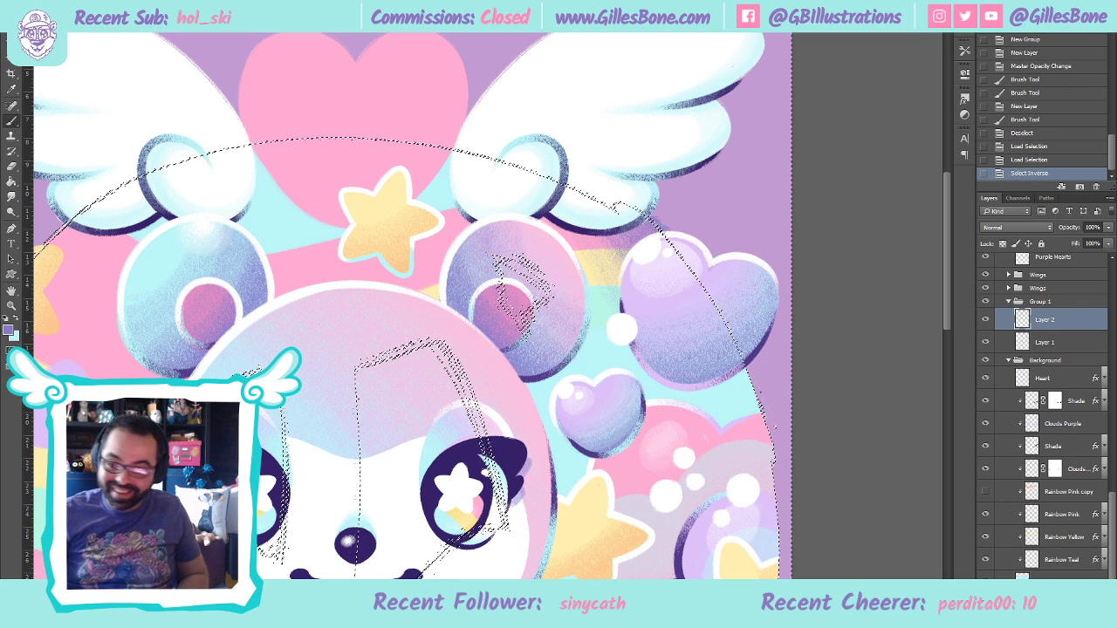
key(Delete)
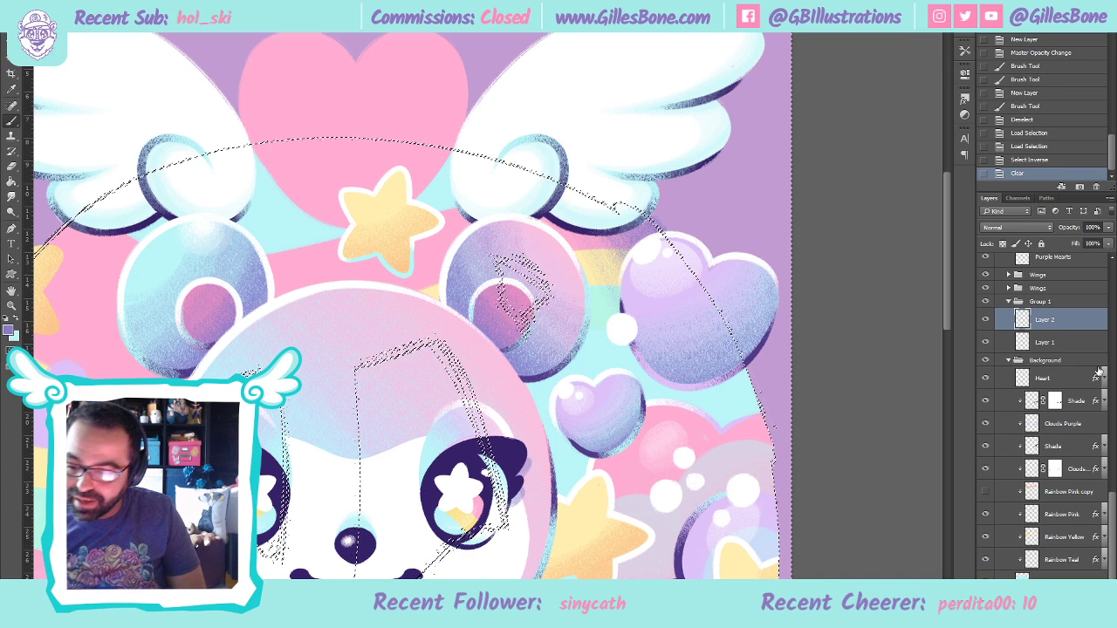
click(1080, 342)
key(Delete)
key(ctrl+d)
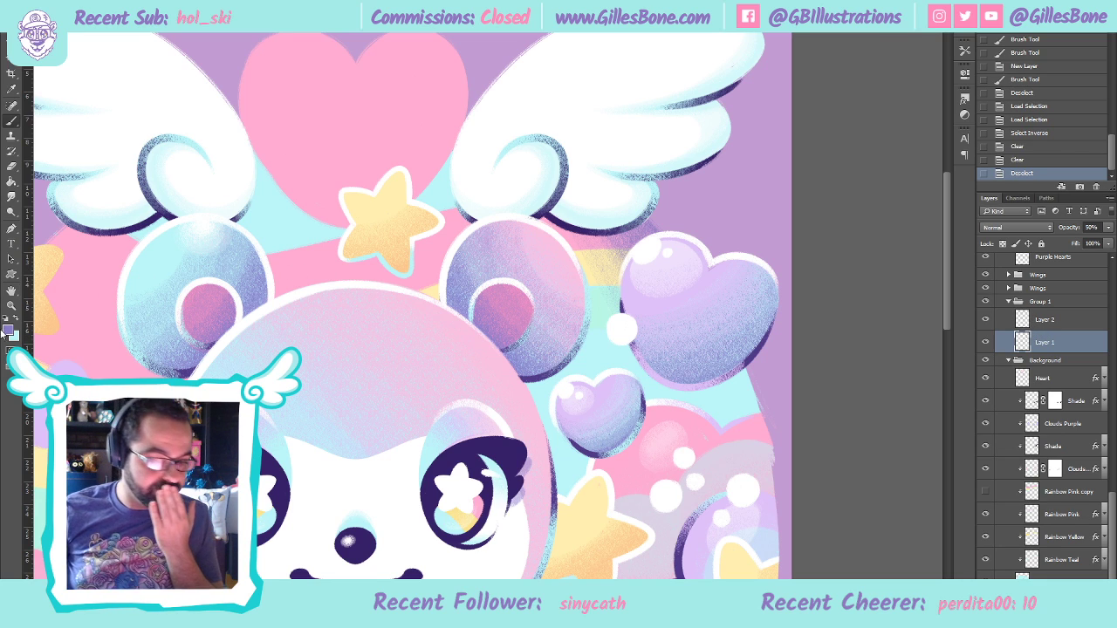
Inspect the shading beneath the right-hand wing at full and close view, comparing it with Layer 1 hidden and shown
click(10, 306)
key(ctrl+0)
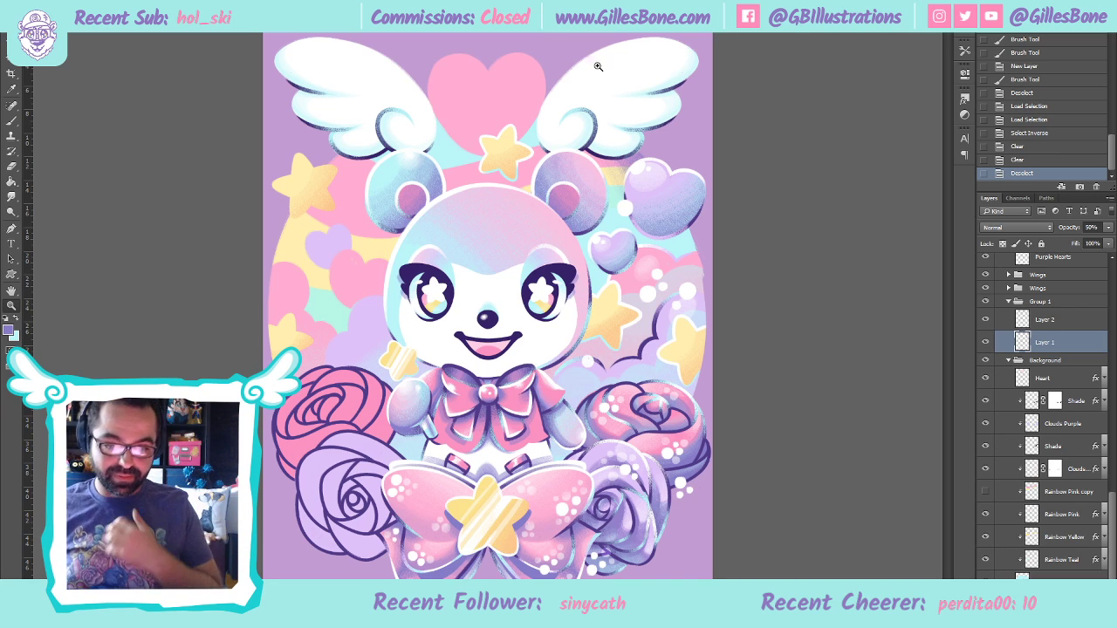
click(643, 124)
click(641, 131)
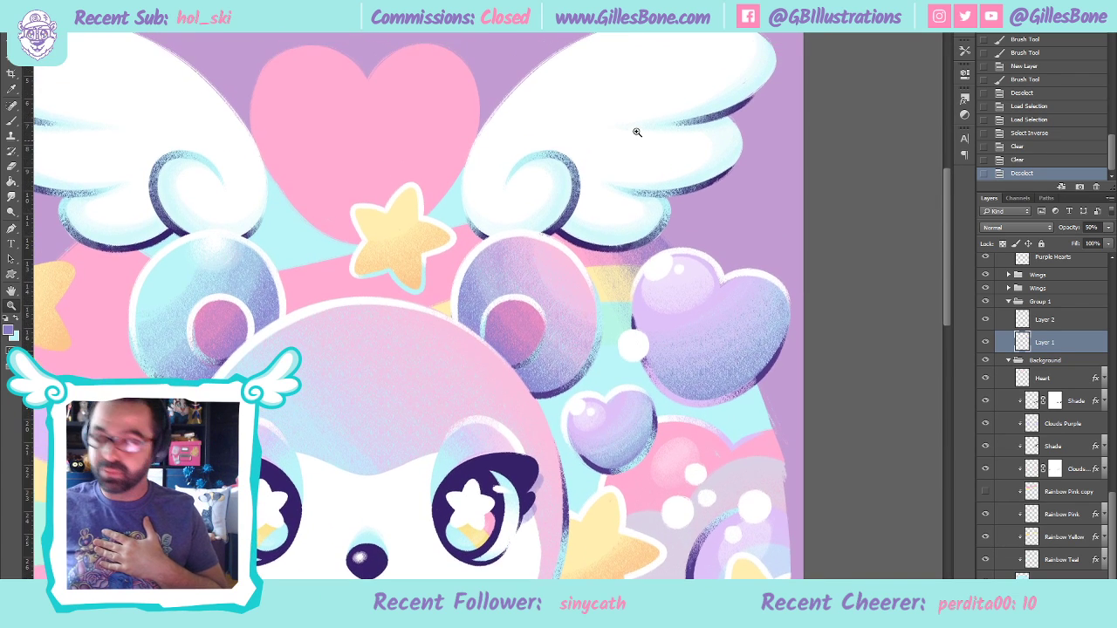
scroll(637, 132, up, 2)
key(b)
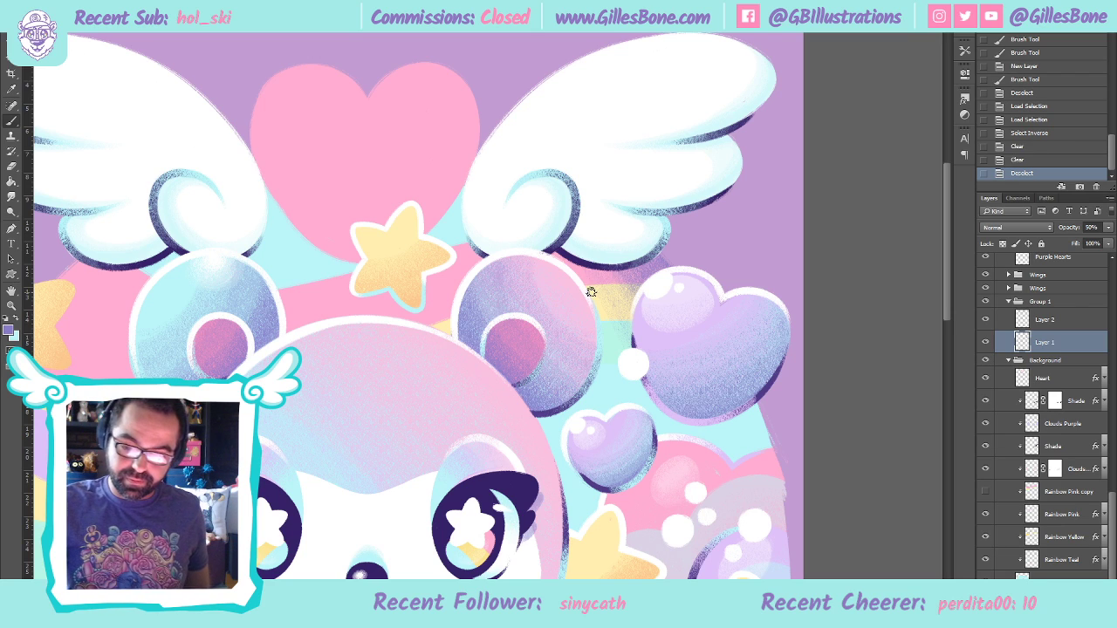
click(986, 343)
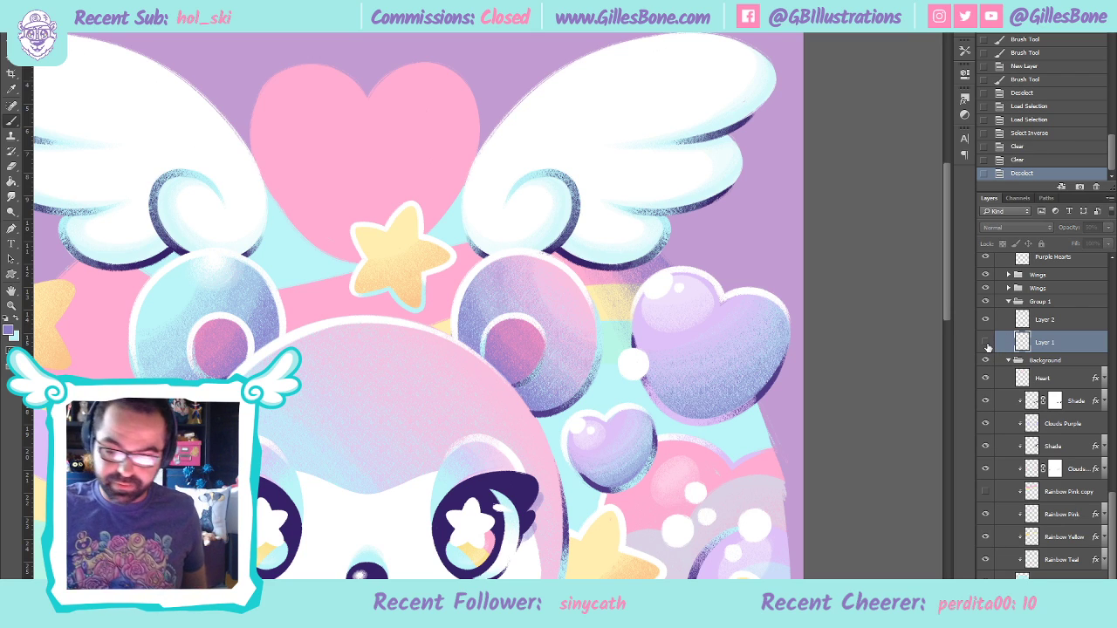
click(986, 343)
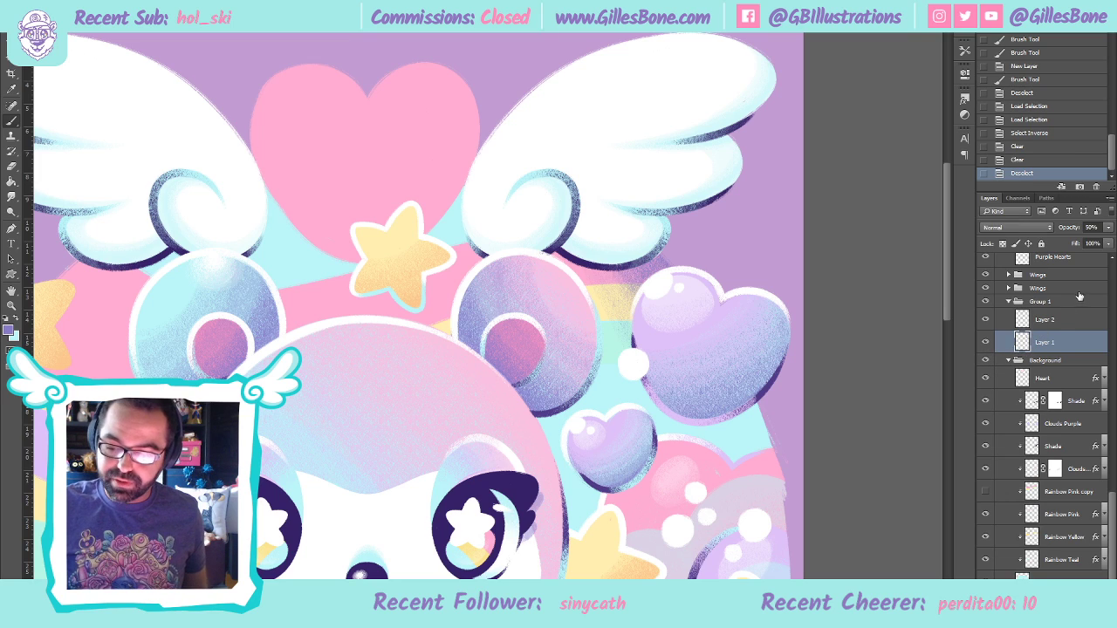
Brush purple shading on Layer 1 along the lower and inner edges of the right-hand wing, undoing unwanted strokes
mouse_move(572, 260)
mouse_down()
mouse_move(558, 248)
mouse_move(583, 274)
mouse_move(667, 246)
mouse_move(669, 229)
mouse_up()
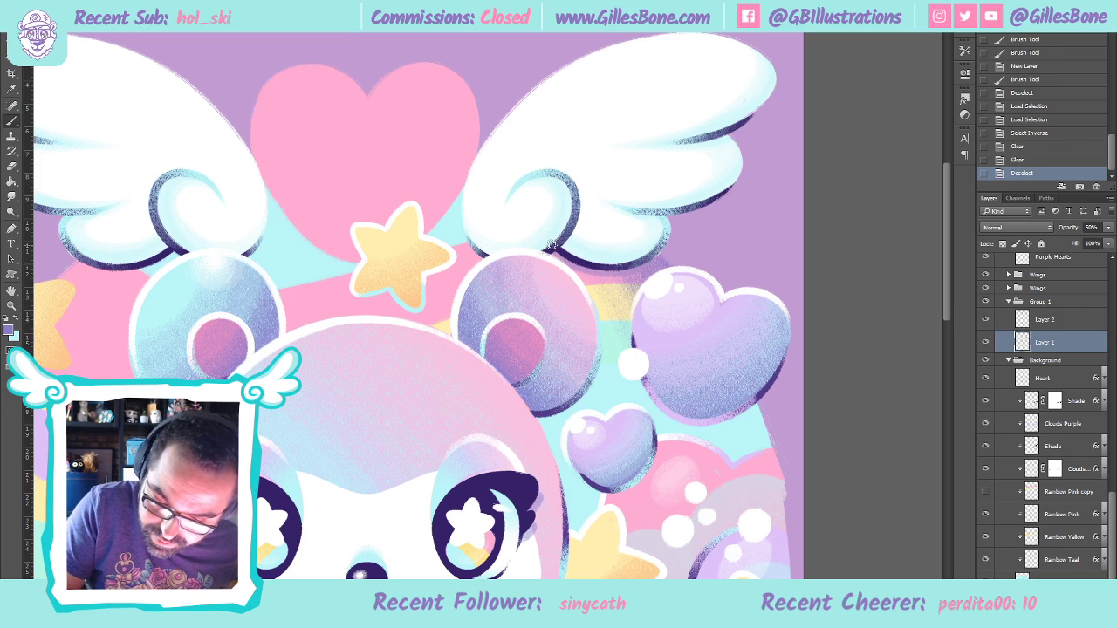
mouse_move(617, 274)
mouse_down()
mouse_move(662, 253)
mouse_move(614, 278)
mouse_move(578, 270)
mouse_move(610, 256)
mouse_move(556, 241)
mouse_move(543, 265)
mouse_up()
drag(465, 230, 480, 260)
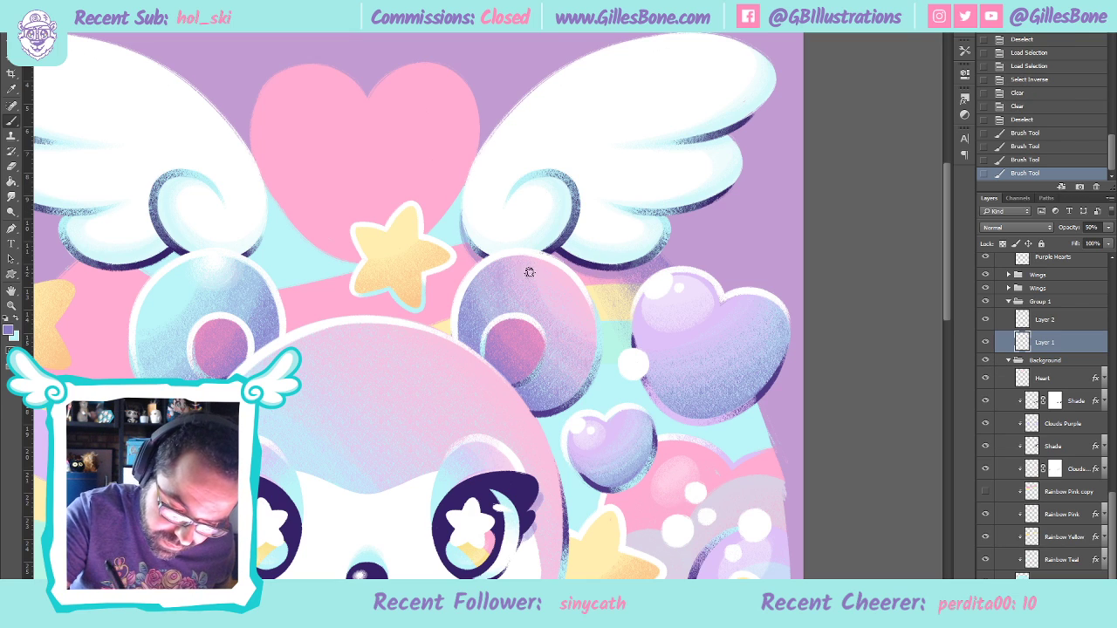
key(ctrl+z)
mouse_move(461, 212)
mouse_down()
mouse_move(479, 261)
mouse_move(476, 245)
mouse_move(518, 228)
mouse_up()
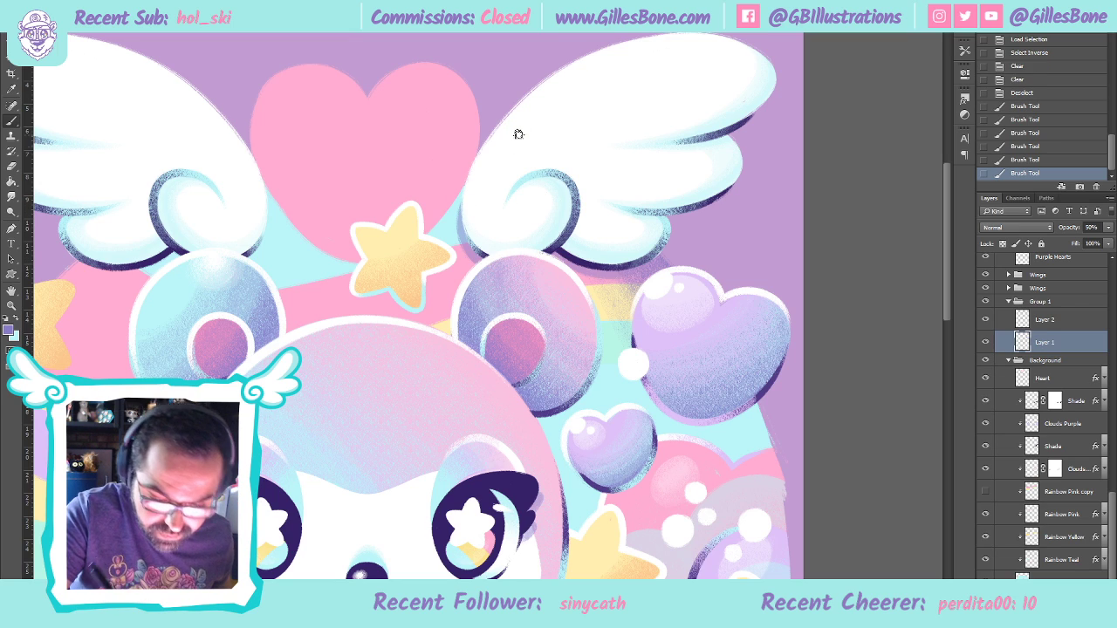
mouse_move(576, 273)
mouse_down()
mouse_move(667, 255)
mouse_move(679, 240)
mouse_up()
key(ctrl+z)
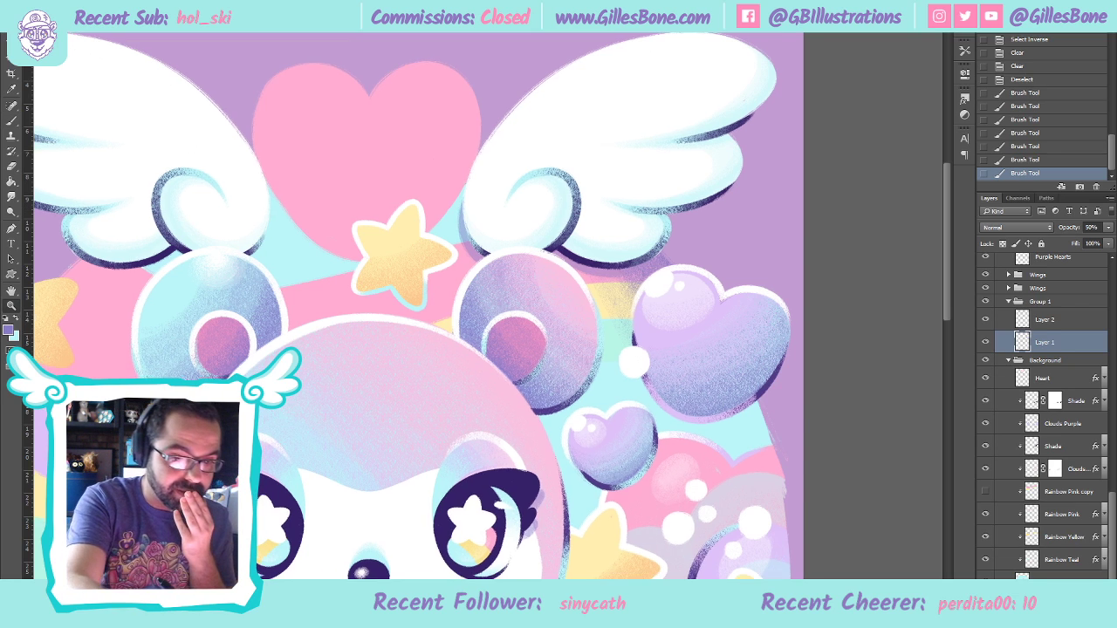
Clear the entire contents of both Layer 1 and Layer 2 in the shading group
key(ctrl+0)
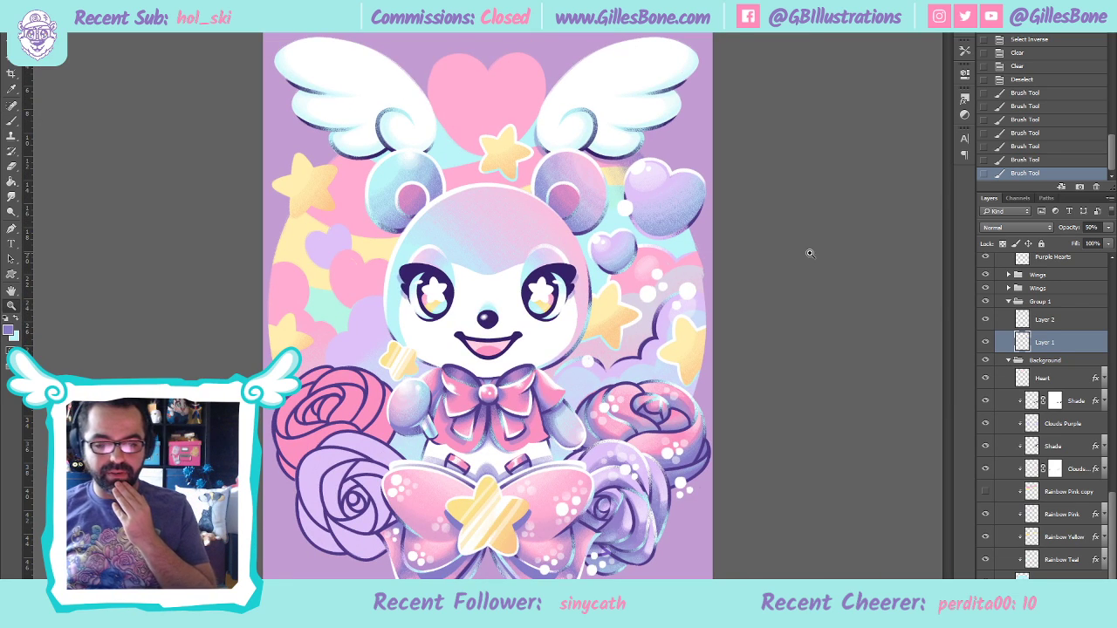
key(ctrl+a)
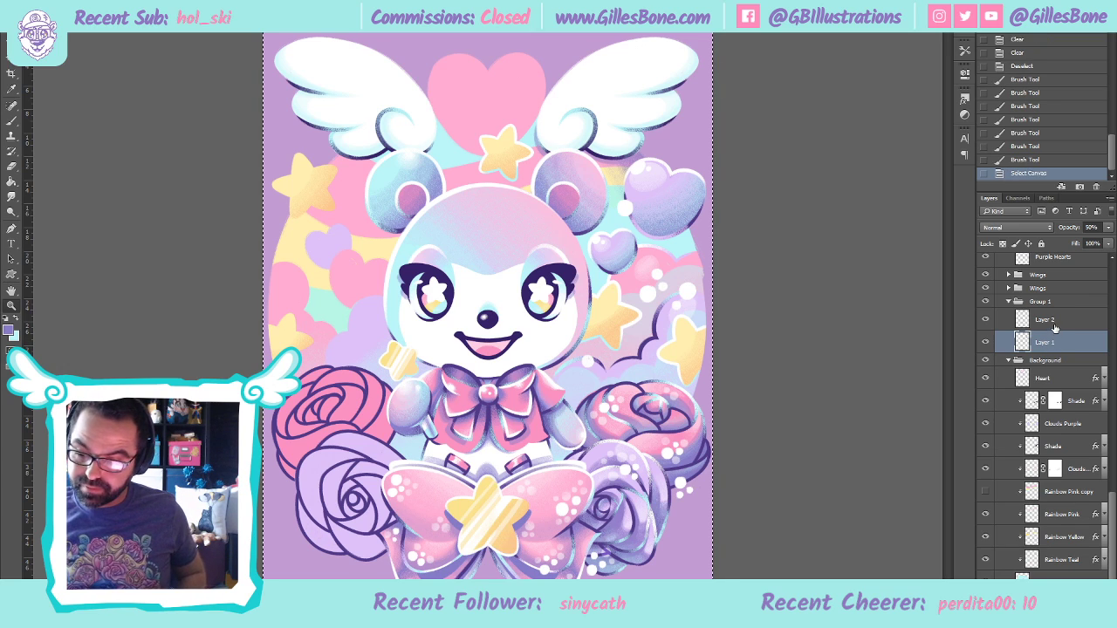
key(Delete)
click(1051, 321)
key(ctrl+a)
key(Delete)
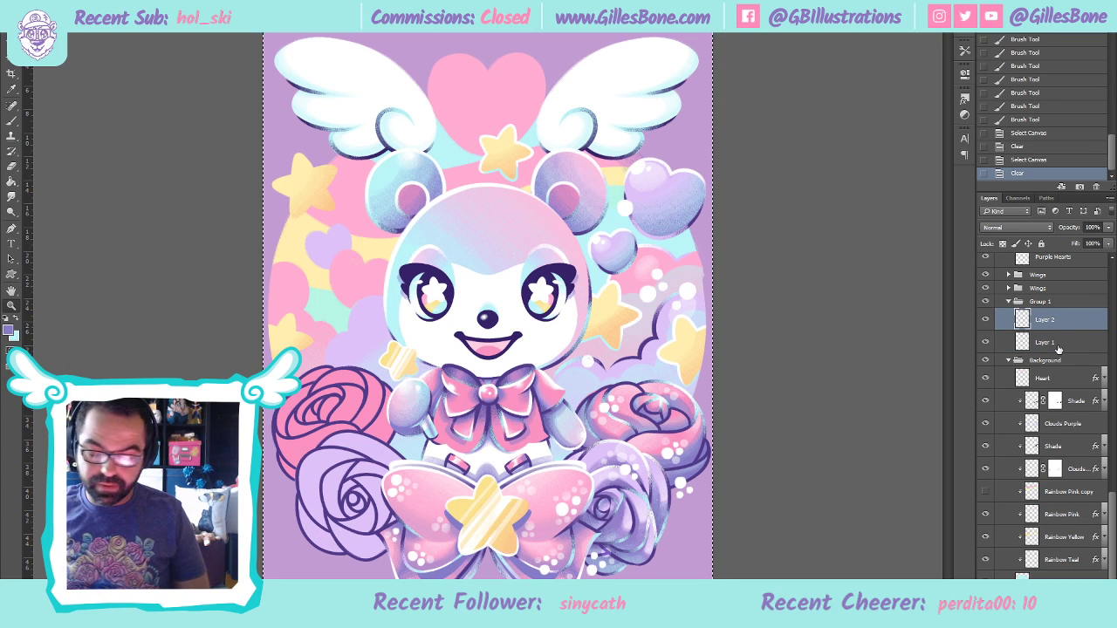
Brush a purple shadow on Layer 1 along the inner and lower edges of the right-hand wing, over the rainbow
click(1051, 342)
key(z)
drag(542, 135, 542, 135)
click(541, 135)
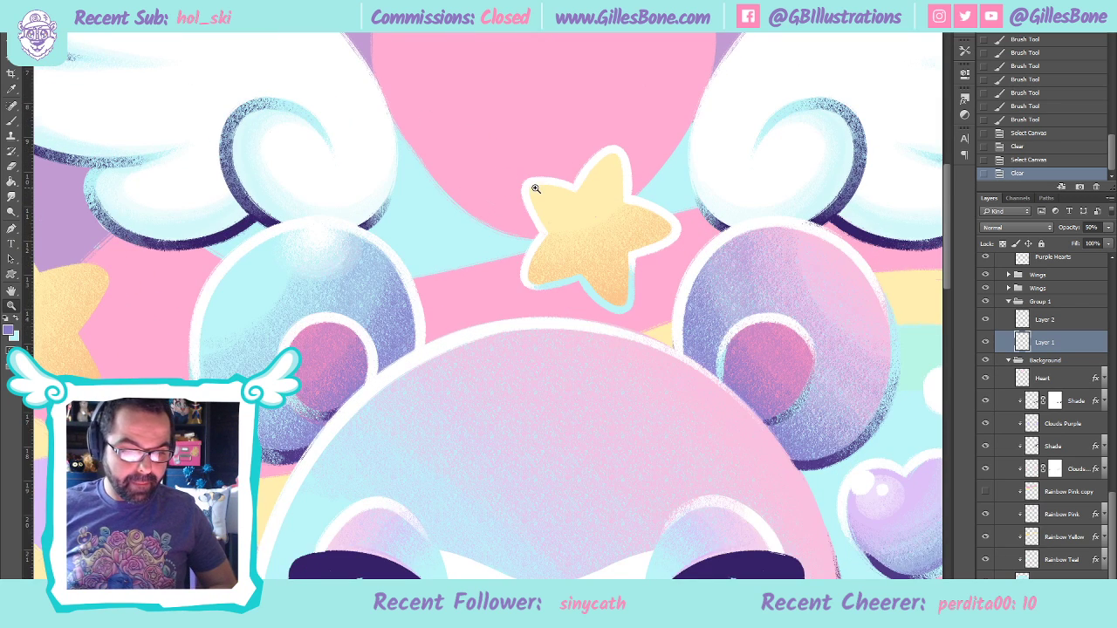
click(549, 237)
scroll(487, 306, right, 4)
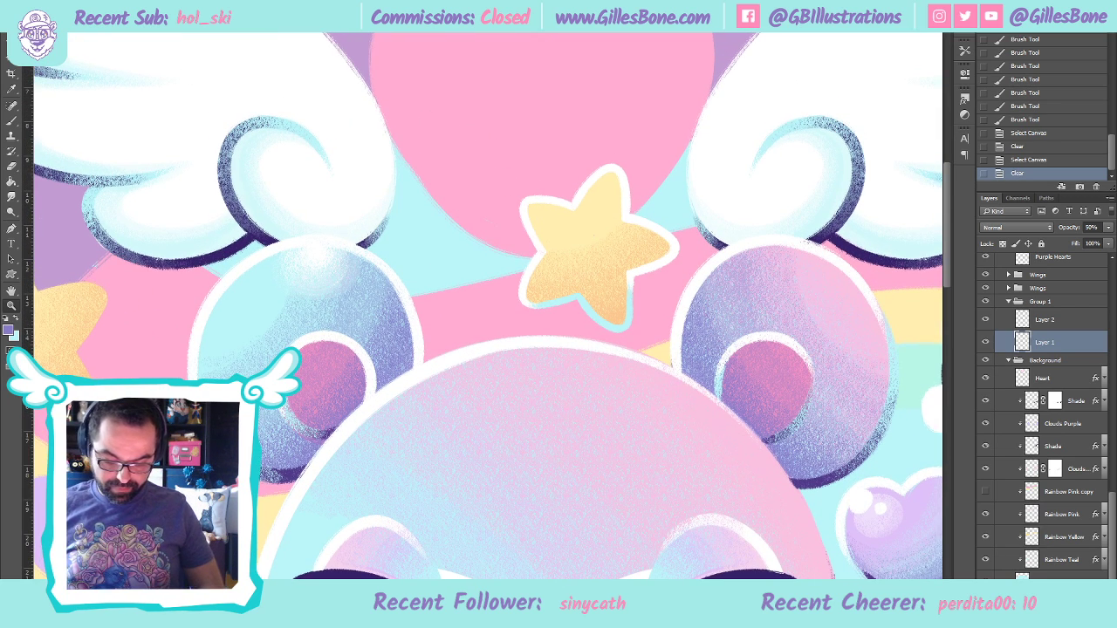
scroll(488, 306, right, 2)
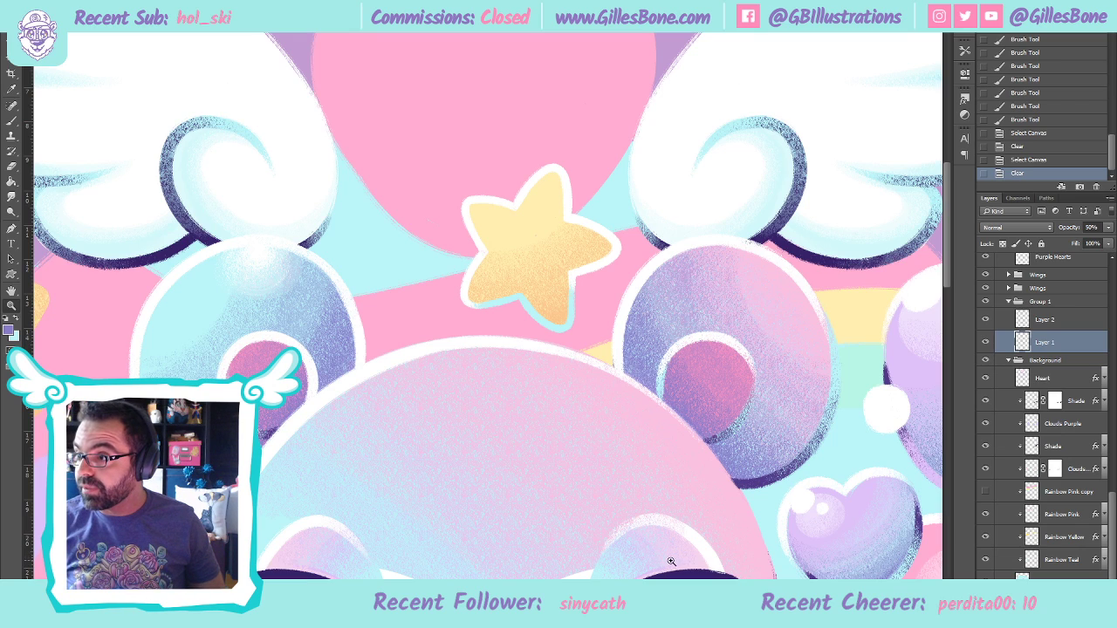
click(18, 124)
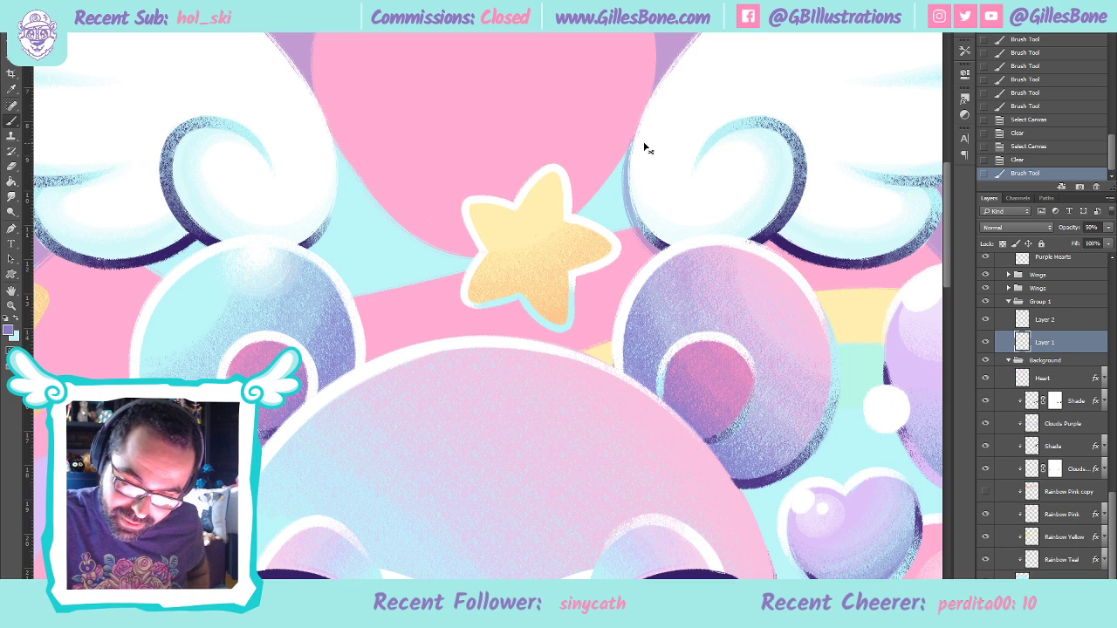
mouse_move(644, 132)
mouse_down()
mouse_move(632, 161)
mouse_move(662, 260)
mouse_up()
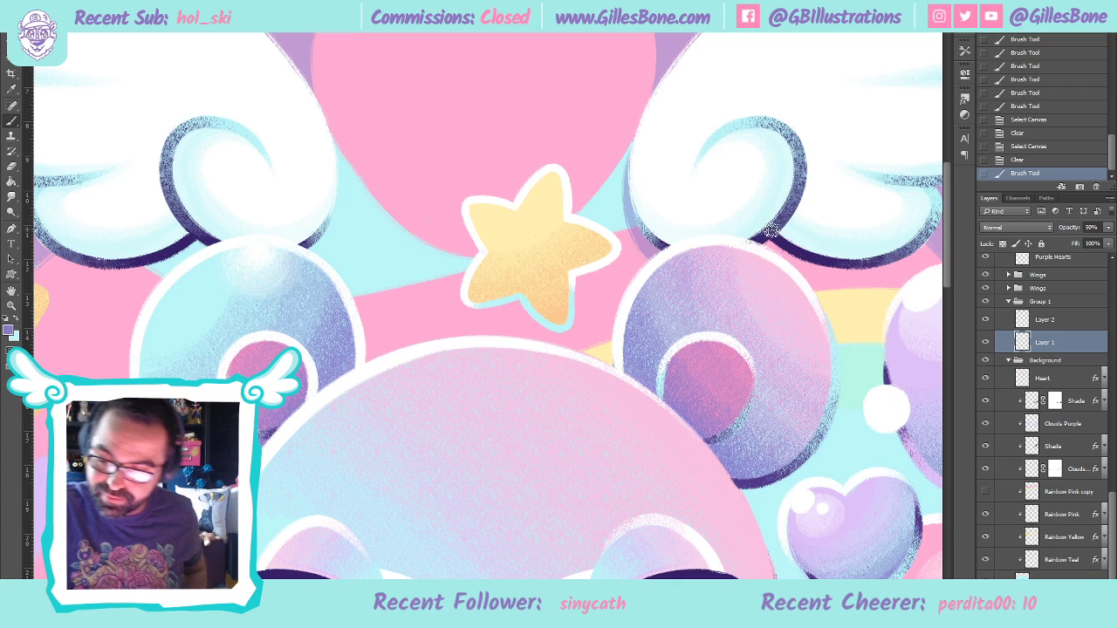
mouse_move(838, 180)
mouse_down()
mouse_move(889, 237)
mouse_move(813, 274)
mouse_up()
mouse_move(771, 237)
mouse_down()
mouse_move(825, 279)
mouse_move(923, 254)
mouse_move(943, 207)
mouse_move(919, 254)
mouse_up()
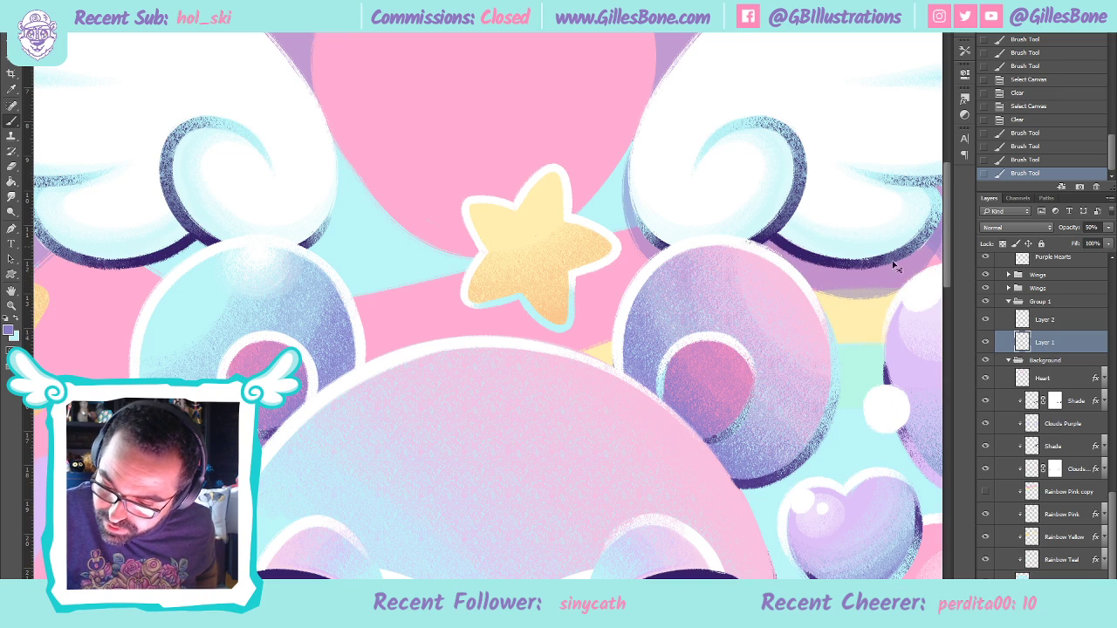
drag(922, 259, 939, 224)
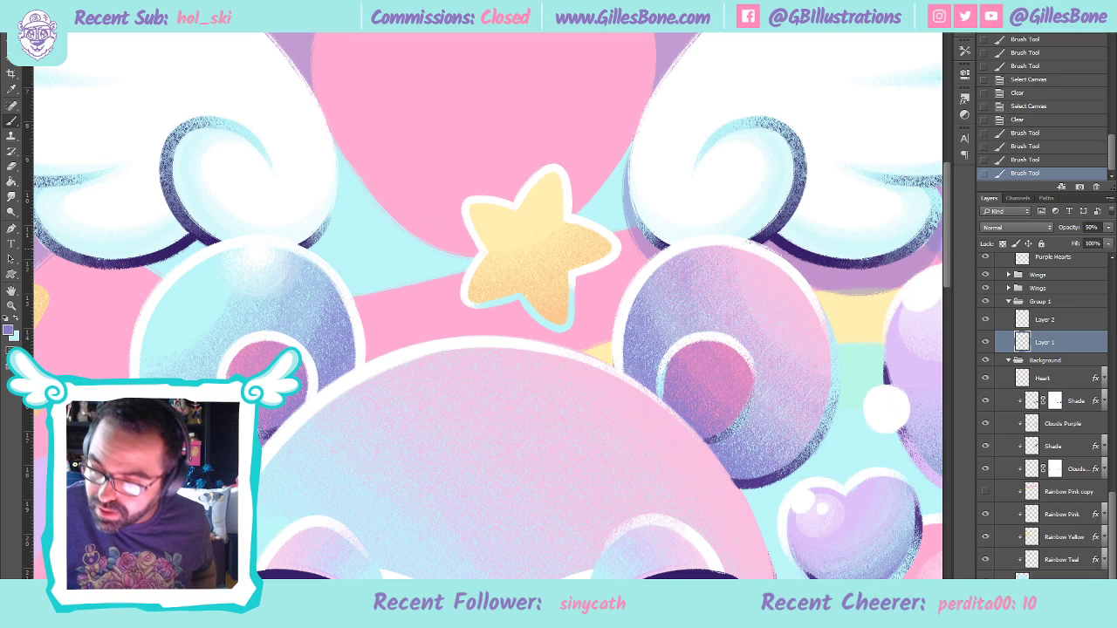
mouse_move(937, 249)
mouse_down()
mouse_move(881, 291)
mouse_move(931, 255)
mouse_move(935, 245)
mouse_move(910, 257)
mouse_move(934, 237)
mouse_up()
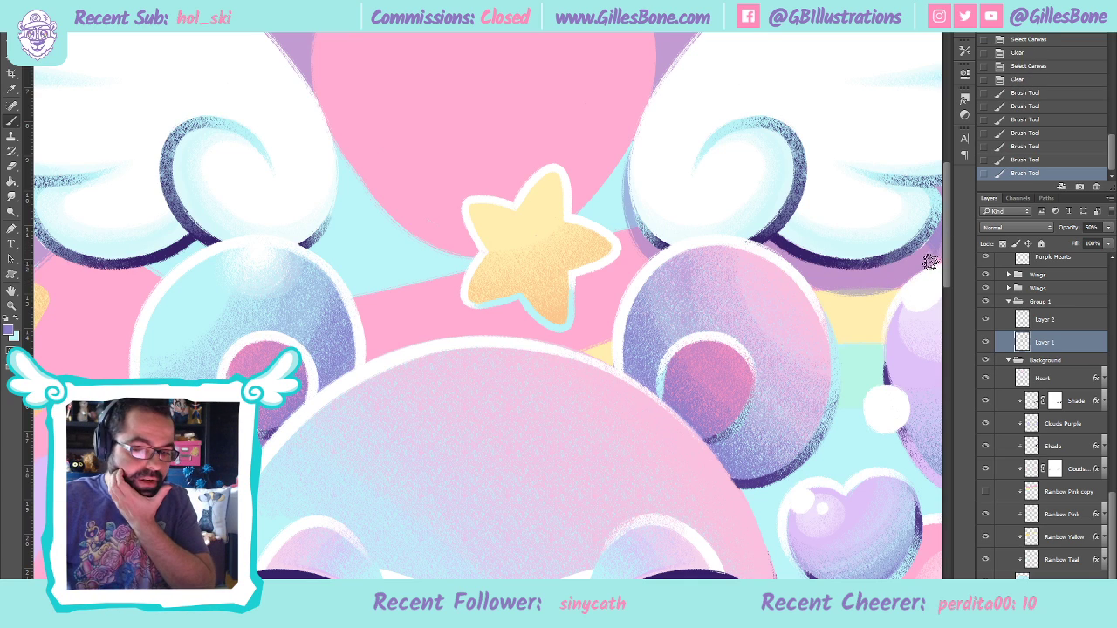
Brush a purple shadow on Layer 1 beneath the large pink heart, between the two wings
mouse_move(337, 145)
mouse_down()
mouse_move(408, 247)
mouse_move(538, 247)
mouse_move(651, 114)
mouse_up()
key(ctrl+z)
mouse_move(324, 120)
mouse_down()
mouse_move(381, 216)
mouse_move(511, 264)
mouse_move(638, 149)
mouse_move(657, 94)
mouse_up()
mouse_move(332, 137)
mouse_down()
mouse_move(327, 145)
mouse_move(449, 268)
mouse_move(661, 84)
mouse_up()
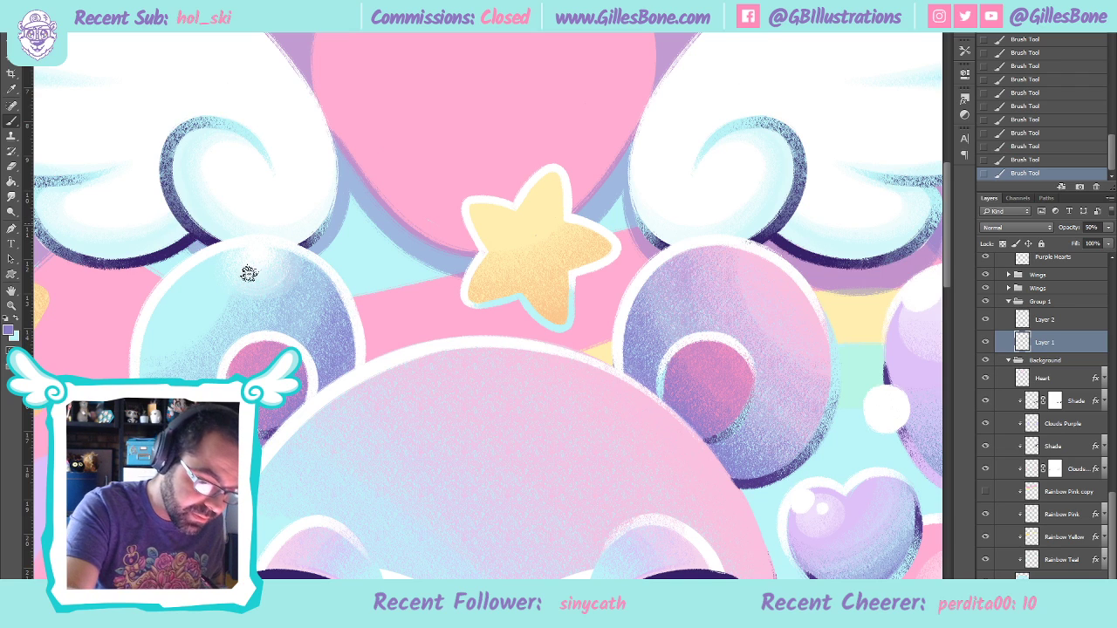
Brush a matching purple shadow on Layer 1 beneath the lower feathers of the left-hand wing
scroll(414, 511, left, 5)
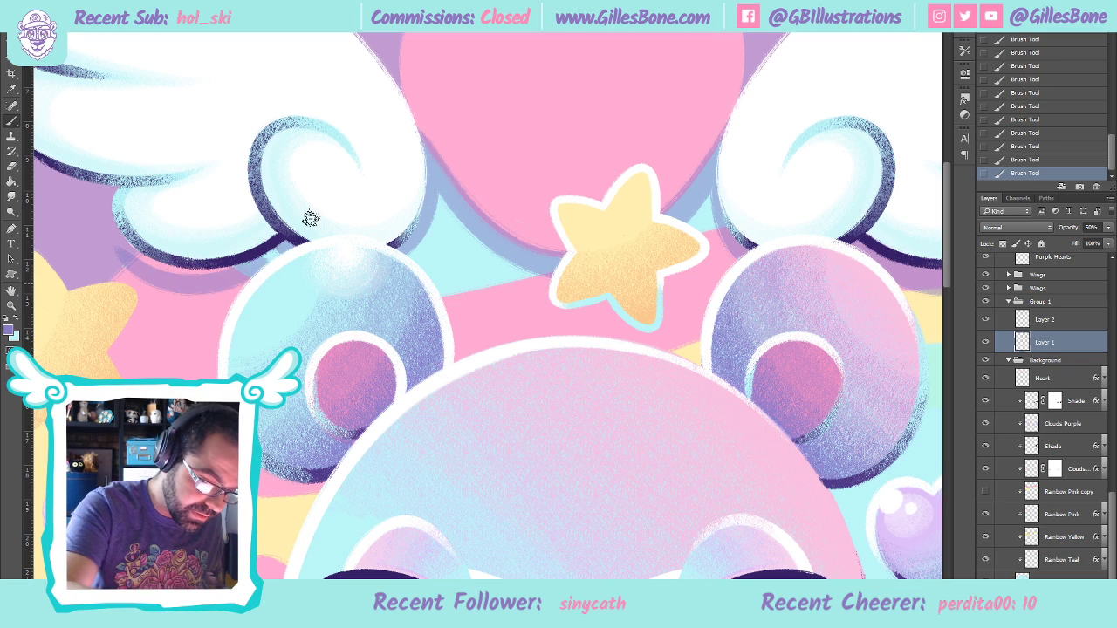
mouse_move(117, 253)
mouse_down()
mouse_move(239, 284)
mouse_move(195, 252)
mouse_move(216, 261)
mouse_up()
drag(122, 262, 218, 288)
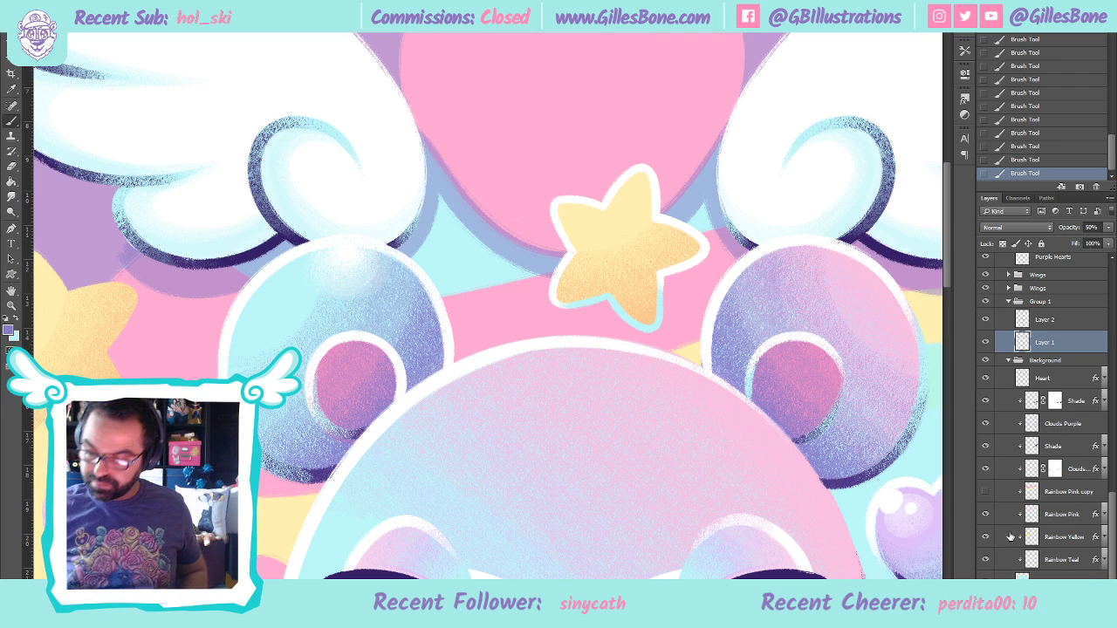
Clear the Layer 1 shadows that fall outside the circular rainbow background, and drop the selection
ctrl+click(1031, 491)
key(ctrl+shift+i)
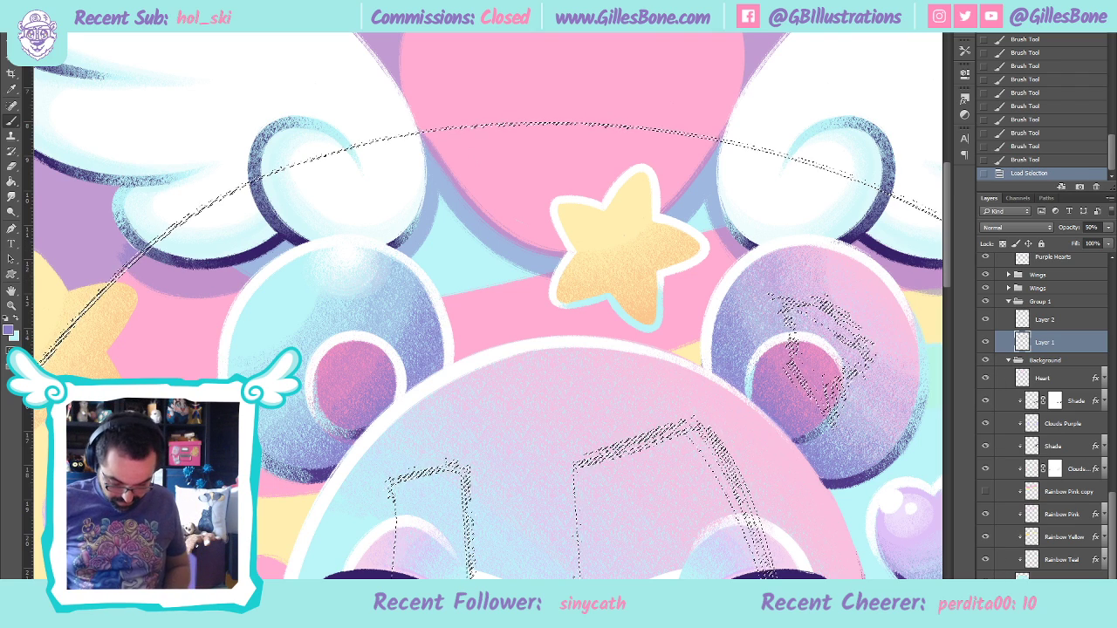
key(Delete)
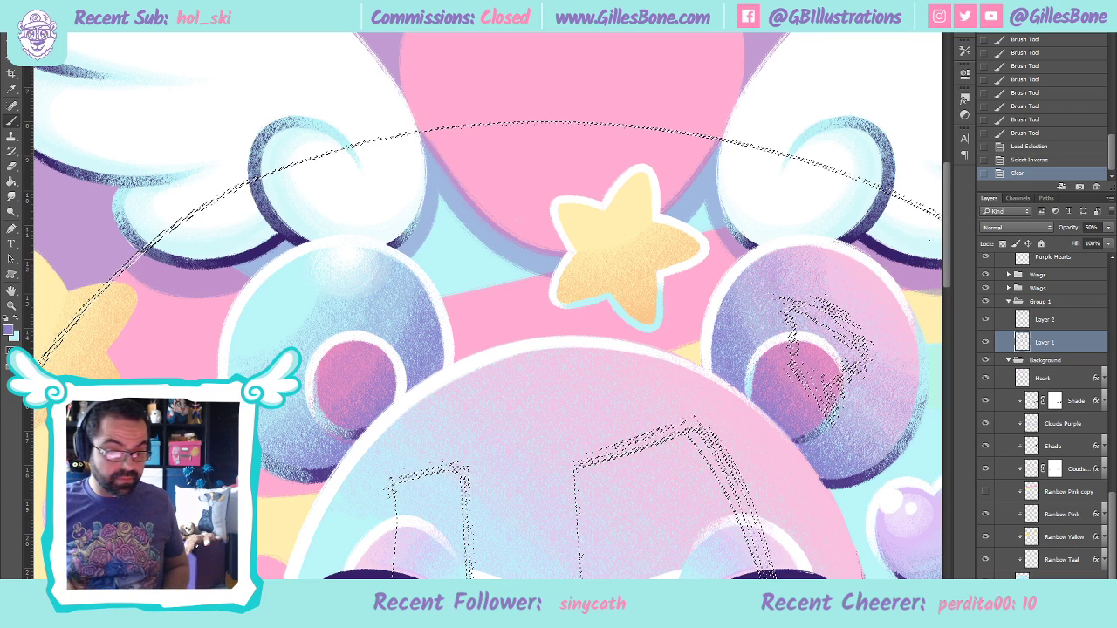
key(ctrl+d)
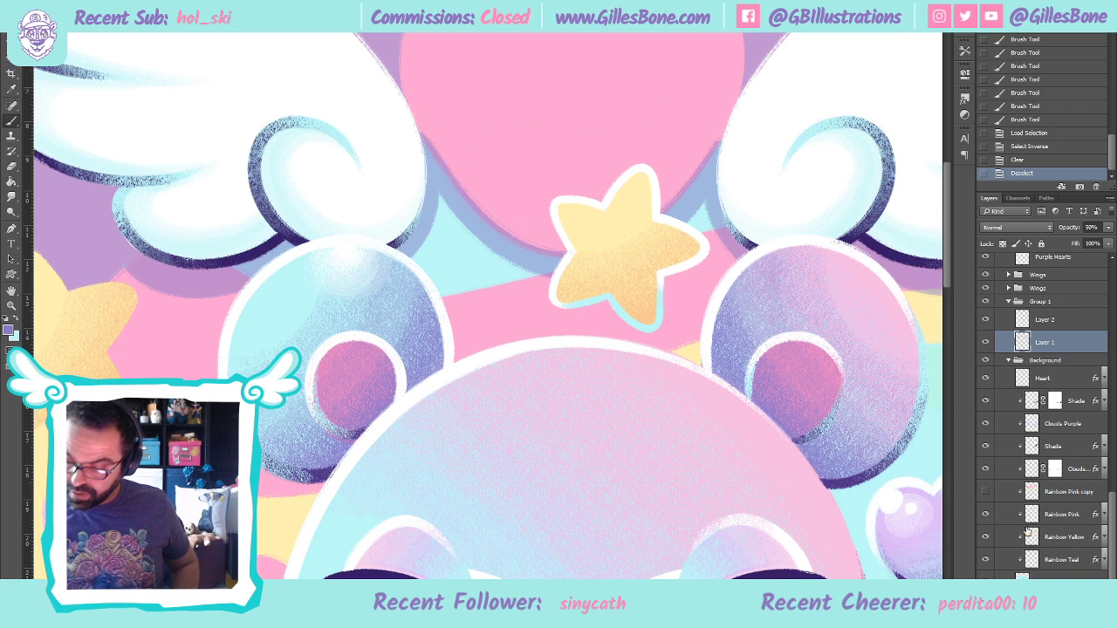
Move the Heart layer out of the Background group to directly above Group 1
click(1062, 381)
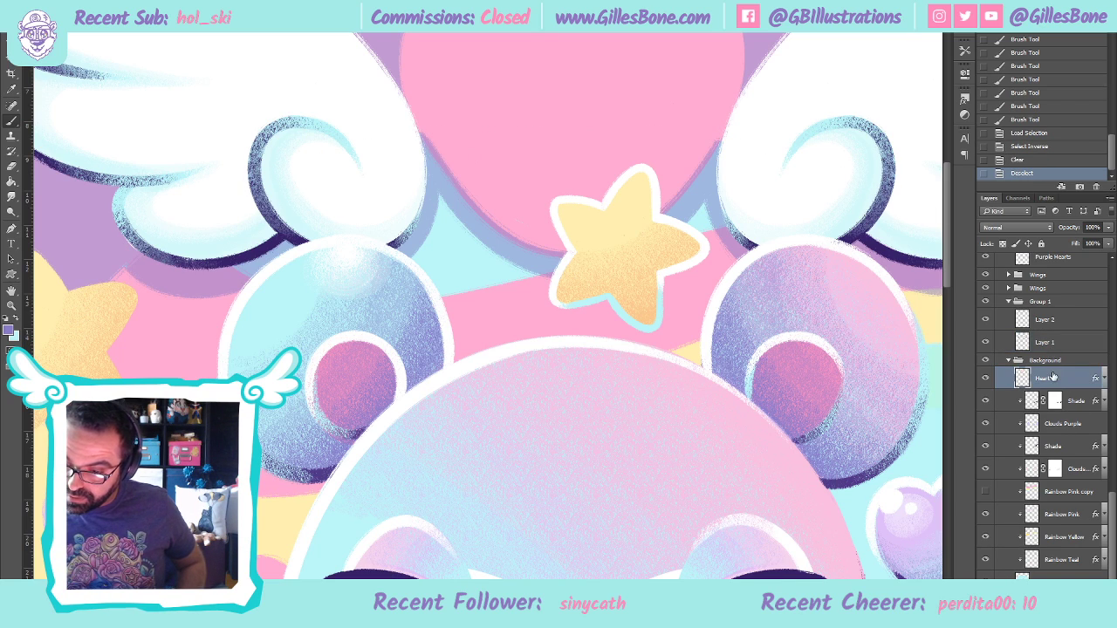
drag(1057, 369, 1065, 293)
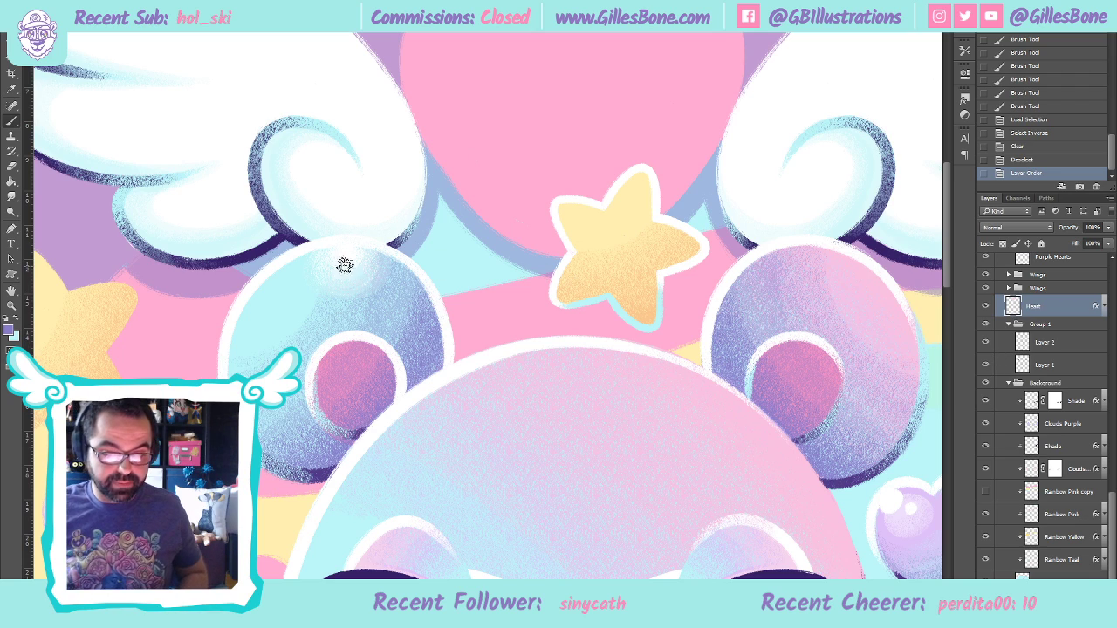
click(9, 305)
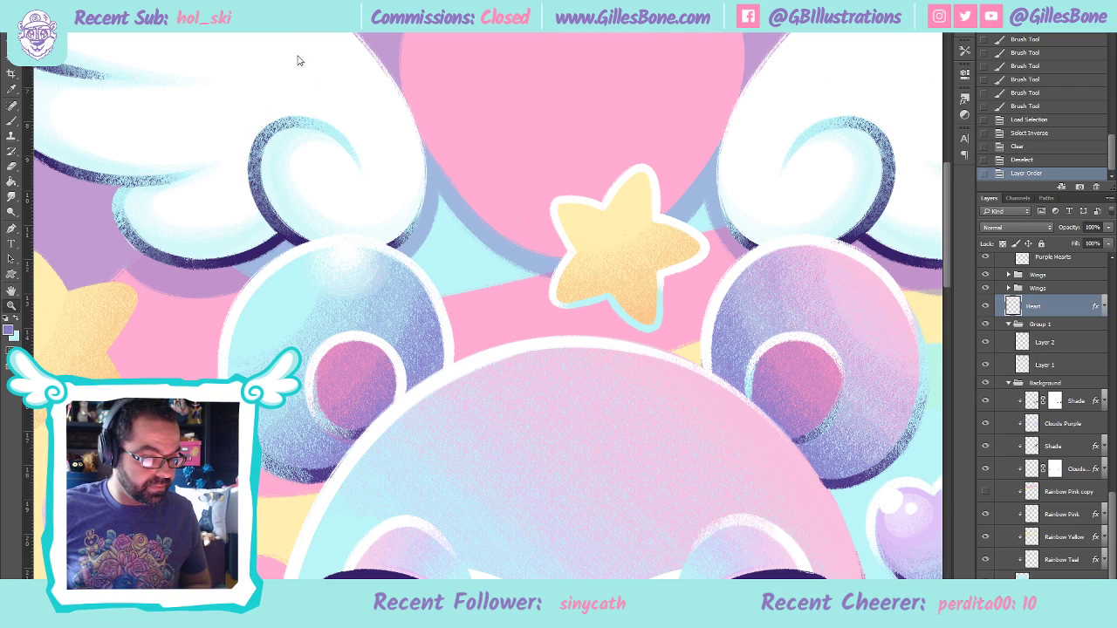
key(ctrl+0)
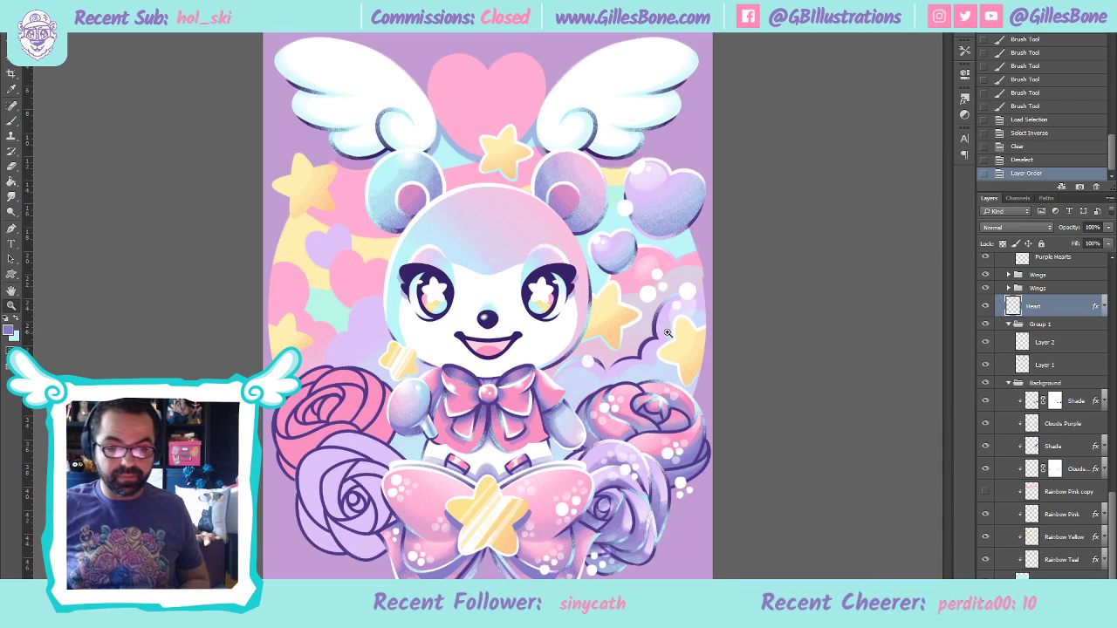
Rename Layer 1 as "Shade 50%" and add a layer mask to it
drag(555, 83, 588, 159)
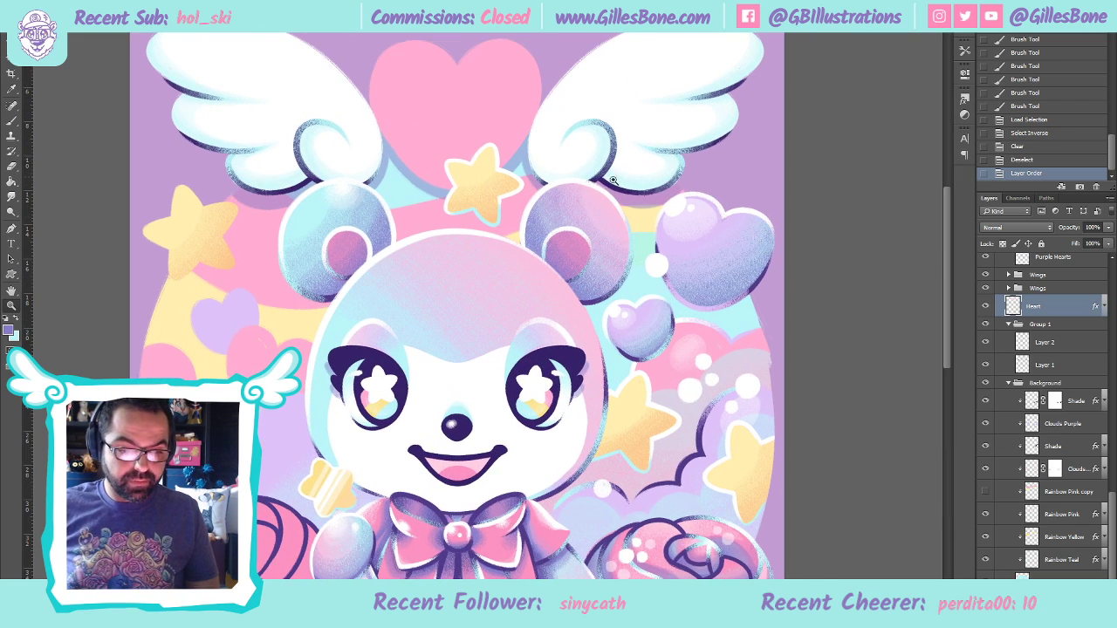
double_click(1044, 365)
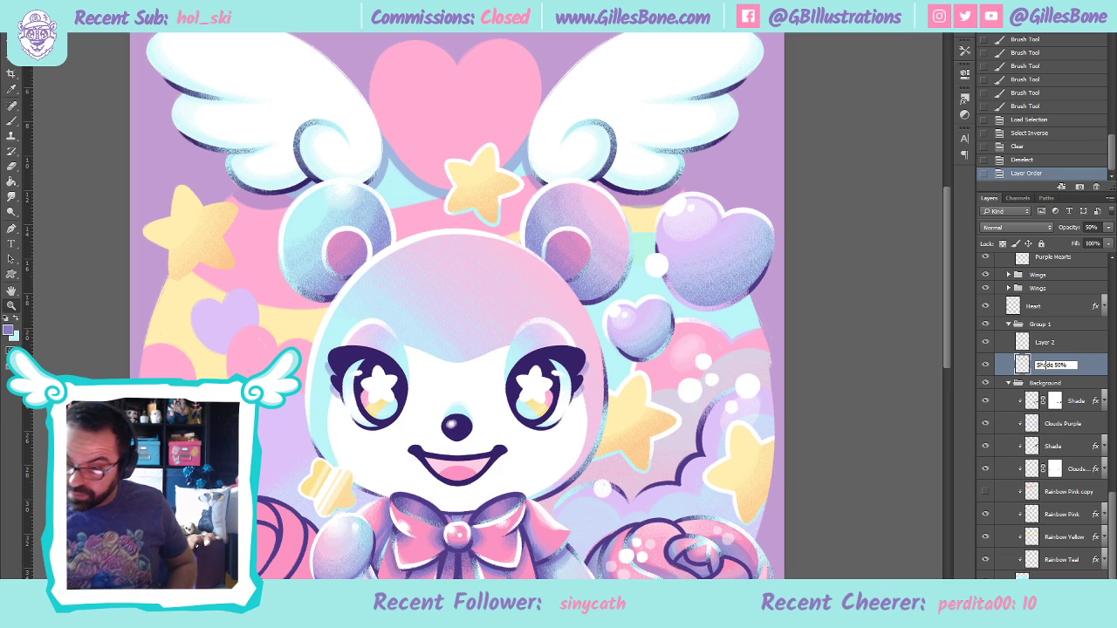
key(Return)
click(1026, 615)
Brush black on the Shade 50% mask to trim the shadow edges beneath both wings and around the large pink heart
key(b)
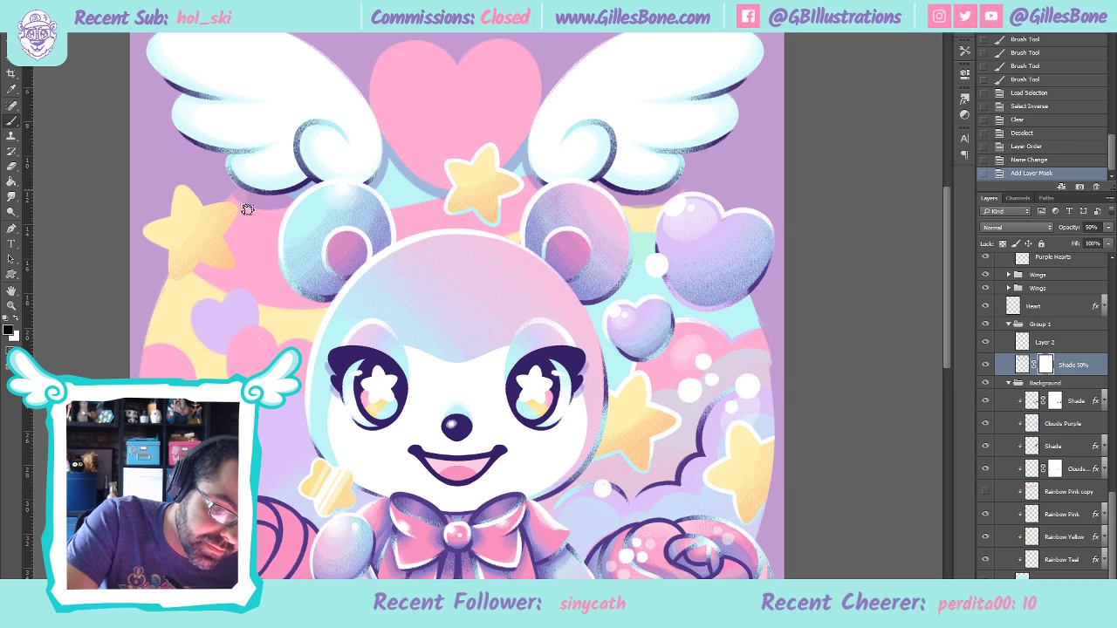
drag(267, 199, 262, 159)
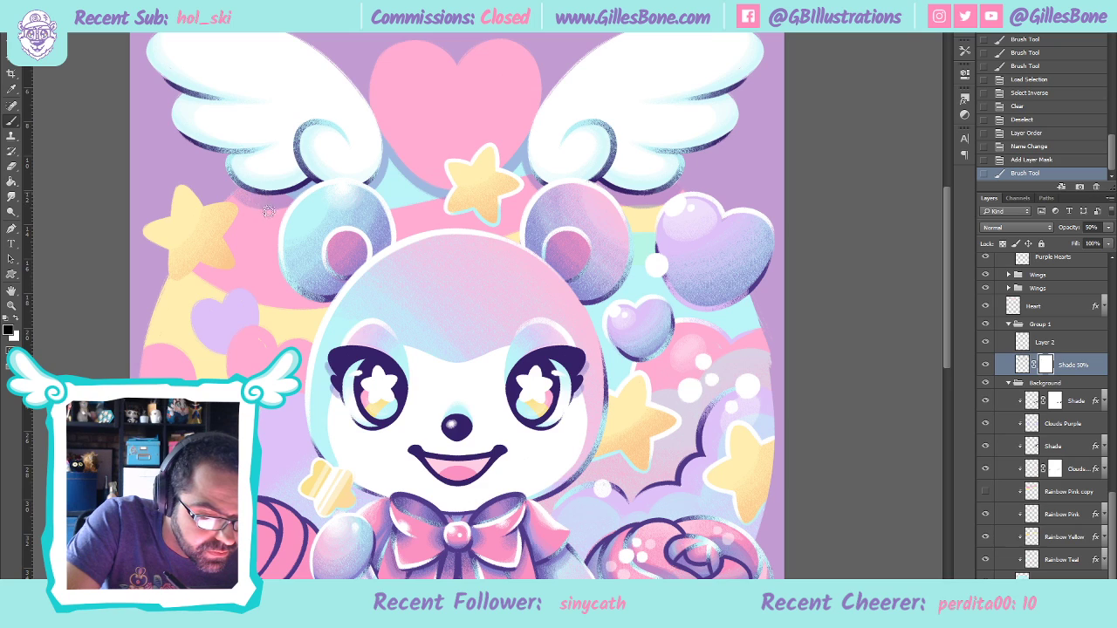
drag(272, 202, 320, 96)
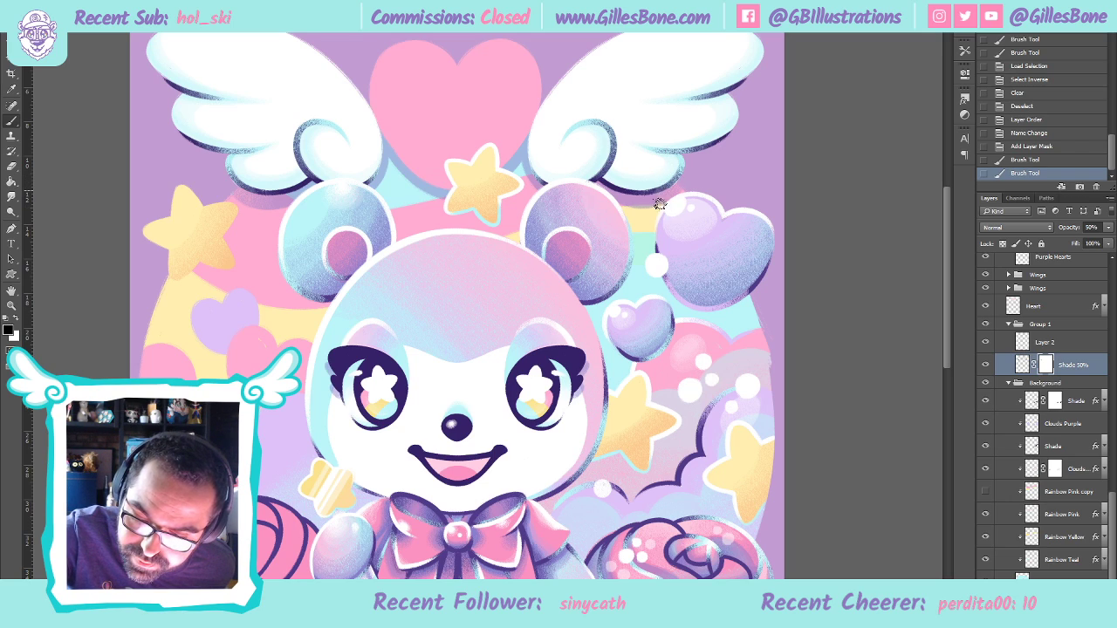
mouse_move(643, 199)
mouse_down()
mouse_move(662, 157)
mouse_move(673, 200)
mouse_move(672, 184)
mouse_up()
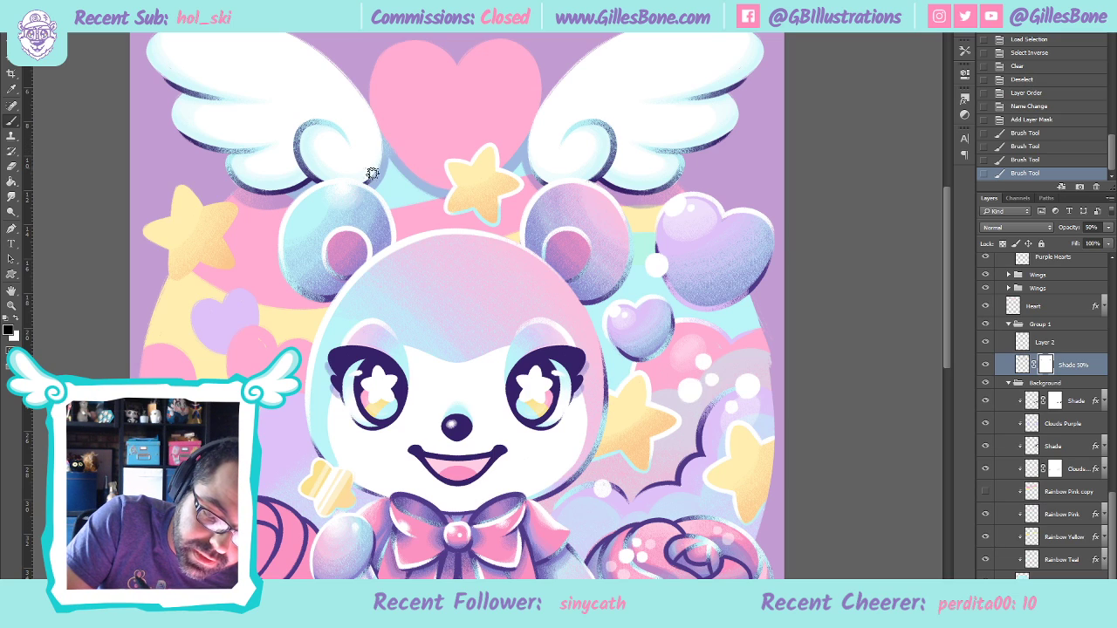
drag(398, 178, 397, 173)
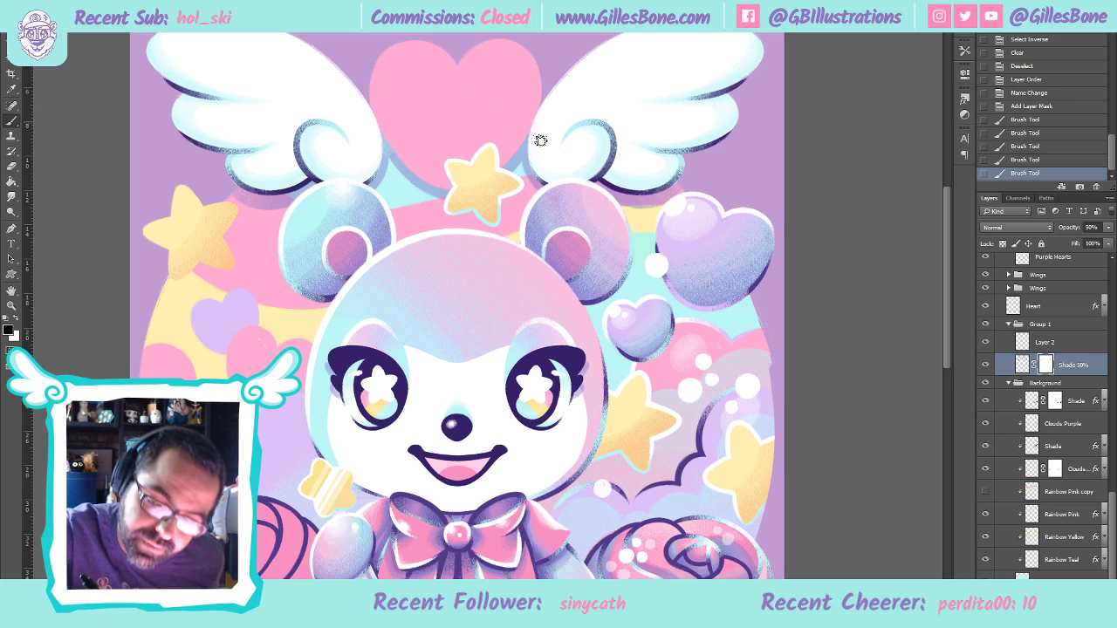
mouse_move(522, 159)
mouse_down()
mouse_move(521, 175)
mouse_move(537, 150)
mouse_up()
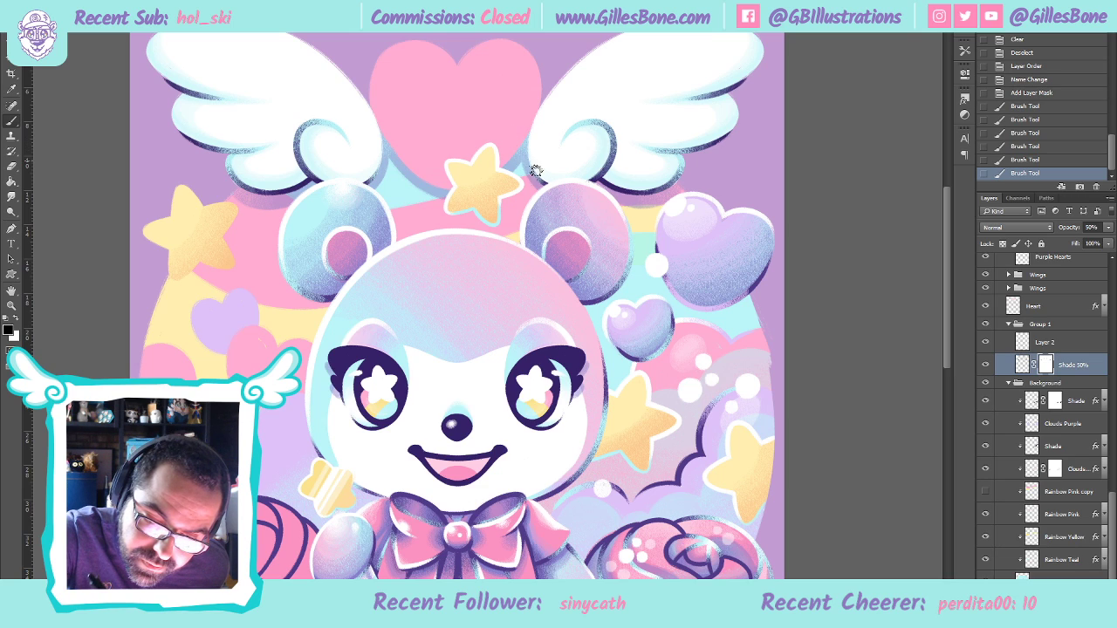
drag(541, 157, 546, 128)
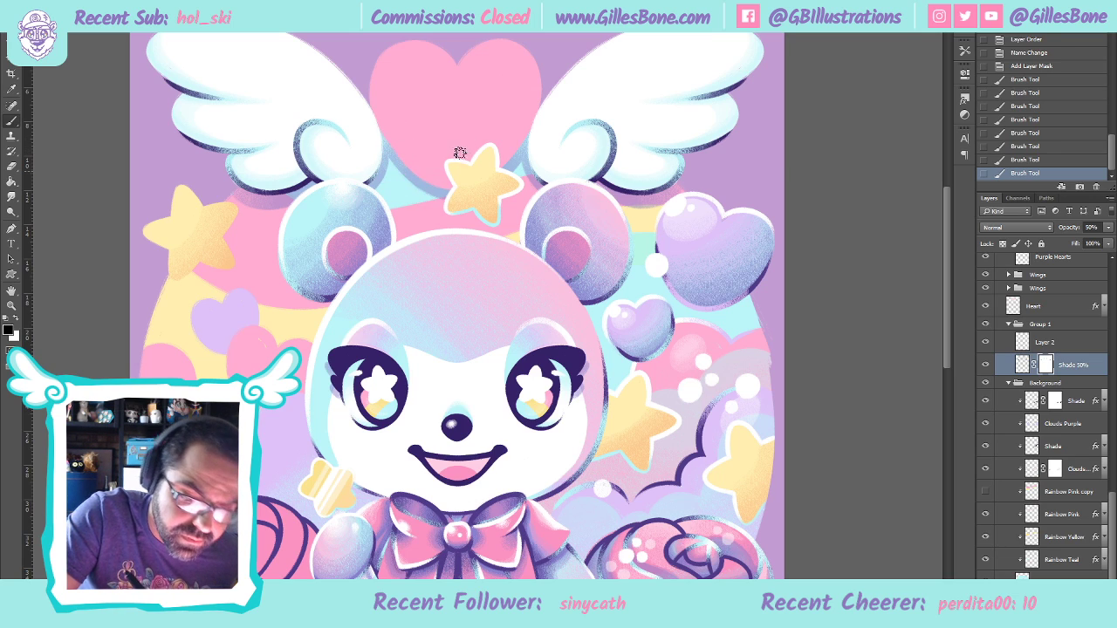
drag(456, 158, 493, 75)
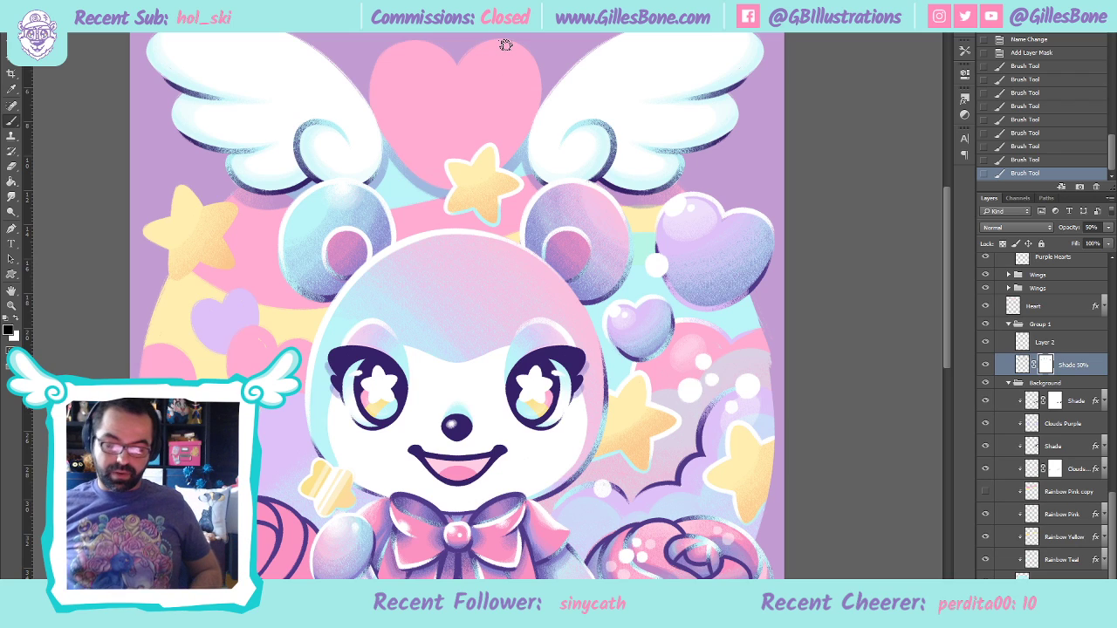
key(z)
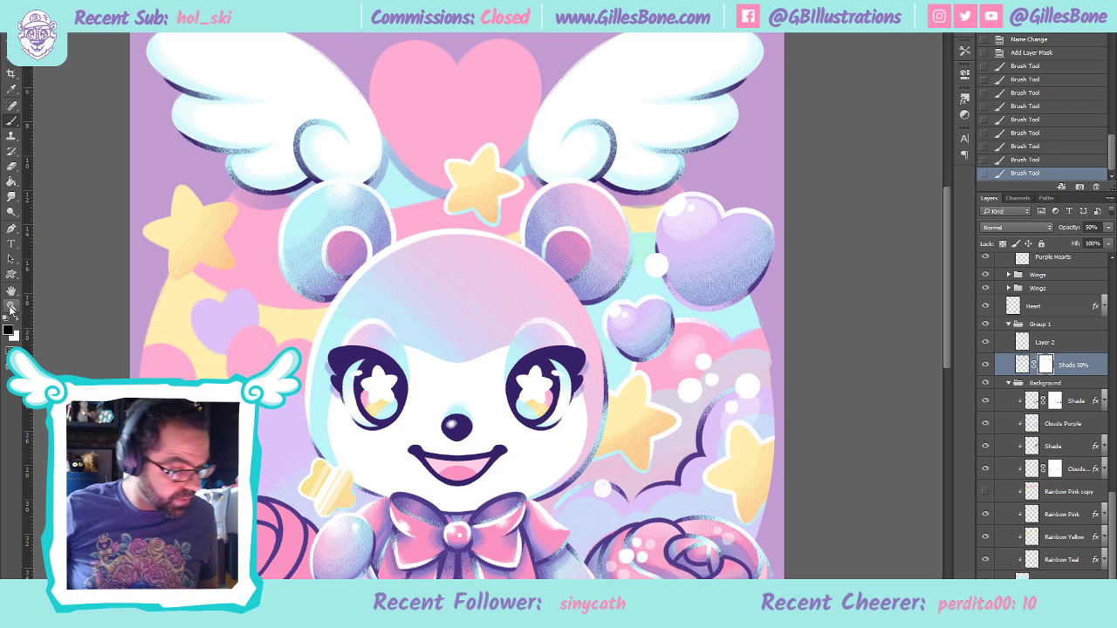
alt+click(515, 185)
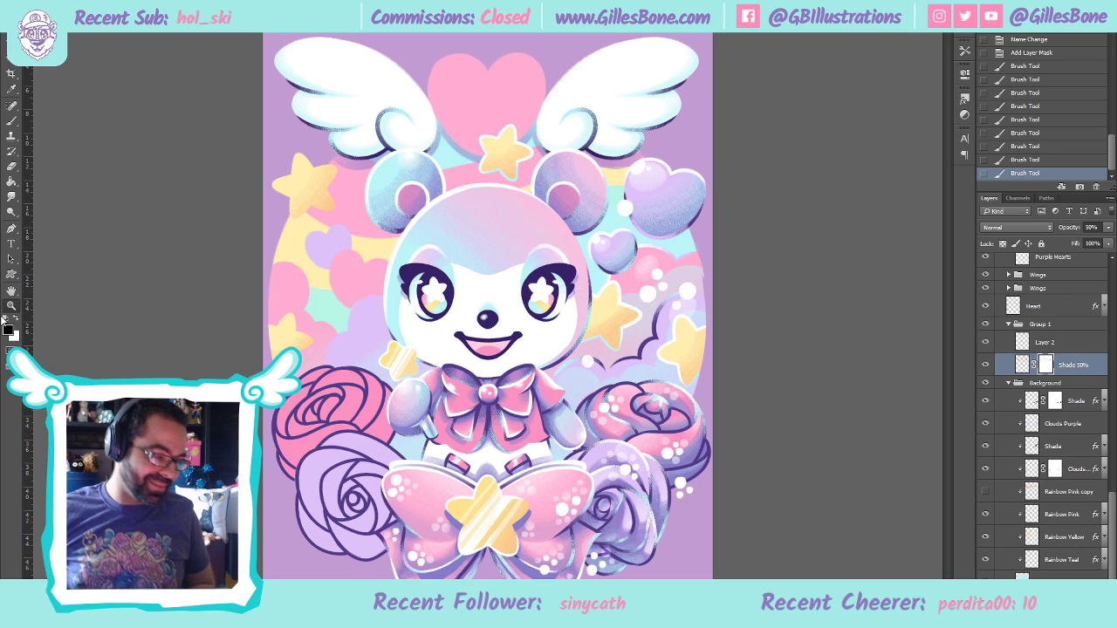
key(i)
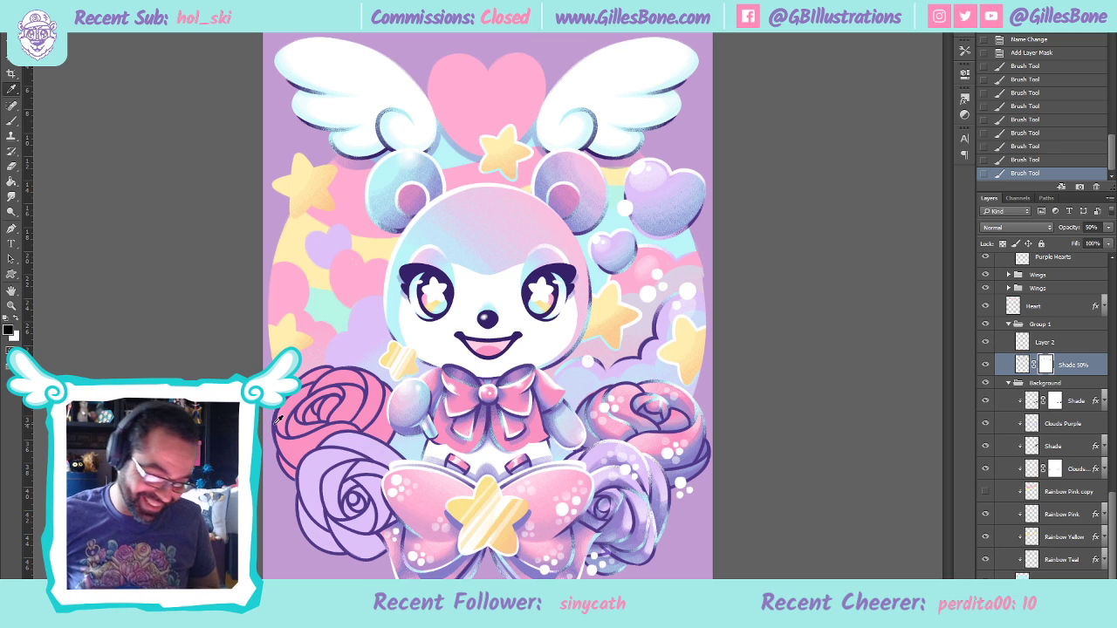
drag(281, 418, 277, 421)
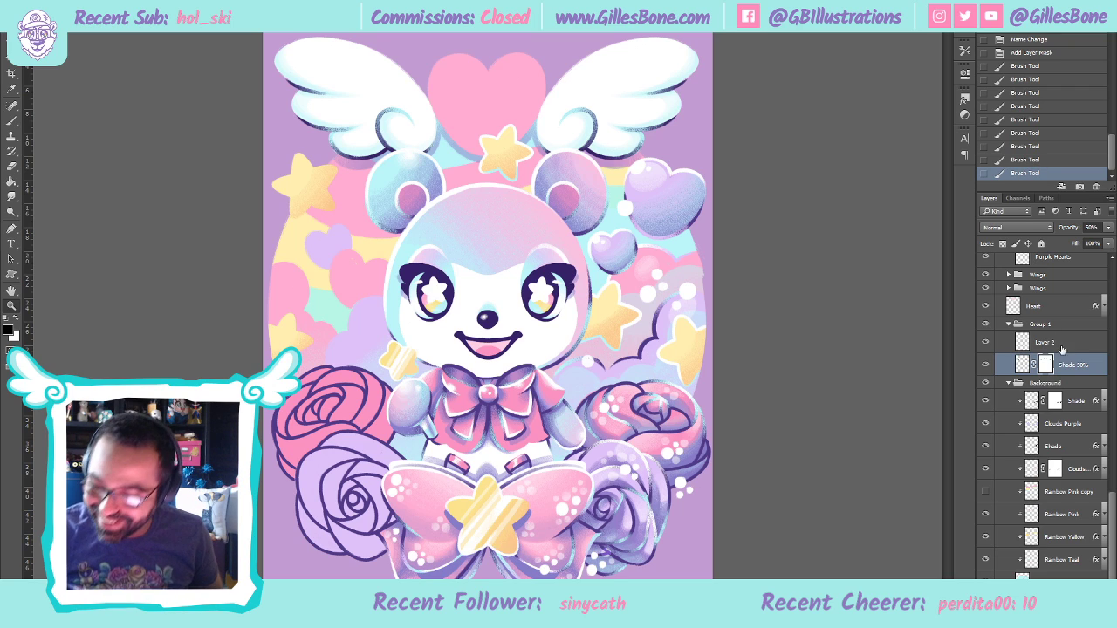
Rename both Layer 2 and its parent Group 1 as "Shade"
double_click(1043, 343)
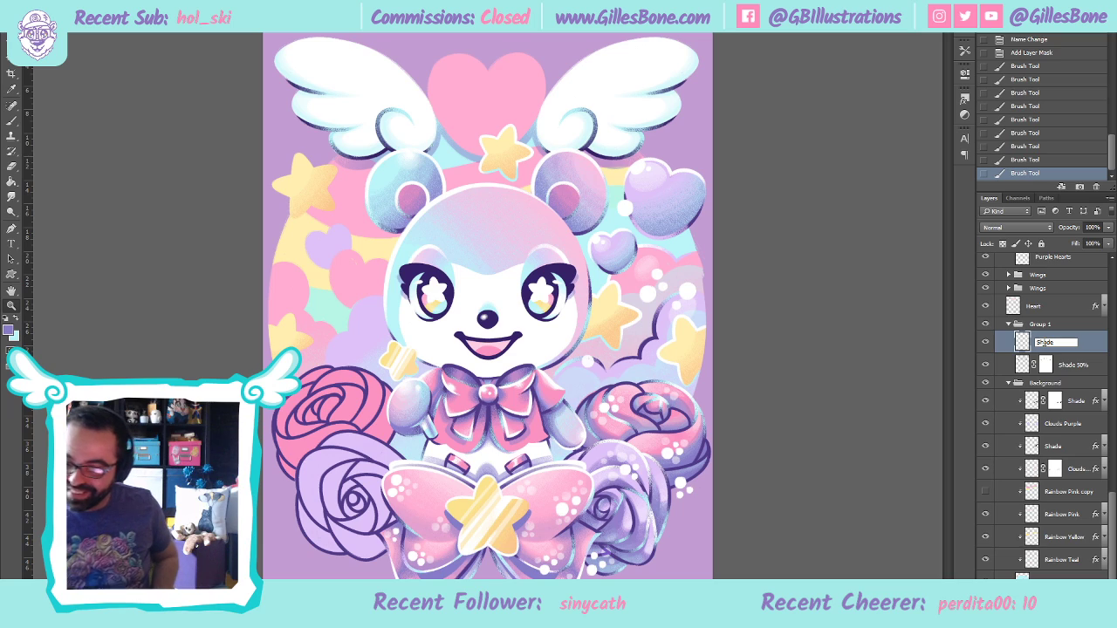
double_click(1038, 323)
text(Shade)
Delete the Shade layer above Shade 50% and collapse the Shade group
click(1041, 348)
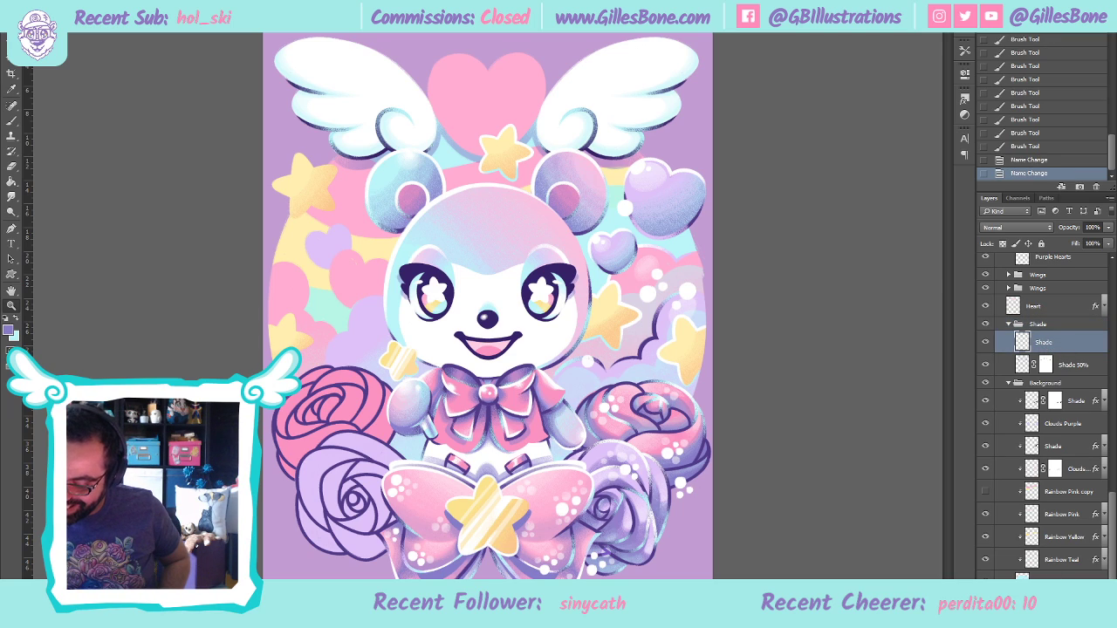
key(Delete)
click(1010, 384)
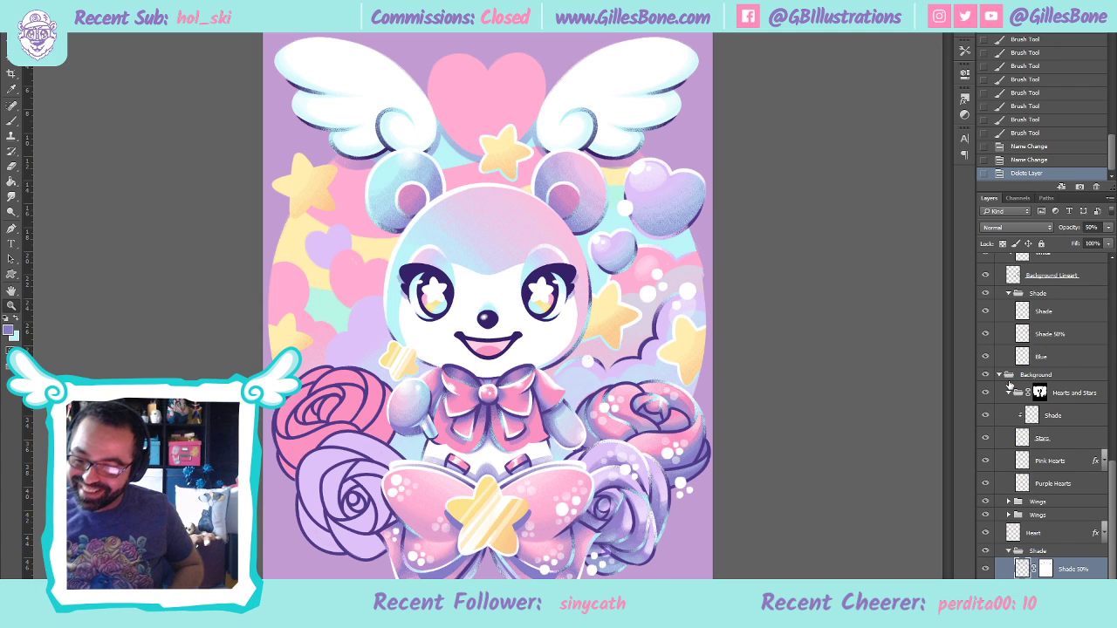
click(1008, 552)
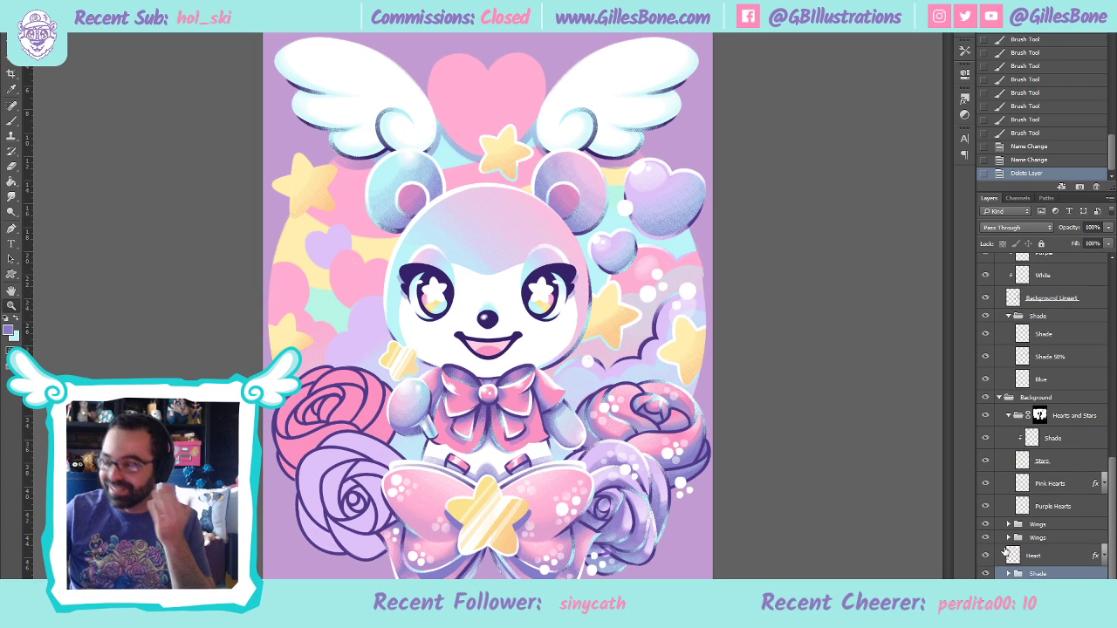
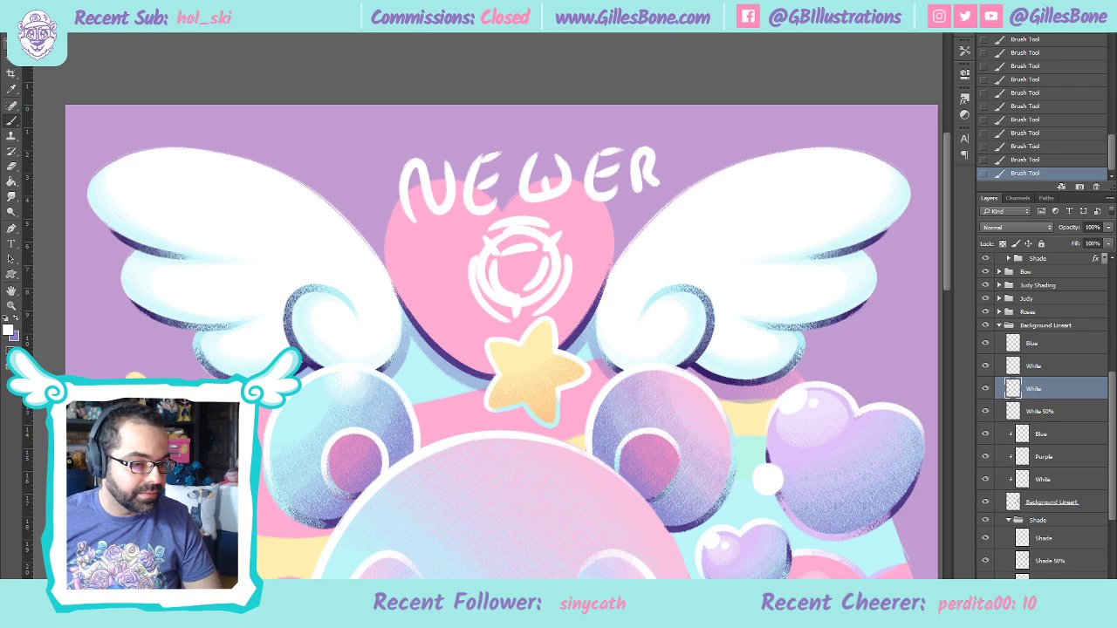
Lasso the white "NEWER" lettering and circular doodle over the pink heart, clear them from the White layer, and drop the selection
key(l)
mouse_move(352, 191)
mouse_down()
mouse_move(475, 334)
mouse_move(498, 337)
mouse_move(576, 303)
mouse_move(636, 201)
mouse_move(683, 176)
mouse_move(683, 130)
mouse_move(629, 116)
mouse_move(367, 157)
mouse_up()
key(Delete)
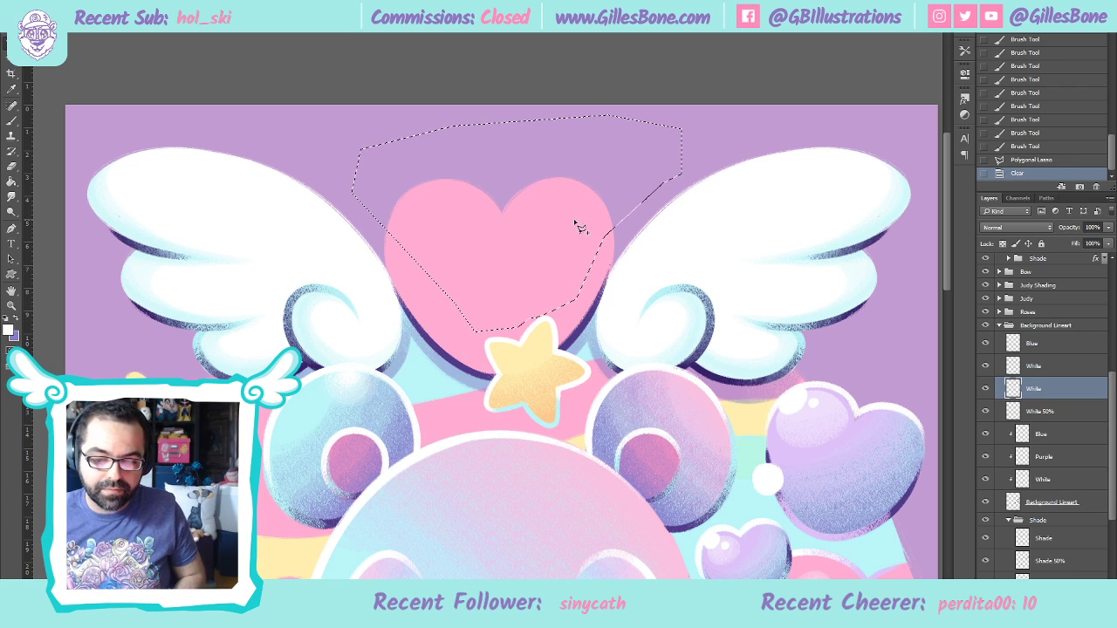
key(ctrl+d)
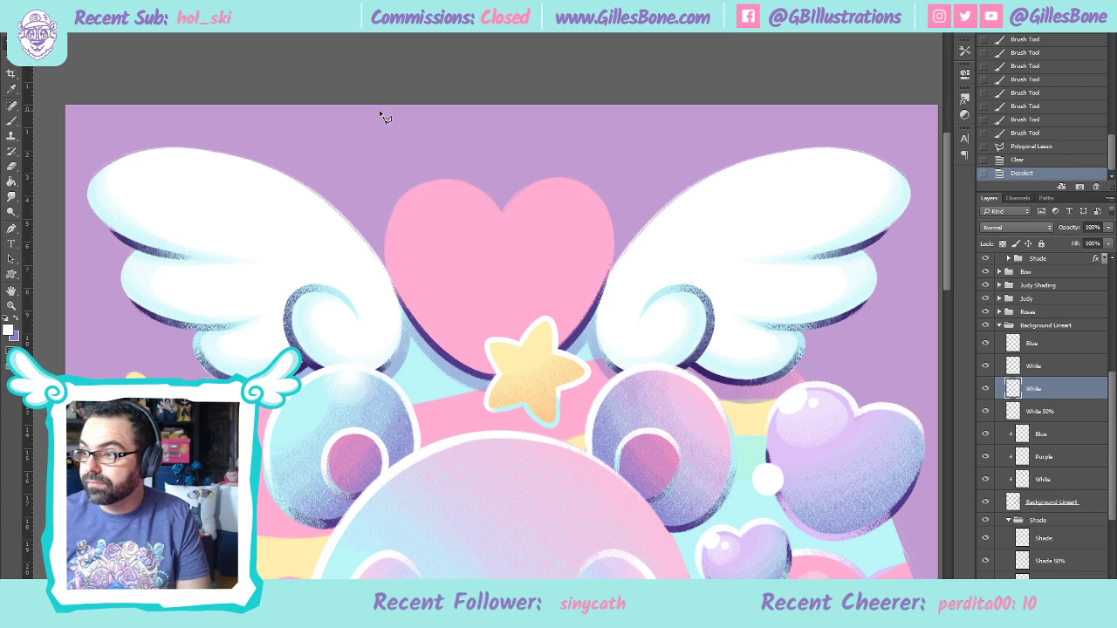
Brush a white outline on the White layer around the pink heart's right lobe, from the centre notch to the wing, redoing uneven strokes
click(11, 119)
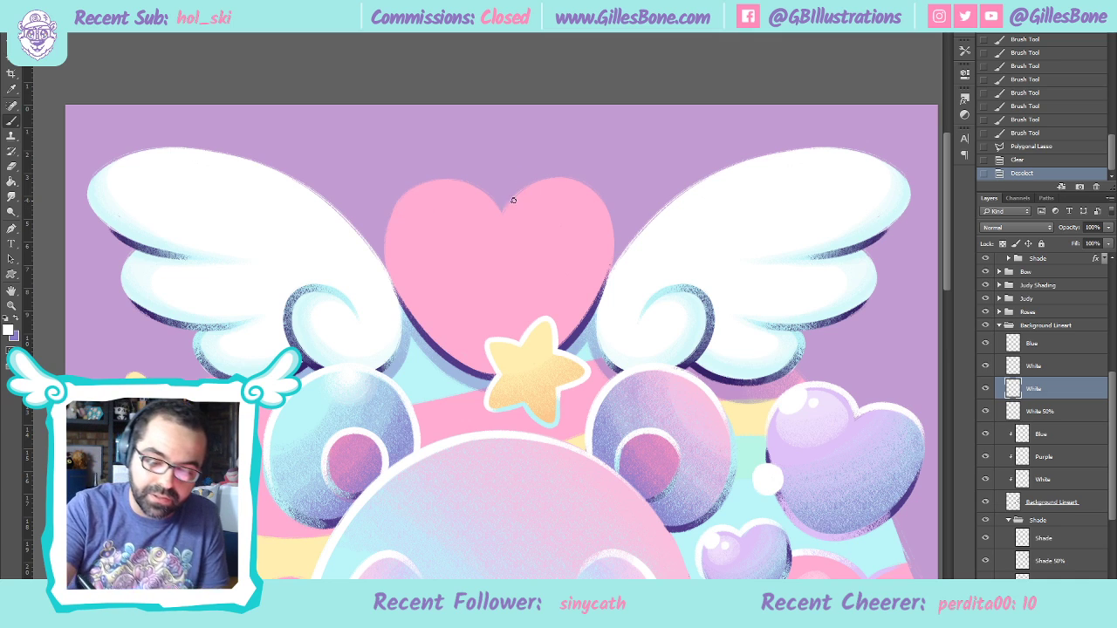
mouse_move(503, 213)
mouse_down()
mouse_move(520, 188)
mouse_move(611, 229)
mouse_up()
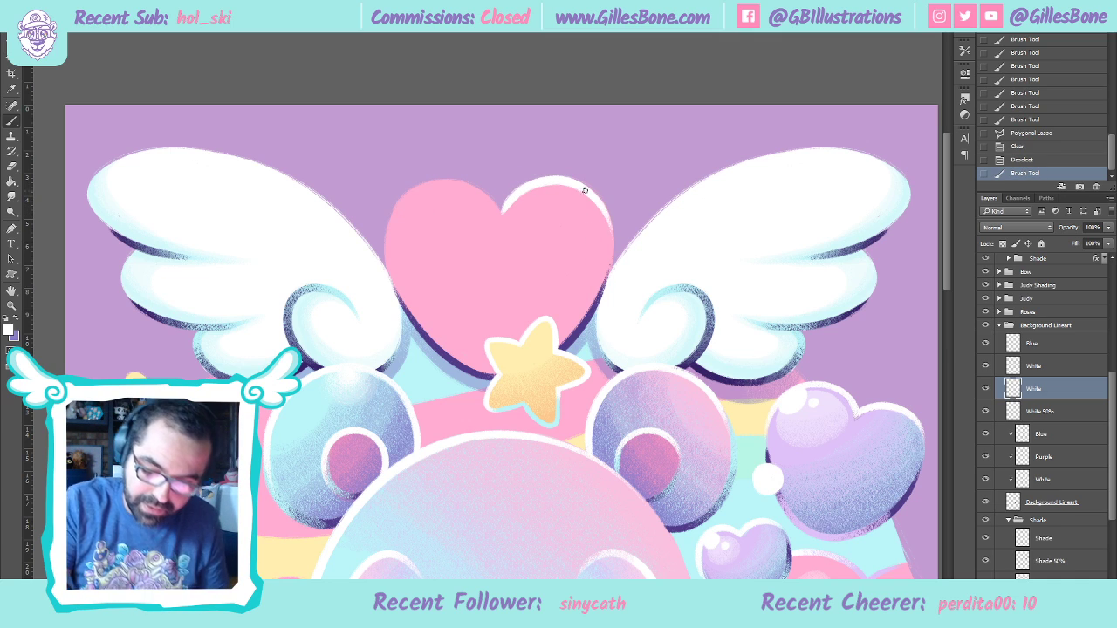
key(ctrl+z)
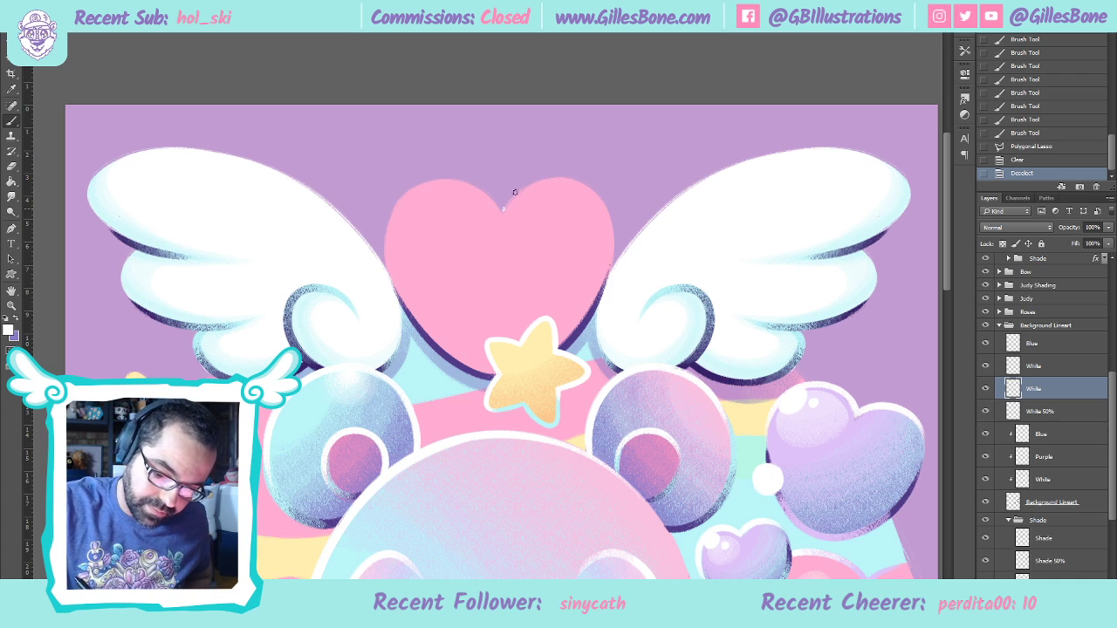
mouse_move(503, 212)
mouse_down()
mouse_move(582, 174)
mouse_move(612, 266)
mouse_up()
key(ctrl+z)
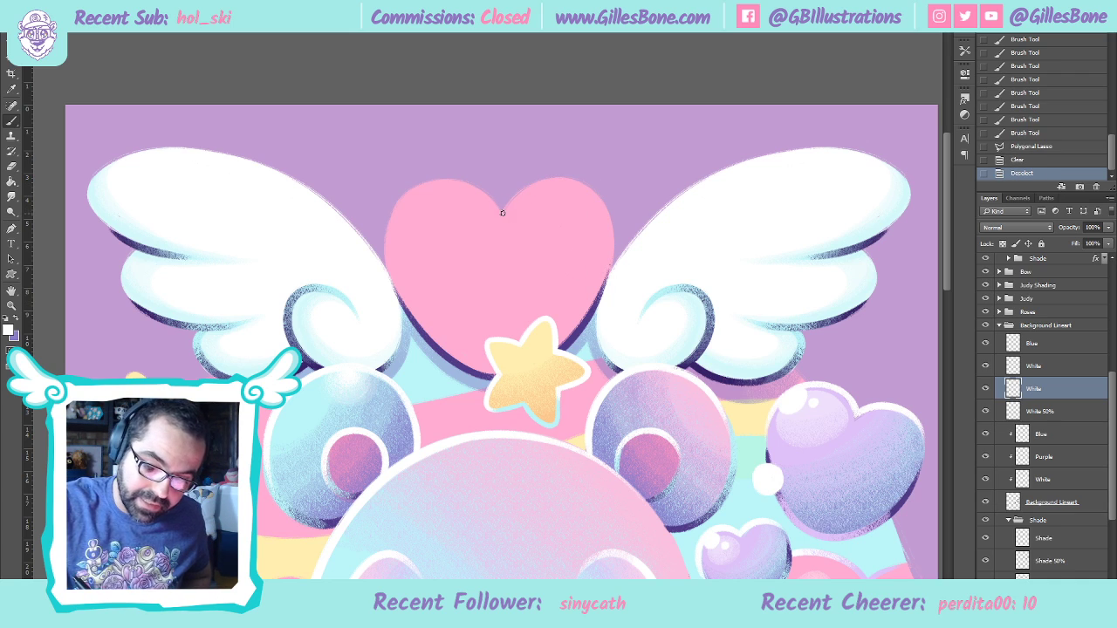
mouse_move(503, 213)
mouse_down()
mouse_move(608, 192)
mouse_move(620, 262)
mouse_up()
key(ctrl+z)
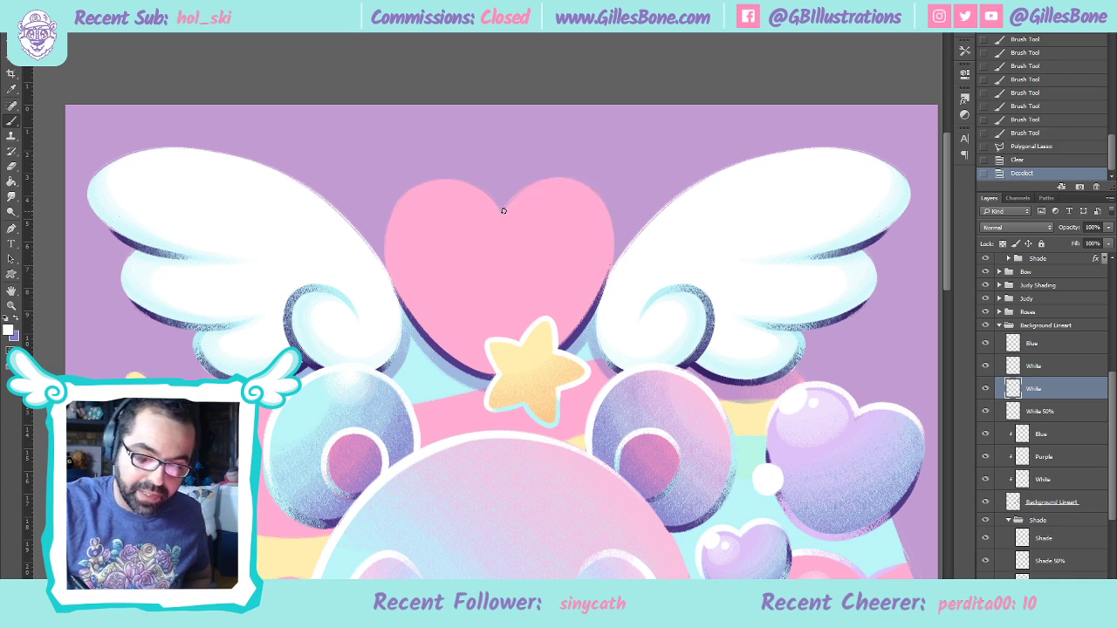
mouse_move(505, 208)
mouse_down()
mouse_move(572, 173)
mouse_move(616, 235)
mouse_move(572, 334)
mouse_up()
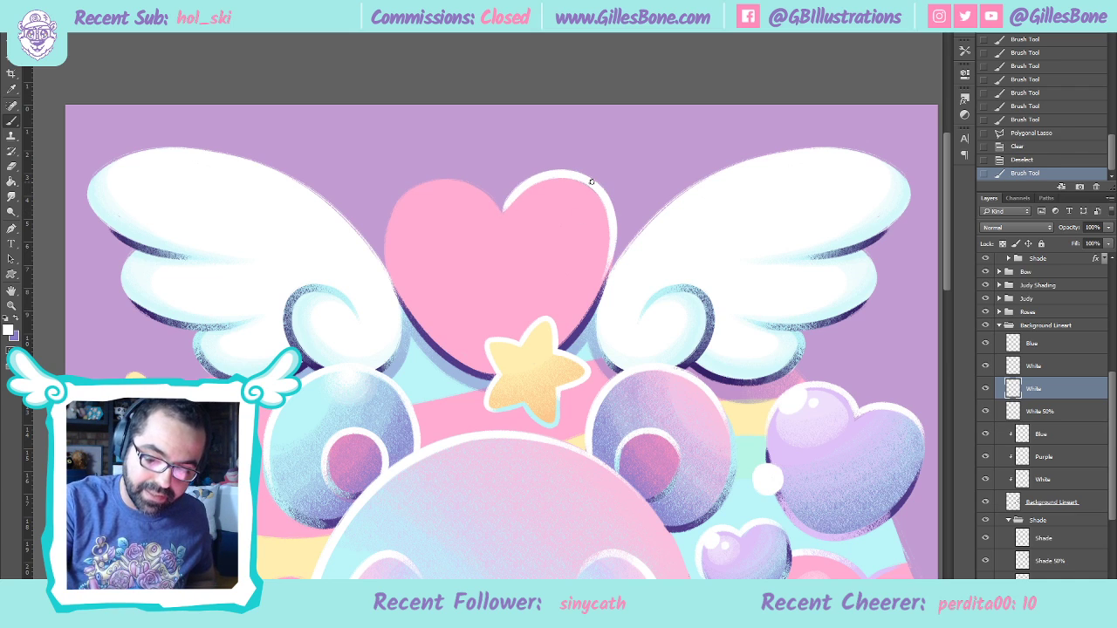
key(ctrl+z)
mouse_move(502, 213)
mouse_down()
mouse_move(515, 196)
mouse_move(612, 249)
mouse_move(604, 288)
mouse_up()
key(ctrl+z)
mouse_move(505, 211)
mouse_down()
mouse_move(583, 184)
mouse_move(615, 274)
mouse_up()
key(ctrl+z)
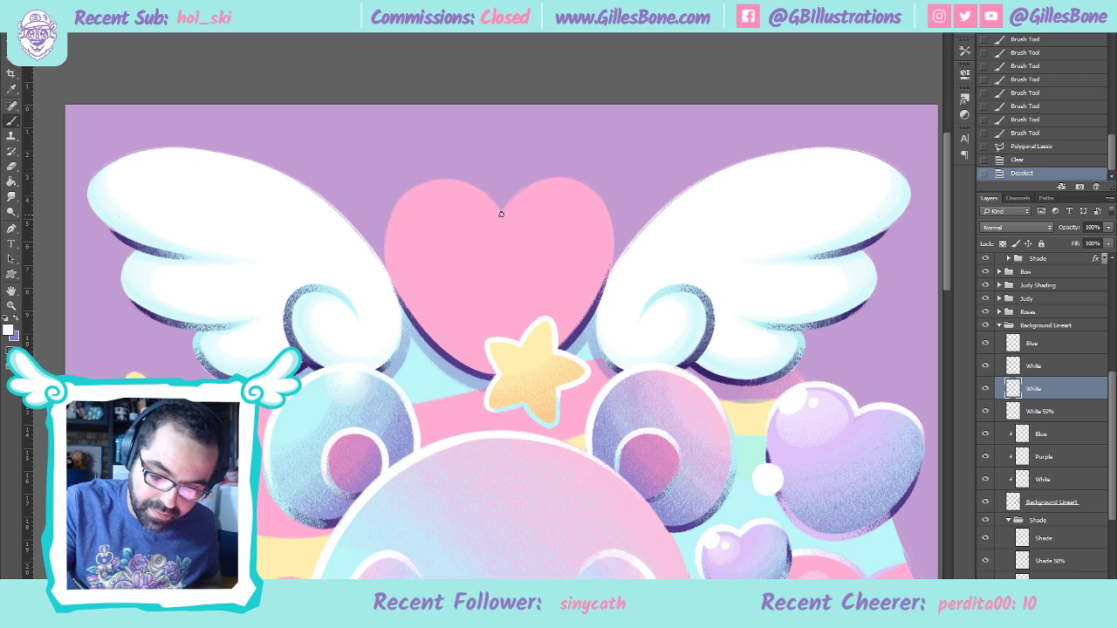
mouse_move(502, 213)
mouse_down()
mouse_move(536, 179)
mouse_move(595, 188)
mouse_move(611, 283)
mouse_up()
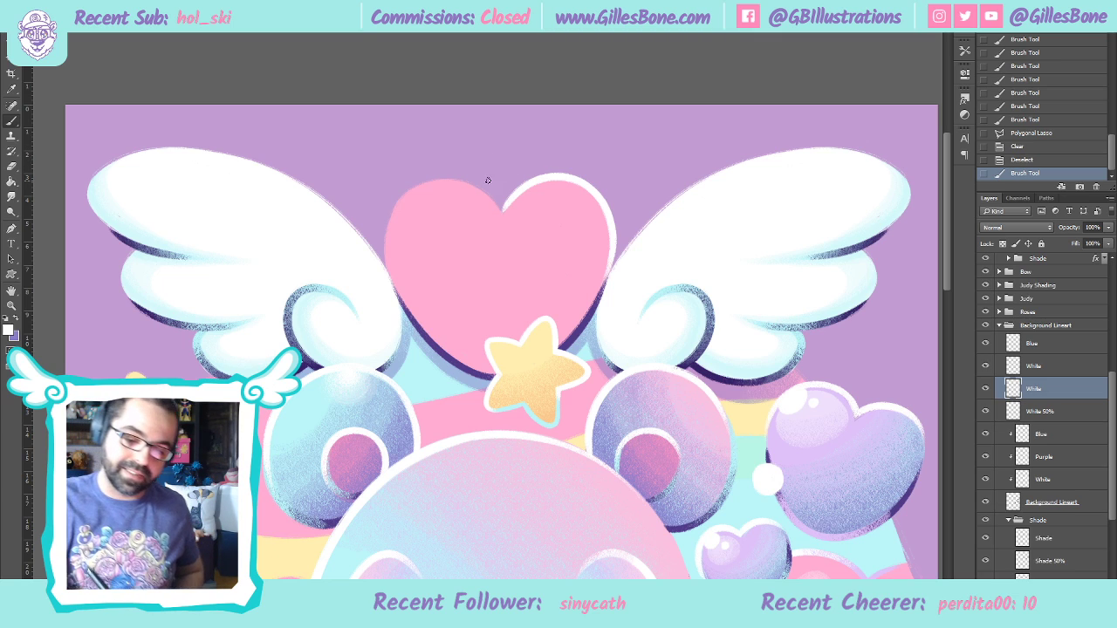
Brush a matching white outline around the pink heart's left lobe down to the wing, redoing uneven strokes, and touch up the centre notch
mouse_move(502, 209)
mouse_down()
mouse_move(420, 182)
mouse_move(386, 275)
mouse_up()
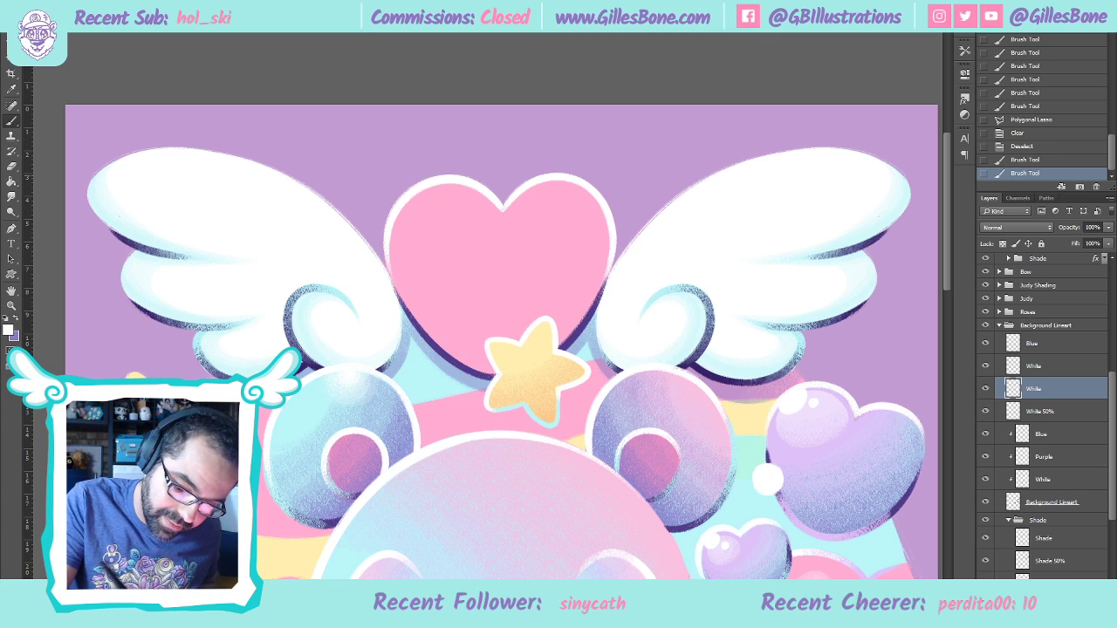
key(ctrl+z)
mouse_move(504, 211)
mouse_down()
mouse_move(449, 176)
mouse_move(384, 301)
mouse_up()
key(ctrl+z)
mouse_move(503, 209)
mouse_down()
mouse_move(393, 199)
mouse_move(384, 295)
mouse_up()
key(ctrl+z)
mouse_move(503, 209)
mouse_down()
mouse_move(410, 185)
mouse_move(384, 297)
mouse_up()
key(ctrl+z)
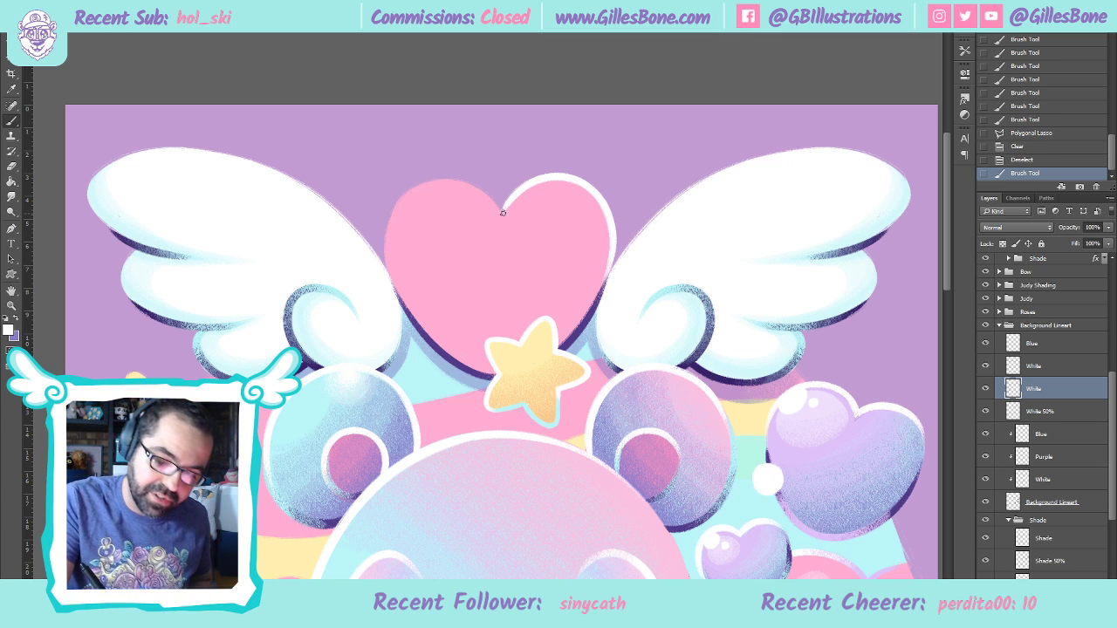
mouse_move(503, 209)
mouse_down()
mouse_move(461, 175)
mouse_move(384, 293)
mouse_up()
click(439, 344)
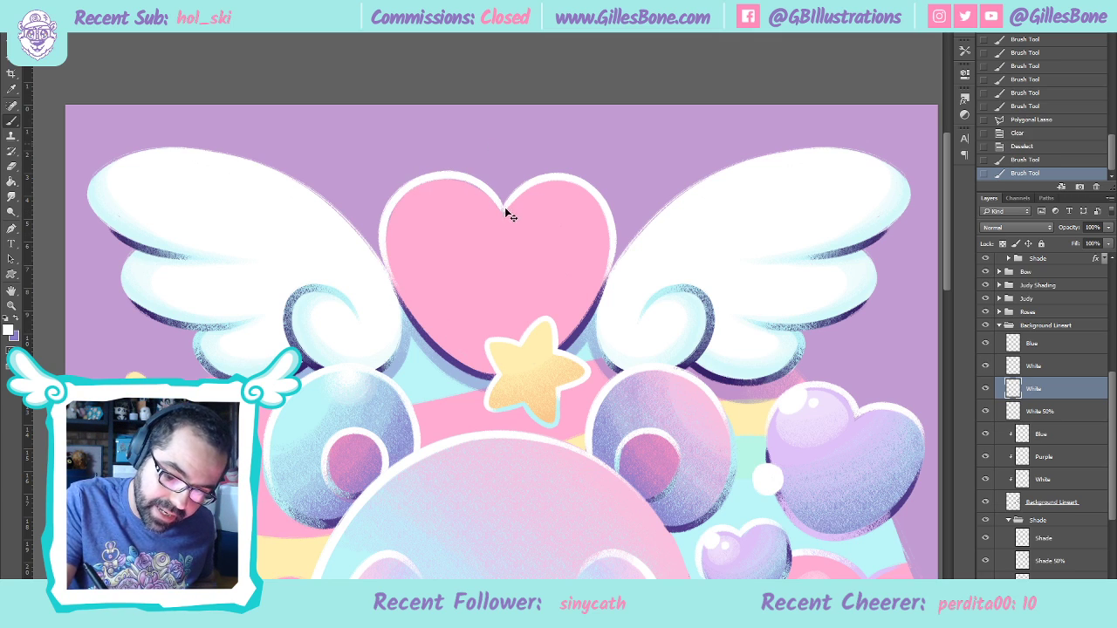
key(ctrl+z)
mouse_move(503, 212)
mouse_down()
mouse_move(397, 188)
mouse_move(384, 293)
mouse_up()
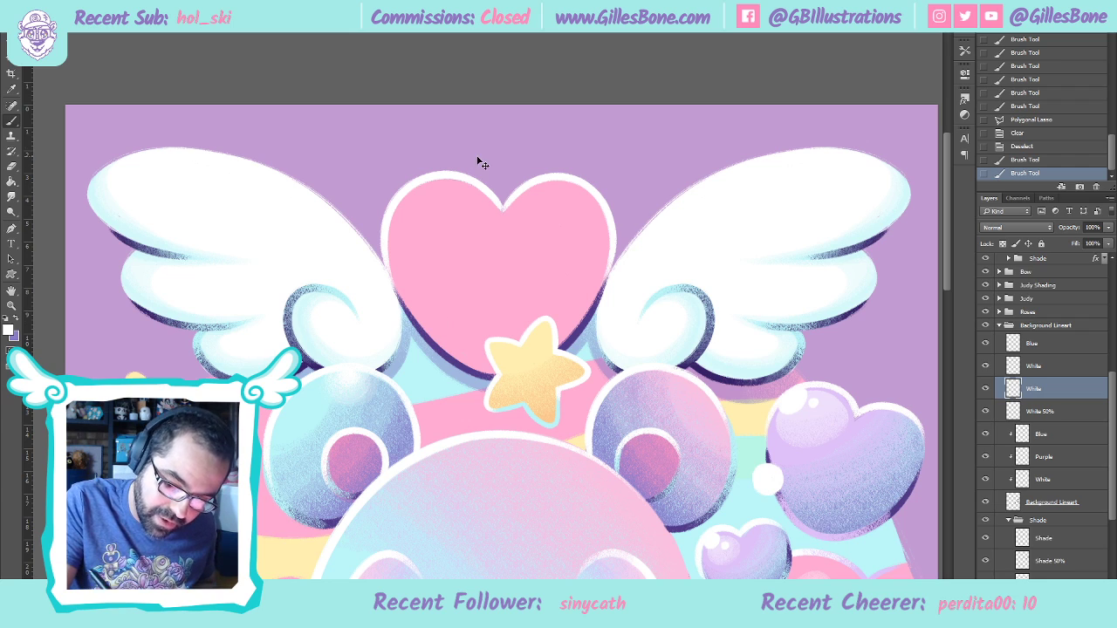
key(ctrl+z)
drag(504, 212, 394, 304)
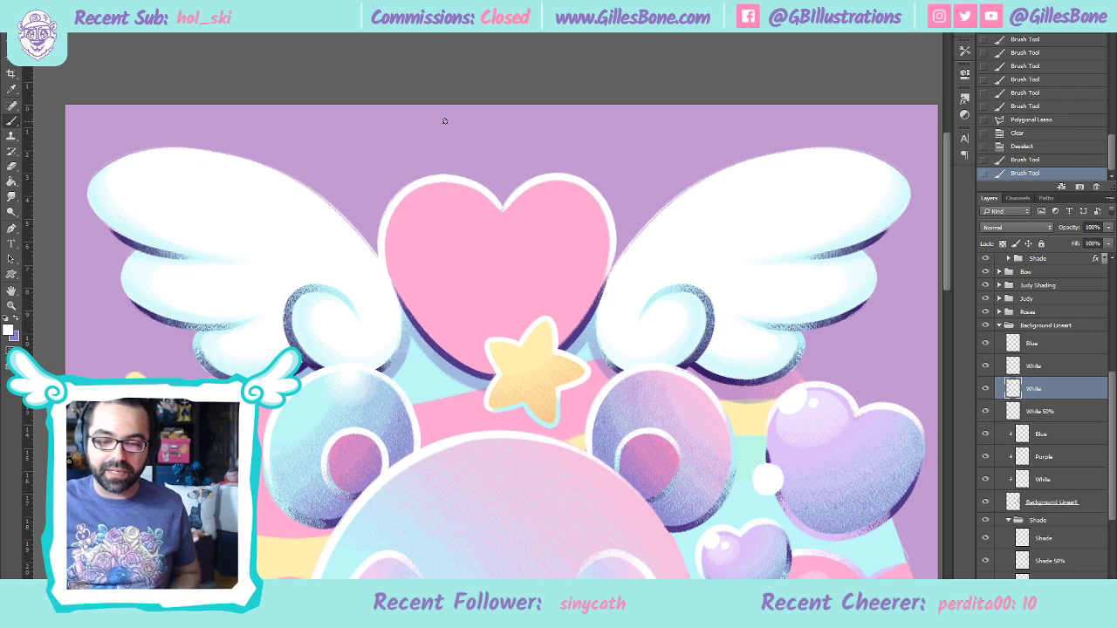
mouse_move(500, 211)
mouse_down()
mouse_move(507, 202)
mouse_move(498, 203)
mouse_up()
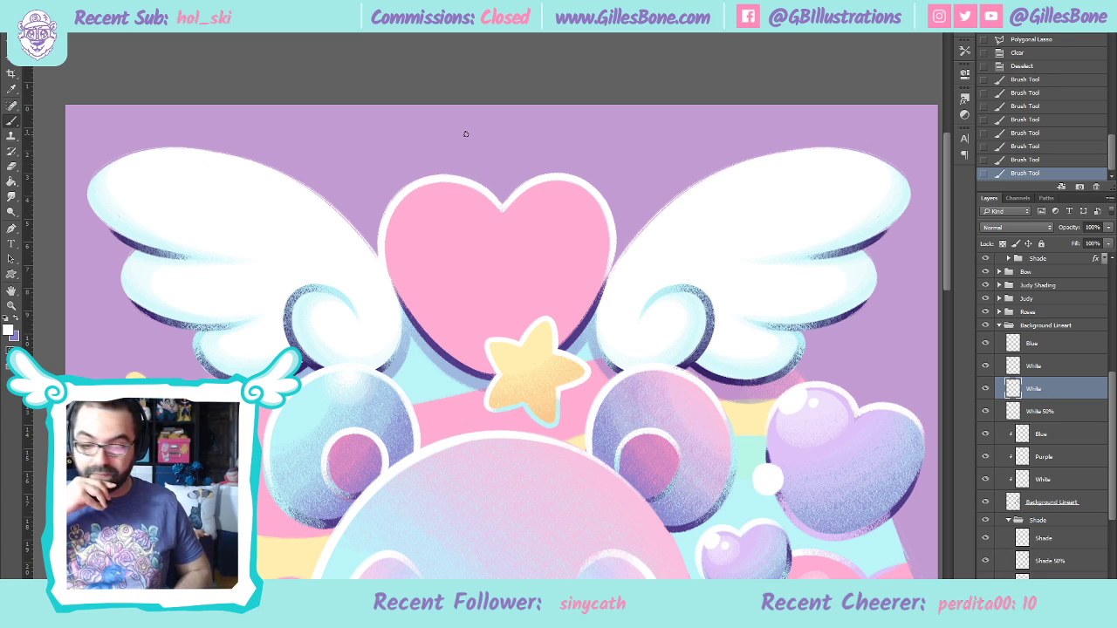
Paint a large and a small solid white highlight spot on the pink heart's upper-left lobe, on the upper White layer
click(1034, 365)
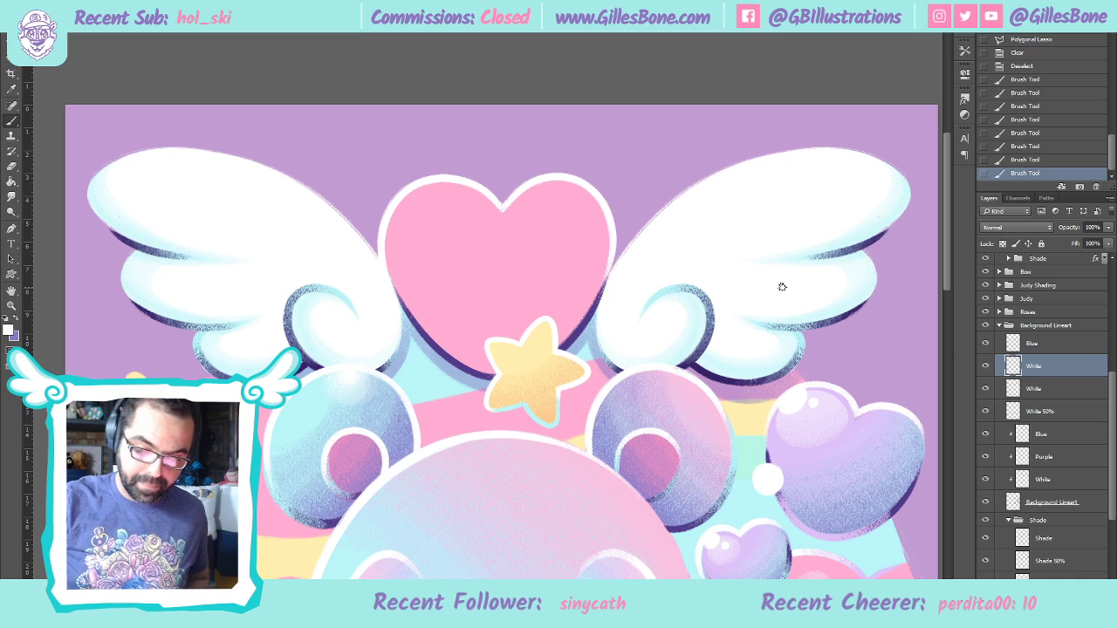
mouse_move(424, 186)
mouse_down()
mouse_move(393, 212)
mouse_move(431, 187)
mouse_move(404, 207)
mouse_move(411, 218)
mouse_move(421, 208)
mouse_up()
mouse_move(452, 216)
mouse_down()
mouse_move(461, 226)
mouse_move(439, 200)
mouse_move(406, 209)
mouse_up()
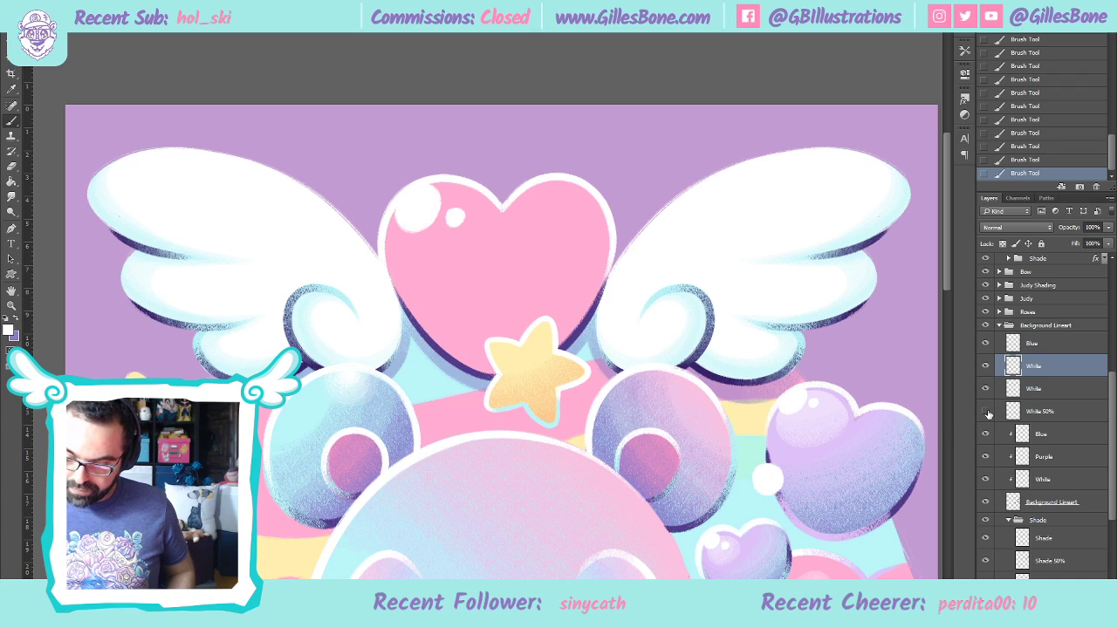
Paint a larger translucent round highlight around the white spots on the pink heart's left lobe, on the White 50% layer
click(1034, 412)
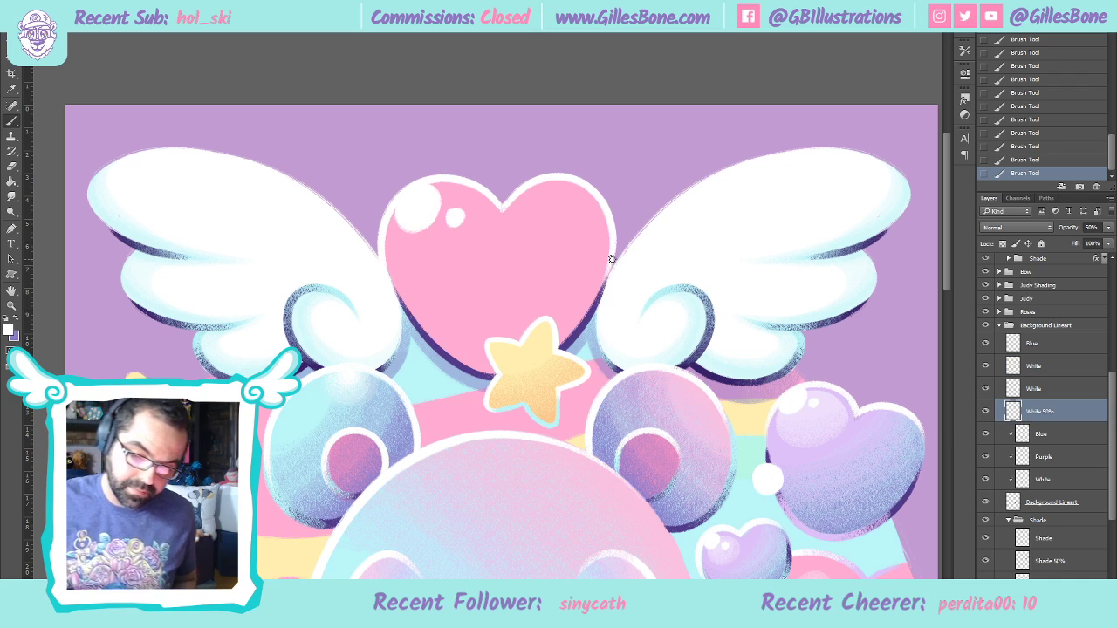
mouse_move(400, 233)
mouse_down()
mouse_move(431, 275)
mouse_move(481, 241)
mouse_move(466, 196)
mouse_move(409, 222)
mouse_move(424, 270)
mouse_up()
mouse_move(438, 211)
mouse_down()
mouse_move(406, 246)
mouse_move(462, 201)
mouse_move(420, 241)
mouse_move(463, 209)
mouse_move(464, 219)
mouse_move(456, 202)
mouse_move(476, 221)
mouse_move(464, 249)
mouse_move(420, 230)
mouse_move(409, 257)
mouse_move(470, 214)
mouse_move(419, 252)
mouse_move(458, 234)
mouse_move(413, 258)
mouse_move(470, 232)
mouse_move(430, 264)
mouse_move(479, 226)
mouse_move(446, 260)
mouse_move(410, 225)
mouse_up()
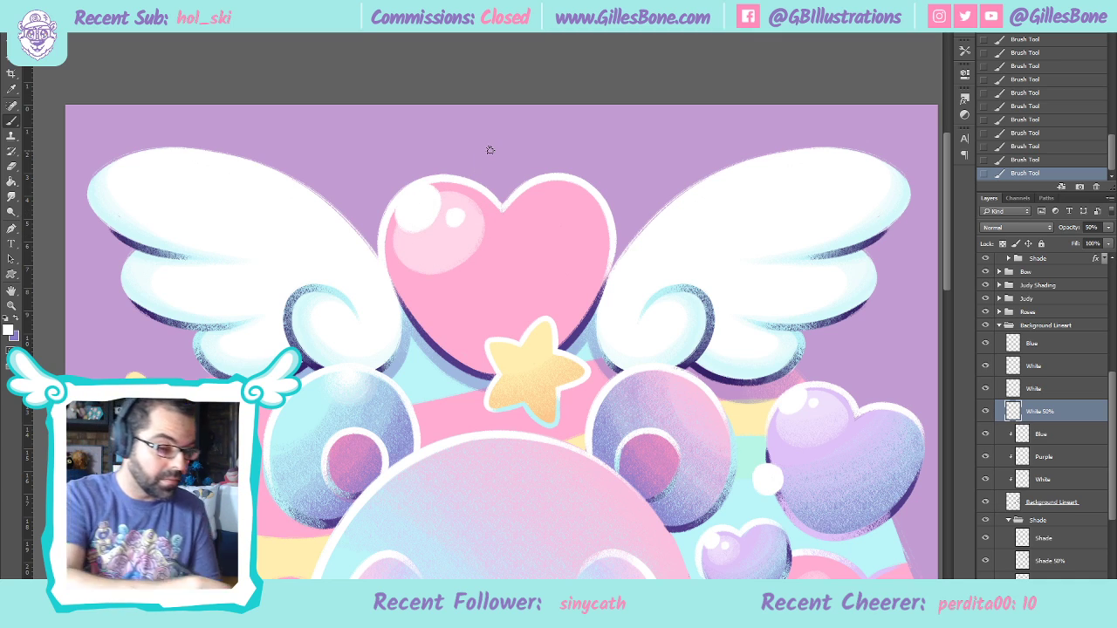
Erase the translucent highlight's lower and right areas with a grainy eraser so it fades softly into the pink heart
key(e)
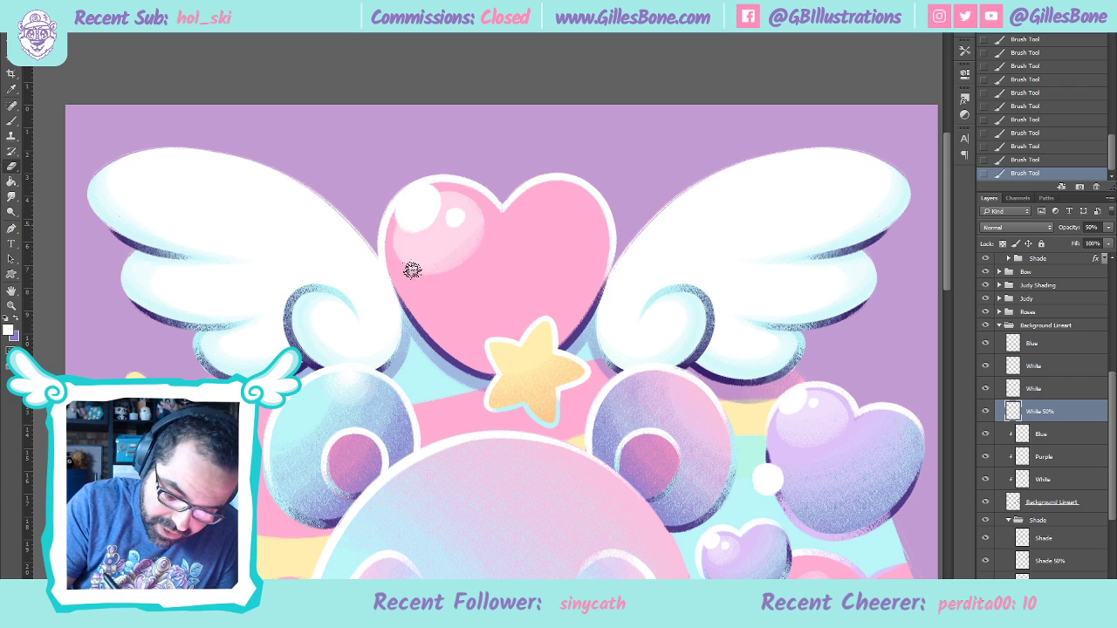
mouse_move(458, 240)
mouse_down()
mouse_move(398, 262)
mouse_move(461, 234)
mouse_move(473, 209)
mouse_move(408, 255)
mouse_move(477, 194)
mouse_move(474, 250)
mouse_move(412, 280)
mouse_up()
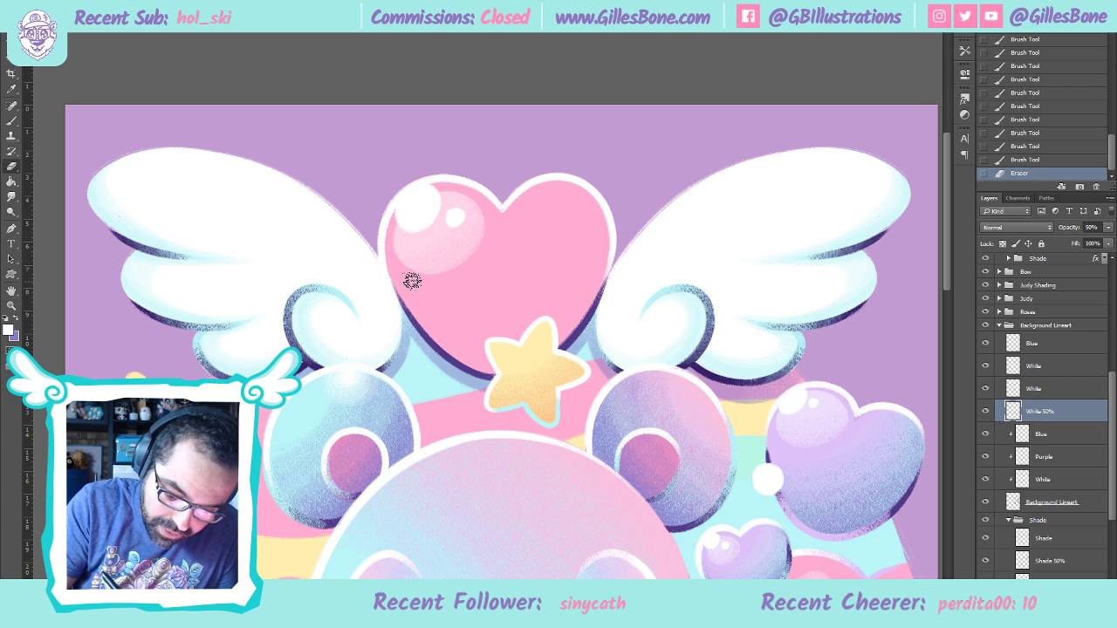
click(476, 213)
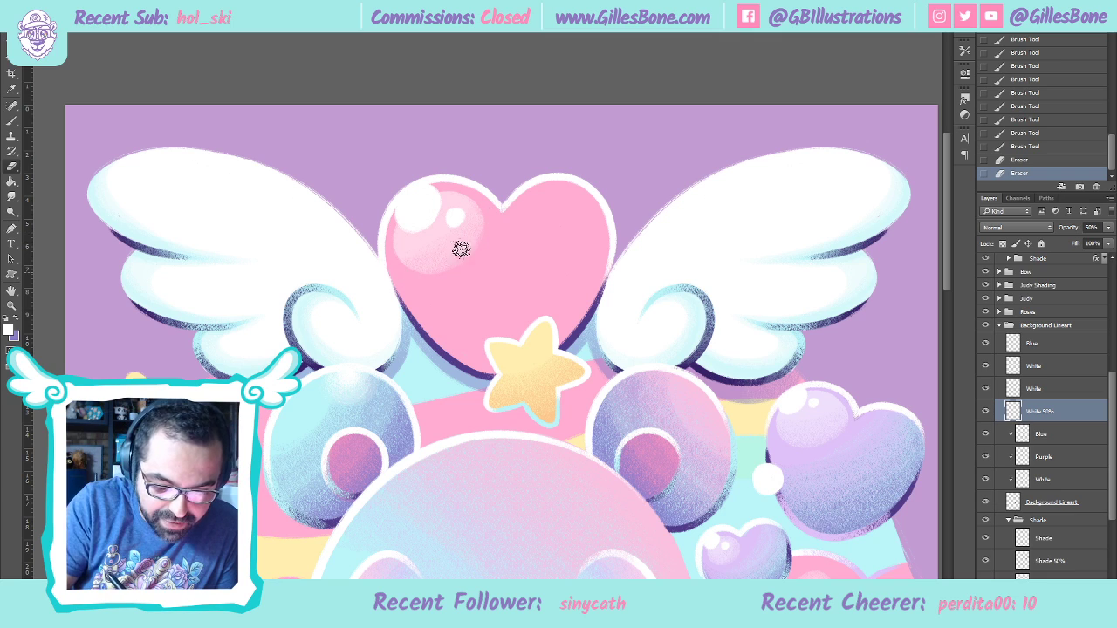
click(480, 206)
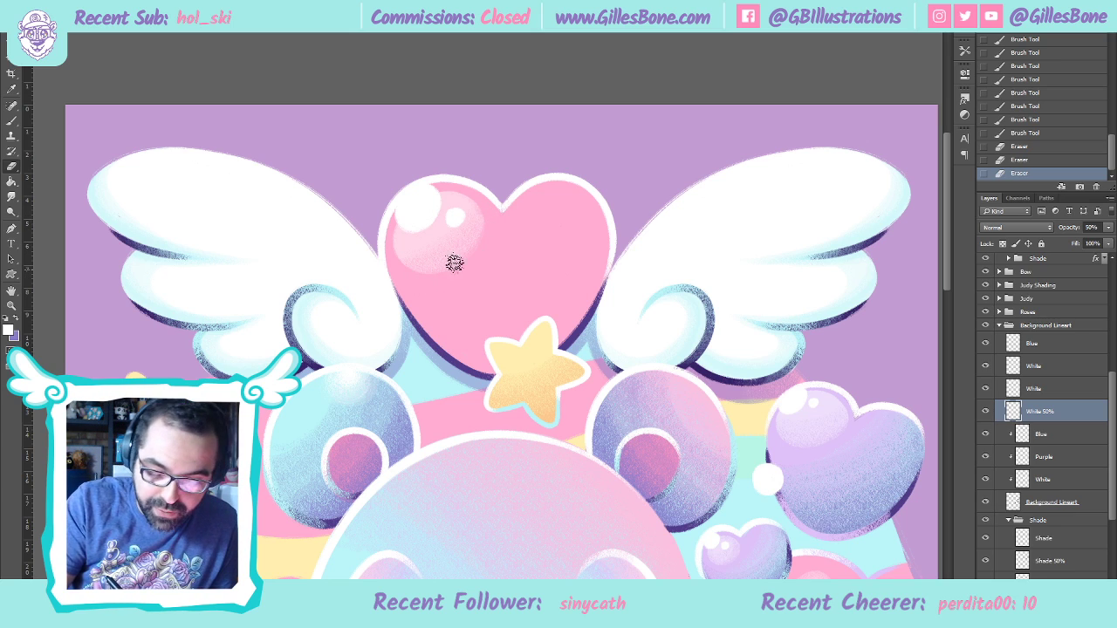
click(466, 215)
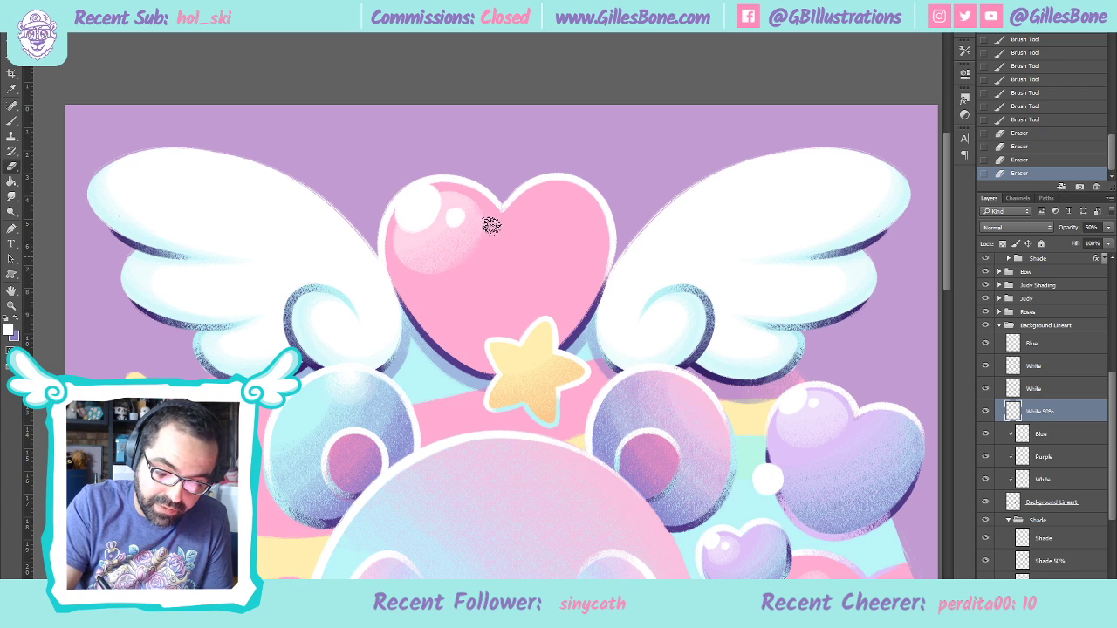
drag(414, 266, 490, 206)
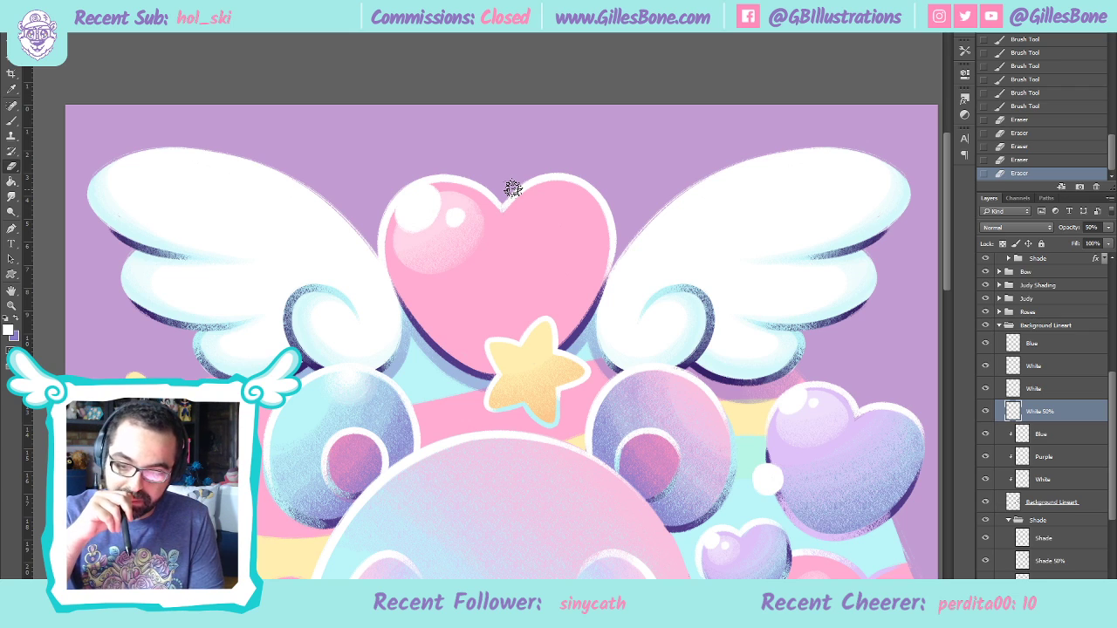
click(435, 269)
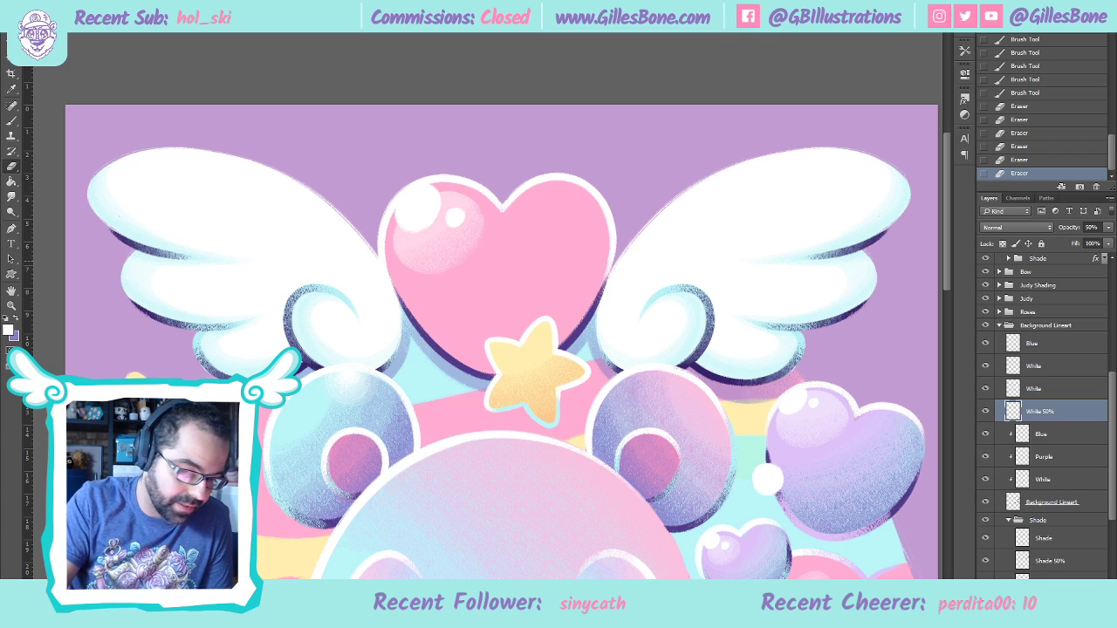
Swap the foreground colour to purple, load the Heart layer's shape as a selection, and make the Shade 50% layer active
click(18, 317)
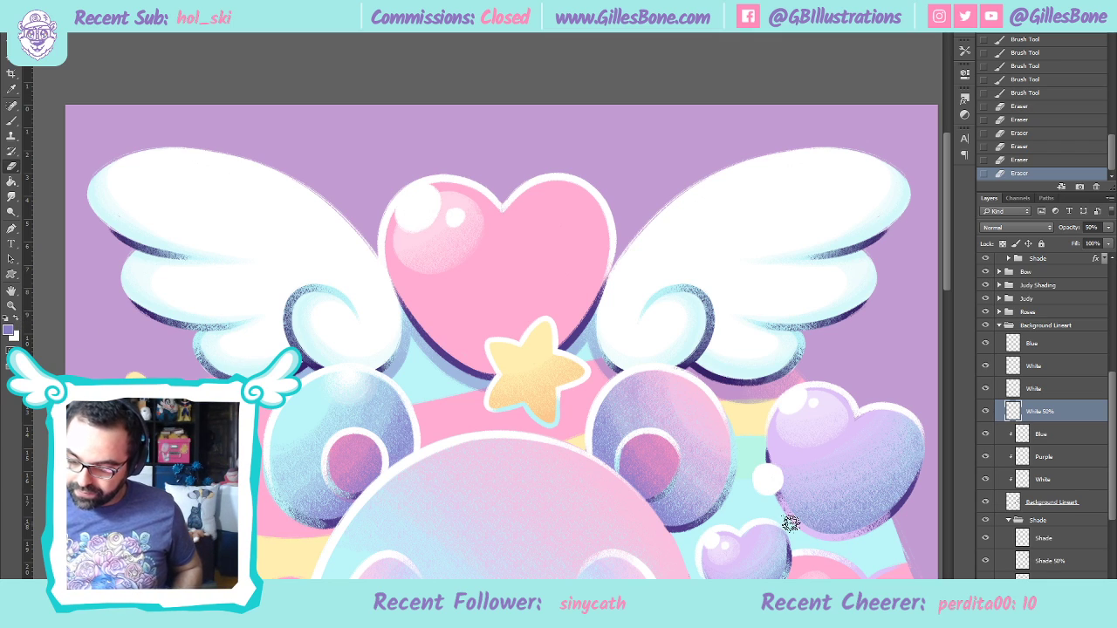
scroll(1034, 494, down, 5)
scroll(1039, 485, down, 3)
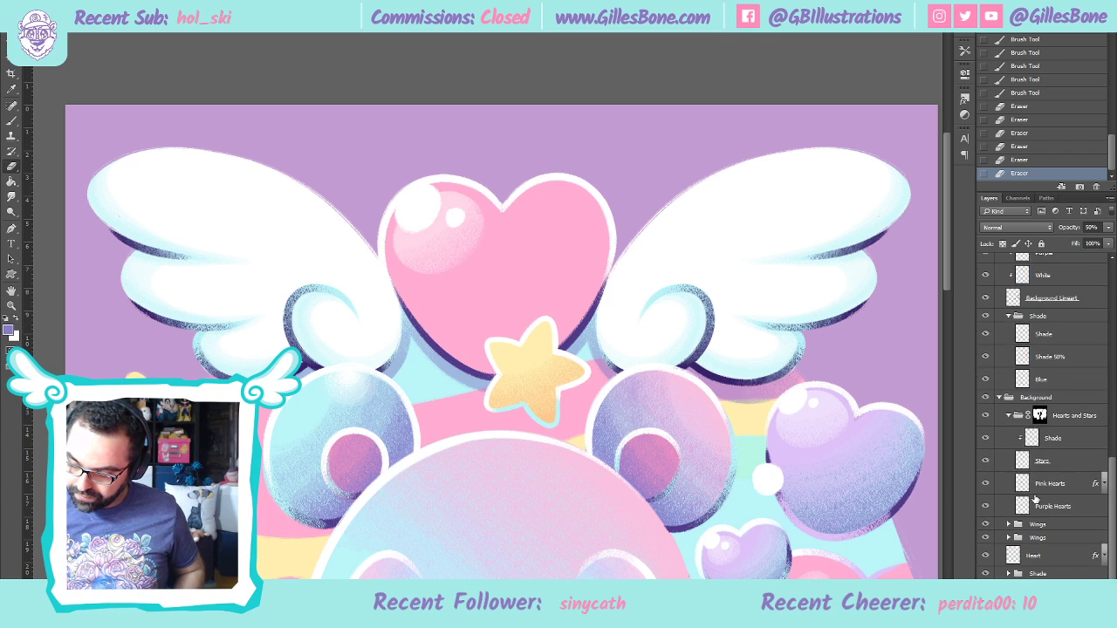
ctrl+click(1013, 556)
scroll(1032, 518, up, 5)
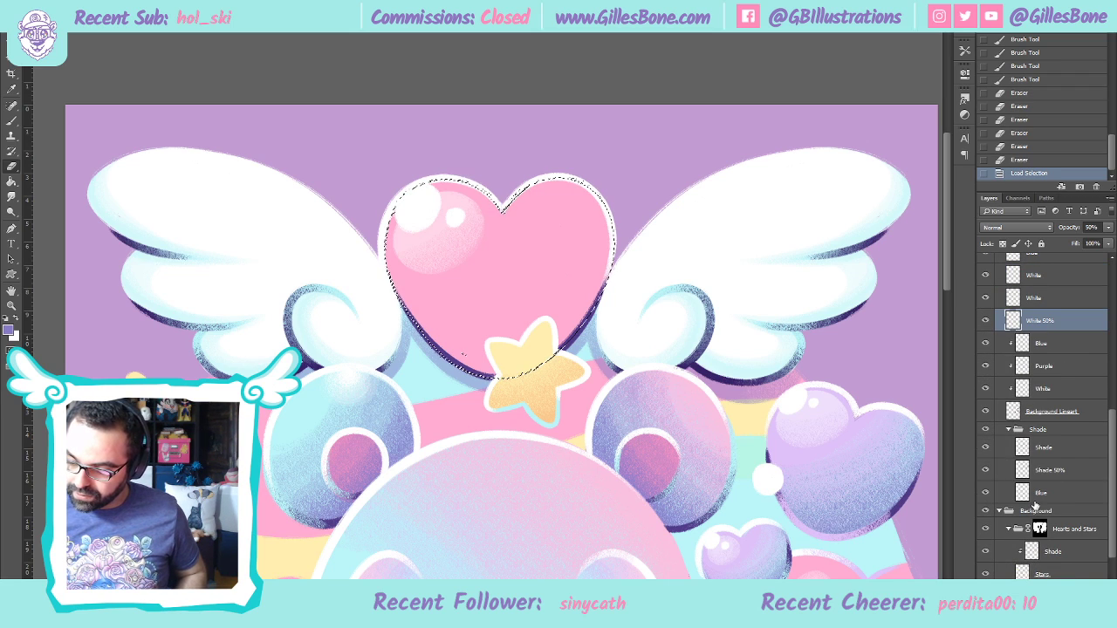
click(1008, 471)
scroll(494, 364, up, 1)
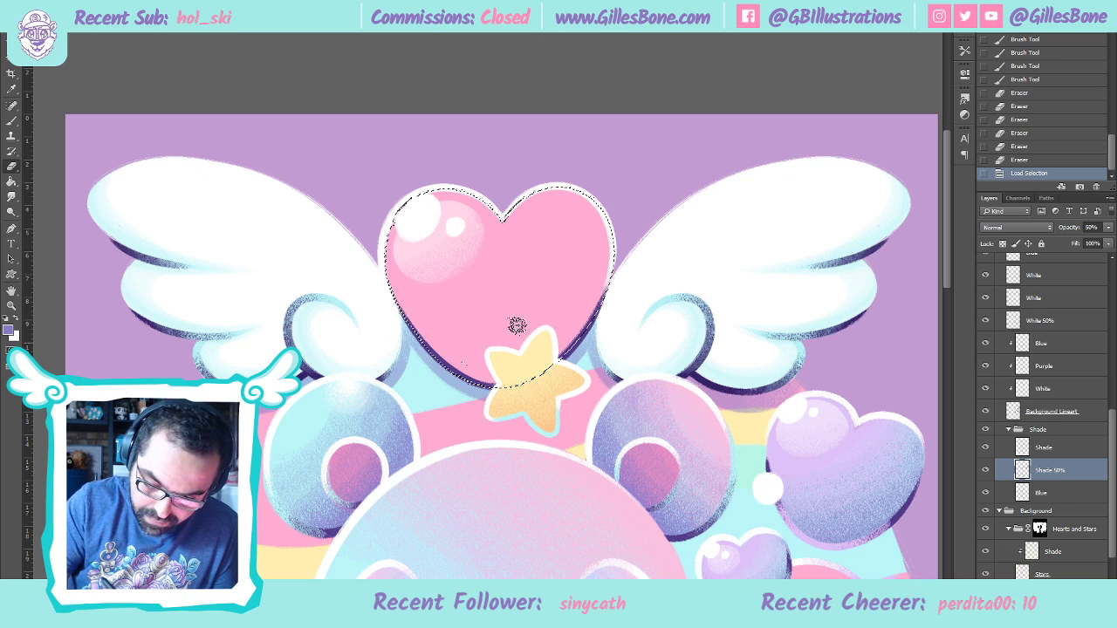
Drop the heart selection, enlarge the brush, try a broad purple shade over the pink heart and star, and undo it
mouse_move(514, 322)
mouse_down()
mouse_move(618, 229)
mouse_move(429, 197)
mouse_up()
key(b)
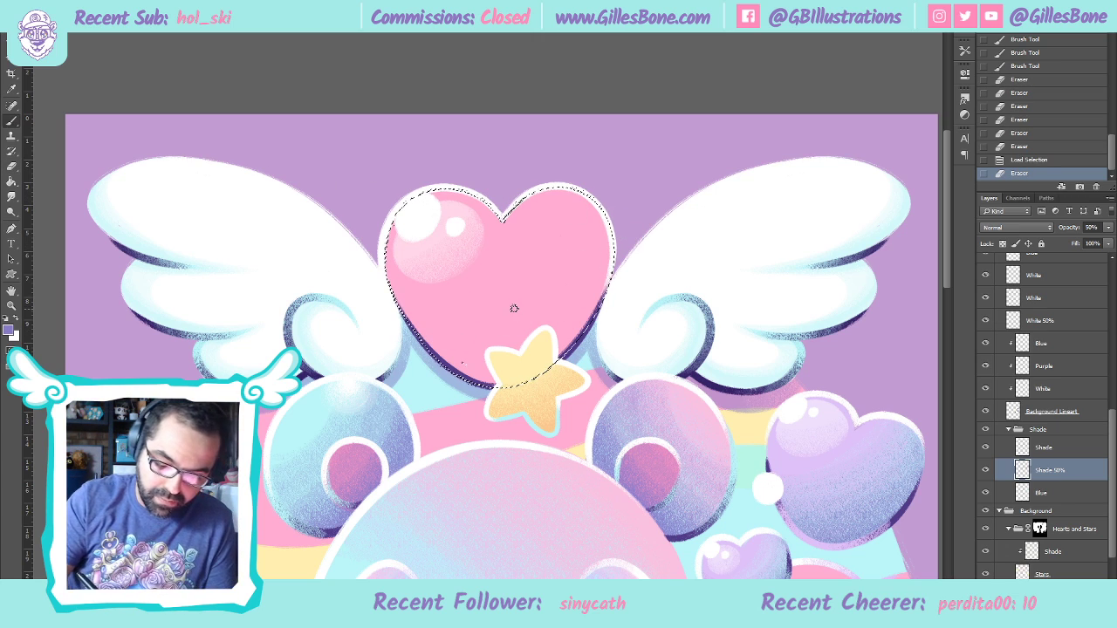
key(z)
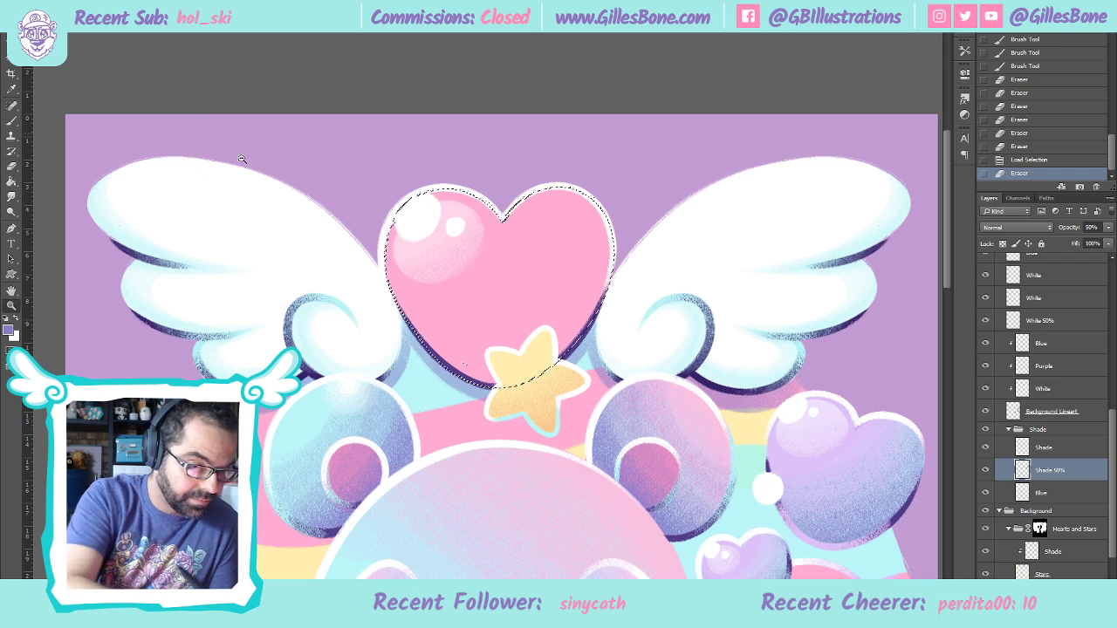
key(ctrl+d)
key(ctrl+minus)
key(b)
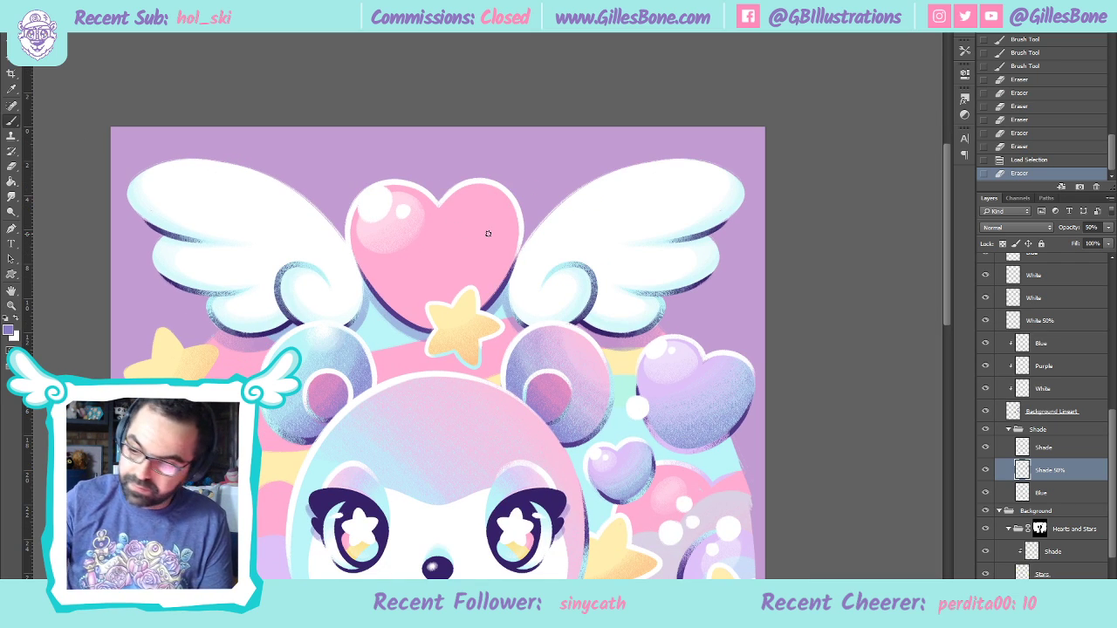
key(bracketright)
key(bracketright)
key(bracketright)
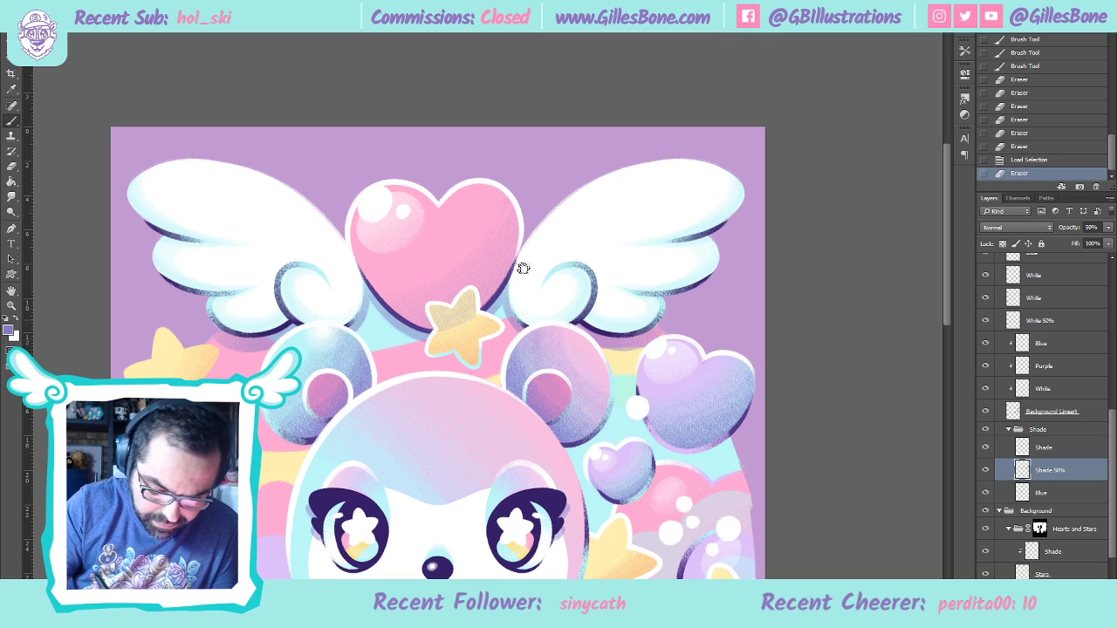
drag(521, 262, 533, 248)
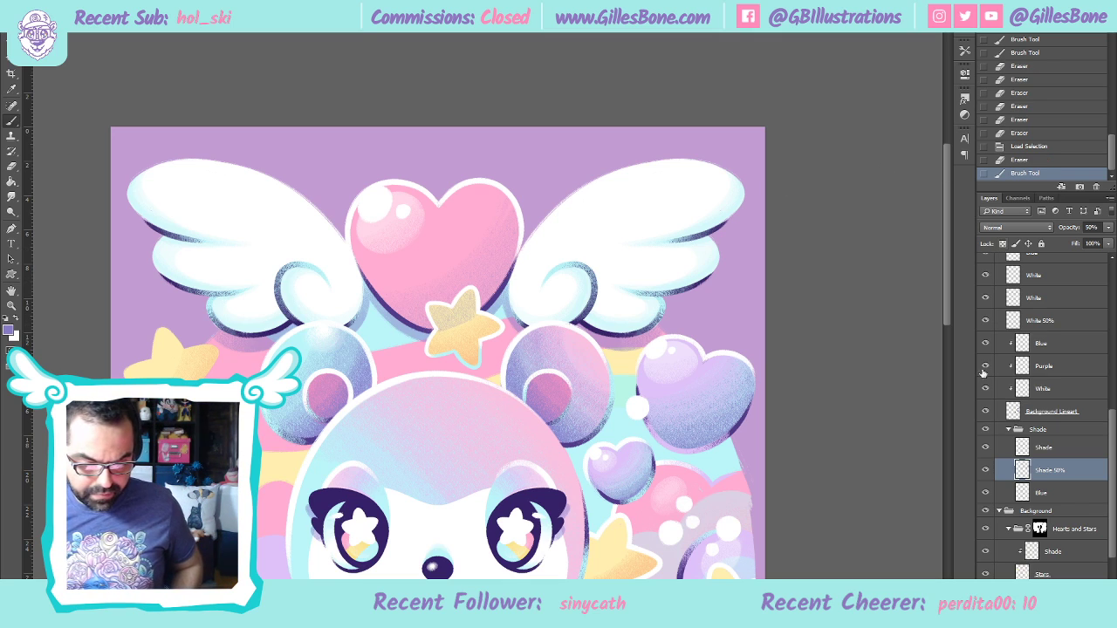
key(ctrl+z)
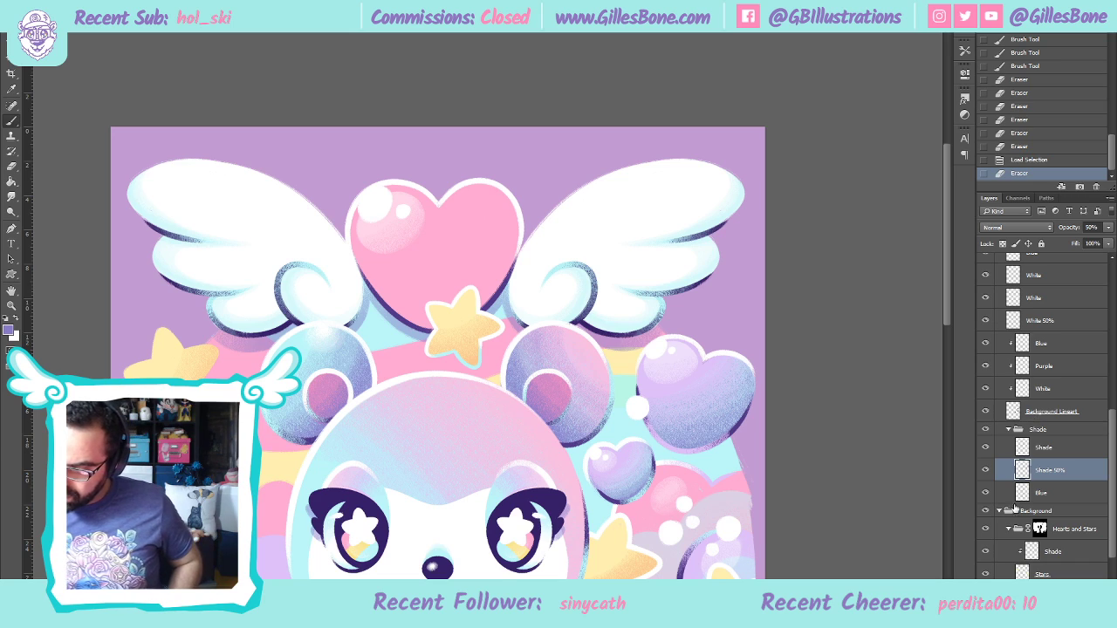
Reload the Heart layer's shape as a selection and brush grainy purple shading over the heart's right and lower areas on Shade 50%
scroll(1029, 551, down, 3)
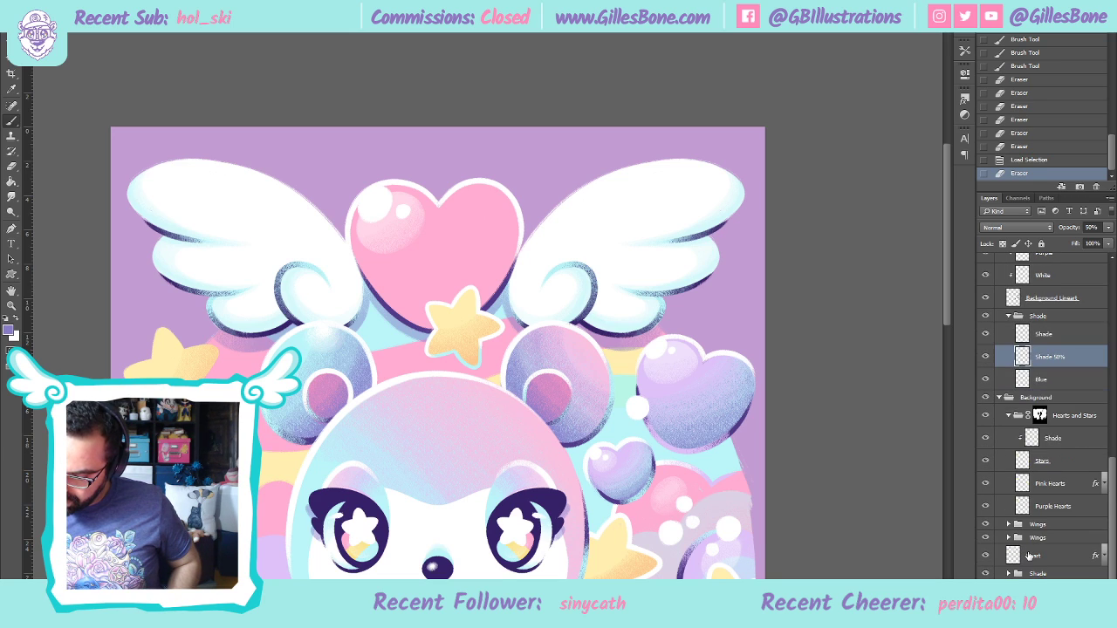
ctrl+click(1012, 562)
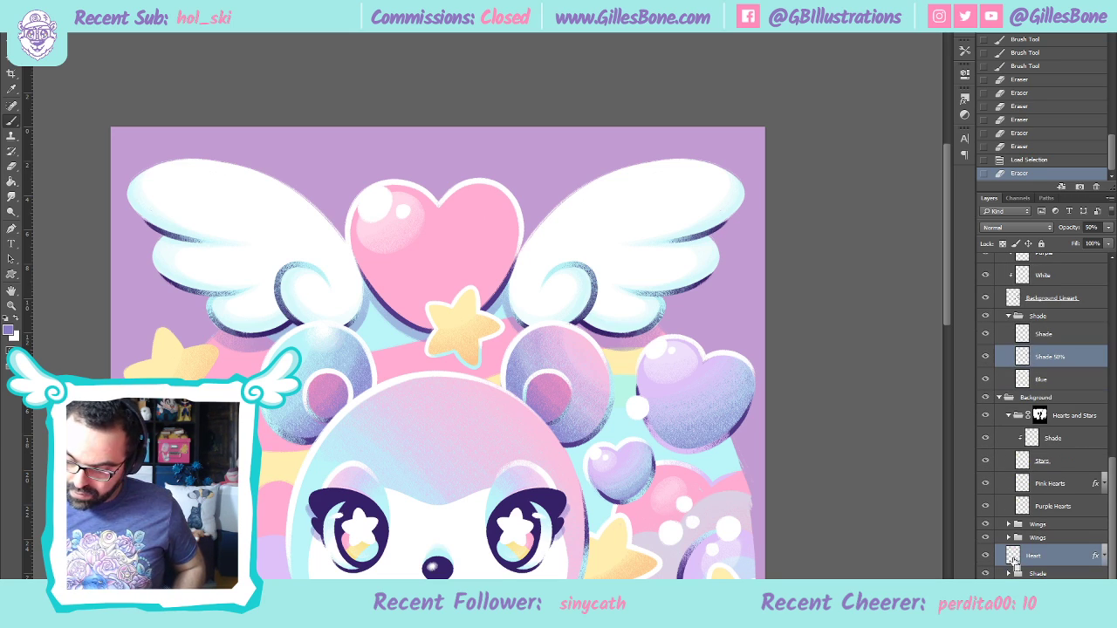
ctrl+click(1014, 558)
scroll(1025, 467, up, 2)
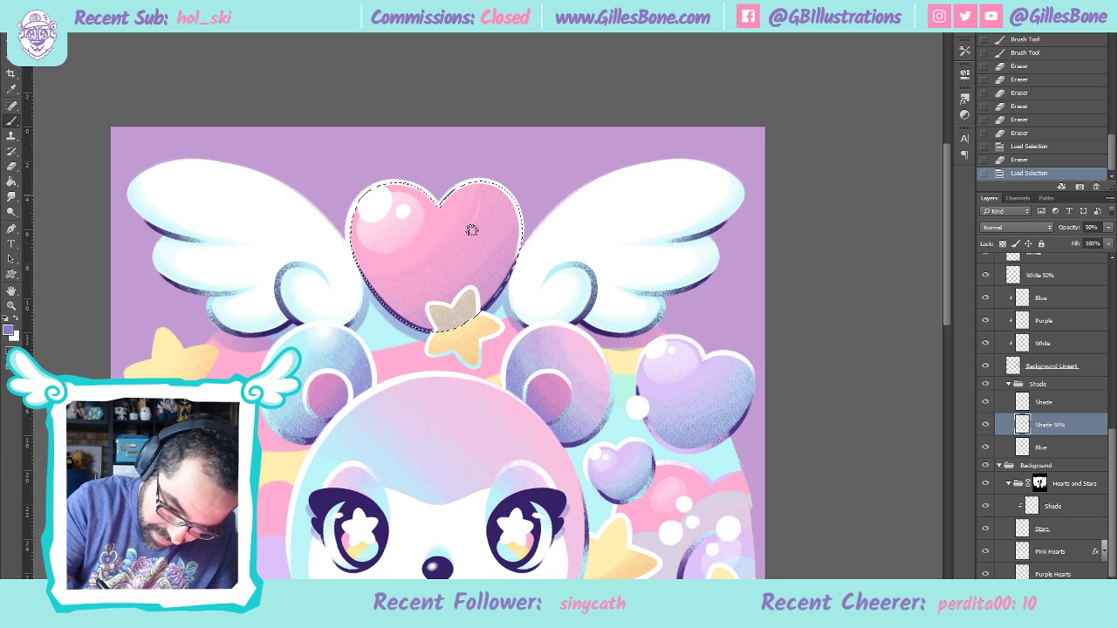
mouse_move(468, 189)
mouse_down()
mouse_move(464, 226)
mouse_move(379, 294)
mouse_move(413, 281)
mouse_move(497, 182)
mouse_move(425, 297)
mouse_move(700, 198)
mouse_up()
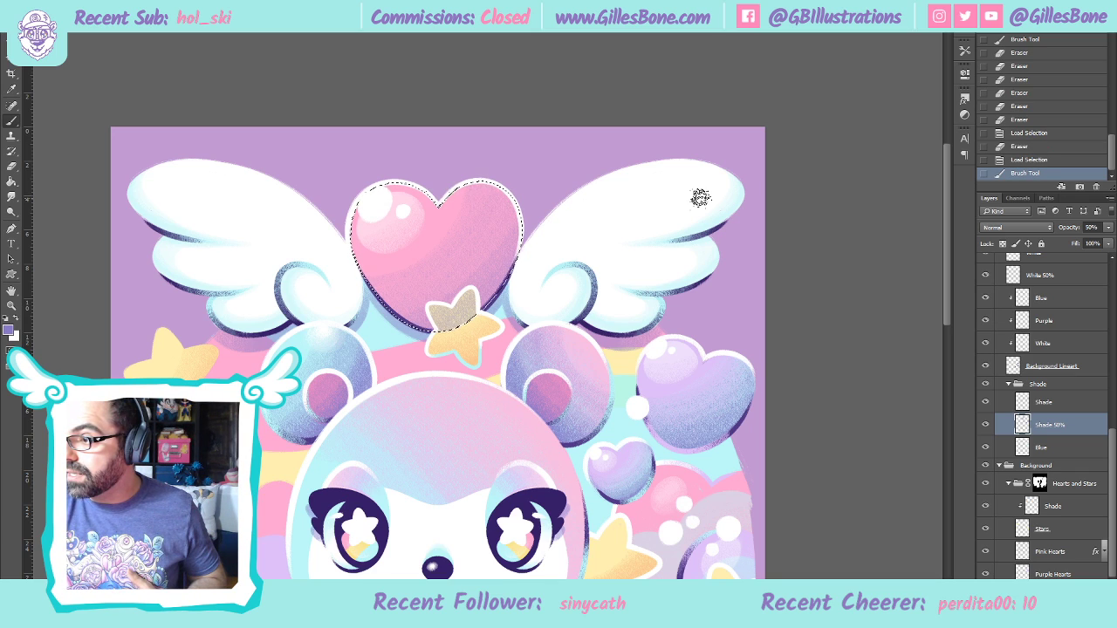
key(0)
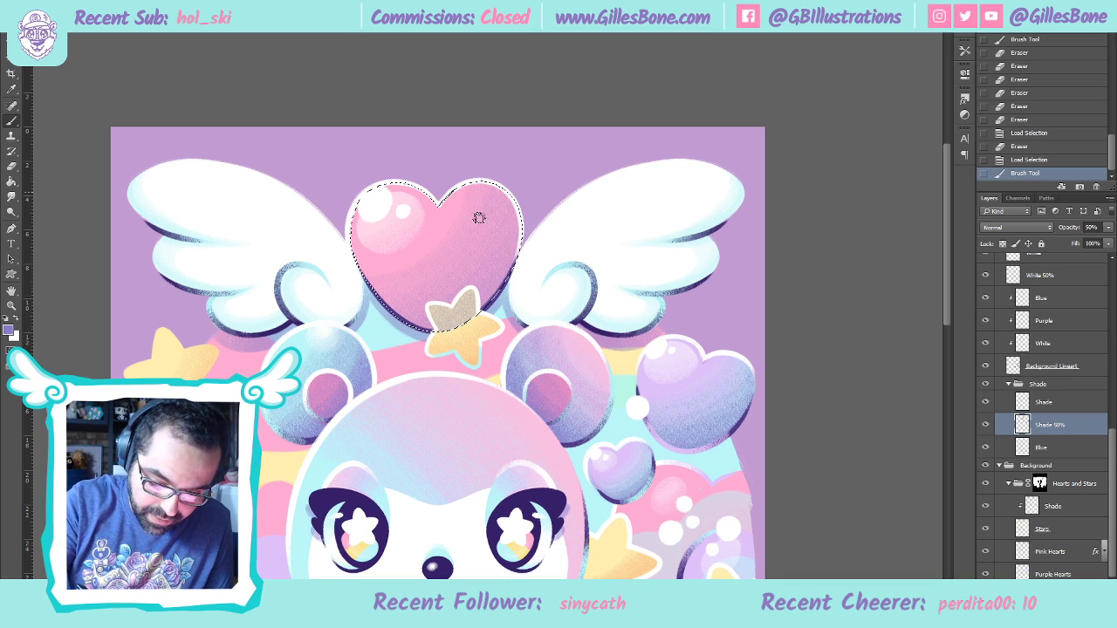
mouse_move(501, 190)
mouse_down()
mouse_move(510, 284)
mouse_move(485, 312)
mouse_up()
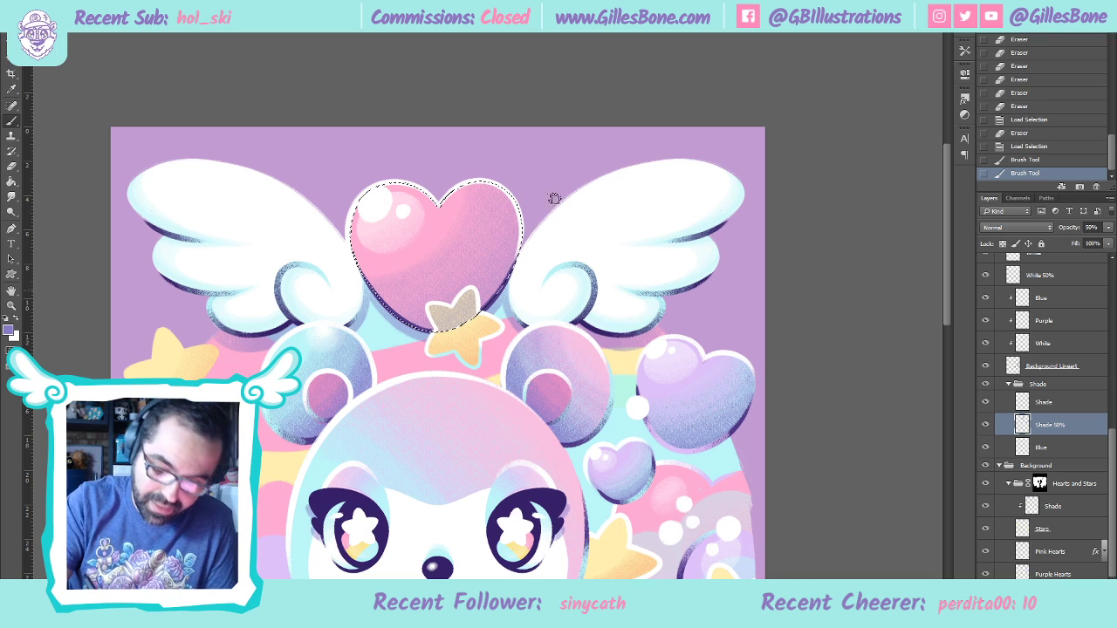
drag(554, 199, 559, 184)
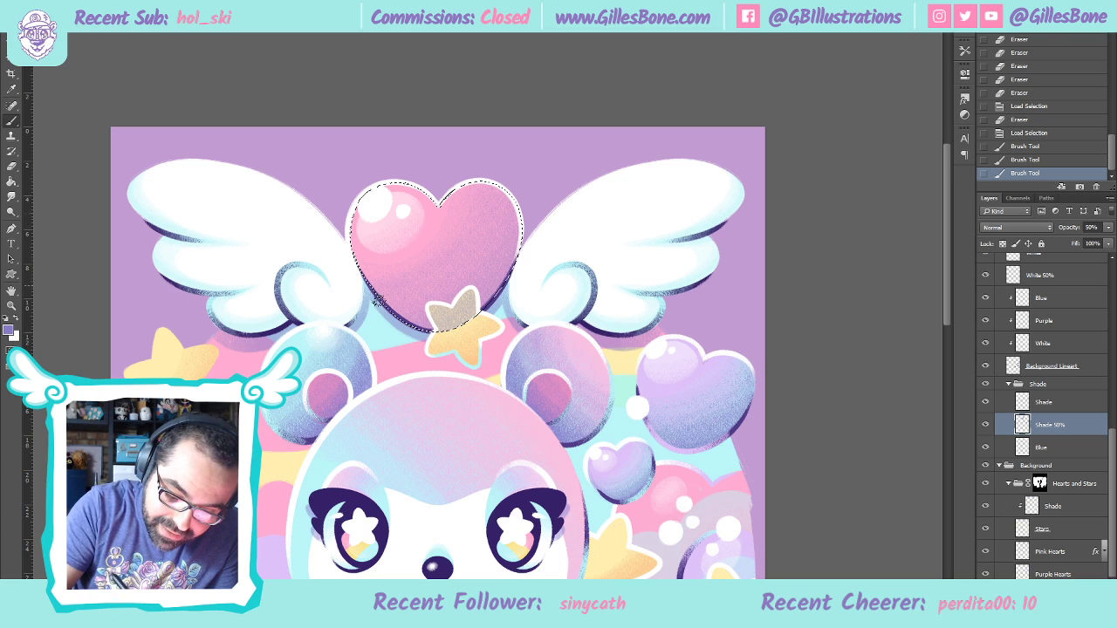
mouse_move(500, 207)
mouse_down()
mouse_move(512, 242)
mouse_move(527, 218)
mouse_up()
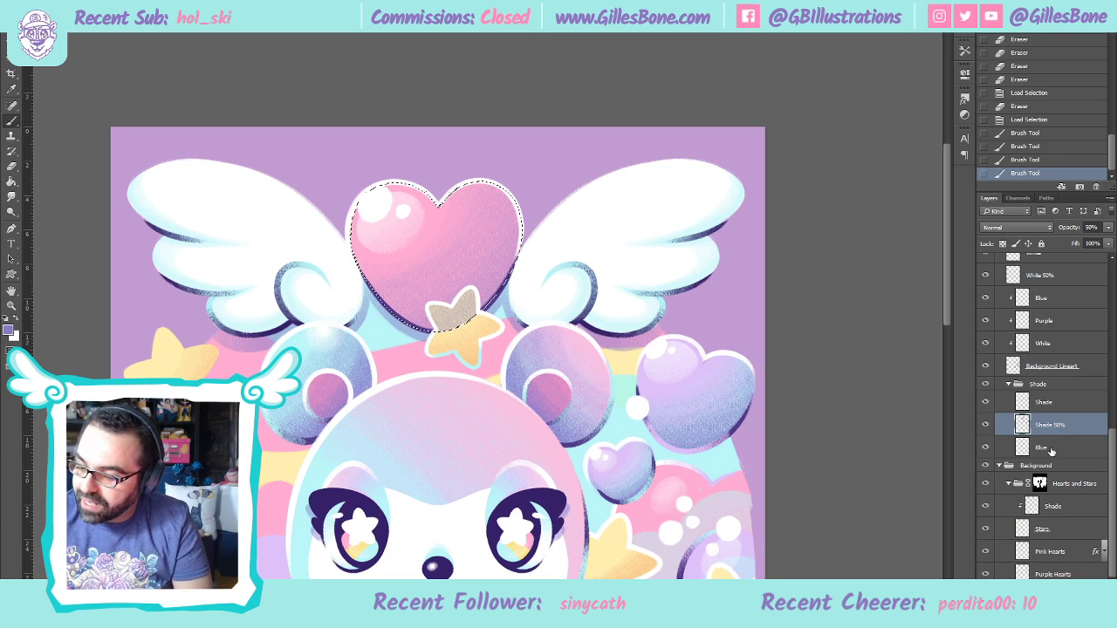
Brush deeper purple shading along the pink heart's lower and right edges on the Shade layer, redoing unwanted strokes, and drop the selection
click(1063, 404)
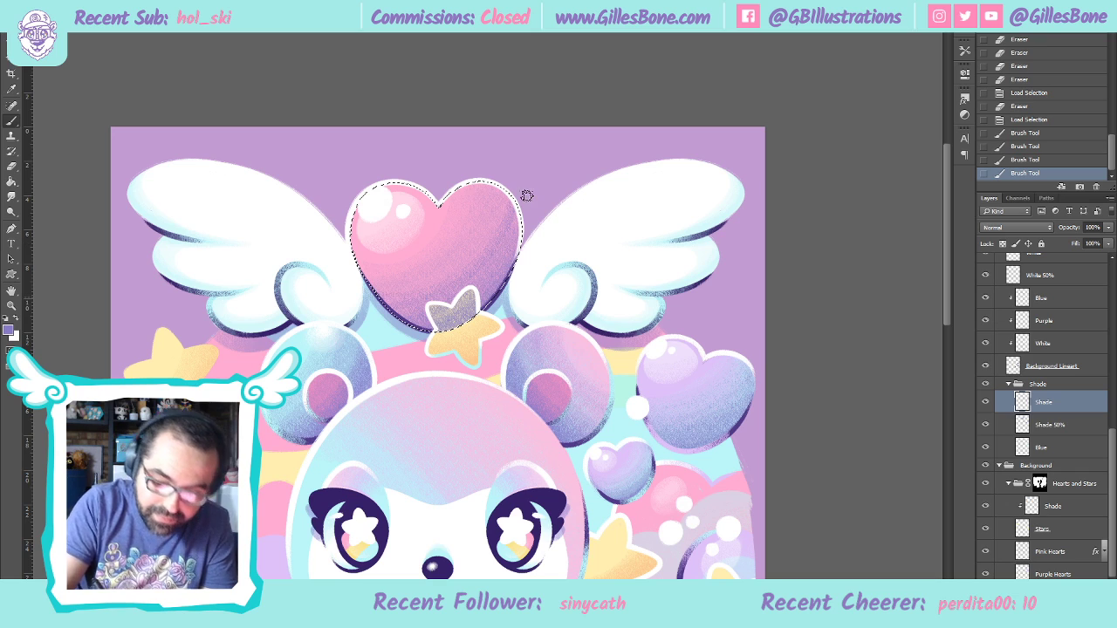
key(ctrl+z)
key(ctrl+z)
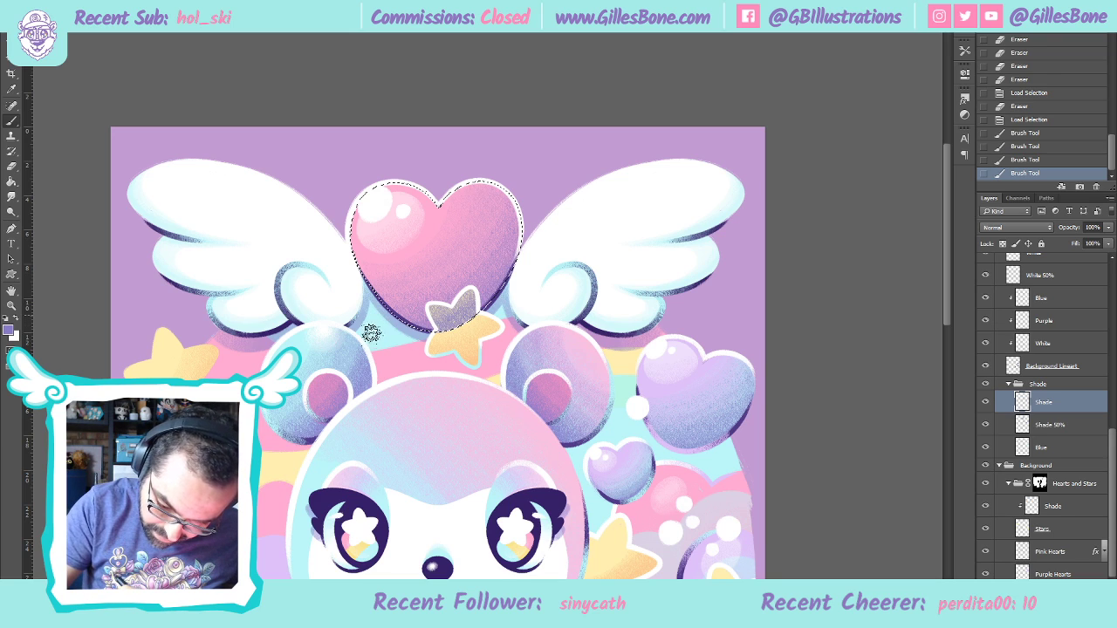
drag(371, 333, 491, 298)
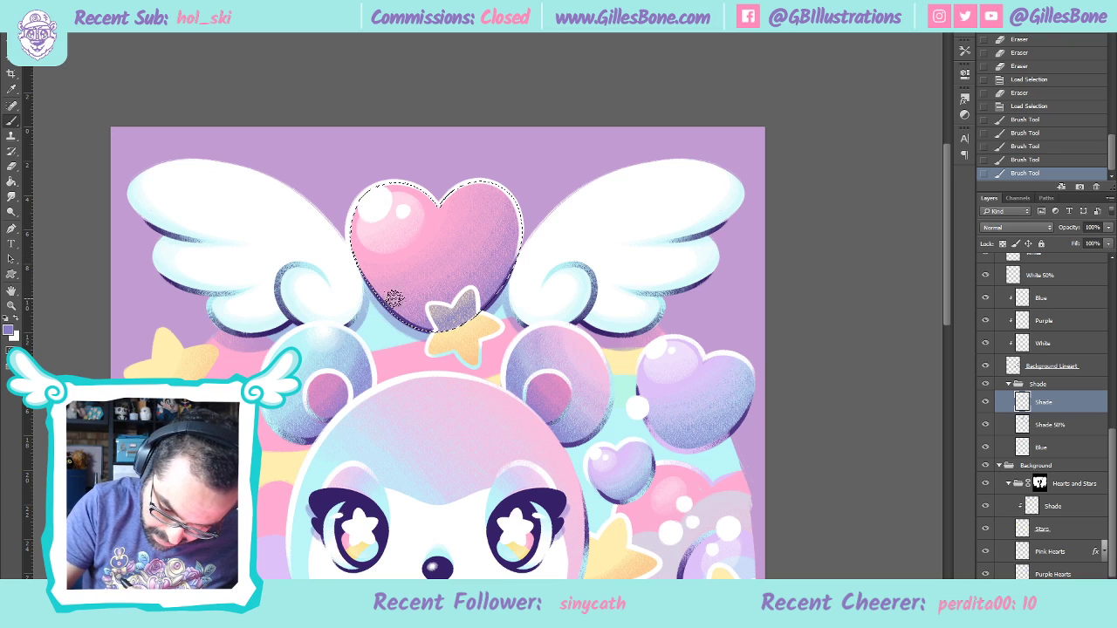
drag(521, 210, 541, 218)
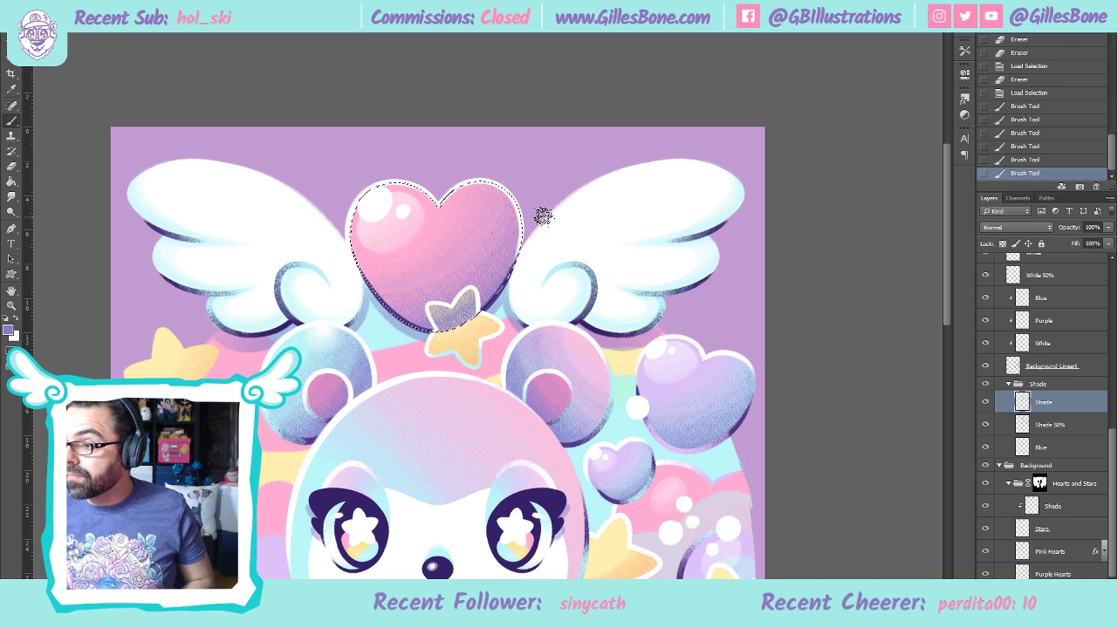
key(ctrl+d)
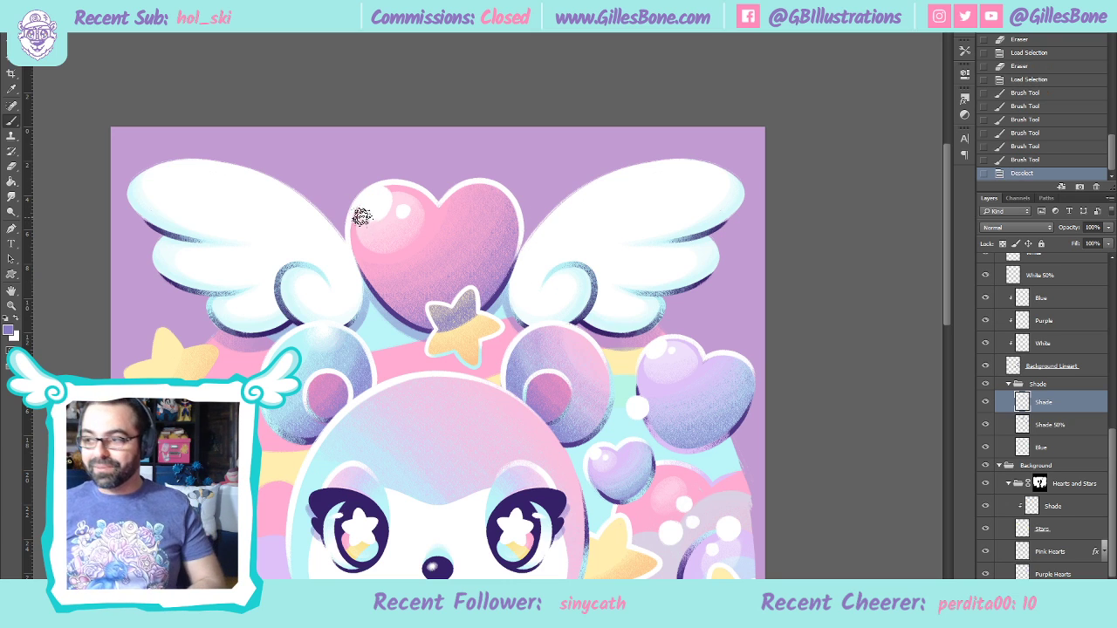
click(11, 306)
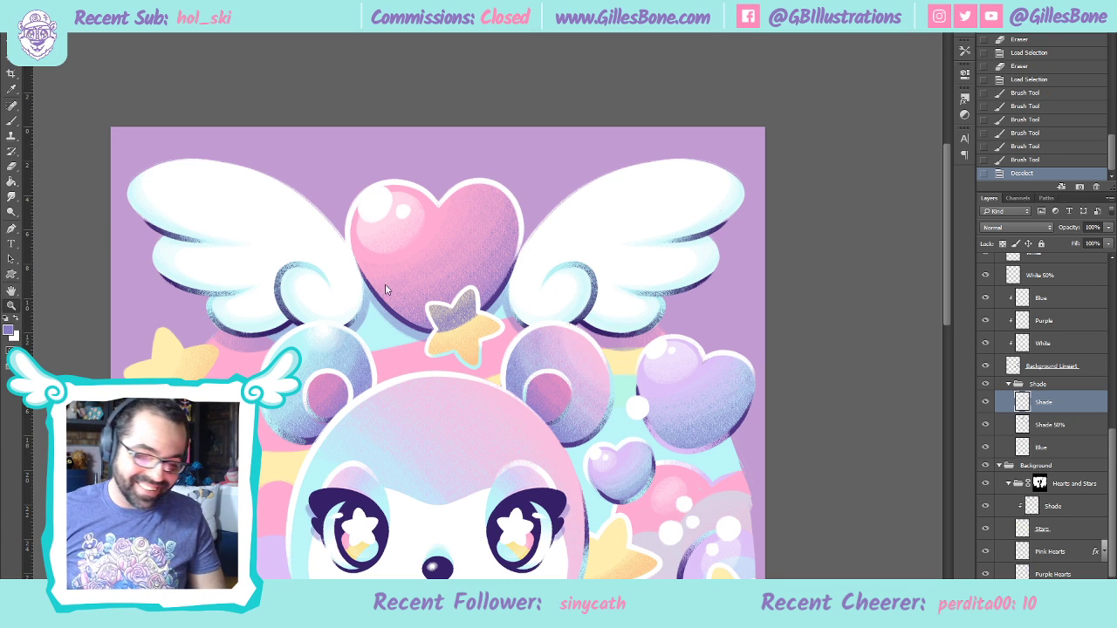
Erase the grainy purple shading from the yellow star below the pink heart on the Shade layer, using a smaller eraser
alt+click(487, 351)
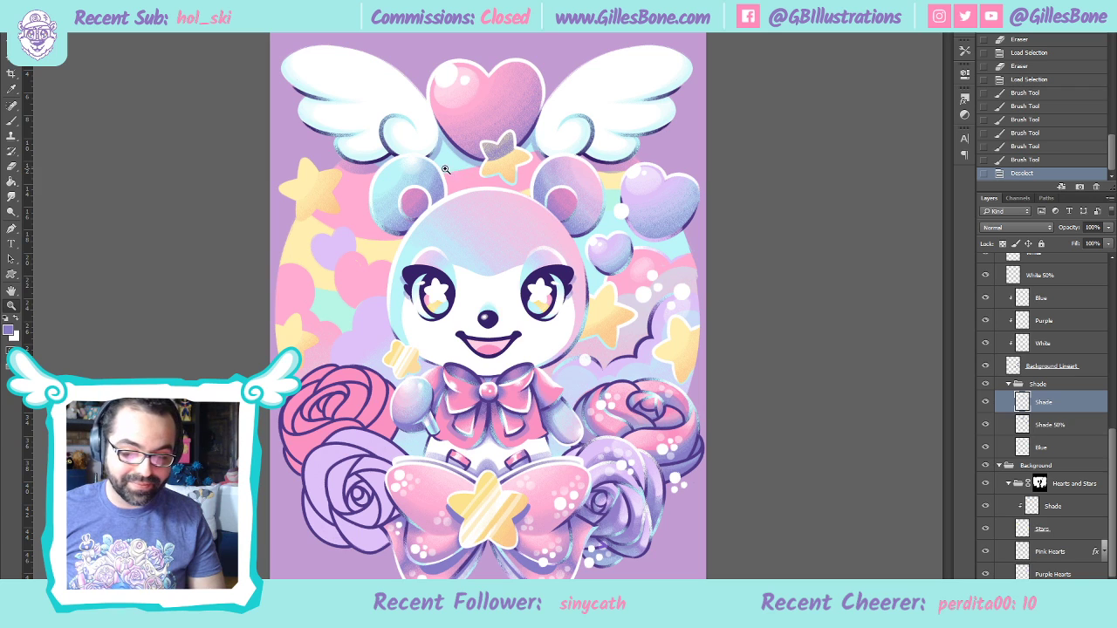
drag(541, 114, 541, 115)
click(14, 121)
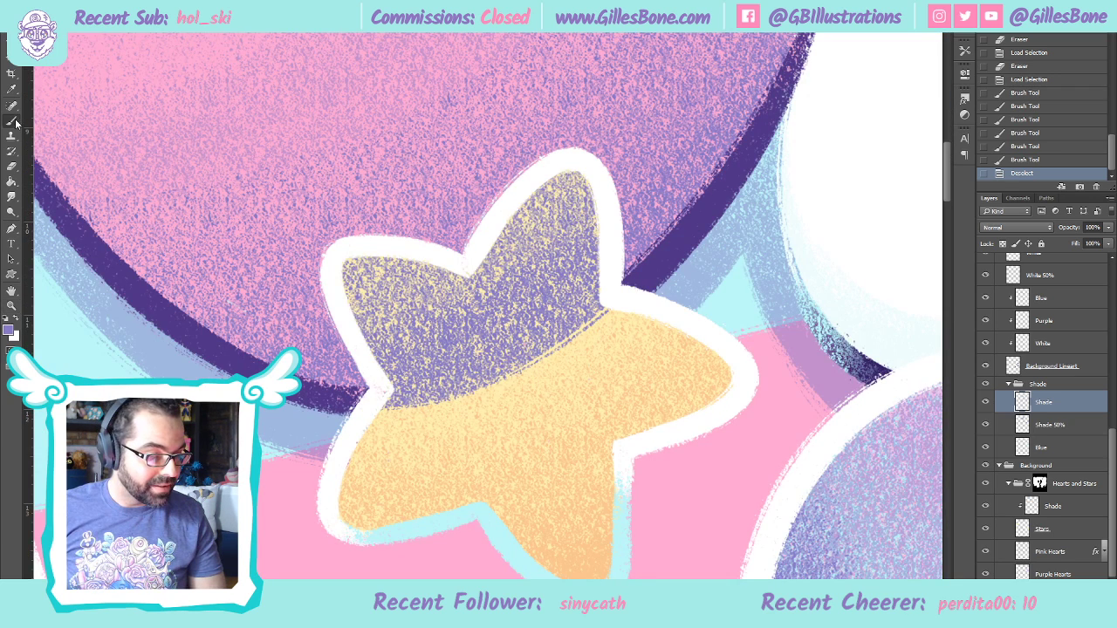
click(12, 166)
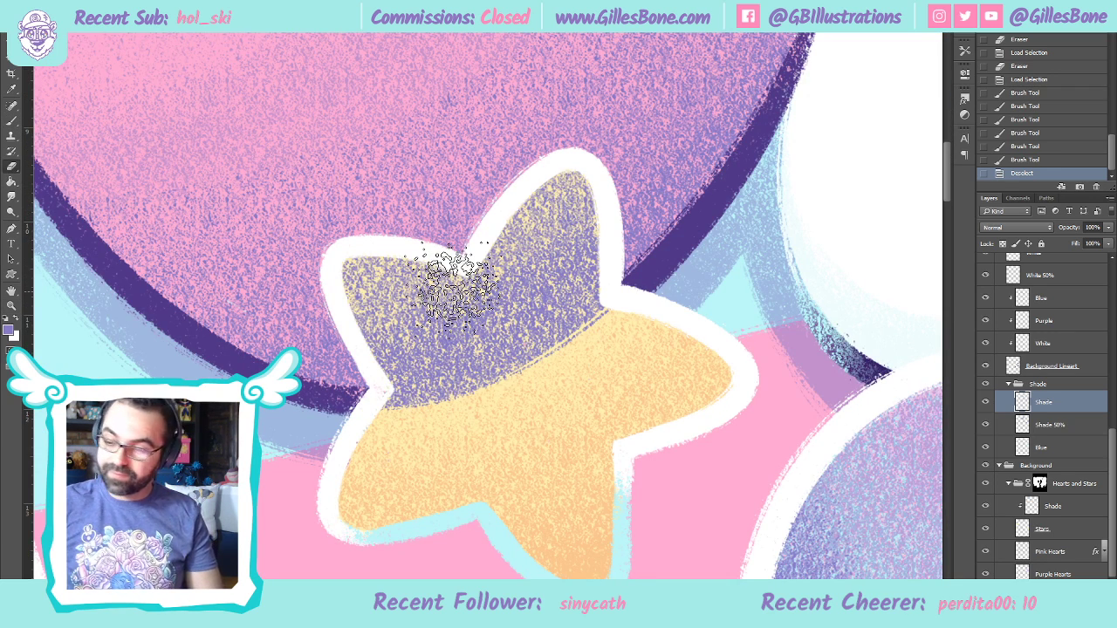
key([)
key([)
key([)
key([)
key([)
key([)
mouse_move(397, 397)
mouse_down()
mouse_move(468, 345)
mouse_move(431, 399)
mouse_move(473, 379)
mouse_move(584, 308)
mouse_move(524, 387)
mouse_move(608, 315)
mouse_move(577, 307)
mouse_move(590, 229)
mouse_move(565, 181)
mouse_move(470, 302)
mouse_move(530, 227)
mouse_move(491, 332)
mouse_move(573, 221)
mouse_move(541, 343)
mouse_move(532, 320)
mouse_move(476, 307)
mouse_move(440, 275)
mouse_move(363, 260)
mouse_move(369, 332)
mouse_move(415, 393)
mouse_move(385, 284)
mouse_move(431, 360)
mouse_move(427, 297)
mouse_move(456, 326)
mouse_move(464, 318)
mouse_move(358, 287)
mouse_up()
Erase the remaining purple tint from the upper part of the same star on the Shade 50% layer
click(1055, 425)
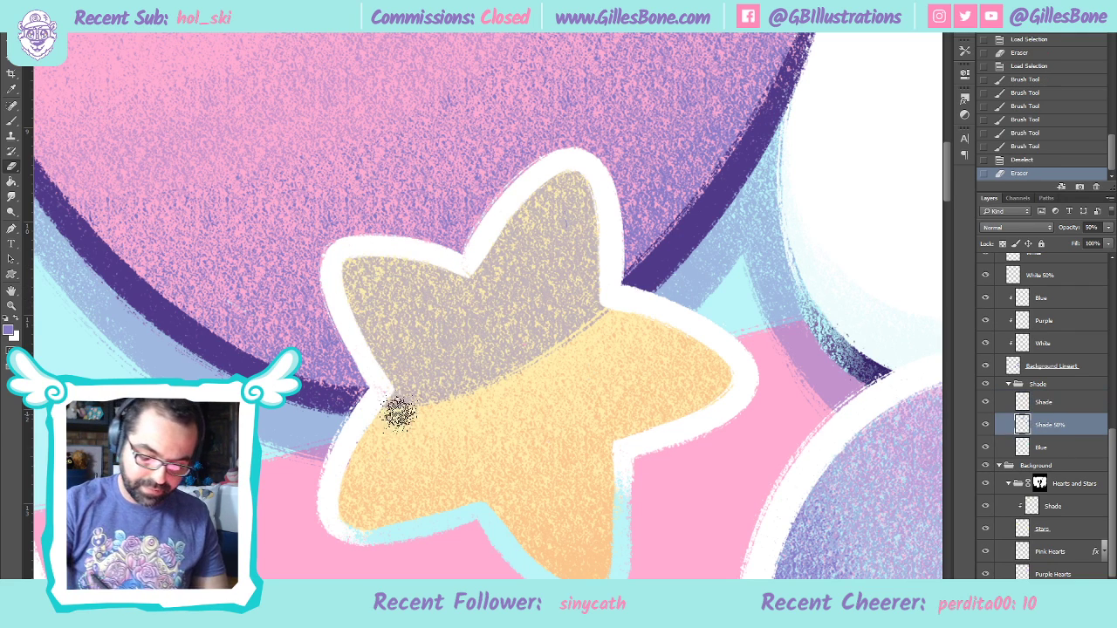
mouse_move(394, 411)
mouse_down()
mouse_move(479, 340)
mouse_move(444, 414)
mouse_move(555, 298)
mouse_move(489, 404)
mouse_move(573, 311)
mouse_move(588, 305)
mouse_move(598, 330)
mouse_move(586, 186)
mouse_move(534, 206)
mouse_move(461, 340)
mouse_move(565, 192)
mouse_move(504, 335)
mouse_move(566, 214)
mouse_move(558, 325)
mouse_move(567, 197)
mouse_move(564, 323)
mouse_move(555, 221)
mouse_move(462, 358)
mouse_move(445, 282)
mouse_move(388, 264)
mouse_move(351, 300)
mouse_move(417, 385)
mouse_move(375, 278)
mouse_move(427, 360)
mouse_move(423, 281)
mouse_move(458, 326)
mouse_move(356, 259)
mouse_move(349, 293)
mouse_move(505, 256)
mouse_move(583, 192)
mouse_move(550, 429)
mouse_up()
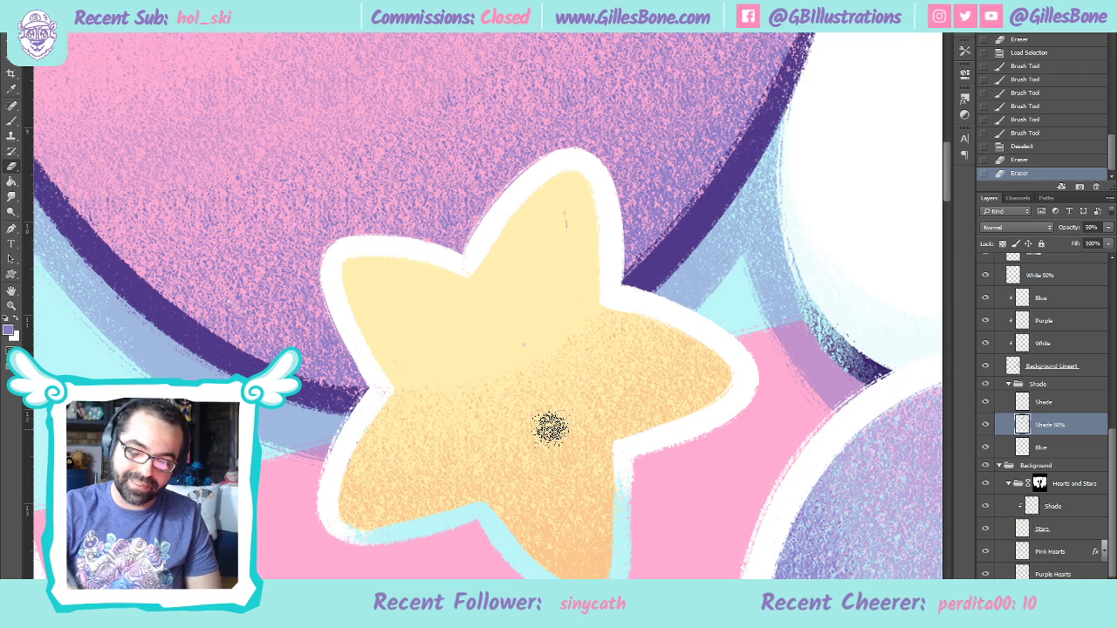
drag(576, 193, 554, 296)
drag(573, 220, 548, 287)
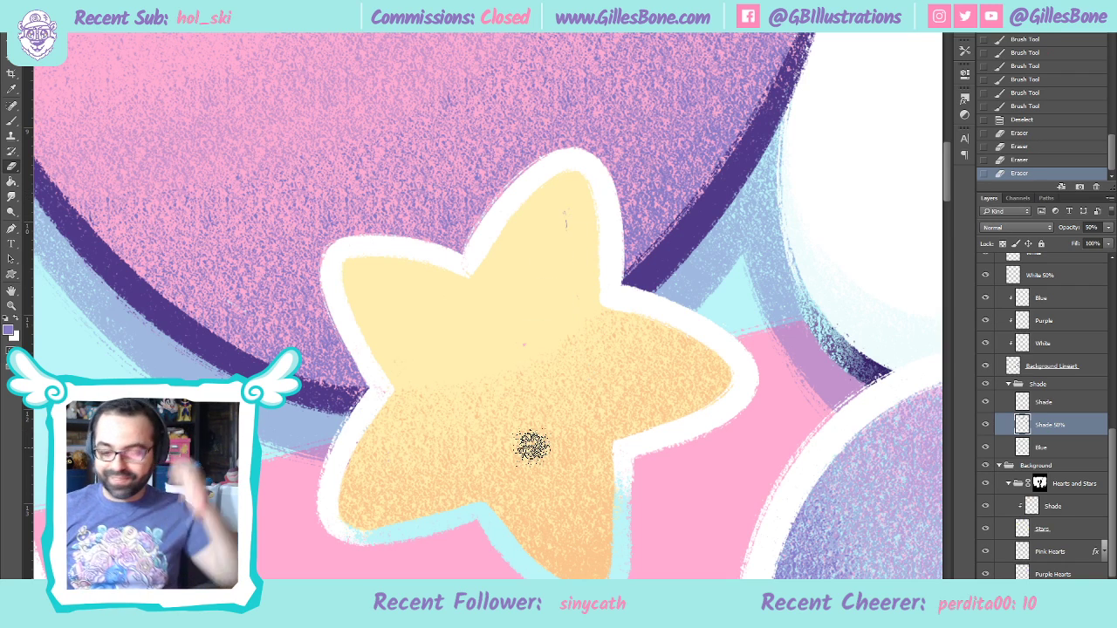
Sample the light blue beneath the large purple heart as the foreground colour
click(10, 304)
key(ctrl+0)
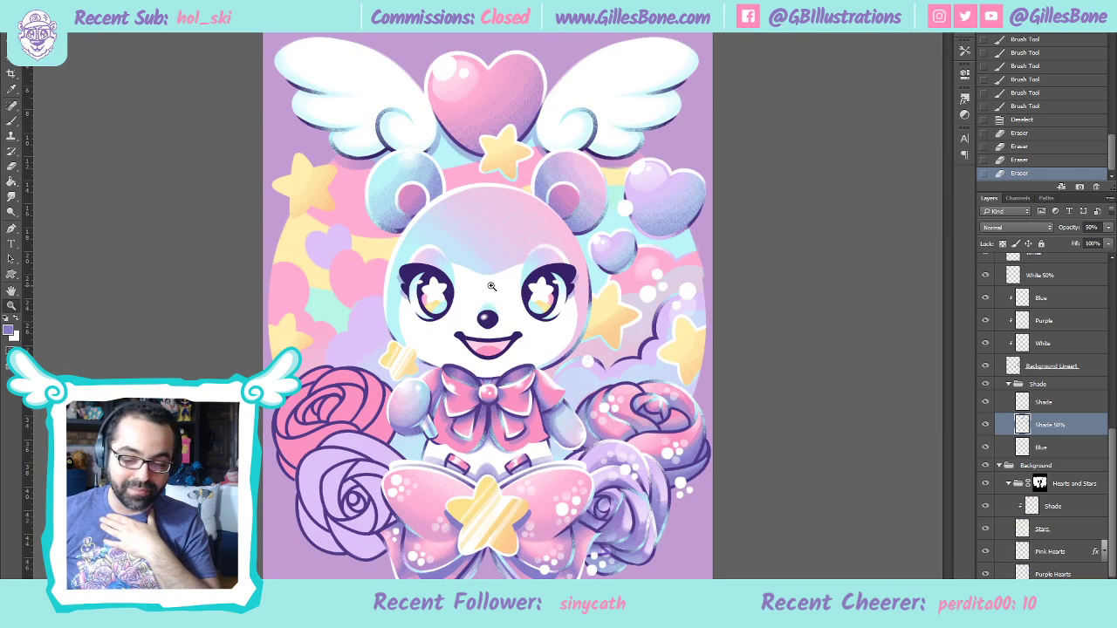
click(526, 93)
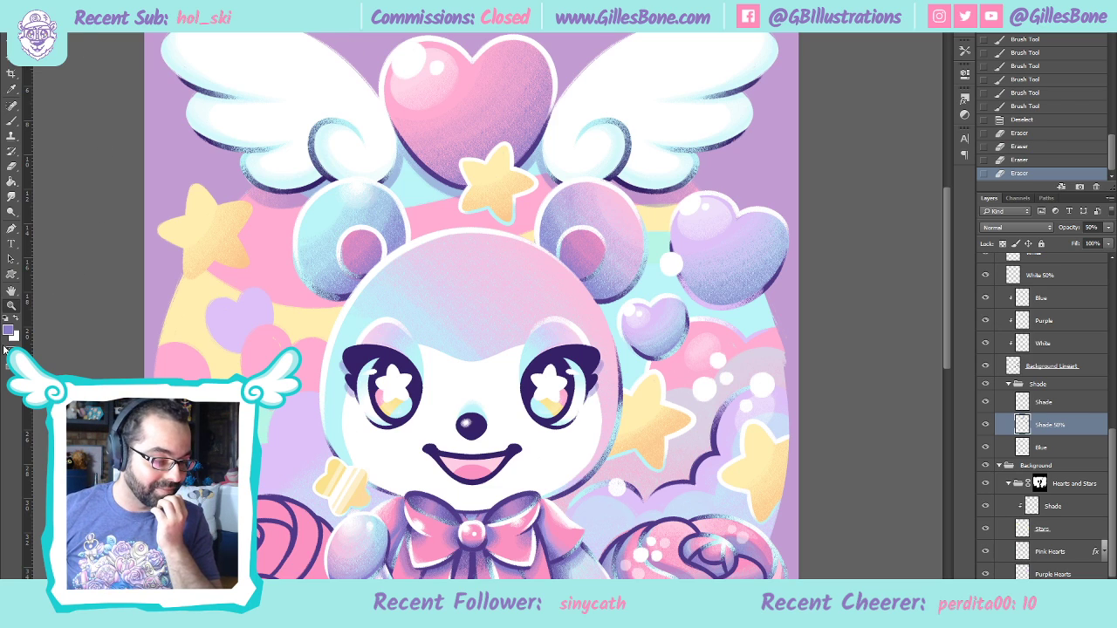
key(i)
drag(731, 310, 742, 316)
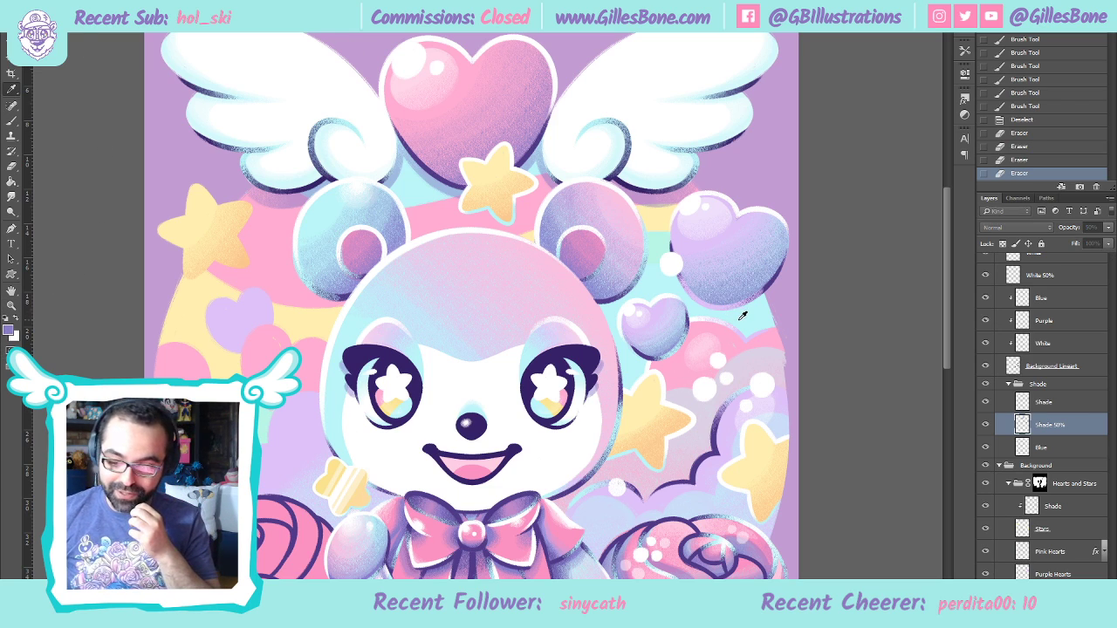
drag(1027, 150, 875, 148)
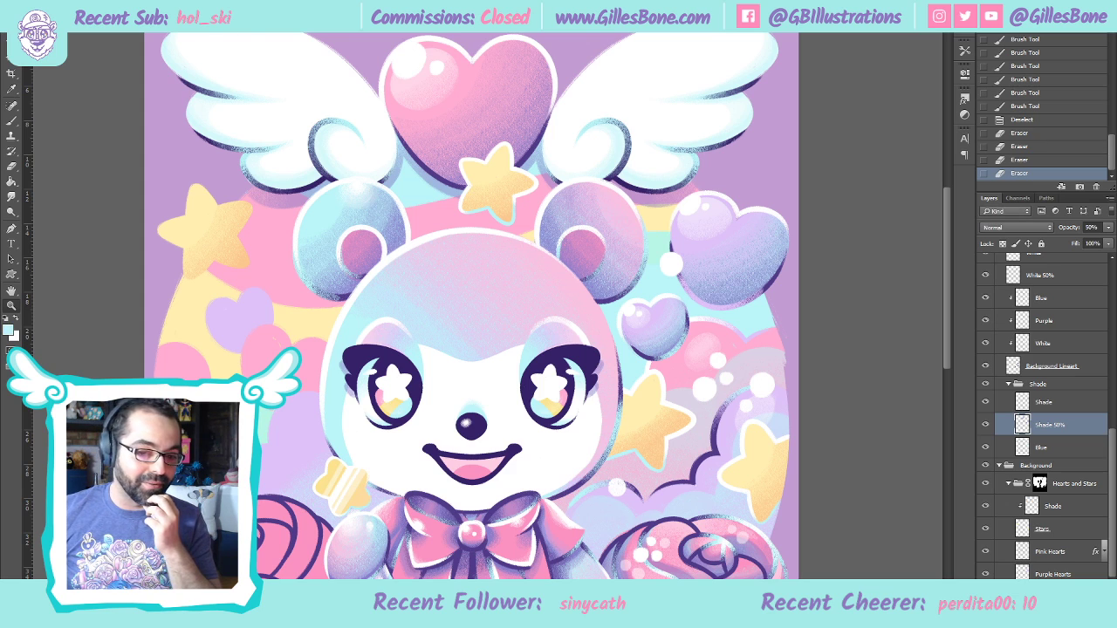
key(ctrl+0)
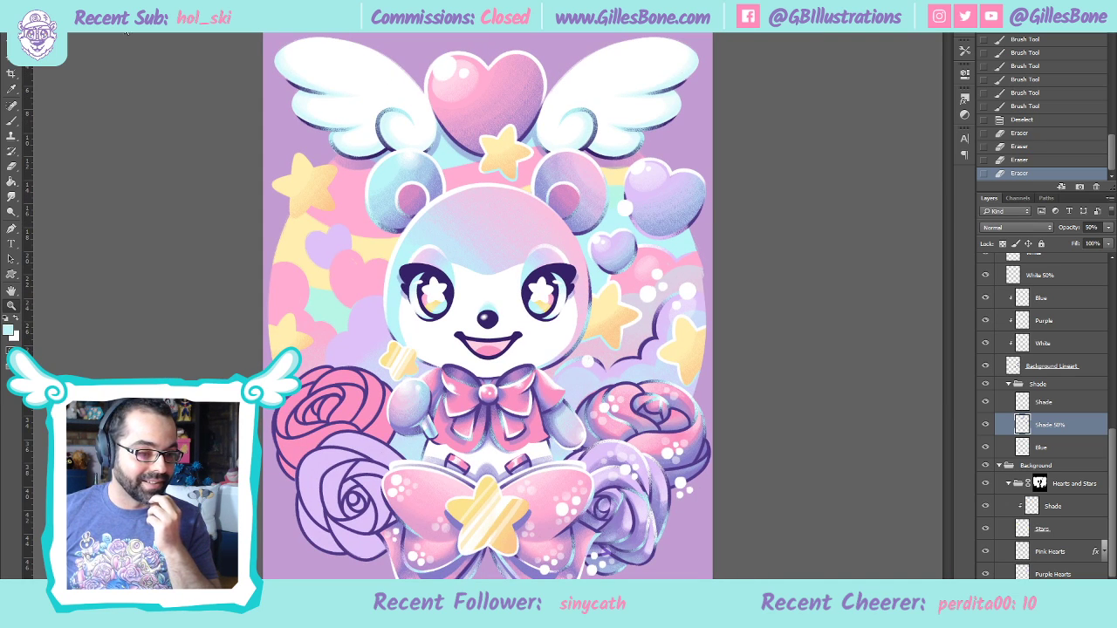
Brush grainy light blue along the pink heart's right and lower edges on the Blue layer, within the Heart layer's shape, and drop the selection
drag(461, 59, 539, 82)
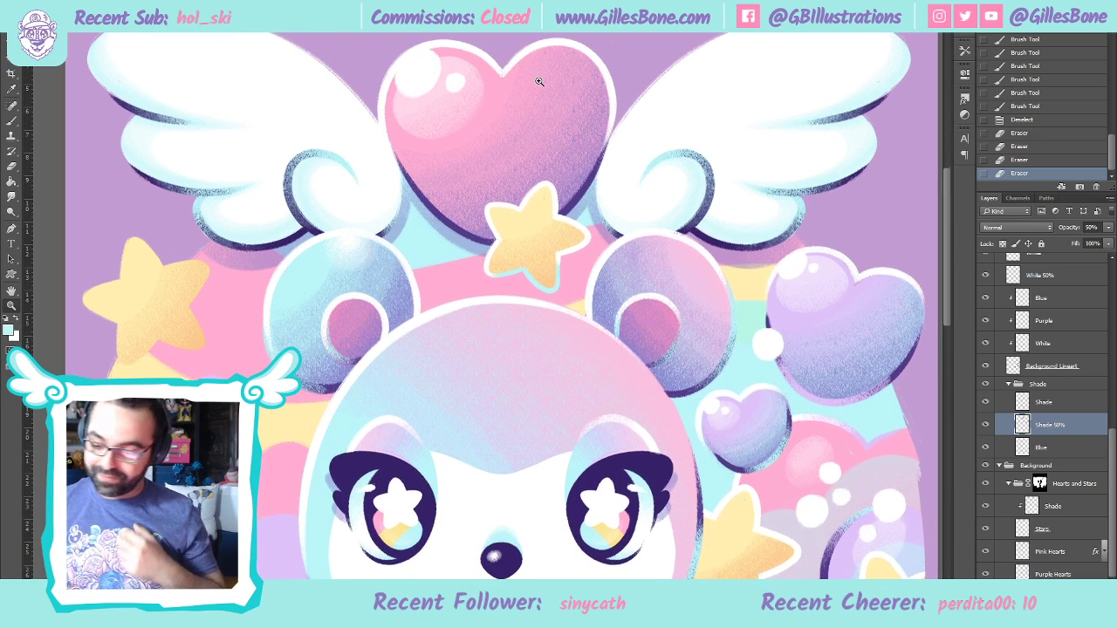
scroll(733, 410, up, 3)
key(alt+bracketleft)
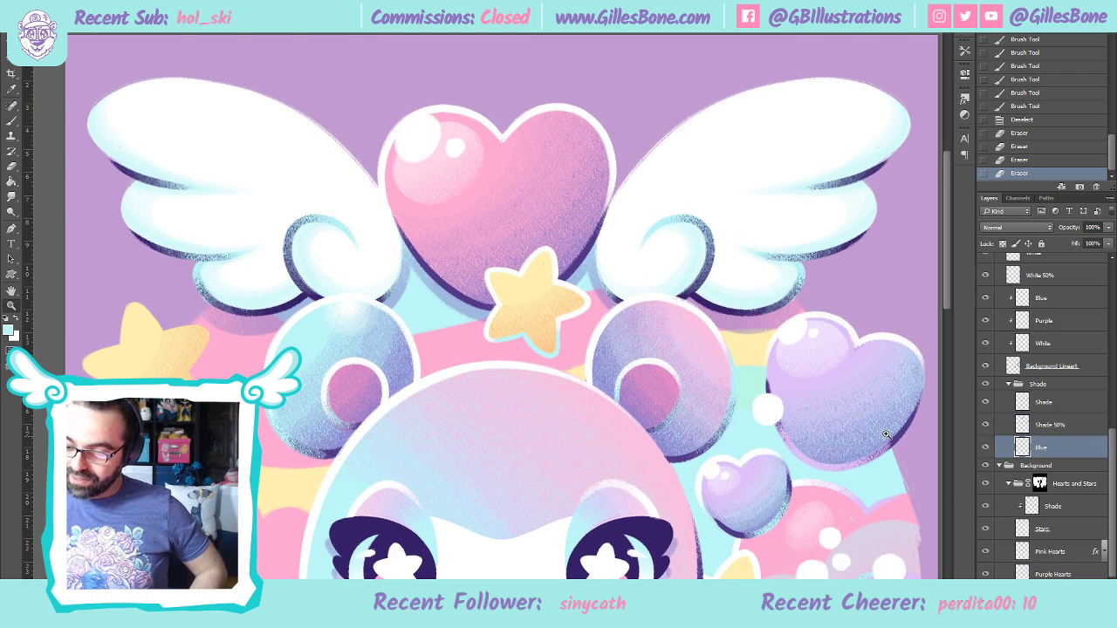
scroll(661, 365, up, 1)
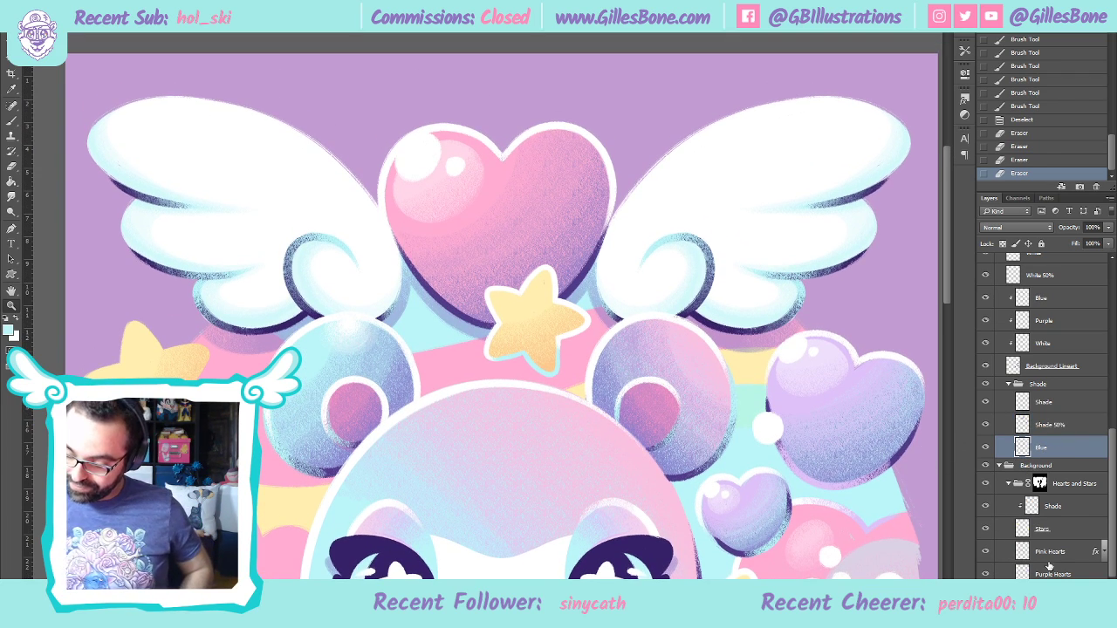
scroll(1027, 543, down, 3)
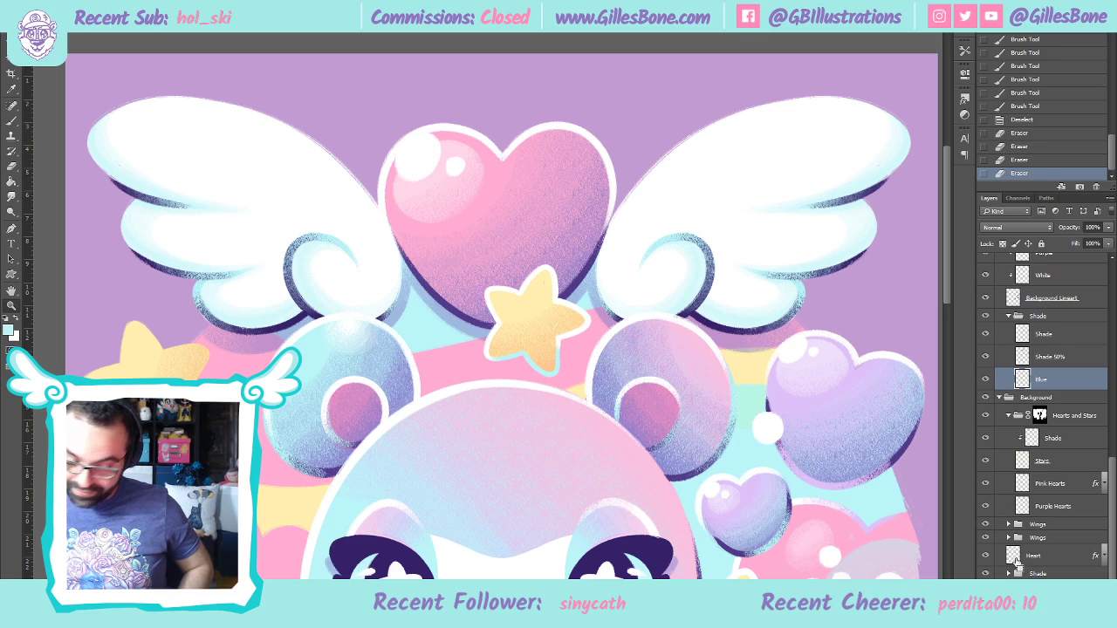
ctrl+click(1013, 556)
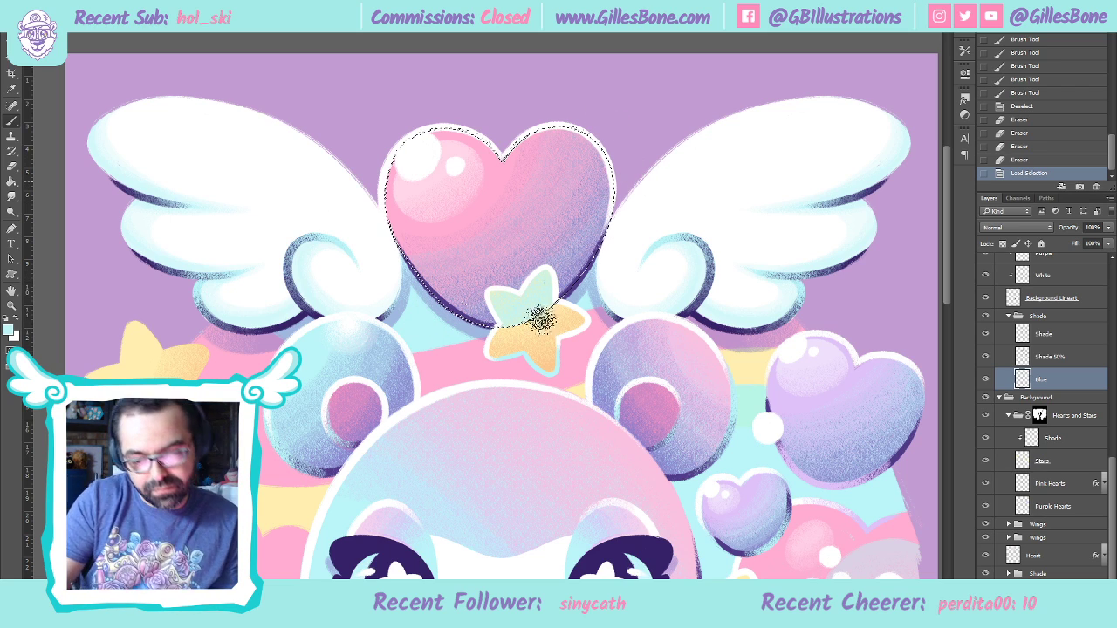
mouse_move(541, 318)
mouse_down()
mouse_move(670, 331)
mouse_move(723, 317)
mouse_up()
key(ctrl+d)
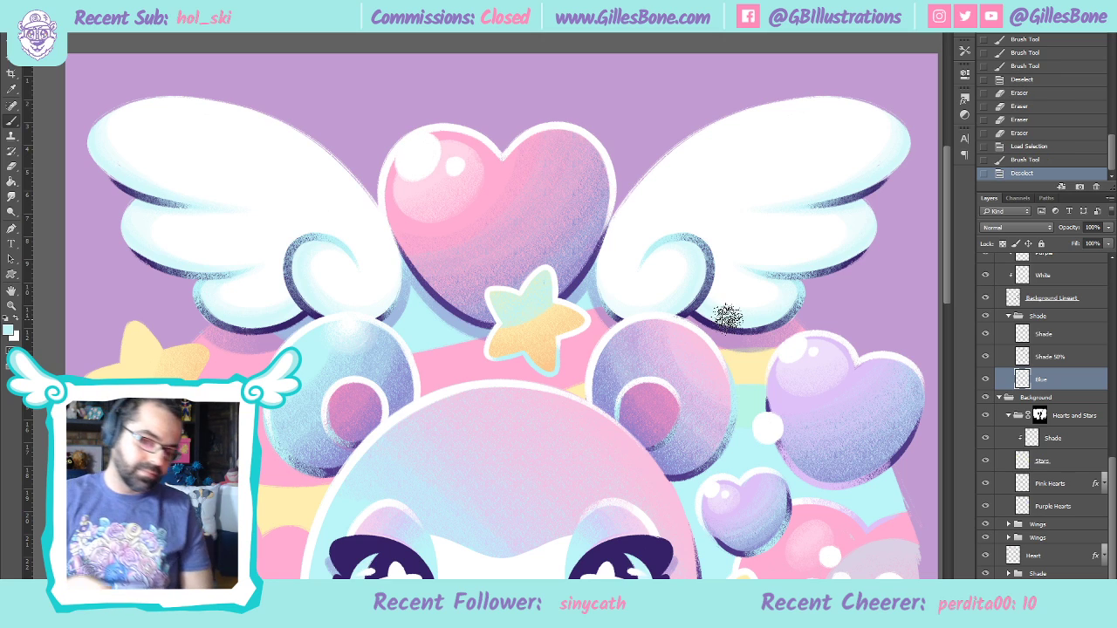
Erase the light blue spill from the yellow star and soften the blue tint along the pink heart's upper right side
click(21, 169)
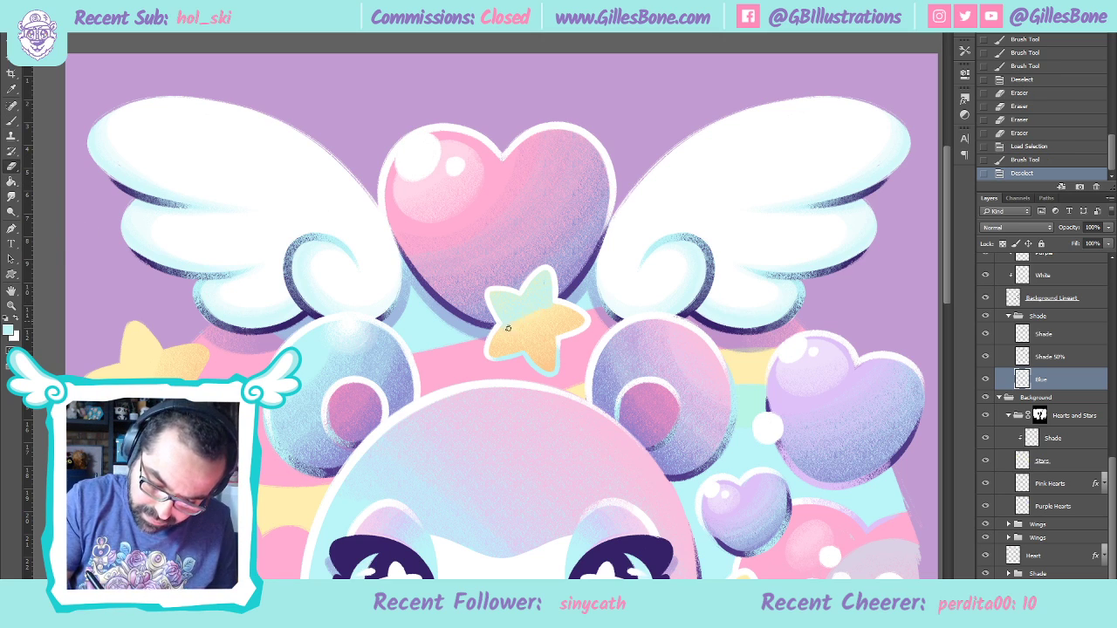
drag(536, 294, 537, 285)
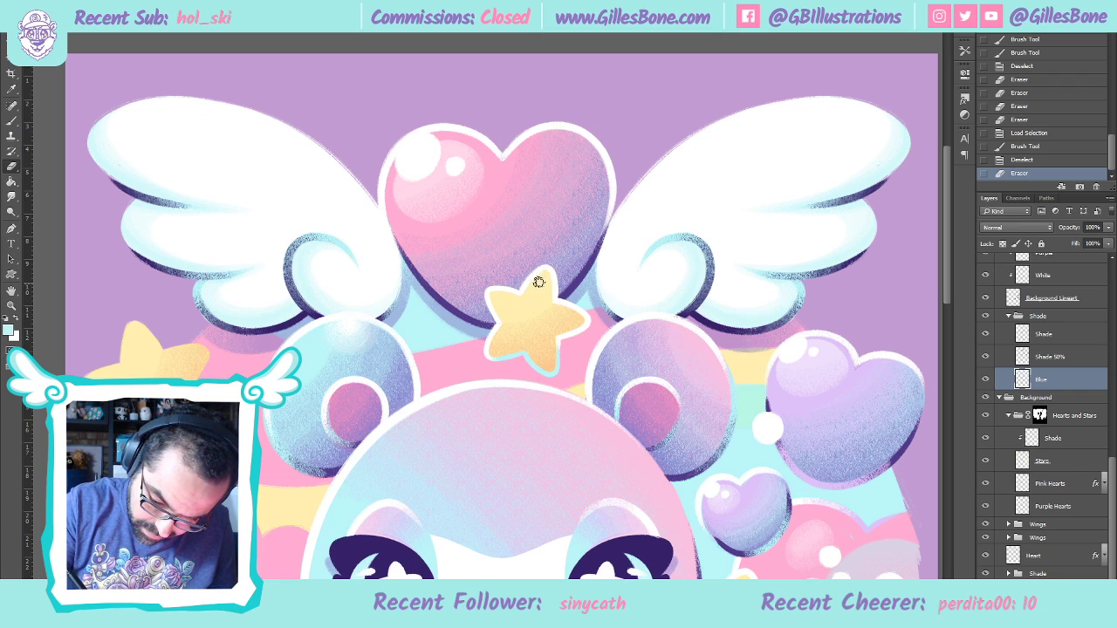
drag(551, 281, 548, 288)
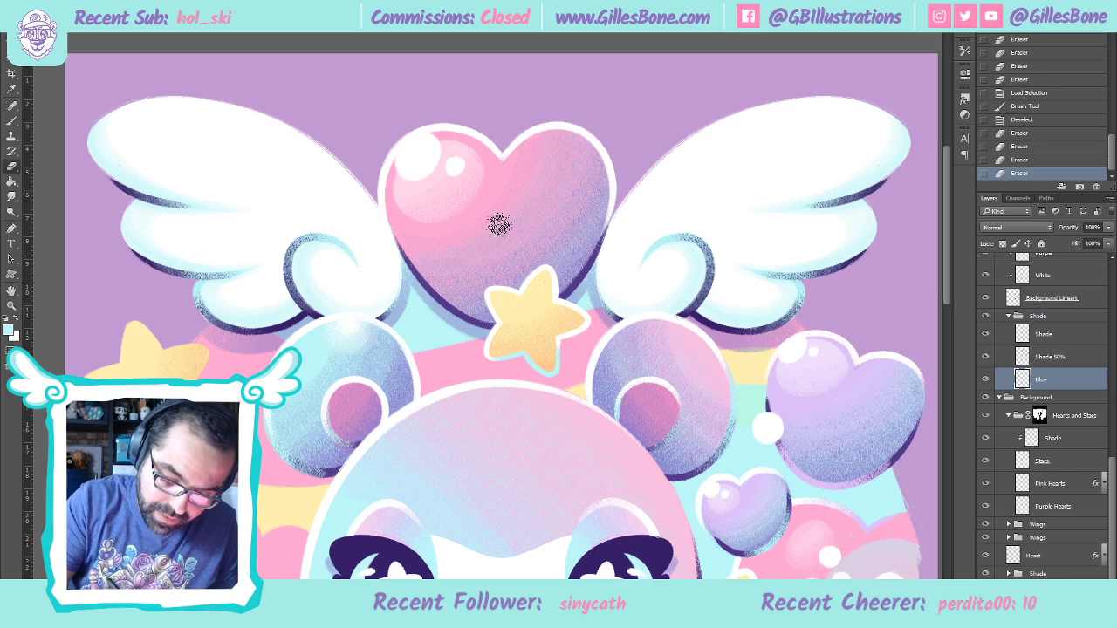
drag(549, 169, 555, 122)
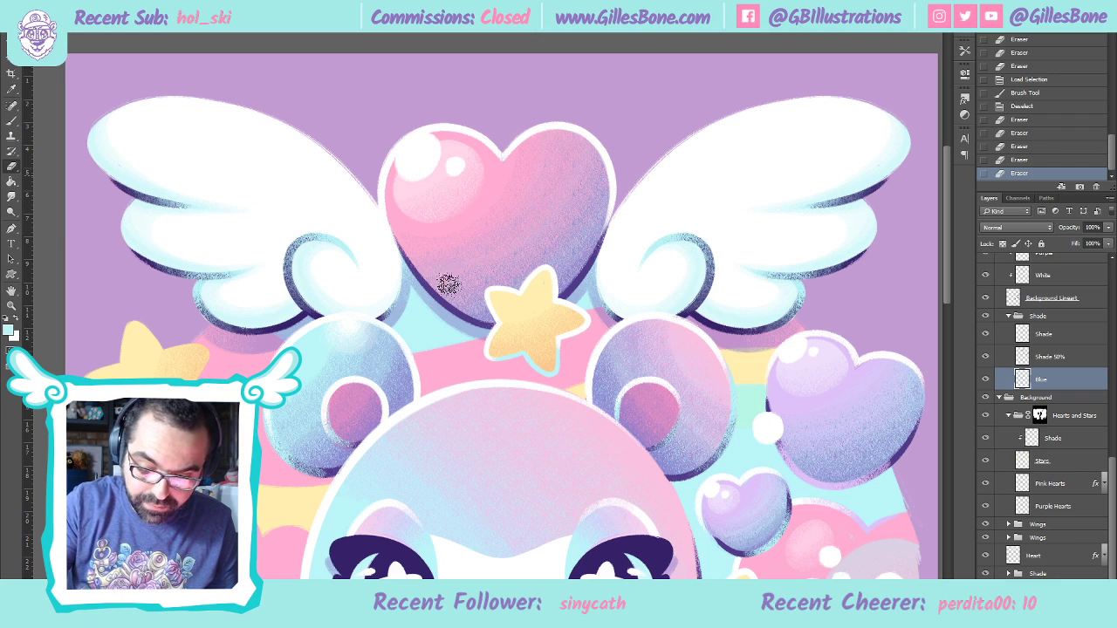
mouse_move(587, 224)
mouse_down()
mouse_move(551, 257)
mouse_move(608, 217)
mouse_up()
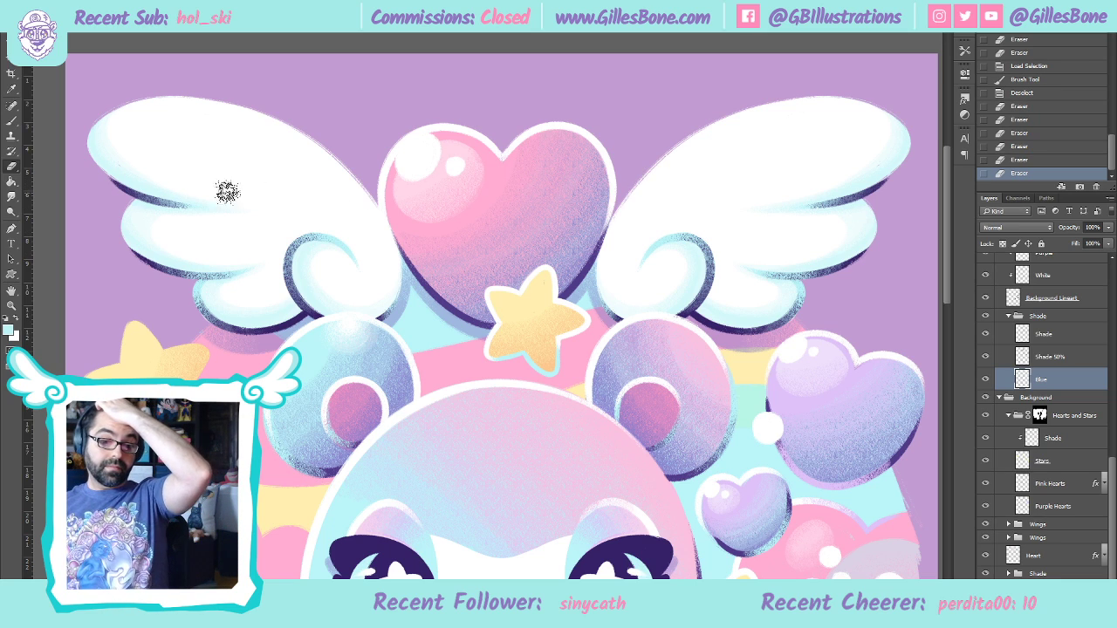
Make the White 50% layer active and erase part of the pale highlight on the pink heart
click(11, 306)
key(ctrl+0)
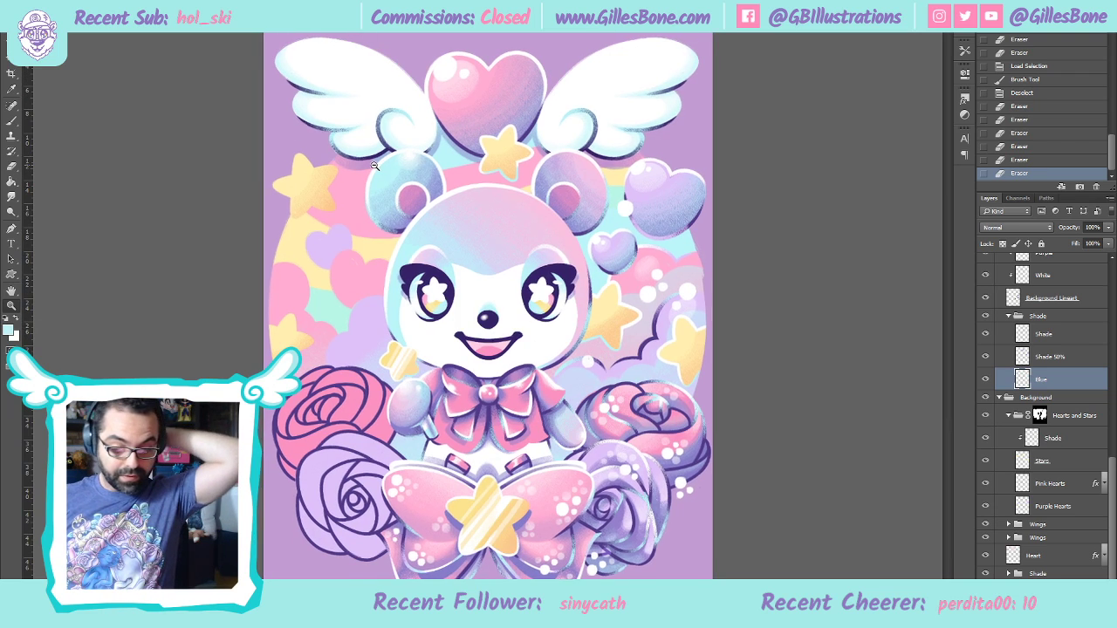
alt+click(442, 218)
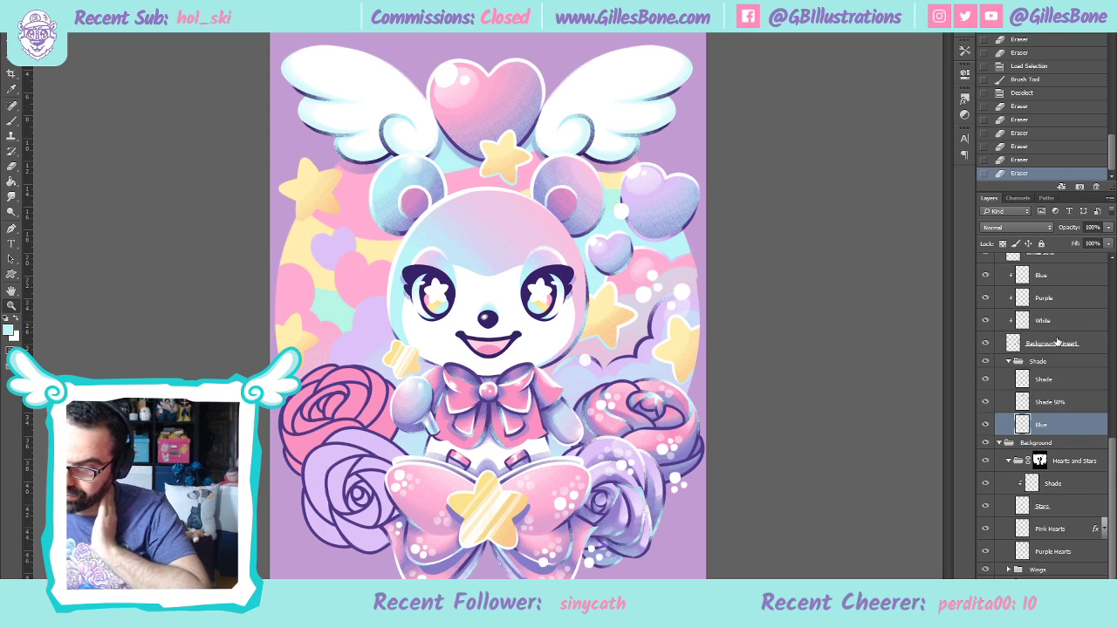
scroll(1058, 365, up, 5)
click(1020, 370)
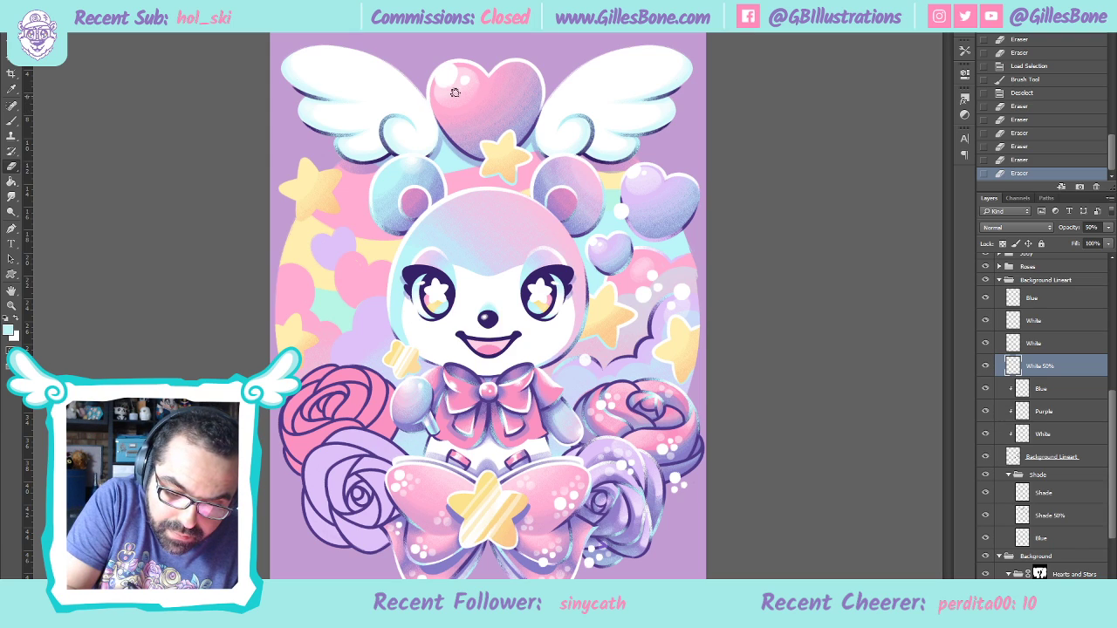
mouse_move(454, 93)
mouse_down()
mouse_move(425, 103)
mouse_move(470, 76)
mouse_move(451, 113)
mouse_move(465, 98)
mouse_move(435, 108)
mouse_move(480, 74)
mouse_move(457, 111)
mouse_move(493, 89)
mouse_move(466, 94)
mouse_move(531, 60)
mouse_move(501, 81)
mouse_up()
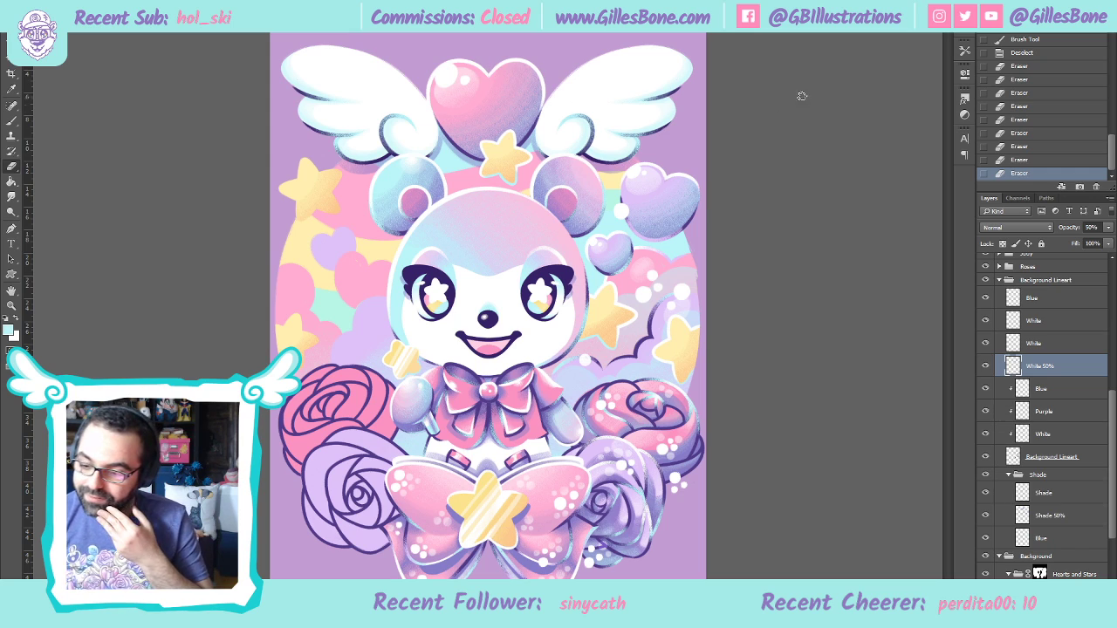
Hide the Extra group and show all four Sparkles layers
scroll(1012, 410, up, 8)
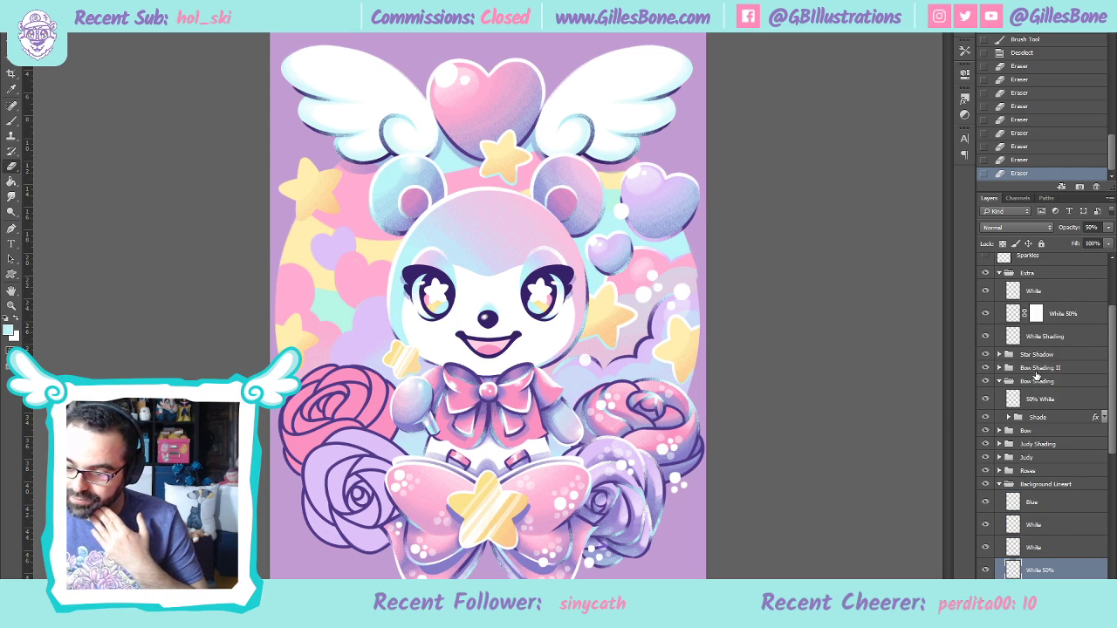
scroll(1035, 375, up, 1)
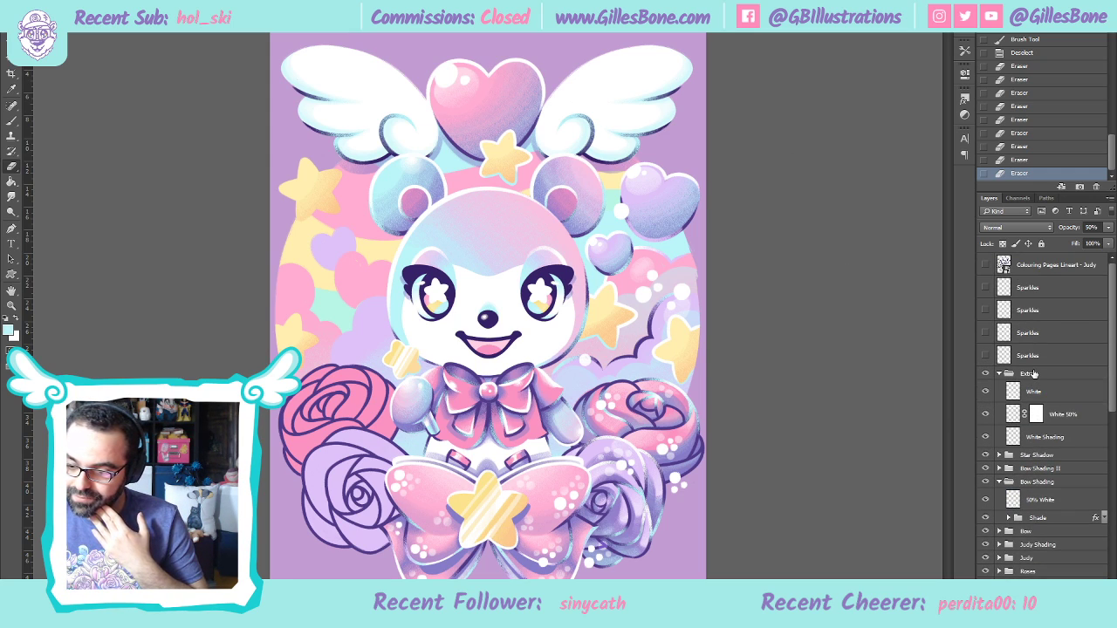
click(985, 373)
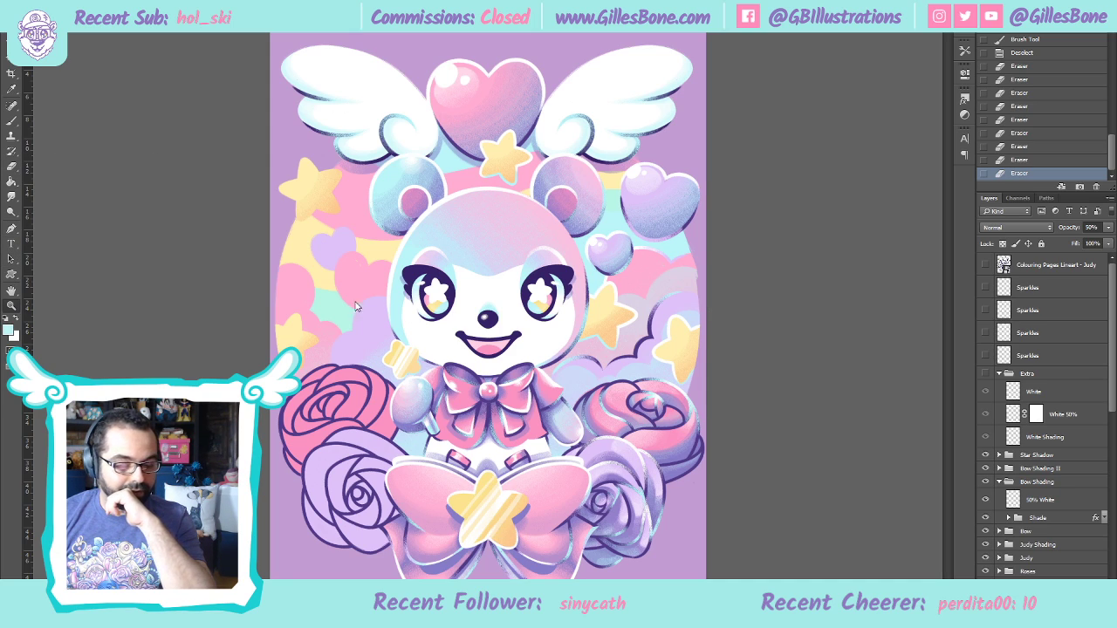
click(985, 356)
click(985, 356)
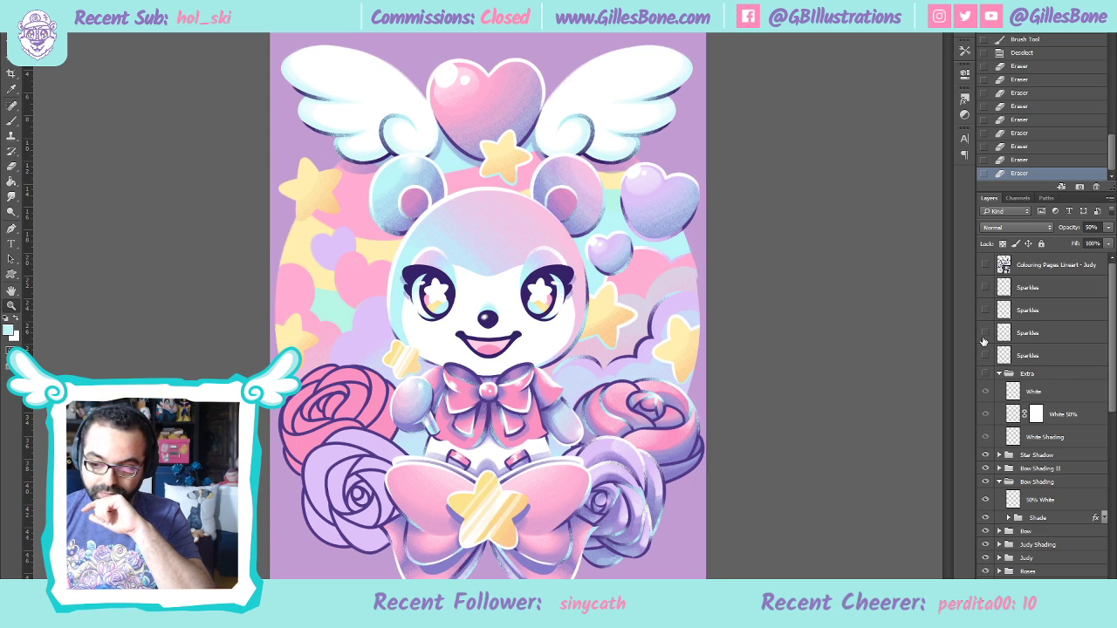
click(985, 332)
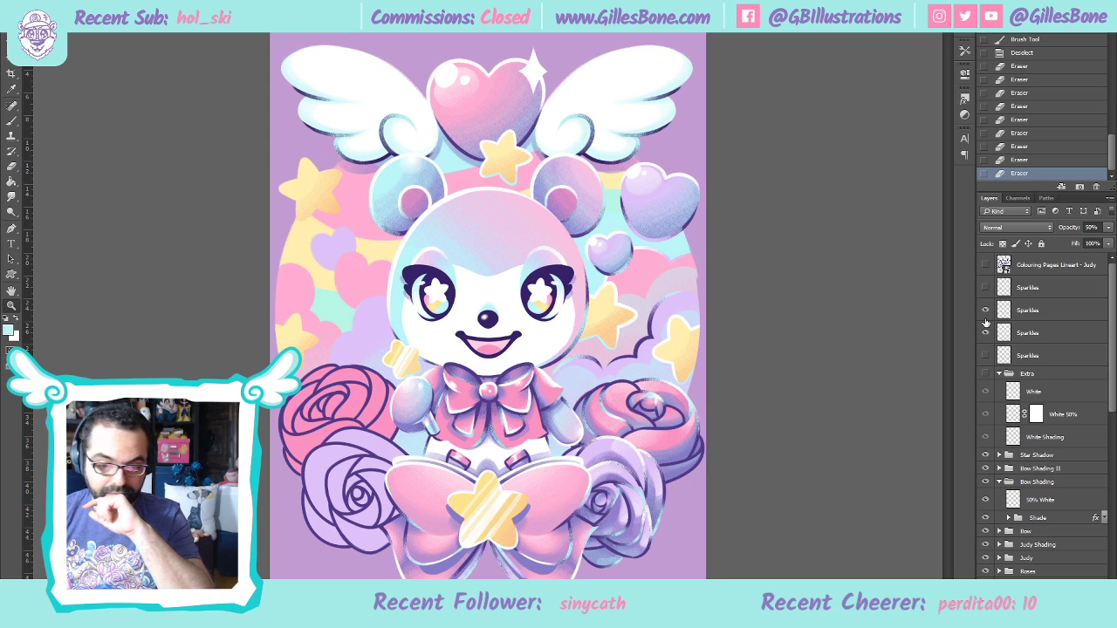
click(985, 310)
click(985, 288)
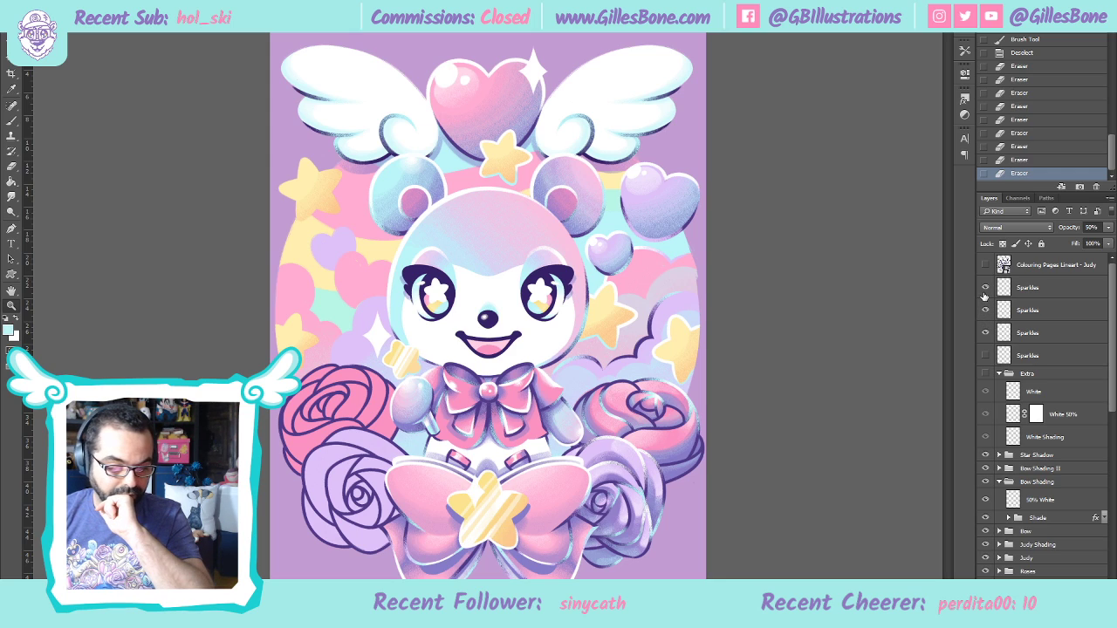
click(985, 355)
Duplicate the lowest Sparkles layer and rename the copy Sparkles
click(1026, 356)
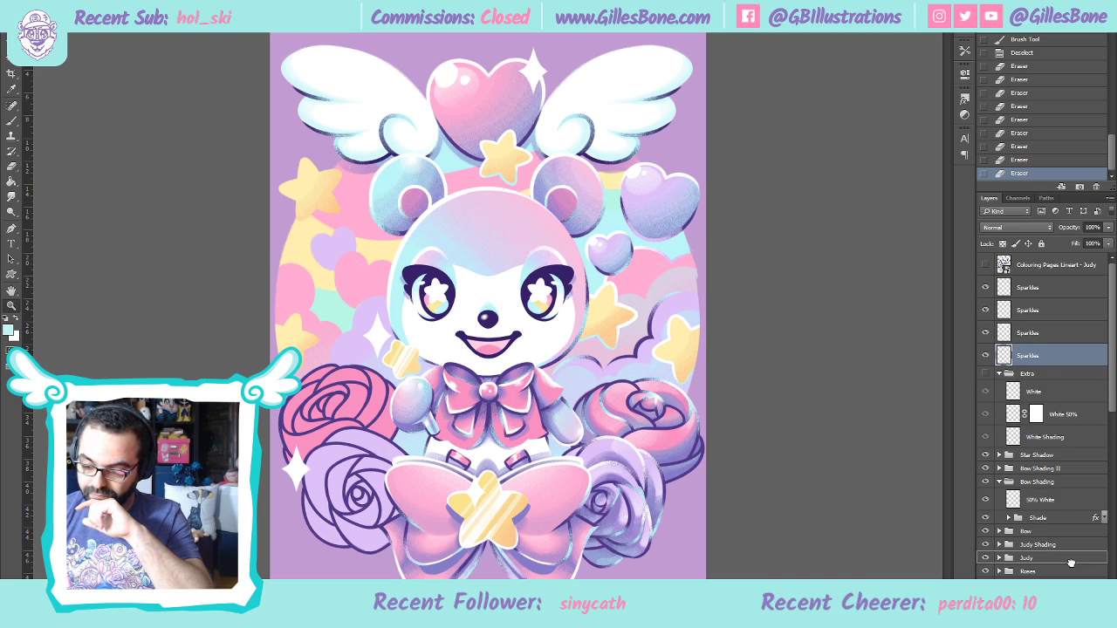
scroll(1041, 359, down, 1)
key(ctrl+j)
double_click(1038, 356)
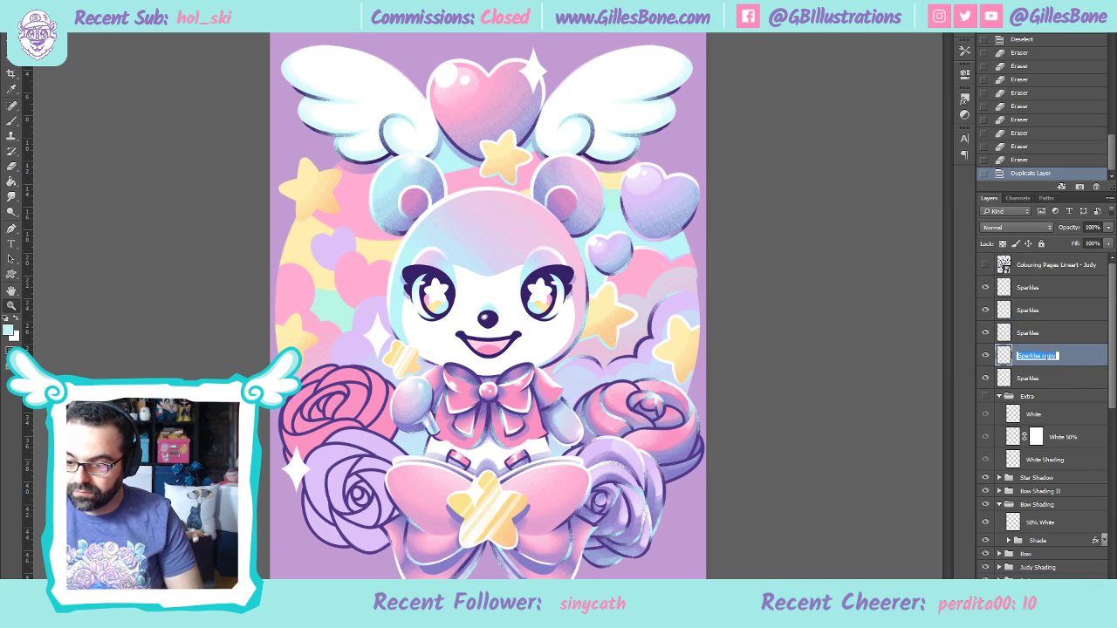
key(Return)
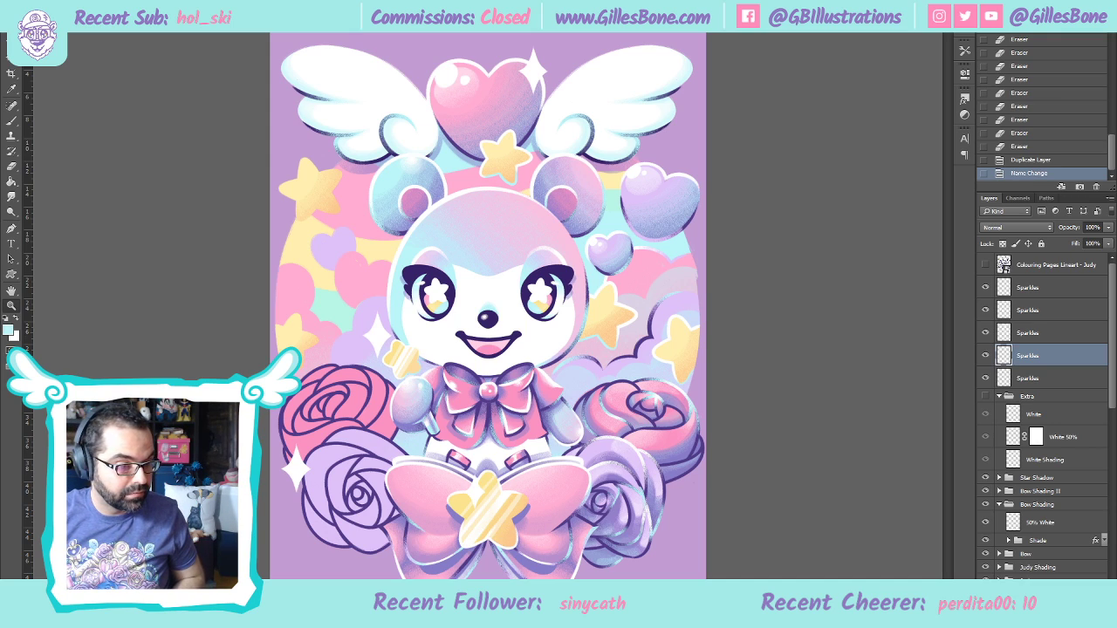
Move the duplicated sparkle to the upper right edge of the right pink rose, scale it down slightly and nudge it left into place
drag(325, 473, 697, 434)
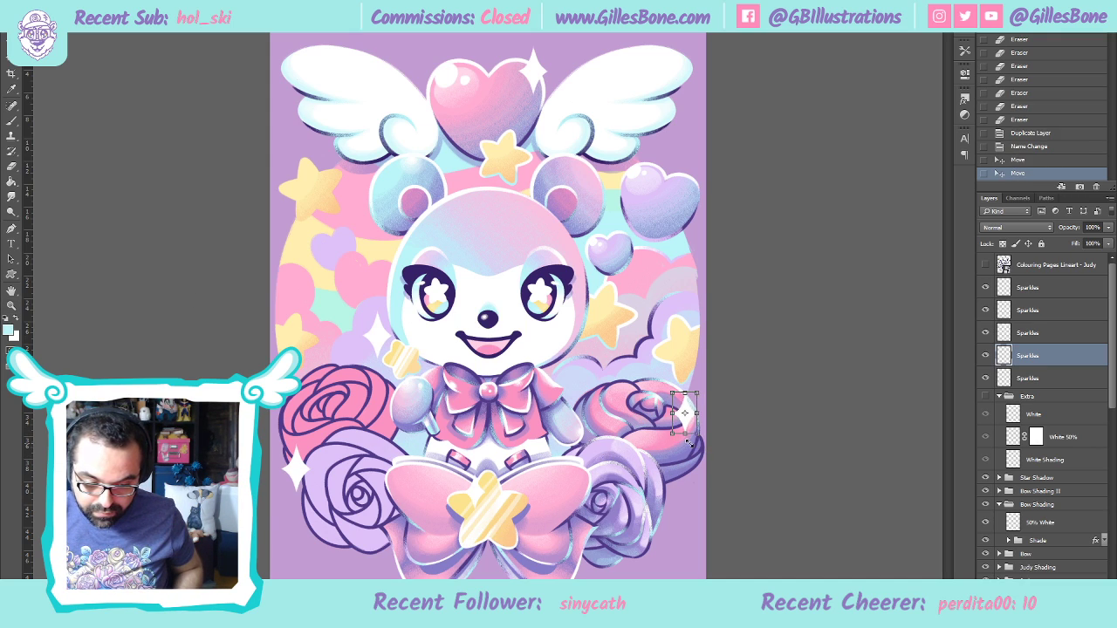
key(Return)
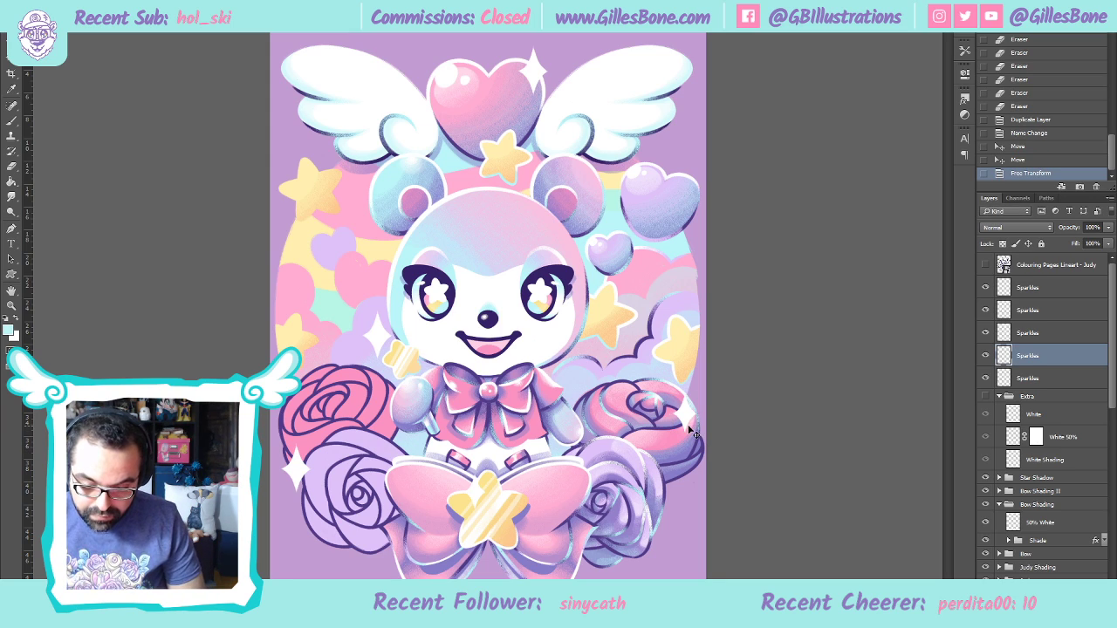
drag(689, 407, 696, 410)
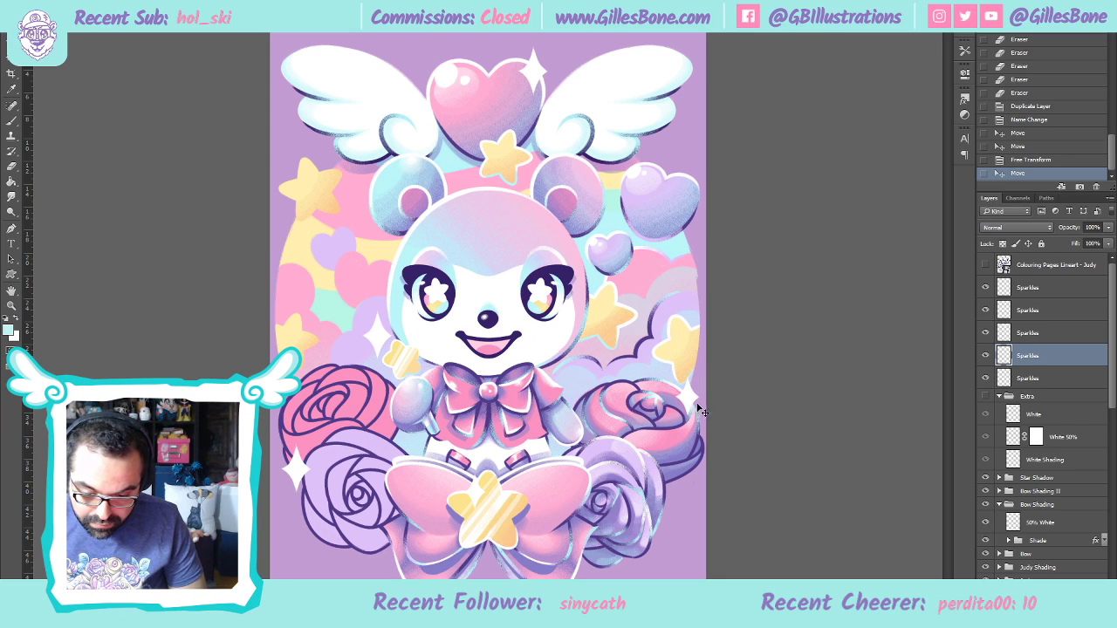
key(Left)
key(Left)
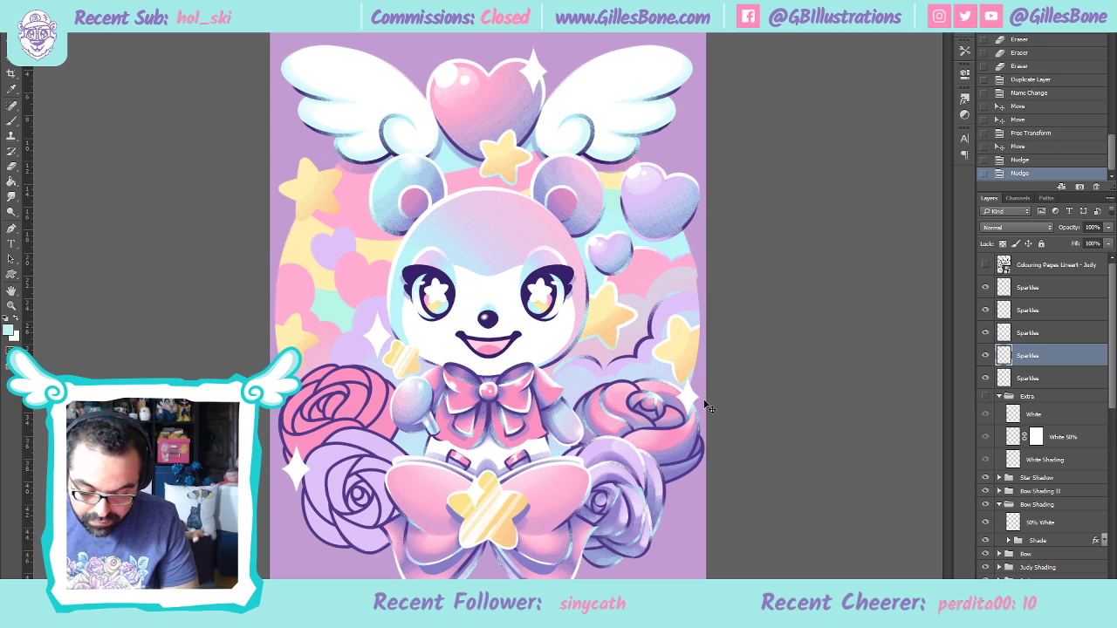
key(Left)
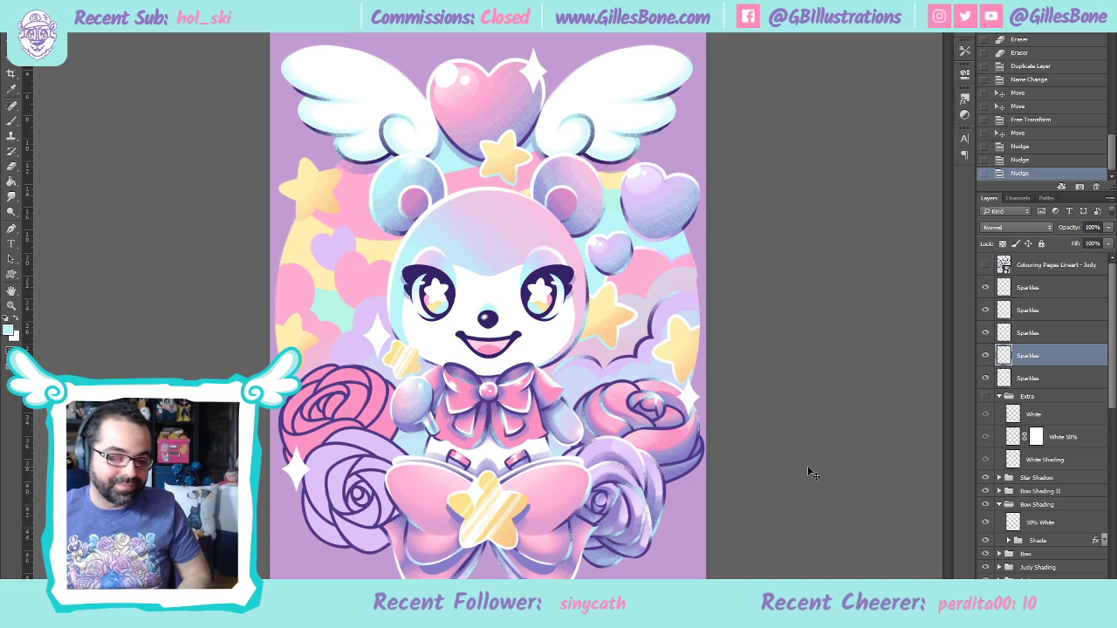
Collapse the Background Lineart, Bow Shading, Background and Extra layer groups and save the document
scroll(1027, 485, down, 5)
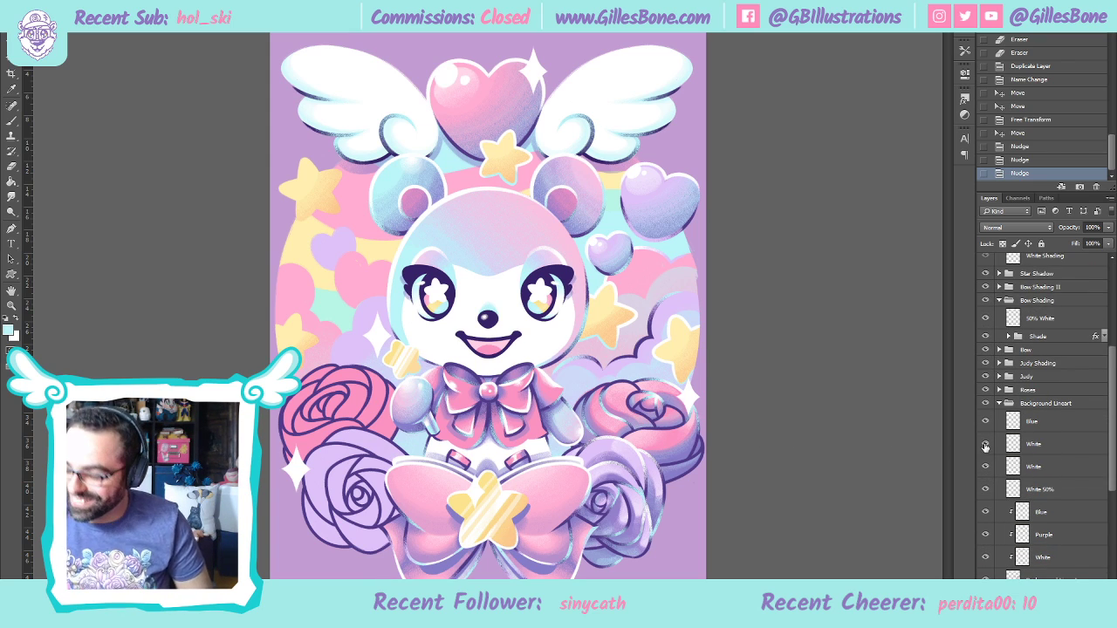
scroll(1029, 471, down, 5)
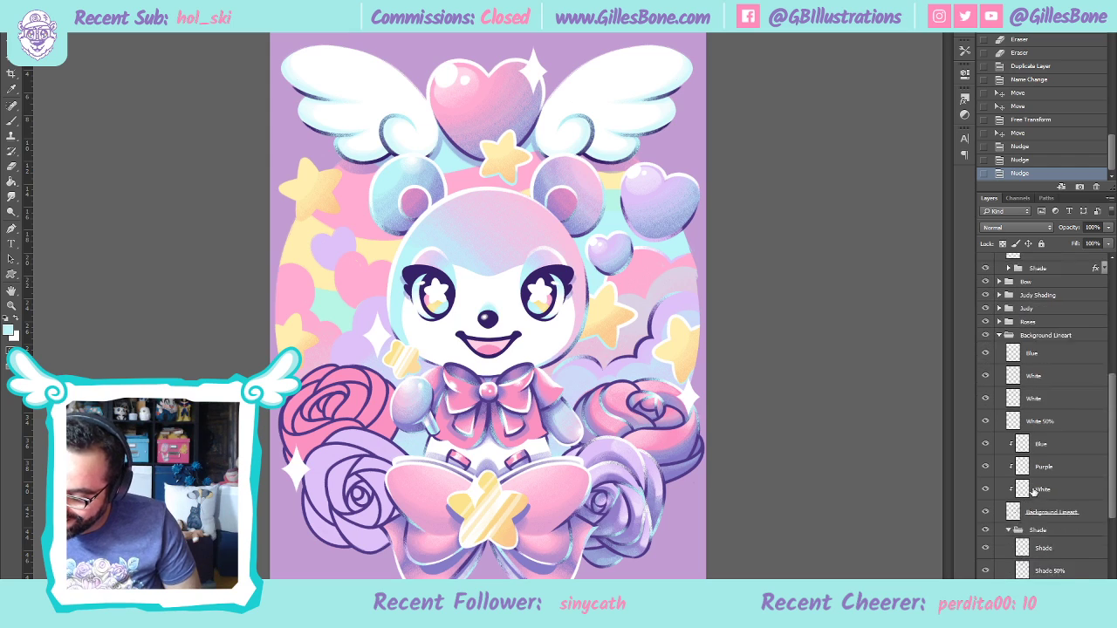
scroll(1031, 515, down, 2)
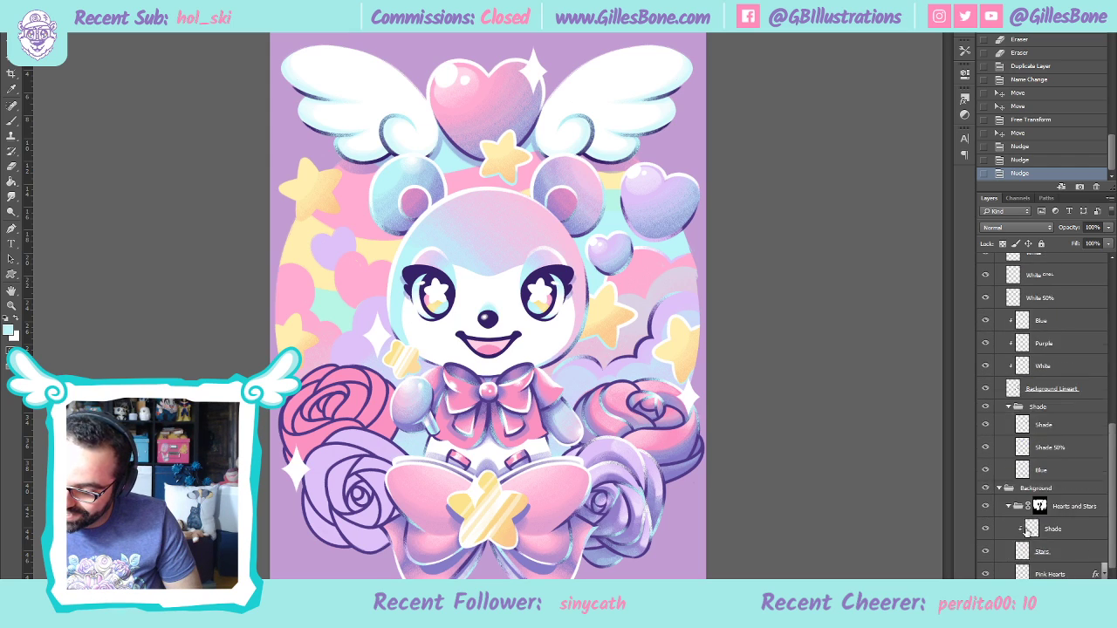
scroll(1027, 530, up, 5)
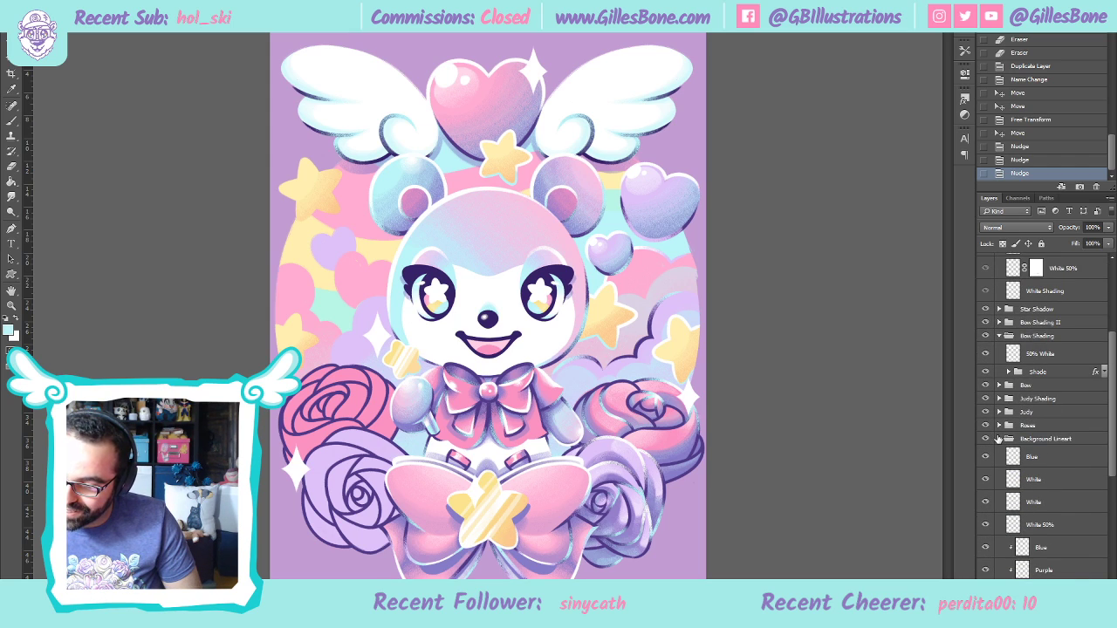
click(999, 439)
click(999, 336)
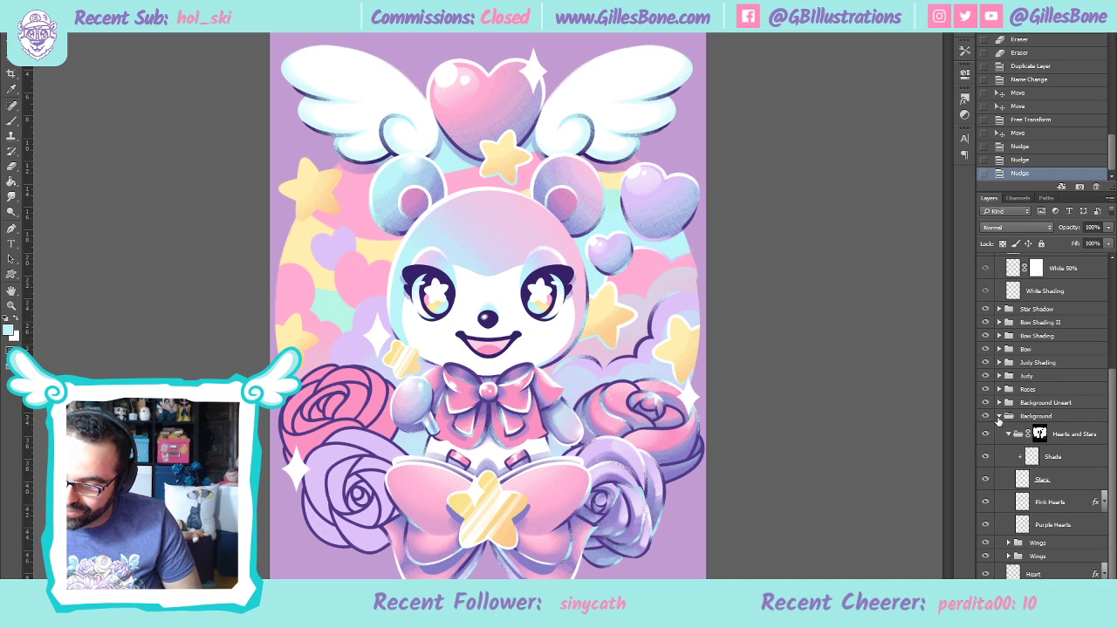
scroll(999, 421, up, 5)
click(1000, 396)
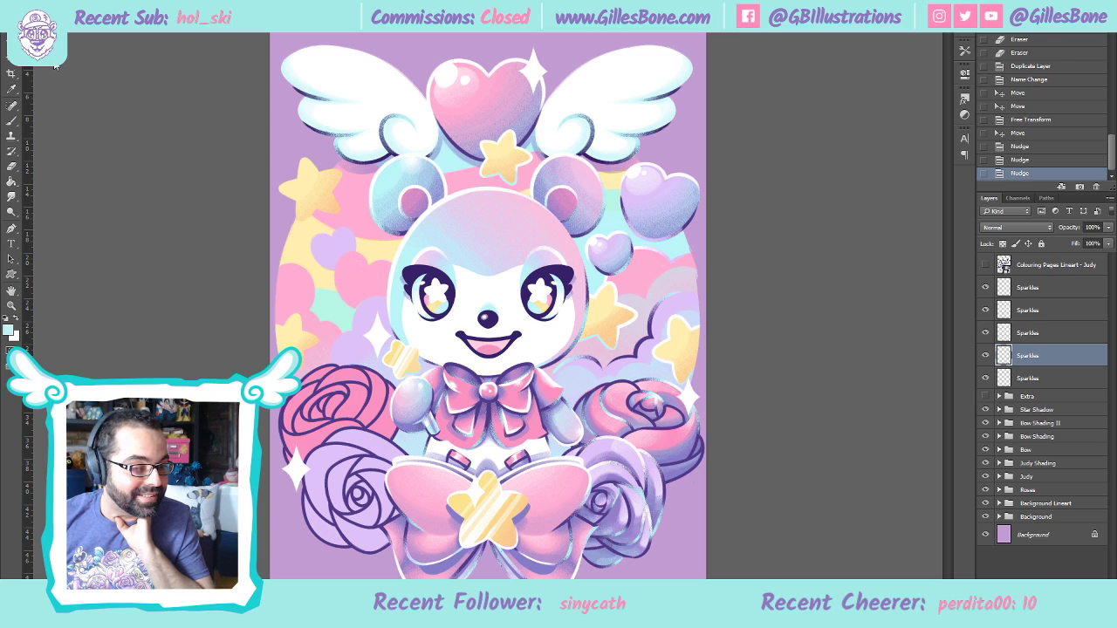
key(ctrl+s)
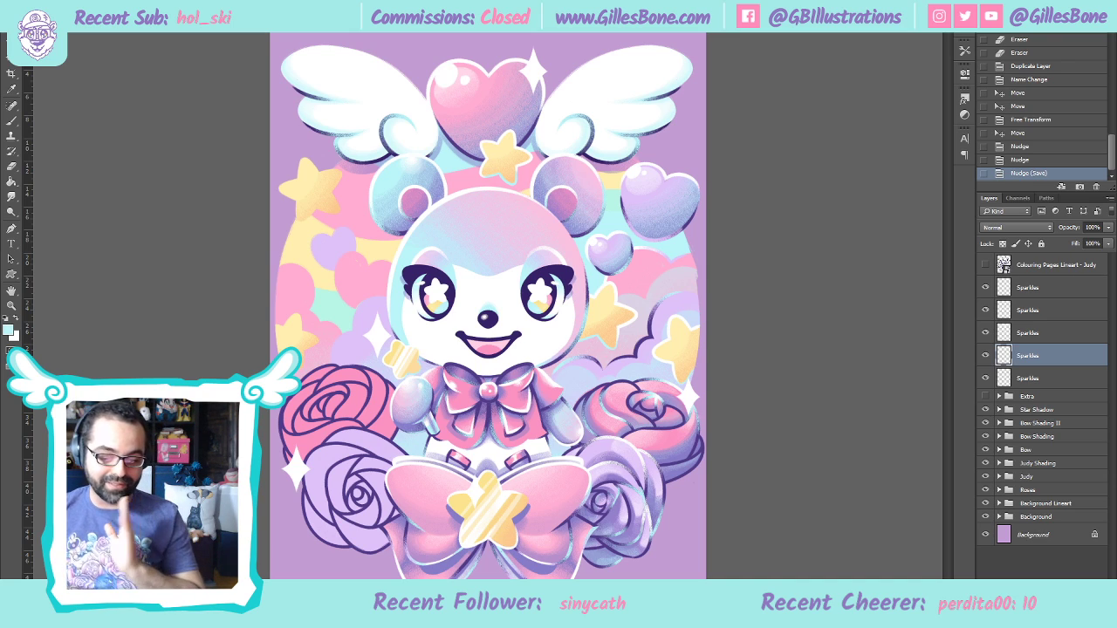